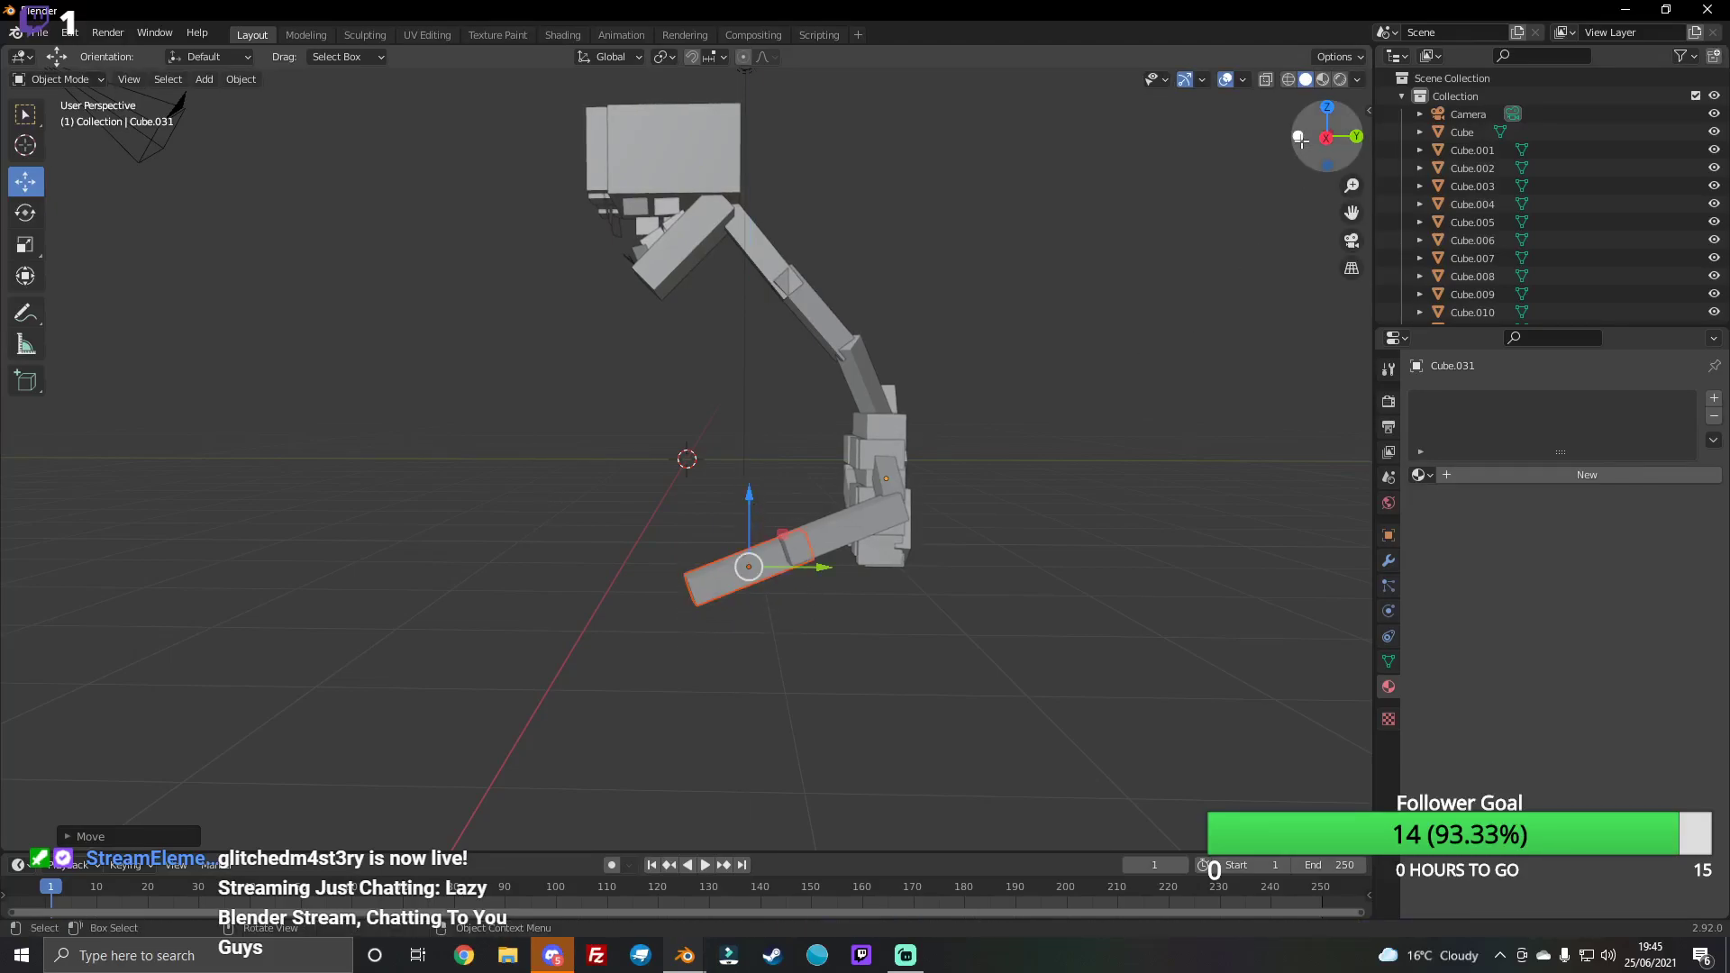
Step: Nudge Cube.031 sideways and up, then tilt it nearly horizontal
left_click_drag(1300, 137, 988, 399)
left_click_drag(849, 563, 866, 569)
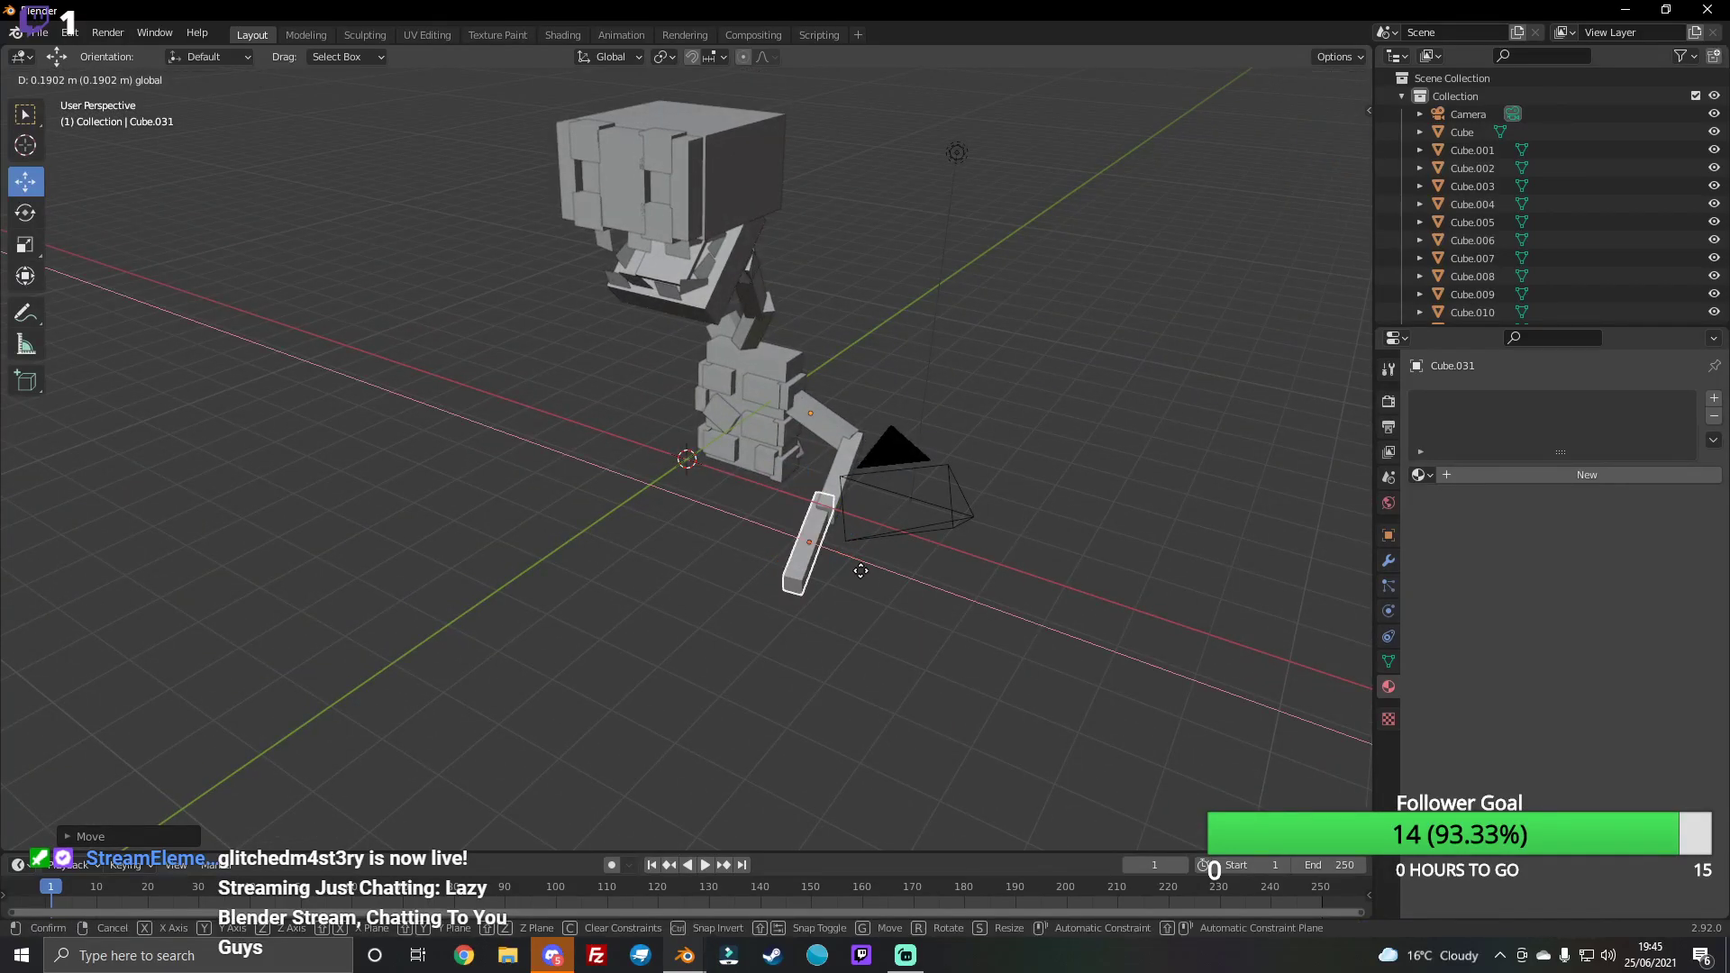
middle_click_drag(970, 475, 971, 474)
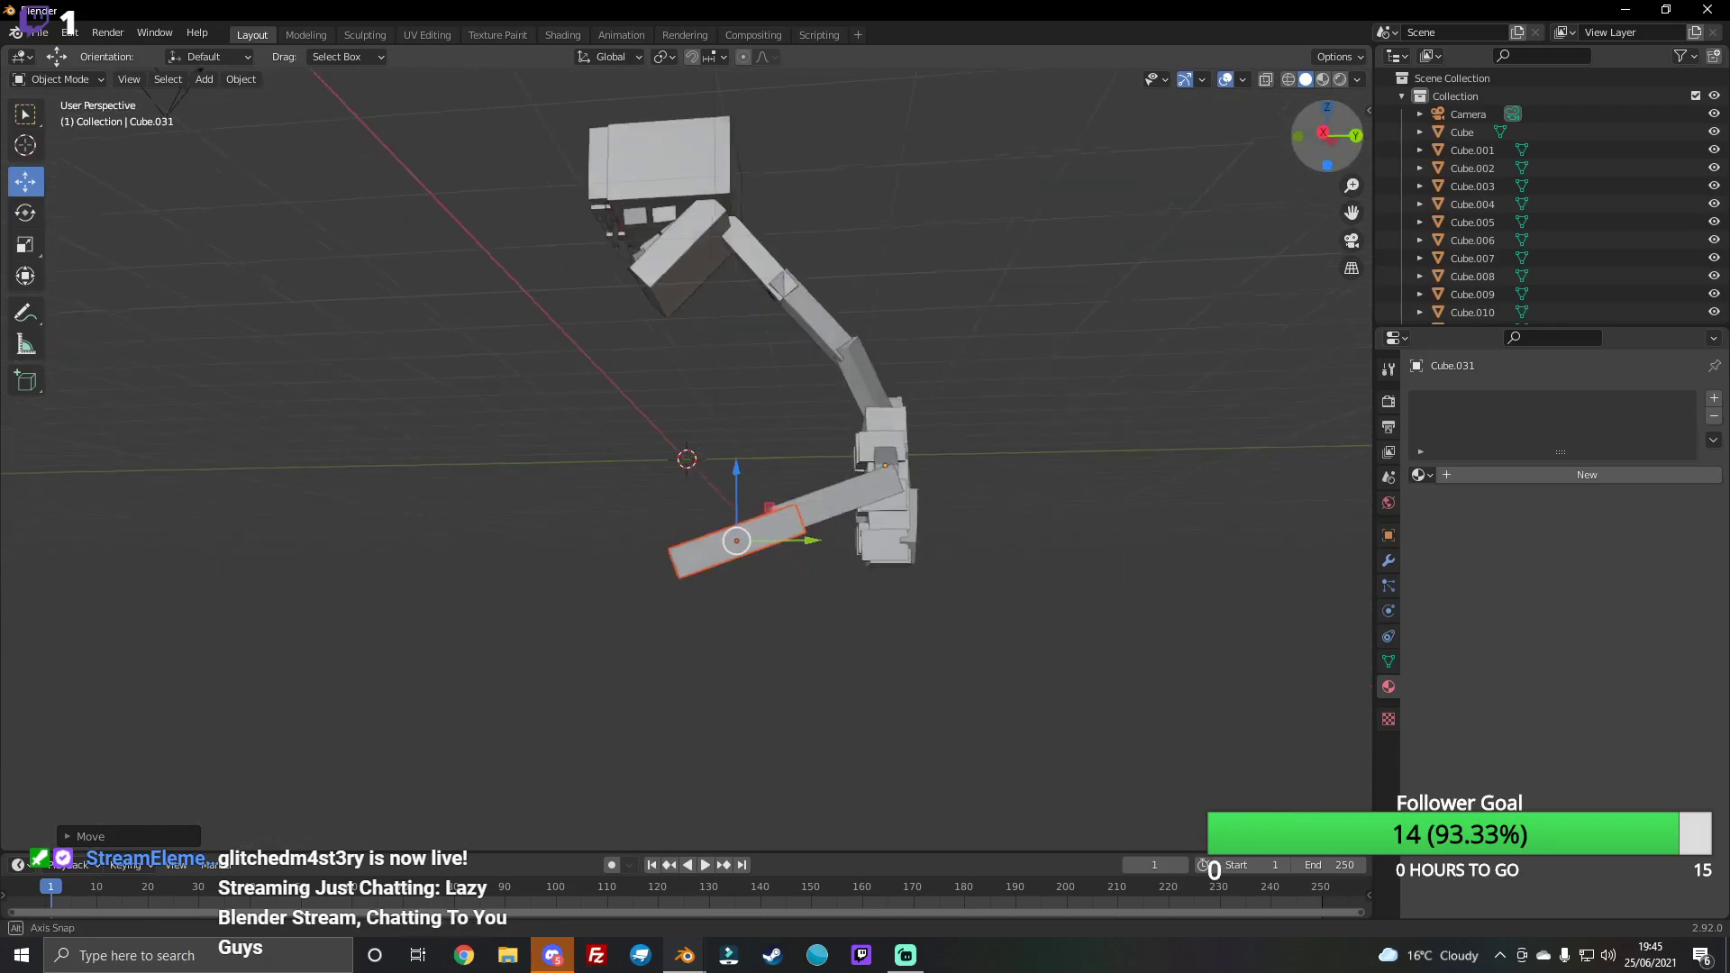
left_click_drag(728, 489, 732, 479)
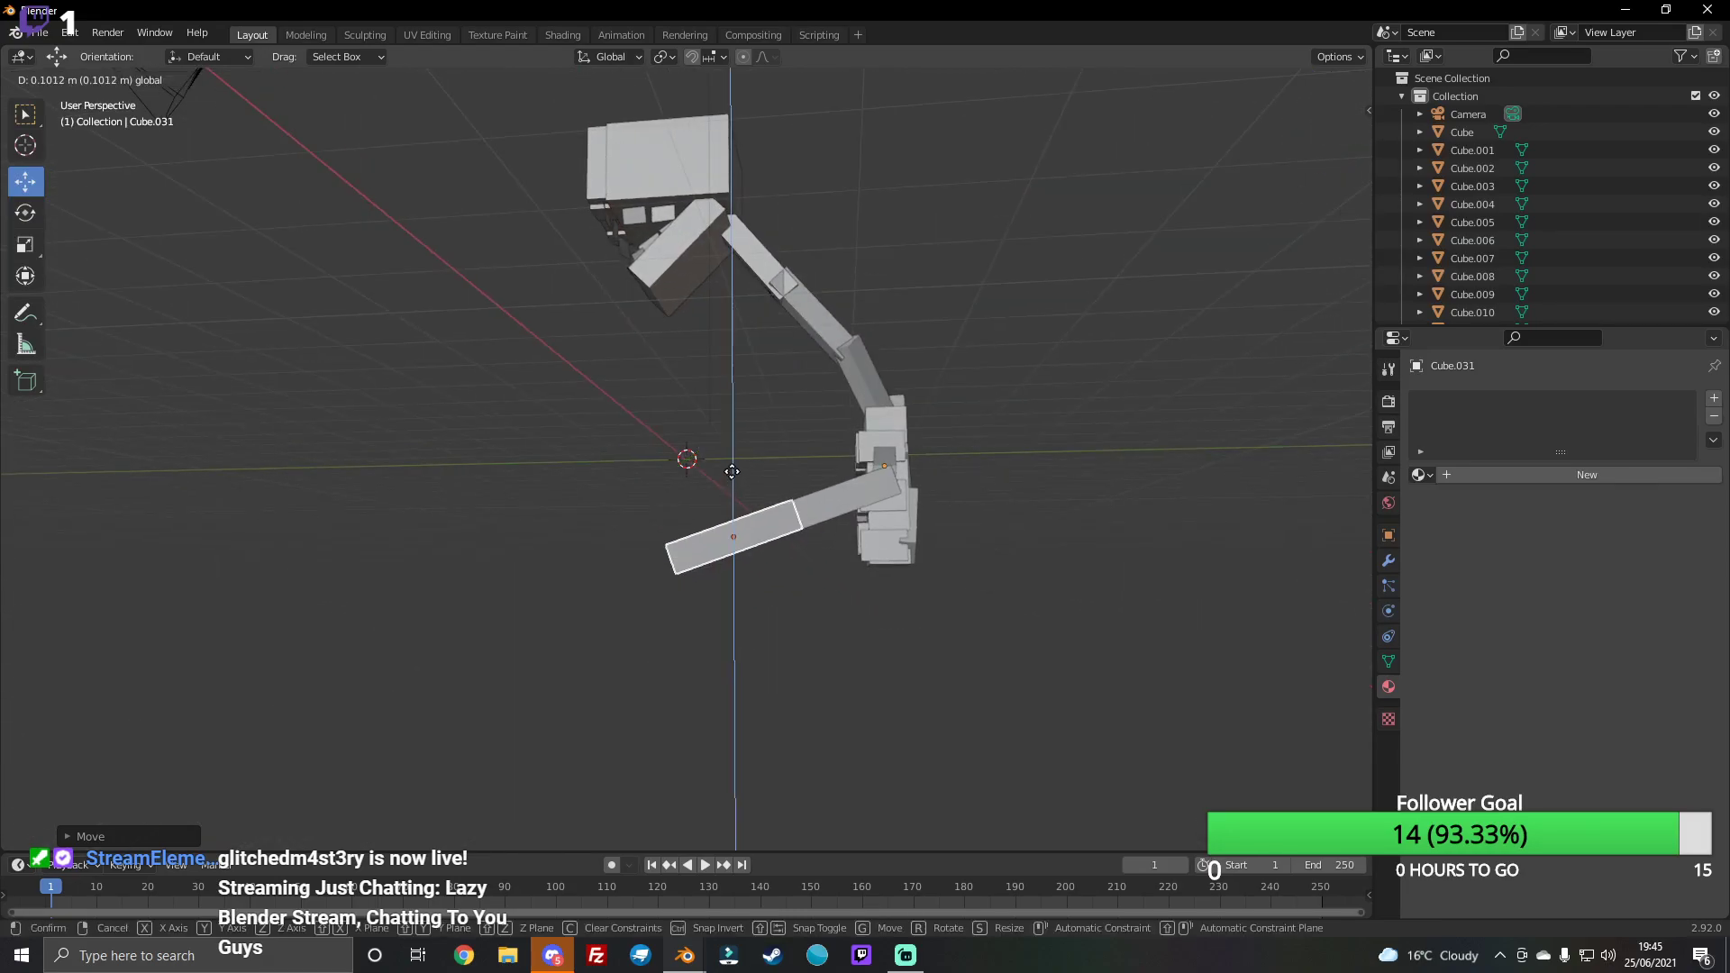
left_click(17, 222)
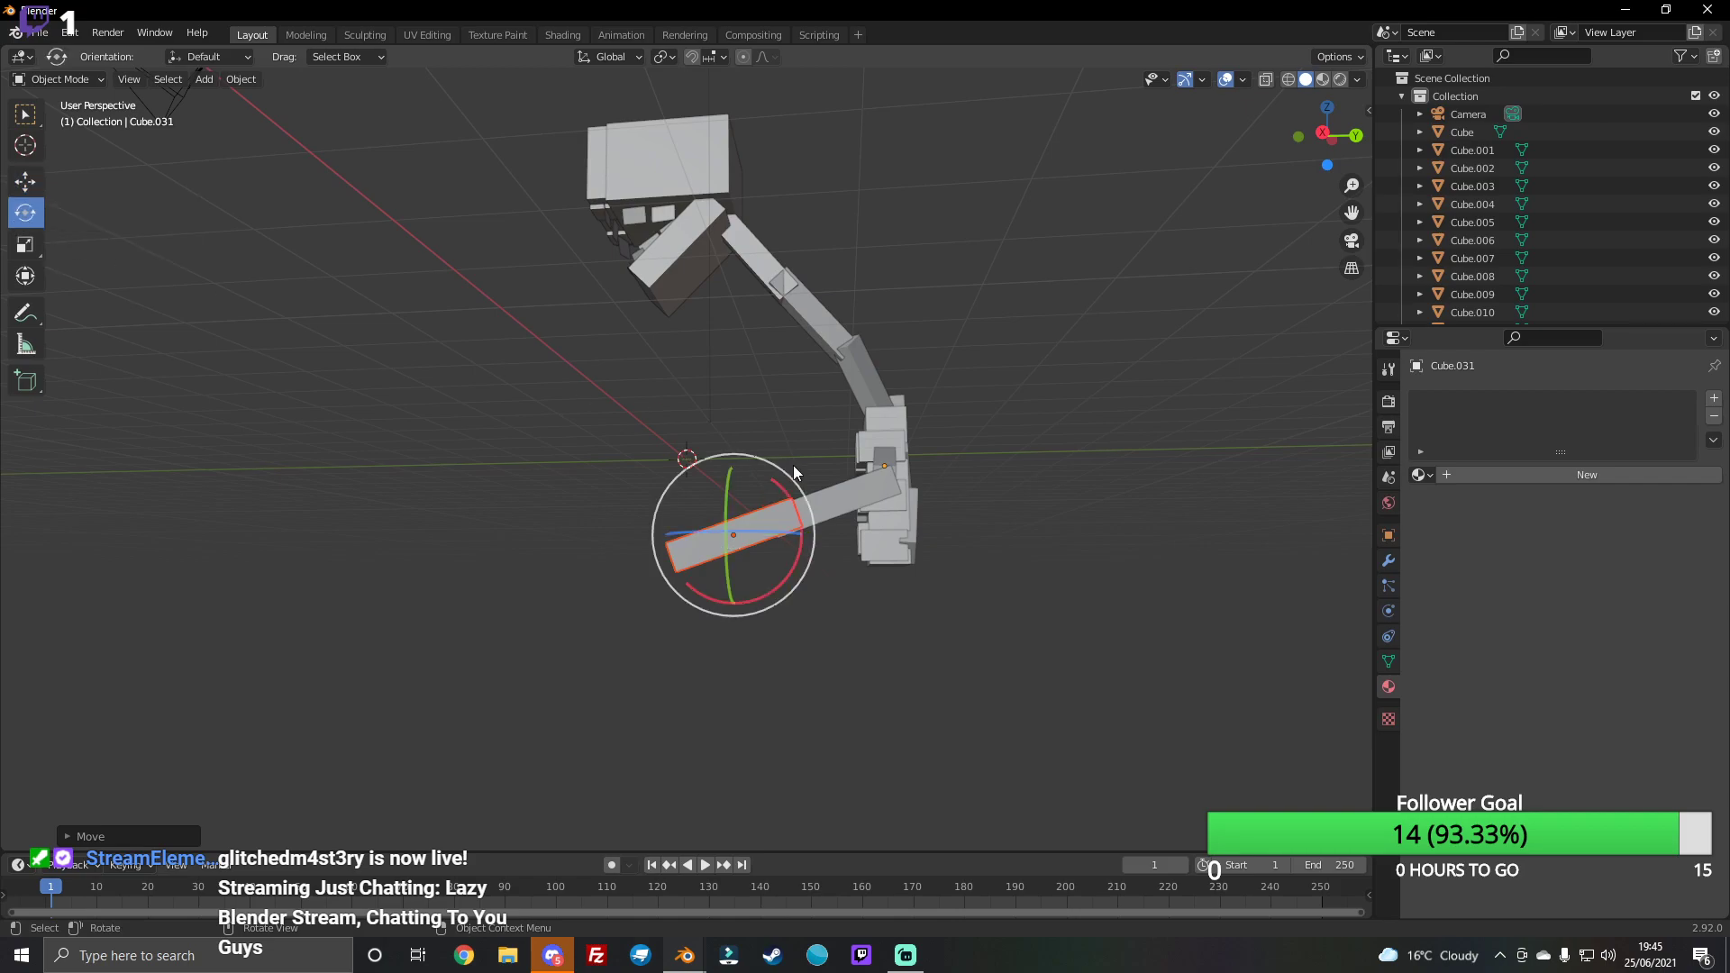
left_click_drag(1328, 139, 1347, 151)
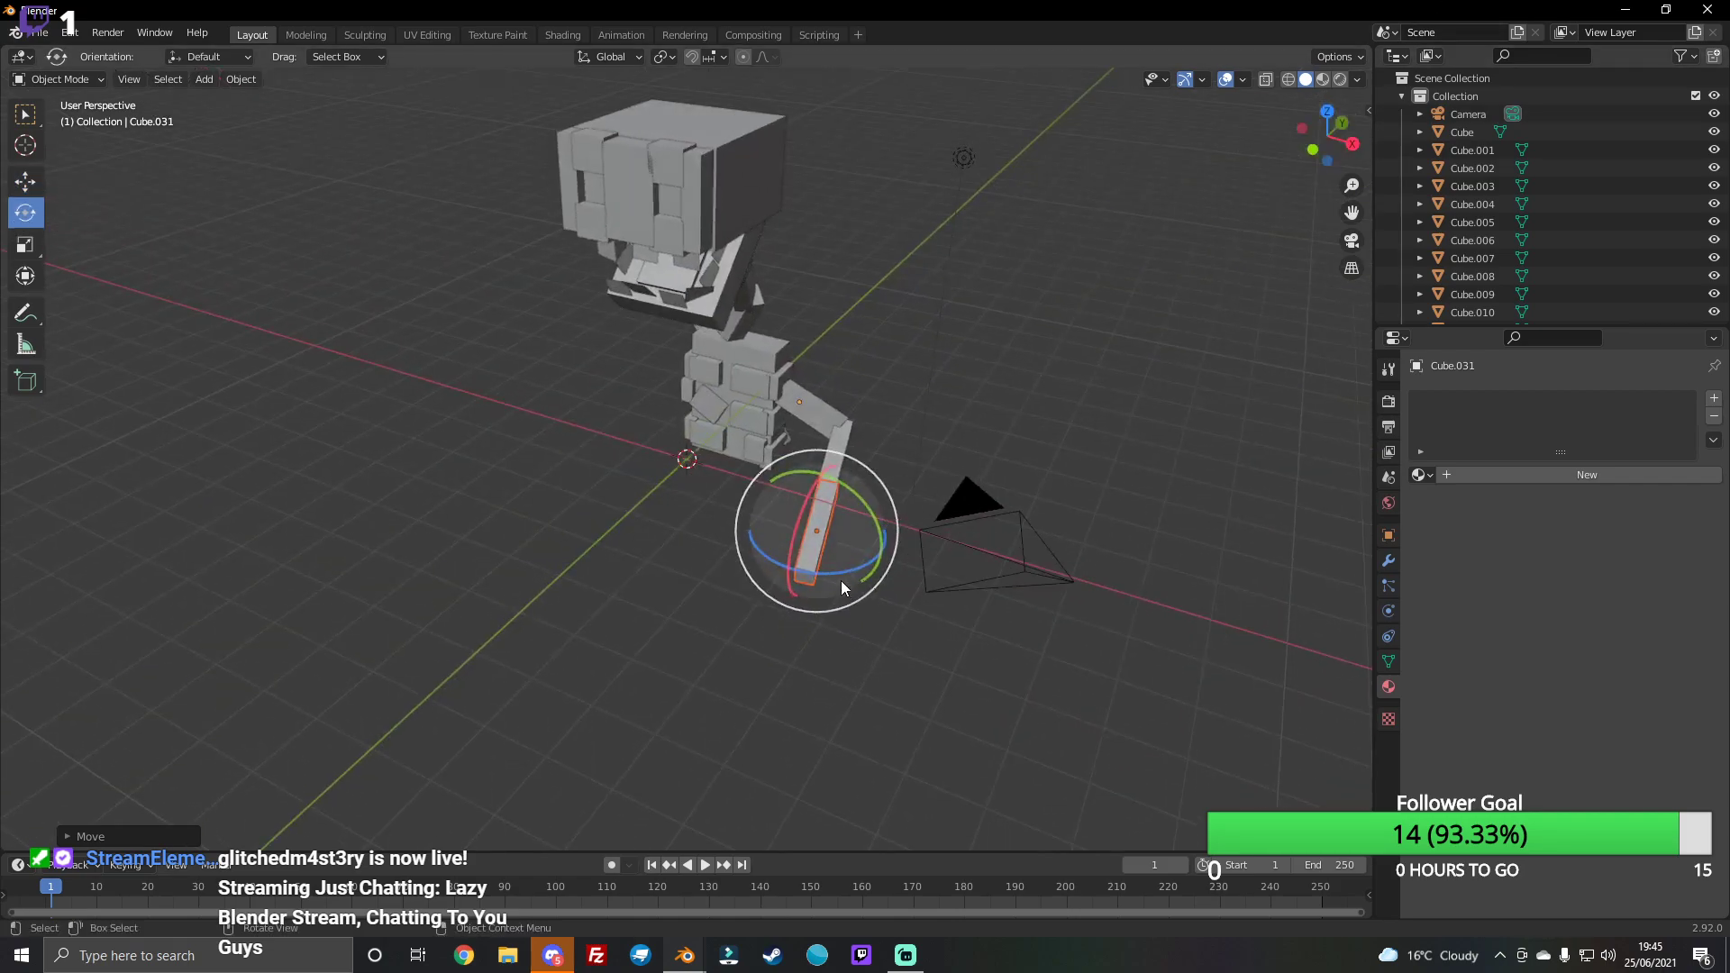
left_click_drag(838, 579, 358, 507)
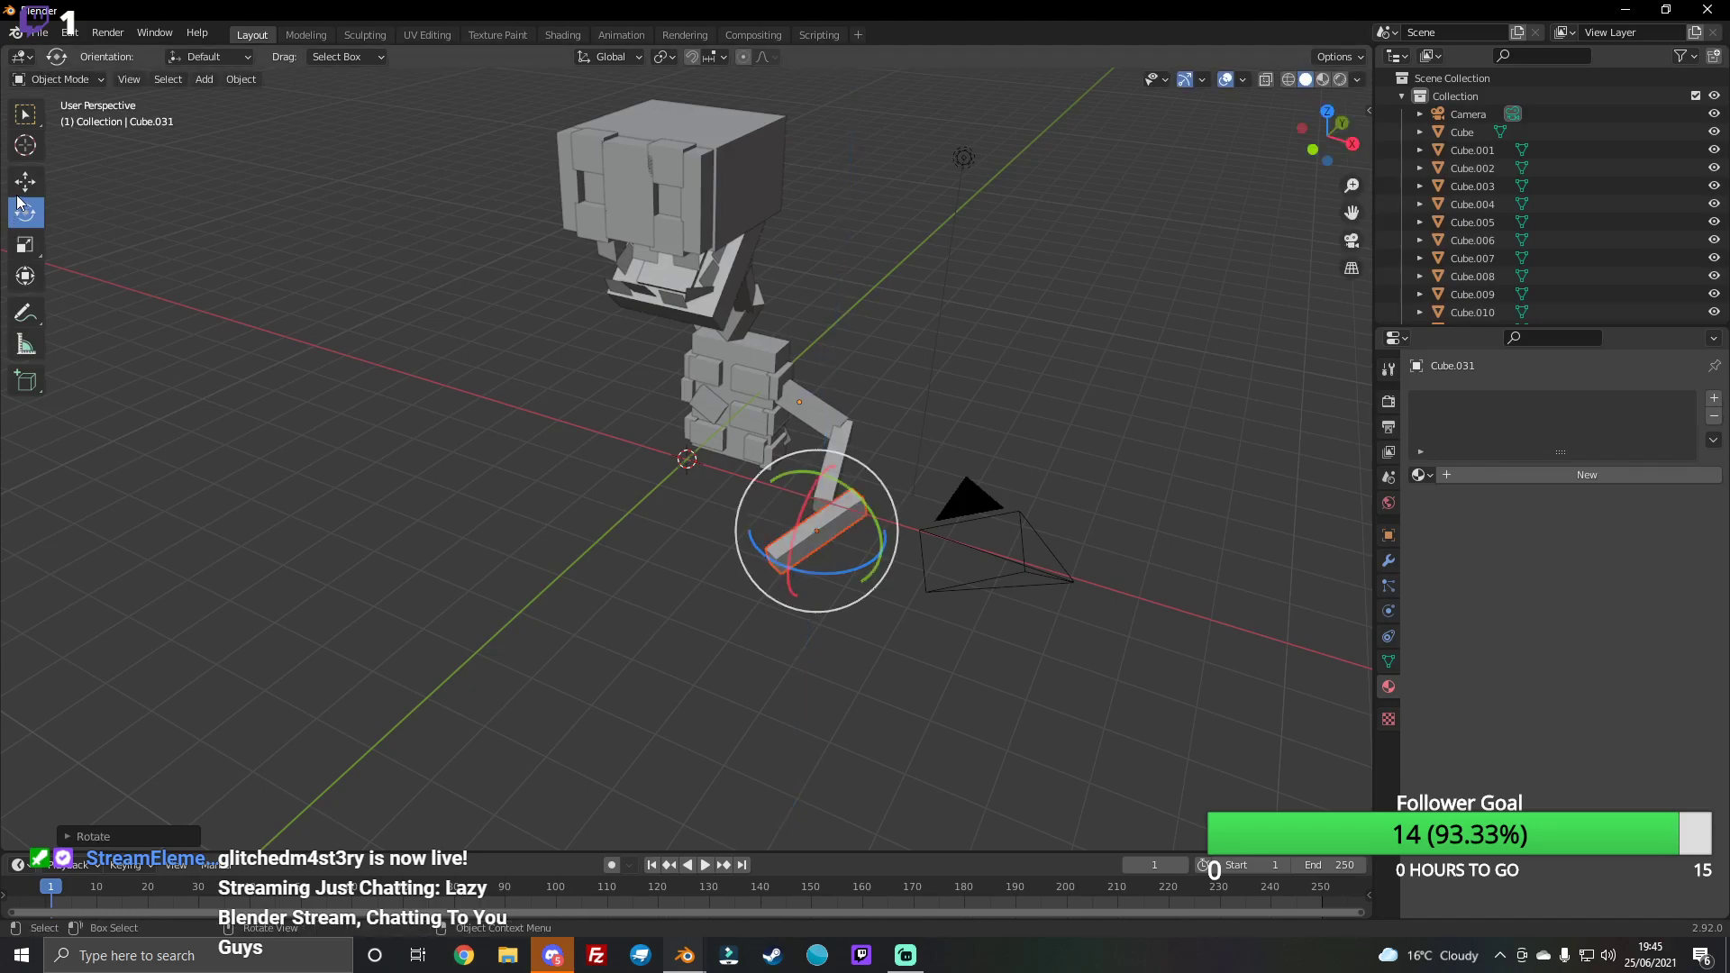
Step: Move the tilted block freely to a spot near the arm's end
key("shift+space")
key("g")
key("g")
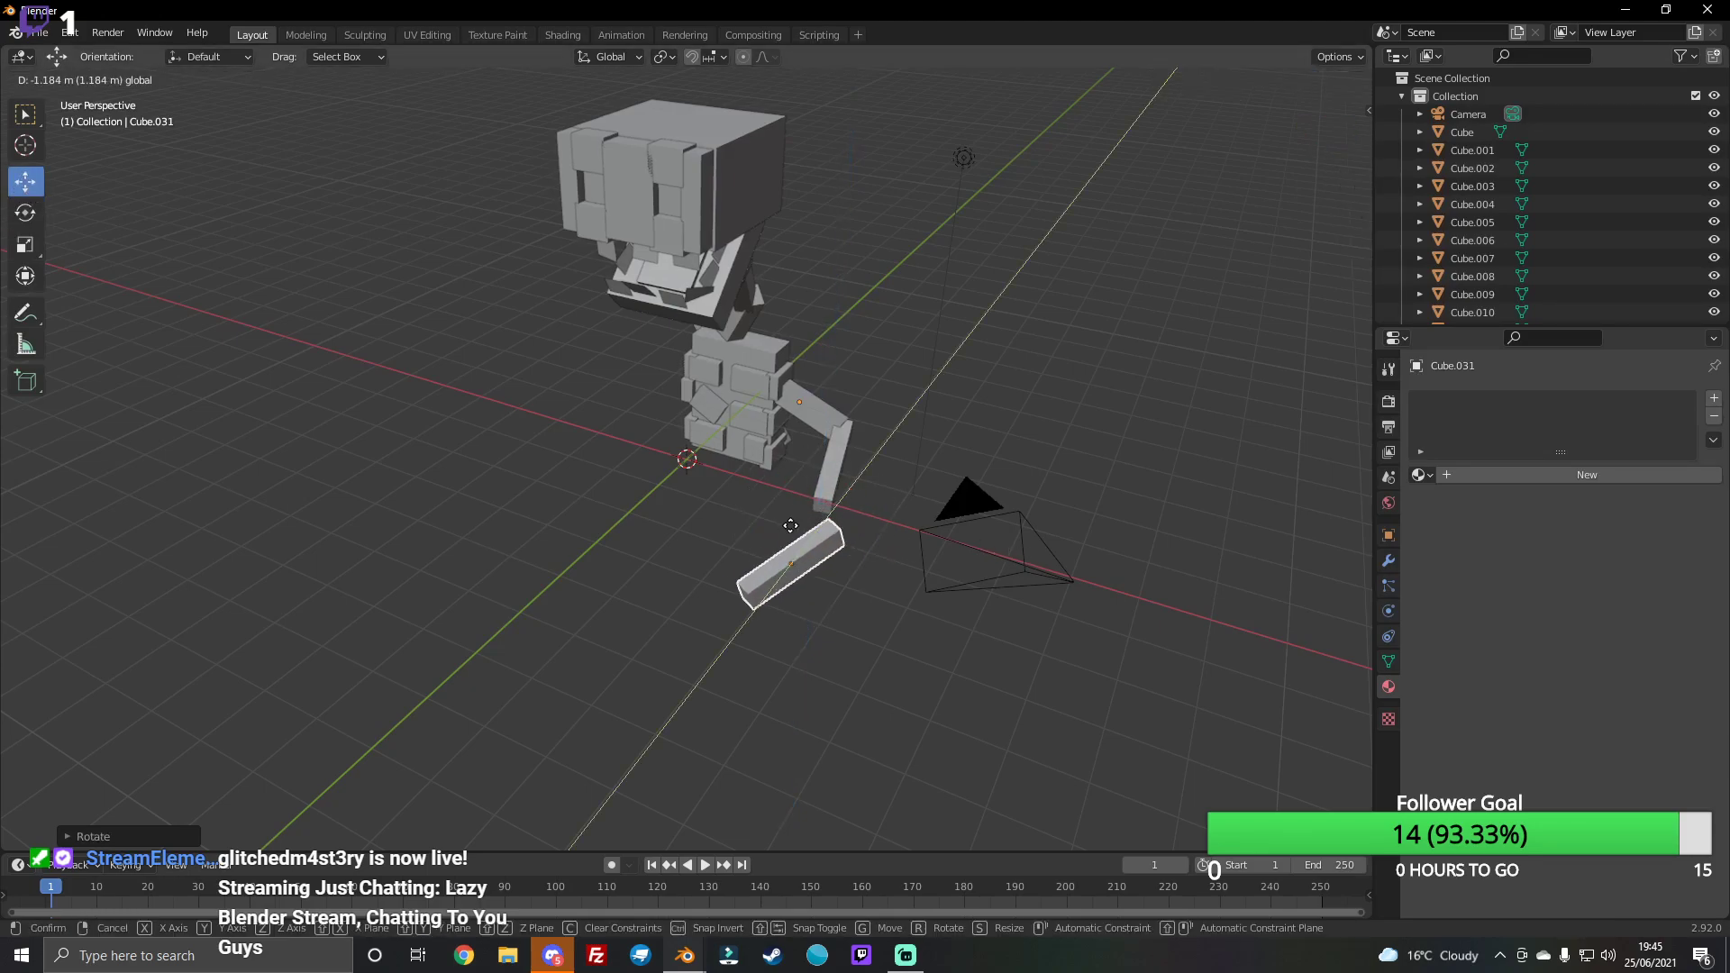
left_click(853, 592)
key("g")
left_click(809, 576)
key("g")
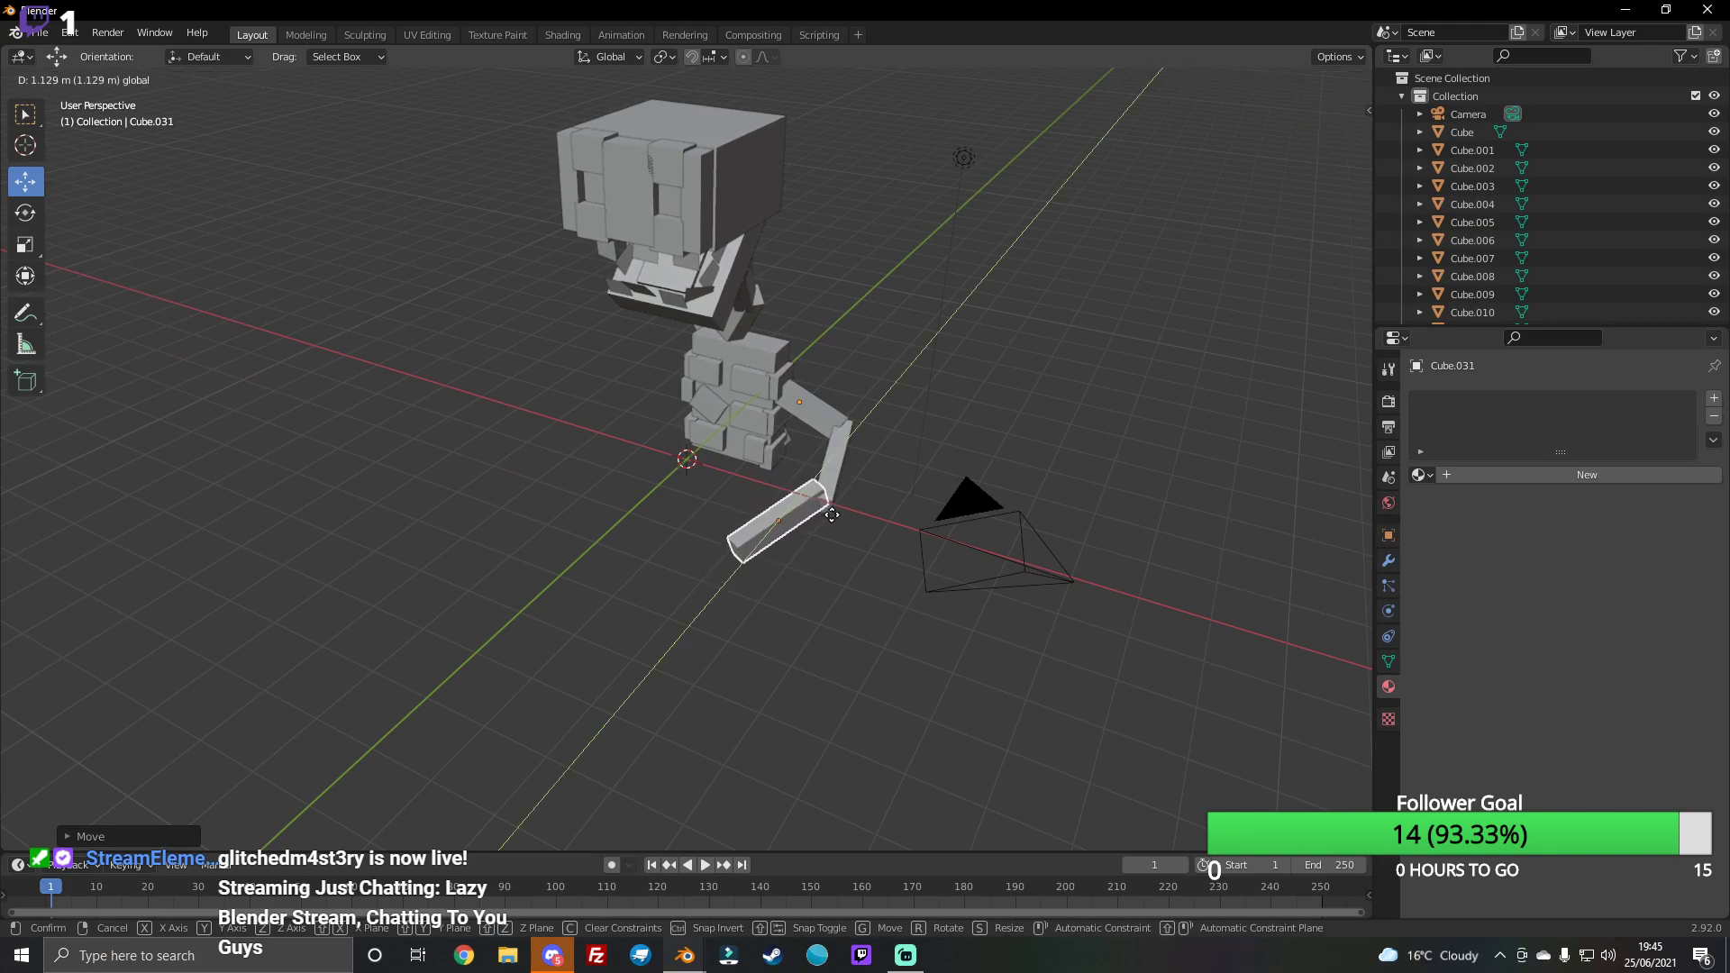
left_click(834, 518)
key("g")
Step: Place the block on the arm's end along X and box-select both arm pieces
key("x")
left_click(844, 536)
mouse_move(863, 545)
middle_mouse_down()
mouse_move(946, 446)
mouse_move(996, 530)
middle_mouse_up()
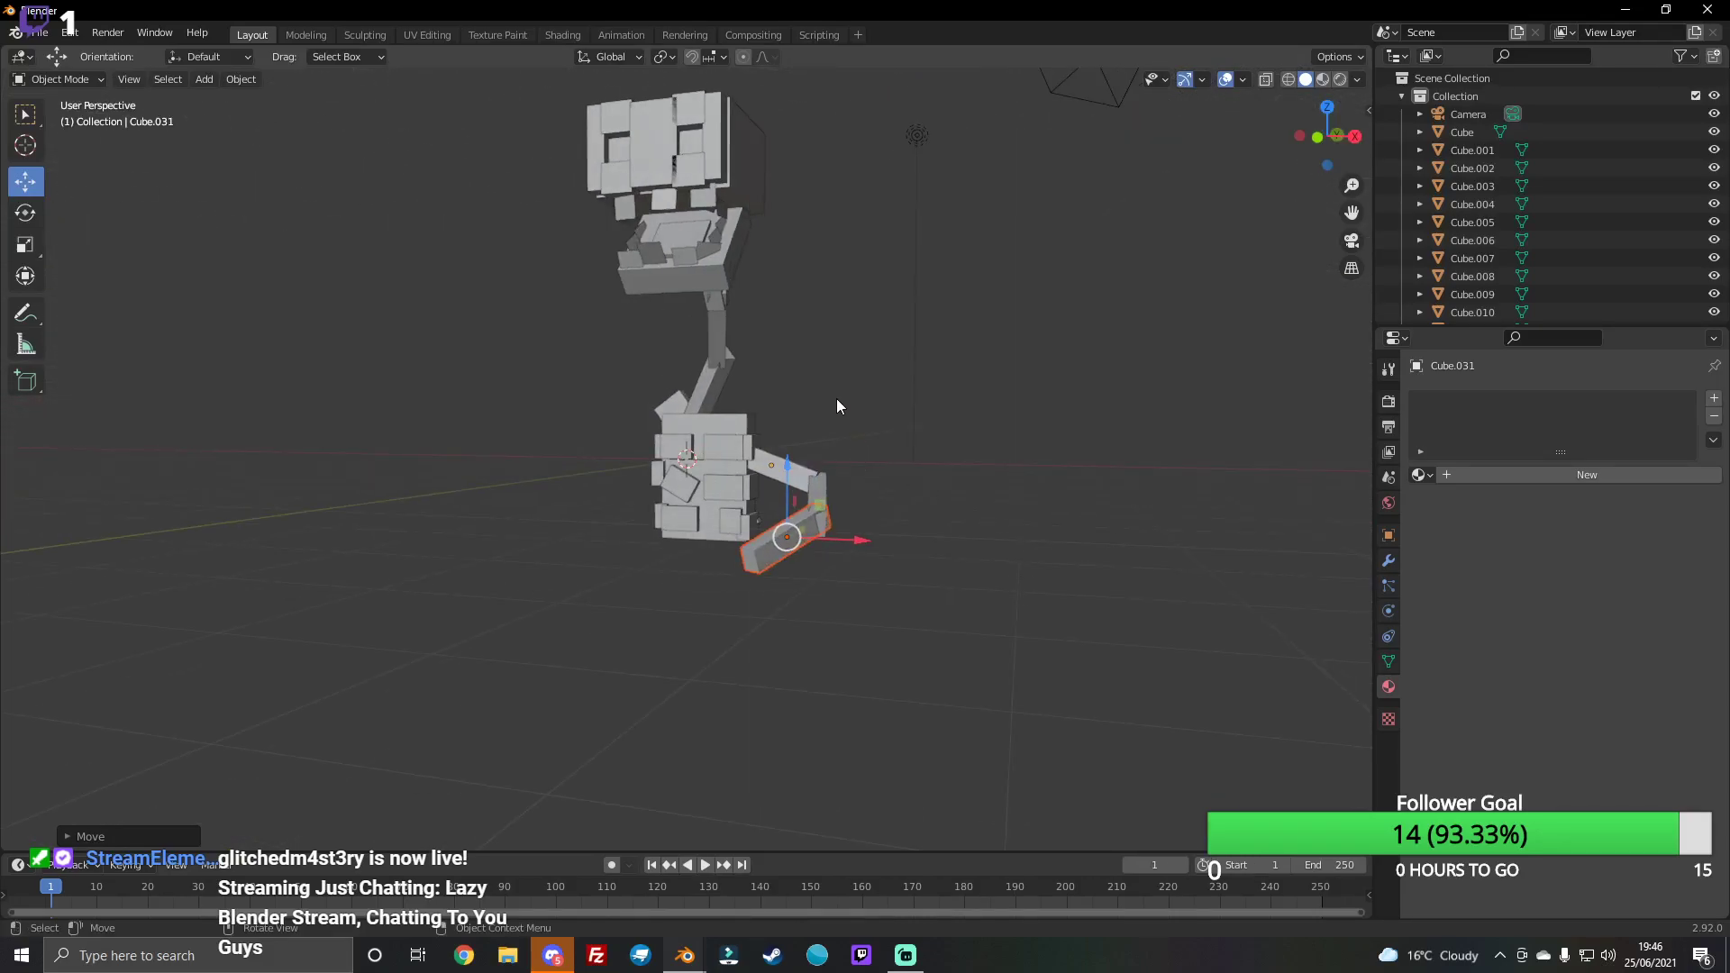
left_click_drag(802, 375, 879, 619)
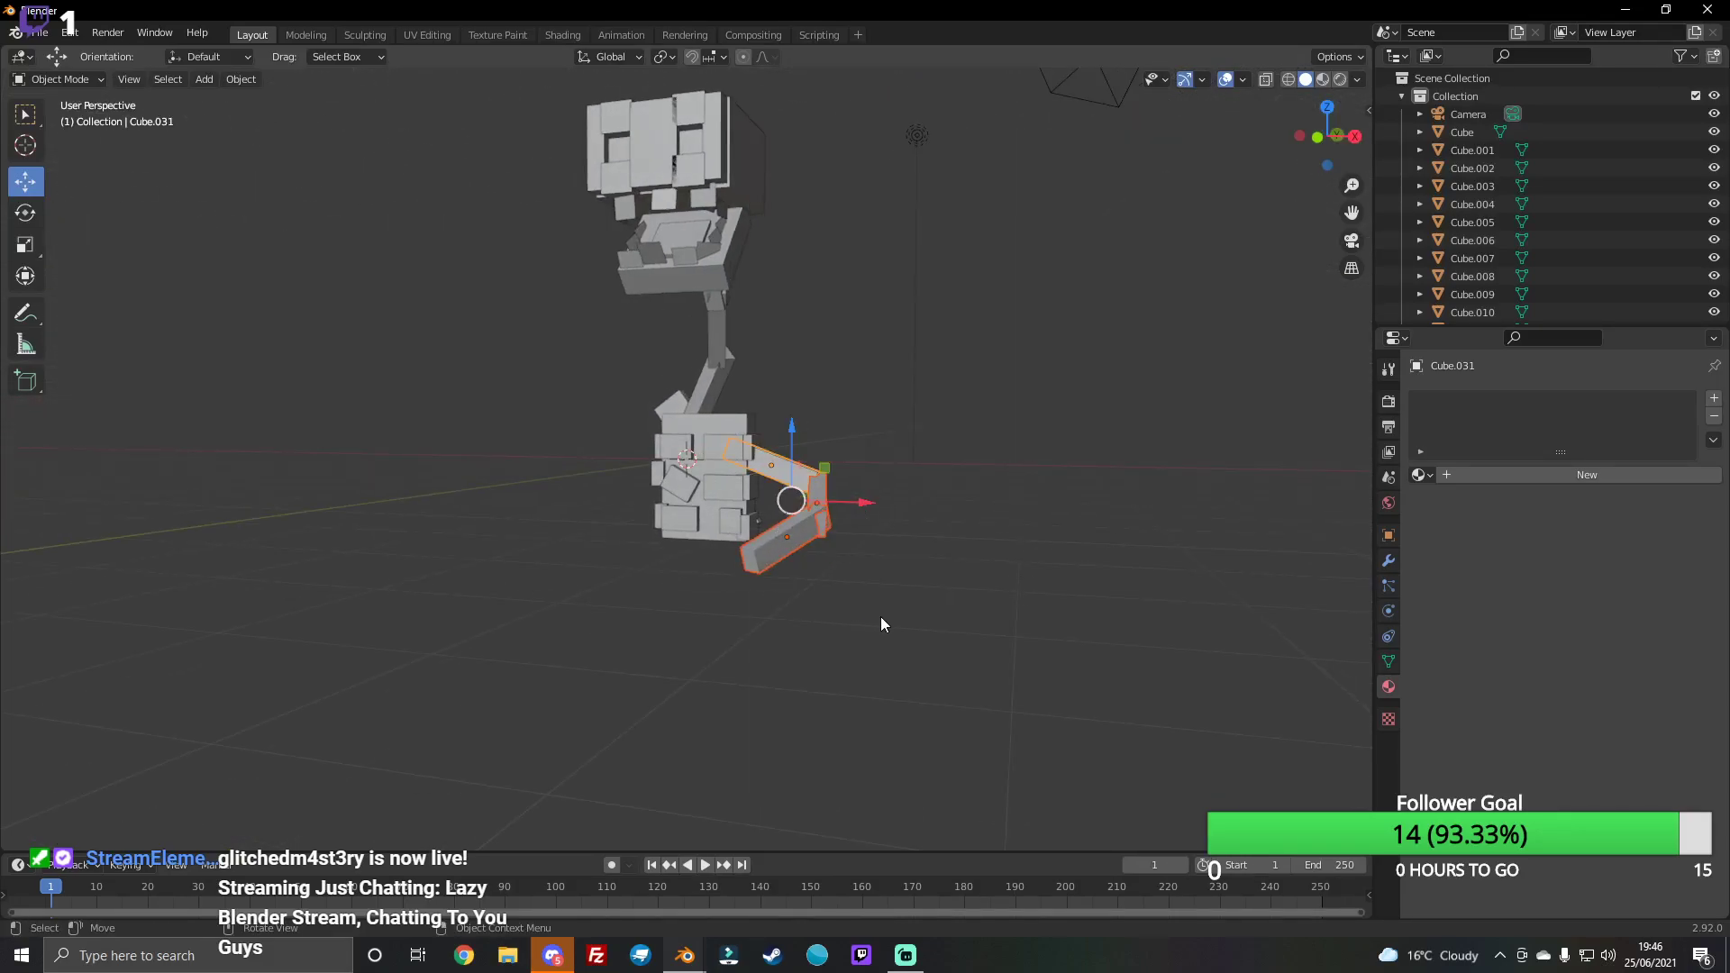
Step: Copy and paste the two arm pieces, sliding the copy left along X
key("ctrl+c")
key("ctrl+v")
key("g")
key("x")
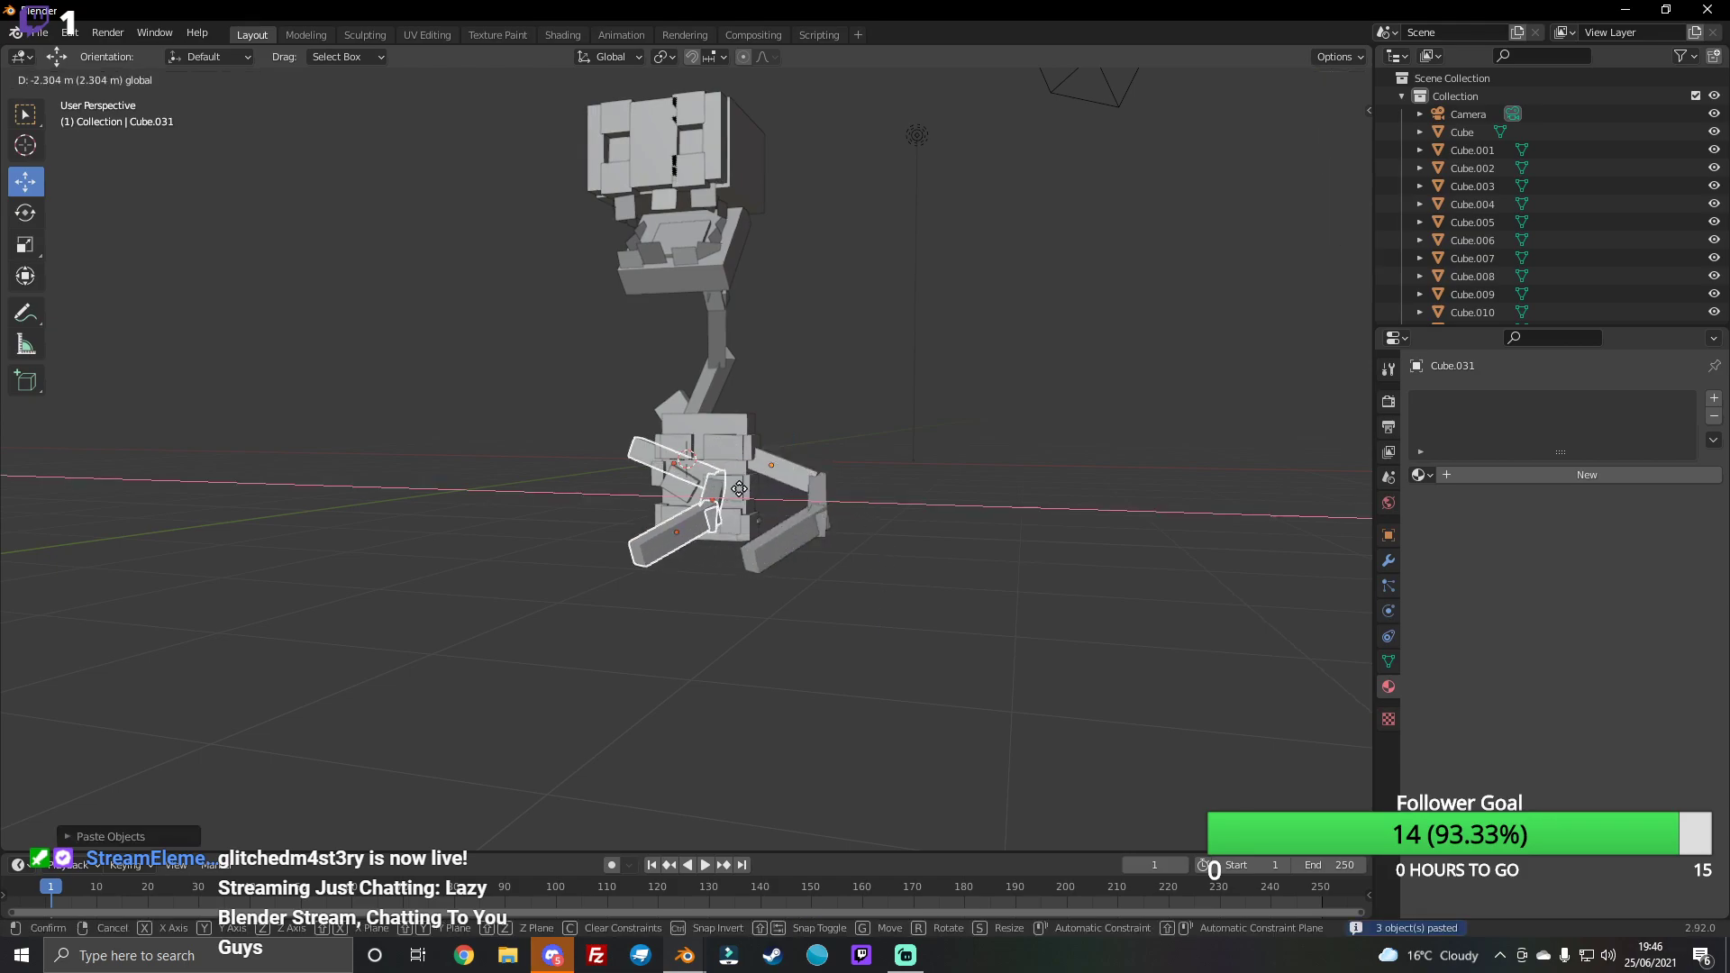
left_click(645, 497)
Step: Rotate the copied arm around Y and X, then shift it along Y
left_click(23, 213)
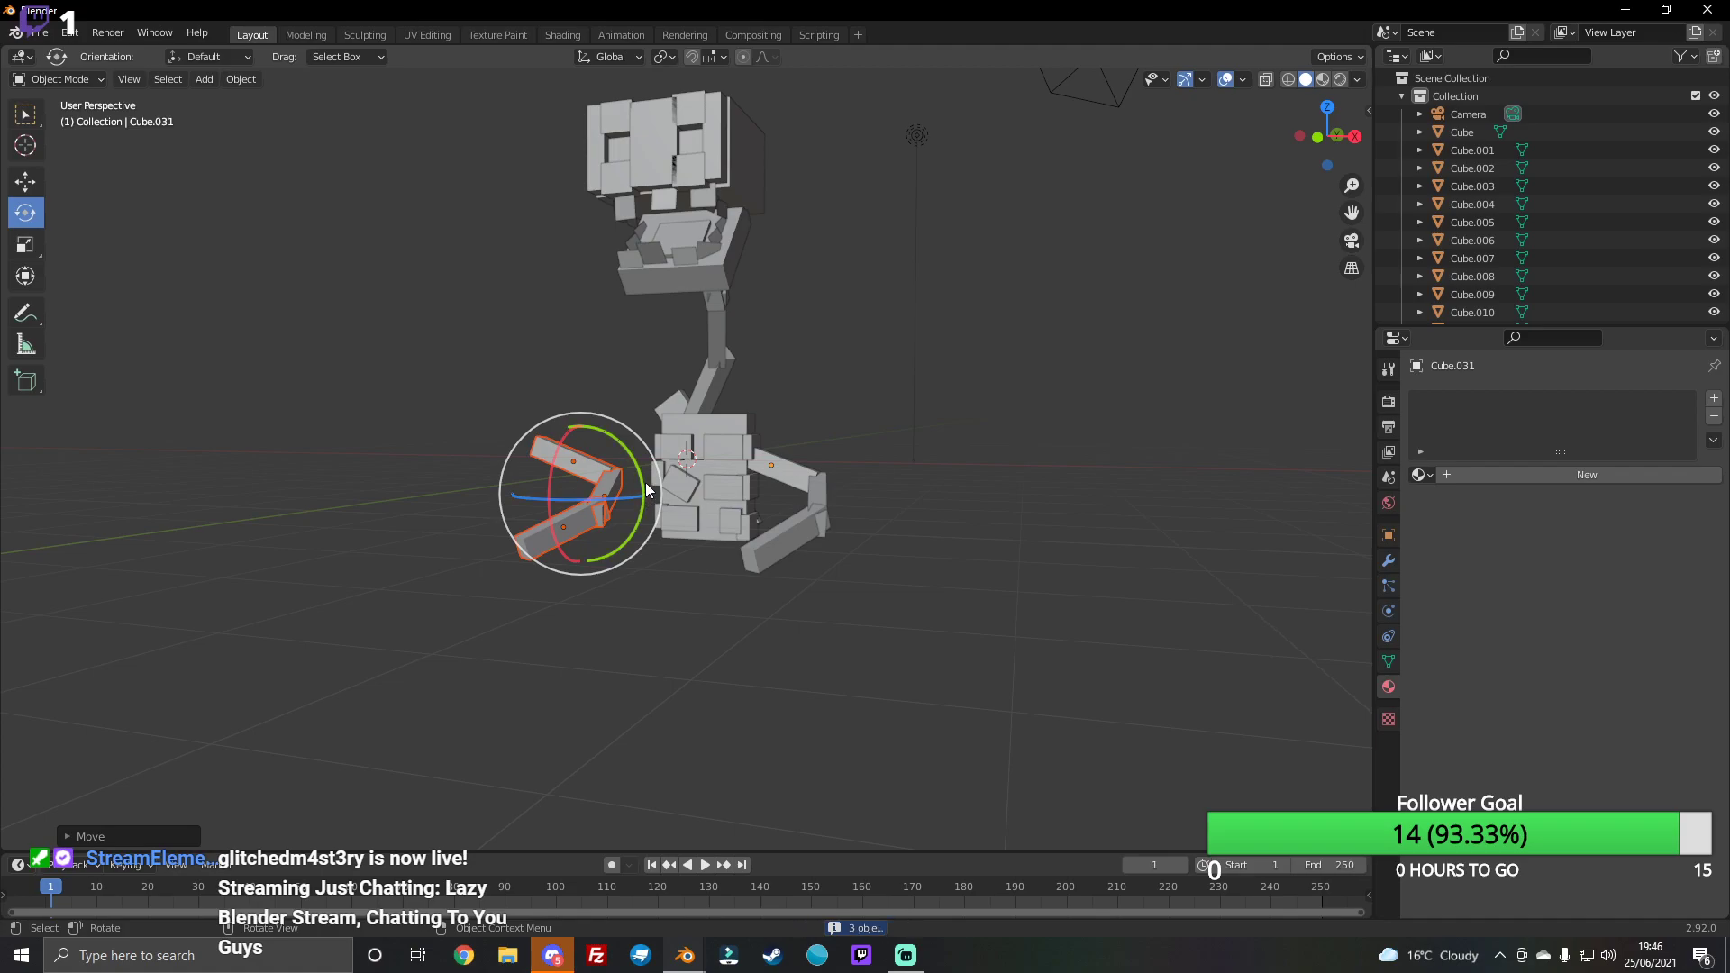
mouse_move(631, 503)
left_mouse_down()
mouse_move(494, 365)
mouse_move(298, 592)
left_mouse_up()
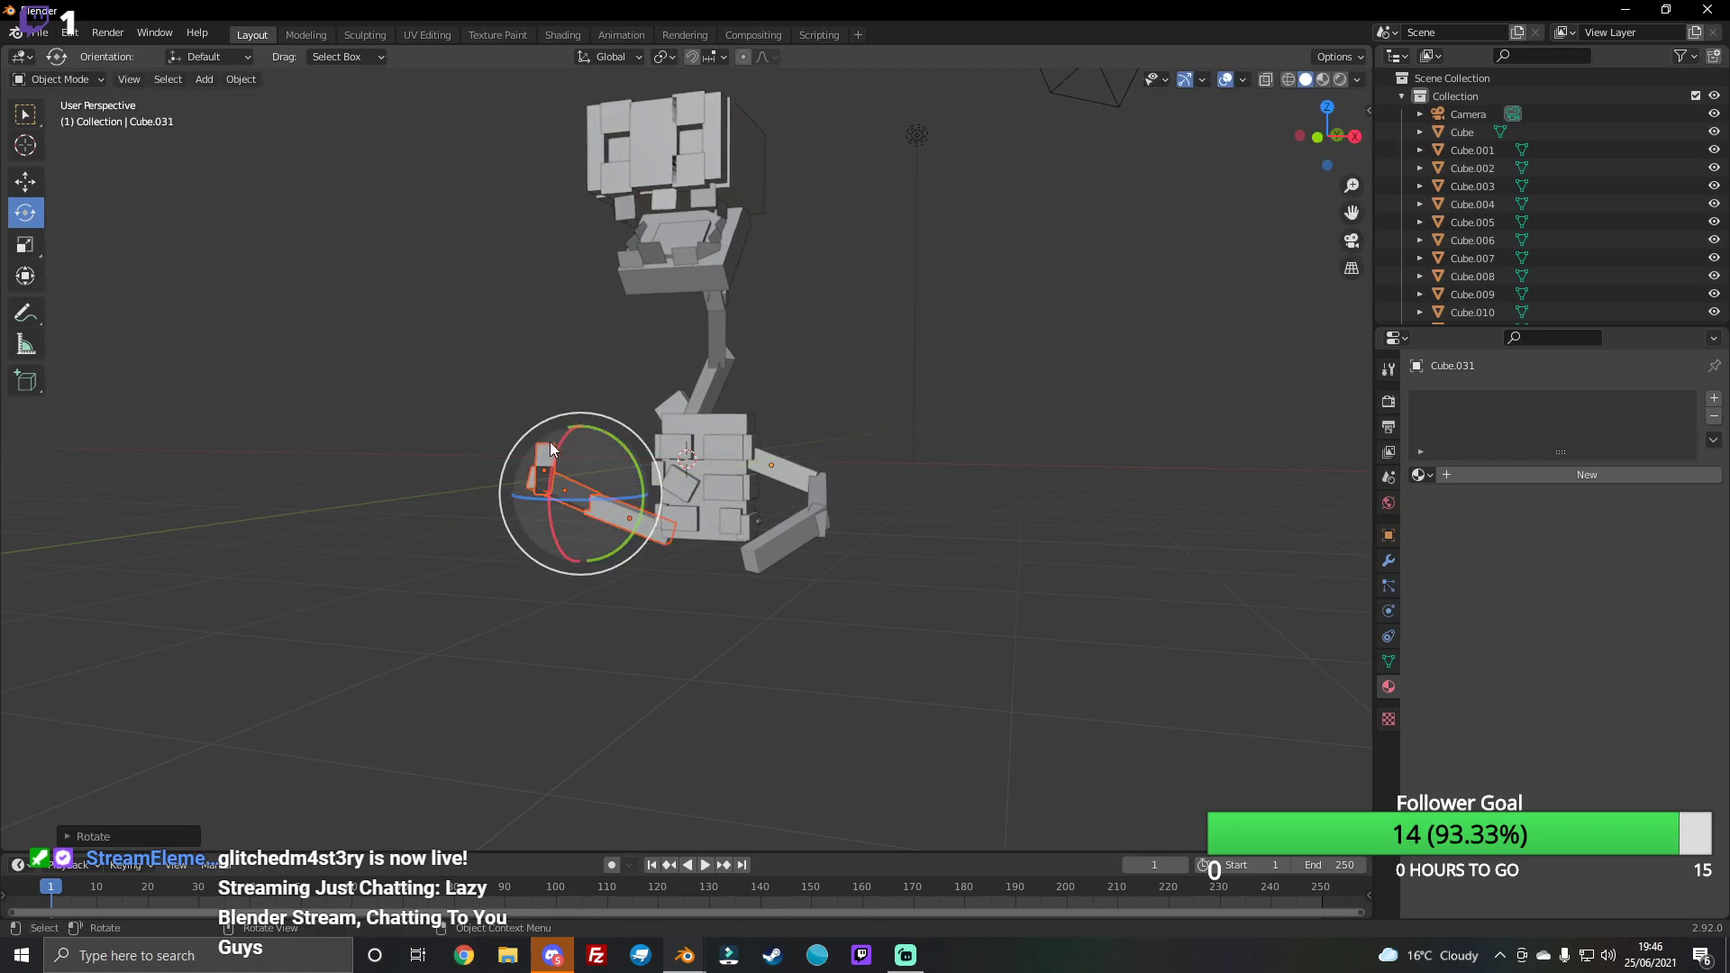
left_click_drag(550, 443, 530, 486)
left_click_drag(1327, 135, 1328, 135)
left_click(36, 179)
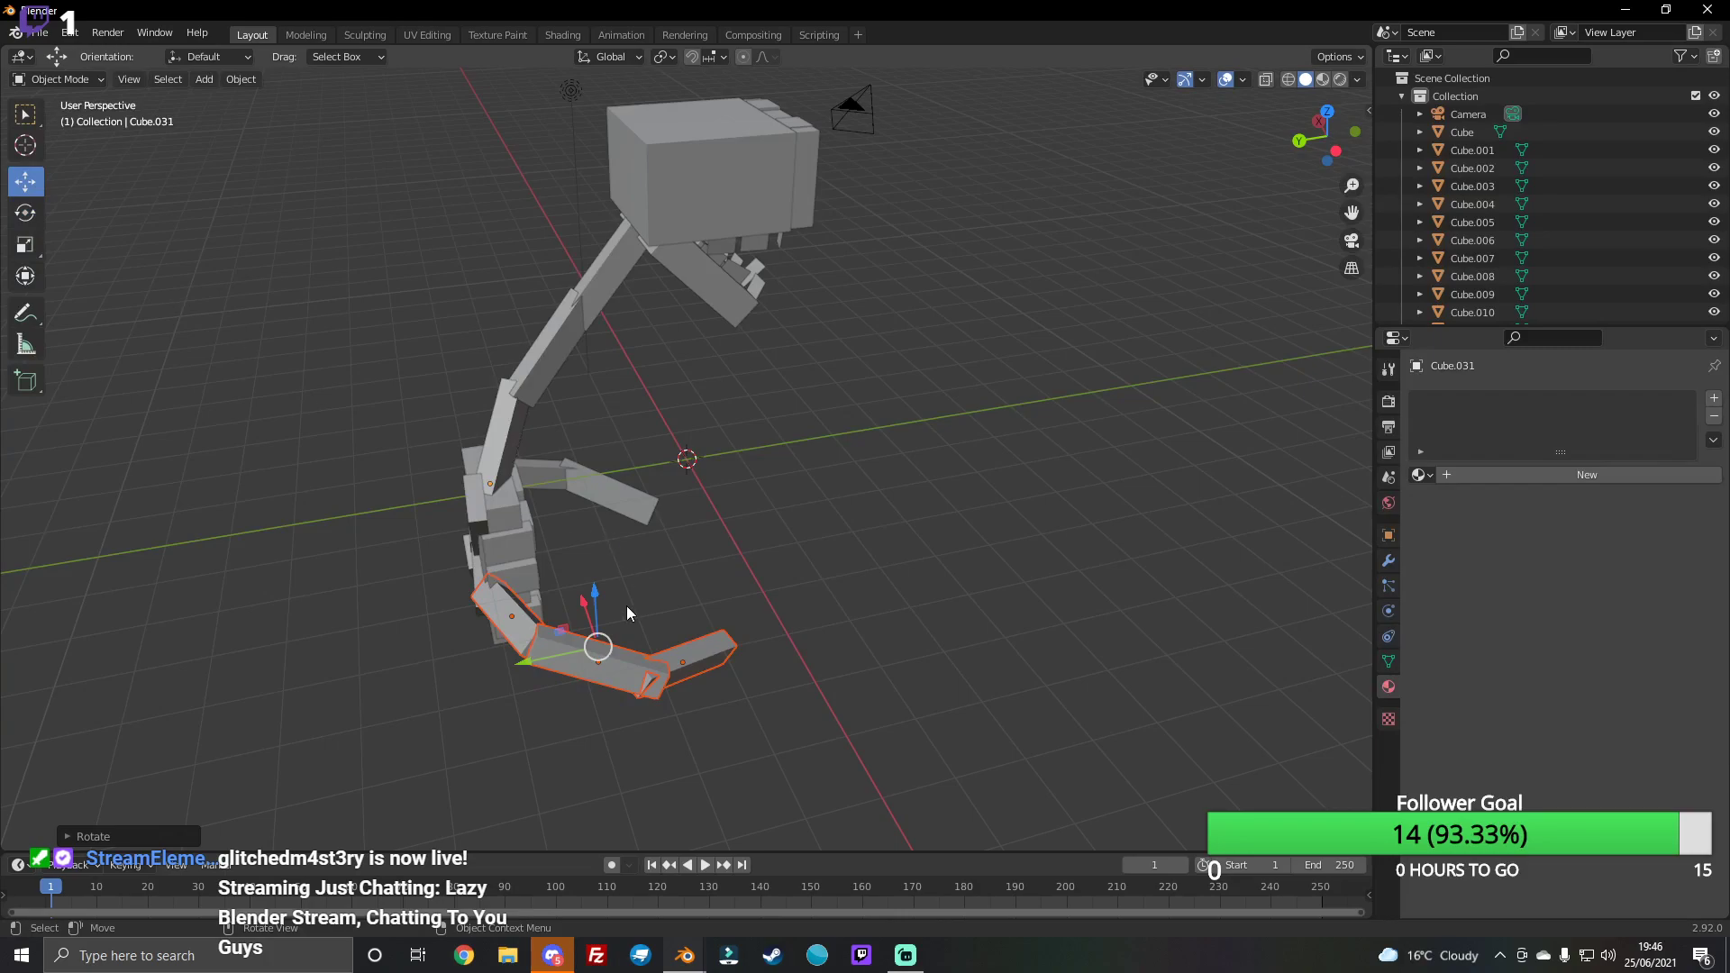
left_click_drag(550, 665, 586, 651)
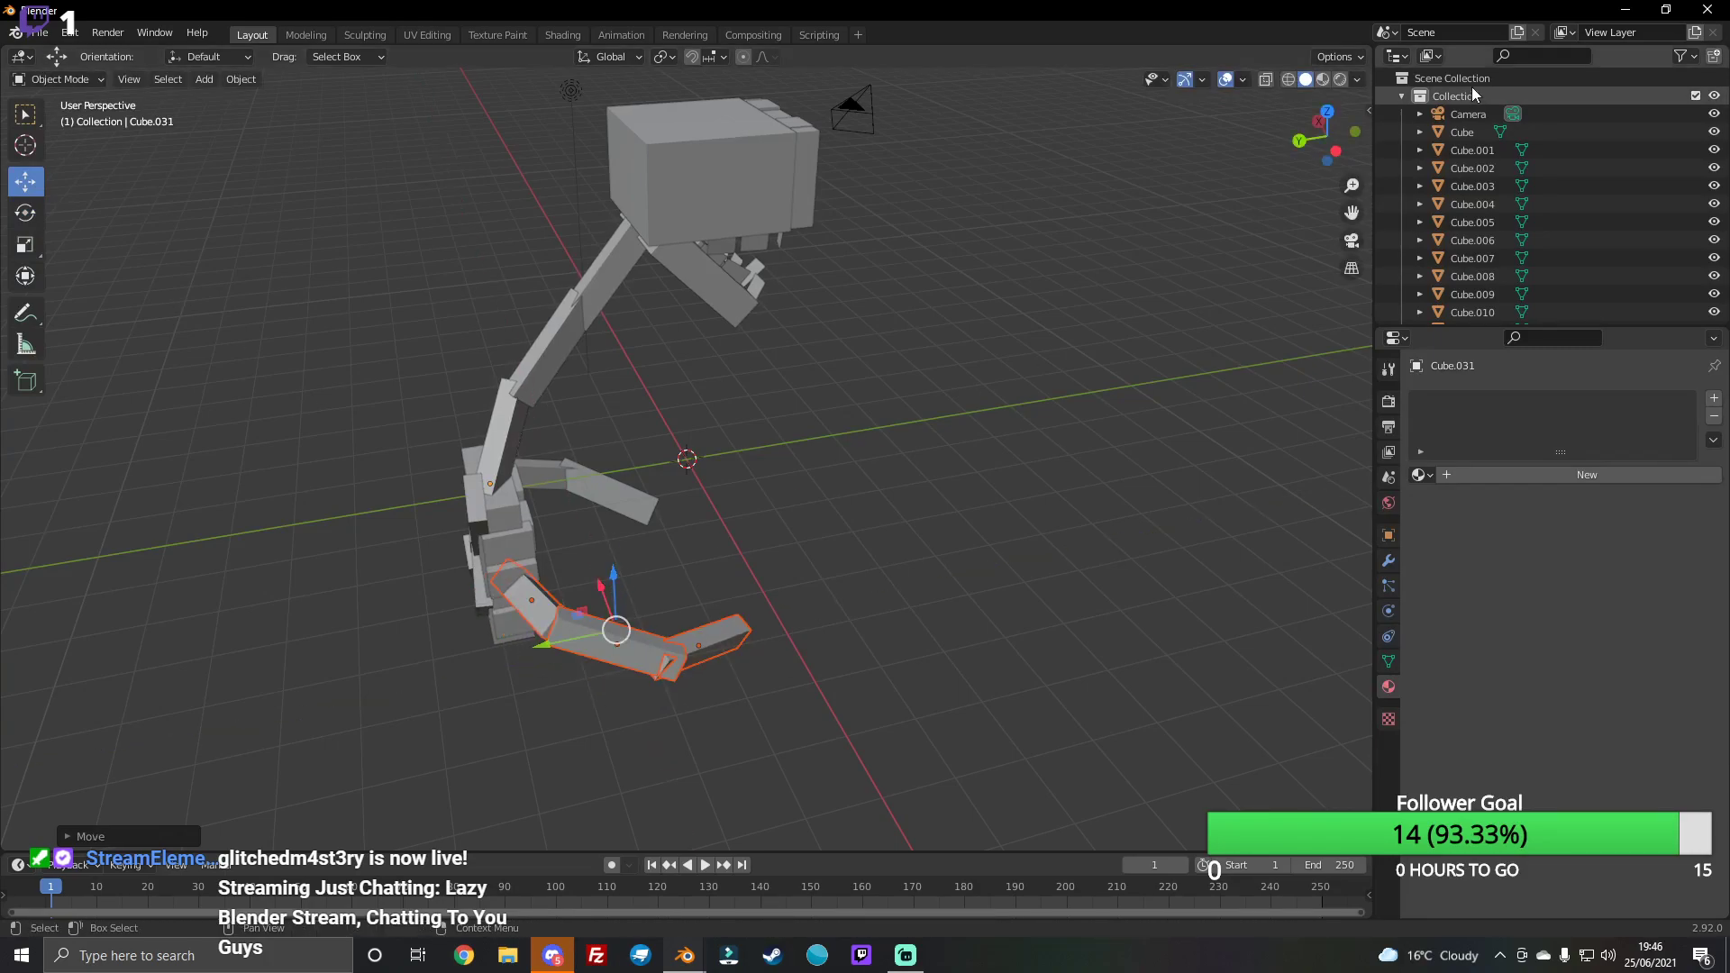
Step: Raise the copied arm along Z to its final height and deselect it
left_click_drag(1328, 135, 1328, 136)
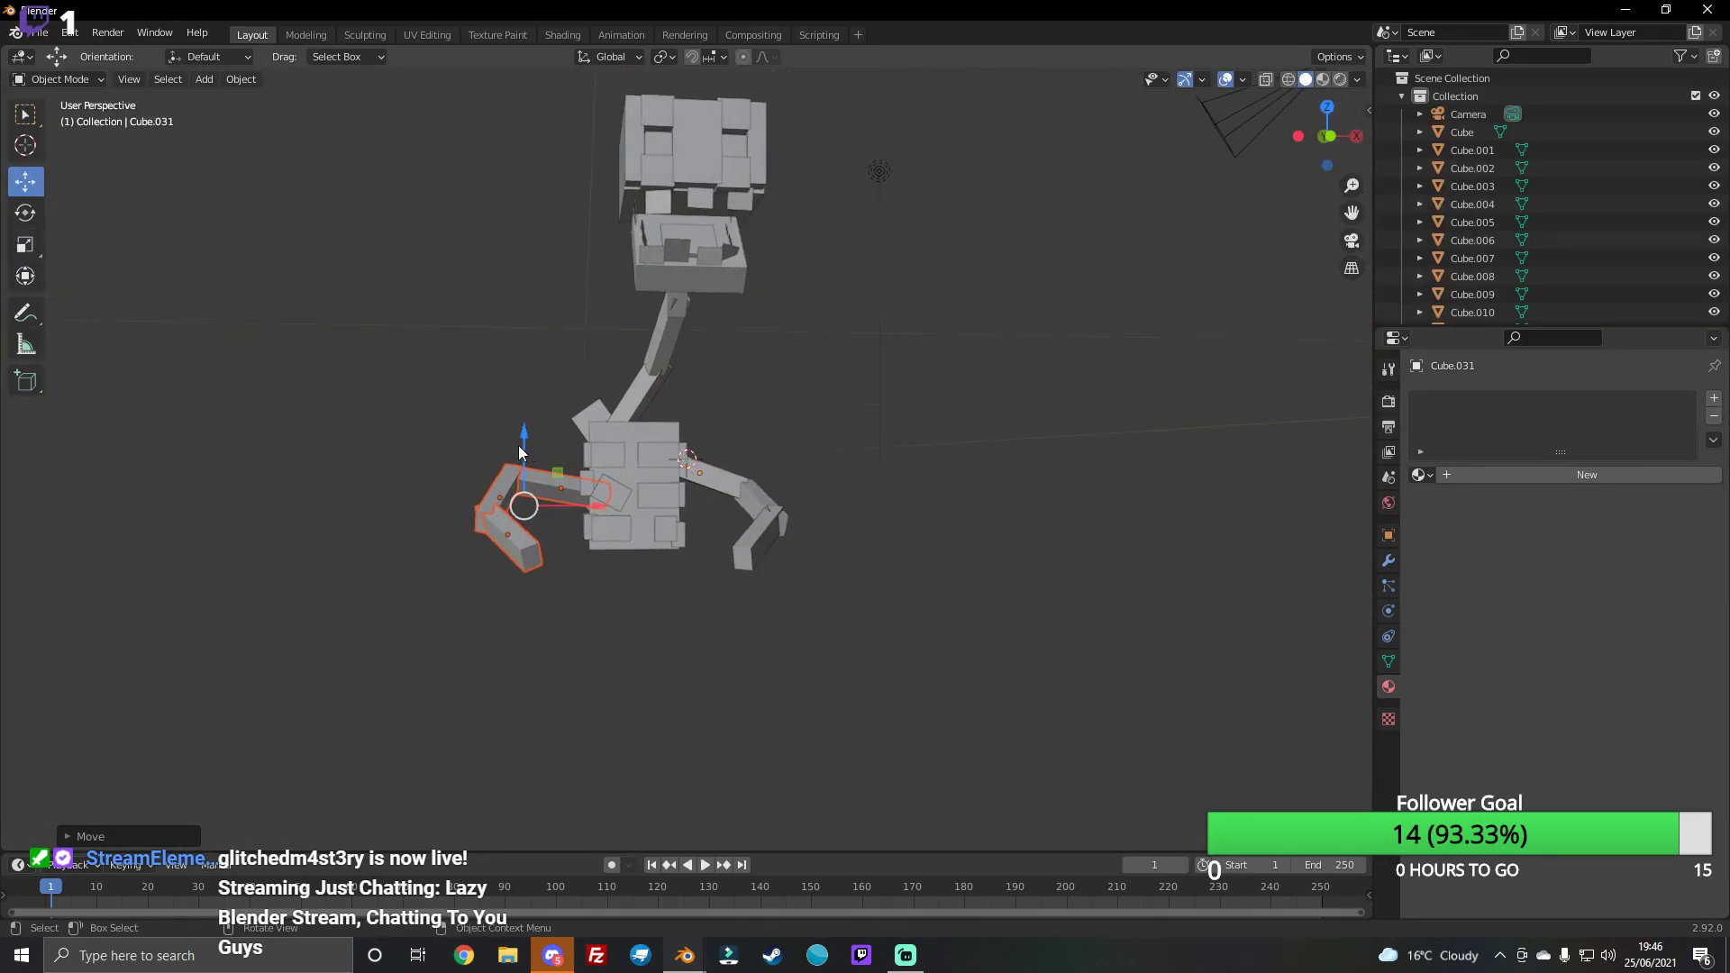
key("g")
key("z")
left_click(513, 406)
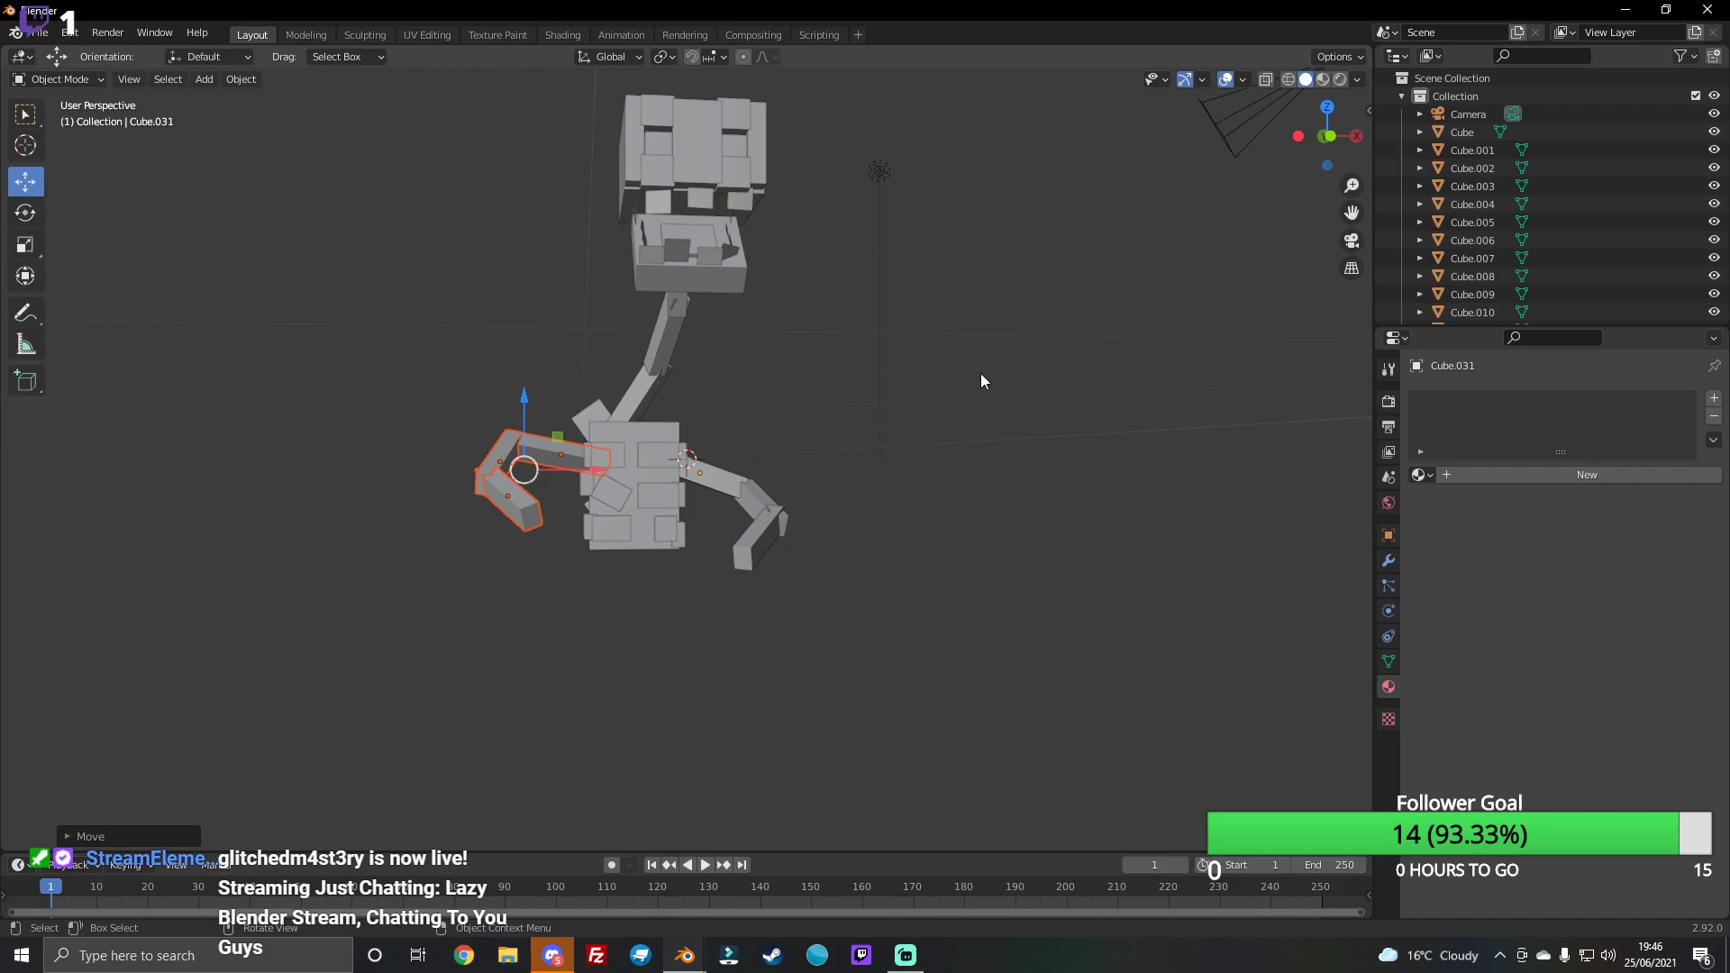
left_click(479, 565)
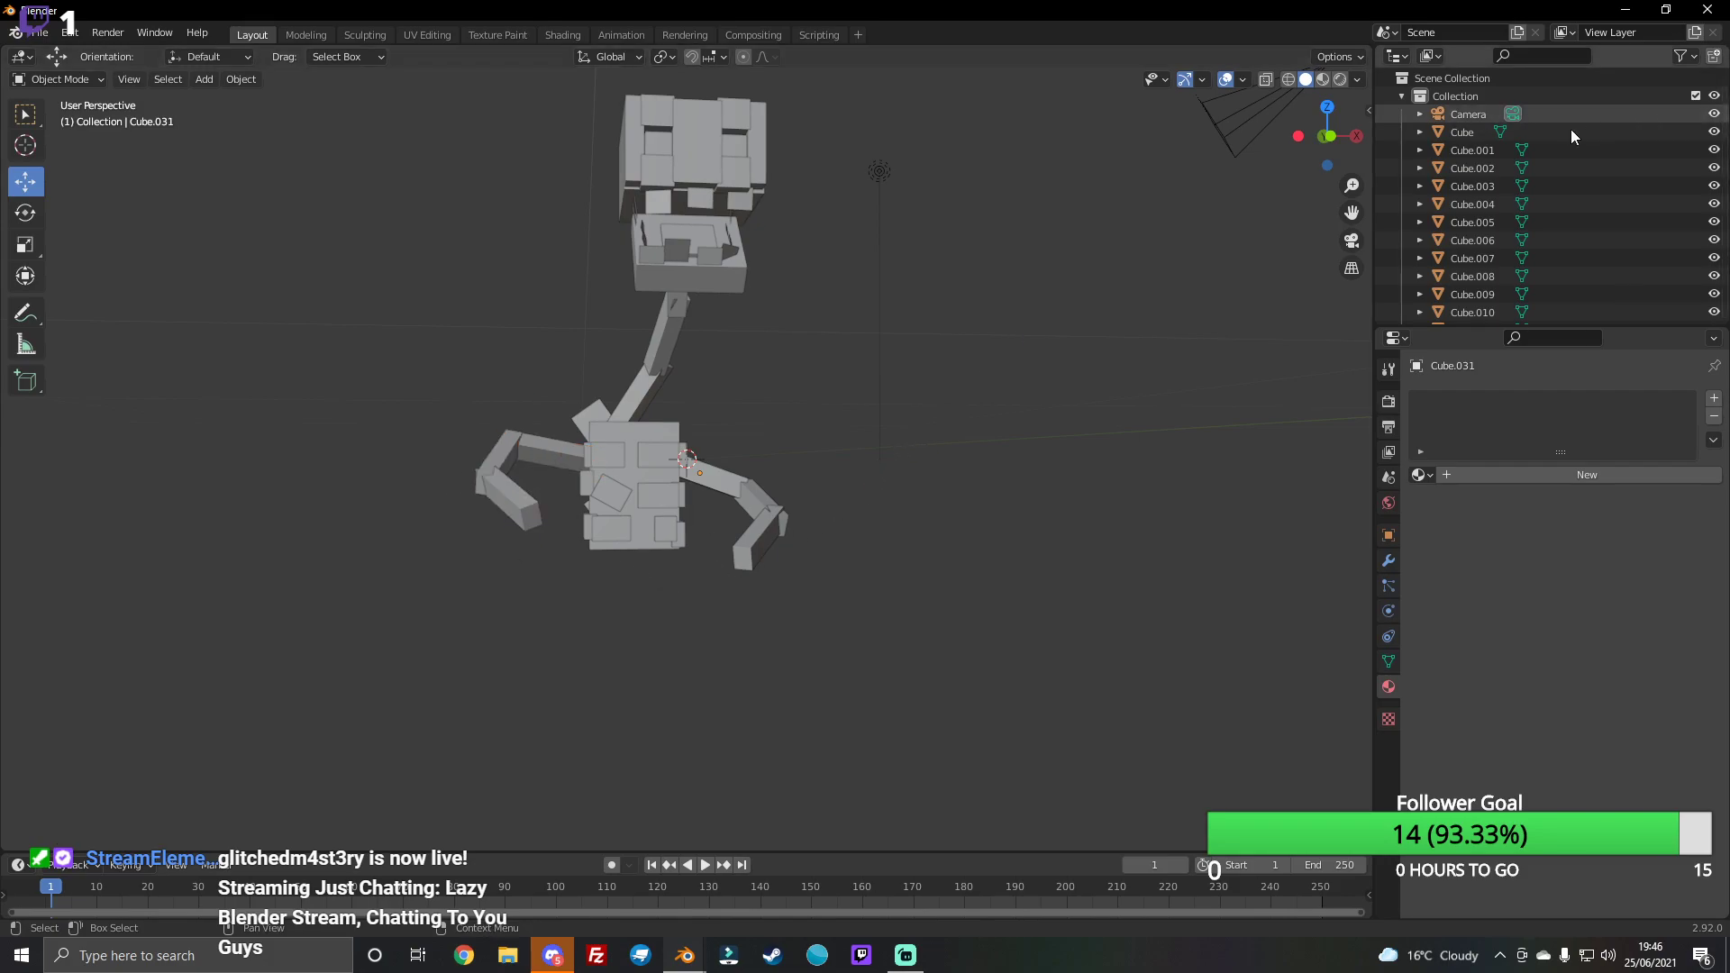
Step: Select the lower-left arm piece and add a plane mesh to the scene
left_click_drag(1329, 137, 1317, 128)
left_click(241, 79)
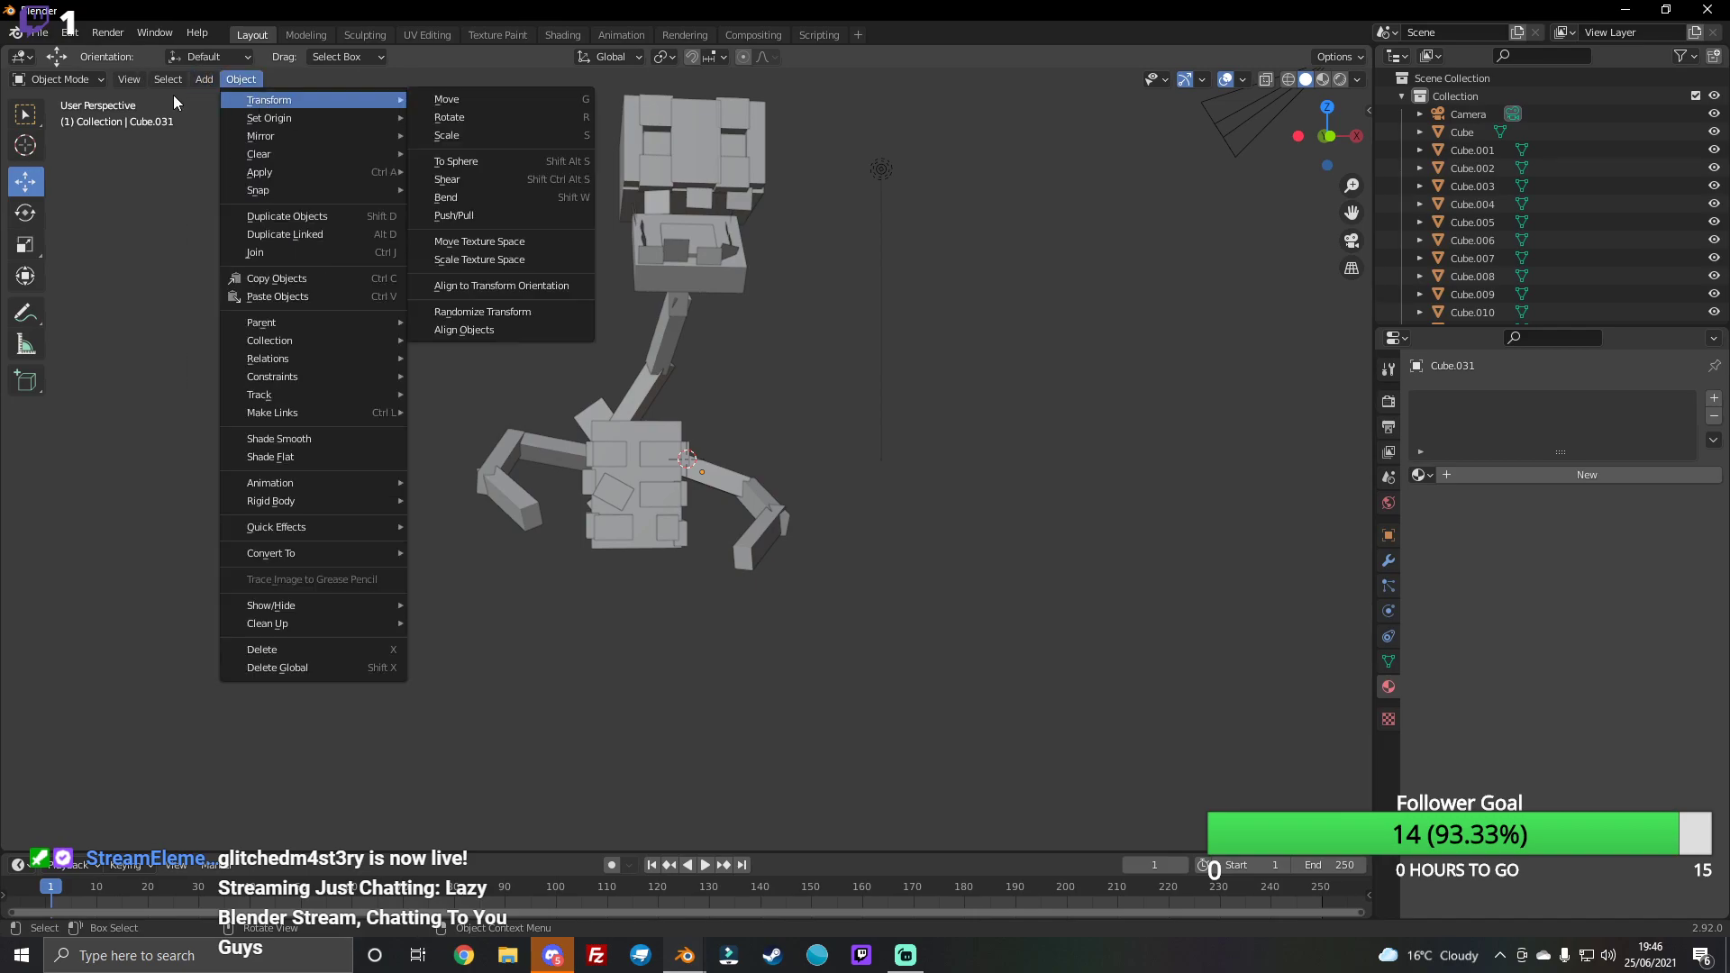
left_click(511, 508)
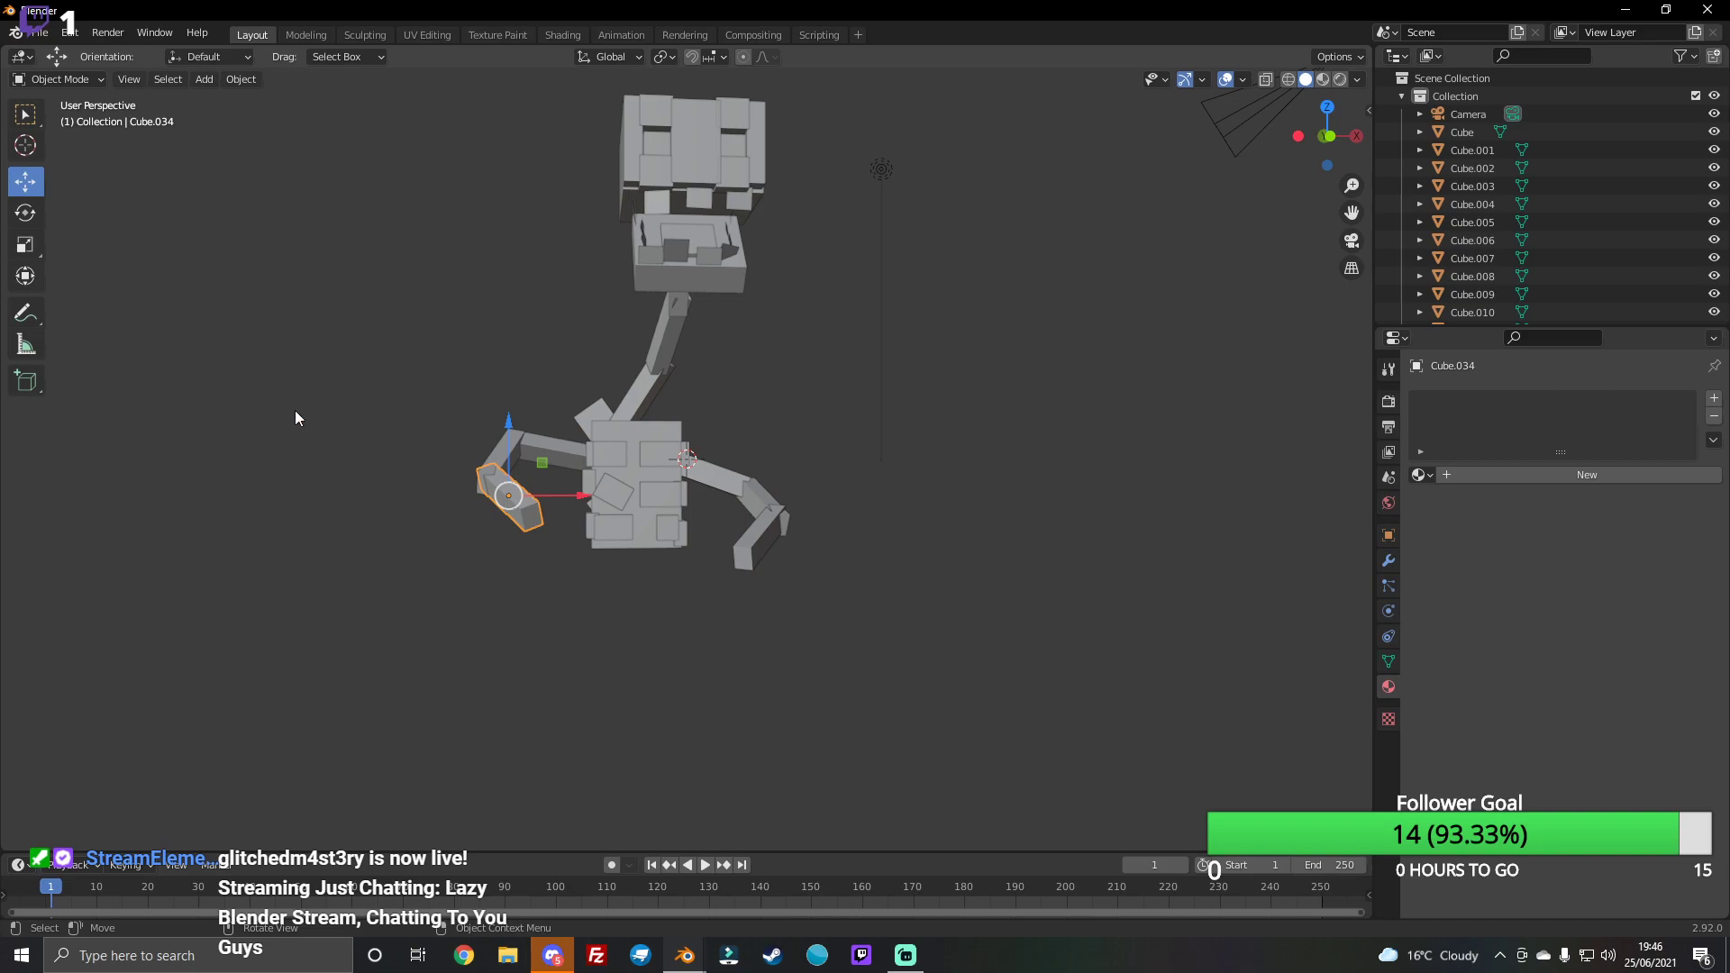
left_click(208, 83)
mouse_move(237, 100)
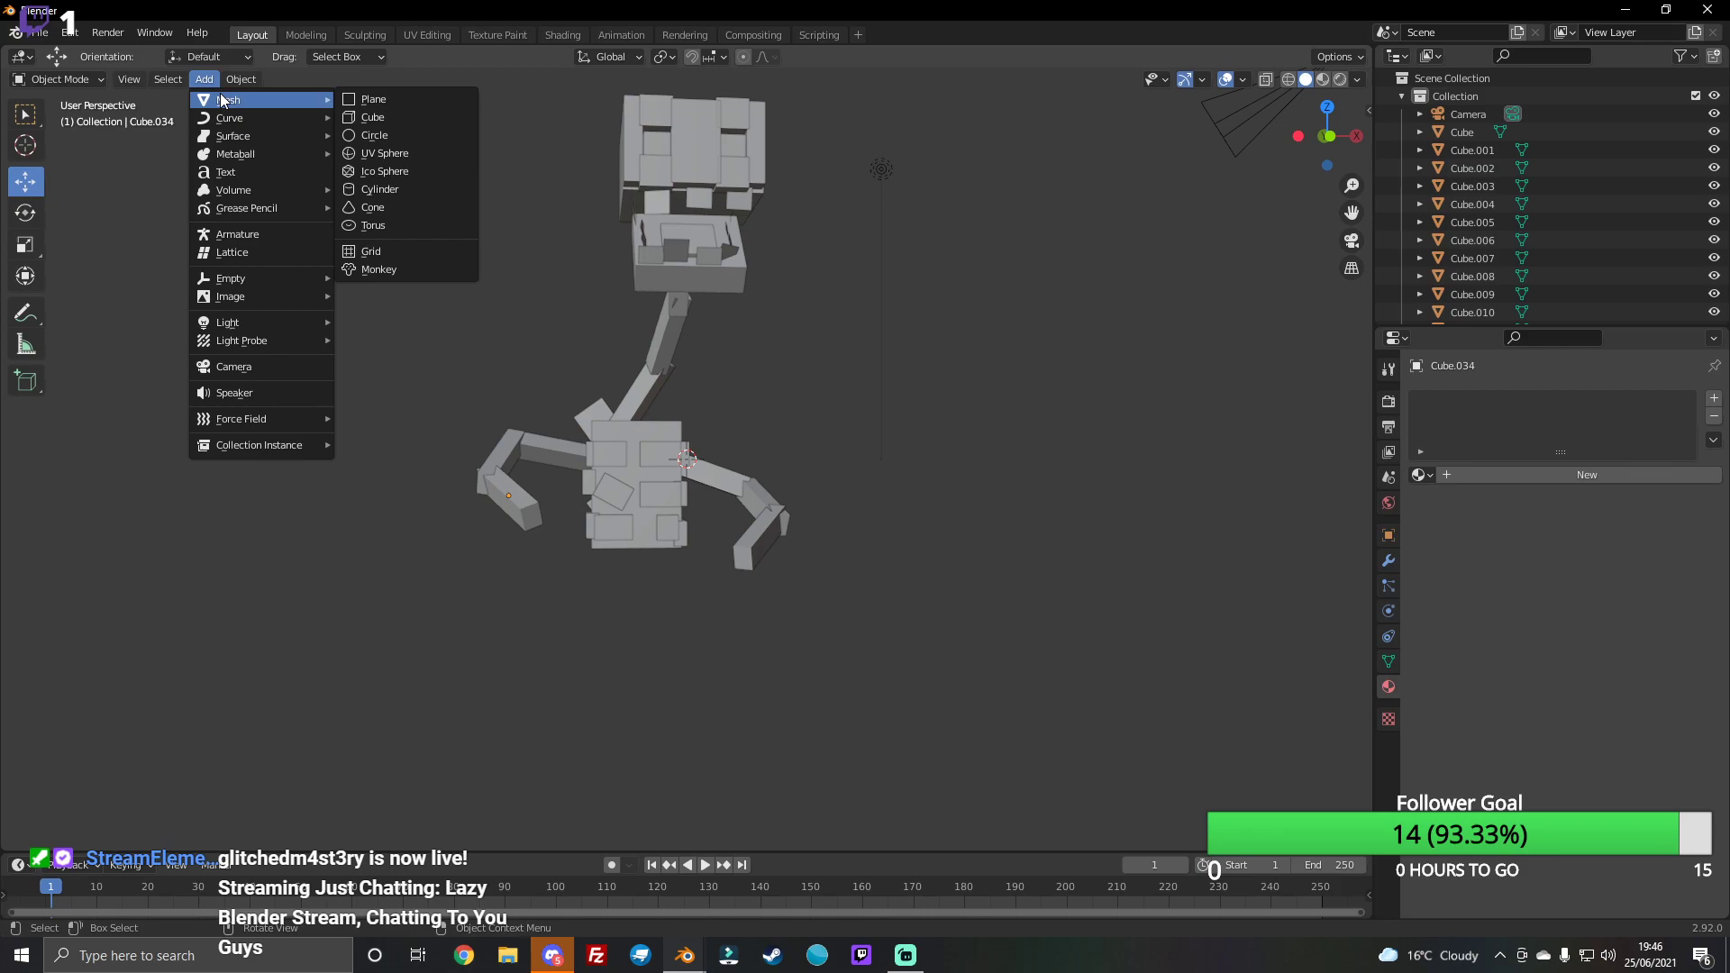
left_click(440, 103)
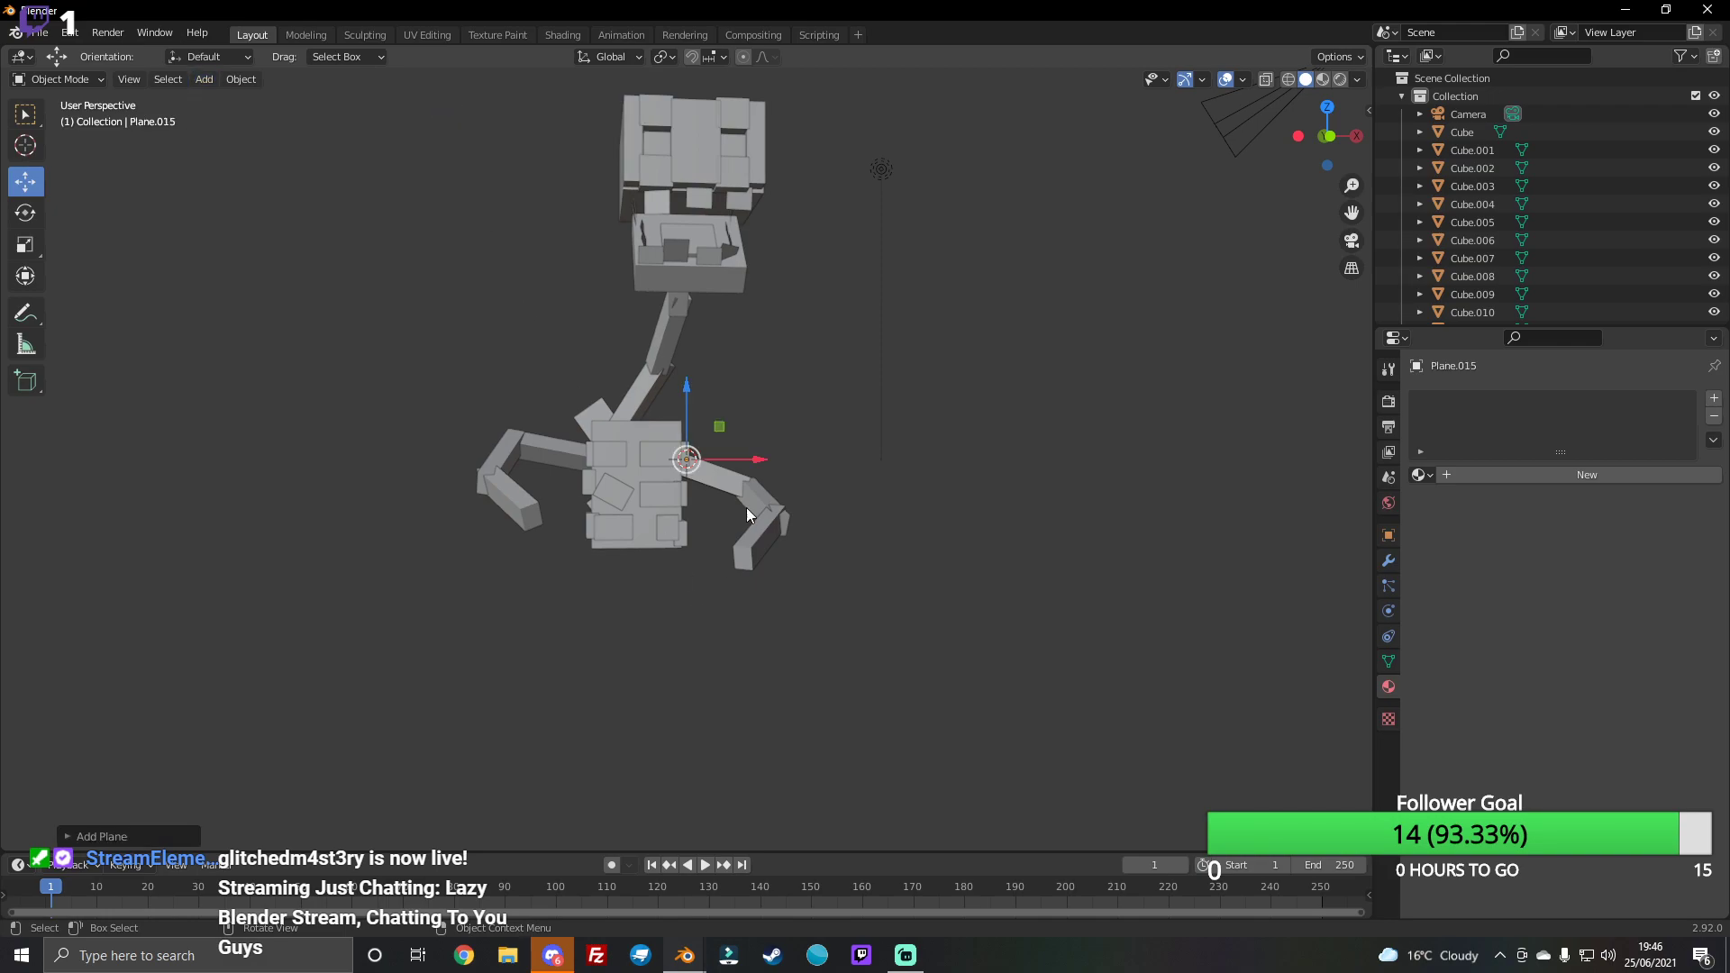
Step: Scale the new plane down to about a third of its size
left_click_drag(1325, 135, 4, 169)
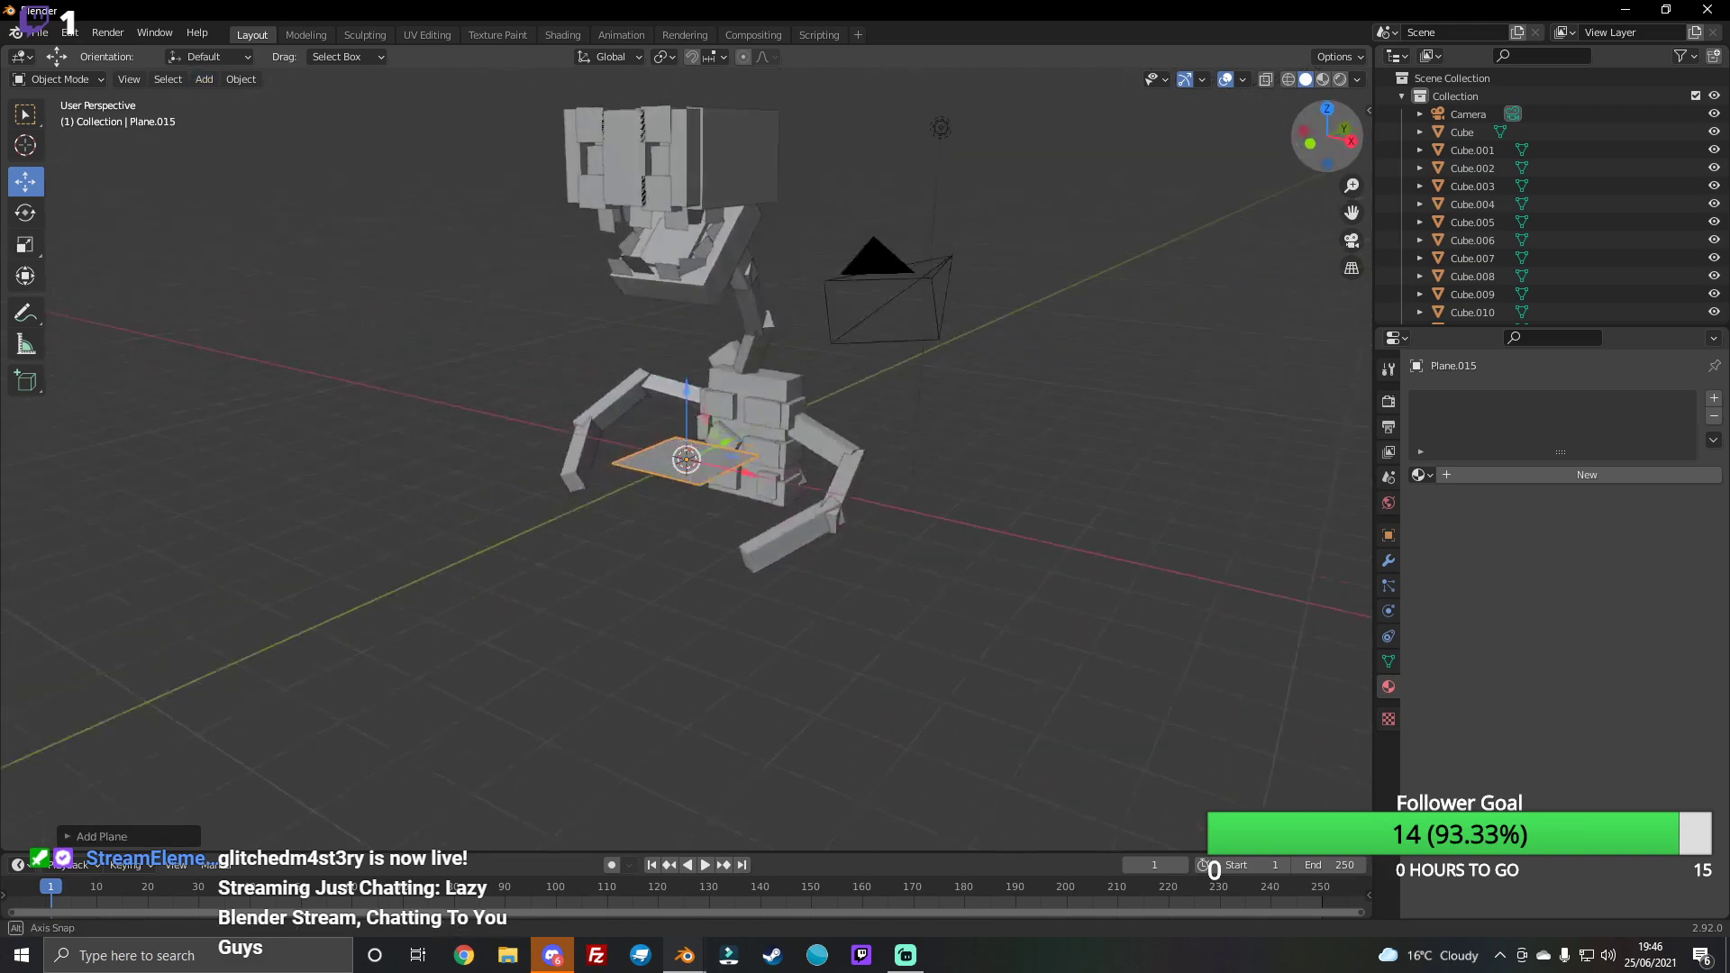
left_click(27, 243)
key("s")
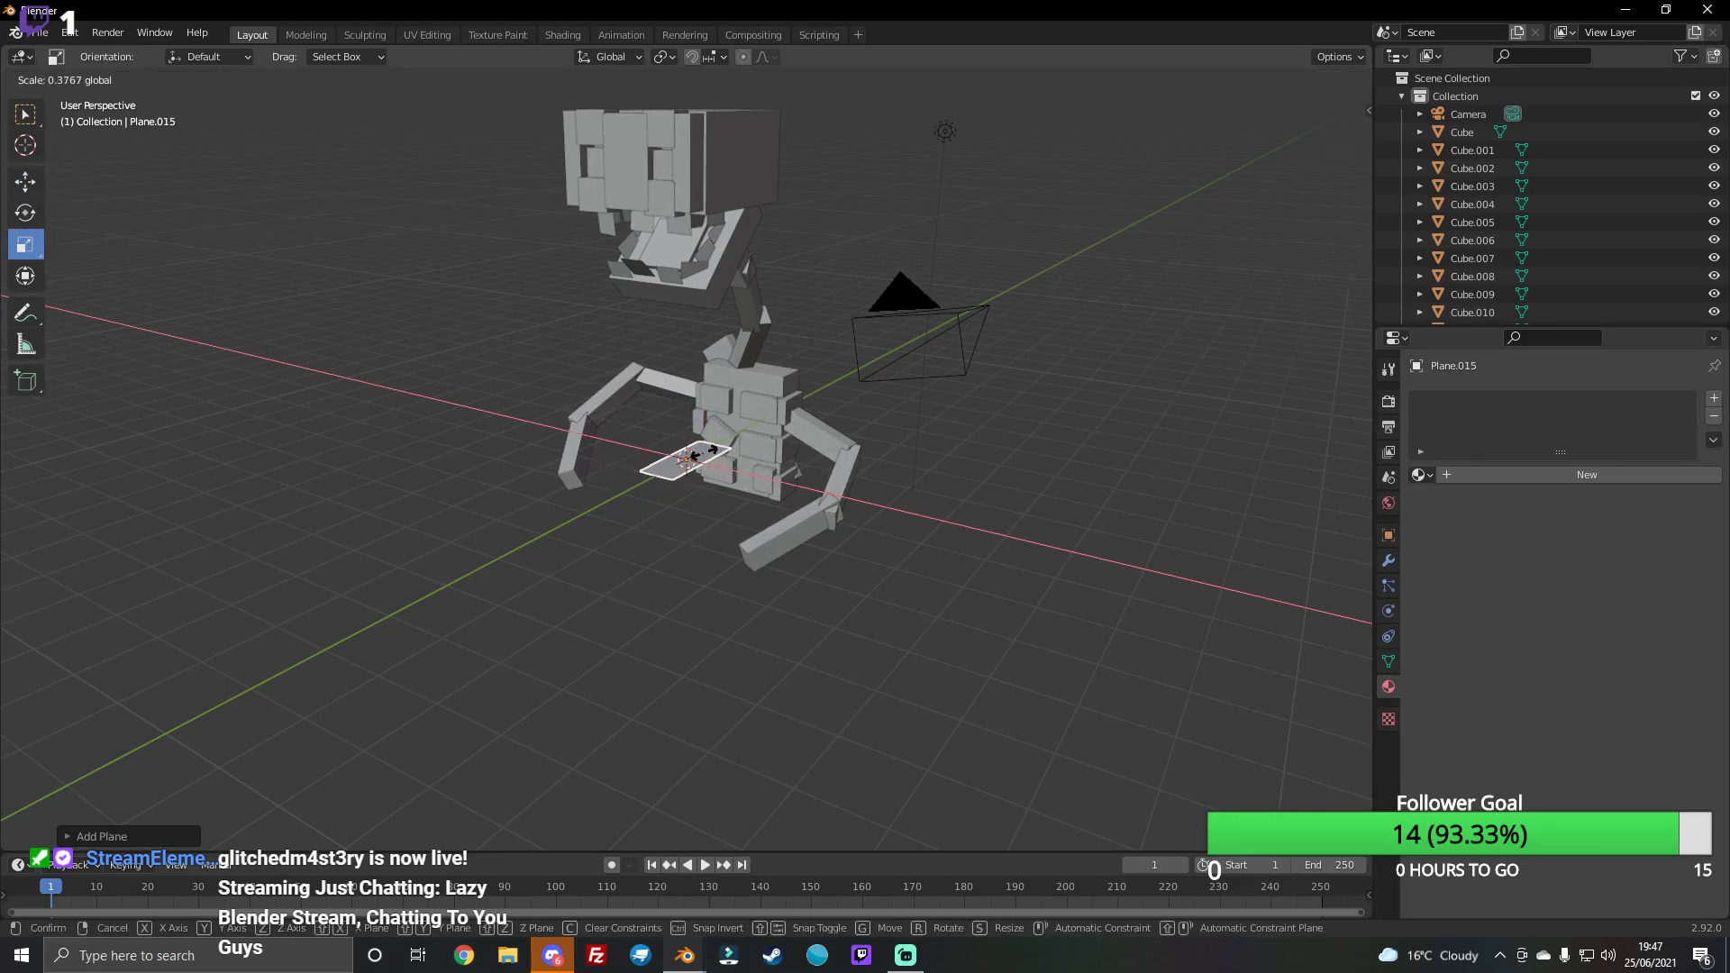
left_click(689, 441)
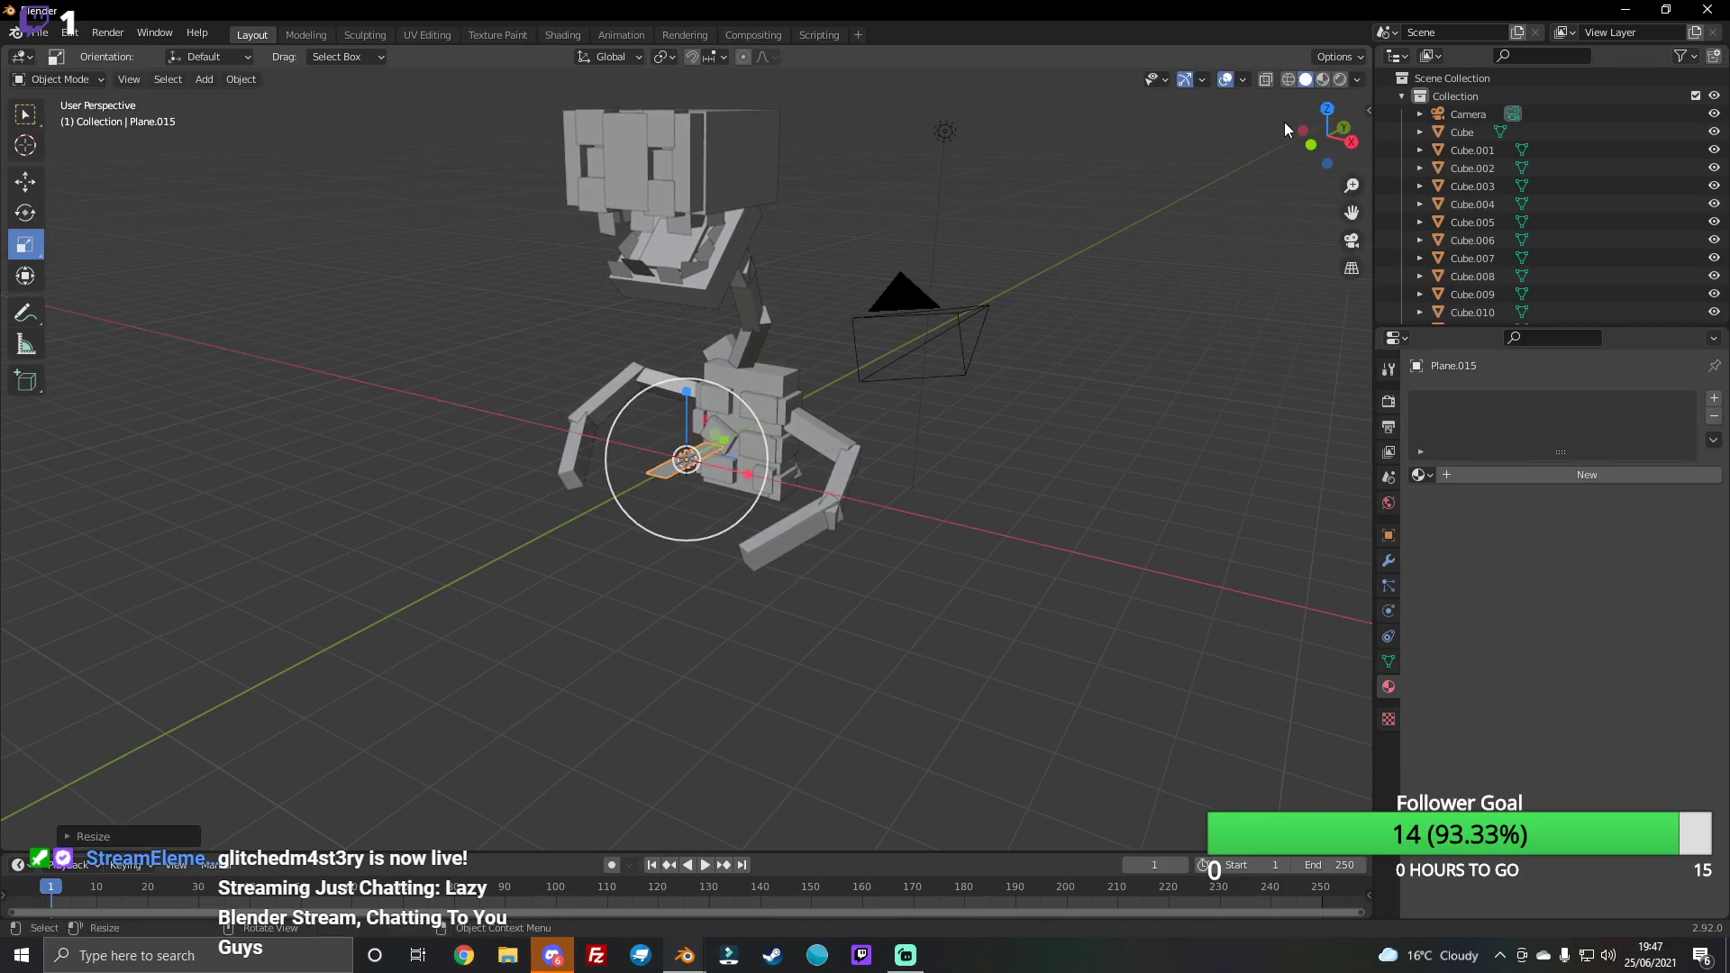
Step: Lower the plane below the body and rotate it upright around X
left_click_drag(1295, 132, 1218, 164)
left_click(26, 182)
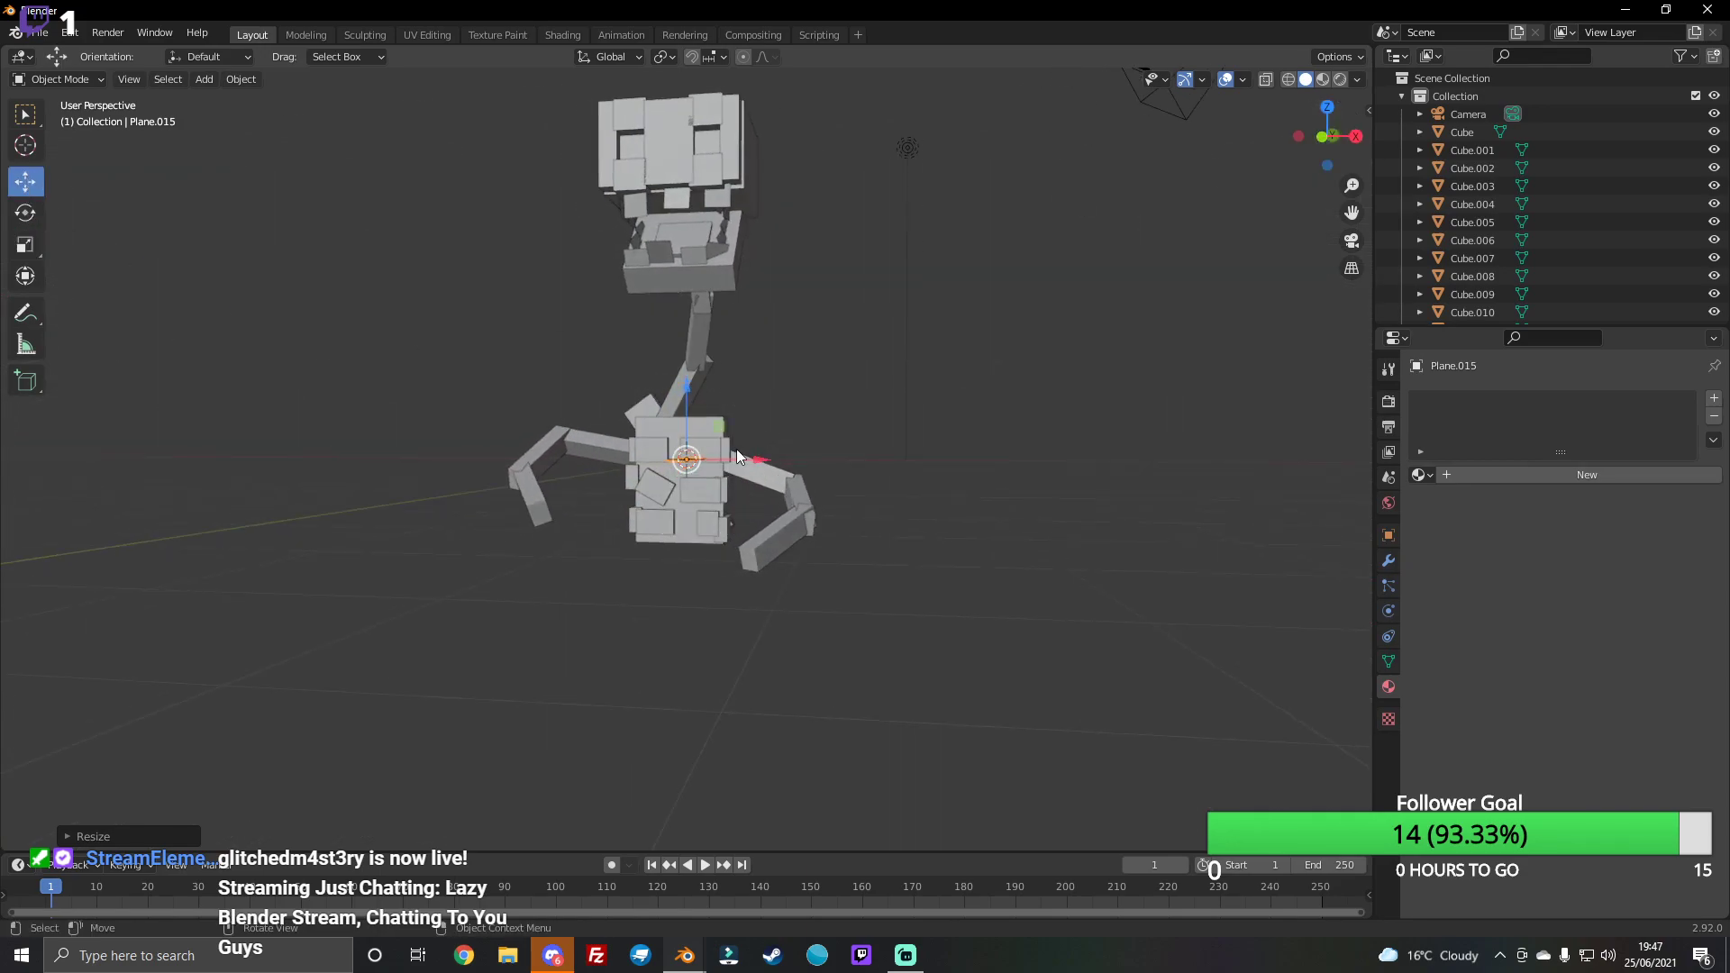
left_click_drag(679, 406, 682, 569)
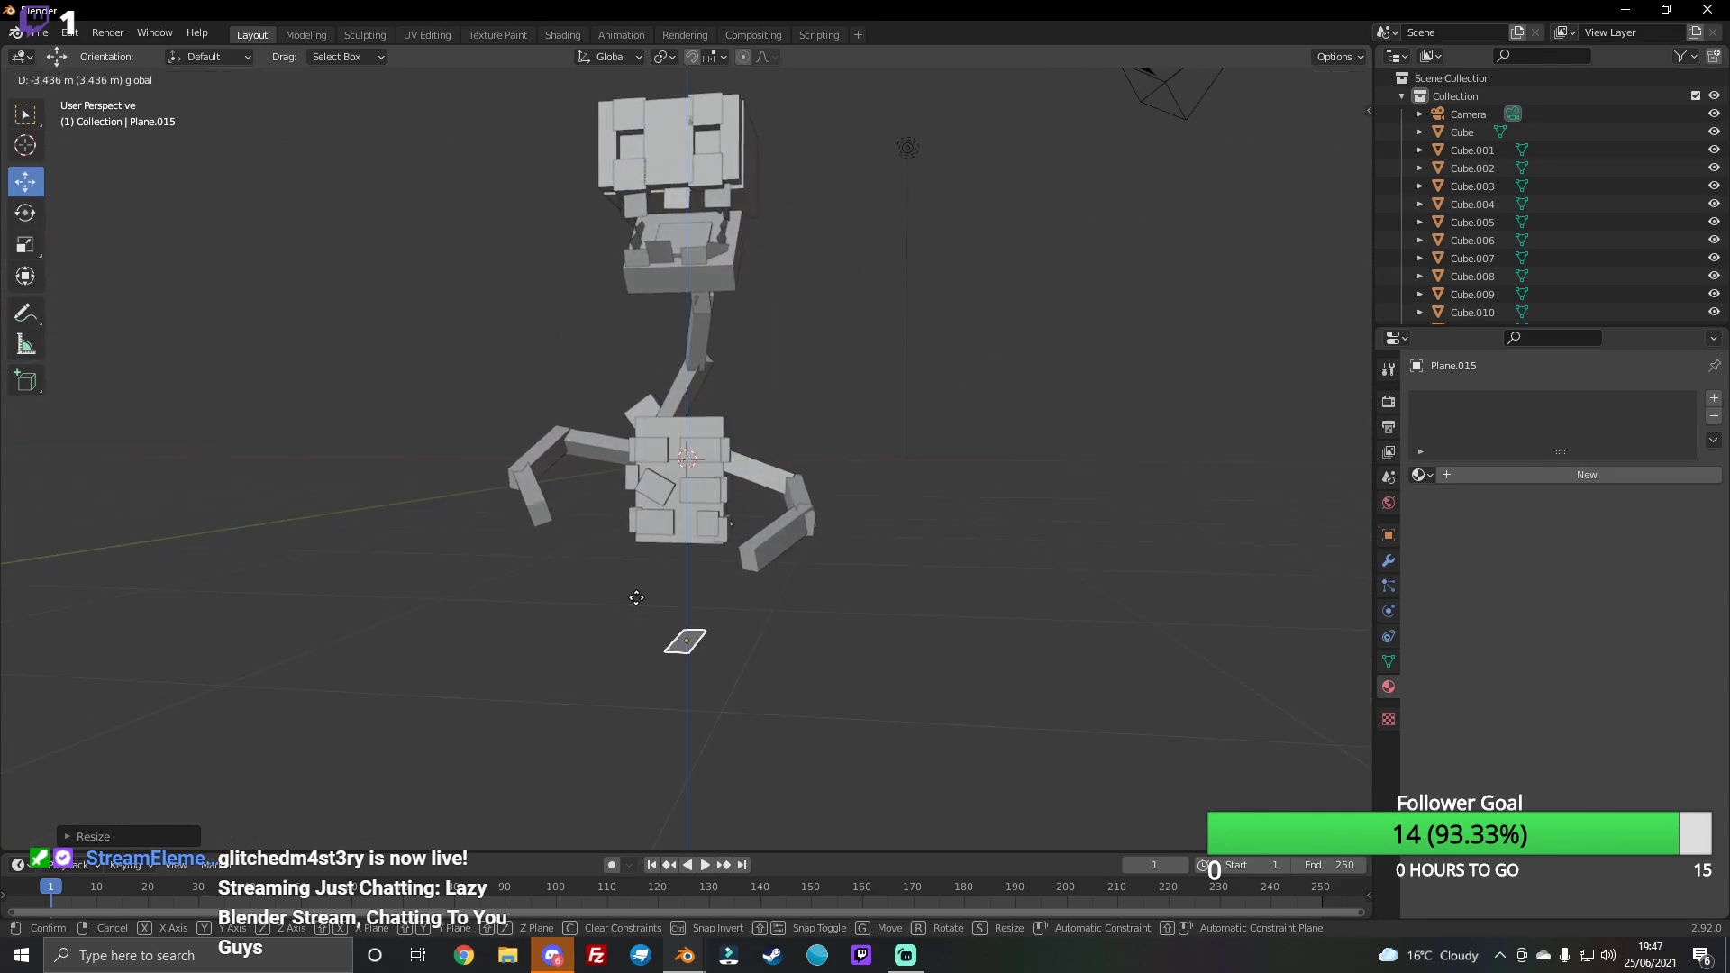
left_click(27, 211)
key("r")
key("x")
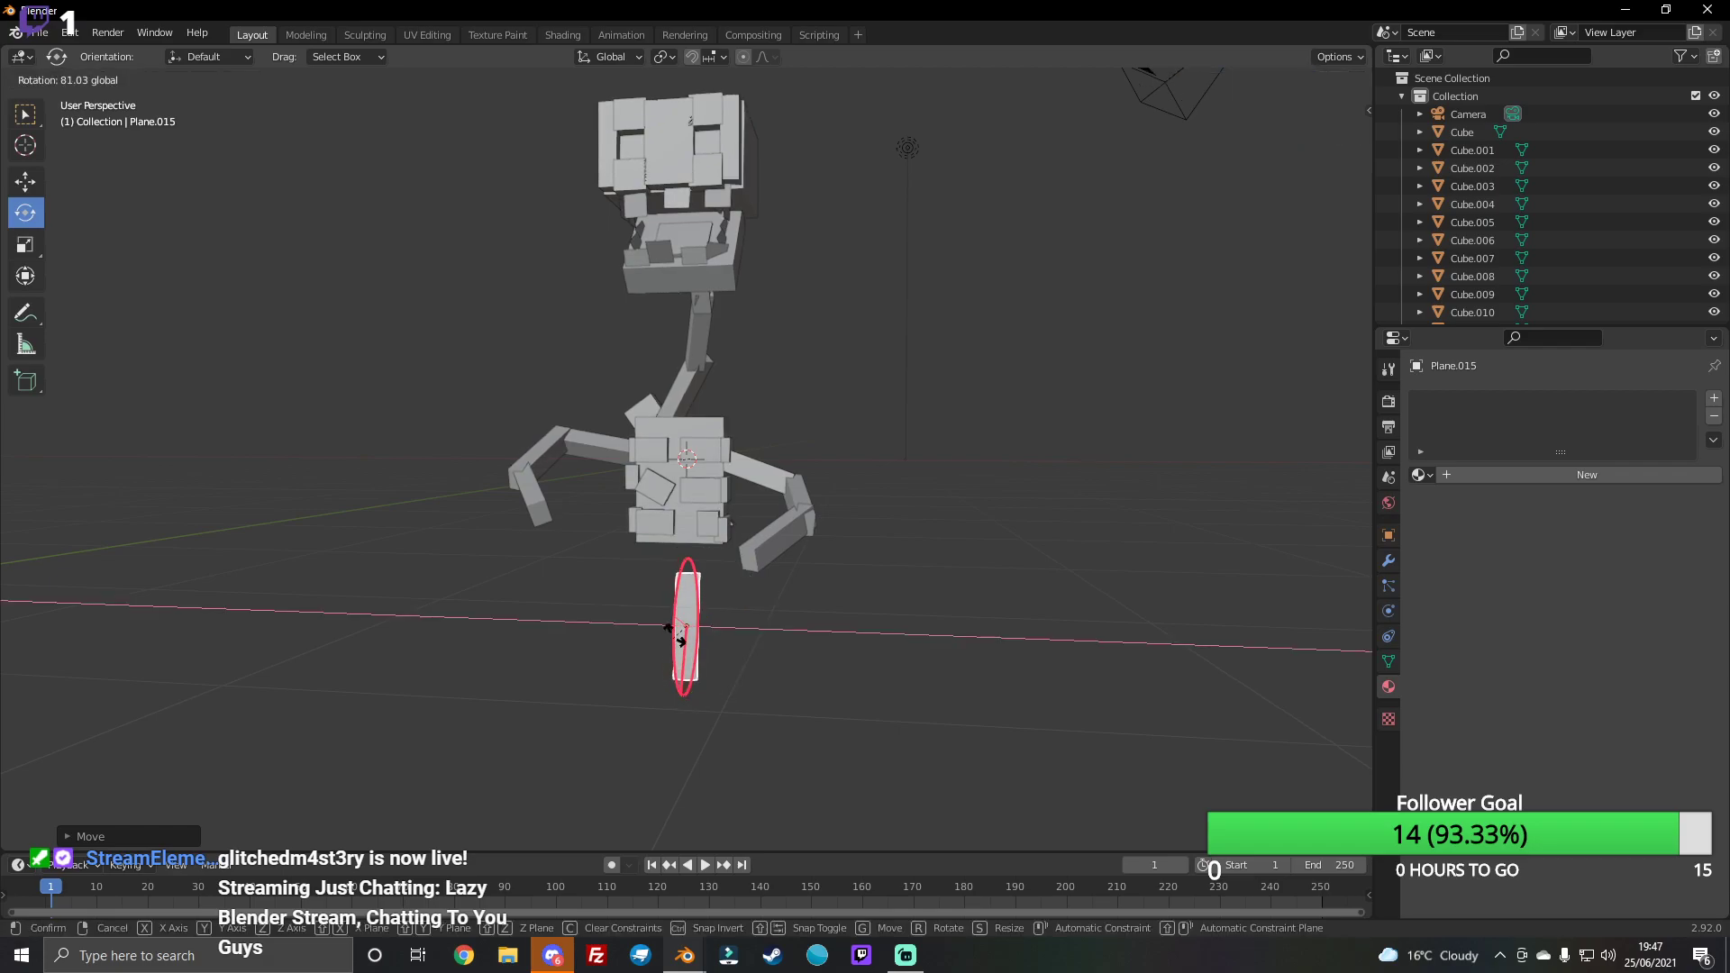
left_click(761, 613)
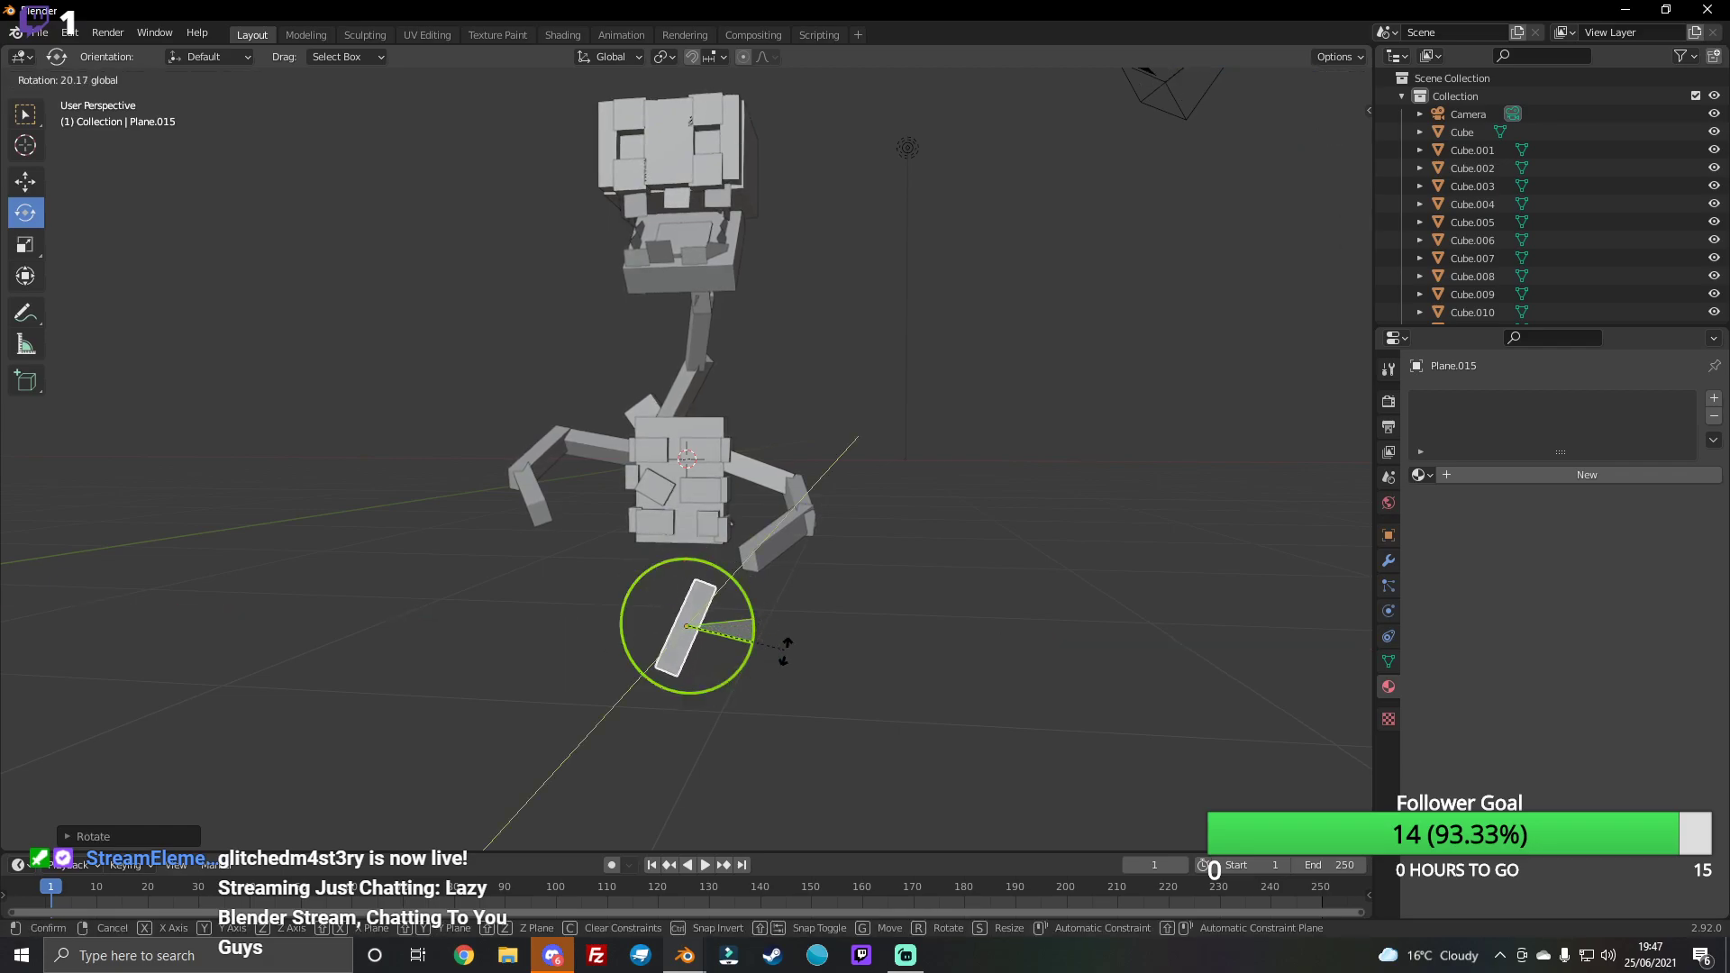
mouse_move(753, 621)
left_mouse_down()
mouse_move(777, 650)
mouse_move(764, 633)
left_mouse_up()
Step: Raise the plank along Z, slide it along X, and tilt it about its axis
mouse_move(1067, 378)
middle_mouse_down()
mouse_move(764, 71)
mouse_move(669, 71)
middle_mouse_up()
left_click(25, 181)
mouse_move(685, 573)
left_mouse_down()
mouse_move(697, 484)
mouse_move(692, 502)
left_mouse_up()
left_click_drag(1352, 140, 1359, 141)
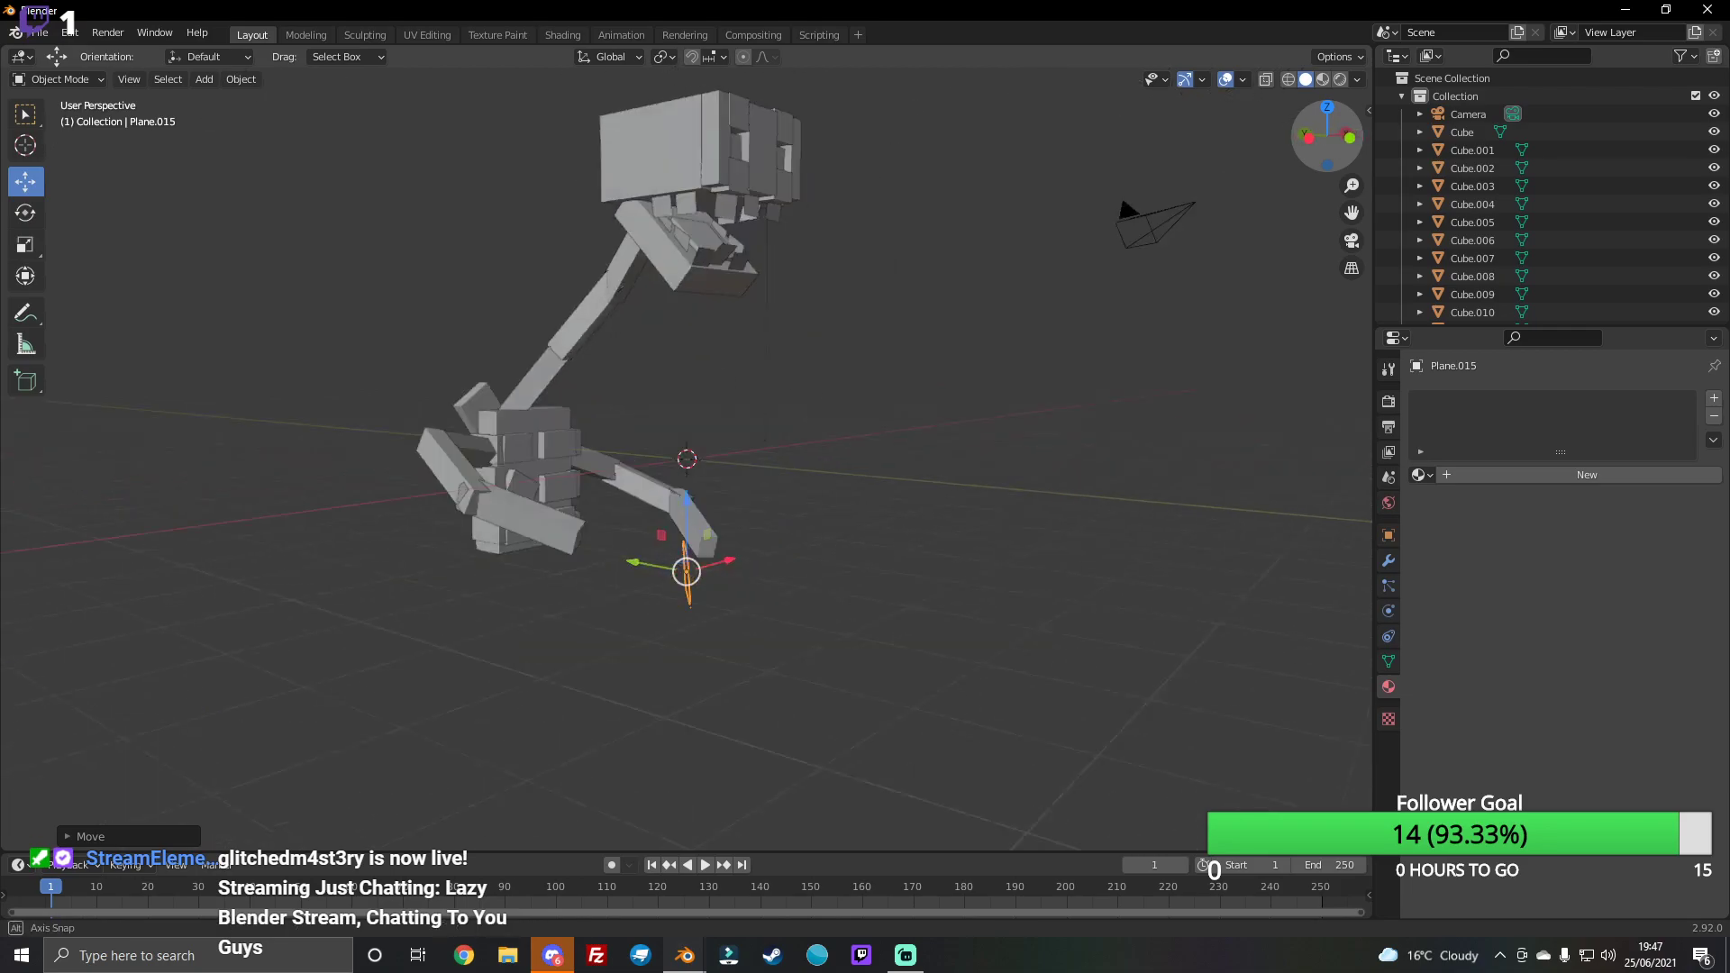
mouse_move(719, 568)
left_mouse_down()
mouse_move(786, 546)
mouse_move(717, 557)
left_mouse_up()
left_click_drag(1309, 135, 1301, 141)
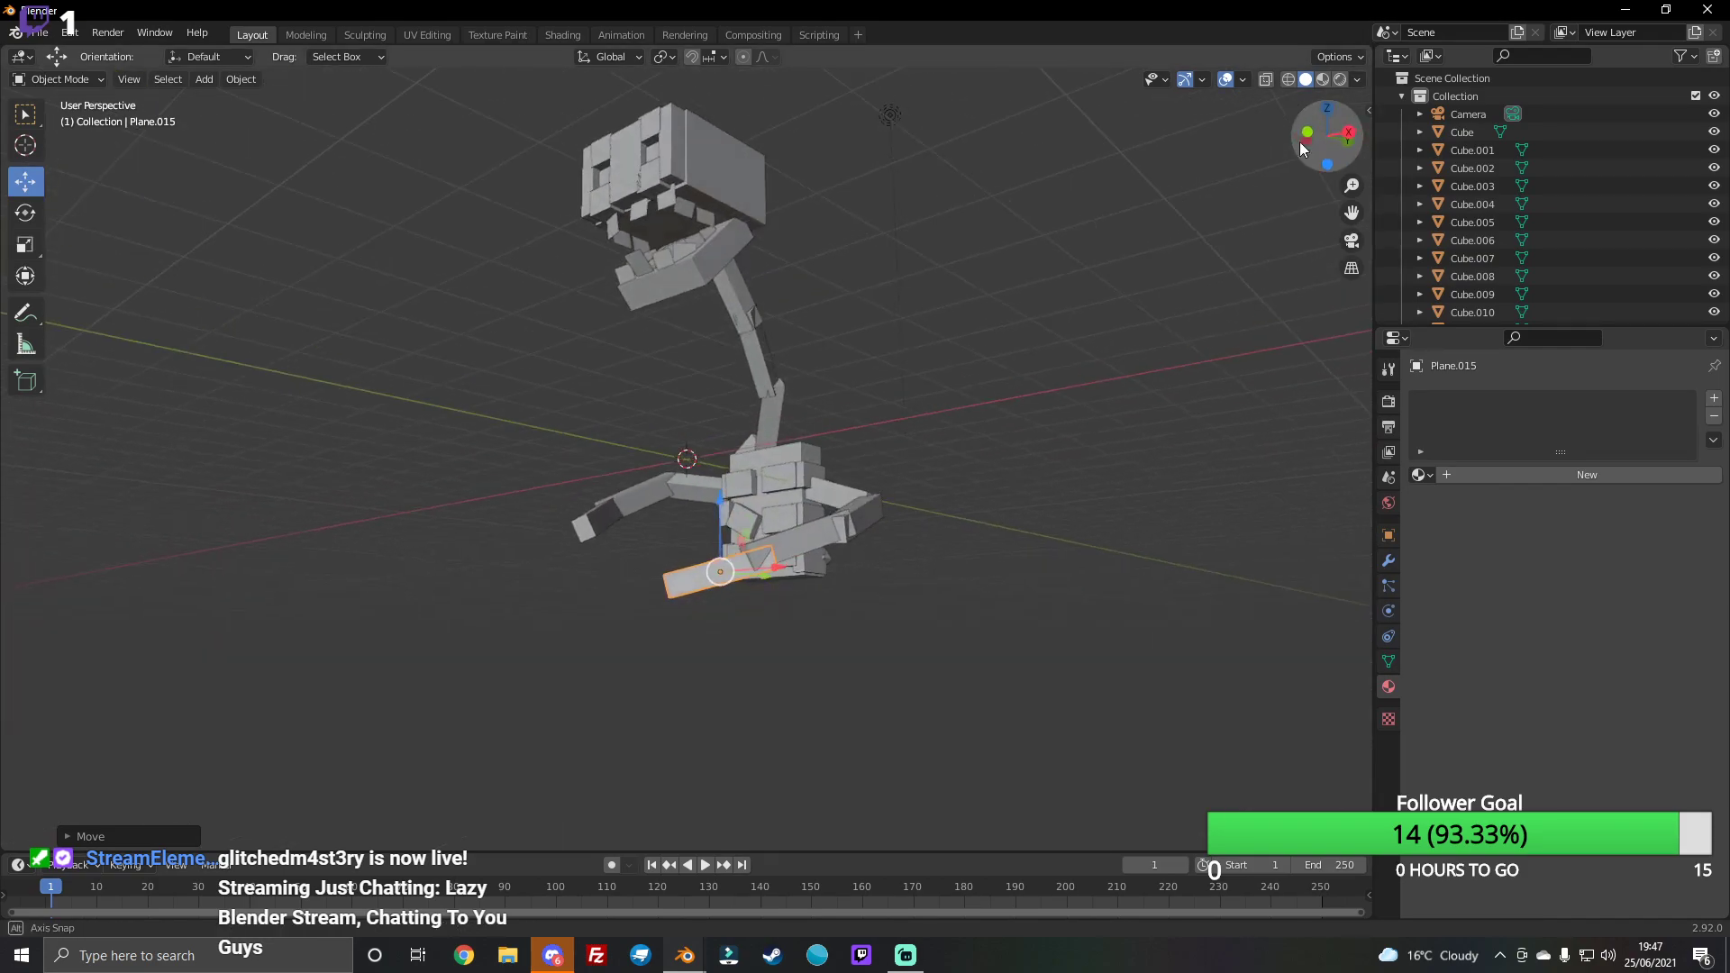
left_click(34, 216)
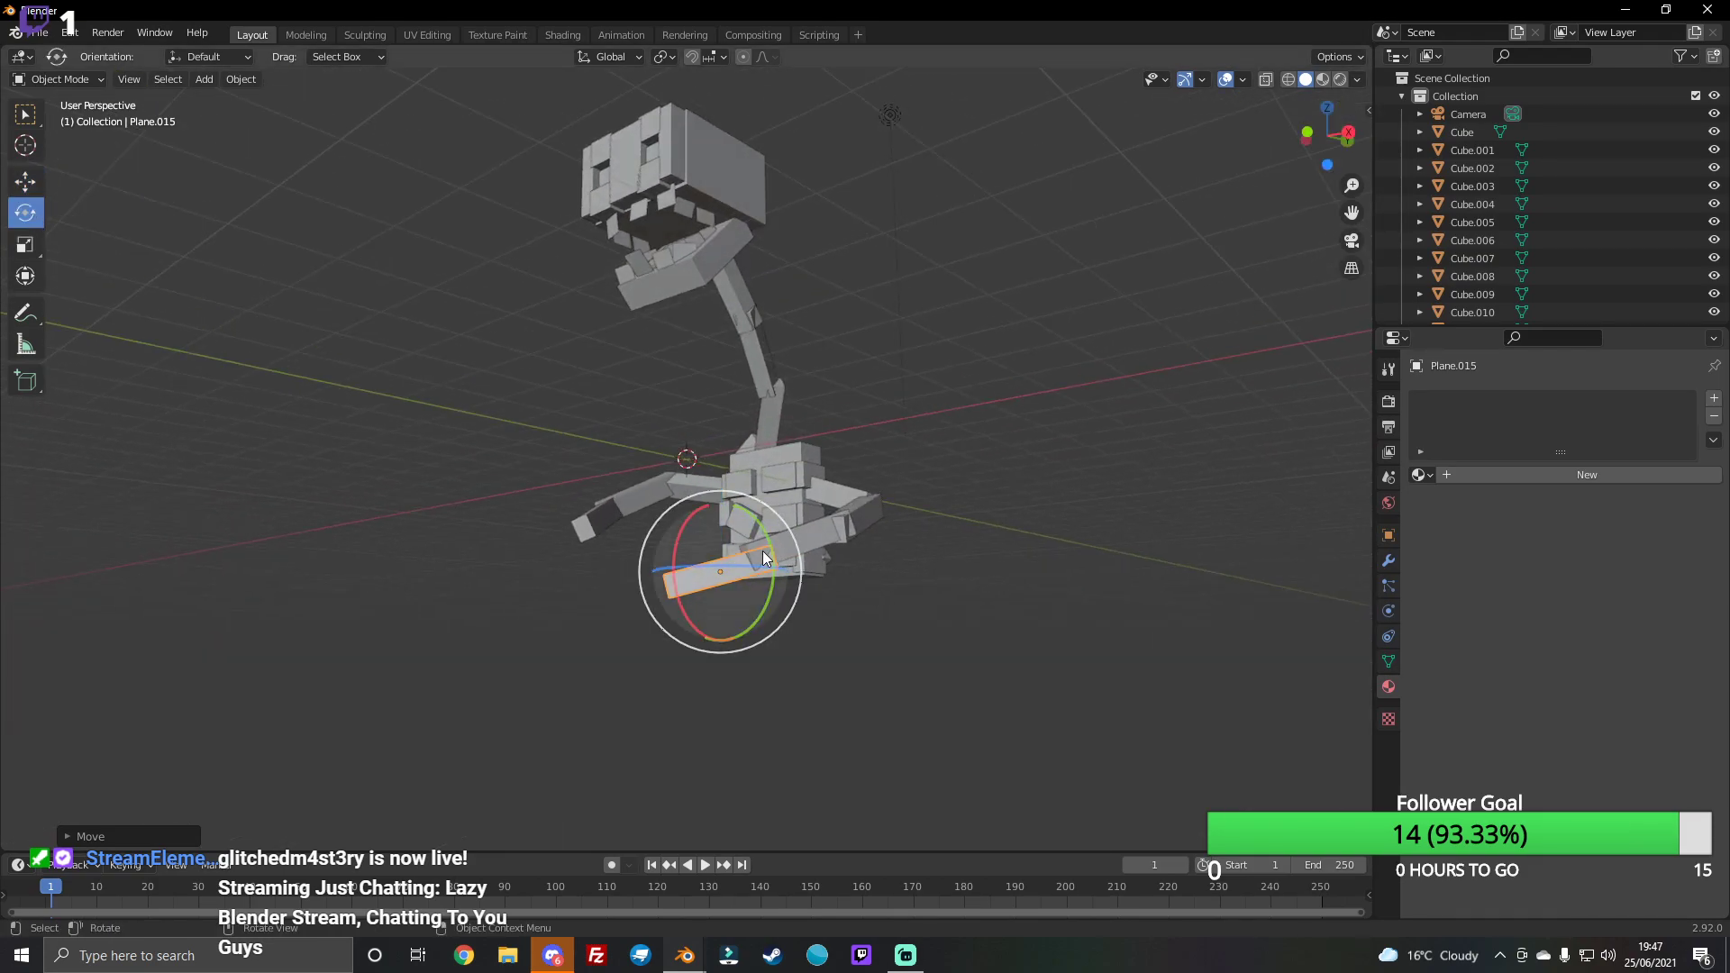
mouse_move(773, 552)
left_mouse_down()
mouse_move(764, 569)
mouse_move(813, 528)
mouse_move(685, 543)
mouse_move(765, 568)
left_mouse_up()
left_click(1033, 570)
Step: Slide the plank along X into place at the lower arm's end
left_click_drag(1328, 135, 1298, 150)
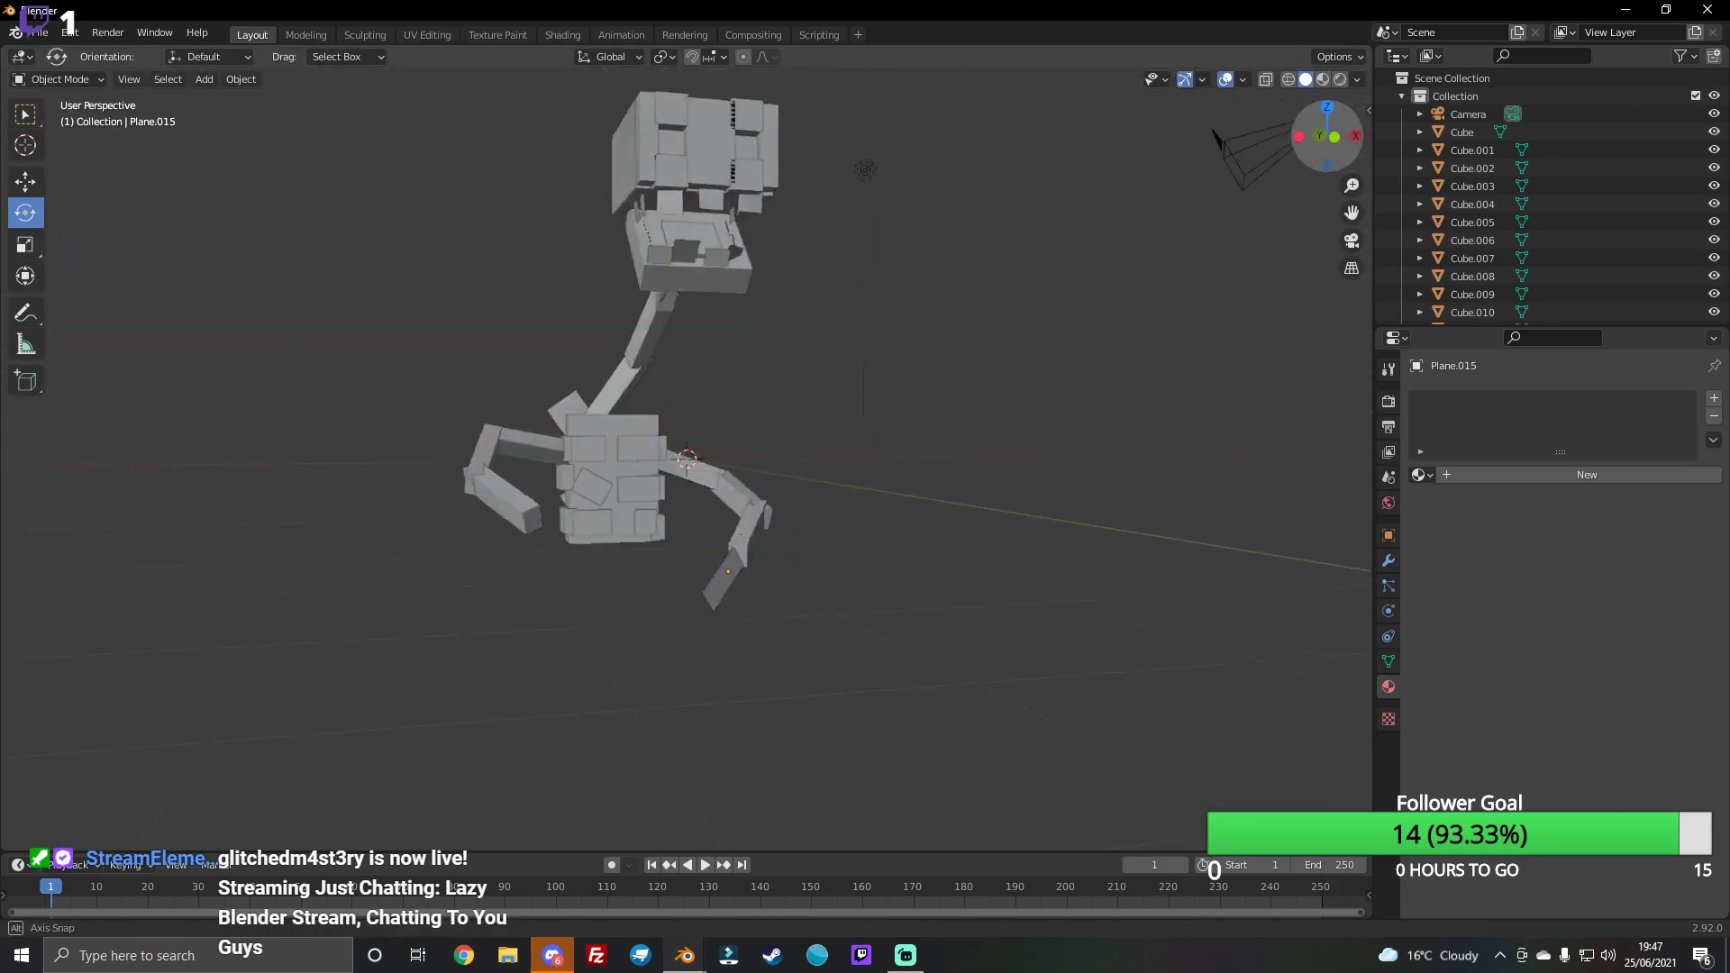
left_click(723, 576)
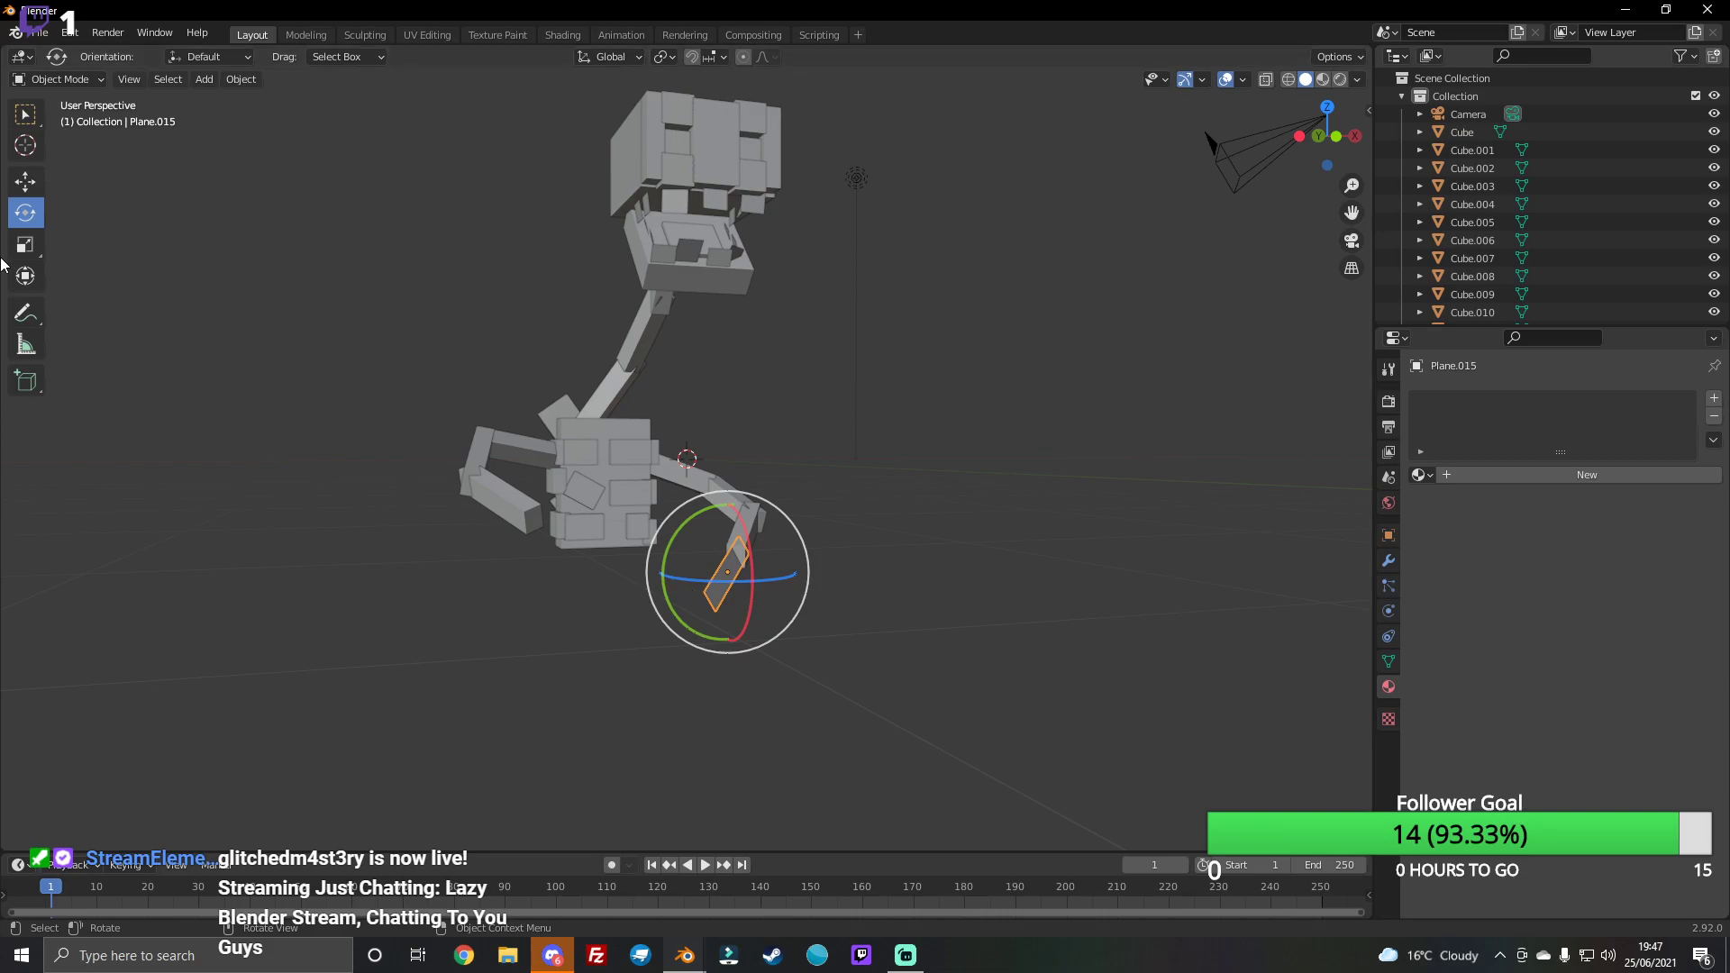
left_click(24, 180)
left_click_drag(781, 567, 781, 569)
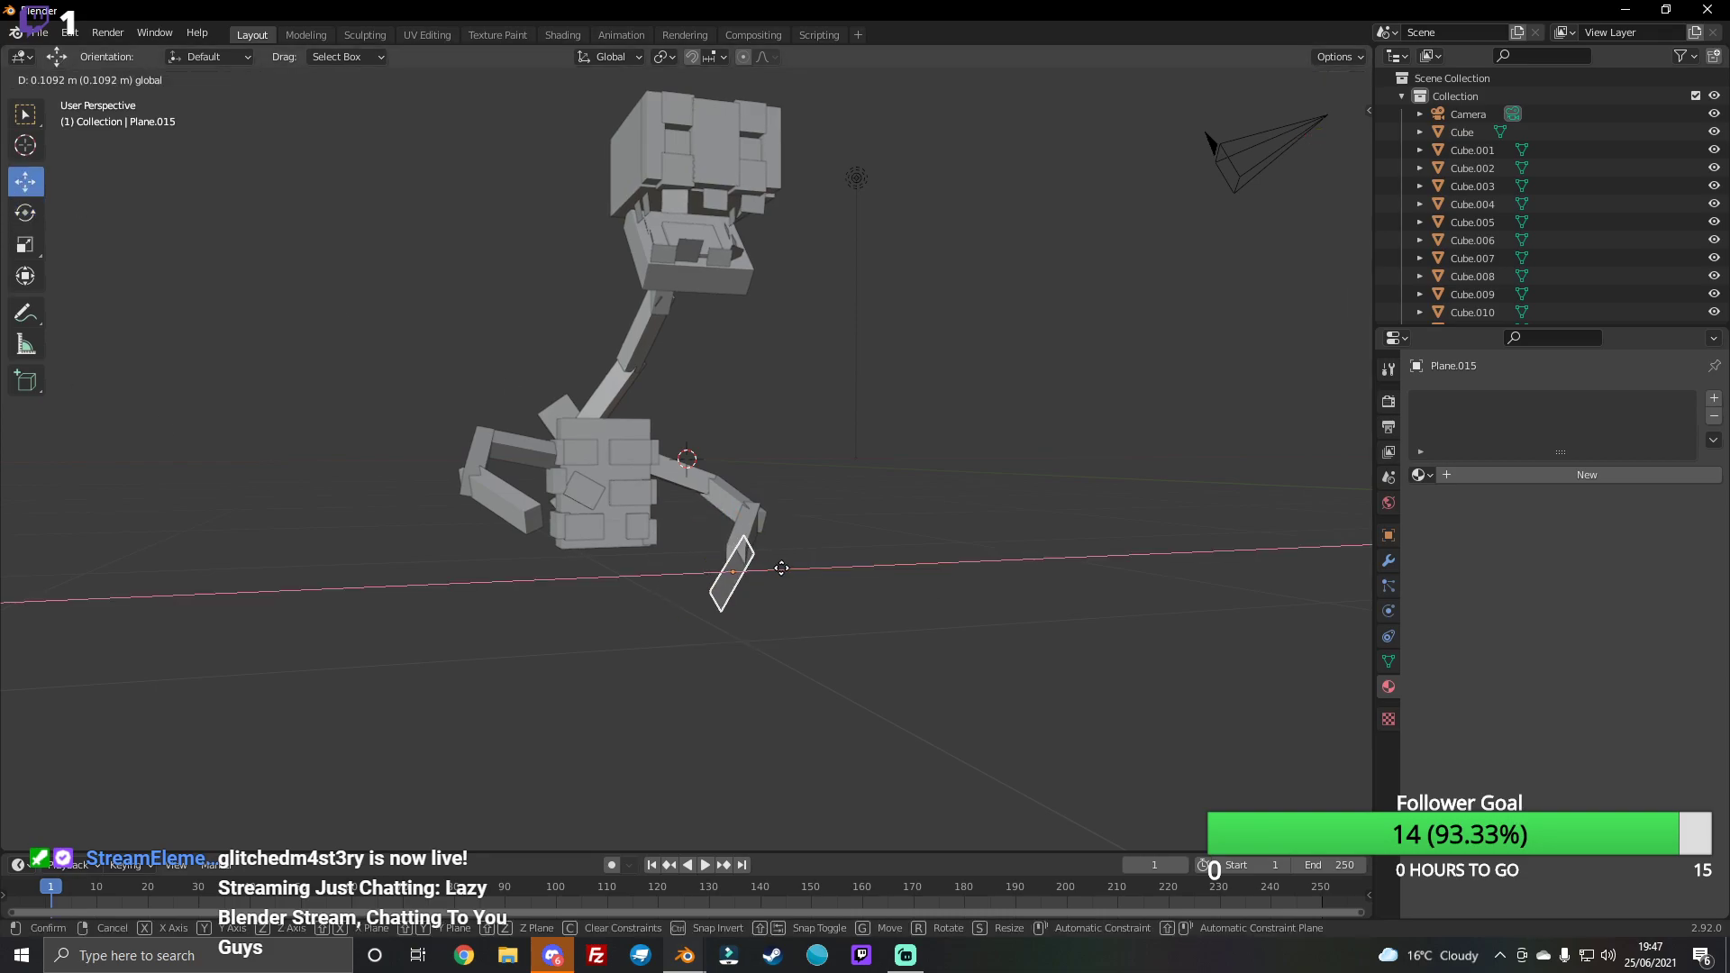
left_click(780, 569)
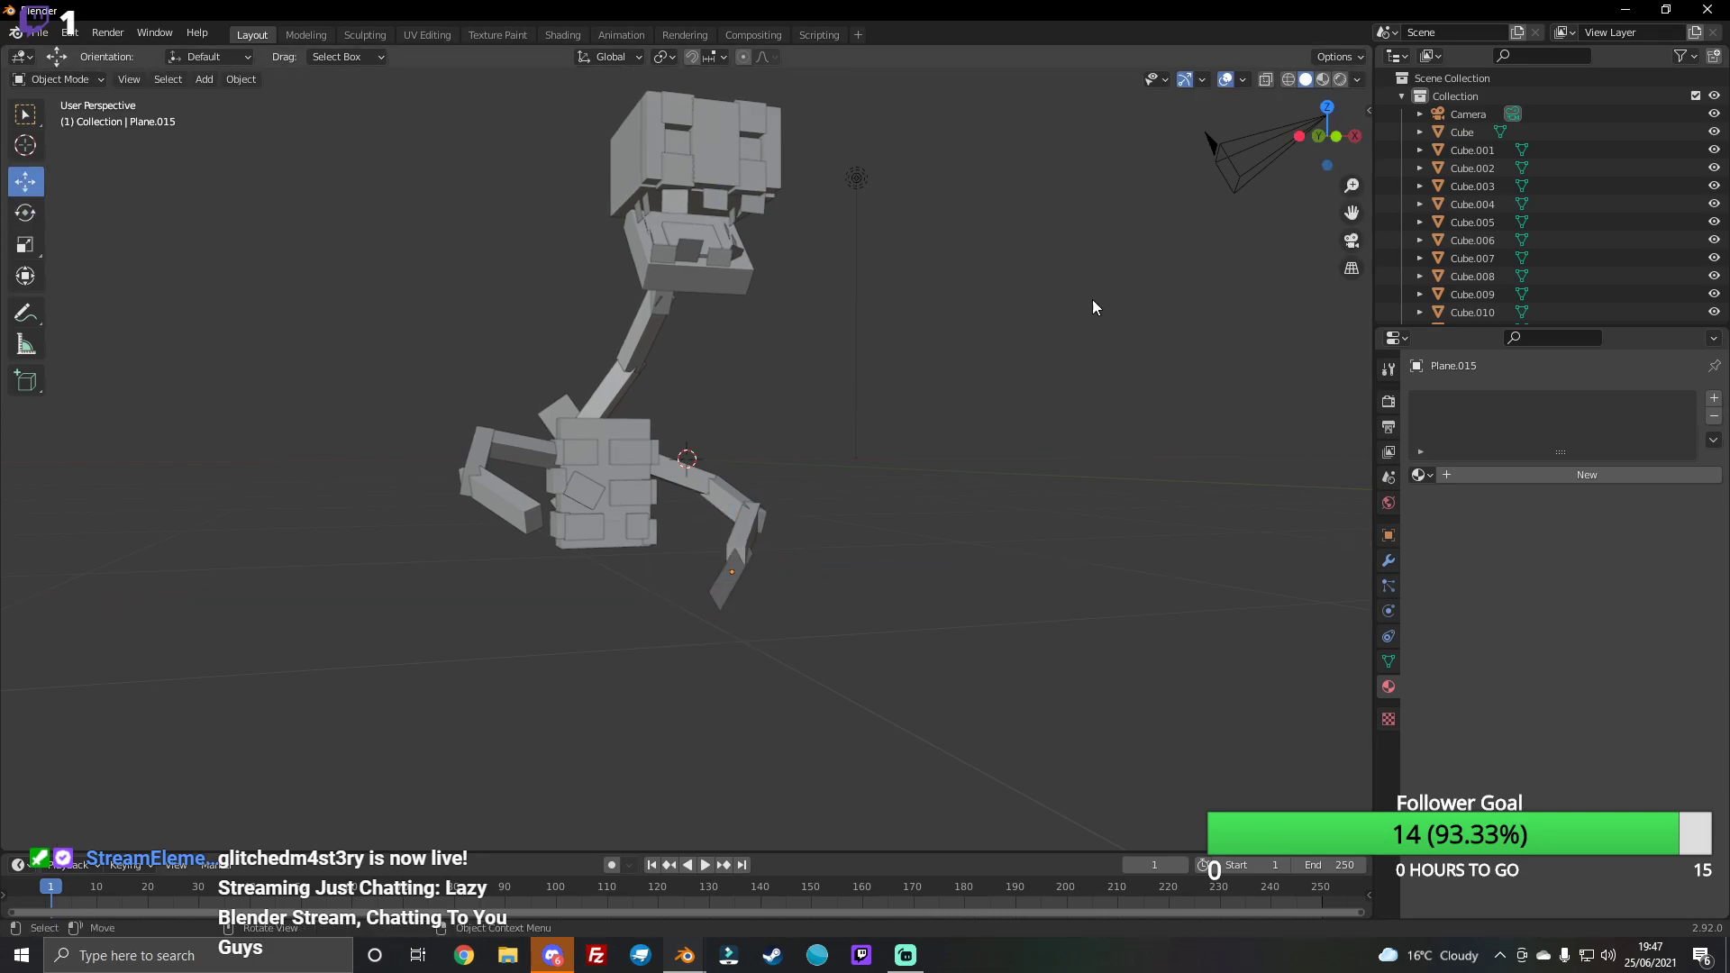
mouse_move(961, 303)
left_mouse_down()
mouse_move(929, 210)
mouse_move(1030, 757)
left_mouse_up()
left_click_drag(1339, 121, 1325, 136)
Step: Copy and paste the hand plank, then rotate the copy to a flatter angle
left_click(714, 583)
key("ctrl+c")
key("ctrl+v")
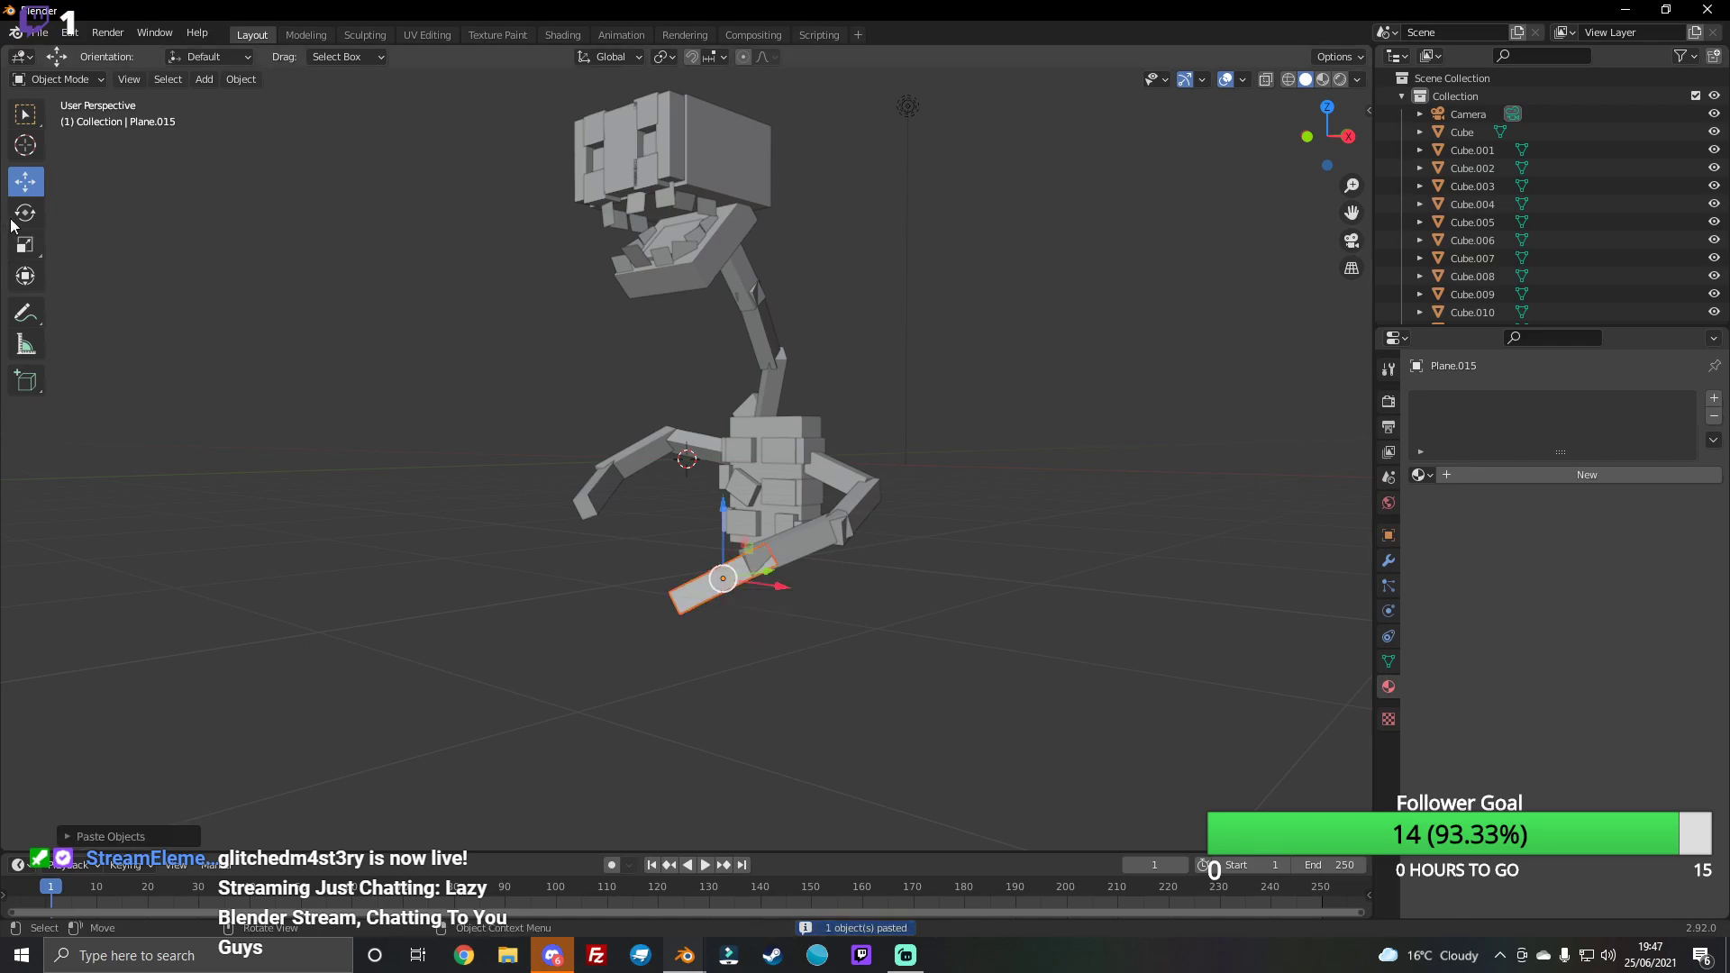
left_click(26, 213)
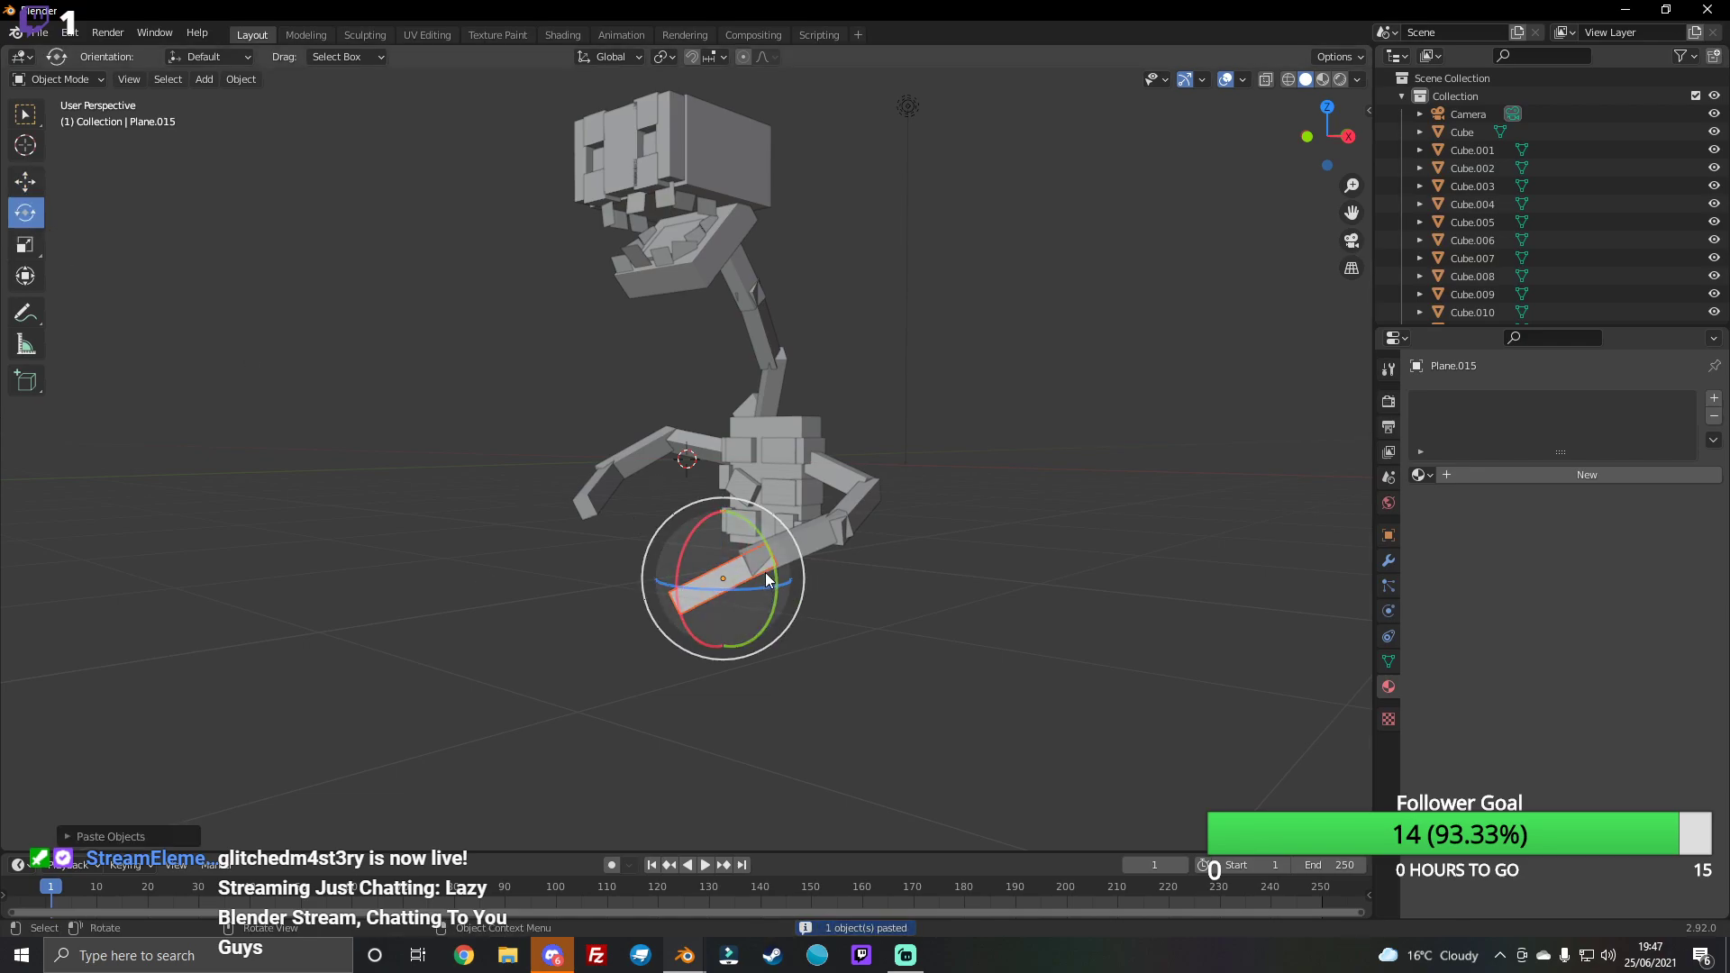
left_click_drag(742, 590, 927, 539)
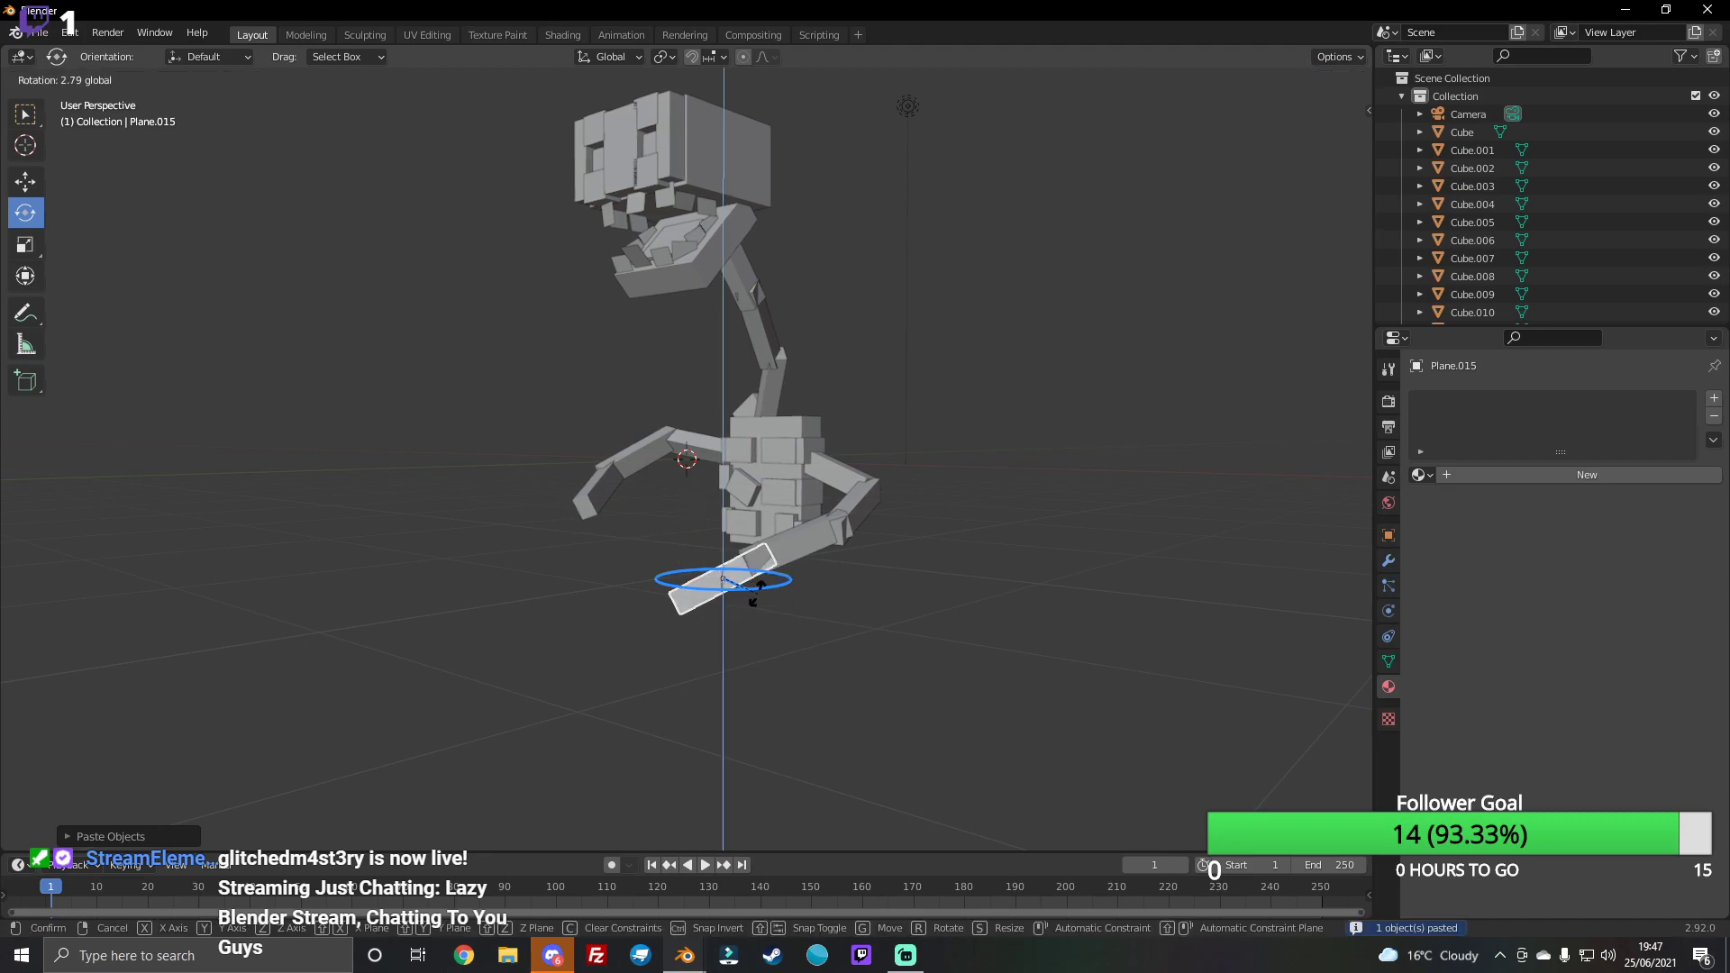
left_click_drag(732, 531, 811, 524)
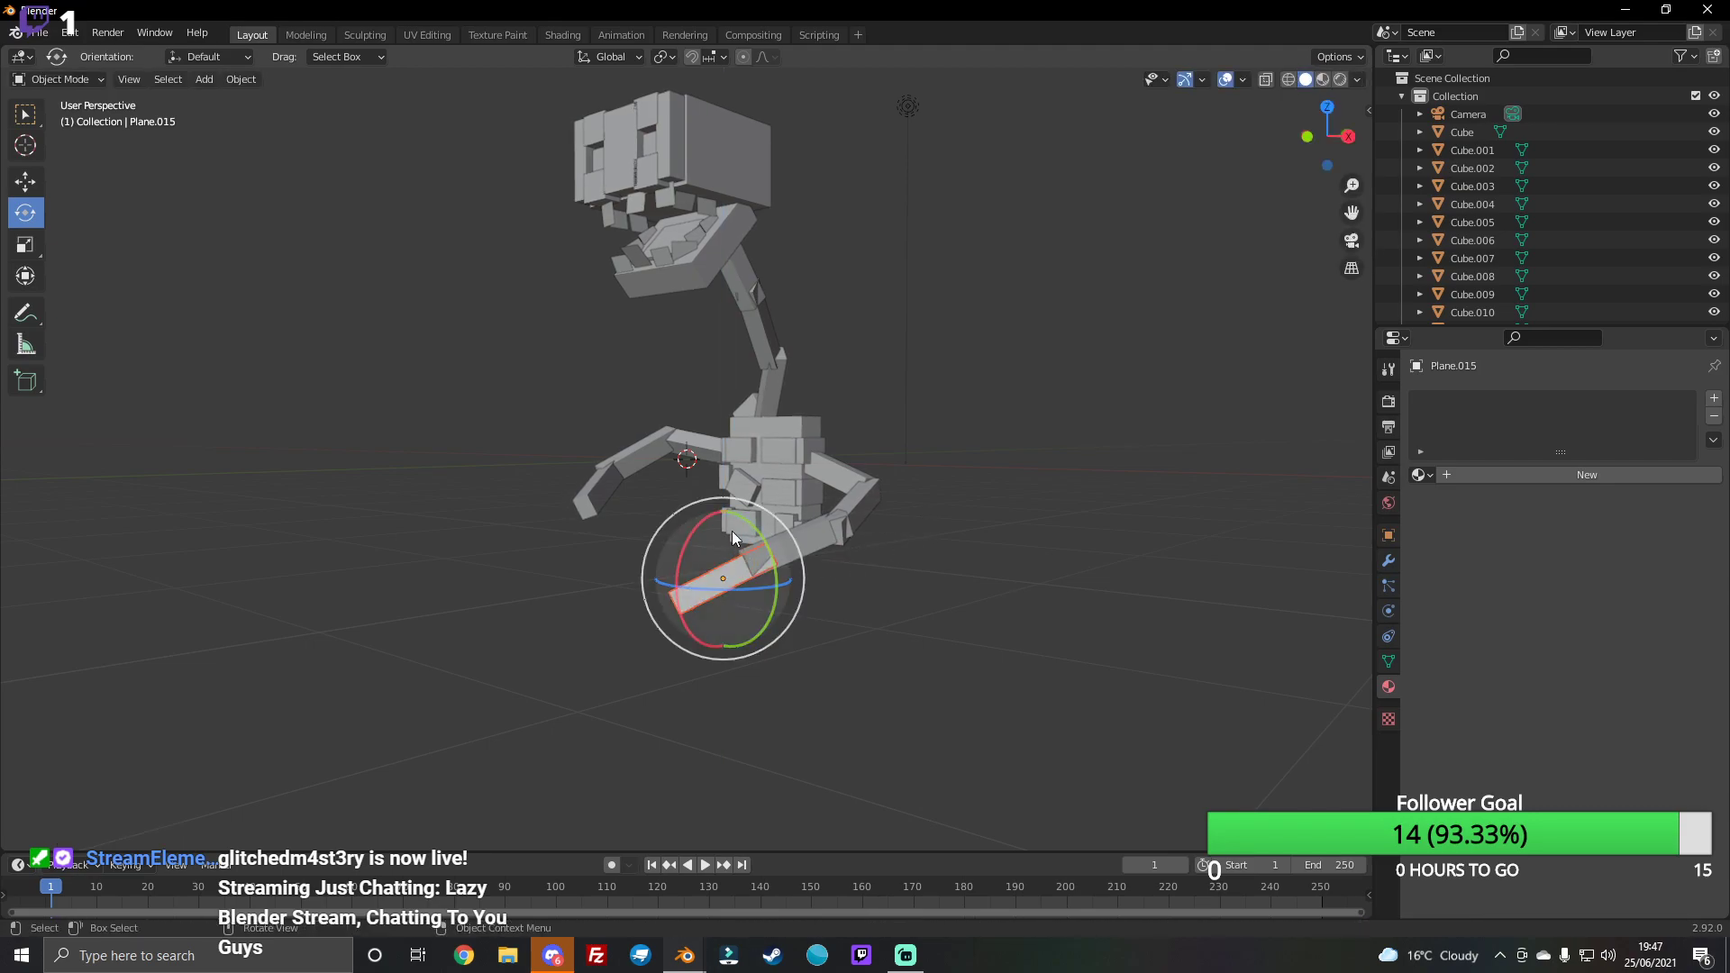
Step: Slide the pasted plank along X toward the lower hand
left_click(24, 182)
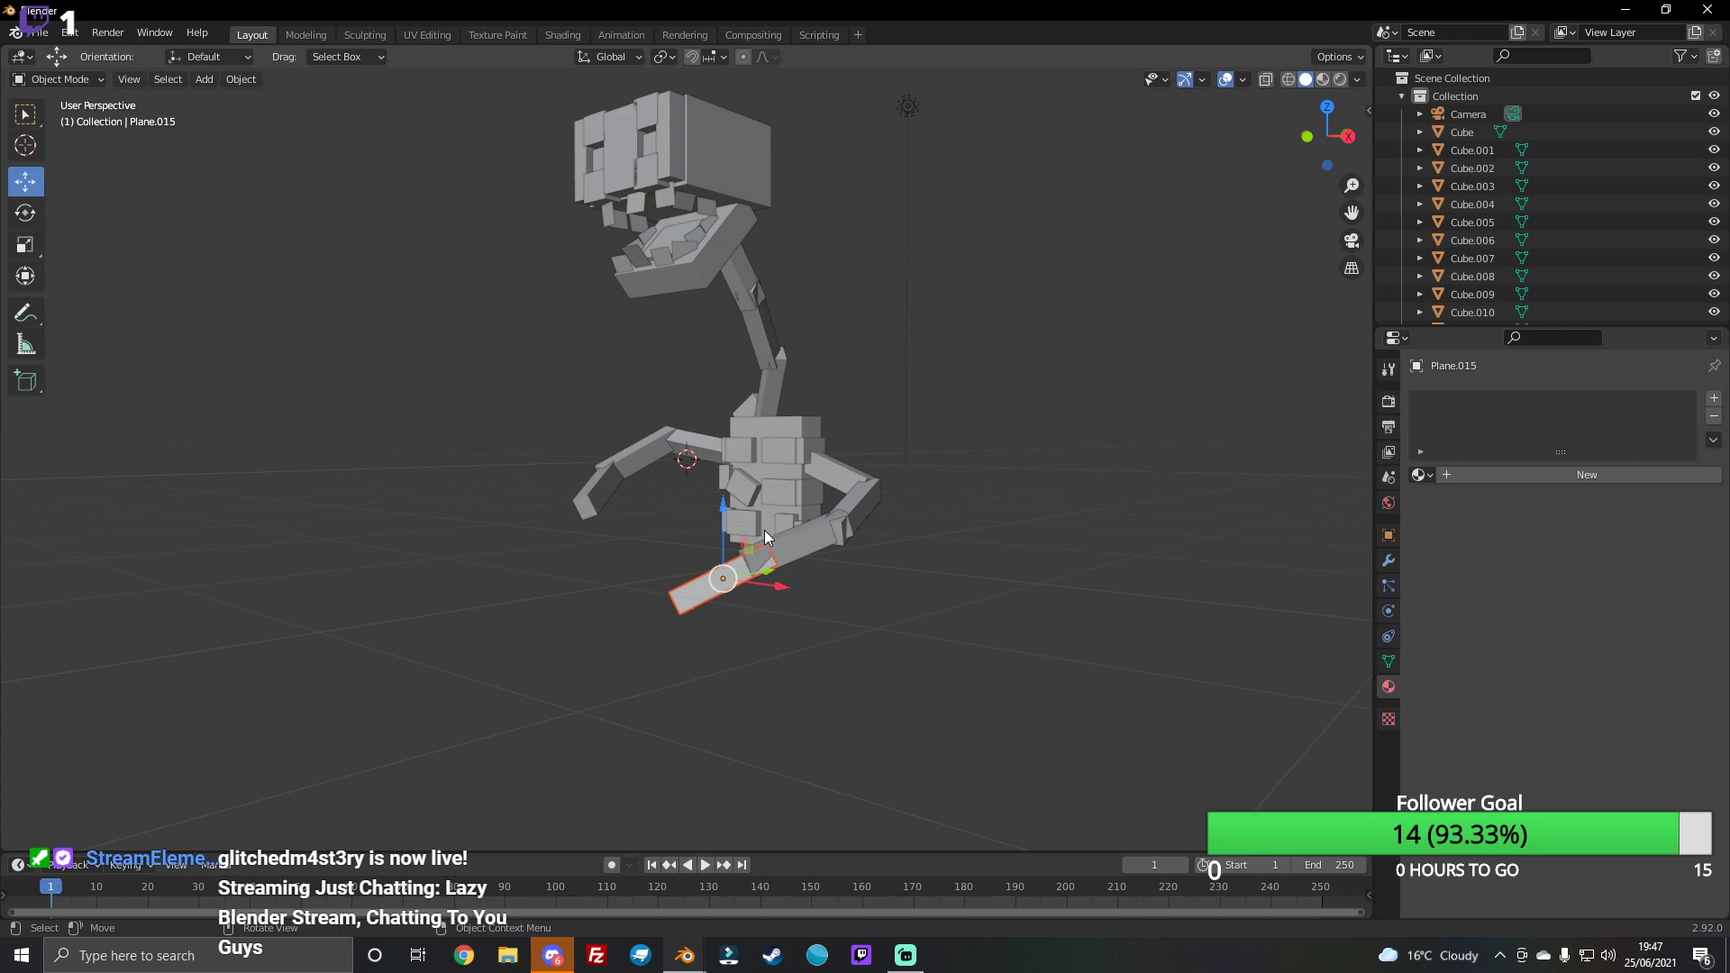
left_click_drag(768, 589, 737, 589)
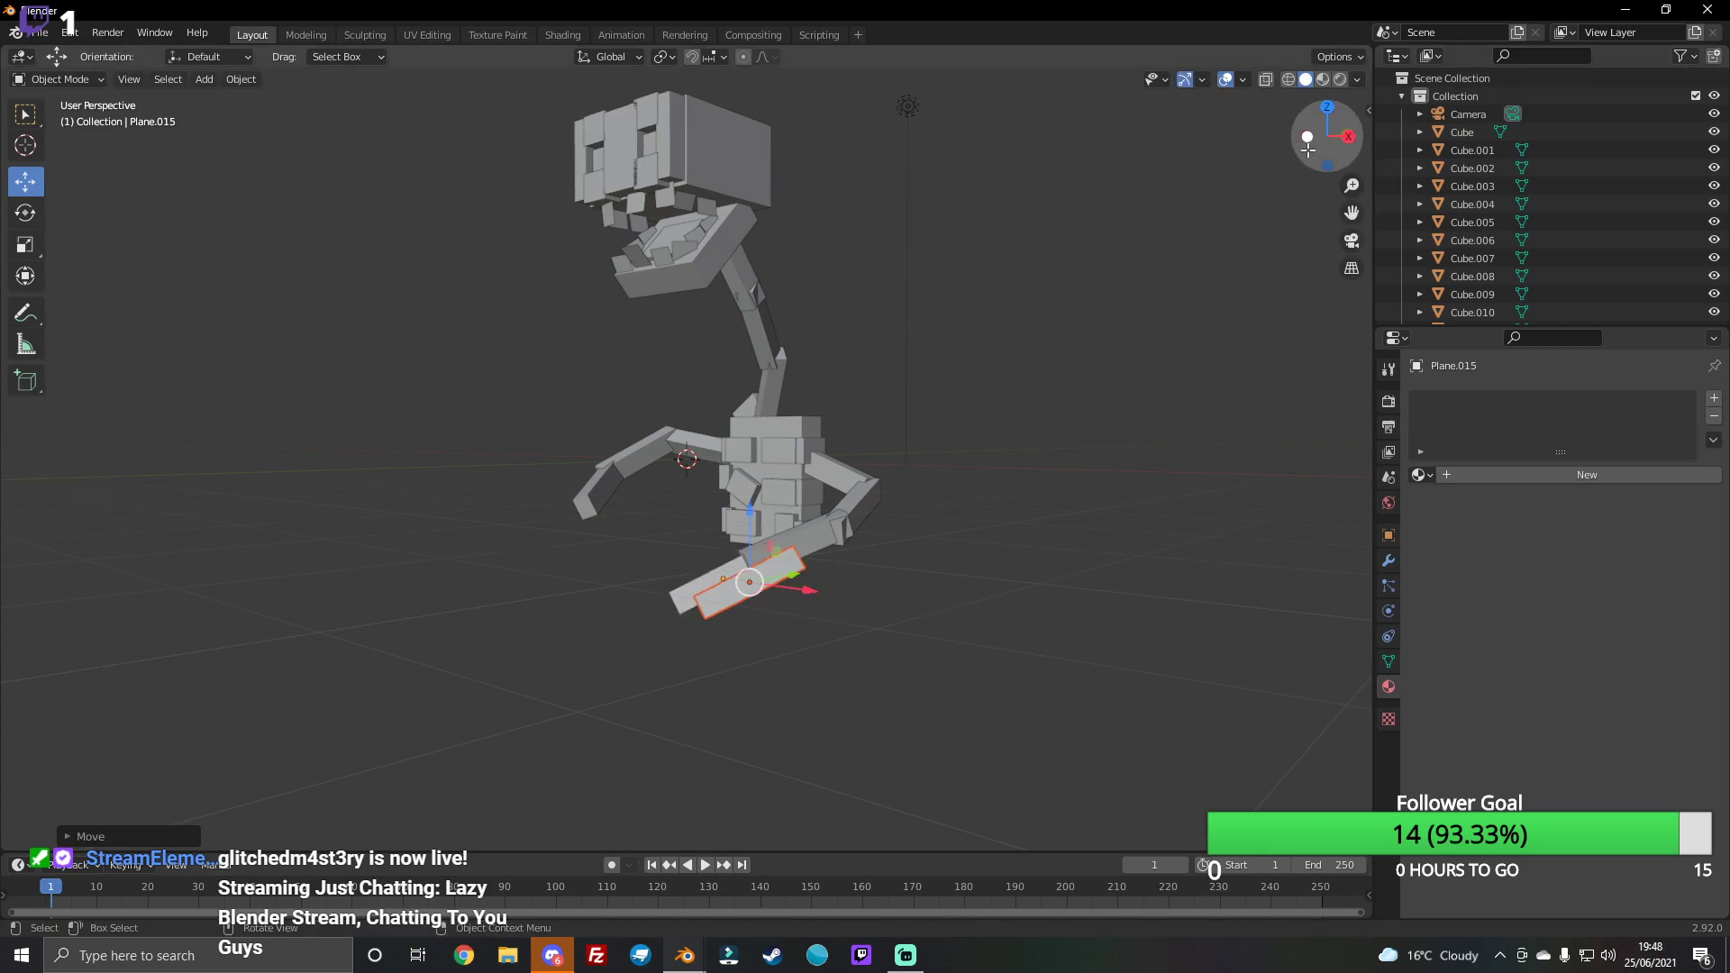
left_click_drag(1332, 135, 1298, 148)
middle_click_drag(833, 558, 853, 555)
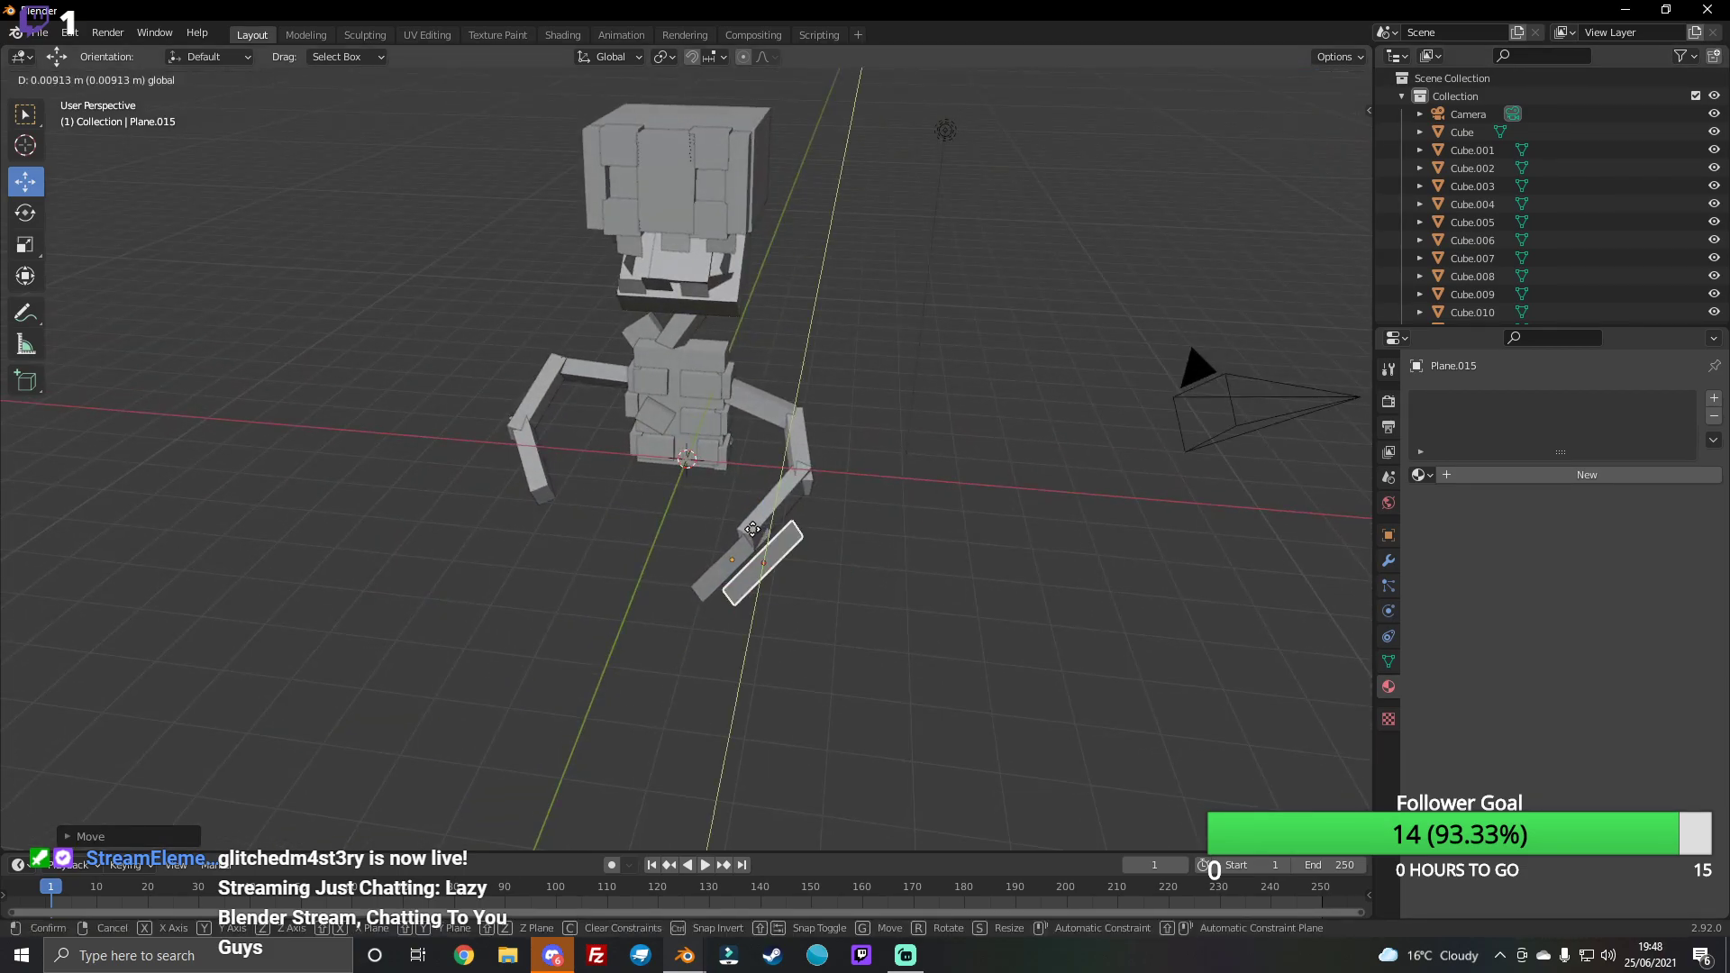
left_click_drag(773, 541, 766, 548)
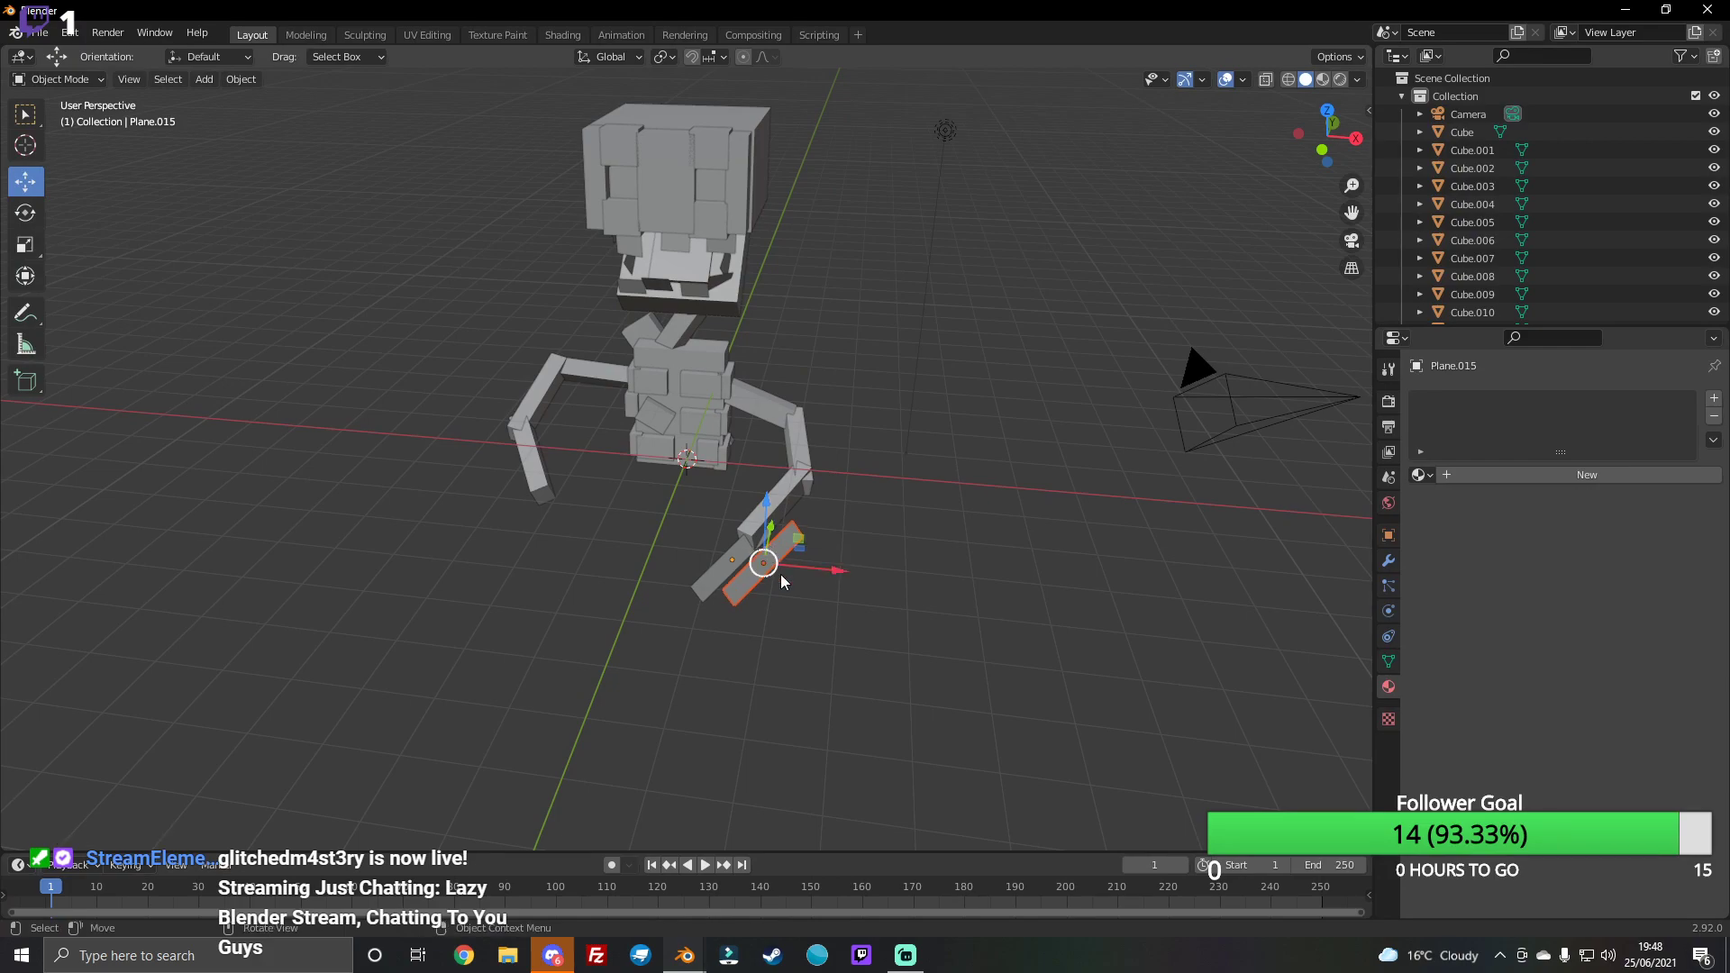
left_click_drag(1327, 133, 816, 594)
left_click_drag(609, 614, 616, 605)
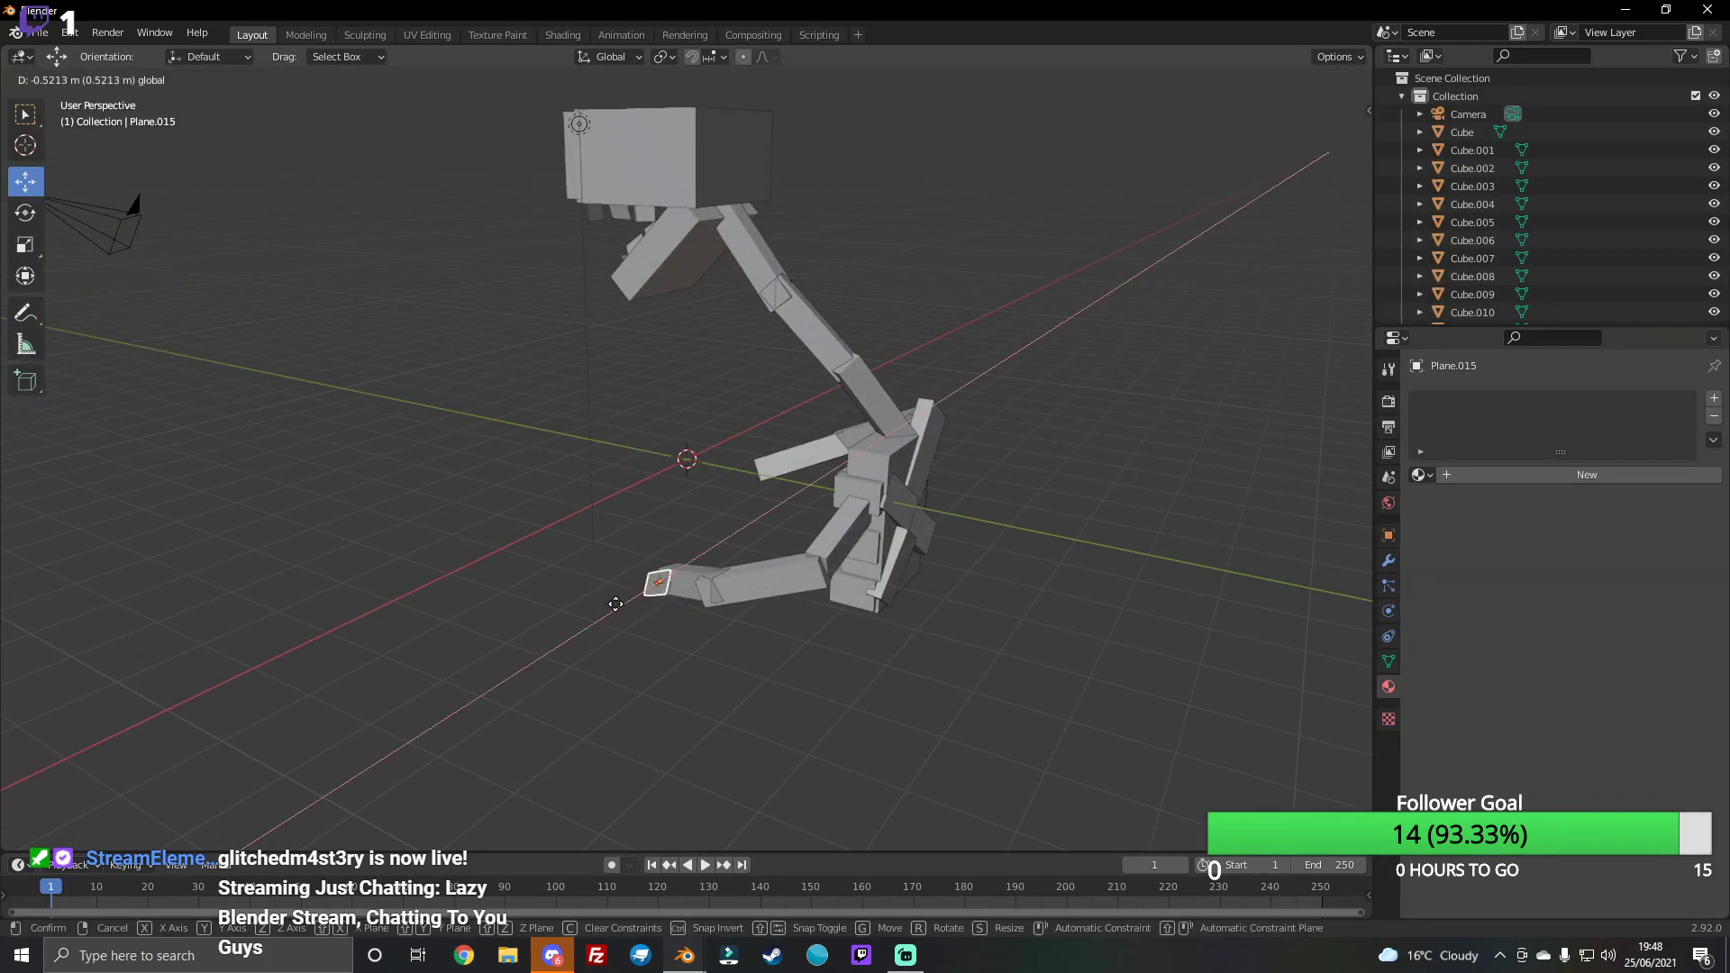
left_click(646, 602)
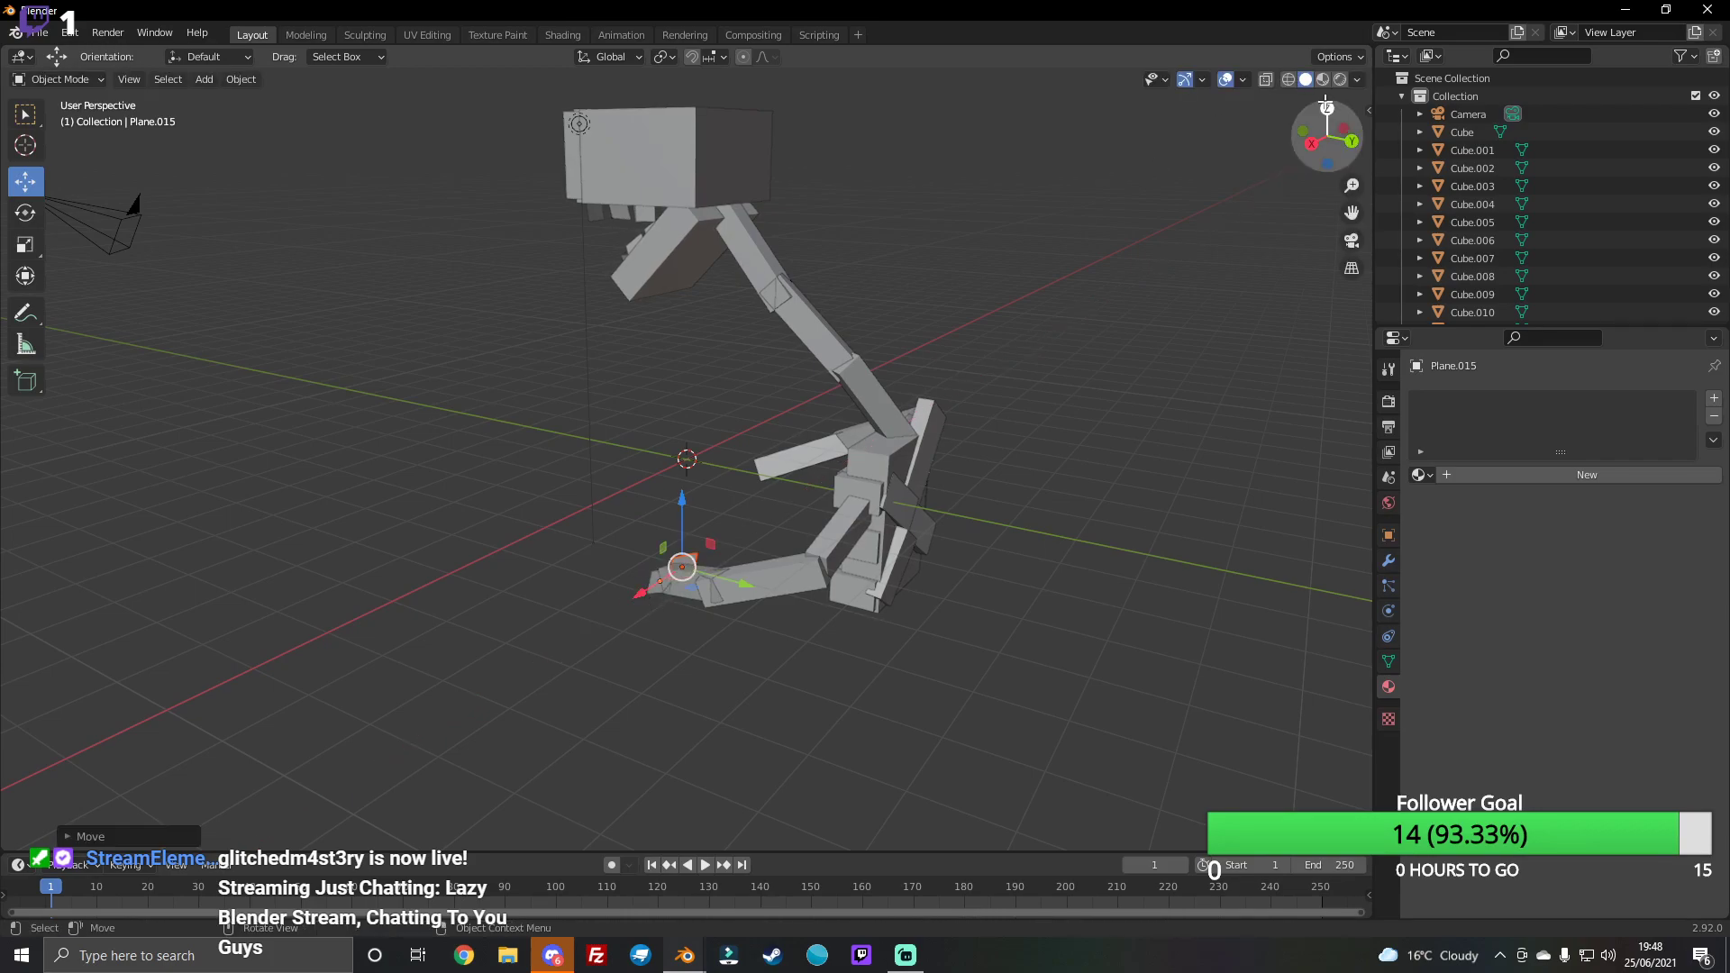
Step: Nudge the plank further along X and rotate it
left_click_drag(1328, 133, 753, 465)
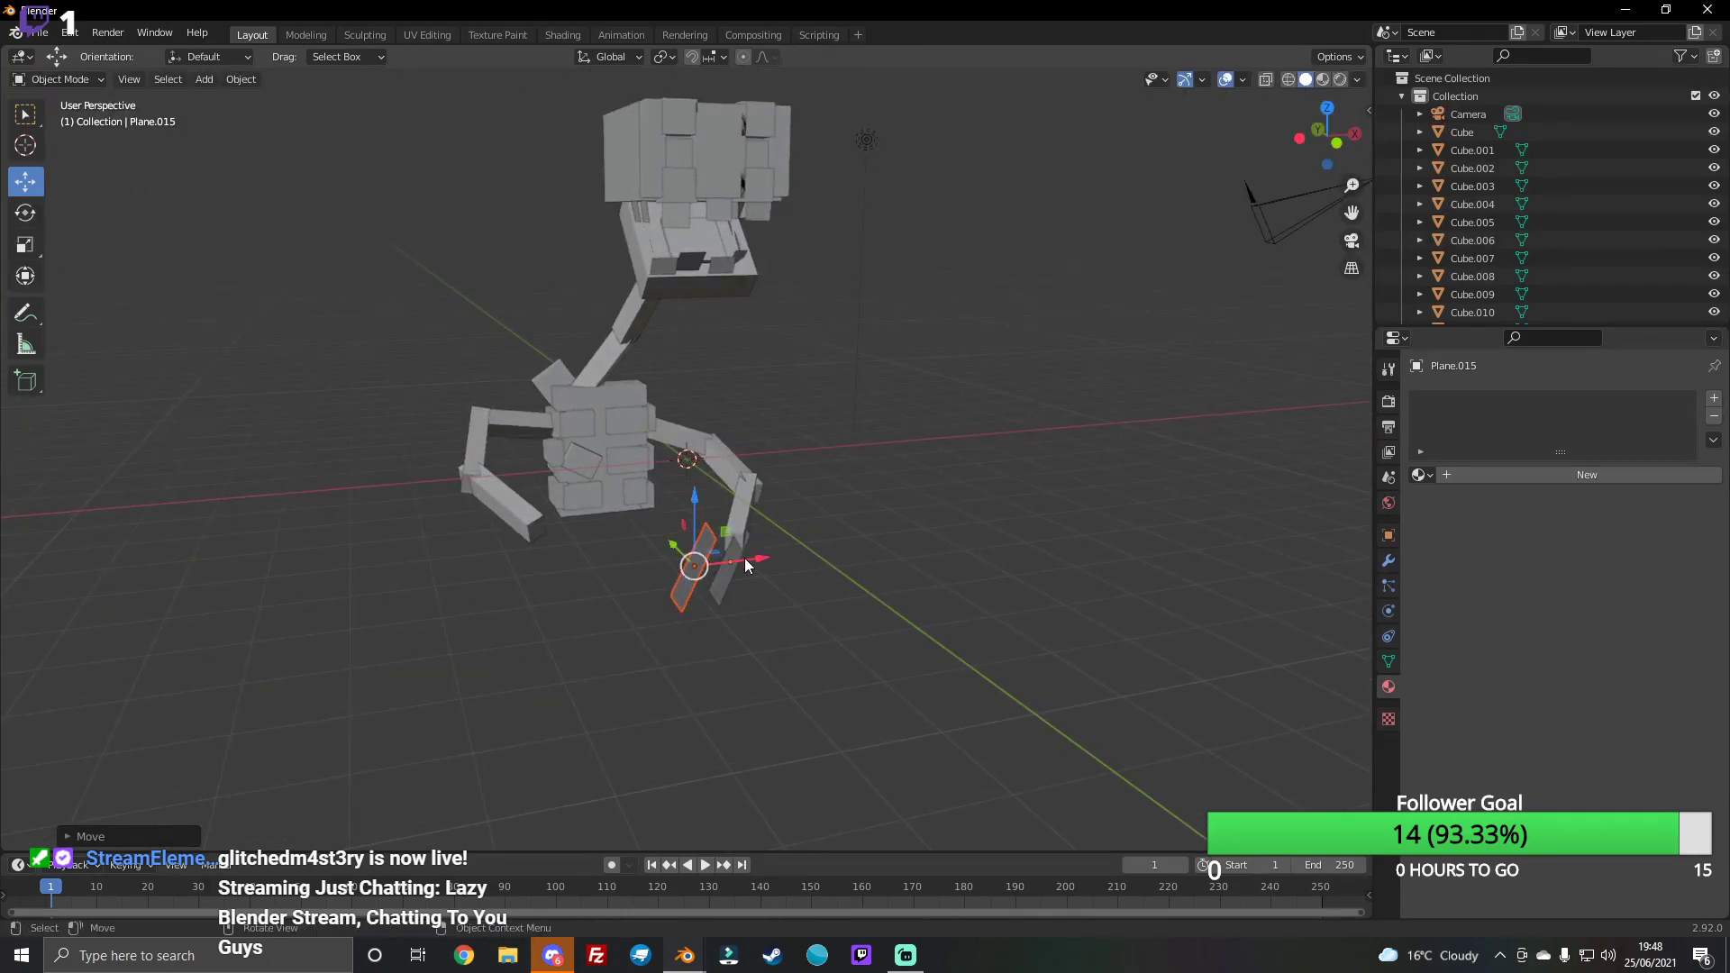
left_click_drag(747, 558, 781, 563)
key("shift+space")
key("r")
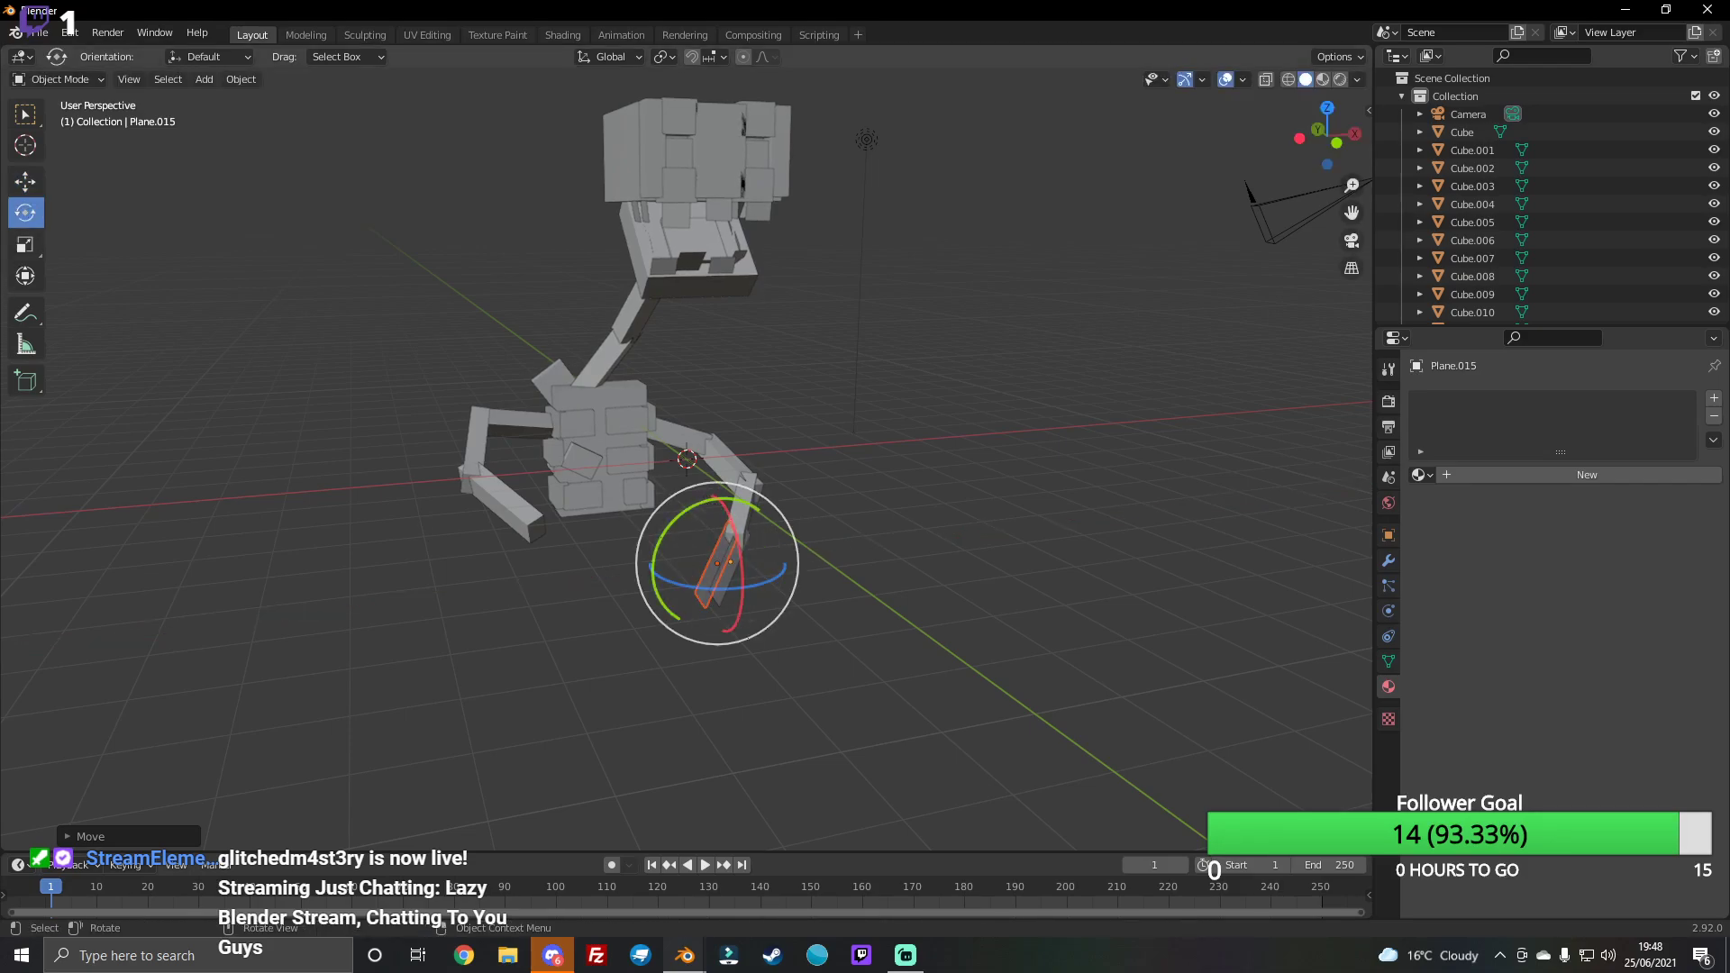
mouse_move(709, 502)
left_mouse_down()
mouse_move(754, 582)
mouse_move(757, 542)
left_mouse_up()
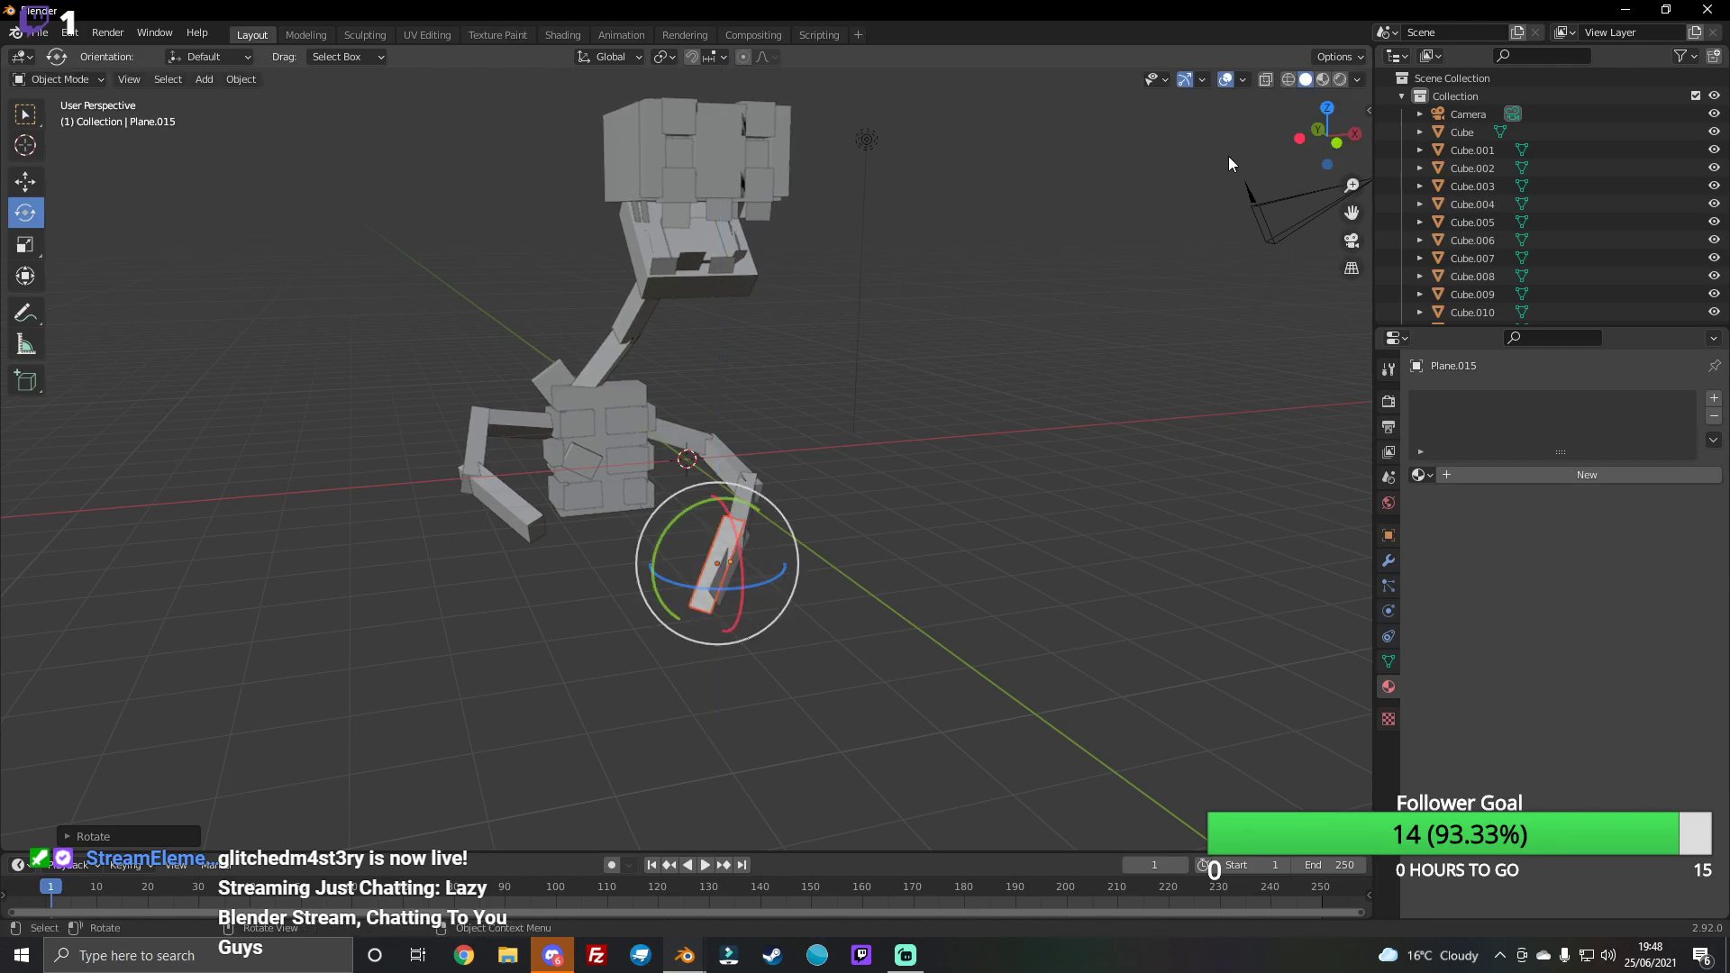
Step: Tilt the plank around X and Y, then tumble it freely into alignment
left_click_drag(1326, 135, 5, 270)
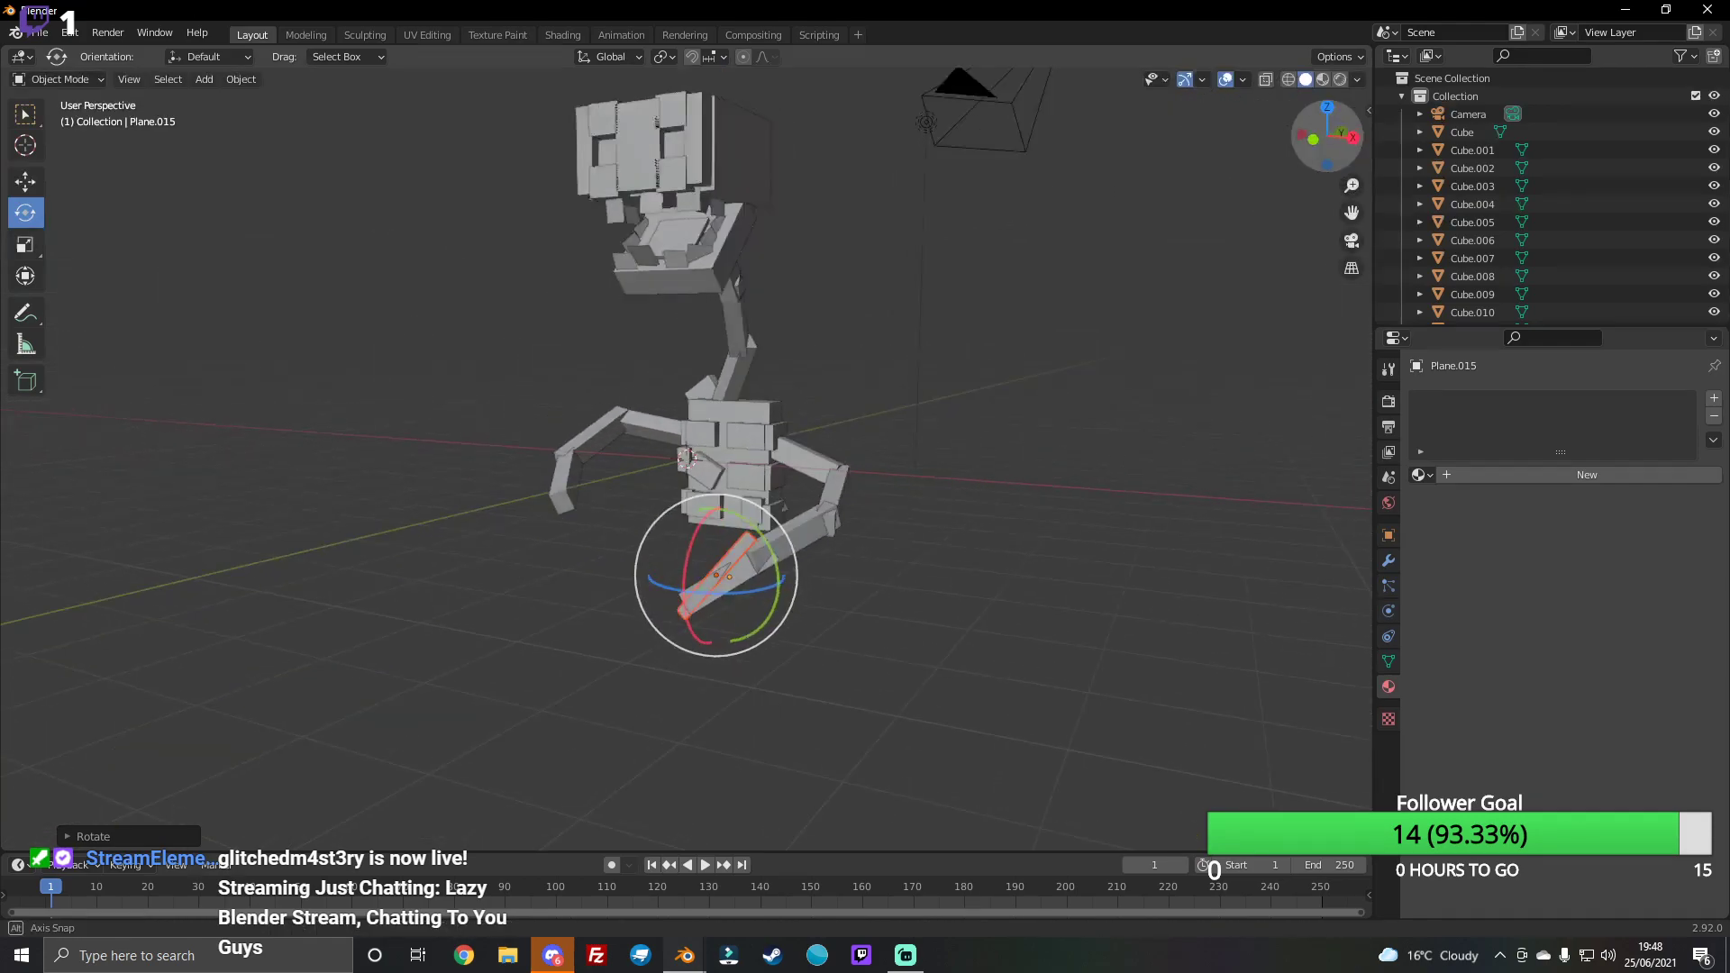
left_click(25, 180)
left_click(26, 211)
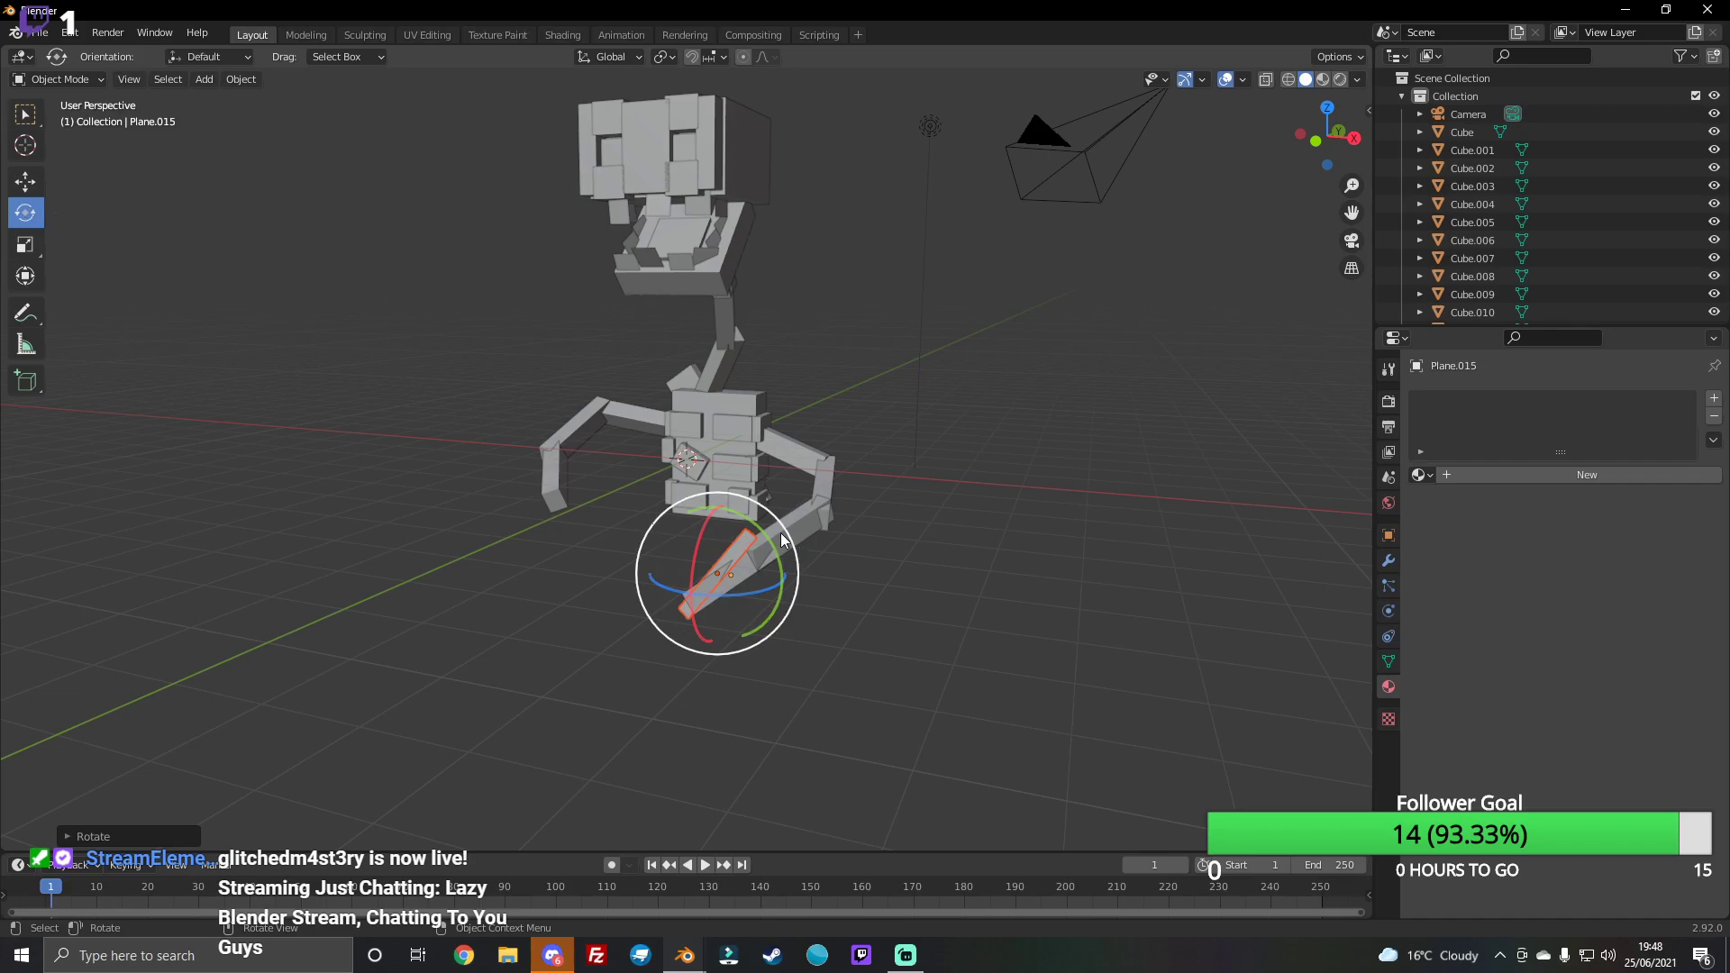
mouse_move(700, 525)
left_mouse_down()
mouse_move(785, 410)
mouse_move(781, 425)
left_mouse_up()
left_click_drag(1318, 135, 3, 244)
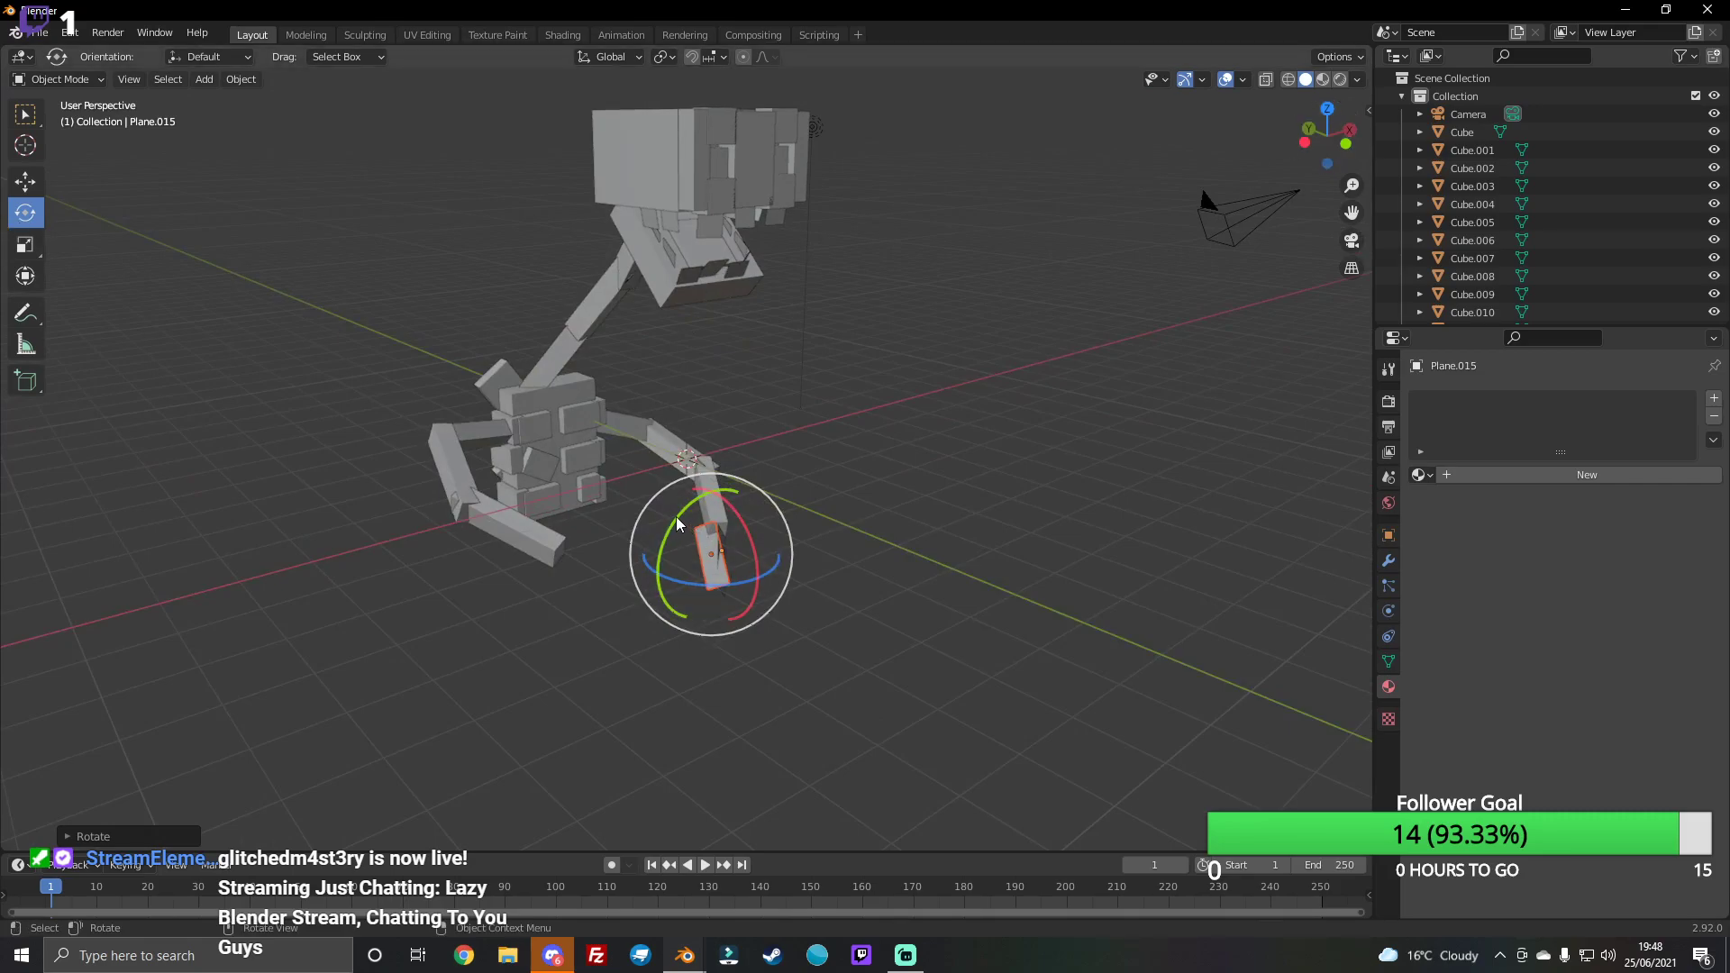
left_click_drag(672, 520, 637, 518)
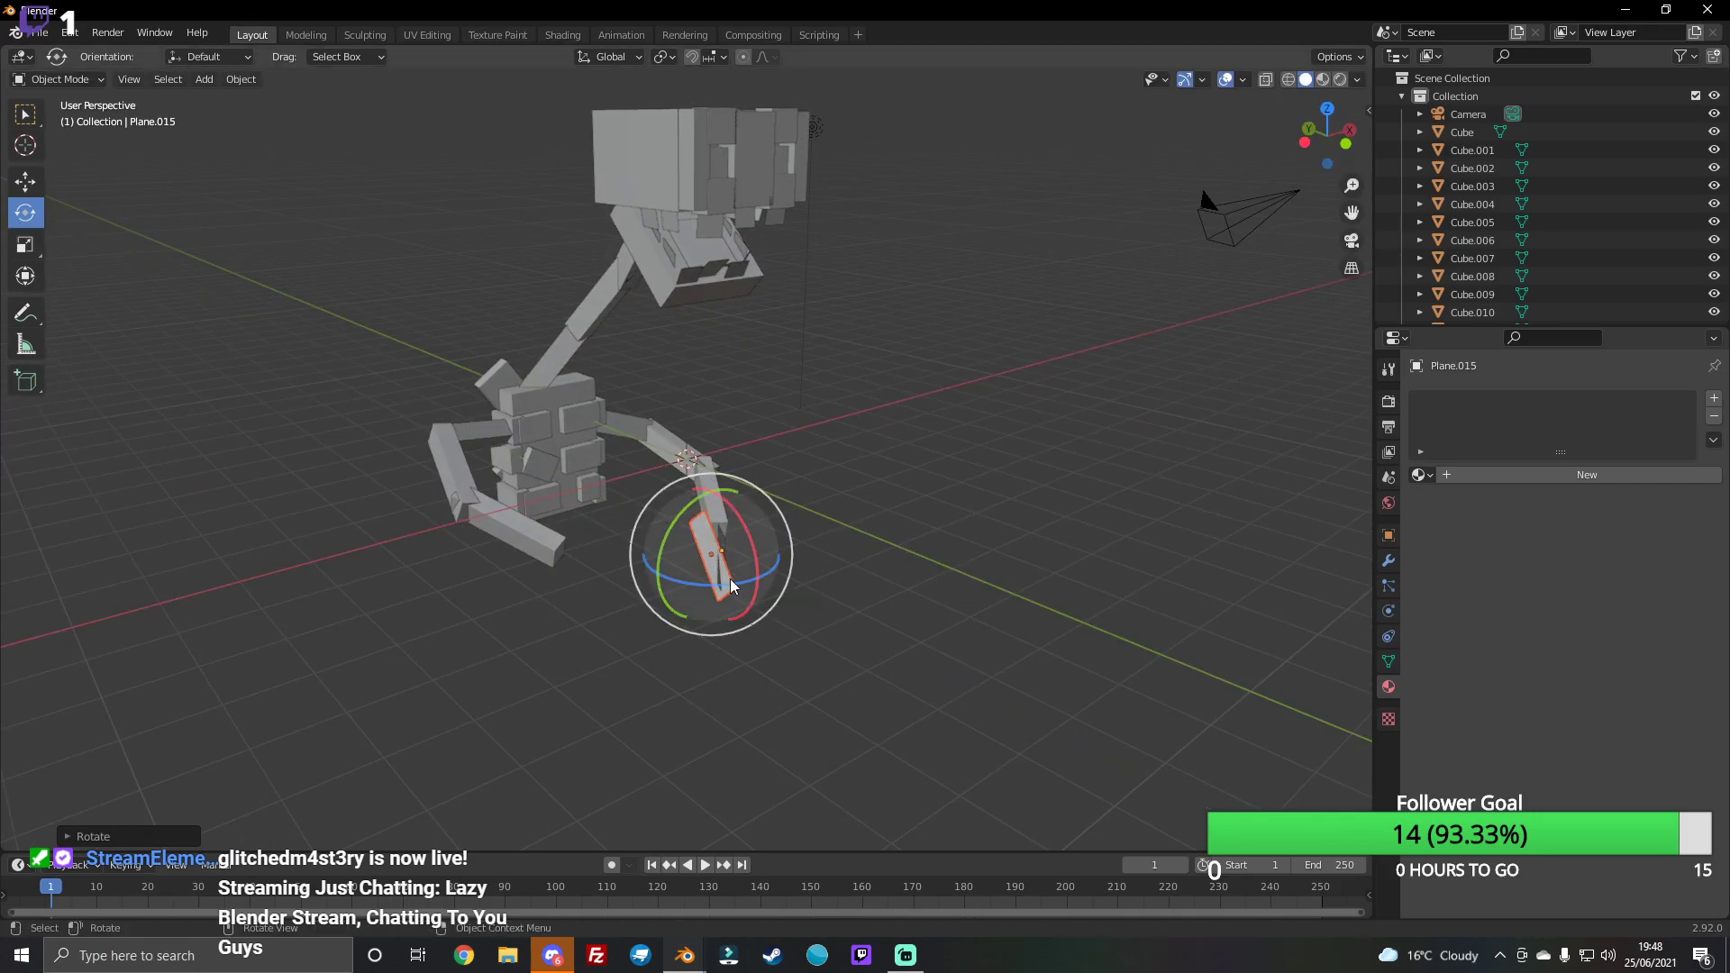
key("r")
key("r")
left_click(685, 568)
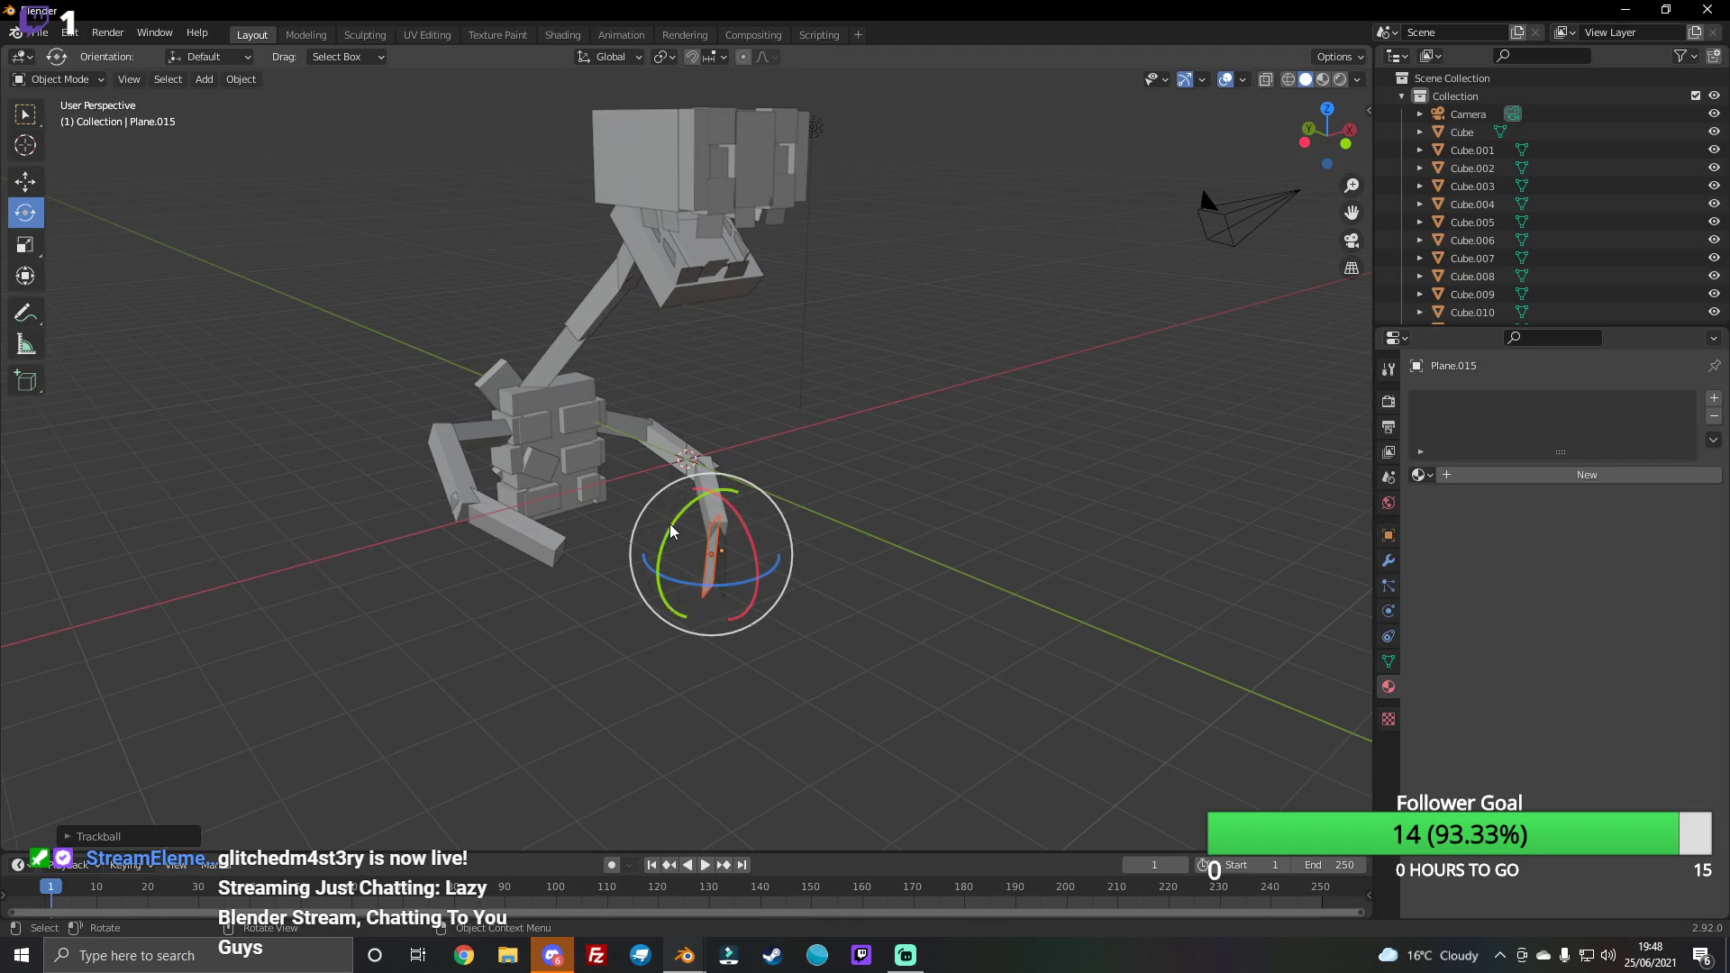
mouse_move(671, 531)
left_mouse_down()
mouse_move(652, 524)
mouse_move(713, 530)
left_mouse_up()
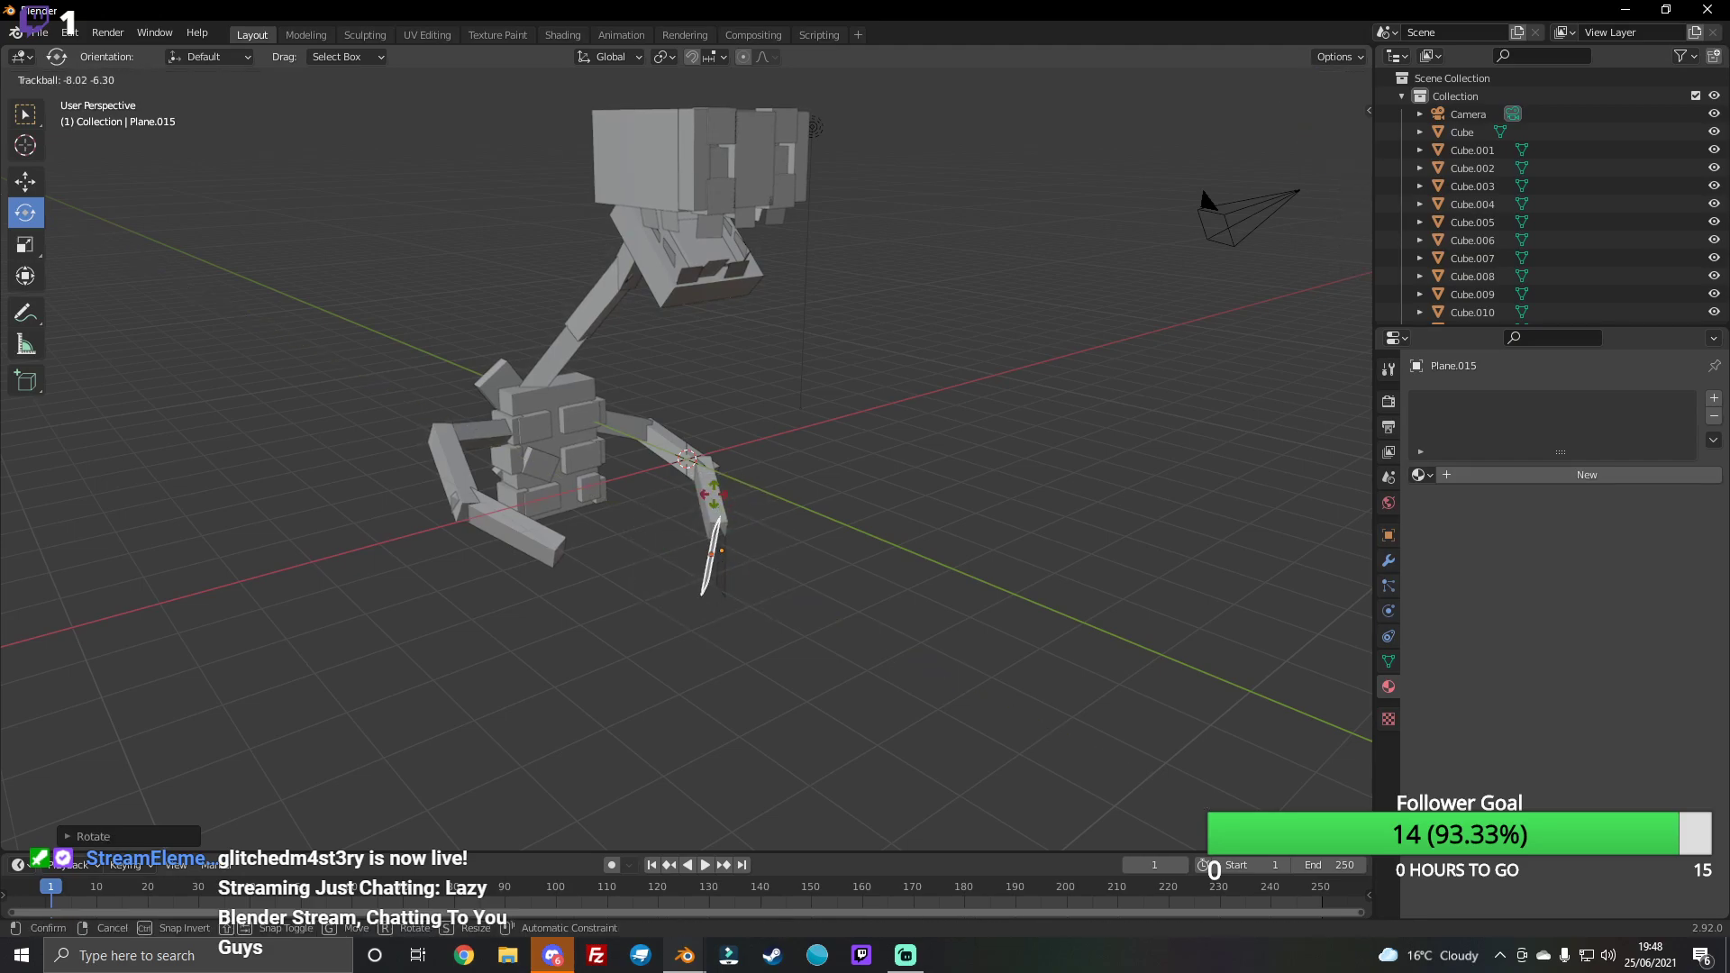
left_click(34, 198)
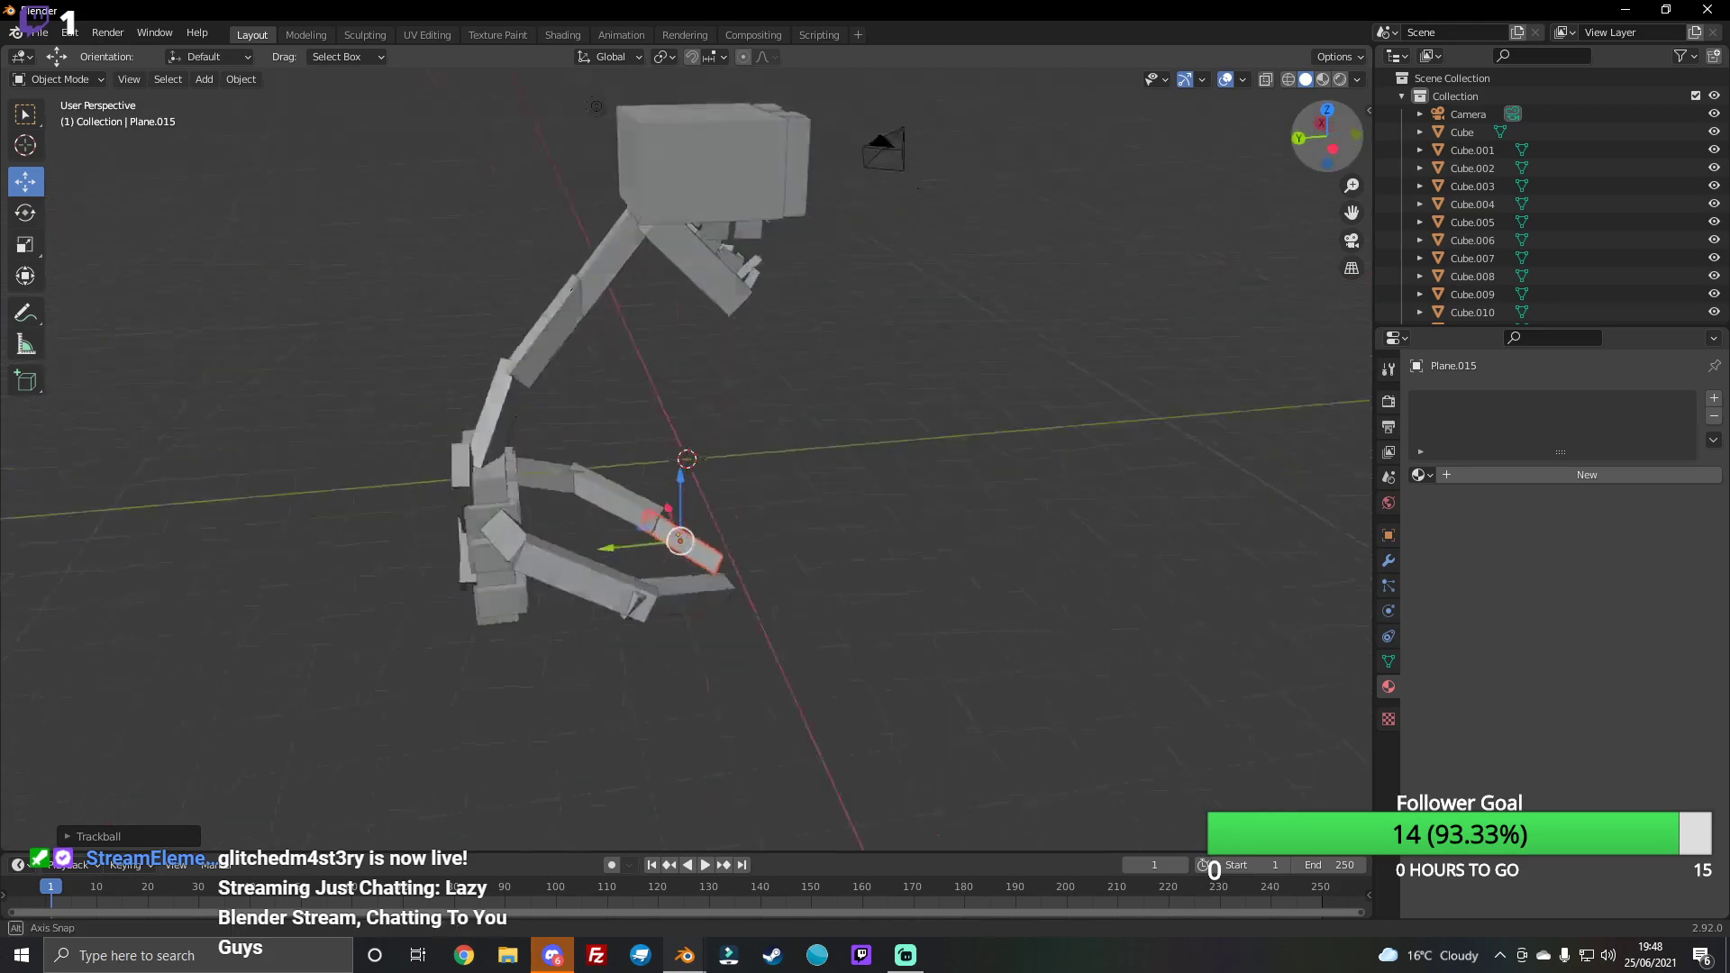
Step: Slide the plate along Y to a new position
middle_click_drag(681, 451, 681, 450)
left_click_drag(625, 548, 610, 542)
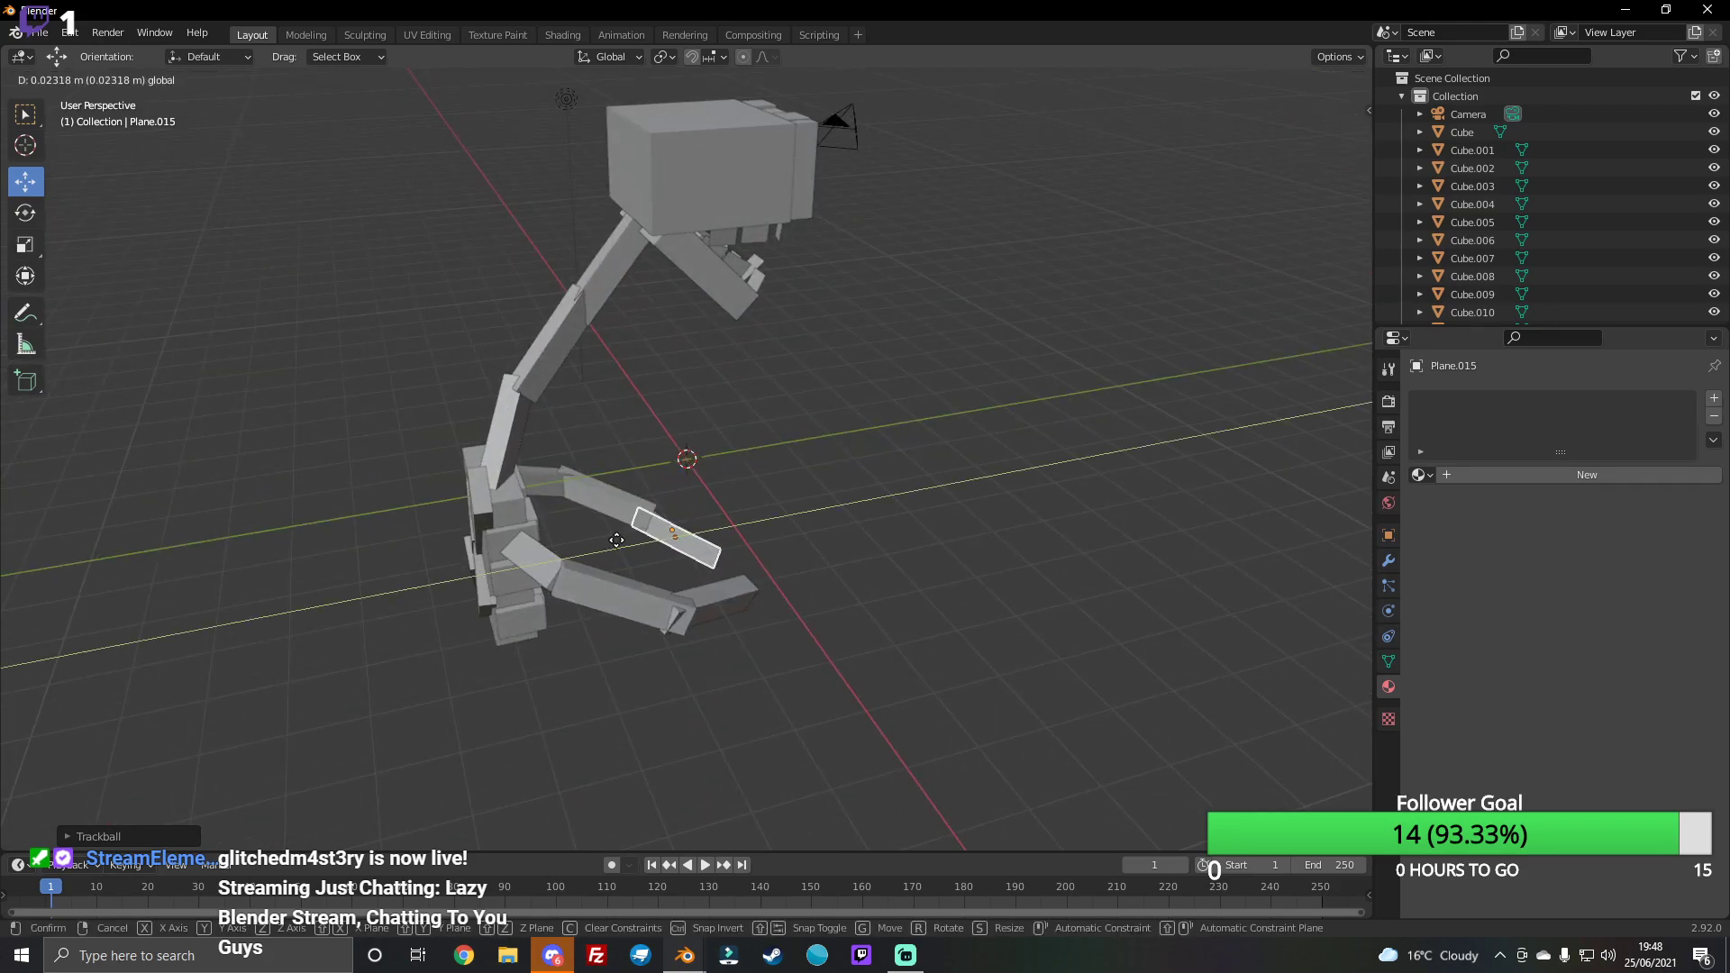
left_click(610, 541)
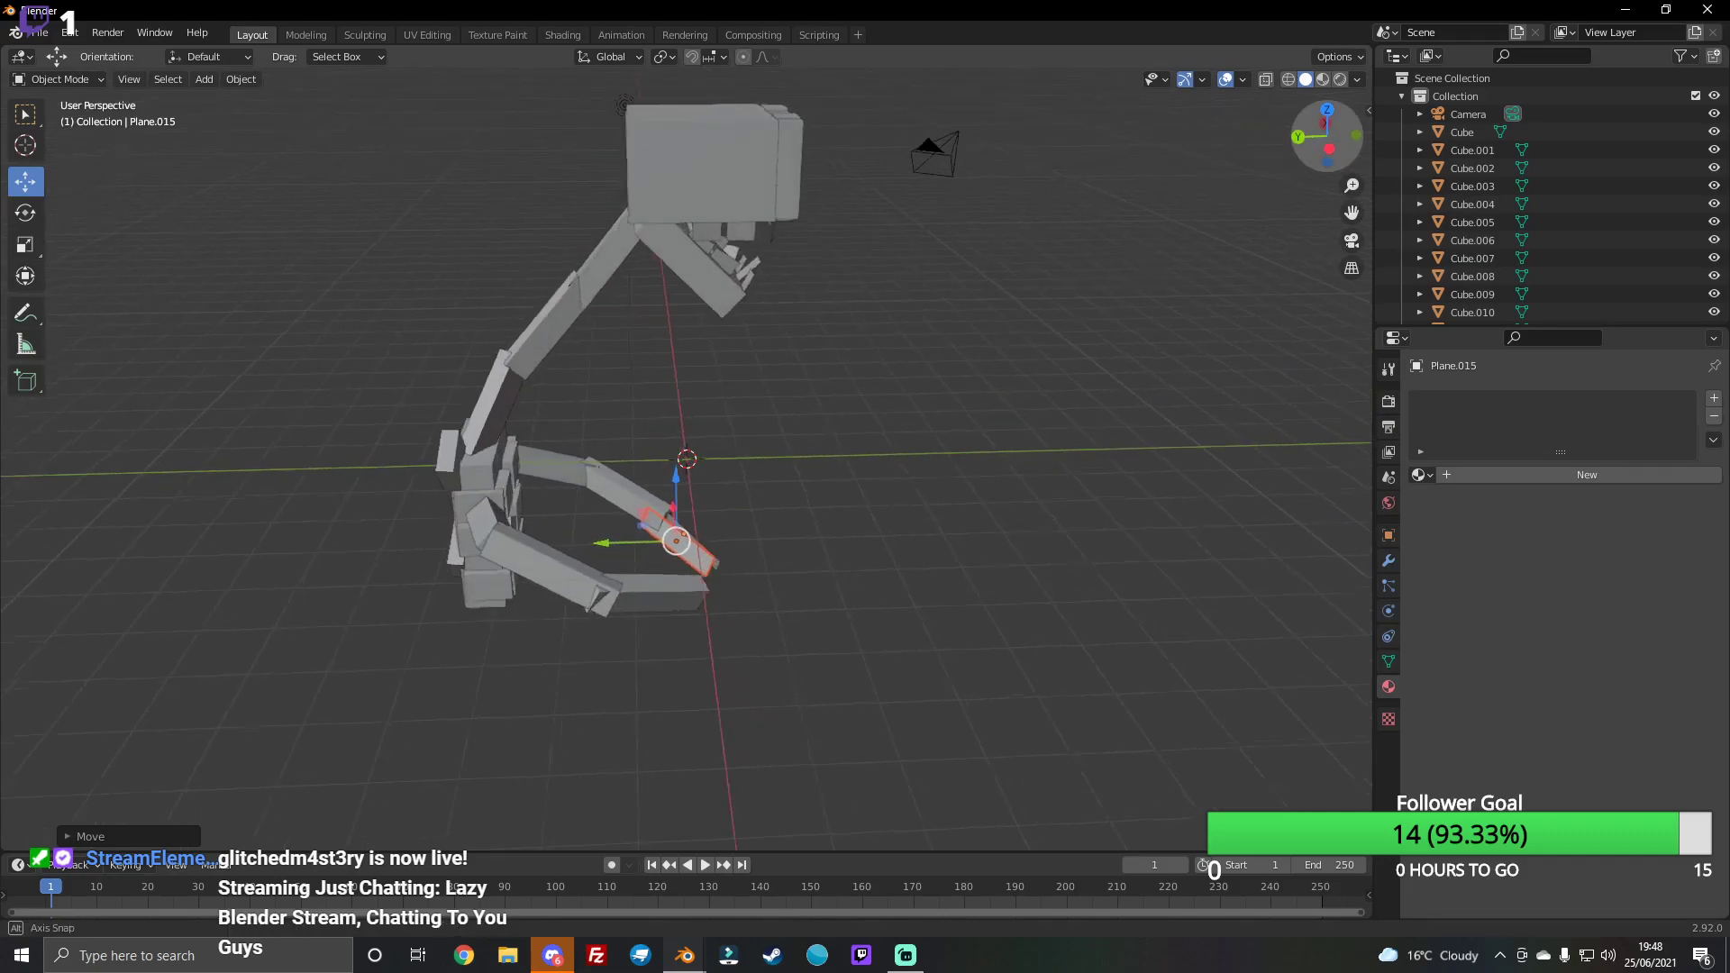
middle_click_drag(610, 540, 996, 391)
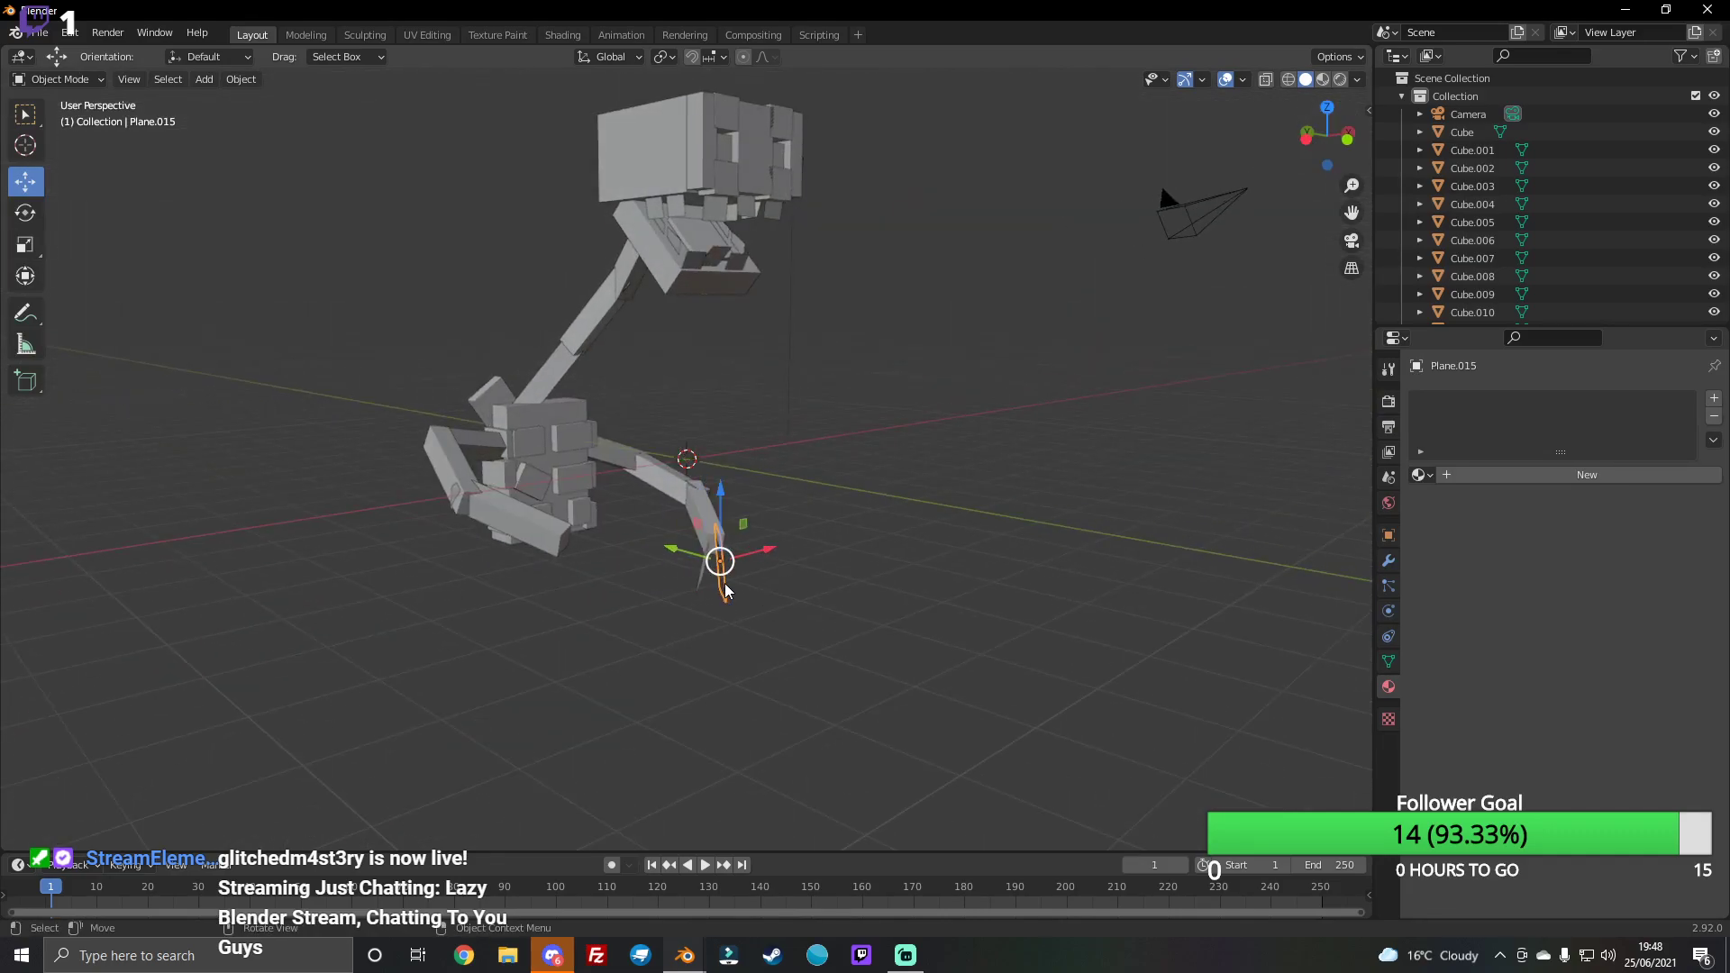
Step: Rotate the plate around X and Y until it is nearly horizontal
left_click(25, 213)
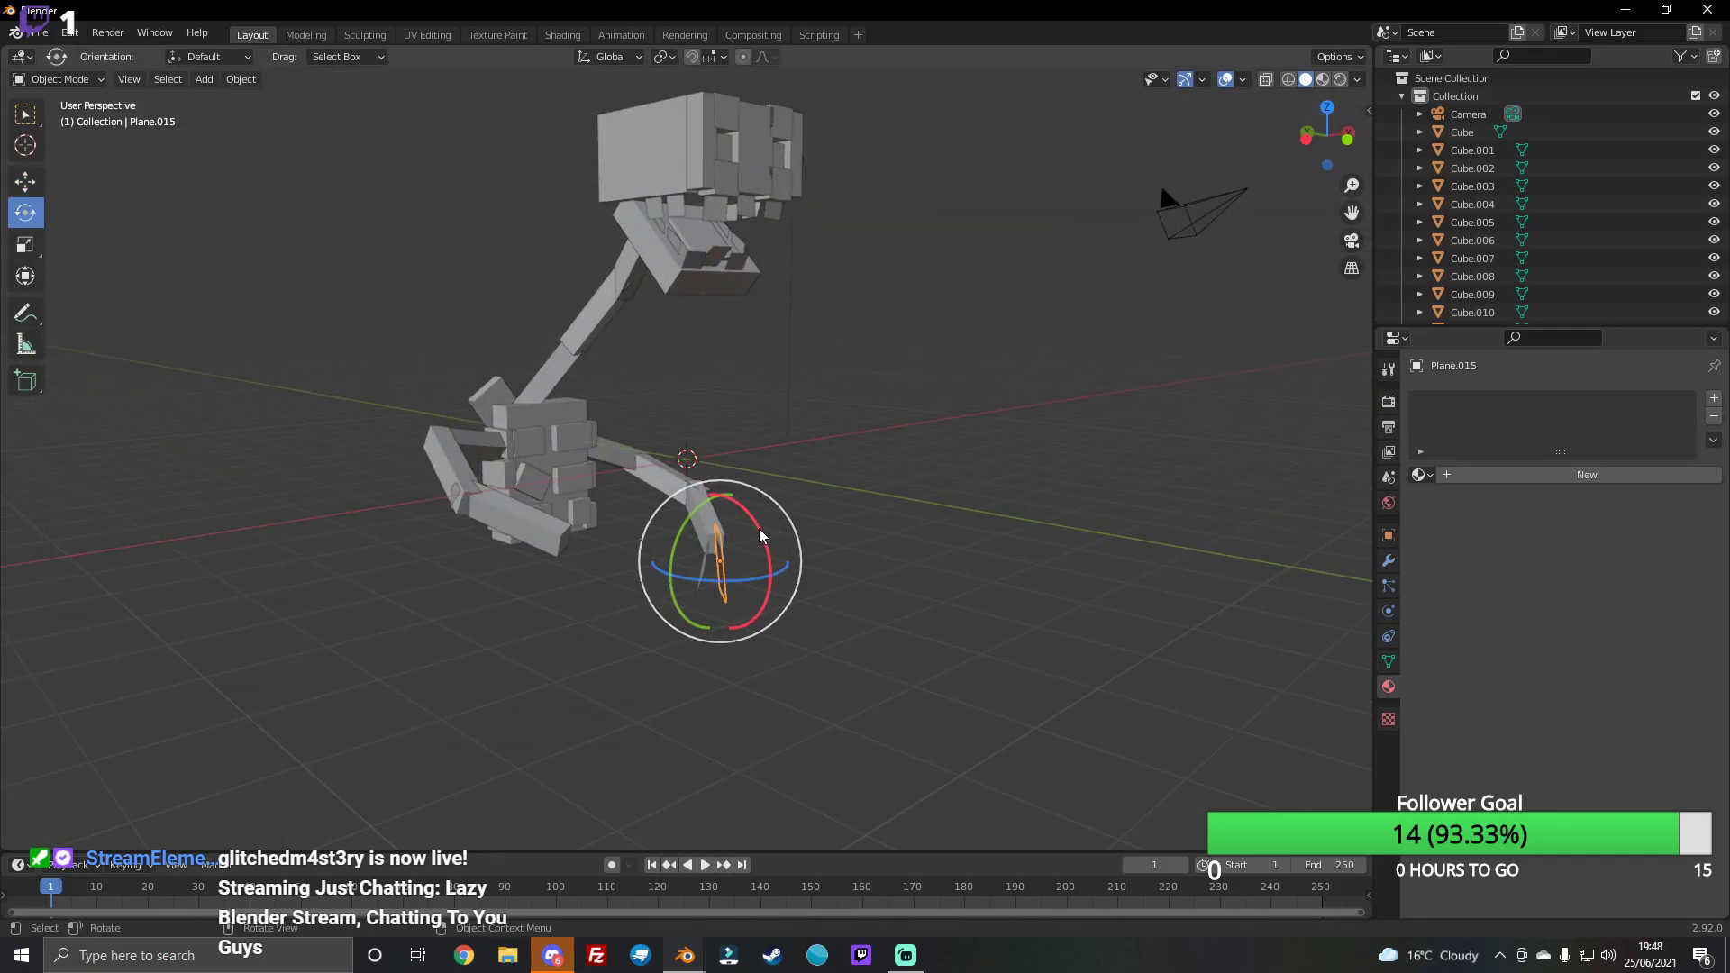
left_click_drag(765, 533, 765, 543)
left_click_drag(1307, 132, 1111, 527)
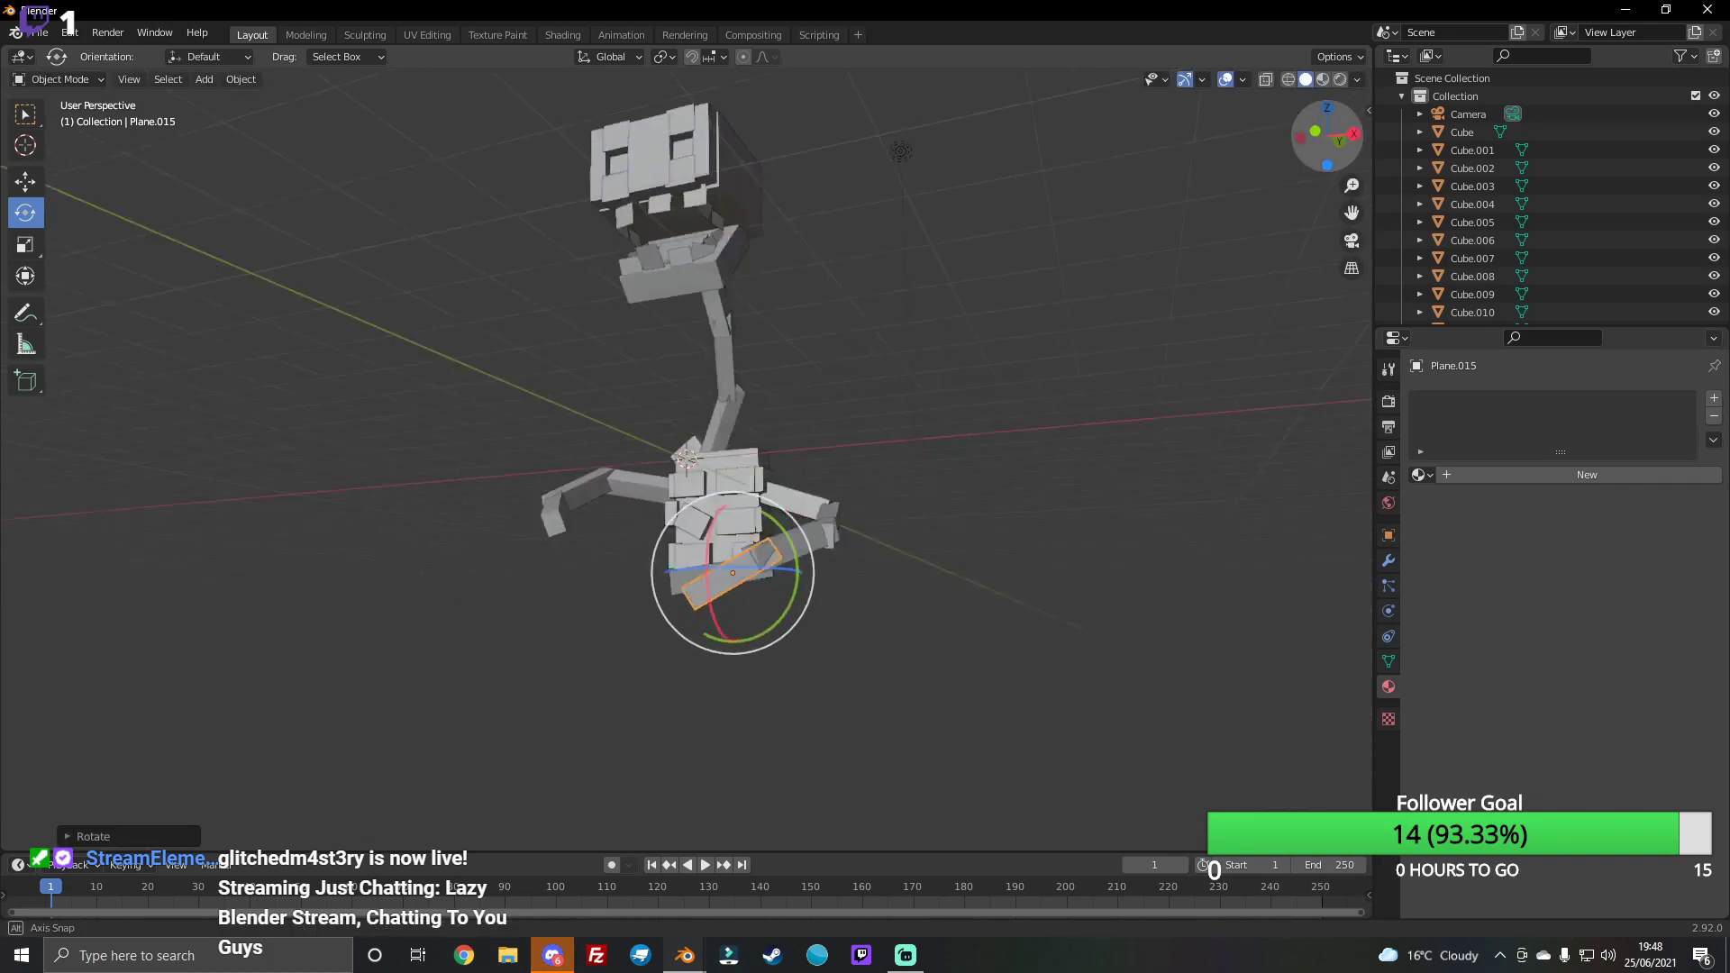
left_click_drag(772, 602, 701, 506)
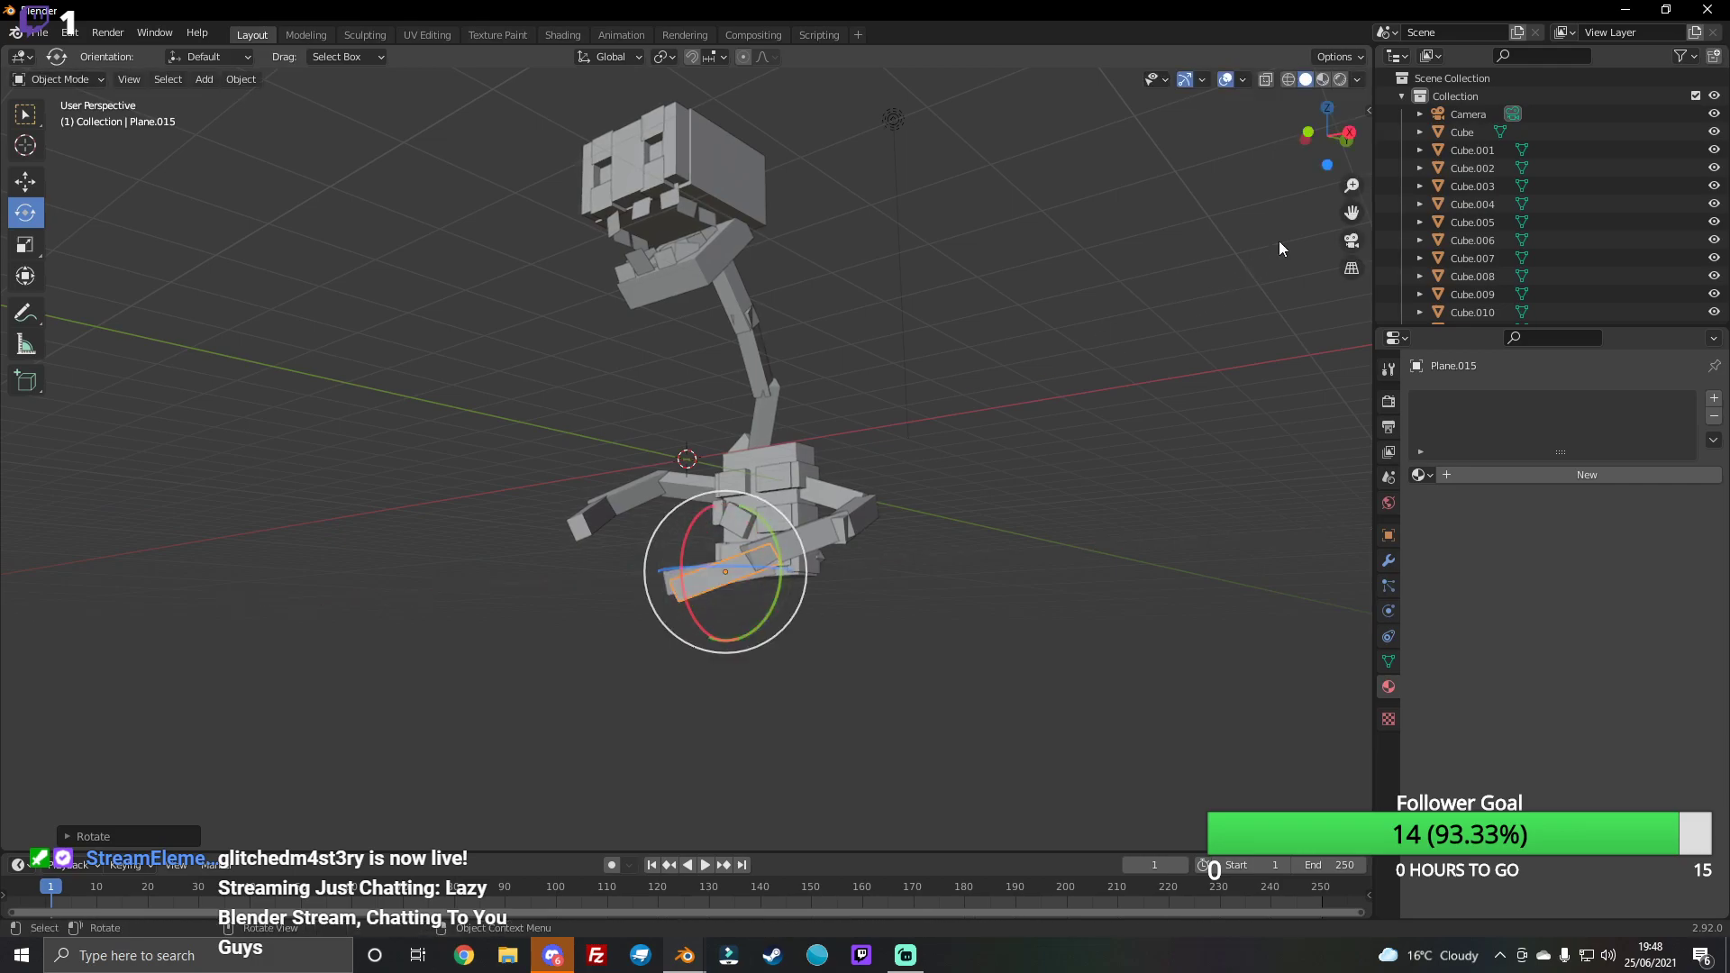
middle_click_drag(1296, 233, 246, 347)
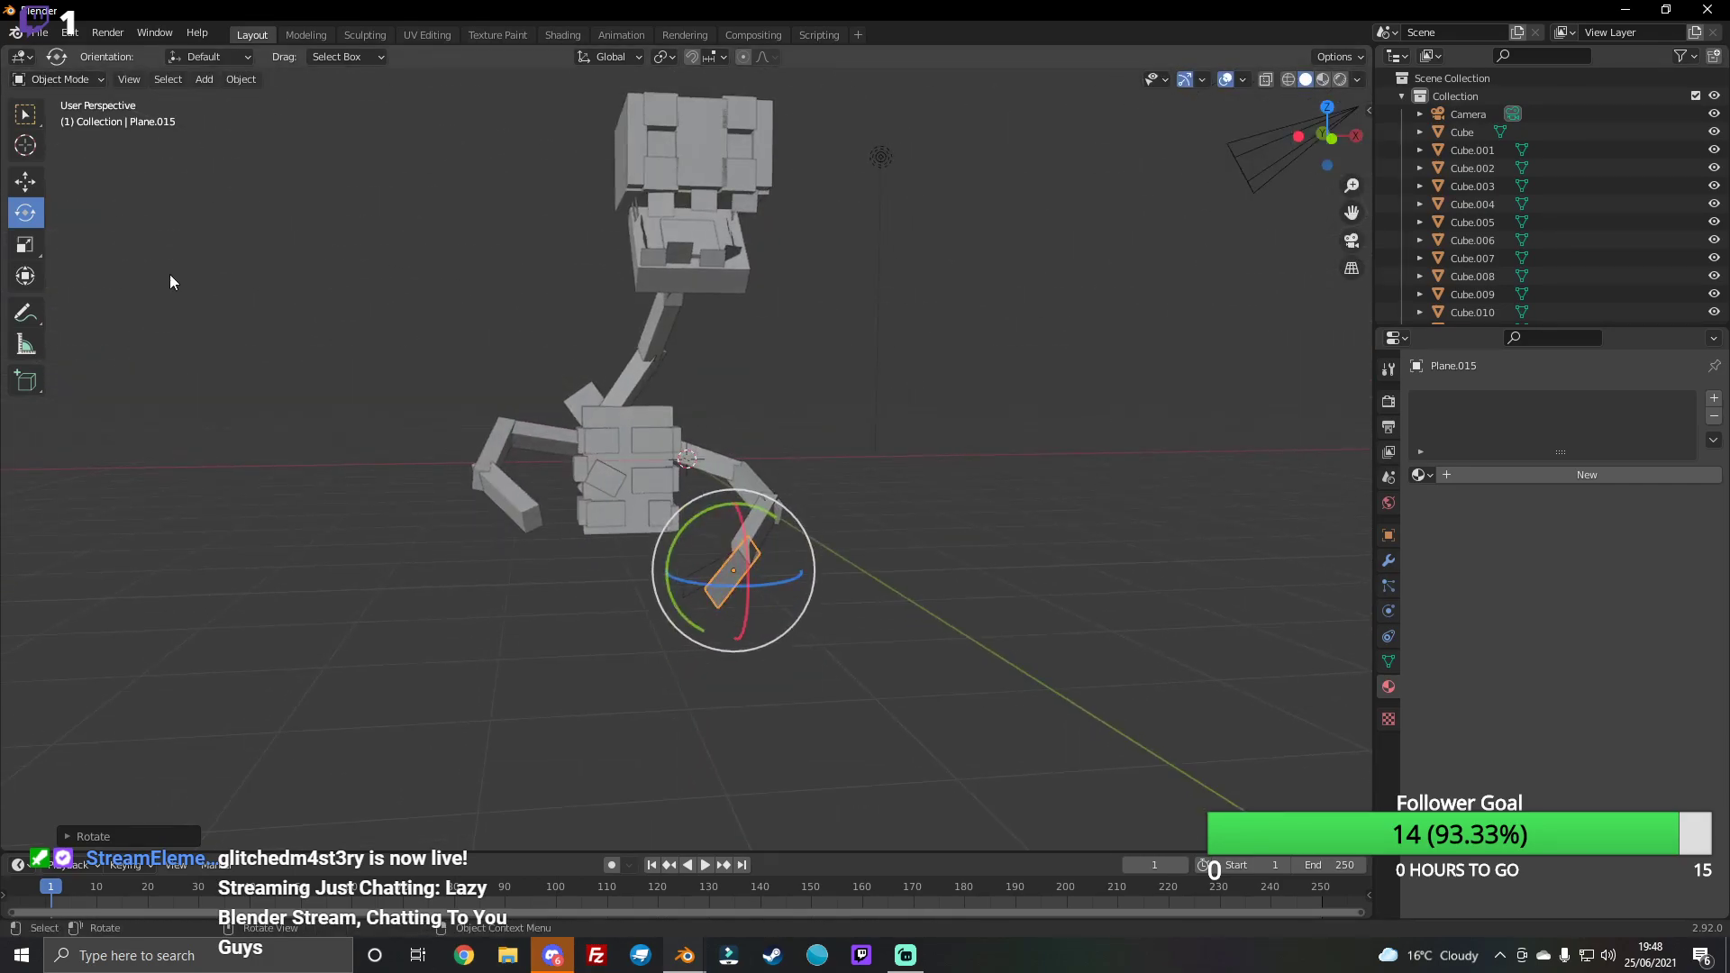
left_click_drag(799, 518, 851, 555)
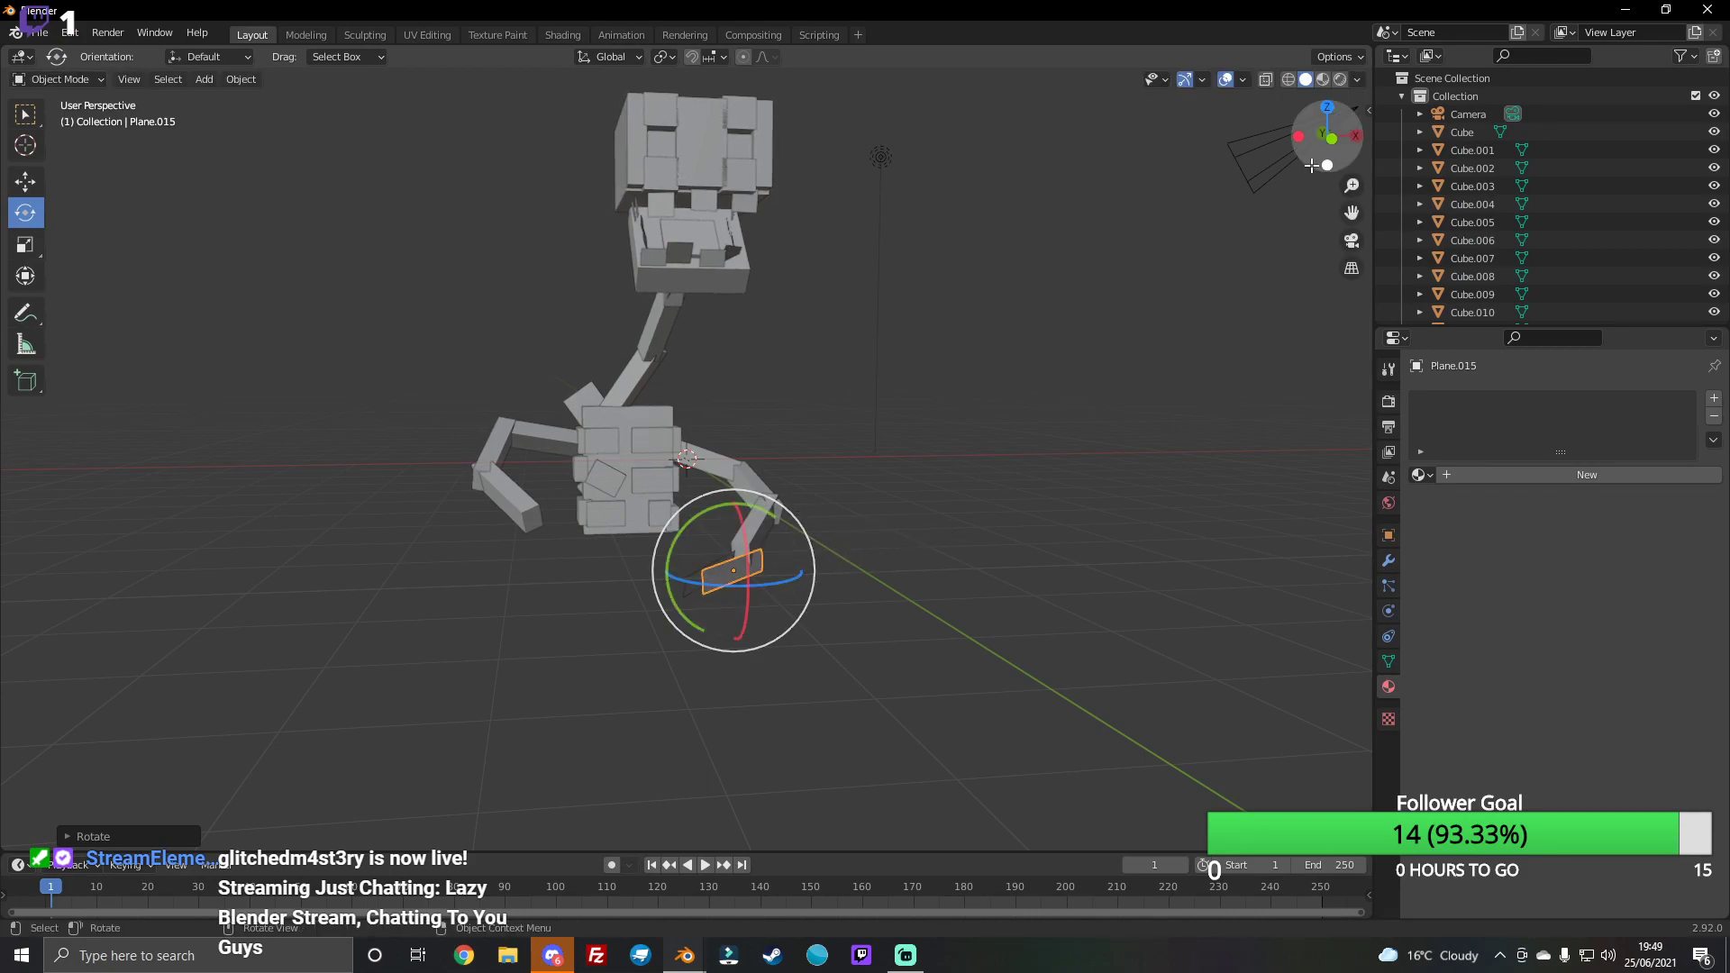
middle_click_drag(929, 527, 907, 502)
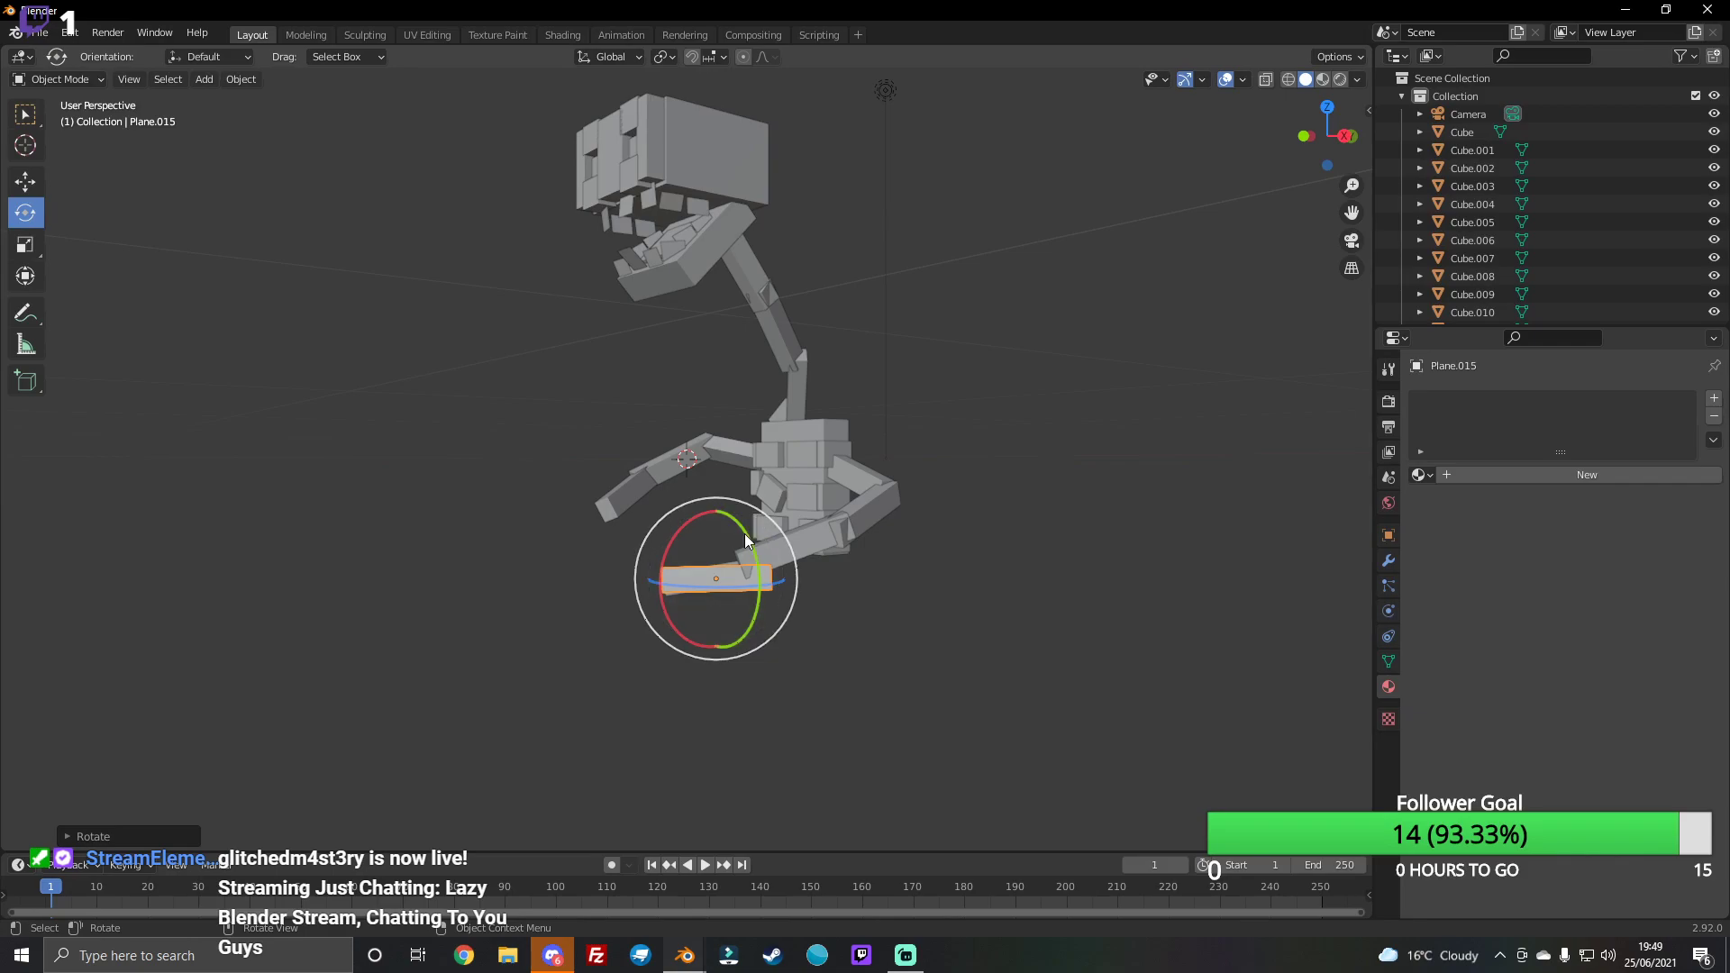
left_click_drag(741, 545, 745, 575)
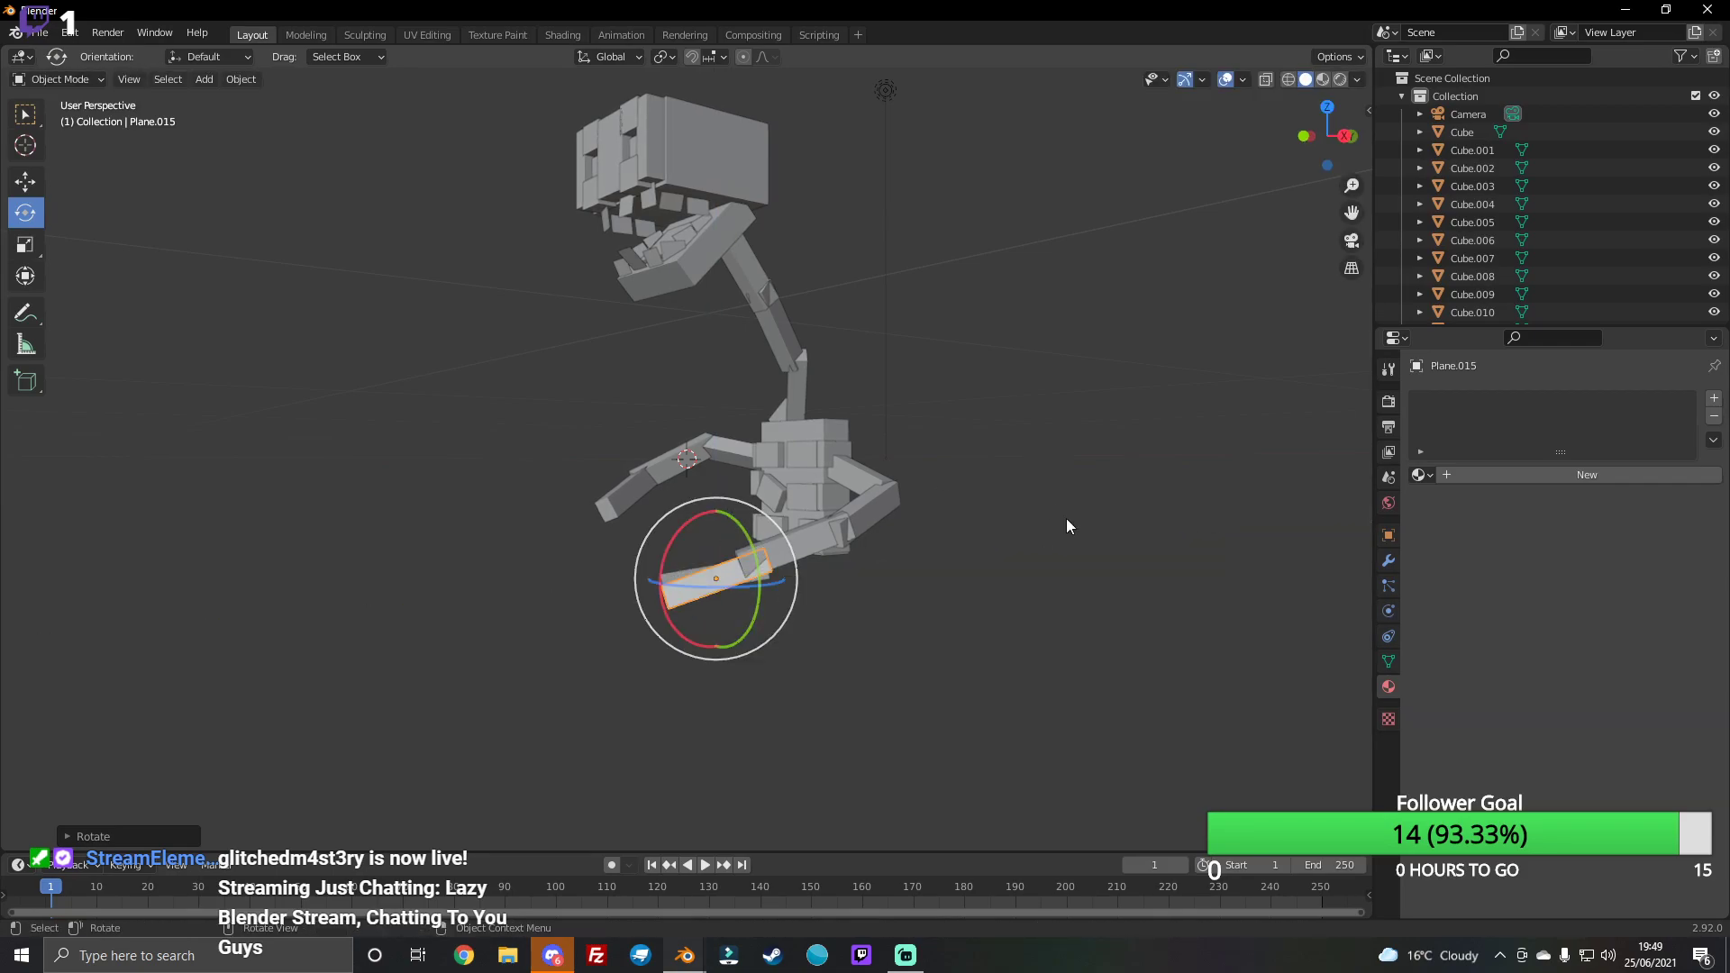
Step: Adjust the plate's Y rotation and raise it slightly
left_click_drag(1295, 146, 1200, 177)
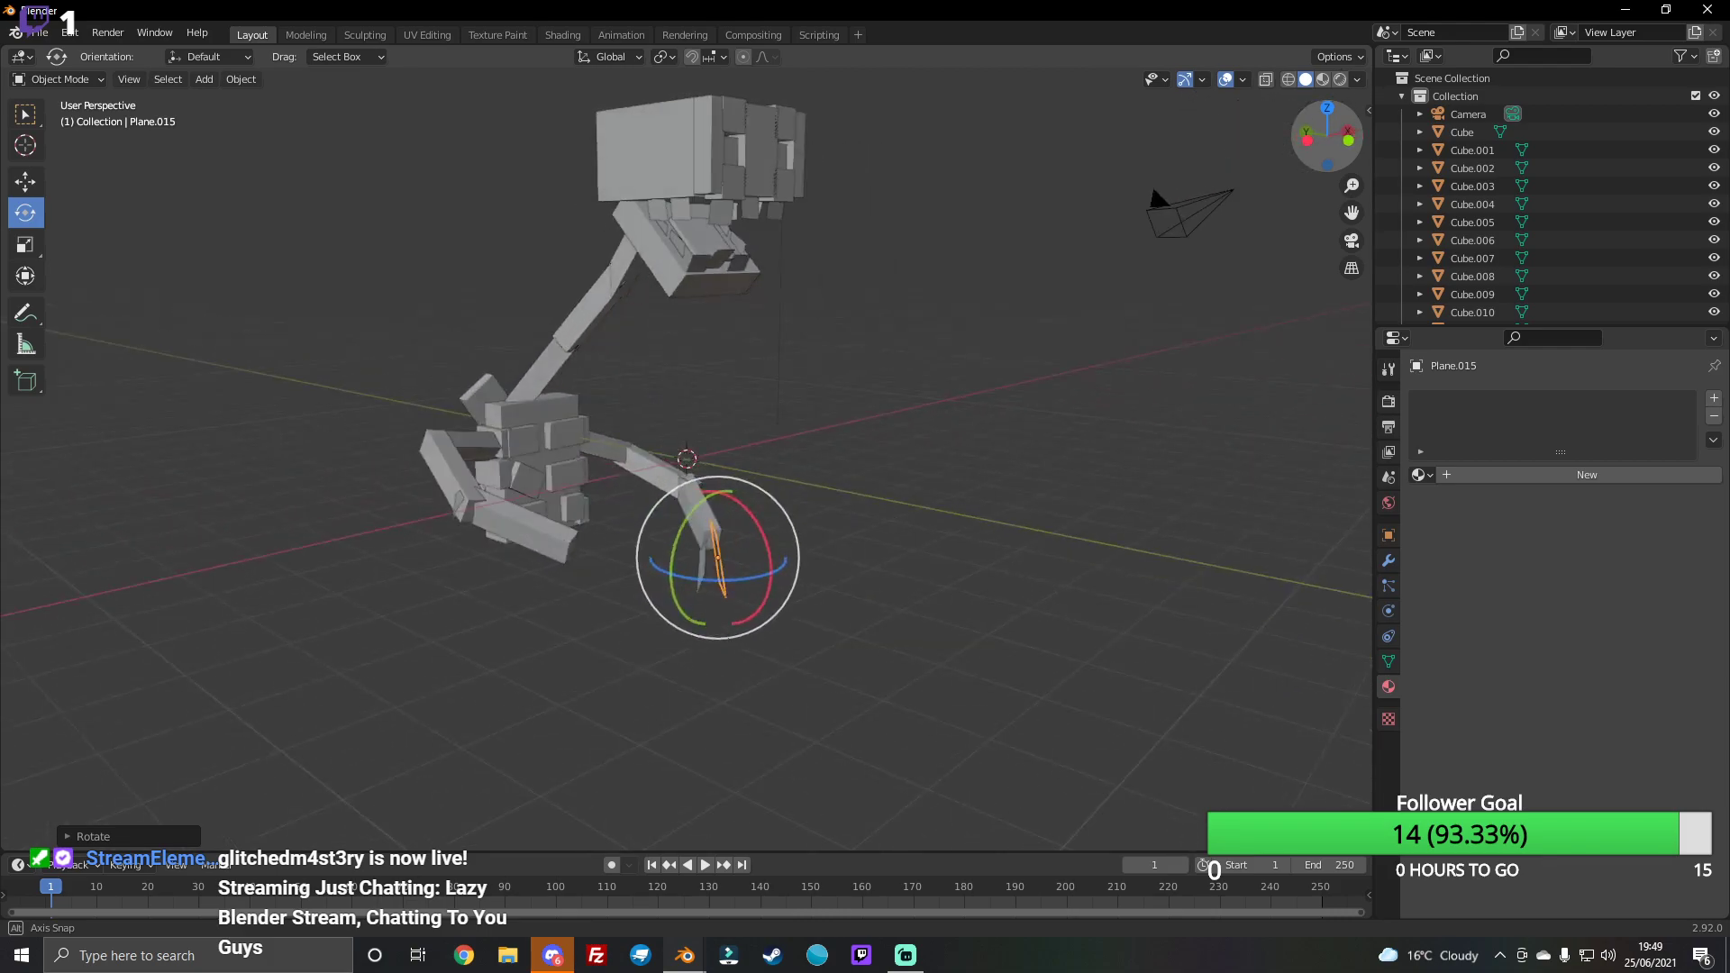
left_click_drag(687, 512, 697, 506)
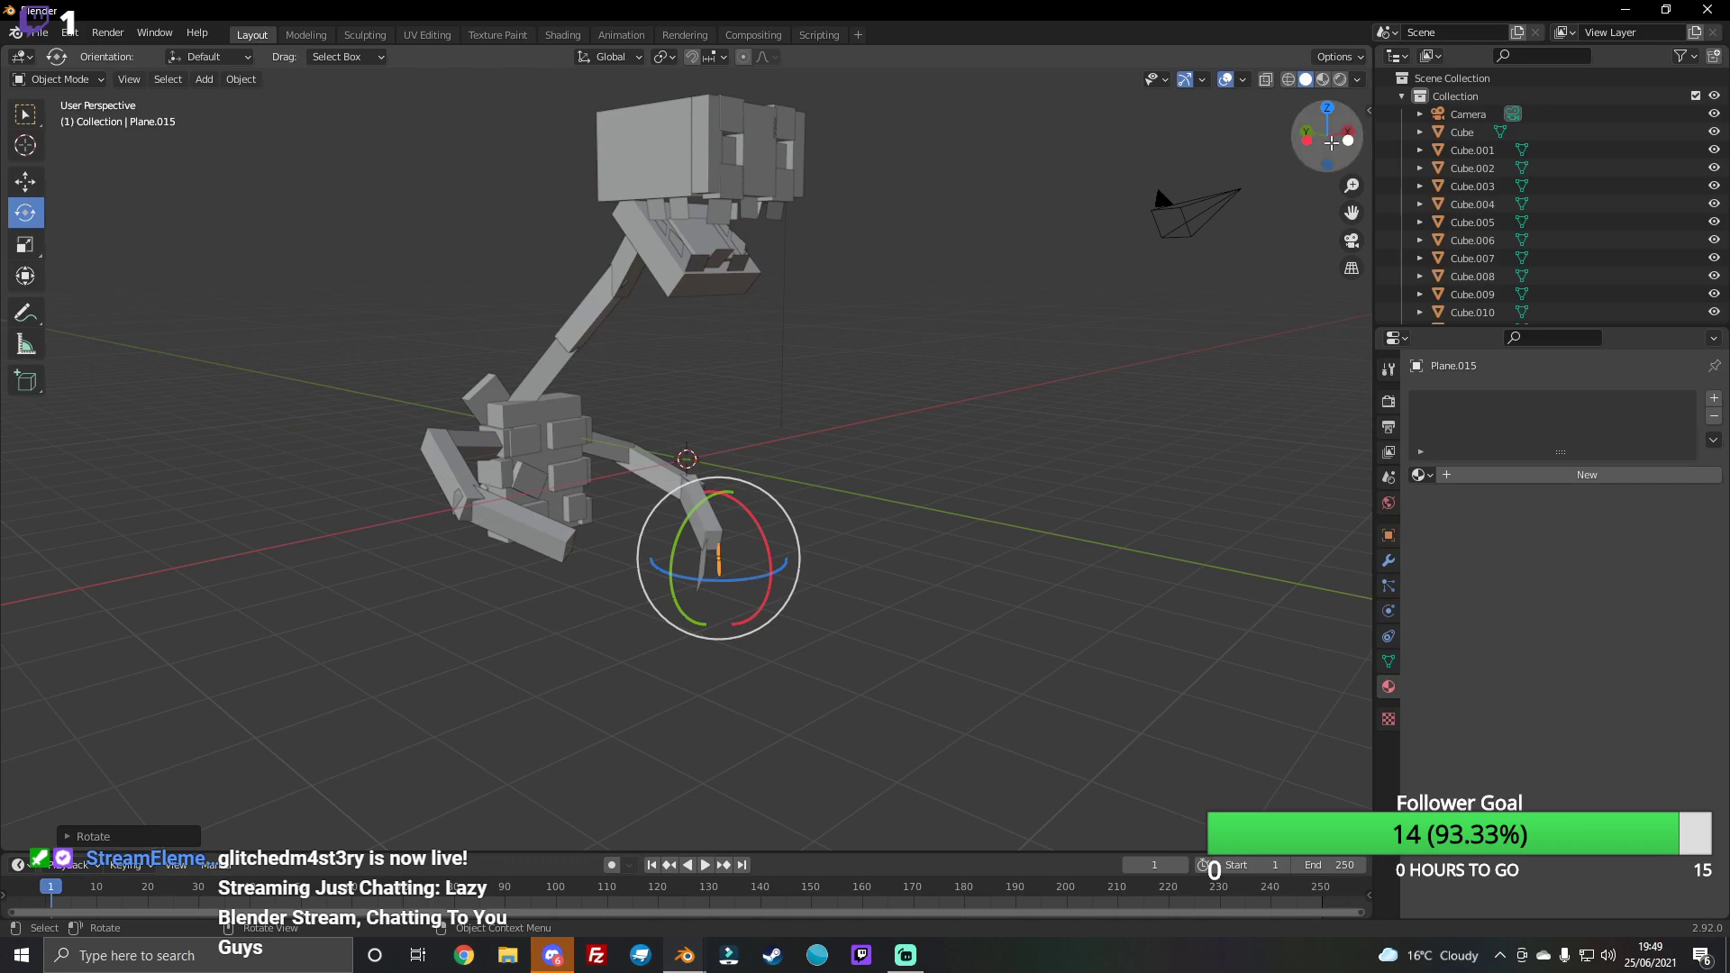
left_click_drag(1329, 135, 908, 146)
left_click_drag(1329, 136, 1298, 139)
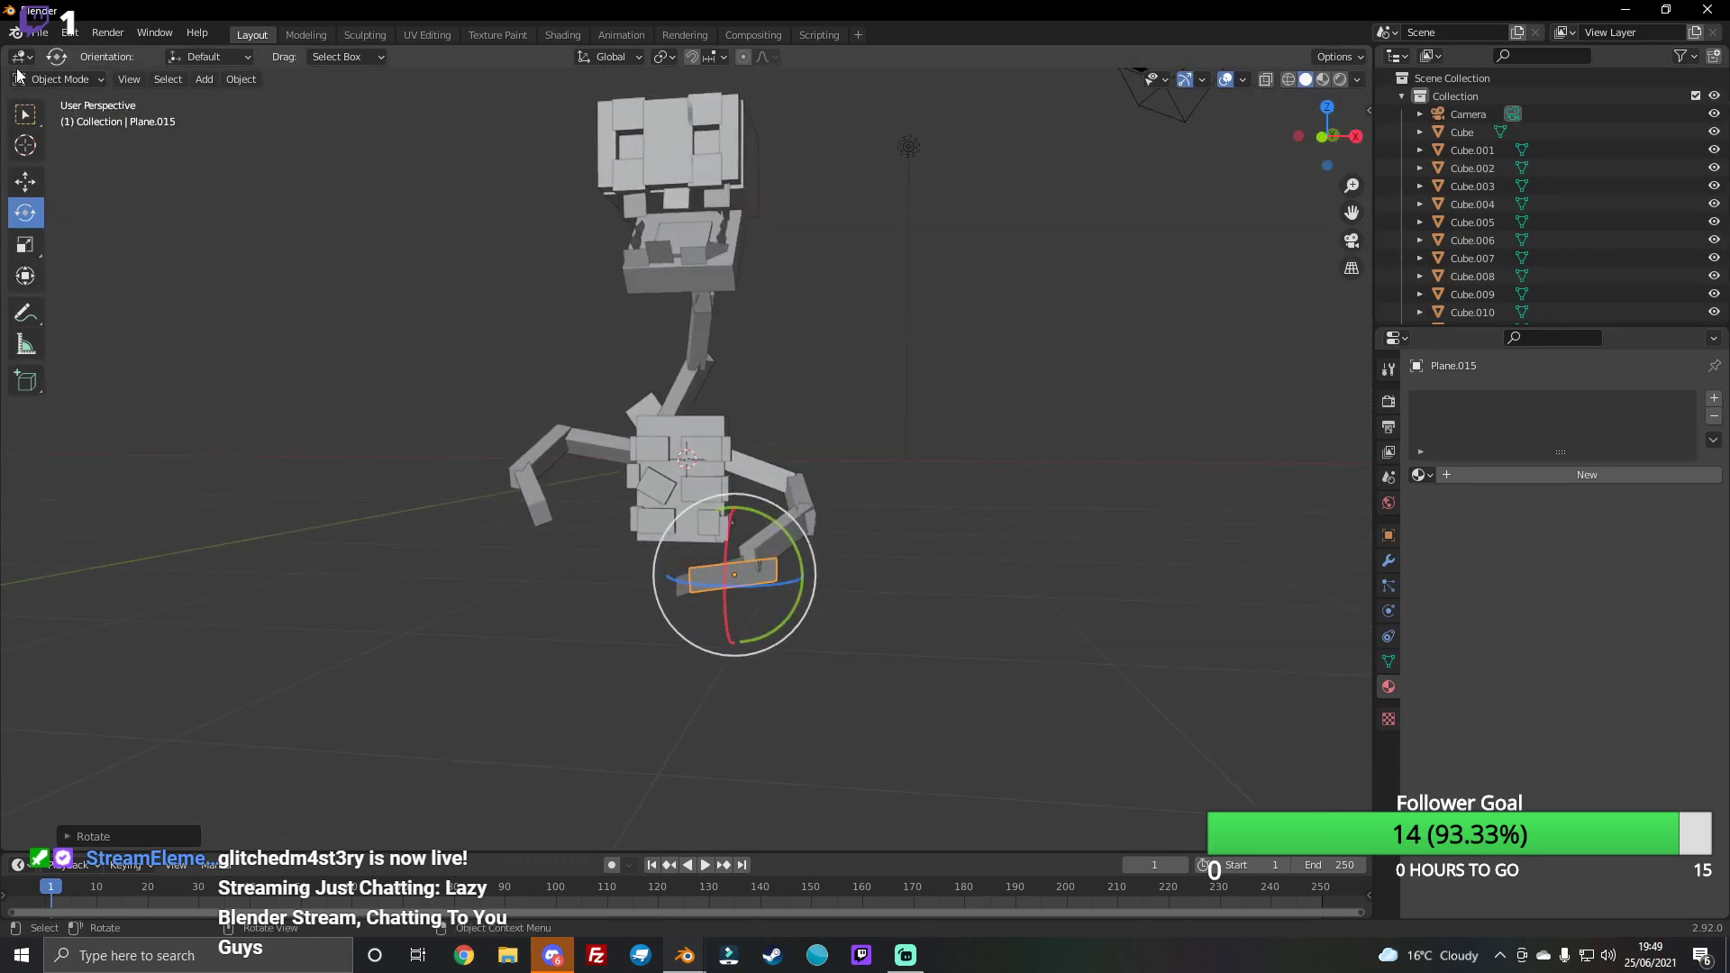
left_click(41, 176)
left_click_drag(740, 521, 733, 498)
Step: Turn the plate around the vertical axis, reposition it, and rotate it toward the view
left_click(26, 214)
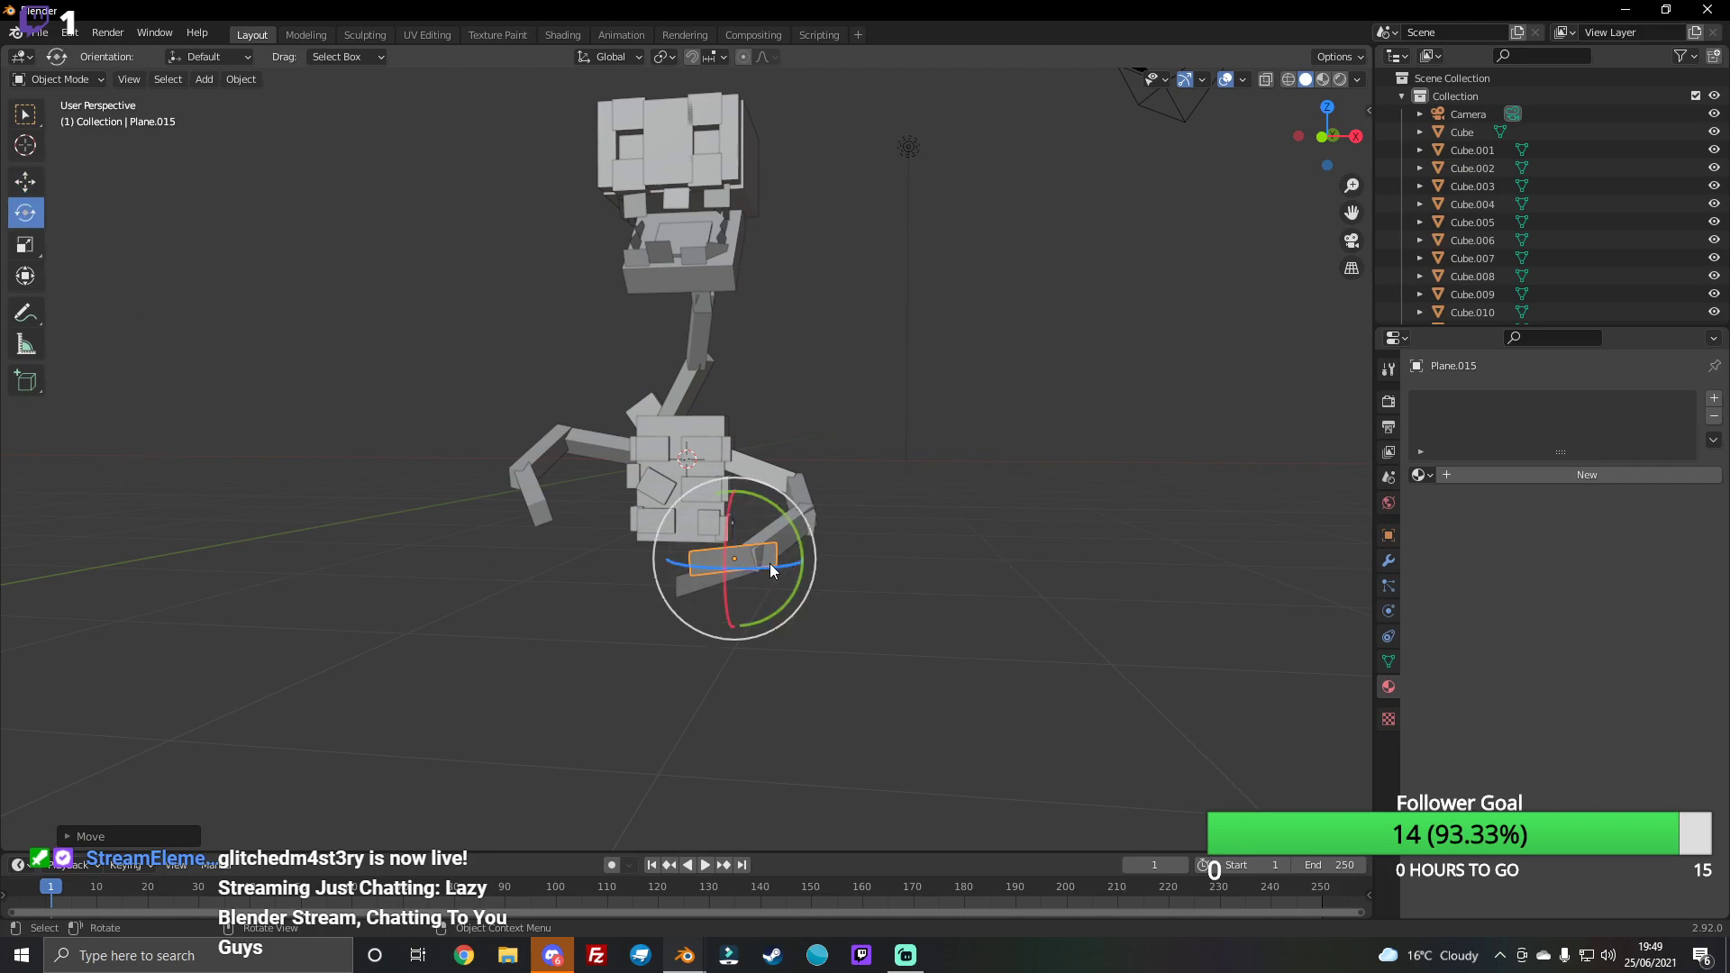
mouse_move(769, 564)
left_mouse_down()
mouse_move(860, 534)
mouse_move(811, 564)
left_mouse_up()
left_click(38, 182)
left_click(810, 565)
mouse_move(1328, 141)
left_mouse_down()
mouse_move(1271, 149)
mouse_move(1332, 163)
mouse_move(5, 278)
left_mouse_up()
left_click(24, 212)
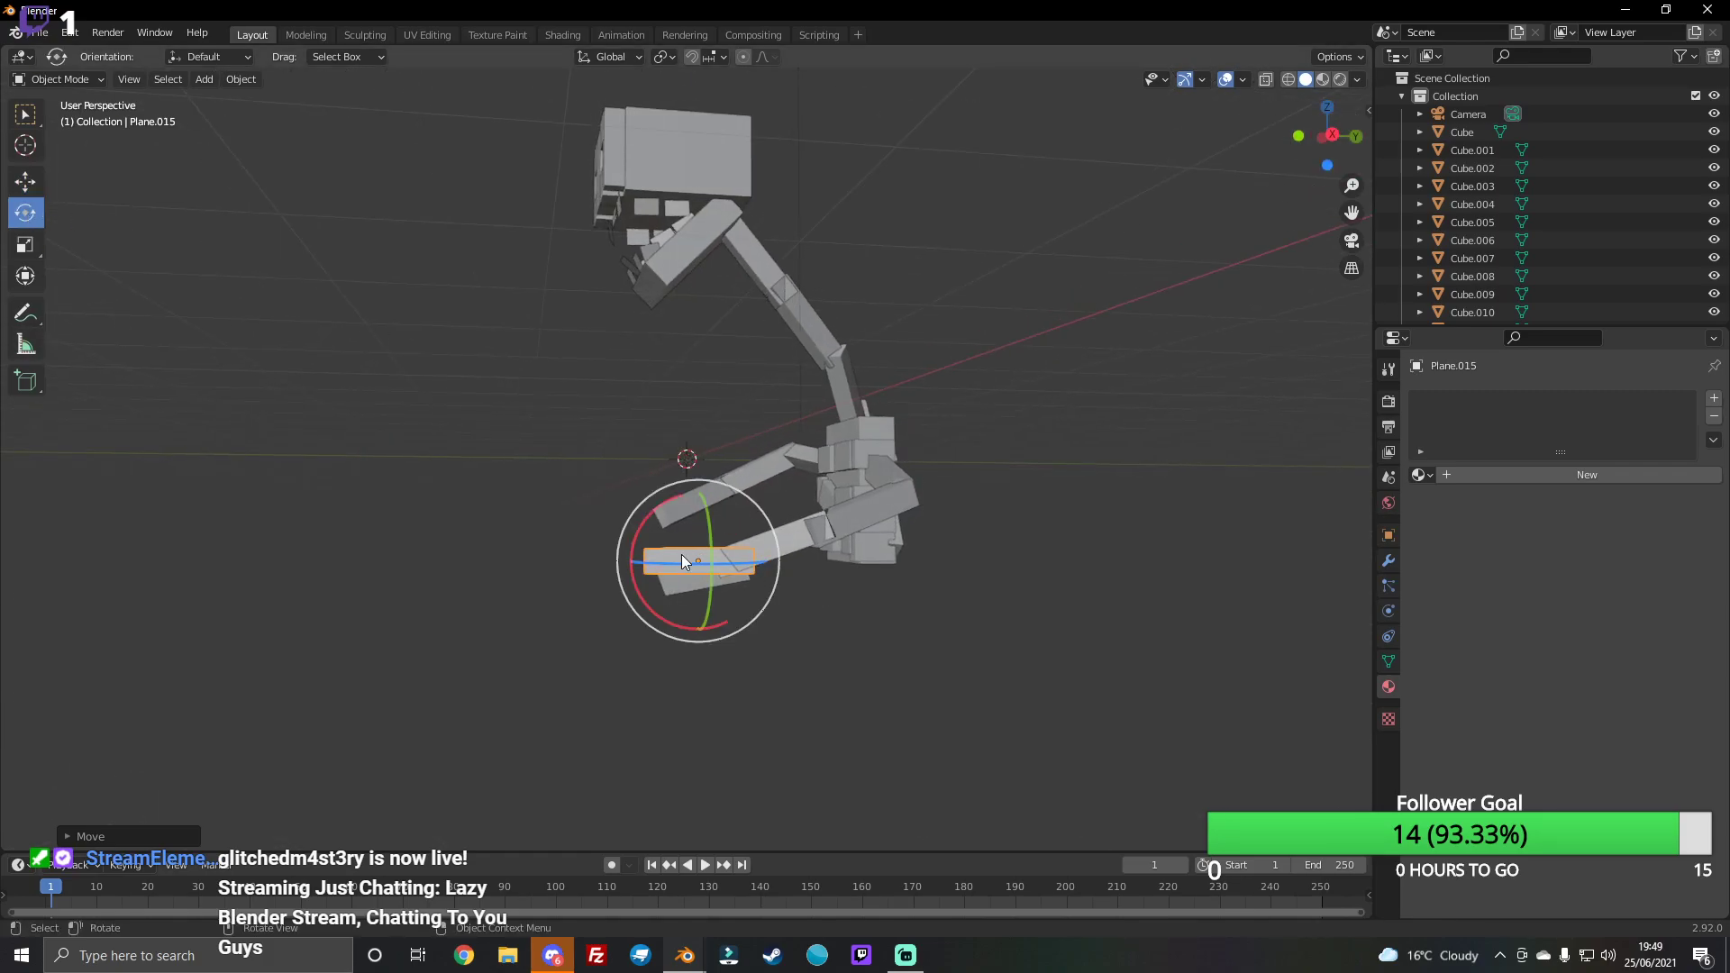
mouse_move(637, 500)
left_mouse_down()
mouse_move(616, 510)
mouse_move(719, 565)
left_mouse_up()
left_click(25, 180)
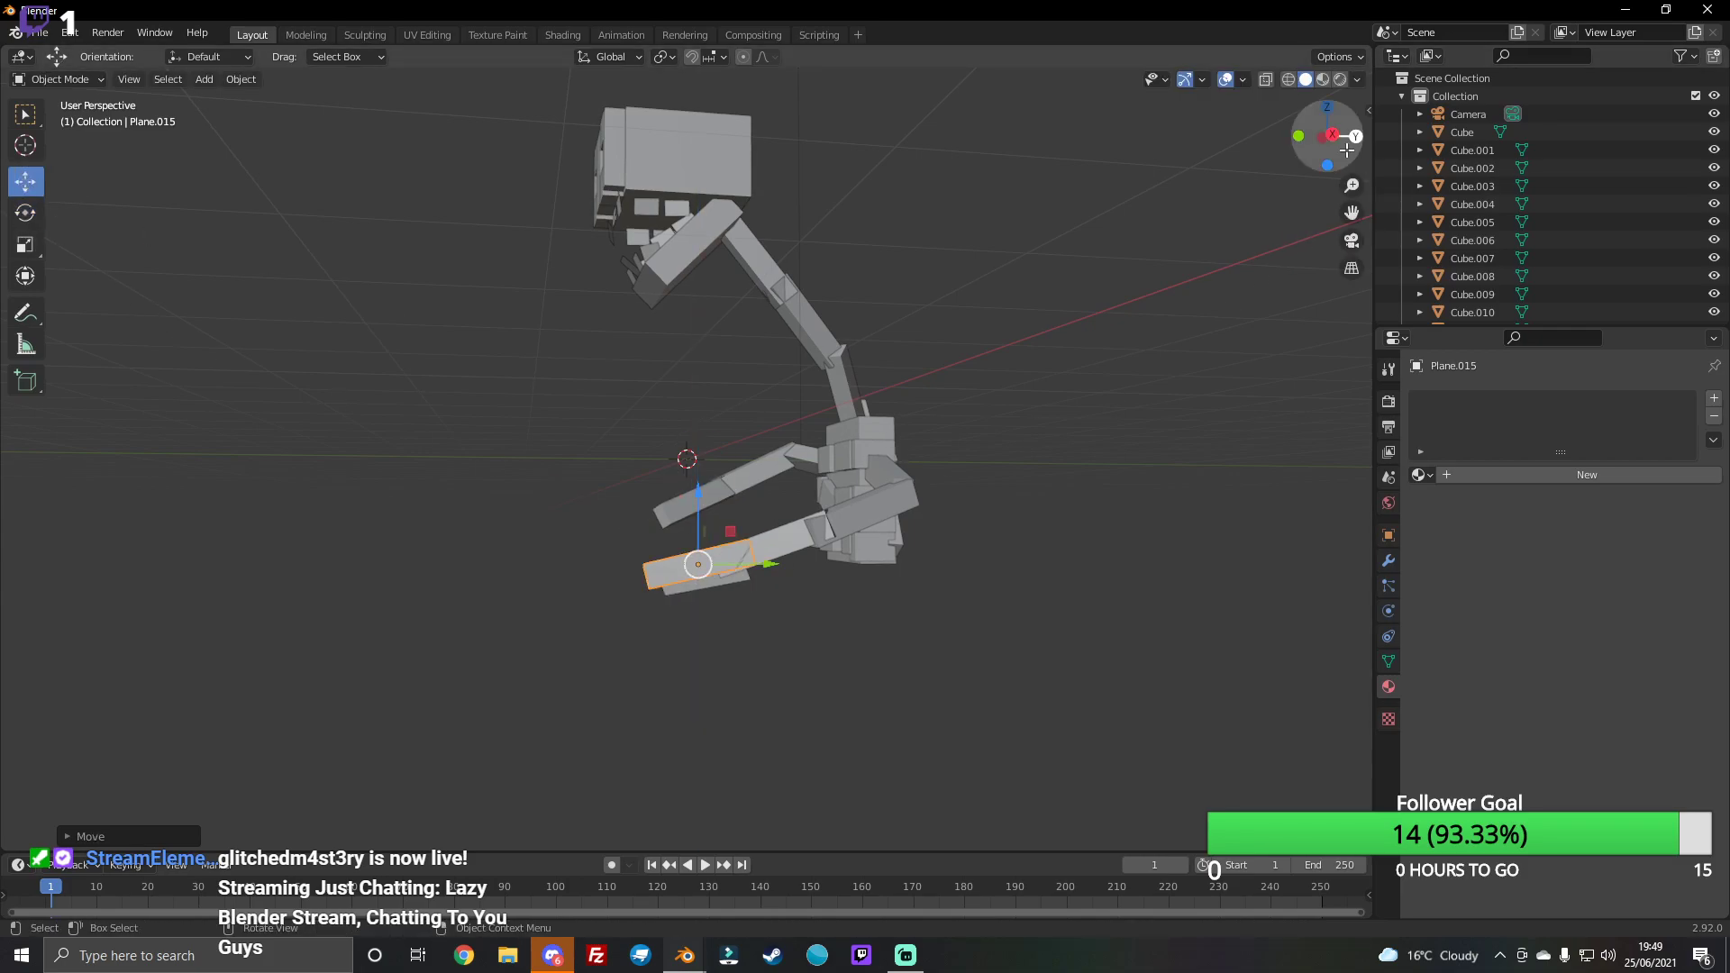
middle_click_drag(1256, 269, 706, 555)
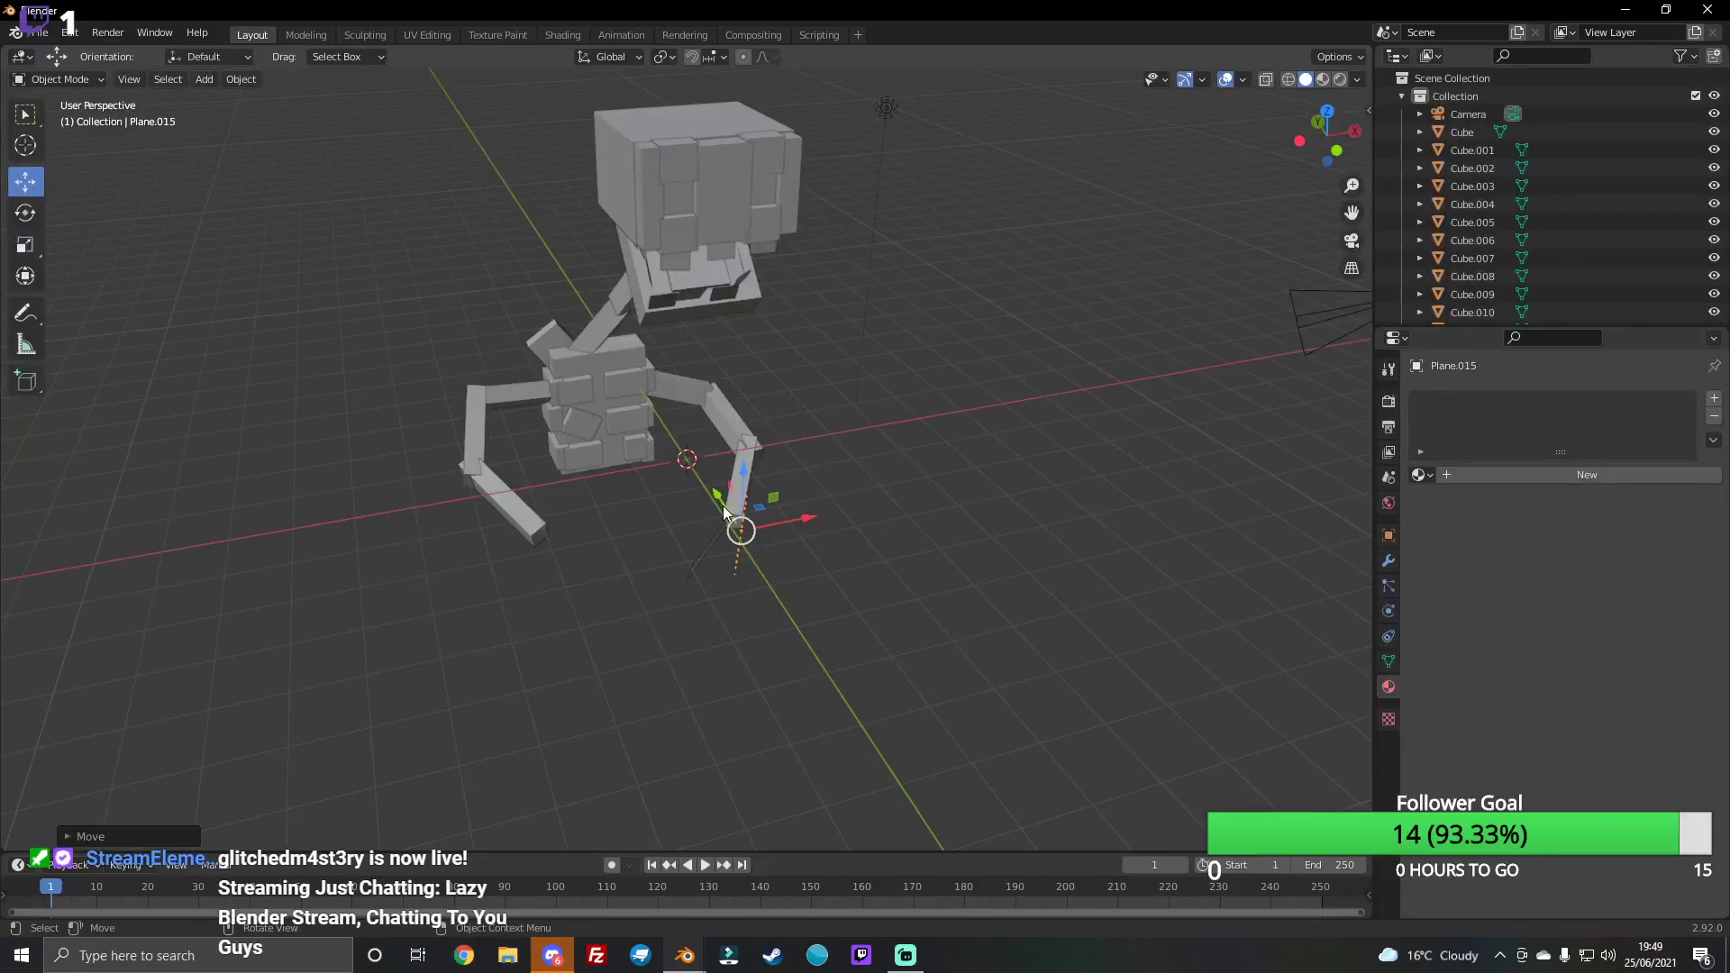
Step: Slide the plate along Y, then duplicate it with Shift+D, constrained to Z
left_click_drag(725, 509, 714, 502)
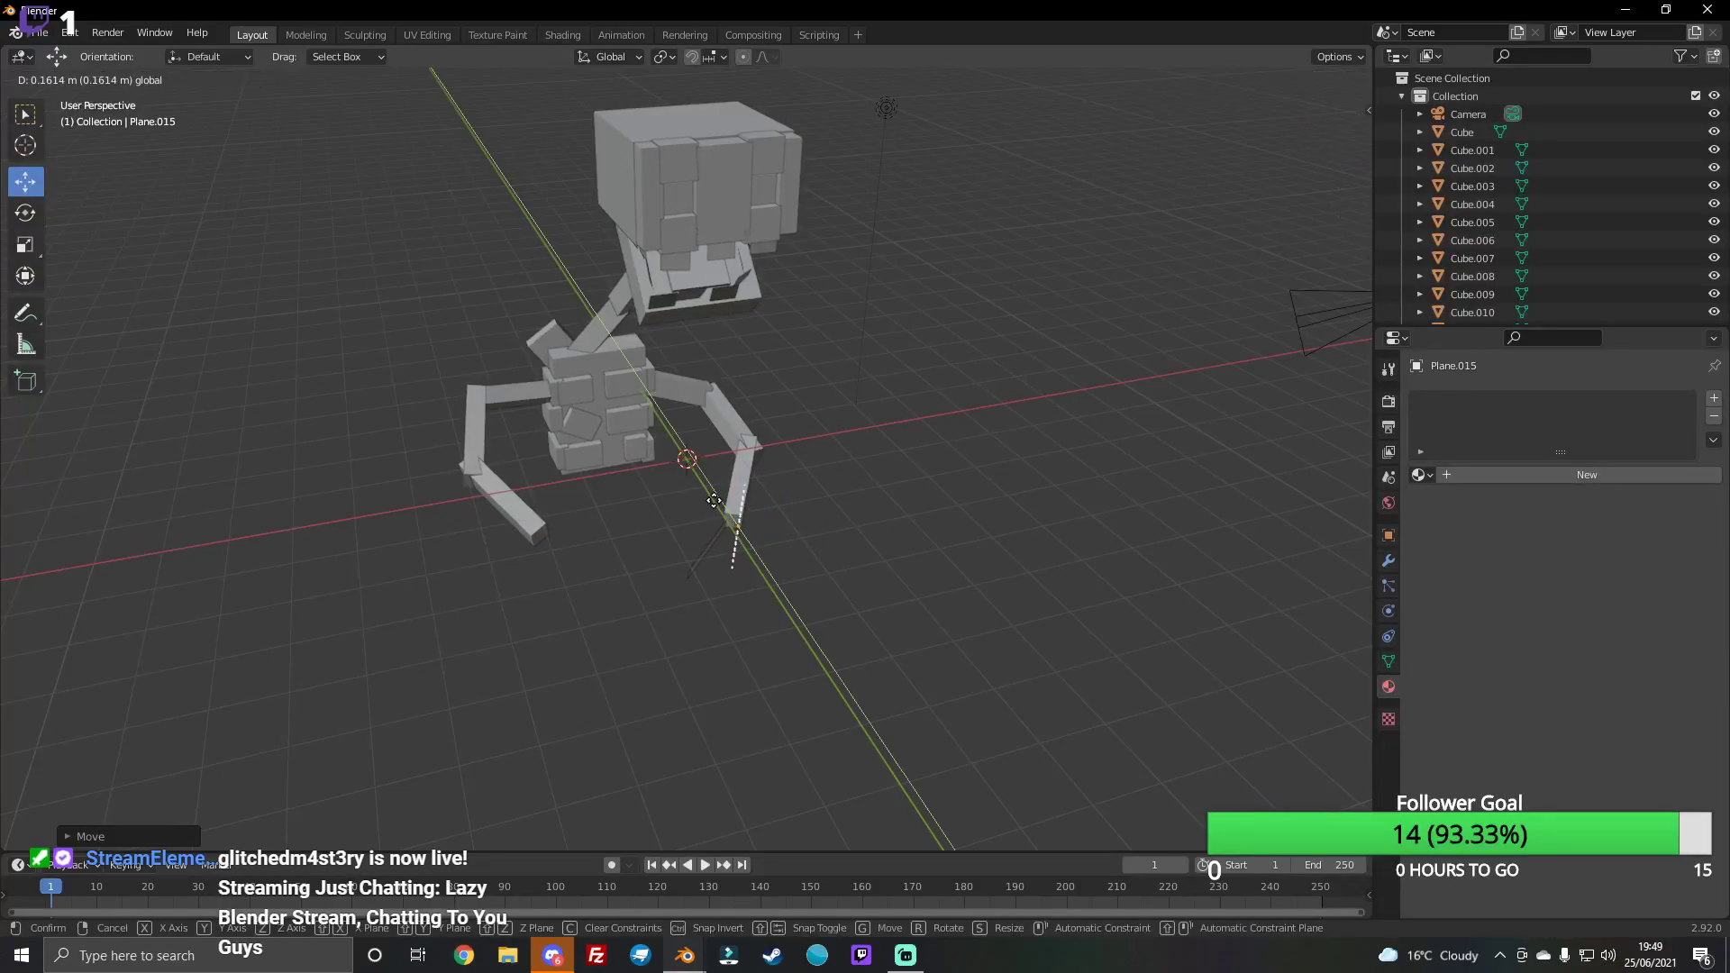
left_click(713, 500)
key("shift+d")
key("z")
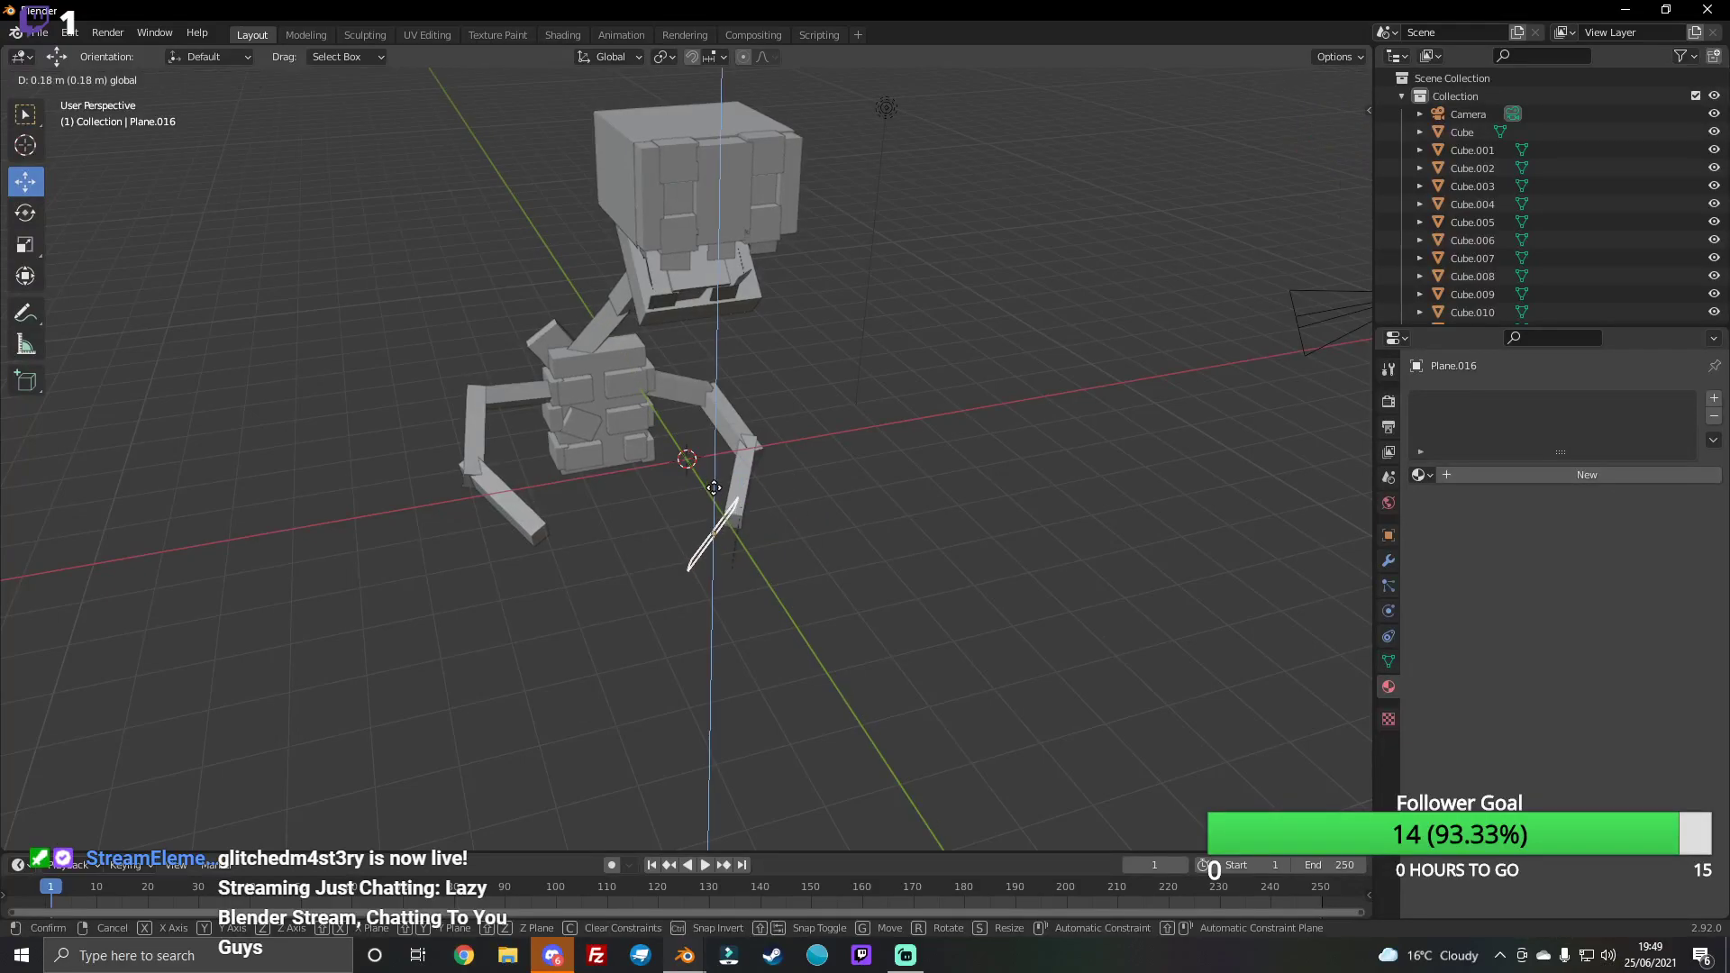
left_click(715, 476)
Step: Lower the duplicate plate along Z and box-select the three hand pieces
middle_click_drag(715, 476, 784, 473)
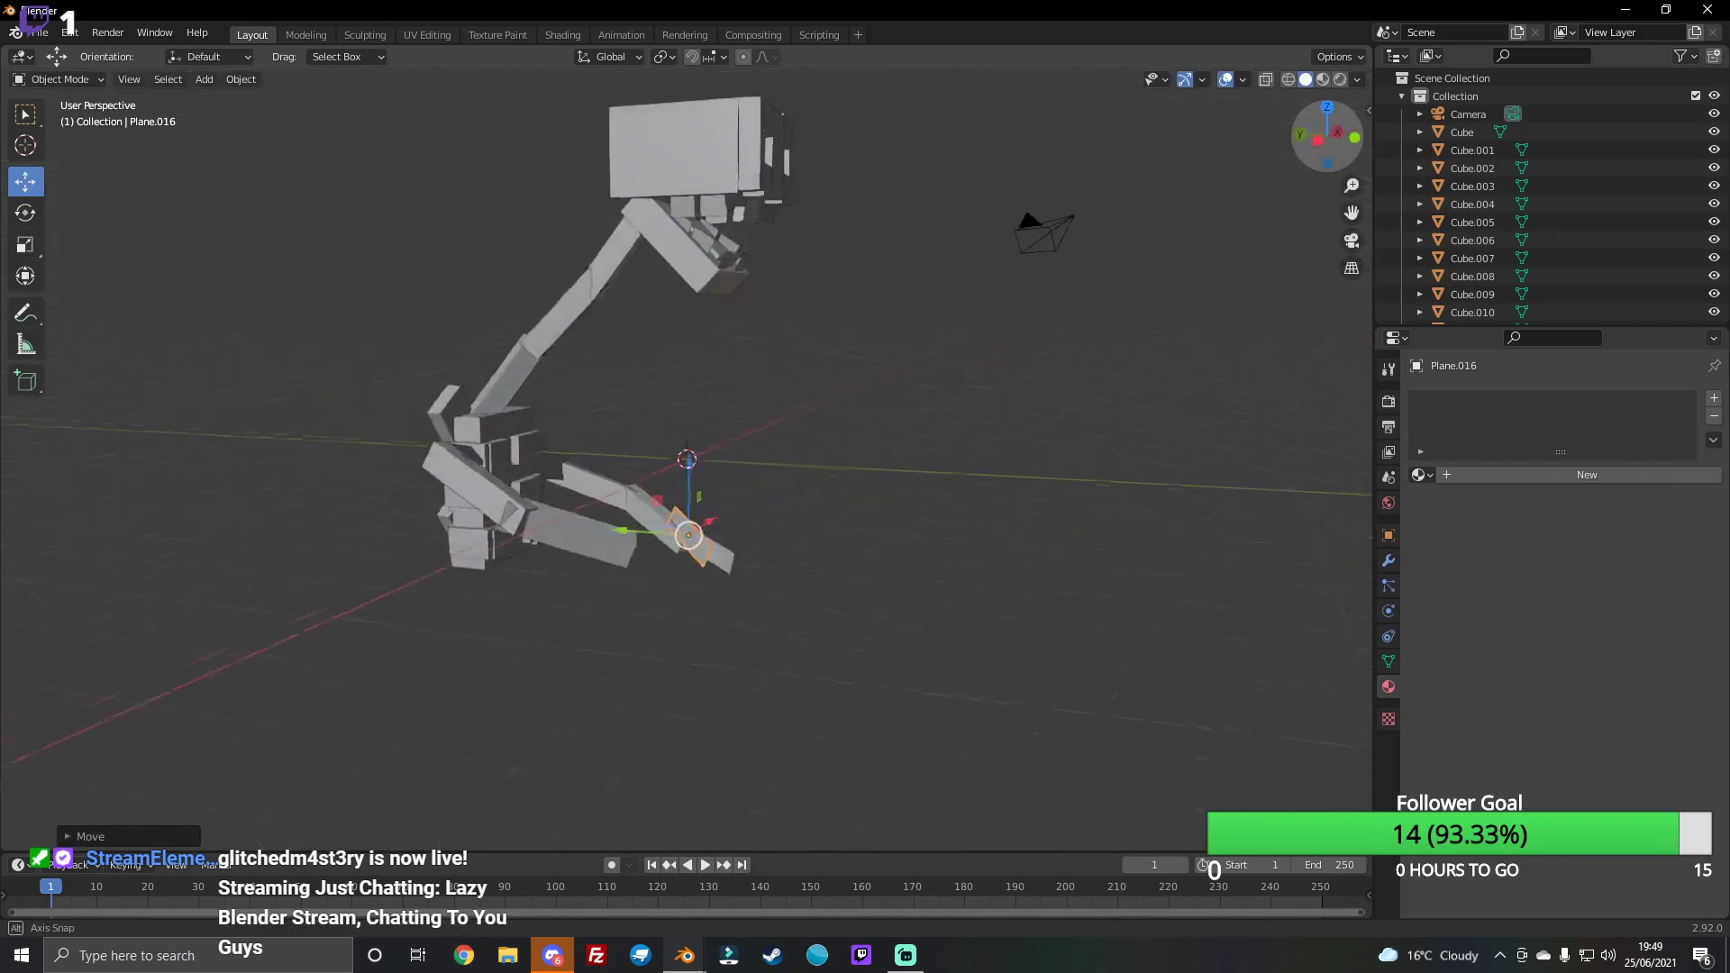
middle_click_drag(1217, 162, 1264, 160)
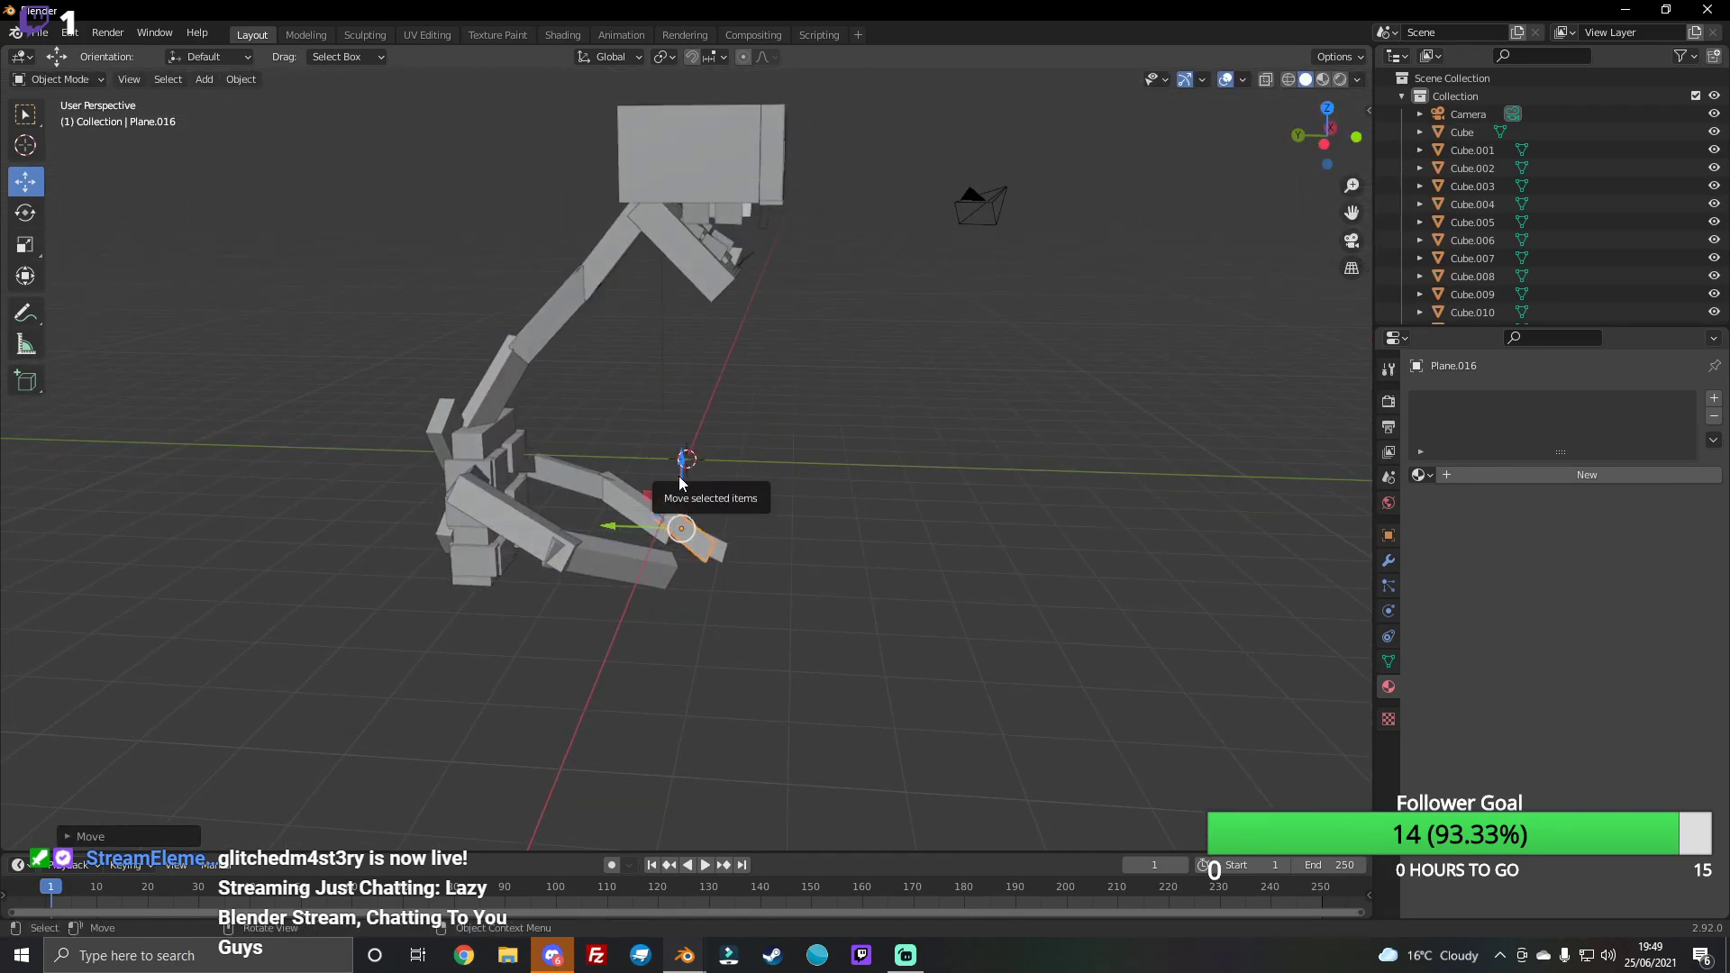
key("g")
key("z")
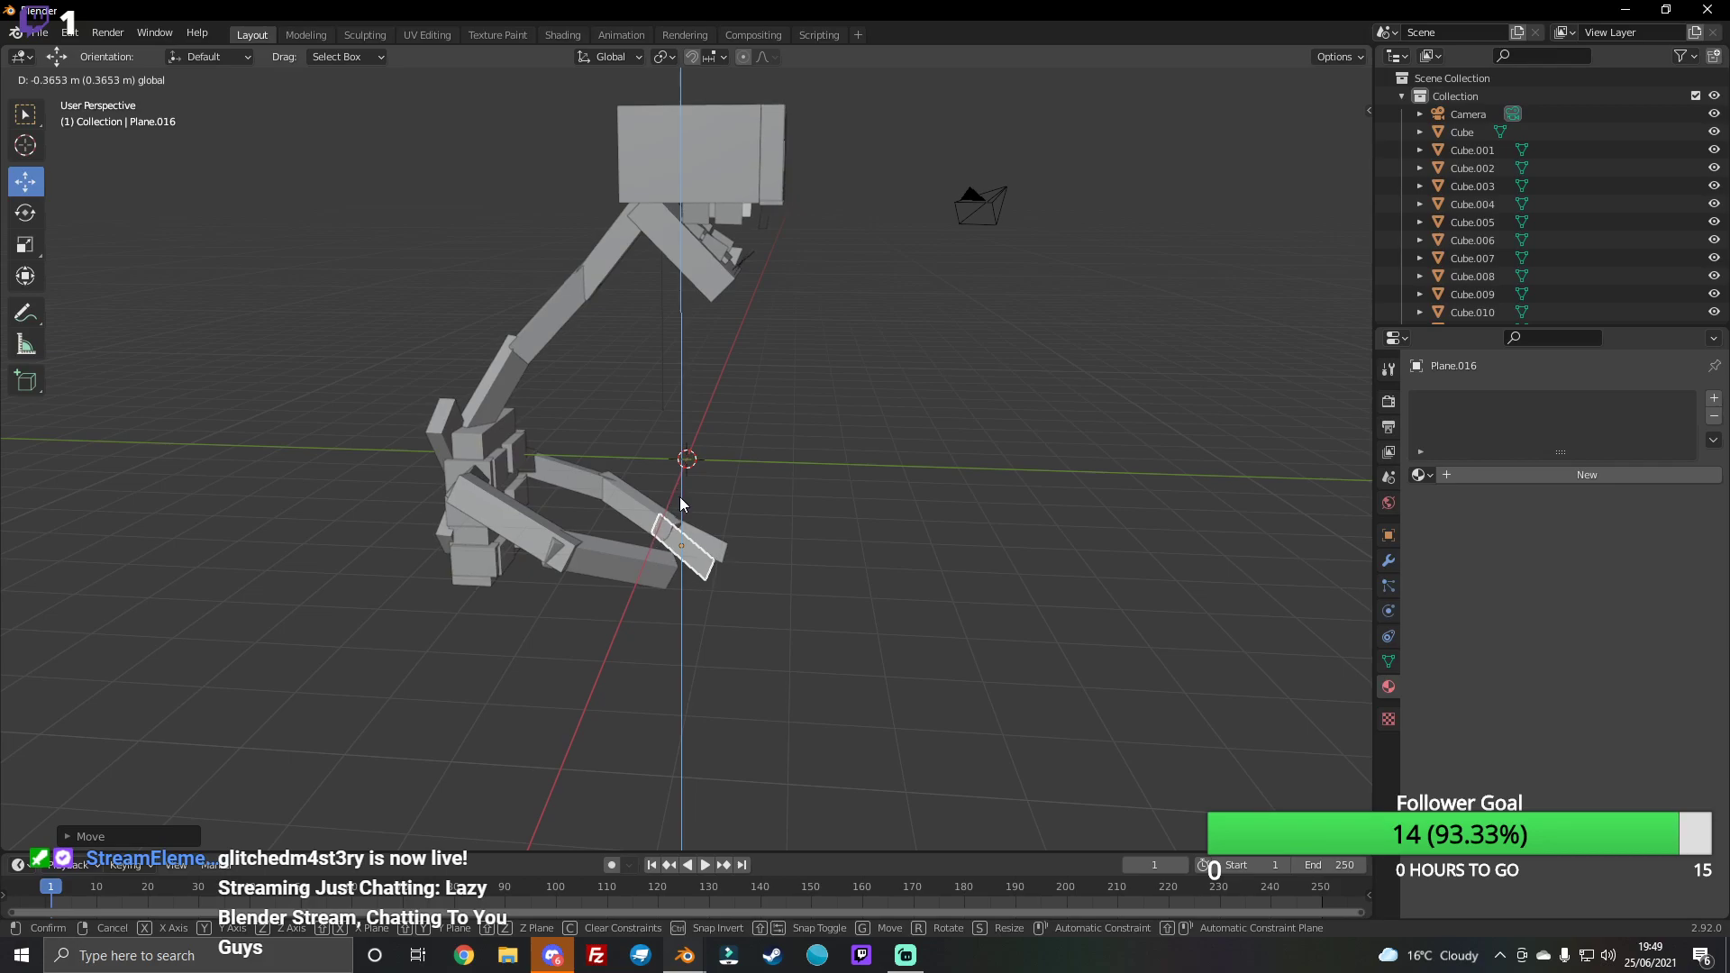
left_click(679, 497)
left_click_drag(1310, 101, 1093, 289)
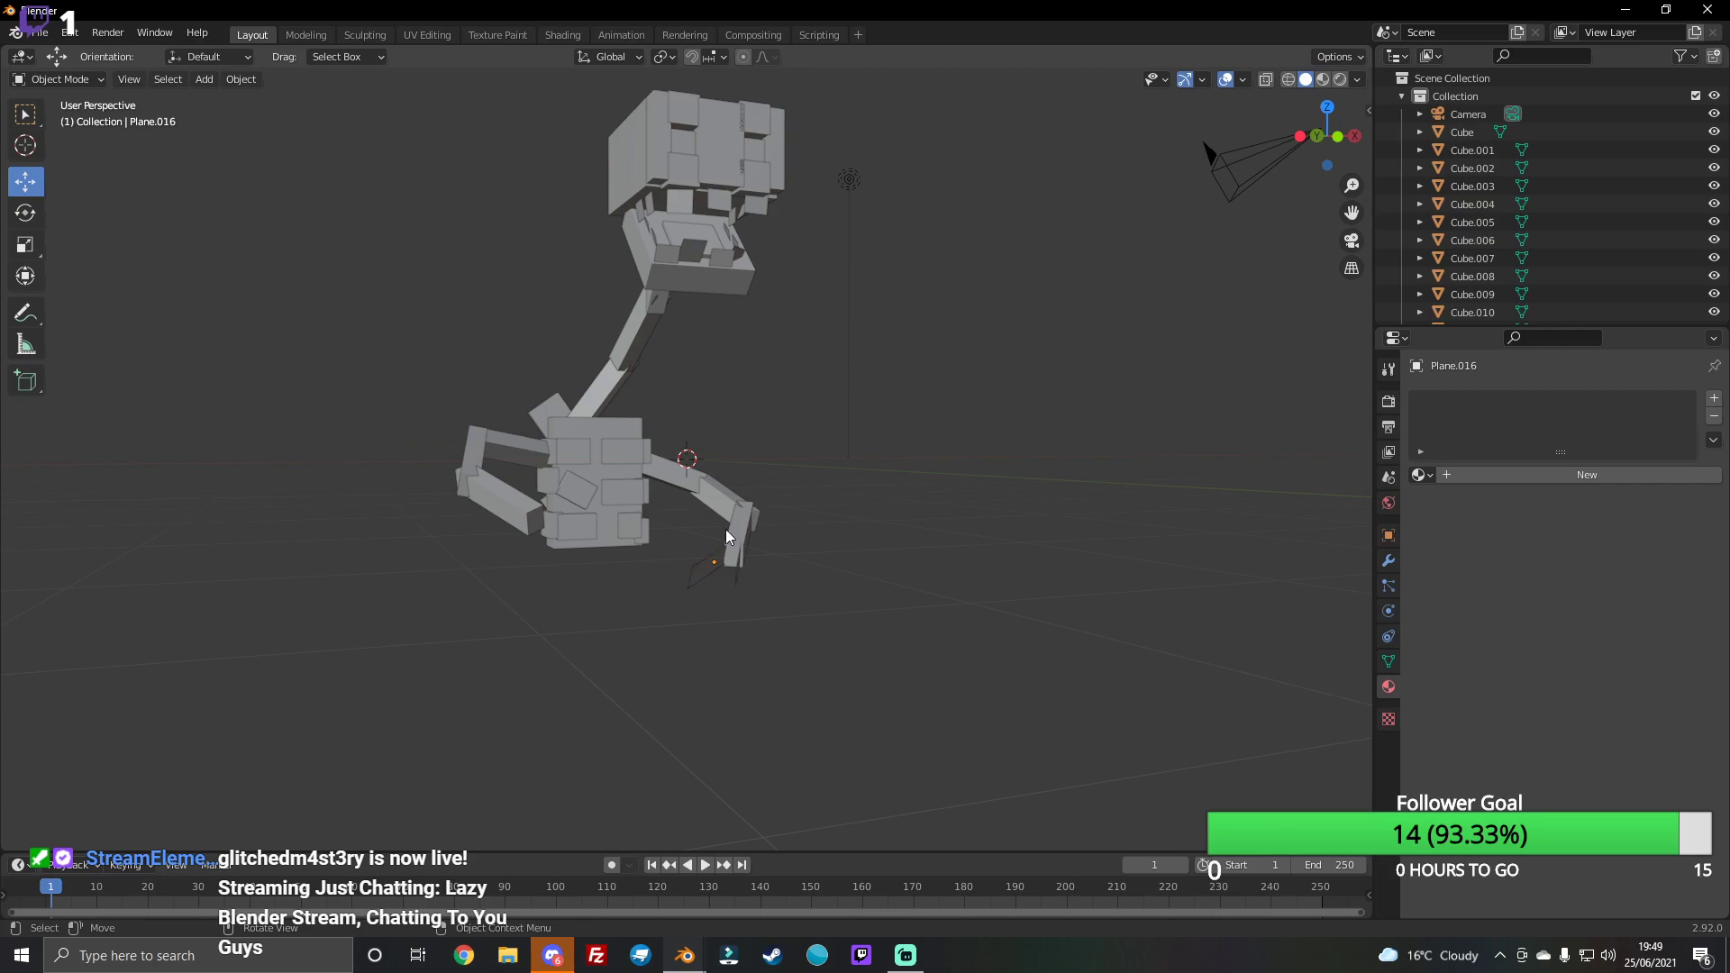
left_click_drag(408, 393, 515, 518)
Step: Delete the other arm's hand pieces, then paste the copied plate and move it vertically
key("Delete")
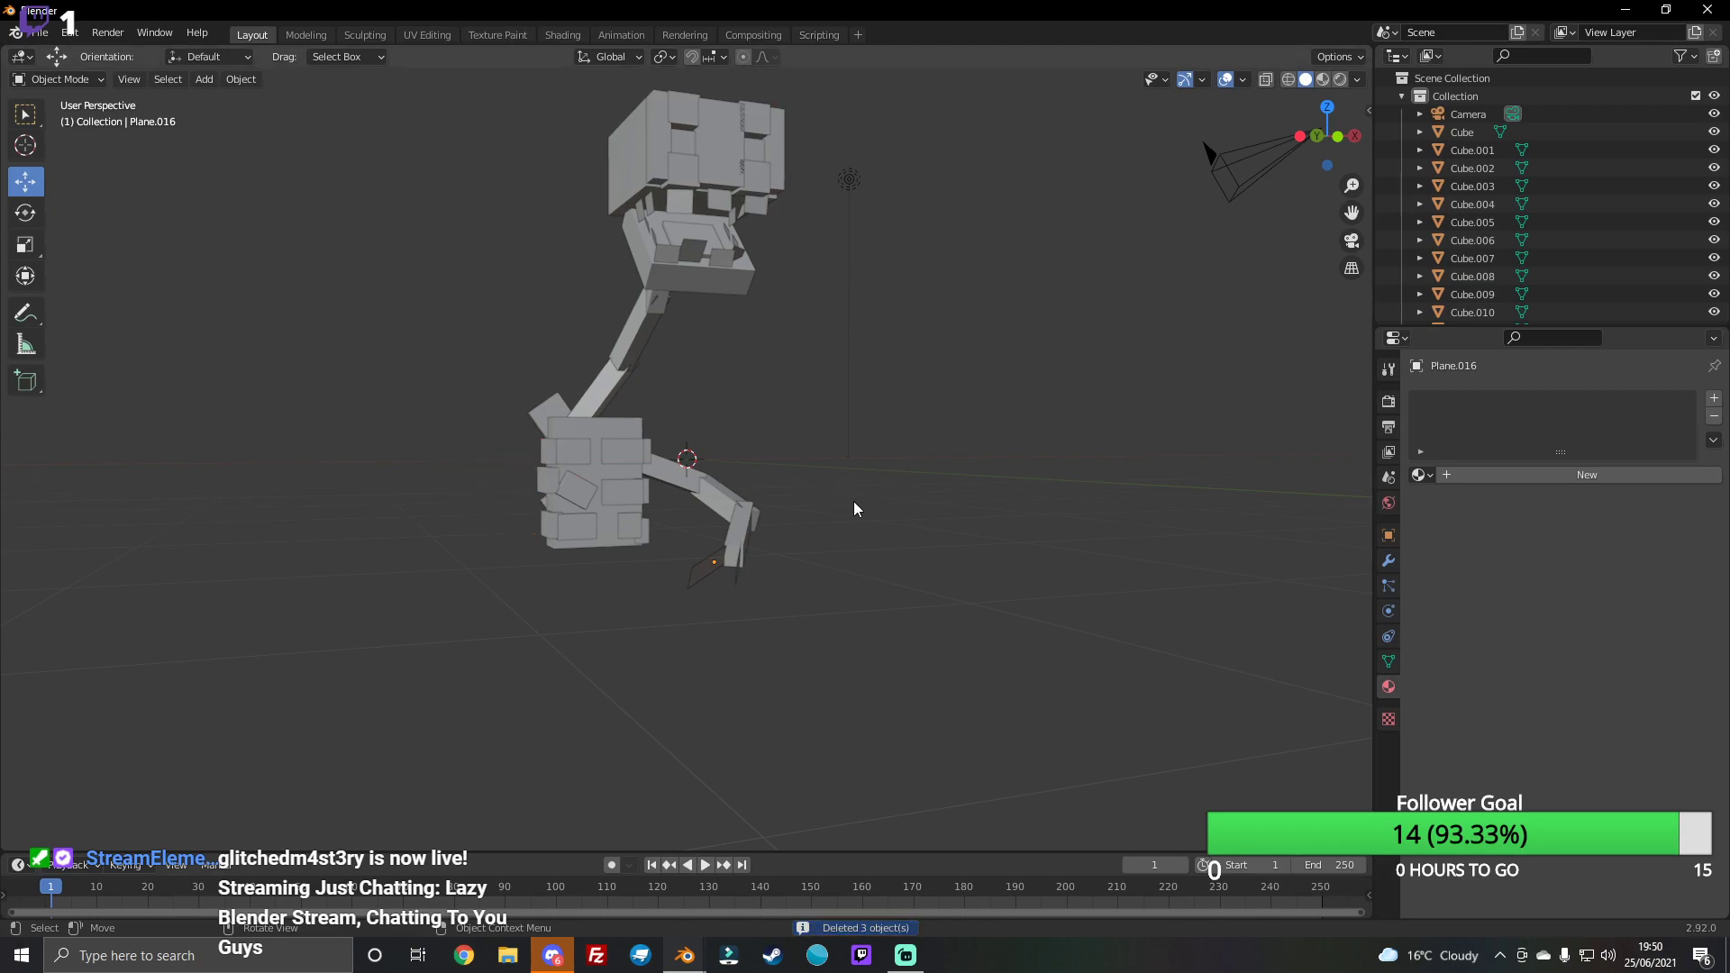
left_click(735, 568)
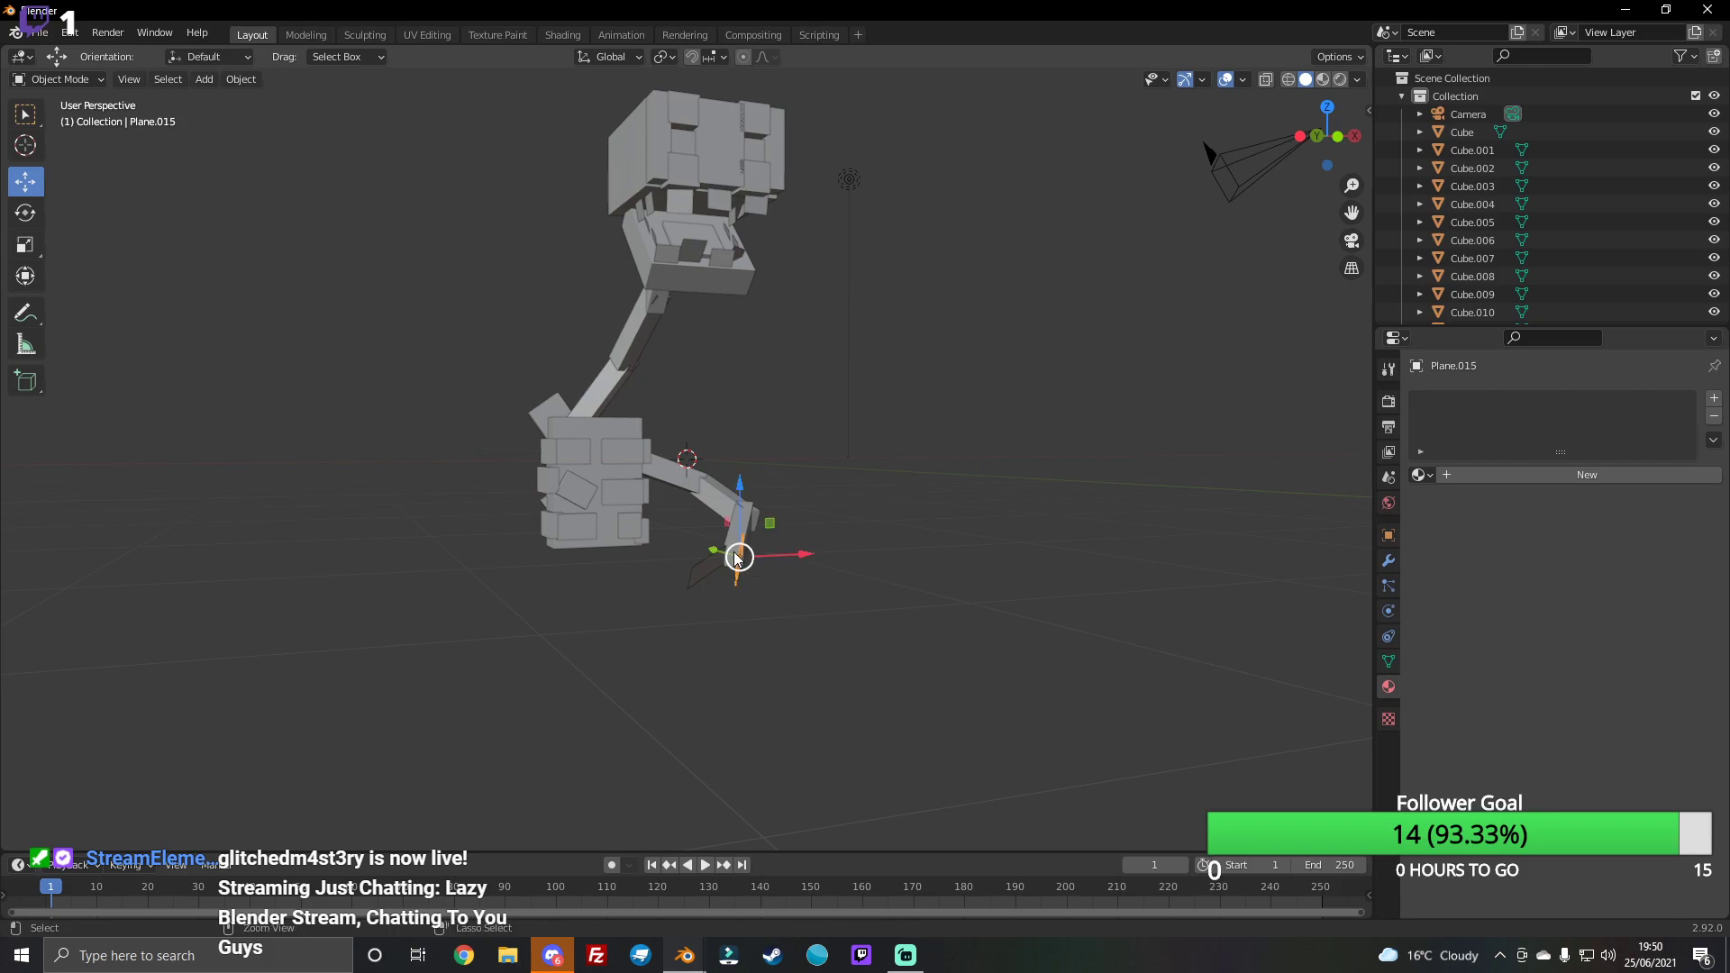
key("ctrl+v")
key("g")
key("z")
left_click(741, 461)
Step: Rotate the pasted plate upright, about 44 degrees around the X axis
left_click(26, 213)
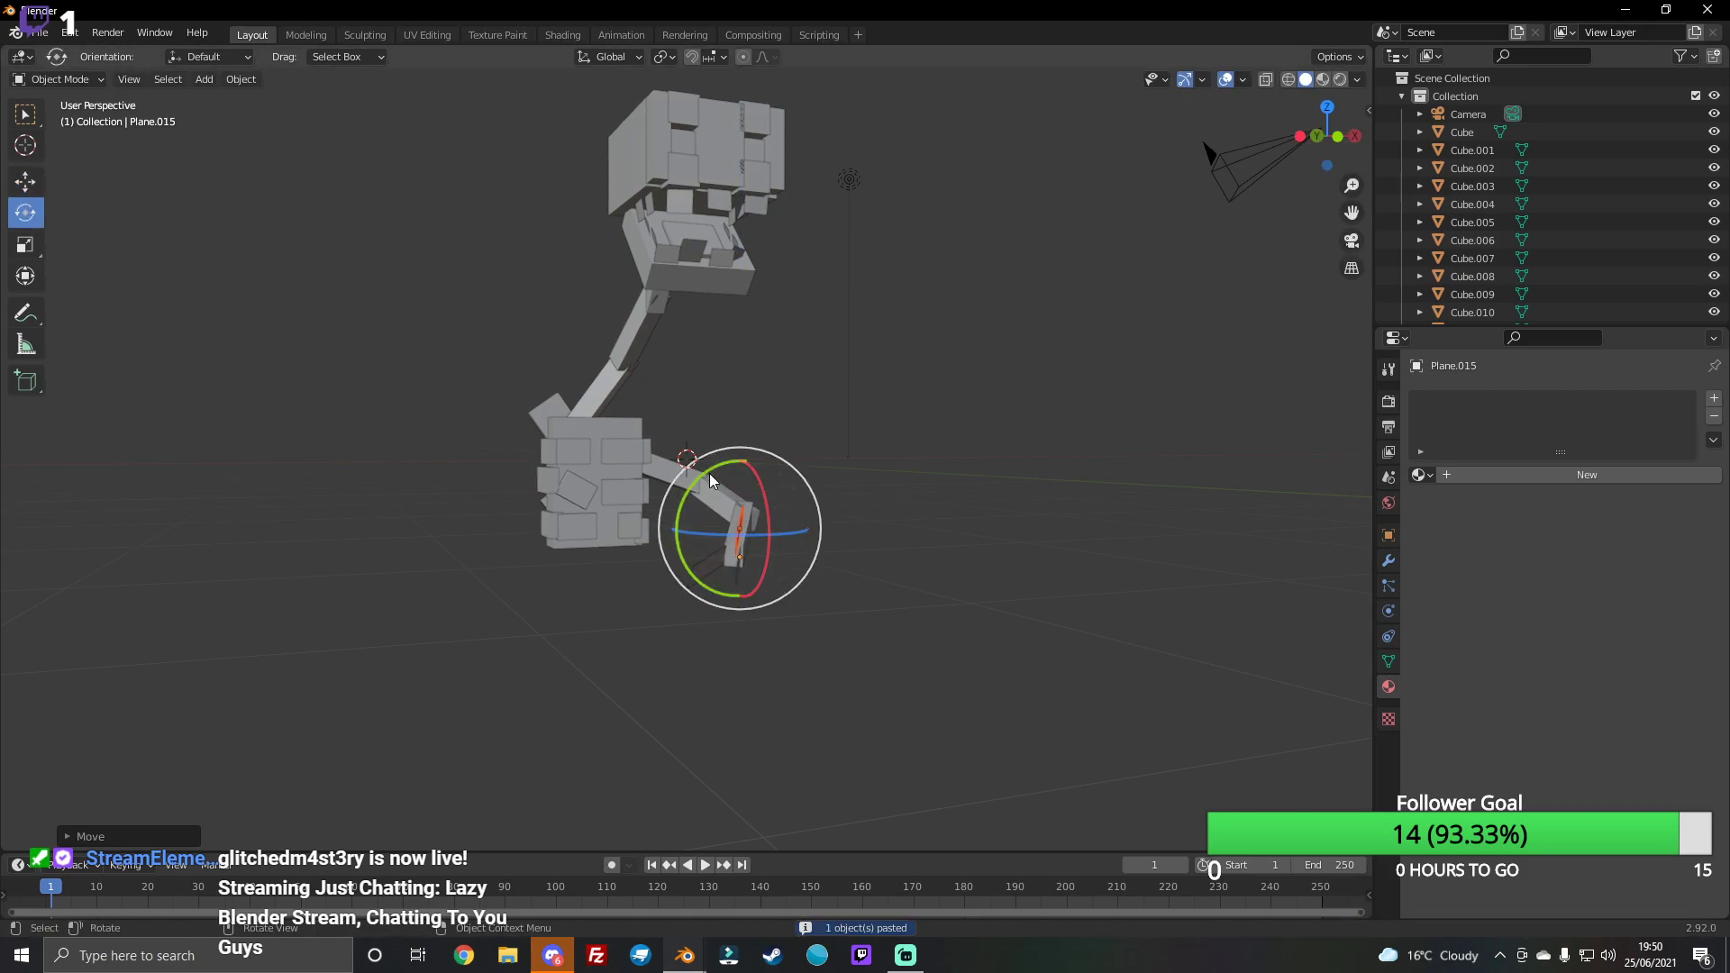
left_click_drag(757, 449, 668, 447)
left_click_drag(1326, 136, 1108, 259)
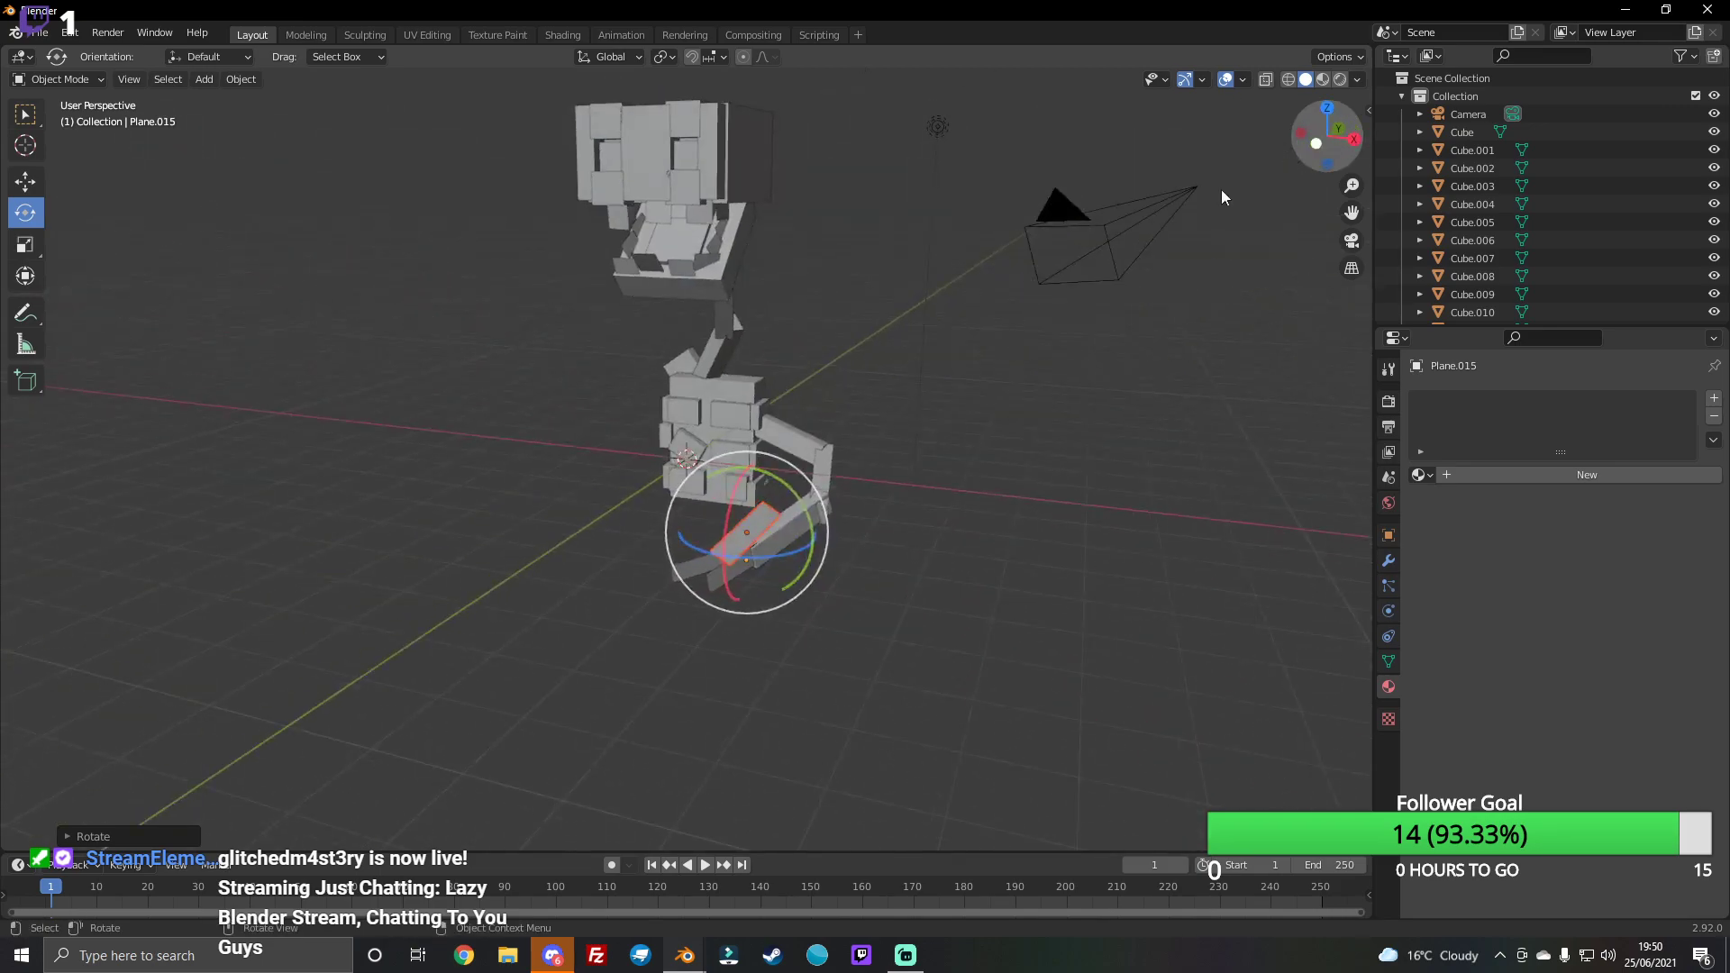
mouse_move(747, 449)
left_mouse_down()
mouse_move(761, 515)
mouse_move(758, 438)
left_mouse_up()
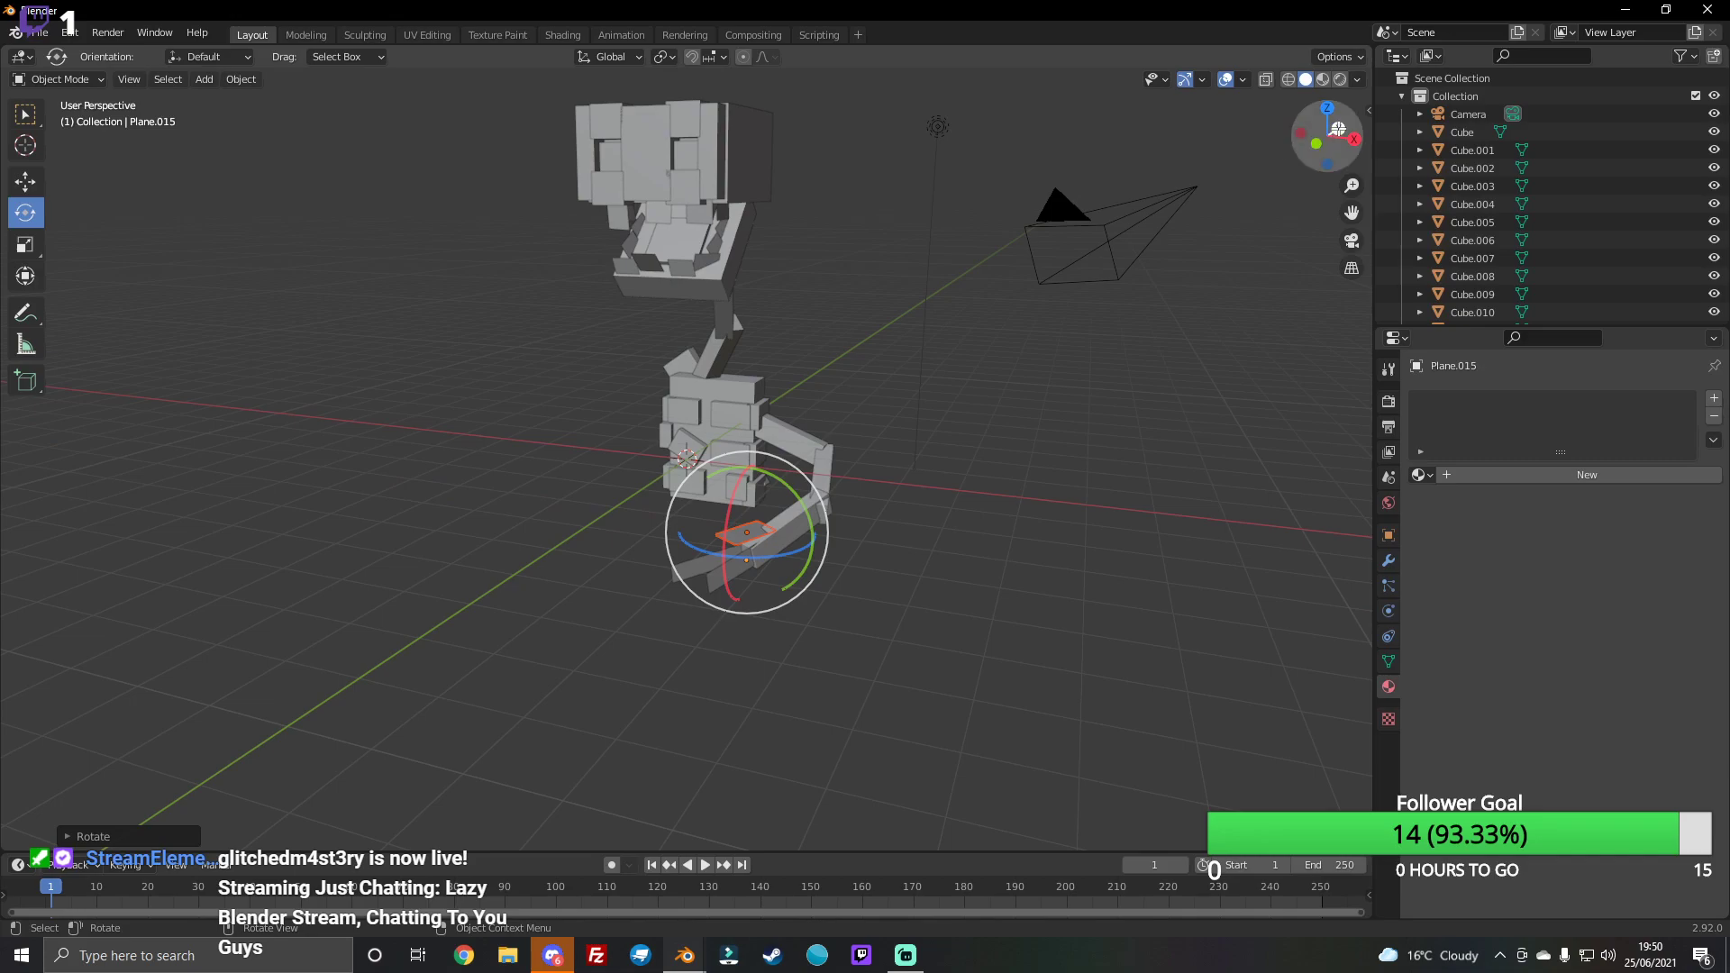
mouse_move(1328, 135)
left_mouse_down()
mouse_move(1298, 177)
mouse_move(1181, 176)
left_mouse_up()
mouse_move(742, 417)
left_mouse_down()
mouse_move(742, 367)
mouse_move(770, 456)
mouse_move(745, 457)
mouse_move(748, 423)
left_mouse_up()
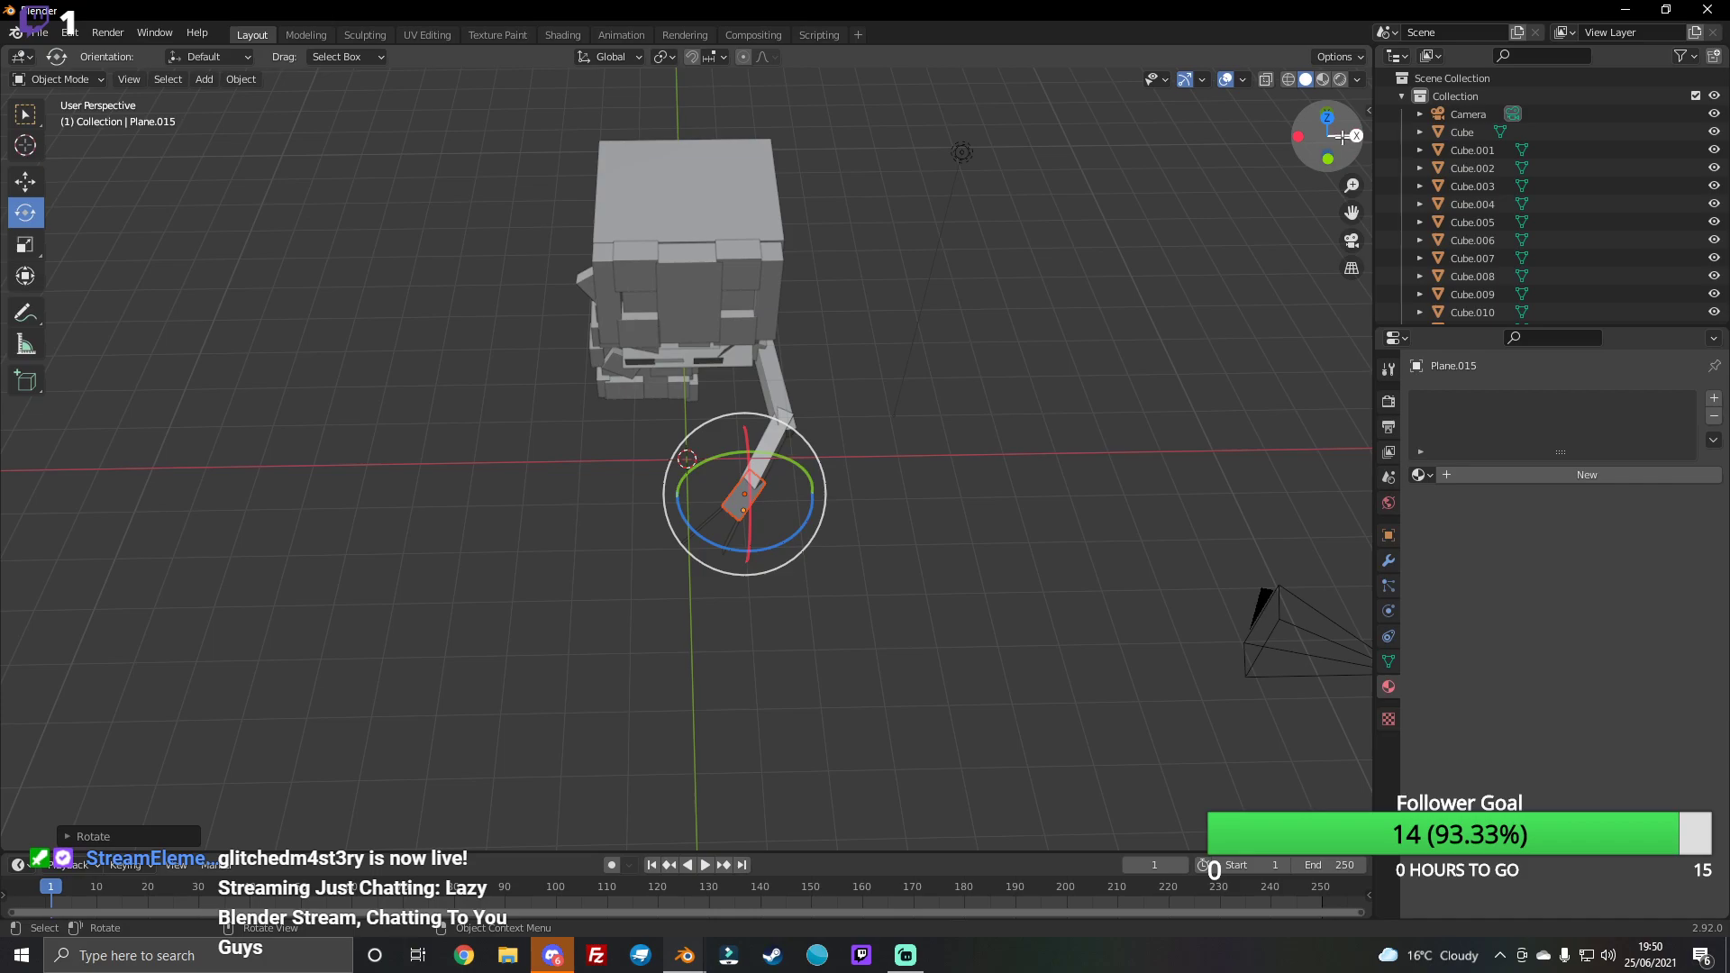
left_click_drag(1330, 137, 1341, 140)
Step: Slide the plate along X so it sits at the remaining arm's end
left_click(25, 180)
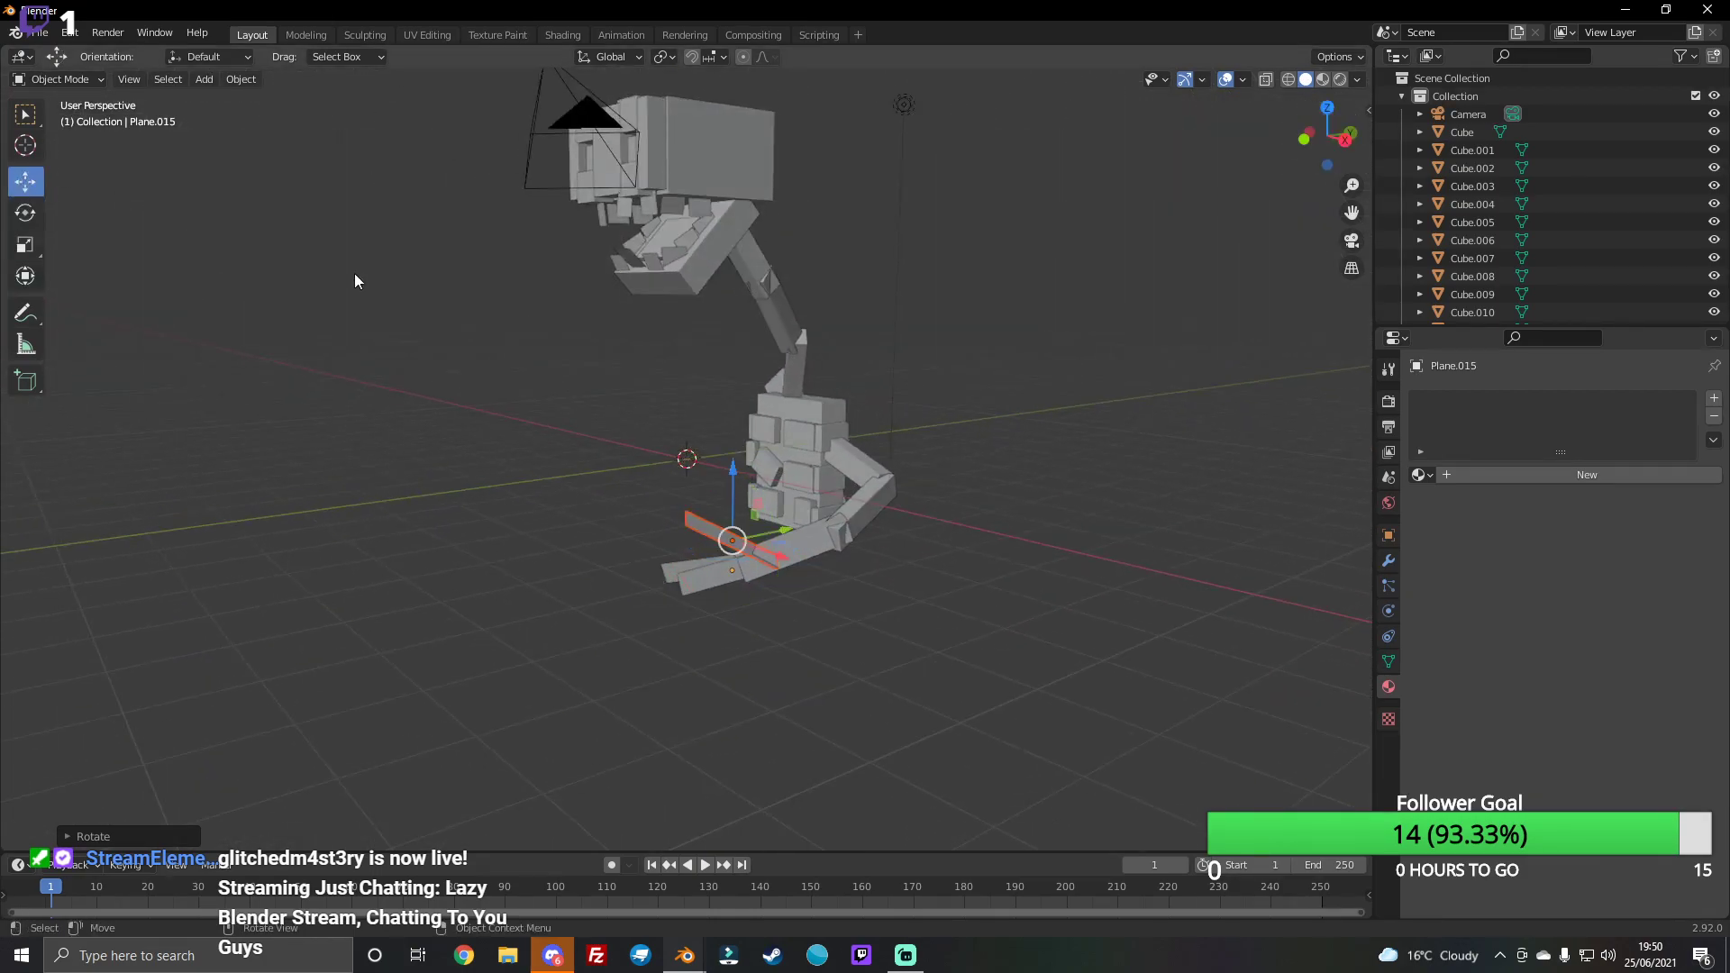
left_click_drag(782, 553, 755, 542)
left_click_drag(1328, 143, 1325, 136)
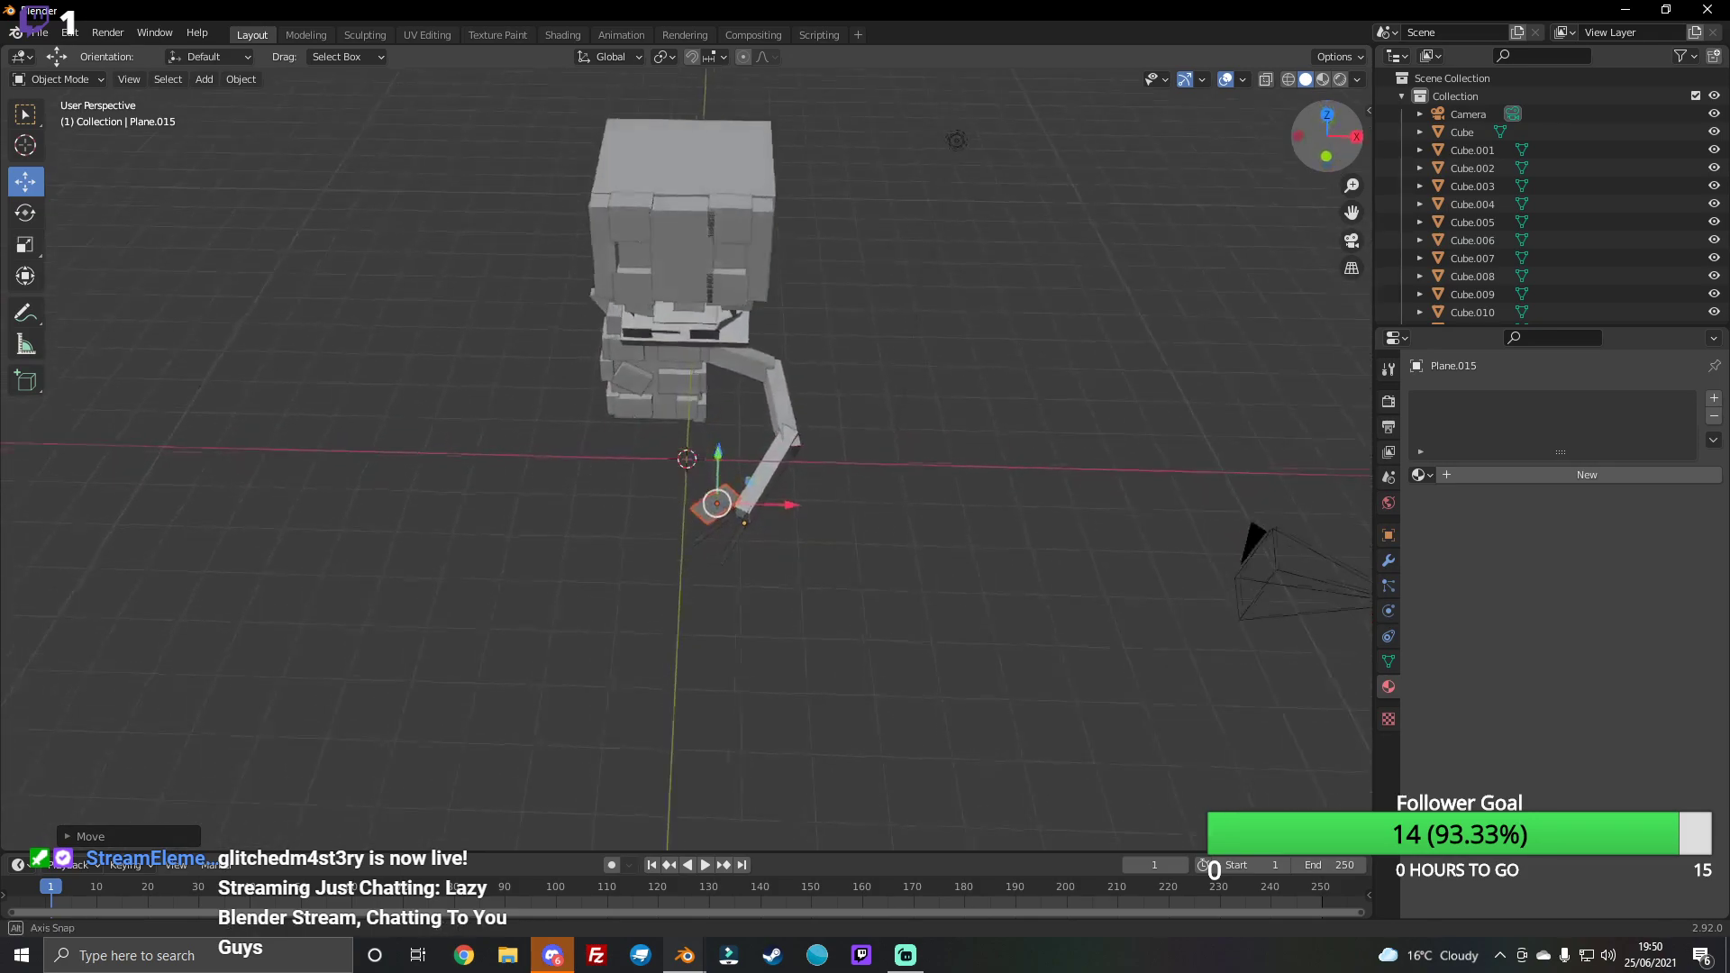
middle_click_drag(1062, 355, 1061, 356)
mouse_move(735, 505)
left_mouse_down()
mouse_move(798, 491)
mouse_move(751, 505)
left_mouse_up()
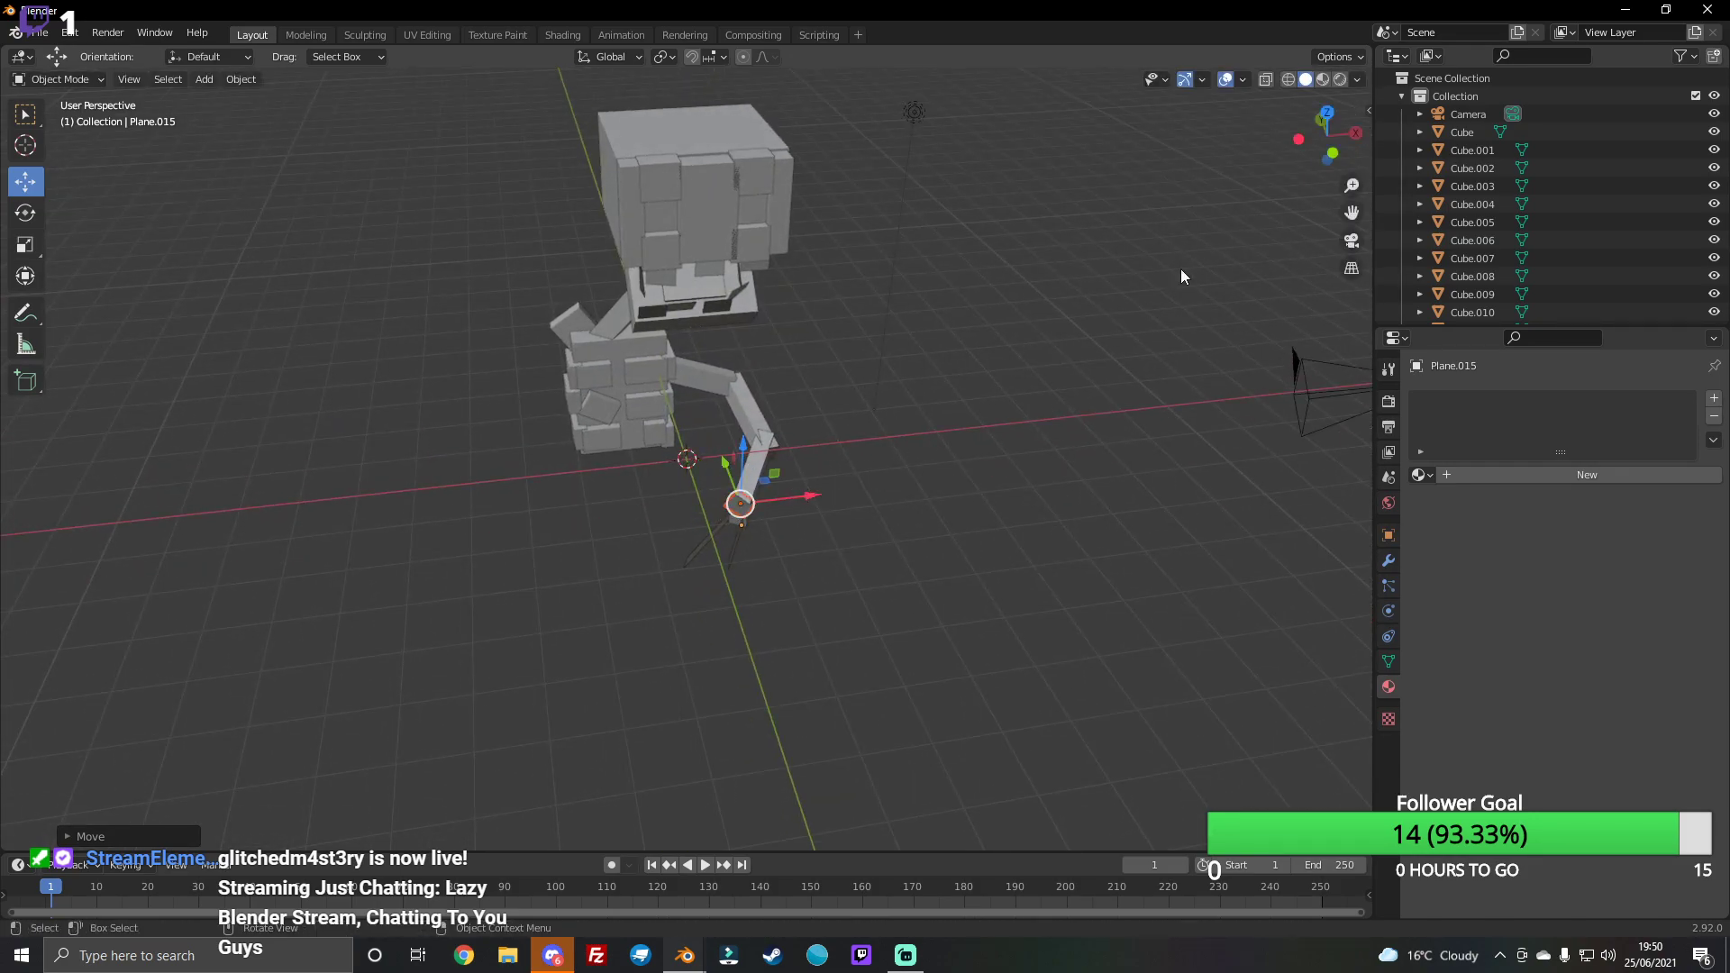
left_click_drag(1326, 141, 1284, 152)
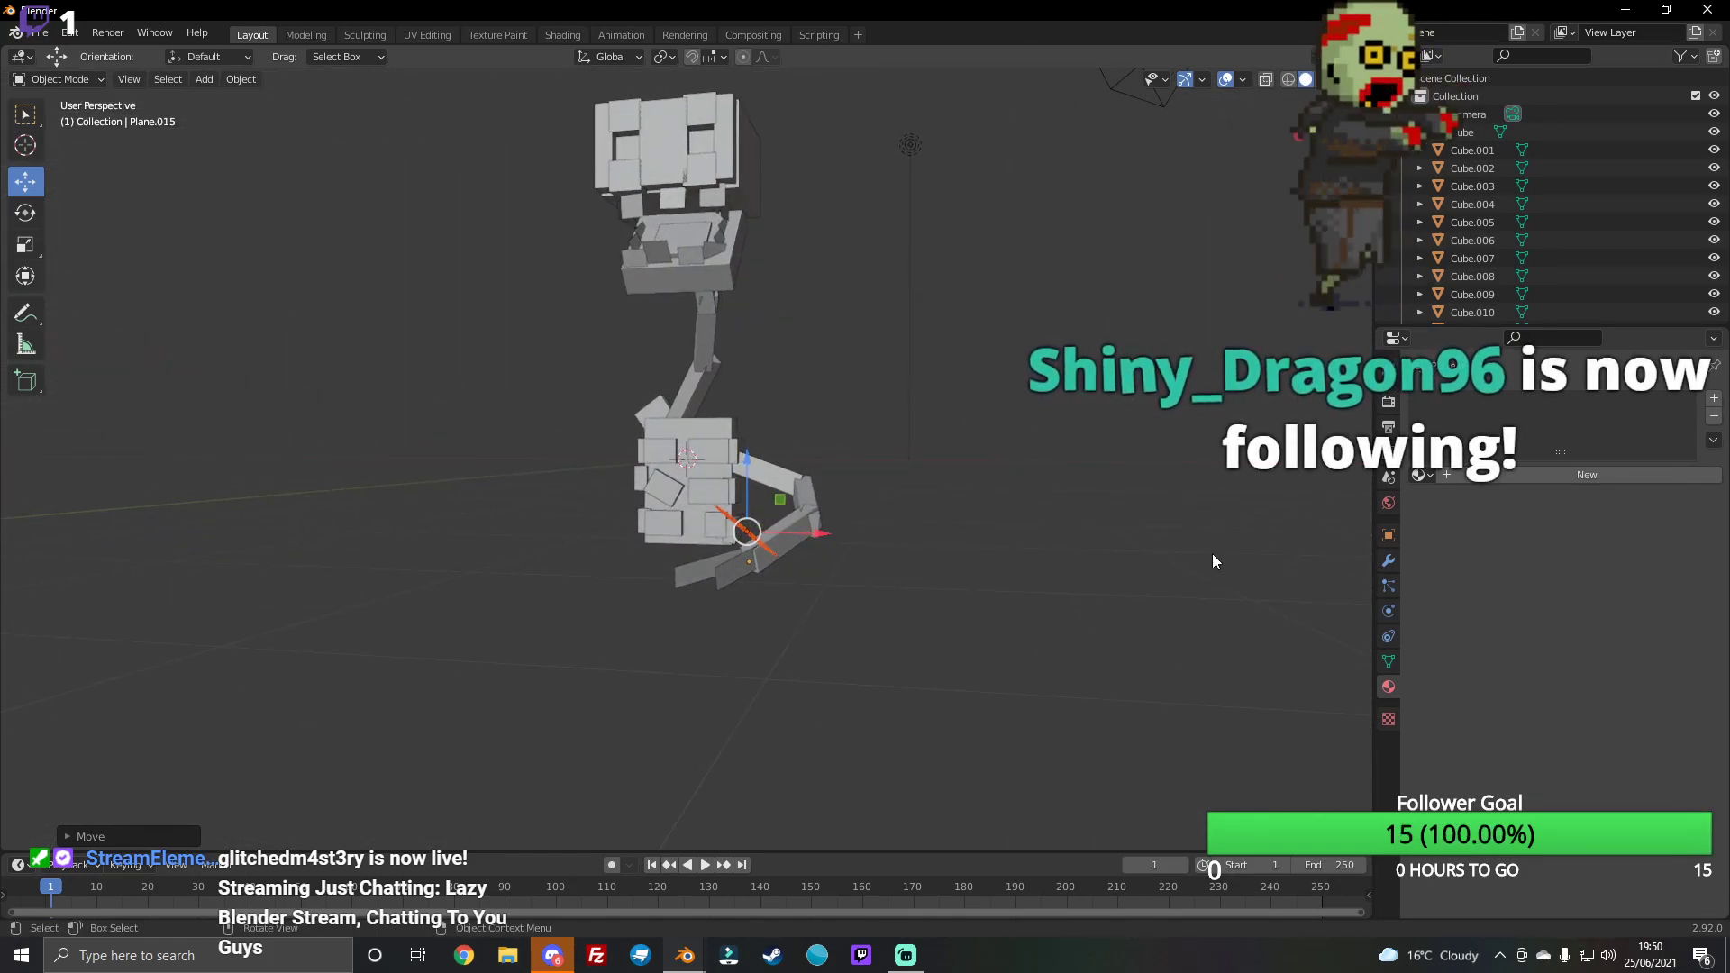
left_click(905, 955)
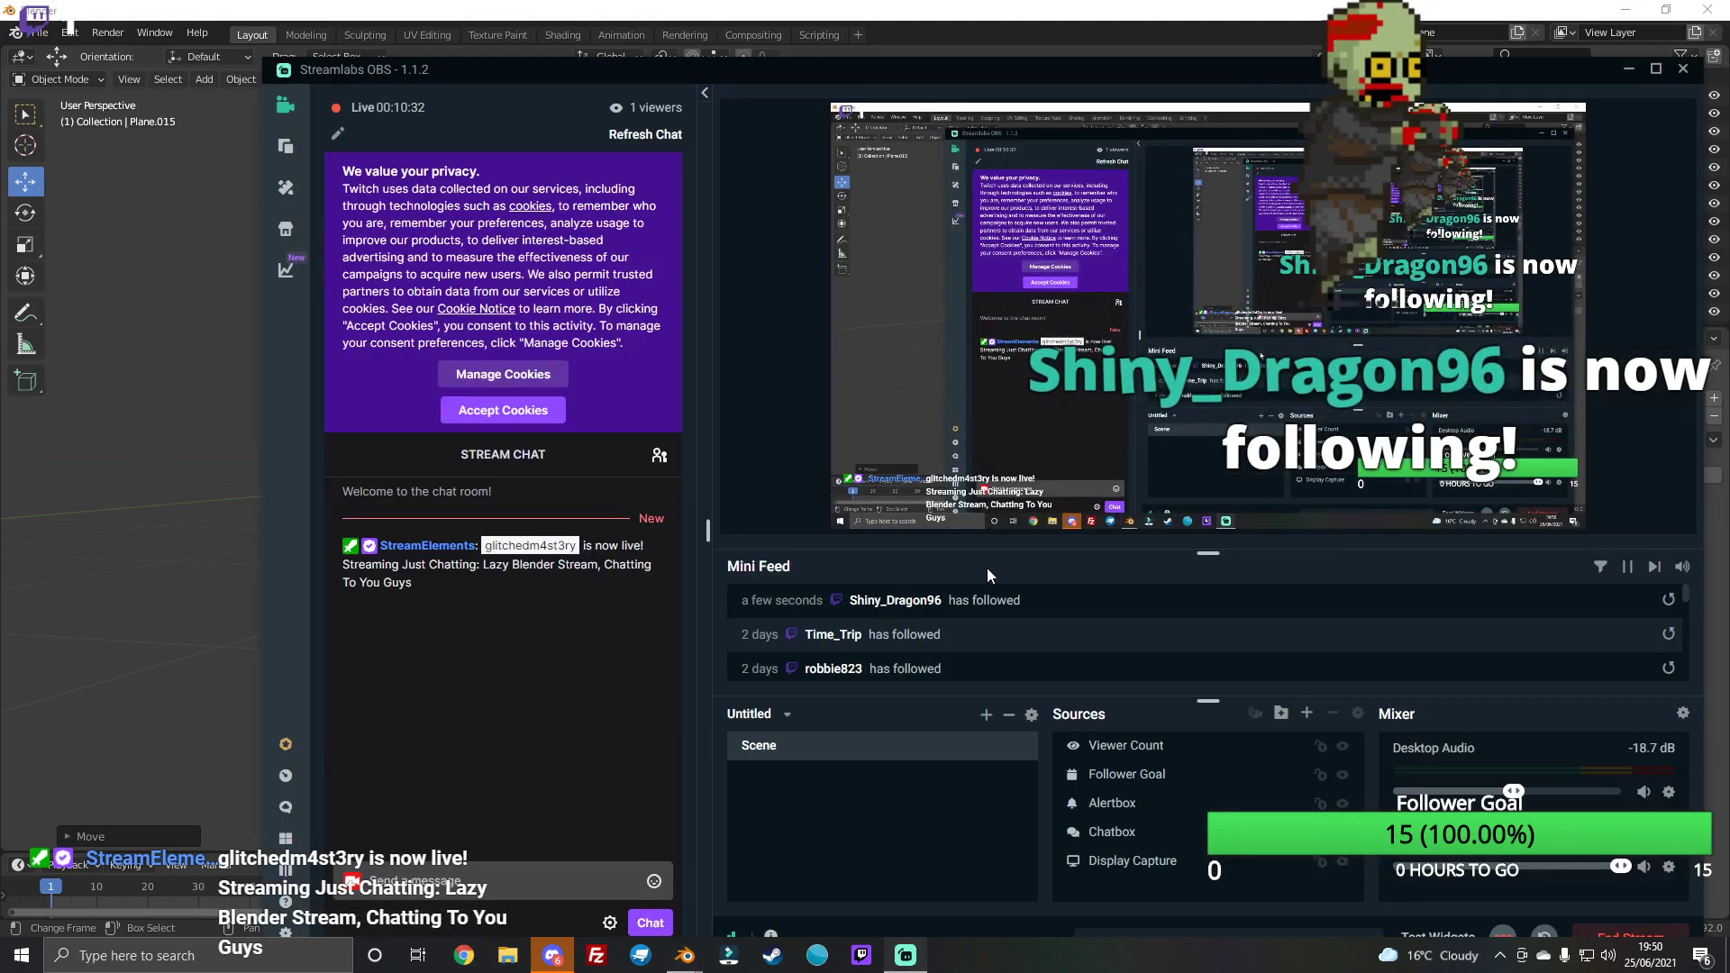
mouse_move(502, 562)
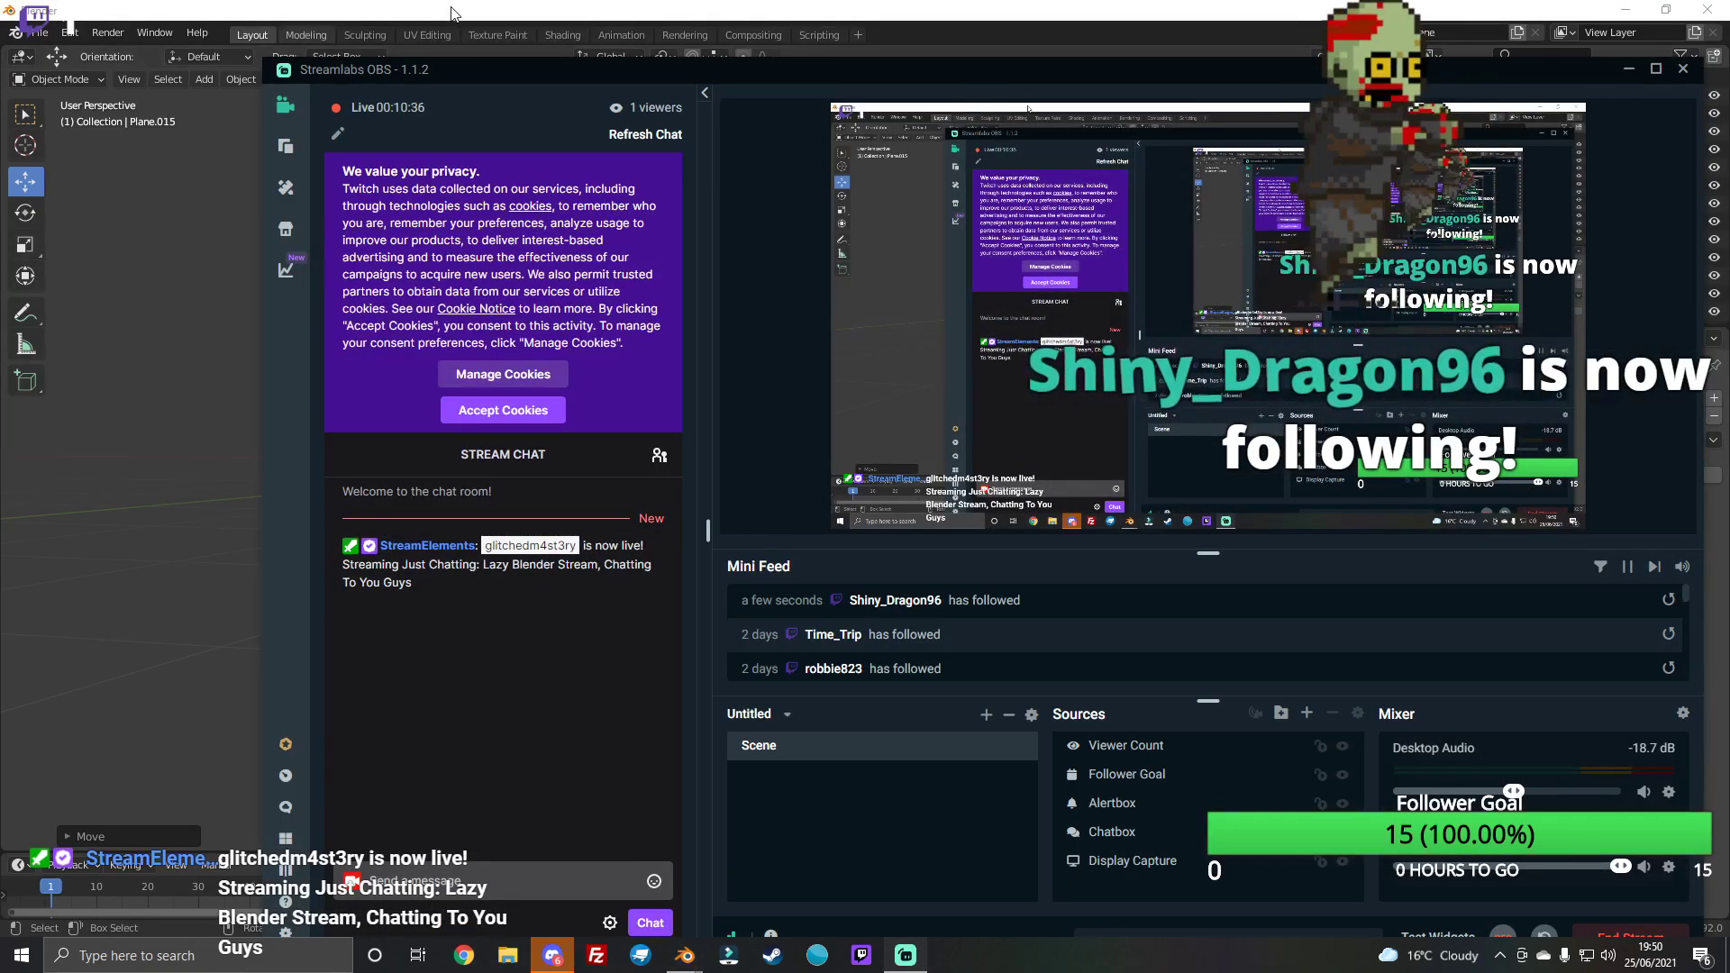
left_click(452, 12)
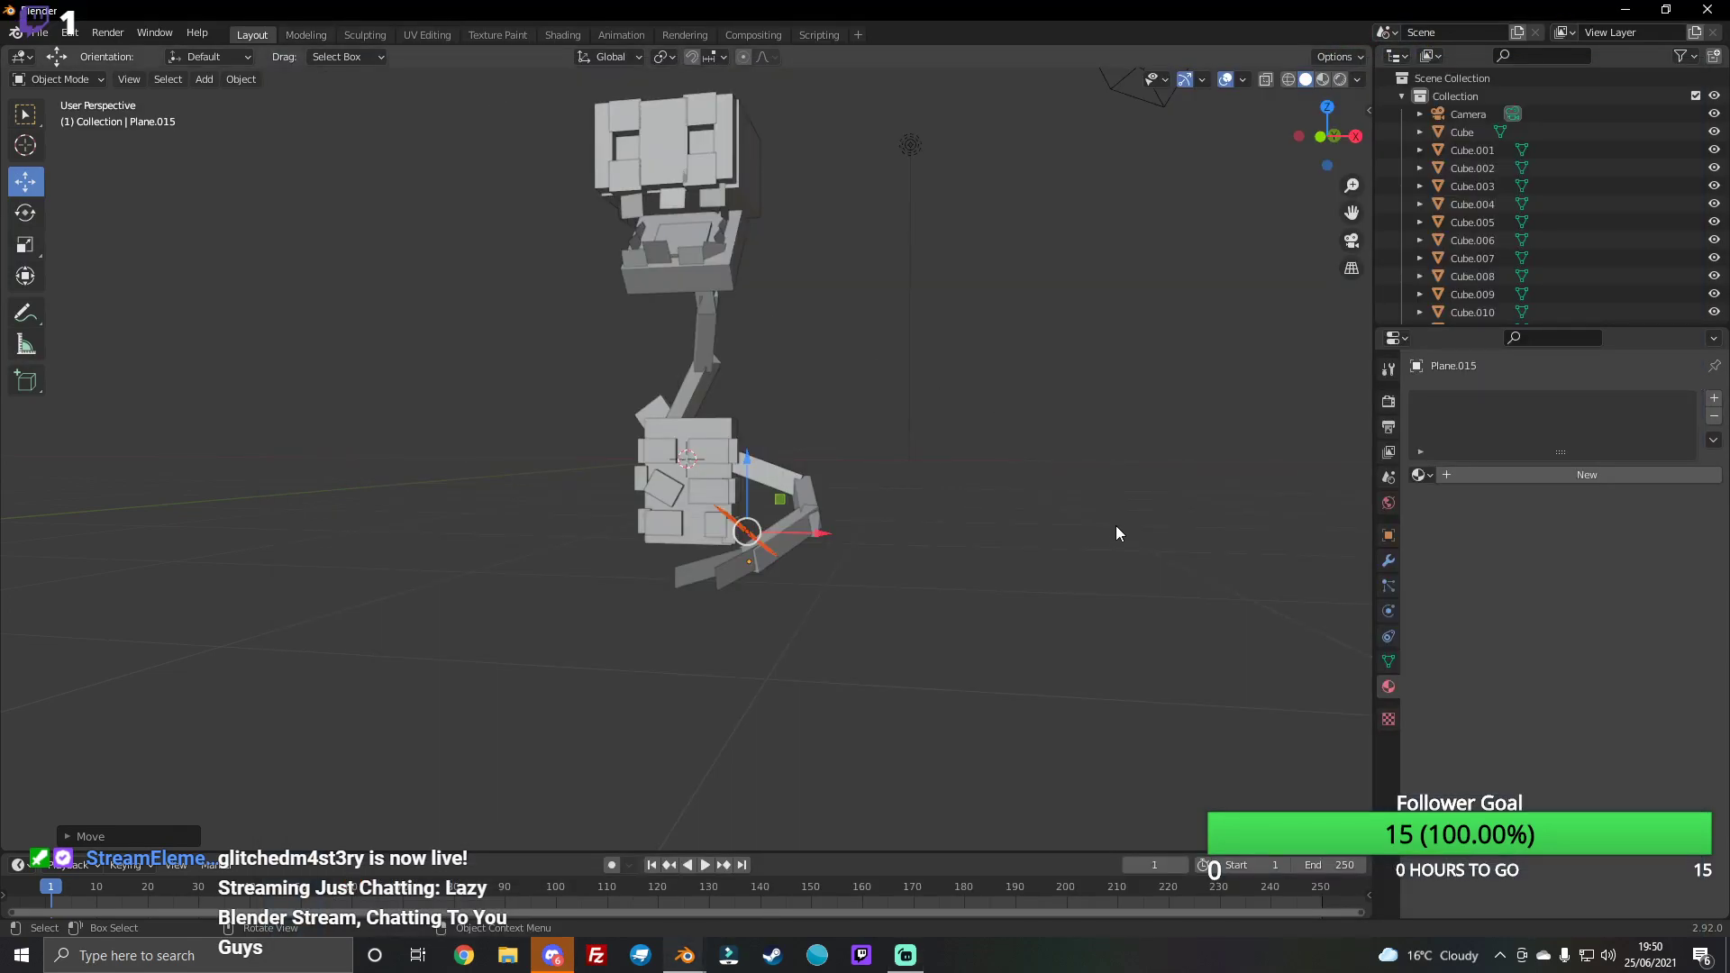
Step: Shrink the hand plane uniformly to a smaller size
mouse_move(1318, 142)
left_mouse_down()
mouse_move(1332, 135)
mouse_move(794, 363)
left_mouse_up()
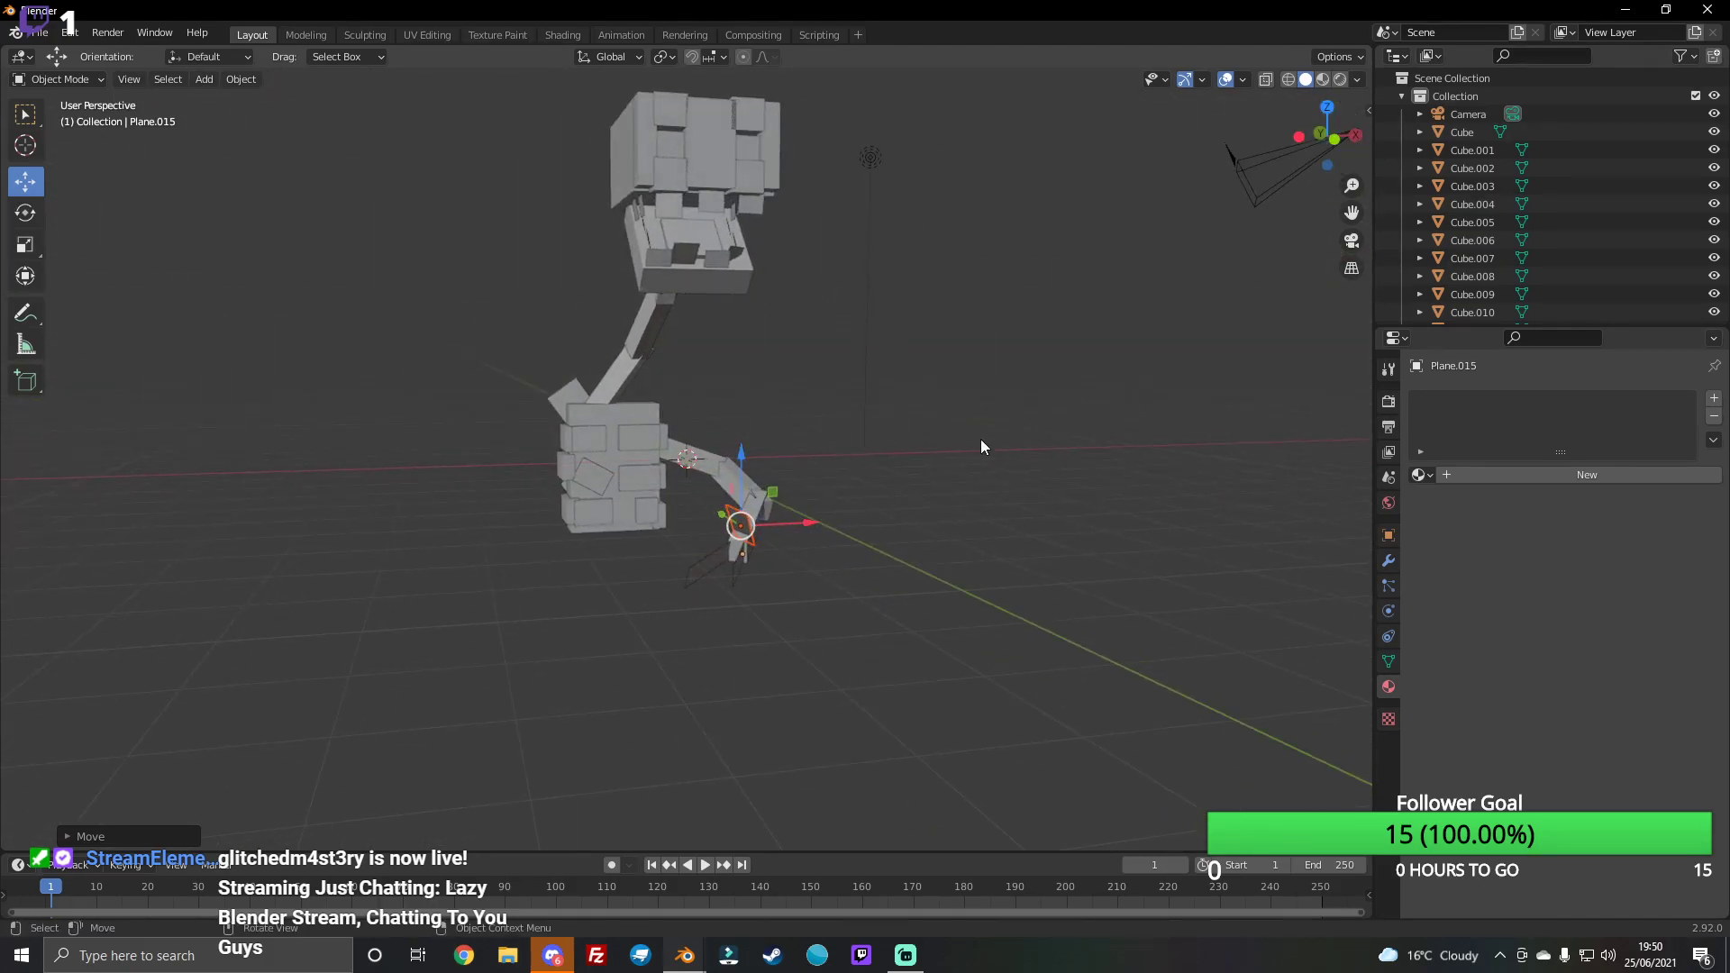
left_click_drag(1326, 138, 540, 402)
key("shift+space")
key("s")
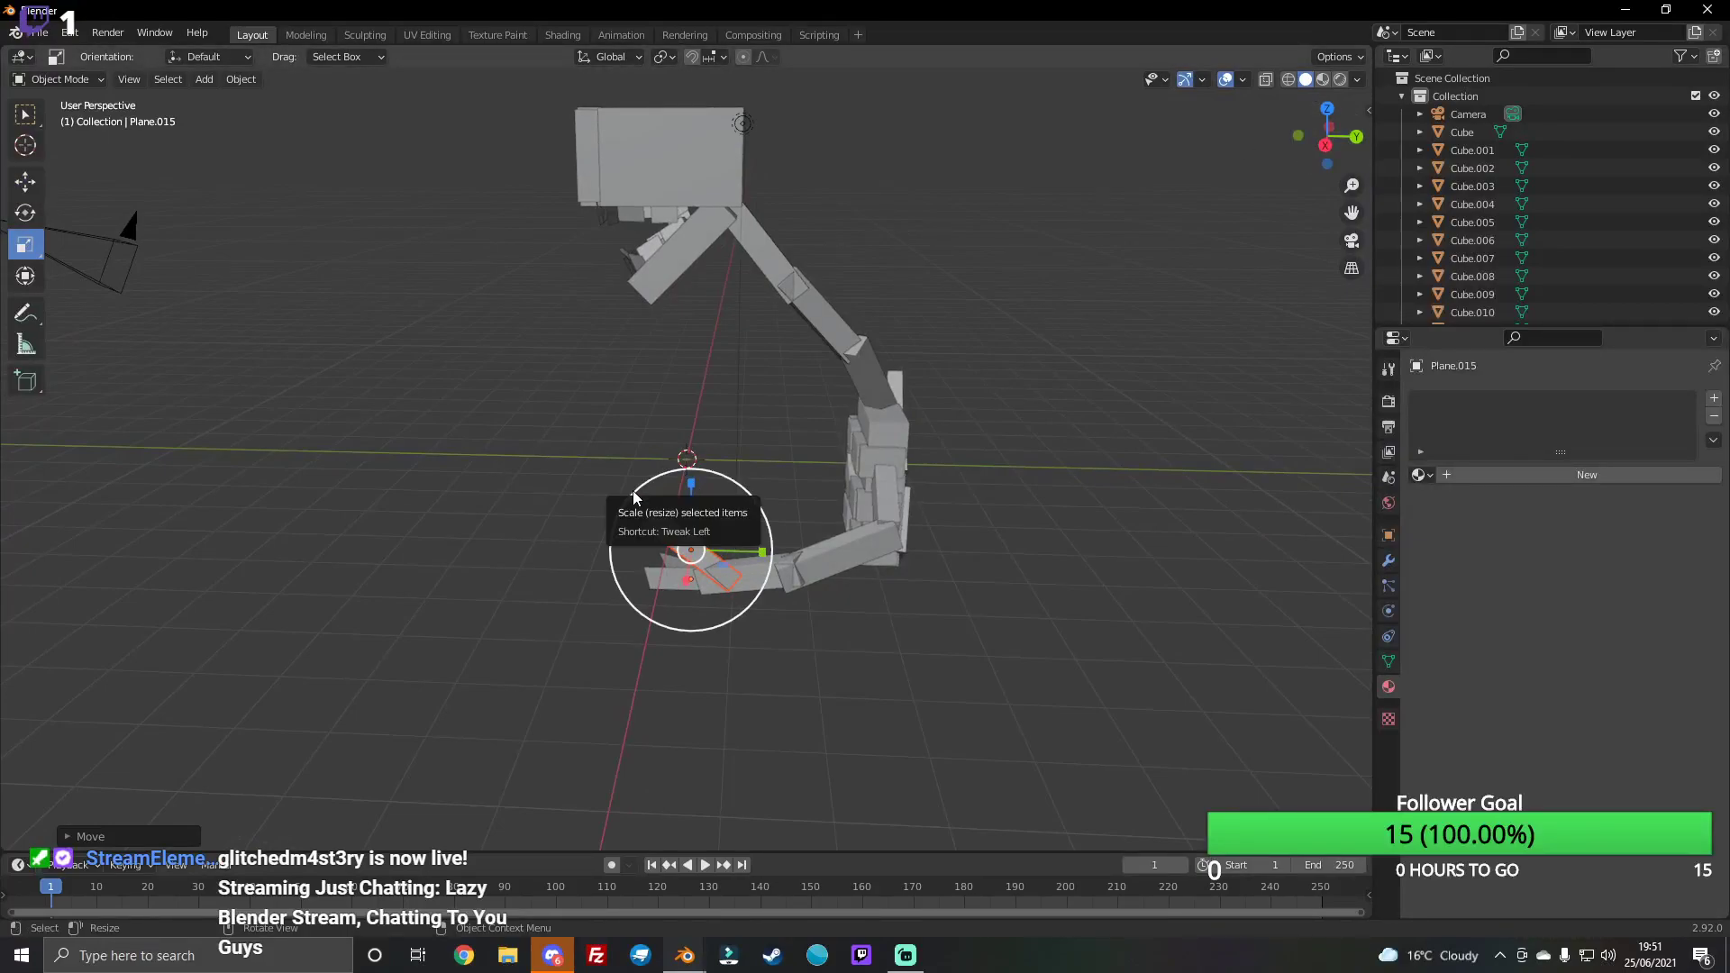
key("s")
left_click(659, 504)
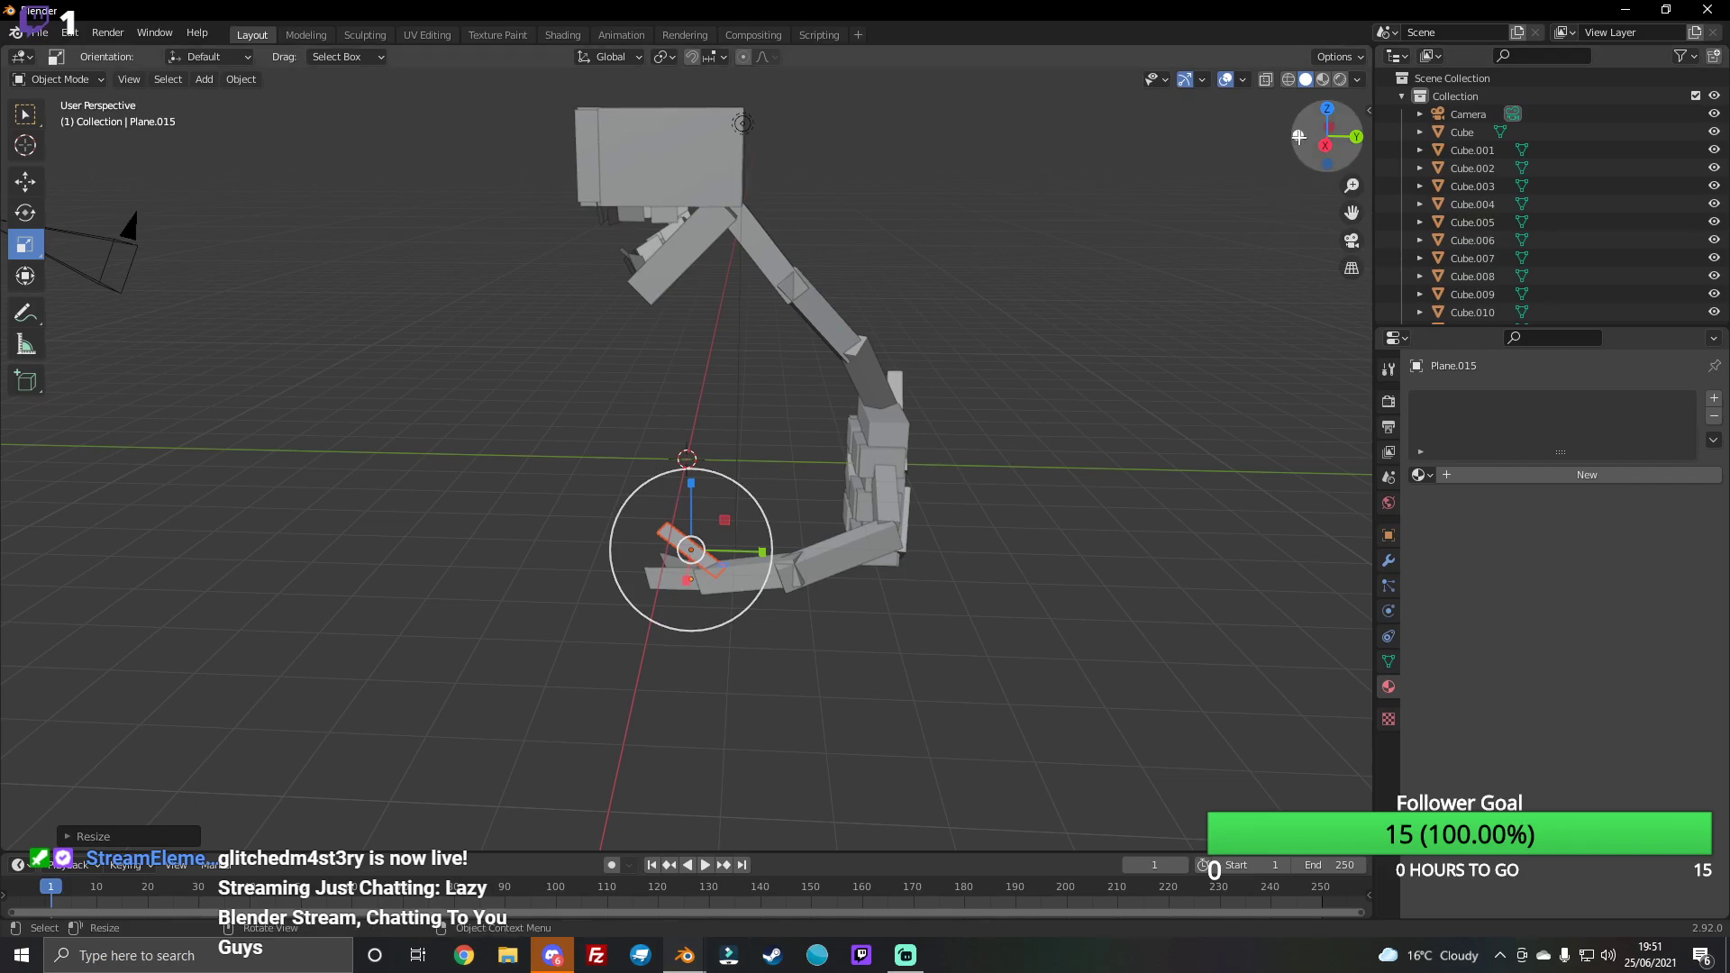
left_click_drag(1326, 136, 1331, 138)
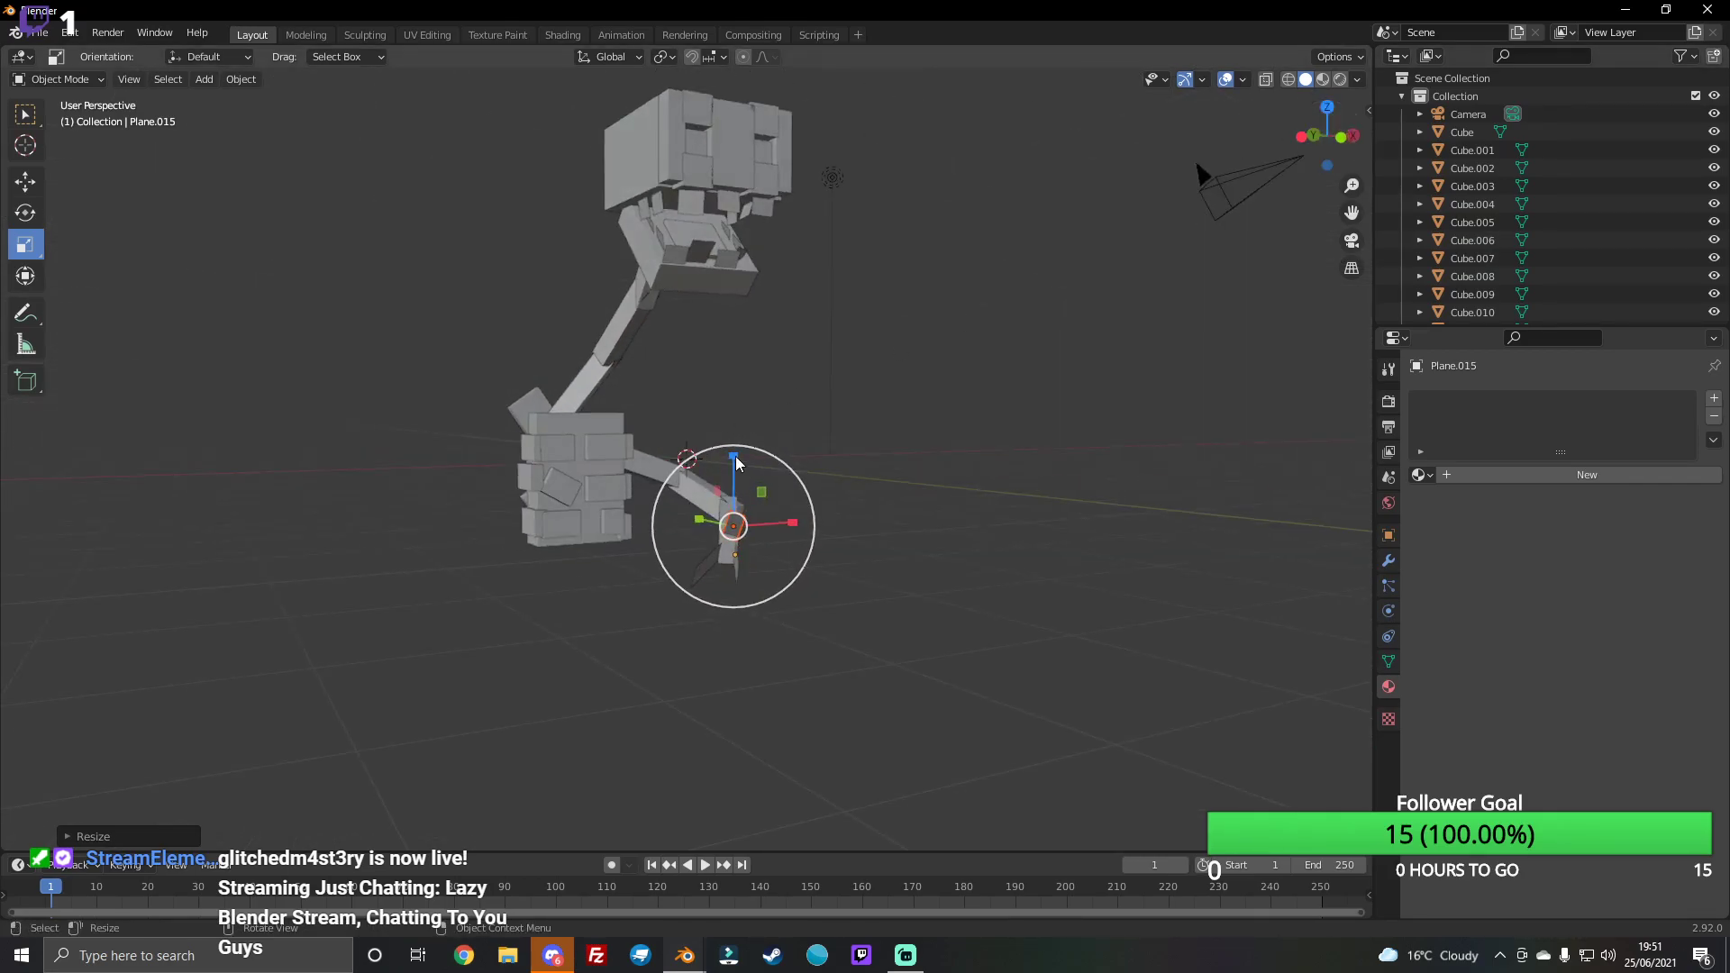
Step: Stretch the hand plane taller along the Z axis
key("s")
key("z")
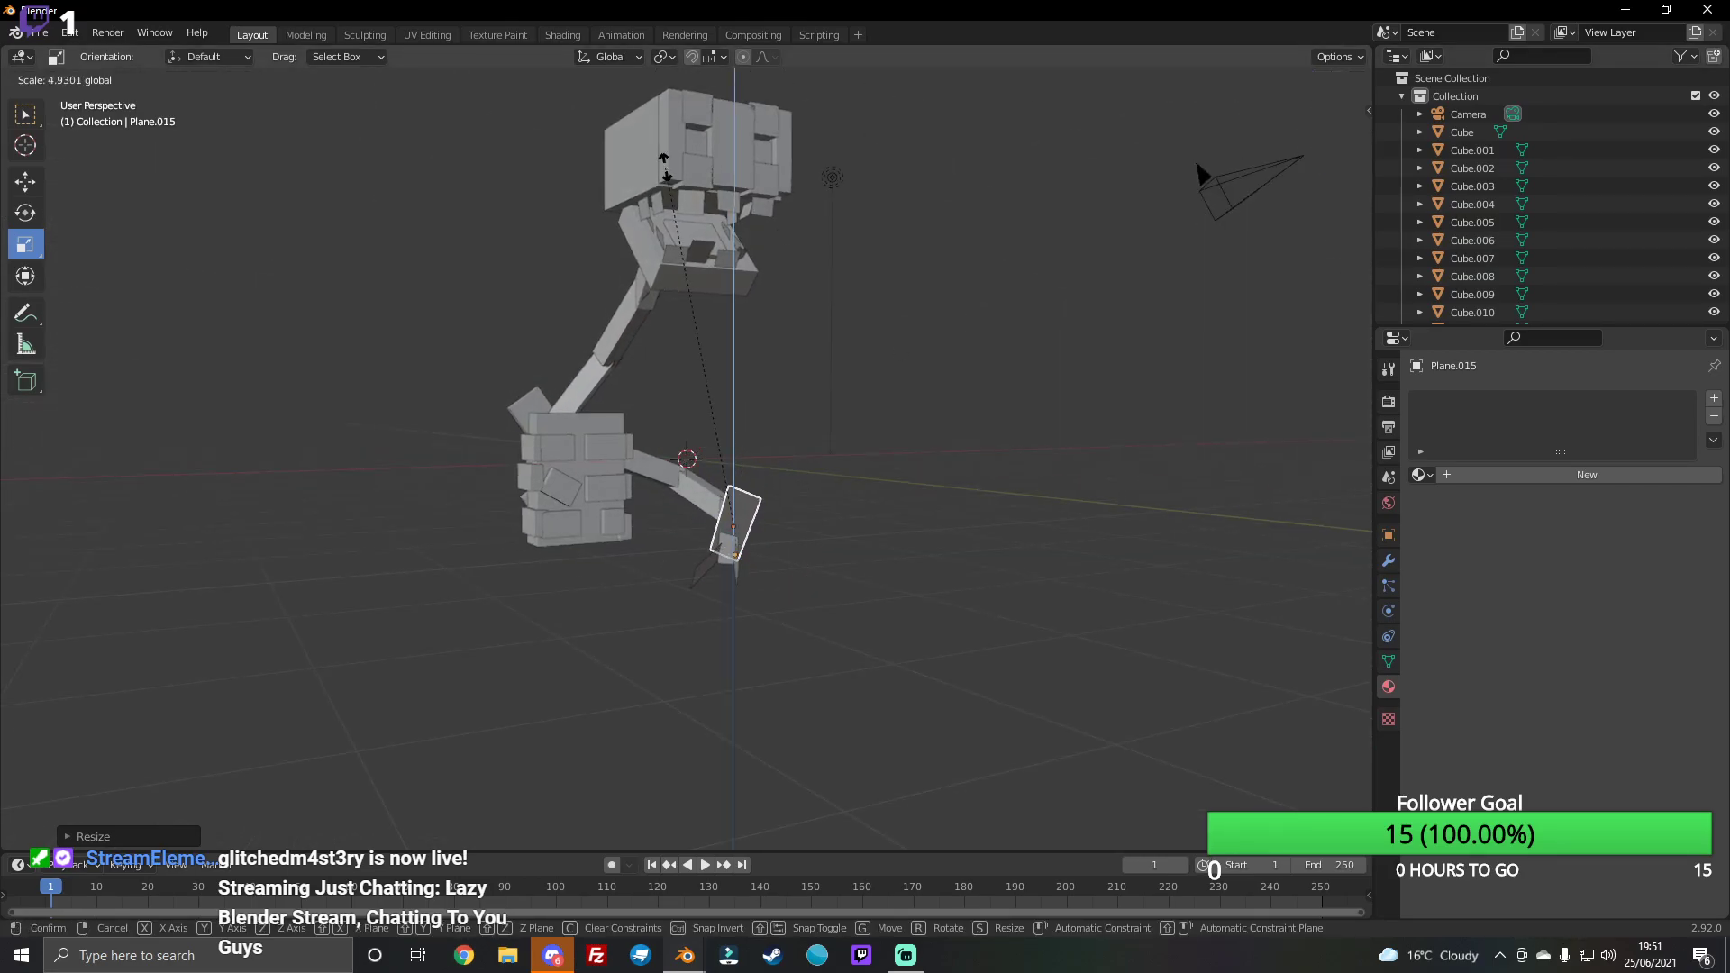
key("Escape")
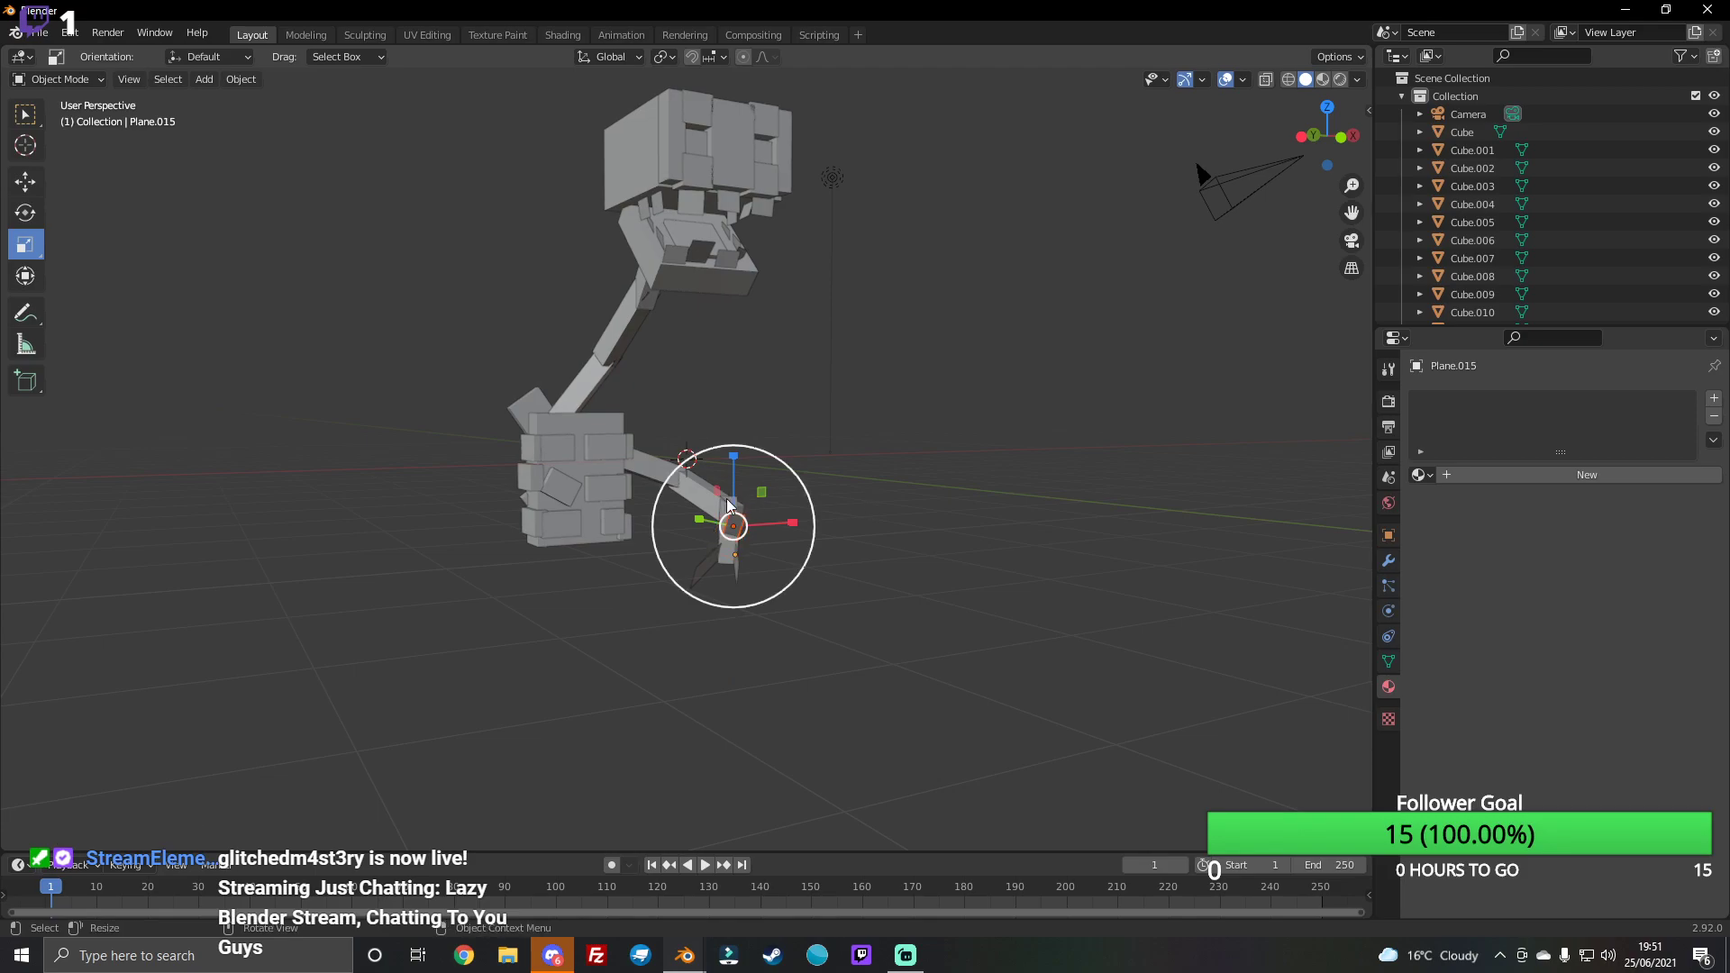
key("s")
key("z")
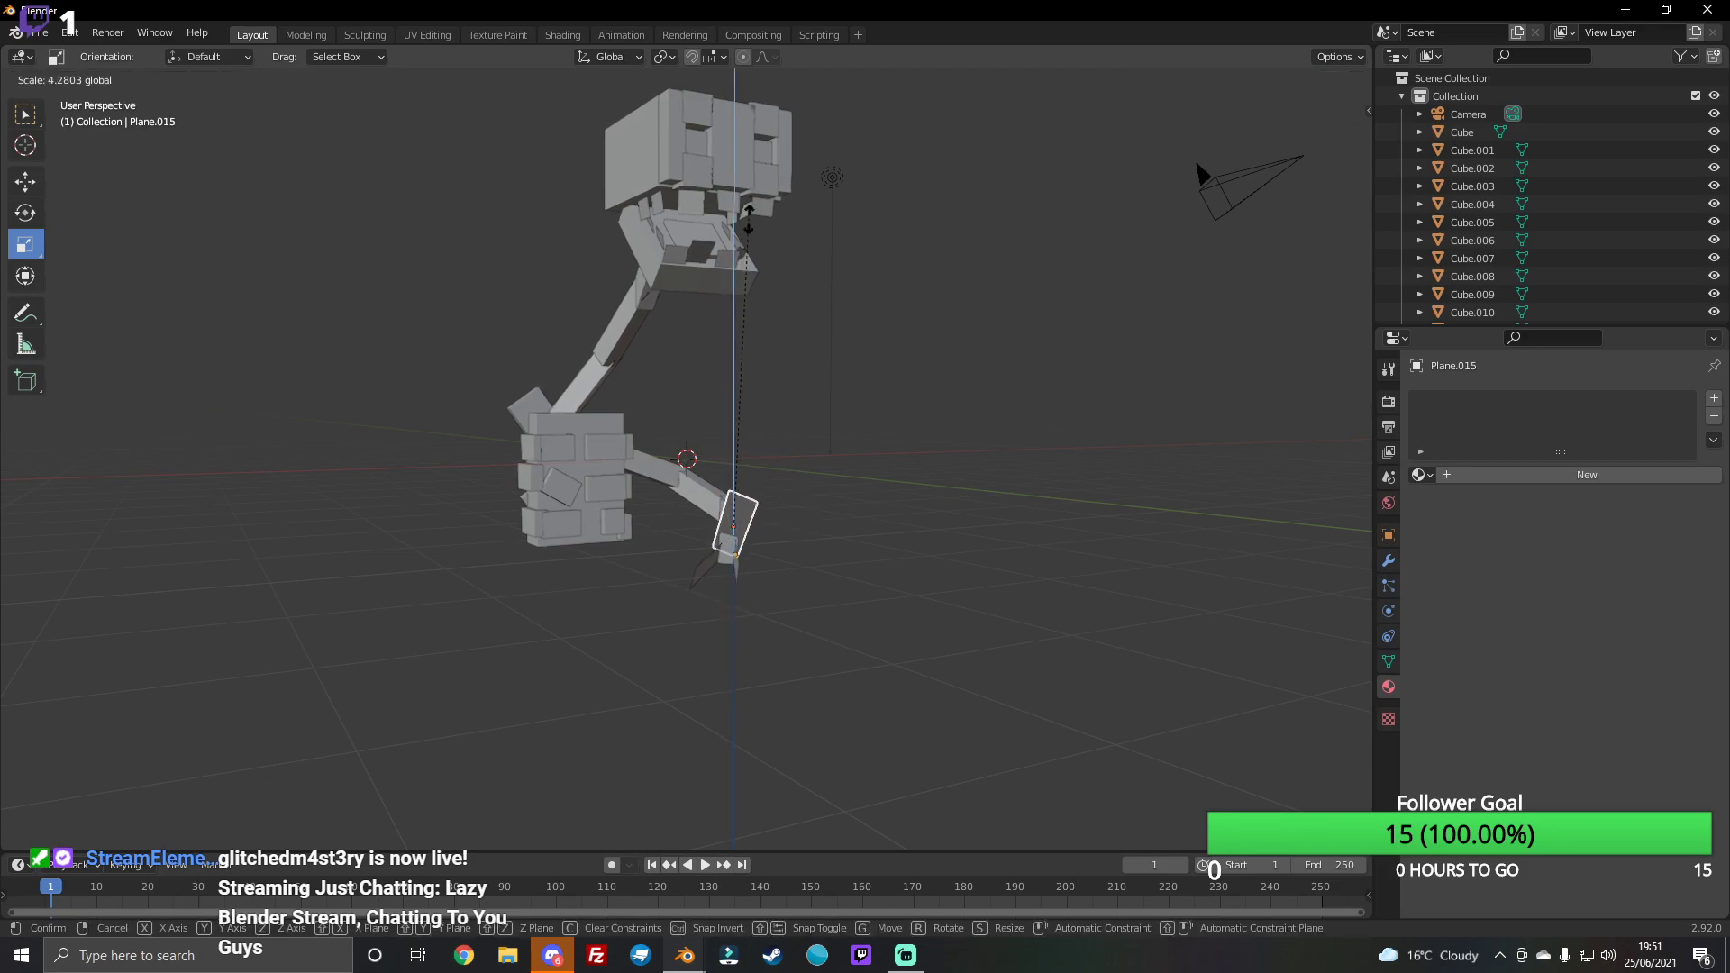
left_click(721, 300)
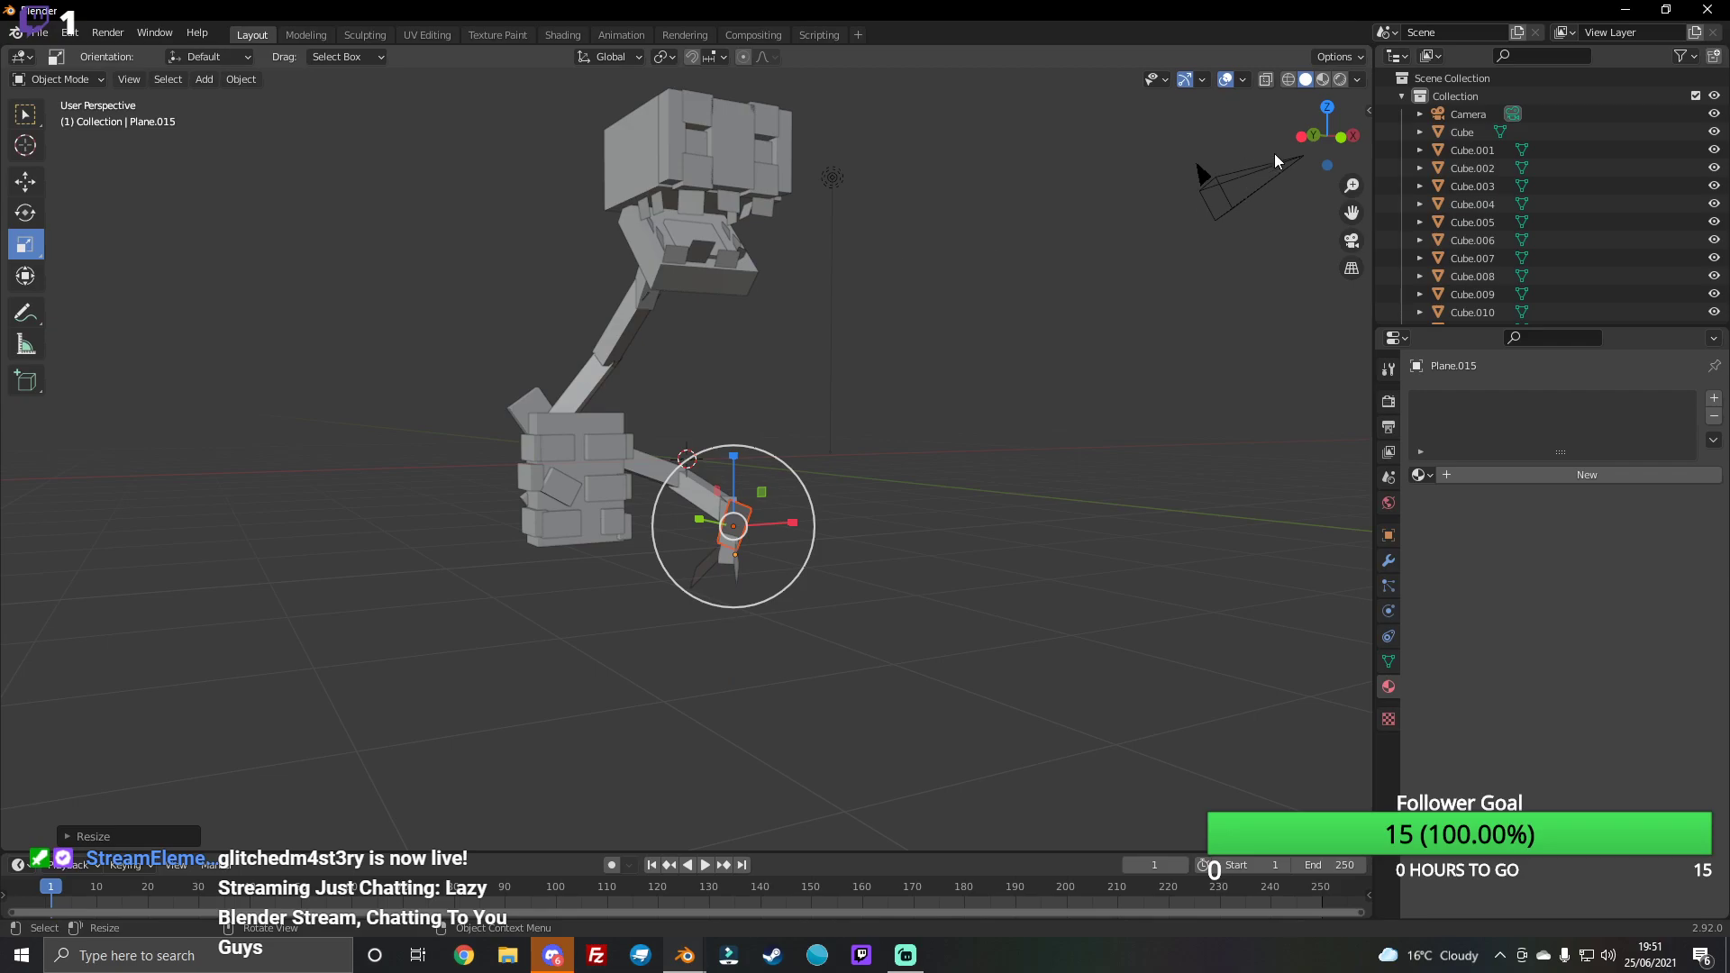
mouse_move(1323, 133)
left_mouse_down()
mouse_move(1271, 162)
mouse_move(32, 328)
left_mouse_up()
Step: Select the hand plane and nudge it slightly to the right
key("alt+a")
left_click(26, 180)
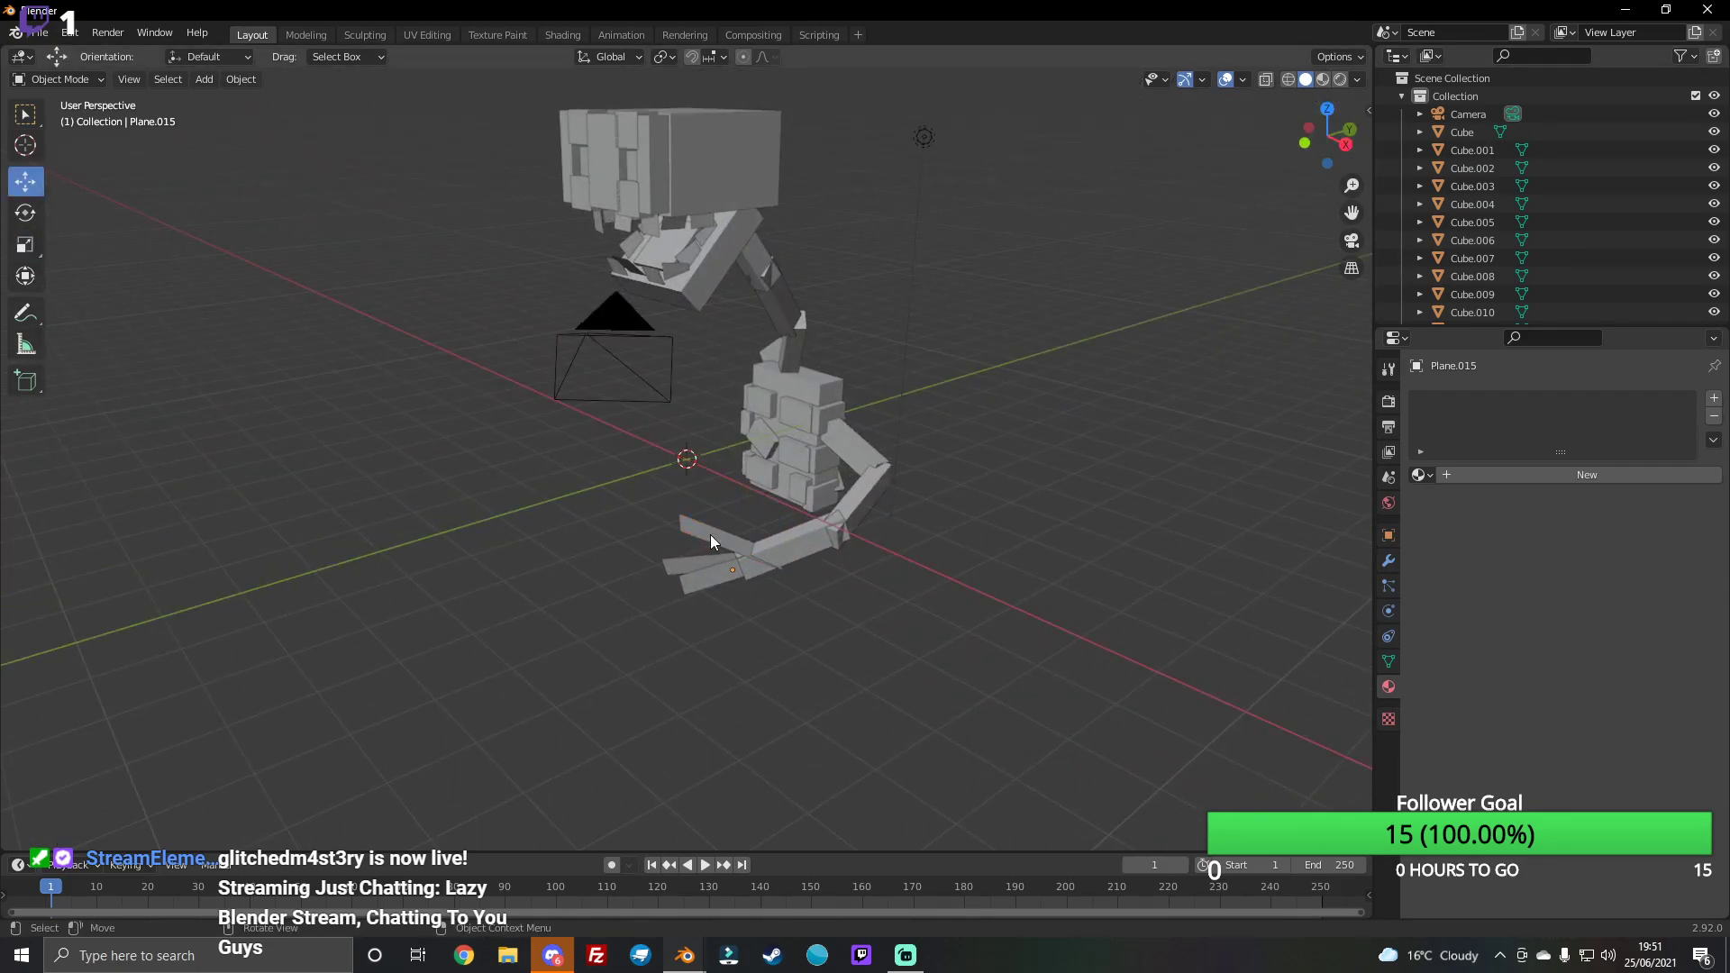
left_click(788, 556)
left_click_drag(777, 548, 759, 590)
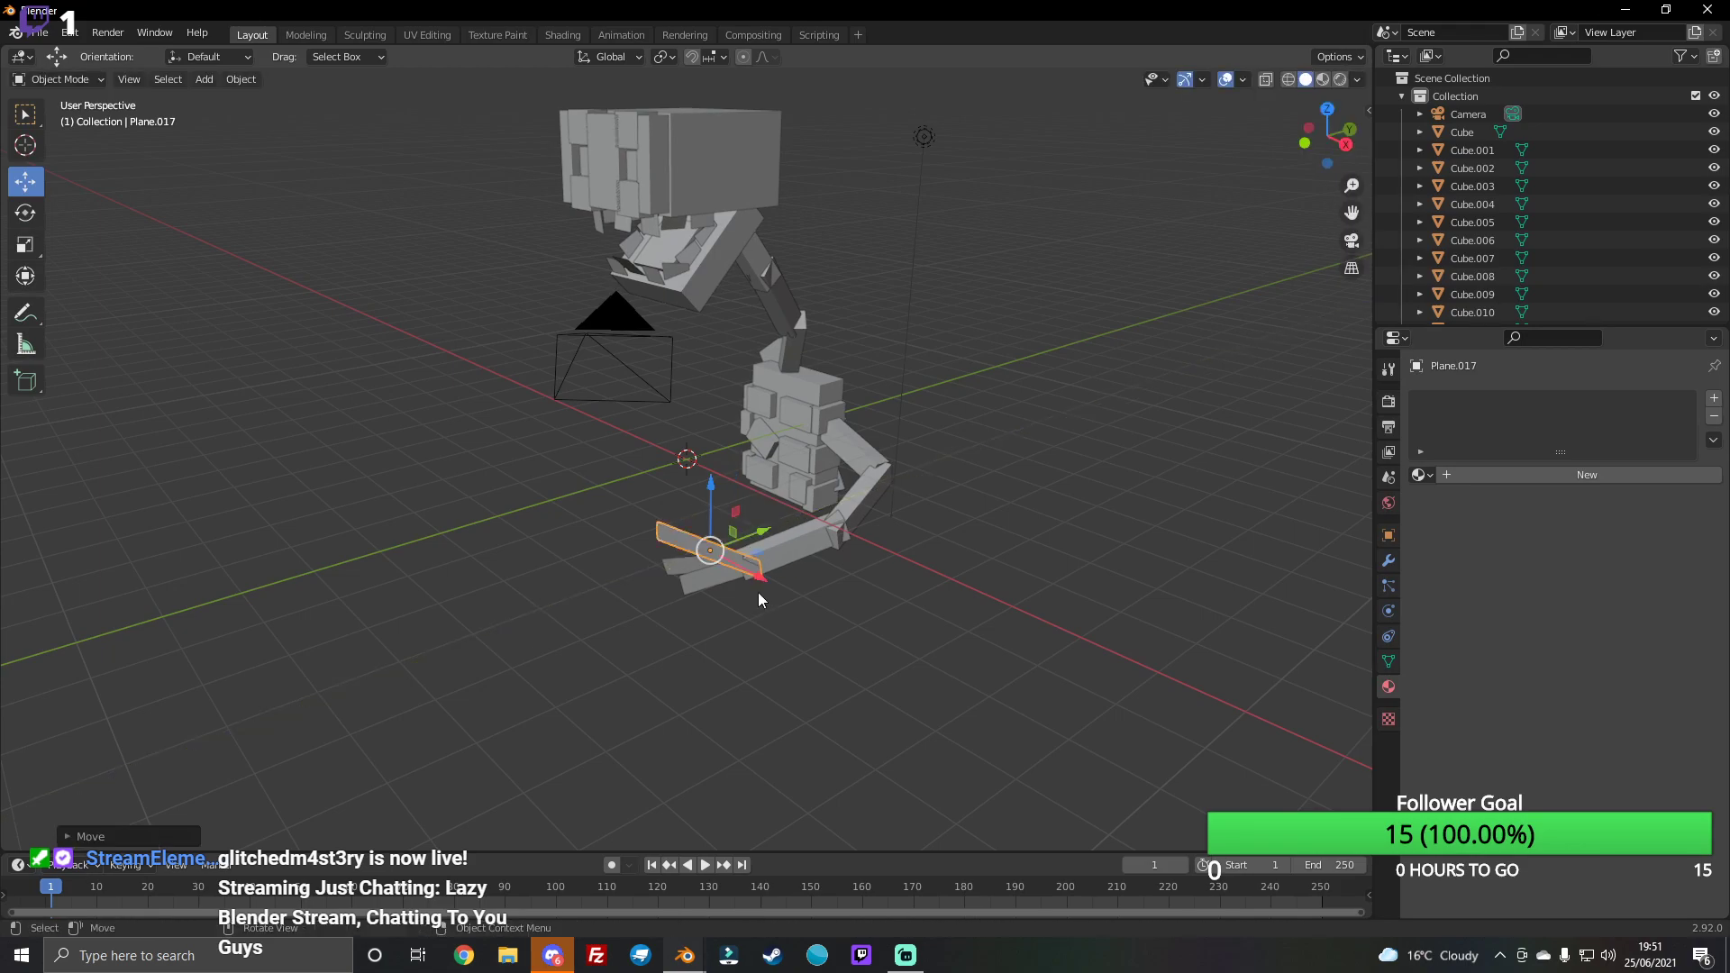
key("g")
left_click(743, 563)
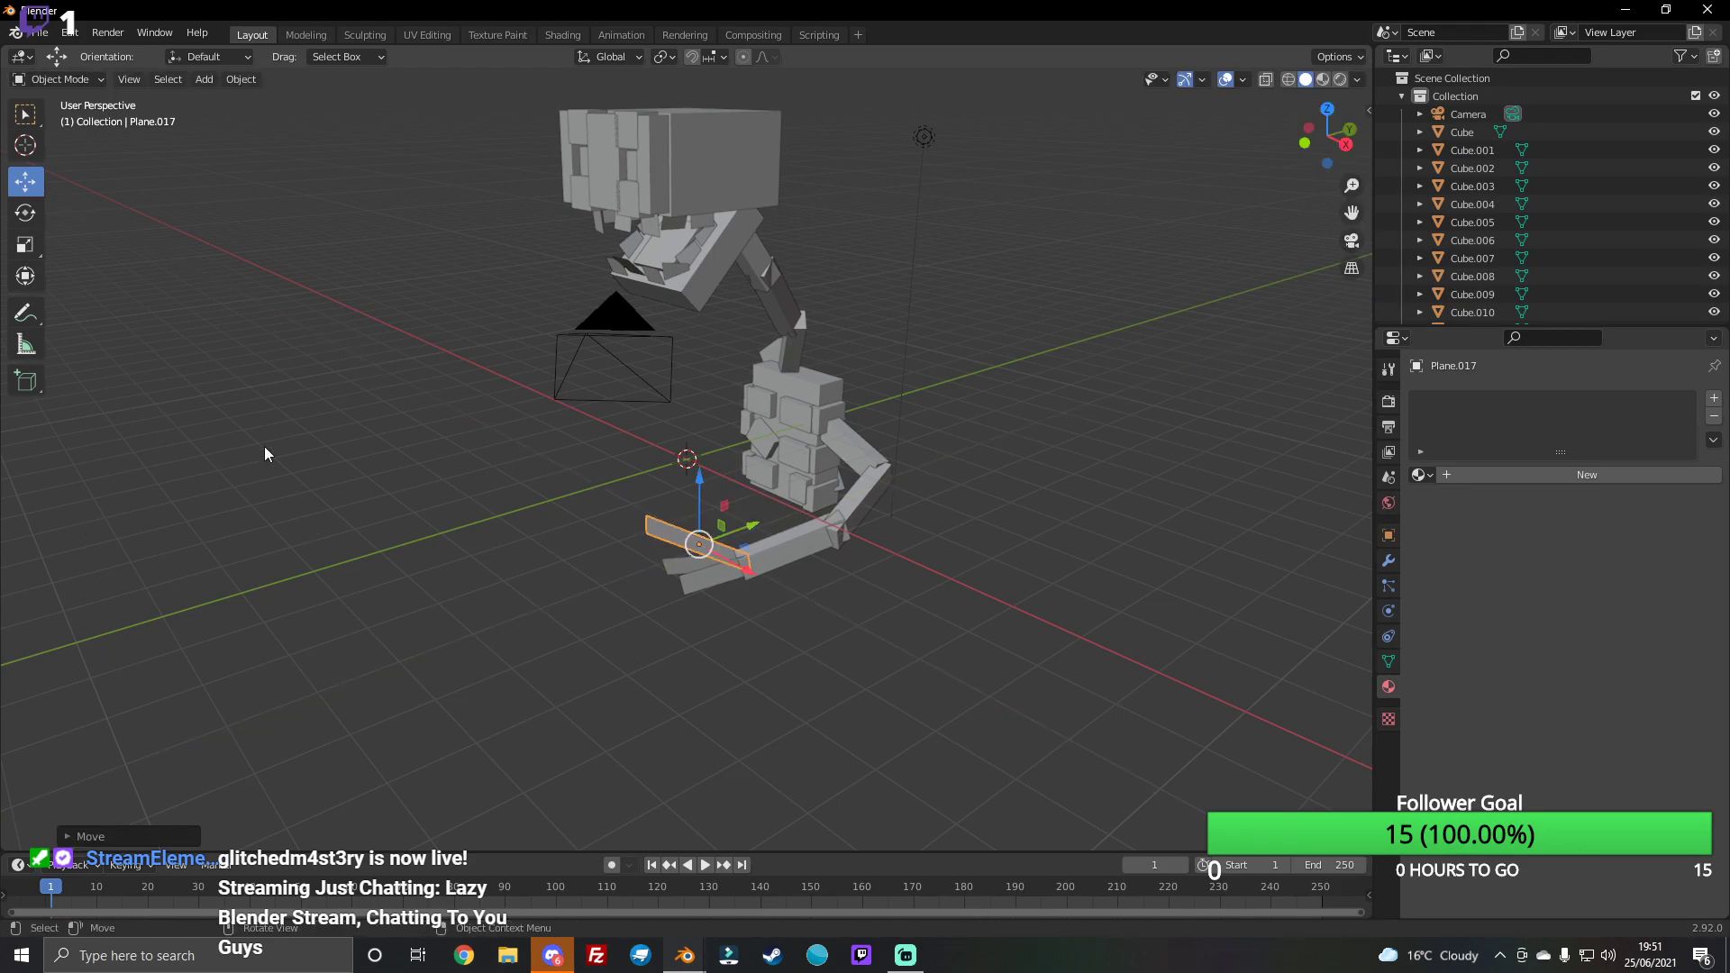
left_click_drag(1328, 135, 927, 398)
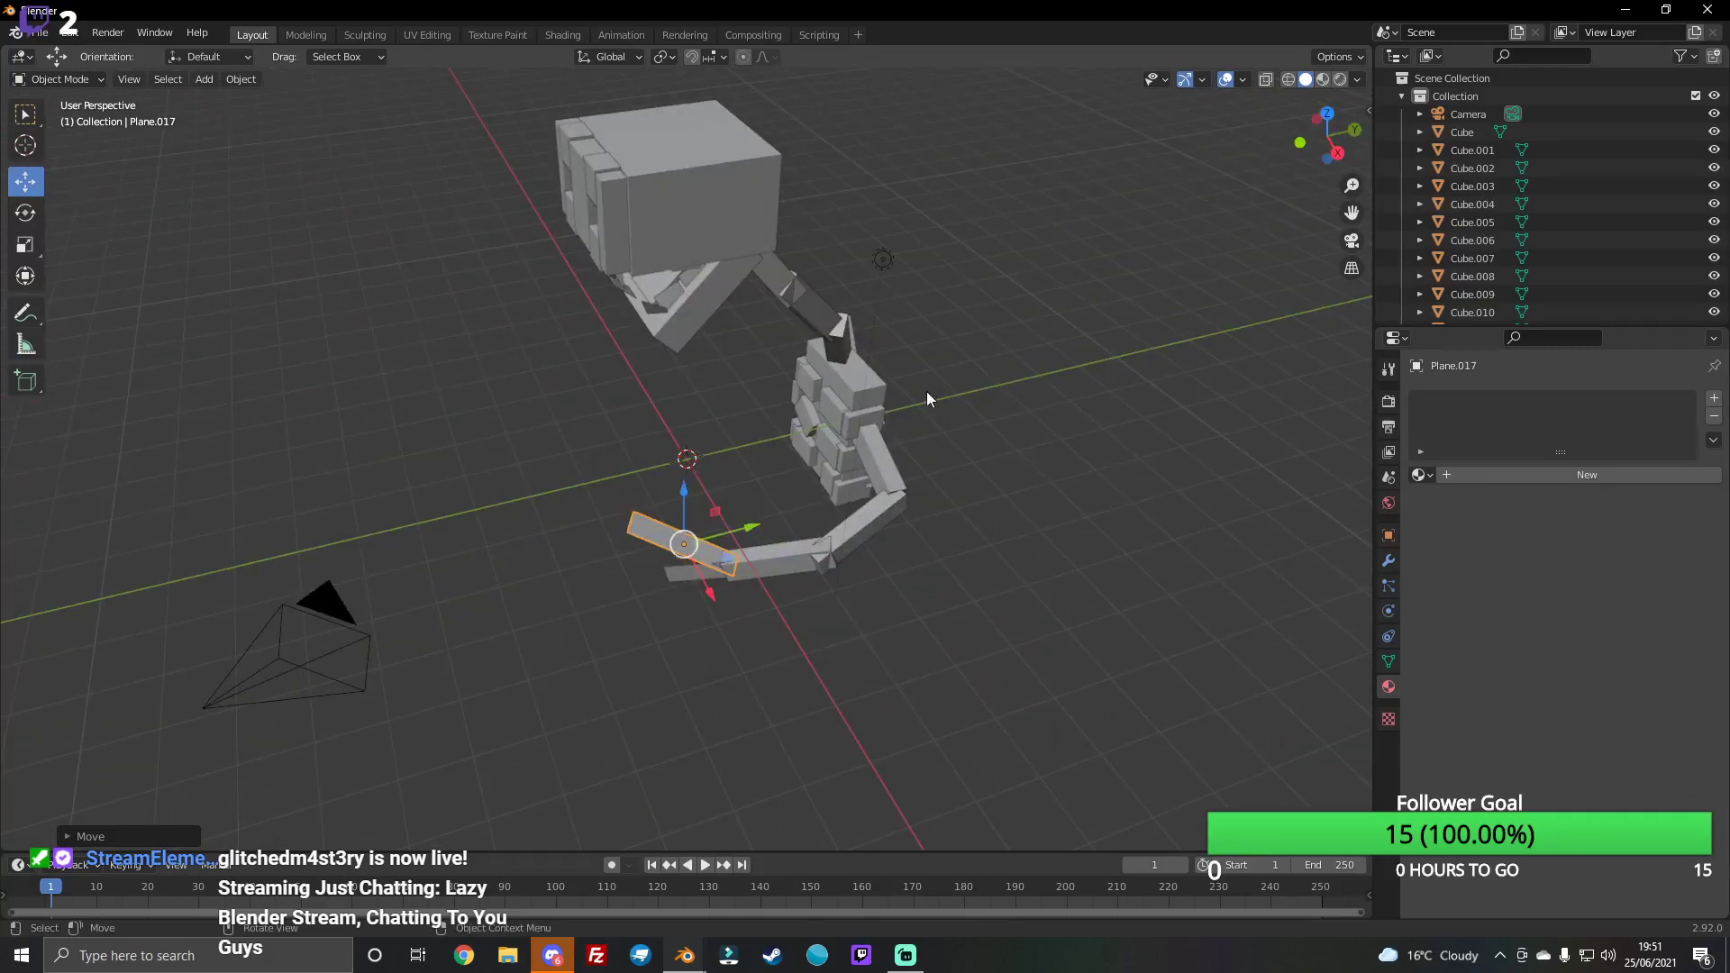
key("g")
left_click(767, 525)
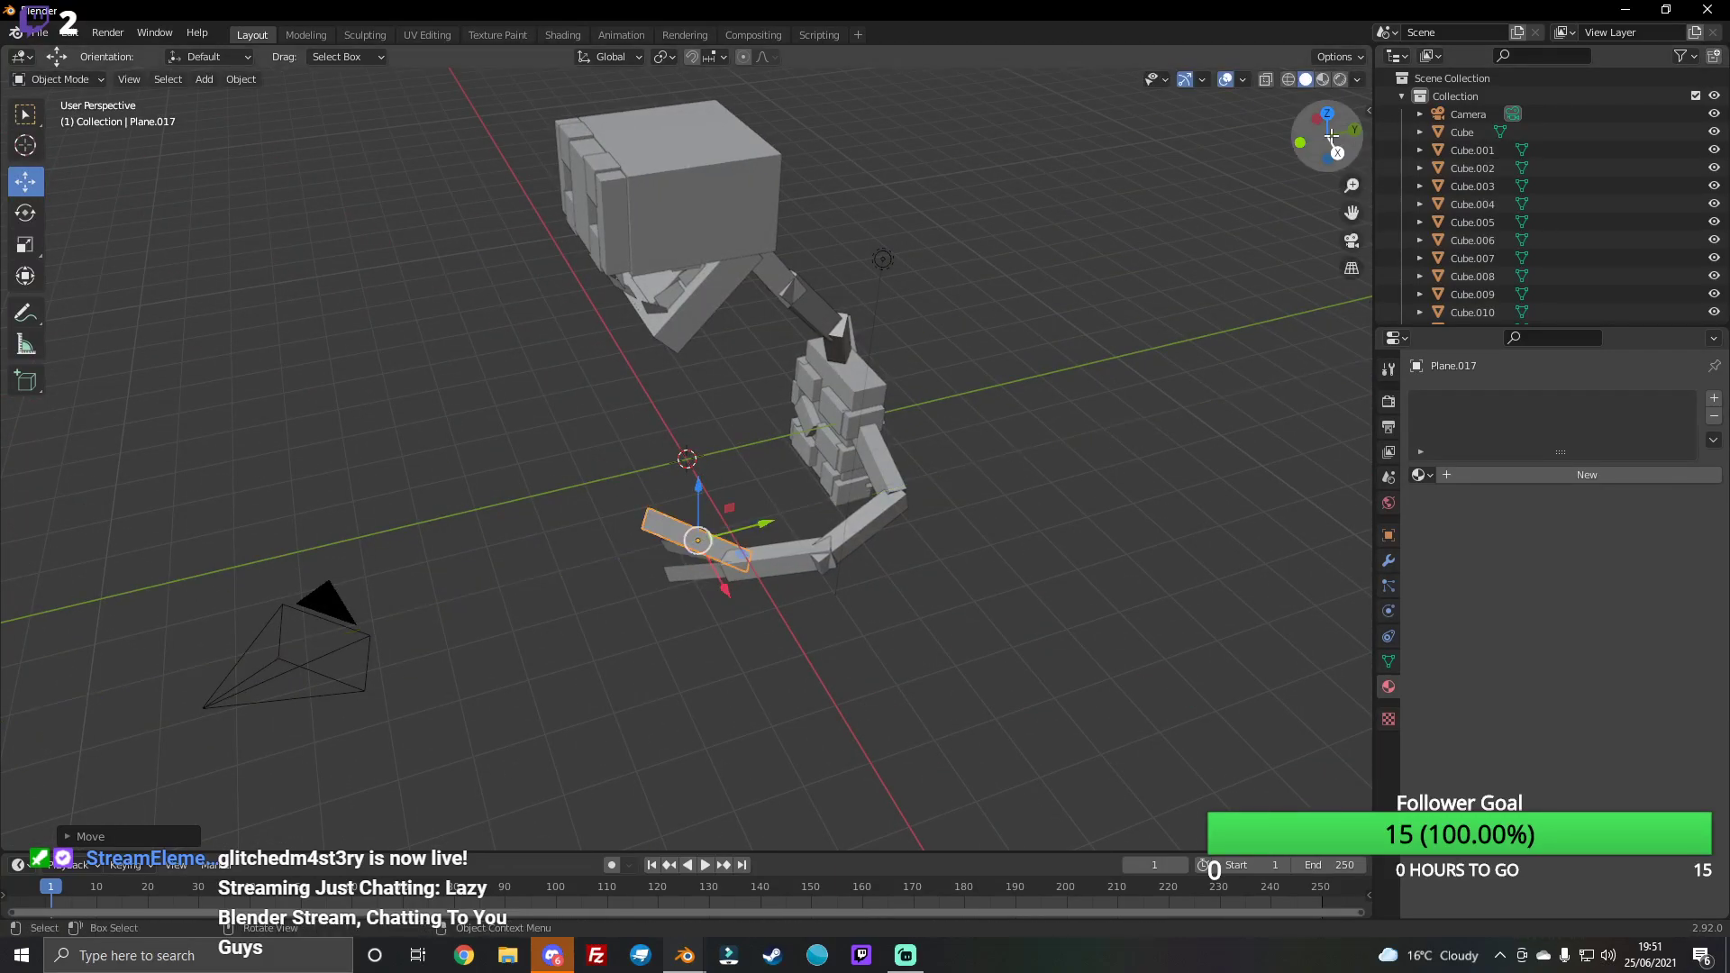
Step: Move the plane a small distance along Y, then reselect it
left_click_drag(1331, 136, 685, 555)
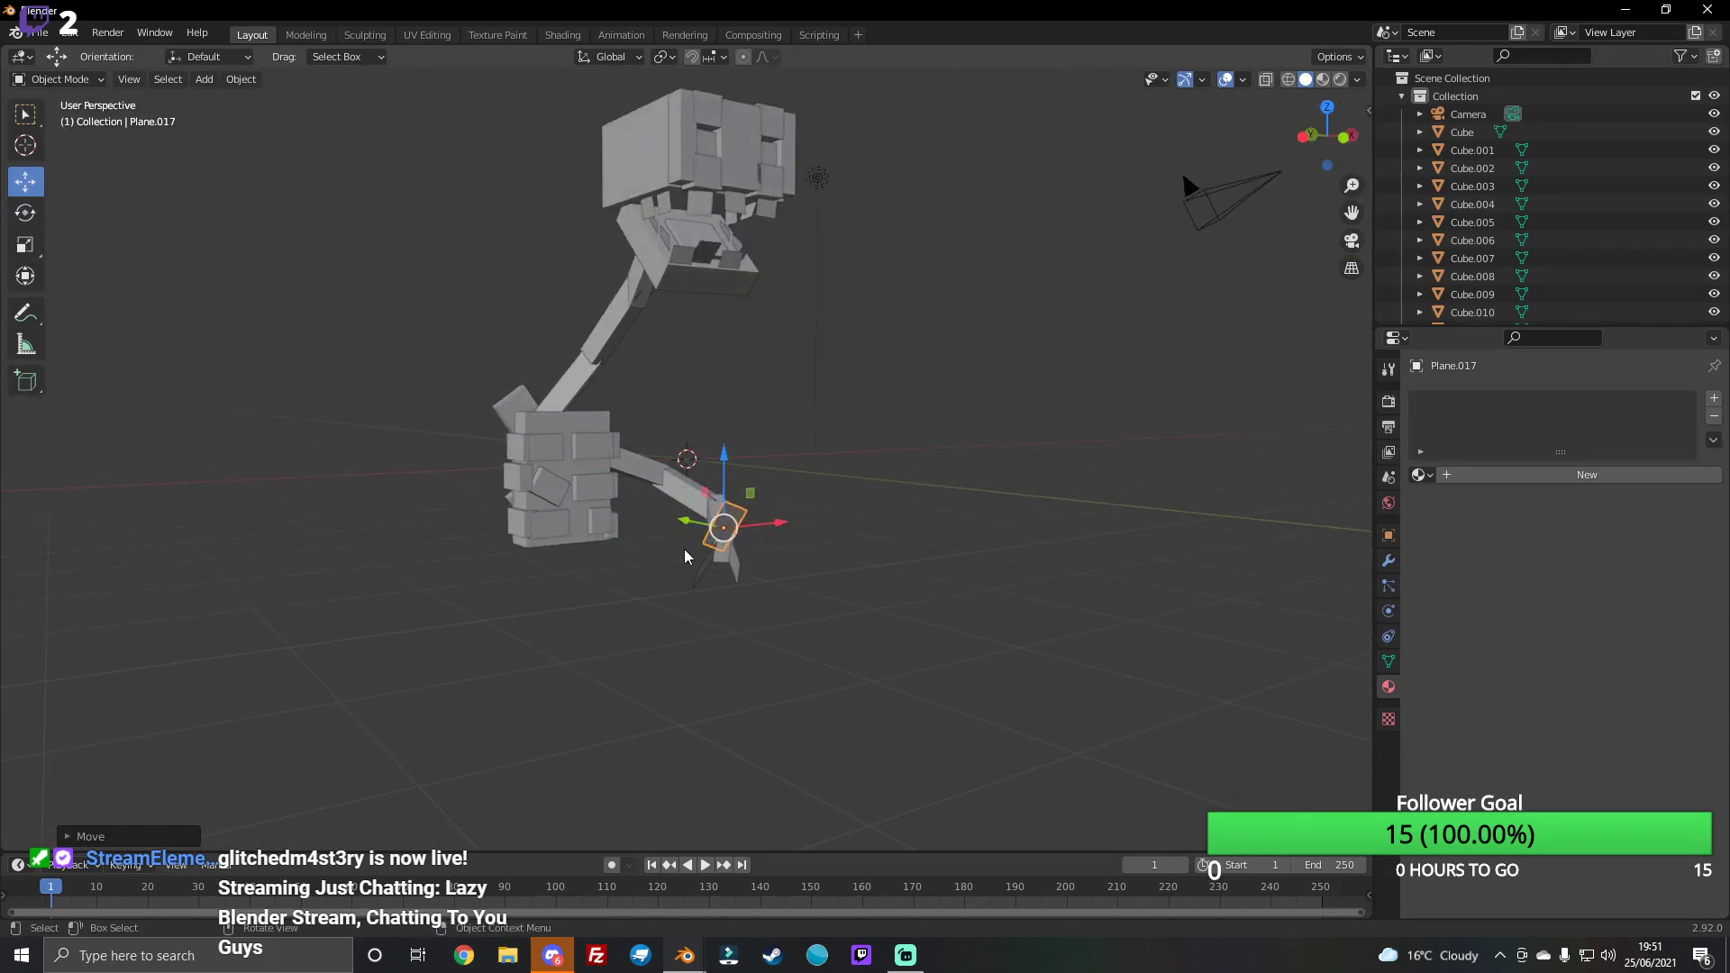
key("g")
key("y")
left_click(774, 546)
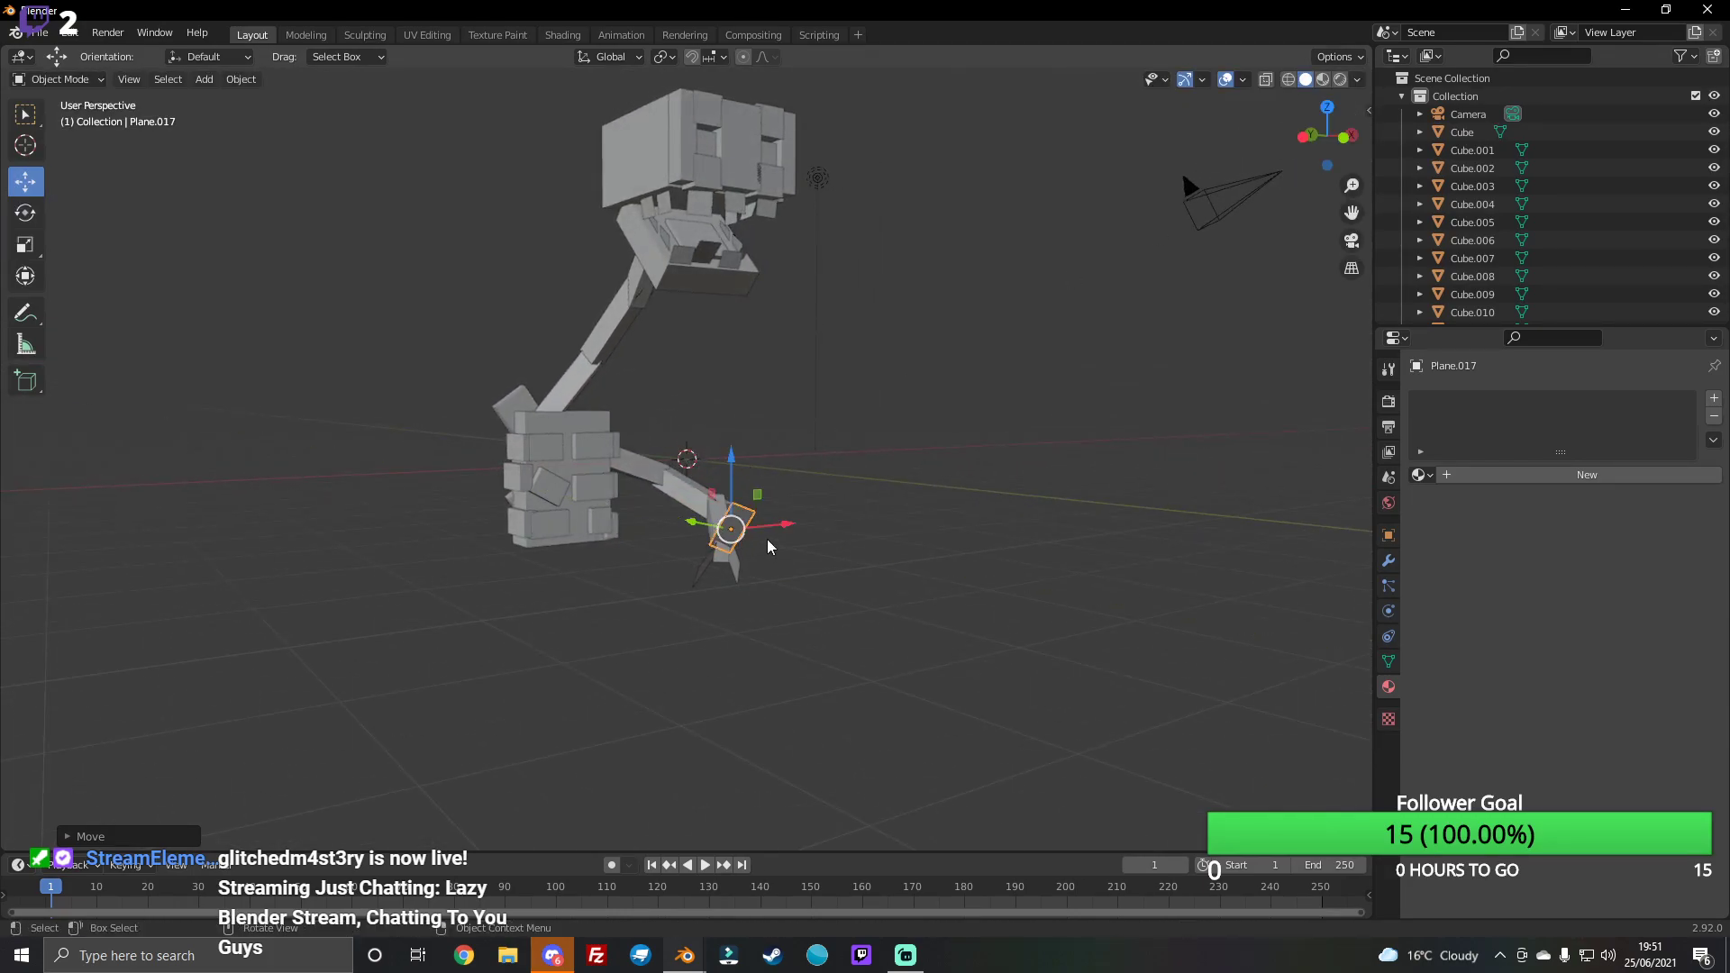
left_click(1022, 437)
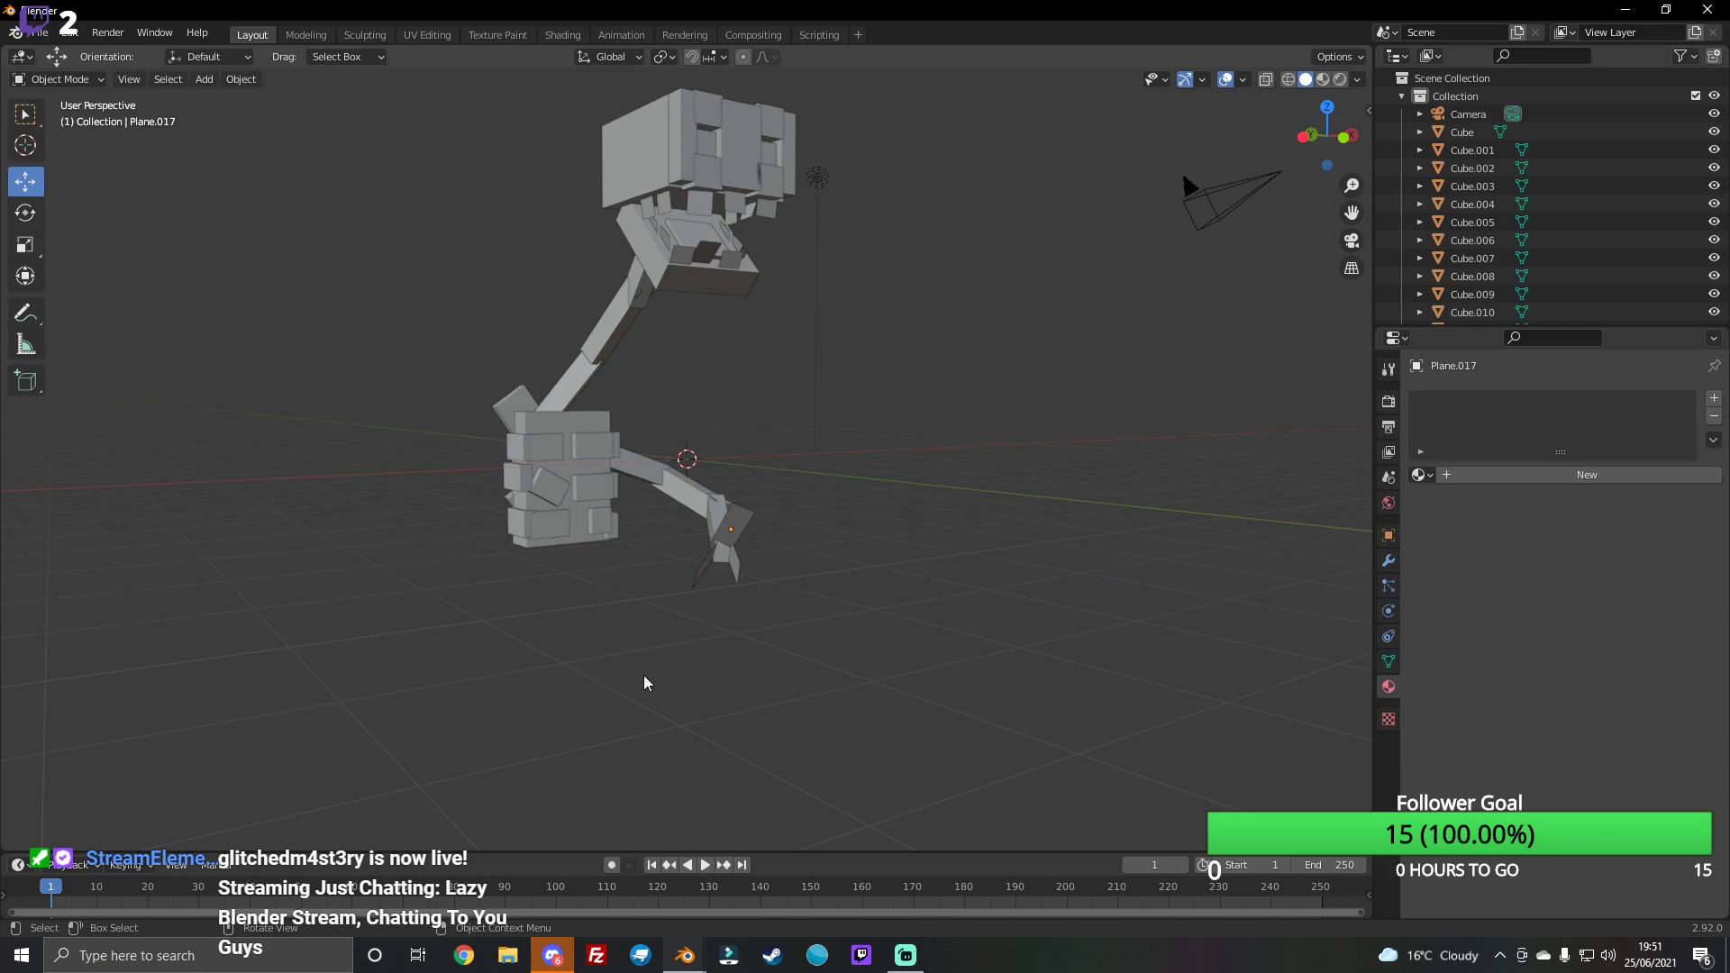
left_click(741, 527)
Step: Tilt the hand plane to a new angle with the Rotate tool
left_click_drag(1328, 135, 1217, 204)
left_click_drag(1328, 136, 1297, 149)
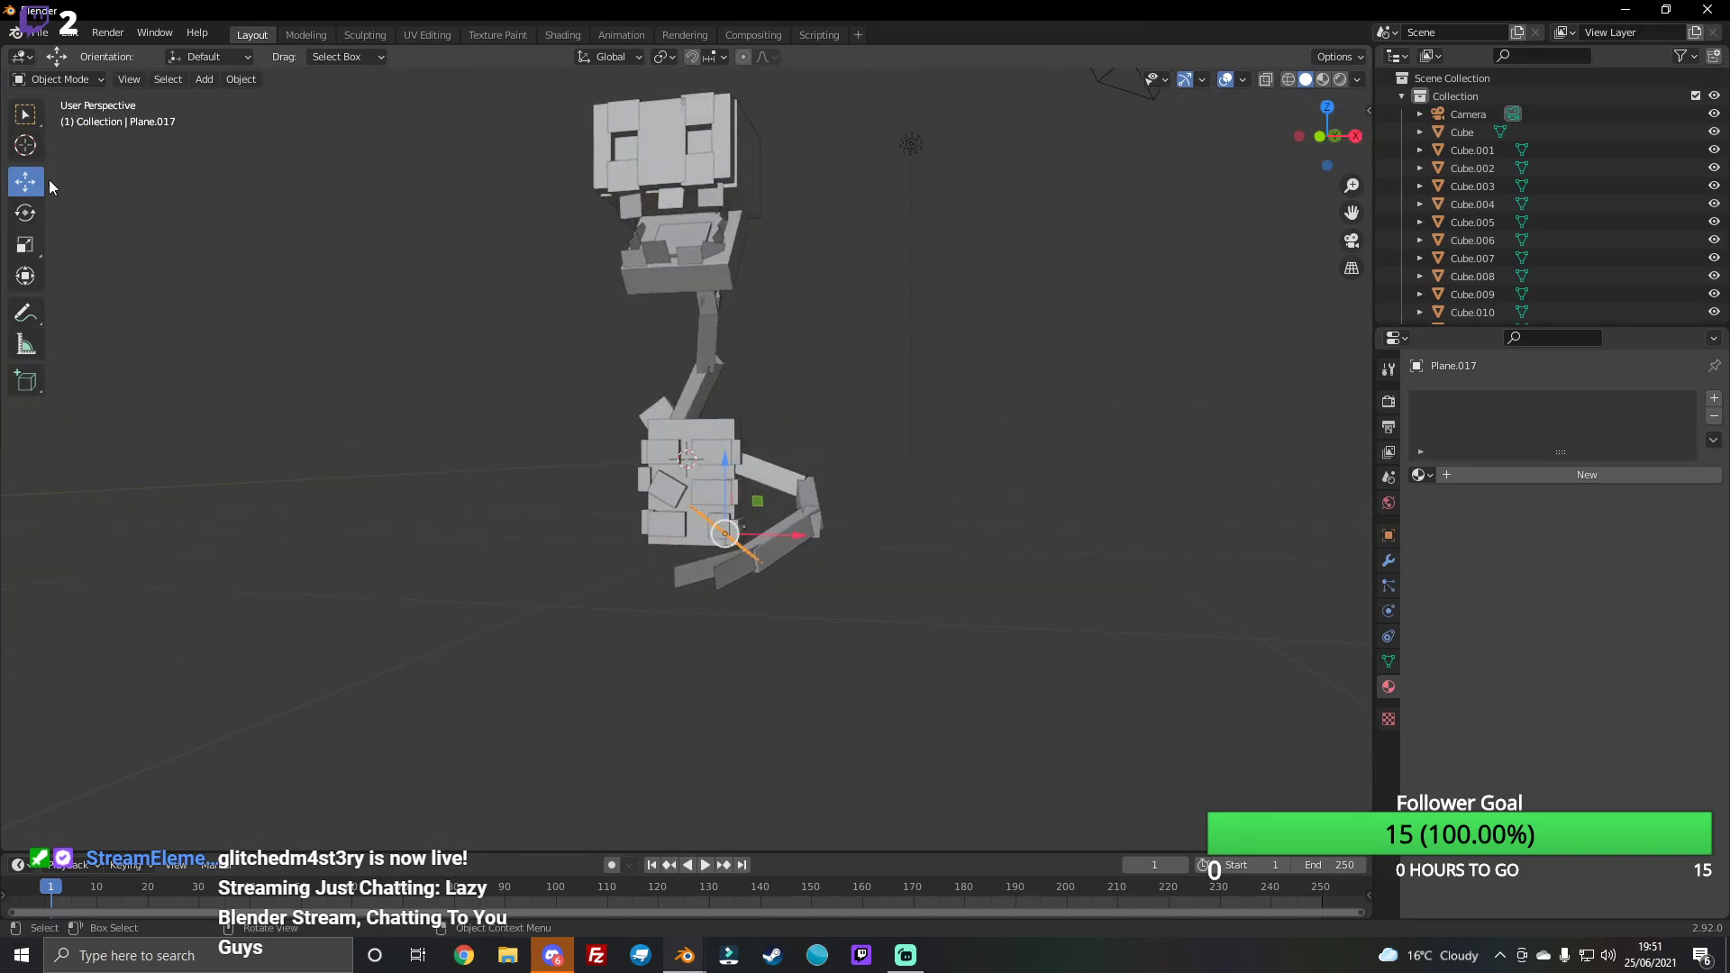
left_click(25, 212)
mouse_move(684, 468)
left_mouse_down()
mouse_move(660, 469)
mouse_move(654, 495)
left_mouse_up()
mouse_move(1327, 135)
left_mouse_down()
mouse_move(1298, 149)
mouse_move(1327, 135)
left_mouse_up()
Step: Box-select the lower arm pieces
left_click(645, 410)
left_click_drag(645, 410, 770, 609)
left_click(752, 748)
mouse_move(754, 748)
left_mouse_down()
mouse_move(857, 500)
mouse_move(683, 642)
left_mouse_up()
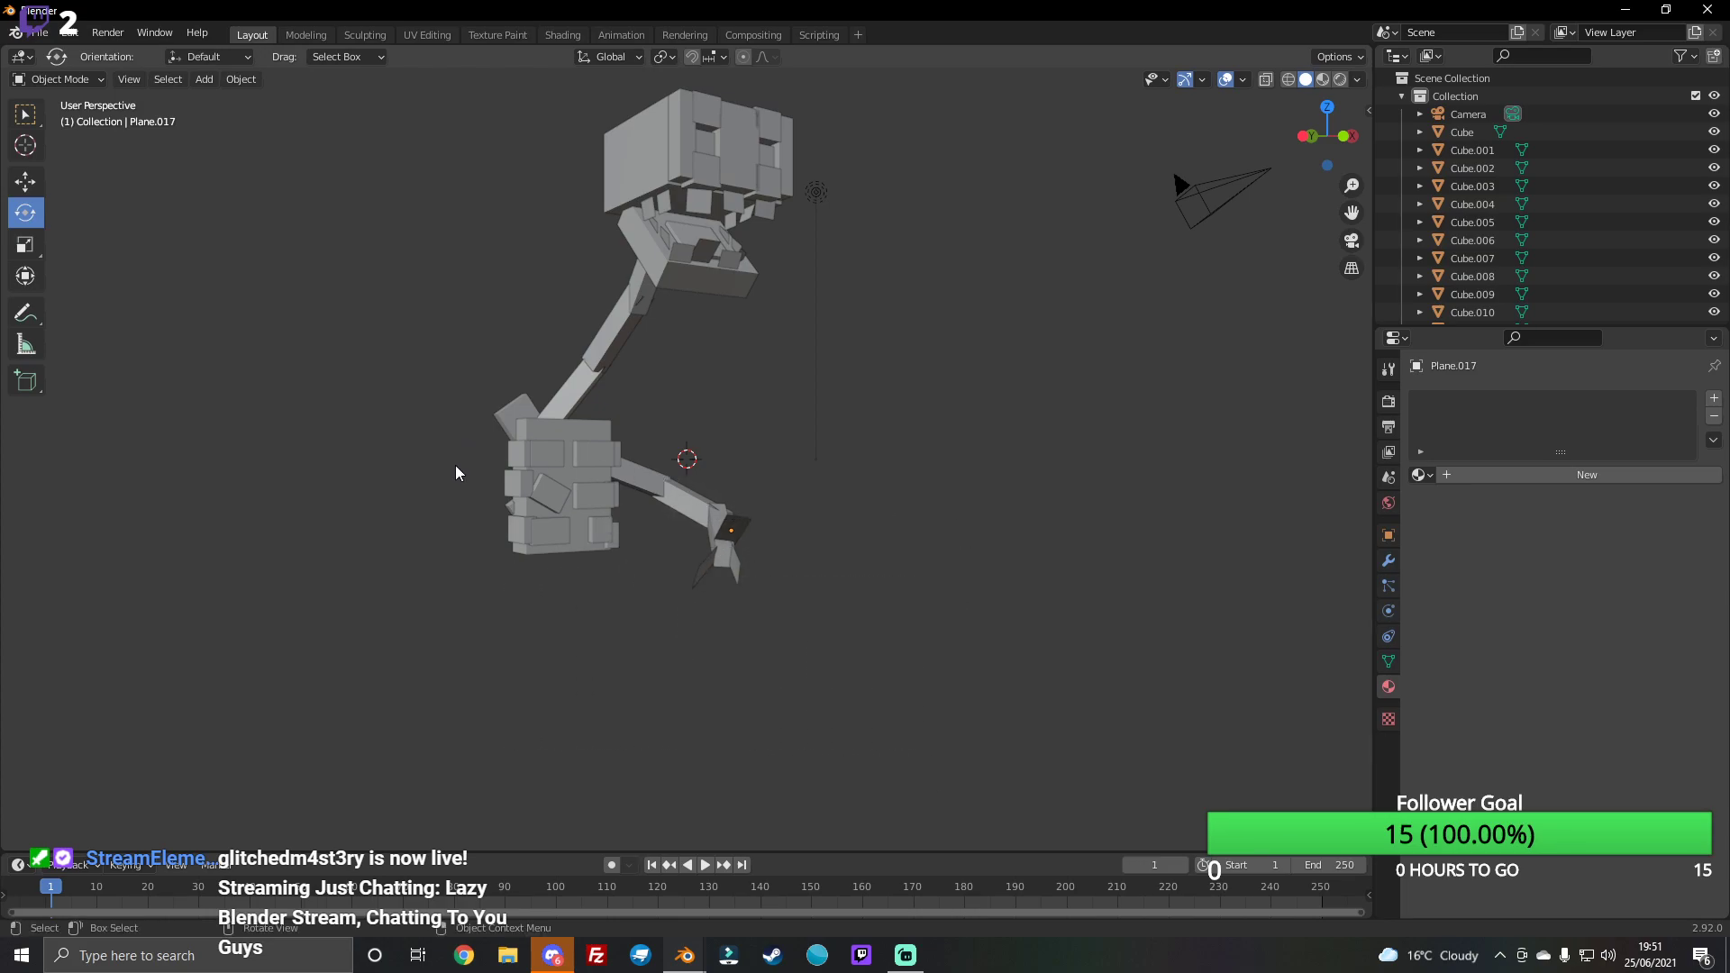
Step: Duplicate the lower arm and hand pieces and move the copy left of the ribcage
left_click_drag(662, 398, 748, 611)
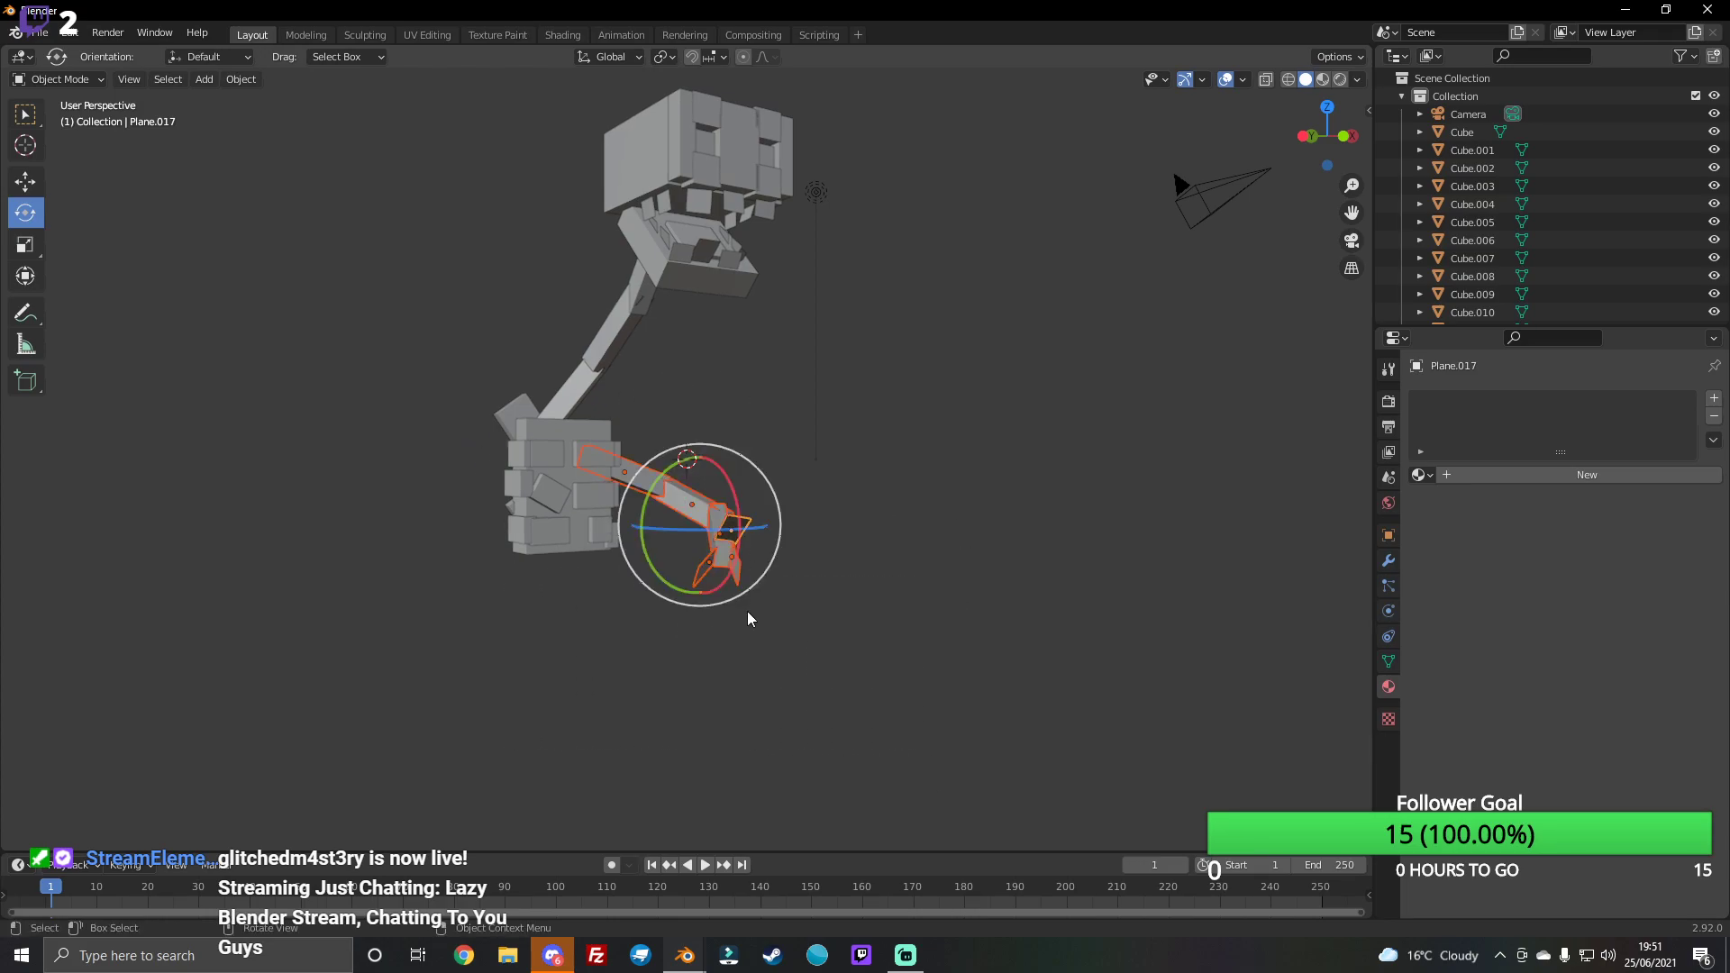
key("ctrl+c")
key("ctrl+v")
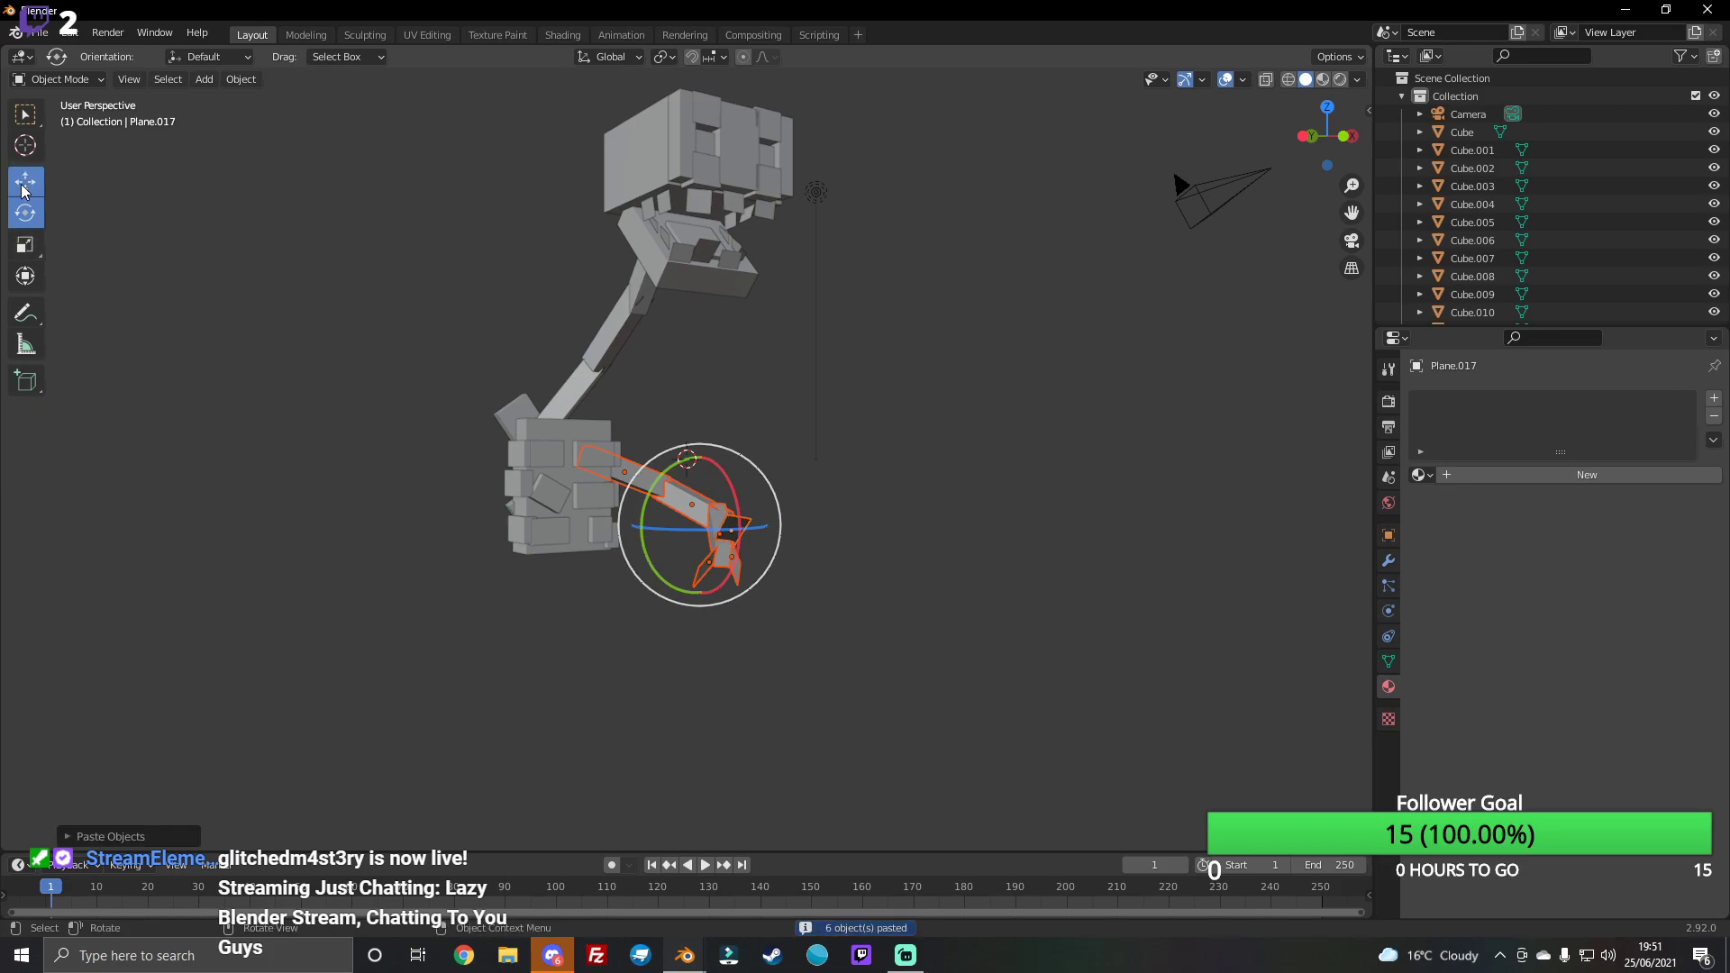
left_click(23, 190)
left_click_drag(756, 523, 517, 531)
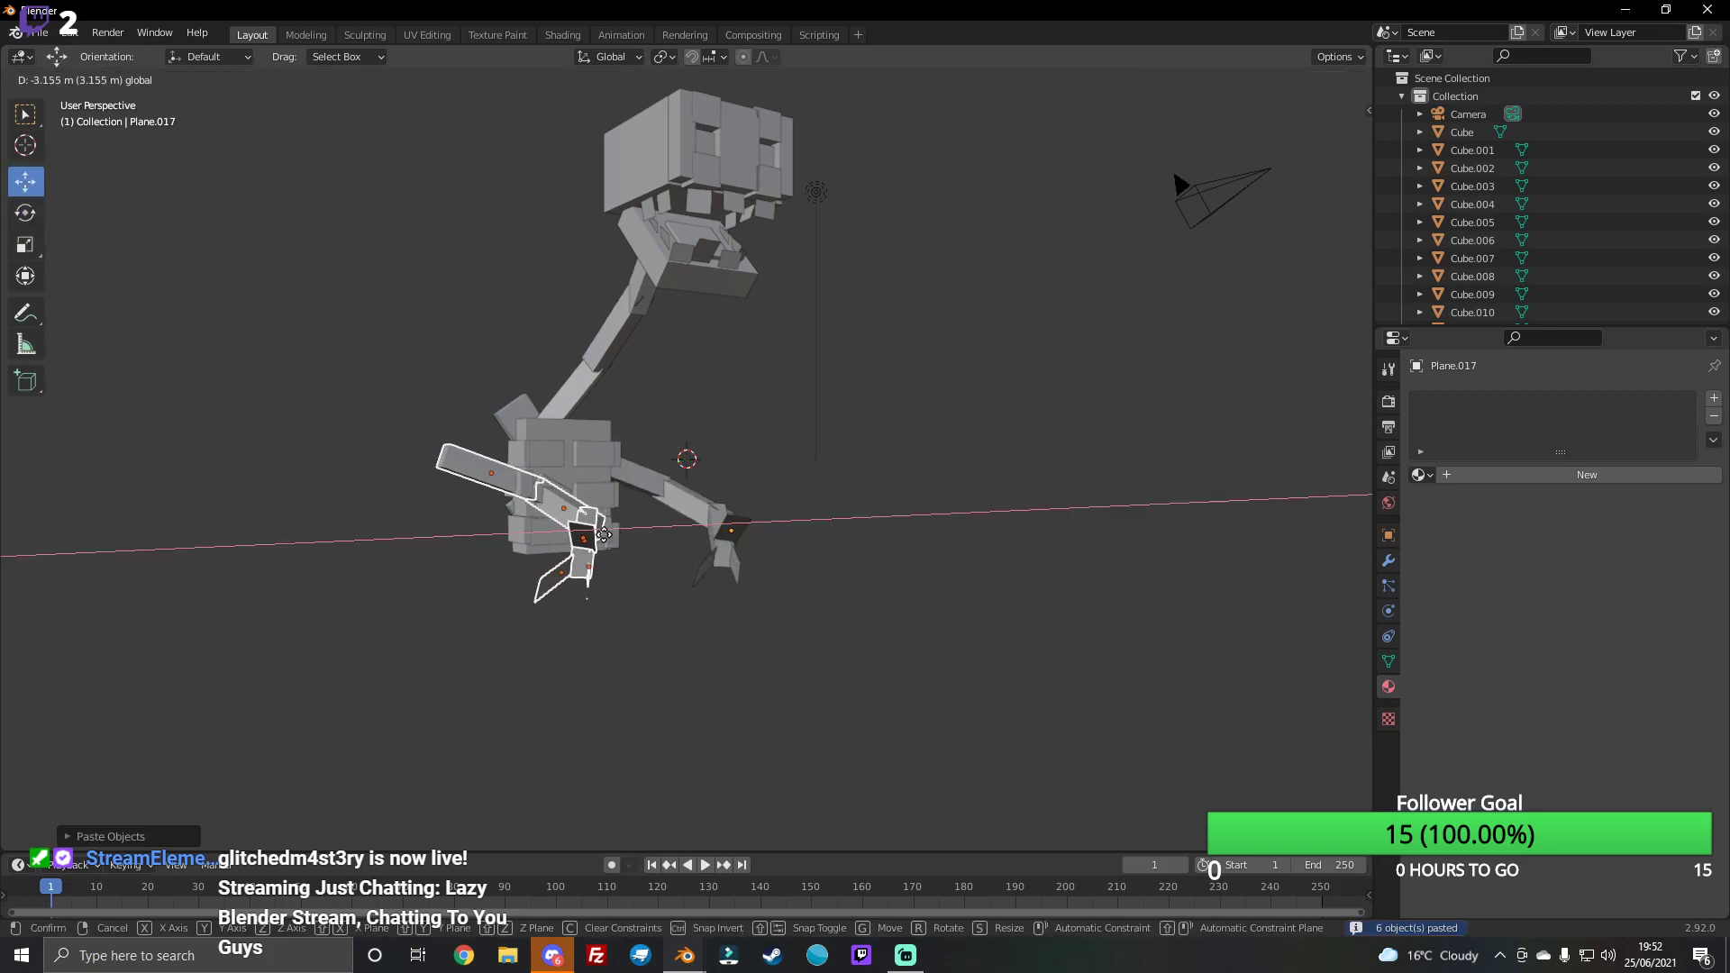
Step: Rotate the duplicate arm around Y into a new orientation
left_click(41, 207)
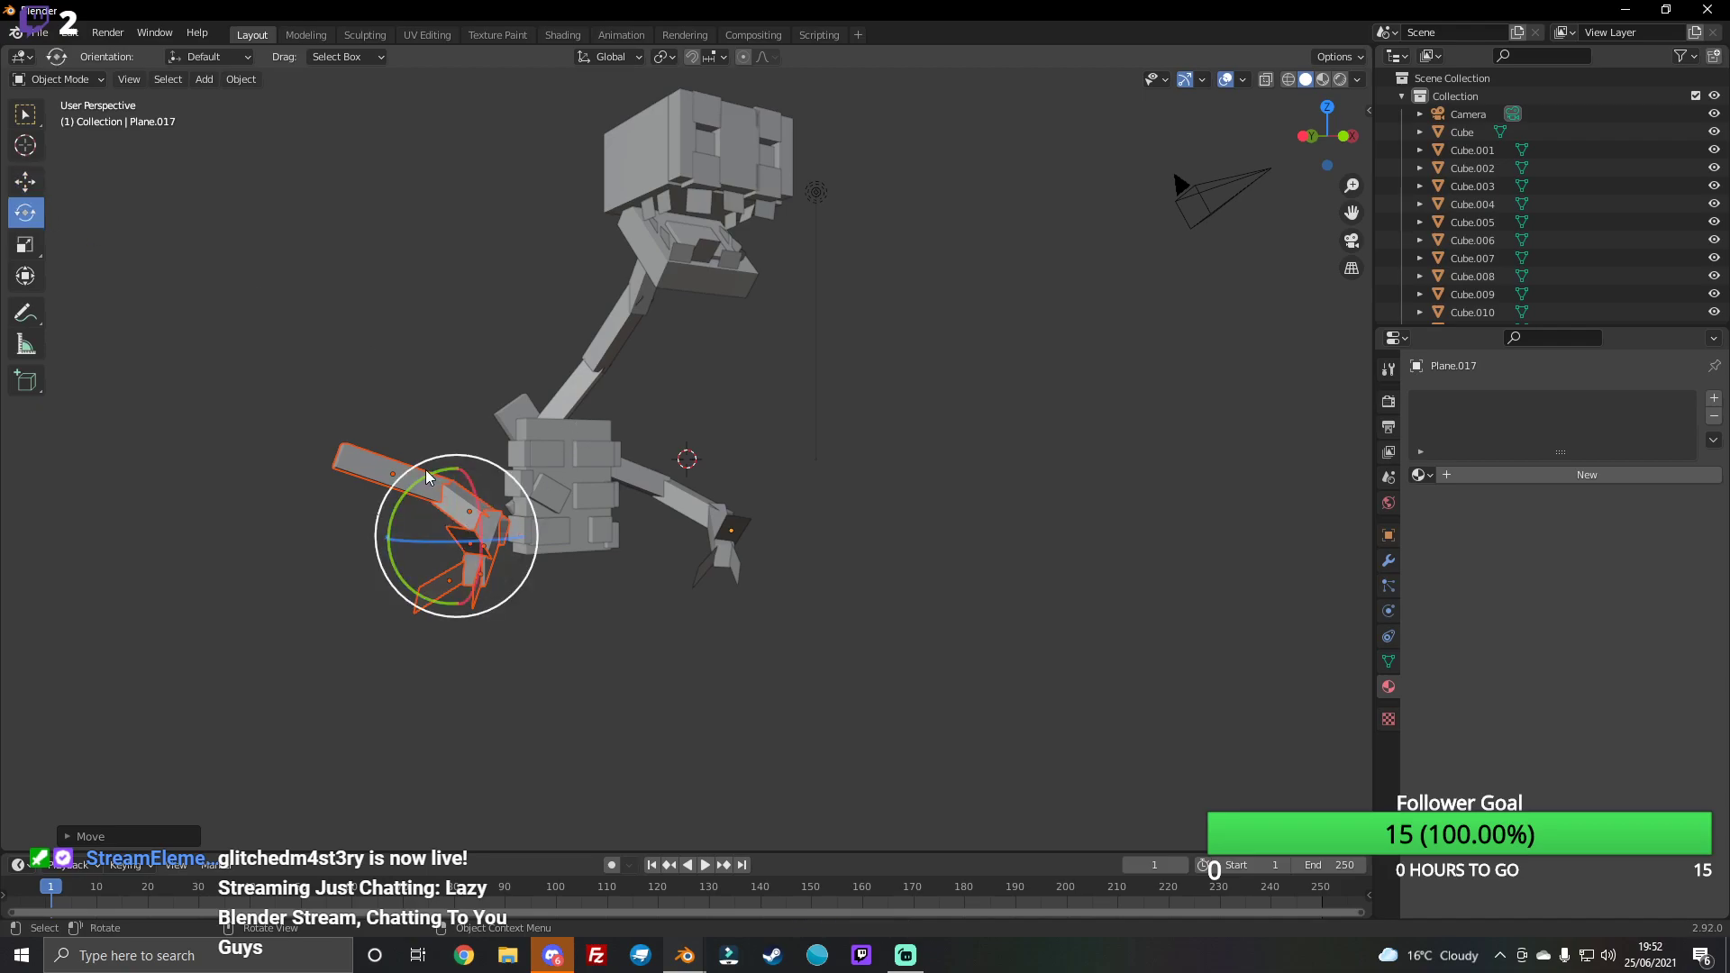
left_click_drag(427, 469, 204, 594)
right_click(204, 594)
mouse_move(401, 521)
left_mouse_down()
mouse_move(439, 435)
mouse_move(837, 374)
left_mouse_up()
middle_click_drag(836, 376, 461, 466)
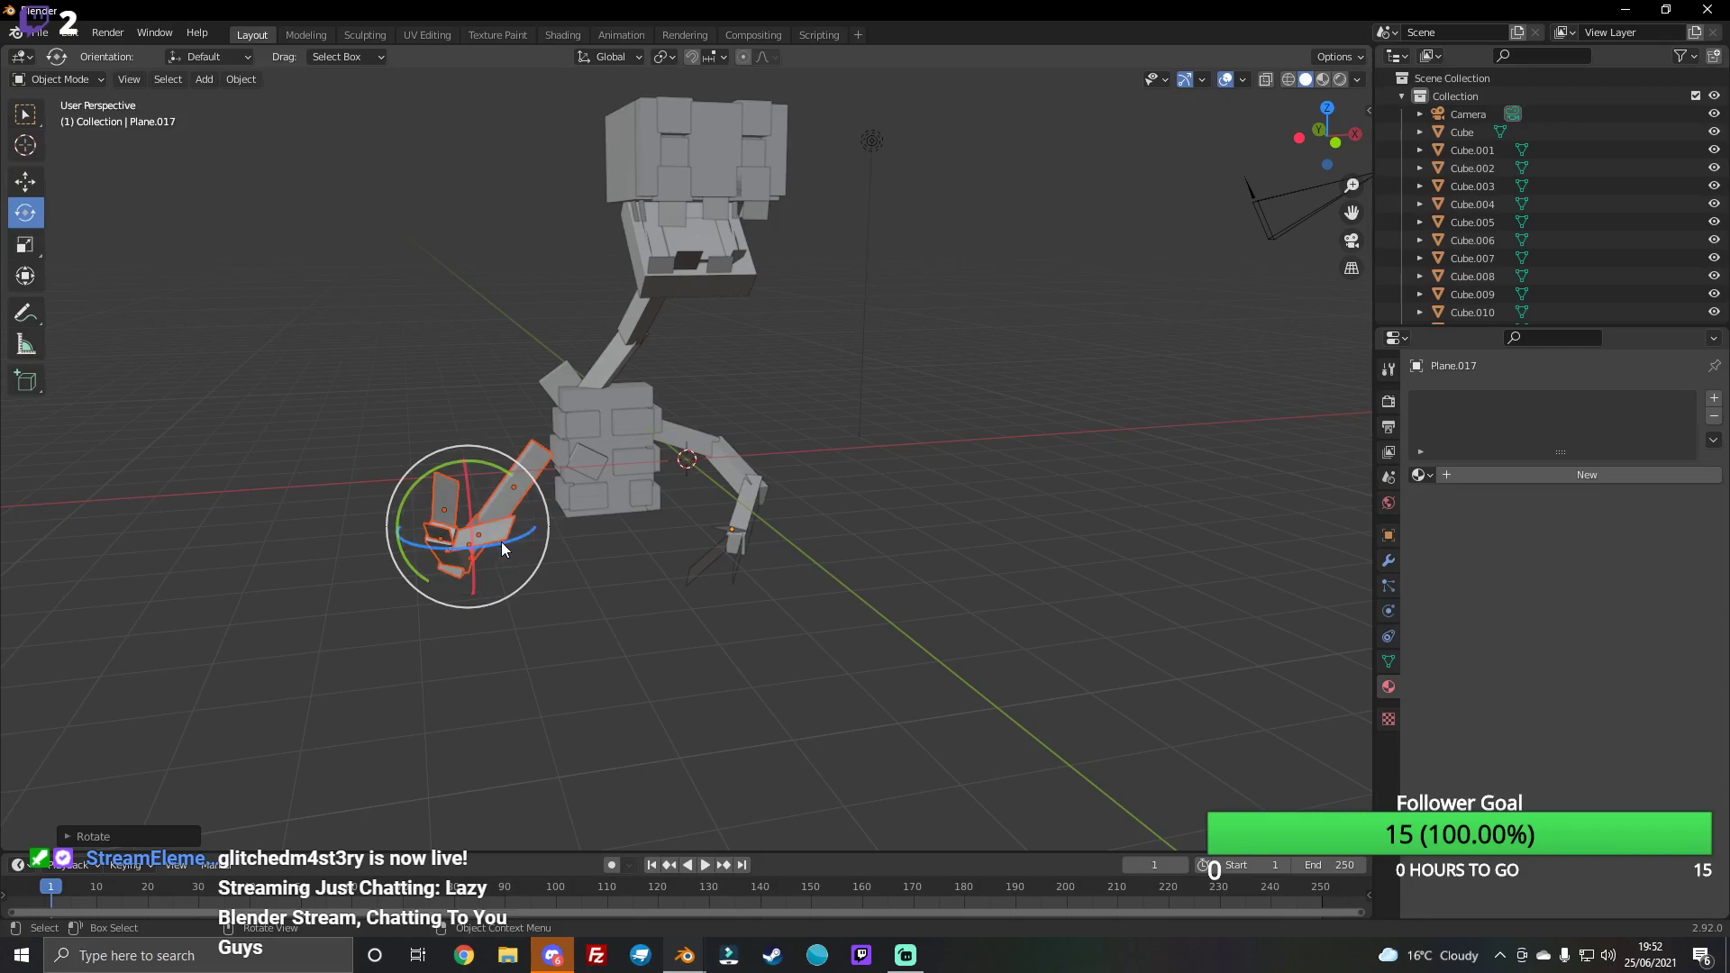
mouse_move(494, 542)
left_mouse_down()
mouse_move(413, 480)
mouse_move(431, 409)
left_mouse_up()
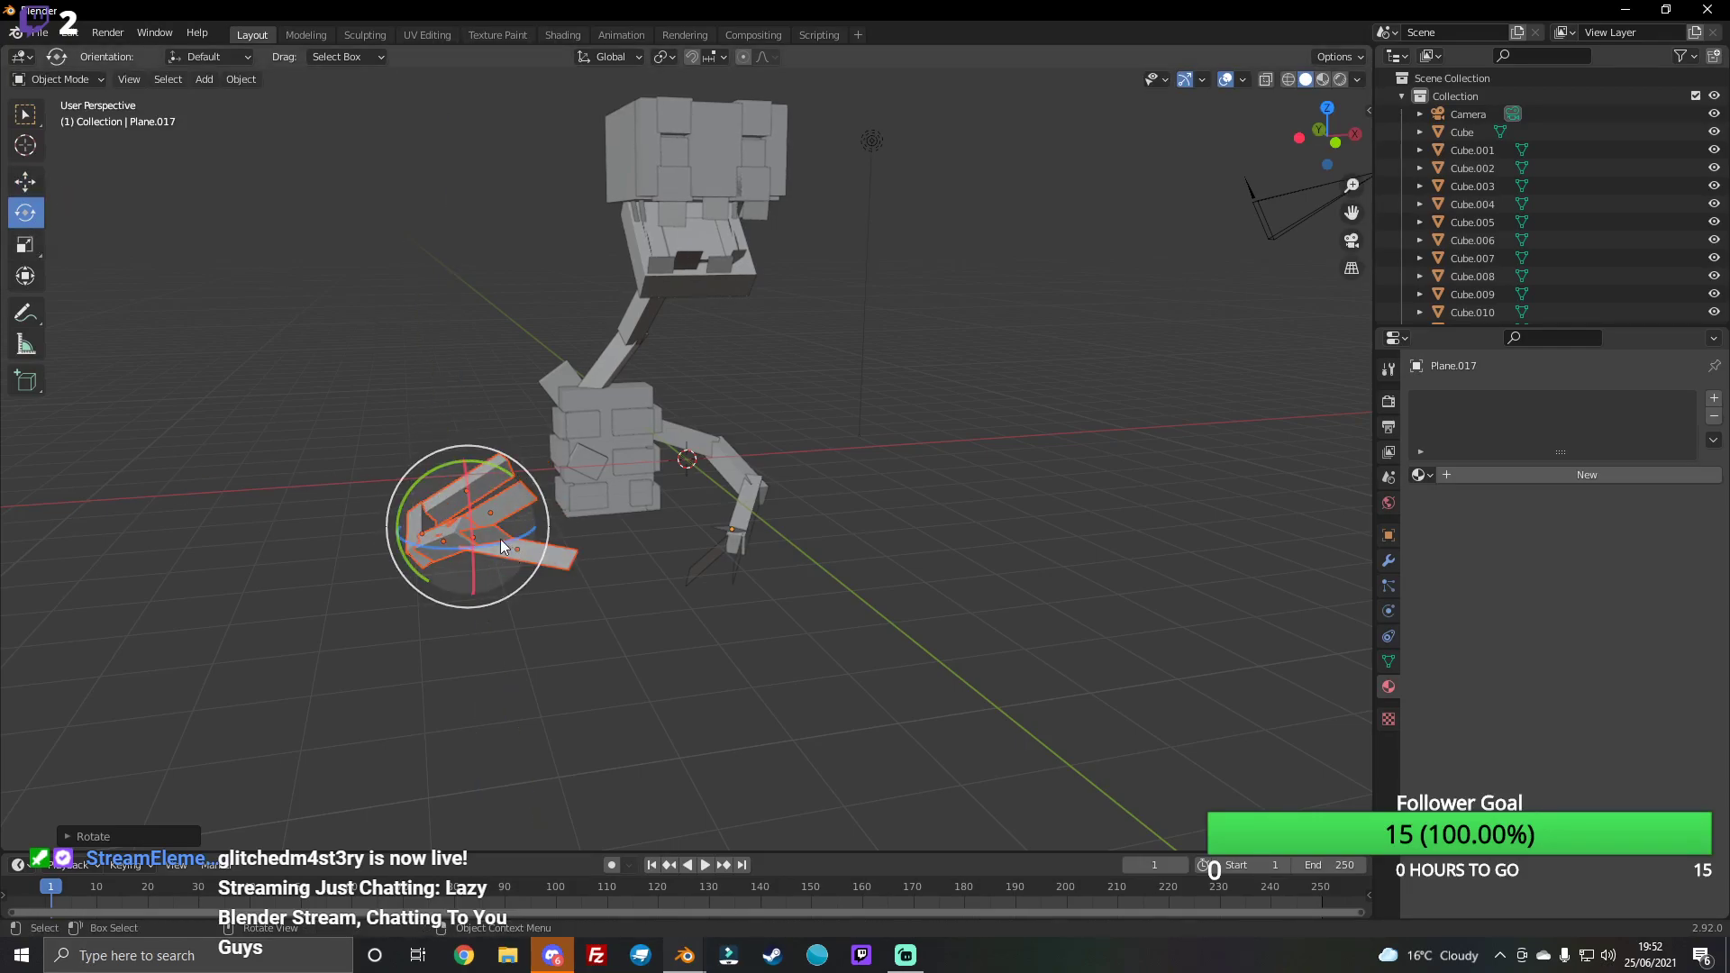
Step: Raise the duplicate hand up and right toward the body
left_click(25, 182)
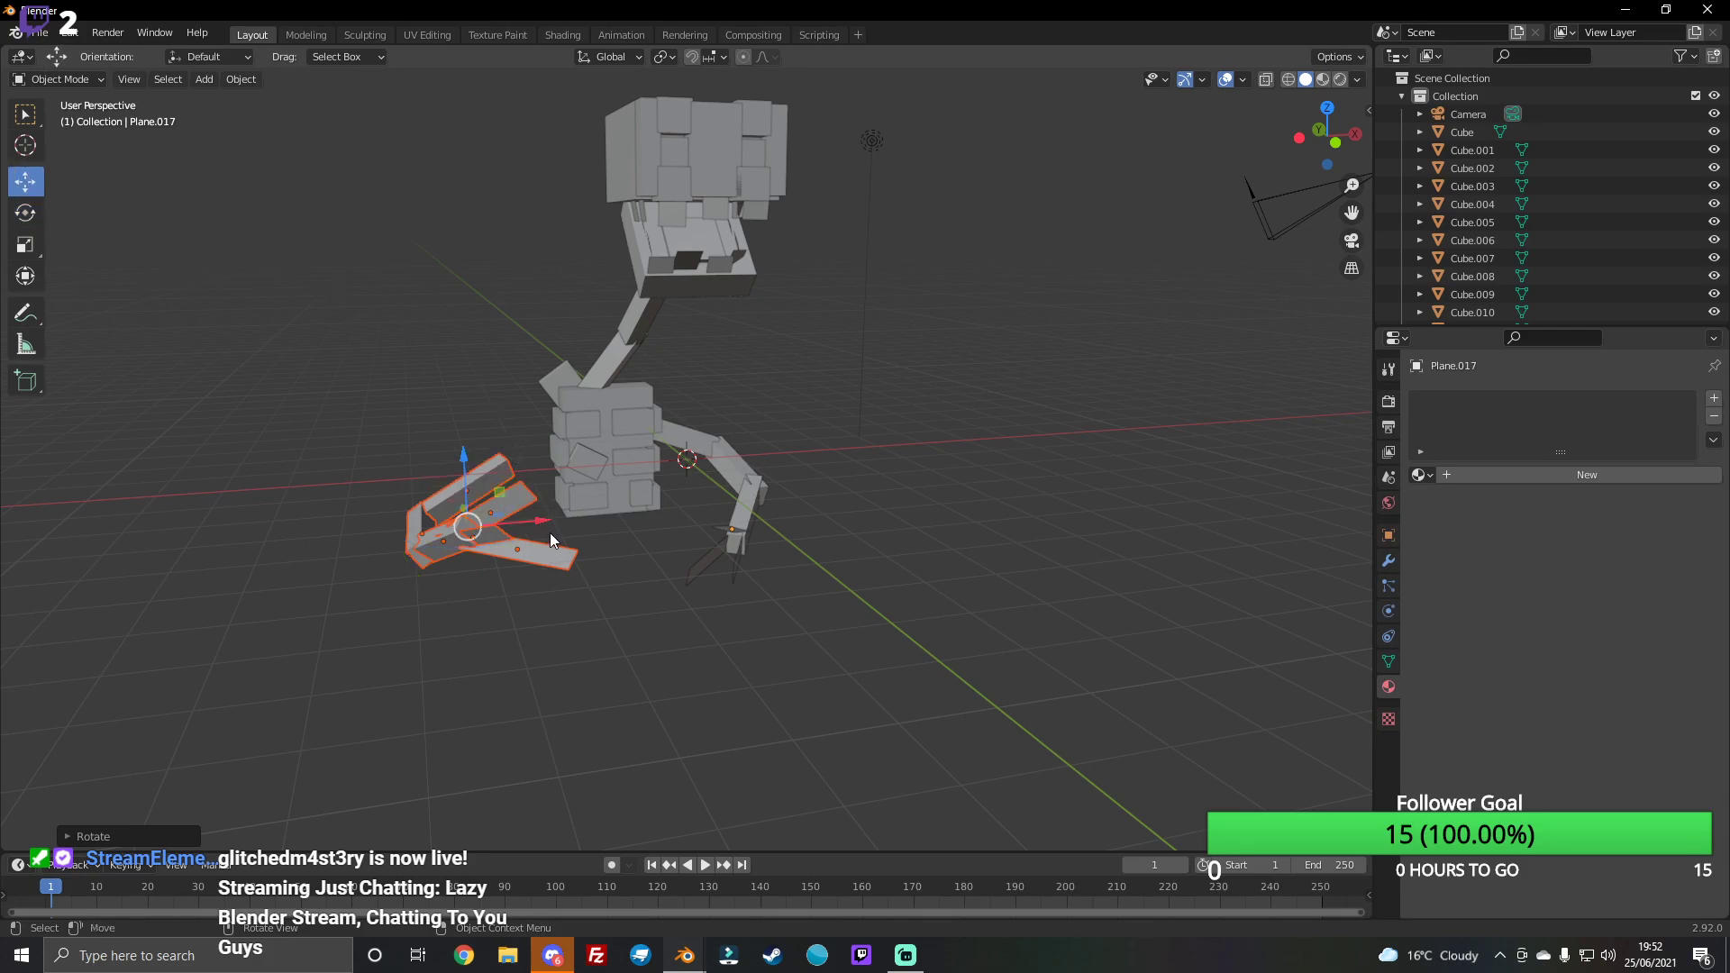
key("g")
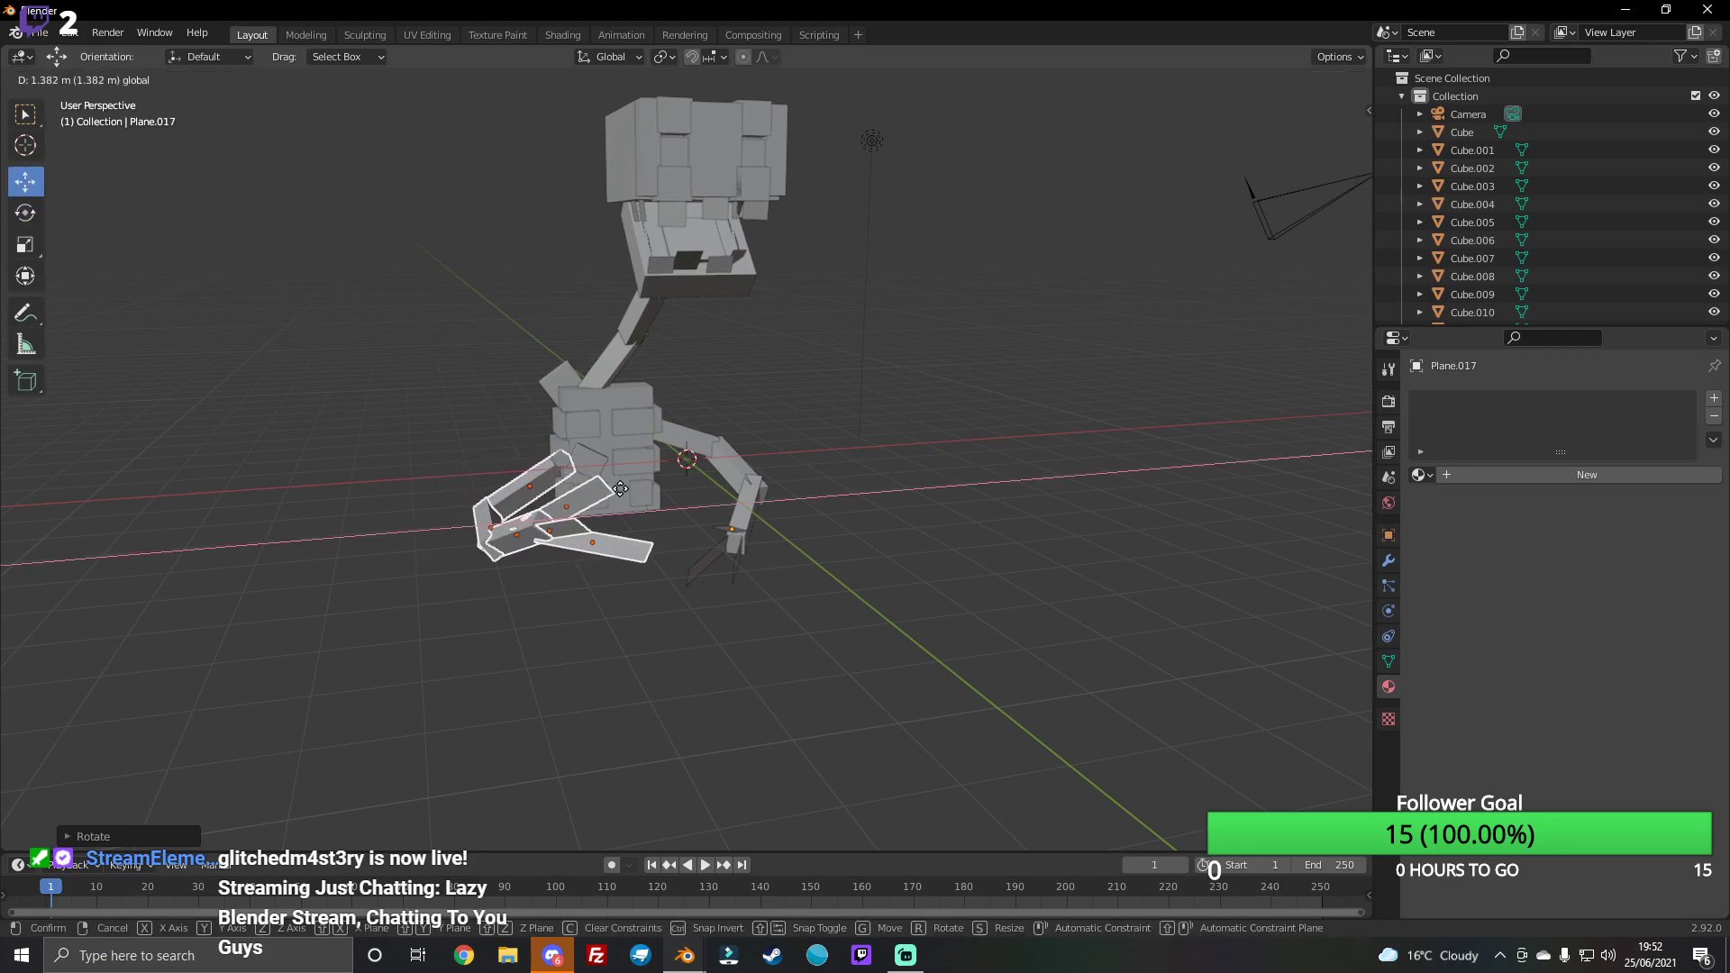
left_click(620, 489)
mouse_move(619, 491)
middle_mouse_down()
mouse_move(758, 488)
mouse_move(736, 502)
middle_mouse_up()
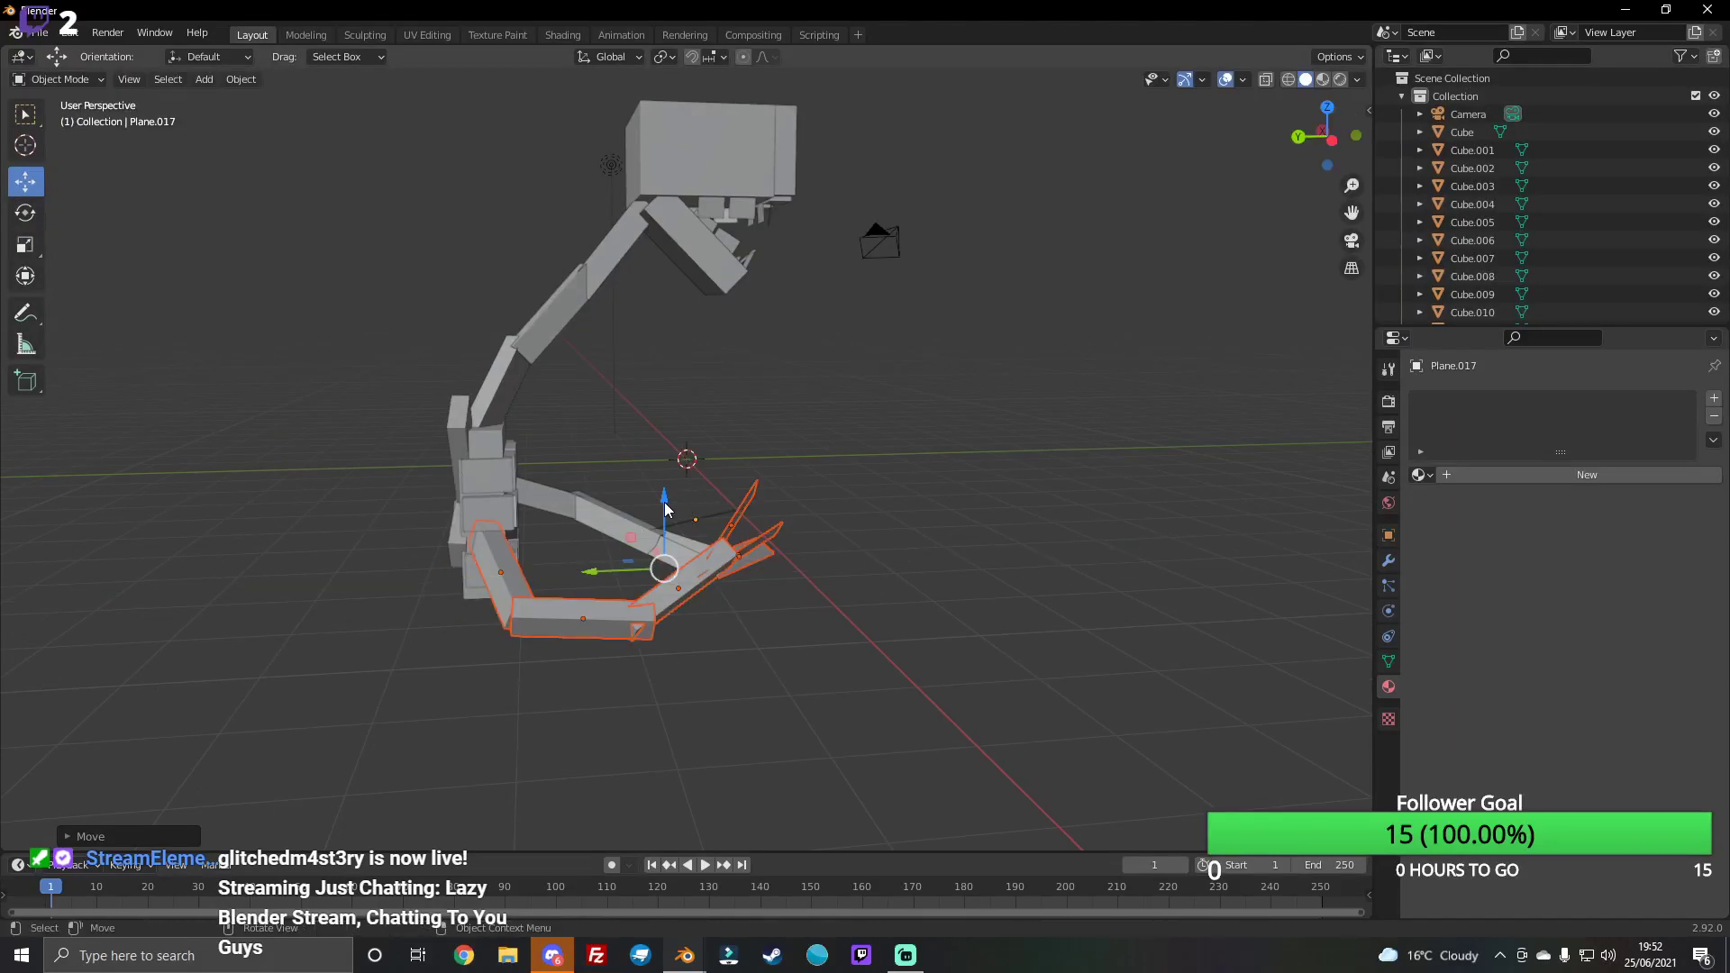
left_click_drag(663, 507, 663, 463)
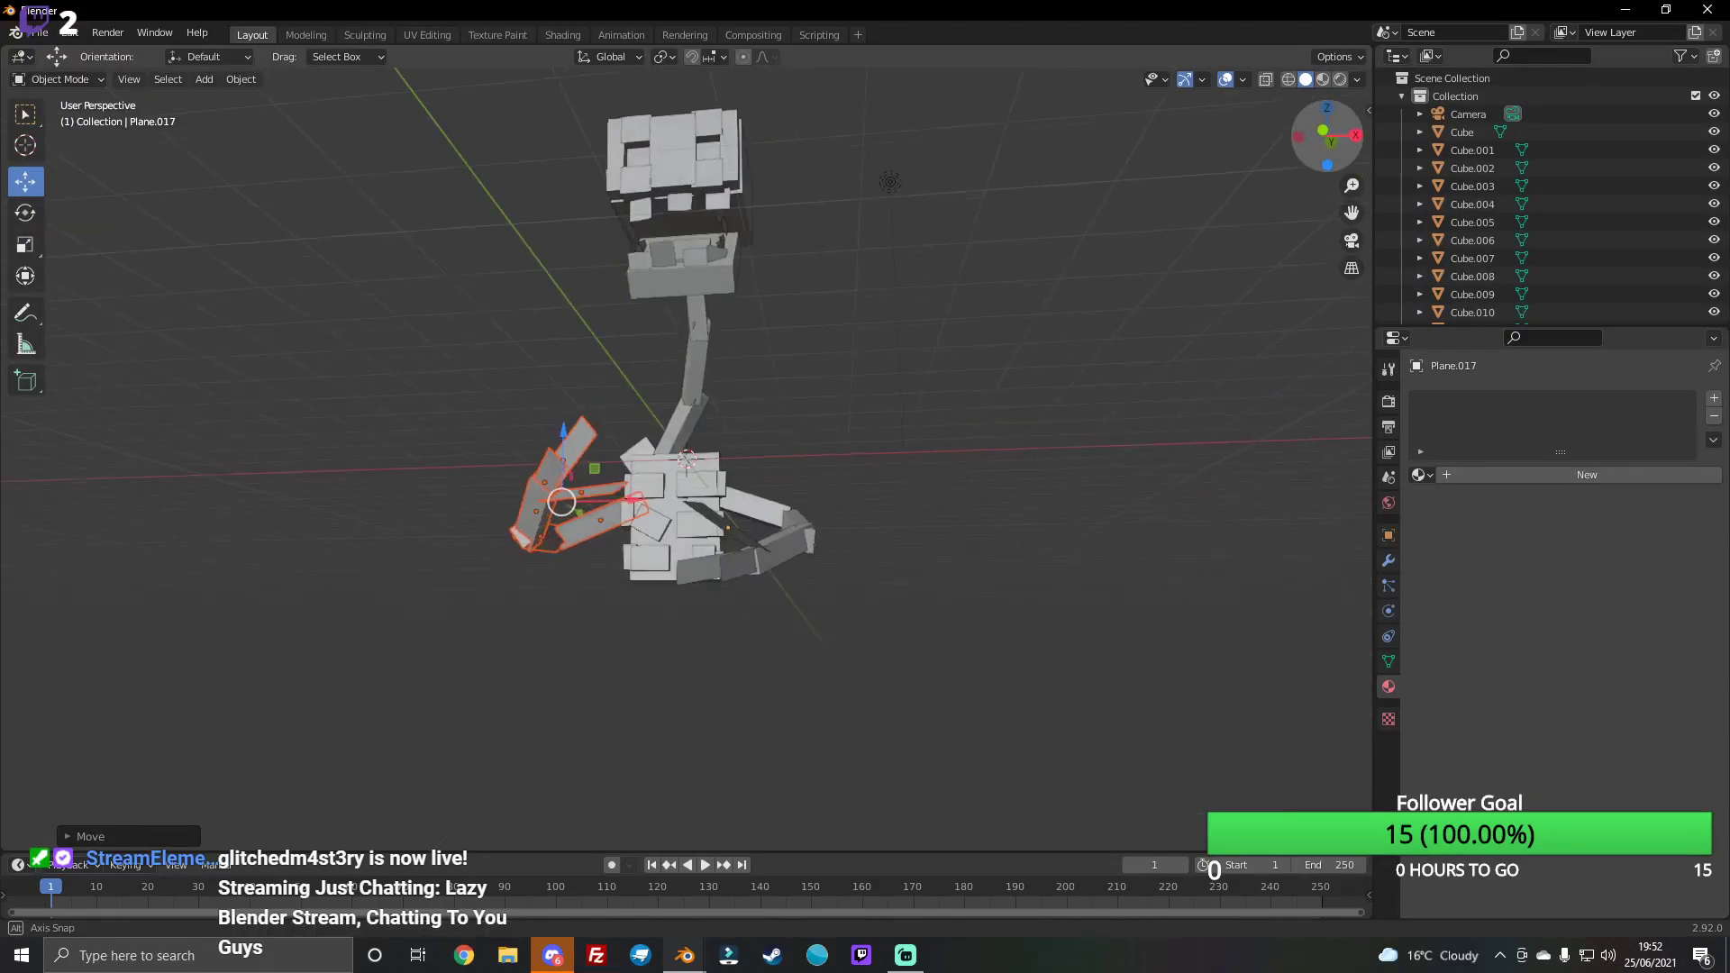
mouse_move(1336, 139)
left_mouse_down()
mouse_move(1305, 142)
mouse_move(1114, 401)
left_mouse_up()
left_click(1384, 239)
Step: Deselect the head block and preview the model with its material colours
left_click(847, 664)
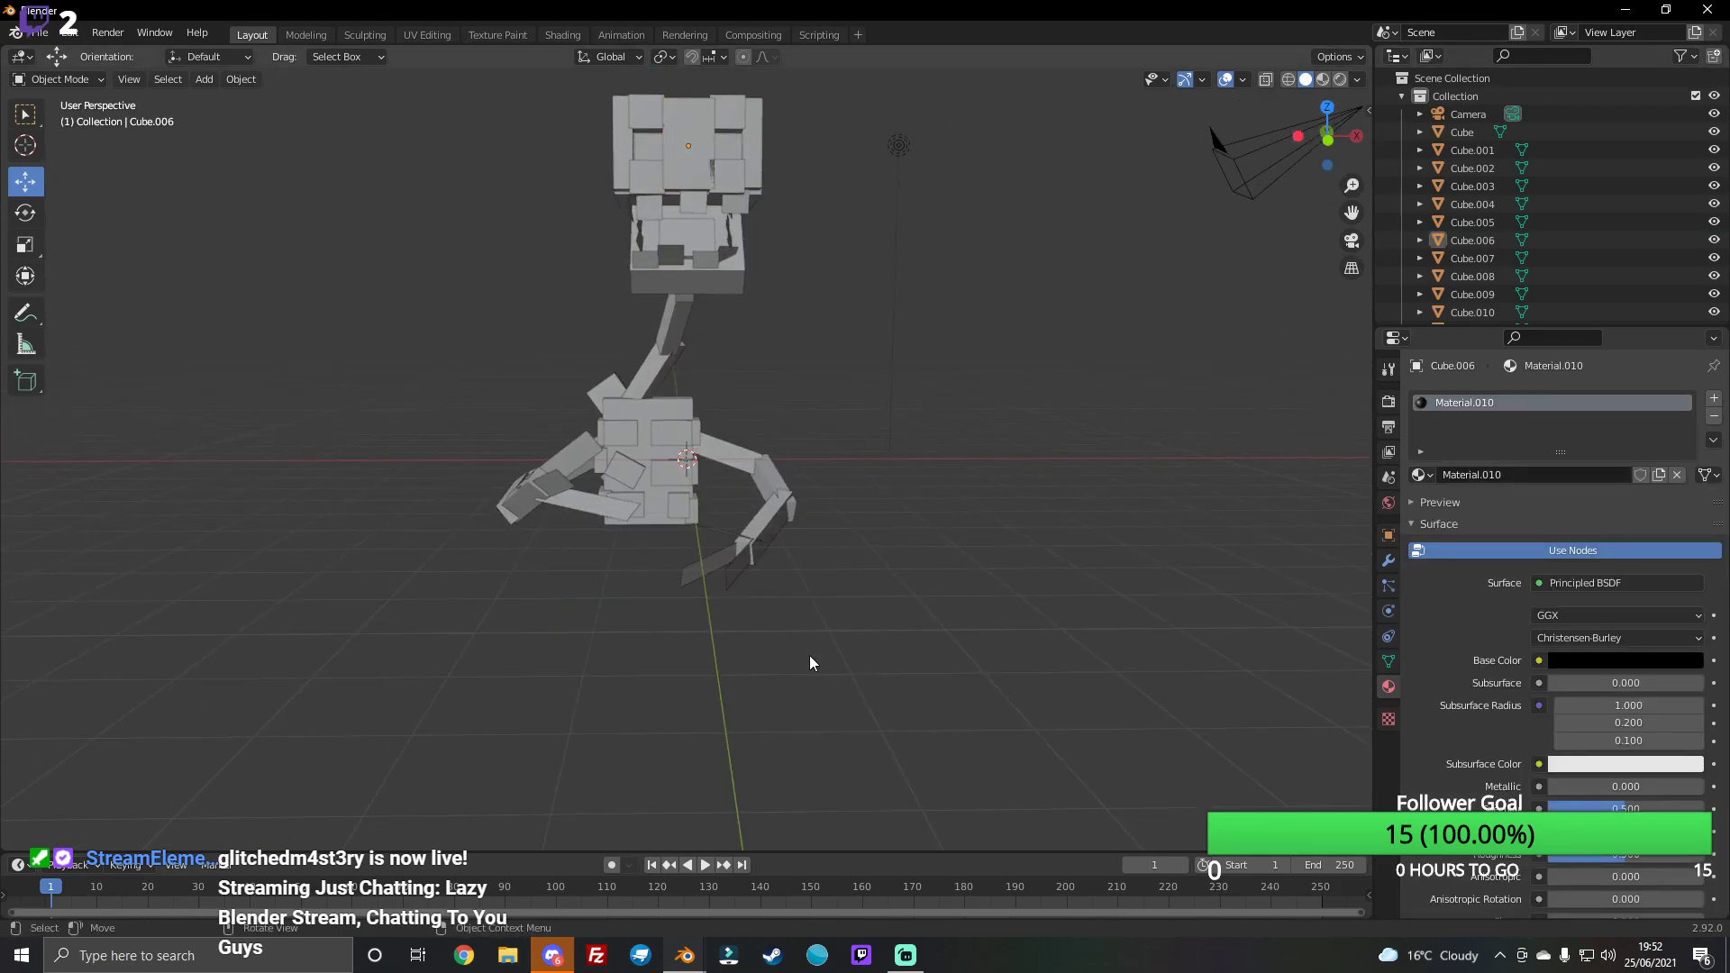
mouse_move(1328, 137)
left_mouse_down()
mouse_move(1272, 176)
mouse_move(1317, 136)
left_mouse_up()
left_click(1340, 79)
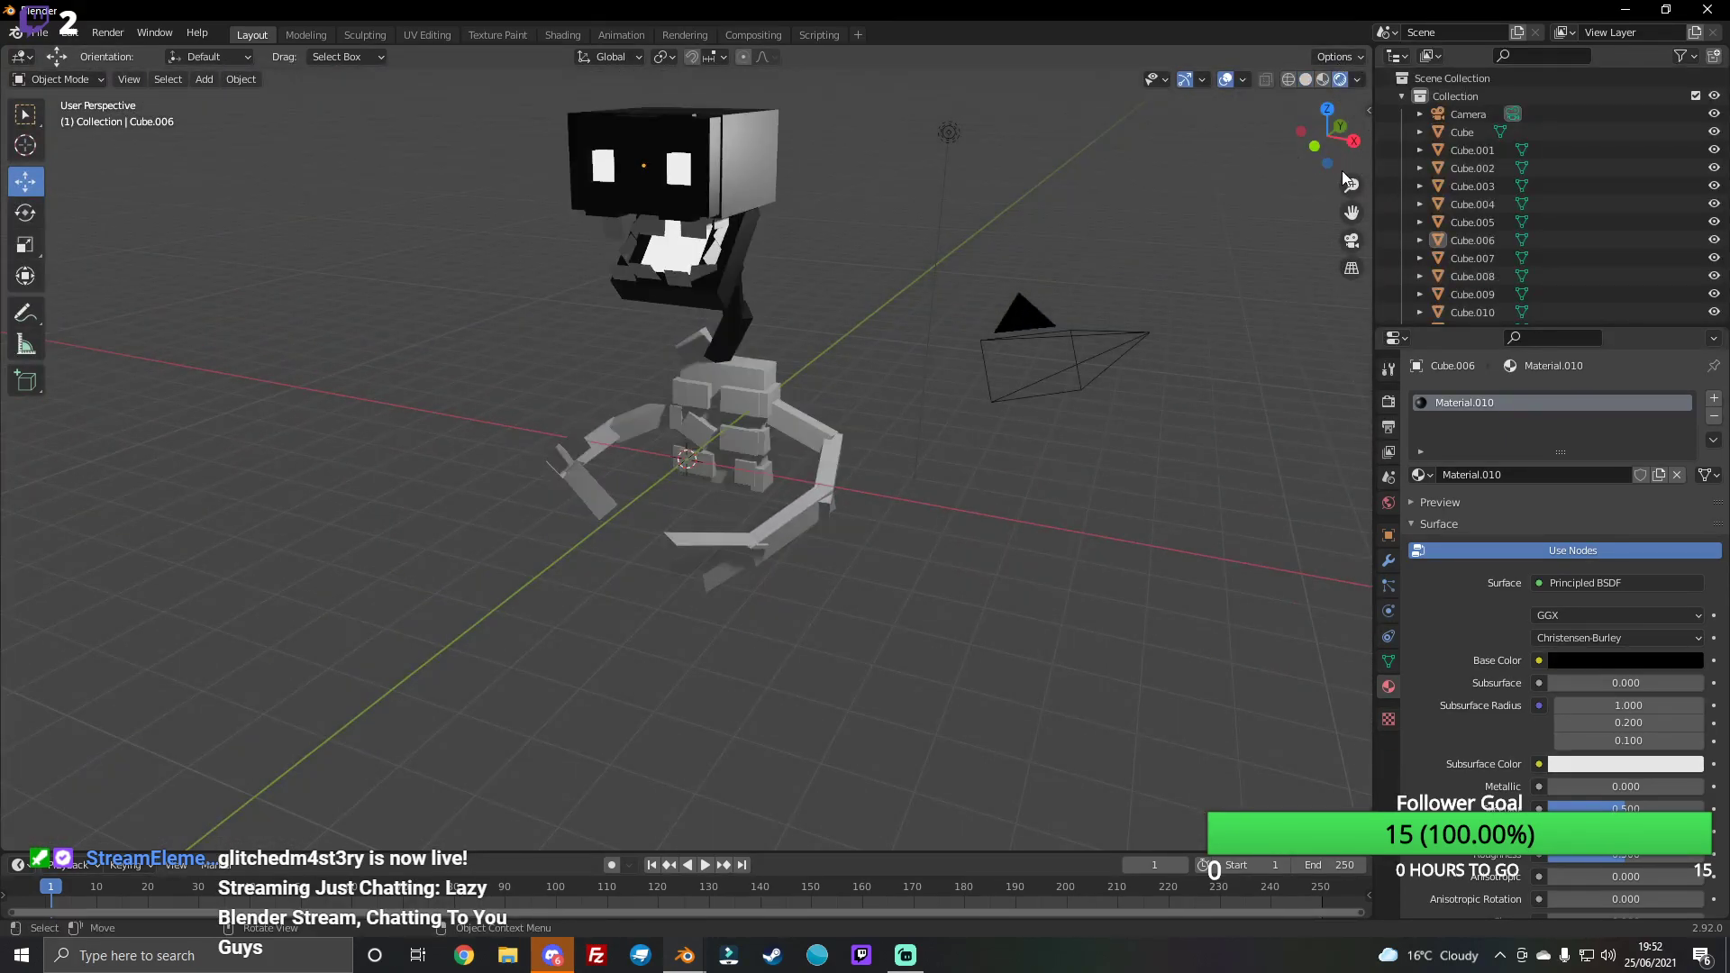
mouse_move(1328, 137)
left_mouse_down()
mouse_move(1298, 176)
mouse_move(1318, 143)
left_mouse_up()
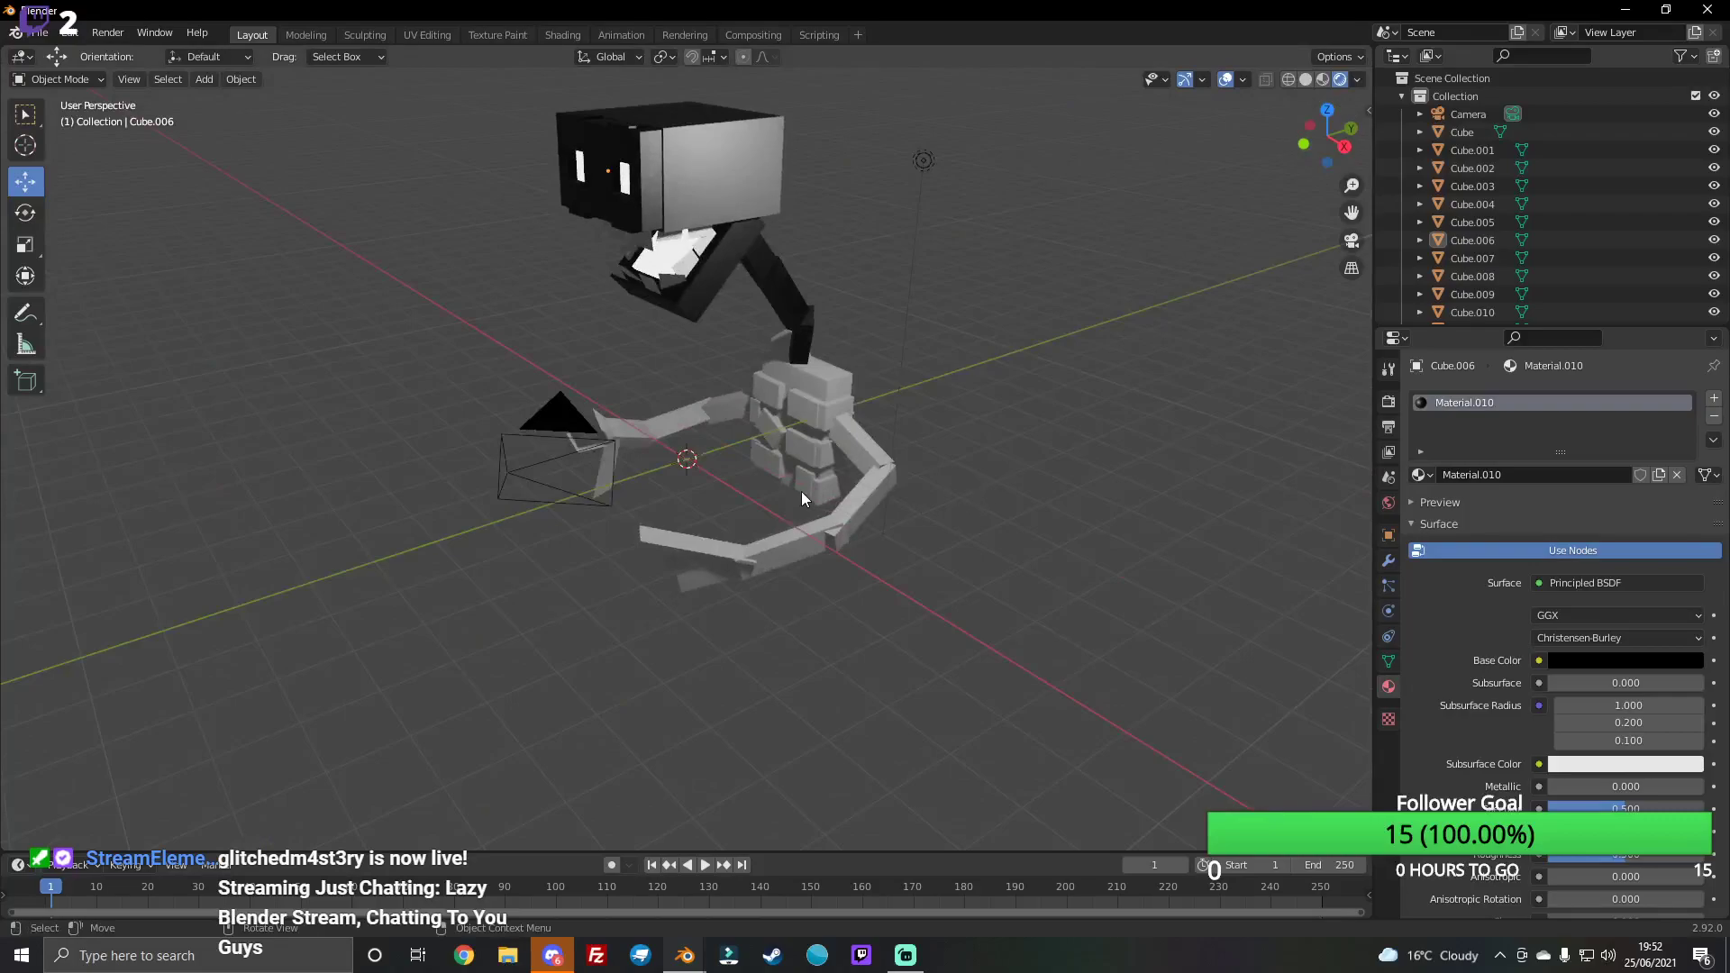
left_click(804, 526)
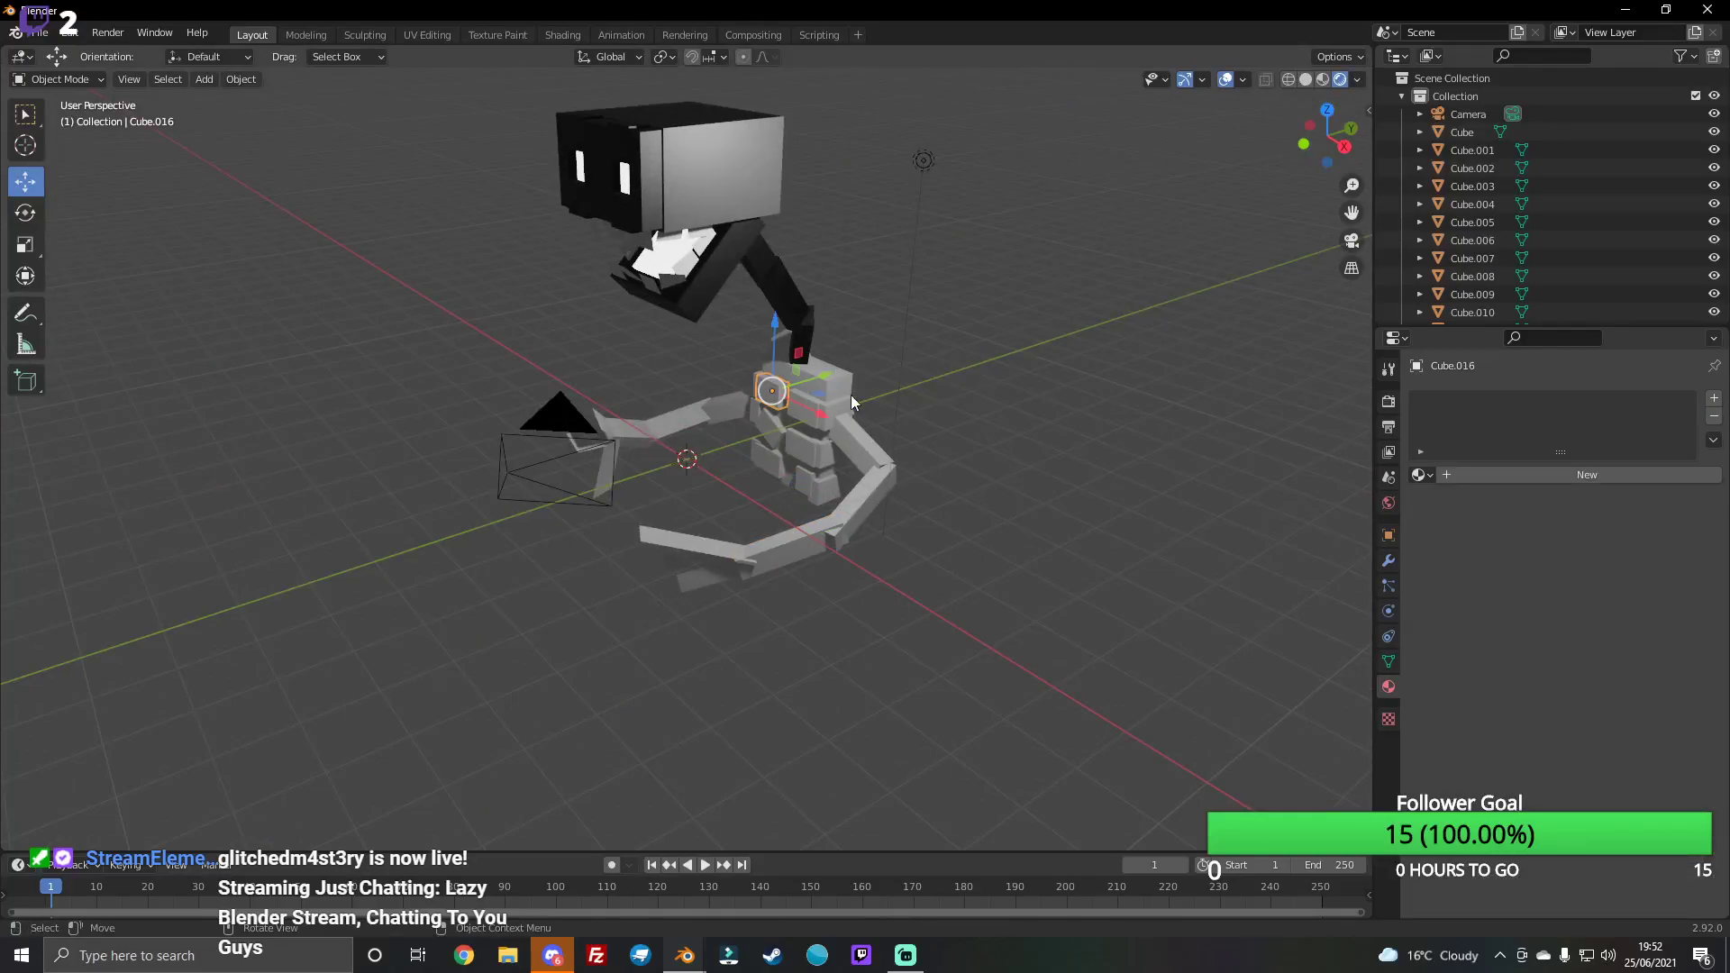
left_click_drag(1327, 137, 1318, 141)
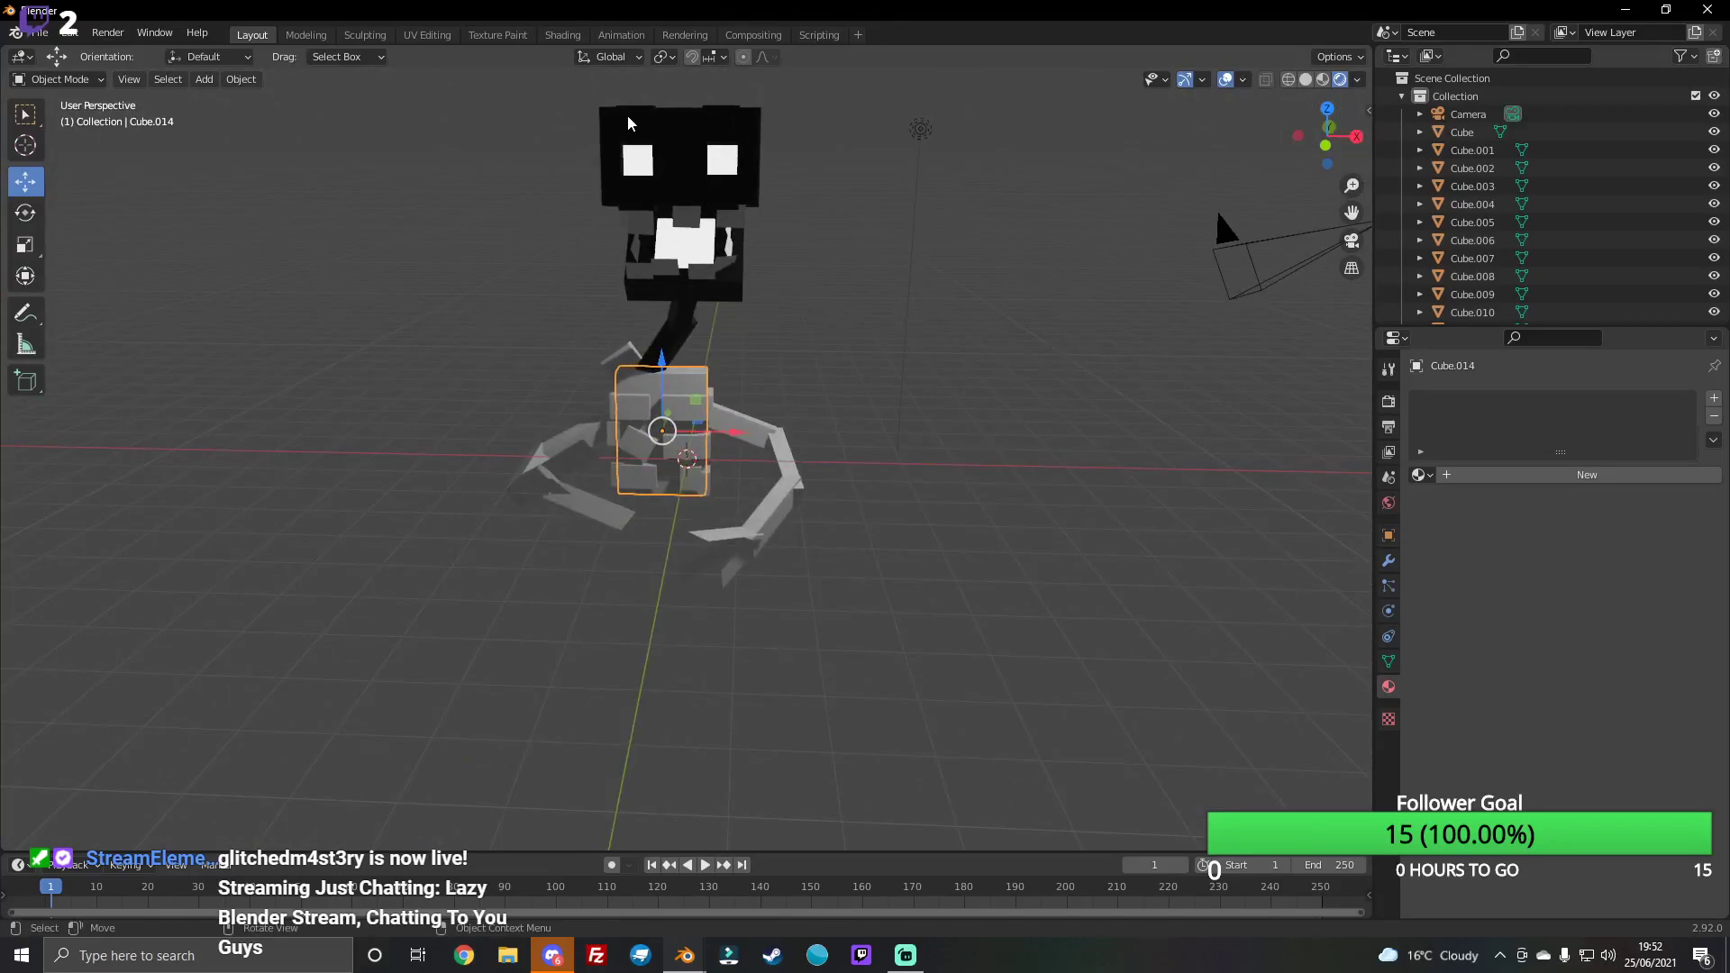
Step: Check the head edge, chest plane and eye block, then switch to Solid shading
left_click(616, 163)
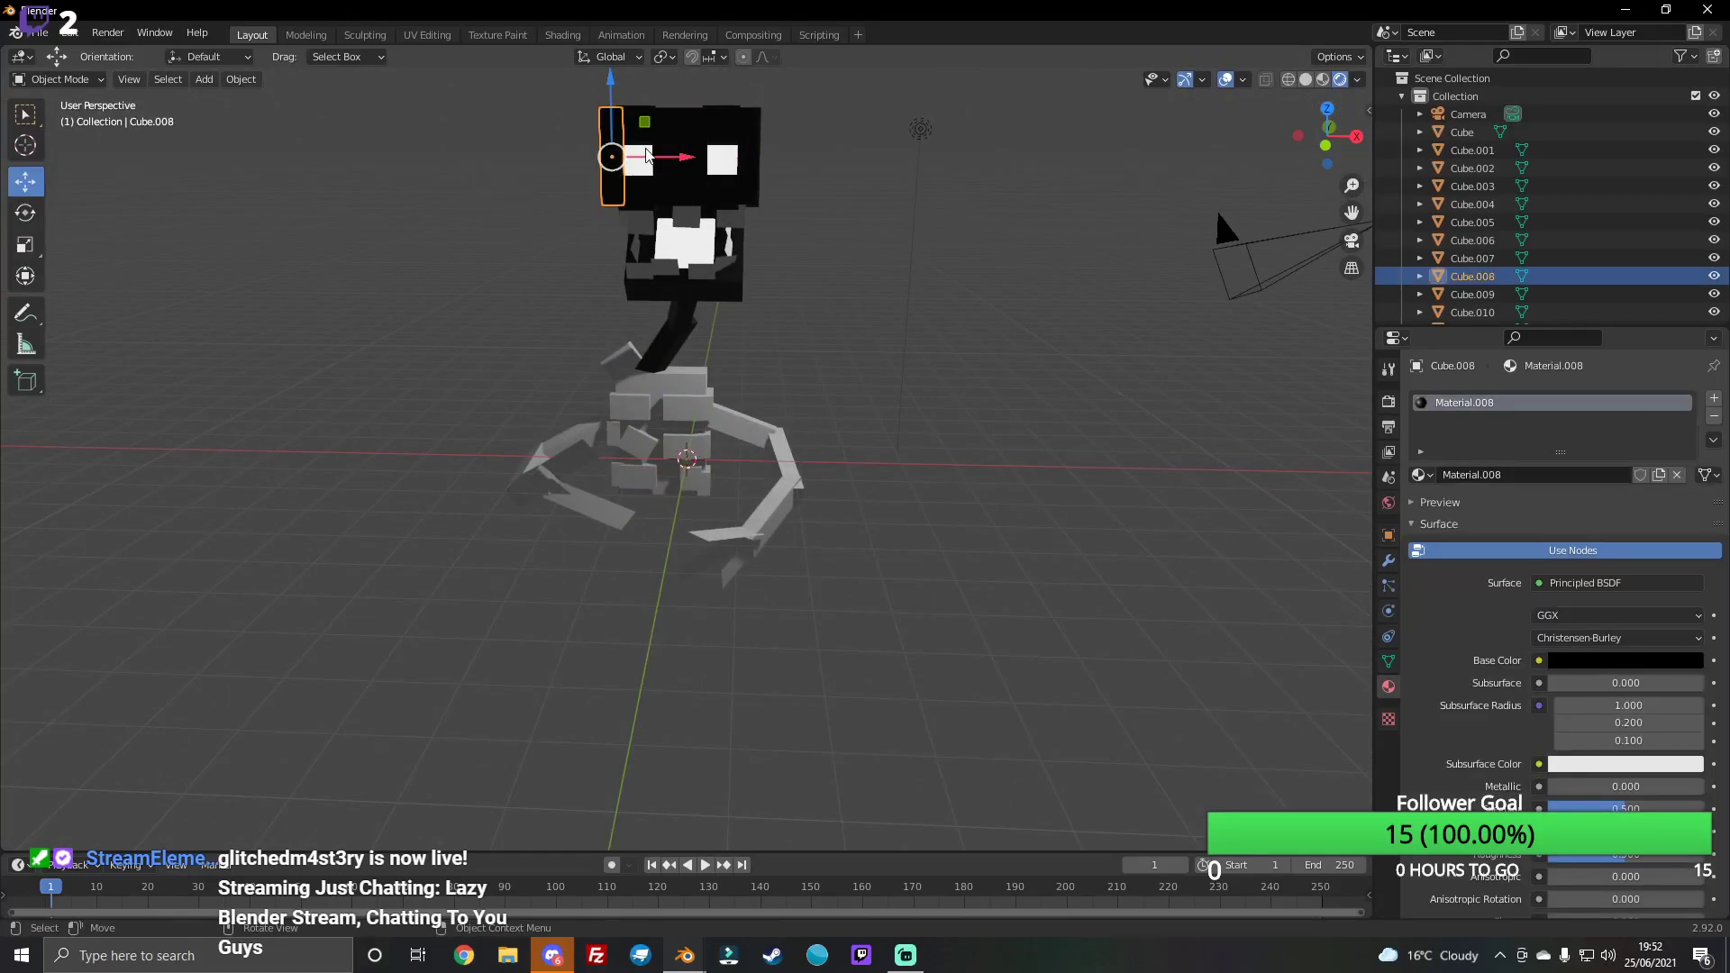
left_click(695, 238)
left_click(706, 252)
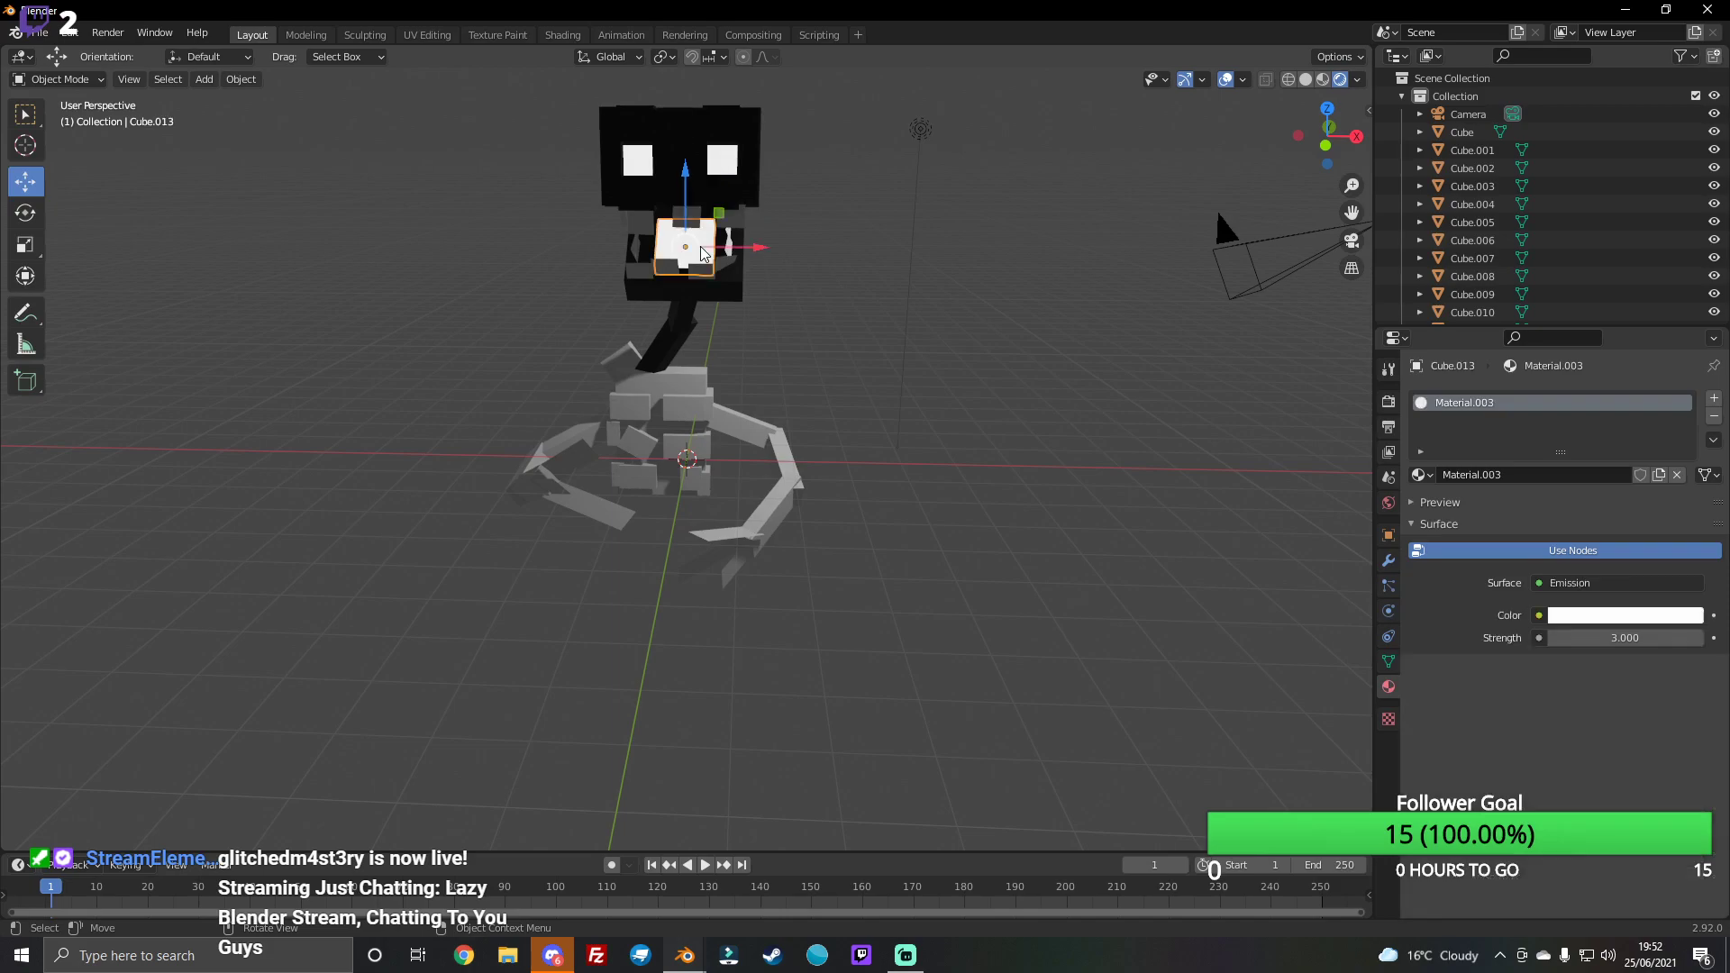
left_click(727, 170)
left_click(1133, 195)
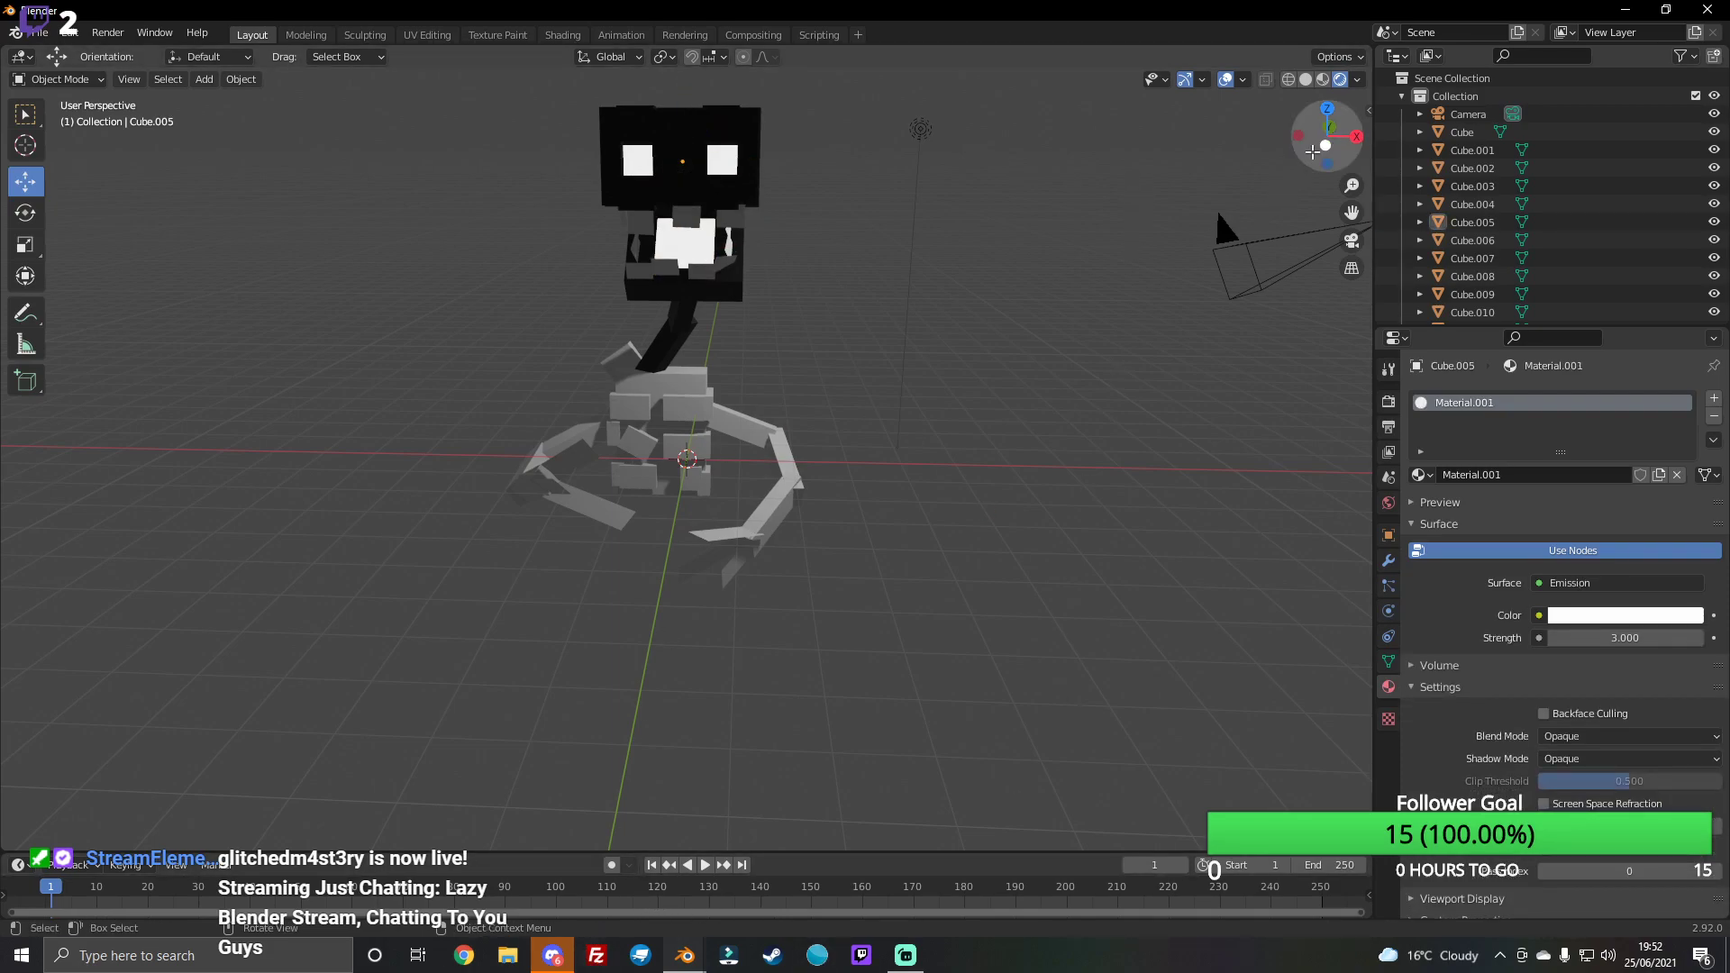
mouse_move(1159, 284)
middle_mouse_down()
mouse_move(1110, 312)
mouse_move(1257, 67)
middle_mouse_up()
left_click(1306, 79)
mouse_move(1332, 136)
left_mouse_down()
mouse_move(1298, 148)
mouse_move(1345, 142)
left_mouse_up()
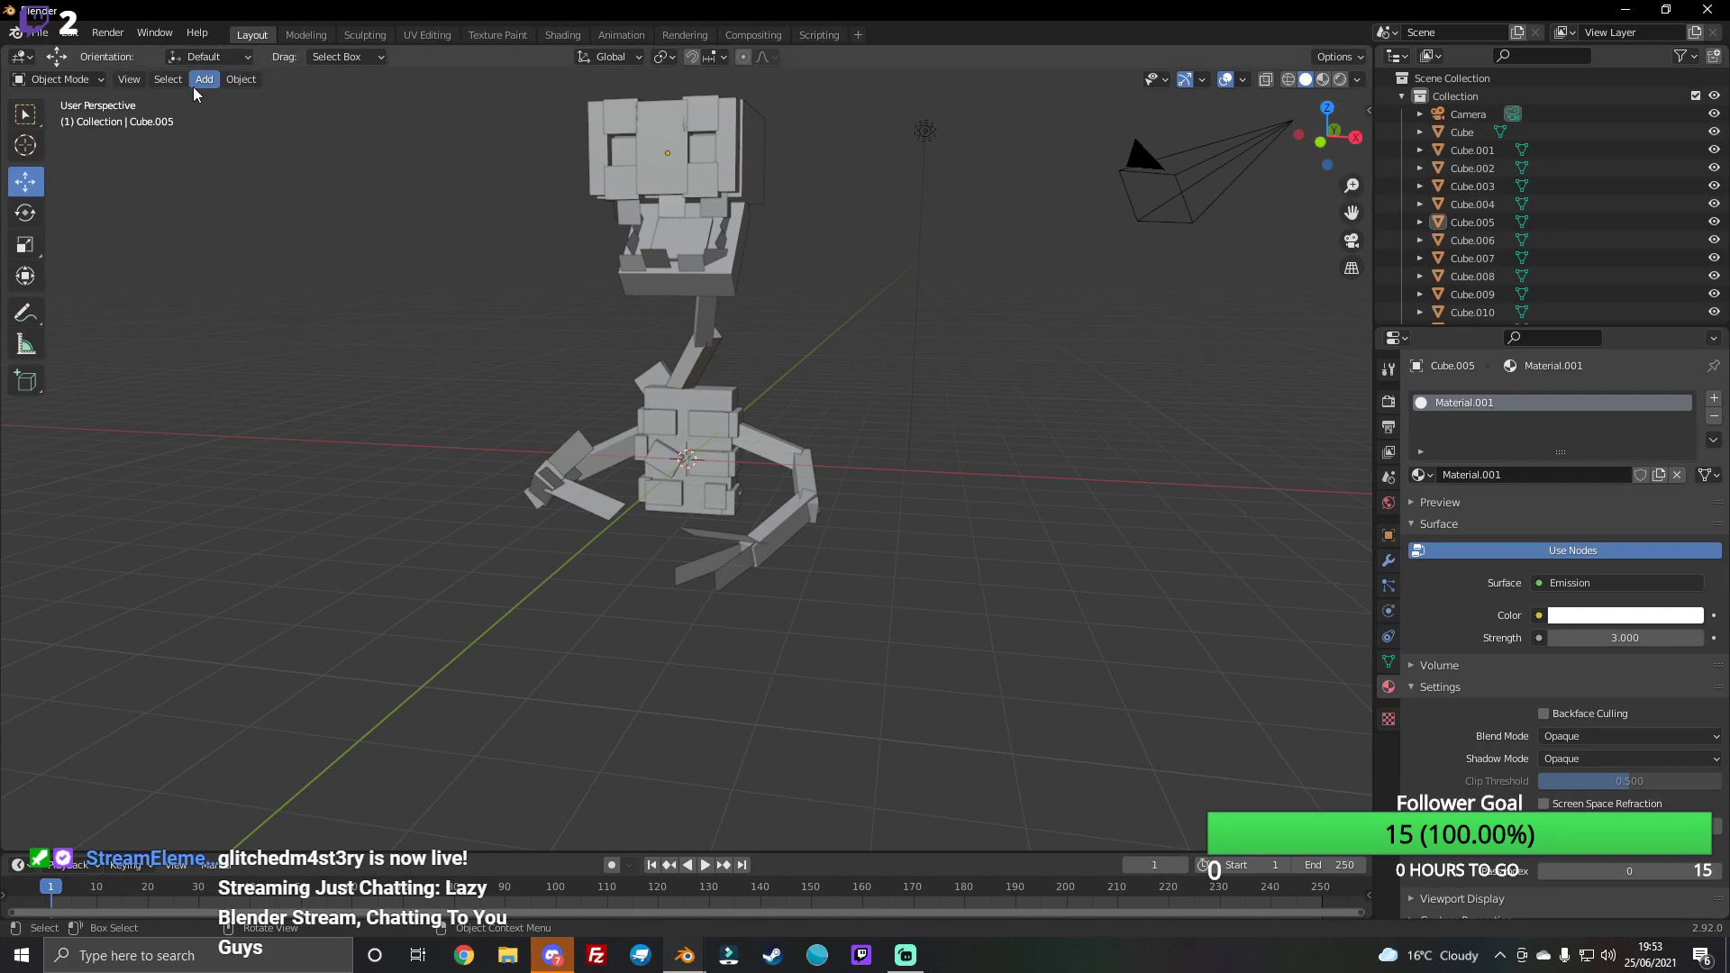
Step: Box-select every phantom piece and raise the model about 4.65 m along Z
left_click_drag(1318, 135, 1328, 135)
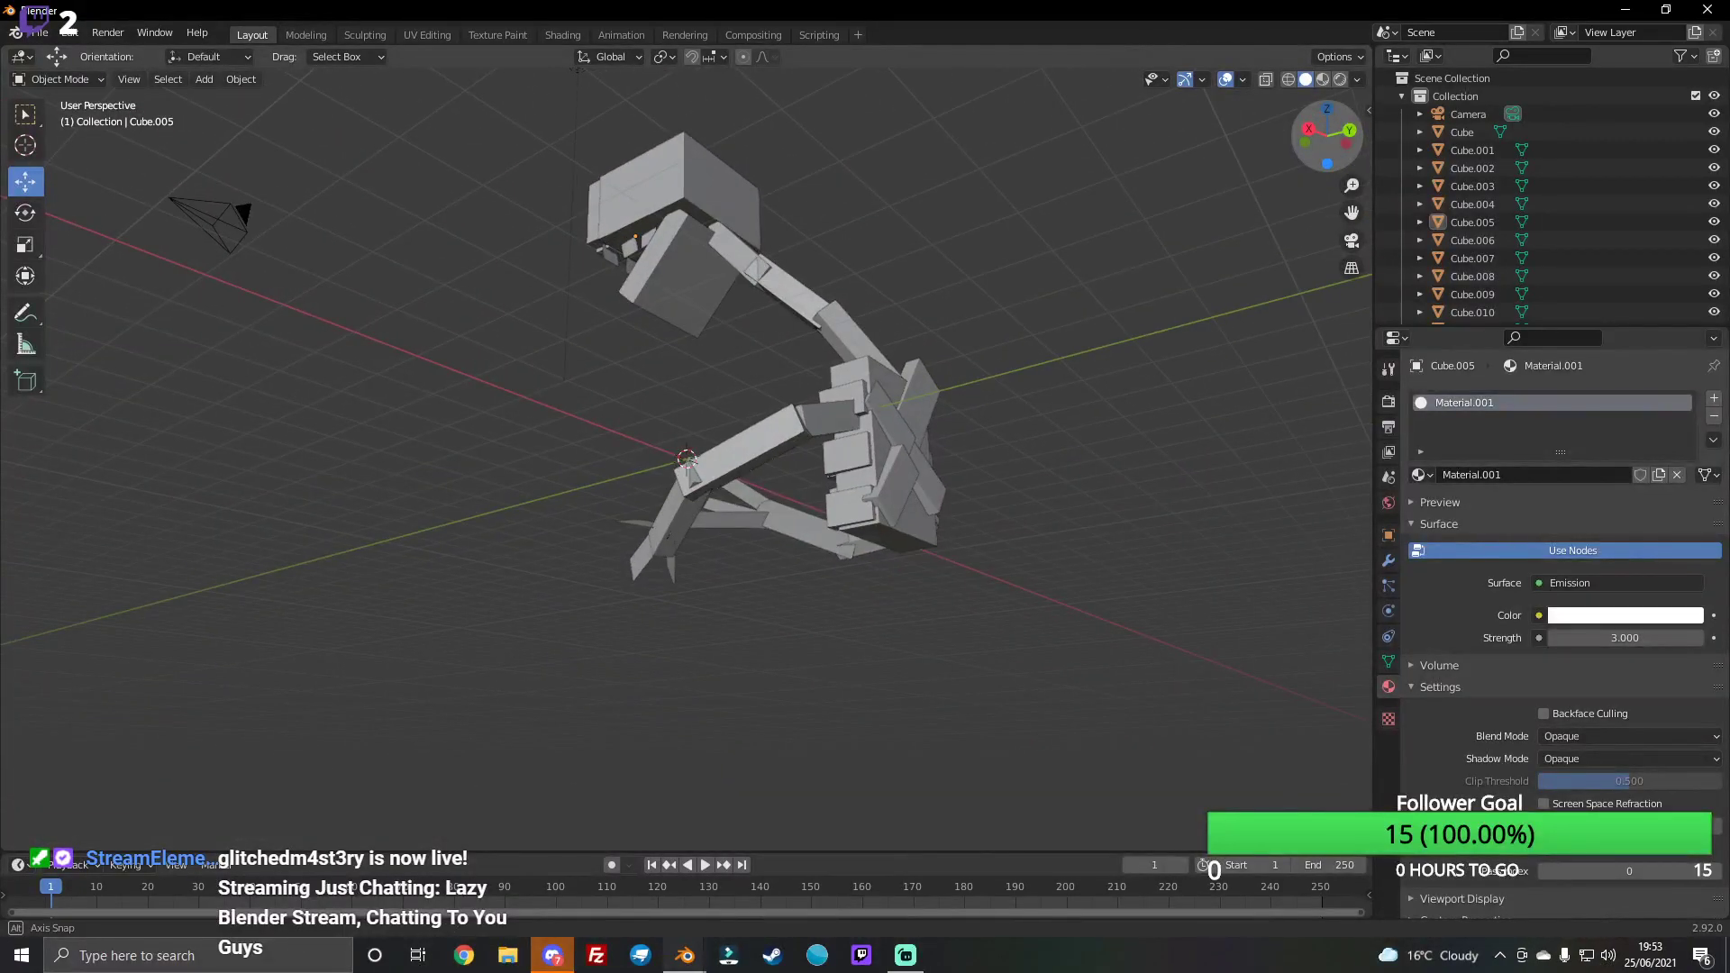
left_click_drag(1328, 135, 1331, 138)
scroll(787, 310, "down", 2)
left_click_drag(611, 161, 858, 557)
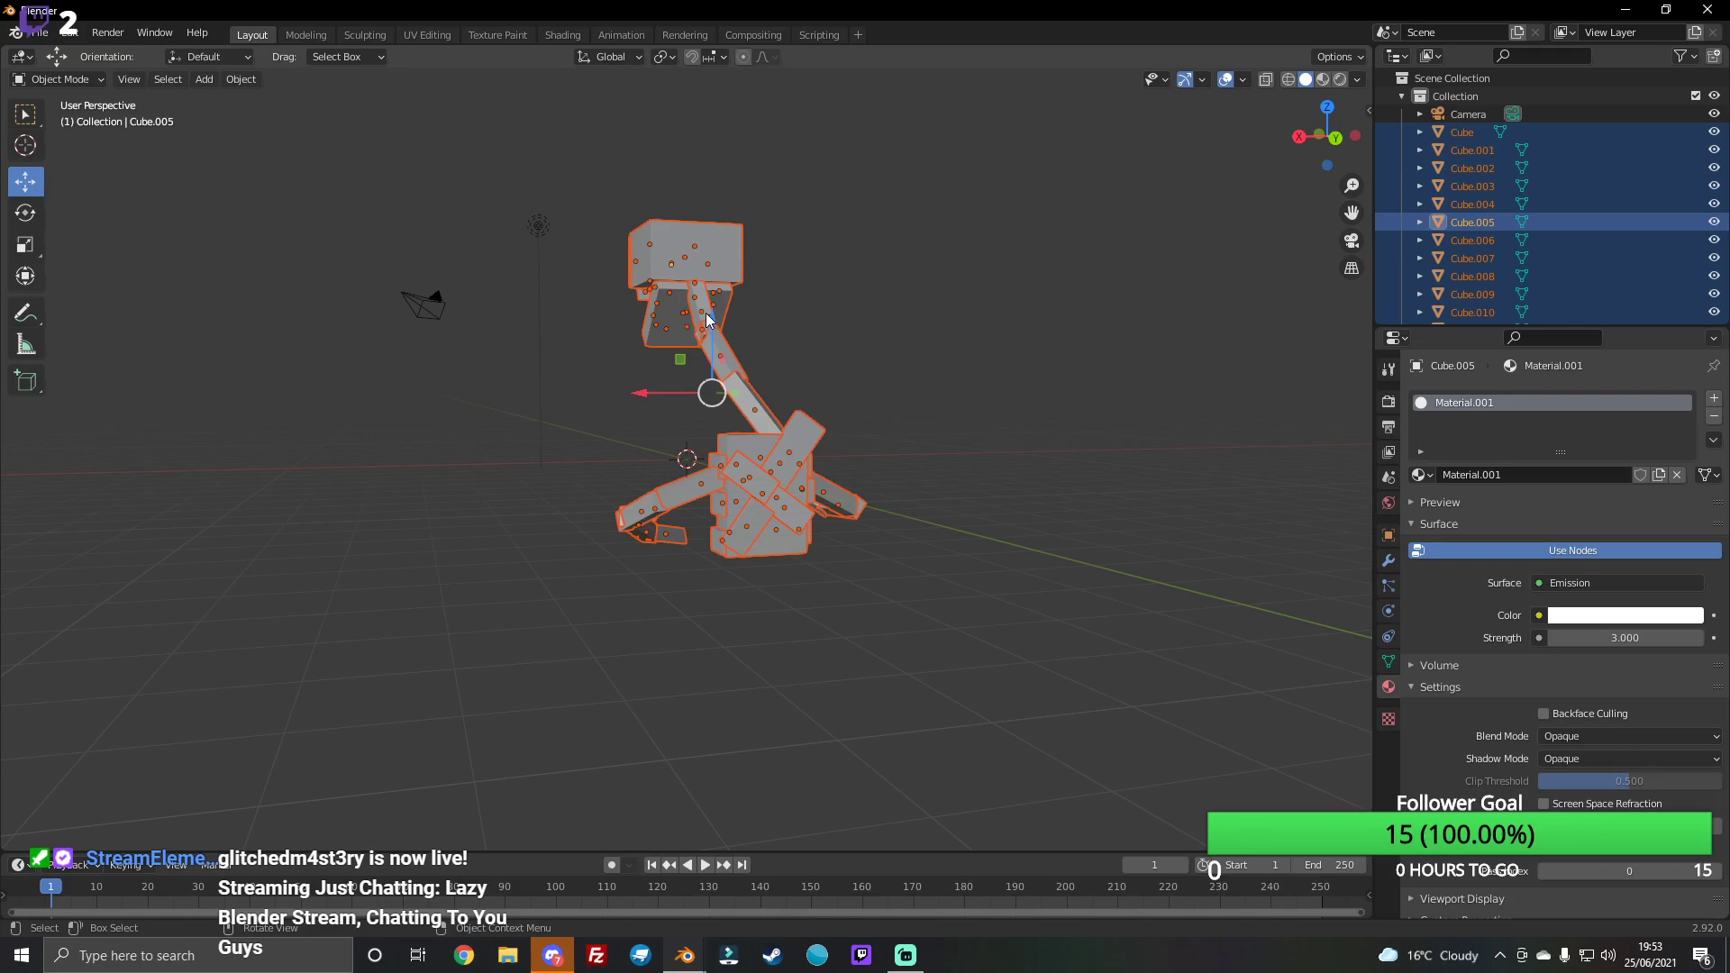
left_click_drag(708, 319, 774, 91)
left_click_drag(1352, 120, 171, 379)
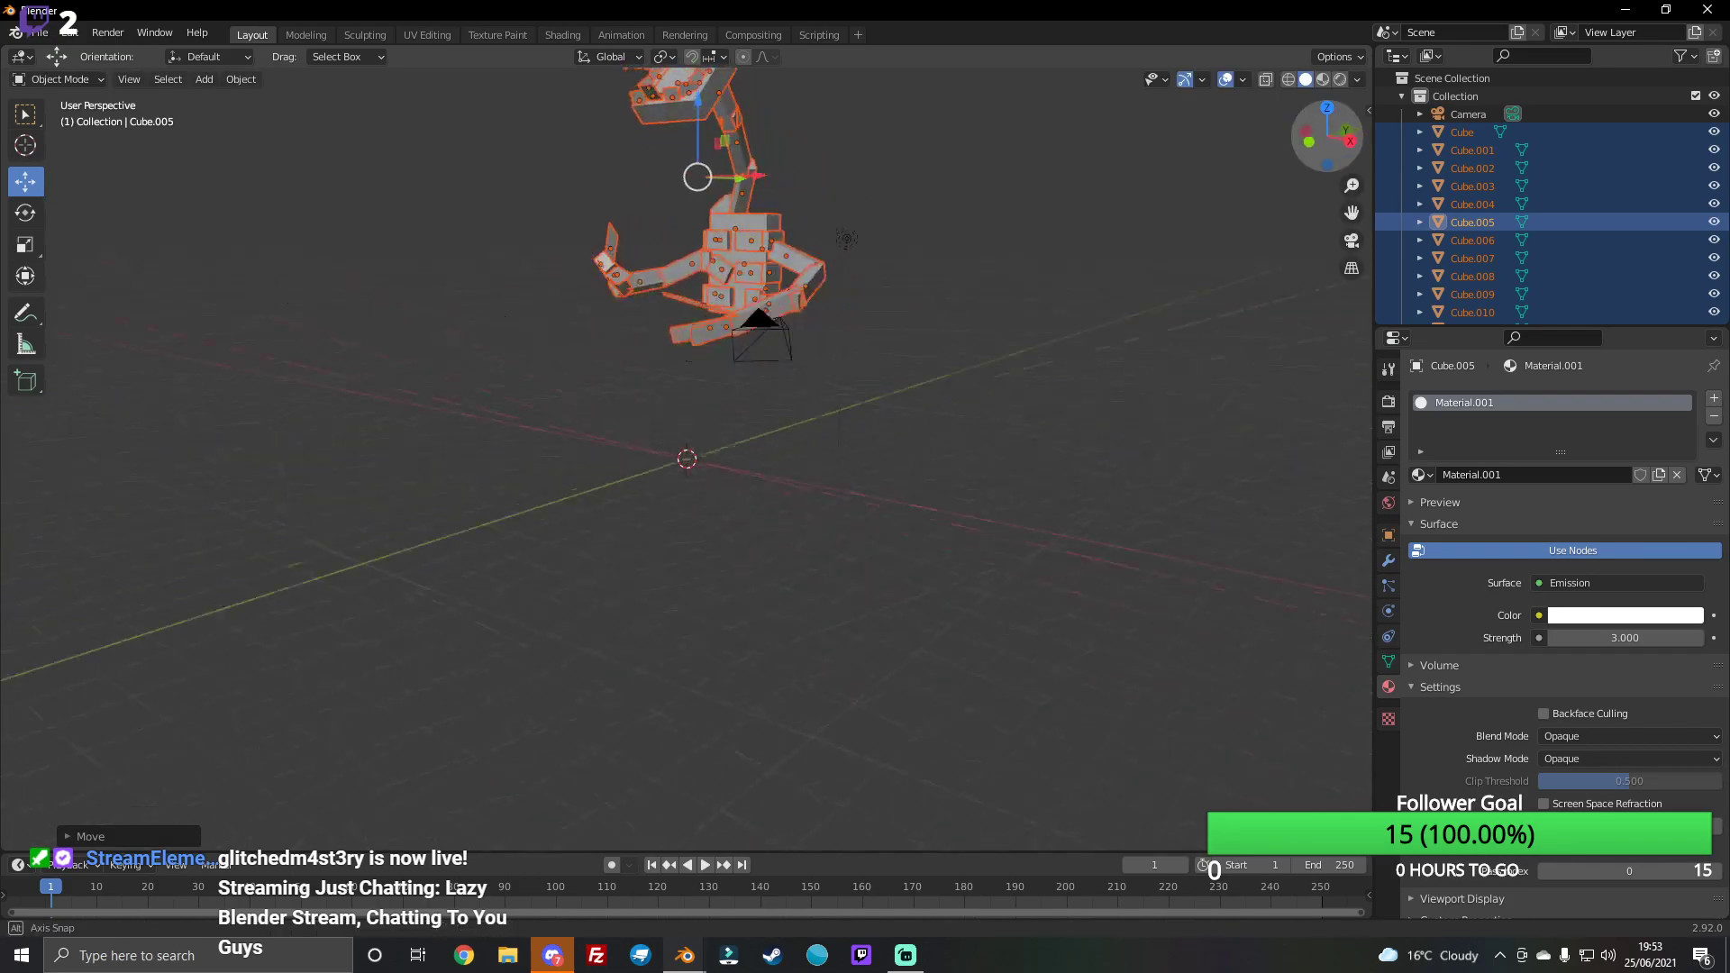
left_click(174, 384)
left_click_drag(1327, 138, 552, 349)
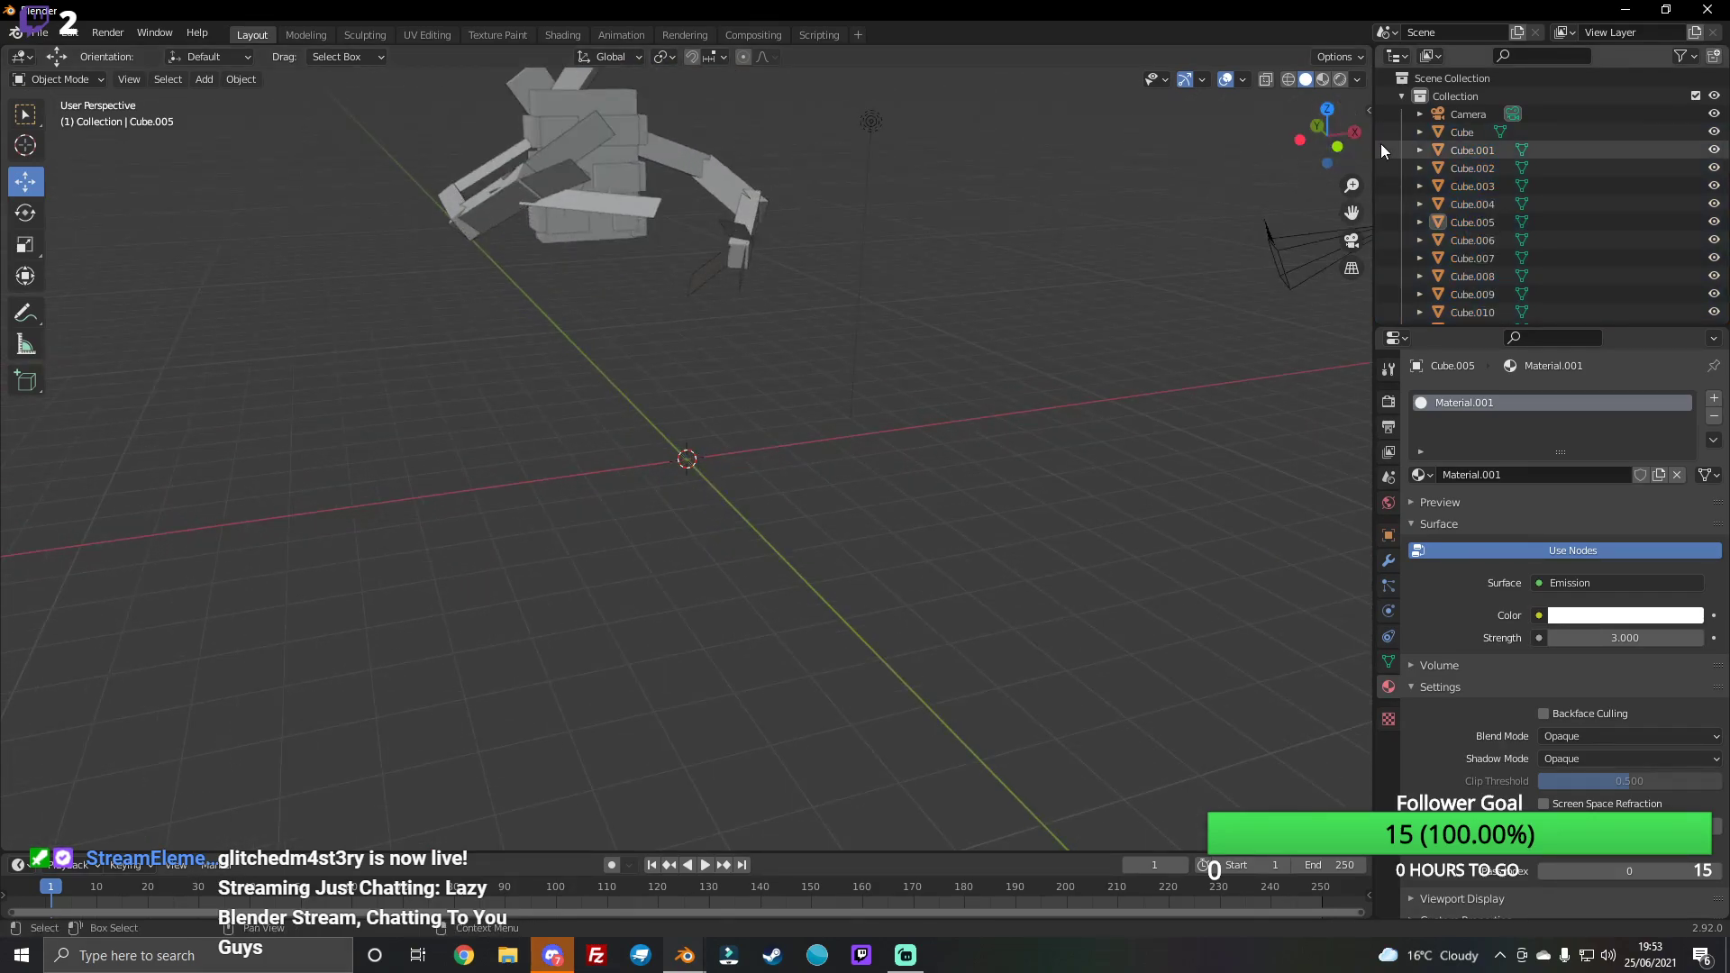
left_click_drag(1352, 152, 119, 179)
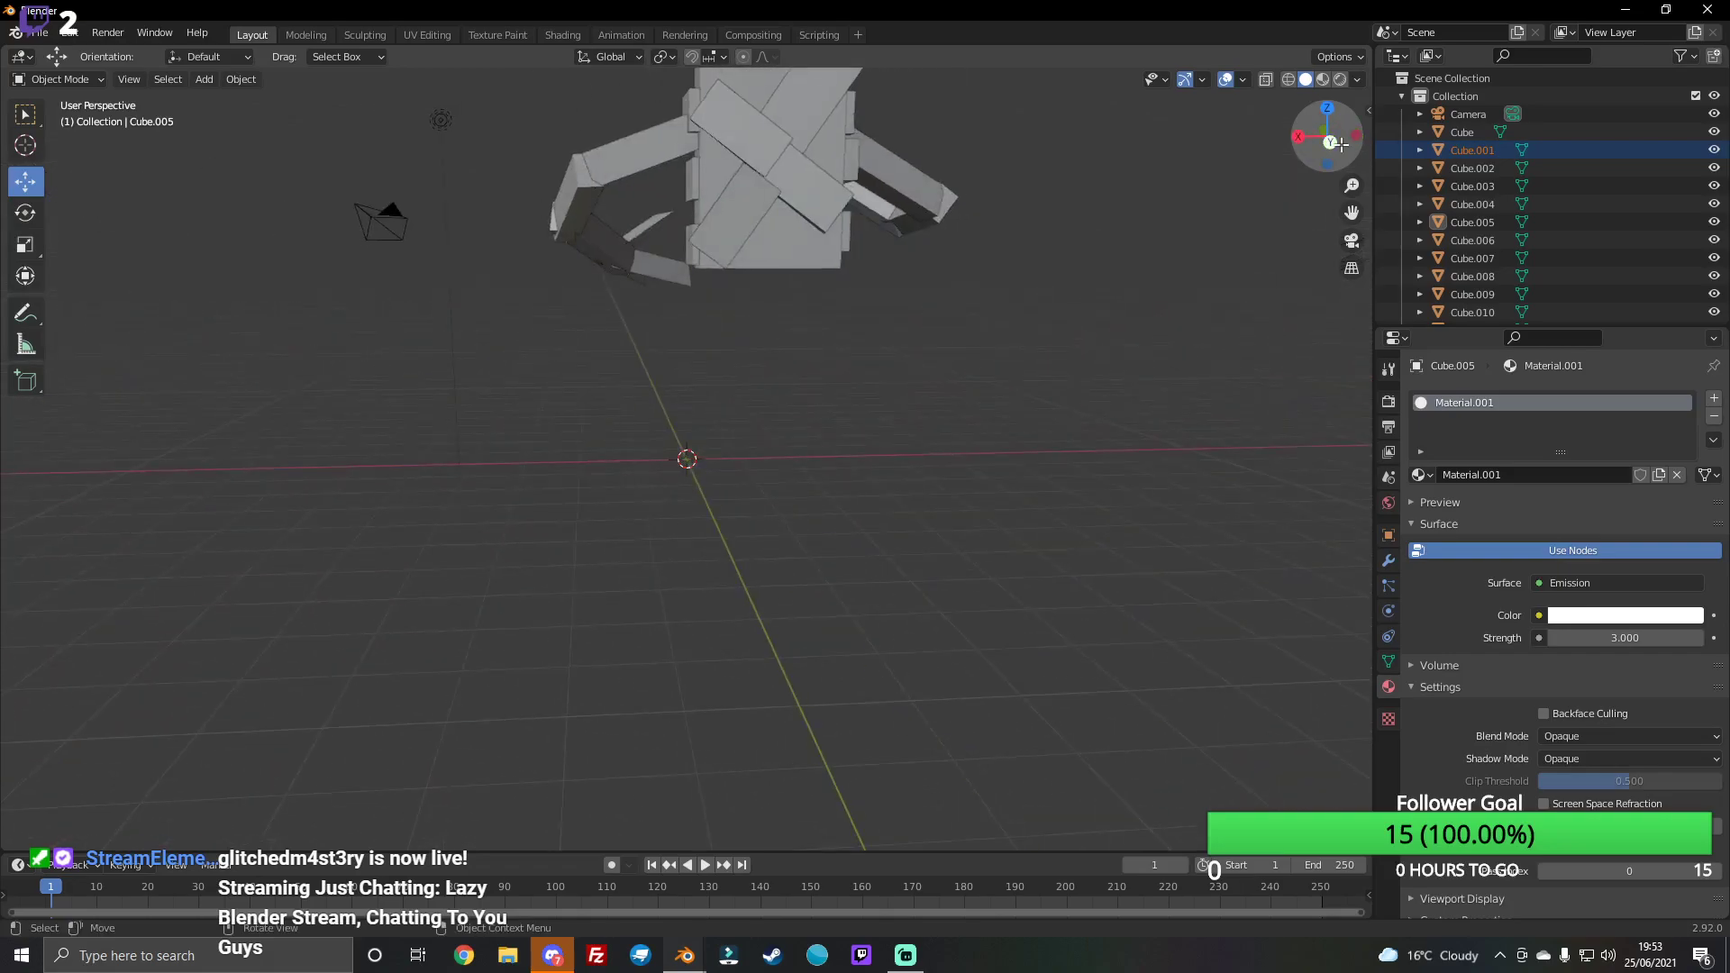
Step: Add a new cube and stretch it taller along Z
left_click(197, 81)
mouse_move(231, 100)
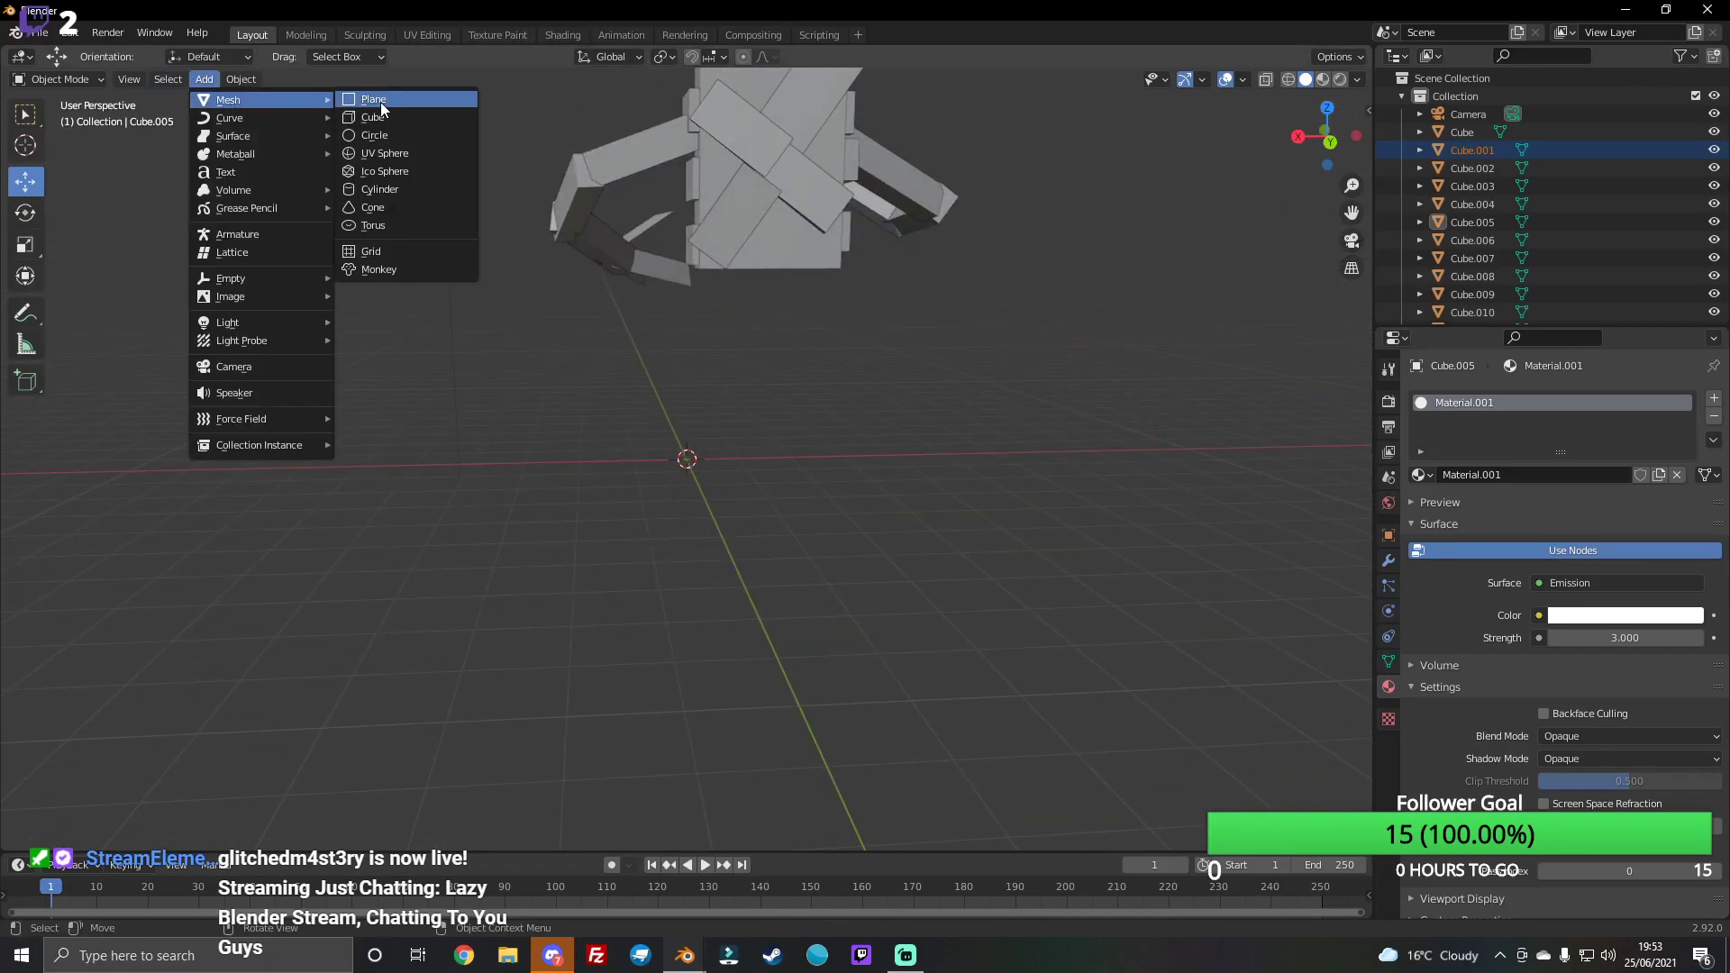
left_click(381, 113)
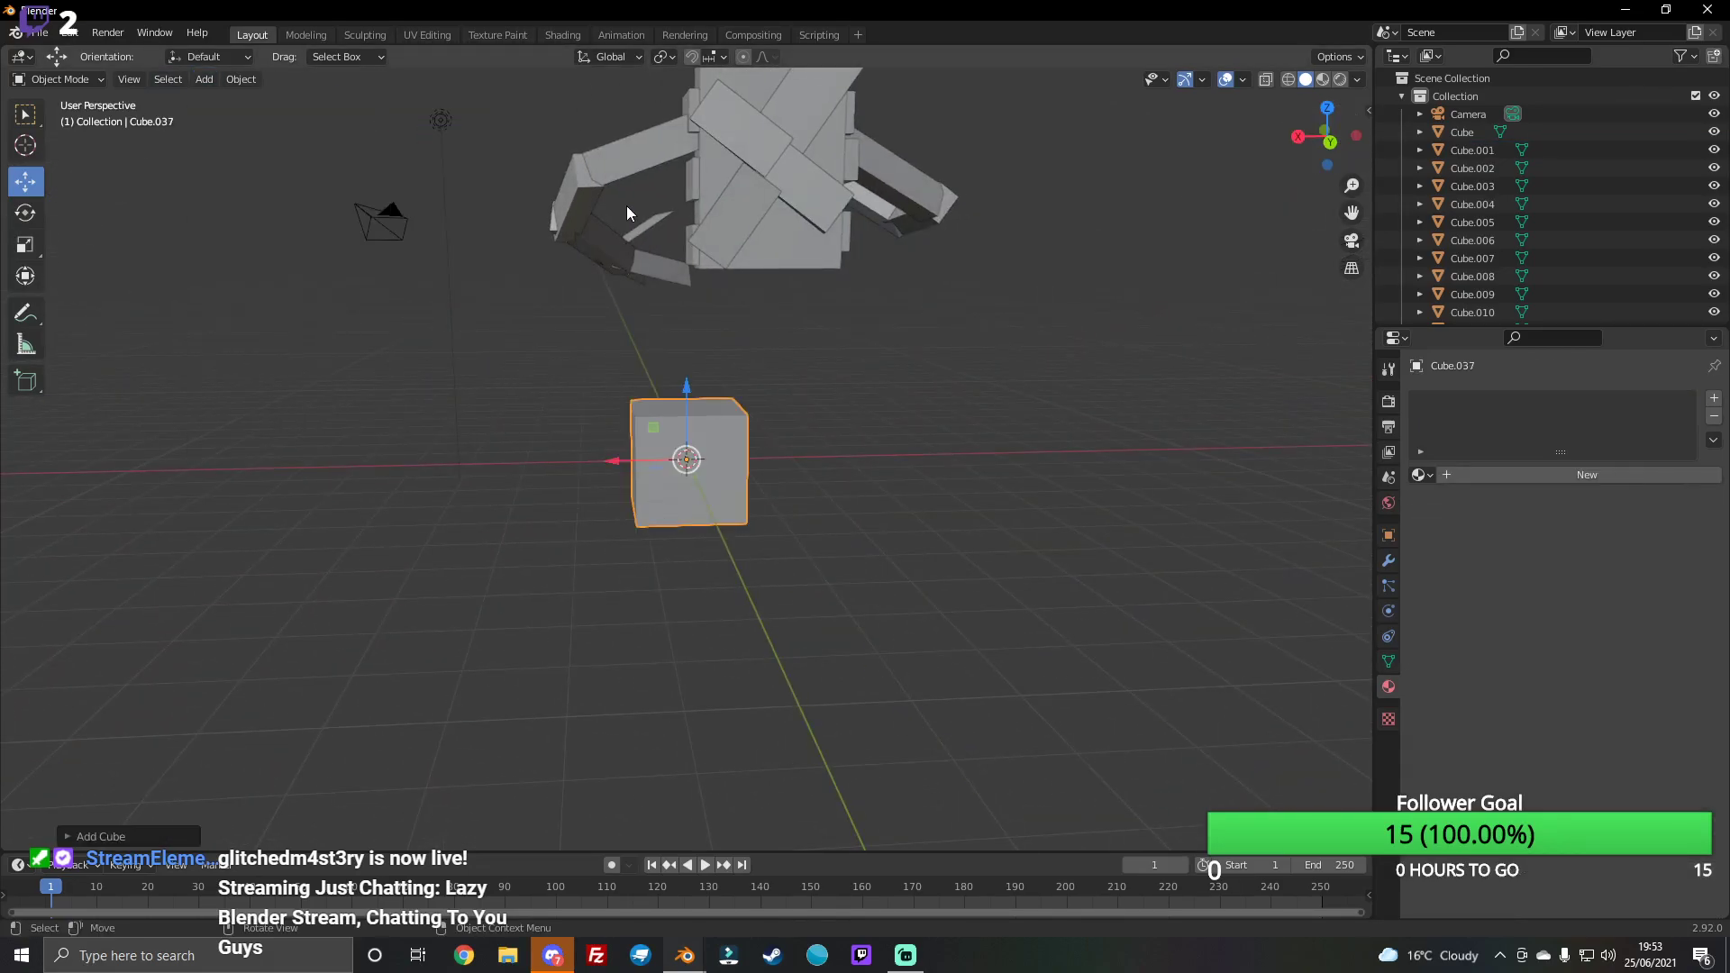
left_click(26, 245)
left_click(616, 420)
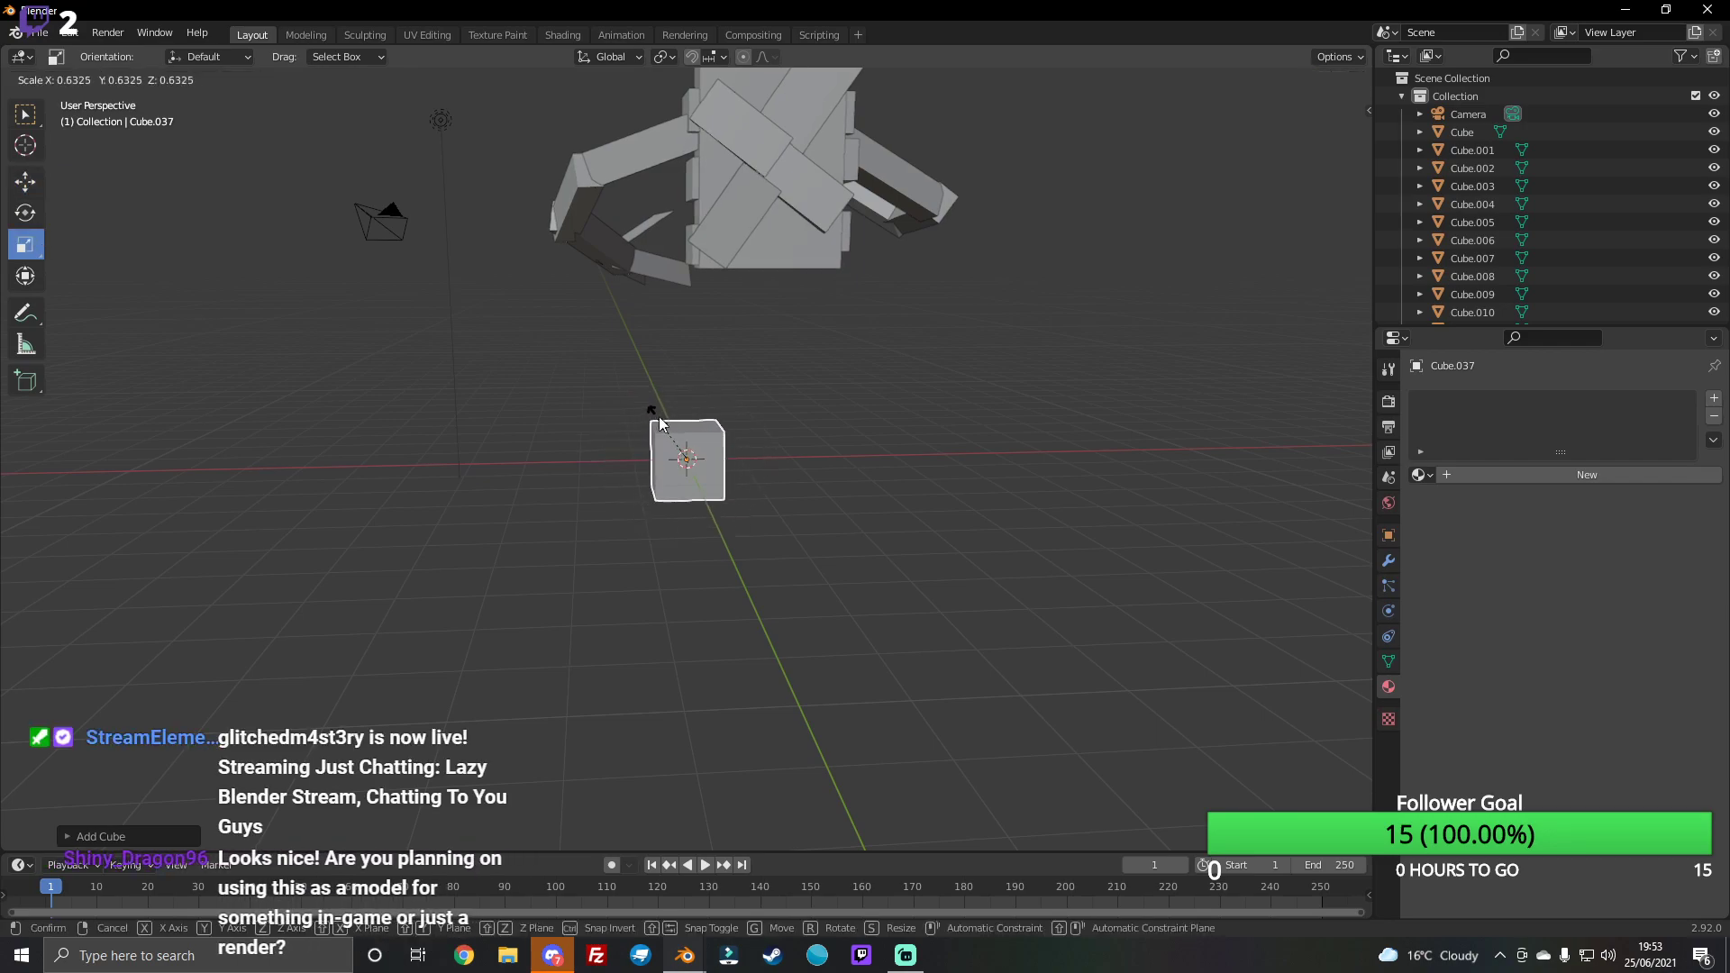
left_click(657, 418)
key("s")
key("z")
left_click(692, 330)
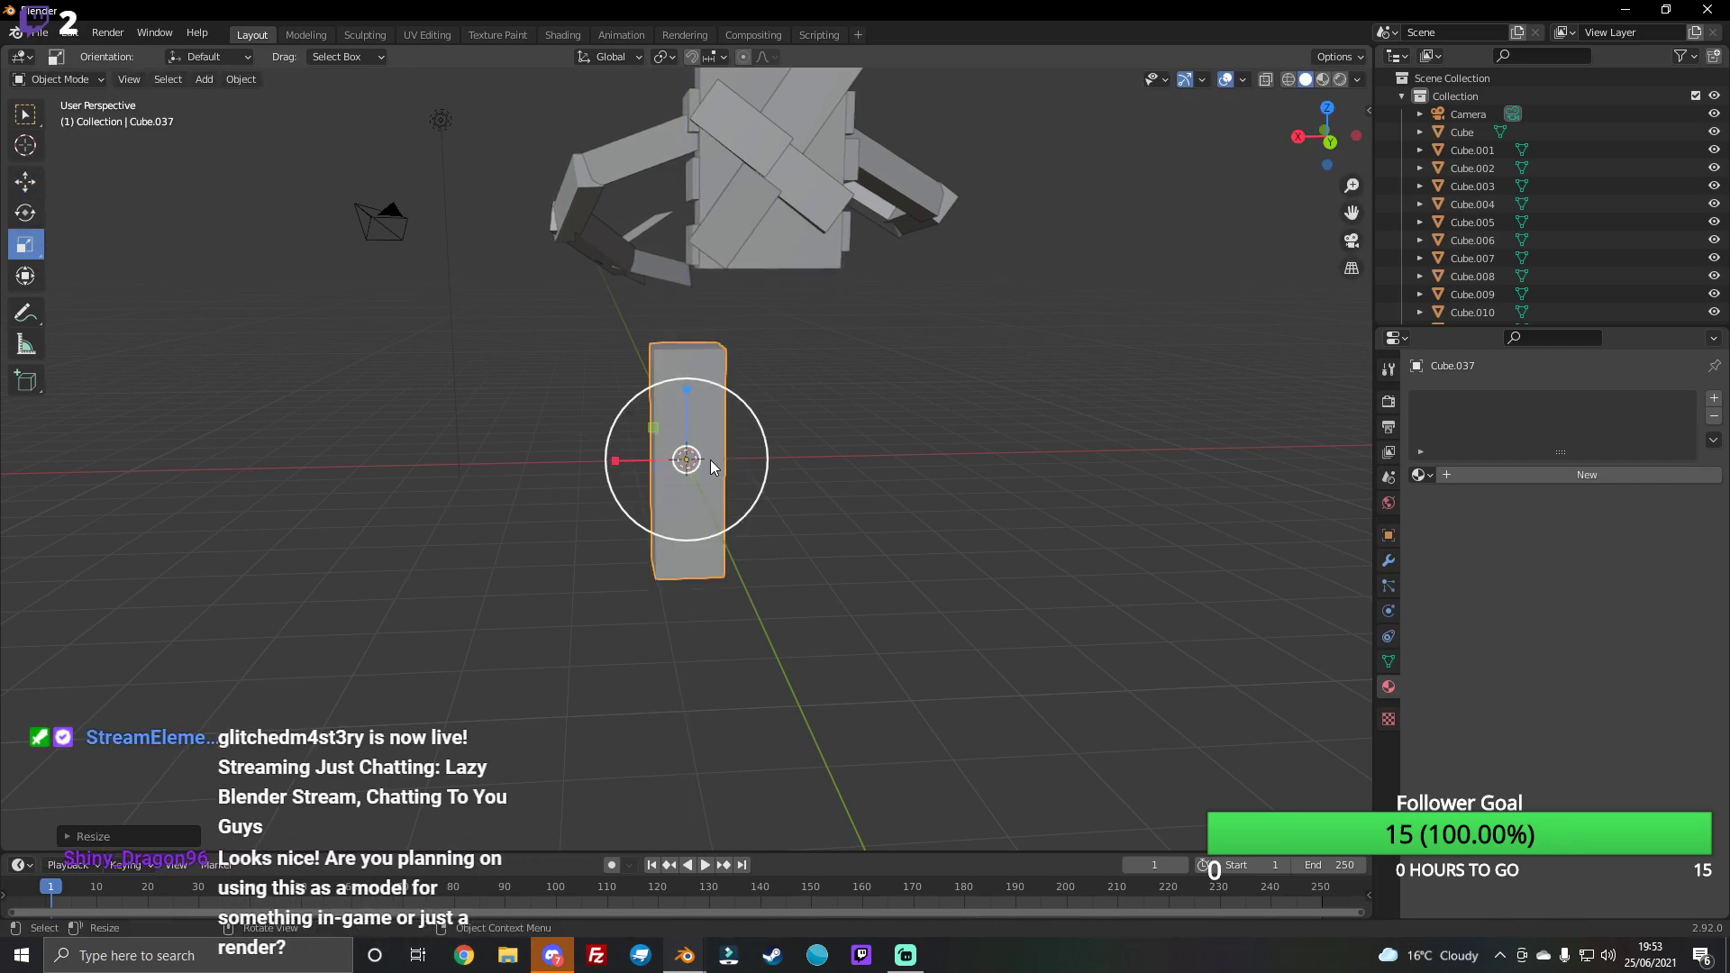
Step: Narrow the cube into a thin vertical bar
left_click_drag(617, 463, 665, 469)
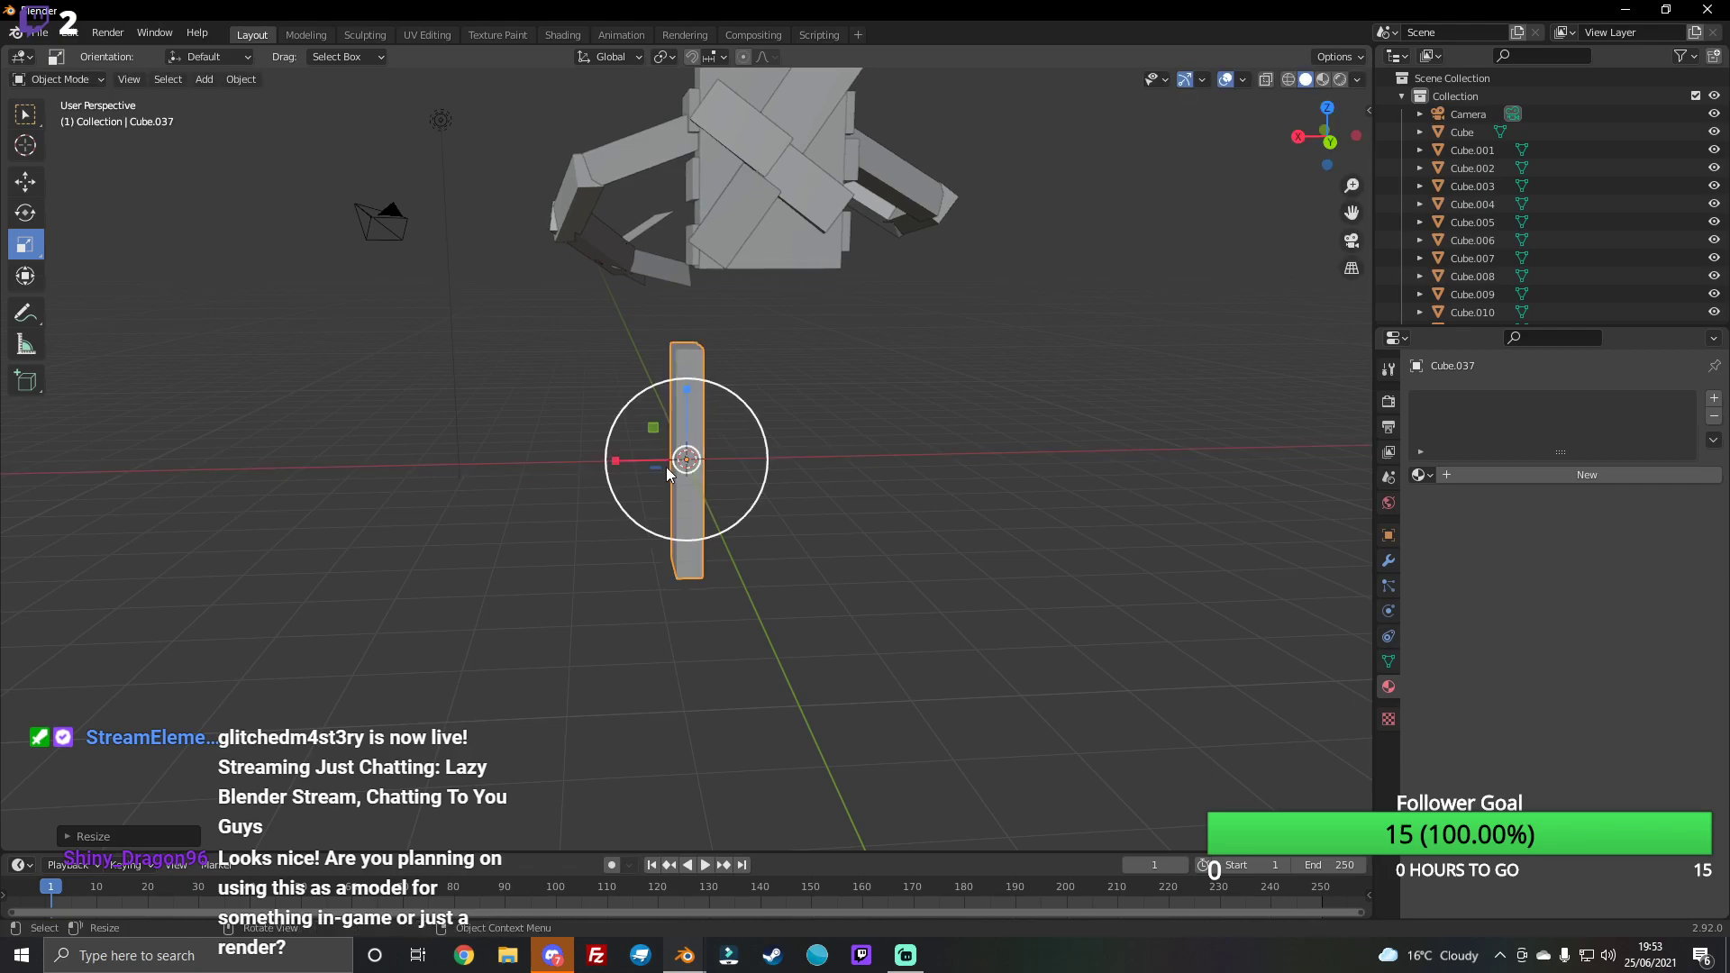
mouse_move(1319, 135)
left_mouse_down()
mouse_move(661, 478)
mouse_move(727, 465)
left_mouse_up()
left_click(712, 456)
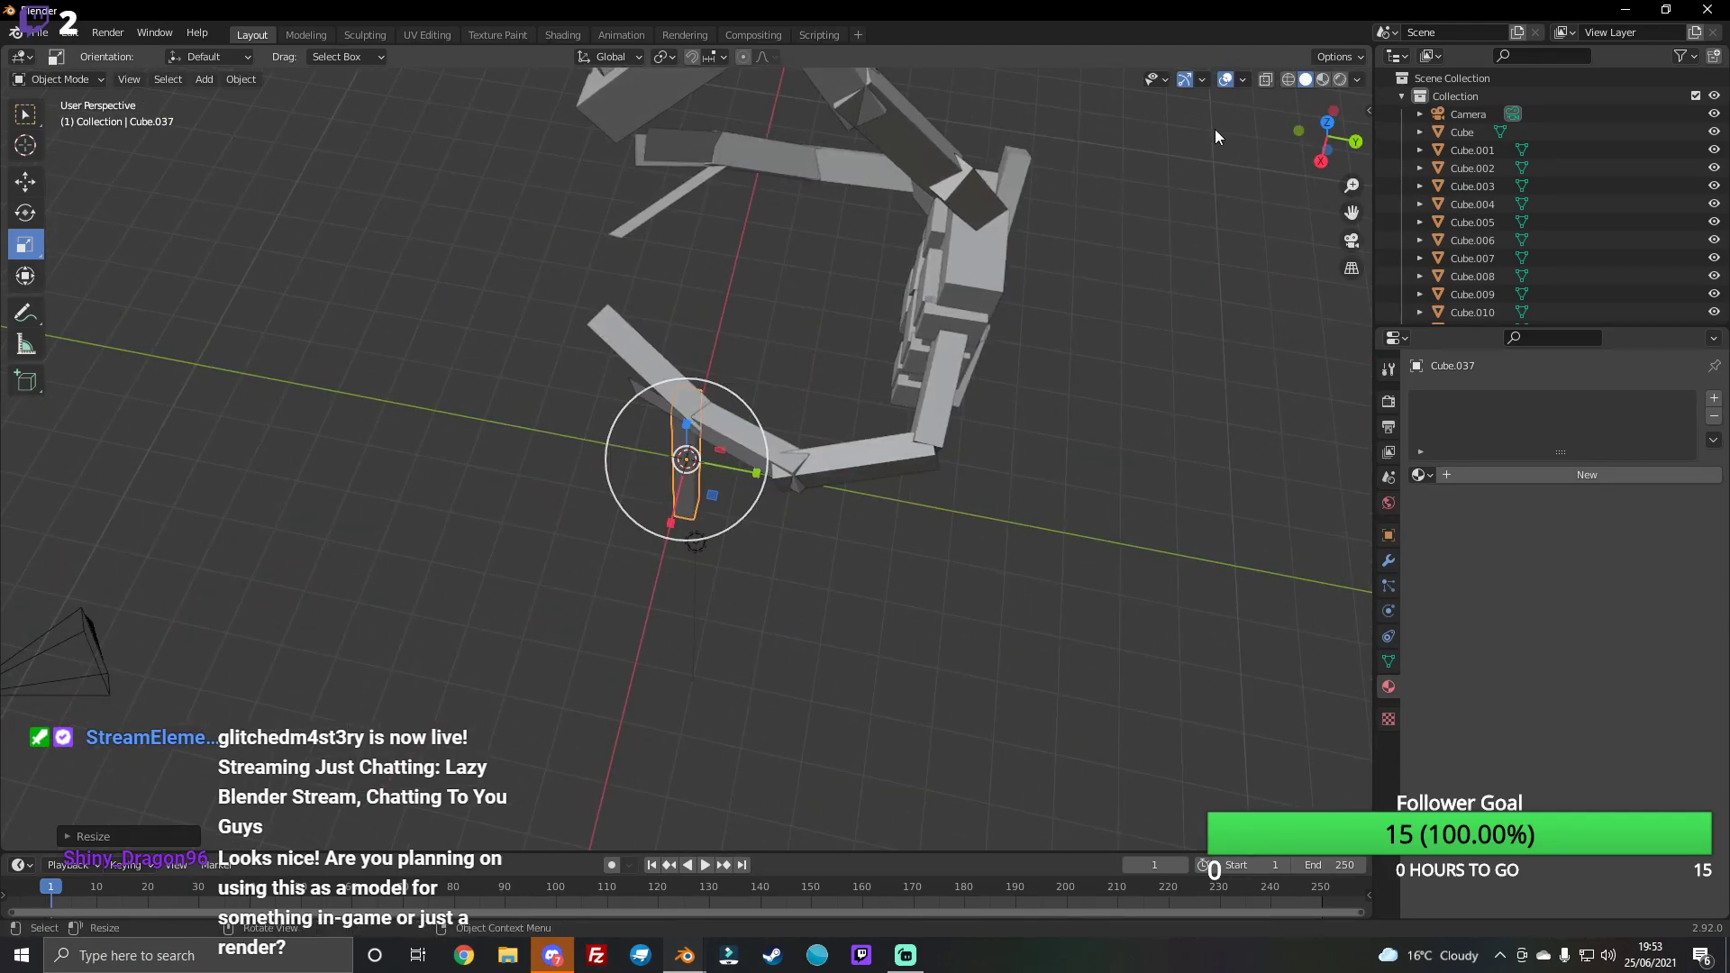
mouse_move(1319, 136)
left_mouse_down()
mouse_move(1027, 243)
mouse_move(1111, 270)
left_mouse_up()
left_click_drag(691, 388, 689, 423)
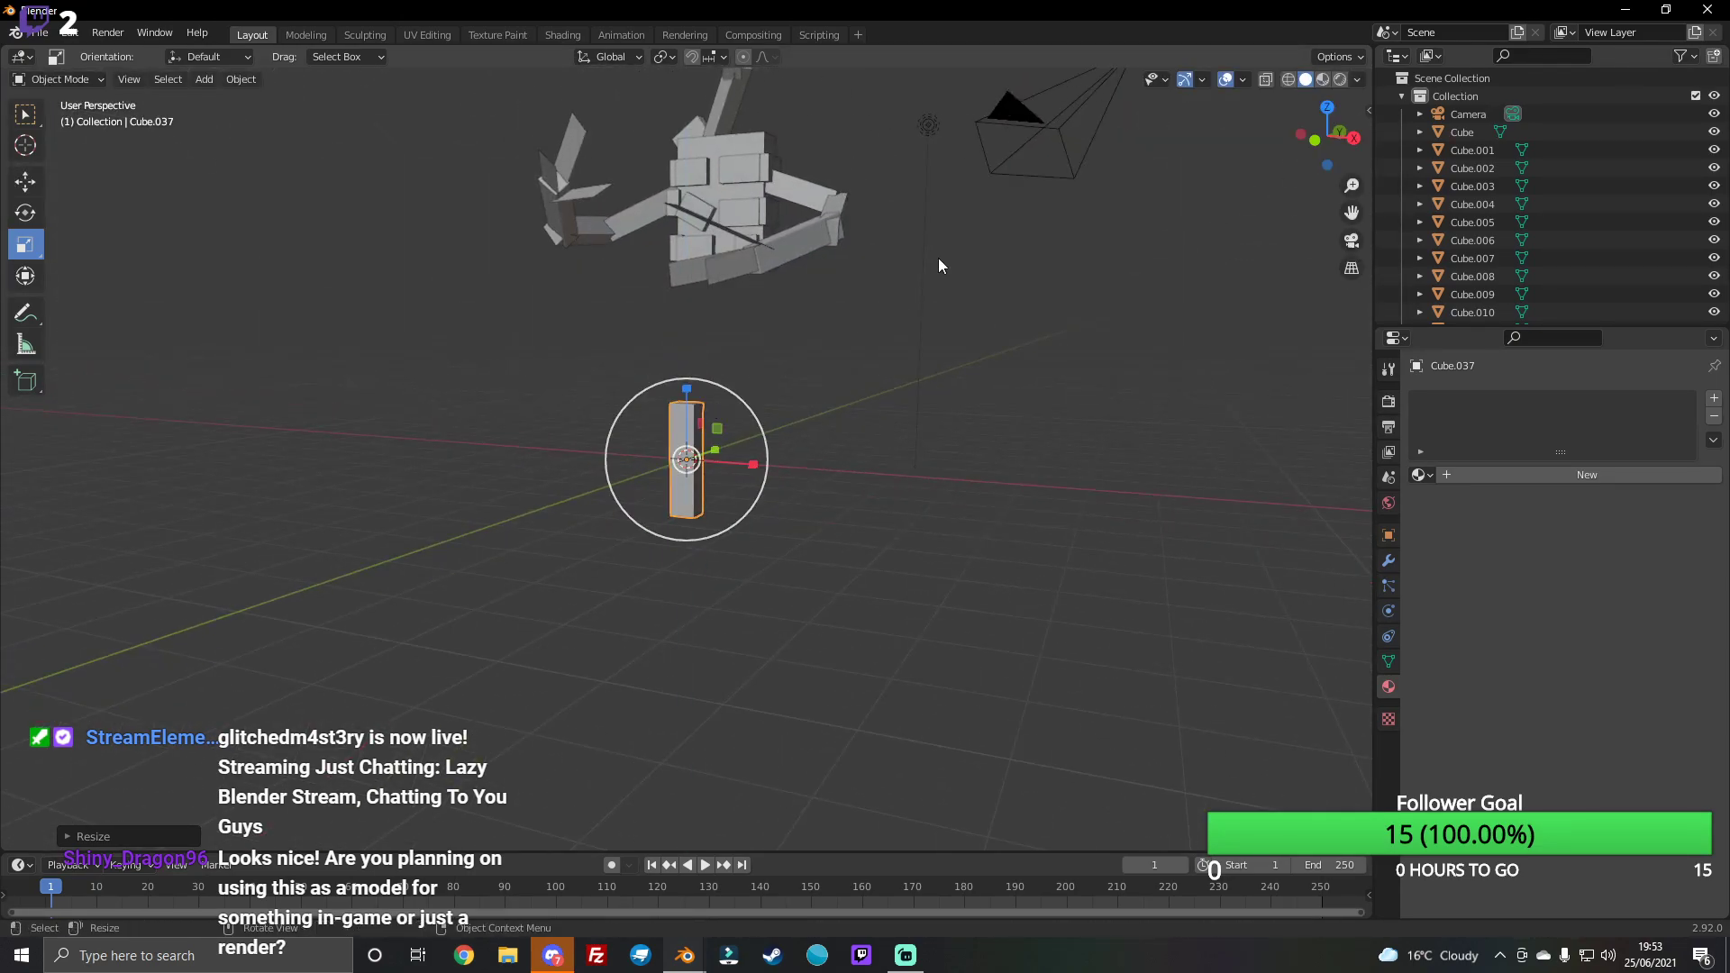
left_click_drag(1299, 140, 719, 387)
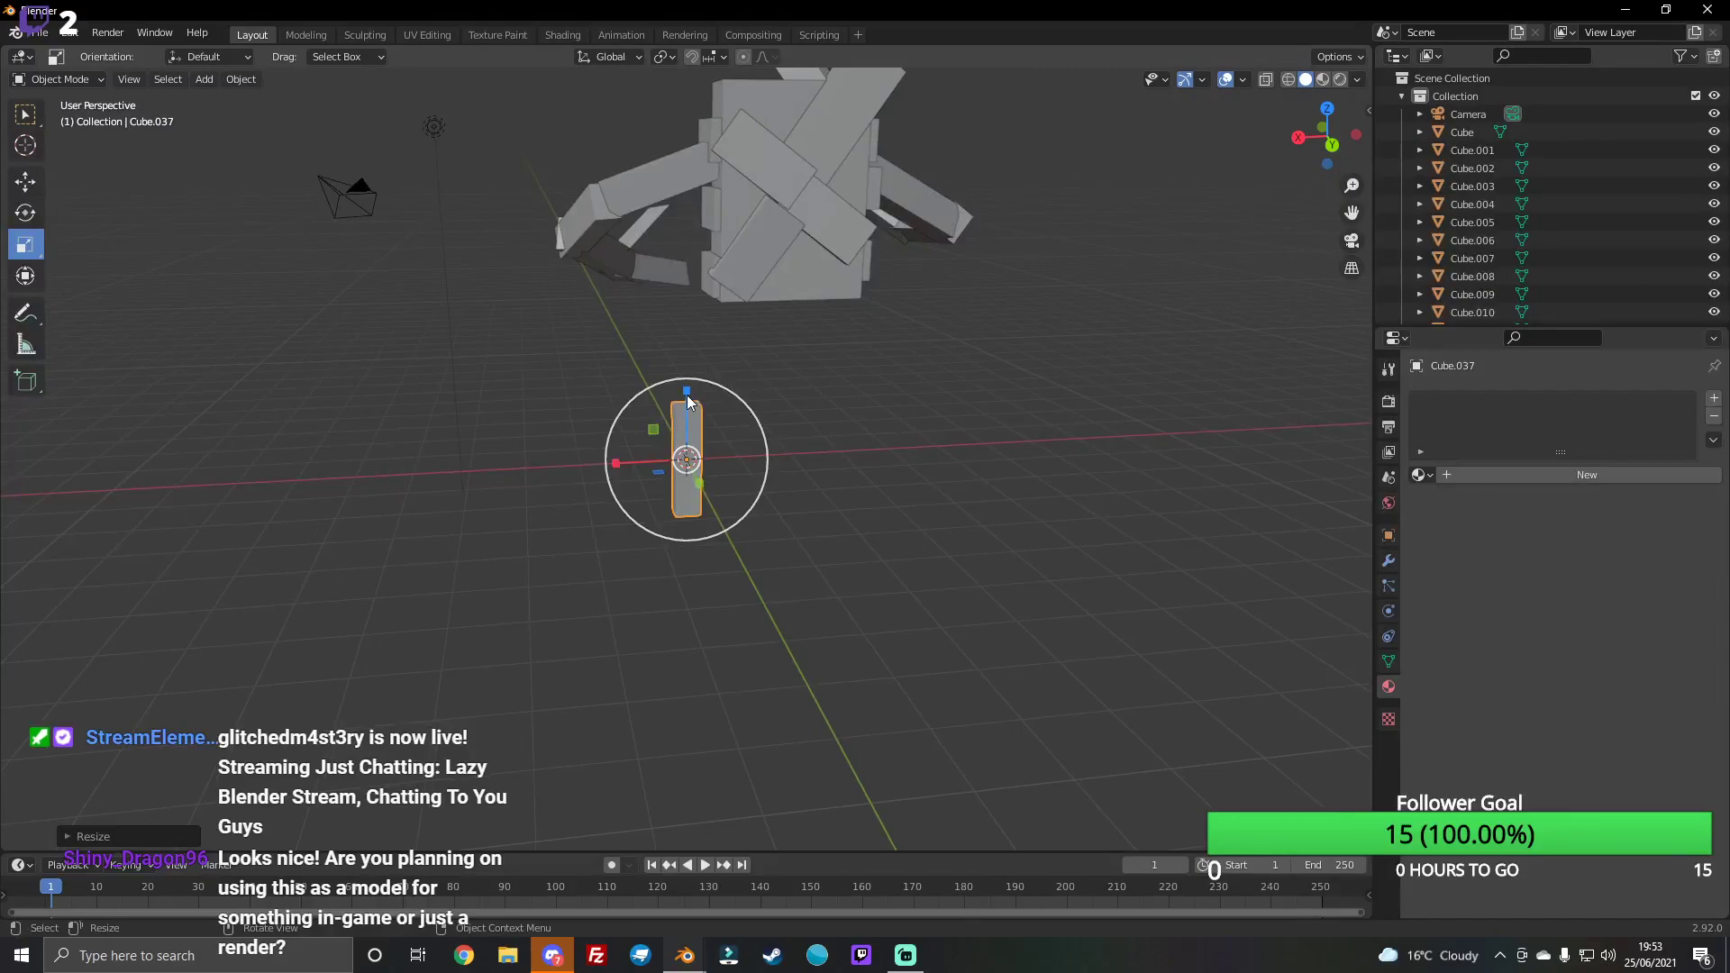
left_click_drag(1325, 140, 1029, 311)
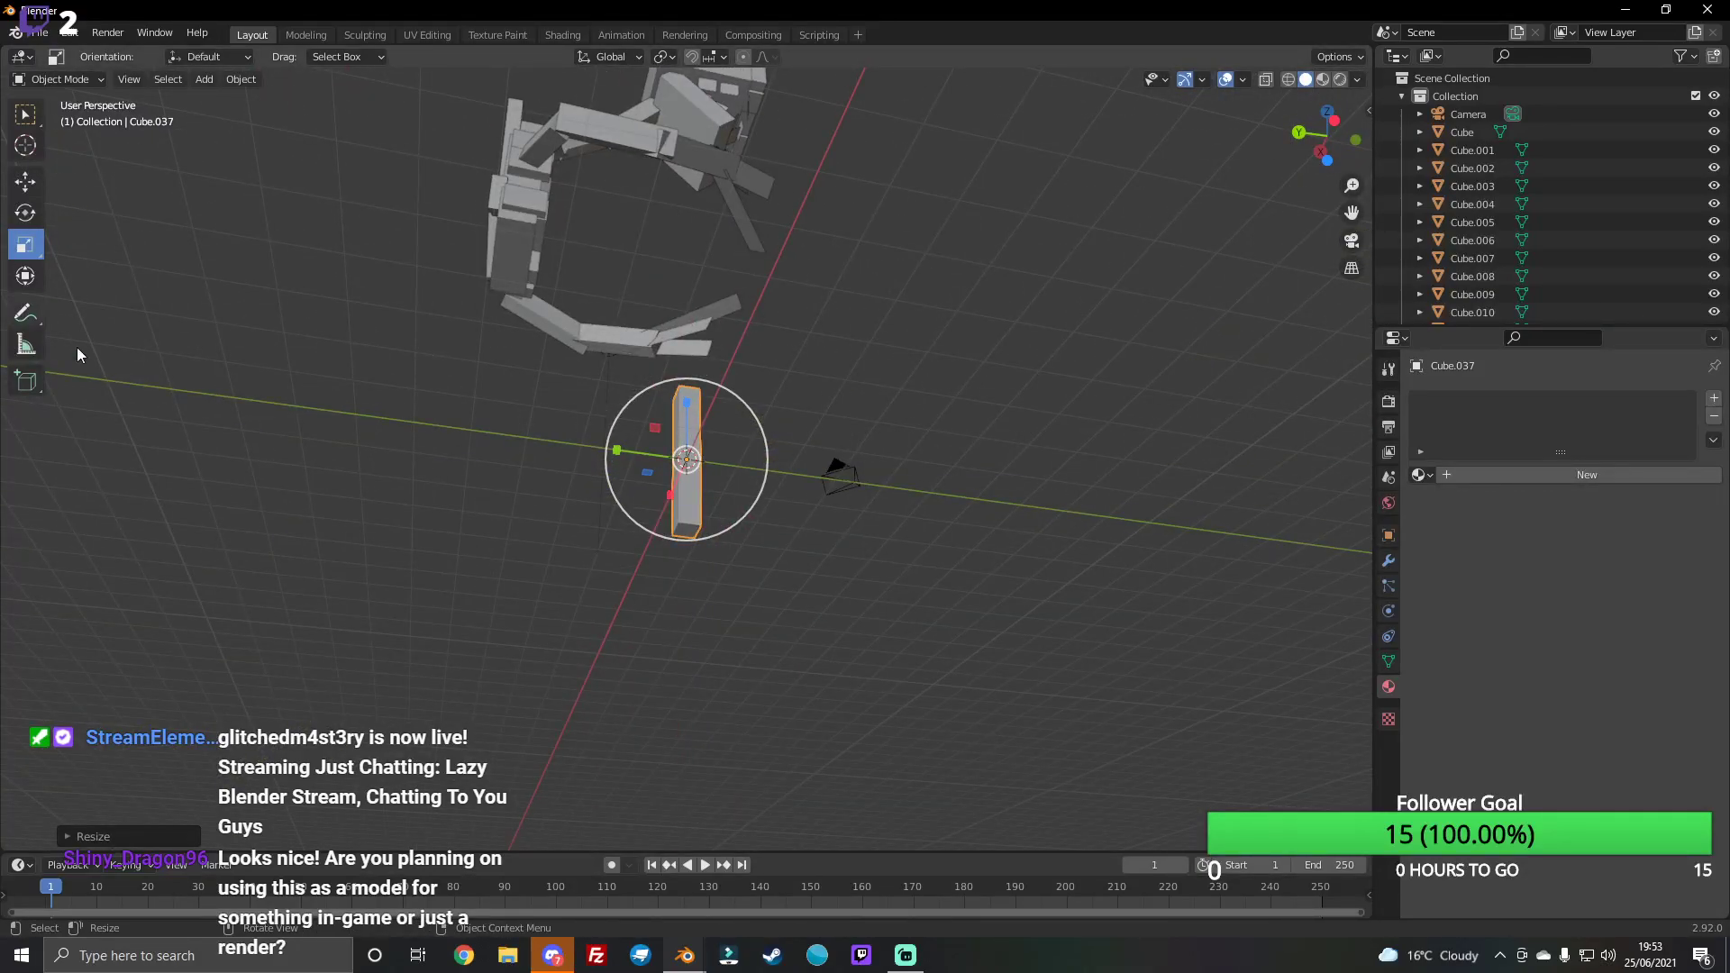
Step: Move the bar up beneath the phantom's body
left_click(14, 188)
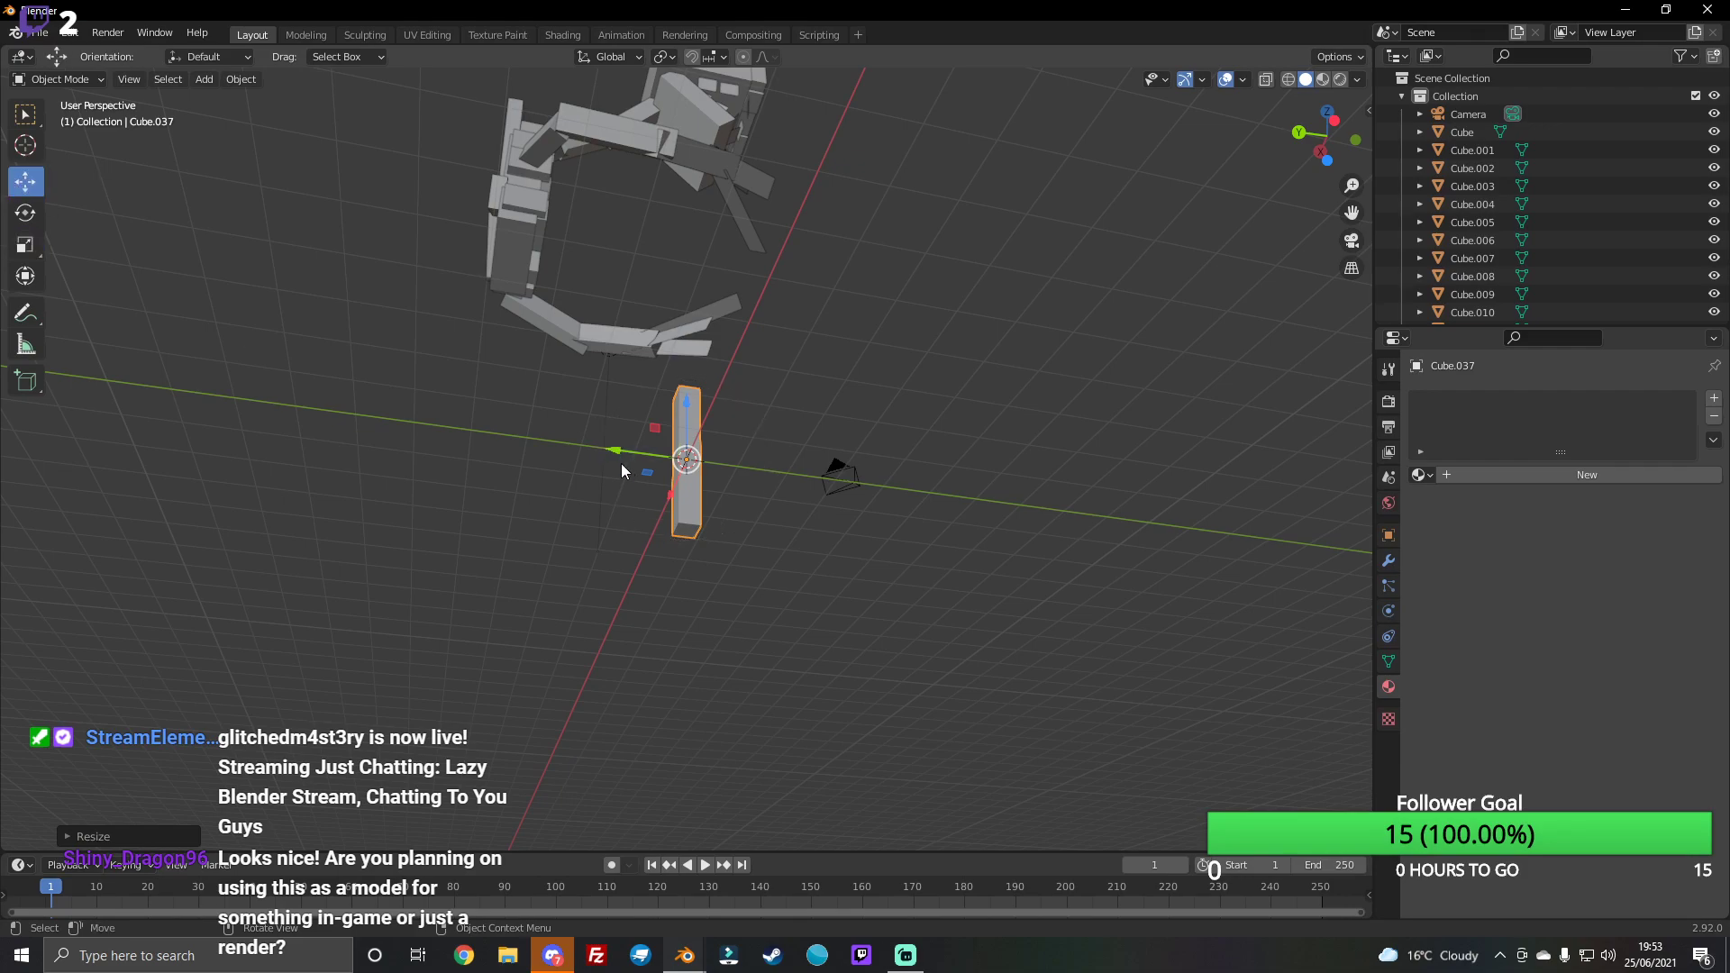
left_click_drag(615, 457, 425, 435)
left_click_drag(1332, 143, 918, 428)
left_click_drag(760, 546, 814, 448)
left_click_drag(1329, 139, 1112, 205)
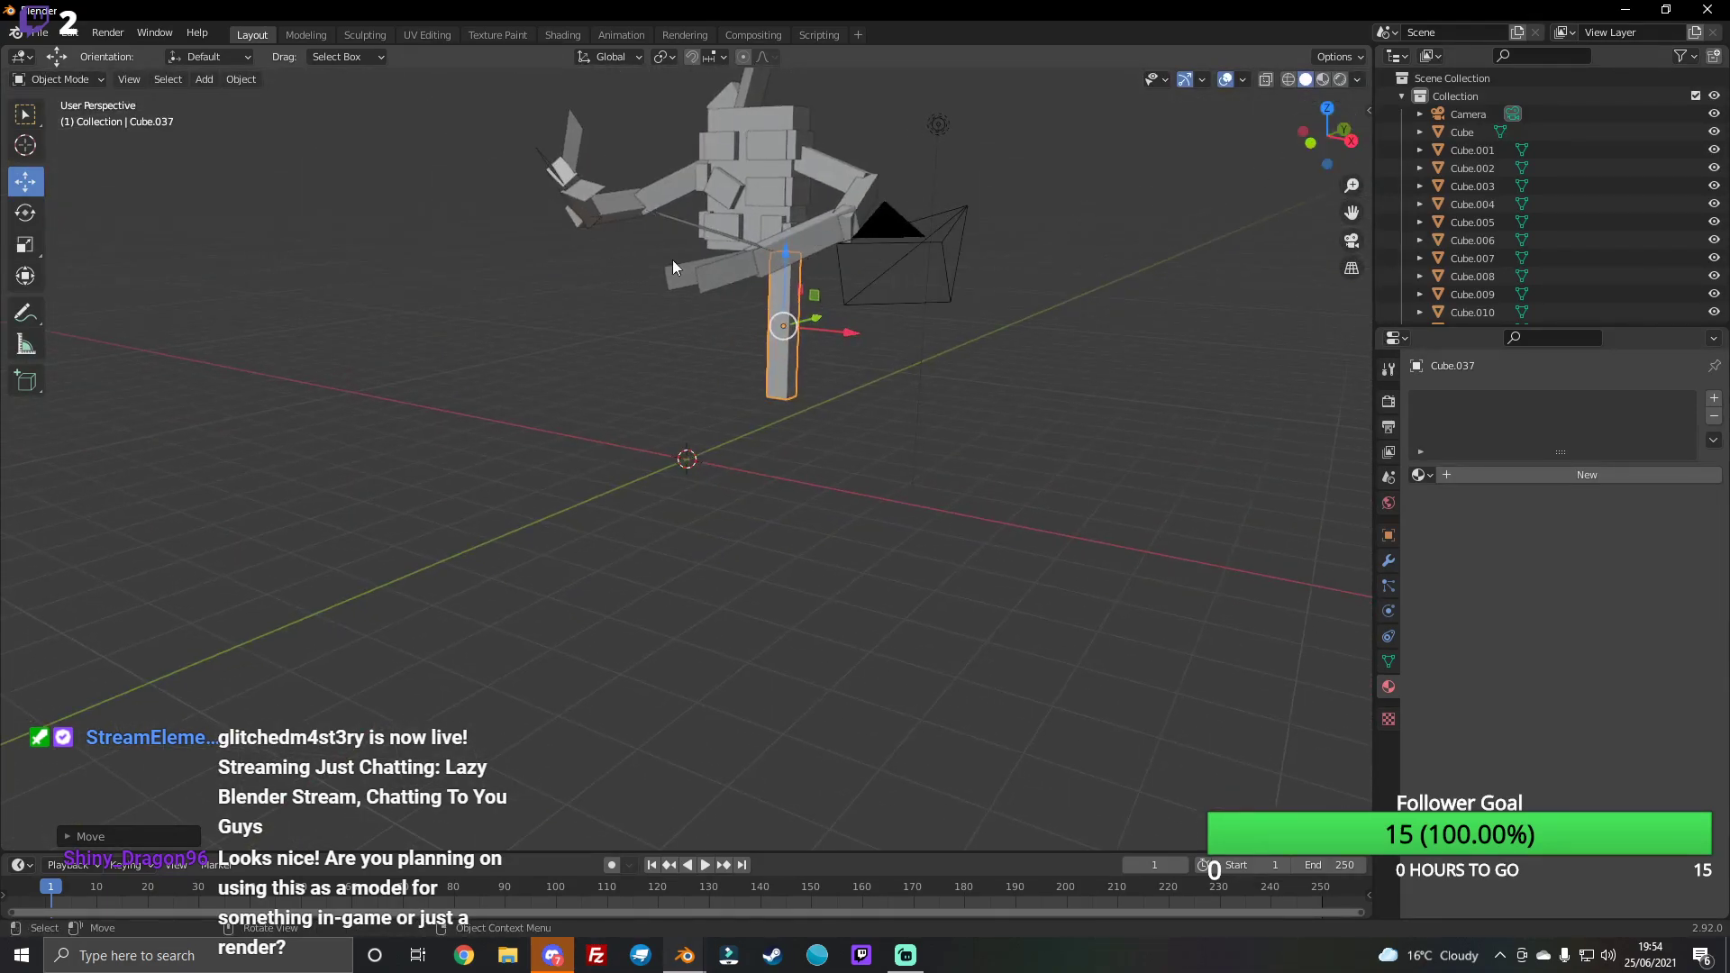
left_click_drag(792, 278, 784, 256)
left_click_drag(1332, 136, 1329, 136)
left_click_drag(607, 328, 610, 327)
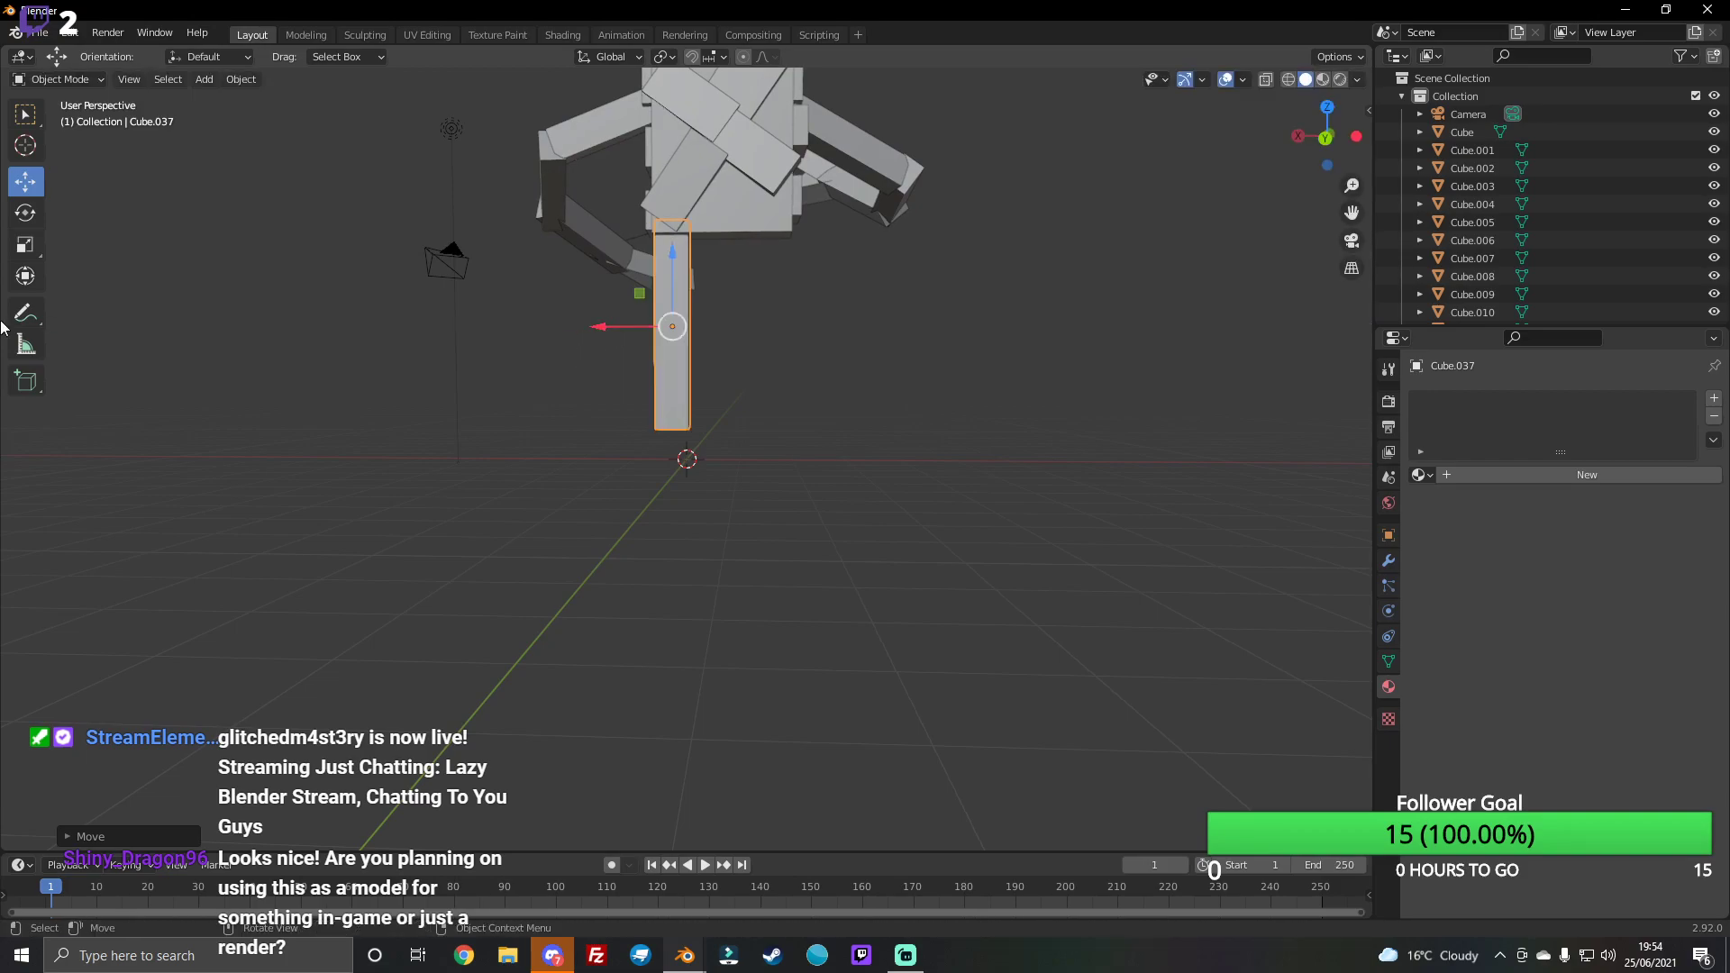
Step: Shorten the bar vertically with the Scale tool
left_click(24, 215)
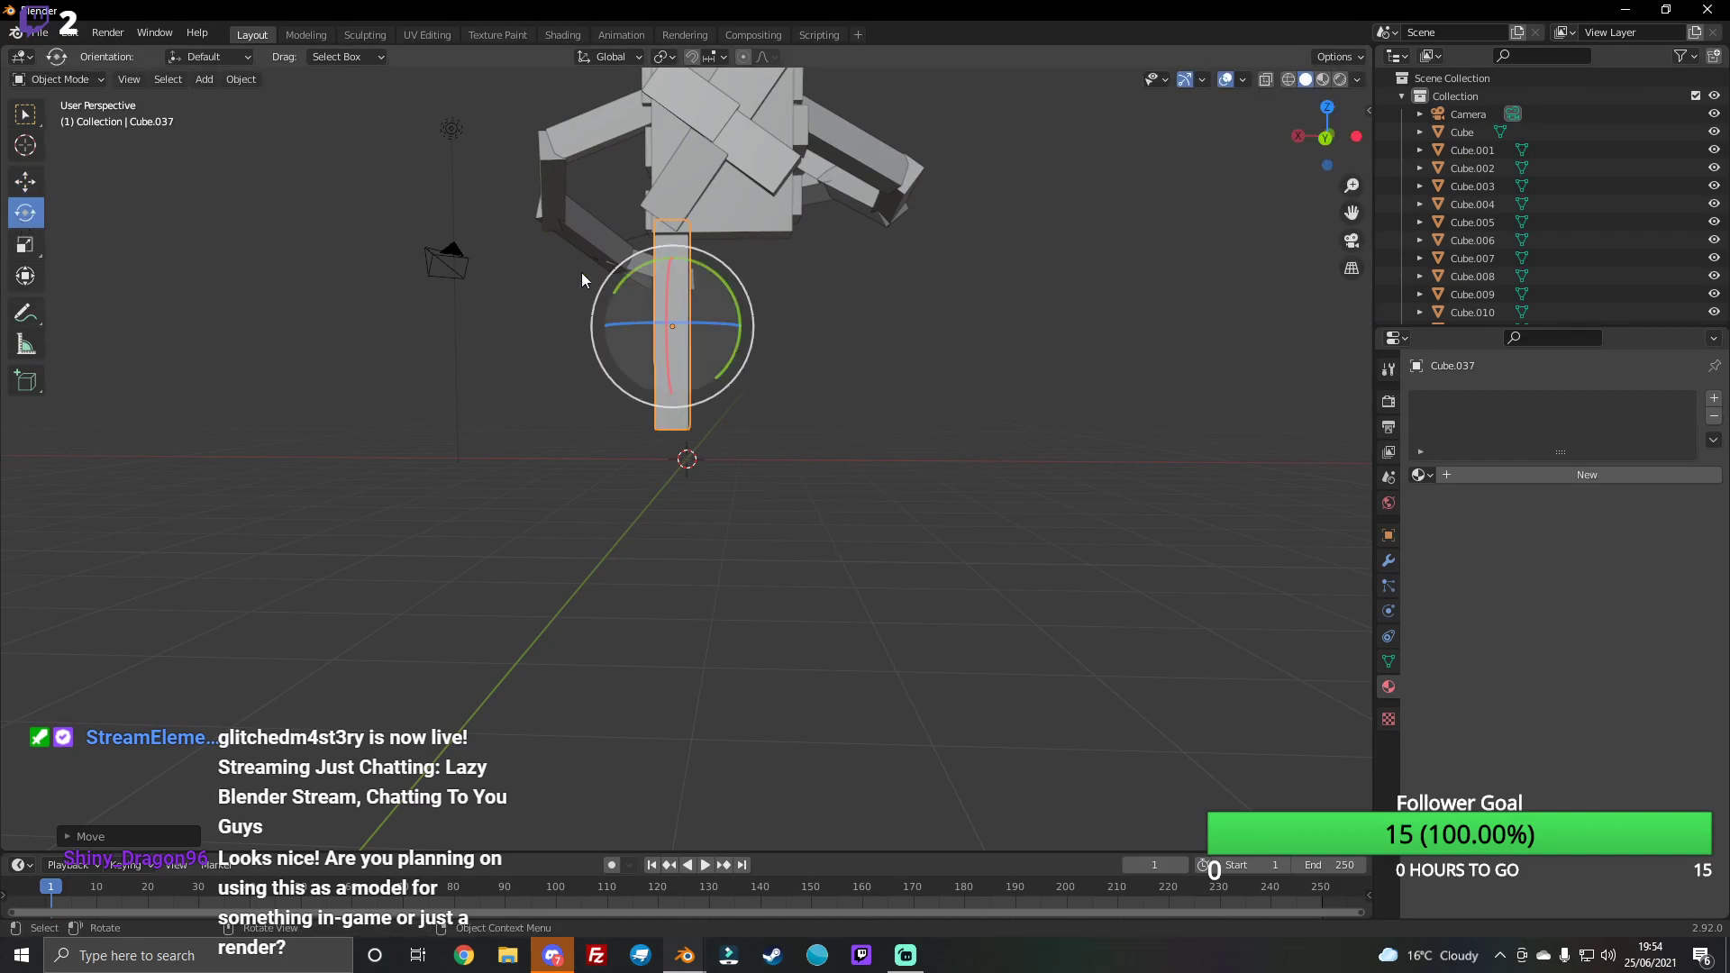
left_click(27, 249)
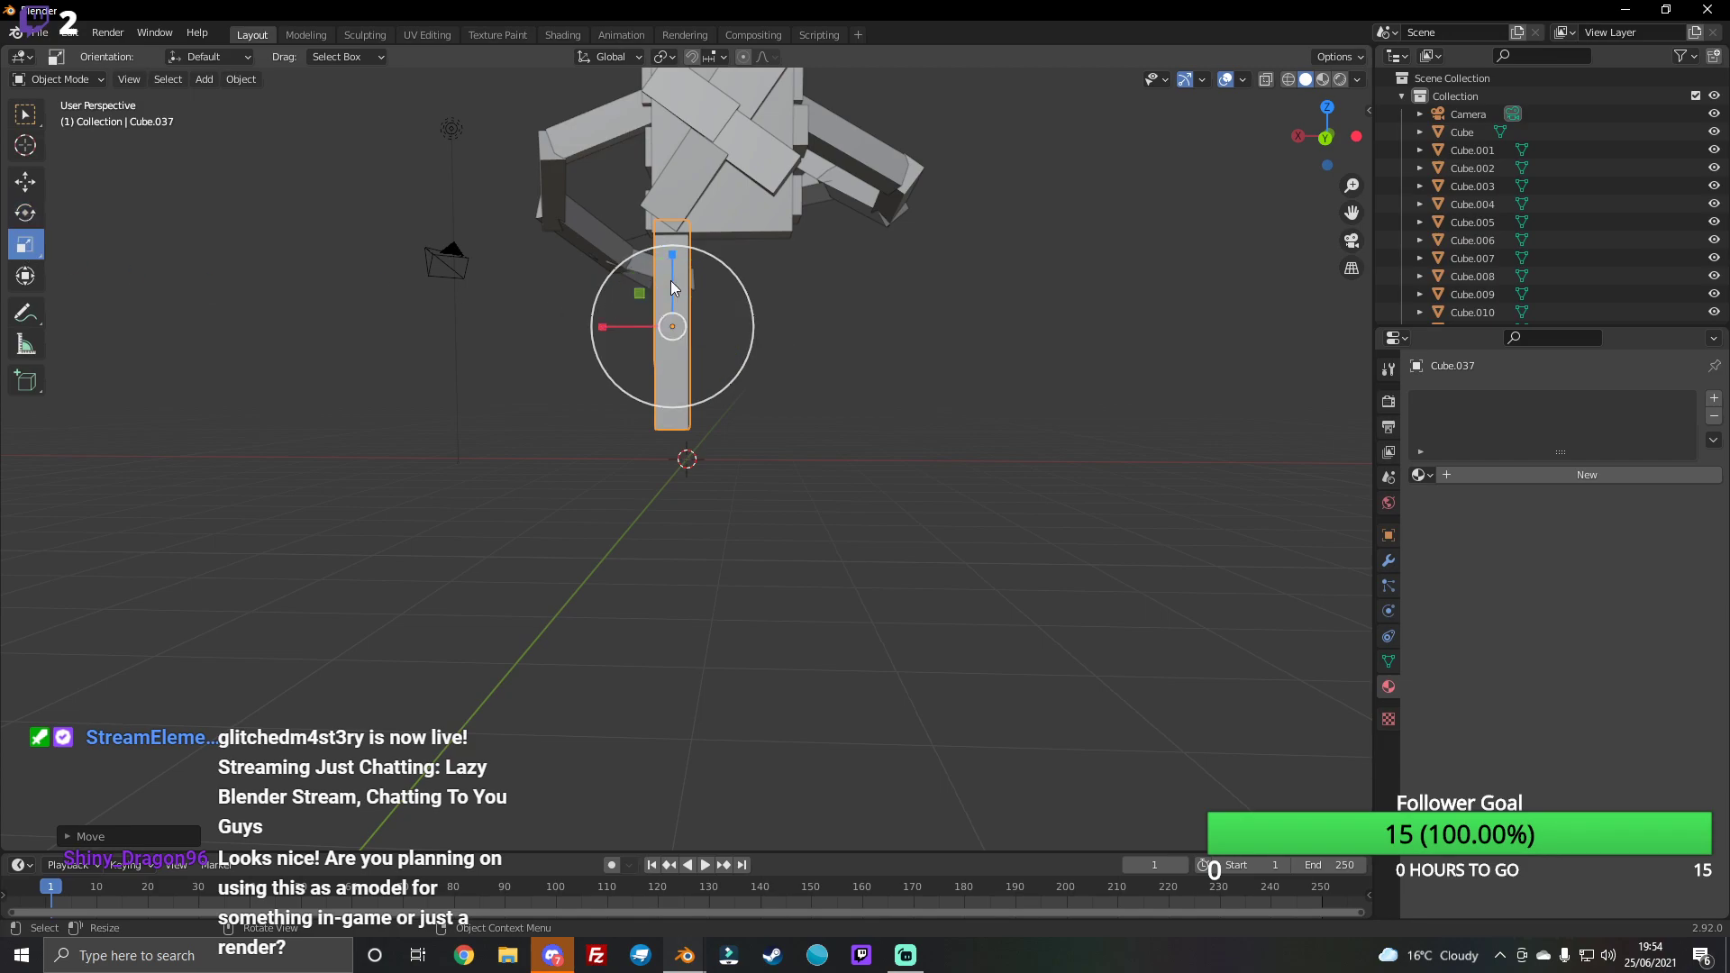
mouse_move(671, 257)
left_mouse_down()
mouse_move(672, 285)
mouse_move(669, 212)
left_mouse_up()
left_click(24, 184)
Step: Duplicate the leg bar, rotate the copy flat, and move it down and left
key("ctrl+c")
key("ctrl+v")
left_click(24, 212)
left_click_drag(663, 294, 35, 200)
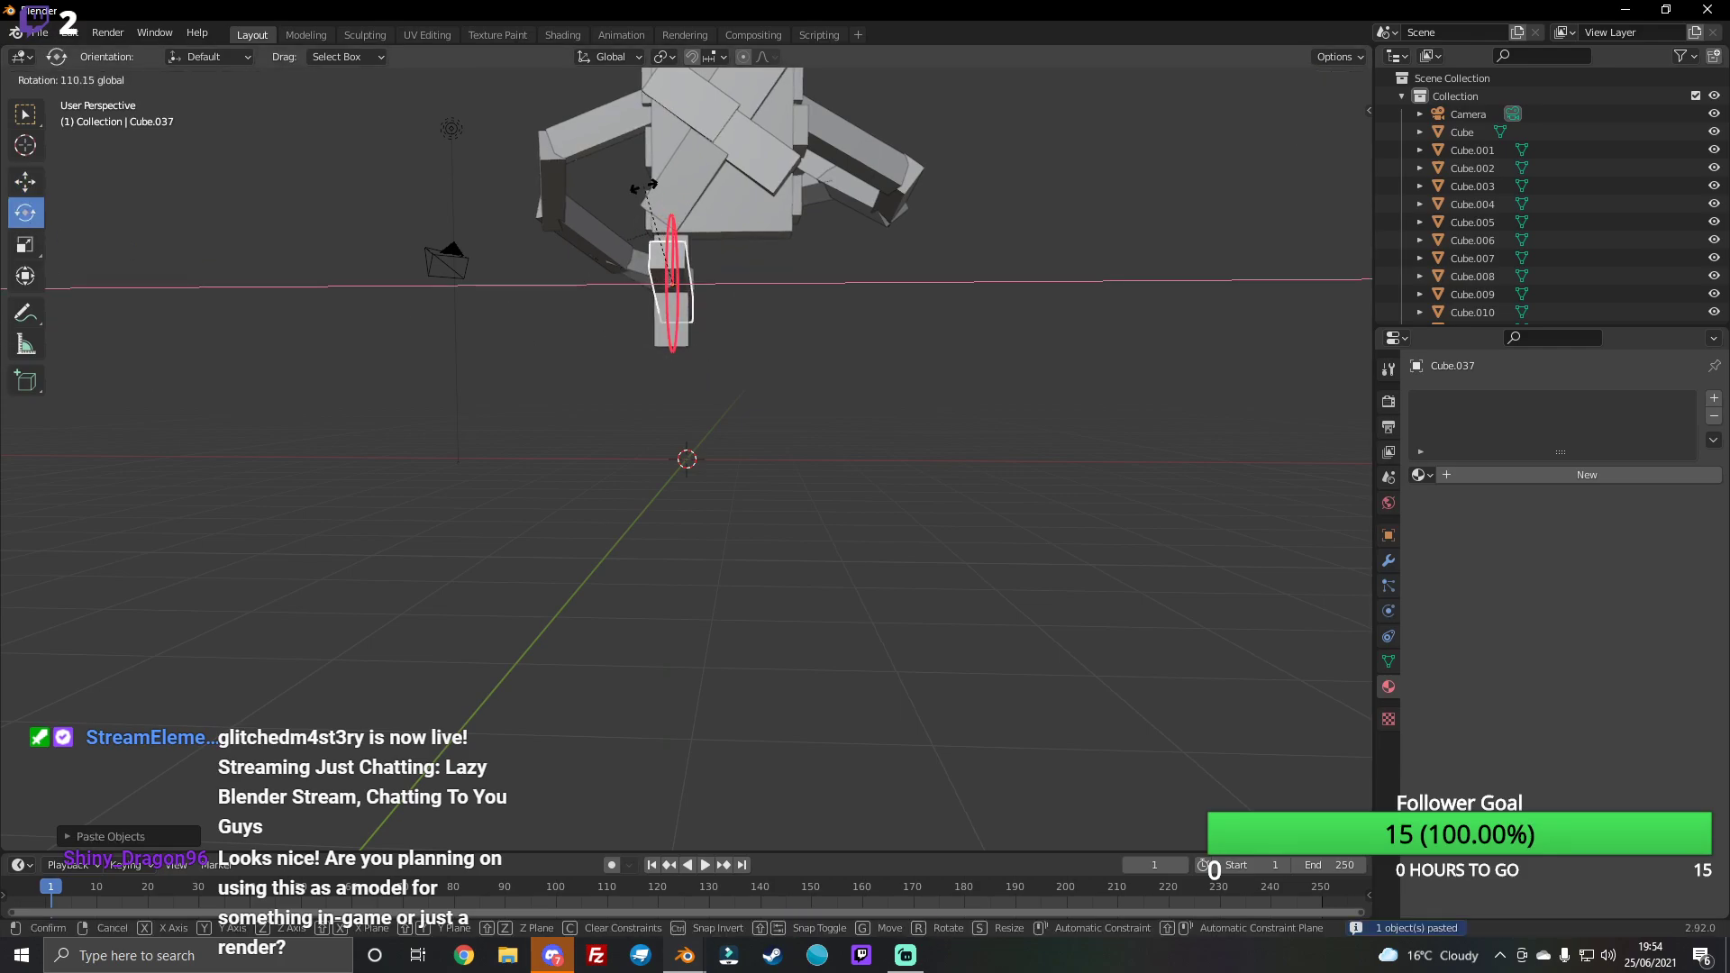
left_click(26, 183)
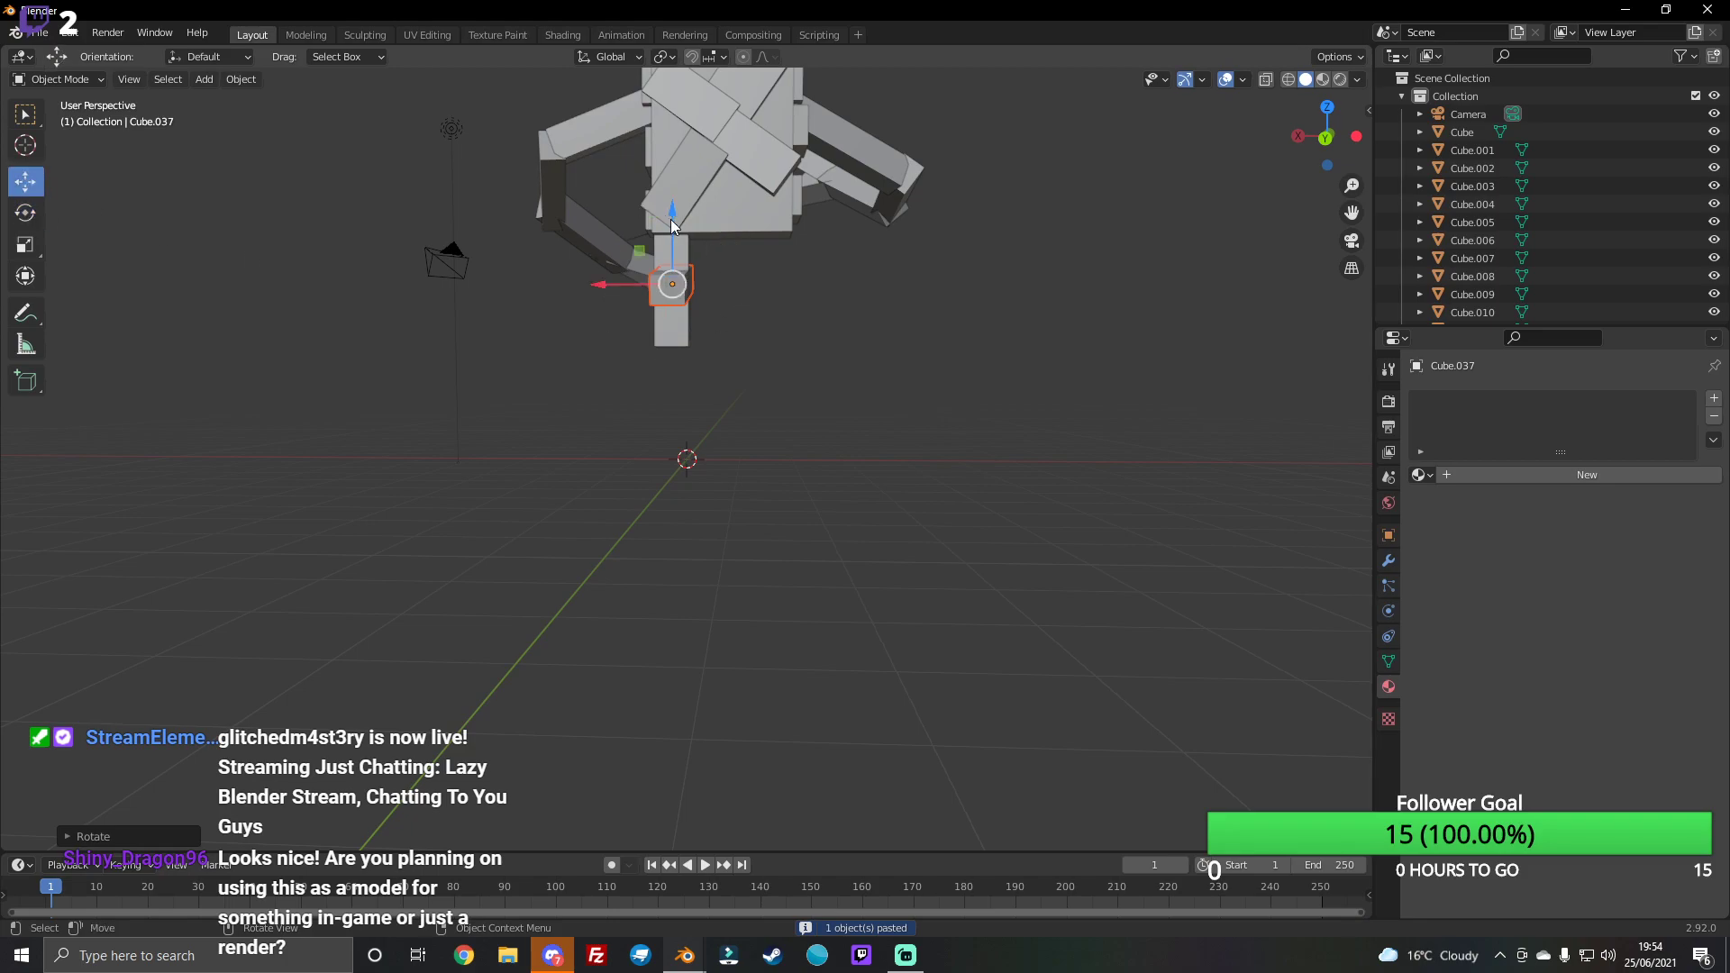
left_click_drag(671, 224, 672, 281)
middle_click_drag(673, 280, 1053, 265)
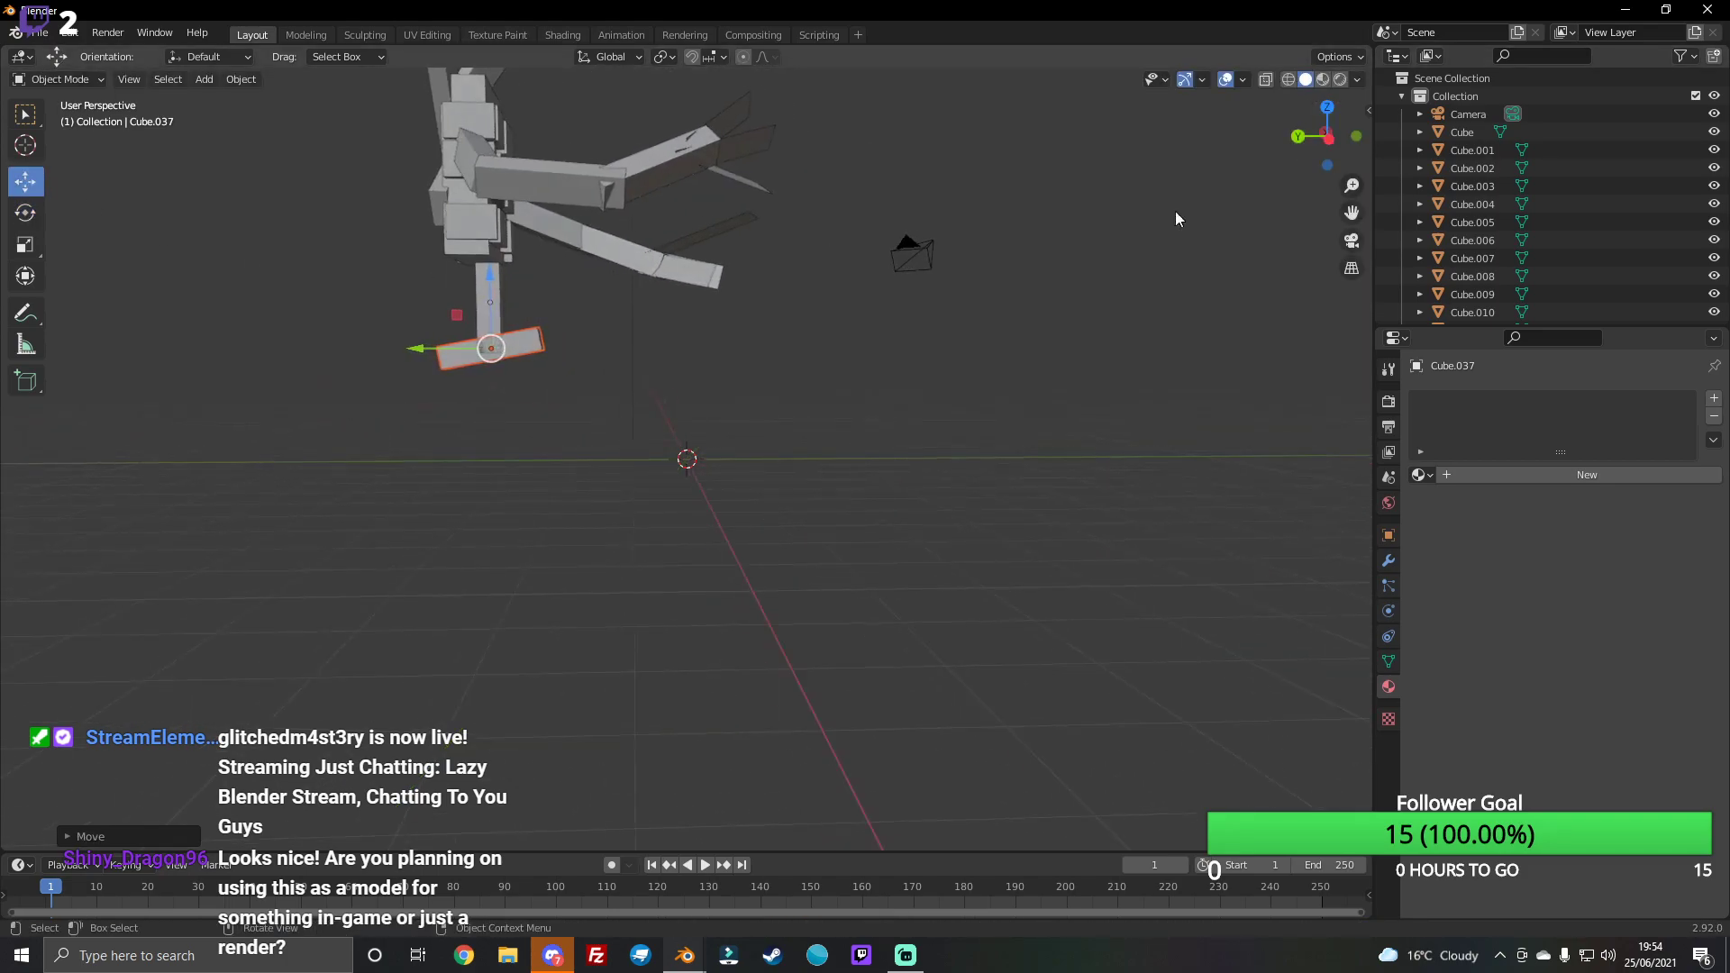
left_click_drag(385, 351, 342, 351)
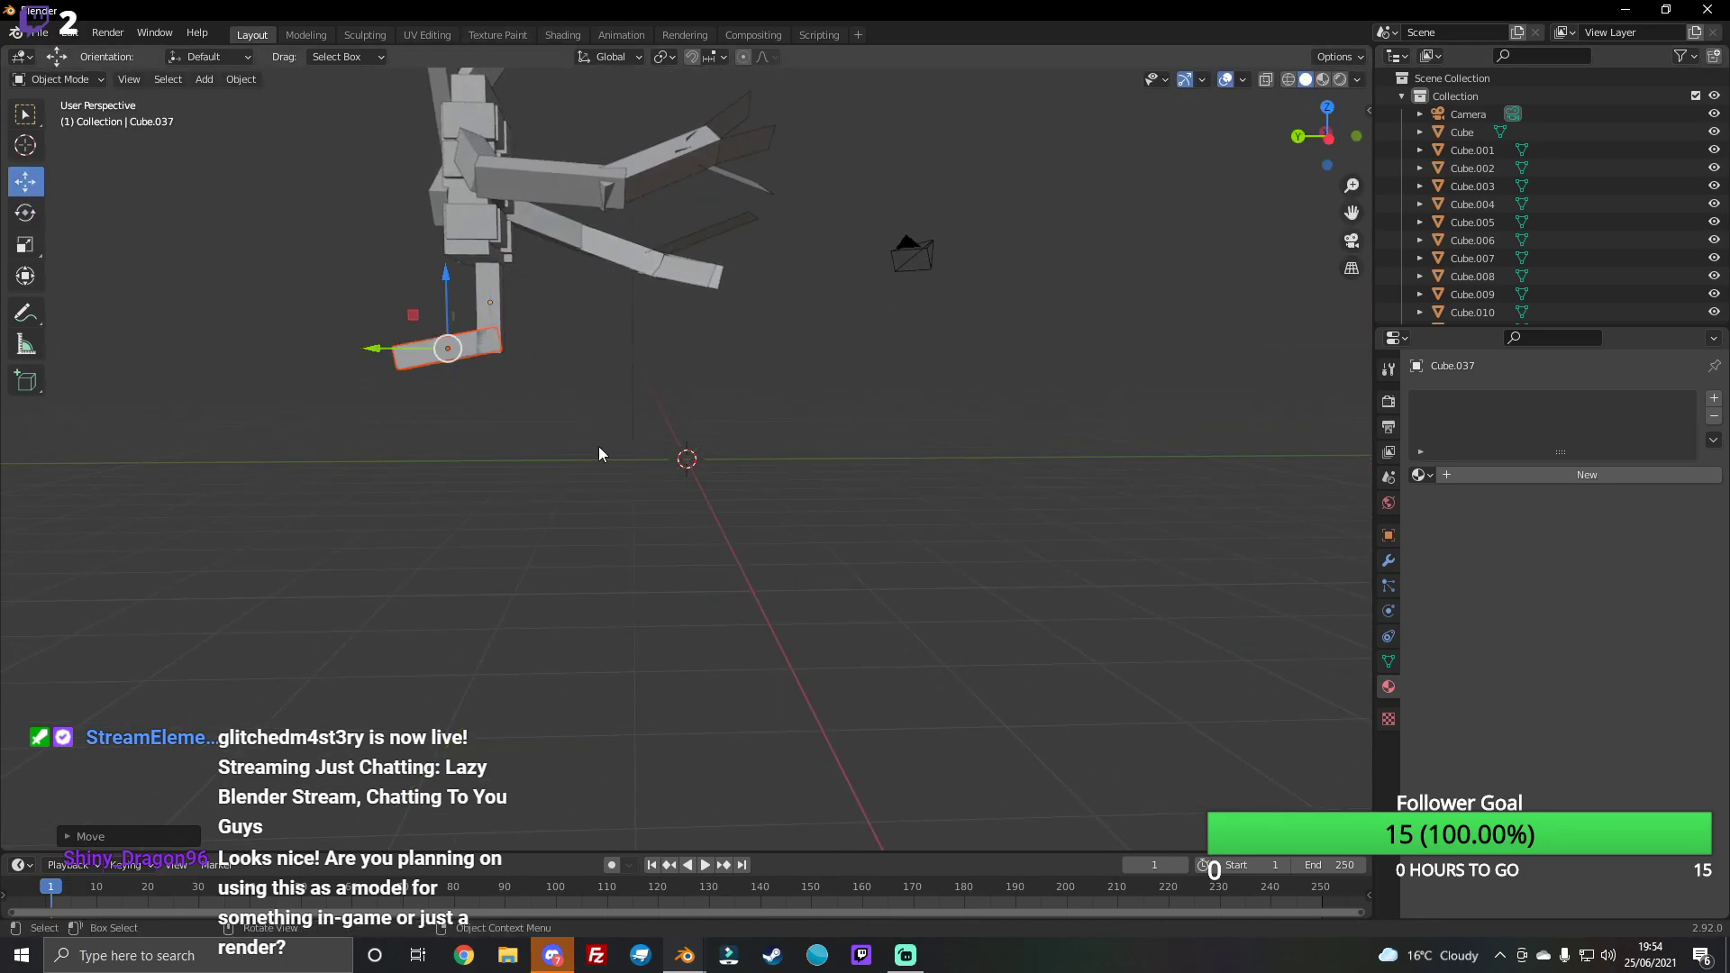
Step: Tilt the copied block at an angle and slide it sideways into position
left_click(25, 213)
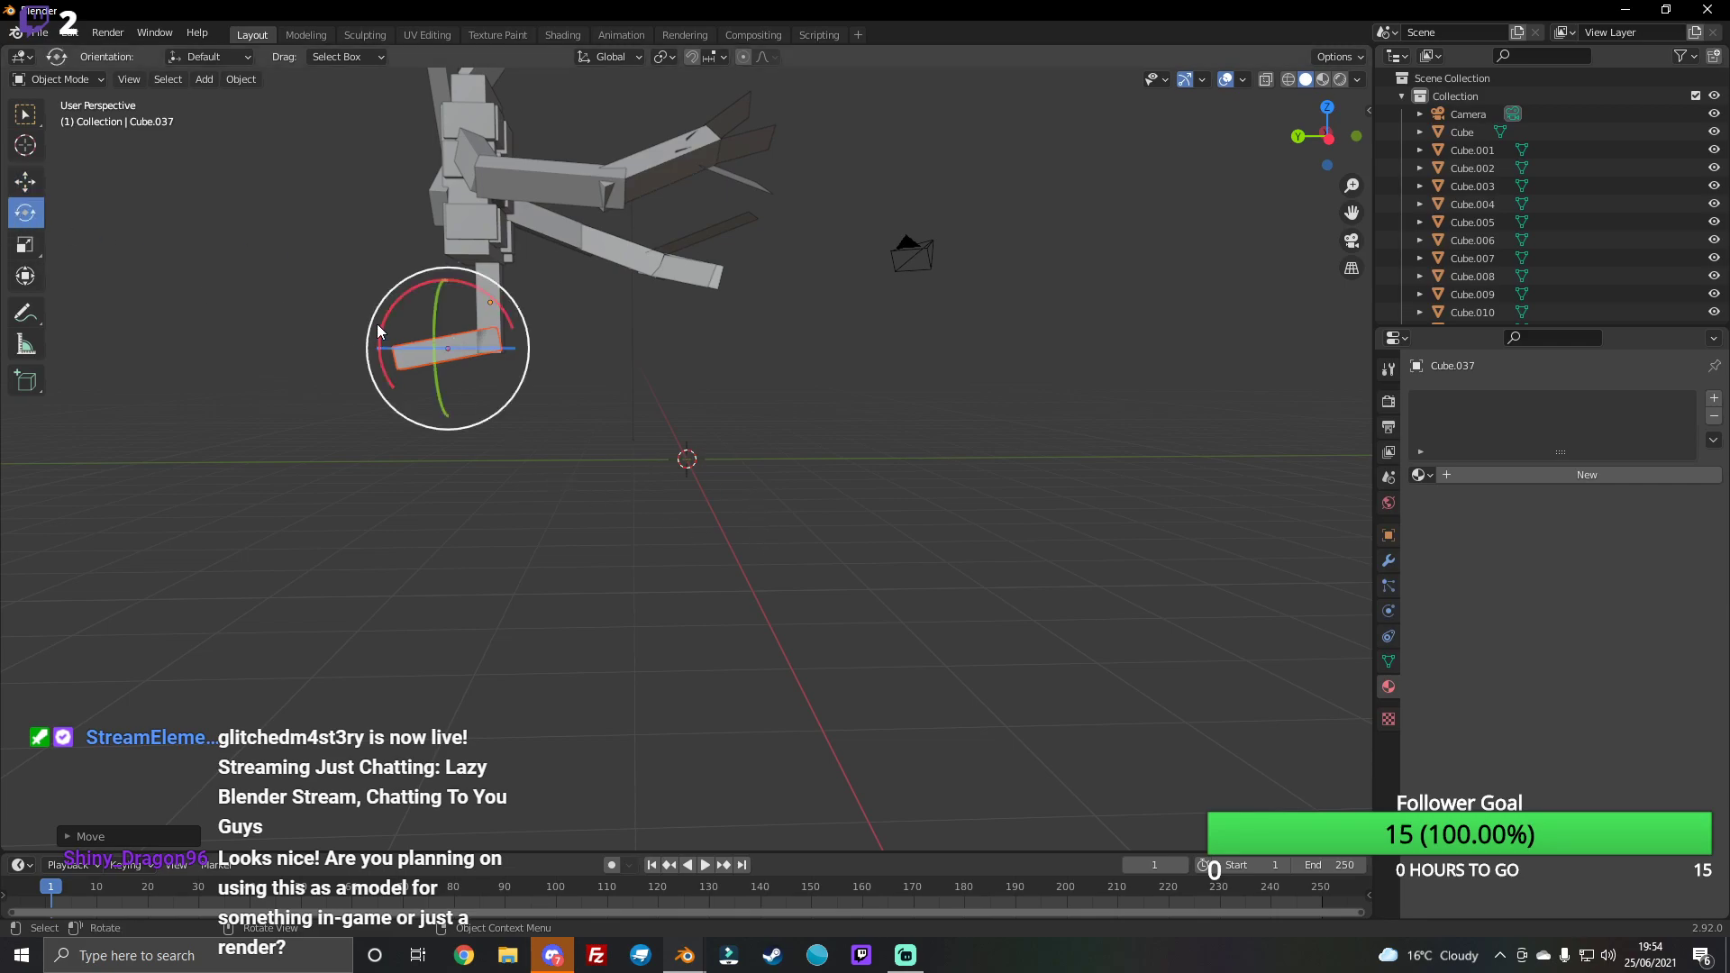
mouse_move(390, 320)
left_mouse_down()
mouse_move(362, 338)
mouse_move(394, 367)
left_mouse_up()
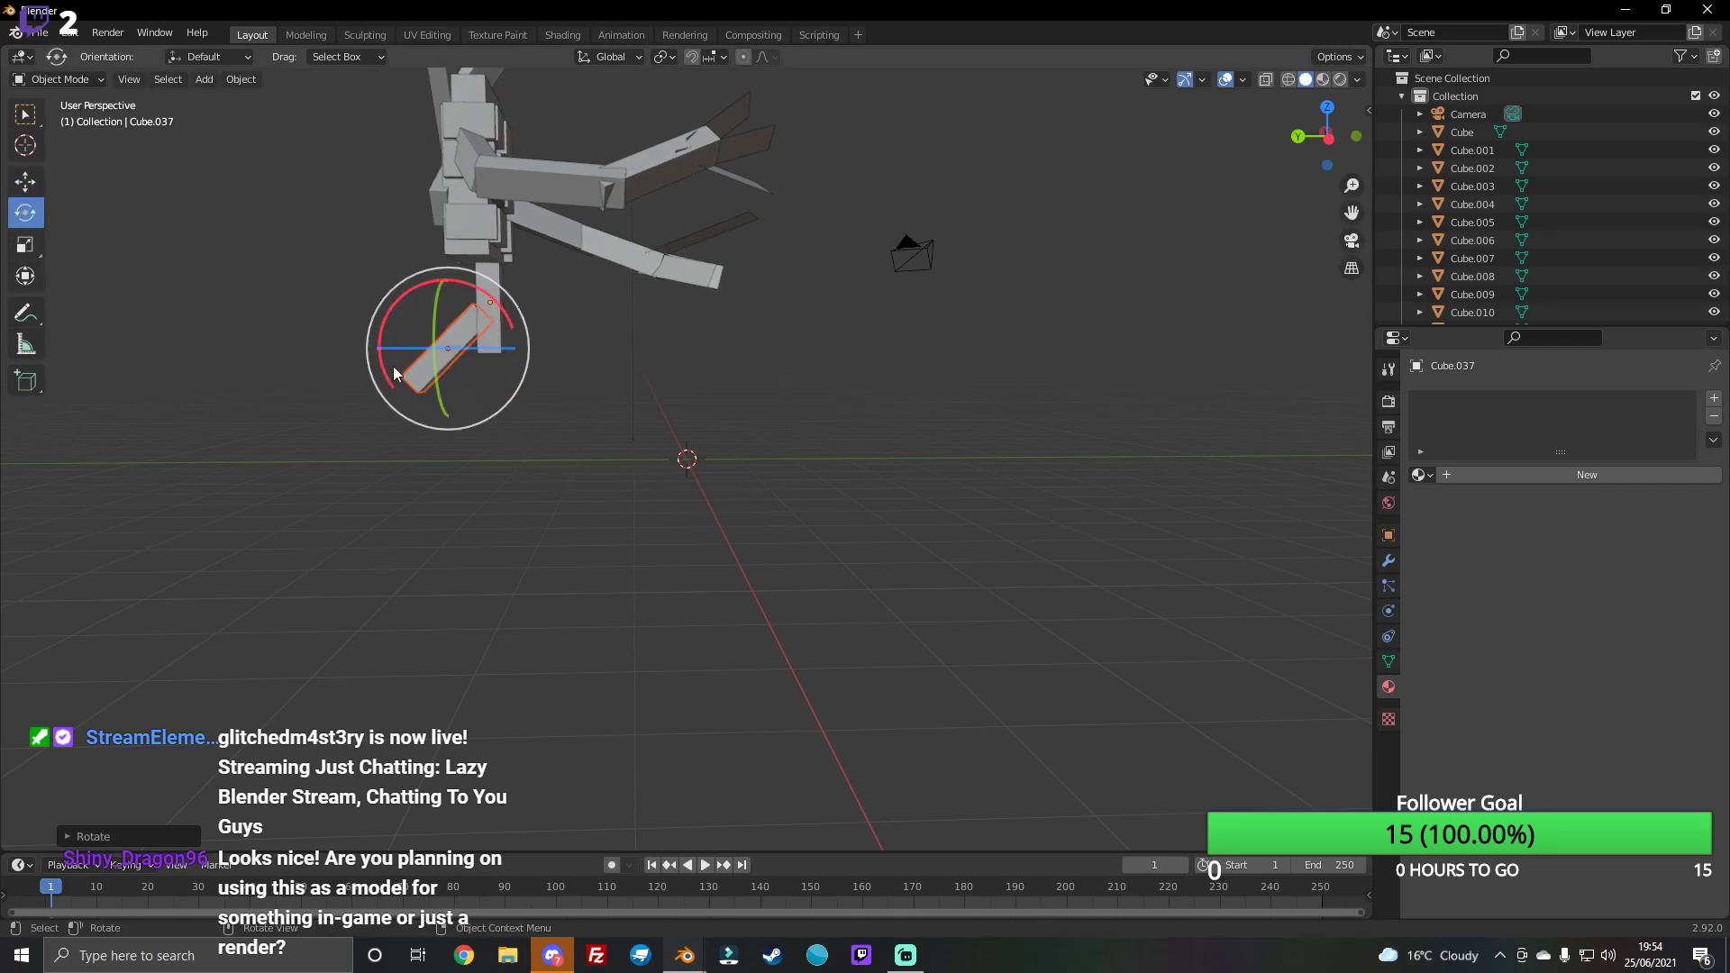
left_click(463, 346)
left_click(25, 181)
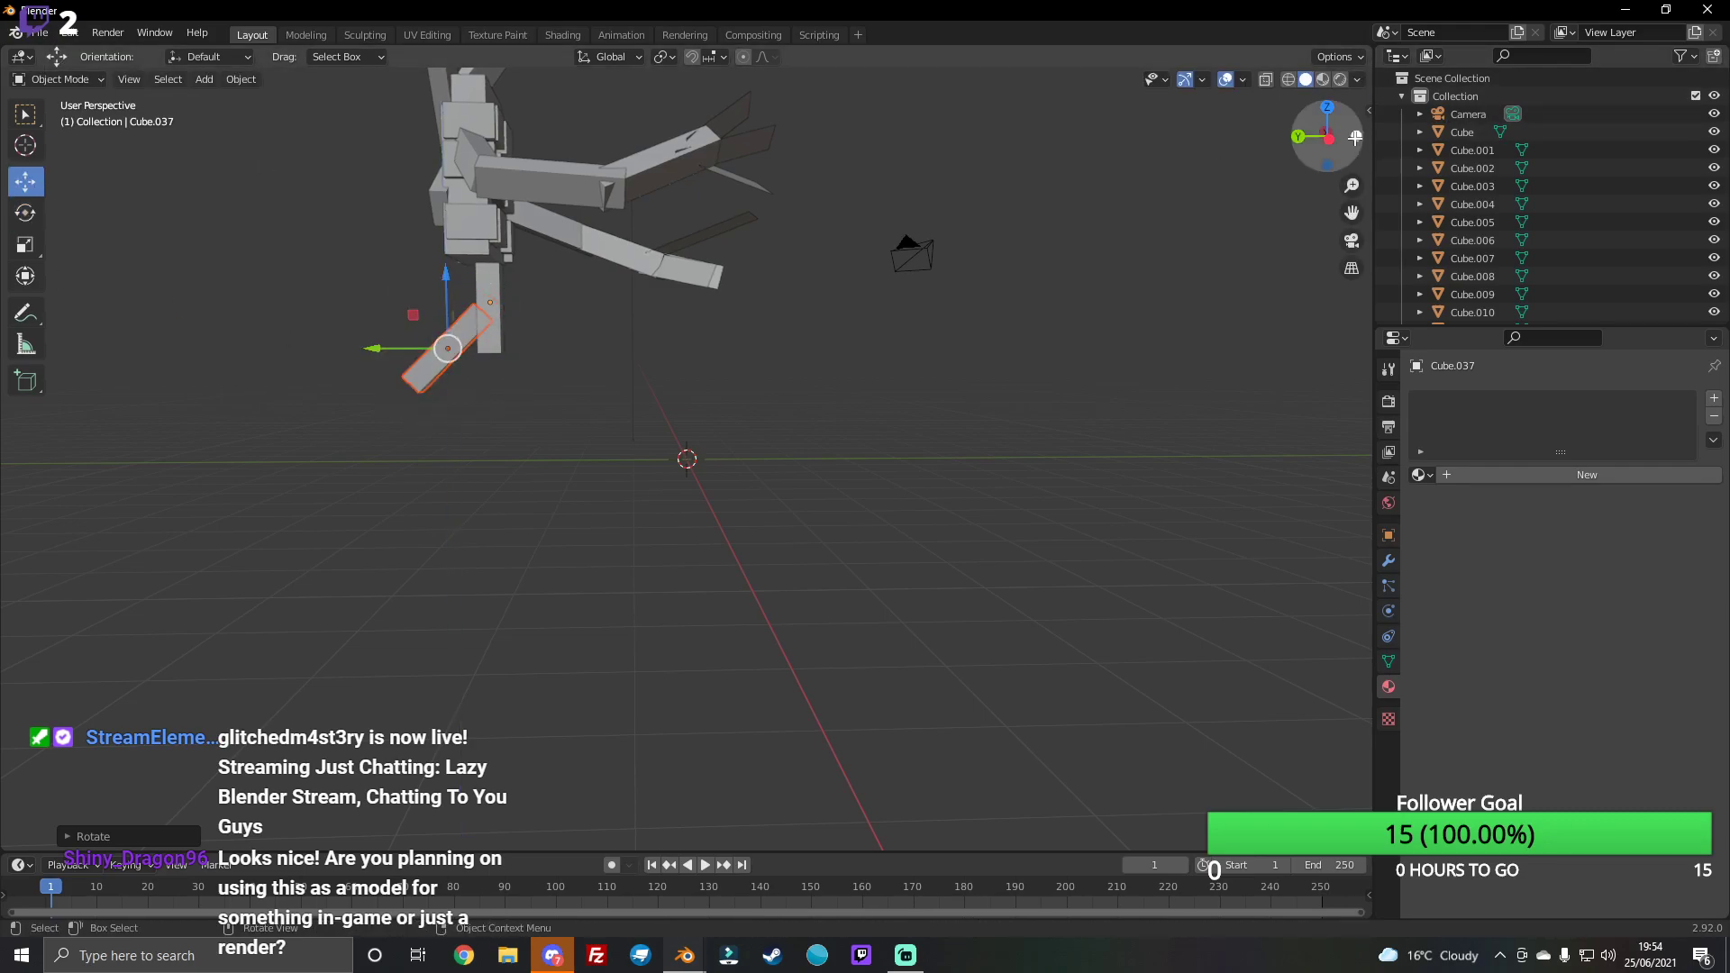
left_click_drag(1326, 136, 1292, 155)
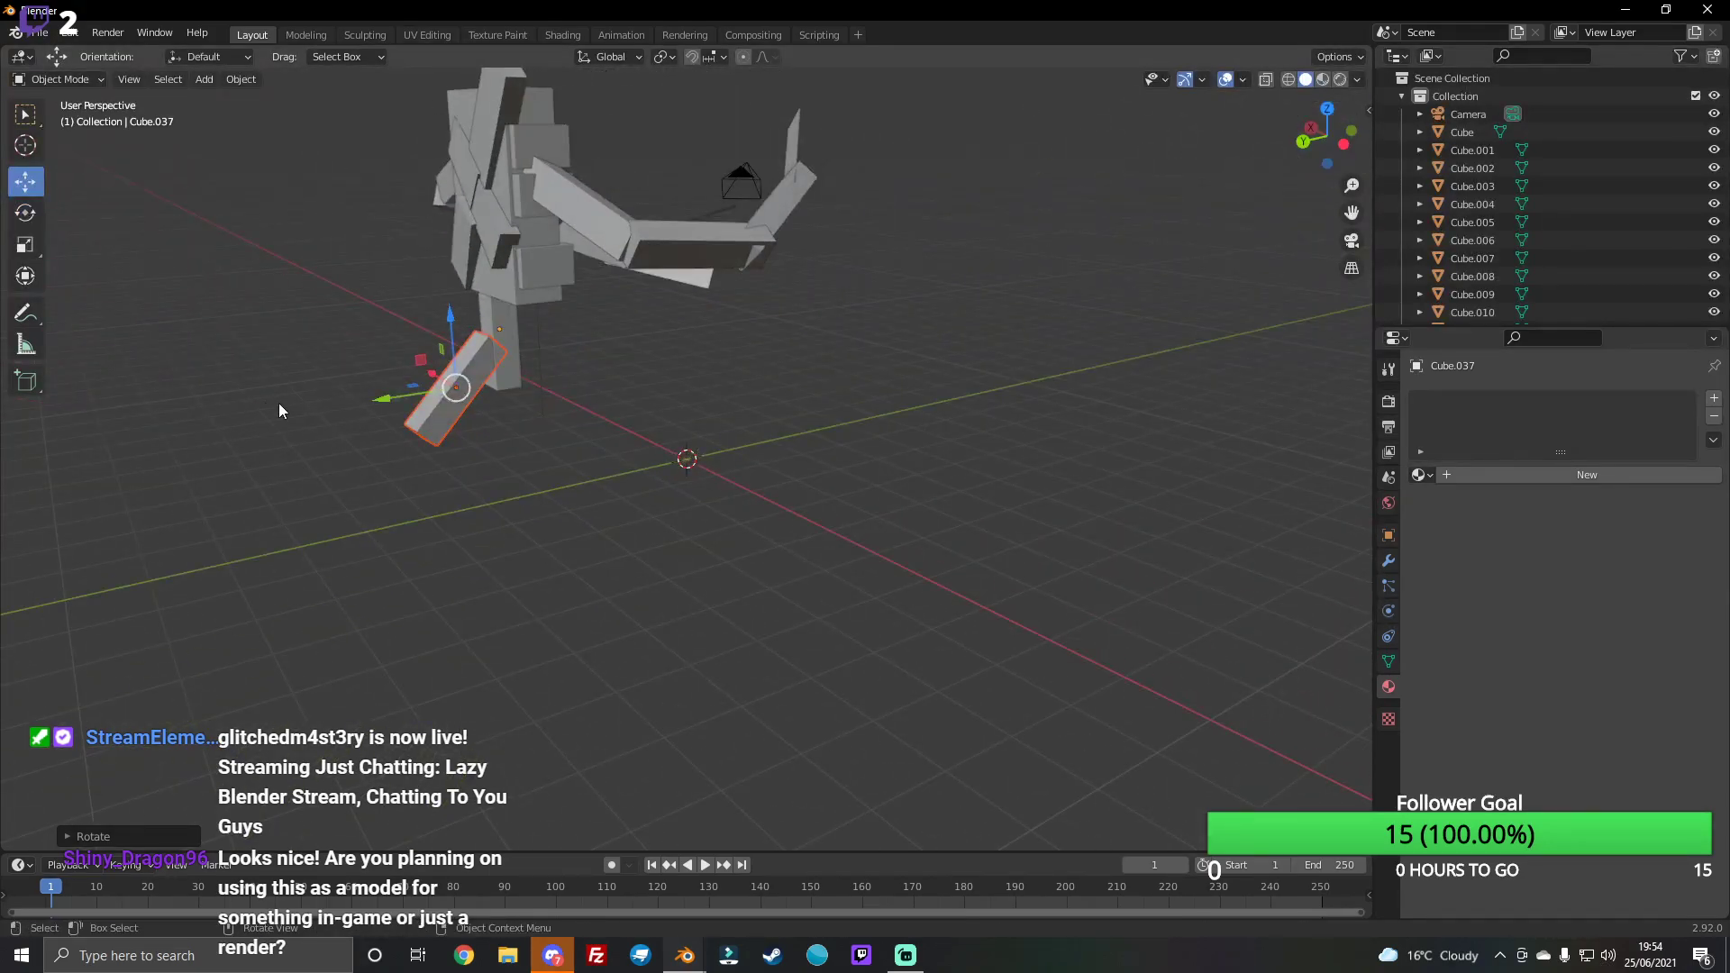
mouse_move(377, 397)
left_mouse_down()
mouse_move(428, 453)
mouse_move(413, 431)
mouse_move(446, 447)
mouse_move(464, 390)
mouse_move(478, 418)
left_mouse_up()
left_click(25, 211)
left_click(16, 184)
left_click(478, 419)
Step: Cancel a further move of the angled block and check the Streamlabs OBS dashboard
left_click_drag(1328, 132, 1315, 140)
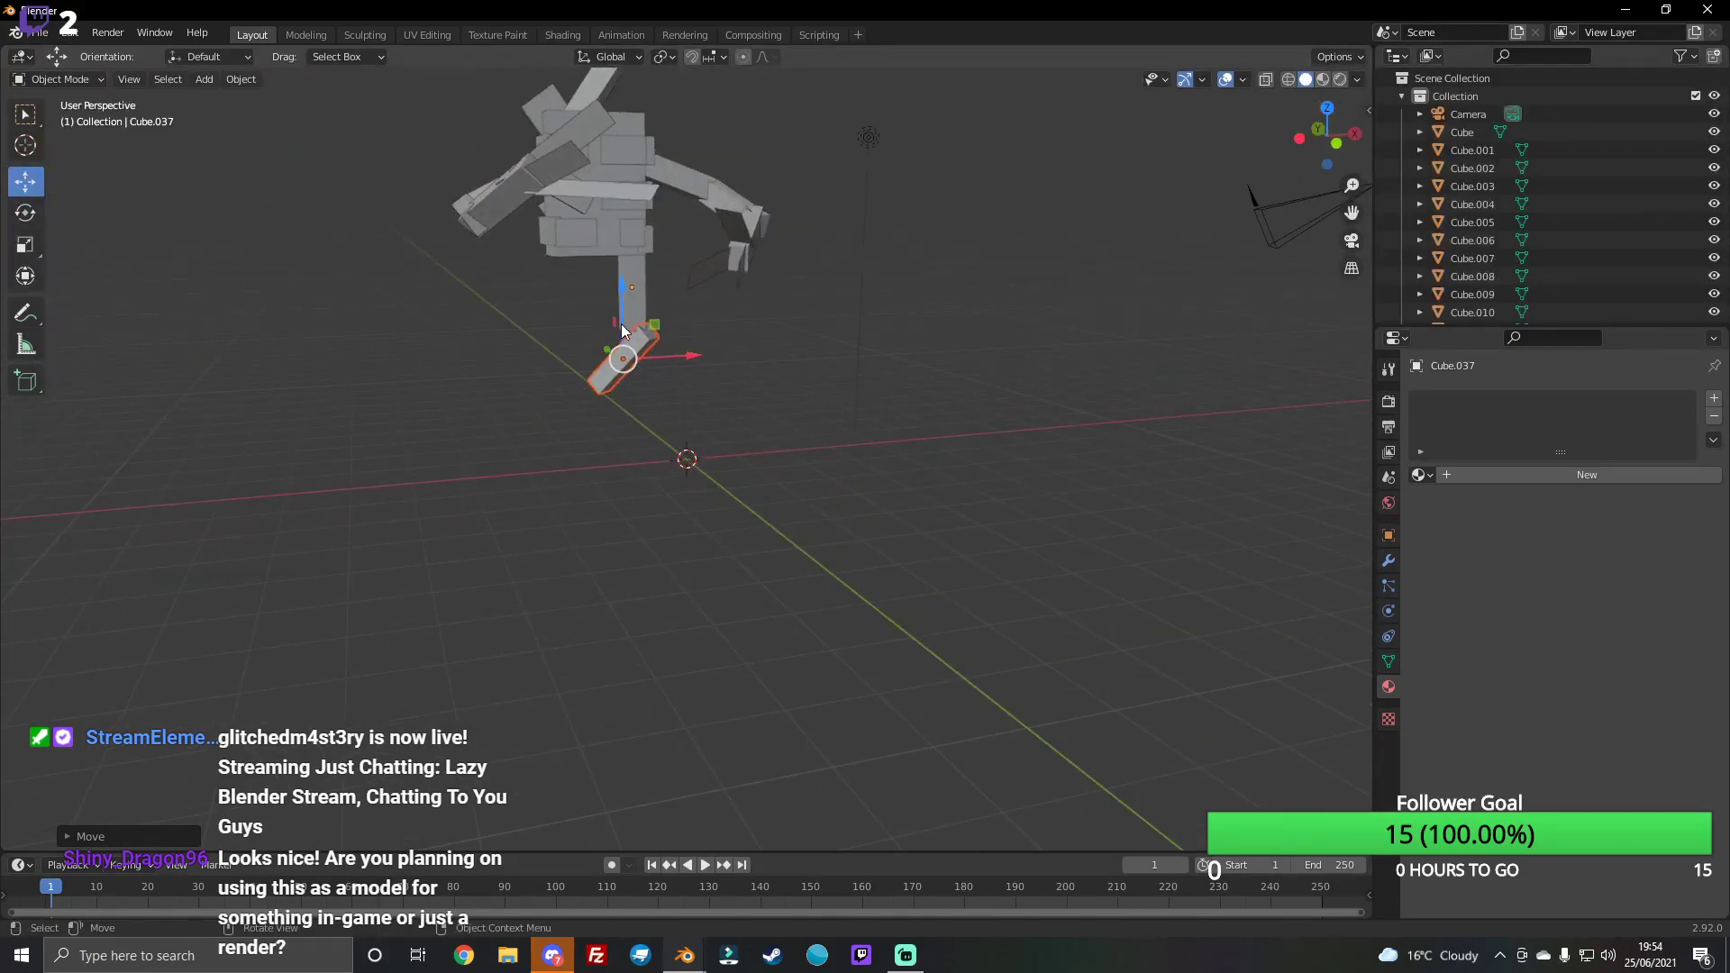
mouse_move(623, 338)
left_mouse_down()
mouse_move(683, 349)
mouse_move(657, 345)
left_mouse_up()
right_click(682, 349)
left_click(666, 349)
left_click(906, 956)
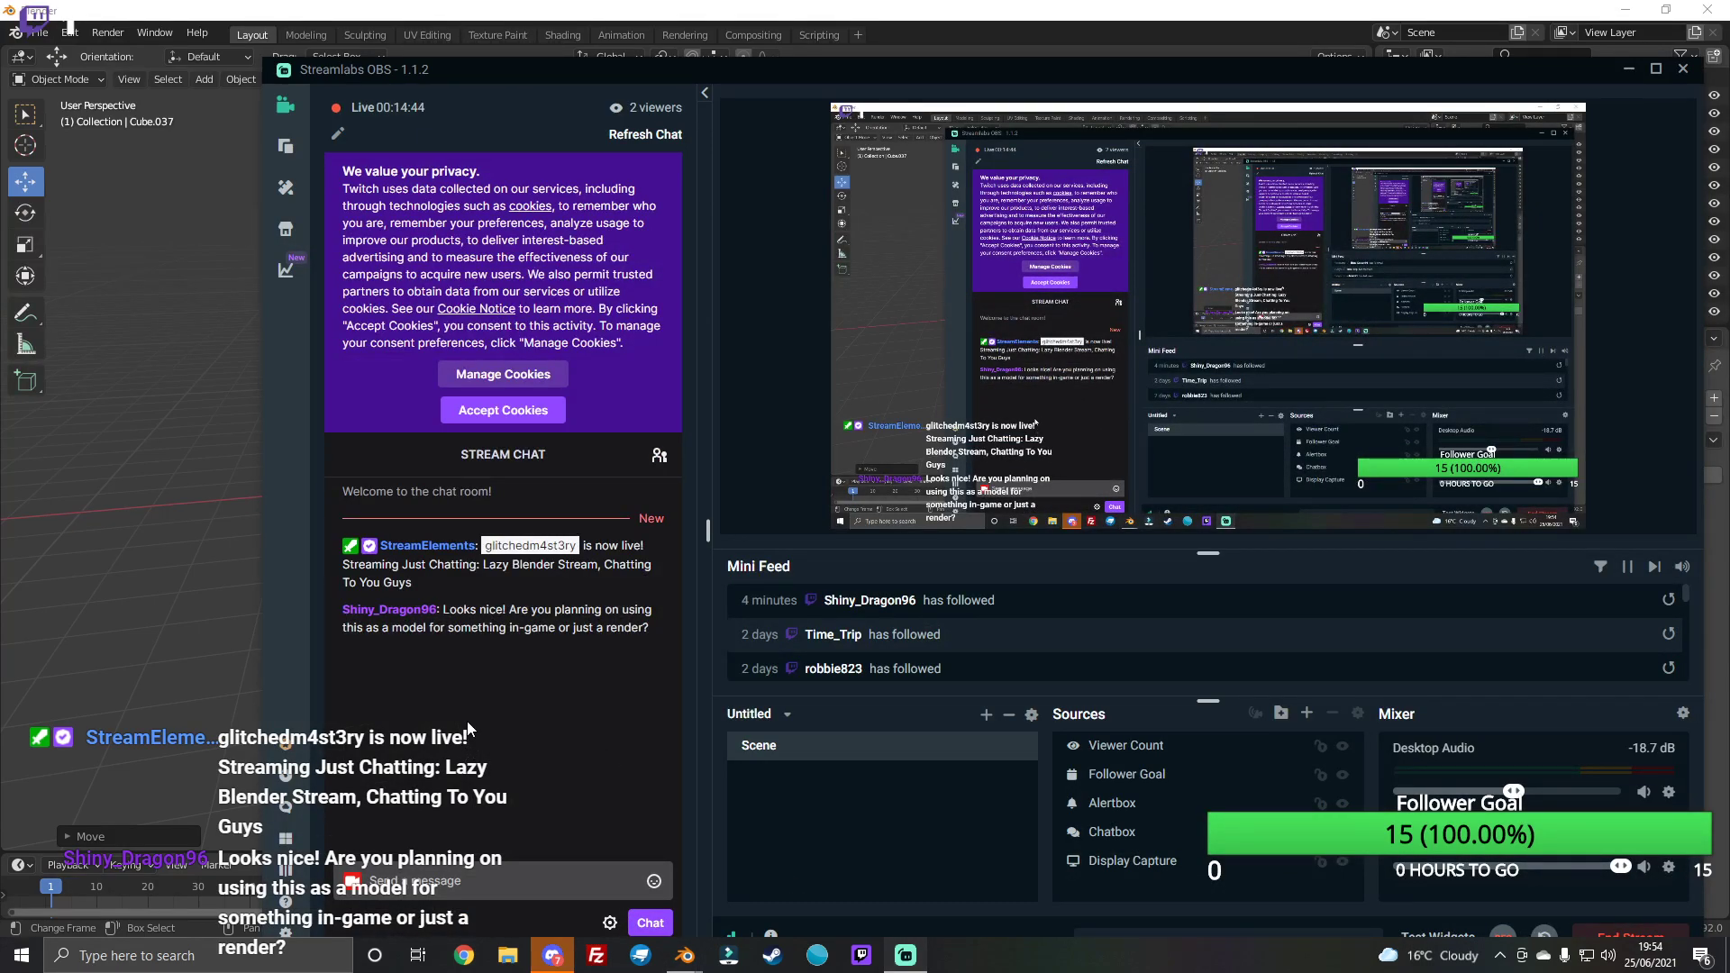
left_click(1036, 13)
left_click_drag(1277, 127, 577, 362)
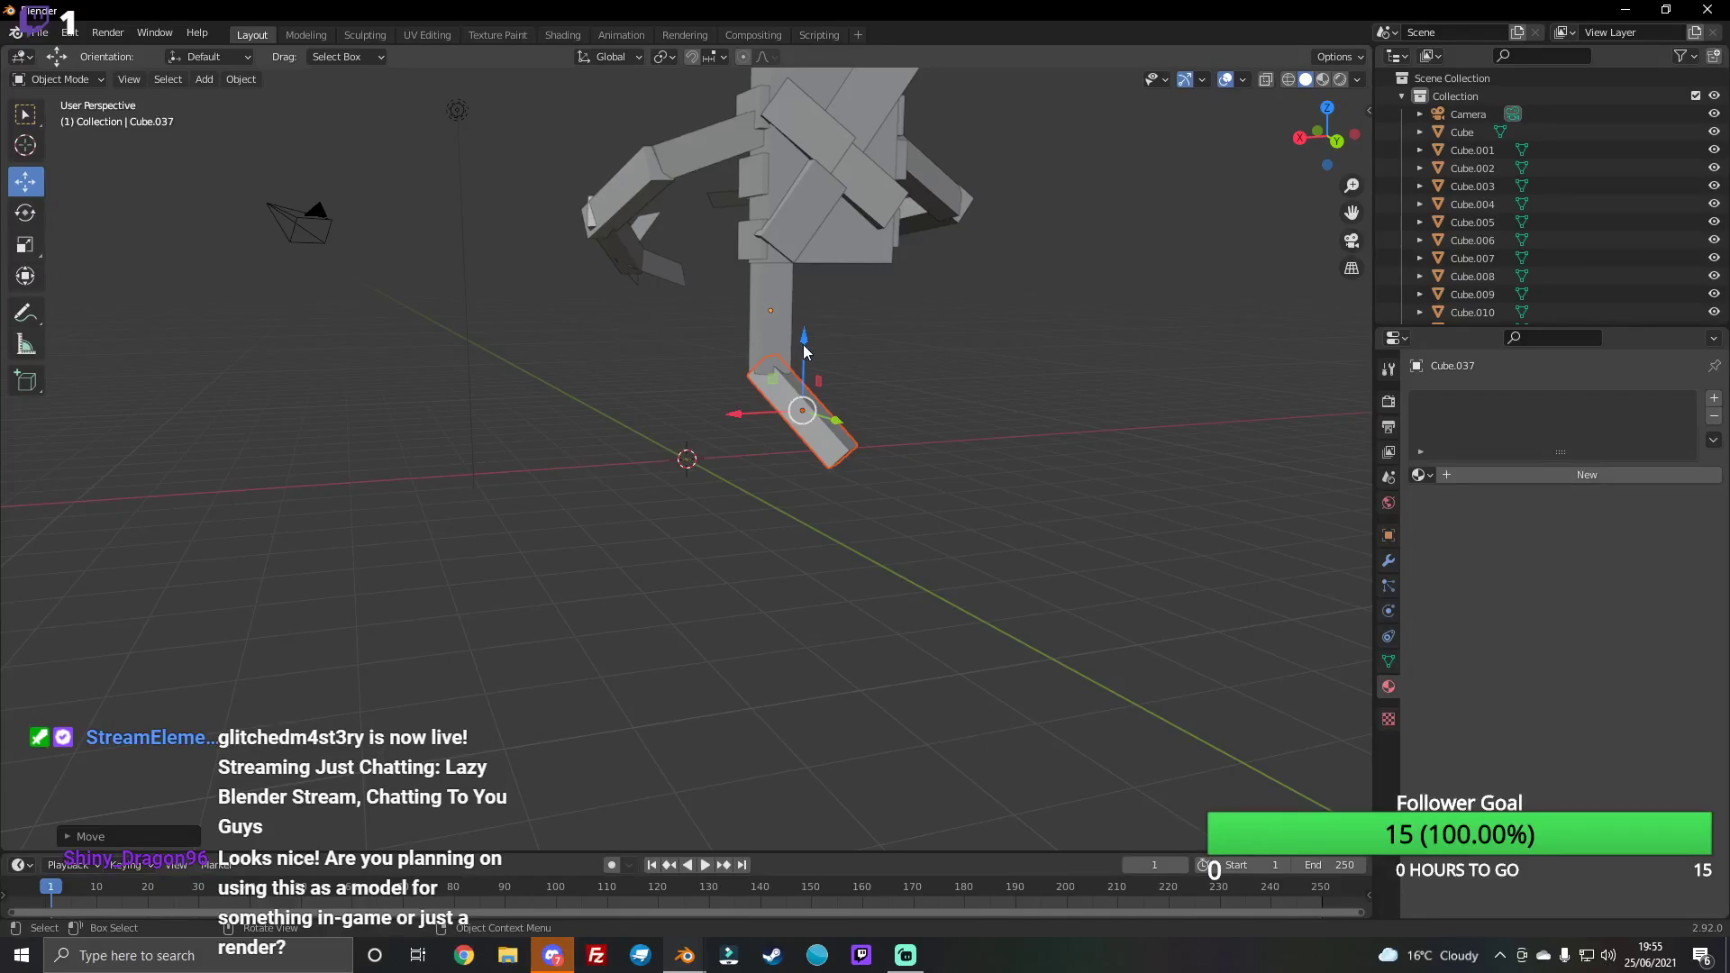
Step: Orbit to the leg, then rotate the lower leg piece and slide it along one axis
left_click_drag(1329, 135, 1188, 191)
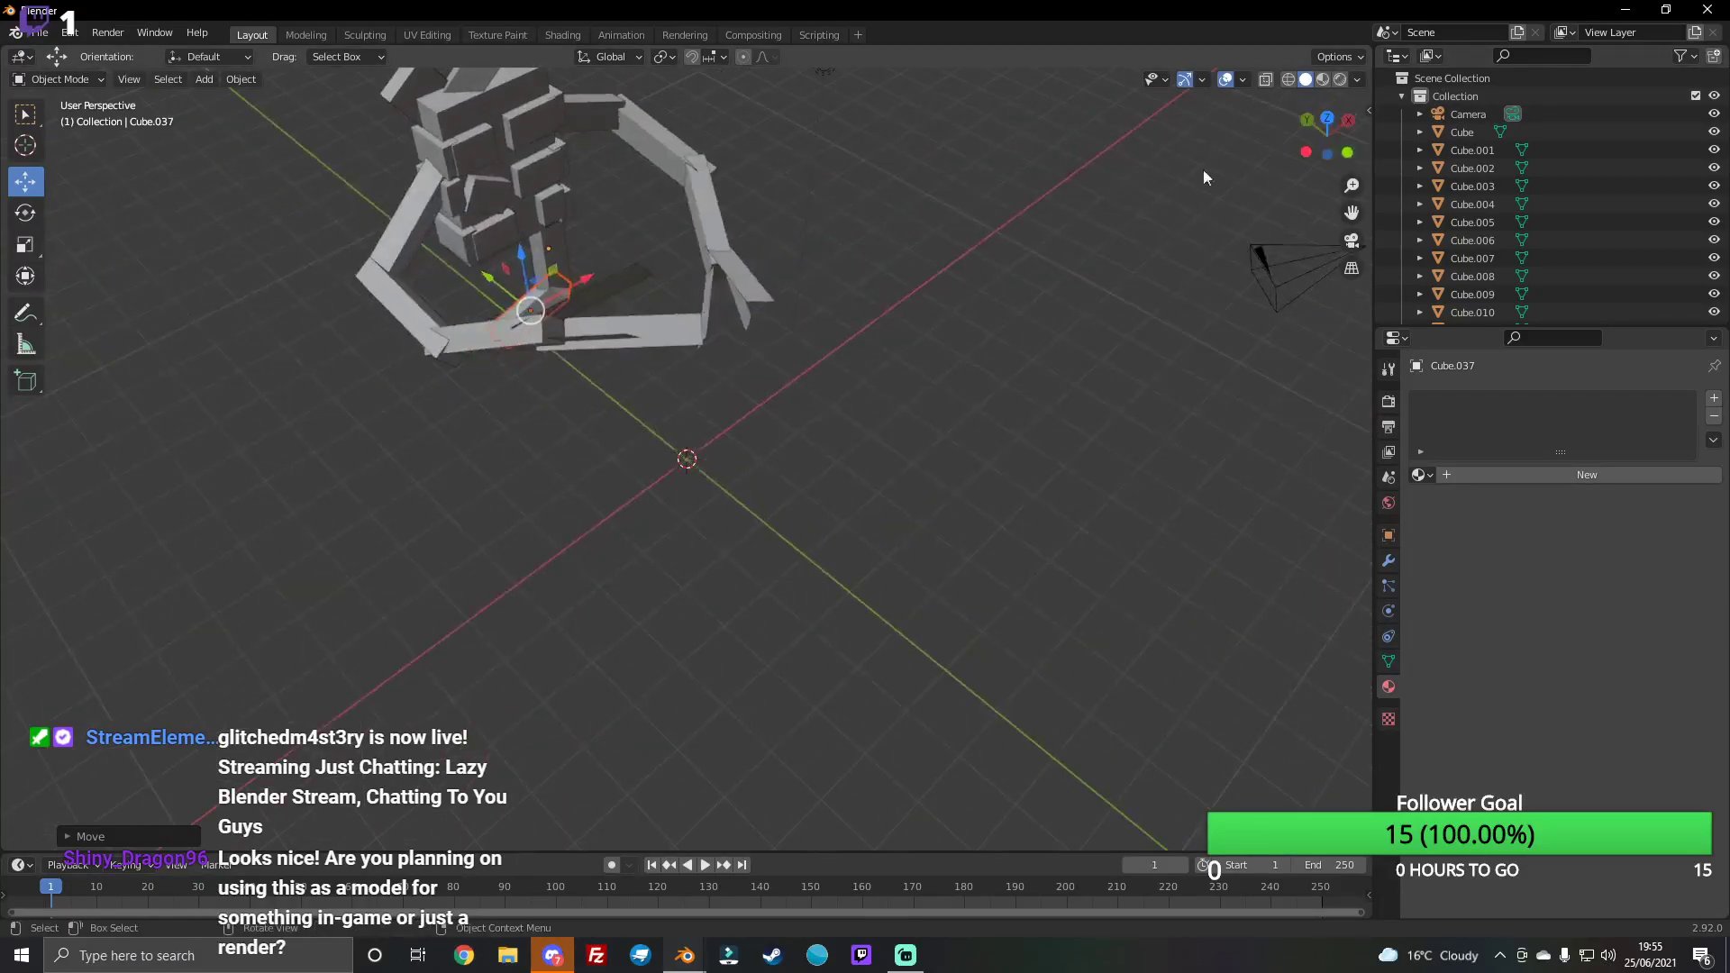
scroll(522, 305, "down", 4)
left_click_drag(605, 229, 612, 233)
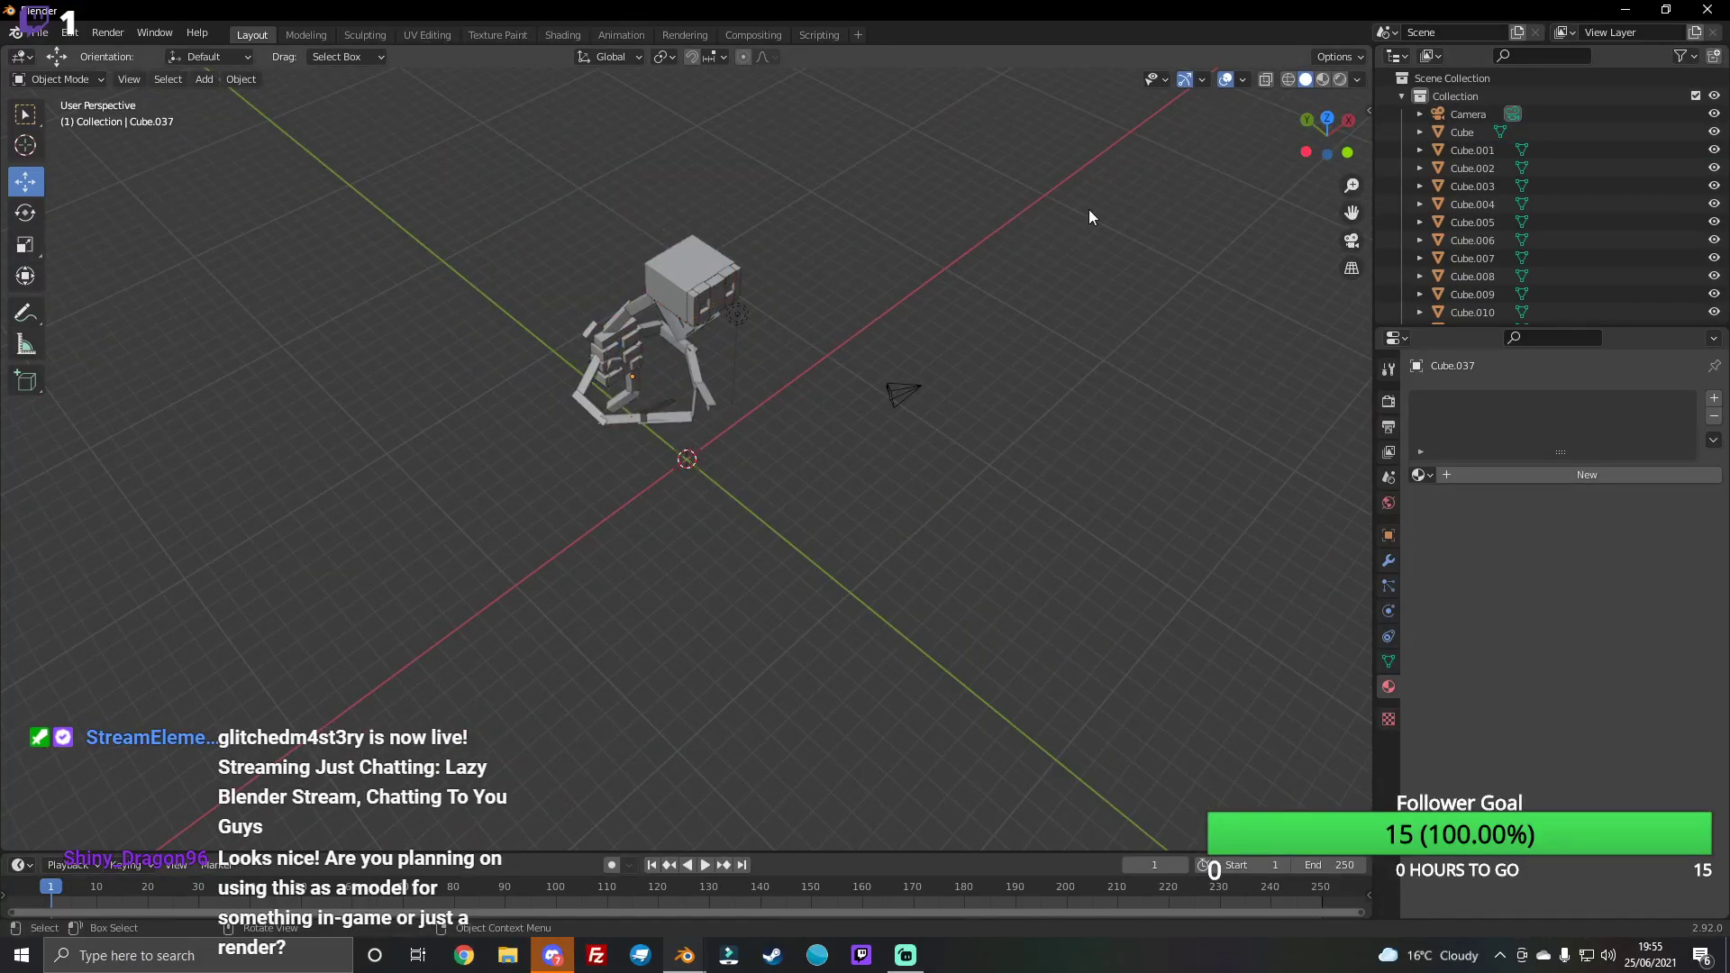
left_click_drag(1317, 128, 806, 525)
scroll(807, 524, "up", 5)
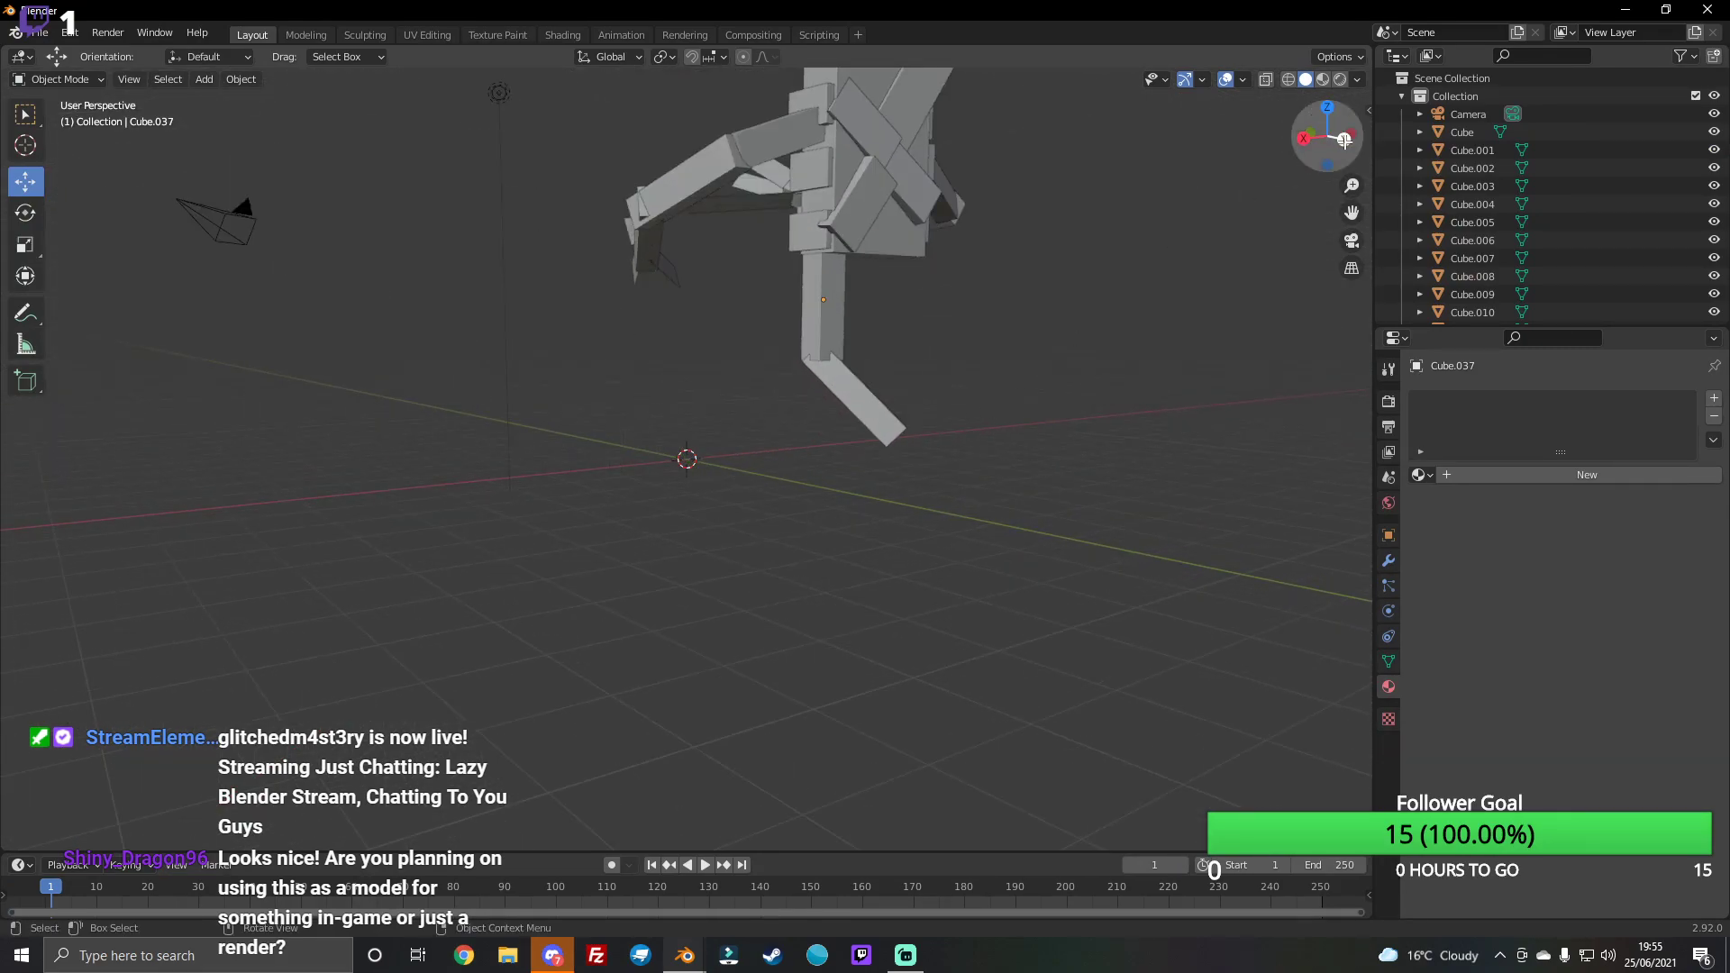
left_click_drag(1336, 141, 827, 163)
left_click_drag(1326, 141, 1024, 198)
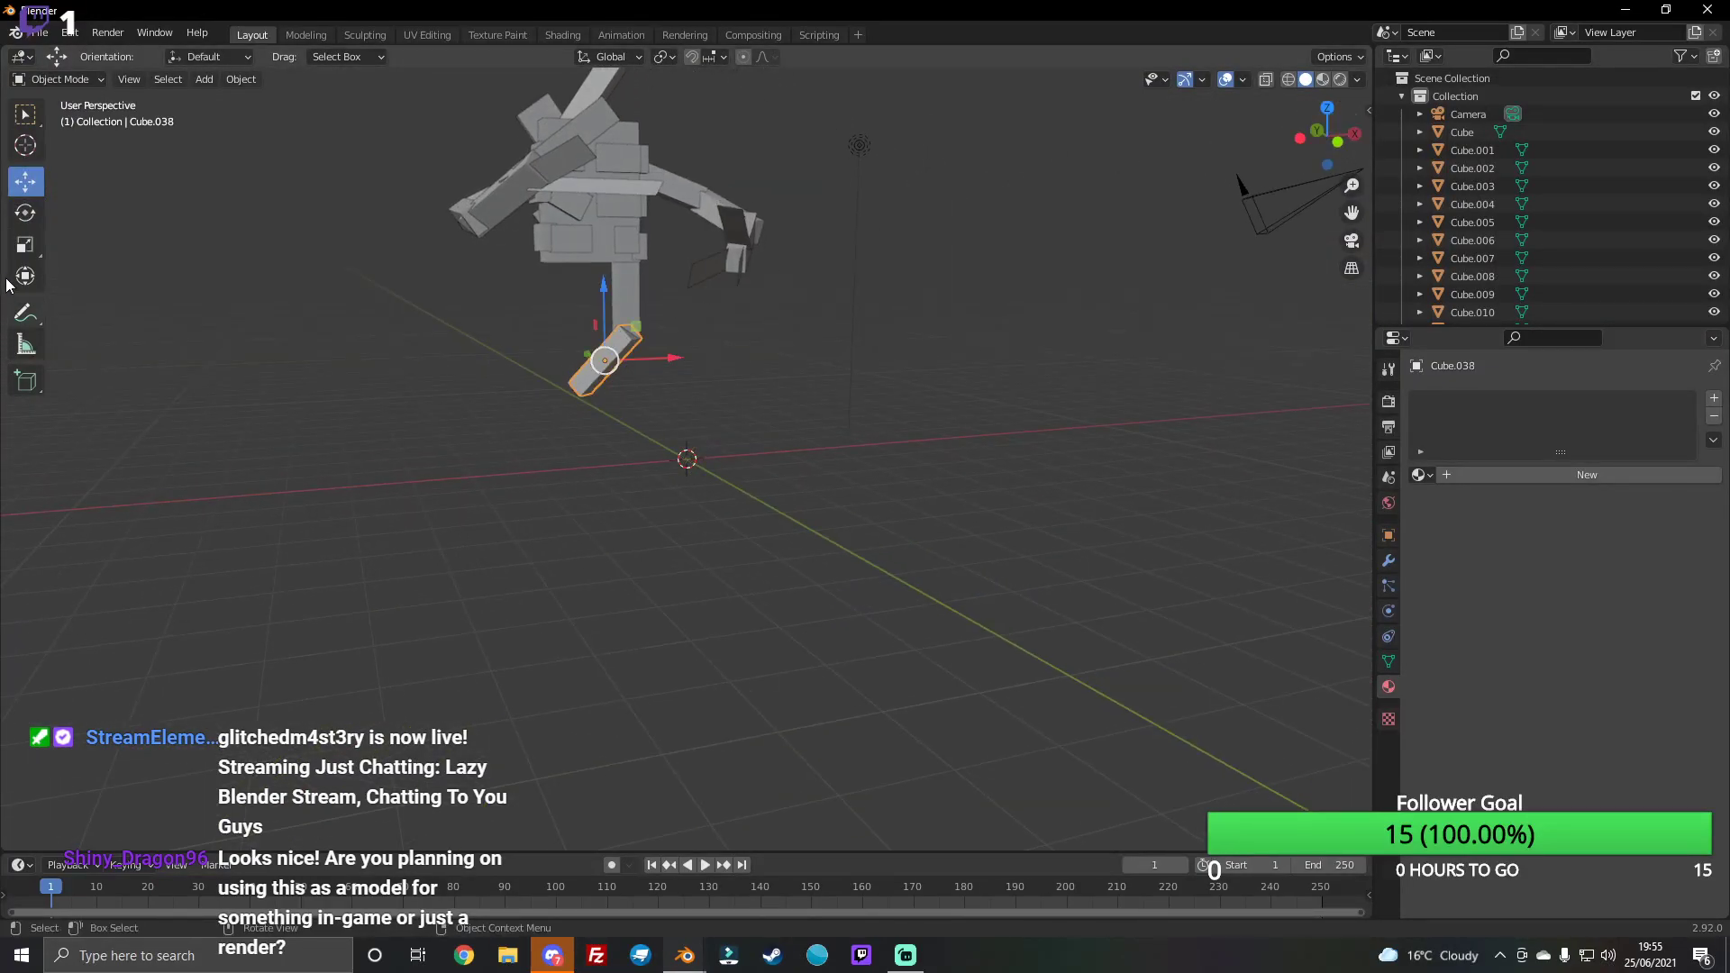
left_click(24, 211)
left_click_drag(569, 367, 569, 368)
left_click_drag(1328, 135, 1311, 146)
left_click(25, 179)
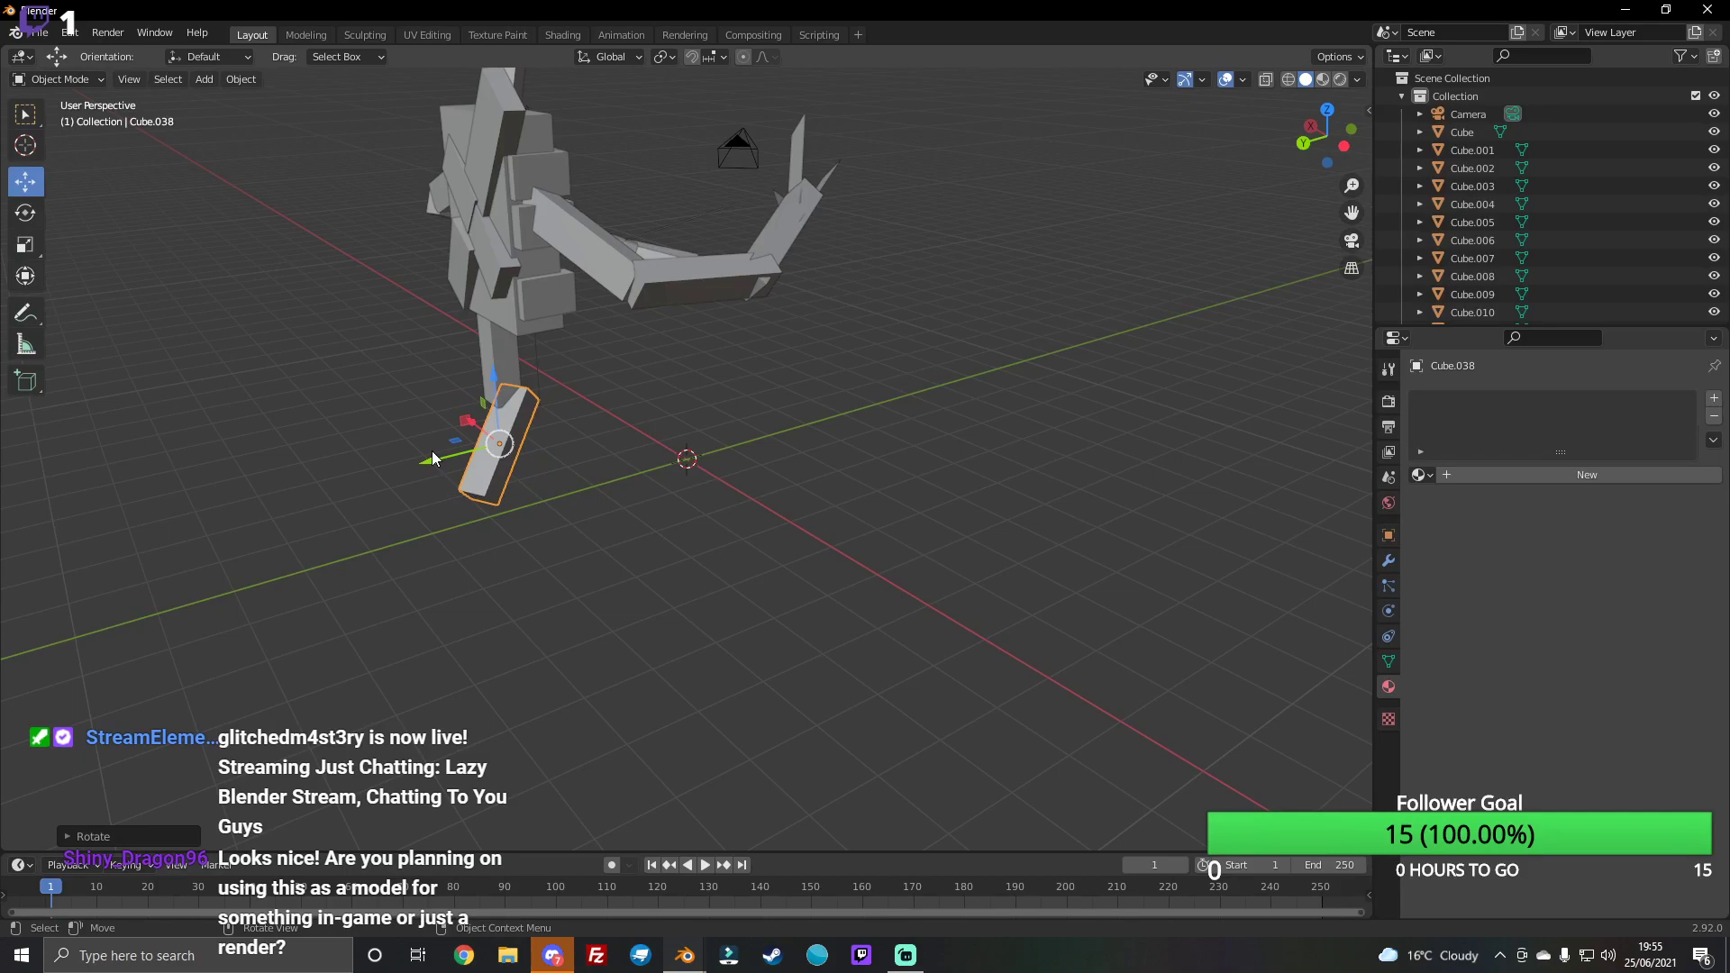
left_click_drag(433, 460, 406, 463)
Step: Paste another copy of the leg piece and tilt it more upright
left_click_drag(1327, 135, 1319, 143)
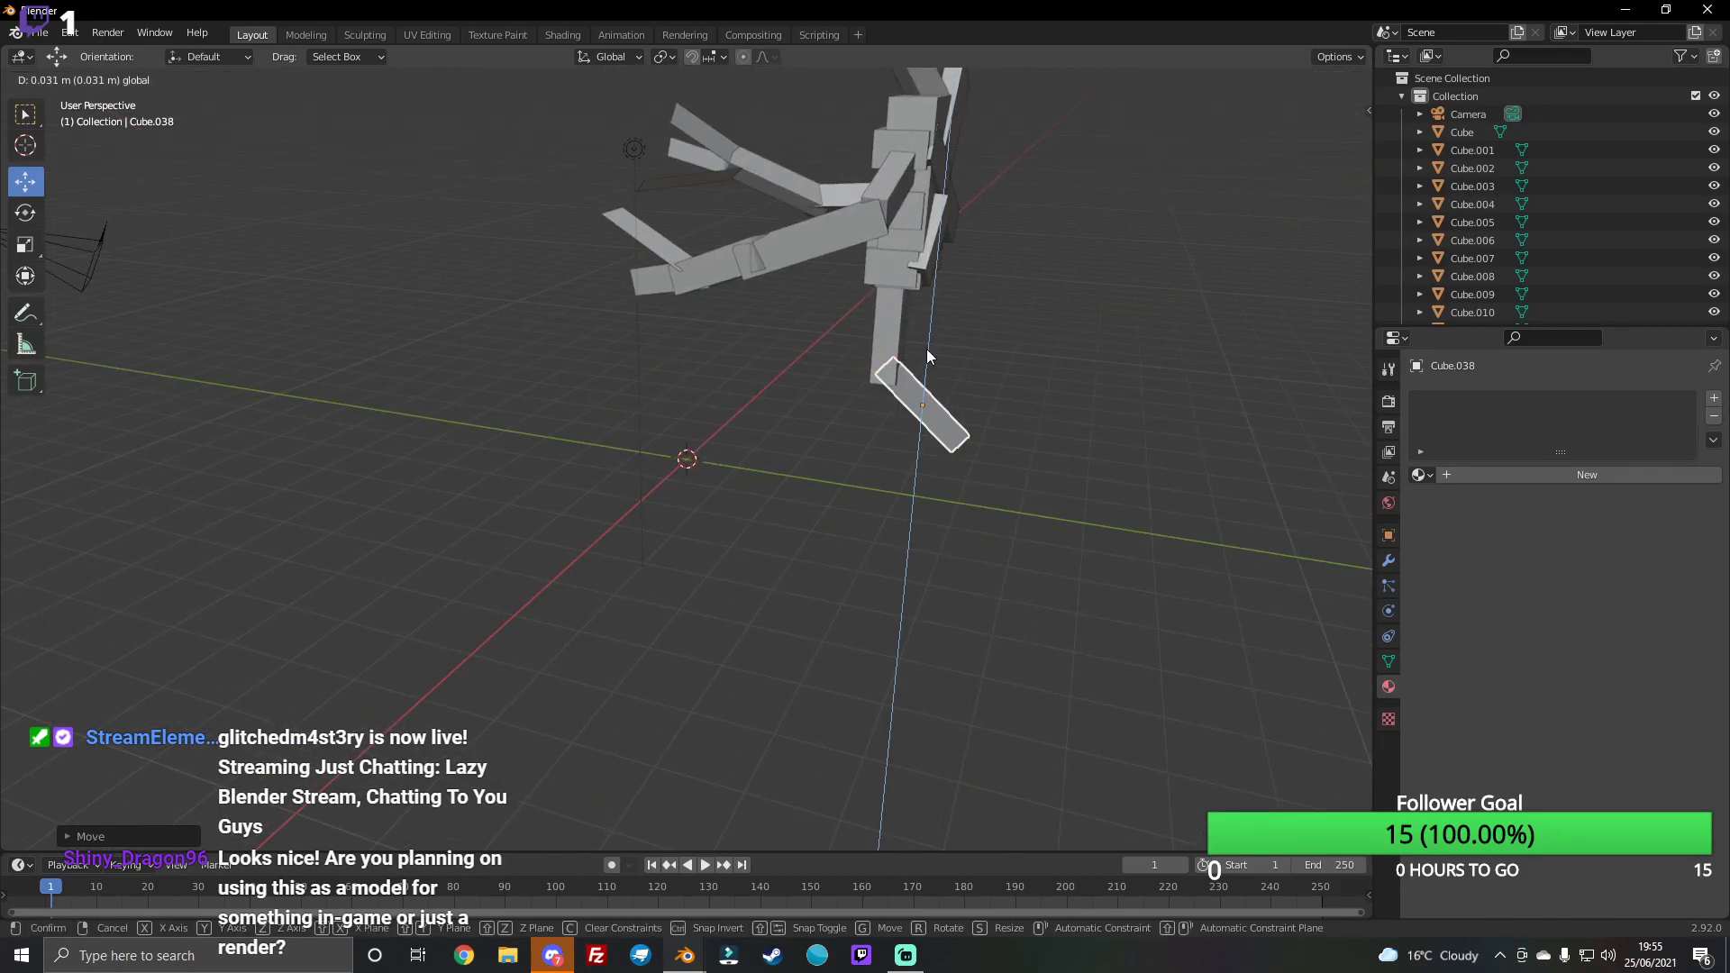
left_click_drag(1328, 136, 1319, 142)
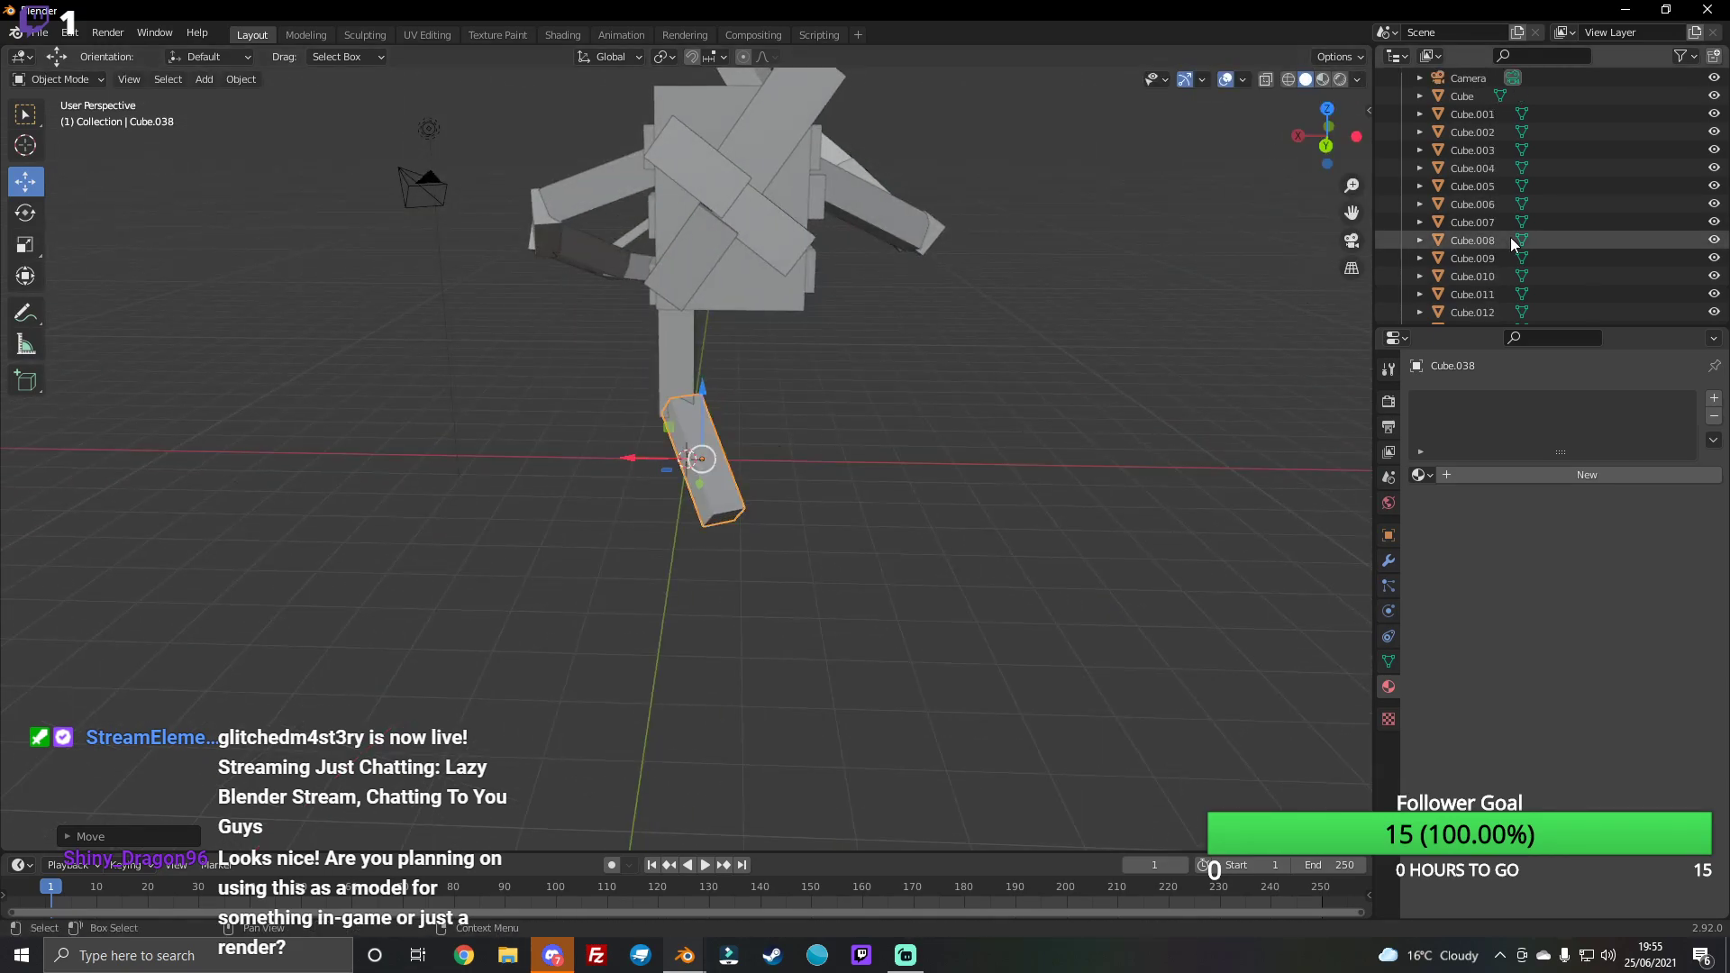
left_click_drag(1328, 136, 1327, 135)
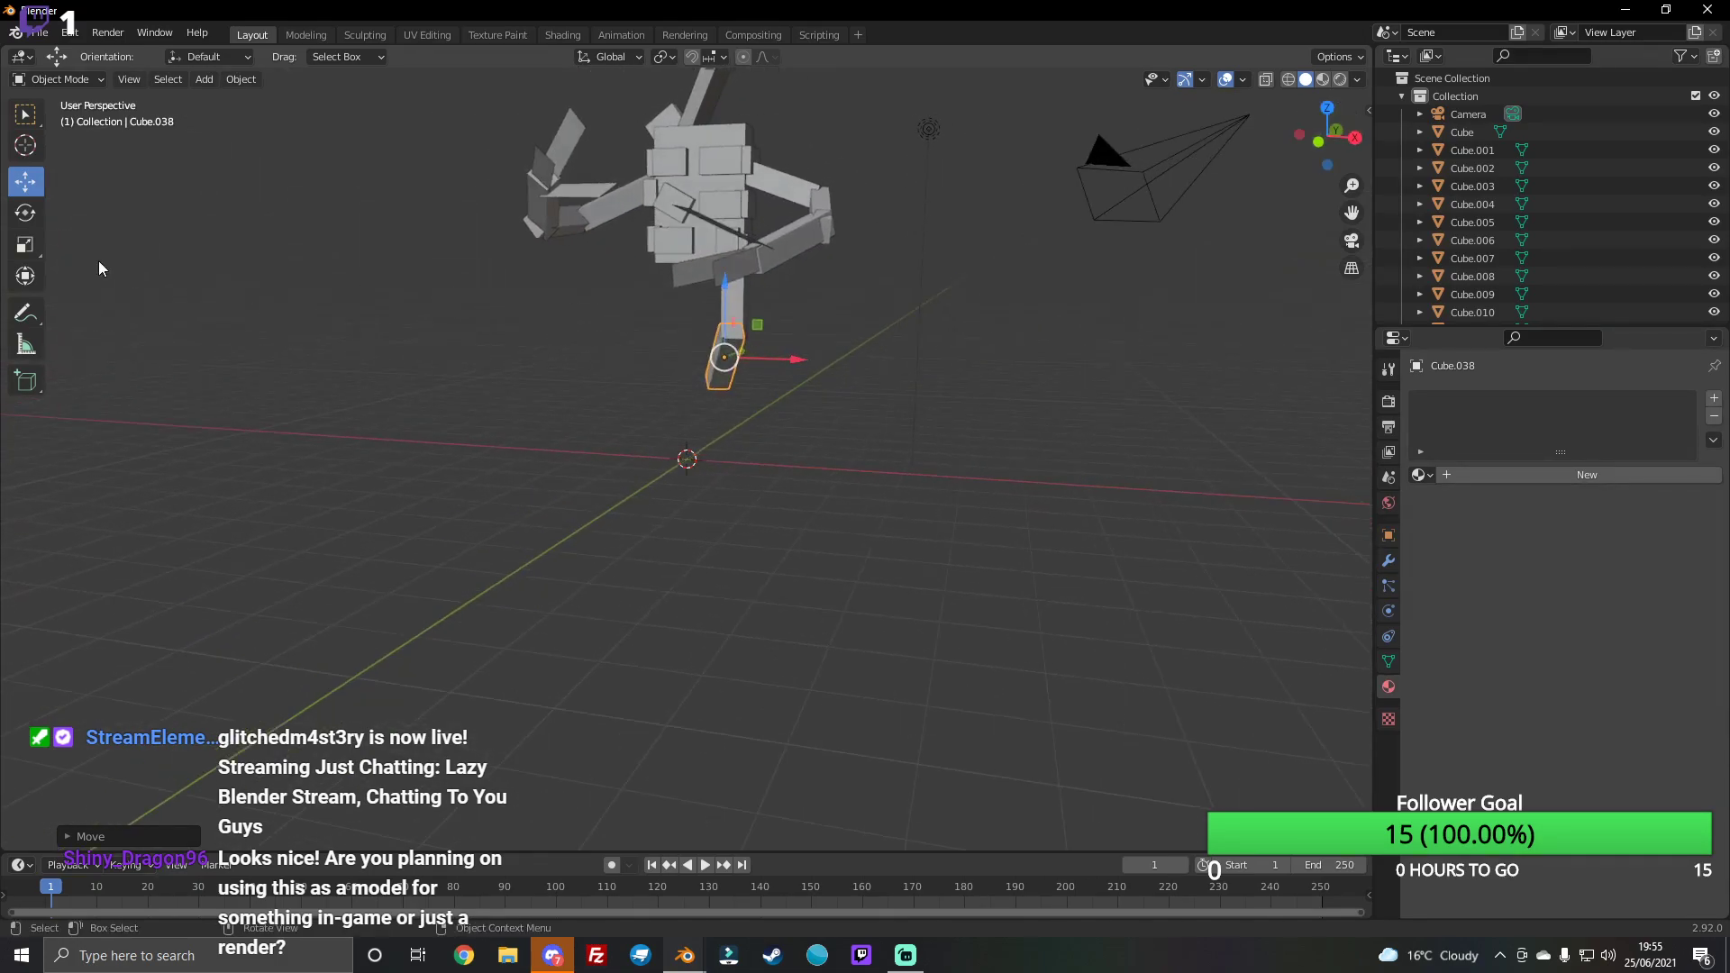
left_click_drag(1339, 167, 1337, 156)
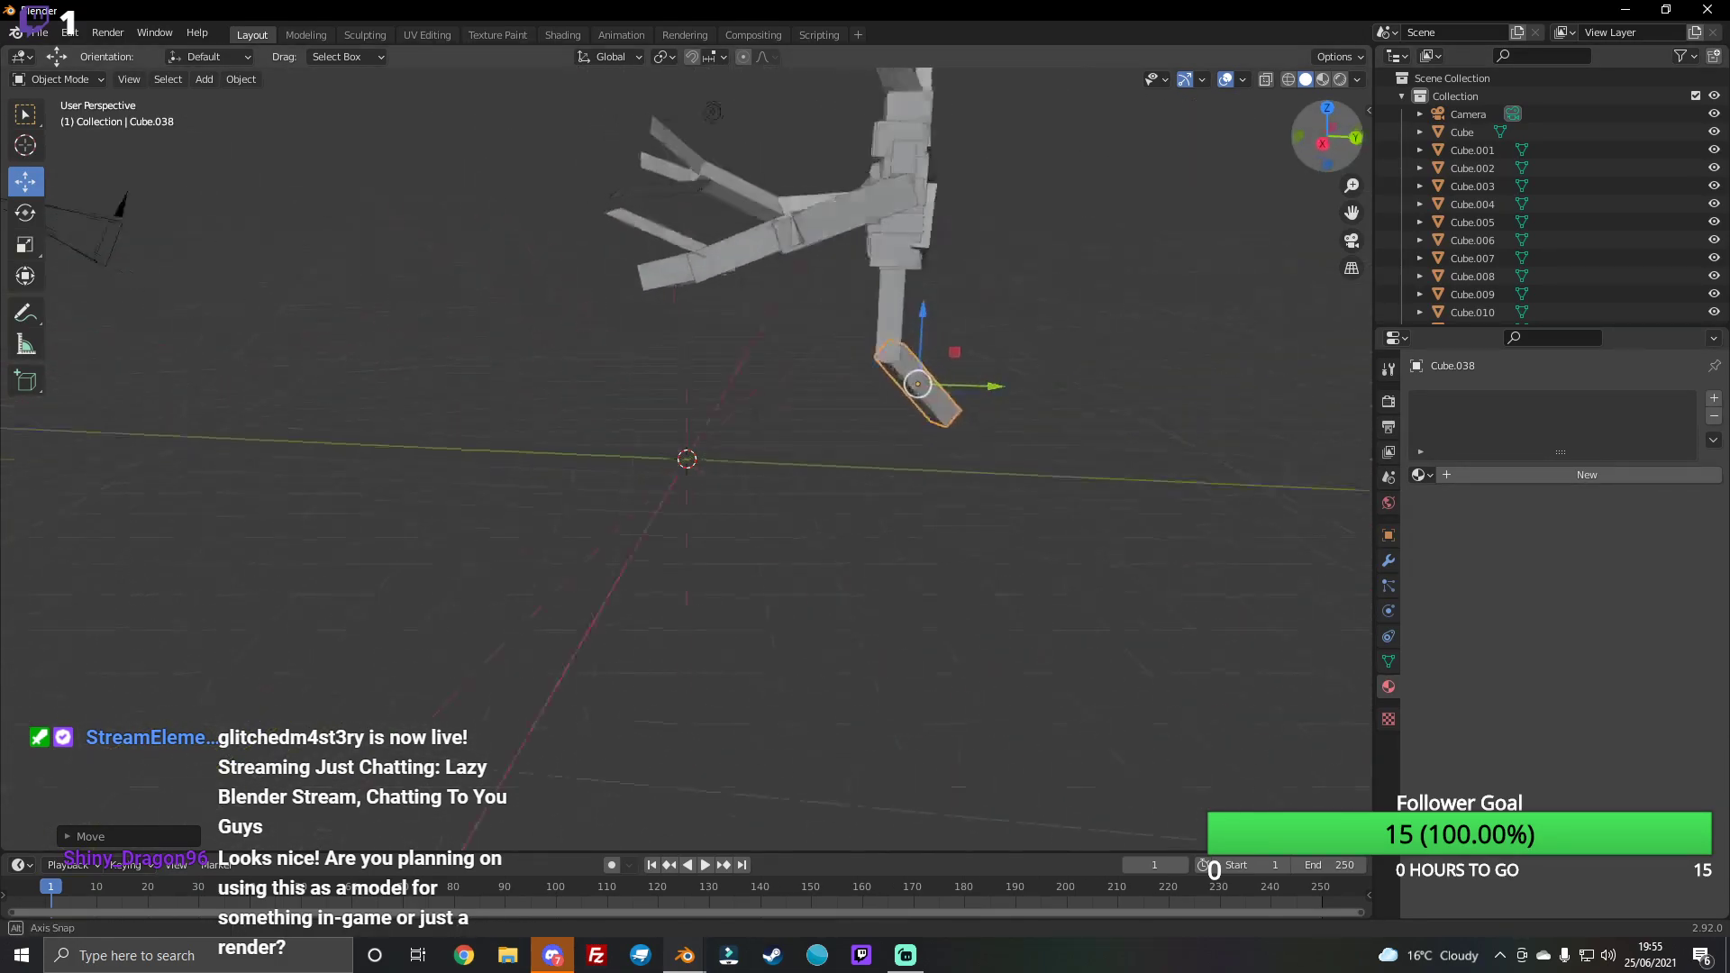
key("ctrl+v")
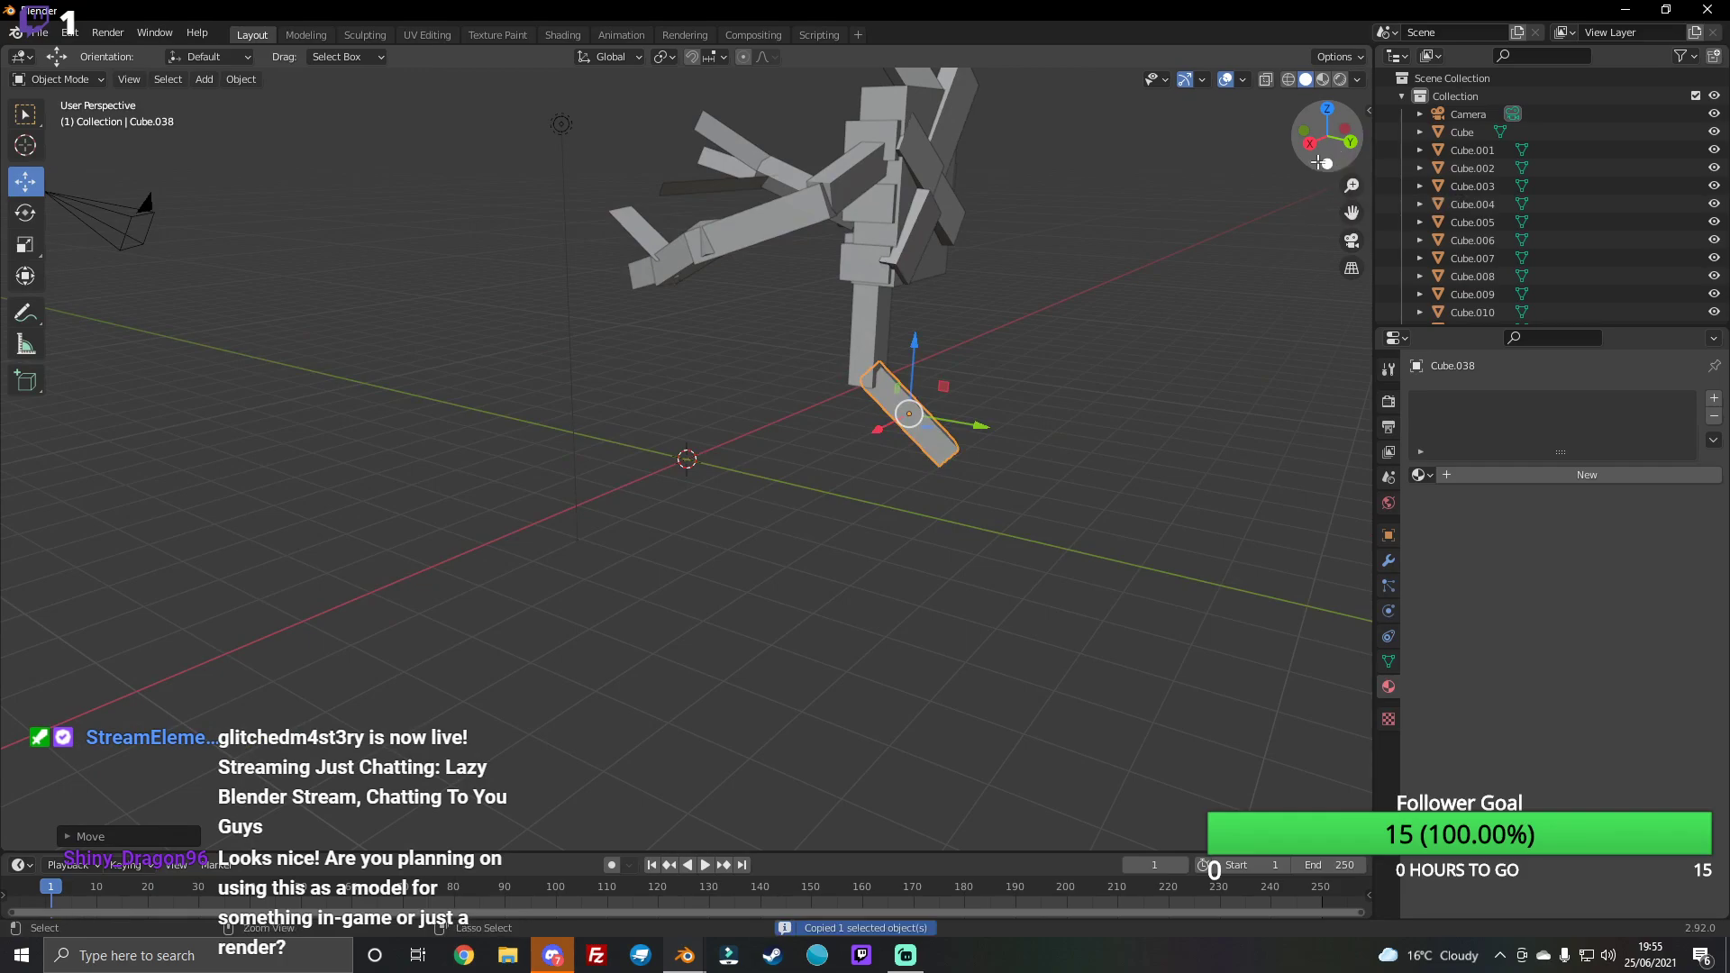
left_click(26, 215)
left_click_drag(953, 375, 1021, 375)
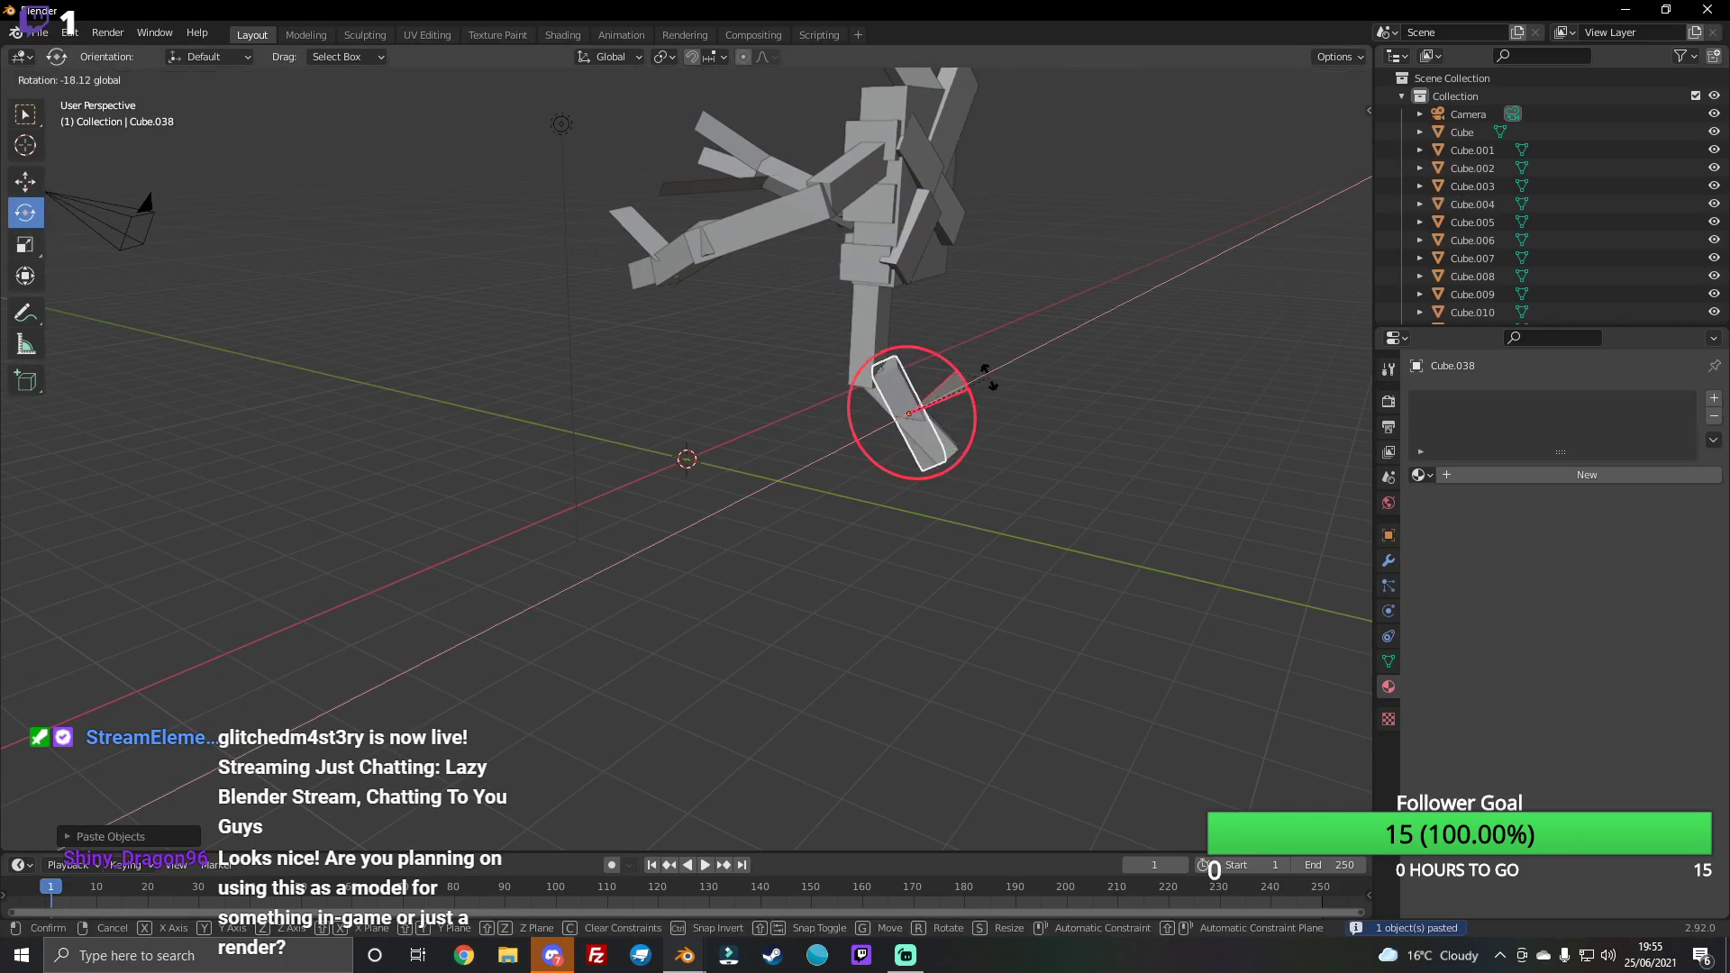
left_click_drag(1329, 136, 1278, 152)
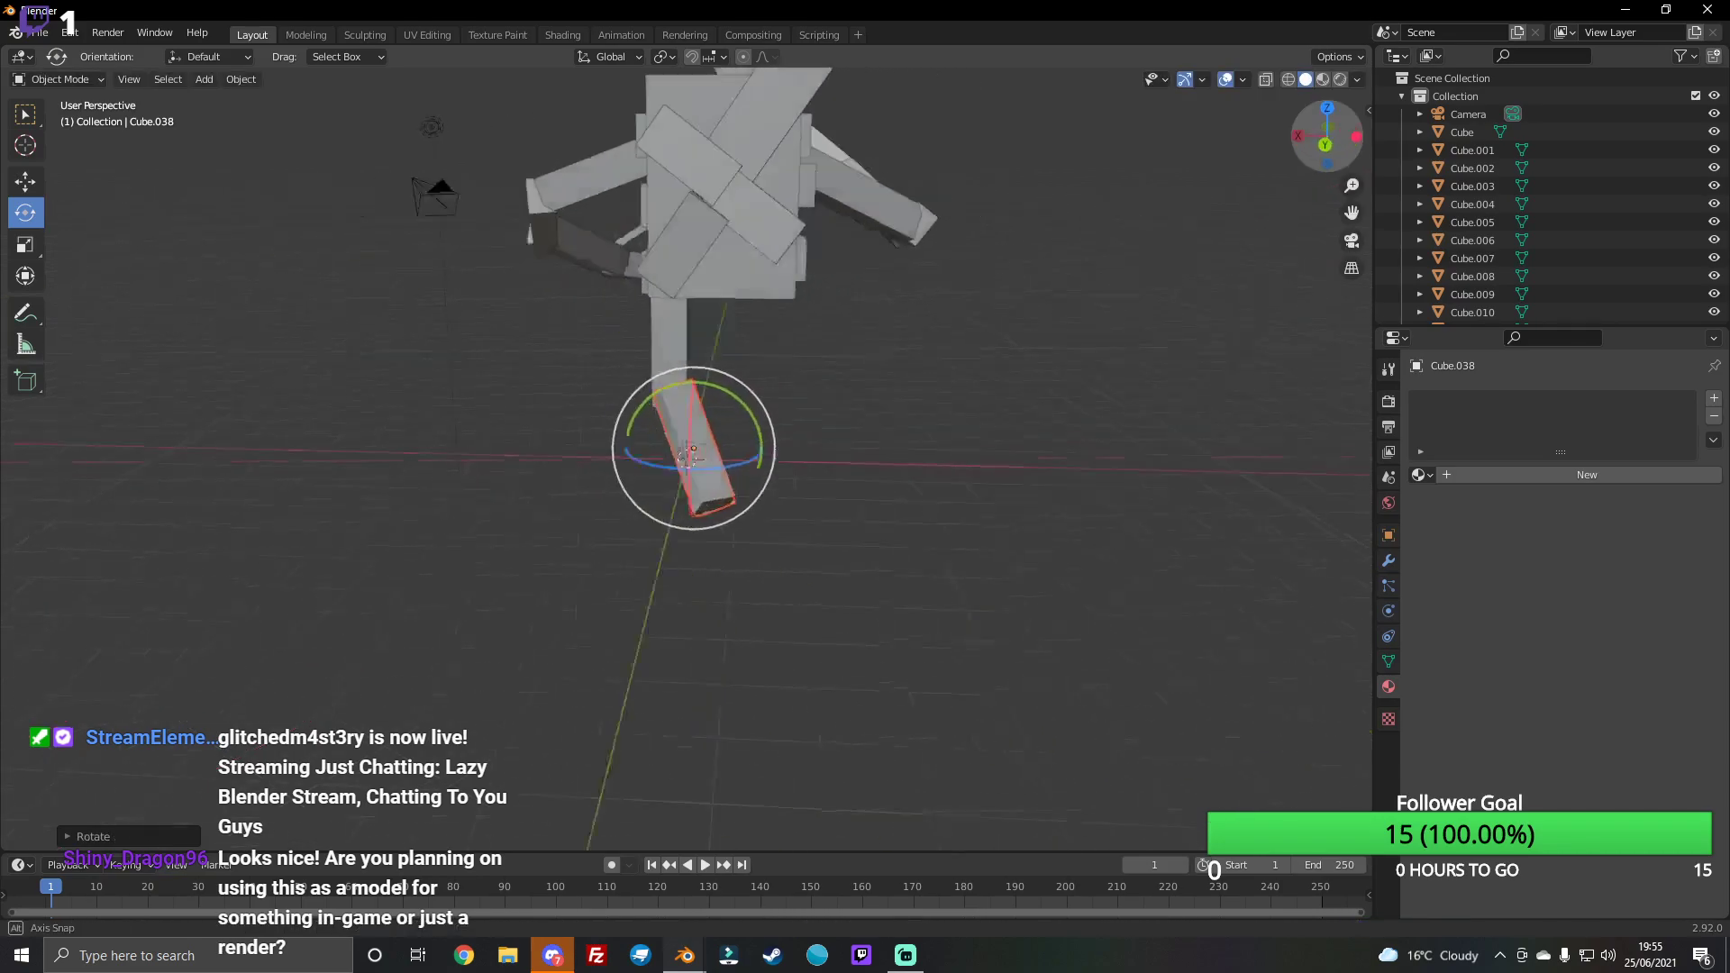
left_click_drag(677, 420, 696, 400)
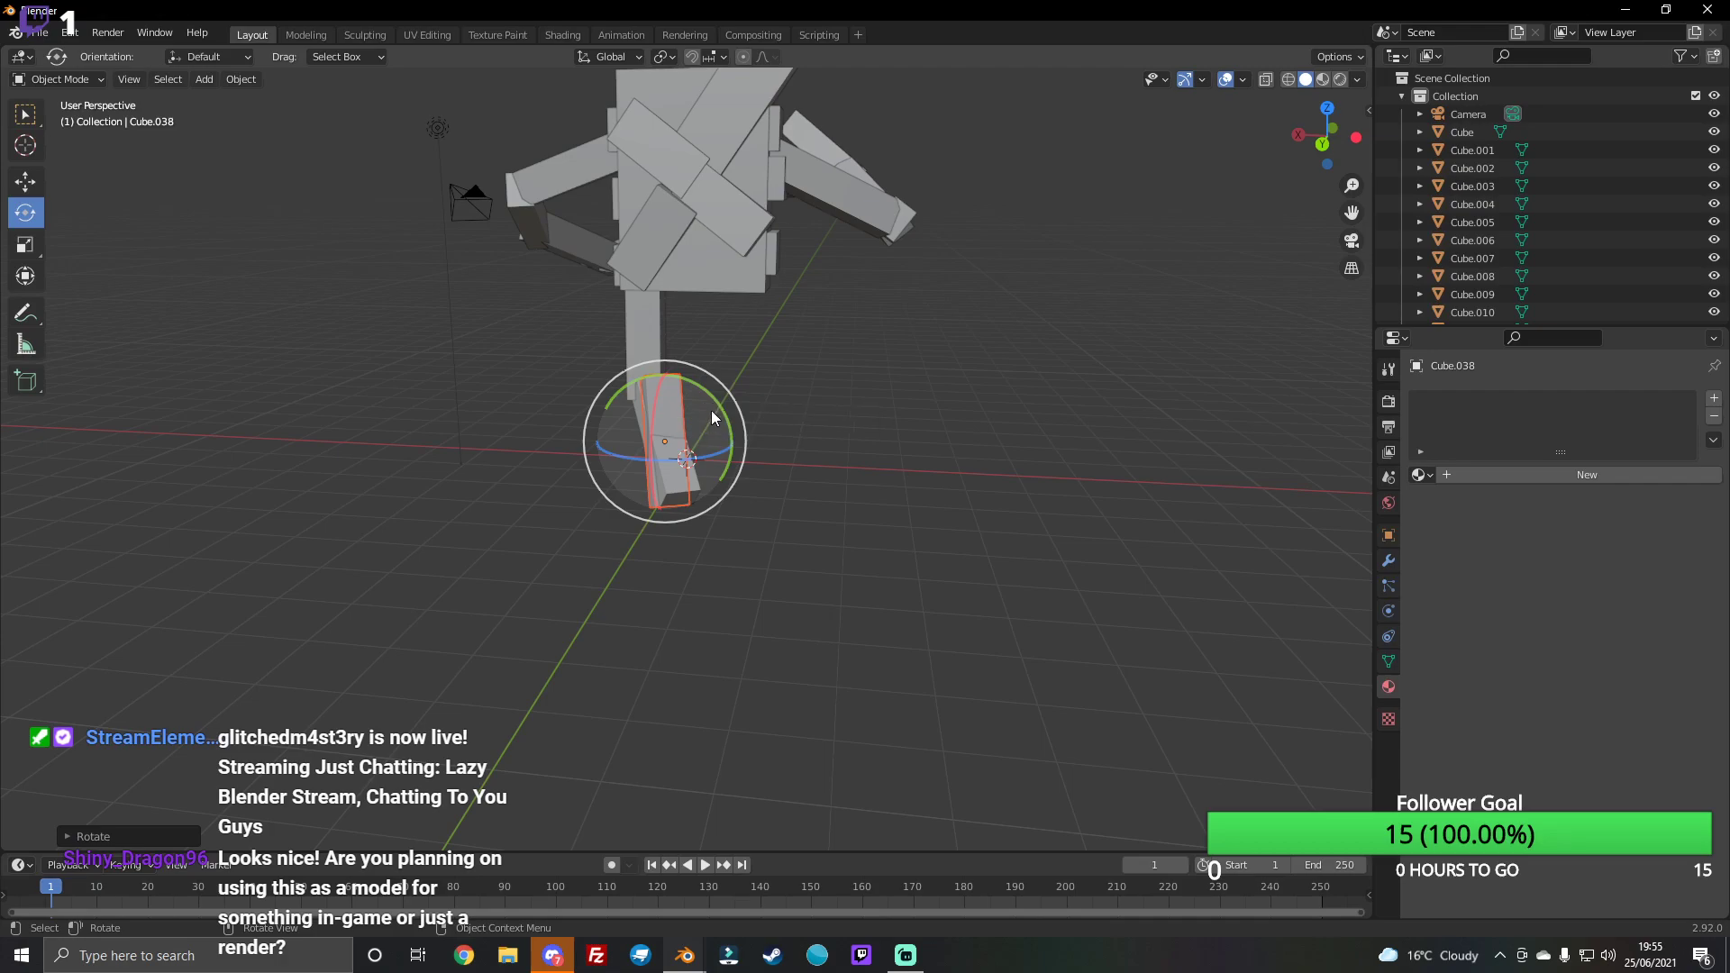
Step: Delete the extra piece, duplicate the upper leg block, and lower the copy below the knee
key("Delete")
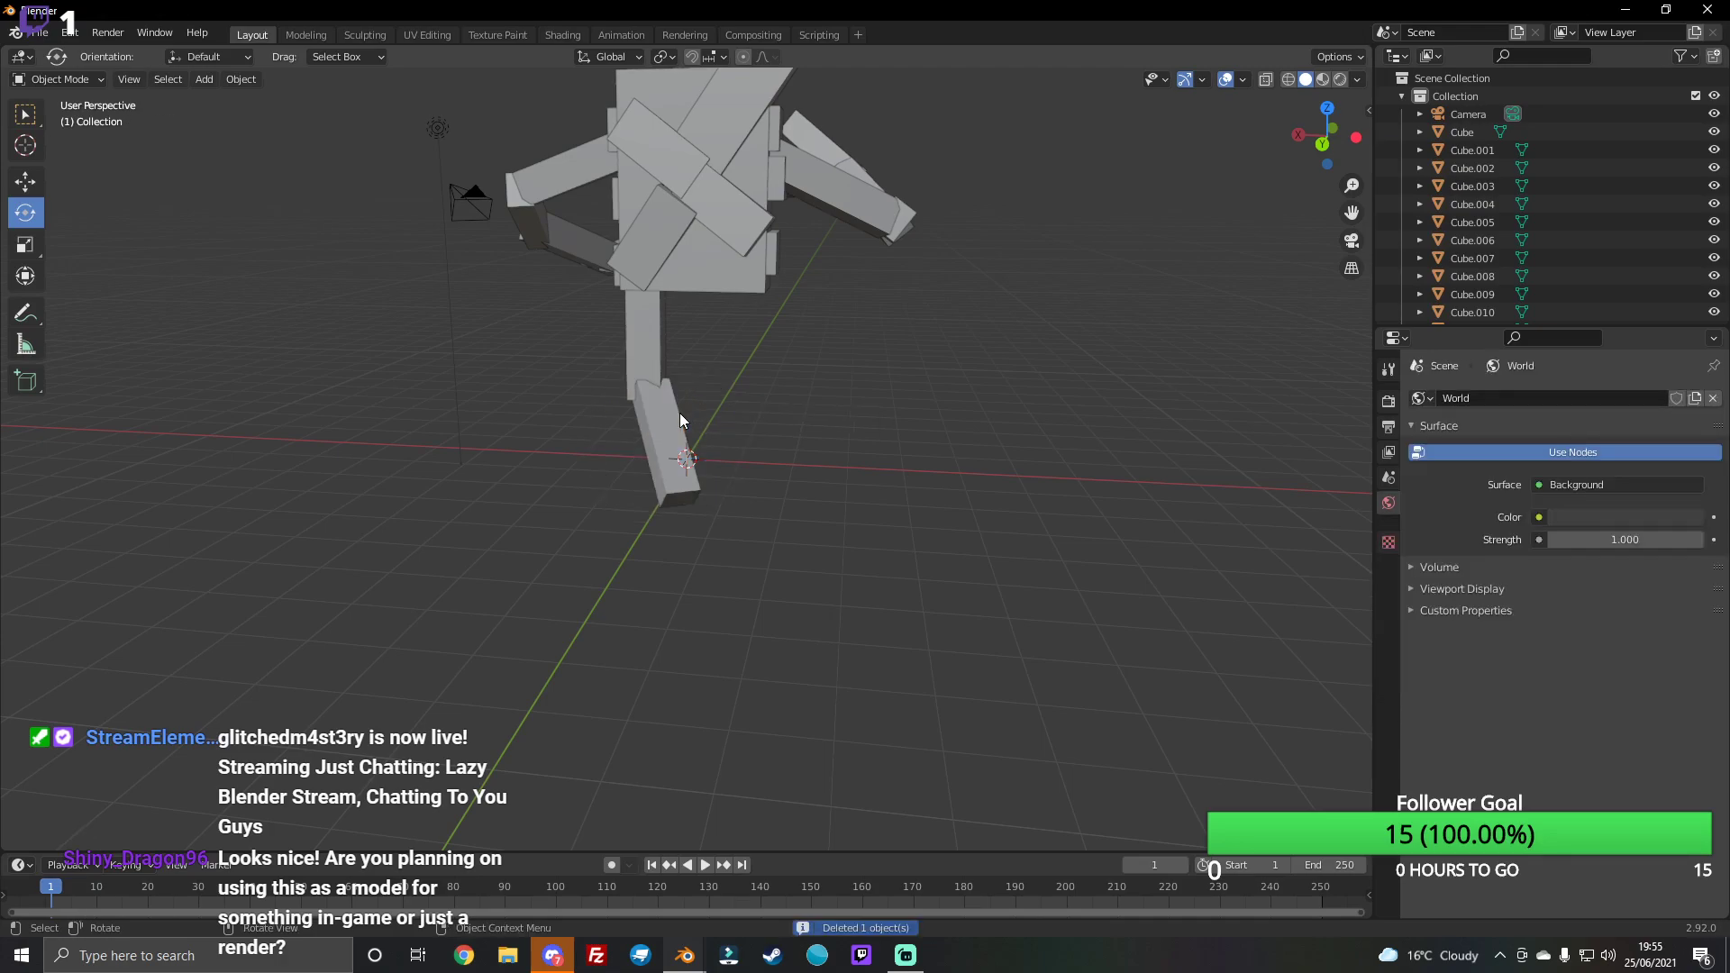
left_click(642, 320)
key("ctrl+c")
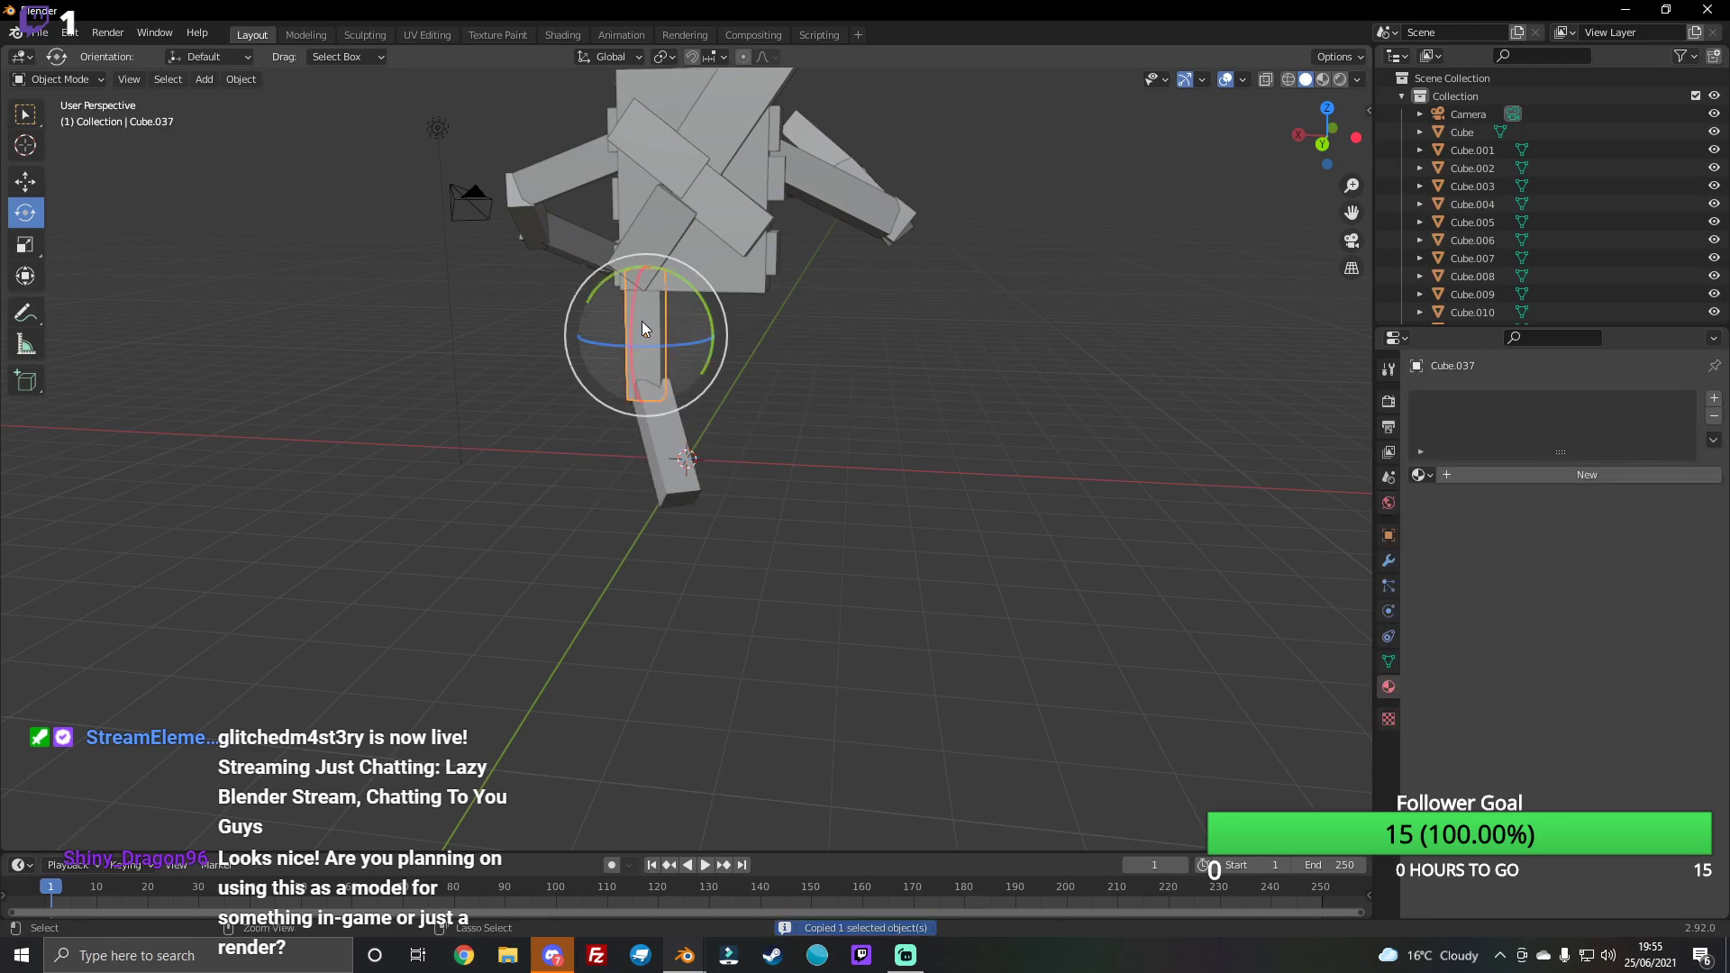
key("ctrl+v")
left_click(34, 180)
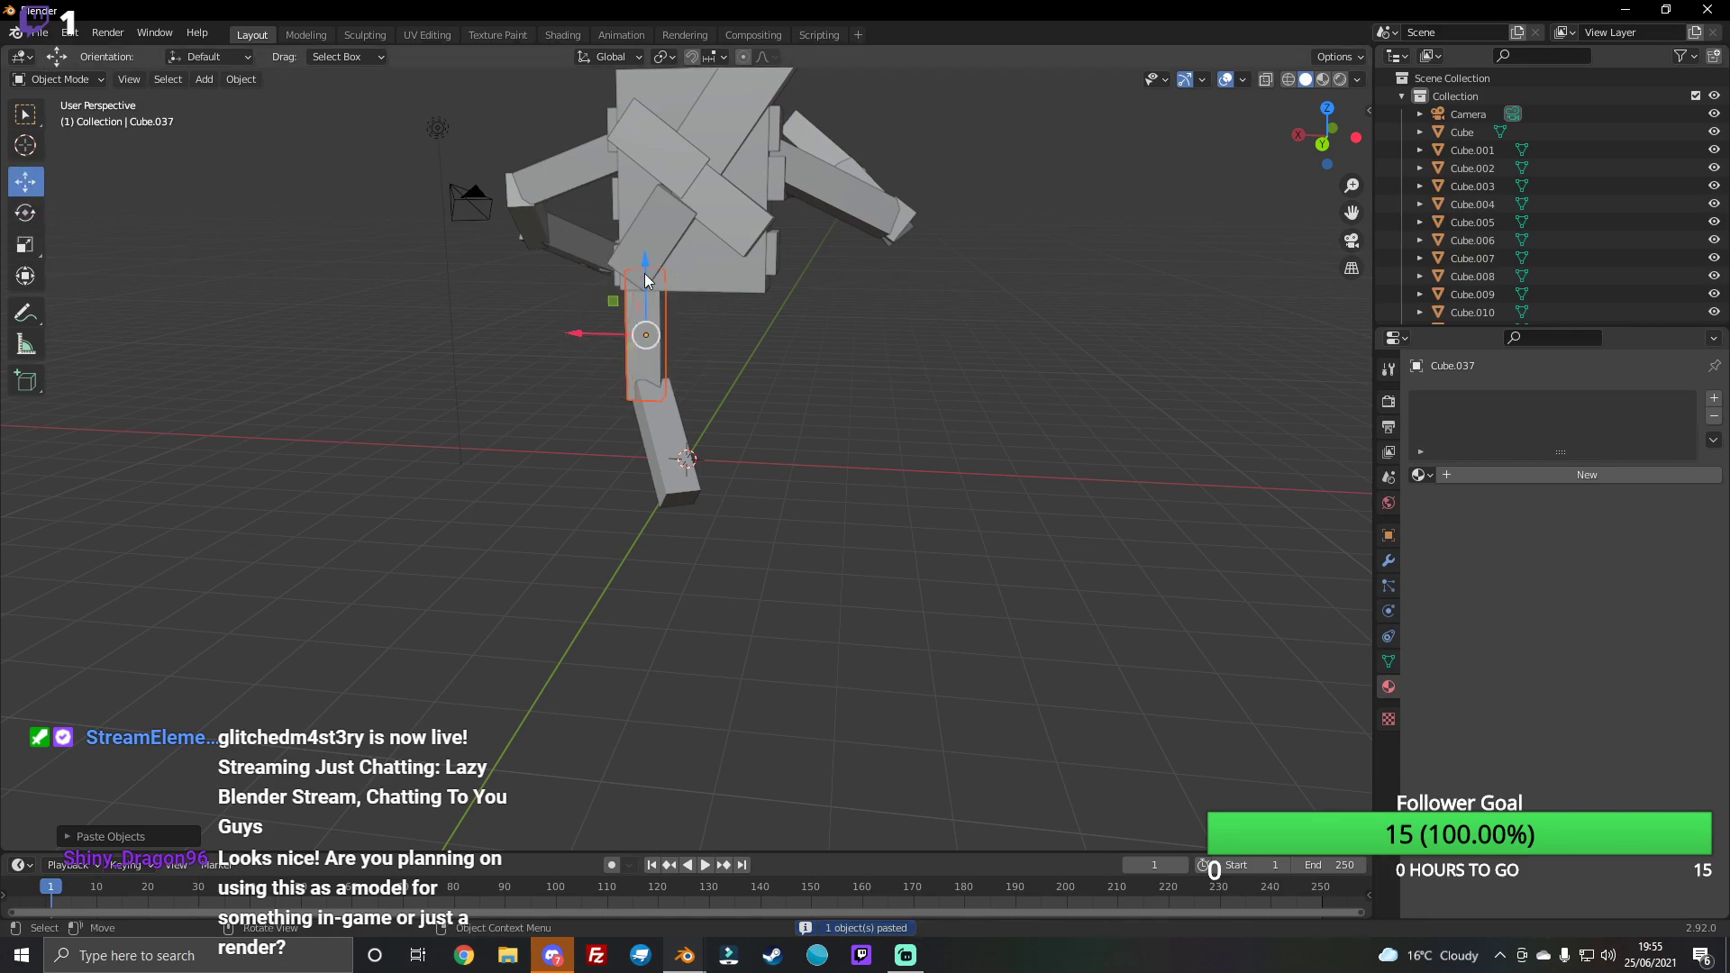
left_click_drag(645, 281, 646, 528)
middle_click_drag(1107, 267, 1029, 311)
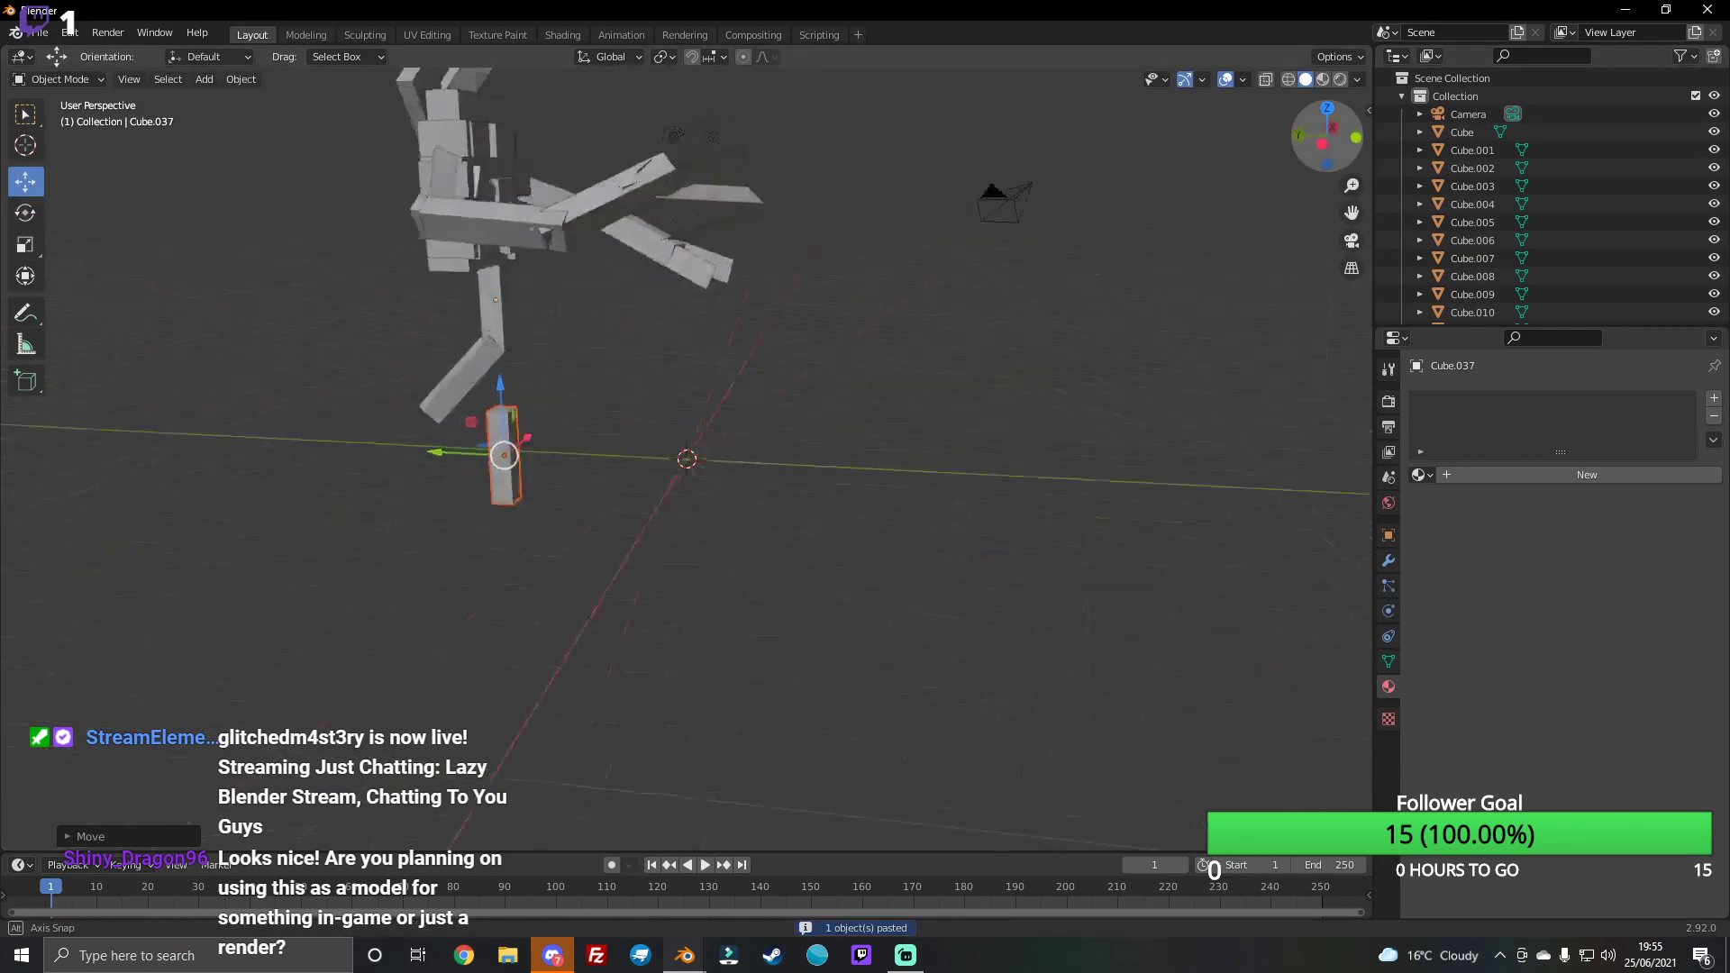
Step: Shift the leg copy sideways and raise it up to the knee
middle_click_drag(812, 406, 350, 482)
key("g")
left_click(675, 426)
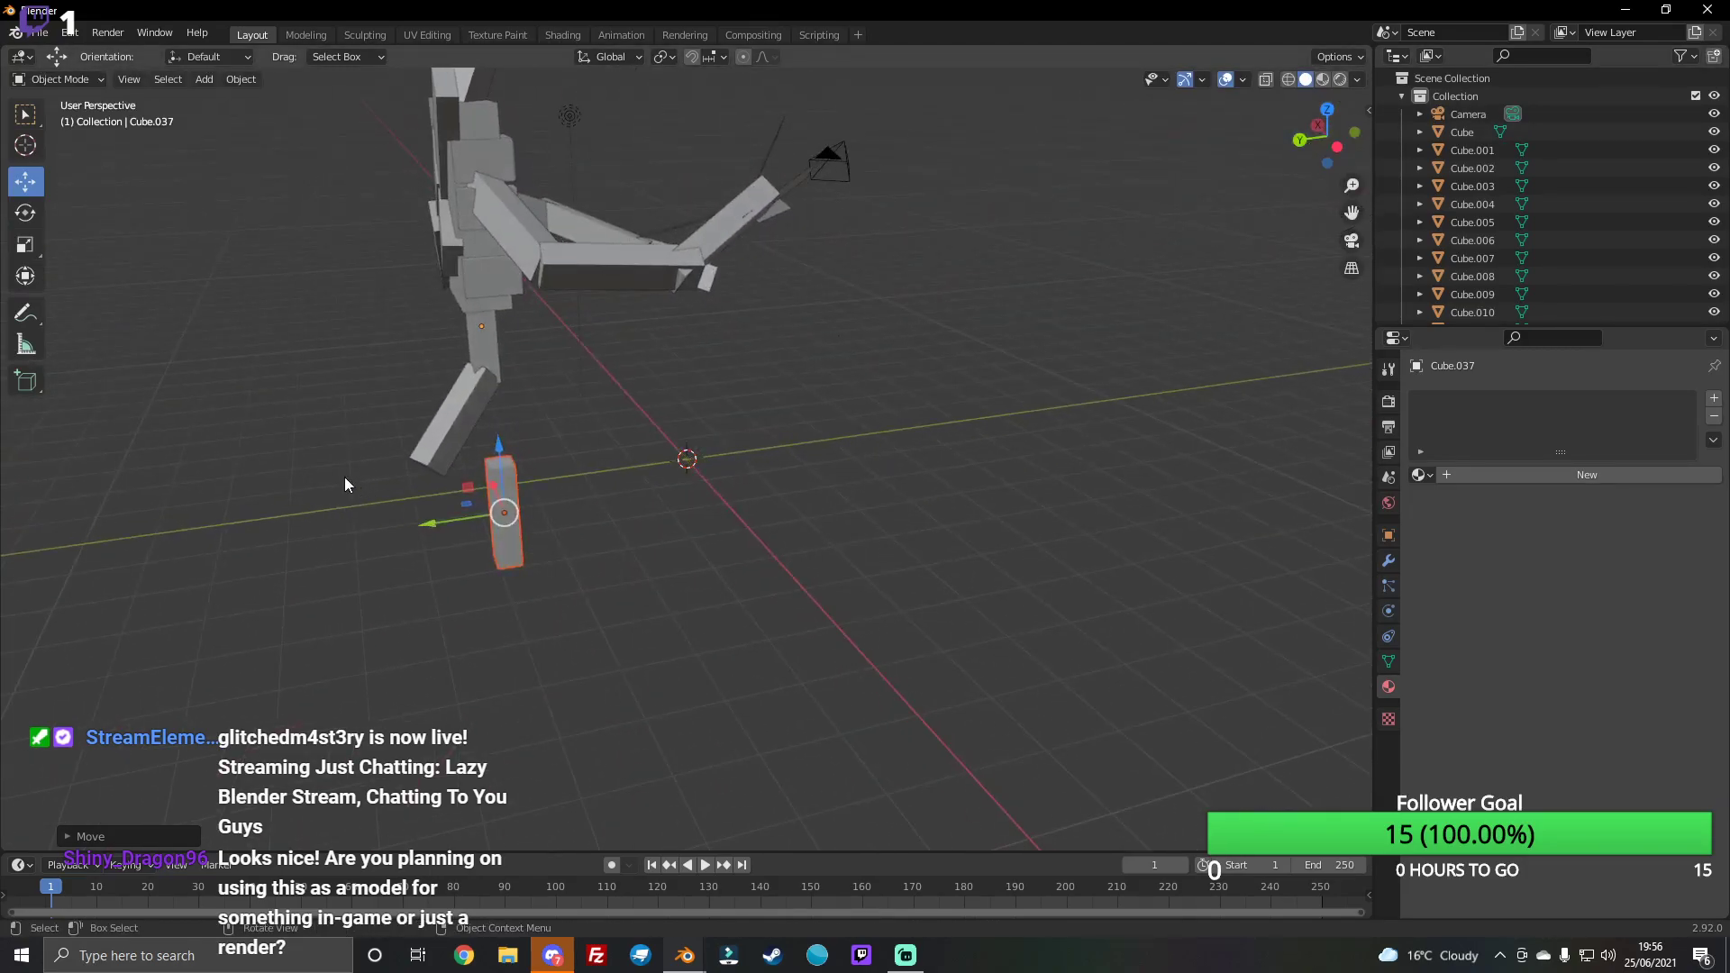
left_click_drag(411, 525, 346, 520)
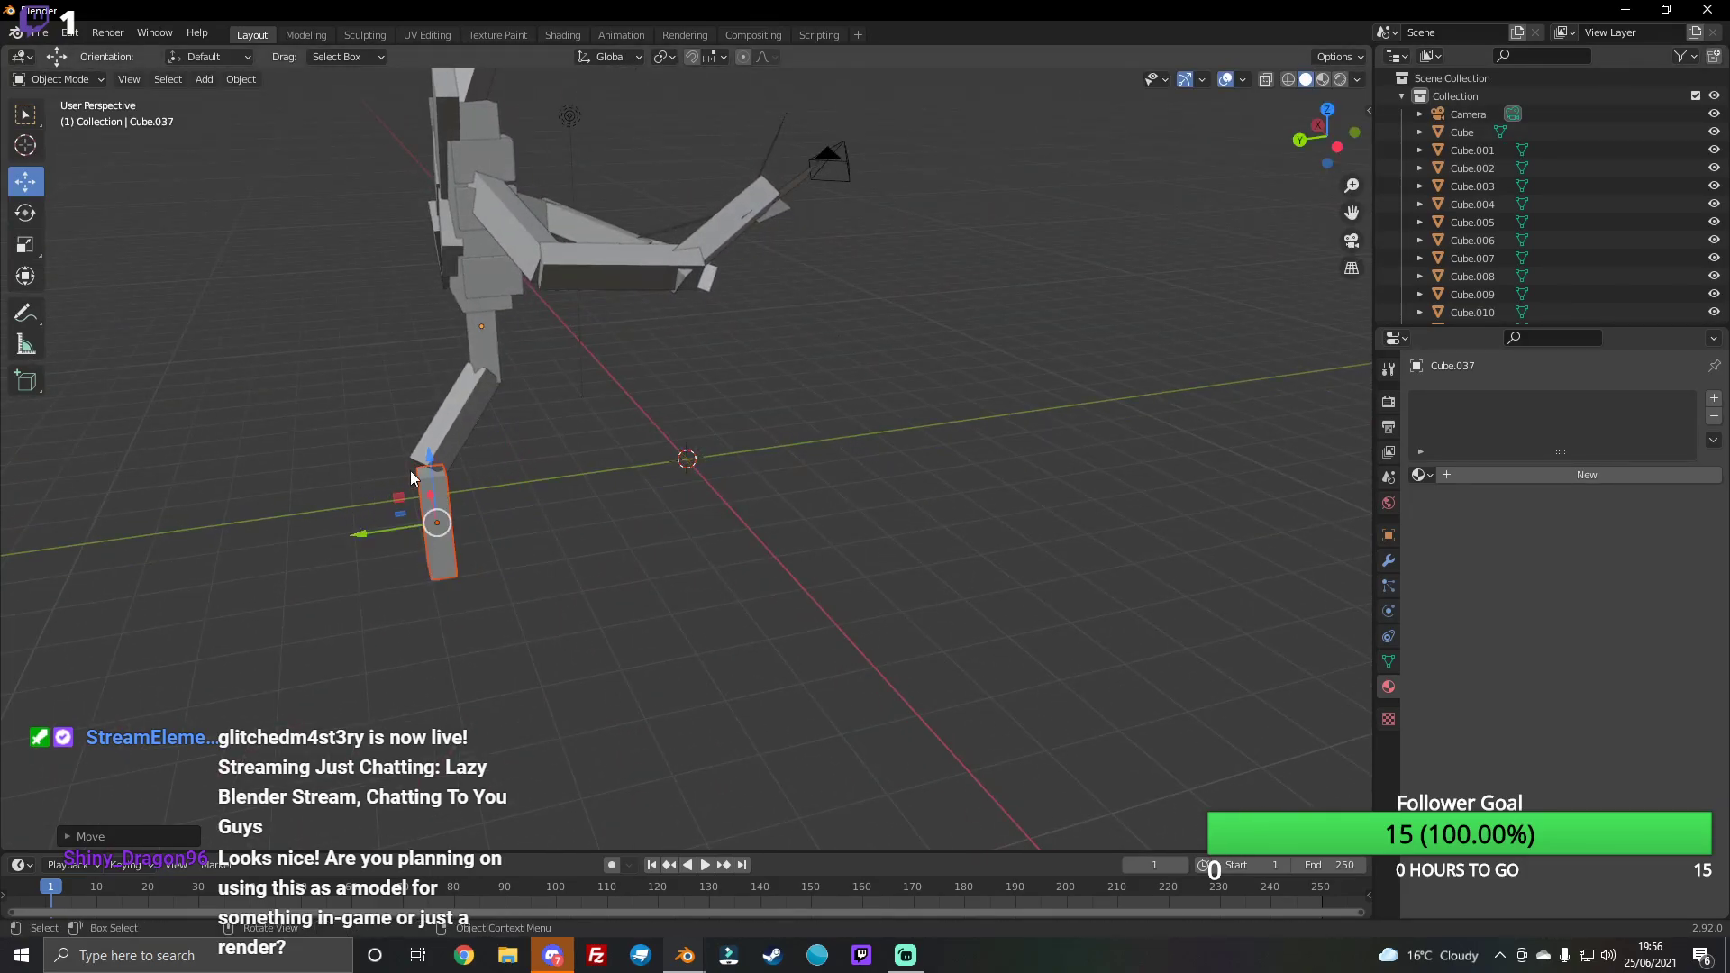
left_click_drag(430, 466, 434, 444)
left_click_drag(1363, 118, 1298, 149)
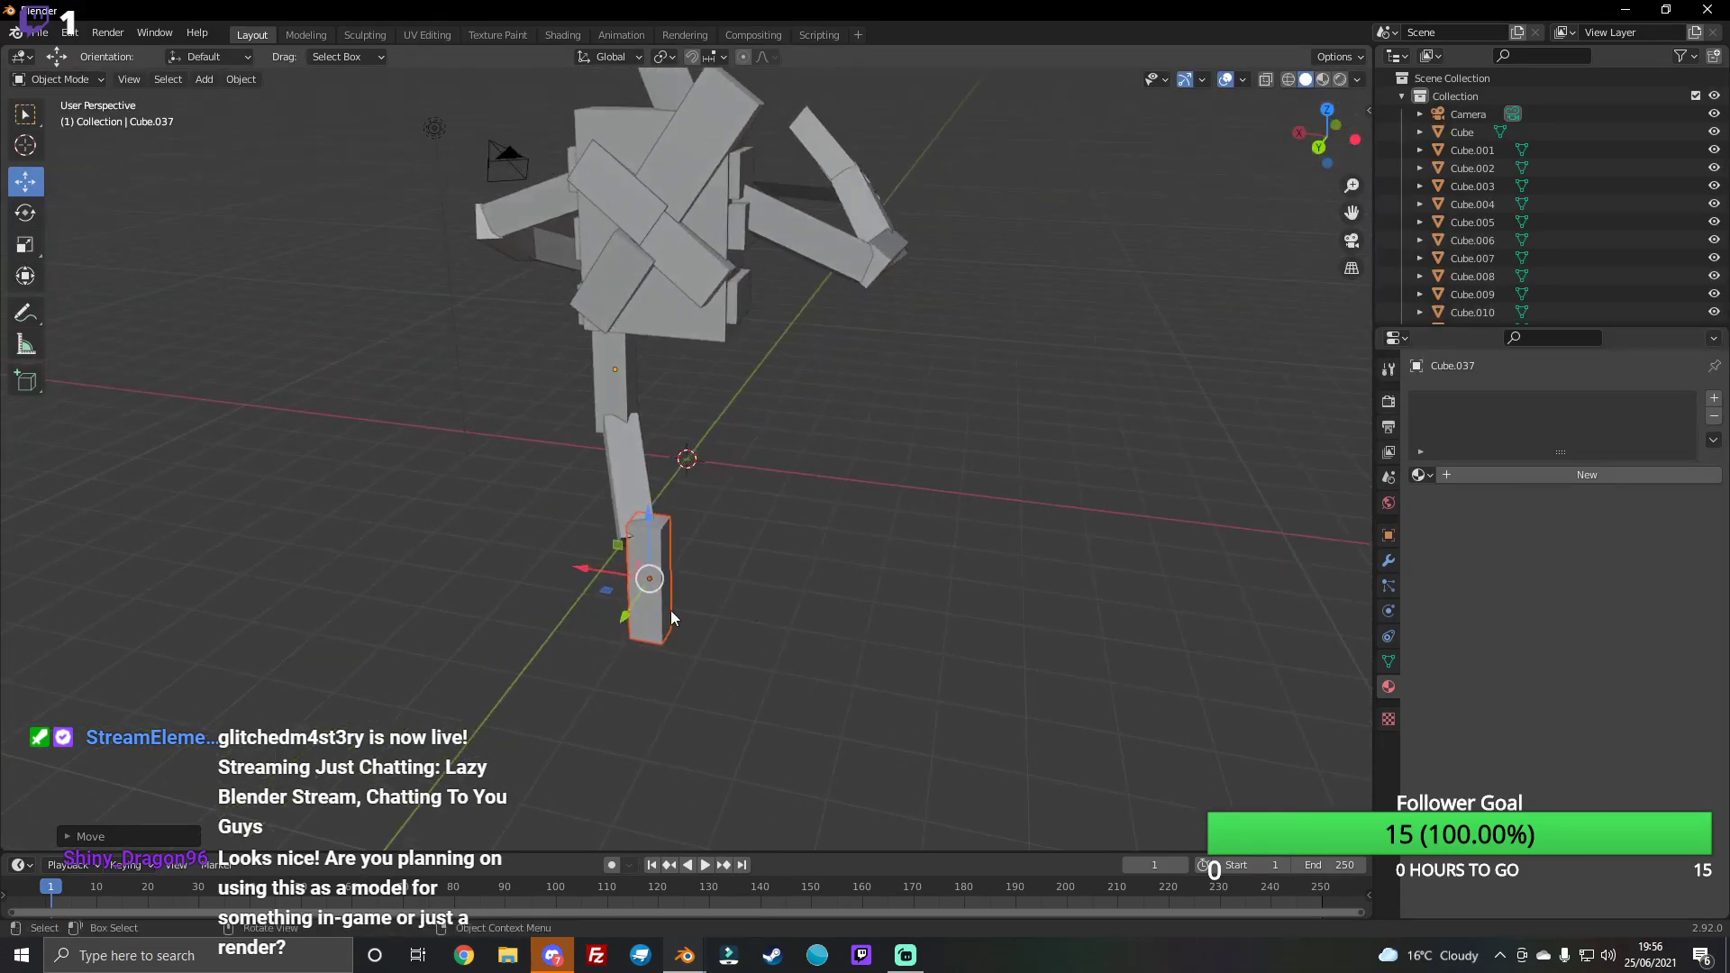
left_click_drag(581, 572, 550, 580)
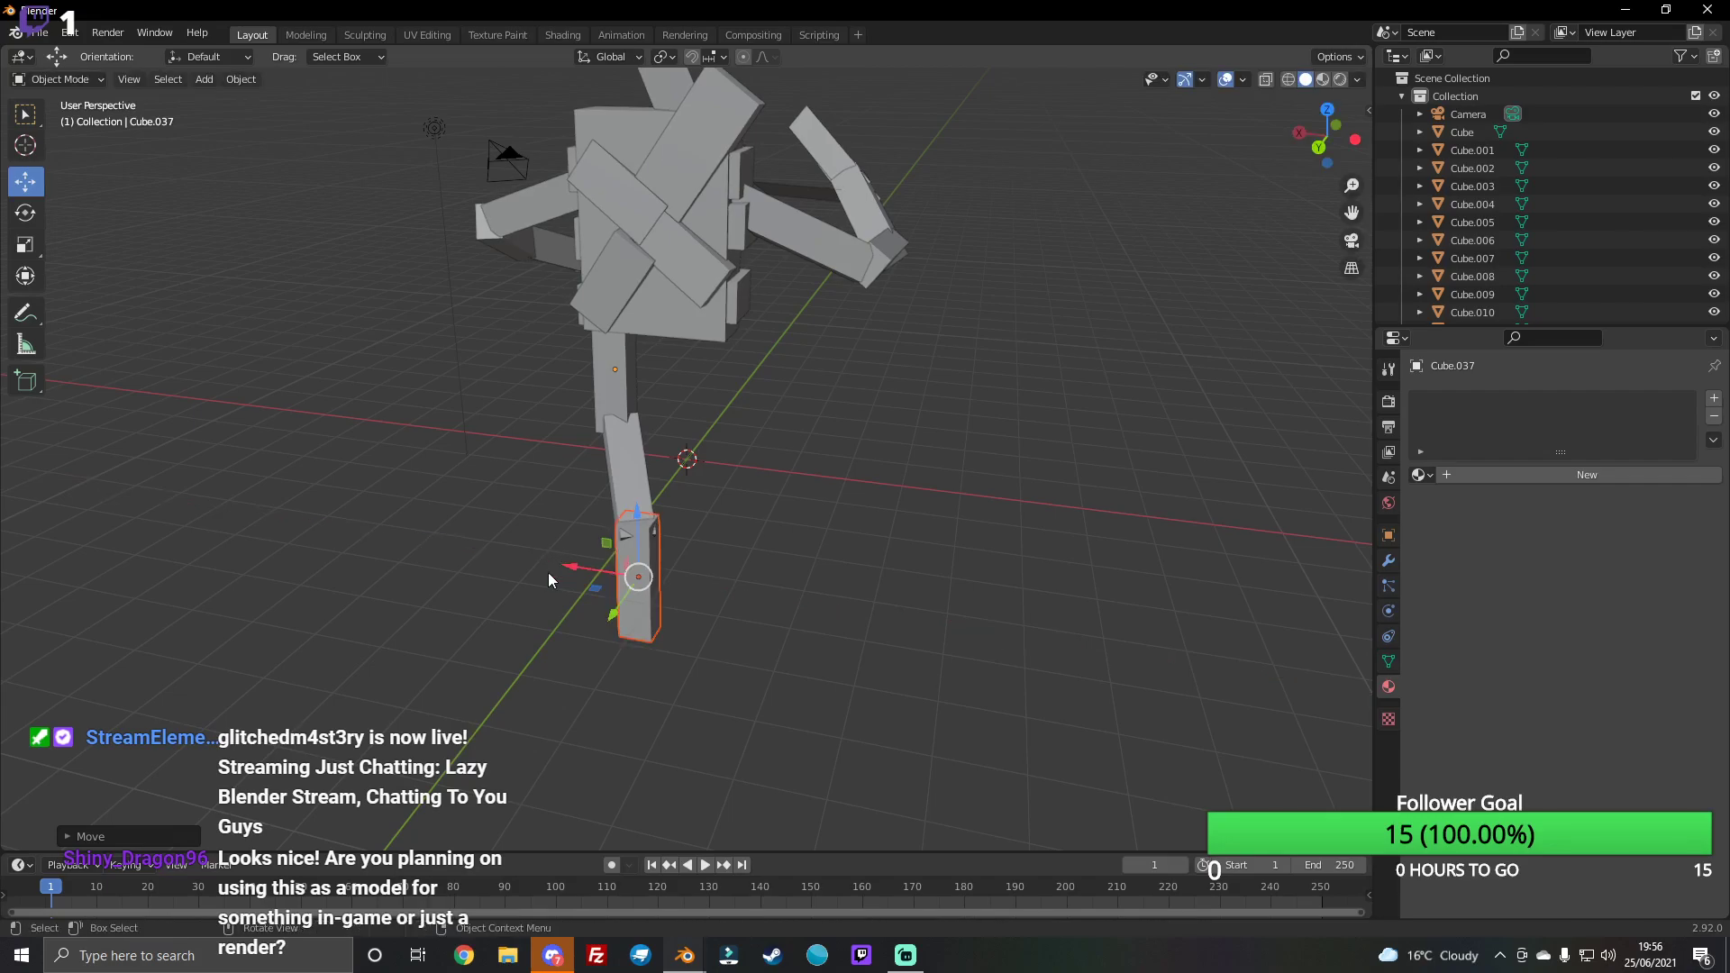
left_click_drag(1331, 108, 1298, 135)
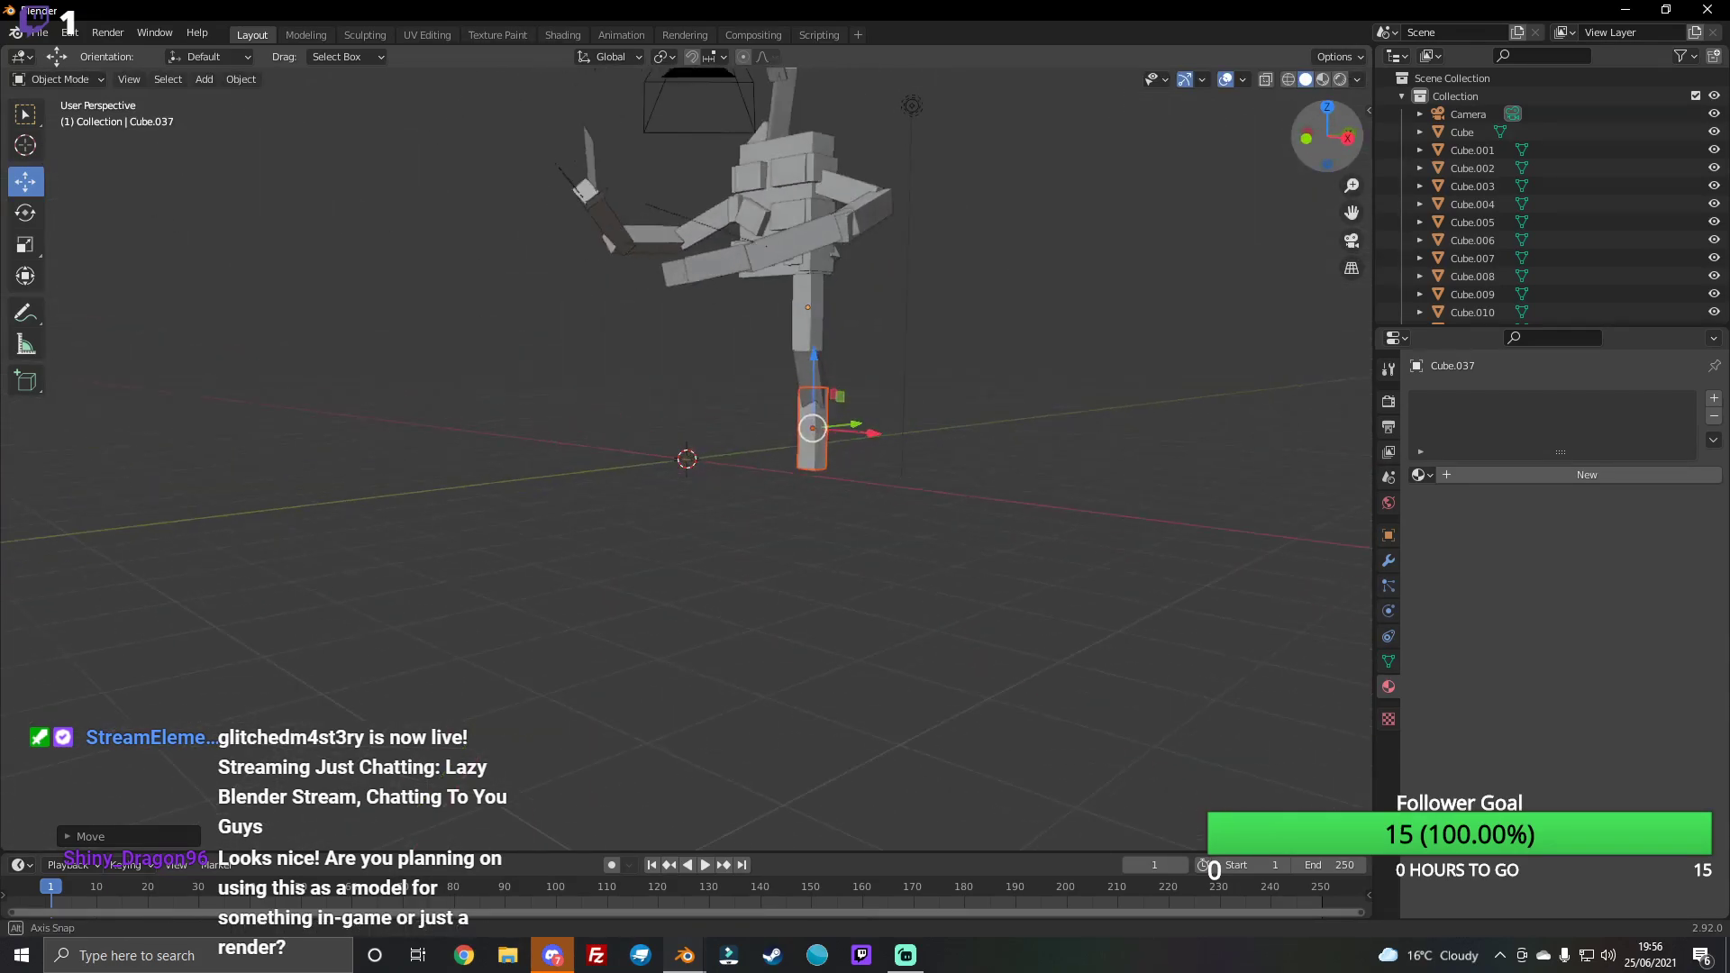
left_click_drag(1327, 135, 1305, 148)
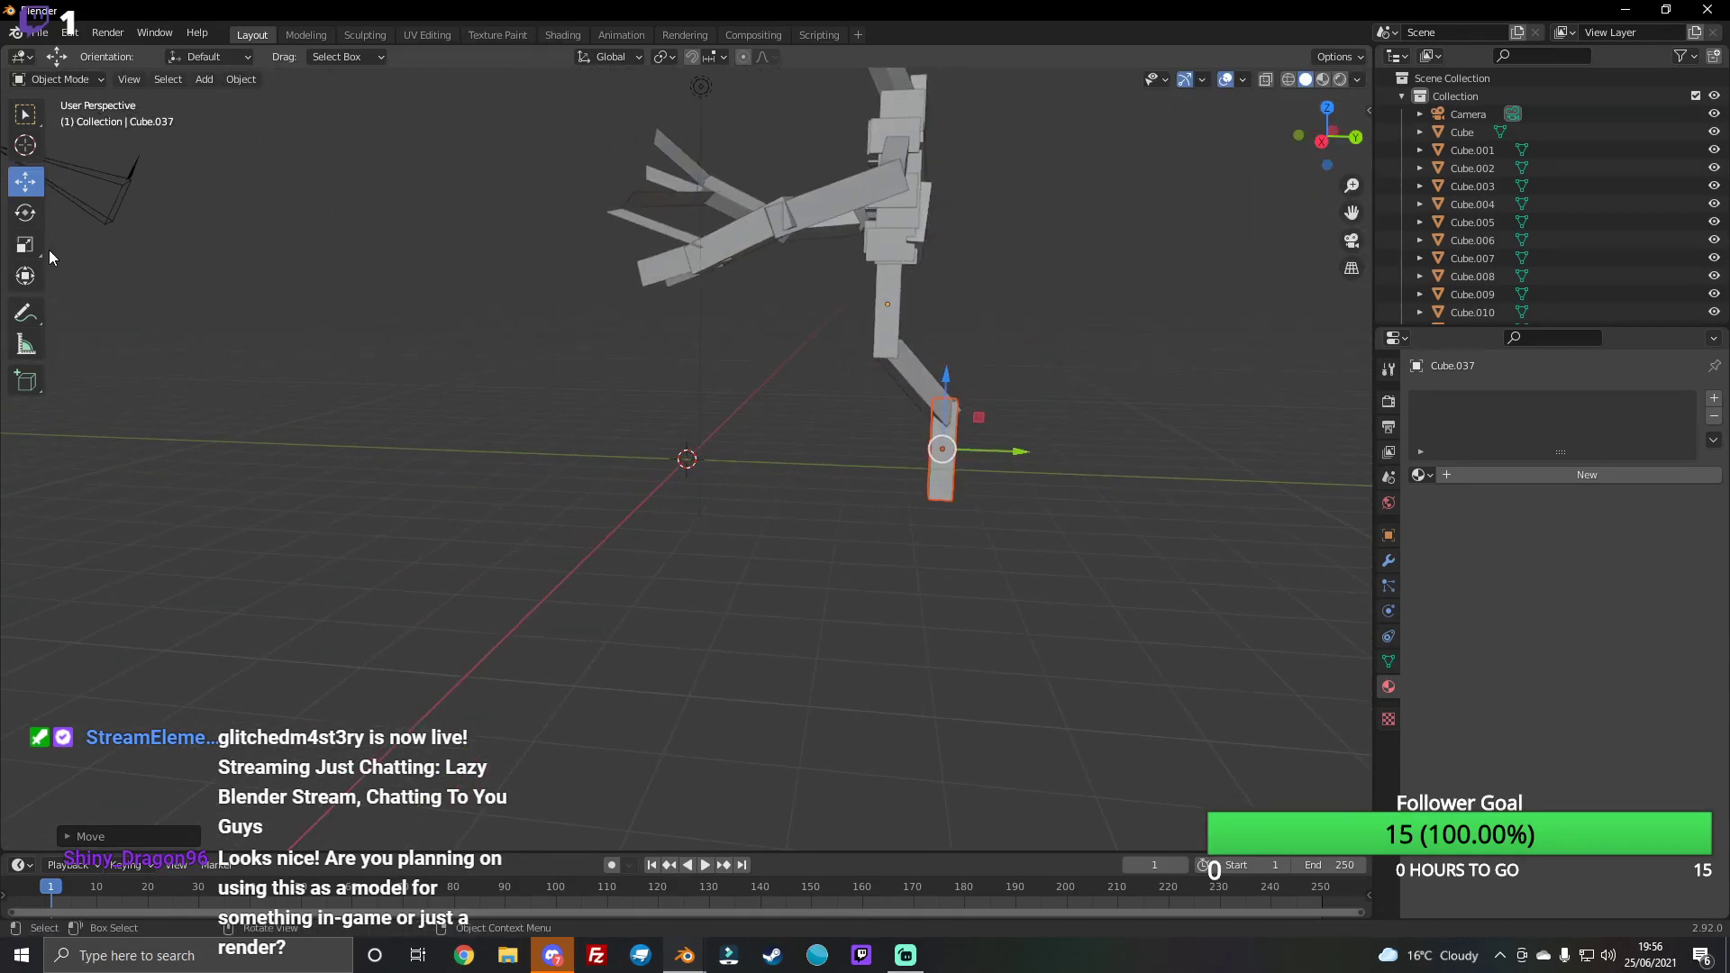
Step: Tilt the lower leg to bend the knee, reposition it, then deselect it
left_click(24, 213)
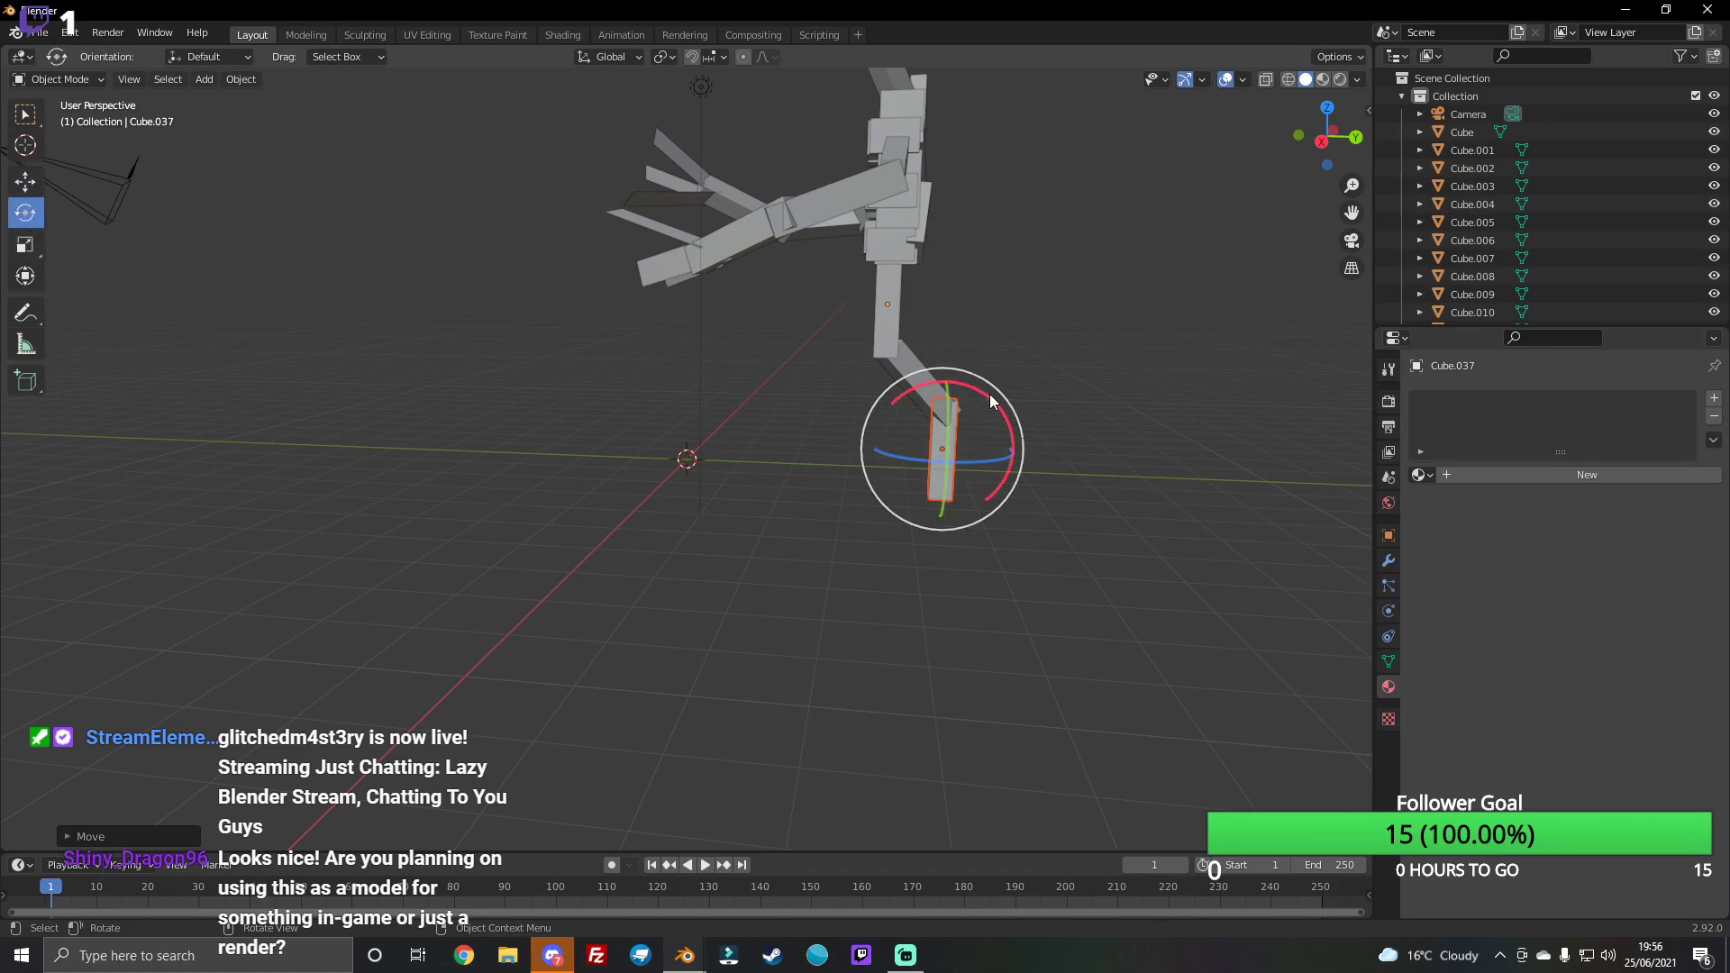
mouse_move(990, 395)
left_mouse_down()
mouse_move(1025, 414)
mouse_move(986, 451)
left_mouse_up()
left_click(24, 180)
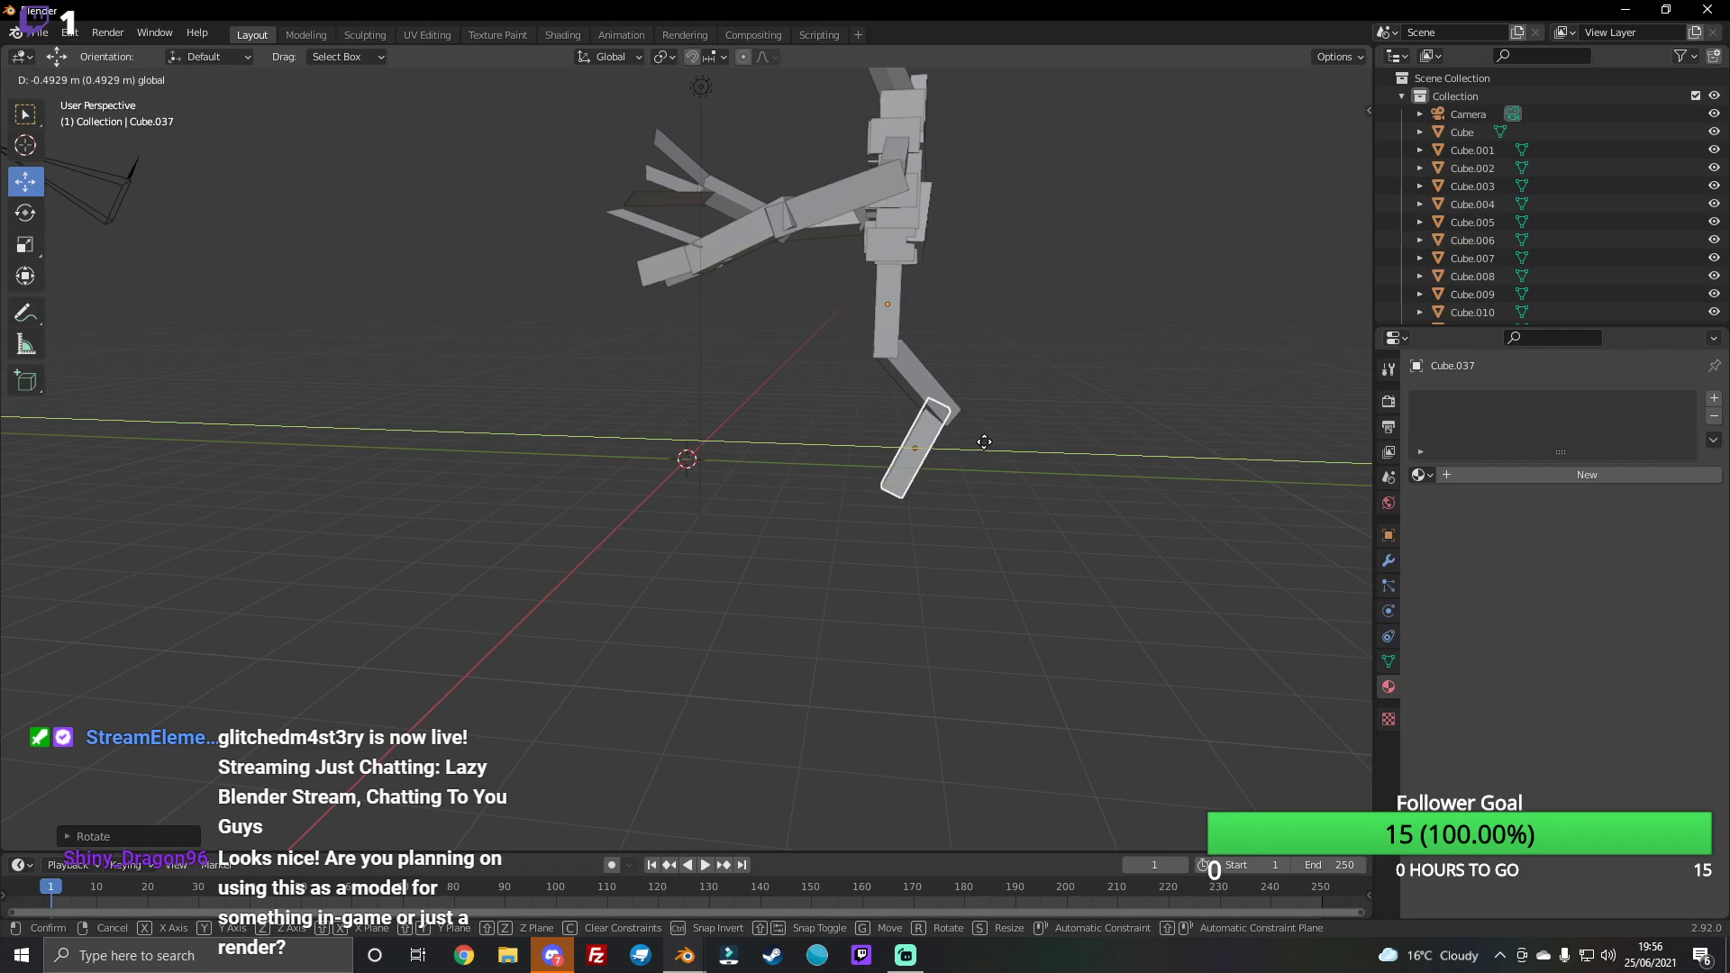
mouse_move(1322, 146)
left_mouse_down()
mouse_move(1207, 146)
mouse_move(791, 338)
left_mouse_up()
left_click_drag(767, 434, 770, 435)
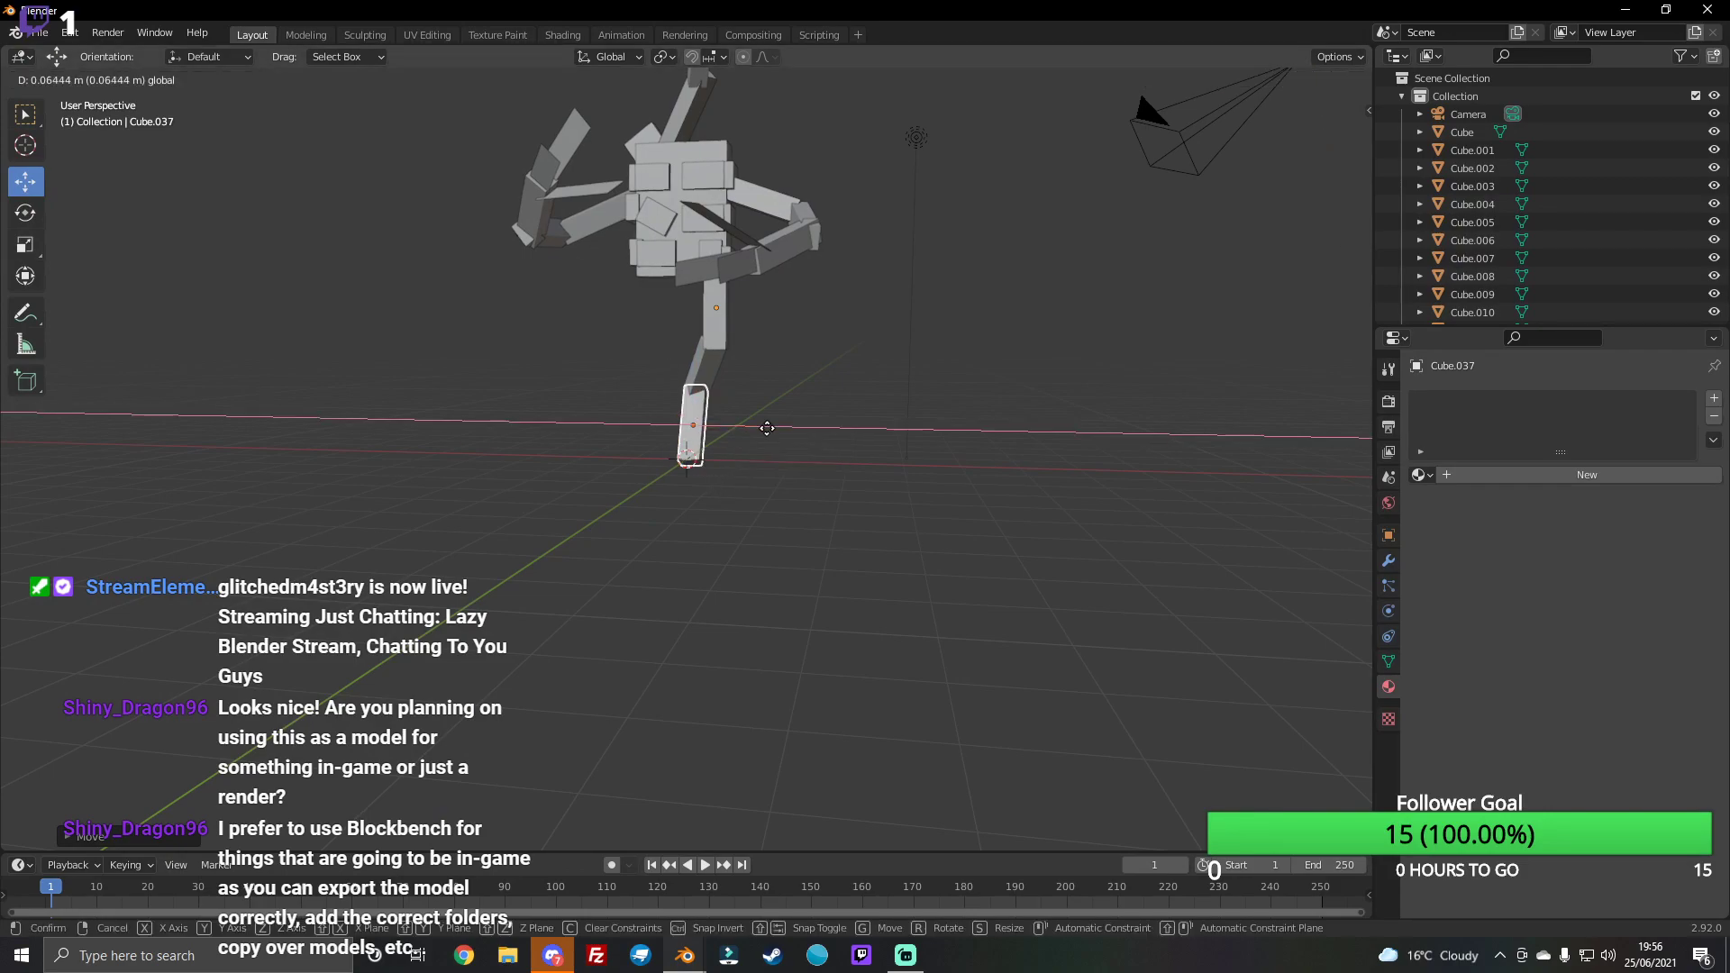
left_click(829, 572)
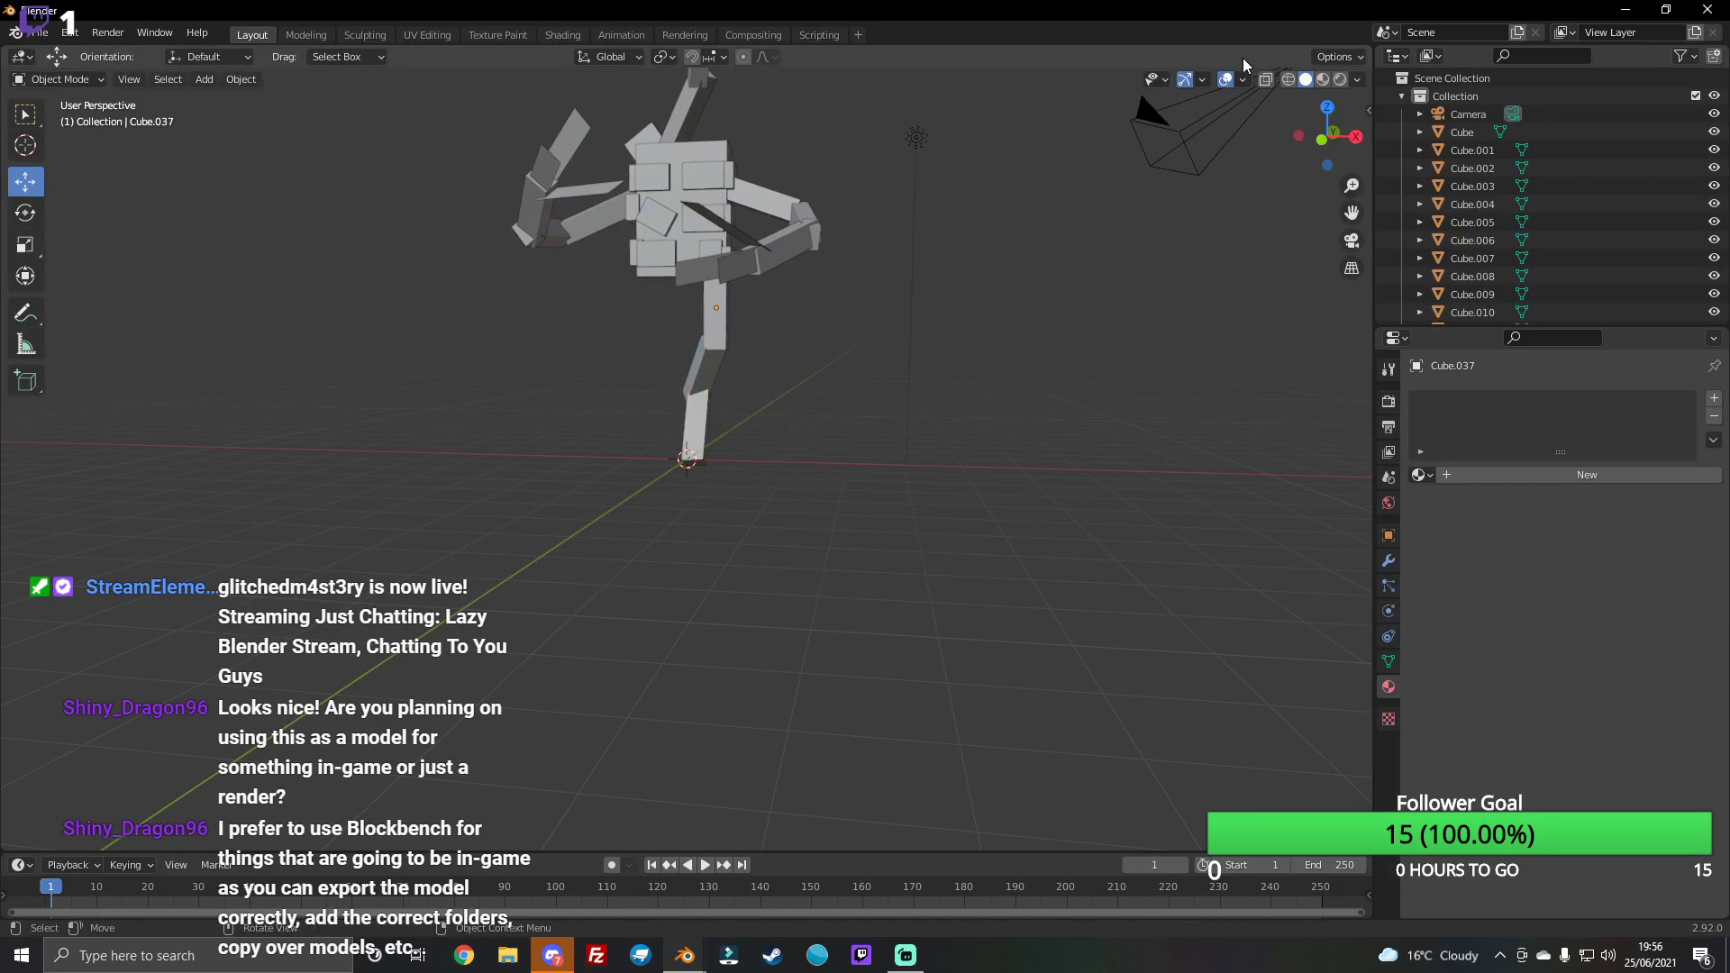
Step: Add a plane from the mesh menu and shrink it into a small foot plate
left_click_drag(1326, 136, 1217, 163)
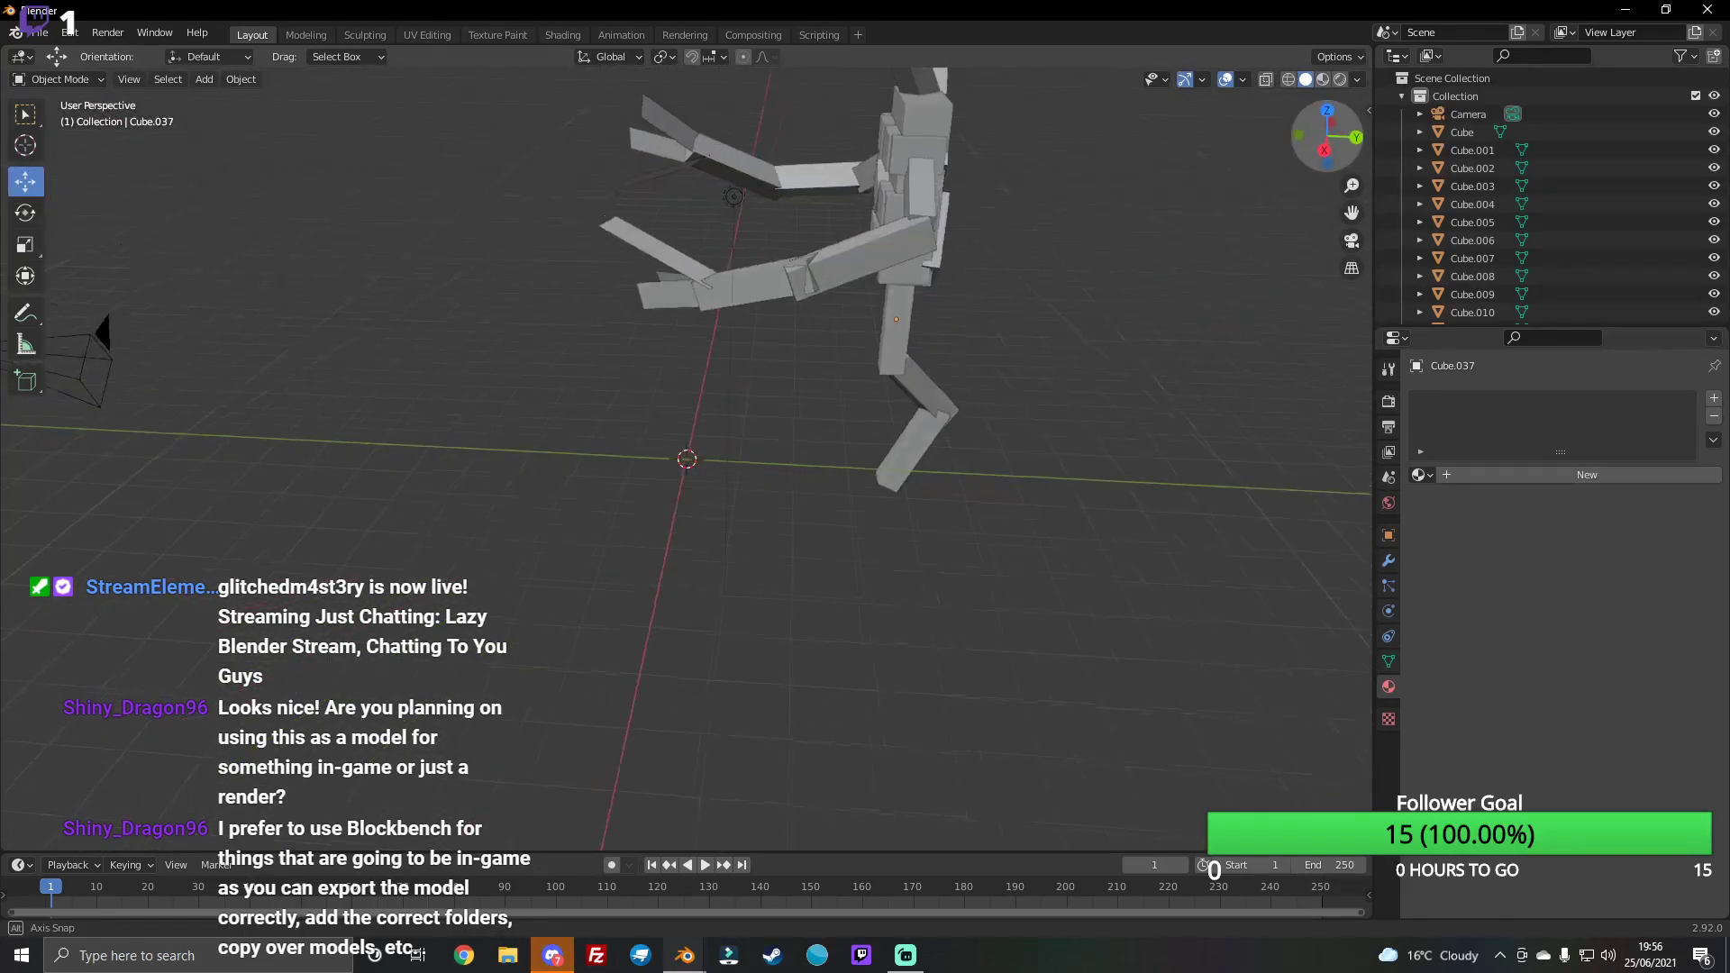
left_click_drag(1329, 137, 670, 210)
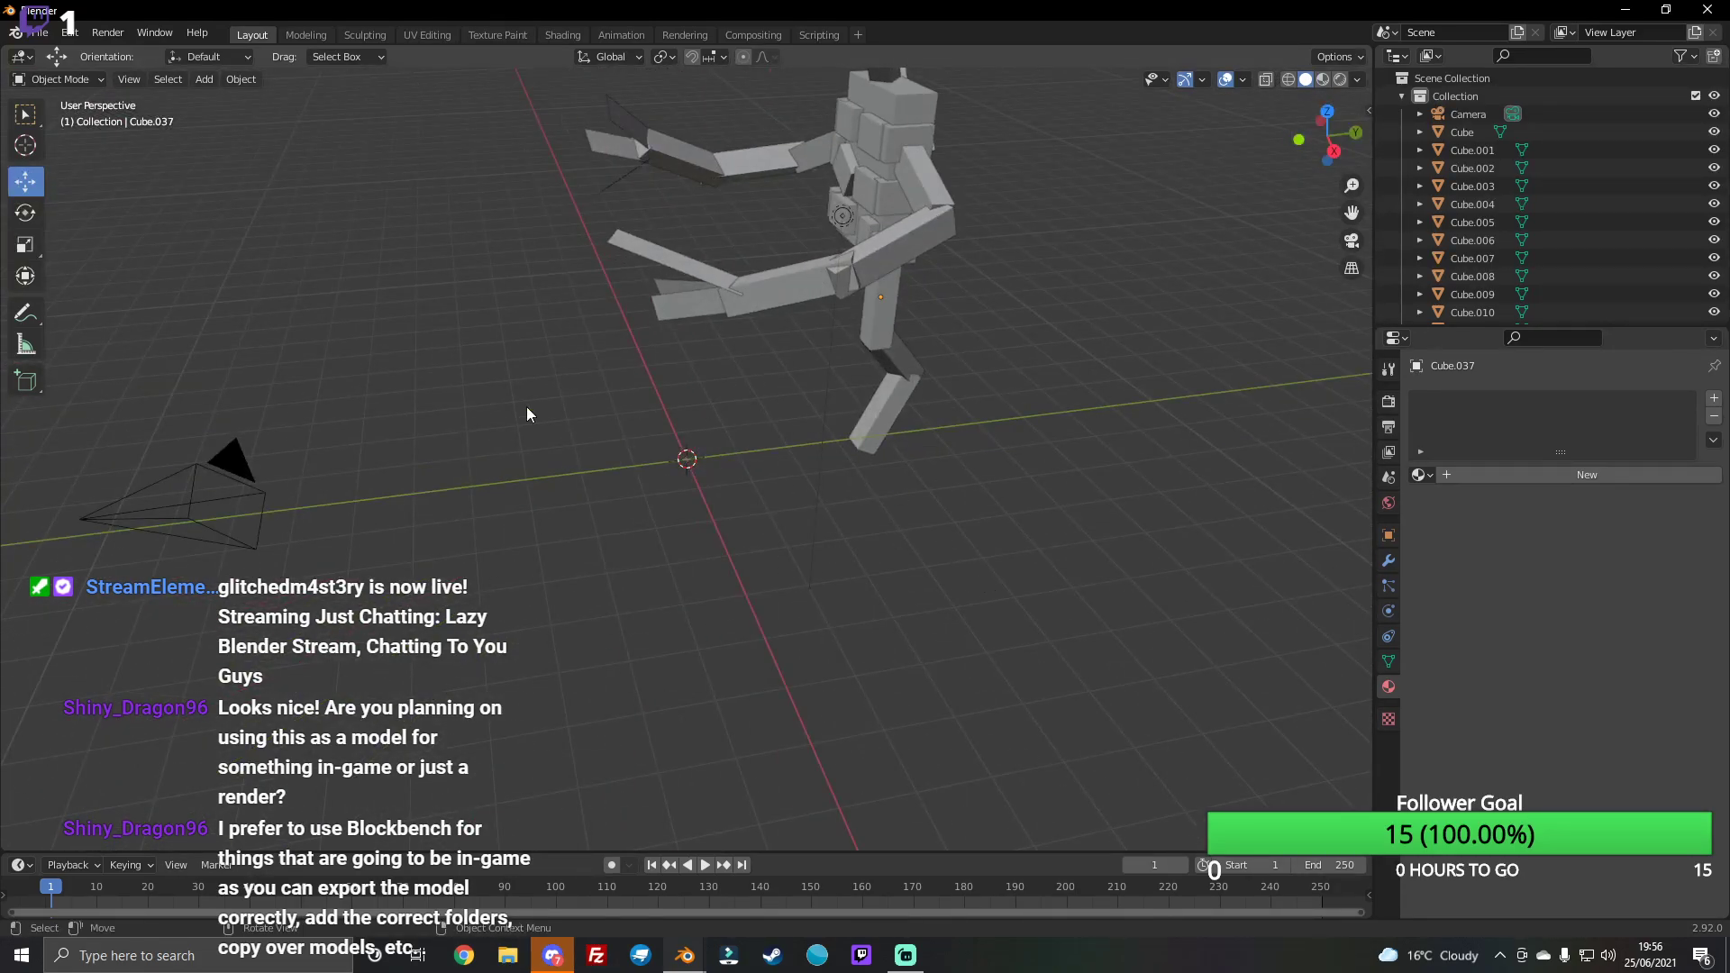
left_click(204, 80)
mouse_move(261, 101)
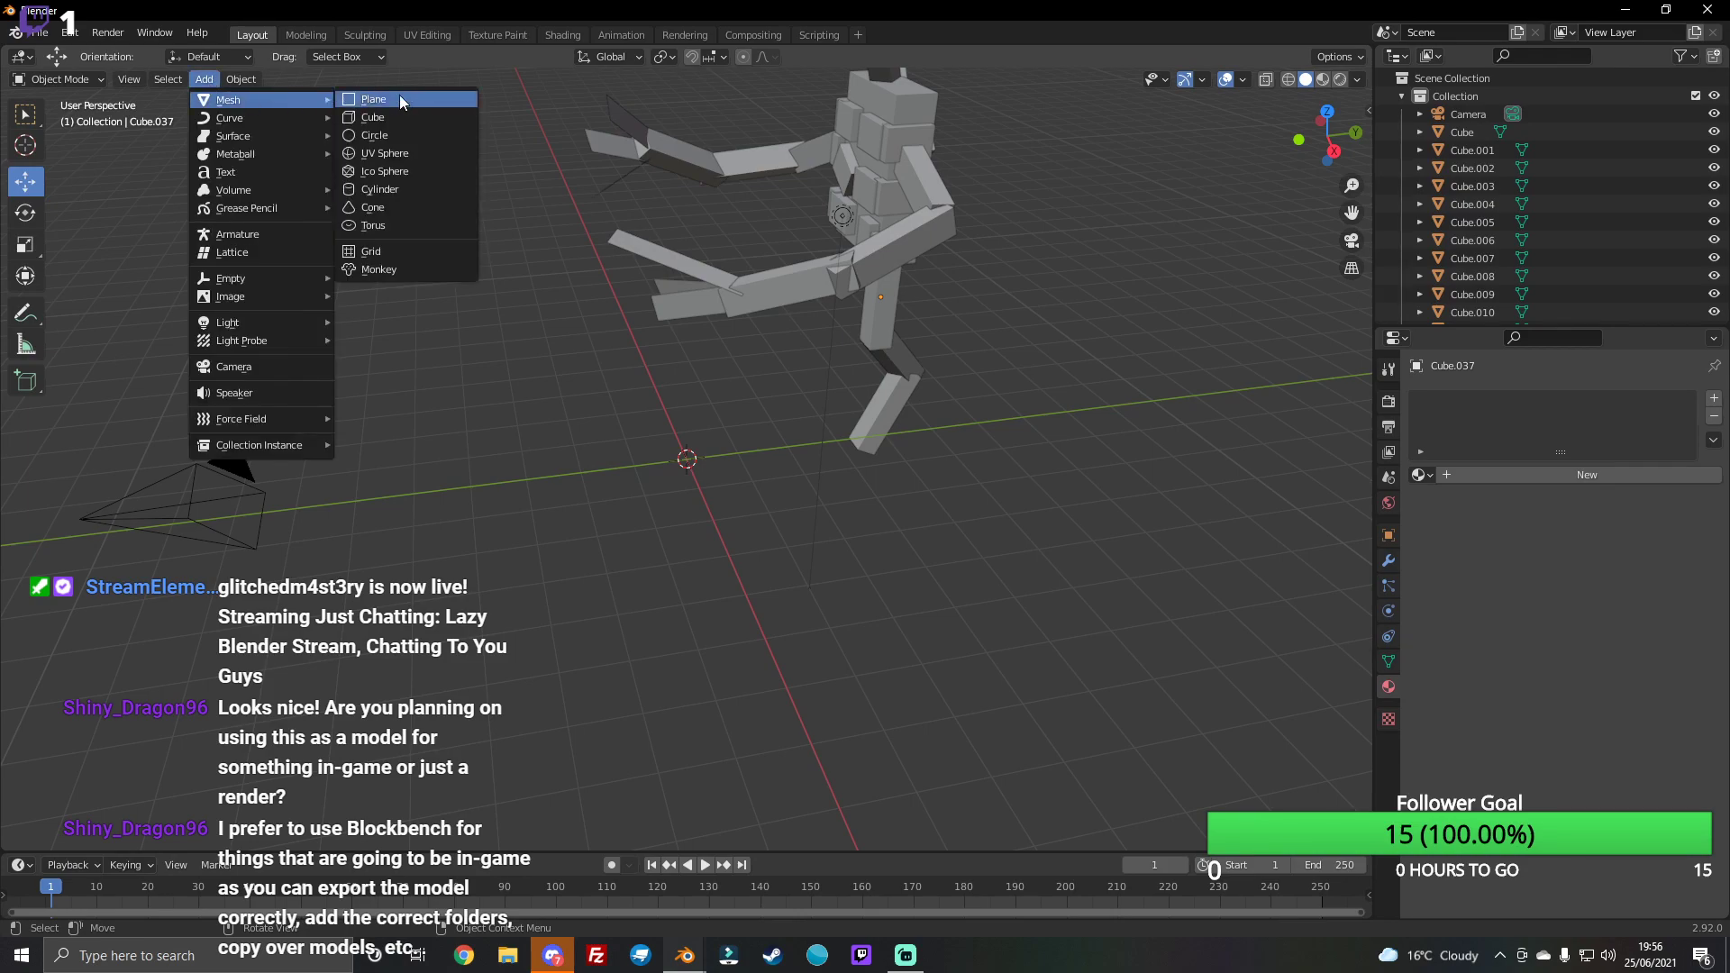
left_click(399, 95)
key("shift+space")
key("s")
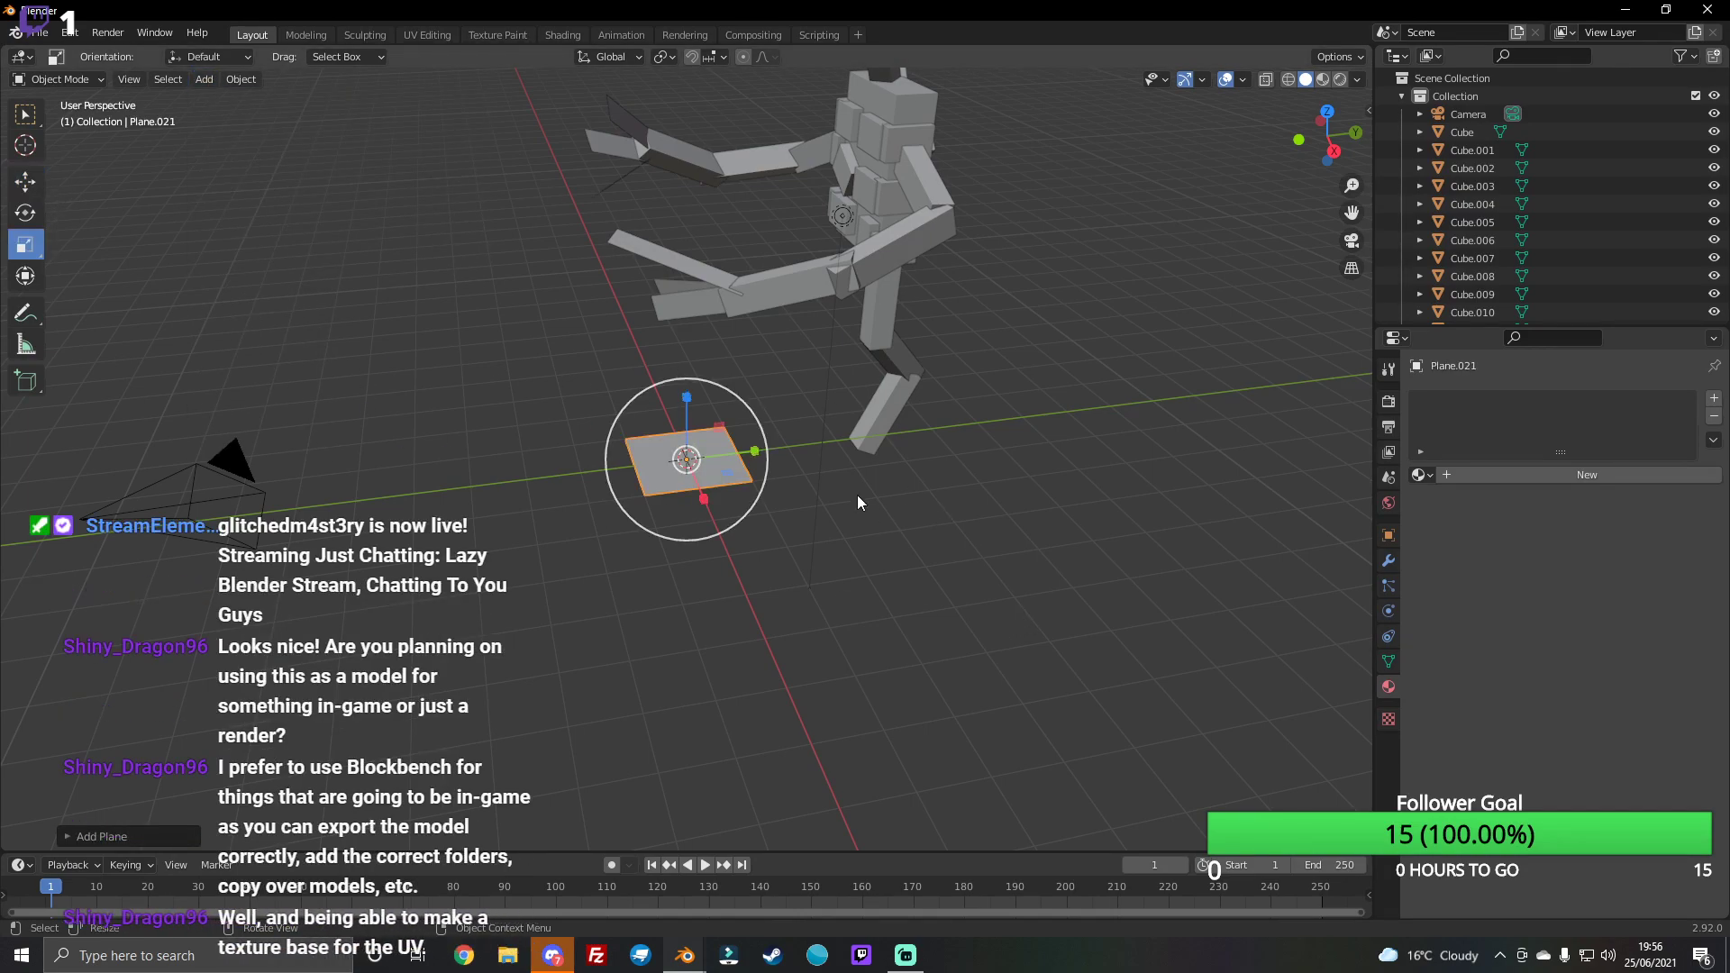
left_click_drag(759, 454, 680, 457)
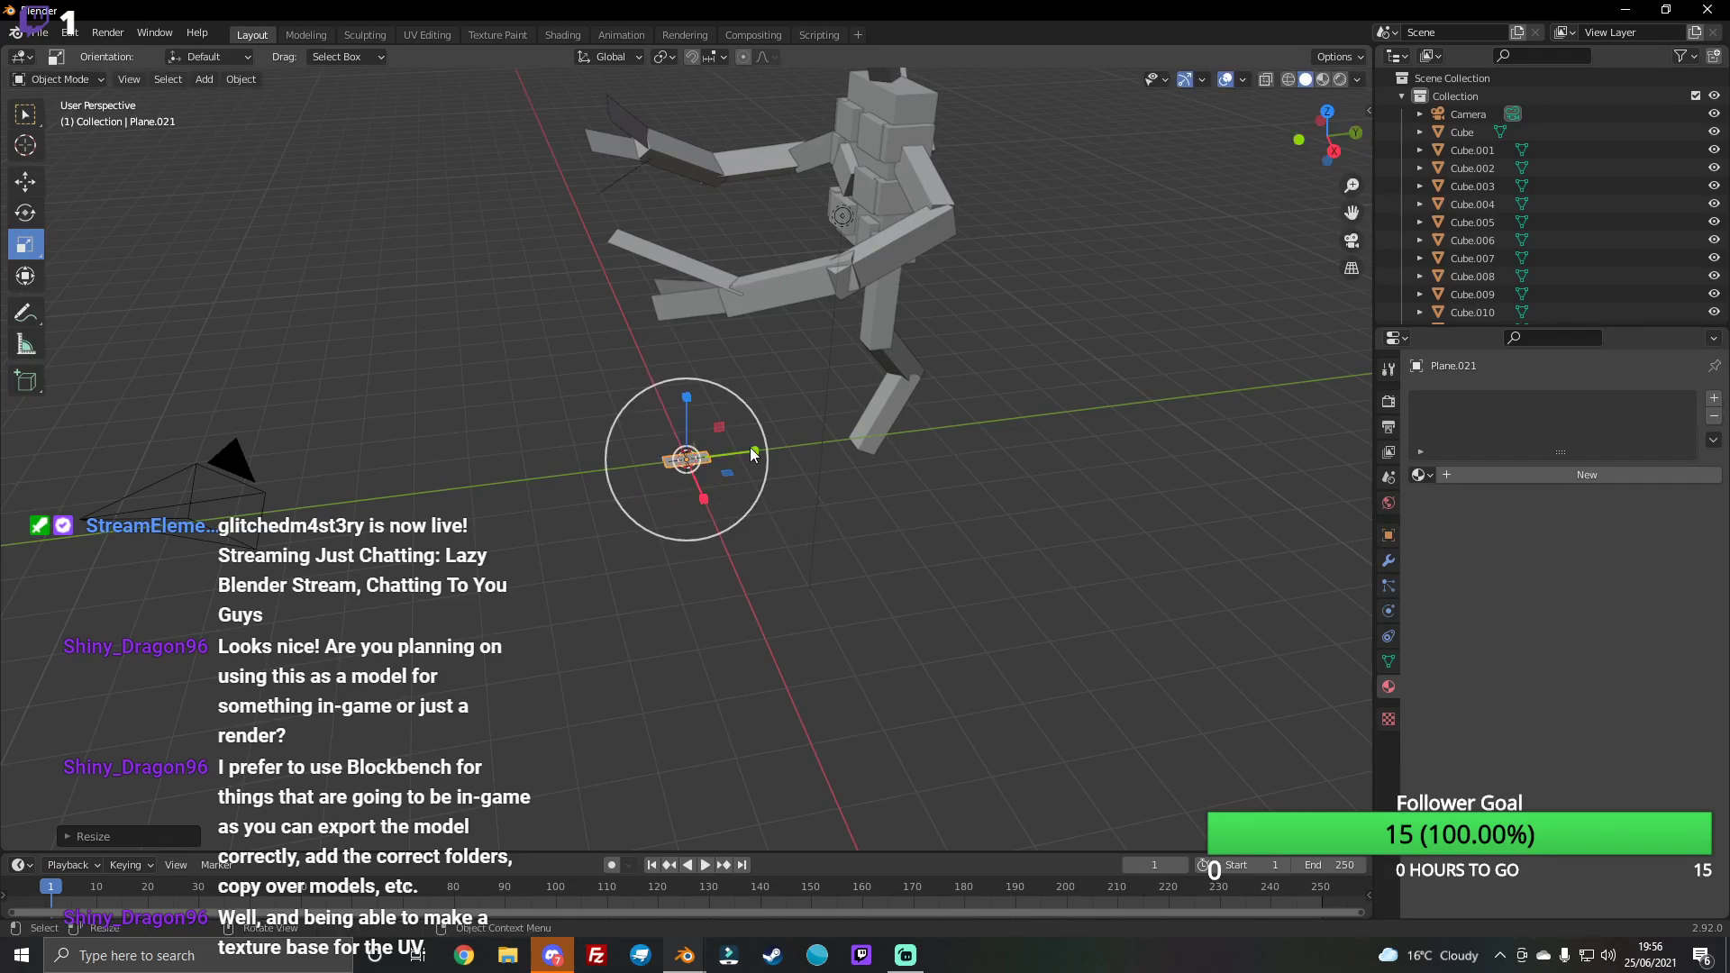
key("s")
key("x")
key("Escape")
middle_click_drag(687, 463, 625, 431)
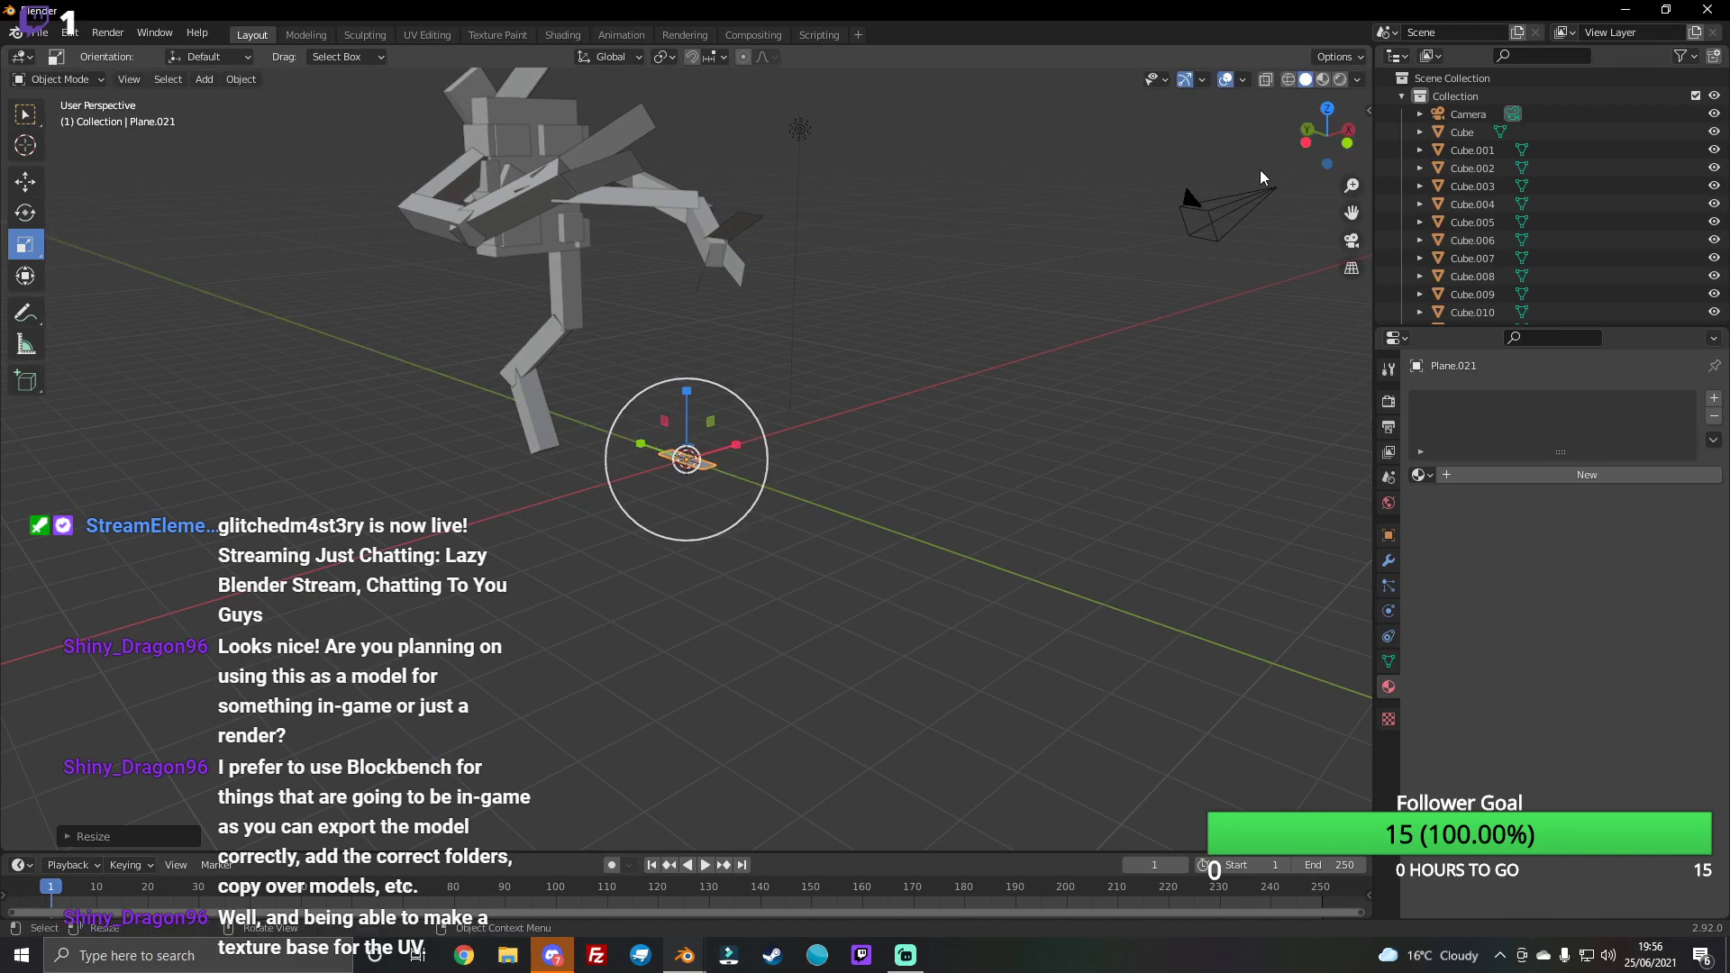
left_click_drag(1318, 143, 1353, 135)
Step: Lower the plate vertically and slide it toward the leg along X
left_click(26, 180)
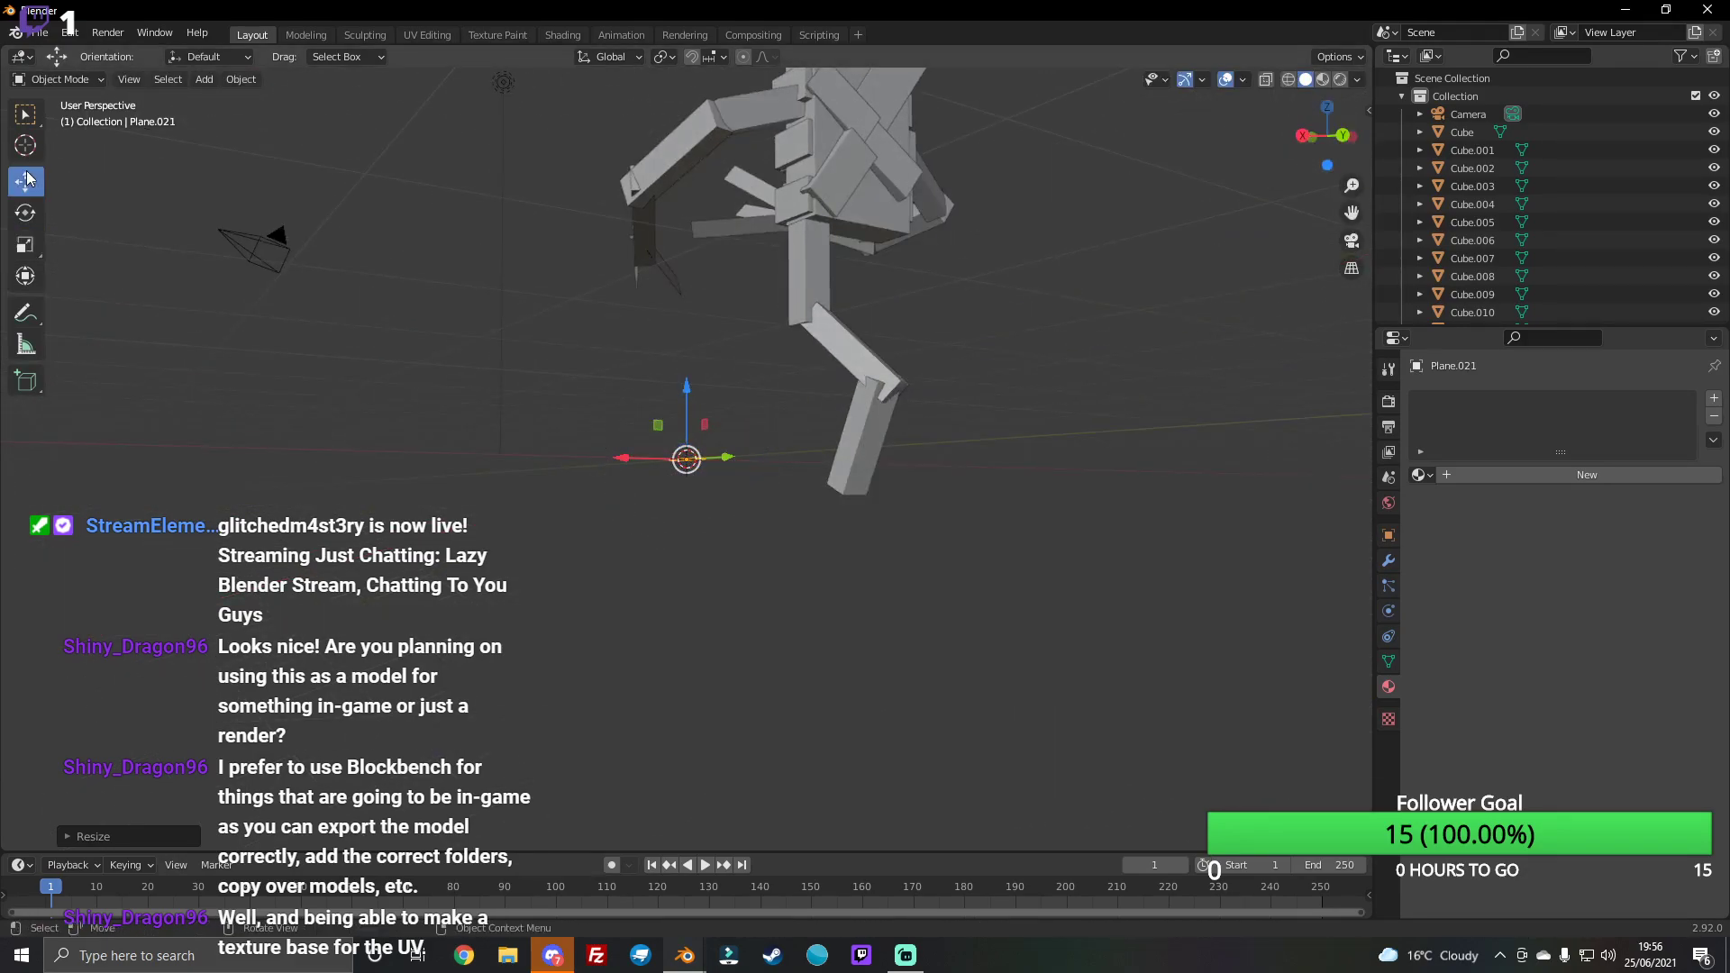
left_click_drag(687, 405, 689, 515)
left_click_drag(711, 438, 703, 452)
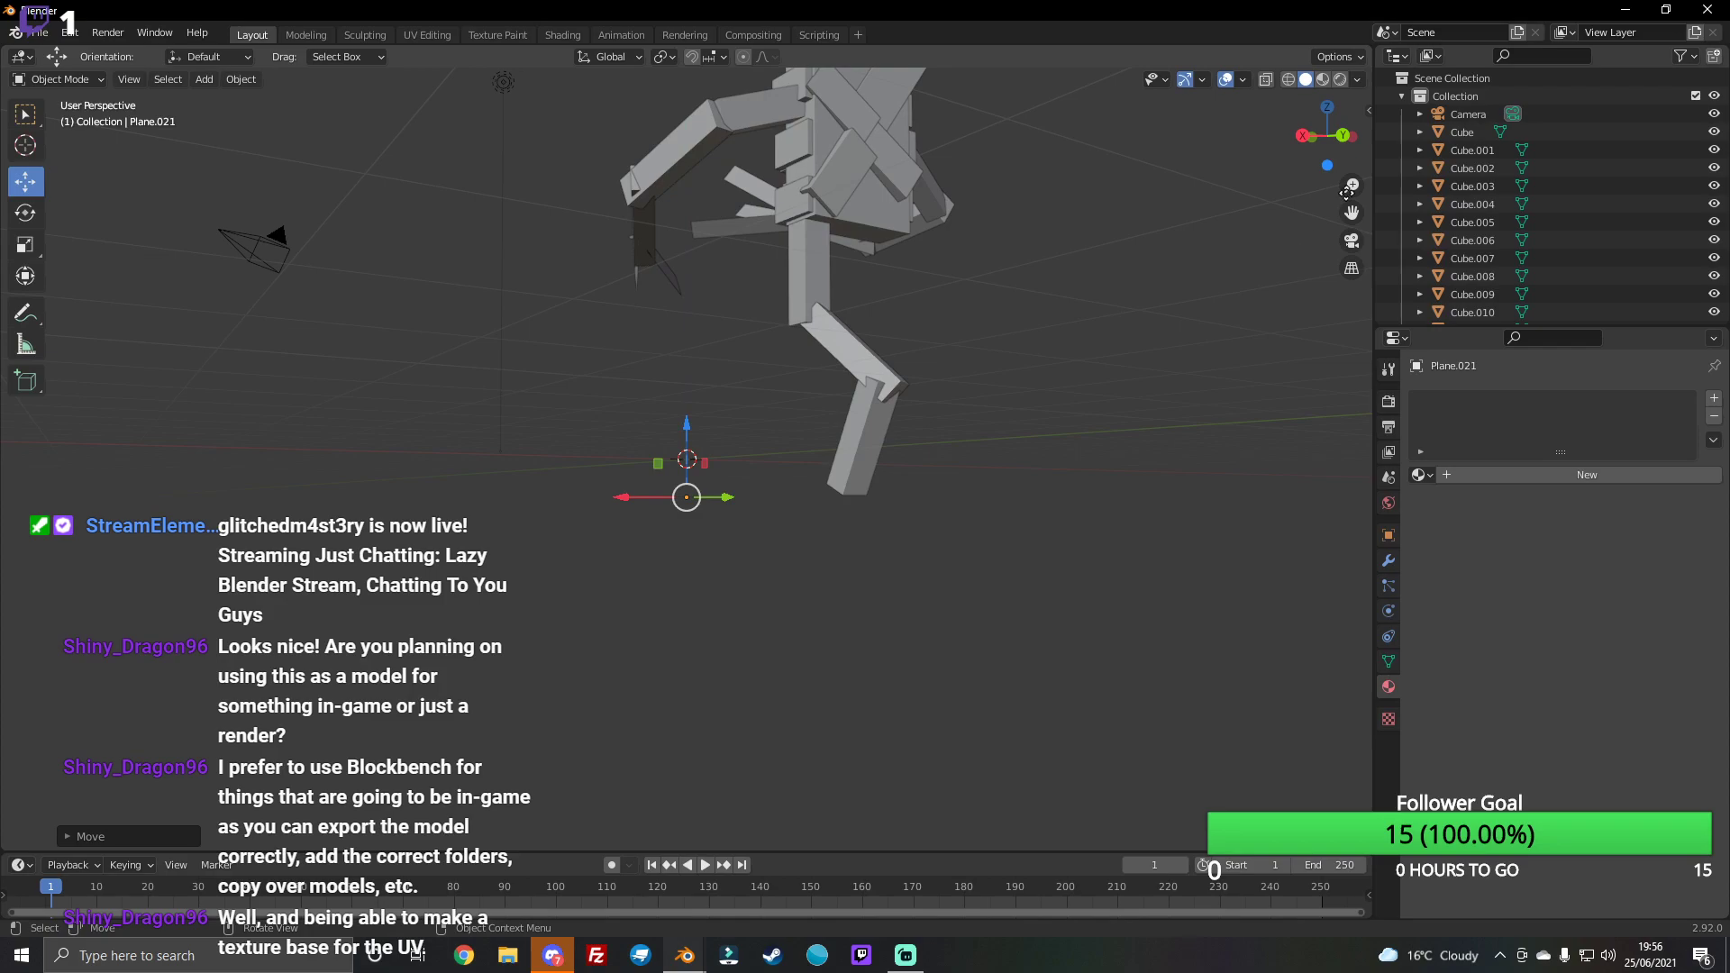
middle_click_drag(704, 452, 628, 476)
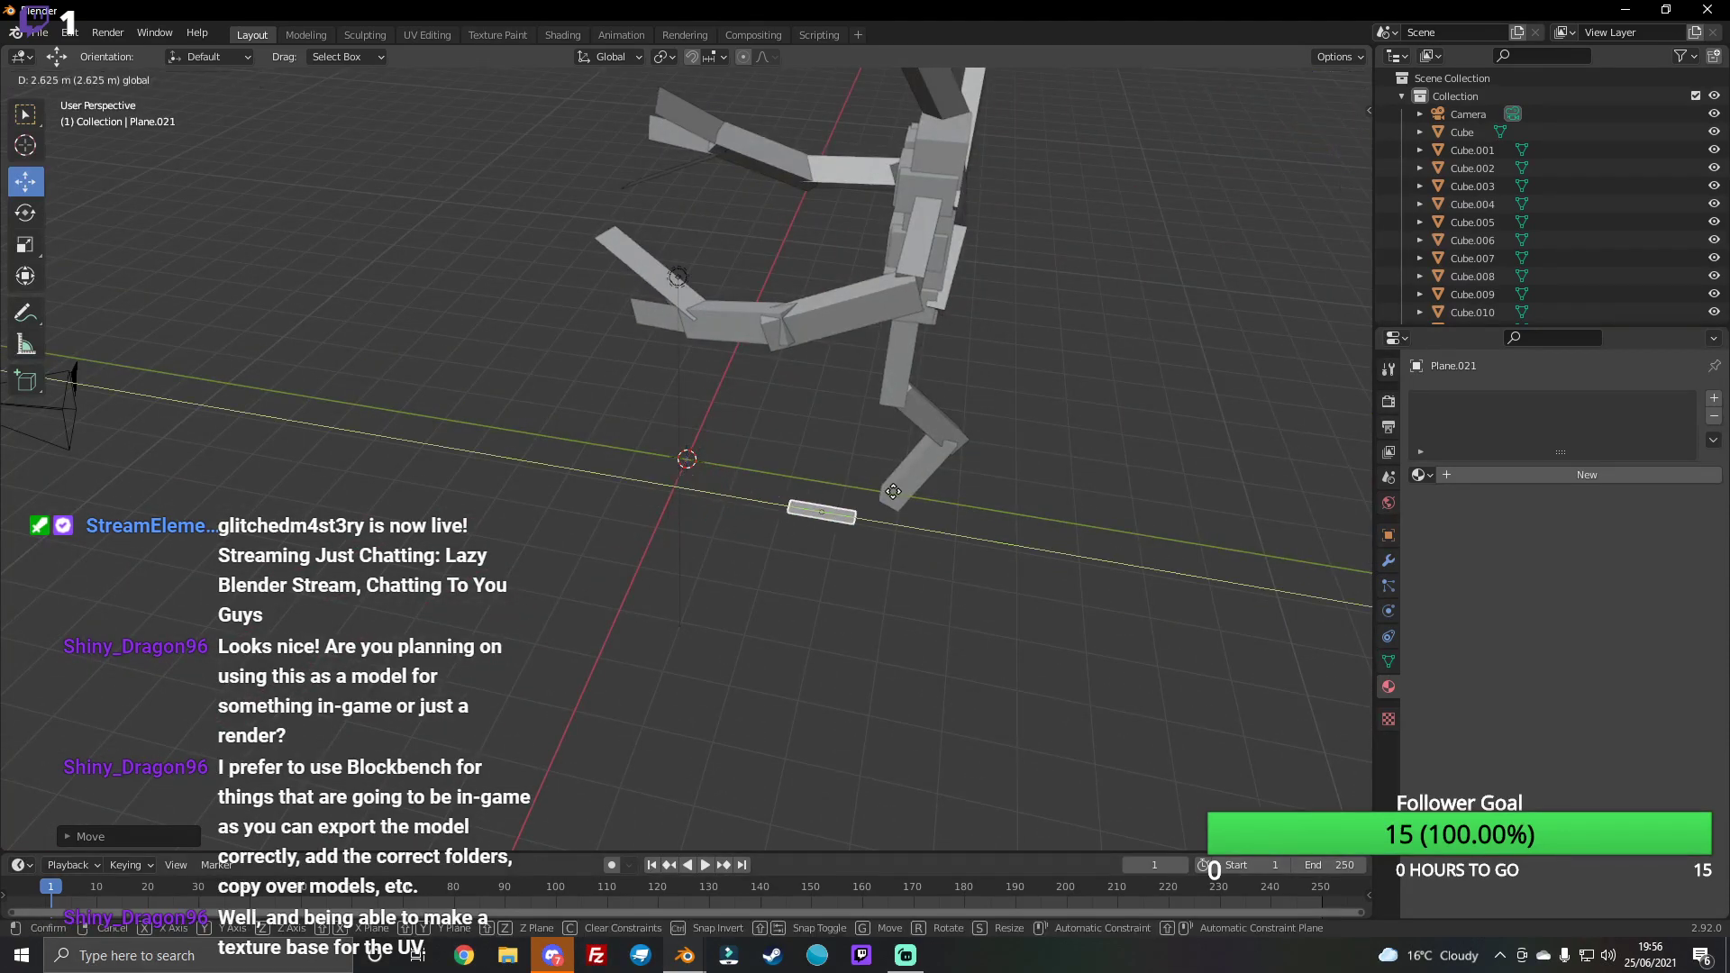
left_click_drag(756, 496, 850, 409)
left_click_drag(1325, 142, 1339, 135)
left_click_drag(601, 485, 610, 490)
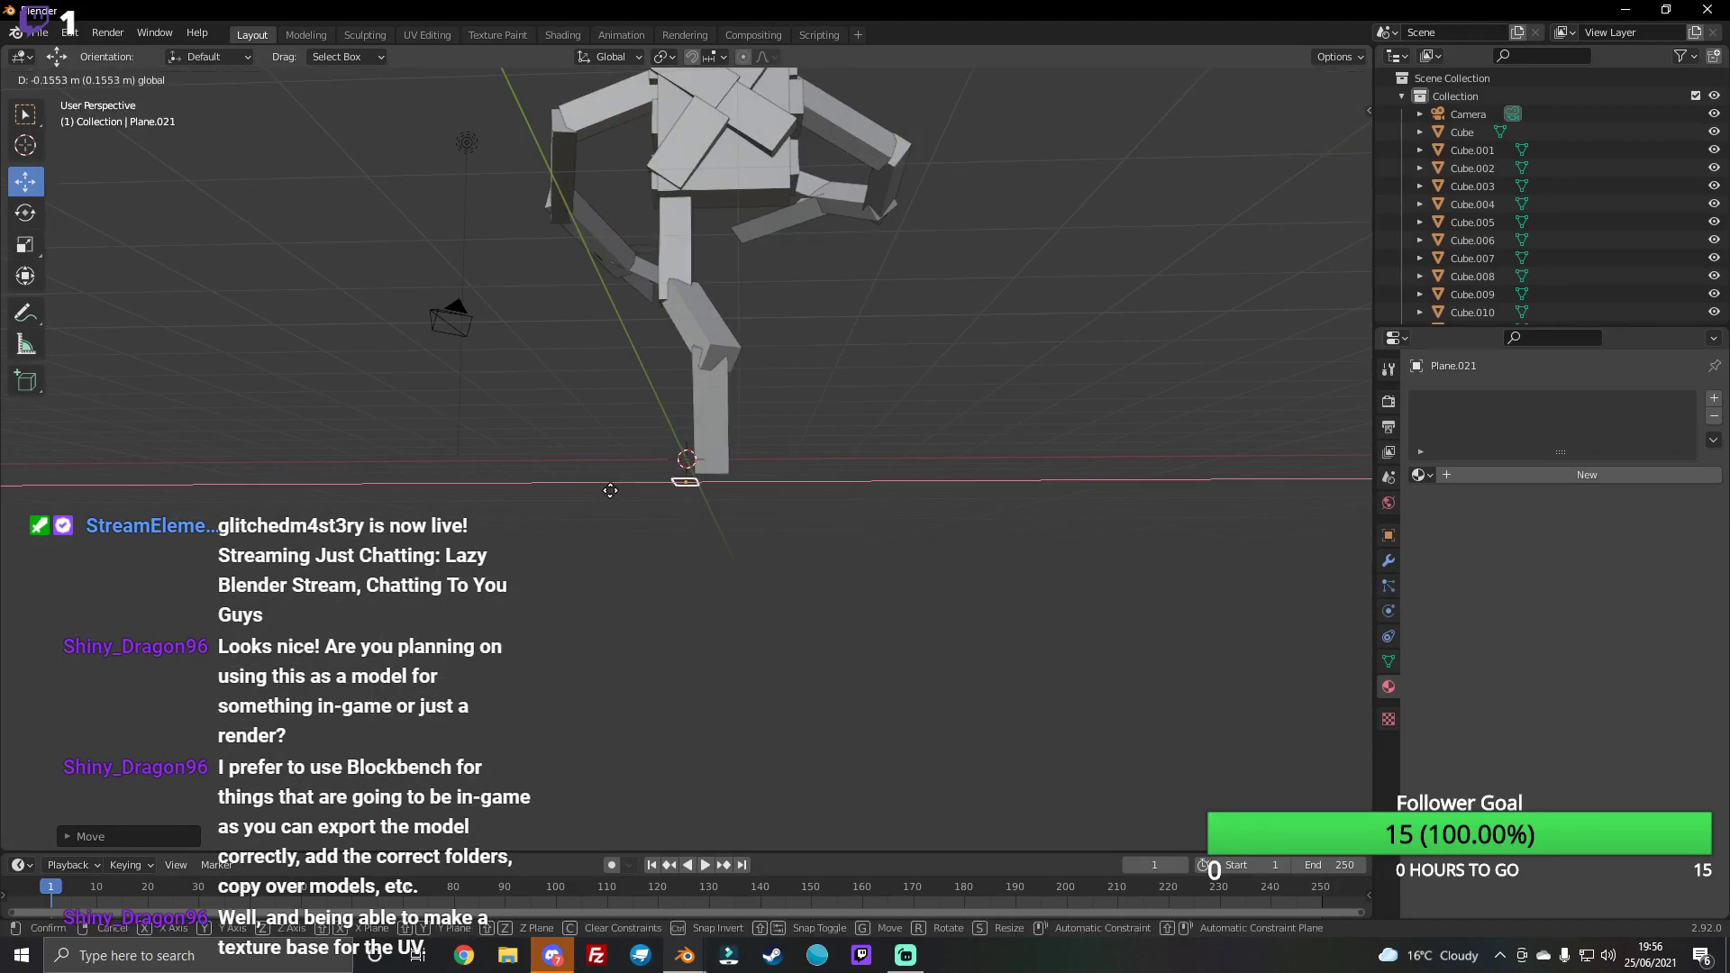
left_click(627, 493)
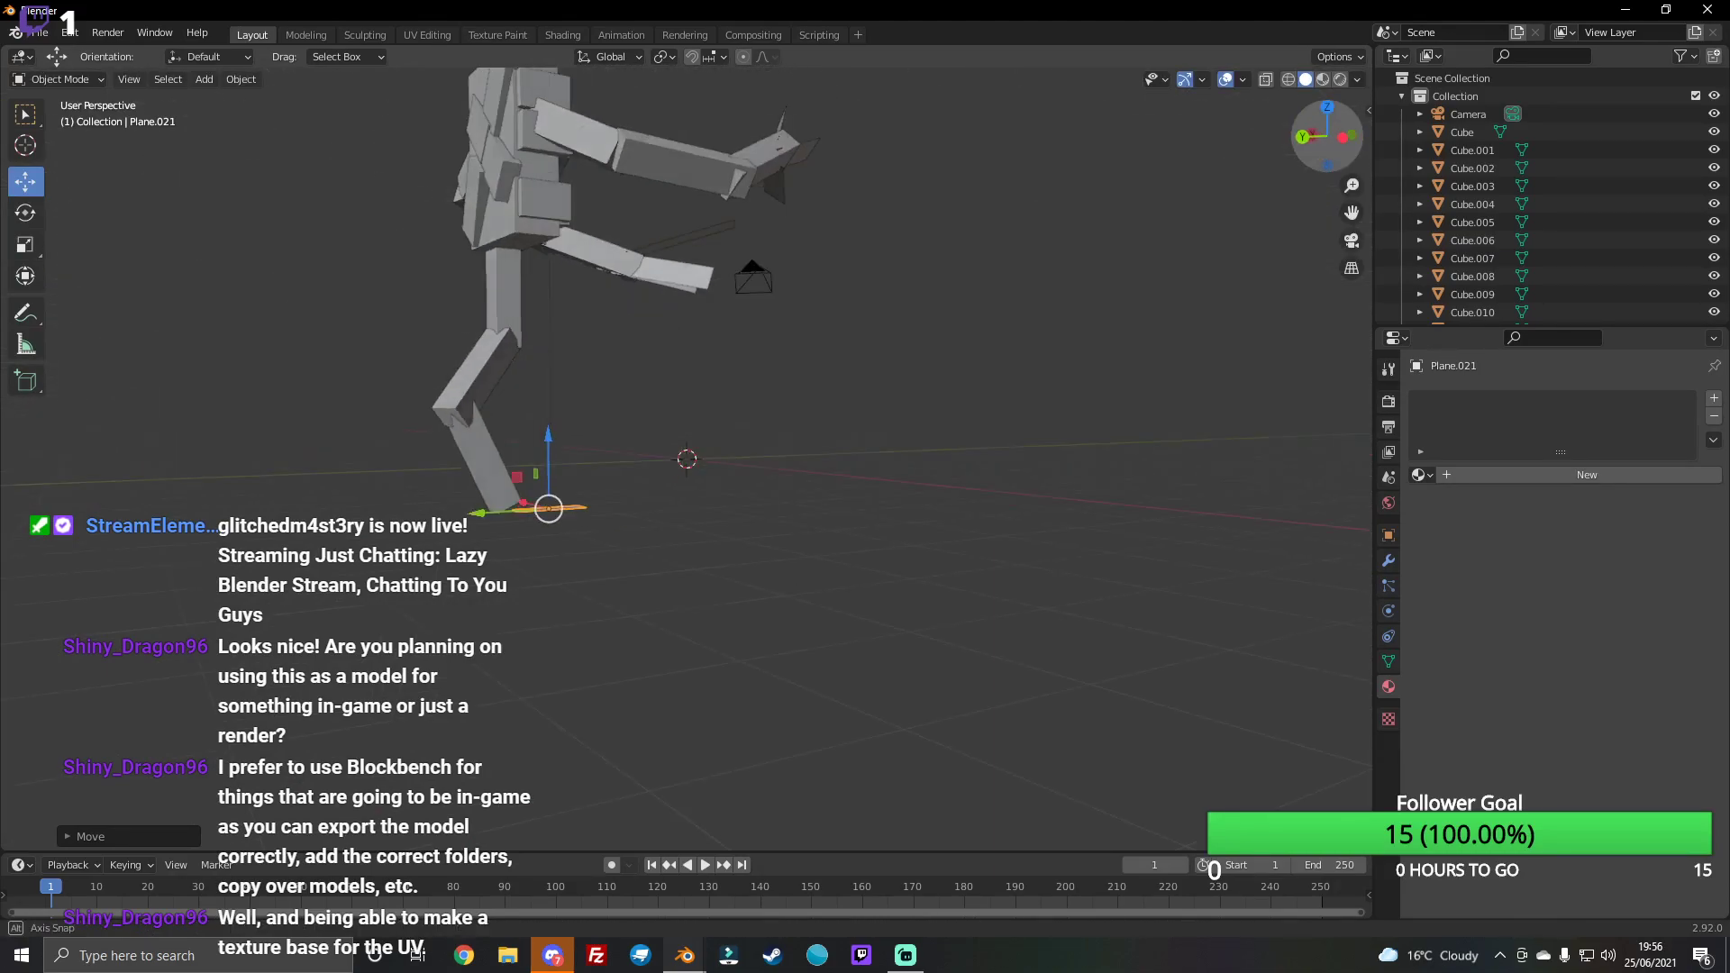
Step: Shift the plate slightly and raise it along the vertical axis
middle_click_drag(626, 494, 1053, 268)
left_click_drag(465, 524, 476, 514)
left_click_drag(528, 457, 529, 450)
left_click(529, 449)
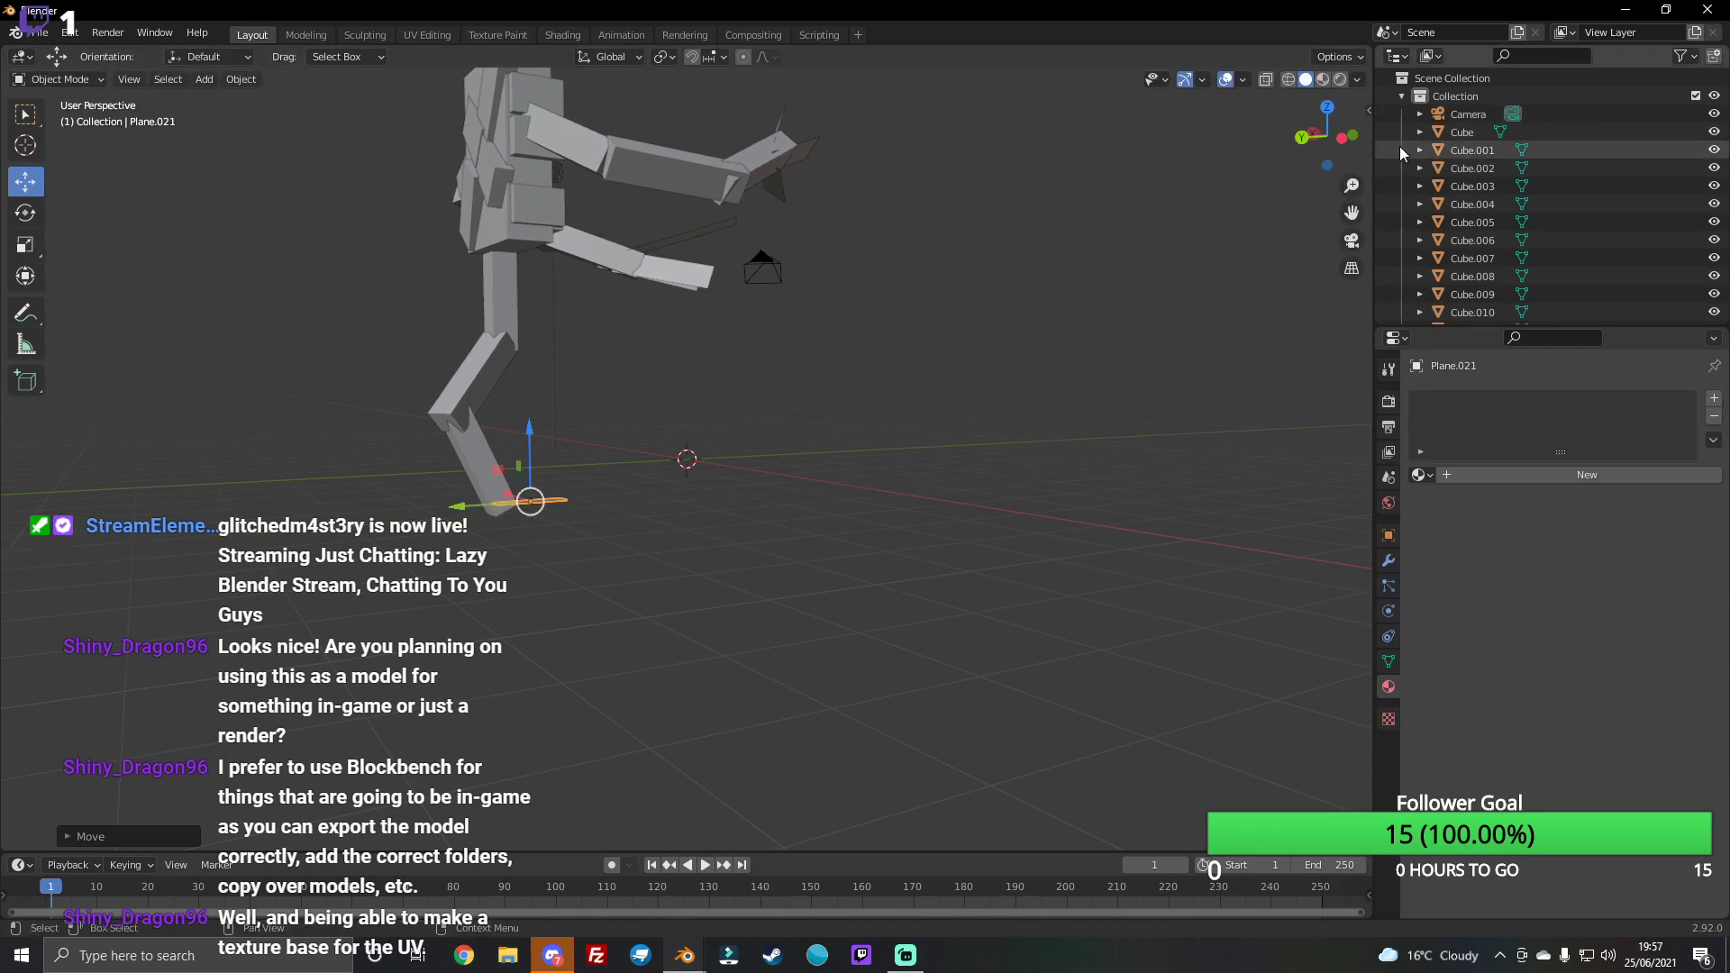
mouse_move(529, 450)
middle_mouse_down()
mouse_move(896, 156)
mouse_move(523, 355)
middle_mouse_up()
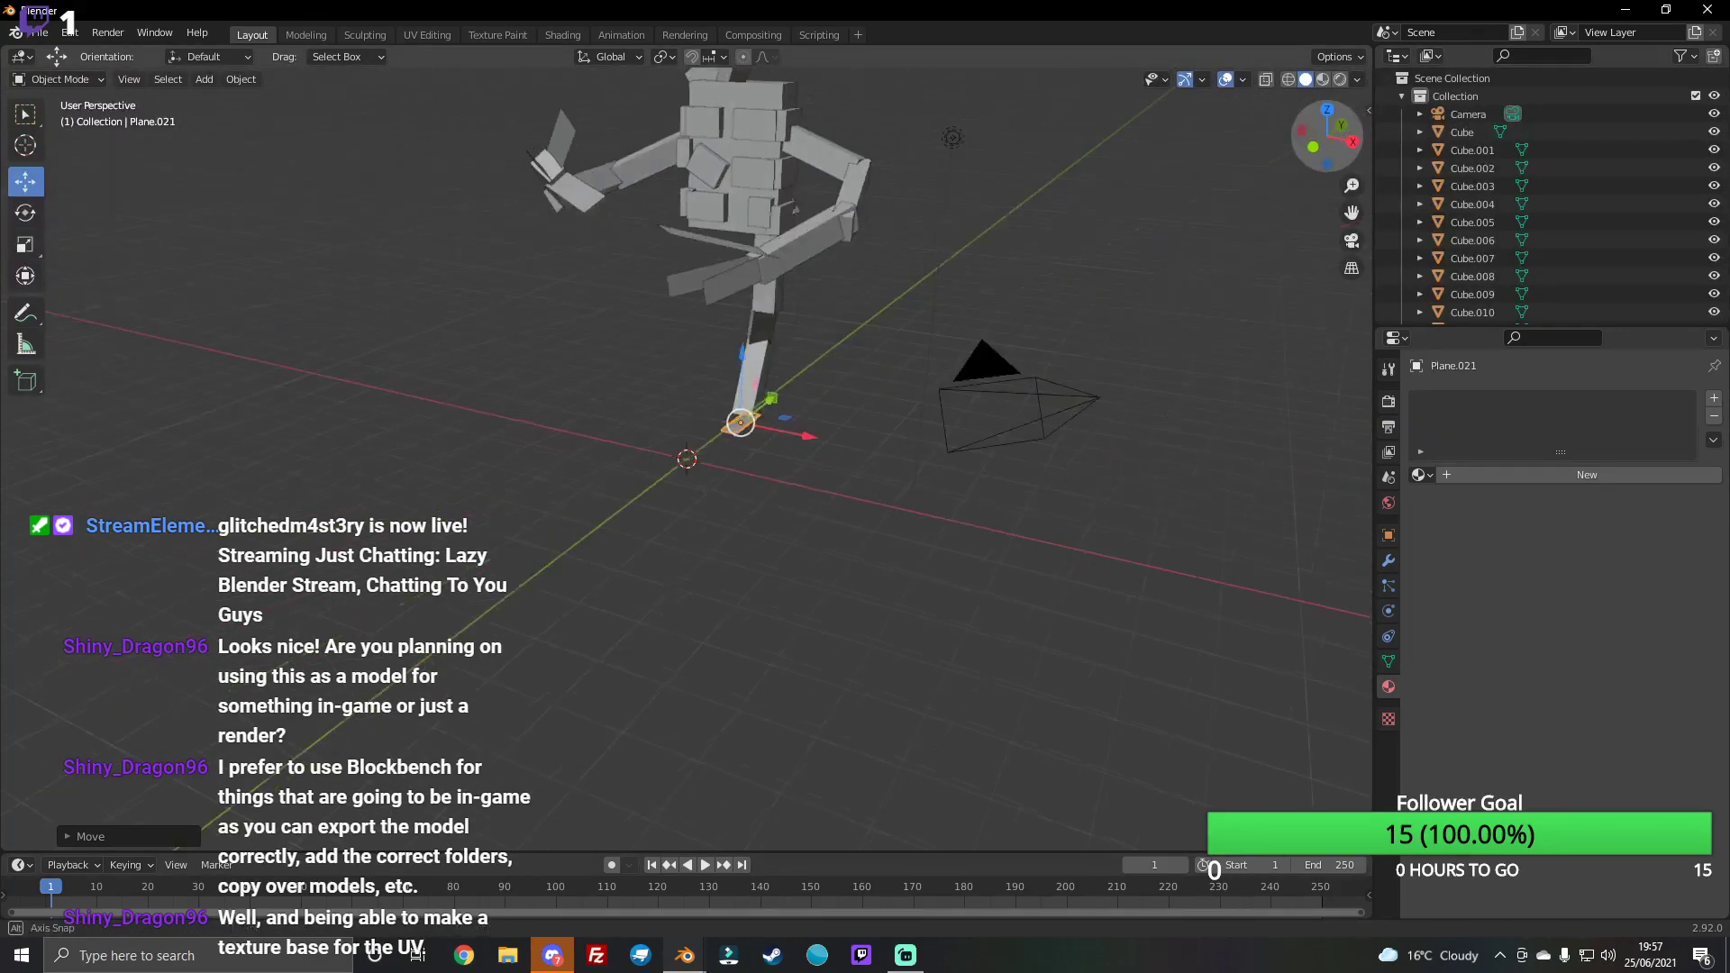
Step: Tilt the plate, move it left under the leg, and turn it slightly about vertical
left_click(24, 213)
left_click_drag(617, 409, 641, 420)
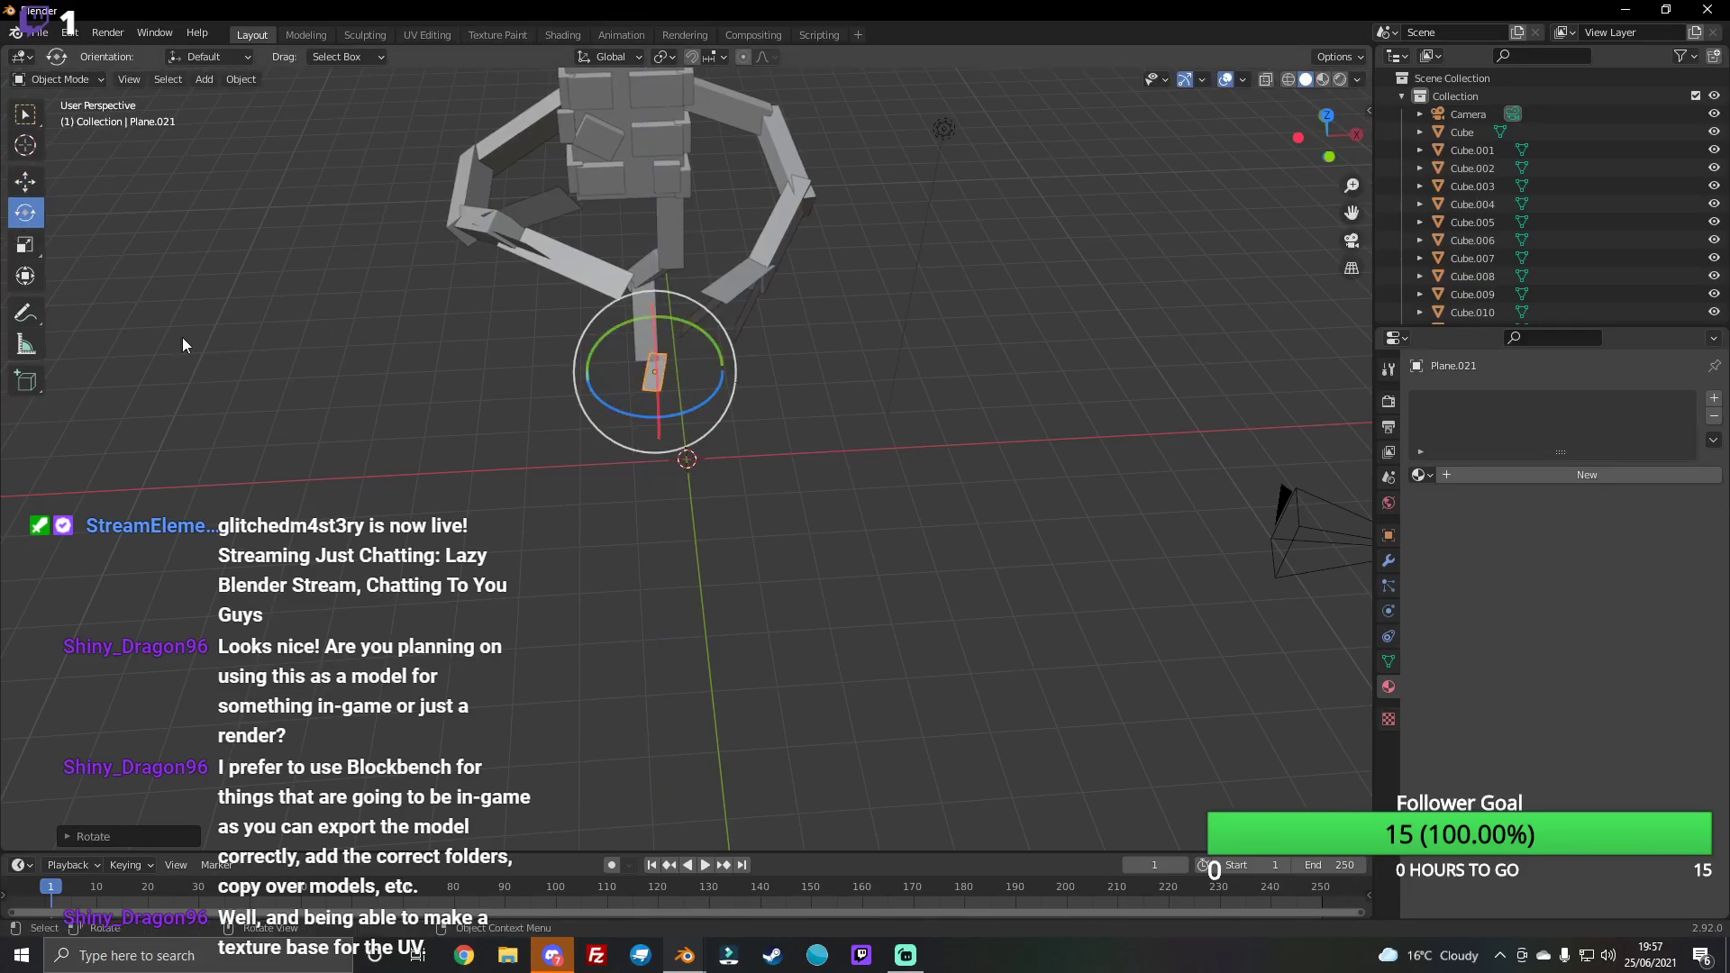
left_click(19, 186)
left_click_drag(719, 369, 703, 369)
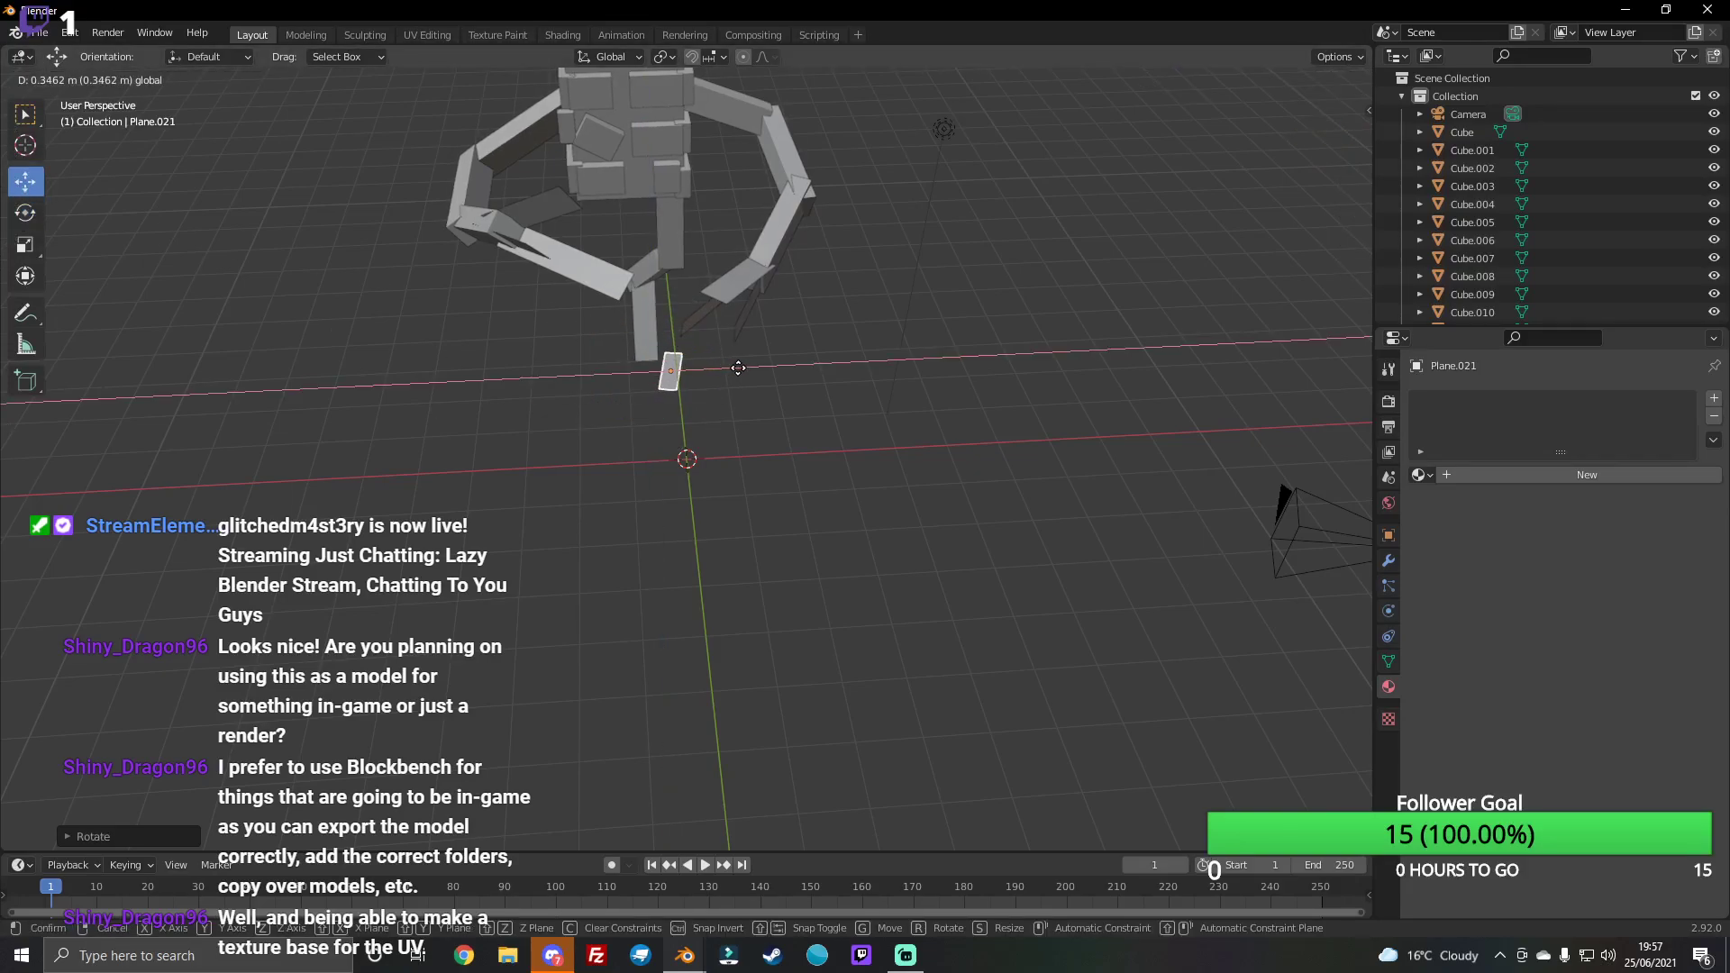
left_click_drag(1318, 138, 1291, 156)
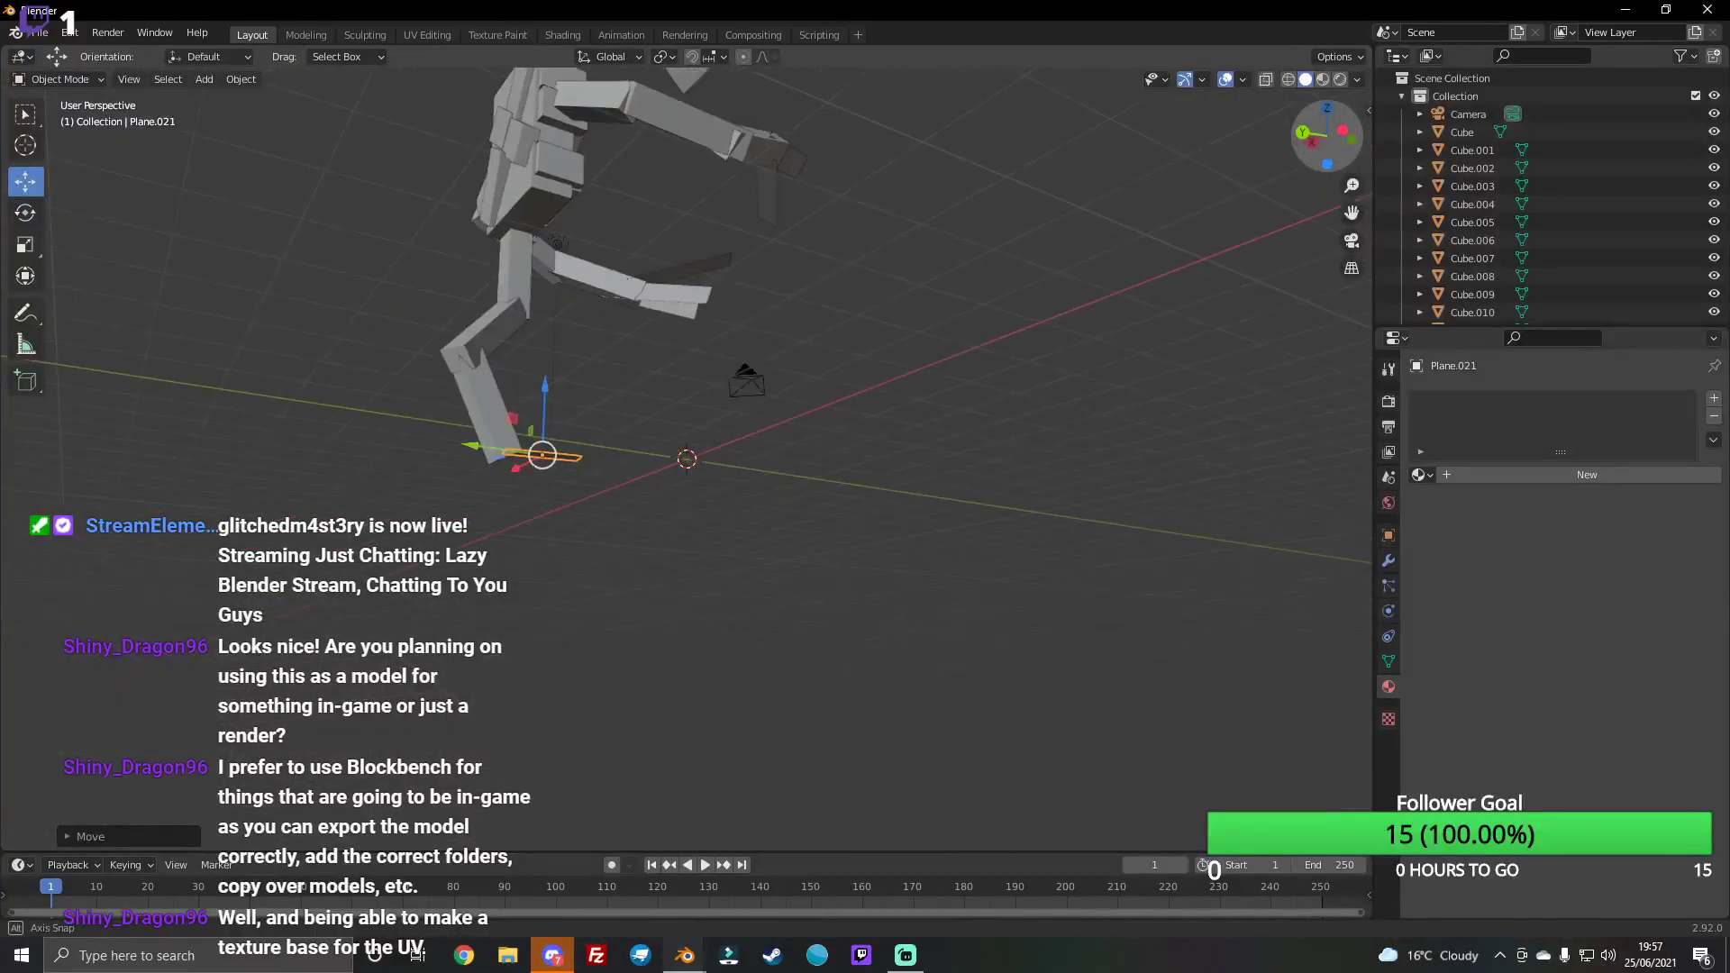
left_click_drag(1290, 156, 1319, 135)
left_click(24, 212)
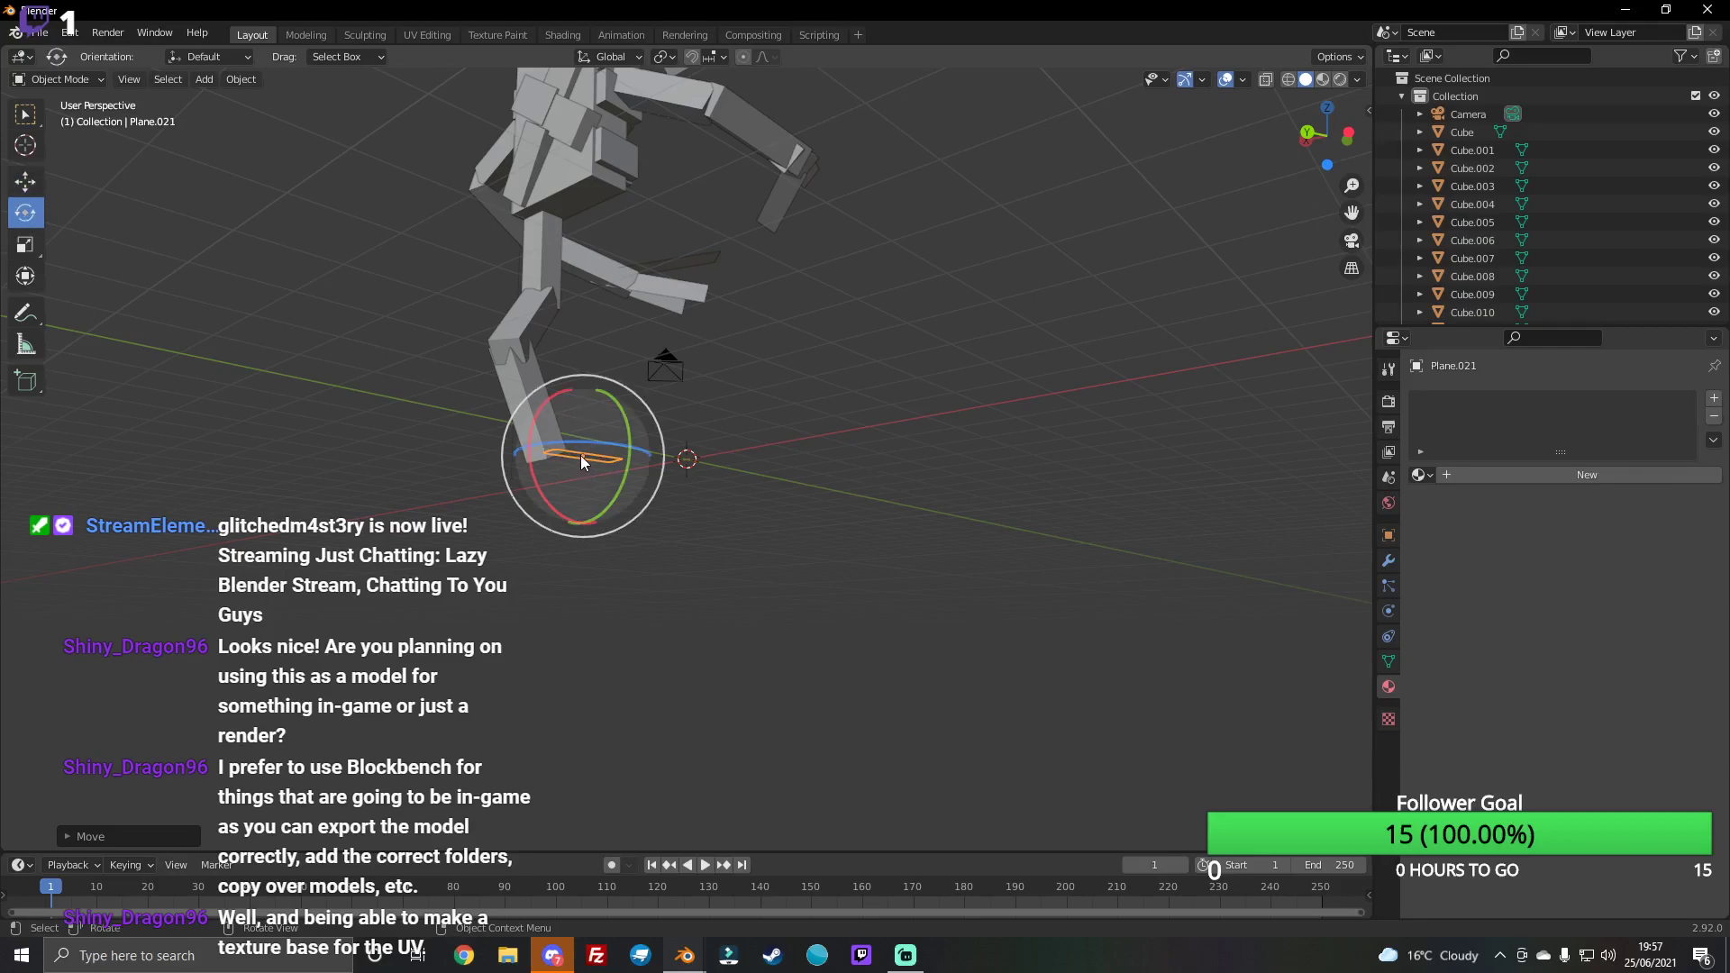
left_click_drag(582, 440, 609, 455)
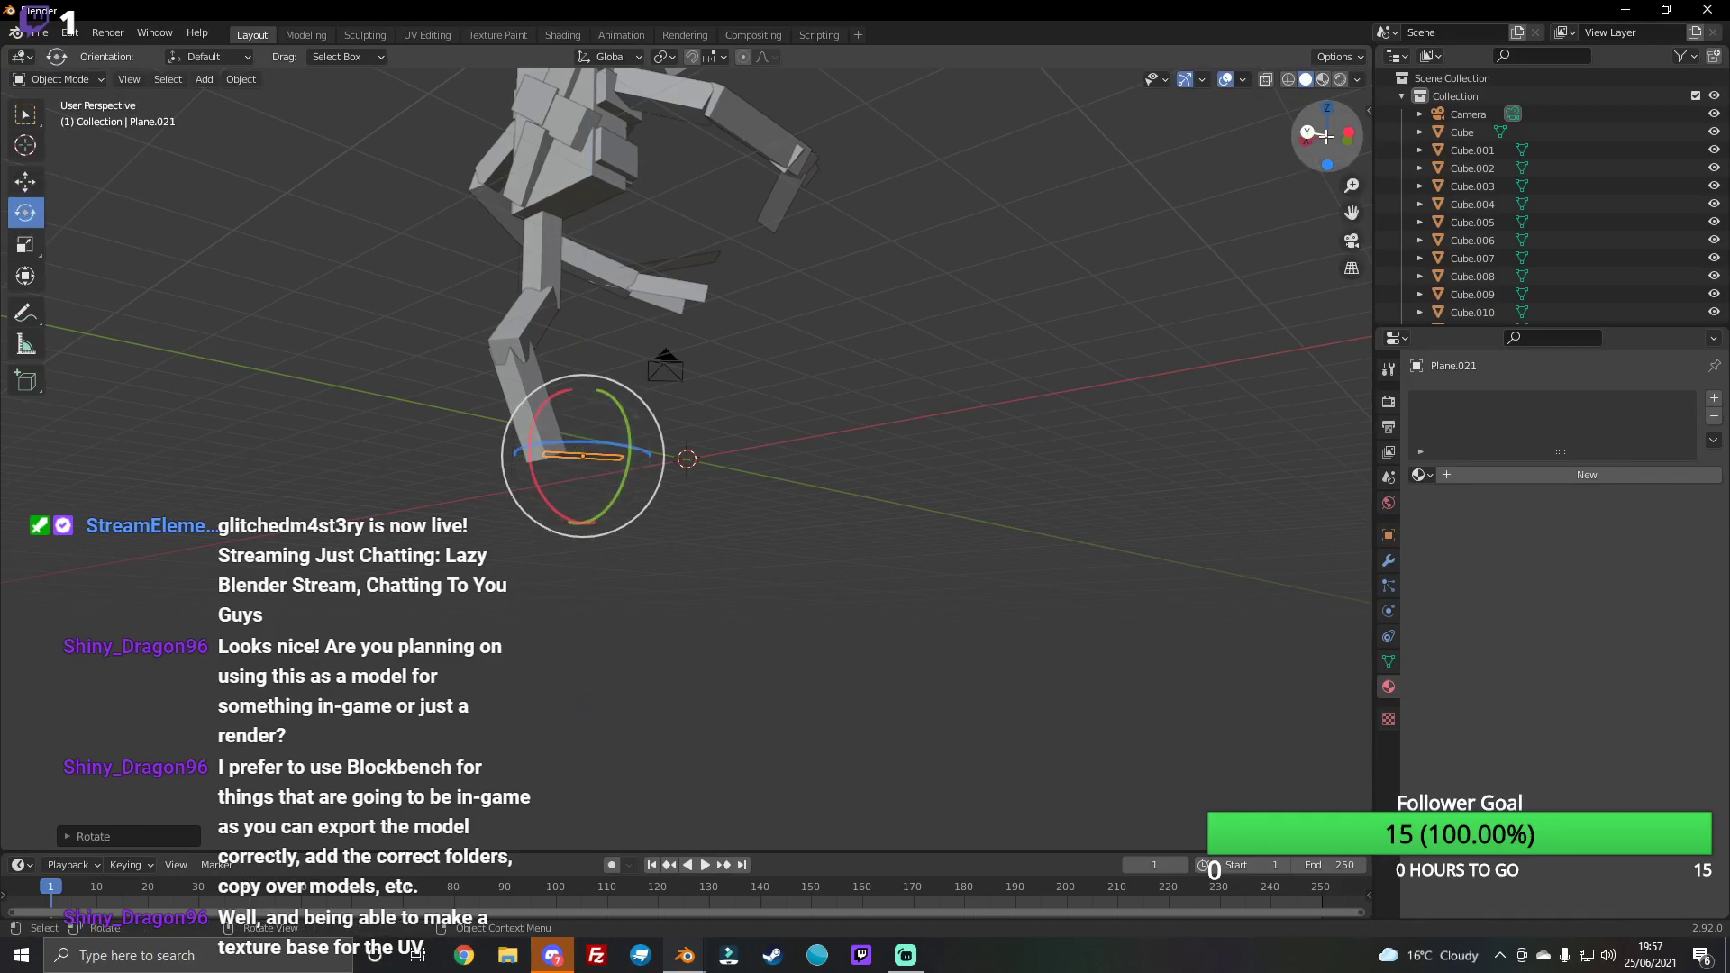
left_click_drag(1325, 135, 1332, 147)
Step: Nudge the plate along X, paste a copy, move it right, and rotate it flat
left_click(24, 180)
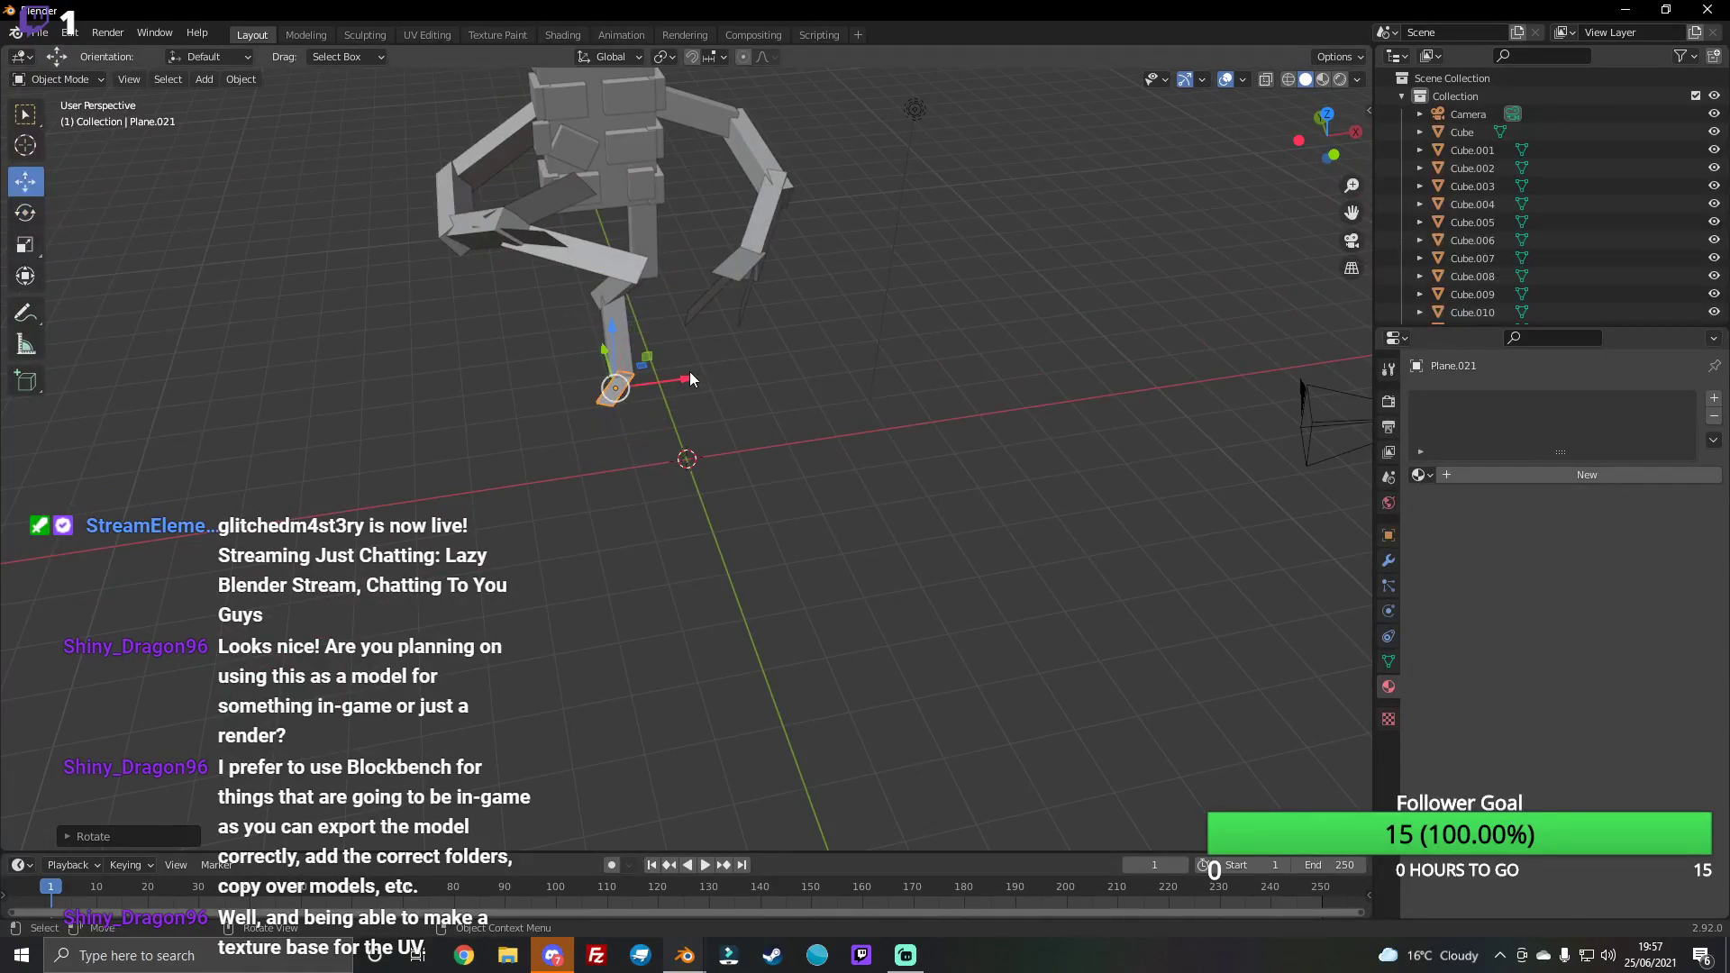
left_click_drag(686, 379, 666, 367)
key("ctrl+v")
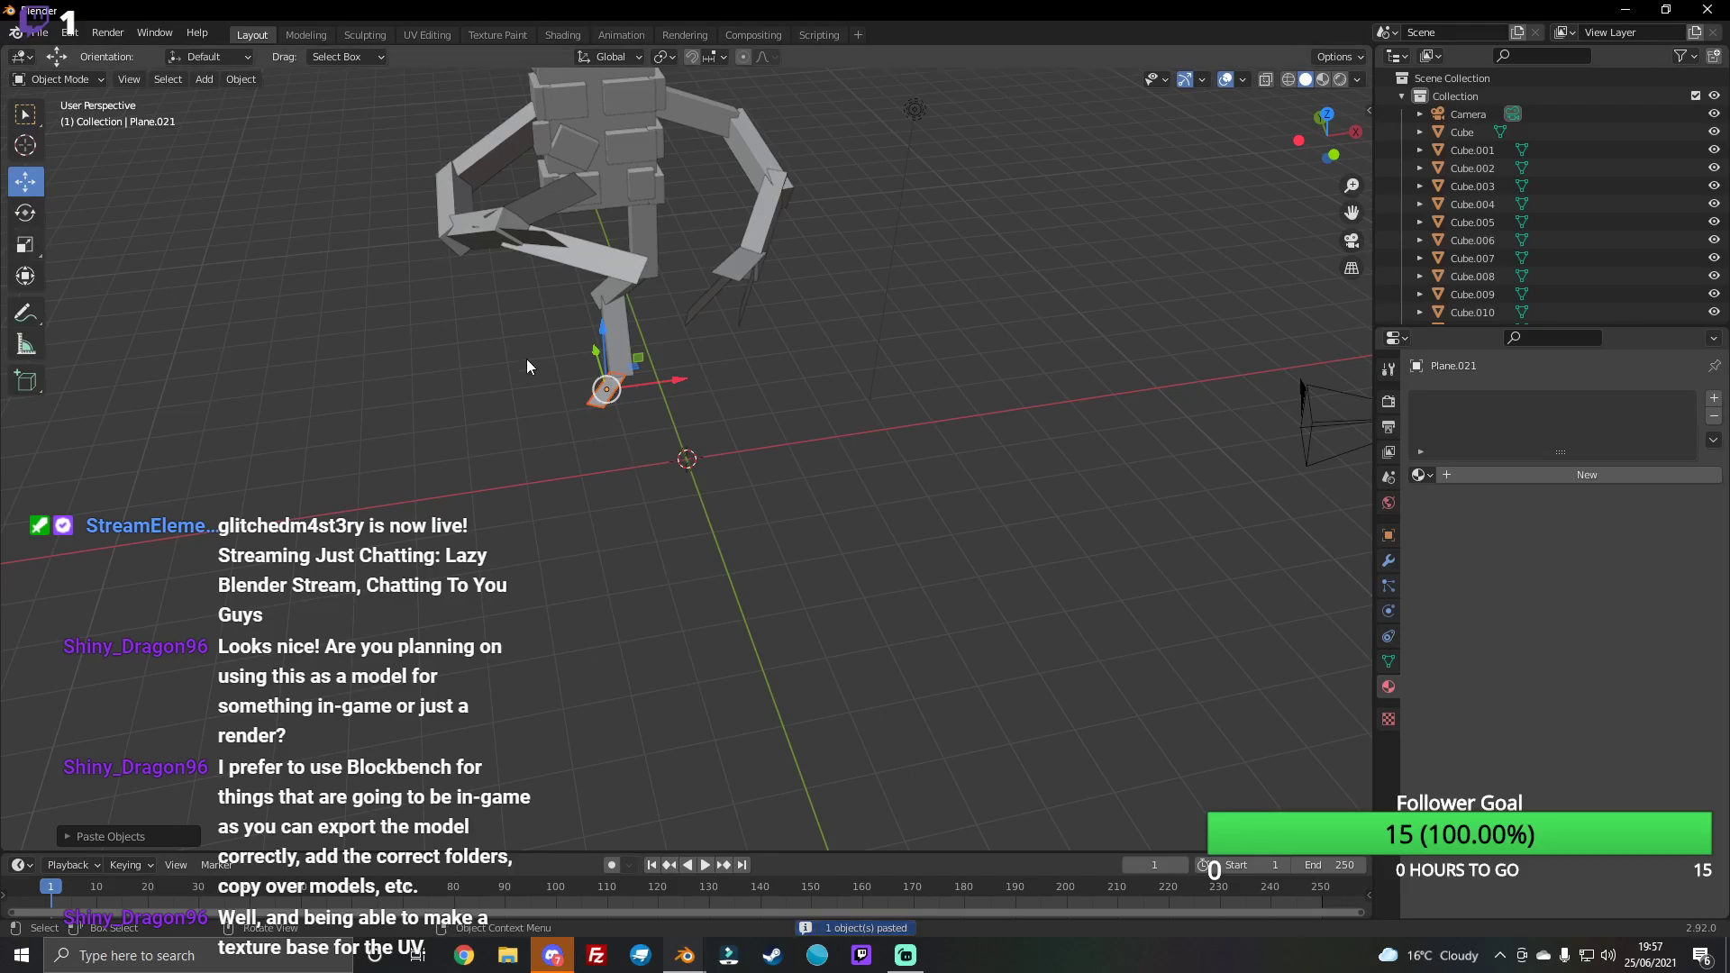
left_click_drag(653, 379, 715, 369)
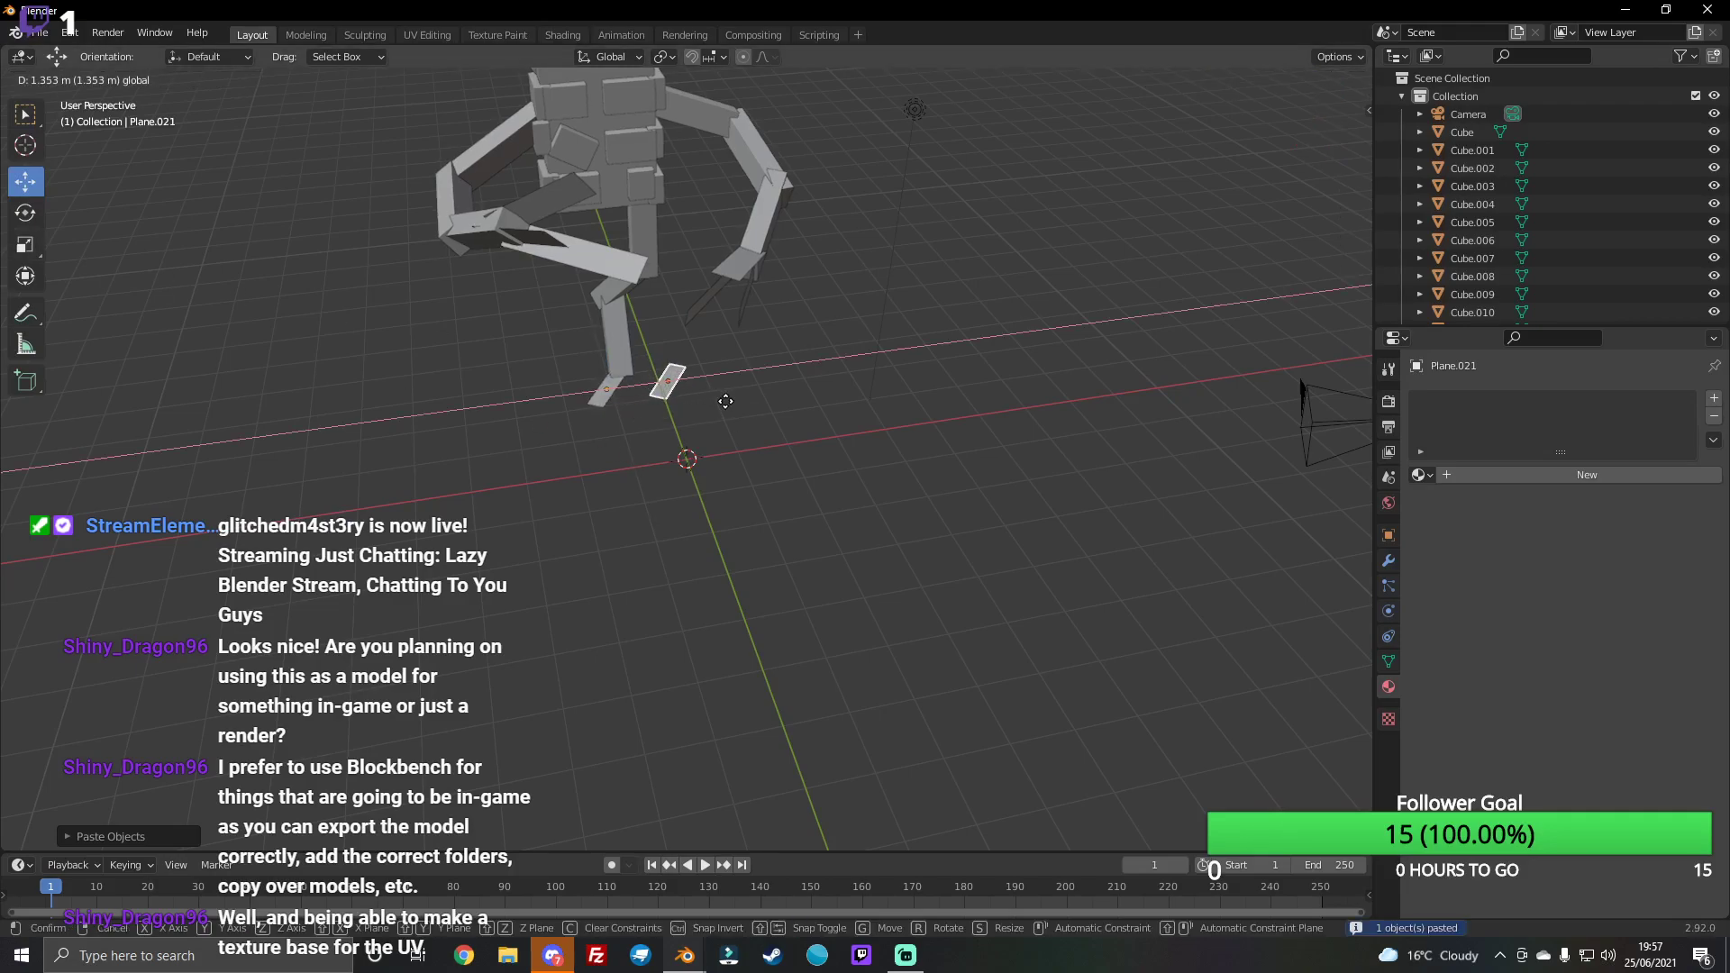
left_click(25, 213)
mouse_move(642, 419)
left_mouse_down()
mouse_move(704, 413)
mouse_move(678, 360)
left_mouse_up()
left_click(34, 194)
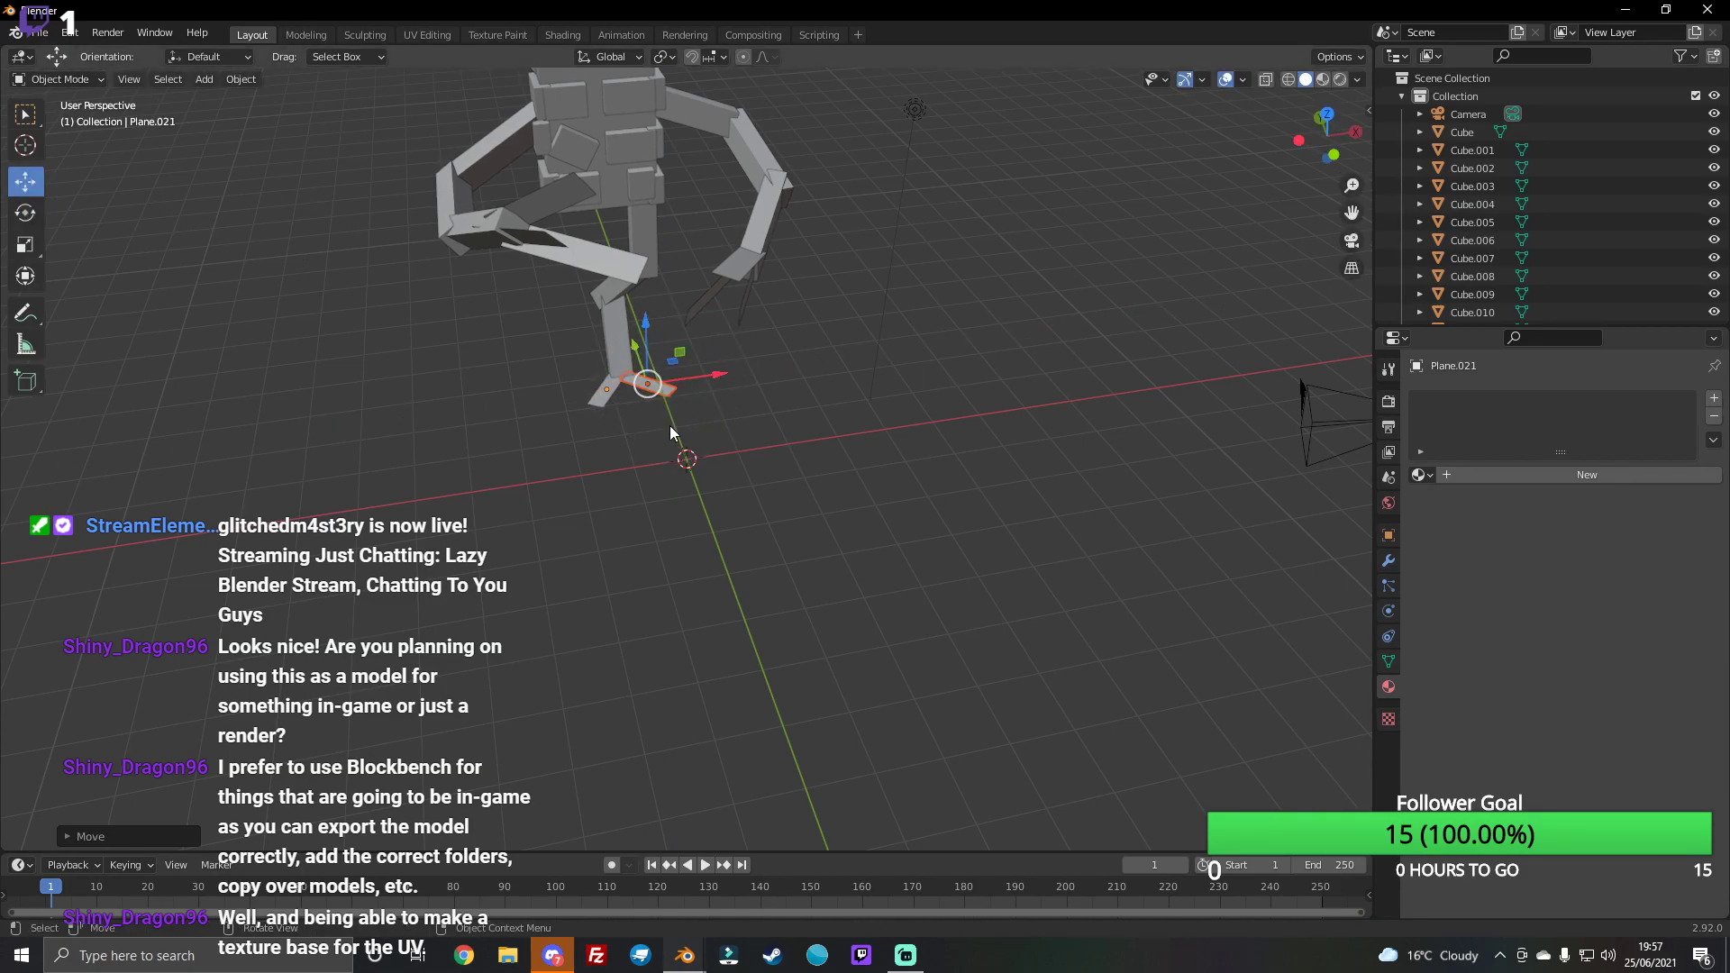
Step: Paste another plate copy, then rotate the plate near the centre about 50 degrees vertically
key("ctrl+v")
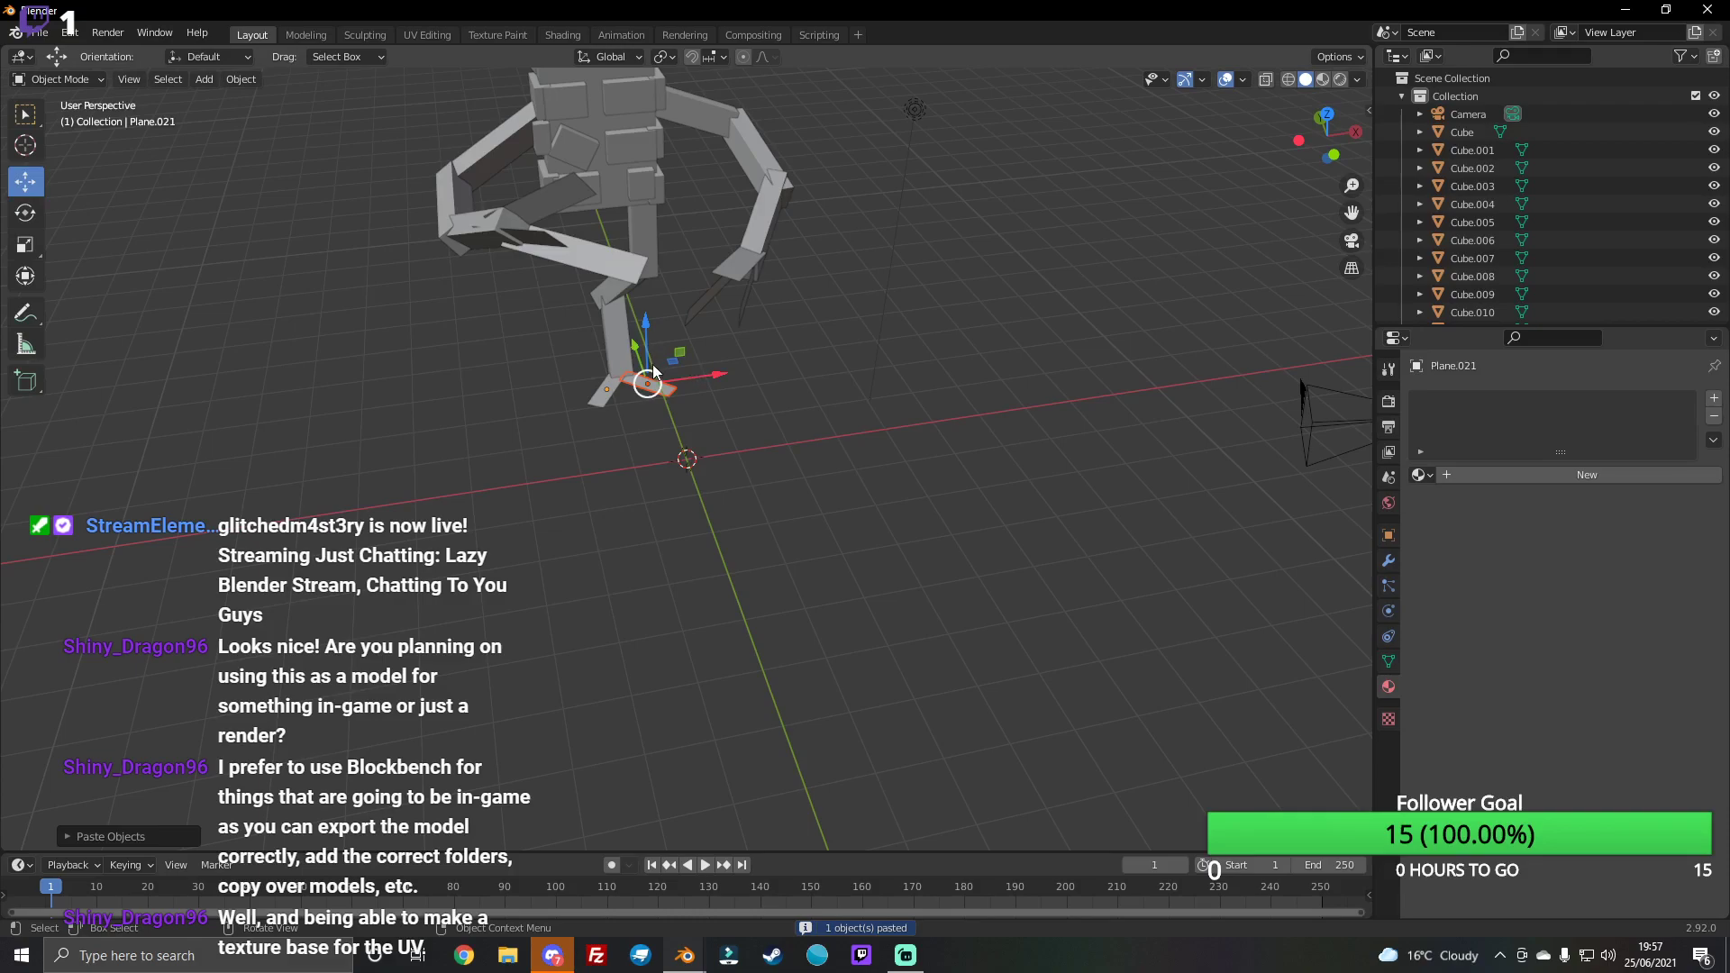
left_click_drag(642, 357, 655, 417)
key("alt+a")
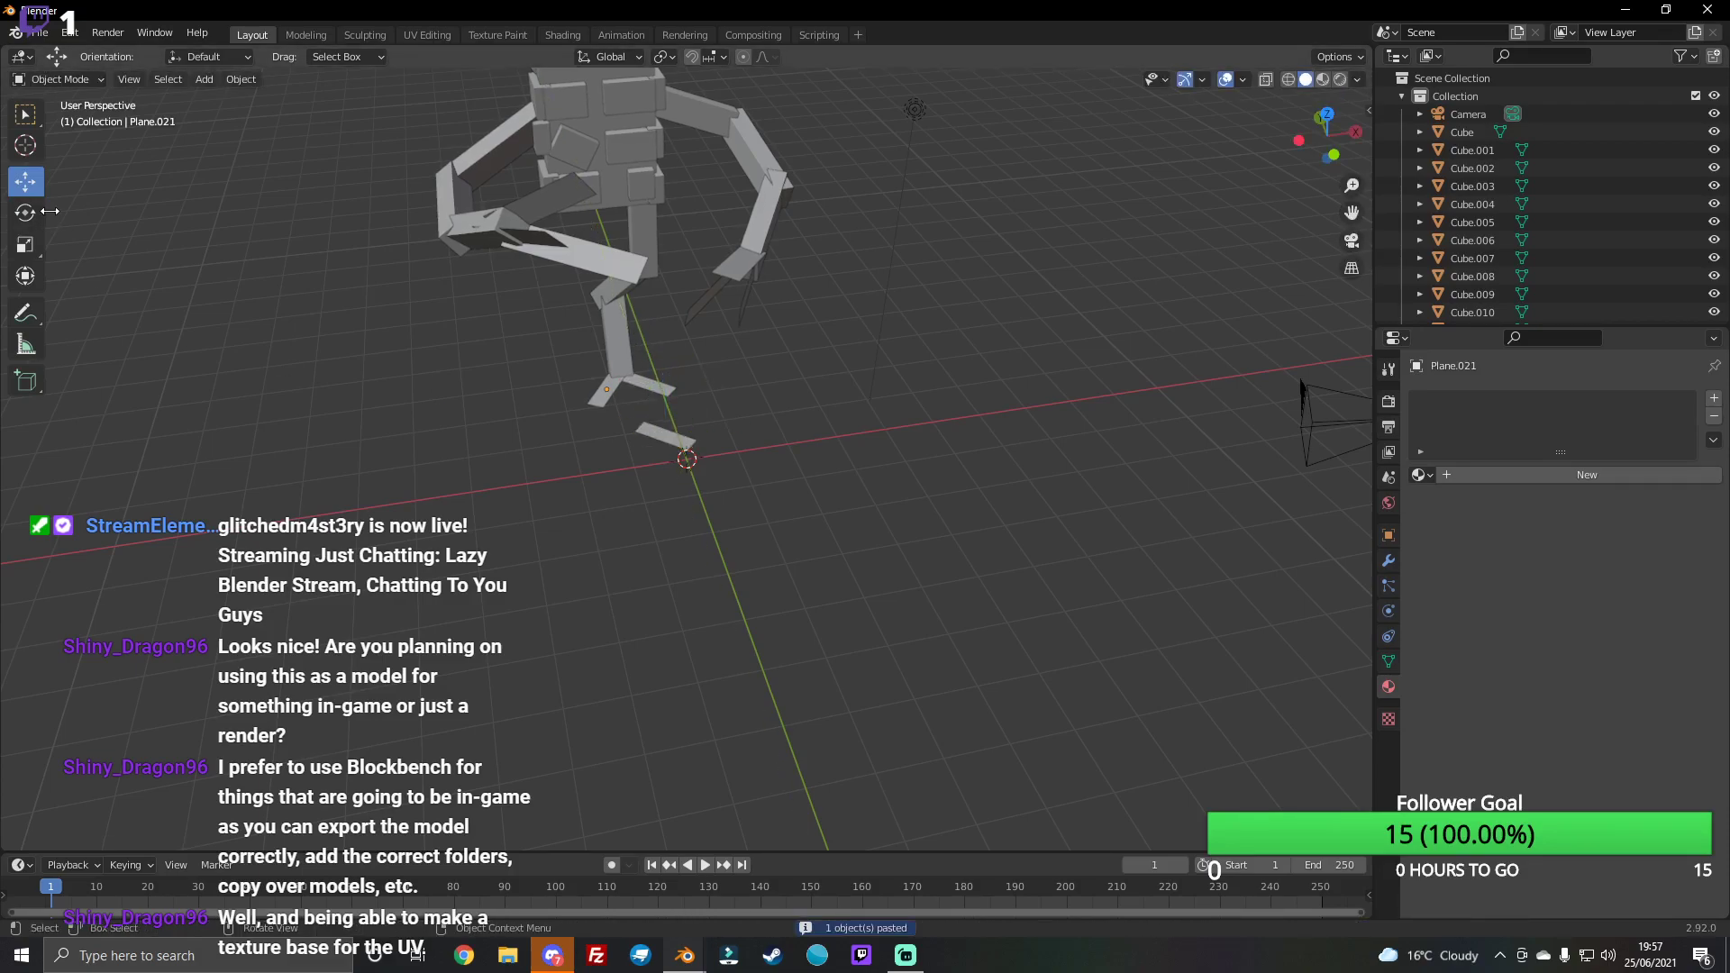
left_click(646, 428)
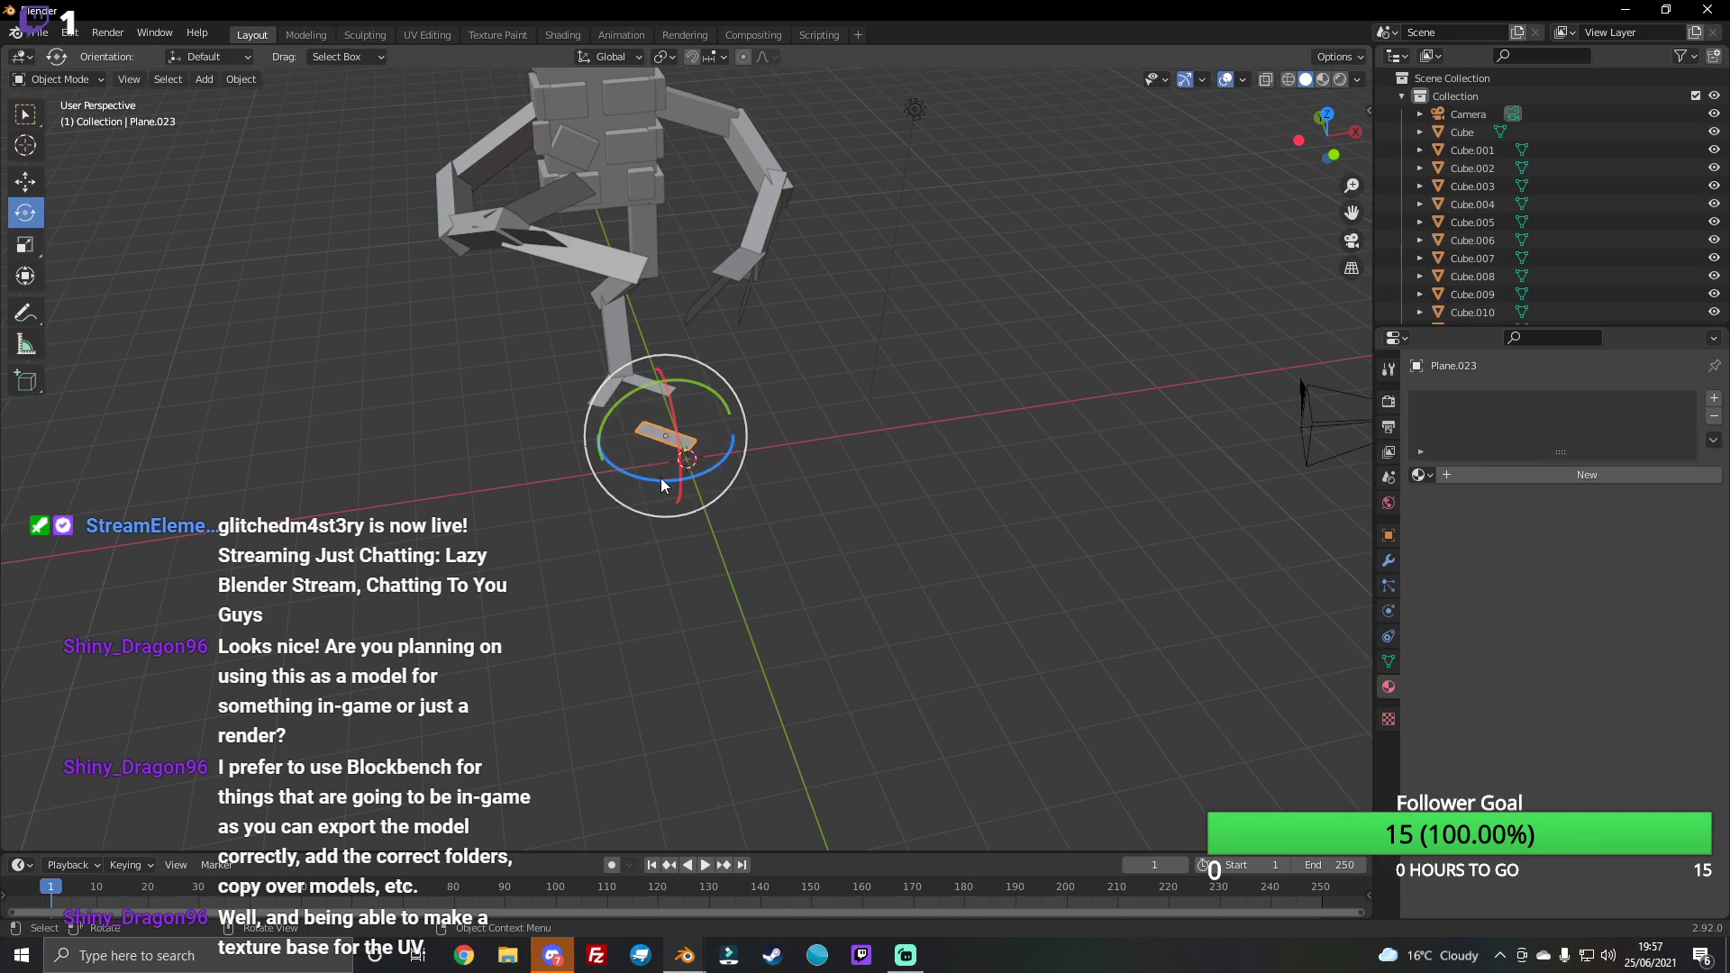
mouse_move(661, 477)
left_mouse_down()
mouse_move(595, 442)
mouse_move(619, 355)
mouse_move(717, 373)
mouse_move(693, 380)
mouse_move(586, 325)
left_mouse_up()
key("shift+space")
key("g")
Step: Enlarge the plate slightly and nudge it along the Y axis
left_click(29, 246)
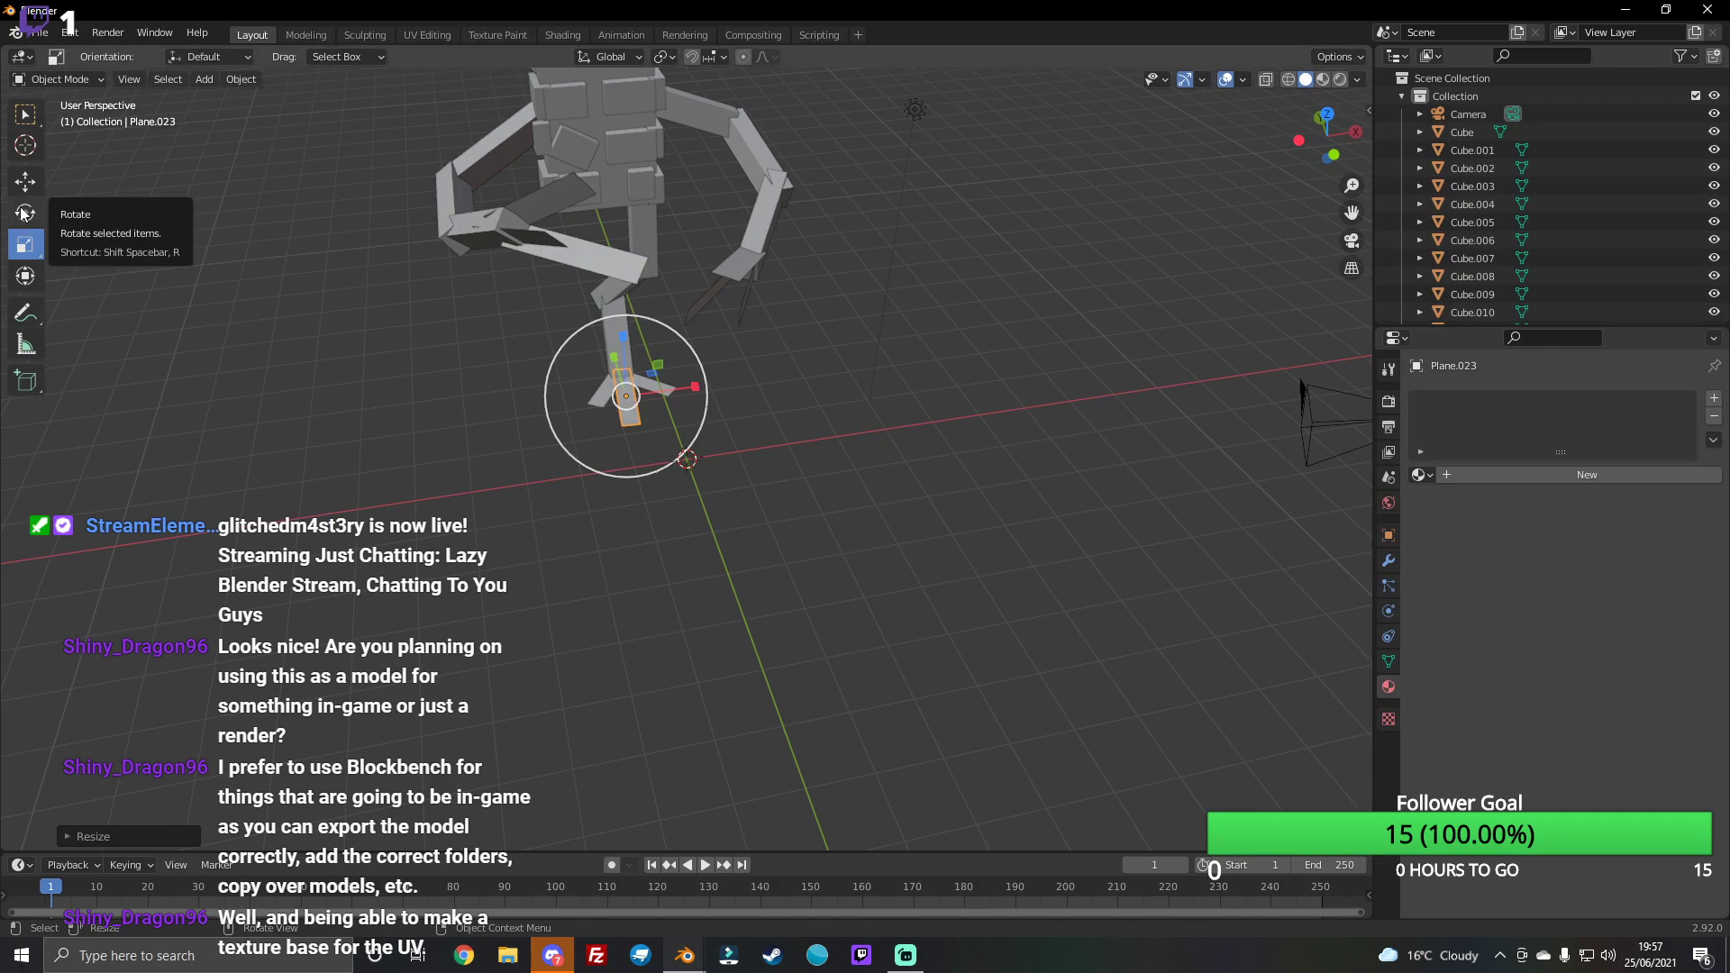
left_click(22, 175)
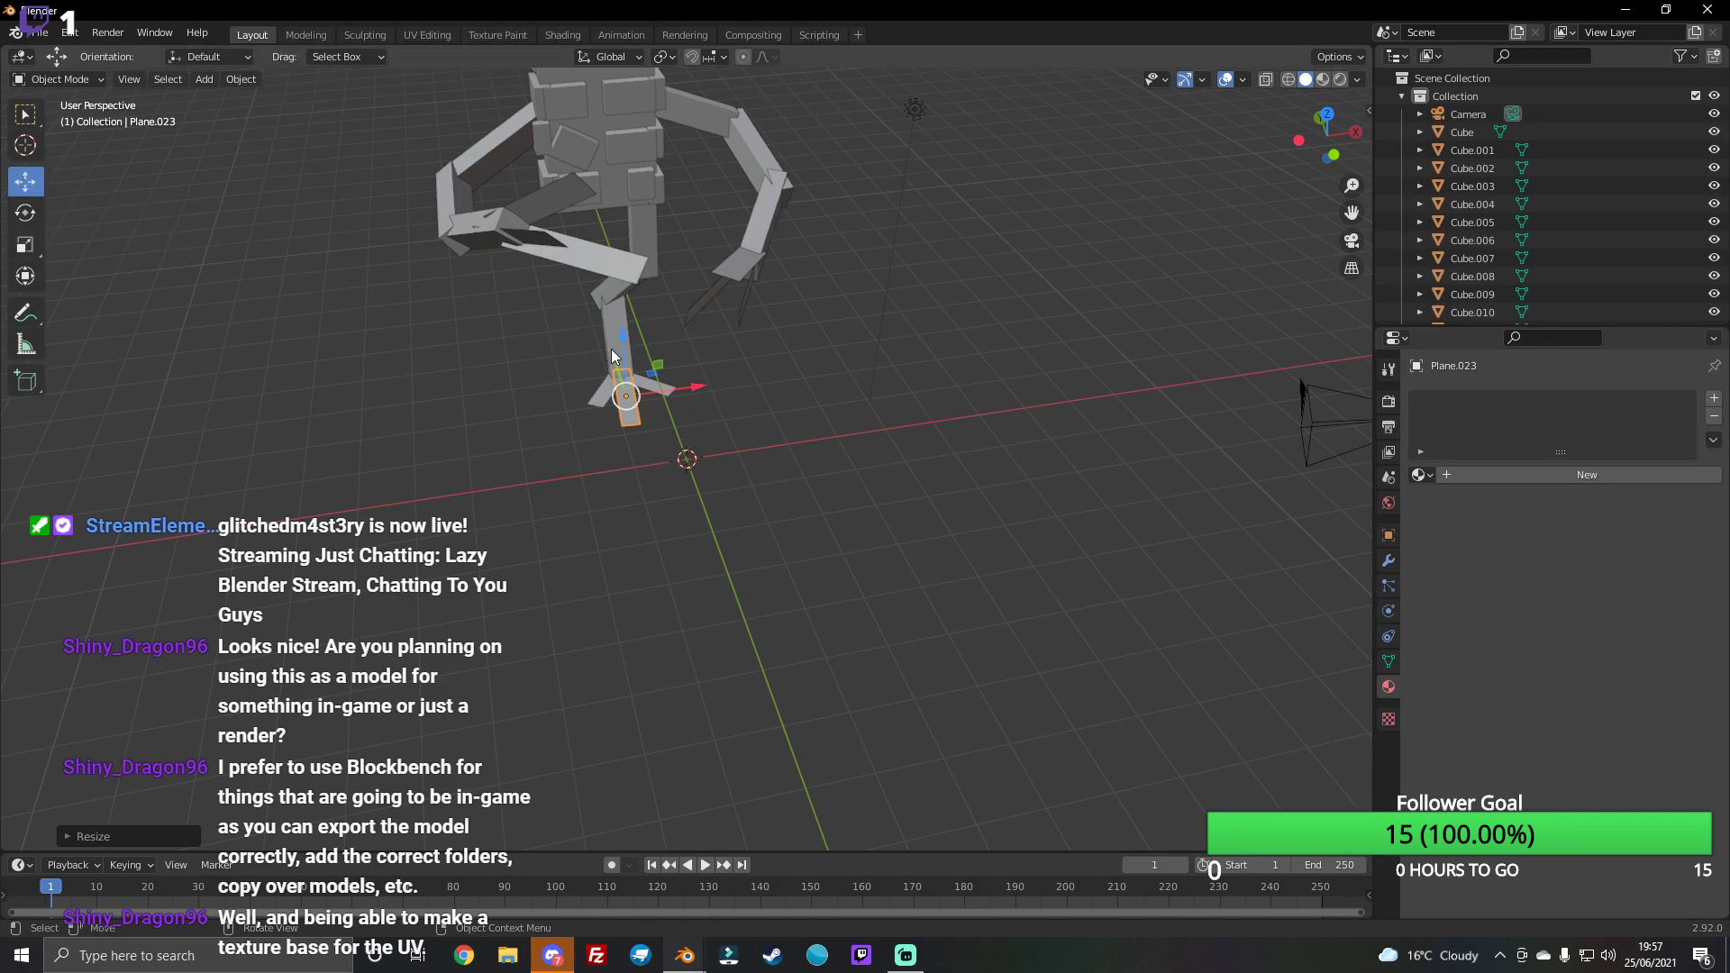
left_click_drag(611, 349, 615, 357)
left_click_drag(1301, 155, 1339, 133)
Step: Move the lower leg block up and back down along Z, then slide it along X
left_click(870, 437)
key("g")
key("z")
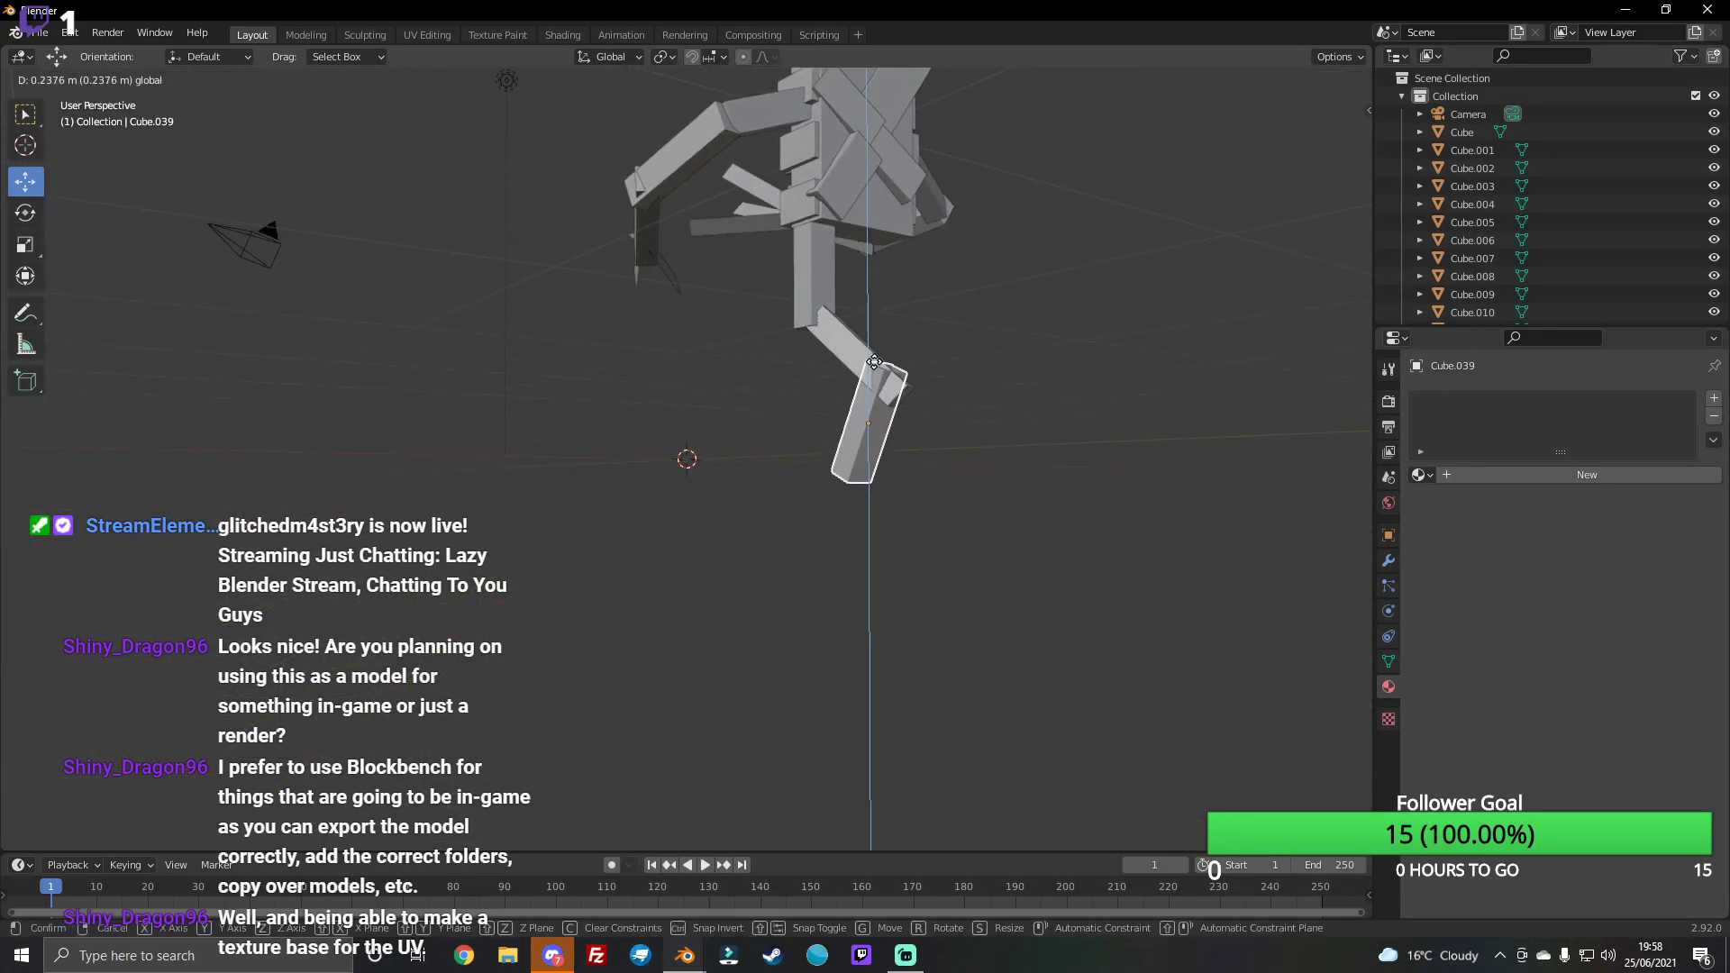
key("Return")
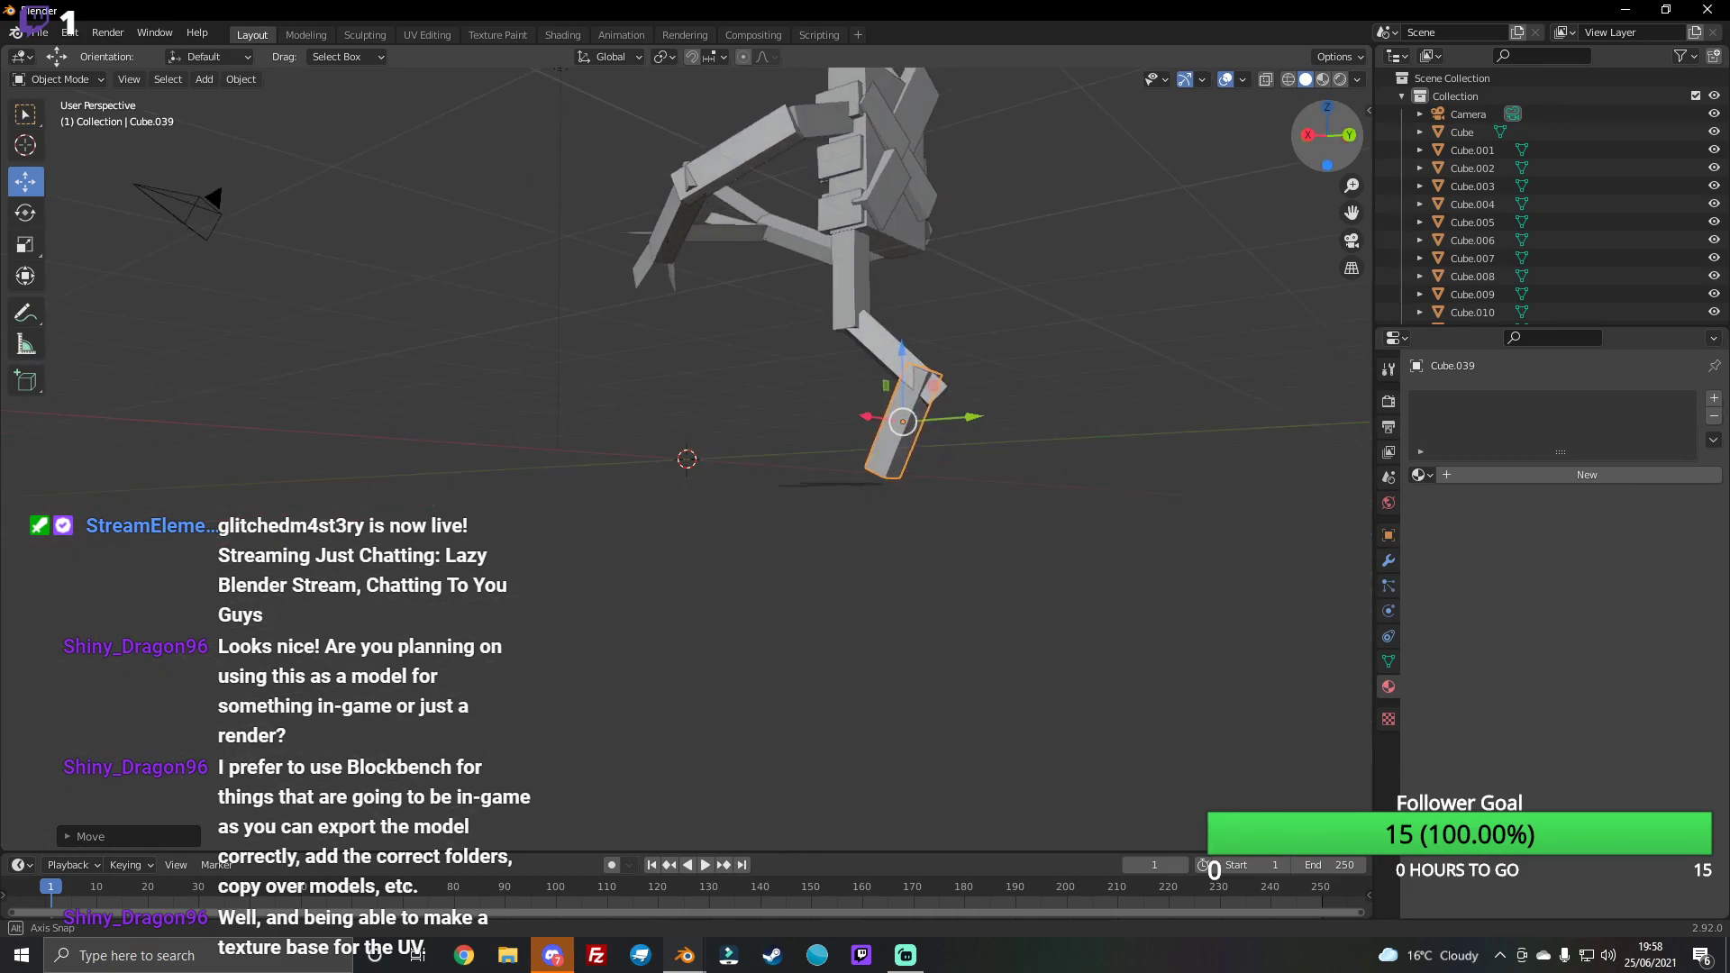
left_click_drag(1327, 106, 1332, 128)
key("g")
key("z")
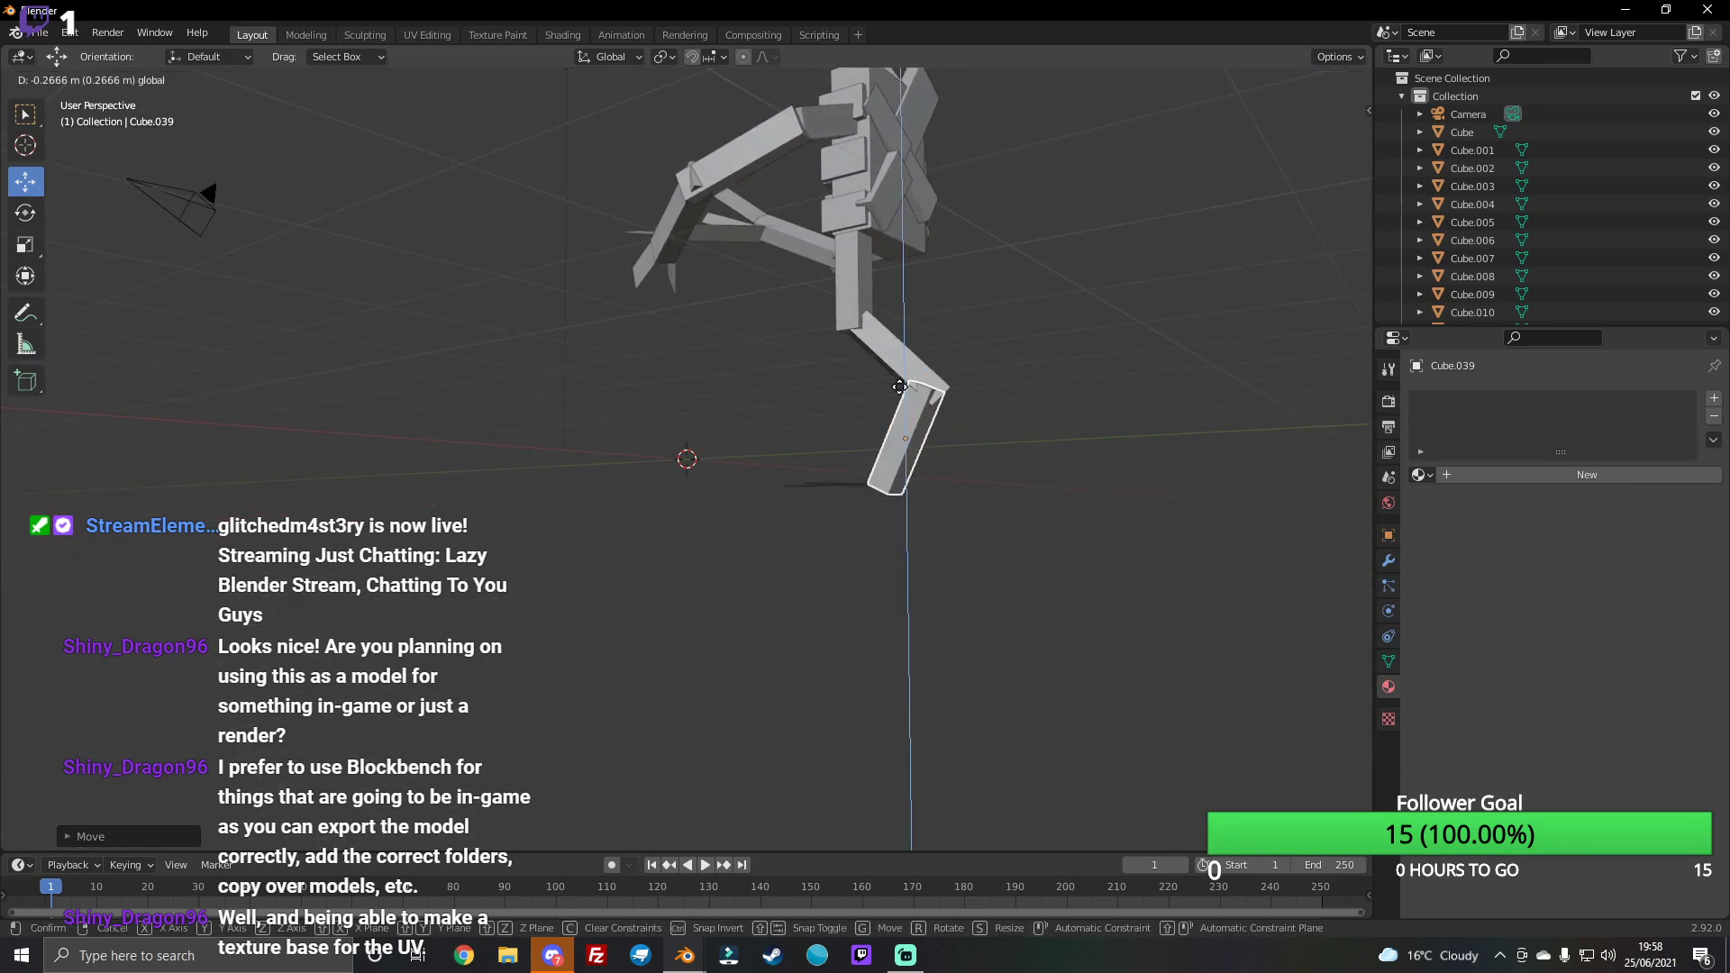
key("Return")
left_click_drag(1318, 136, 1338, 138)
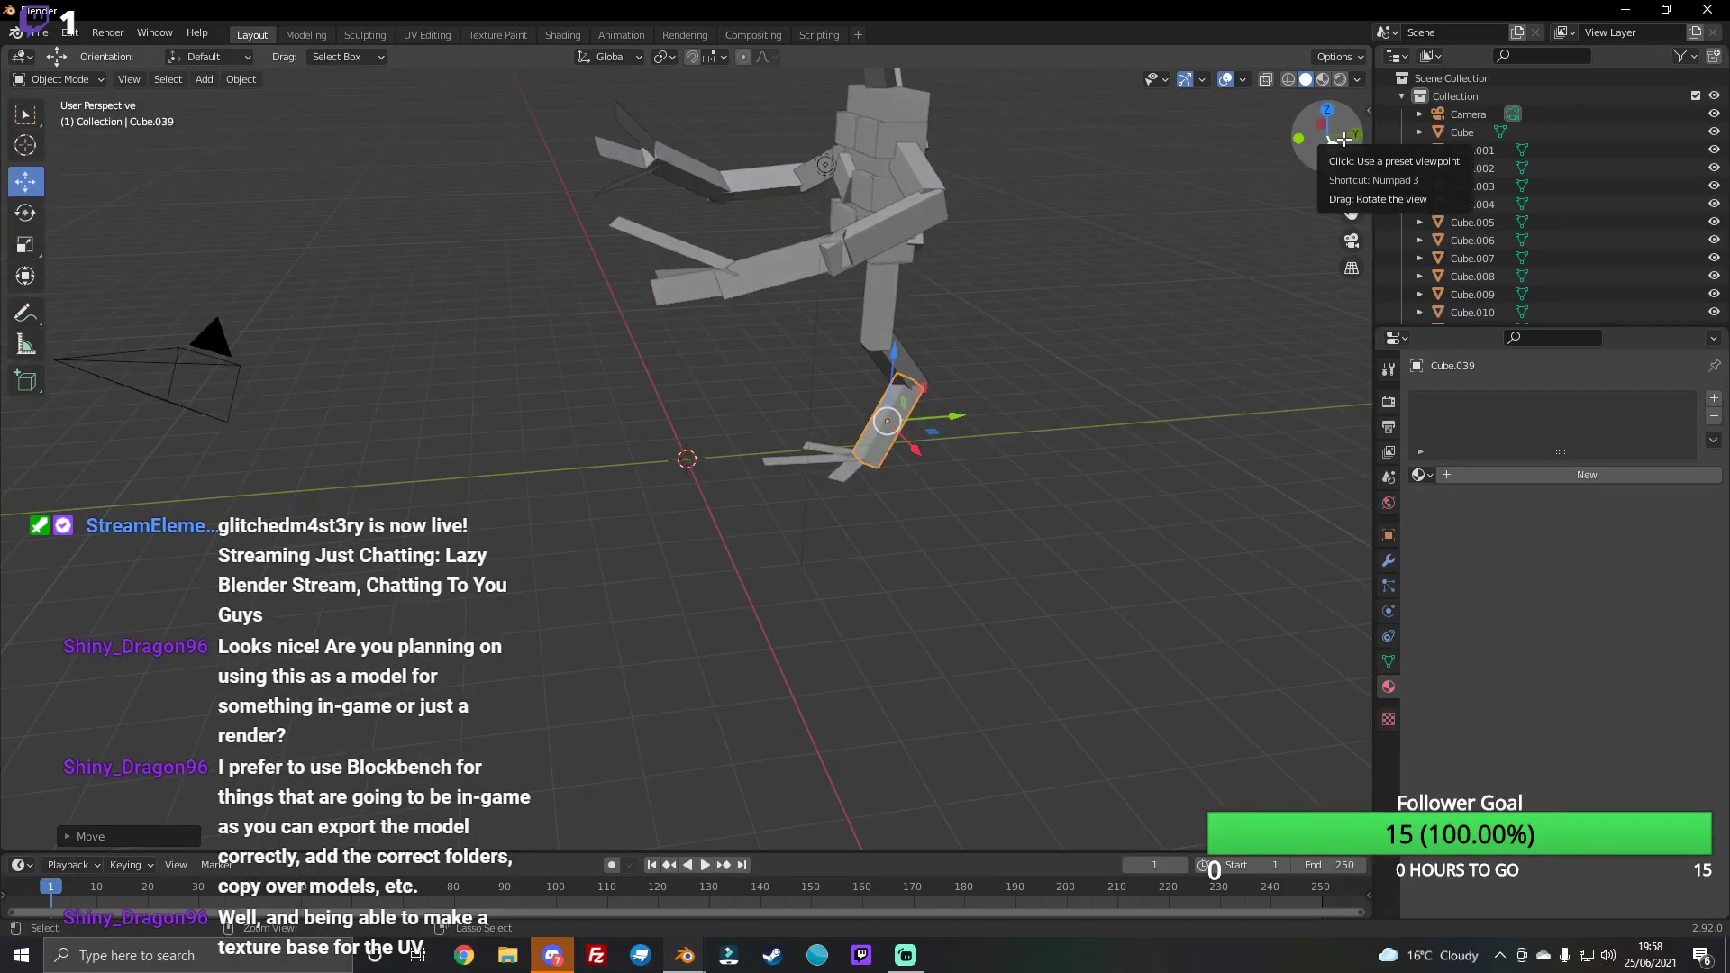
left_click_drag(1338, 139, 1331, 135)
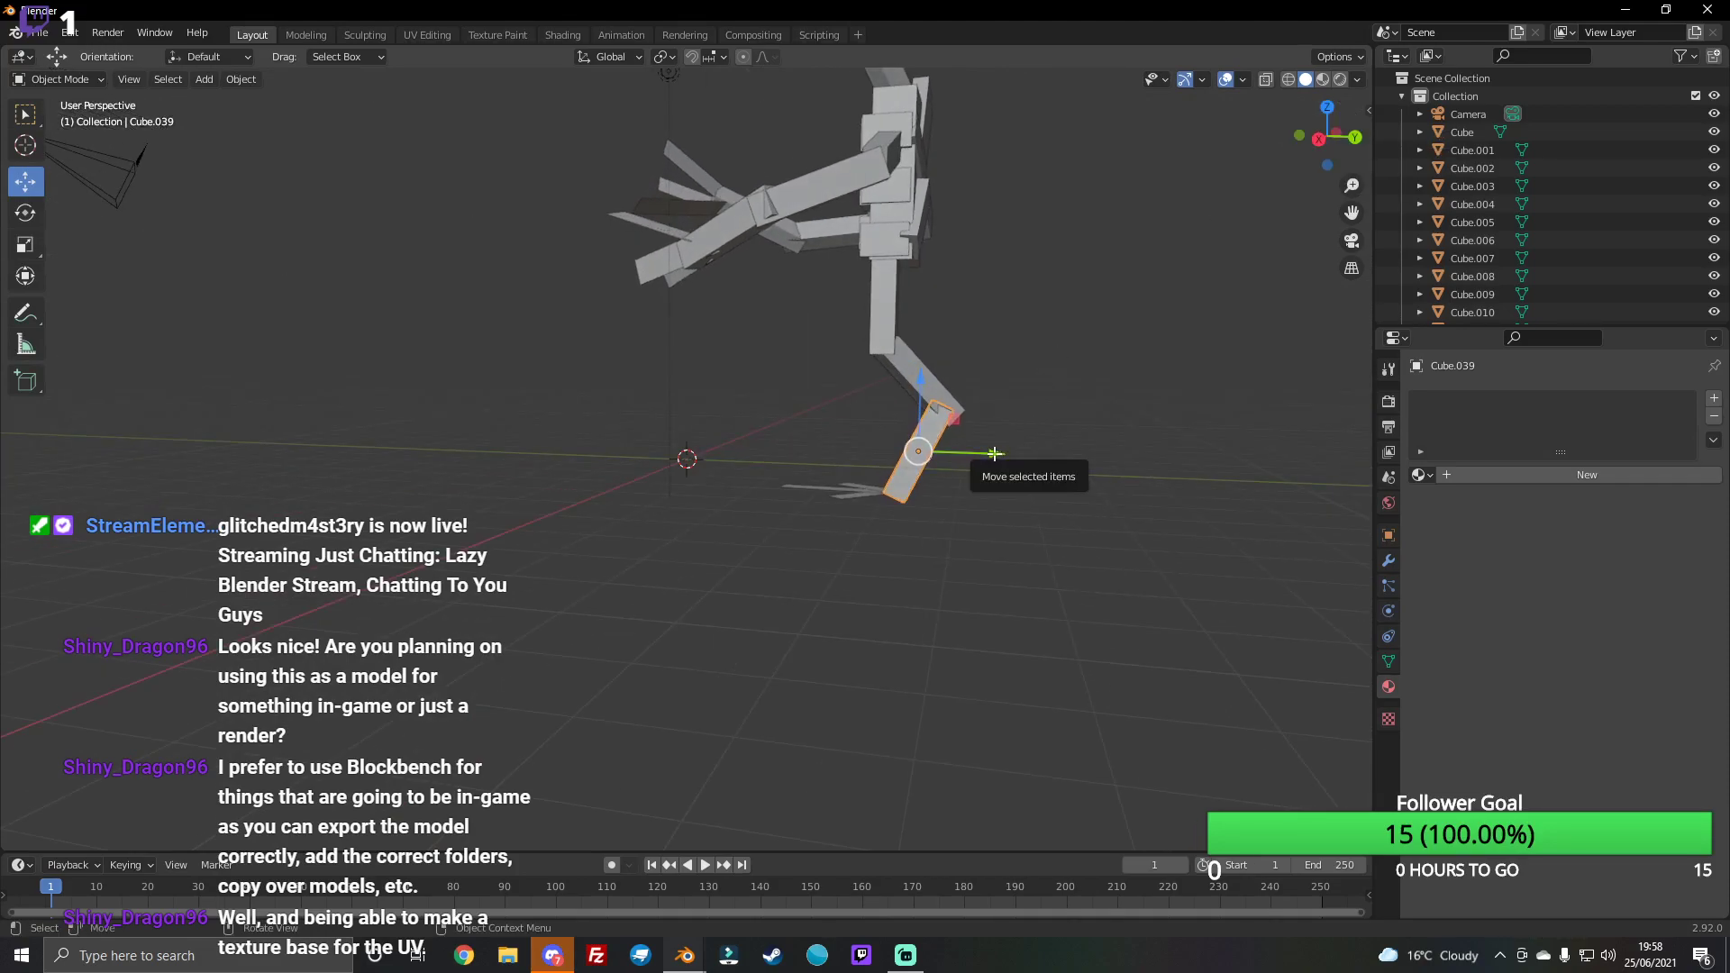
left_click_drag(996, 454, 986, 452)
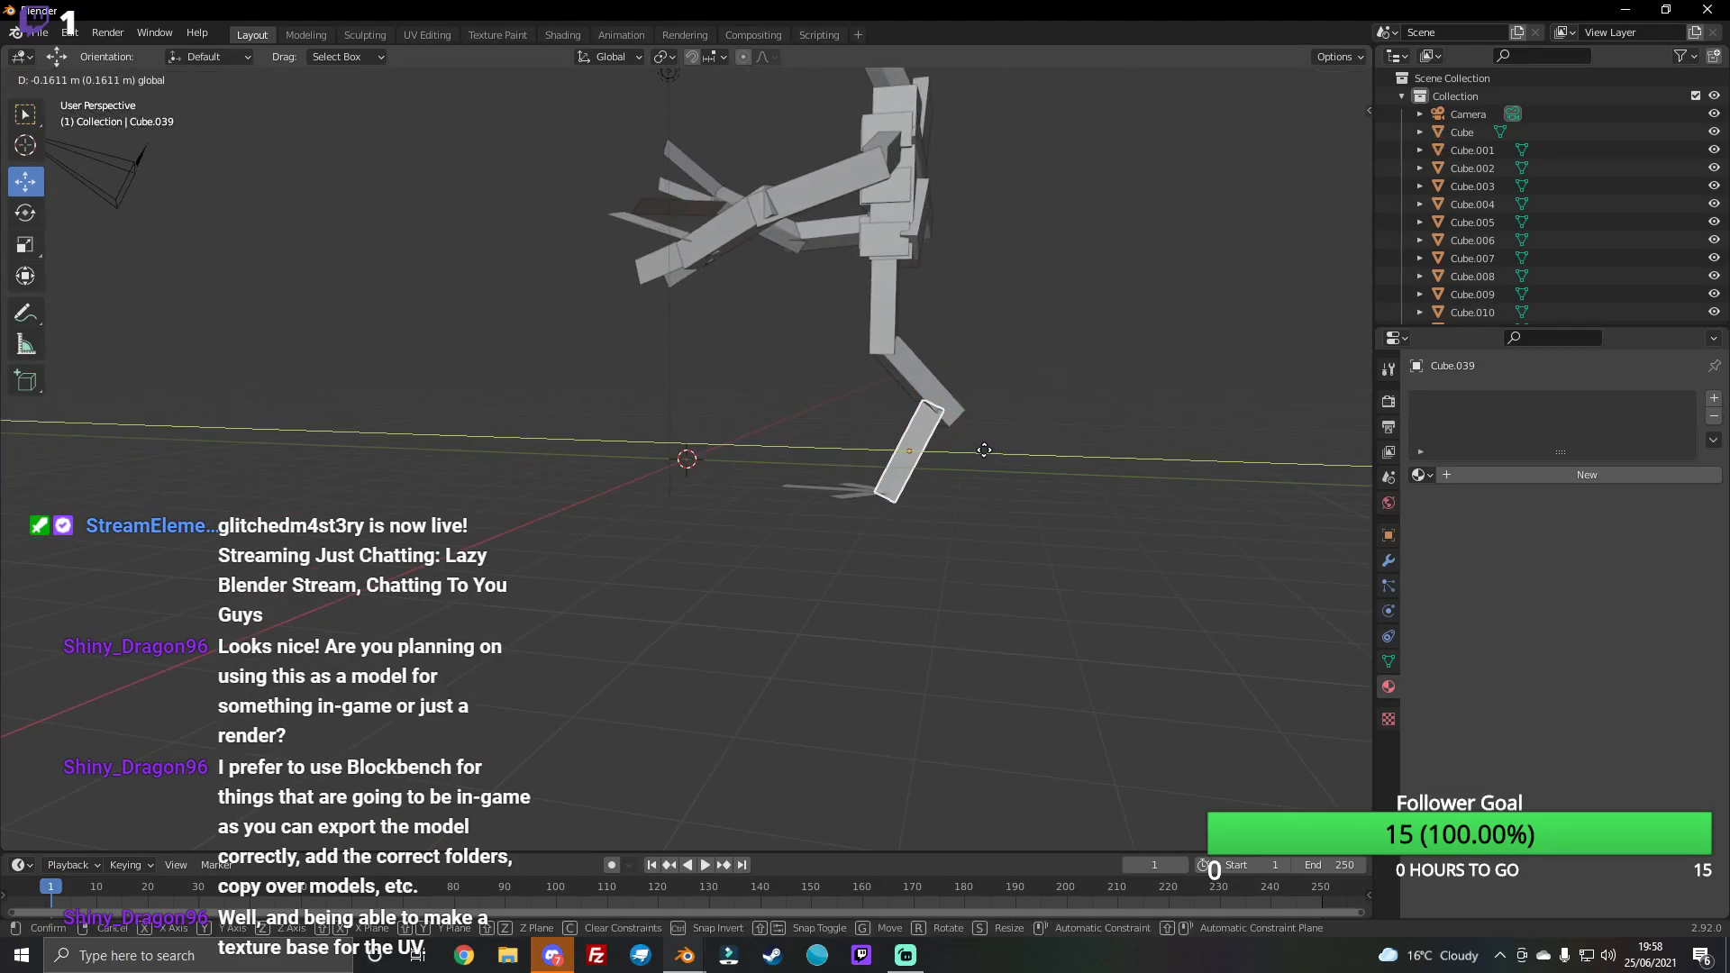
left_click(985, 451)
Step: Stretch the knee block slightly along Y
left_click(912, 368)
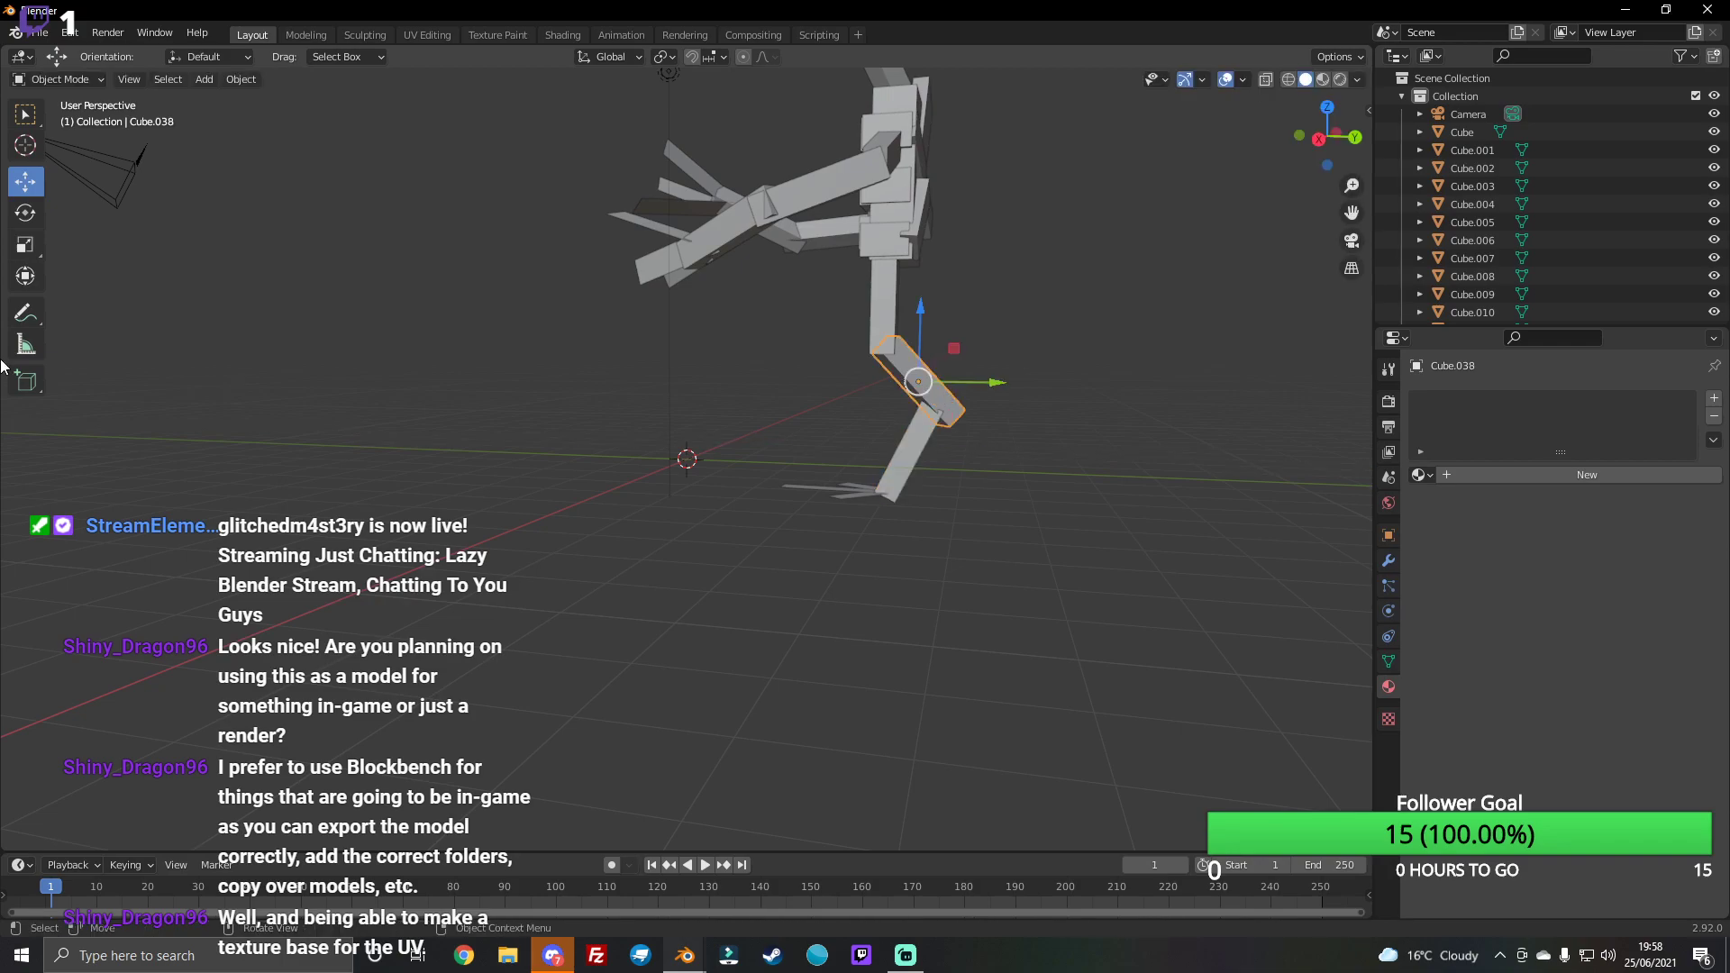
left_click(33, 248)
left_click_drag(999, 386, 985, 388)
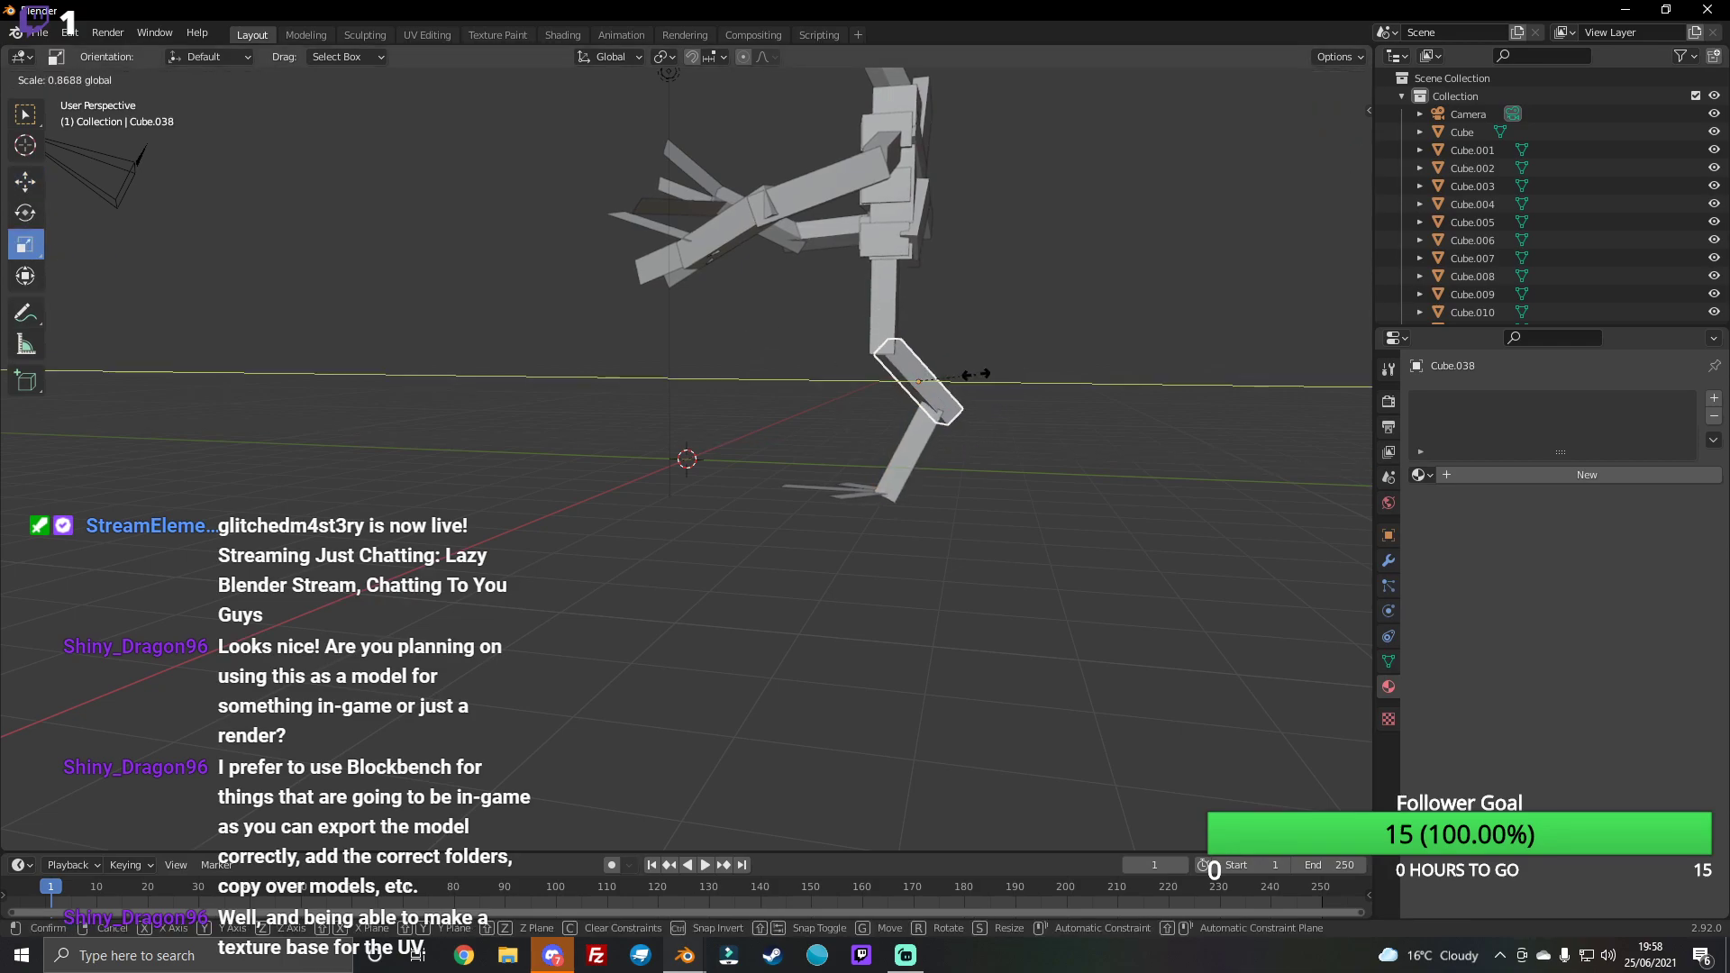
left_click(47, 185)
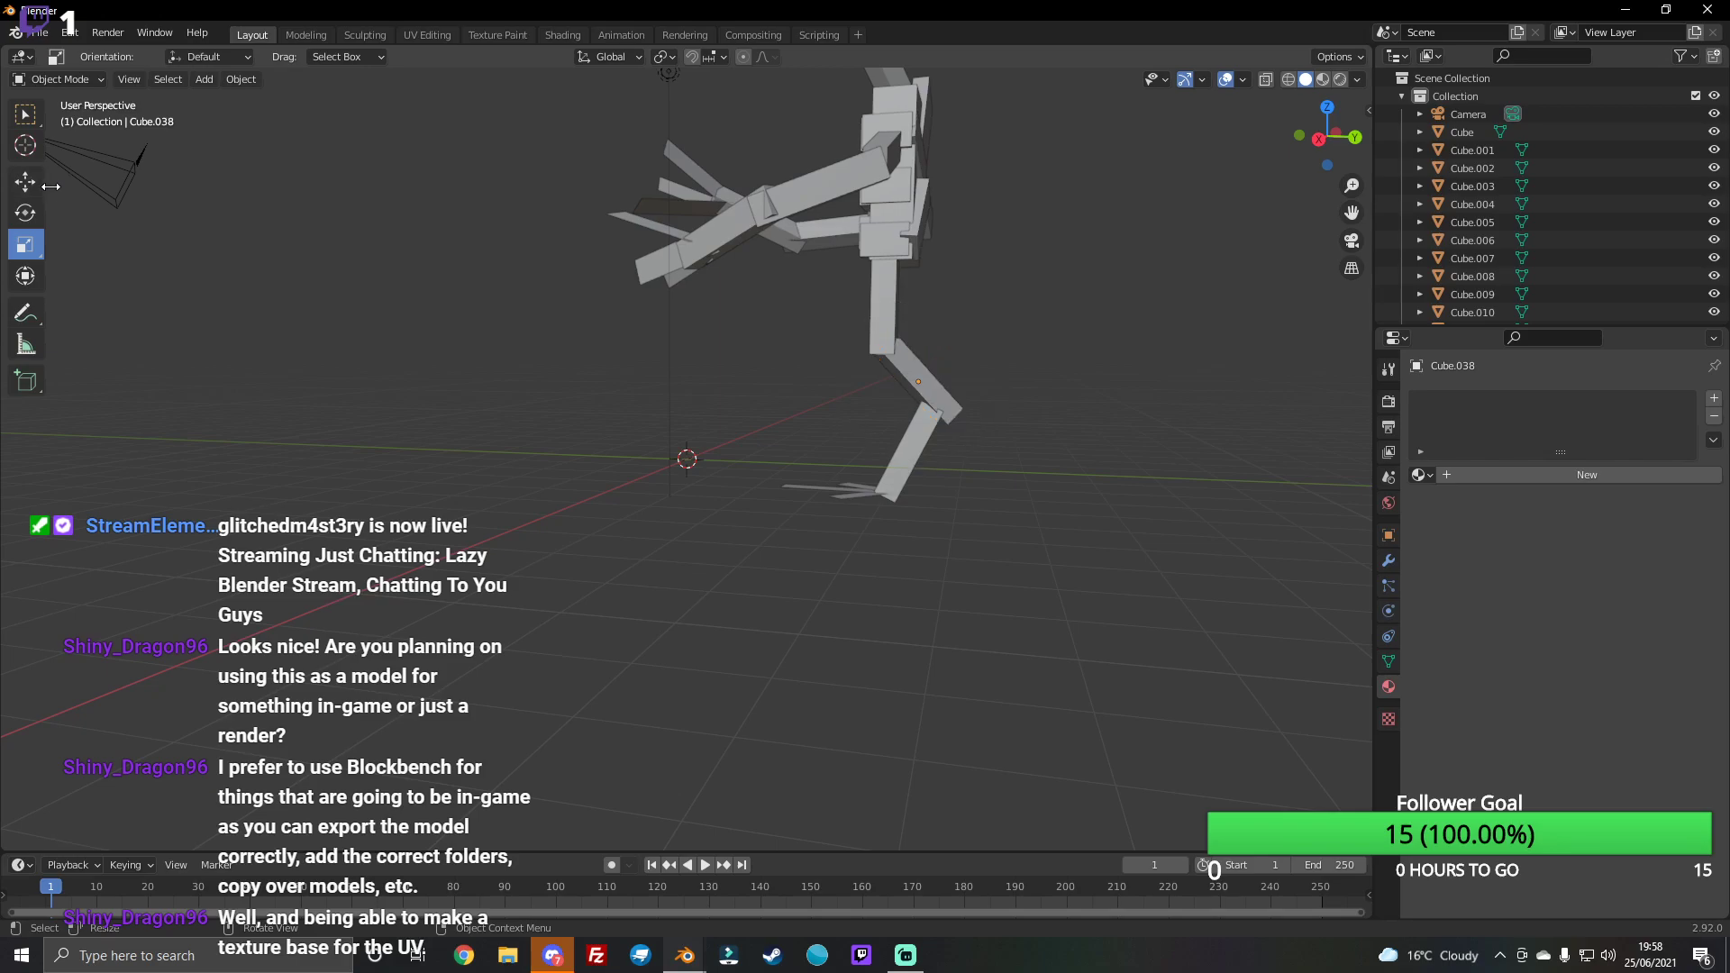
Step: Reselect the lower leg block and shift it slightly into place
left_click(891, 381)
left_click(42, 176)
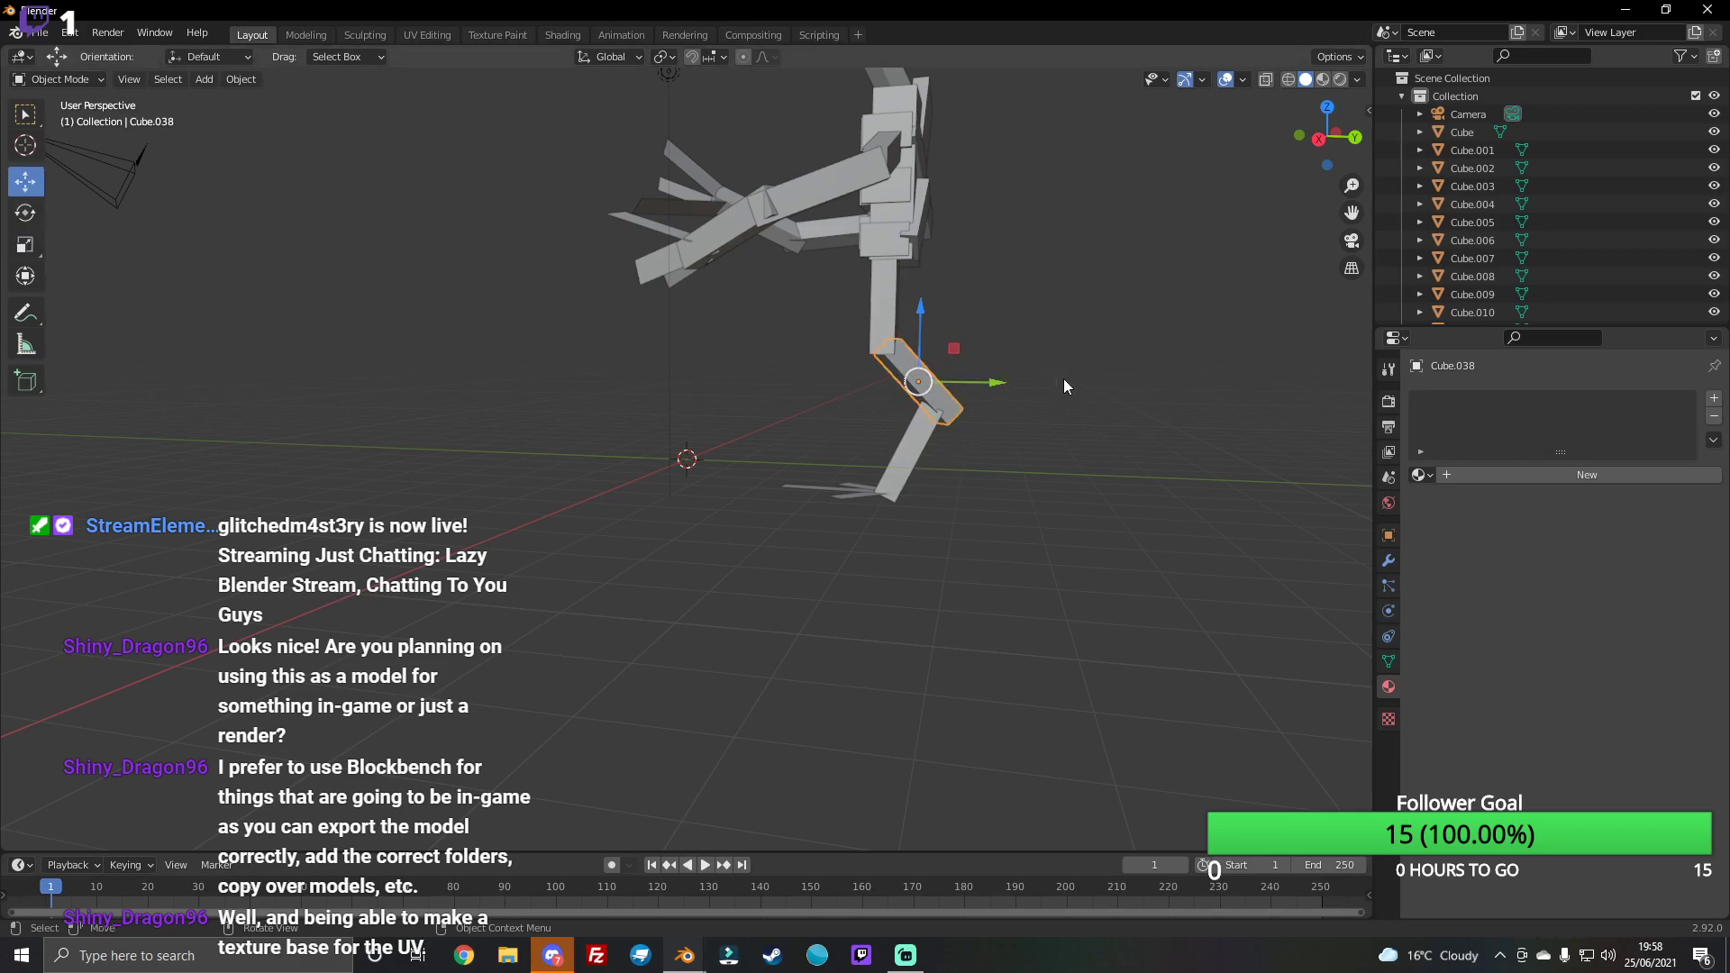
left_click_drag(1328, 140, 969, 389)
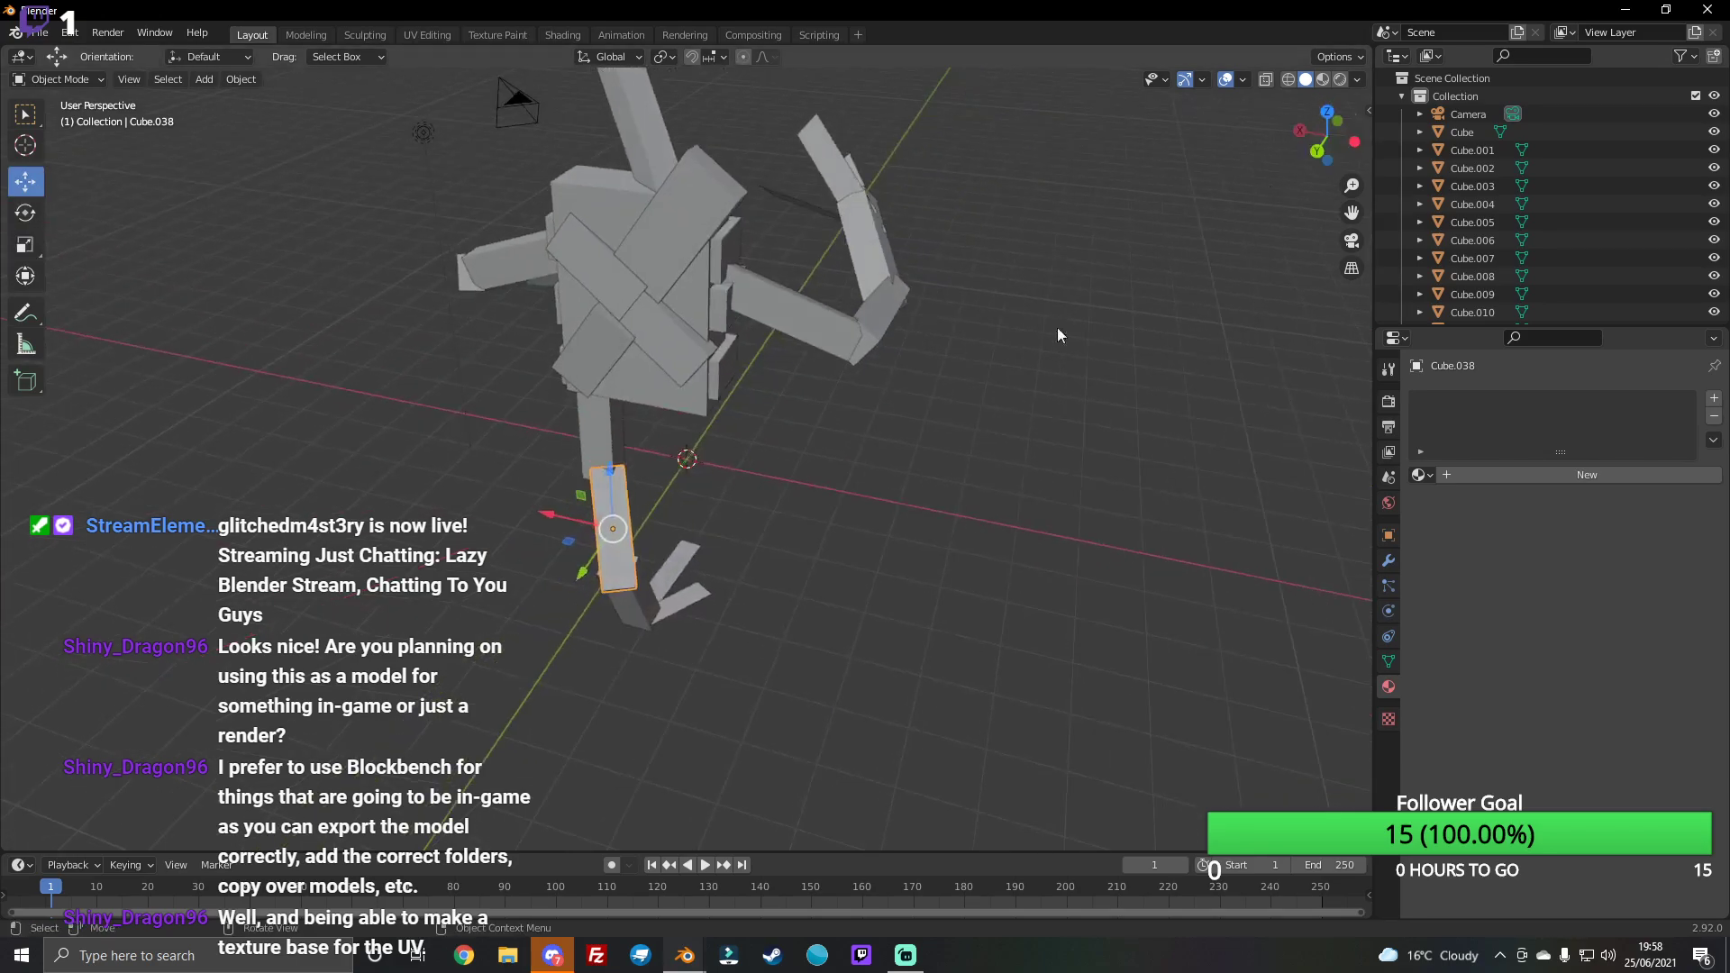
mouse_move(583, 574)
left_mouse_down()
mouse_move(572, 535)
mouse_move(585, 556)
mouse_move(596, 540)
mouse_move(567, 499)
left_mouse_up()
left_click_drag(1320, 146, 1319, 146)
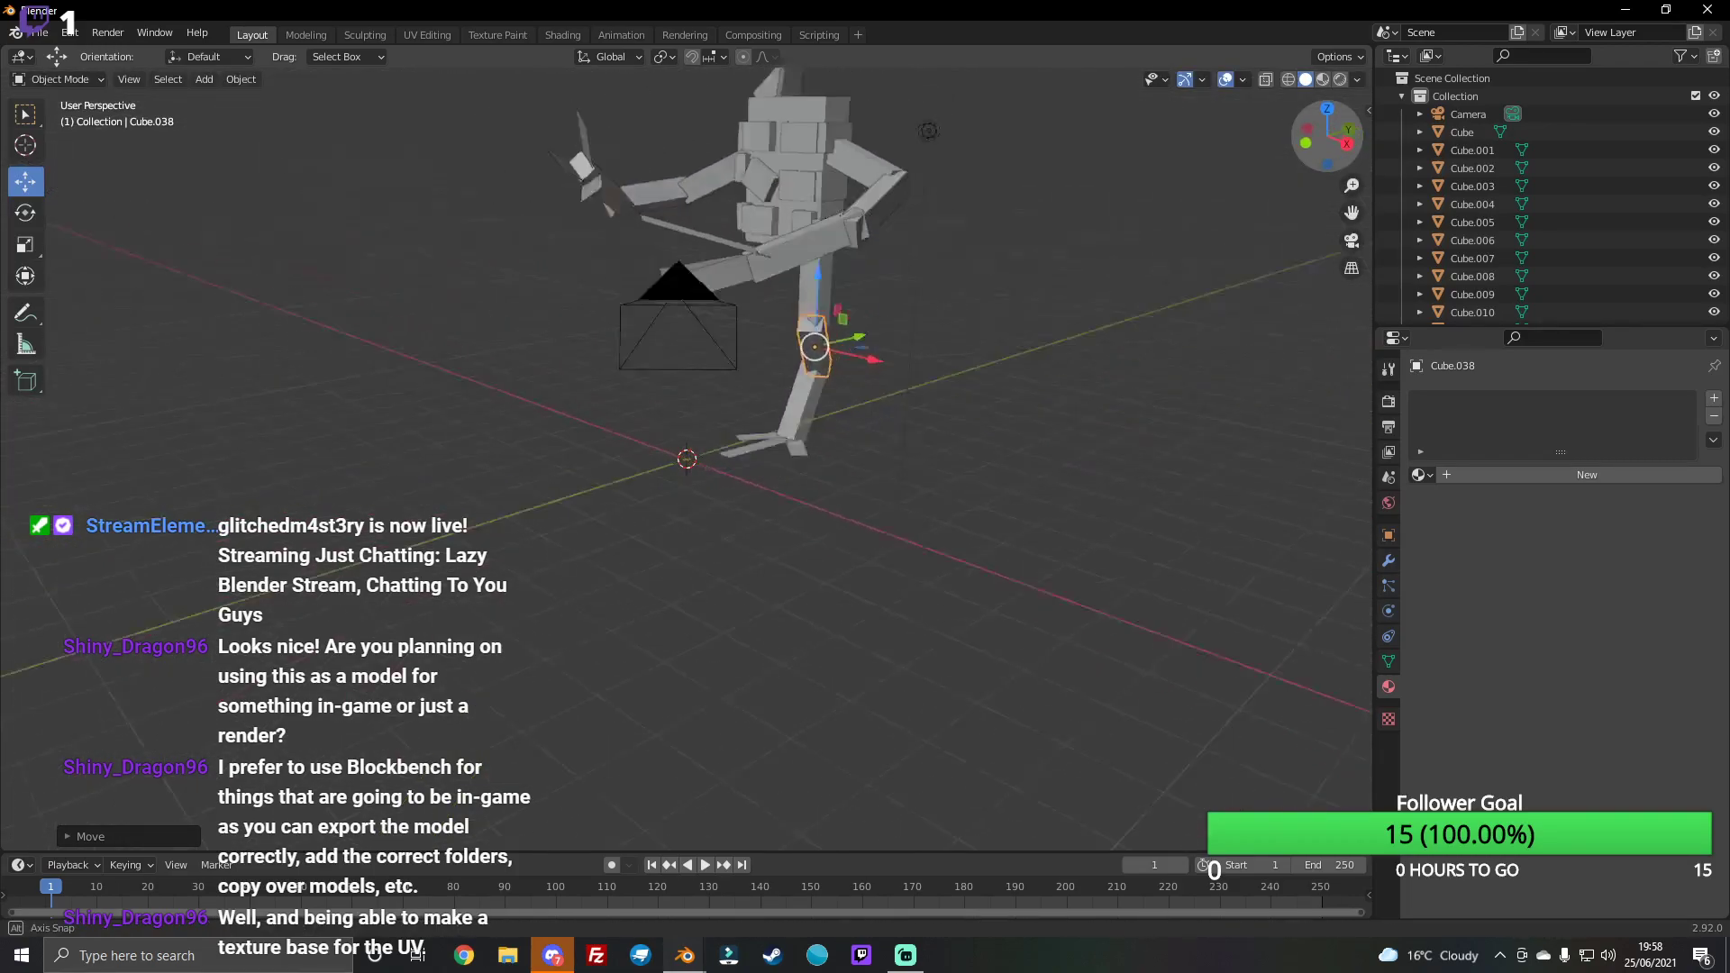
Step: Box-select the leg pieces, copy-paste them, and move the duplicate leg left
middle_click_drag(652, 368, 653, 368)
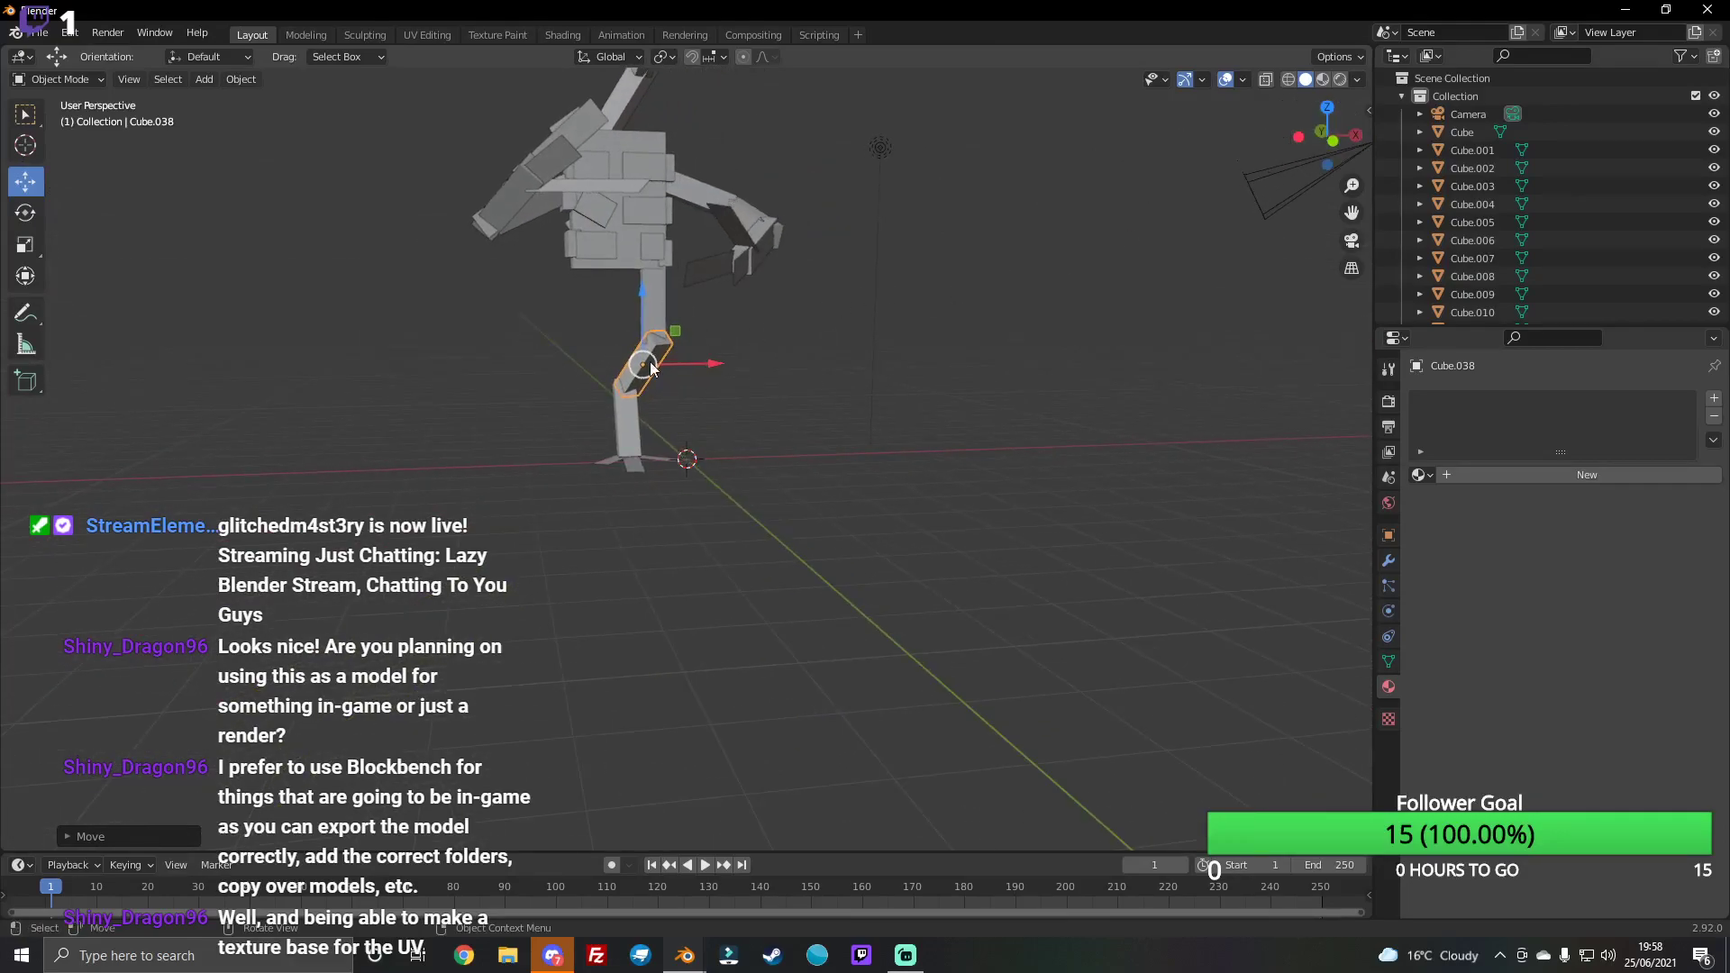
left_click(606, 290)
left_click_drag(1320, 135, 602, 177)
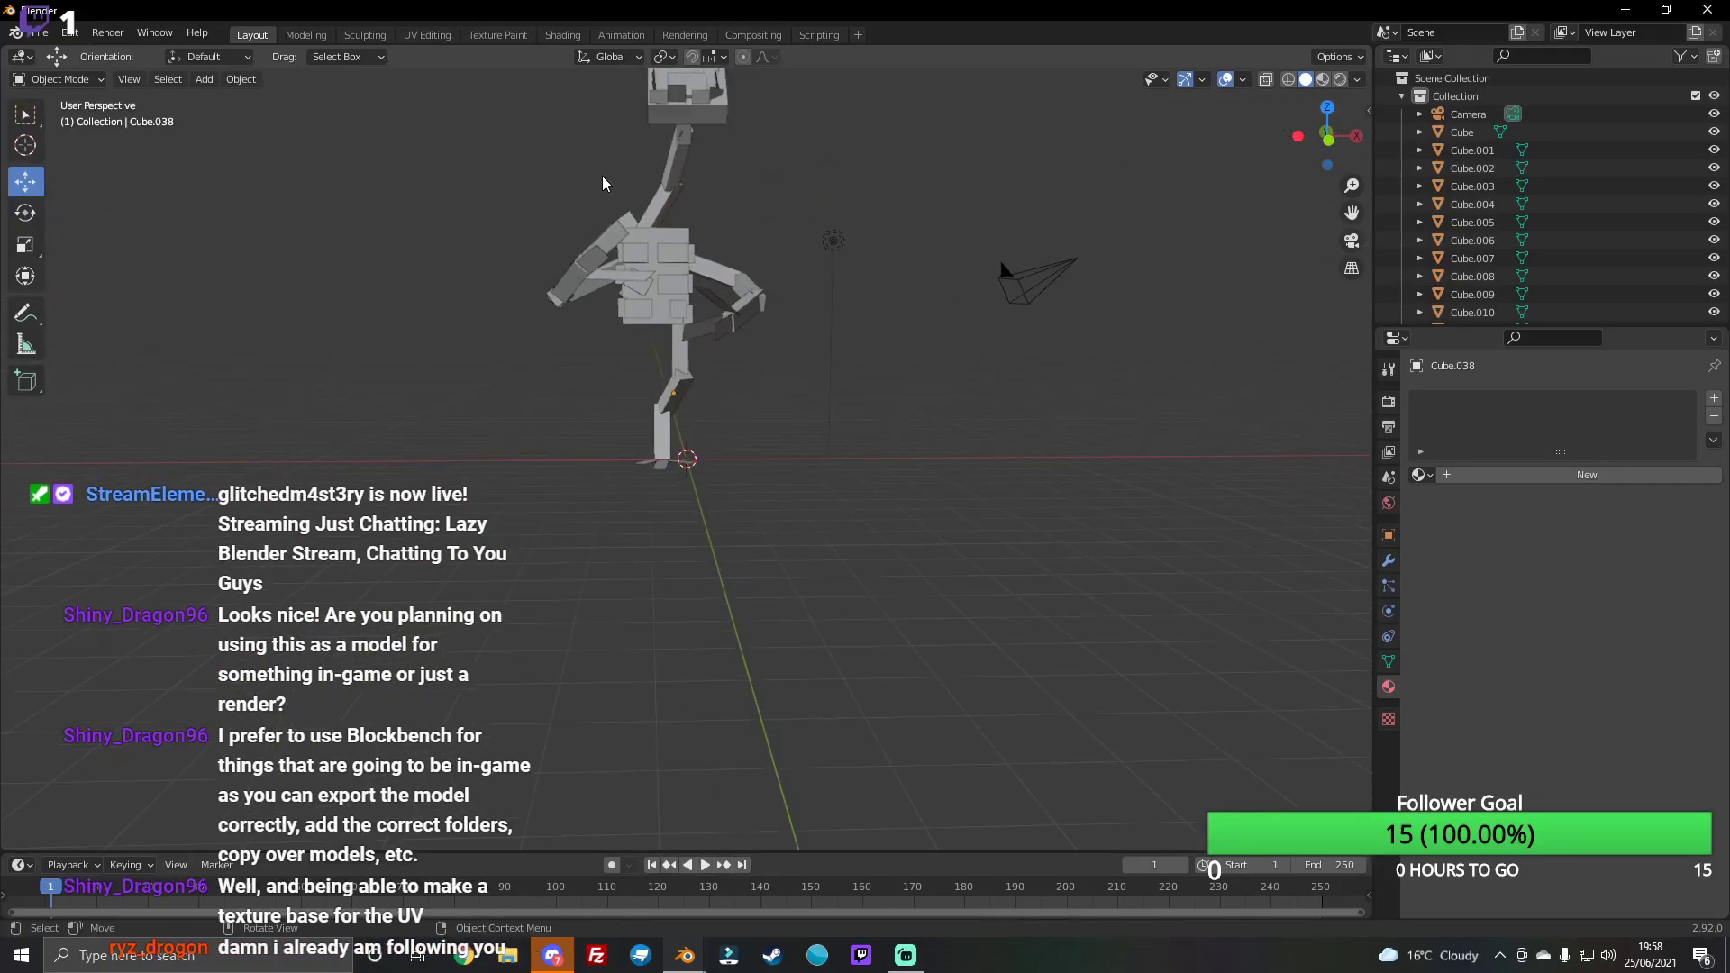
scroll(601, 183, "down", 2)
scroll(602, 189, "down", 1)
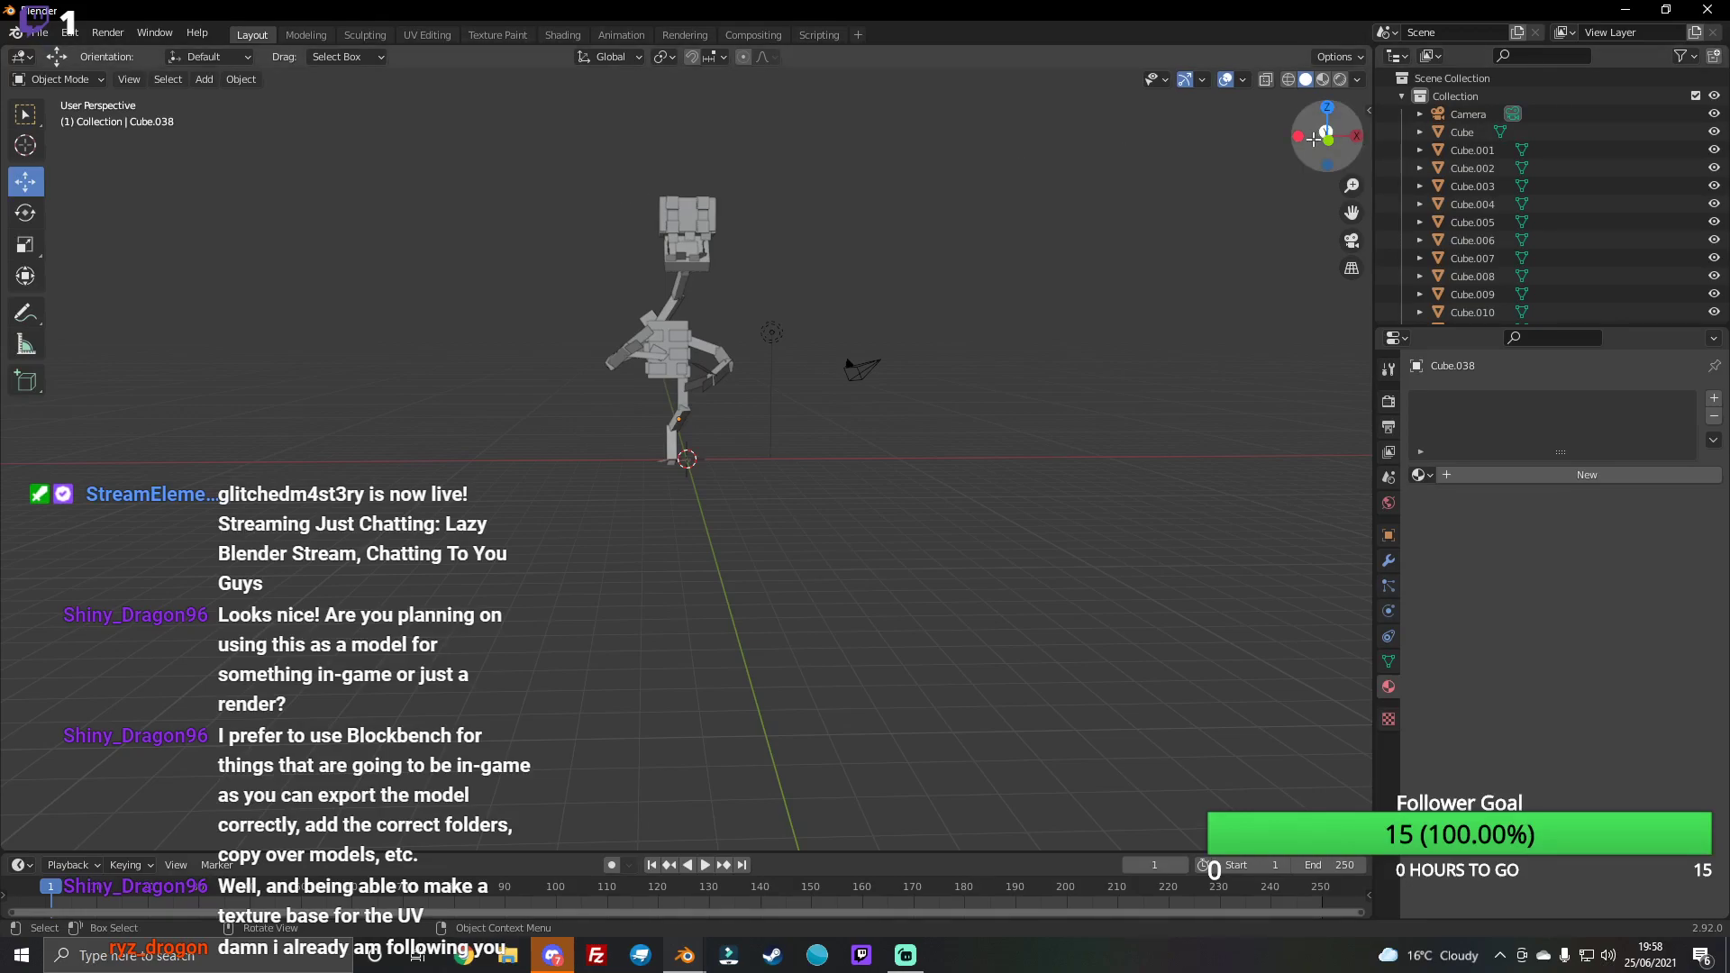
left_click_drag(1318, 135, 789, 407)
right_click(789, 412)
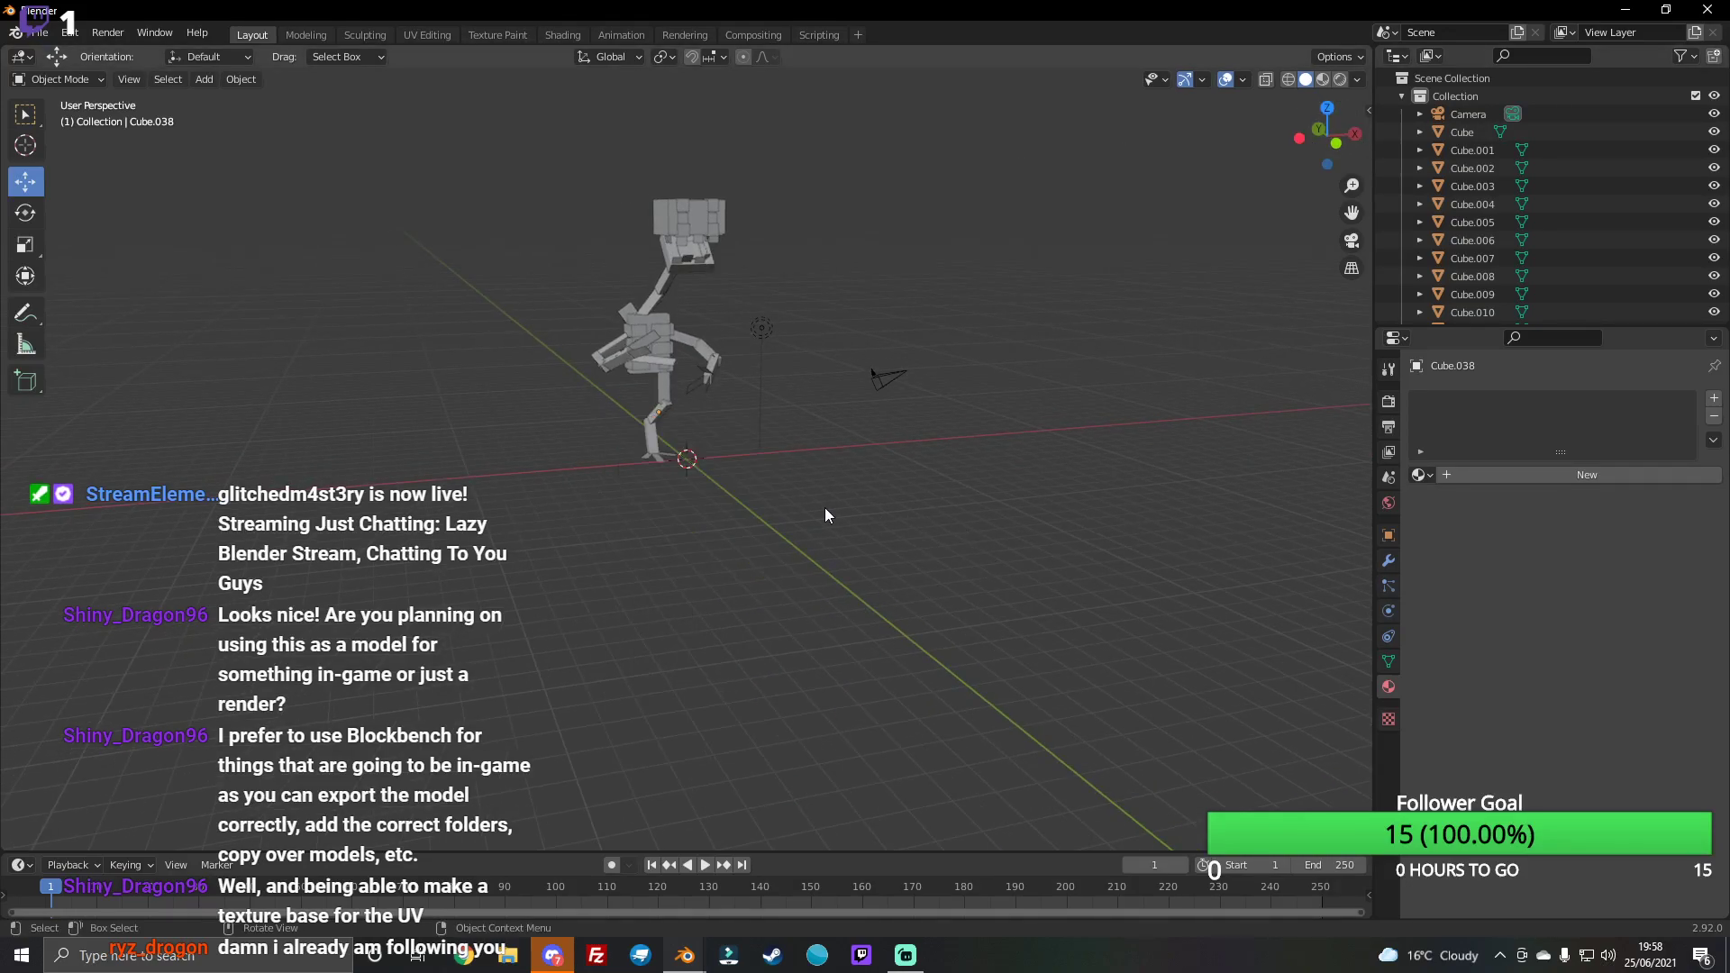
scroll(825, 516, "up", 4)
left_click_drag(572, 262, 685, 476)
key("ctrl+c")
key("ctrl+v")
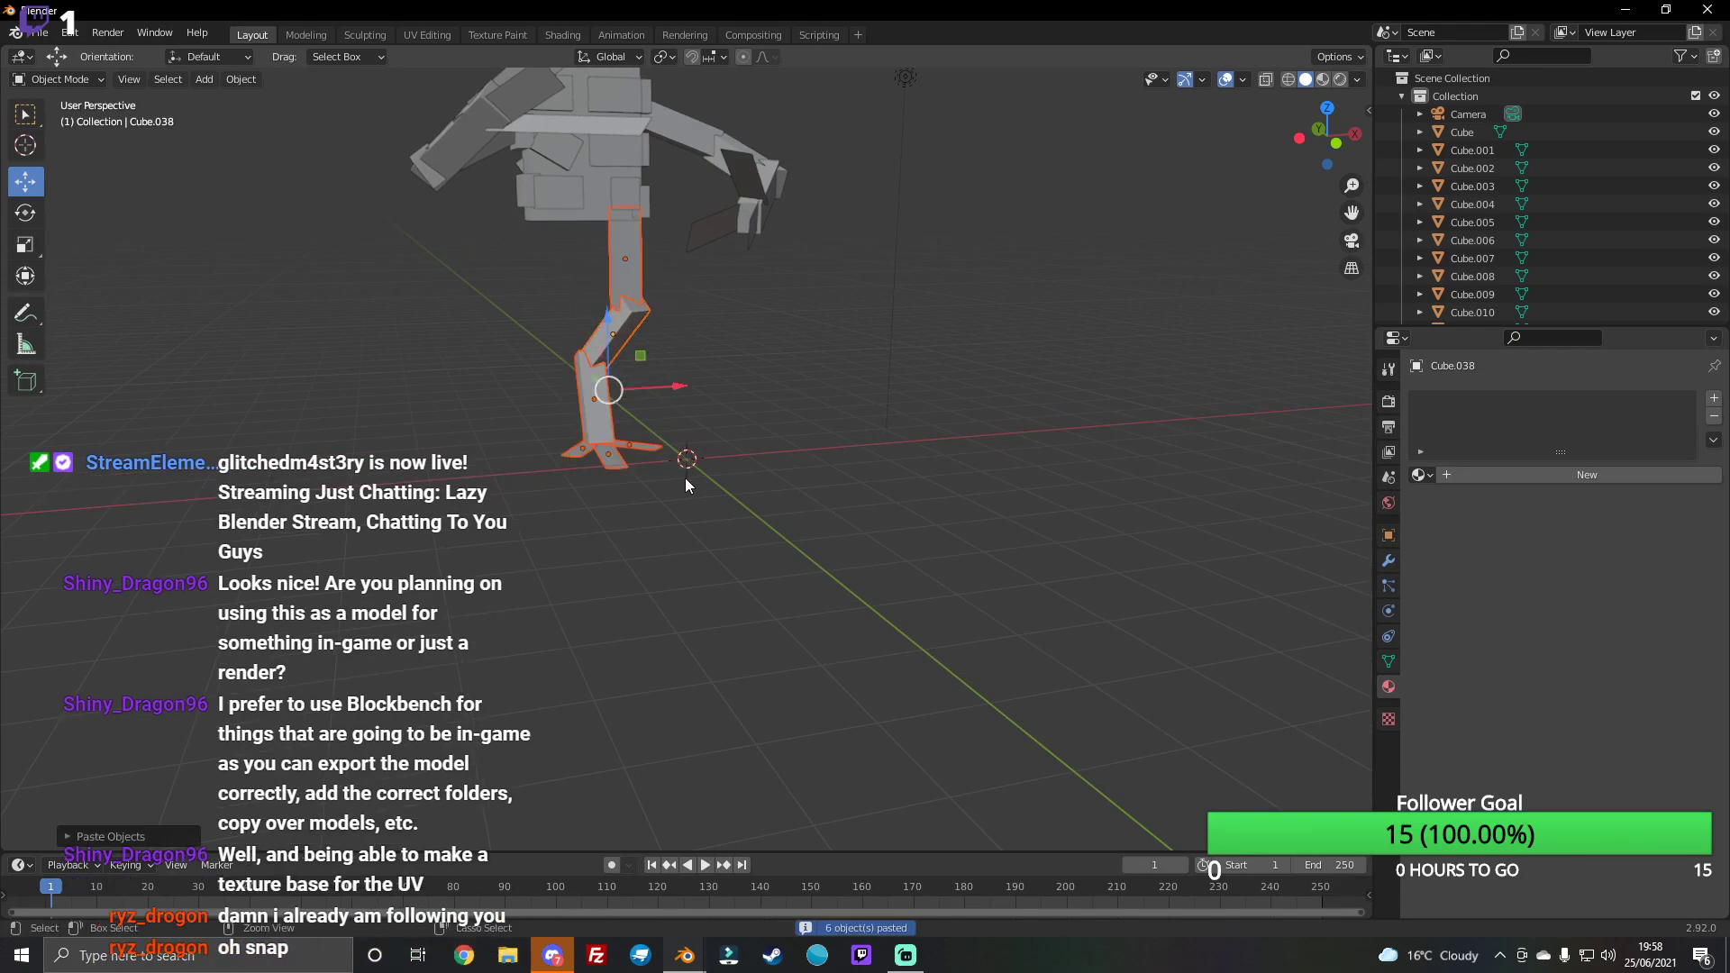
left_click_drag(674, 391, 587, 389)
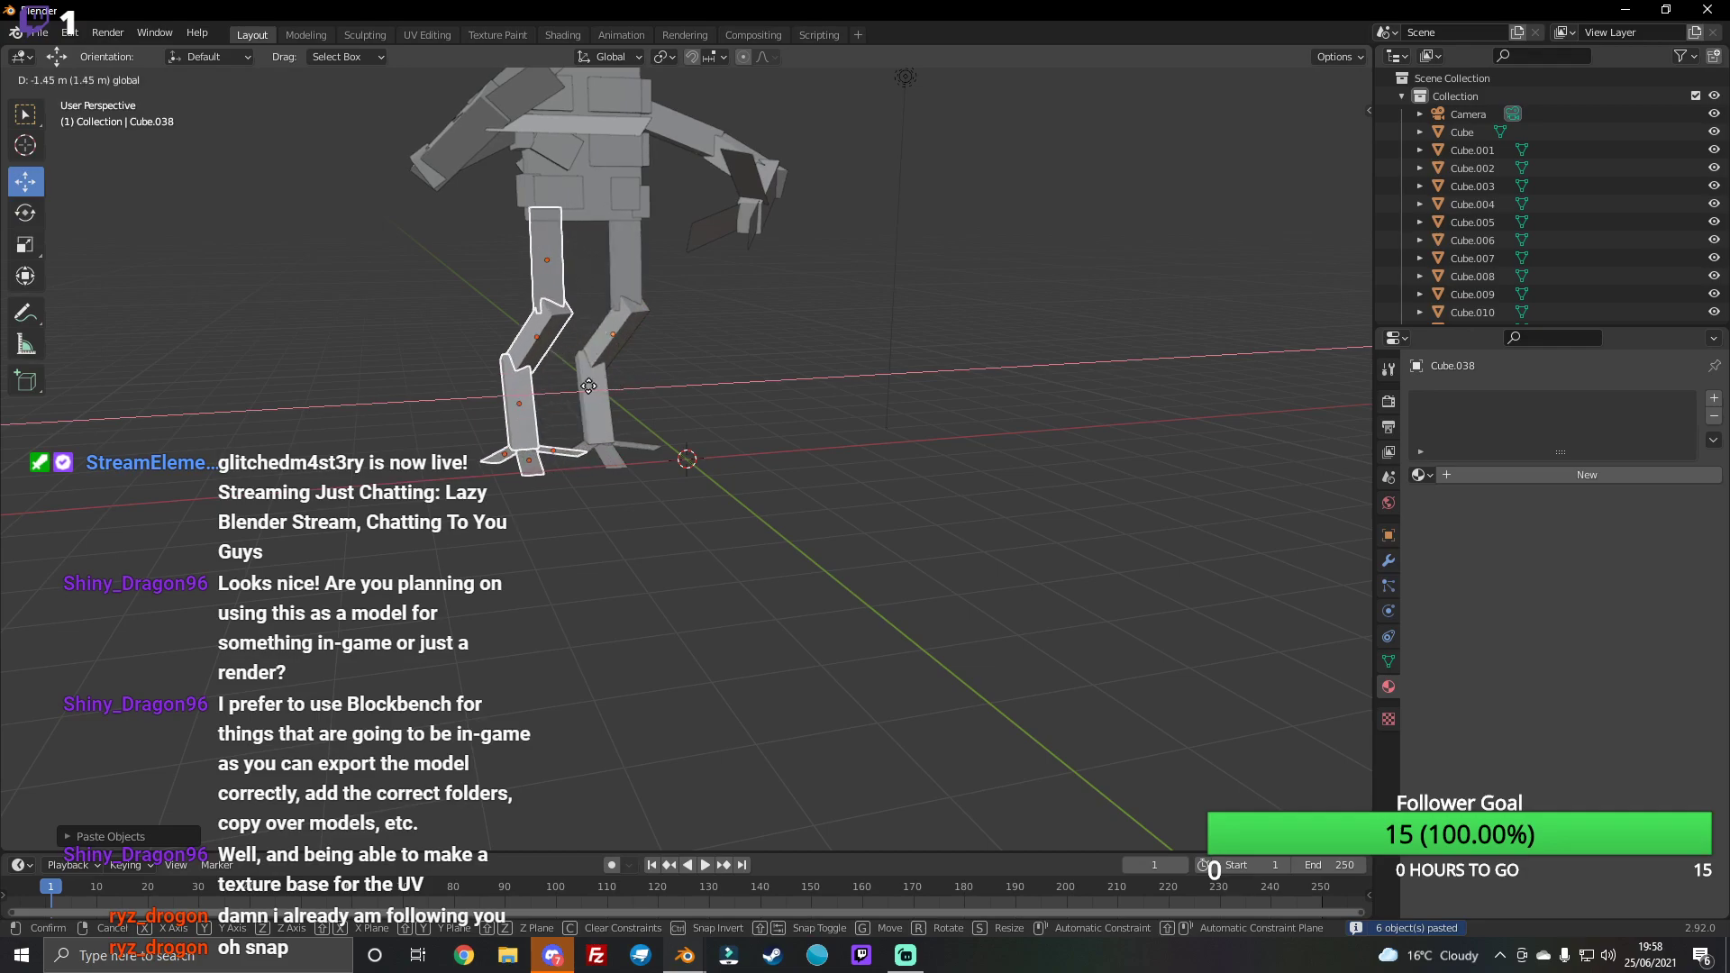
Step: Rotate the leg copy about the vertical axis and fine-tune its position
left_click(16, 213)
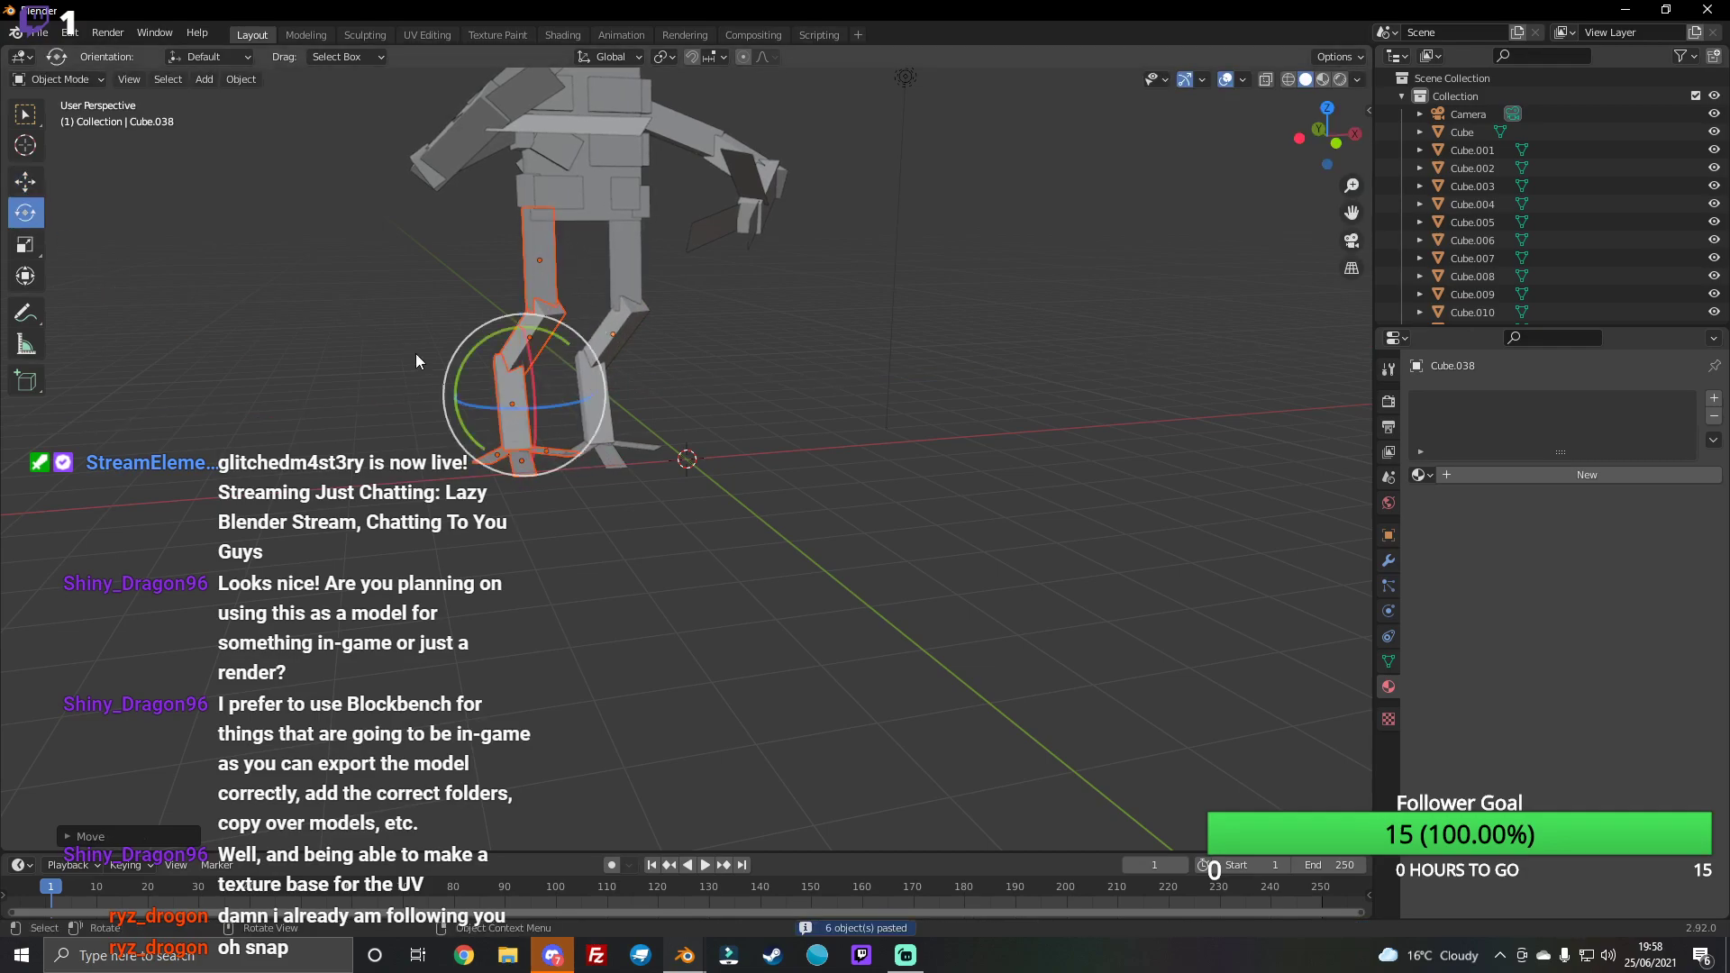
left_click_drag(515, 406, 498, 407)
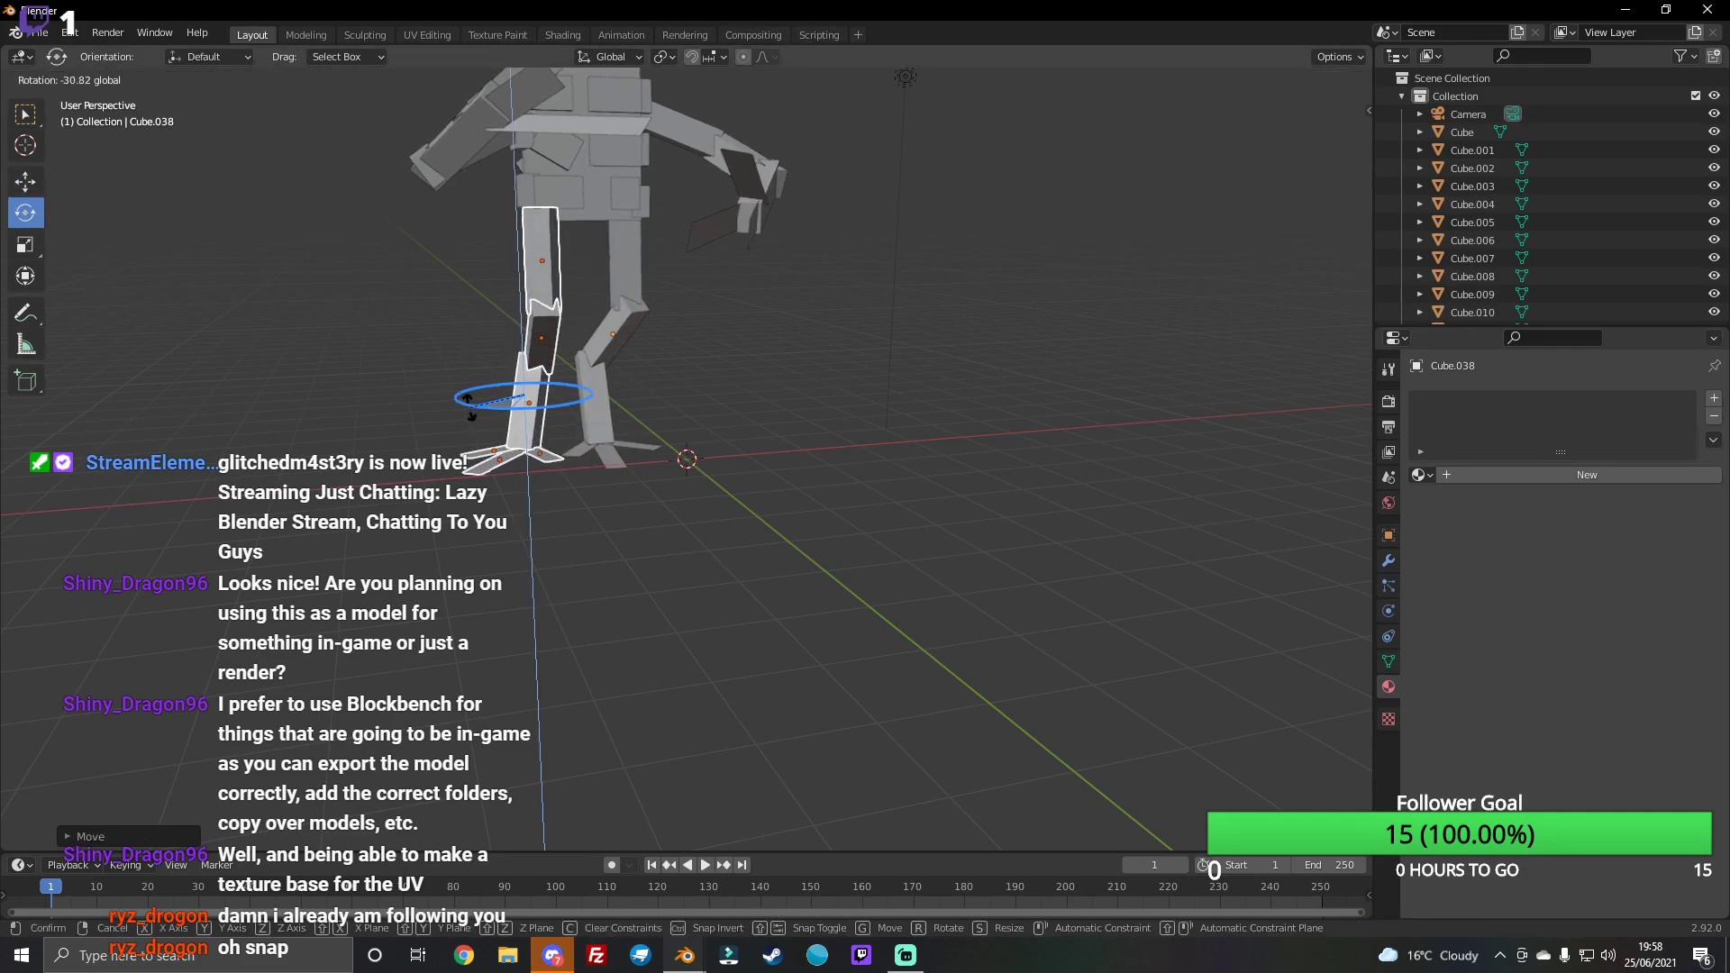
left_click_drag(467, 397, 468, 414)
left_click_drag(1289, 116, 351, 89)
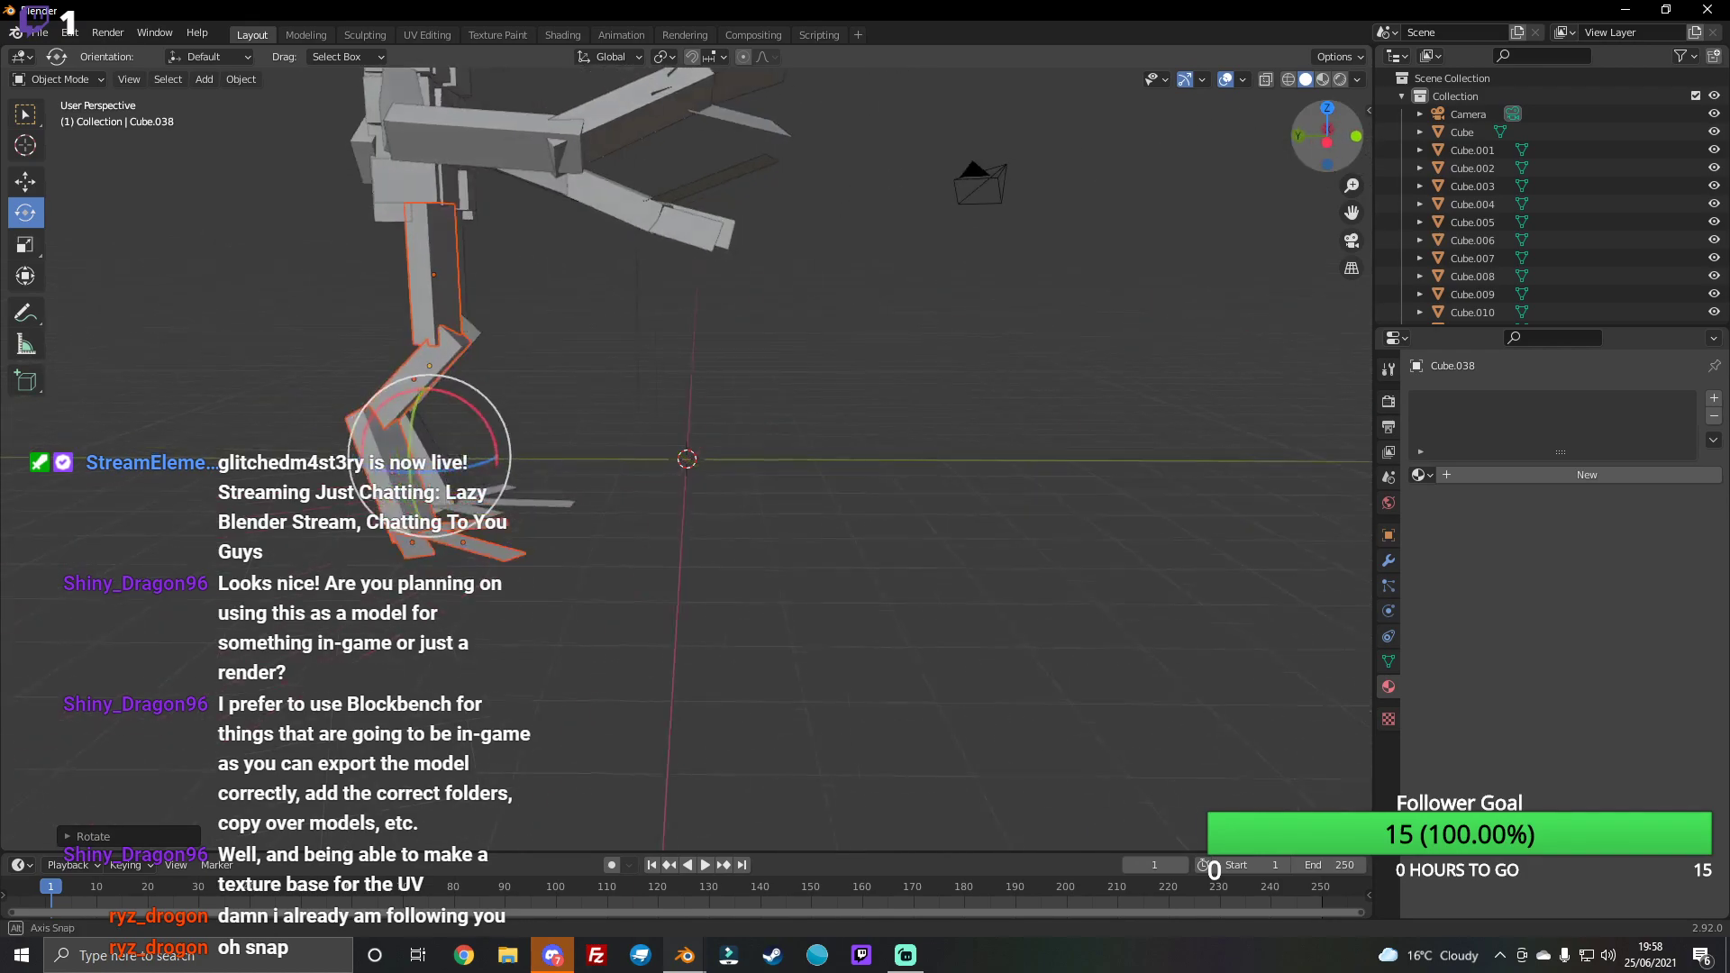
left_click(31, 186)
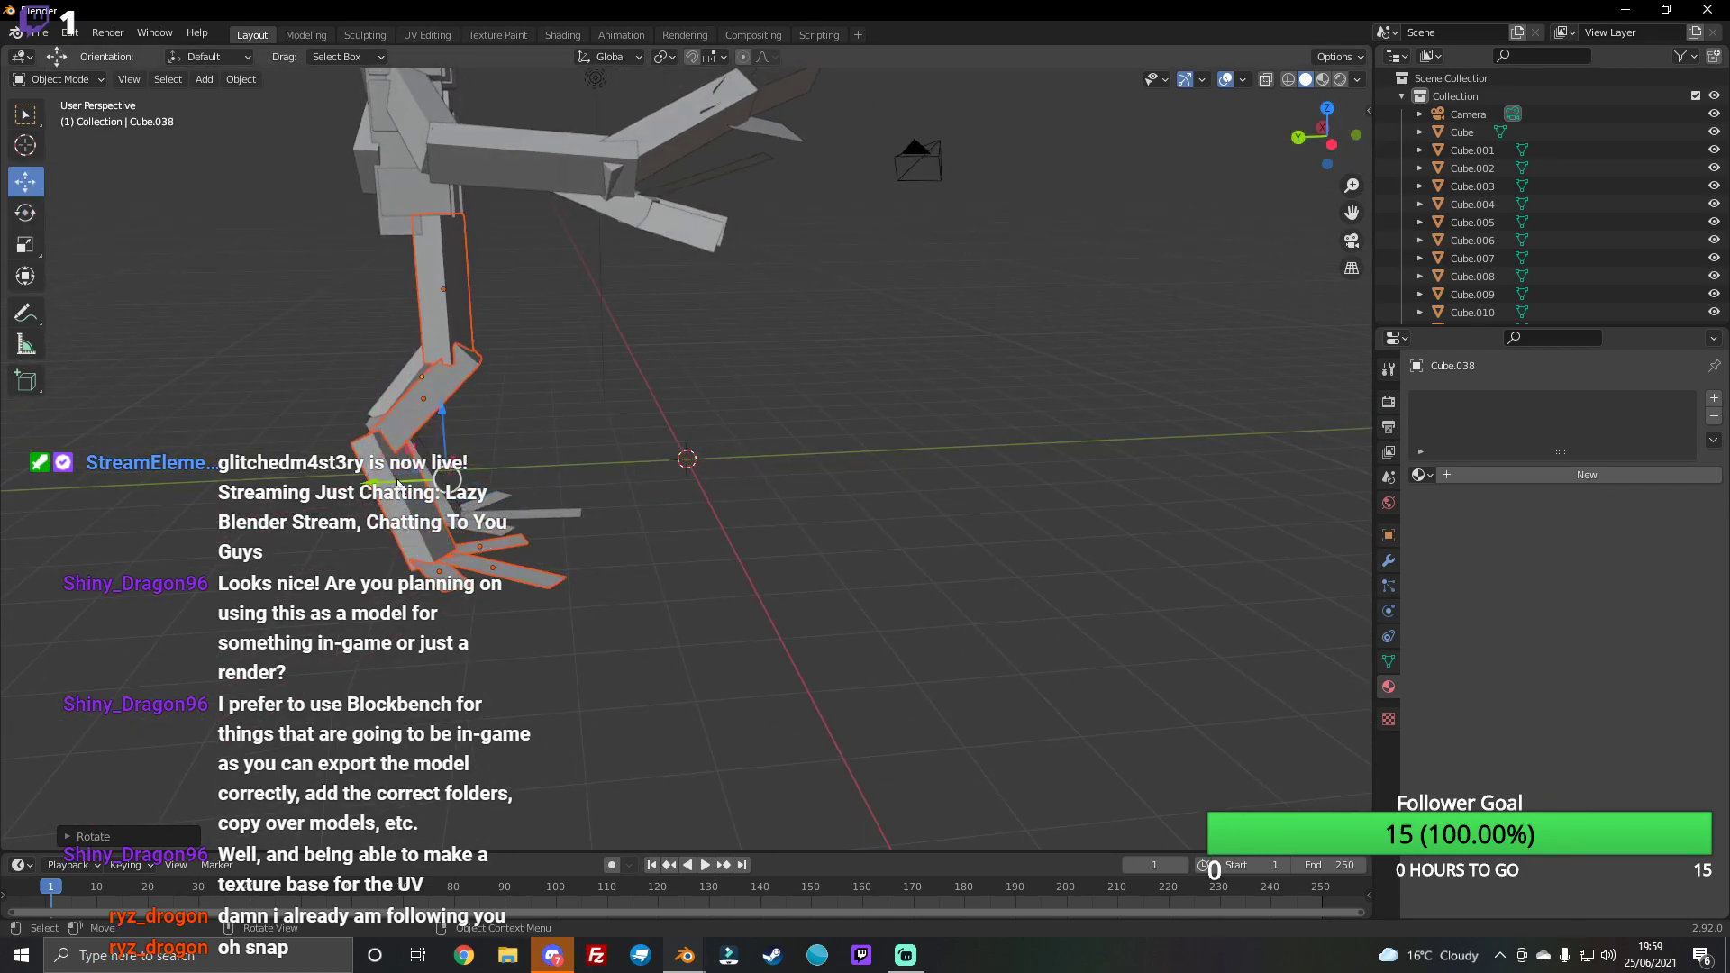
left_click_drag(400, 482, 394, 482)
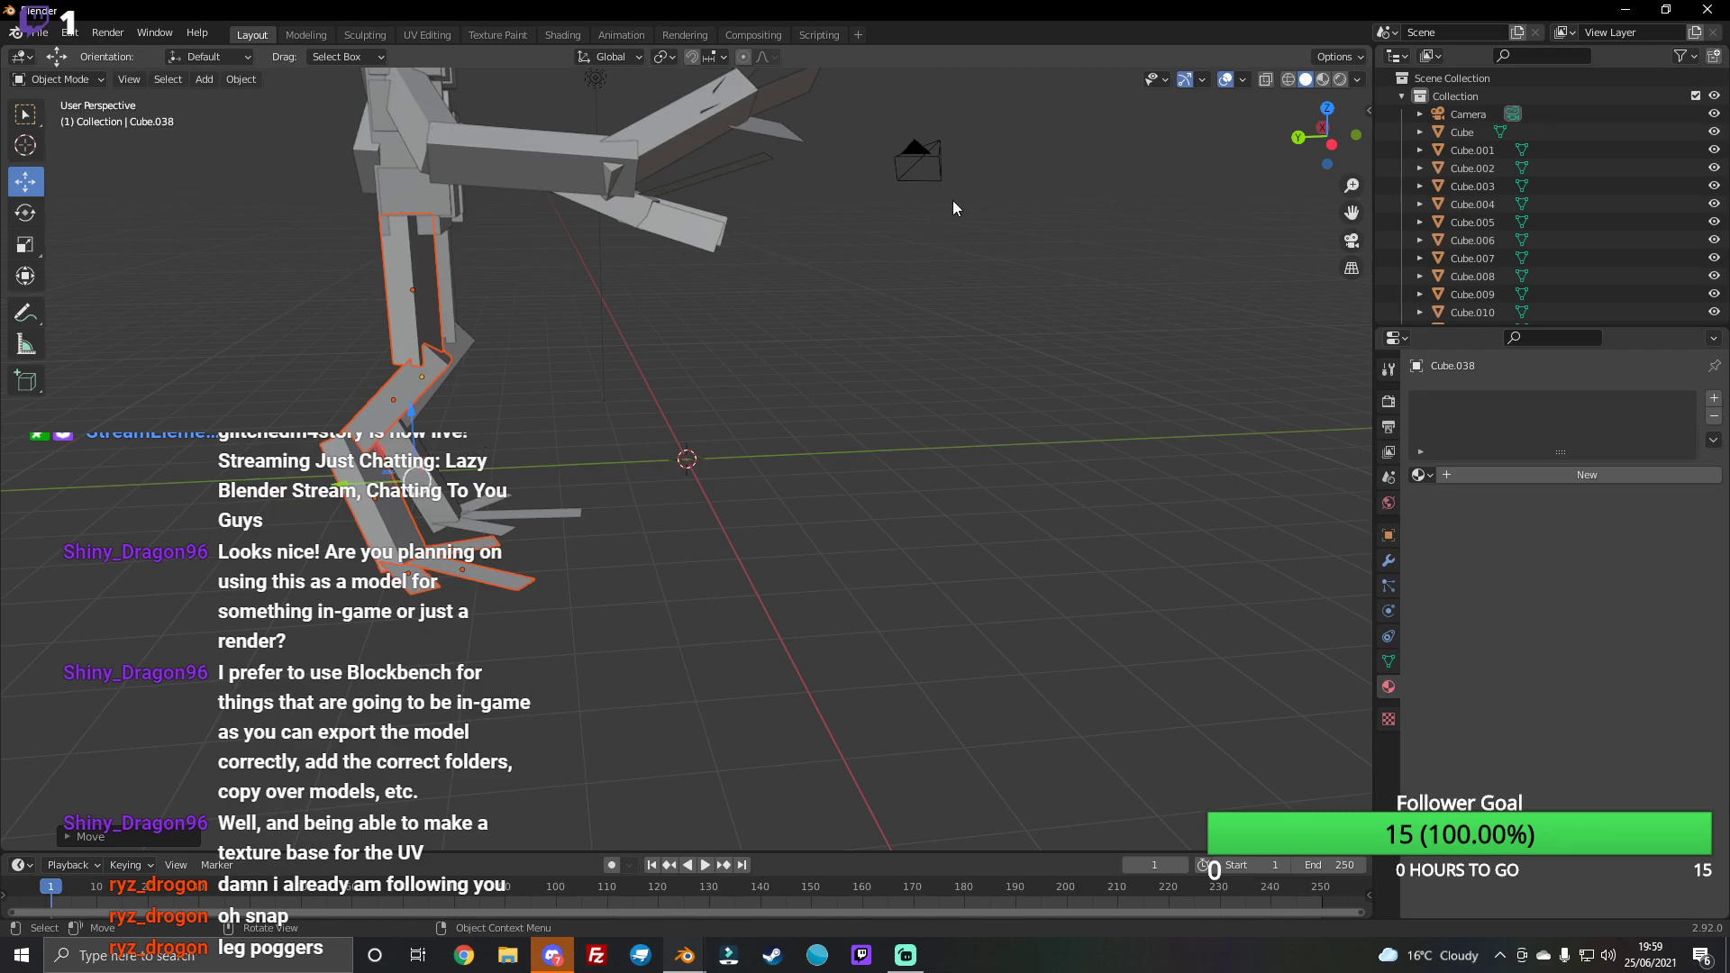
left_click_drag(1317, 129, 765, 377)
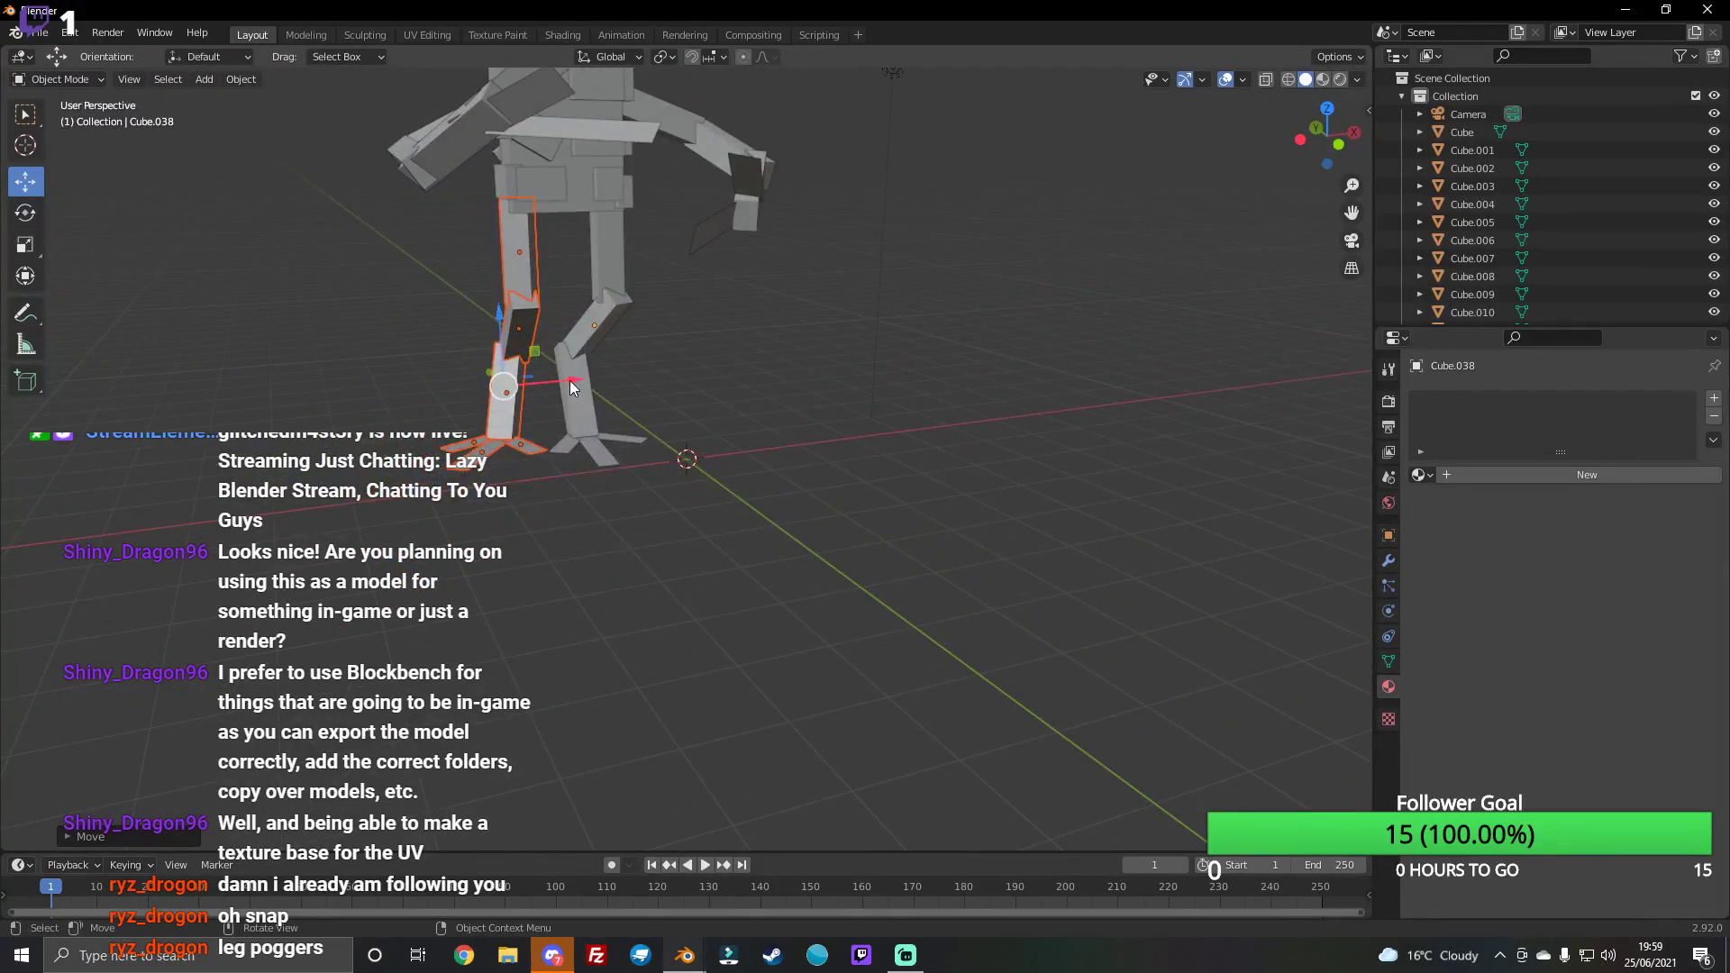
left_click_drag(569, 380, 699, 420)
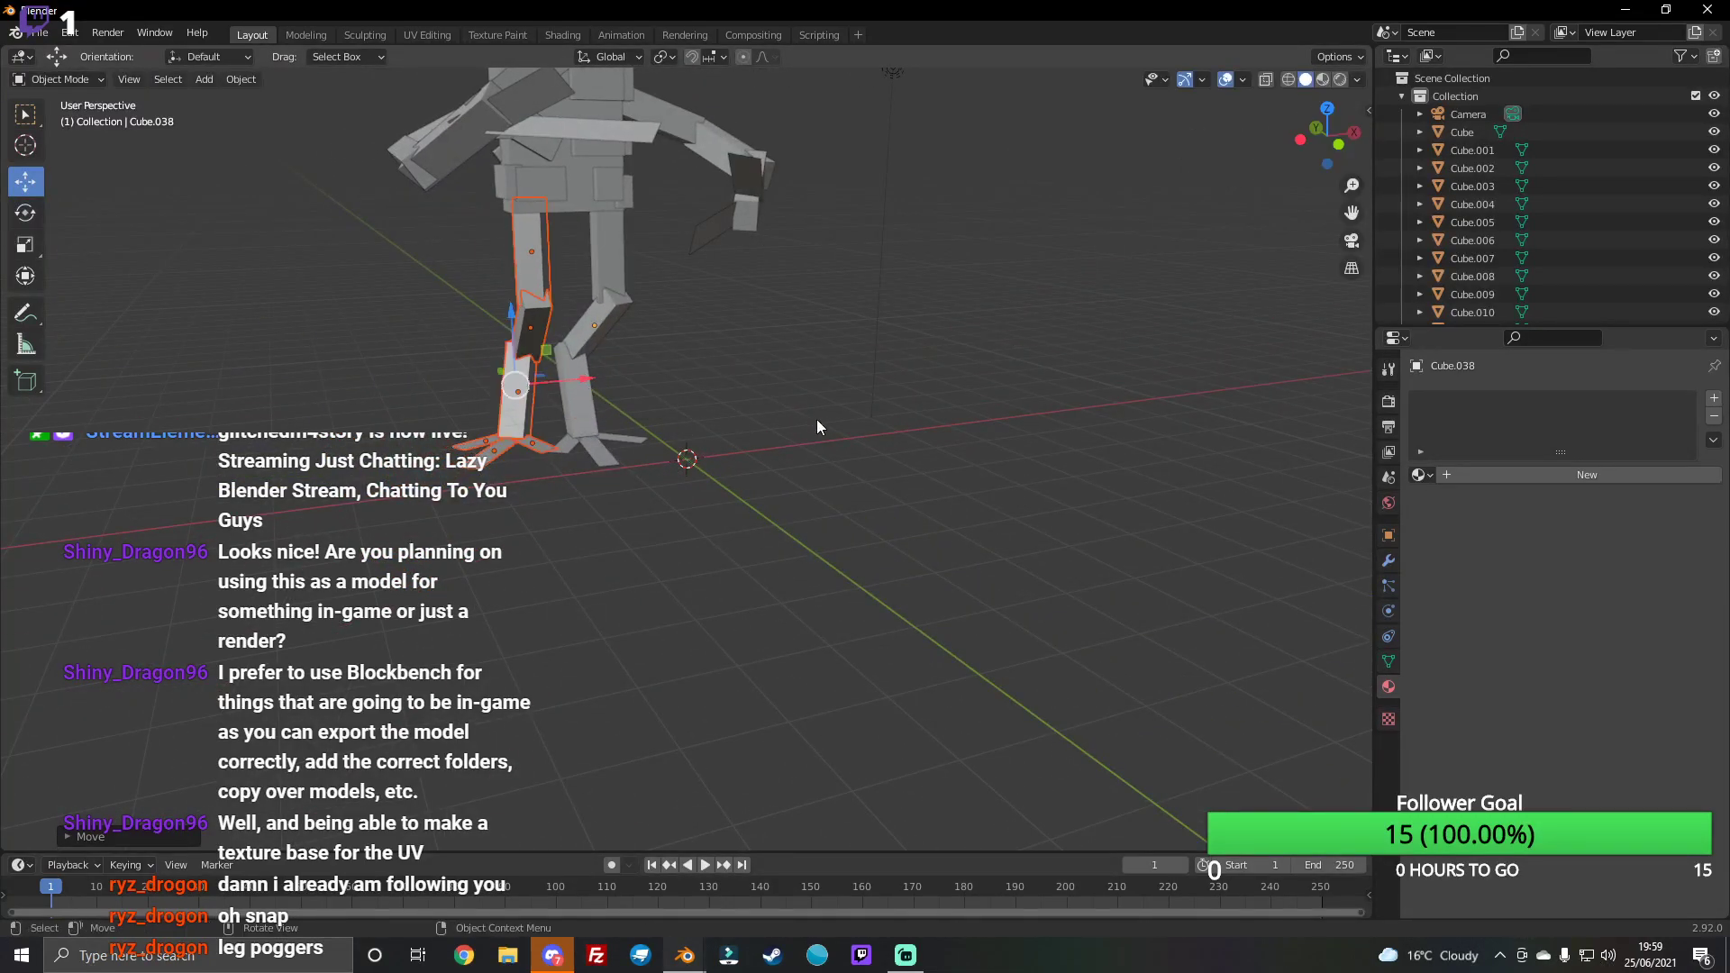
Step: Rotate the copied leg's knee block and raise it upward
left_click(521, 318)
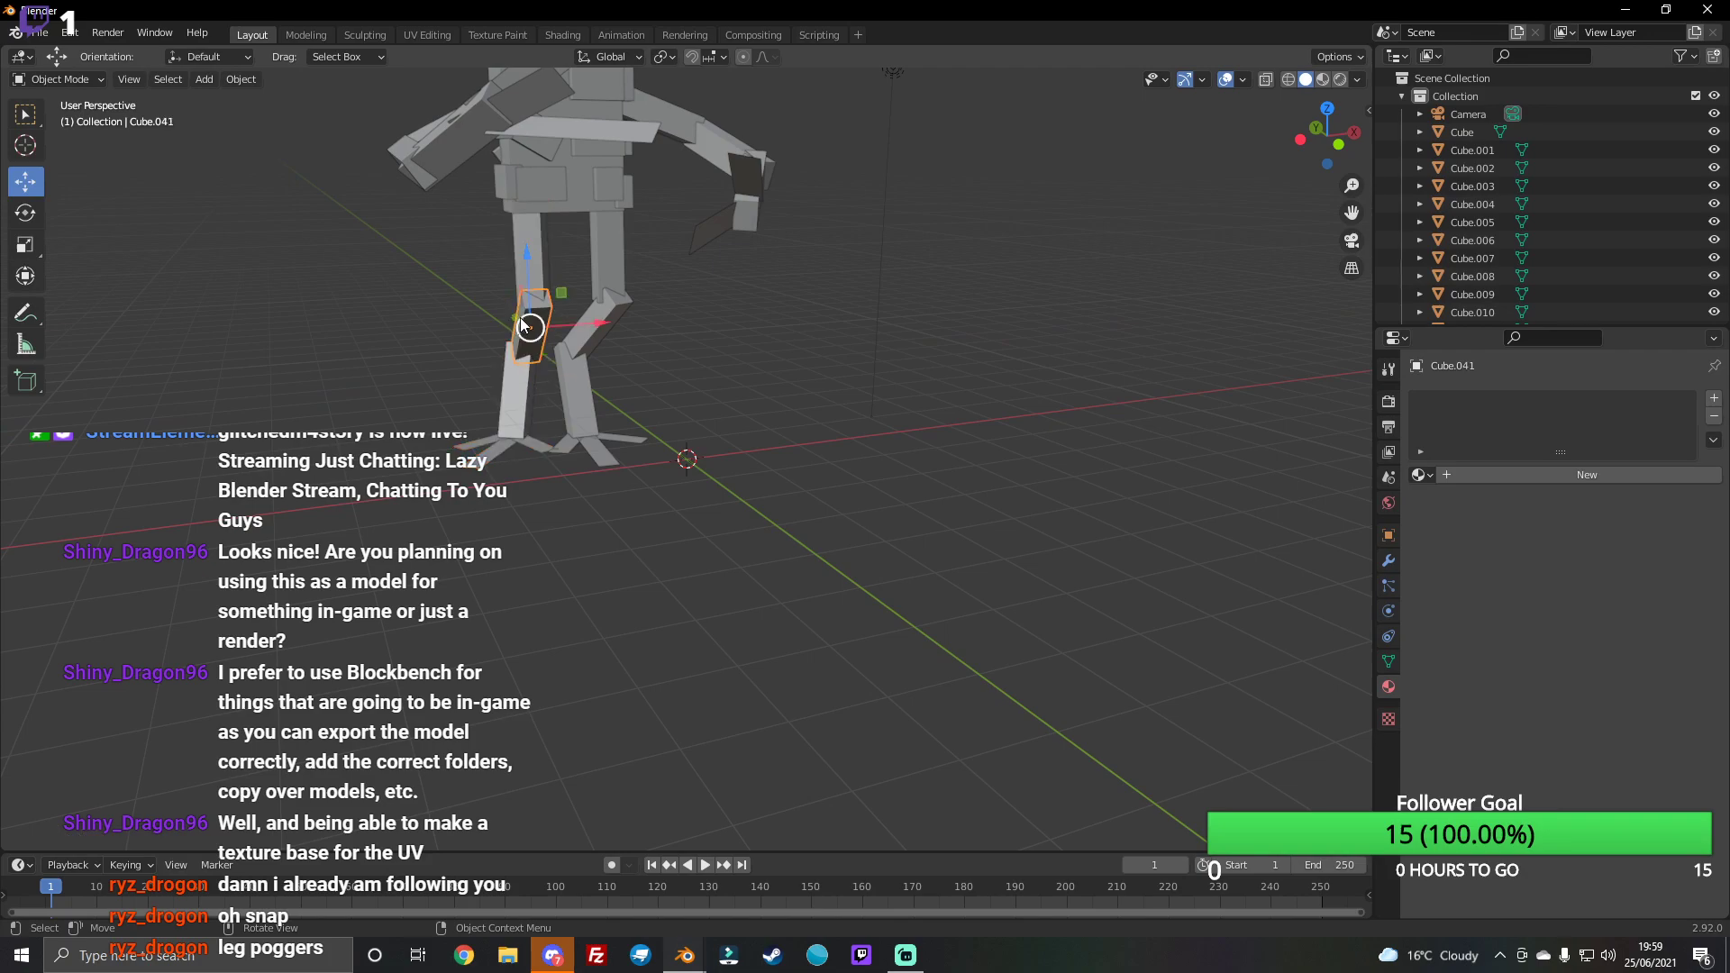
left_click(24, 213)
left_click_drag(502, 335, 526, 344)
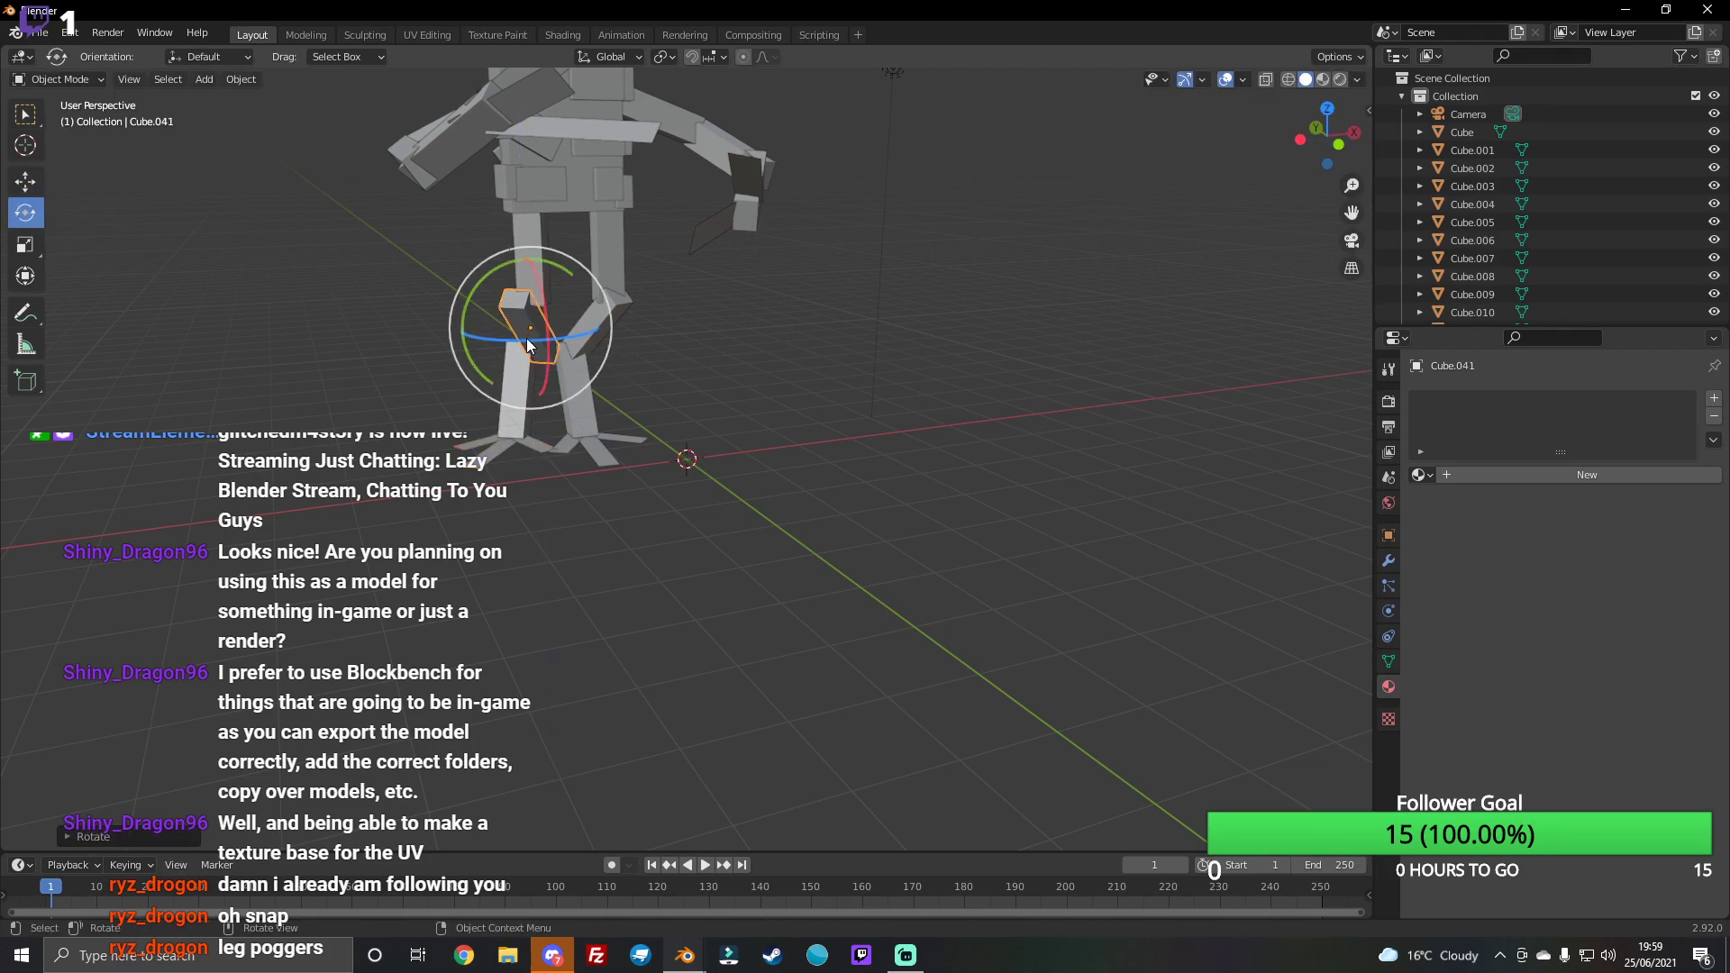
left_click(529, 244)
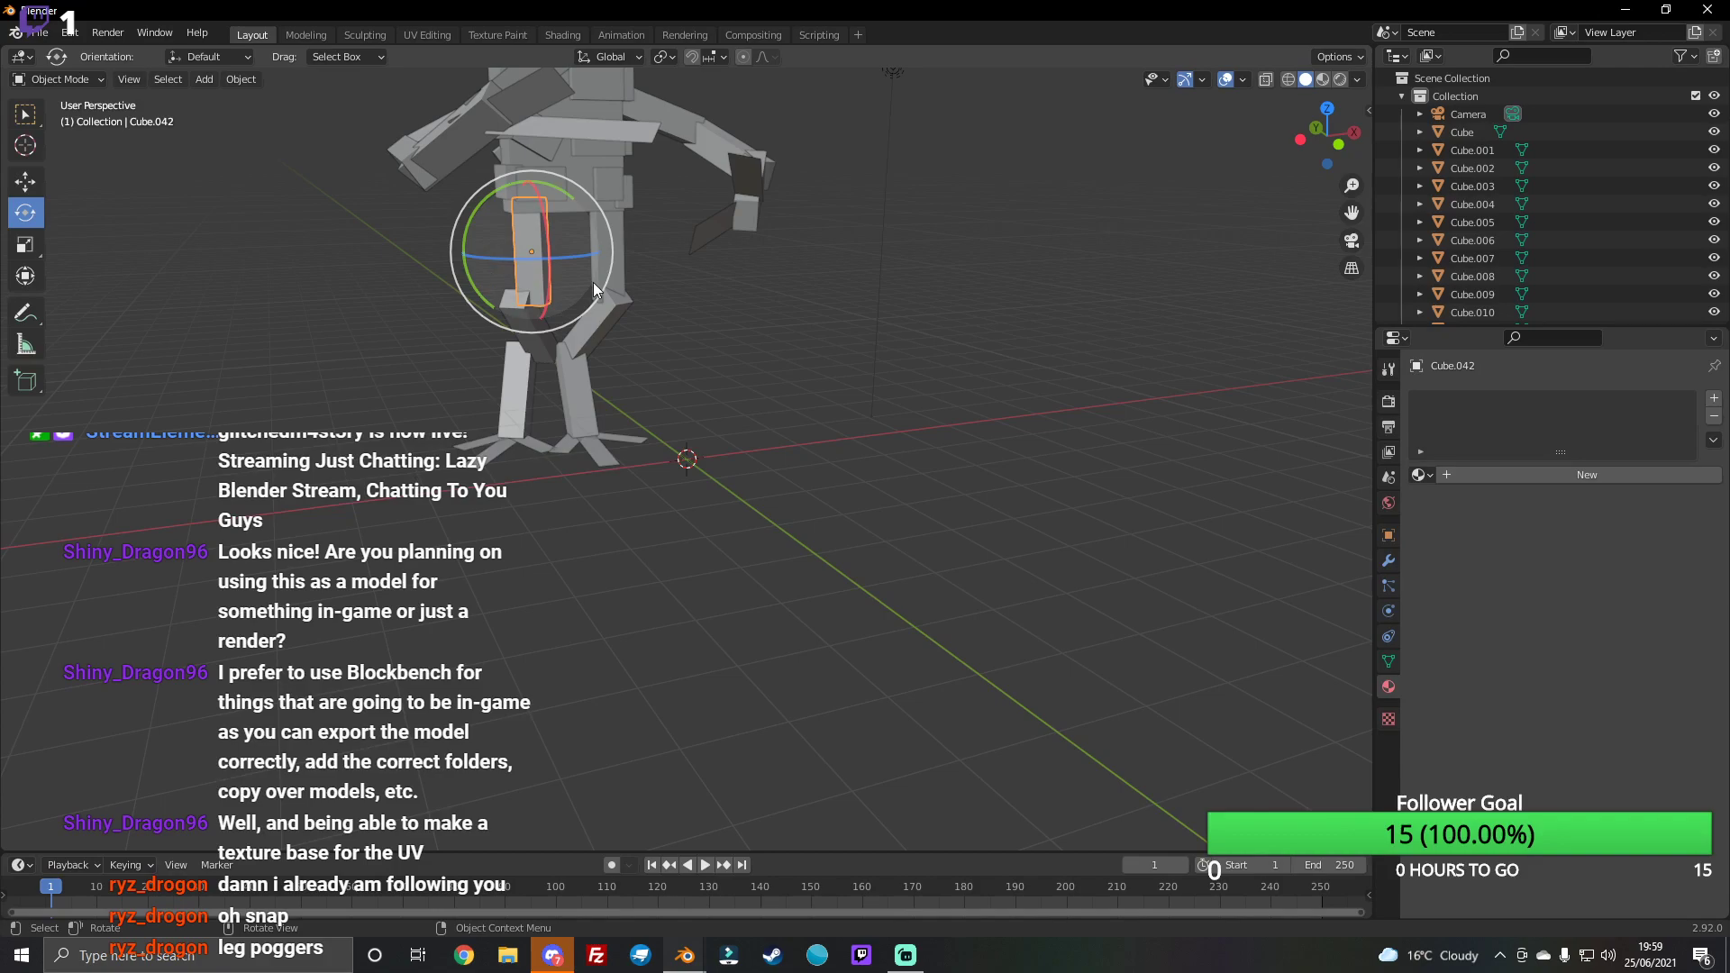
left_click(546, 336)
left_click(25, 180)
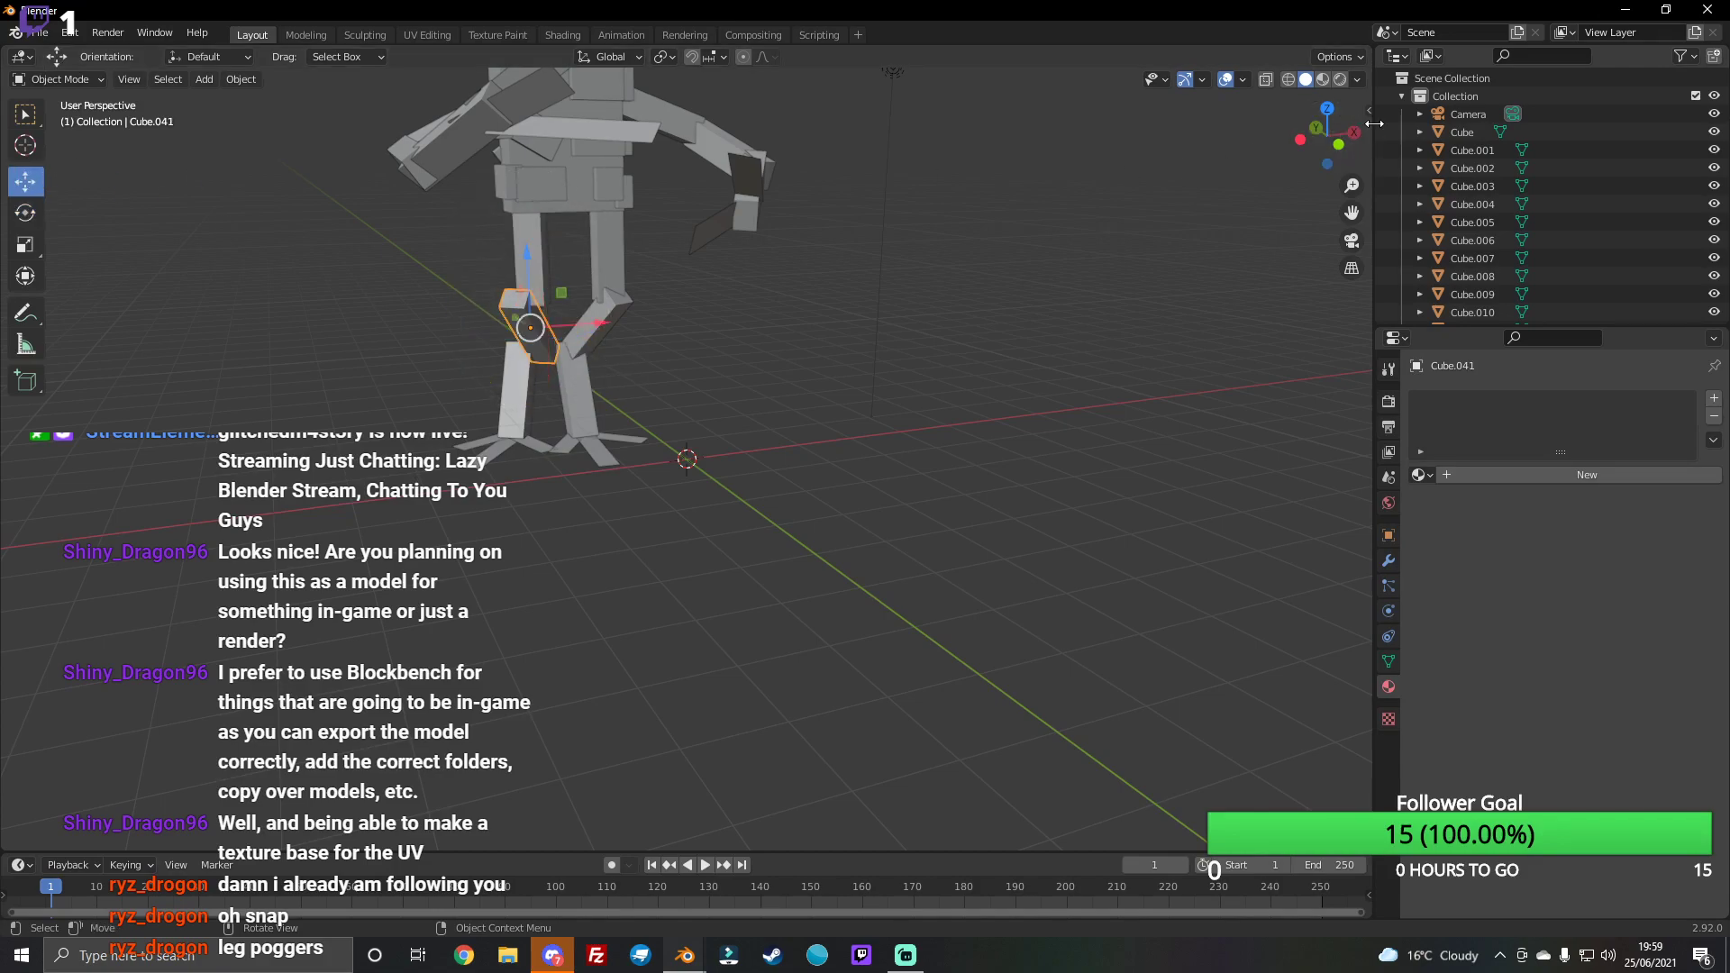
left_click_drag(1331, 135, 619, 346)
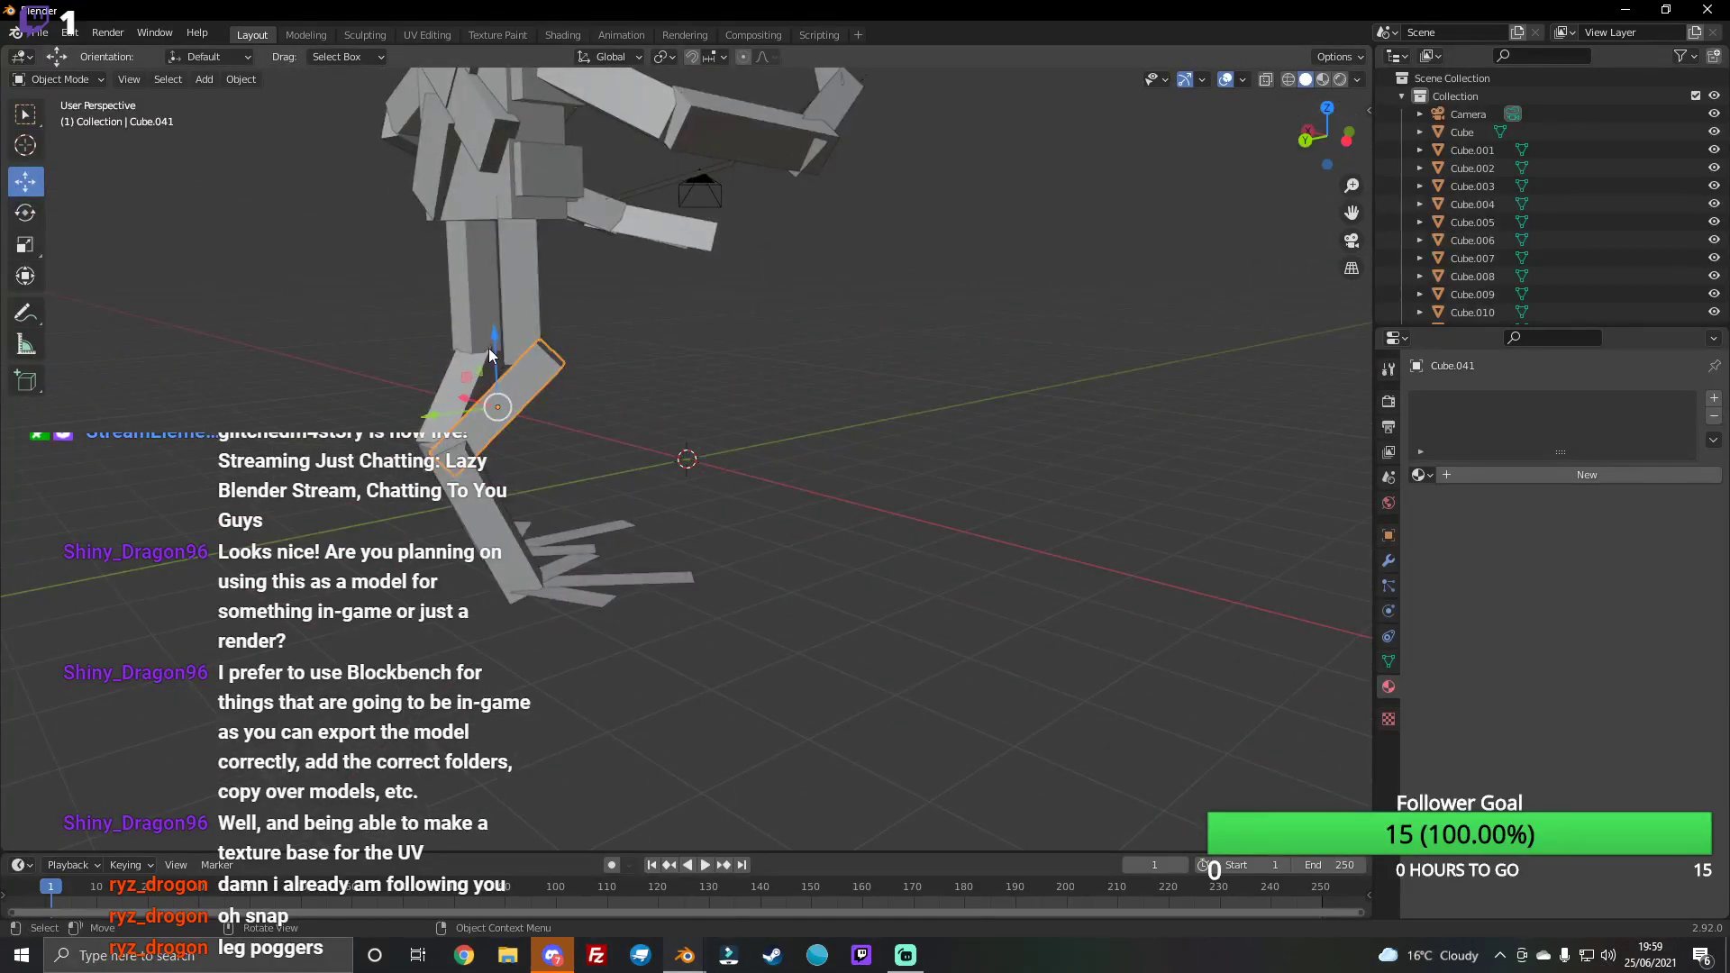
left_click_drag(490, 347, 426, 393)
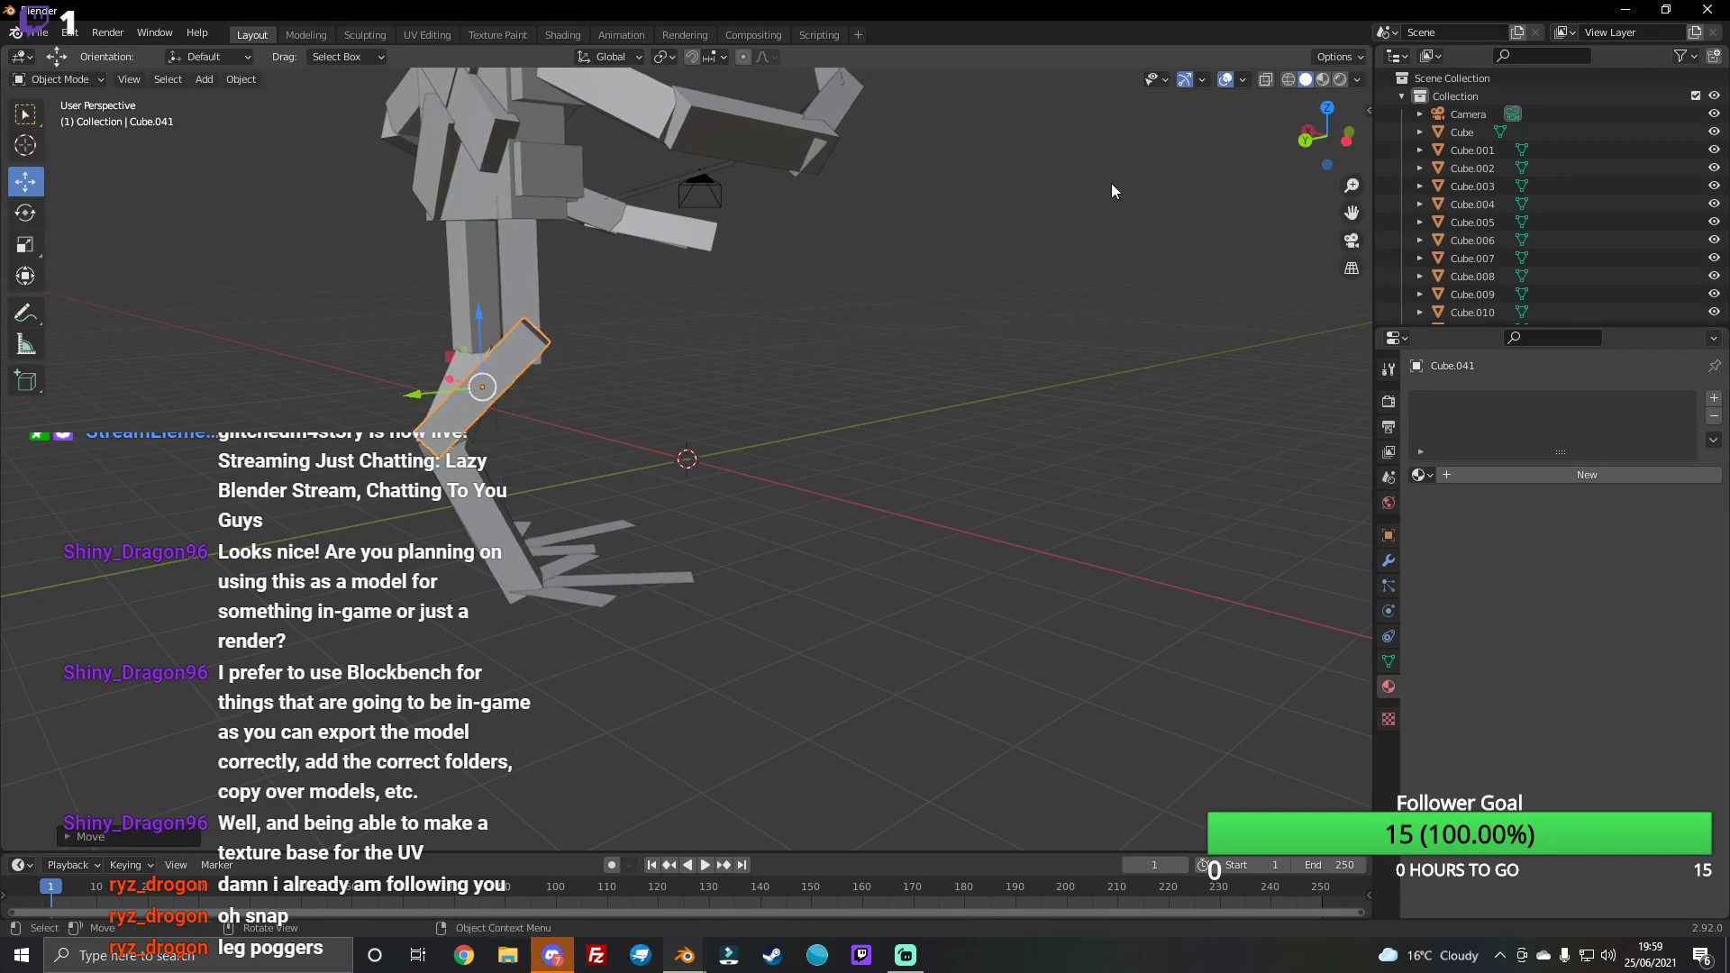
Step: Turn the knee block about the vertical axis, shift it sideways, and lower it slightly
mouse_move(1327, 136)
left_mouse_down()
mouse_move(485, 281)
mouse_move(447, 321)
left_mouse_up()
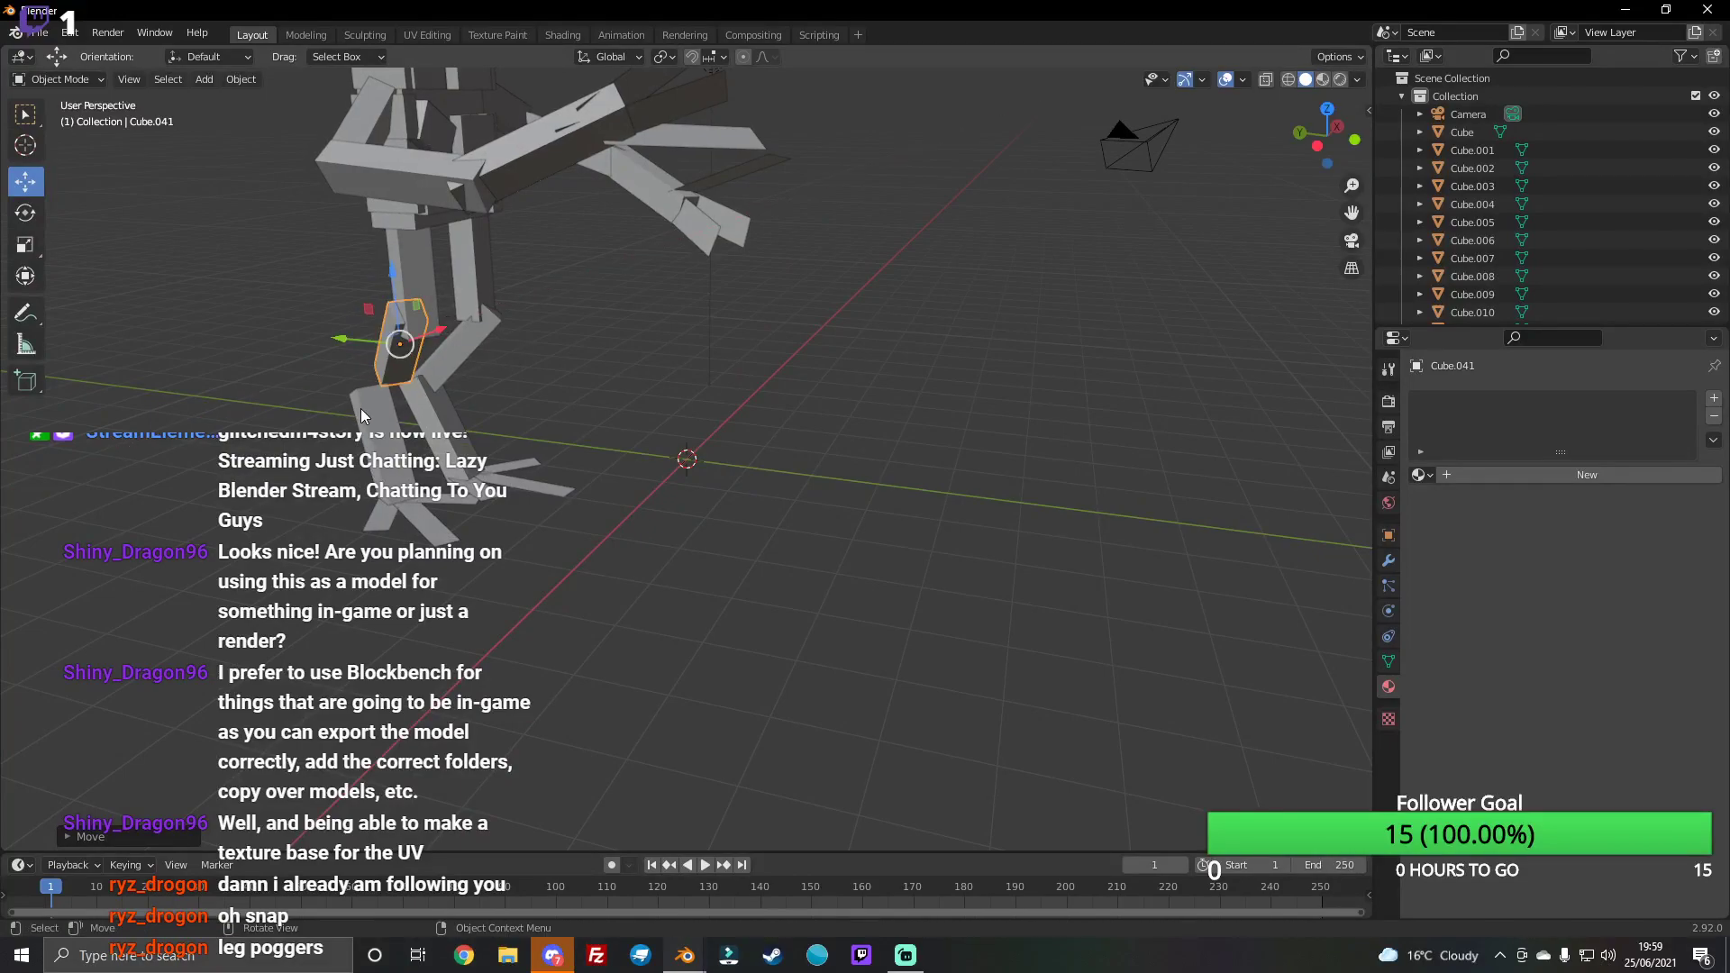
mouse_move(1327, 135)
left_mouse_down()
mouse_move(1257, 142)
mouse_move(1284, 148)
left_mouse_up()
left_click(24, 212)
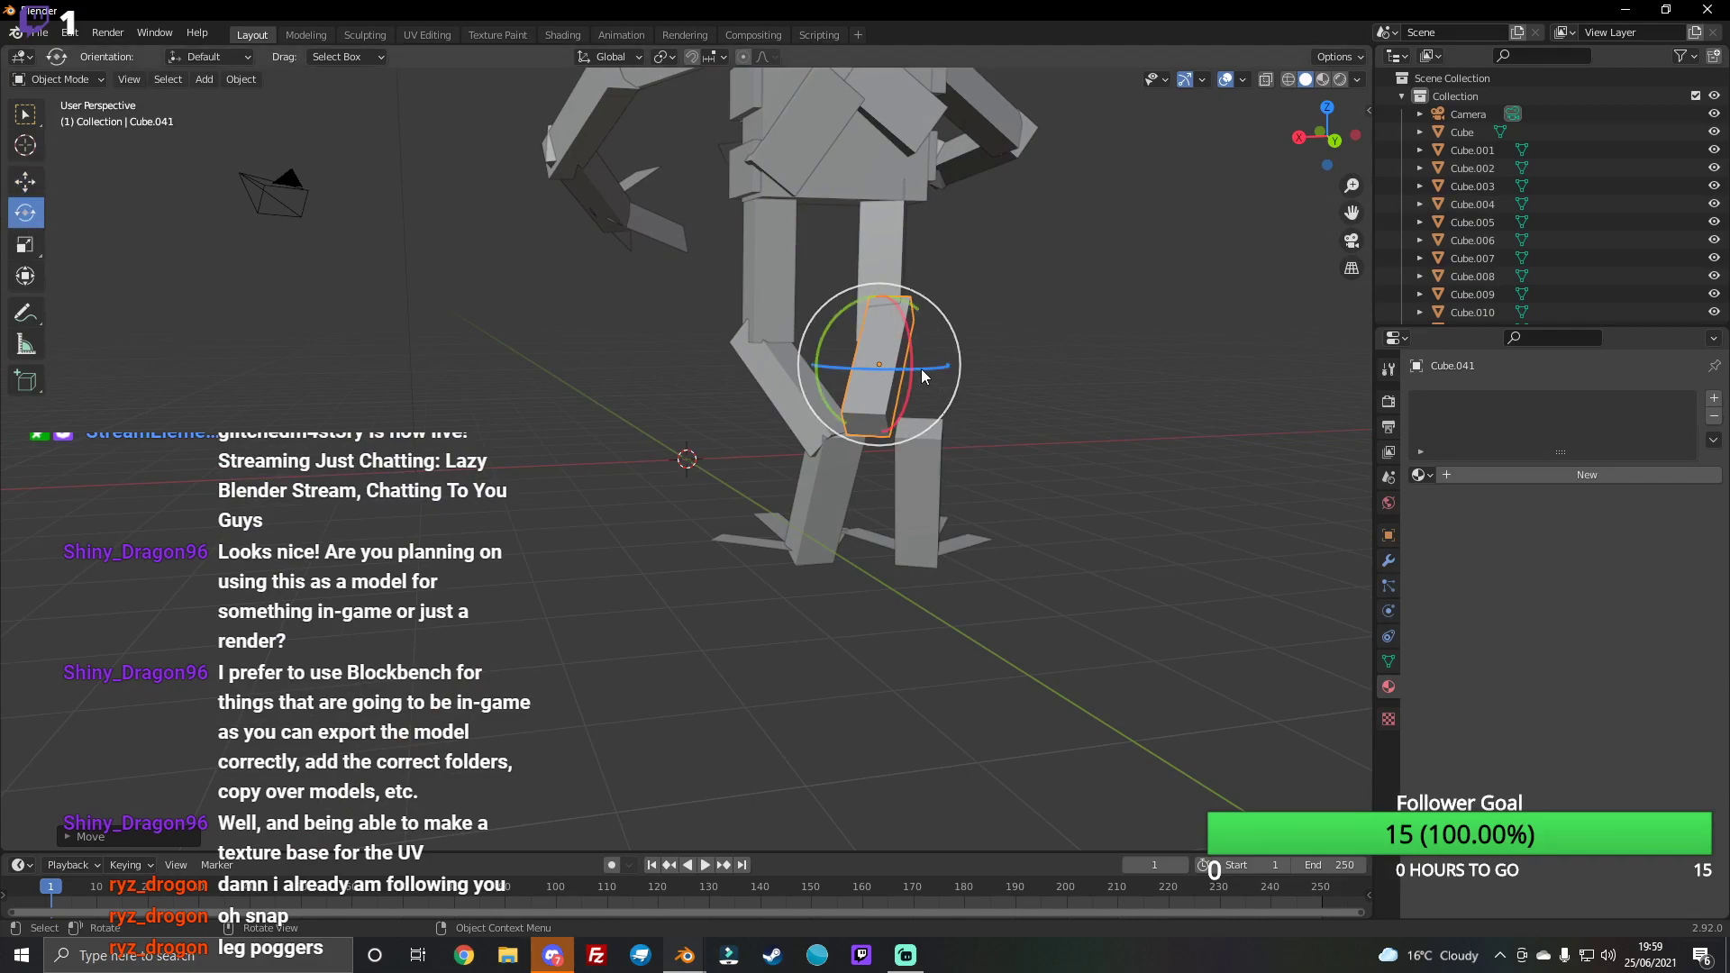
left_click_drag(859, 372, 824, 362)
key("shift+space")
key("g")
left_click(834, 362)
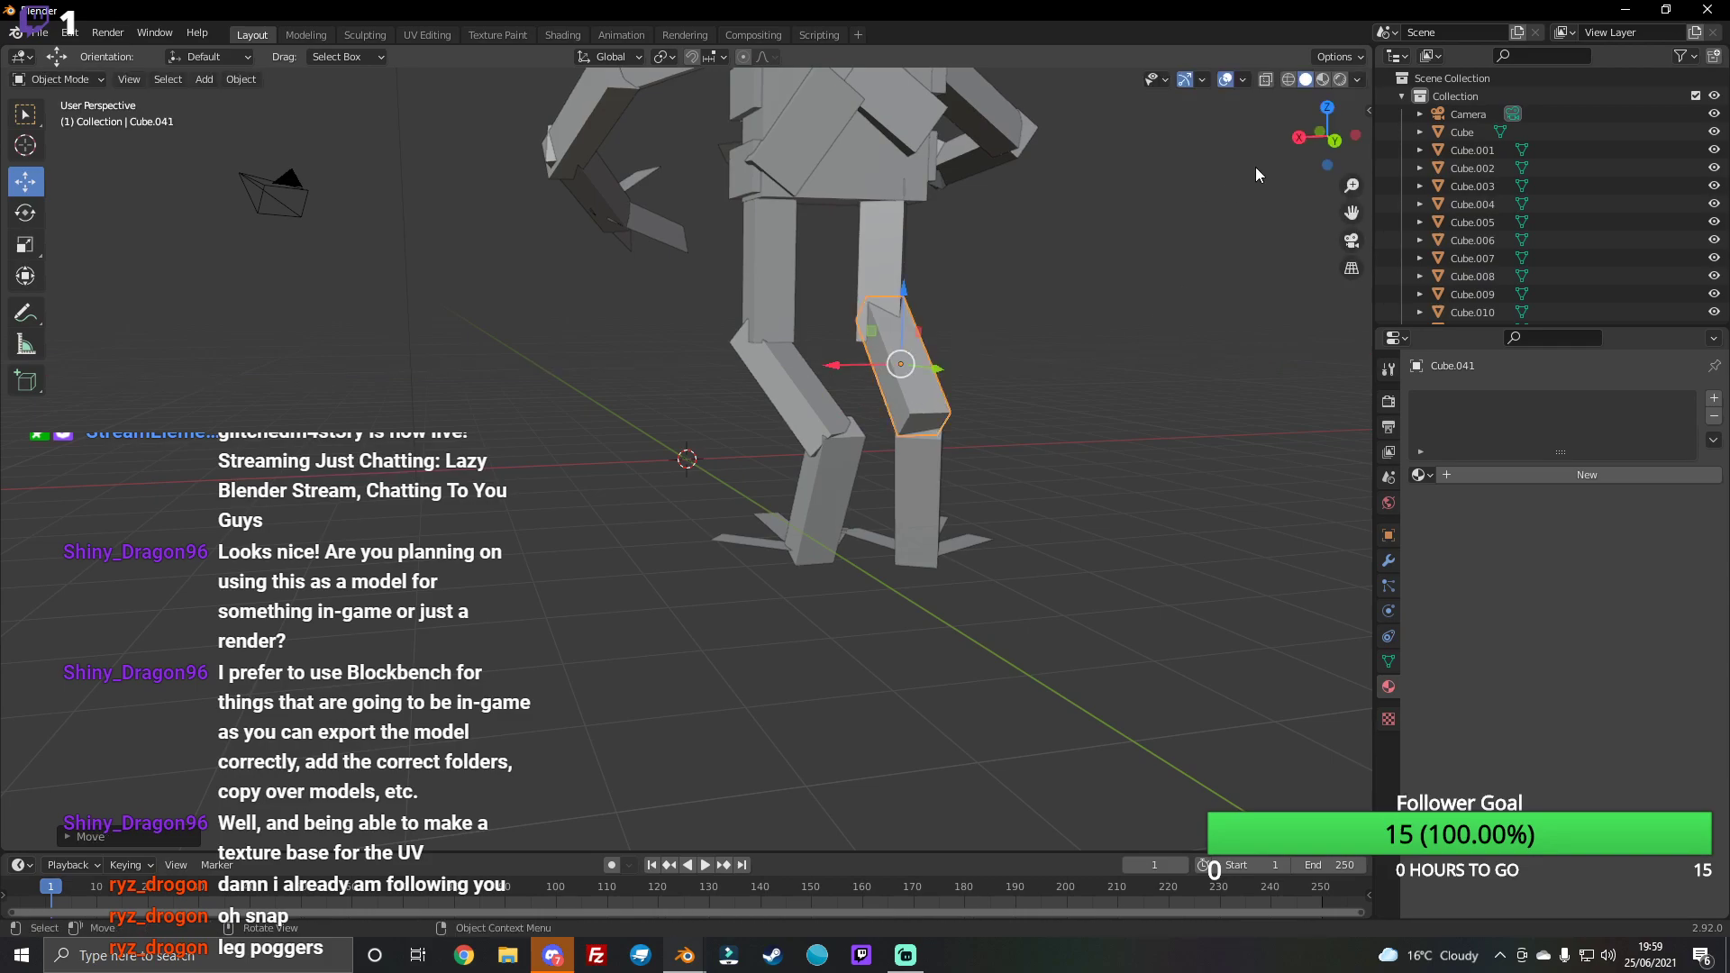
left_click_drag(1317, 143, 249, 168)
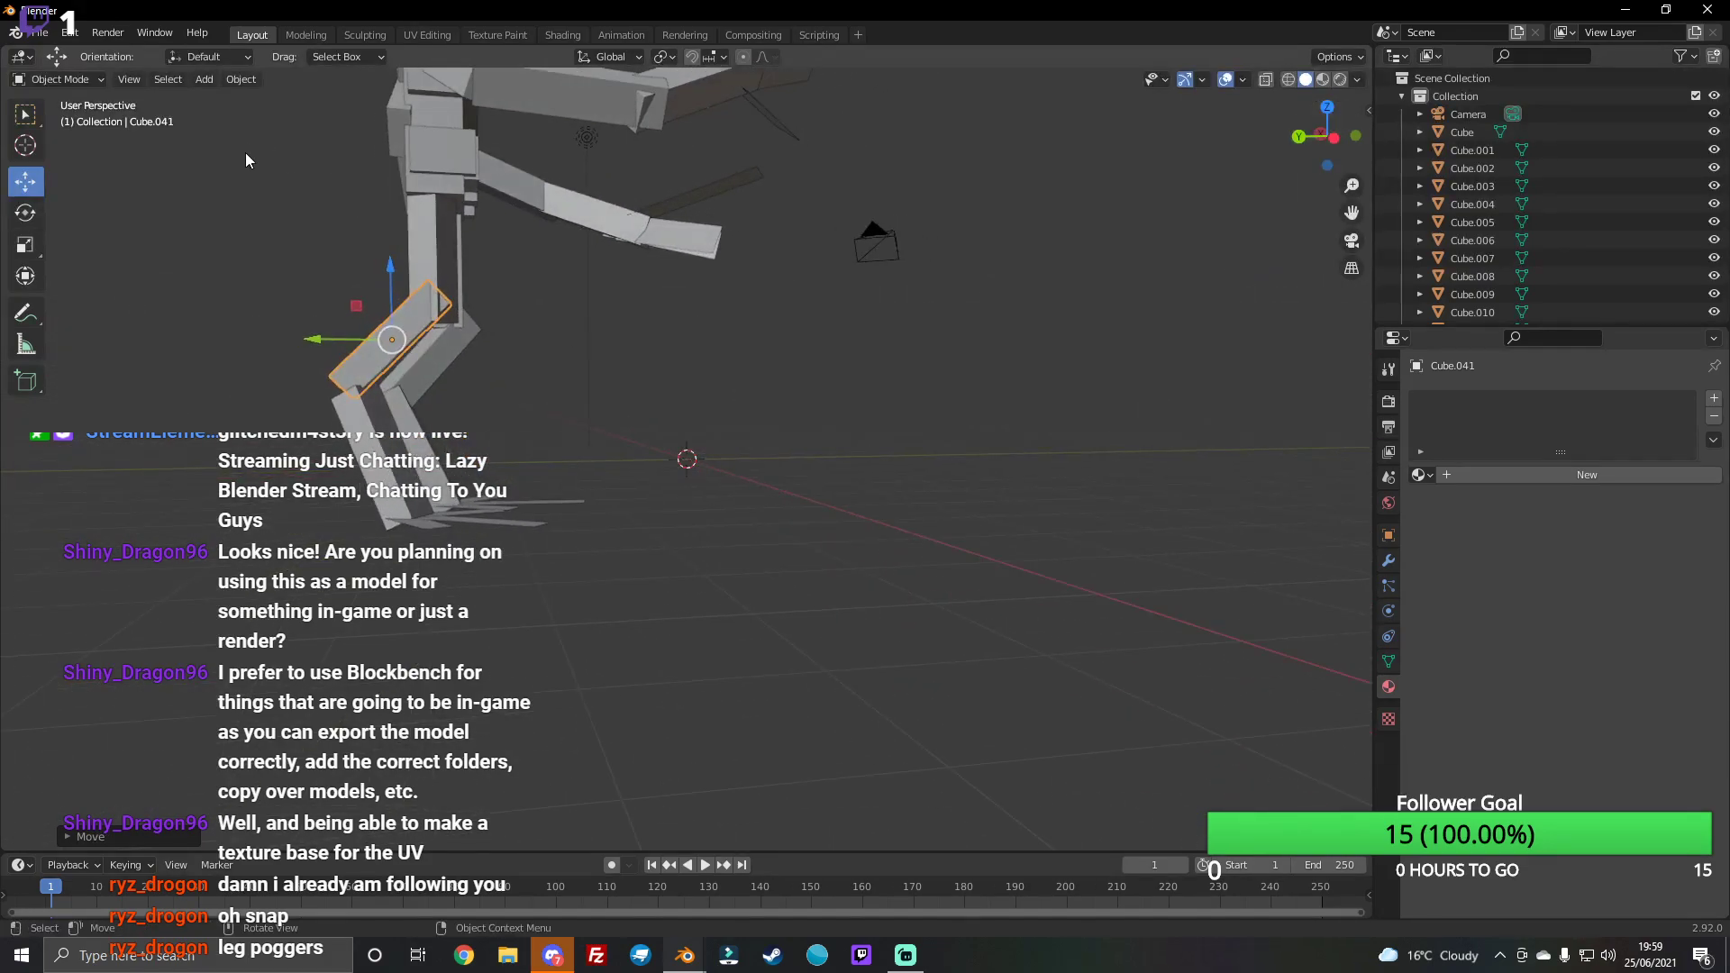
left_click_drag(389, 280, 389, 290)
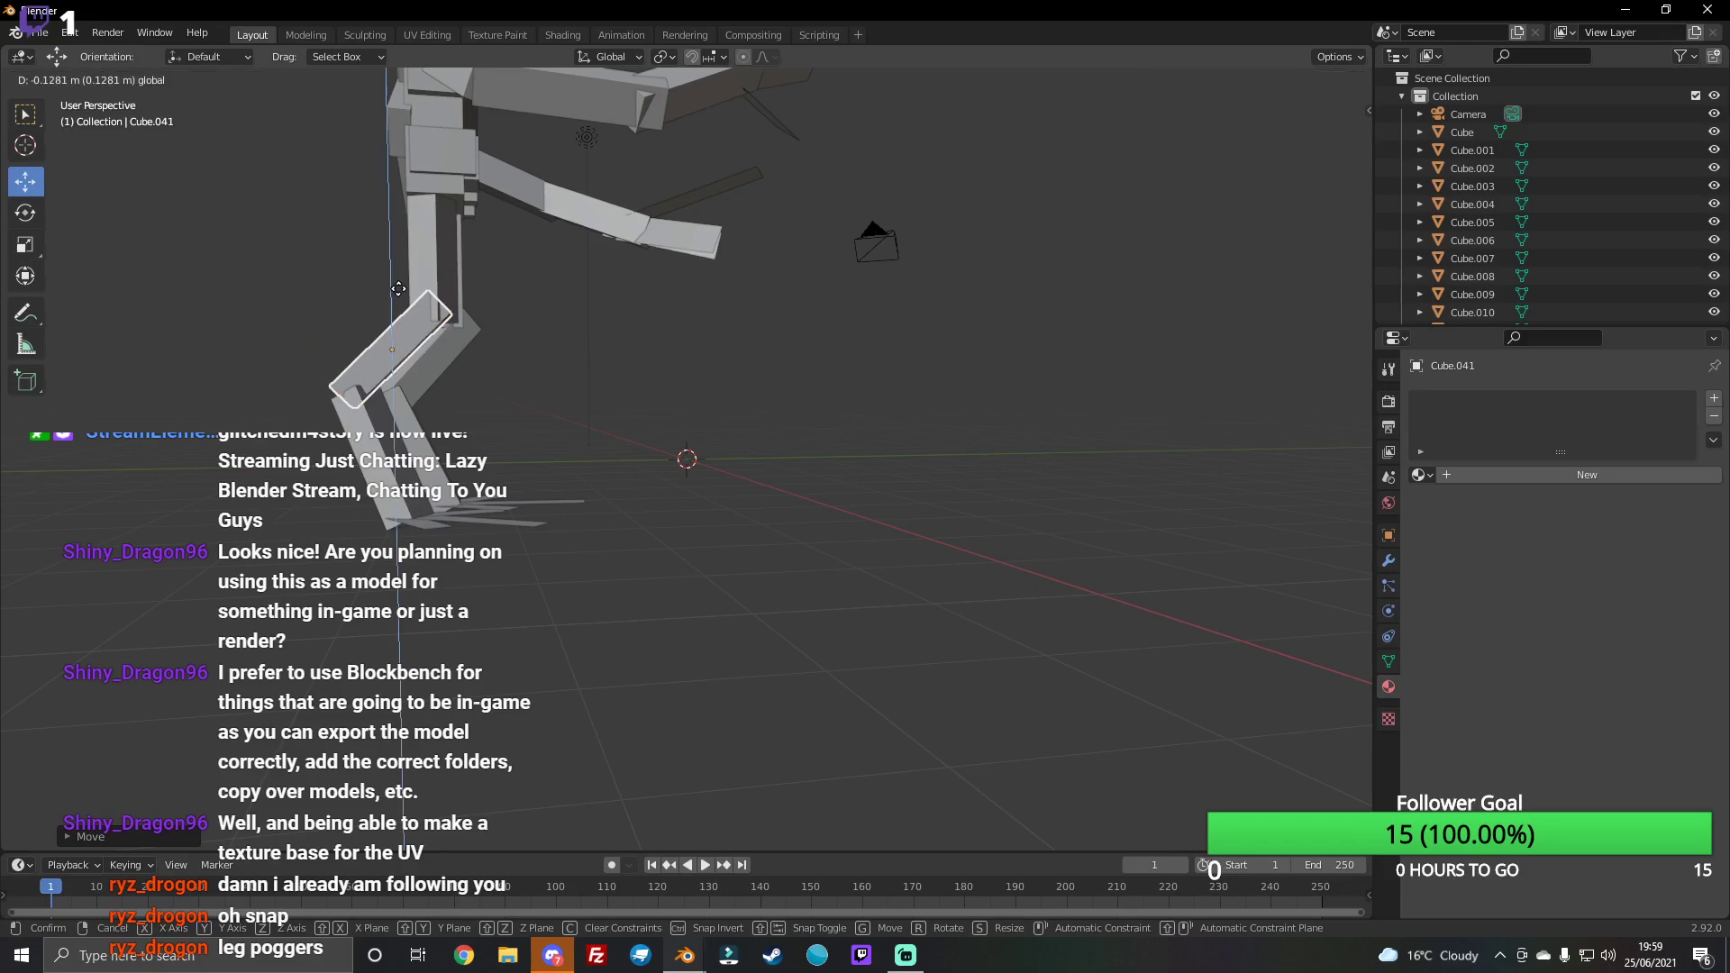
left_click_drag(1324, 135, 1252, 203)
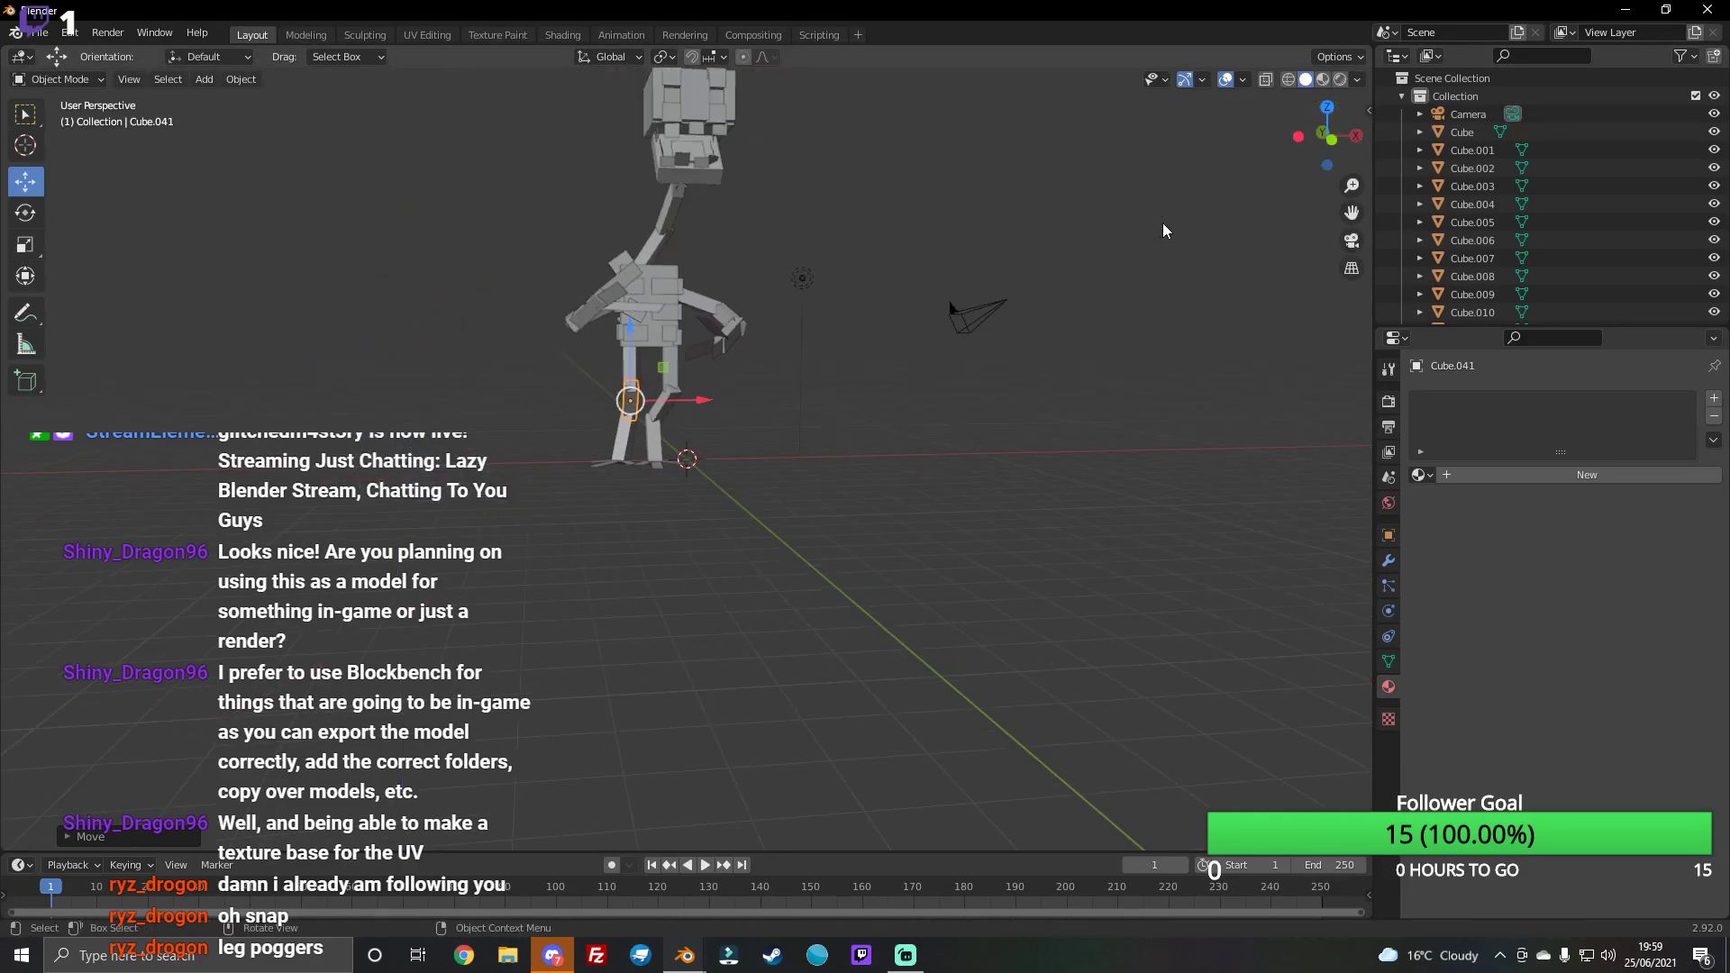
left_click_drag(1325, 135, 1210, 192)
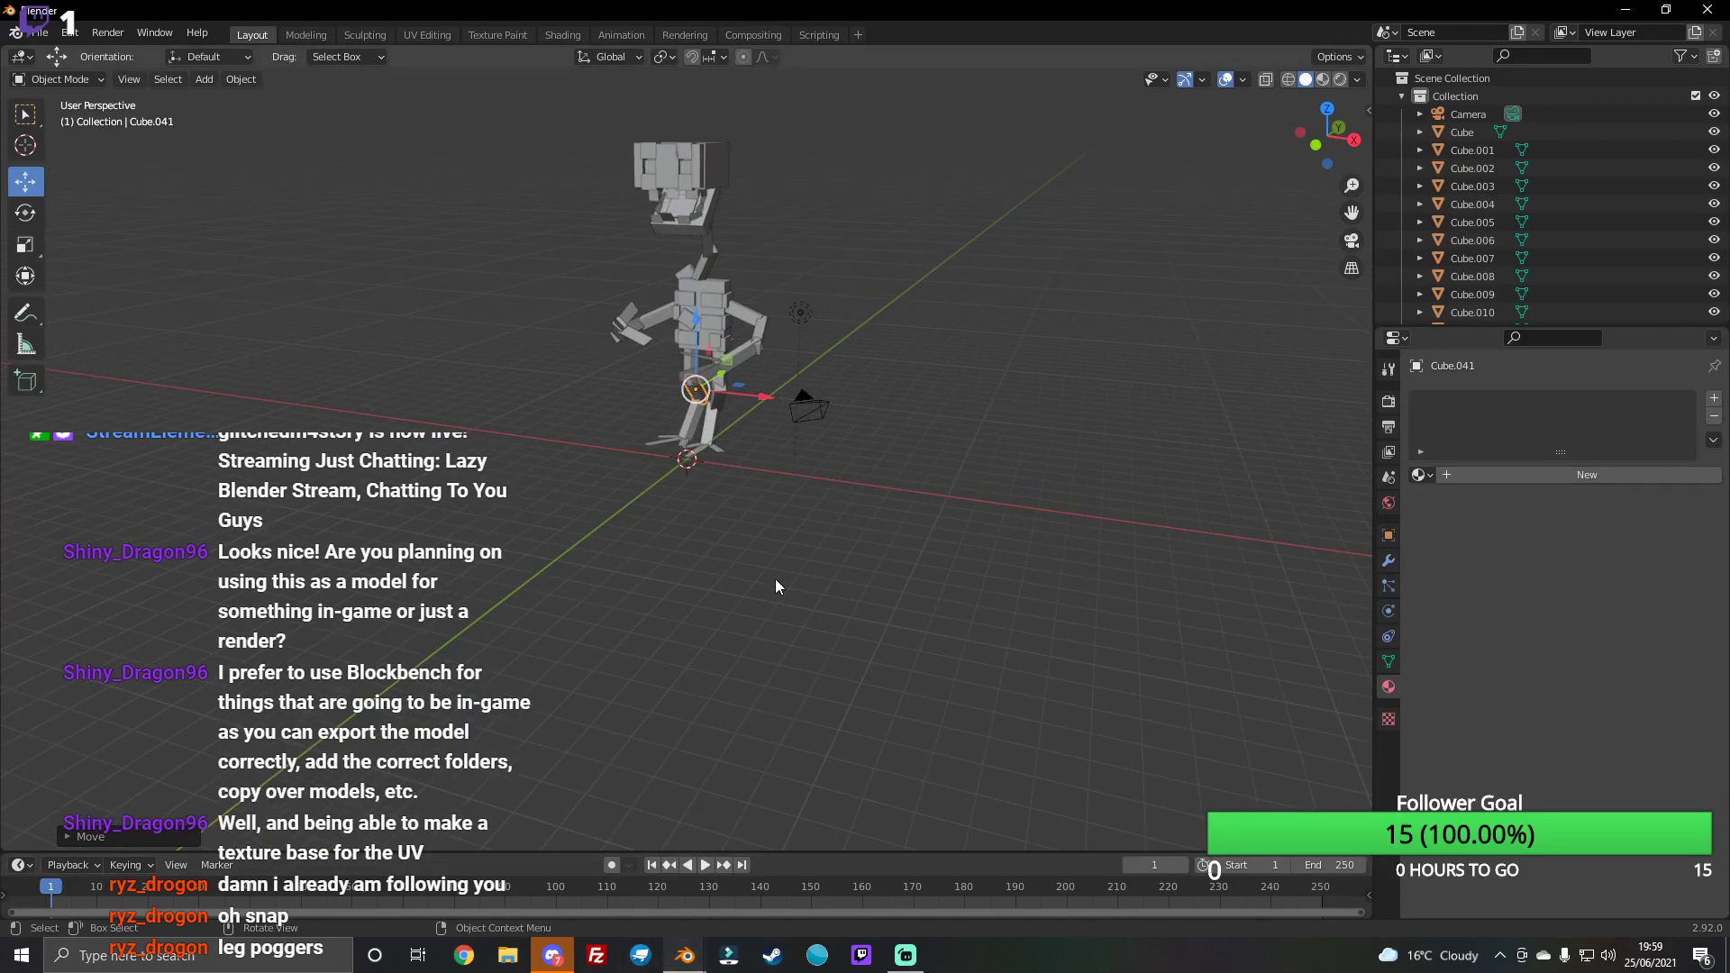
Step: Bring Streamlabs OBS forward and highlight the Blockbench chat message lines
left_click(909, 957)
mouse_move(500, 673)
left_click_drag(479, 656, 645, 657)
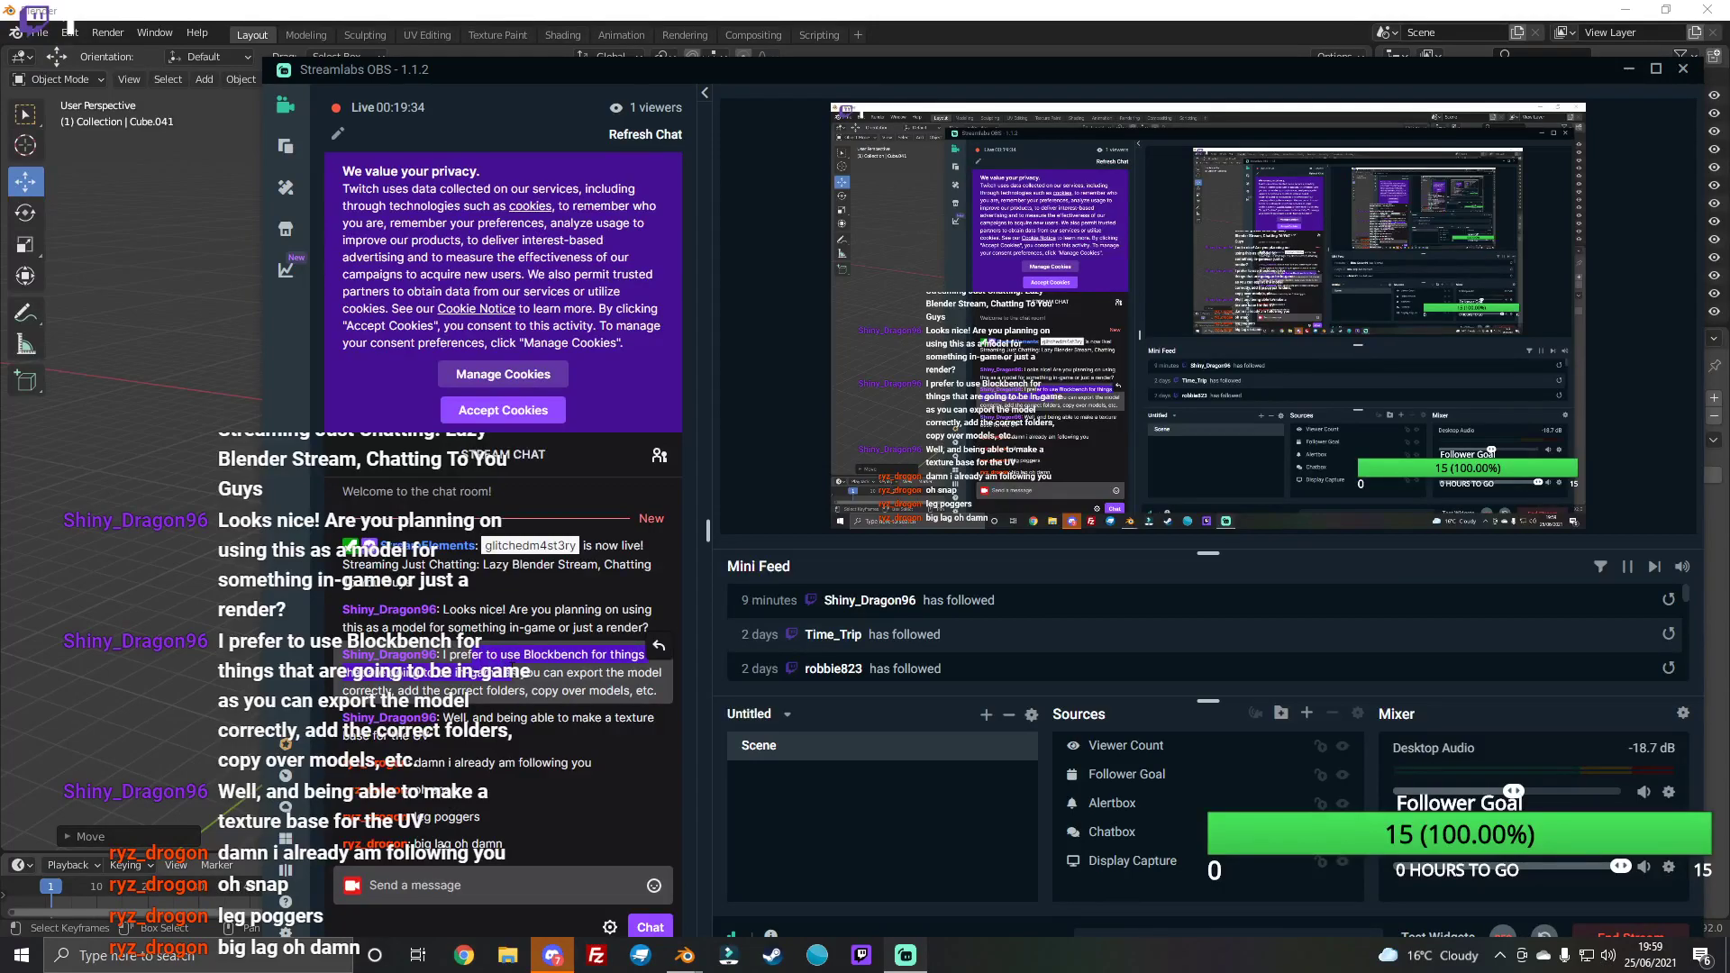
left_click_drag(479, 656, 542, 689)
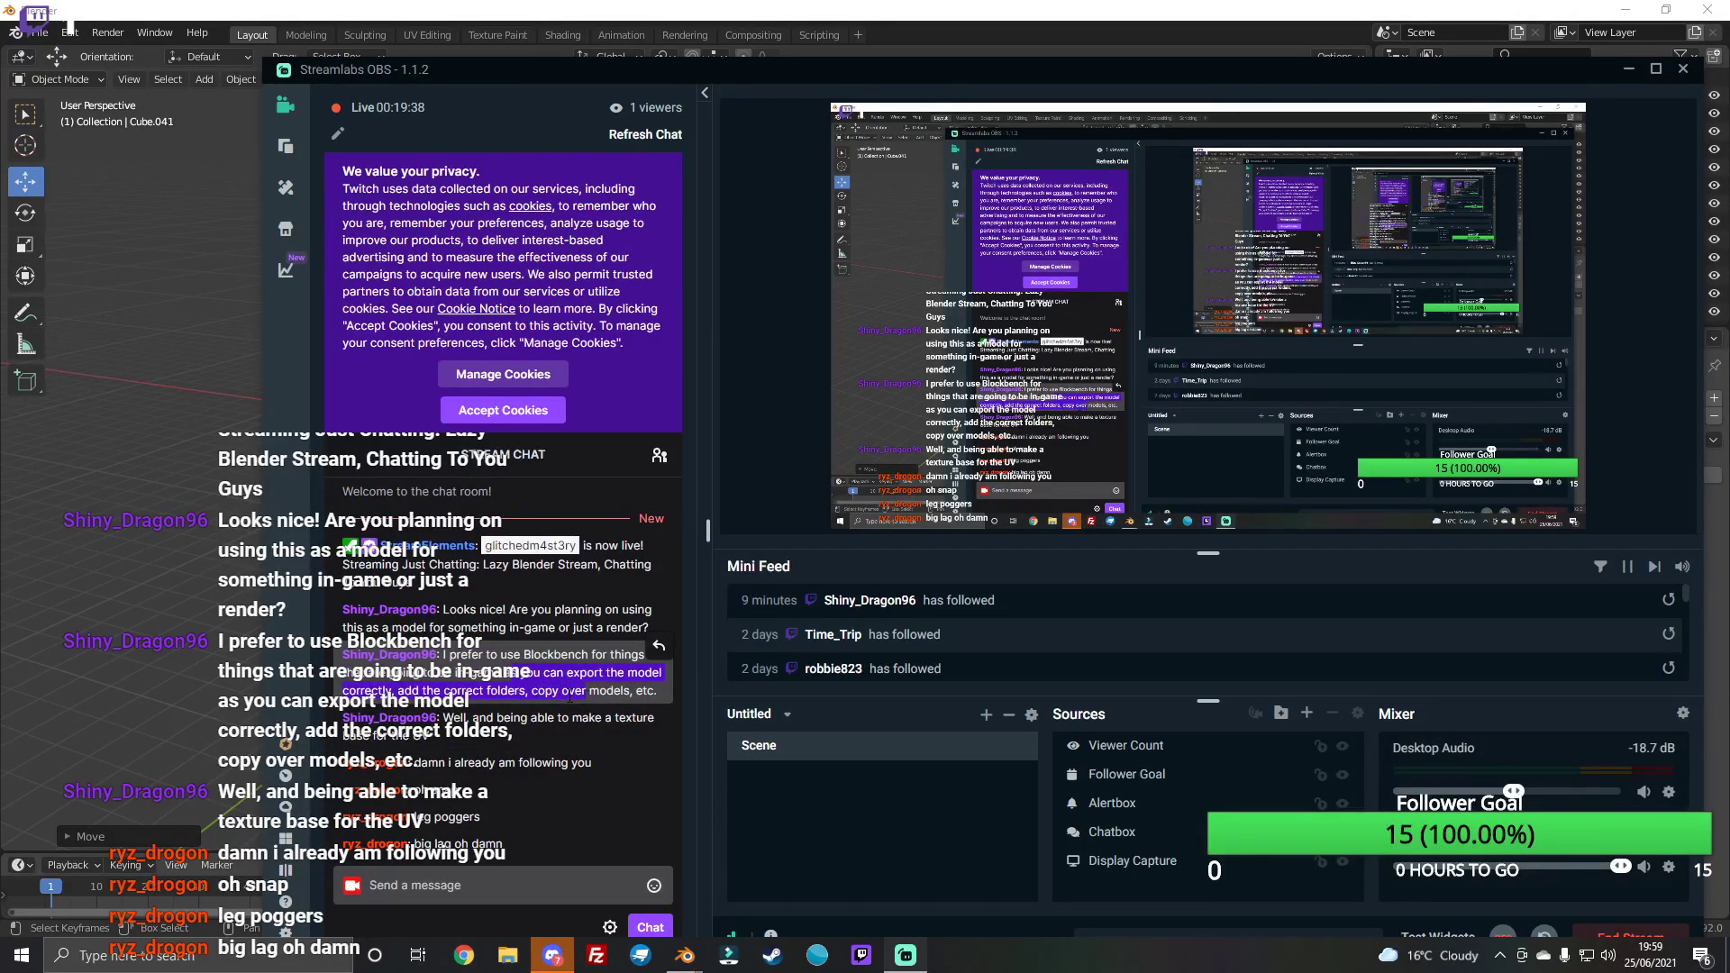
left_click_drag(531, 718, 567, 724)
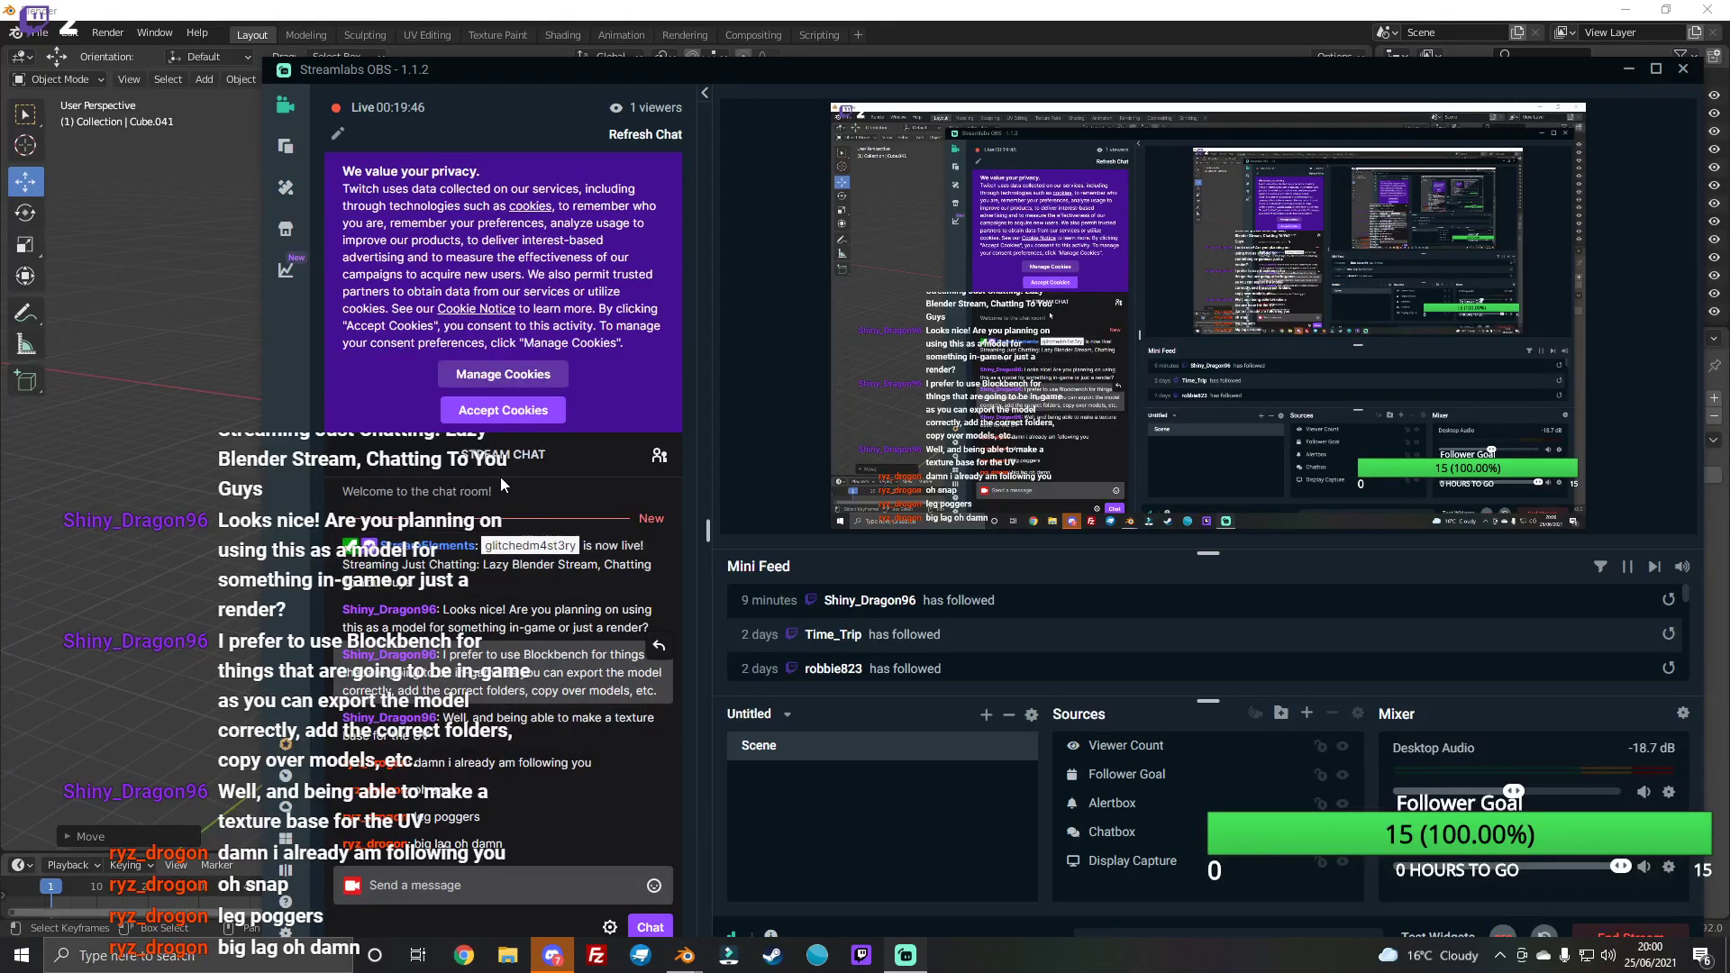
left_click_drag(466, 655, 503, 656)
Step: Minimize the stream window, deselect everything in Blender, and orbit the view
left_click(725, 41)
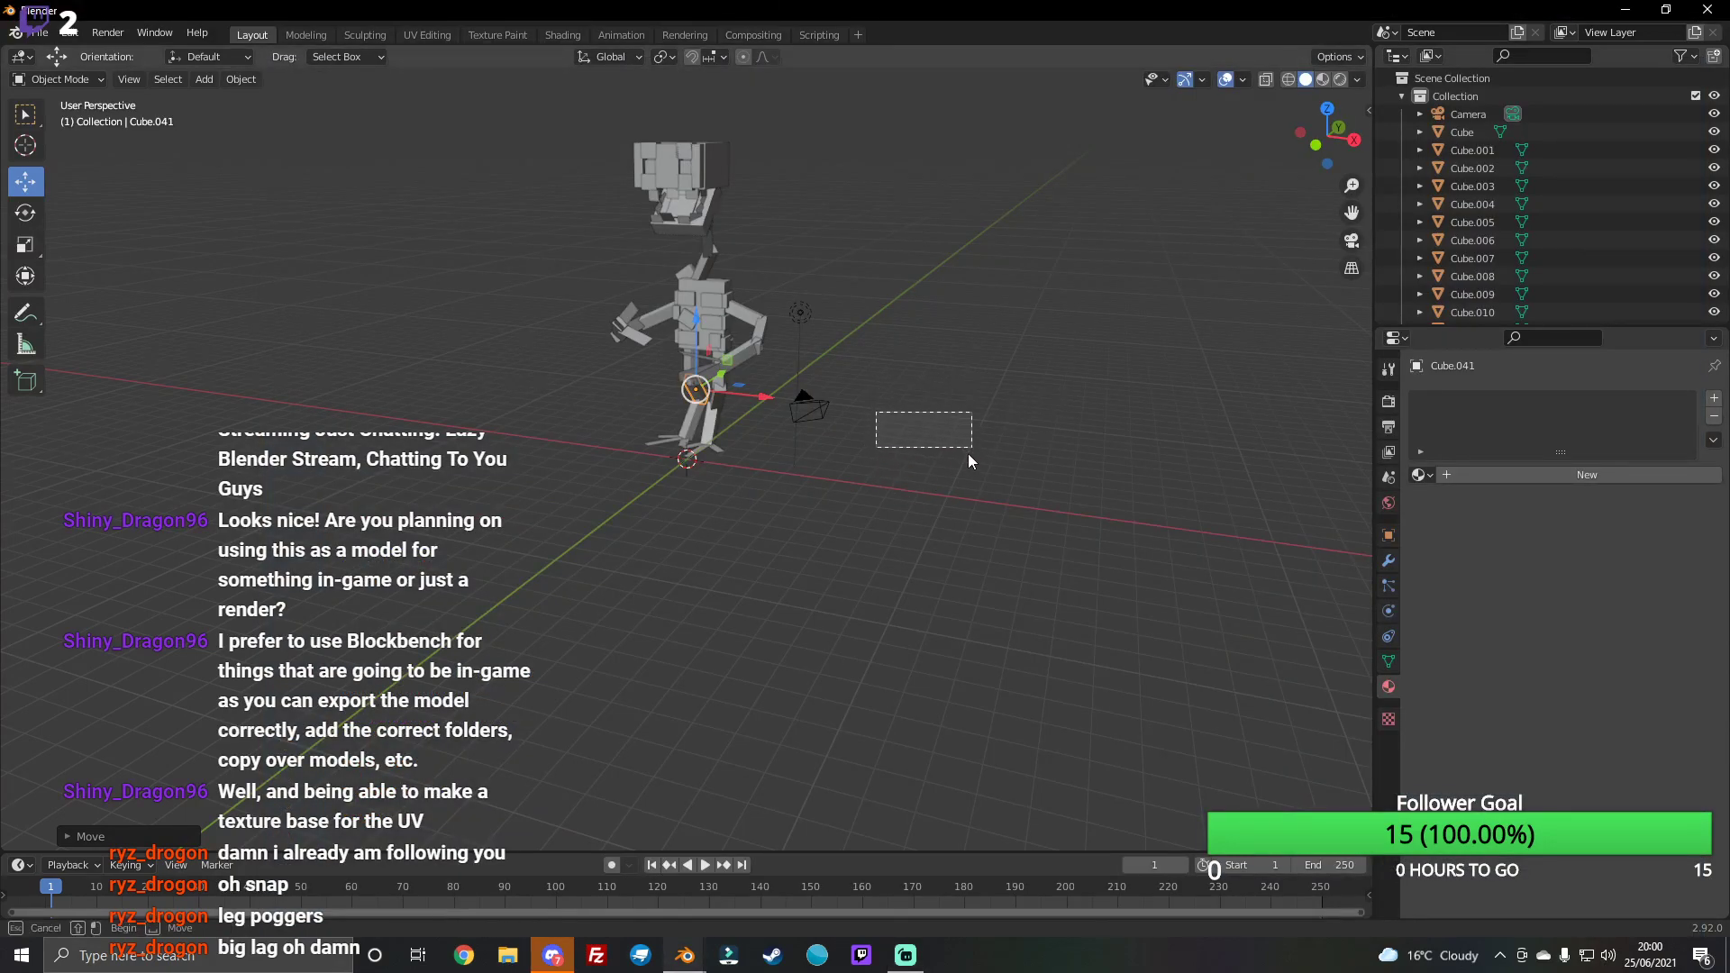
left_click_drag(796, 733, 614, 524)
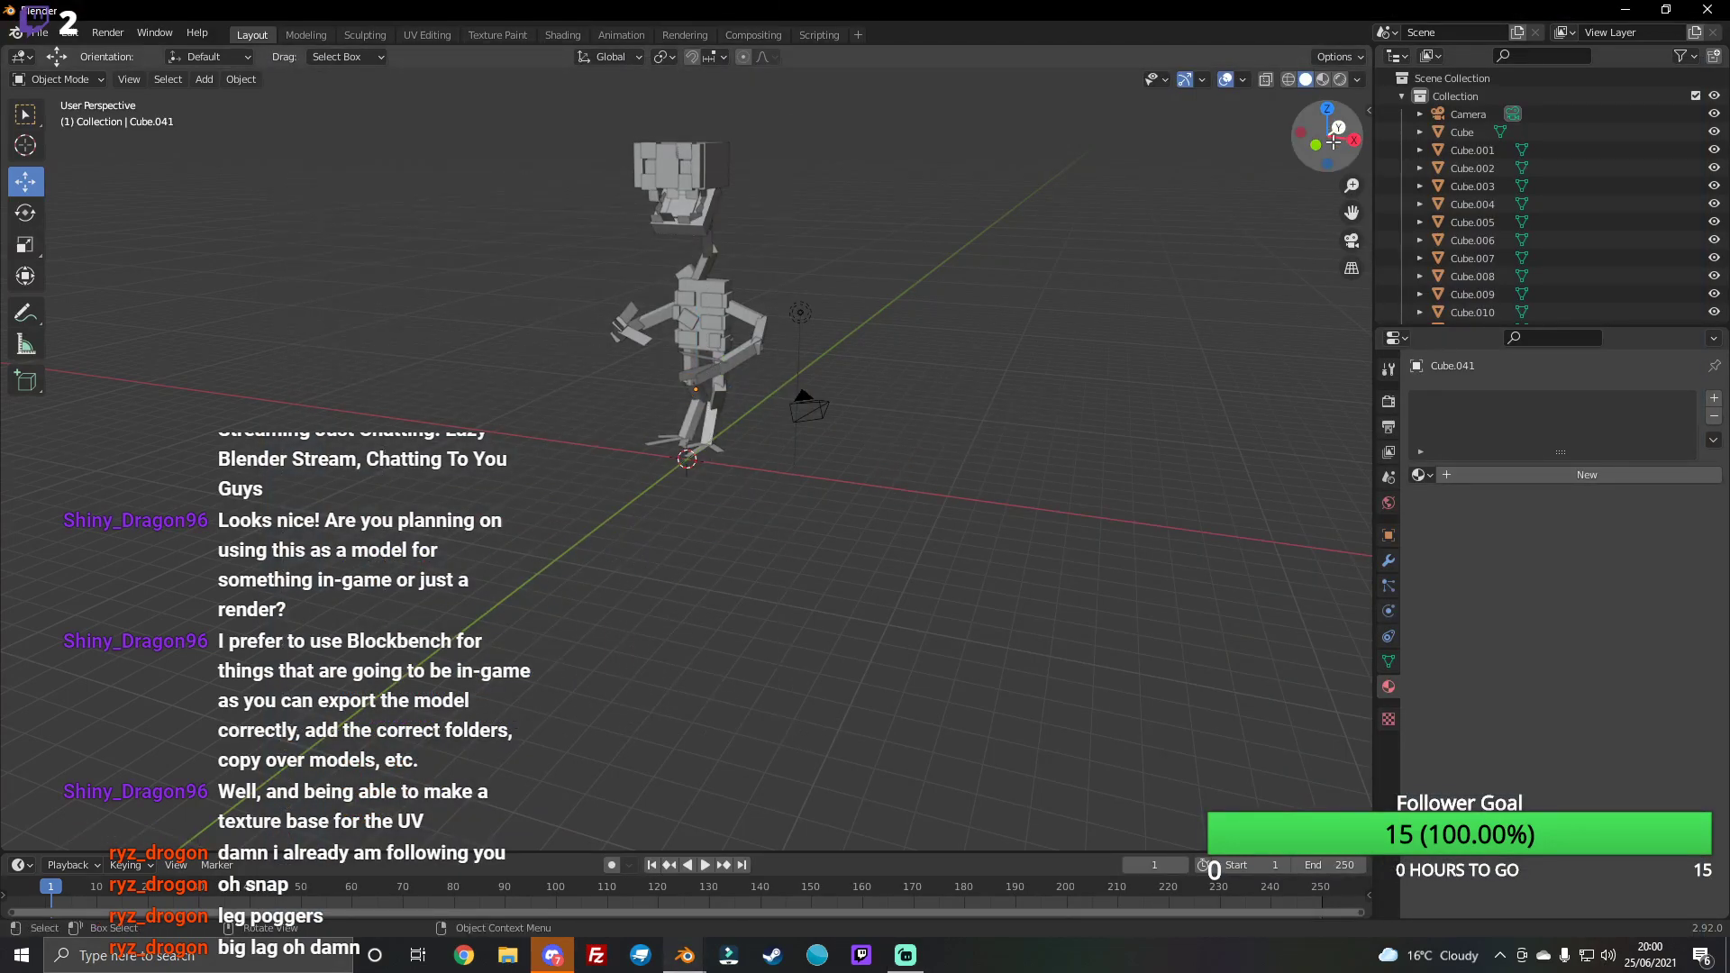
left_click_drag(1332, 138, 1311, 147)
scroll(902, 317, "up", 3)
scroll(902, 326, "down", 3)
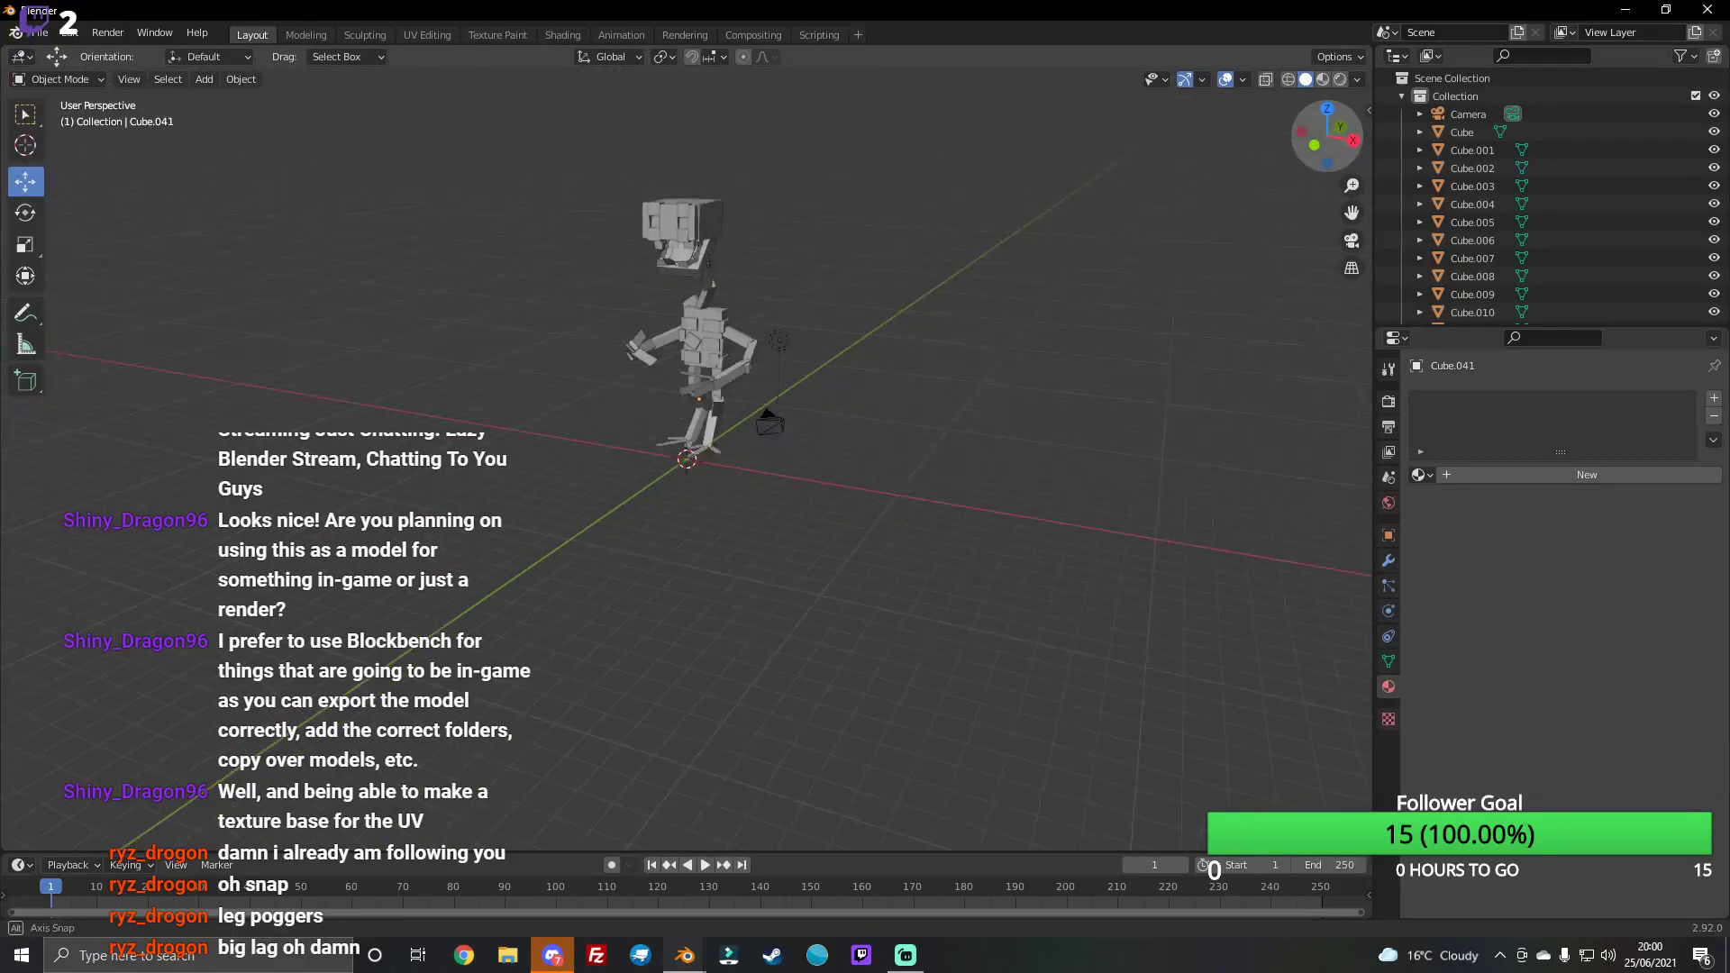
left_click(817, 955)
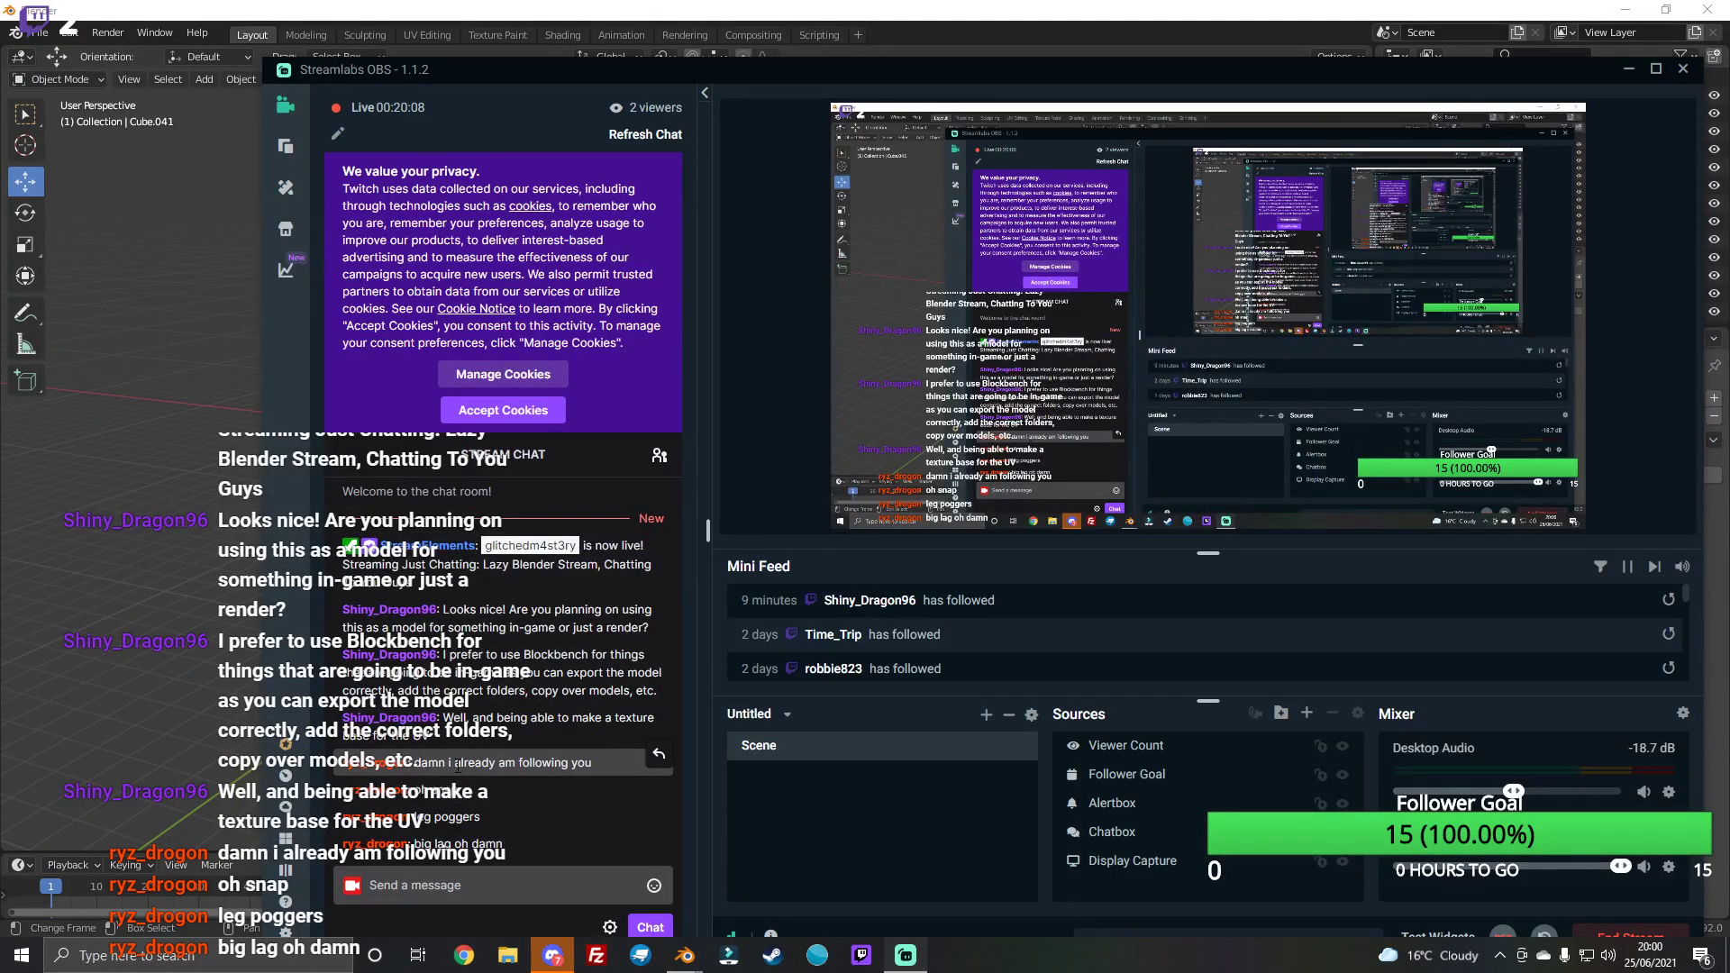
left_click_drag(457, 758, 520, 739)
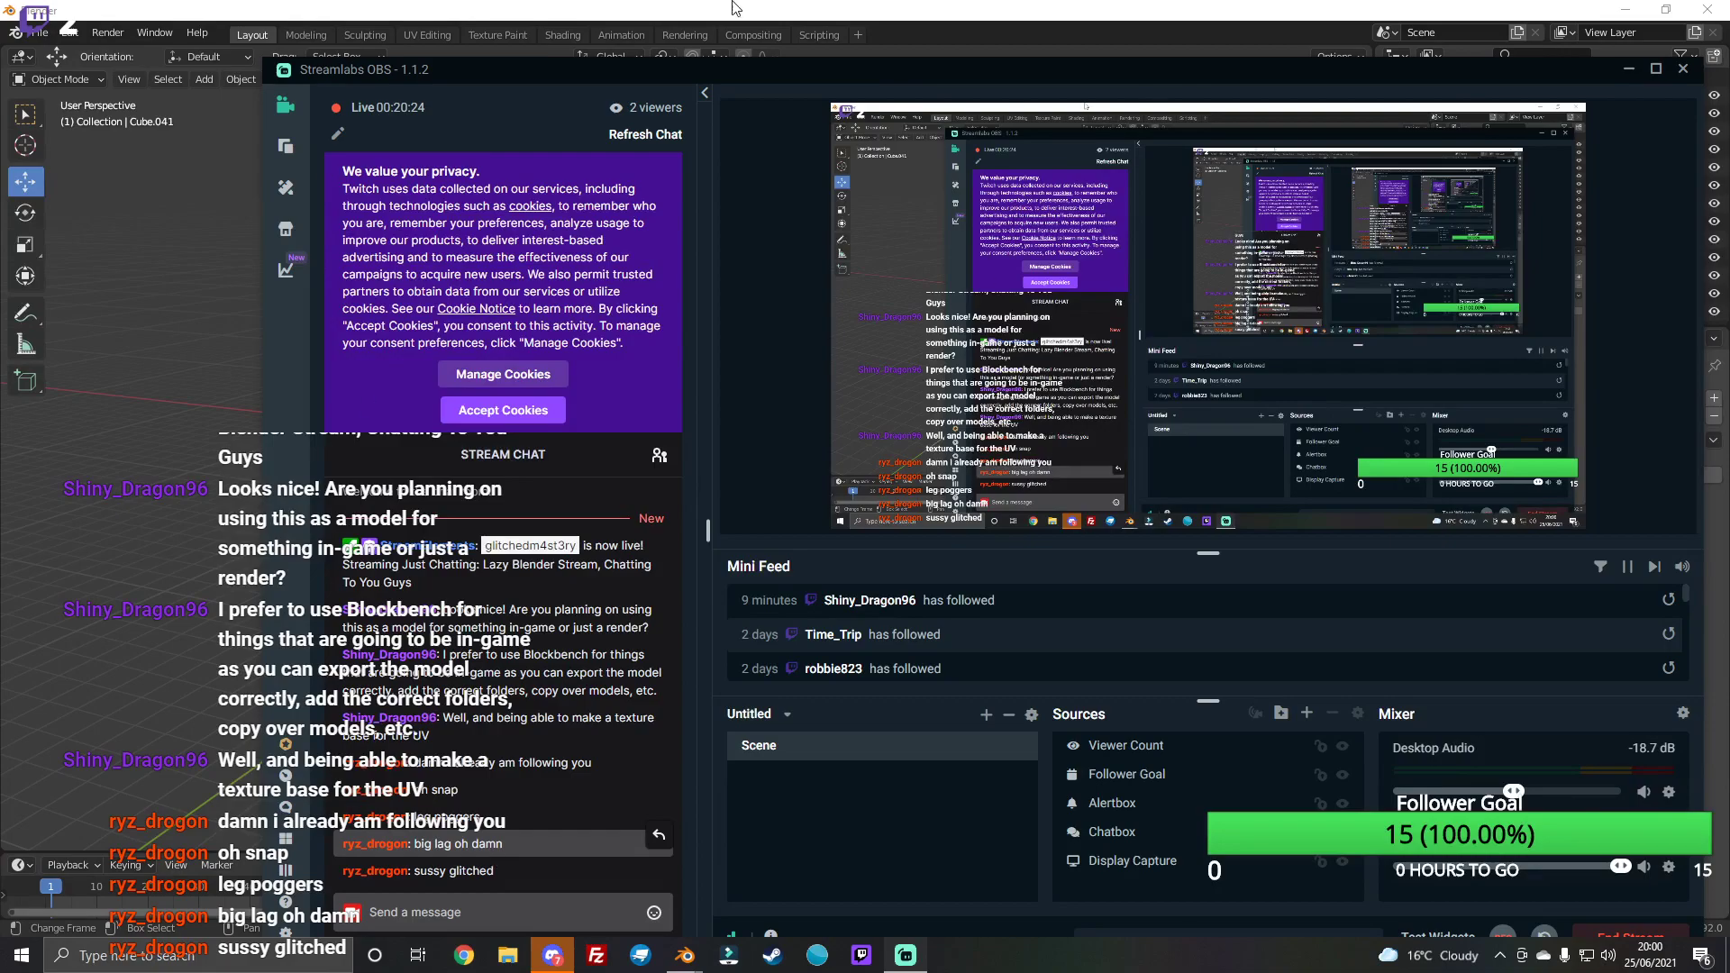
left_click(841, 8)
mouse_move(1328, 135)
left_mouse_down()
mouse_move(1298, 141)
mouse_move(1328, 136)
left_mouse_up()
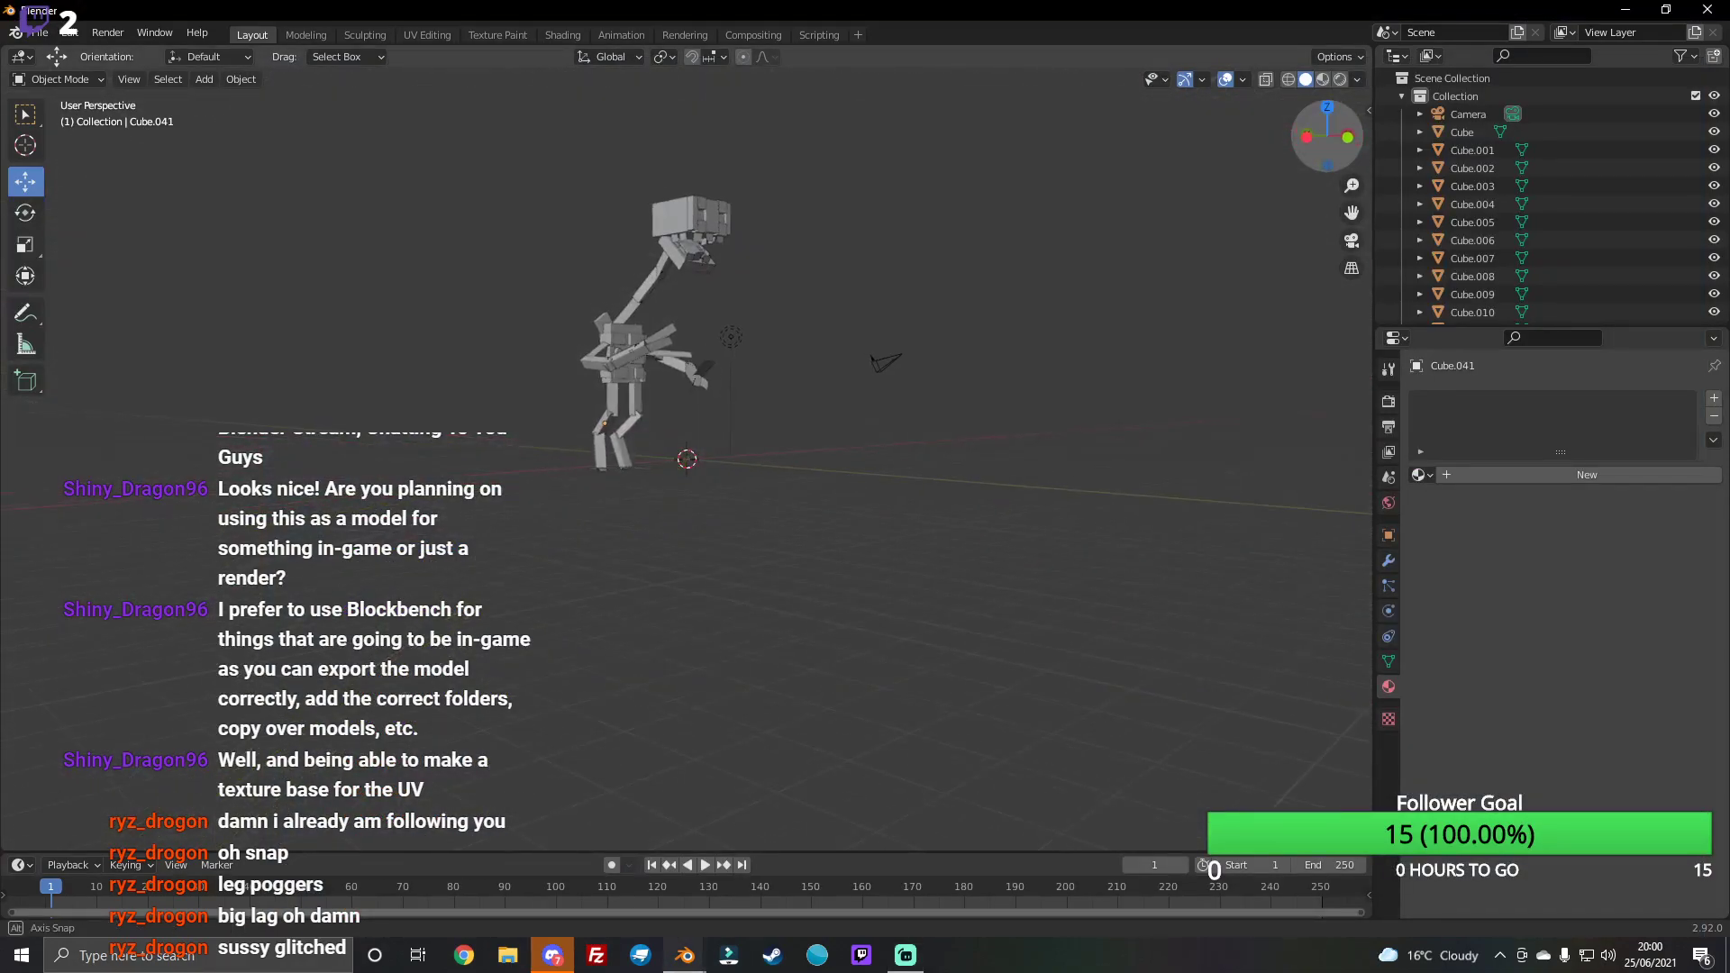
left_click_drag(496, 230, 447, 464)
left_click_drag(1337, 138, 747, 393)
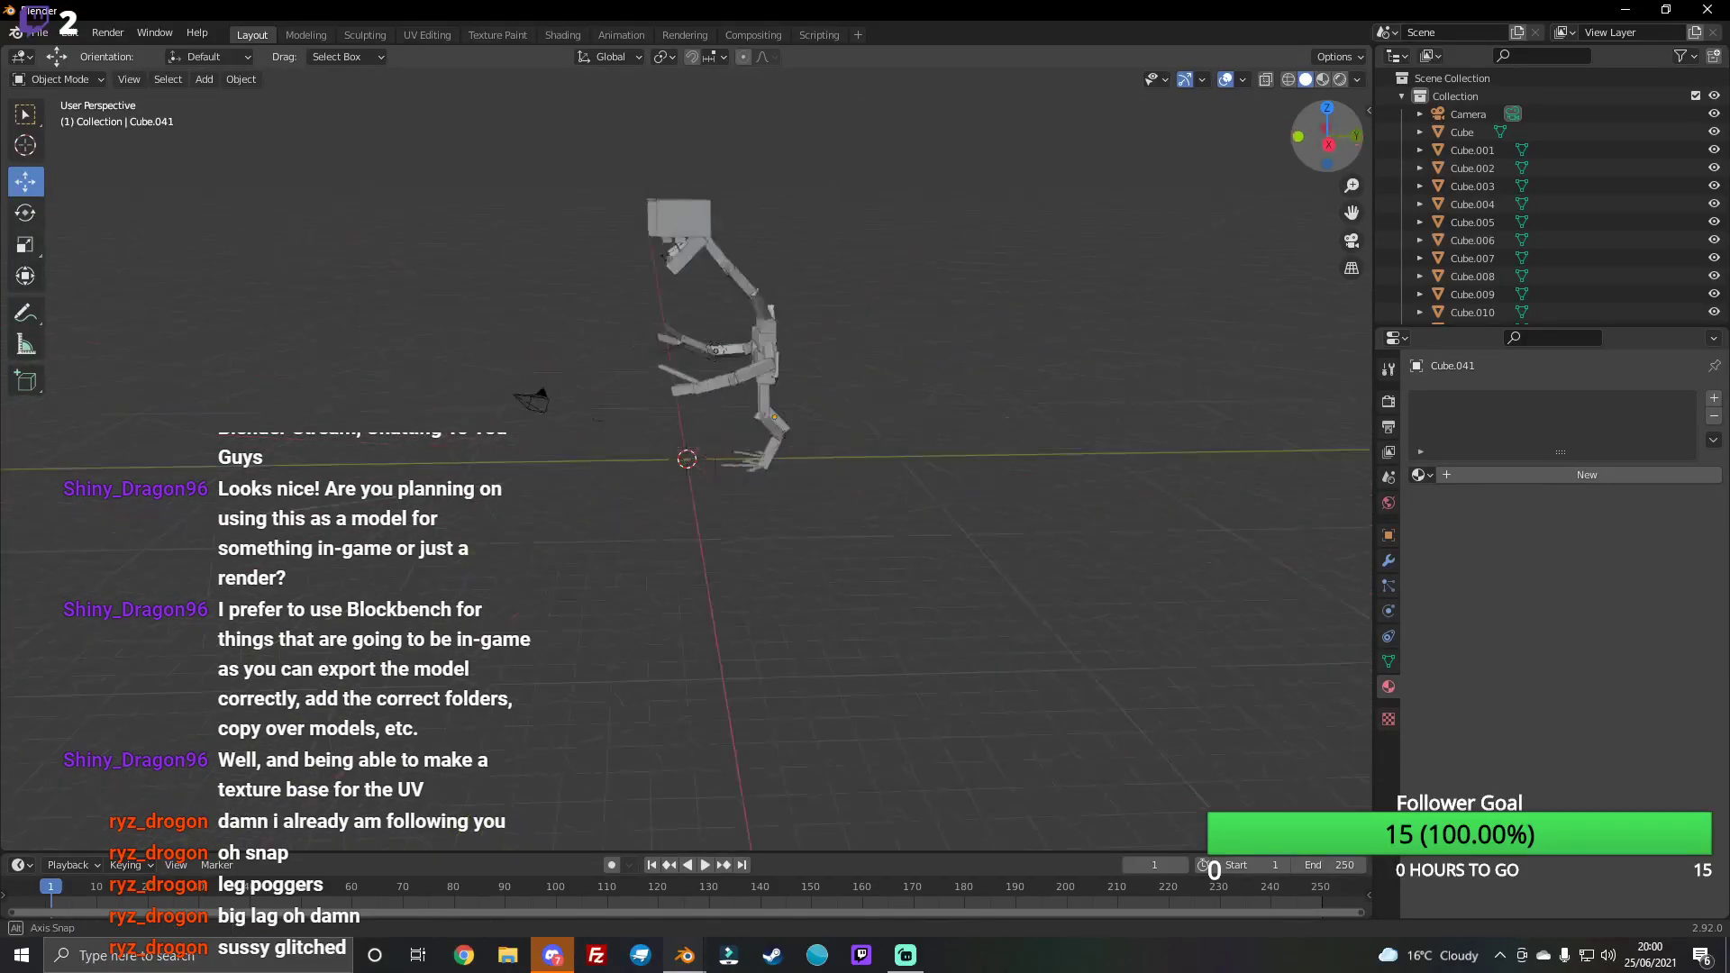
middle_click_drag(747, 392, 607, 654)
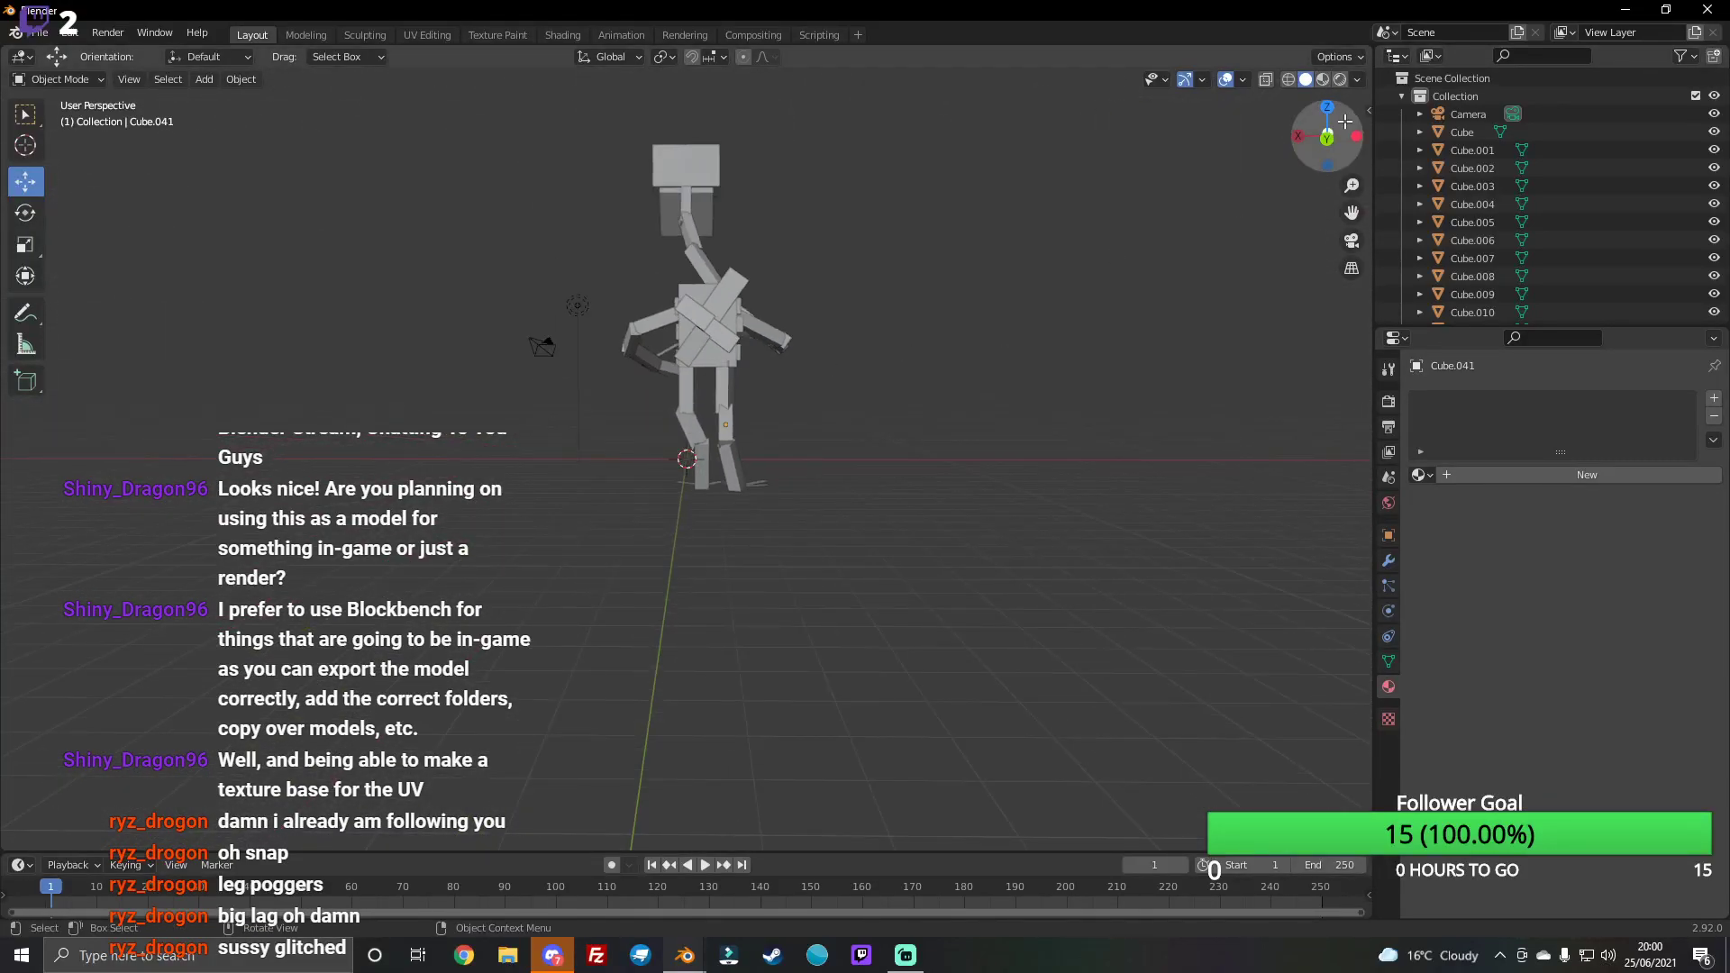
scroll(606, 653, "up", 2)
left_click_drag(1332, 135, 690, 307)
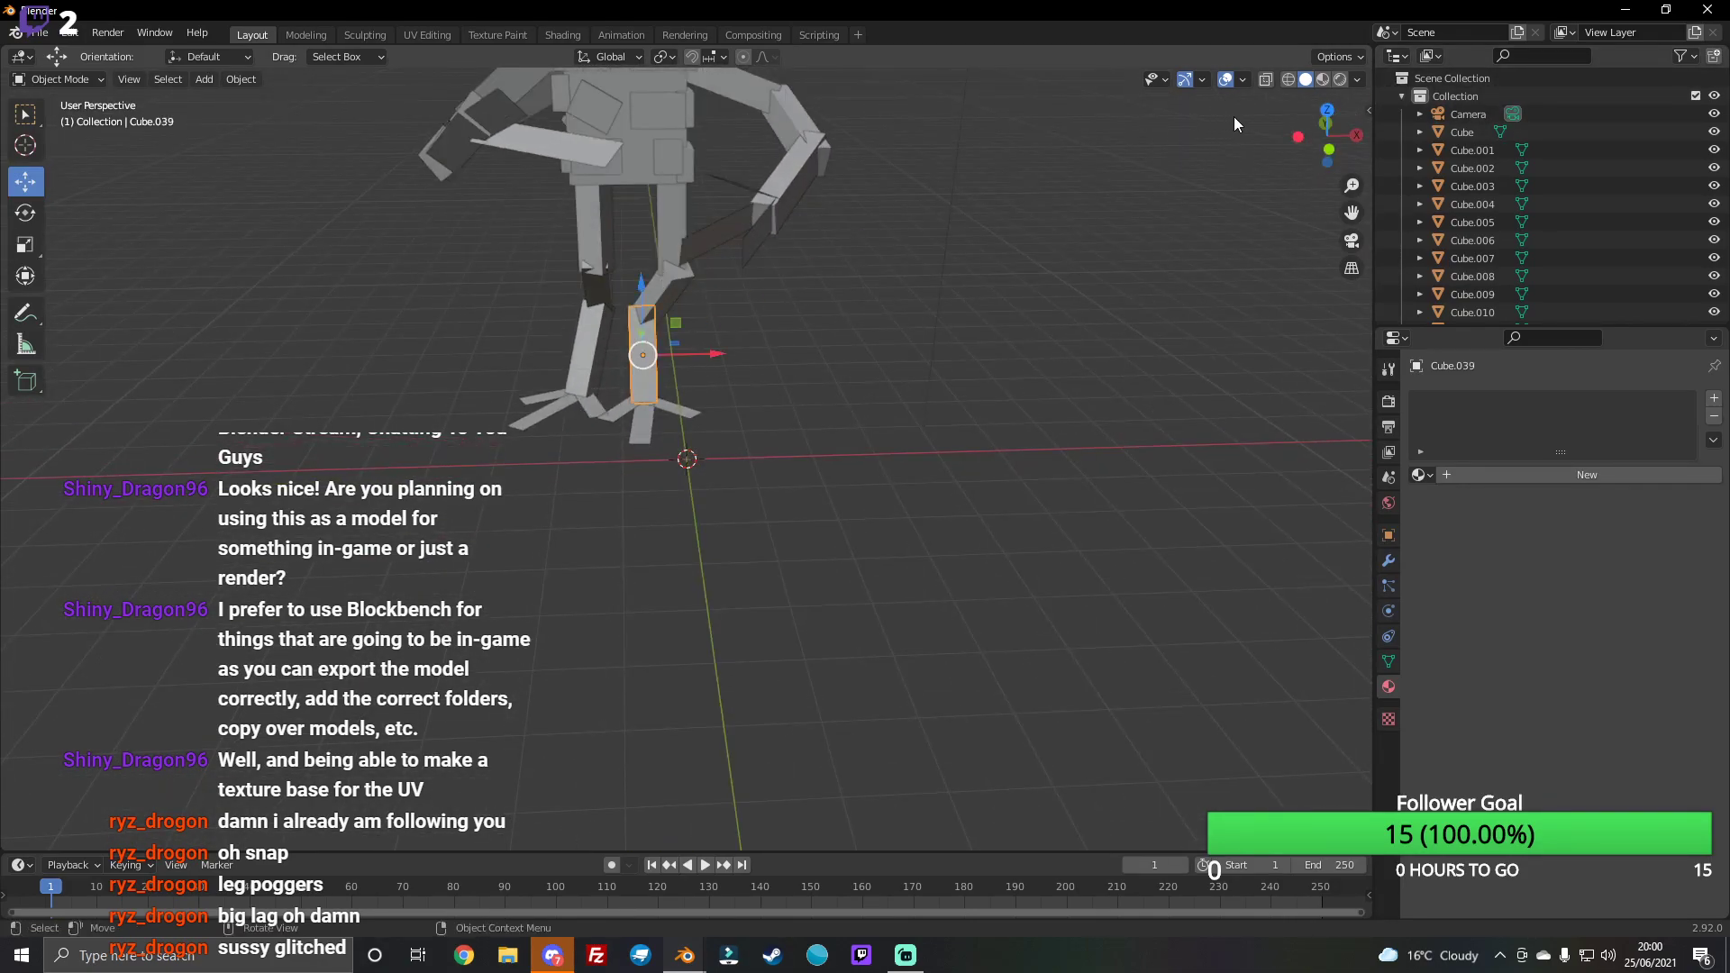
left_click_drag(1328, 138, 230, 13)
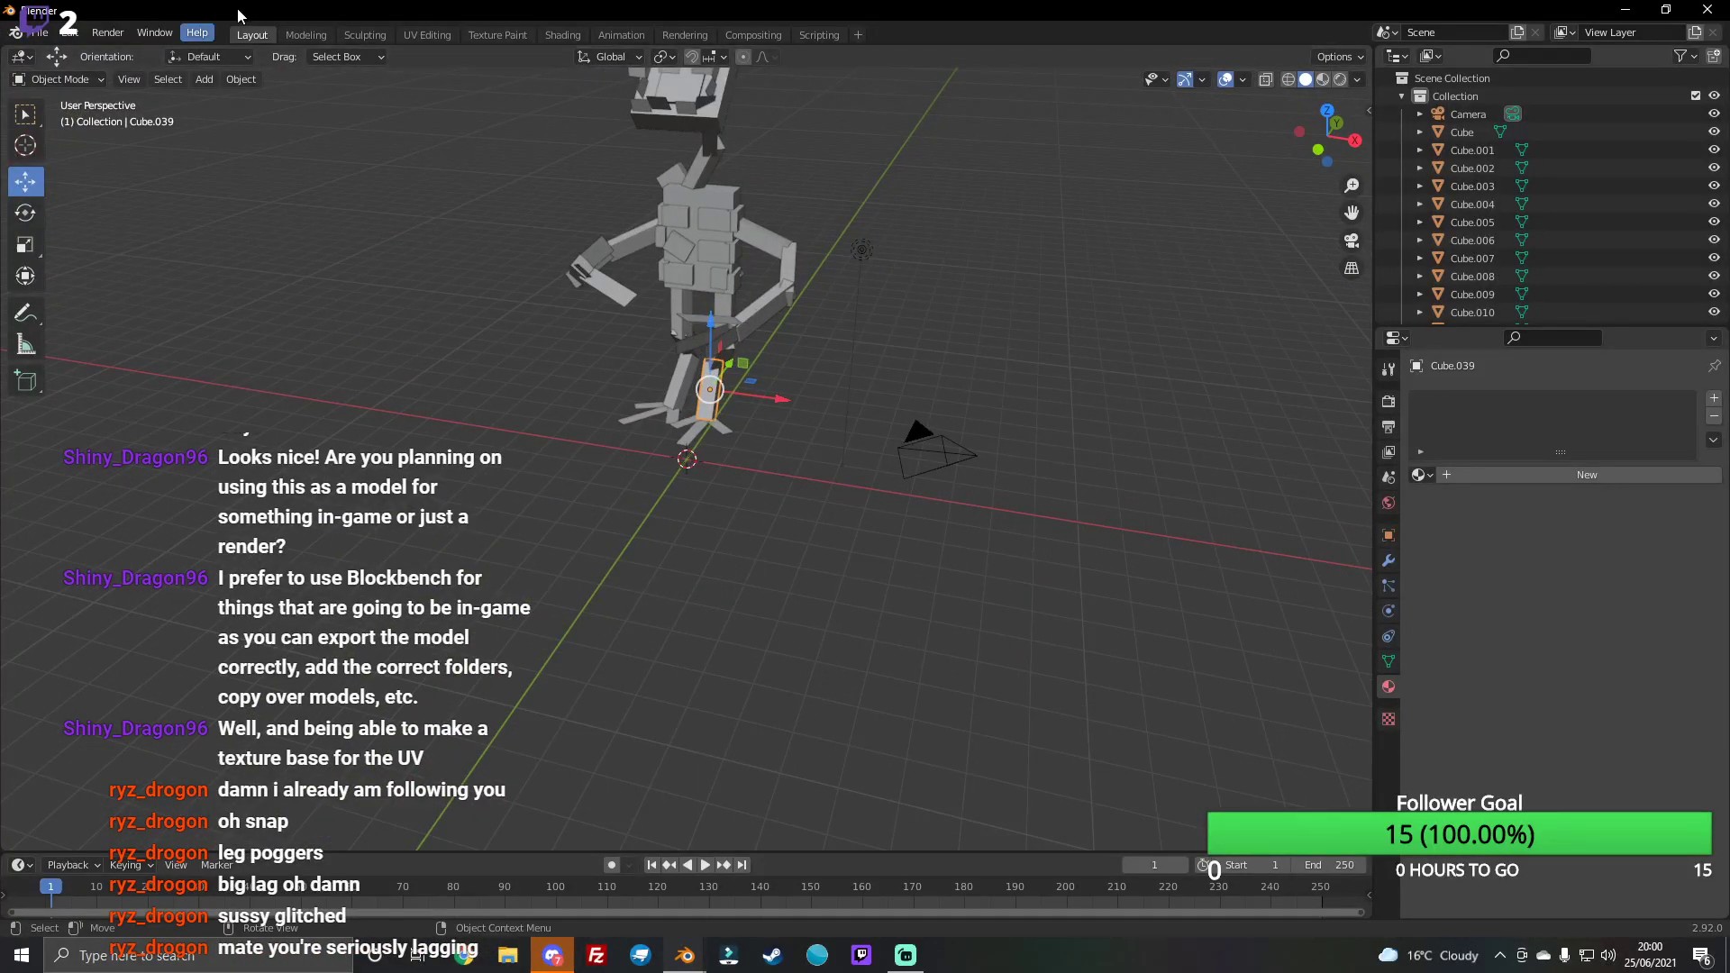
Step: Add a cube mesh to the scene, deleting an accidentally added plane
left_click(204, 79)
mouse_move(230, 99)
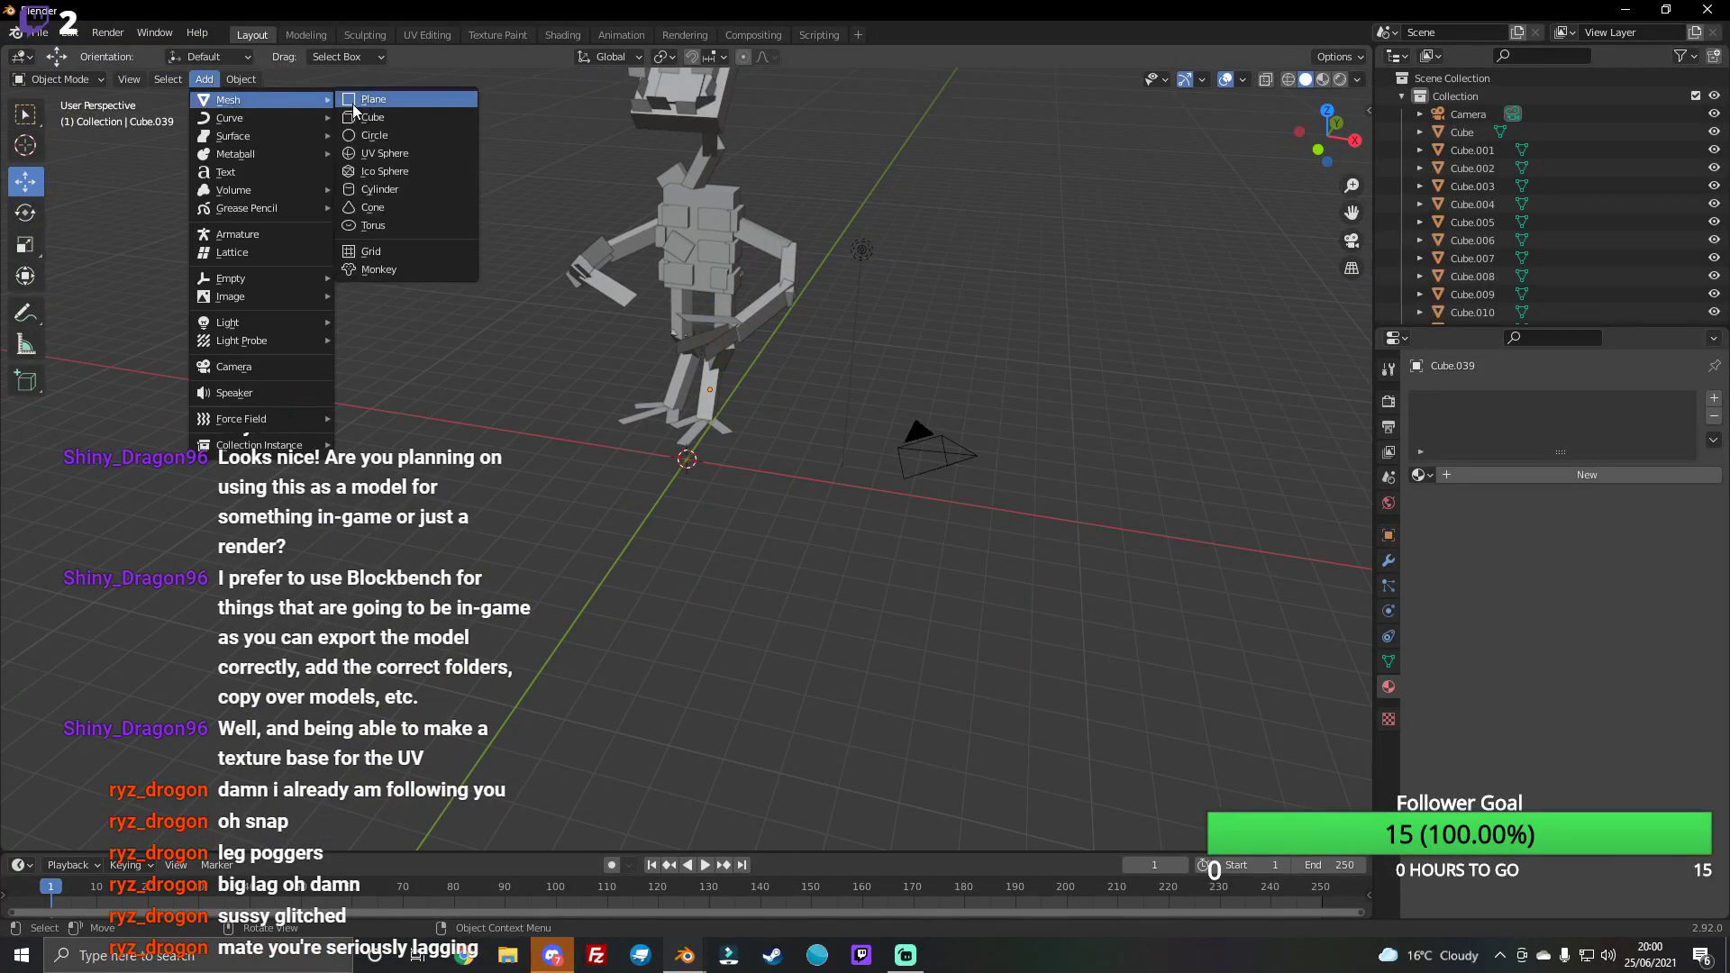
left_click(358, 102)
key("x")
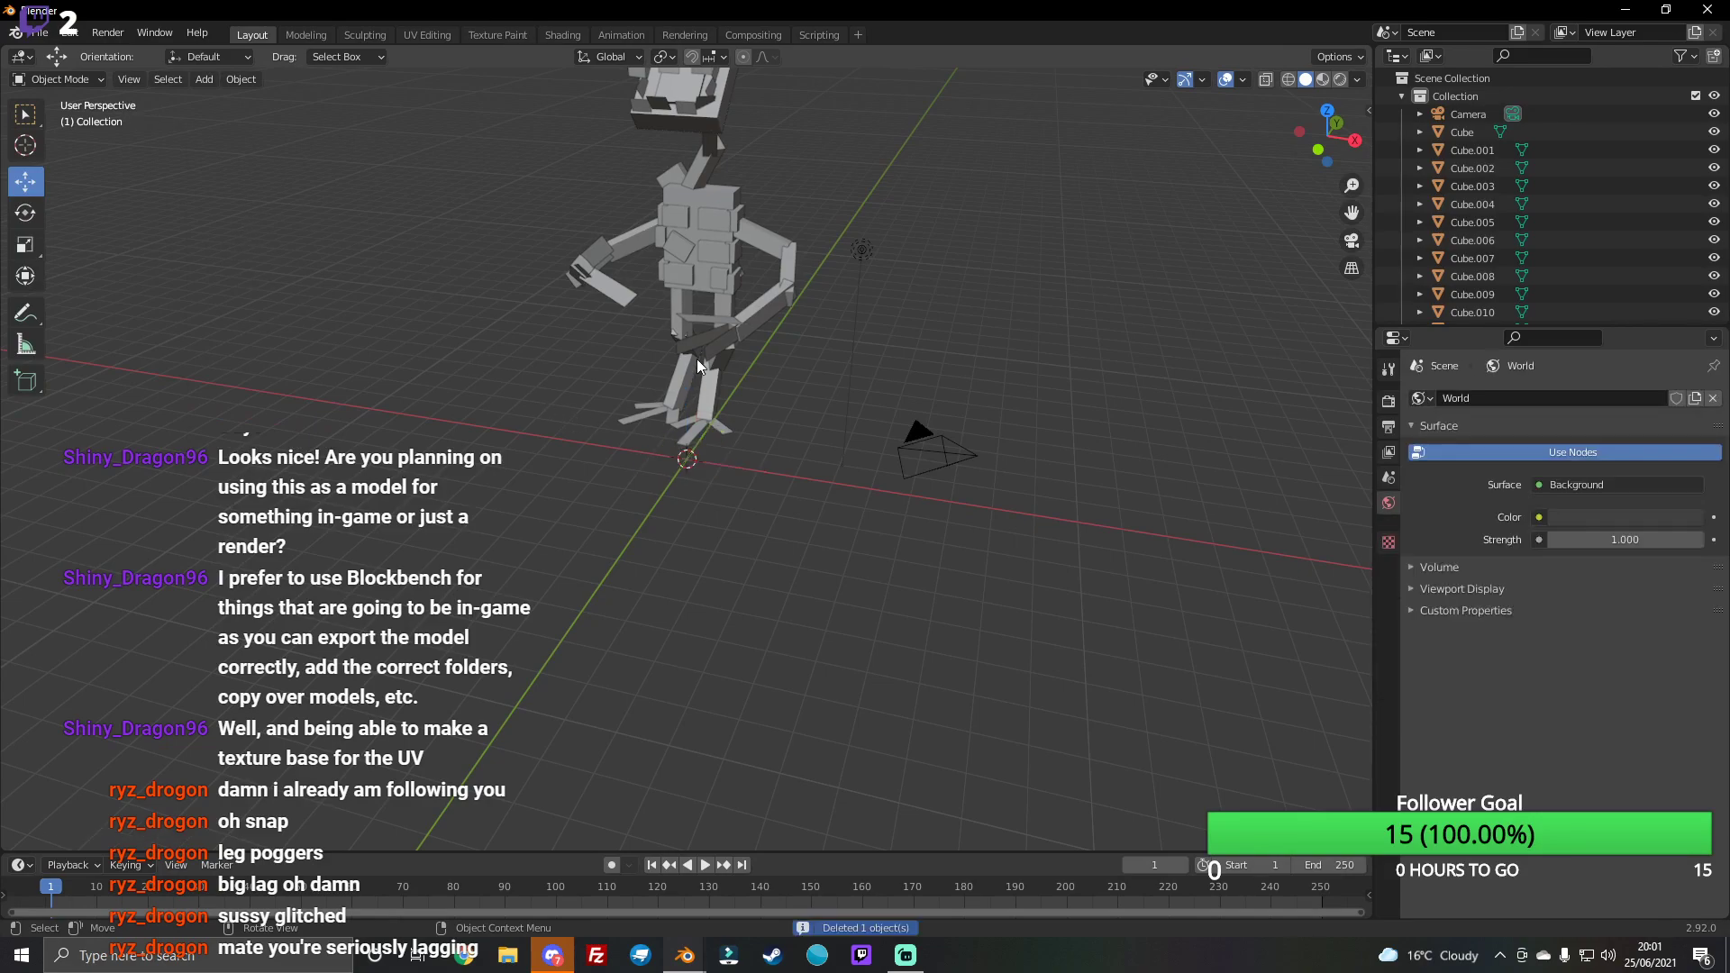
left_click(205, 81)
mouse_move(229, 100)
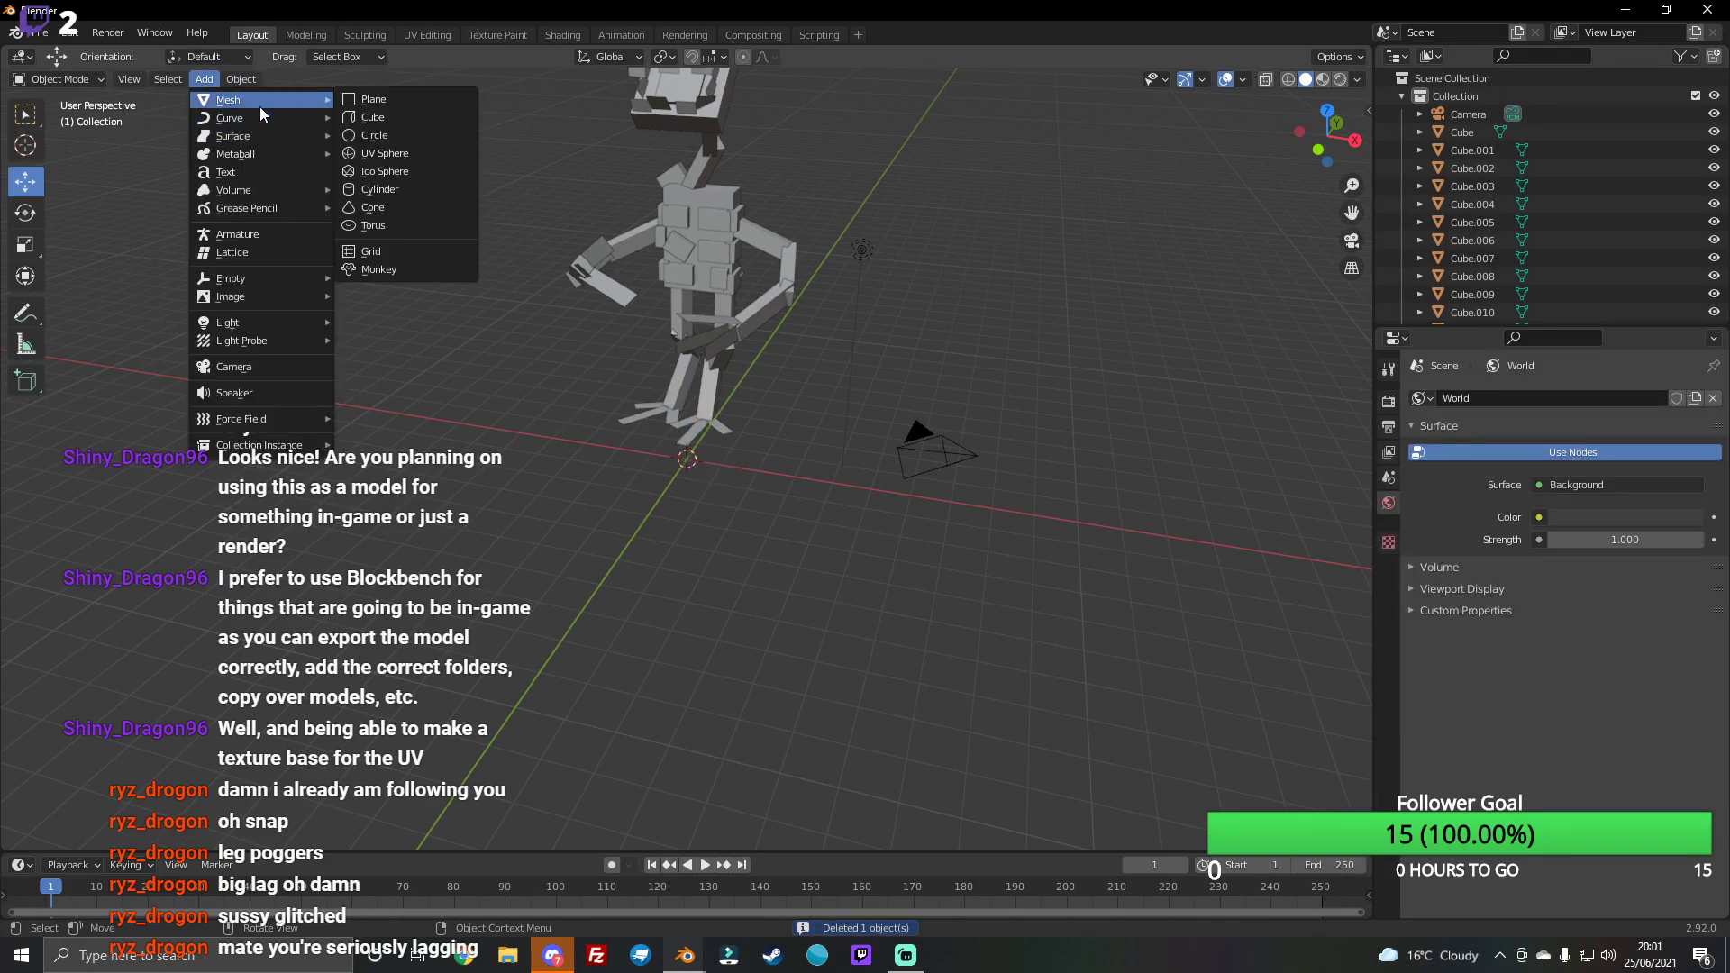
left_click(382, 117)
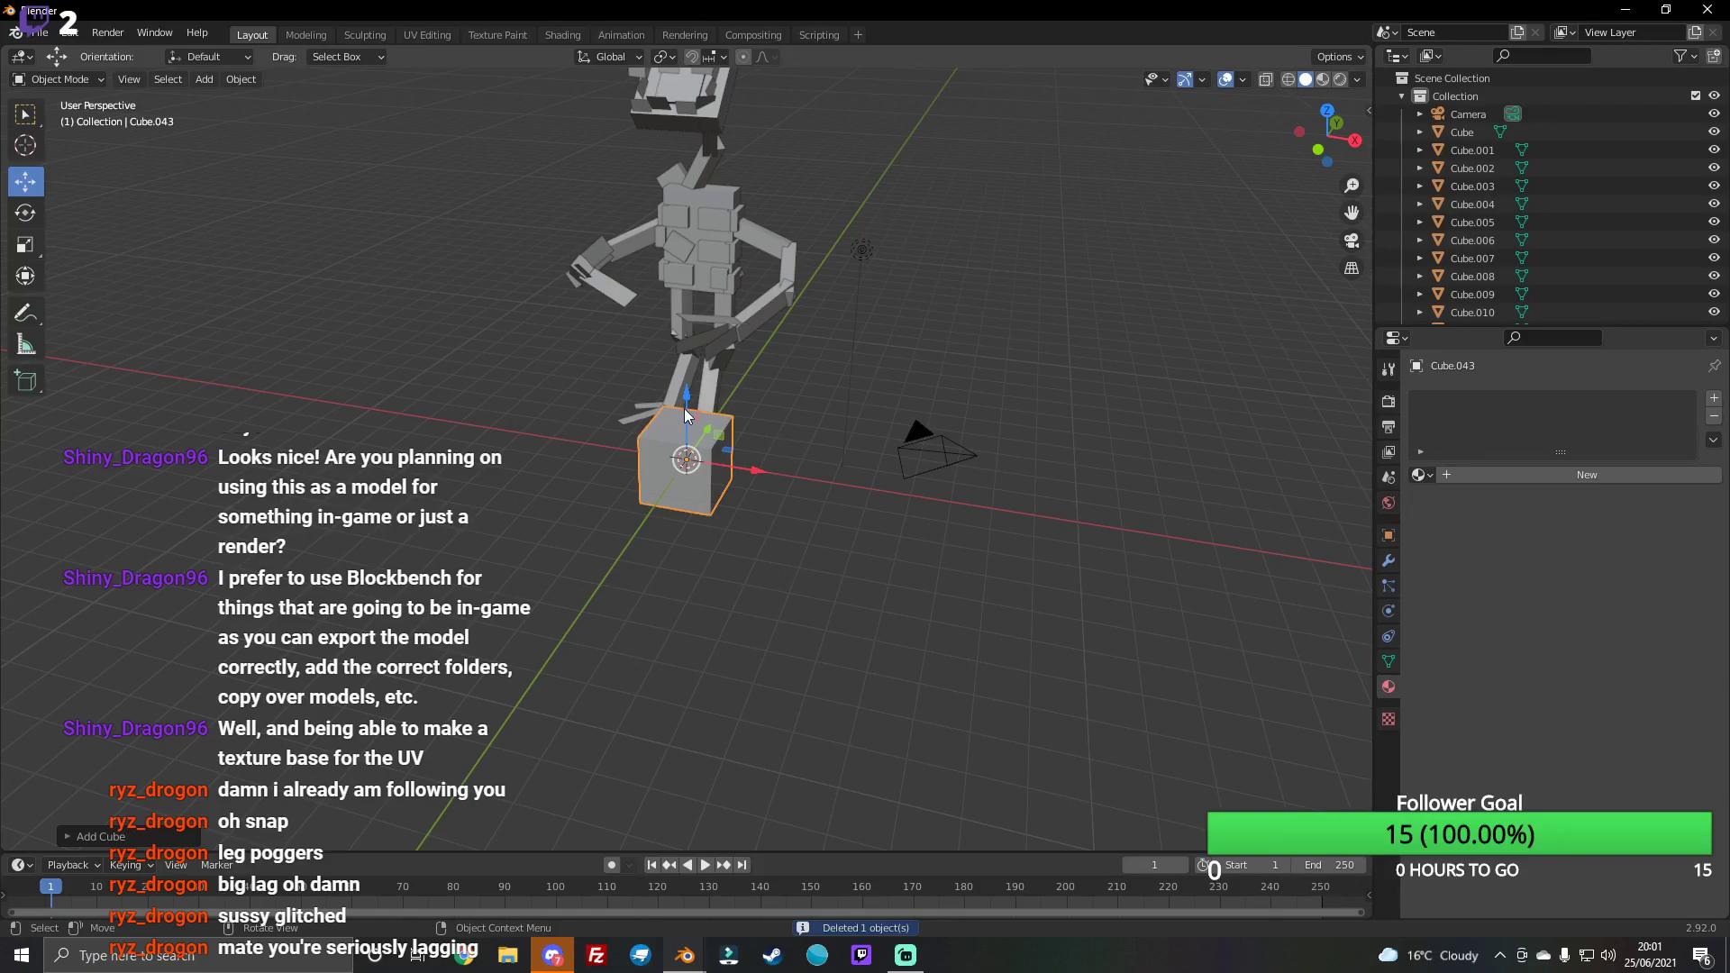
Step: Shrink the new cube to about a third of its size
left_click(28, 213)
left_click(25, 244)
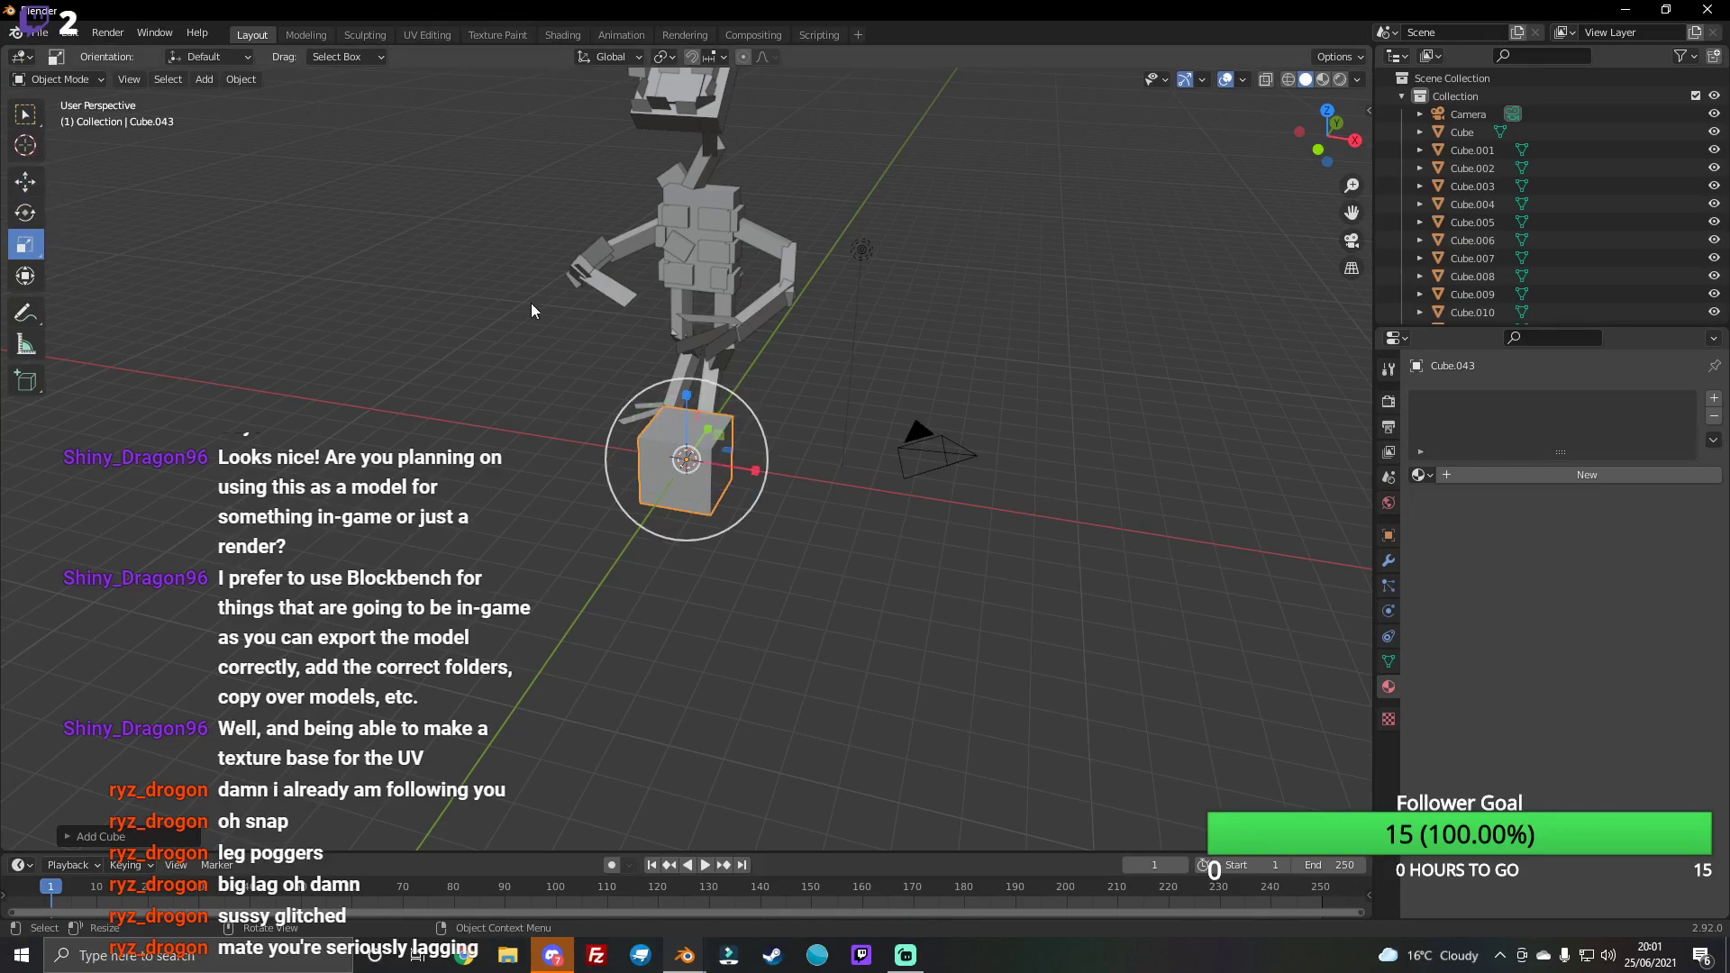
left_click_drag(1325, 136, 1333, 129)
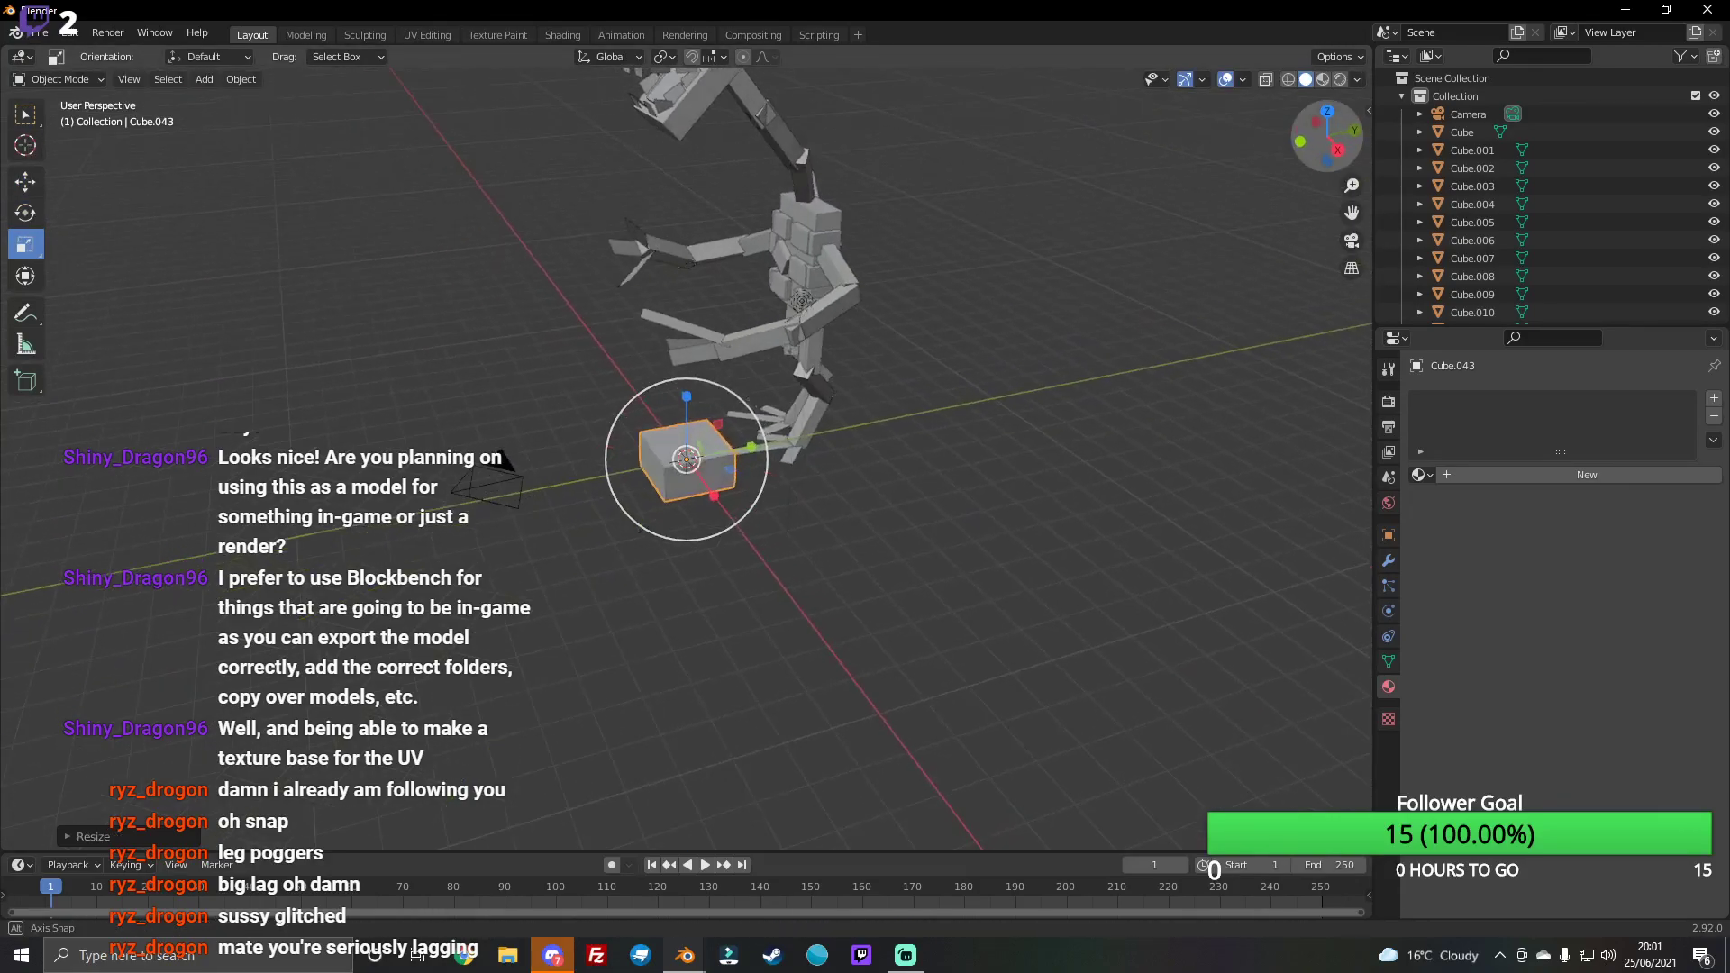
mouse_move(750, 440)
left_mouse_down()
mouse_move(688, 440)
mouse_move(715, 491)
left_mouse_up()
mouse_move(716, 490)
middle_mouse_down("alt")
mouse_move(811, 486)
mouse_move(757, 474)
middle_mouse_up("alt")
Step: Move the small cube up onto the torso, constraining along Y, and nudge it into place
left_click(24, 180)
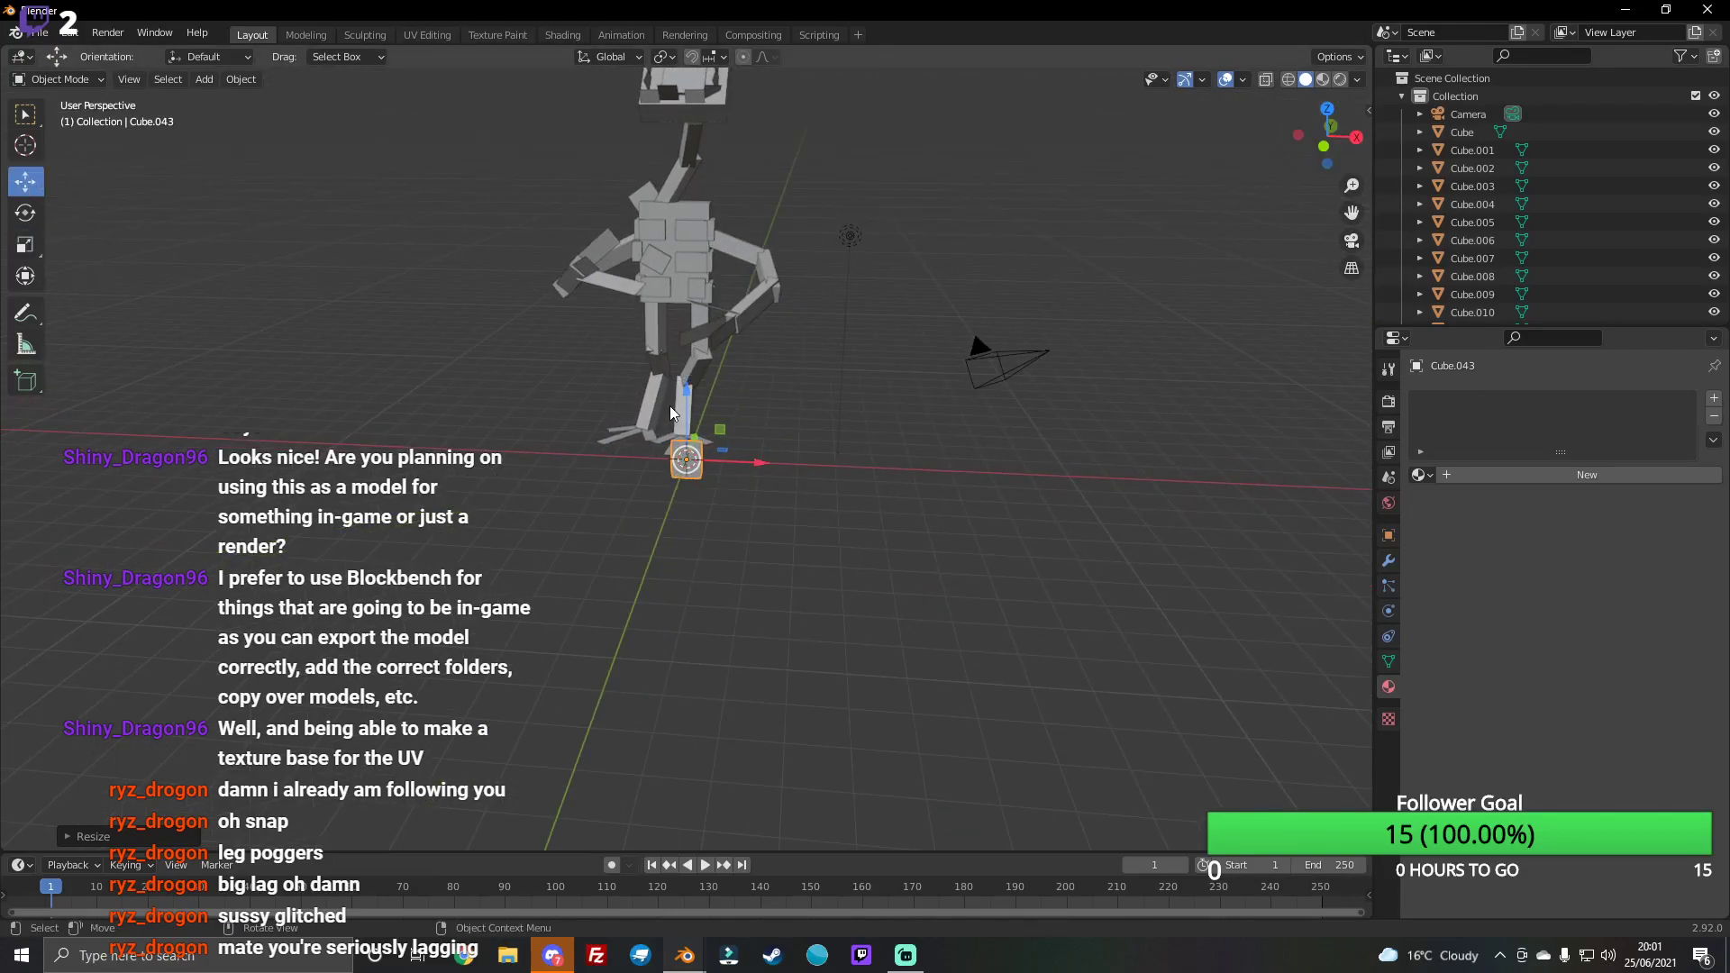
left_click_drag(672, 412, 672, 216)
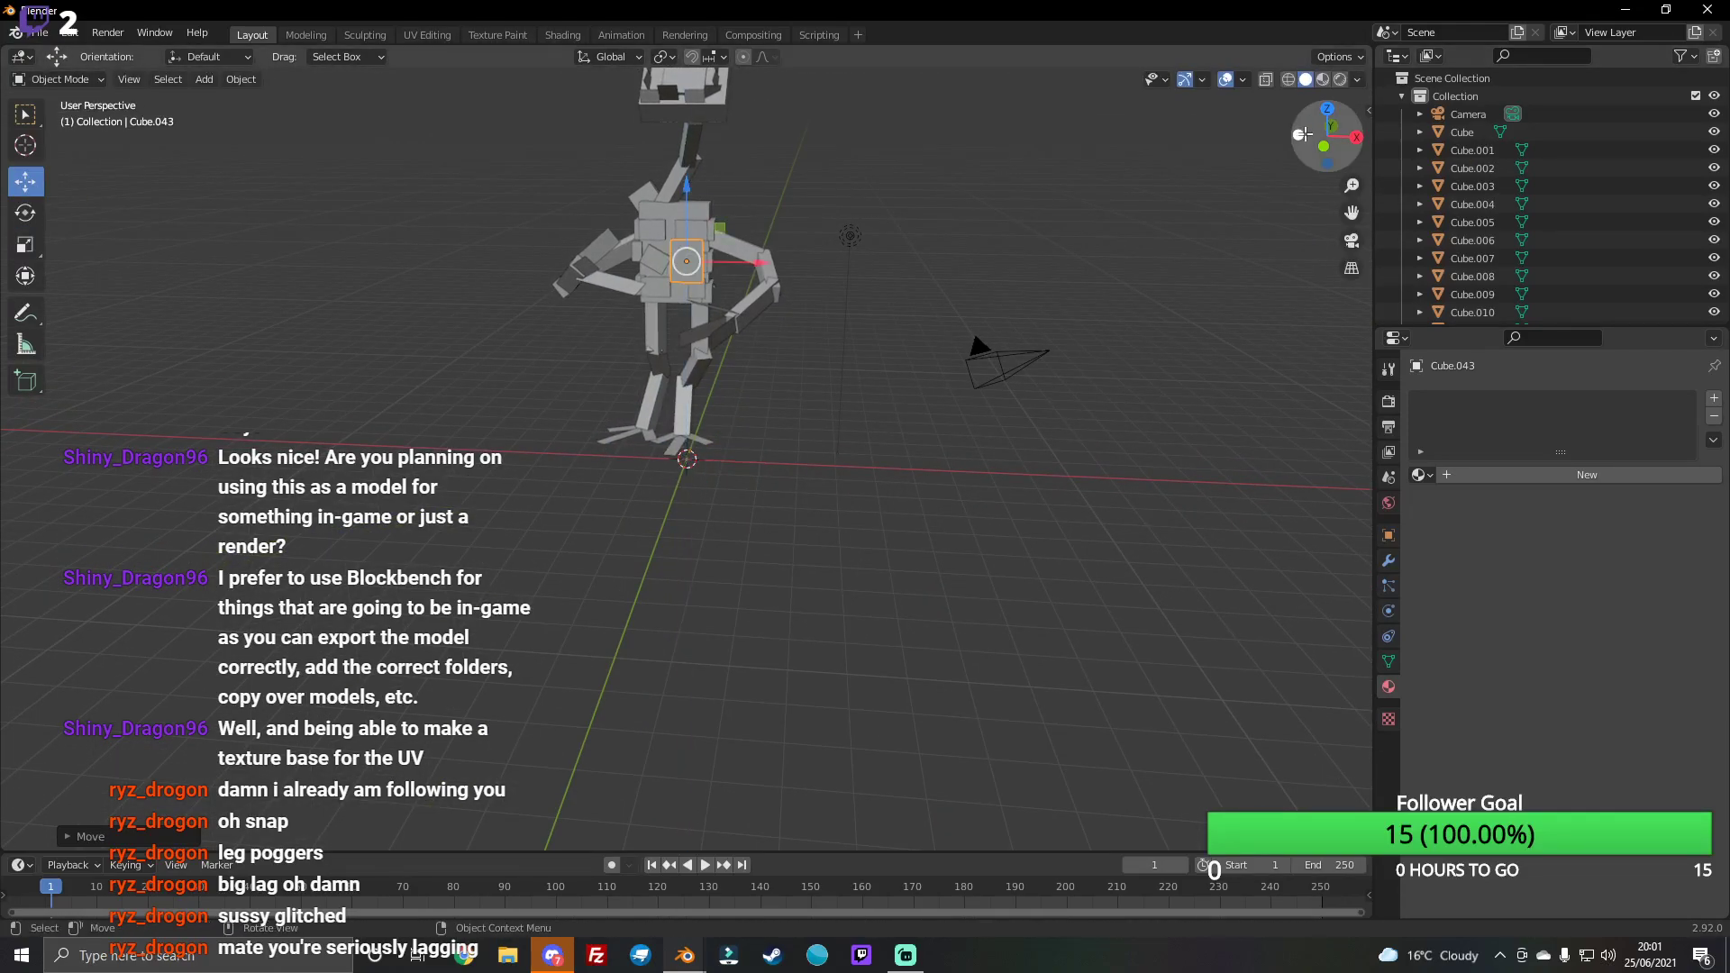
left_click_drag(1302, 134, 879, 335)
key("g")
key("y")
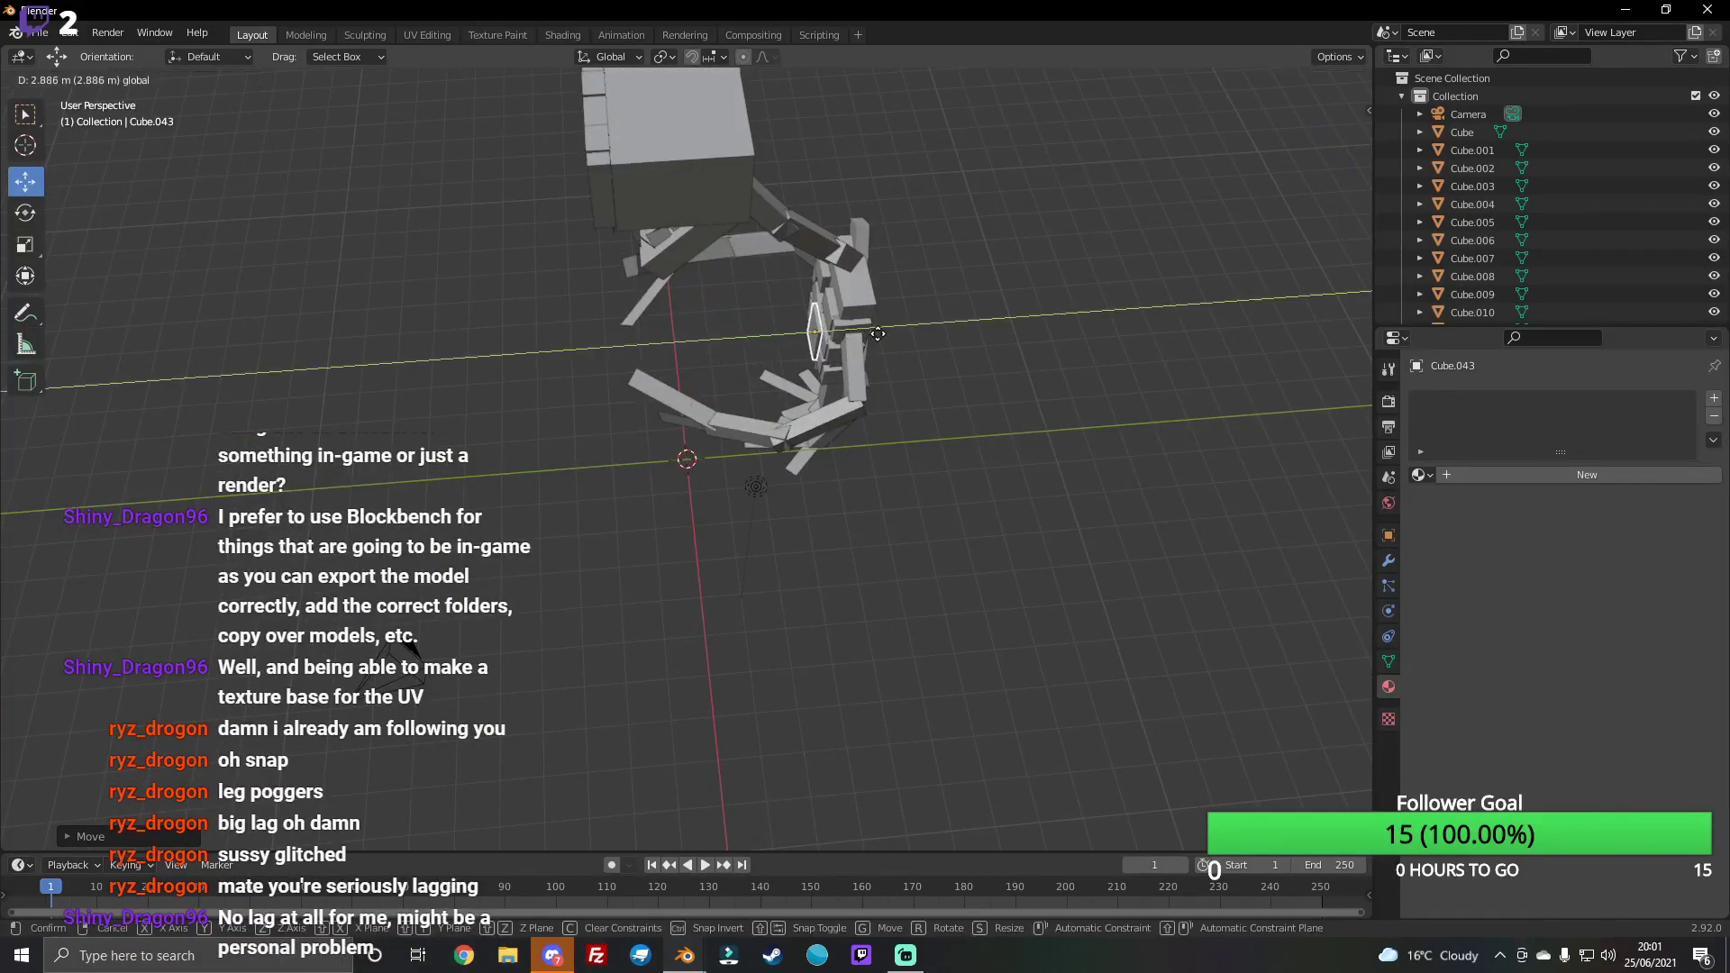
left_click(898, 326)
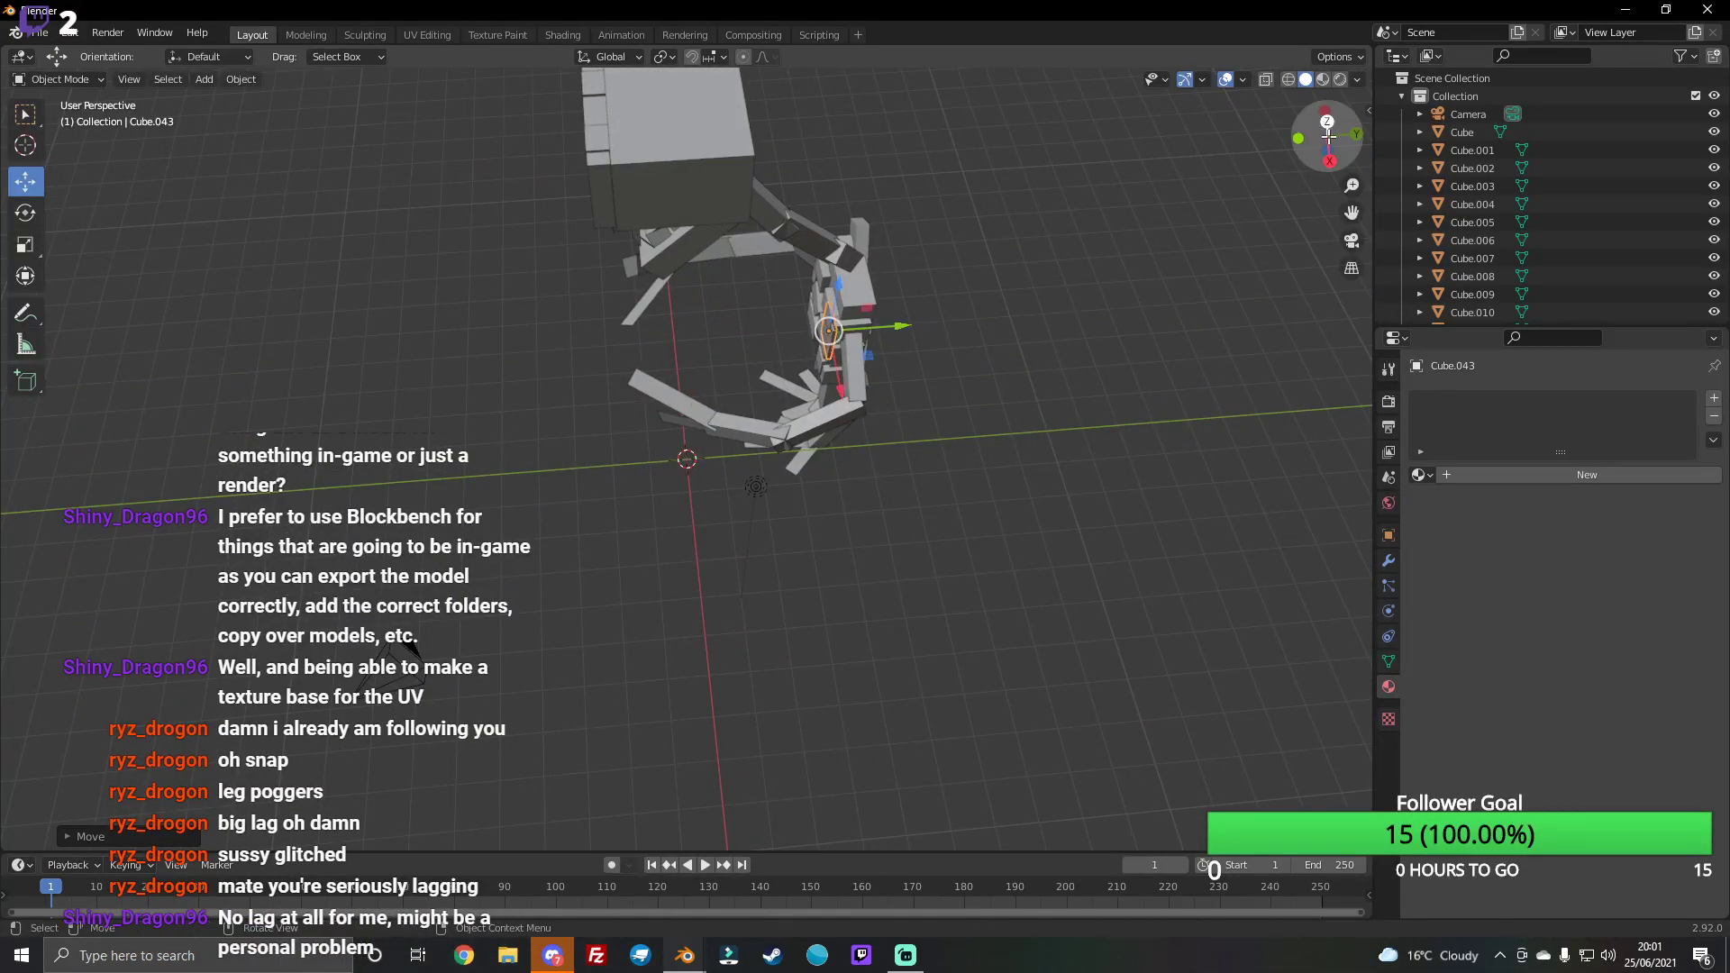
mouse_move(1329, 132)
left_mouse_down()
mouse_move(786, 265)
mouse_move(714, 227)
left_mouse_up()
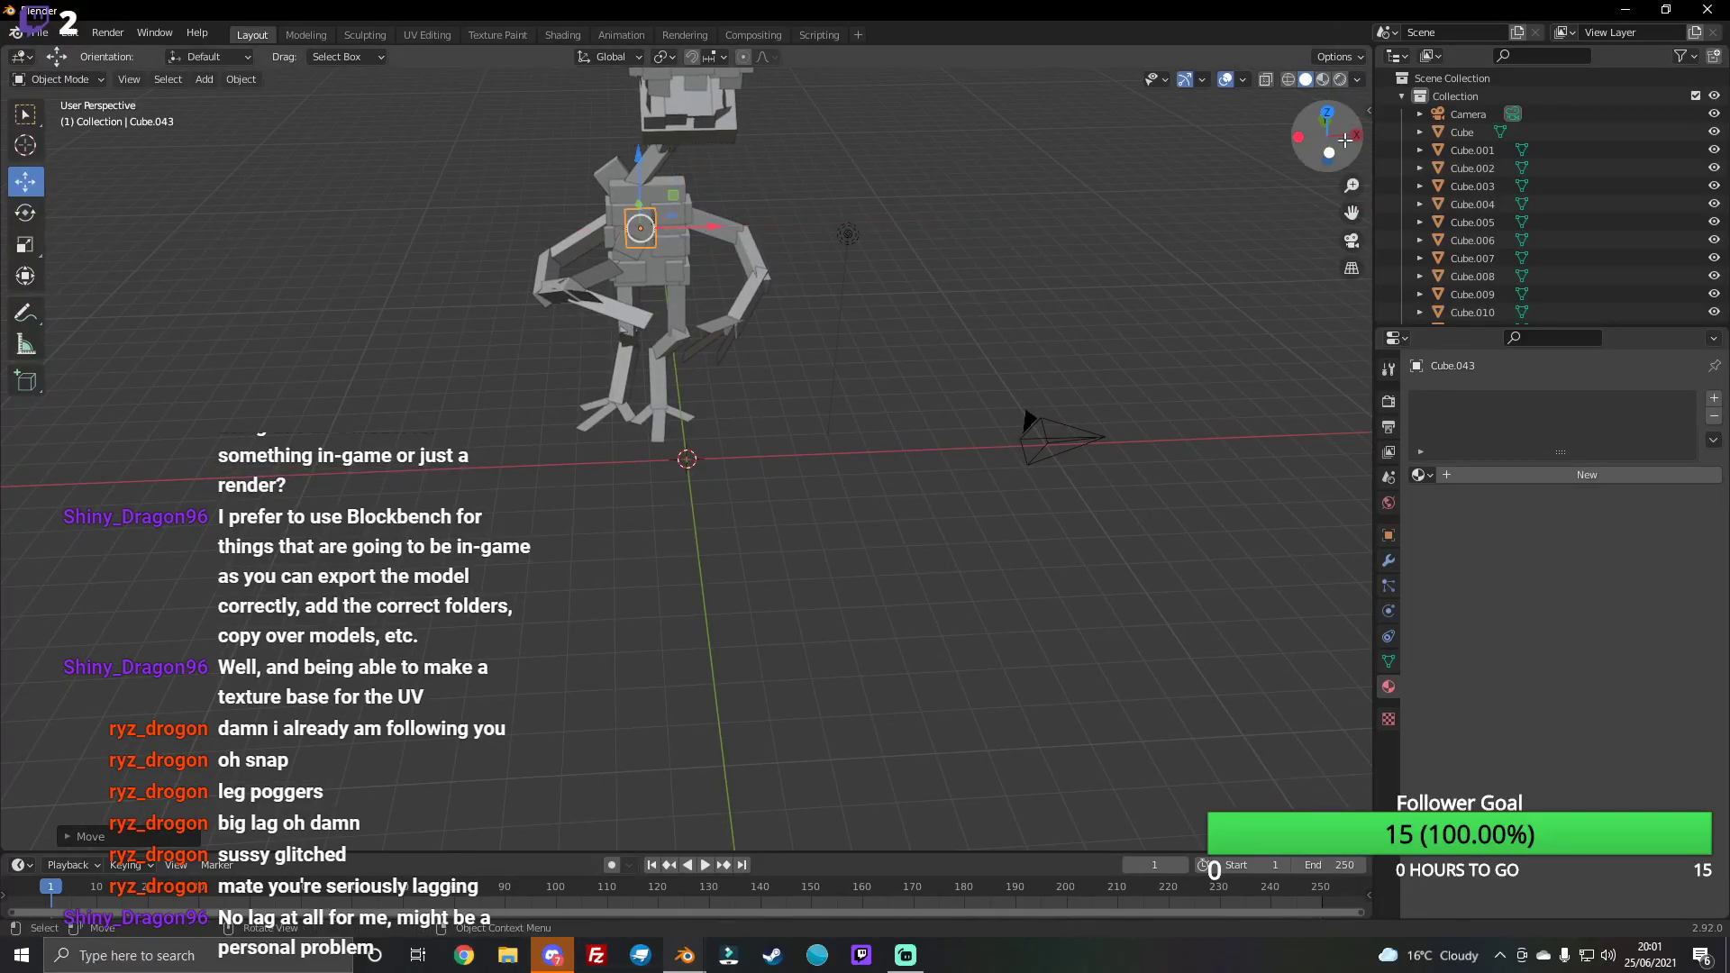
mouse_move(1358, 132)
left_mouse_down()
mouse_move(795, 173)
mouse_move(839, 212)
left_mouse_up()
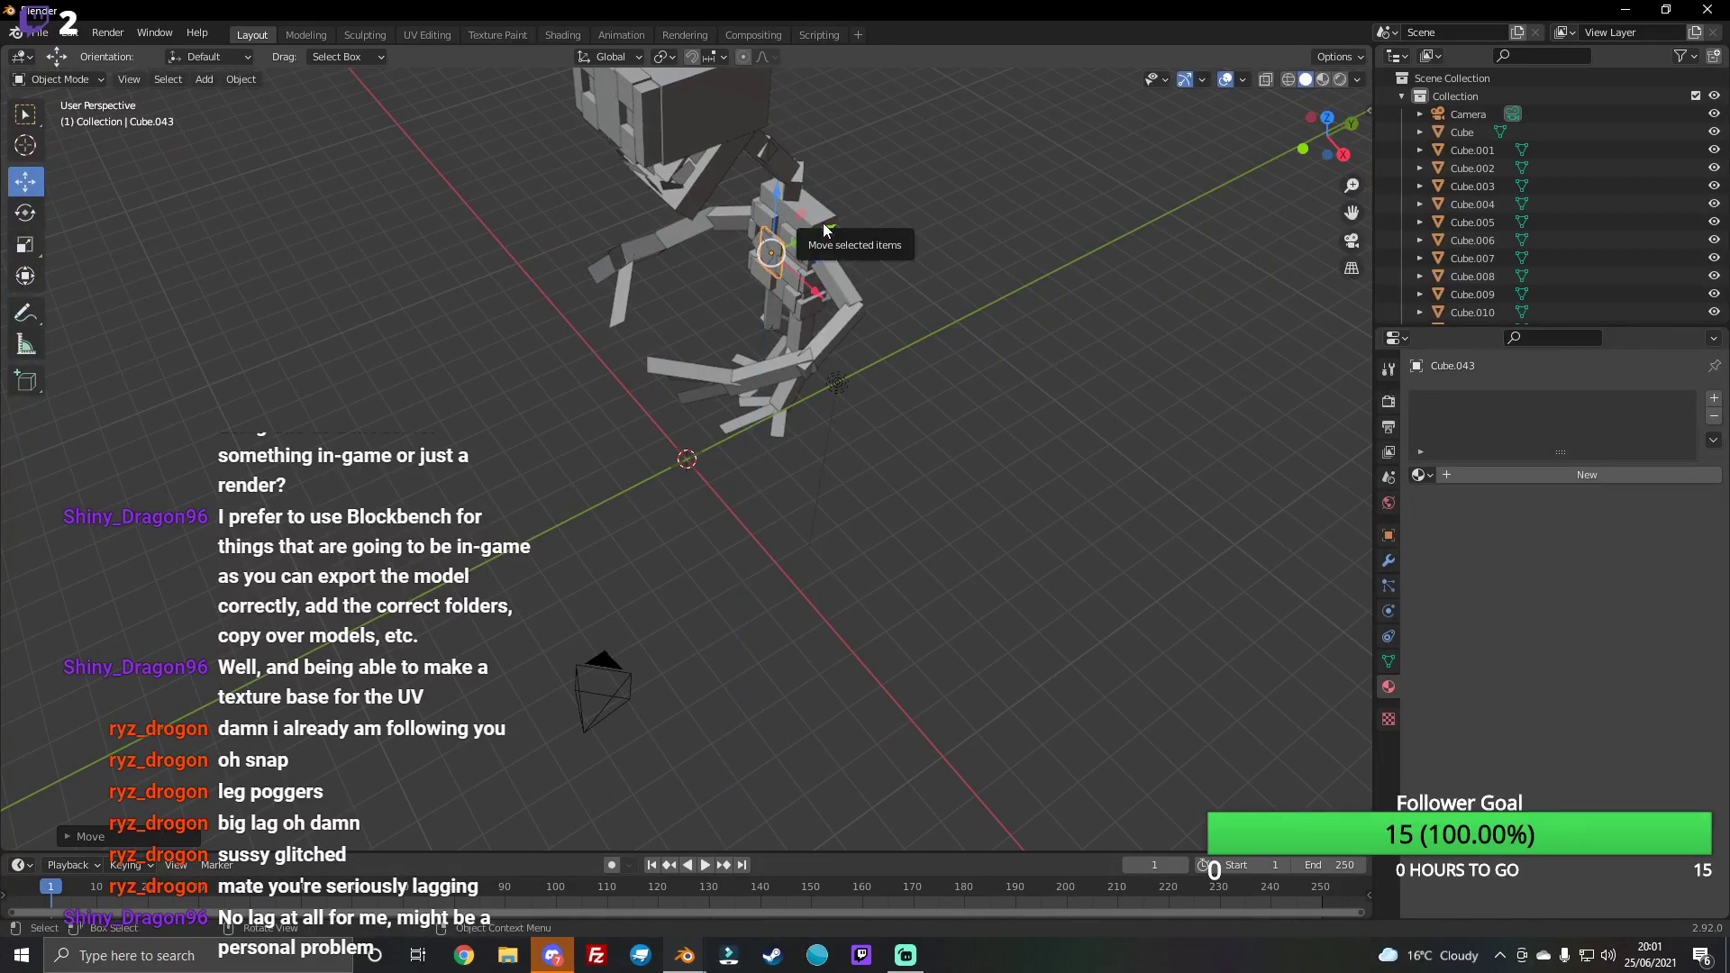
left_click(833, 245)
left_click(781, 258)
left_click_drag(807, 287, 811, 291)
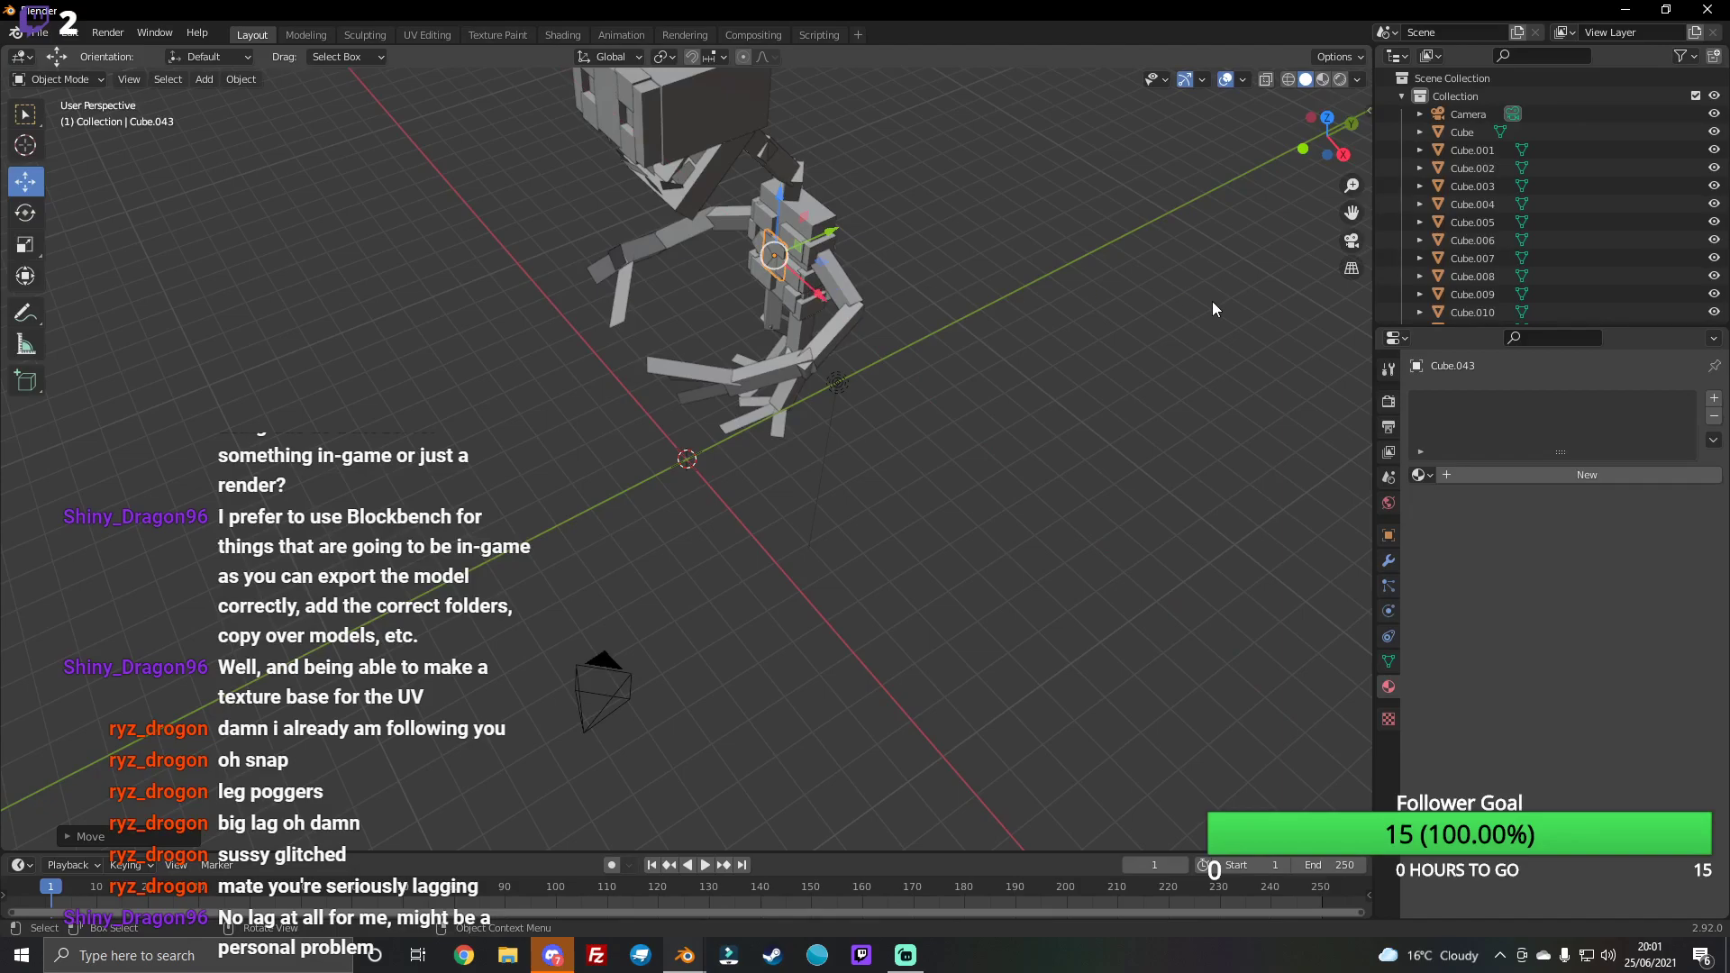
Step: Give the small torso cube a new cyan Emission material with strength 3
left_click(1518, 477)
left_click(1564, 585)
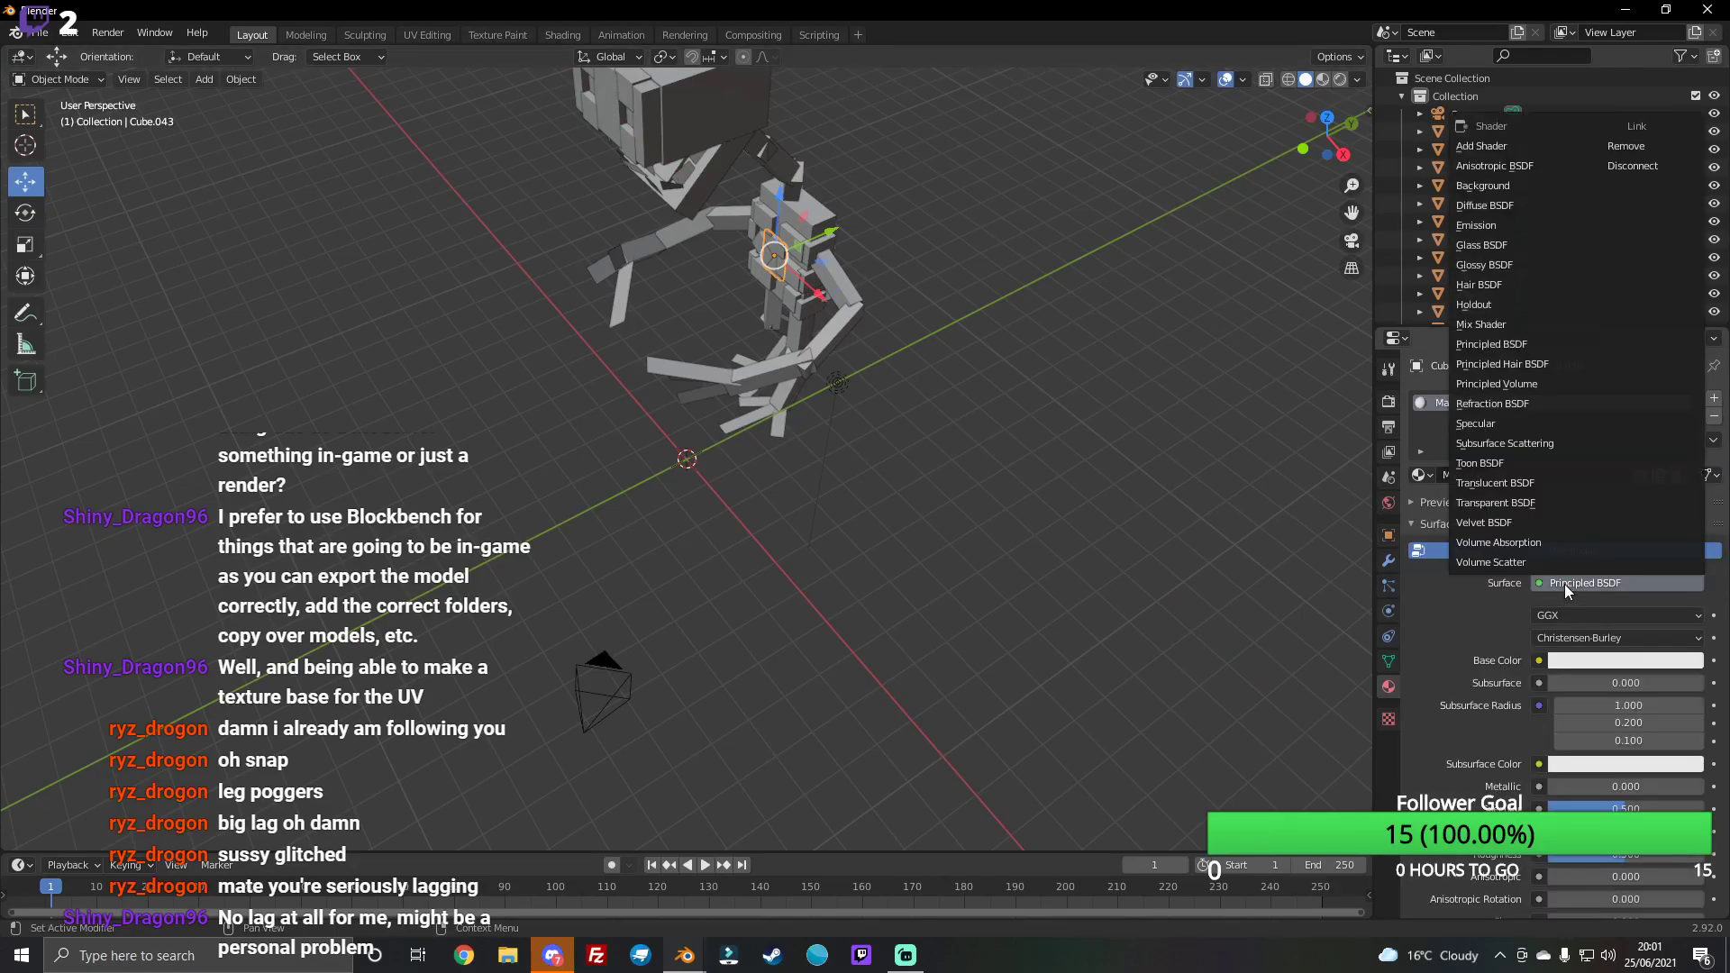
left_click(1462, 233)
left_click(1616, 618)
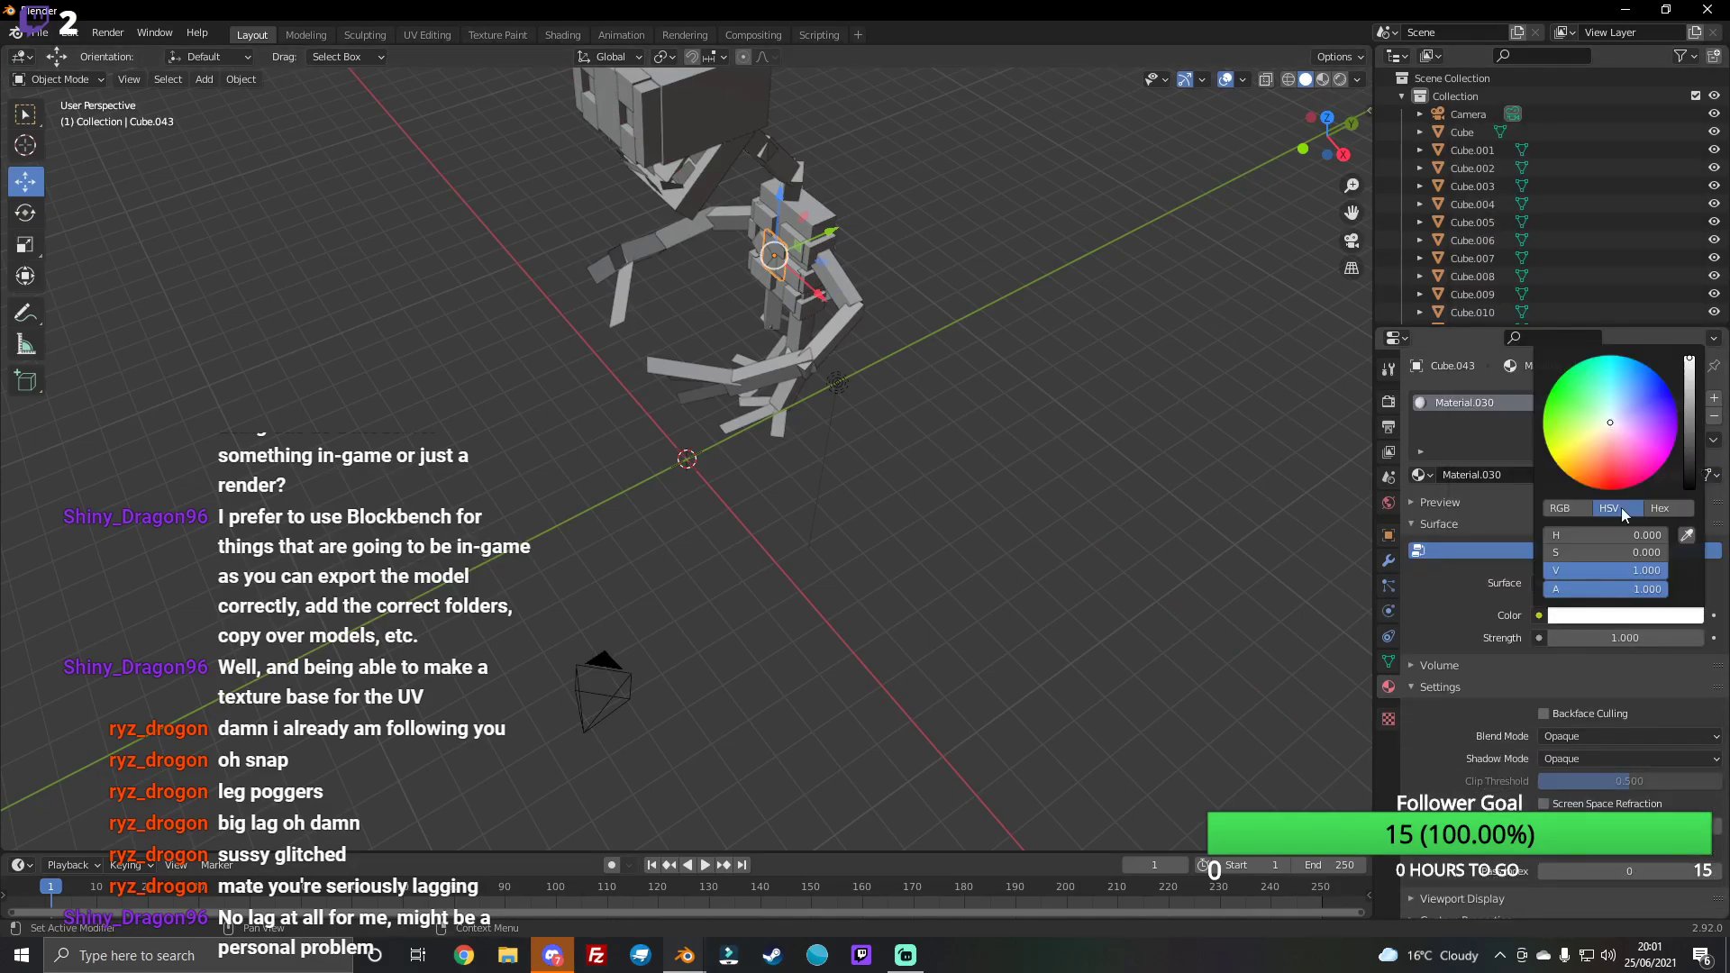
left_click_drag(1617, 461, 1618, 365)
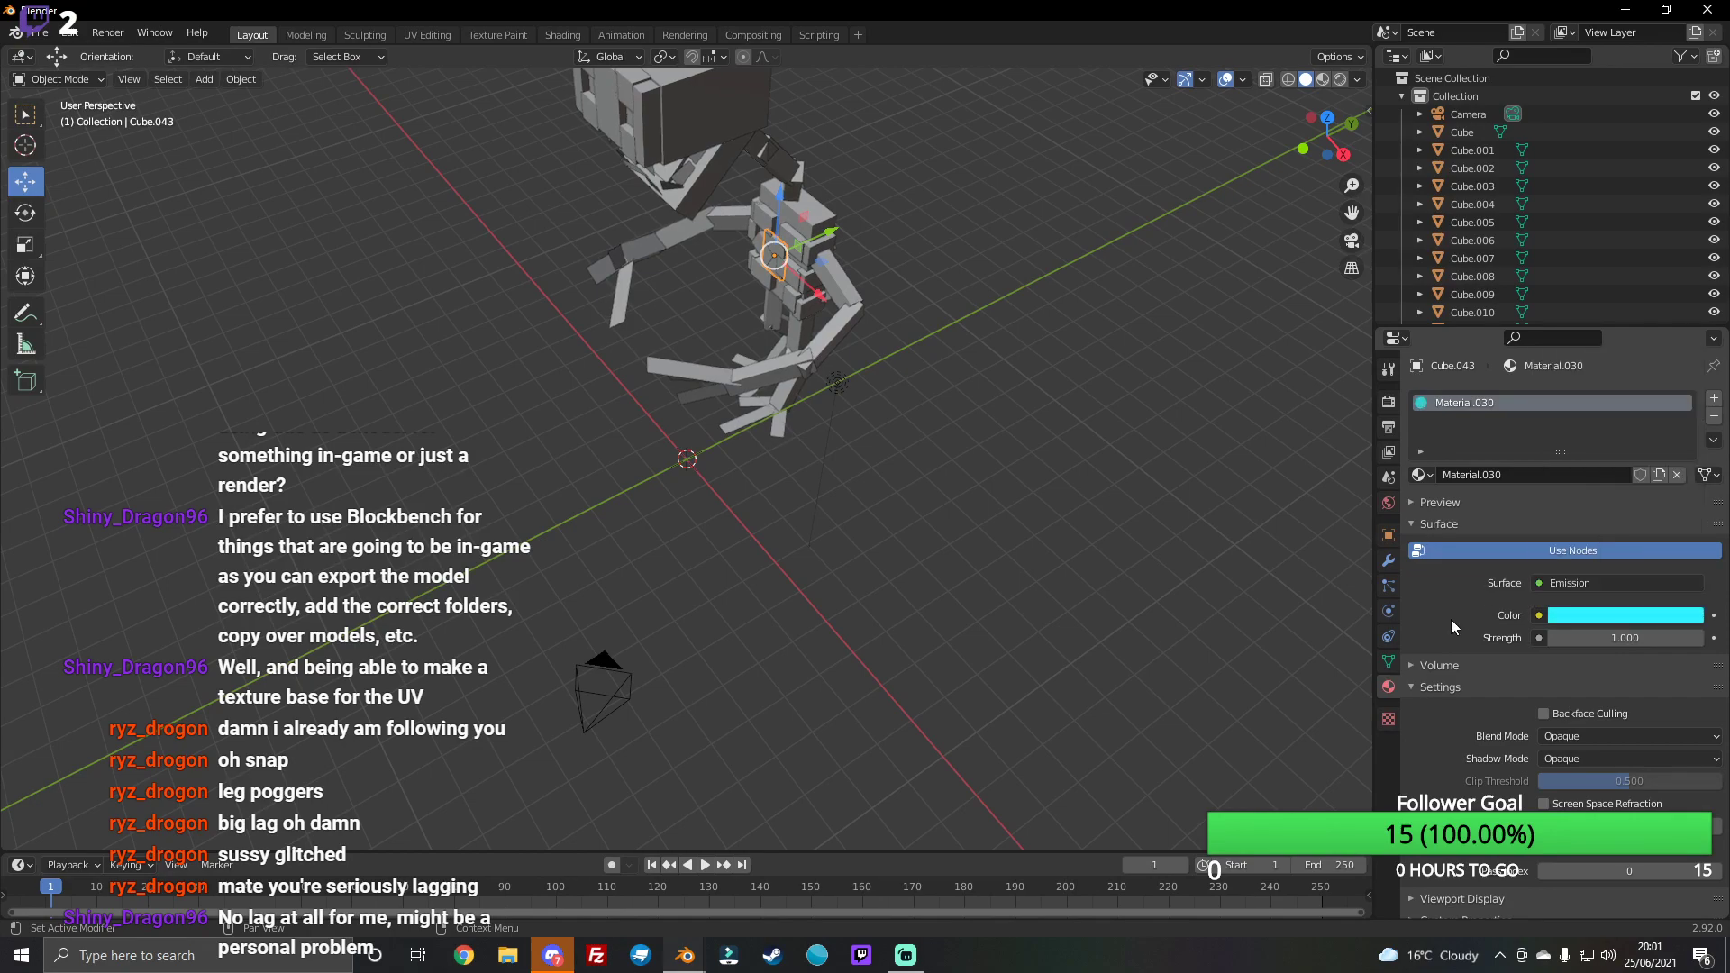
left_click(1648, 630)
type("3.000")
key("Return")
left_click(1081, 532)
middle_click_drag(1027, 216, 715, 232)
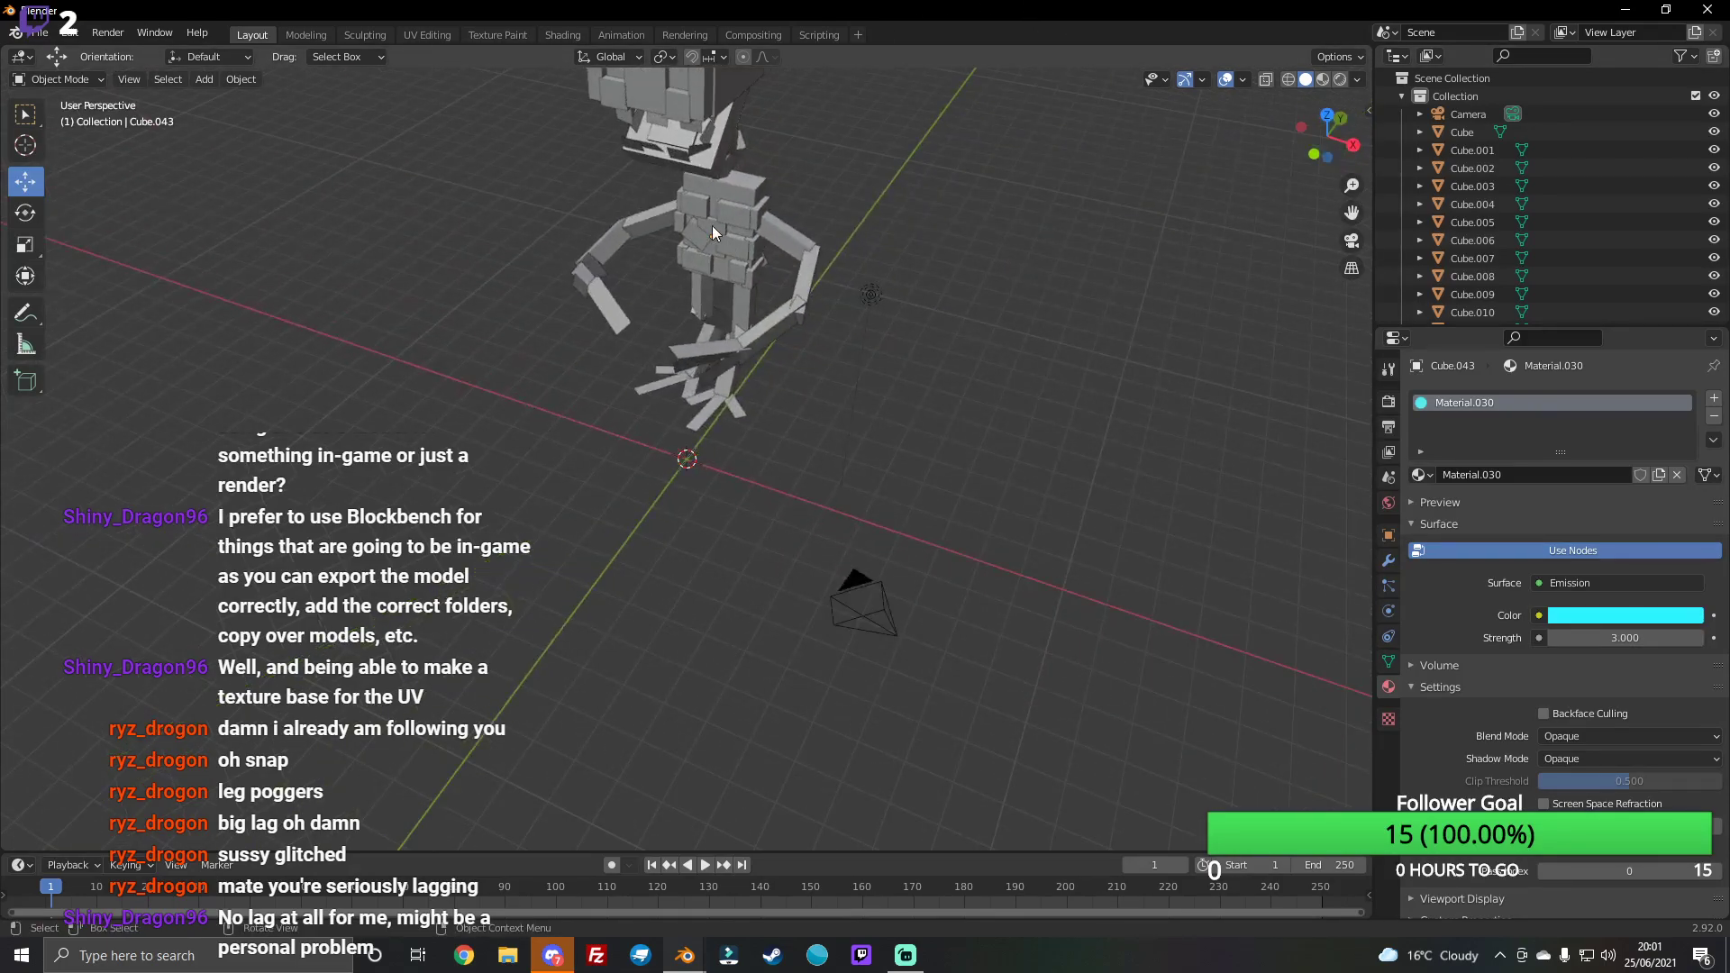
Step: Give the first two torso cubes their own new materials with black base colour
left_click(741, 178)
left_click(1521, 476)
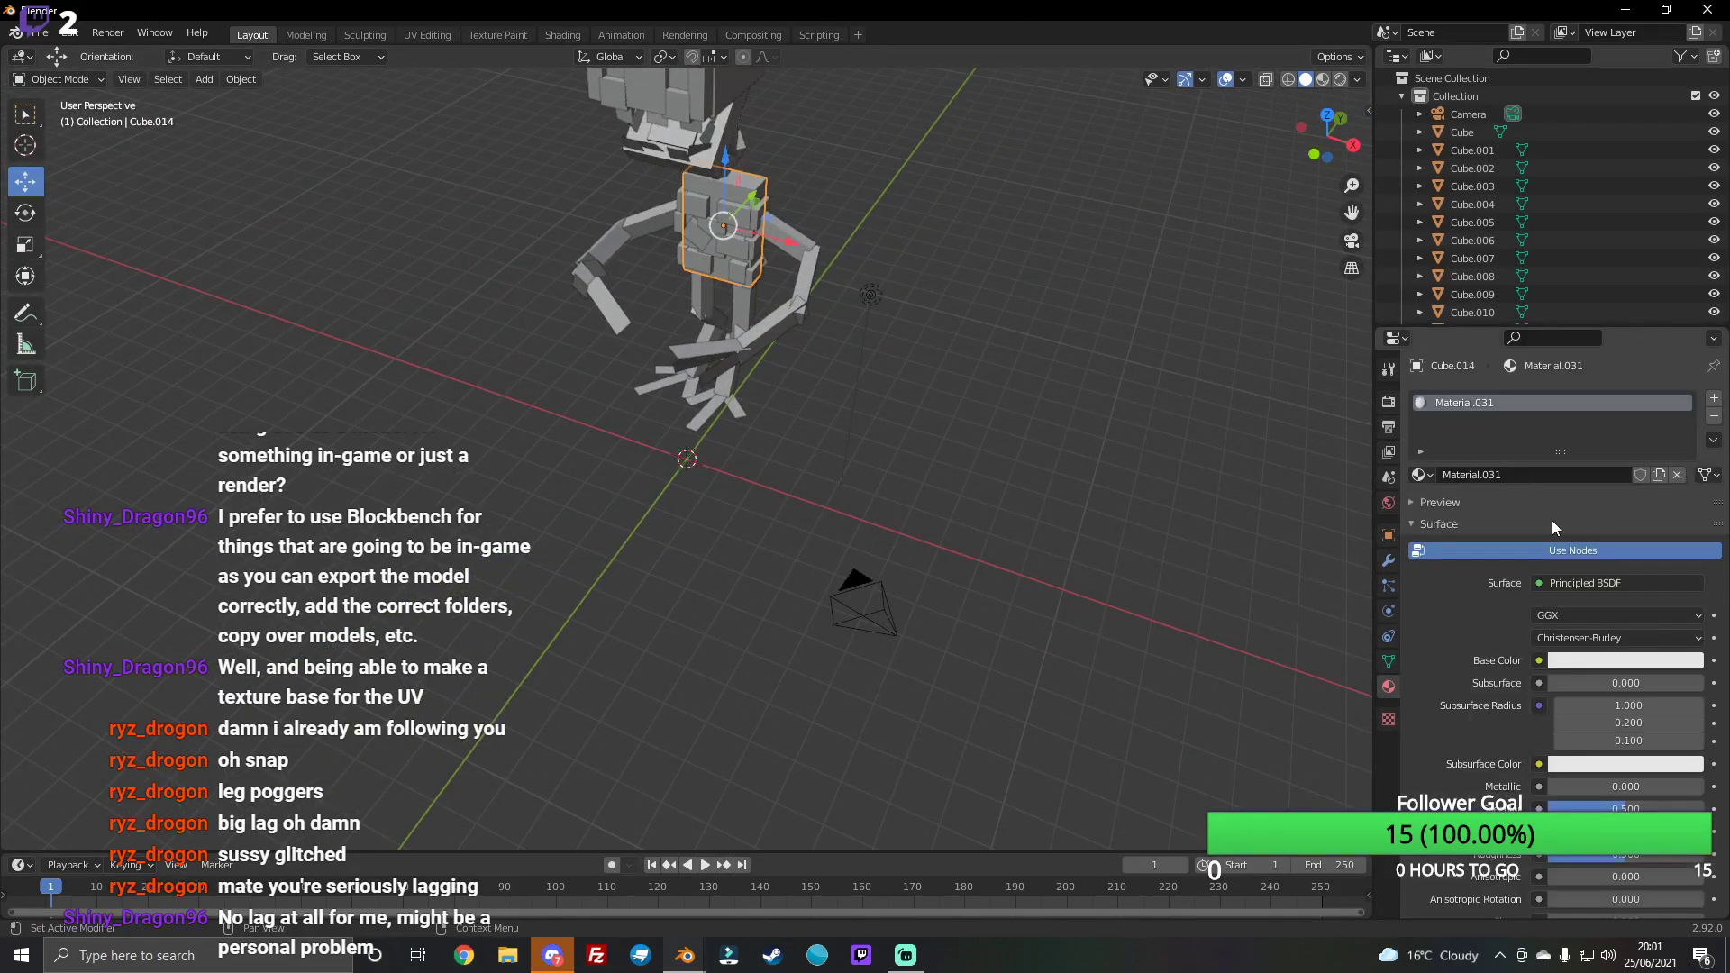
left_click(1598, 661)
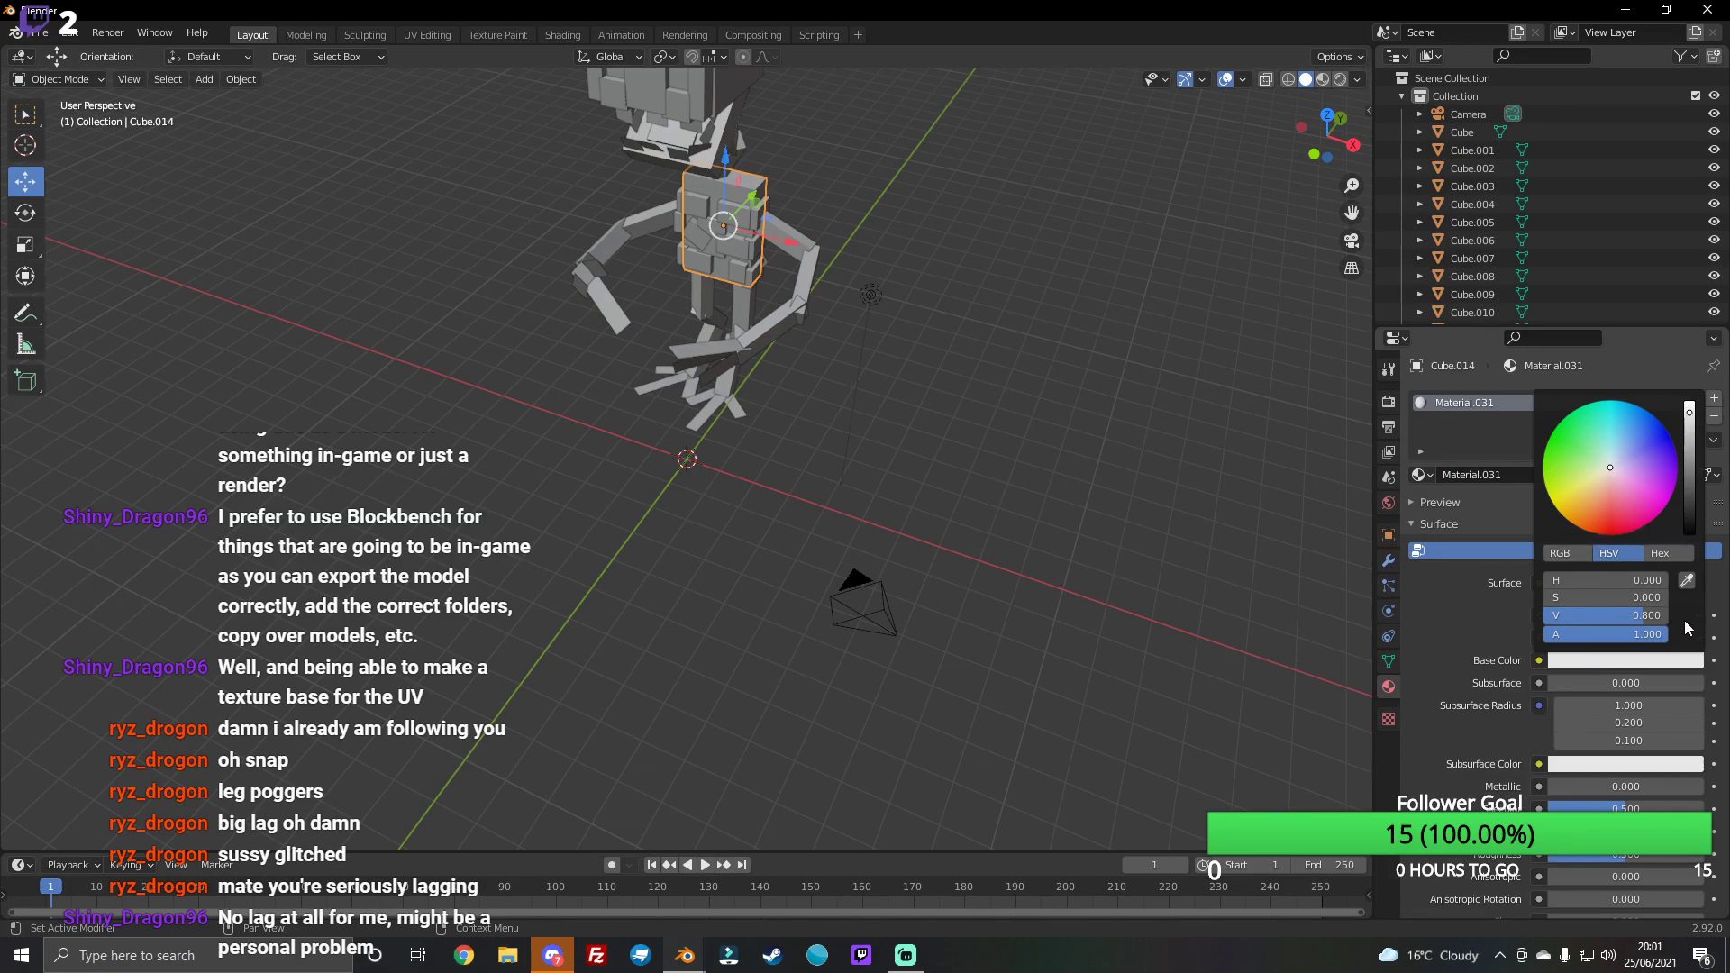
left_click_drag(1698, 523, 1698, 541)
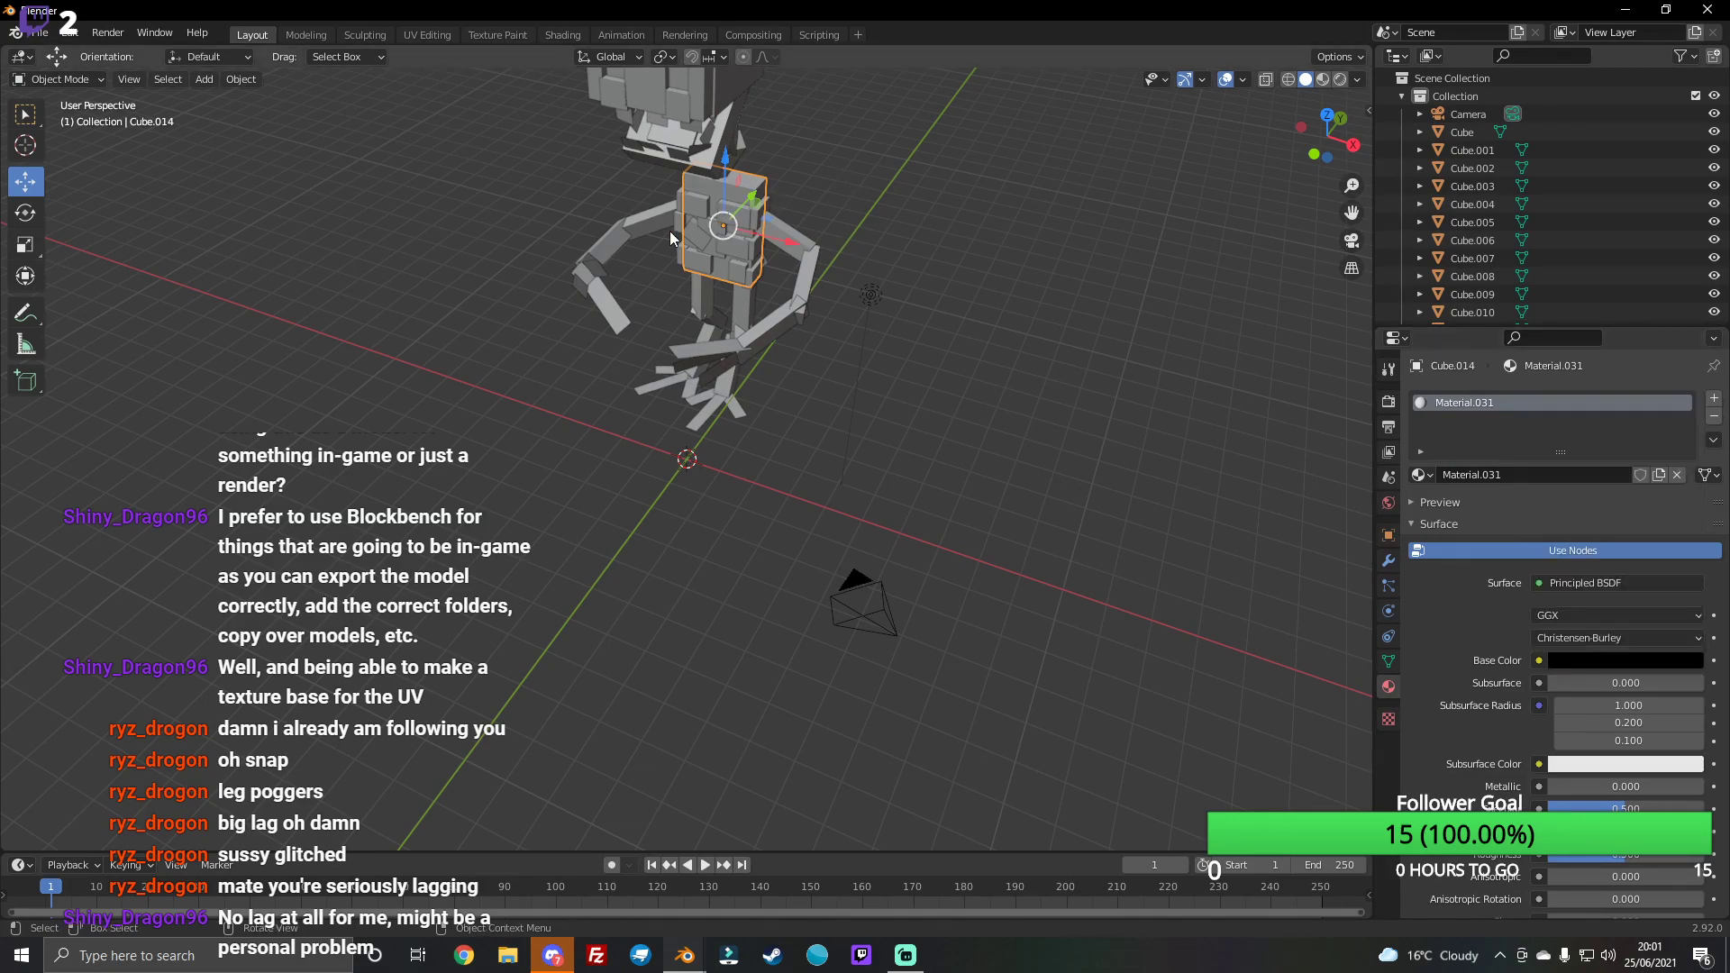
left_click(692, 213)
left_click(1521, 476)
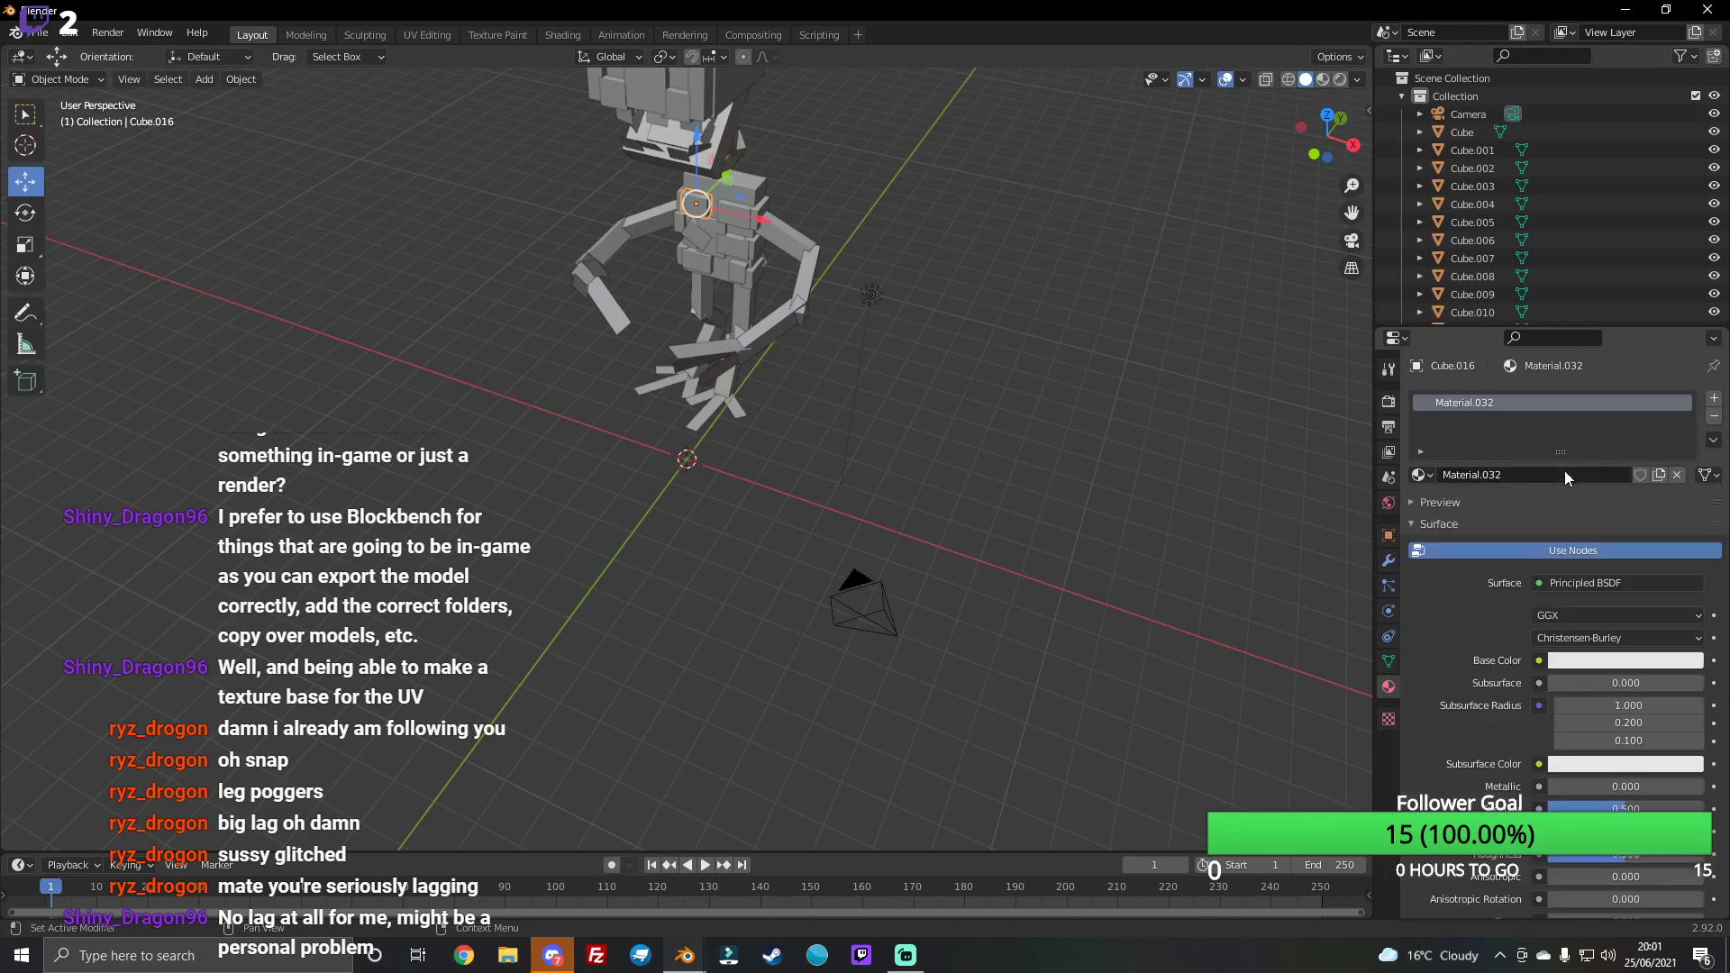
left_click(1649, 661)
left_click_drag(1692, 530, 1693, 544)
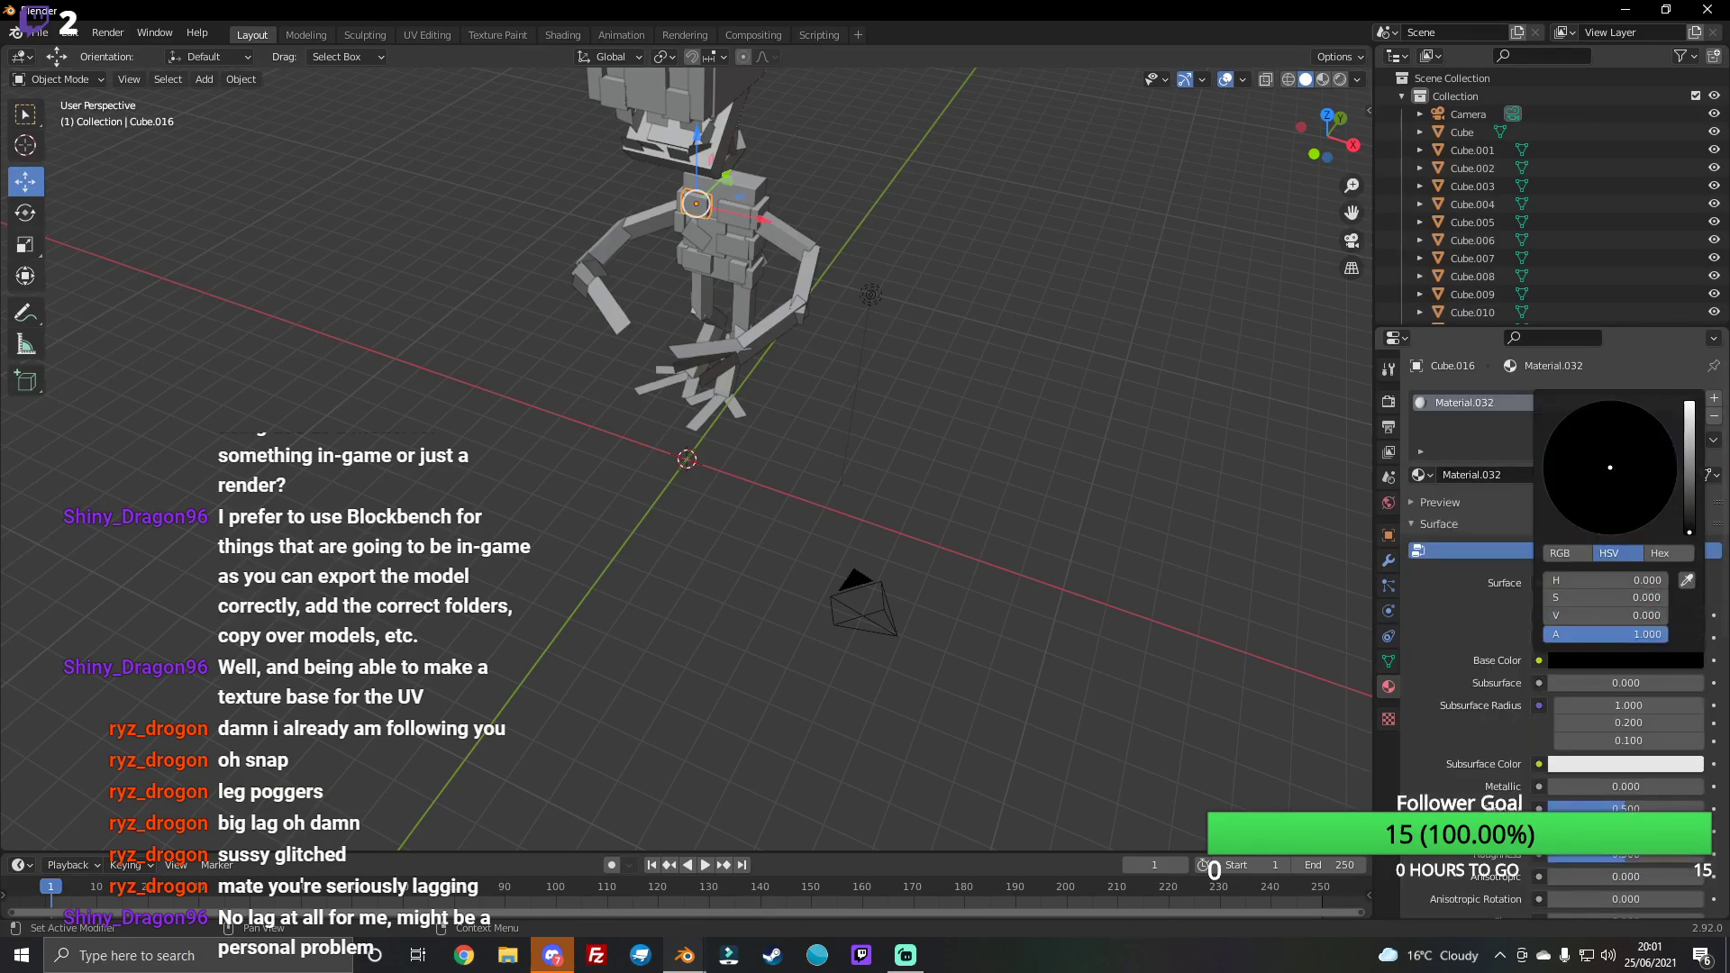
Step: Add a new material to Cube.015 and set another chest cube's base colour to black
left_click(748, 233)
left_click(737, 217)
left_click(1587, 474)
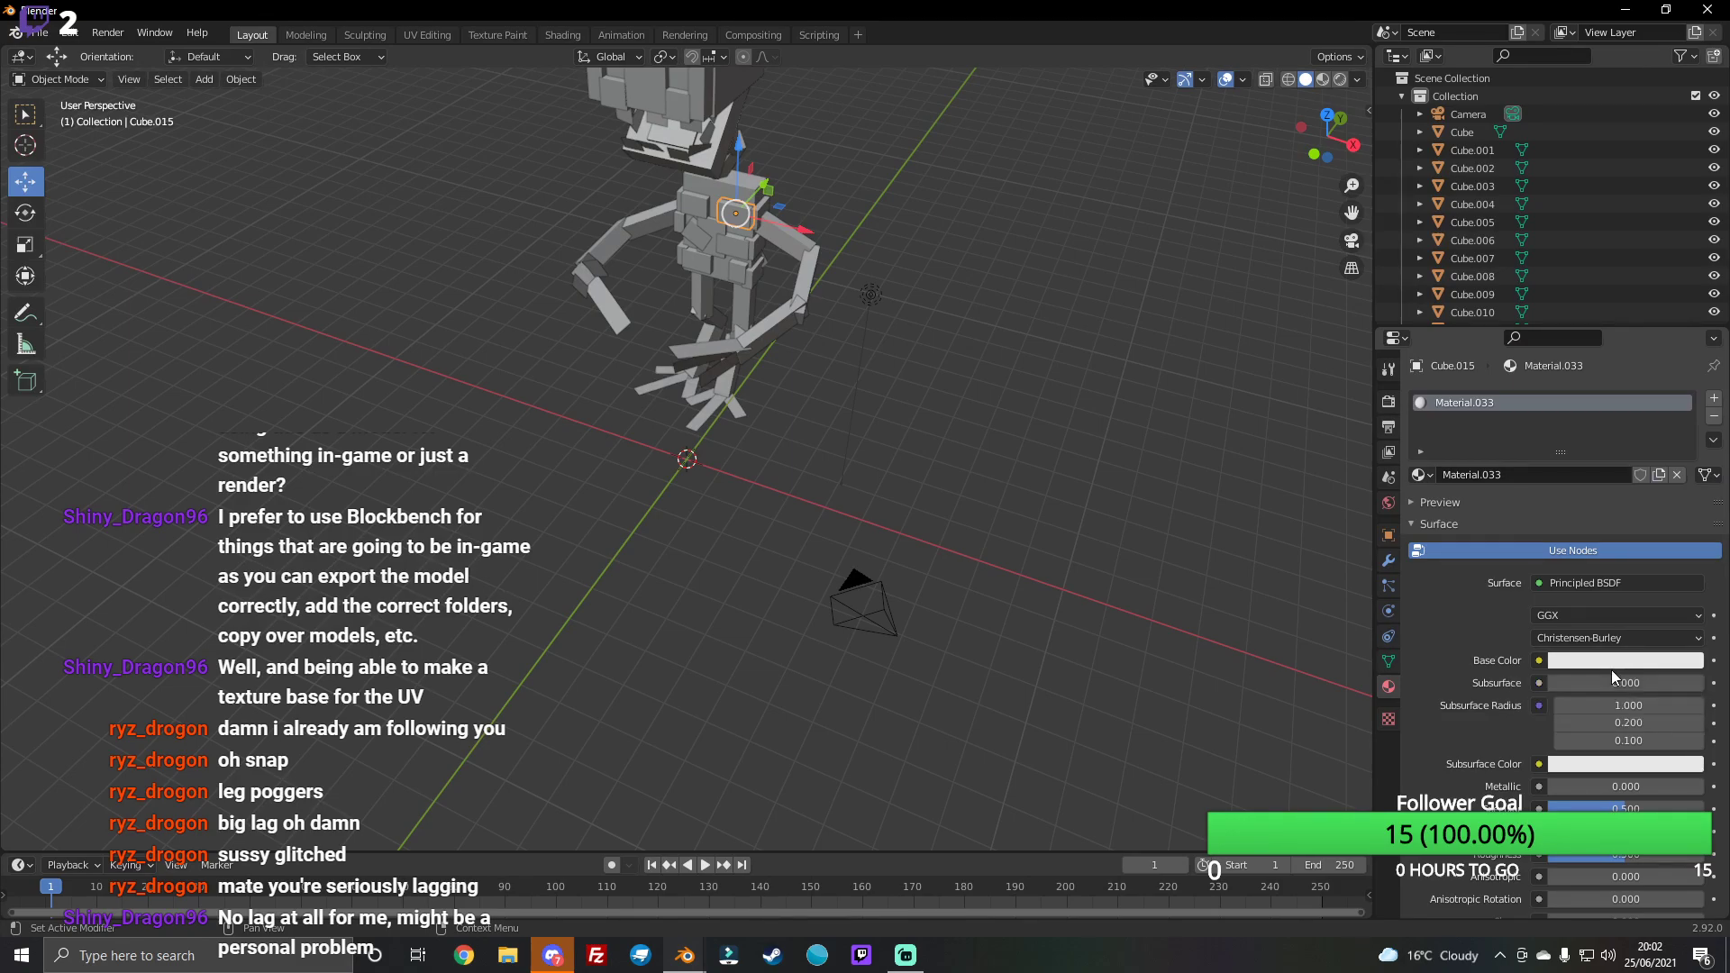
mouse_move(564, 199)
left_mouse_down()
mouse_move(963, 455)
mouse_move(803, 428)
left_mouse_up()
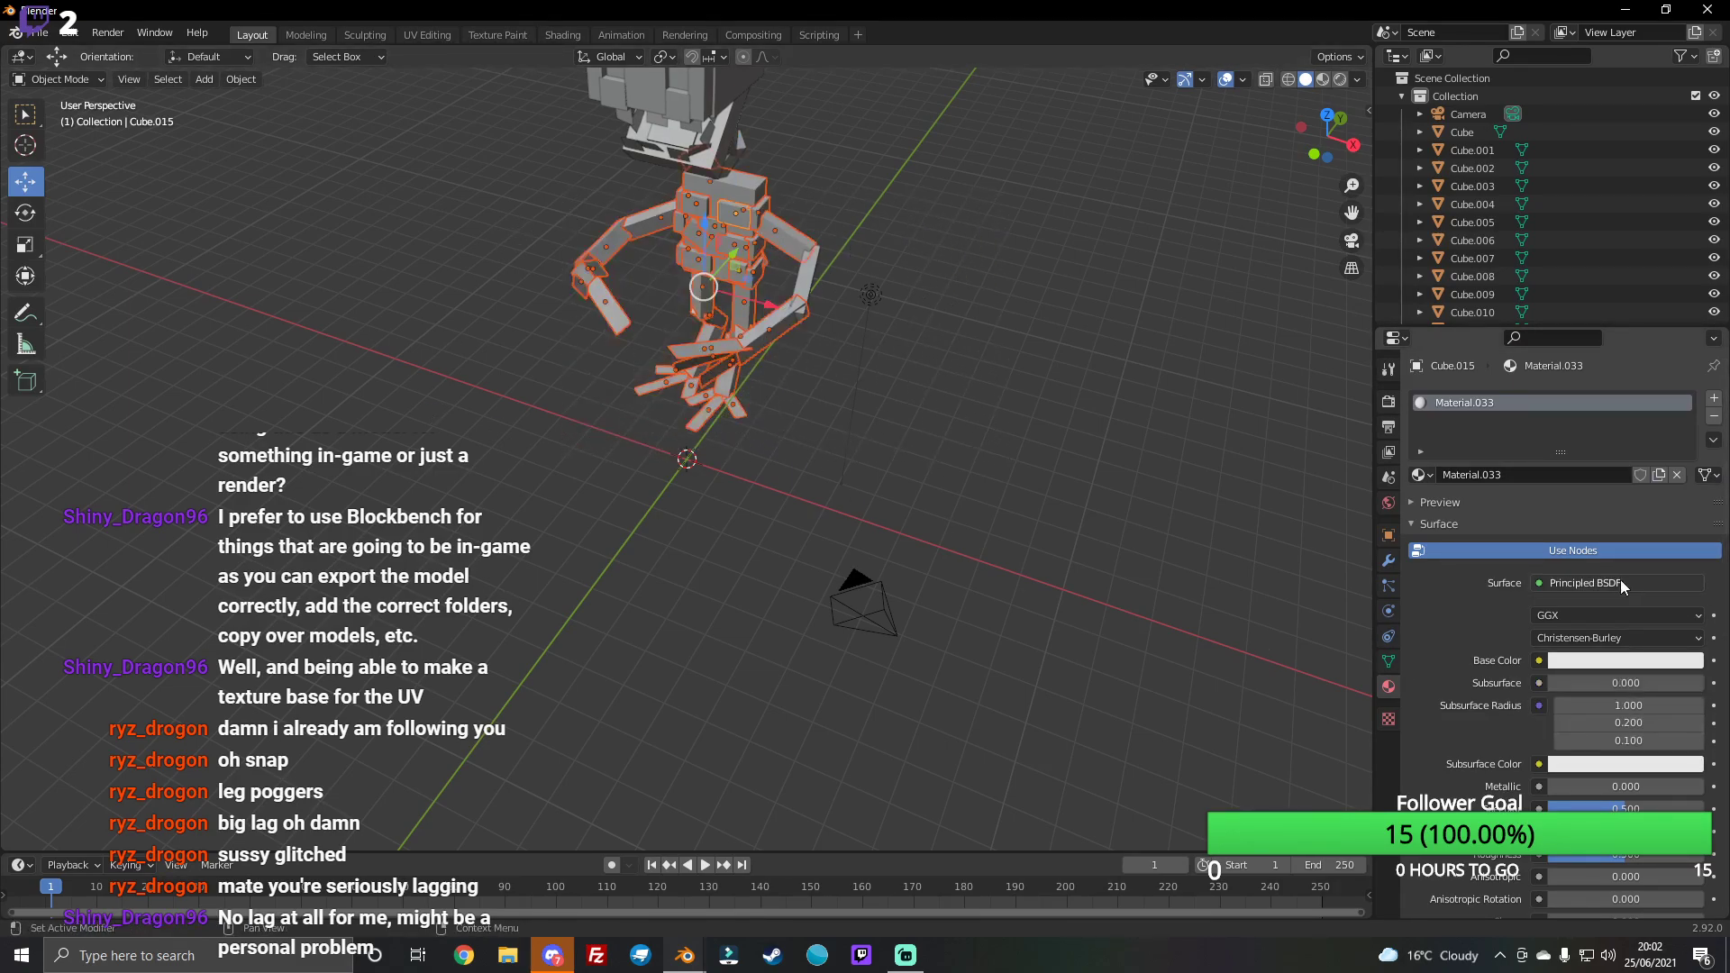
left_click(812, 419)
left_click(725, 212)
left_click(1592, 662)
left_click_drag(1691, 510, 1691, 542)
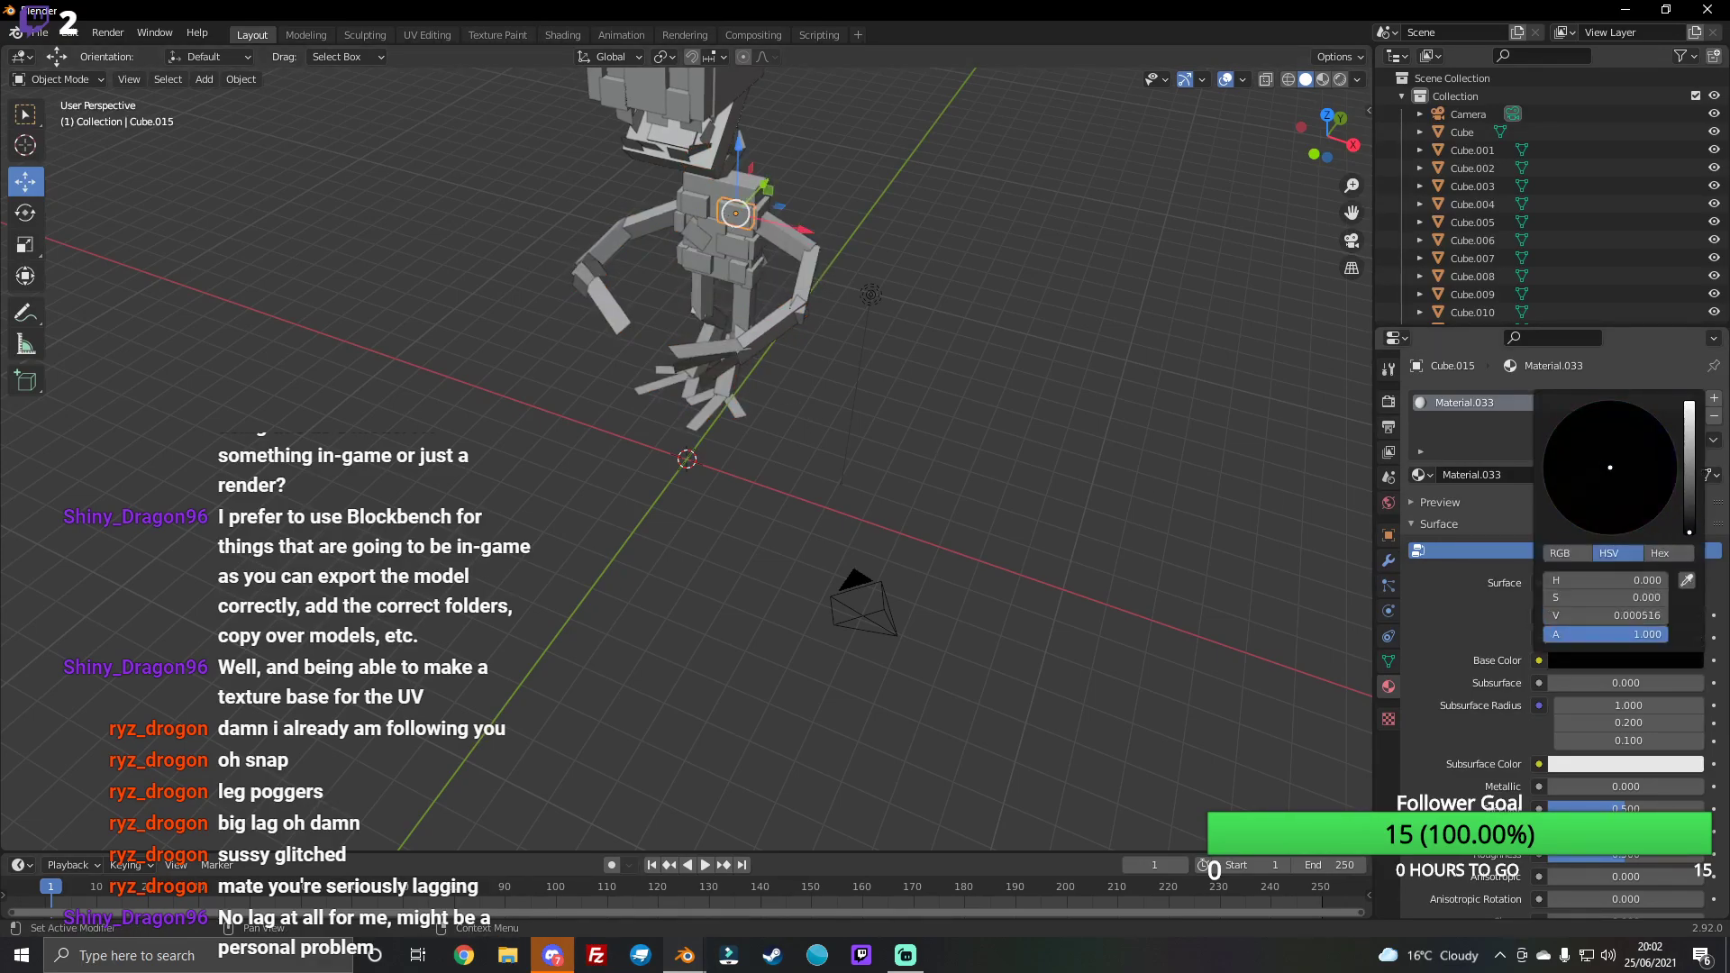
Step: Turn Cube.019's base colour black and give Cube.017 a new material
left_click(703, 233)
left_click(690, 238)
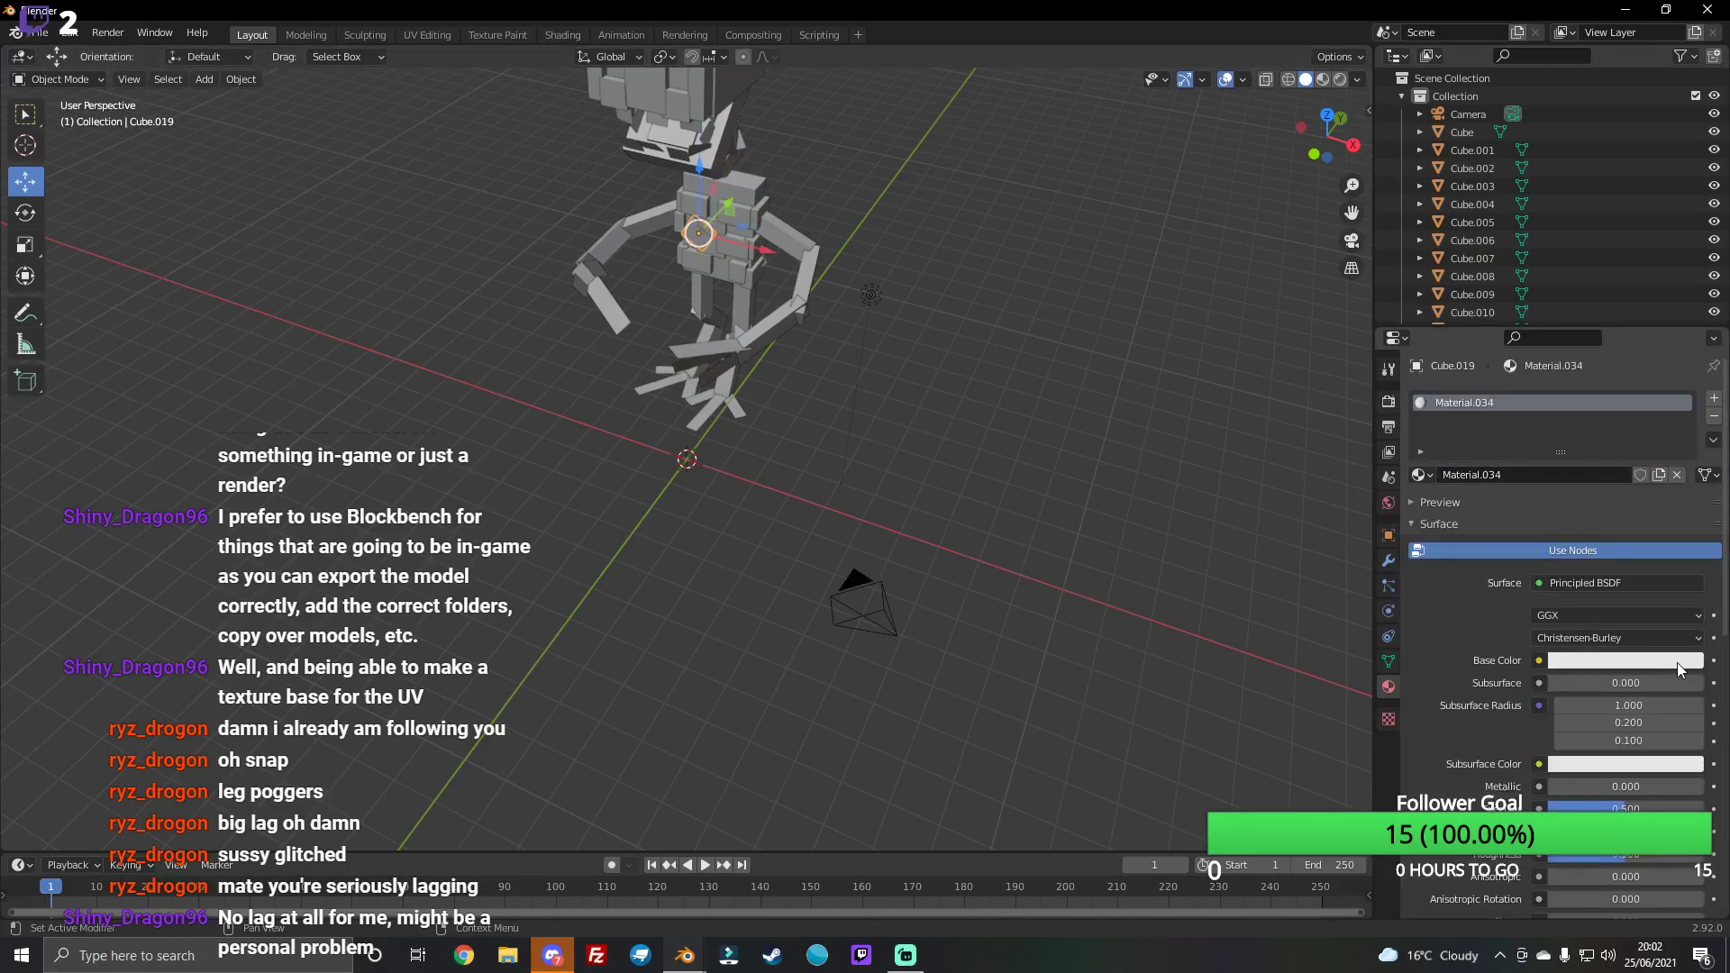
left_click(1681, 669)
left_click_drag(1687, 534, 1685, 538)
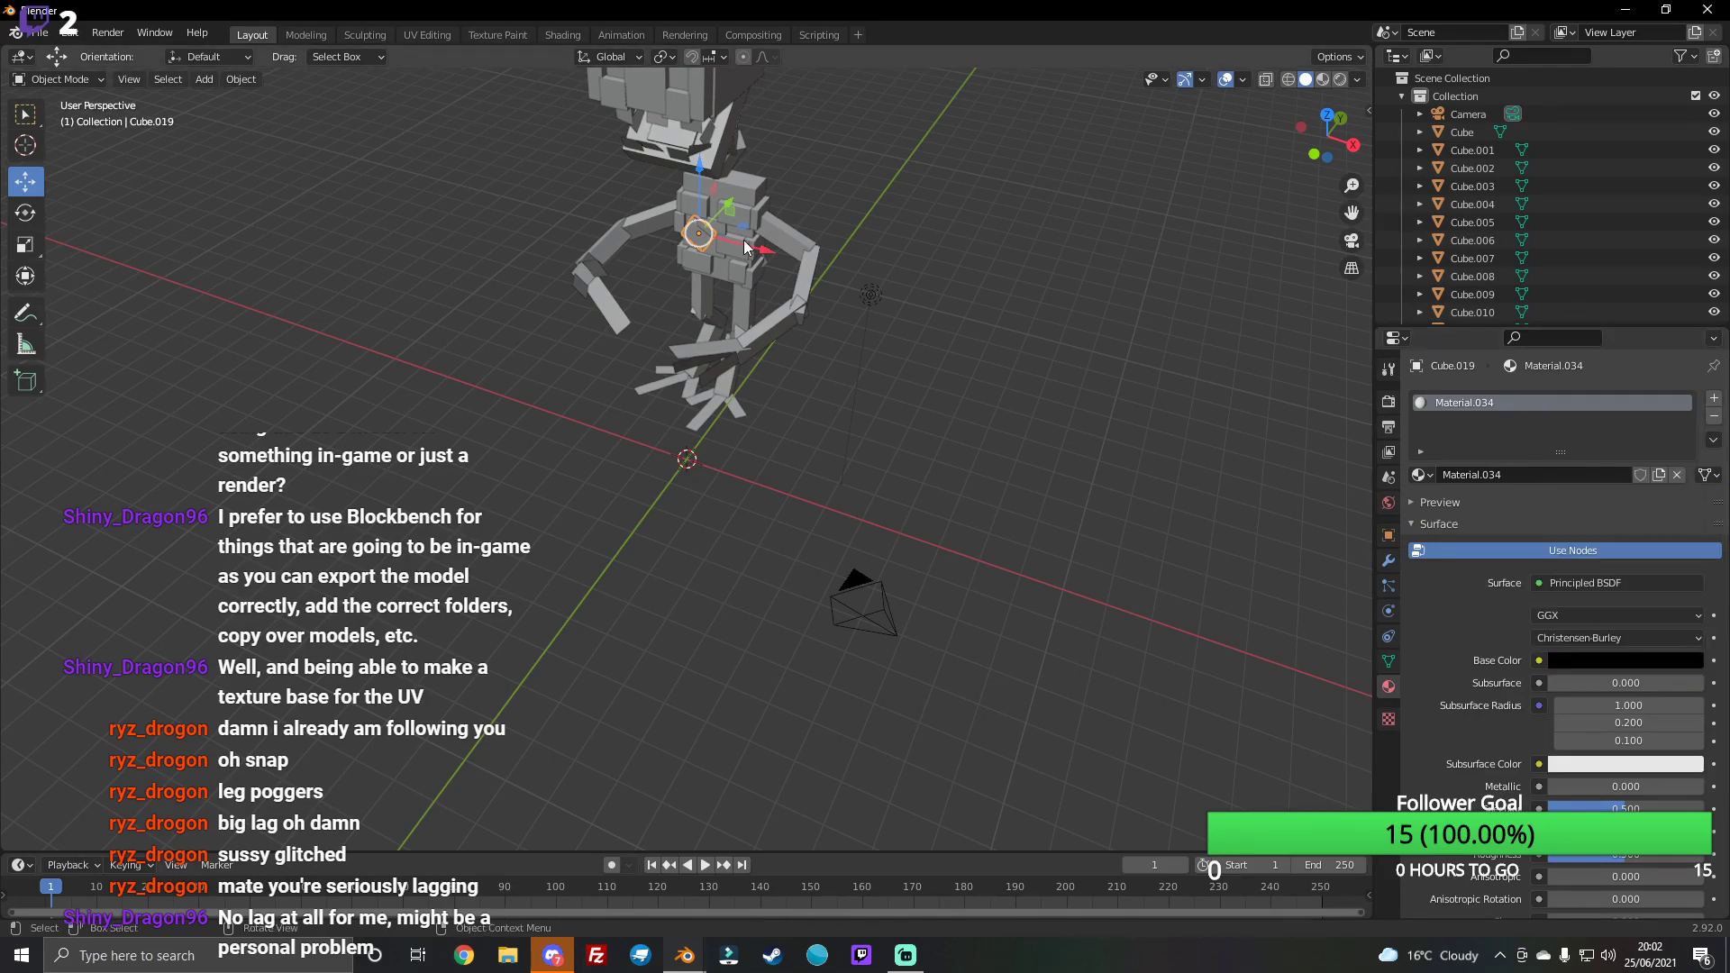
left_click(738, 259)
left_click(1572, 474)
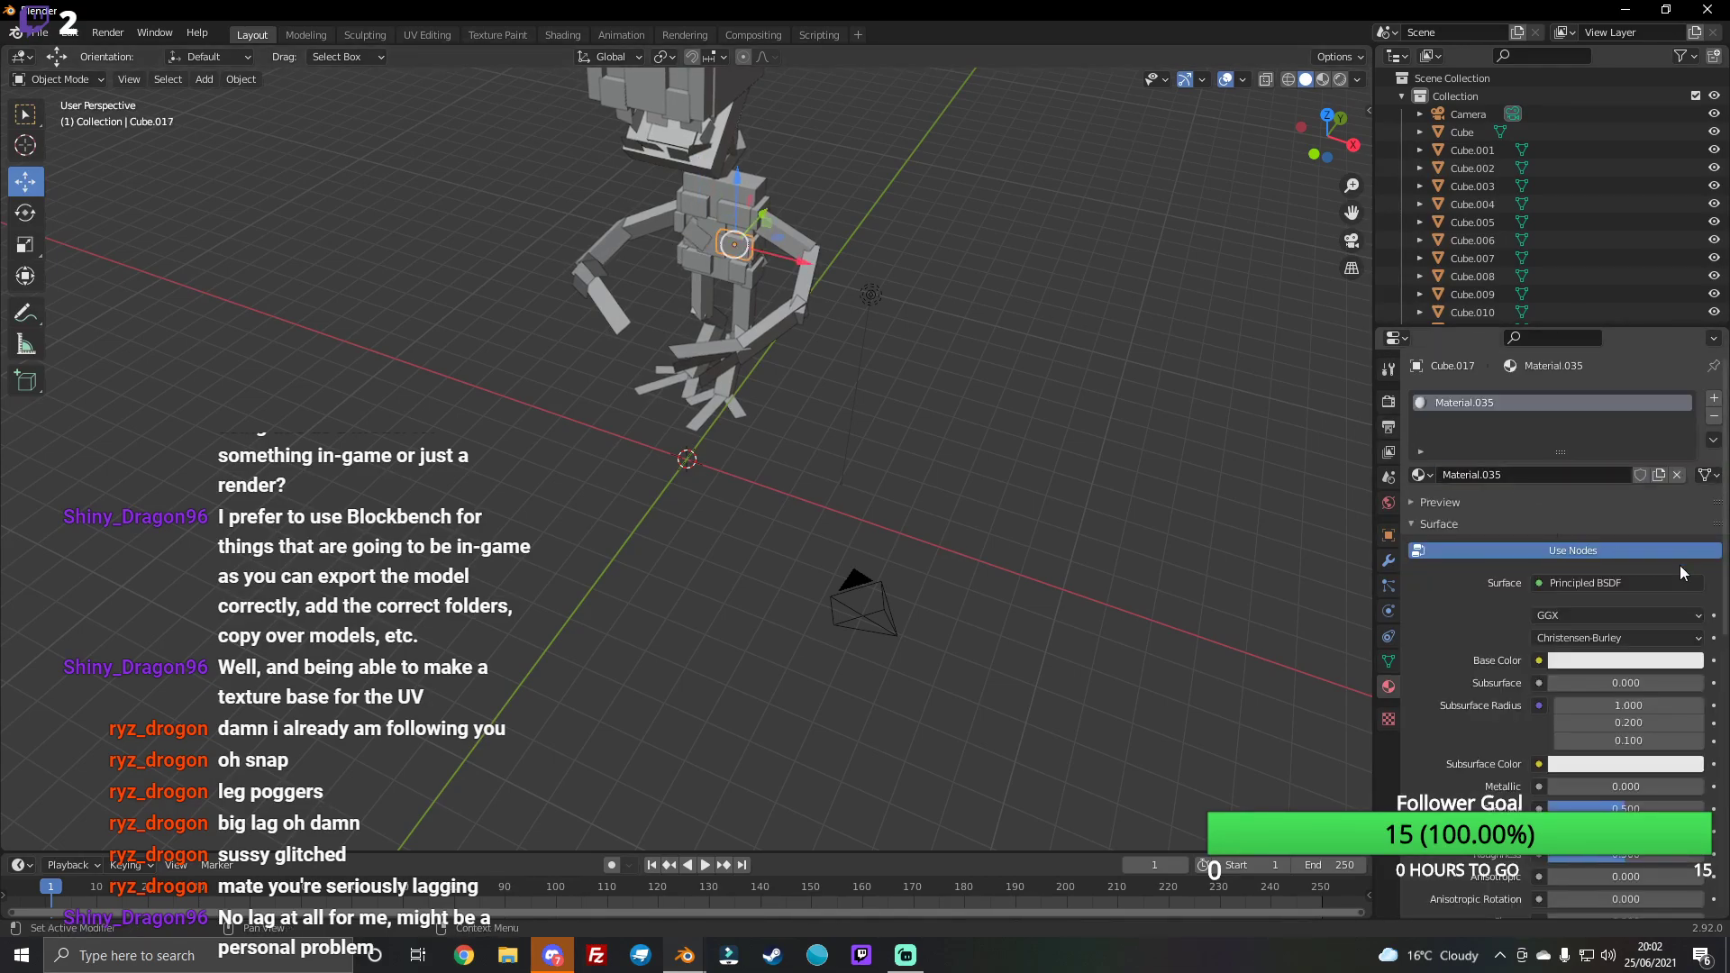
left_click(1664, 660)
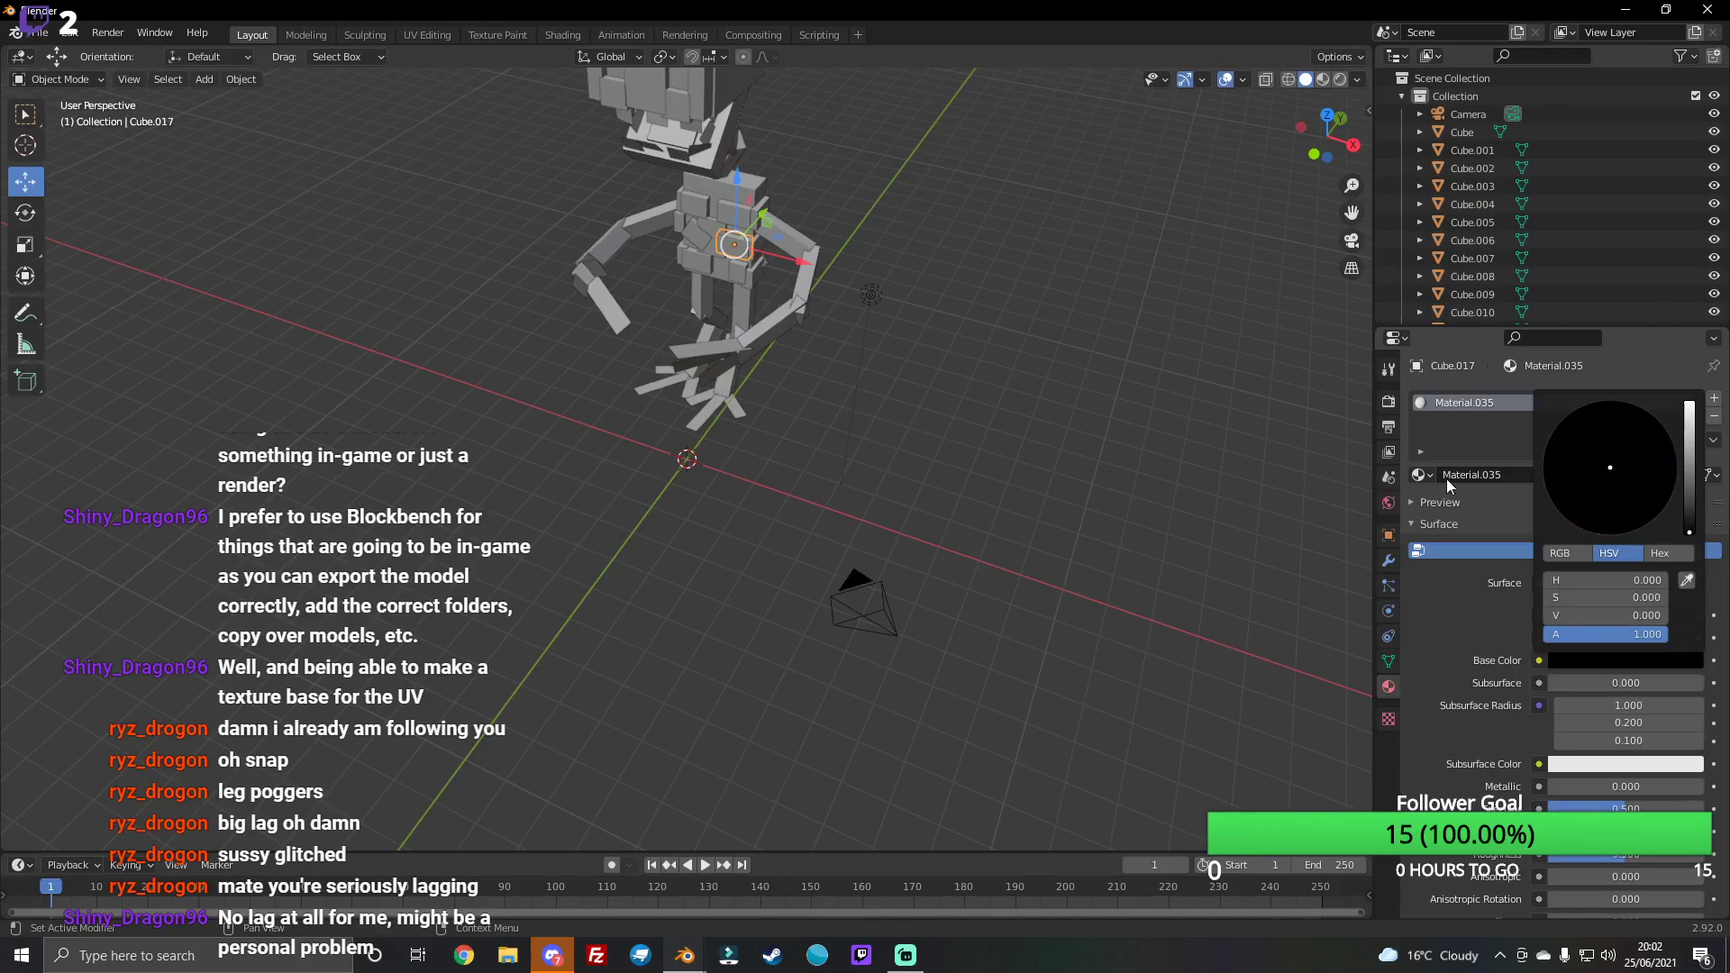
Step: Give Cube.020 and Cube.018 new materials with black base colour
left_click(699, 271)
left_click(1575, 475)
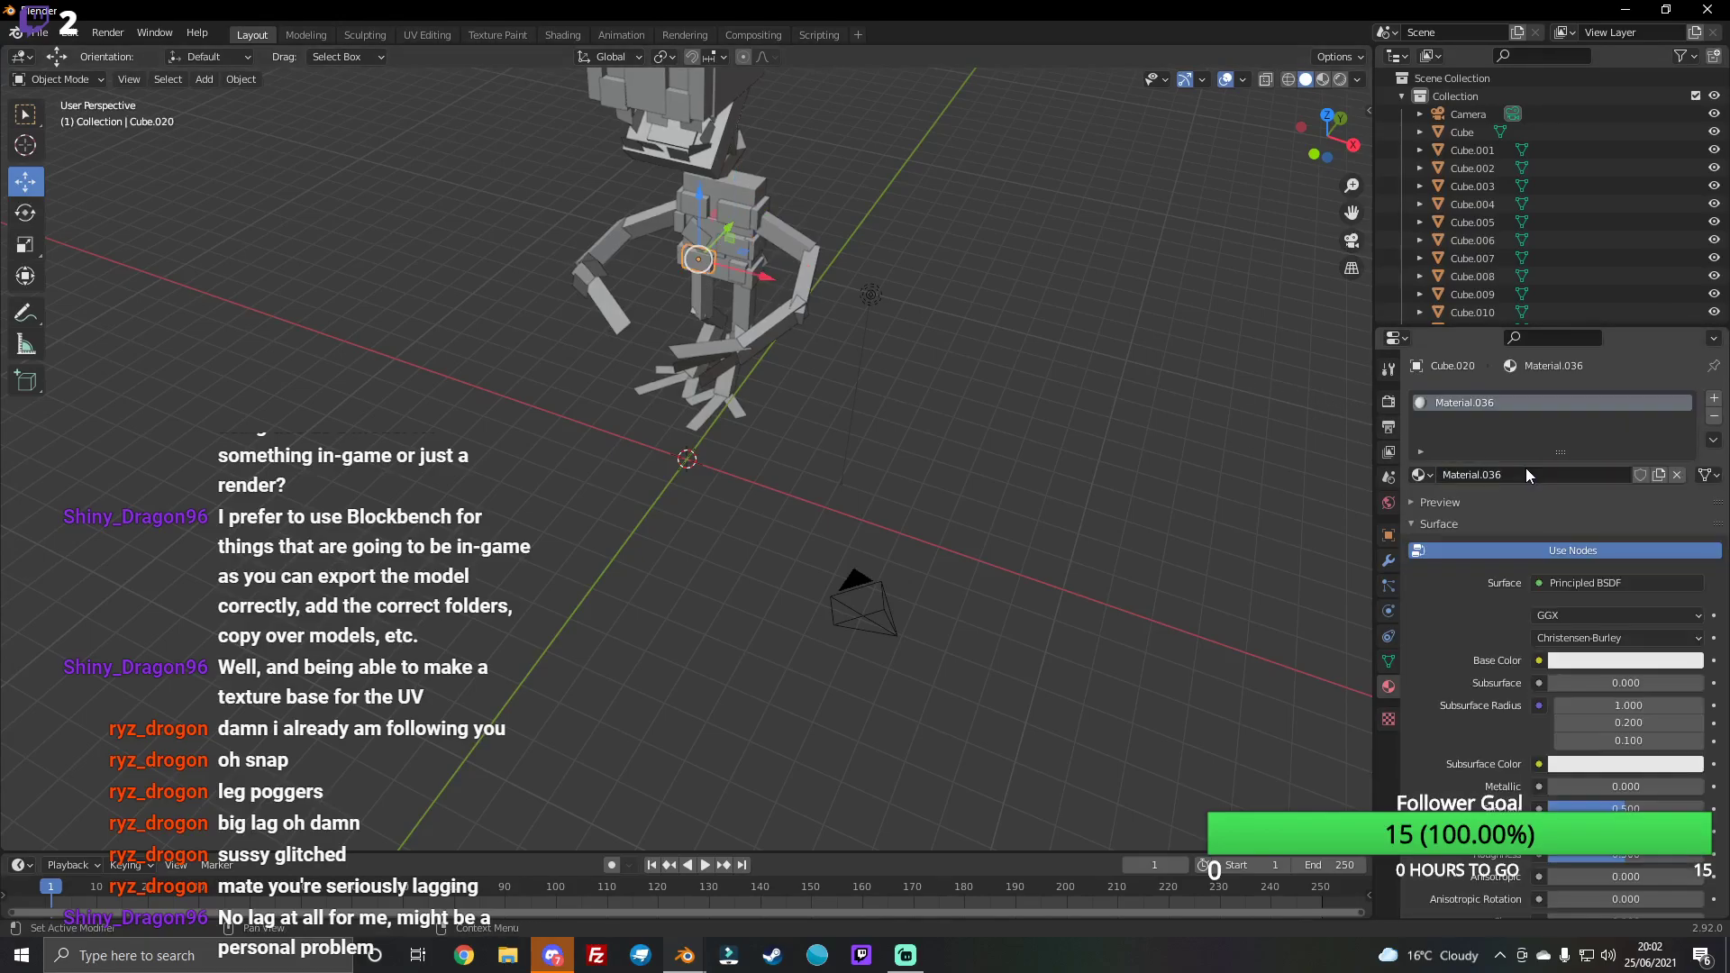
left_click(1663, 660)
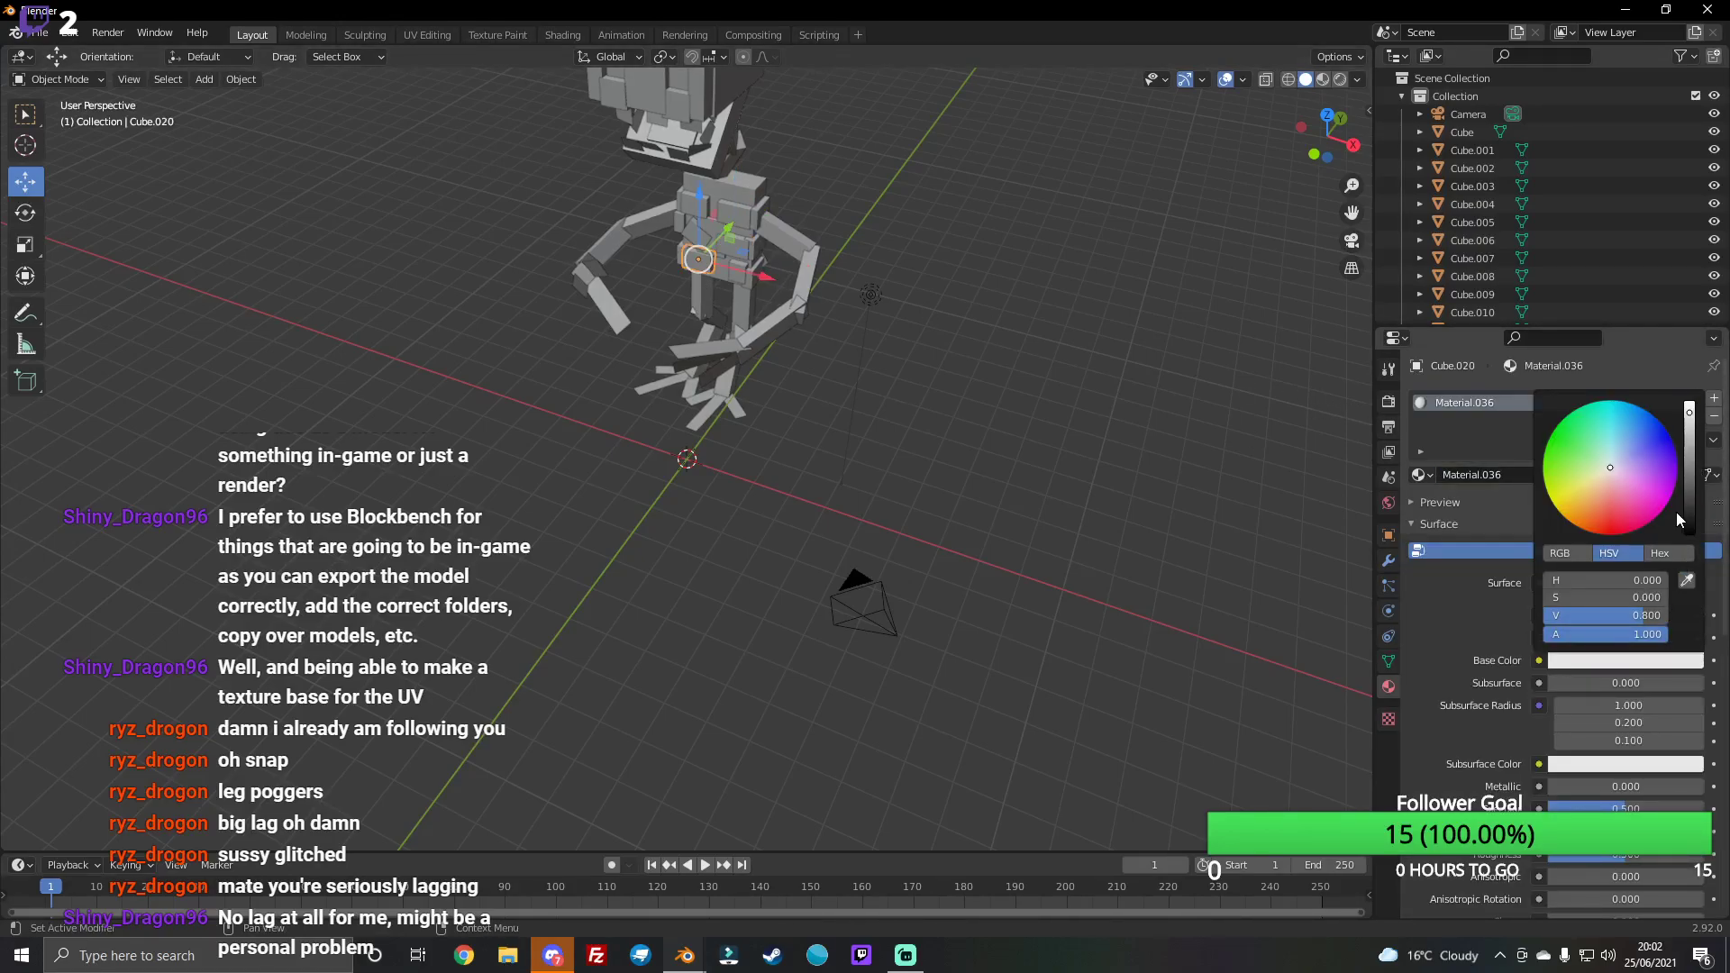
left_click(1687, 528)
left_click(736, 285)
left_click(1576, 475)
left_click(1623, 660)
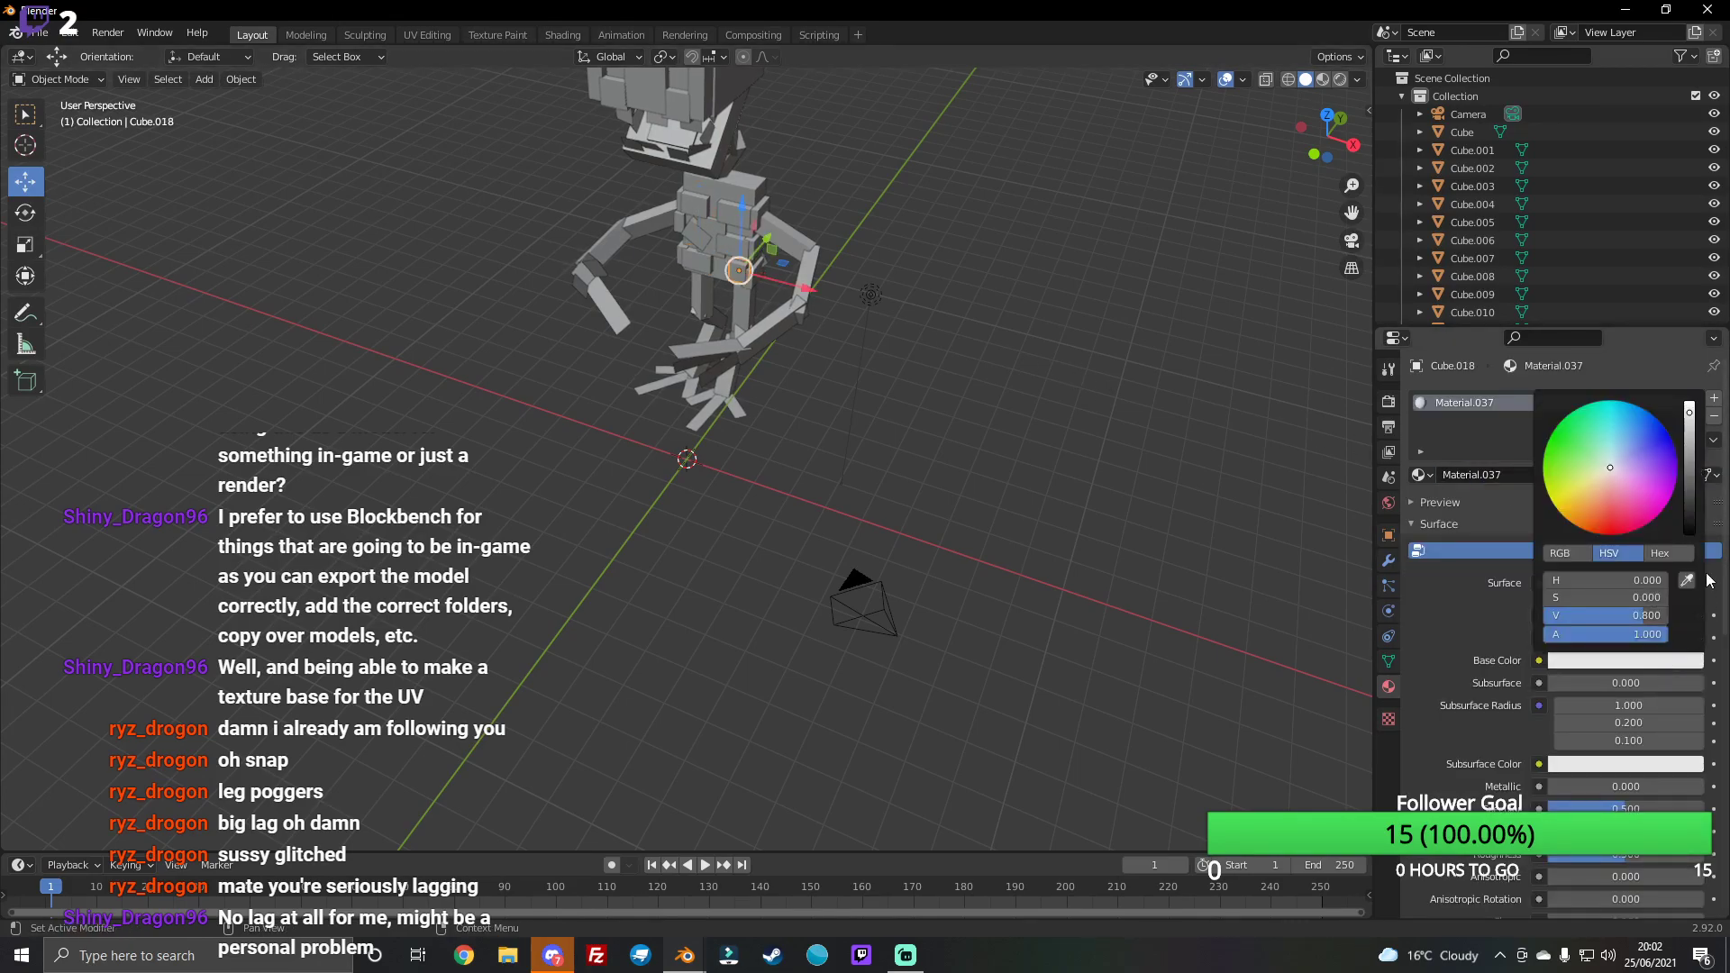
left_click(1691, 526)
left_click(728, 271)
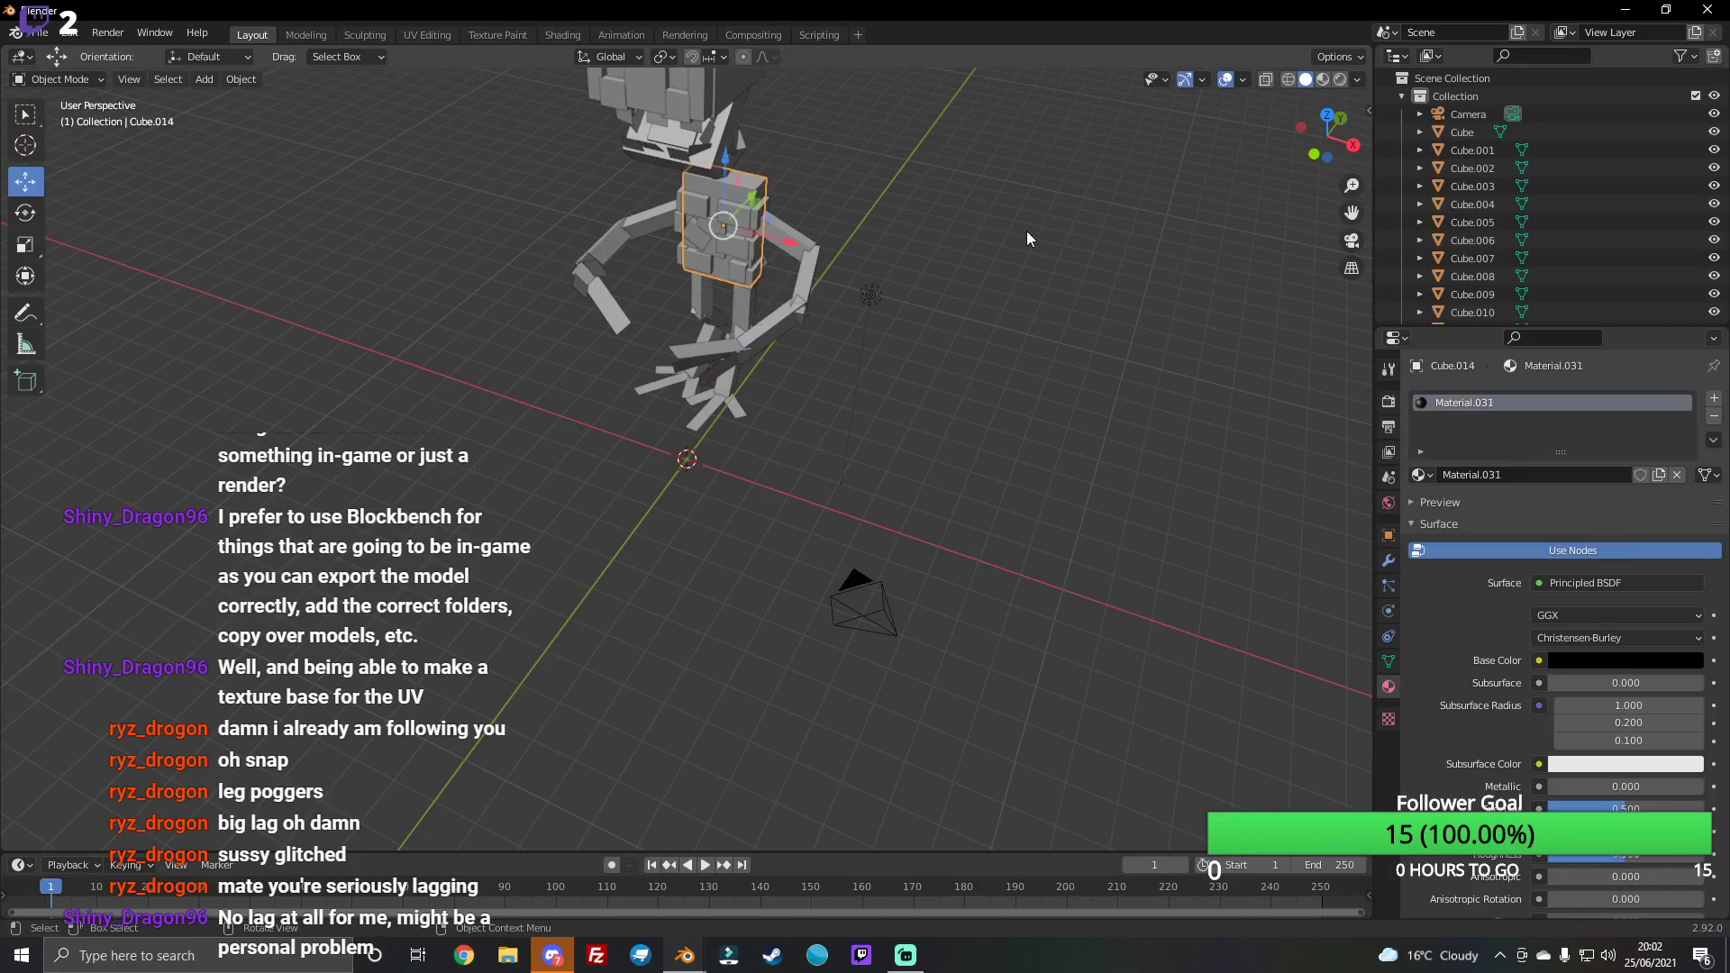
Step: Give Cube.022 and Cube.021 new materials with black base colour
left_click_drag(1329, 135, 741, 329)
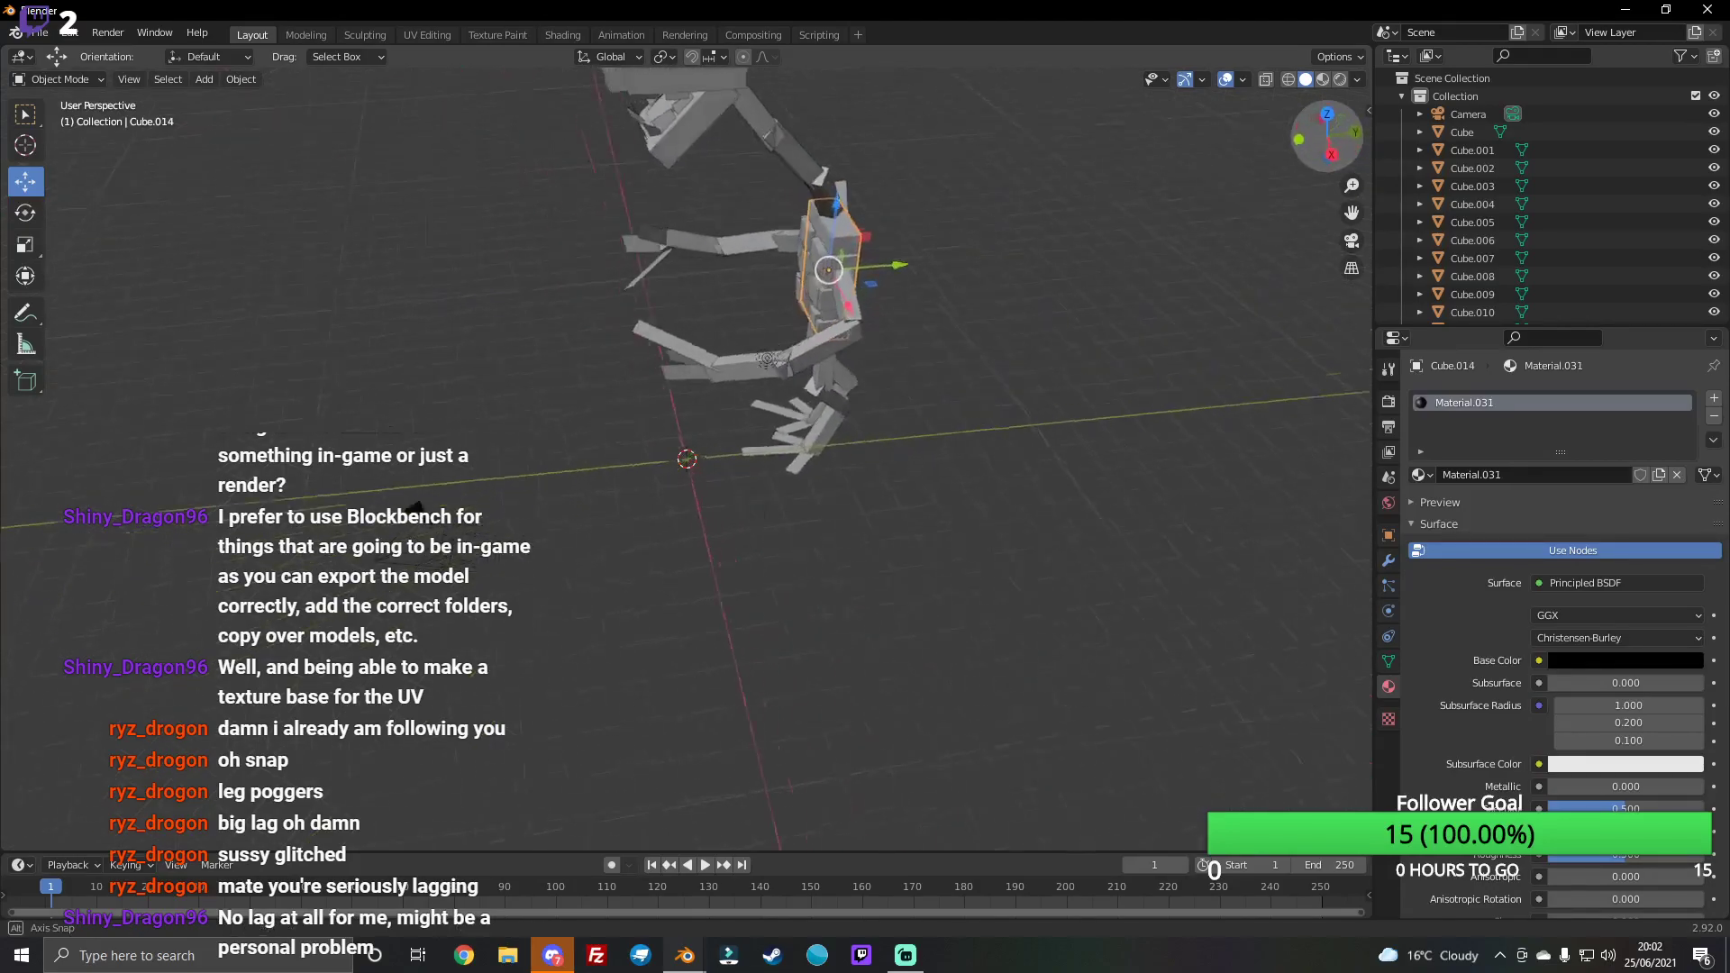
left_click(786, 366)
left_click(1527, 476)
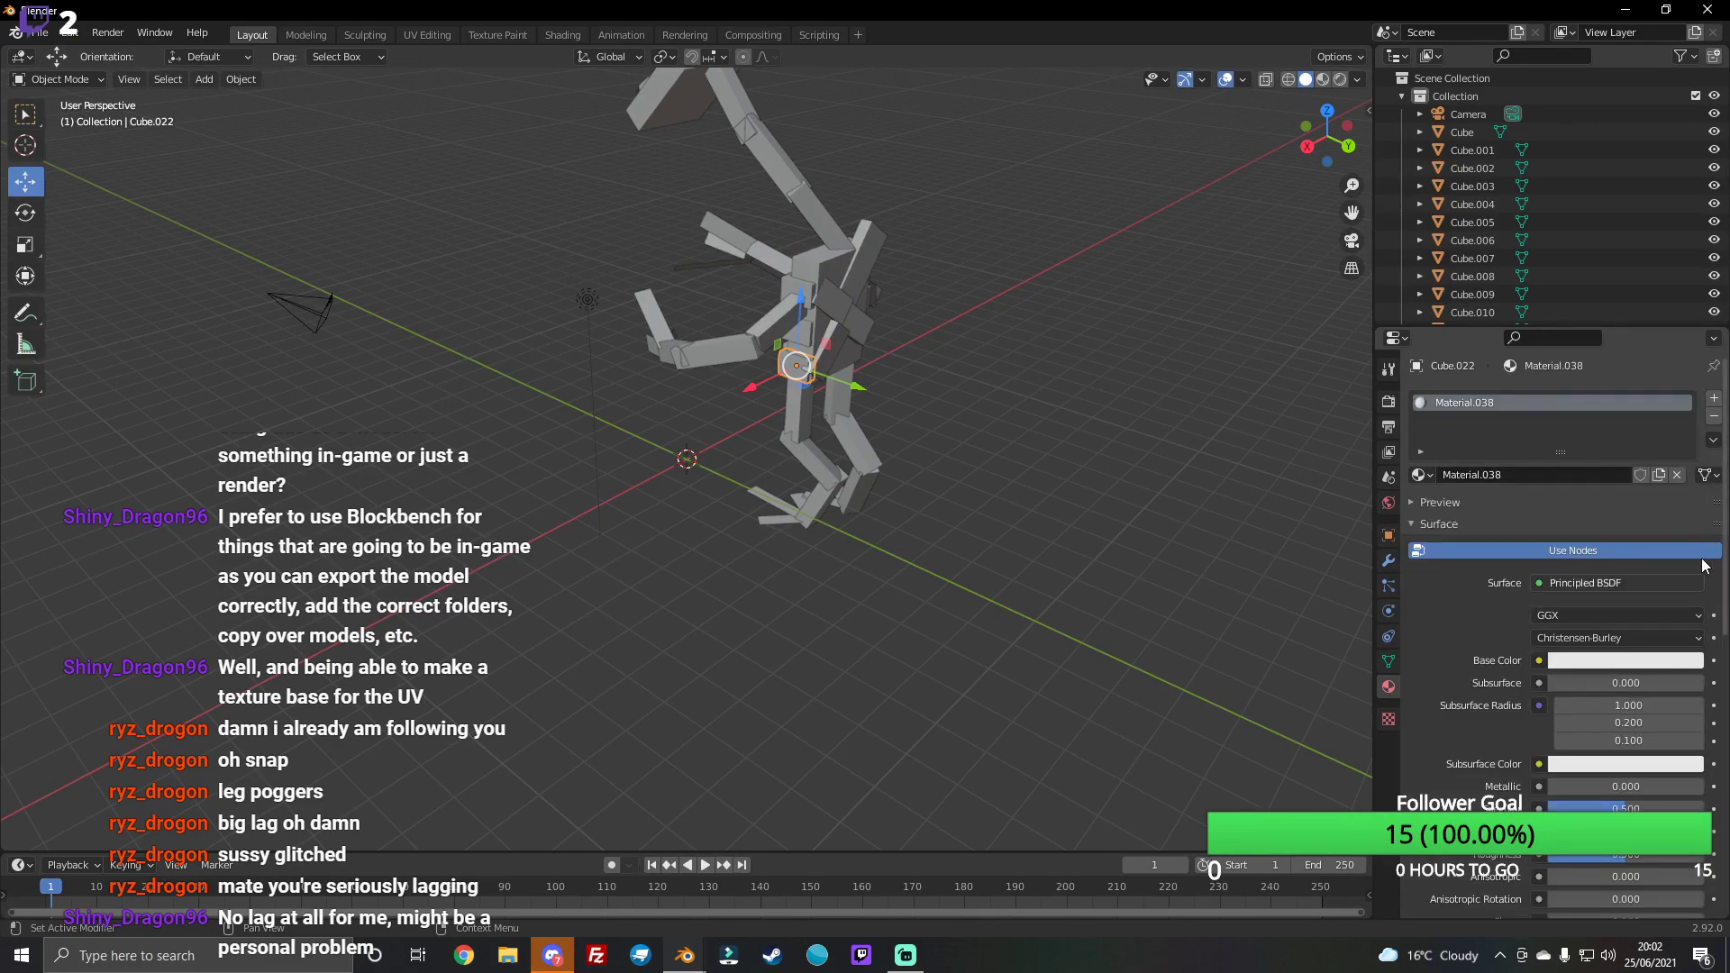
left_click(1643, 670)
left_click_drag(1686, 514, 1689, 535)
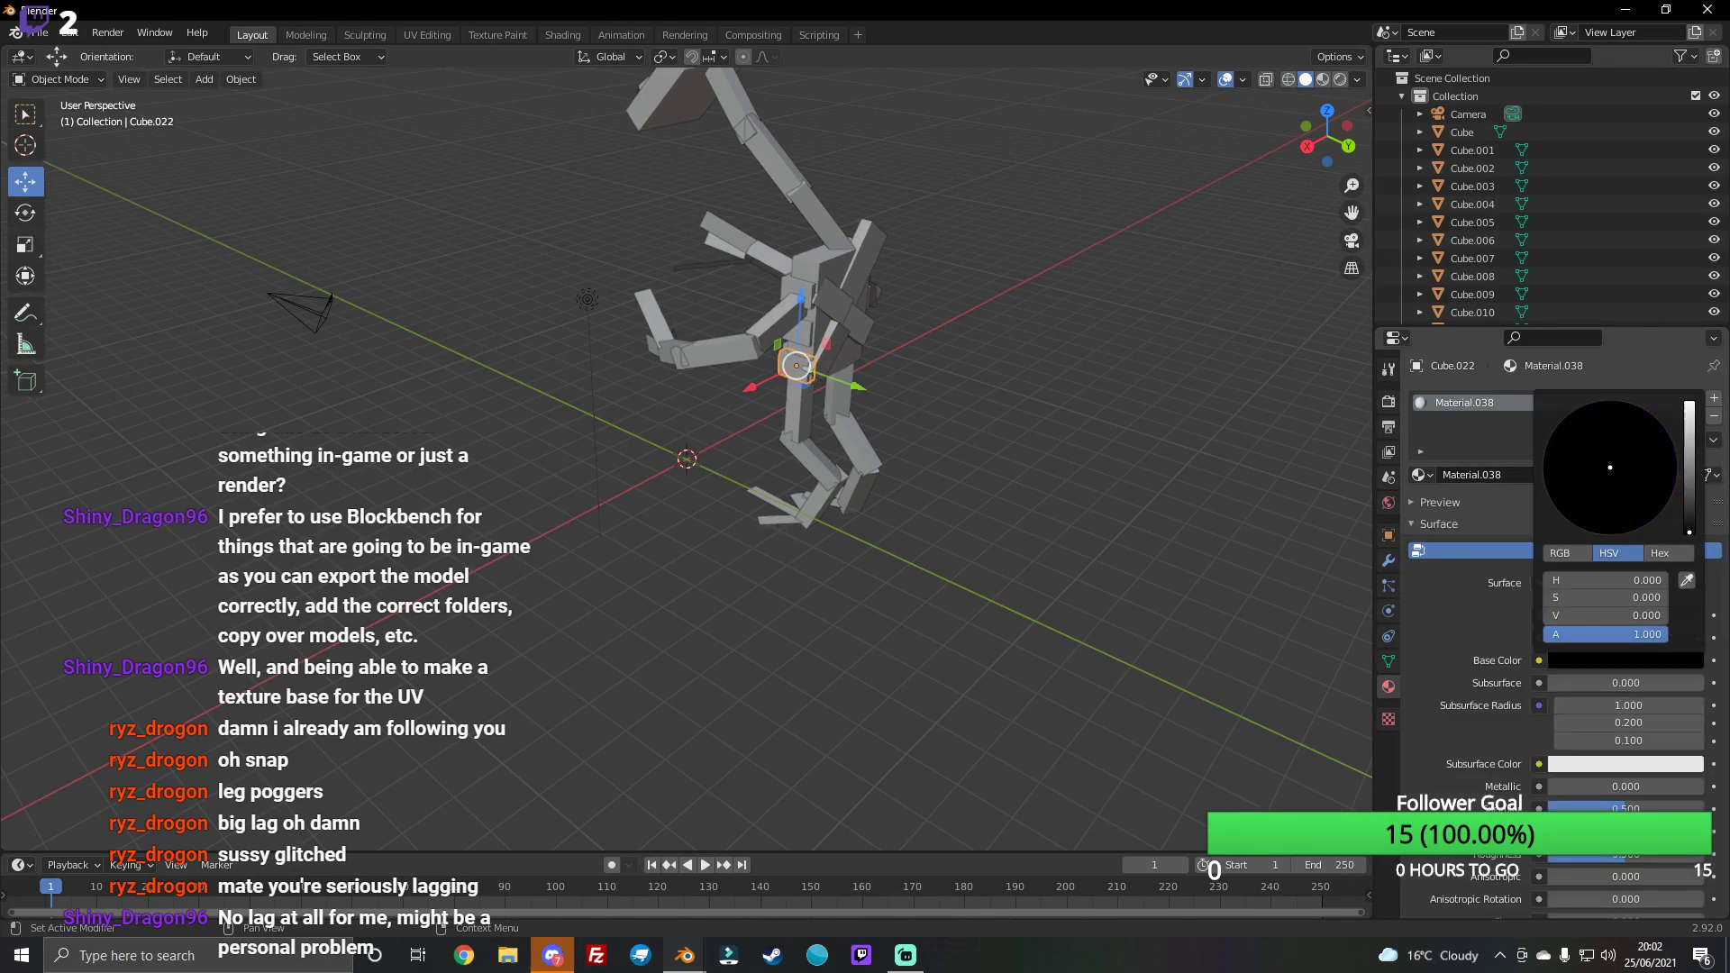
left_click(812, 349)
left_click(1639, 477)
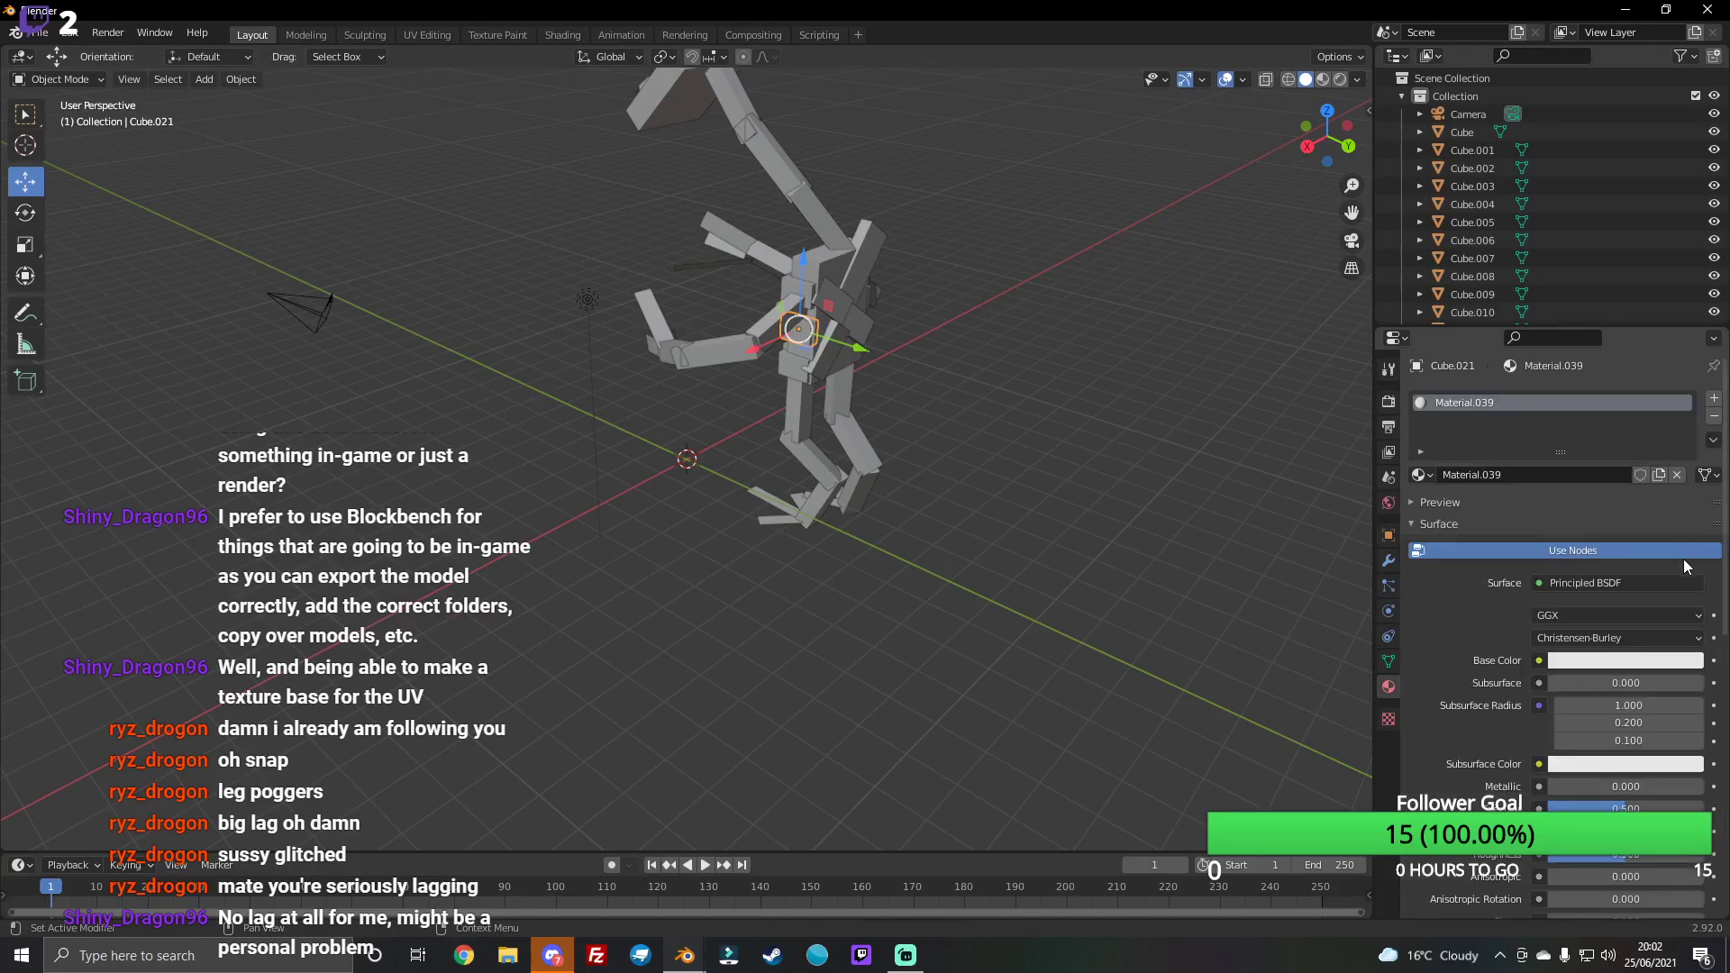
left_click(1661, 669)
left_click_drag(1698, 508, 1690, 533)
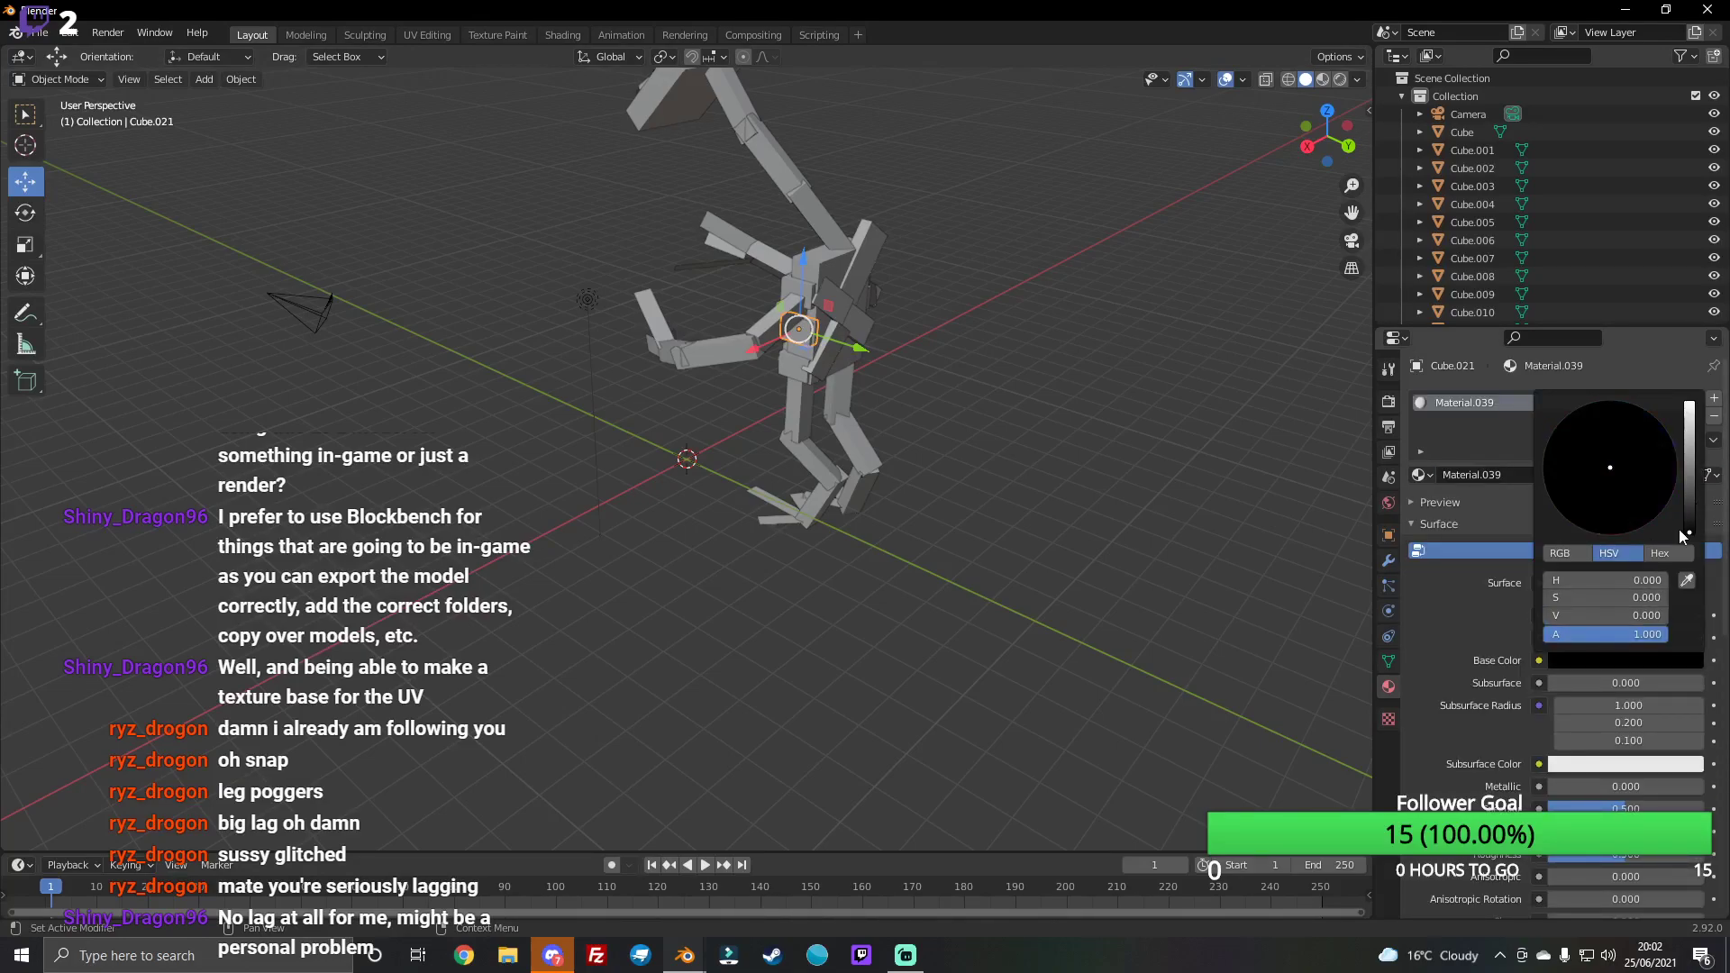
Step: Give Cube.026 and shoulder cube Cube.030 new black materials
left_click(816, 300)
left_click(1608, 477)
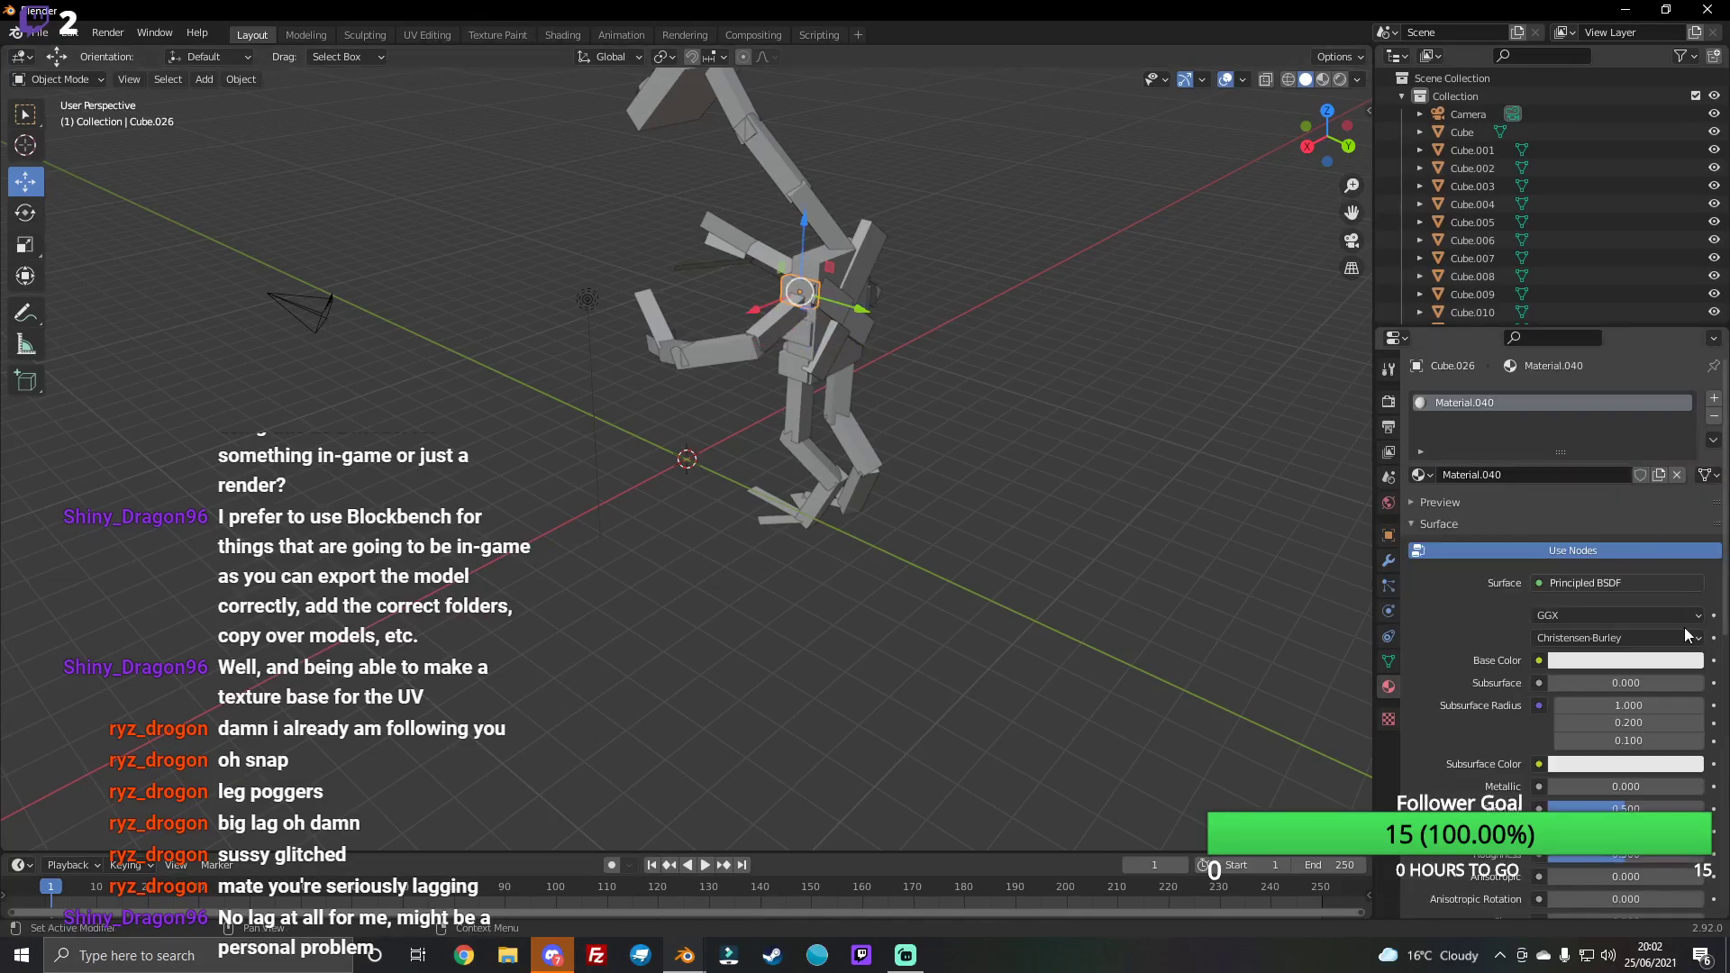
left_click(1675, 663)
left_click_drag(1698, 490, 1699, 568)
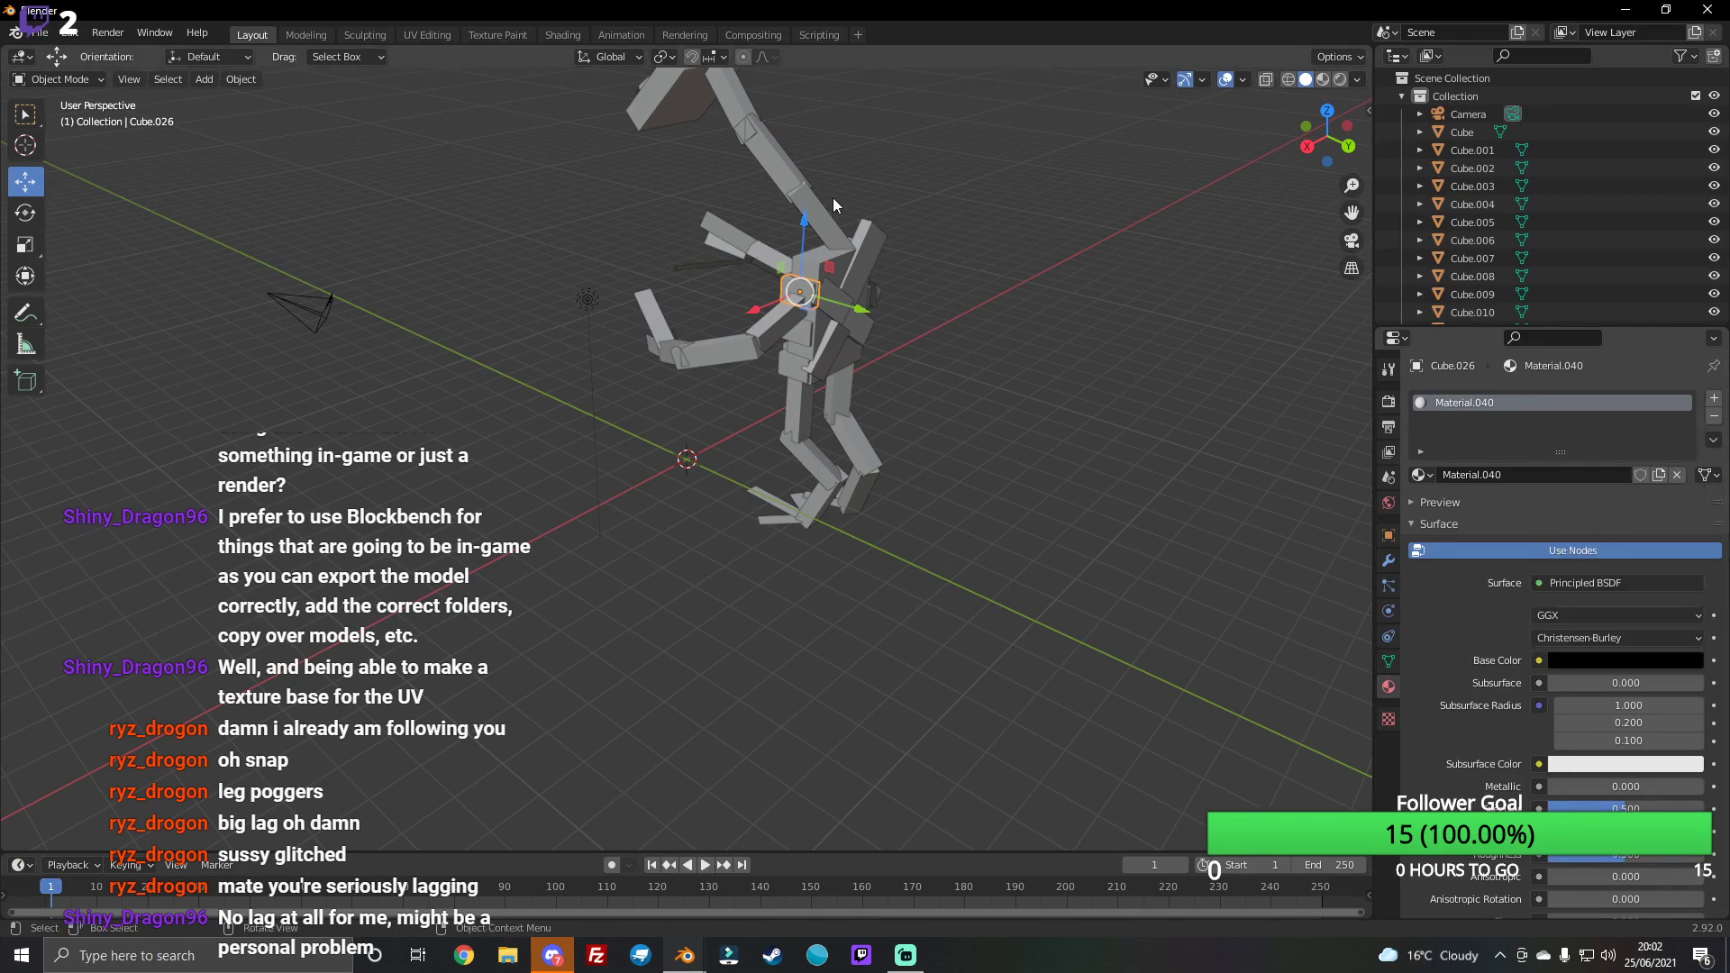
middle_click_drag(839, 406, 753, 323)
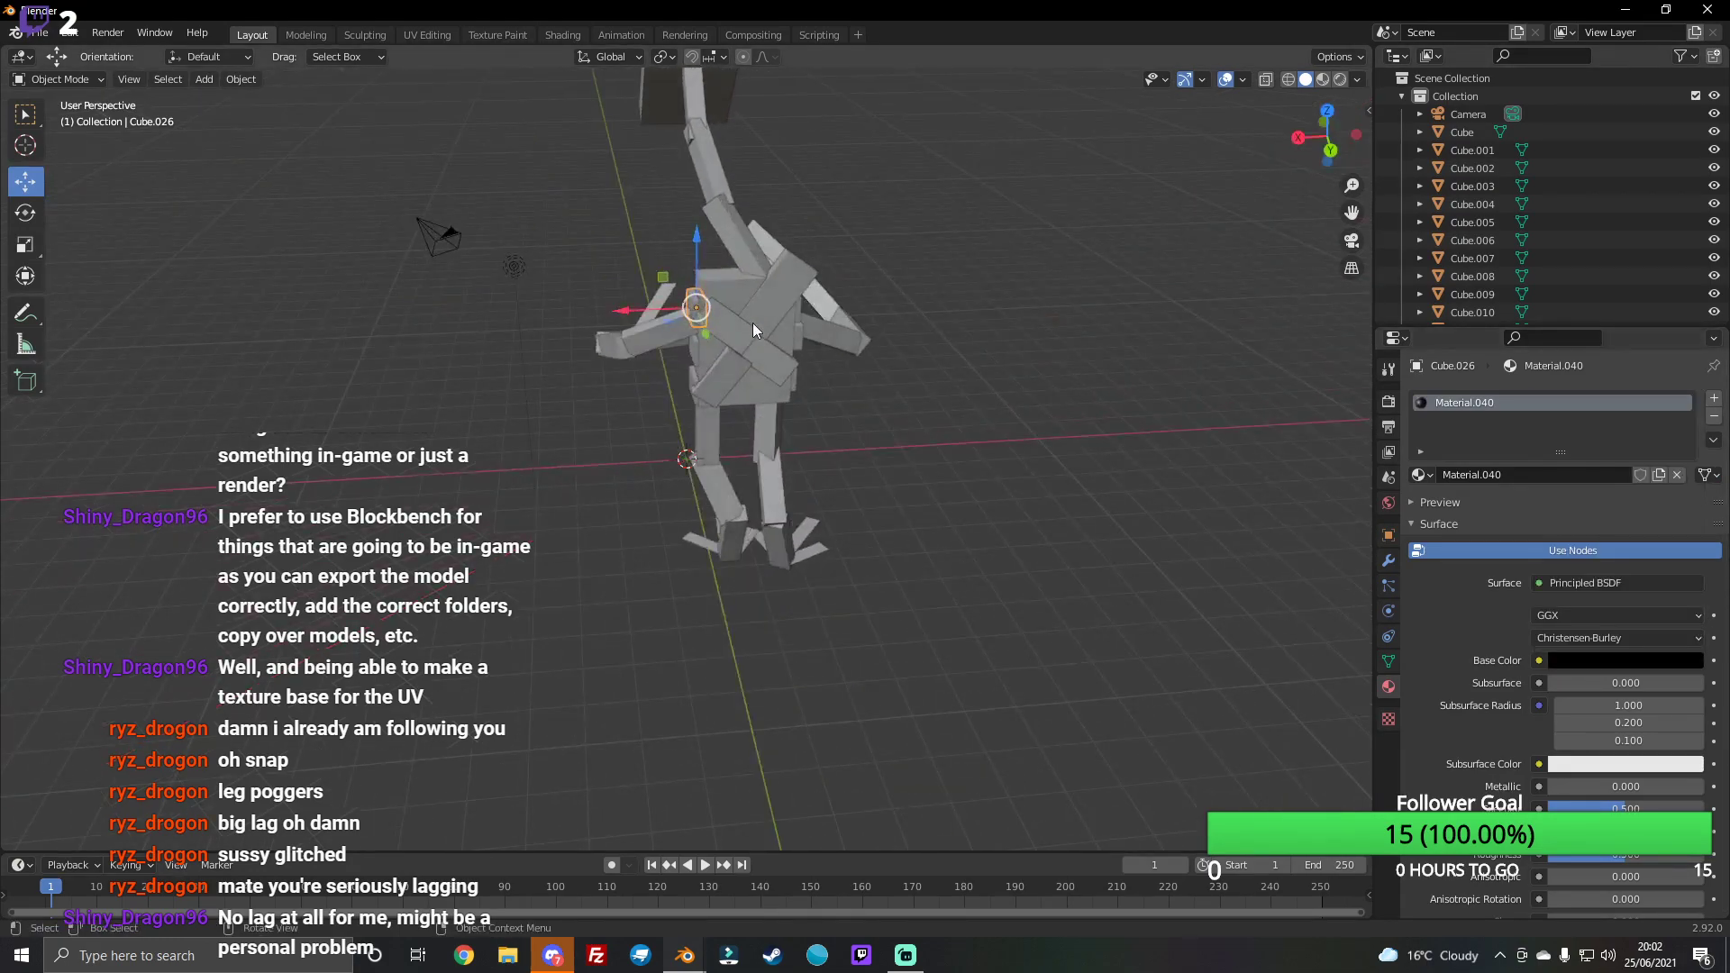
left_click(752, 322)
left_click(1588, 475)
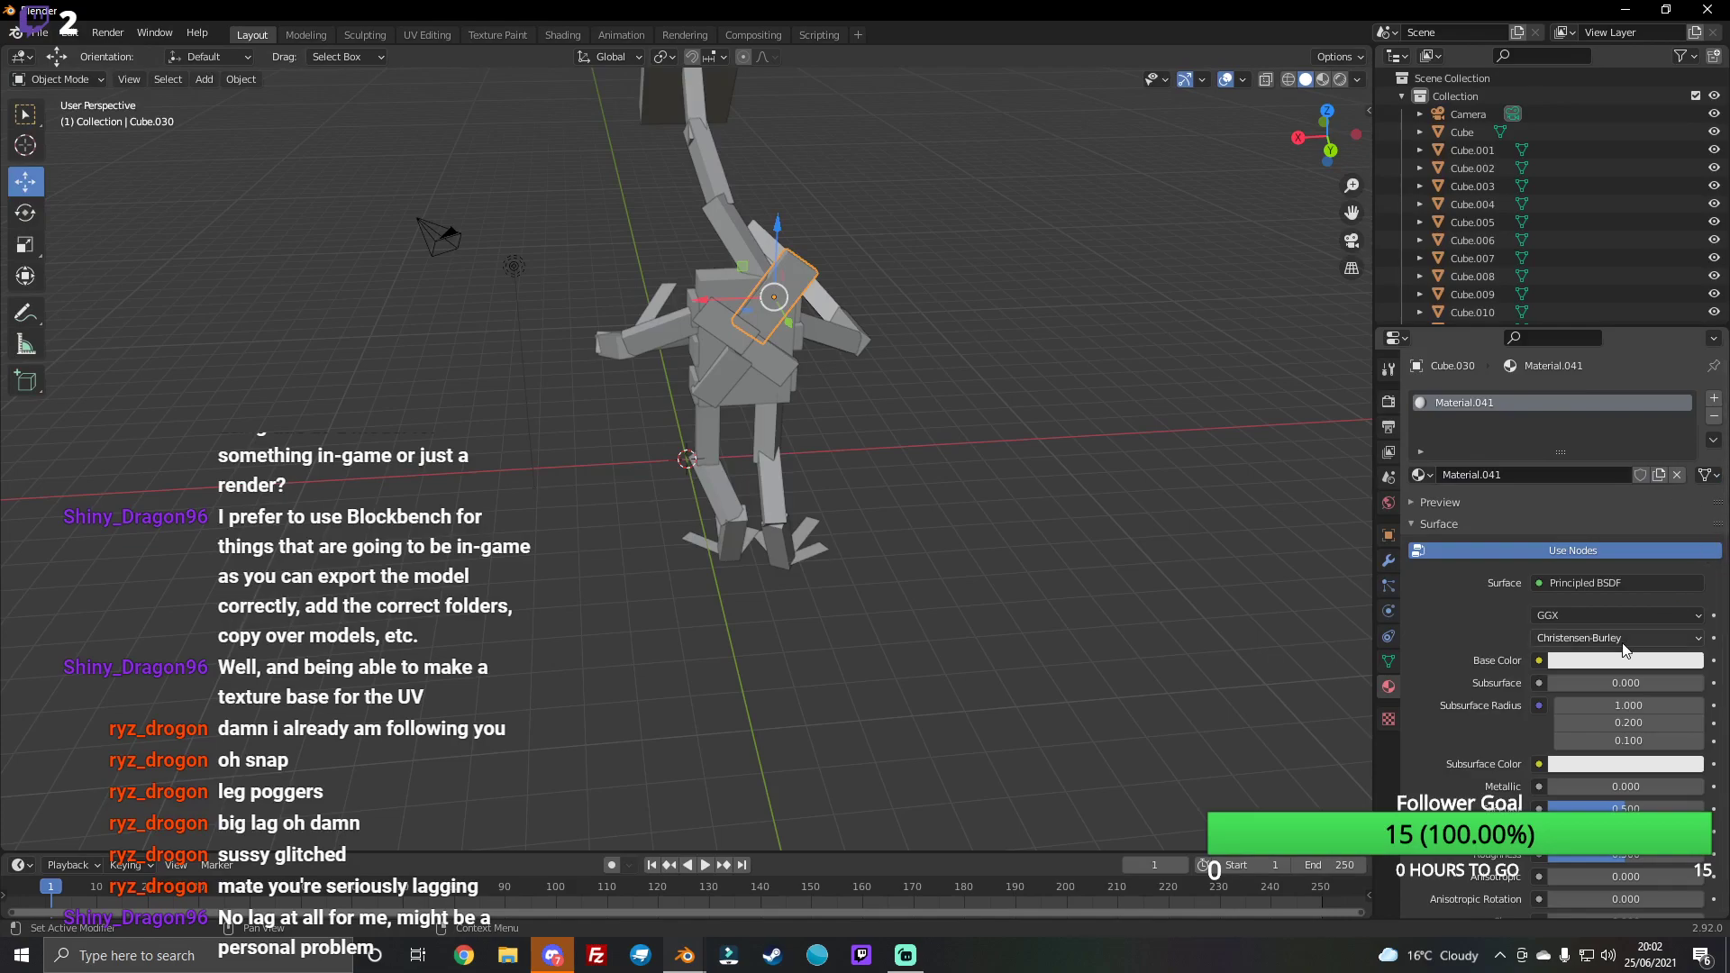
left_click(1626, 660)
left_click_drag(1693, 530, 1692, 568)
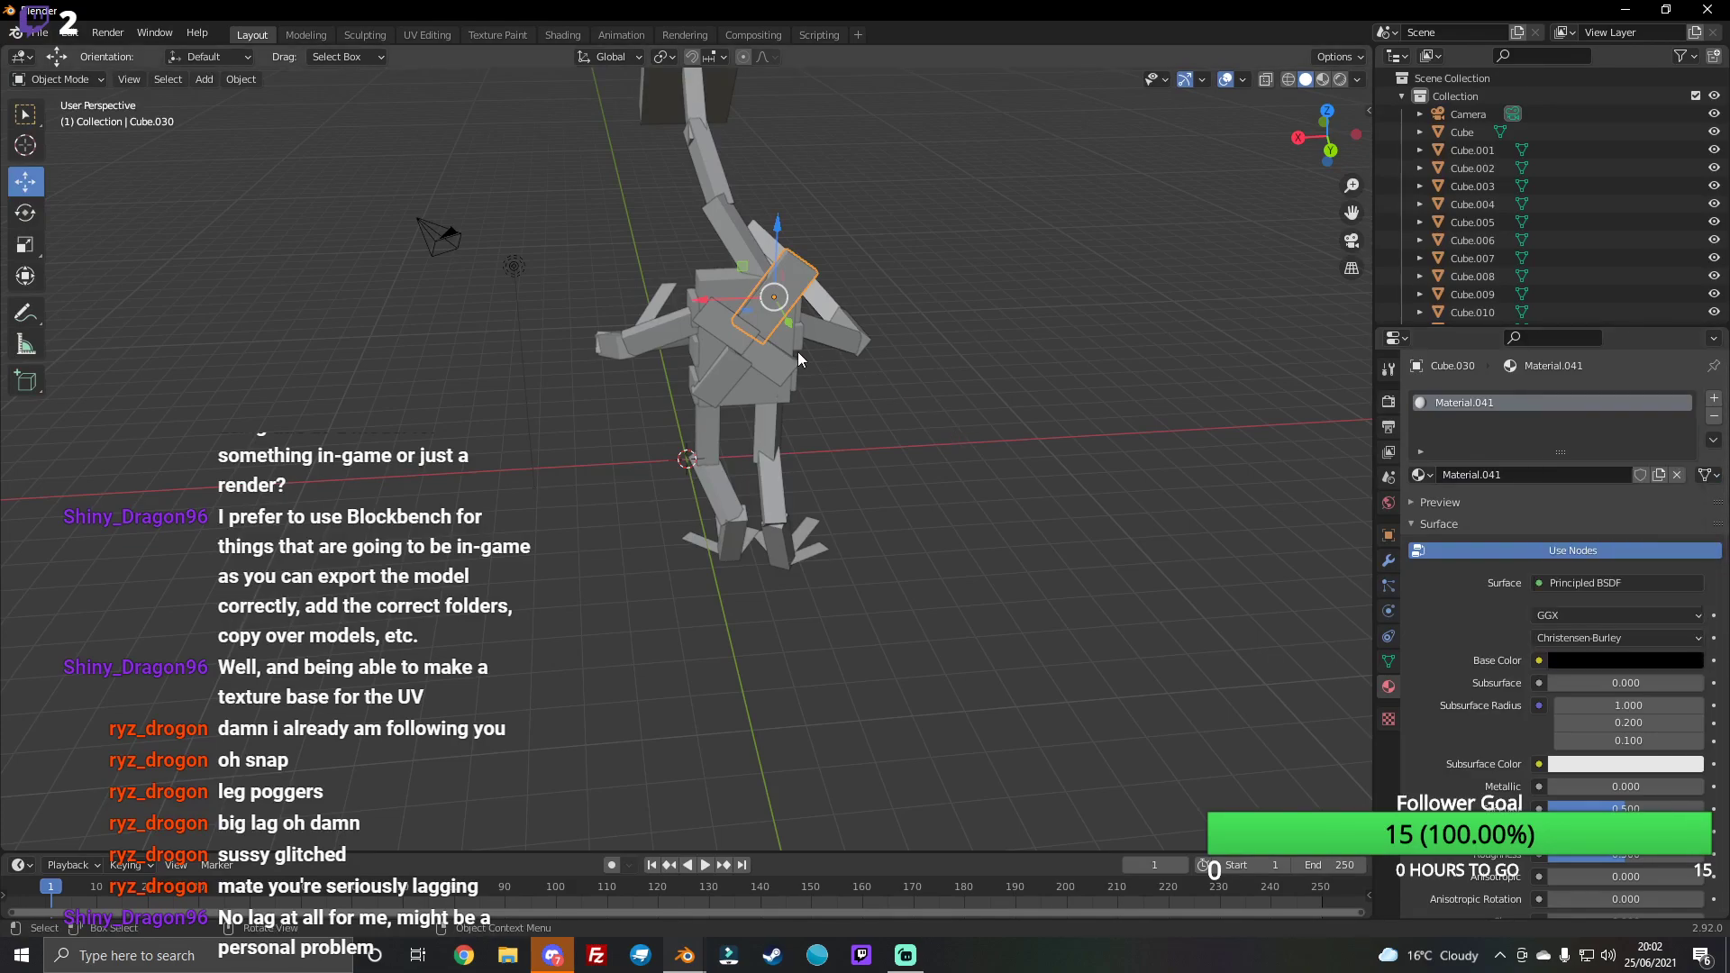
Step: Give Cube.027, Cube.029 and Cube.028 new materials with black base colour
left_click(727, 342)
left_click(1575, 476)
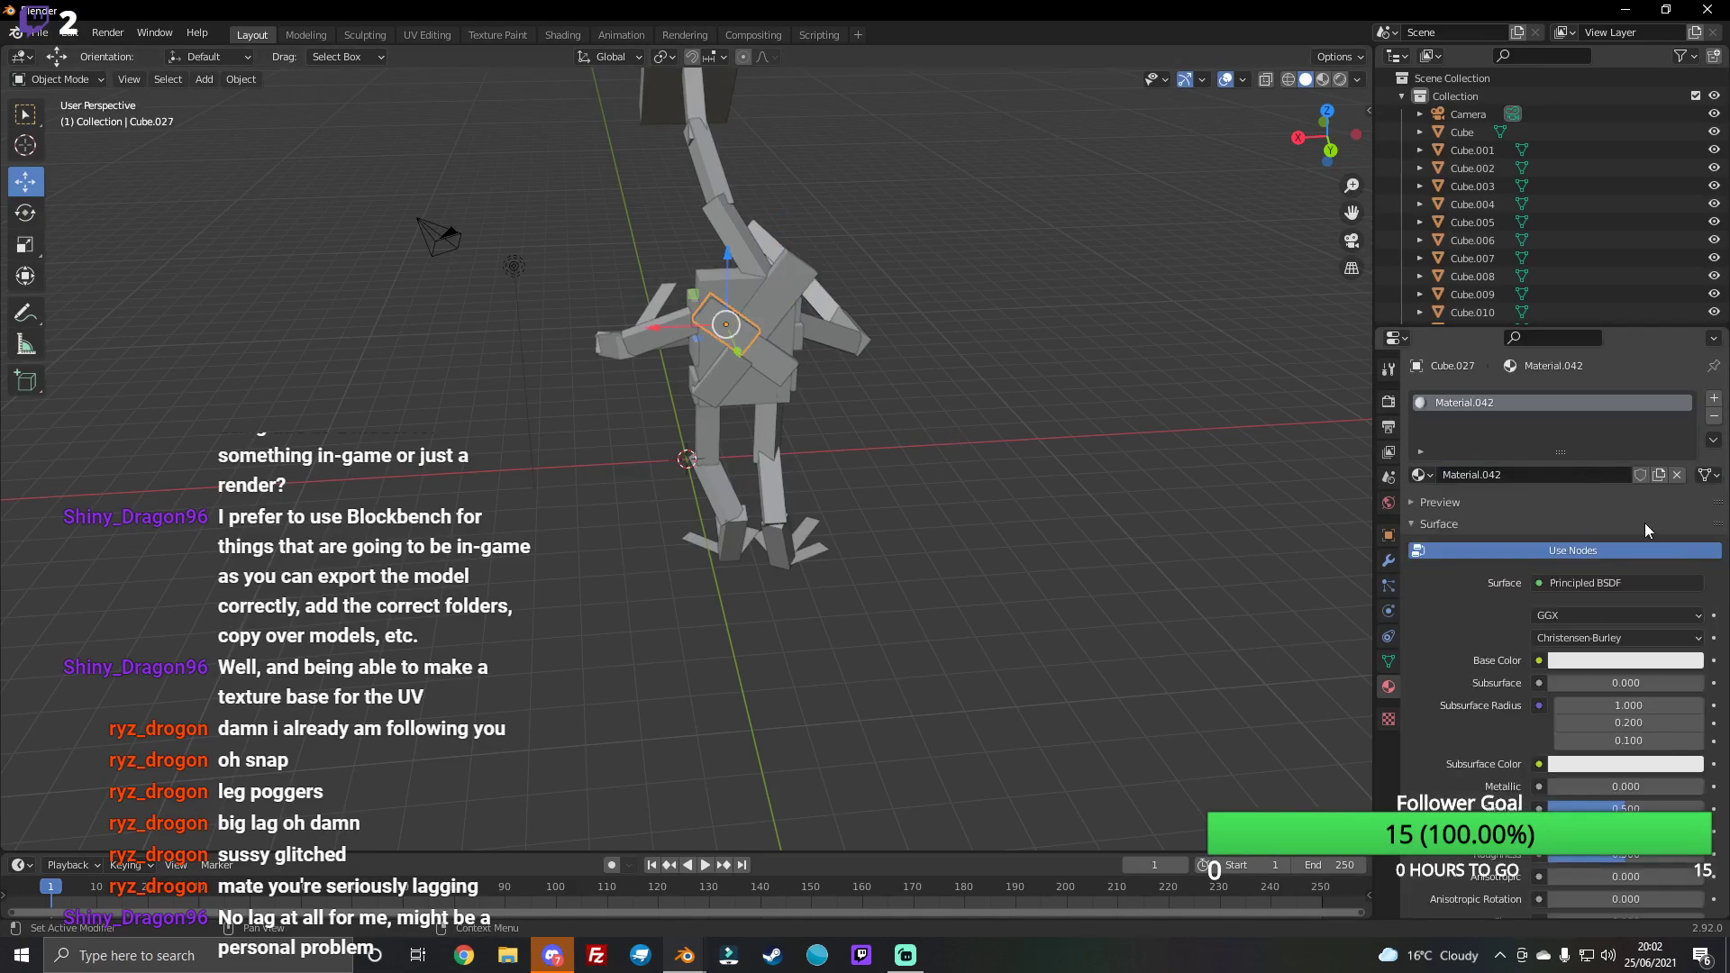
left_click(1689, 661)
left_click_drag(1690, 534, 1690, 569)
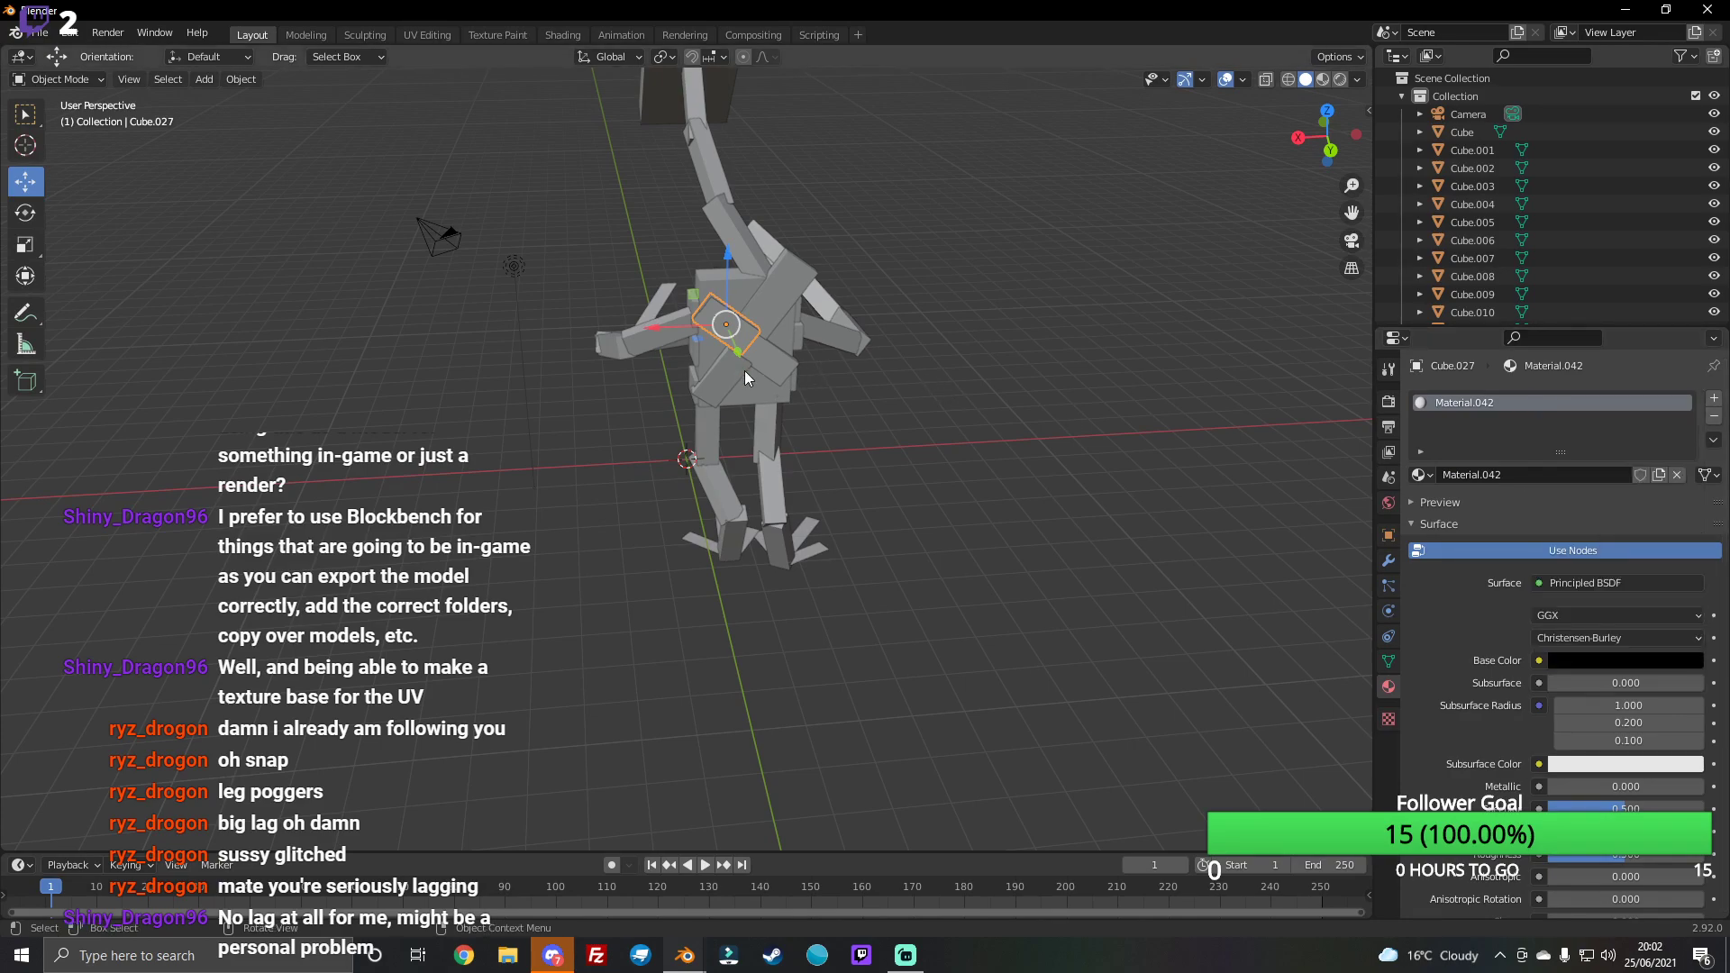
left_click(745, 379)
left_click(1588, 474)
left_click(1663, 661)
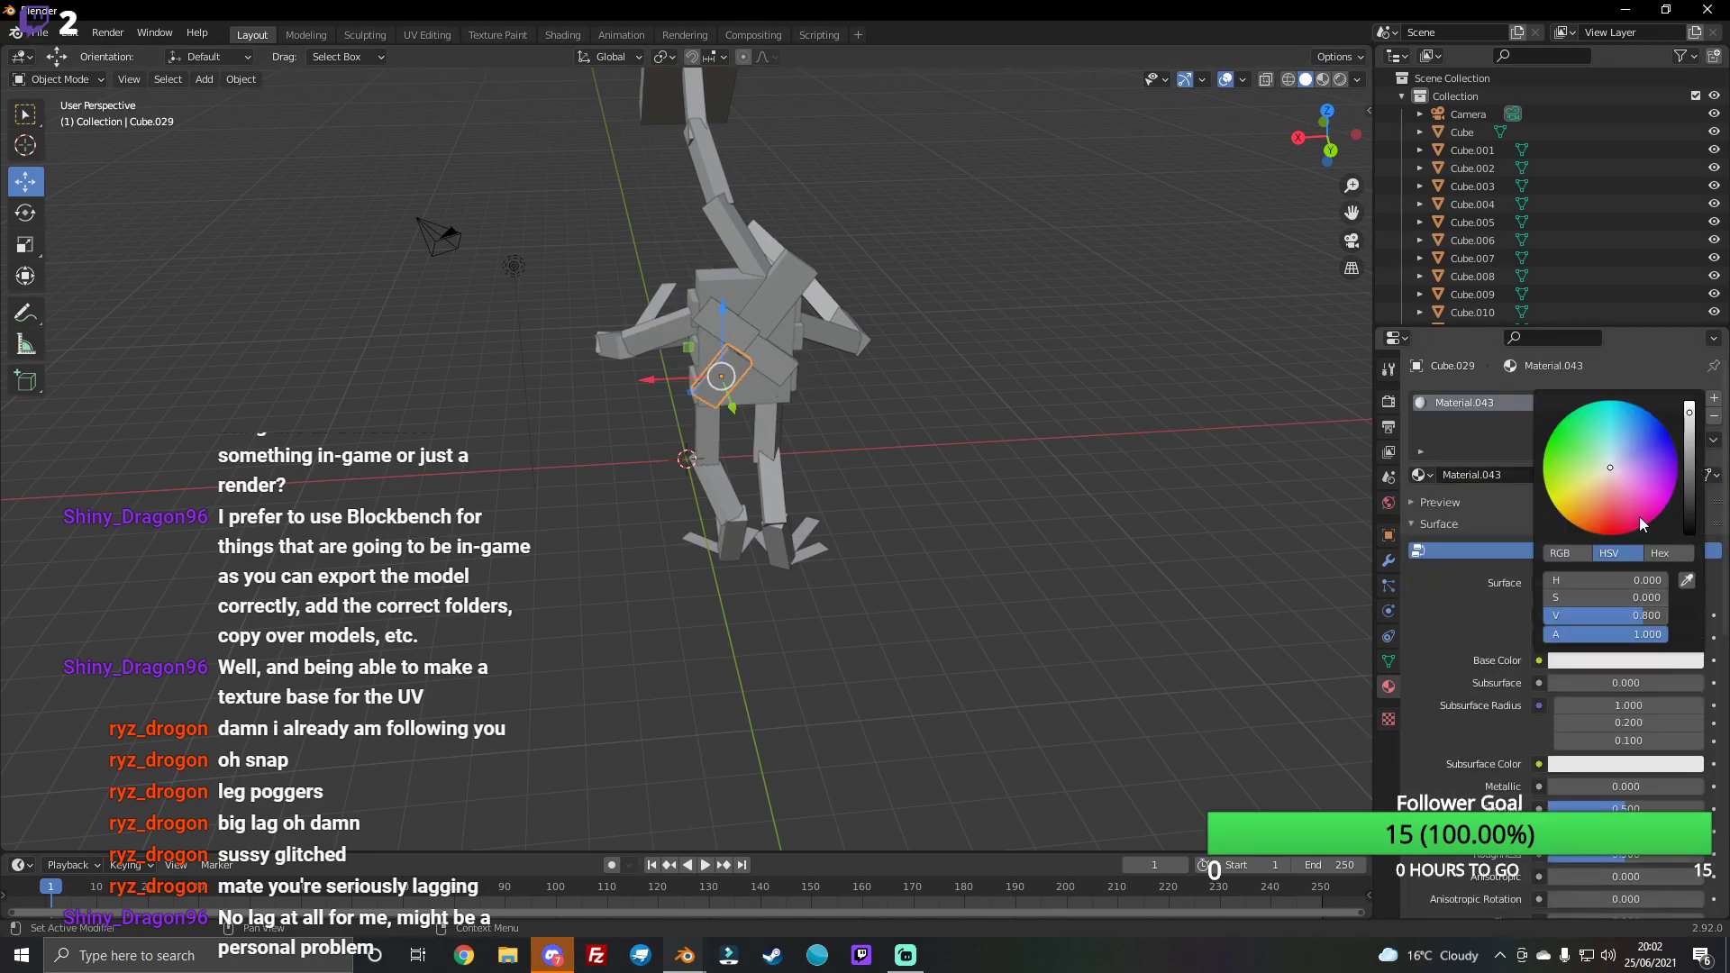
left_click(1693, 538)
left_click(761, 359)
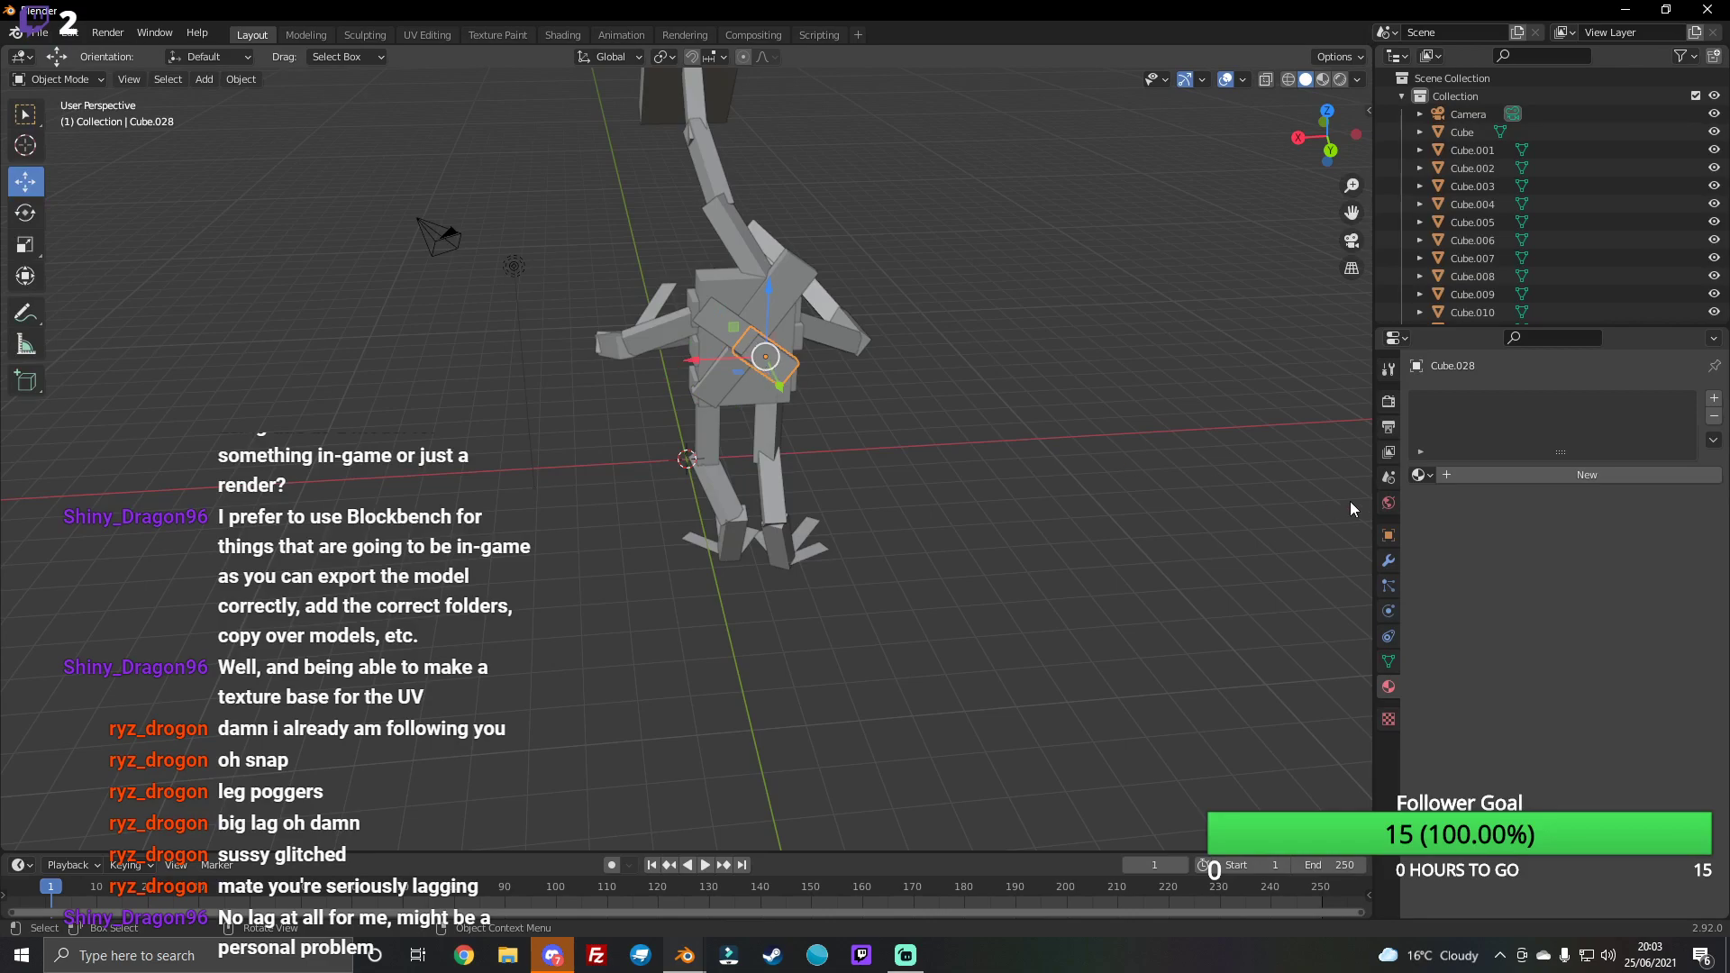
left_click(1554, 481)
left_click(1676, 663)
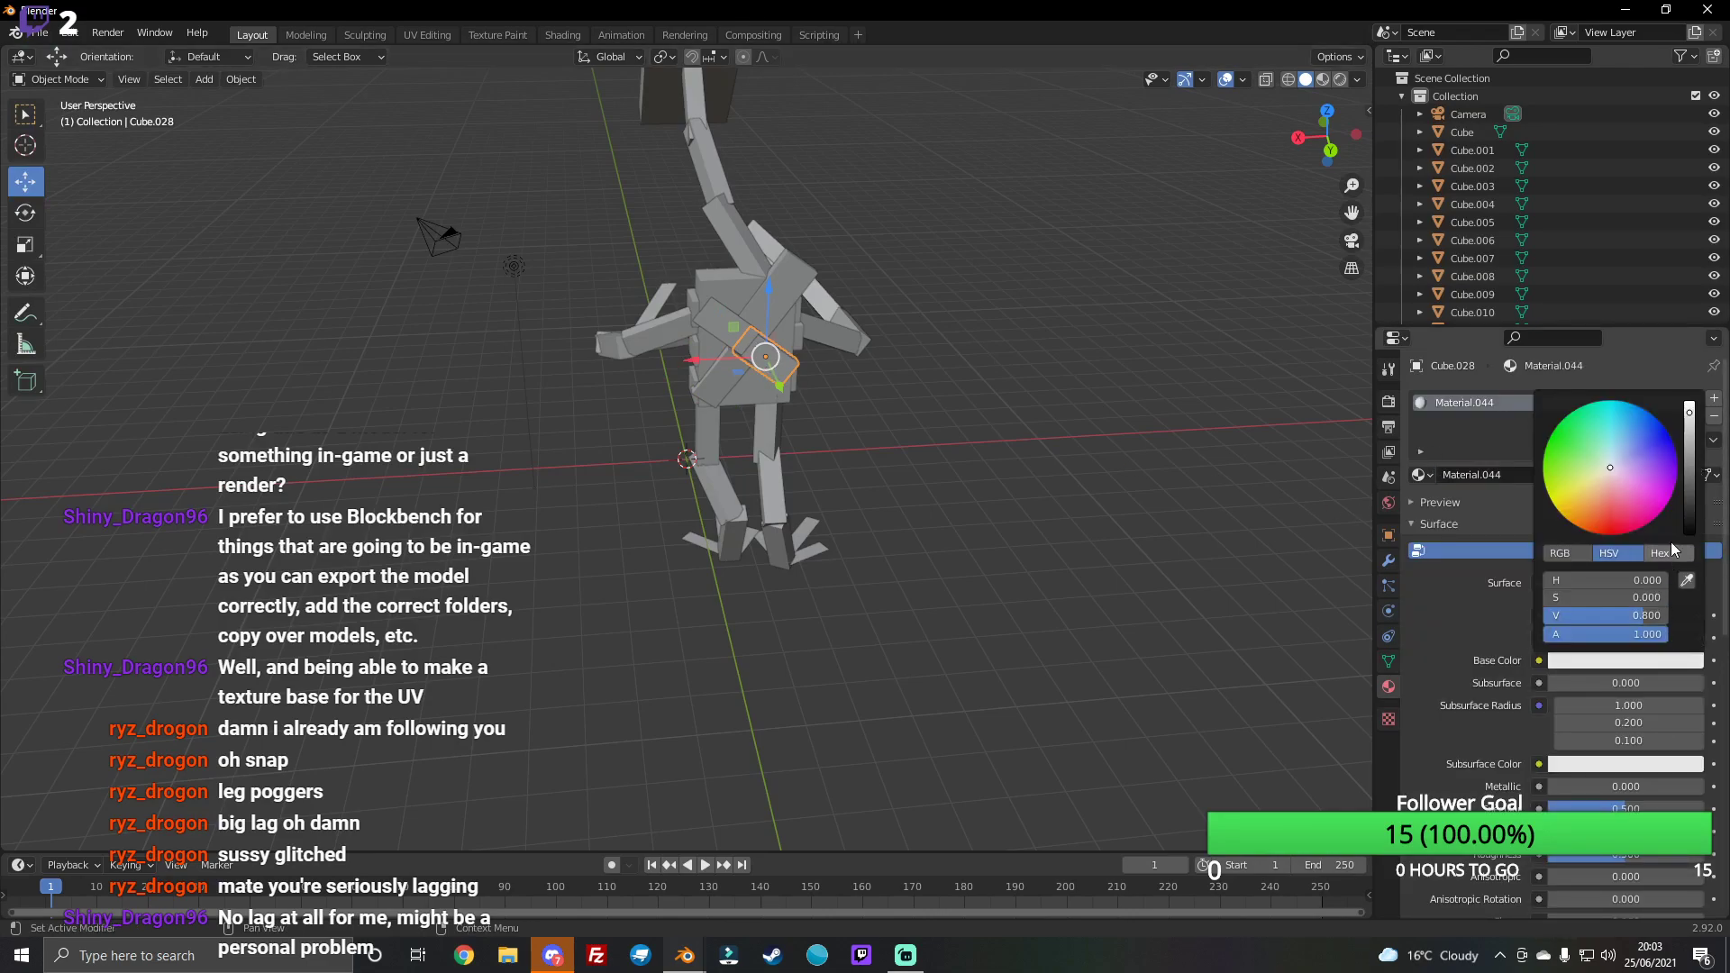
left_click(1691, 530)
key("alt+Tab")
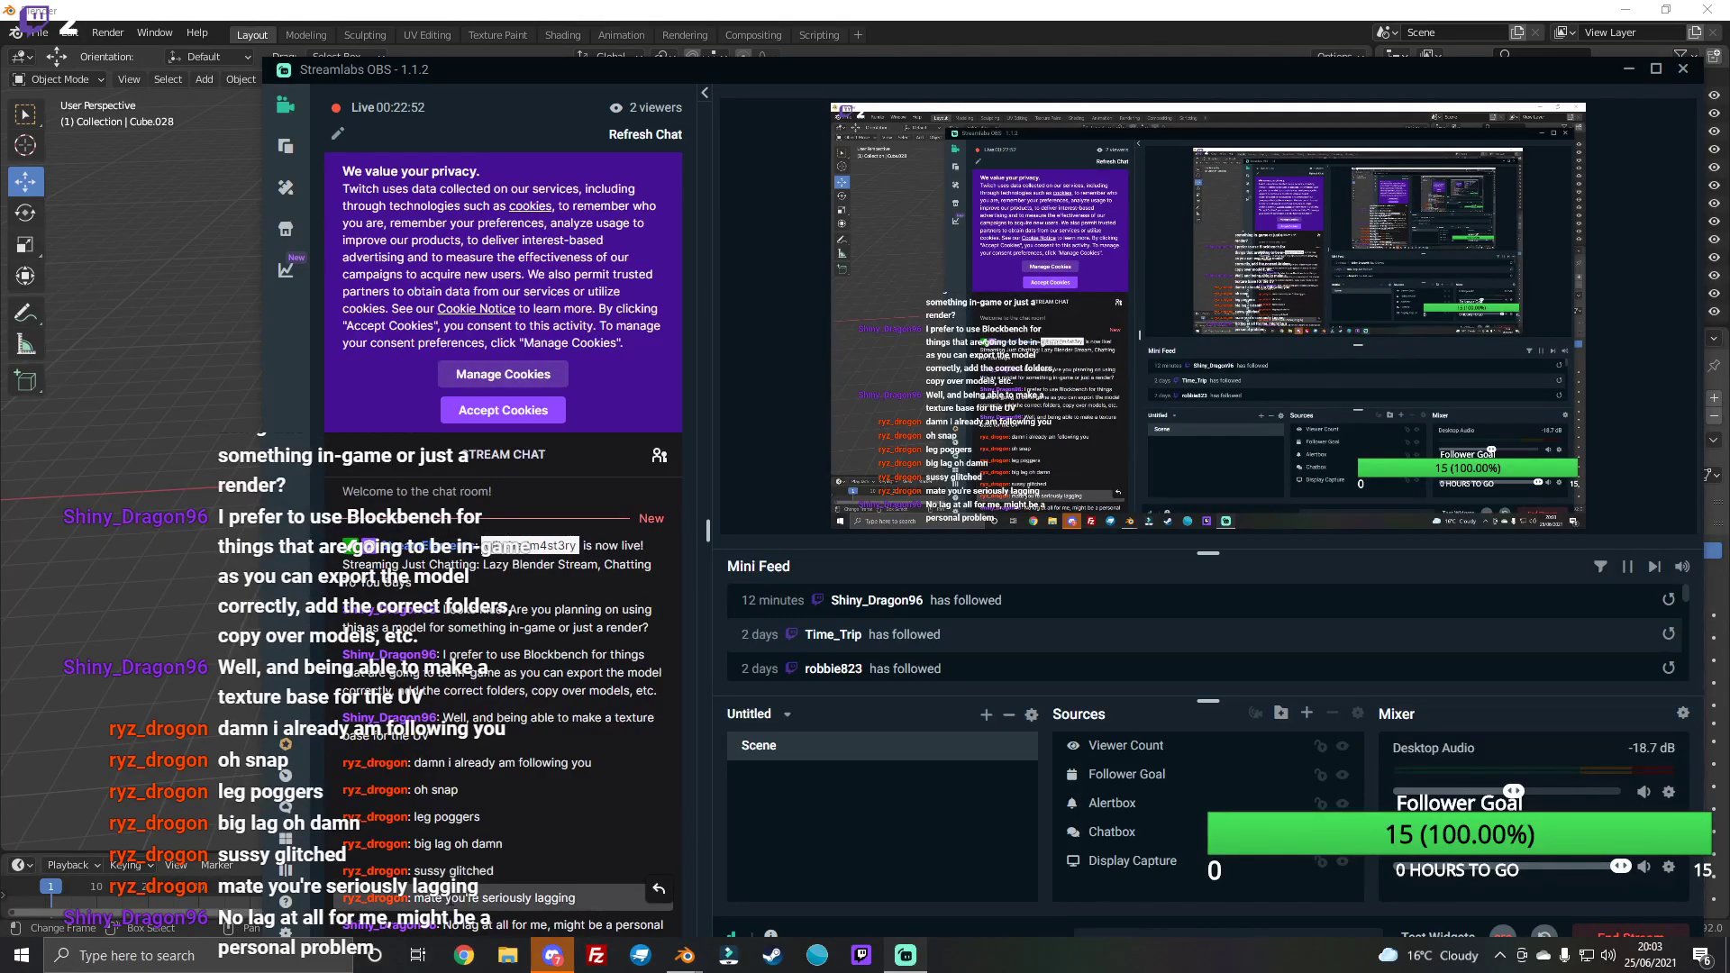
left_click_drag(1265, 65, 1281, 27)
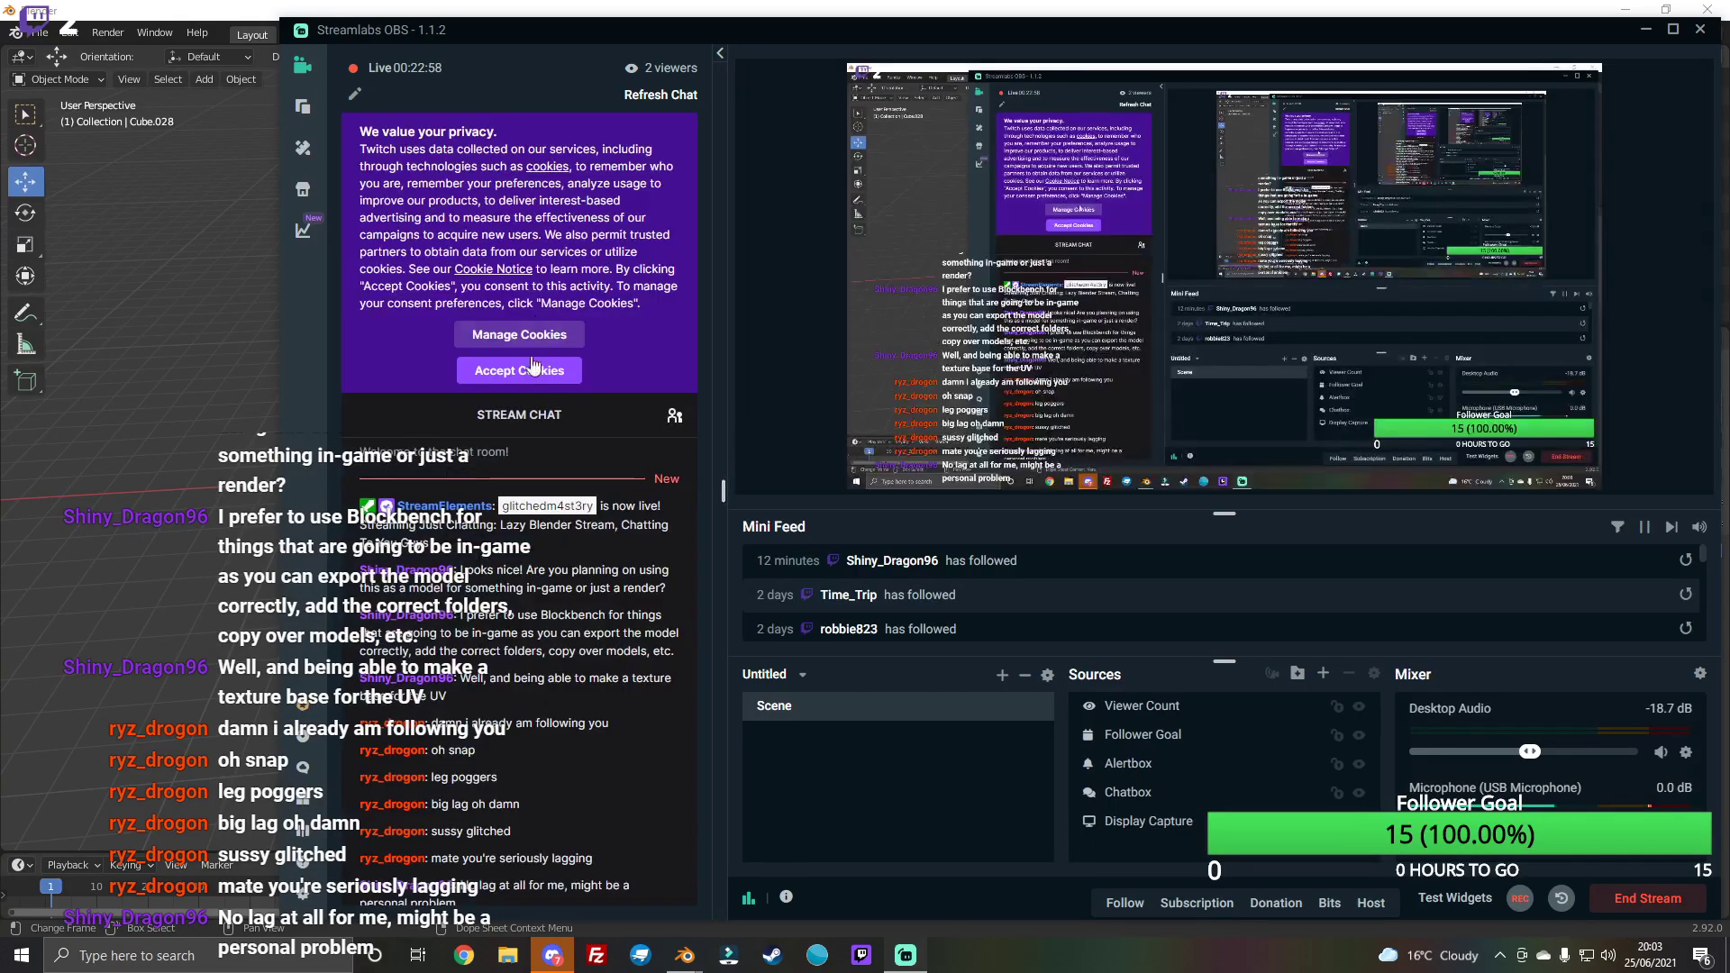
left_click(1491, 9)
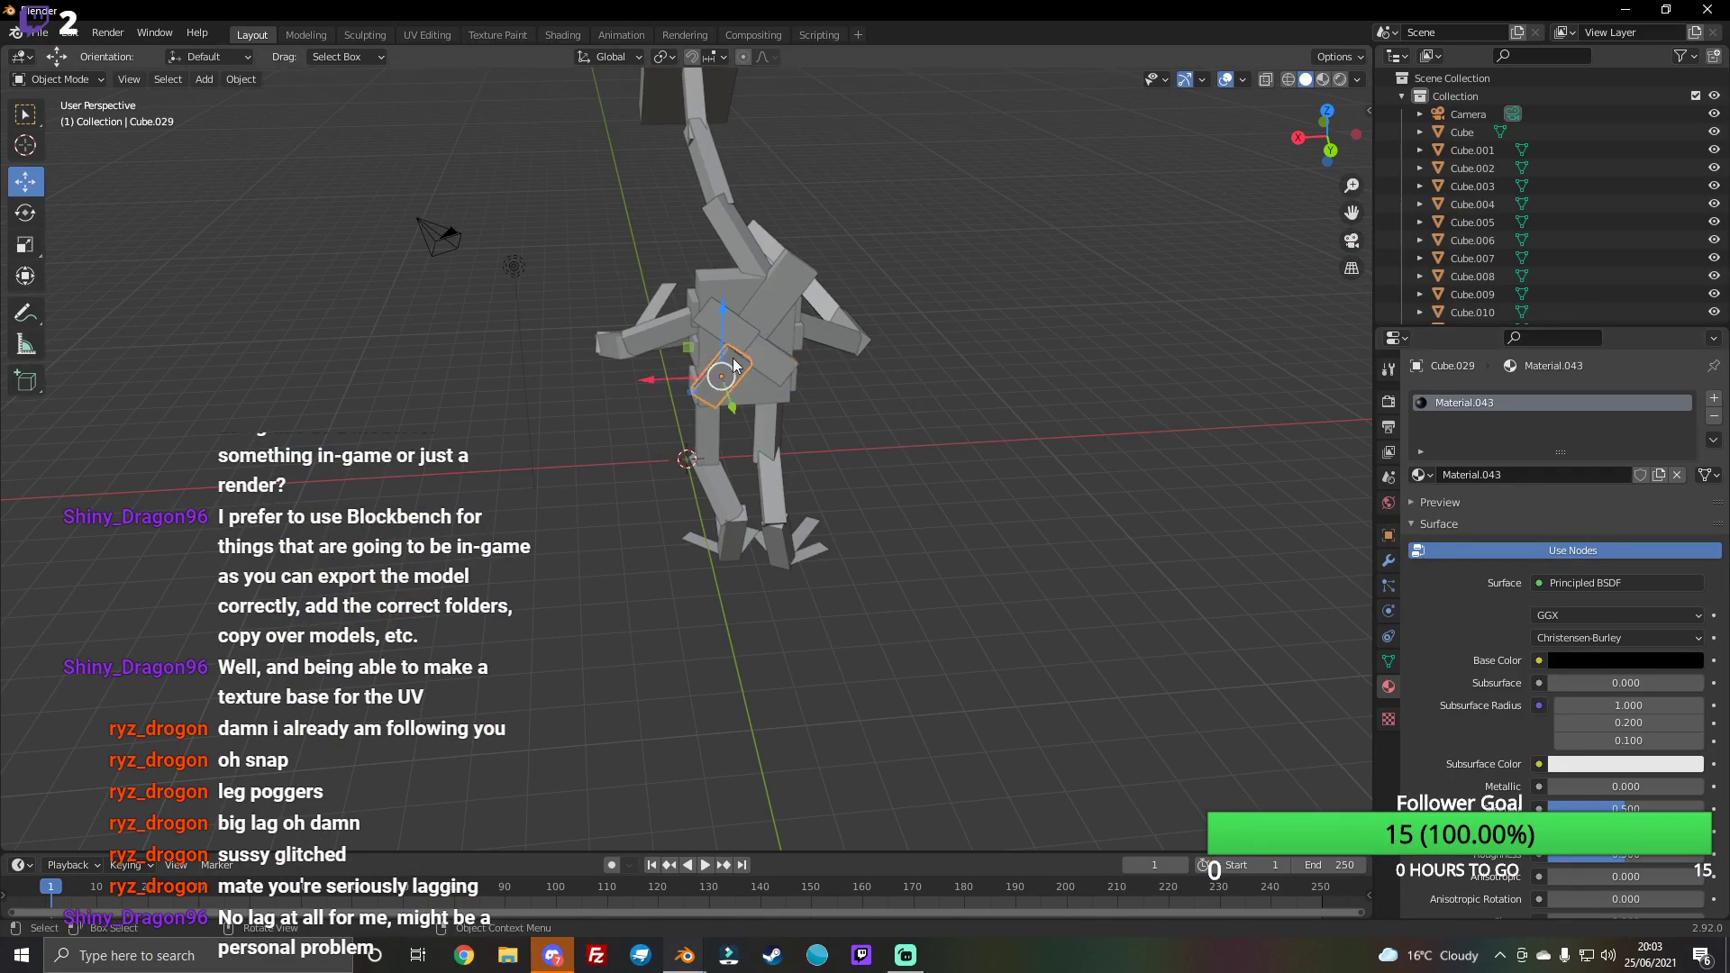
Step: Give torso pieces Cube.025 and Cube.024 new materials with black base colour
middle_click_drag(742, 376, 600, 413)
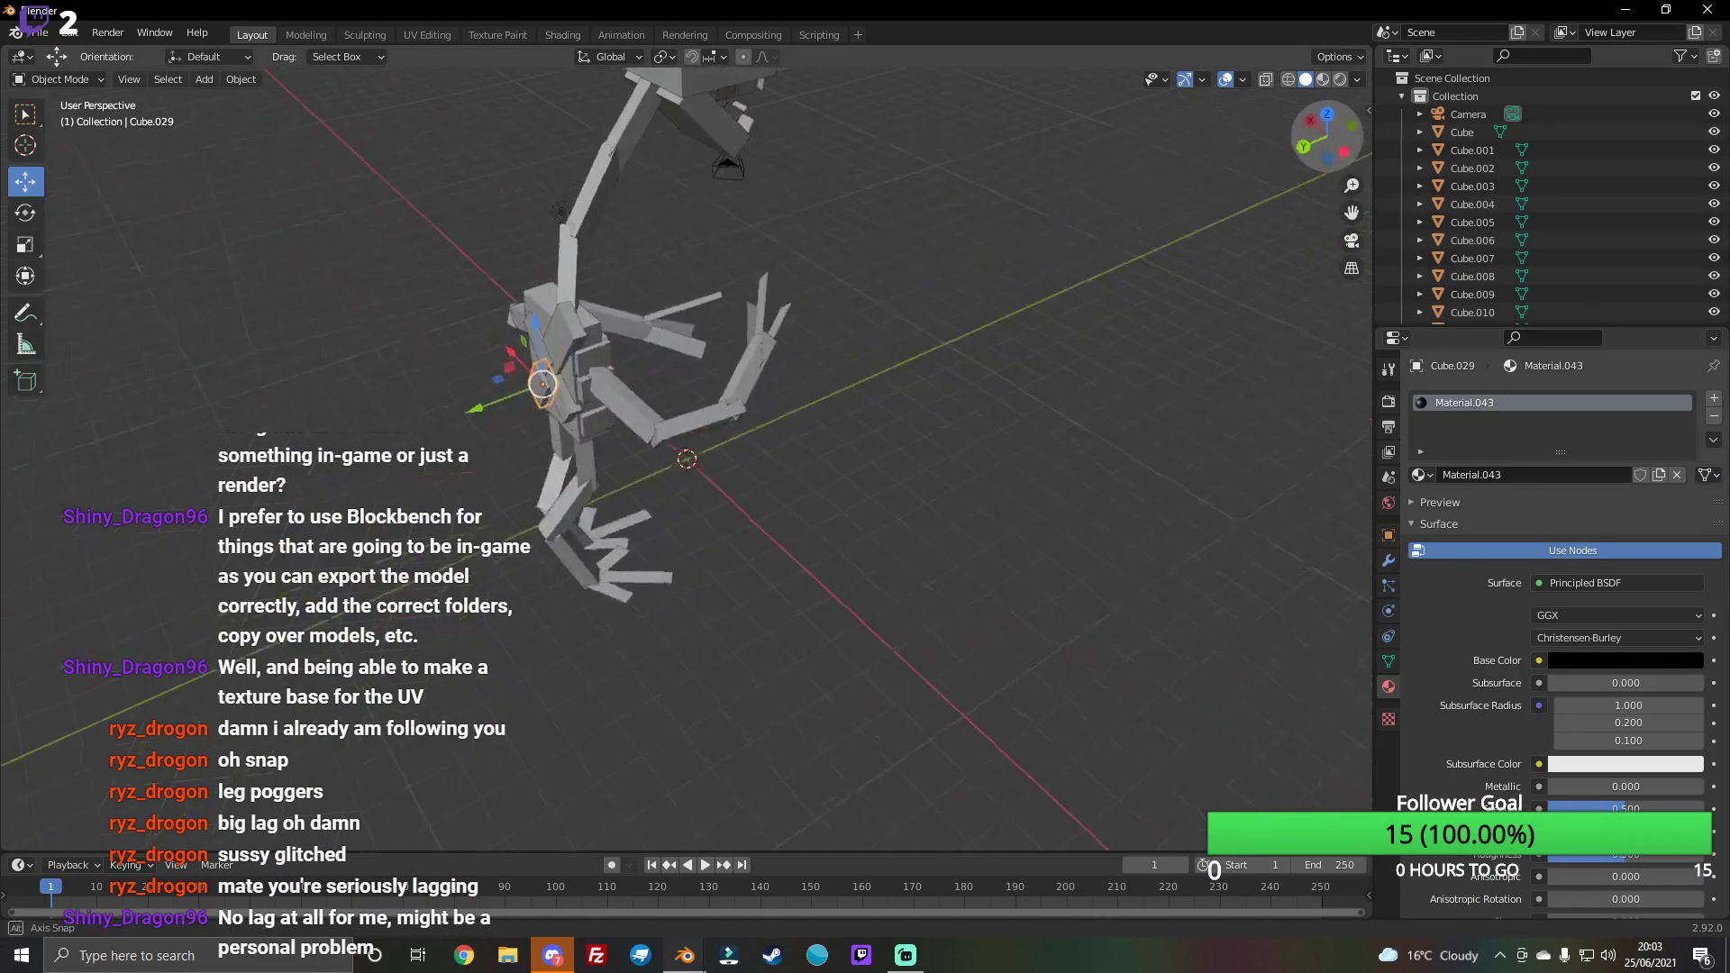
left_click(604, 402)
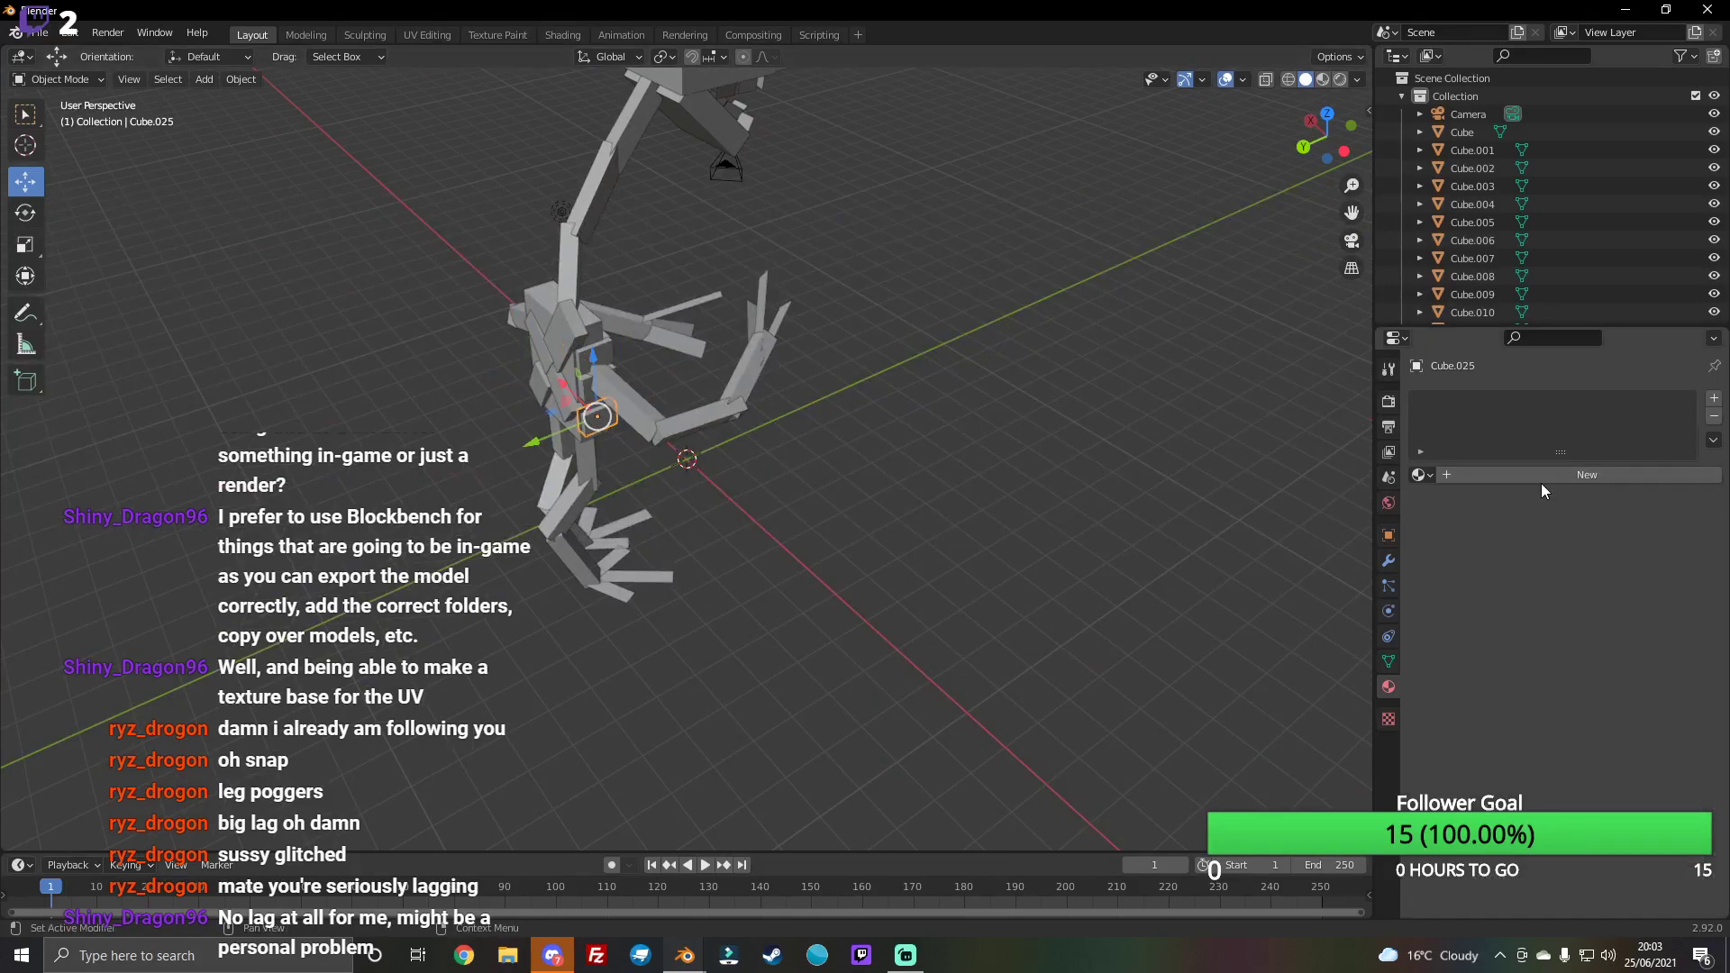
left_click(1542, 478)
left_click(1662, 662)
left_click(1636, 662)
left_click(1700, 535)
left_click(584, 386)
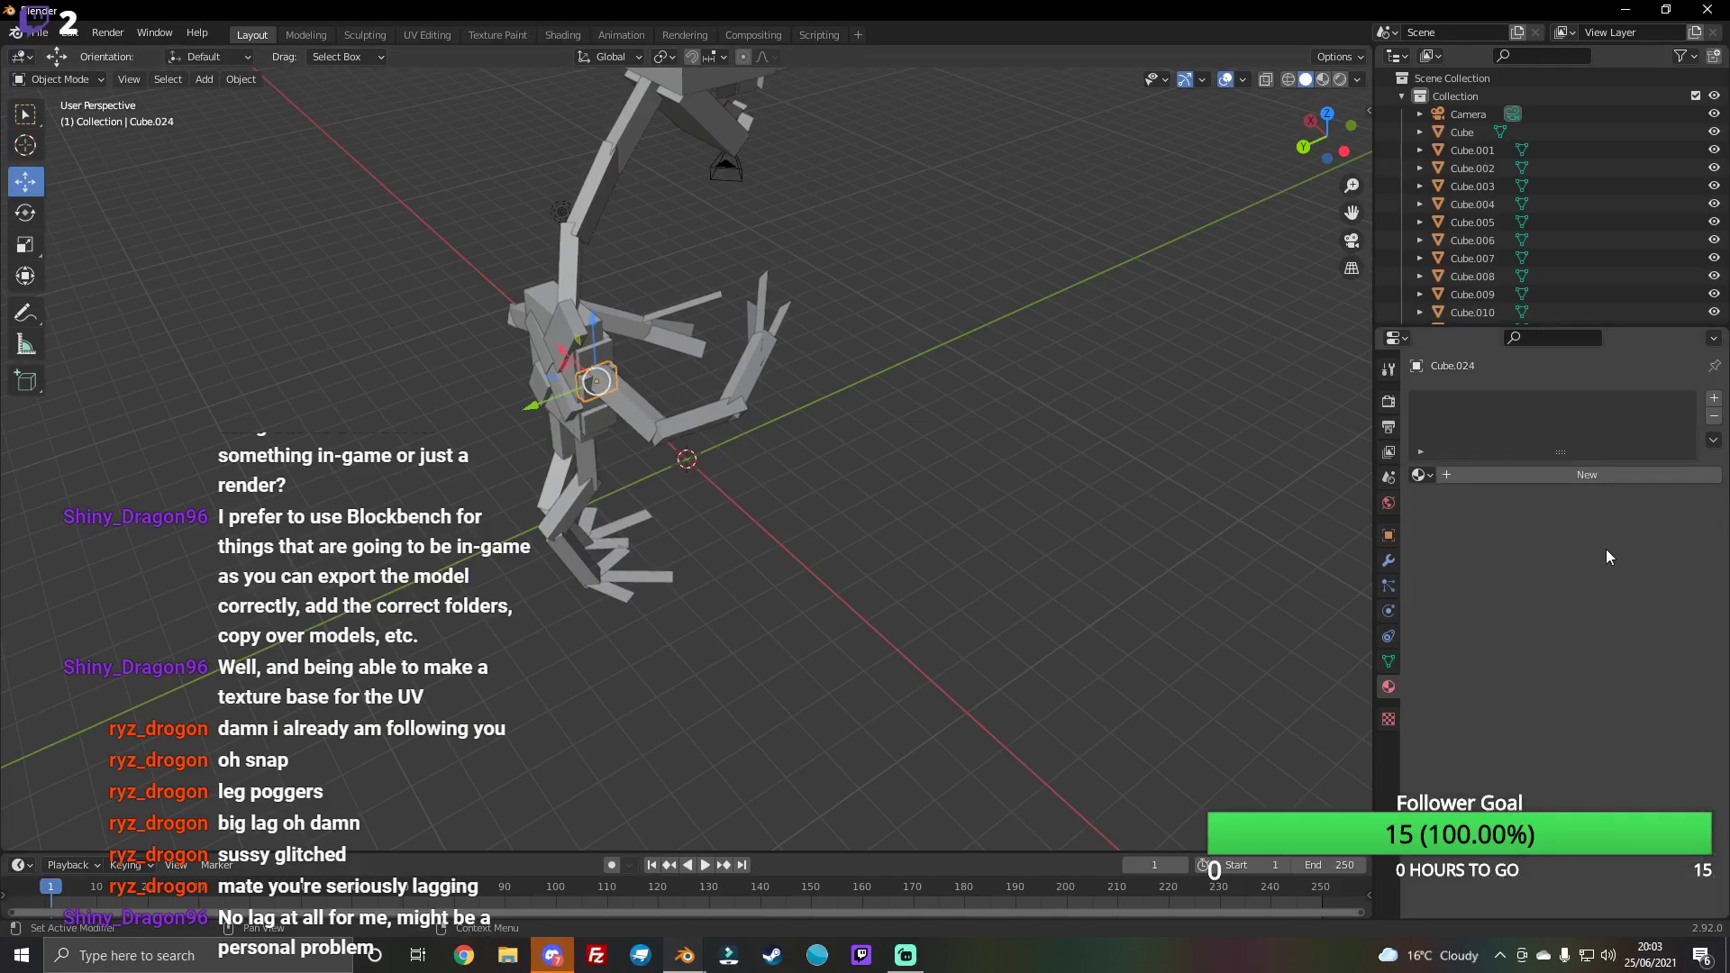
left_click(1555, 475)
left_click(1634, 663)
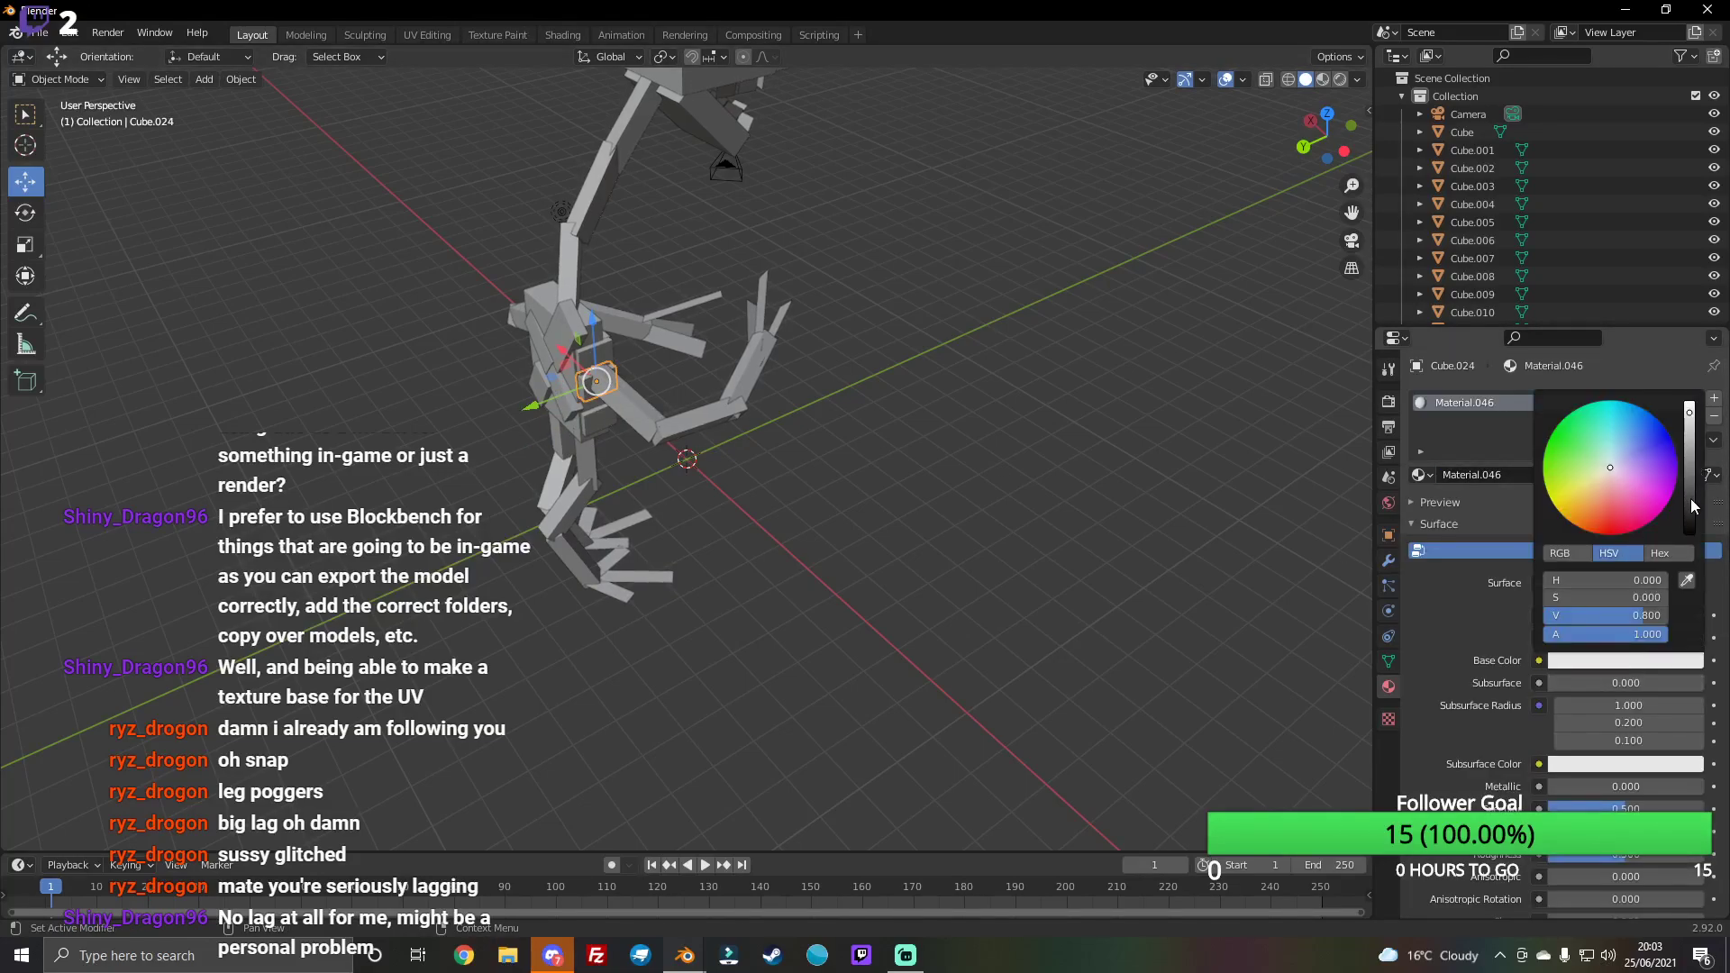
left_click(1691, 526)
Step: Give Cube.023 and arm piece Cube.036 new black materials
left_click(604, 354)
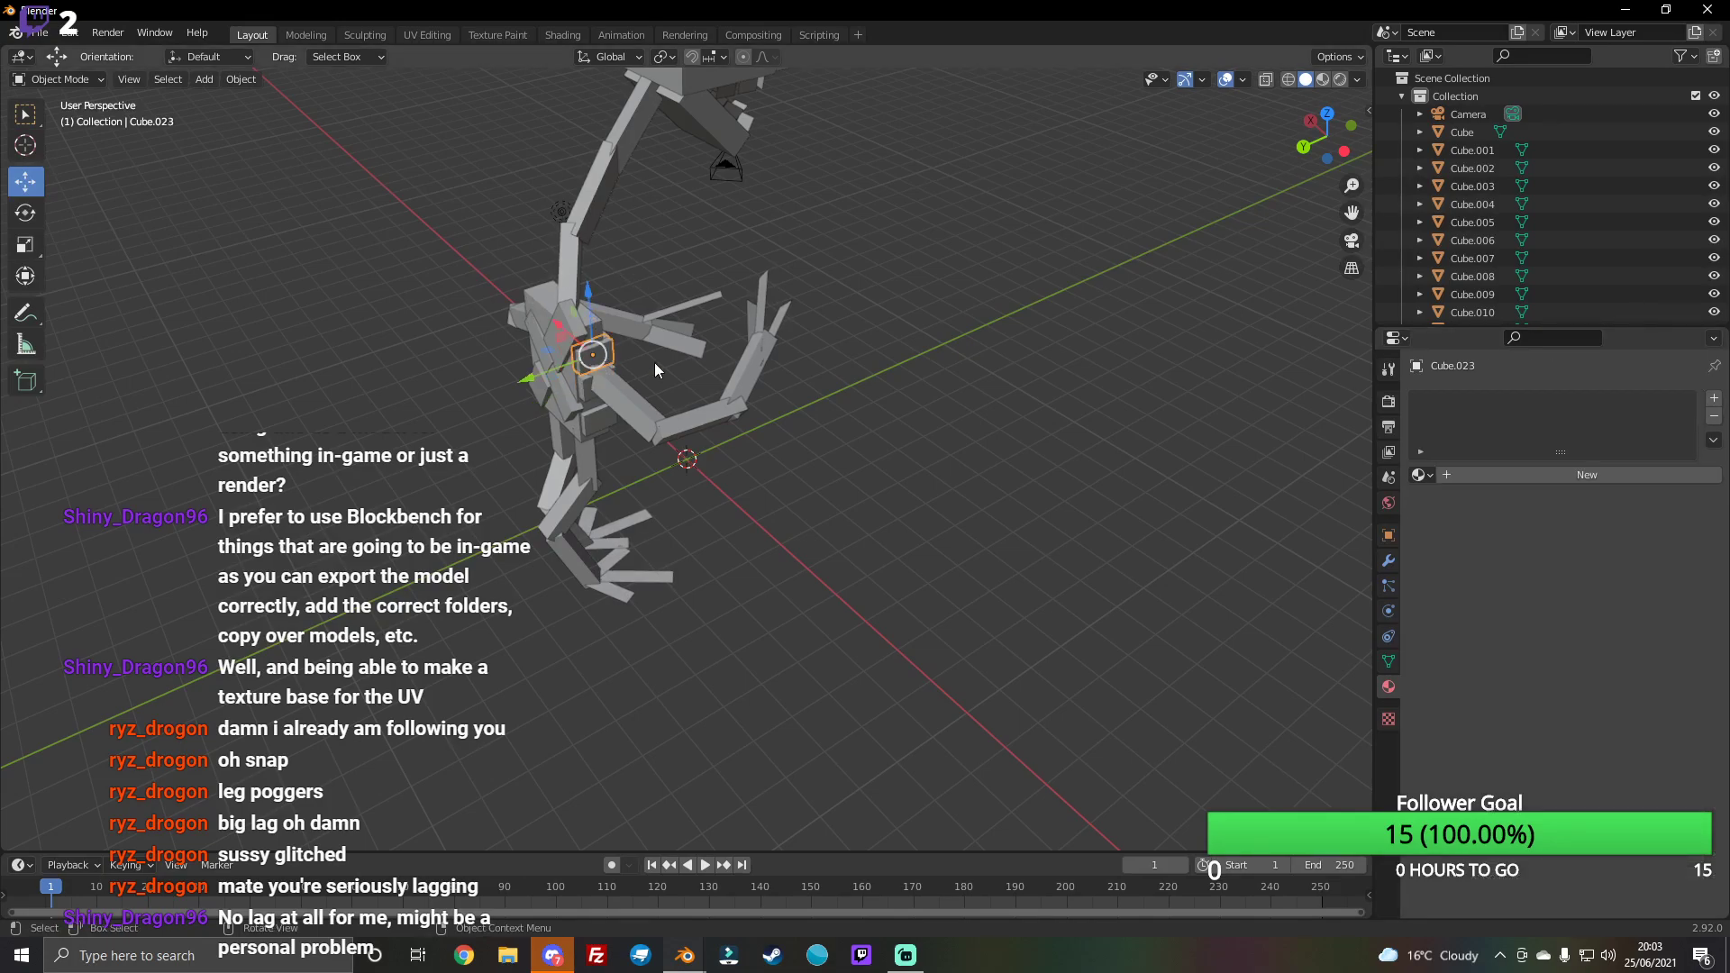
left_click(1668, 474)
left_click(1658, 660)
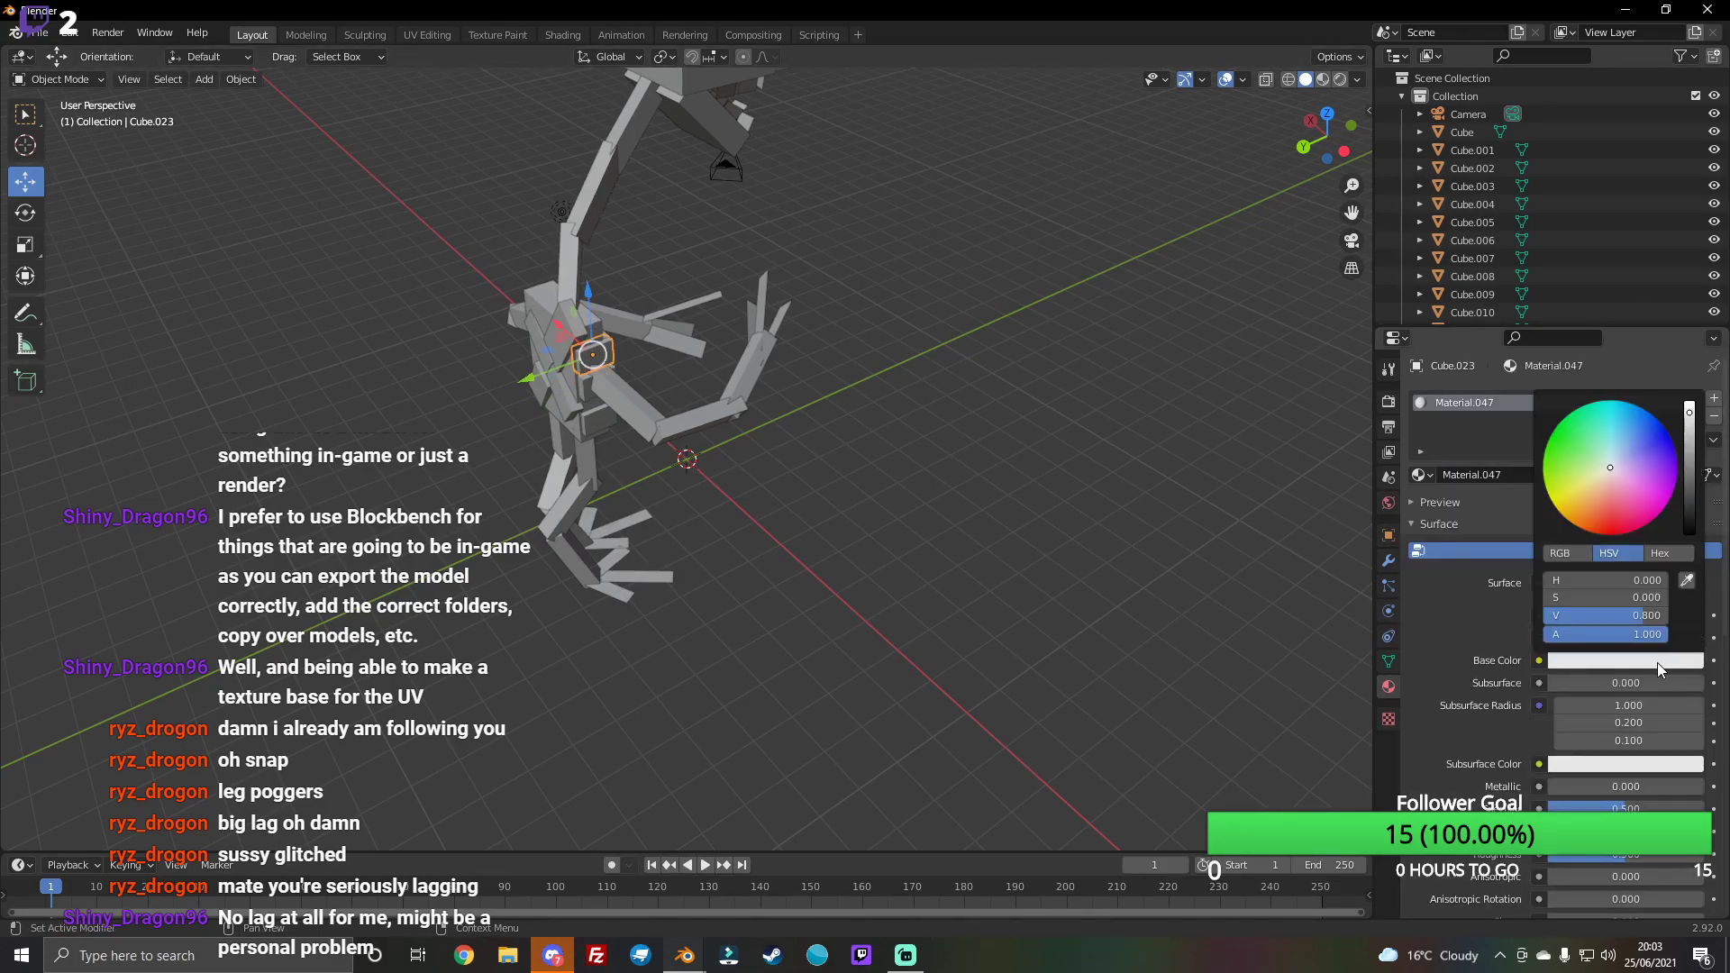
left_click(1692, 529)
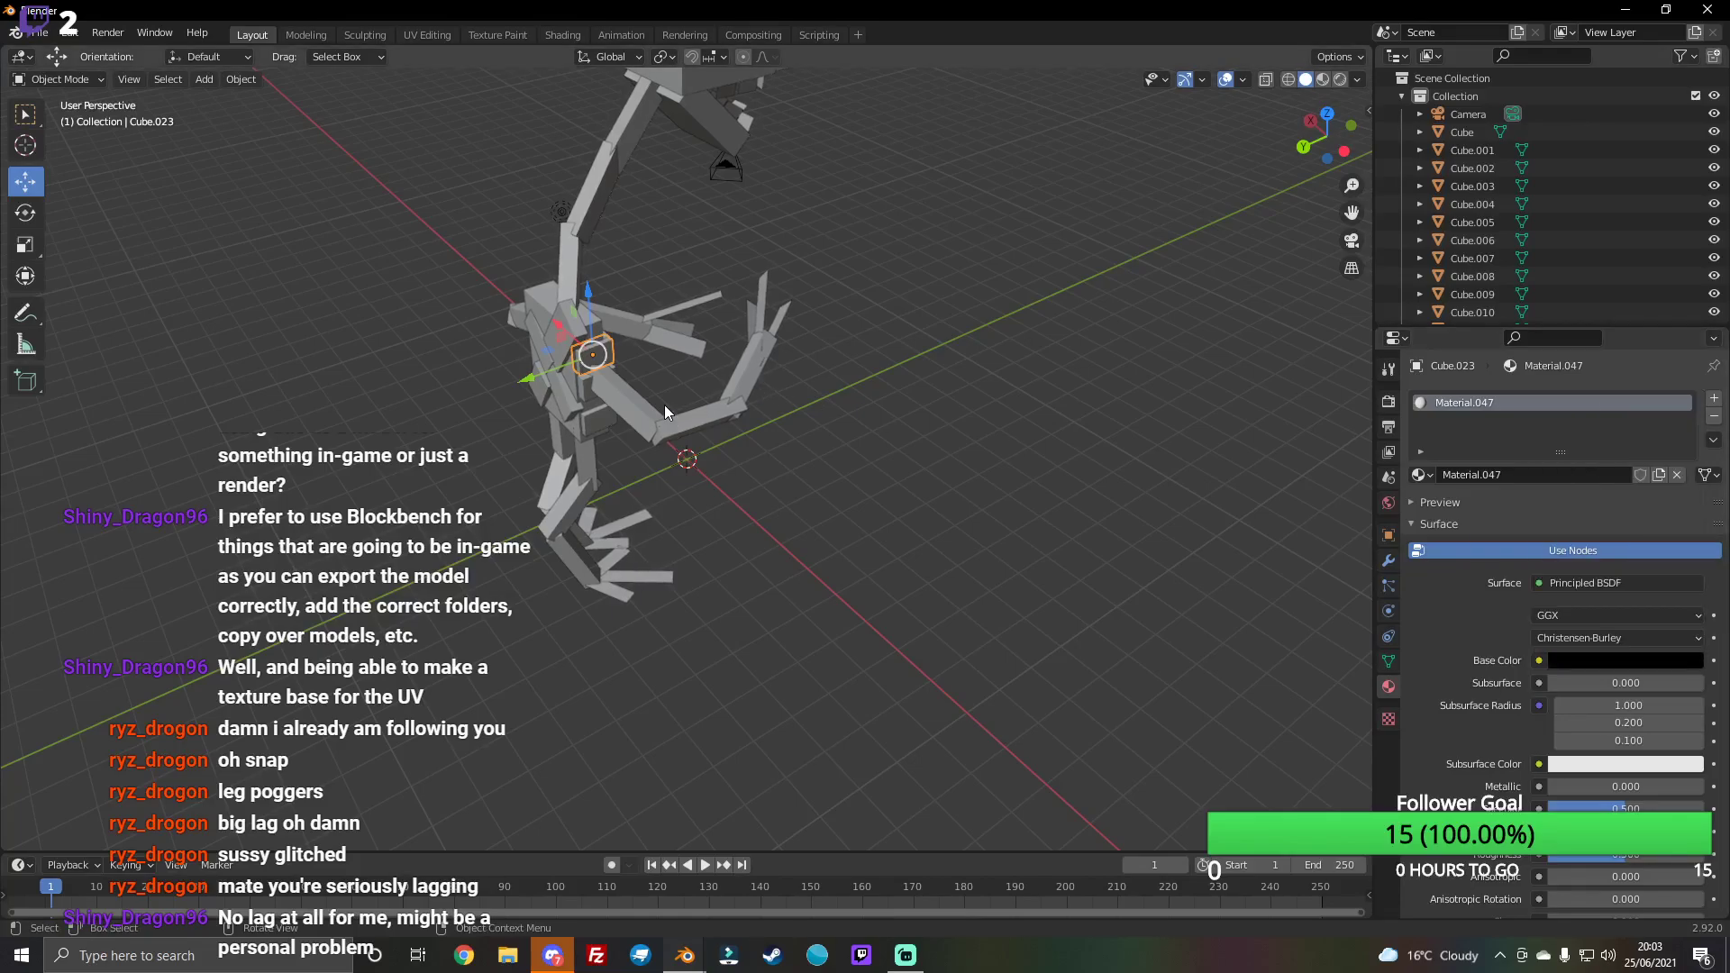
left_click(636, 405)
left_click(1620, 475)
left_click(1636, 662)
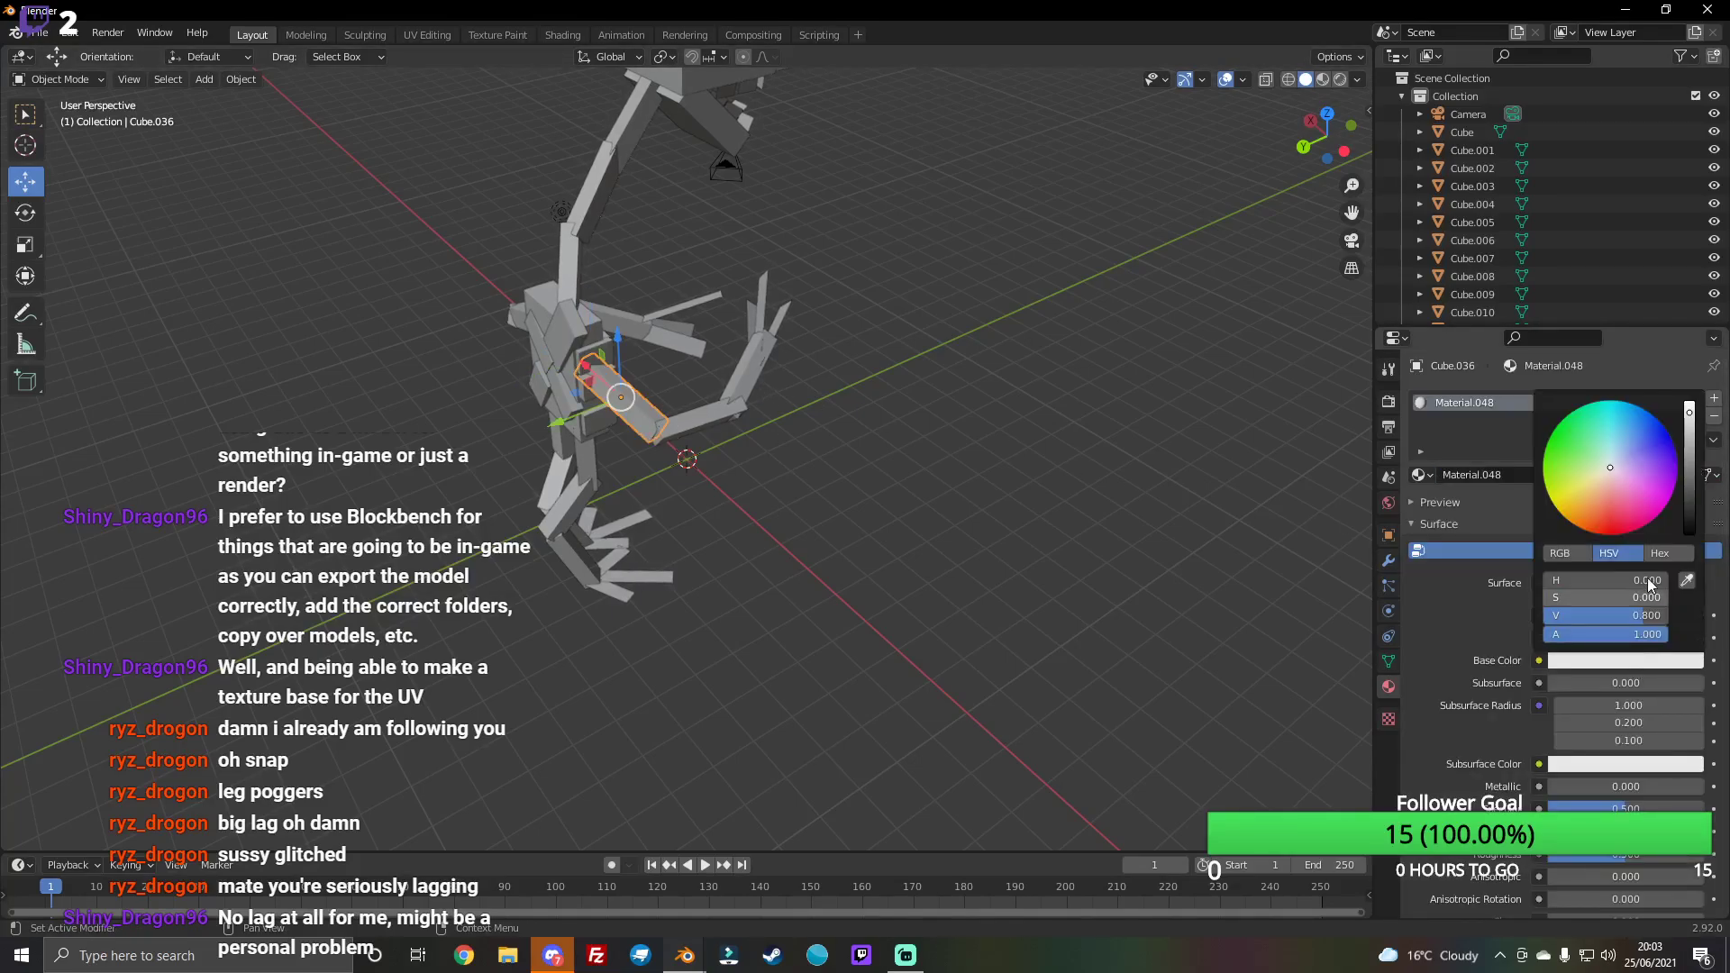
left_click(1693, 529)
Step: Give forearm Cube.035 and hand Cube.034 new black materials
left_click(713, 409)
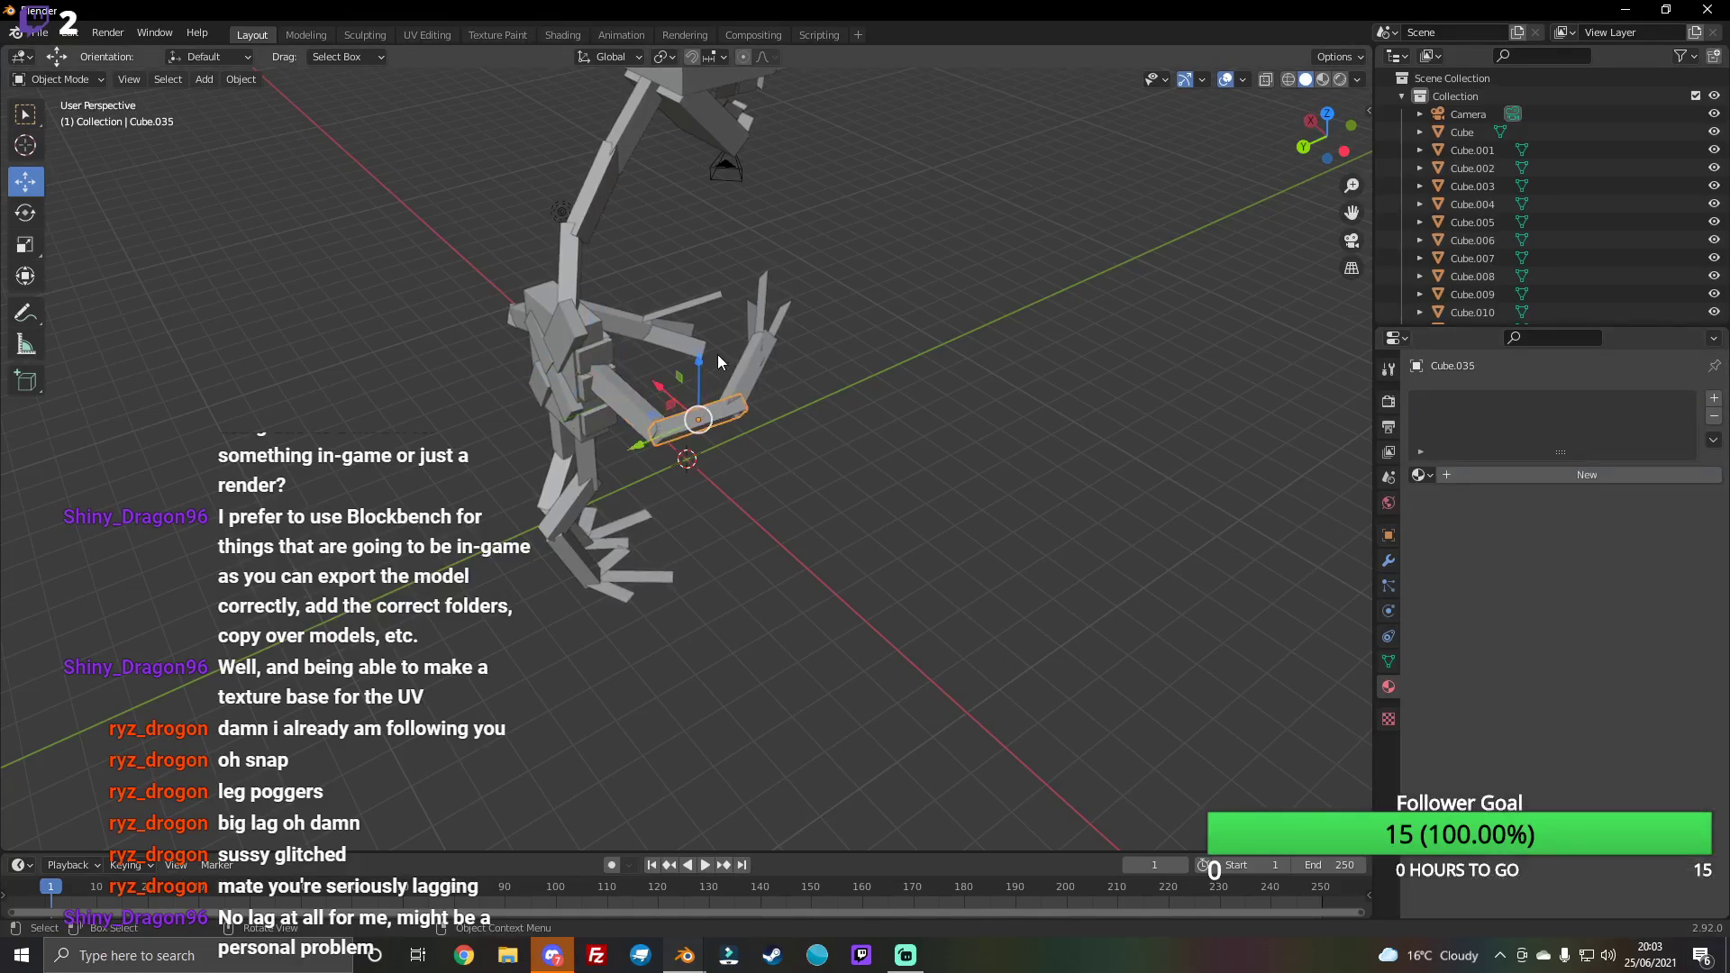
left_click(1619, 475)
left_click(1635, 663)
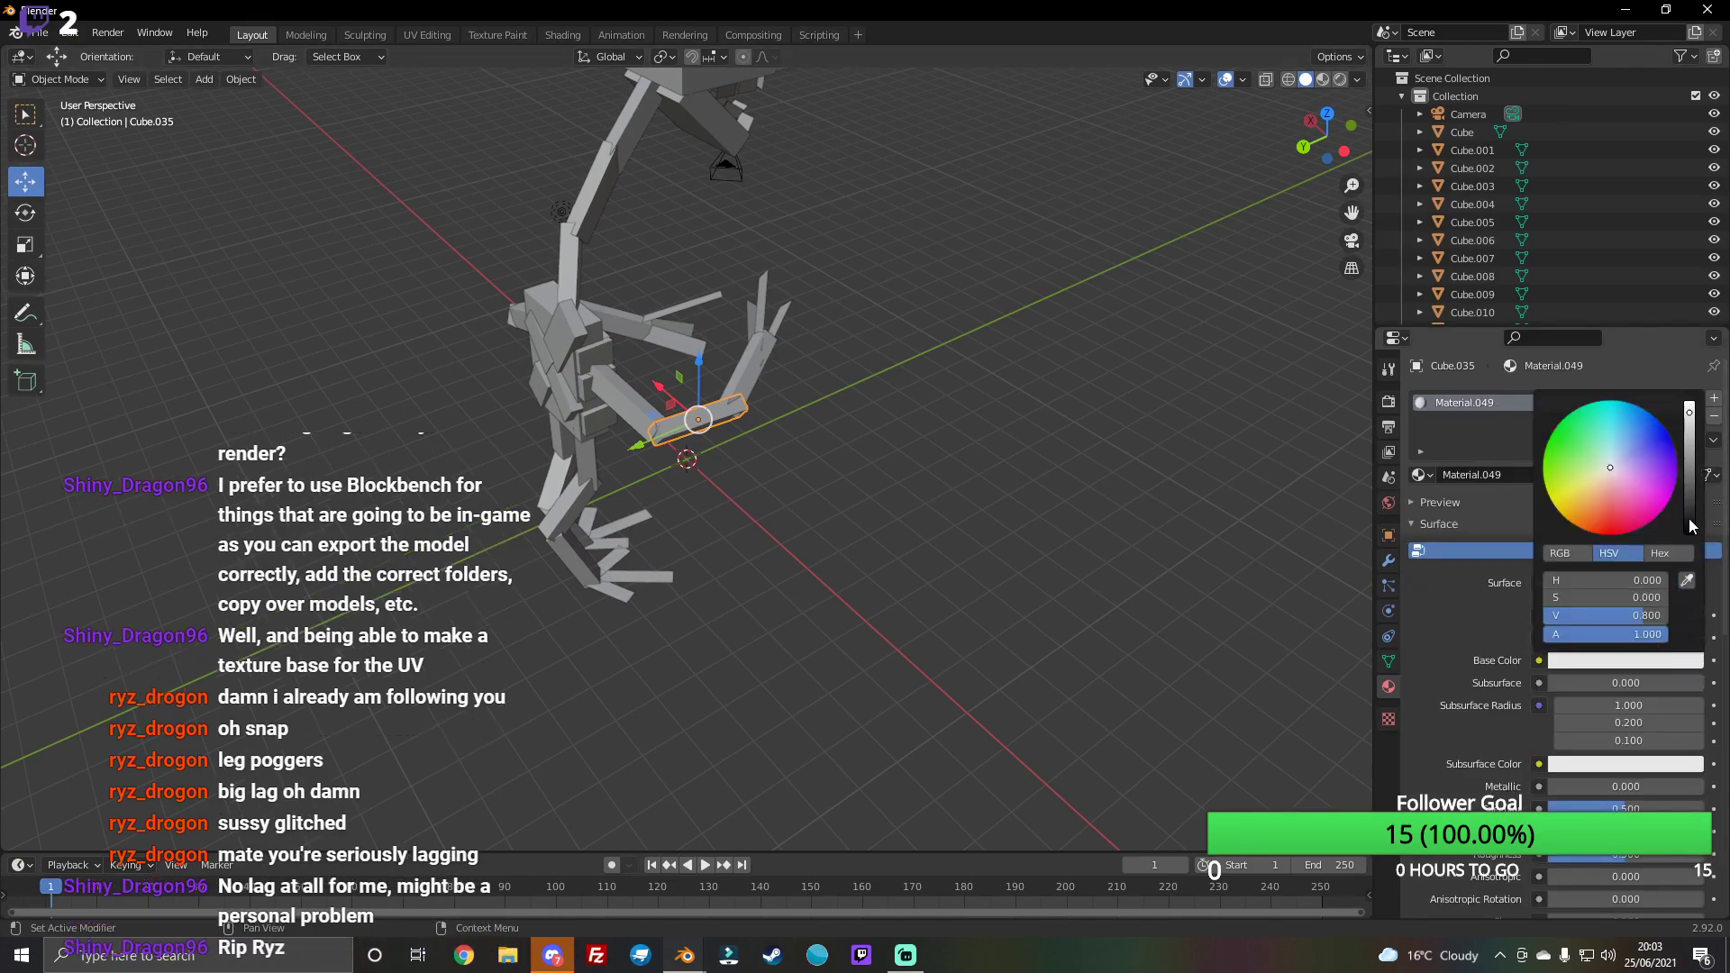
left_click(1693, 529)
left_click(745, 384)
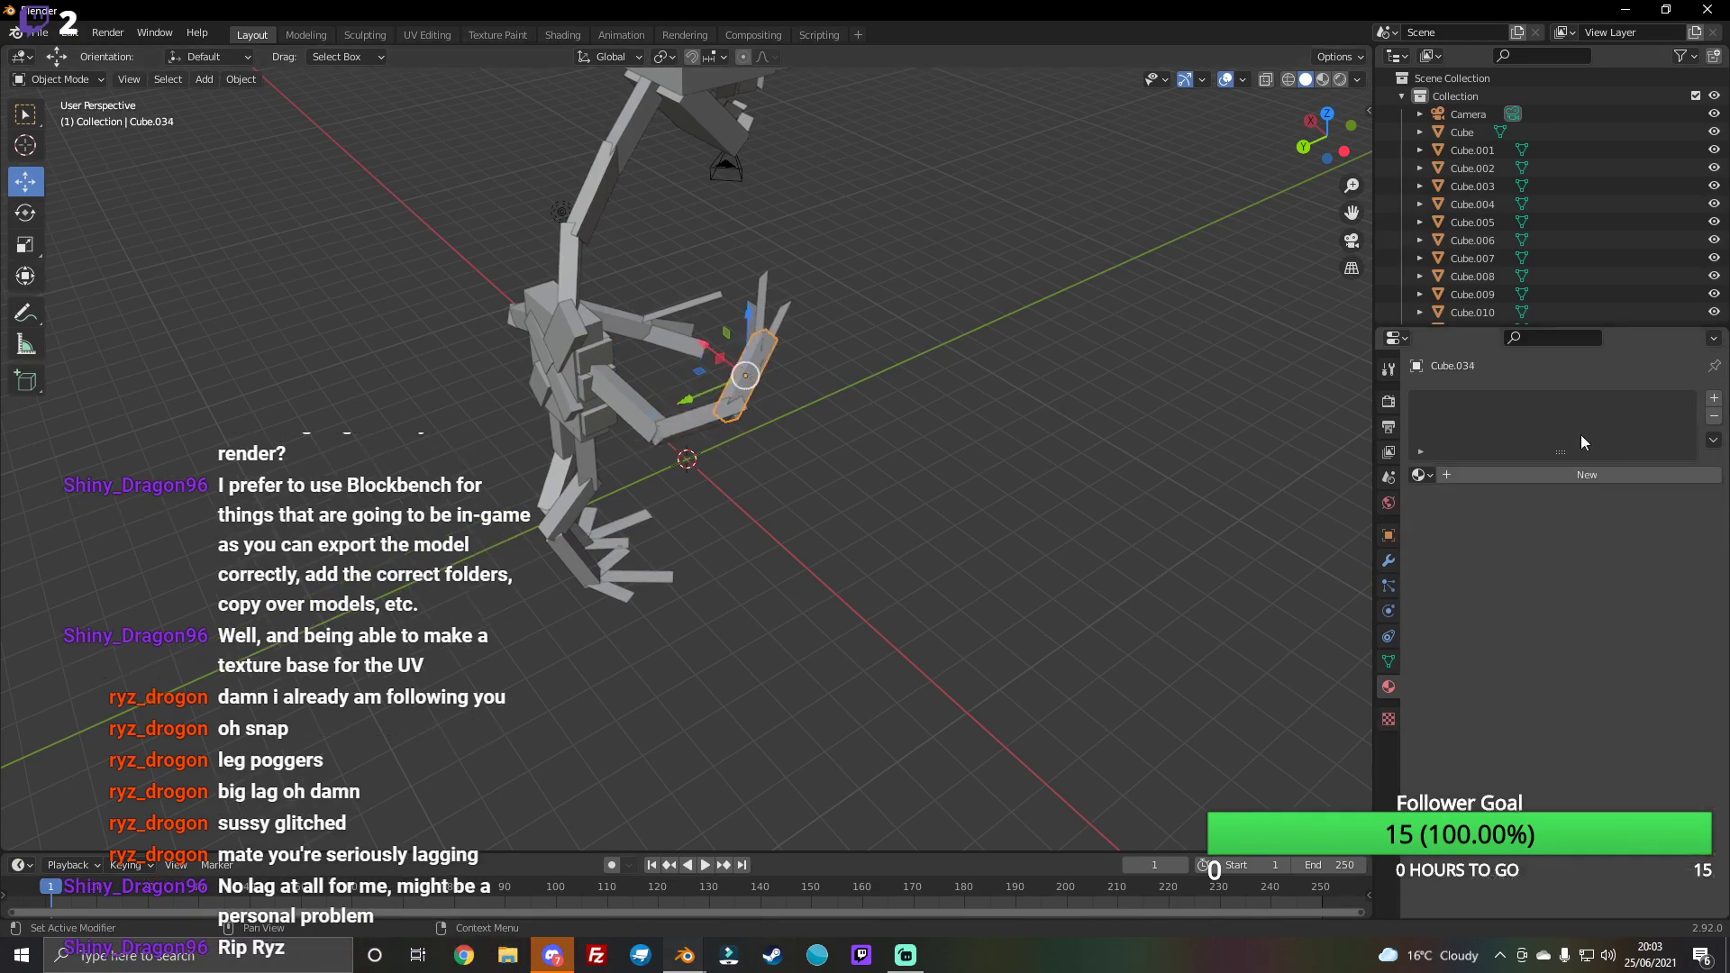
left_click(1621, 475)
left_click(1677, 663)
left_click(1693, 522)
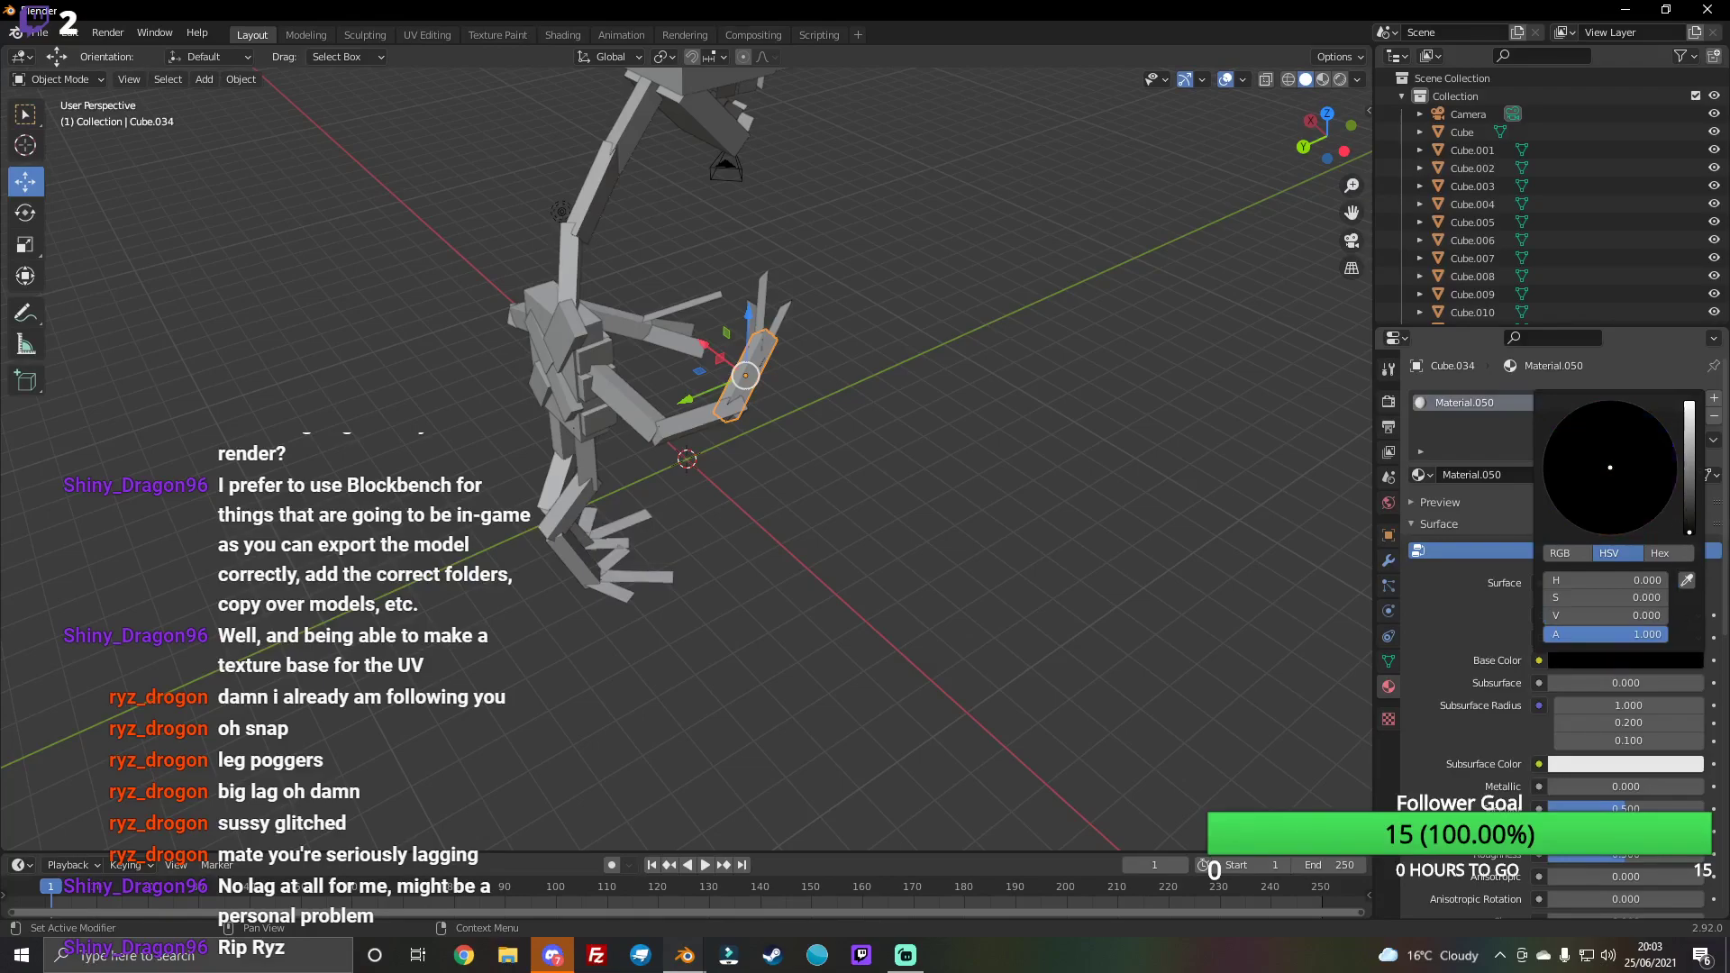
Step: Give finger pieces Plane.019, Plane.020 and Plane.018 new white materials
left_click(761, 312)
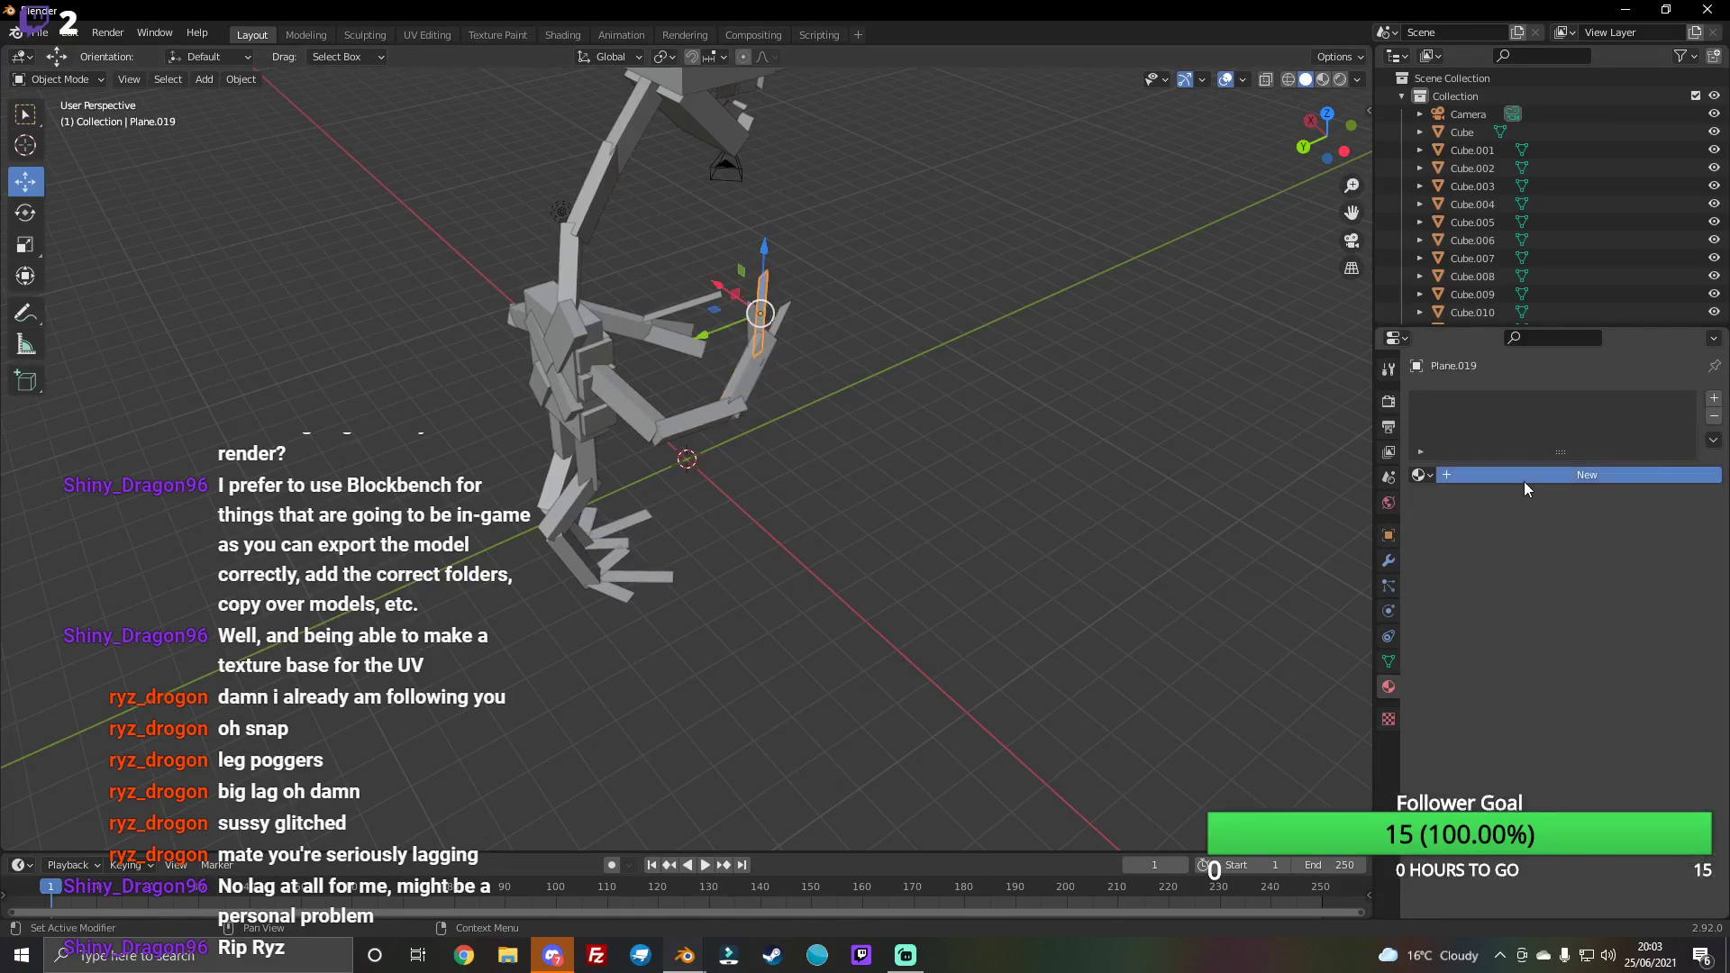
left_click(1573, 475)
left_click(1651, 663)
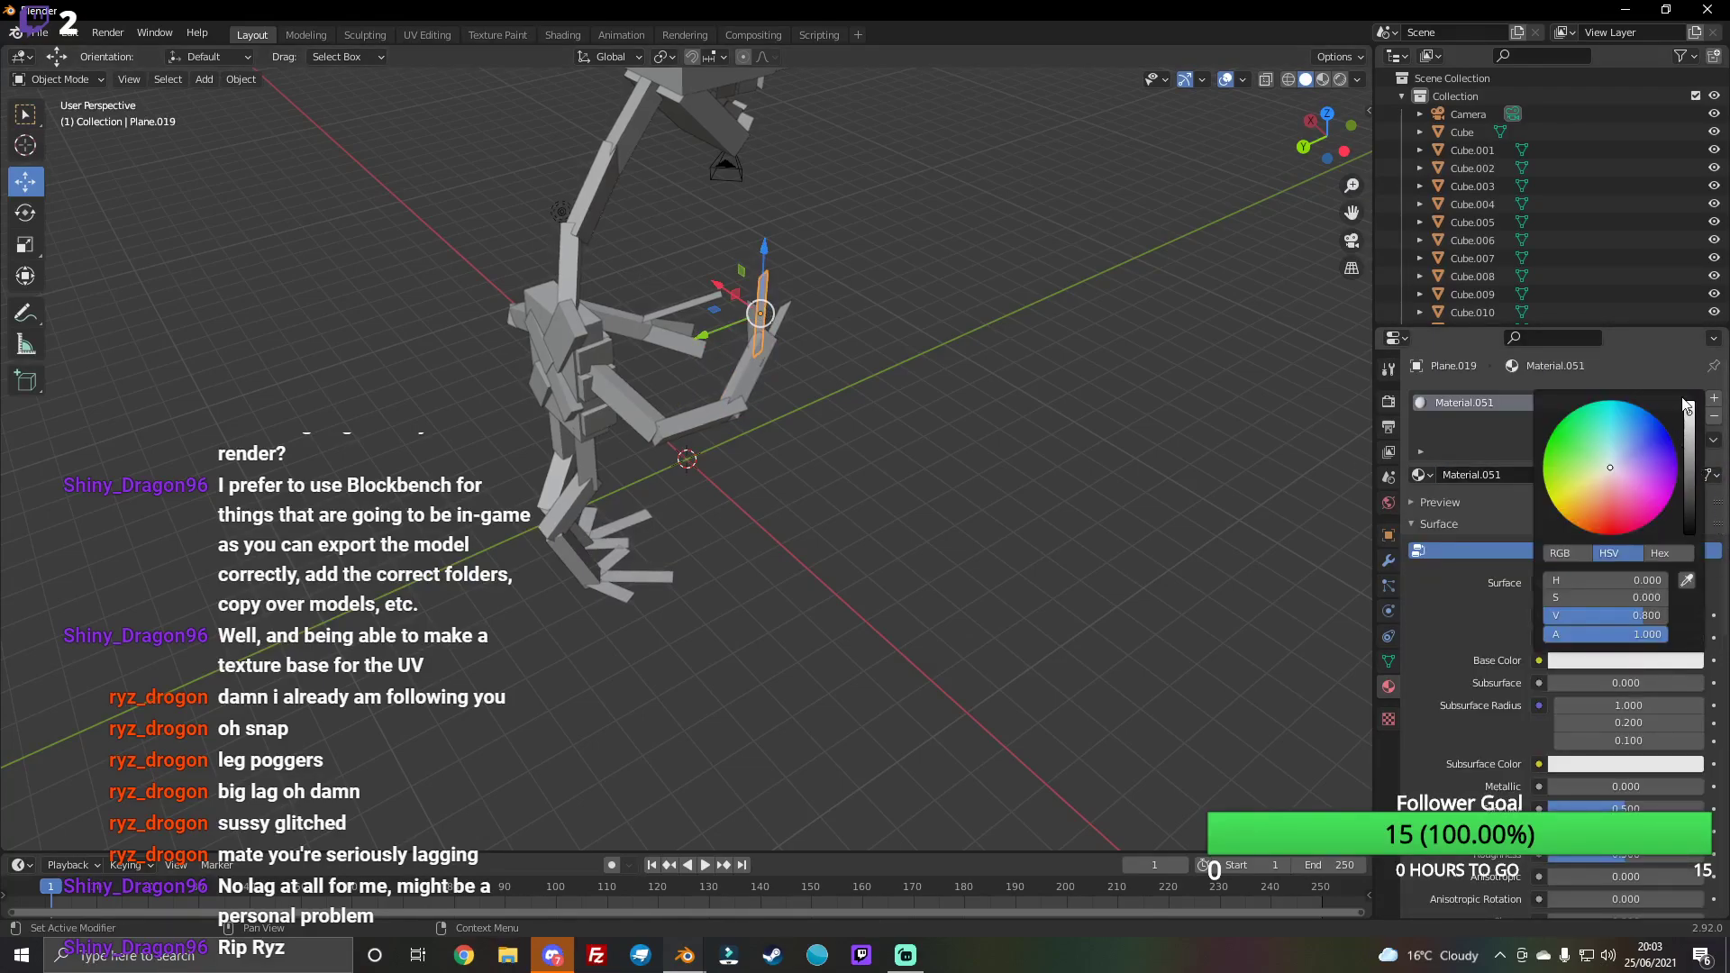
left_click(771, 332)
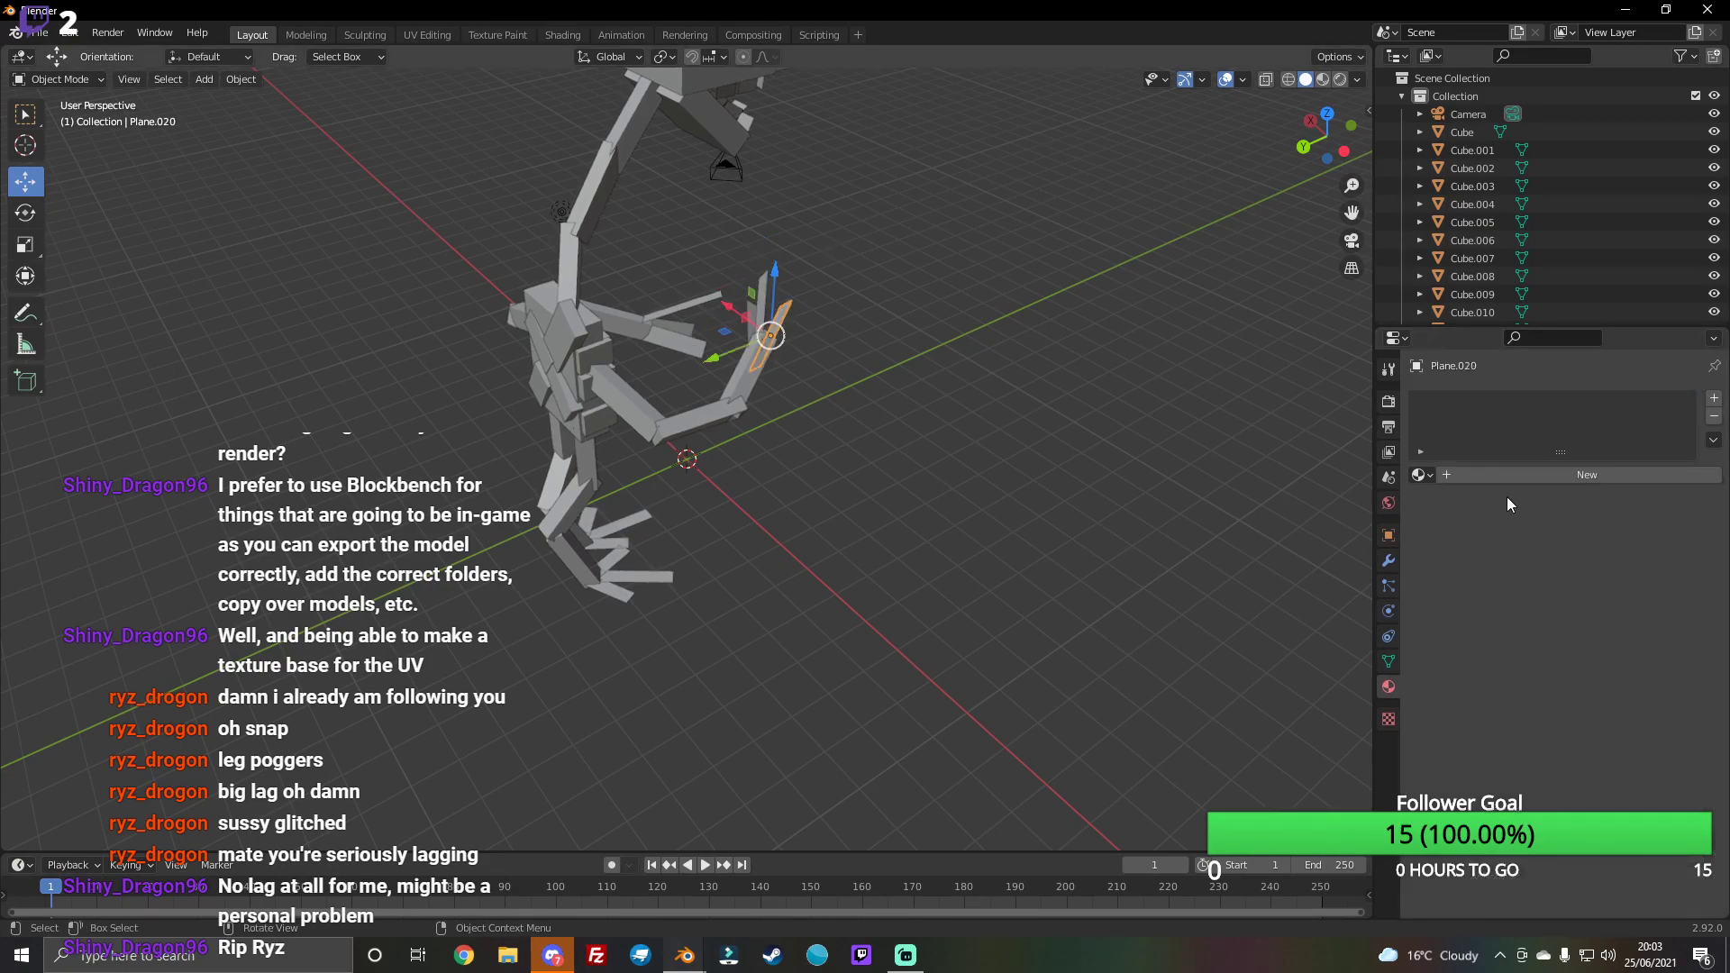
left_click(1572, 474)
left_click(1630, 662)
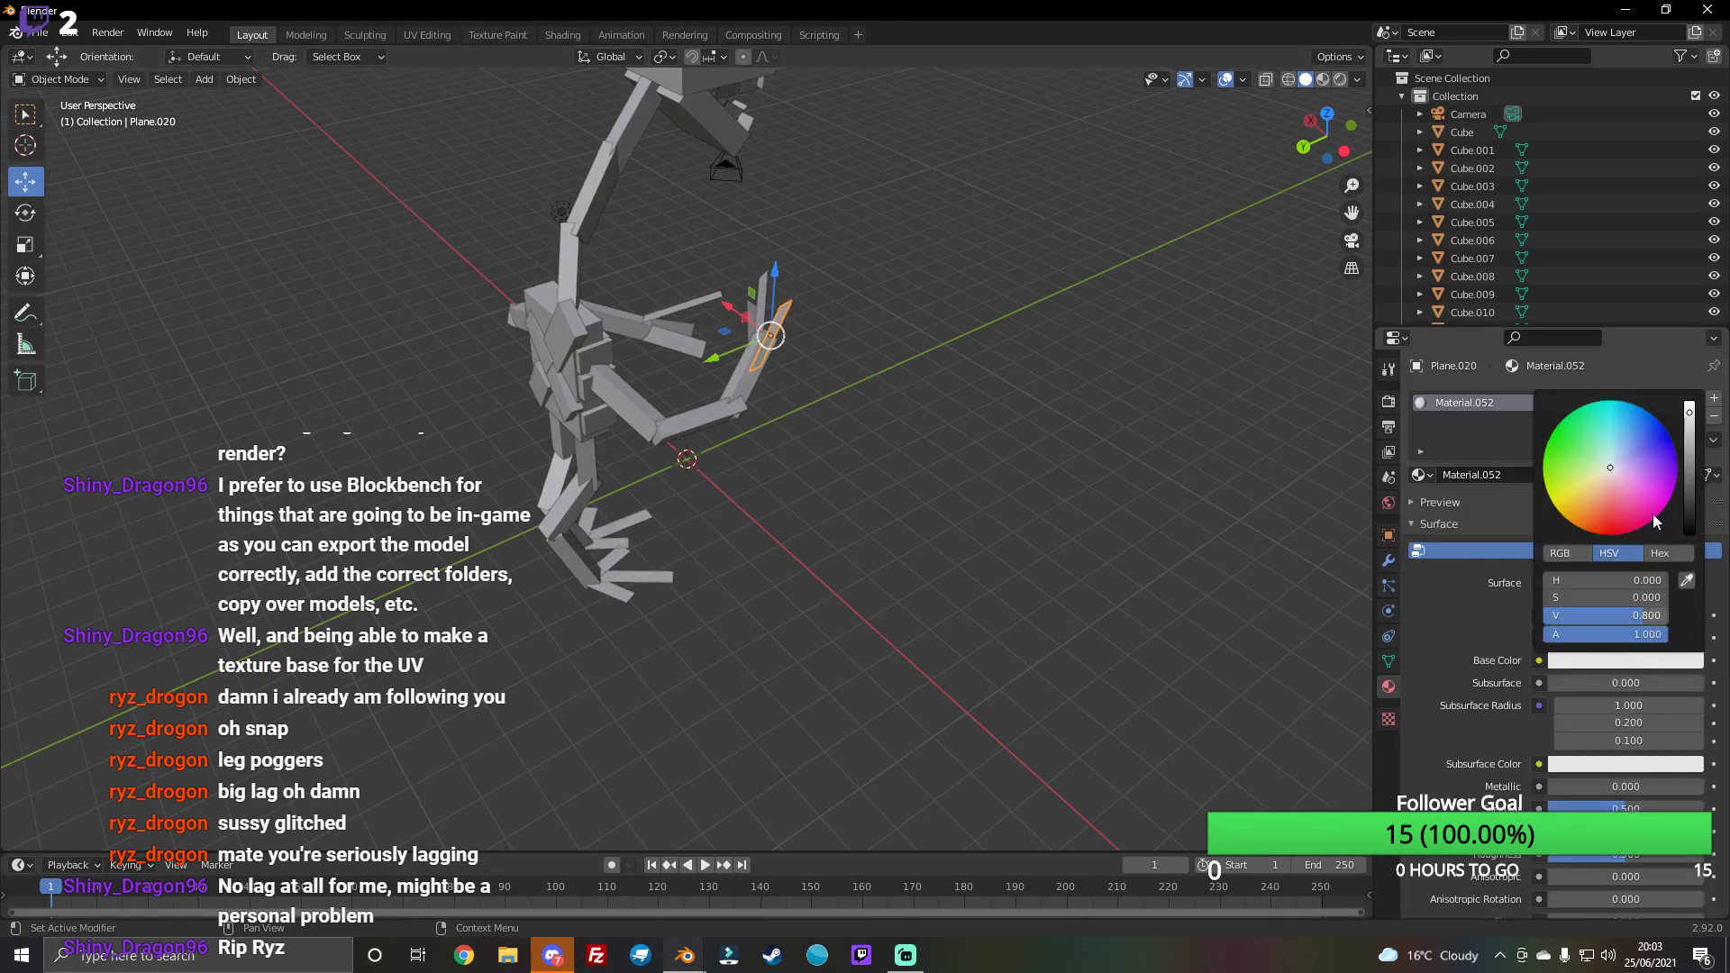
left_click(1690, 411)
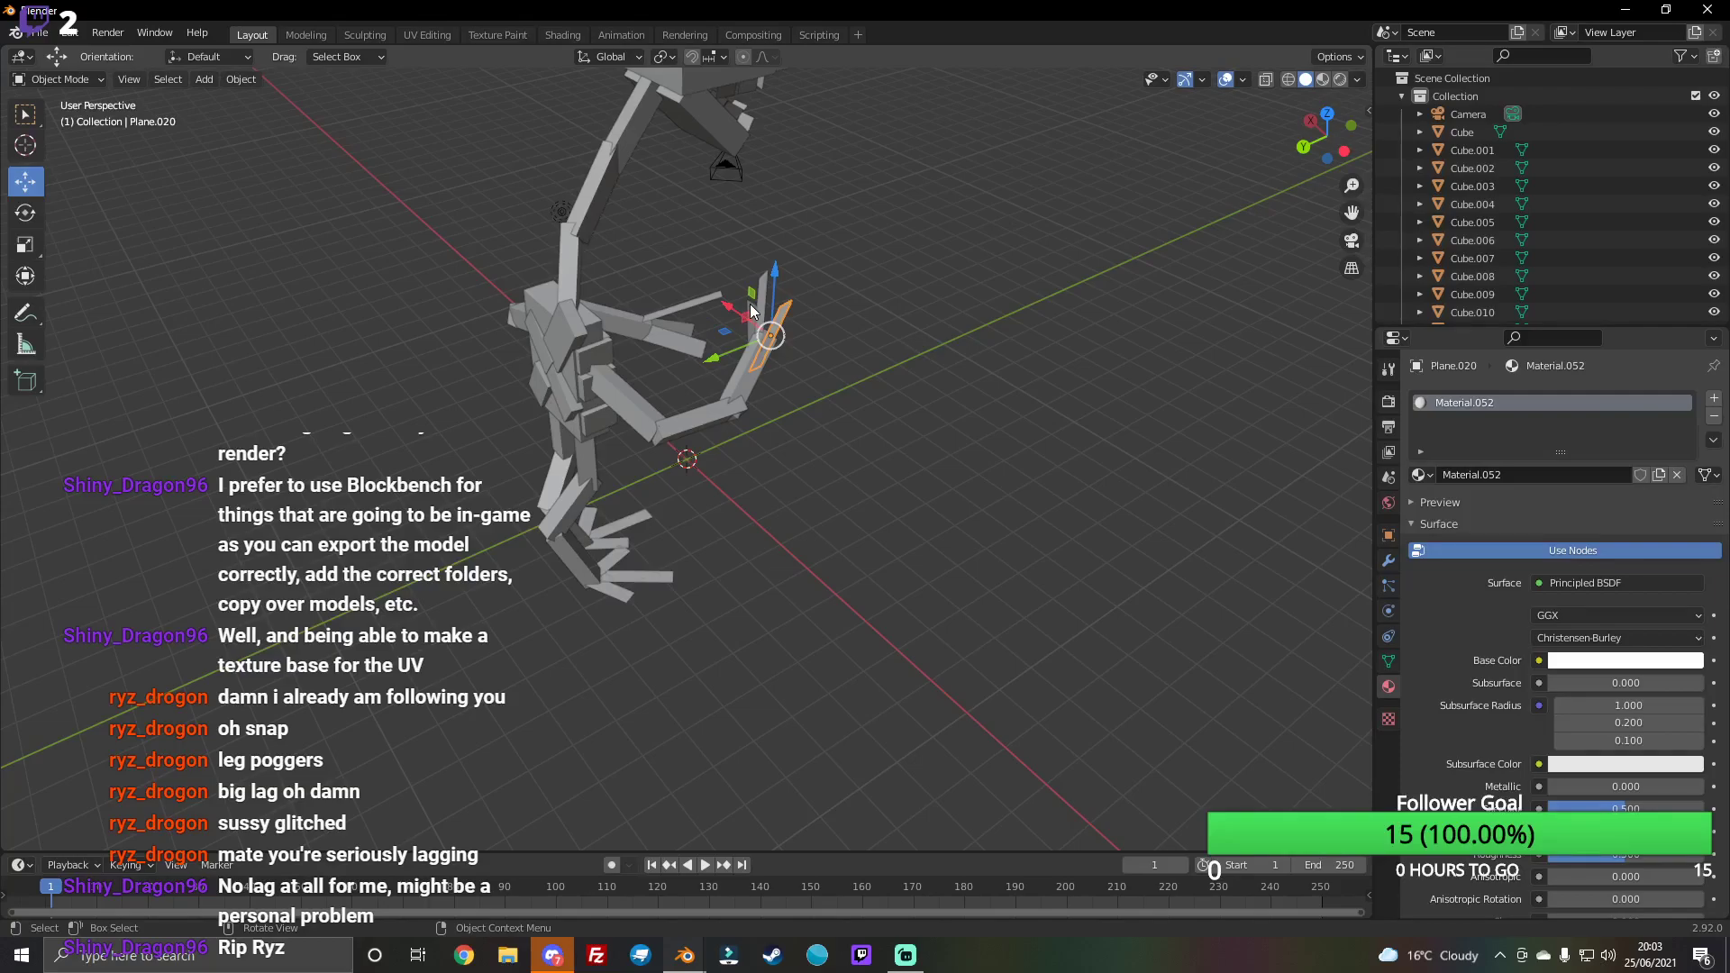
left_click(752, 304)
left_click(1620, 476)
left_click(1665, 662)
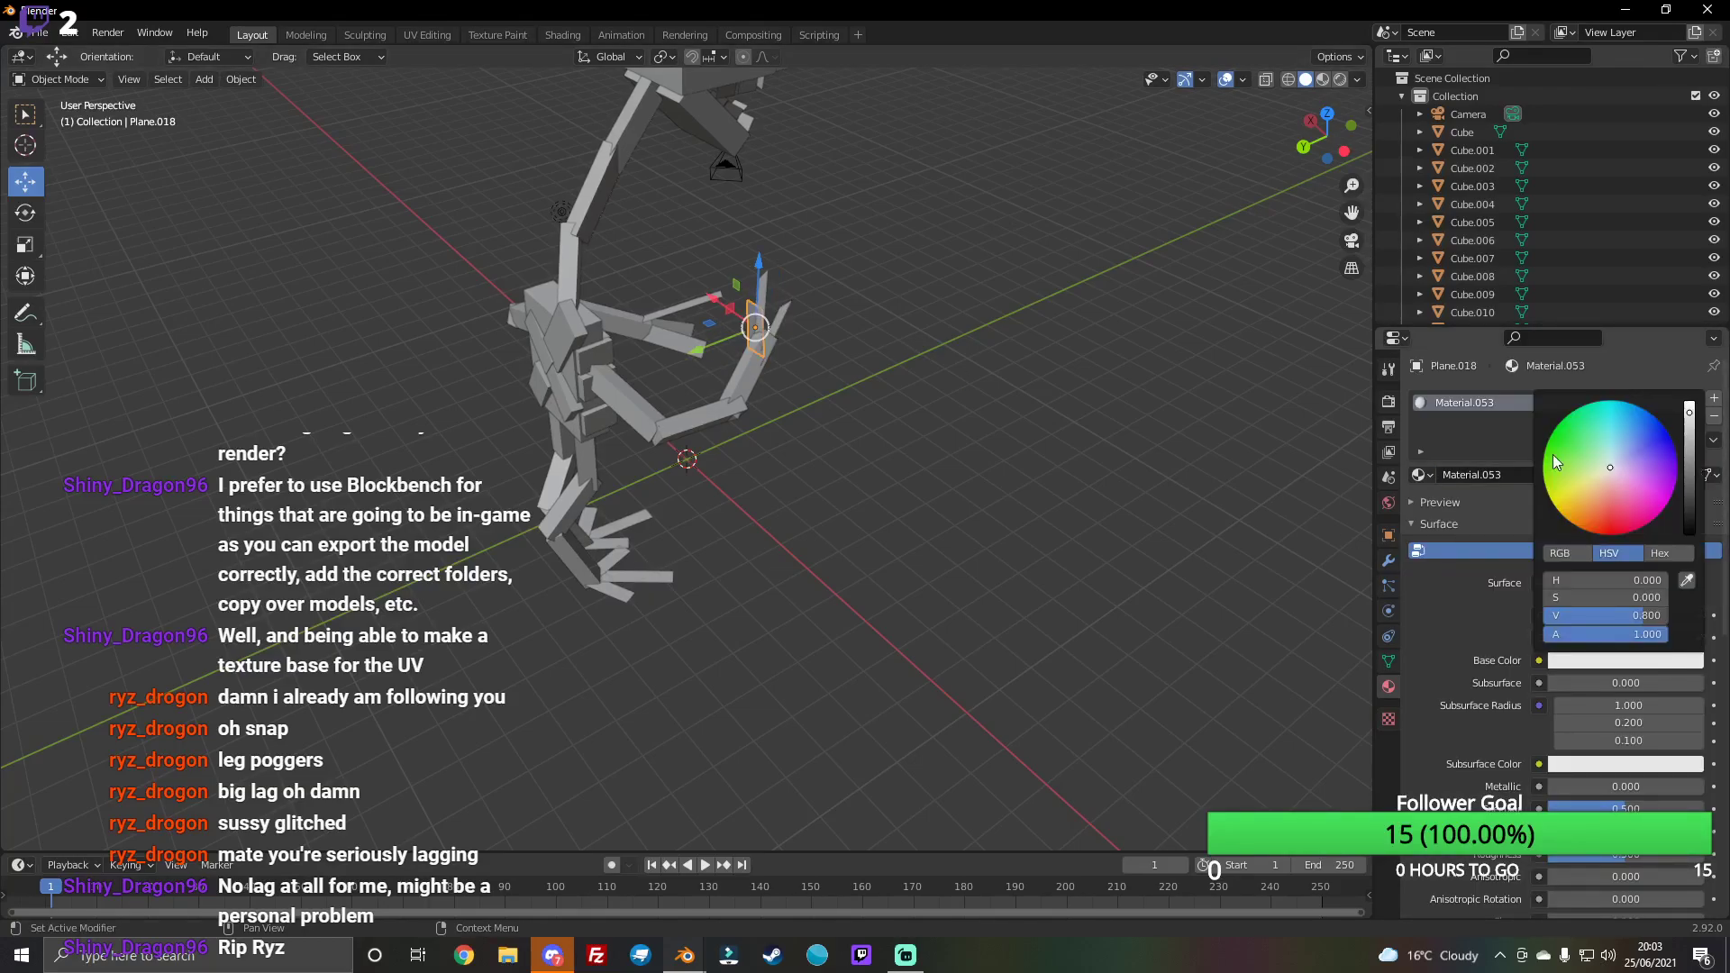
left_click_drag(1327, 135, 1325, 140)
Step: Give arm pieces Cube.031, Cube.032 and Cube.033 new black materials
left_click(782, 233)
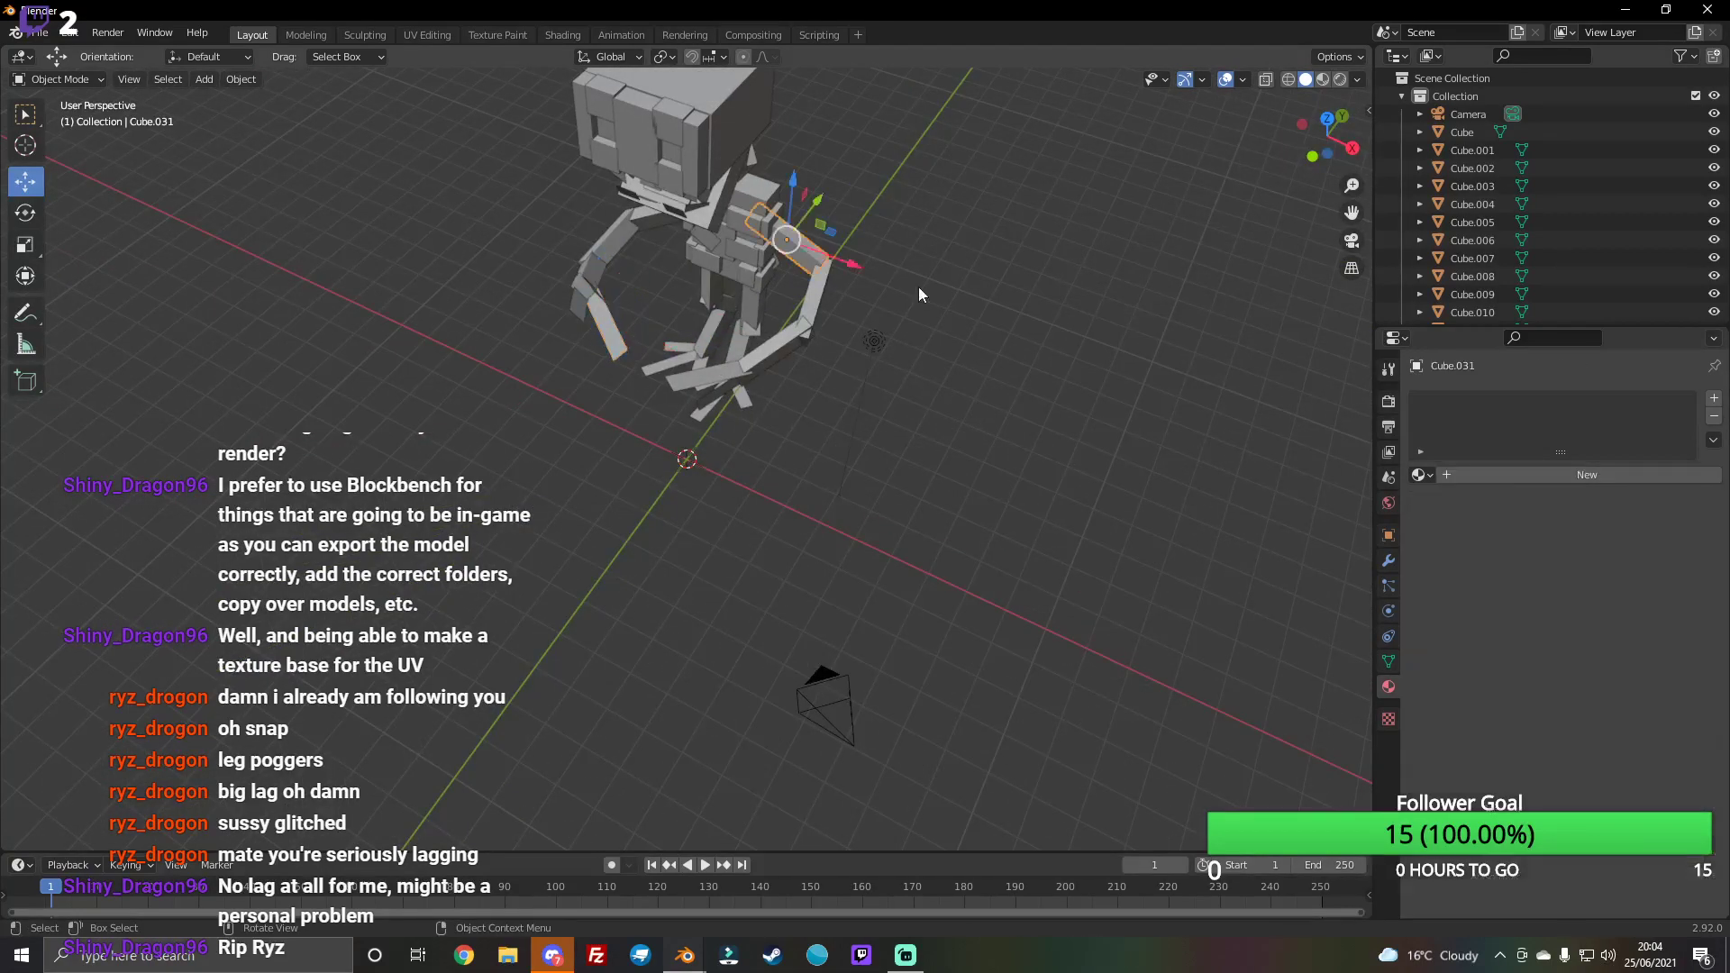
left_click(1606, 481)
left_click(1612, 662)
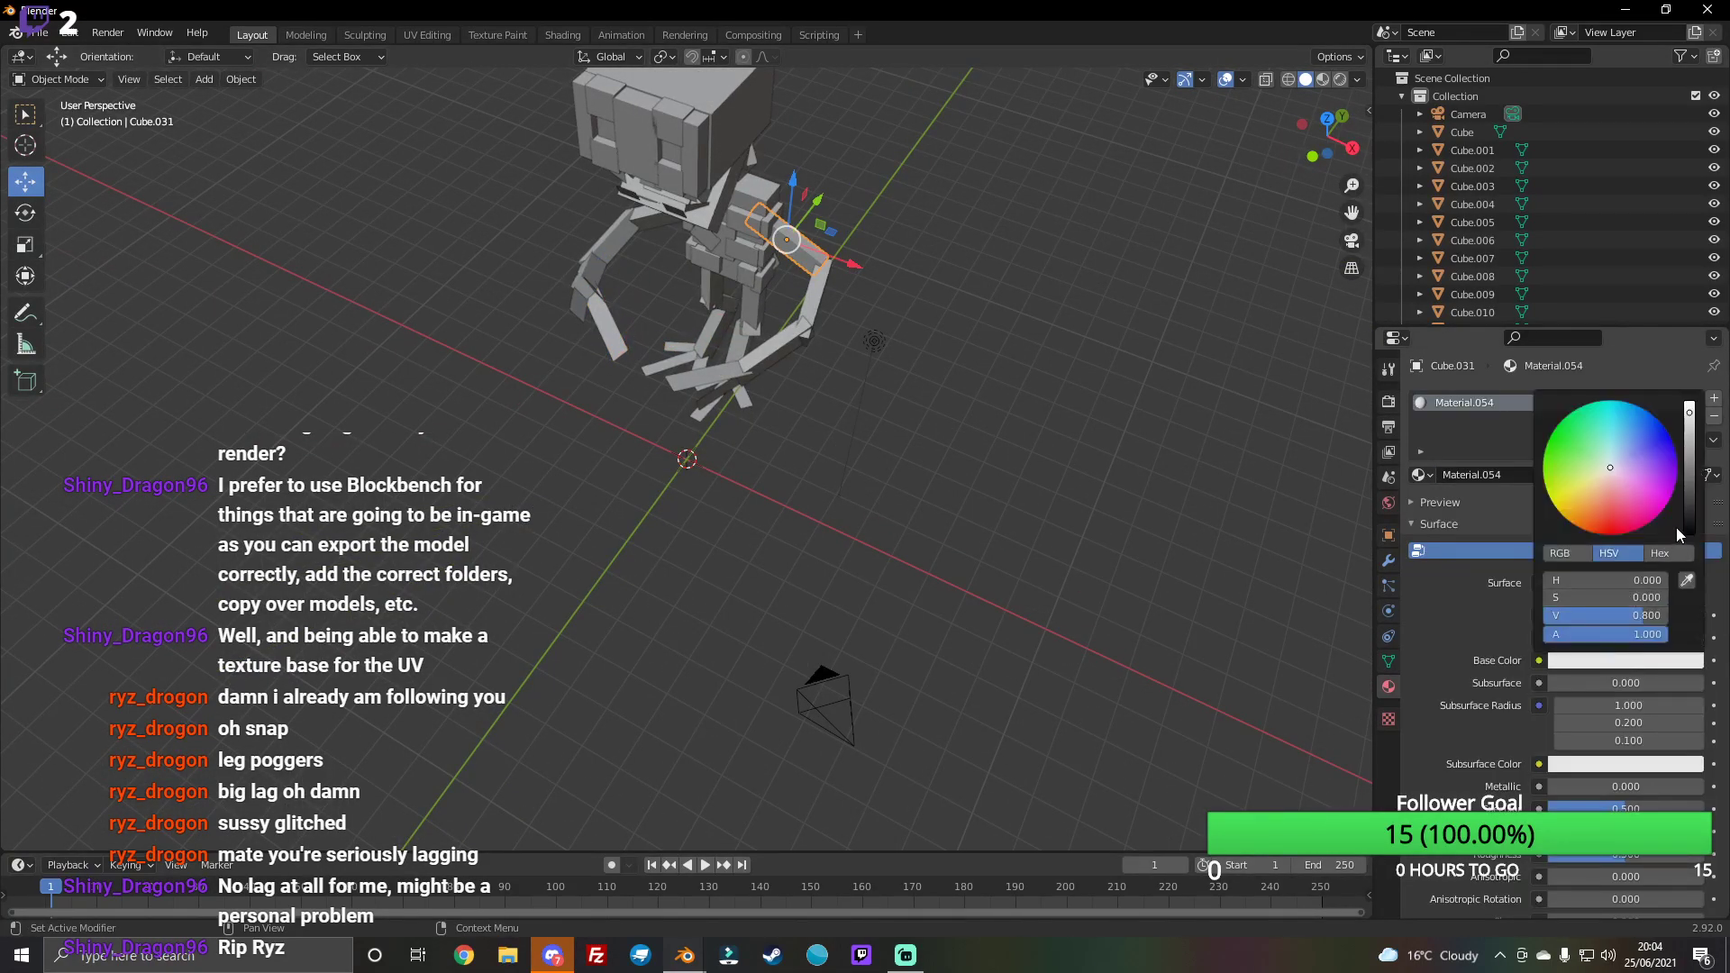
left_click_drag(1678, 528, 1680, 538)
left_click(790, 279)
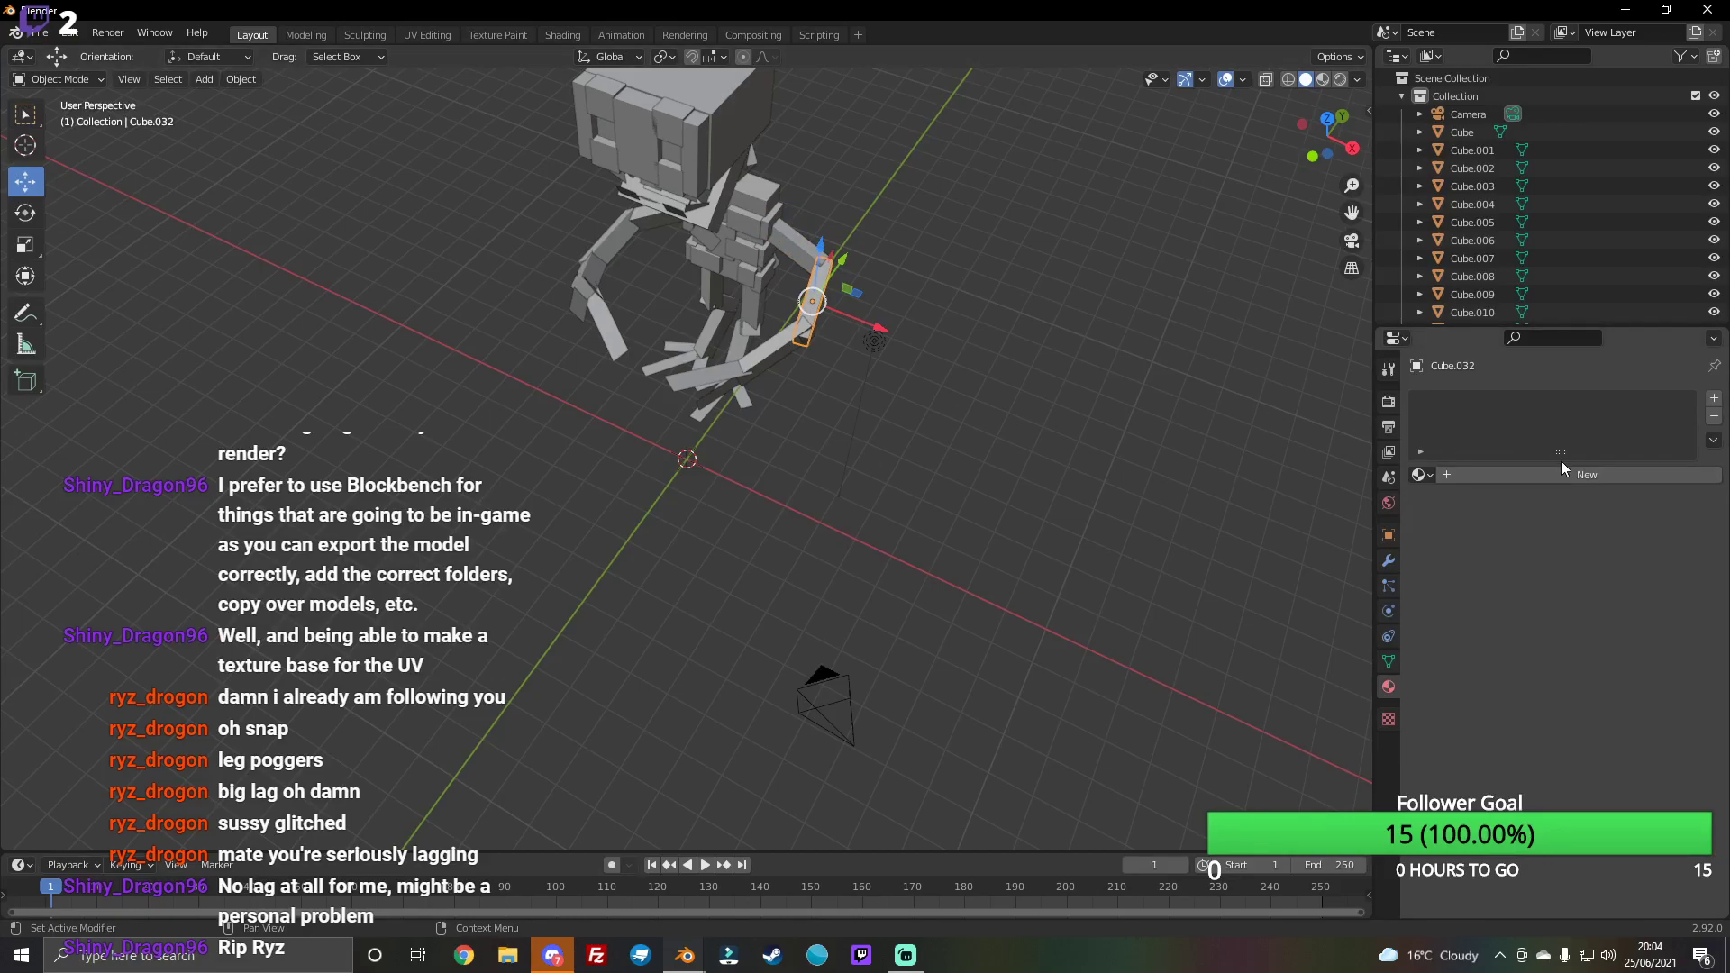
left_click(1599, 476)
left_click(1657, 659)
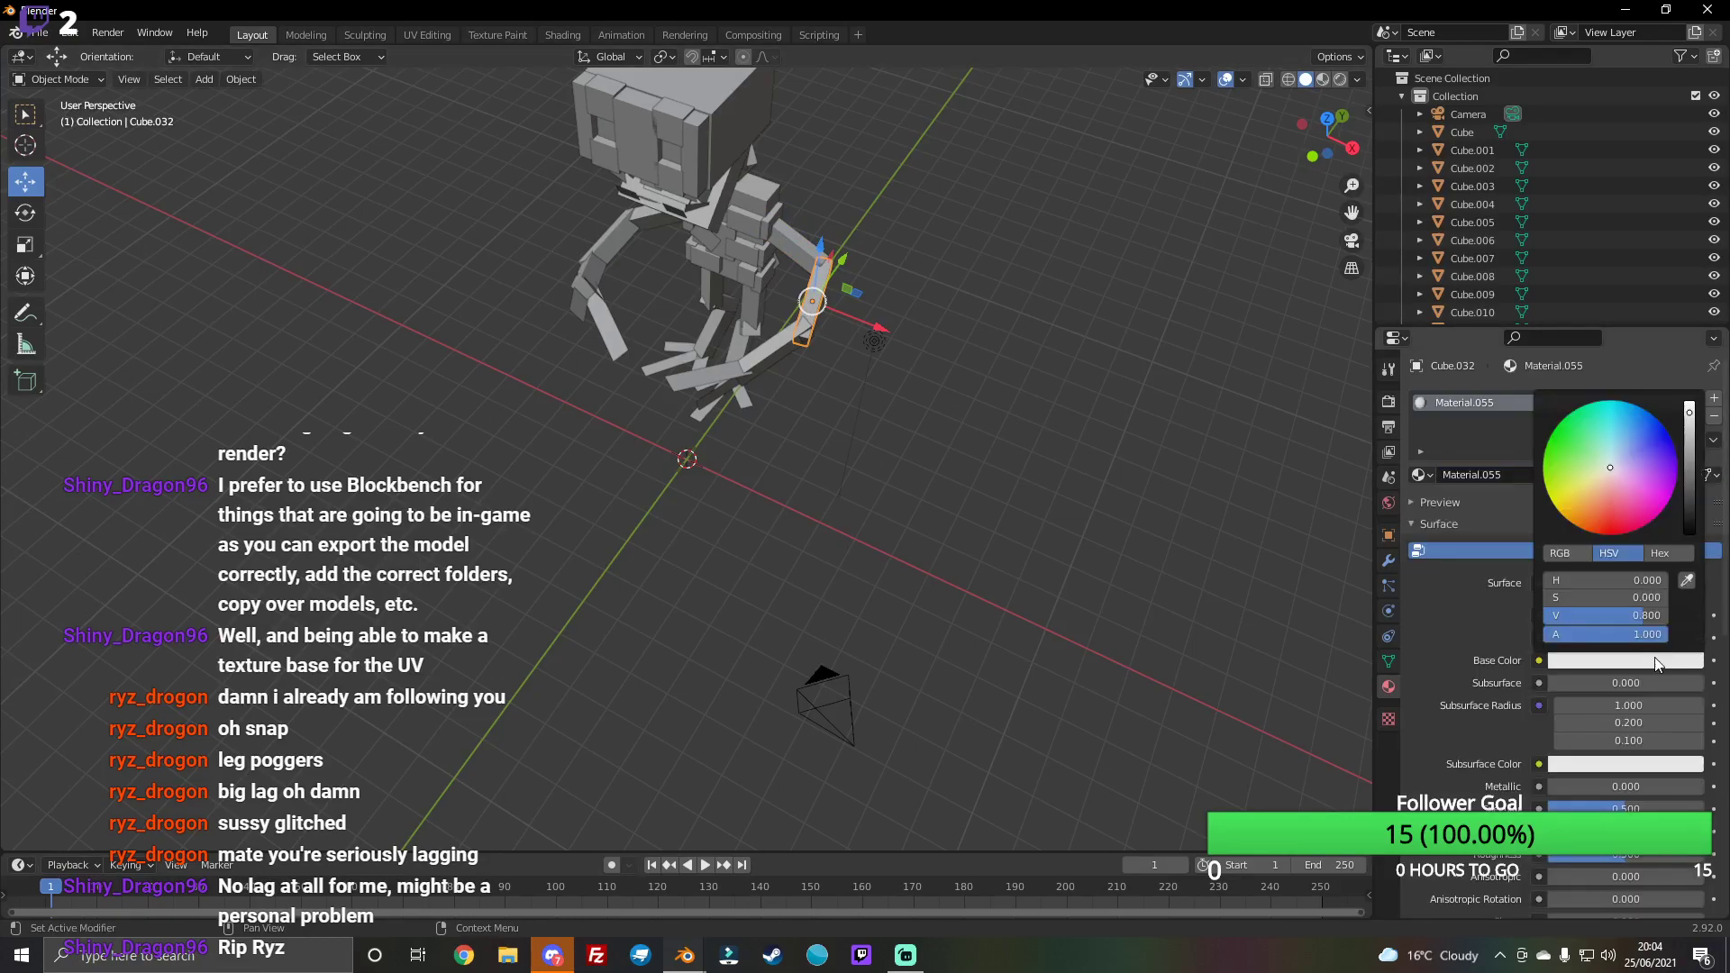
left_click(766, 352)
left_click(1602, 476)
left_click(1642, 660)
left_click_drag(1696, 407, 1697, 595)
Step: Give finger pieces Plane.017, Plane.015 and Plane.016 new white materials
left_click(723, 371)
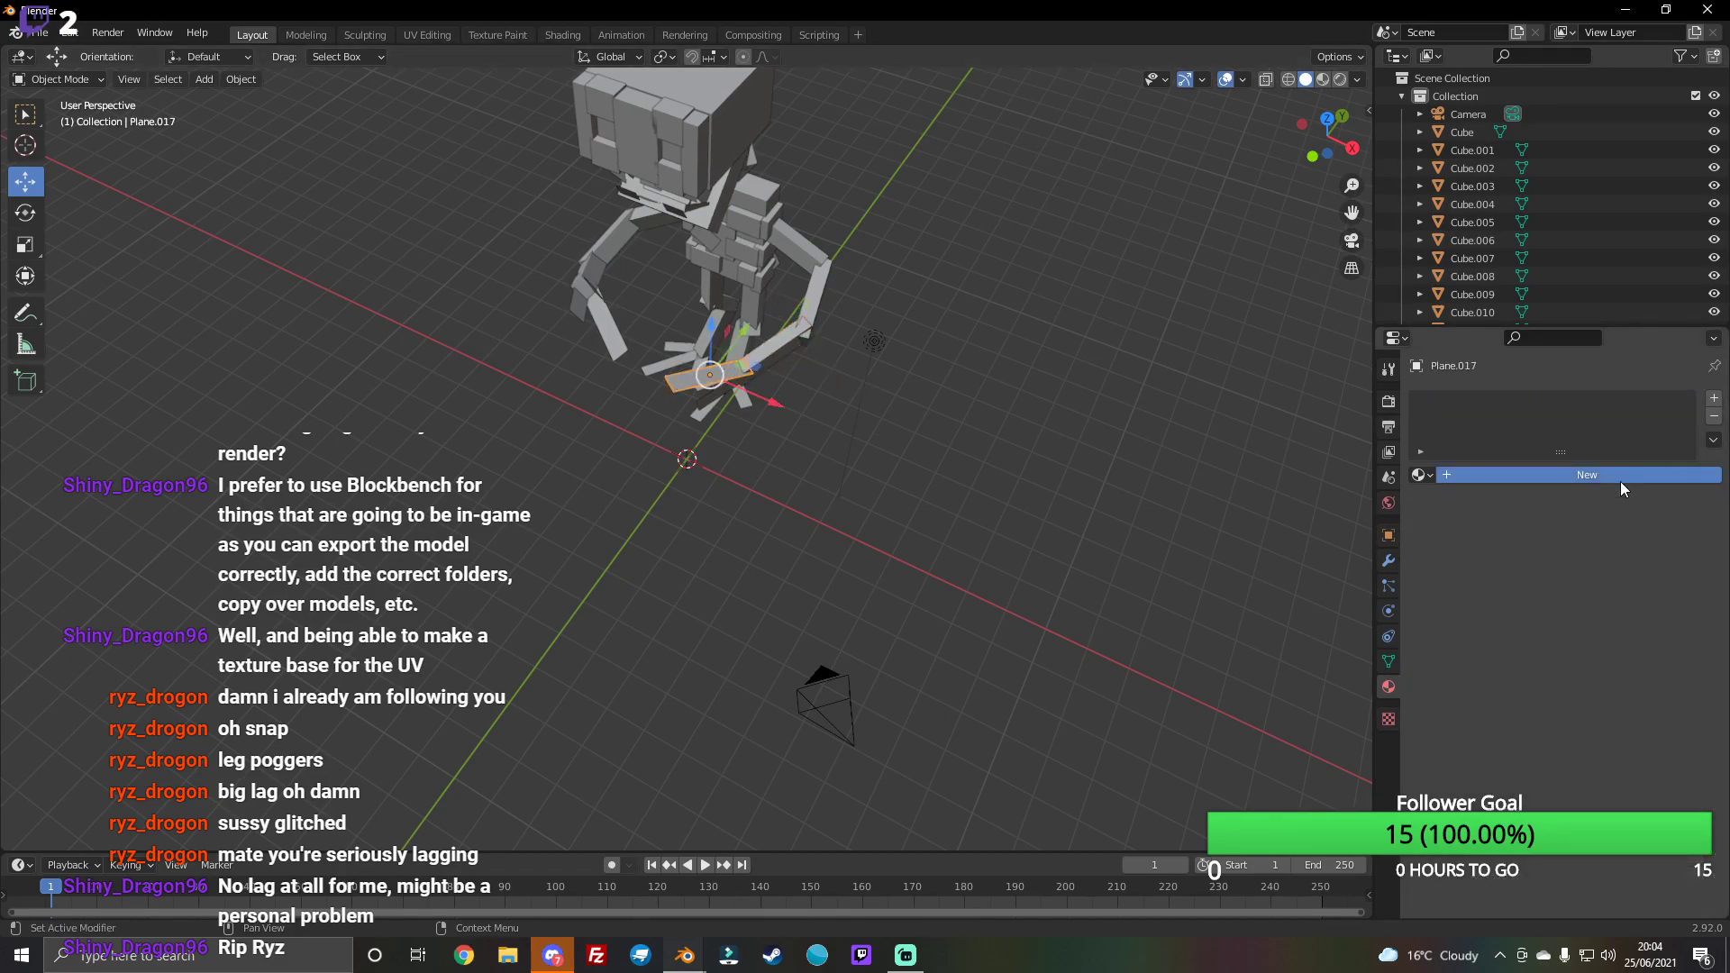
left_click(1576, 476)
left_click(1656, 663)
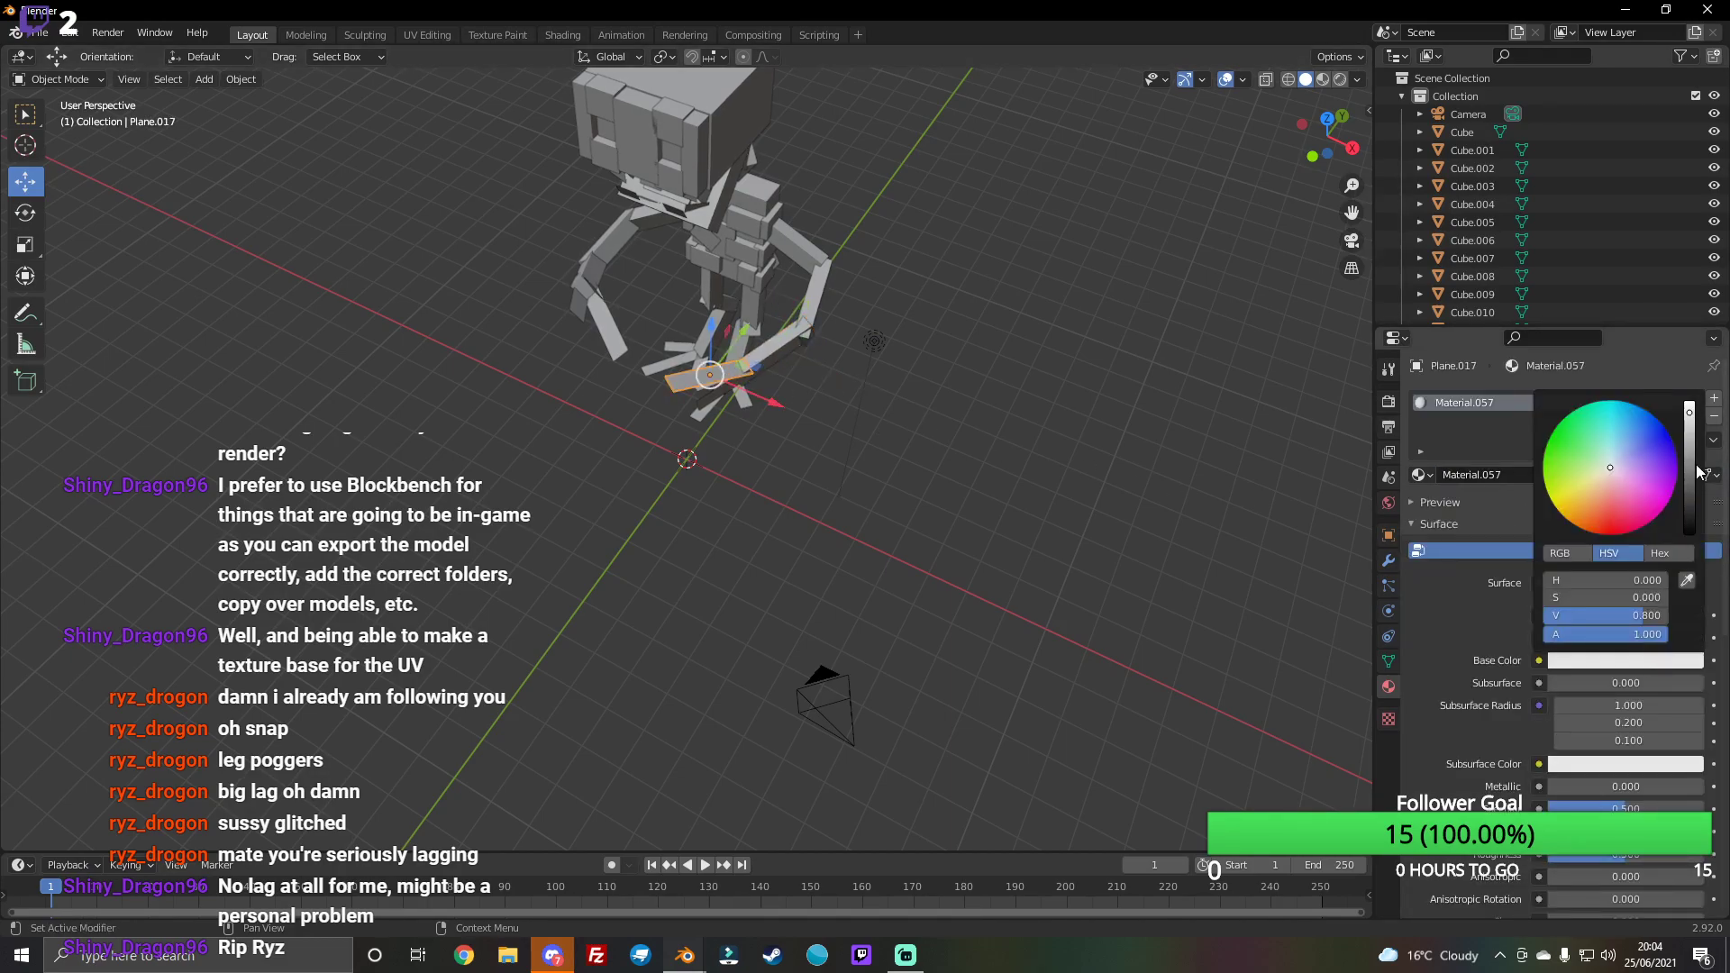
left_click(1689, 412)
left_click(718, 397)
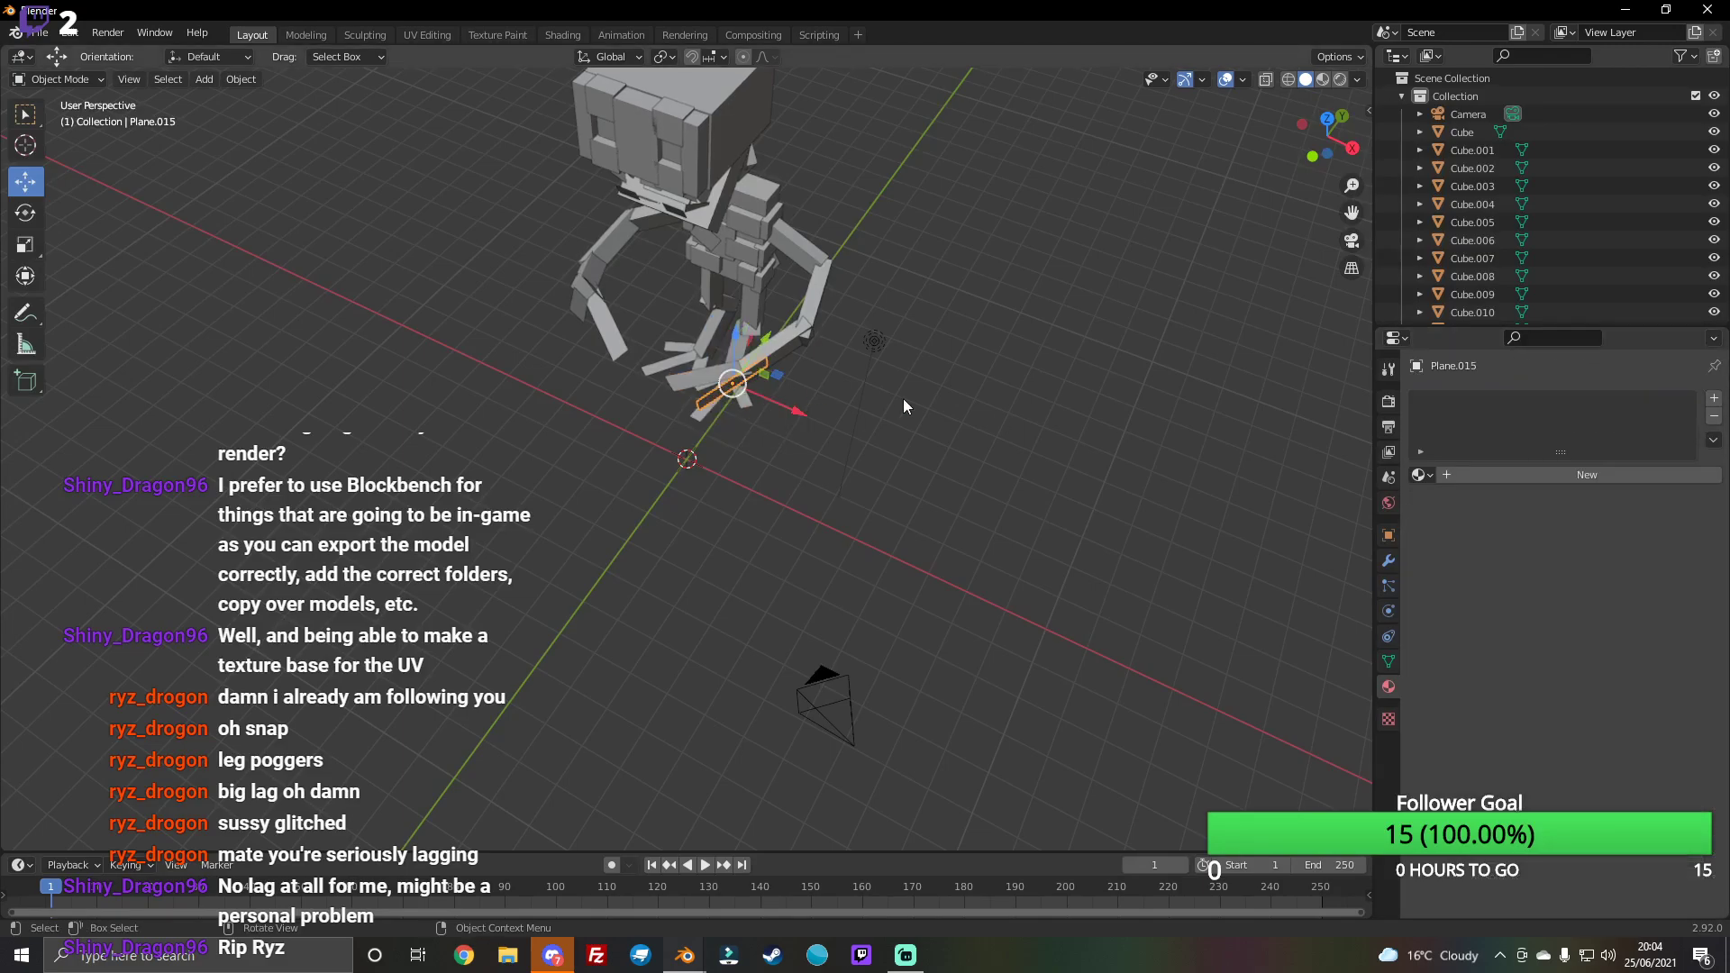
mouse_move(1322, 135)
left_mouse_down()
mouse_move(1278, 147)
mouse_move(1298, 146)
left_mouse_up()
left_click(1555, 477)
left_click(1660, 662)
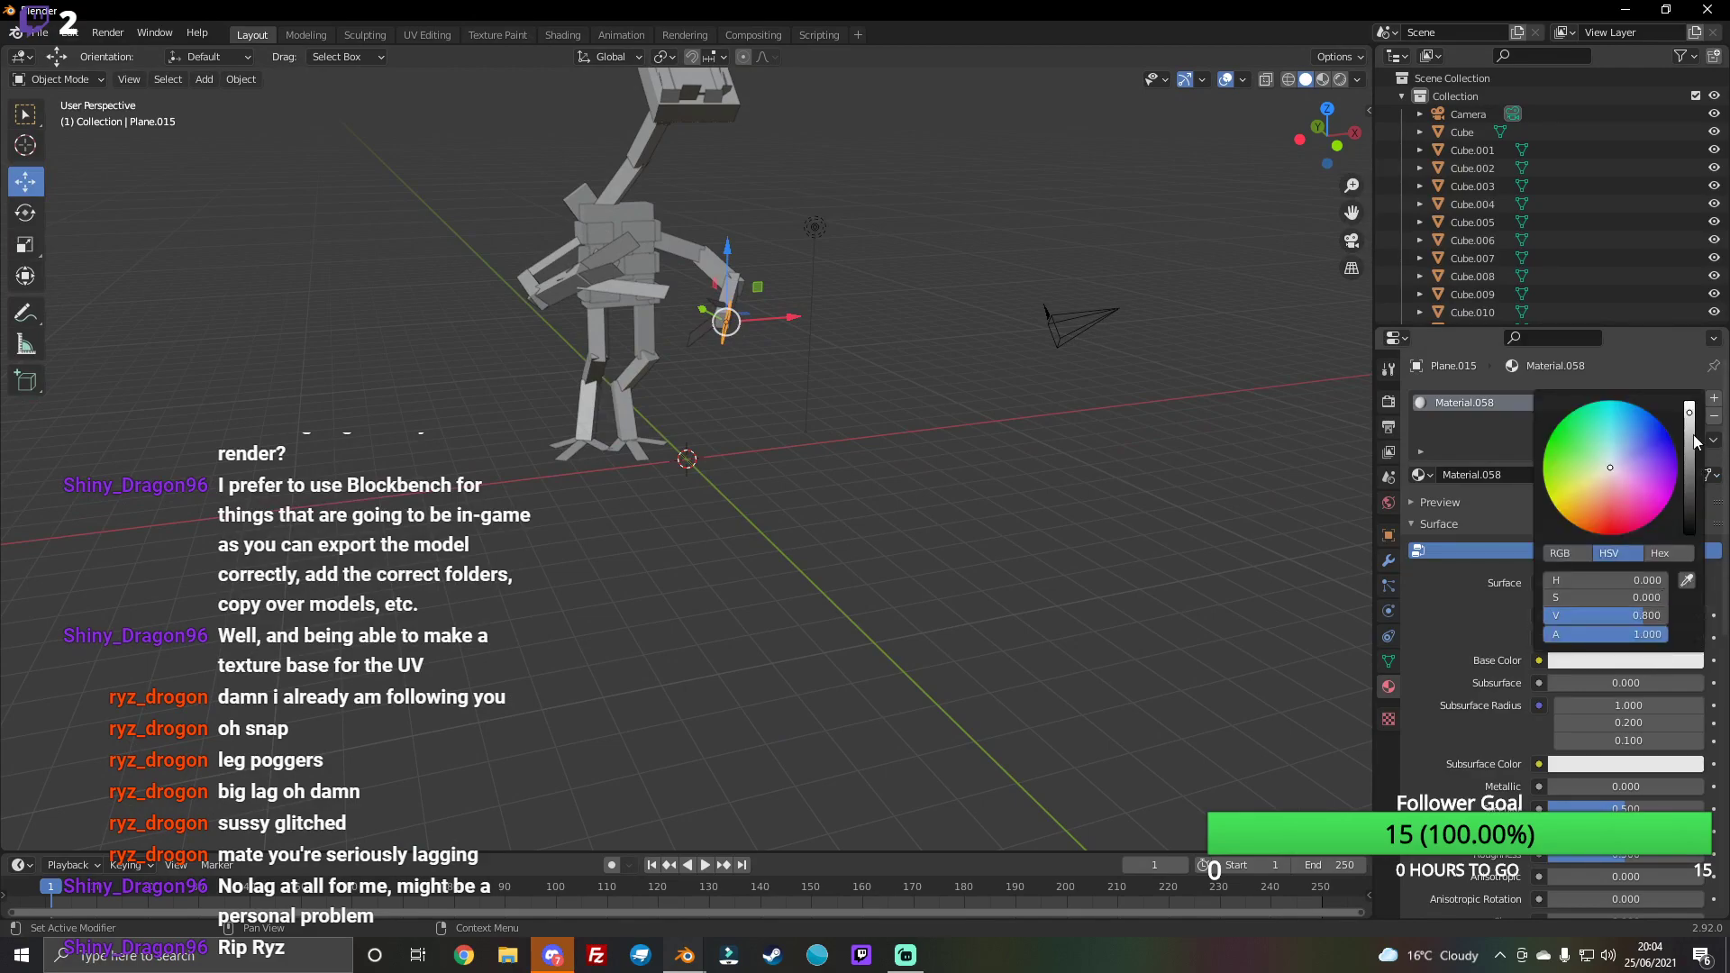
key("shift+d")
left_click(682, 338)
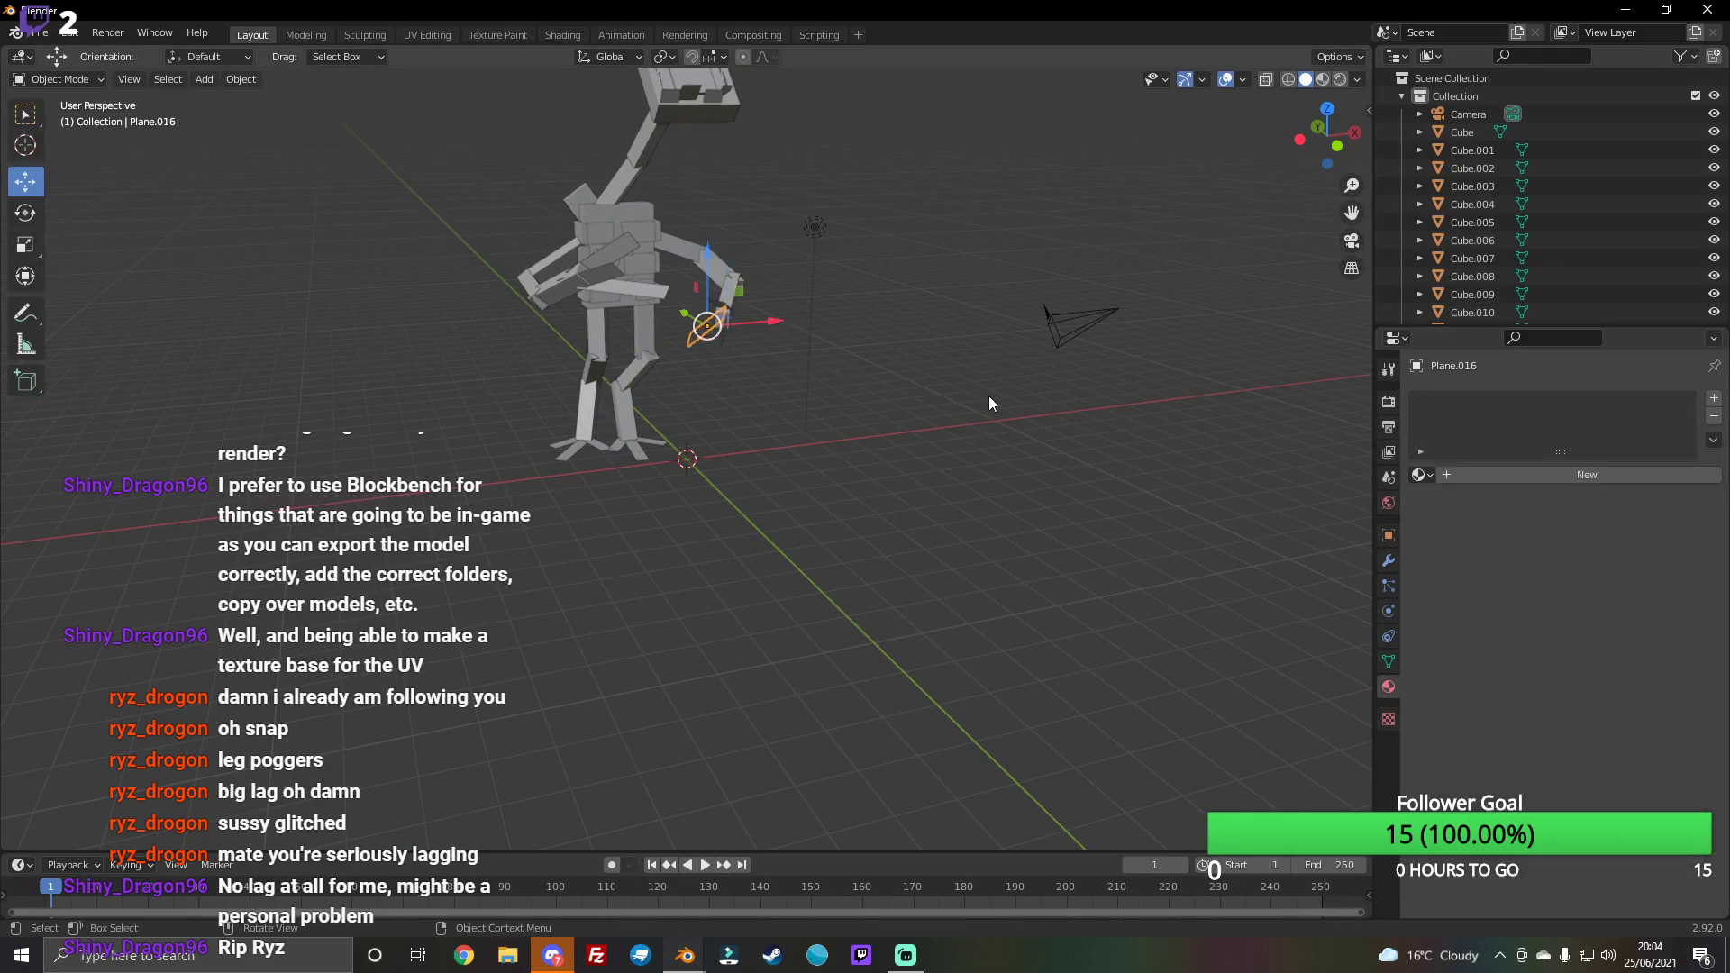
left_click(1573, 476)
left_click(1643, 659)
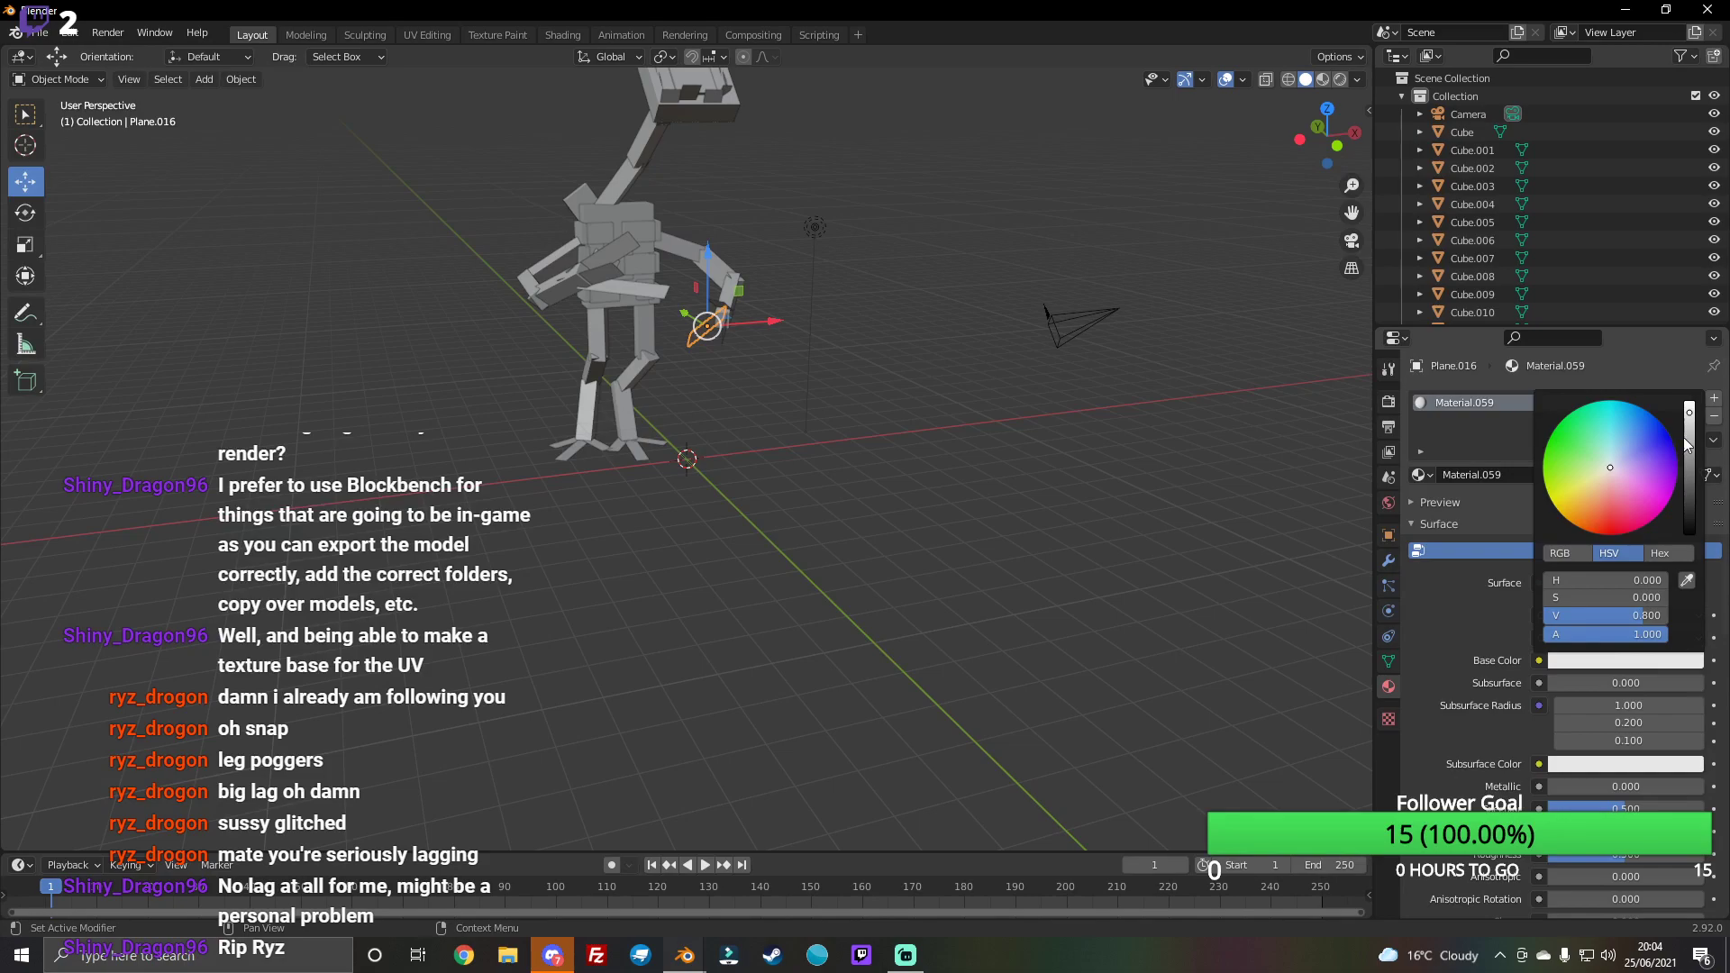
left_click_drag(1690, 443, 1687, 406)
Step: Give leg cubes Cube.042, Cube.037 and the next leg piece new black materials
left_click(599, 339)
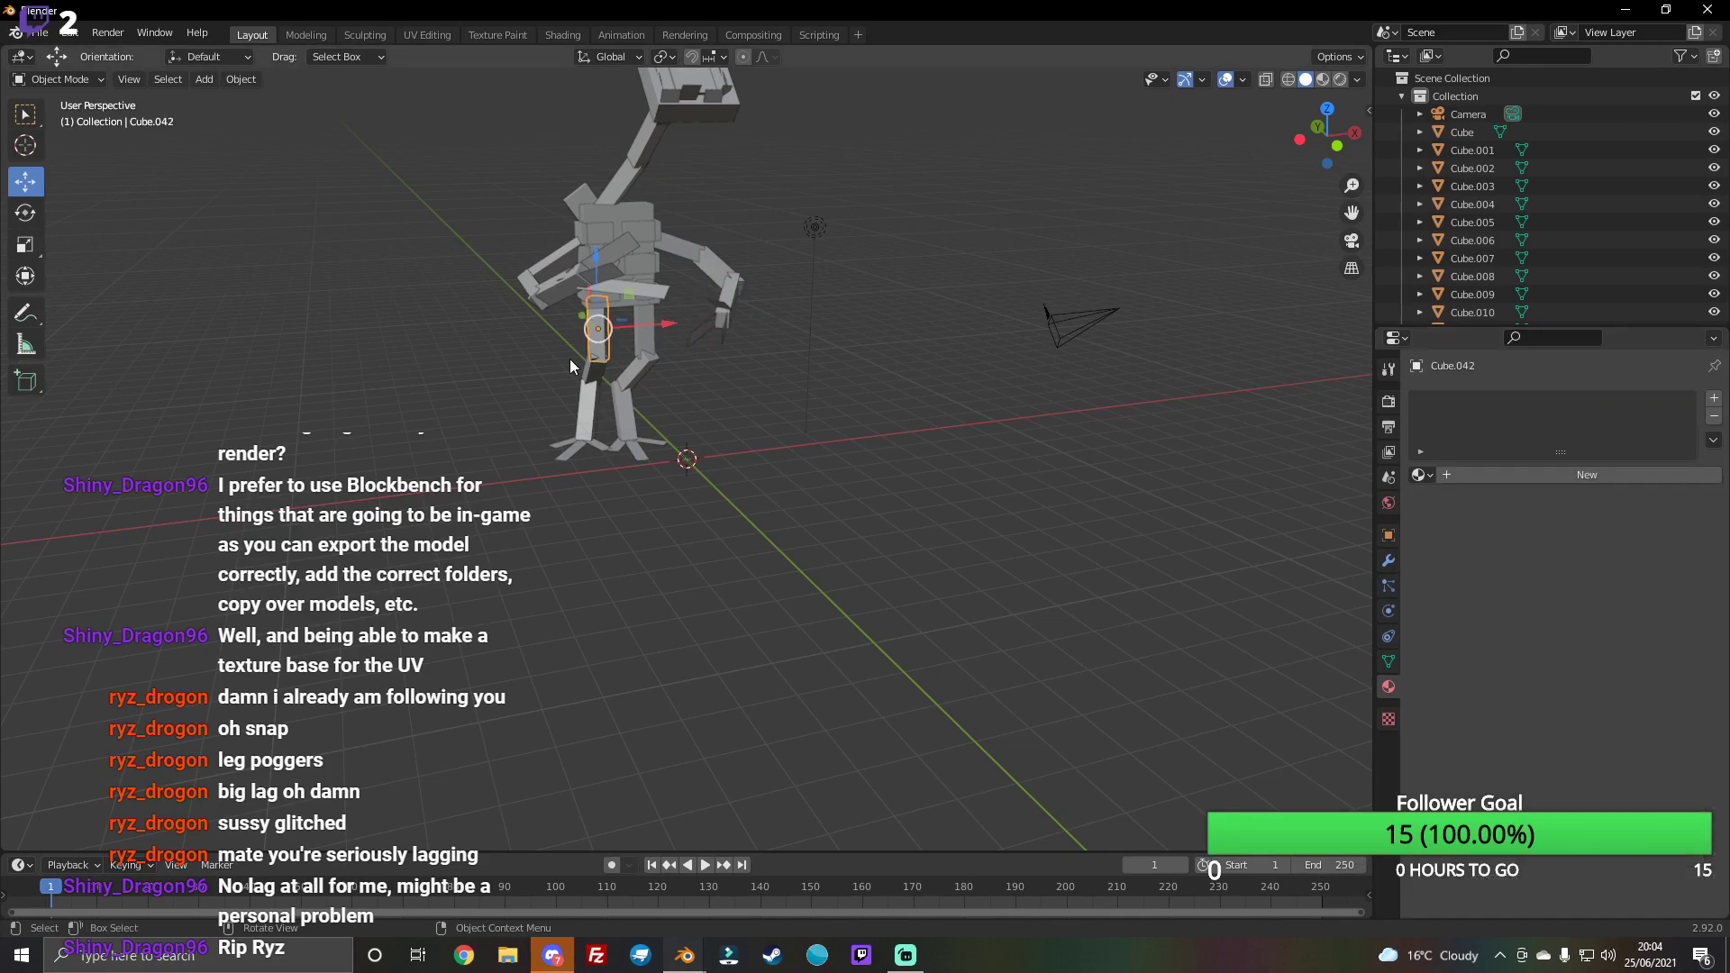
left_click(1648, 471)
left_click(1648, 661)
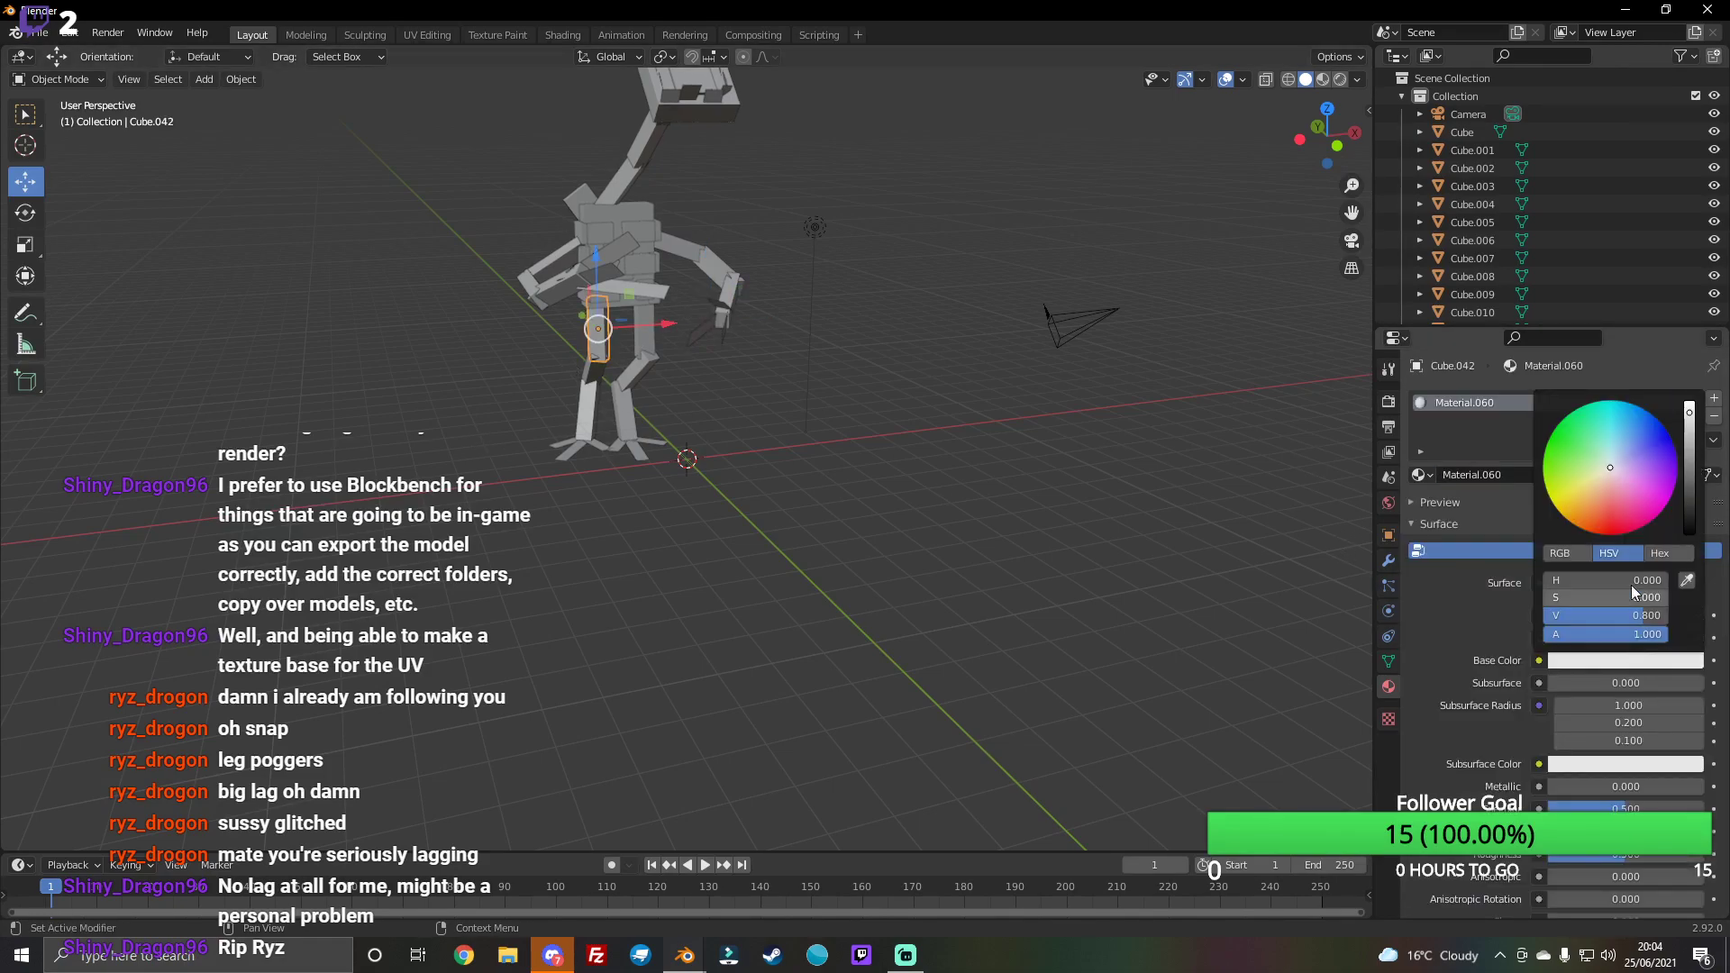
left_click_drag(1688, 502, 1687, 530)
left_click(646, 324)
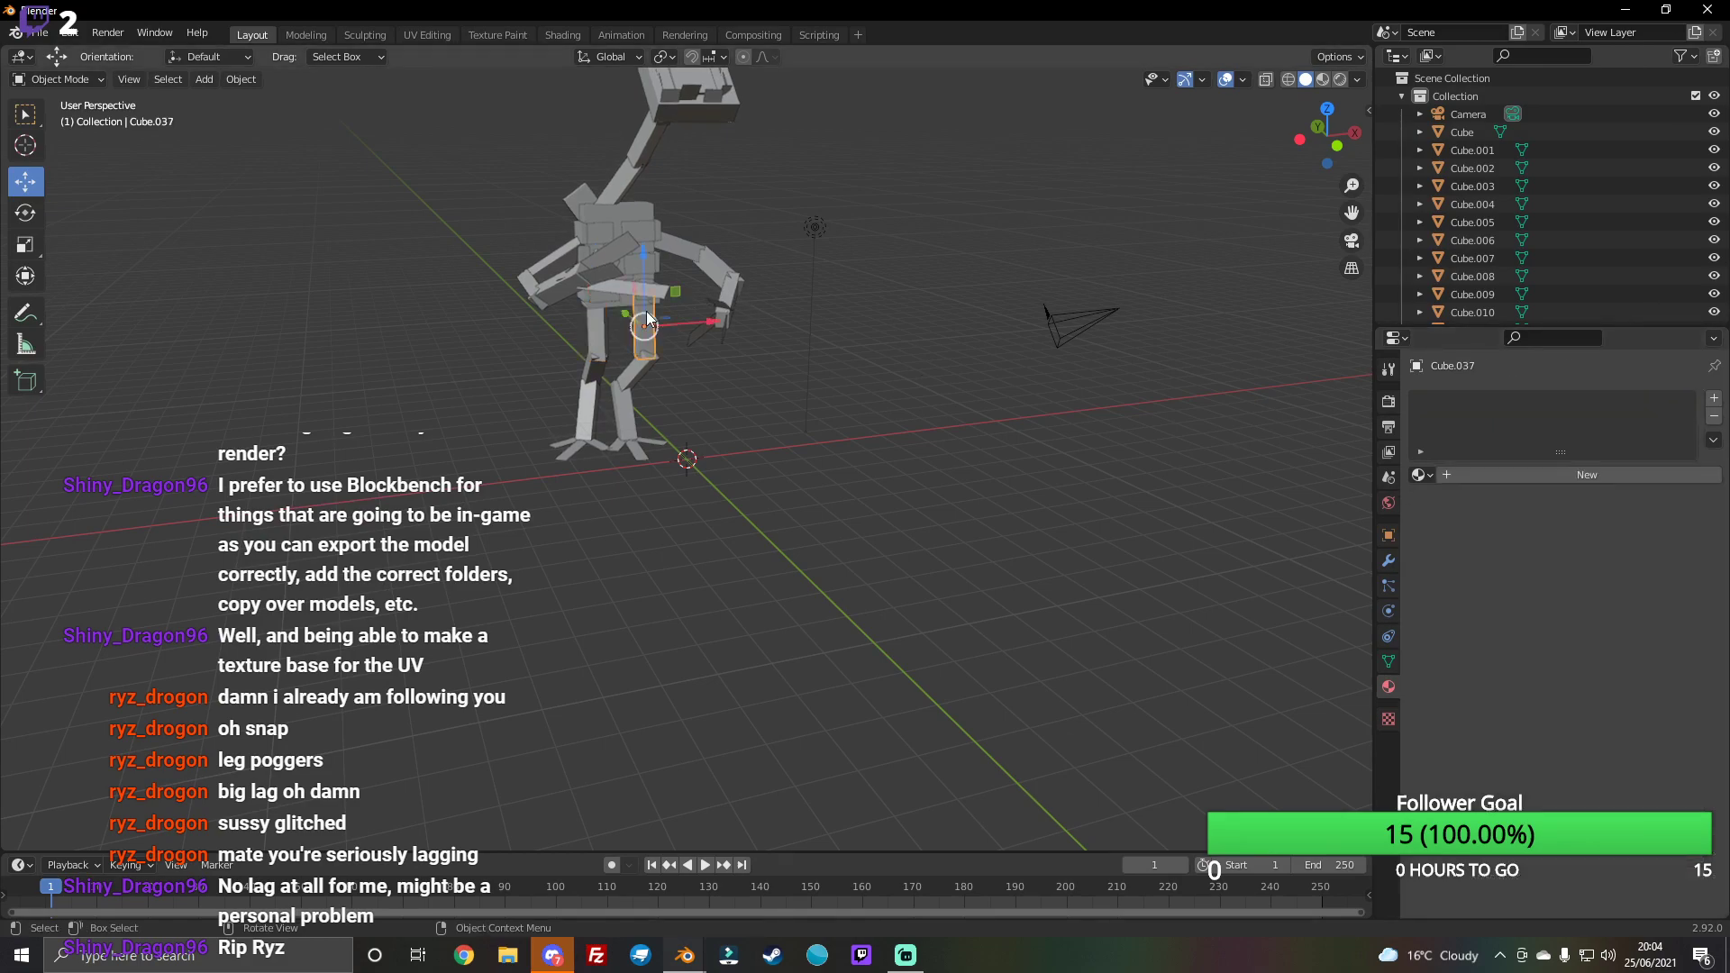
left_click(1678, 473)
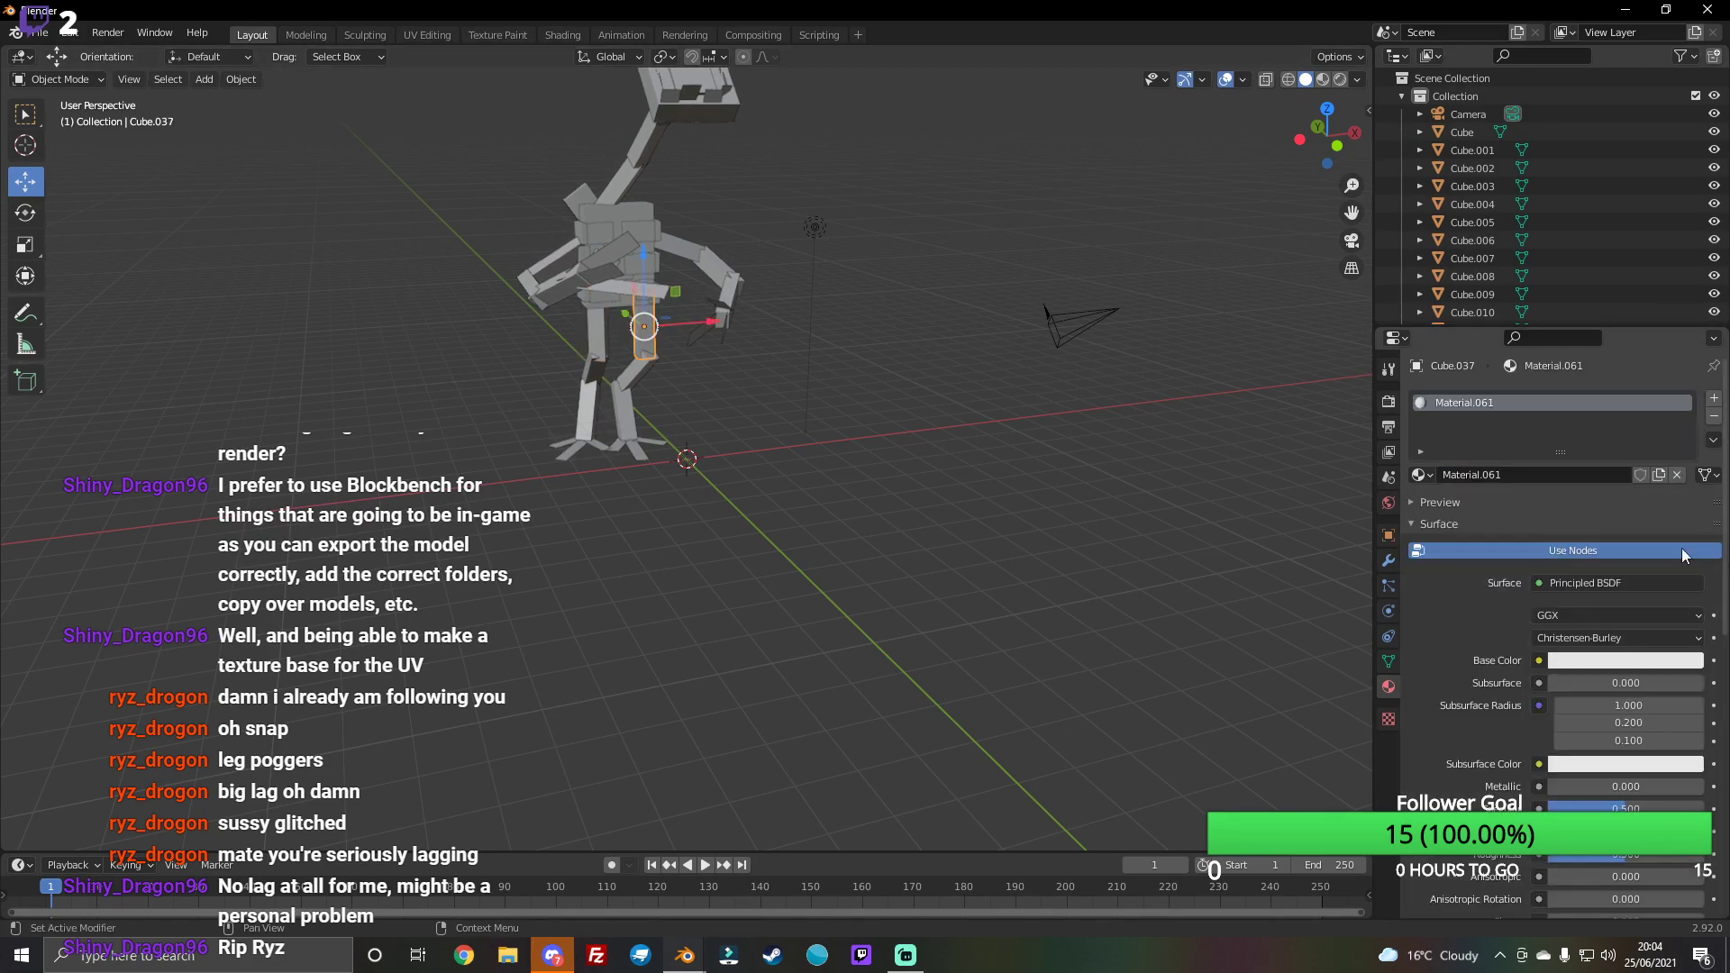
left_click(1640, 661)
left_click_drag(1682, 459, 1689, 527)
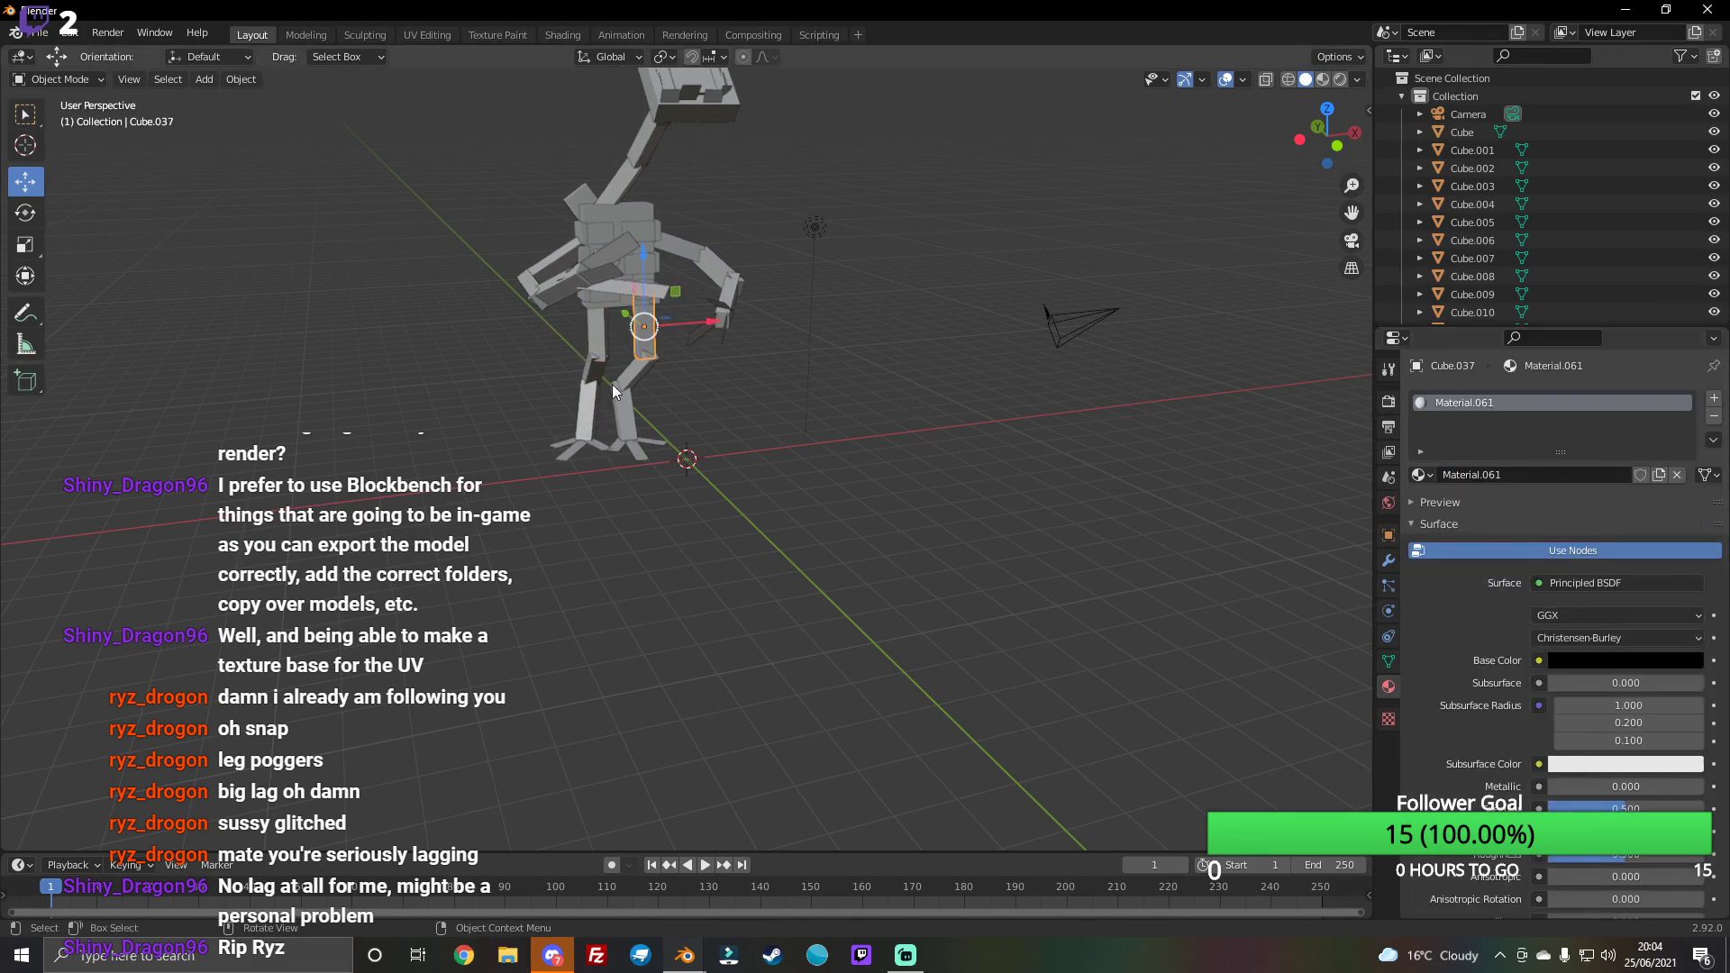
left_click(613, 383)
left_click(1650, 474)
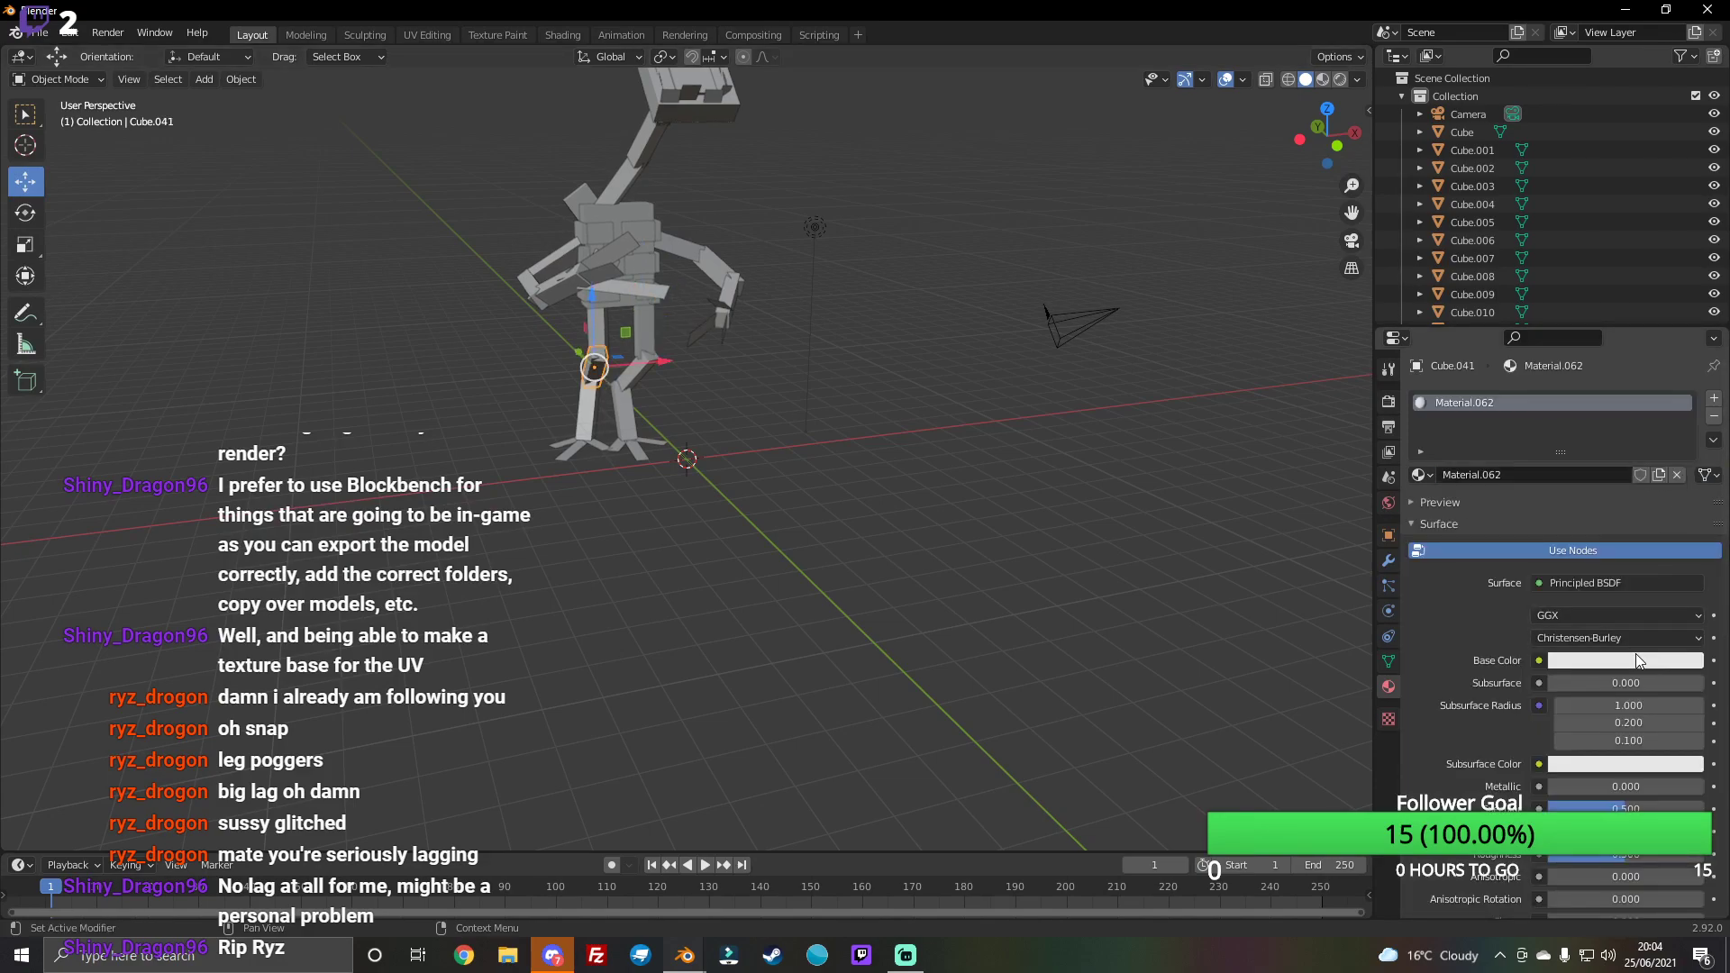
left_click(1637, 659)
left_click_drag(1686, 505, 1688, 527)
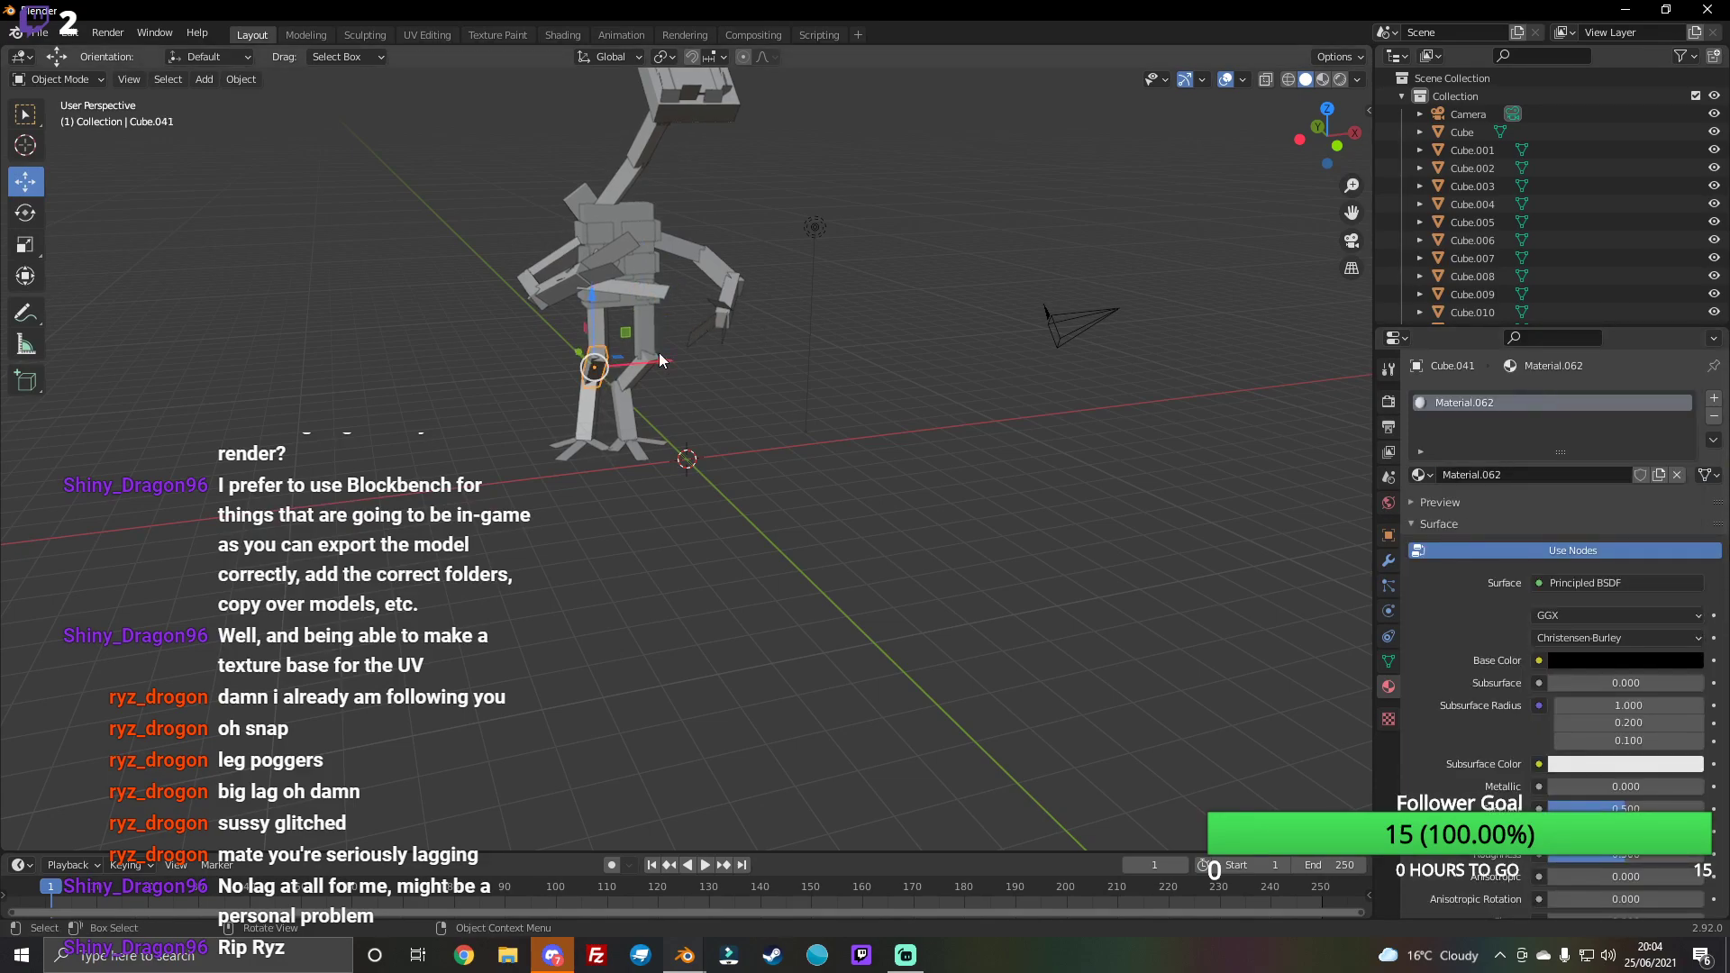
Step: Give the remaining three leg cubes new black materials, up to Material.065
left_click(625, 381)
left_click(1643, 473)
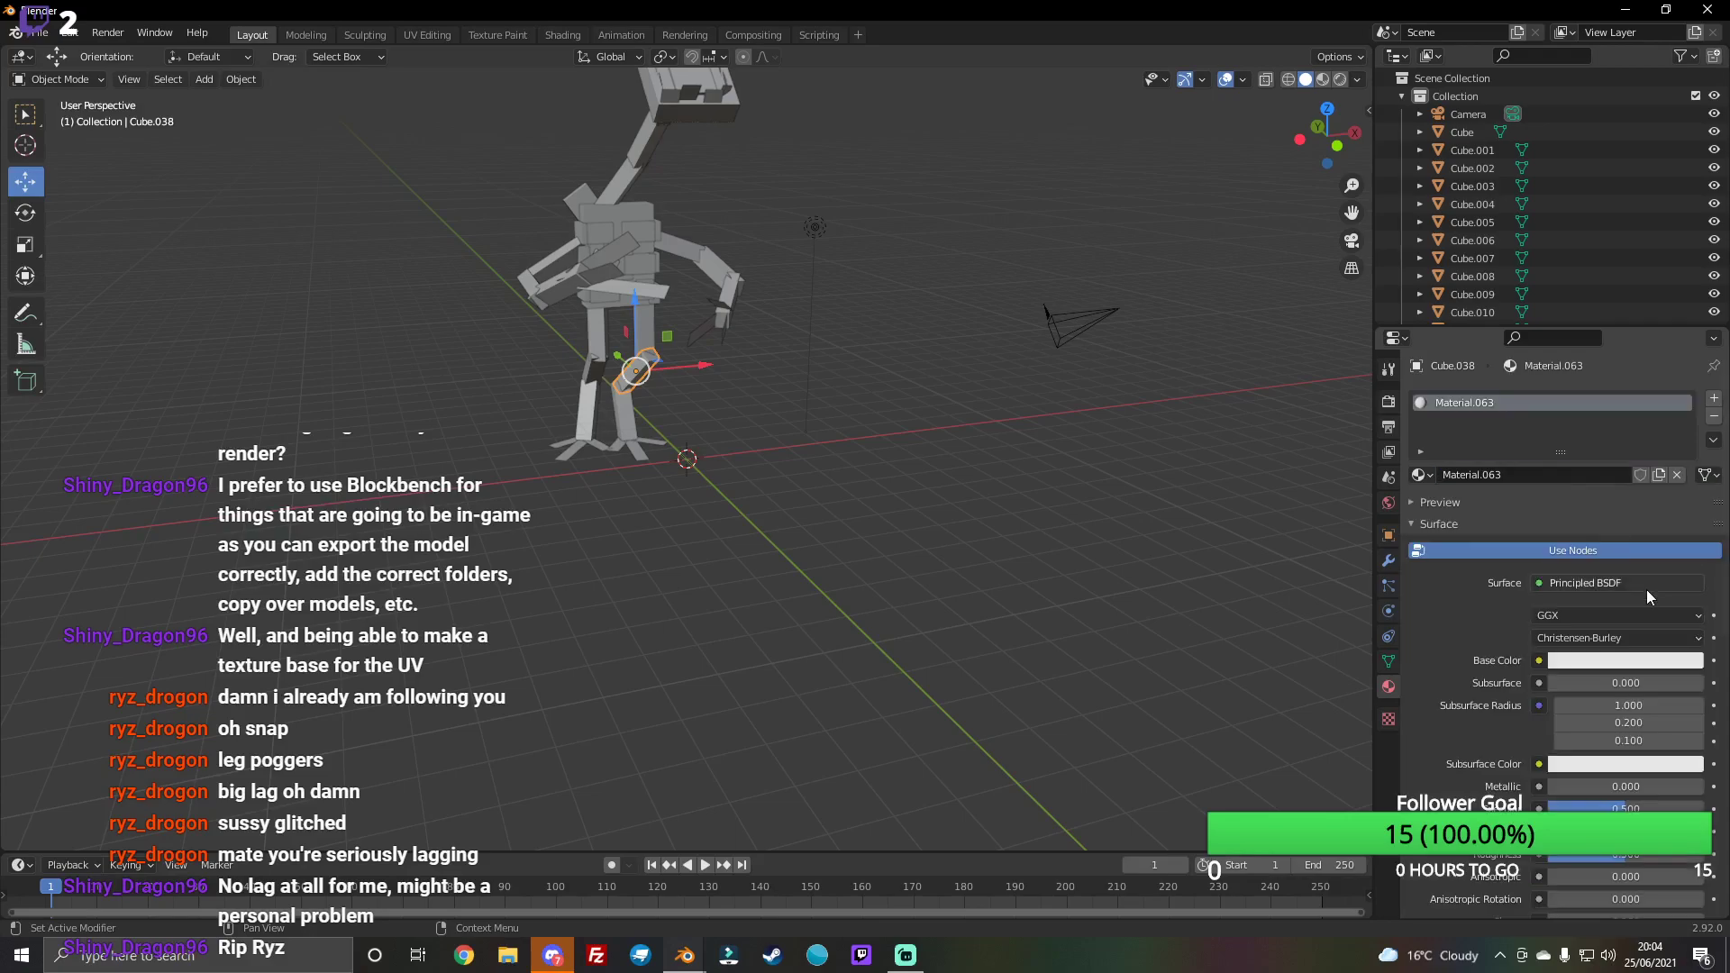
left_click(1672, 661)
left_click_drag(1689, 530, 1690, 555)
left_click(622, 412)
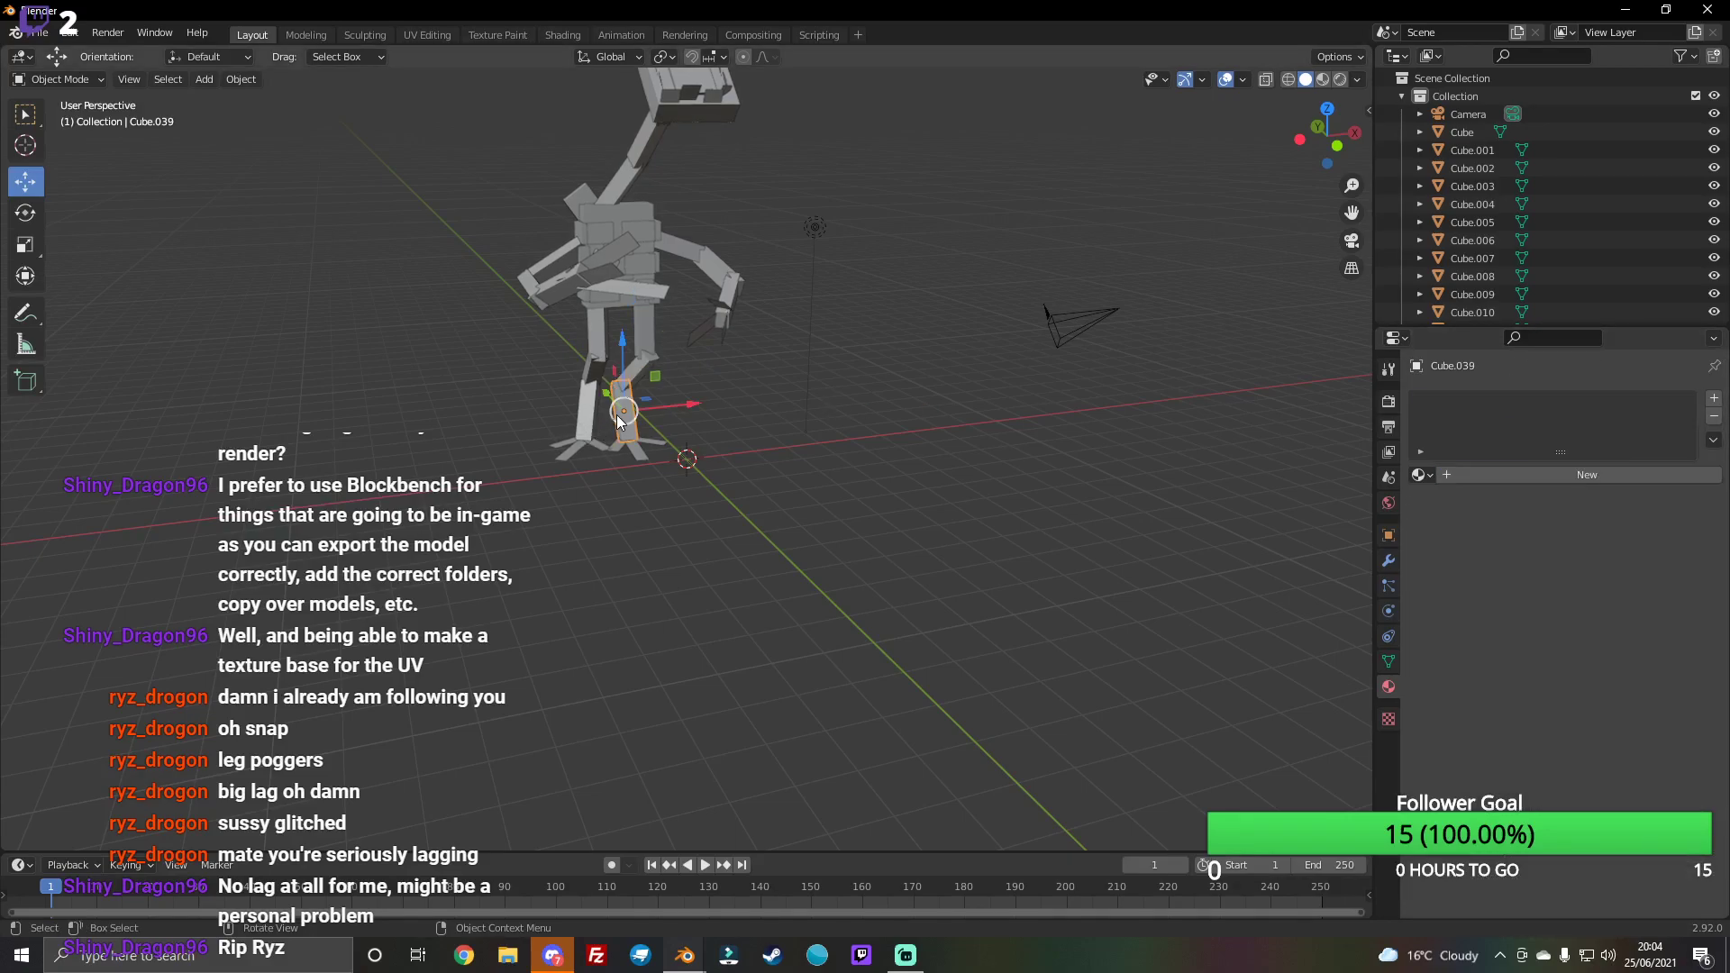
left_click(1526, 475)
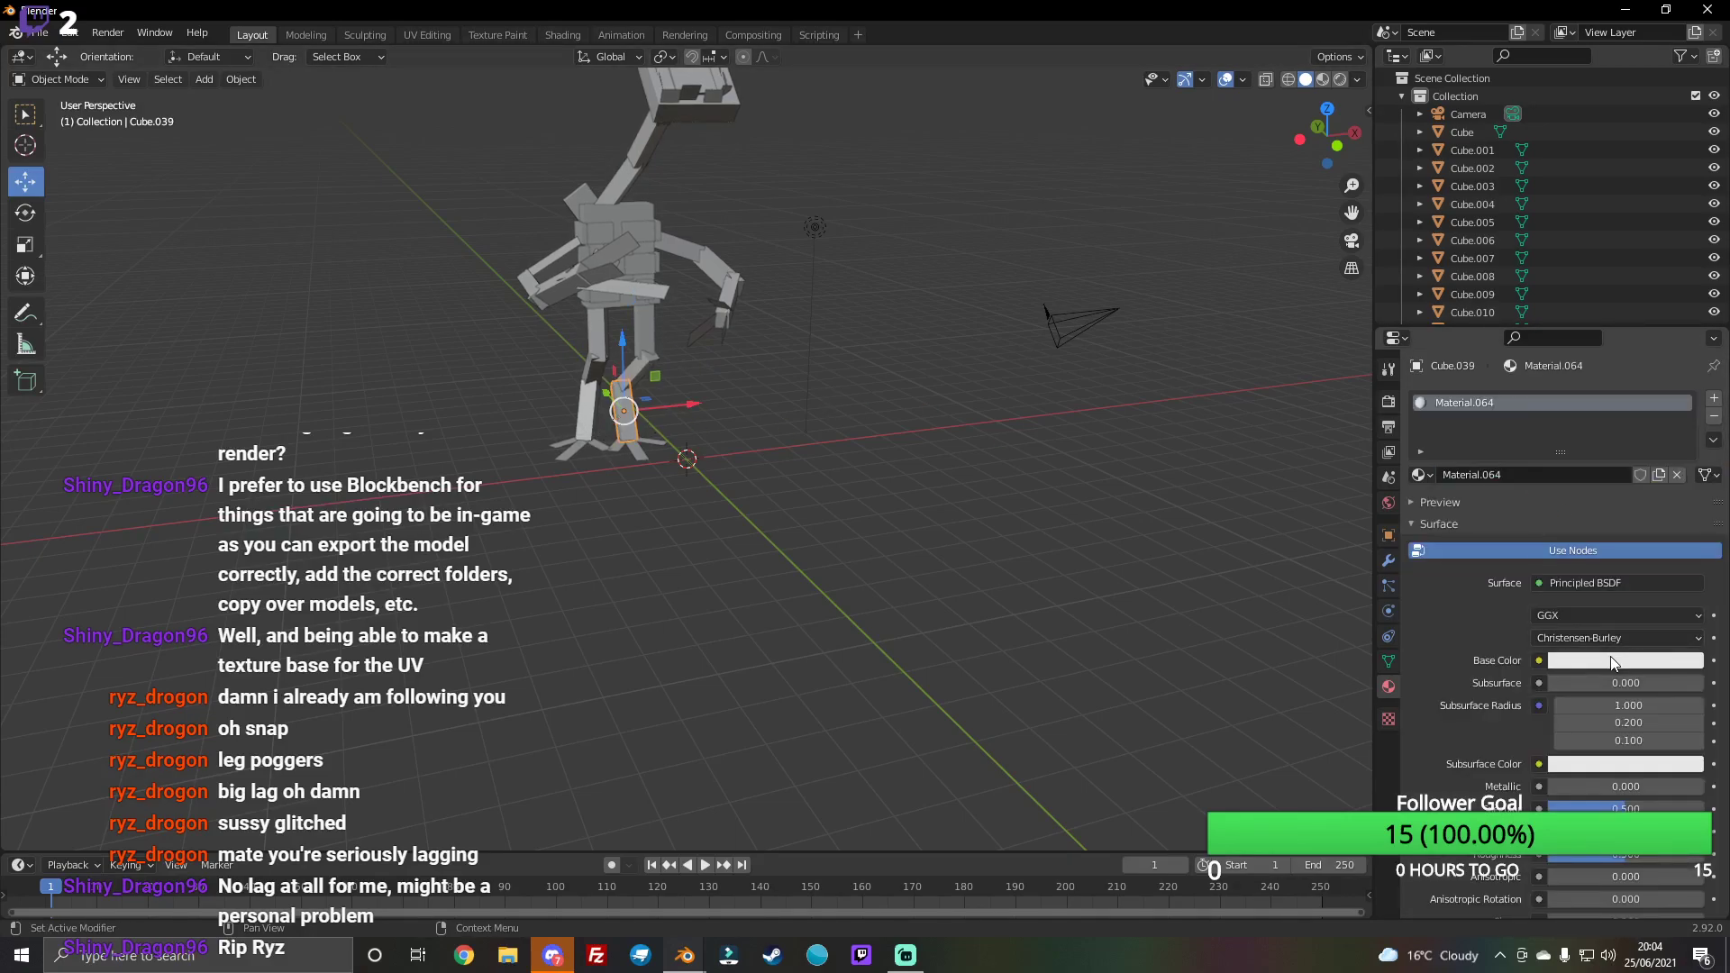
left_click(1610, 659)
left_click_drag(1690, 520, 1683, 532)
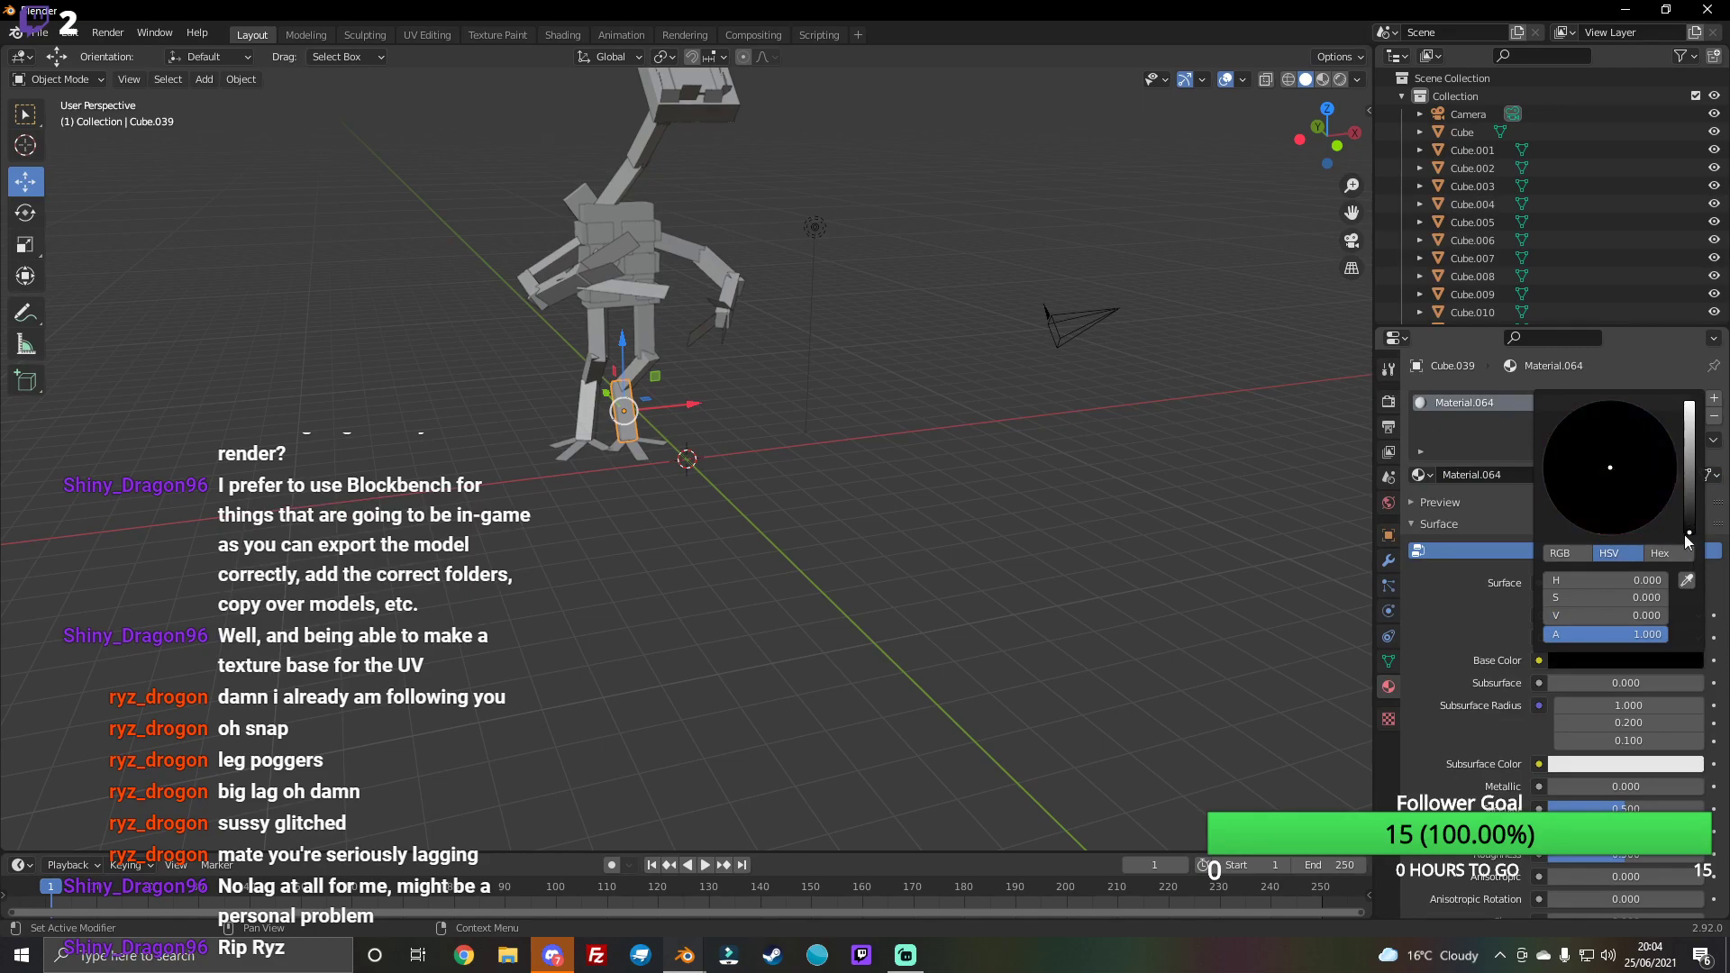
left_click(603, 413)
left_click(1630, 475)
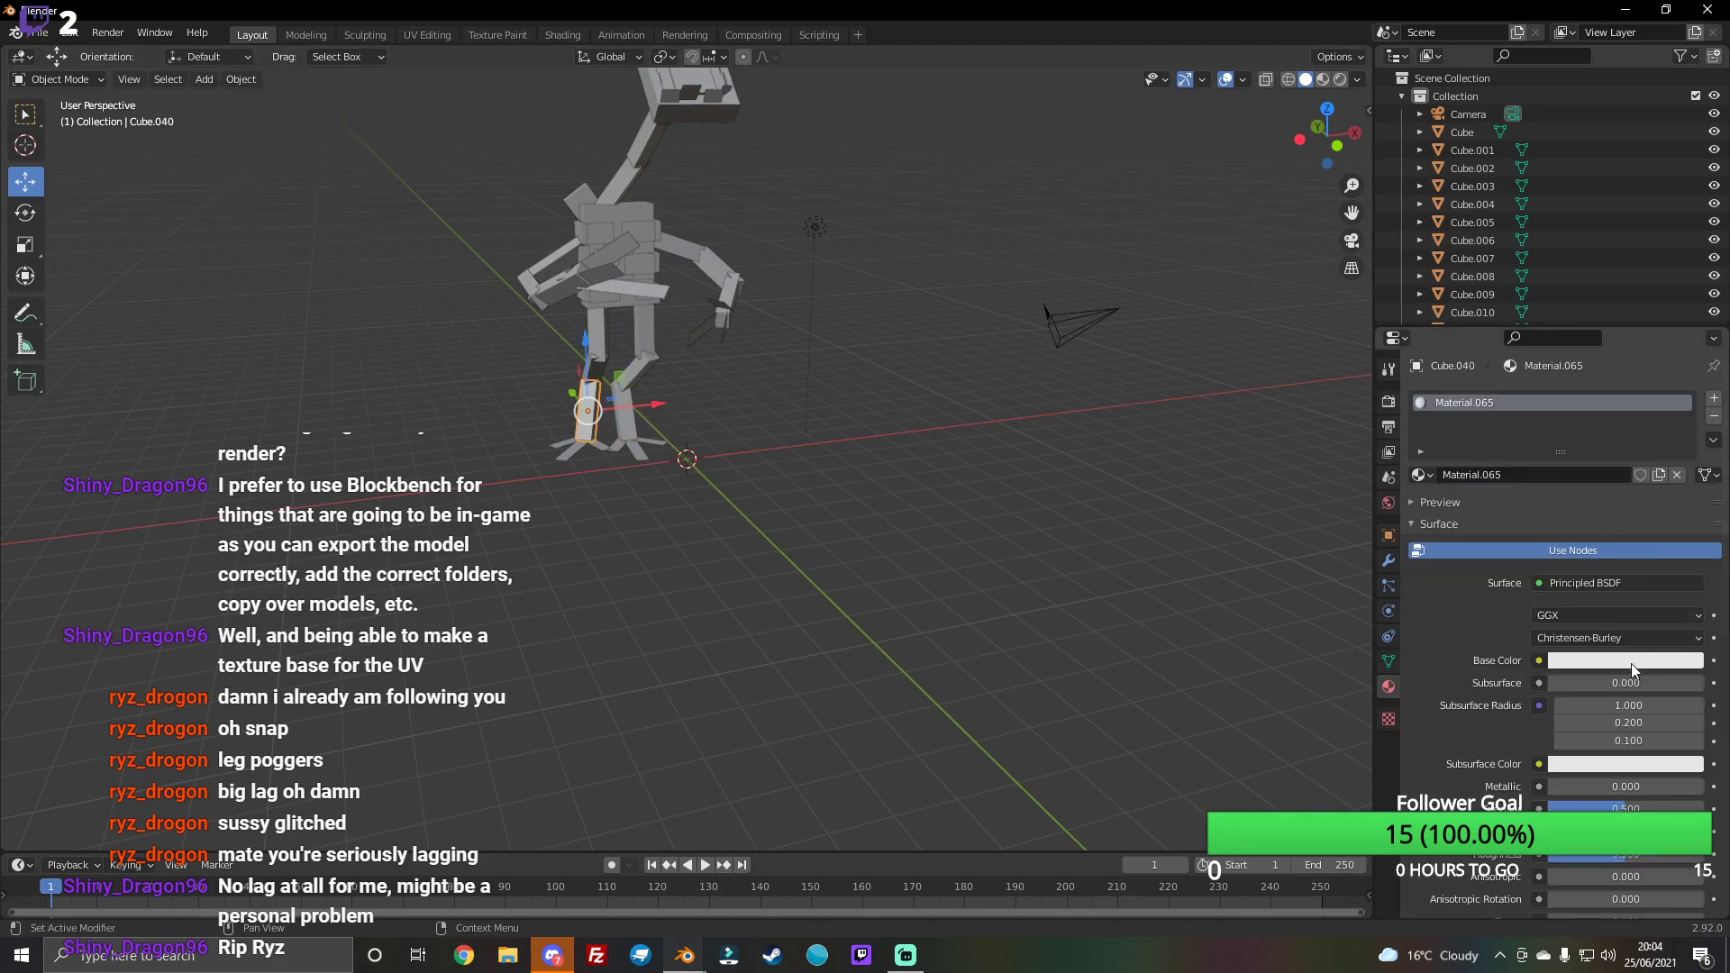
left_click(1627, 662)
left_click_drag(1690, 525, 1690, 548)
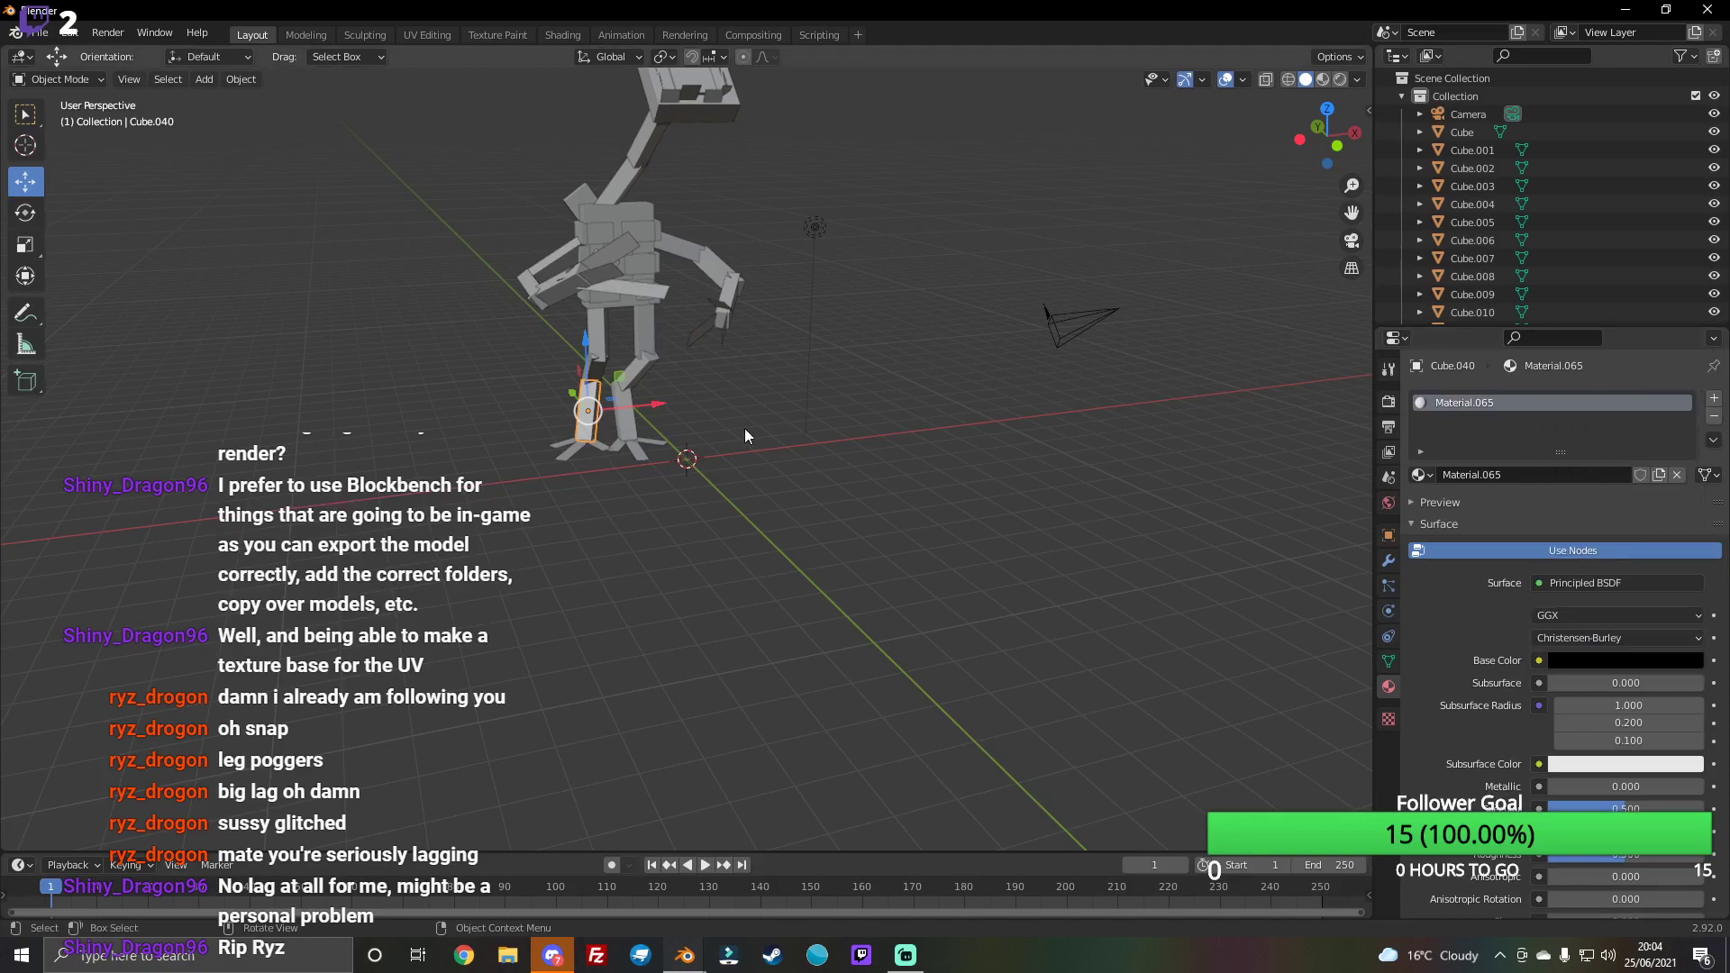
left_click(642, 439)
Step: Give the first four foot plates new materials with full white base colour
left_click(1569, 475)
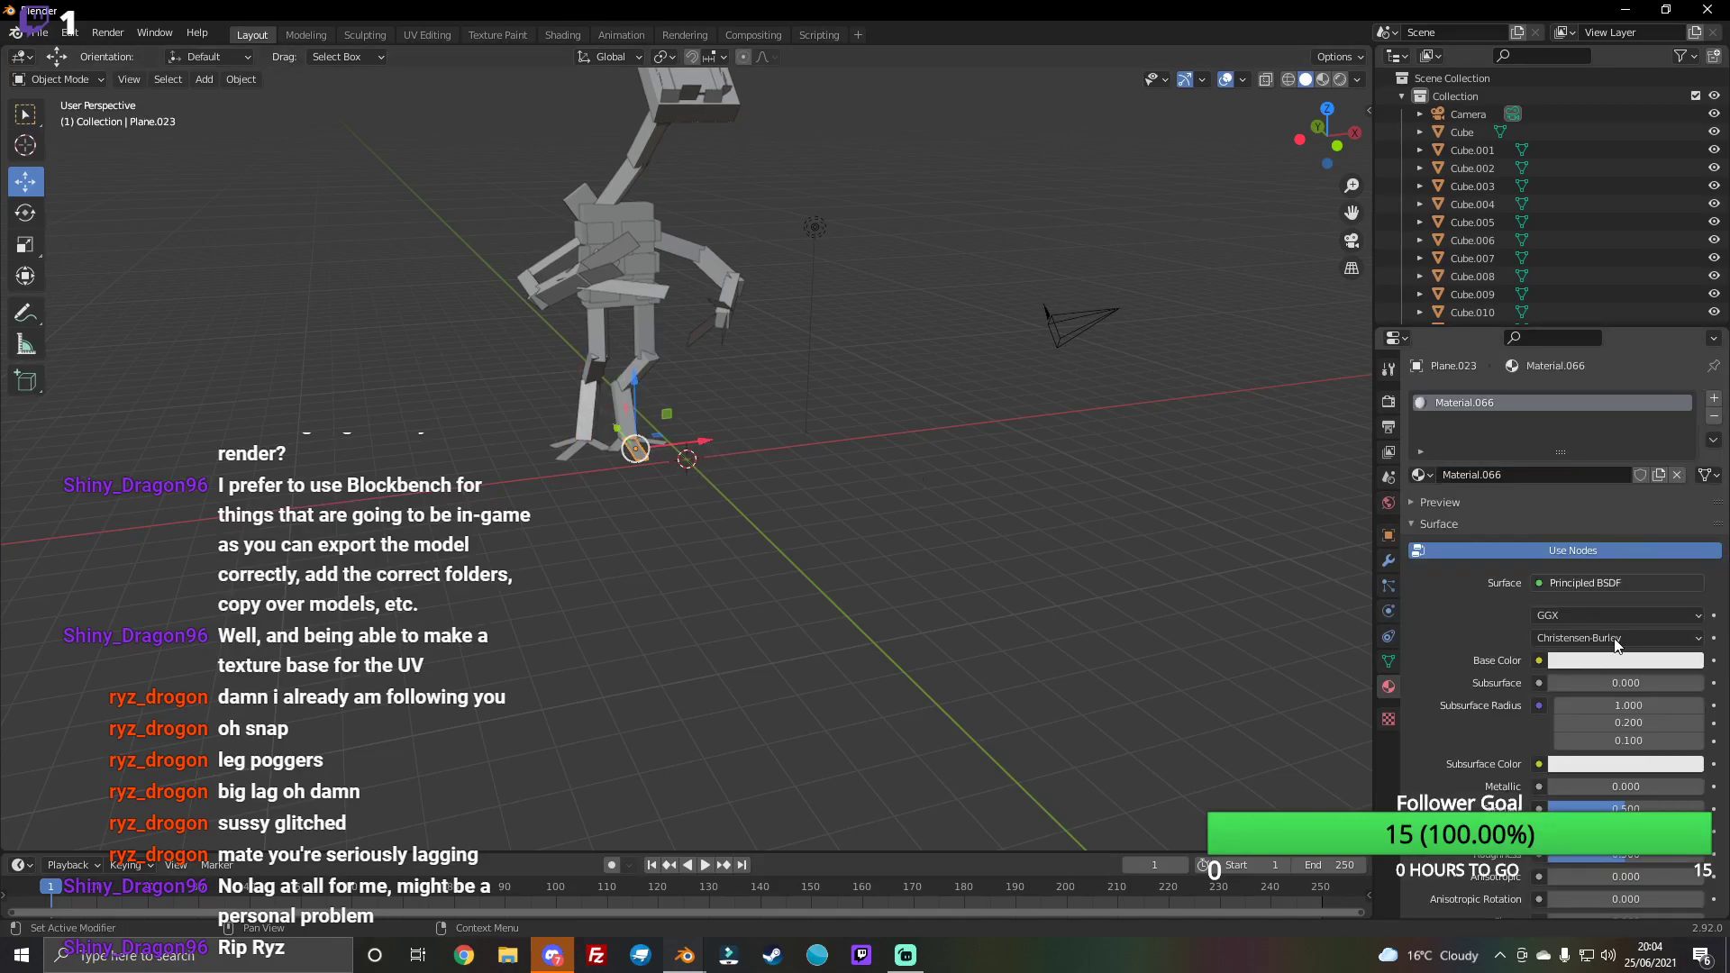
left_click(1663, 664)
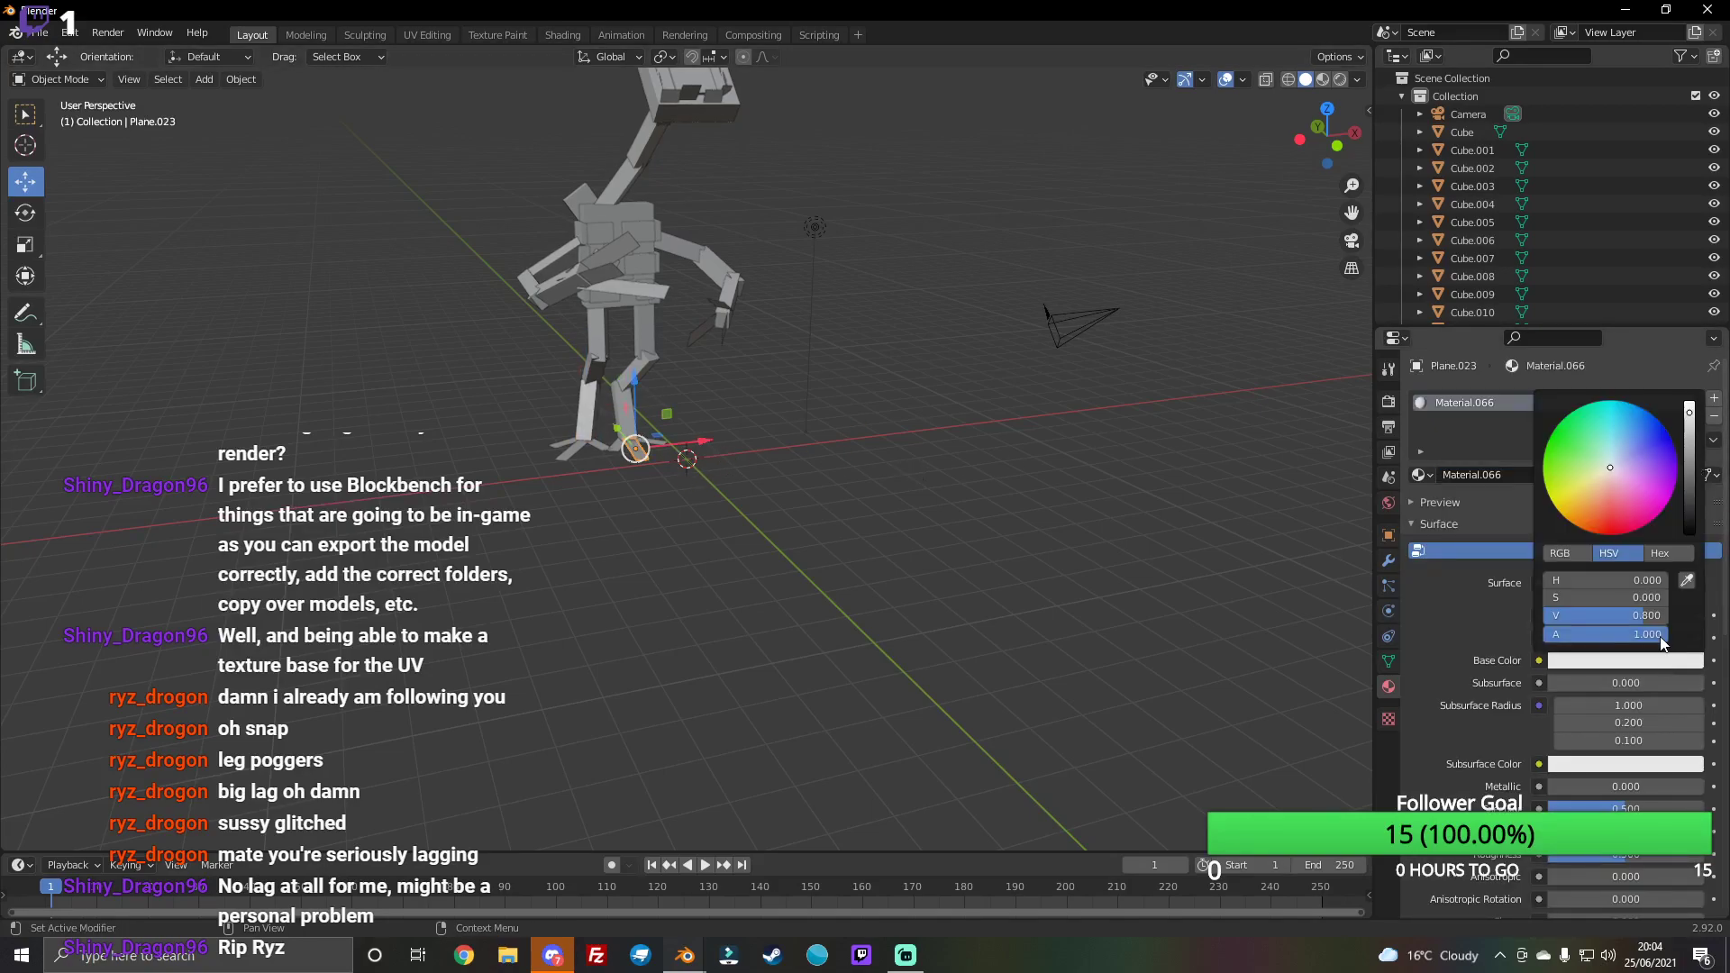
left_click(650, 449)
left_click(1623, 660)
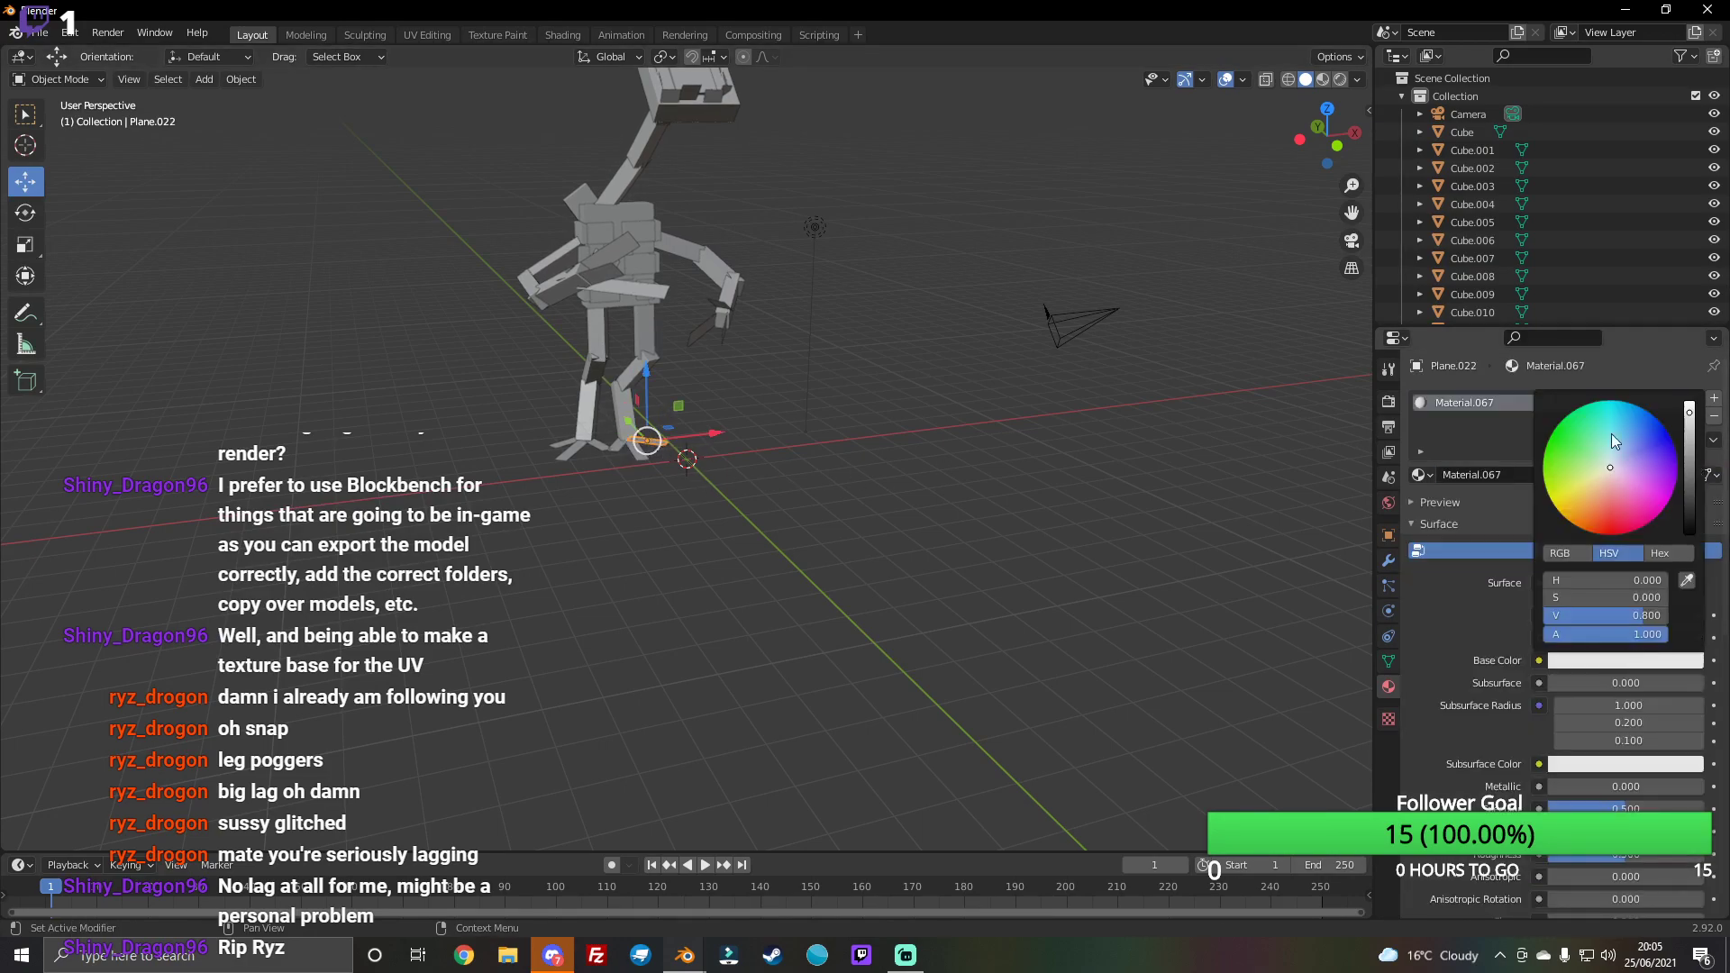
left_click(1688, 408)
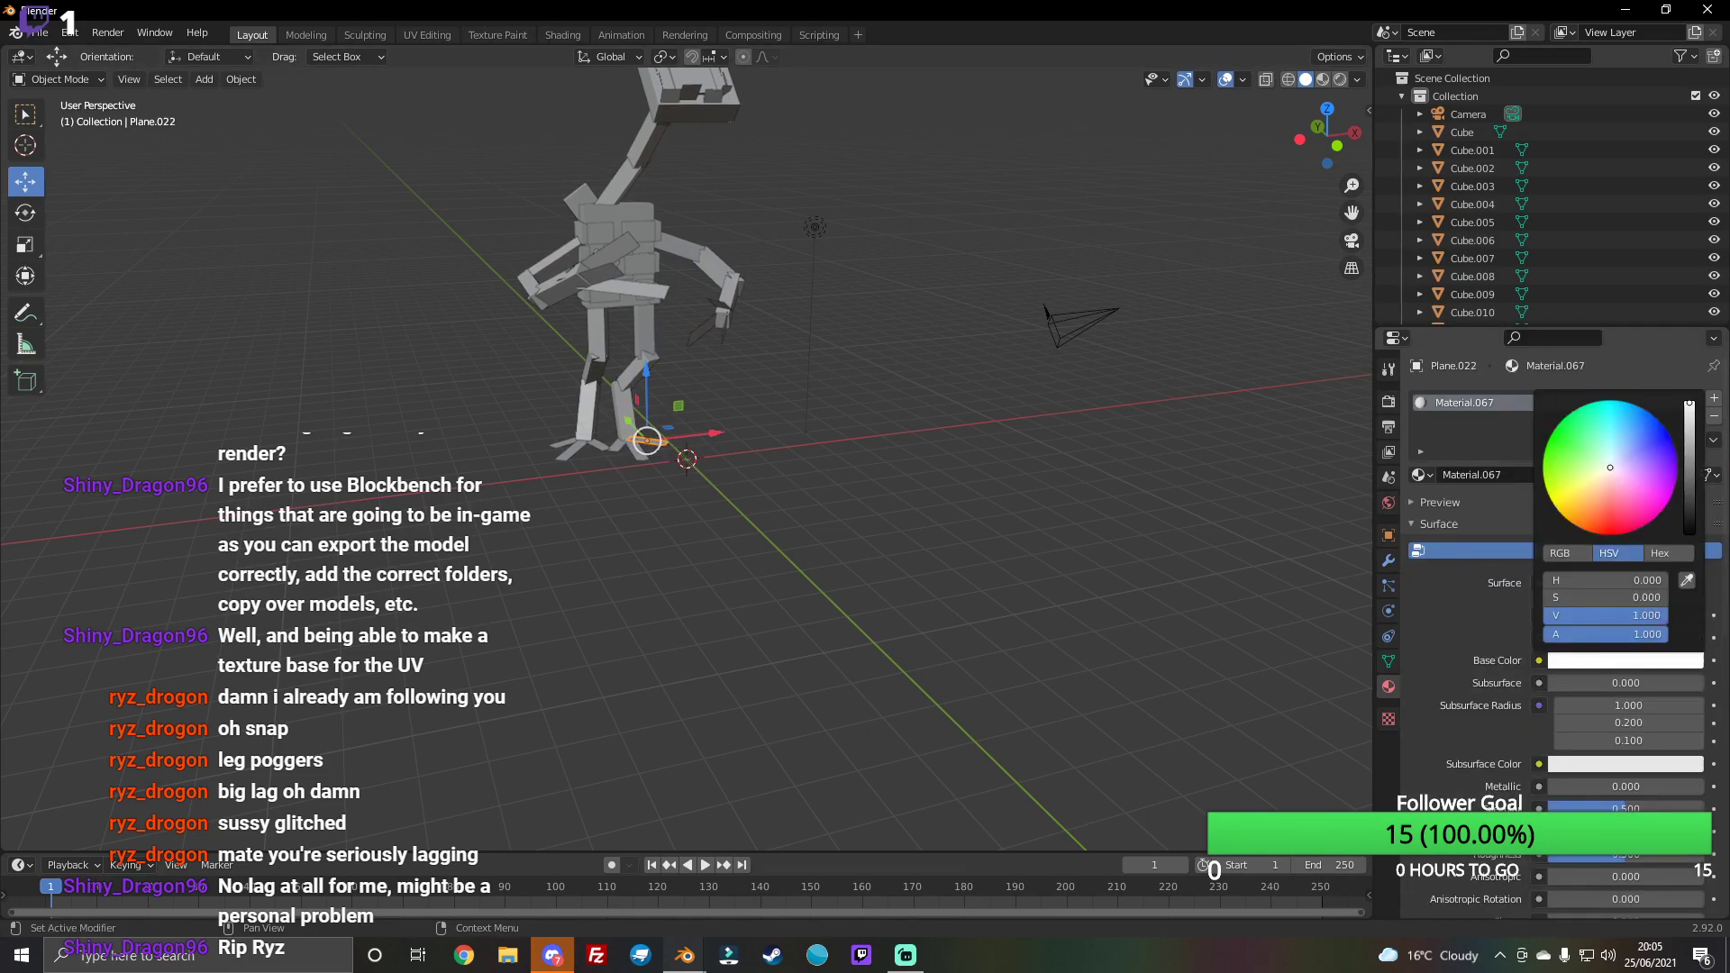
left_click(618, 443)
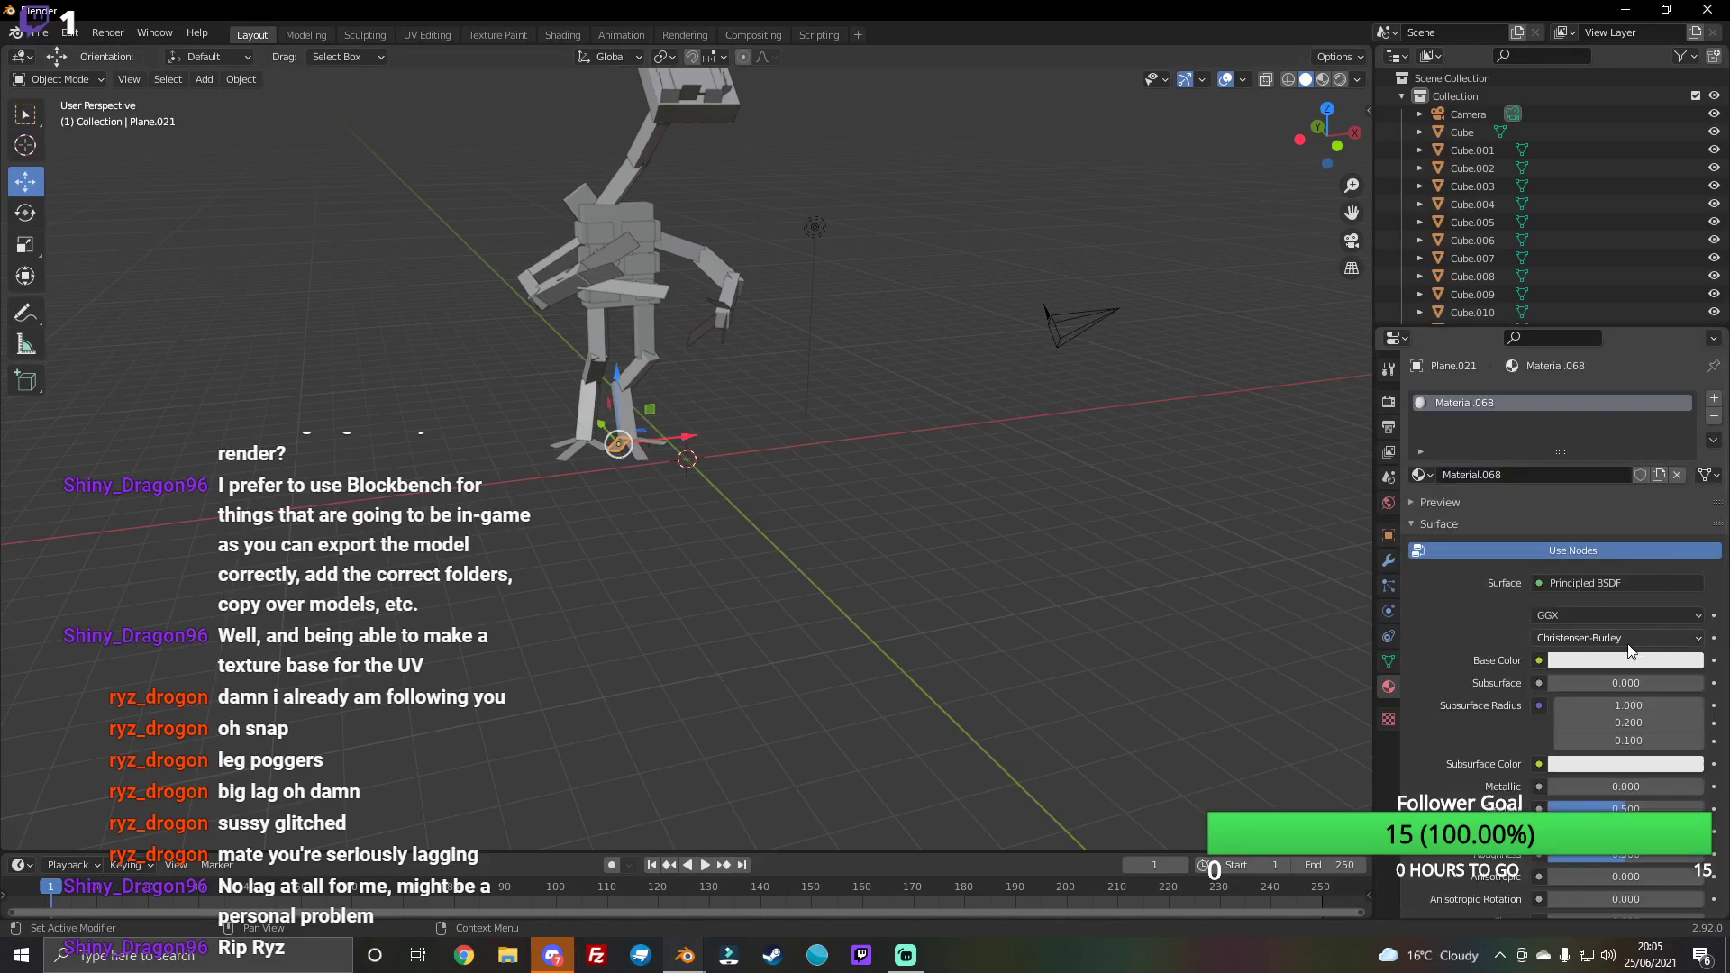
left_click(1628, 660)
left_click(1687, 413)
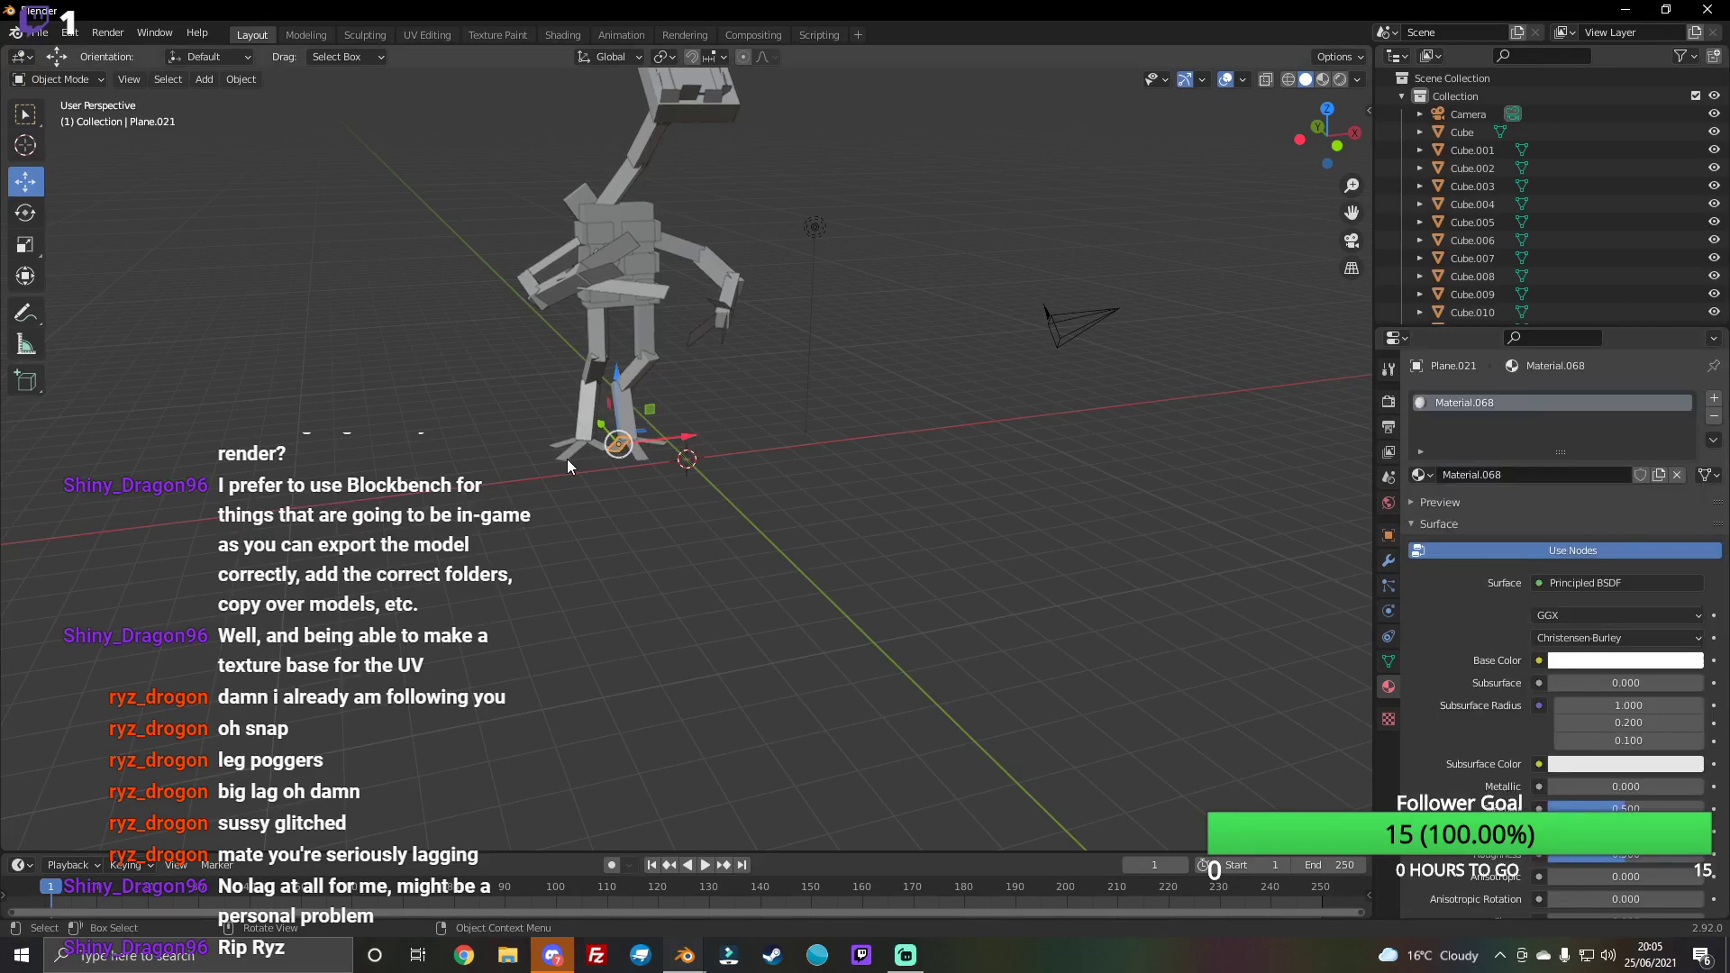
left_click(598, 444)
left_click(1520, 475)
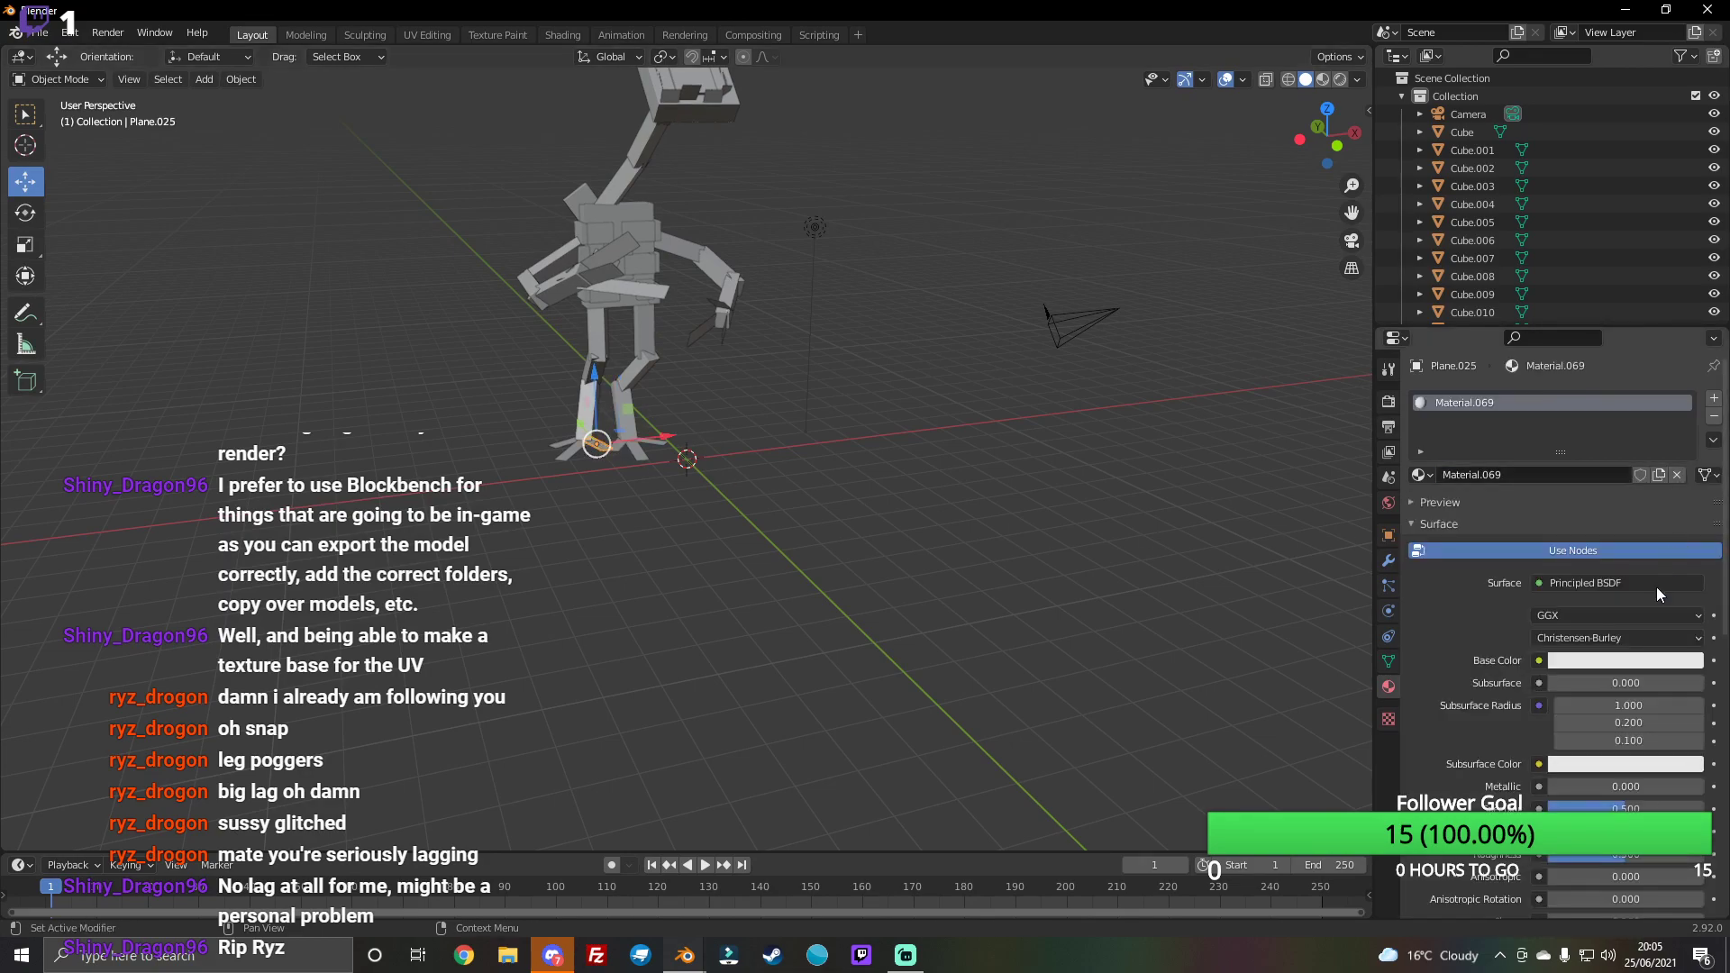
left_click(1647, 659)
left_click(1693, 405)
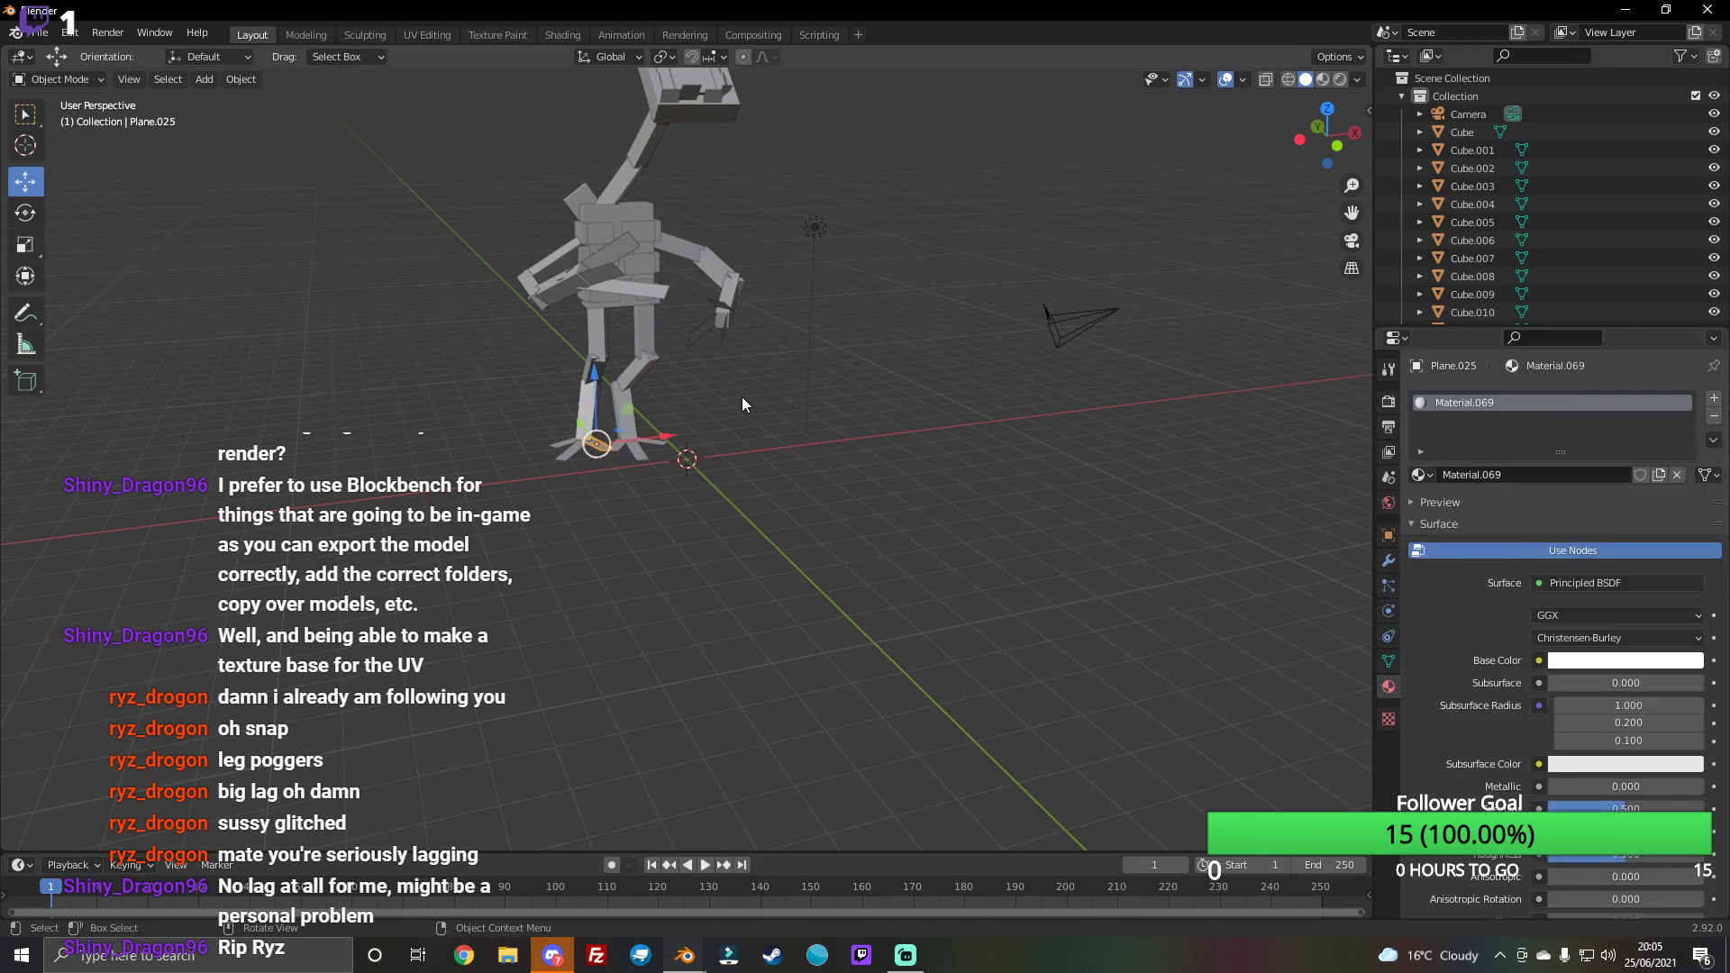
Step: Make the last two foot plates white, then view the model in Material Preview
left_click(575, 450)
left_click(1586, 478)
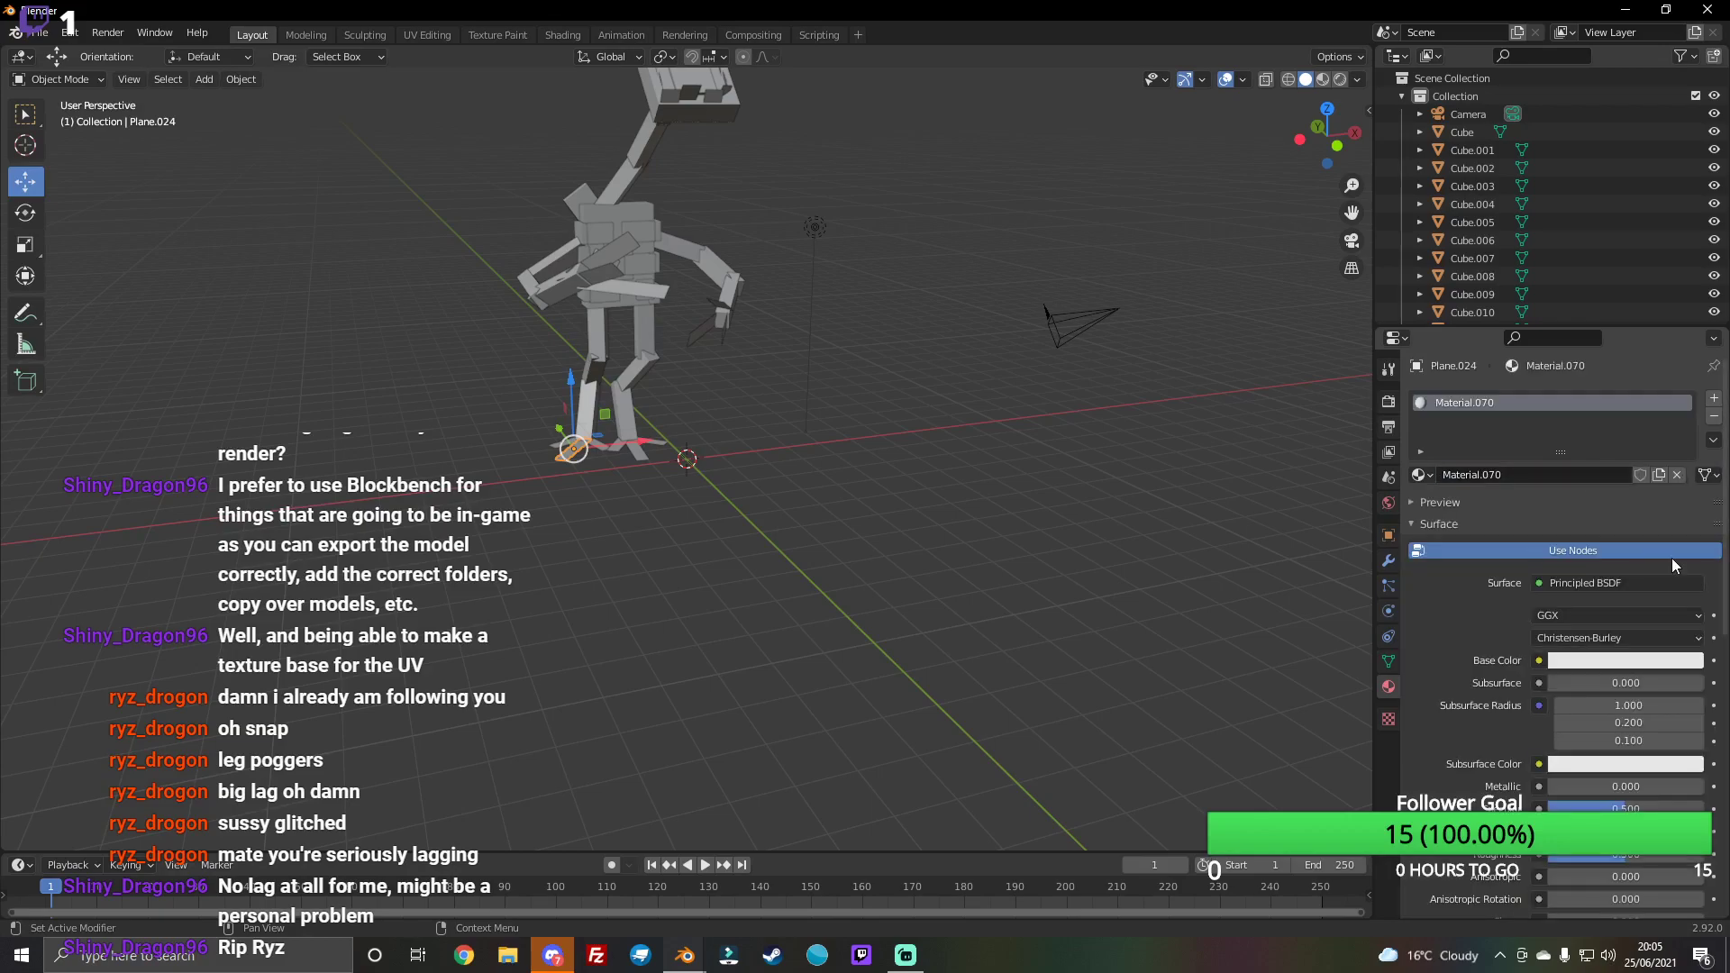
left_click(1645, 659)
left_click(1692, 413)
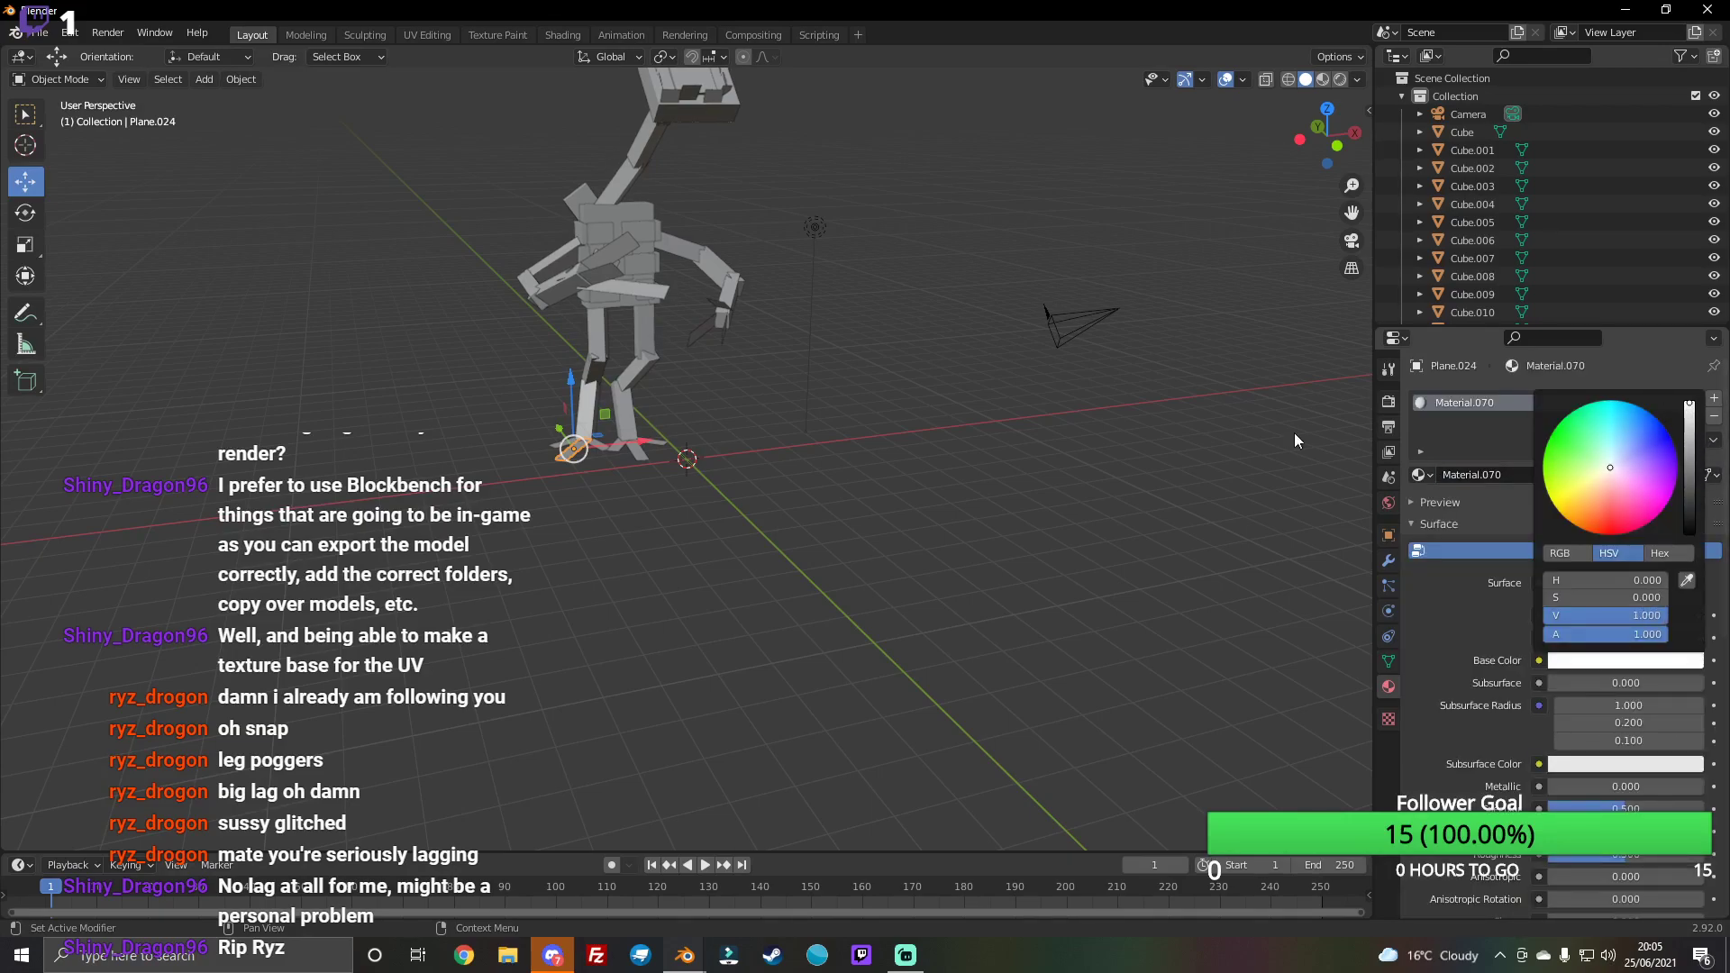
left_click(550, 448)
left_click(1569, 479)
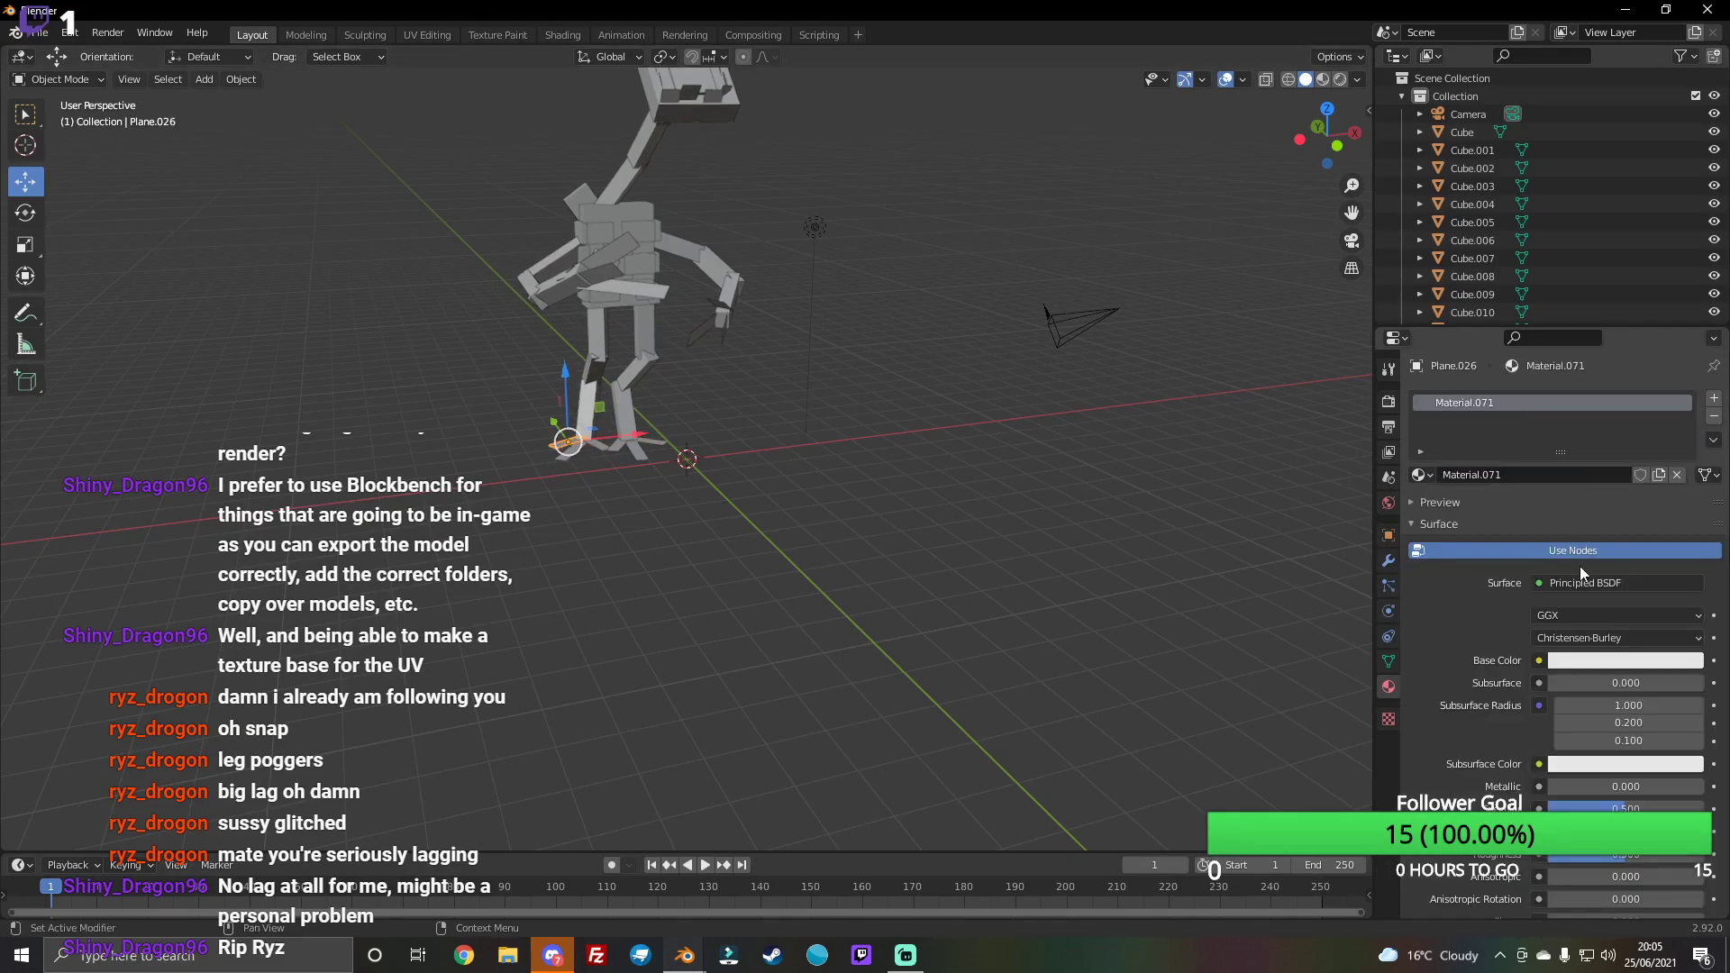
left_click(1610, 656)
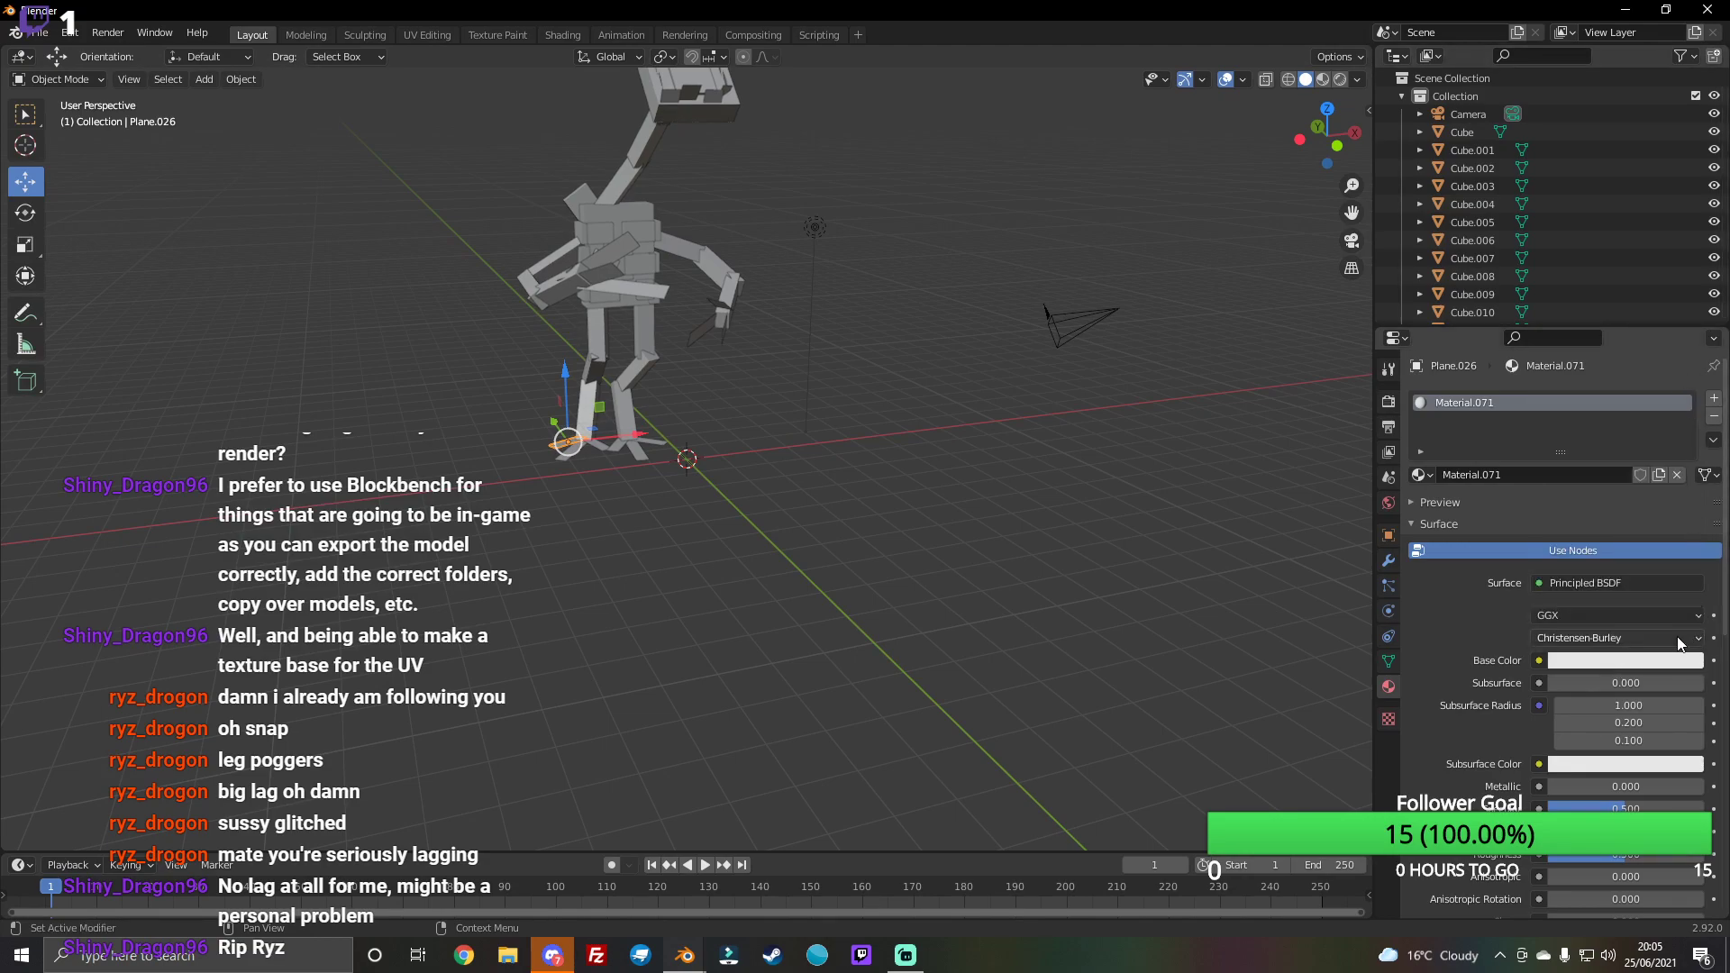
left_click(1666, 663)
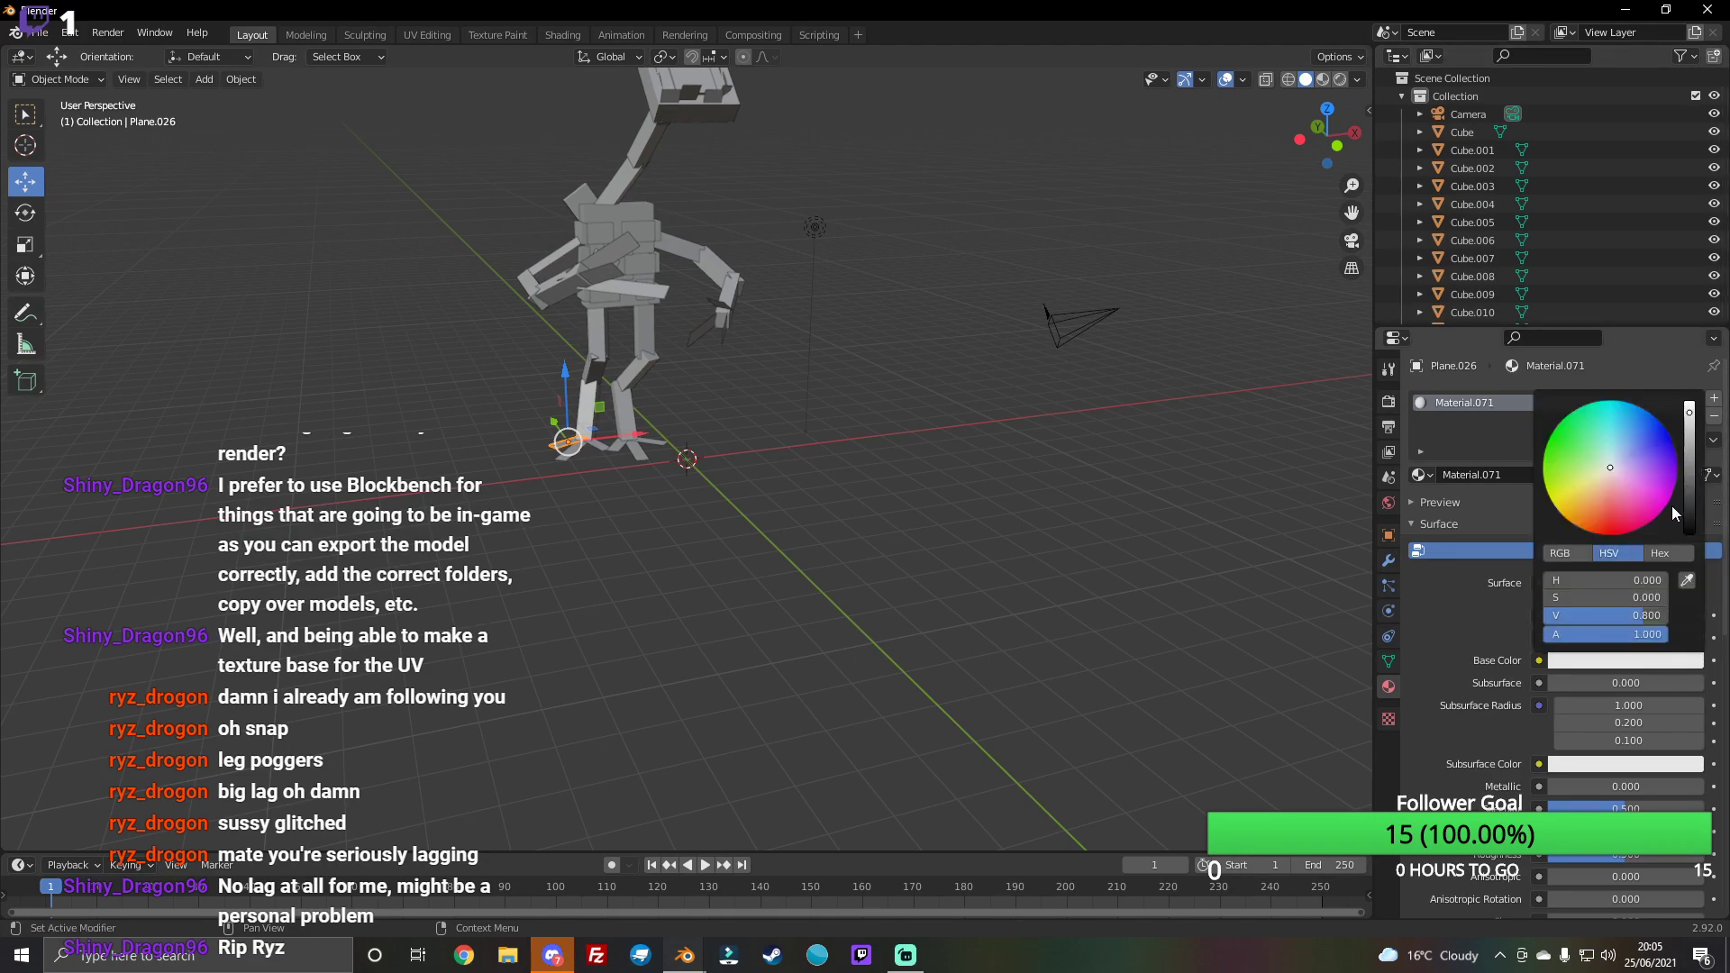
left_click(1707, 413)
mouse_move(1329, 162)
left_mouse_down()
mouse_move(1286, 183)
mouse_move(1332, 135)
mouse_move(1297, 149)
mouse_move(1317, 129)
mouse_move(1331, 142)
left_mouse_up()
left_click(1340, 78)
Step: Nudge the glowing cyan chest cube slightly along Y and orbit to review it
middle_click_drag(824, 314, 837, 223)
left_click(780, 264)
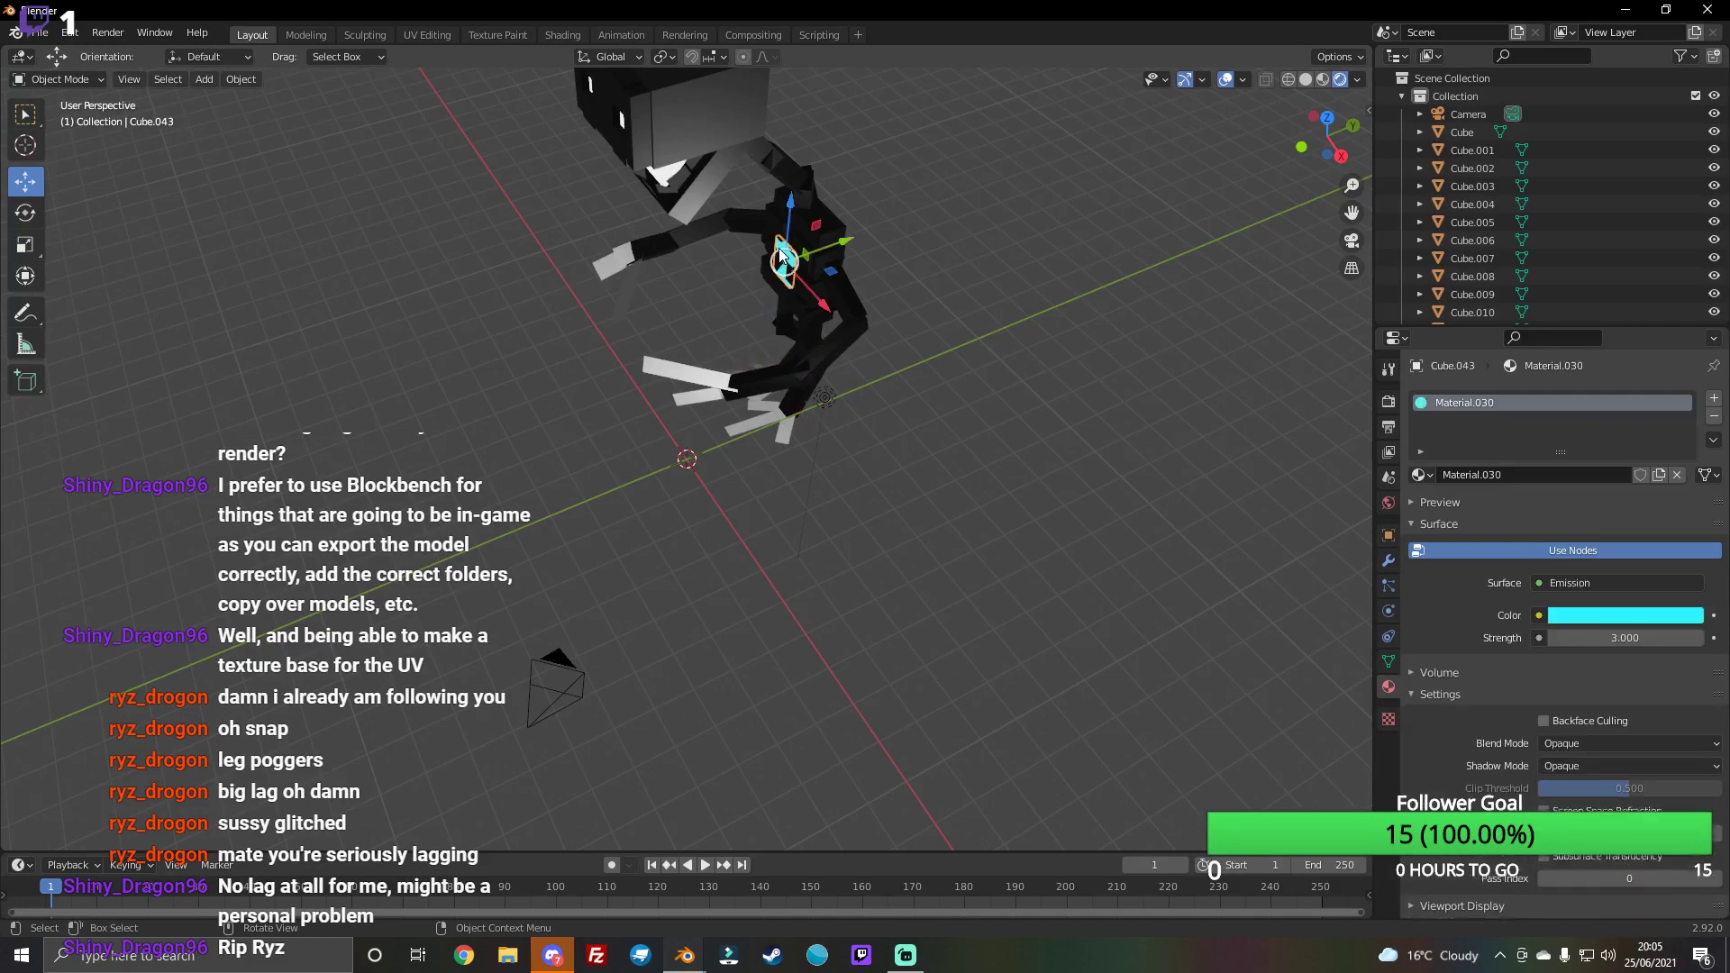
left_click_drag(841, 243, 848, 238)
left_click(851, 238)
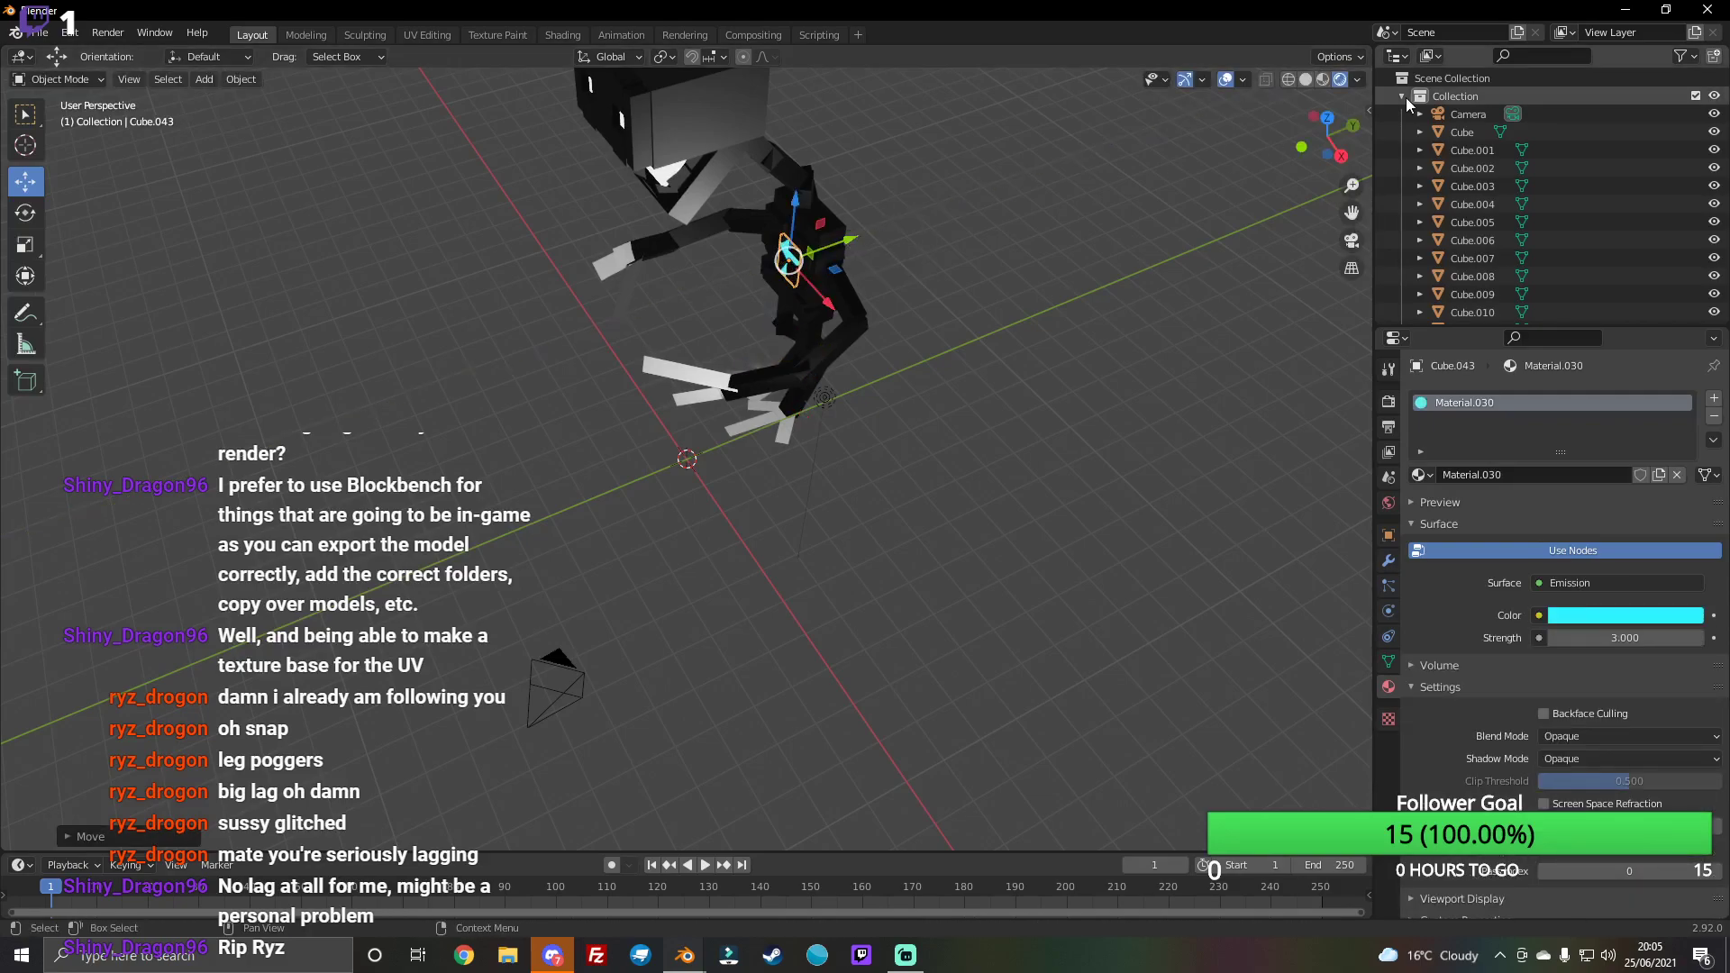
middle_click_drag(851, 238, 947, 203)
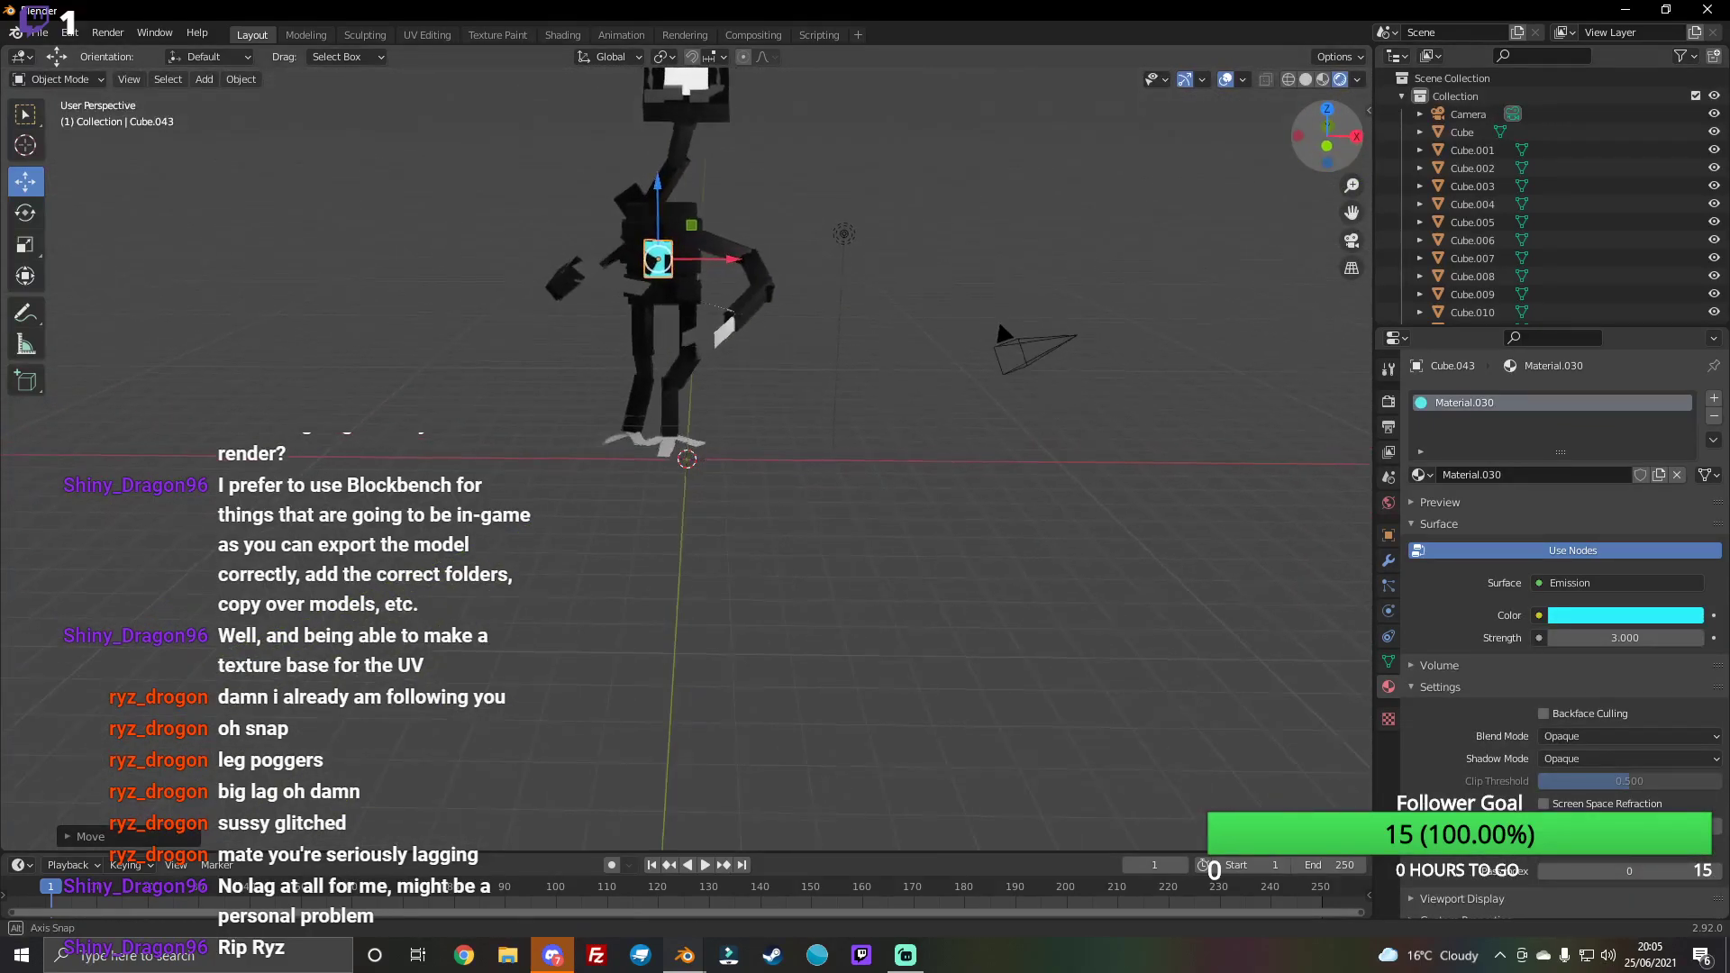
middle_click_drag(1244, 270, 1277, 265)
middle_click_drag(1365, 122, 1216, 211)
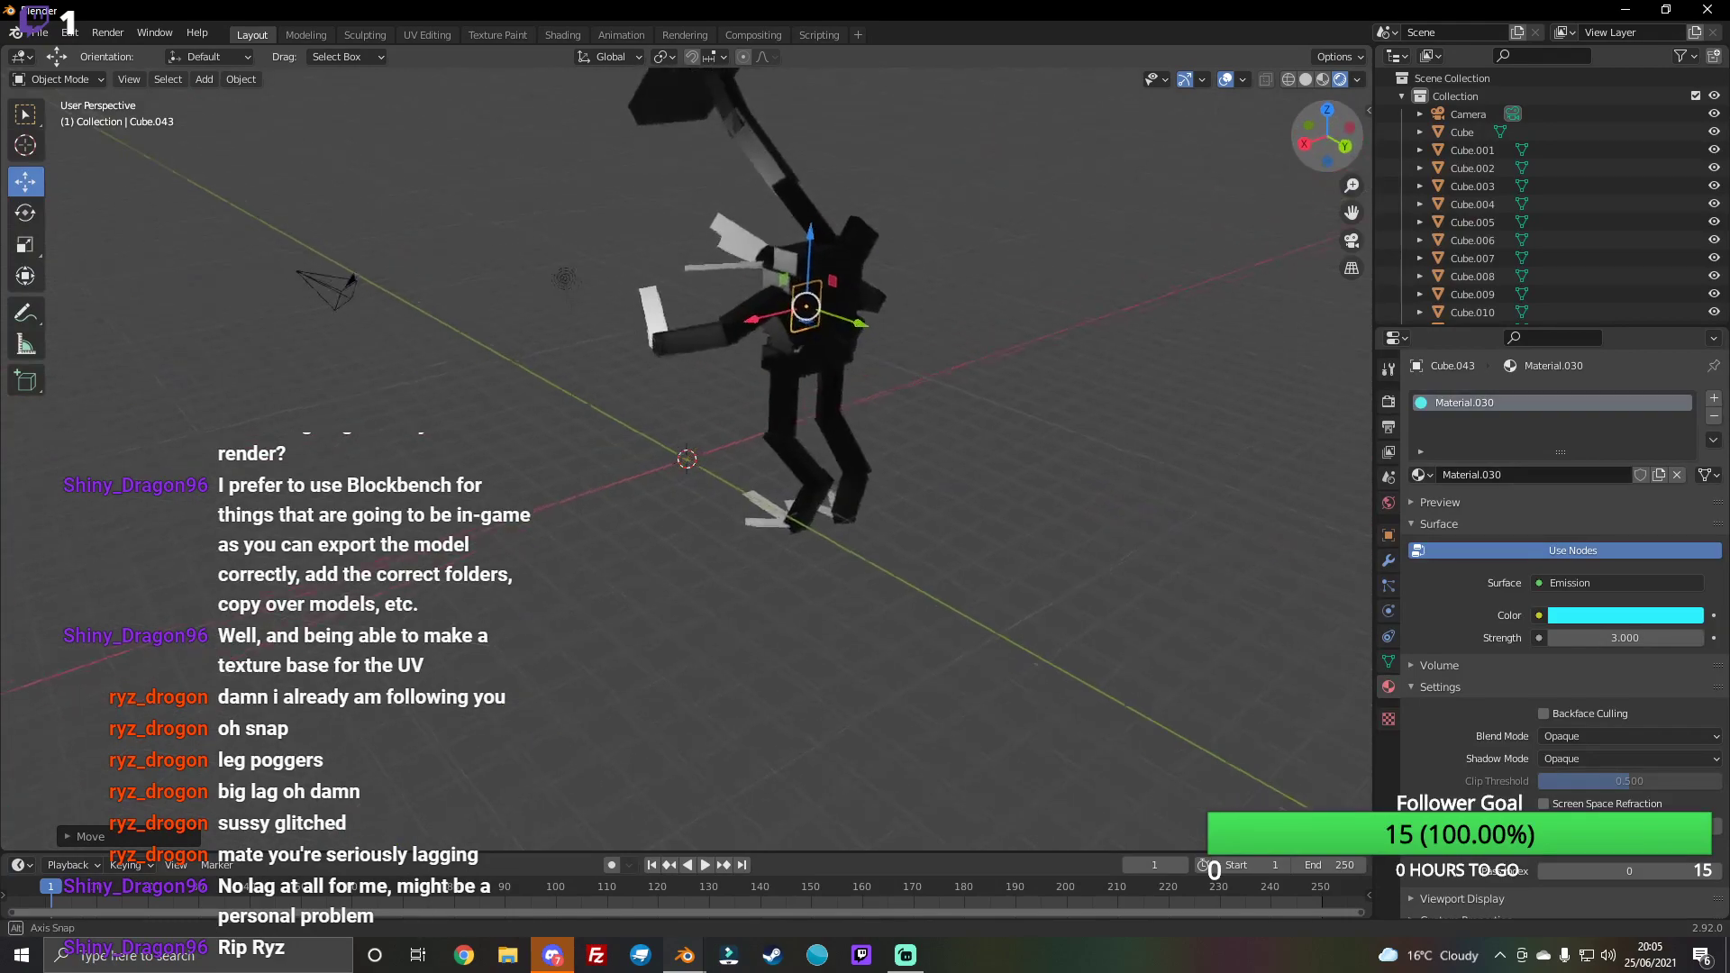
scroll(958, 351, "down", 3)
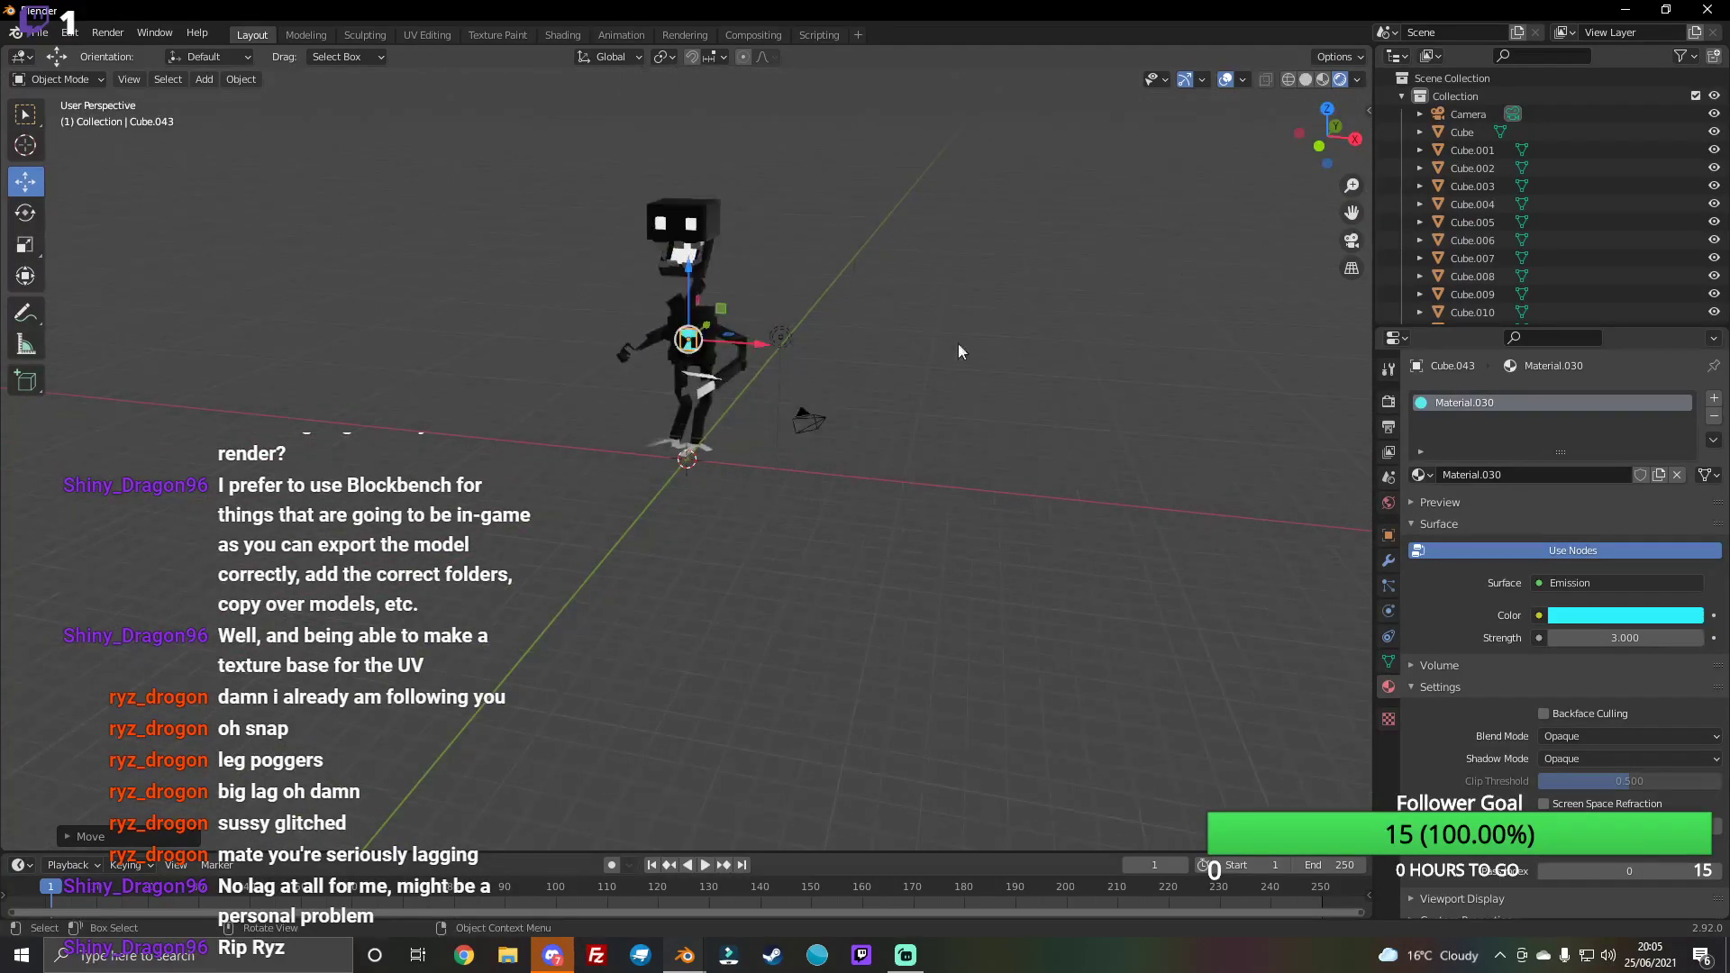
Step: Move the point light beside the character and raise it along Z
left_click(779, 346)
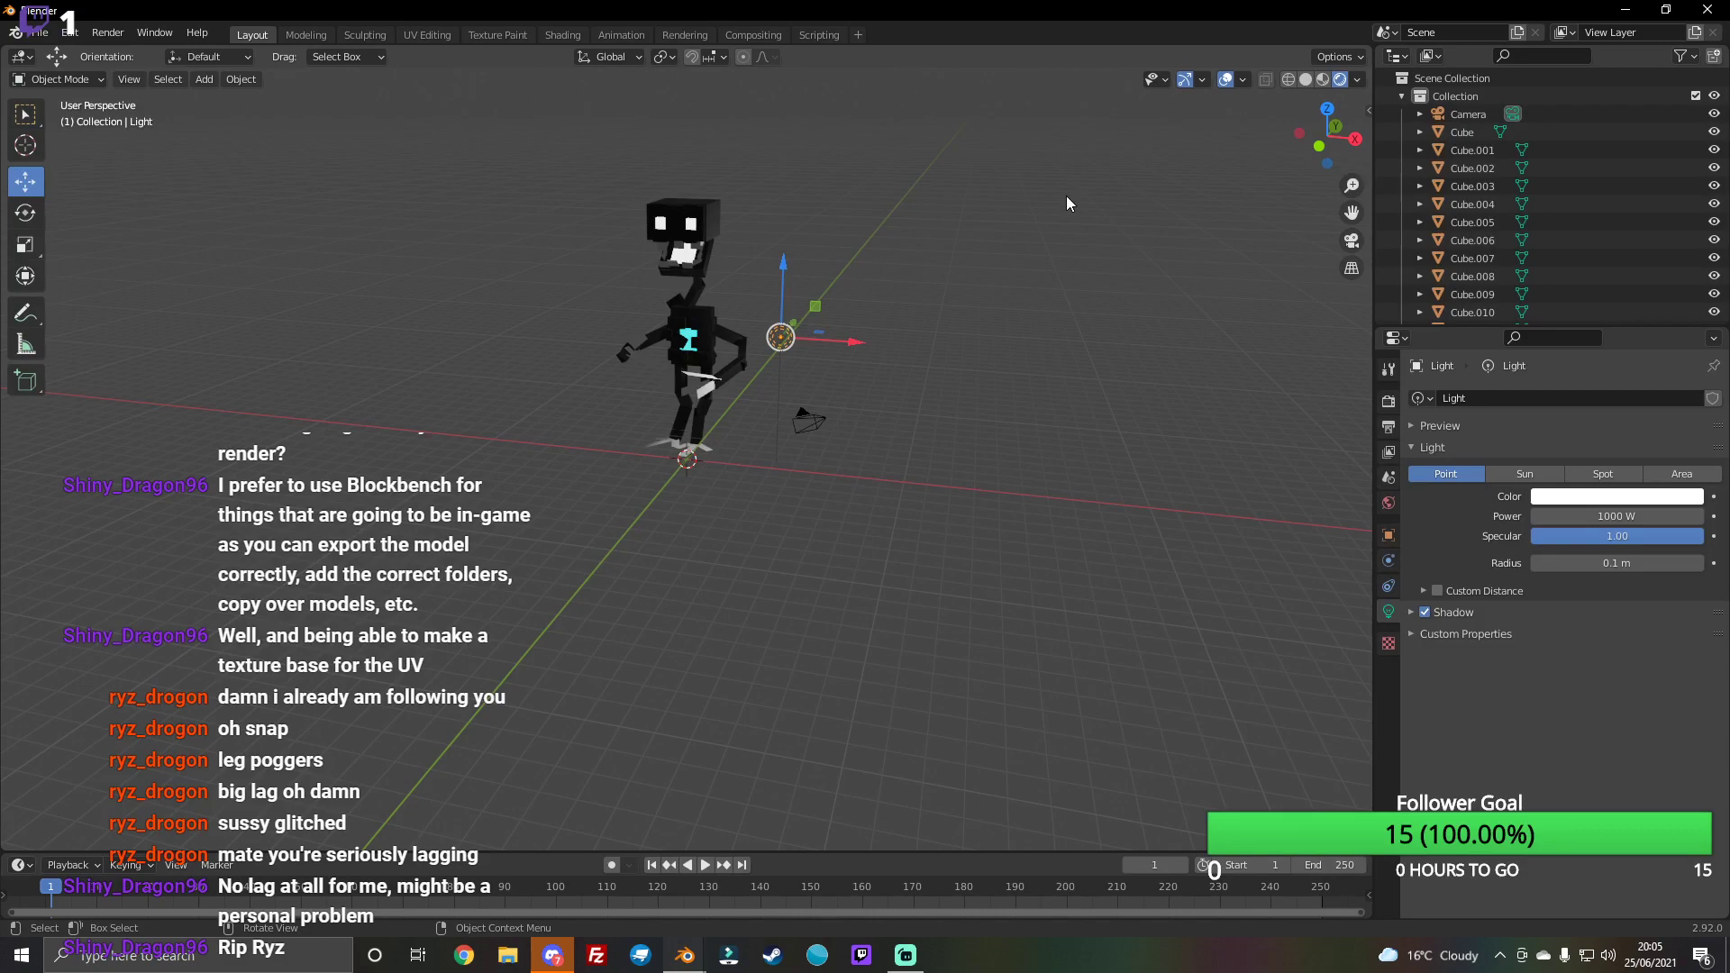
mouse_move(1332, 135)
left_mouse_down()
mouse_move(1257, 150)
mouse_move(1235, 193)
left_mouse_up()
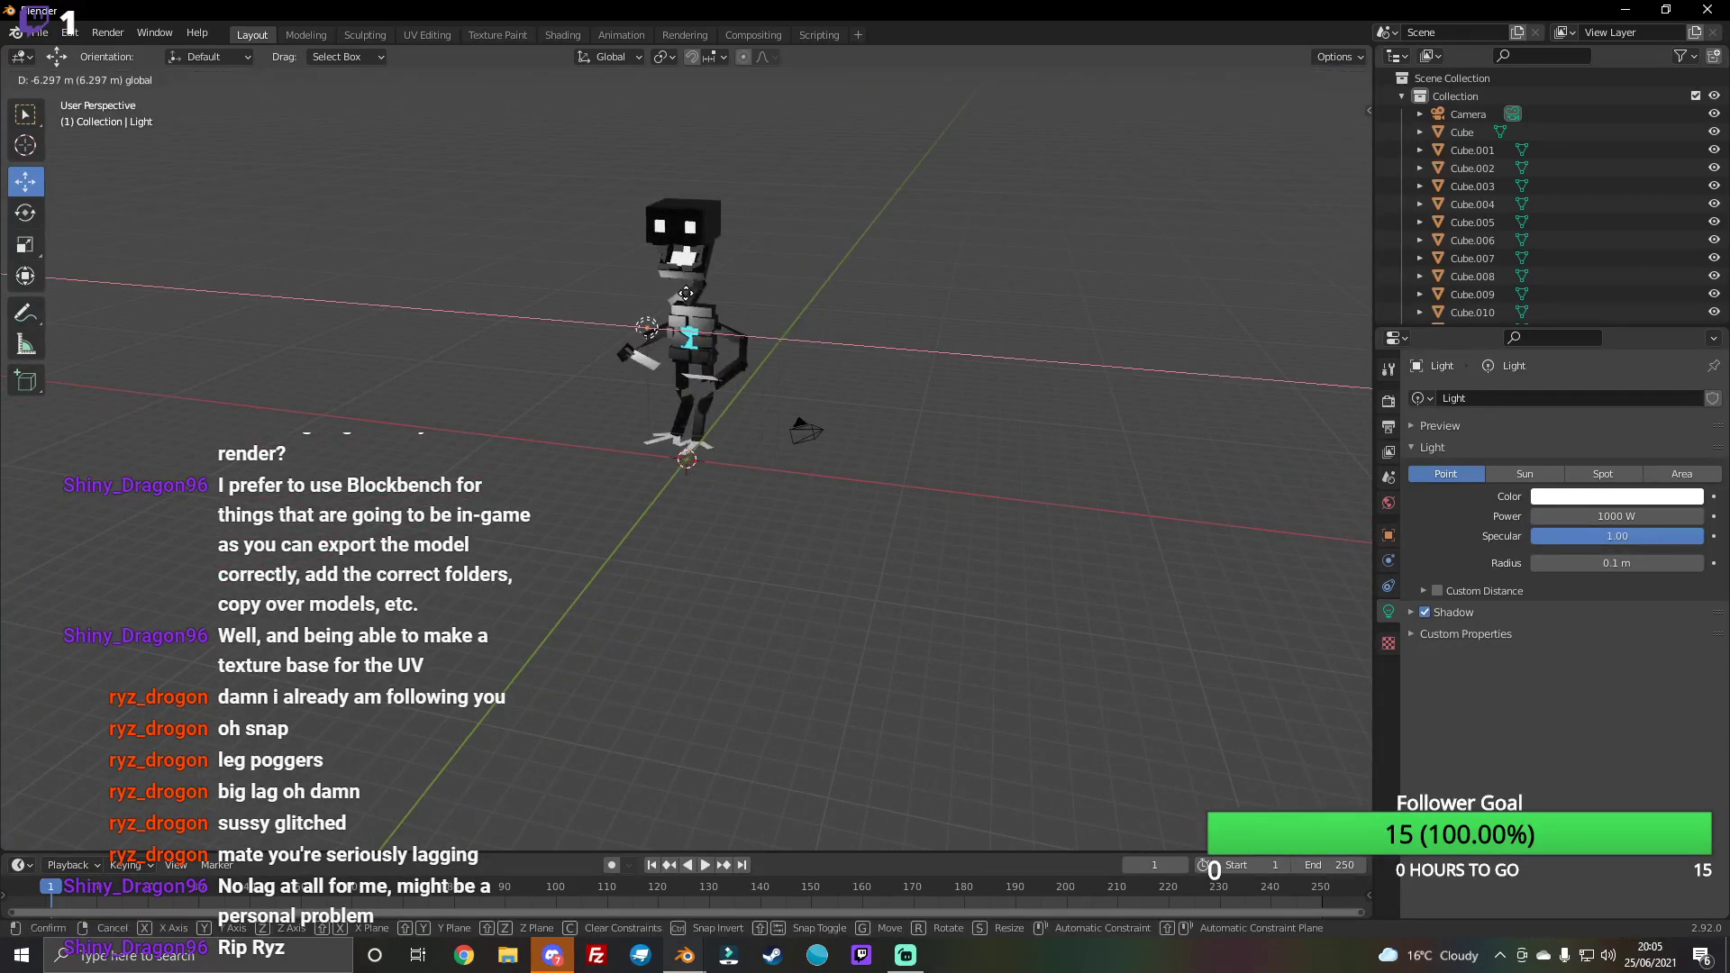
left_click_drag(813, 342, 703, 295)
key("g")
key("z")
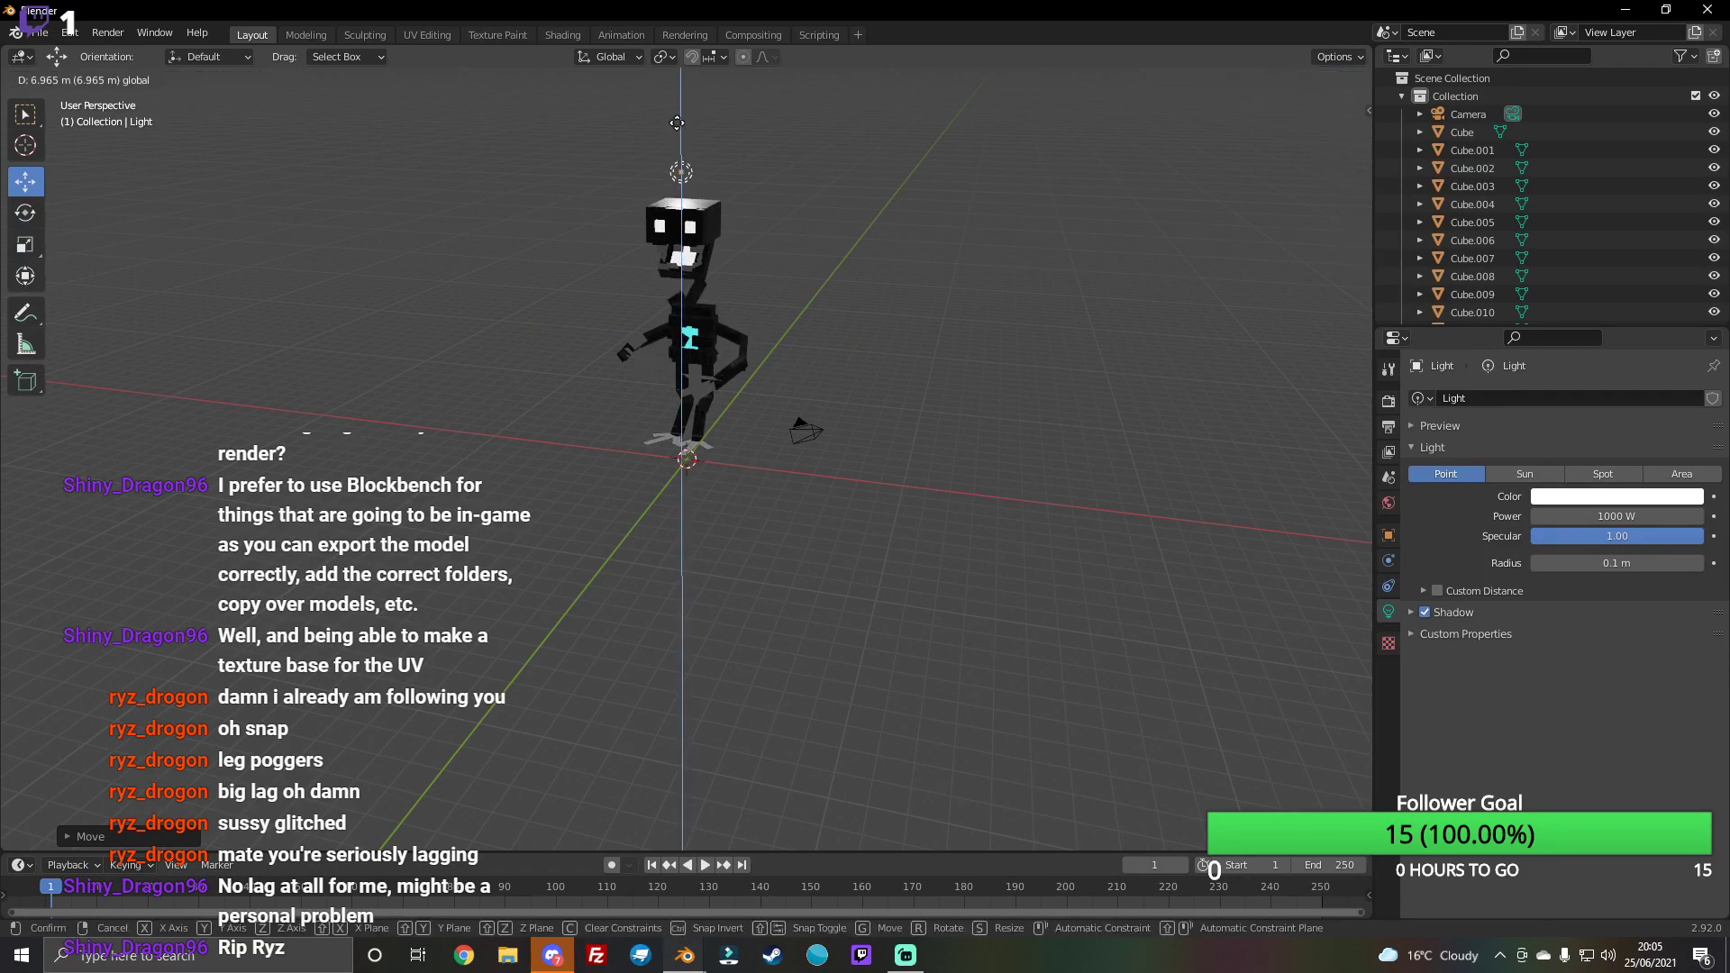
left_click(711, 161)
key("g")
key("y")
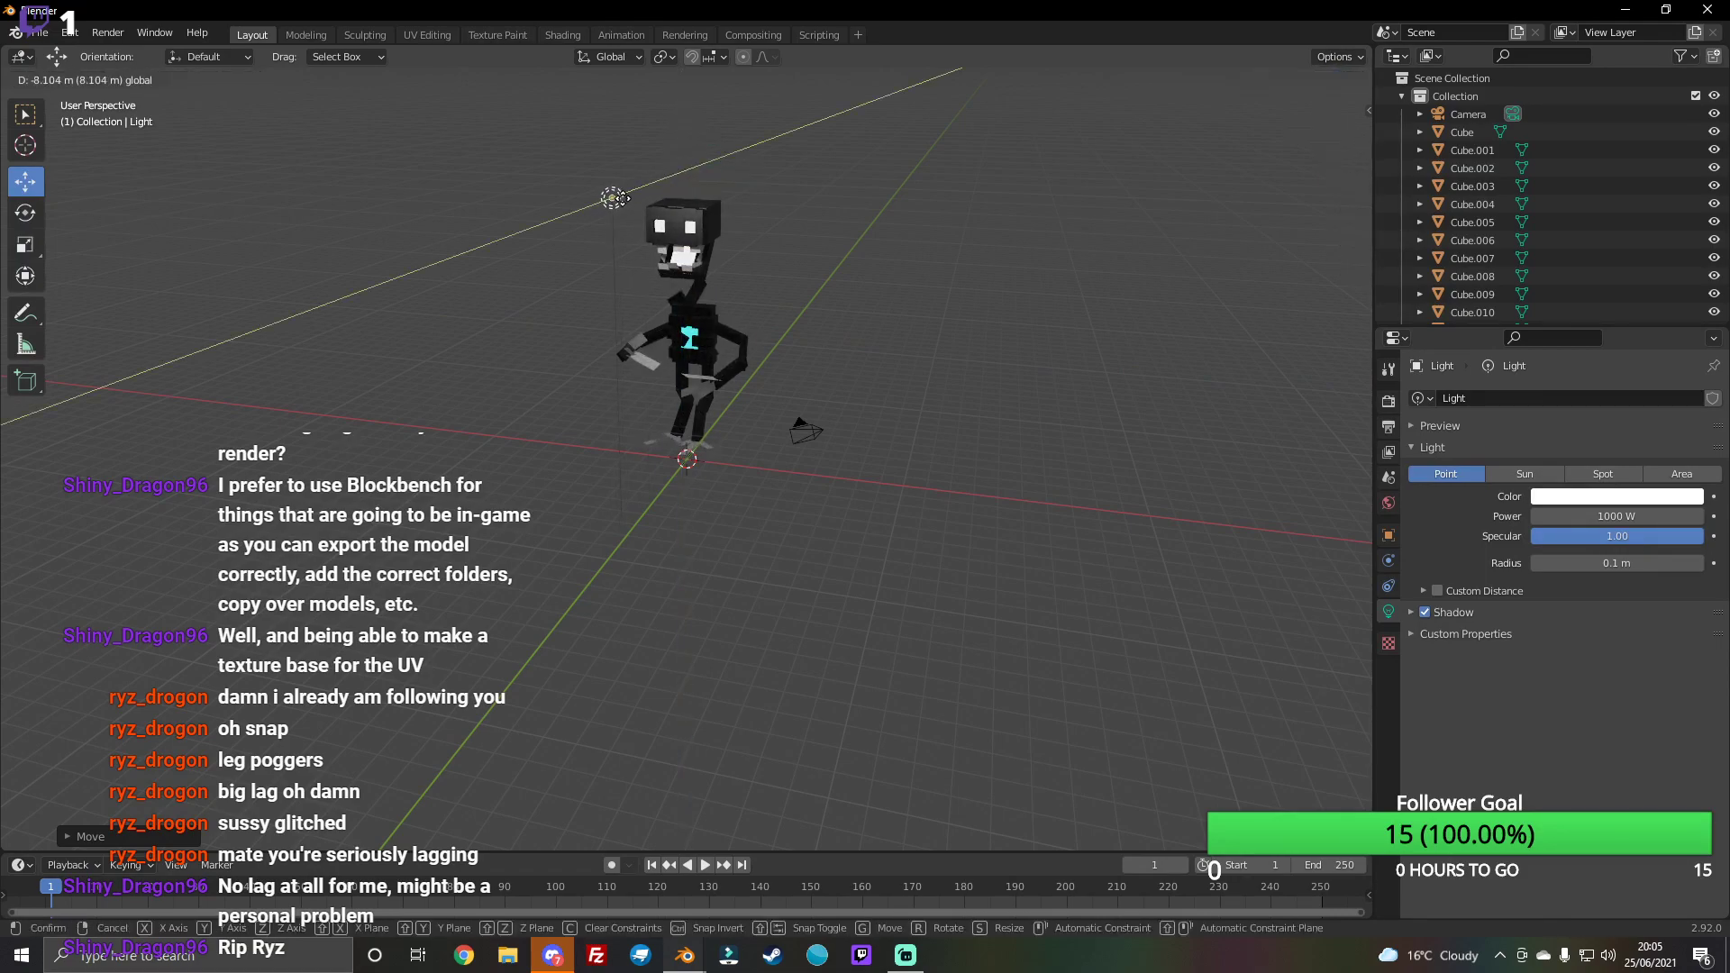
key("z")
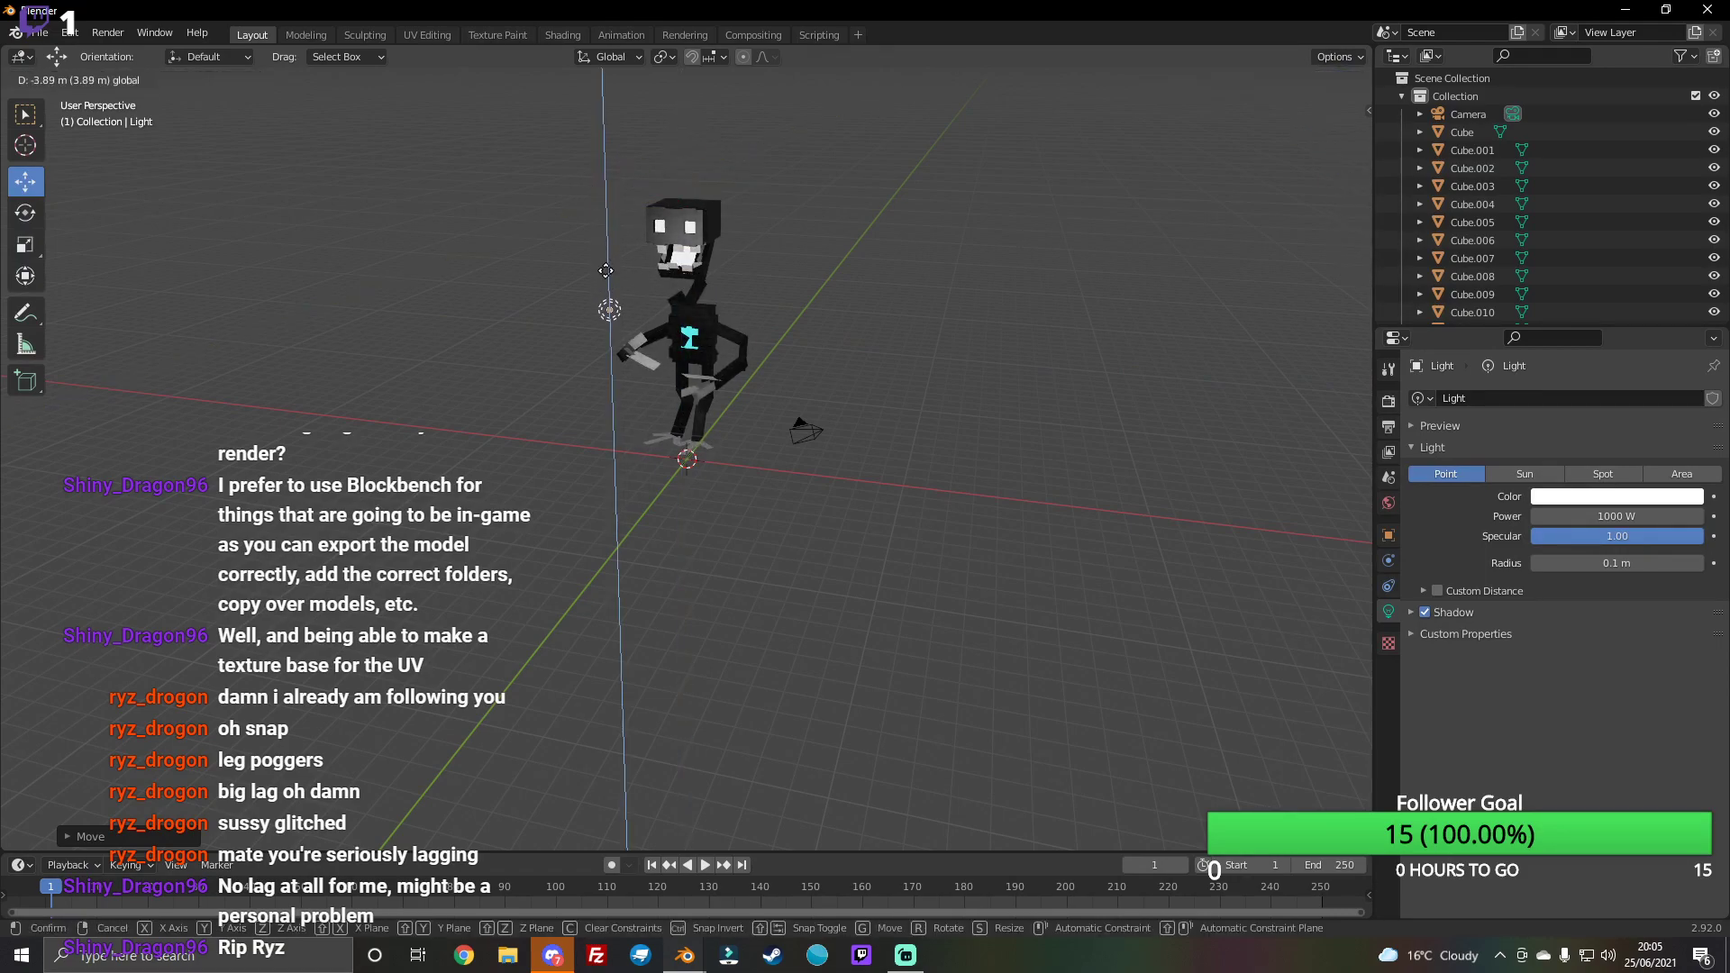
left_click(606, 272)
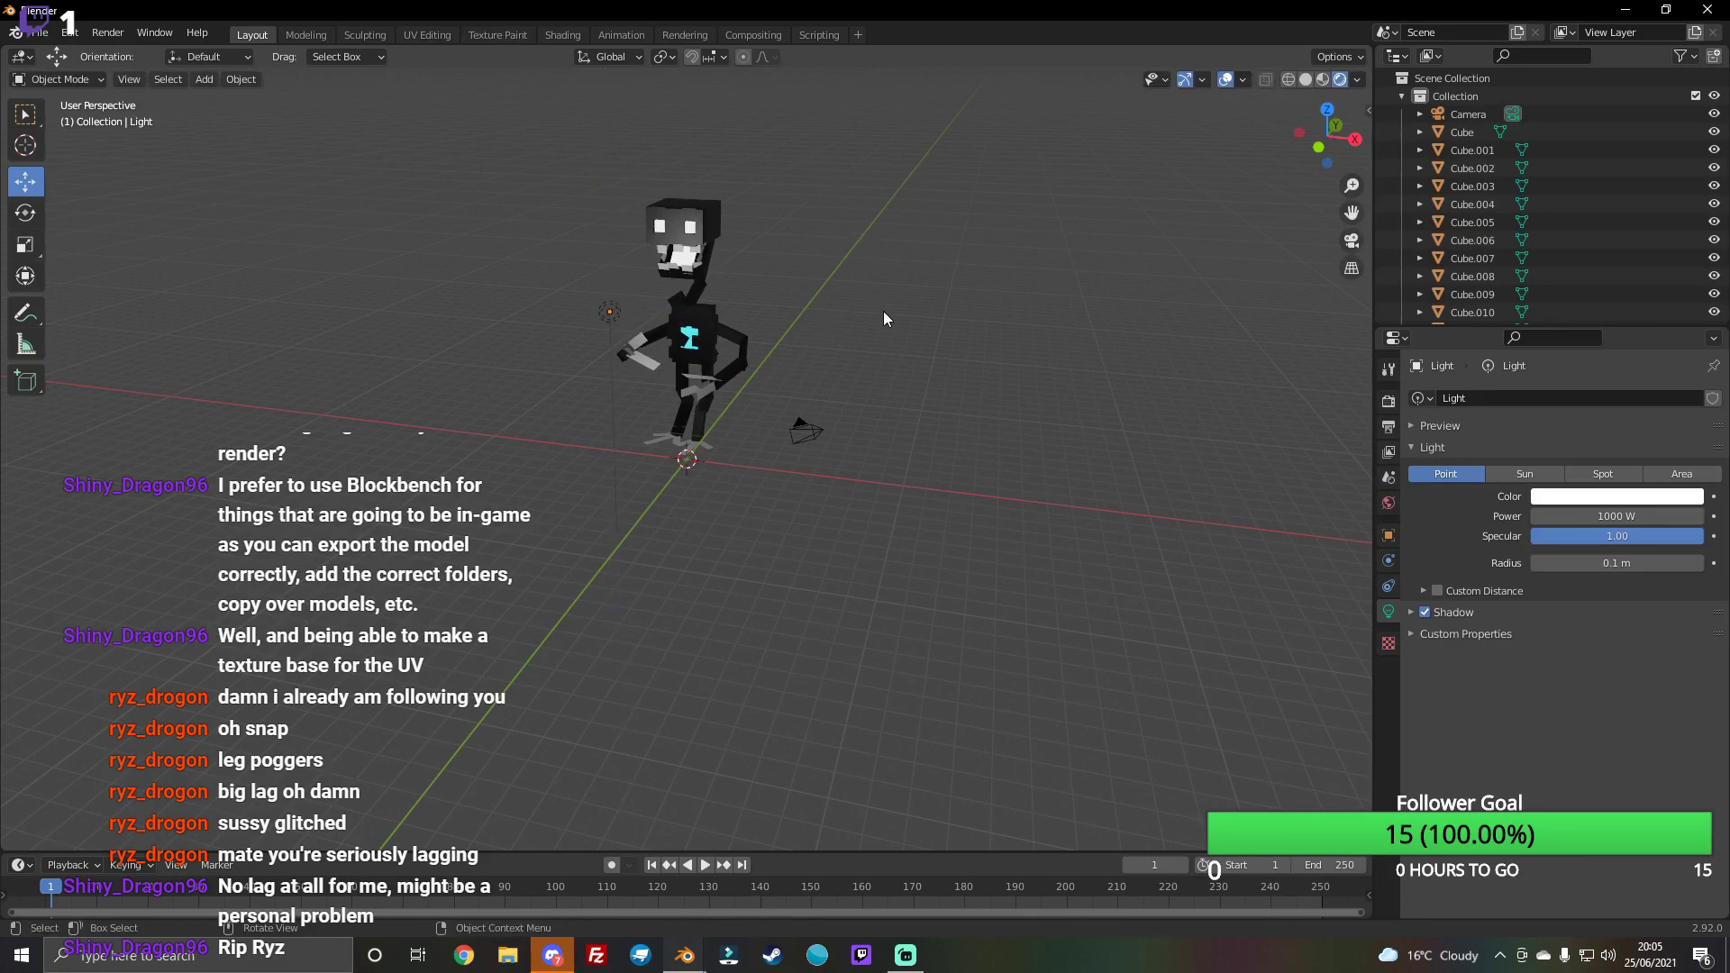
Step: Select the camera, then Cube.008, and switch the viewport to Solid shading
left_click_drag(1327, 135, 1298, 176)
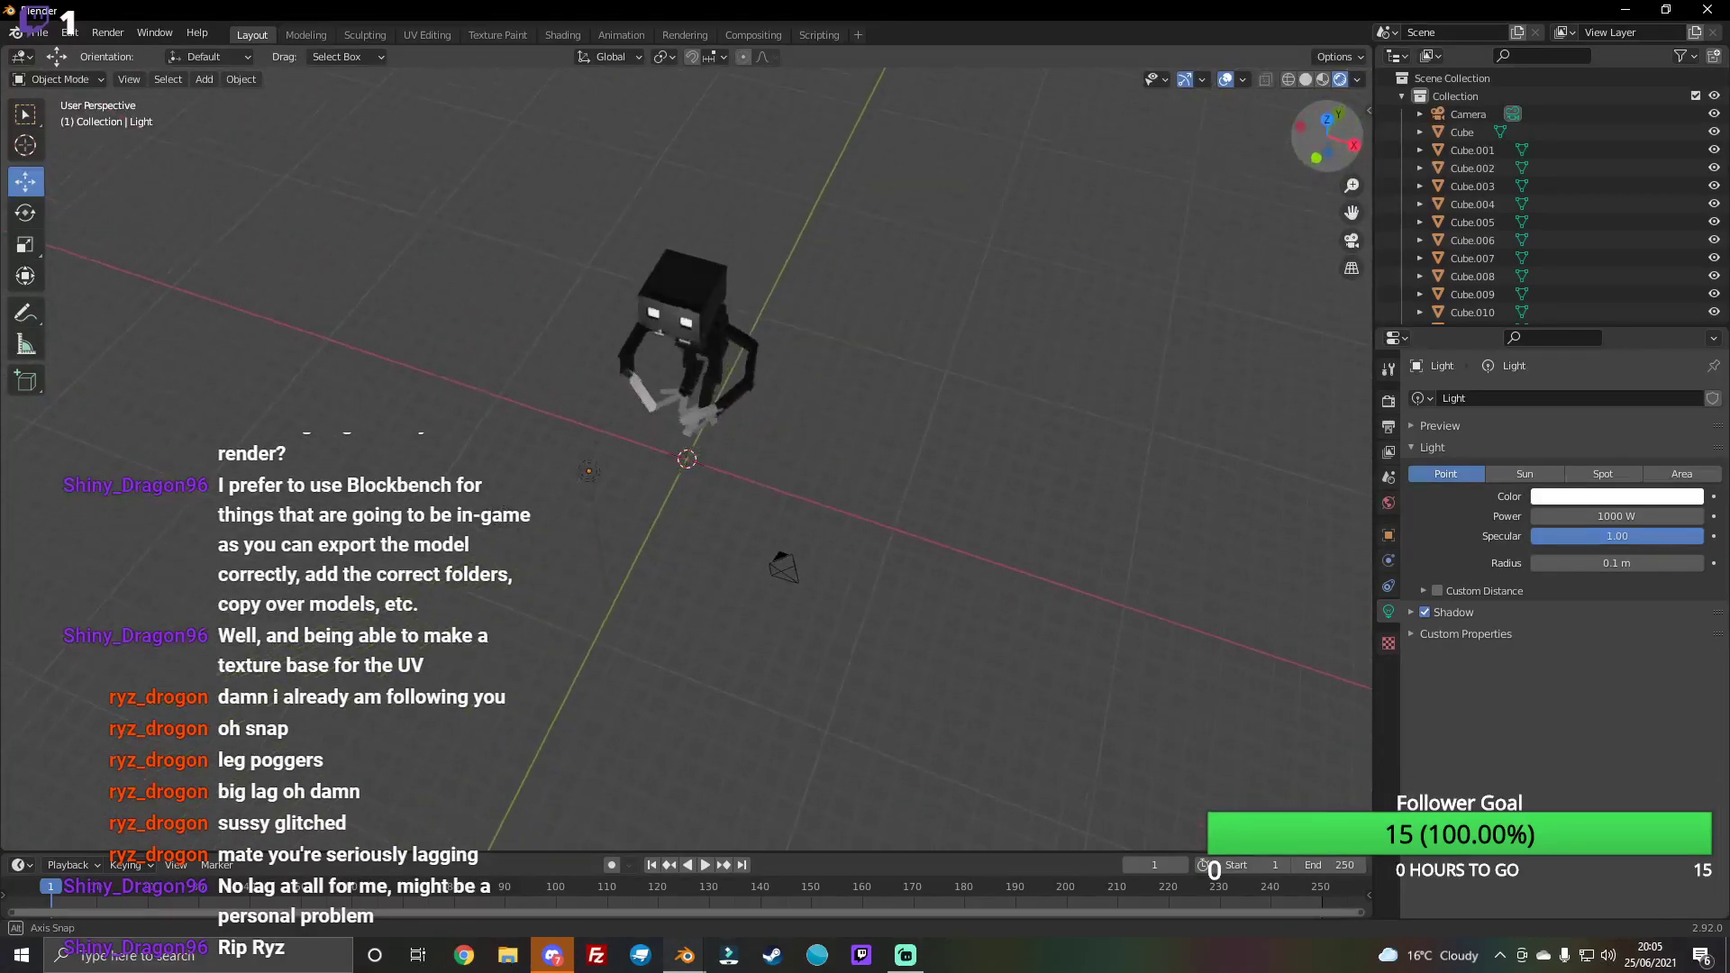
scroll(881, 569, "up", 2)
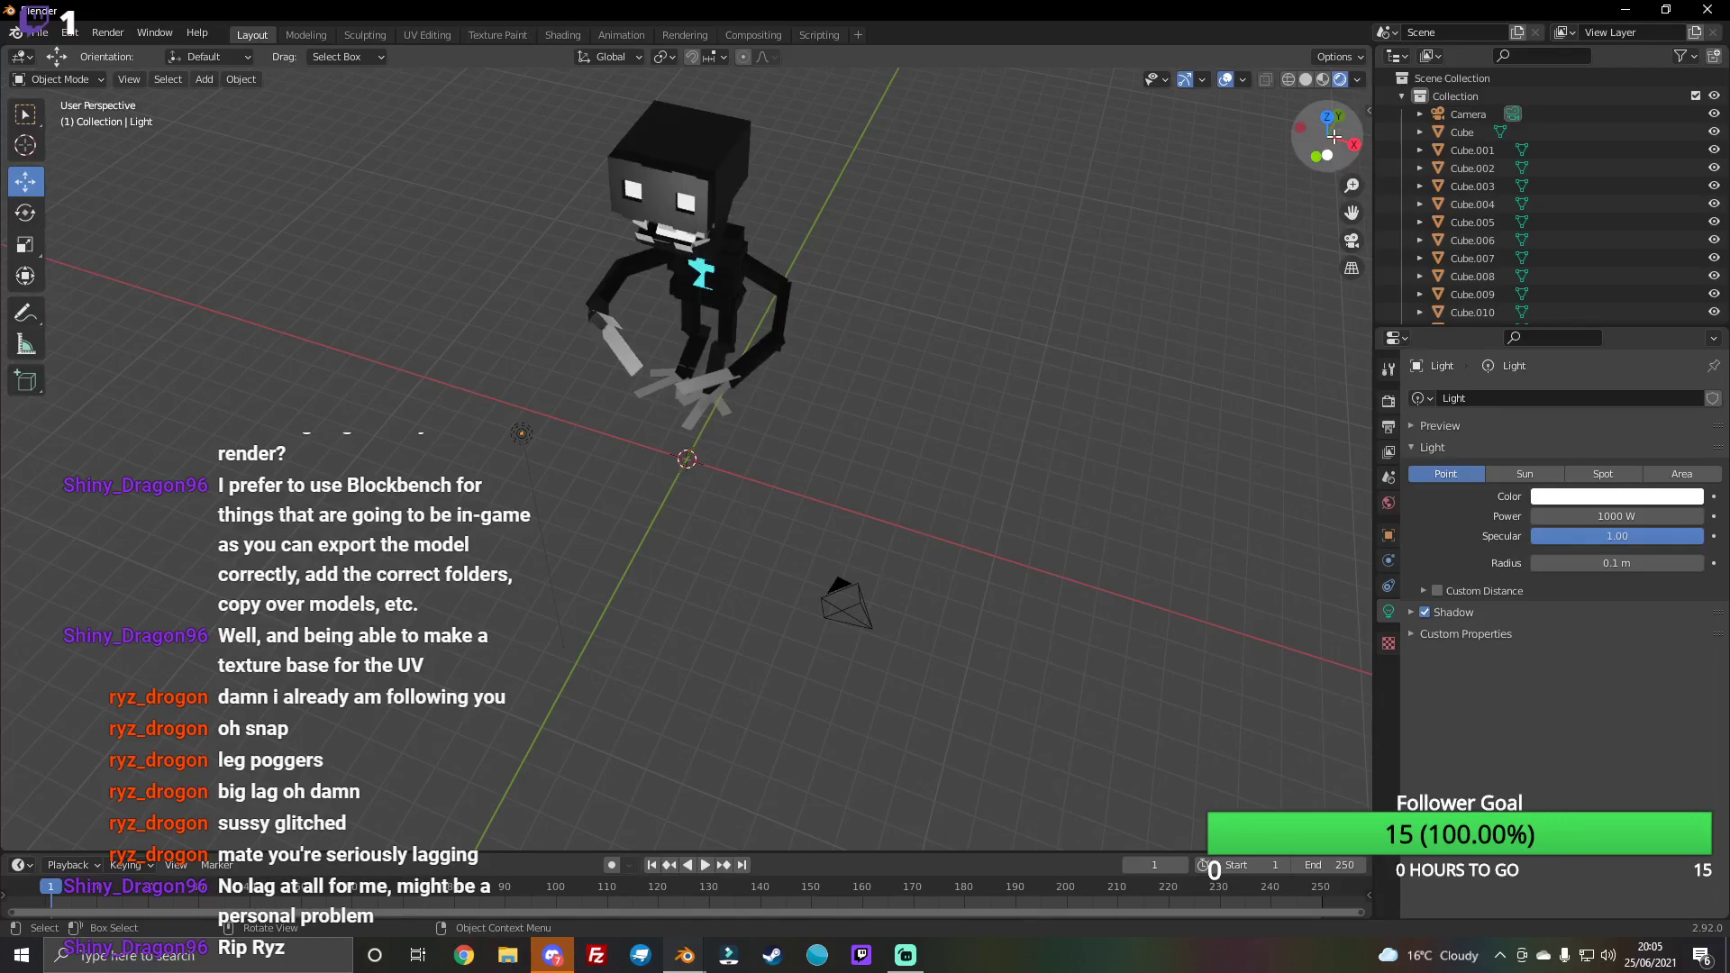
mouse_move(1322, 138)
left_mouse_down()
mouse_move(1243, 203)
mouse_move(1189, 216)
left_mouse_up()
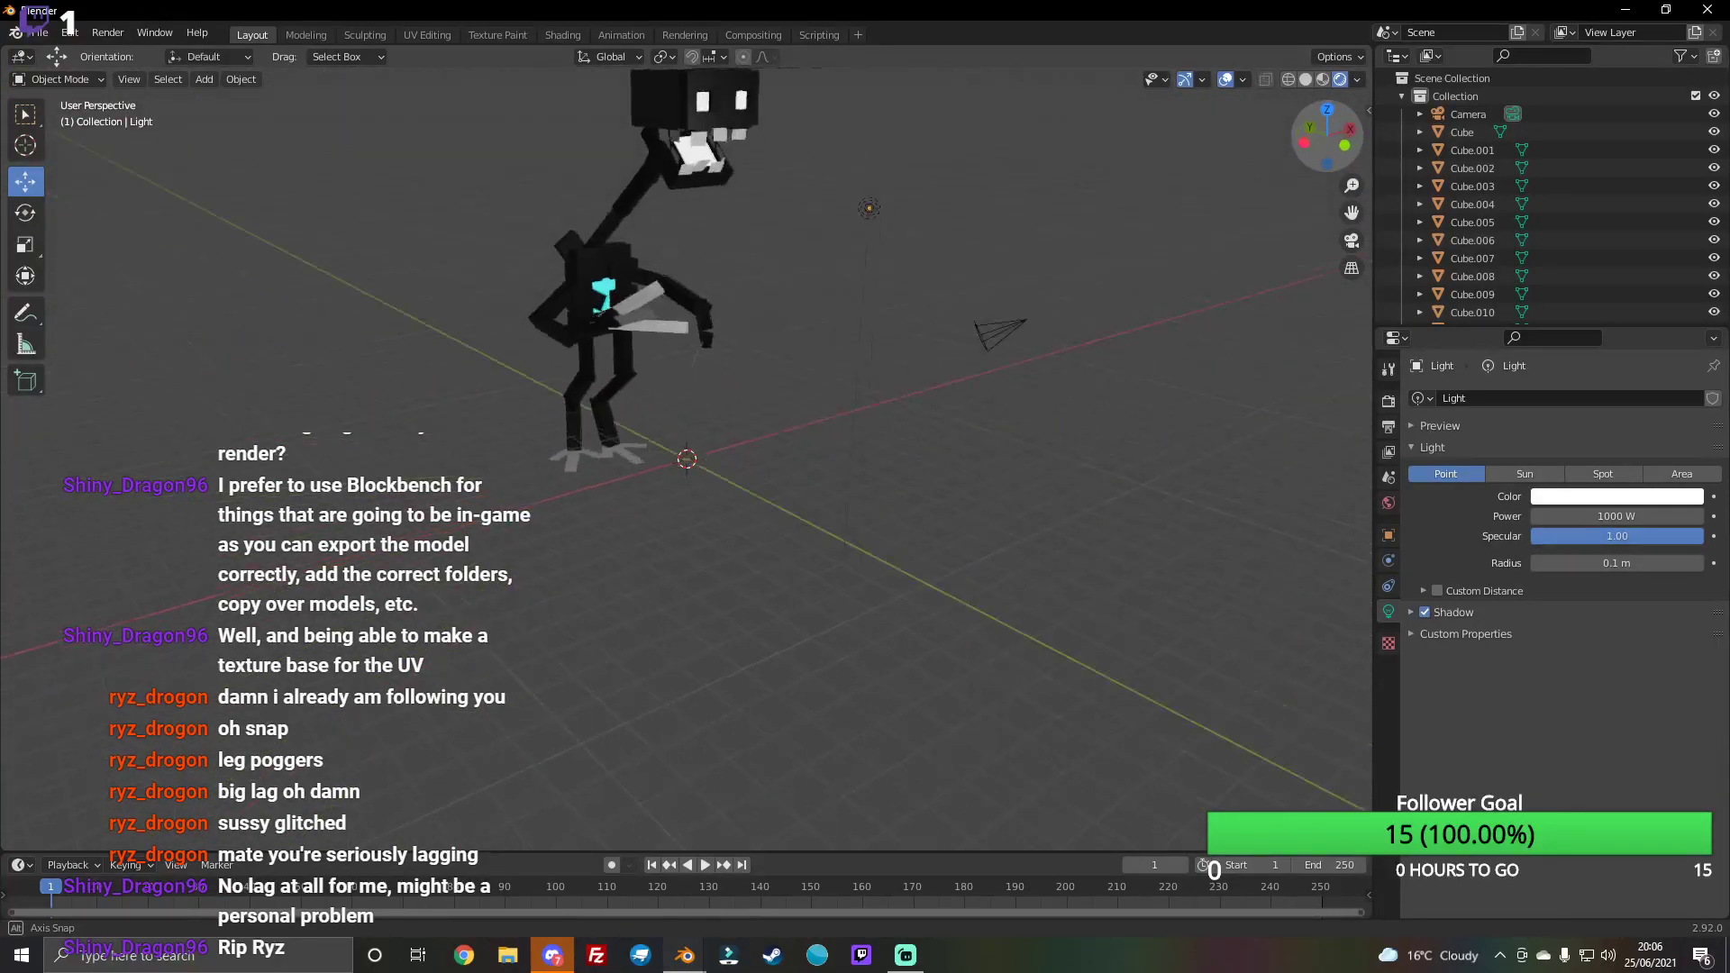
left_click_drag(1190, 217, 1294, 201)
scroll(1265, 283, "up", 5)
mouse_move(1328, 143)
left_mouse_down()
mouse_move(1285, 190)
mouse_move(1087, 176)
left_mouse_up()
left_click(1041, 401)
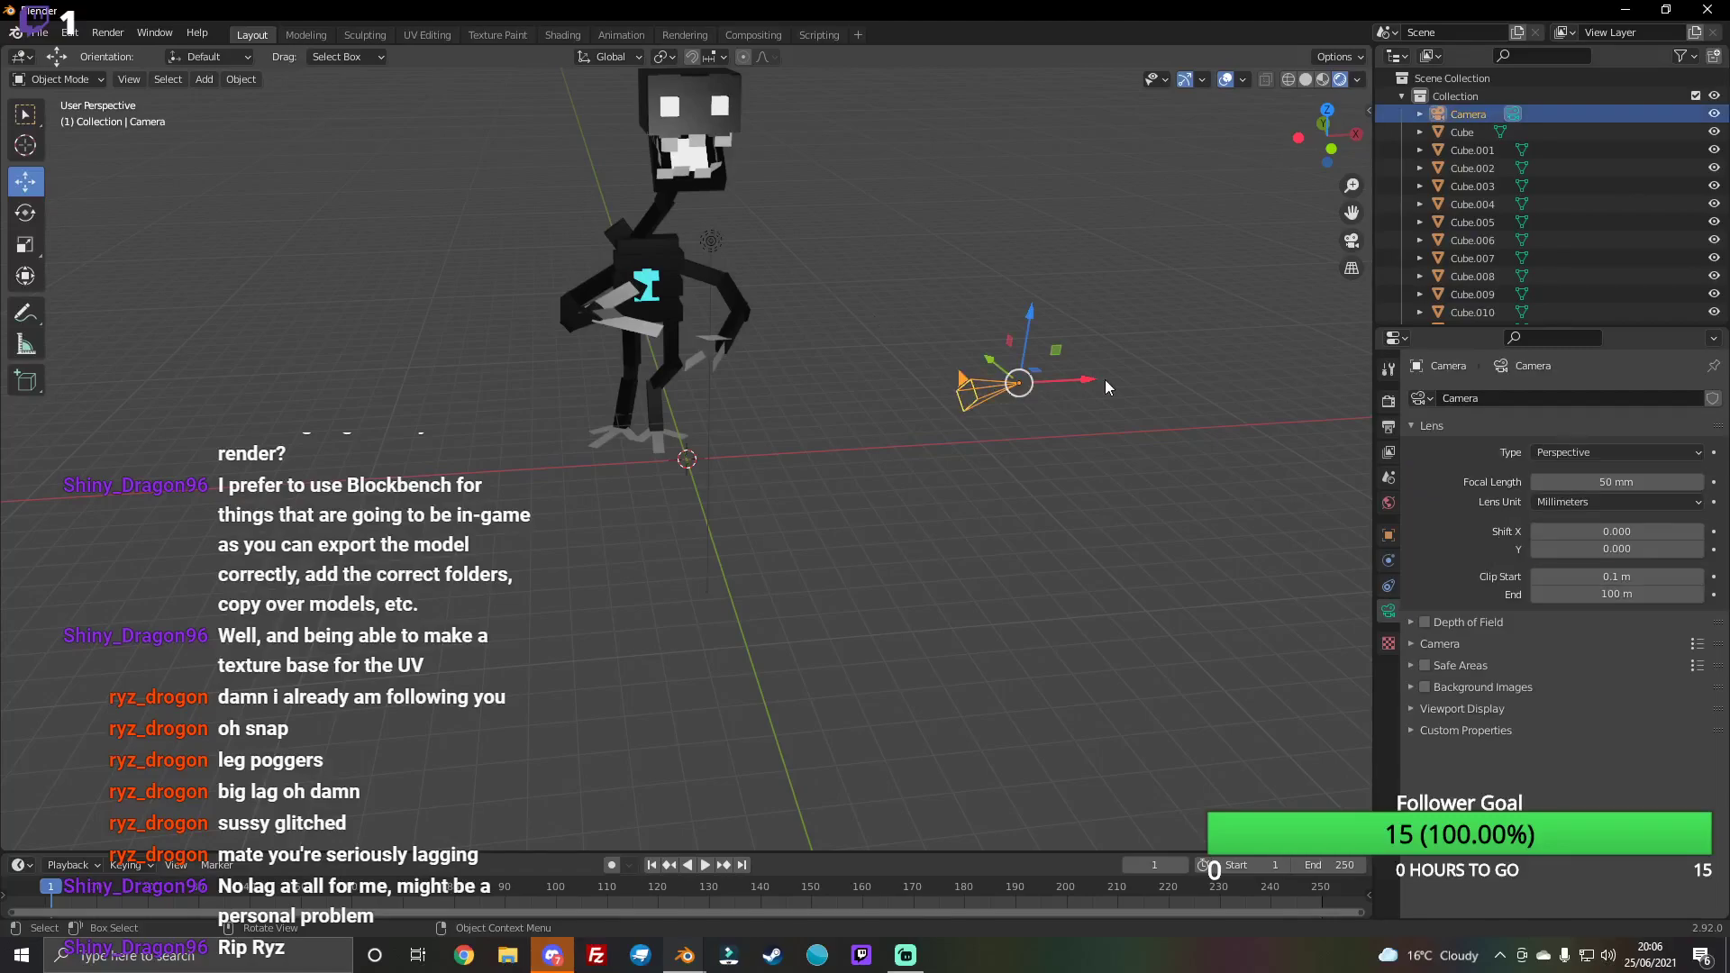
left_click_drag(1329, 142, 899, 314)
left_click(1475, 277)
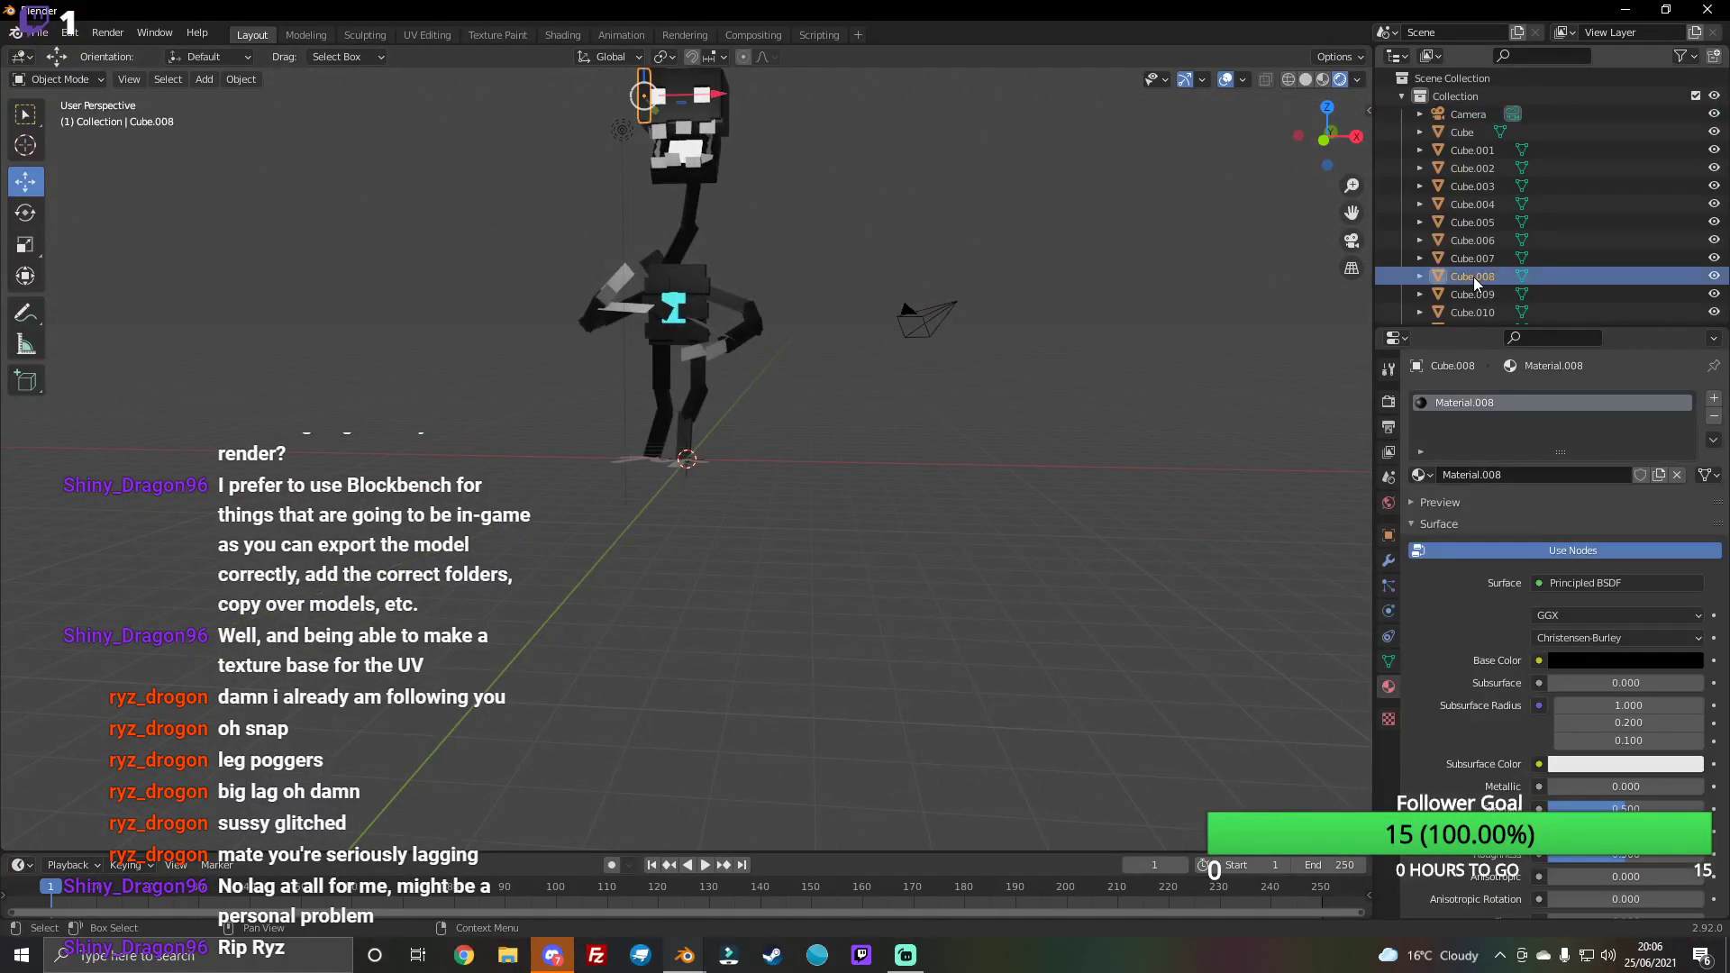
left_click(1305, 79)
left_click_drag(1329, 135, 1133, 389)
scroll(976, 704, "down", 3)
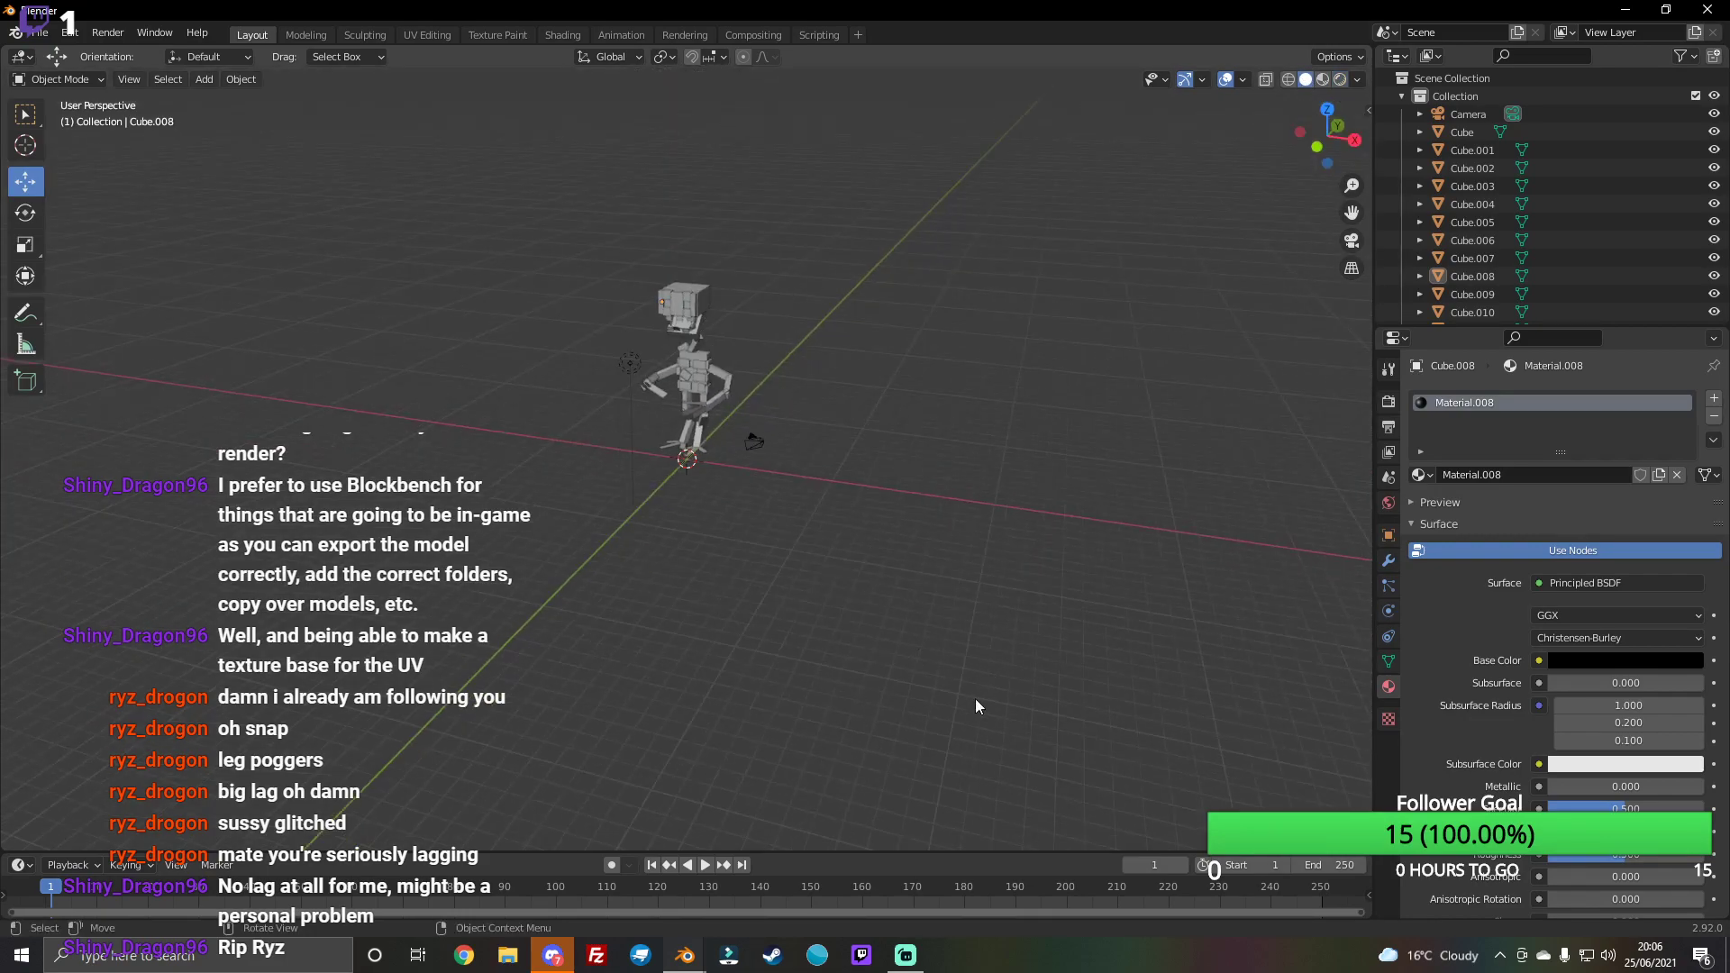
Step: In Streamlabs OBS, refresh the chat and accept cookies, then return to Blender
left_click(906, 954)
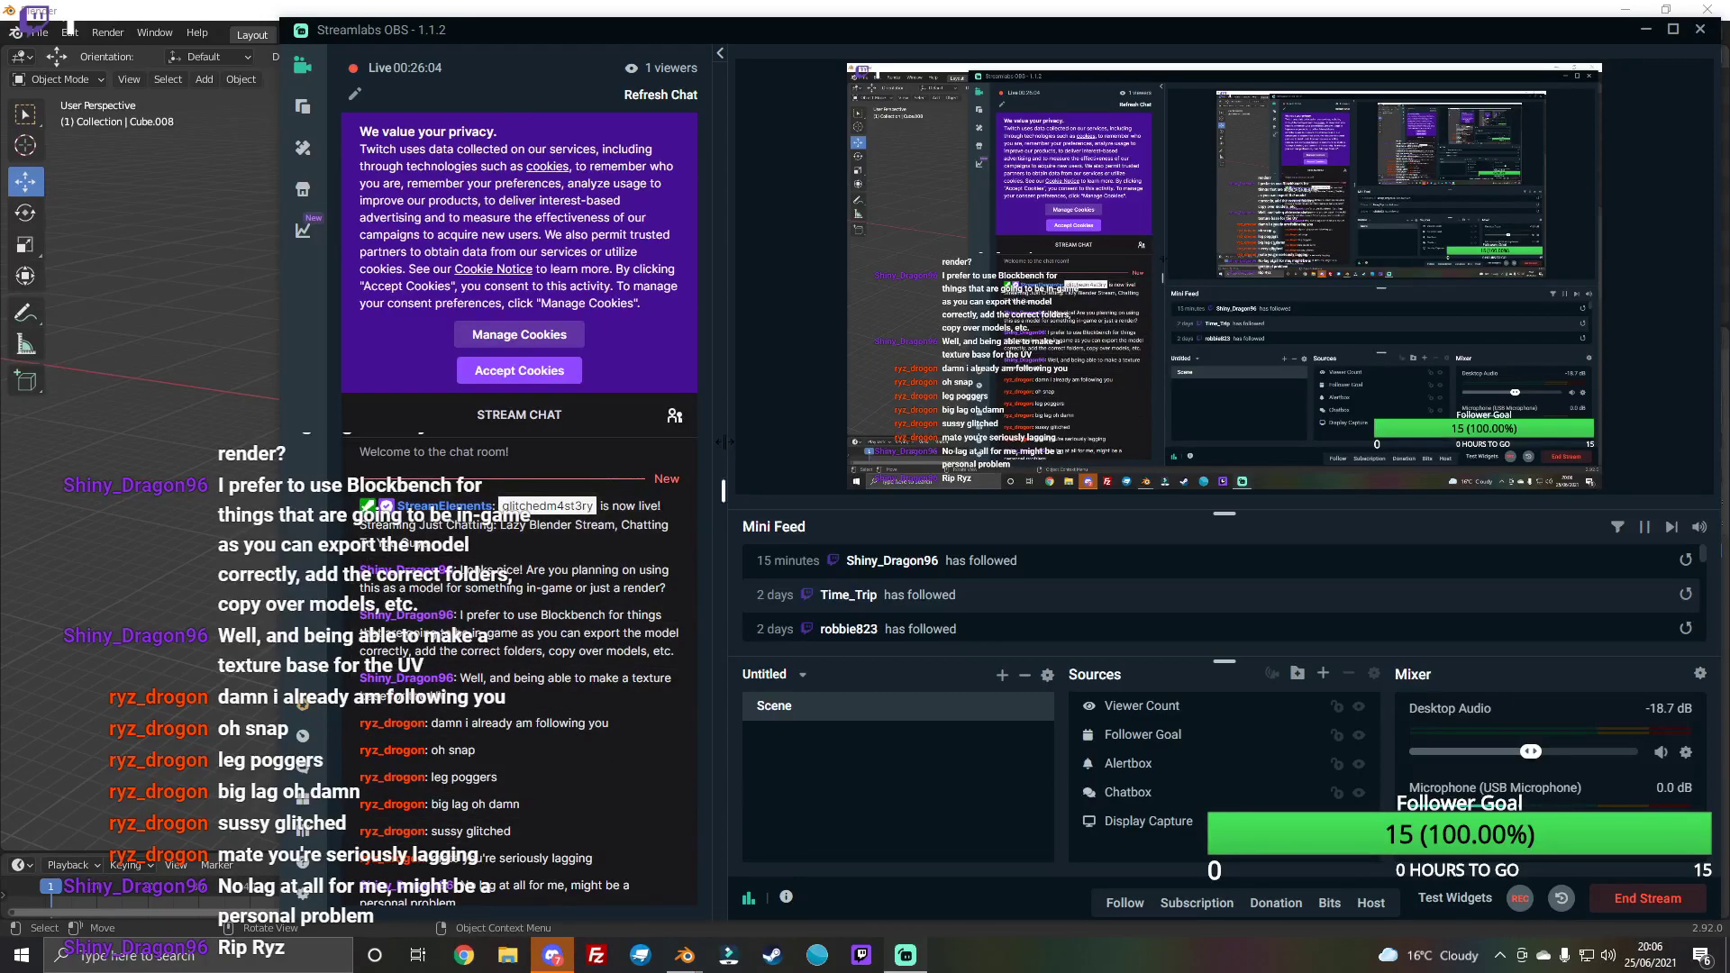
left_click(672, 96)
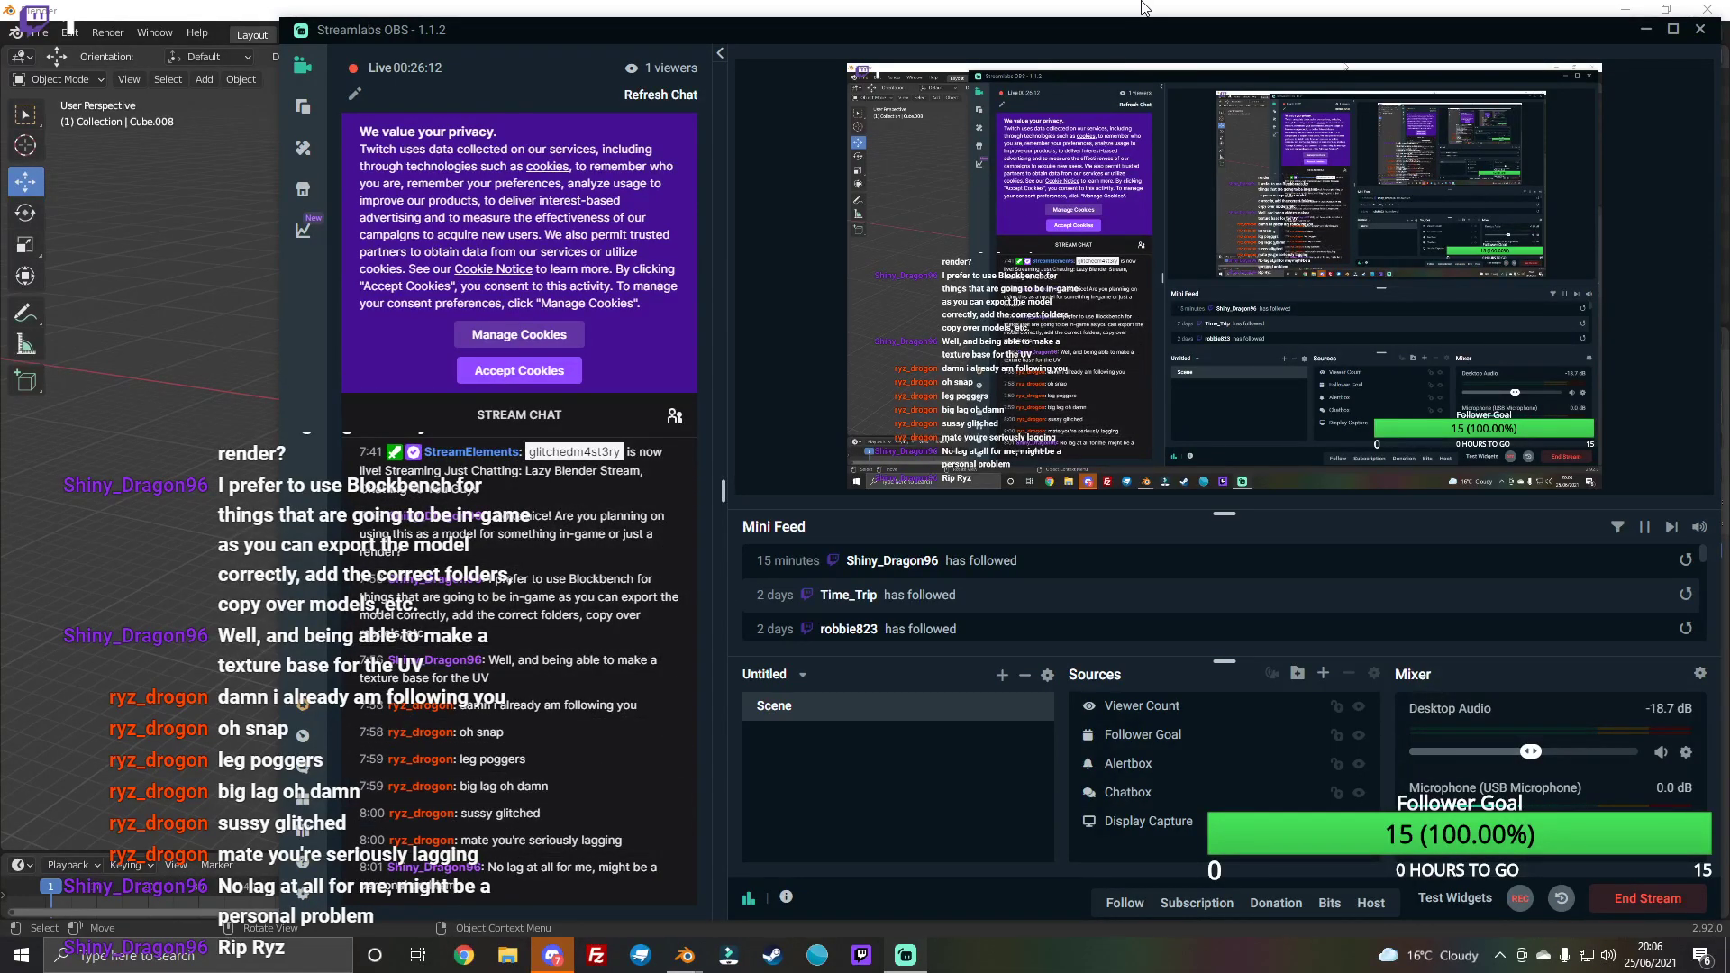
left_click_drag(1142, 24, 1056, 20)
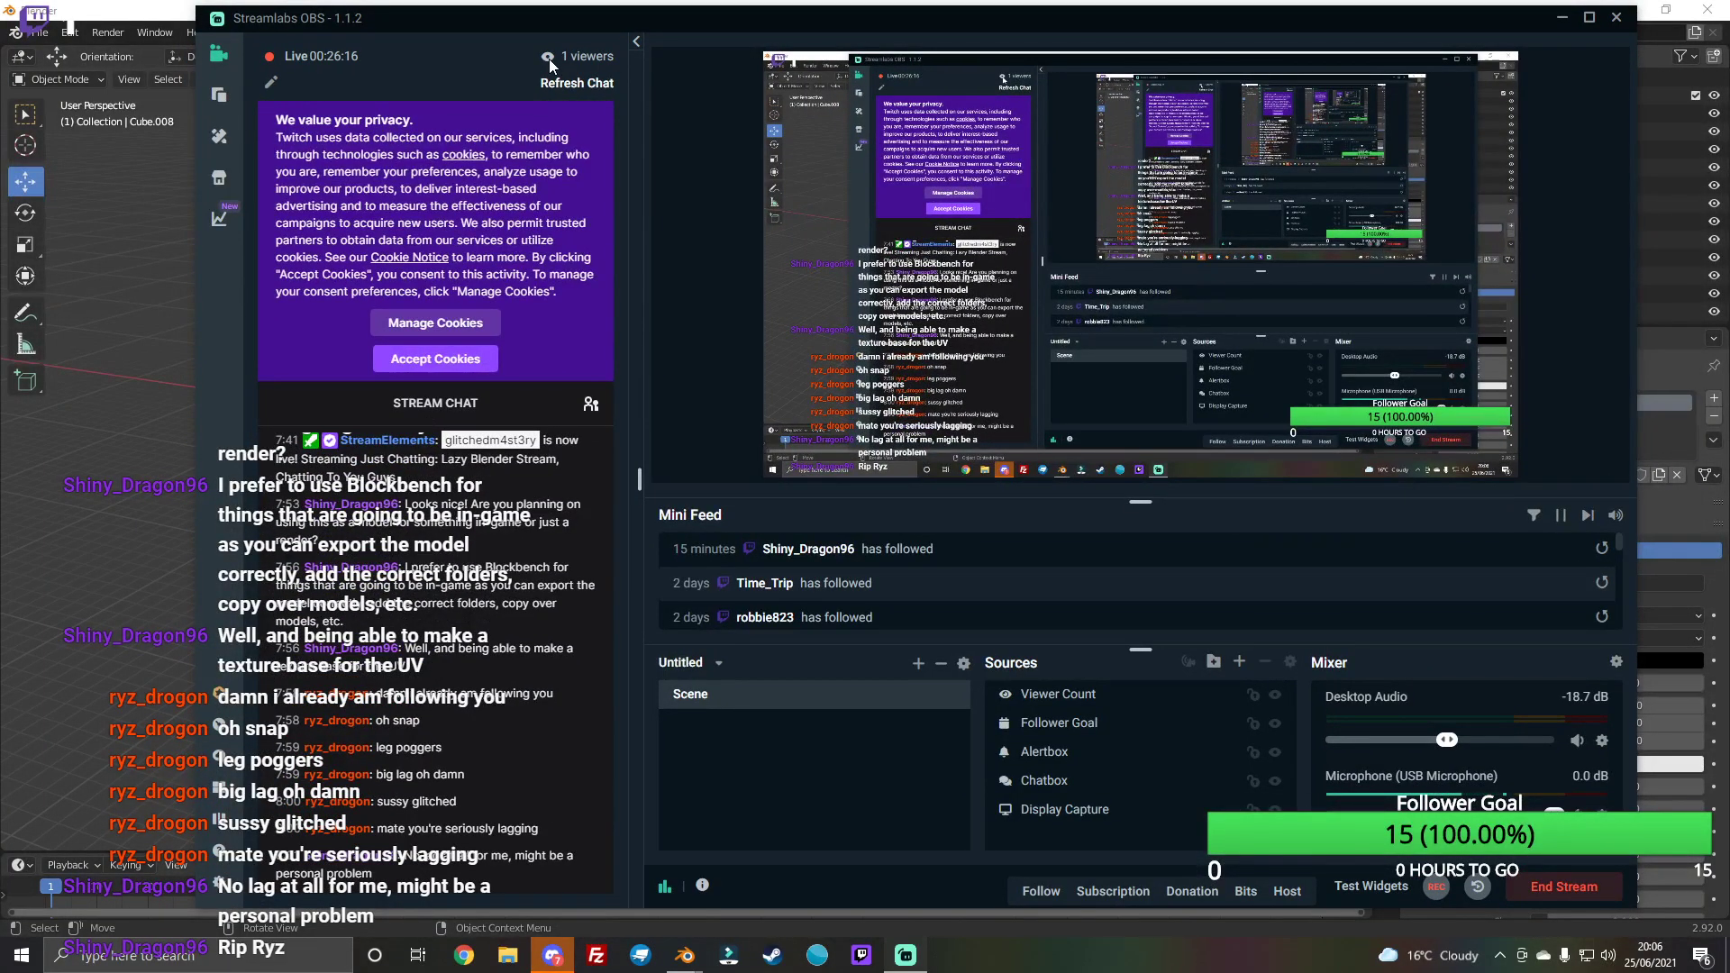
left_click(466, 357)
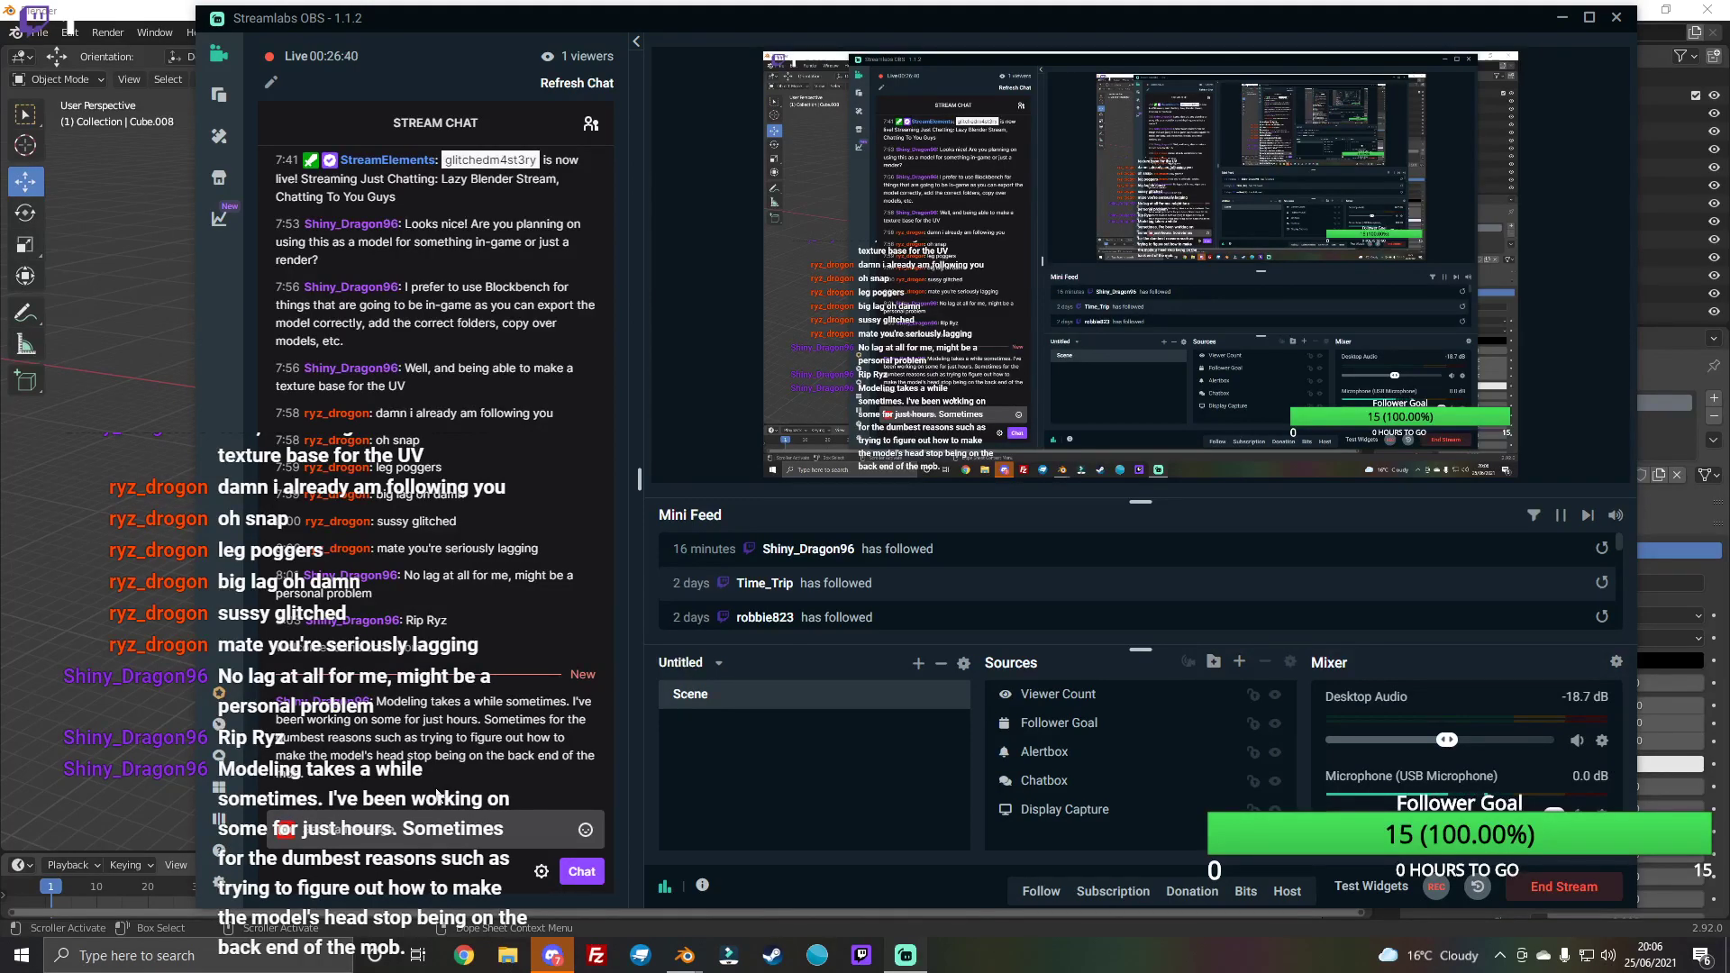
mouse_move(433, 728)
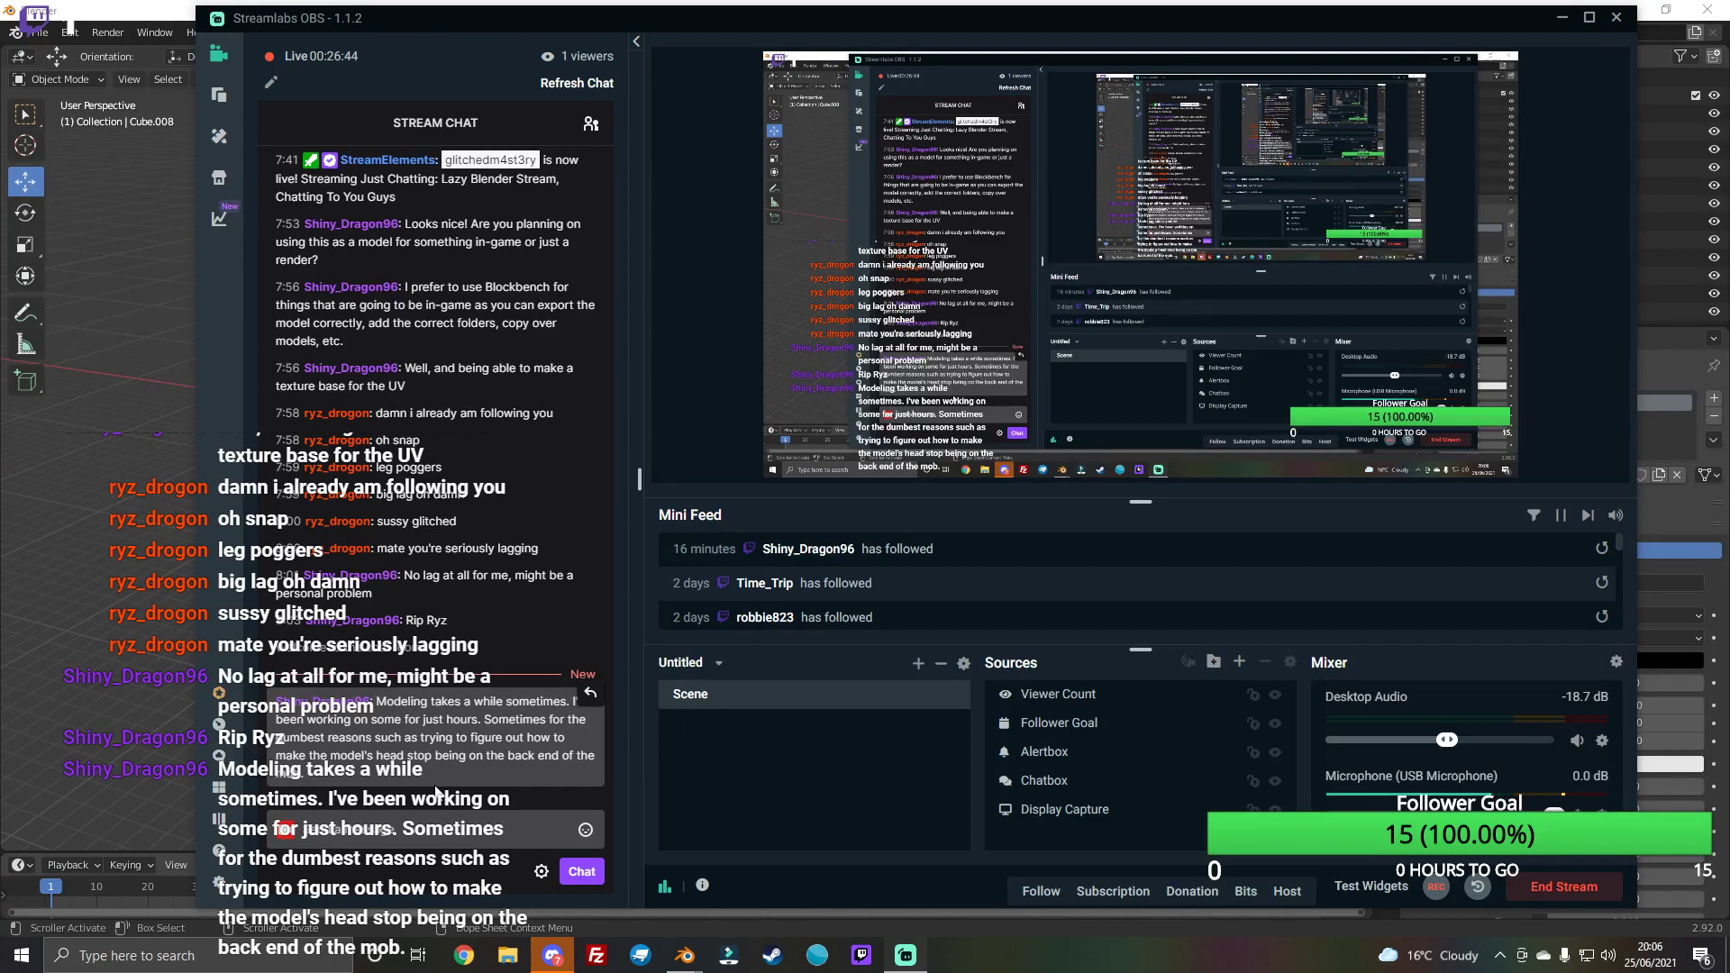
left_click(104, 9)
Step: Box-select and deselect the robot's cubes while orbiting toward a frontal view
mouse_move(829, 315)
left_mouse_down()
mouse_move(686, 175)
mouse_move(741, 435)
left_mouse_up()
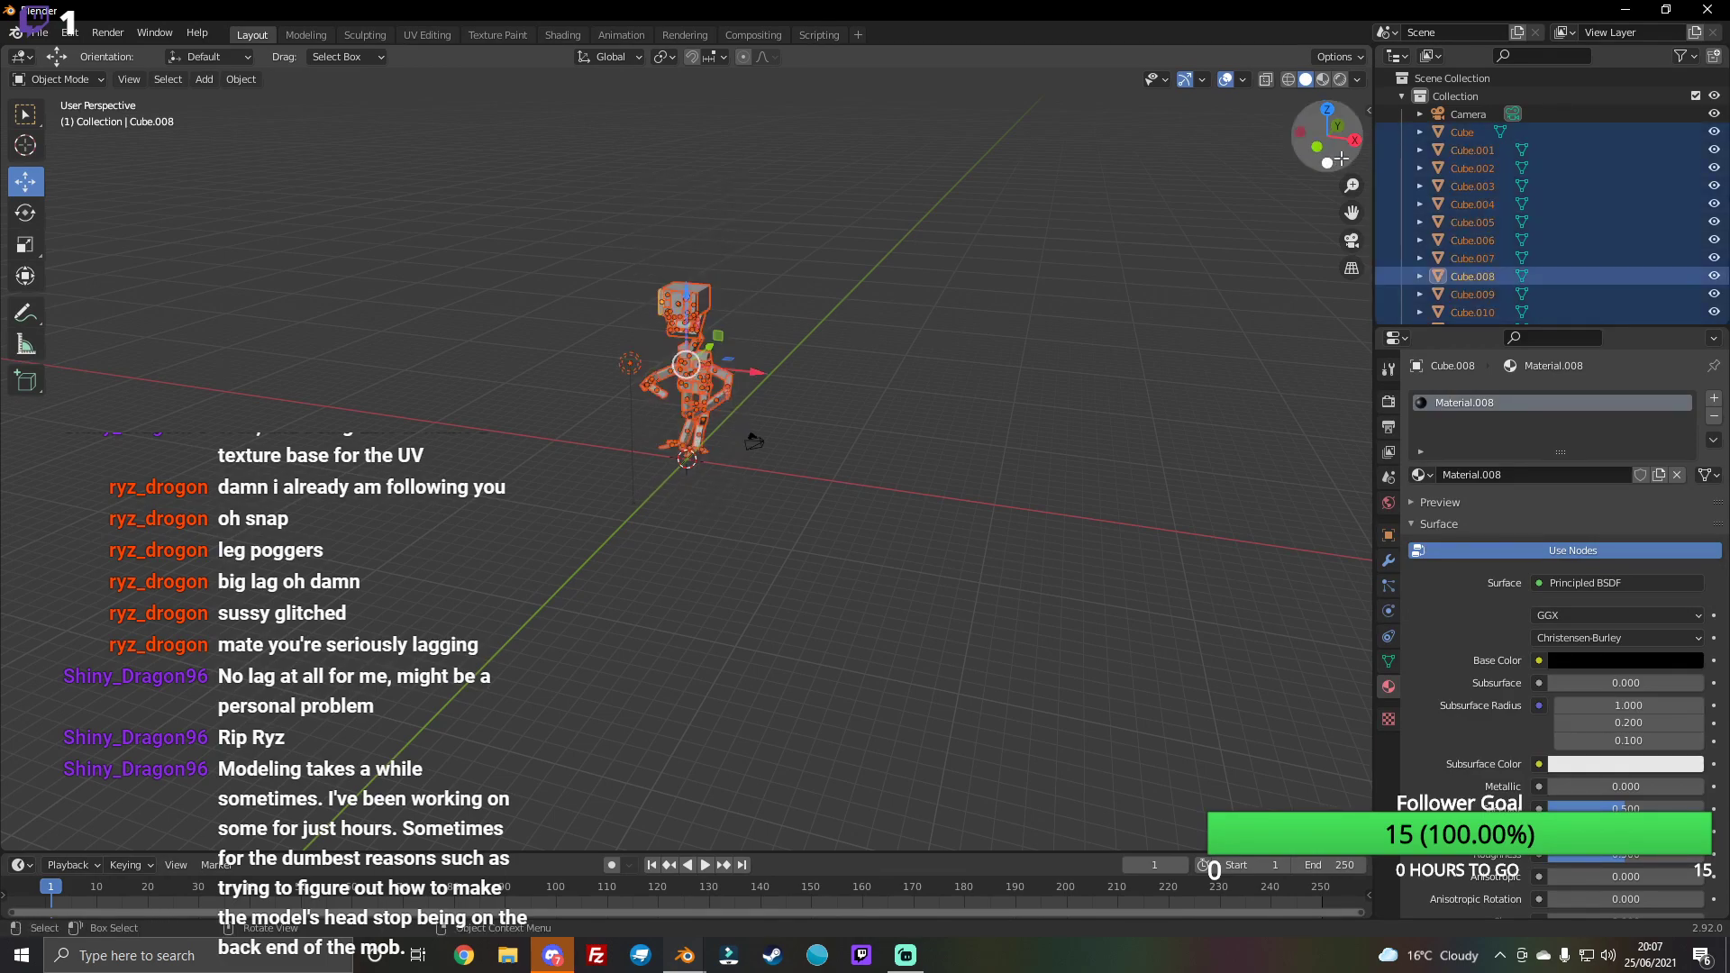
left_click_drag(1341, 159, 1049, 431)
left_click(1049, 431)
mouse_move(945, 325)
left_mouse_down()
mouse_move(585, 269)
mouse_move(759, 545)
mouse_move(614, 216)
mouse_move(713, 521)
mouse_move(728, 519)
left_mouse_up()
left_click(642, 225)
left_click(596, 218)
mouse_move(1327, 142)
left_mouse_down()
mouse_move(1298, 162)
mouse_move(1318, 149)
left_mouse_up()
left_click(828, 181)
mouse_move(792, 141)
left_mouse_down()
mouse_move(660, 472)
mouse_move(705, 531)
left_mouse_up()
left_click_drag(1328, 142, 831, 155)
left_click(1020, 316)
scroll(666, 395, "up", 5)
Step: Switch the viewport to Material Preview to show the black, white and cyan materials
left_click(1340, 79)
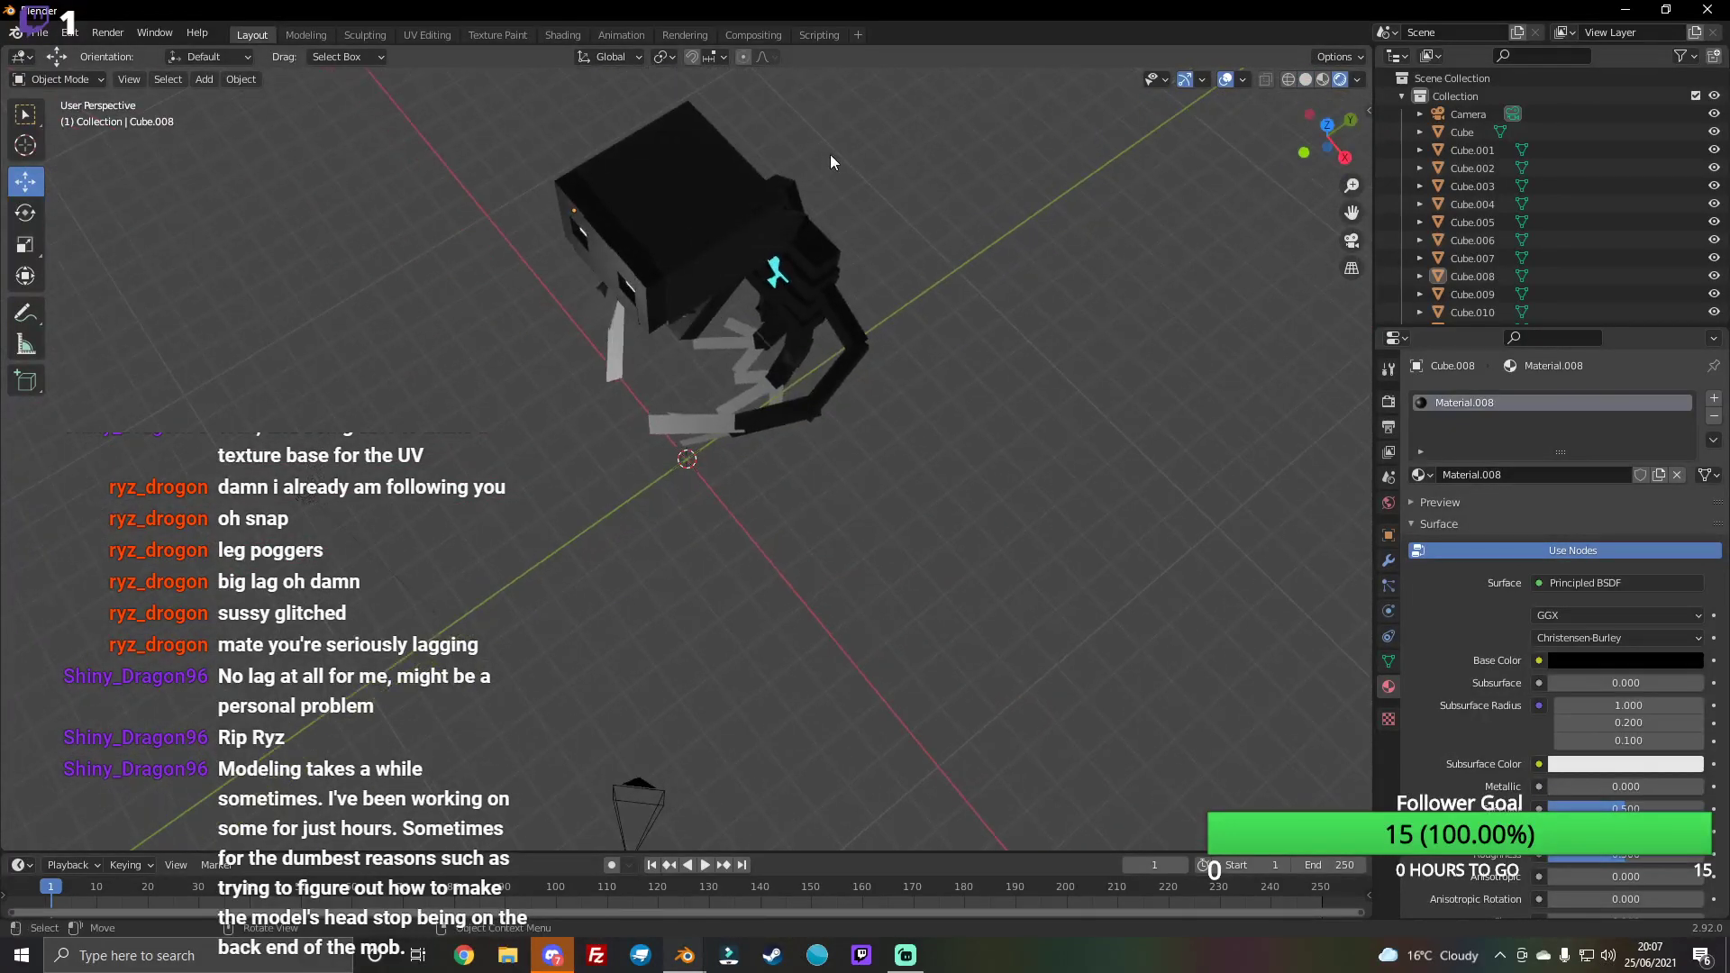
left_click(818, 203)
left_click(1148, 239)
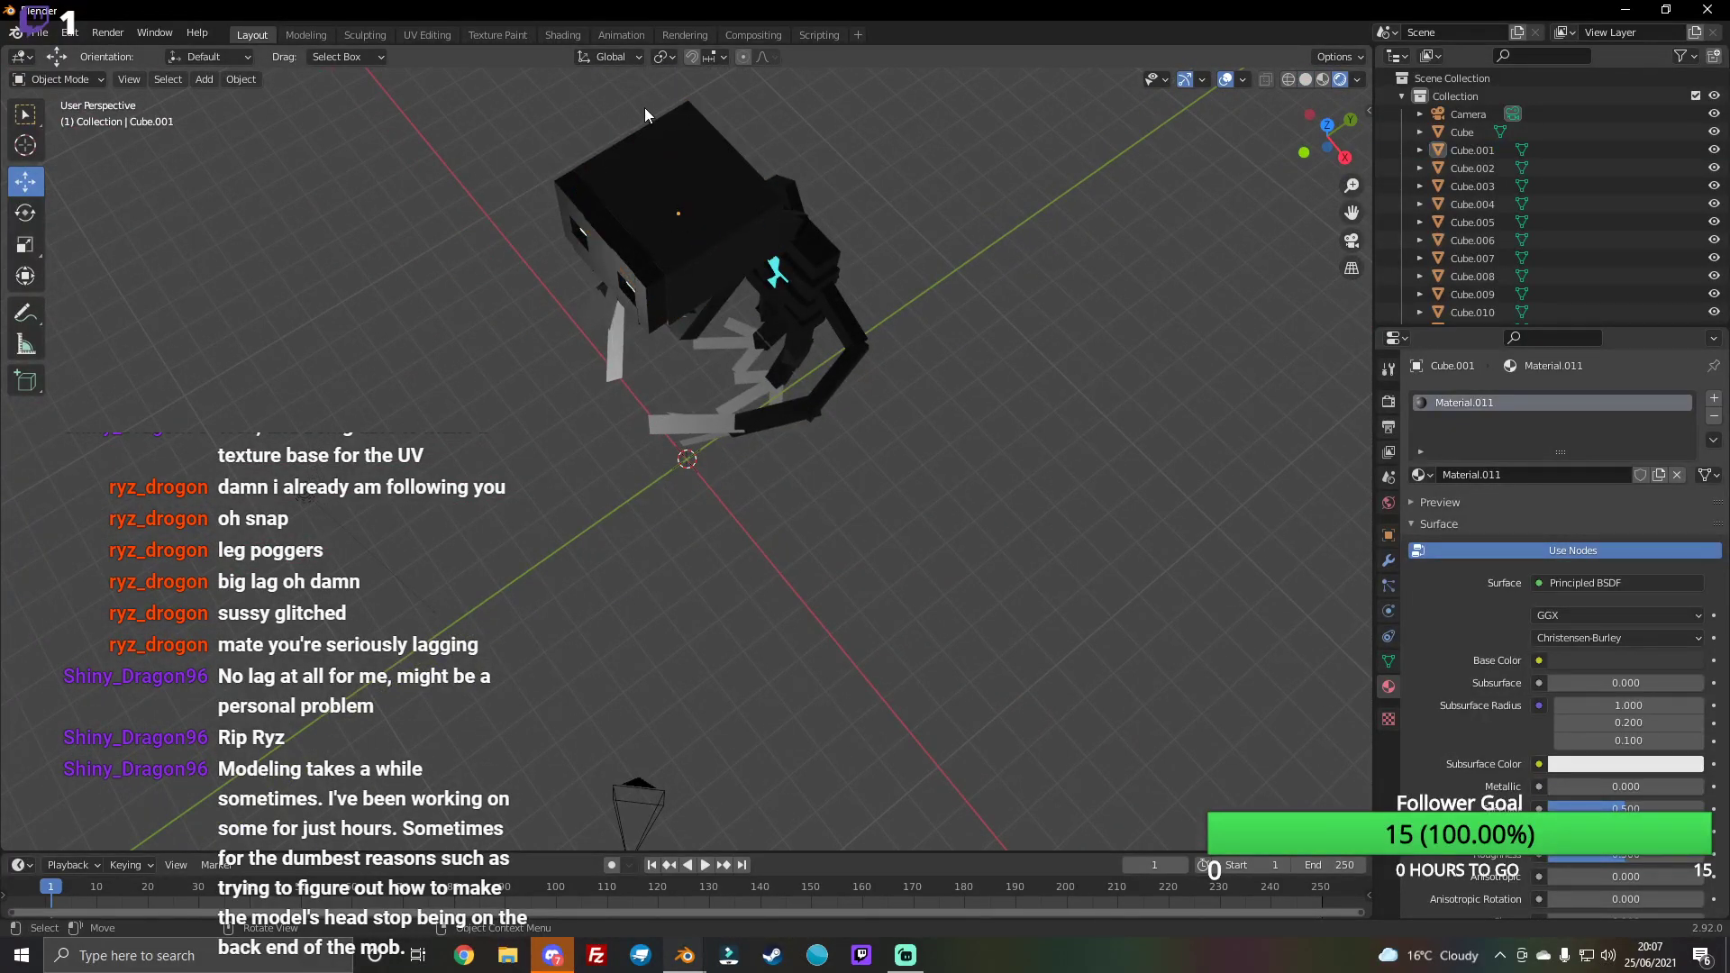
left_click(517, 35)
mouse_move(1082, 474)
middle_mouse_down()
mouse_move(1027, 406)
mouse_move(1042, 372)
middle_mouse_up()
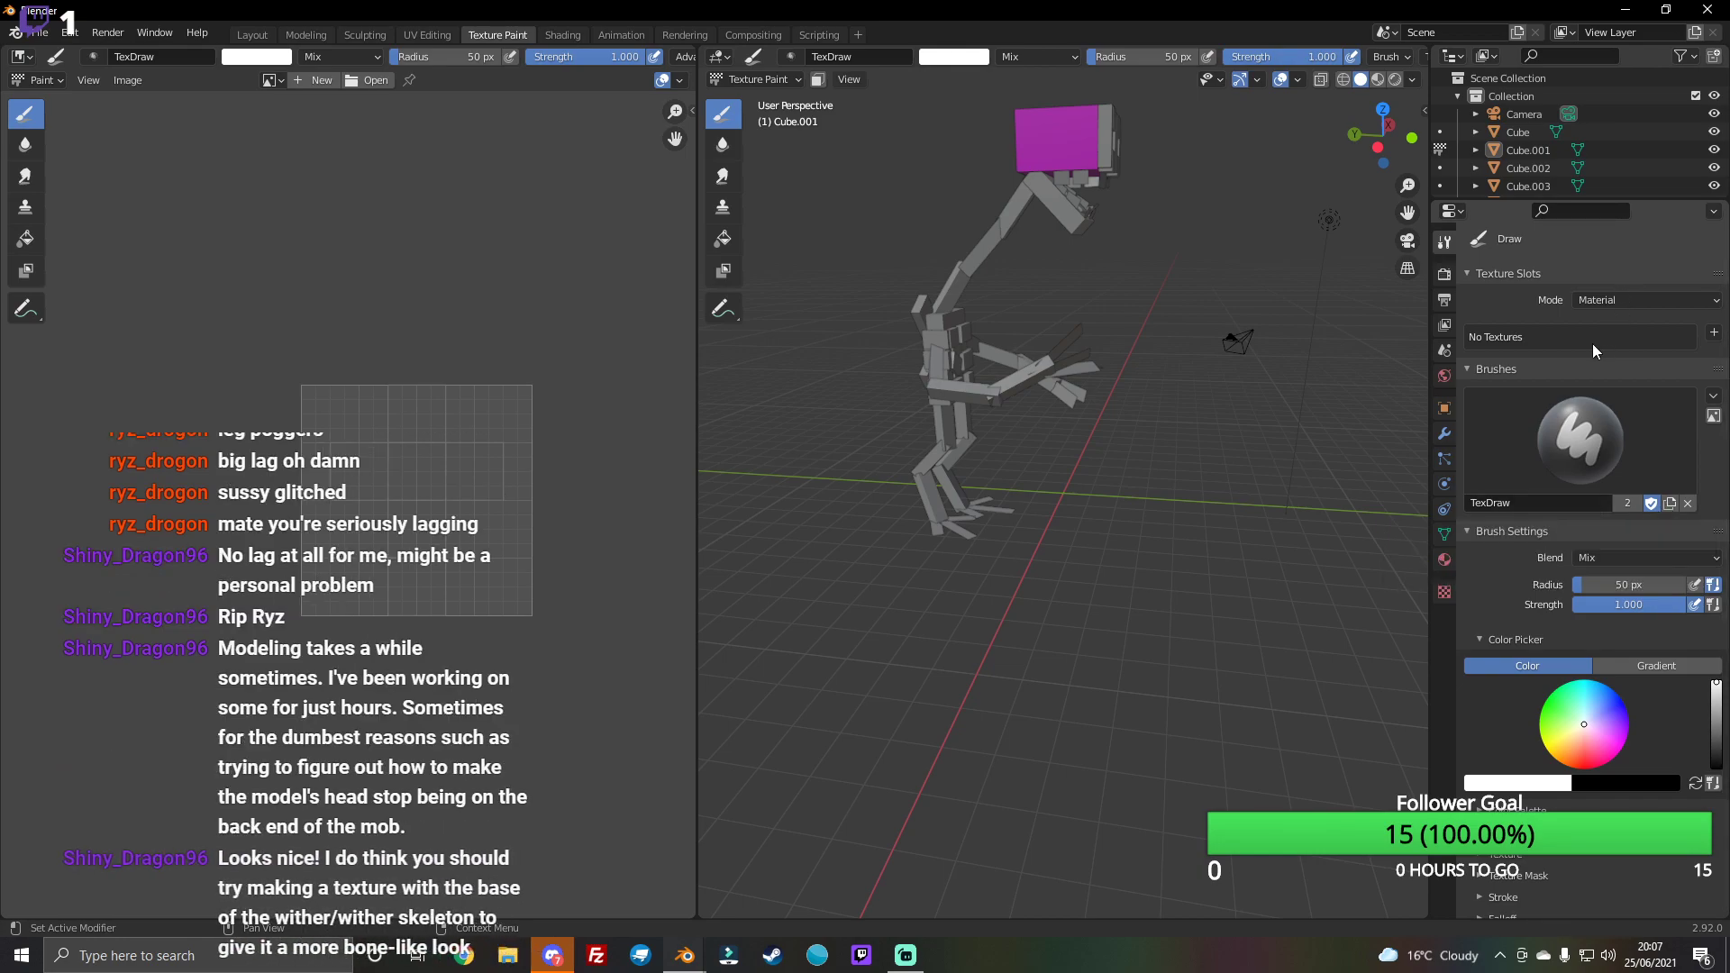
left_click(1717, 334)
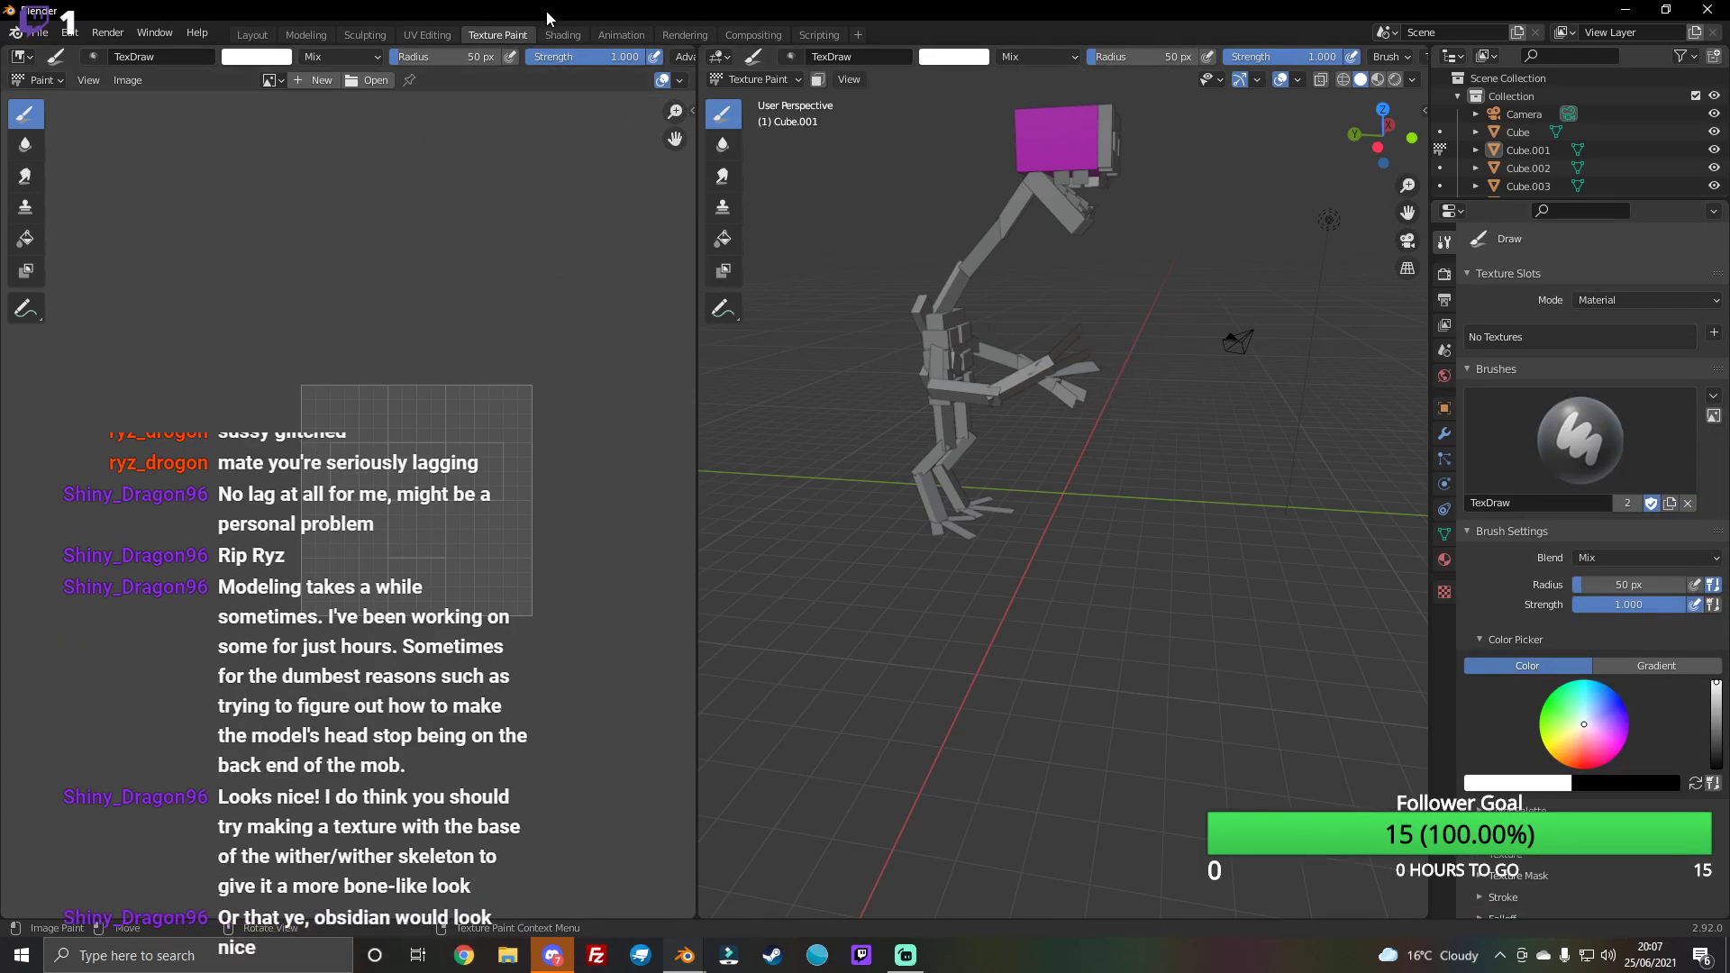
left_click(251, 34)
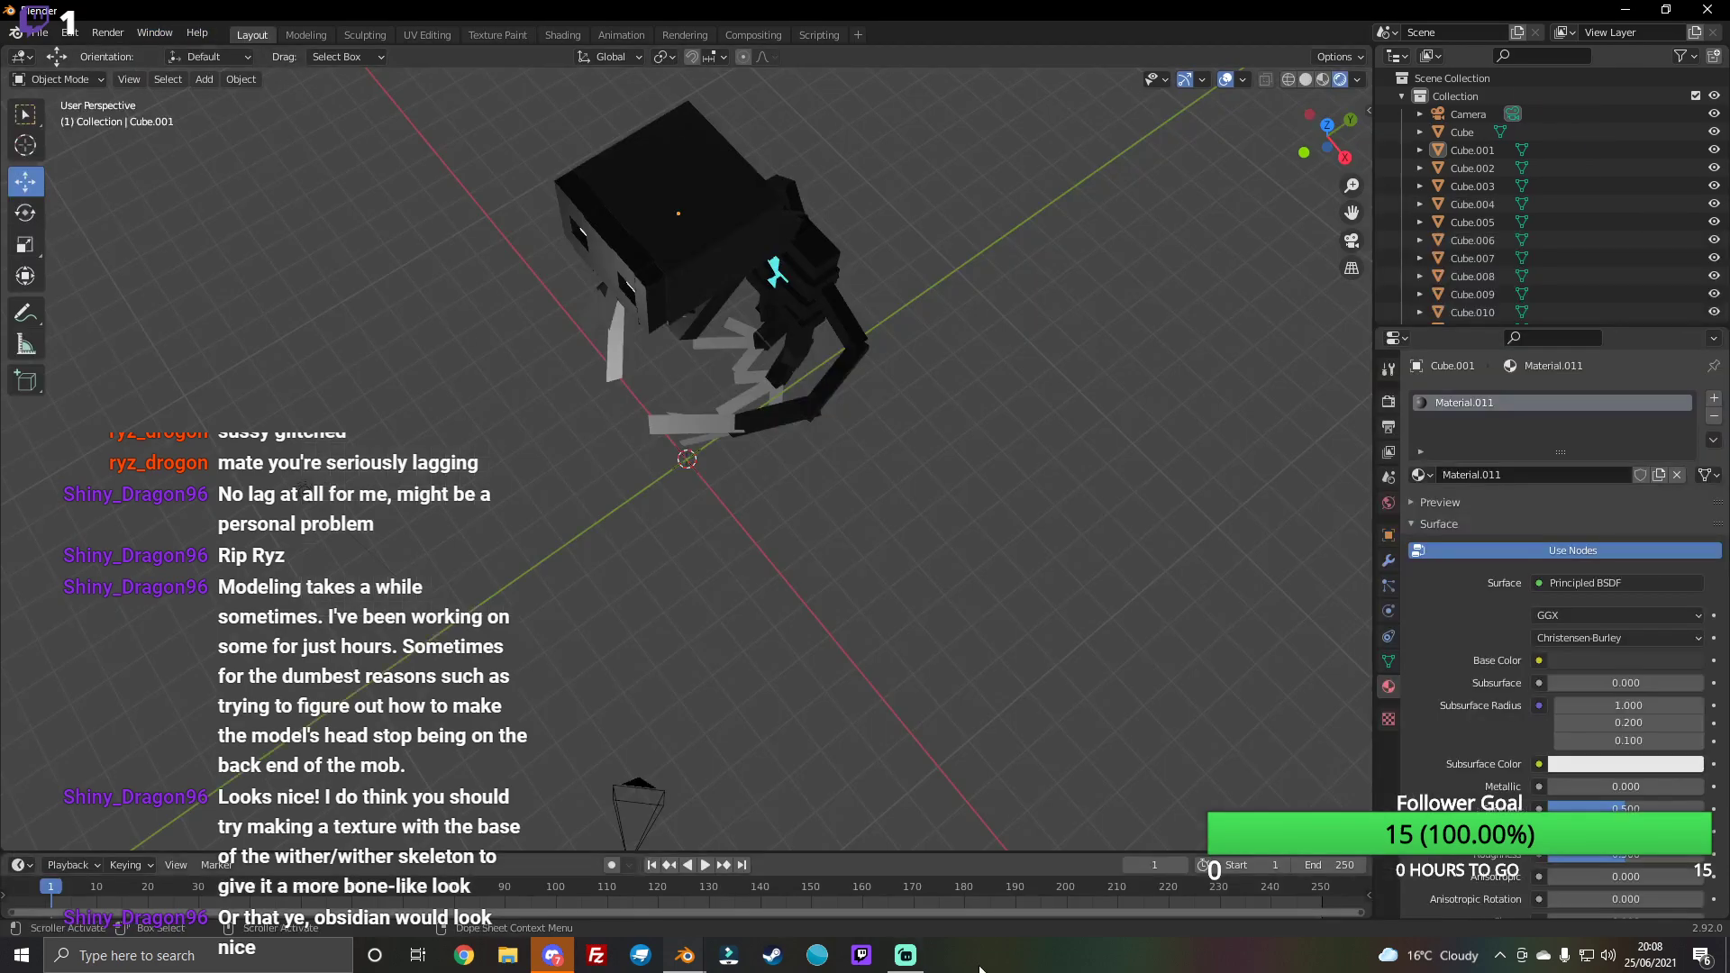
left_click(906, 954)
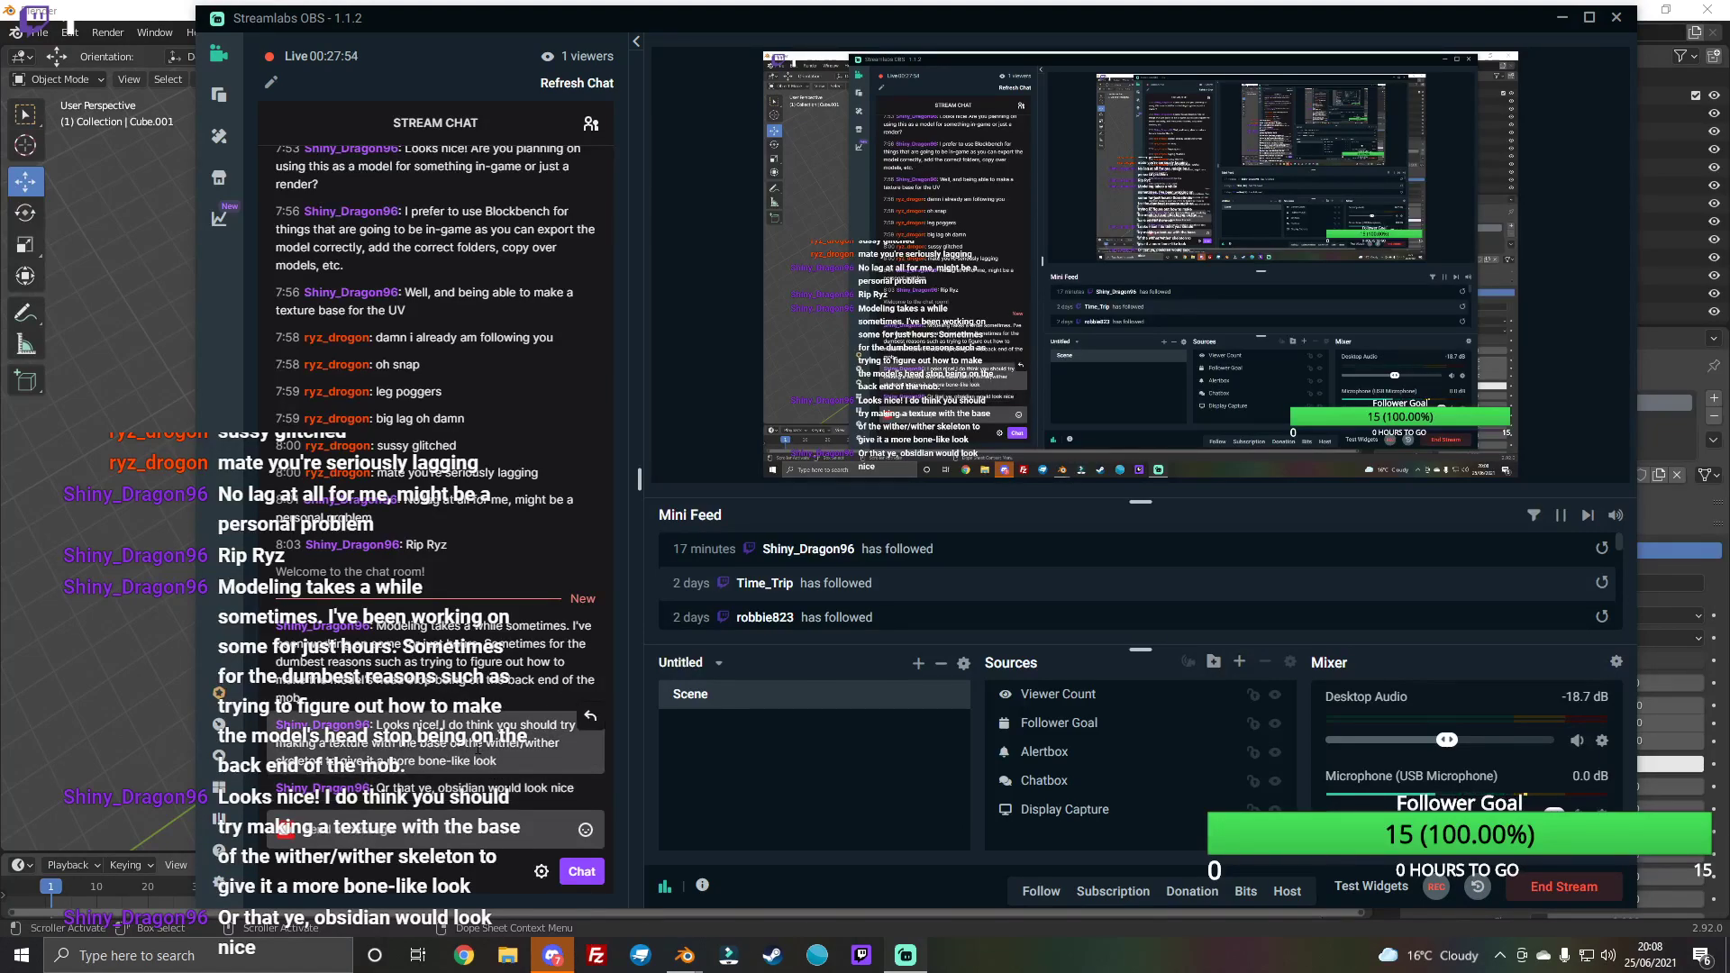
left_click(139, 630)
mouse_move(1329, 135)
left_mouse_down()
mouse_move(1300, 84)
mouse_move(1330, 163)
left_mouse_up()
Step: In Solid shading, widen chest cube Cube.019 along X with the Scale tool
left_click(1300, 85)
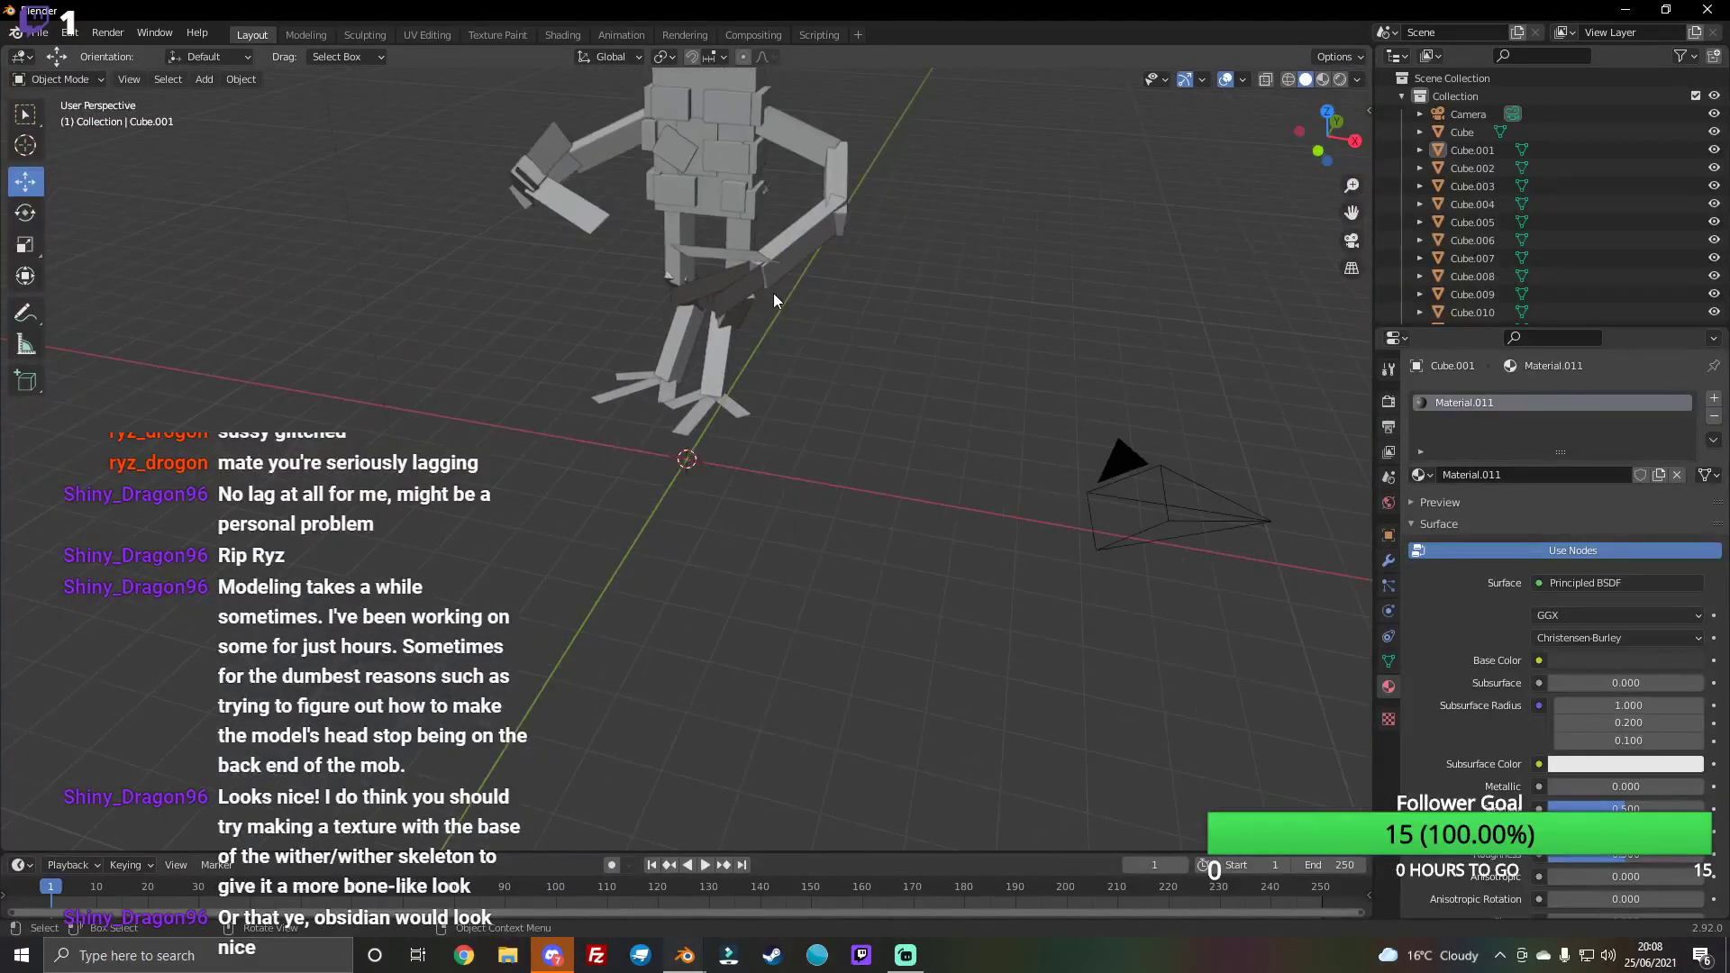
left_click(728, 155)
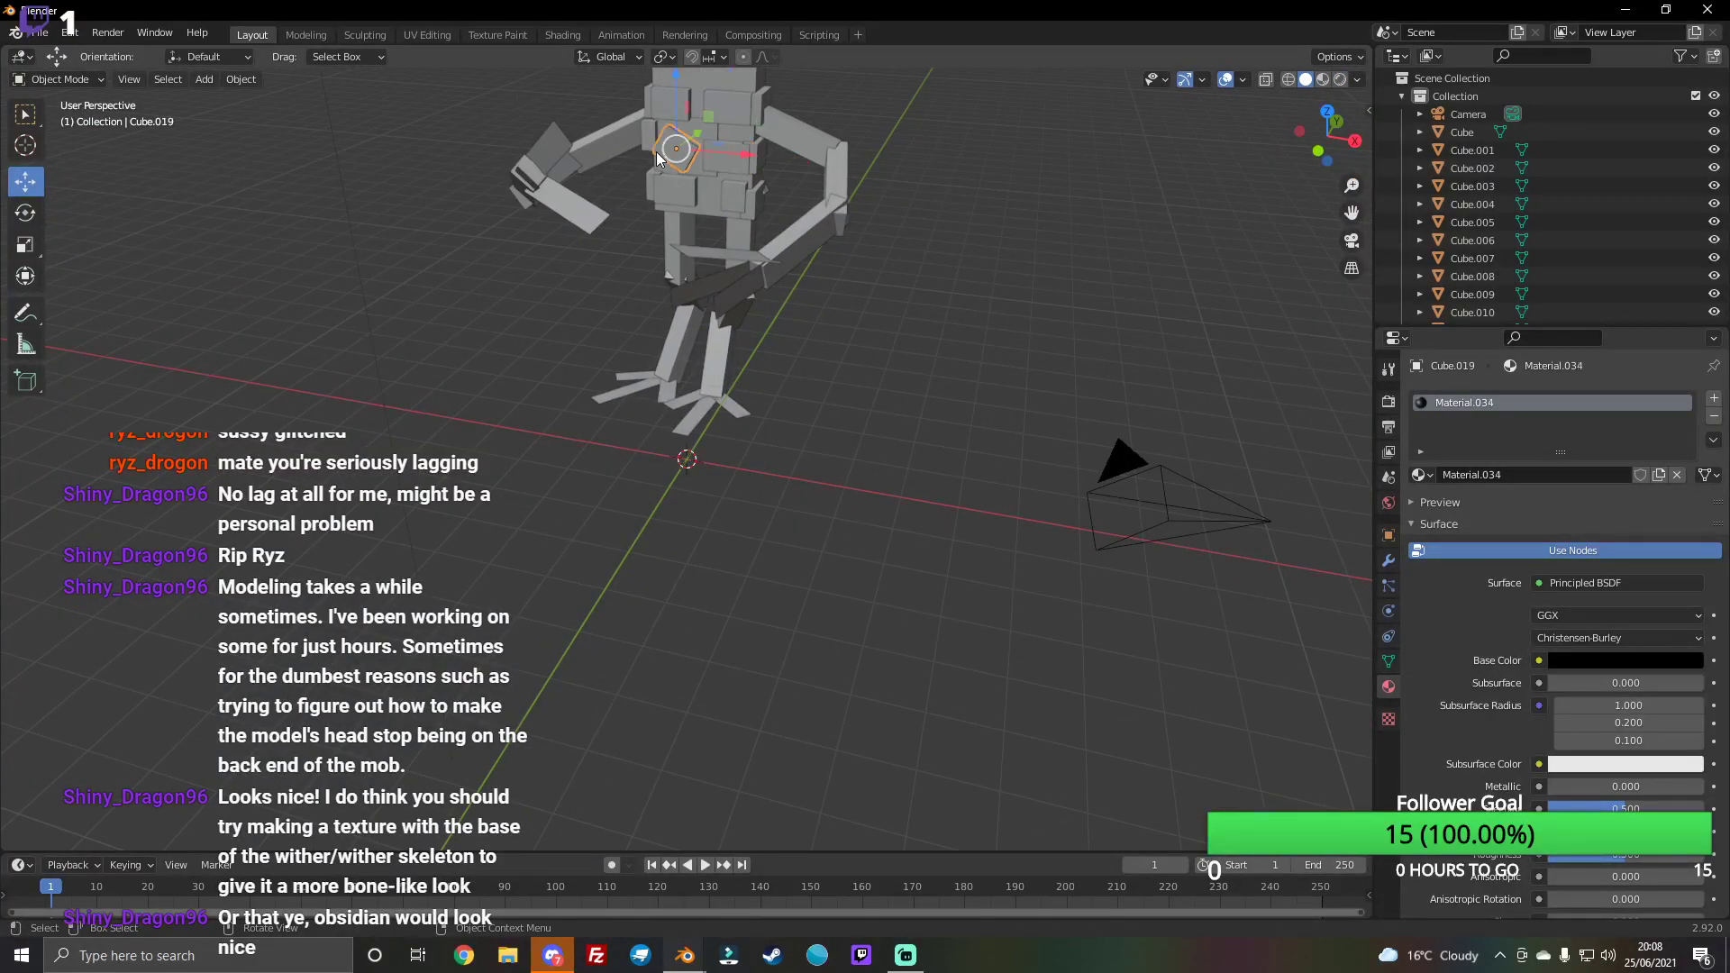
left_click(24, 213)
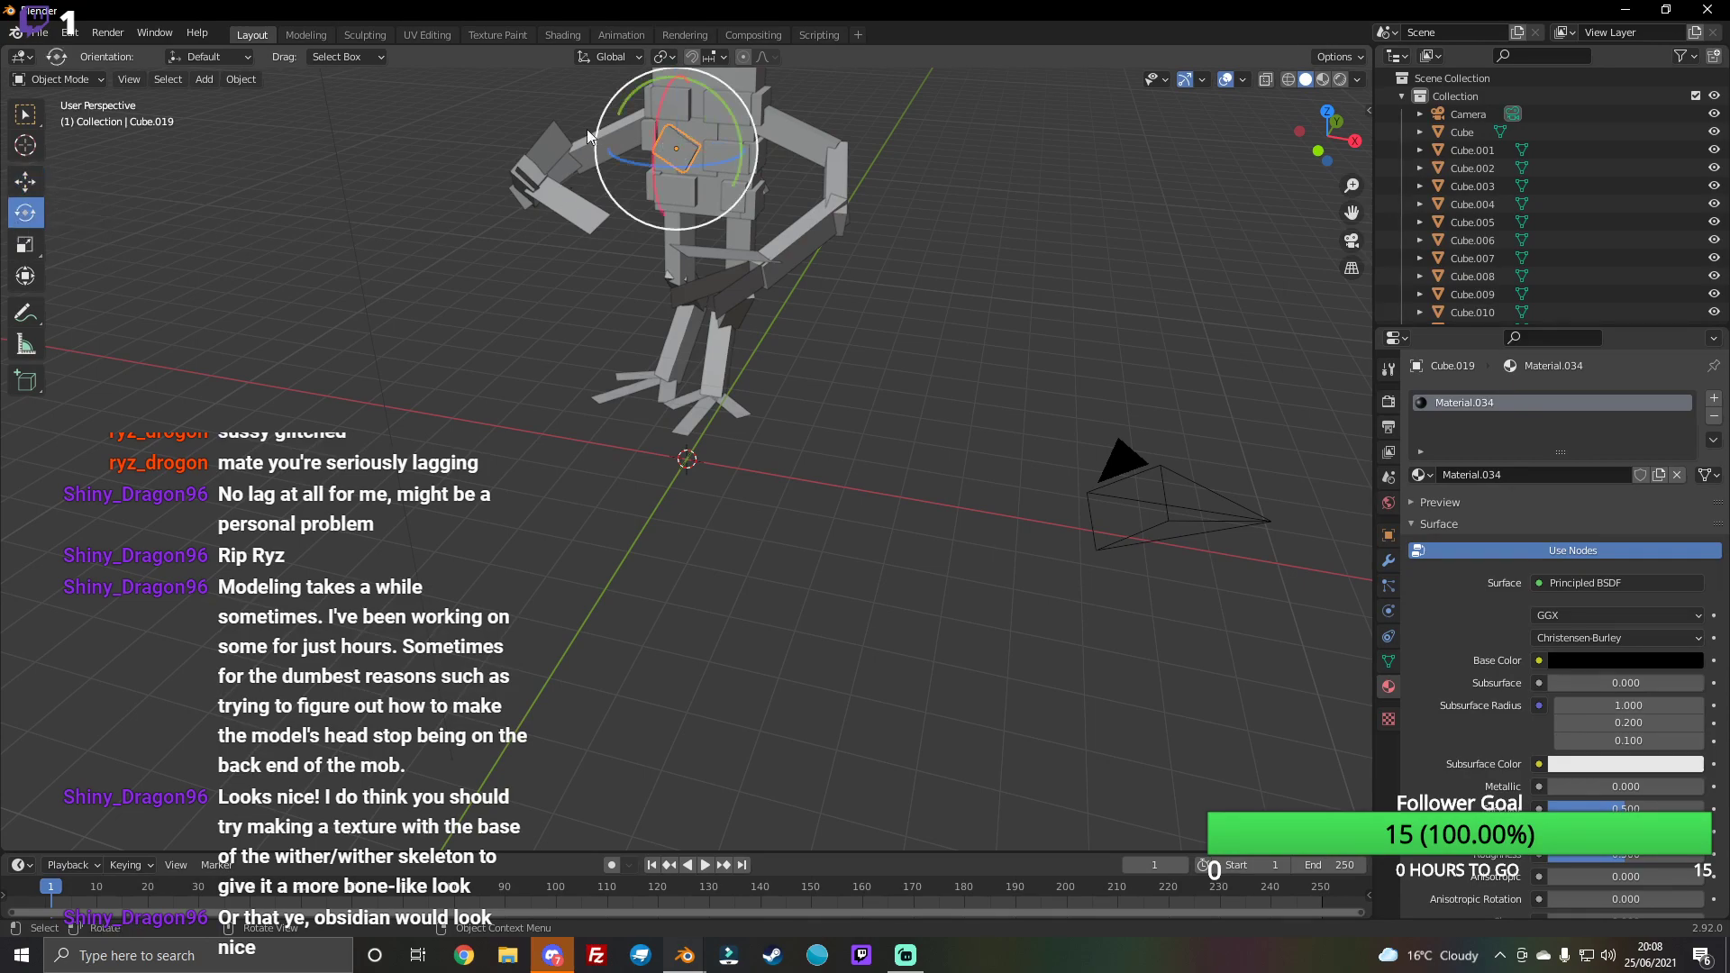
left_click(24, 245)
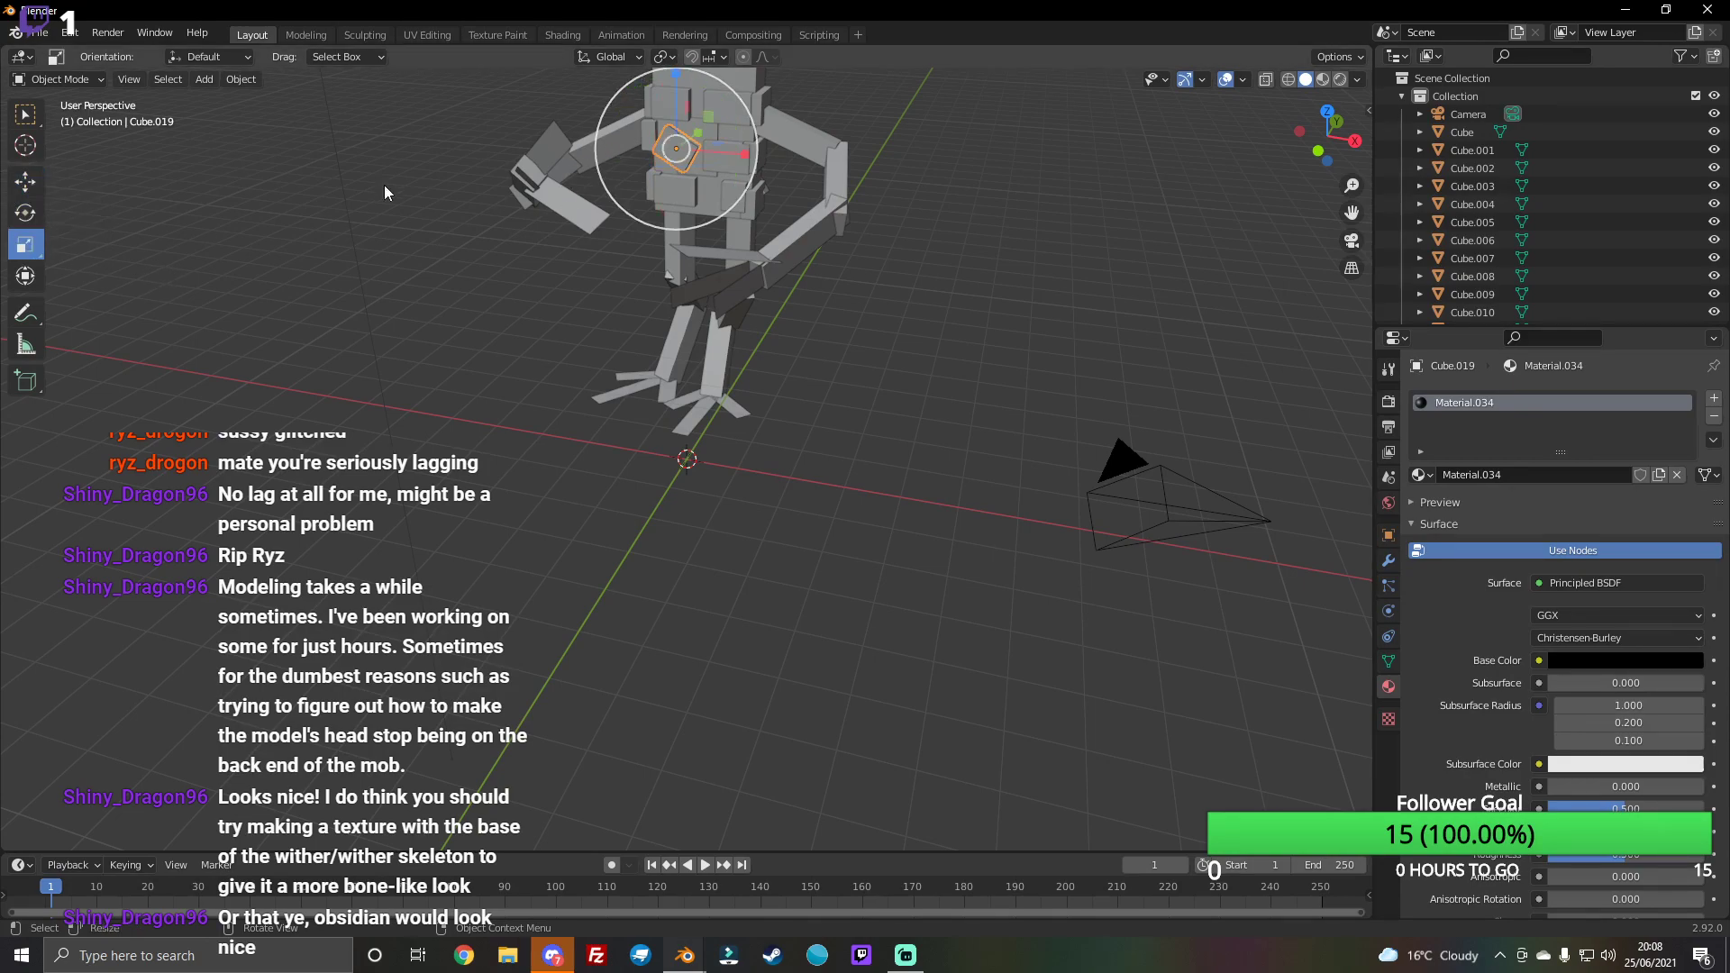
left_click_drag(745, 153, 670, 149)
left_click(26, 181)
Step: Tilt chest cube Cube.017 slightly with the Rotate tool
left_click(723, 147)
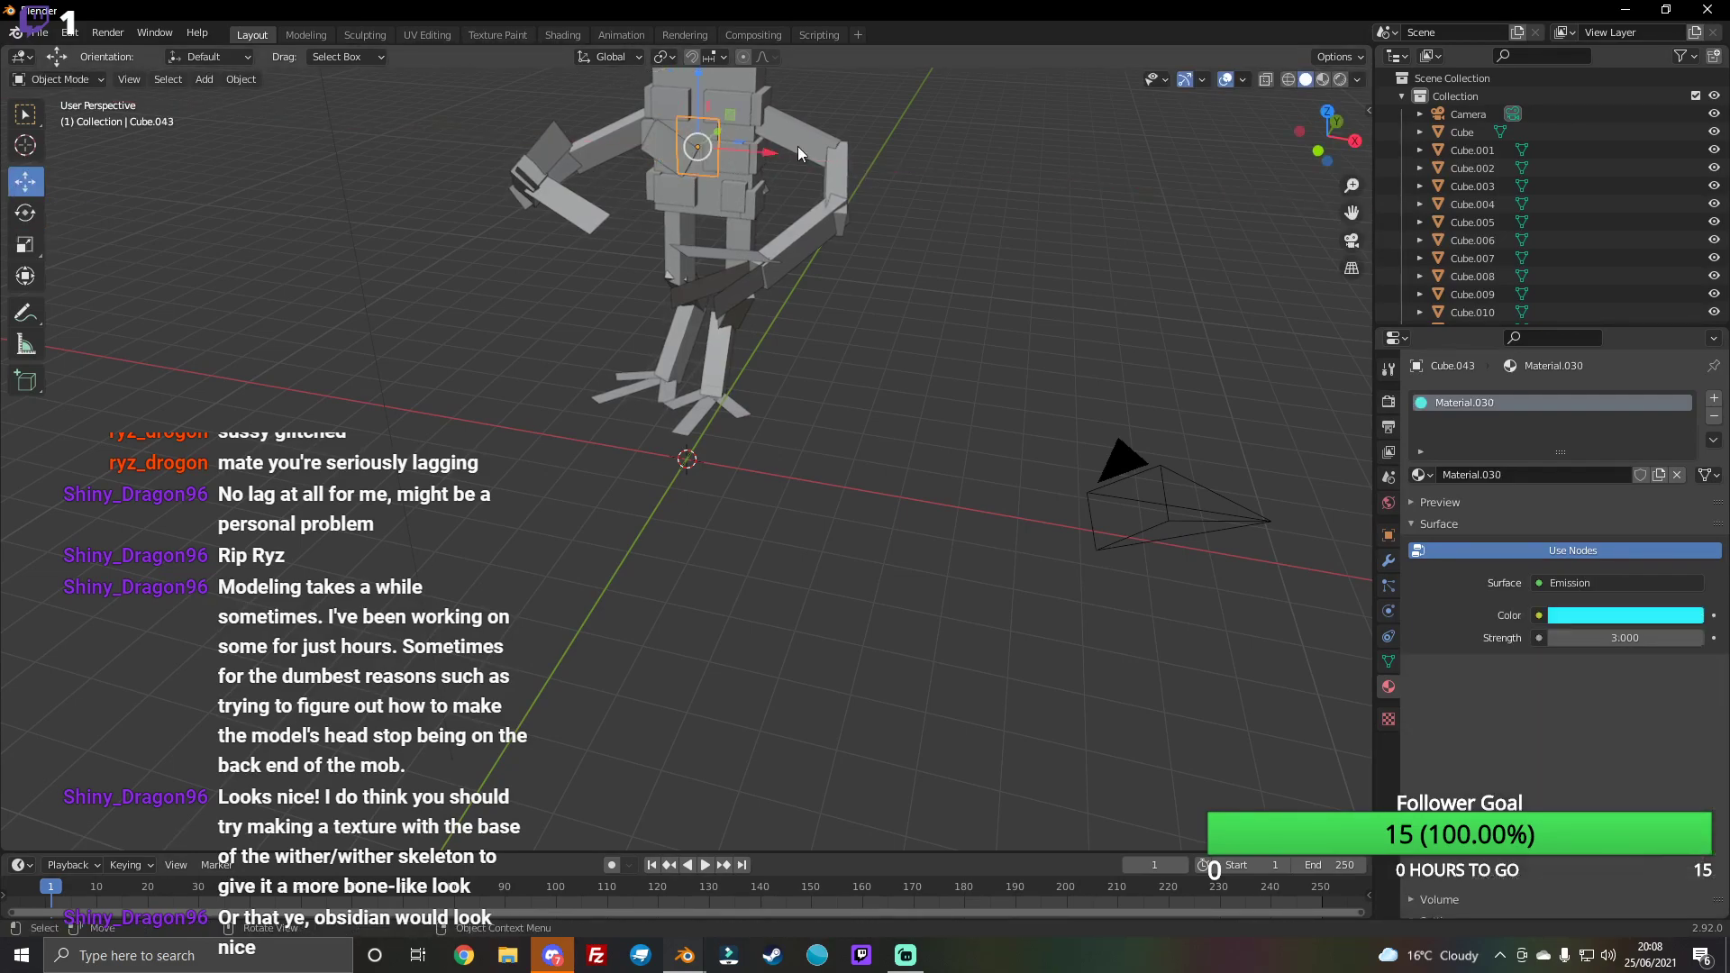
left_click(706, 157)
left_click(24, 213)
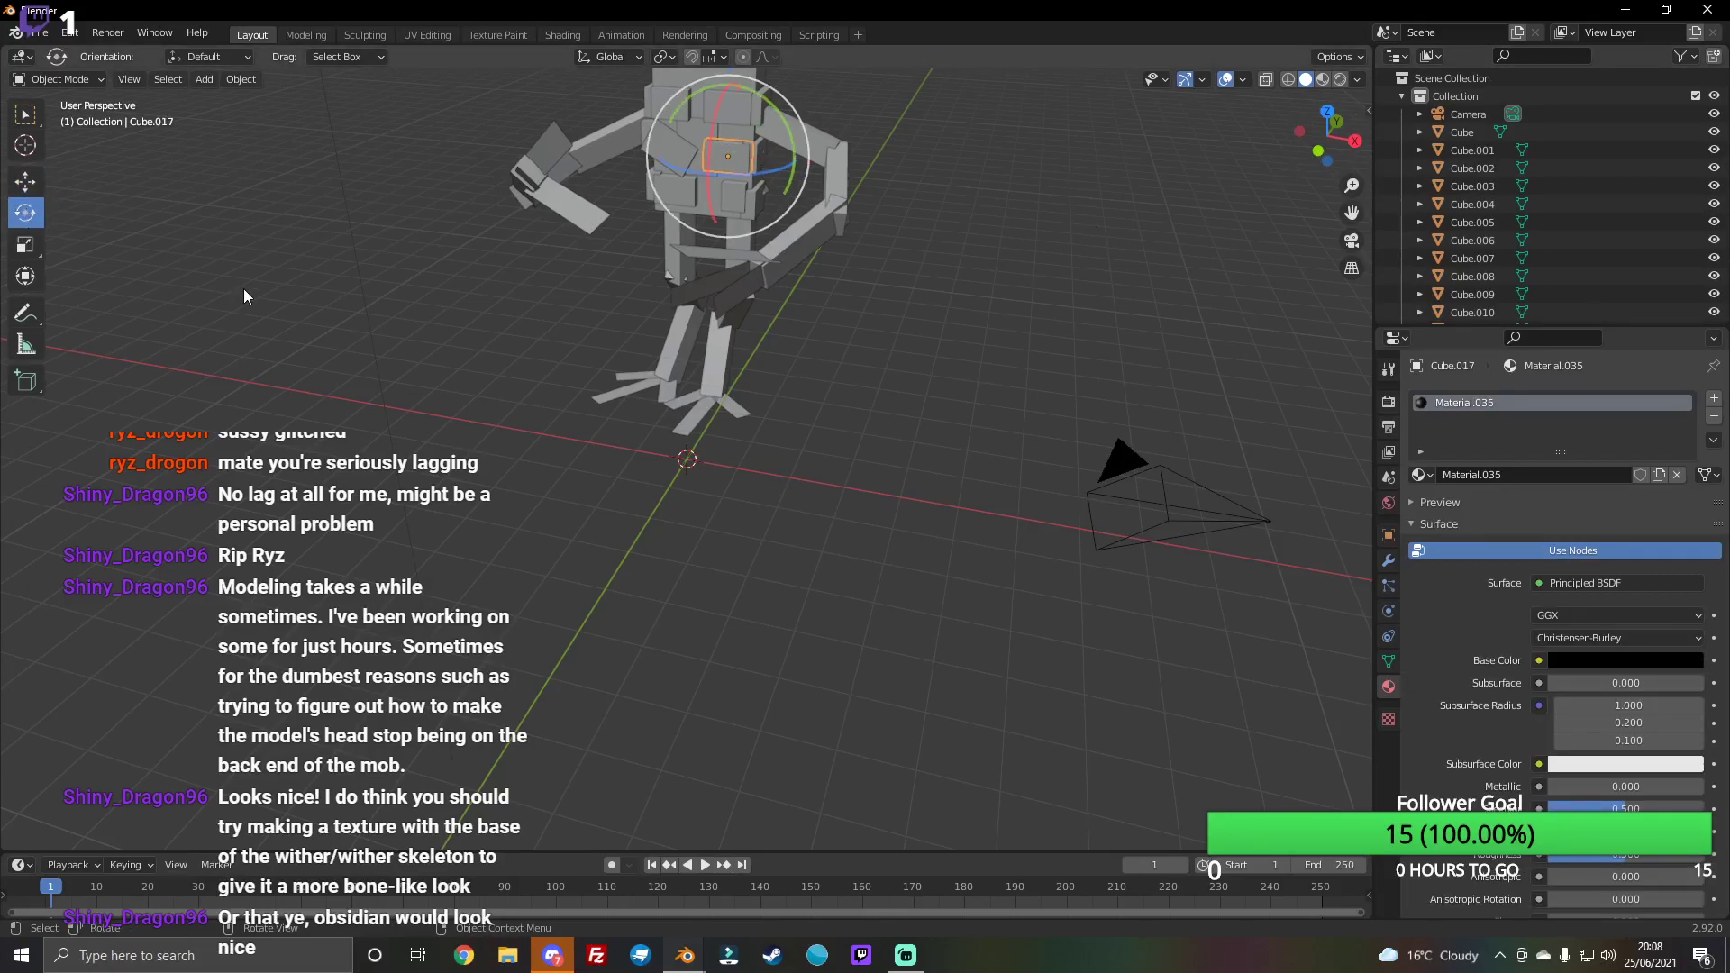
left_click_drag(774, 109, 793, 124)
left_click(676, 205)
Step: Shorten torso cube Cube.020 vertically with the Scale tool
left_click(731, 95)
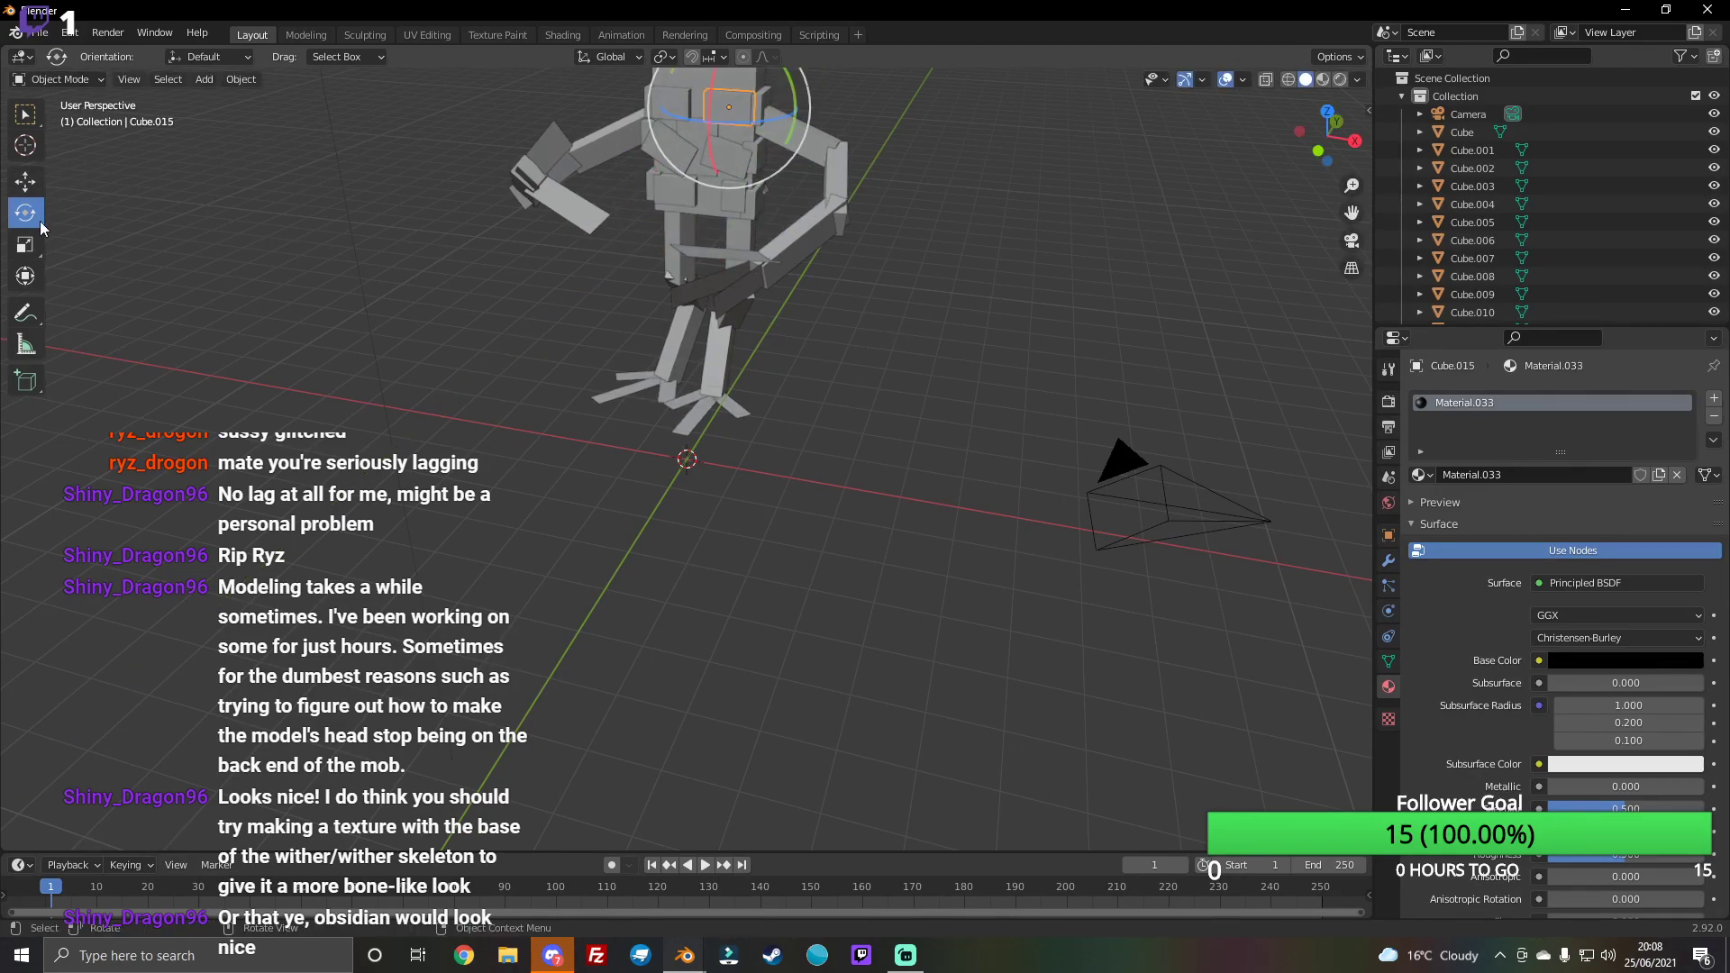
left_click(691, 191)
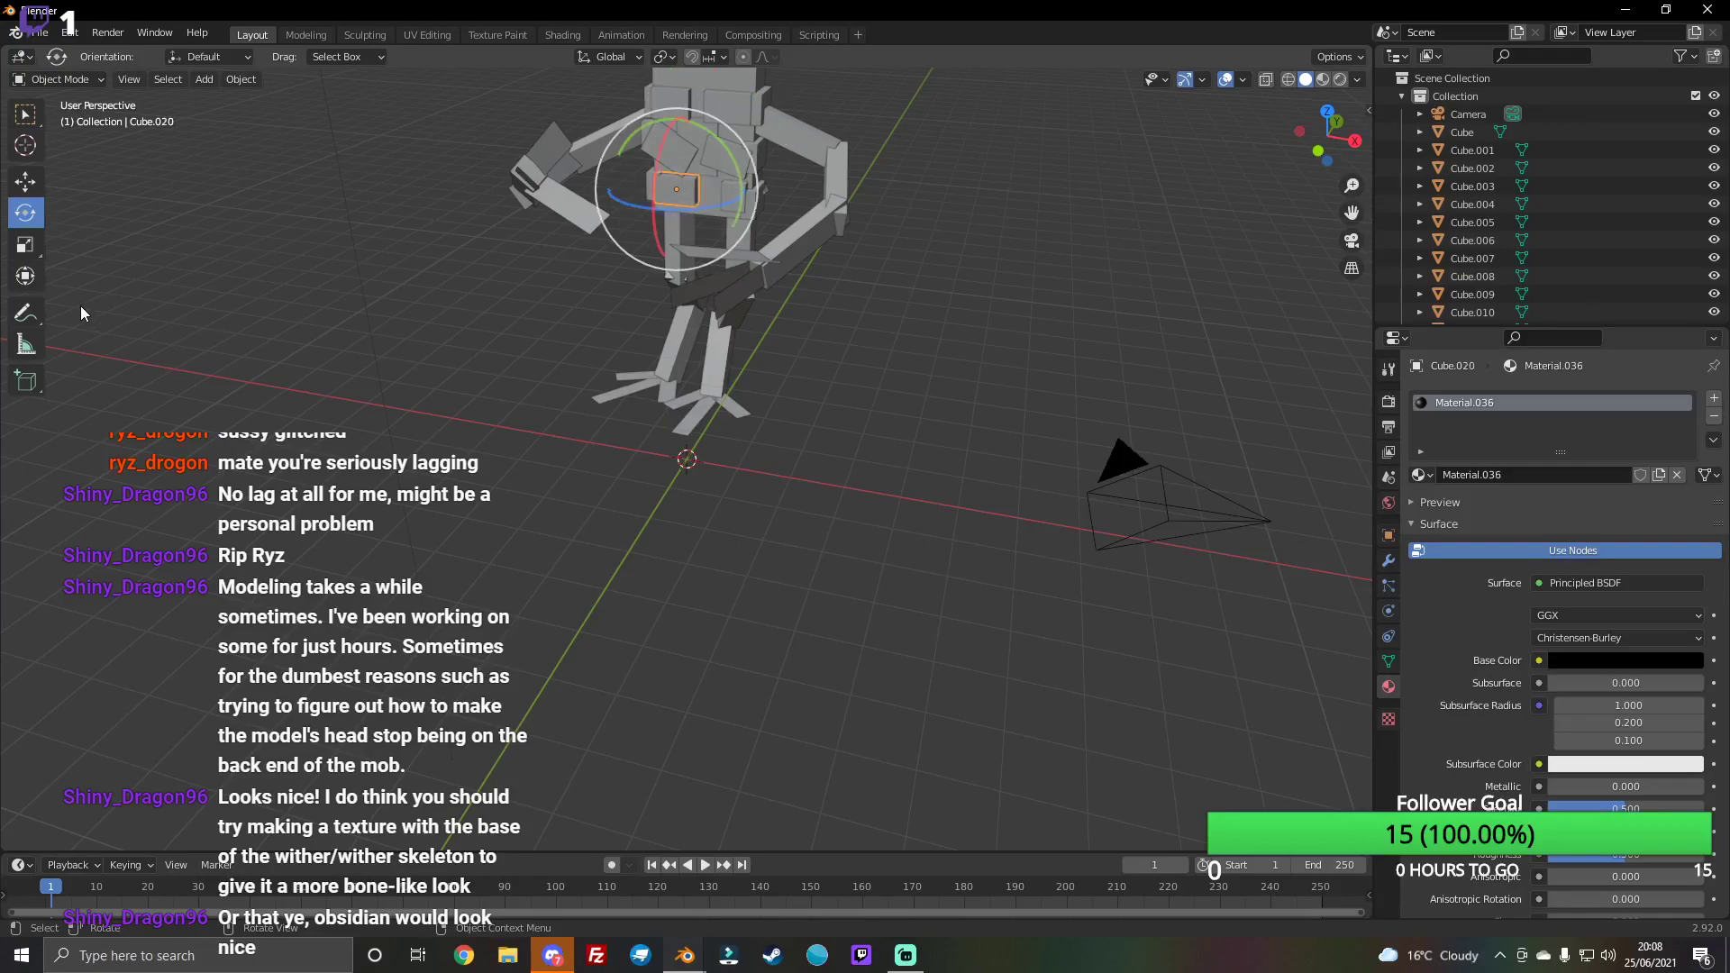
left_click(28, 248)
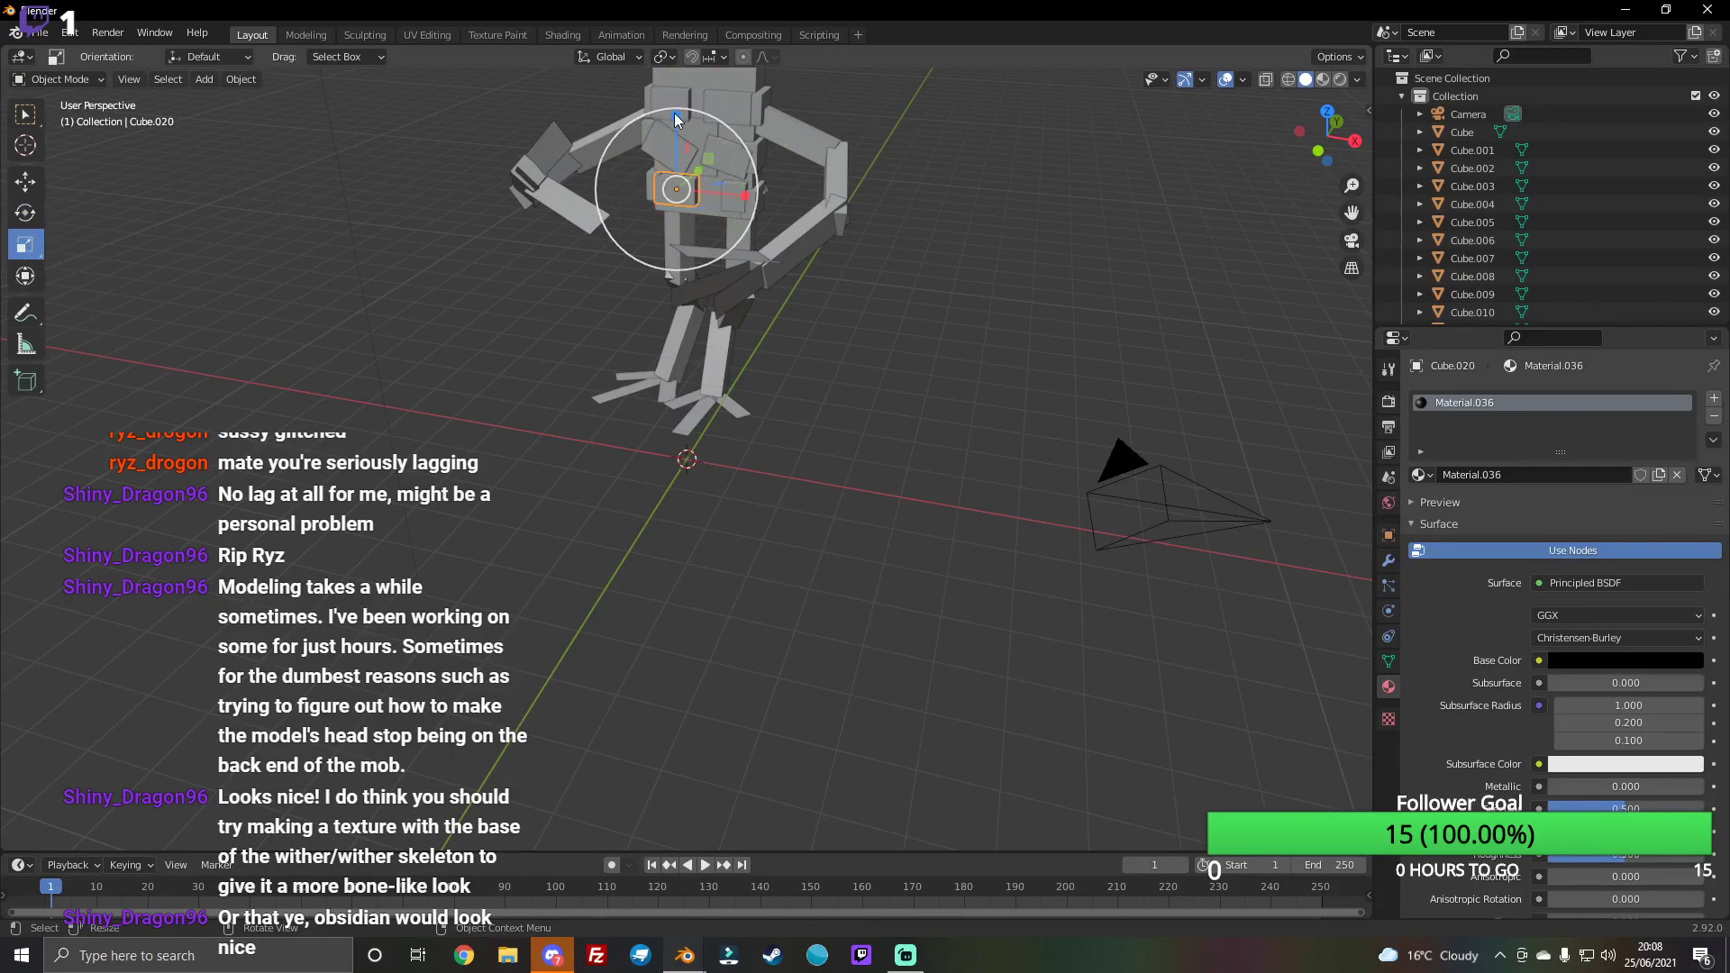
left_click_drag(676, 120, 678, 136)
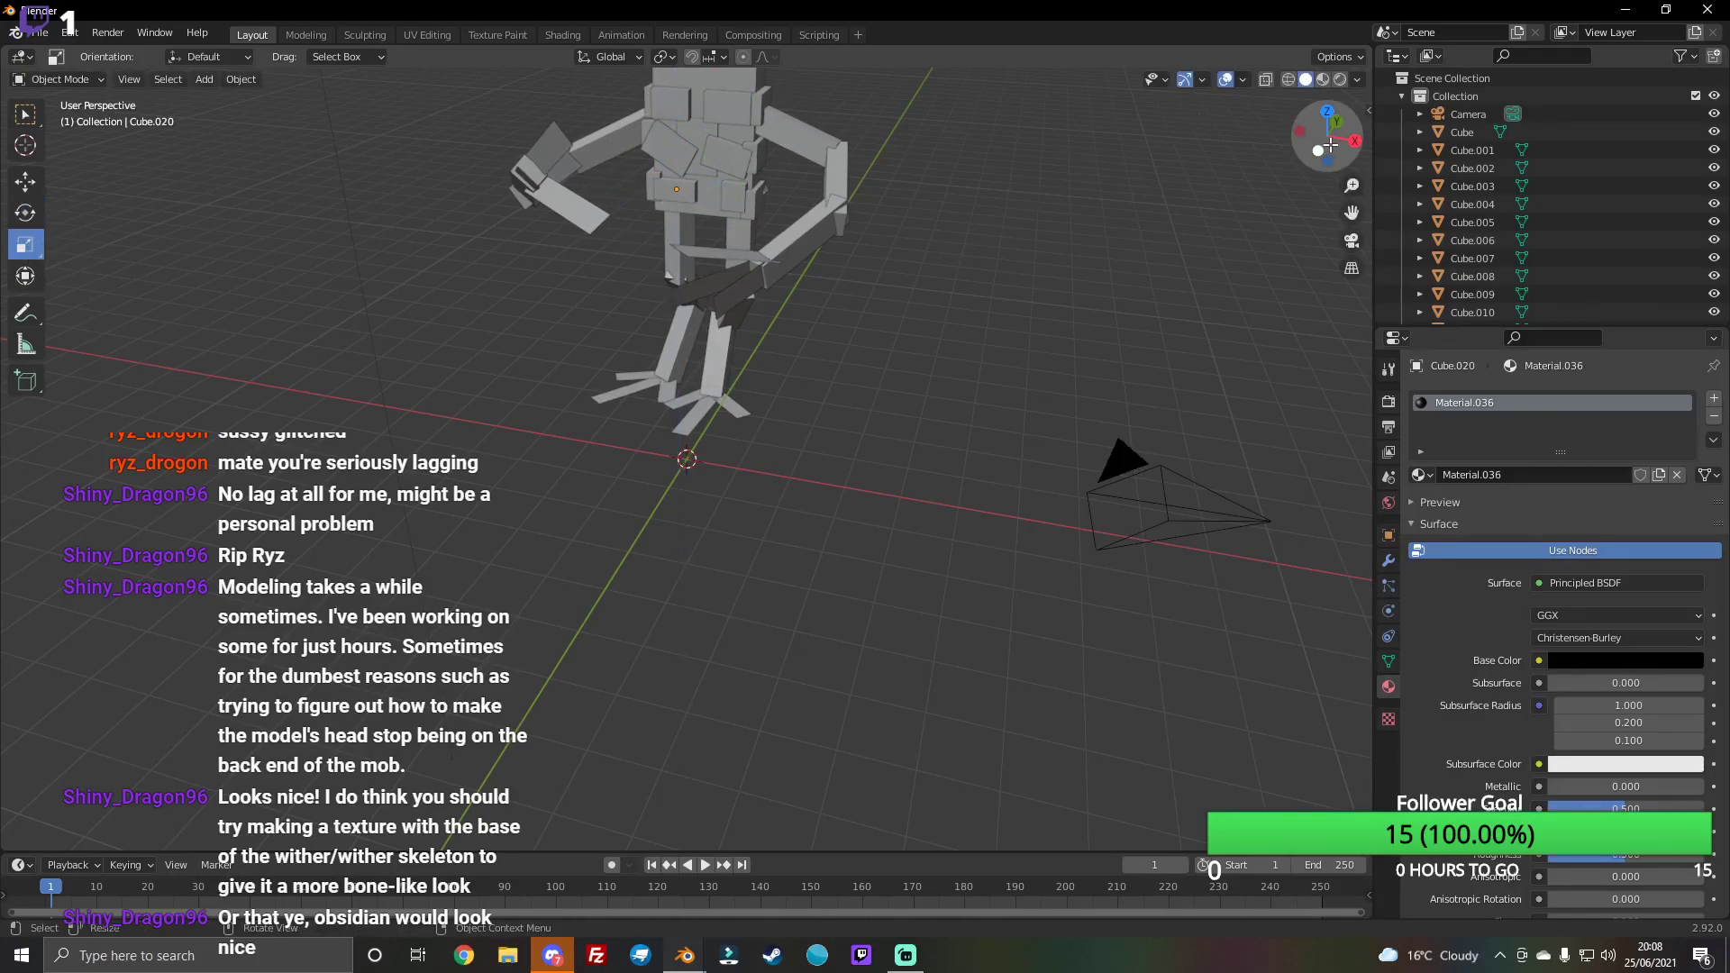
mouse_move(968, 246)
middle_mouse_down()
mouse_move(983, 437)
mouse_move(713, 204)
middle_mouse_up()
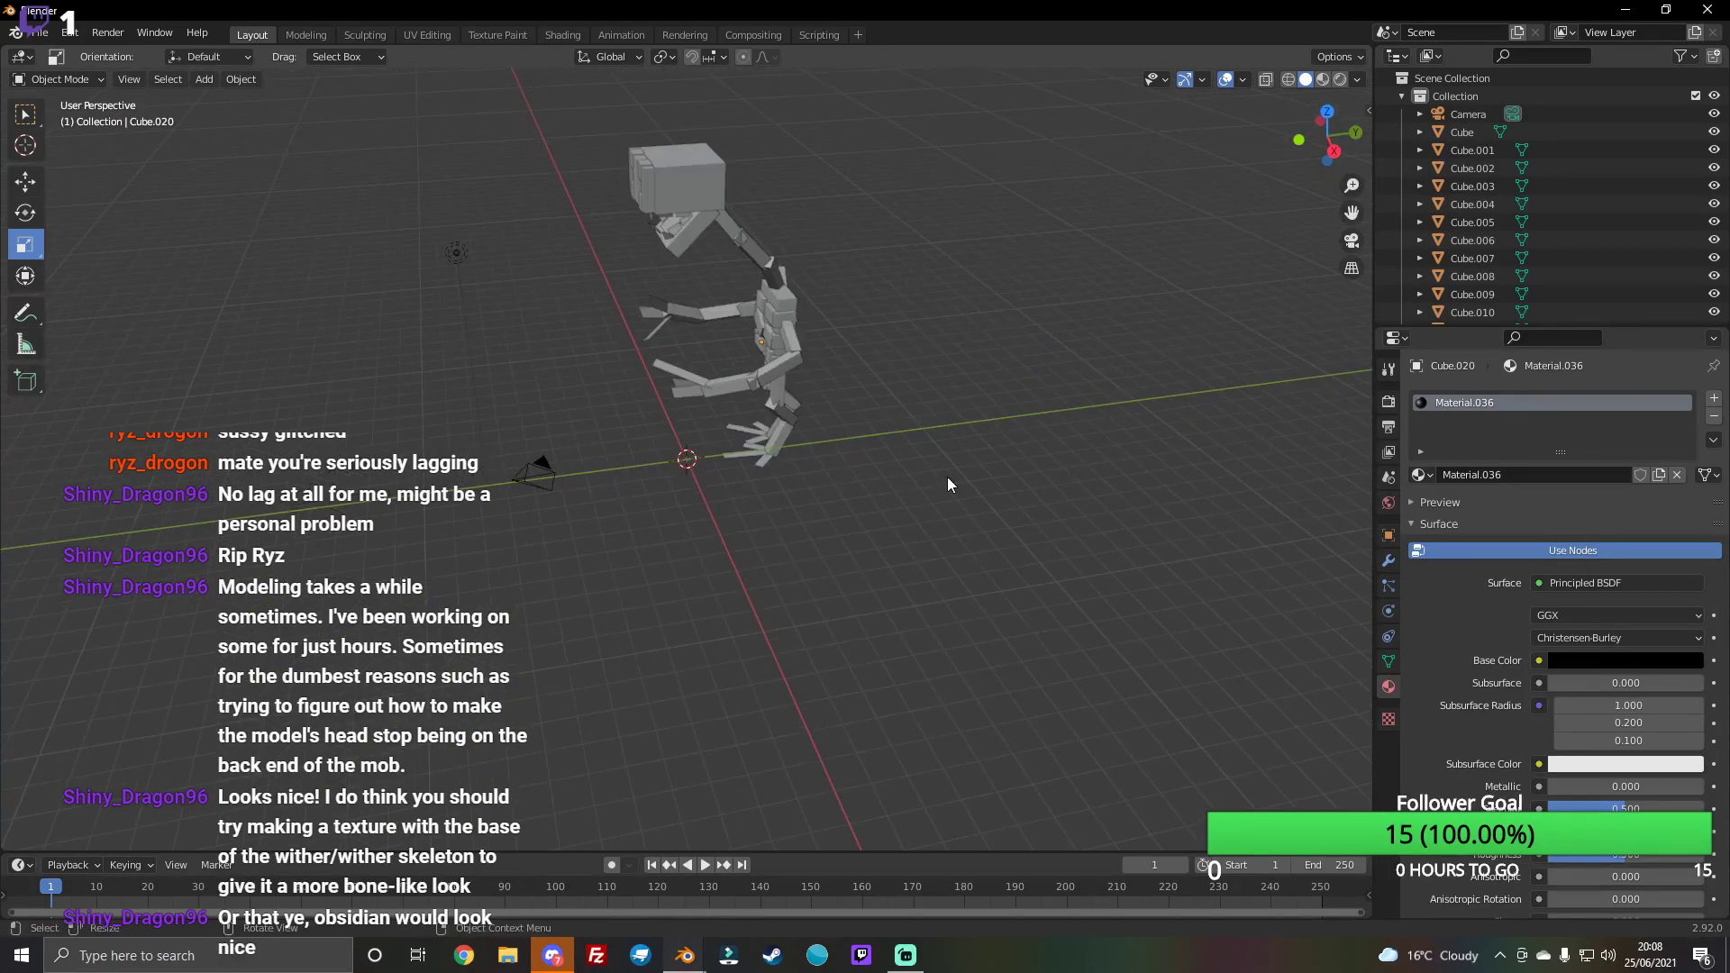
left_click_drag(1325, 135, 1335, 114)
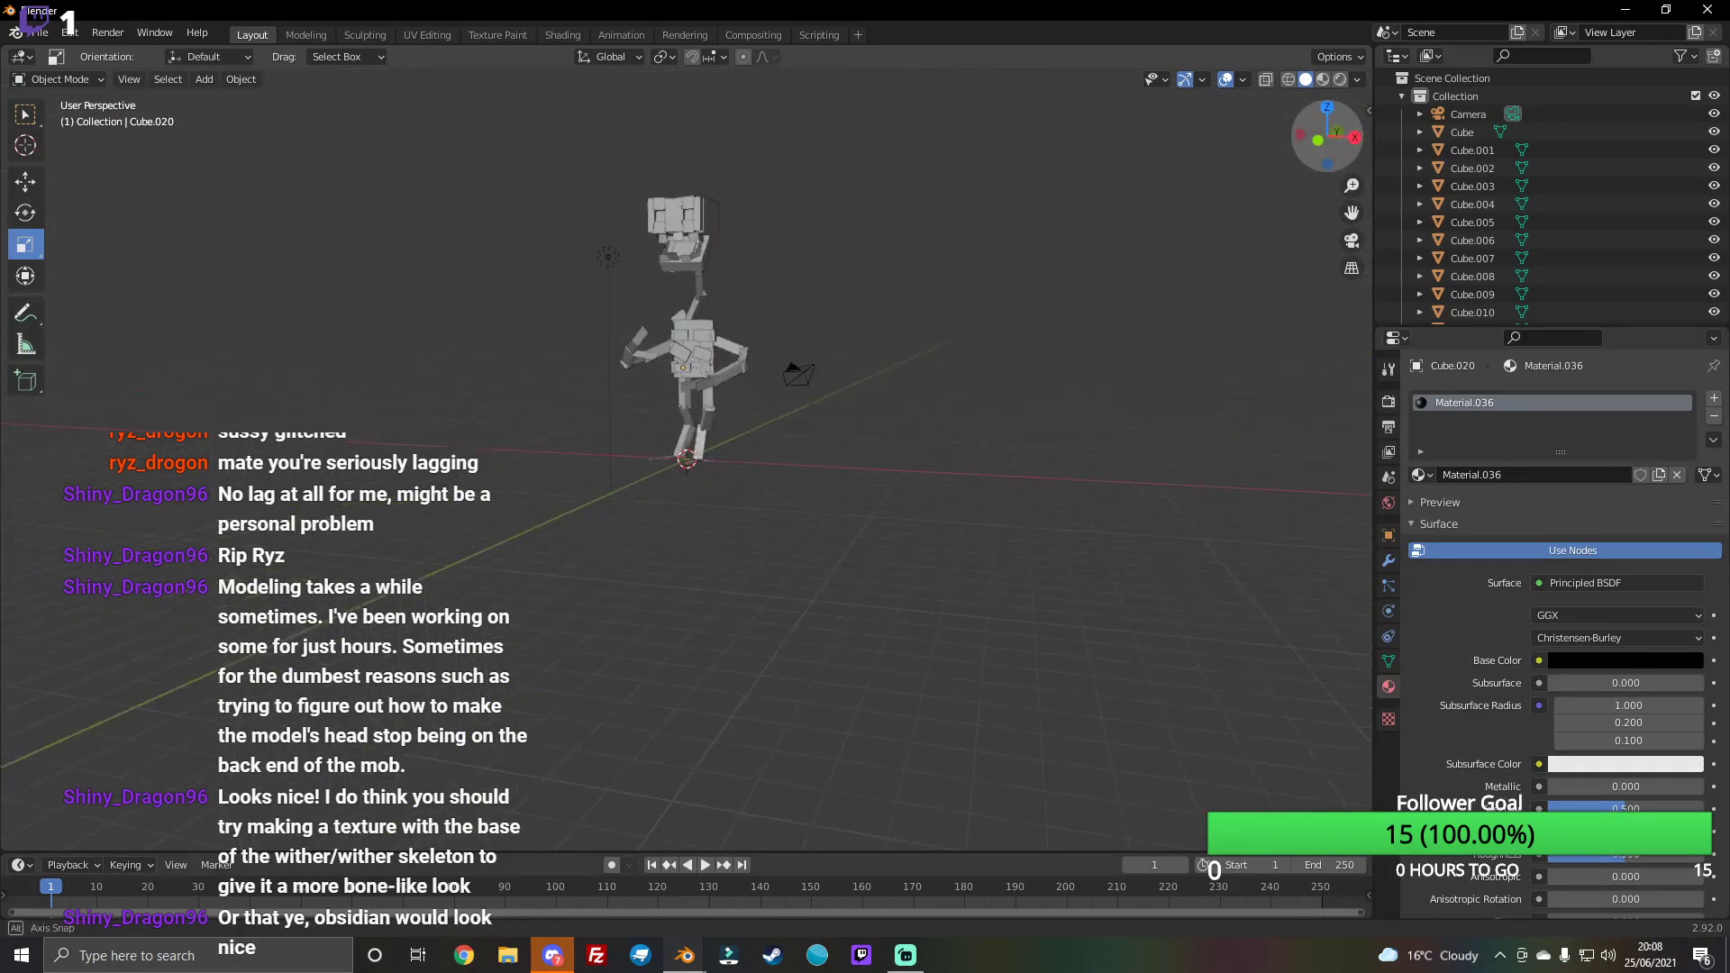
Step: Switch to rendered shading and orbit to face the figure front-on
left_click(1338, 85)
scroll(1146, 192, "up", 3)
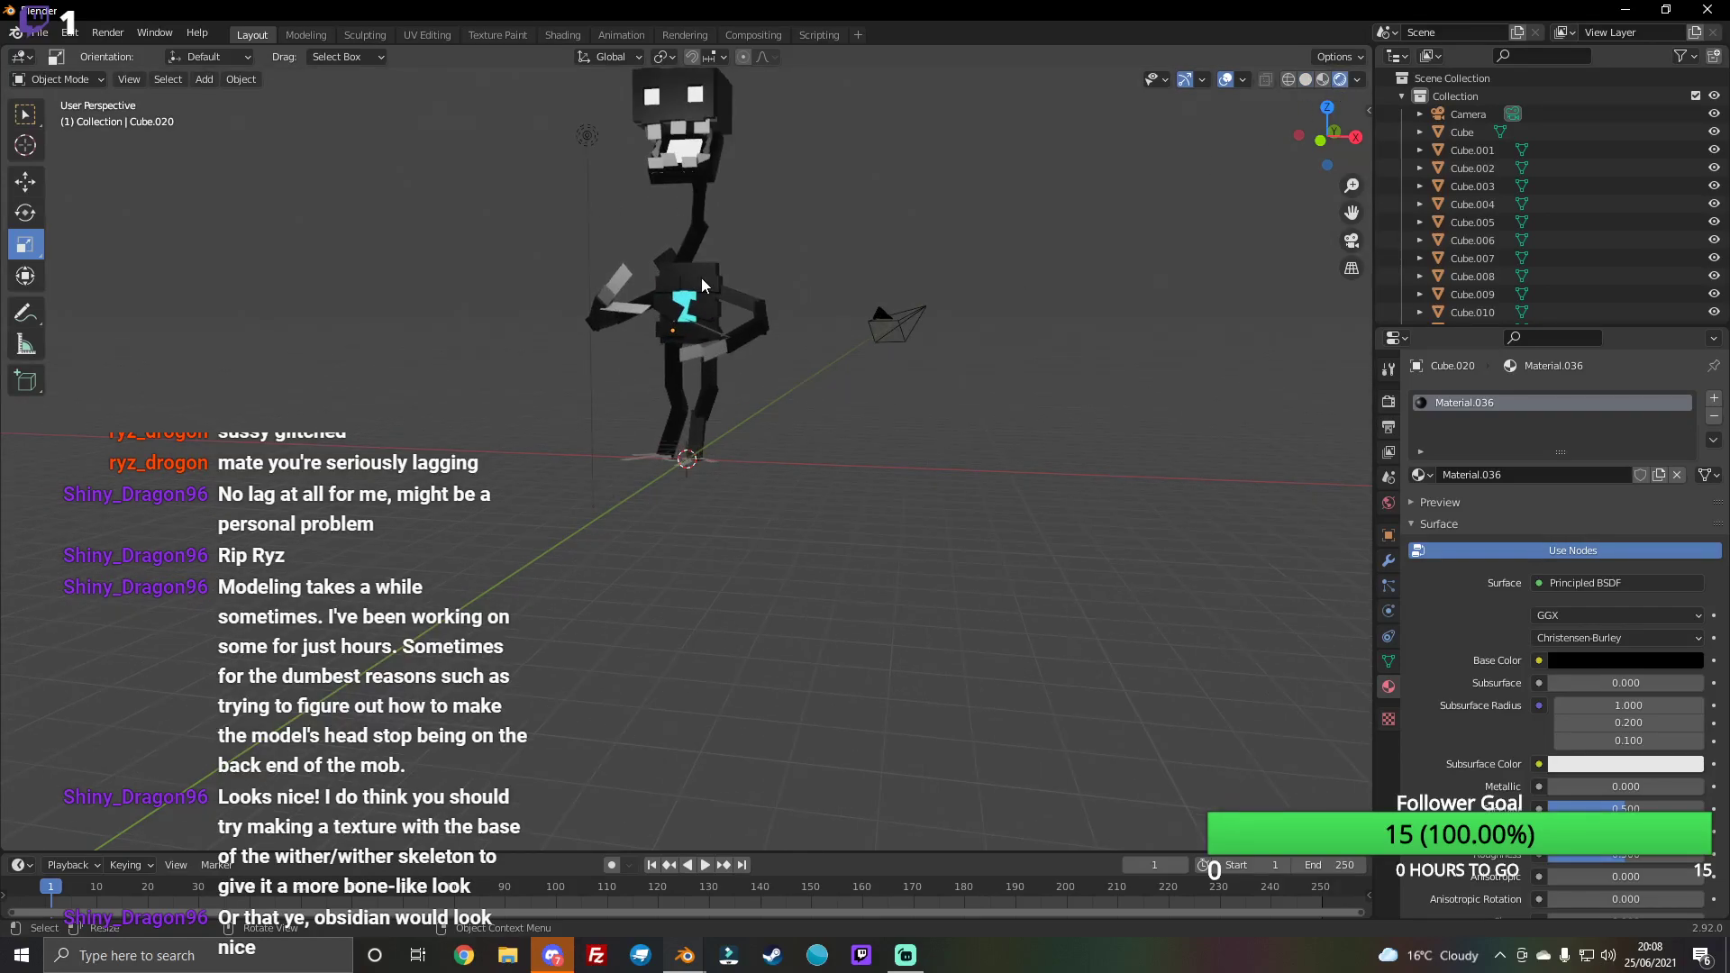
left_click(701, 280)
left_click_drag(900, 123, 966, 80)
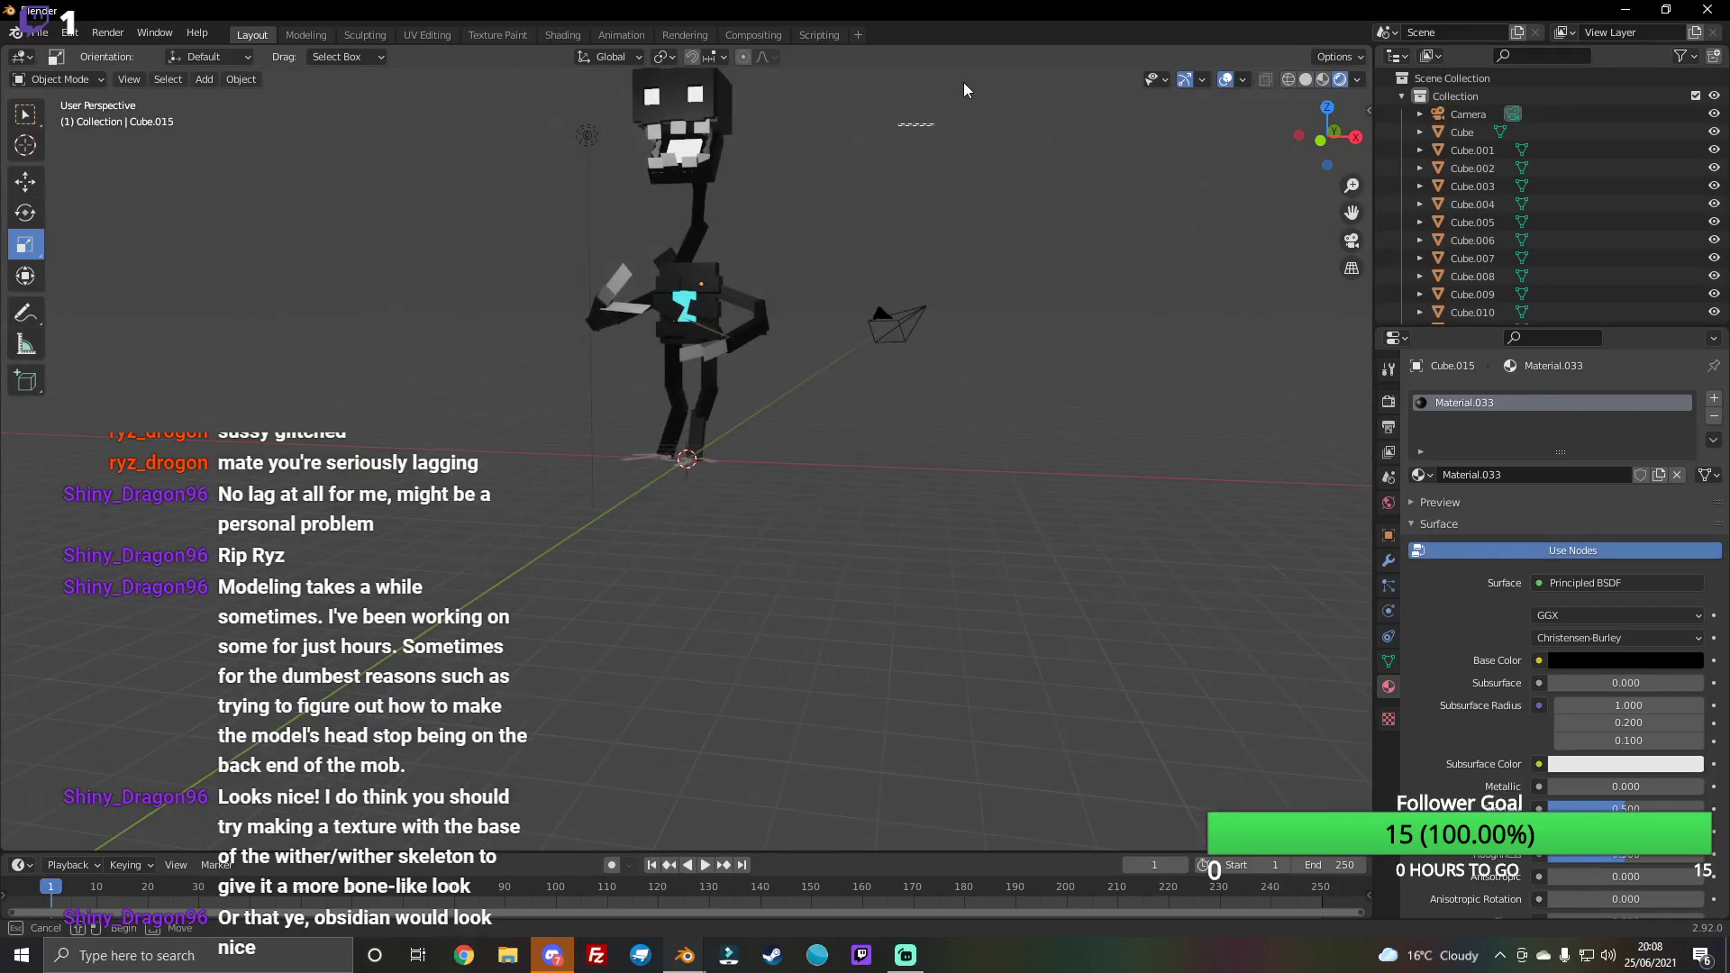
left_click_drag(1328, 136, 1312, 125)
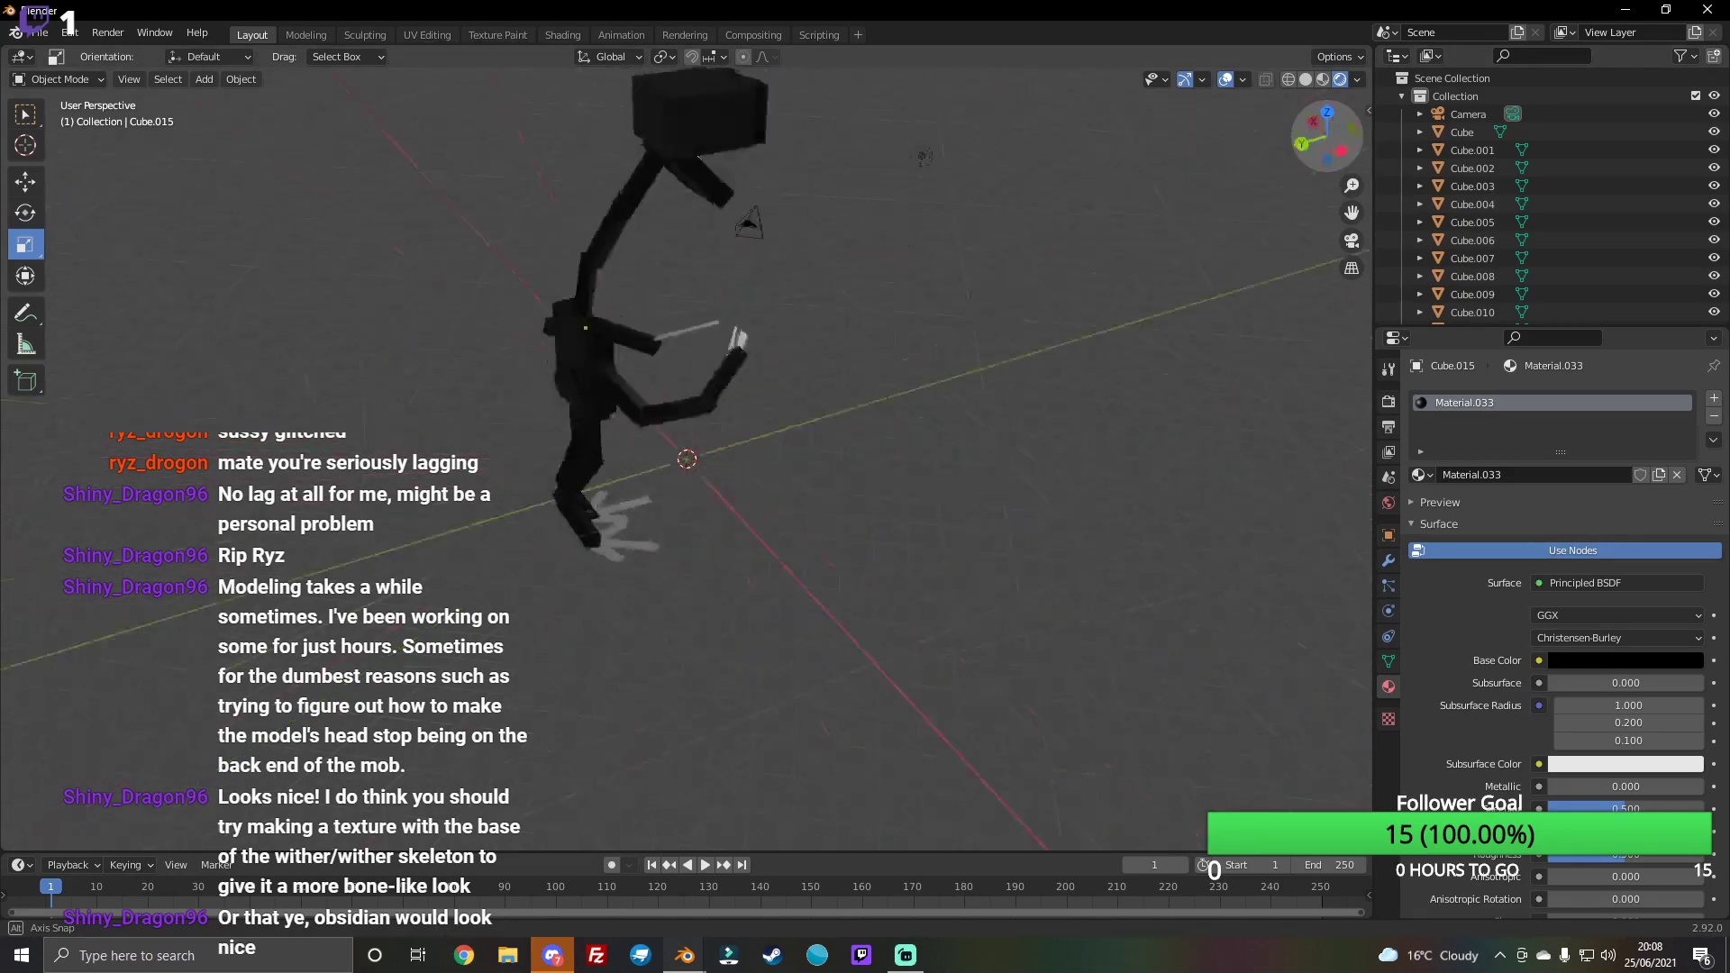
middle_click_drag(79, 447, 78, 501)
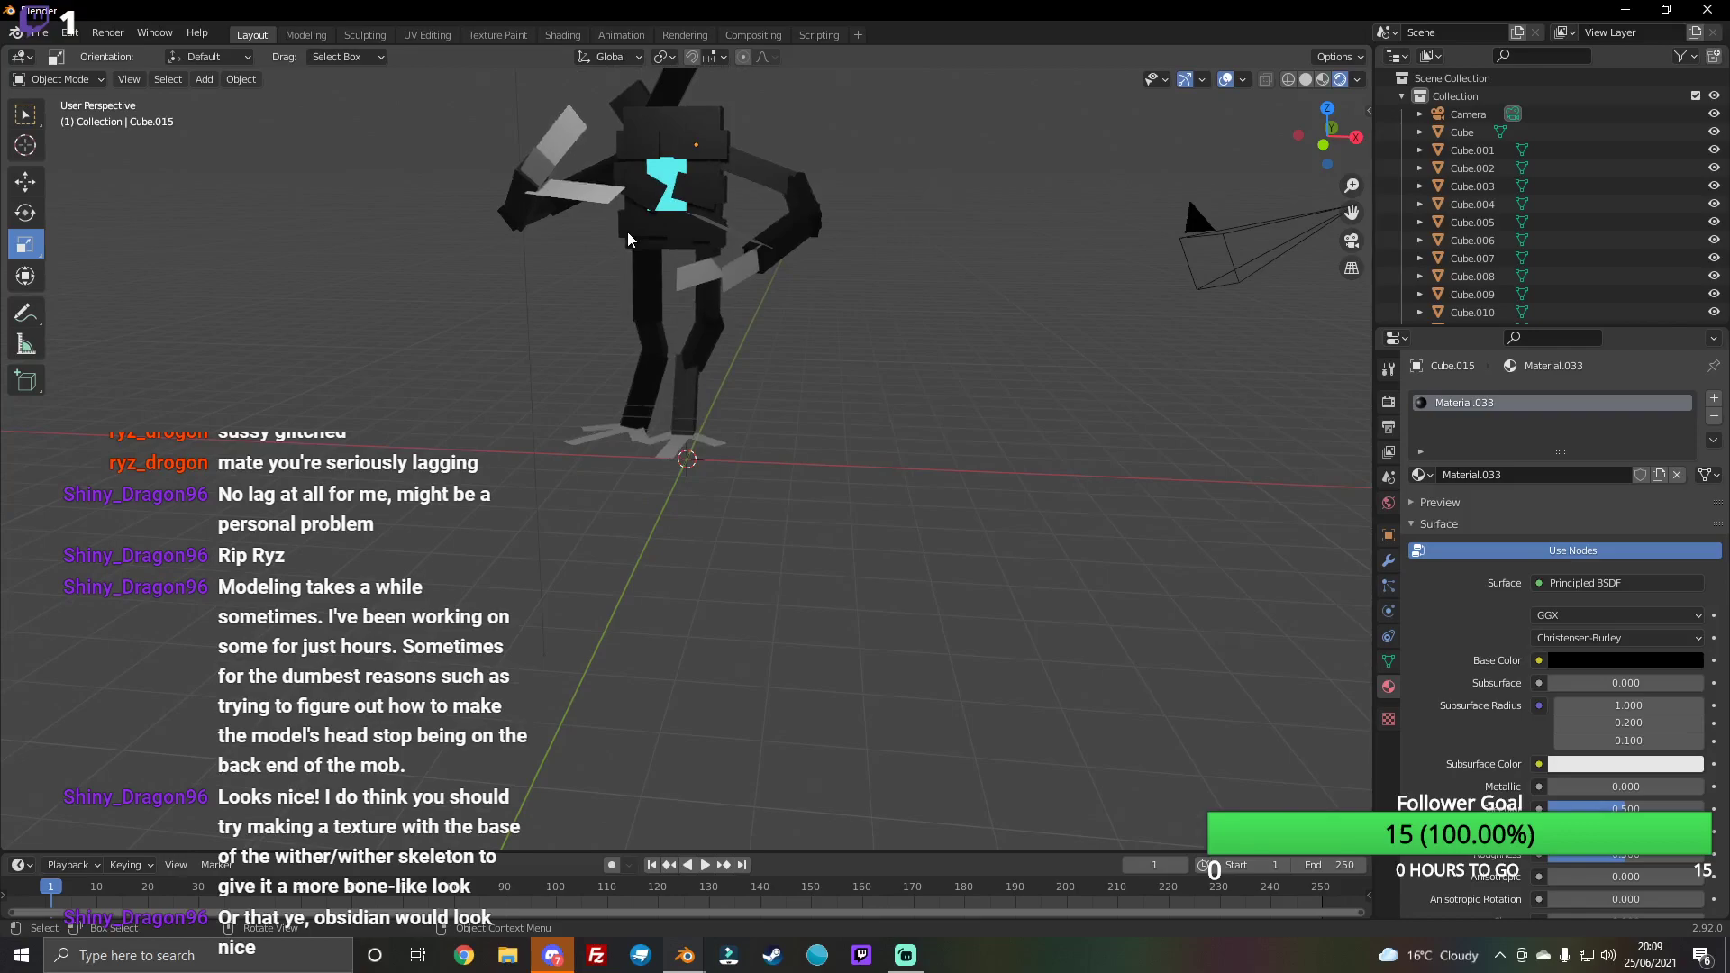
left_click_drag(476, 301, 878, 547)
scroll(754, 443, "down", 5)
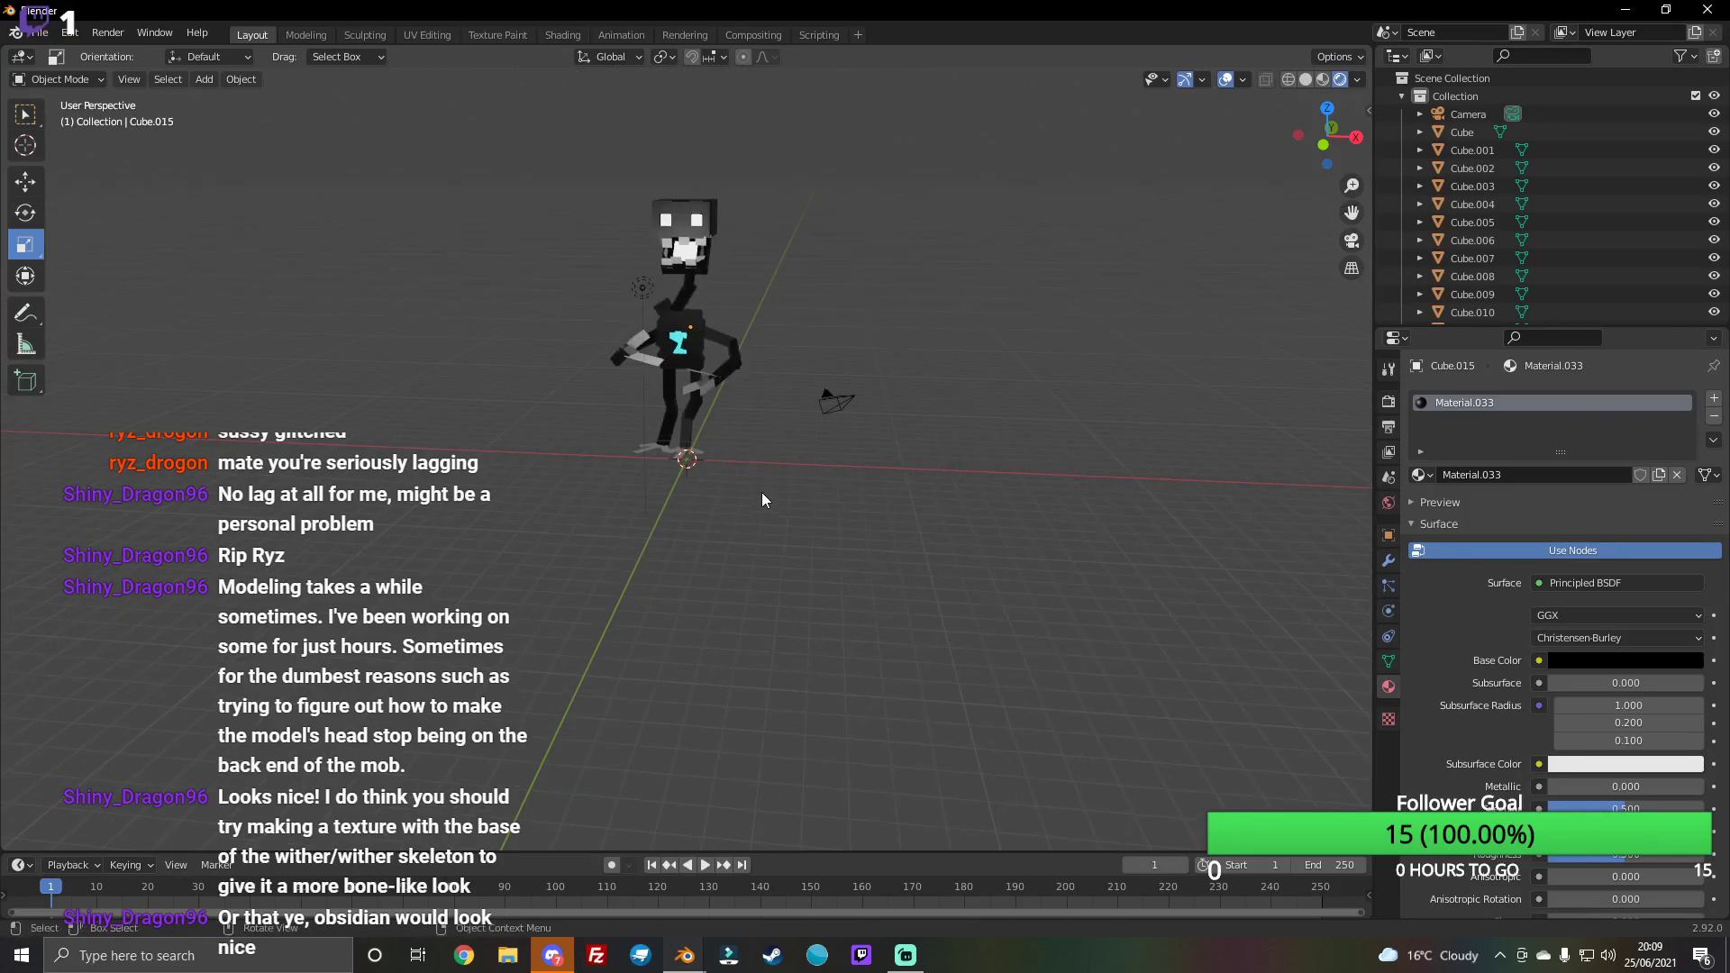
middle_click_drag(770, 506, 861, 526)
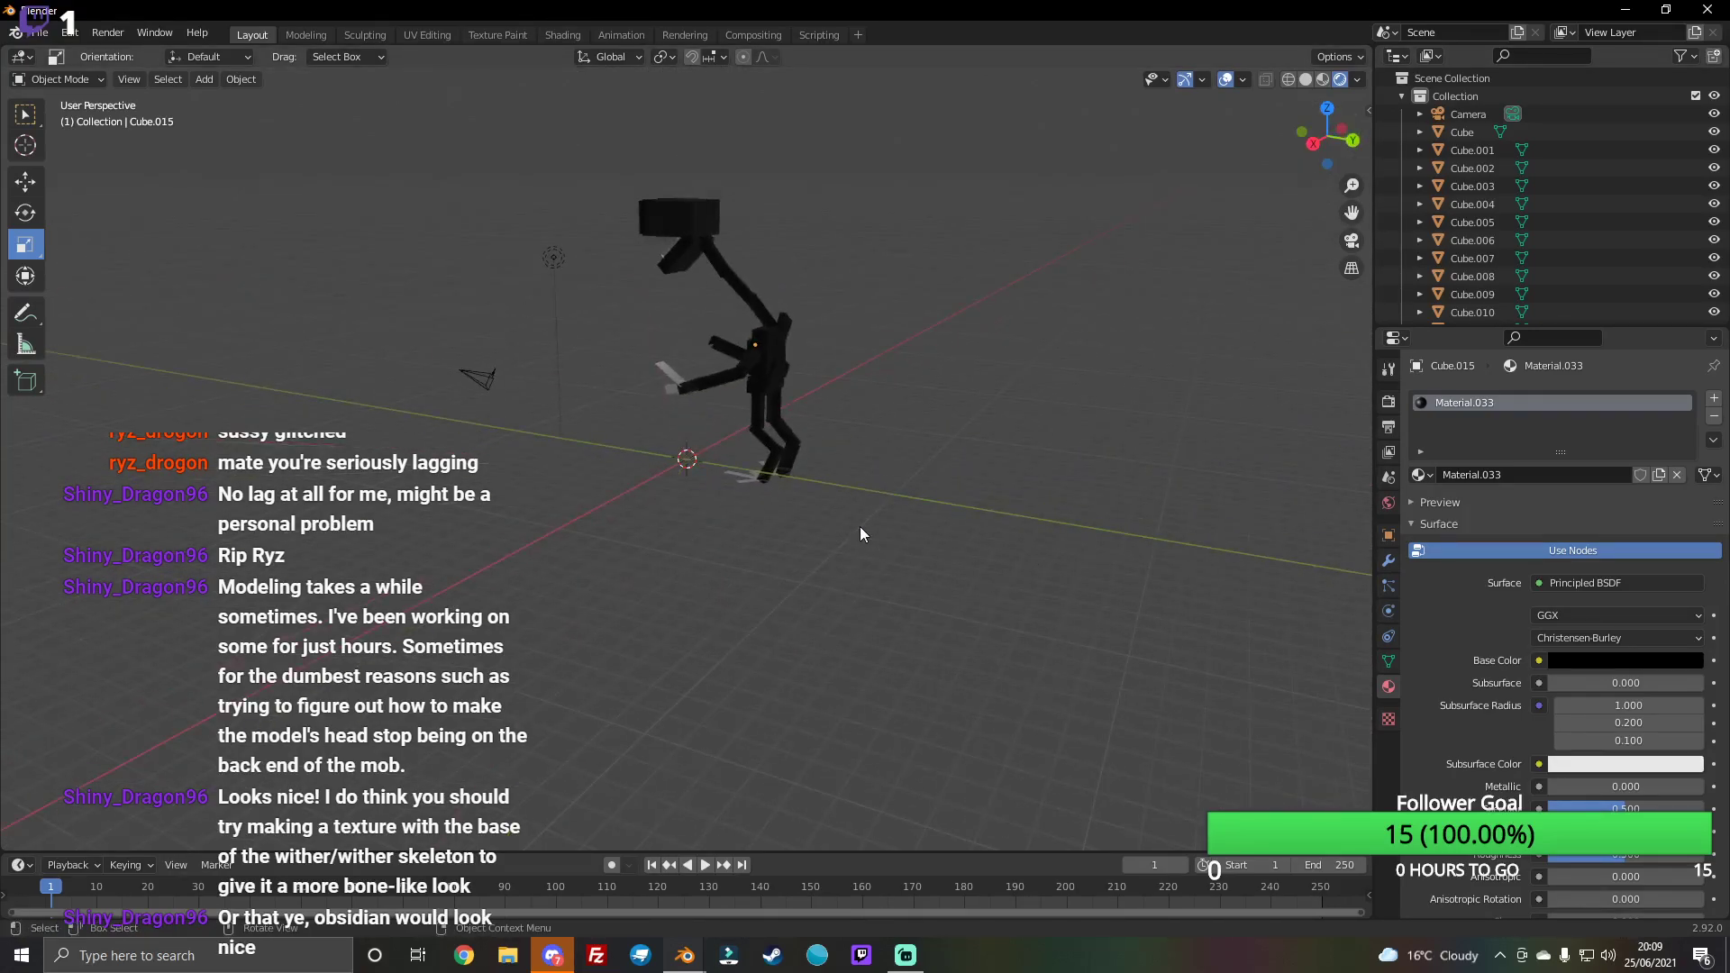
Step: Box-select the whole figure, drag it with the Move tool, then deselect all
left_click_drag(861, 526, 682, 189)
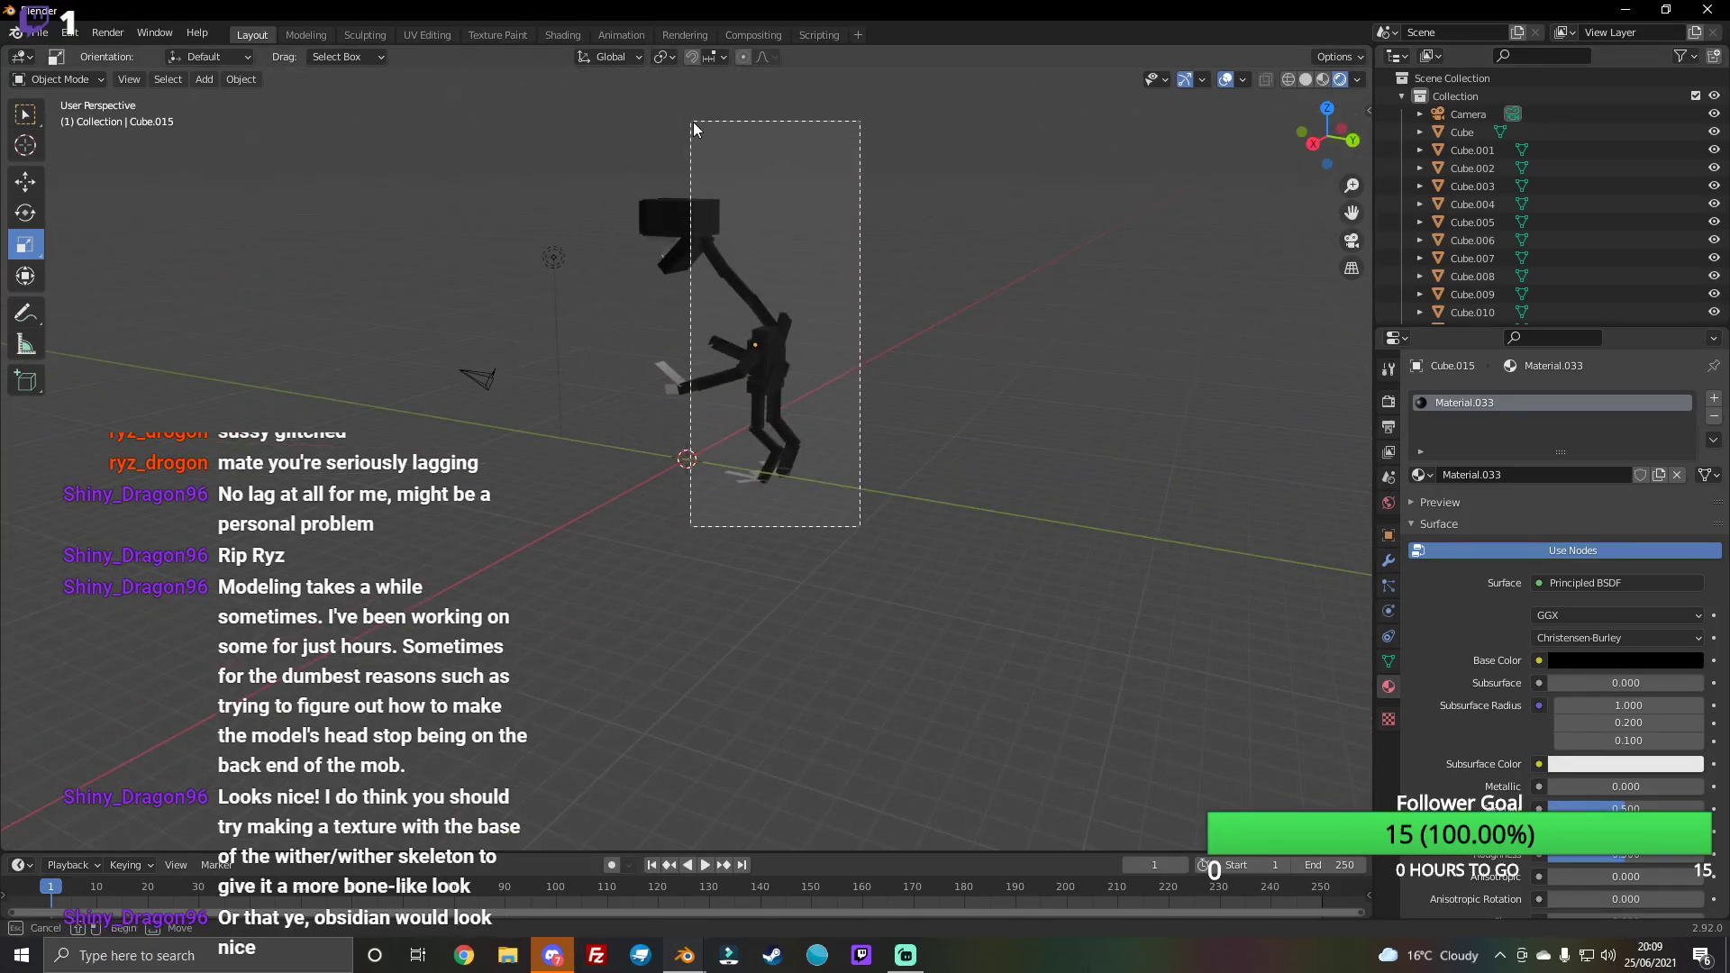
left_click(26, 181)
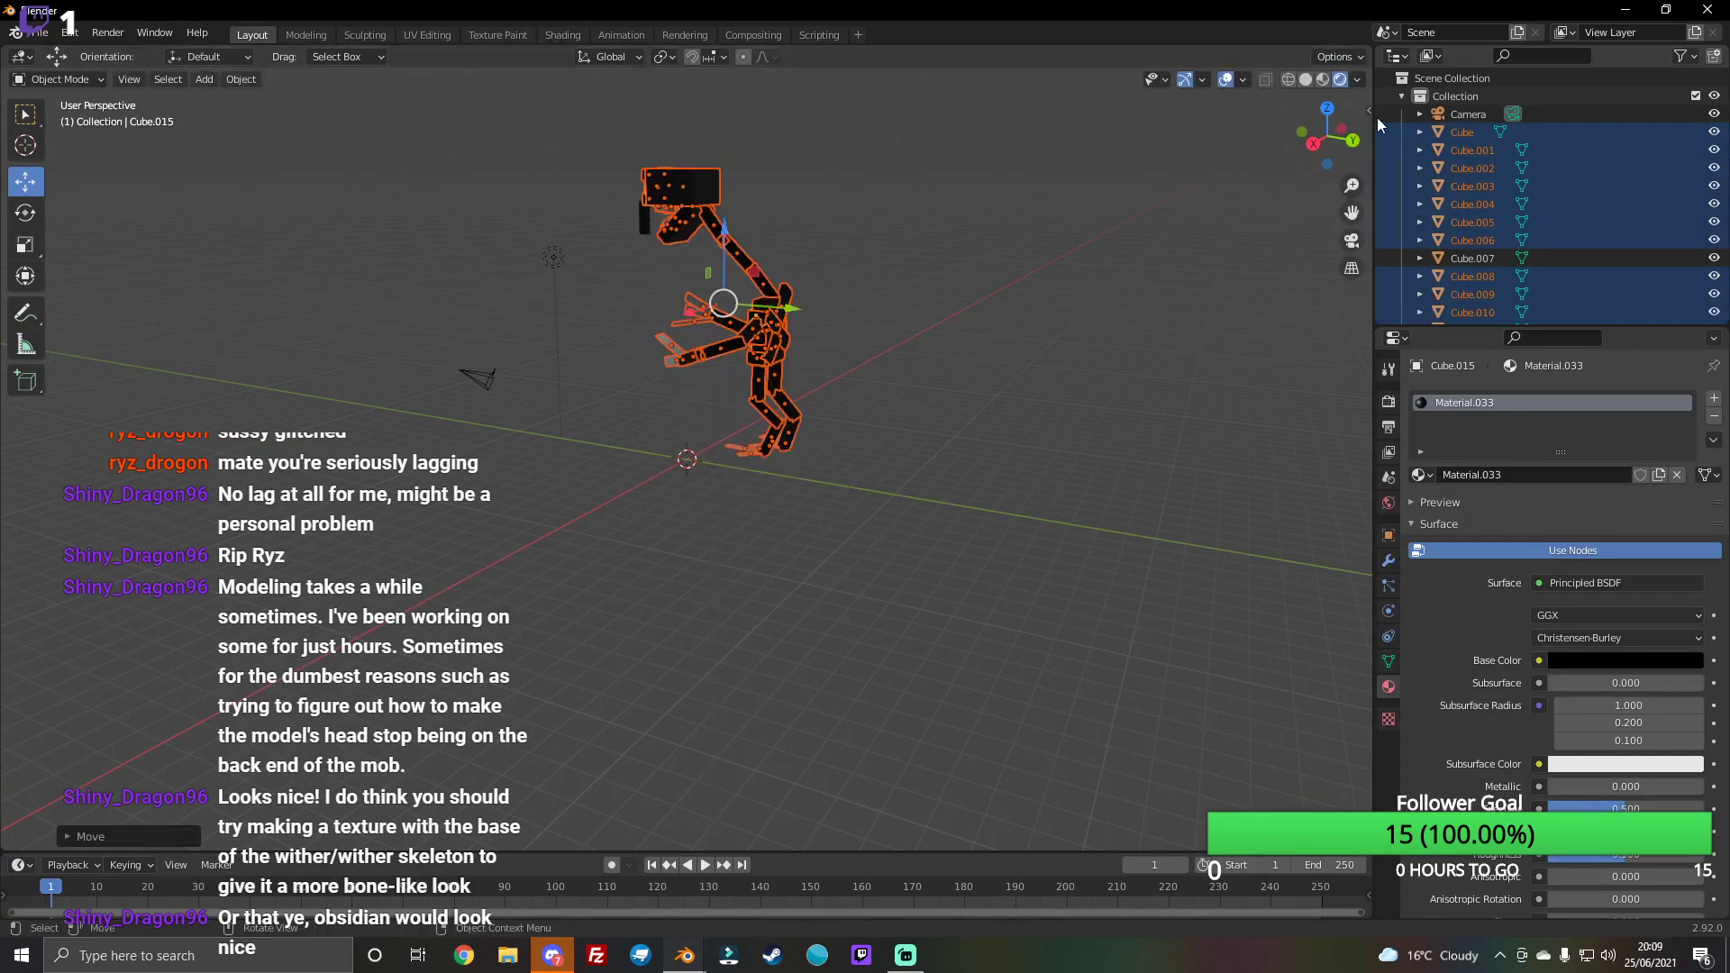
mouse_move(726, 270)
middle_mouse_down()
mouse_move(714, 224)
mouse_move(862, 283)
middle_mouse_up()
left_click(862, 283)
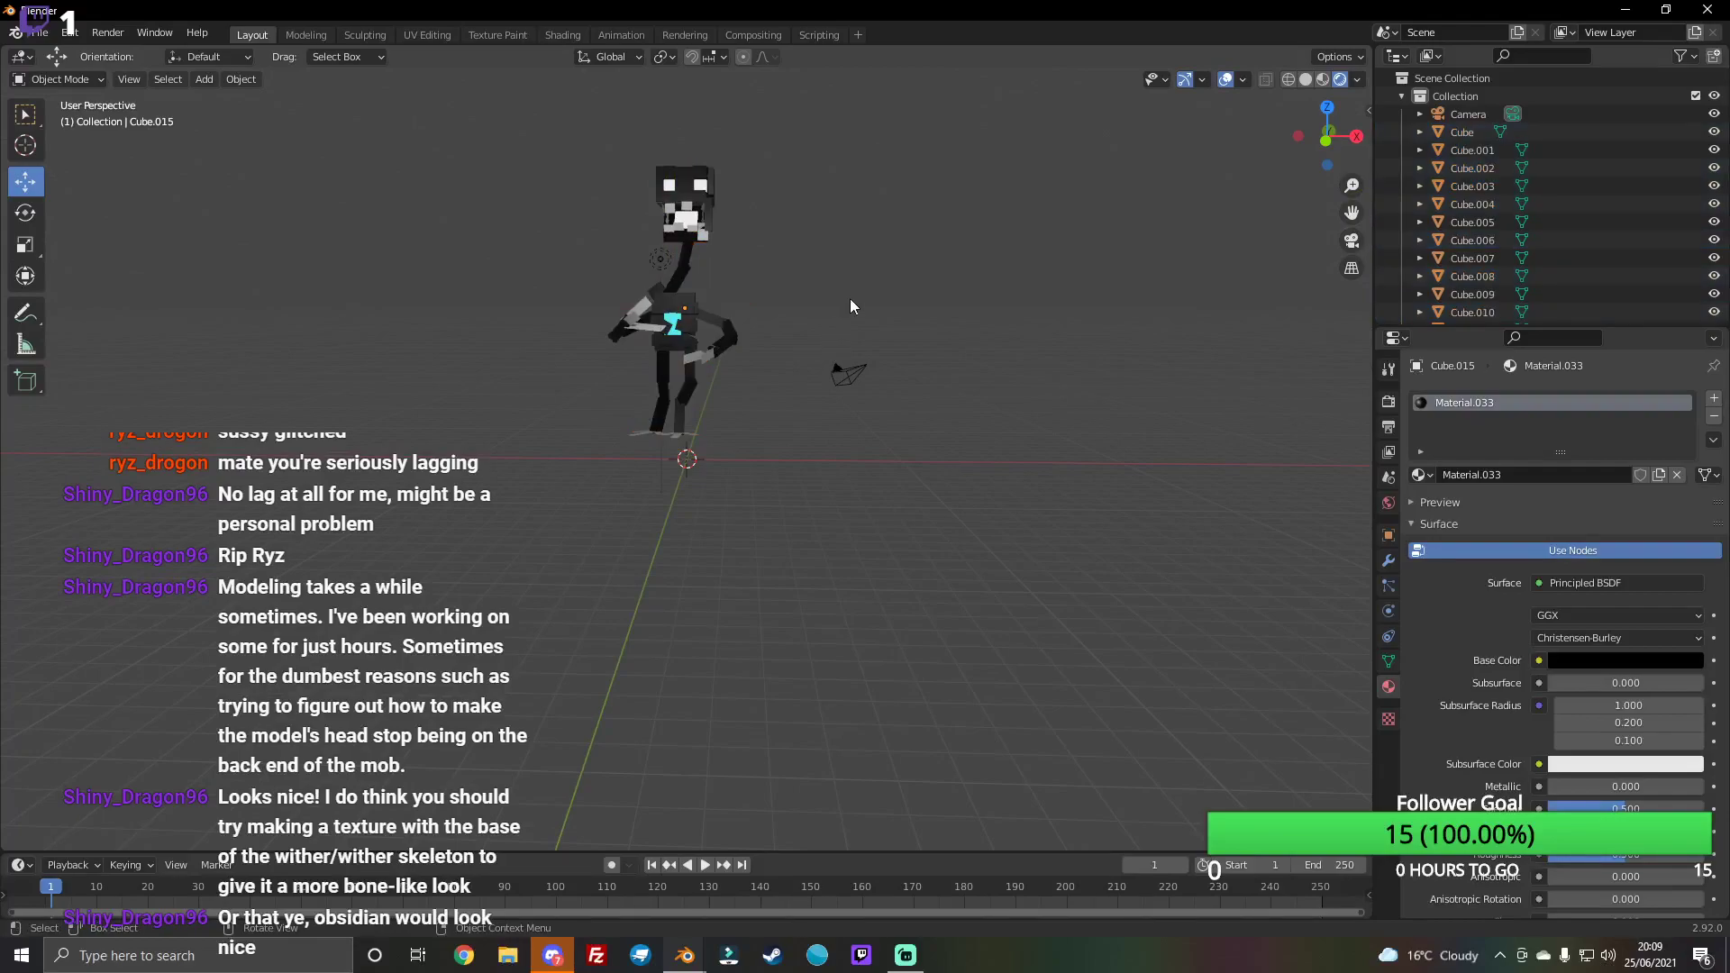
scroll(847, 325, "down", 2)
scroll(847, 326, "down", 1)
key("a")
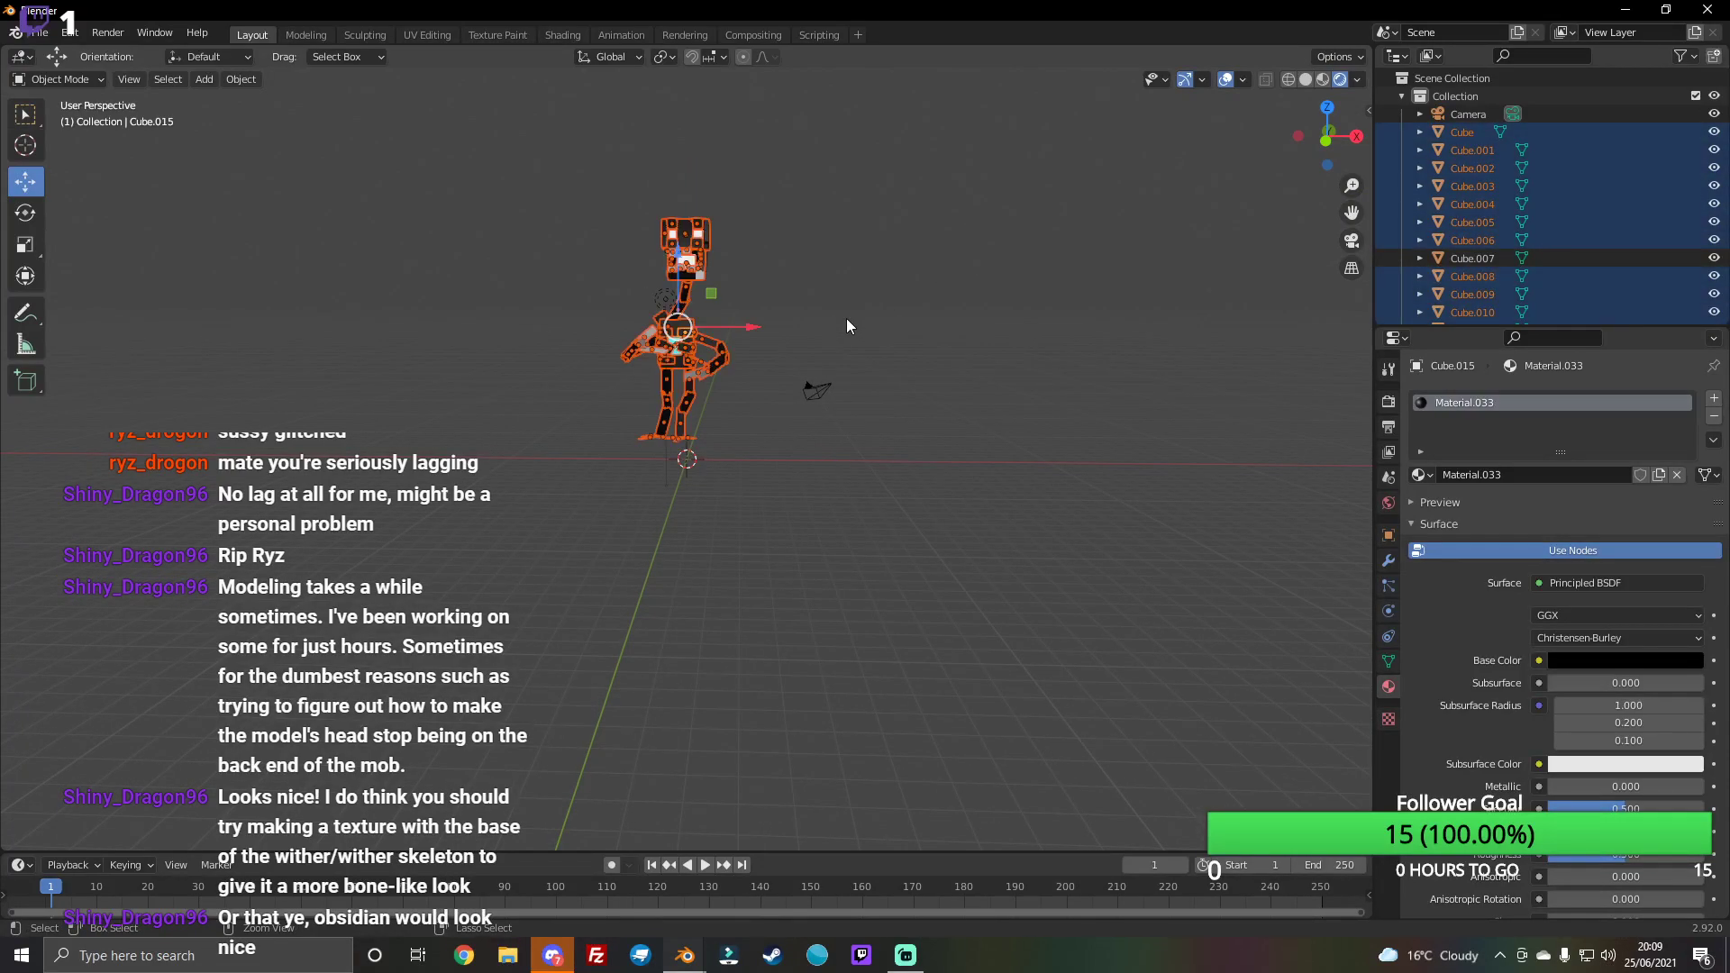
key("alt+a")
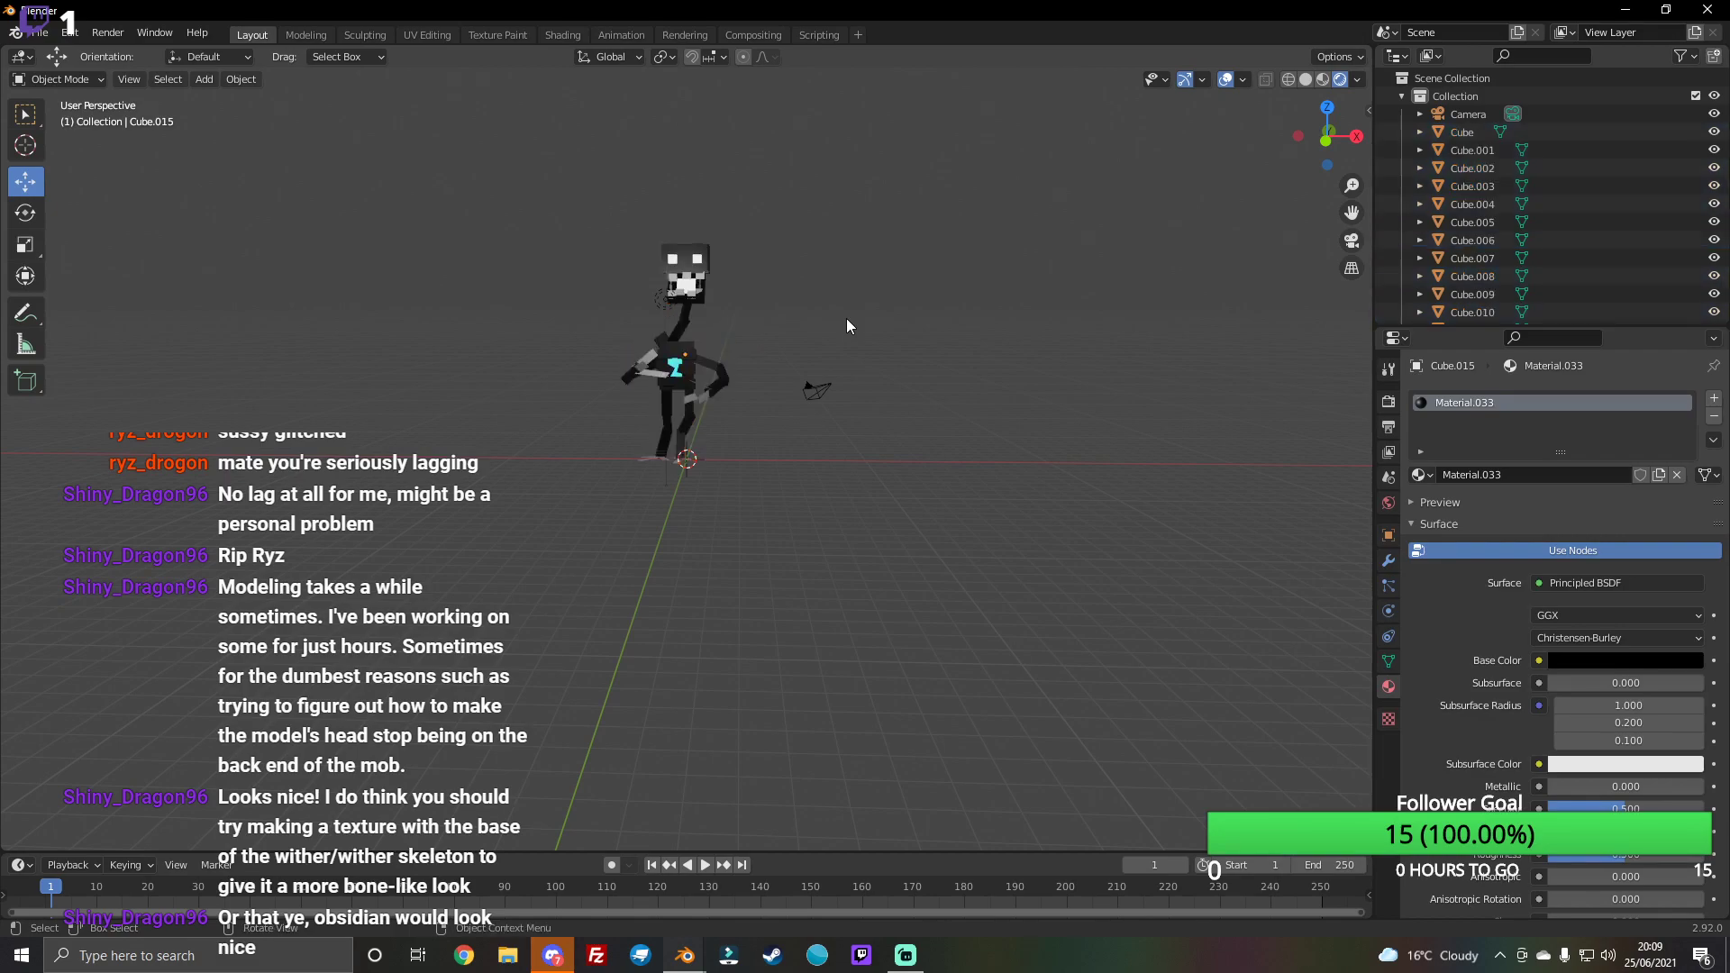
Step: Reselect all figure parts and raise them slightly higher along Z, then deselect
left_click_drag(1324, 138, 1258, 152)
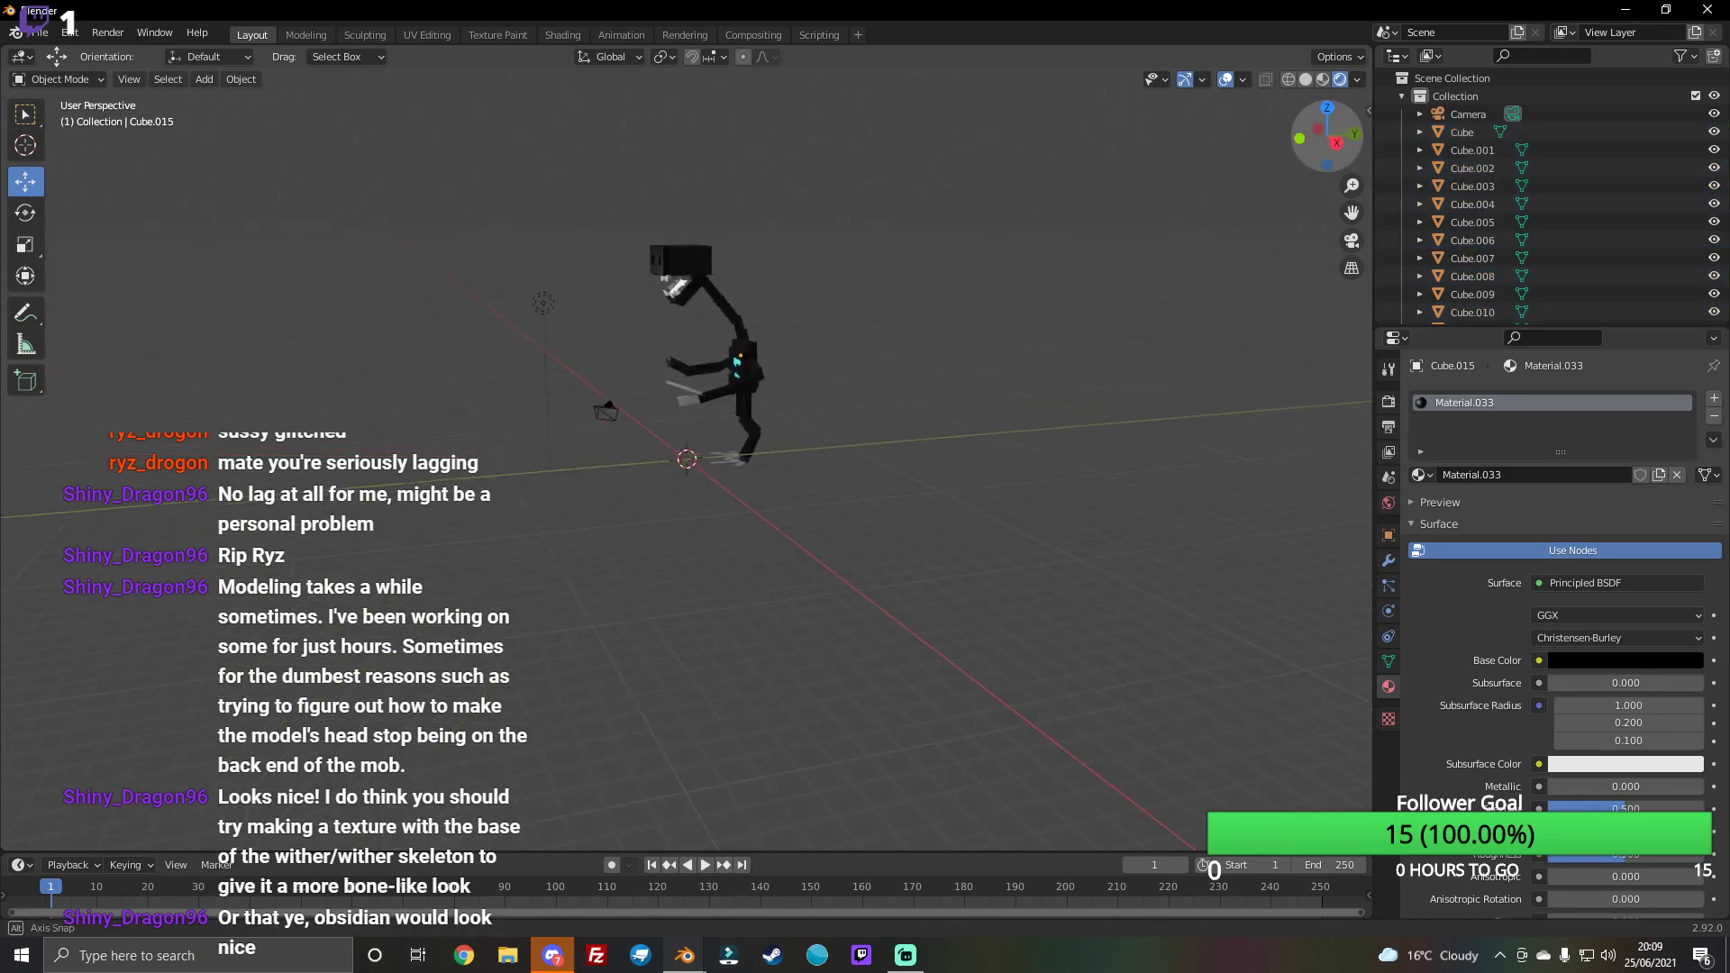
left_click_drag(604, 143, 926, 579)
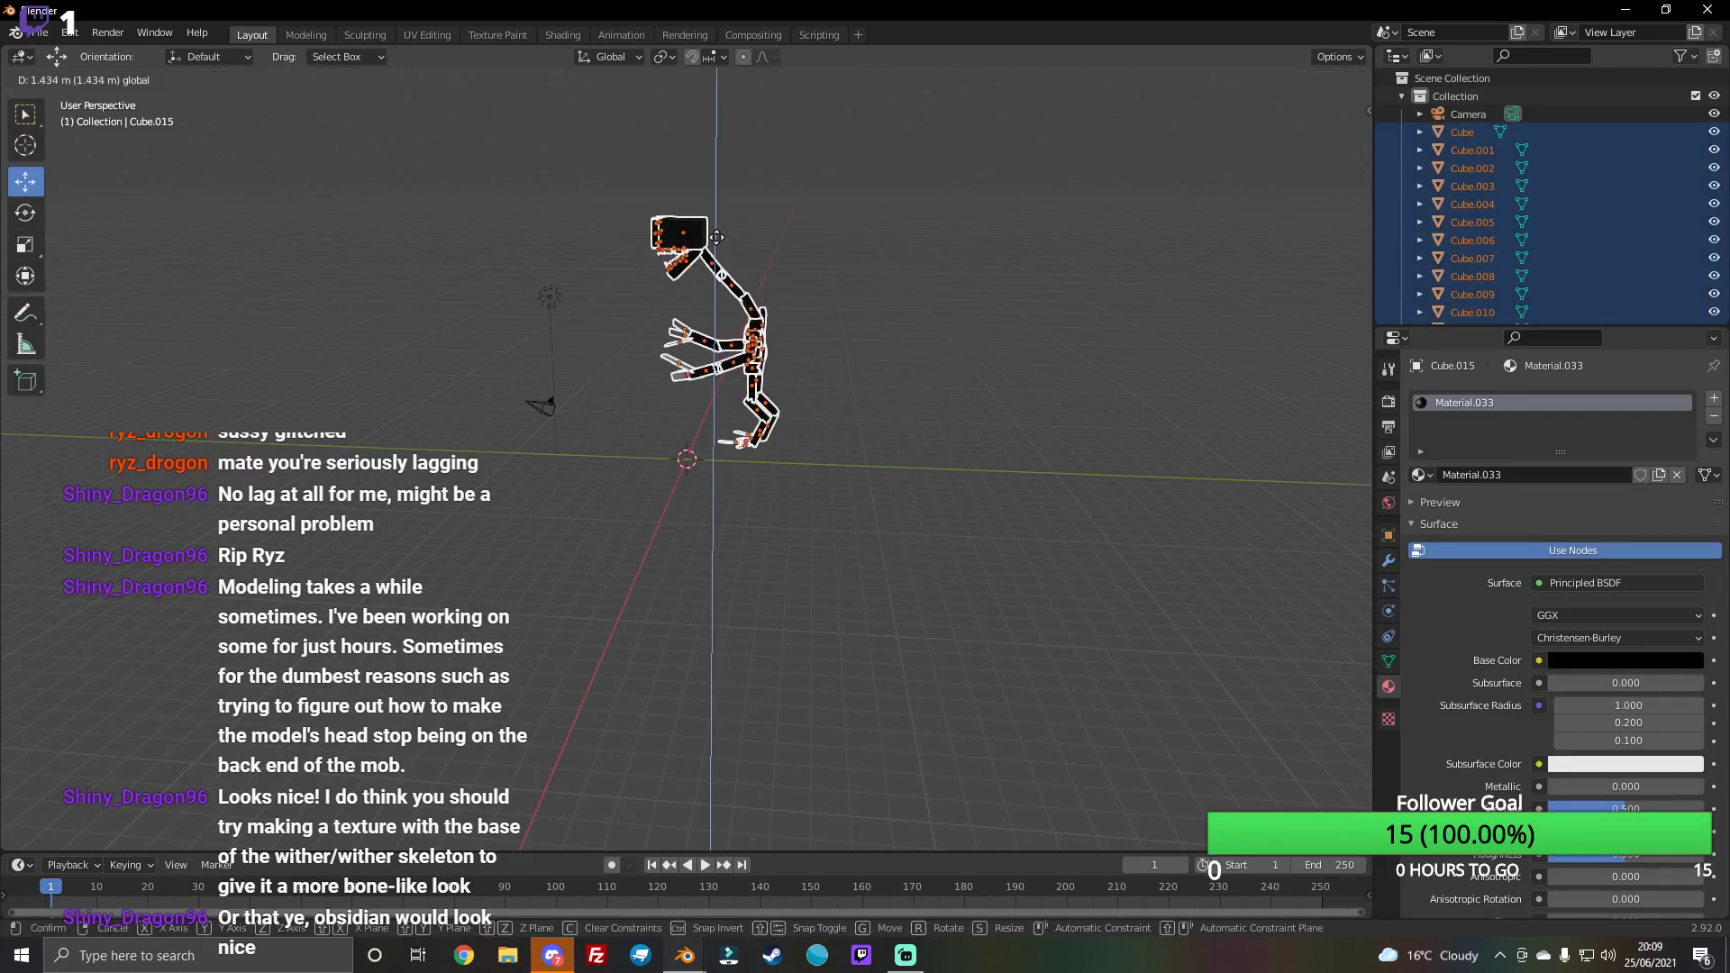
left_click_drag(758, 336, 757, 299)
left_click_drag(1326, 121, 1015, 255)
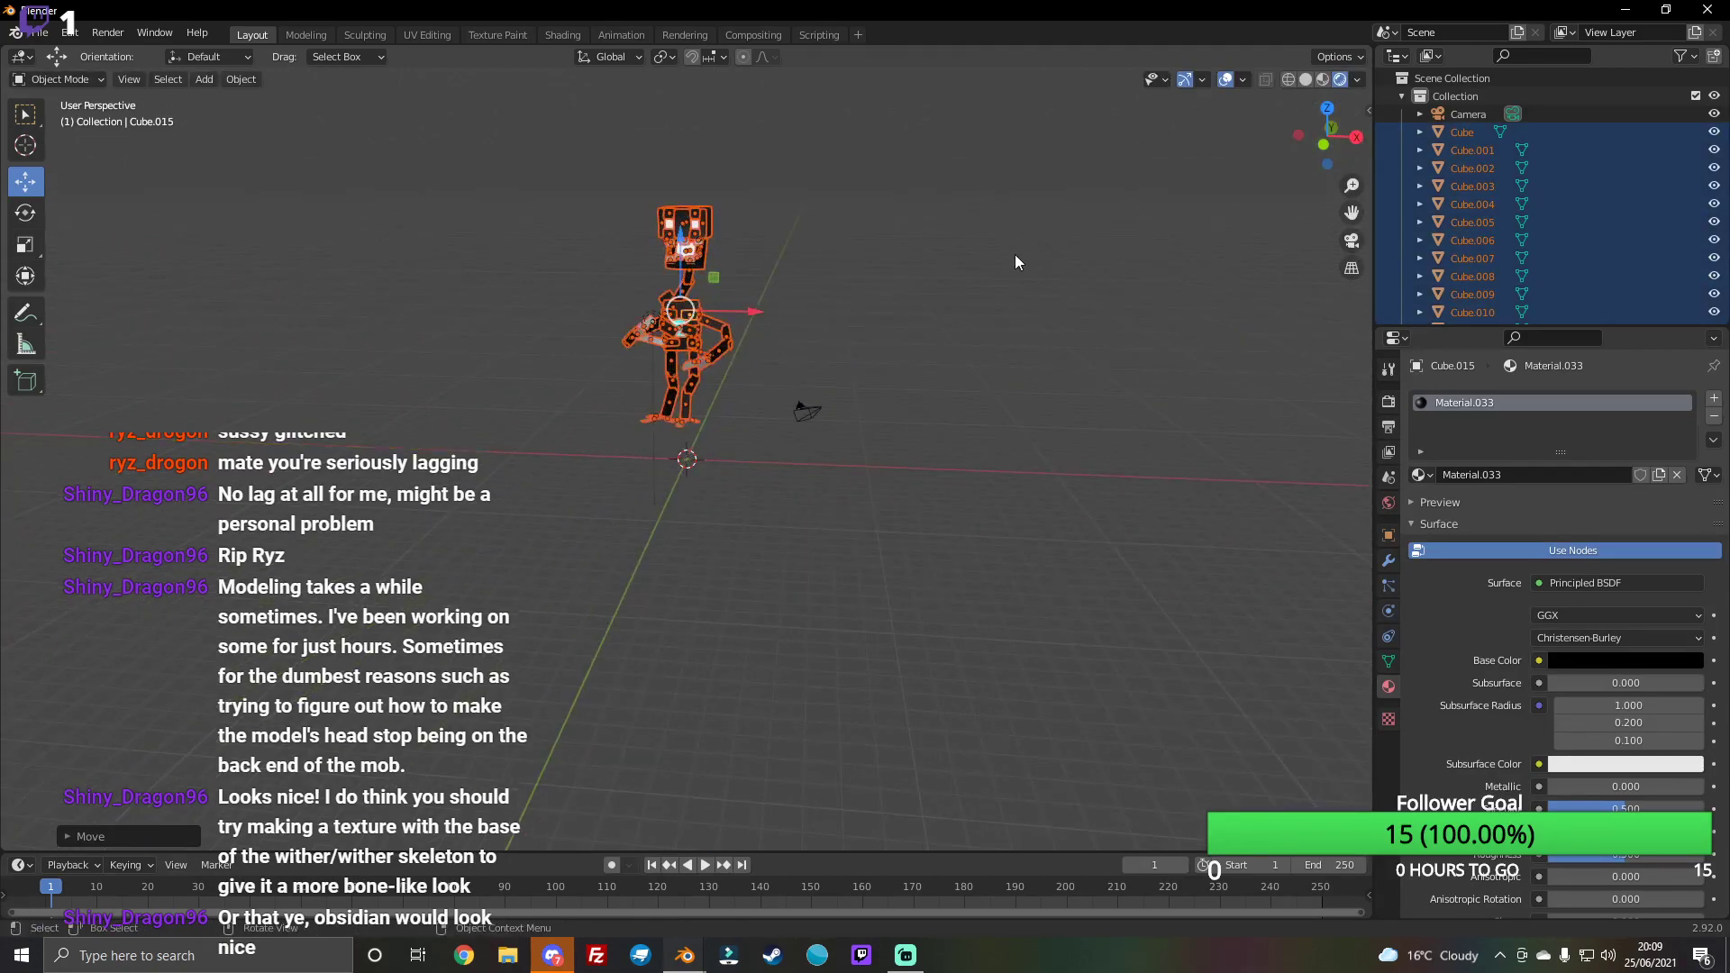
left_click(1016, 254)
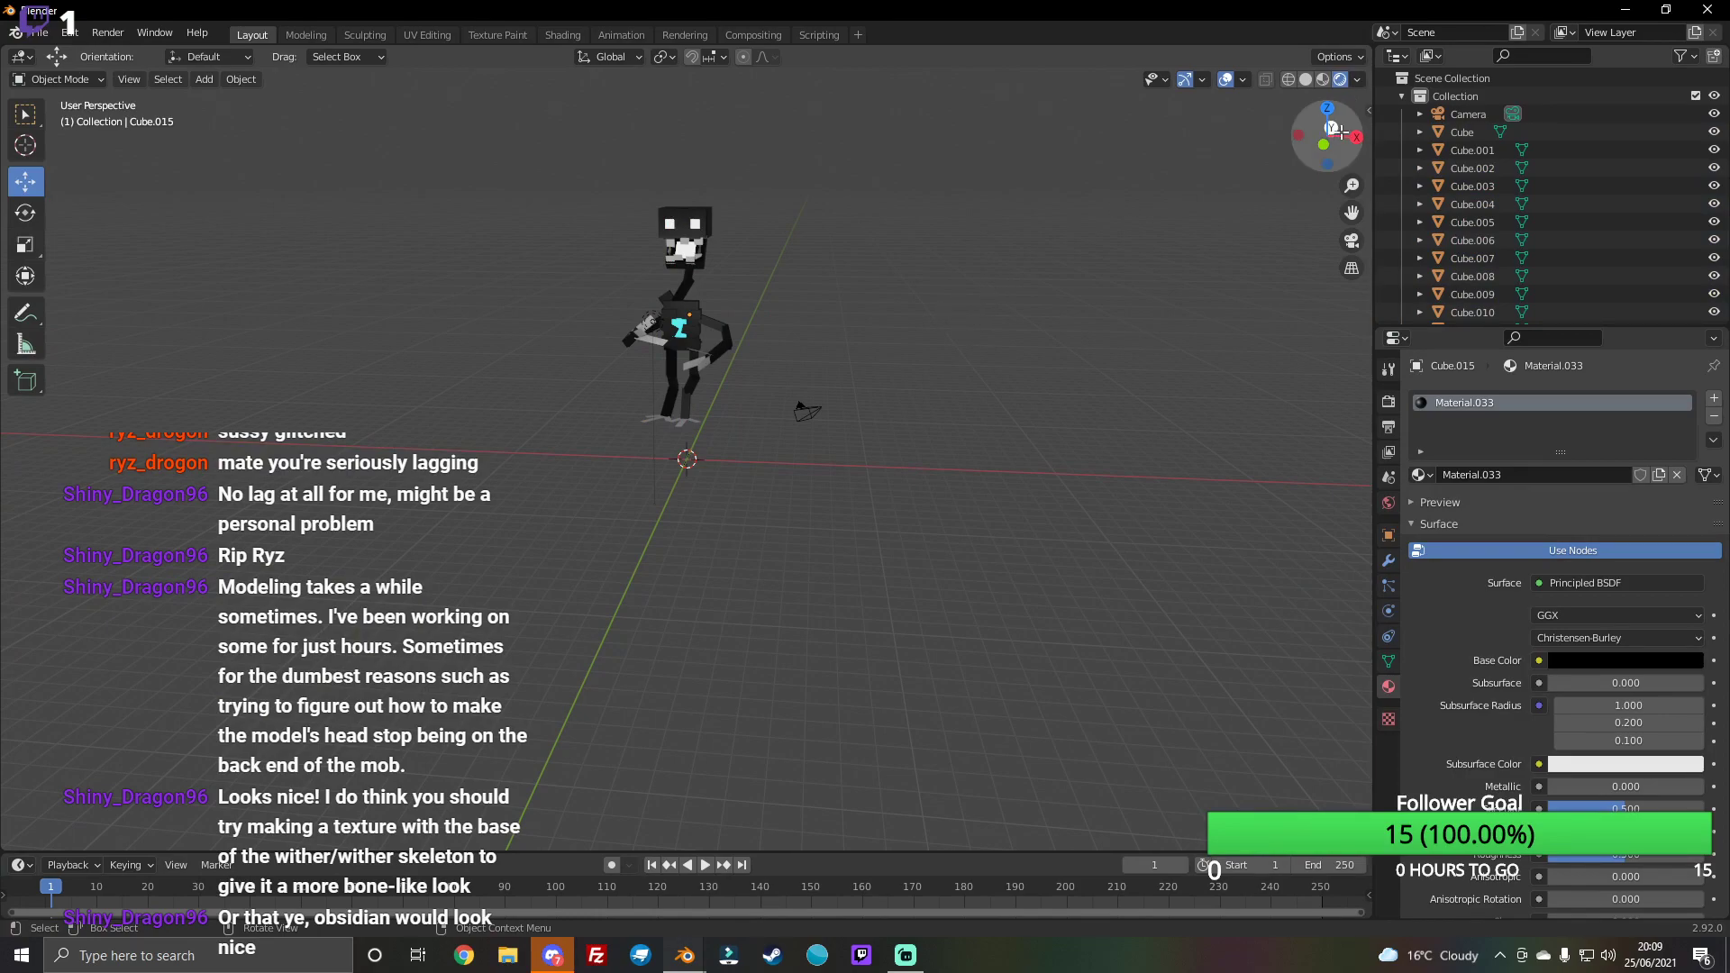
Step: Select and deselect Plane.019, check the streaming software, then return to Blender
left_click_drag(1327, 136, 1329, 136)
left_click(667, 325)
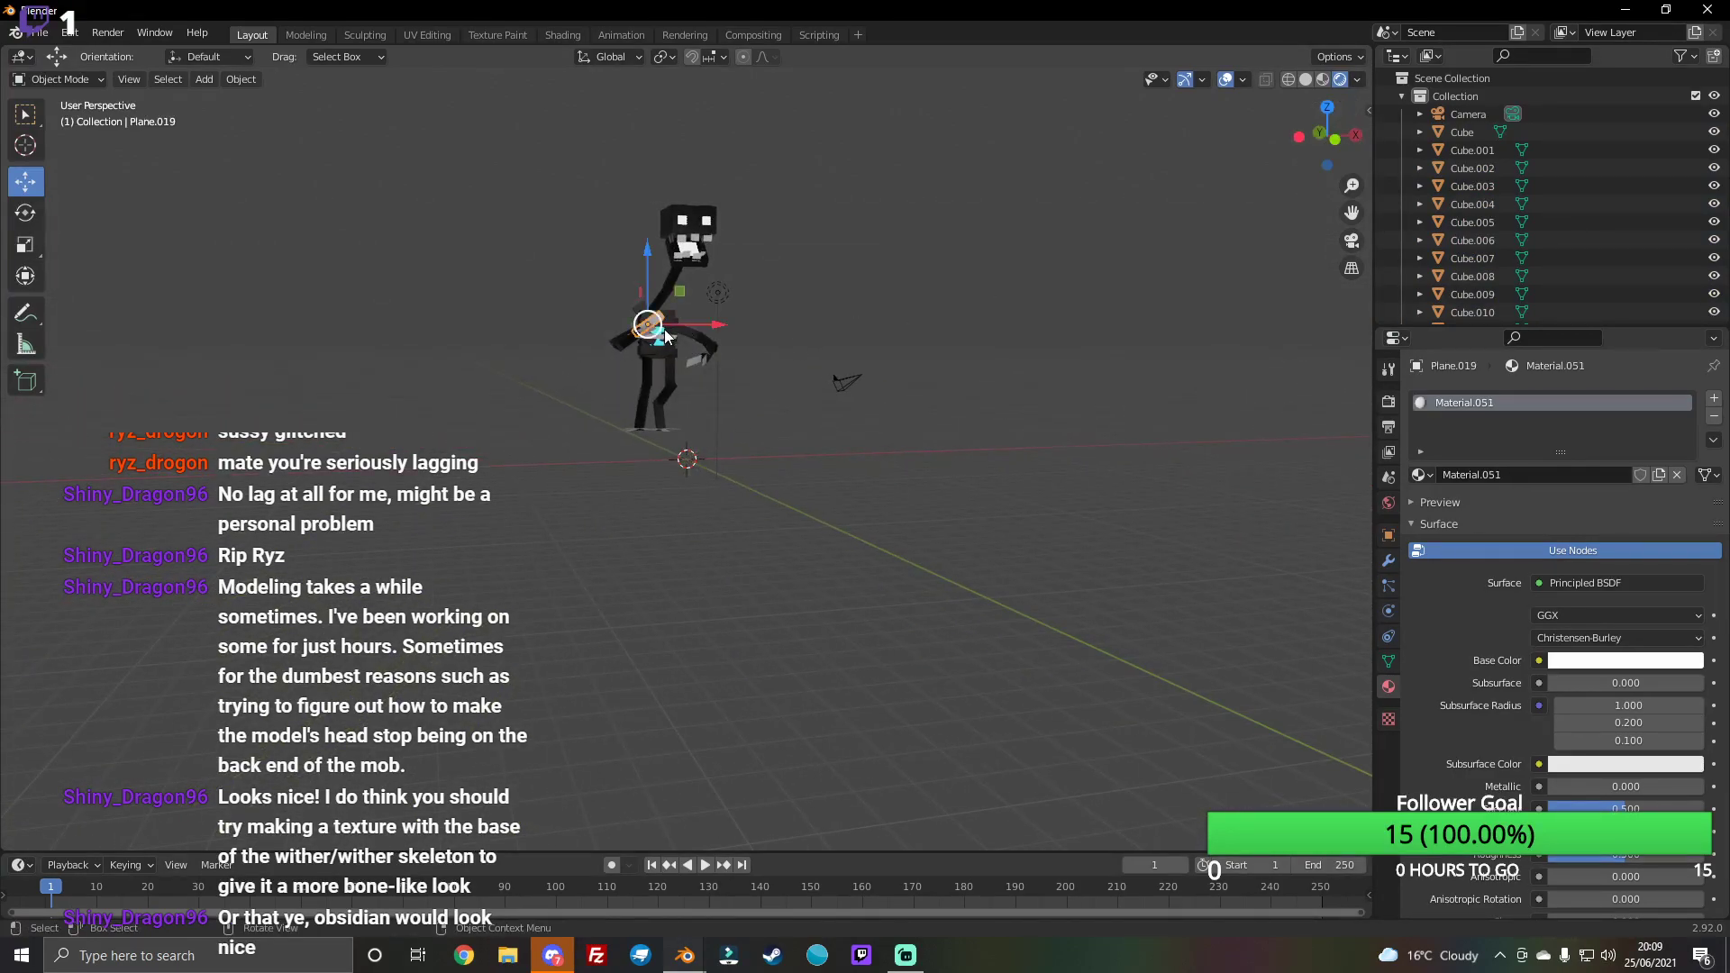
left_click(559, 457)
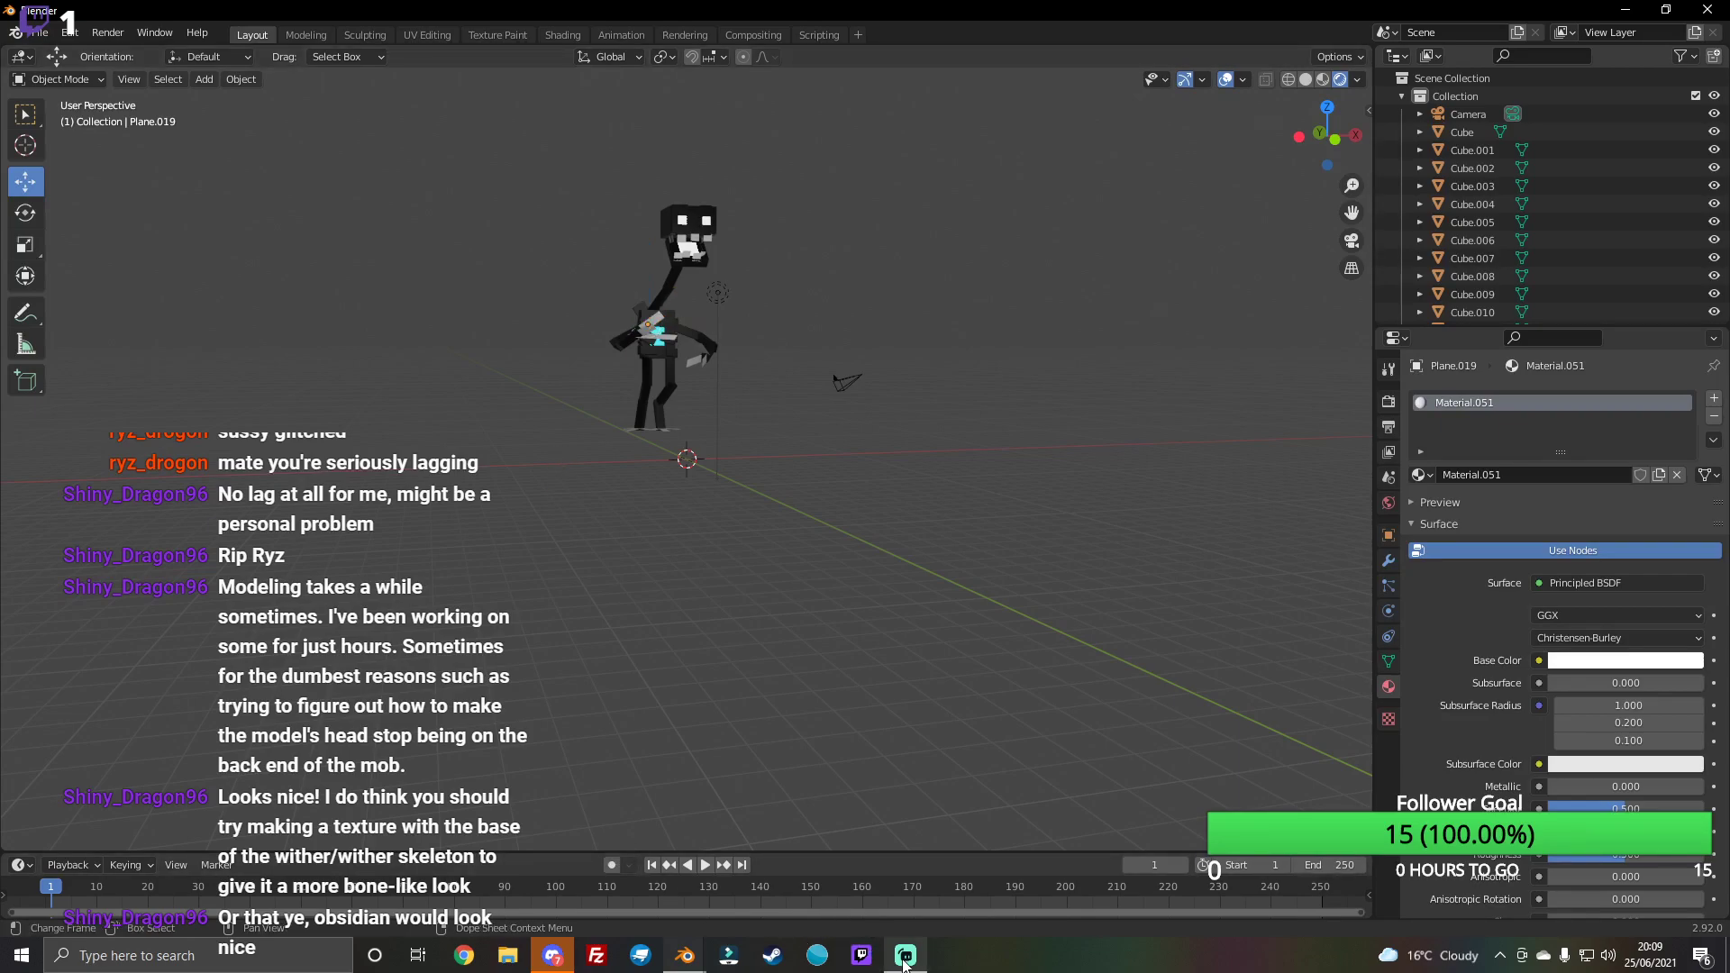
left_click(860, 955)
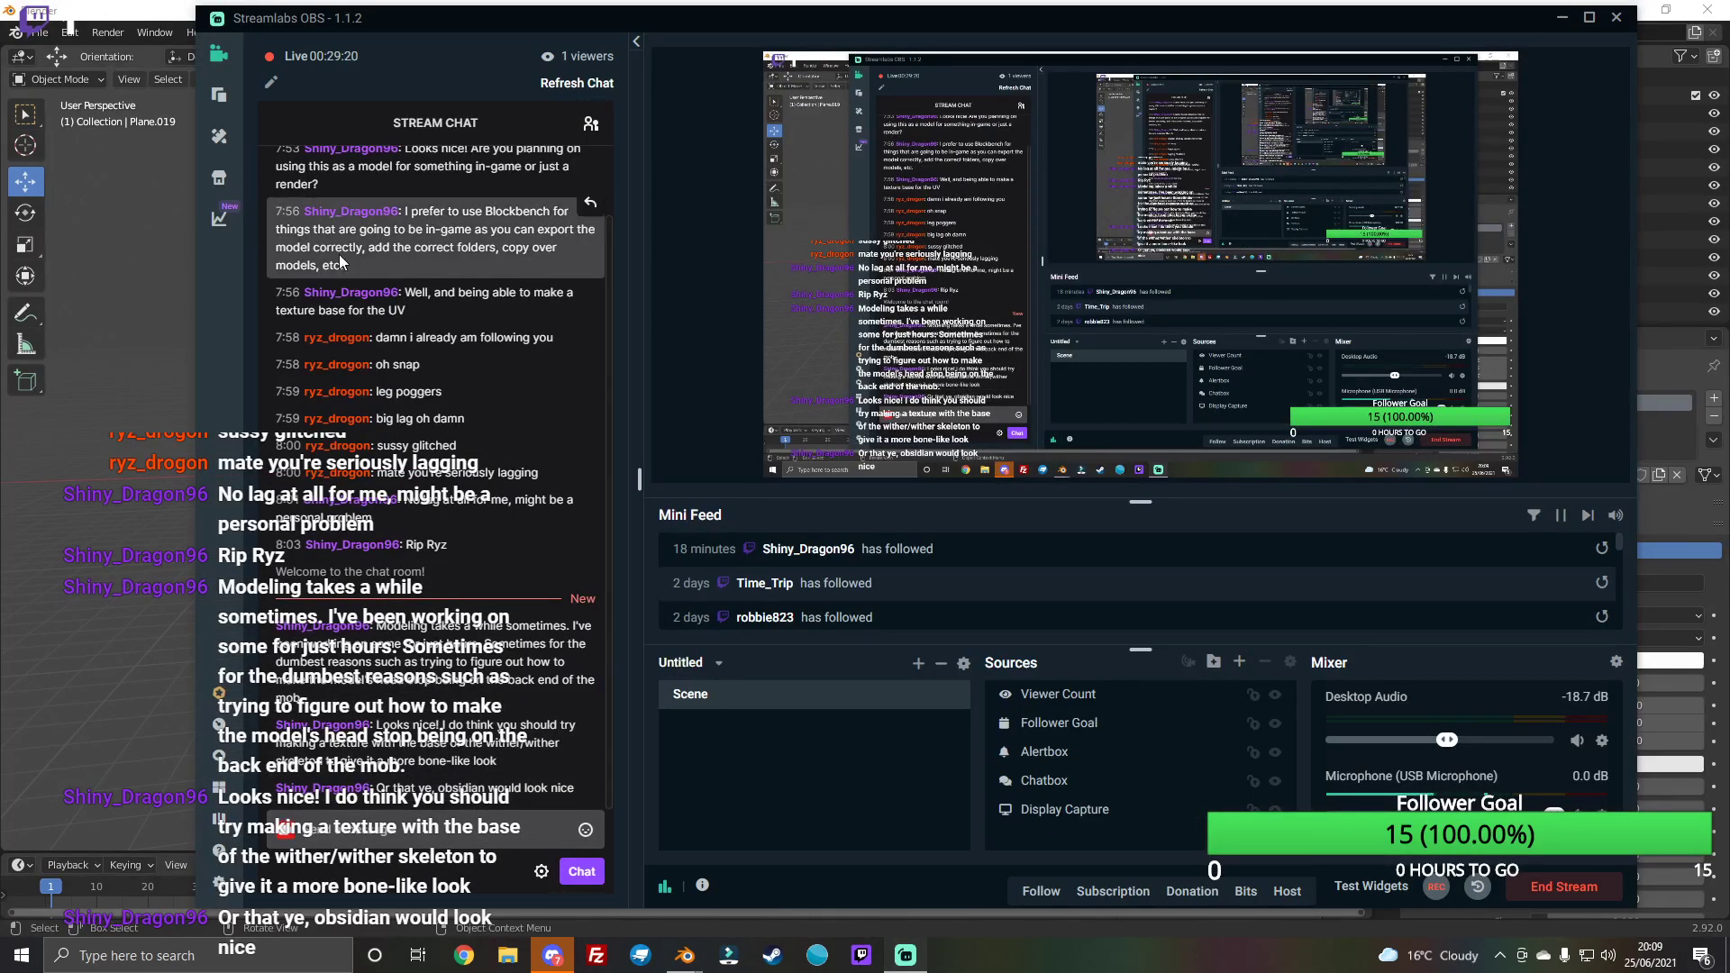
left_click(149, 415)
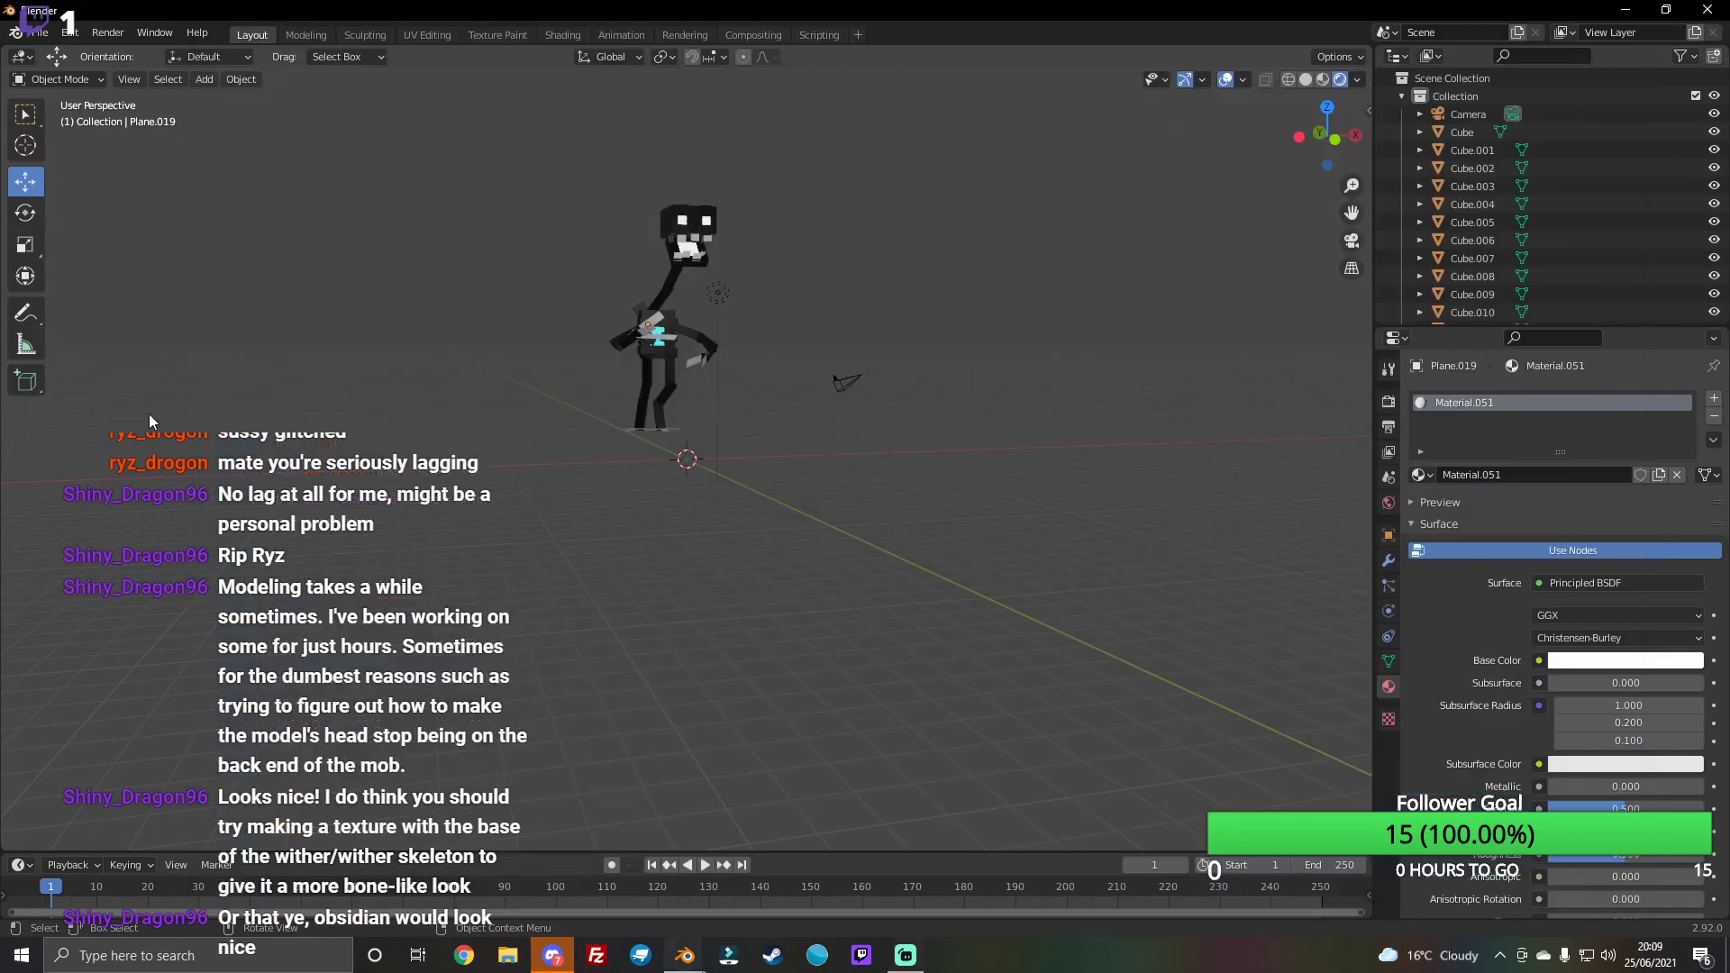
Step: Raise the point light vertically above the figure using G then Z
left_click_drag(1324, 135, 1272, 142)
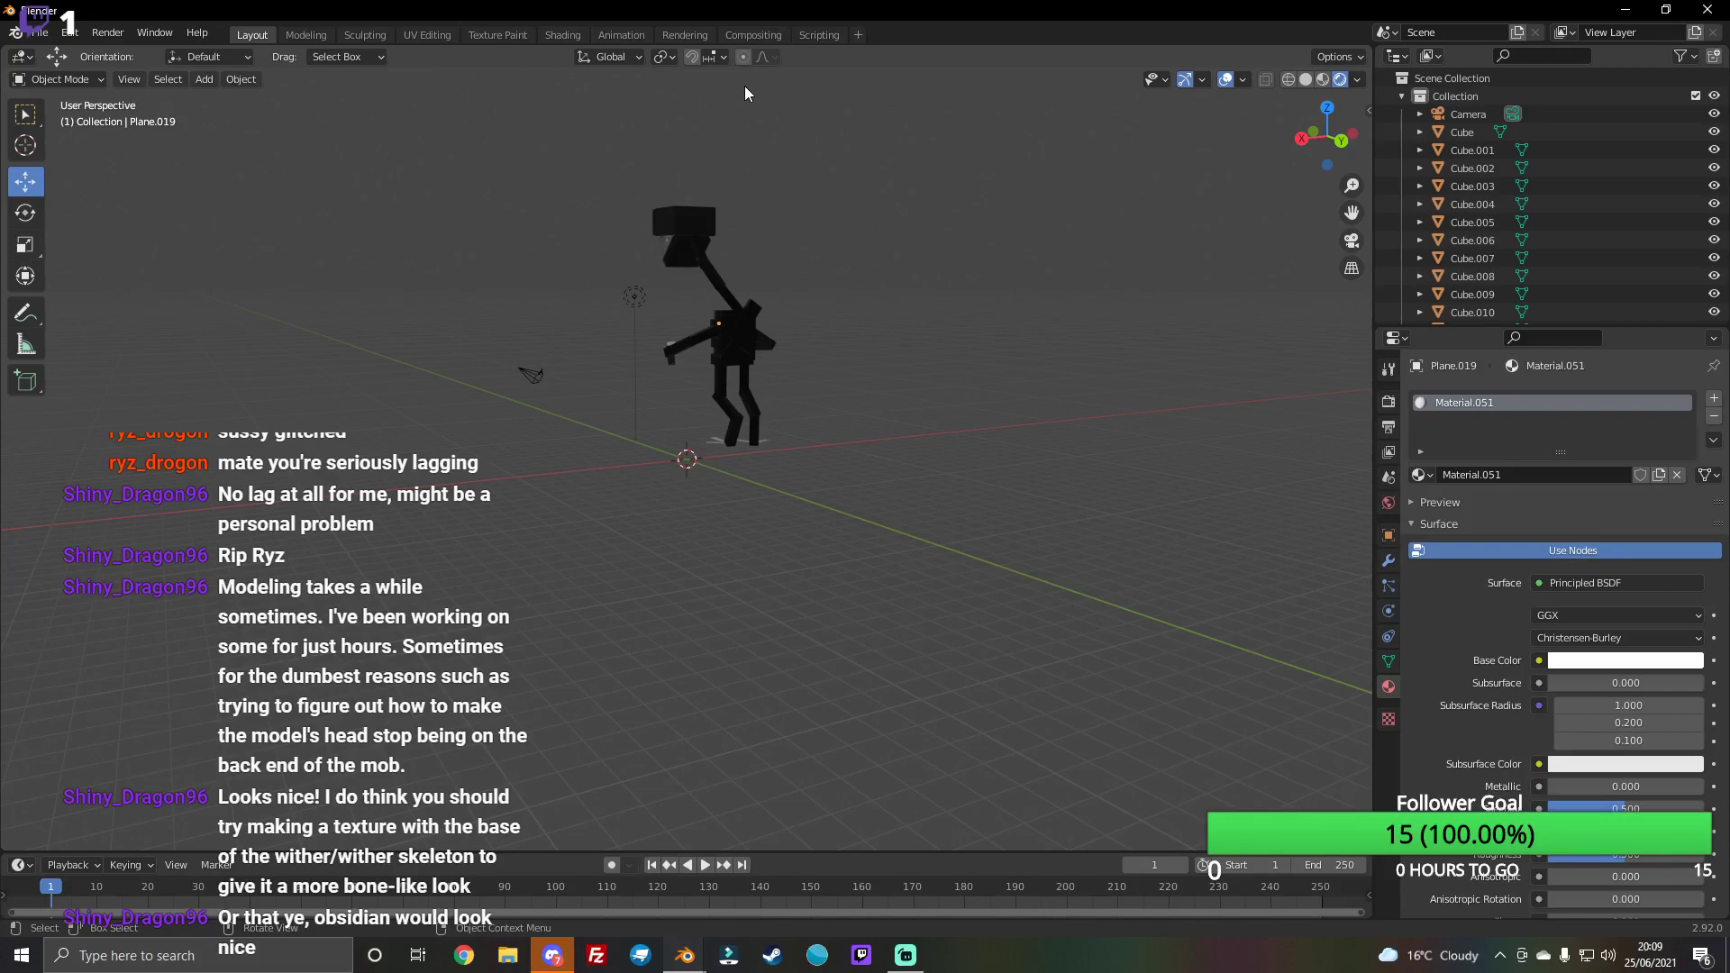
mouse_move(1325, 135)
left_mouse_down()
mouse_move(1284, 138)
mouse_move(1249, 186)
left_mouse_up()
left_click(666, 303)
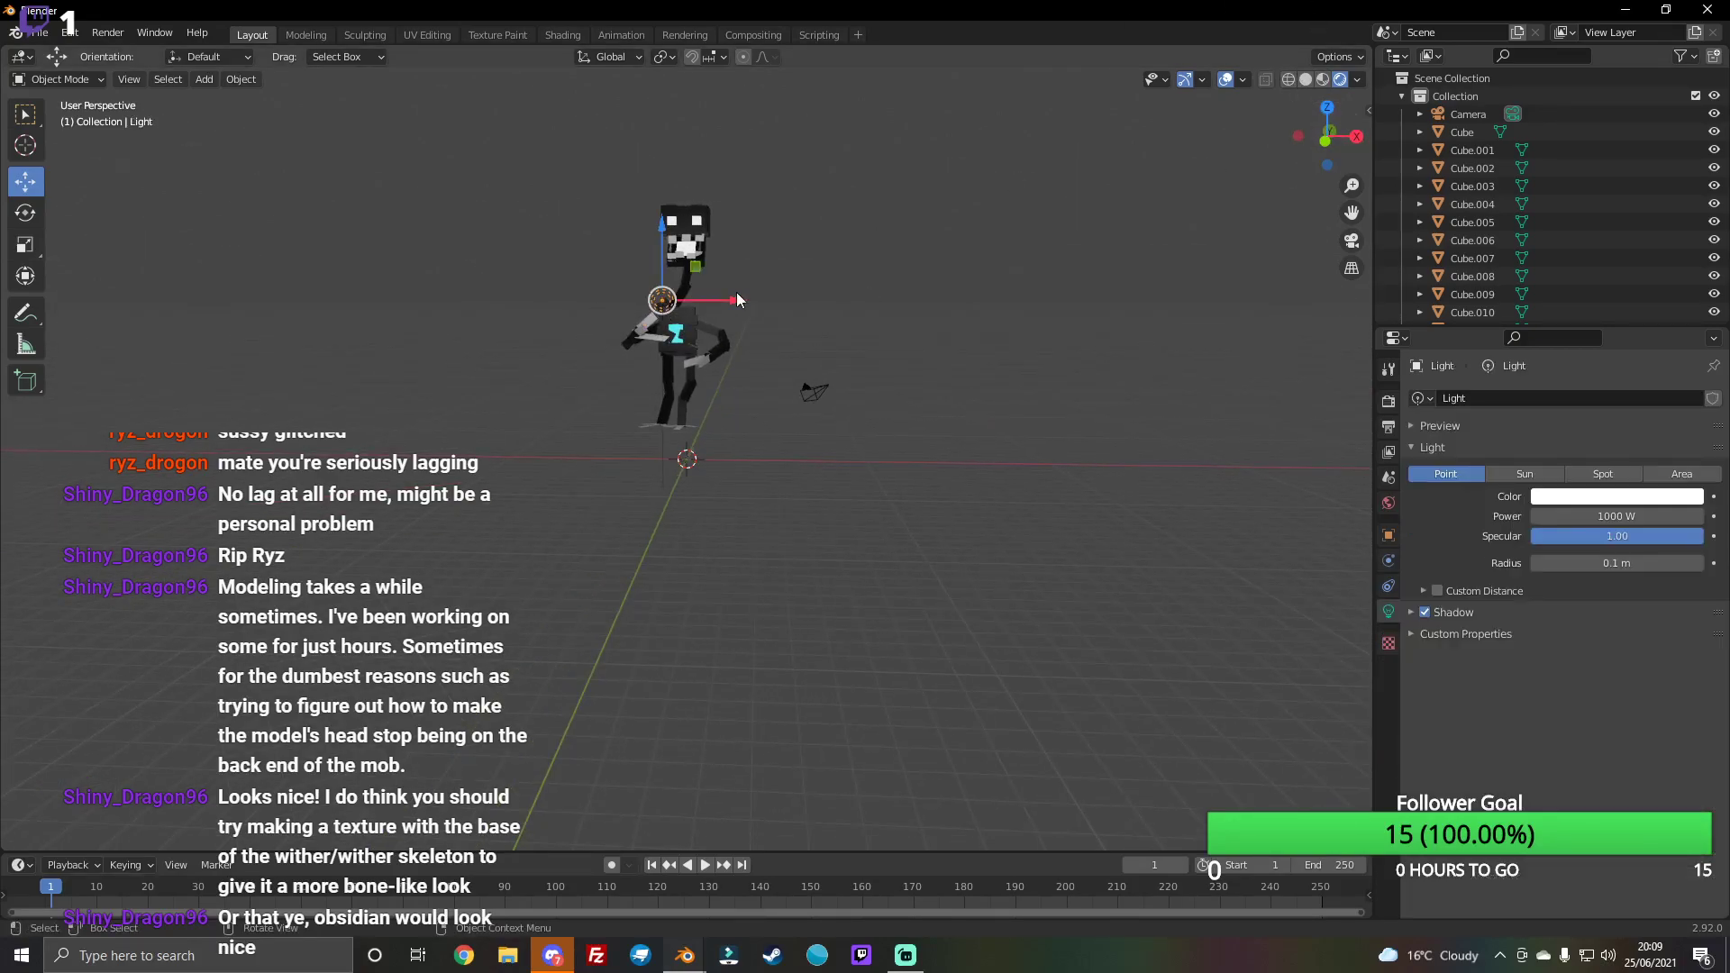
left_click_drag(1332, 136, 626, 269)
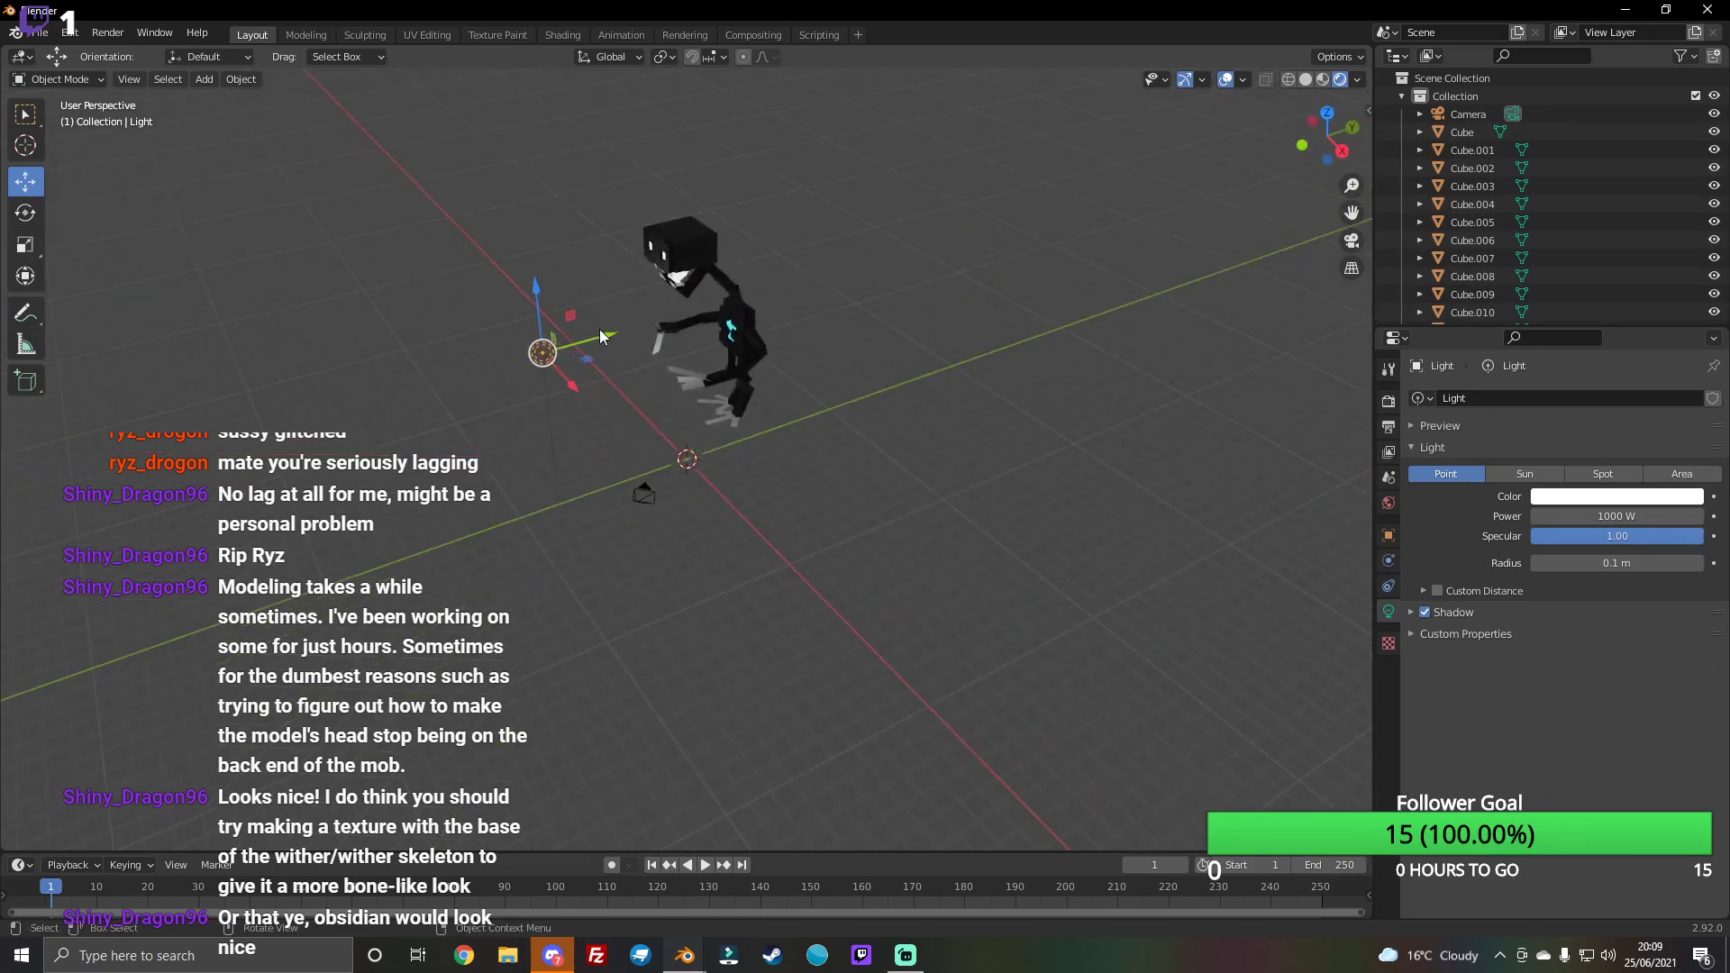
key("g")
key("z")
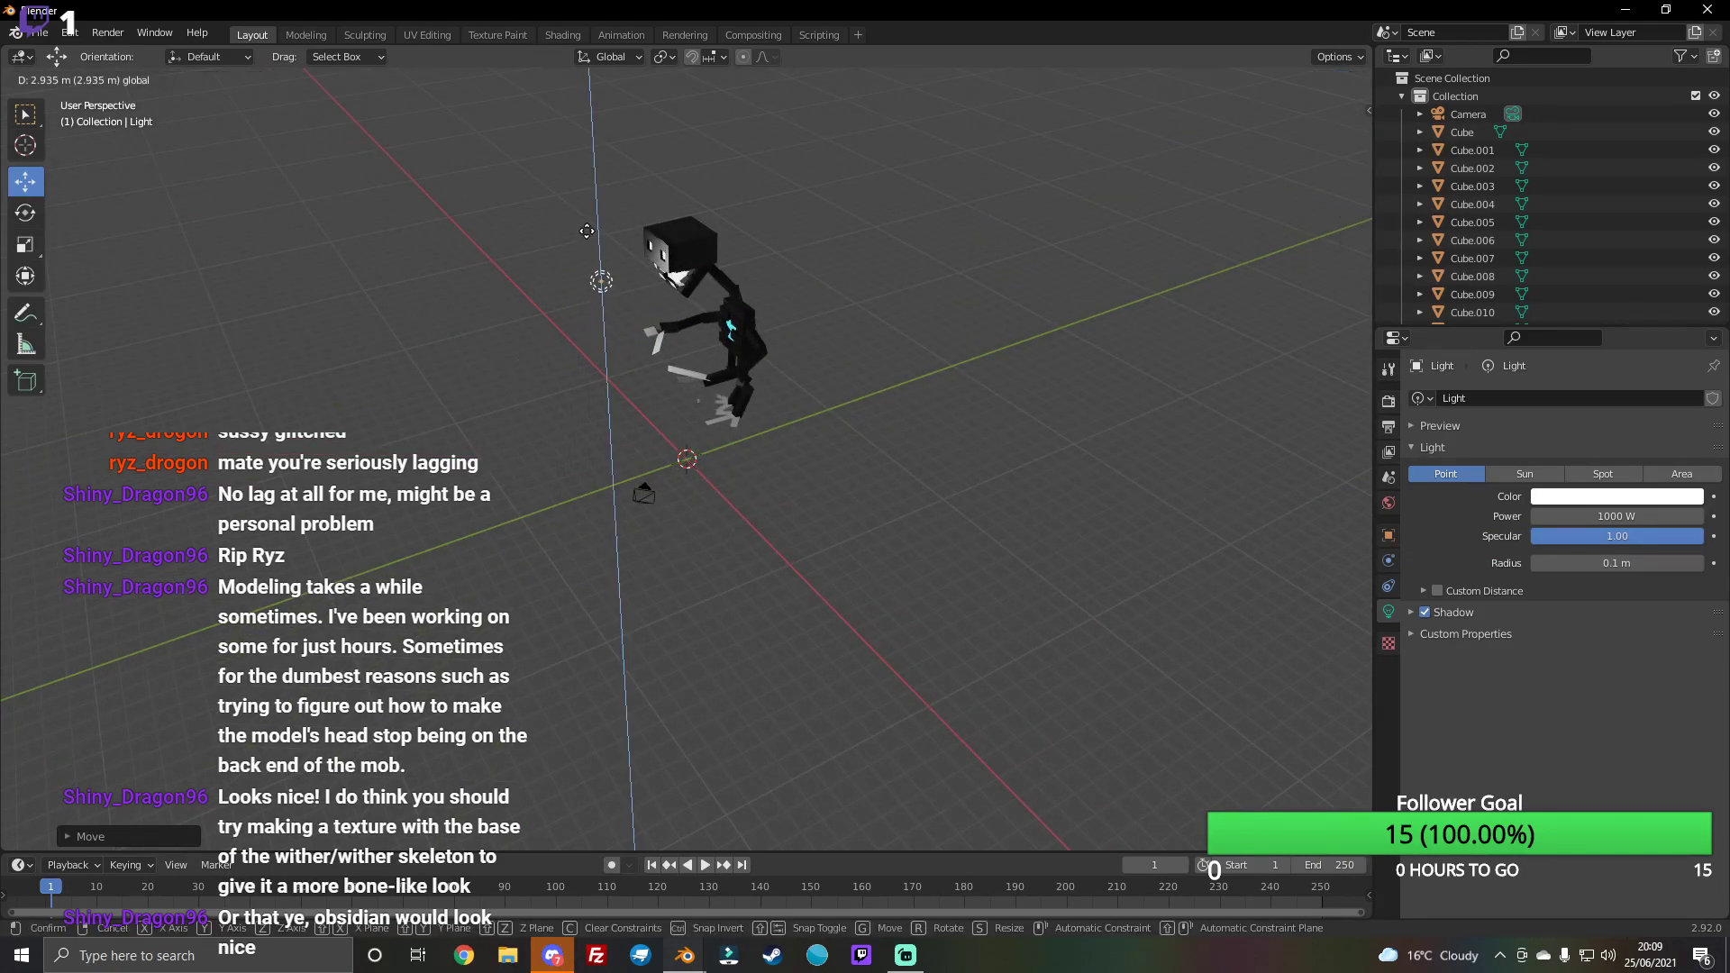
left_click(589, 291)
mouse_move(1324, 135)
left_mouse_down()
mouse_move(1285, 160)
mouse_move(1305, 156)
mouse_move(1304, 188)
mouse_move(1318, 148)
left_mouse_up()
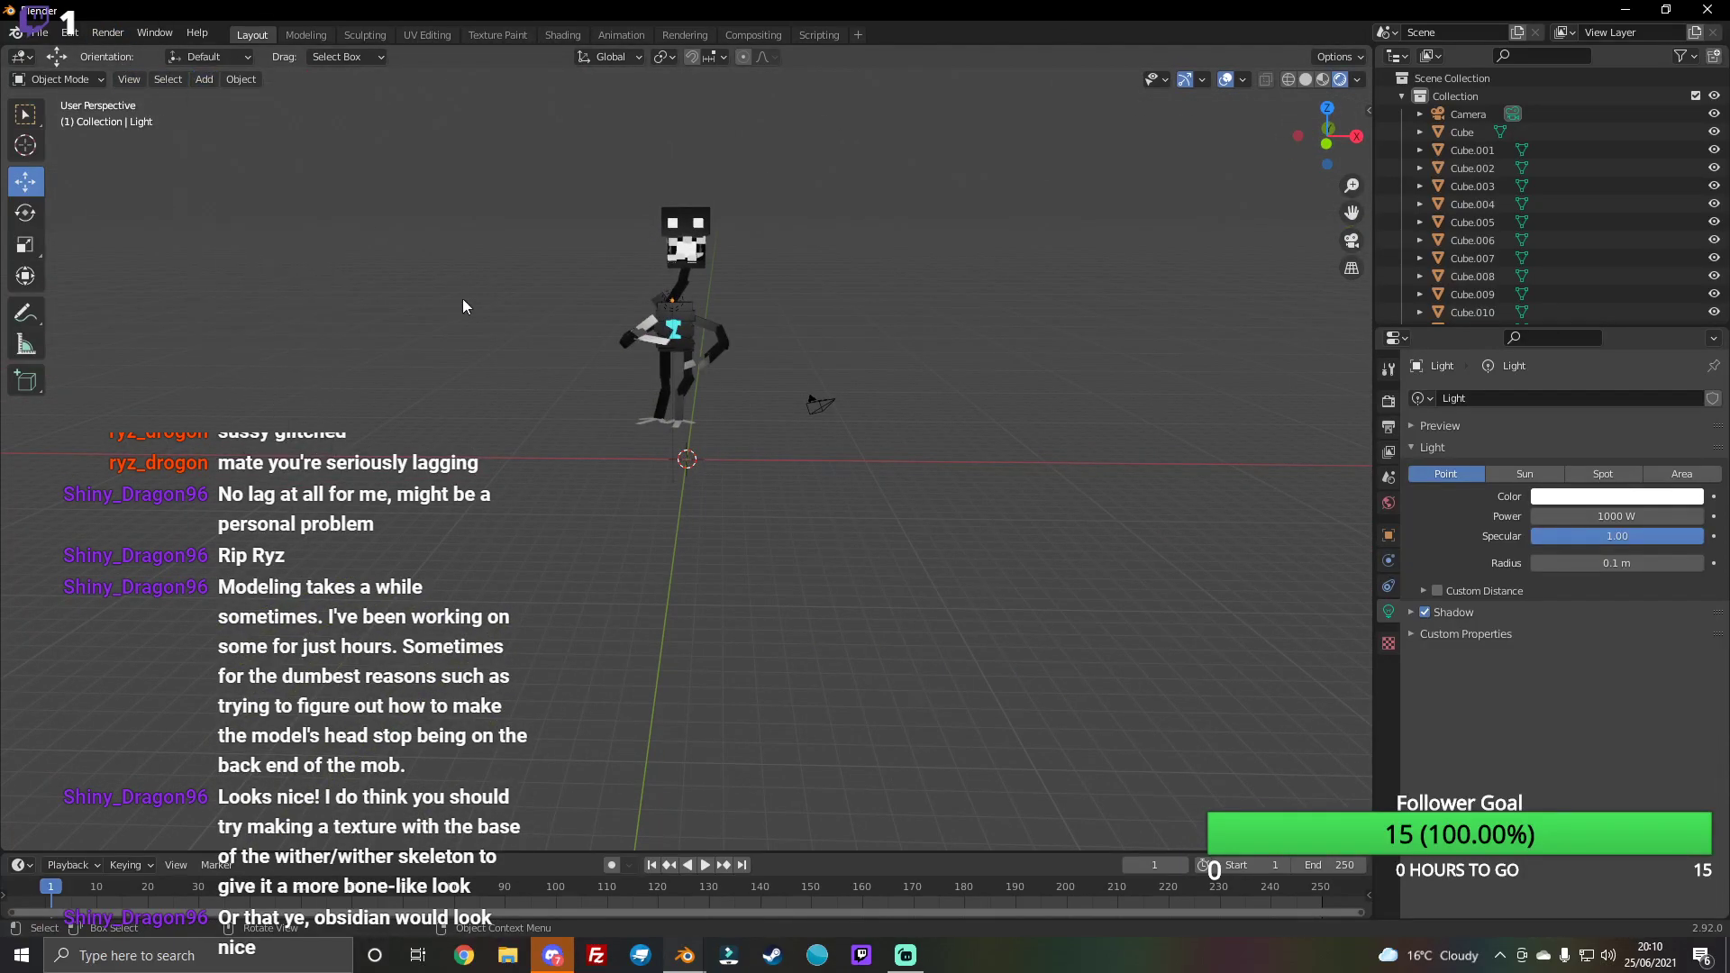
left_click(203, 79)
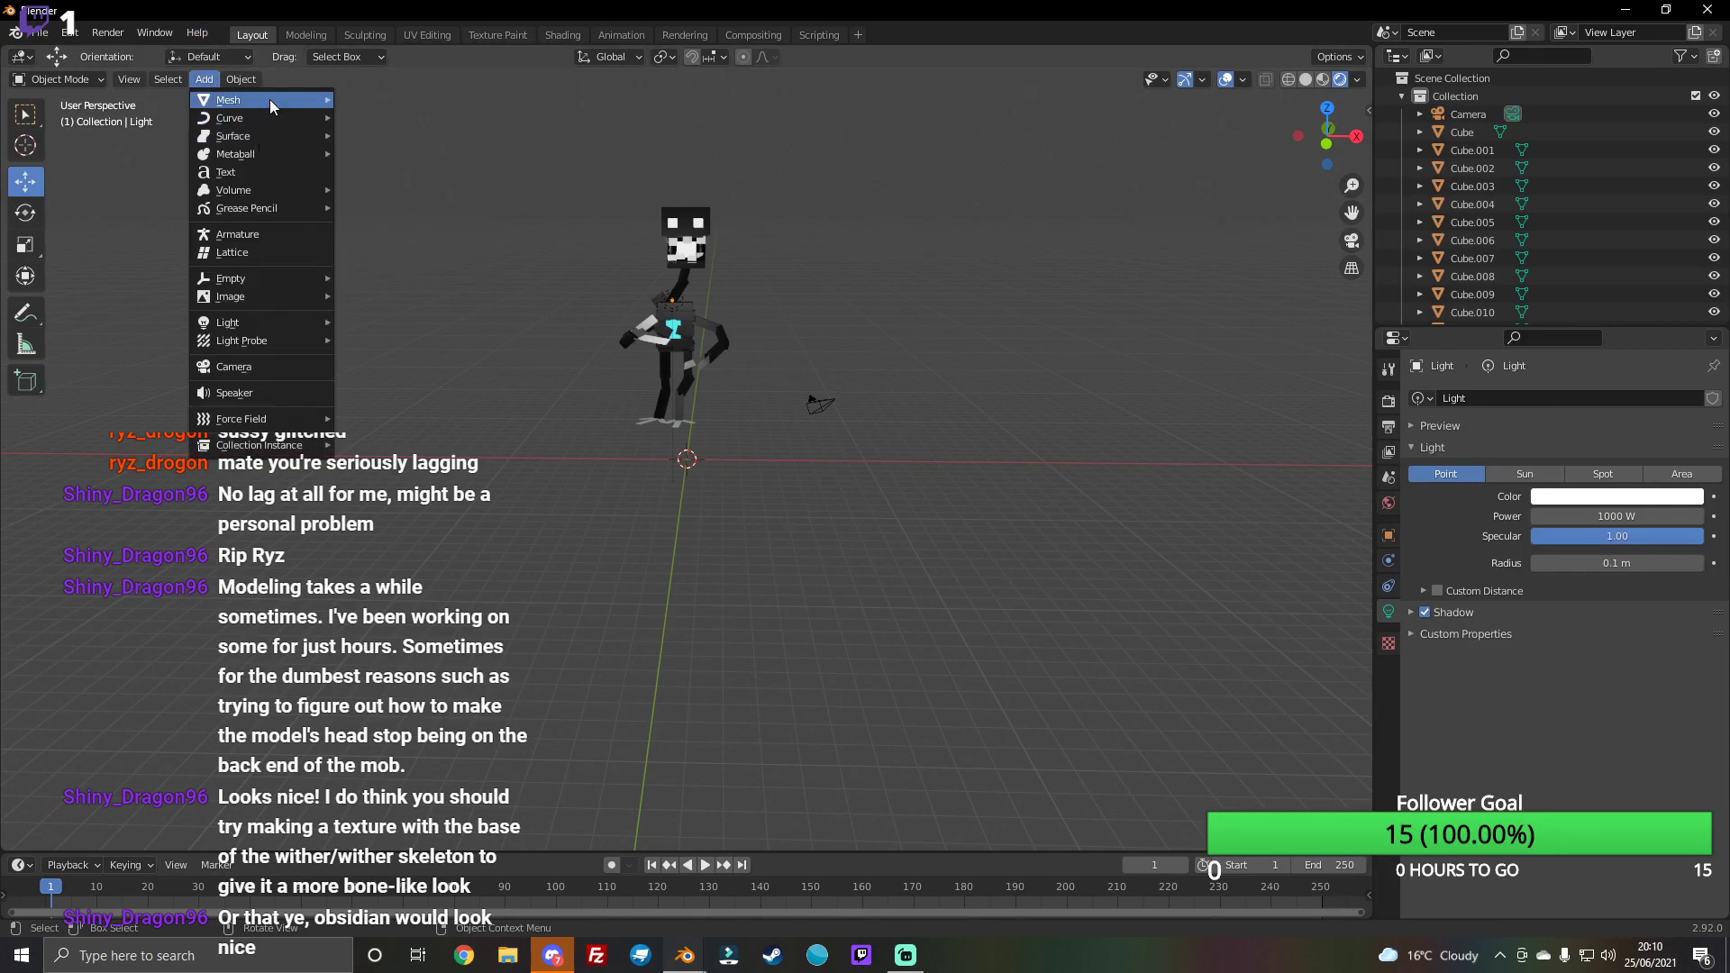
Step: Add a mesh plane and slide it sideways along X
mouse_move(229, 101)
left_click(430, 99)
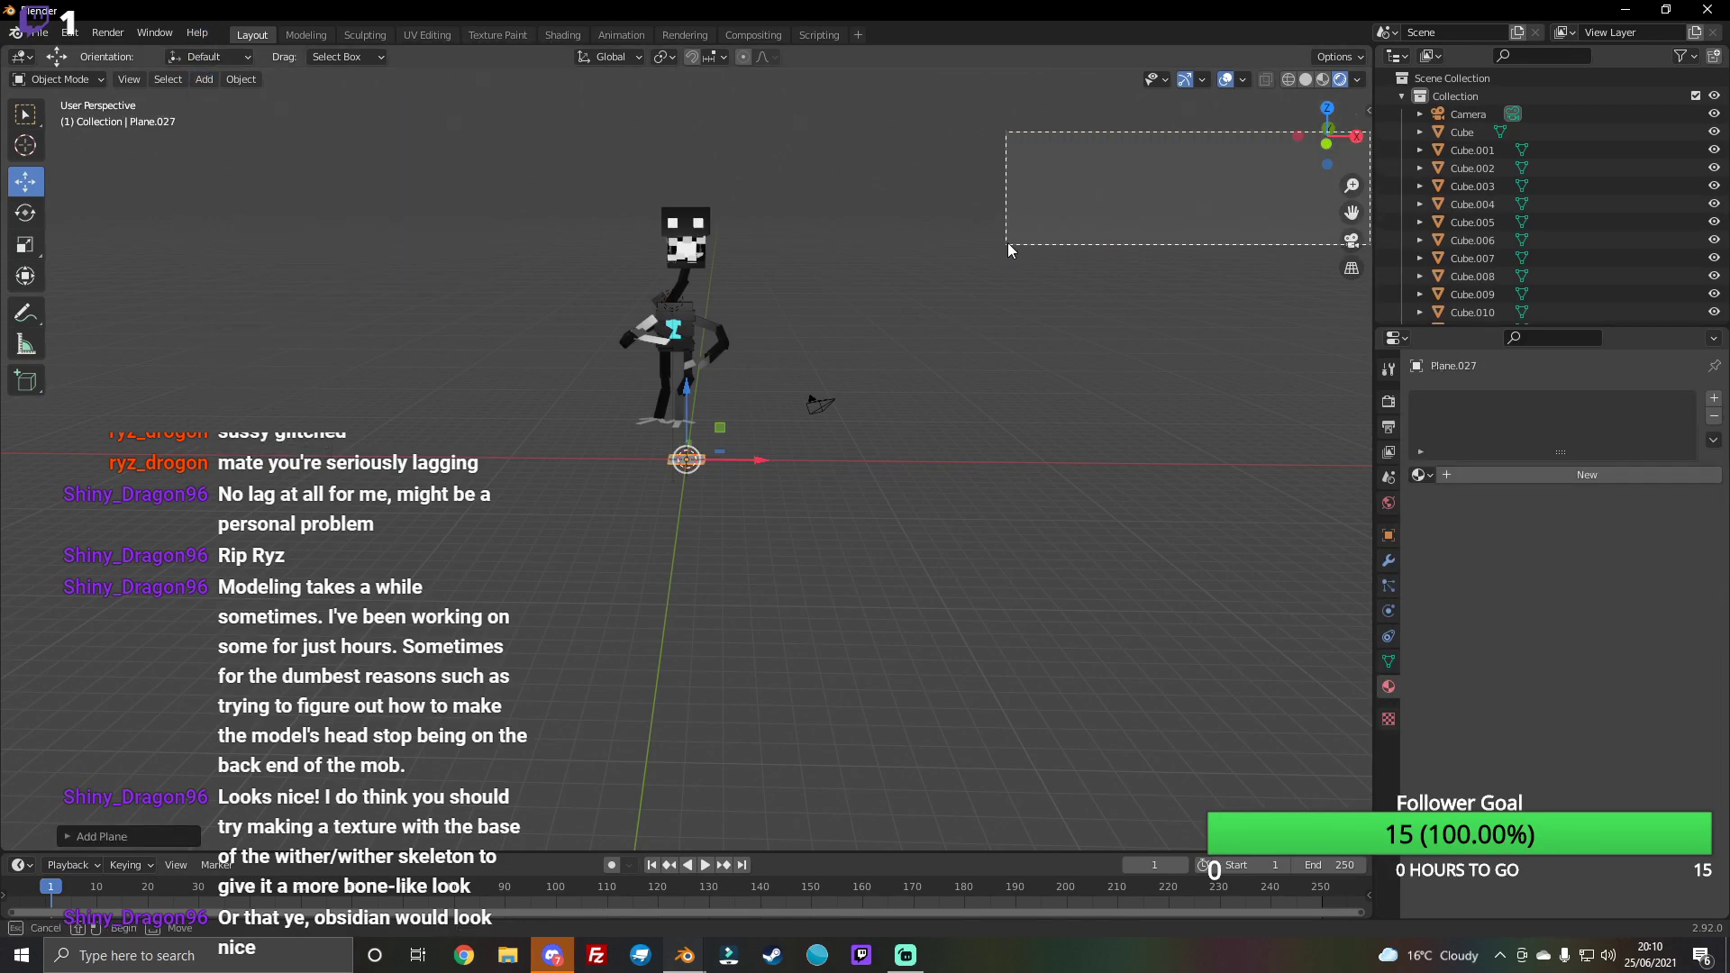
left_click_drag(1370, 138, 1000, 268)
left_click_drag(1326, 136, 1306, 144)
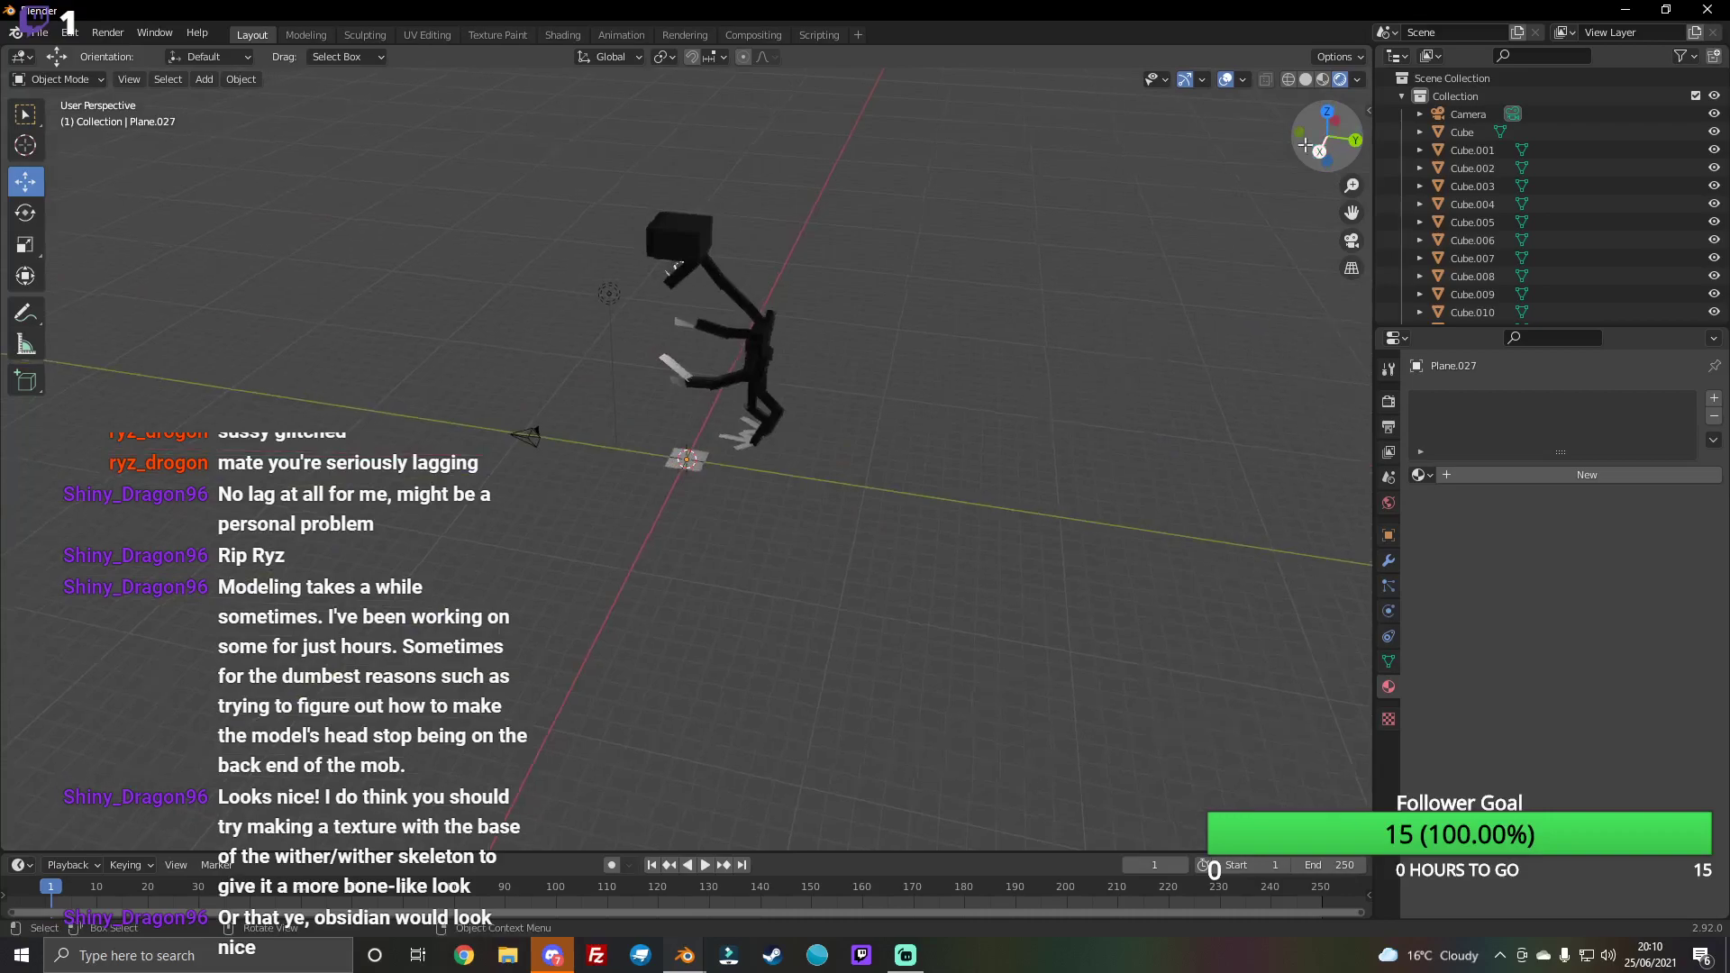
left_click(685, 460)
left_click_drag(748, 470, 940, 500)
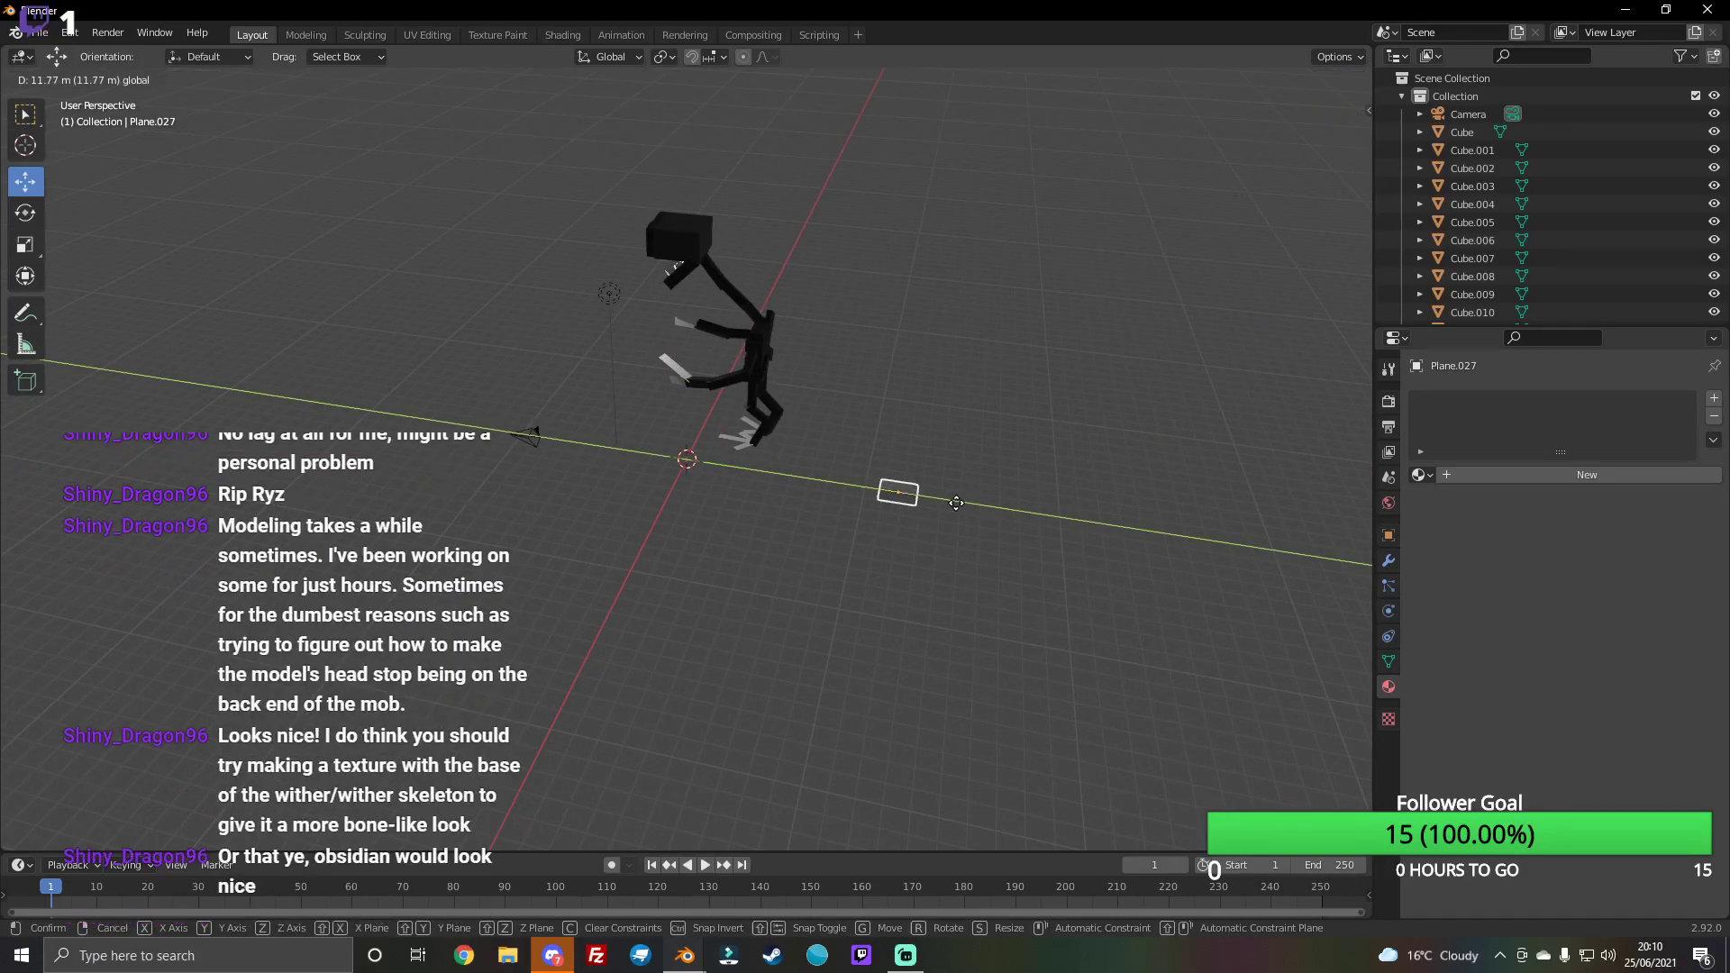
Step: Tip the plane upright about X and scale it about four times into a wall
left_click(24, 213)
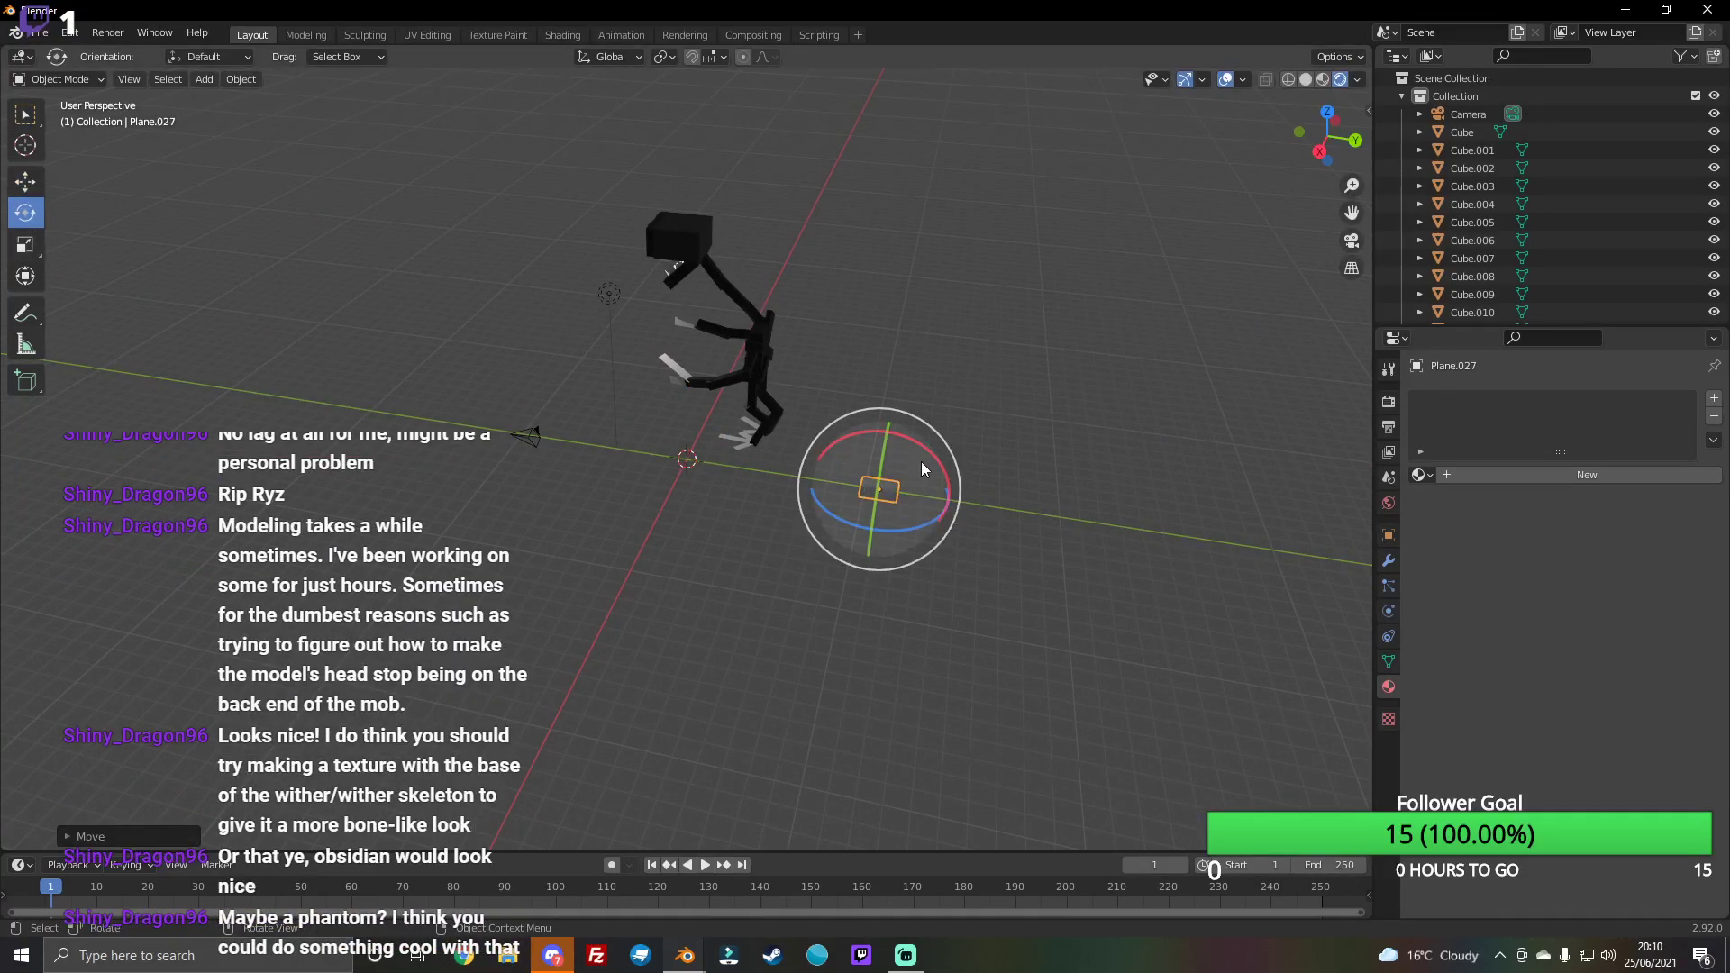
mouse_move(921, 461)
left_mouse_down()
mouse_move(696, 359)
mouse_move(723, 360)
left_mouse_up()
middle_click_drag(721, 361, 5, 234)
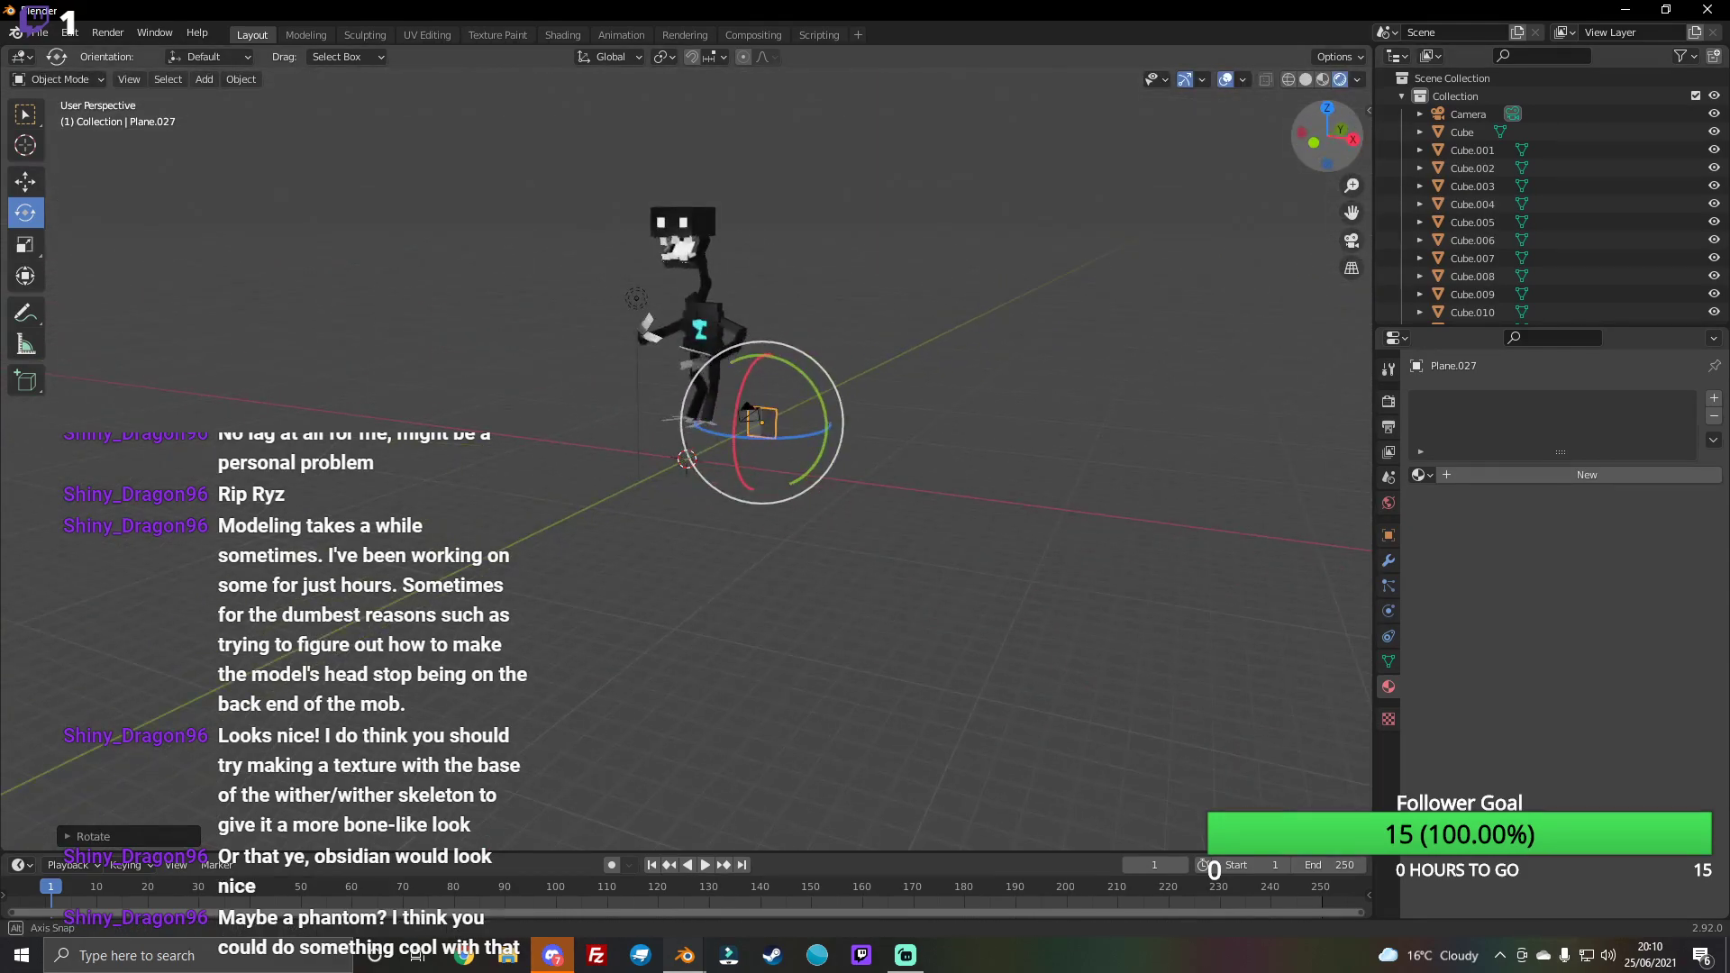
left_click(26, 244)
mouse_move(811, 378)
left_mouse_down()
mouse_move(726, 418)
mouse_move(1064, 238)
mouse_move(1000, 290)
left_mouse_up()
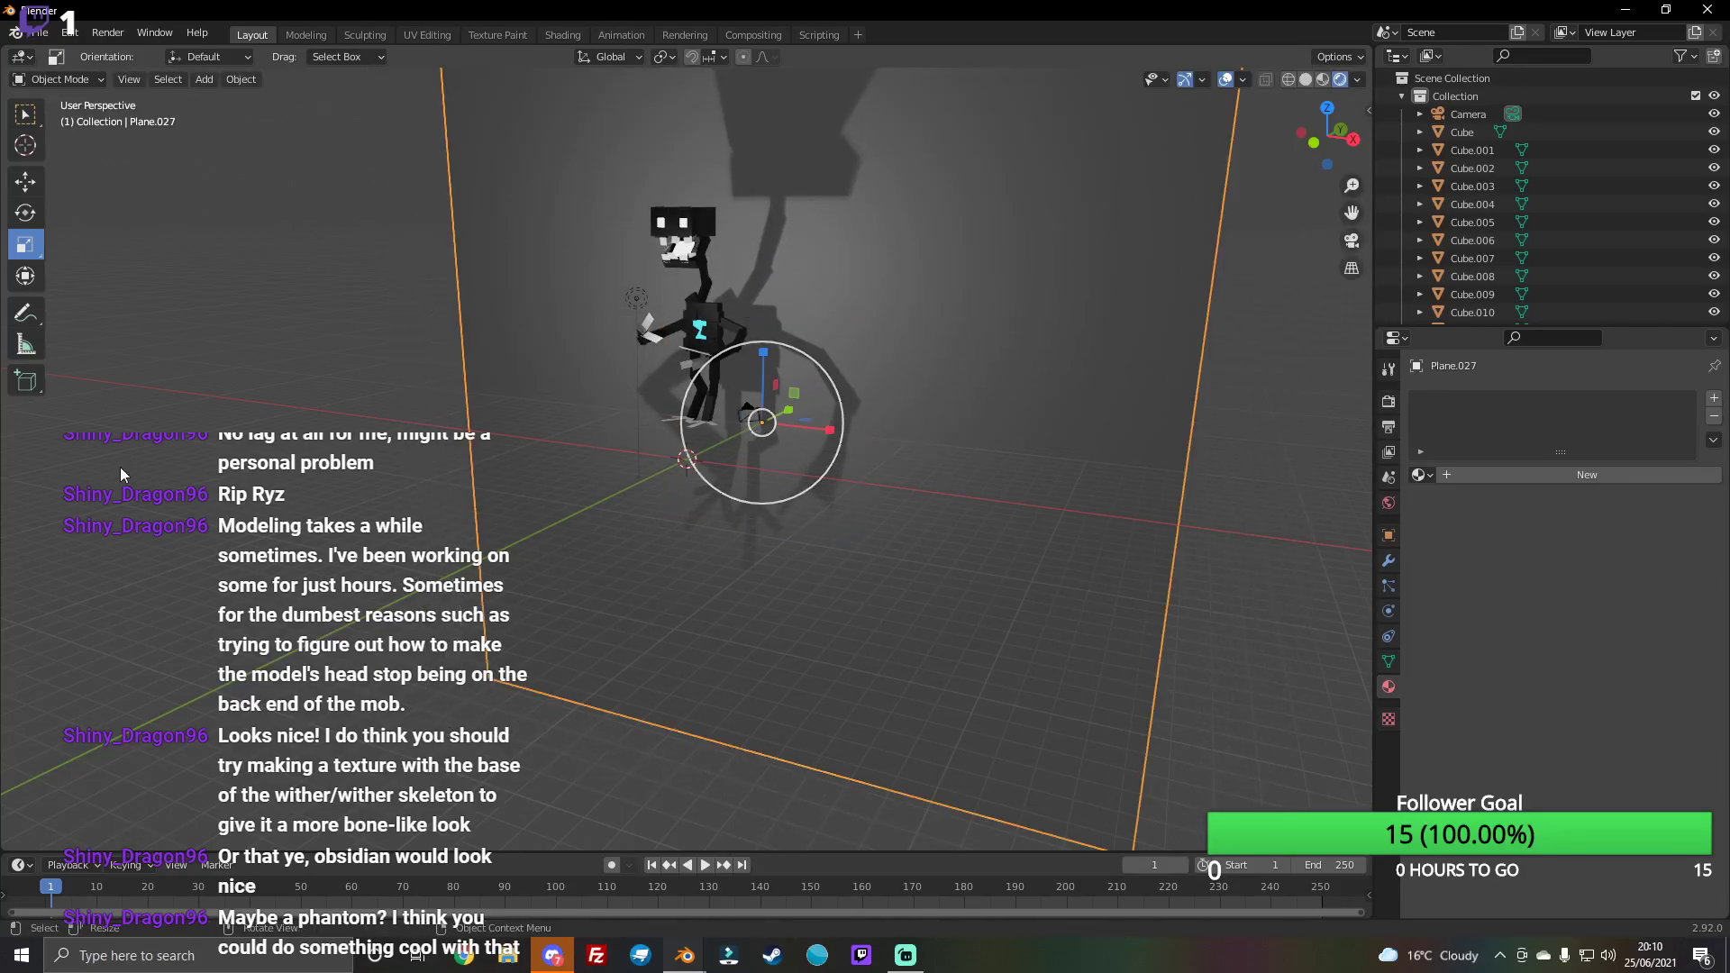
Step: Add a second plane and move it along Z
left_click(205, 79)
mouse_move(229, 100)
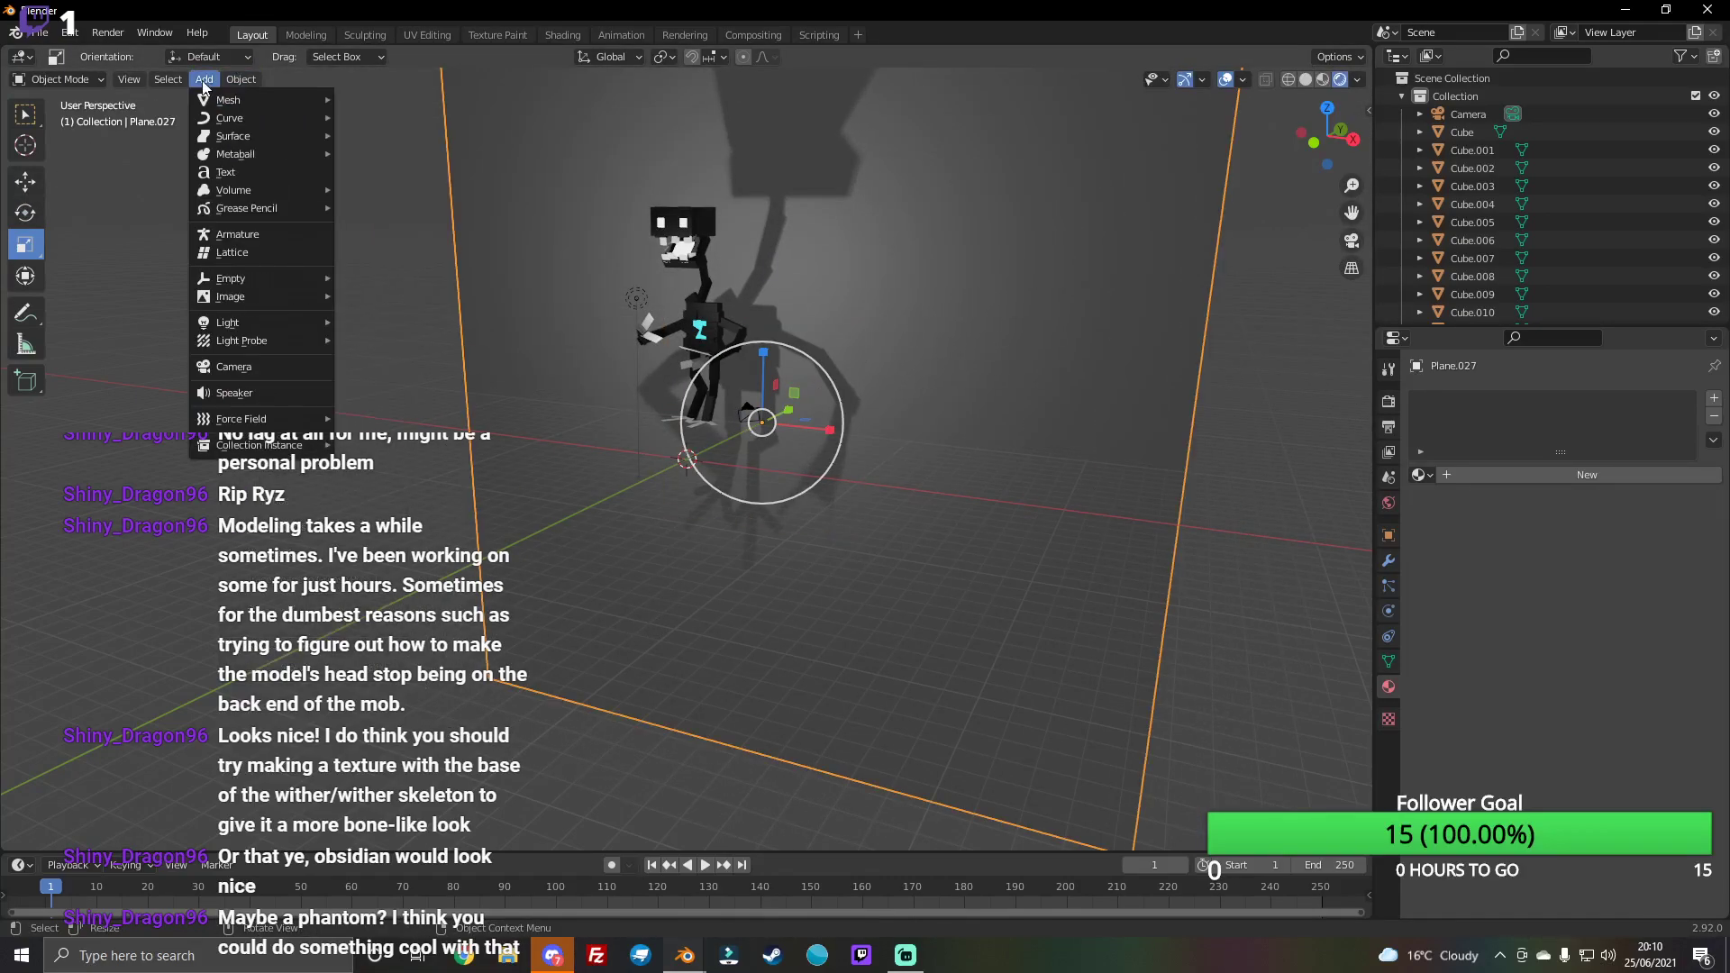
left_click(366, 102)
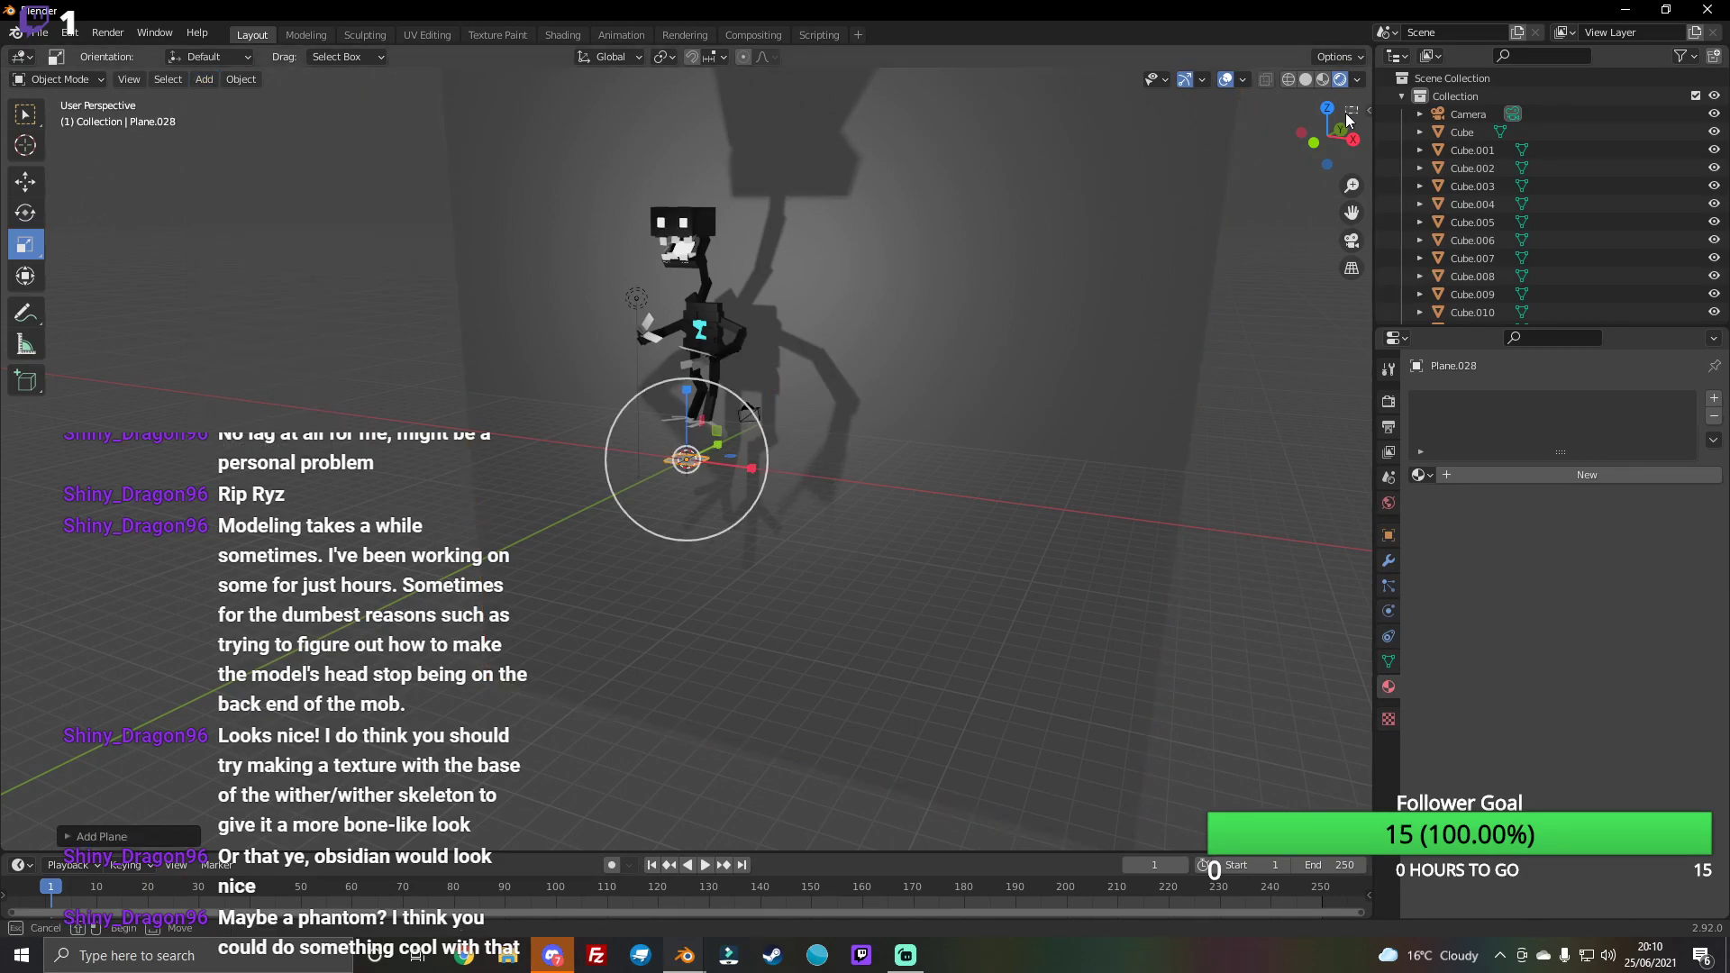
left_click_drag(1343, 113, 1328, 136)
left_click(686, 459)
key("shift+space")
key("g")
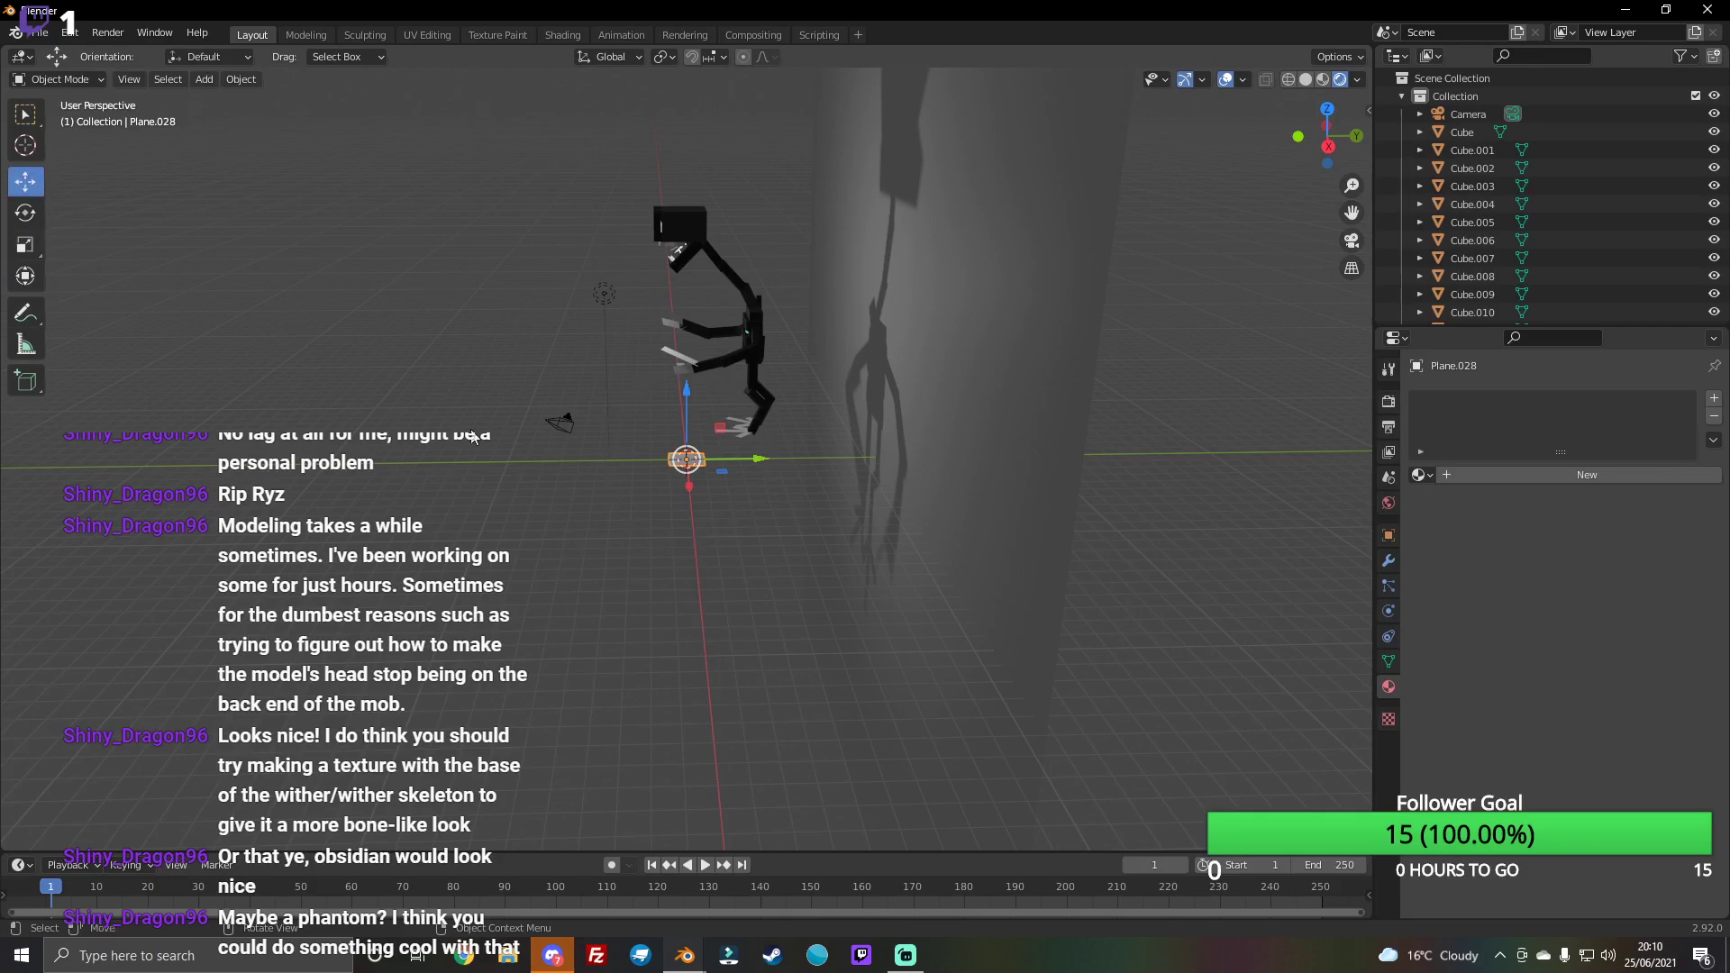
left_click_drag(689, 406, 686, 384)
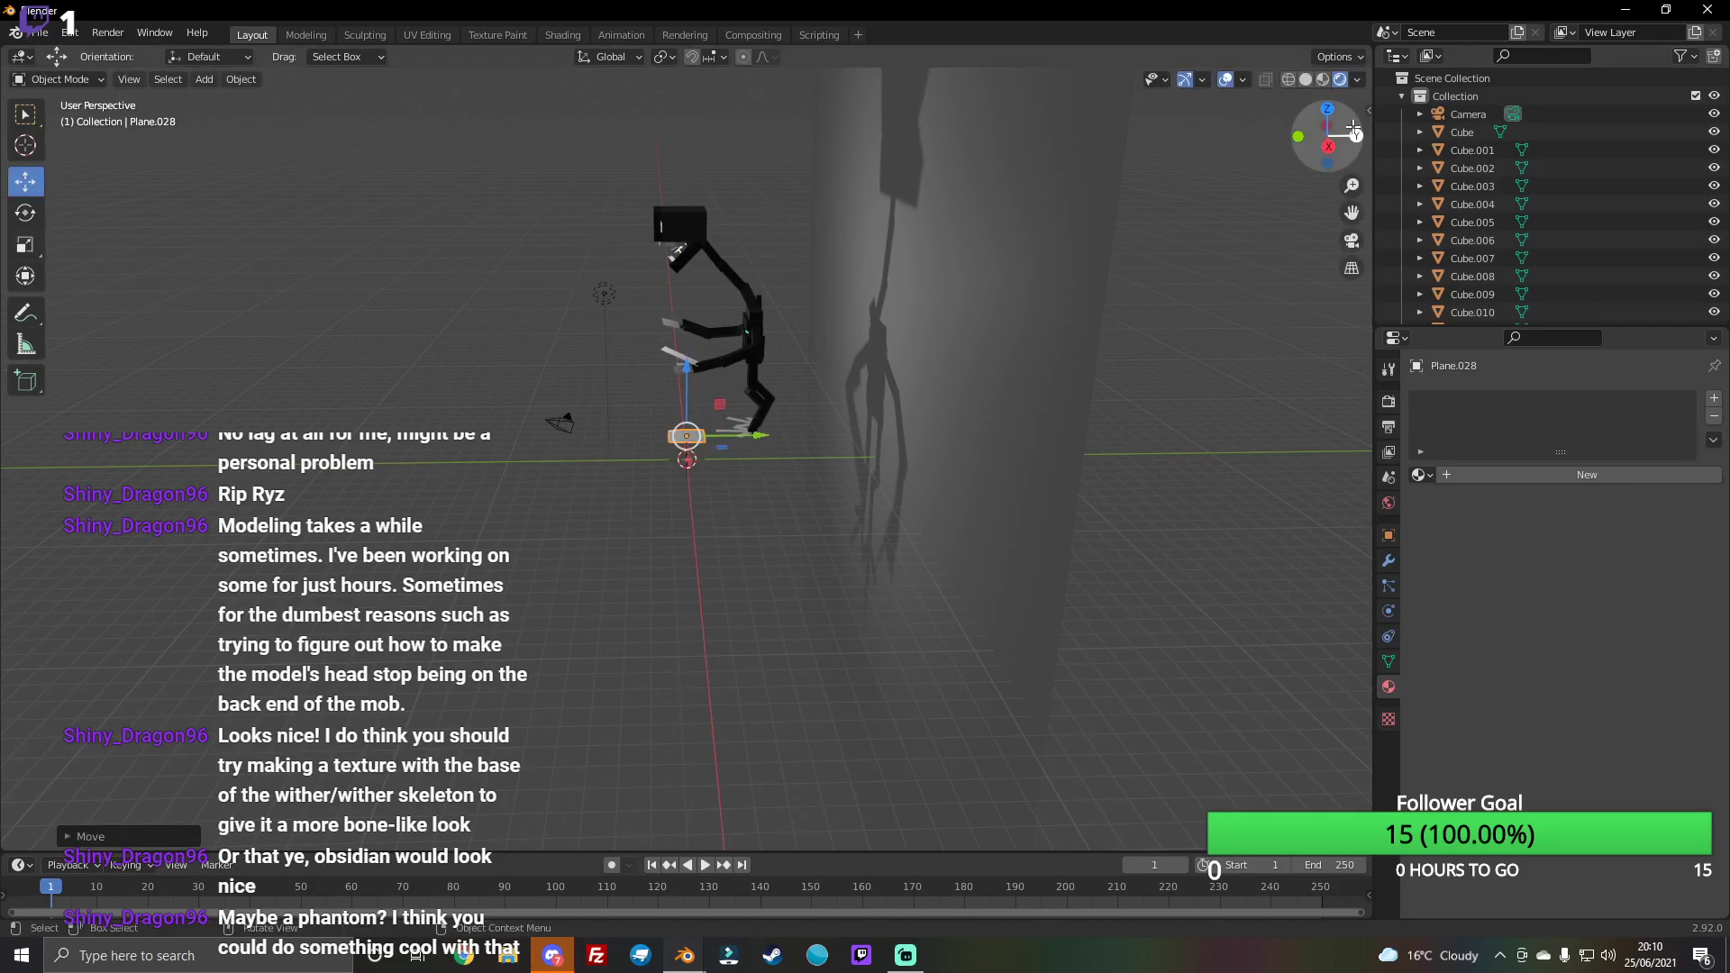
middle_click_drag(688, 384, 866, 433)
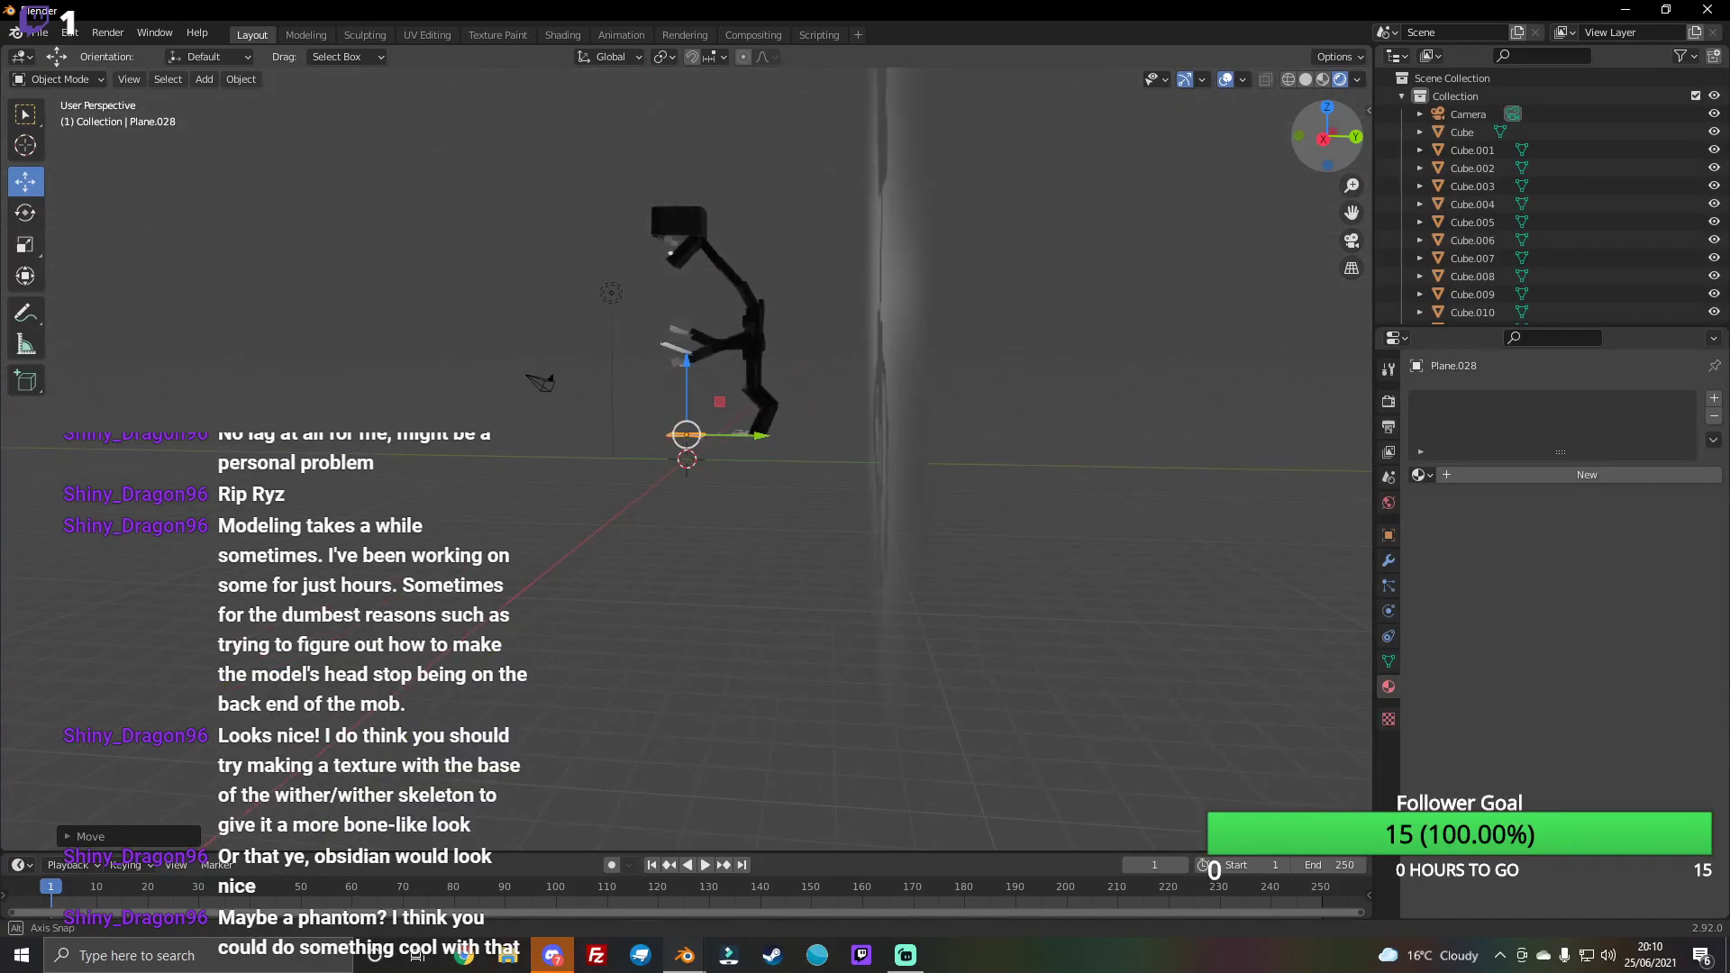
Step: Scale the plane into a wide floor at the figure's feet and add new Material.072
left_click(26, 244)
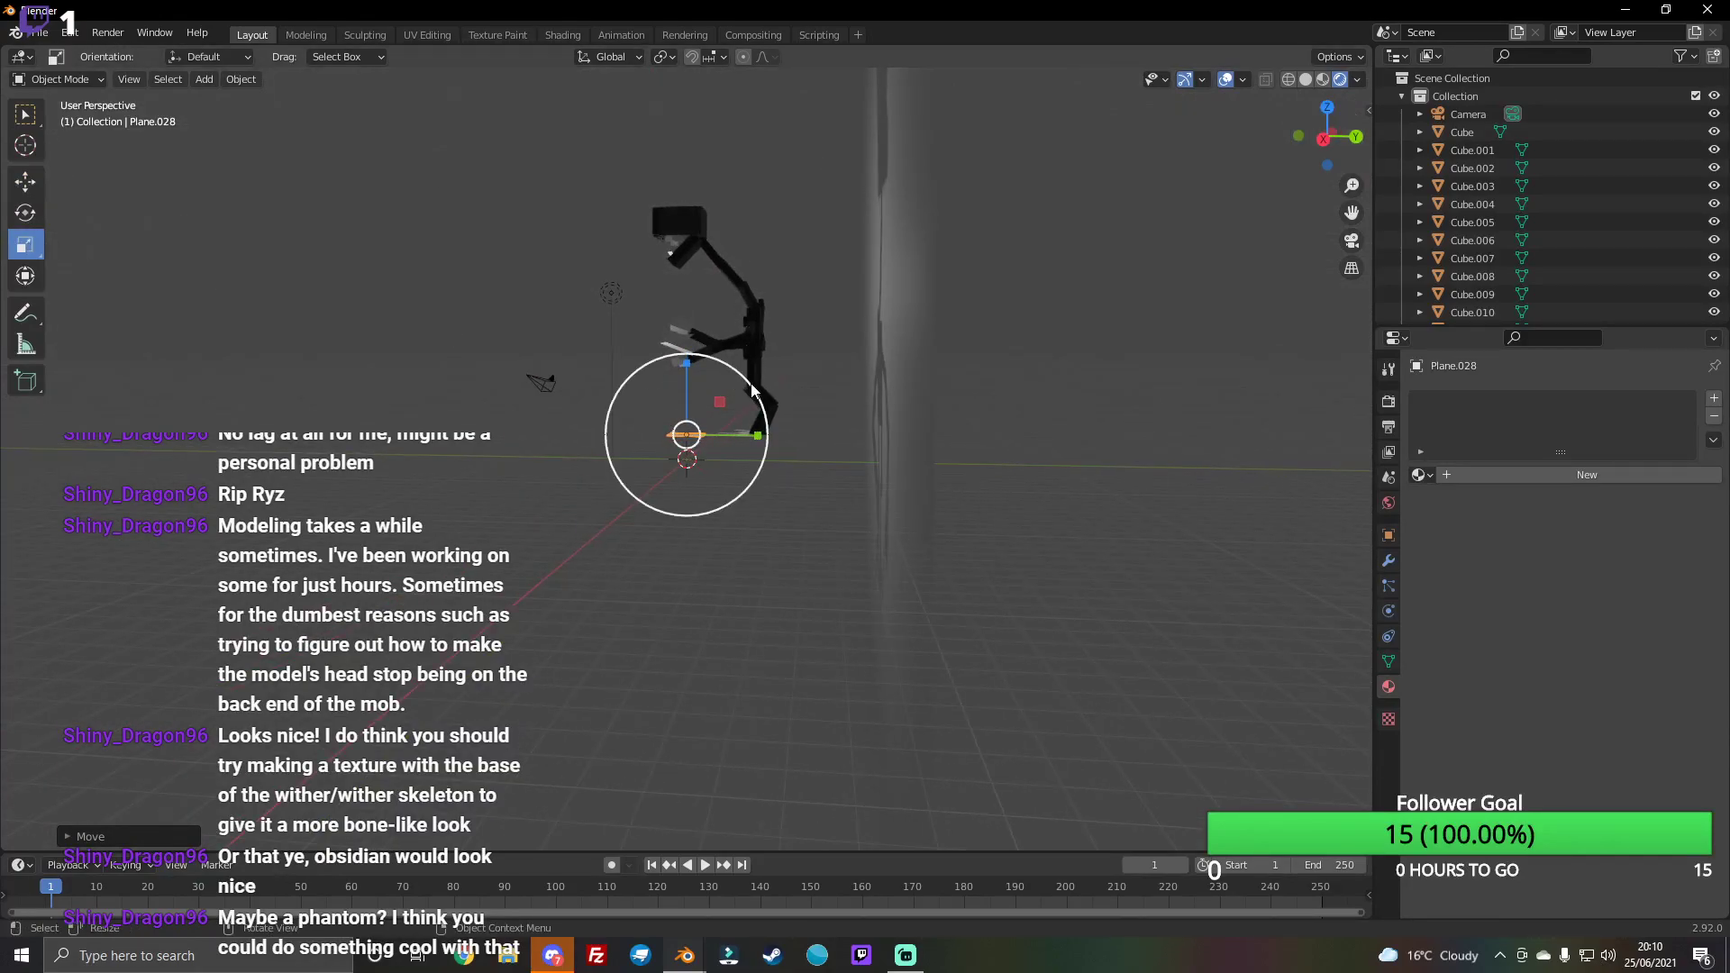
mouse_move(753, 391)
left_mouse_down()
mouse_move(270, 240)
mouse_move(149, 162)
left_mouse_up()
key("shift+space")
key("g")
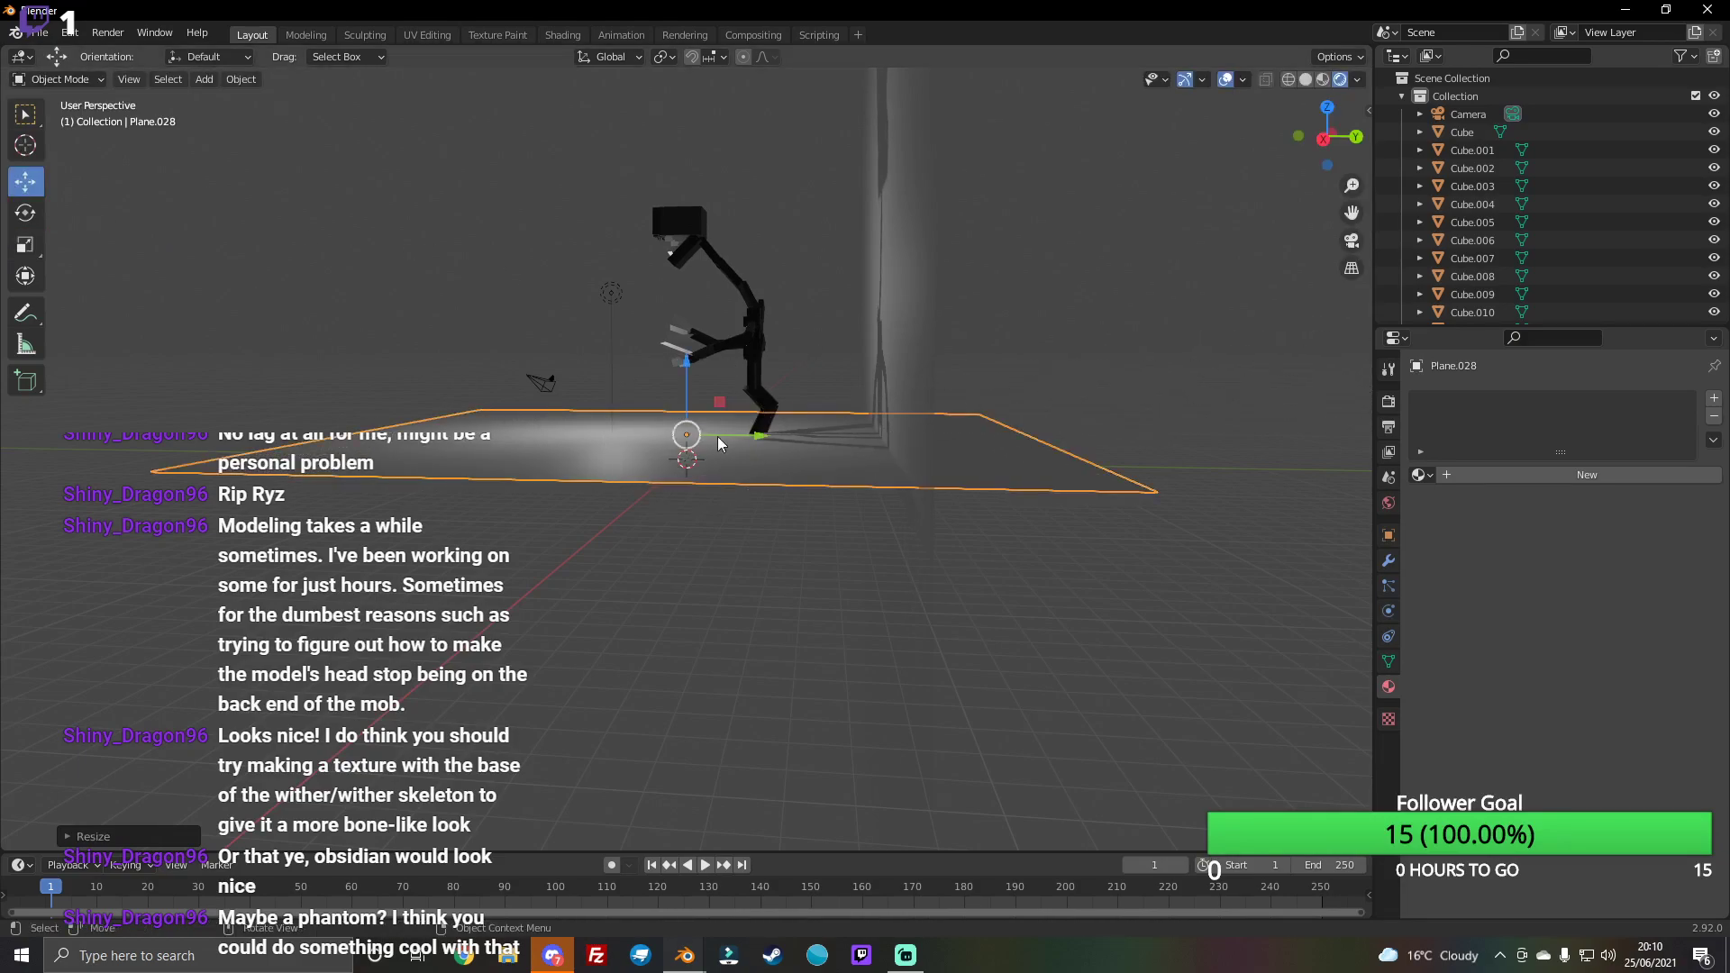
left_click_drag(689, 370, 689, 370)
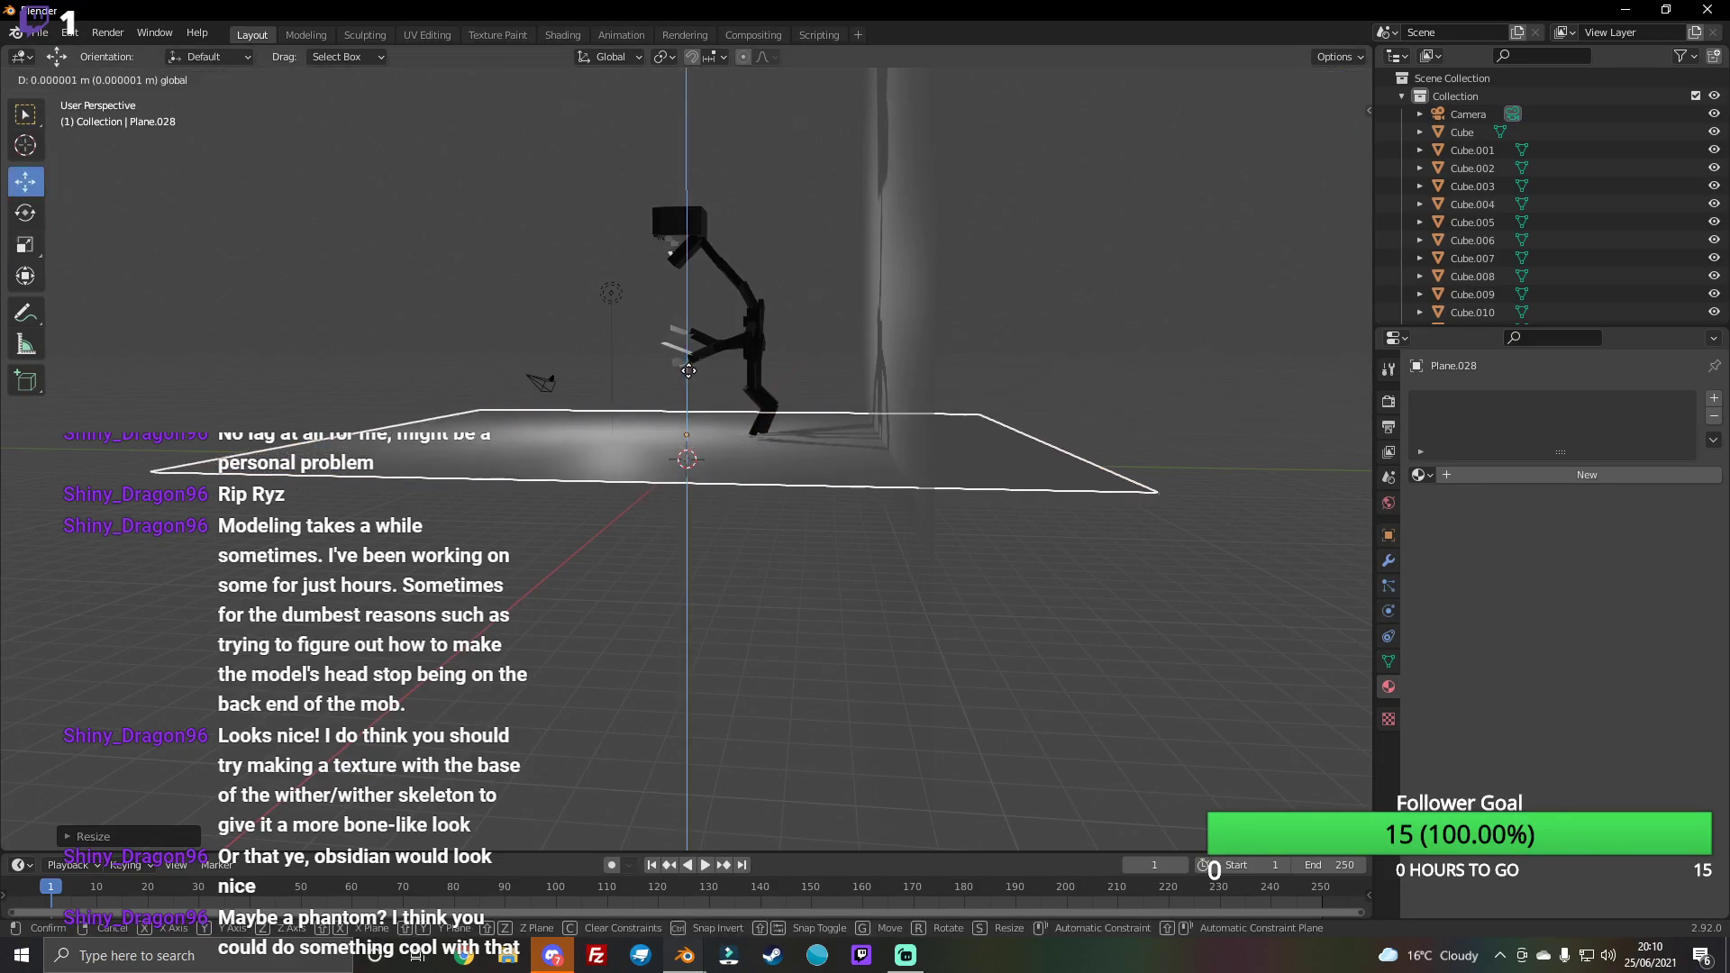
left_click_drag(688, 370, 891, 399)
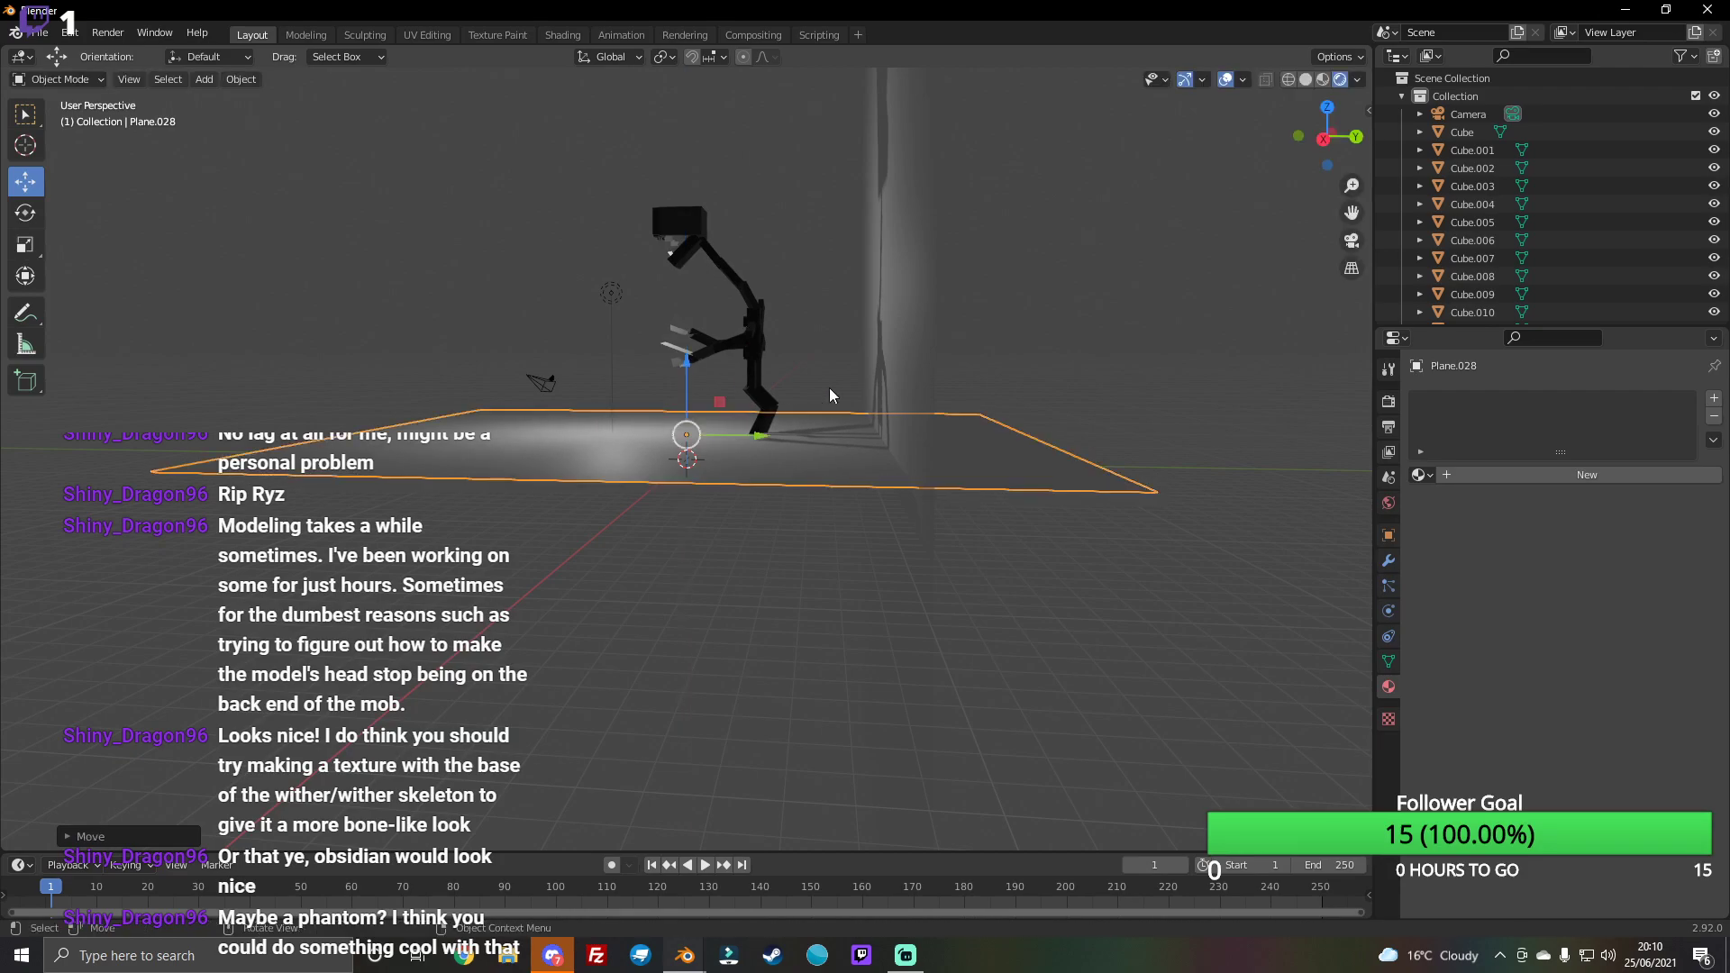
left_click(1587, 474)
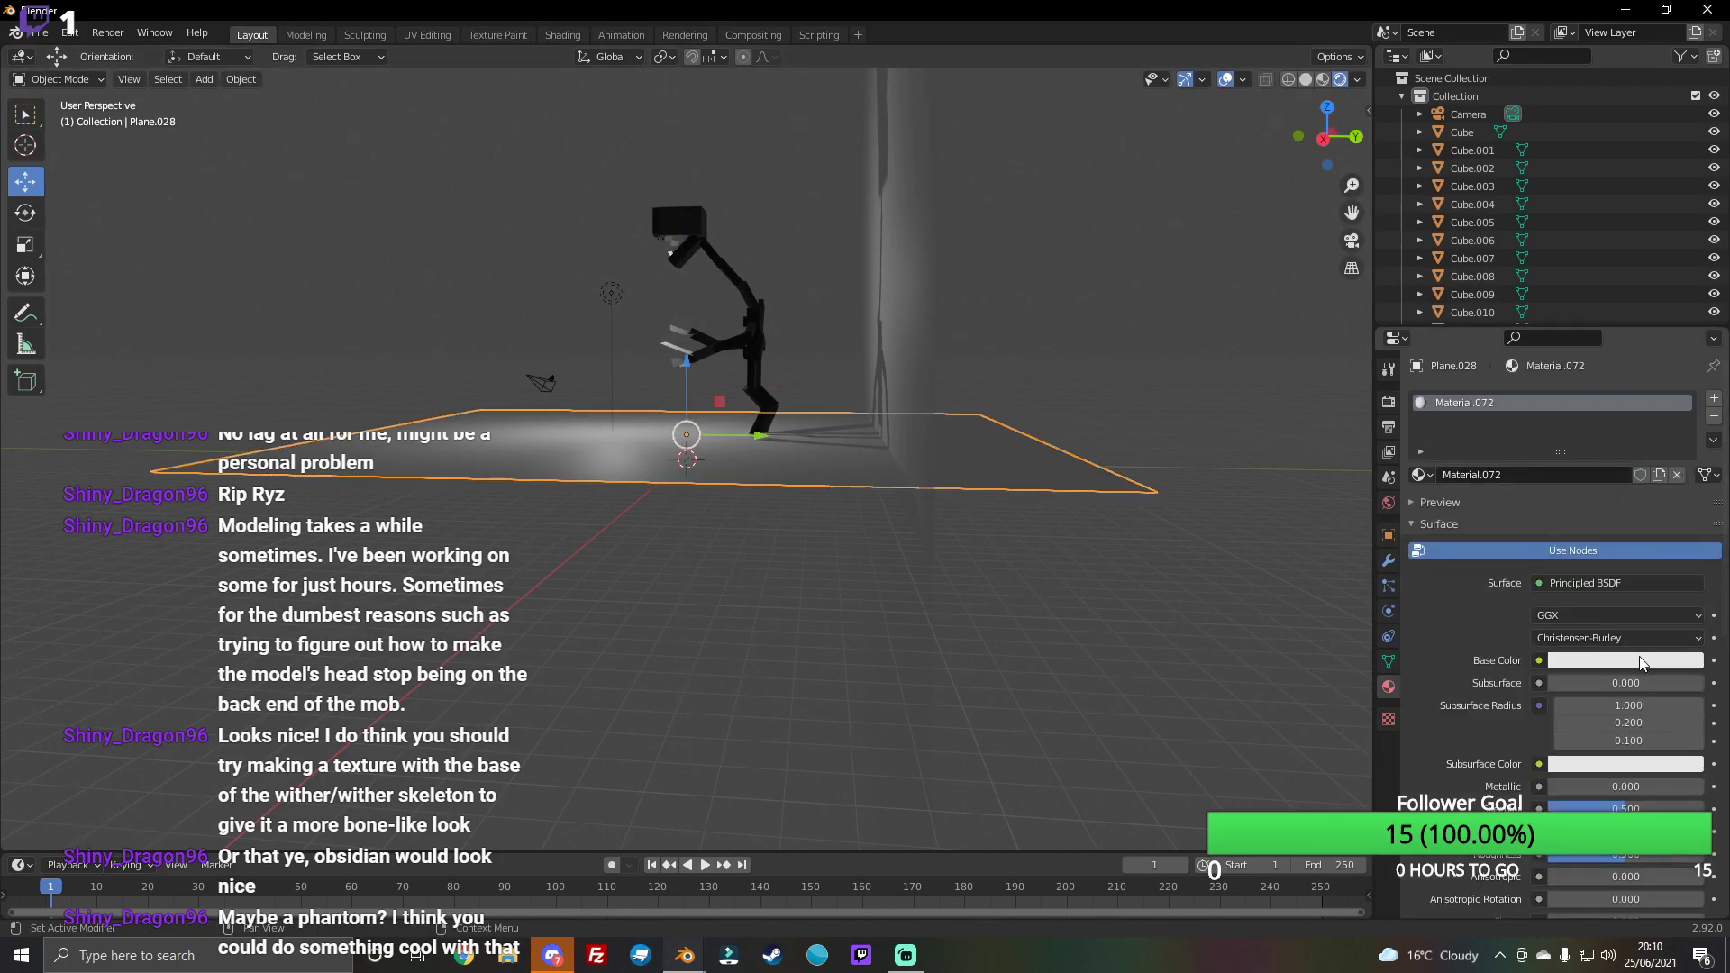
Step: Make the floor's base colour black, then give wall Plane.027 a new black material
left_click(1643, 663)
left_click_drag(1692, 504, 1690, 535)
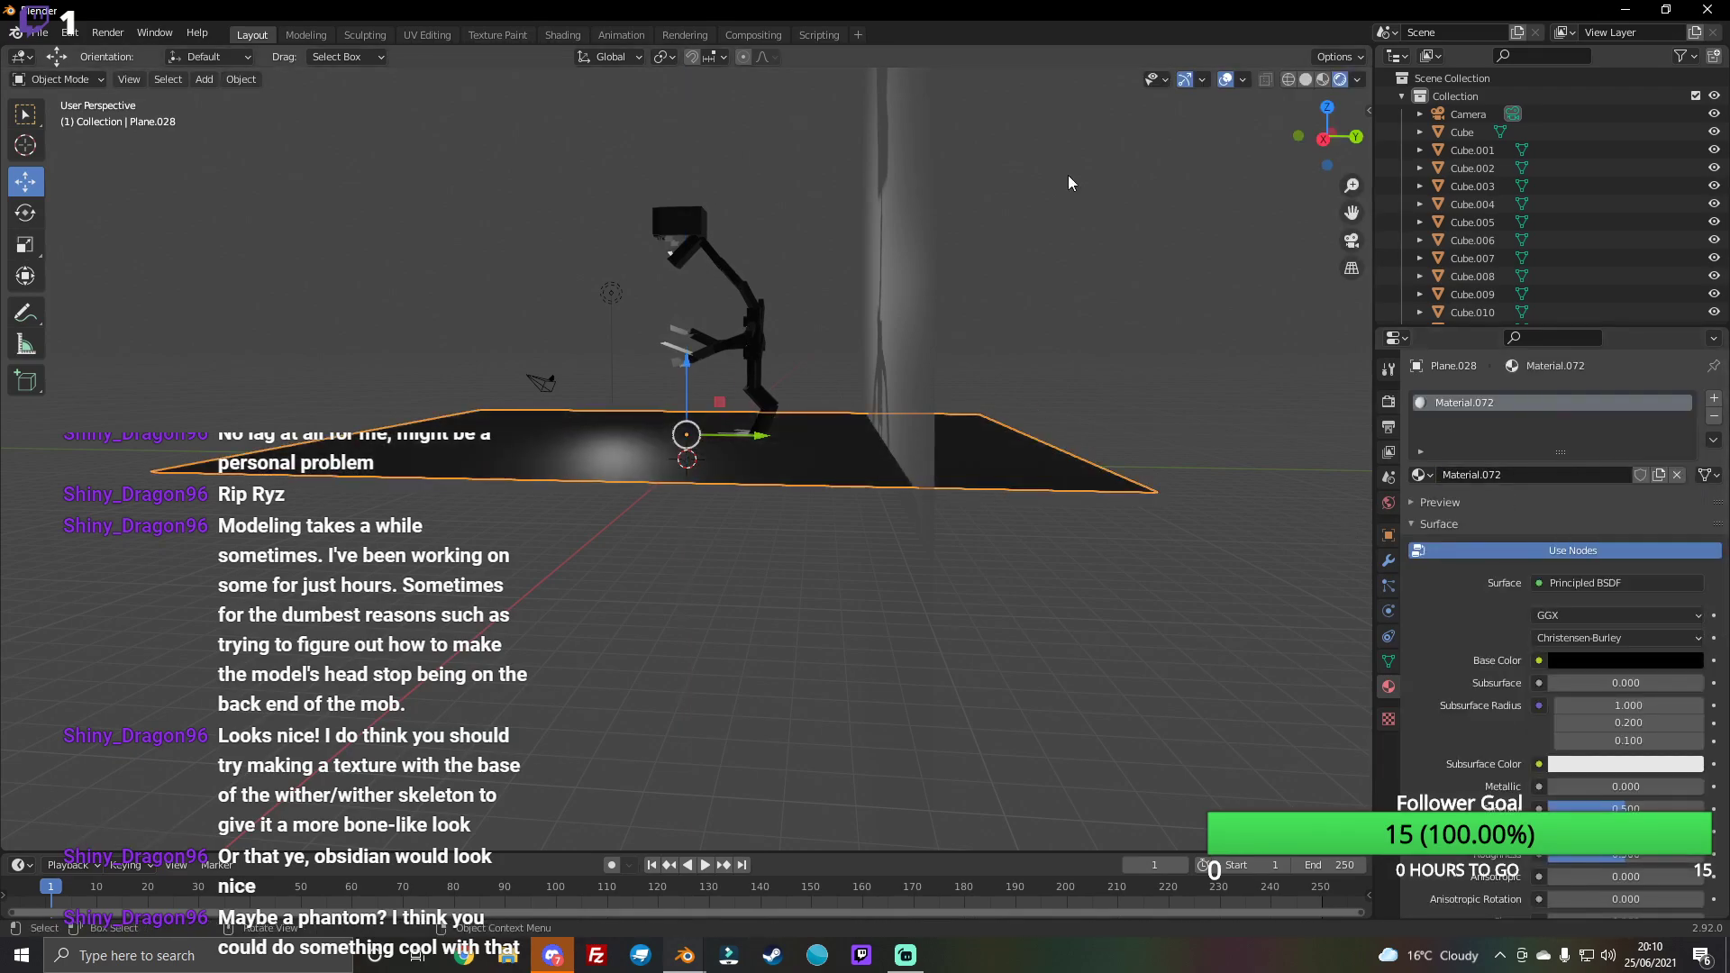
left_click(948, 263)
left_click(1589, 474)
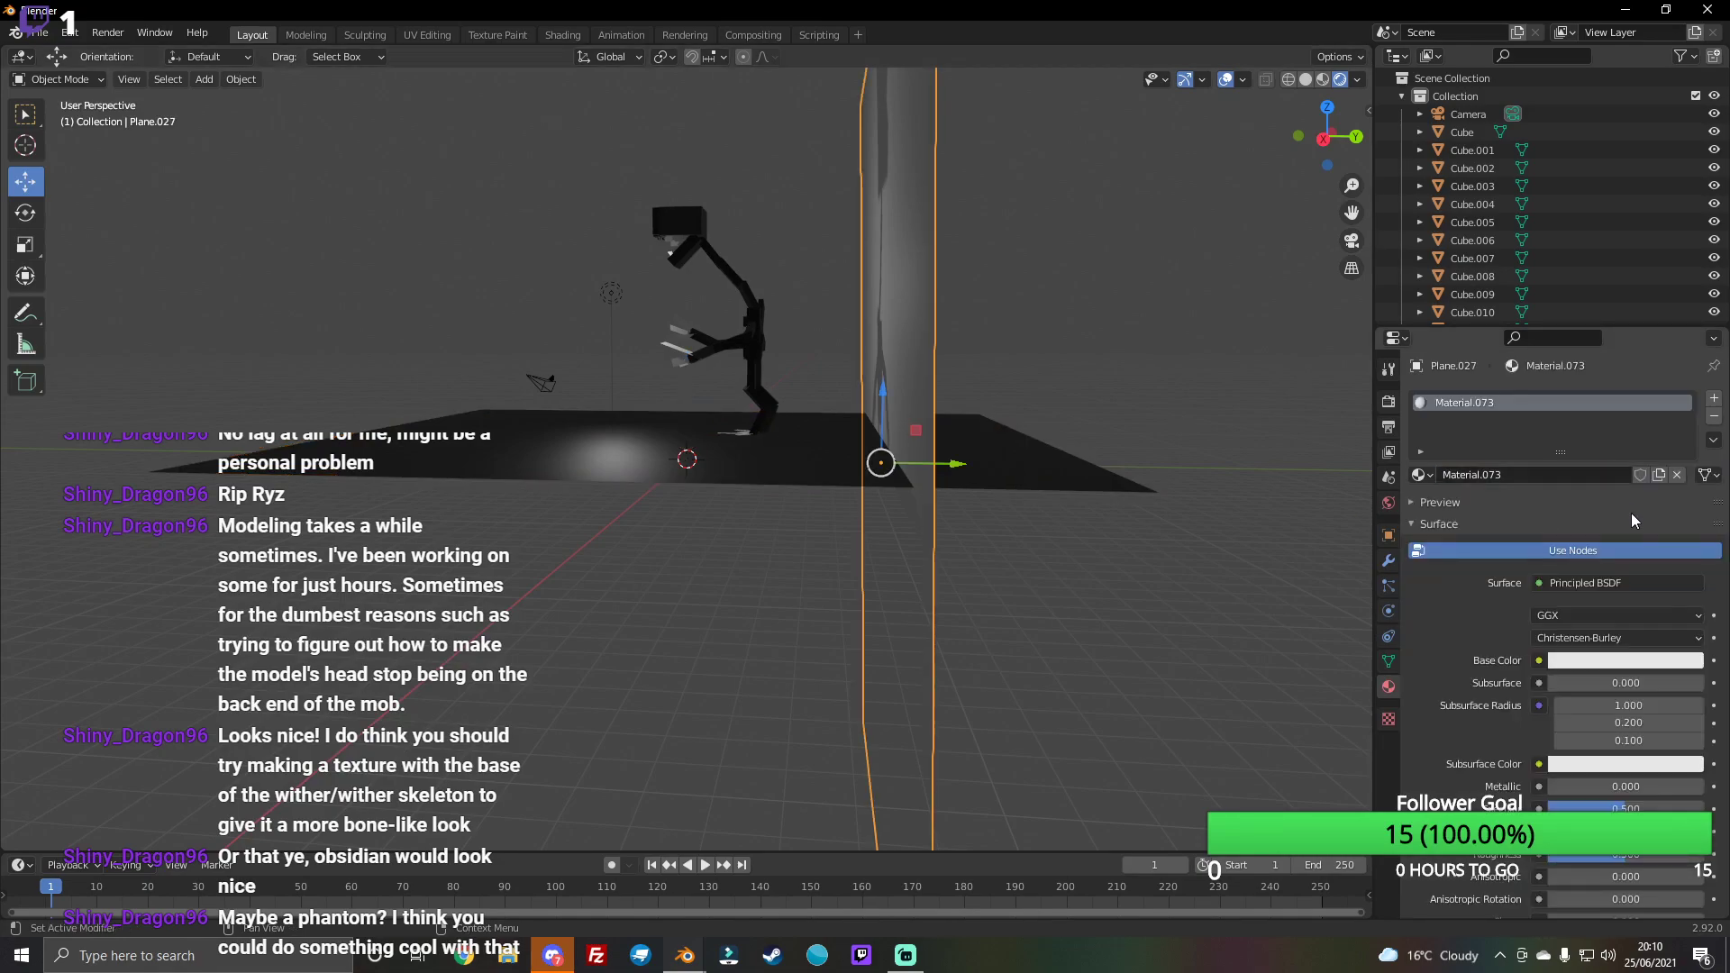
left_click(1643, 659)
left_click_drag(1705, 526, 1705, 637)
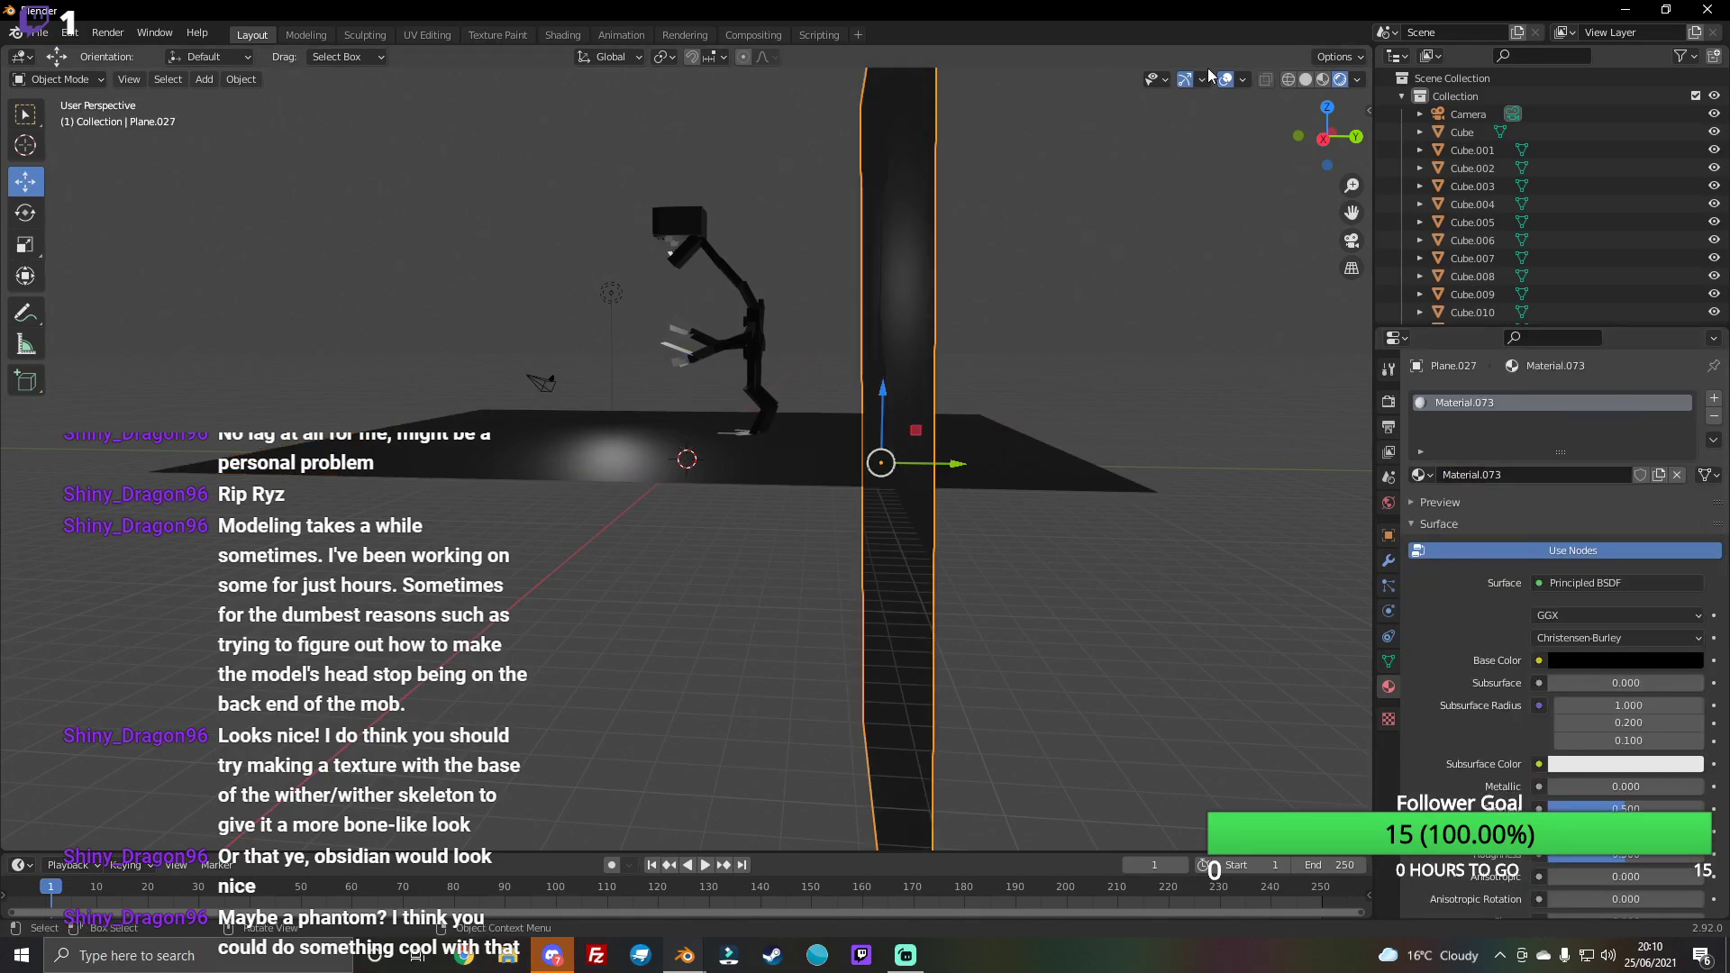
Step: Orbit to a raised view over the floor and select the camera
left_click_drag(1324, 142, 1332, 135)
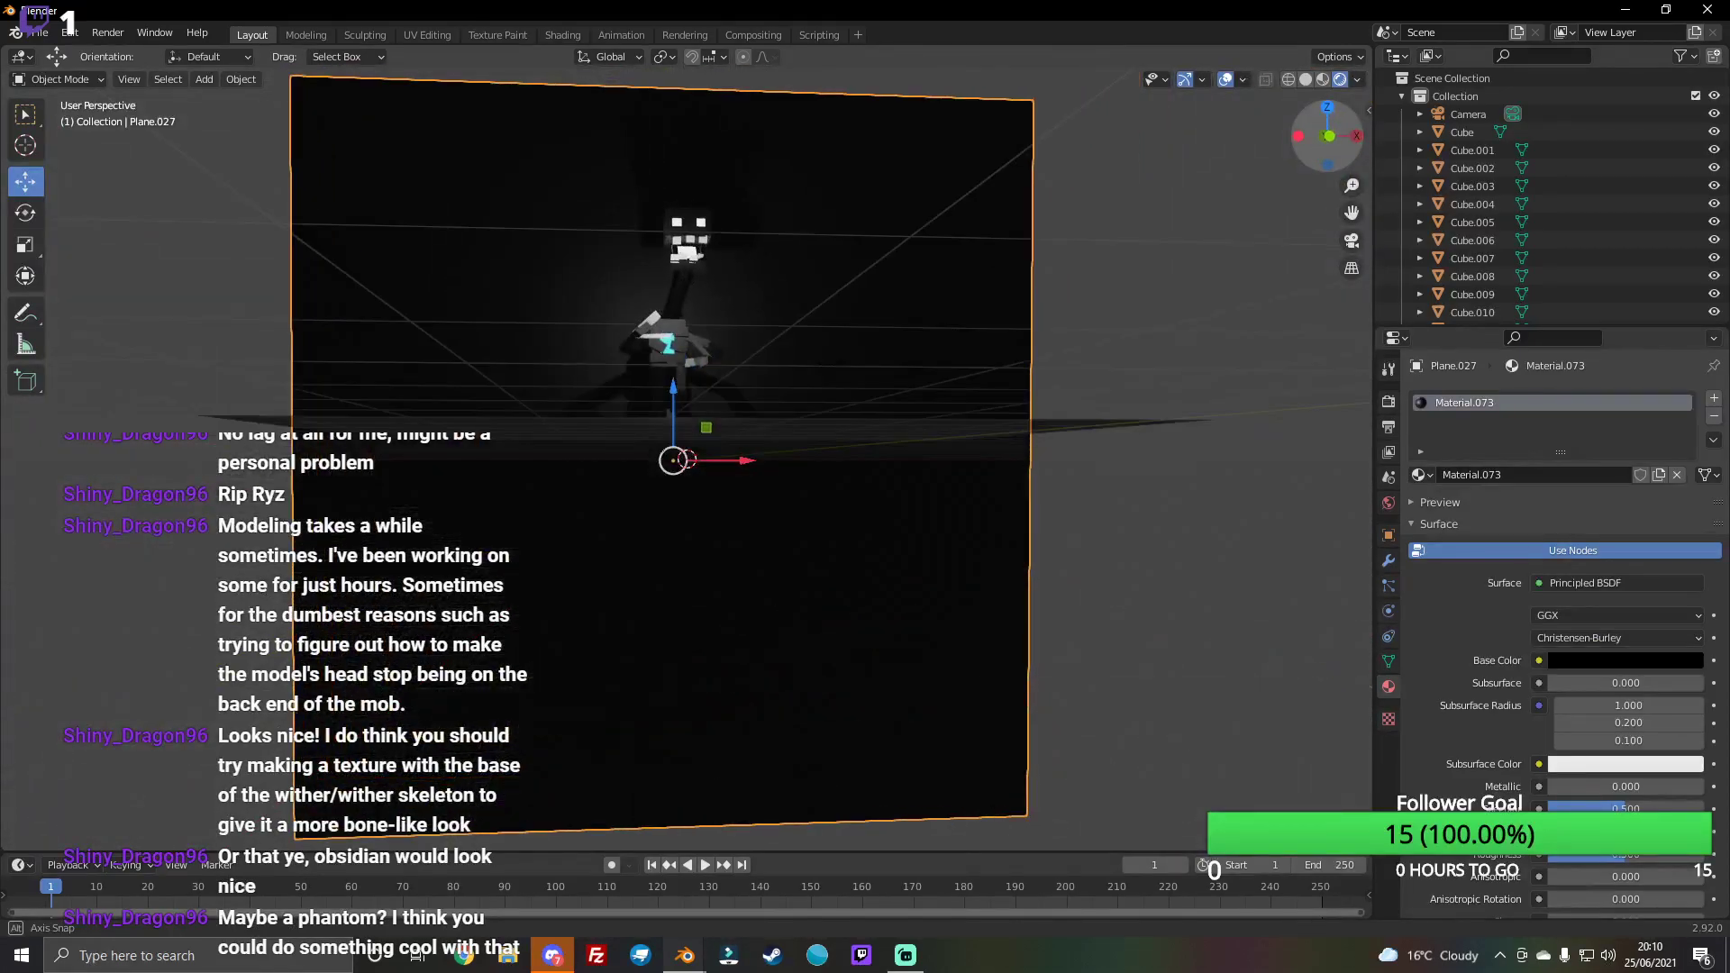
left_click_drag(1331, 135, 1325, 135)
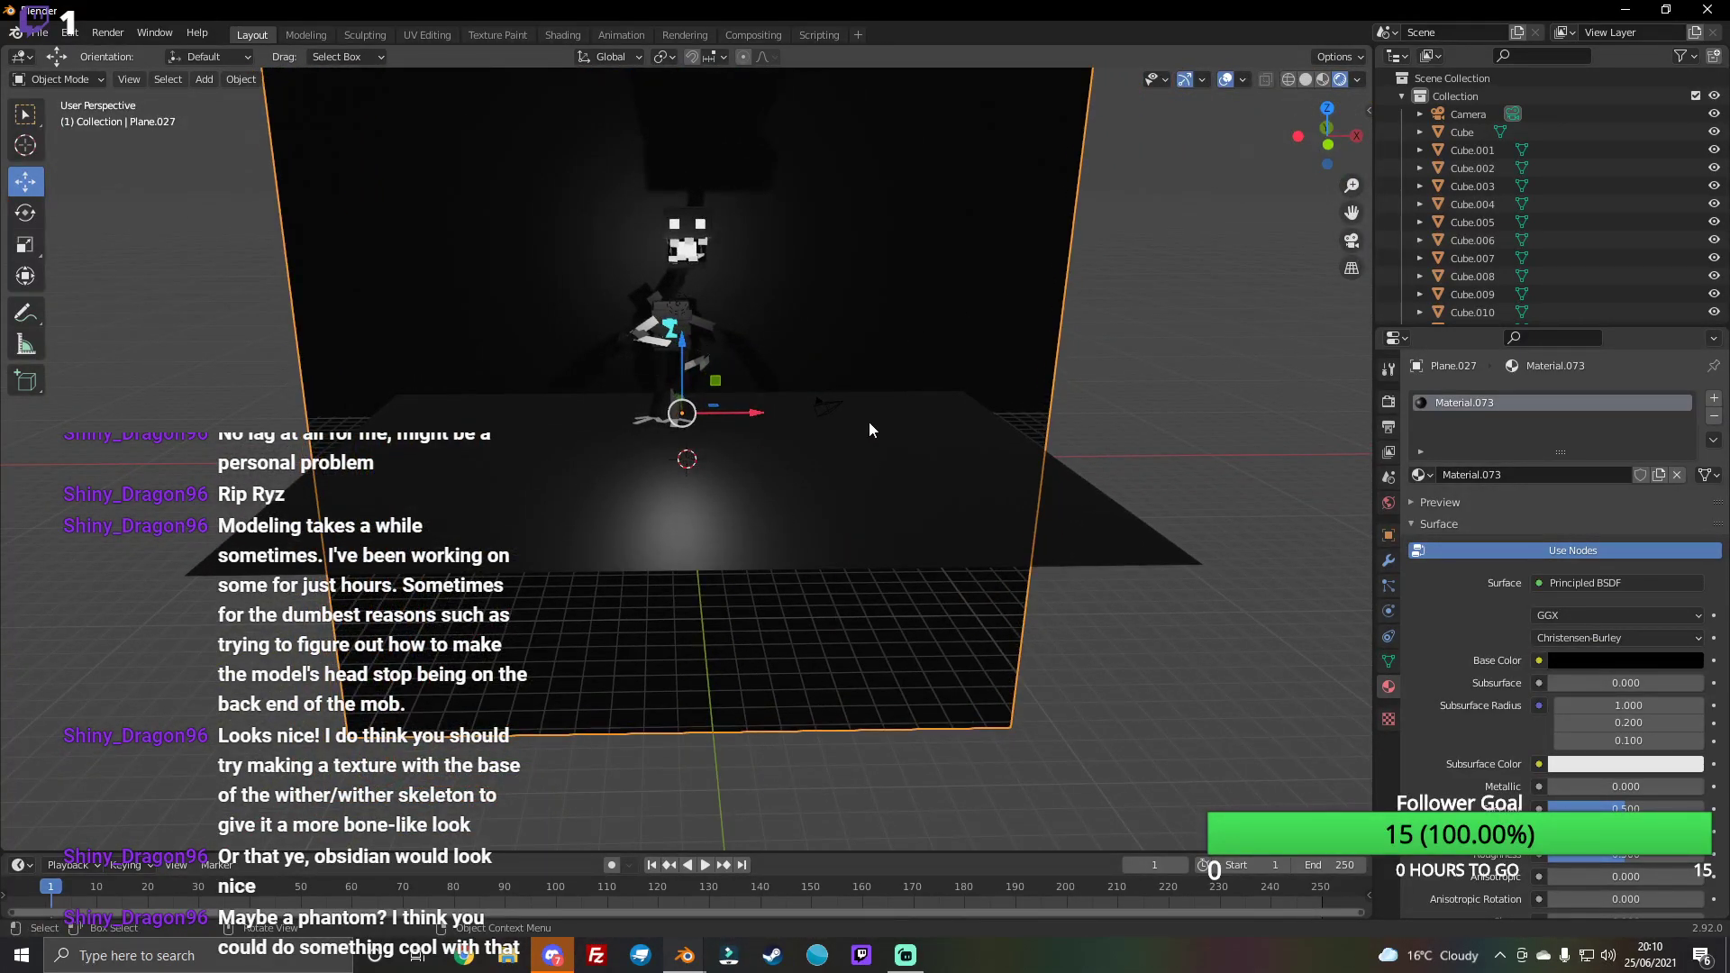
left_click(839, 408)
Step: Raise the camera and slide it sideways along X, checking the shot through it
left_click(1351, 241)
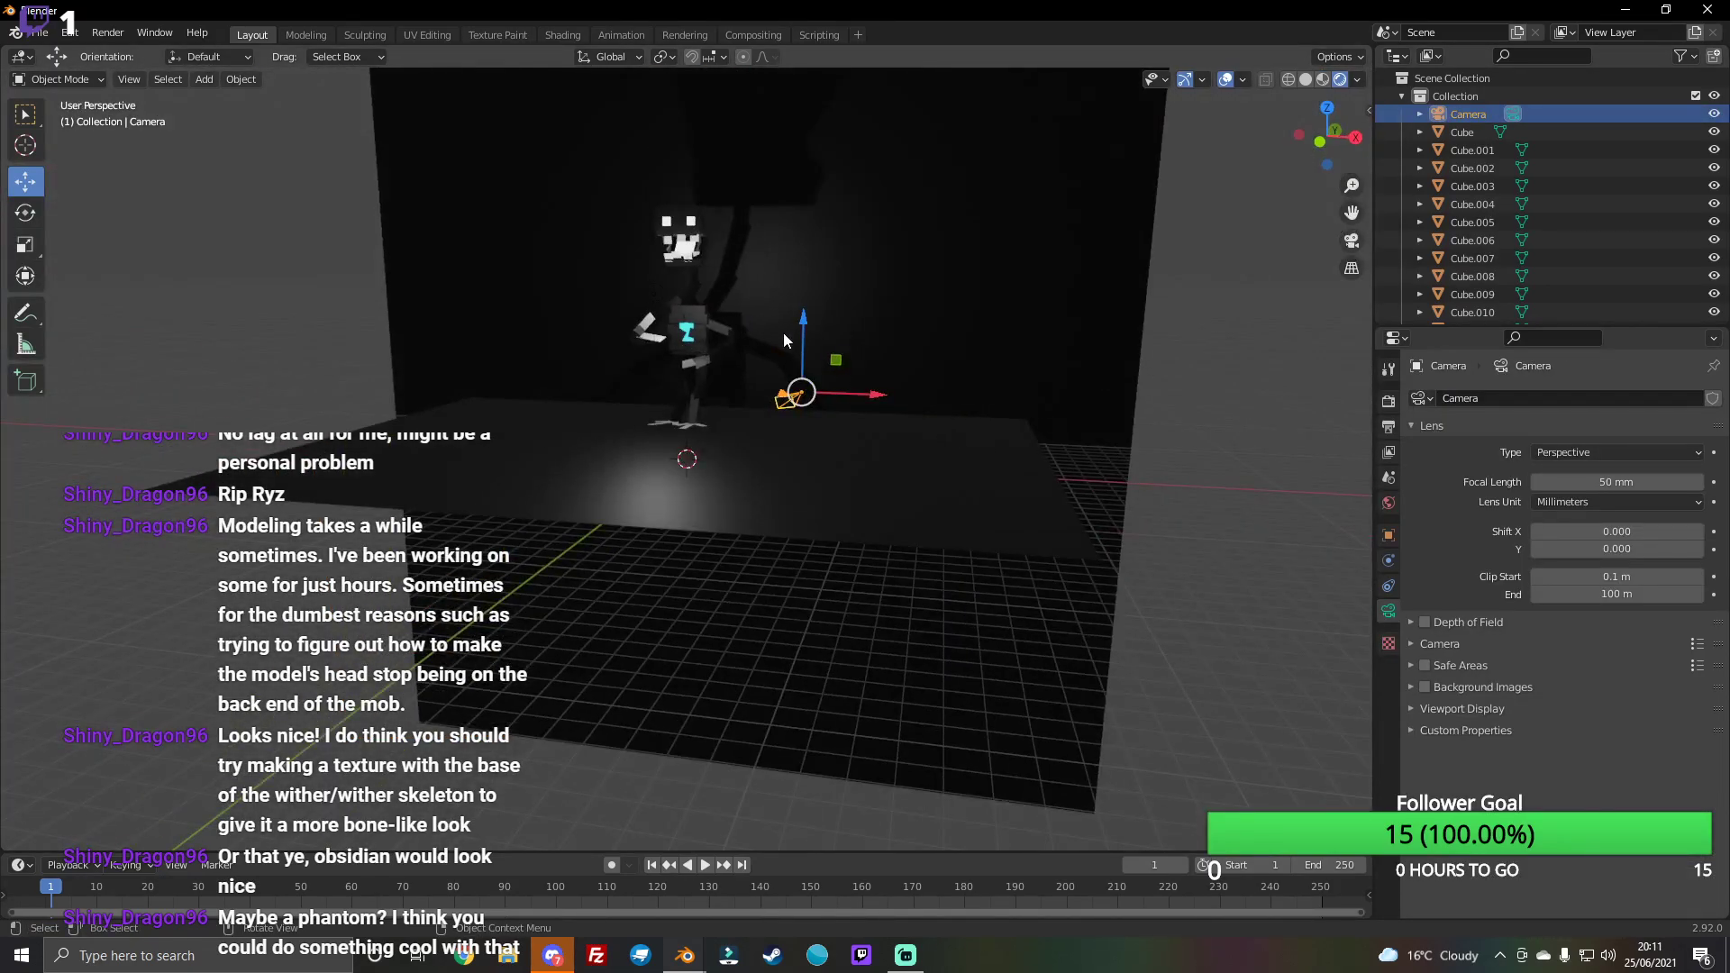
left_click_drag(784, 339, 791, 251)
left_click_drag(1328, 136, 1312, 149)
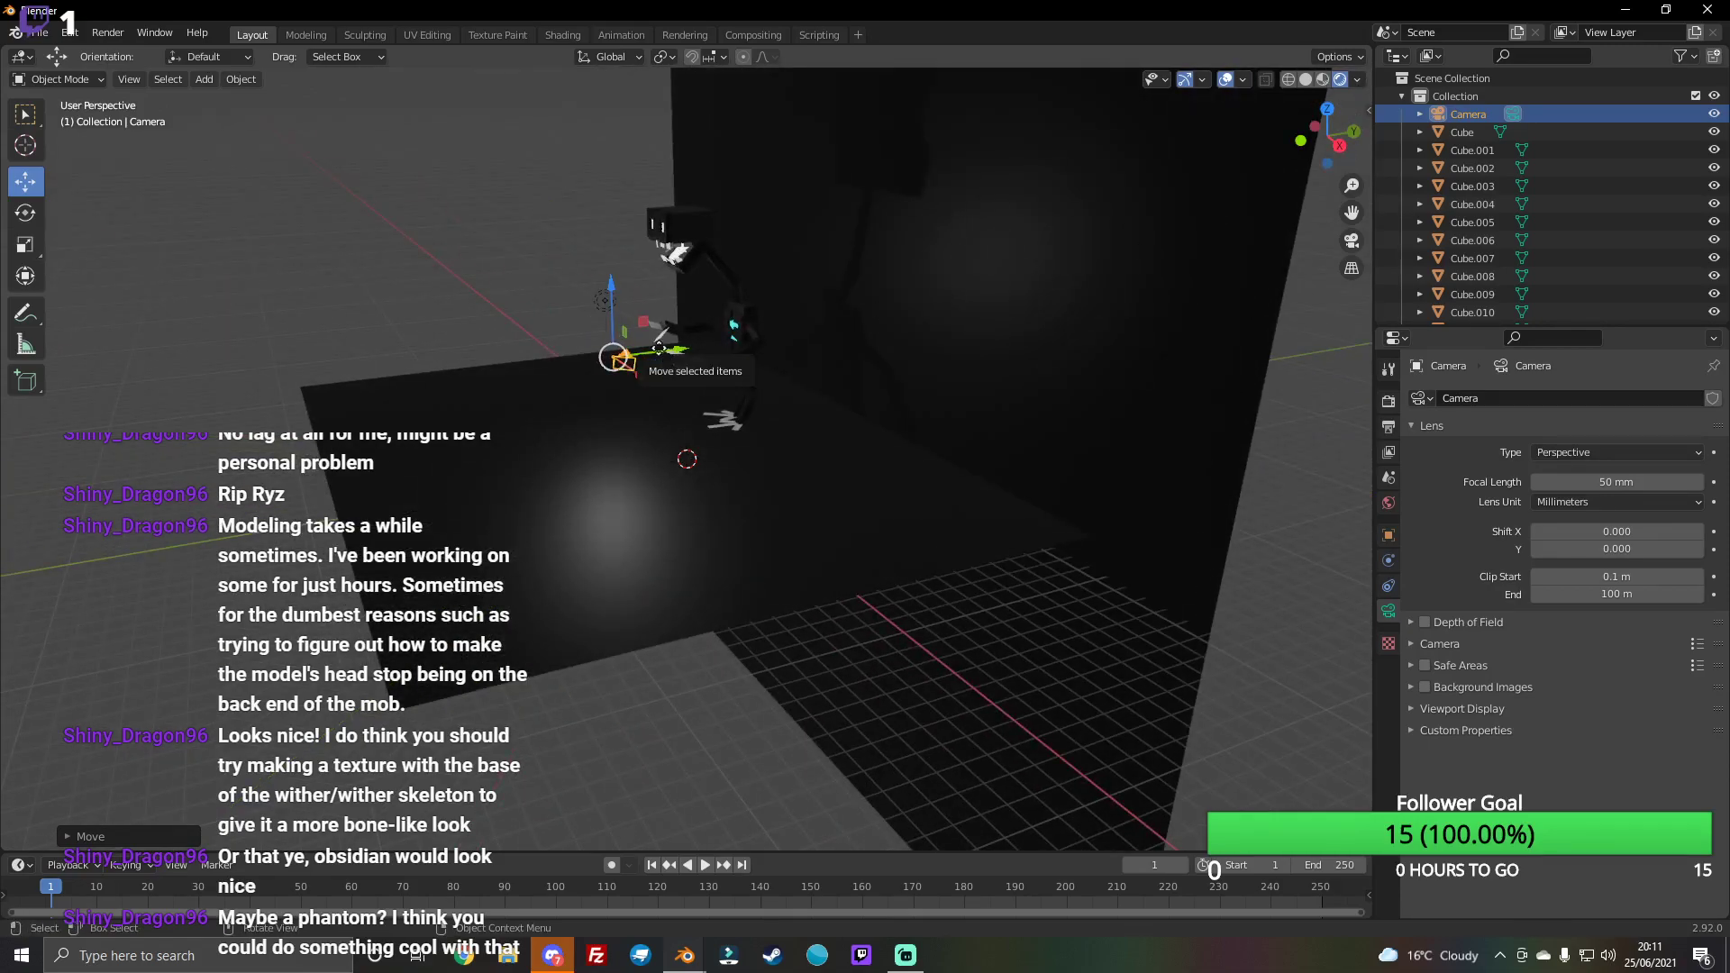
left_click_drag(665, 355, 562, 362)
left_click(562, 363)
left_click(1351, 240)
left_click(1352, 242)
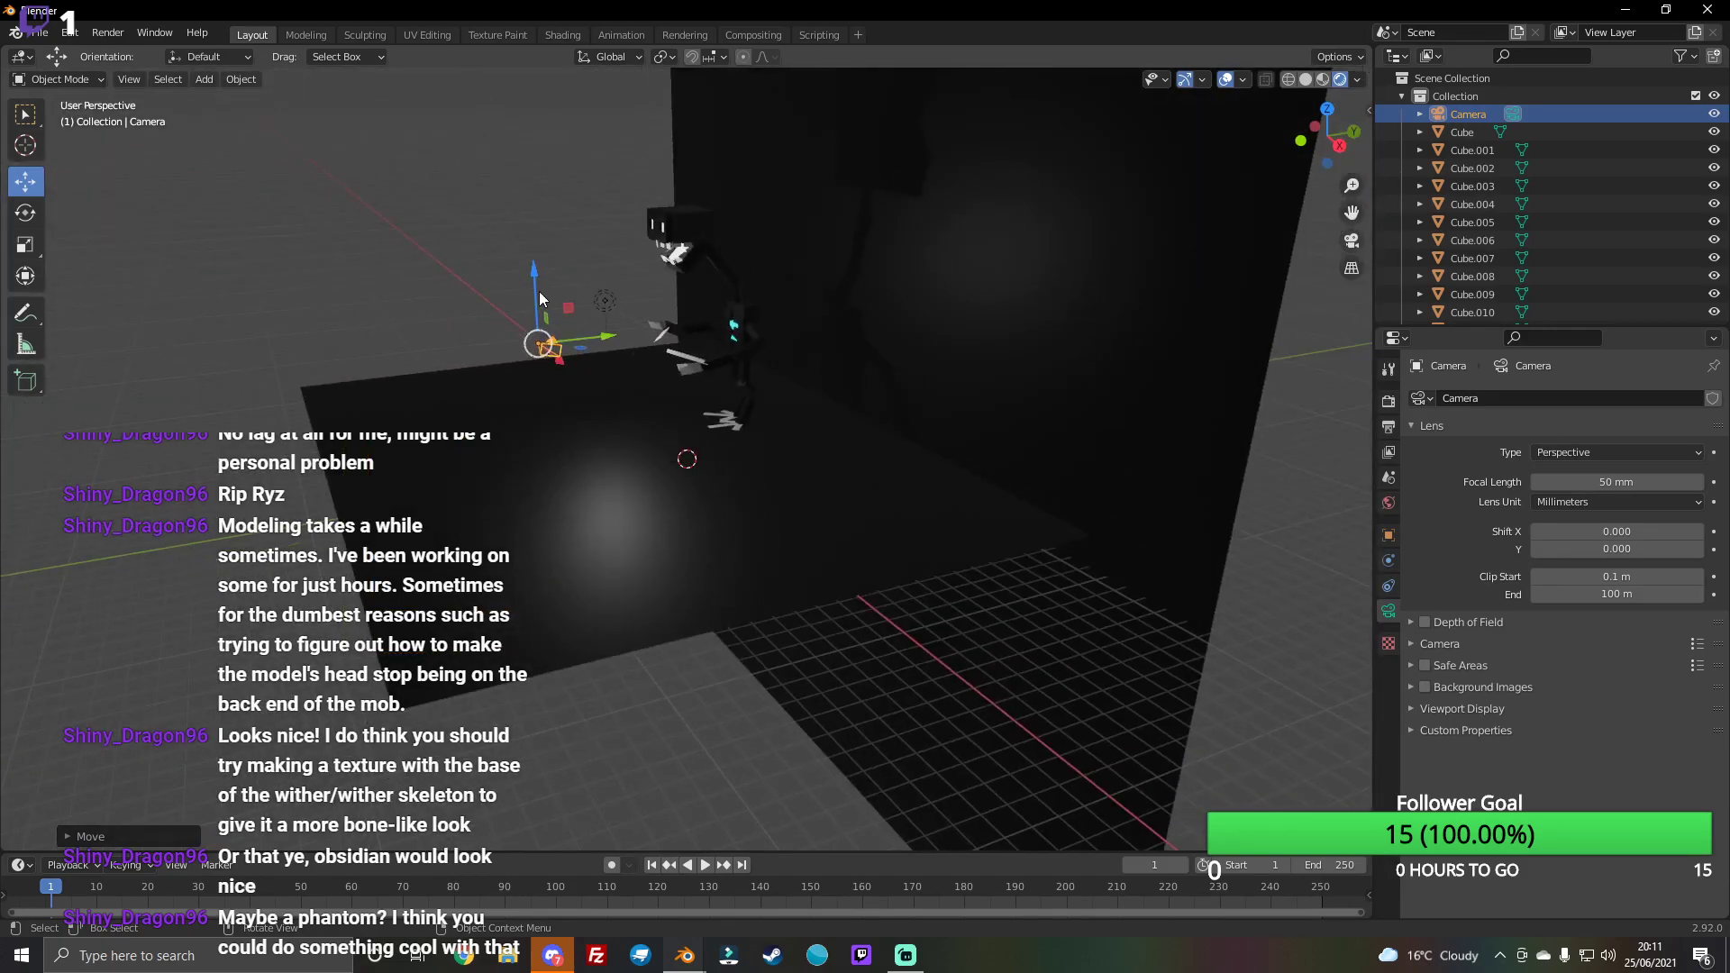
left_click(1348, 245)
left_click(1348, 245)
Step: Rotate the camera: turn it vertically, tilt it on X, and roll it about 18 degrees
left_click(24, 213)
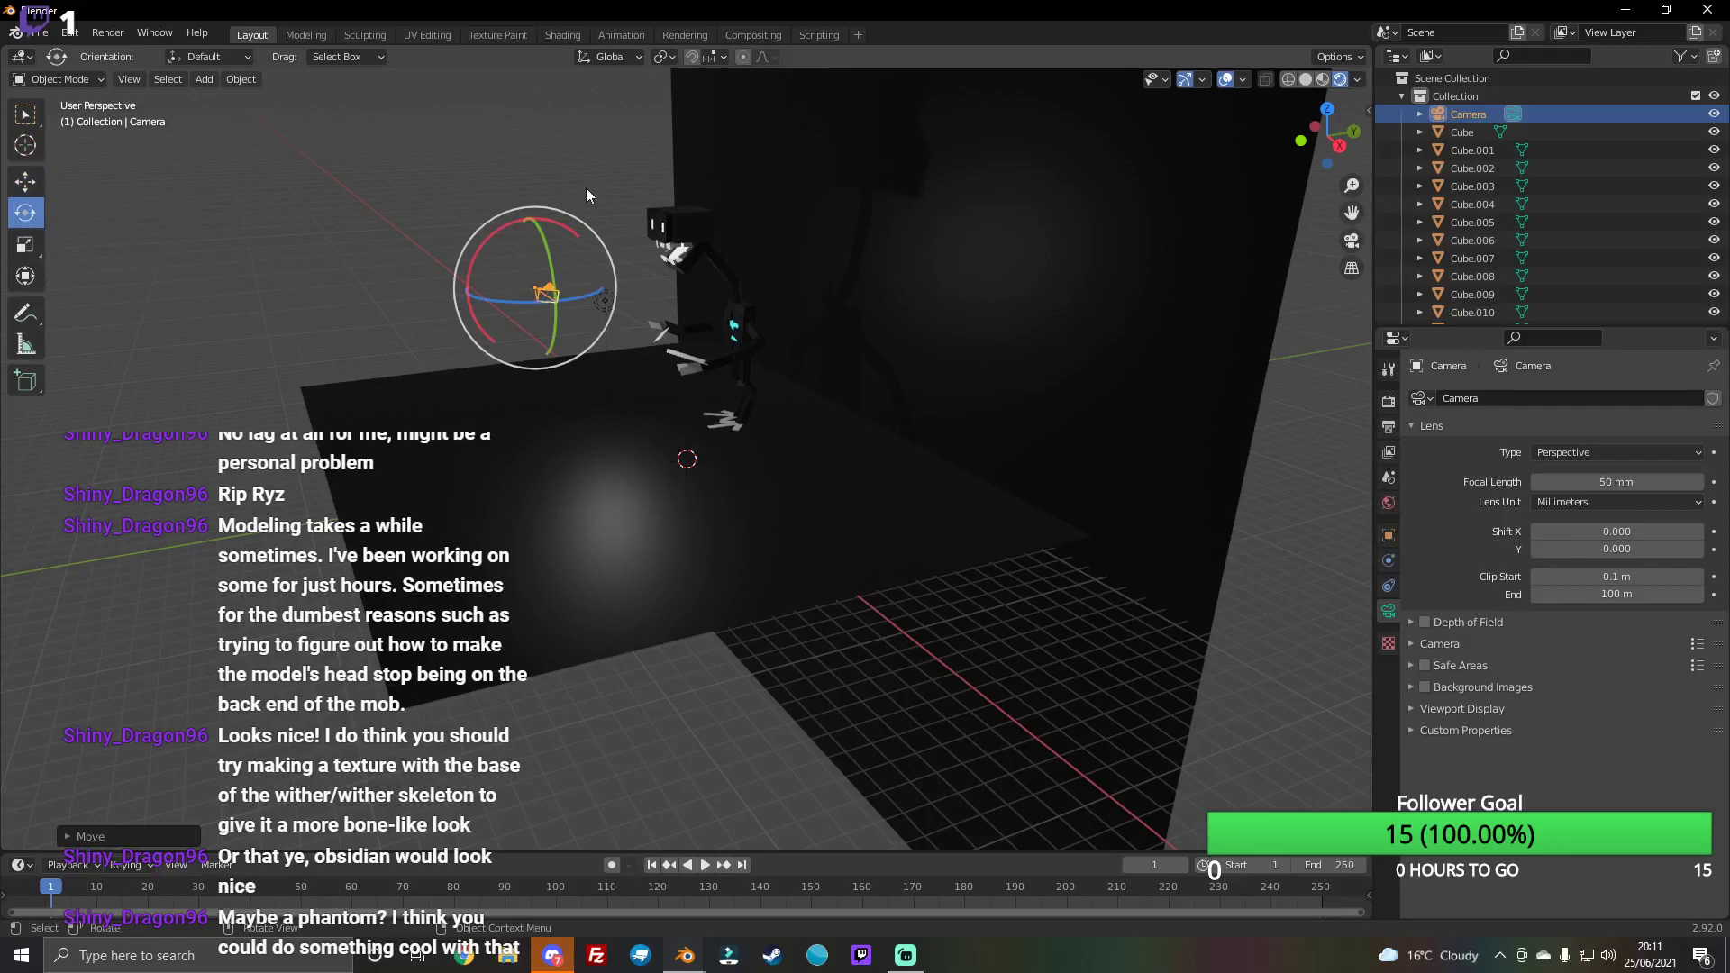
middle_click_drag(681, 173, 655, 338)
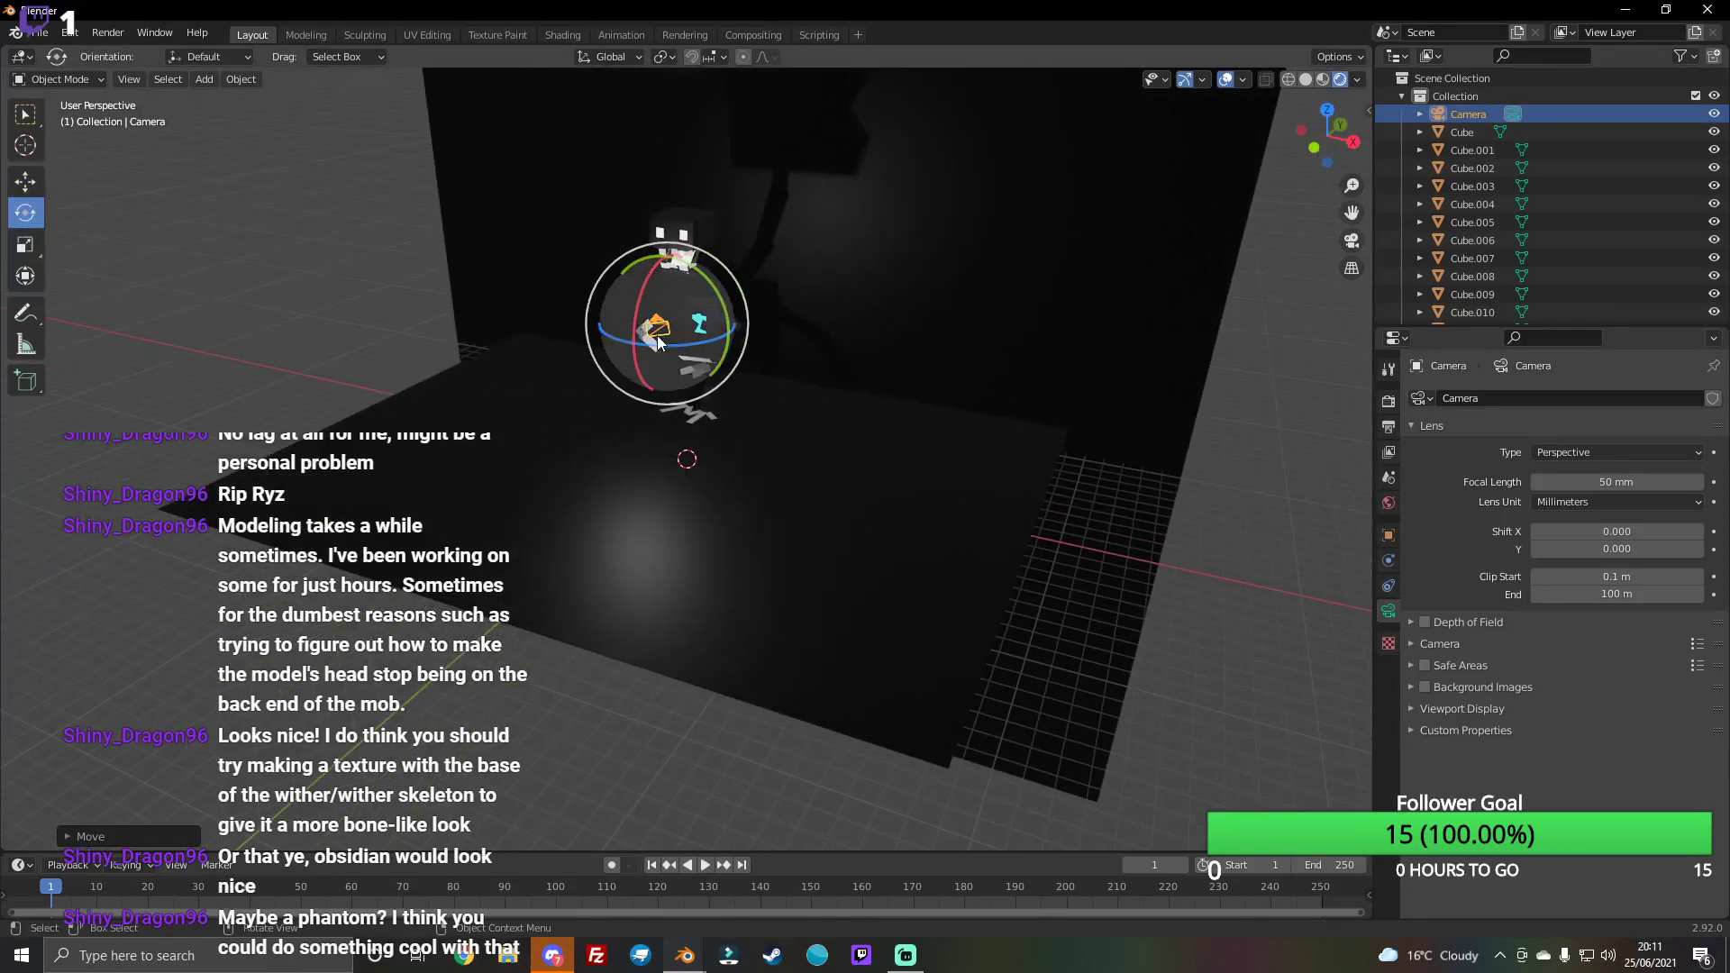
left_click_drag(659, 338, 656, 333)
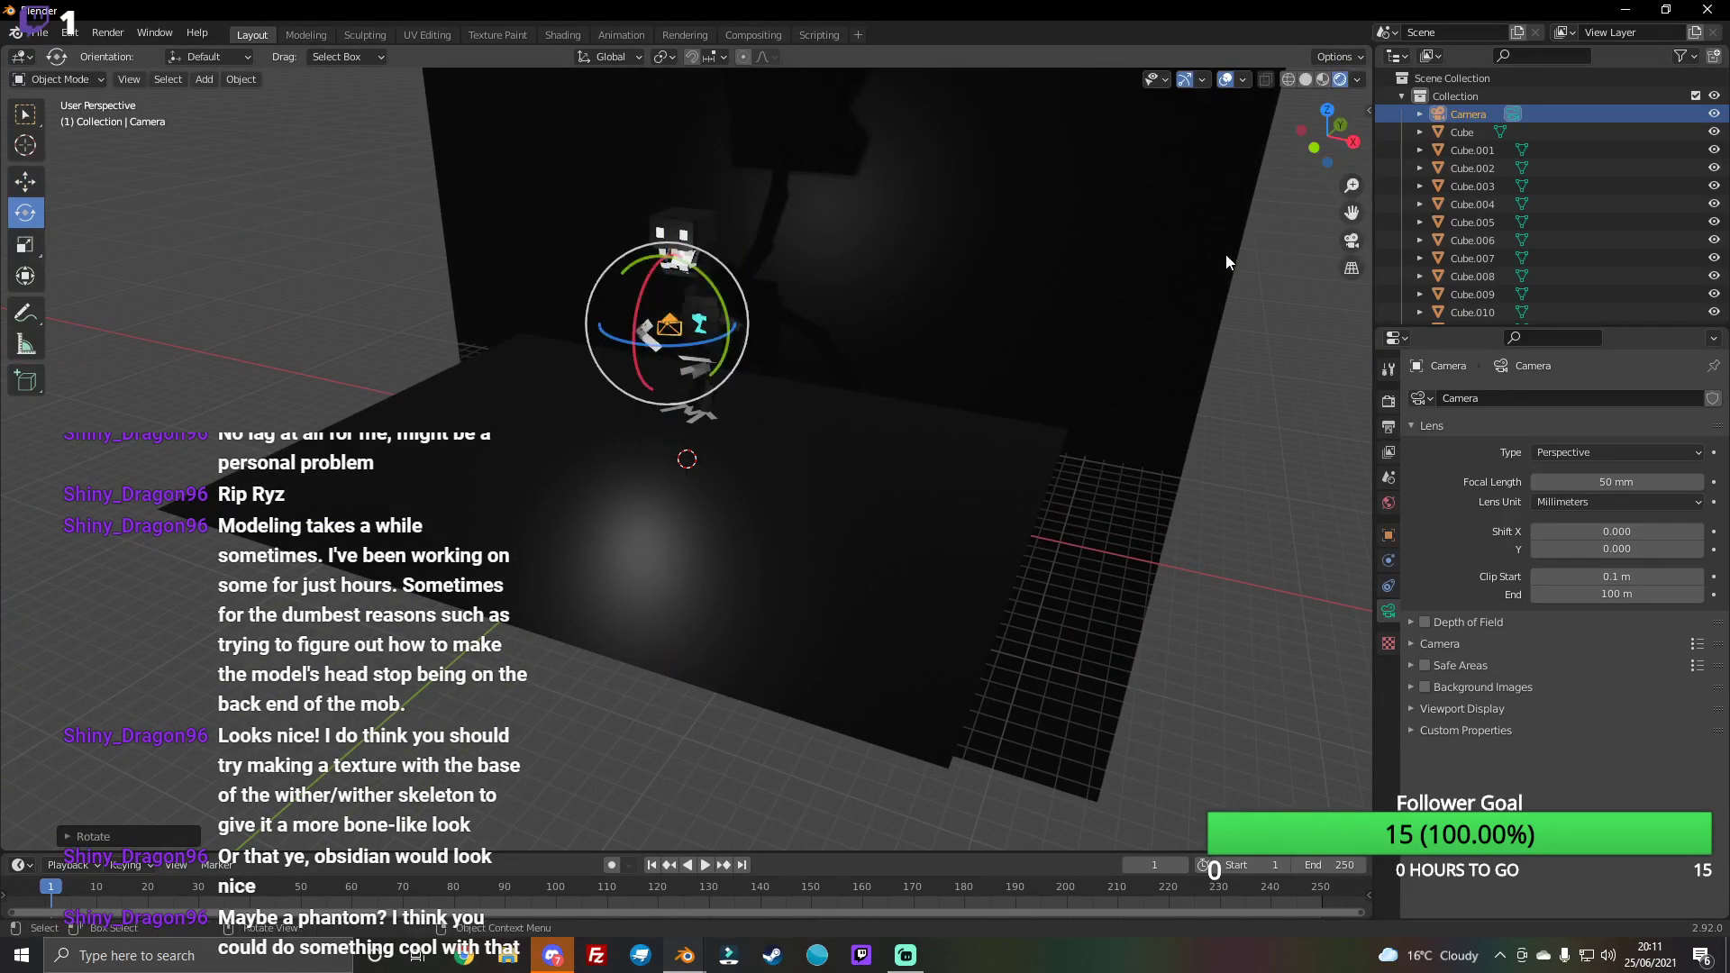
left_click(1349, 244)
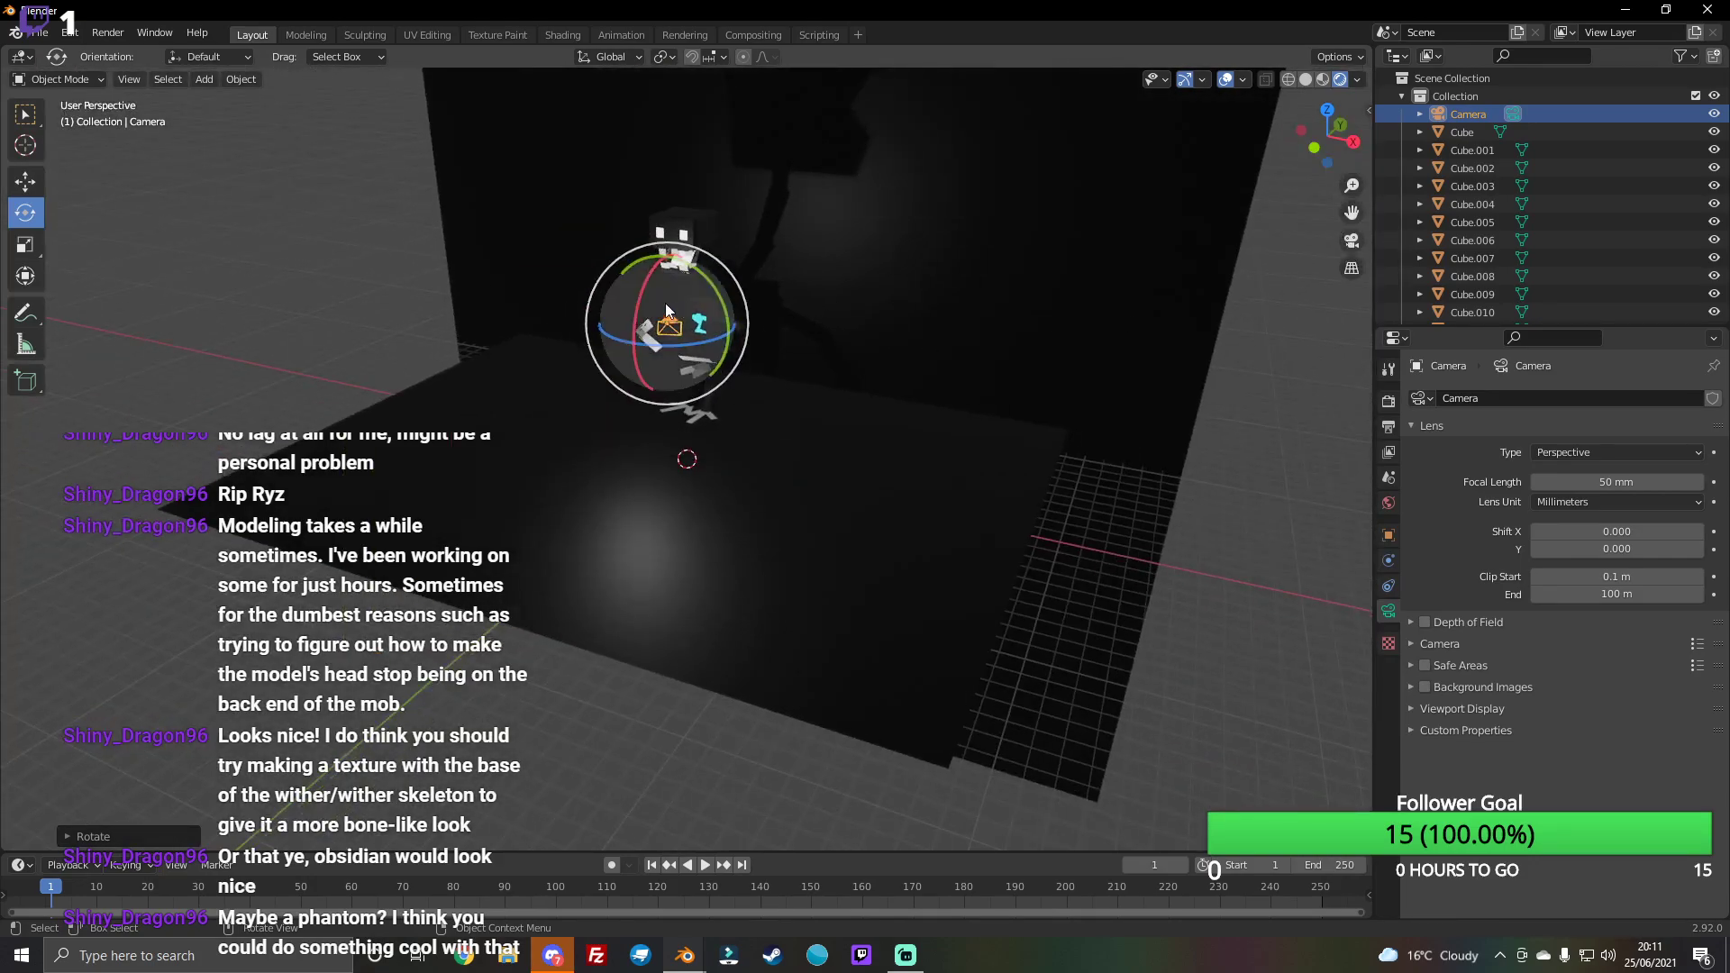
left_click_drag(648, 315, 640, 329)
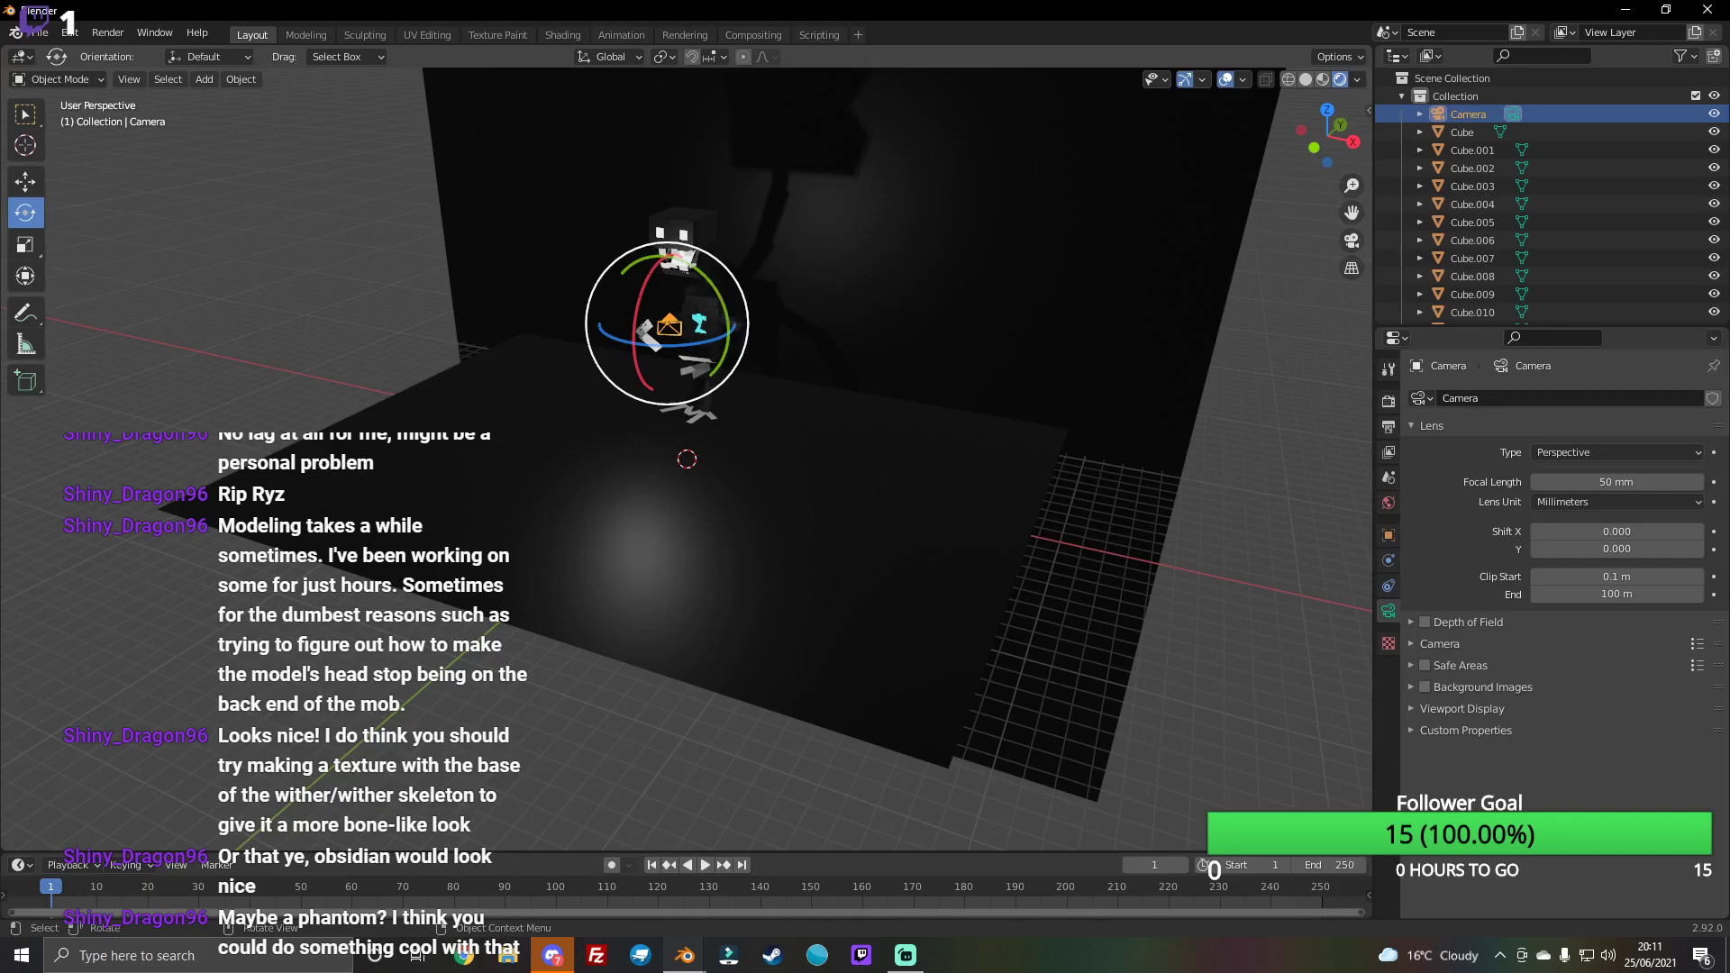
mouse_move(733, 279)
left_mouse_down()
mouse_move(741, 298)
mouse_move(687, 392)
left_mouse_up()
Step: Reselect the camera and raise it higher, checking the camera view
left_click(954, 308)
left_click(650, 334)
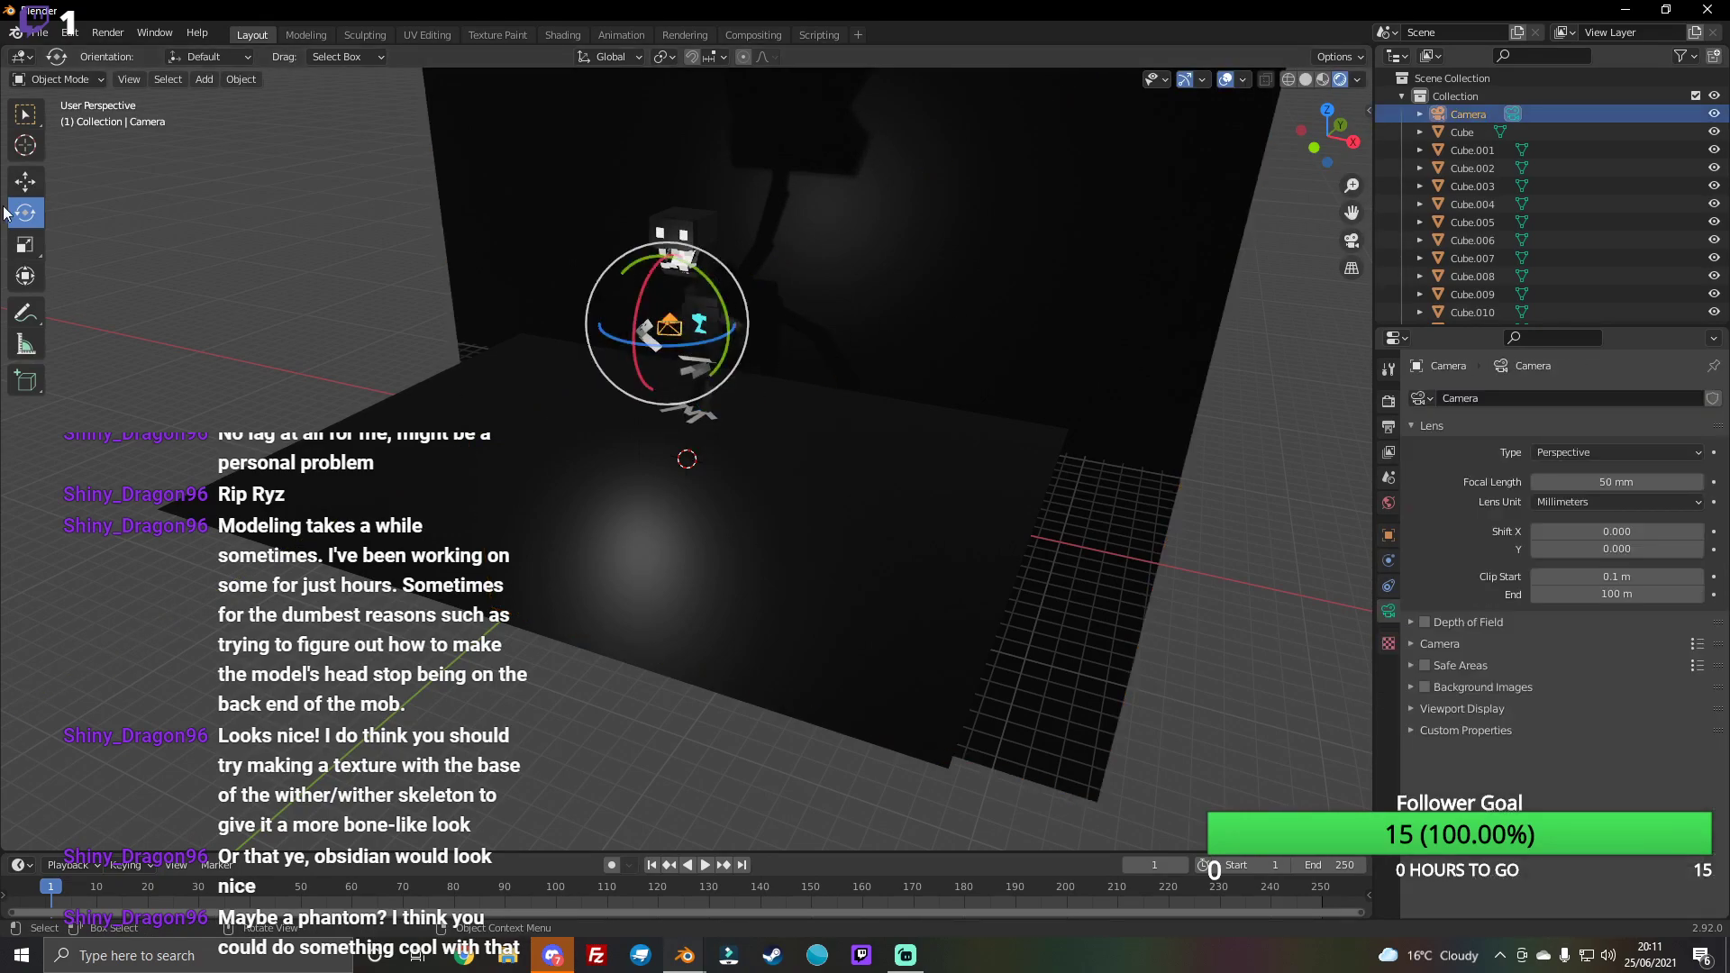
key("shift+space")
key("s")
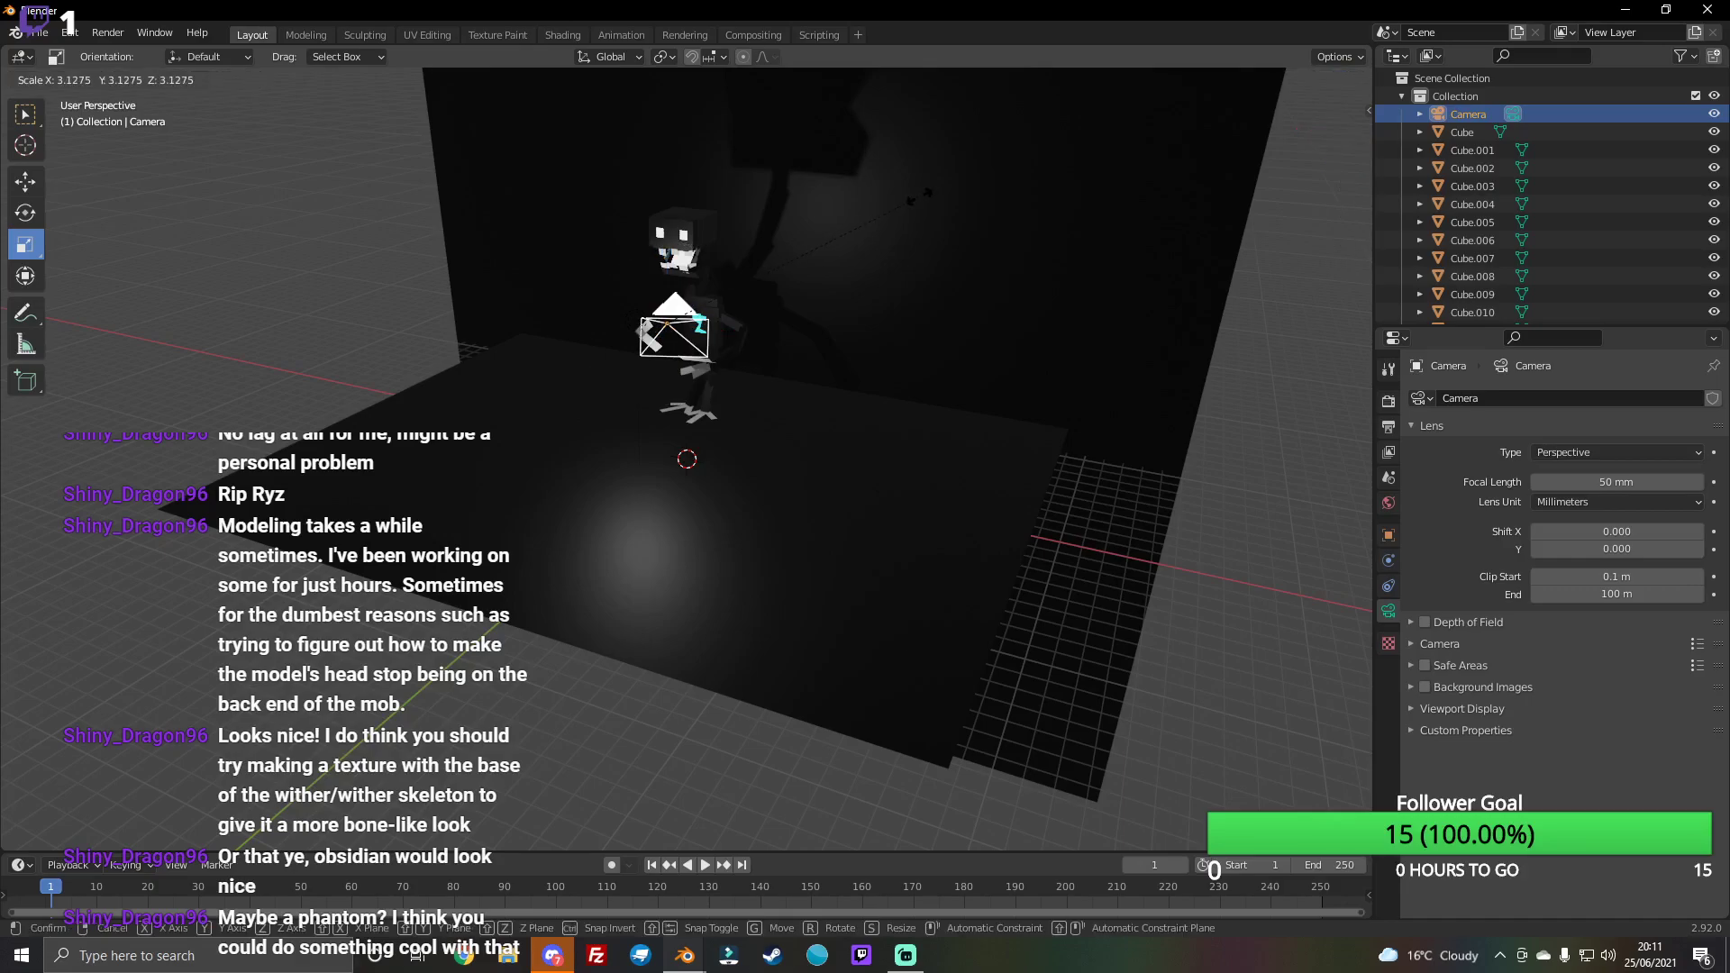
left_click(1350, 242)
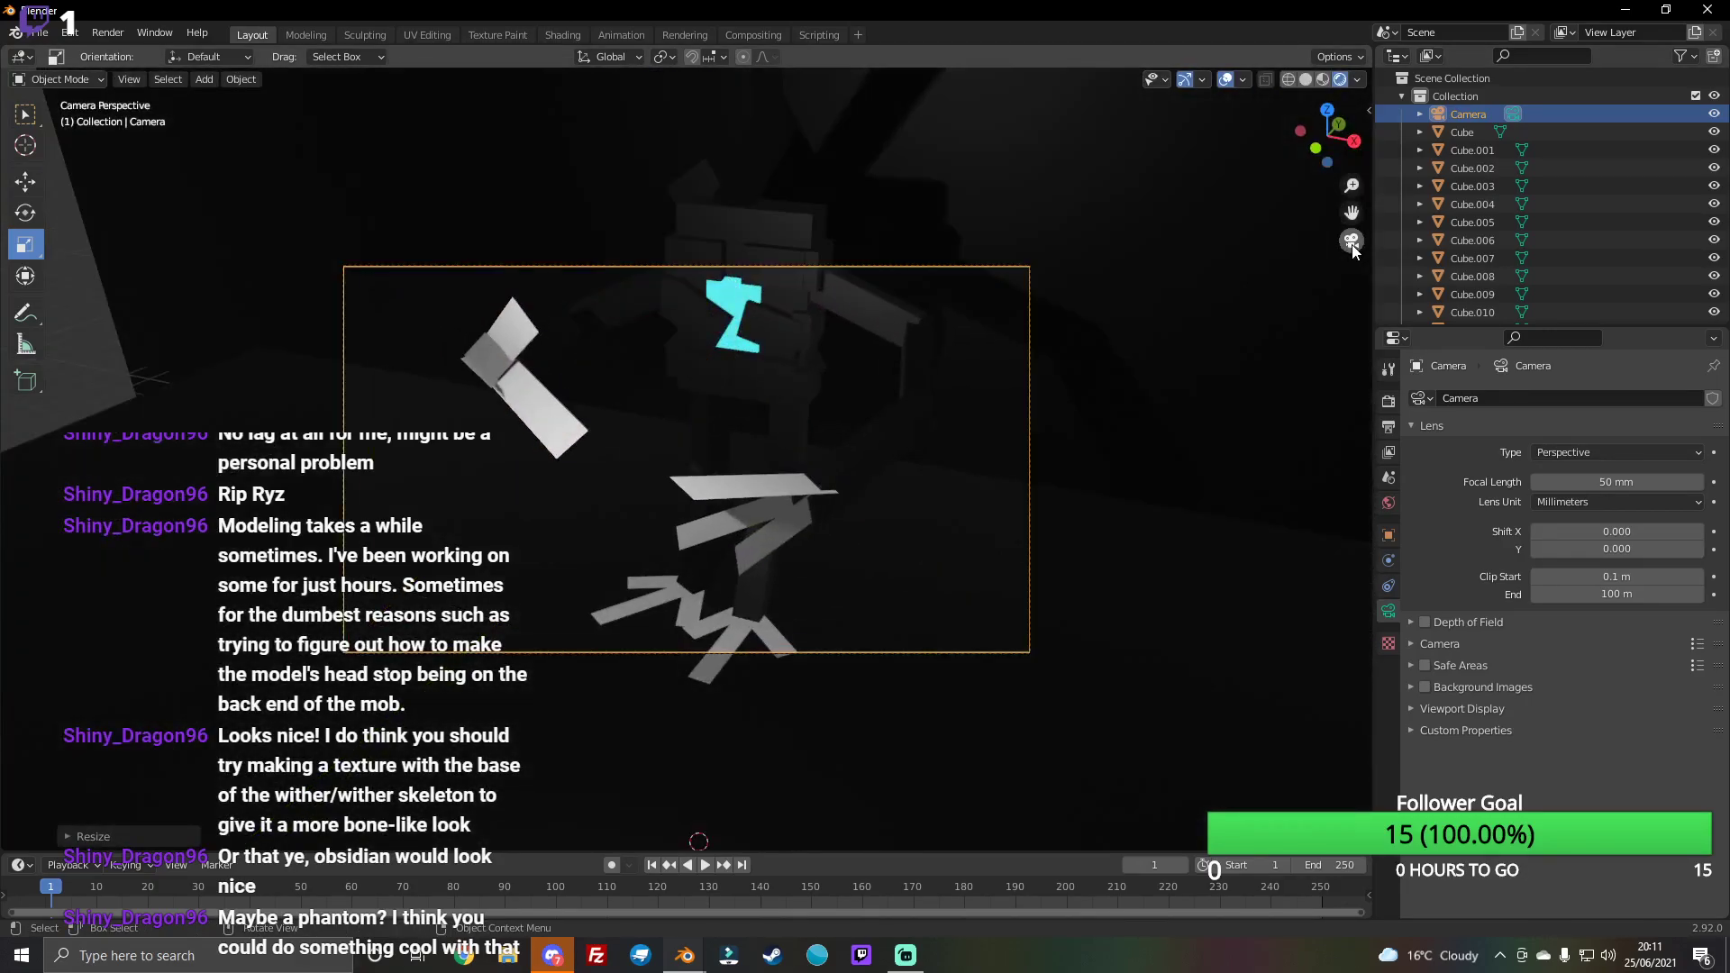
left_click(1350, 242)
left_click(25, 182)
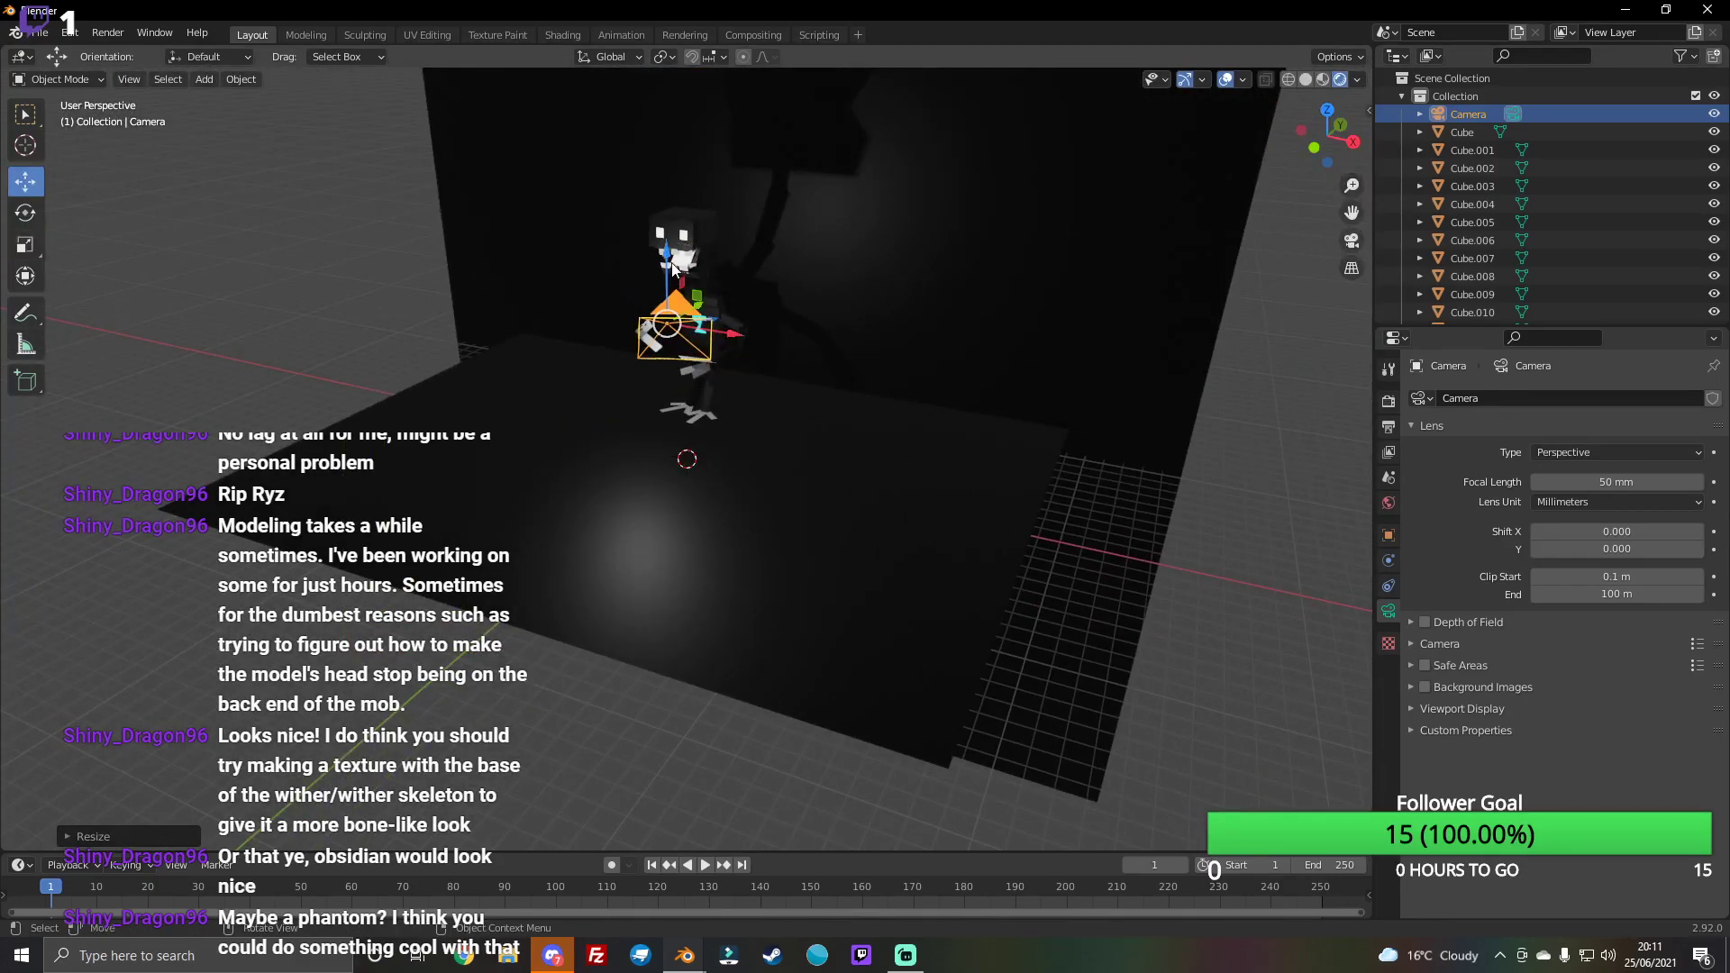
left_click_drag(669, 256, 670, 202)
left_click(1351, 242)
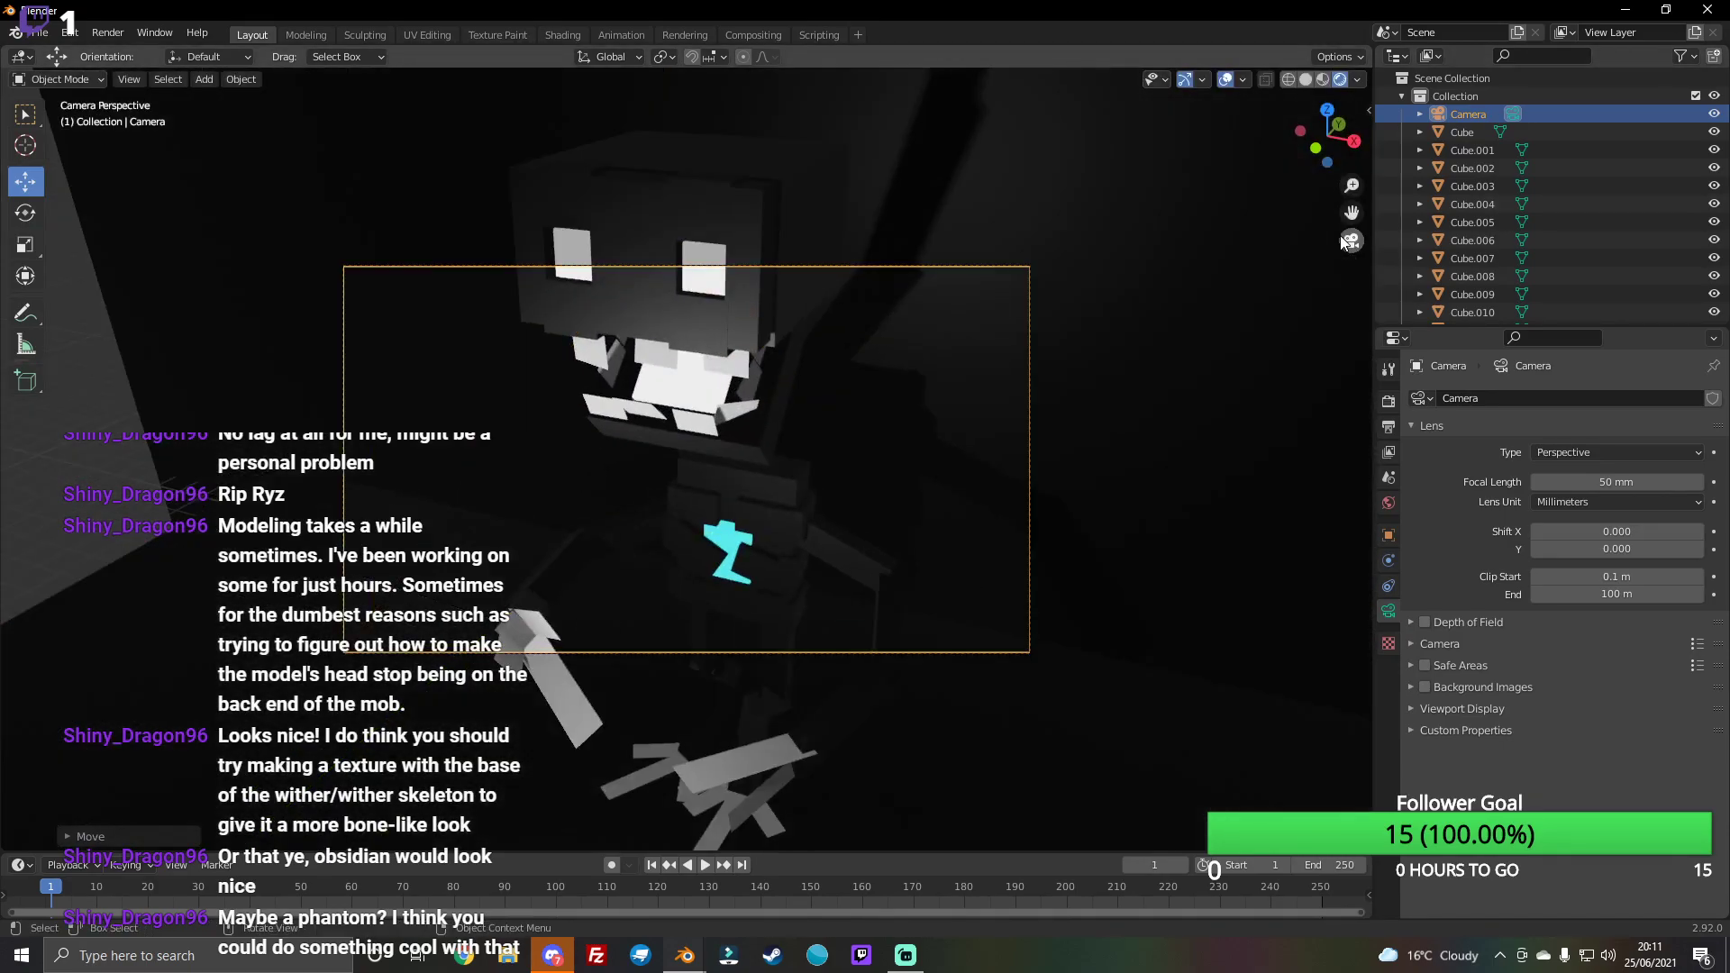
left_click(1351, 242)
Step: Move the camera left along X and check the framing
left_click_drag(1324, 136, 1298, 150)
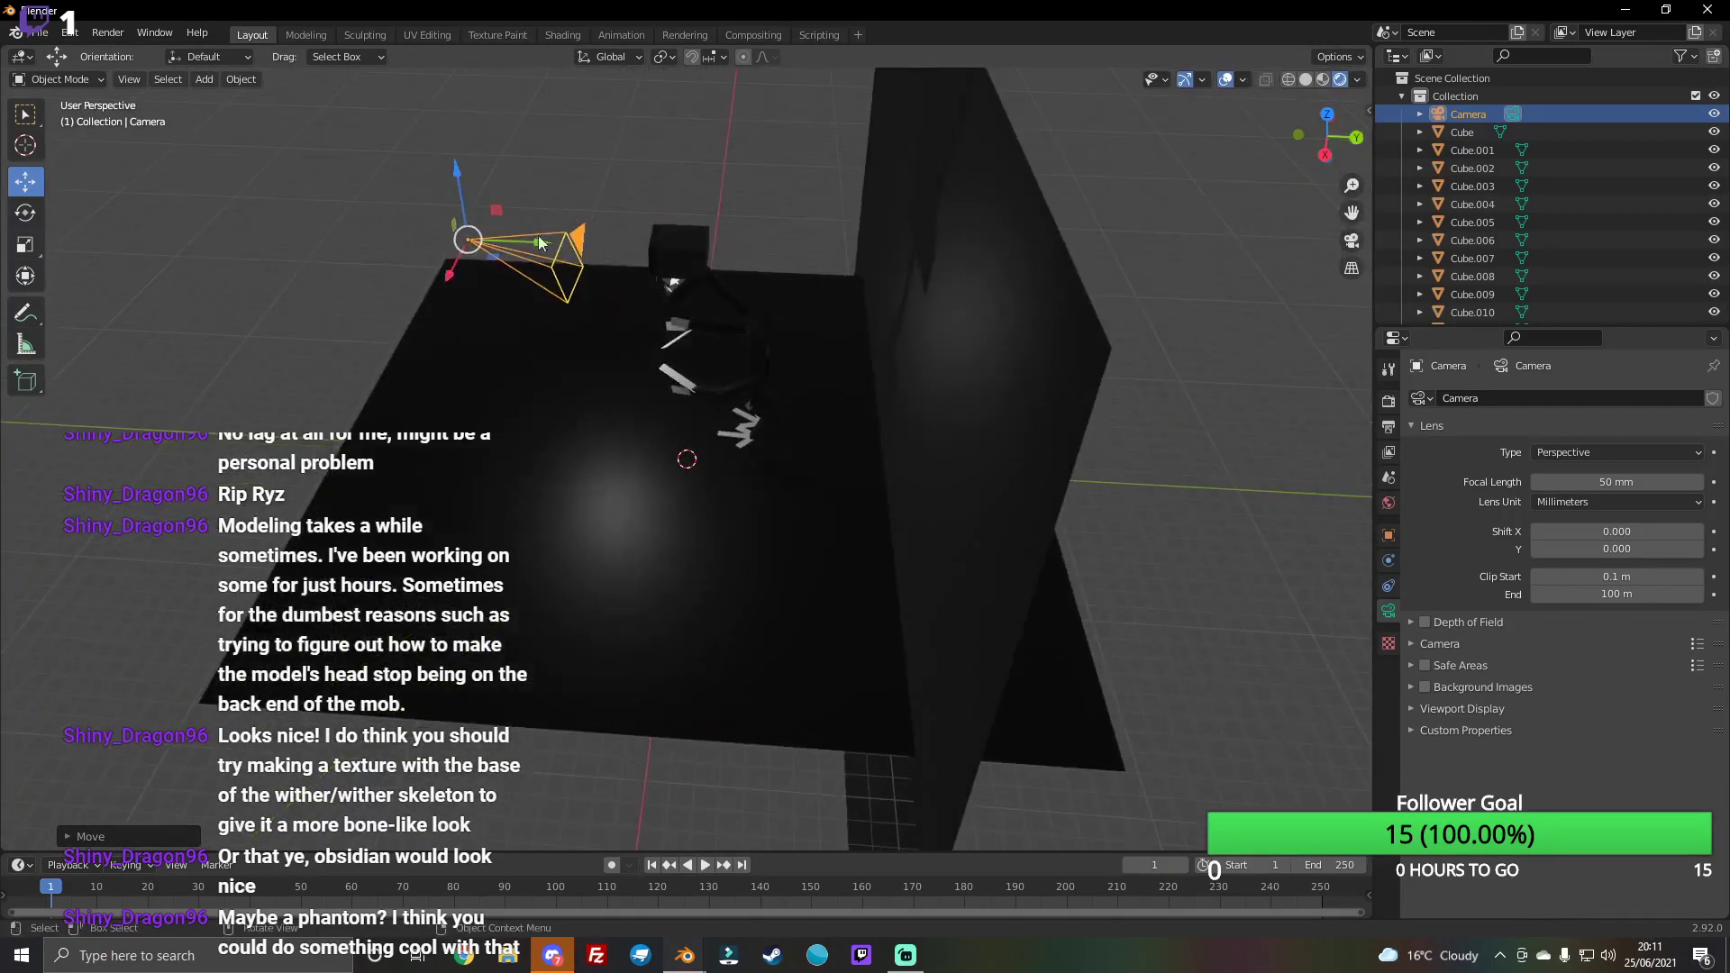
left_click_drag(561, 251, 354, 246)
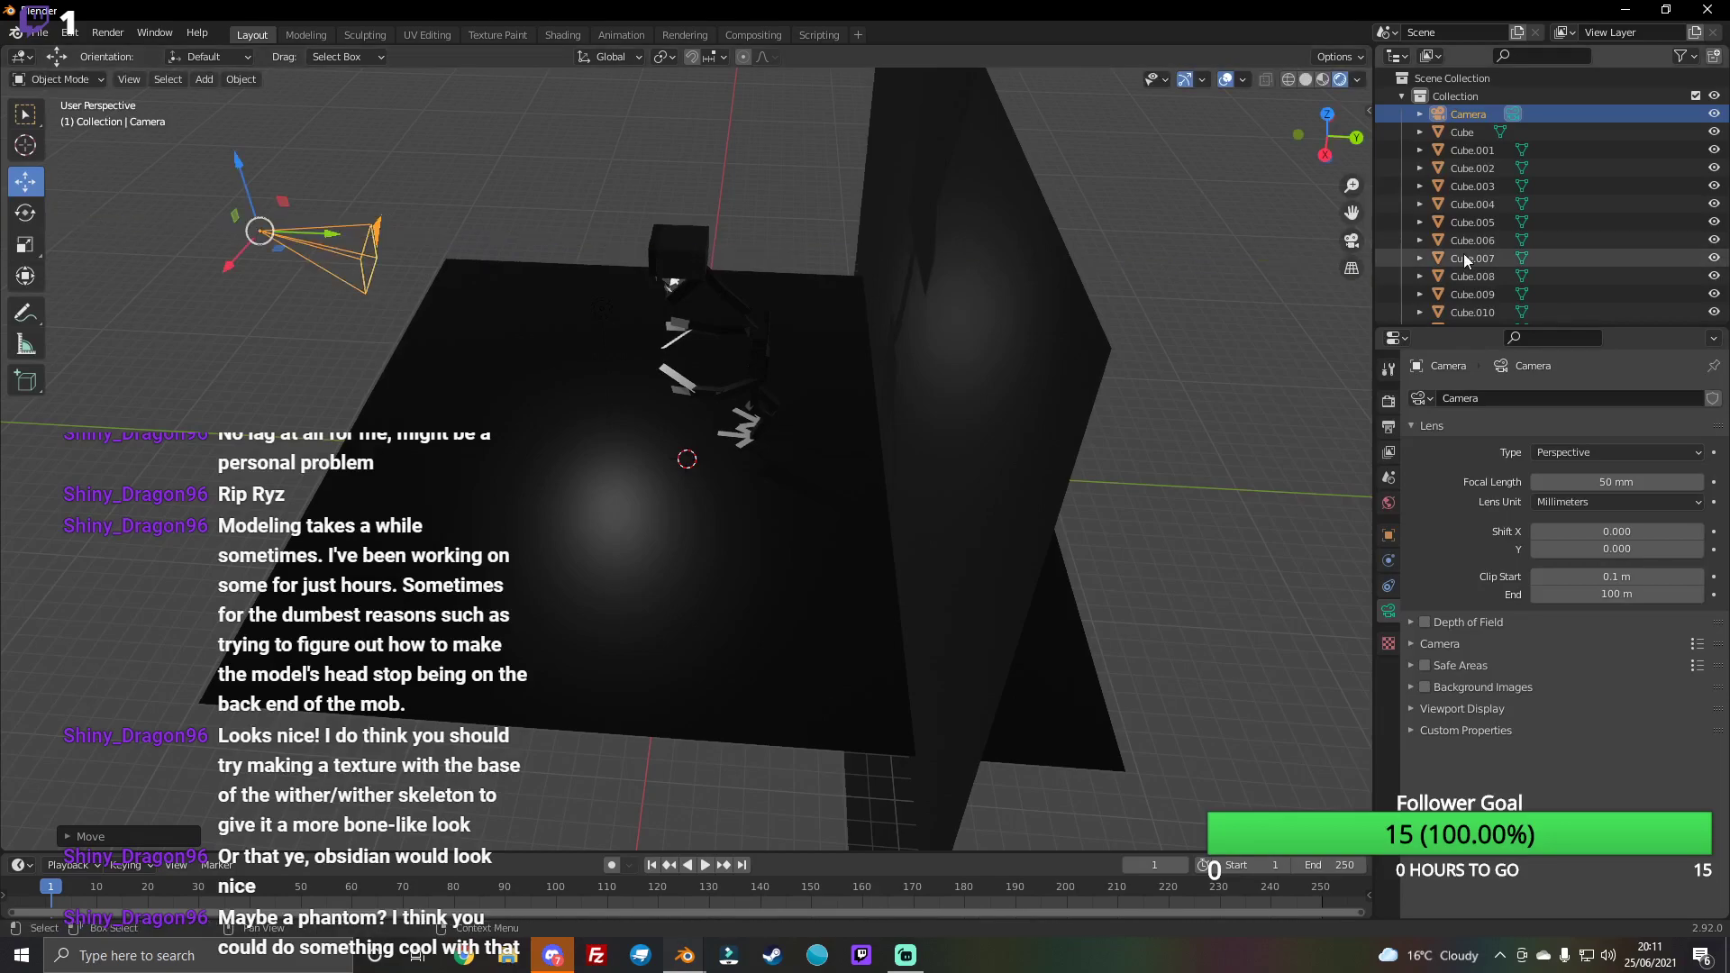
left_click(1350, 241)
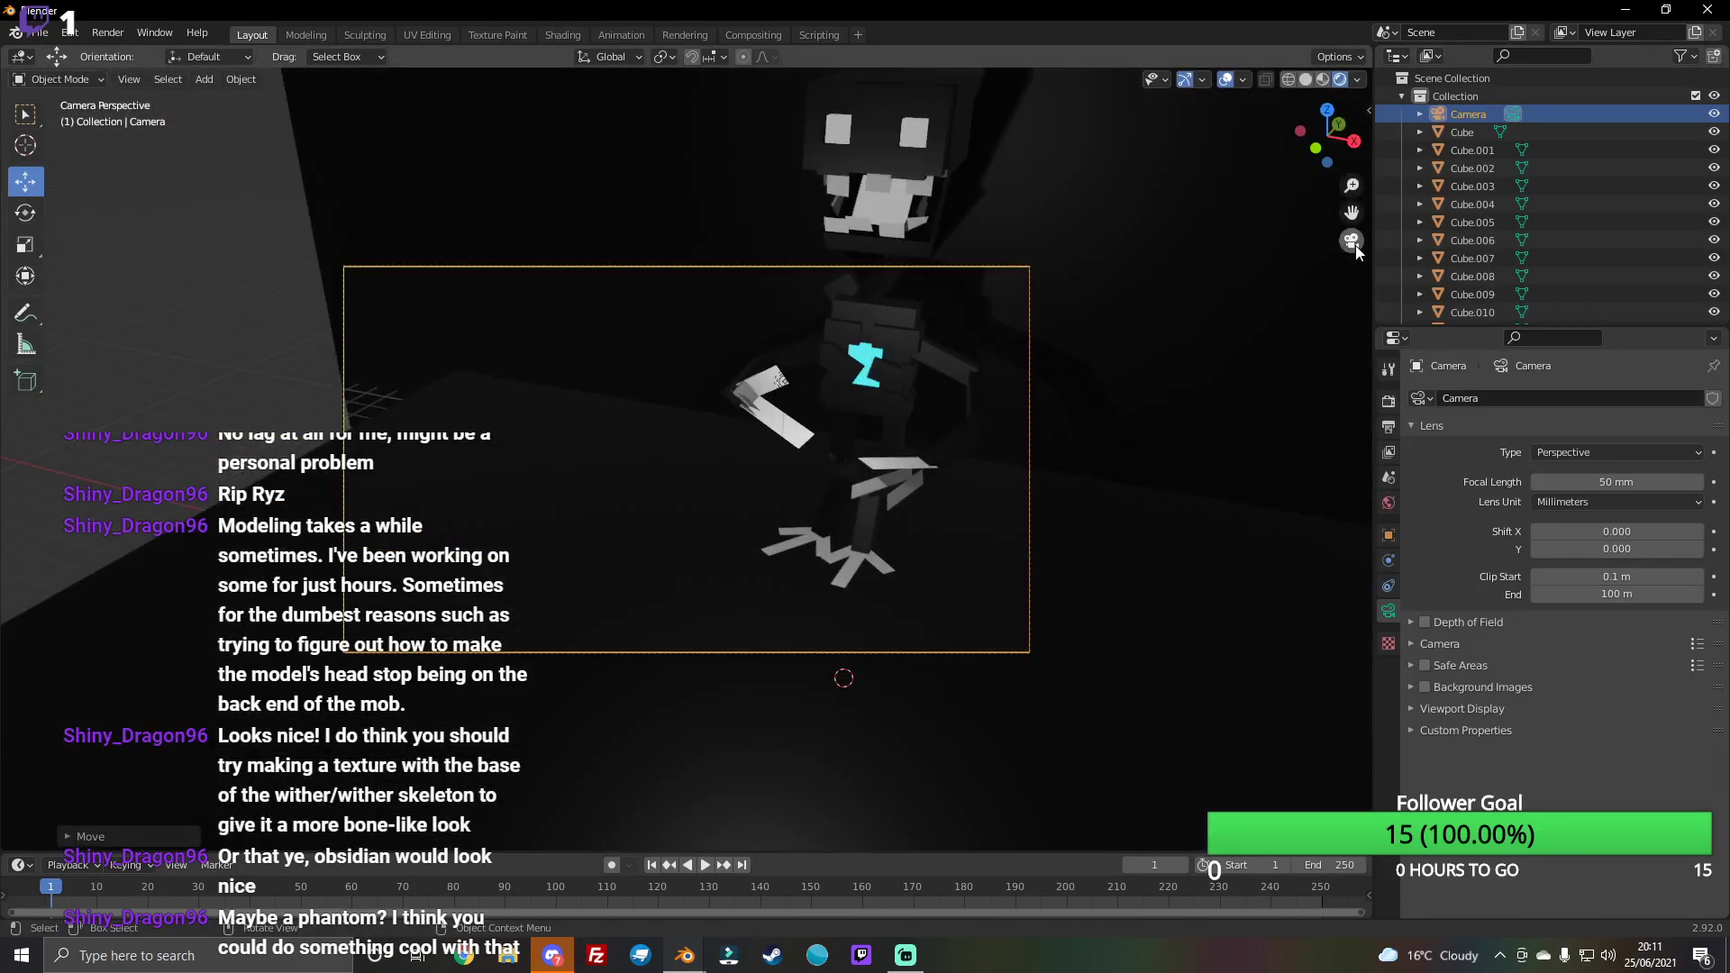
left_click(1353, 242)
Step: Enlarge the floor plane further with the Scale tool
left_click(527, 619)
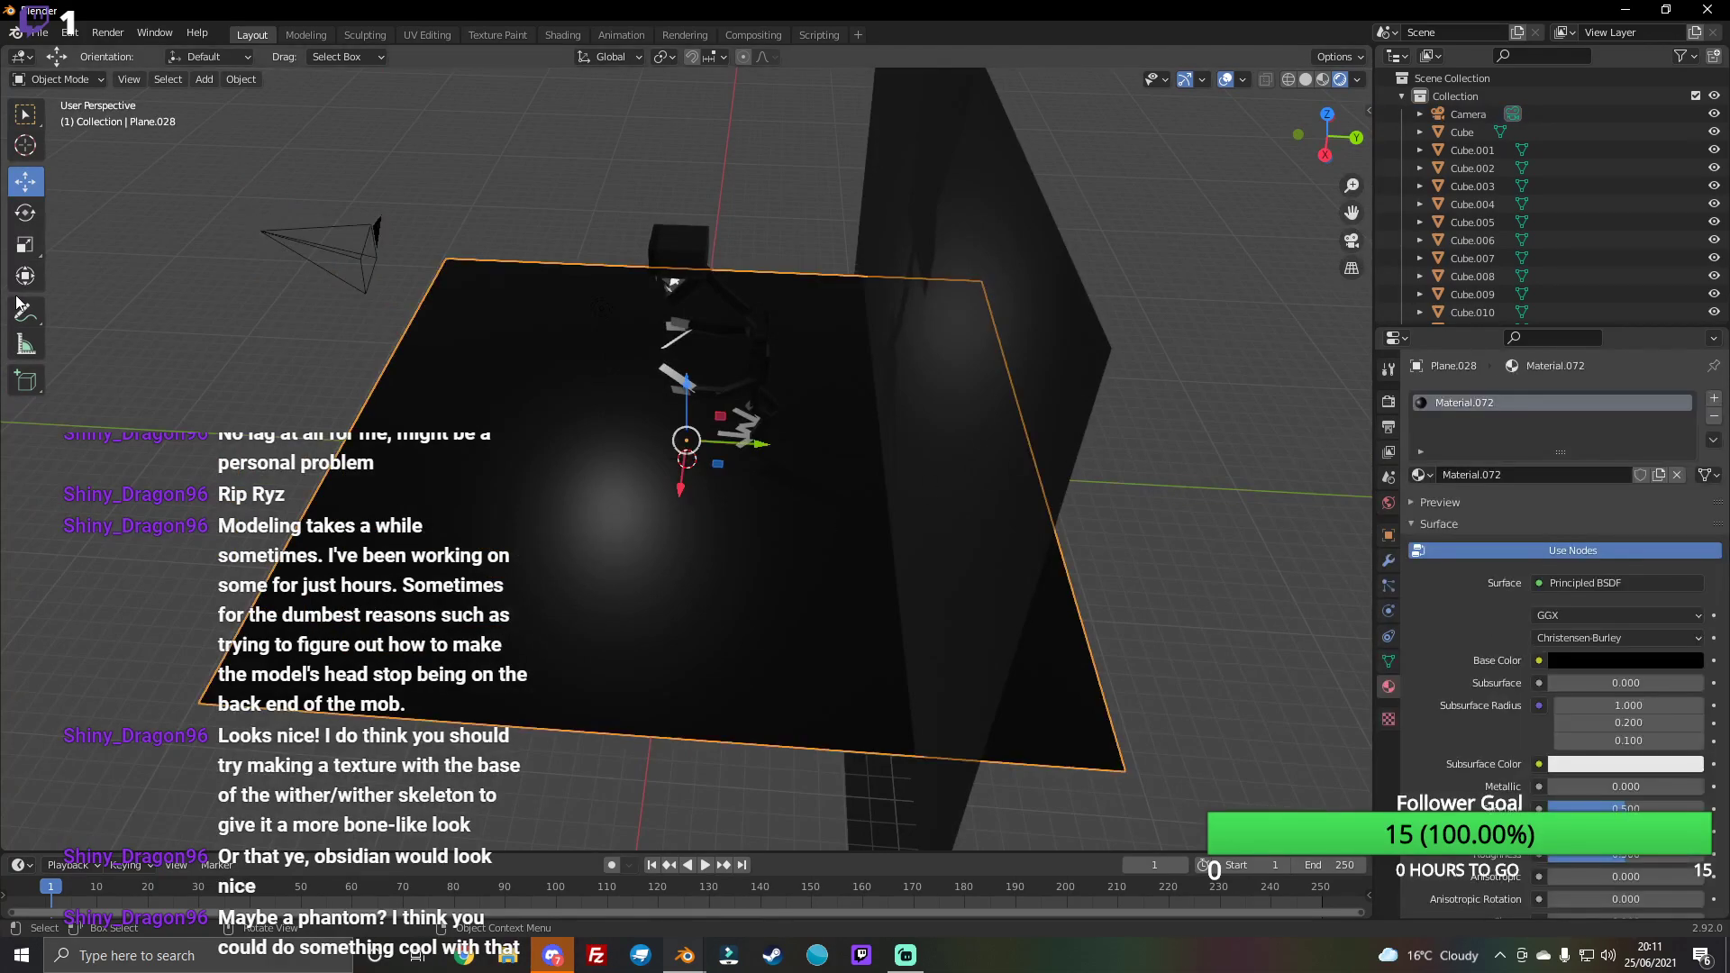
left_click(27, 243)
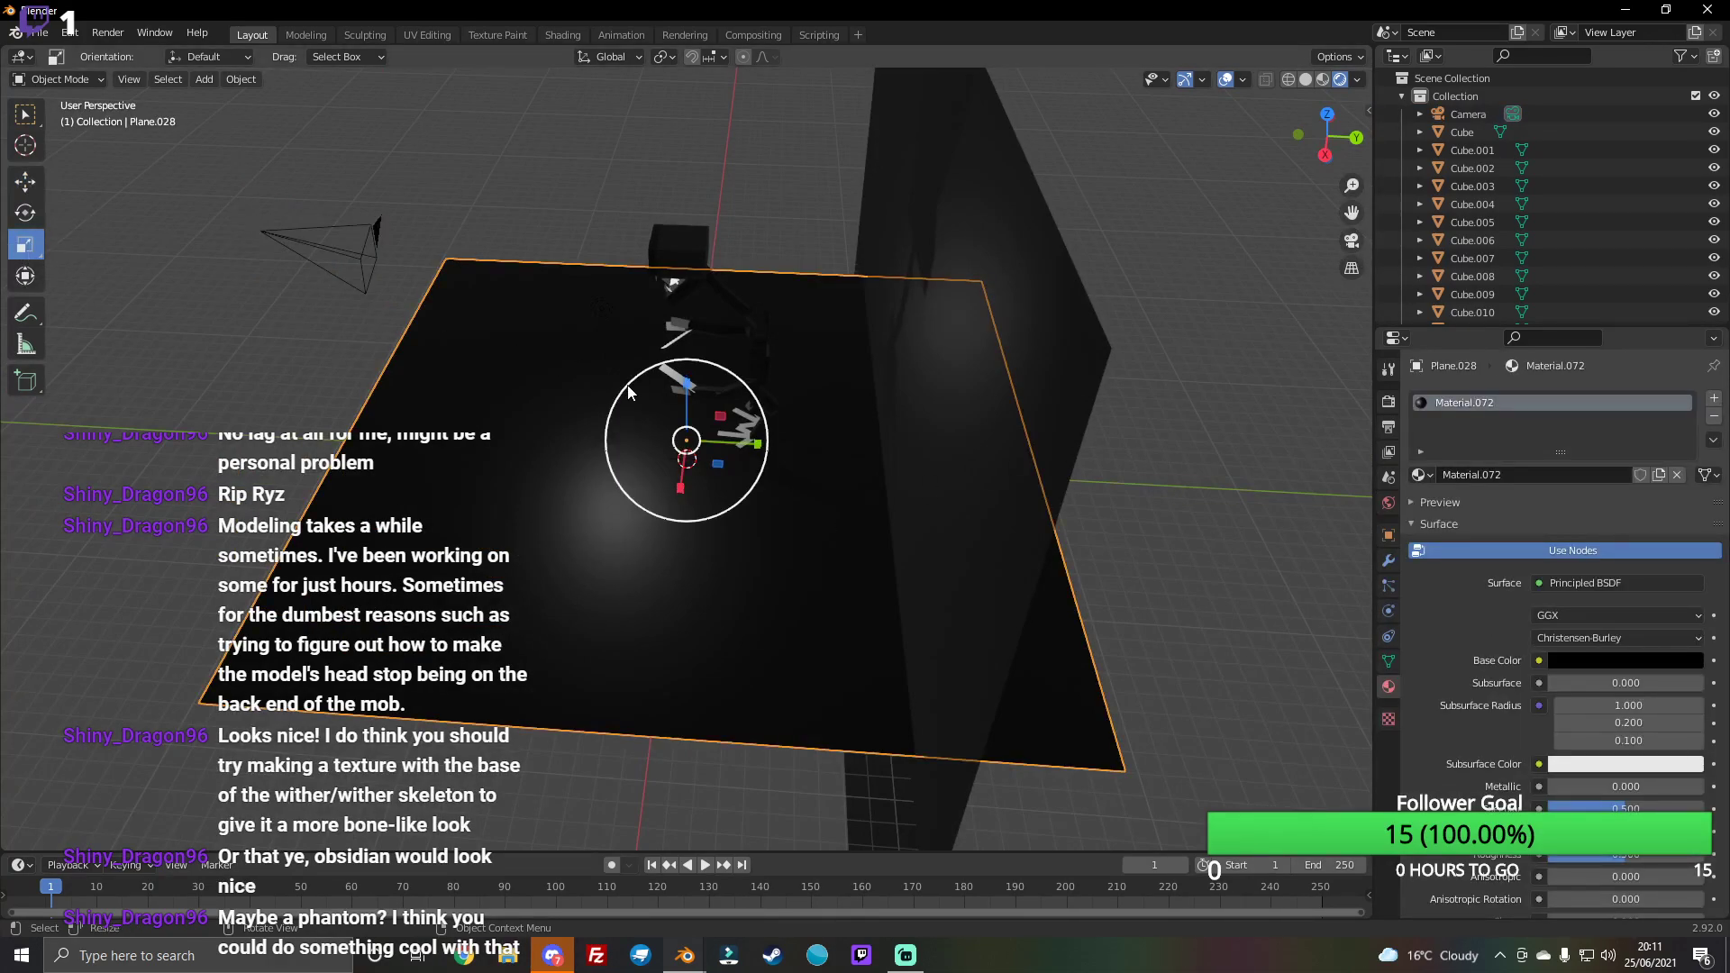
left_click_drag(602, 371, 571, 371)
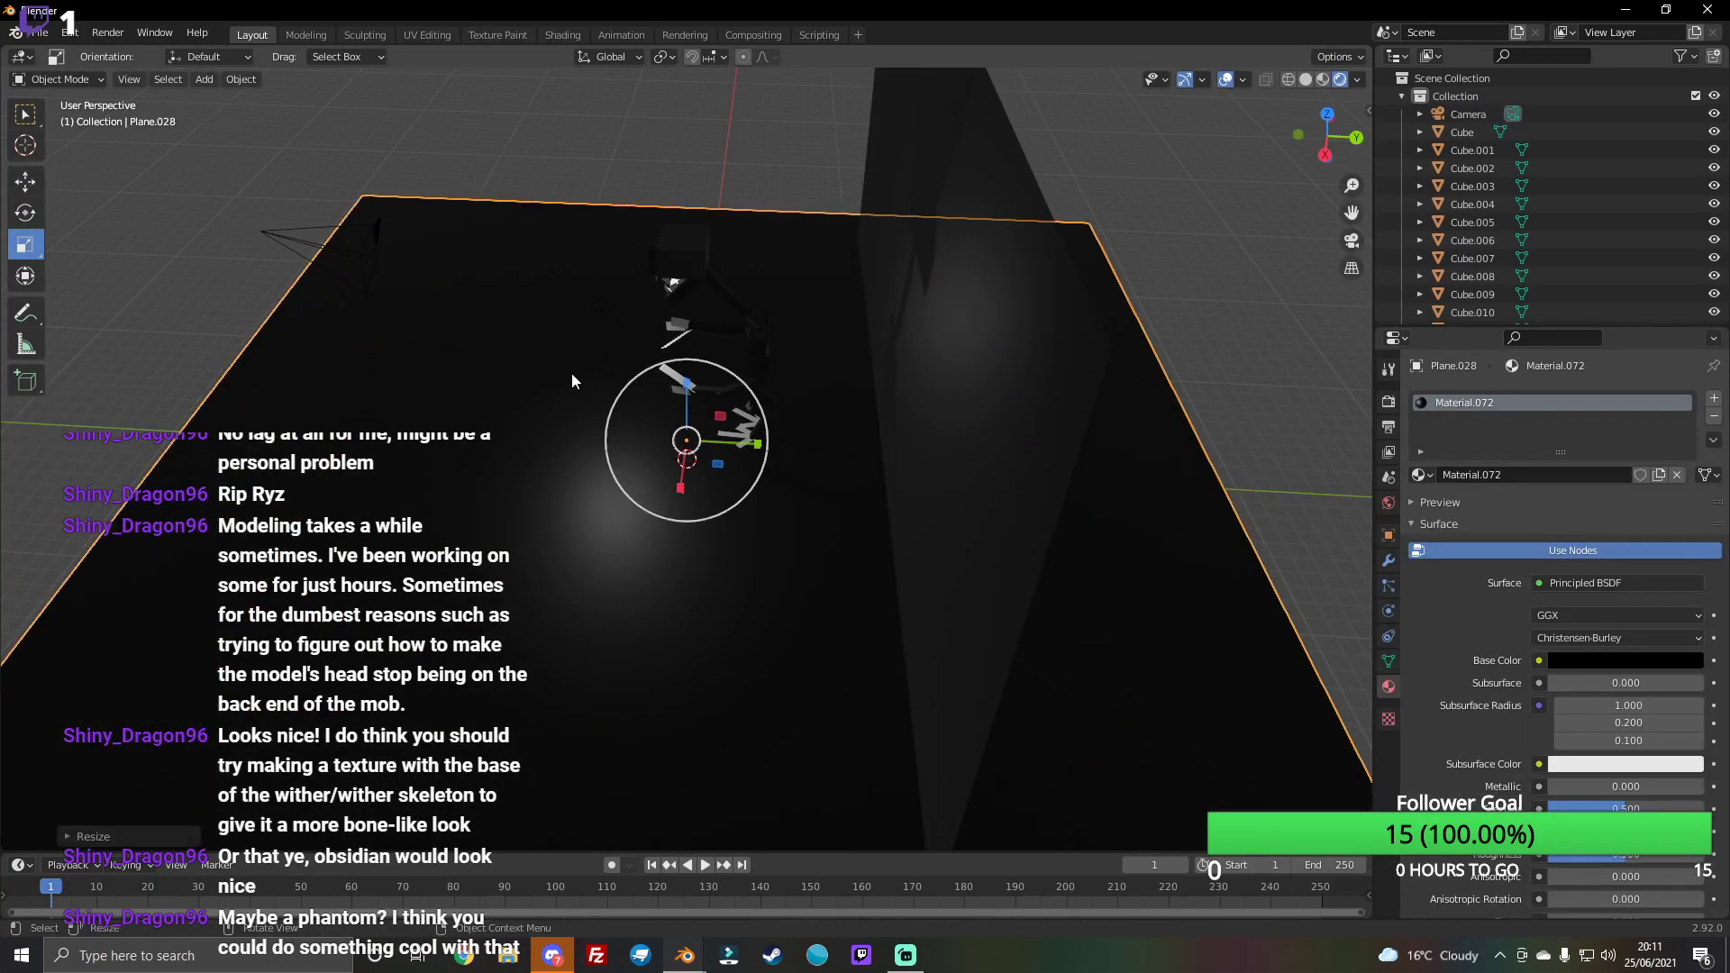
Step: Reselect the camera and turn it further around its vertical axis
left_click(371, 255)
left_click_drag(1328, 136, 1396, 203)
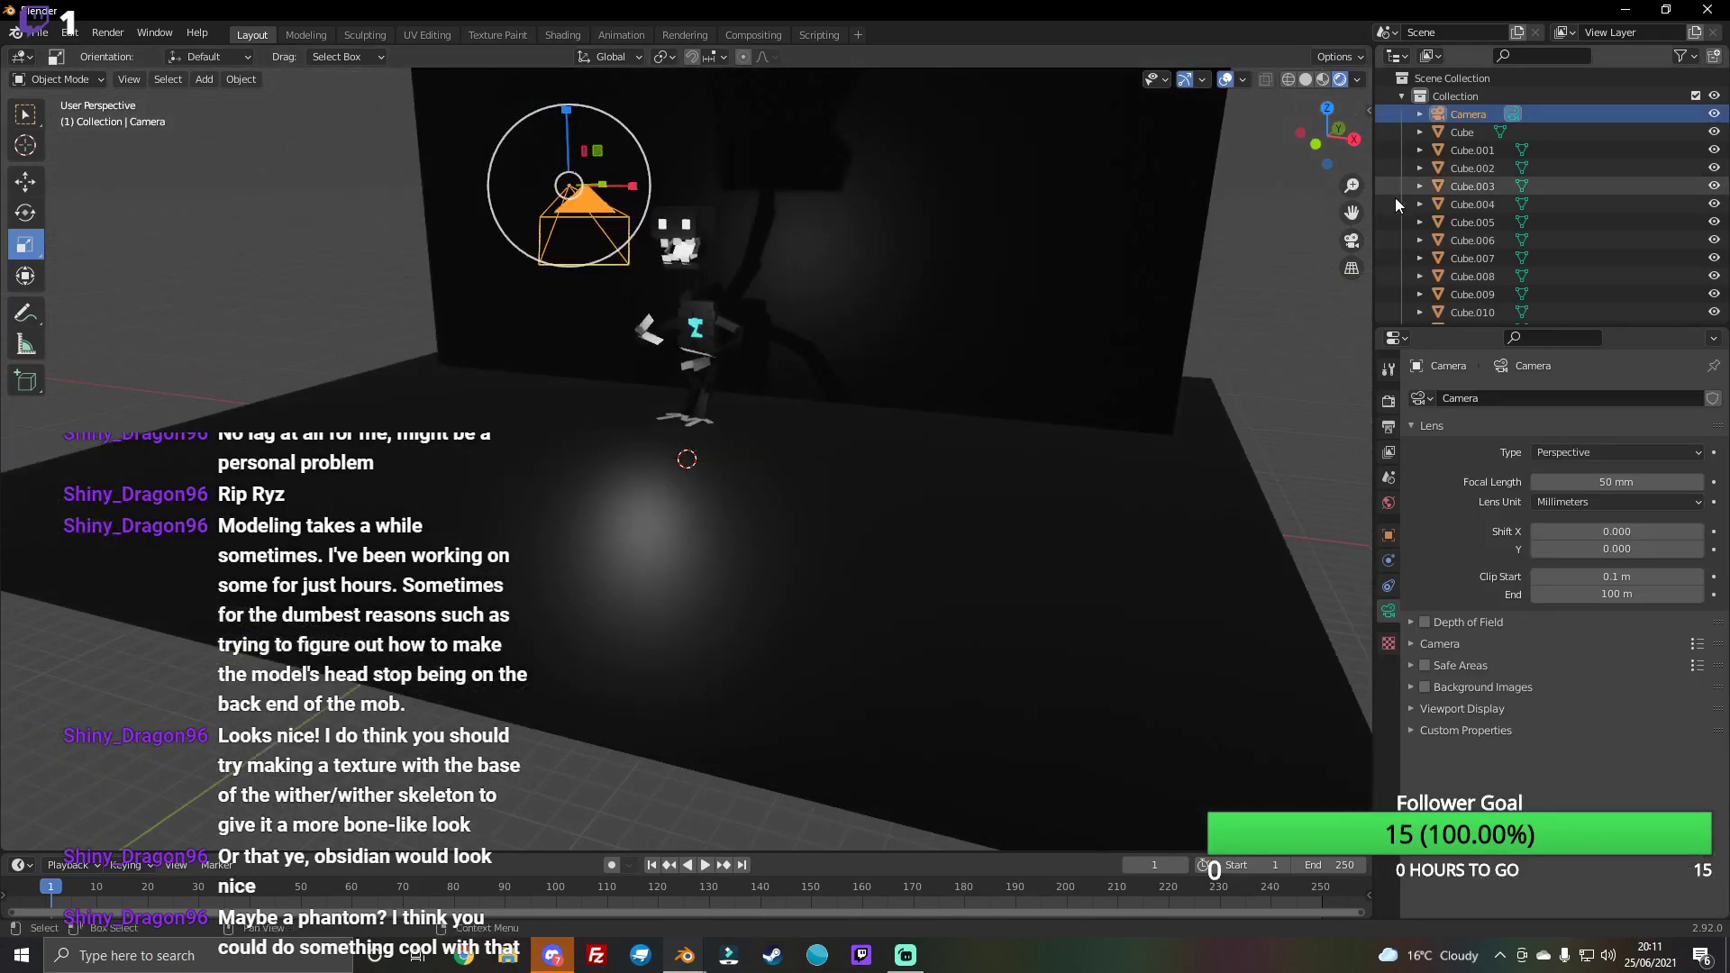
left_click(1351, 240)
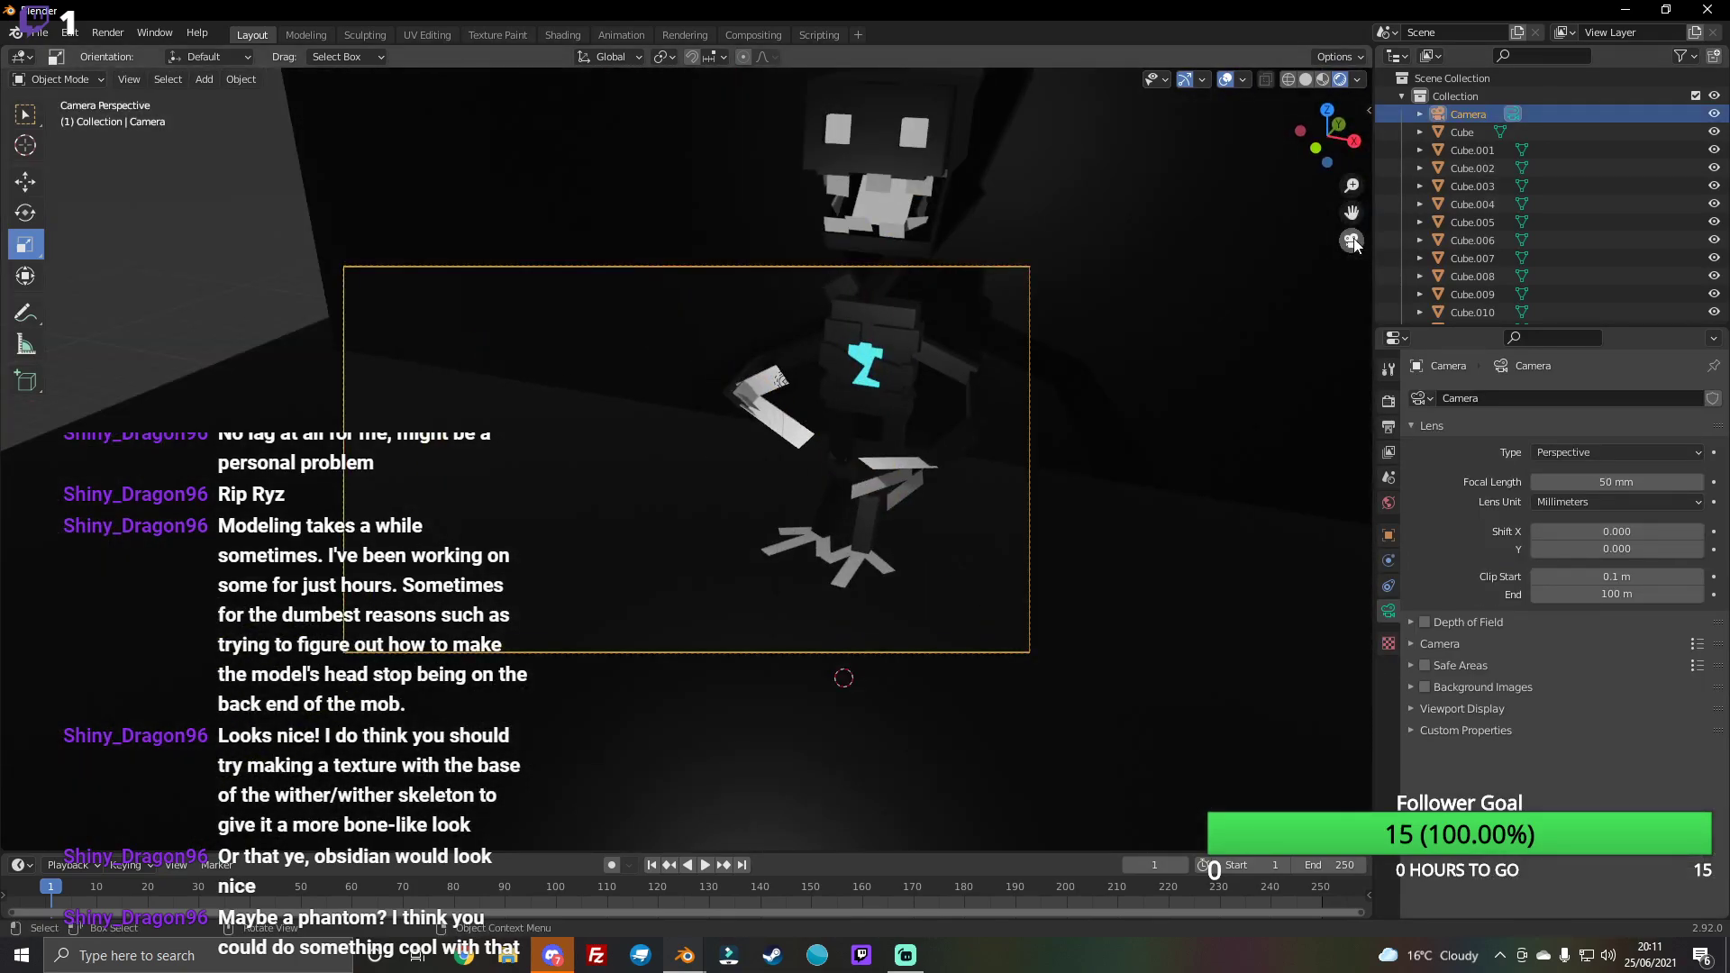
left_click(1350, 240)
left_click(24, 213)
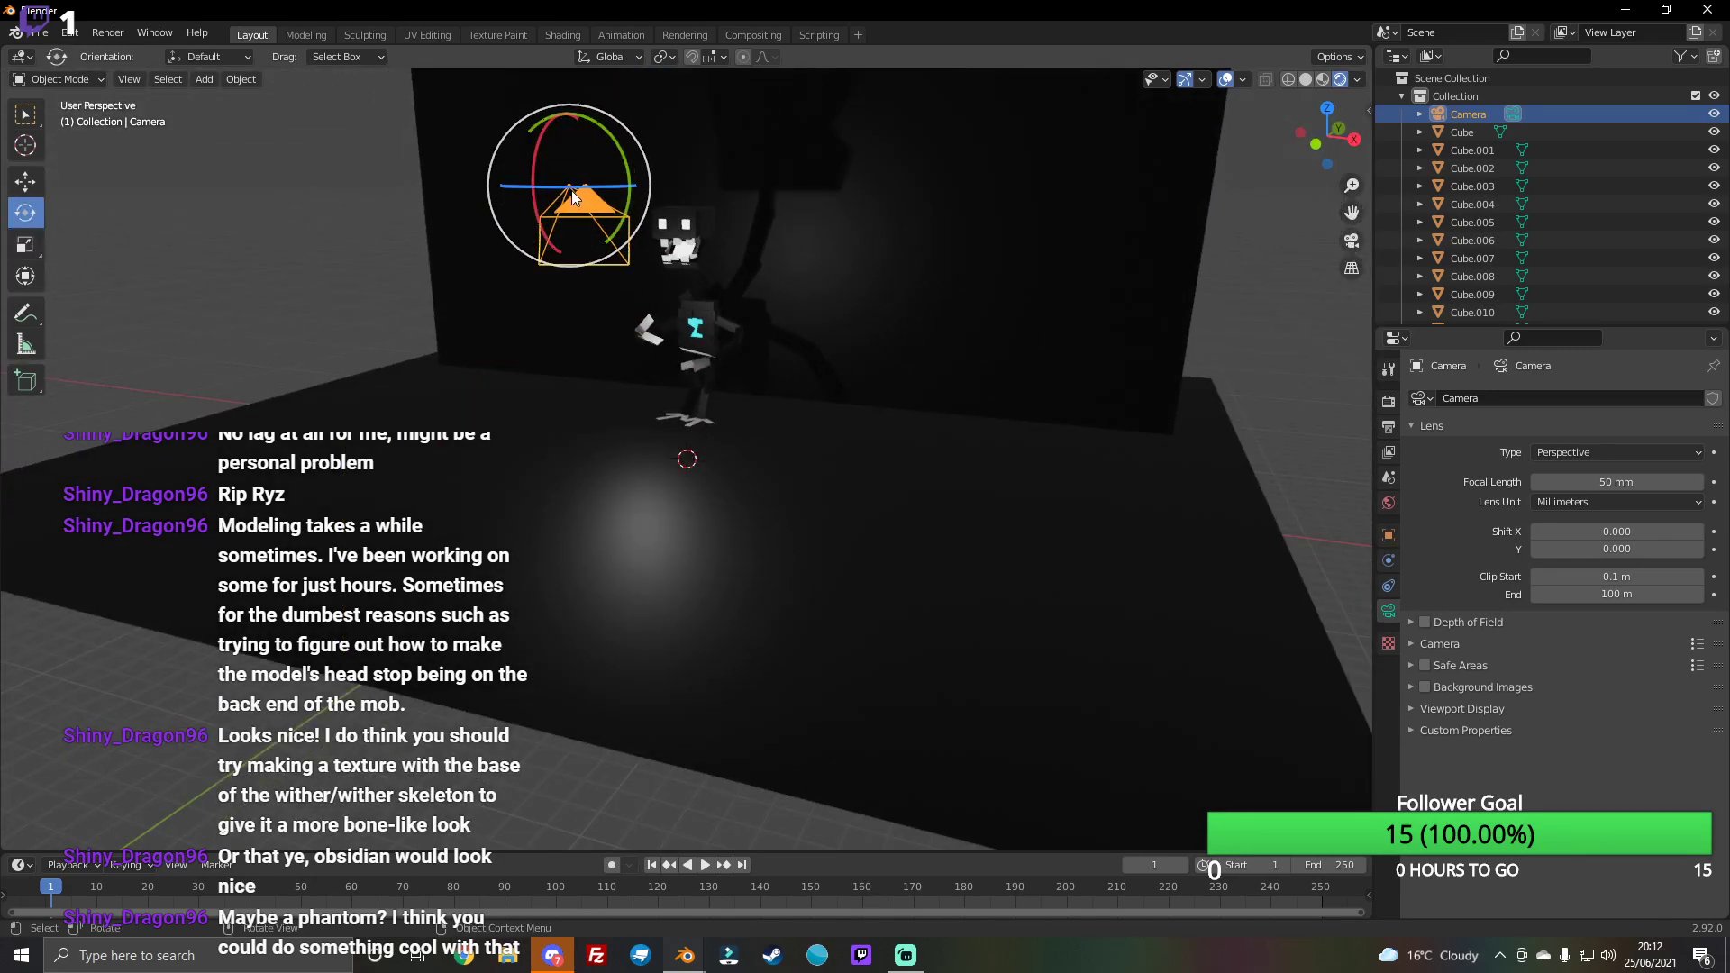
mouse_move(572, 189)
left_mouse_down()
mouse_move(555, 185)
mouse_move(675, 198)
left_mouse_up()
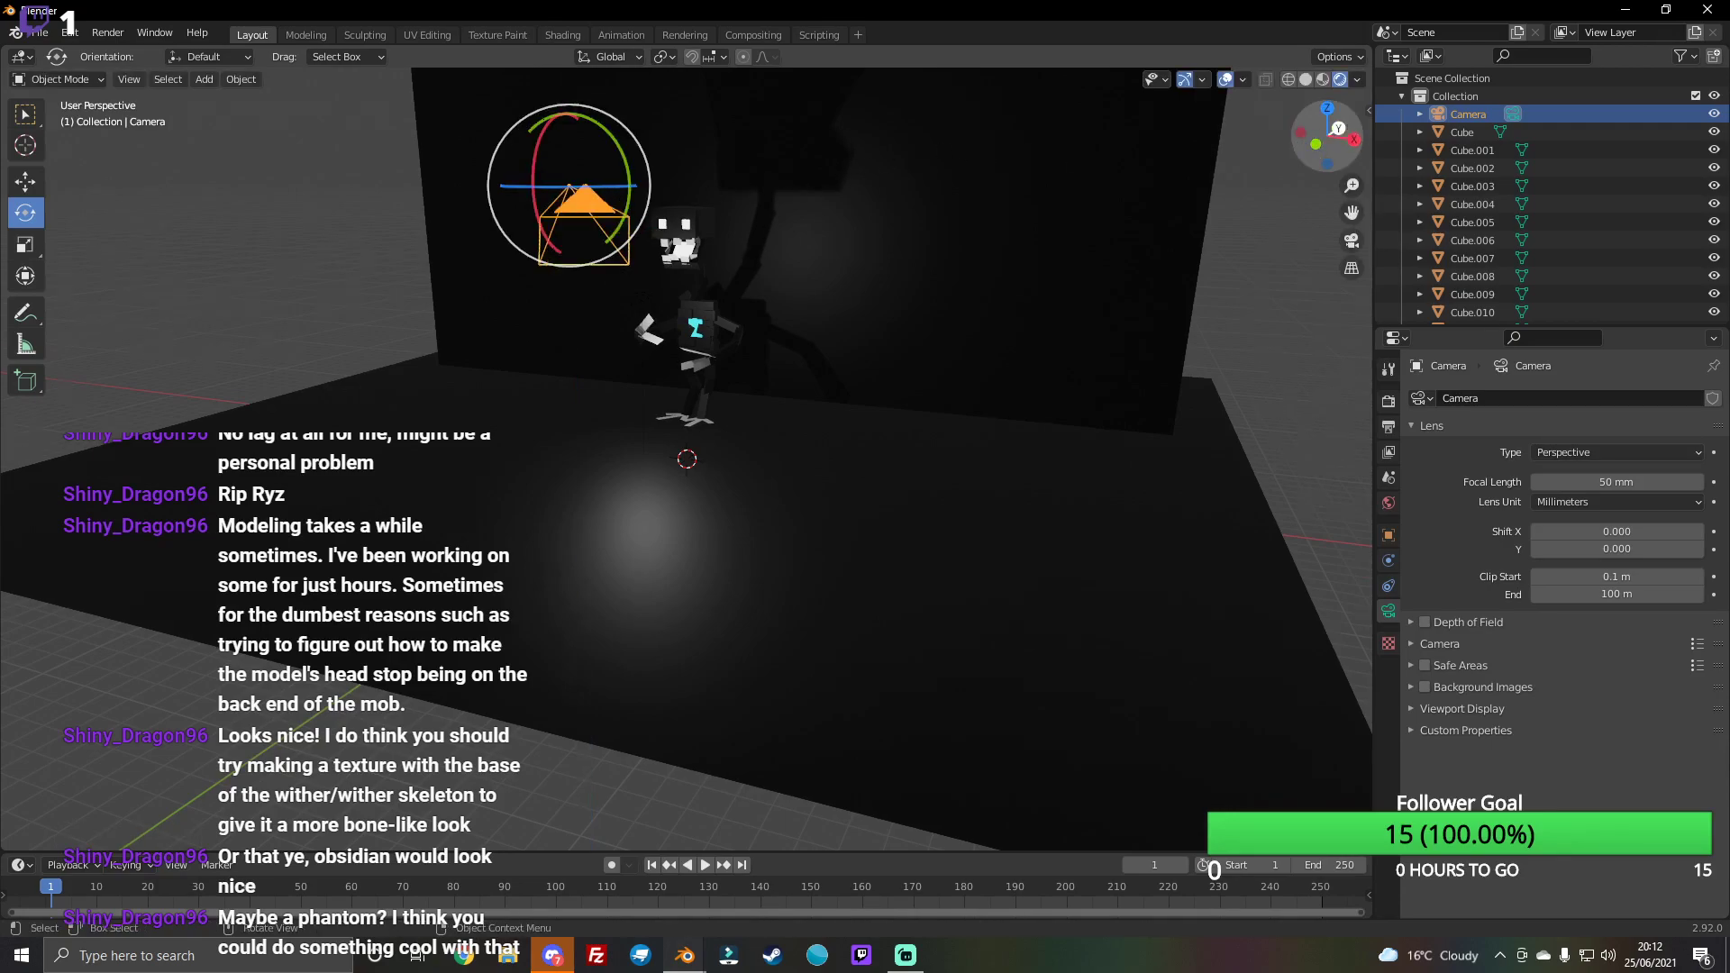
left_click_drag(1330, 133, 1336, 170)
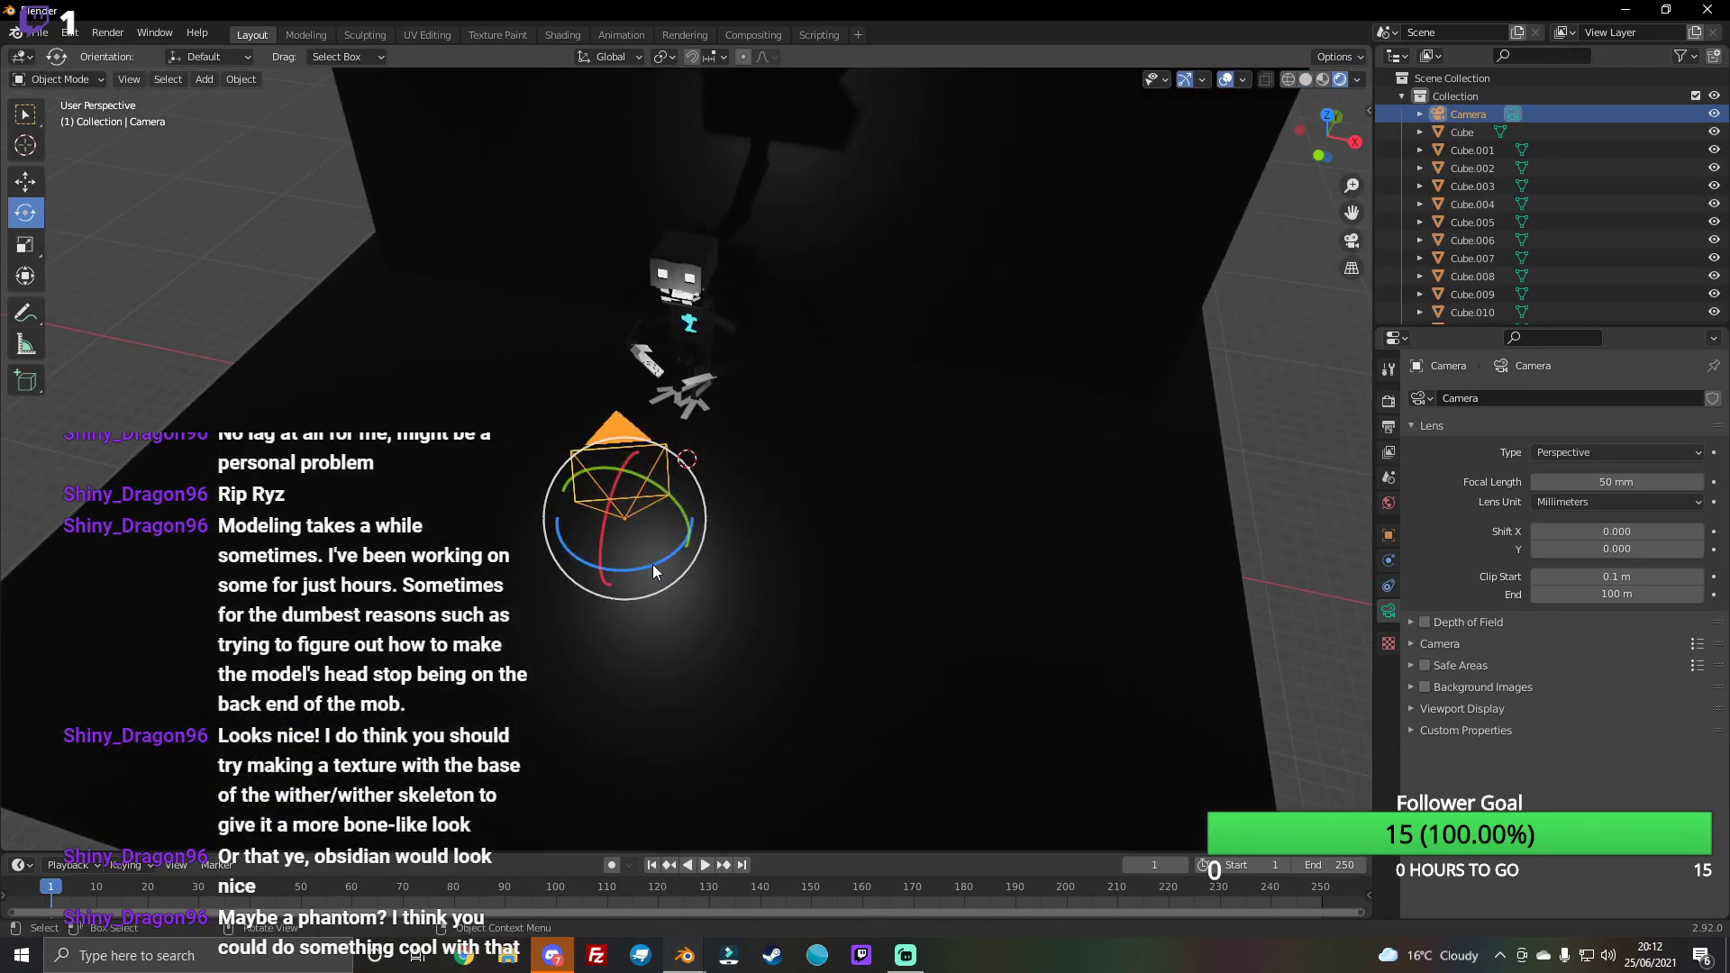
left_click_drag(653, 564, 645, 560)
left_click(1347, 242)
left_click(1347, 243)
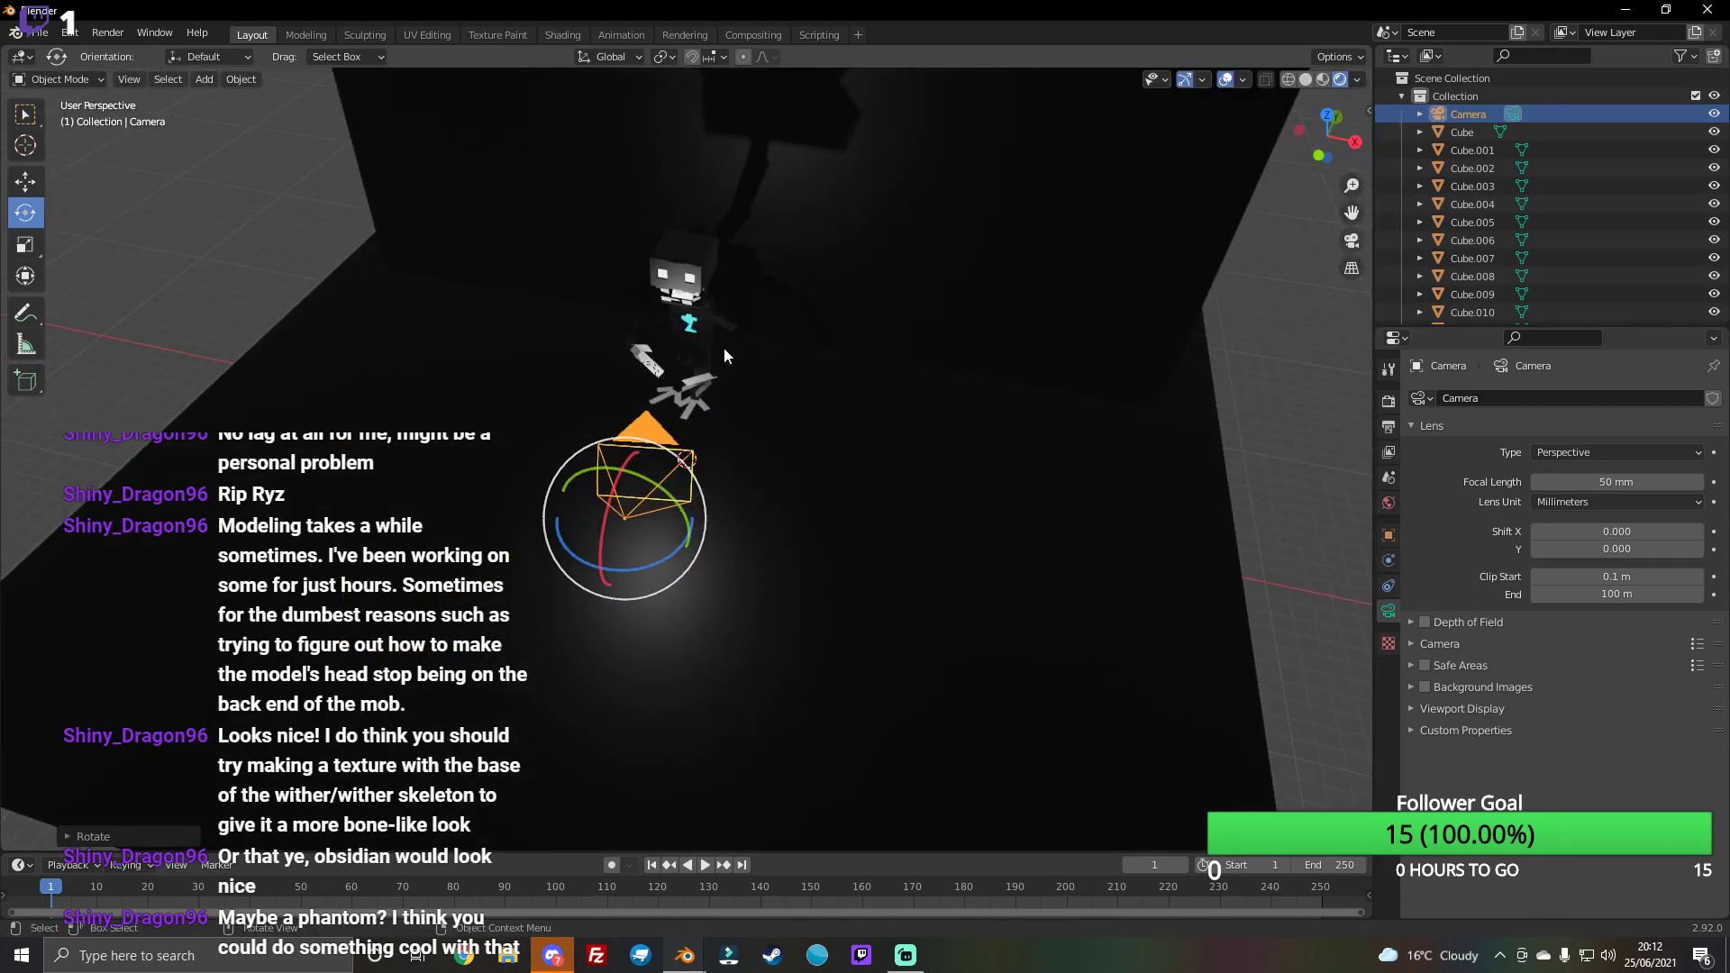
Step: Shift the camera sideways to the left, checking the framing through the camera
key("shift+space")
key("g")
left_click(619, 470)
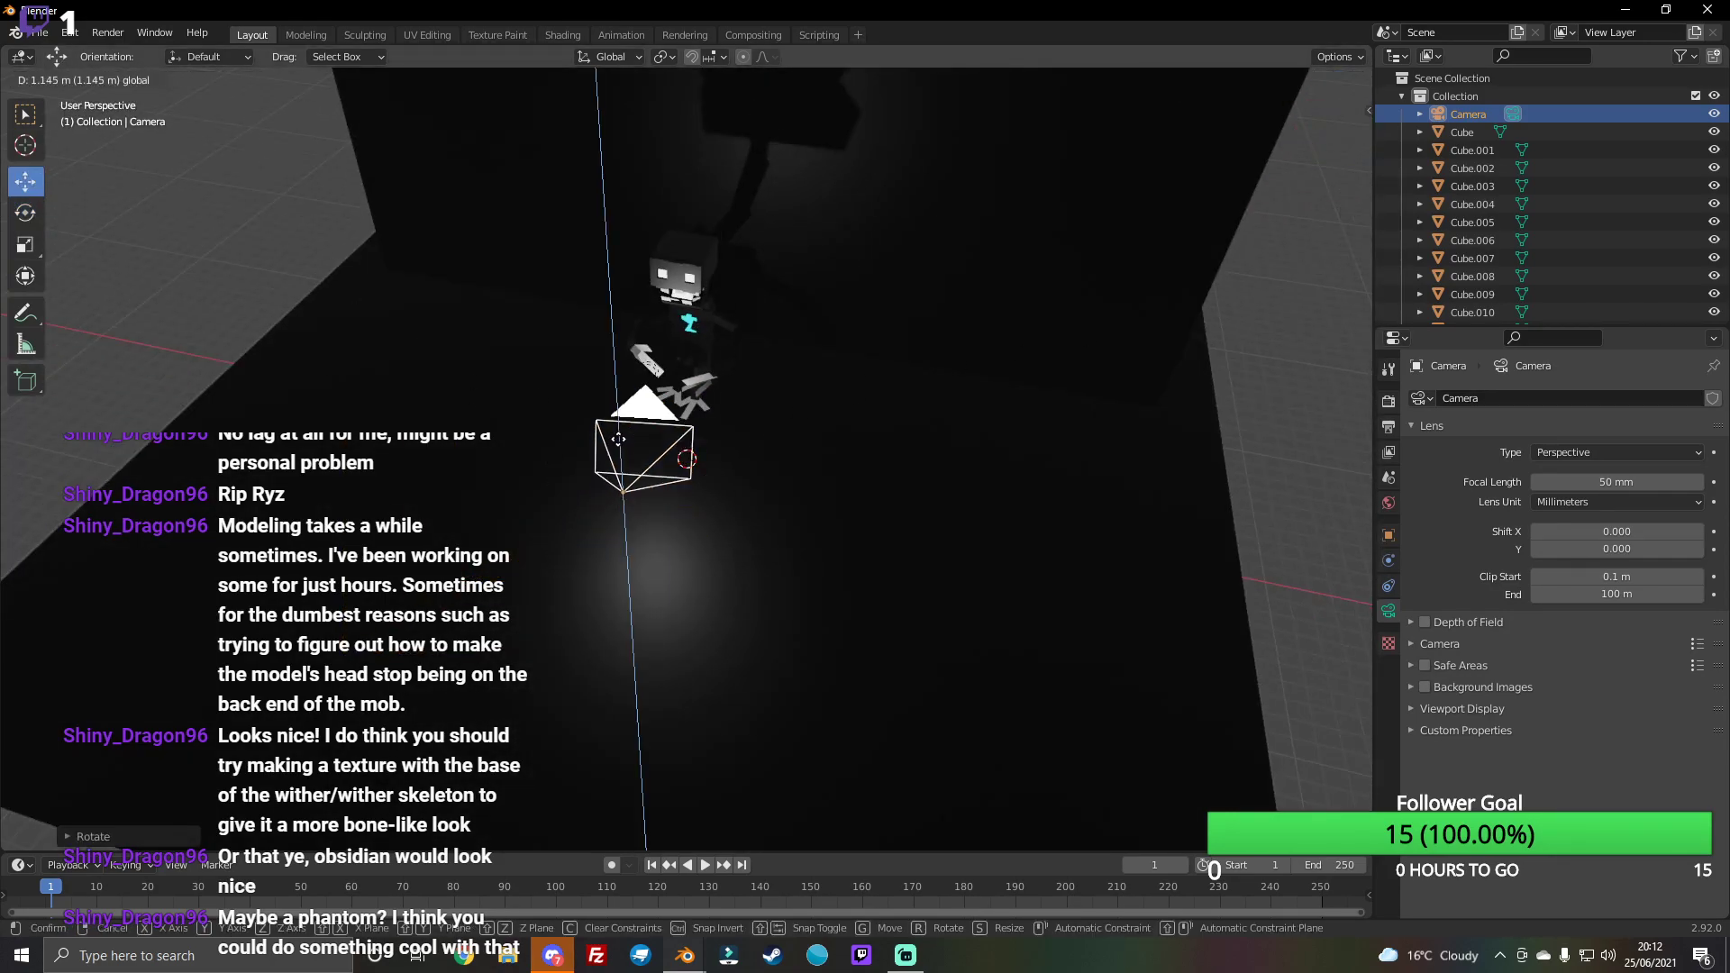
left_click(1352, 242)
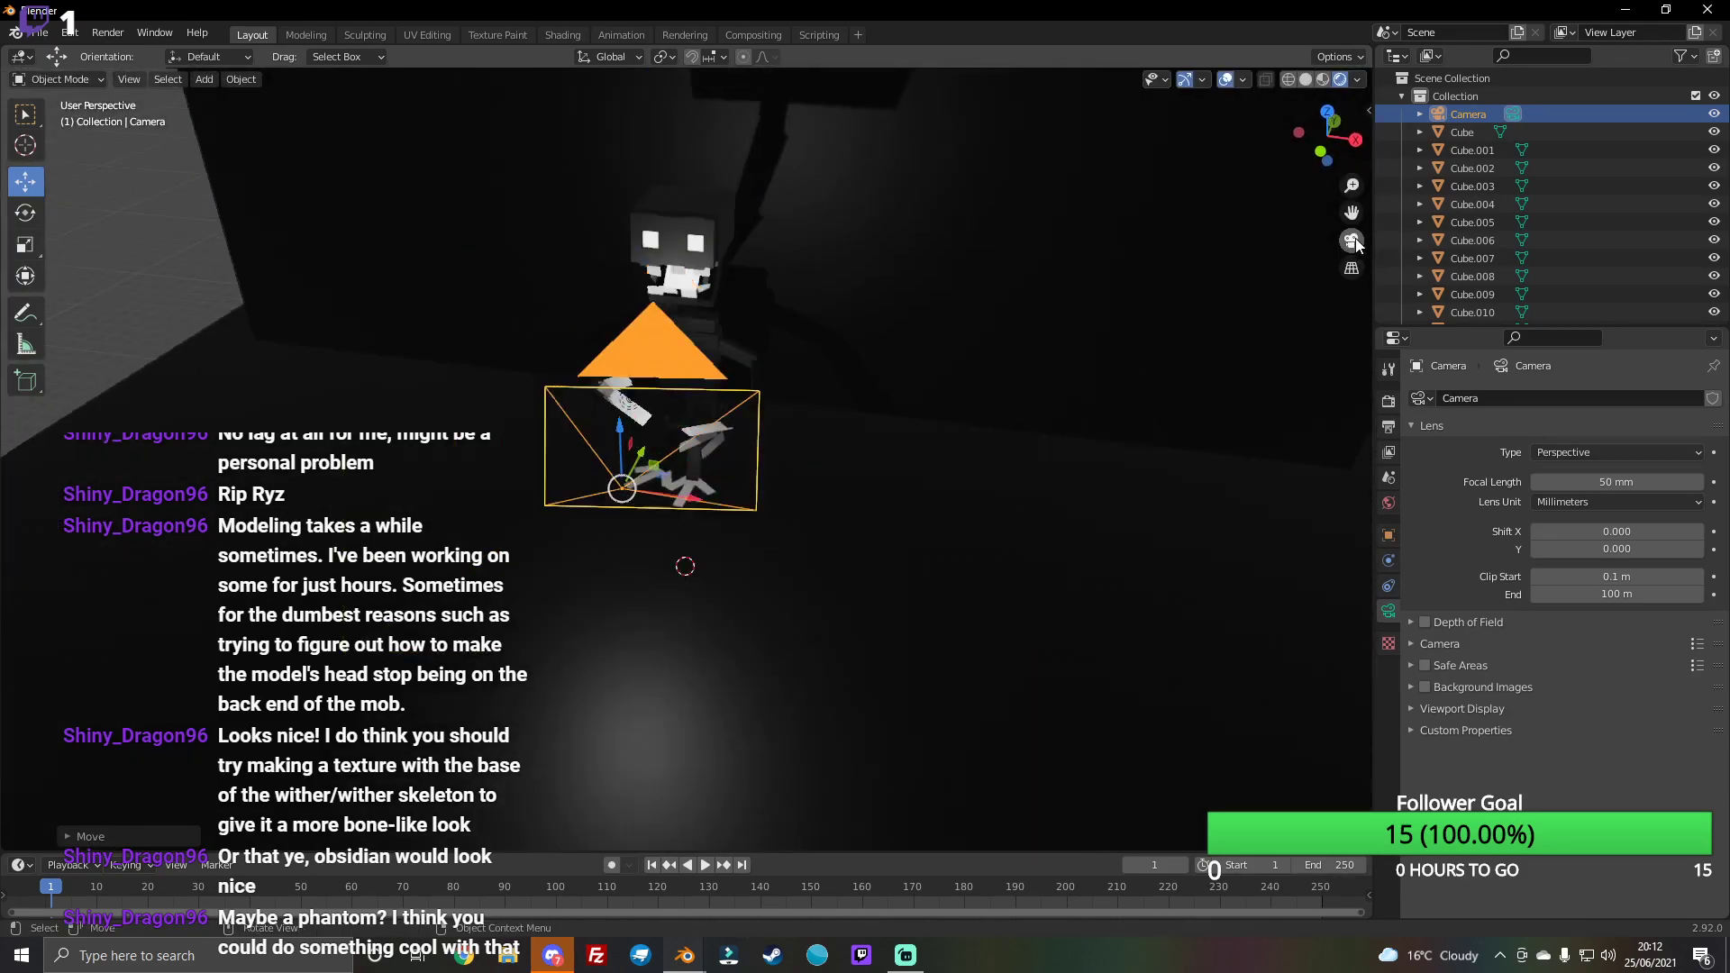
left_click(1353, 241)
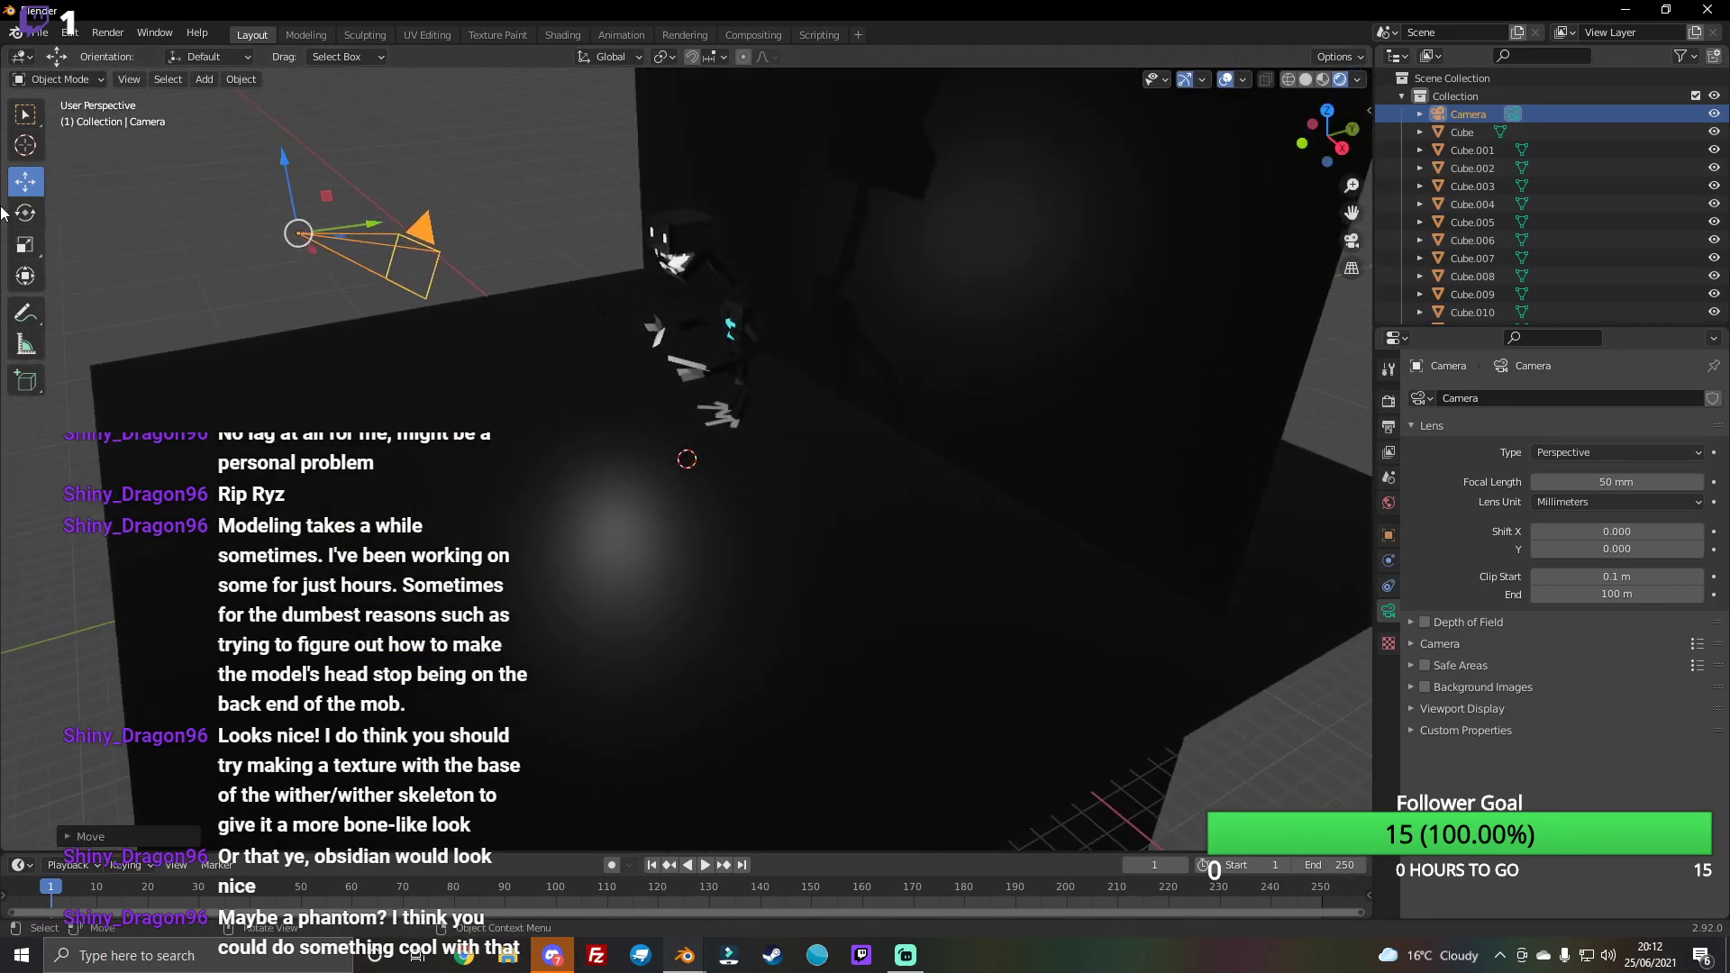
left_click(24, 244)
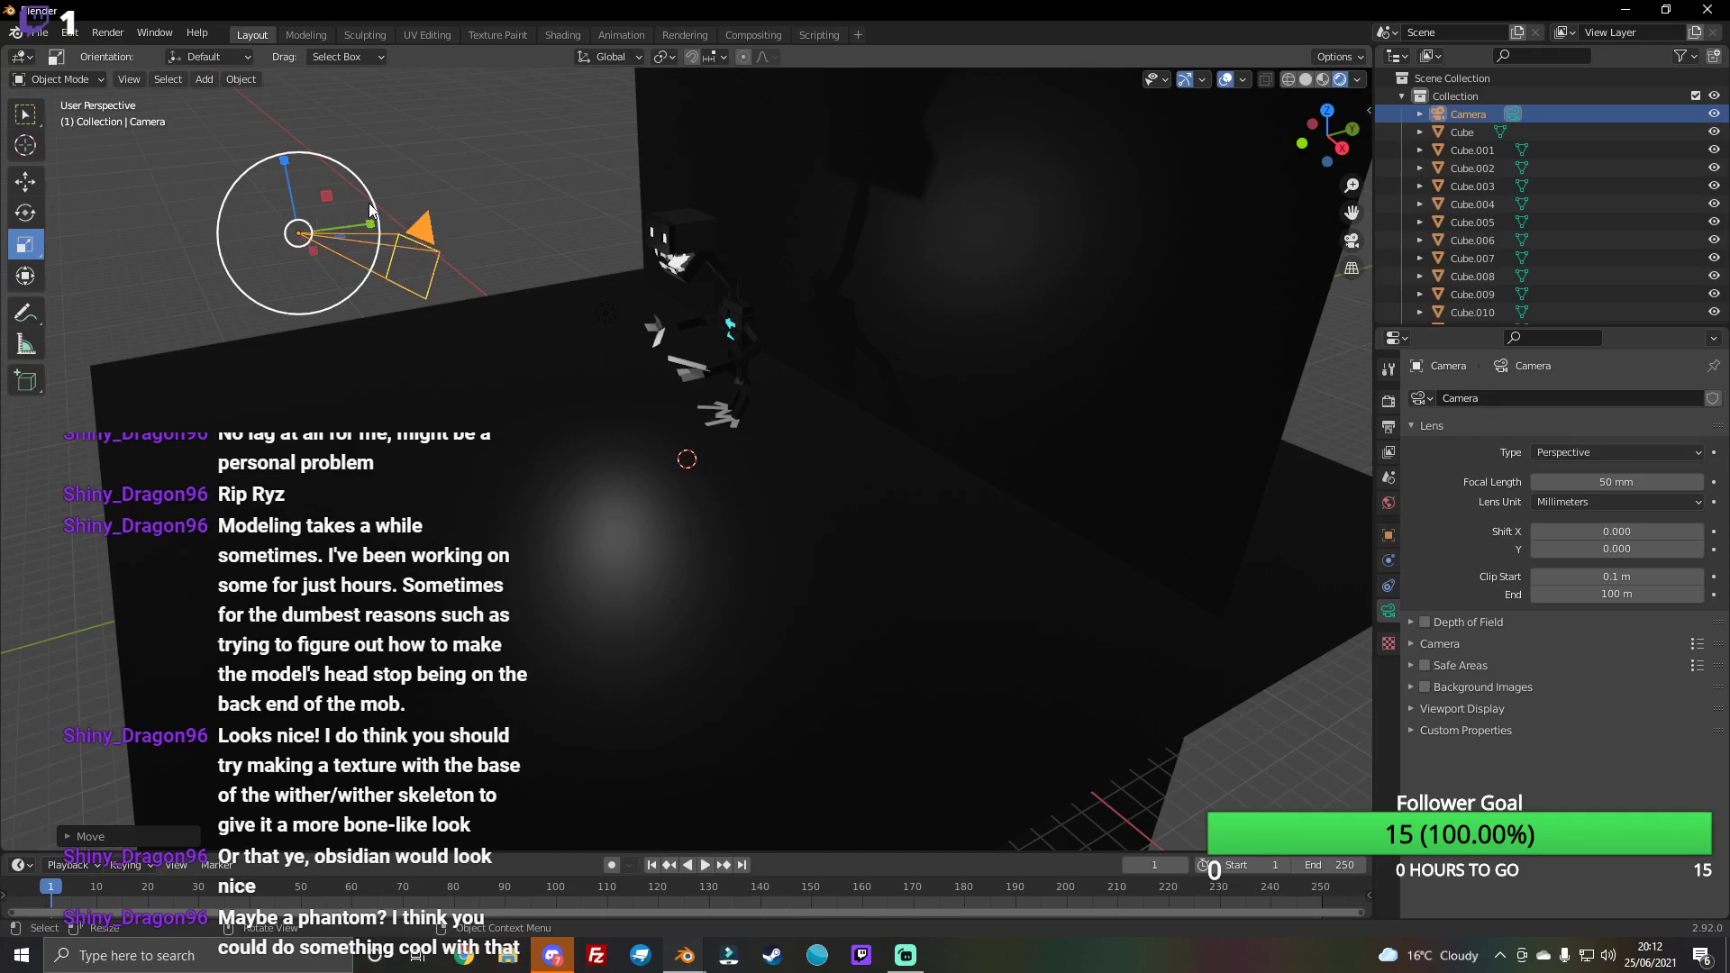
left_click(1351, 241)
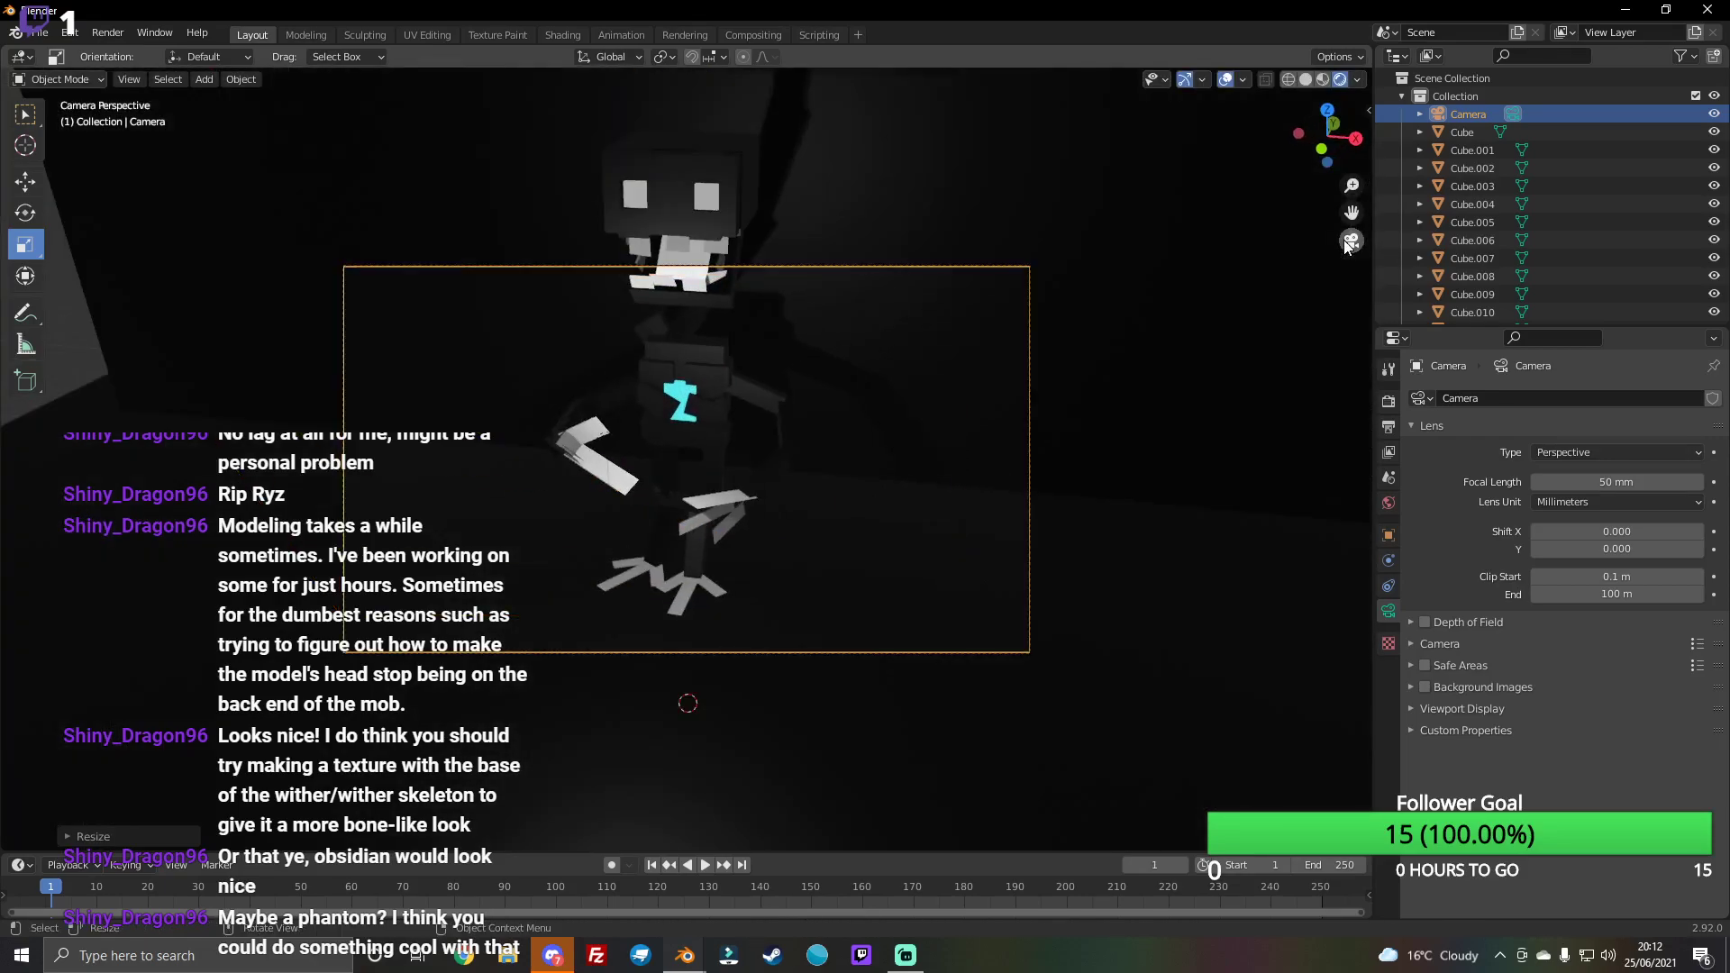
left_click(1351, 241)
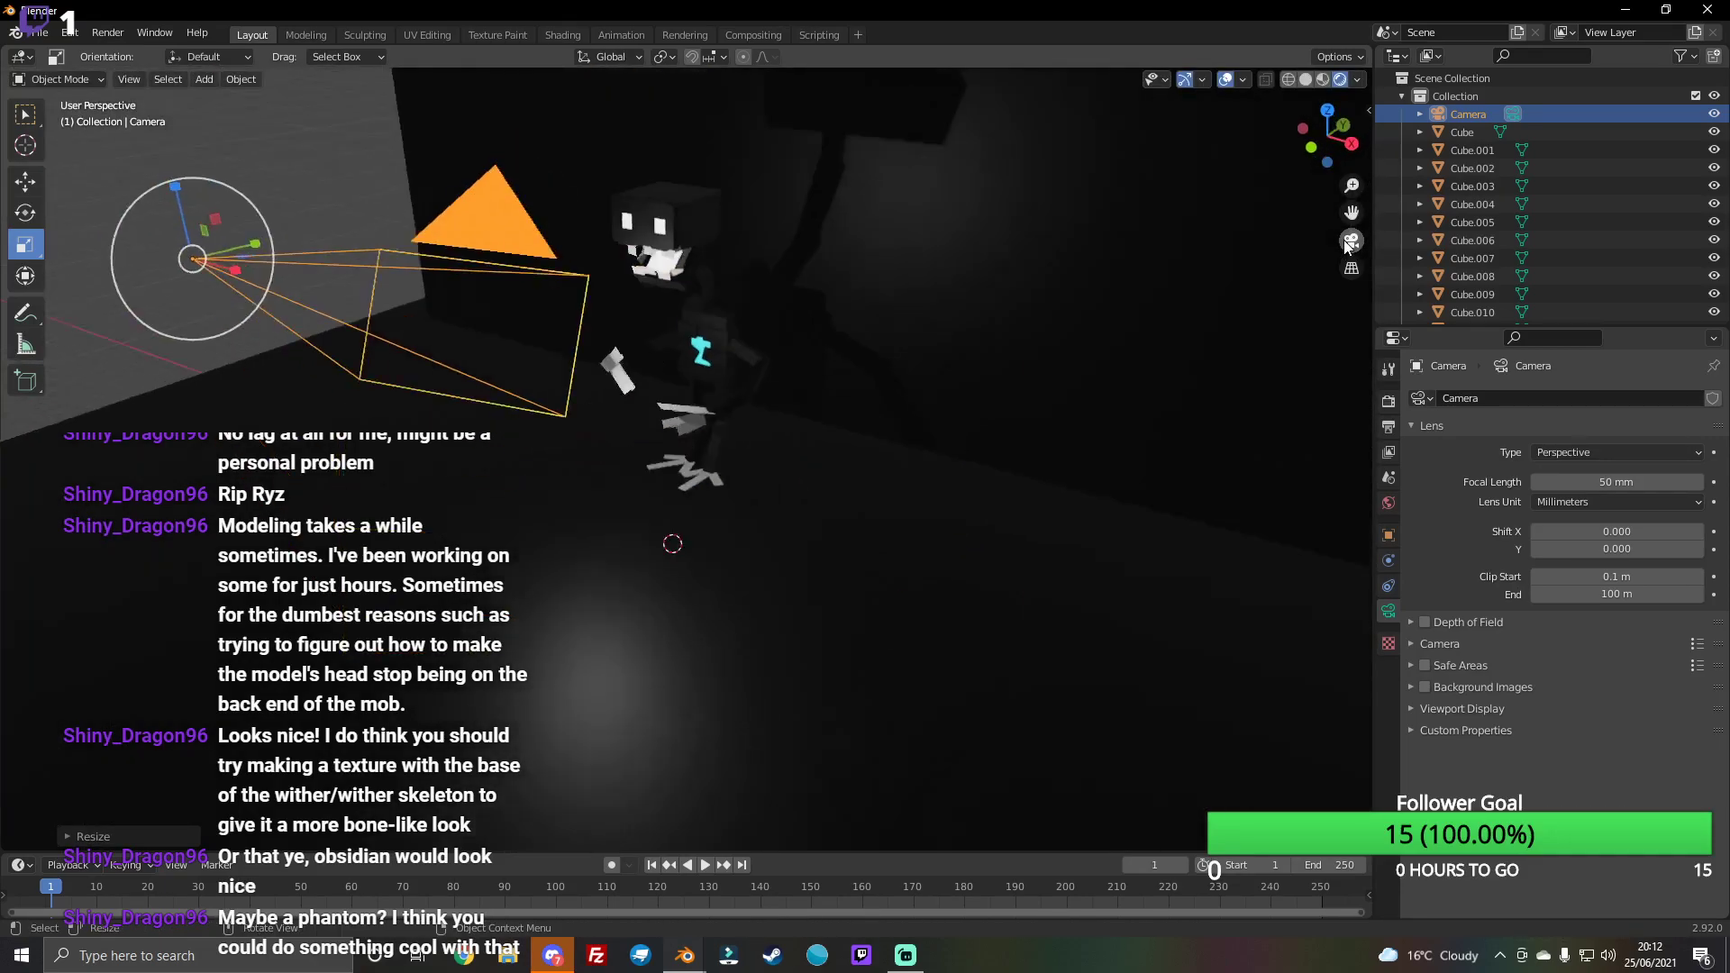
left_click(26, 181)
left_click_drag(363, 230, 209, 251)
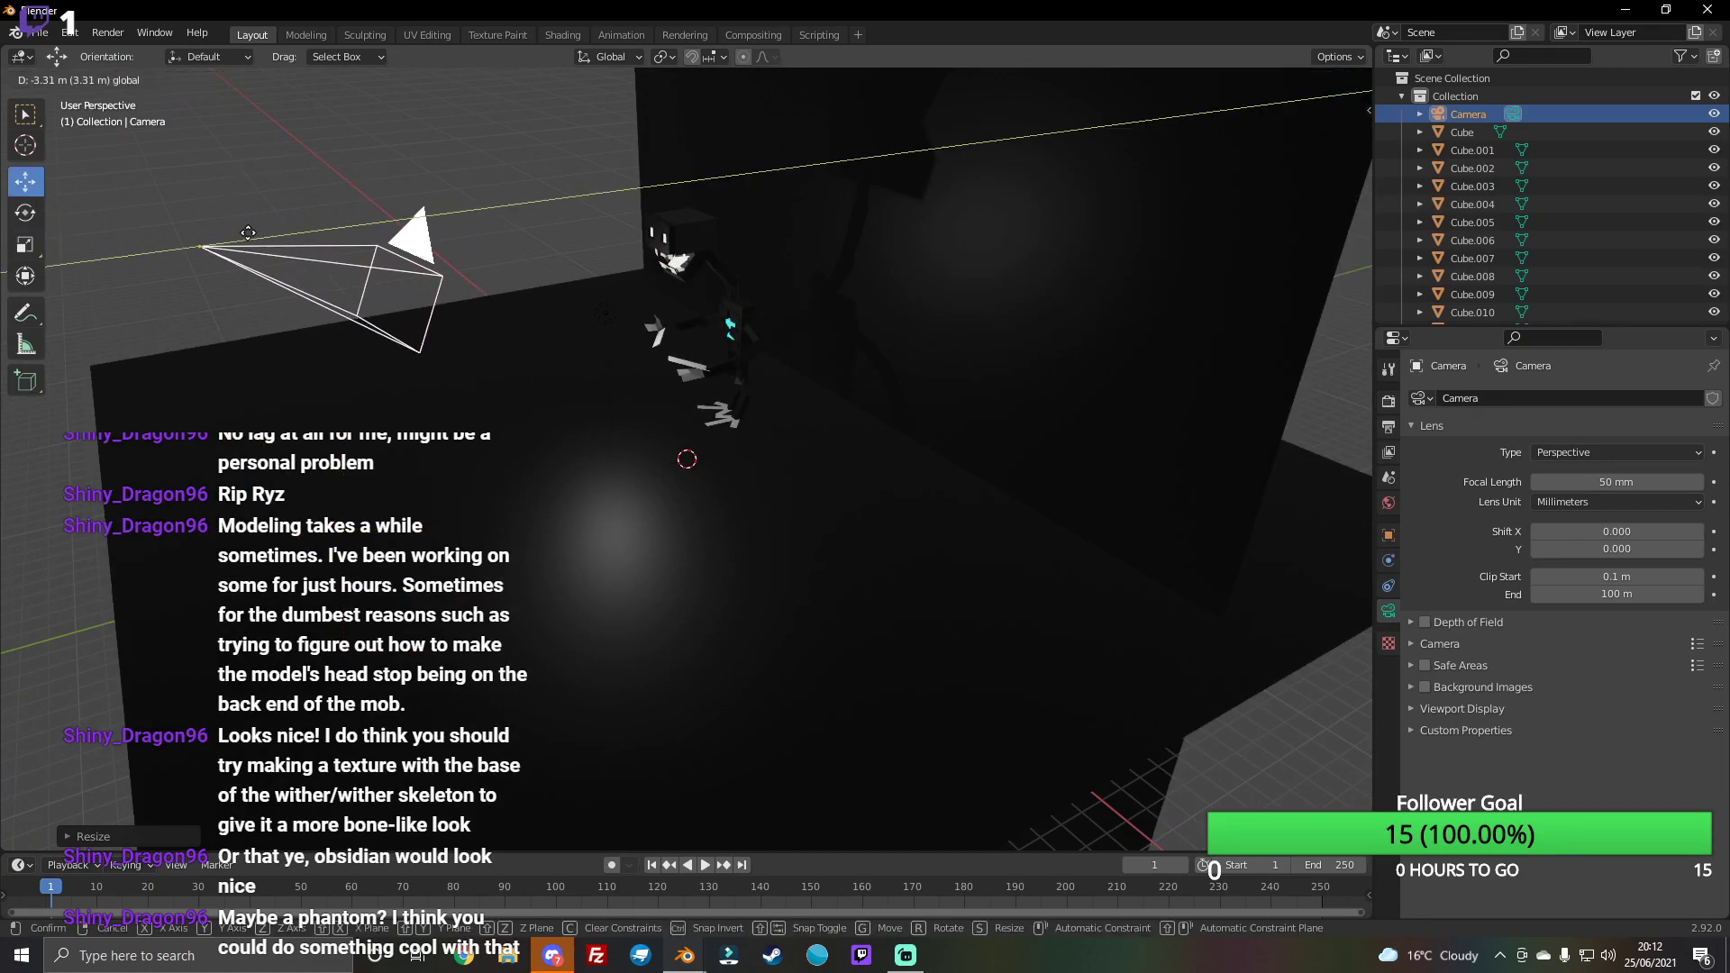
left_click(1351, 241)
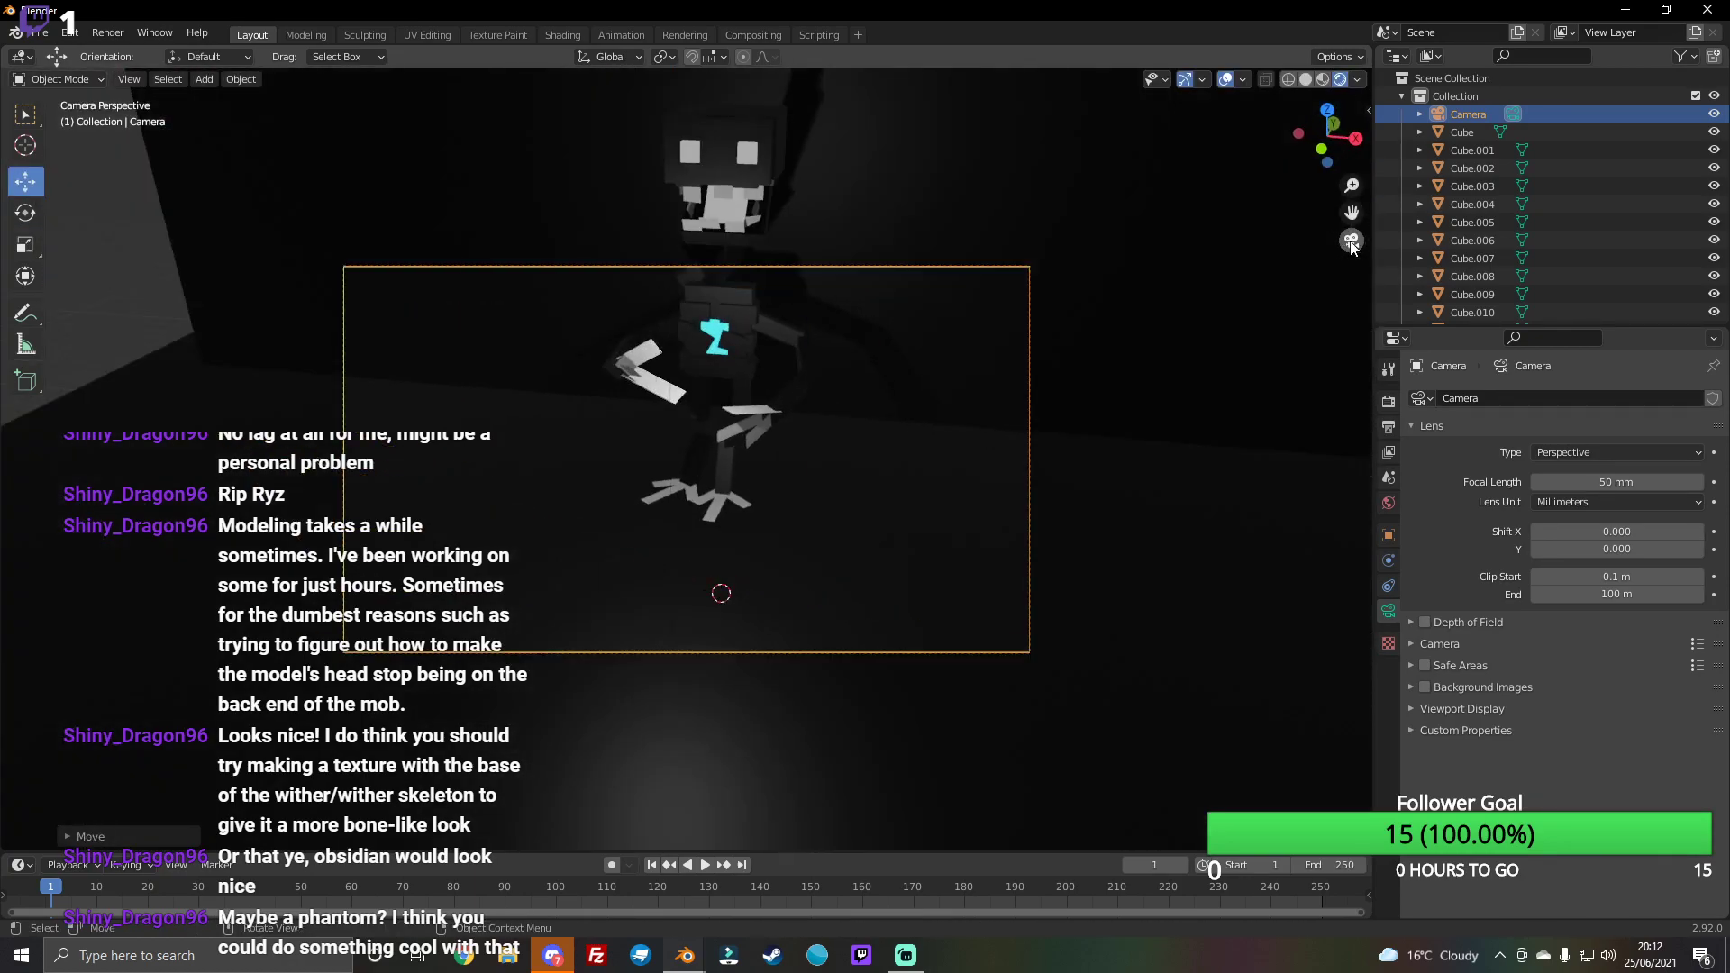
left_click(1351, 241)
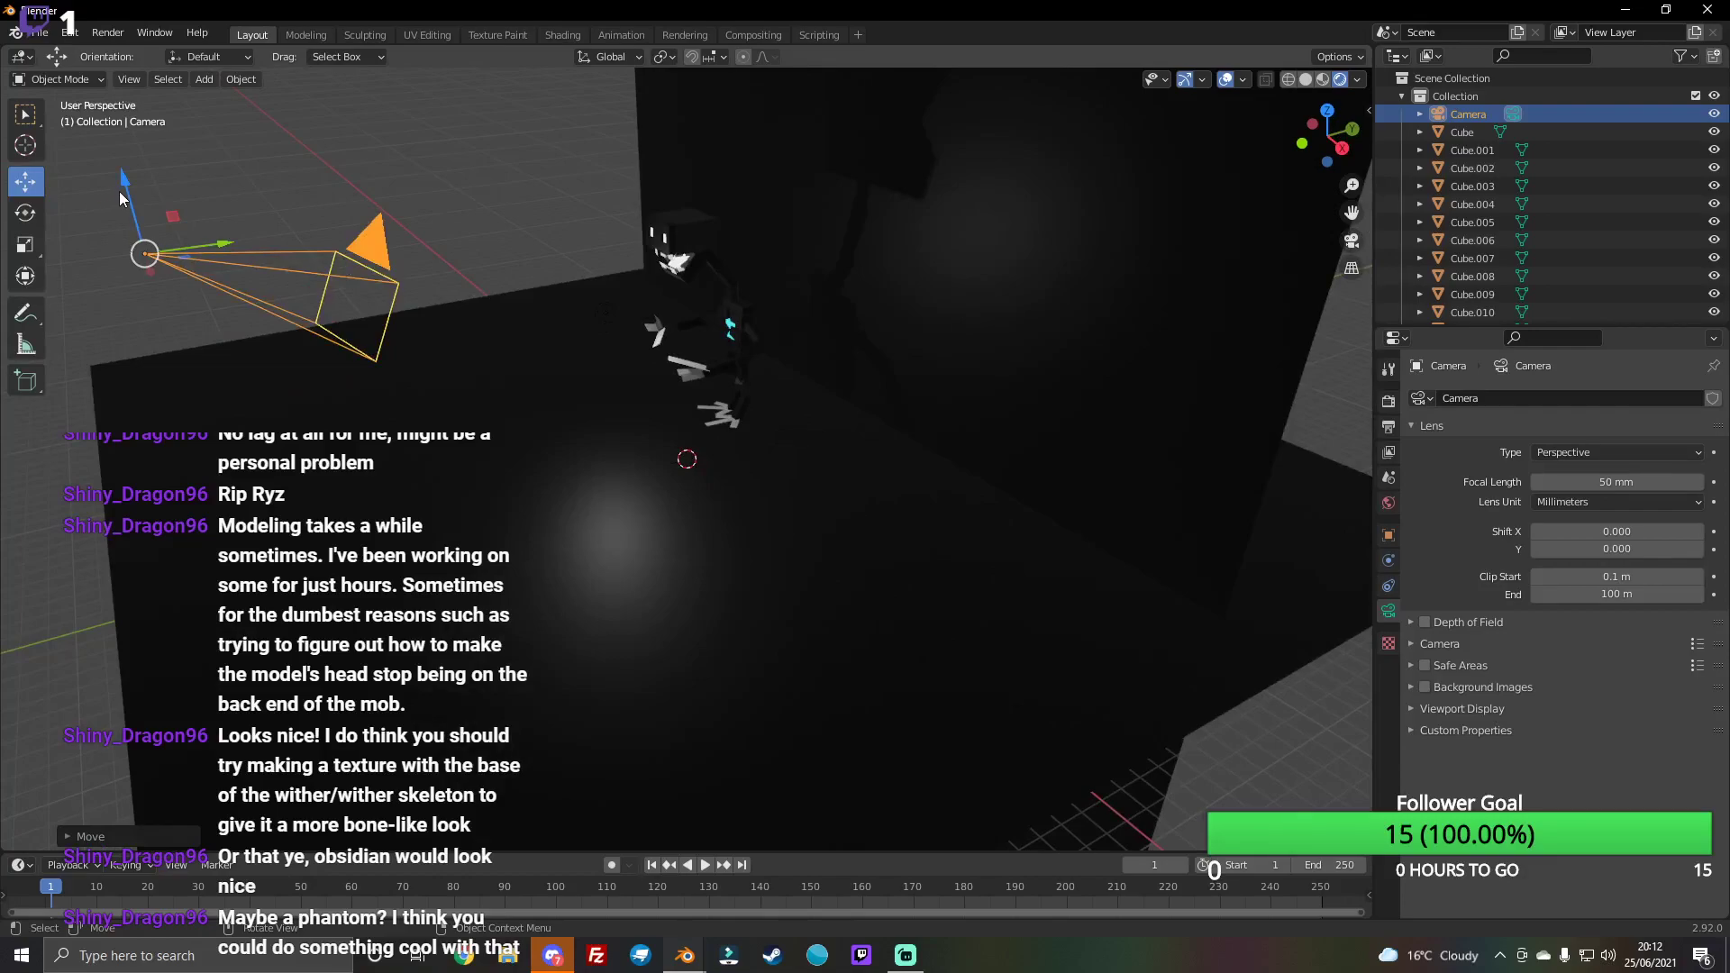
Step: Raise the camera a little more until the model is centred in the camera view
left_click_drag(122, 197, 130, 119)
left_click(1351, 241)
left_click(1353, 251)
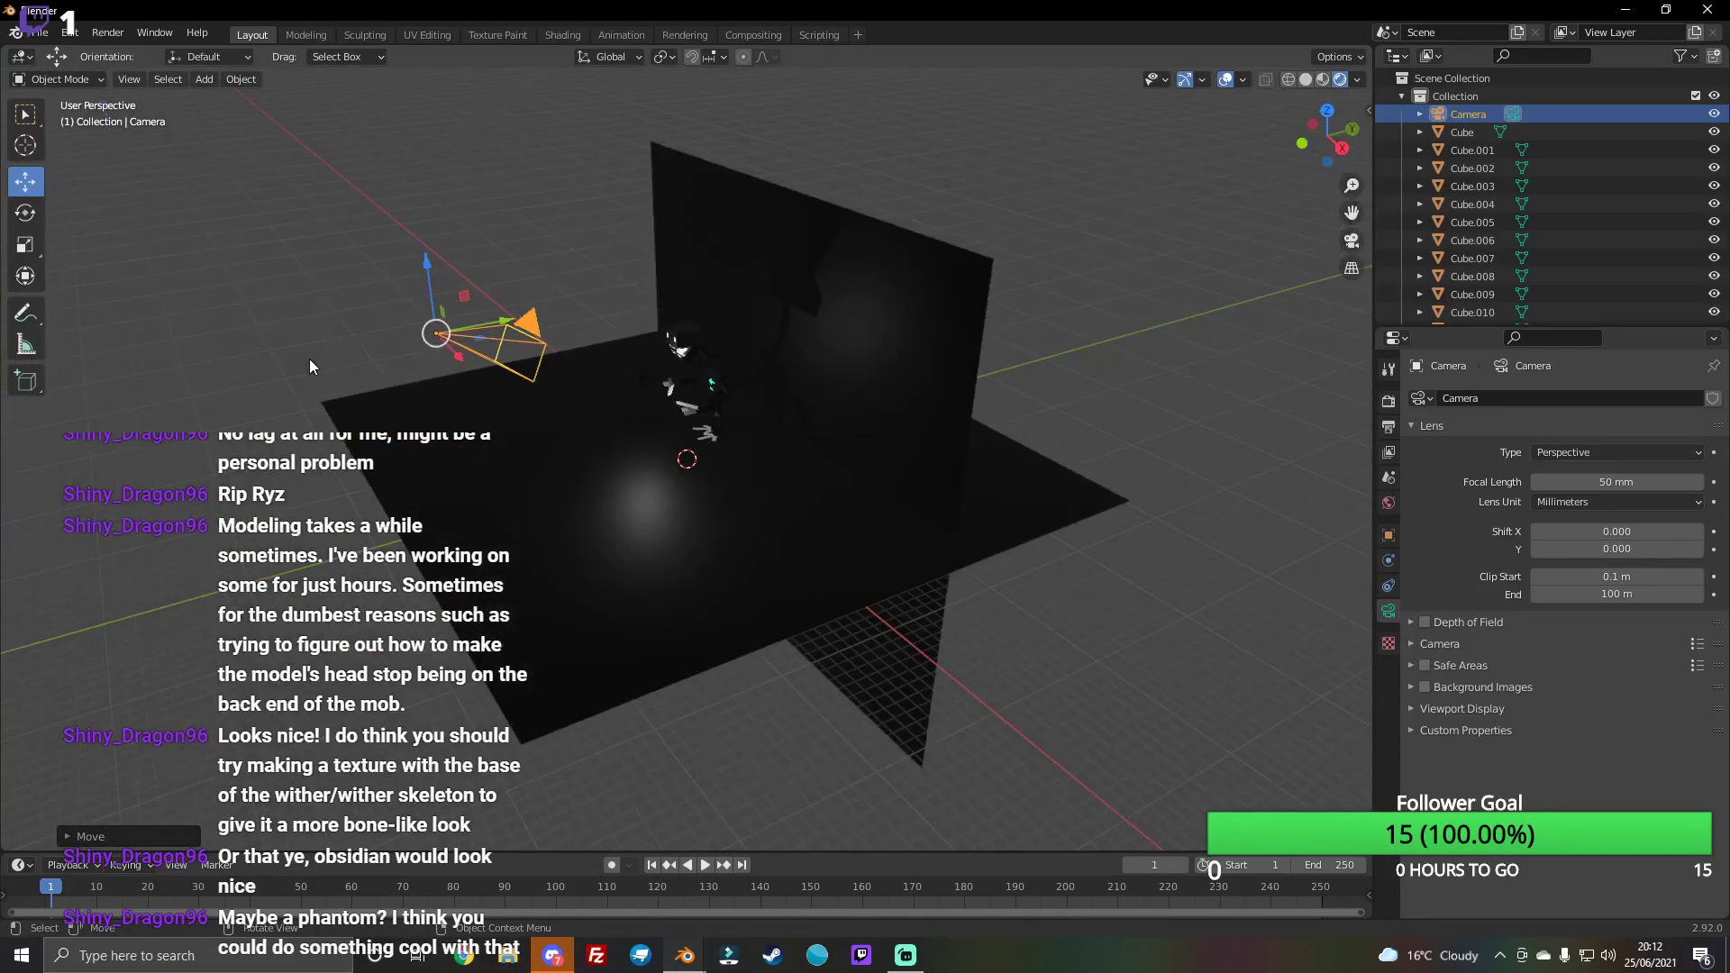
left_click_drag(430, 291, 425, 251)
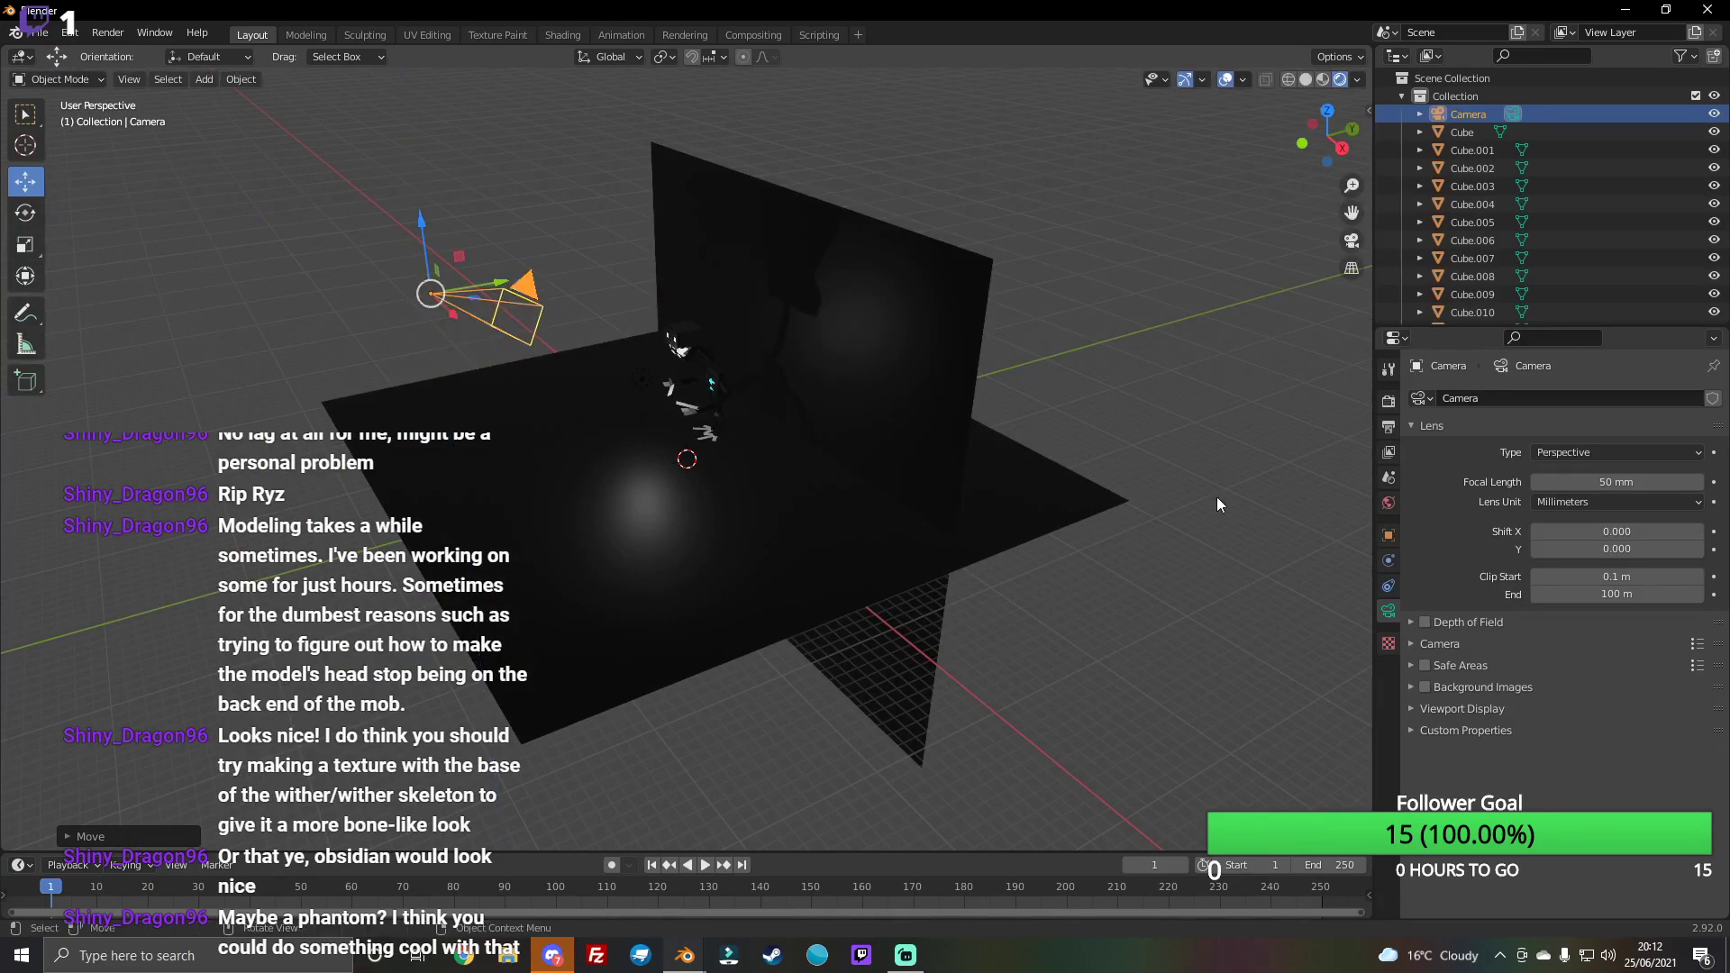
left_click(1350, 241)
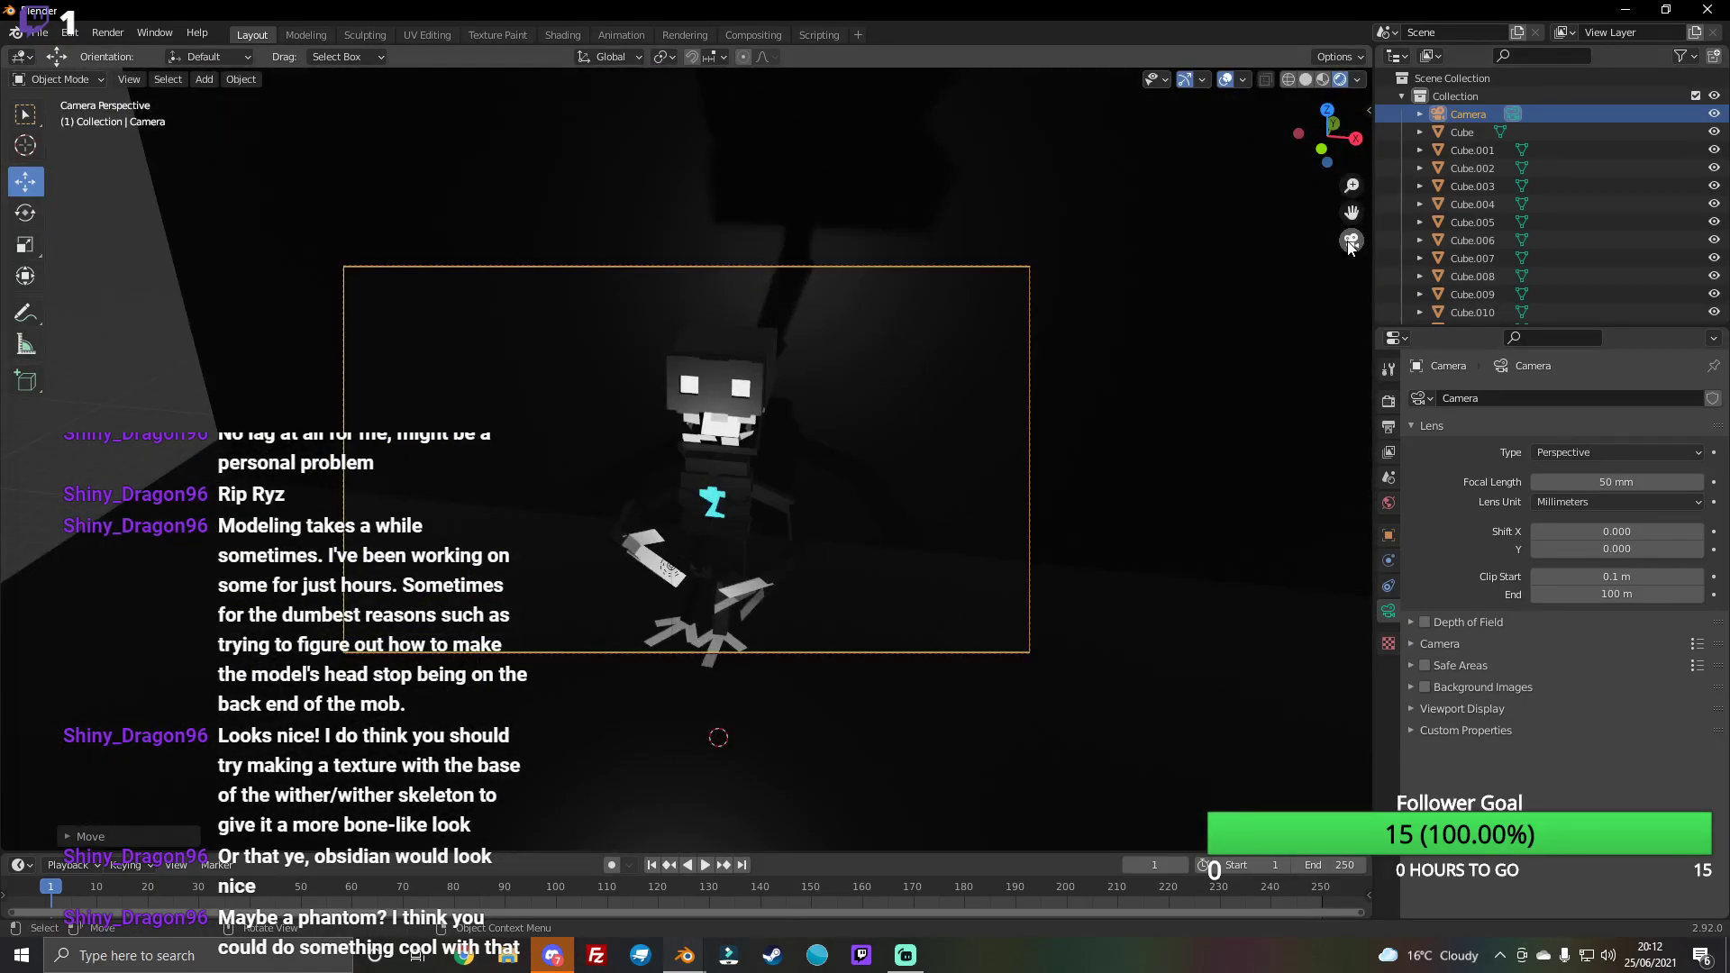
left_click(1351, 241)
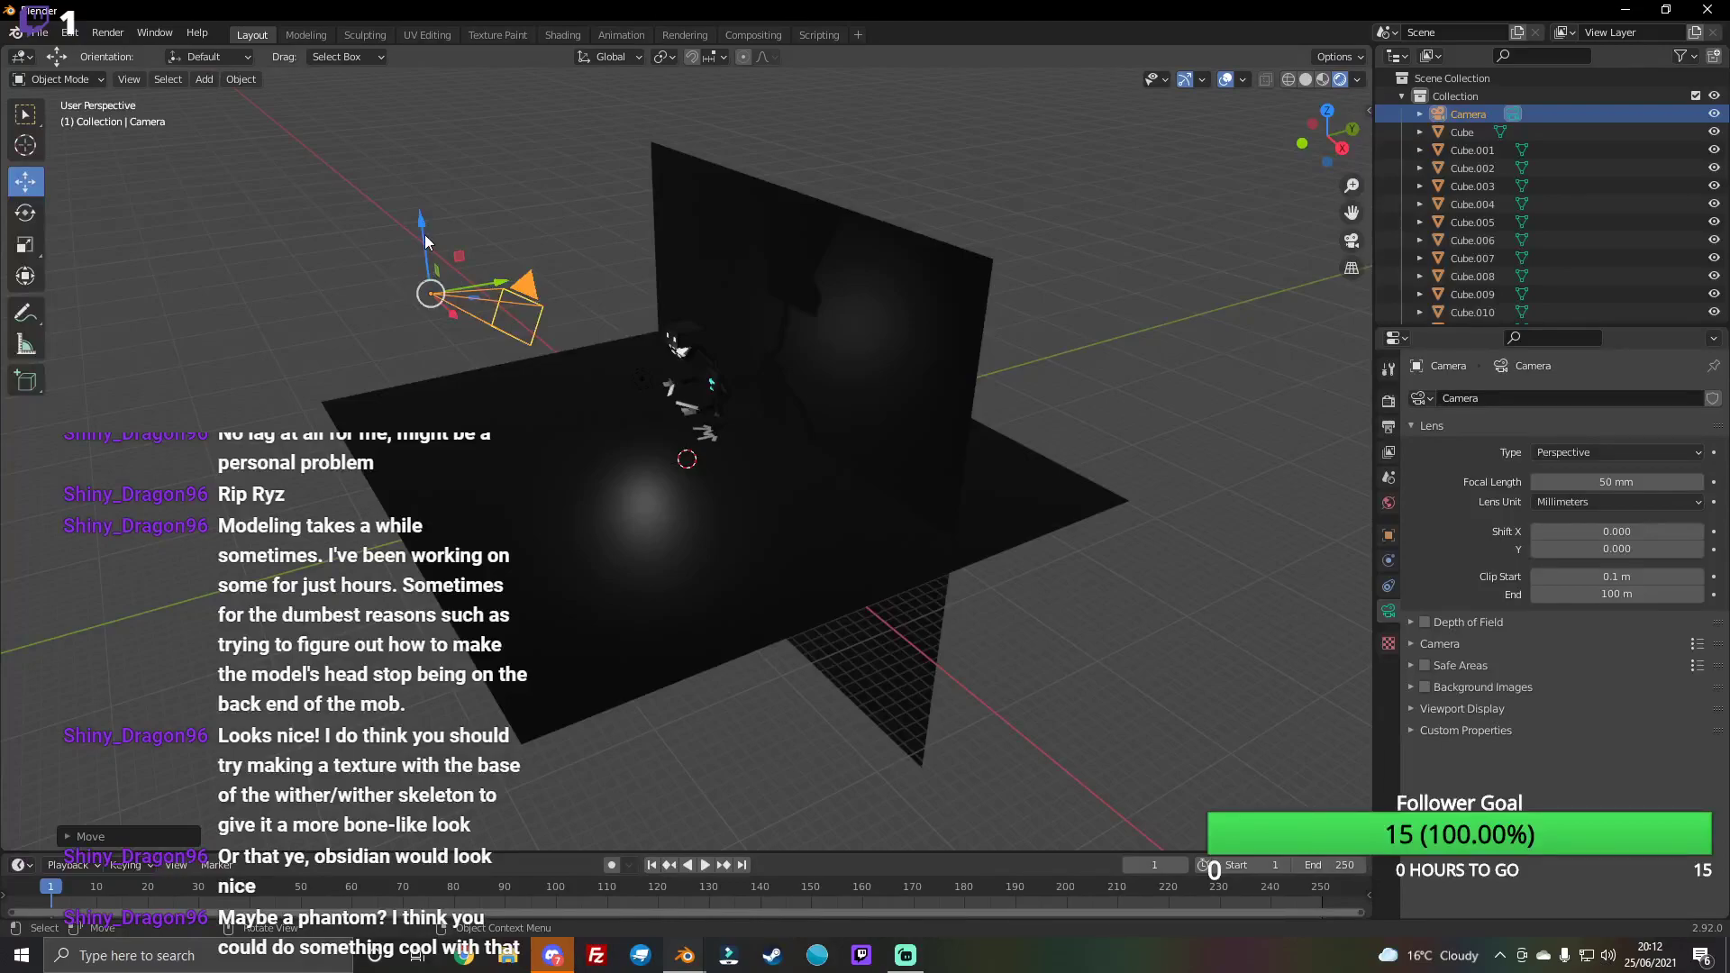
left_click(1351, 240)
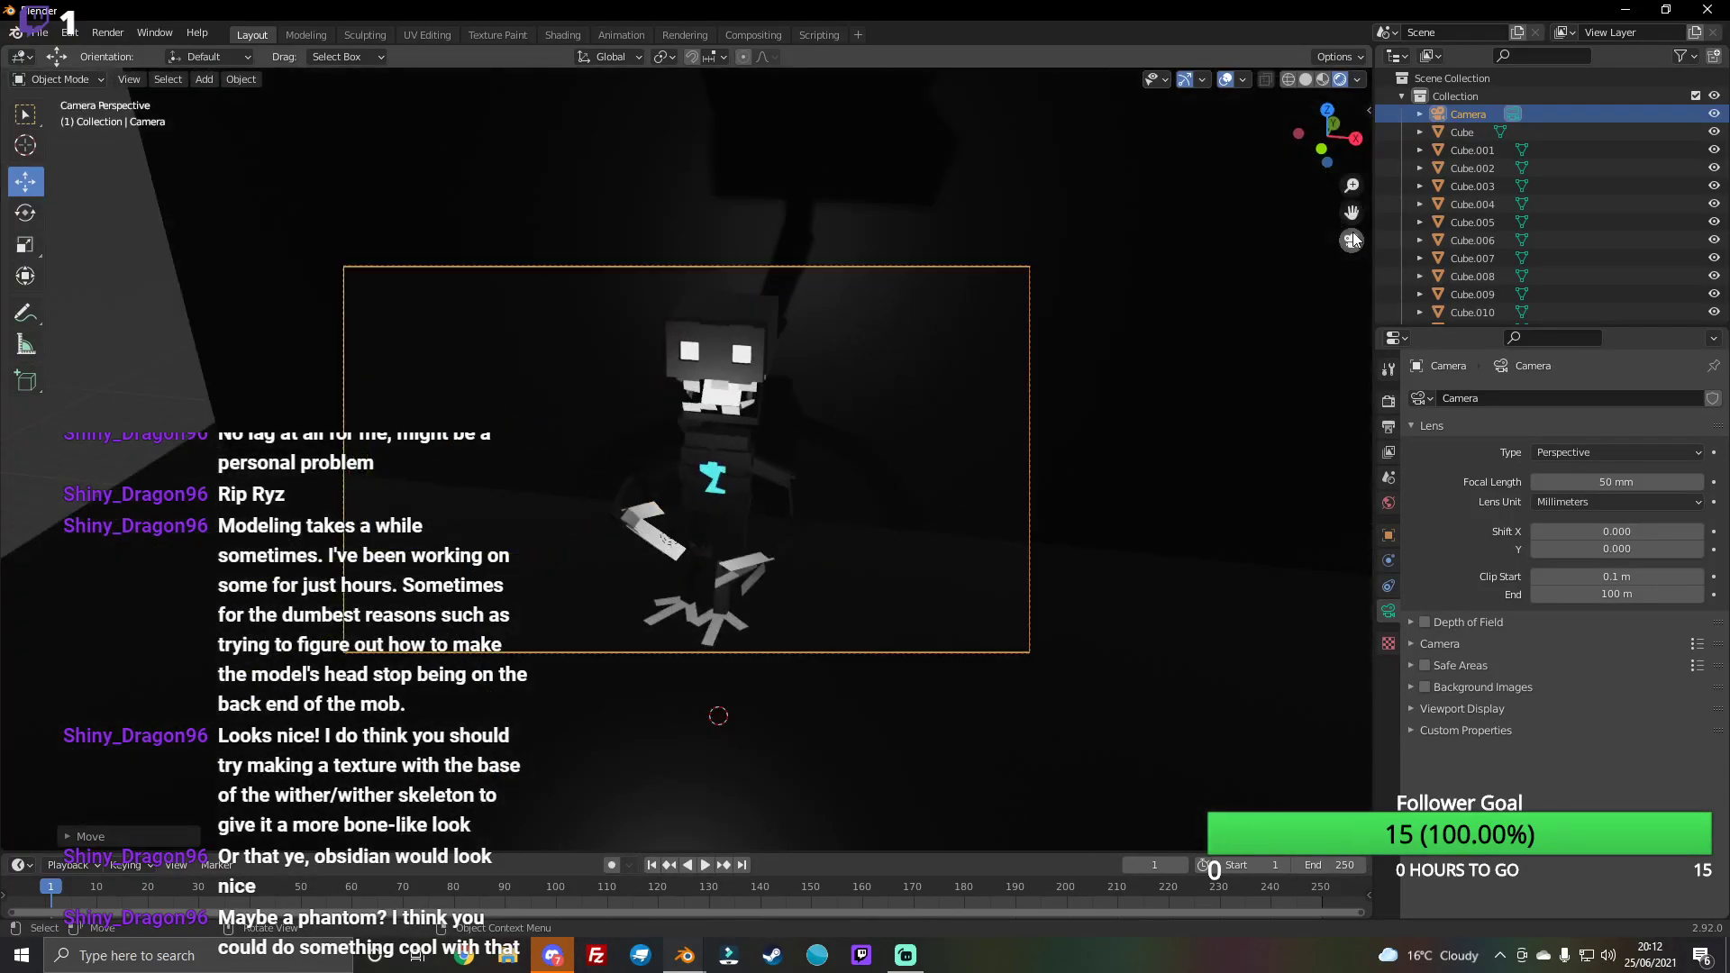
Step: Leave camera view and orbit to face the backdrop wall, toggling the selection
left_click(1350, 241)
key("alt+Tab")
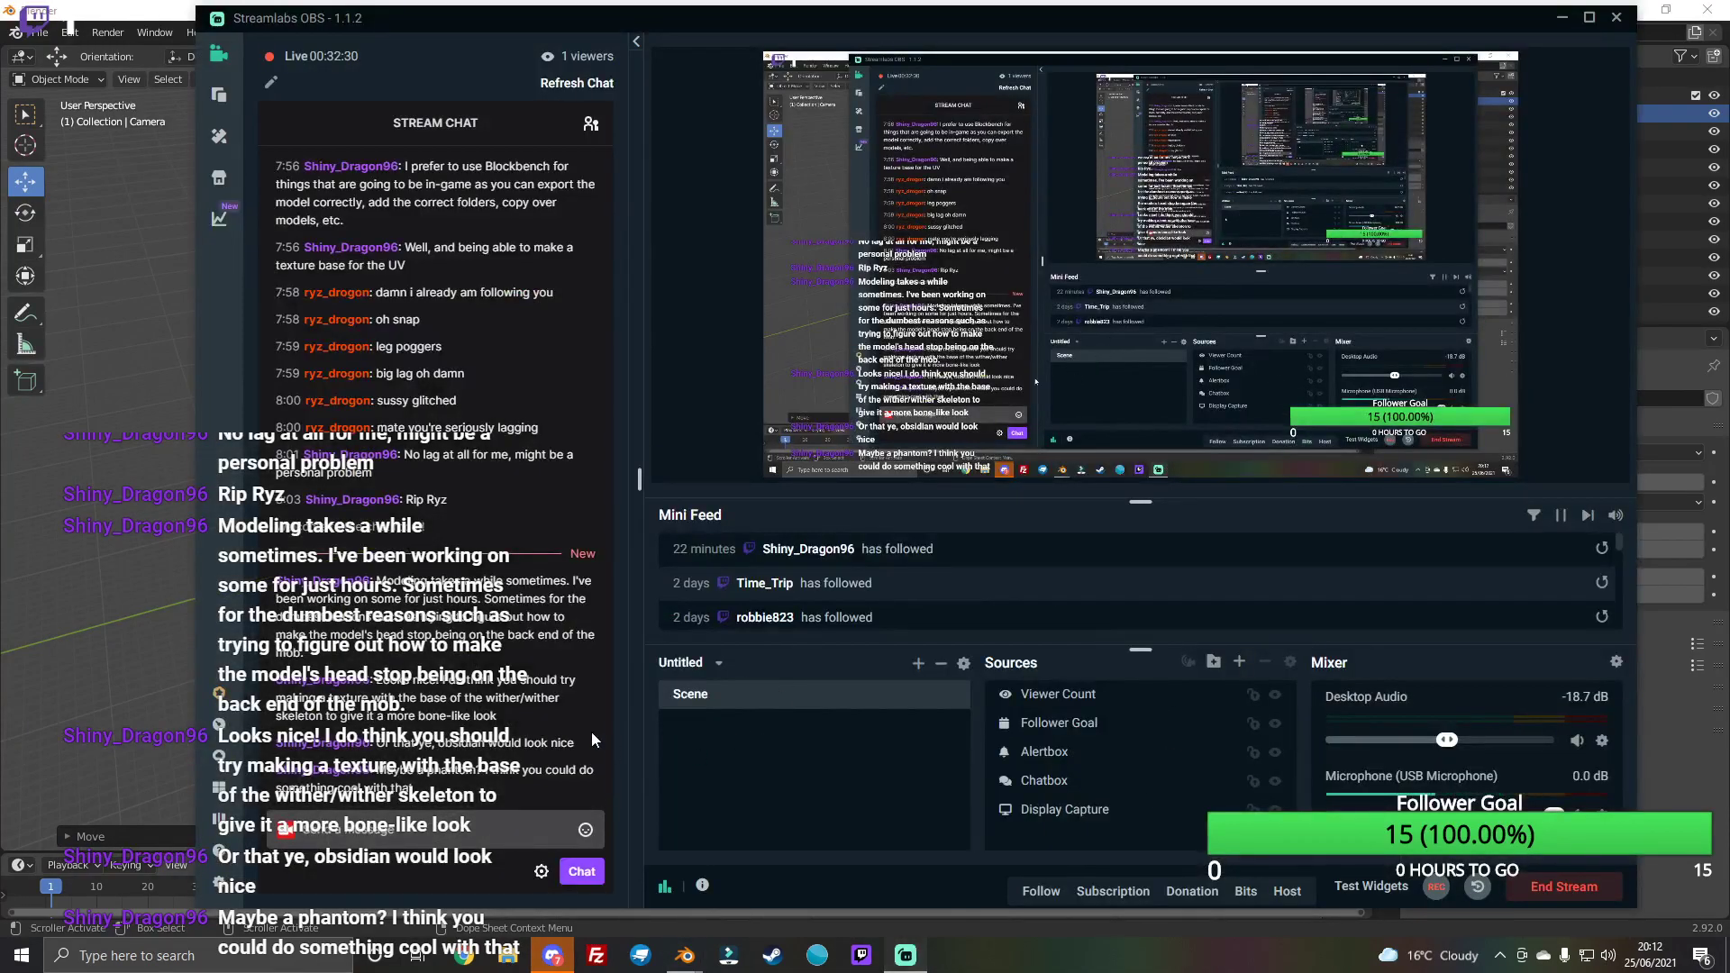
mouse_move(427, 774)
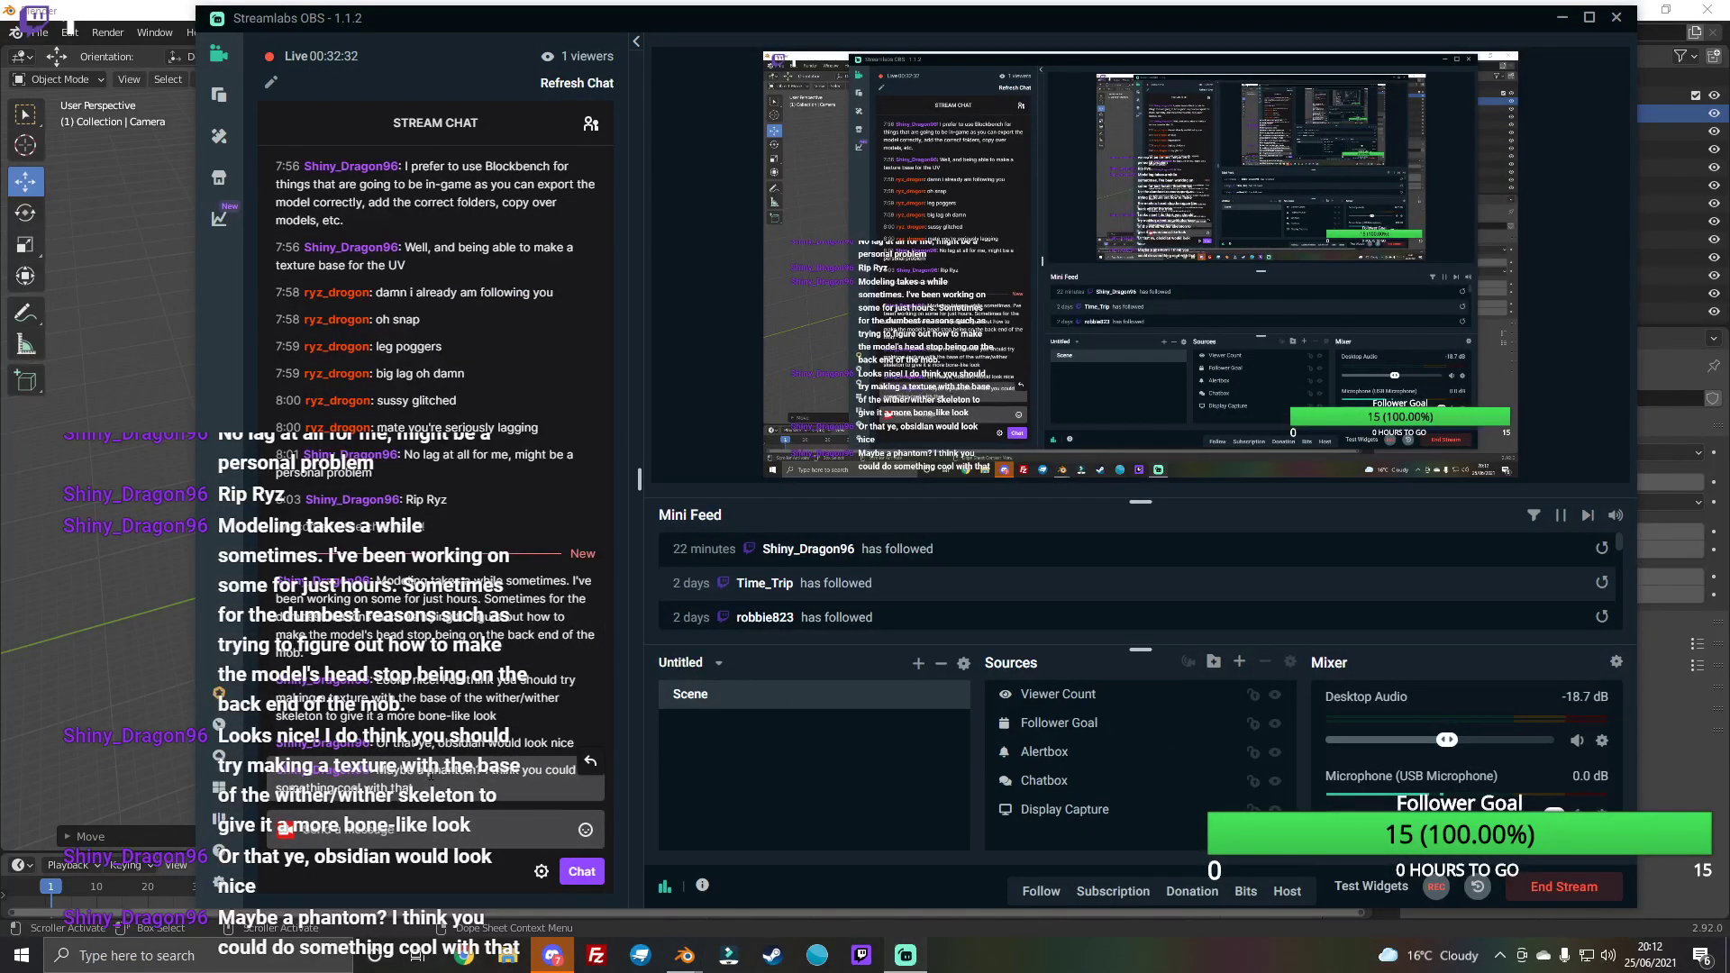
key("alt+Tab")
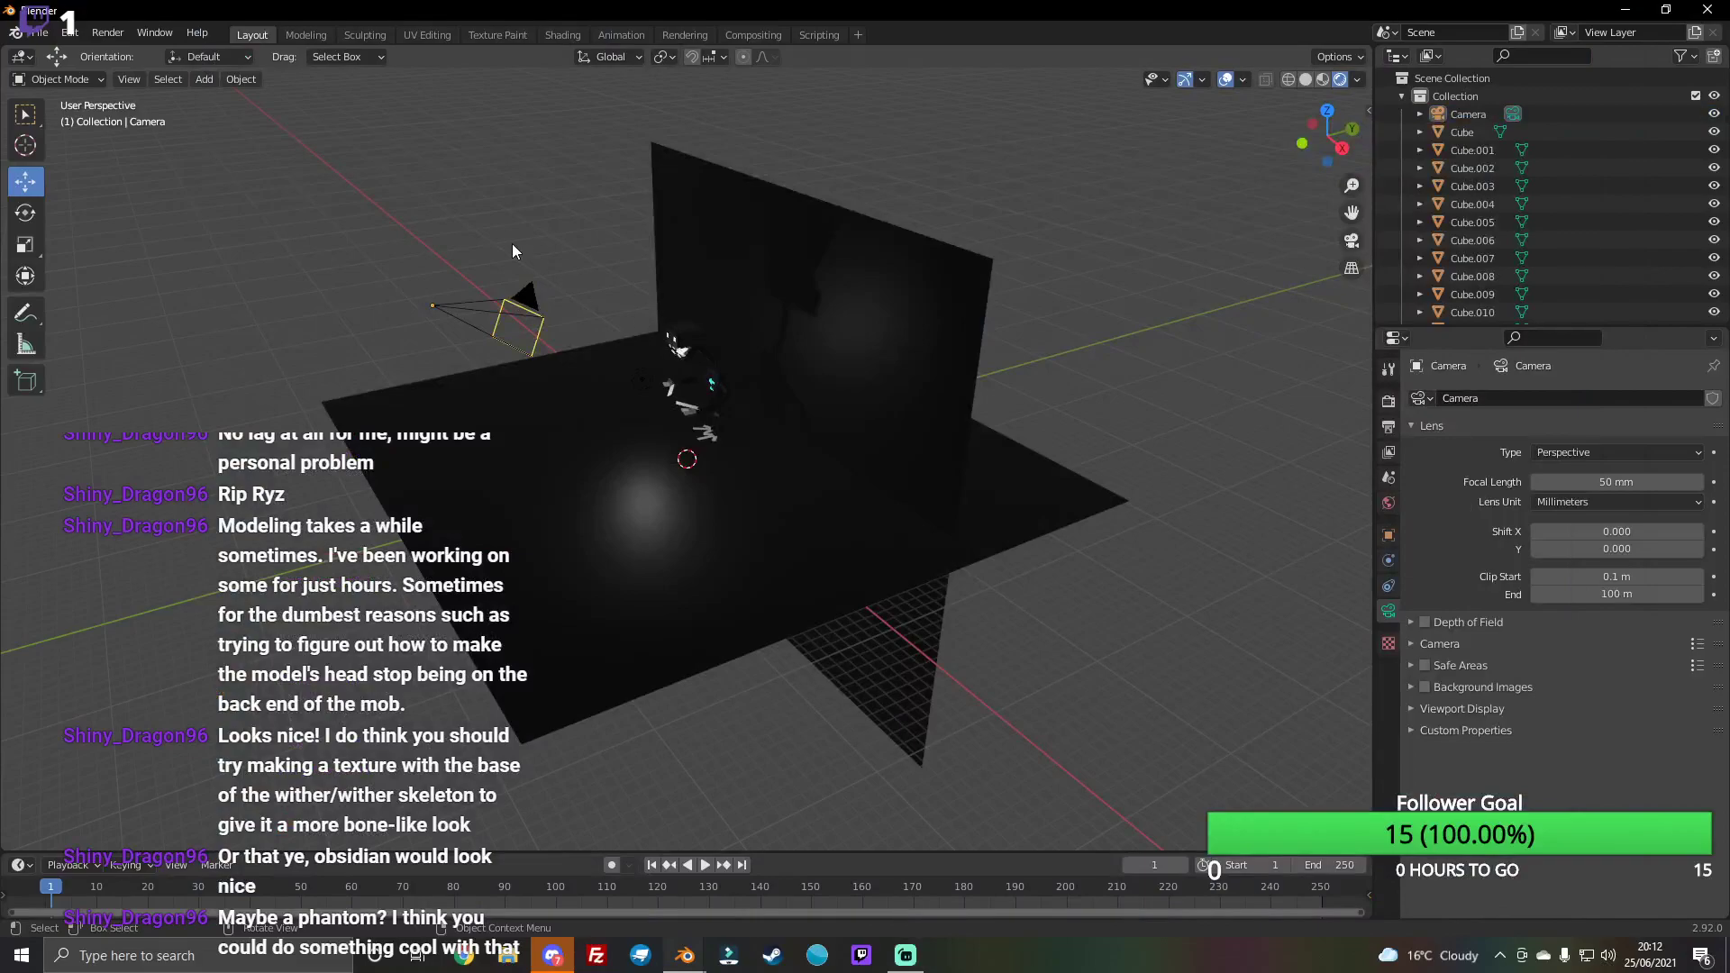
middle_click_drag(604, 213, 600, 492)
key("a")
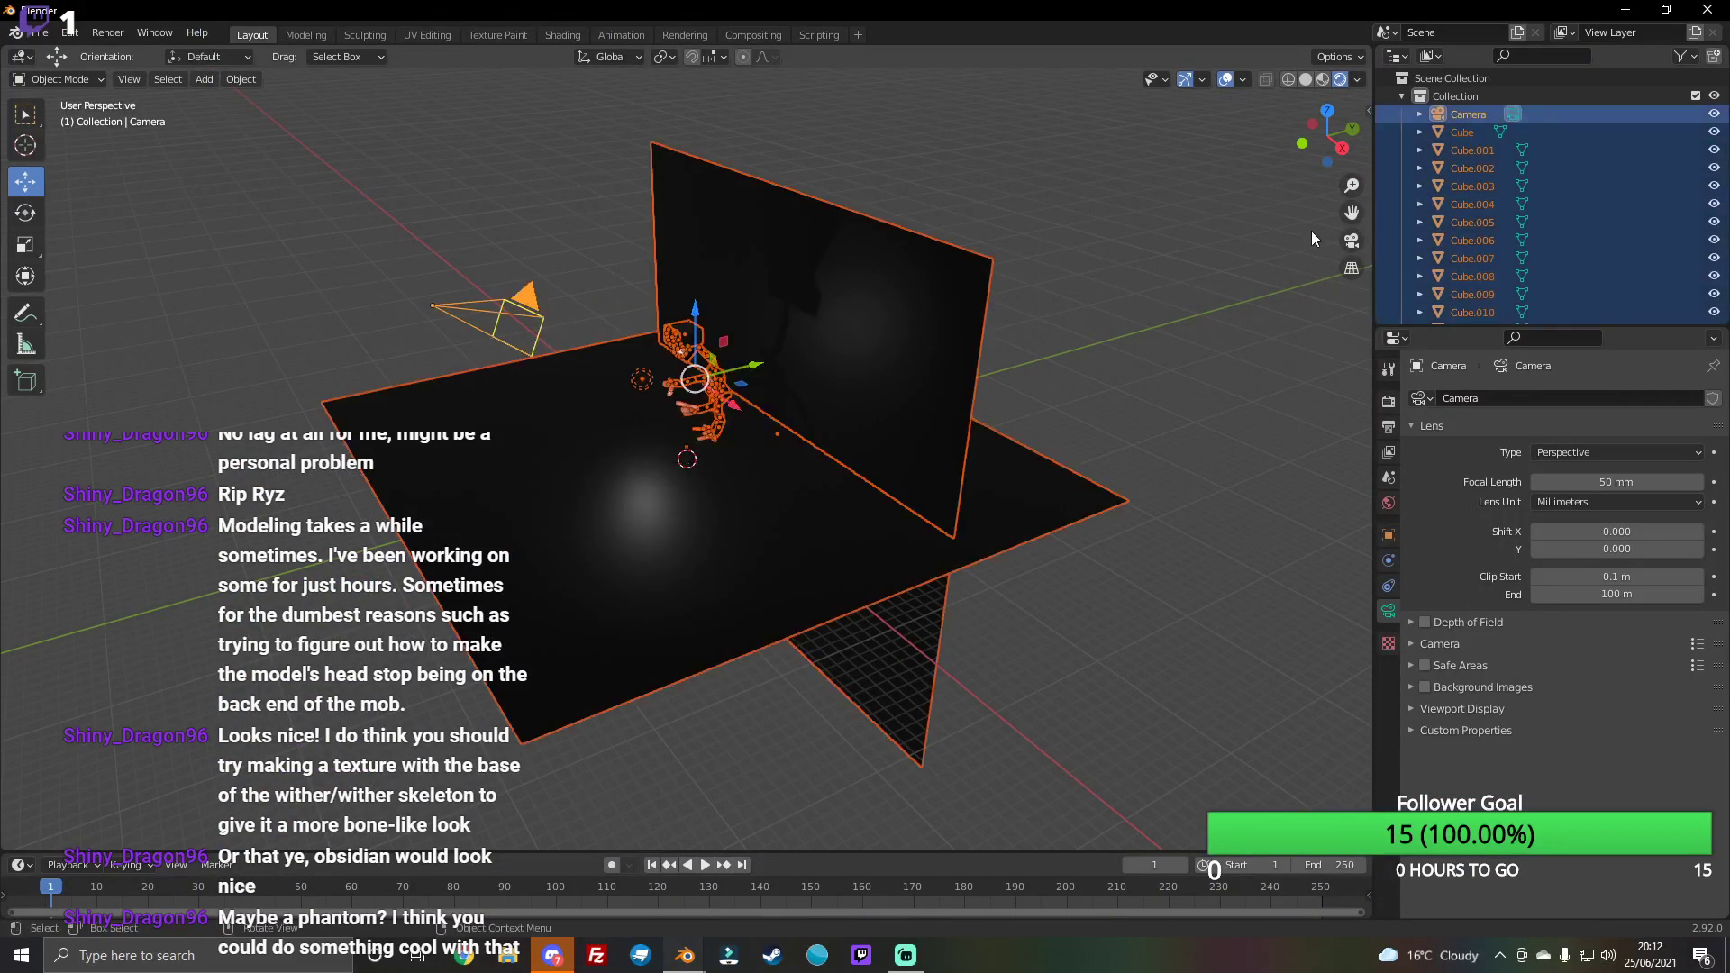
left_click_drag(1323, 139, 12, 217)
left_click(359, 325)
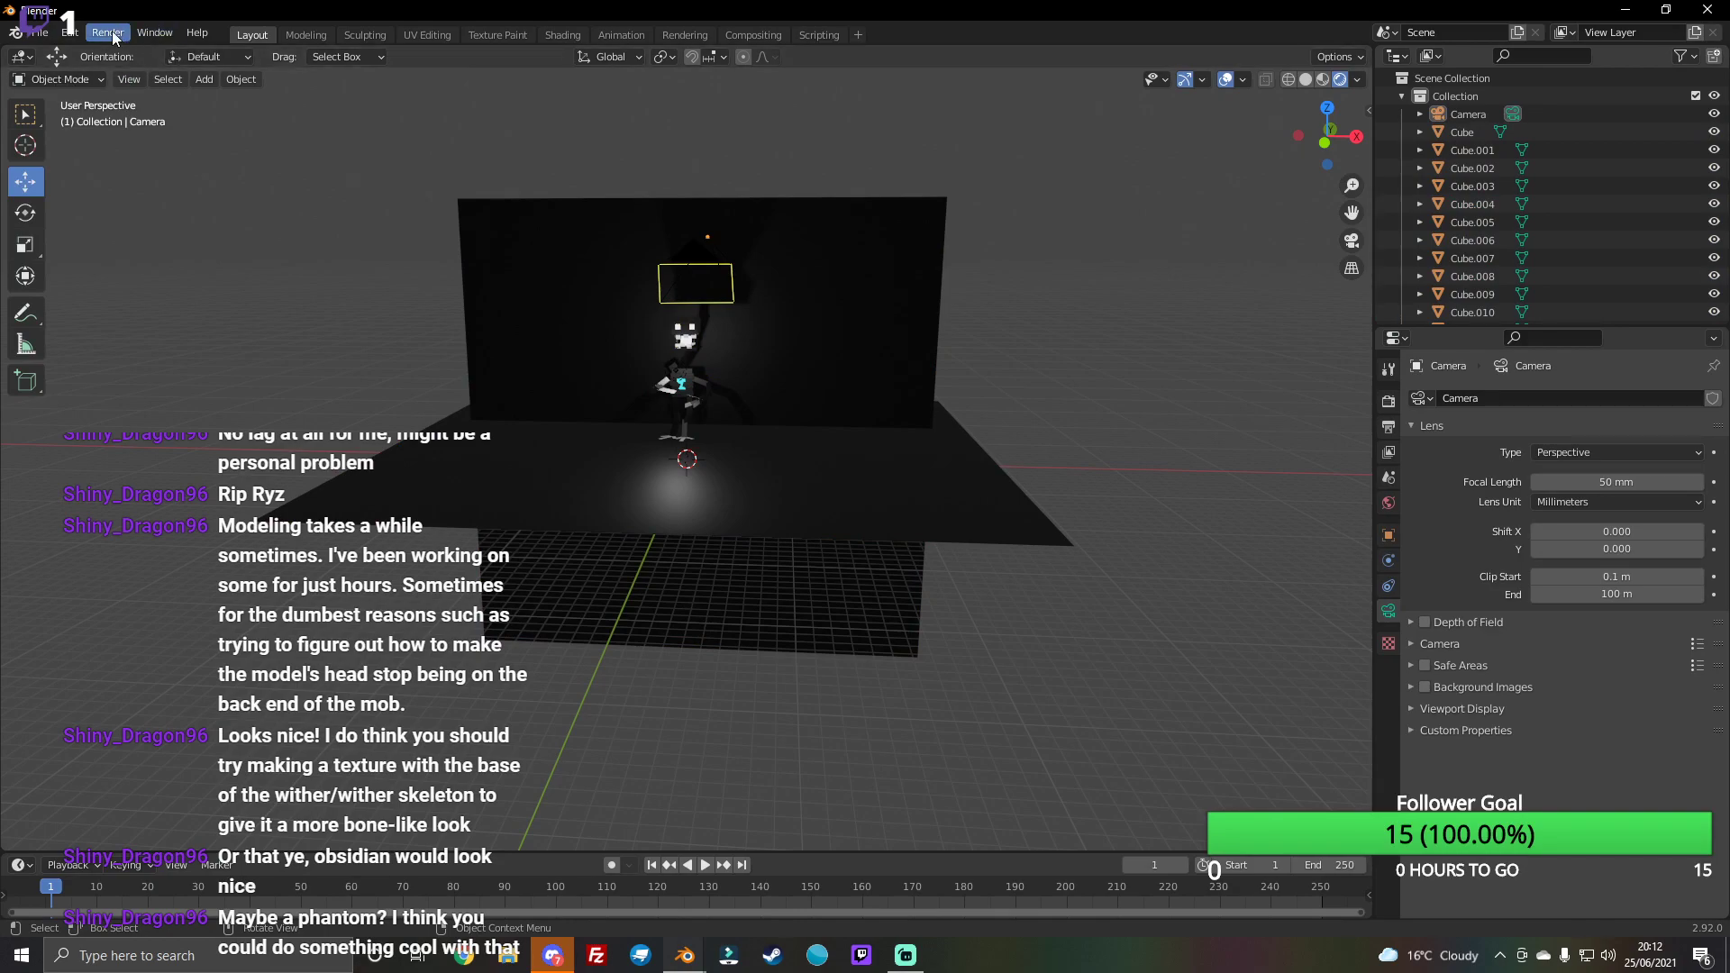
Step: Select and deselect the backdrop plane Plane.027, then render a still image
left_click_drag(263, 176, 441, 286)
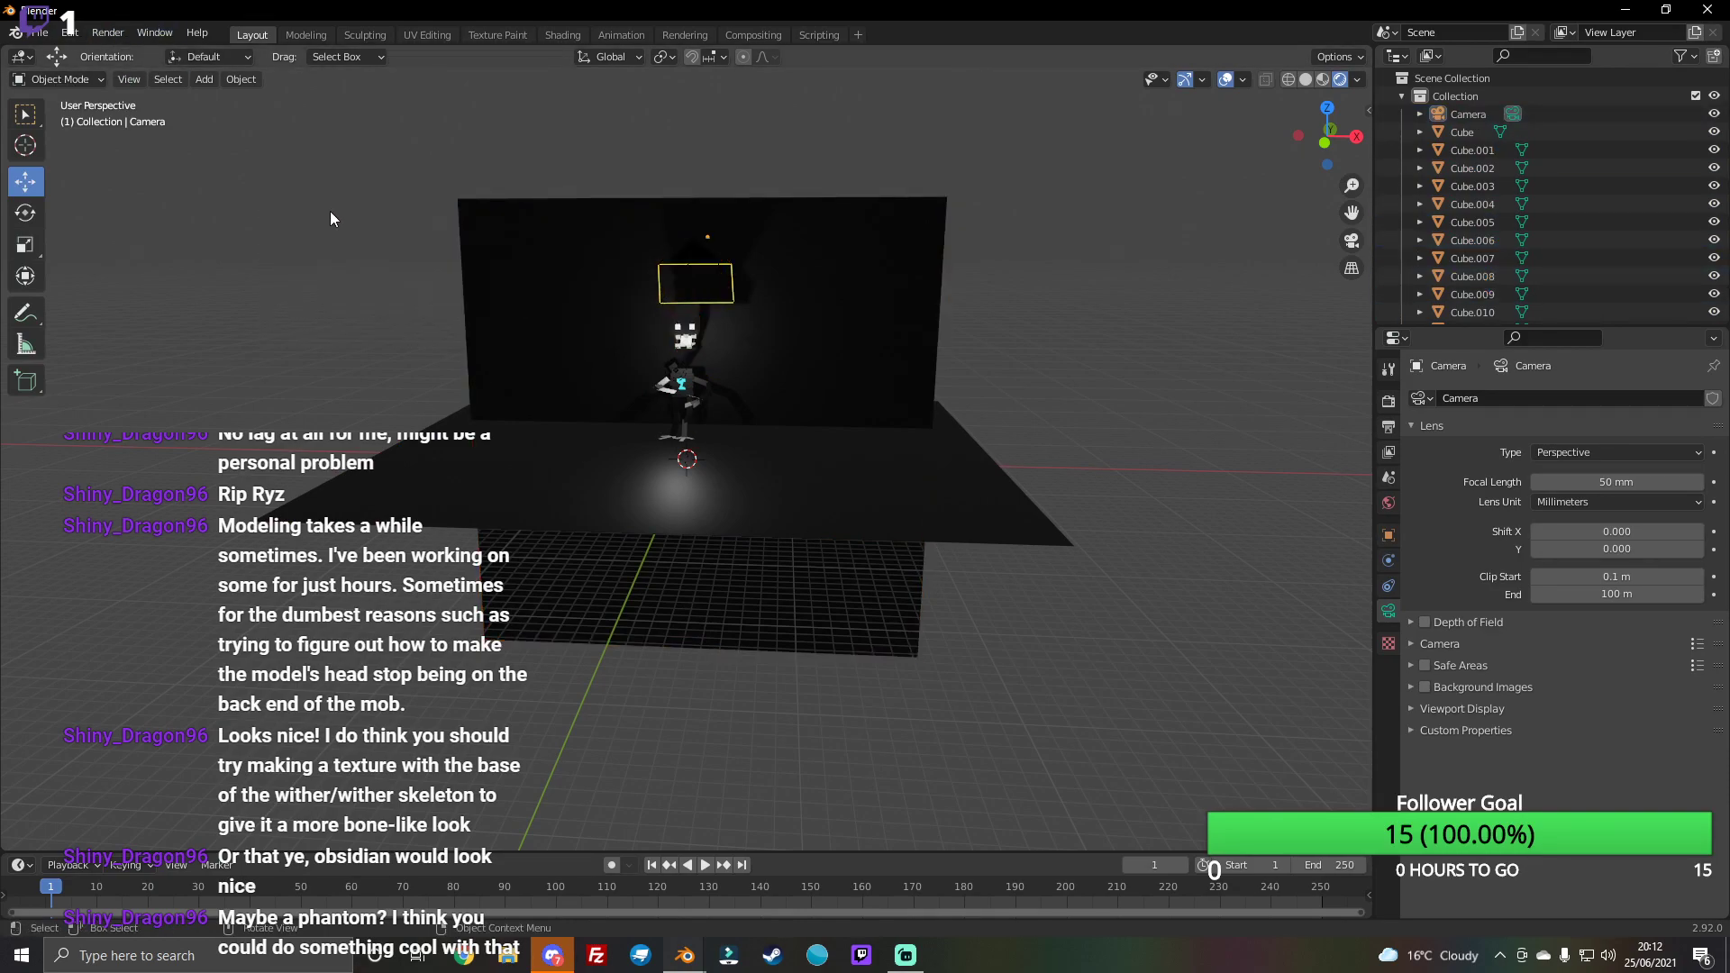
left_click_drag(330, 212, 913, 572)
left_click(919, 582)
left_click(962, 683)
left_click_drag(1328, 136, 1217, 155)
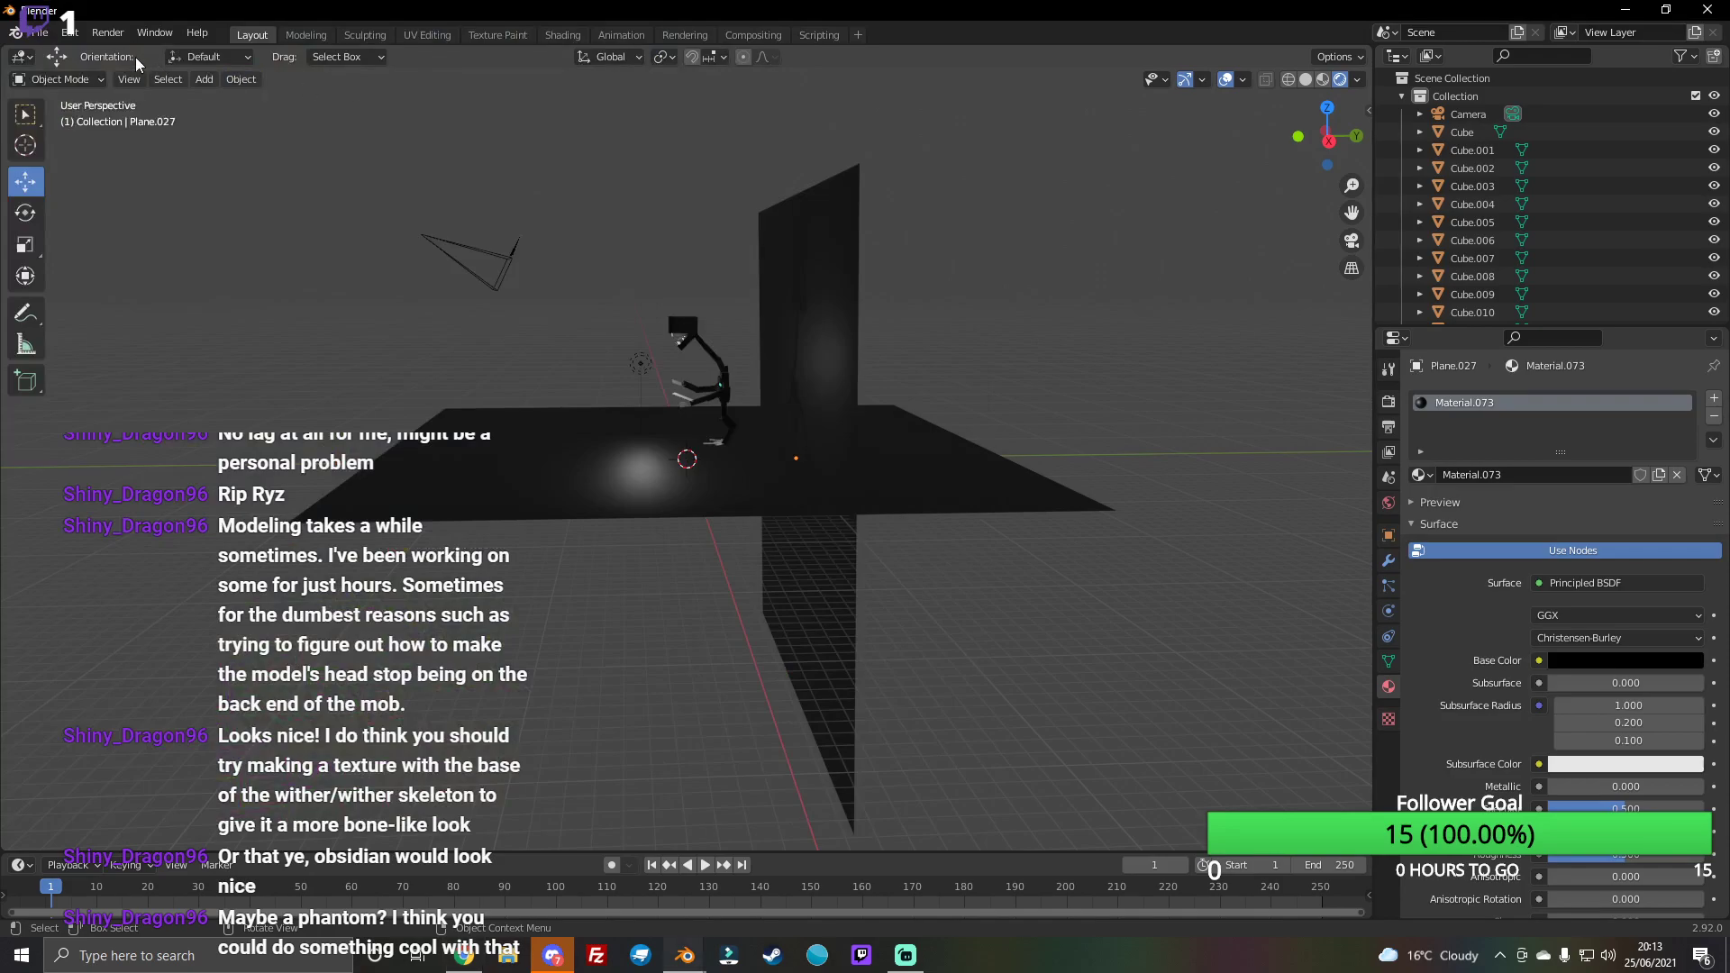
left_click(108, 32)
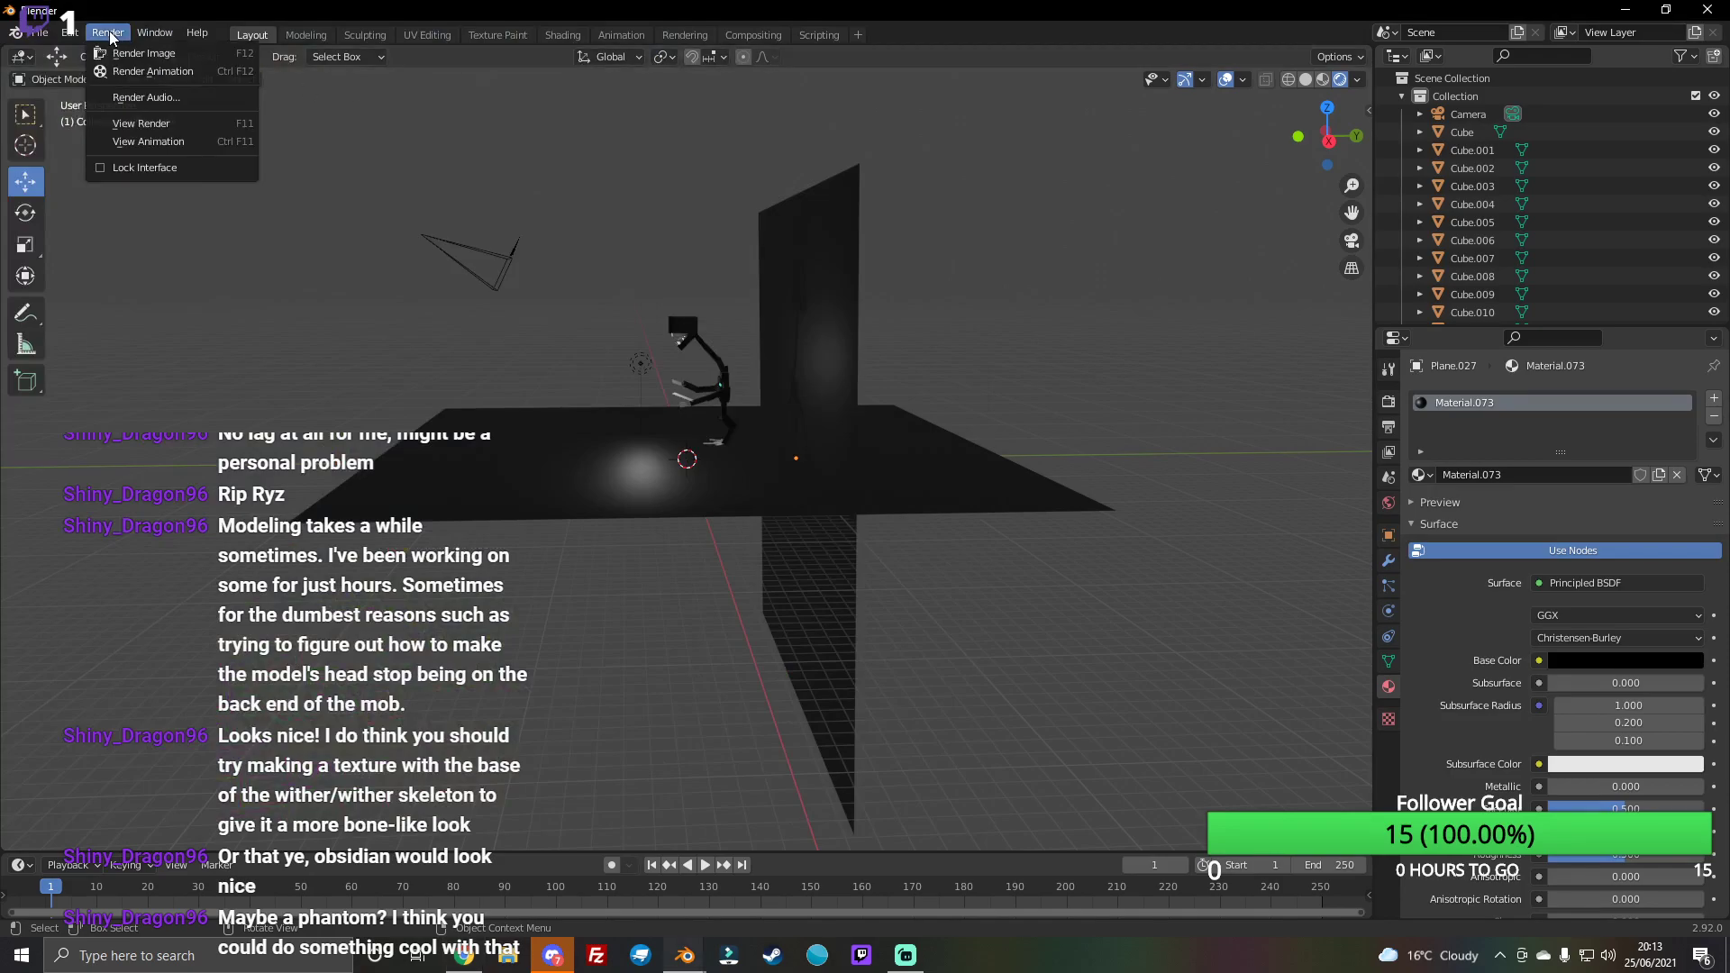
left_click(163, 55)
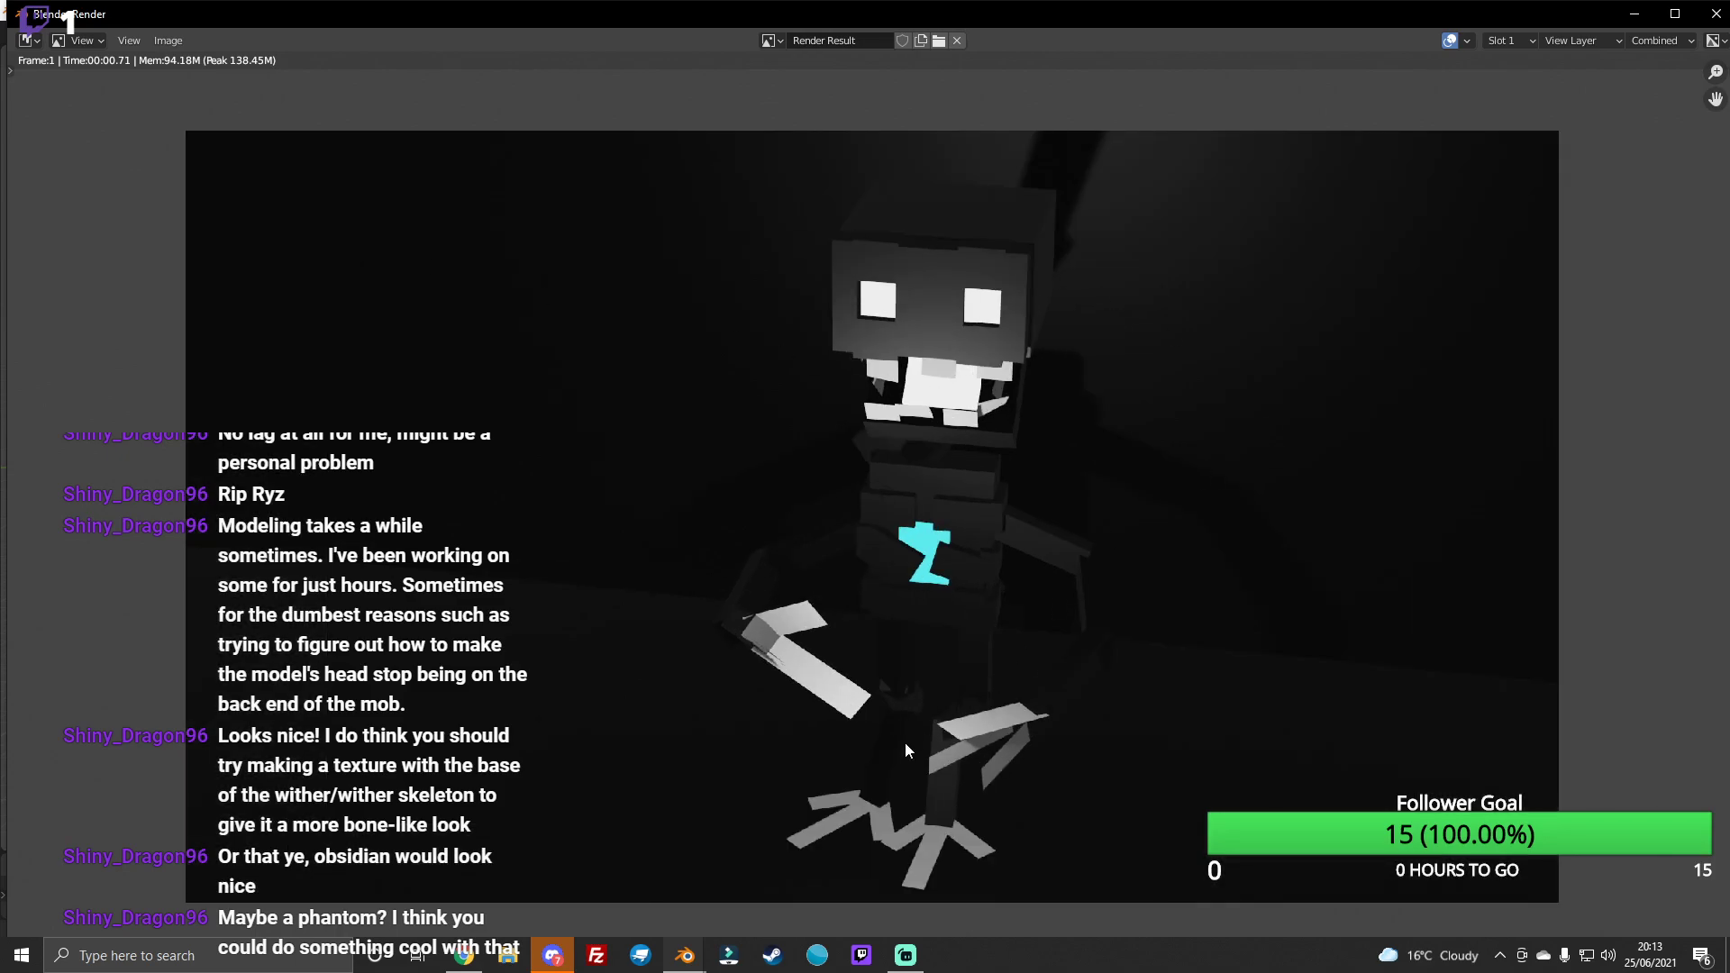
Step: Search Google for 'phantom redesign minecraft' and show the image results
left_click(464, 955)
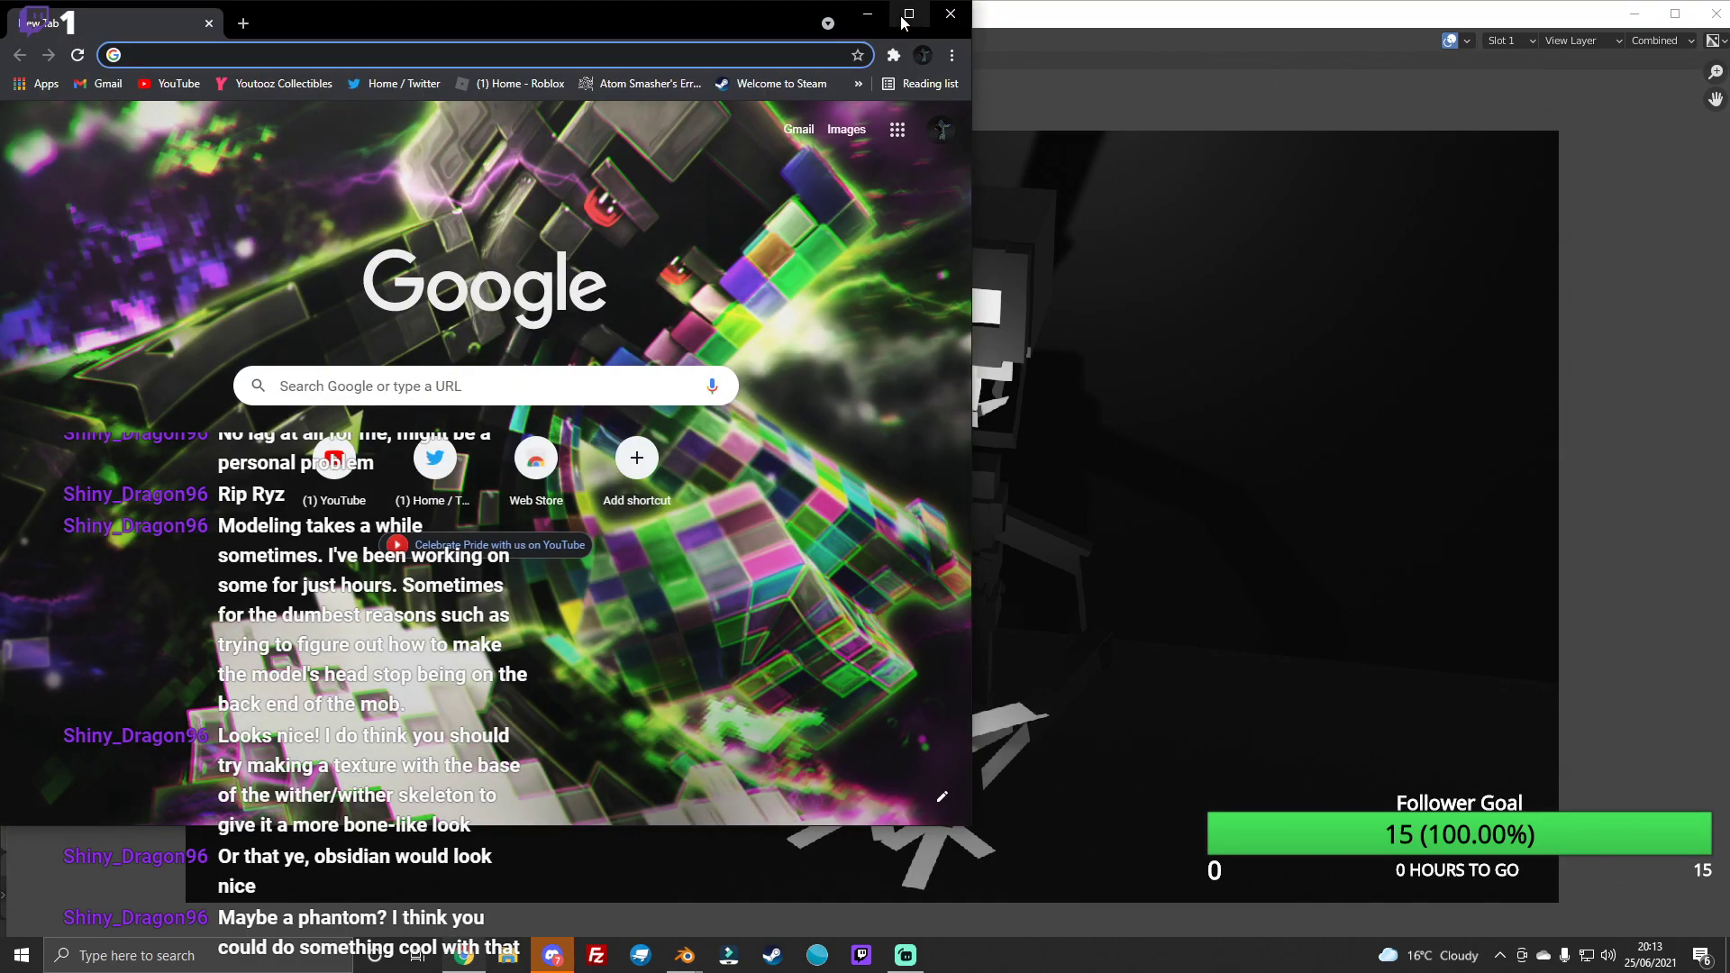
type("phantom redesign")
key("Return")
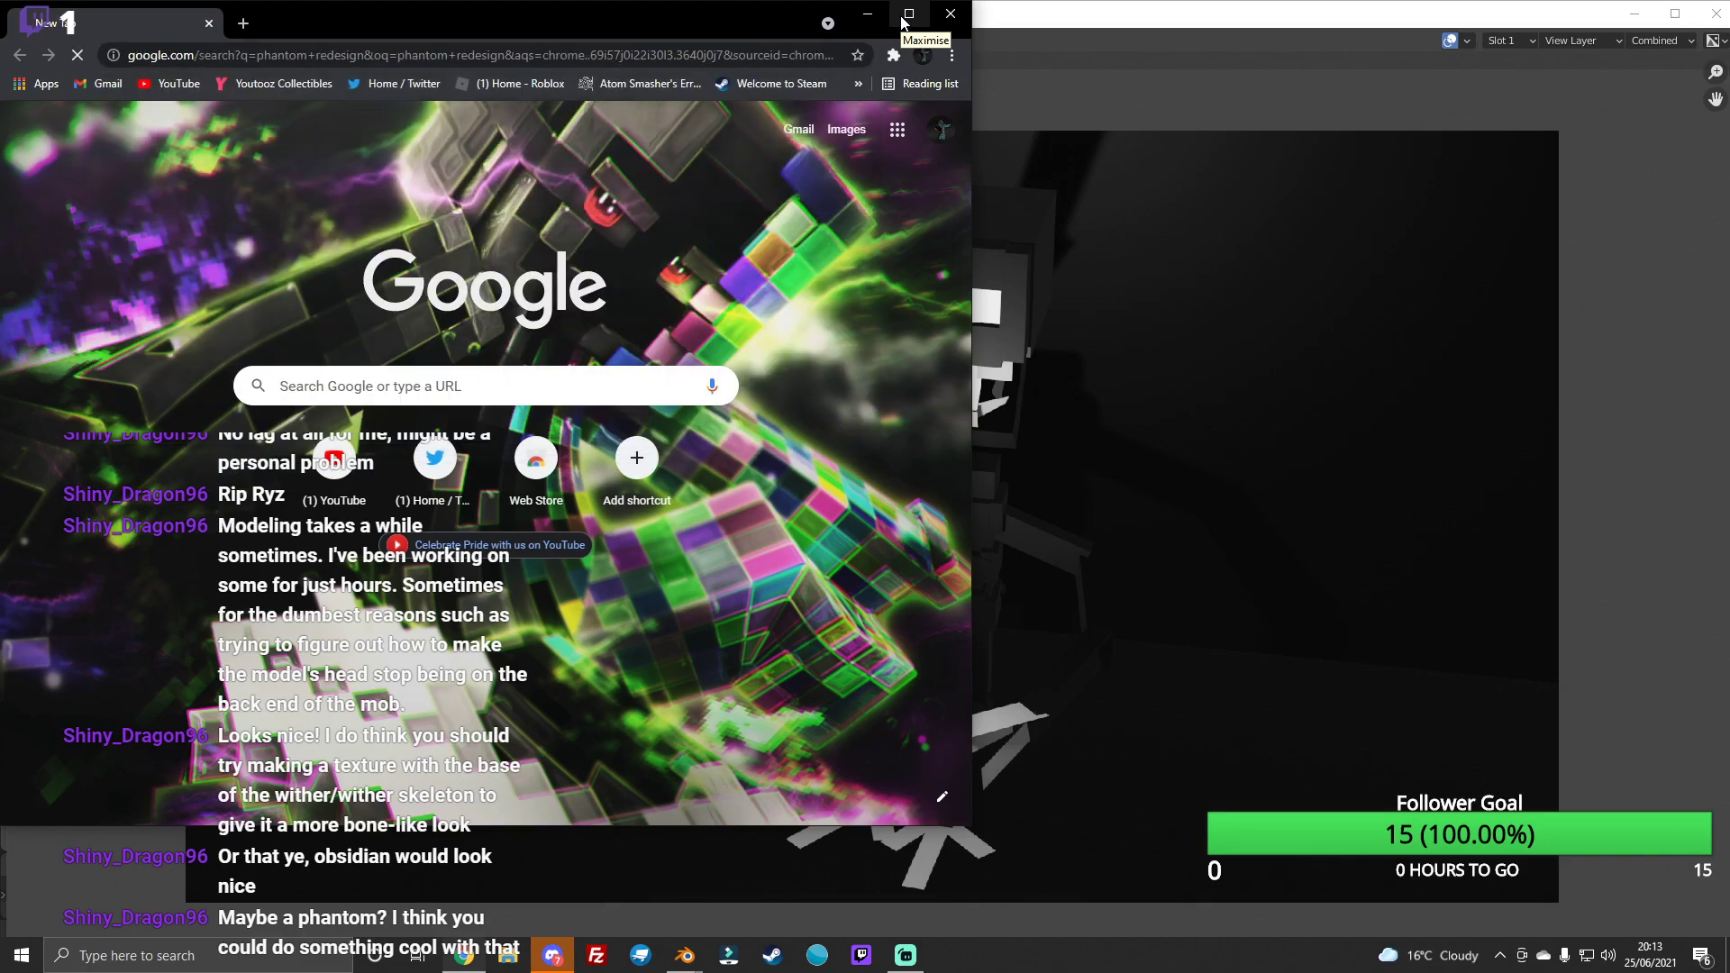
left_click(280, 144)
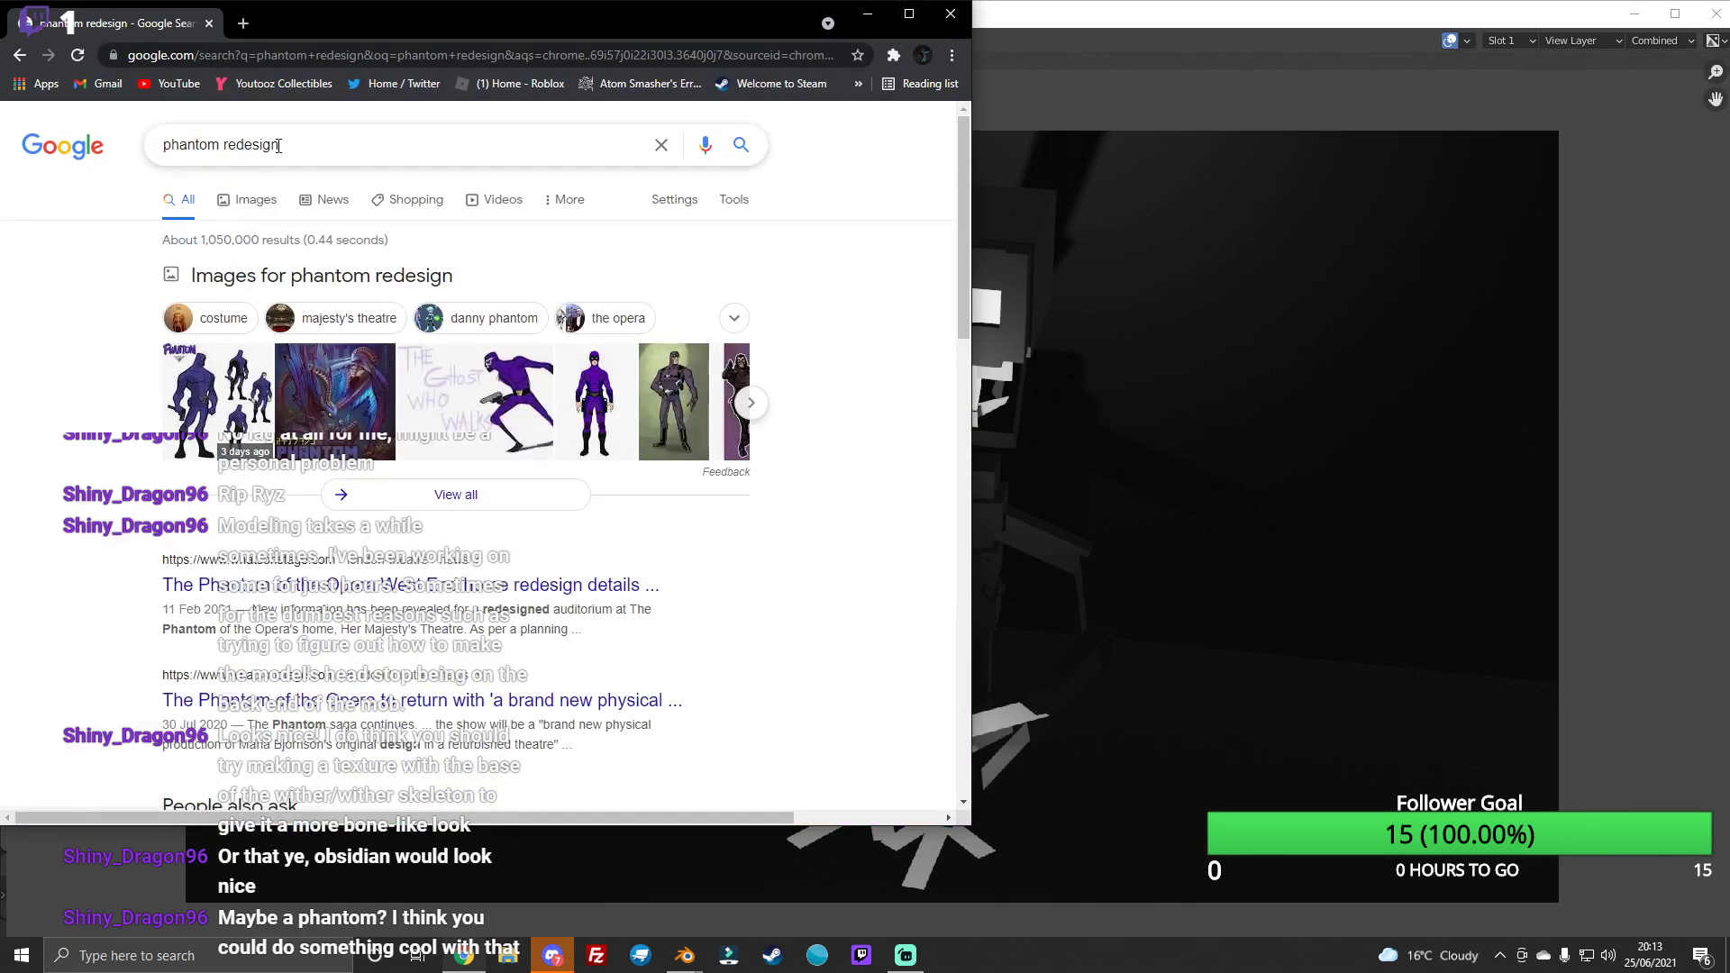
type("minecraf")
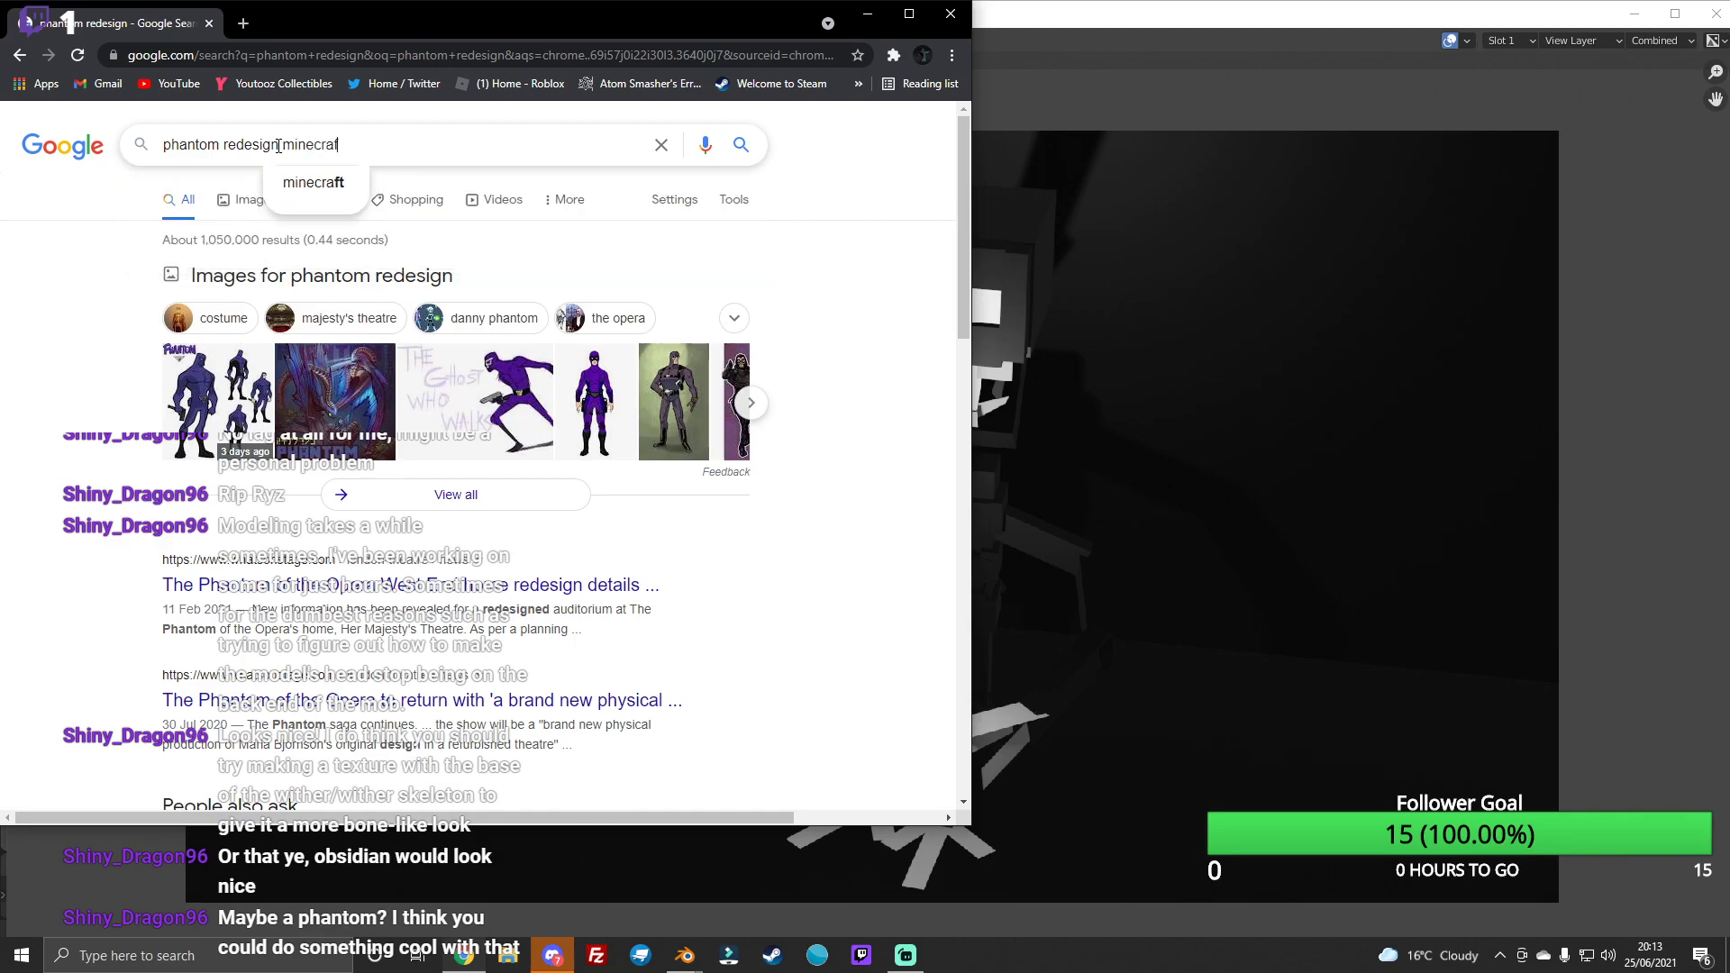
type("t")
key("Return")
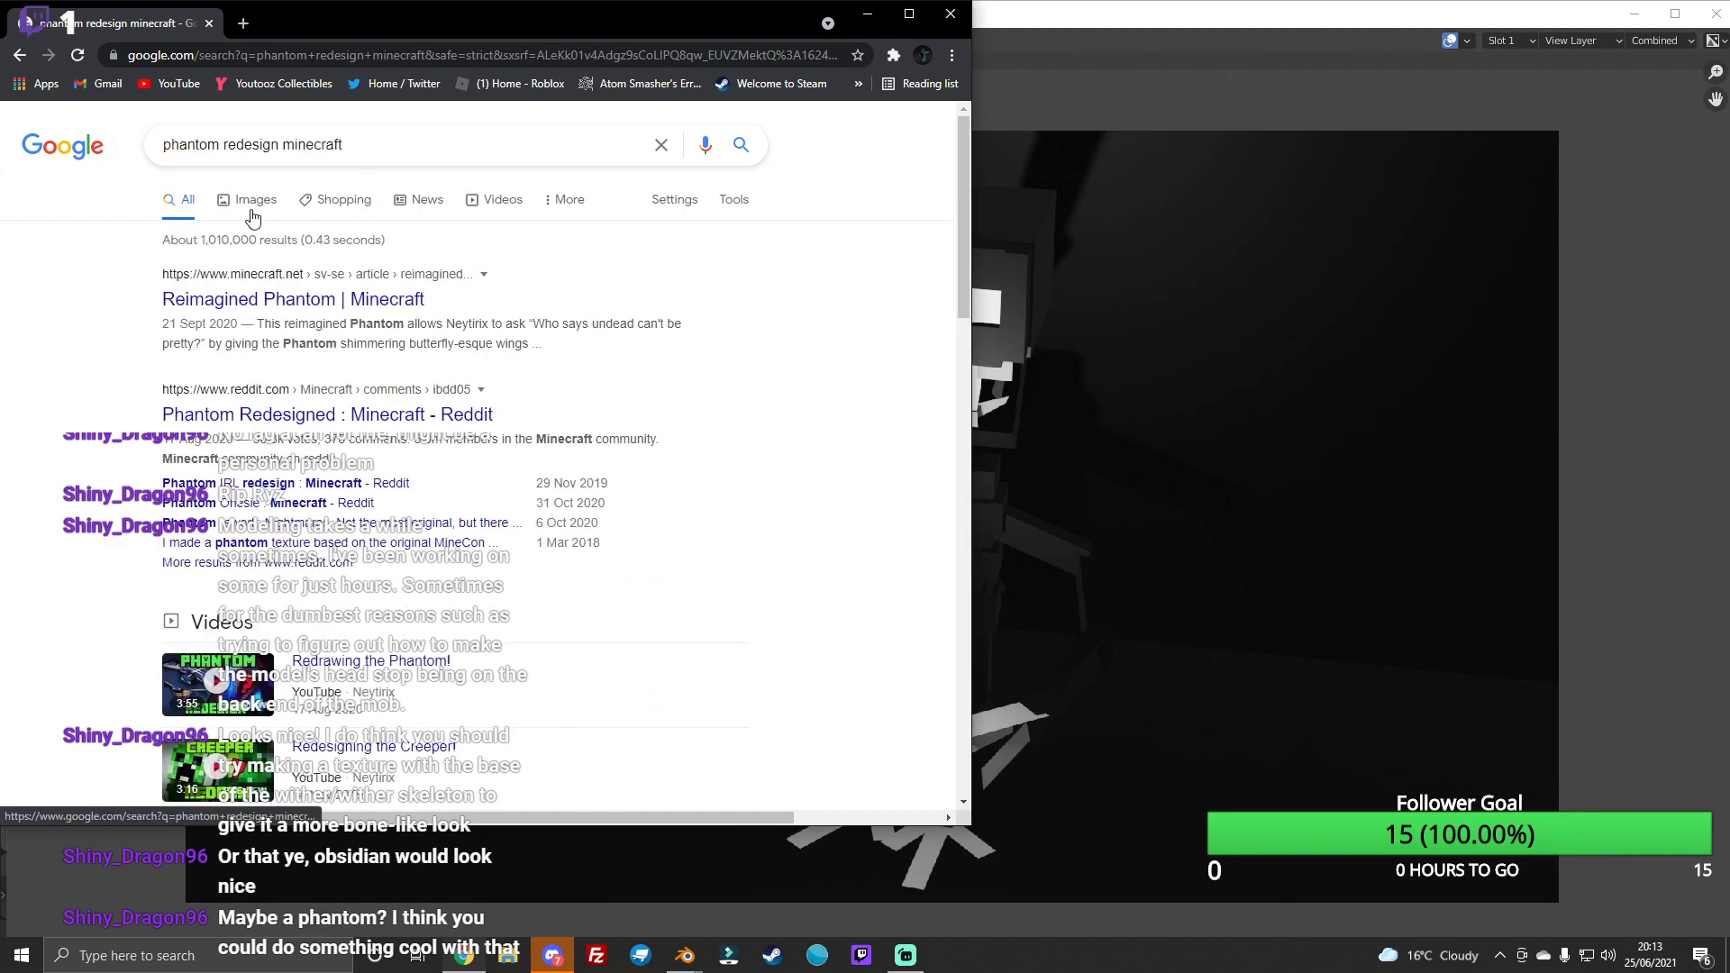
left_click(251, 203)
Step: Maximise the browser and preview several phantom redesign images, including 'Meet the Phantom'
left_click(904, 17)
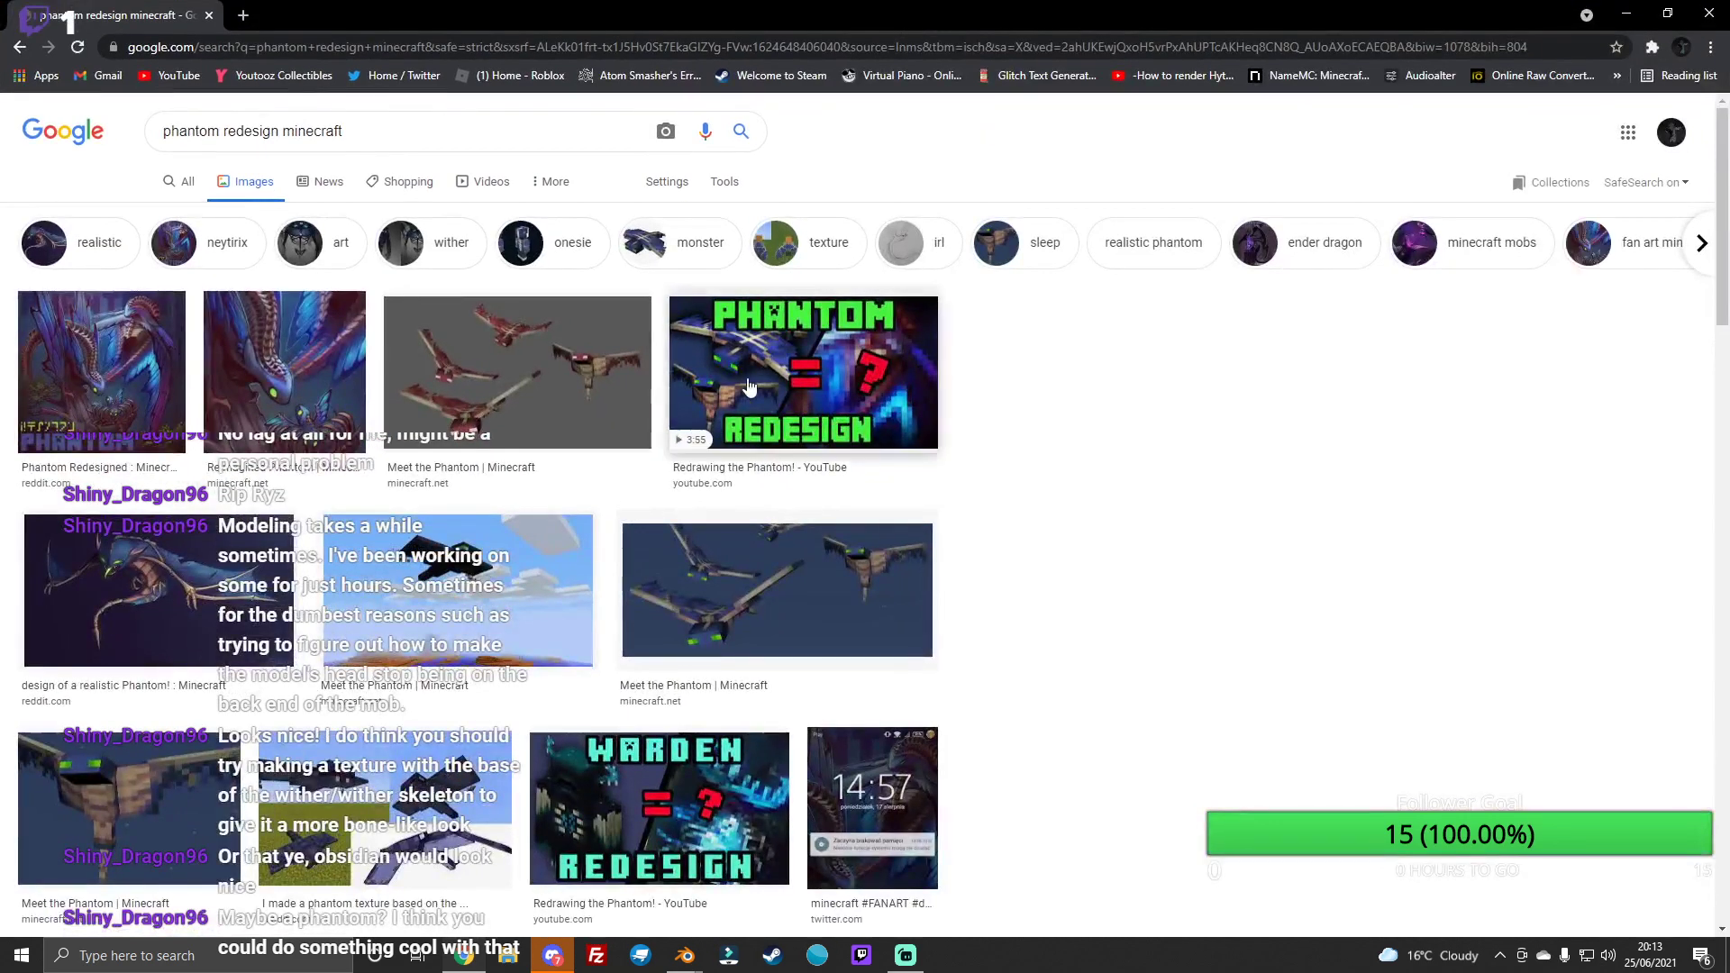
left_click(43, 339)
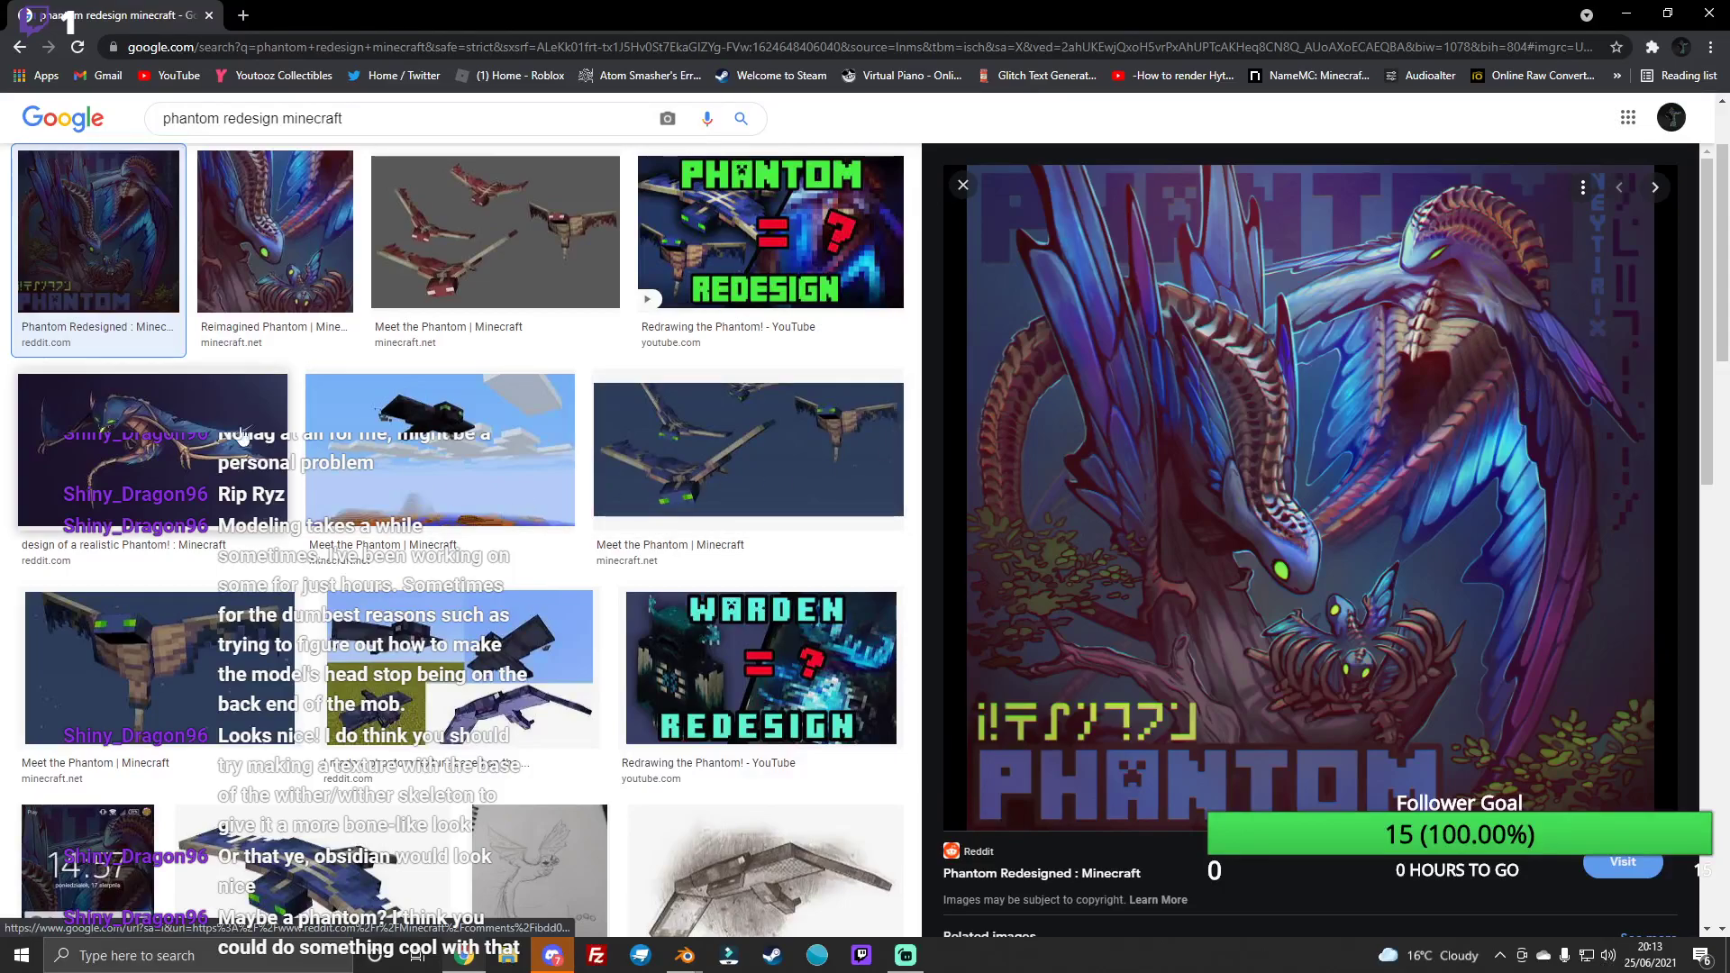
left_click(227, 546)
left_click(227, 546)
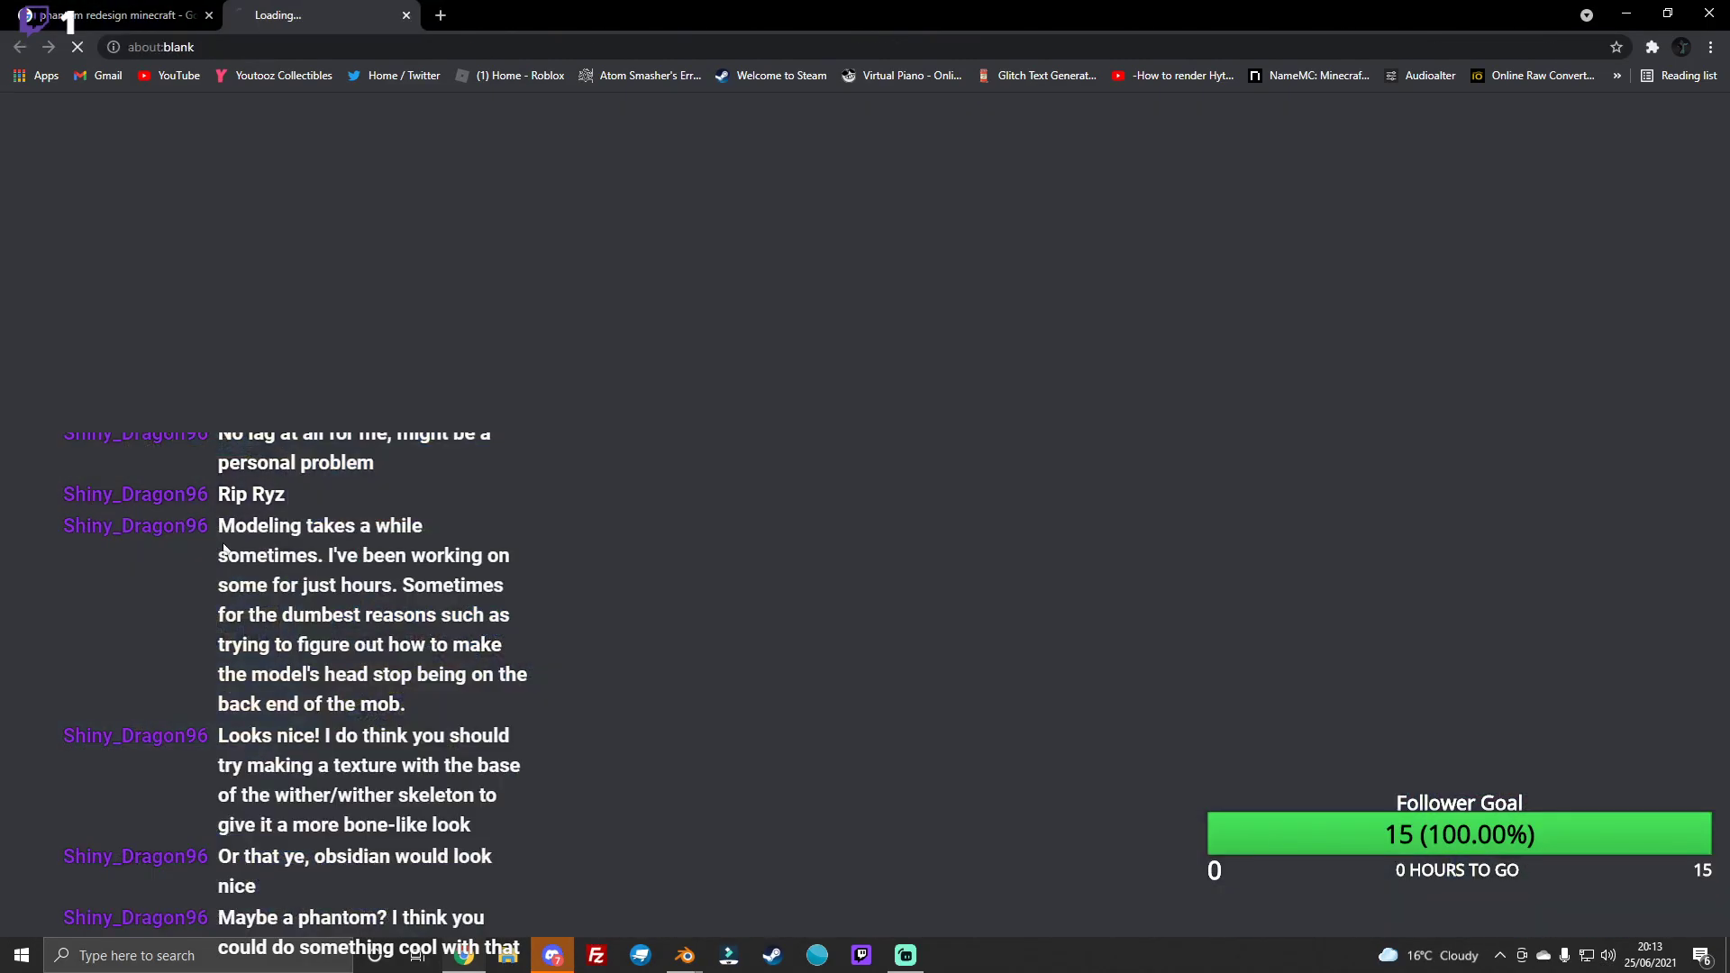
left_click(424, 14)
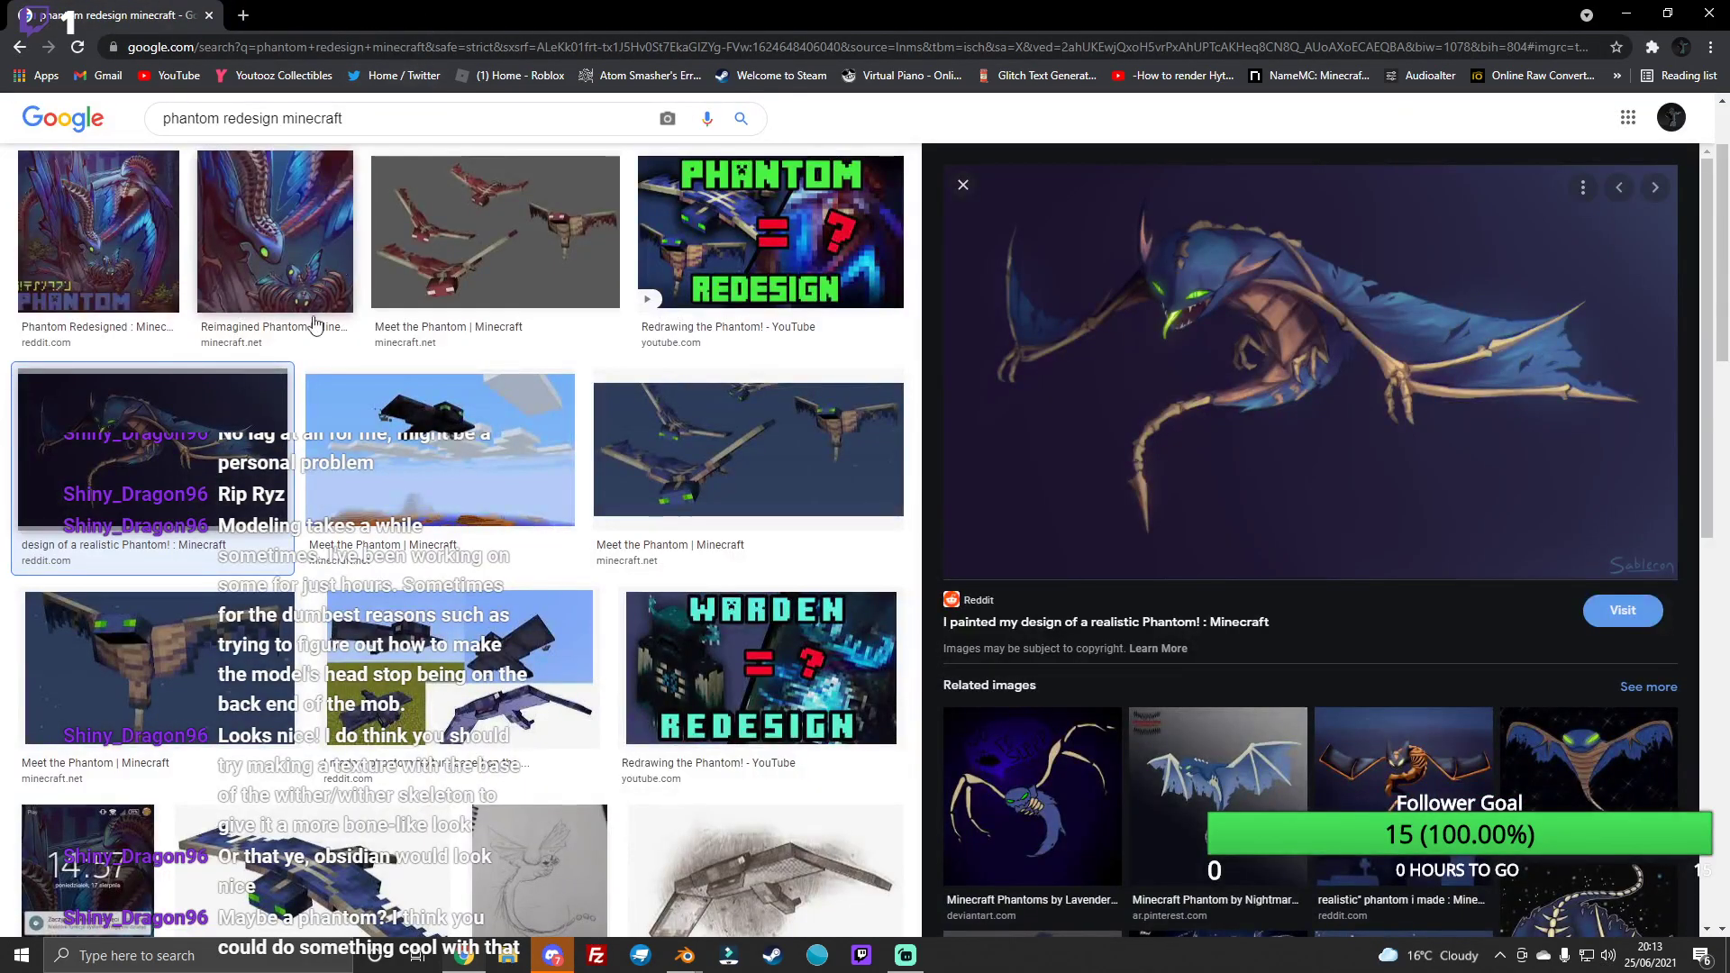
scroll(157, 233, "up", 2)
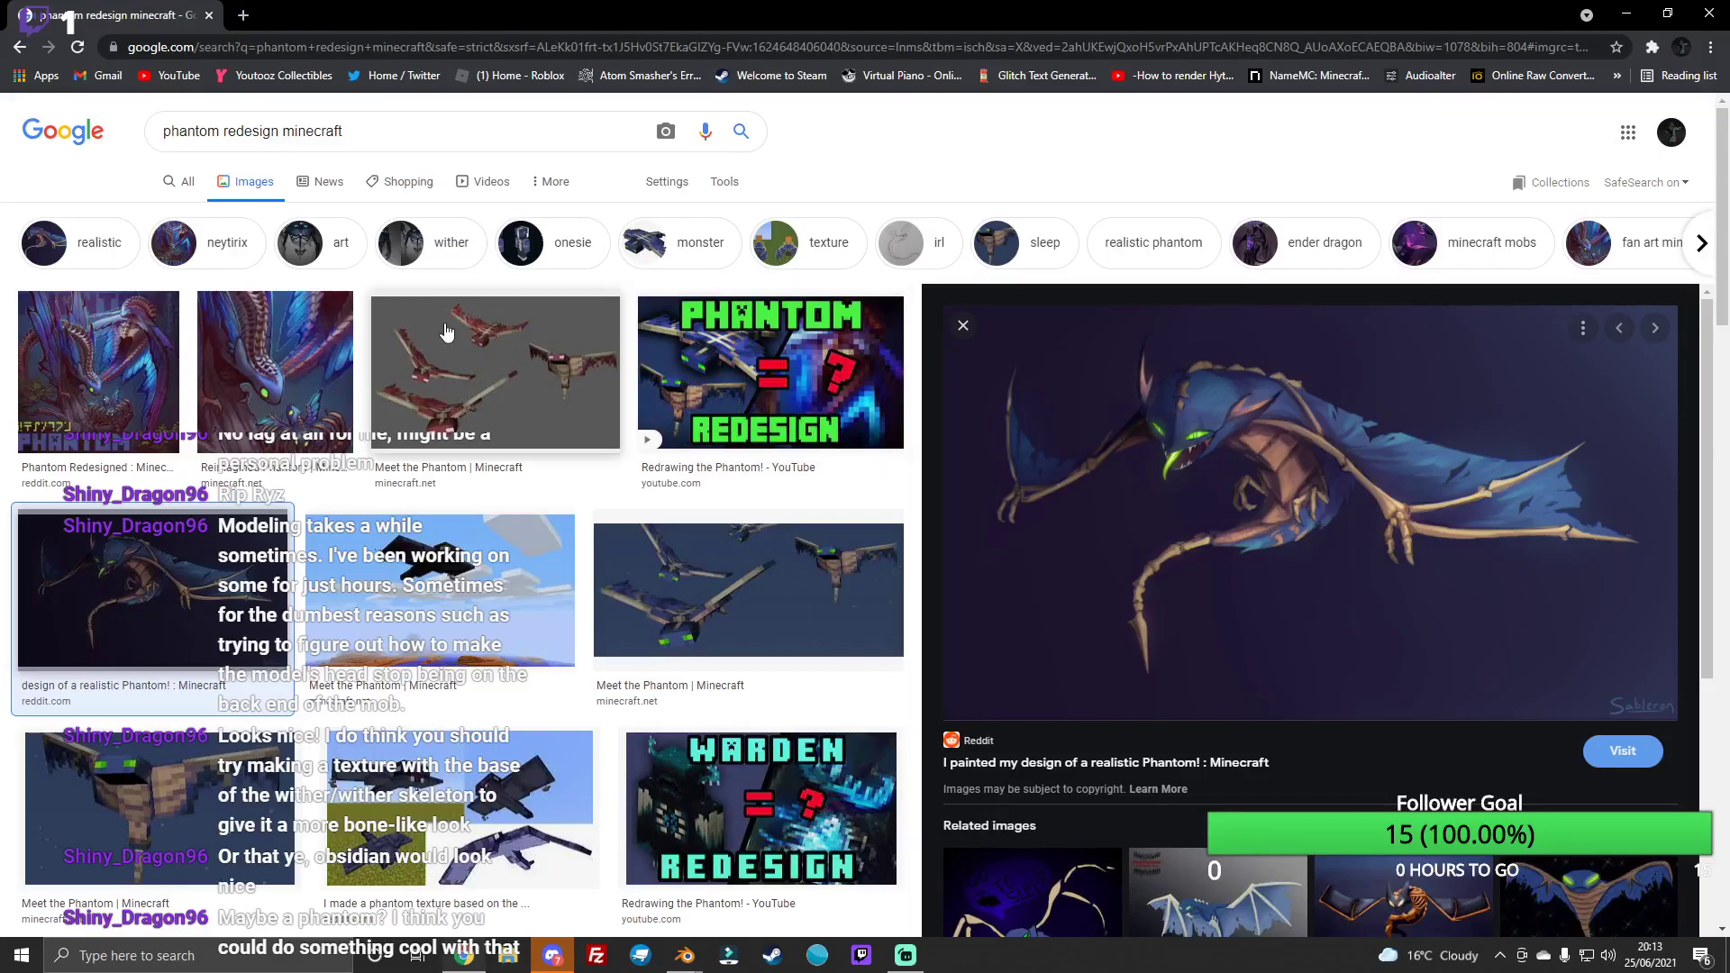
left_click(961, 327)
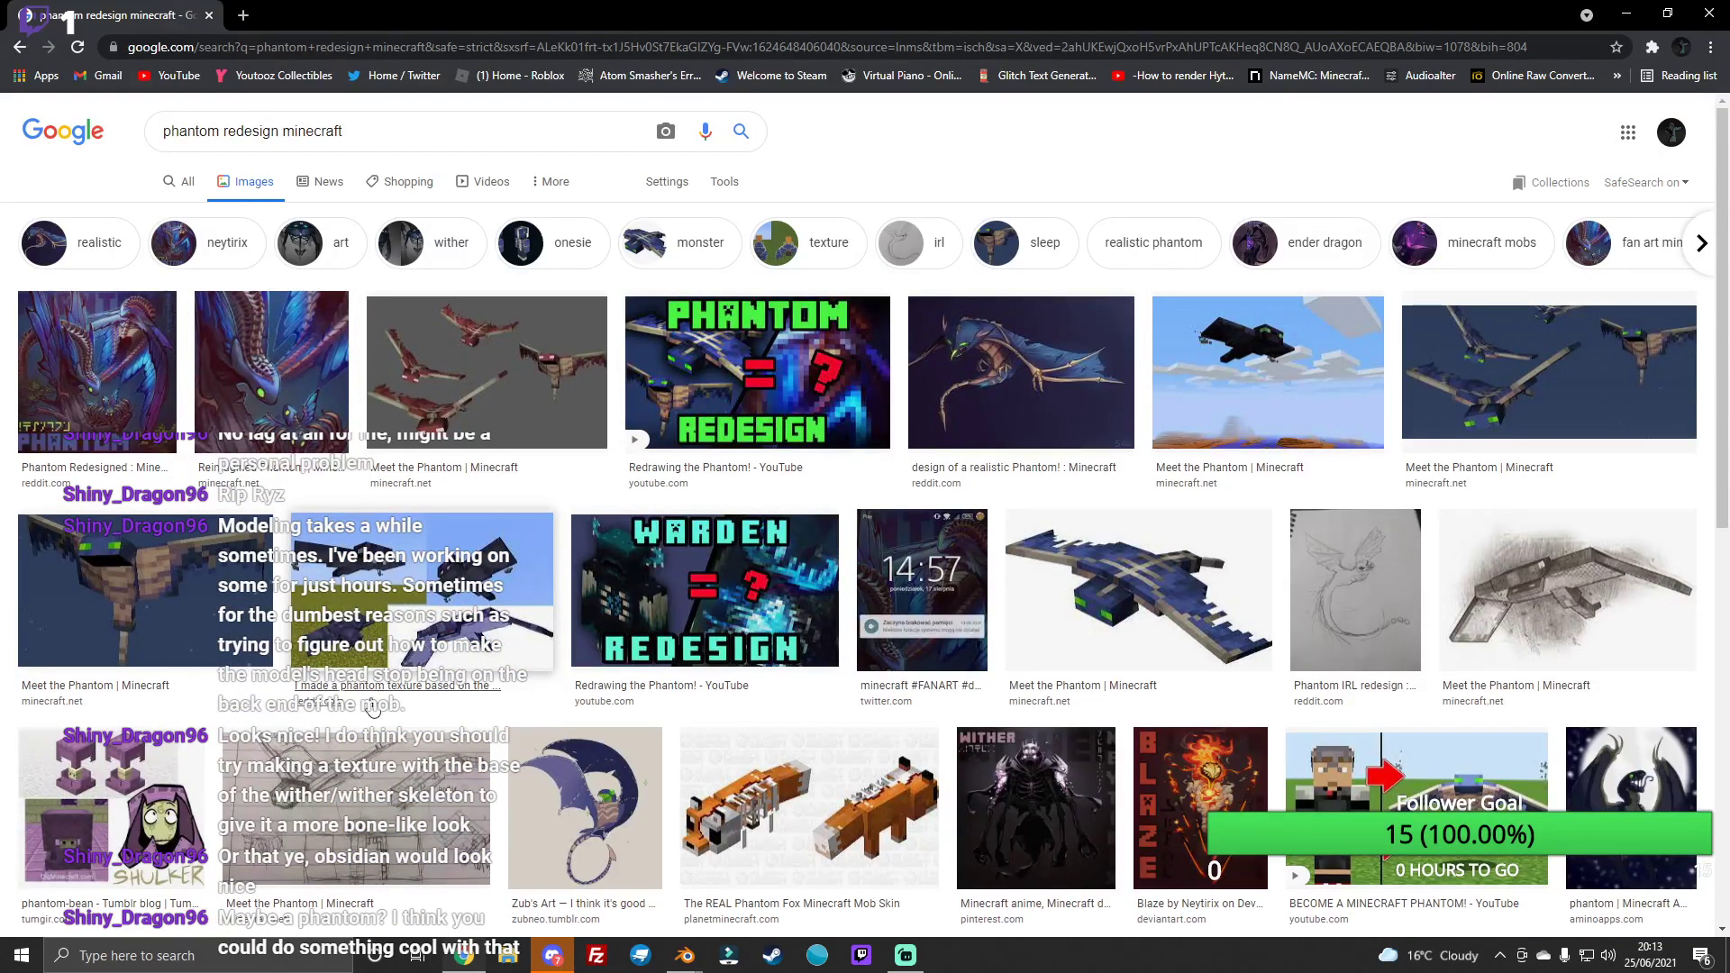
left_click(1291, 411)
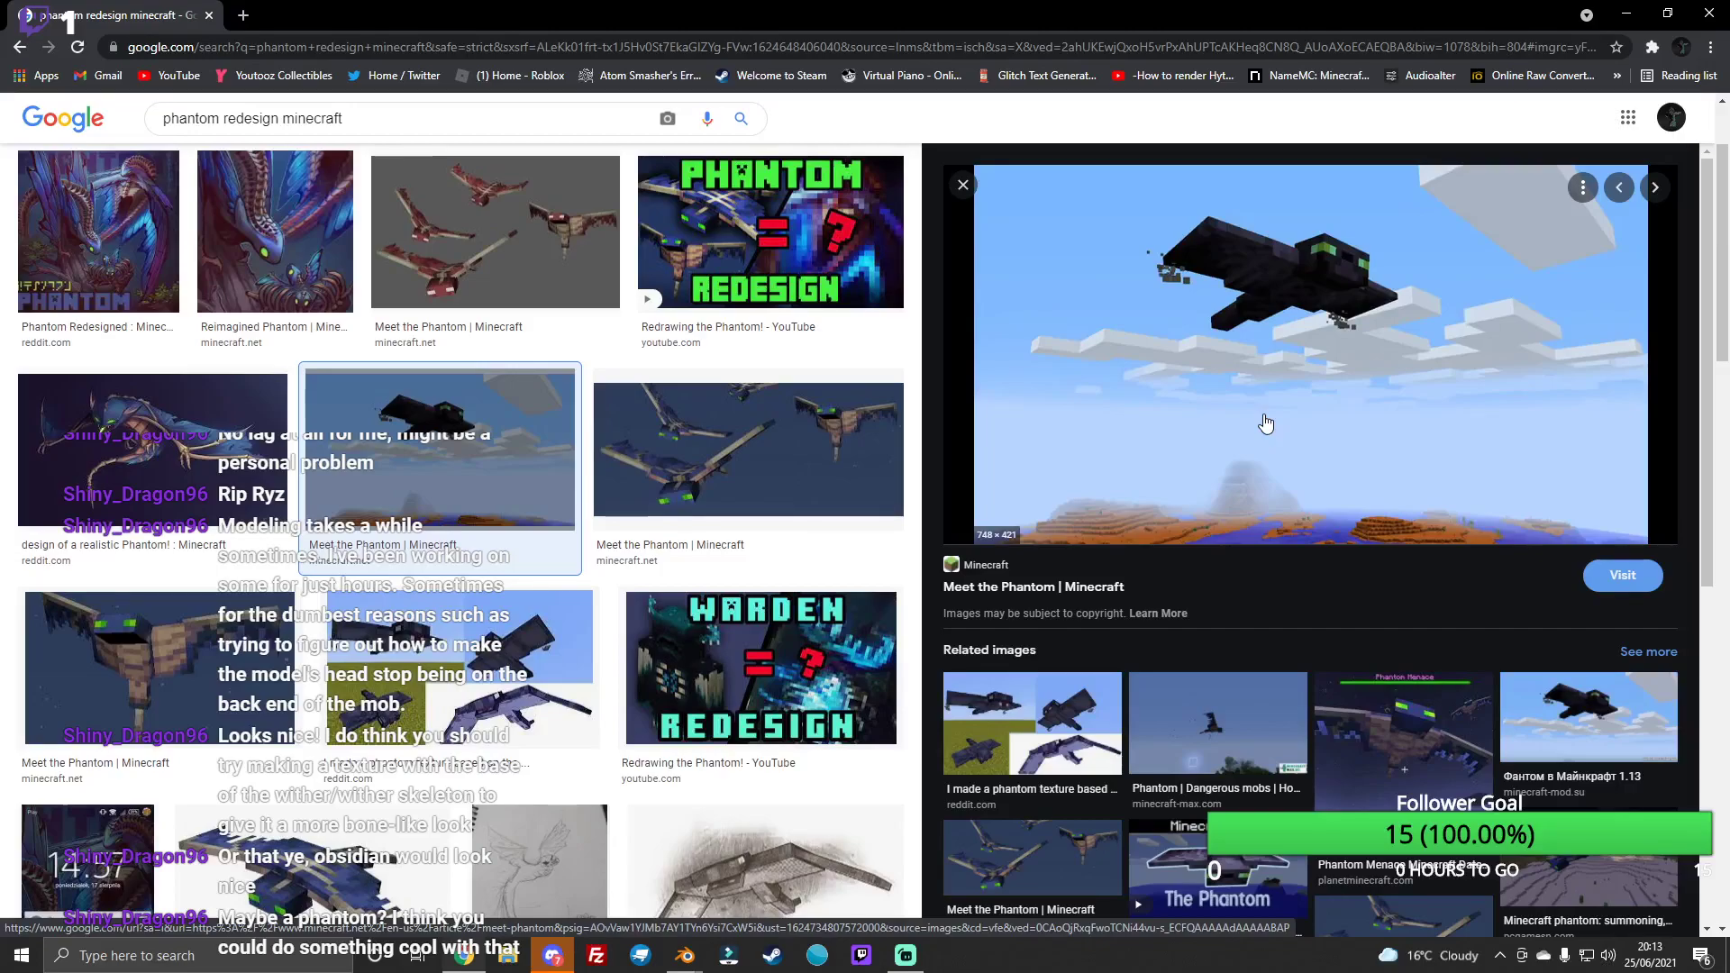
left_click(963, 185)
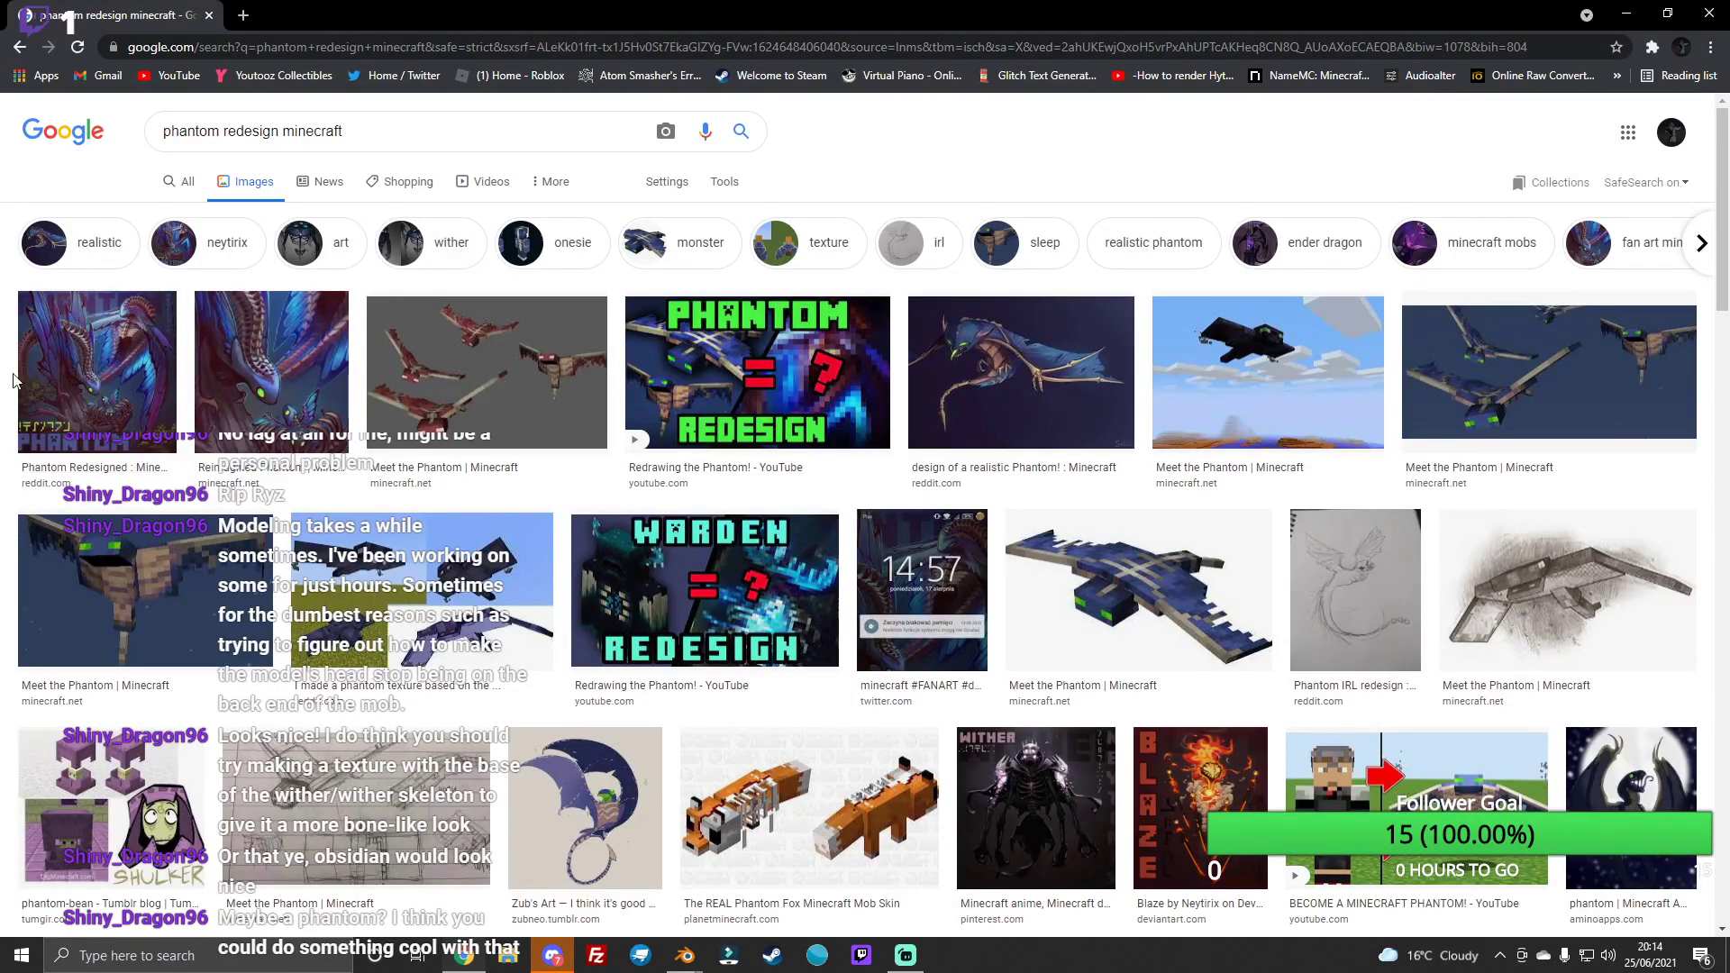
Step: Glance at OBS, then return to the browser's All results tab
left_click(905, 956)
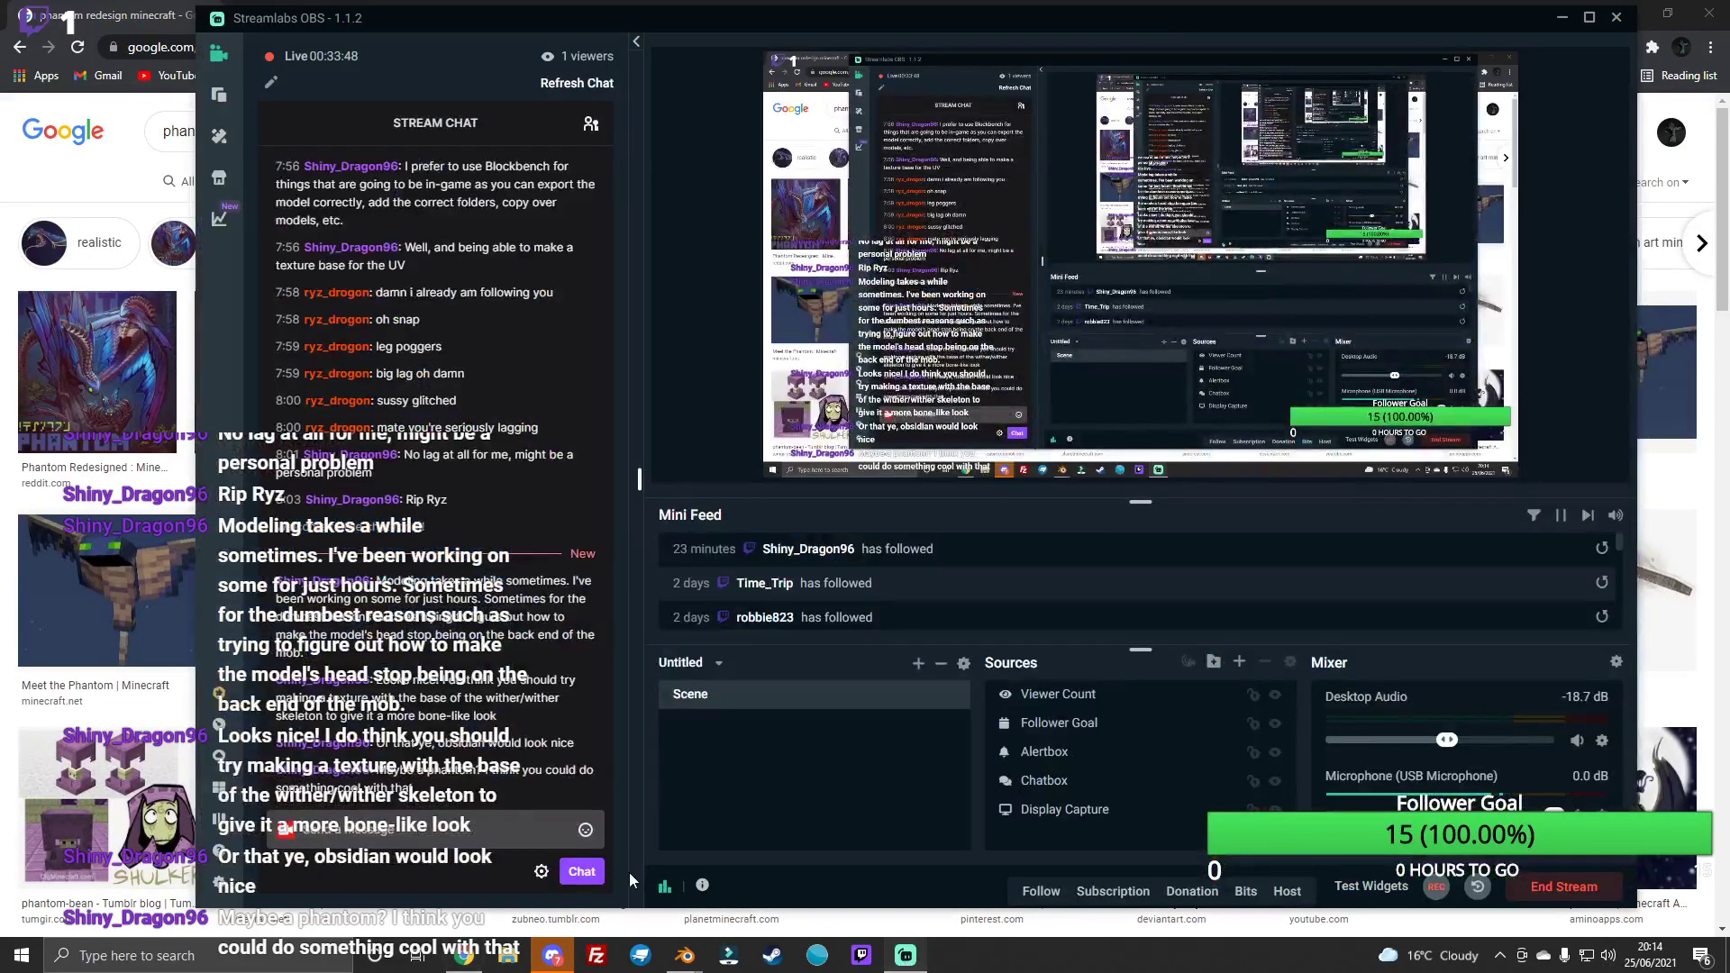
left_click(7, 183)
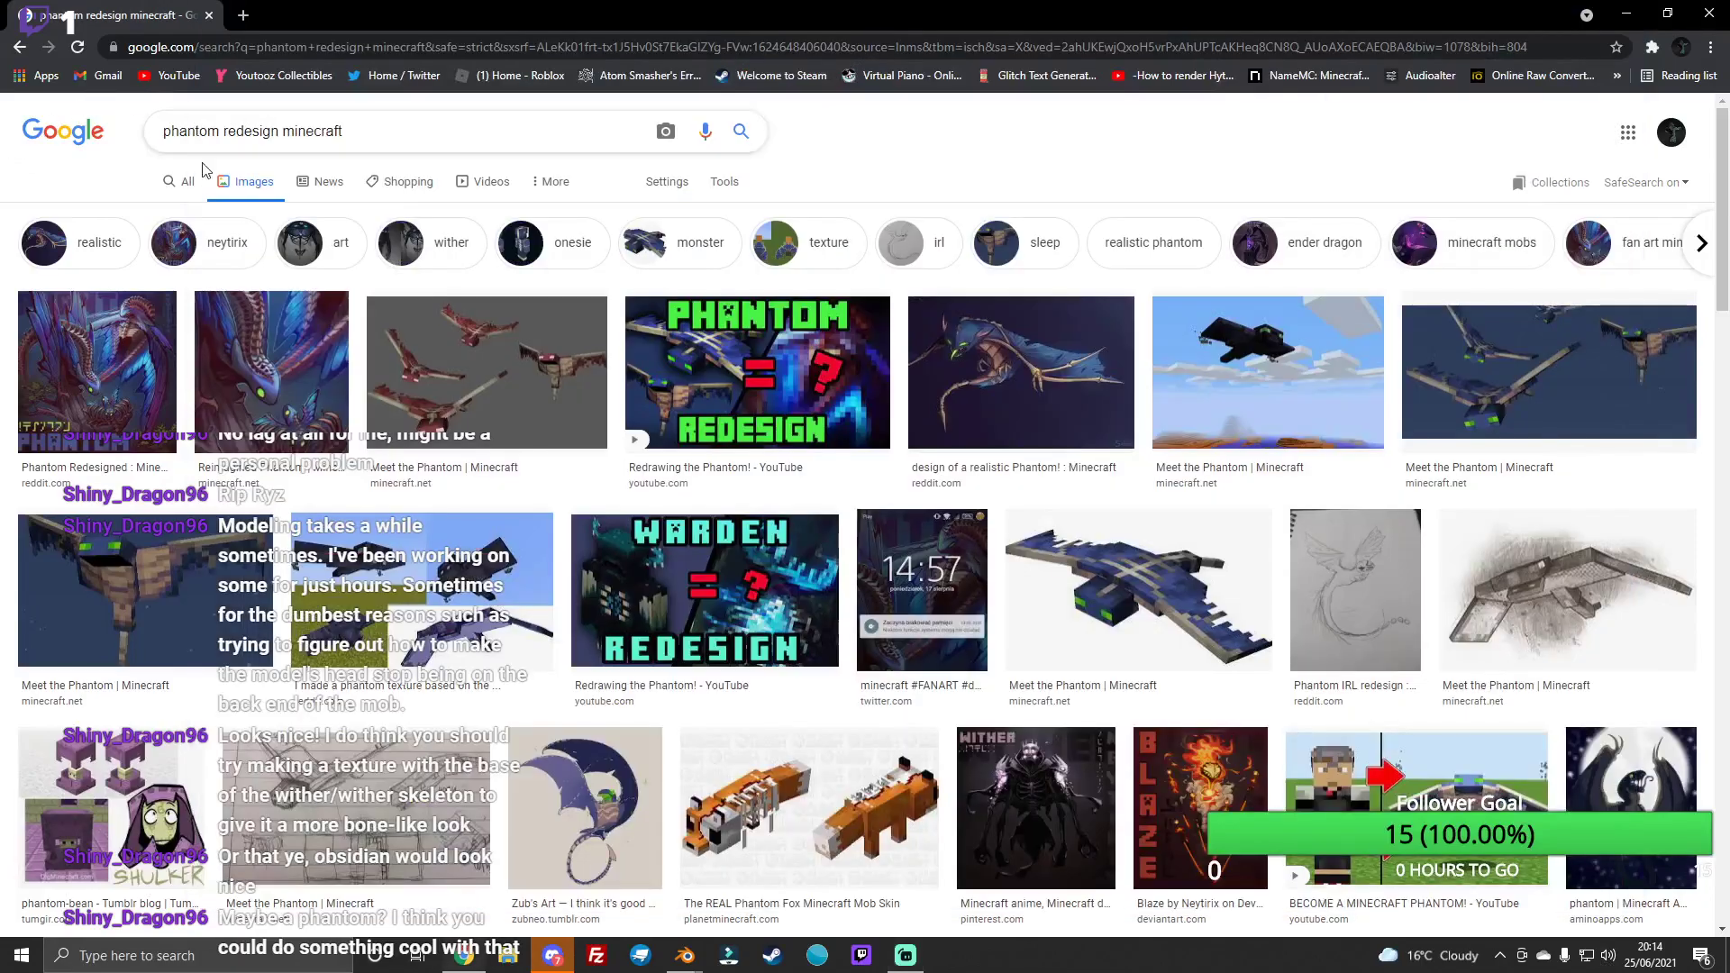
left_click(179, 191)
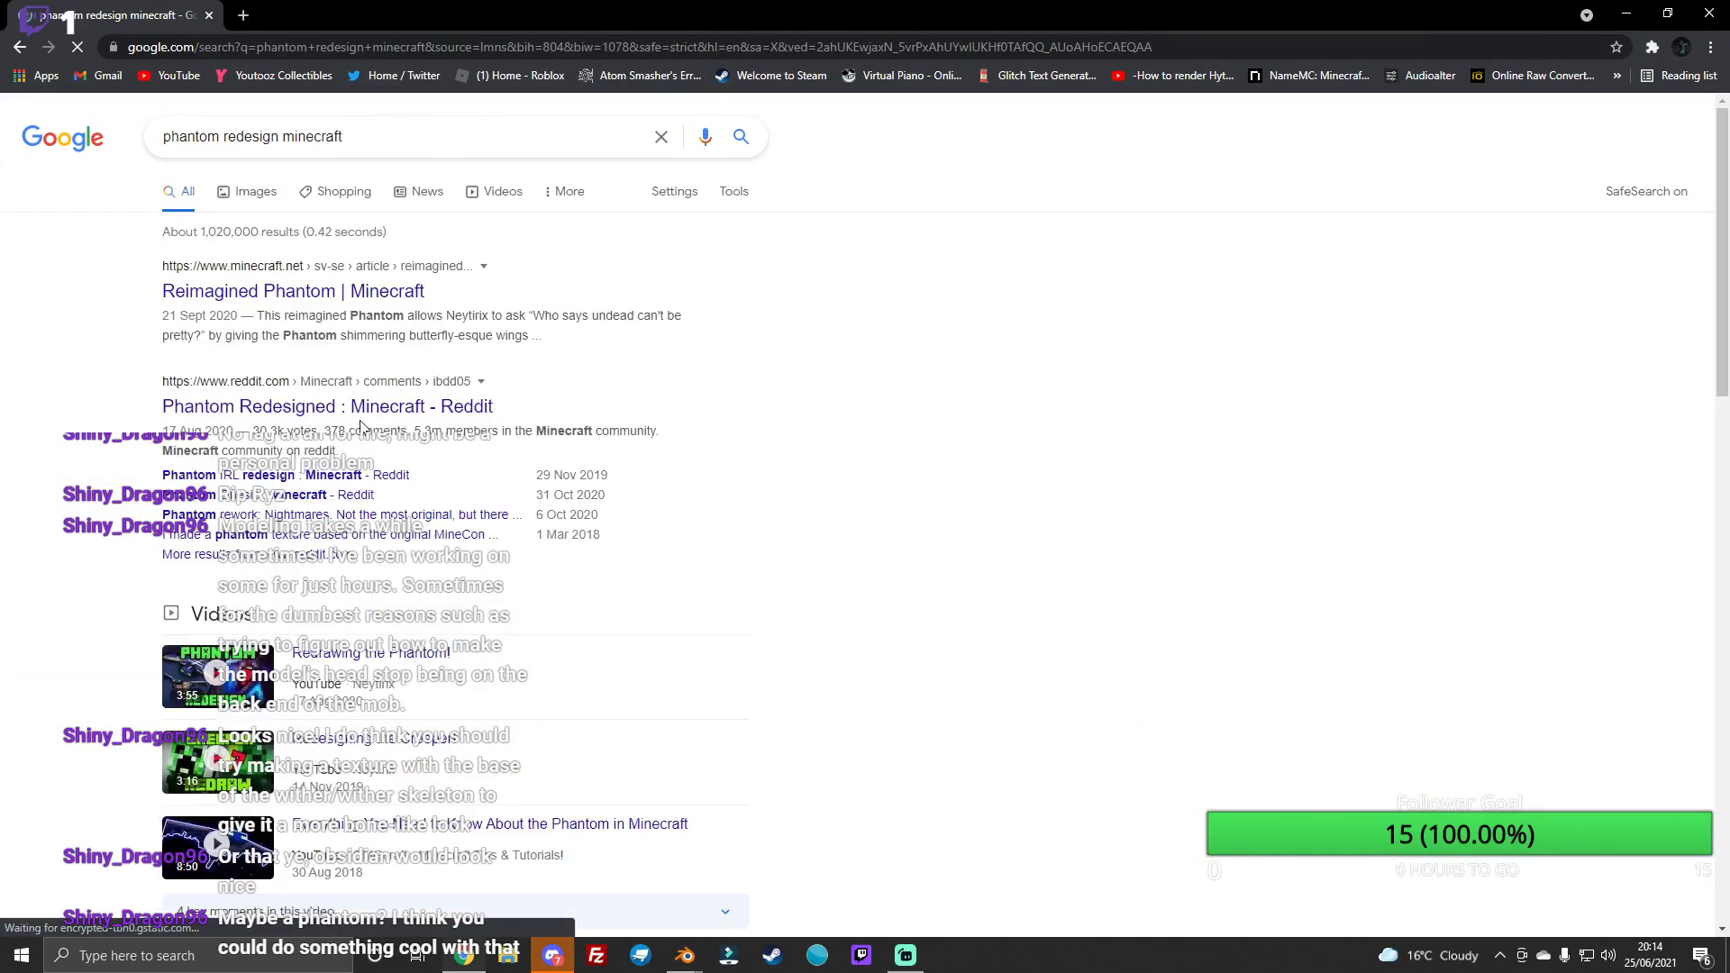
Step: Read minecraft.net's 'Reimagined Phantom' article, then go back to the search results
left_click(325, 288)
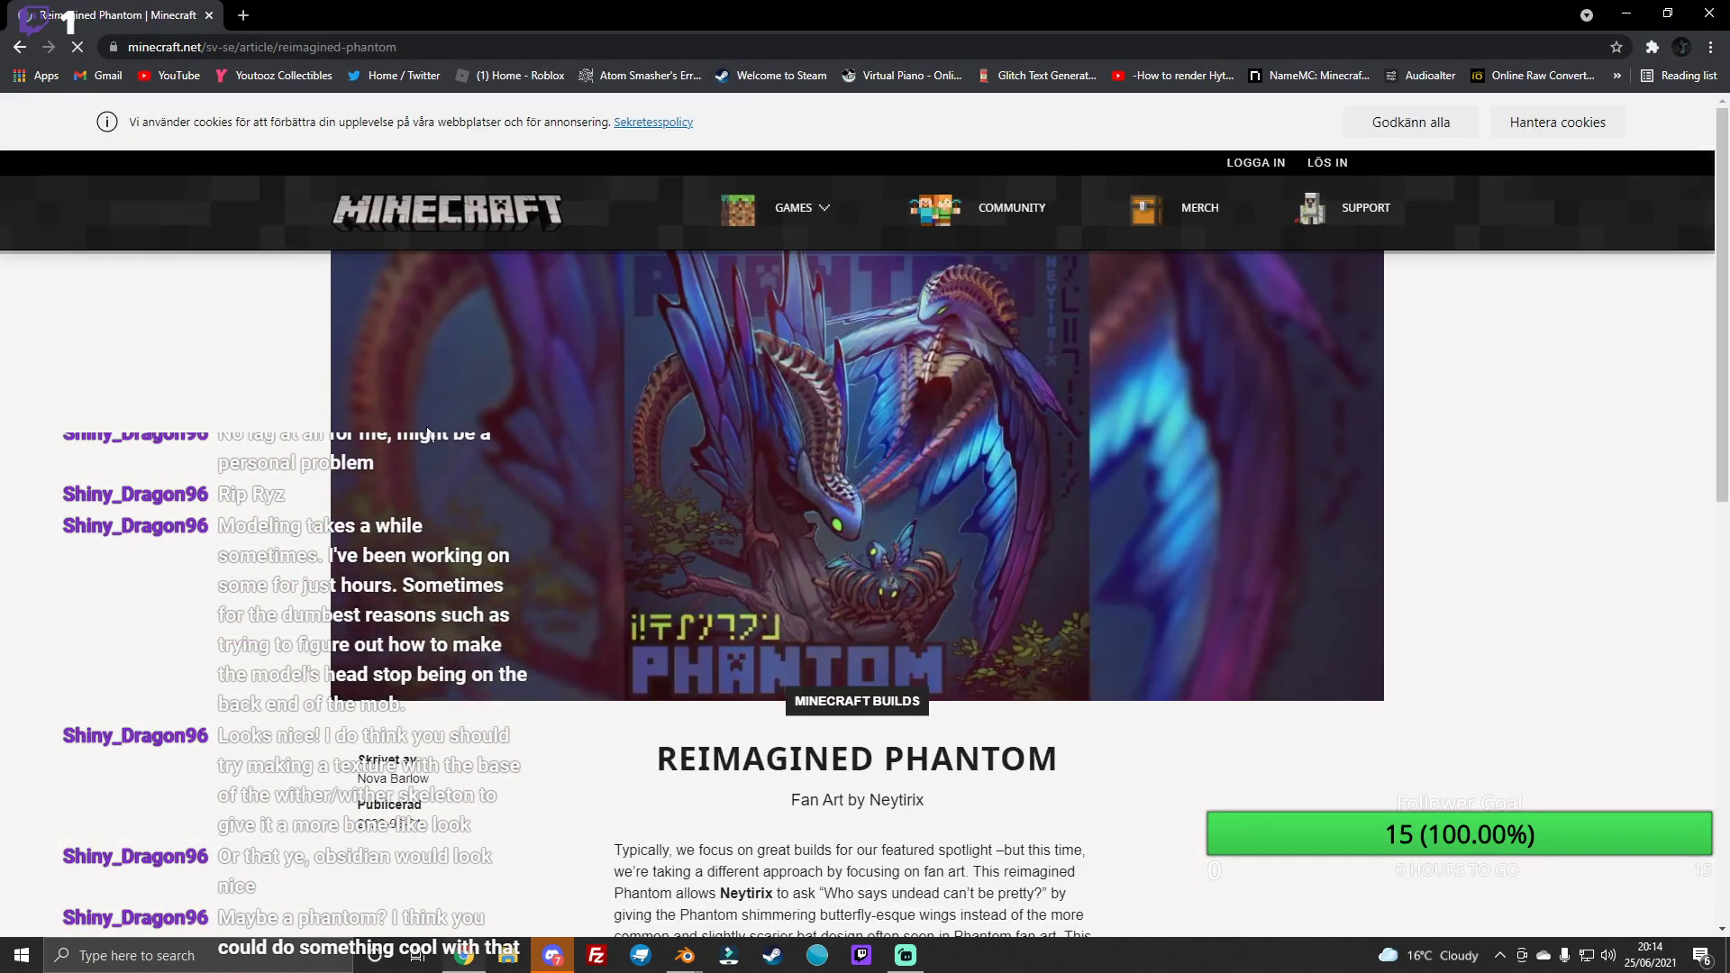
scroll(425, 433, "down", 2)
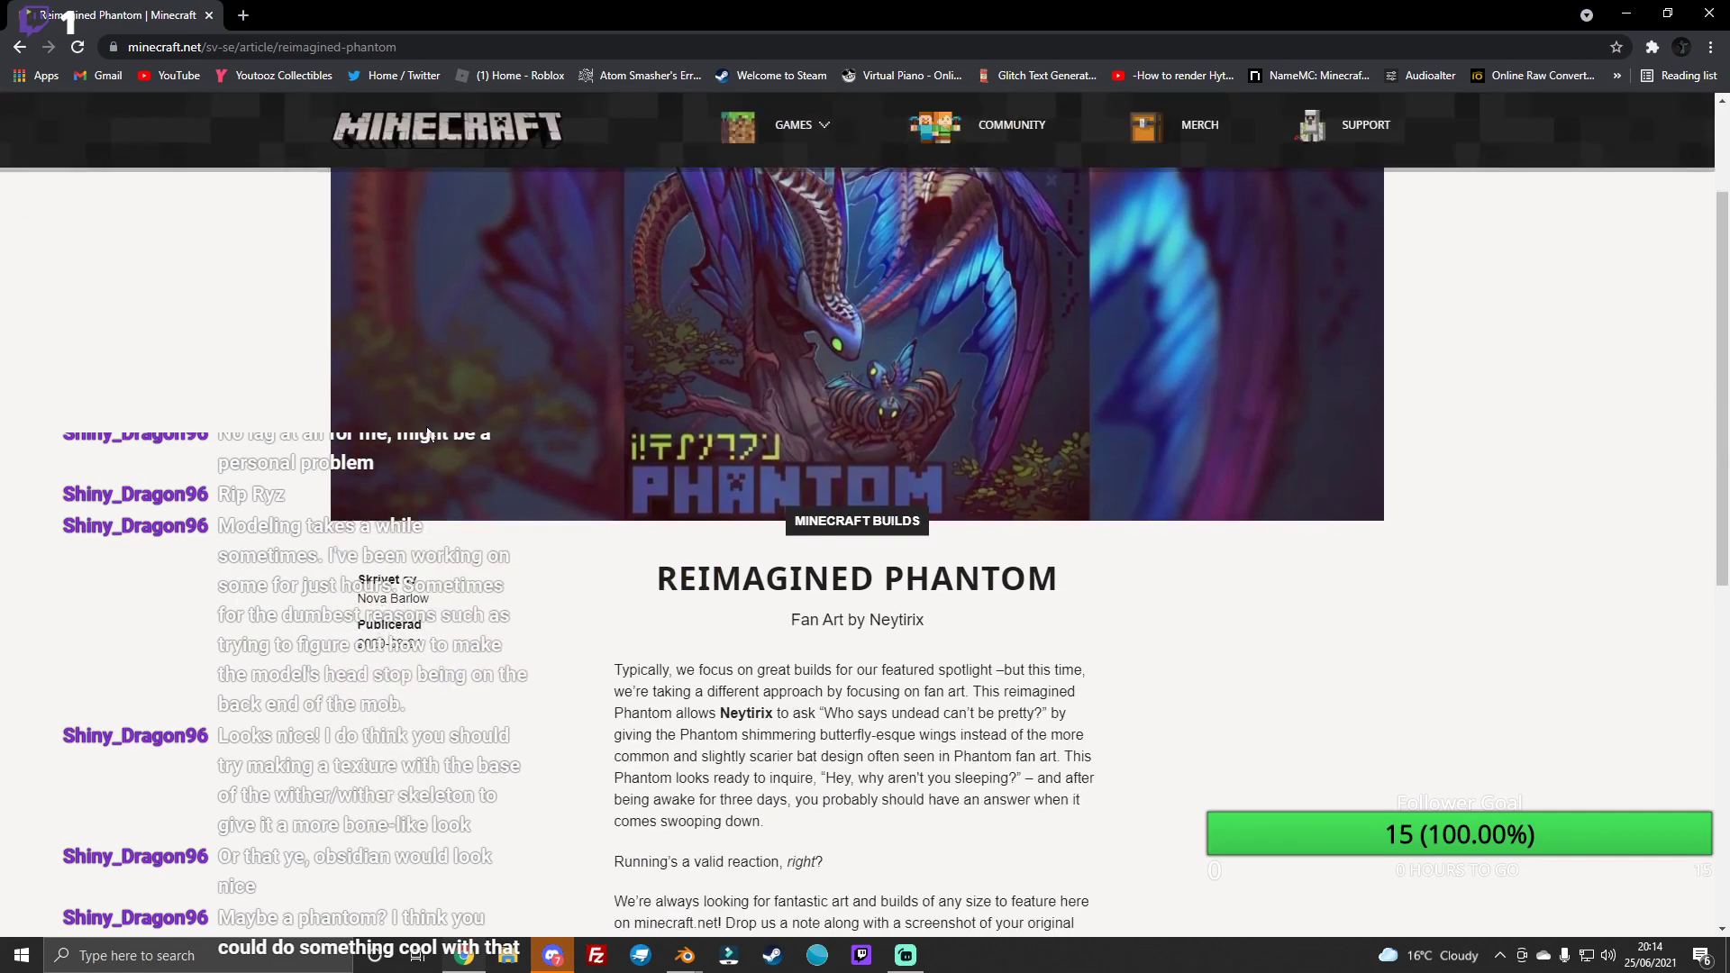
scroll(426, 432, "down", 2)
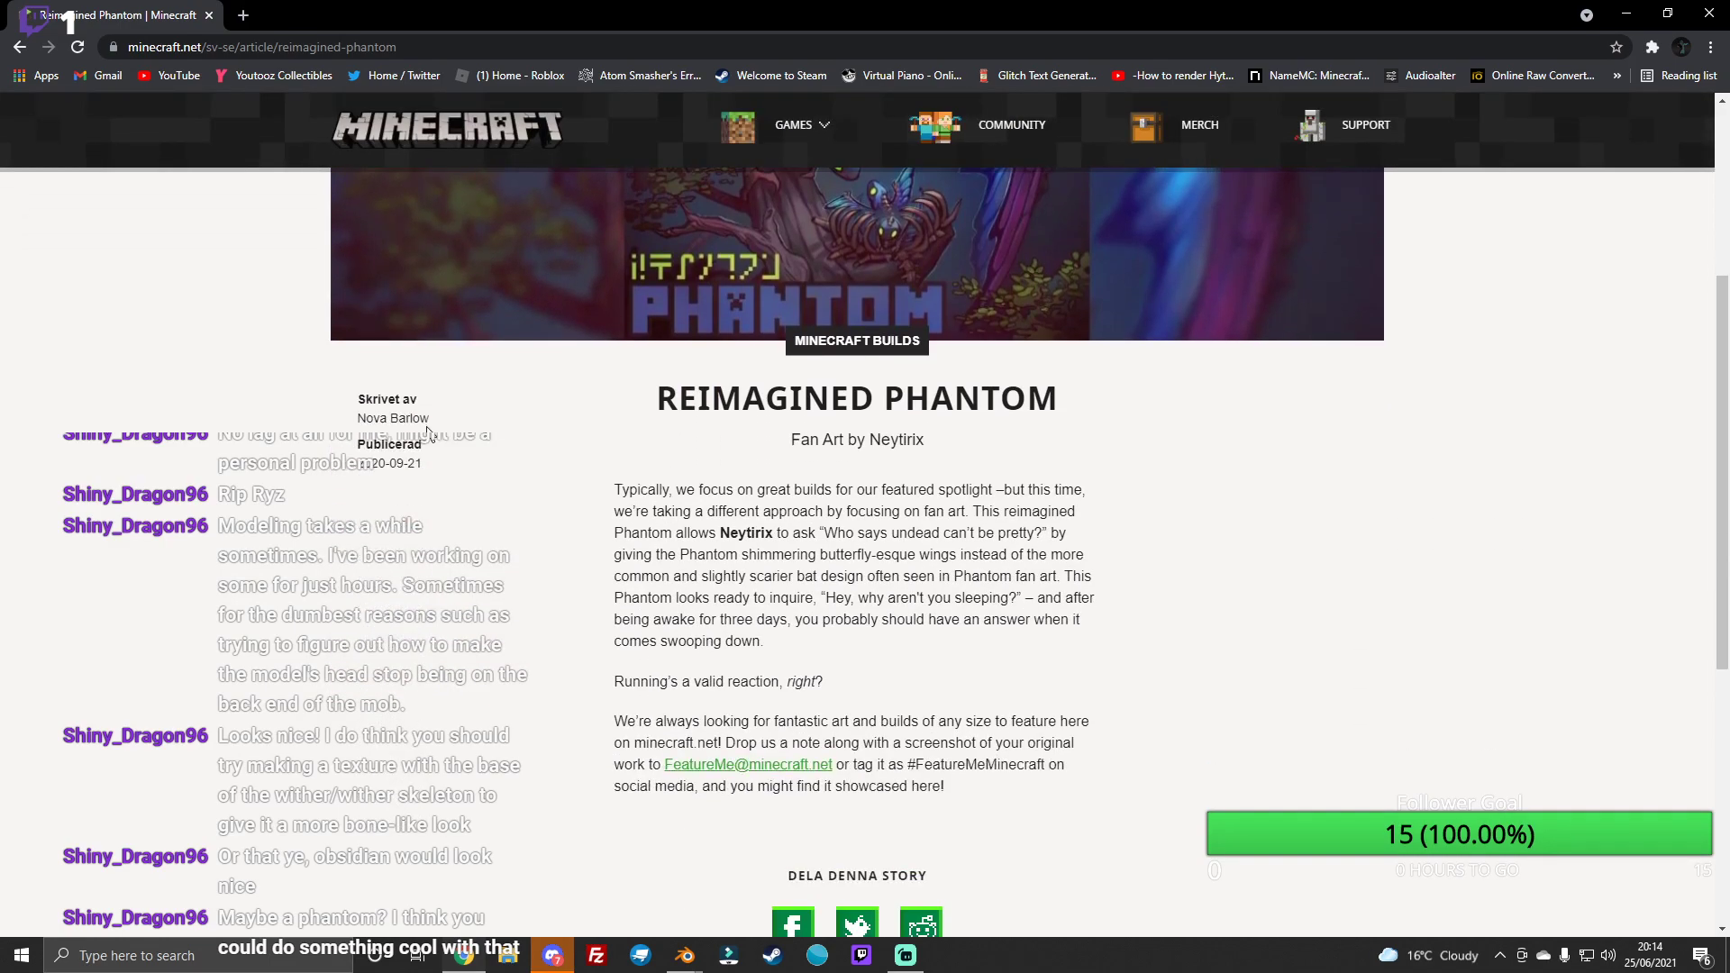
left_click(21, 47)
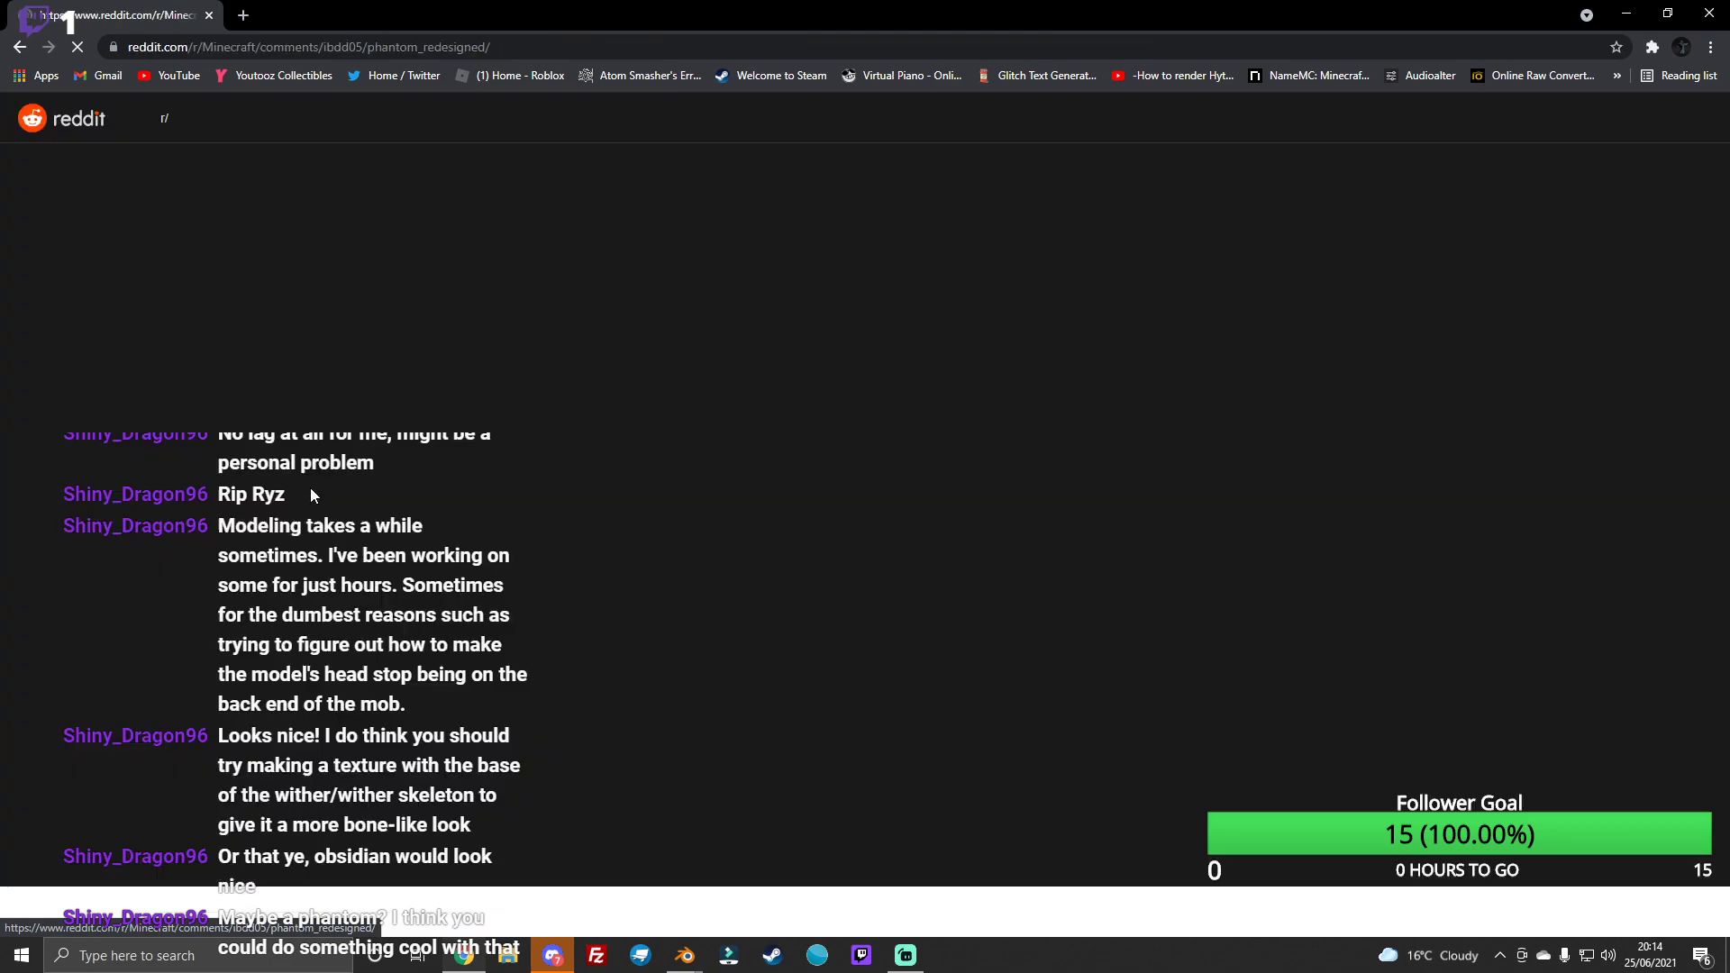
scroll(331, 555, "down", 2)
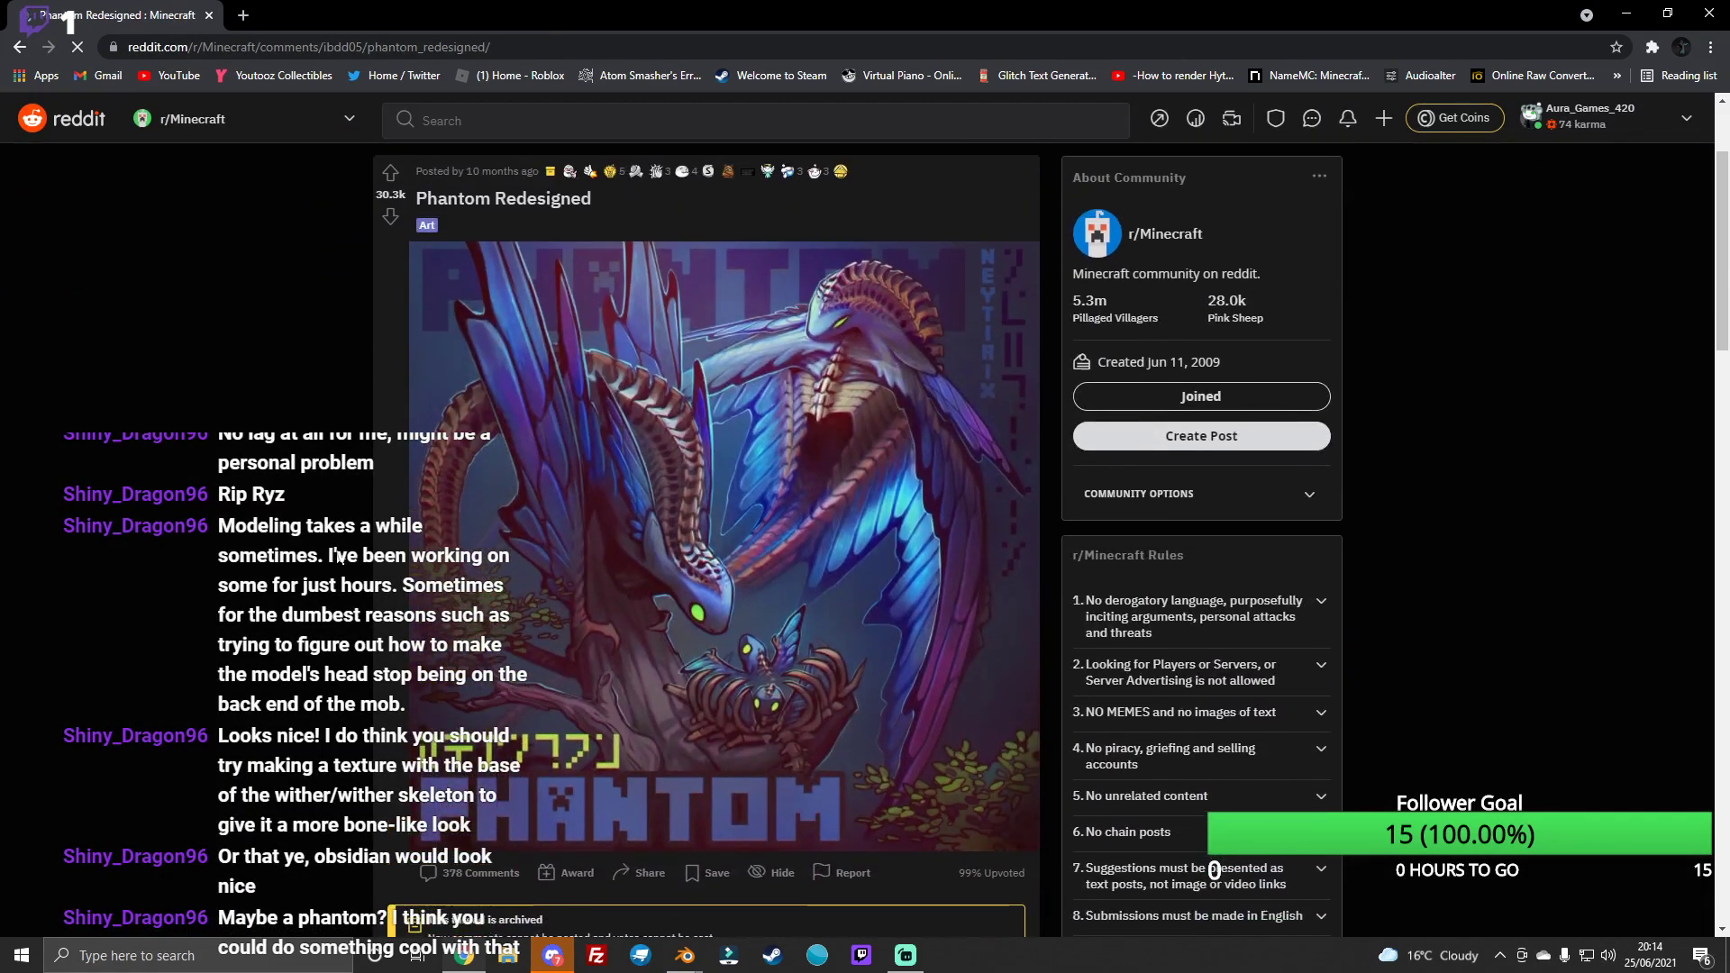
scroll(335, 554, "down", 1)
scroll(338, 554, "down", 1)
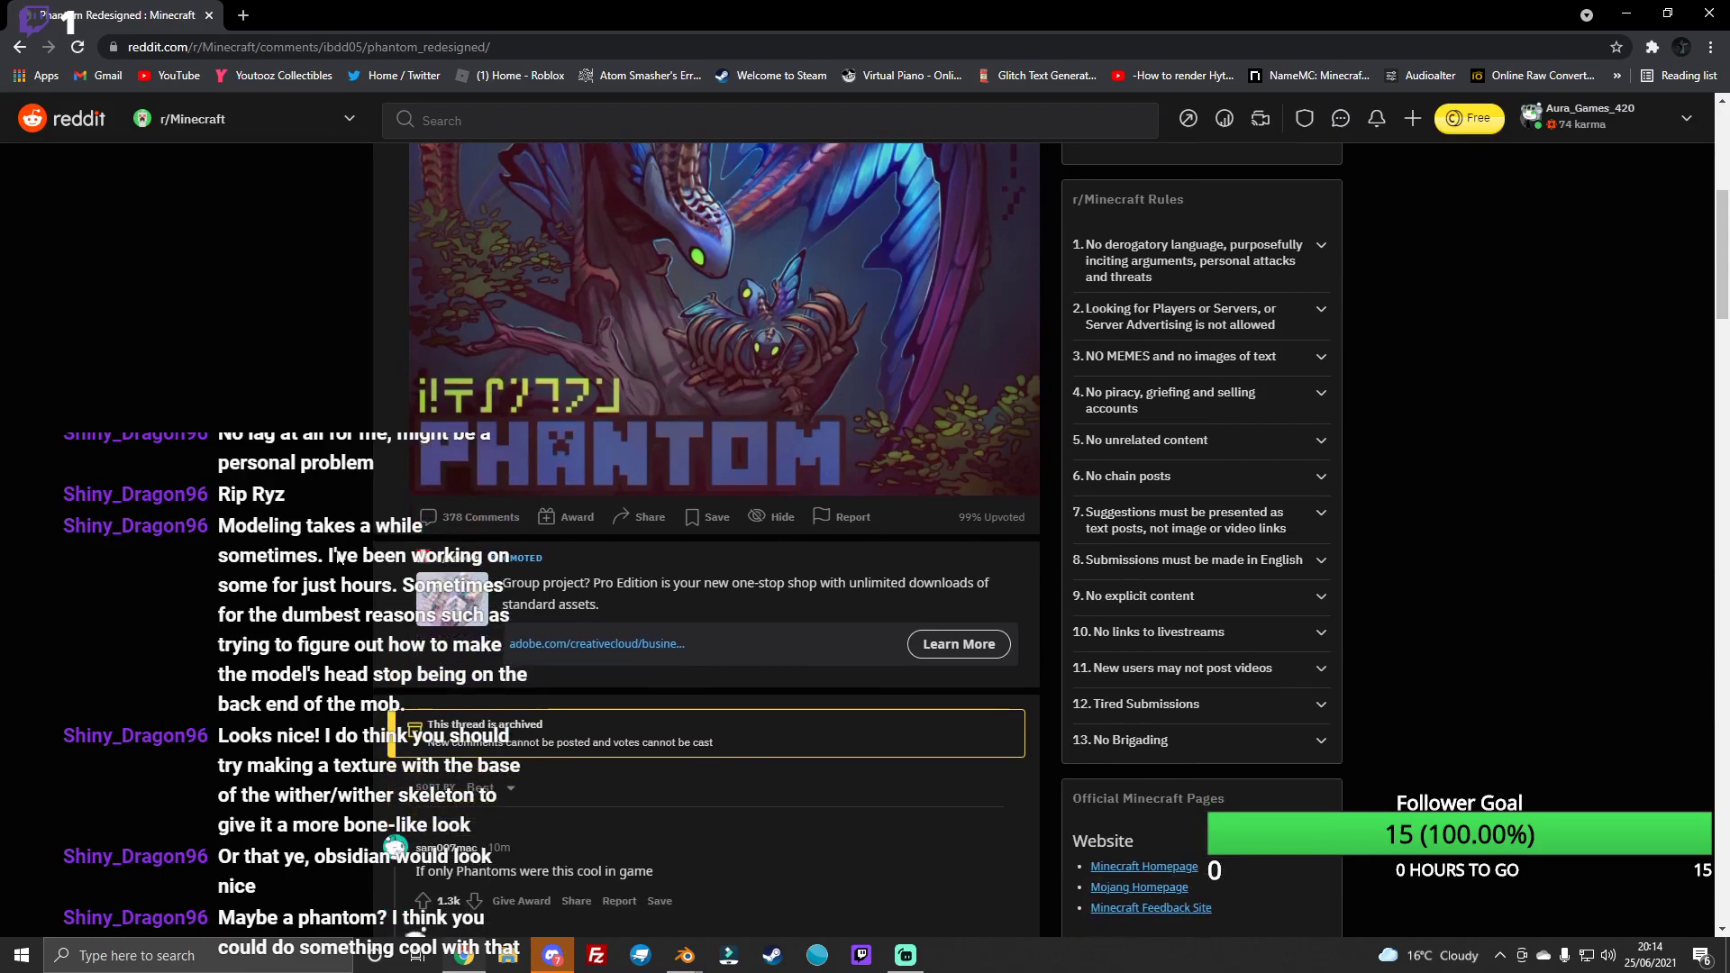
scroll(553, 662, "down", 2)
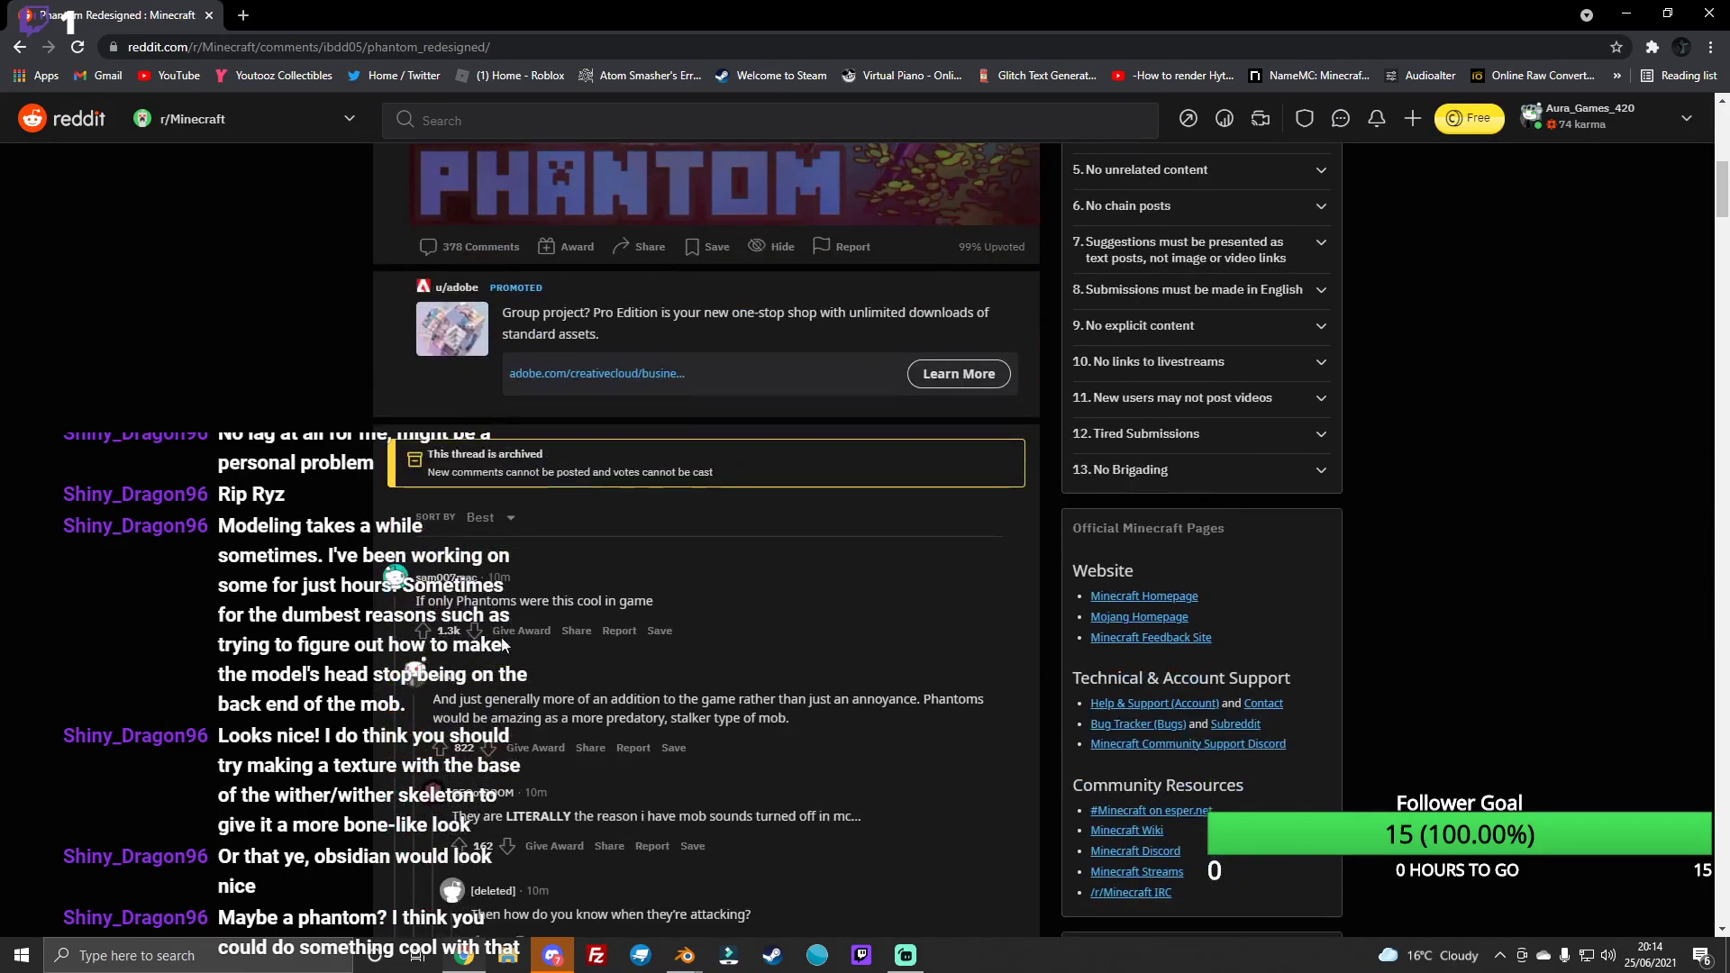
scroll(484, 692, "up", 5)
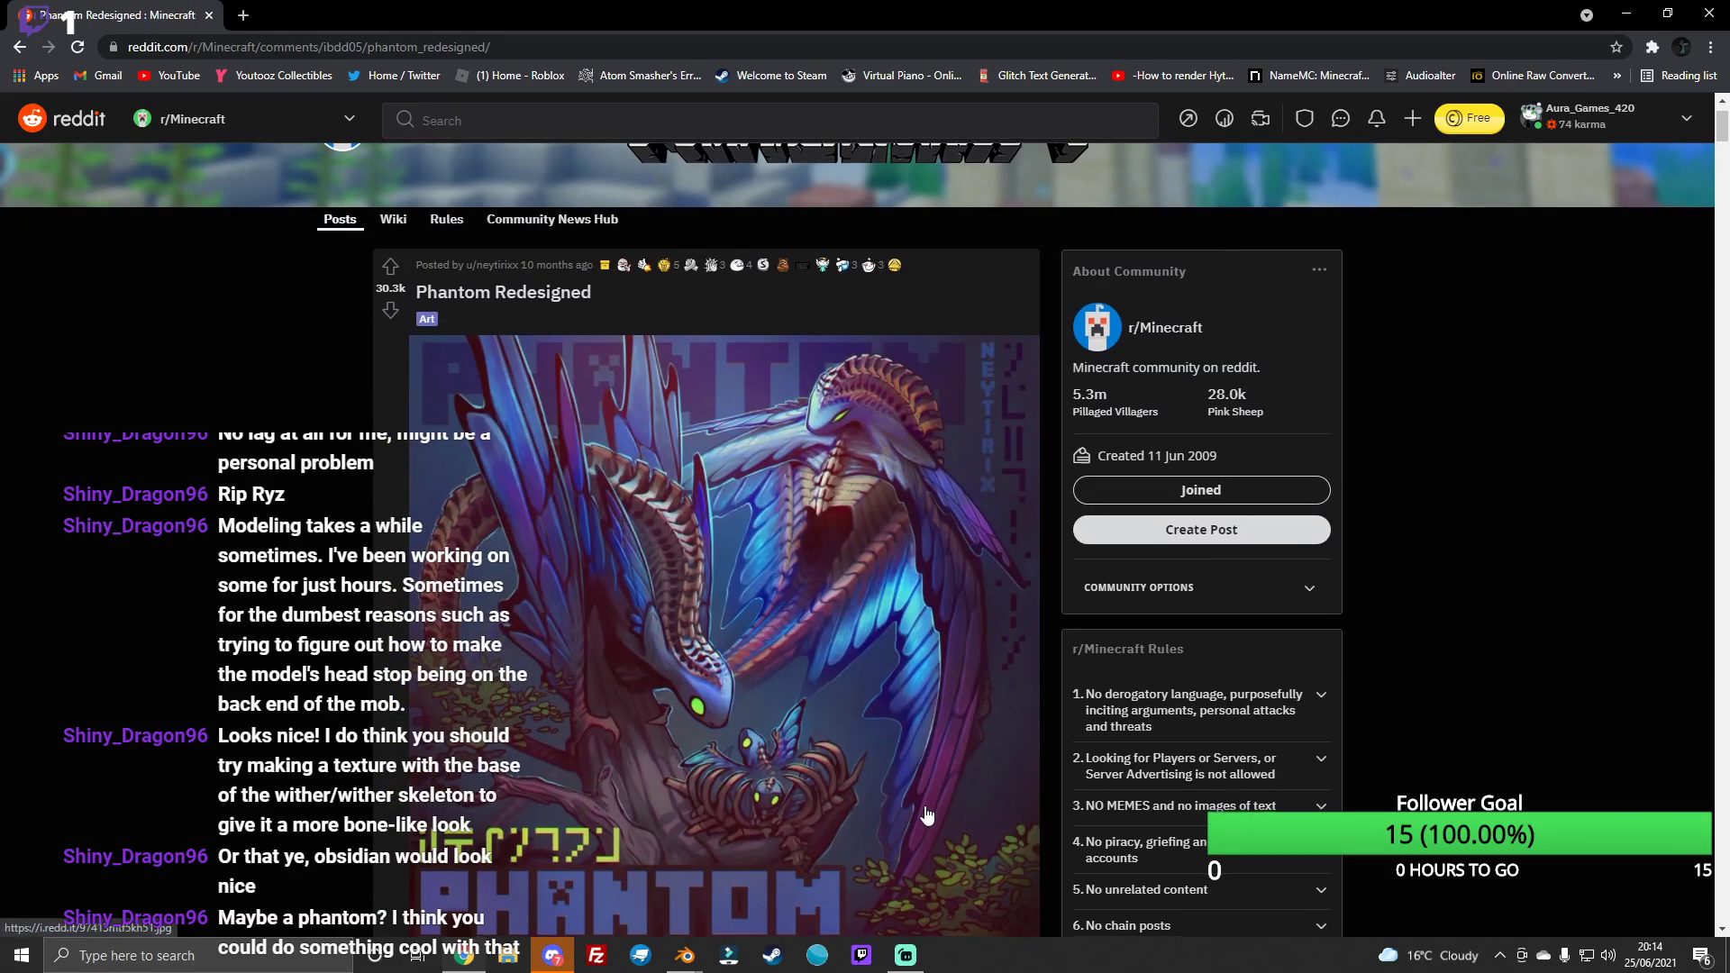
scroll(925, 808, "down", 4)
scroll(925, 809, "up", 3)
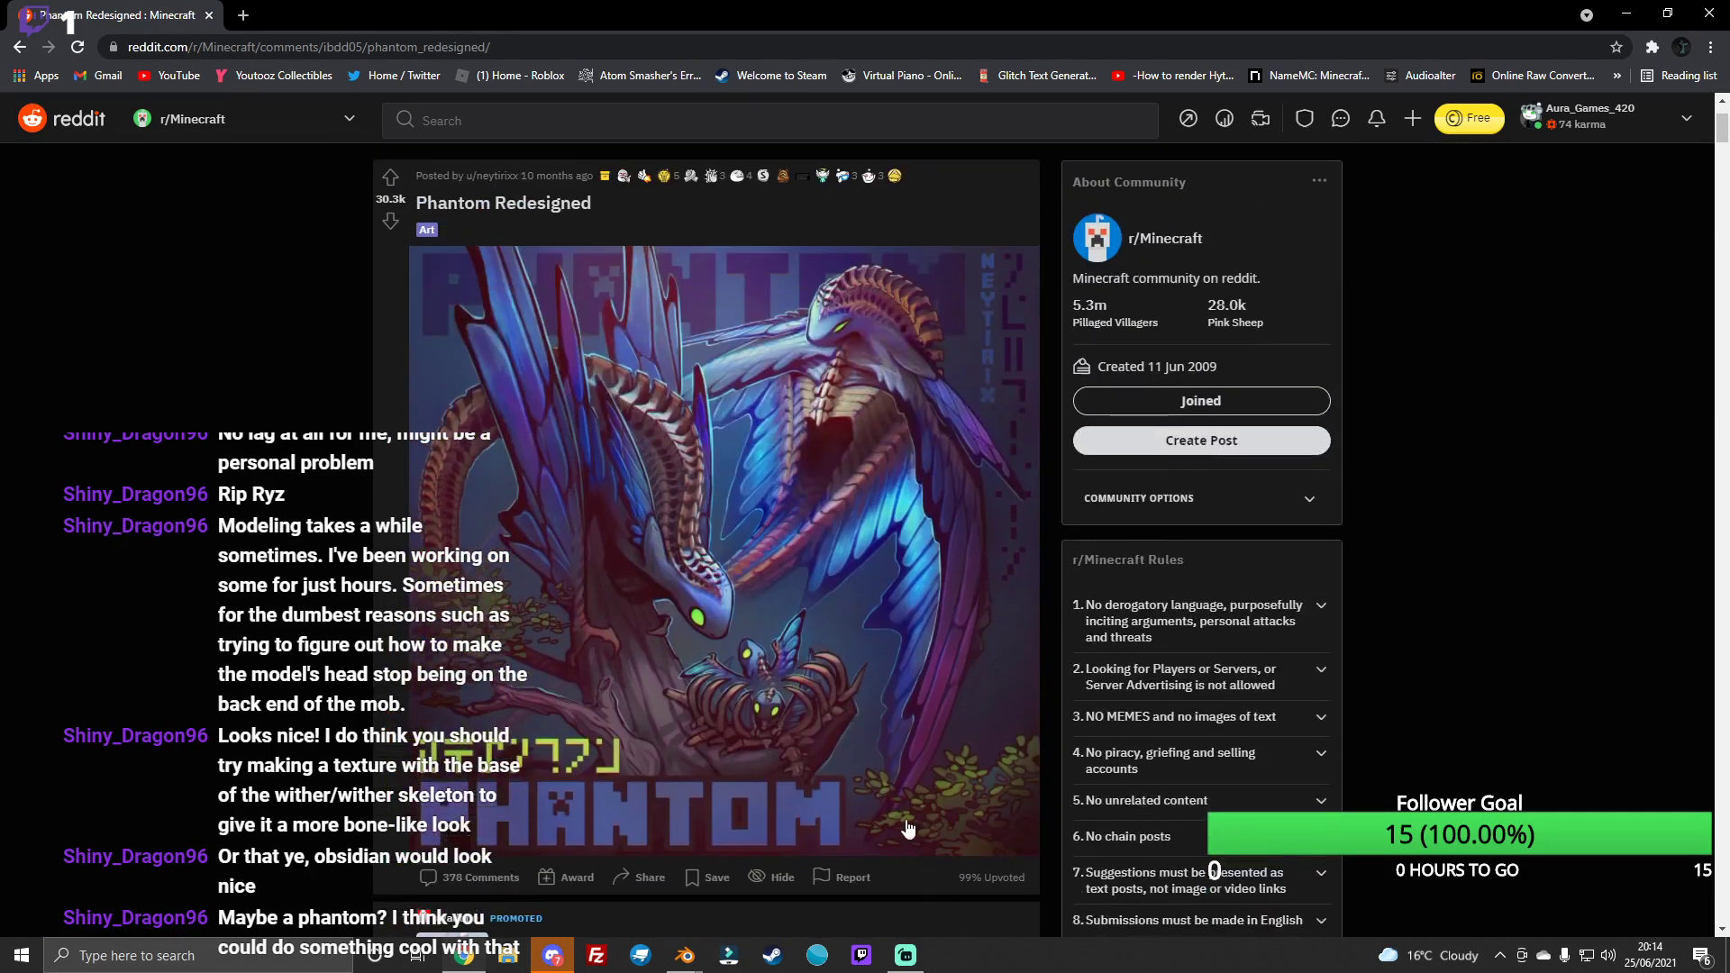
Step: Glance at OBS, return to the Reddit 'Phantom Redesigned' post, then bring Blender's render forward
left_click(906, 956)
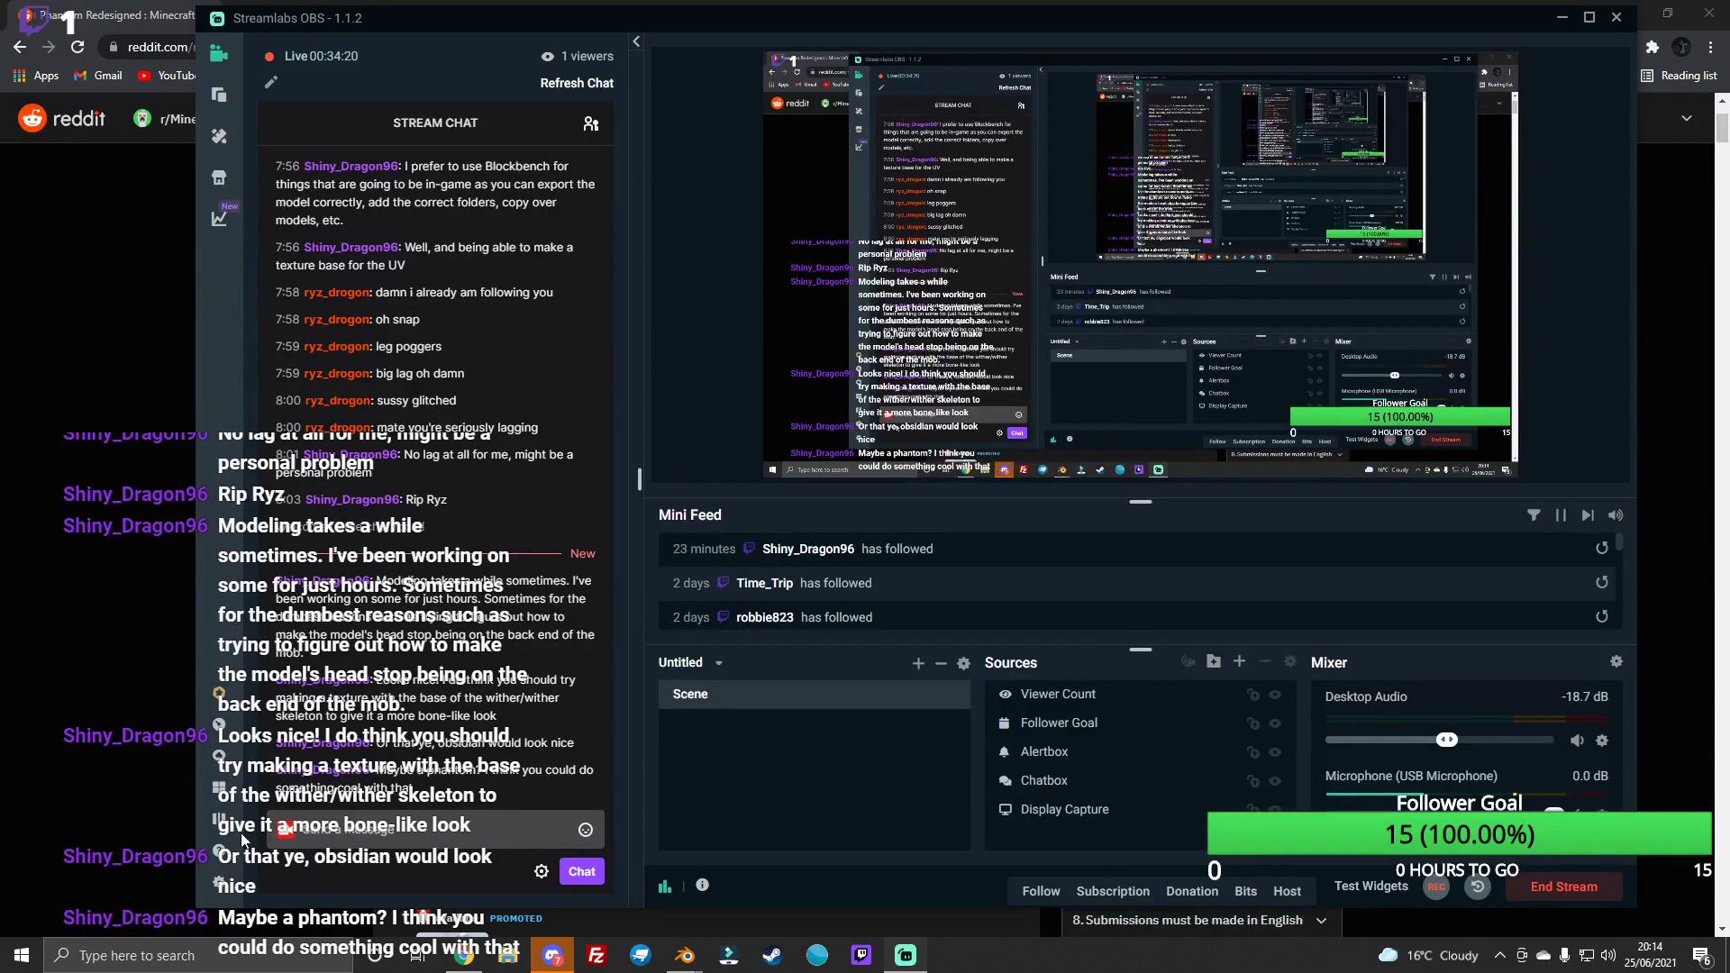
left_click(193, 816)
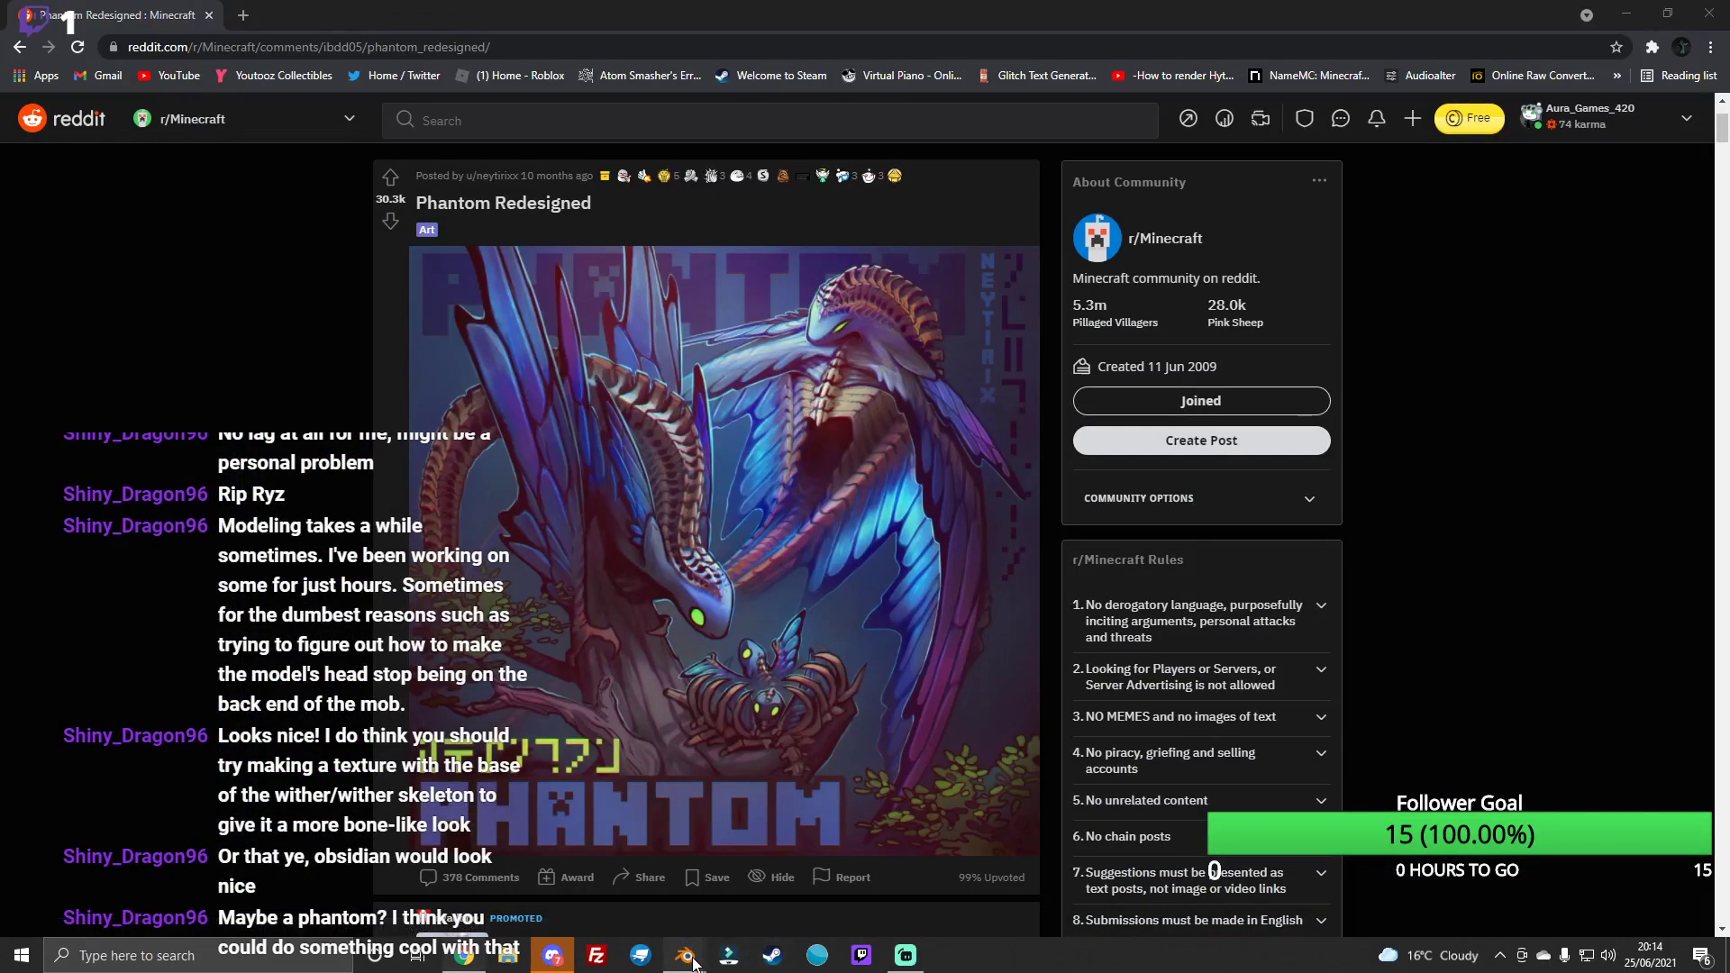
mouse_move(686, 955)
left_click(755, 852)
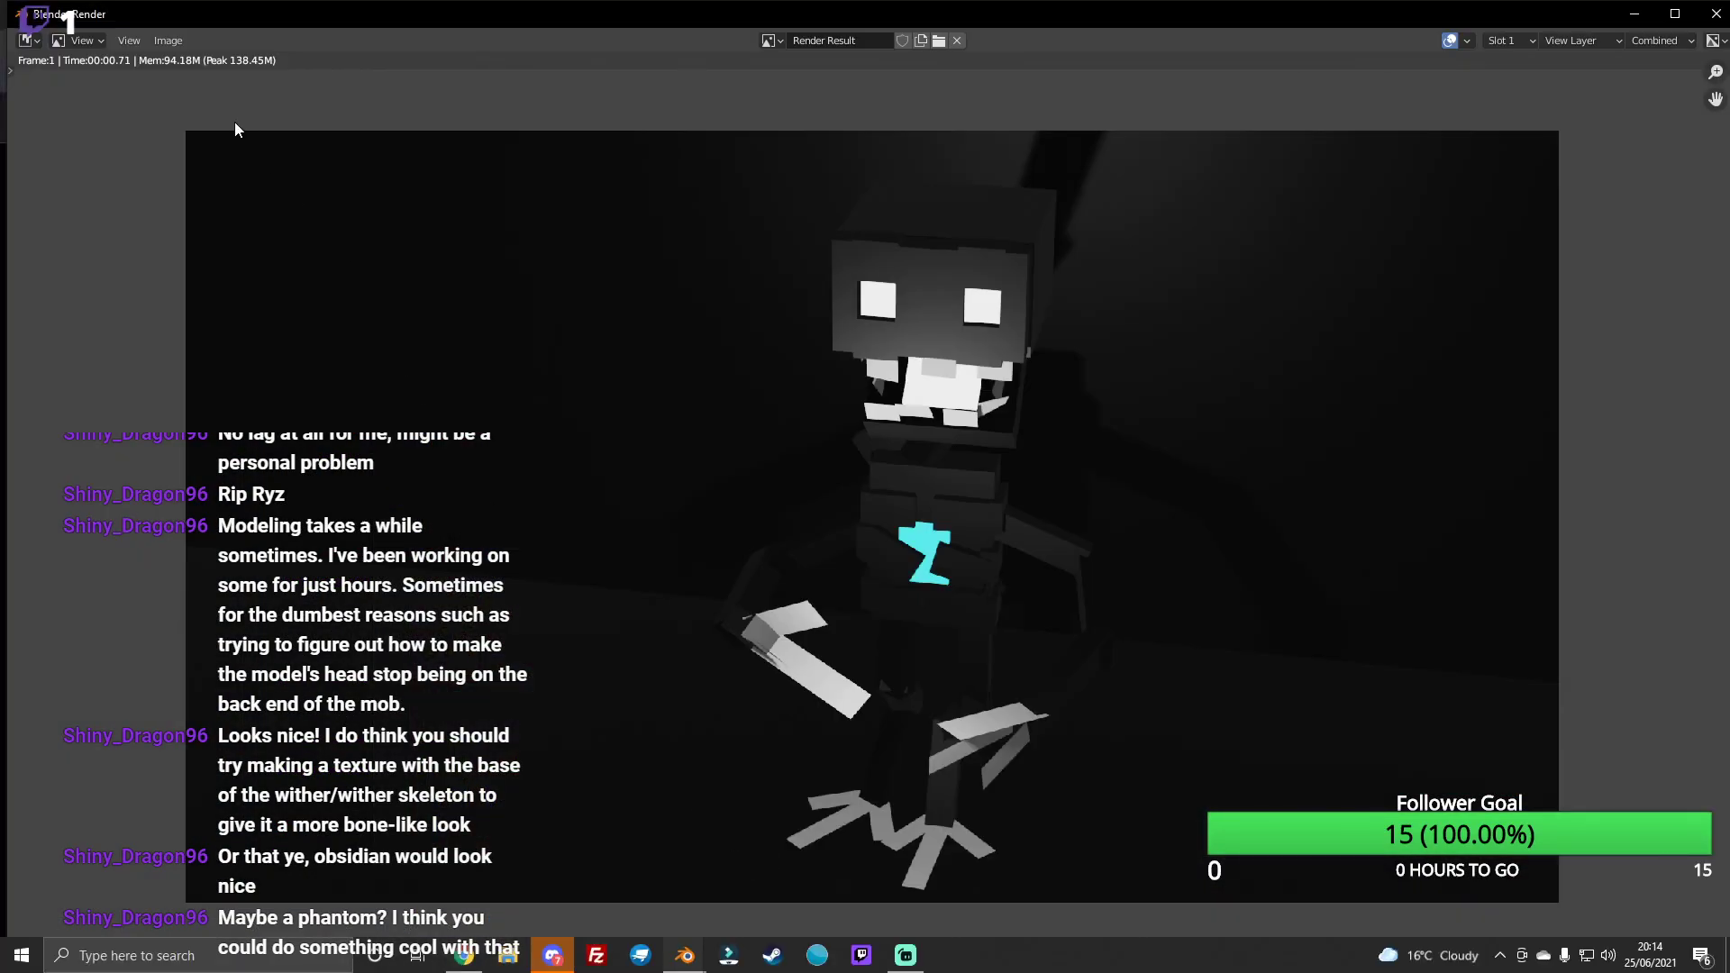
Step: Minimise the render window, return to the main Blender scene, and clear the selection
left_click(1639, 13)
left_click(601, 859)
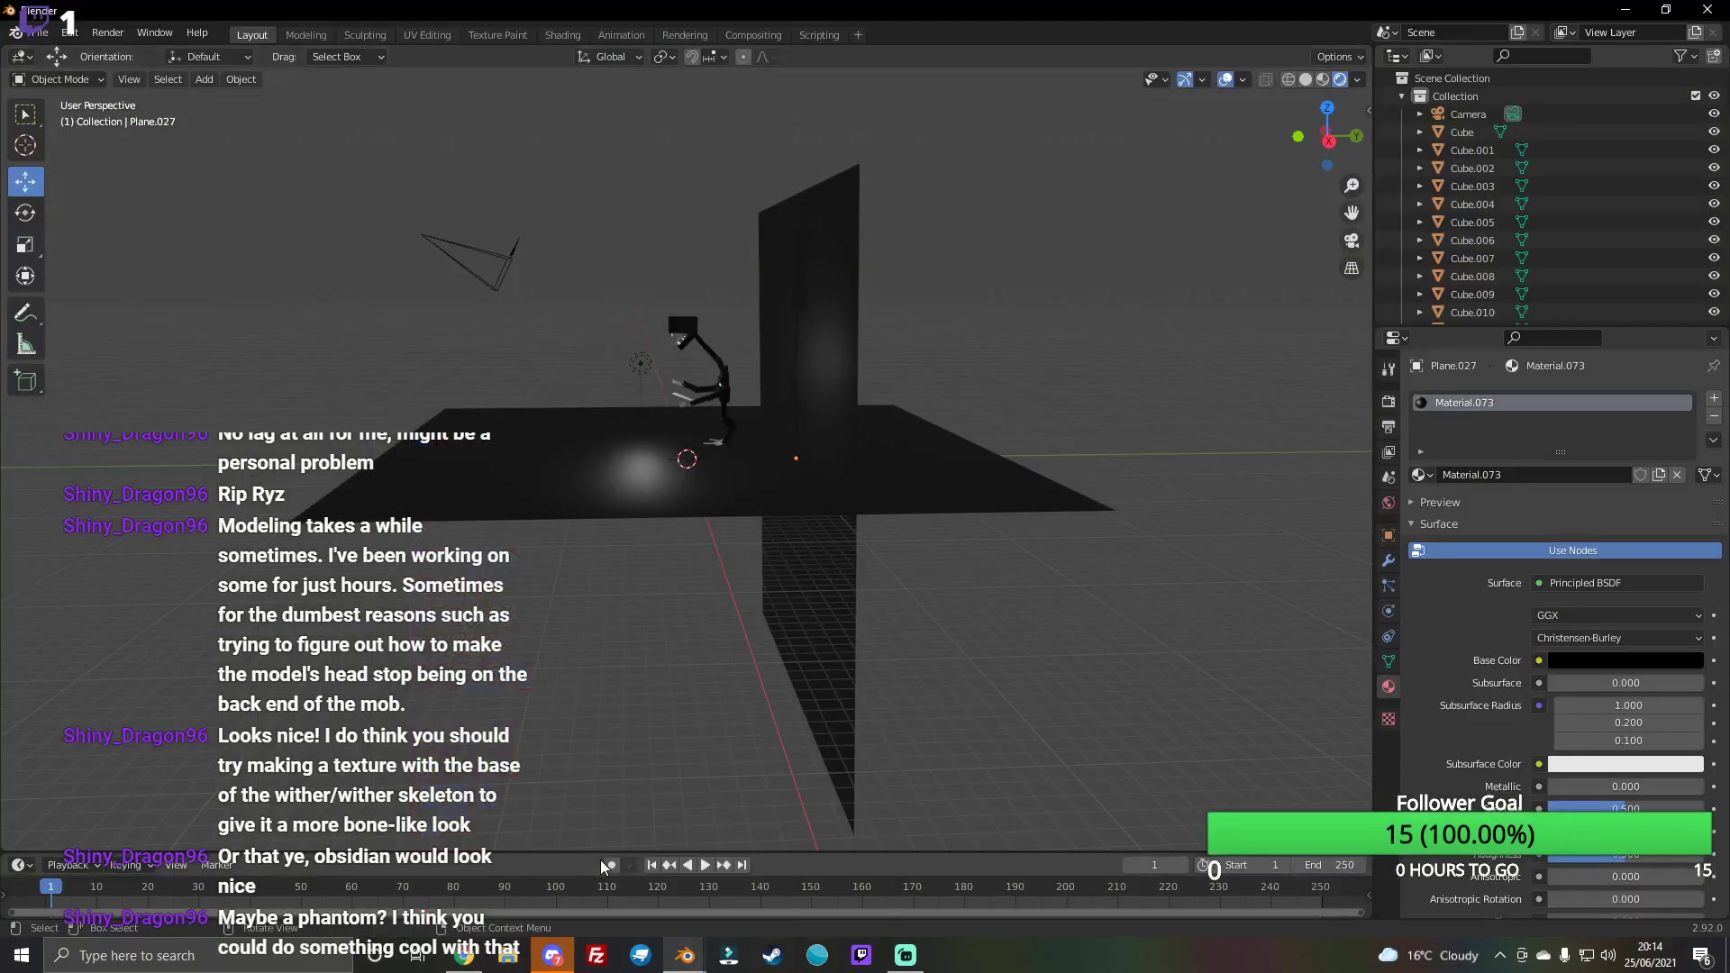
mouse_move(1334, 137)
left_mouse_down()
mouse_move(1250, 159)
mouse_move(1298, 148)
left_mouse_up()
left_click(1460, 132)
left_click(898, 376)
left_click(1103, 283)
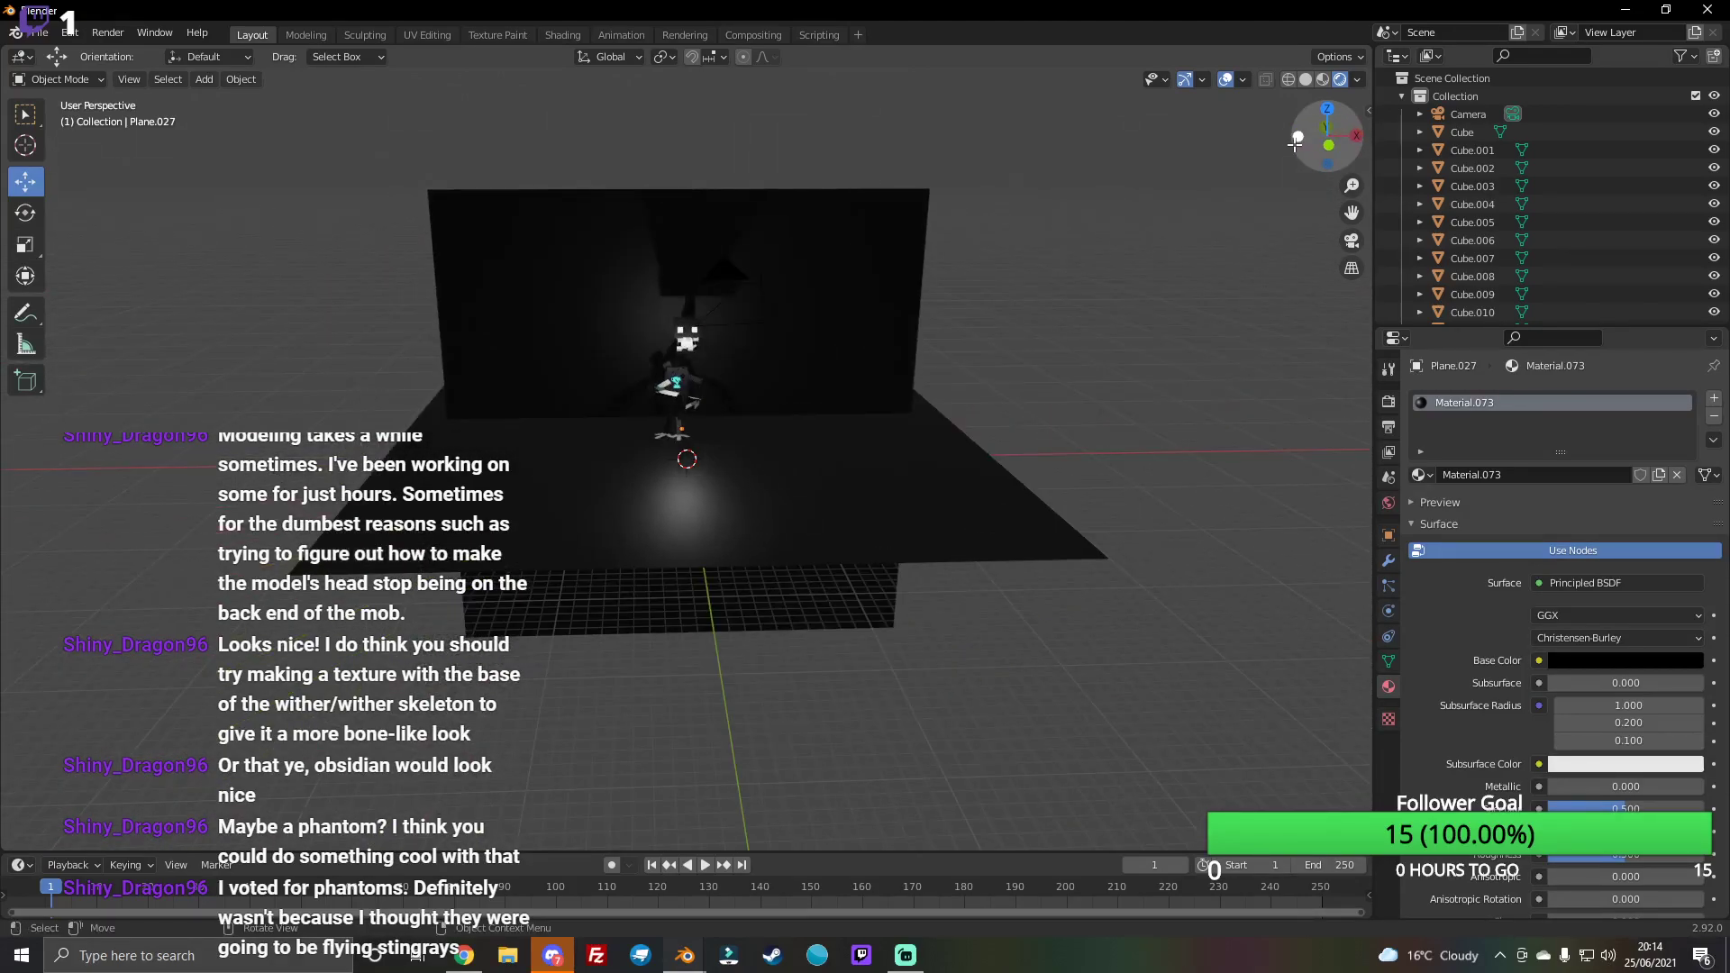
Step: Box-select every object, move them along the Y axis, then deselect all
left_click_drag(1298, 149, 1329, 136)
left_click_drag(631, 138, 912, 600)
left_click_drag(1327, 136, 1318, 142)
middle_click_drag(1011, 338, 1009, 338)
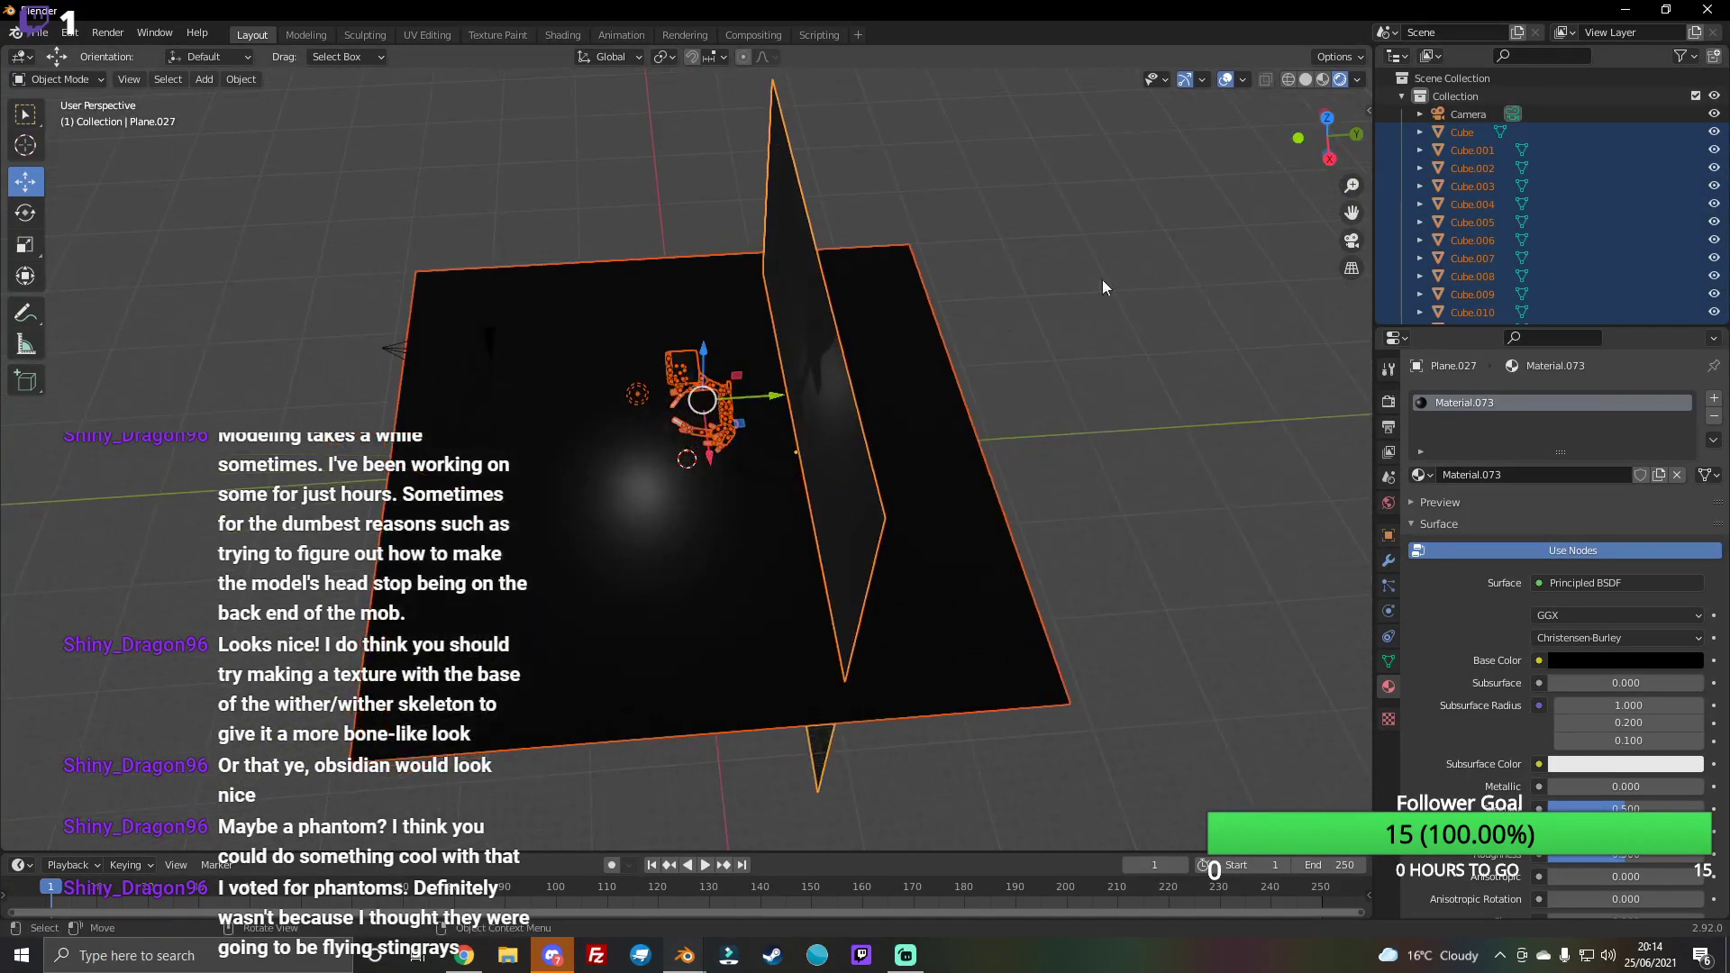
left_click_drag(763, 394, 1176, 393)
scroll(840, 444, "down", 4)
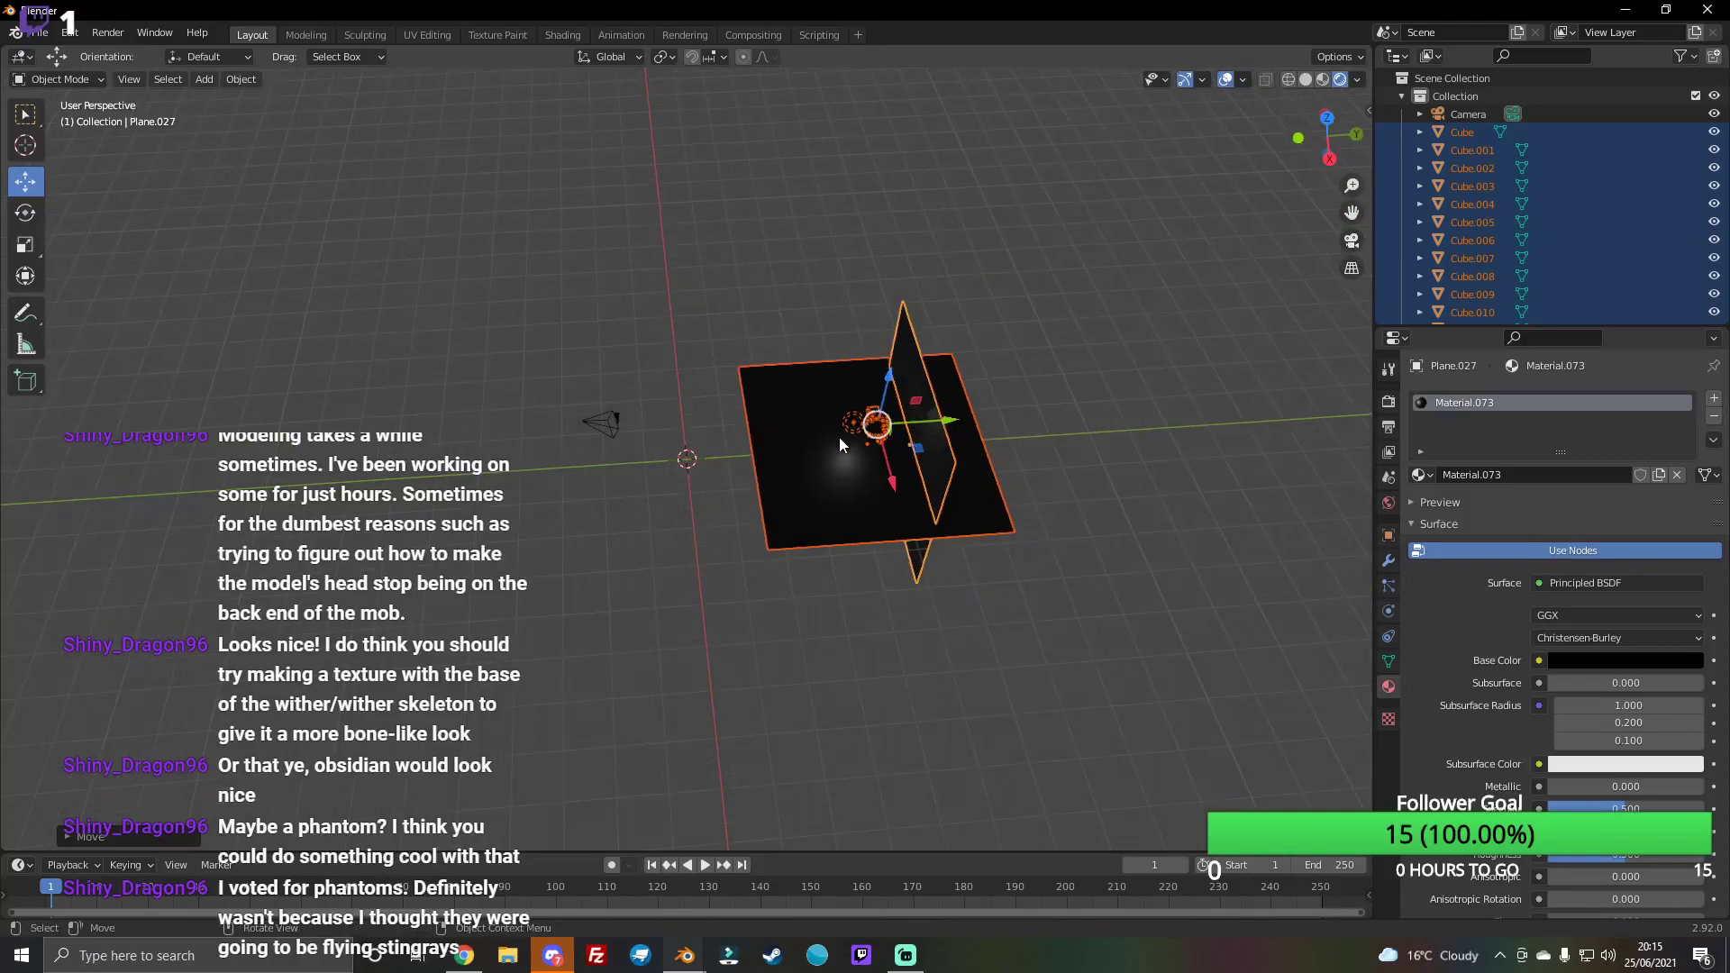
left_click_drag(939, 431, 1258, 395)
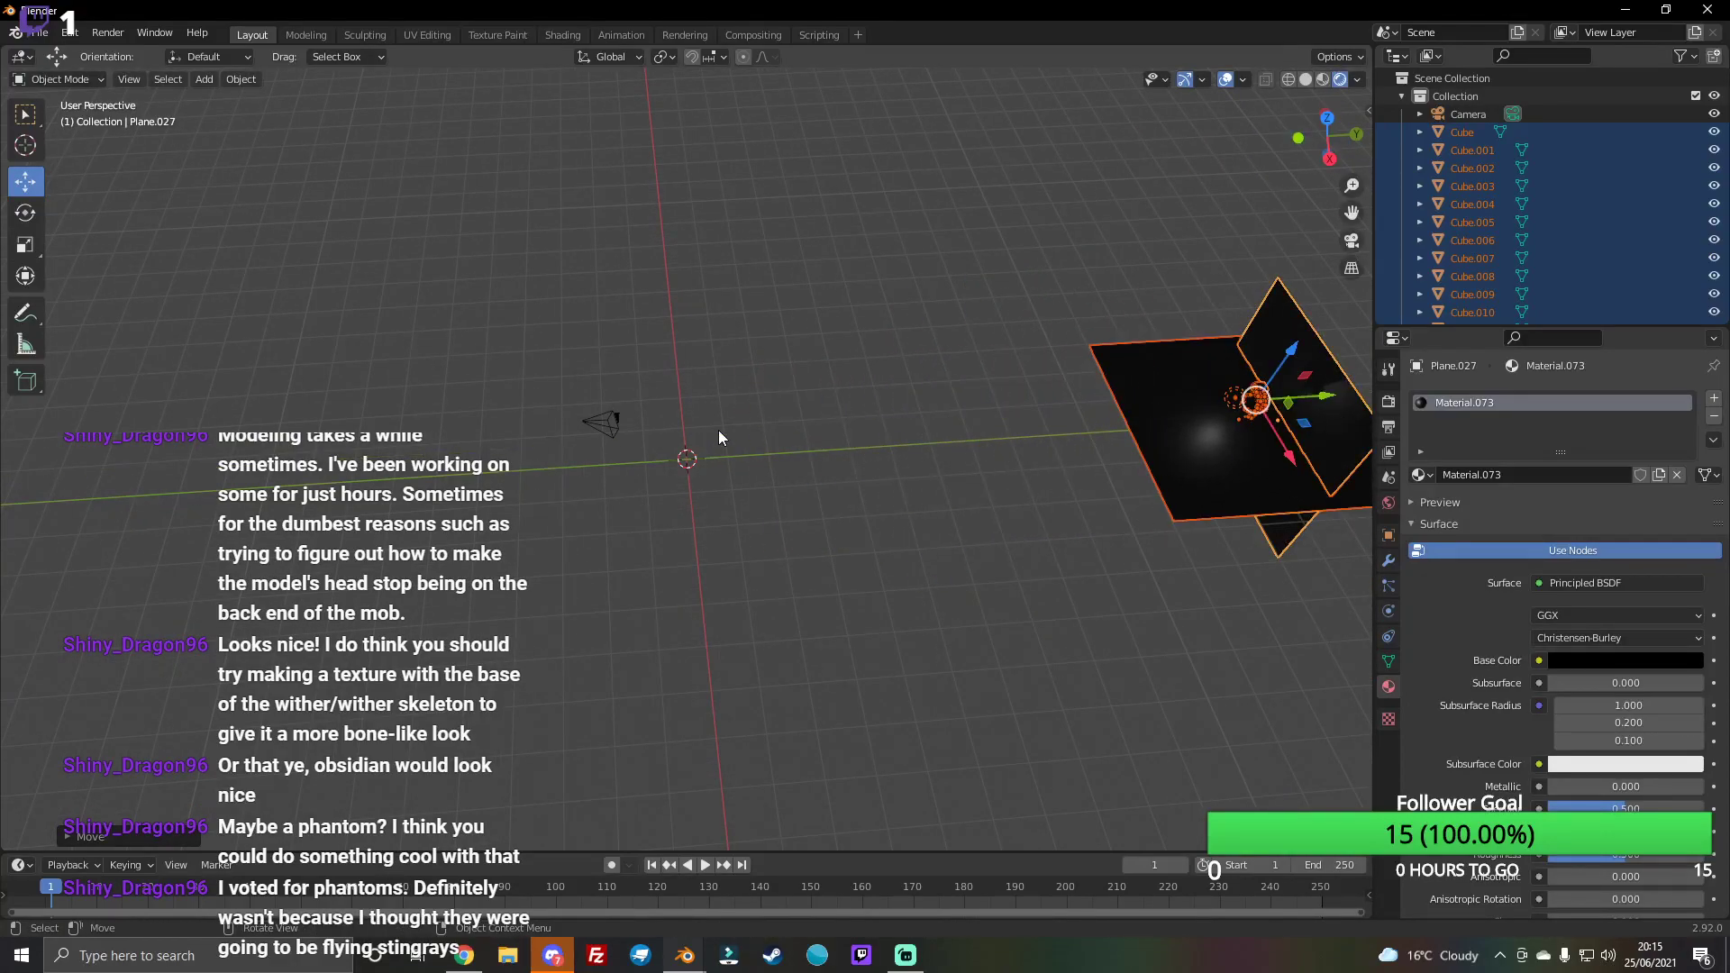
key("alt+a")
mouse_move(1189, 216)
middle_mouse_down()
mouse_move(752, 528)
mouse_move(872, 444)
mouse_move(1218, 291)
mouse_move(1143, 365)
middle_mouse_up()
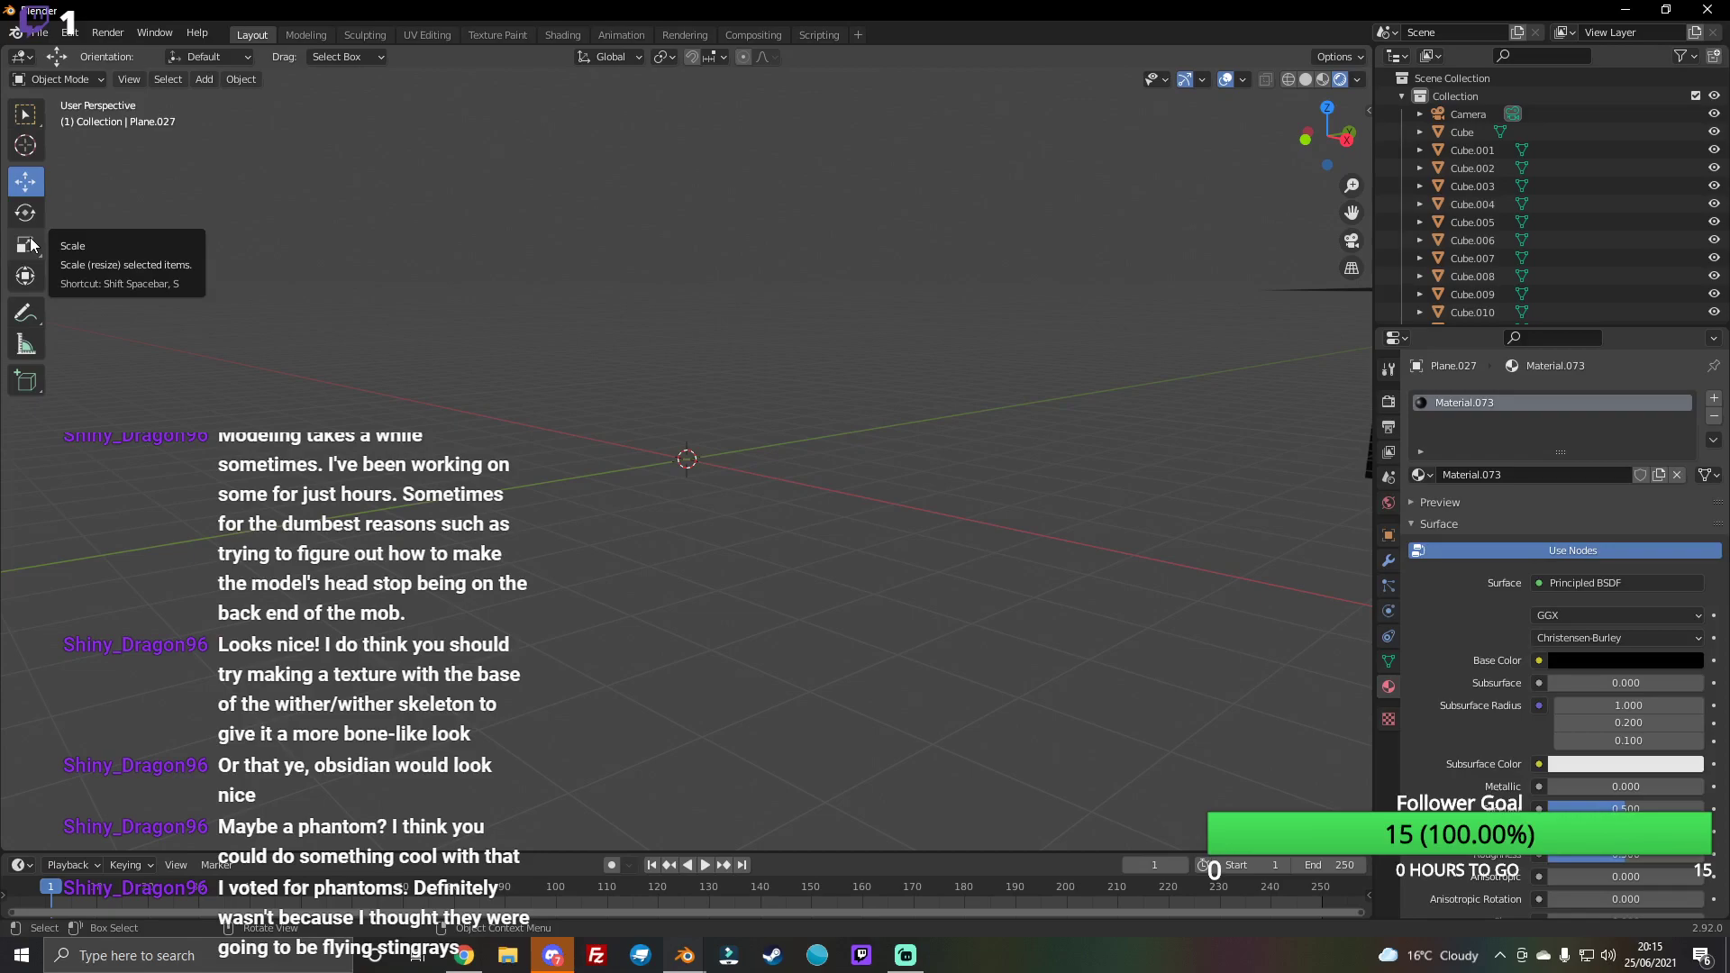
Step: Add a new cube, raise it above the origin, and switch to solid shading
left_click(203, 78)
mouse_move(257, 100)
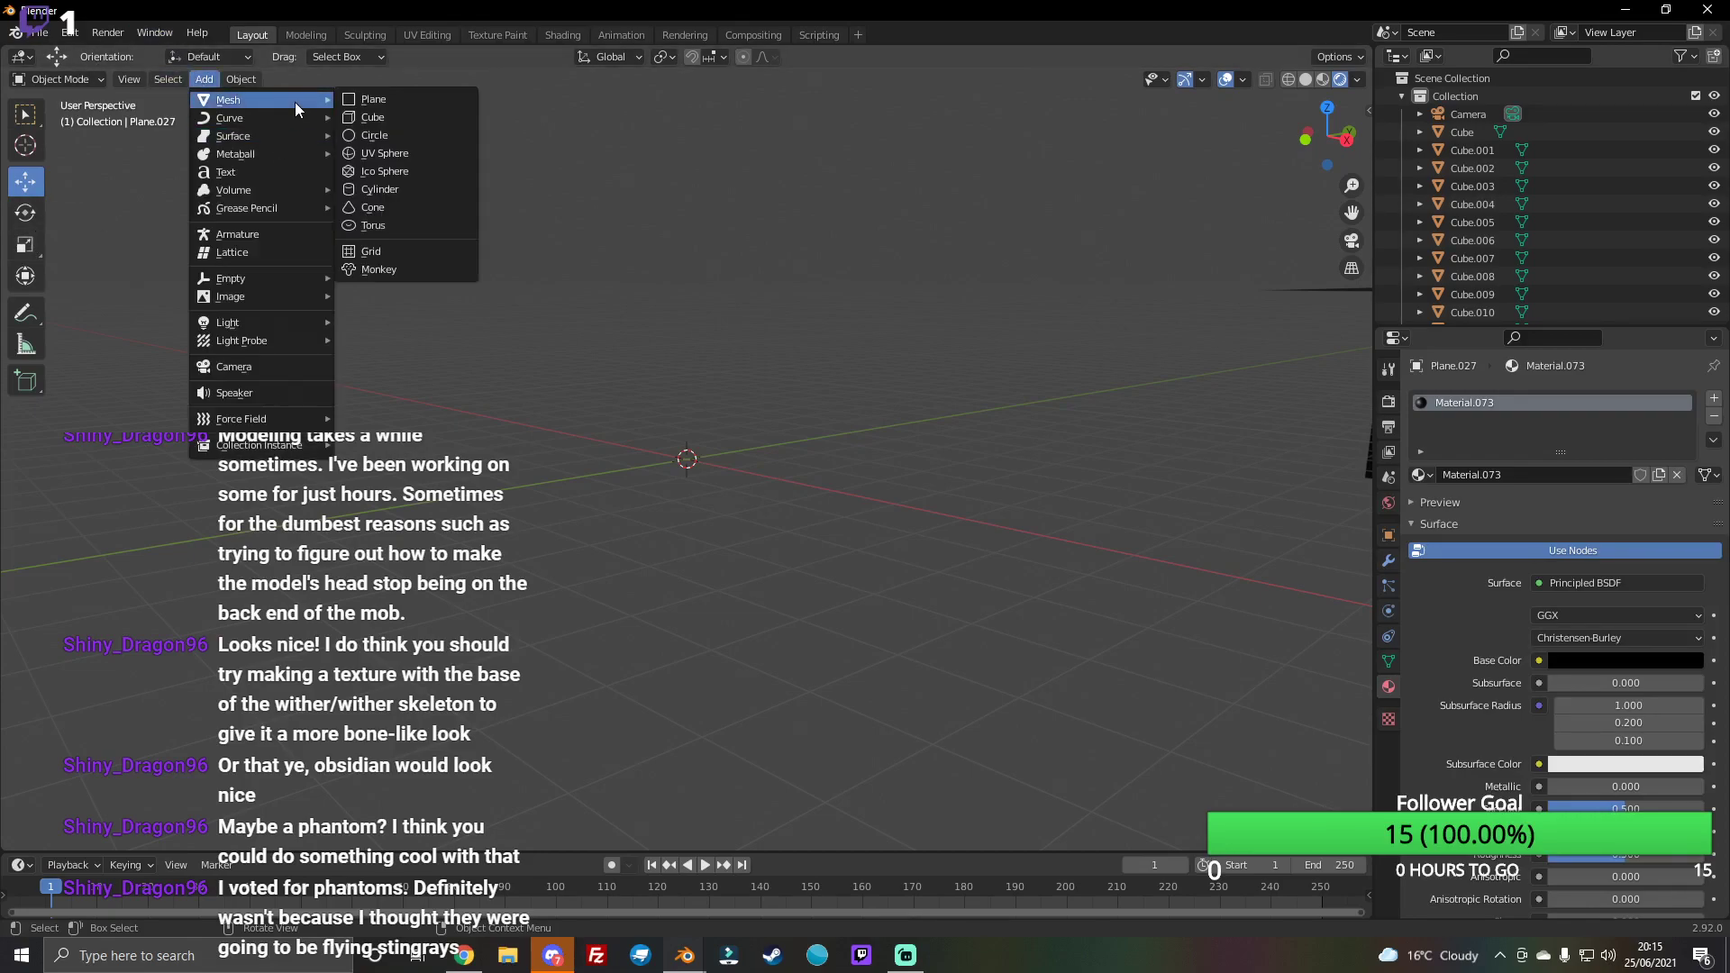
left_click(406, 118)
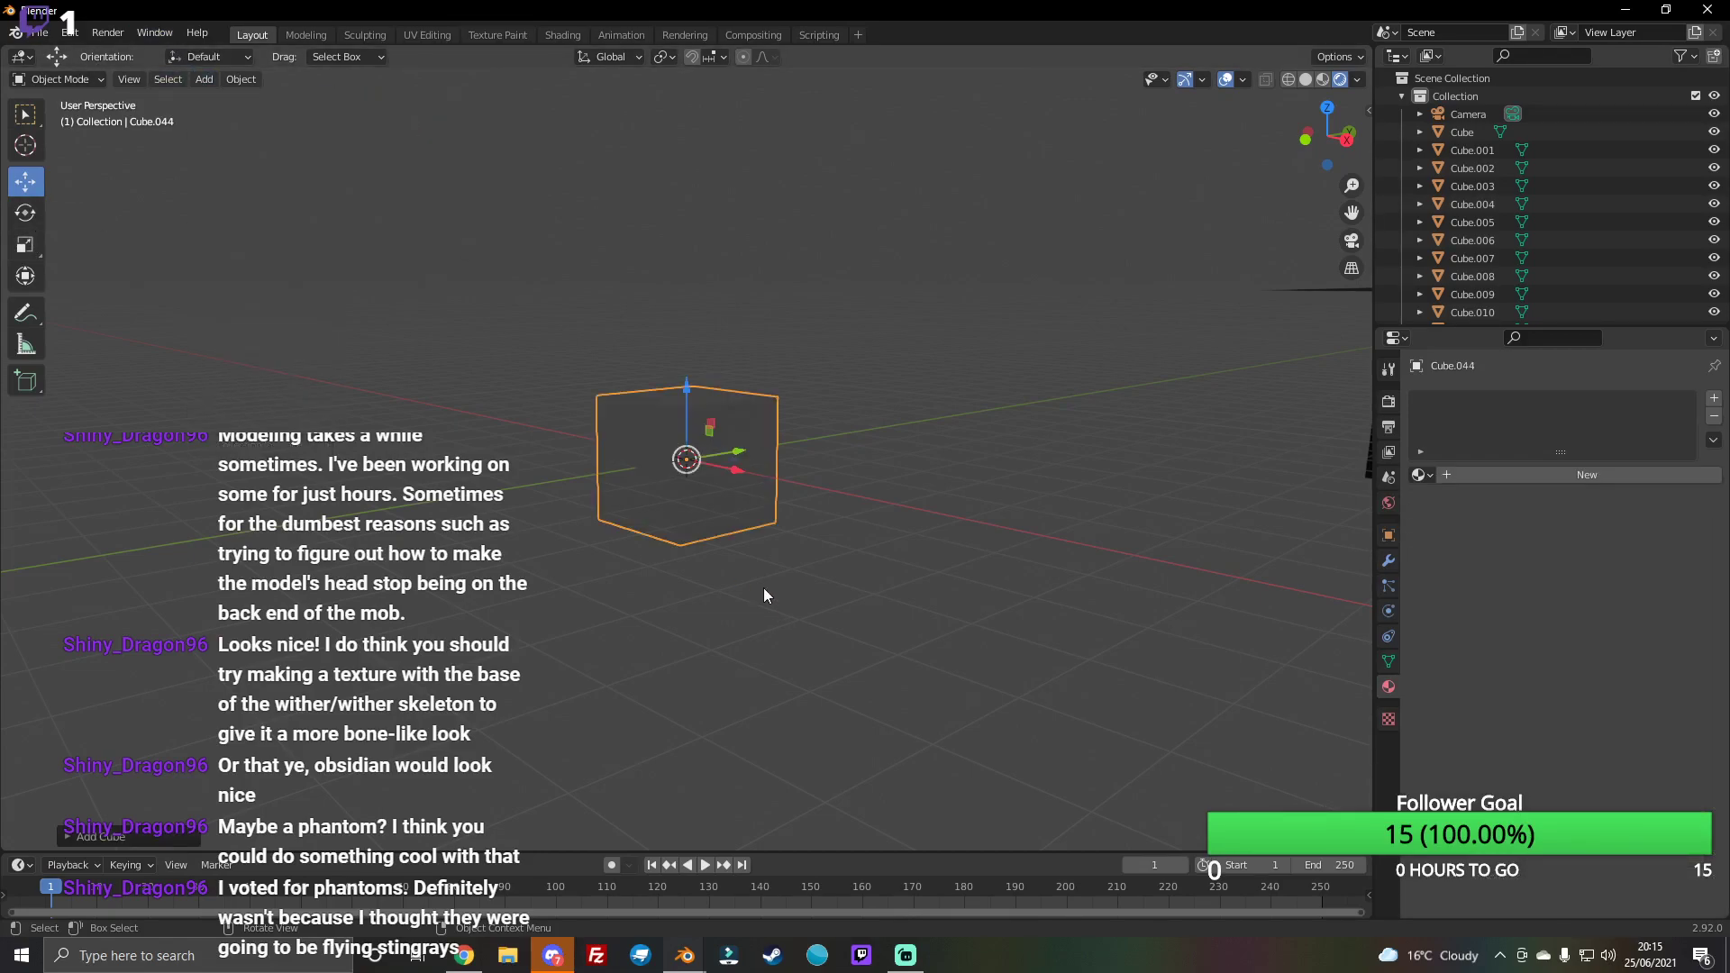
left_click_drag(690, 413, 918, 235)
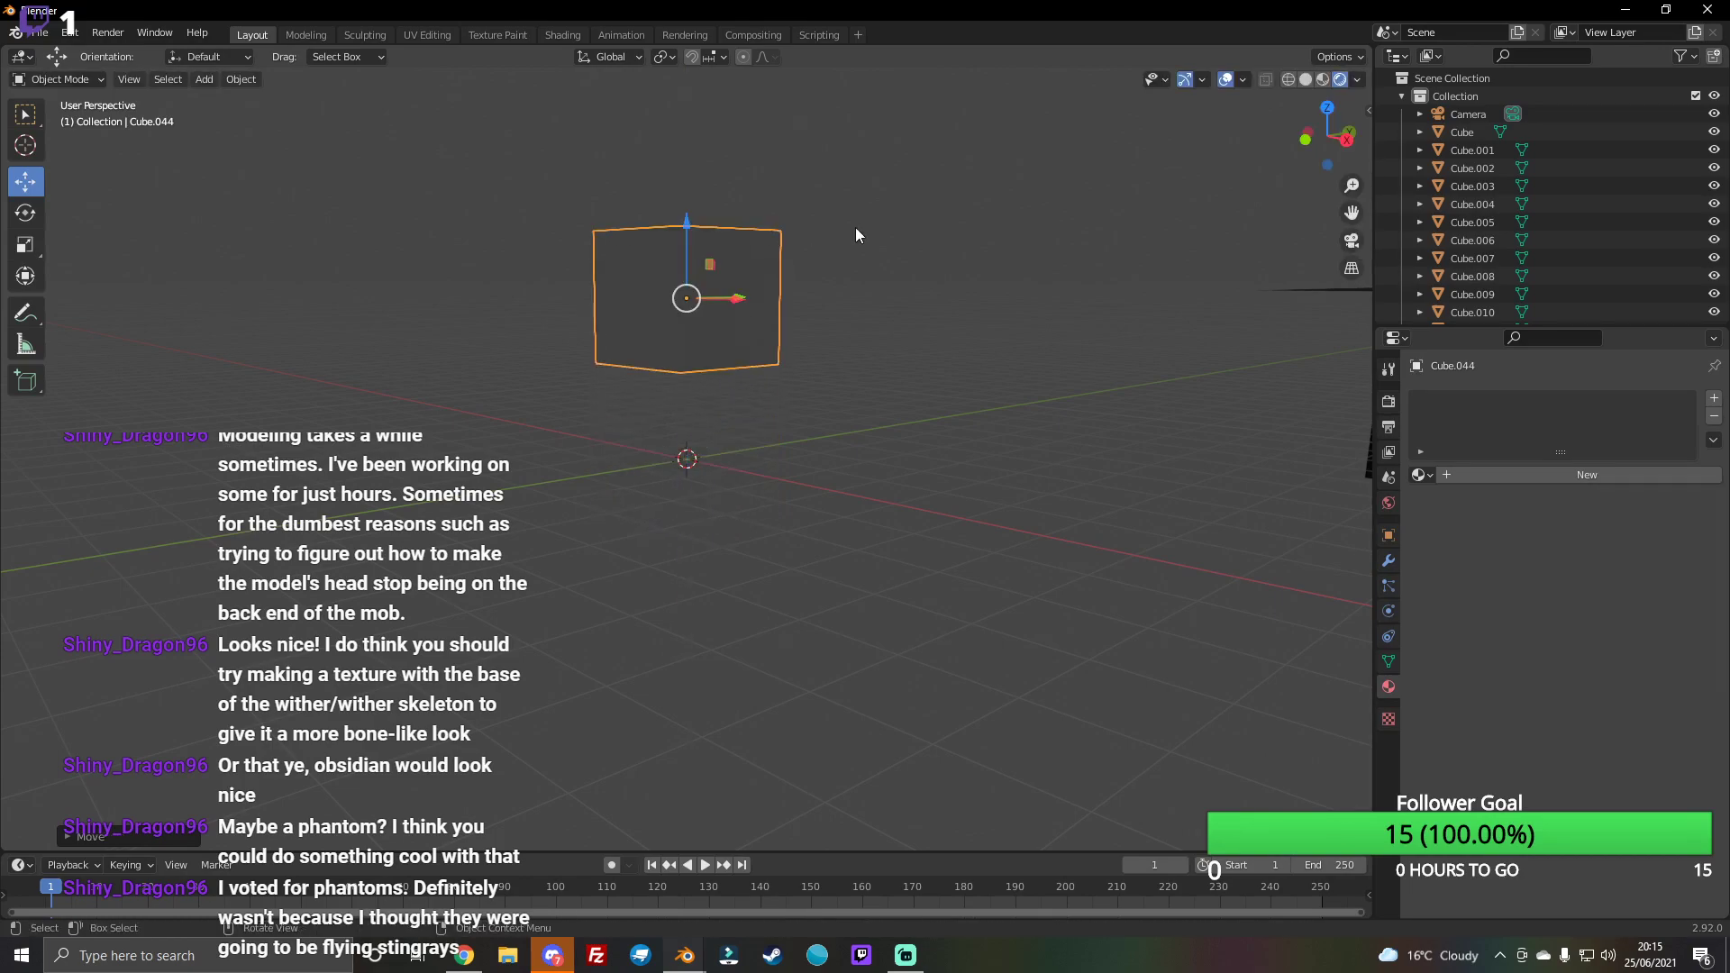
left_click(1305, 79)
left_click_drag(1328, 136, 932, 320)
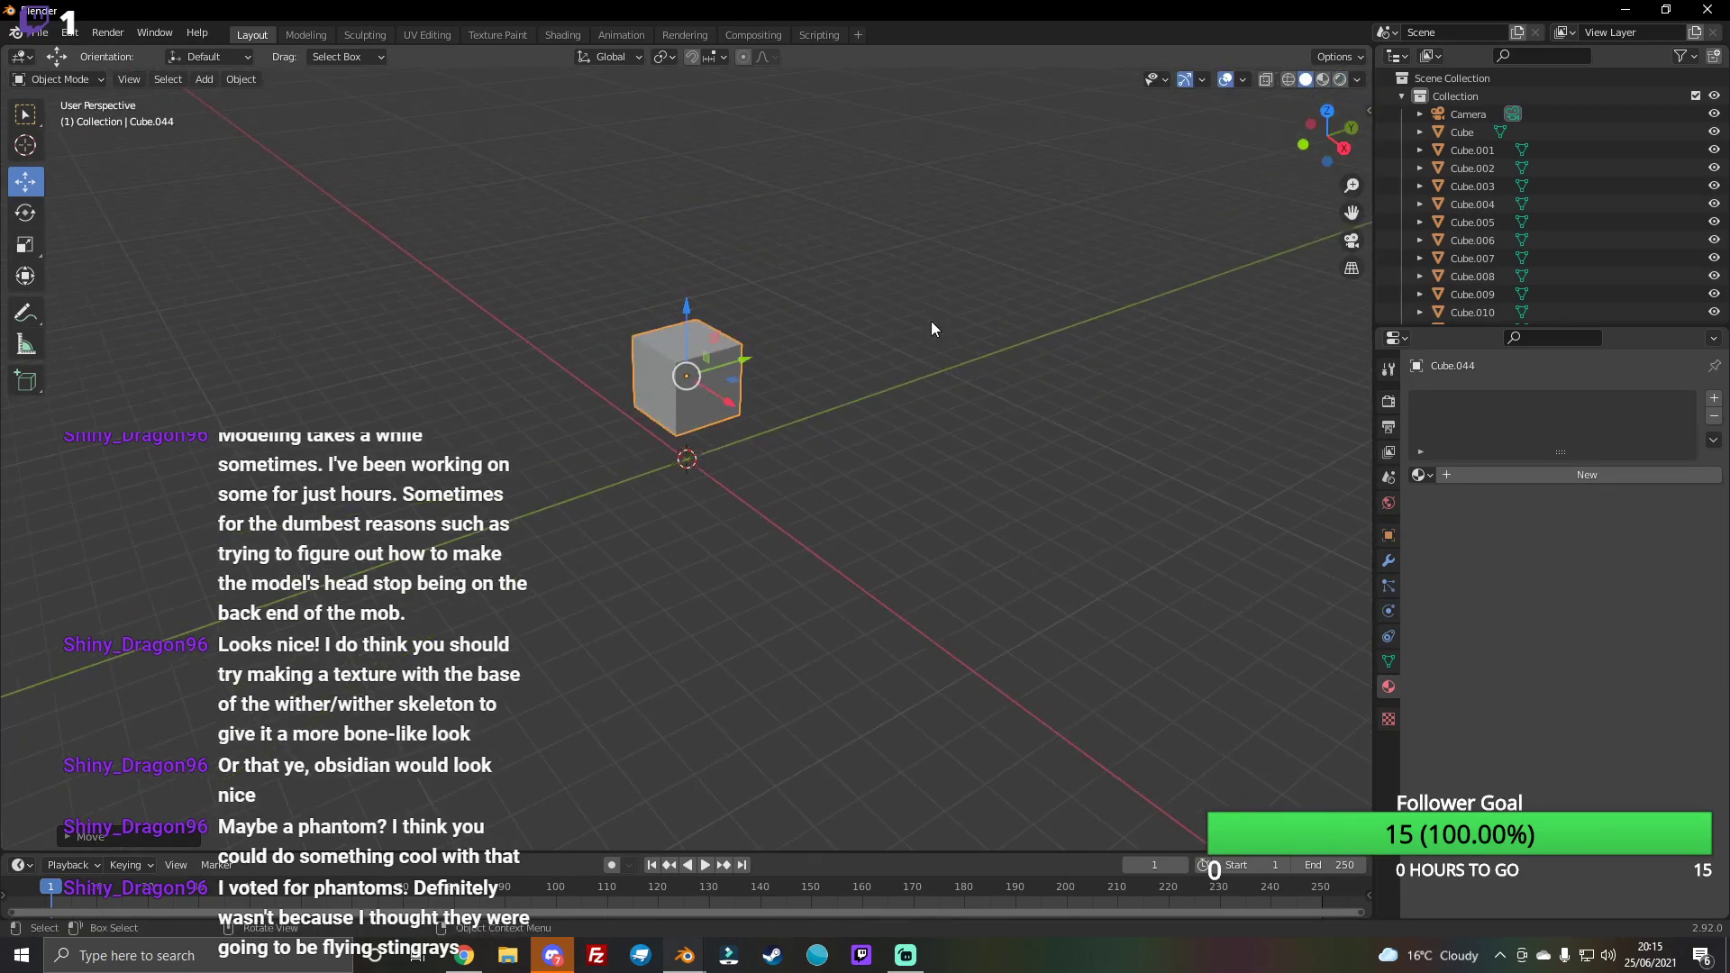
scroll(931, 329, "up", 1)
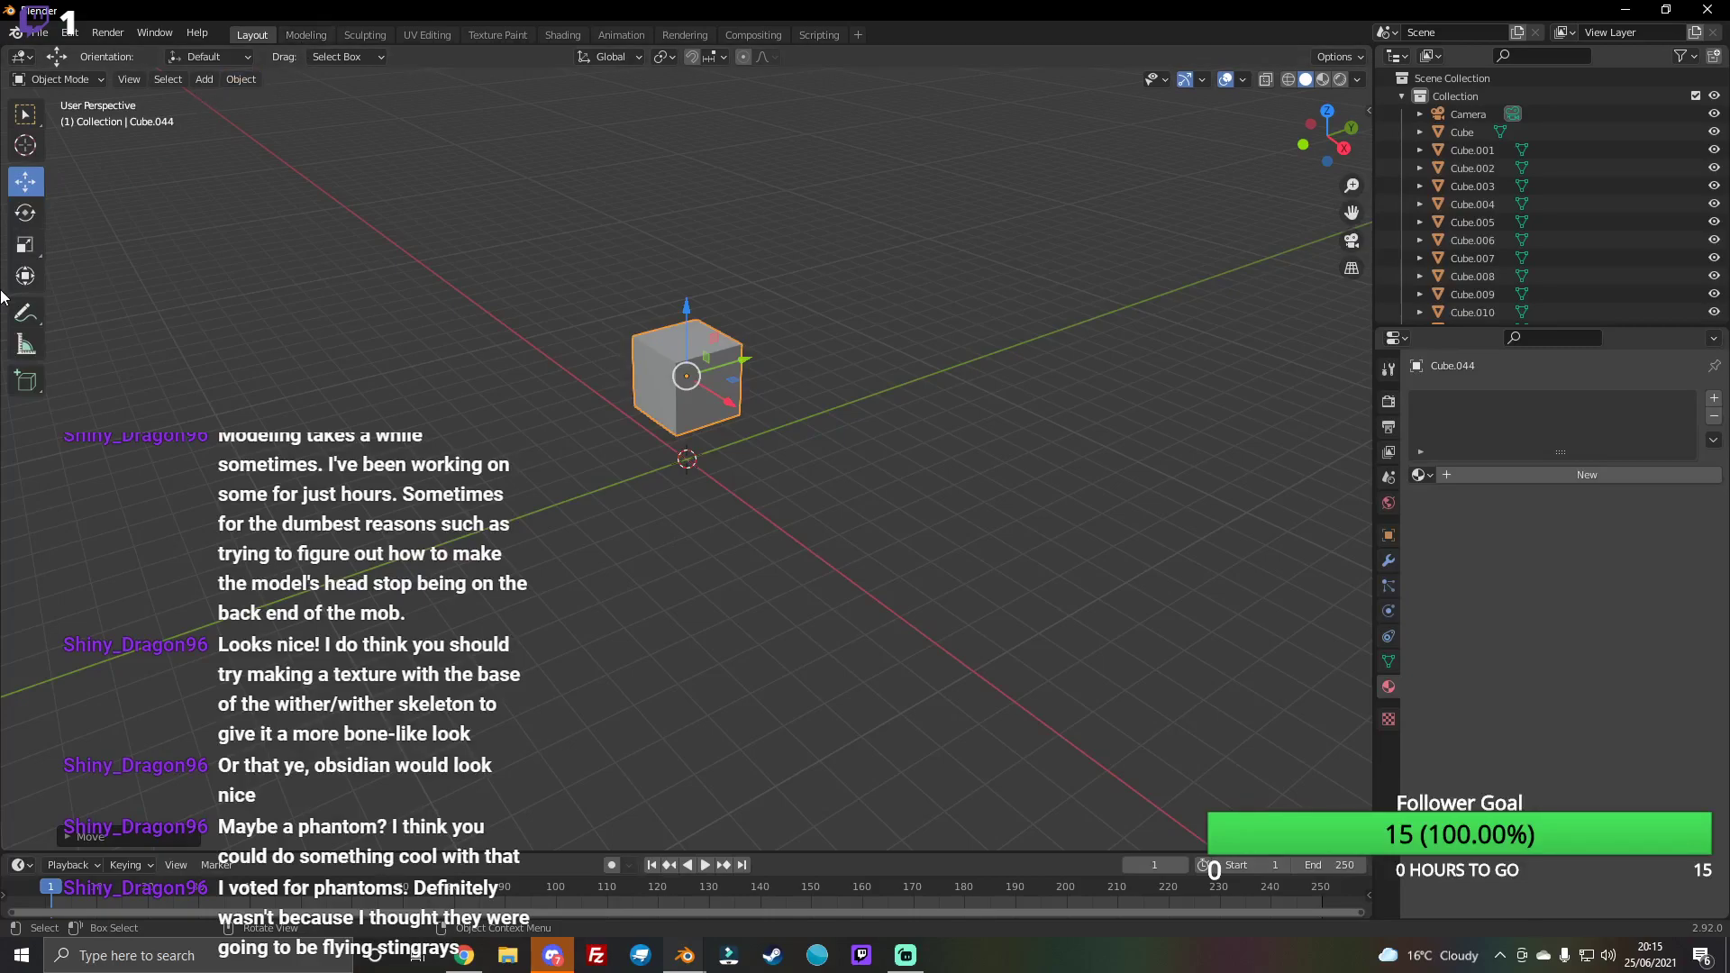
Step: Scale the cube into a thin square slab, then deselect it
left_click(27, 246)
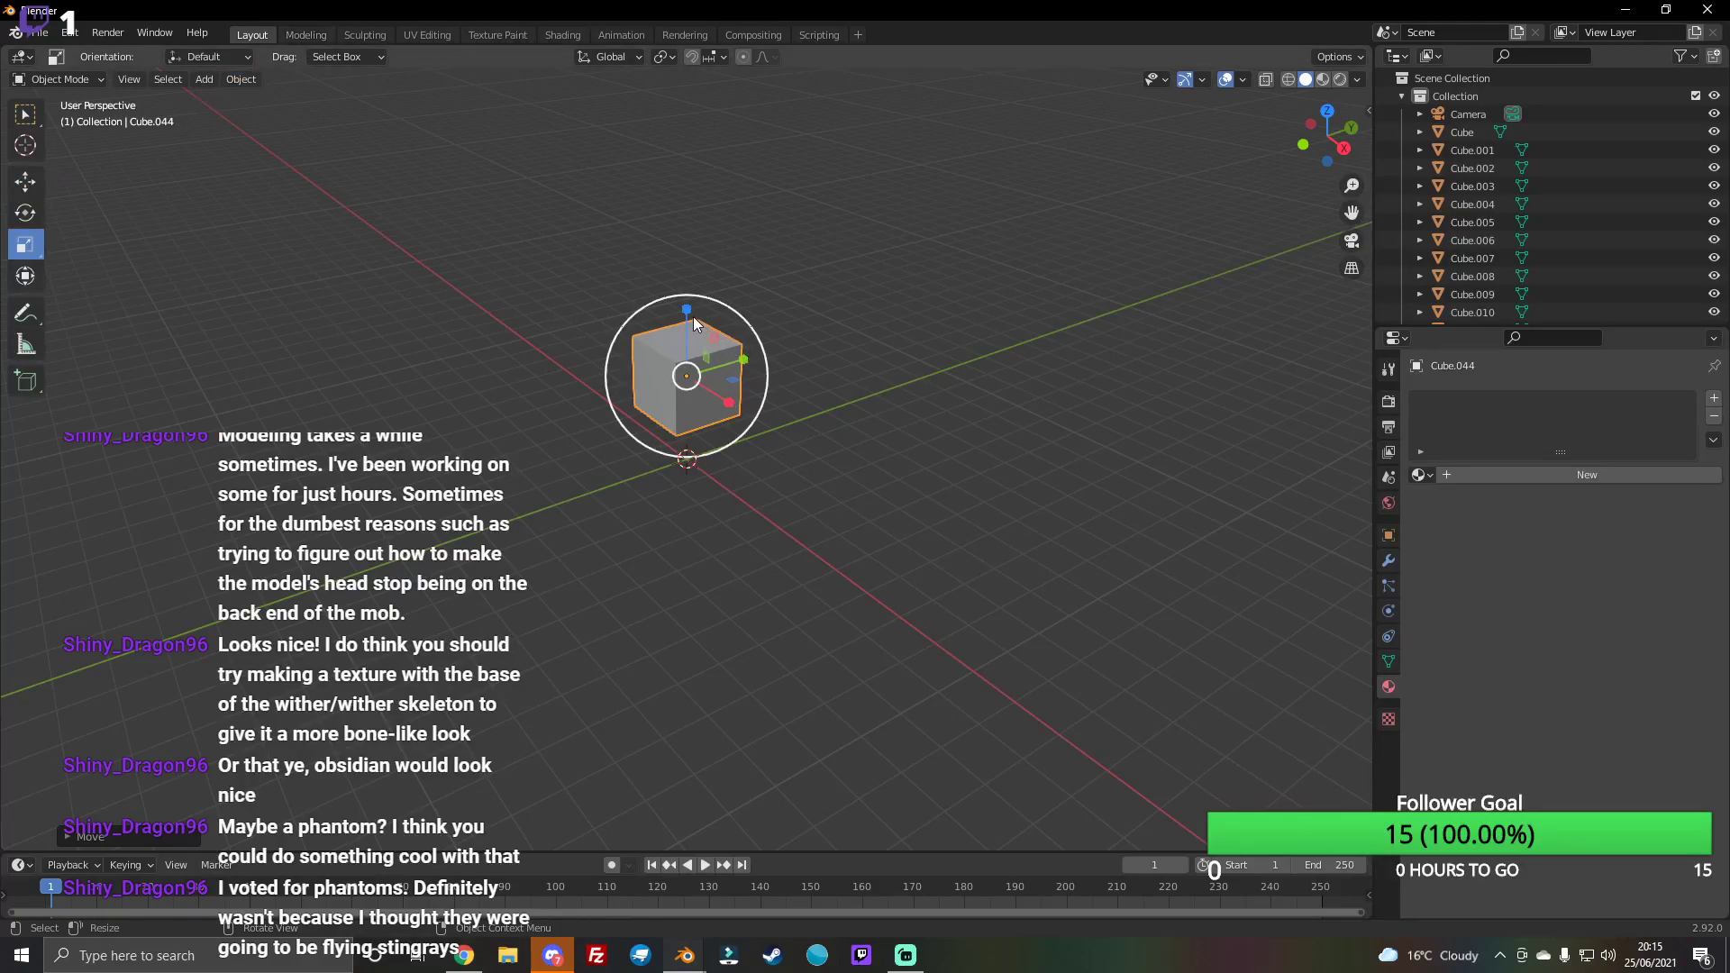
left_click_drag(690, 321, 695, 358)
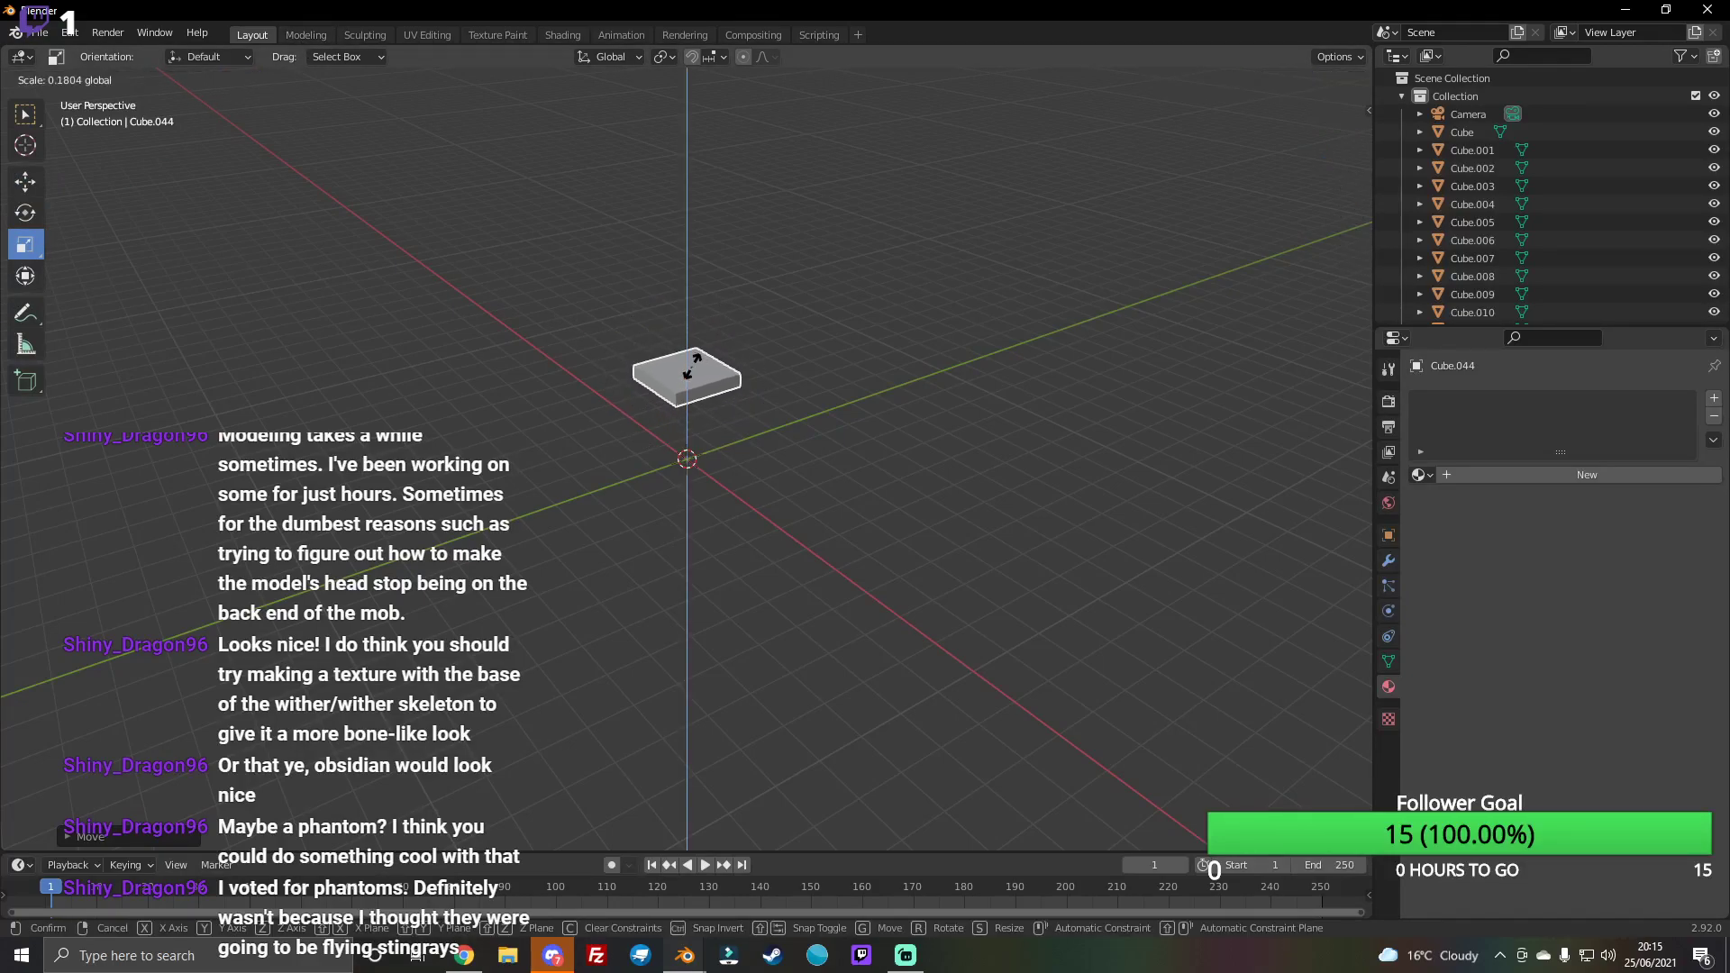
left_click(695, 359)
mouse_move(696, 358)
middle_mouse_down()
mouse_move(731, 406)
mouse_move(541, 147)
middle_mouse_up()
left_click_drag(544, 138, 715, 282)
left_click(724, 383)
left_click_drag(1328, 136, 1341, 149)
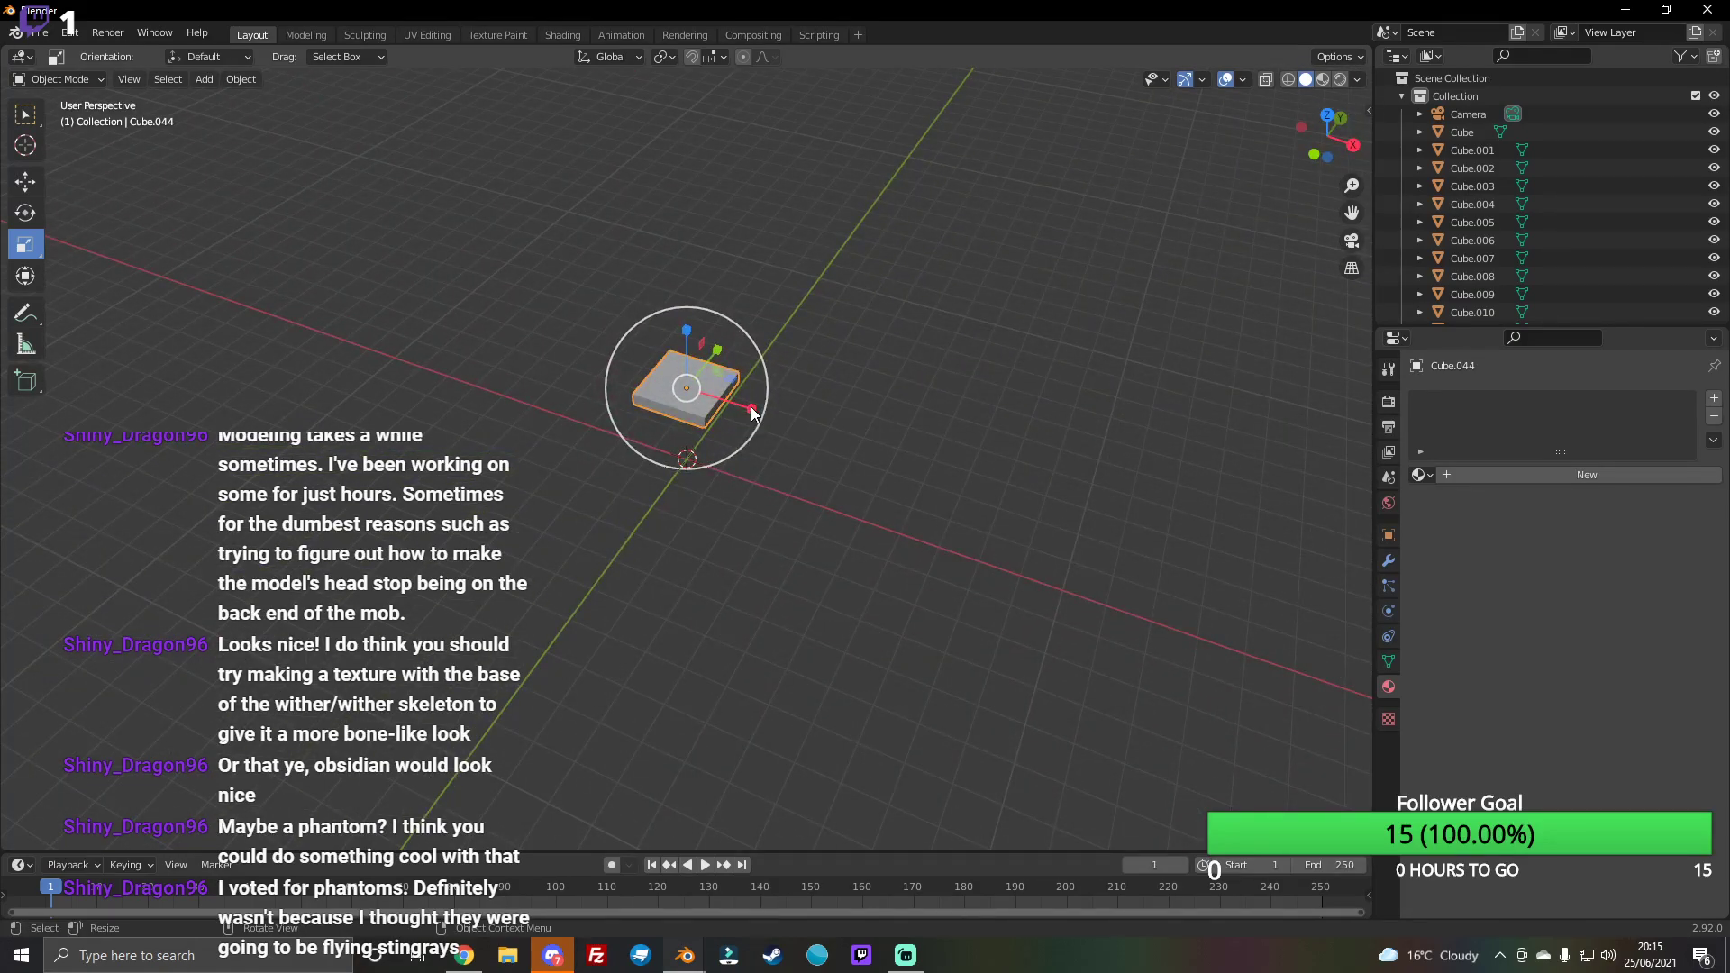
left_click_drag(754, 412, 635, 427)
left_click(634, 426)
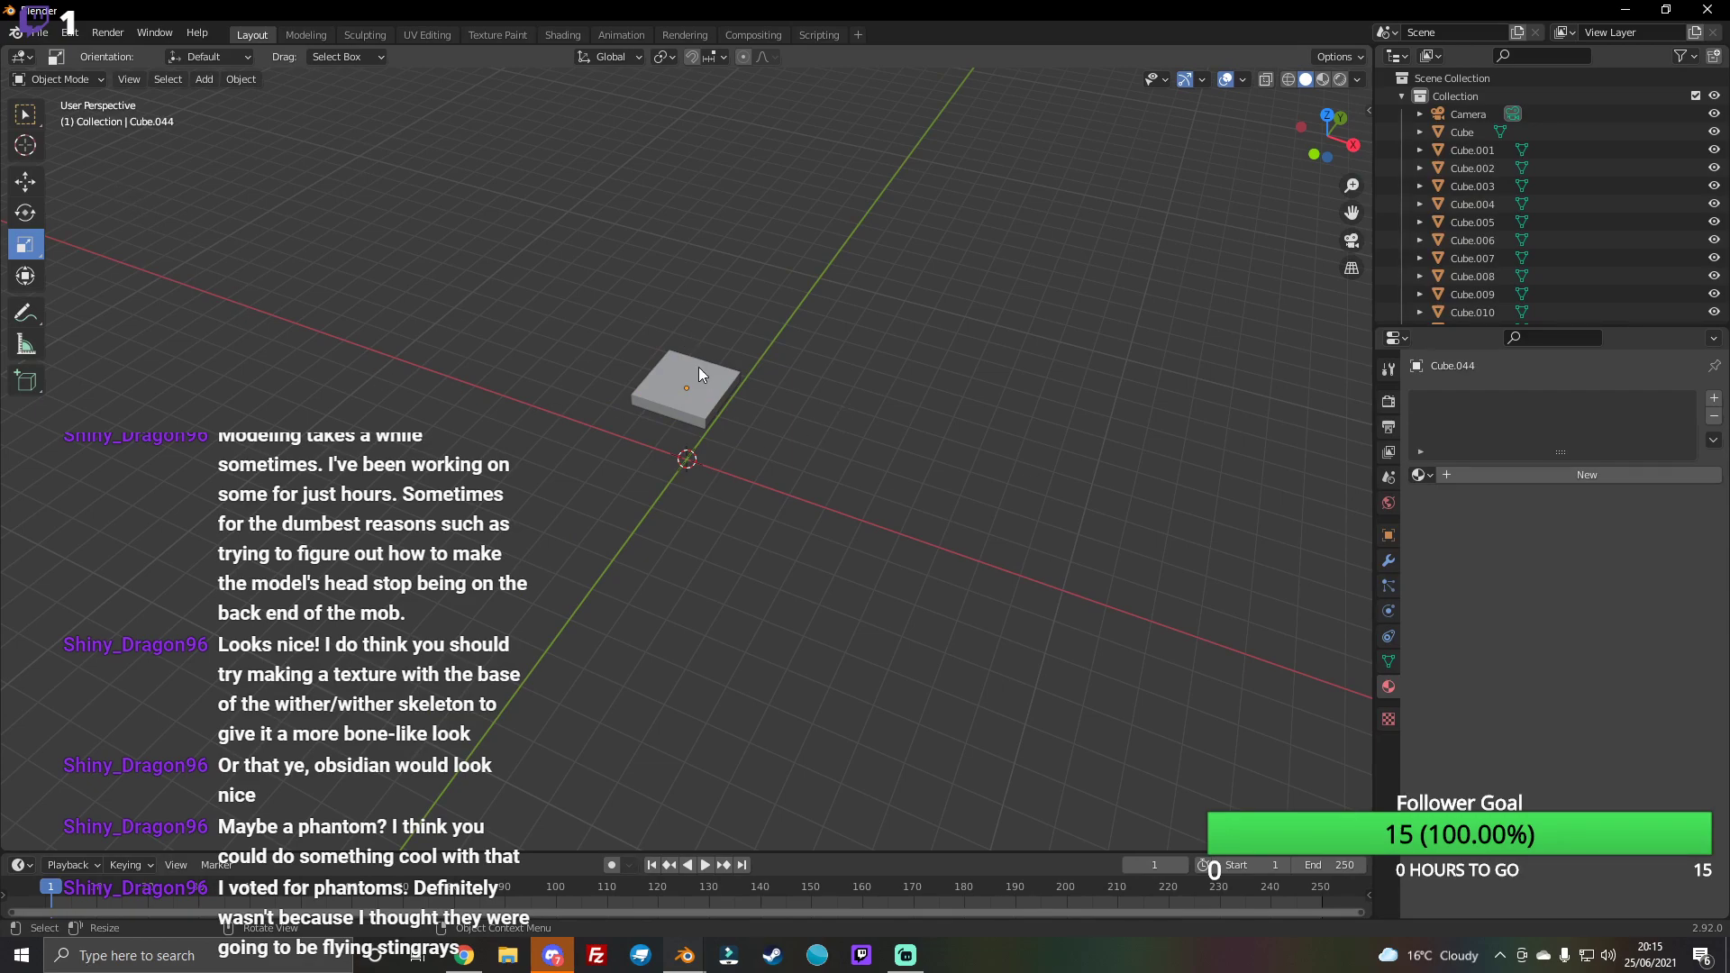
Step: Add a new cube and lift it above the thin slab
left_click(438, 311)
left_click(204, 78)
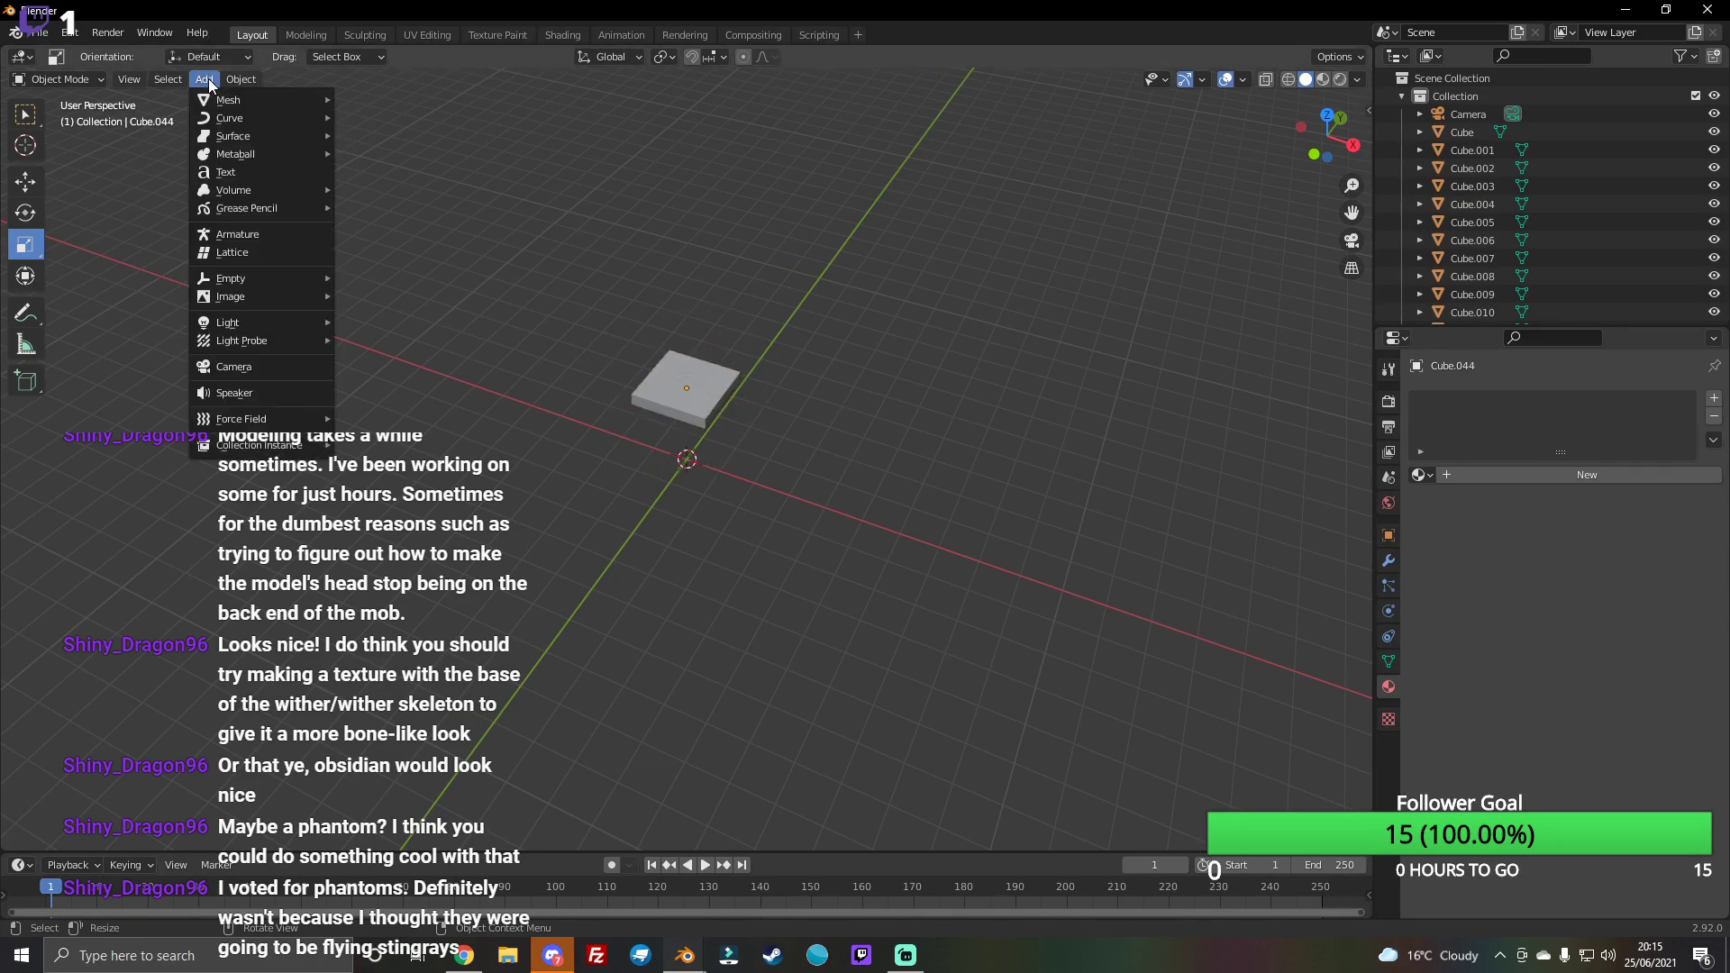
left_click(376, 116)
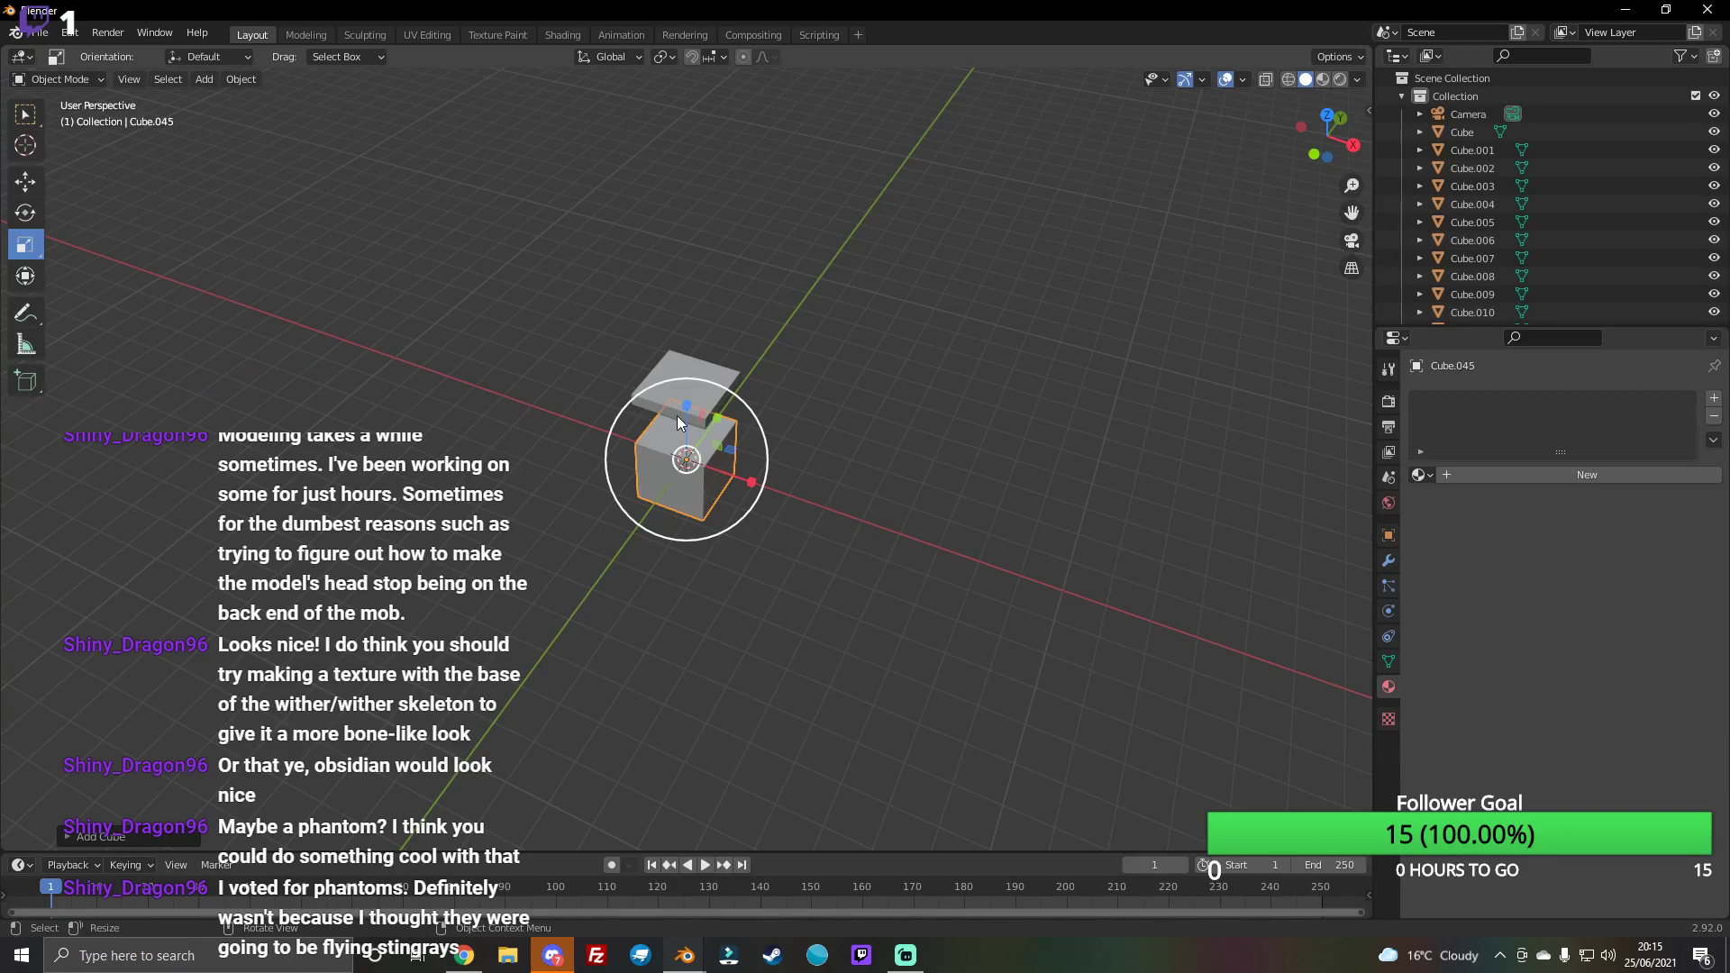
left_click(24, 181)
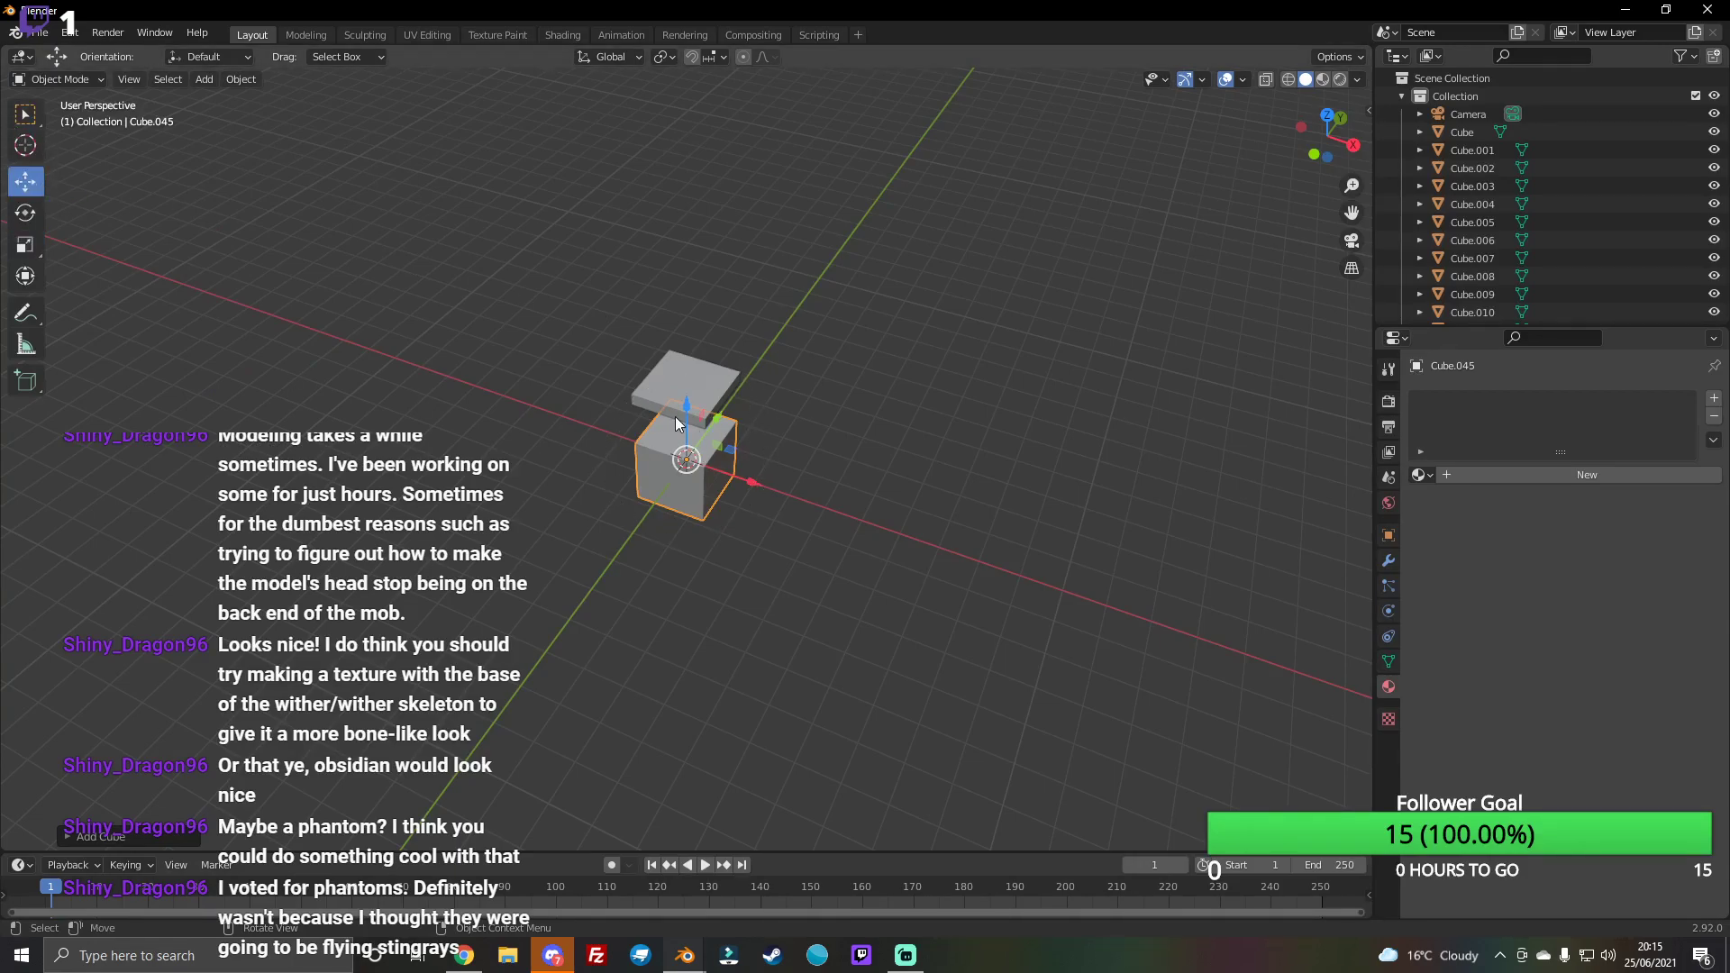
left_click_drag(674, 424, 675, 257)
middle_click_drag(675, 257, 685, 148)
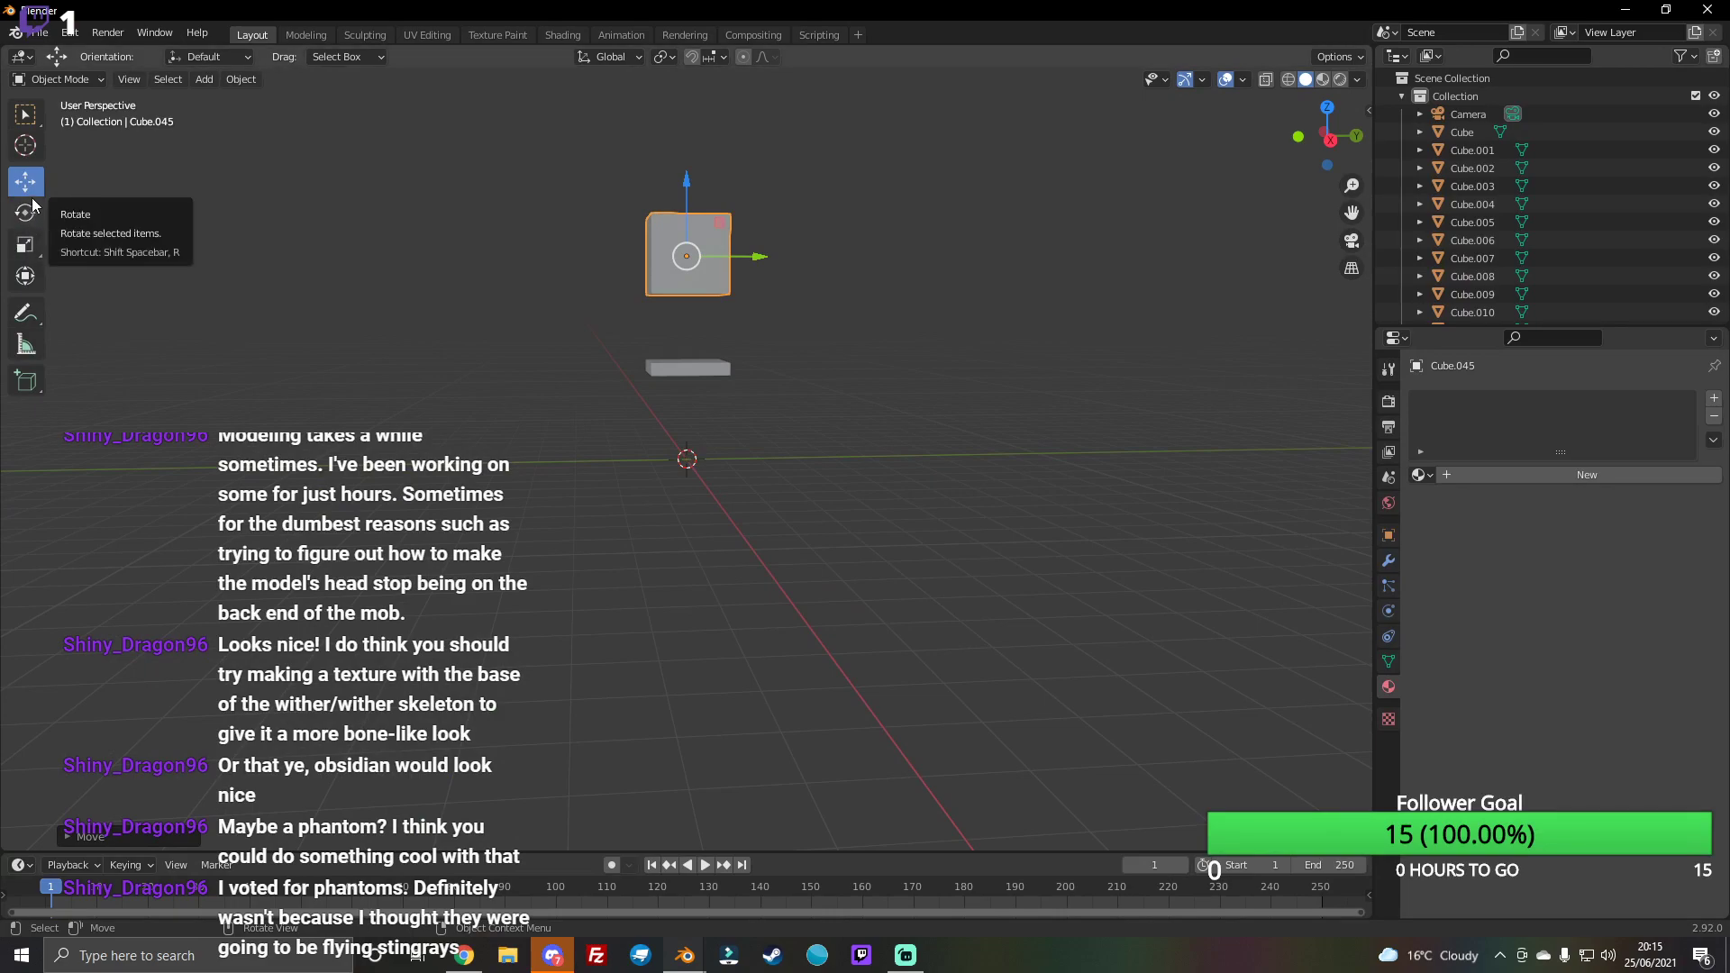
Step: Resize the new cube into a wider, flatter block
left_click(25, 245)
mouse_move(688, 184)
left_mouse_down()
mouse_move(696, 223)
mouse_move(765, 212)
left_mouse_up()
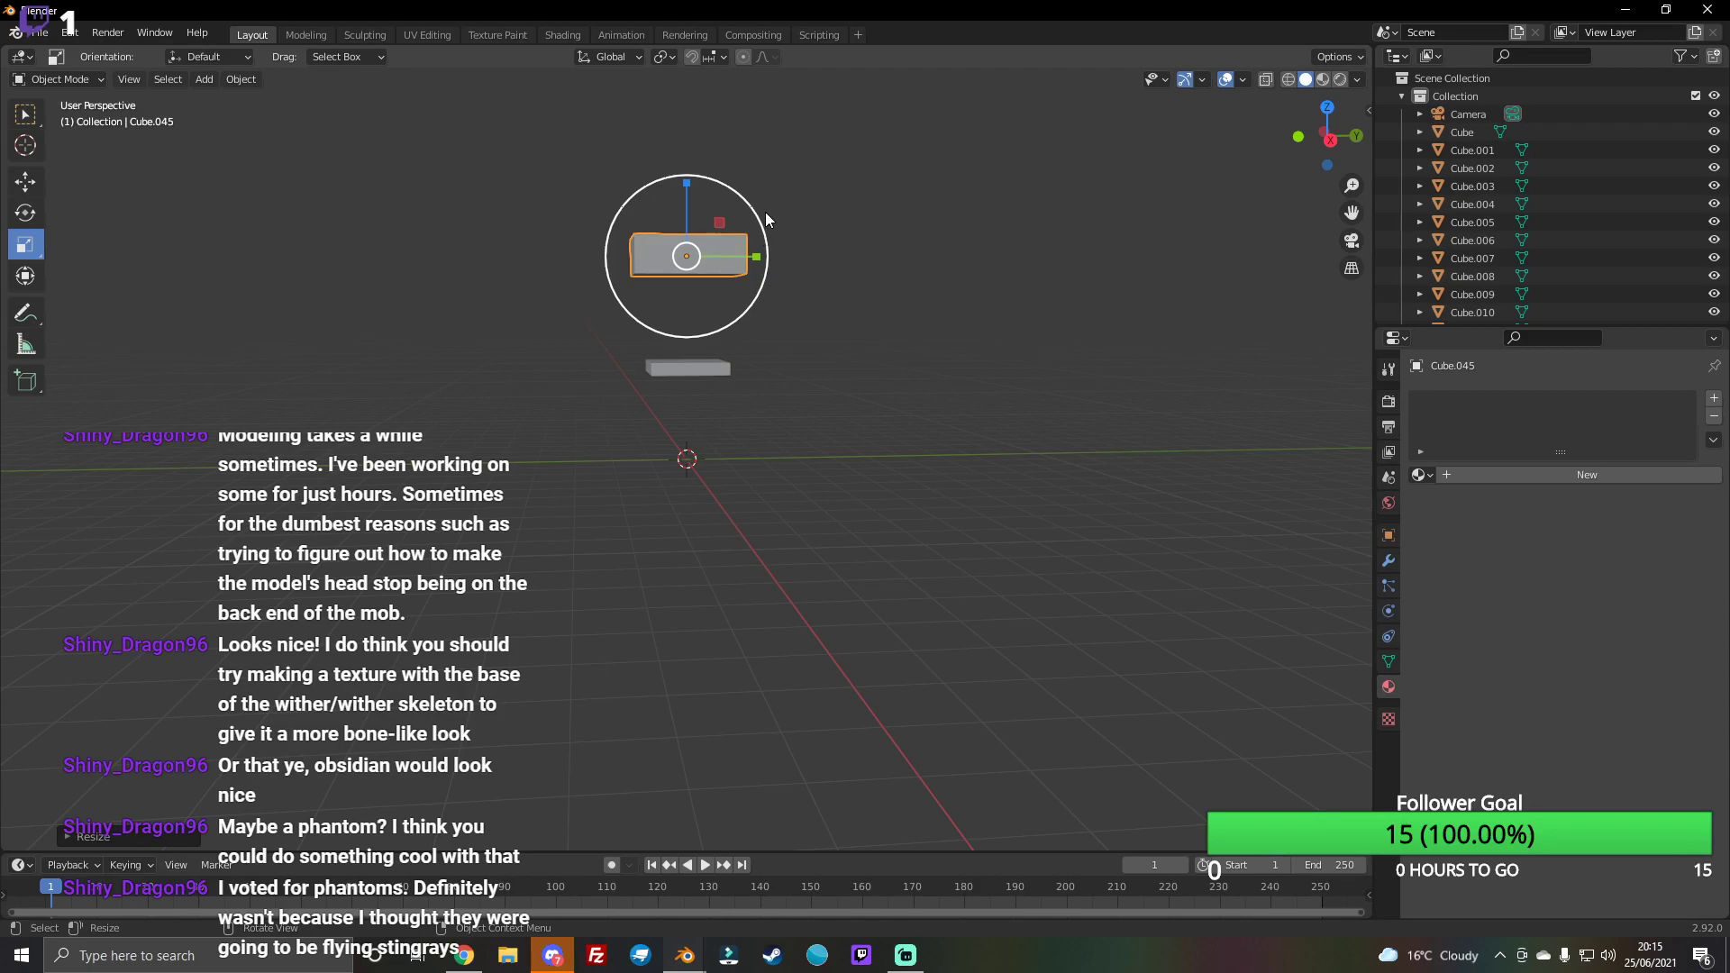
left_click_drag(1328, 136, 1331, 160)
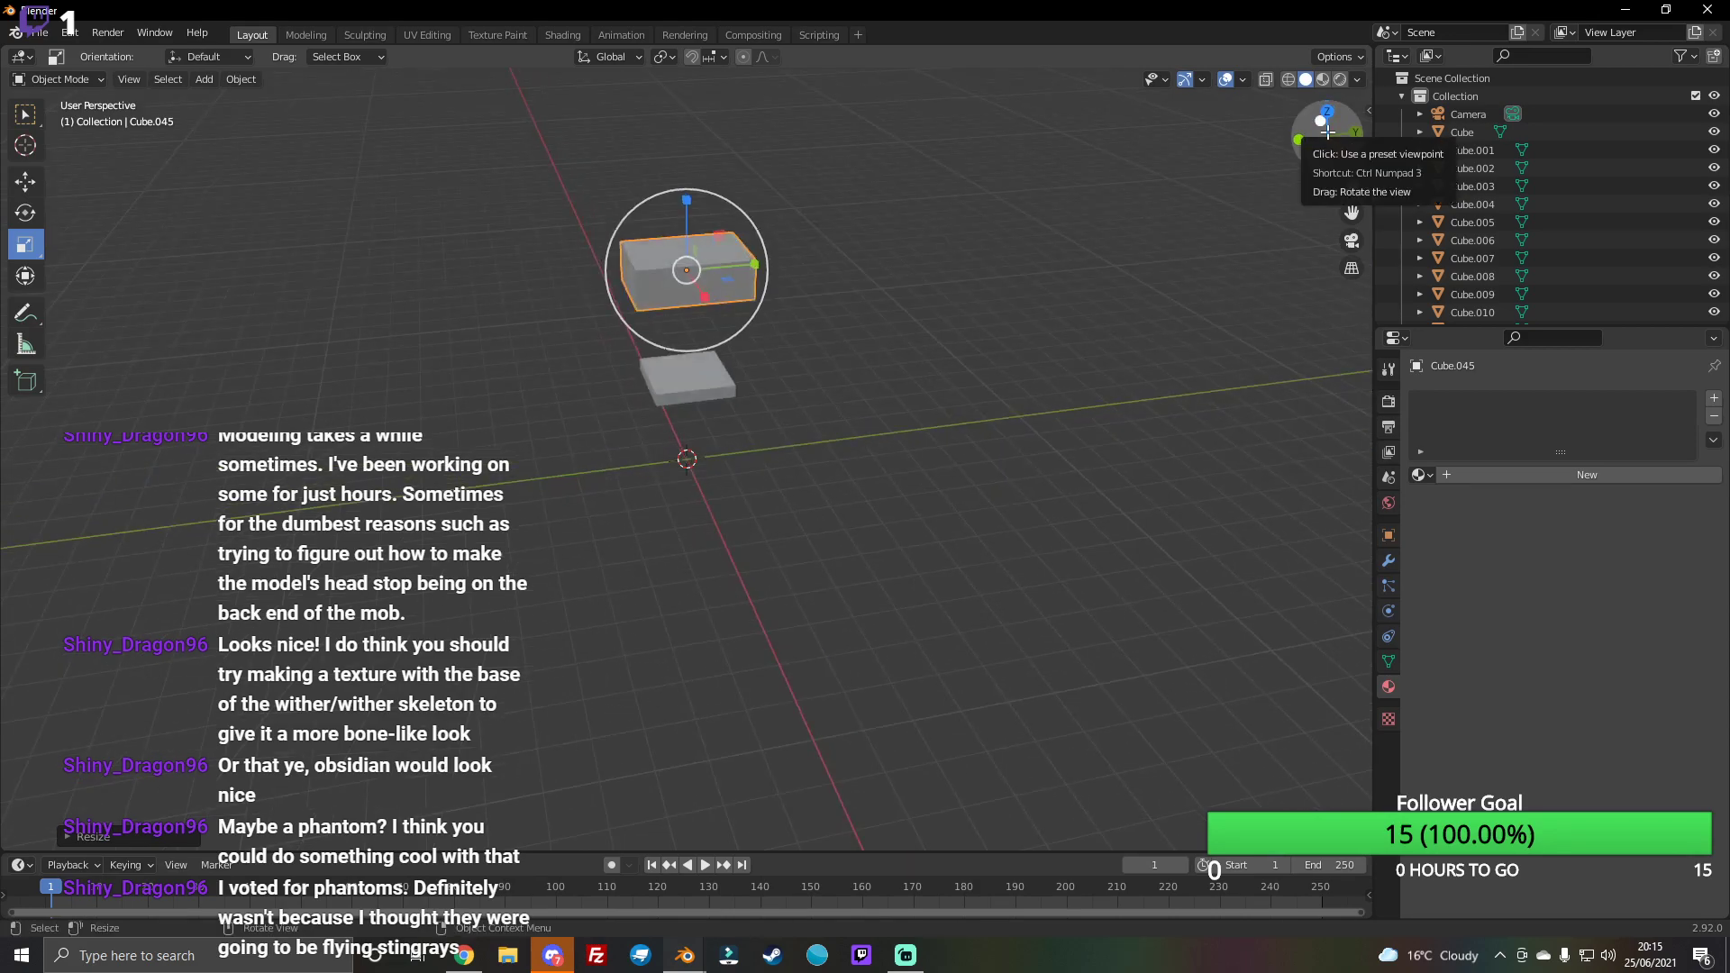
left_click_drag(778, 244, 816, 211)
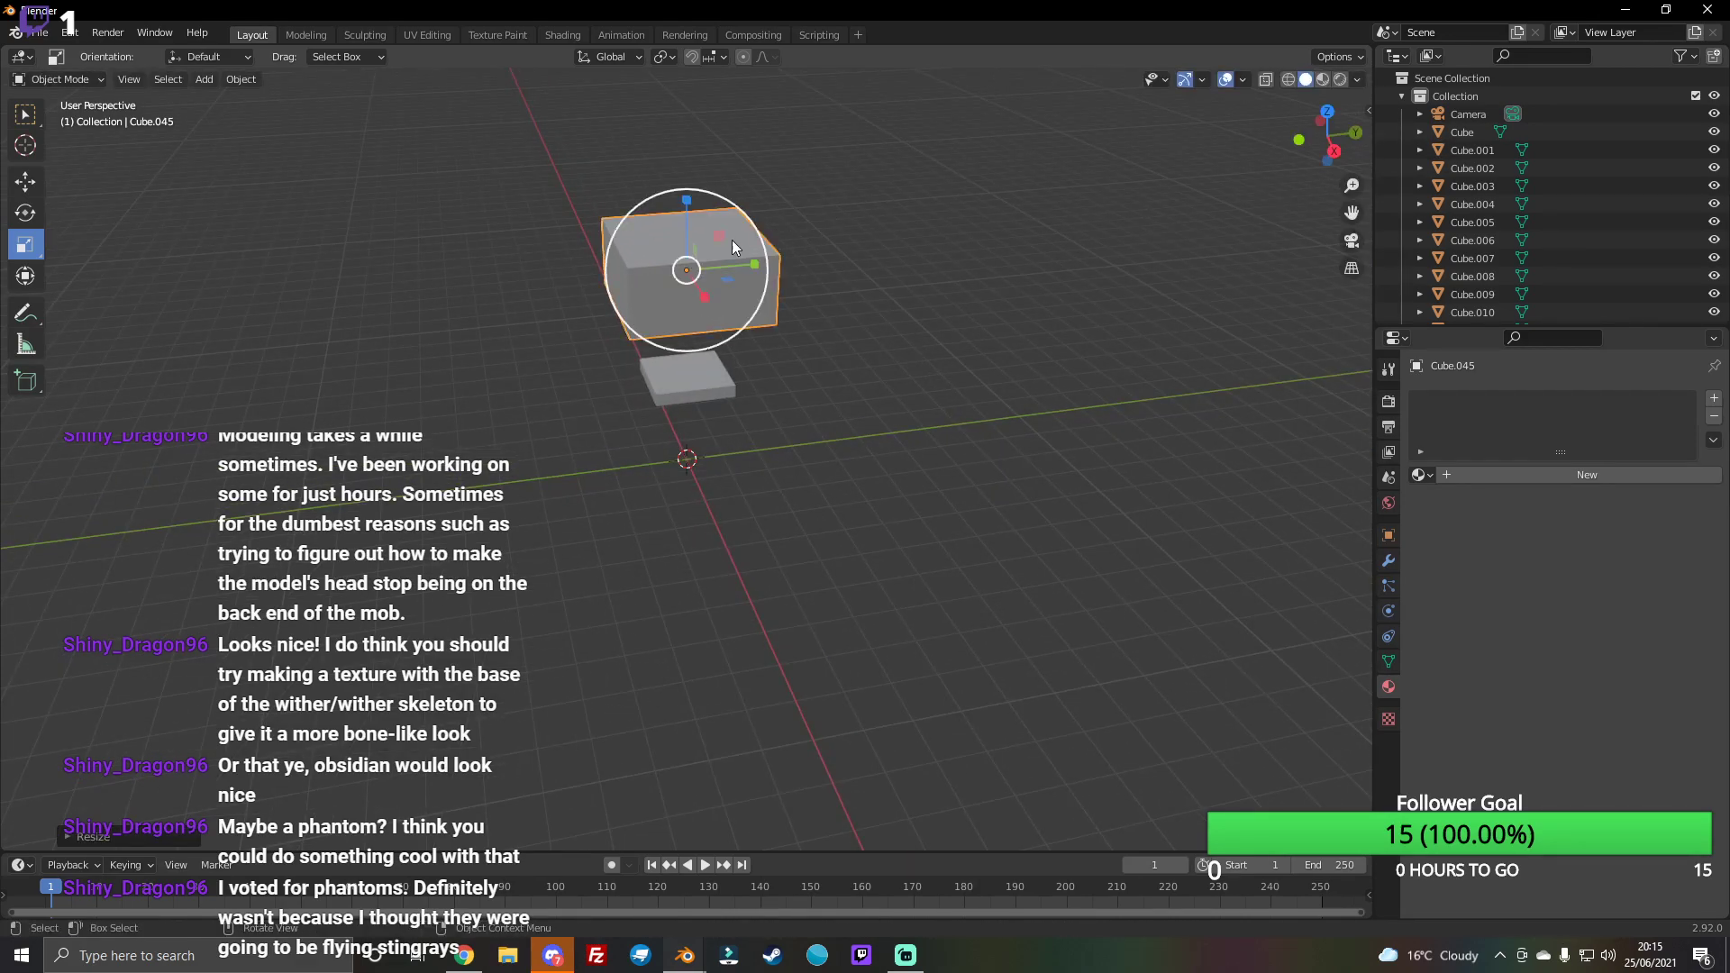
left_click_drag(691, 205, 689, 169)
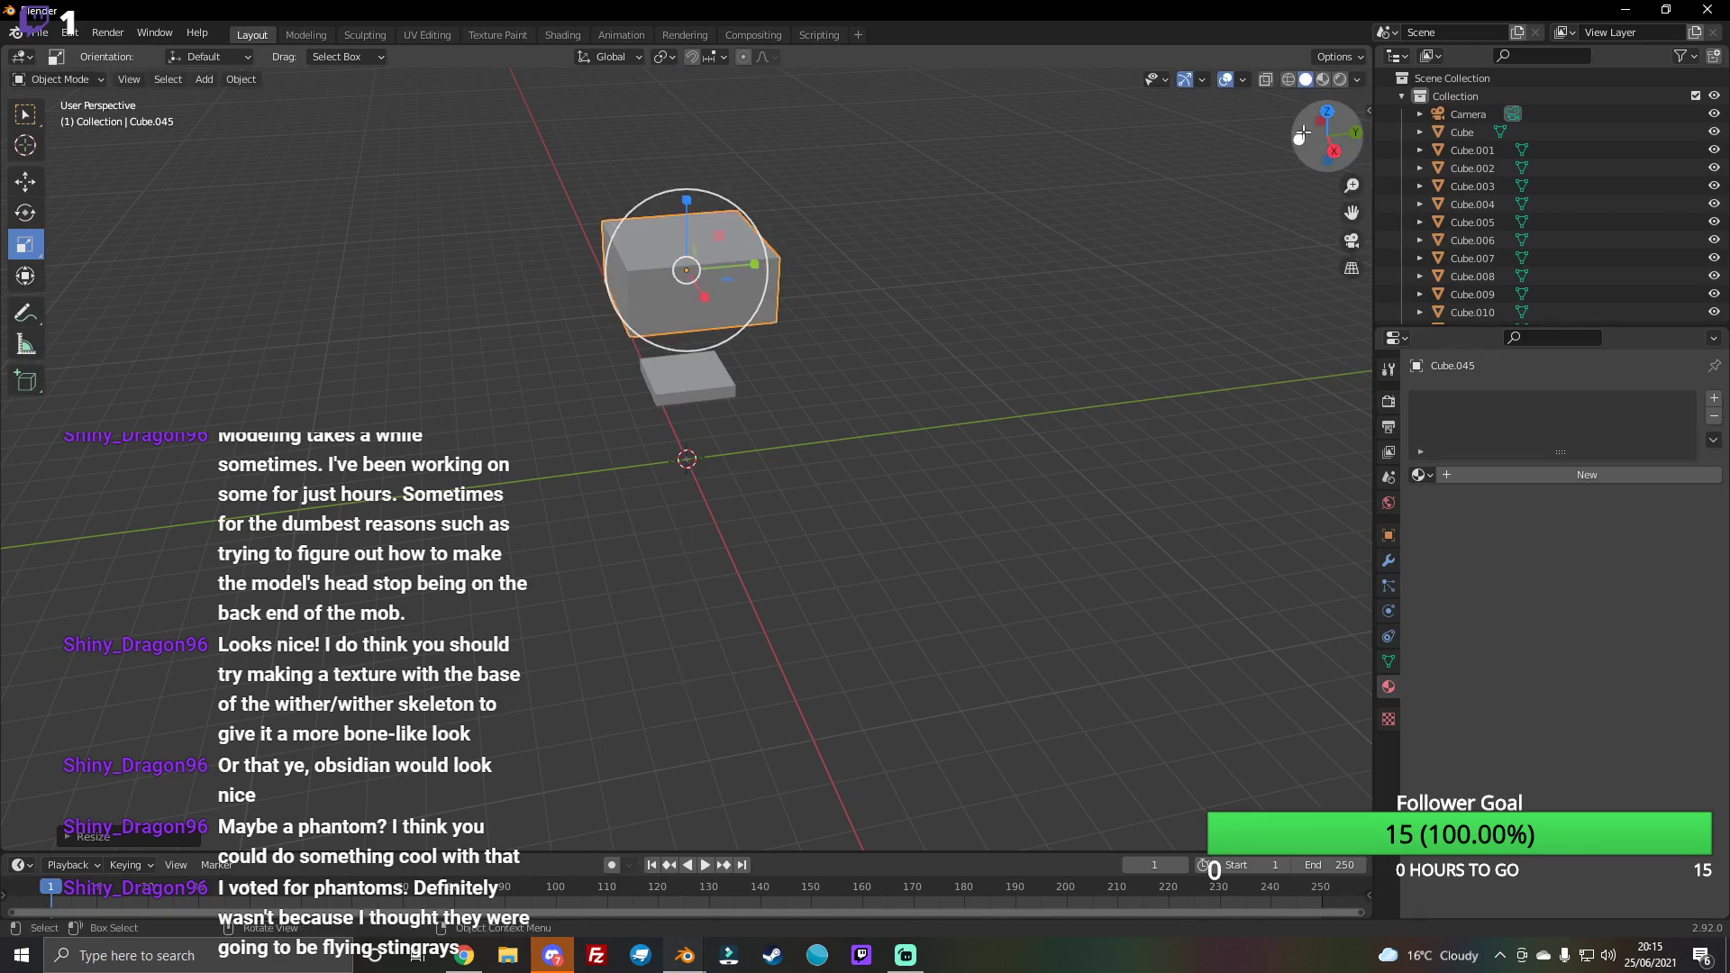
left_click_drag(1329, 135, 1331, 111)
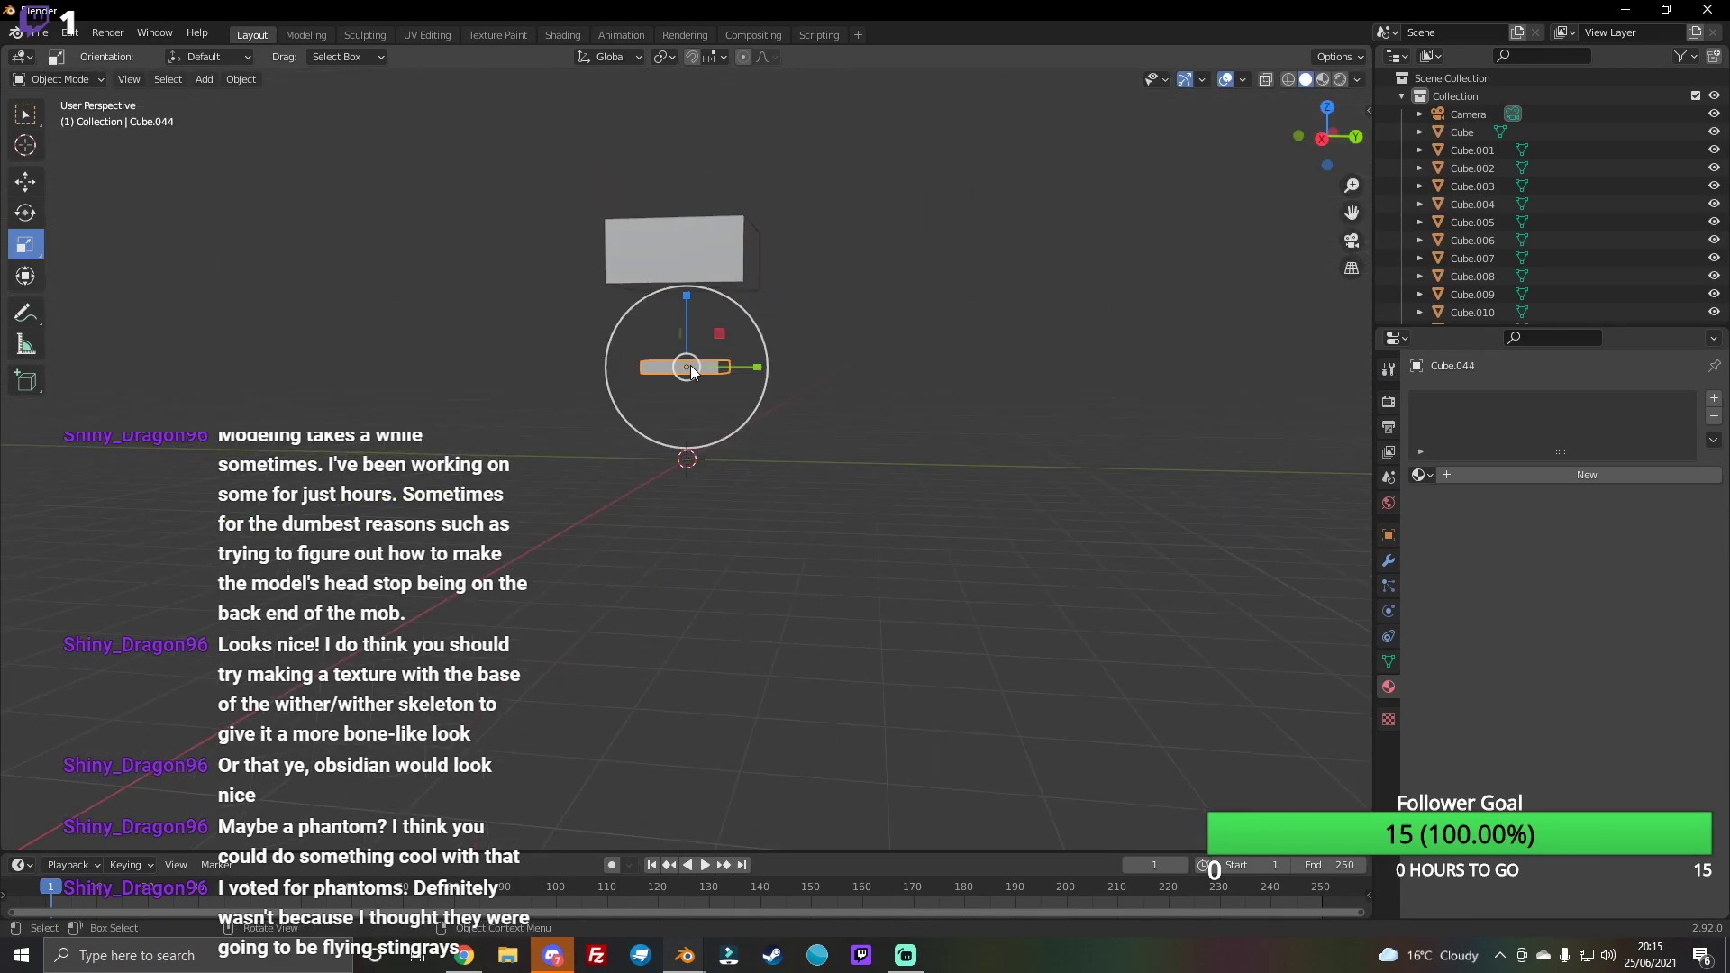
key("s")
left_click(737, 203)
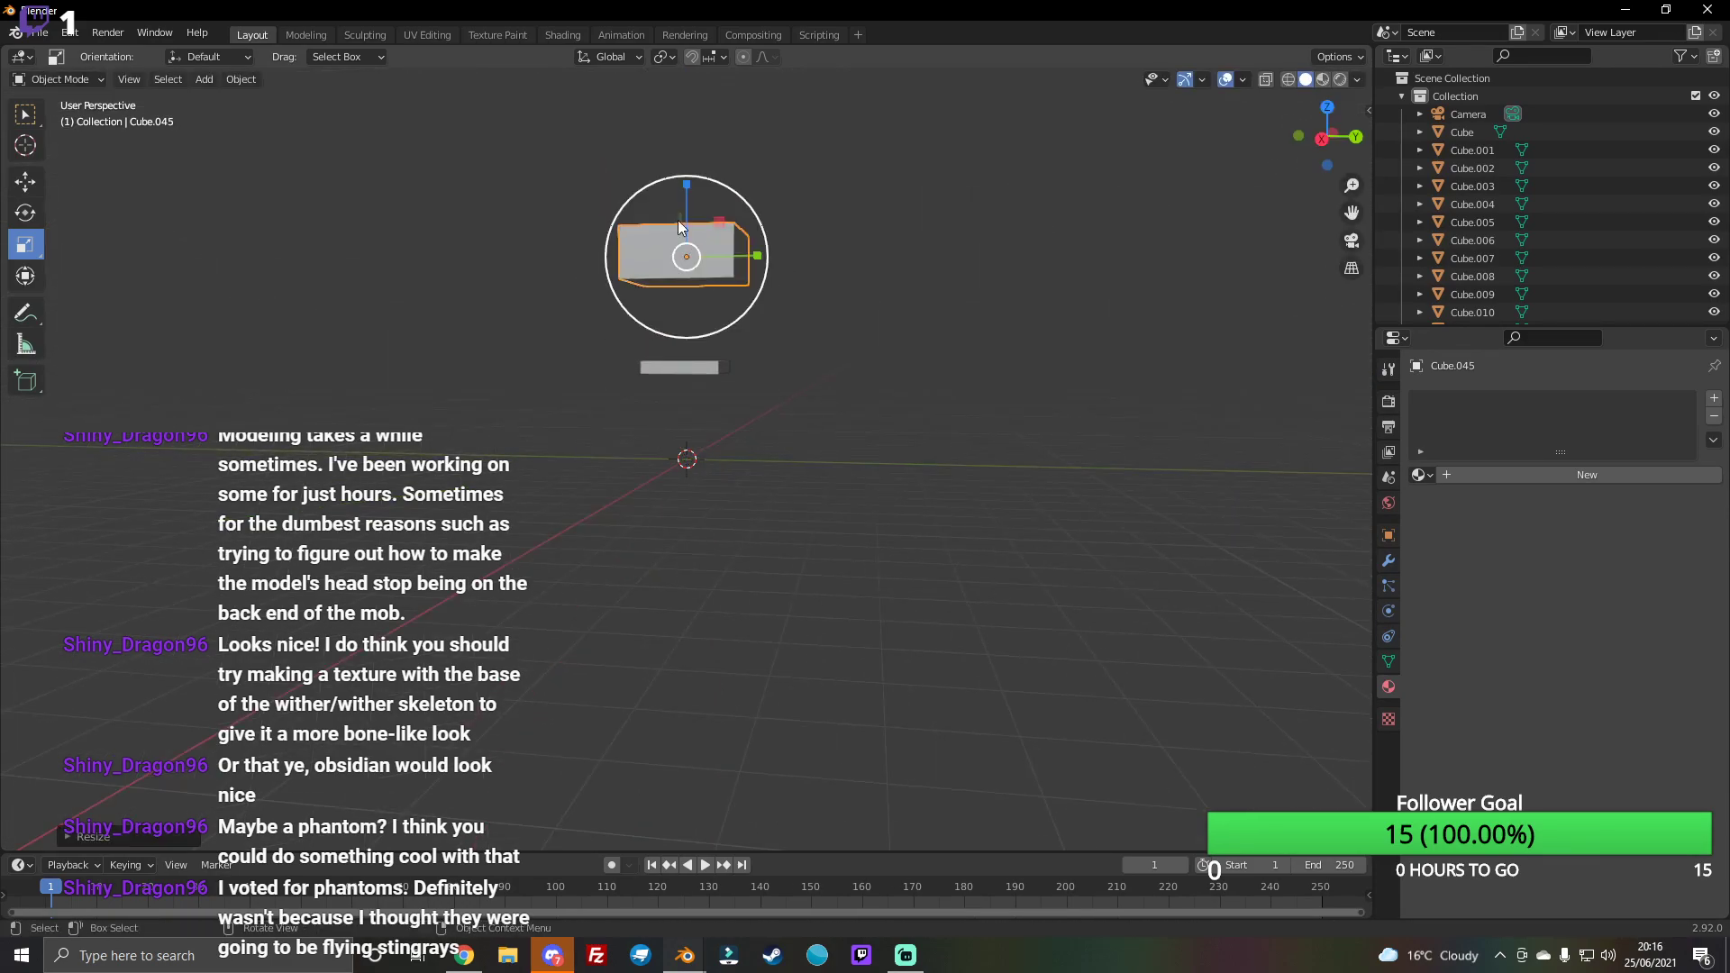
Step: Shift the upper block sideways and view it from an axis-aligned side
left_click(24, 181)
left_click(694, 249)
left_click_drag(690, 212, 663, 287)
left_click_drag(1326, 142, 1099, 199)
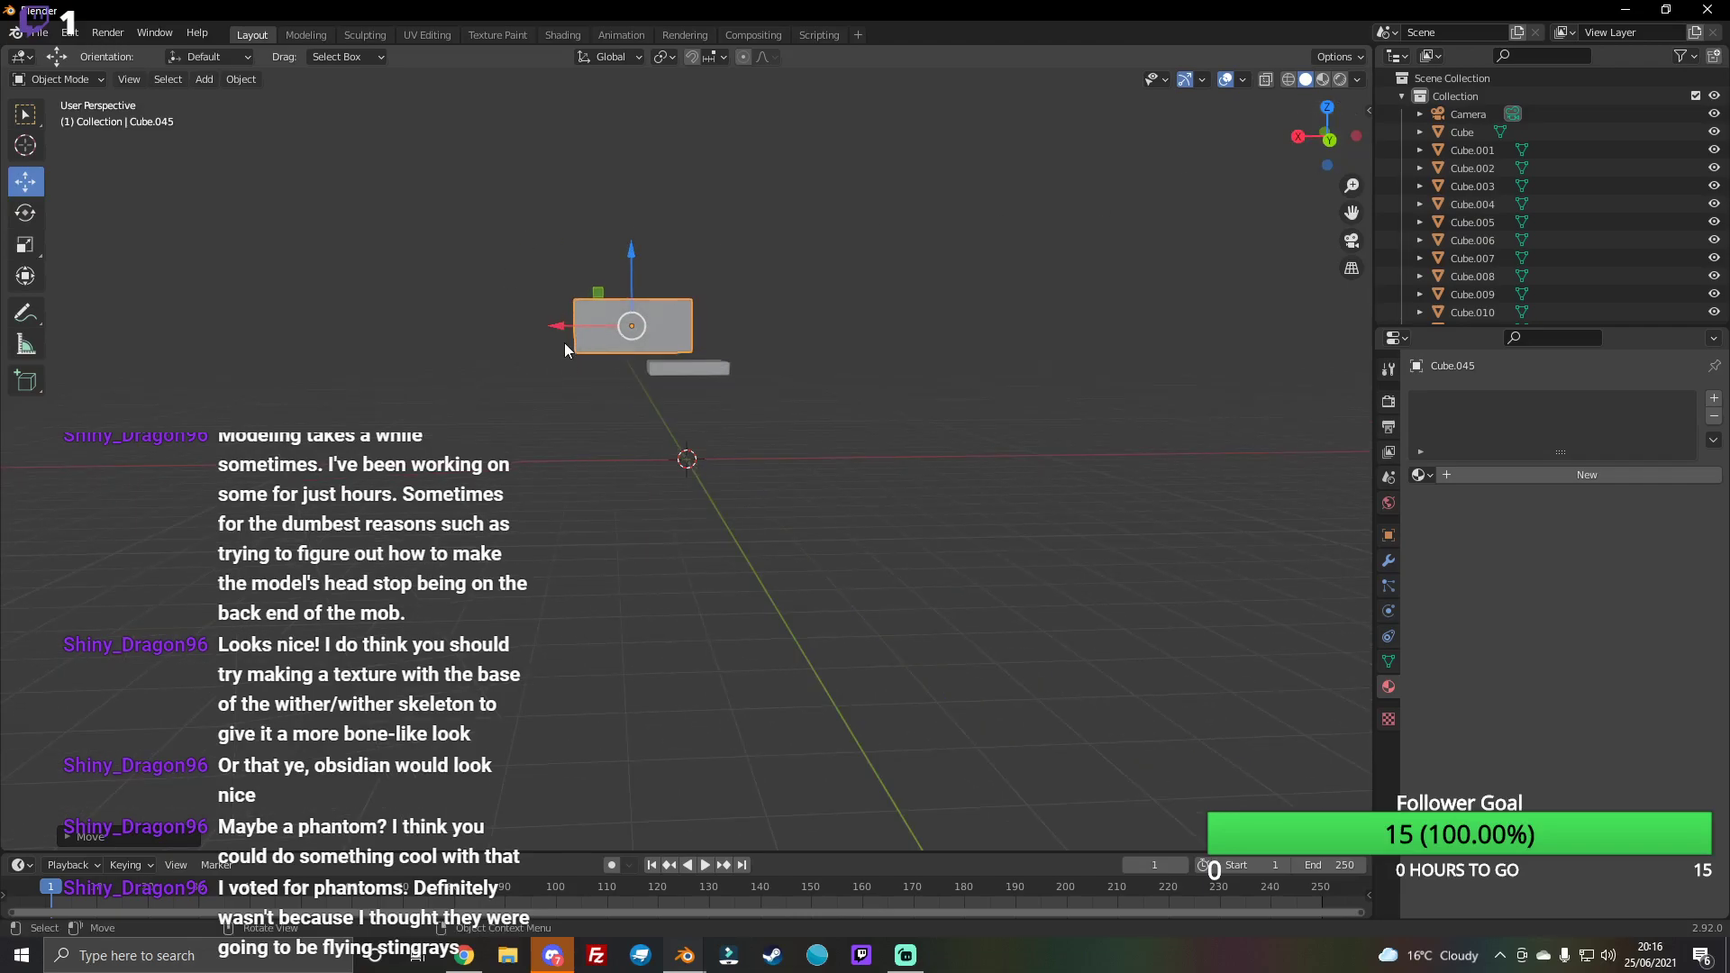
middle_click_drag(565, 339, 564, 379)
left_click_drag(1325, 136, 1332, 141)
left_click(1332, 136)
Step: Move the slab along Y and raise it to sit under the block
left_click(690, 369)
left_click_drag(745, 369, 762, 370)
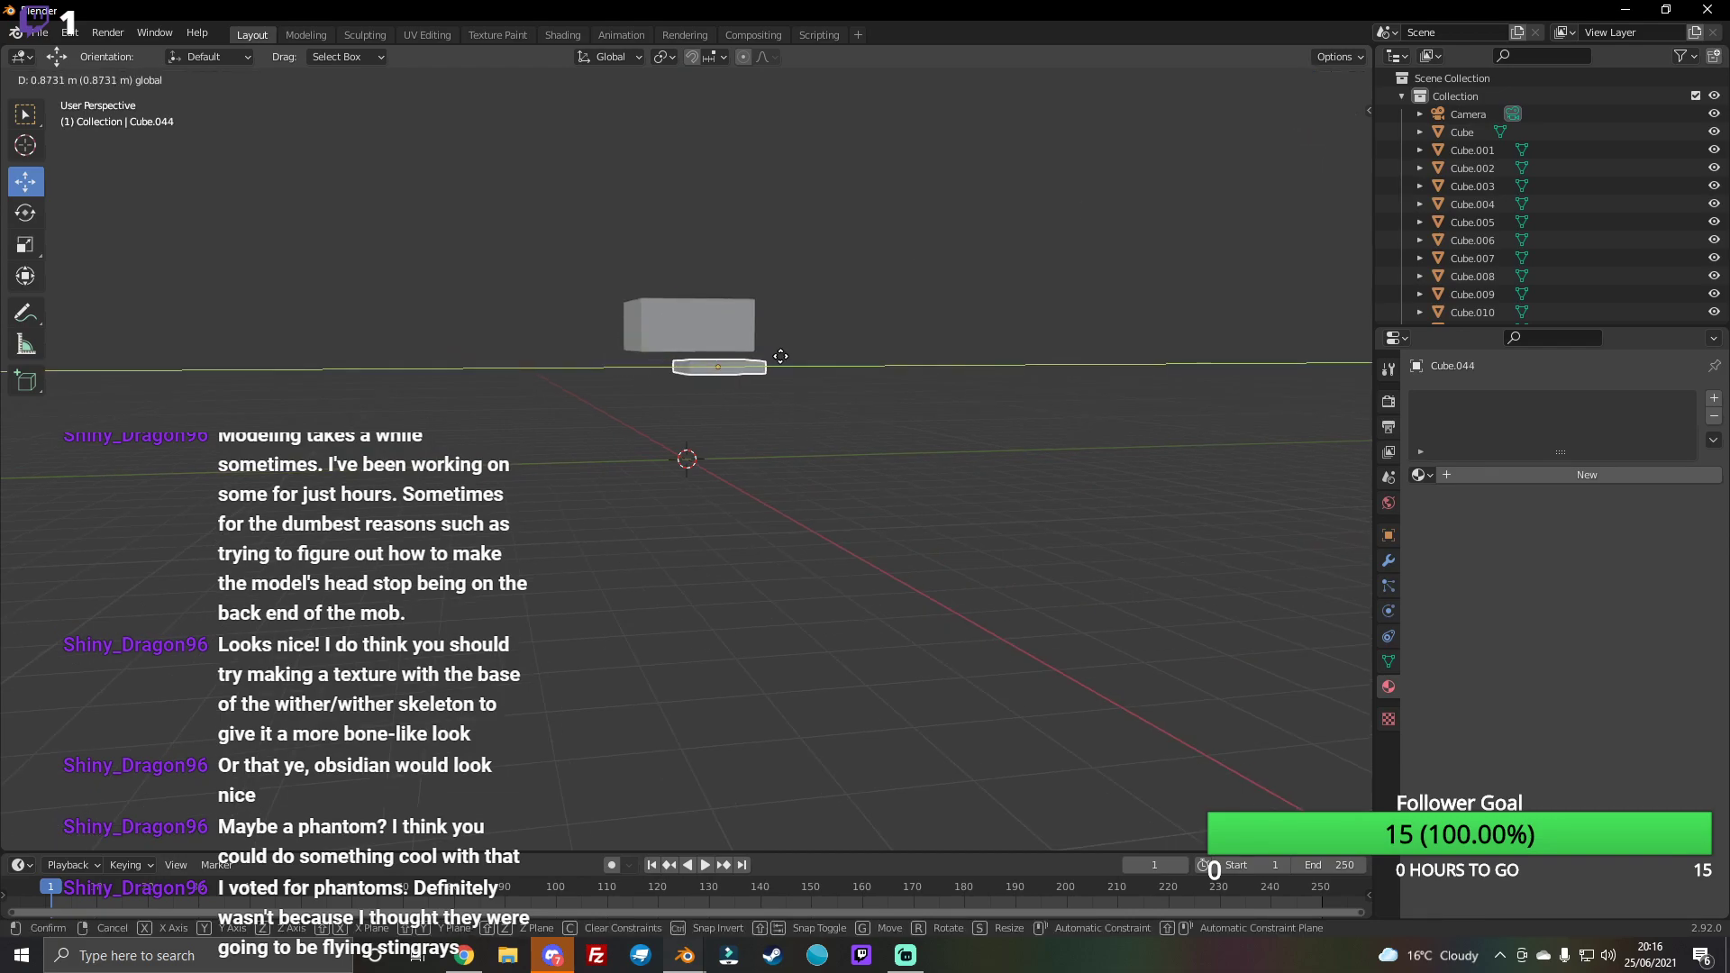
left_click_drag(704, 312, 708, 298)
left_click_drag(1330, 135, 767, 335)
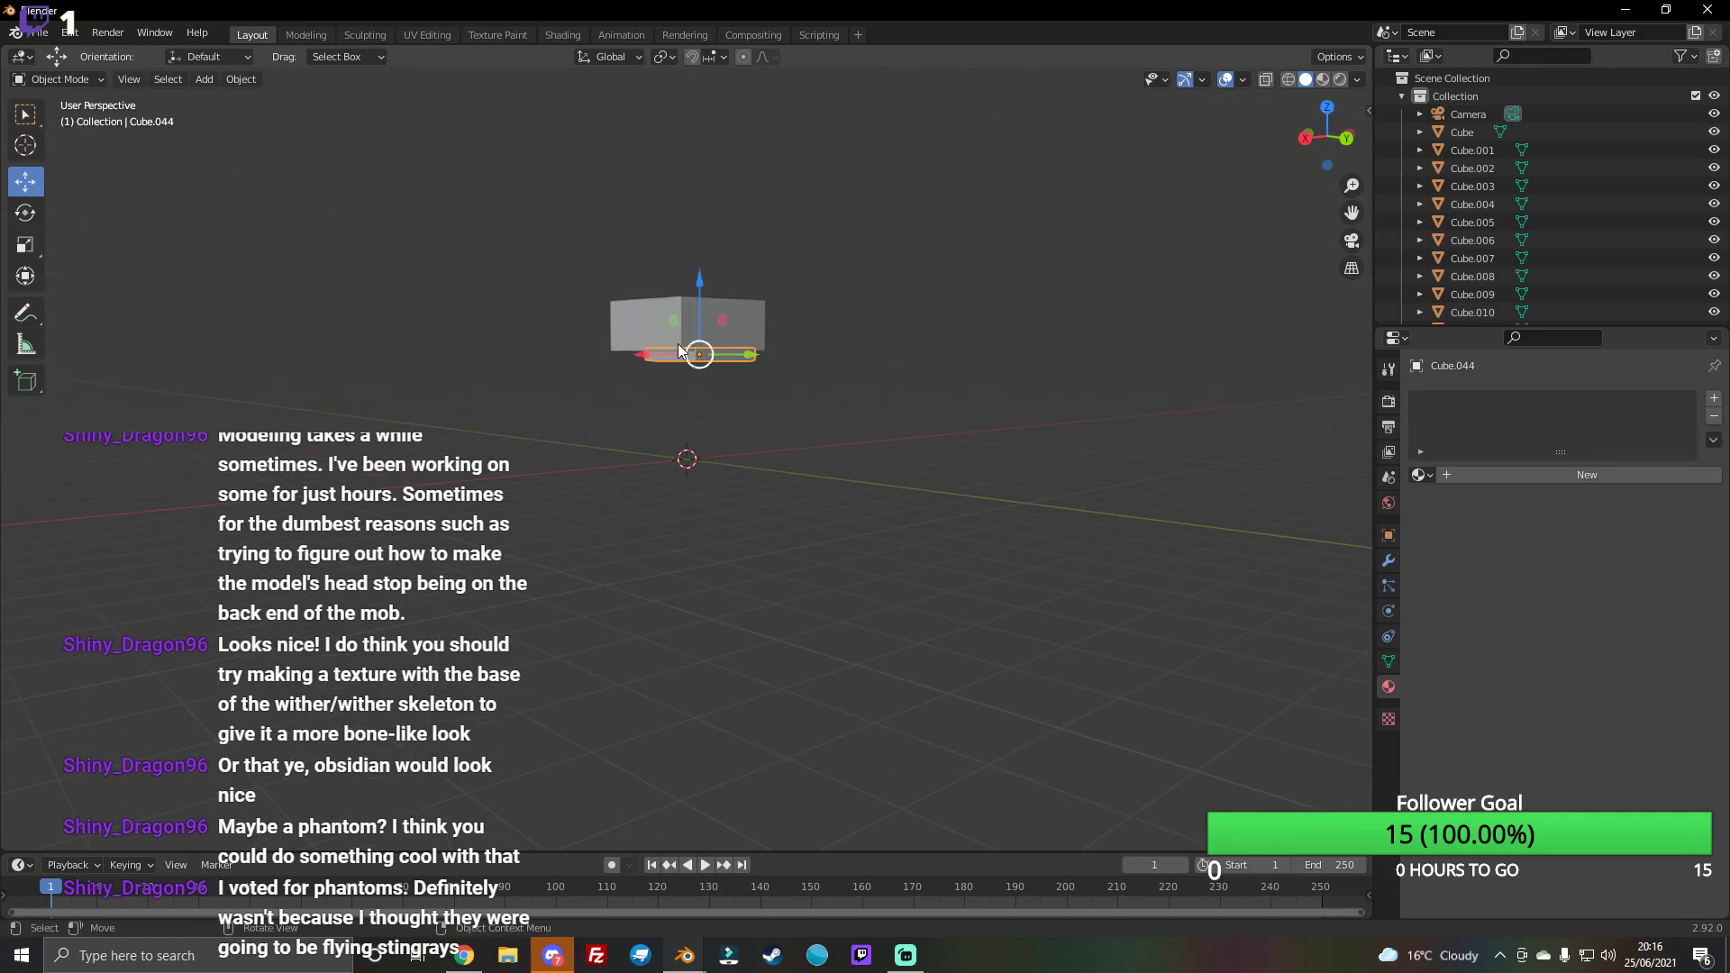
left_click_drag(1328, 136, 789, 352)
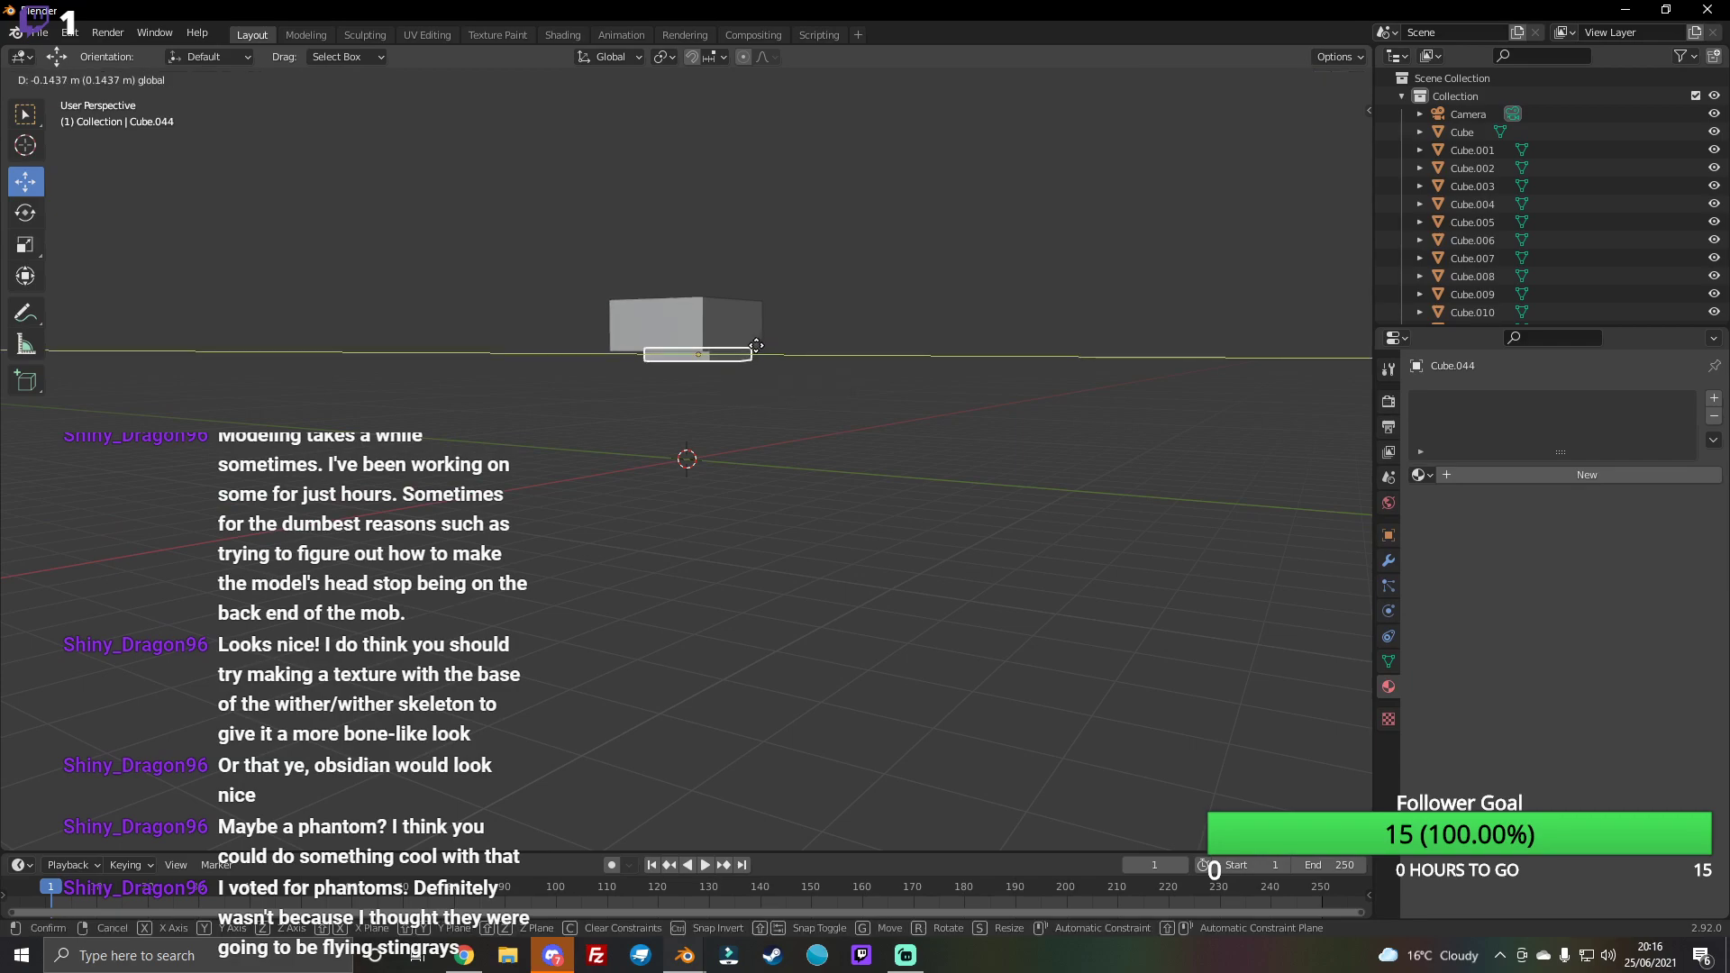
left_click_drag(765, 354, 785, 355)
left_click_drag(1328, 136, 1328, 135)
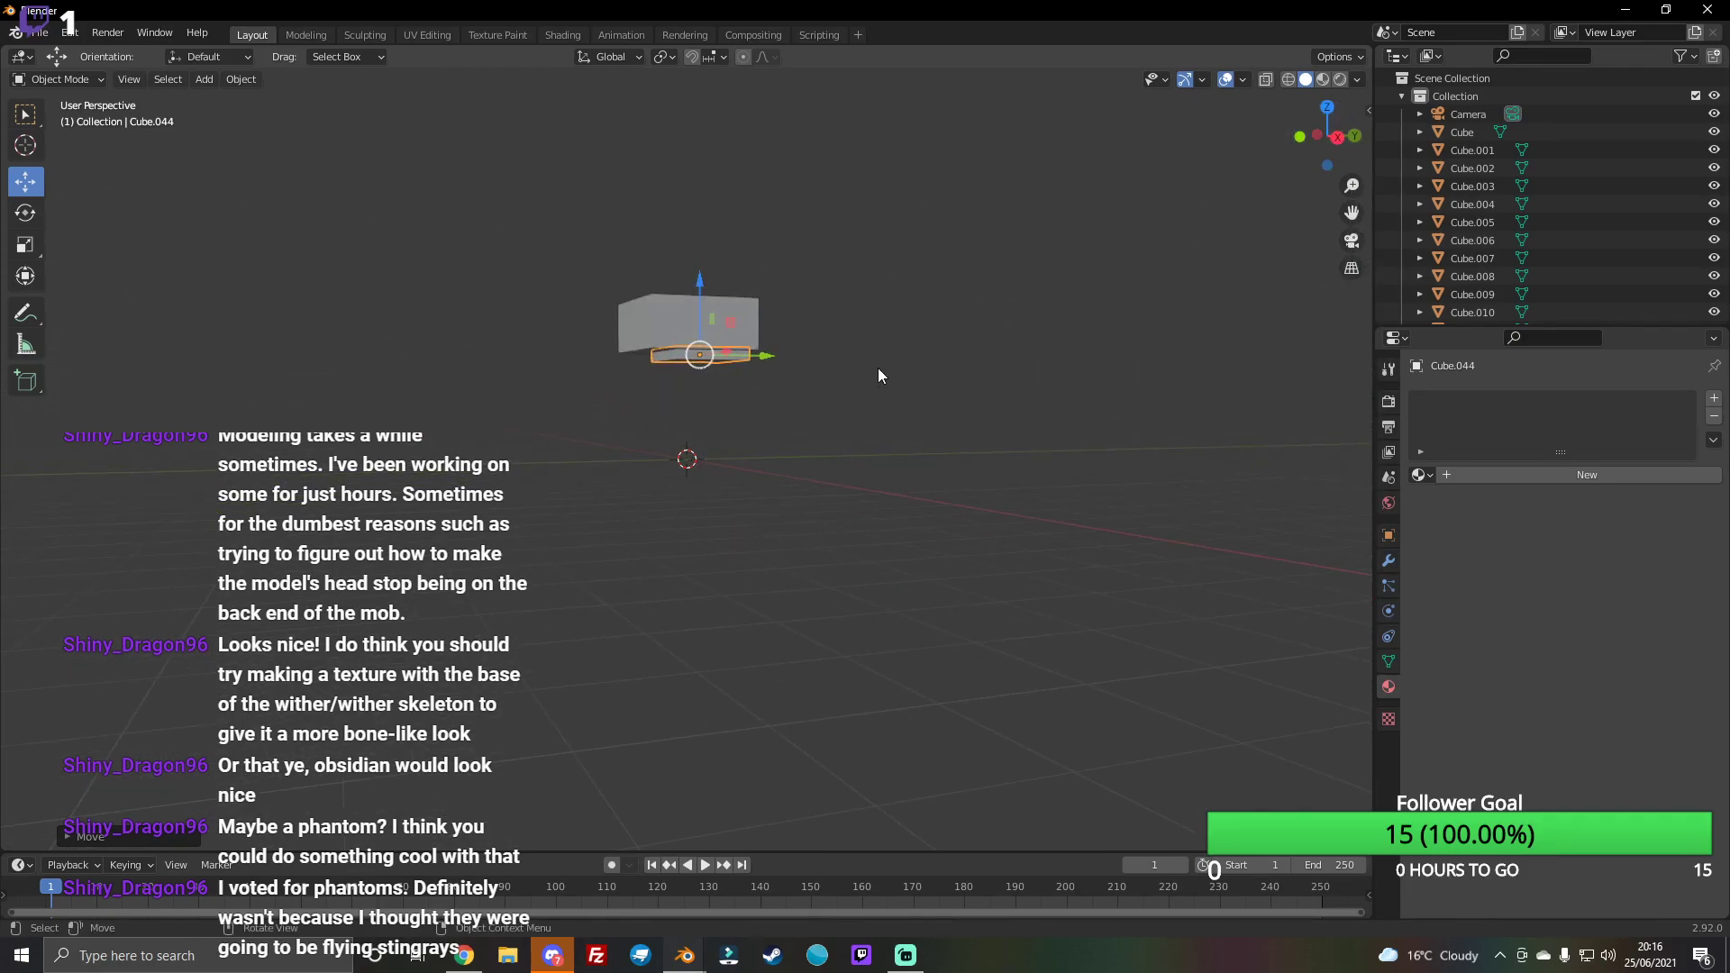
Step: Clear the selection, glance at the streaming software, then select the slab
left_click(284, 545)
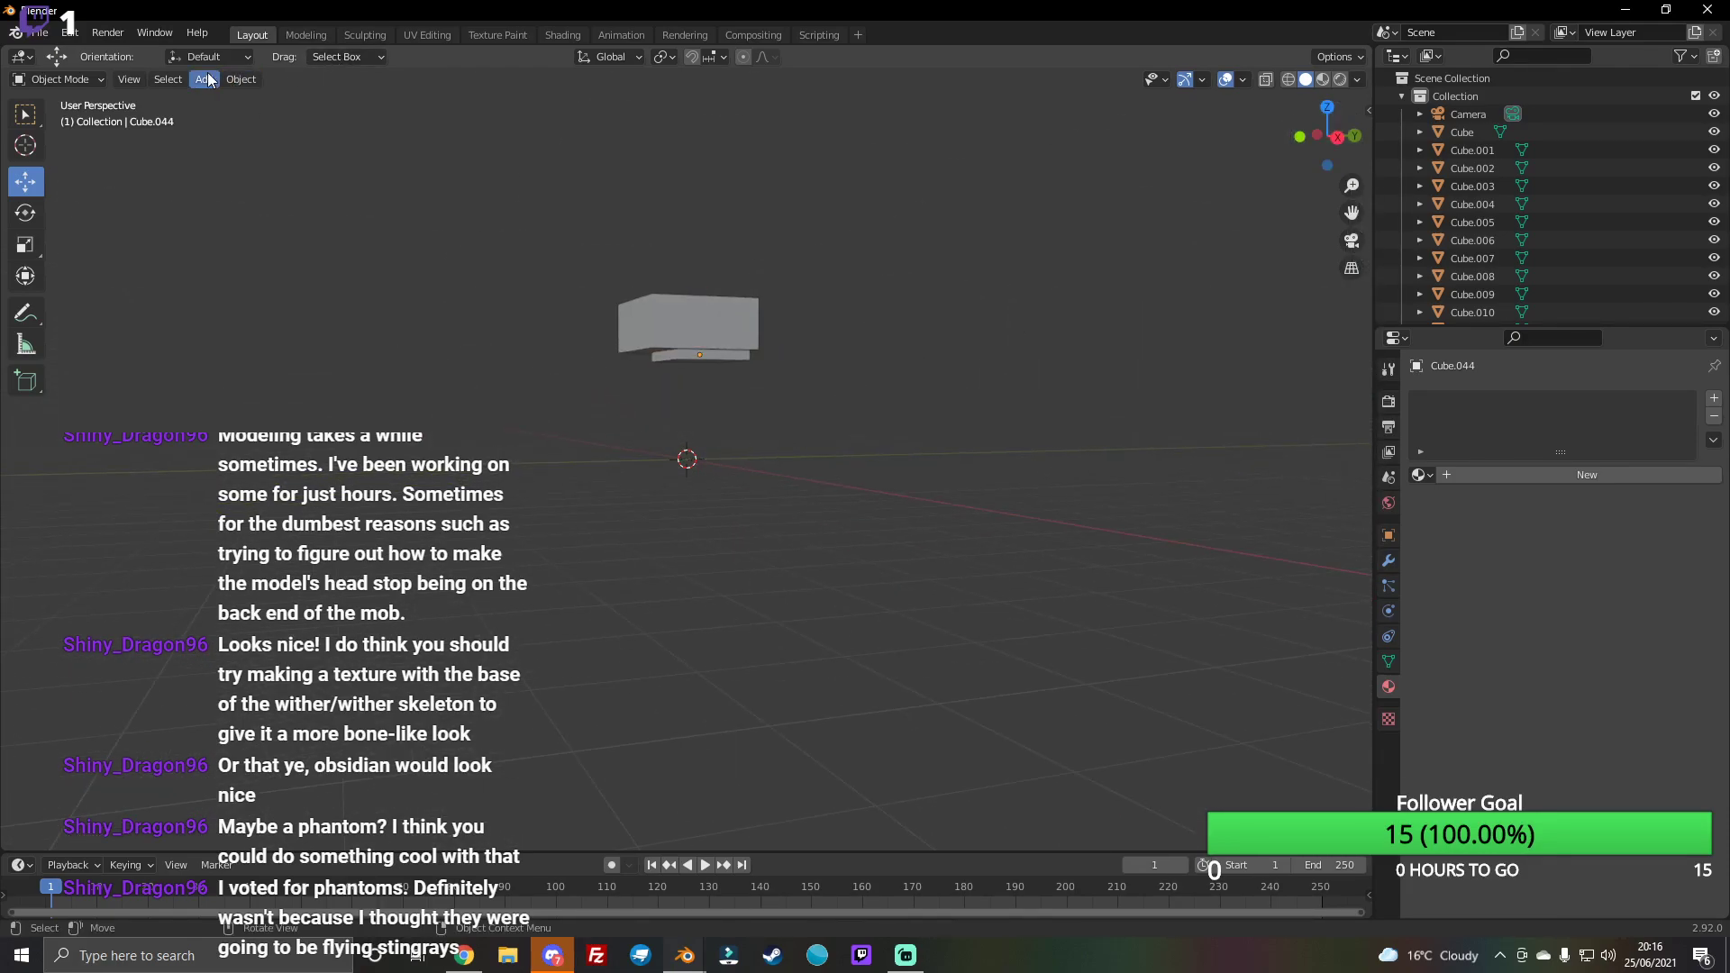
left_click_drag(1024, 430, 986, 412)
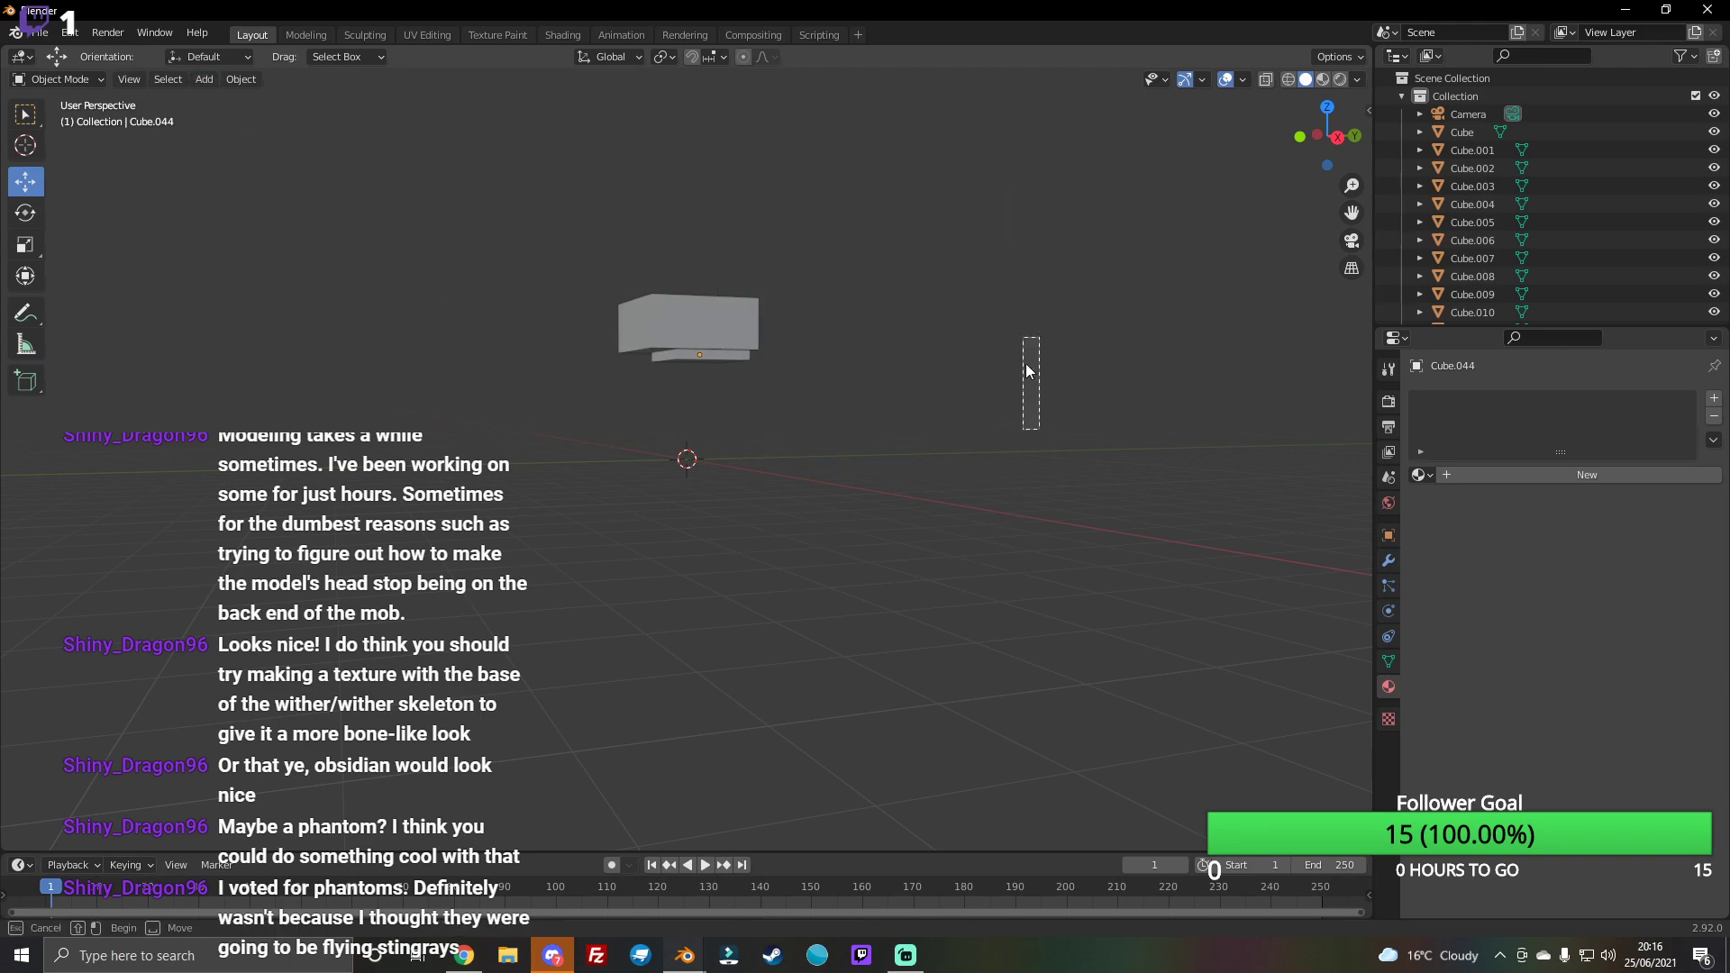
left_click(906, 955)
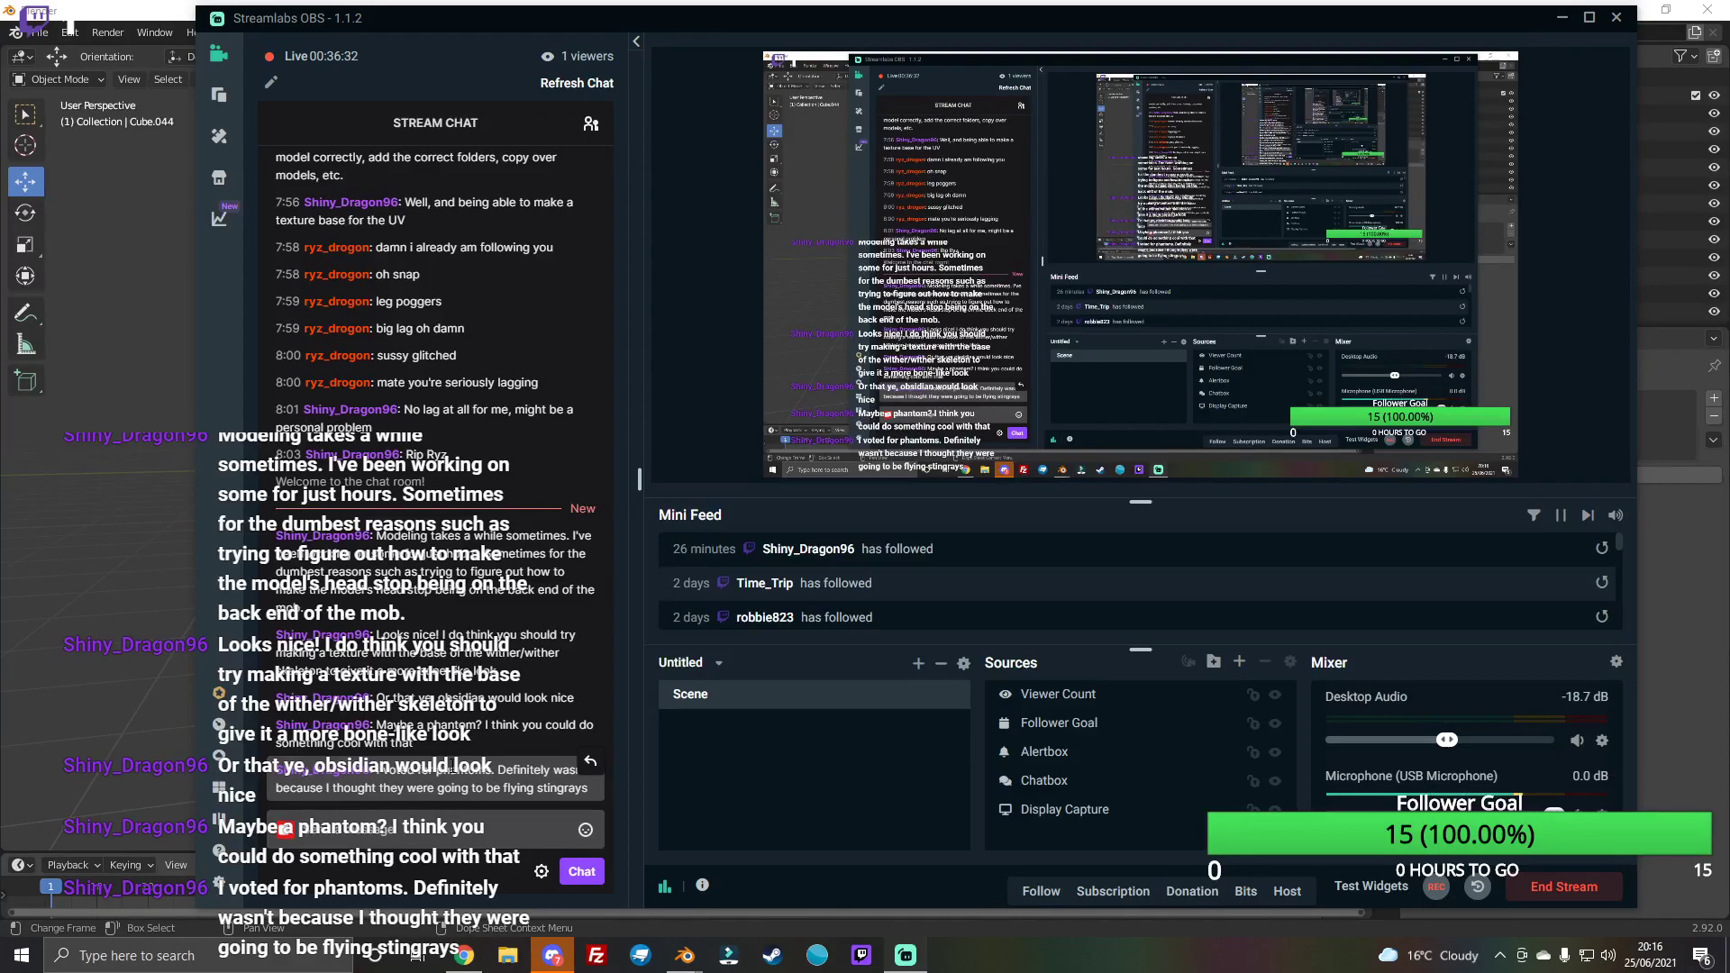
left_click(182, 605)
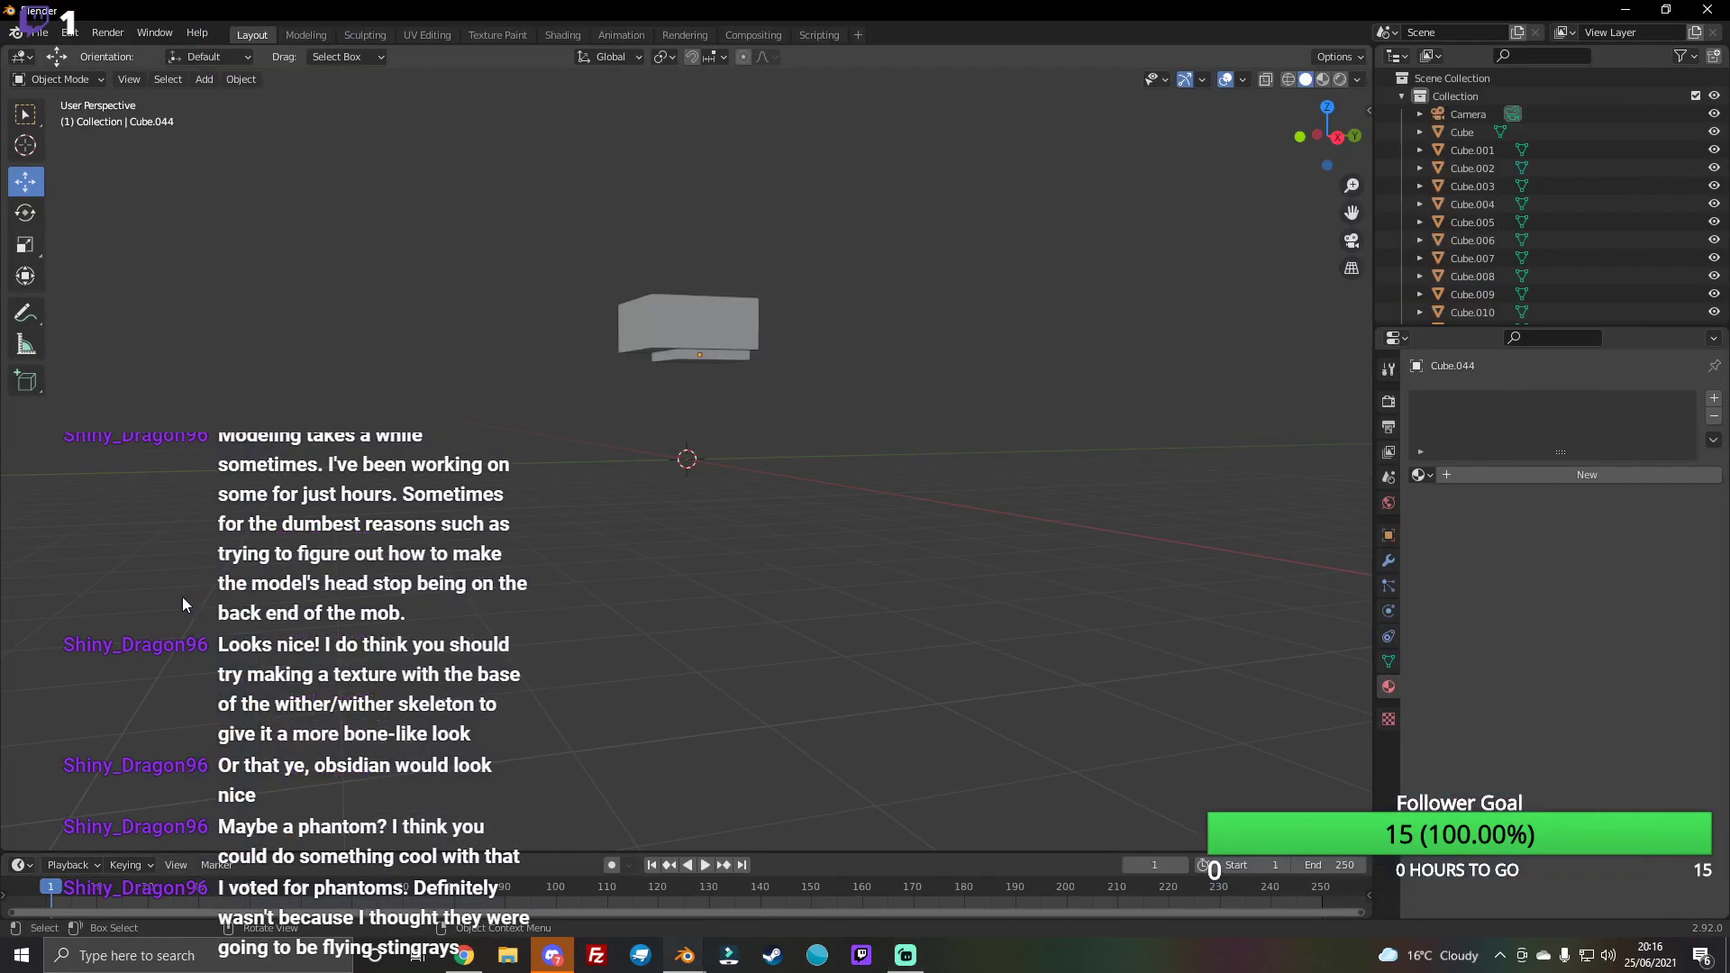
left_click_drag(905, 385, 660, 247)
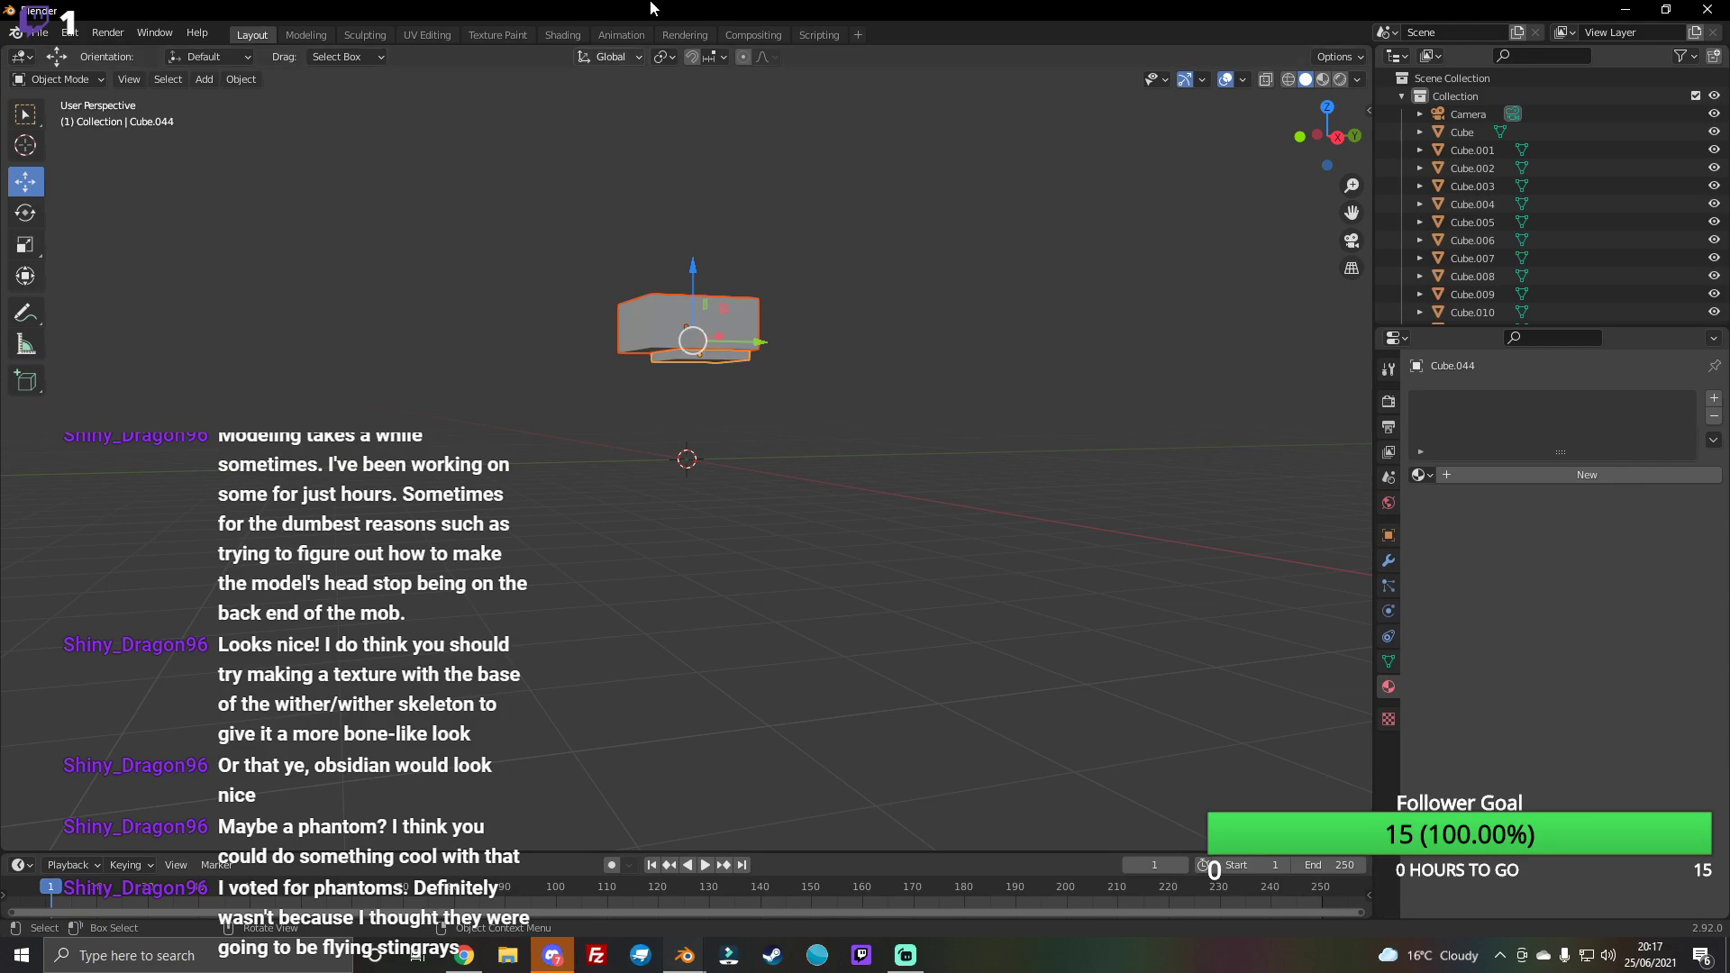
Step: Box-select around the block, deselect it, and check the streaming software again
left_click_drag(1328, 135, 1304, 142)
left_click_drag(965, 310, 620, 220)
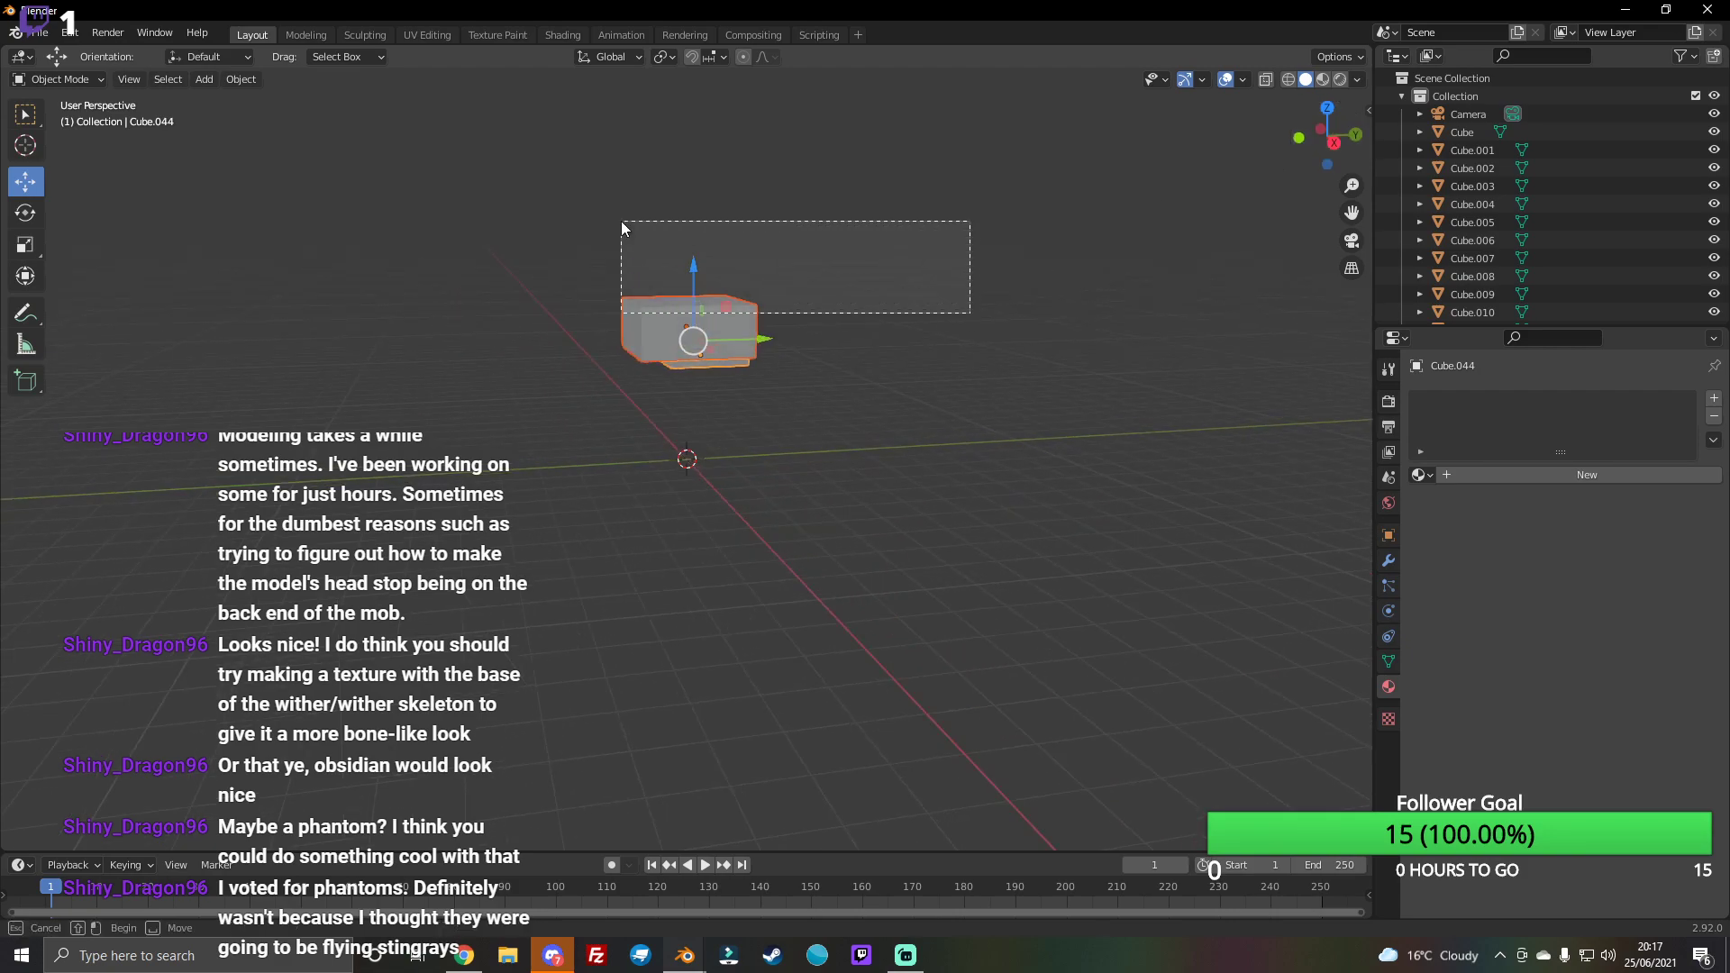
left_click(695, 441)
left_click_drag(1016, 235, 342, 303)
left_click_drag(1328, 135, 1298, 143)
left_click(794, 299)
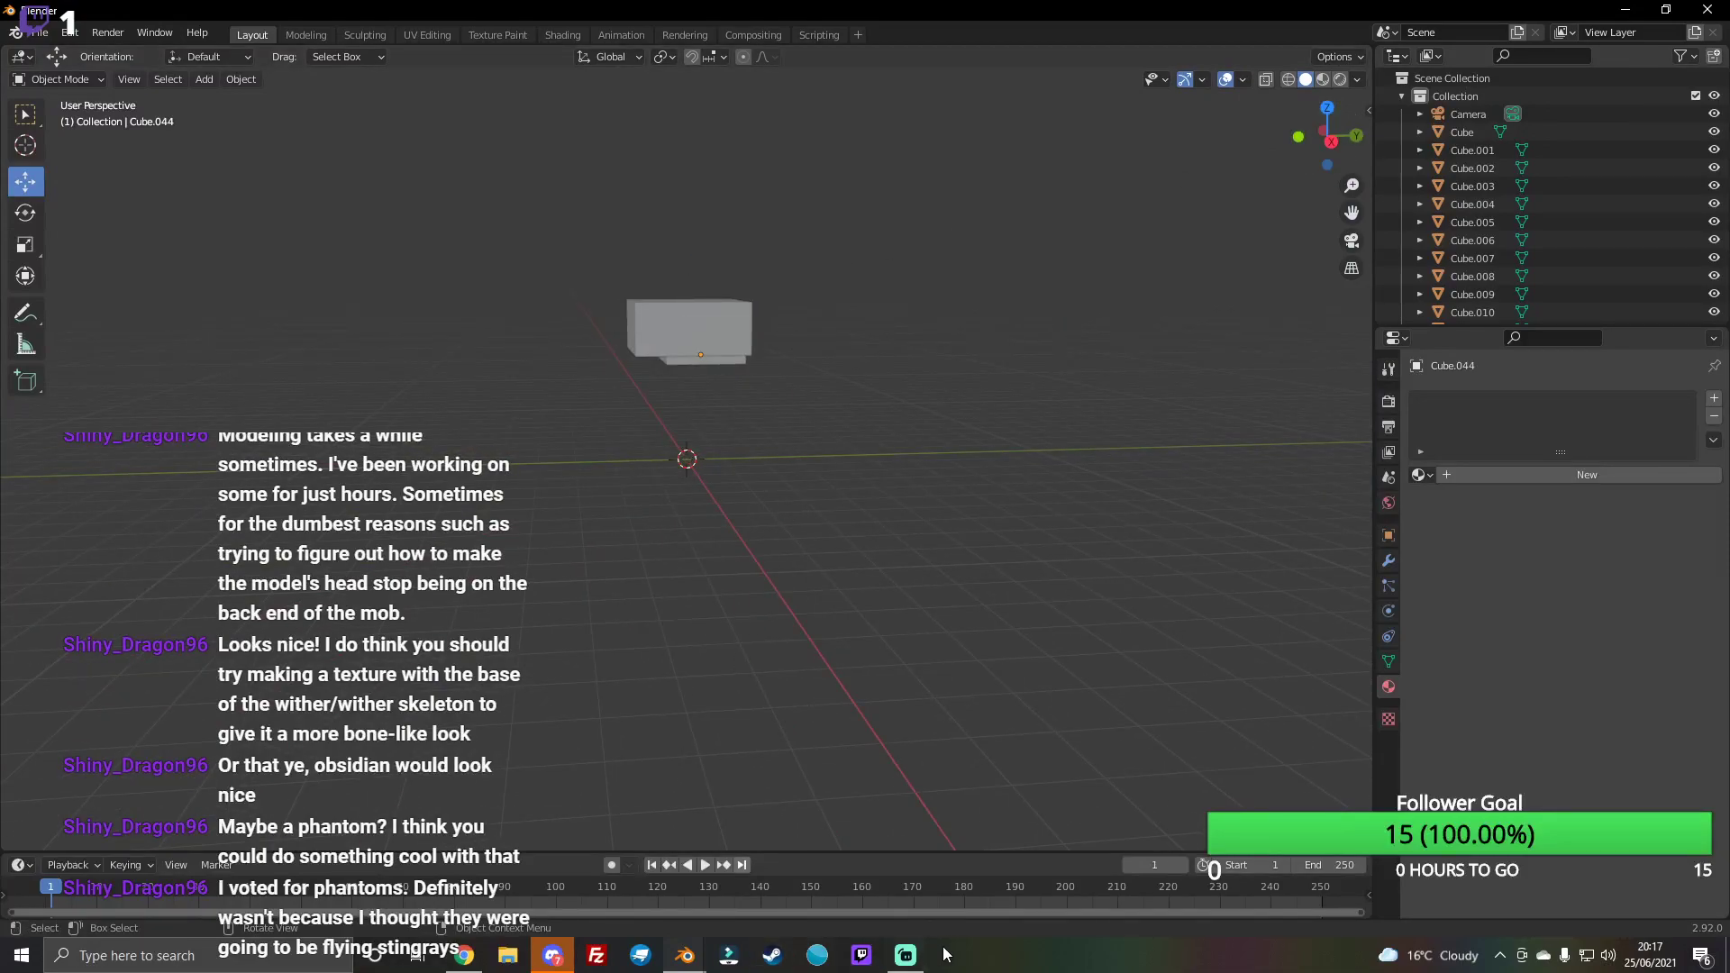
left_click(817, 955)
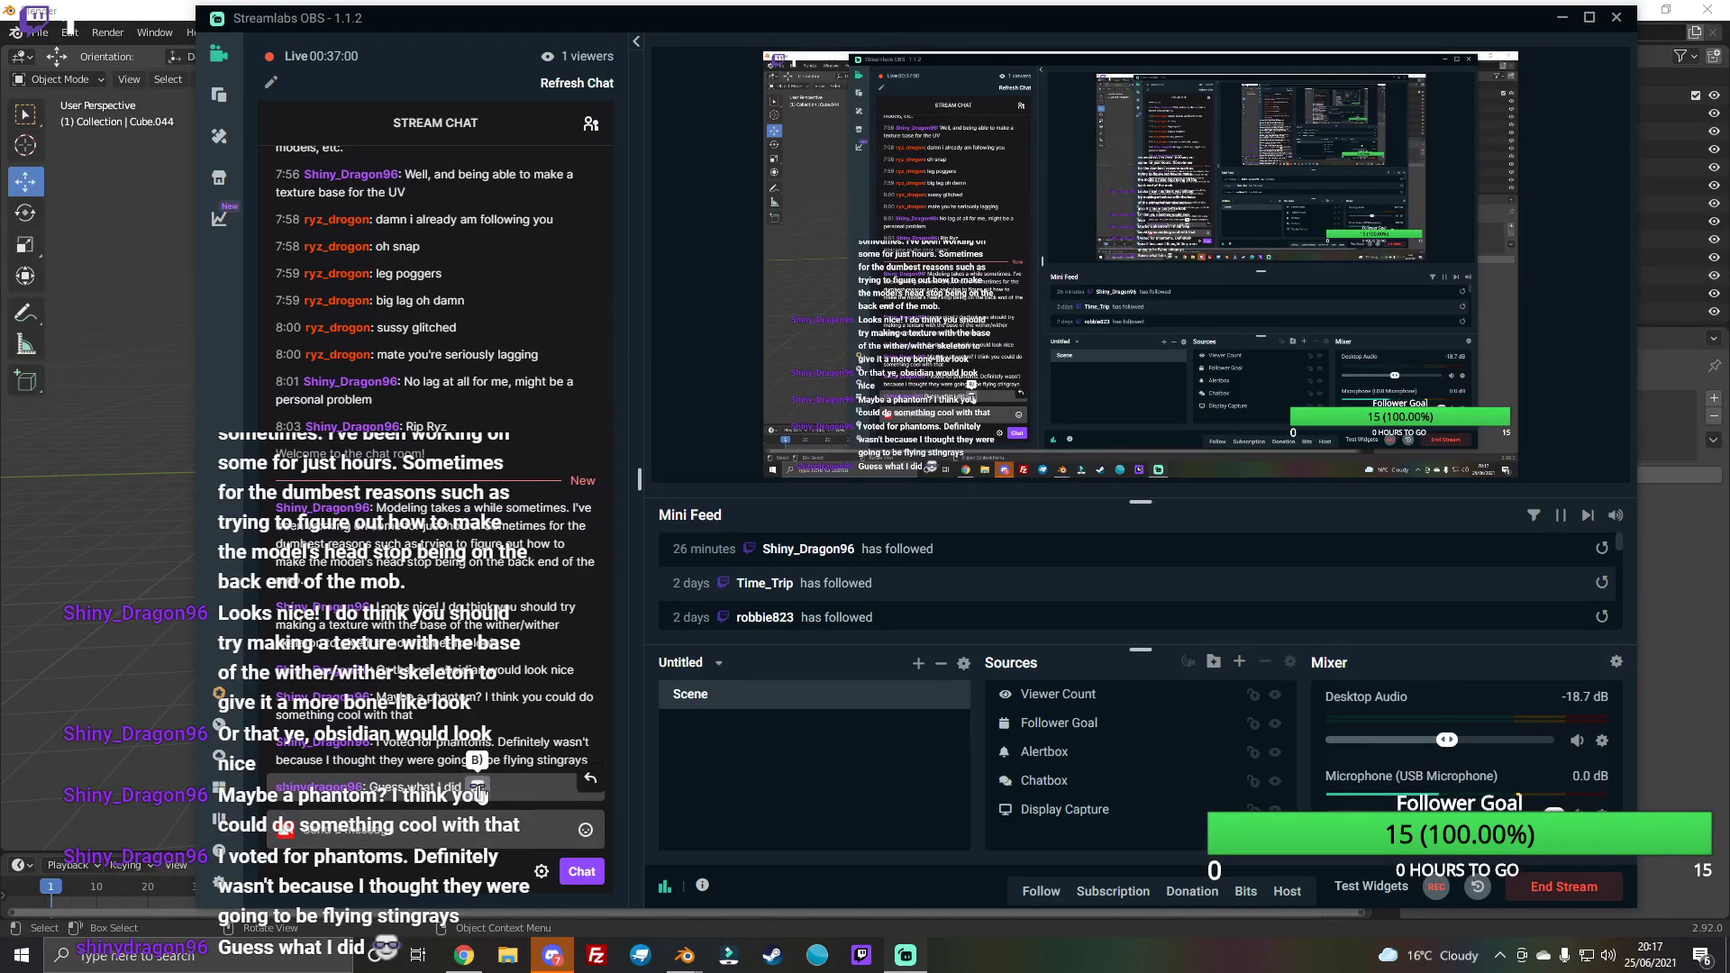
left_click(119, 635)
Step: Box-select over the block again, then clear the selection
left_click_drag(883, 461, 491, 227)
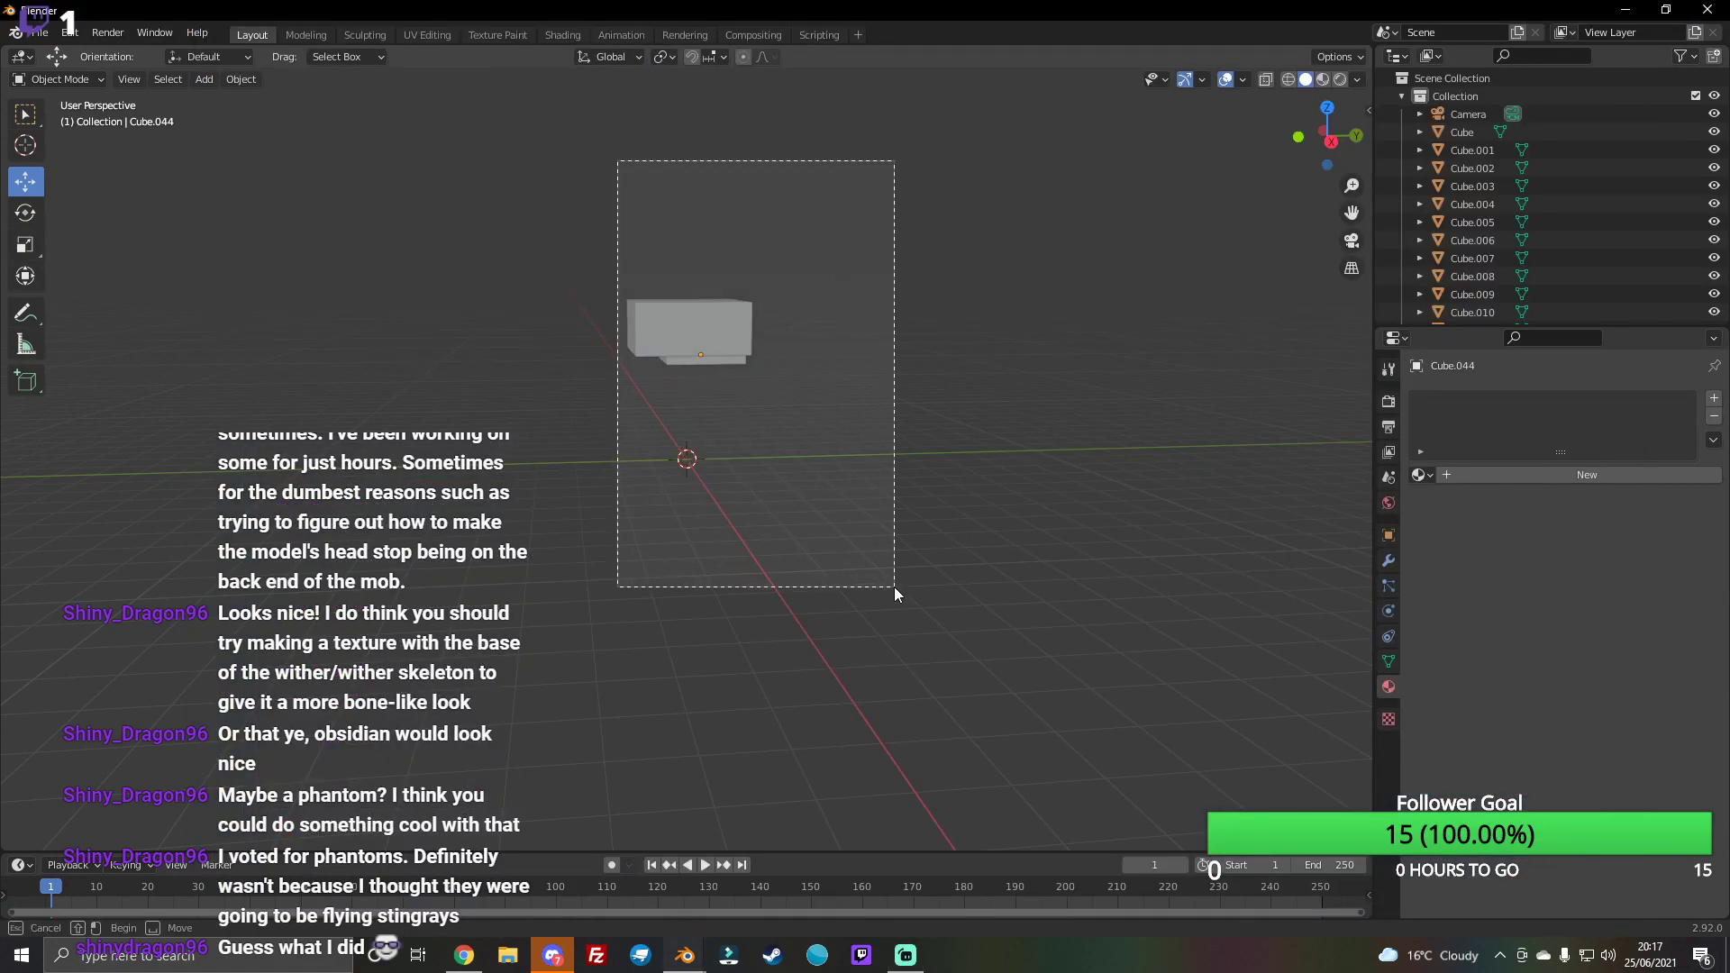
left_click_drag(618, 169, 893, 584)
left_click_drag(1332, 129, 1328, 144)
left_click_drag(828, 275, 386, 541)
left_click(575, 498)
left_click_drag(590, 442, 825, 257)
left_click(825, 258)
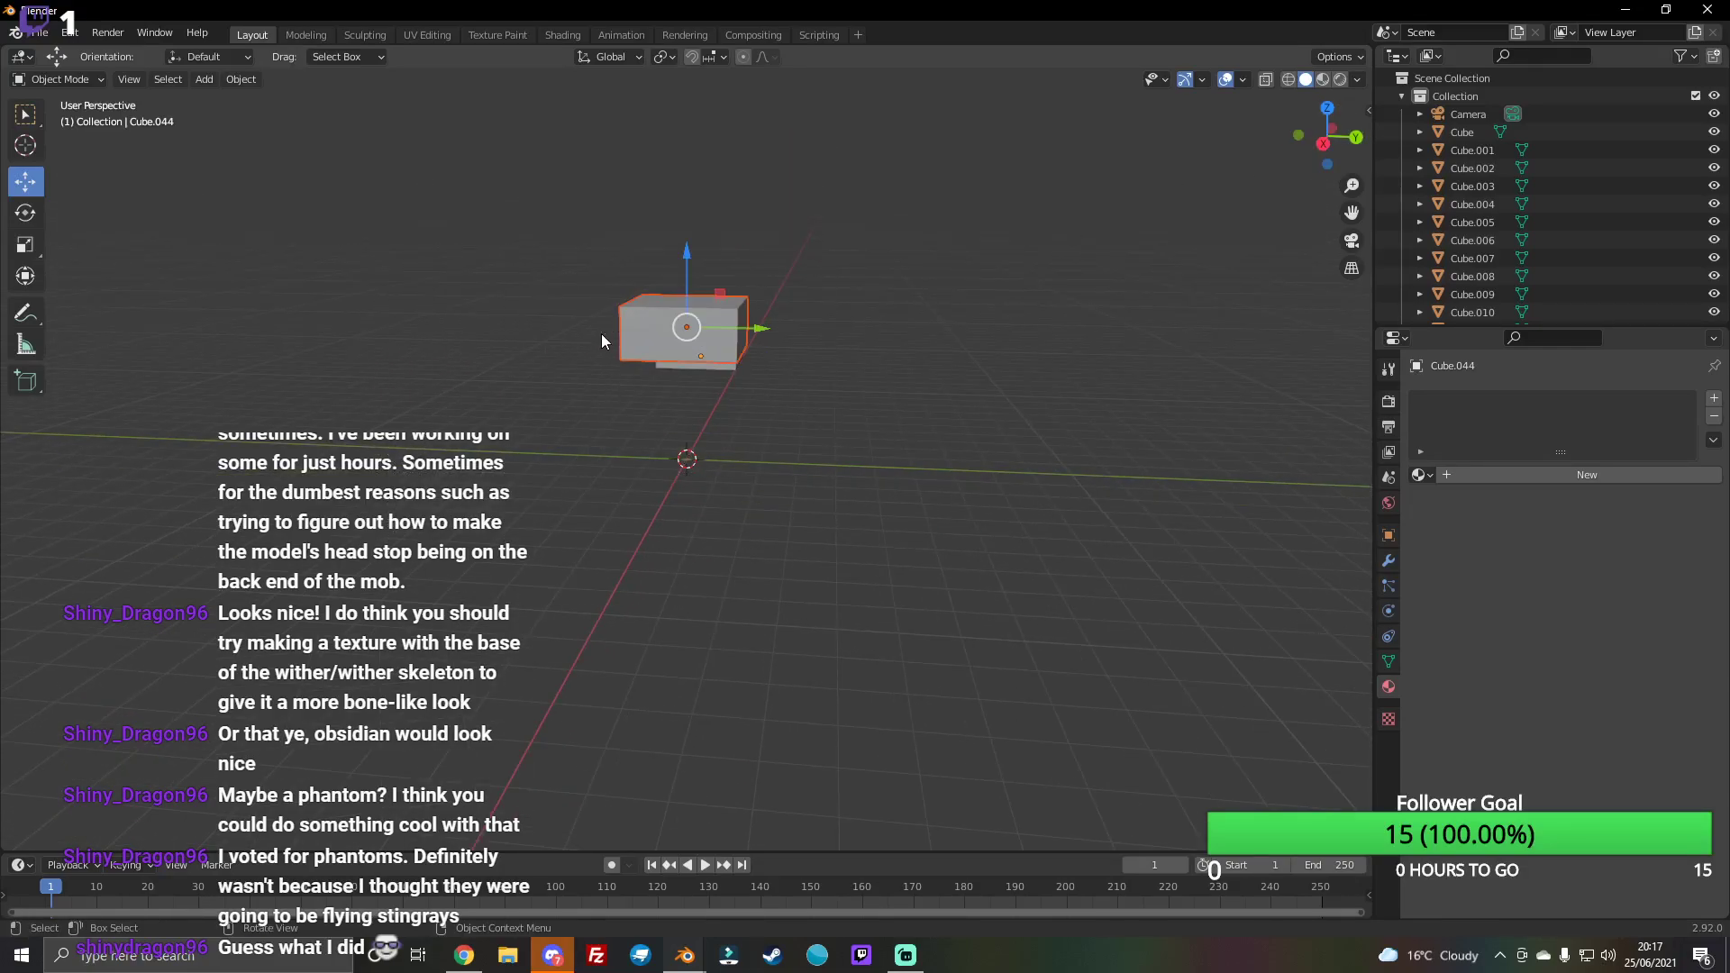
left_click_drag(1328, 135, 1330, 147)
Step: Make the upper cube active, select the boxy head piece, and open the Add menu
key("shift+d")
left_click(848, 352)
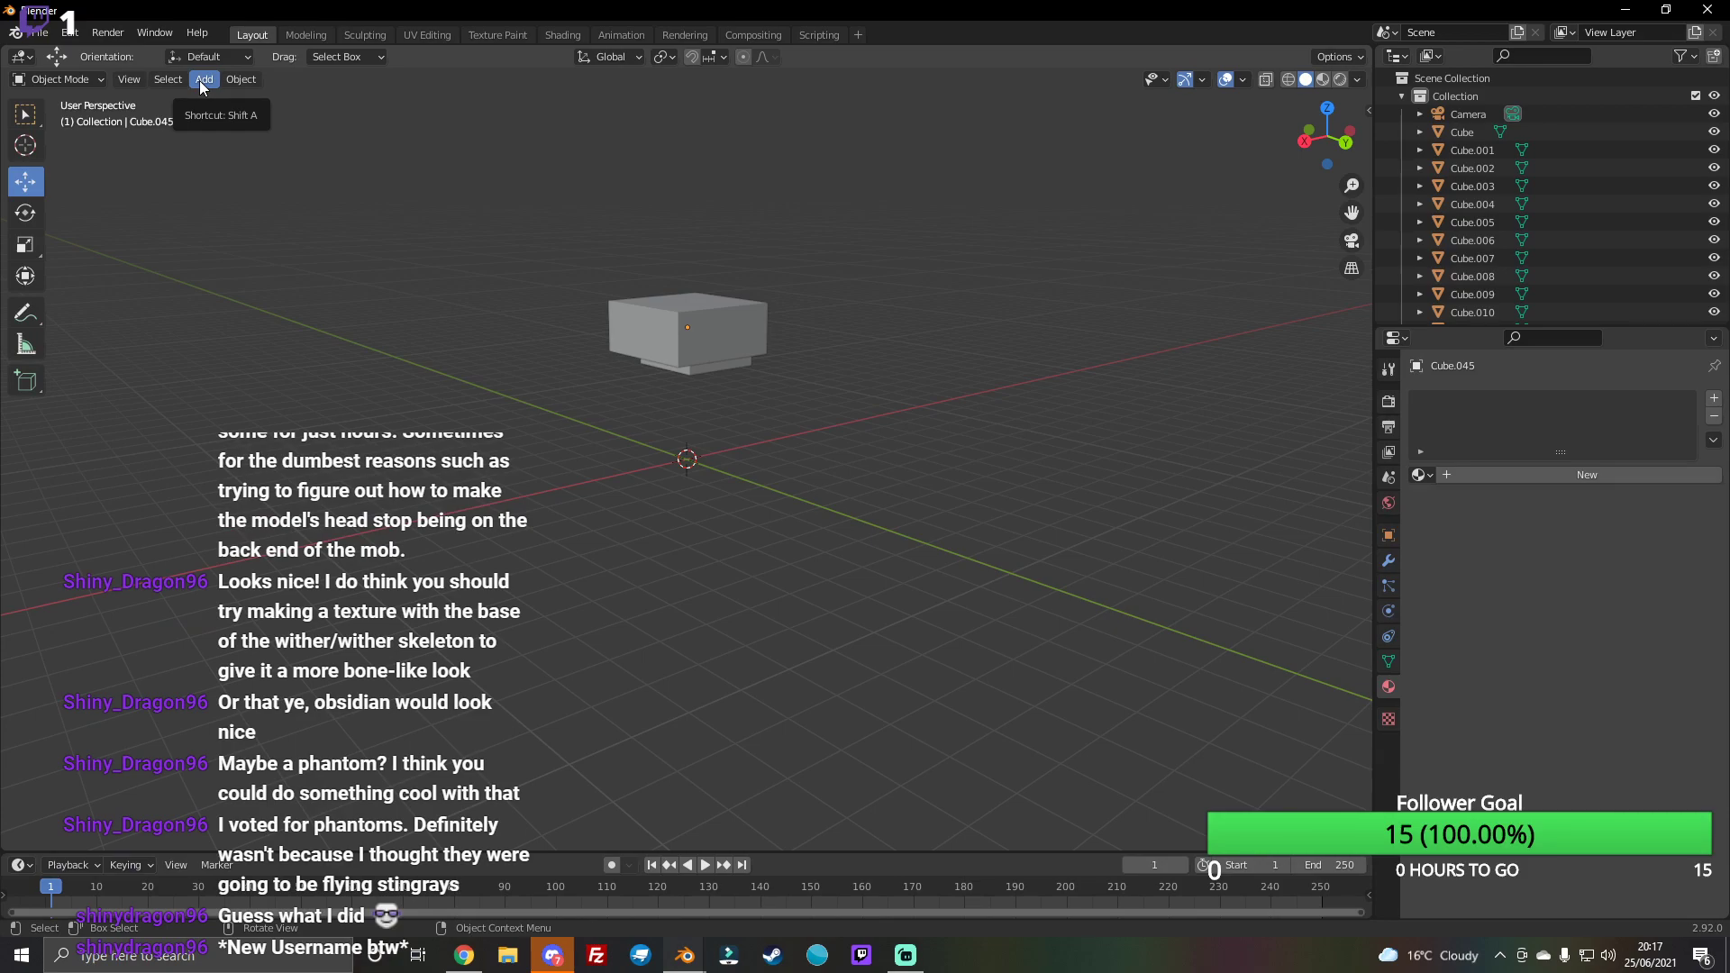
left_click_drag(814, 236, 539, 503)
left_click_drag(1288, 129, 1216, 149)
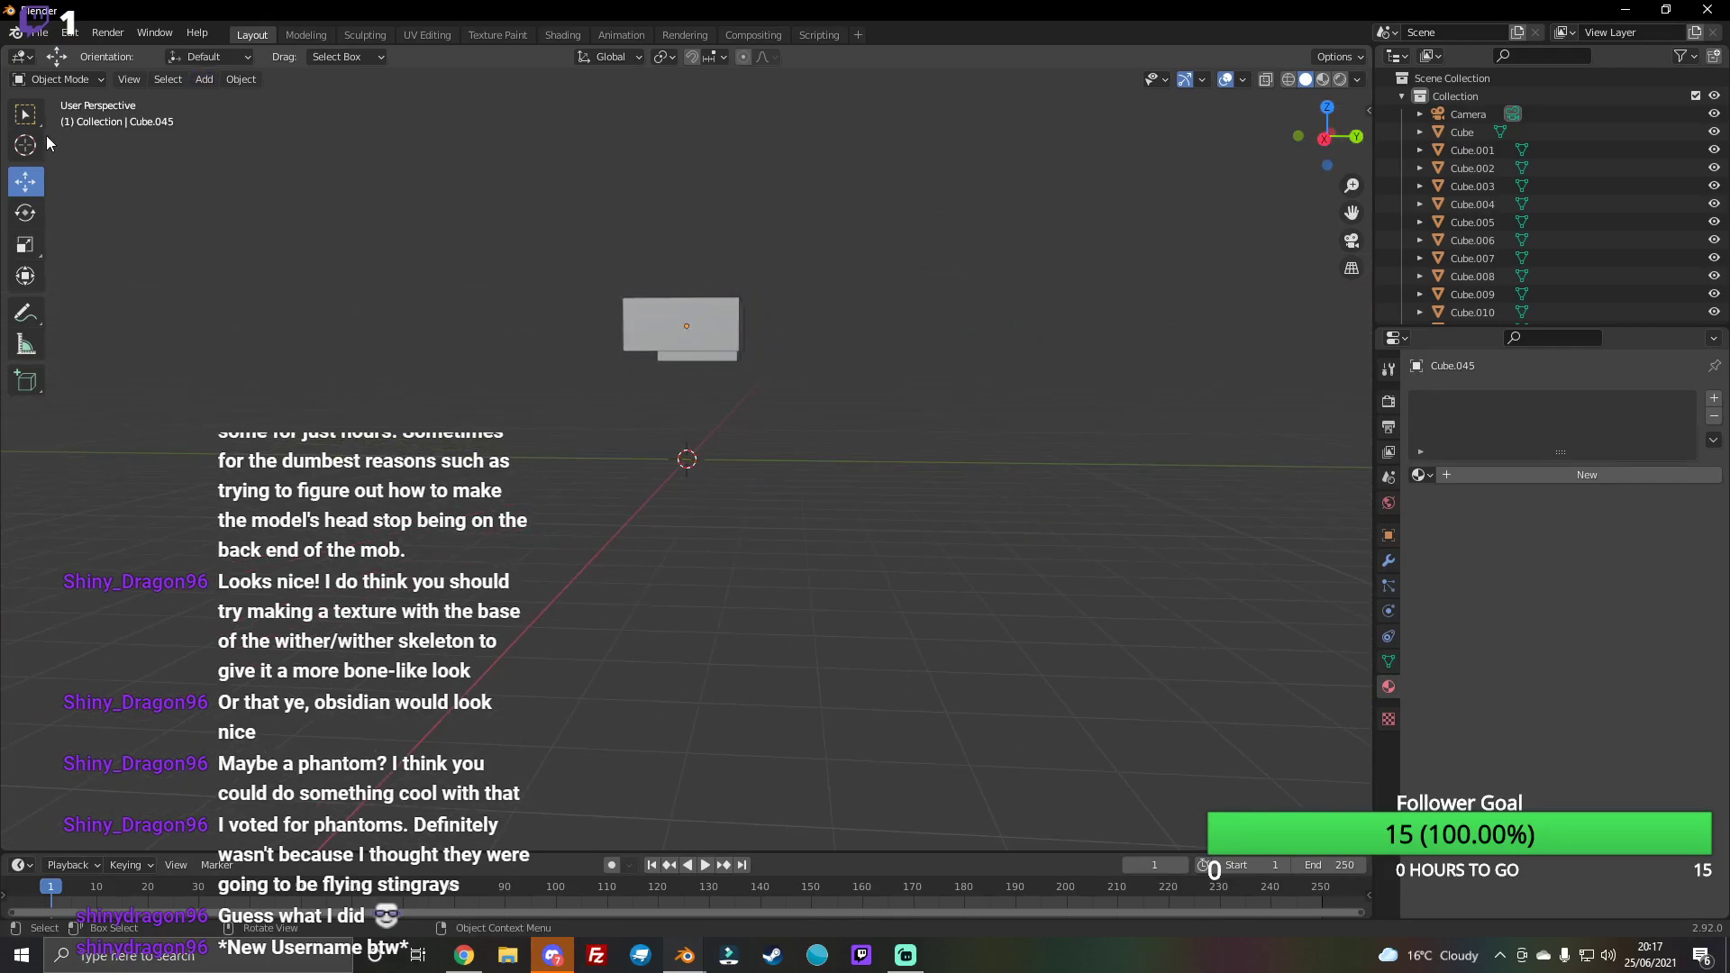
left_click(198, 84)
mouse_move(257, 100)
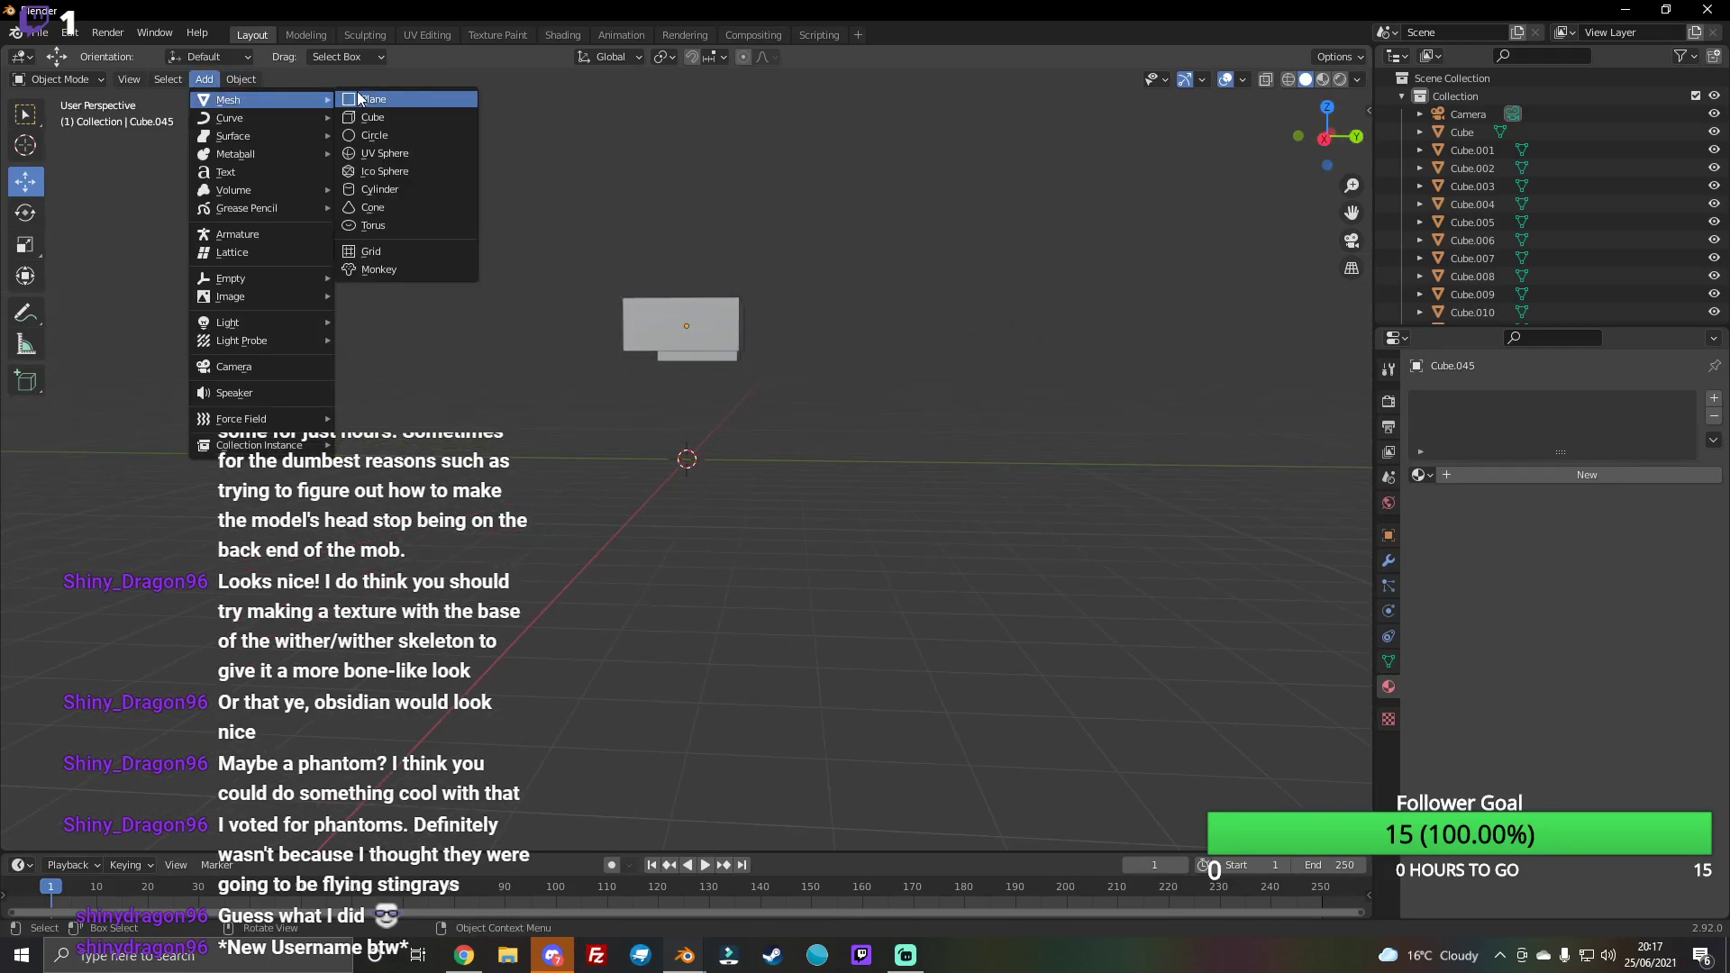
Step: Add a cube and move it along Y against the head piece
left_click(378, 119)
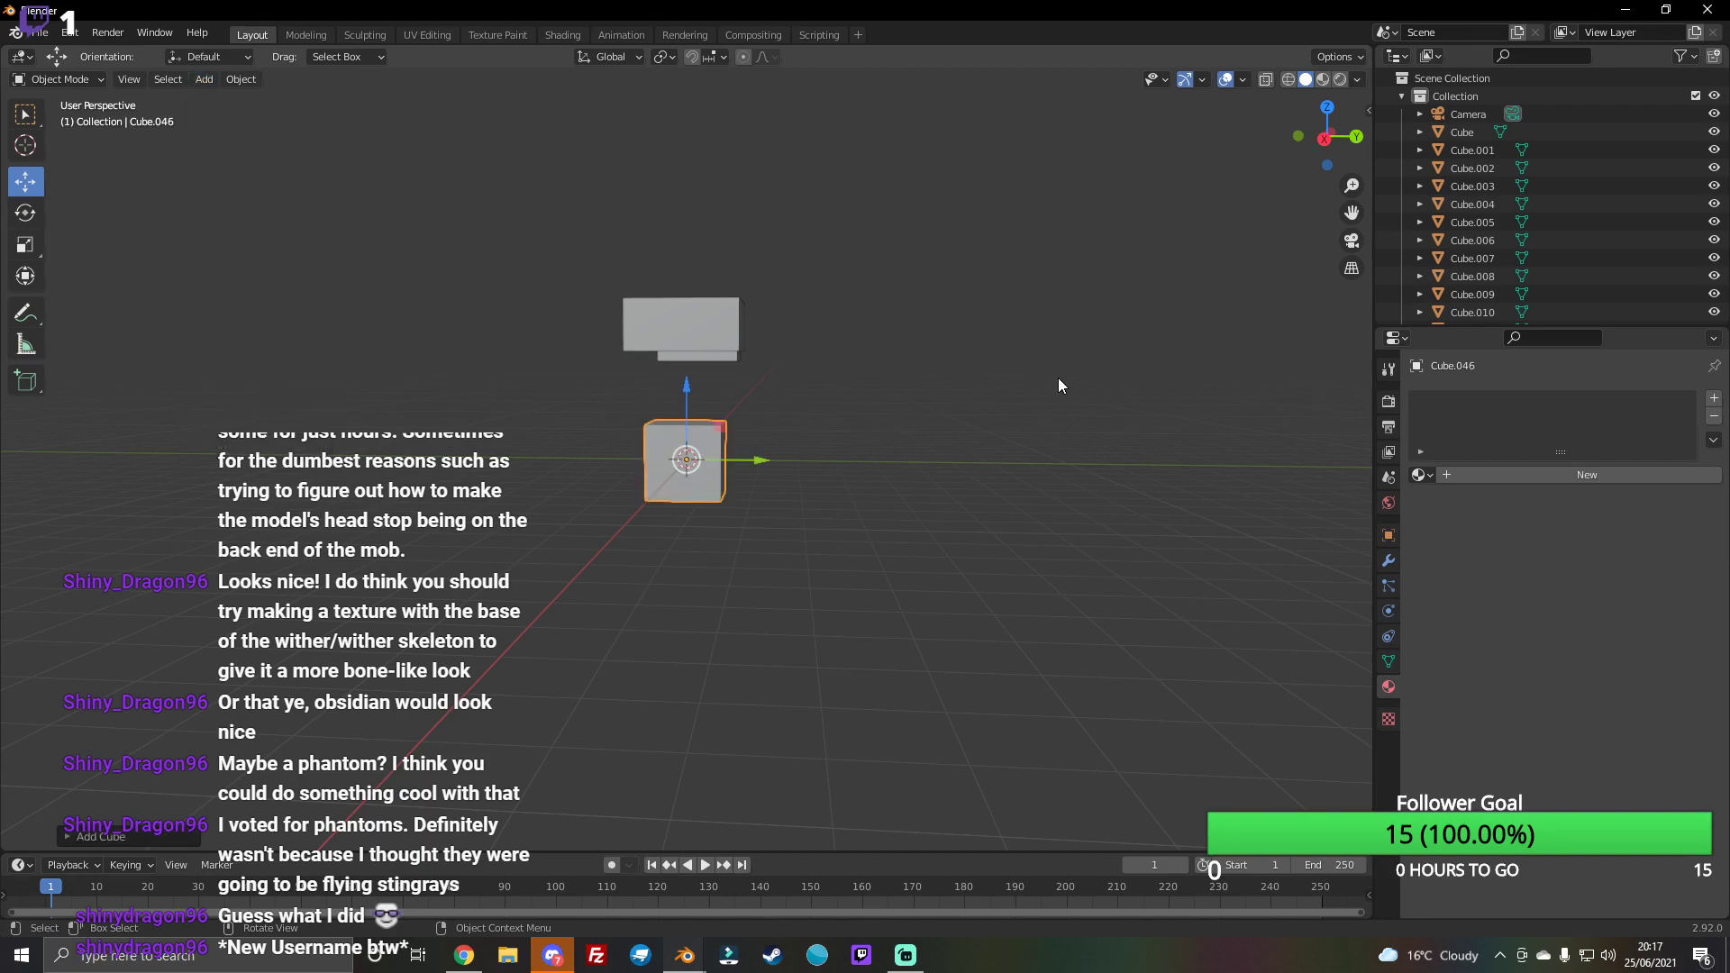
left_click(686, 440)
left_click_drag(1333, 136, 1311, 141)
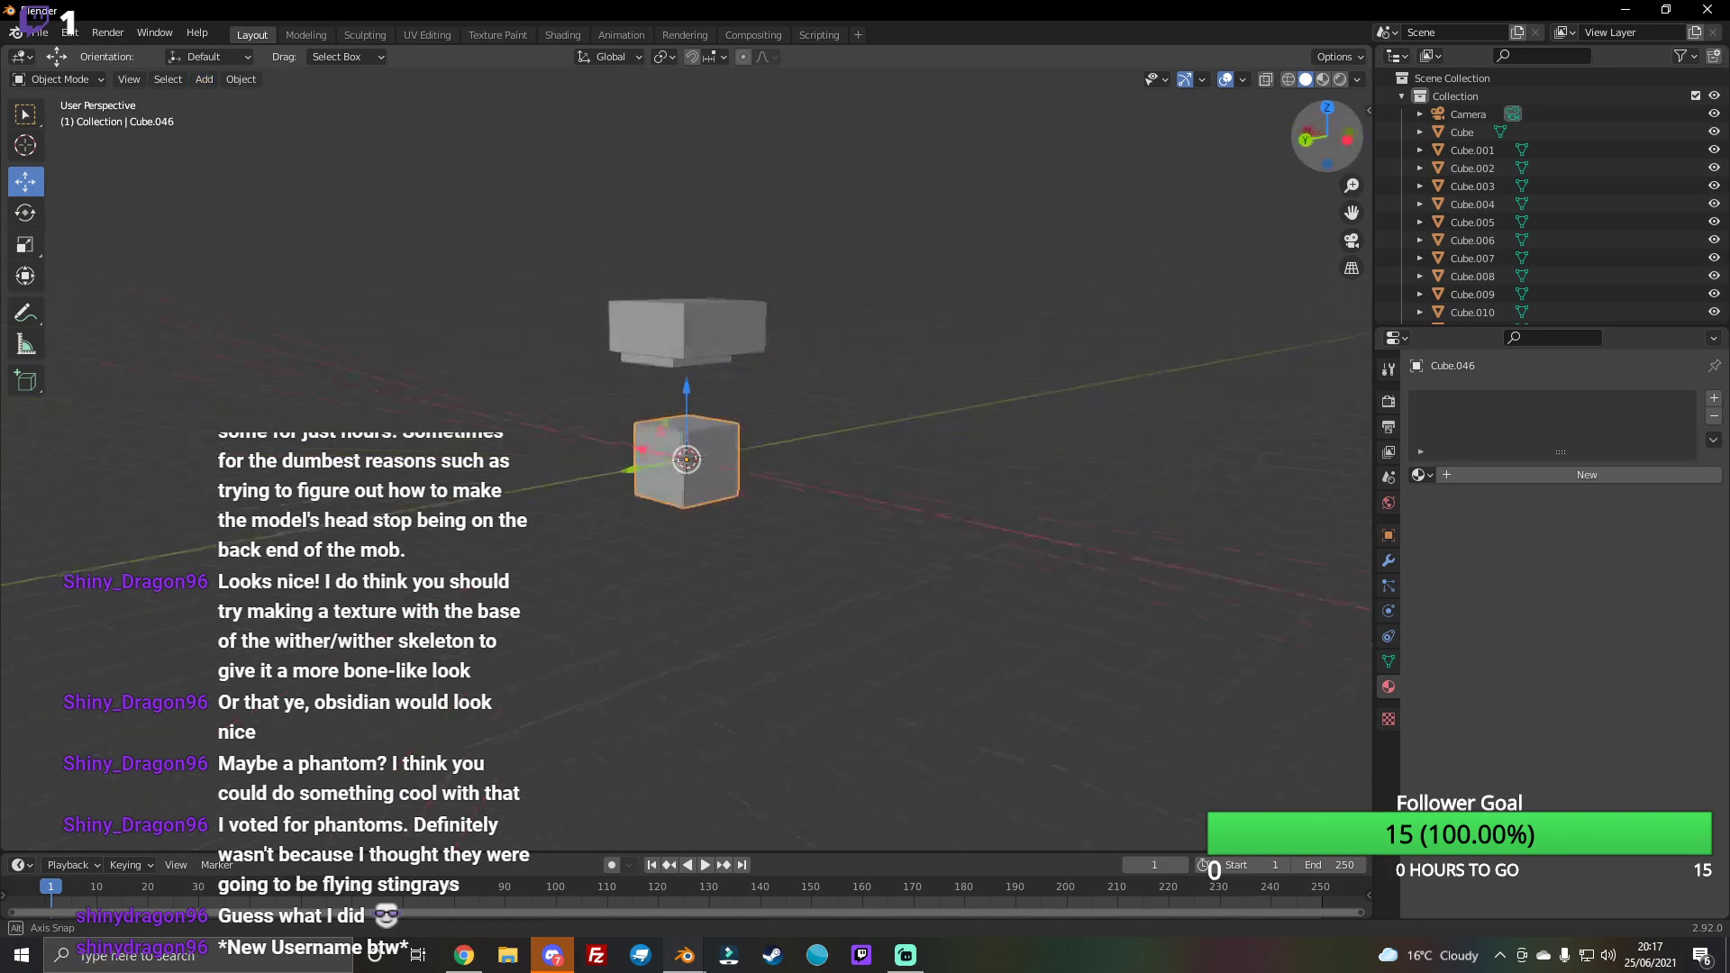
left_click_drag(689, 424, 569, 350)
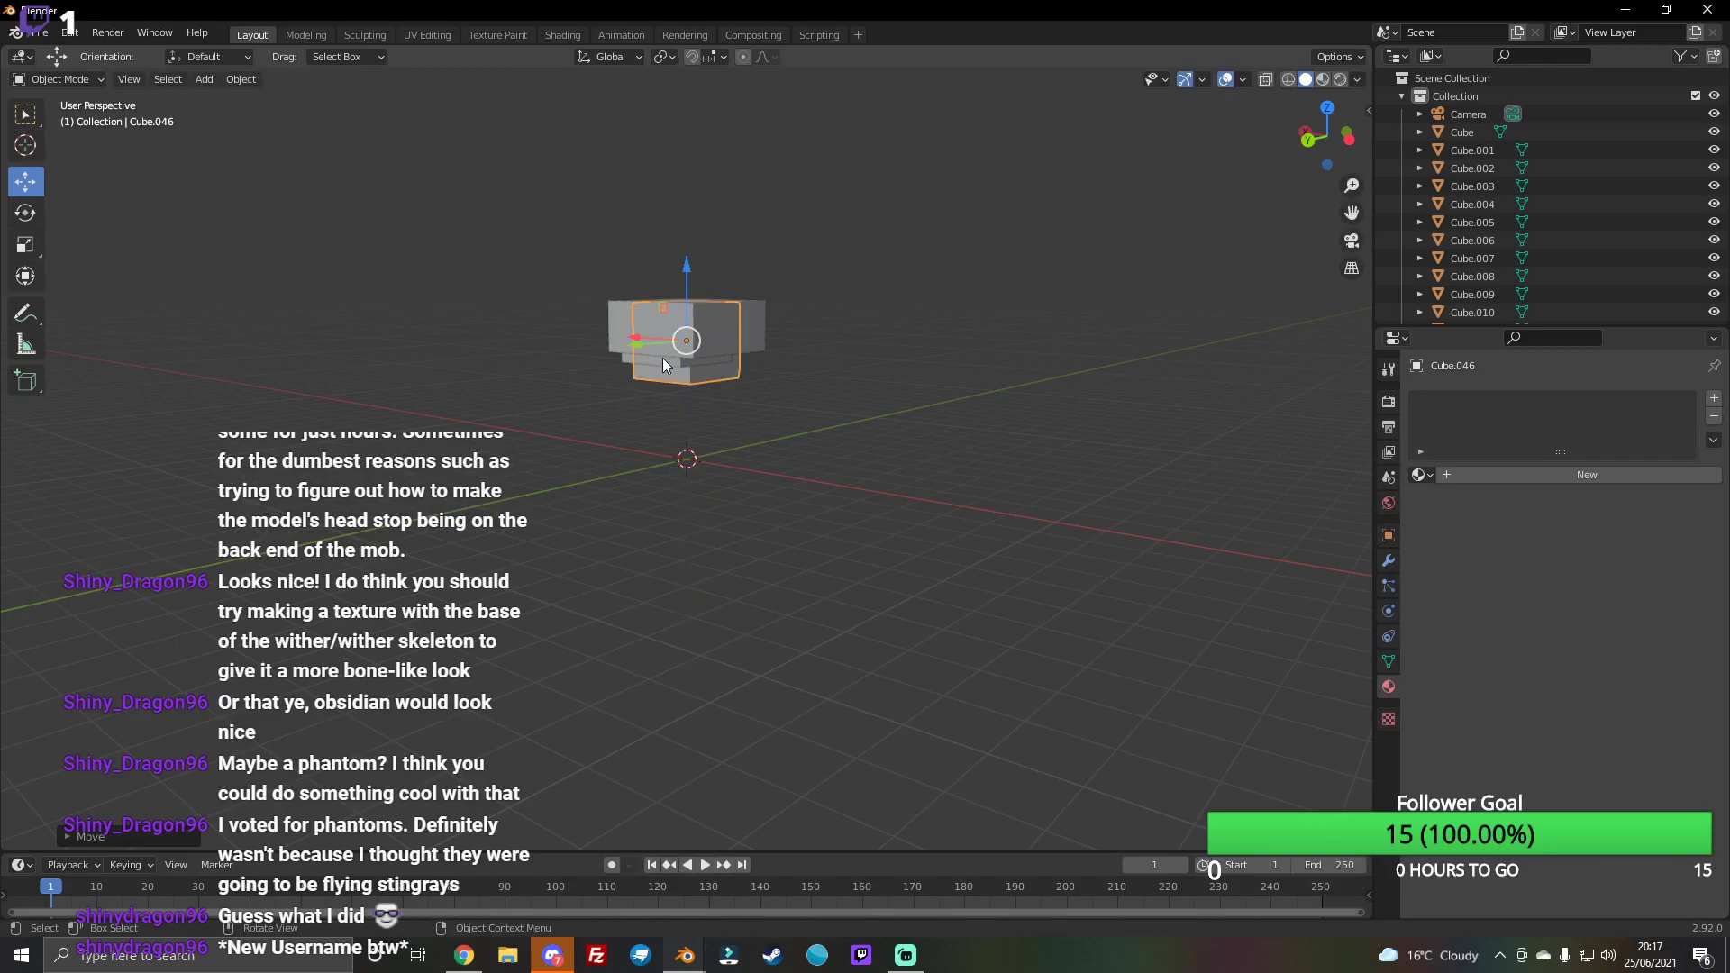
key("y")
left_click(569, 351)
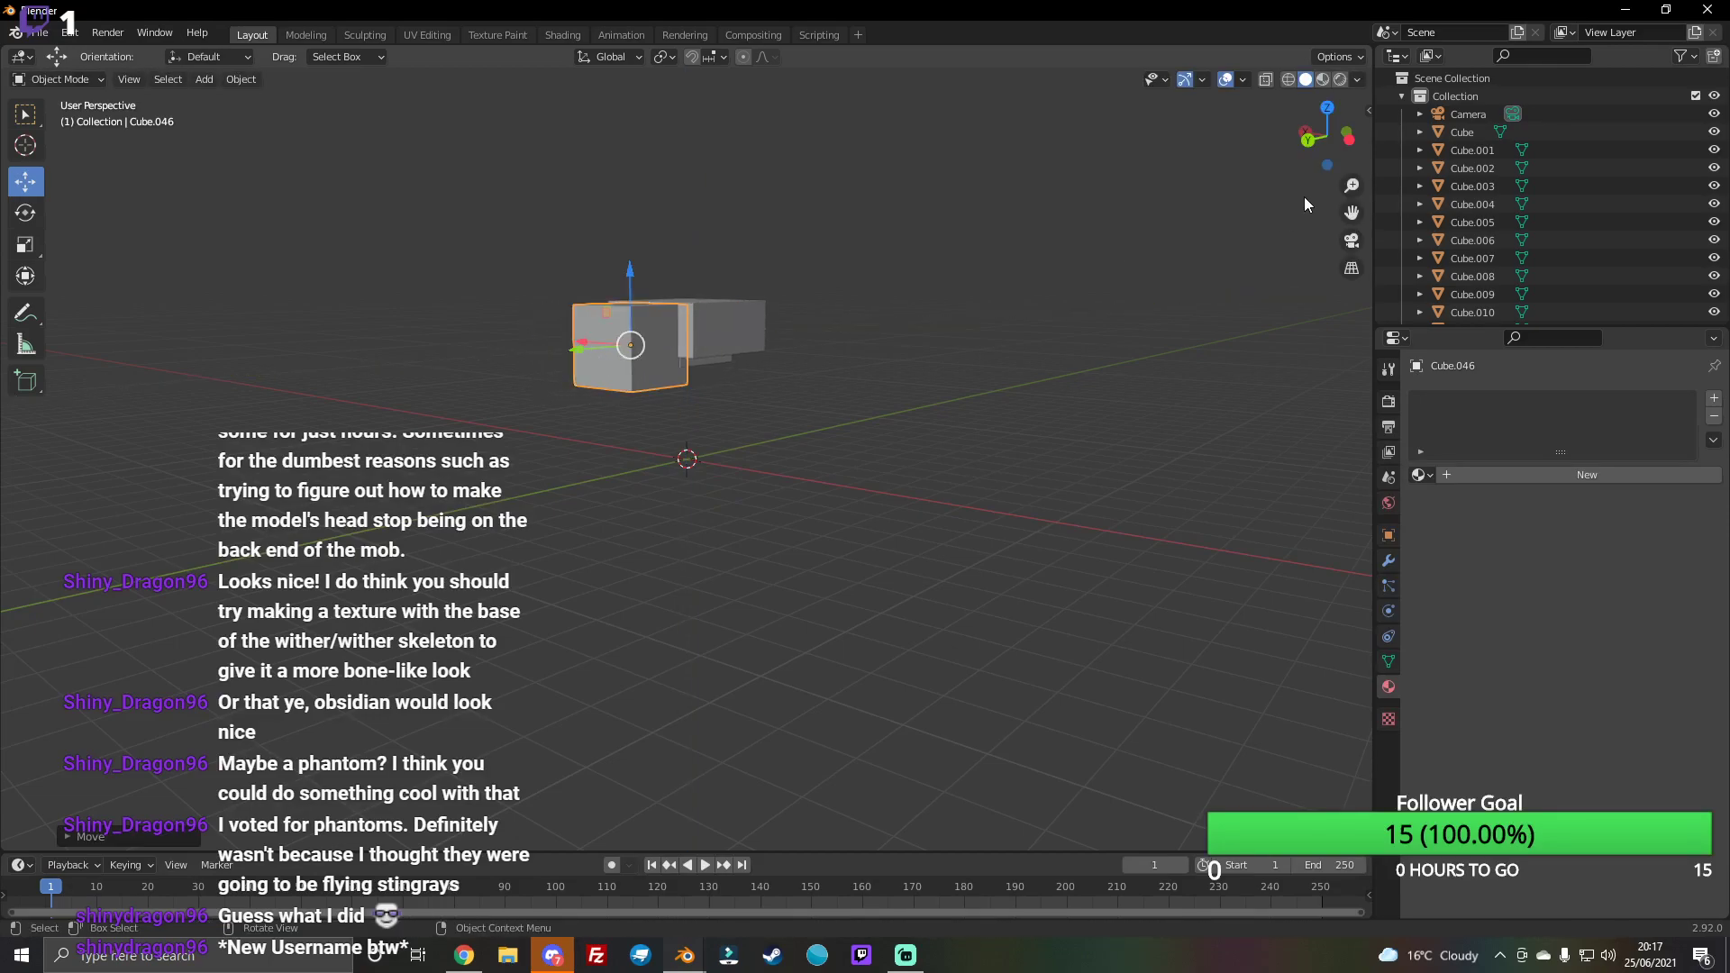
left_click(1298, 135)
left_click_drag(512, 329, 513, 329)
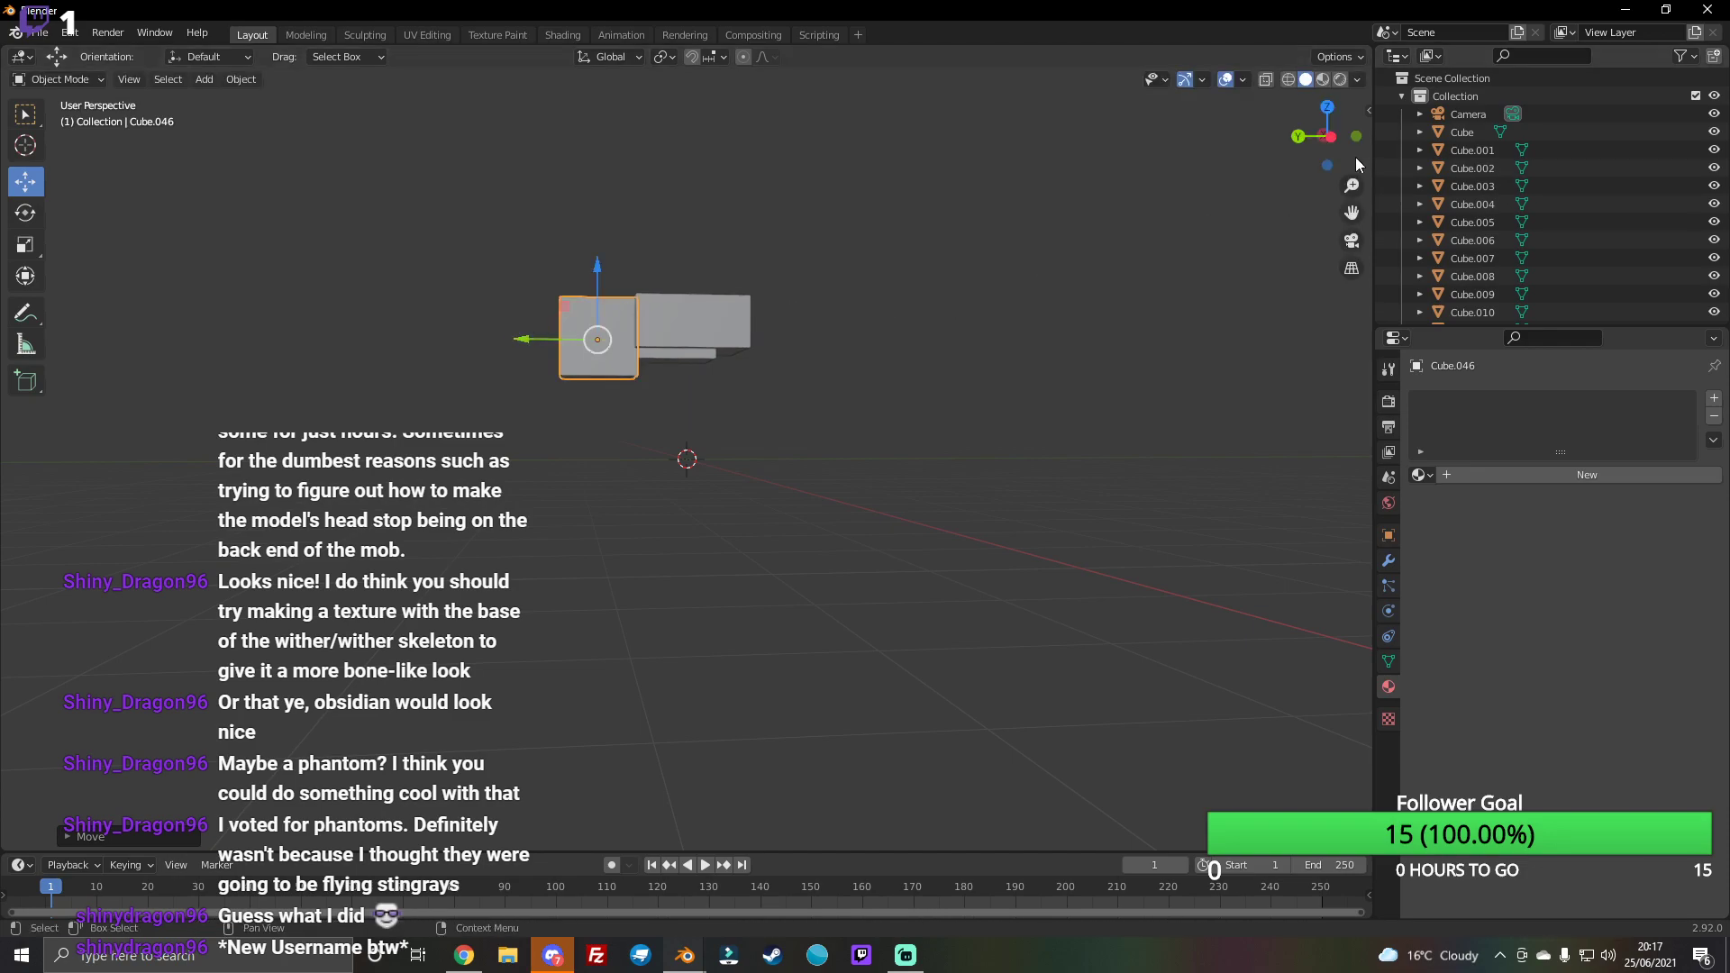
Step: Flatten the new cube vertically and adjust its height beside the head
left_click_drag(1348, 154, 805, 228)
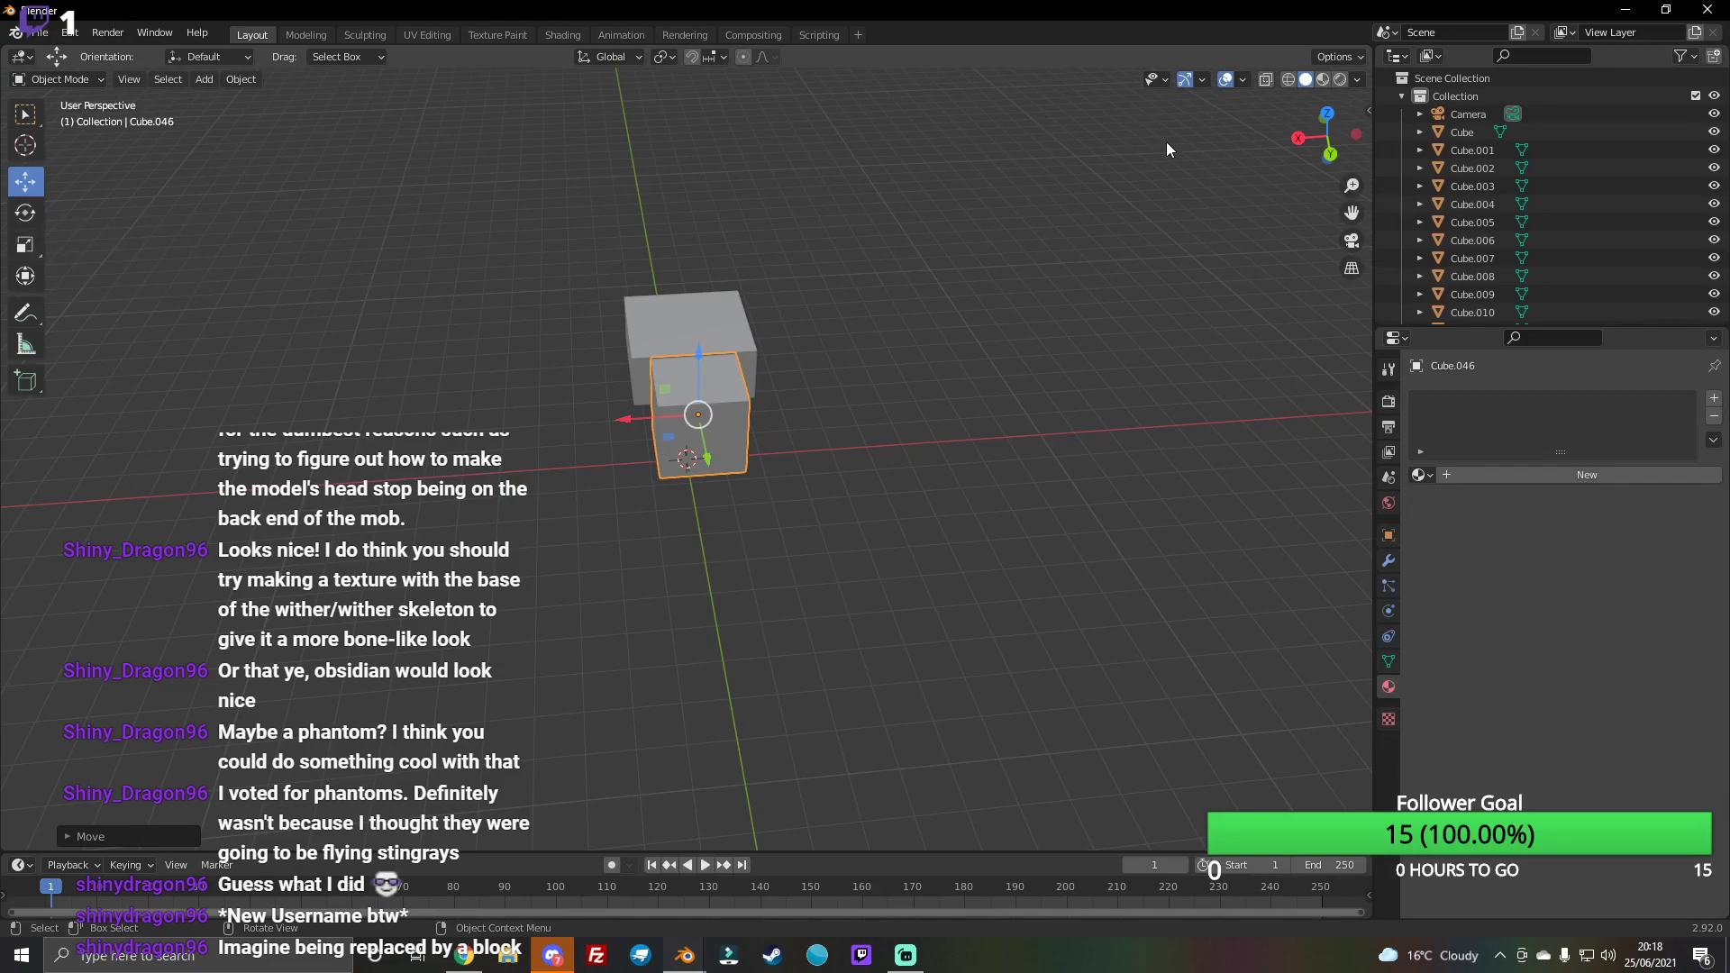
left_click_drag(1324, 135, 811, 176)
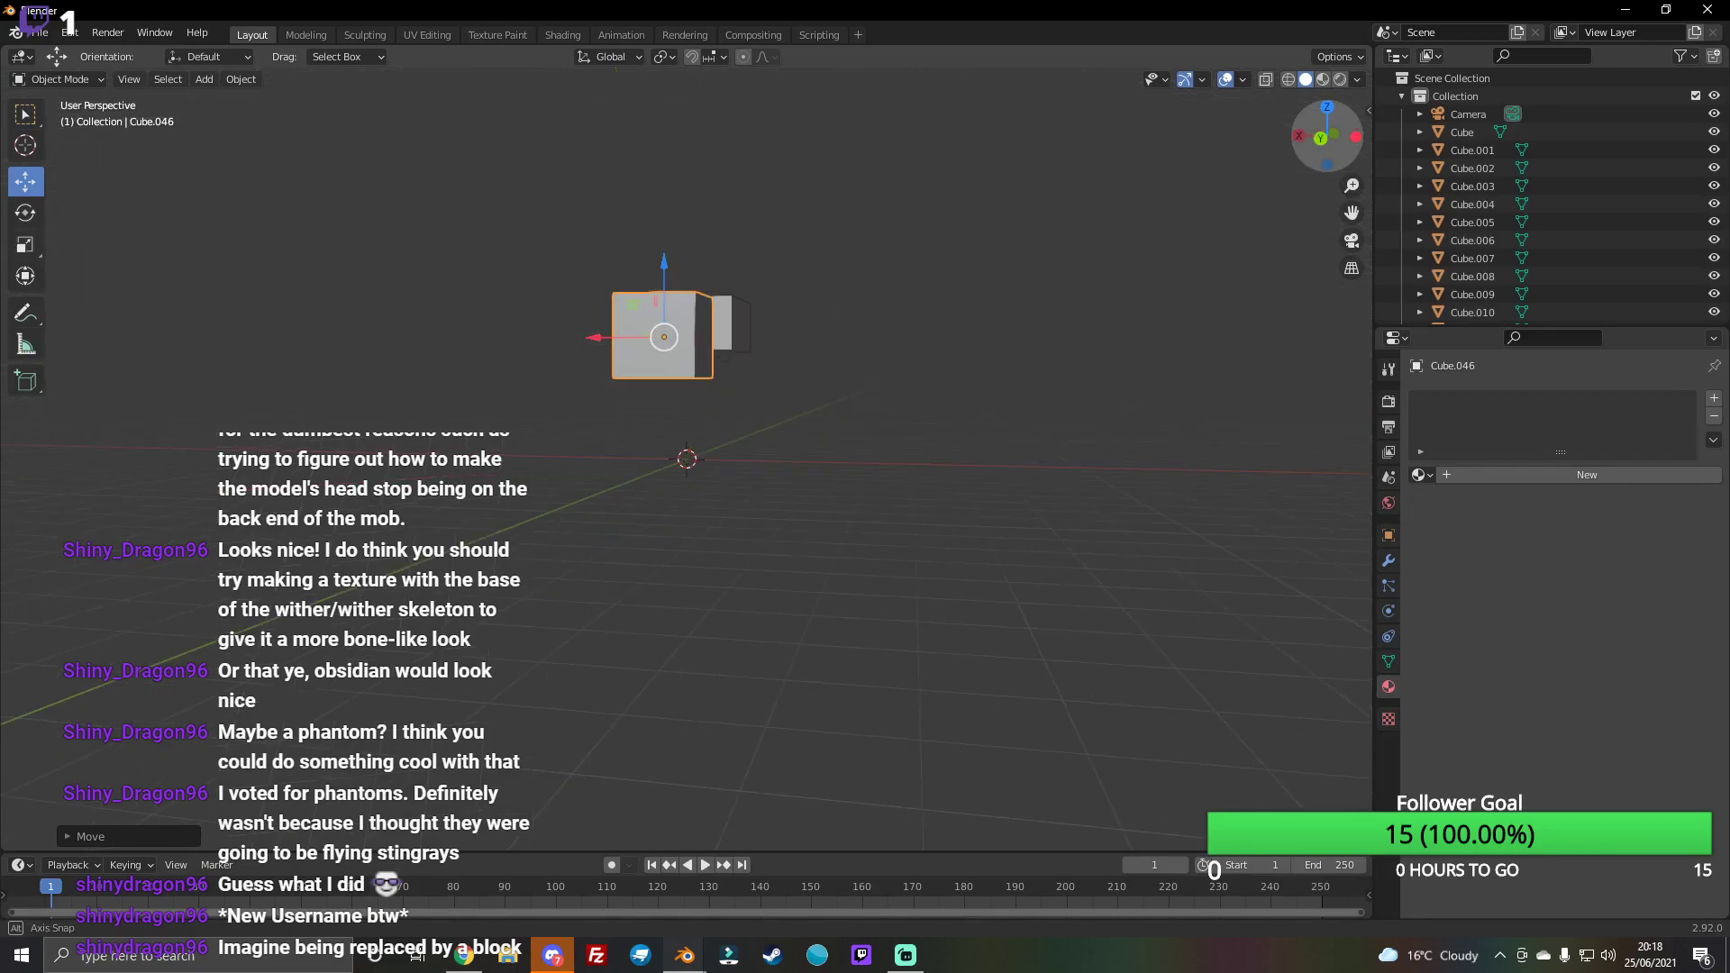
left_click(44, 243)
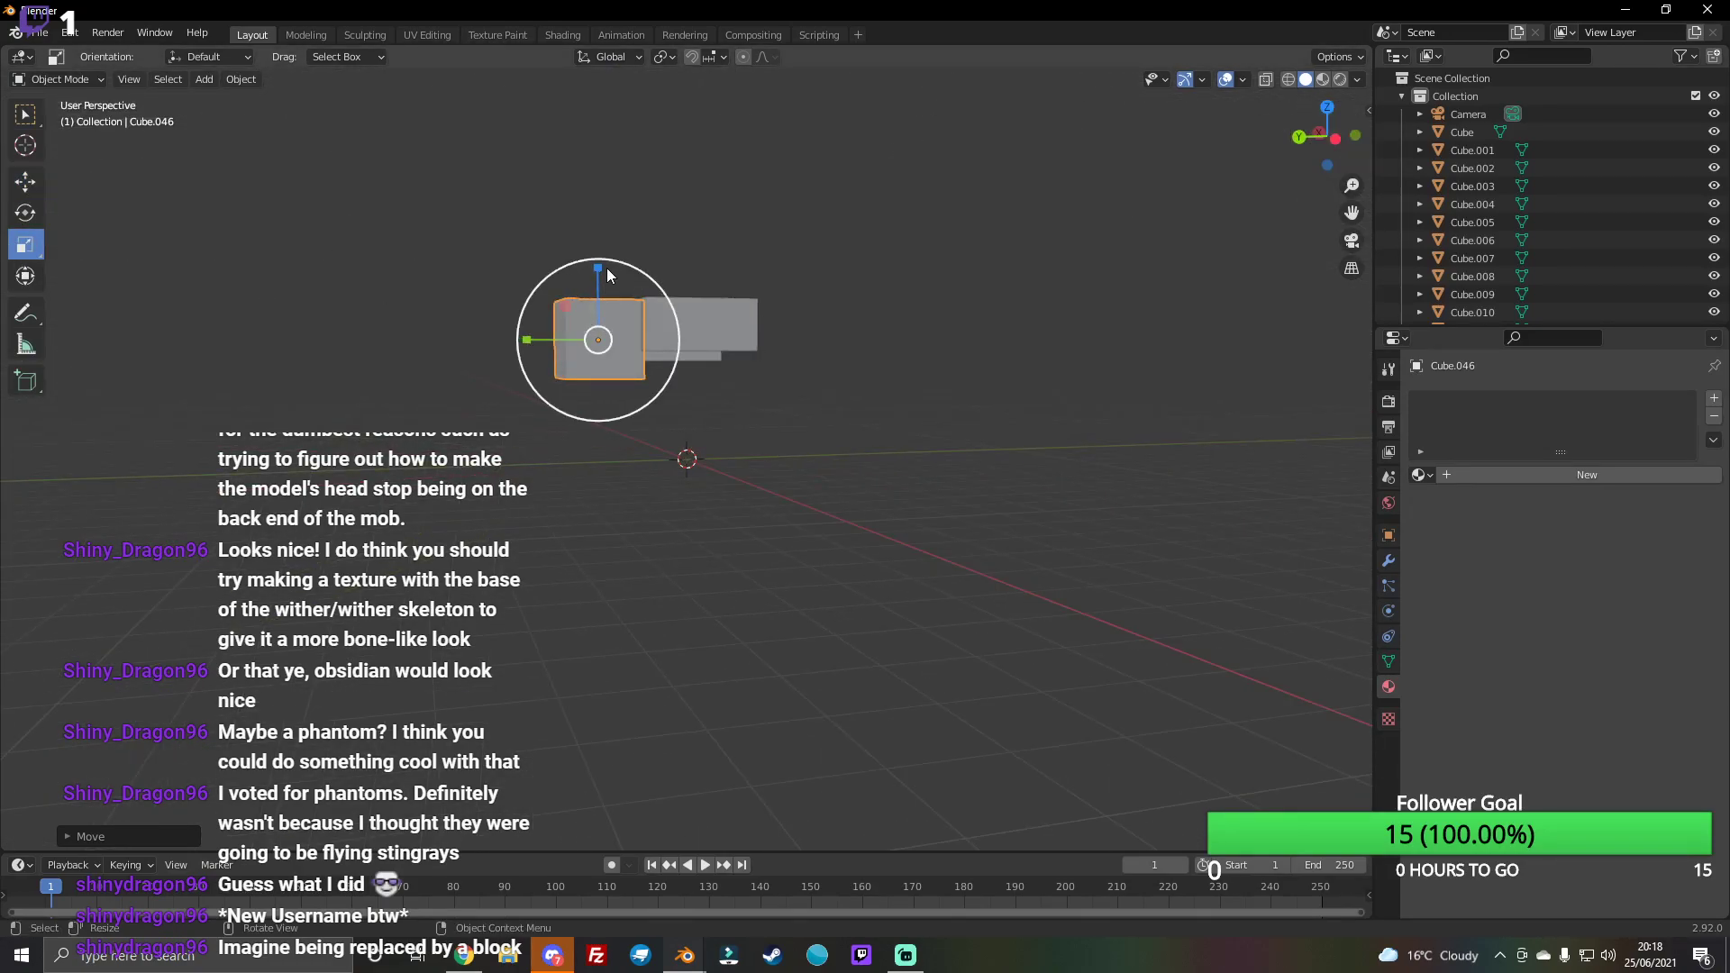
left_click_drag(607, 275, 597, 305)
key("shift+space")
key("g")
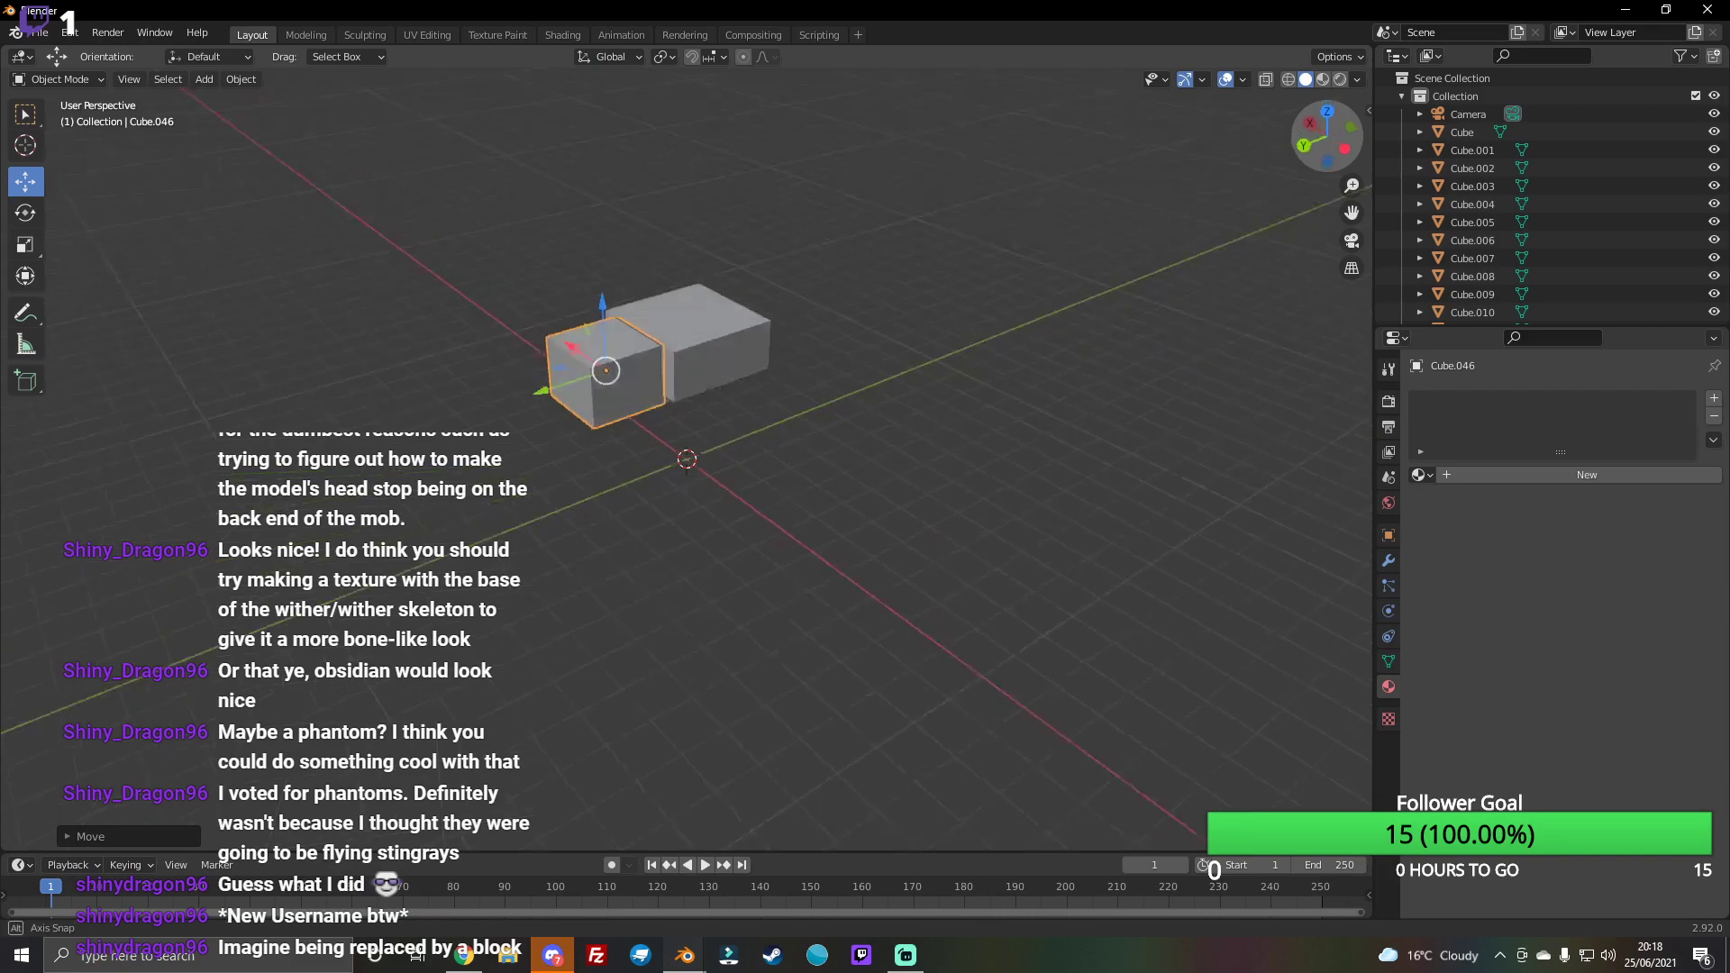
left_click_drag(1329, 136, 1319, 133)
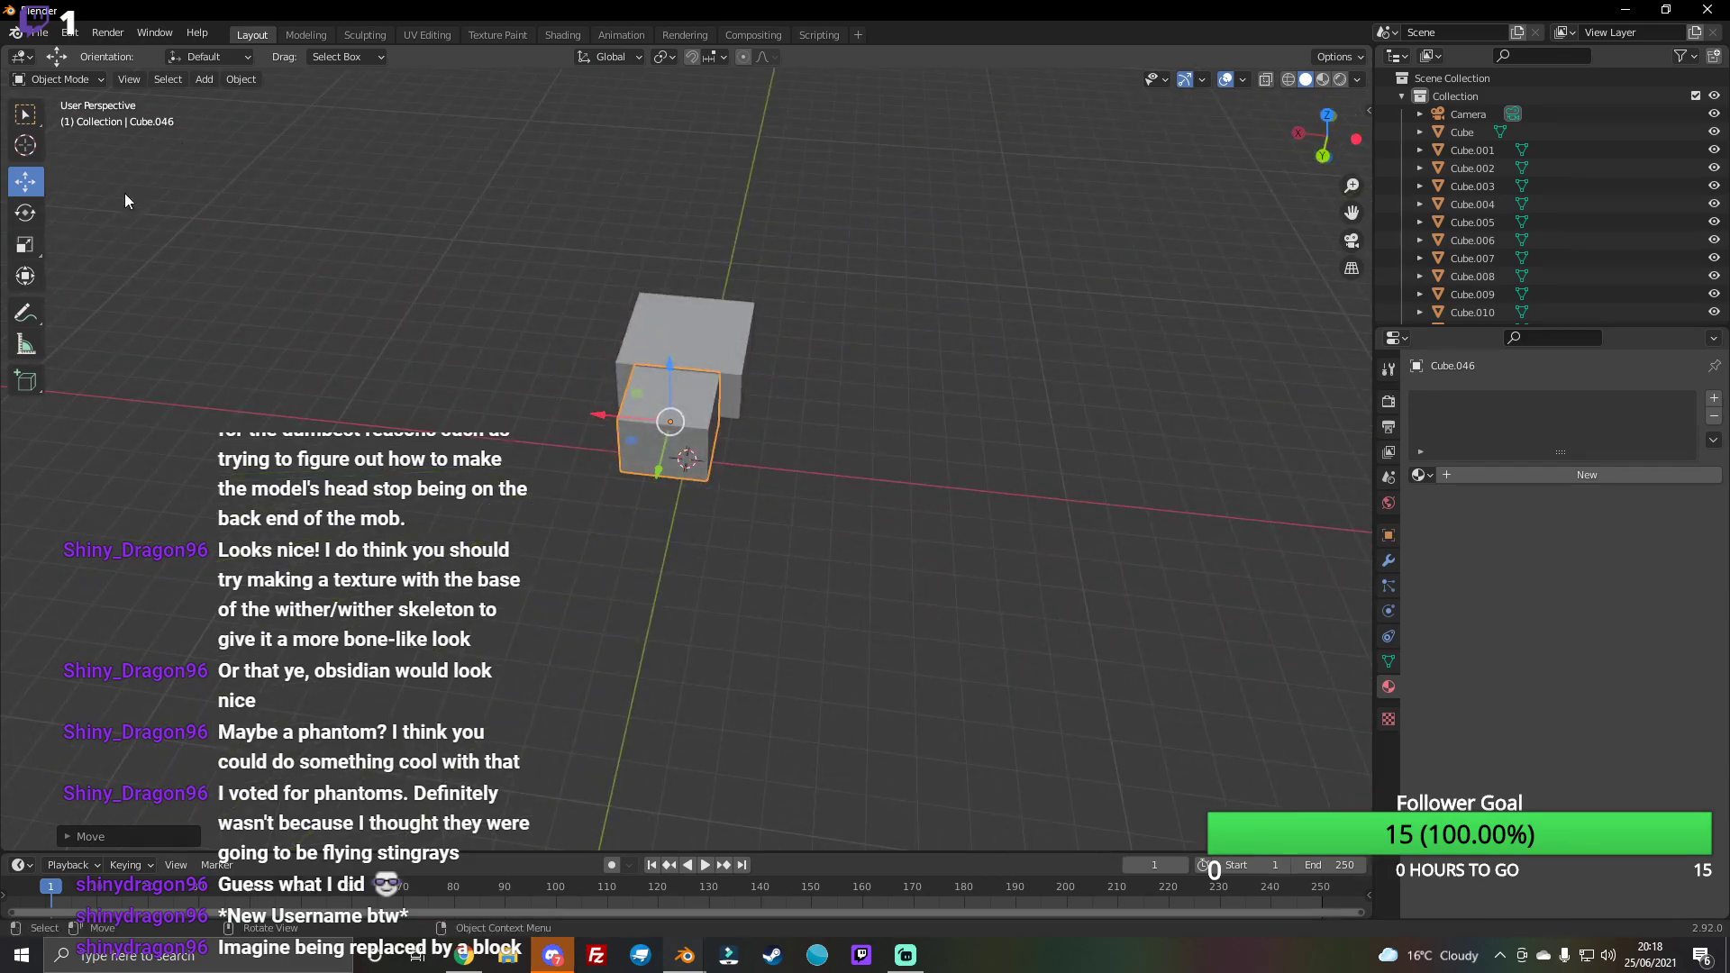
Step: Stretch the cube lengthwise into a wide bar, then view the phantom reference picture
left_click(25, 244)
left_click_drag(608, 426, 500, 403)
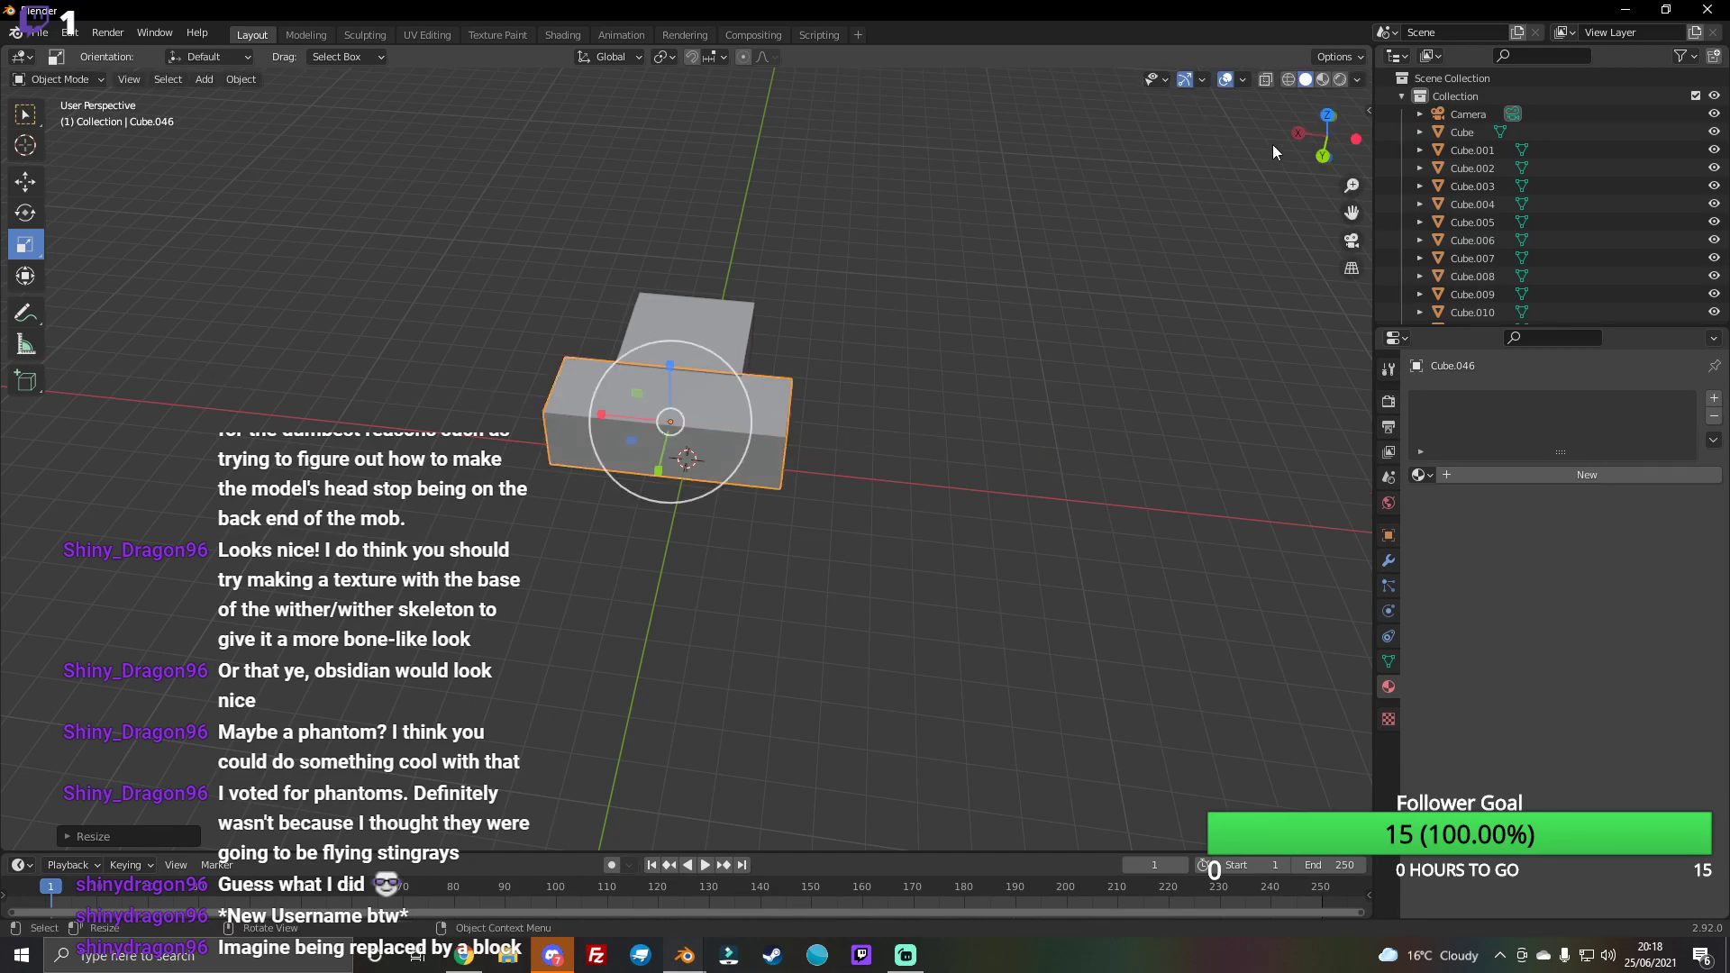
left_click_drag(1298, 136, 1352, 135)
left_click_drag(777, 334, 805, 334)
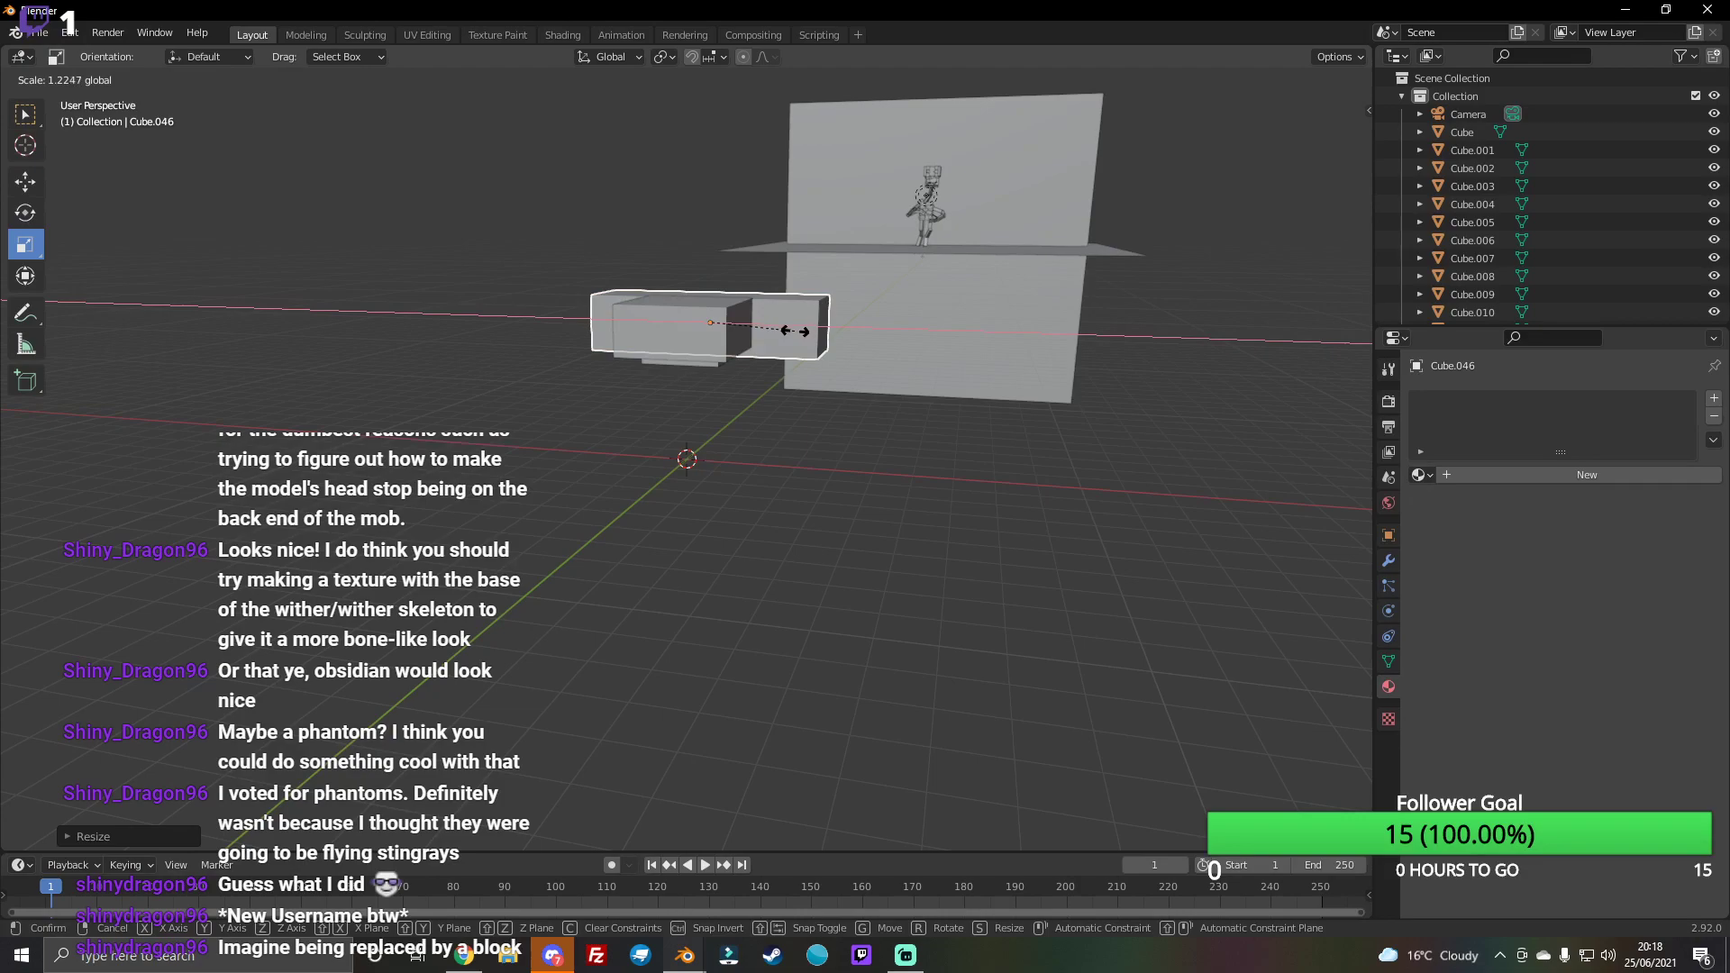
left_click(553, 955)
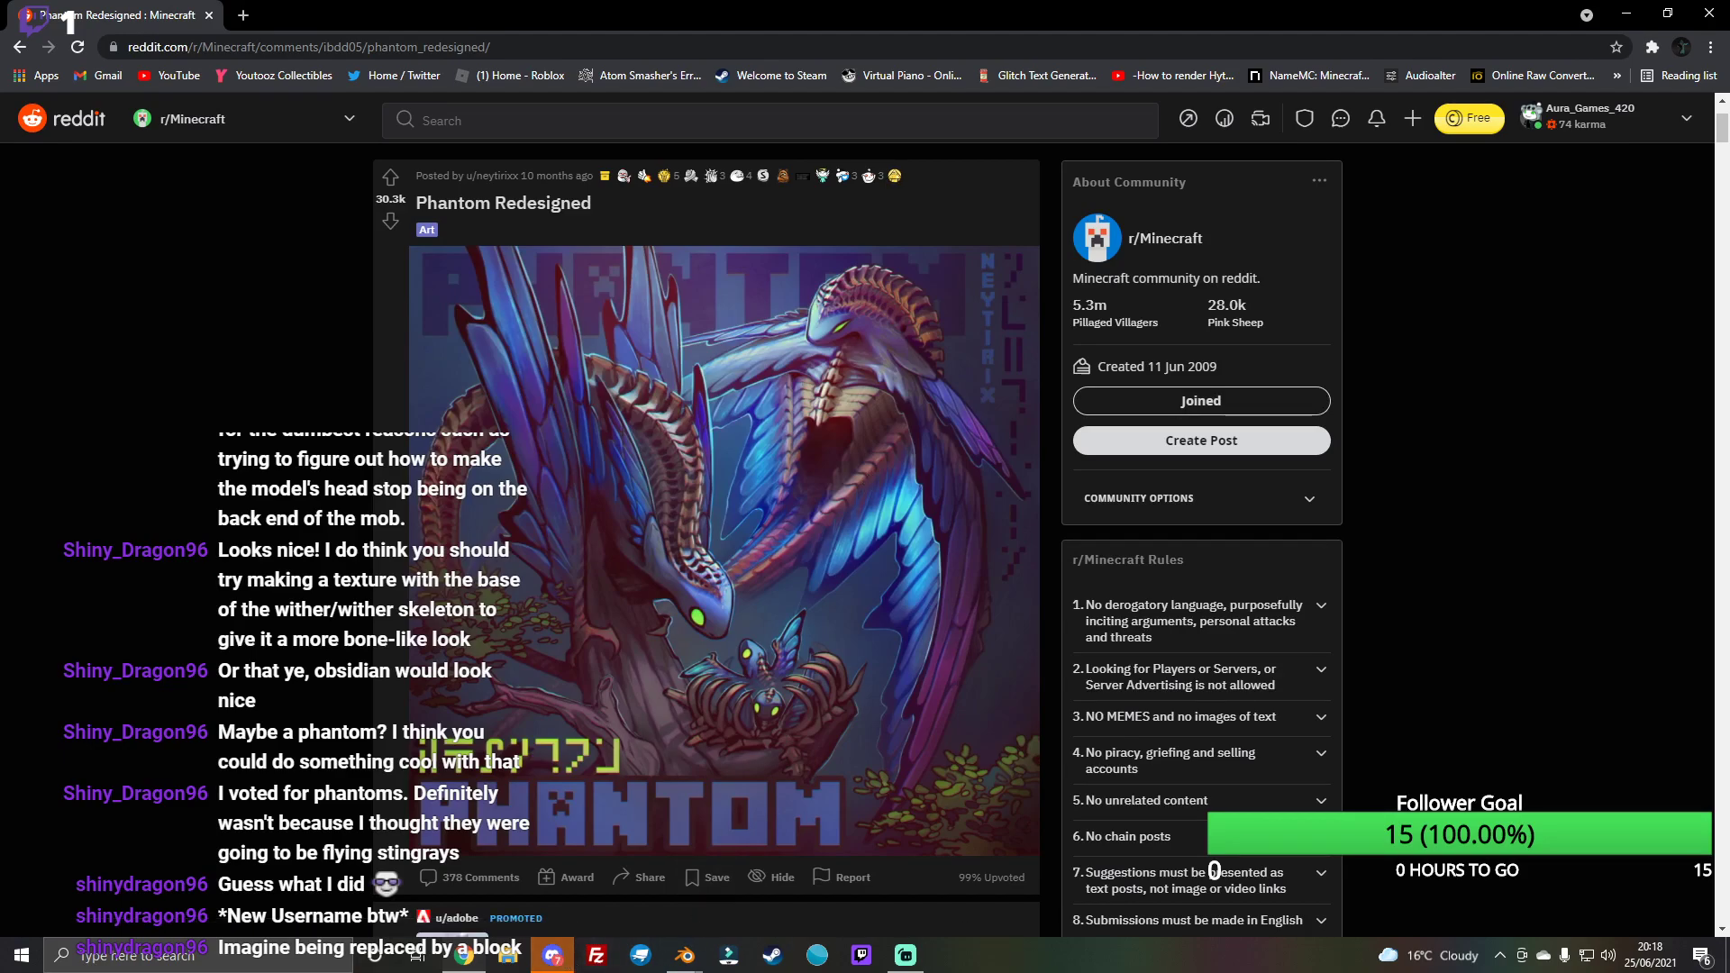
Step: Scale the bar along X to cross the head, deselect it, and open the Add menu
mouse_move(685, 956)
left_click(637, 849)
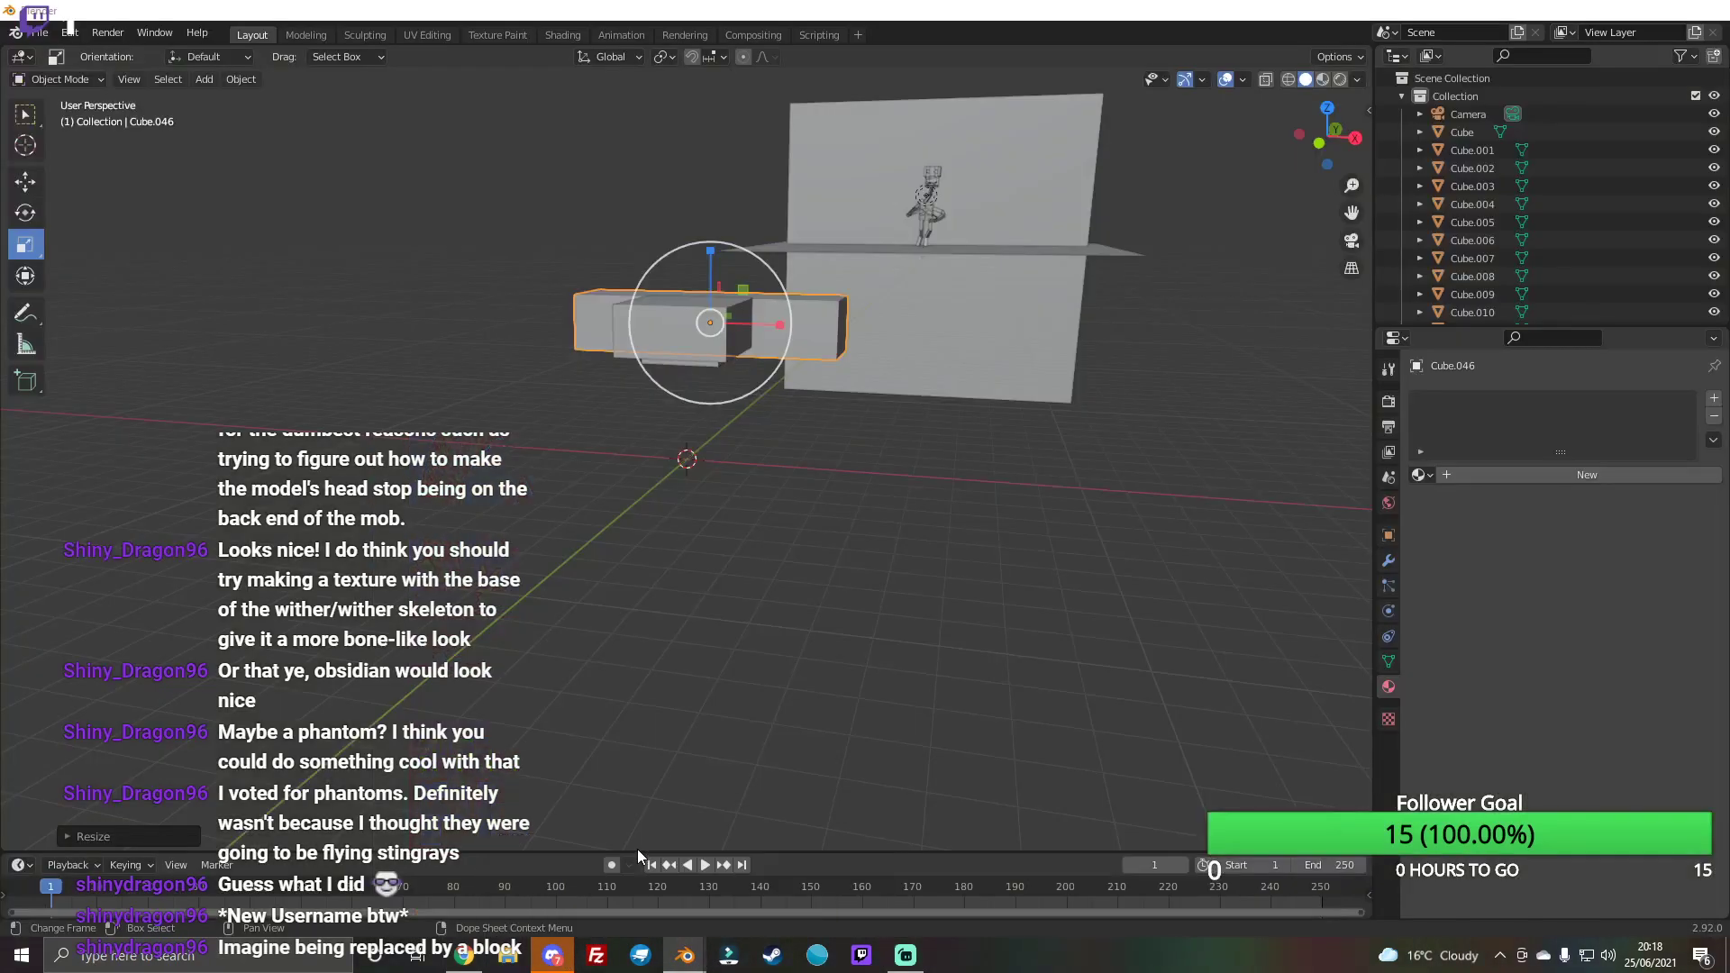
left_click_drag(1326, 134, 895, 328)
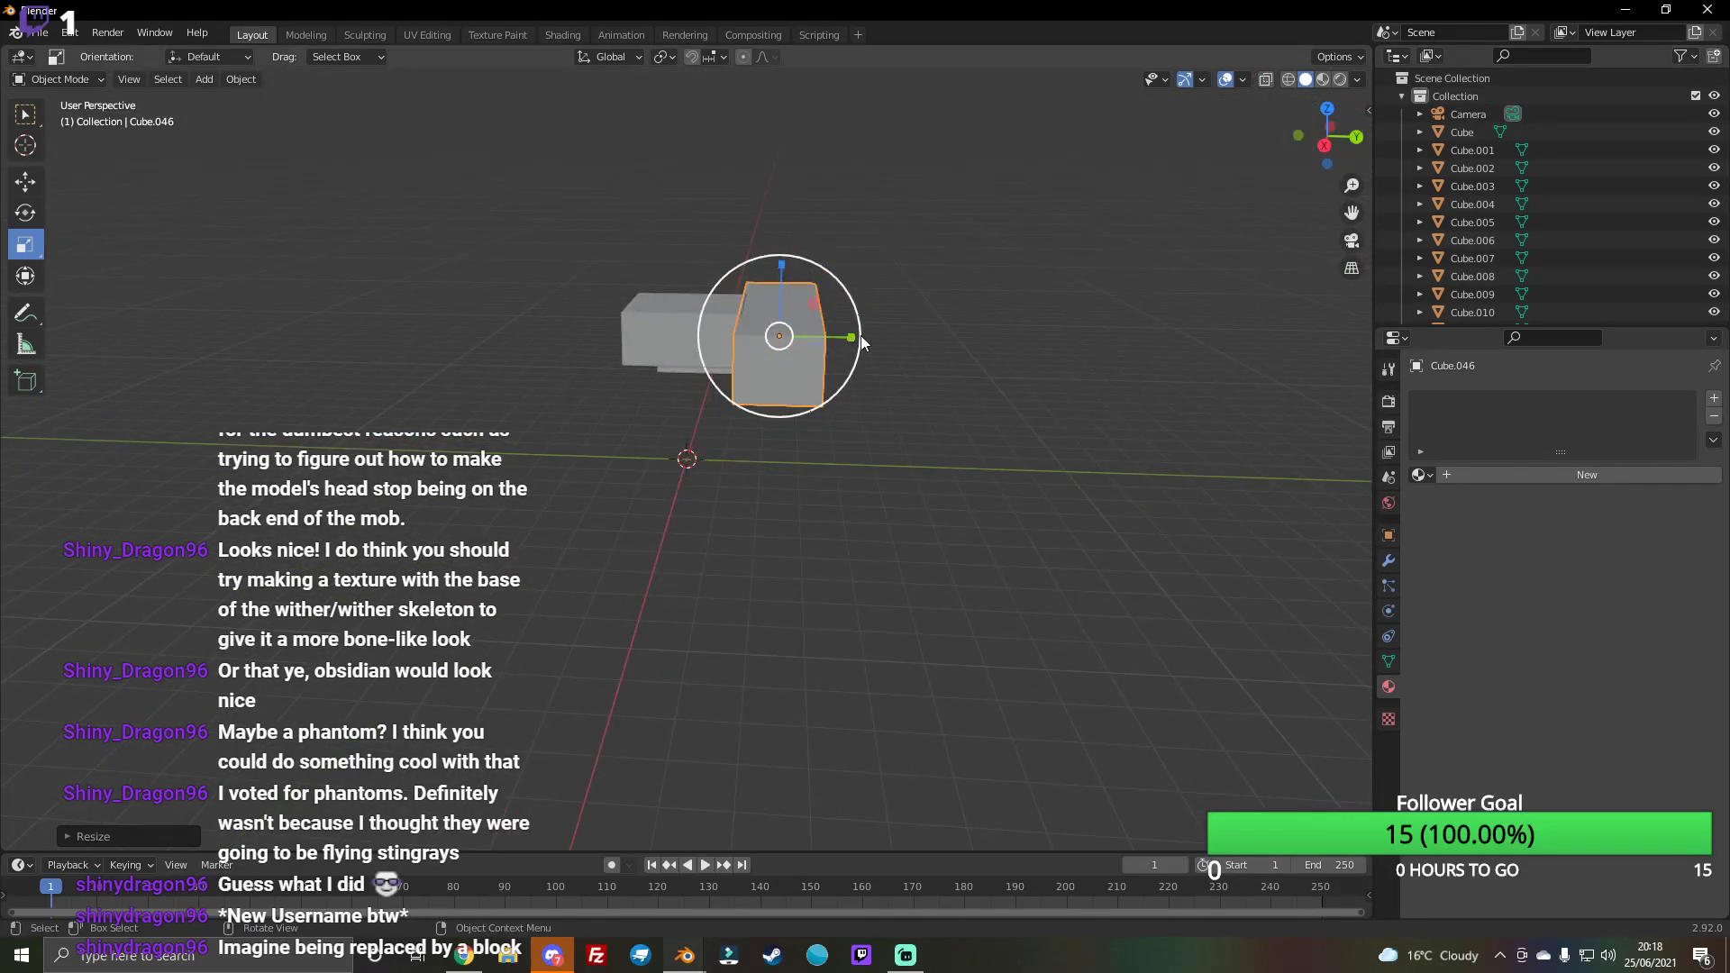
left_click_drag(1327, 136, 786, 440)
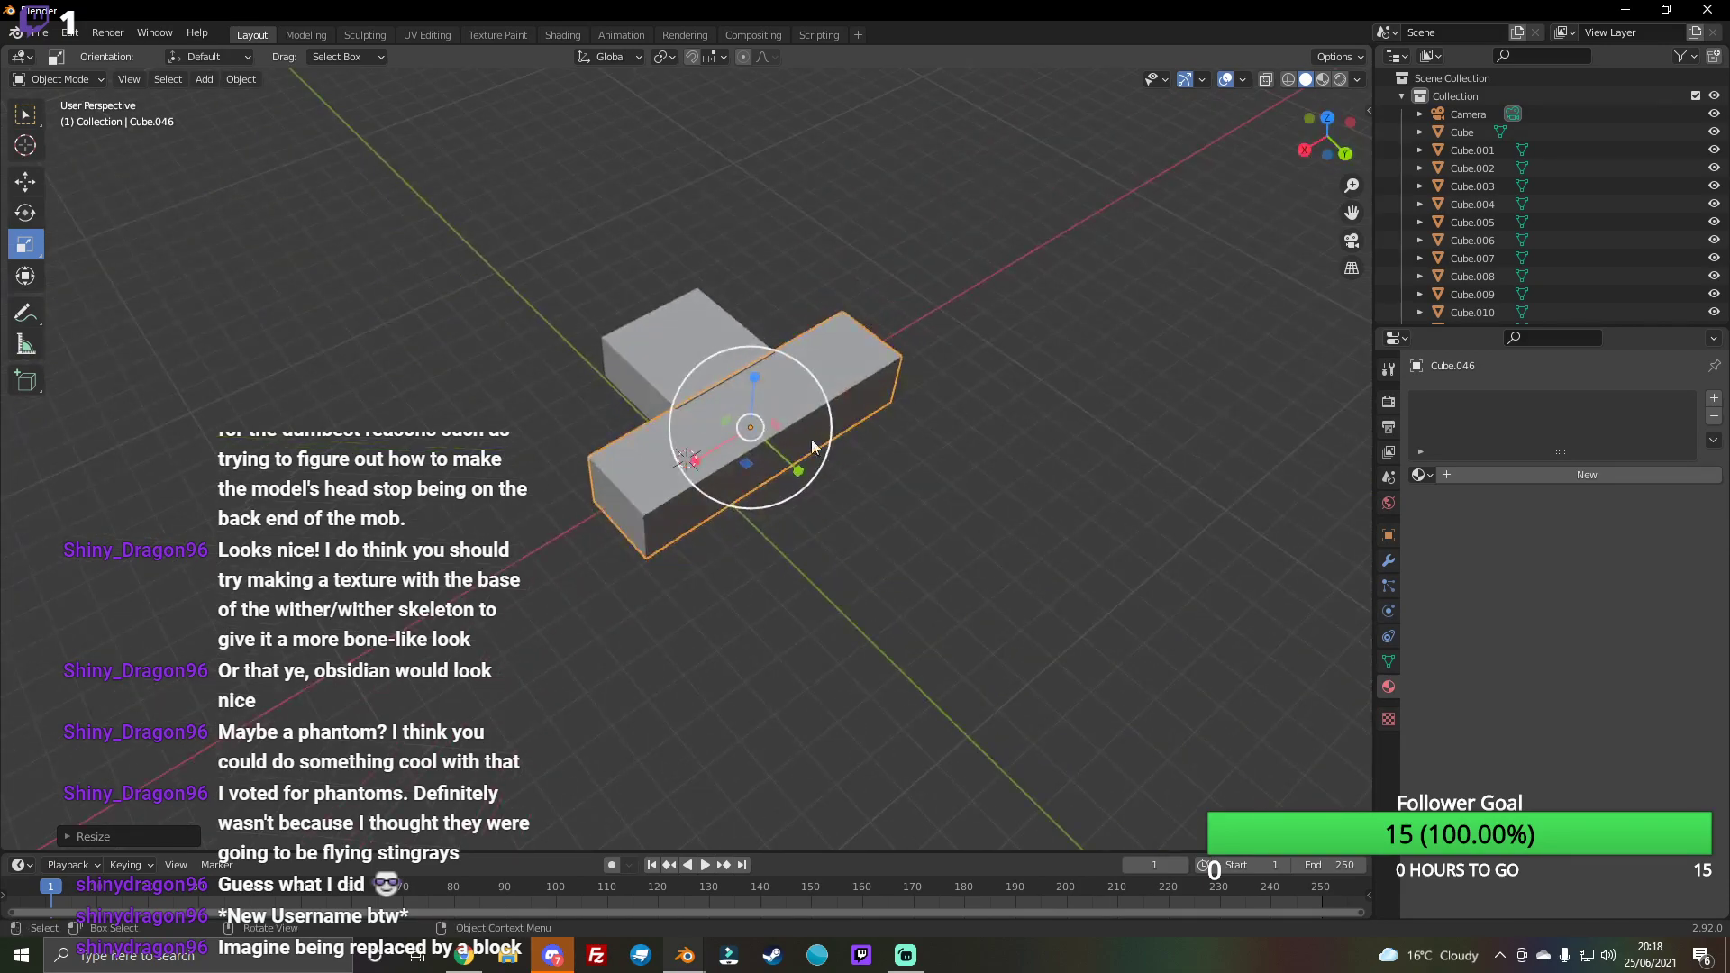
key("s")
key("x")
left_click(707, 450)
key("alt+a")
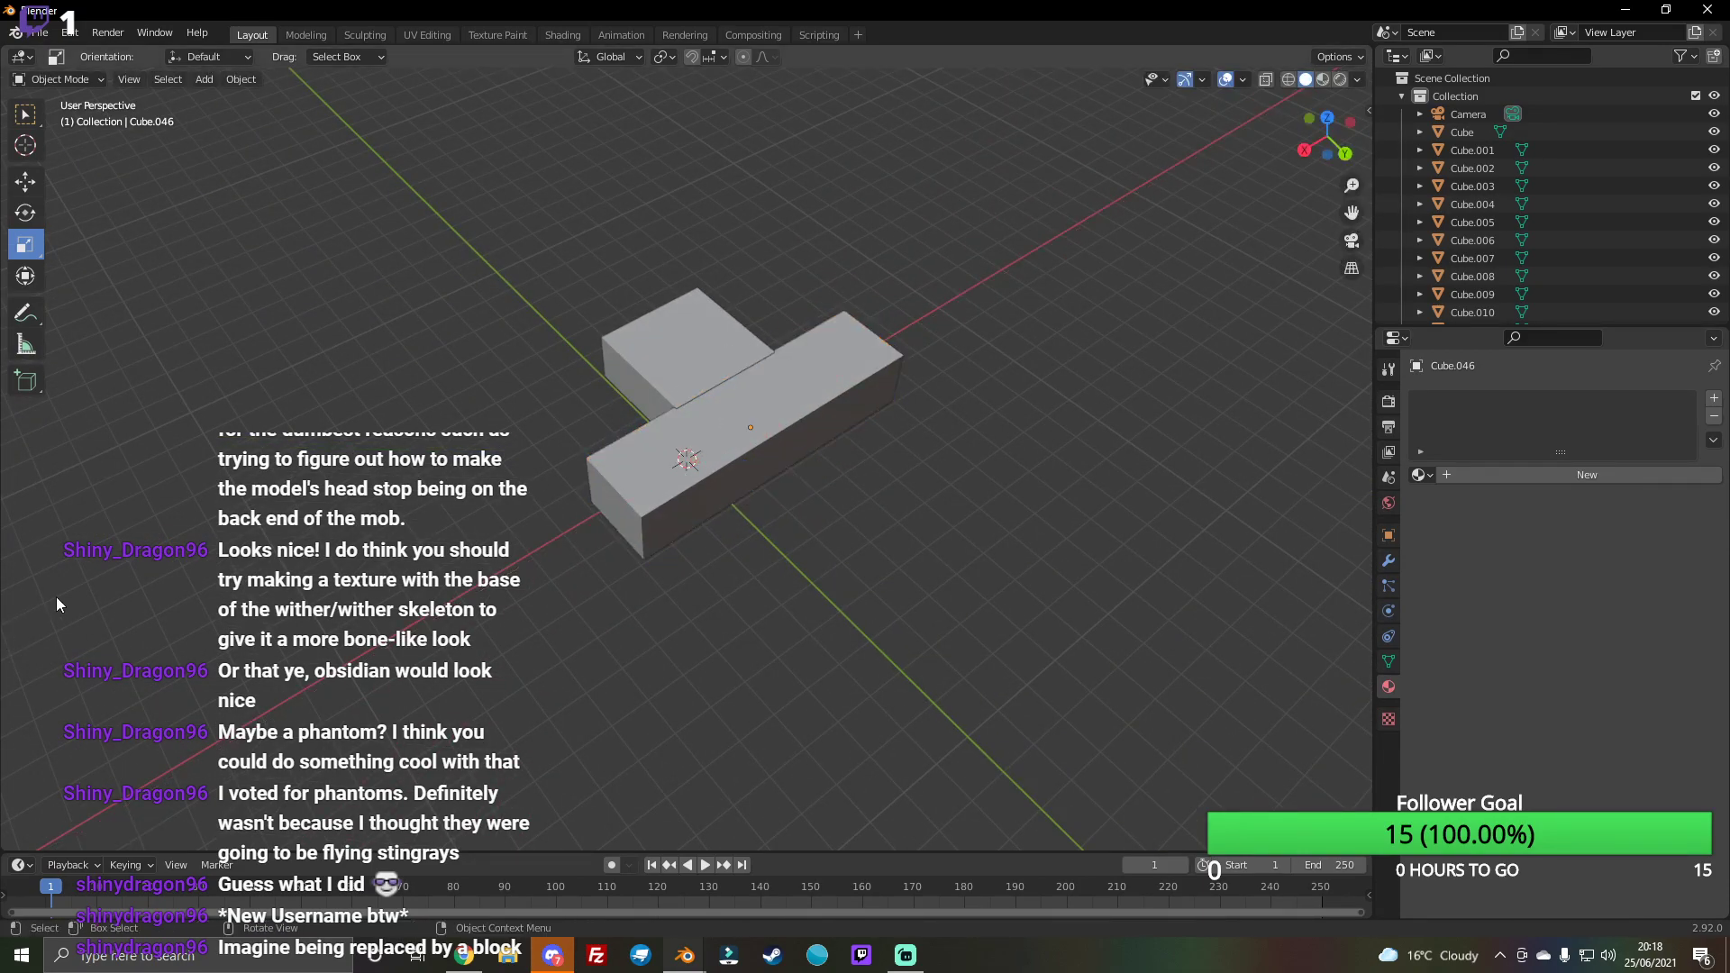
left_click(201, 79)
mouse_move(228, 99)
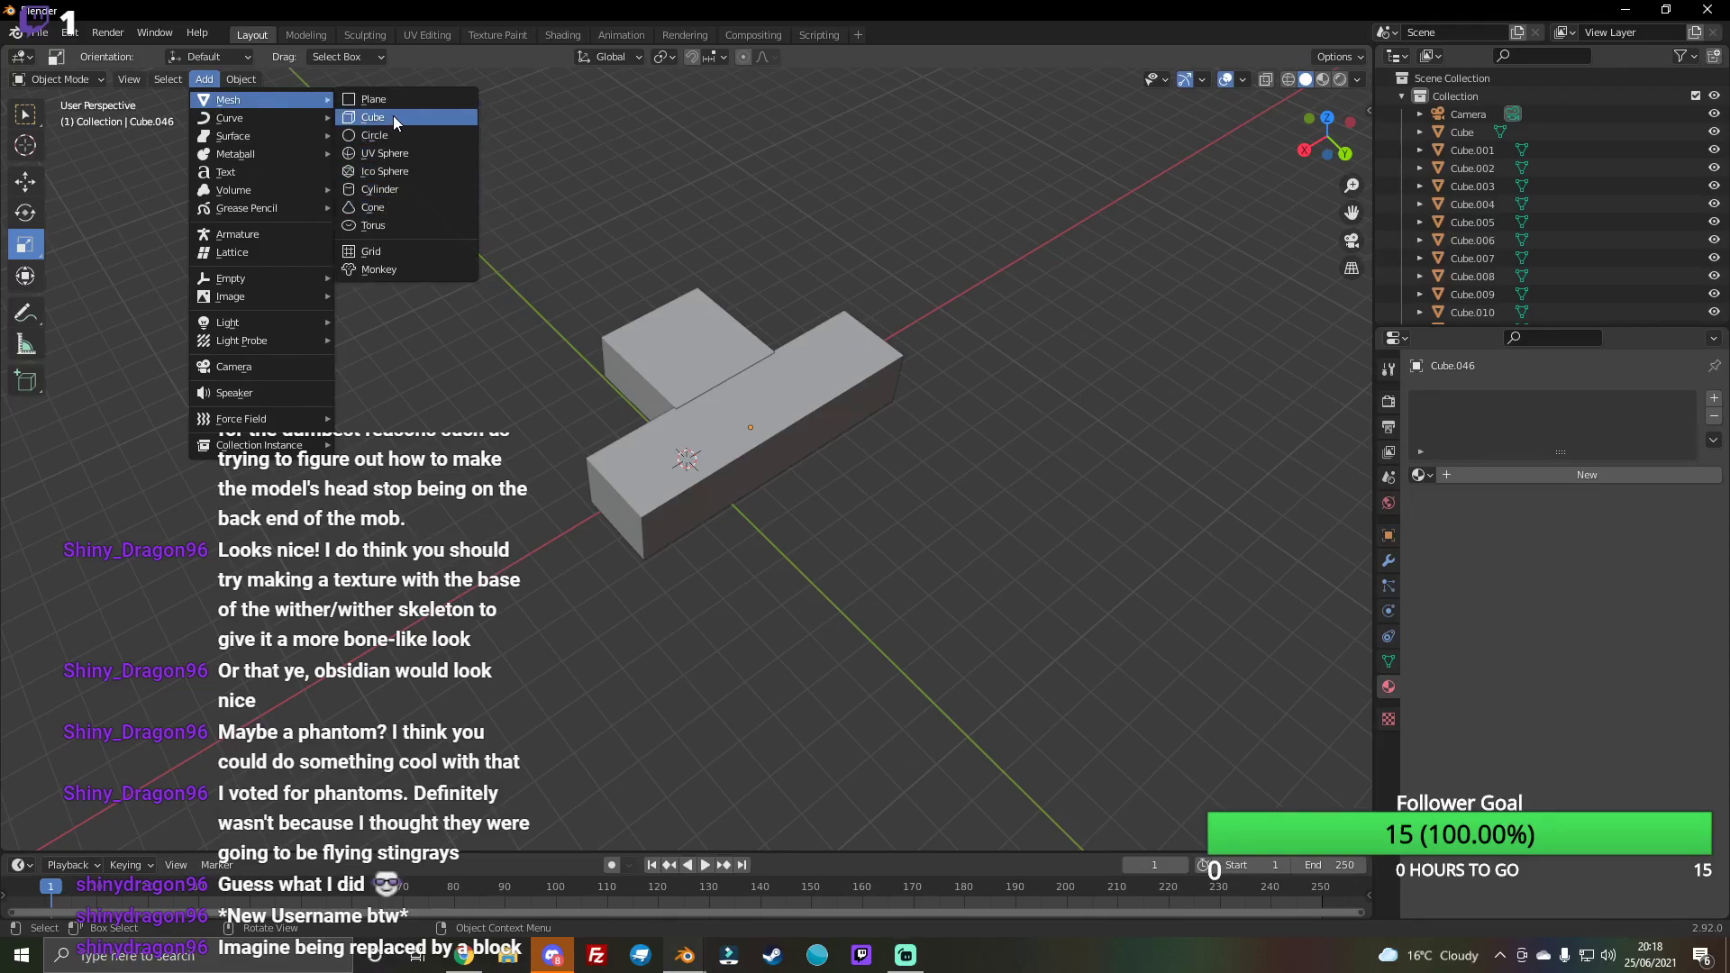
Step: Add another cube and raise it vertically
left_click(397, 118)
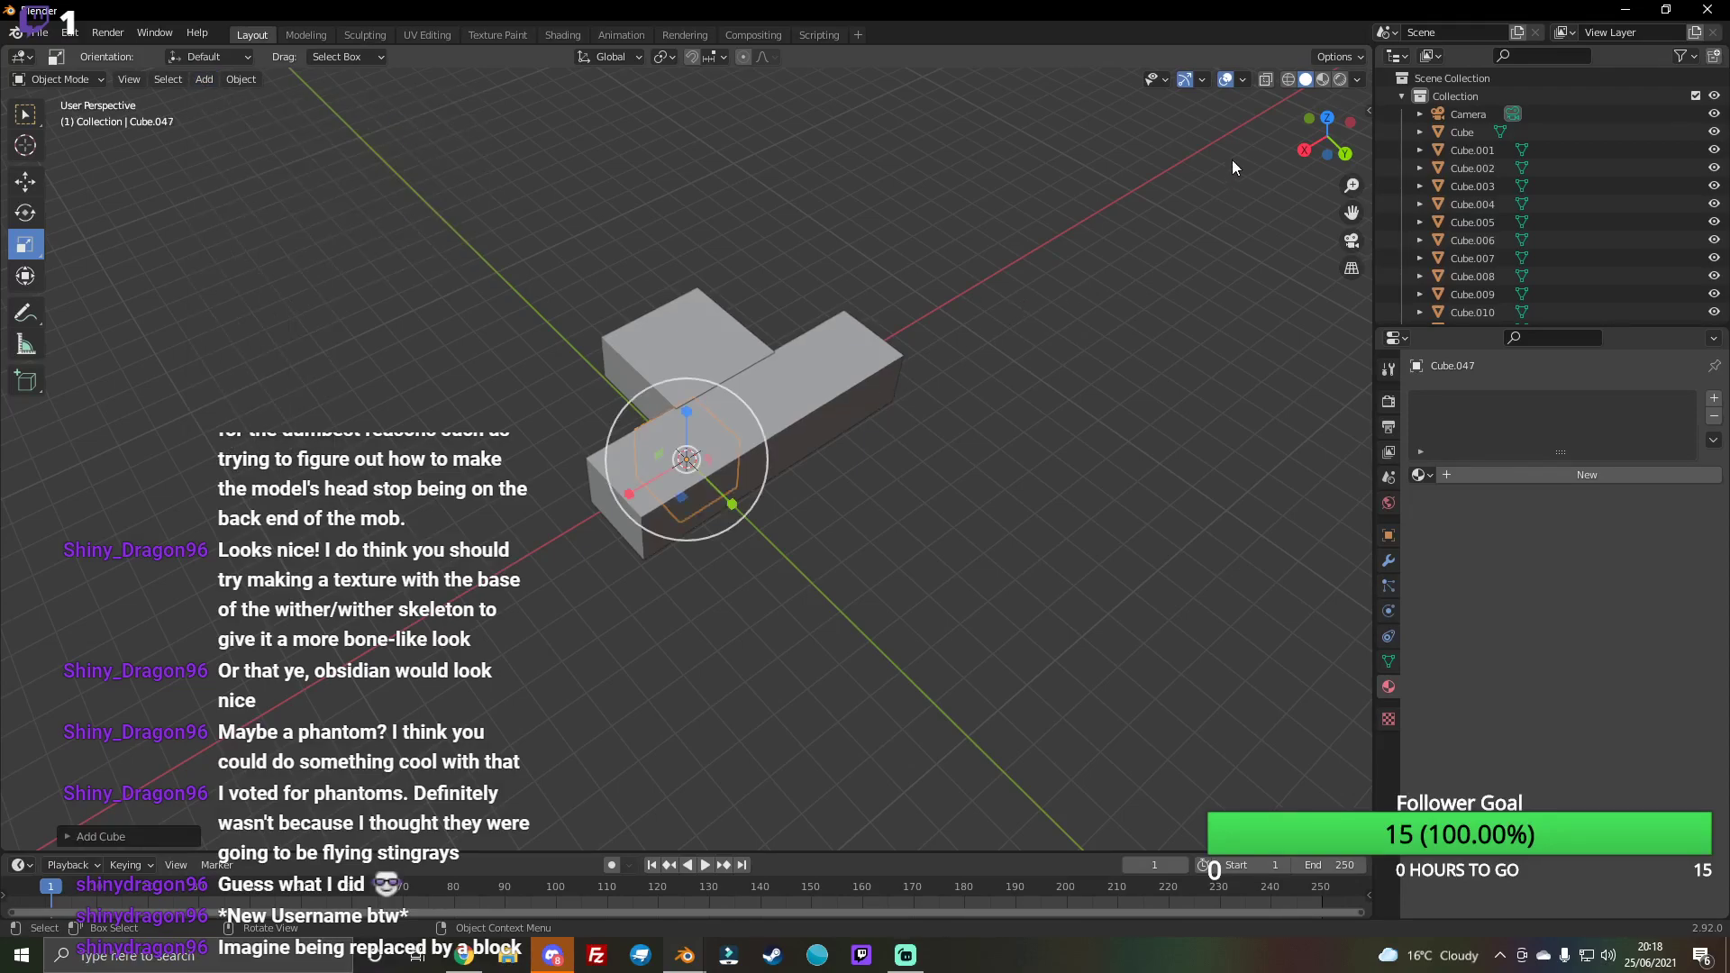
left_click_drag(1305, 136, 1286, 176)
key("shift+space")
key("g")
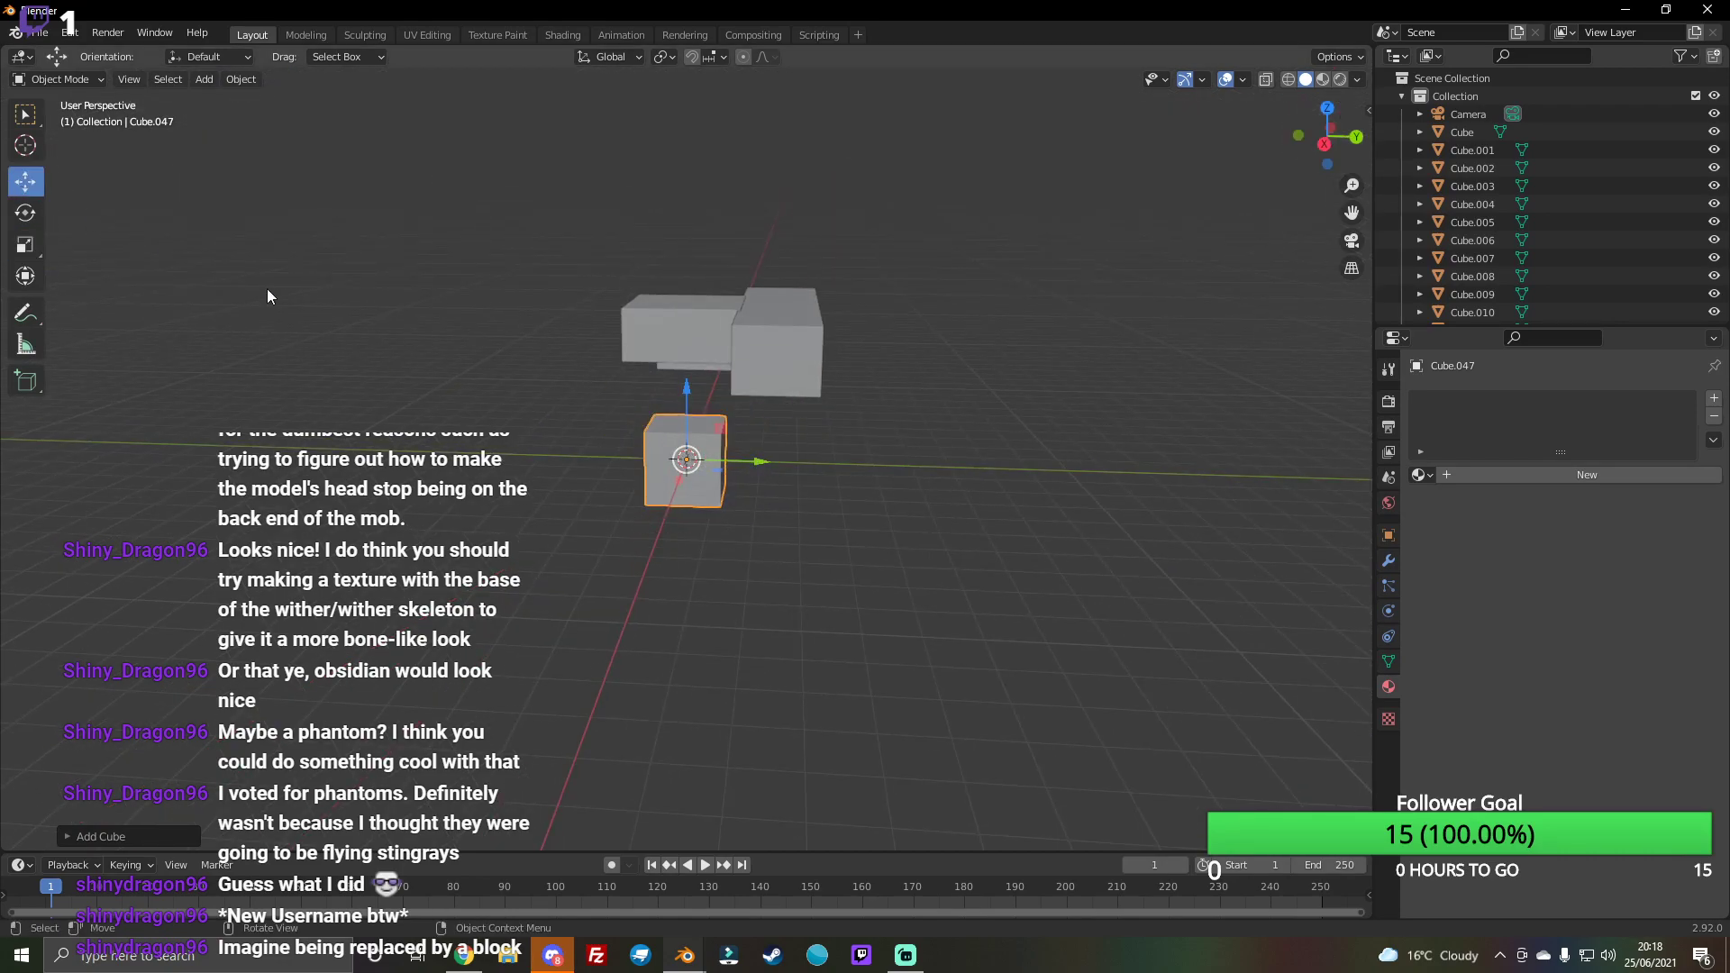
left_click_drag(712, 388, 727, 259)
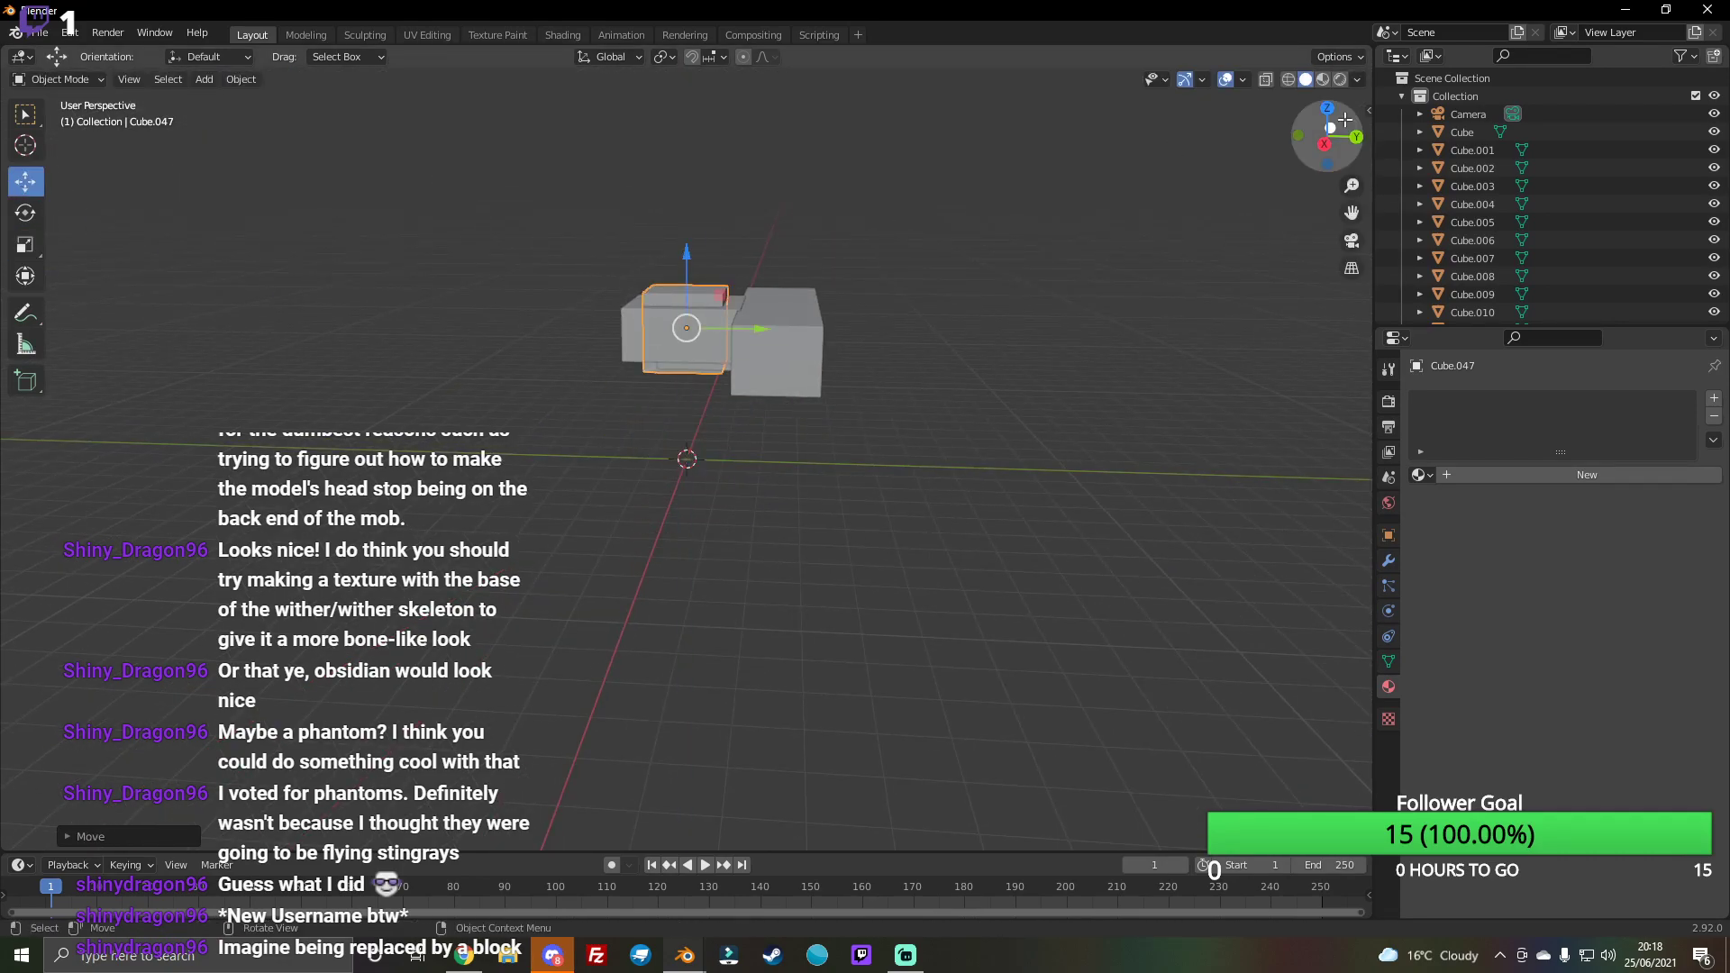
left_click_drag(1346, 121, 666, 326)
Step: Duplicate the cube along Y to the bar's end and select the front cube
key("shift+d")
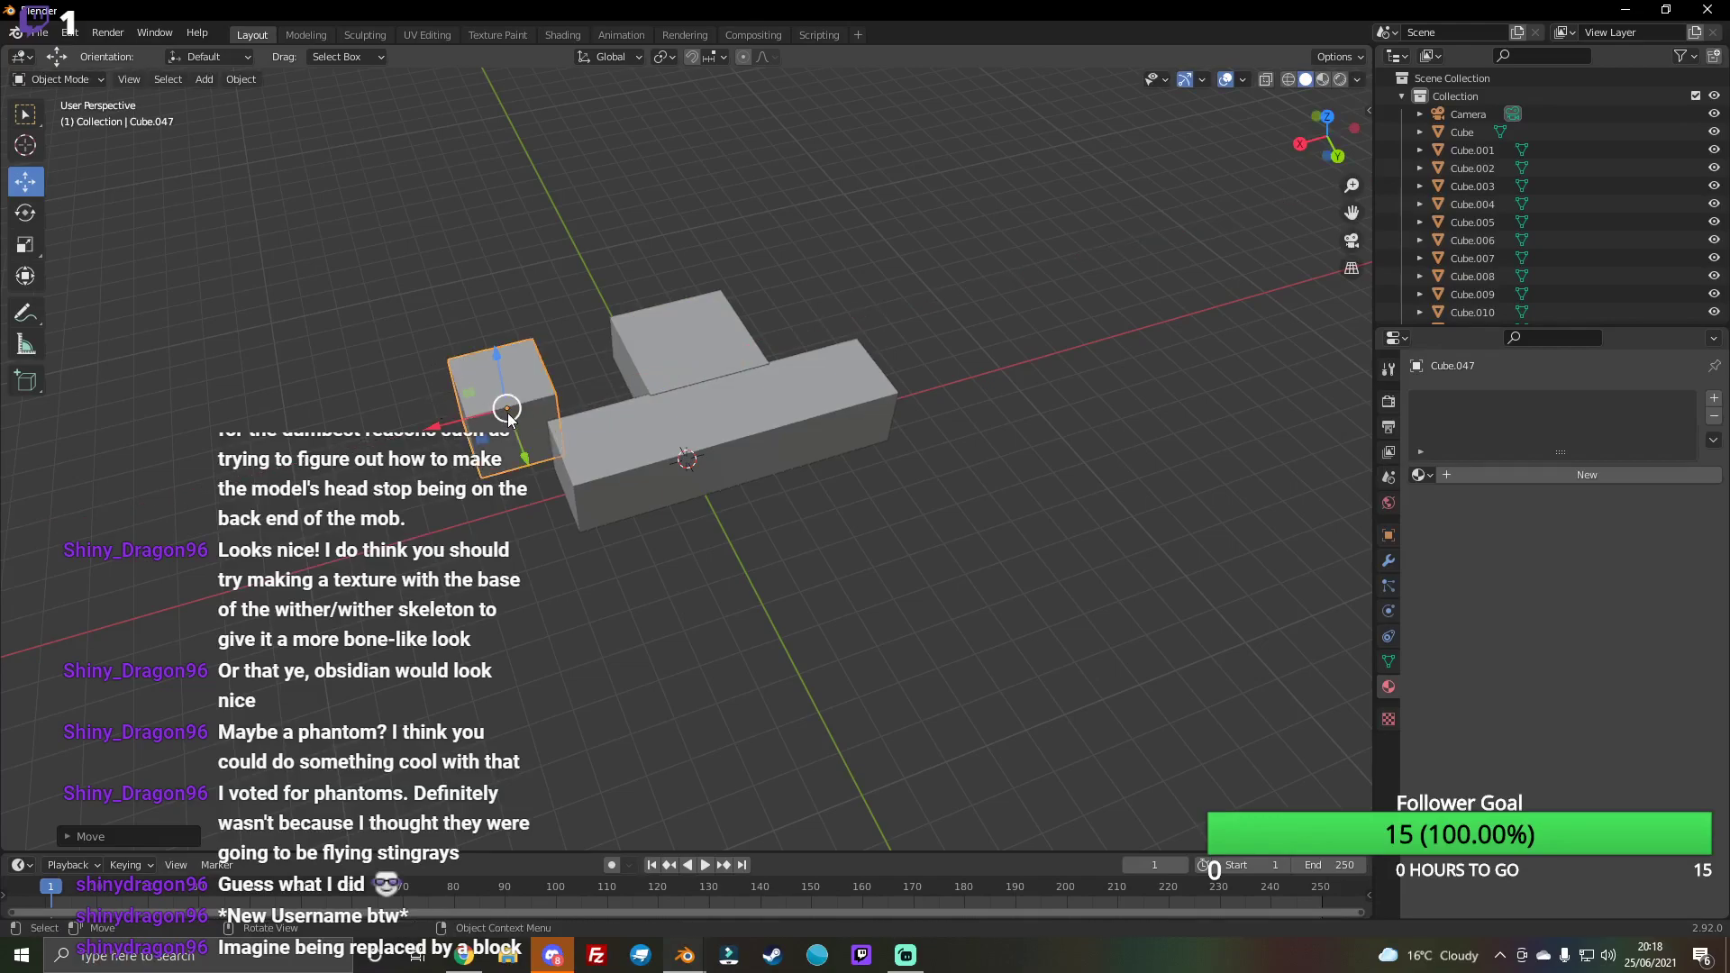
key("y")
left_click(530, 520)
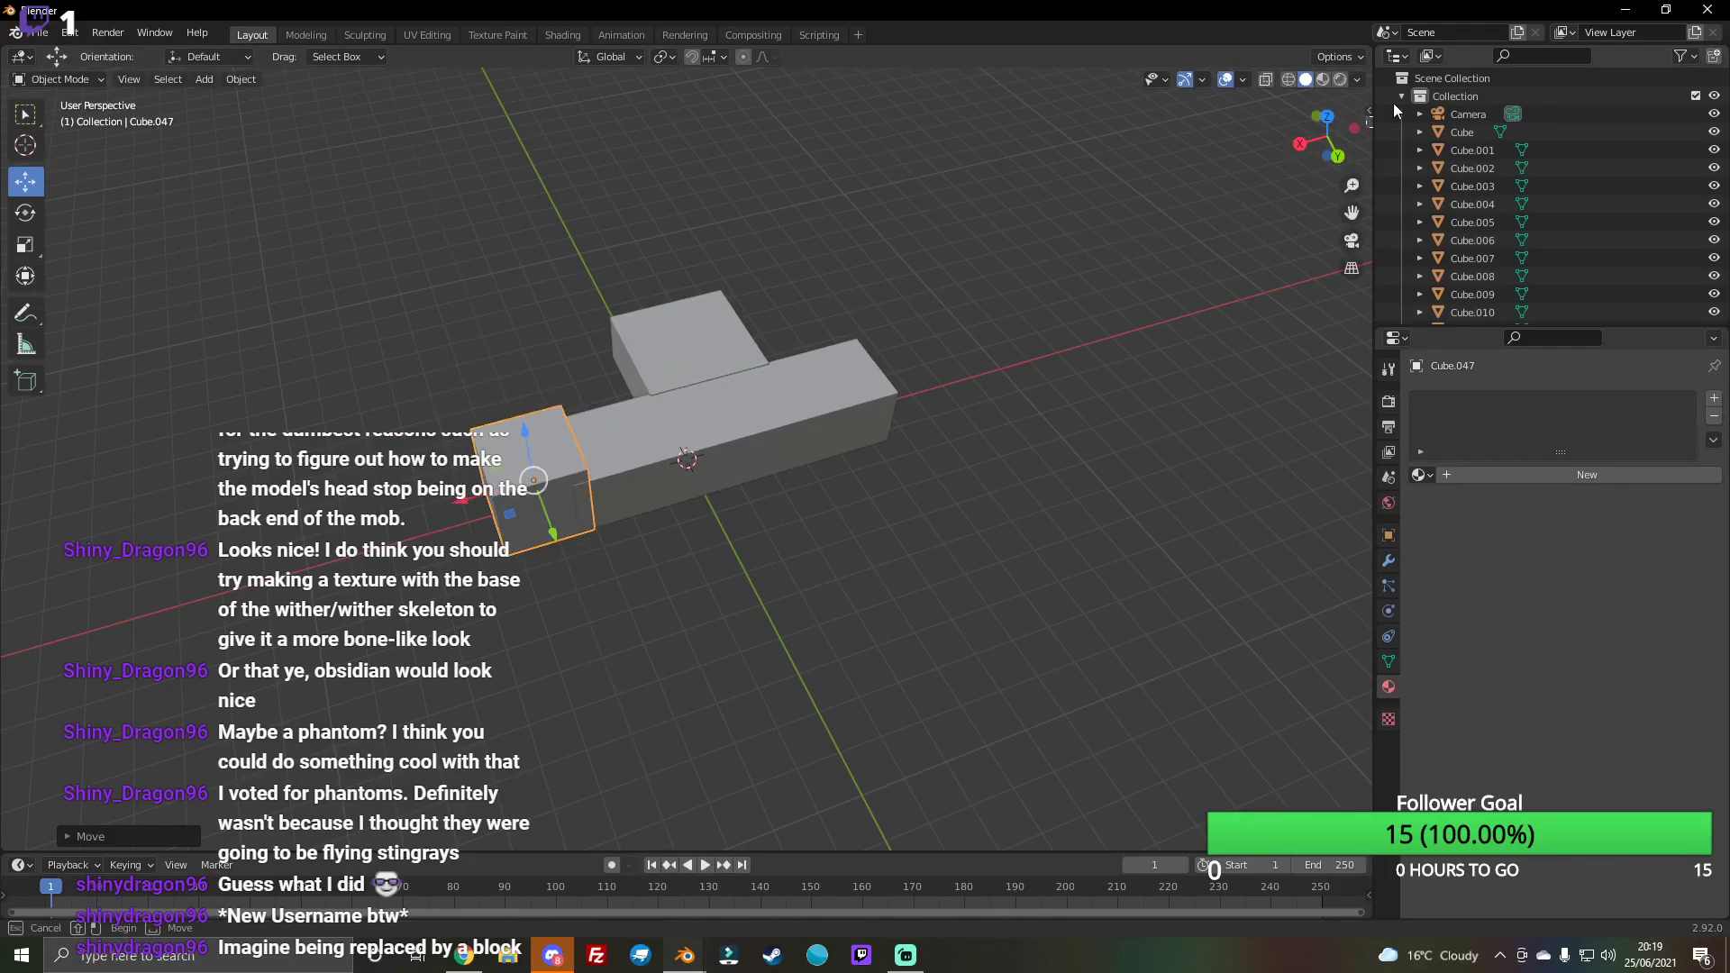
left_click_drag(1317, 129, 1271, 149)
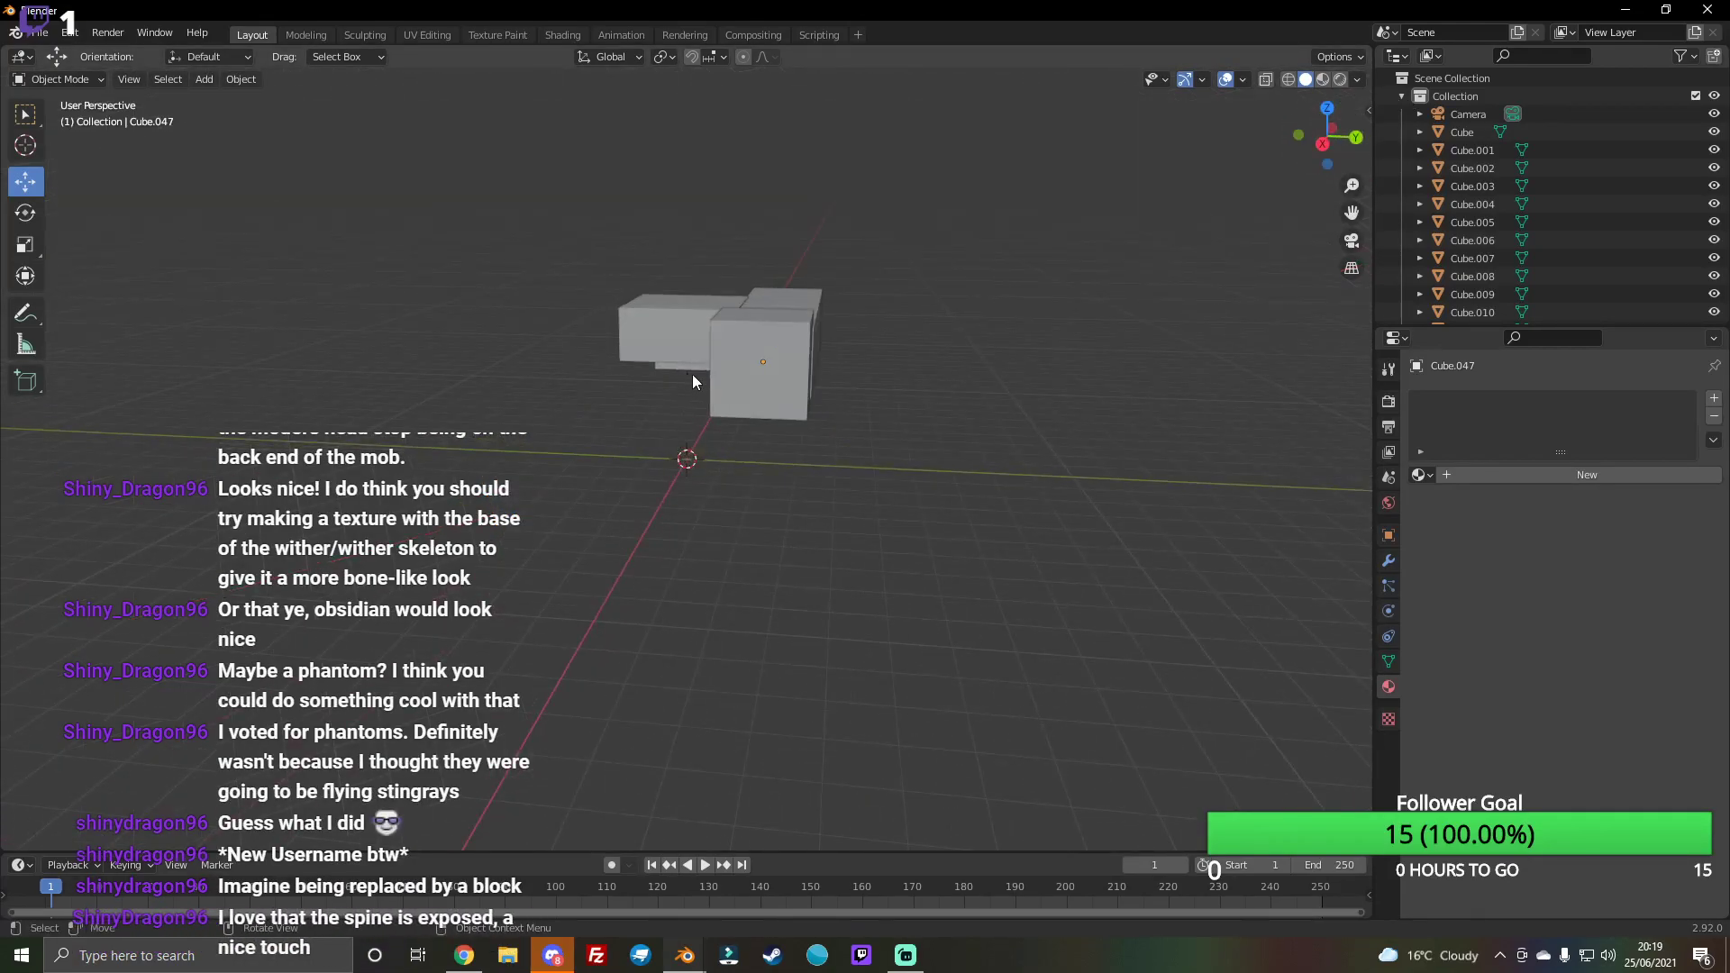
left_click(746, 375)
left_click(734, 385)
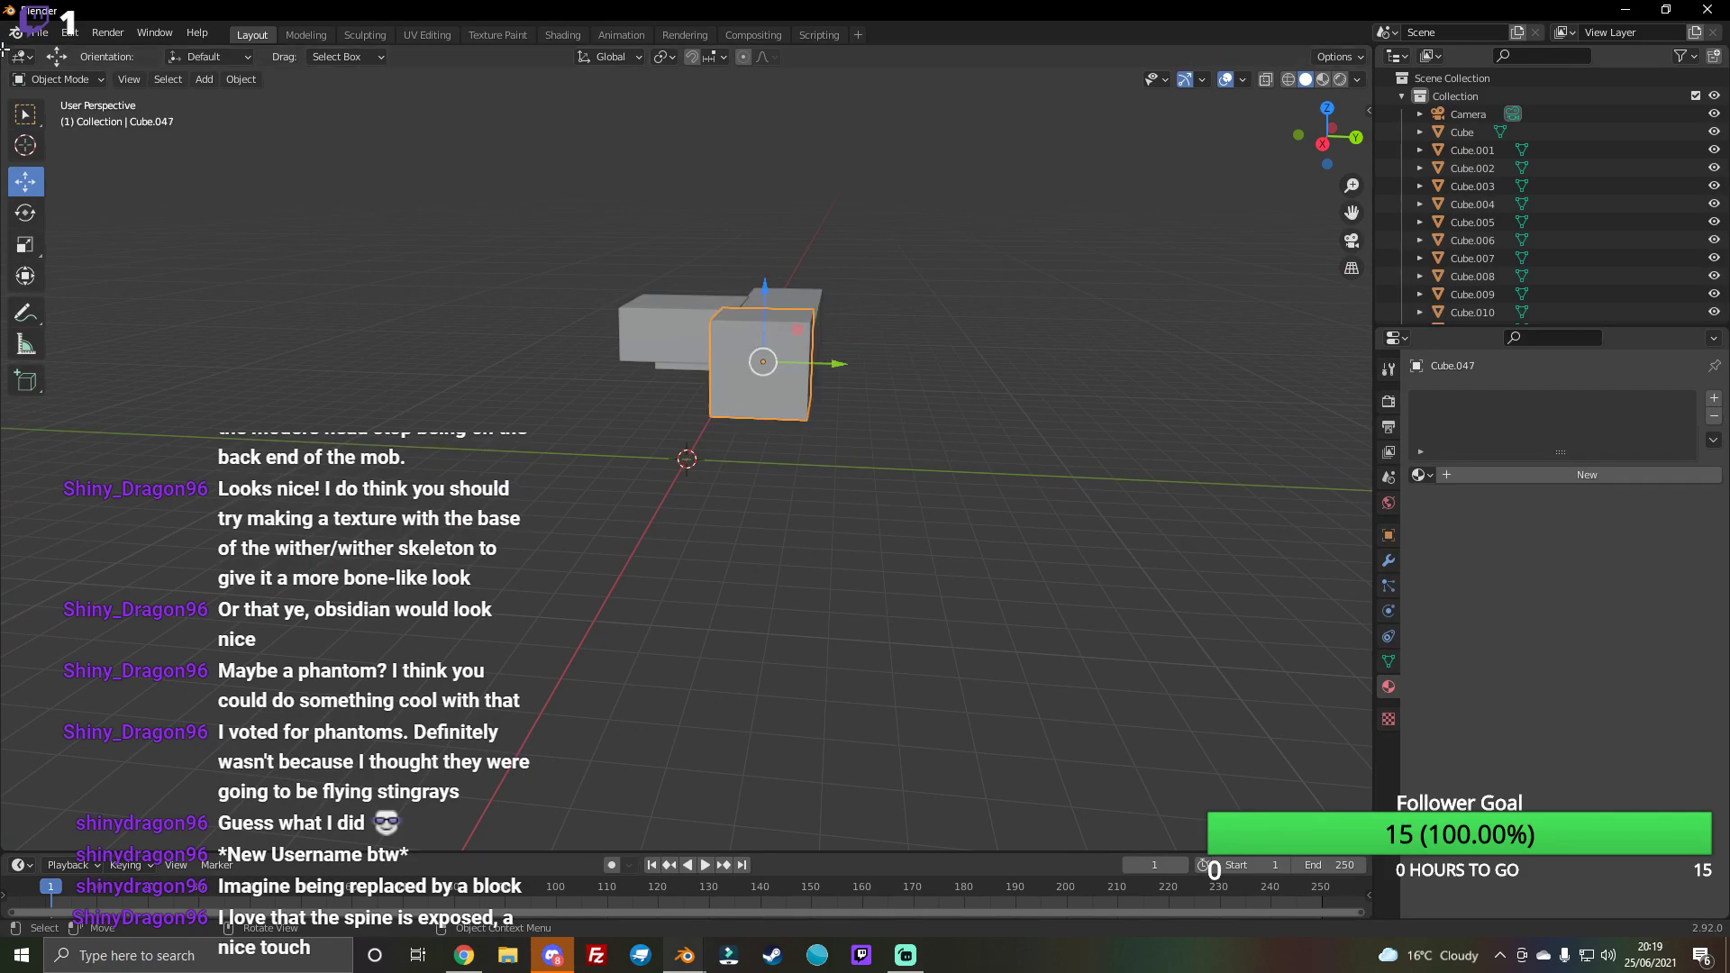
Step: Resize the small cube at the bar's end
left_click(23, 245)
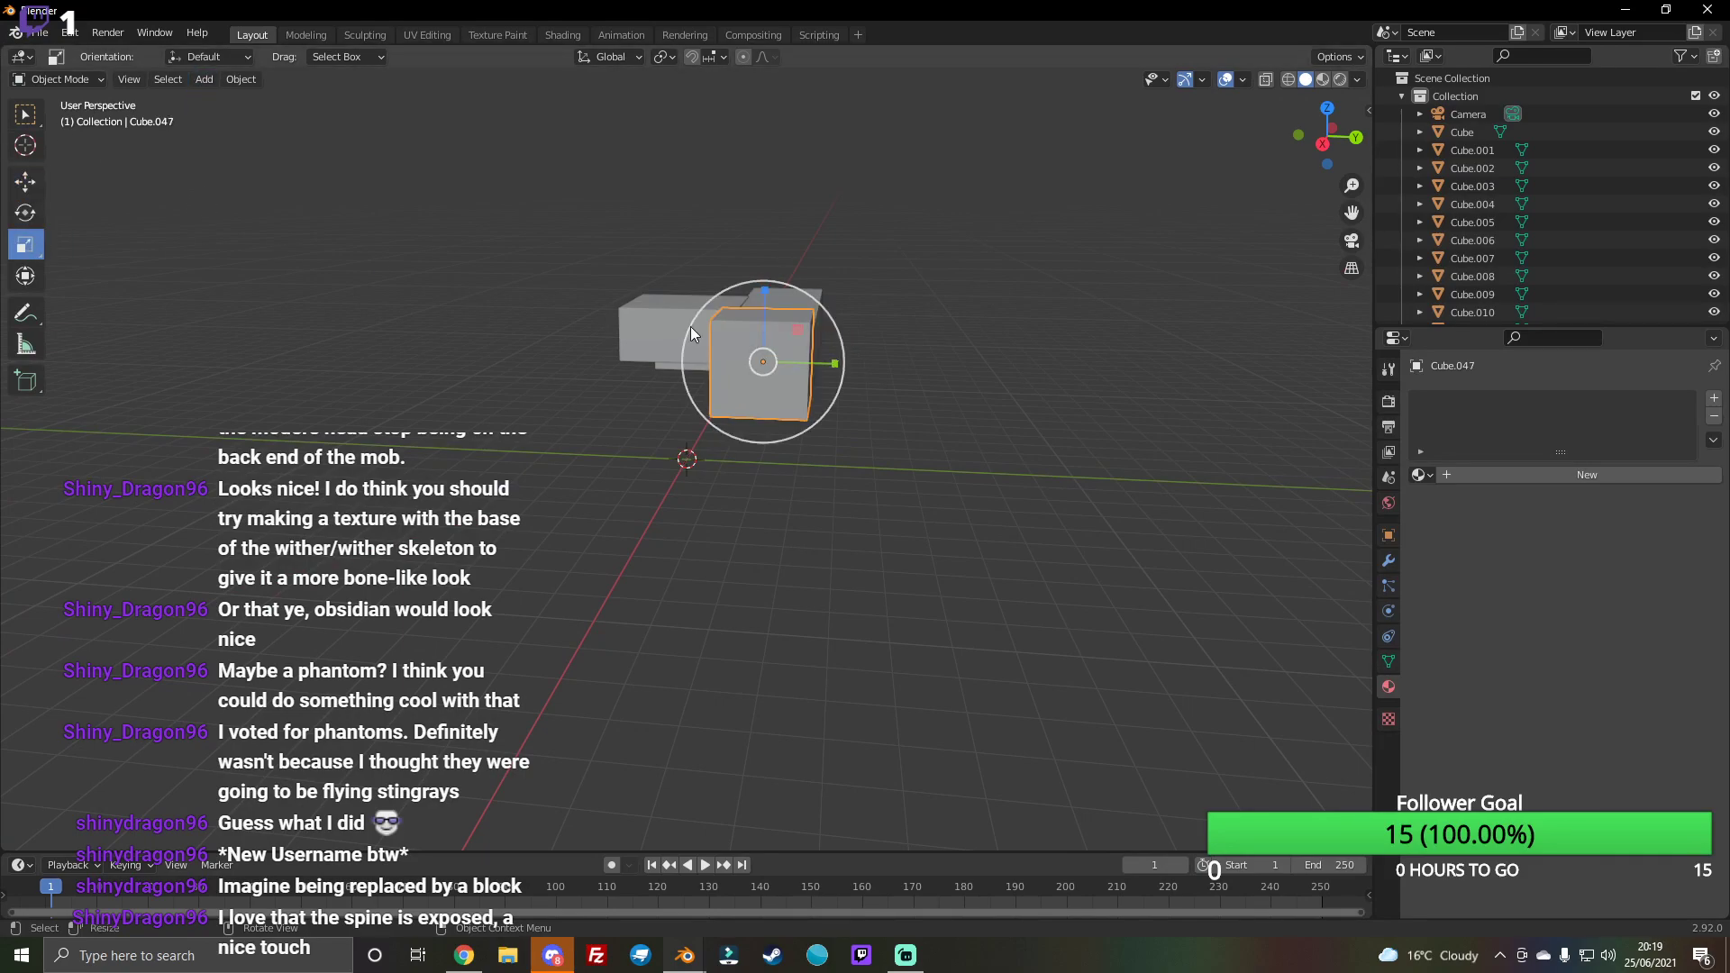
left_click_drag(834, 326, 730, 319)
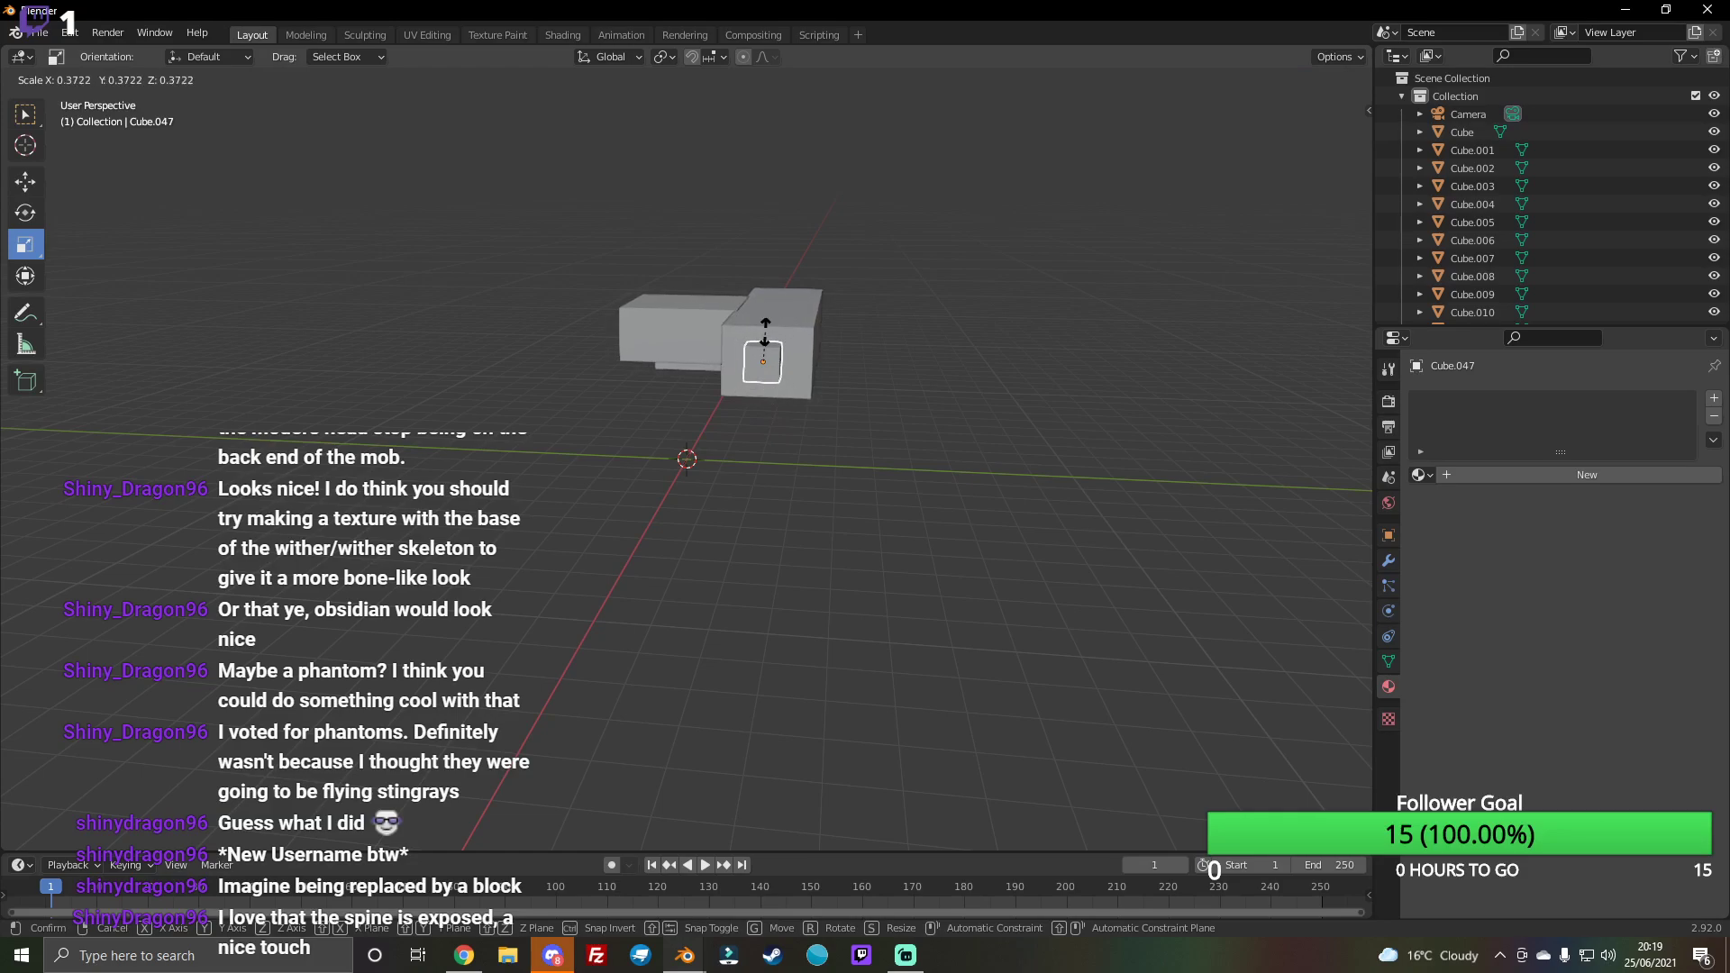
left_click_drag(730, 319, 815, 381)
left_click_drag(1327, 136, 1292, 149)
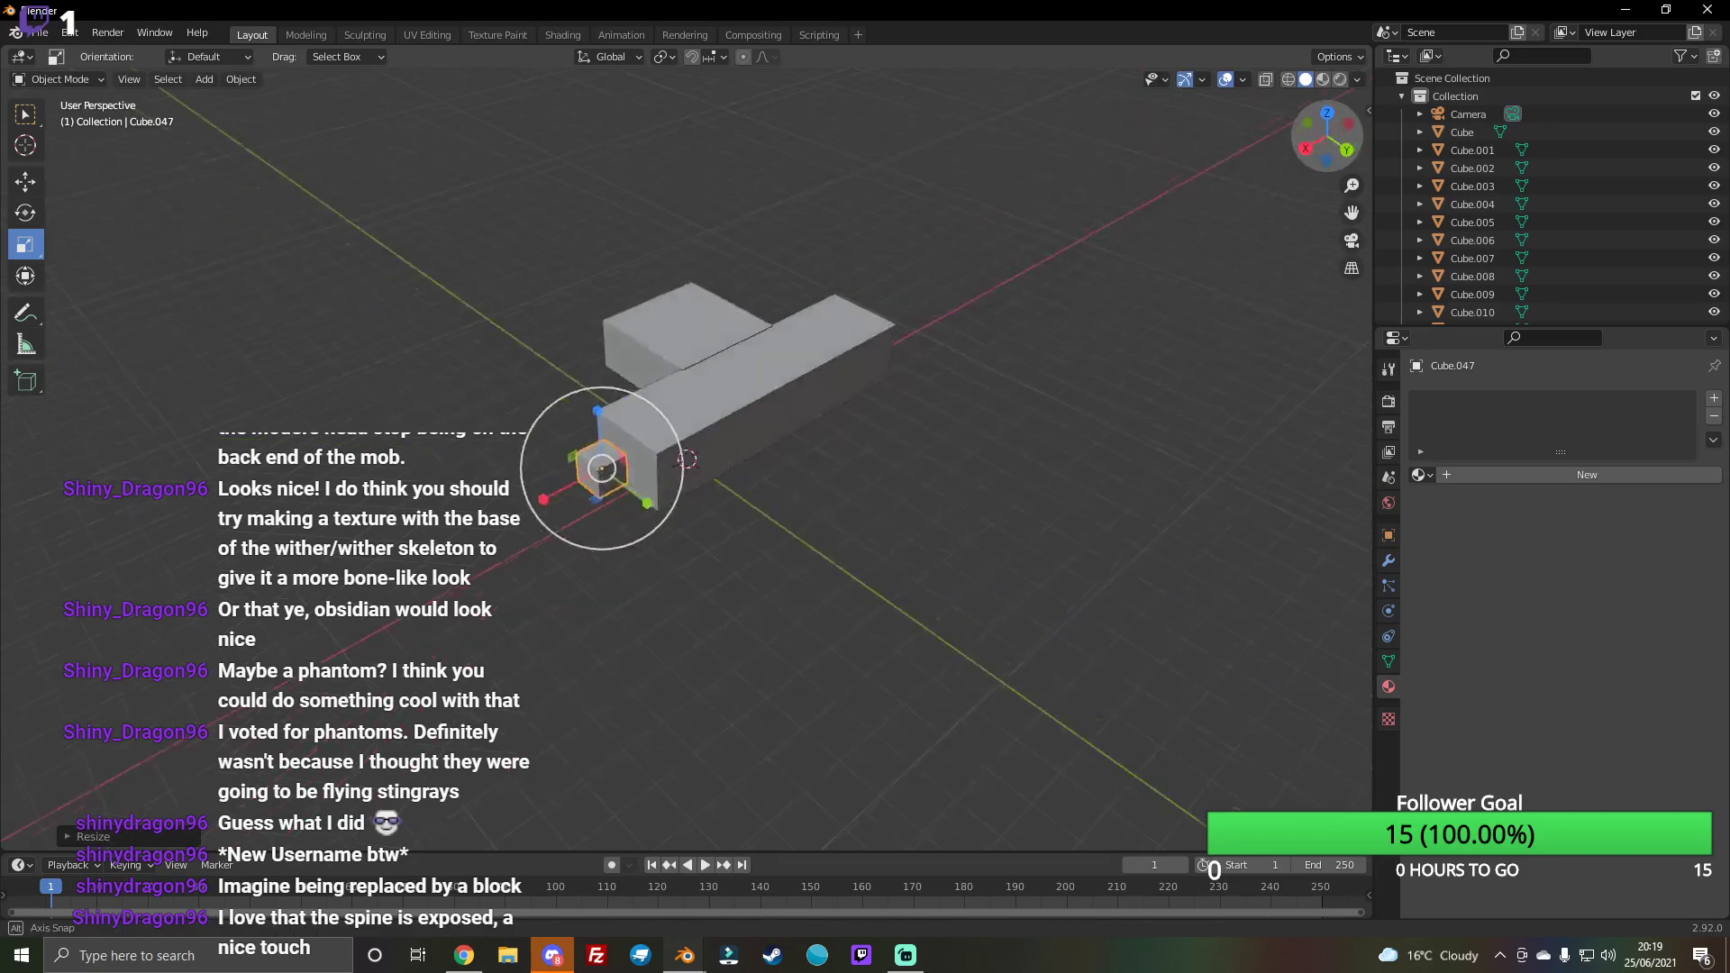
left_click_drag(528, 454, 557, 436)
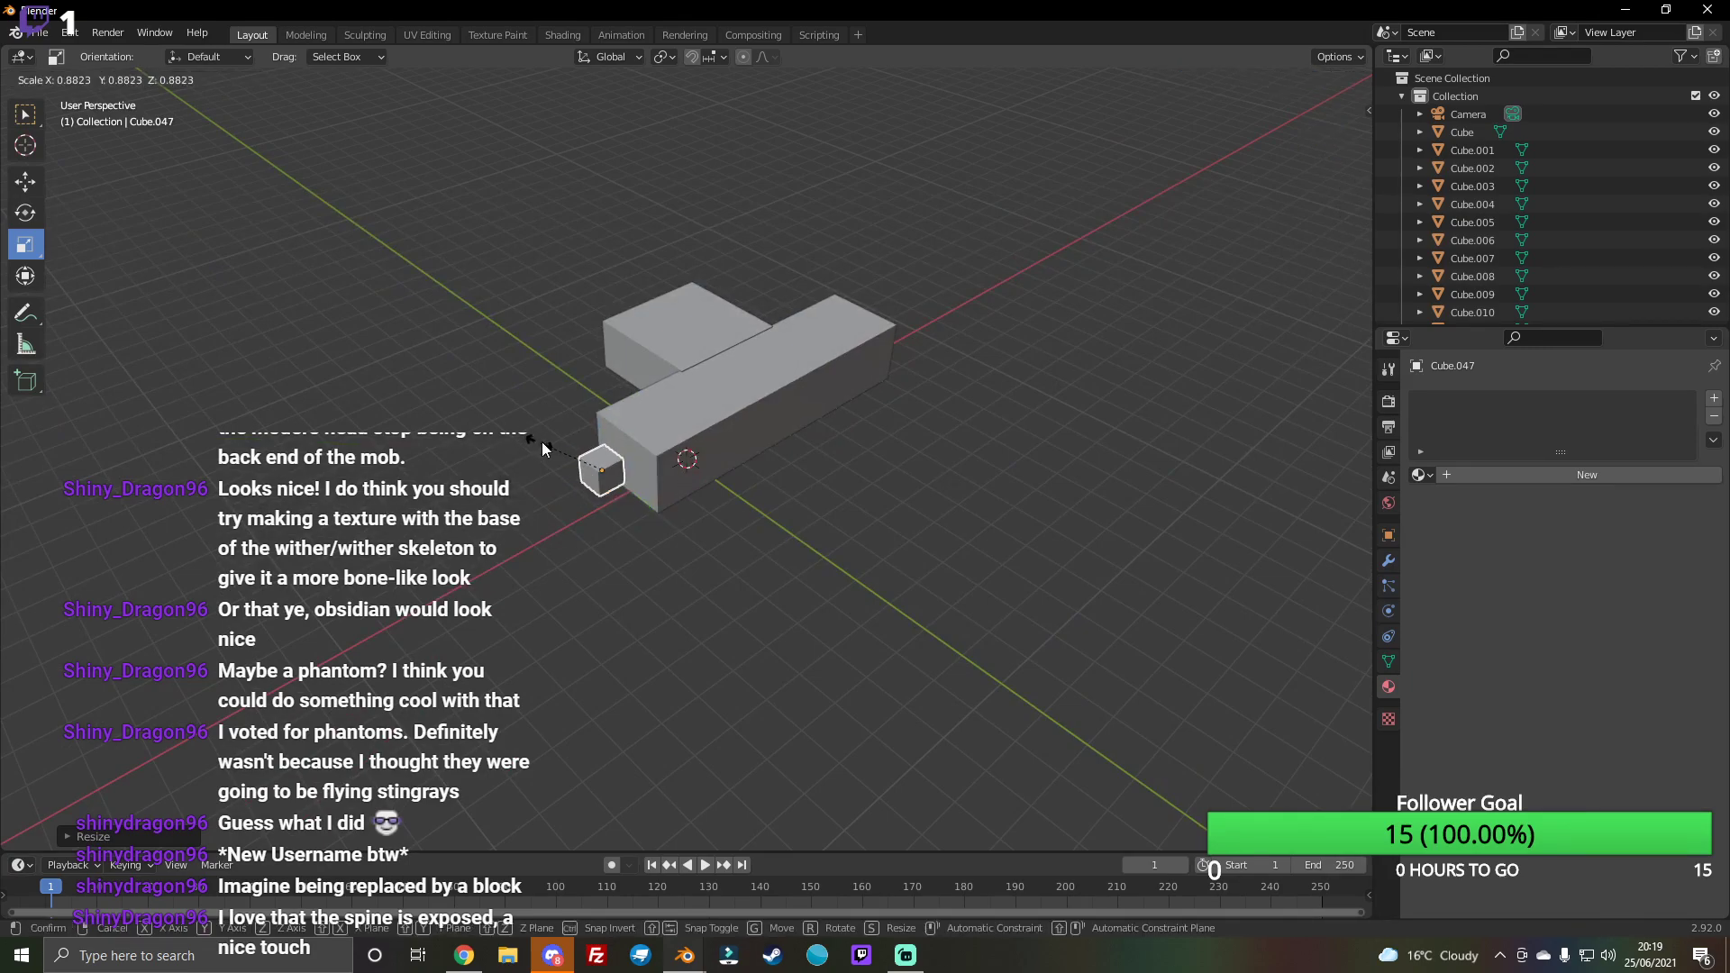
left_click_drag(1314, 144, 1325, 143)
Step: Slide the small cube along X into place at the block's end
key("shift+space")
key("g")
left_click_drag(936, 326, 921, 322)
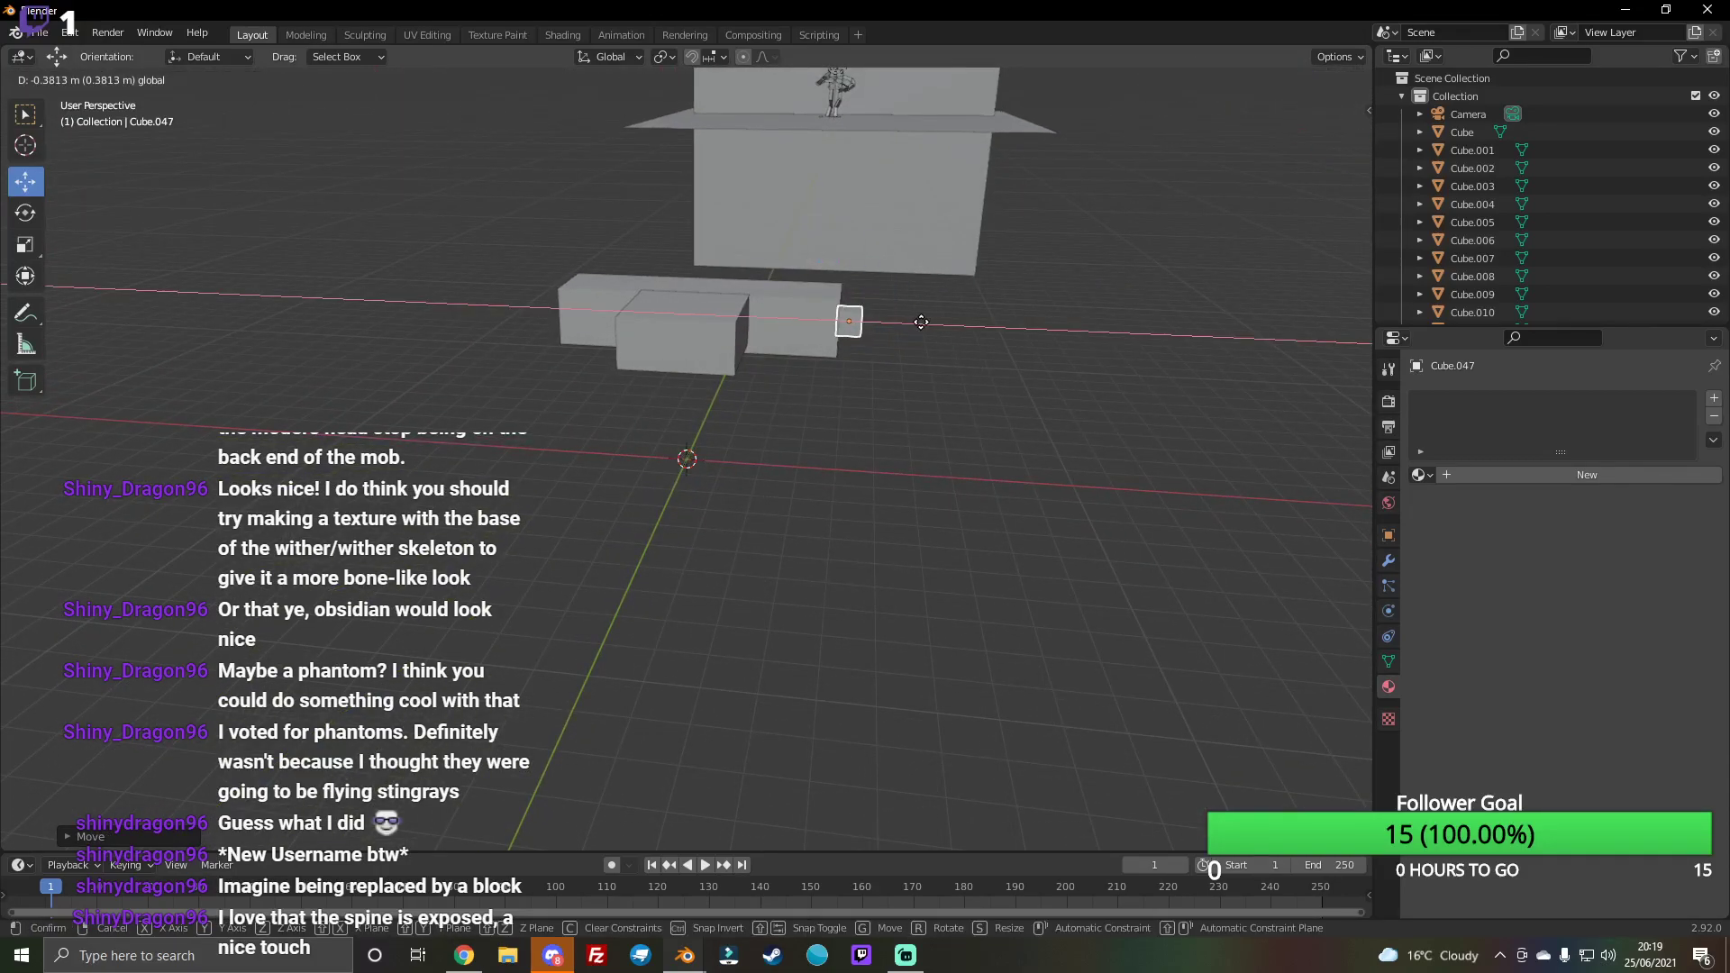
left_click(916, 322)
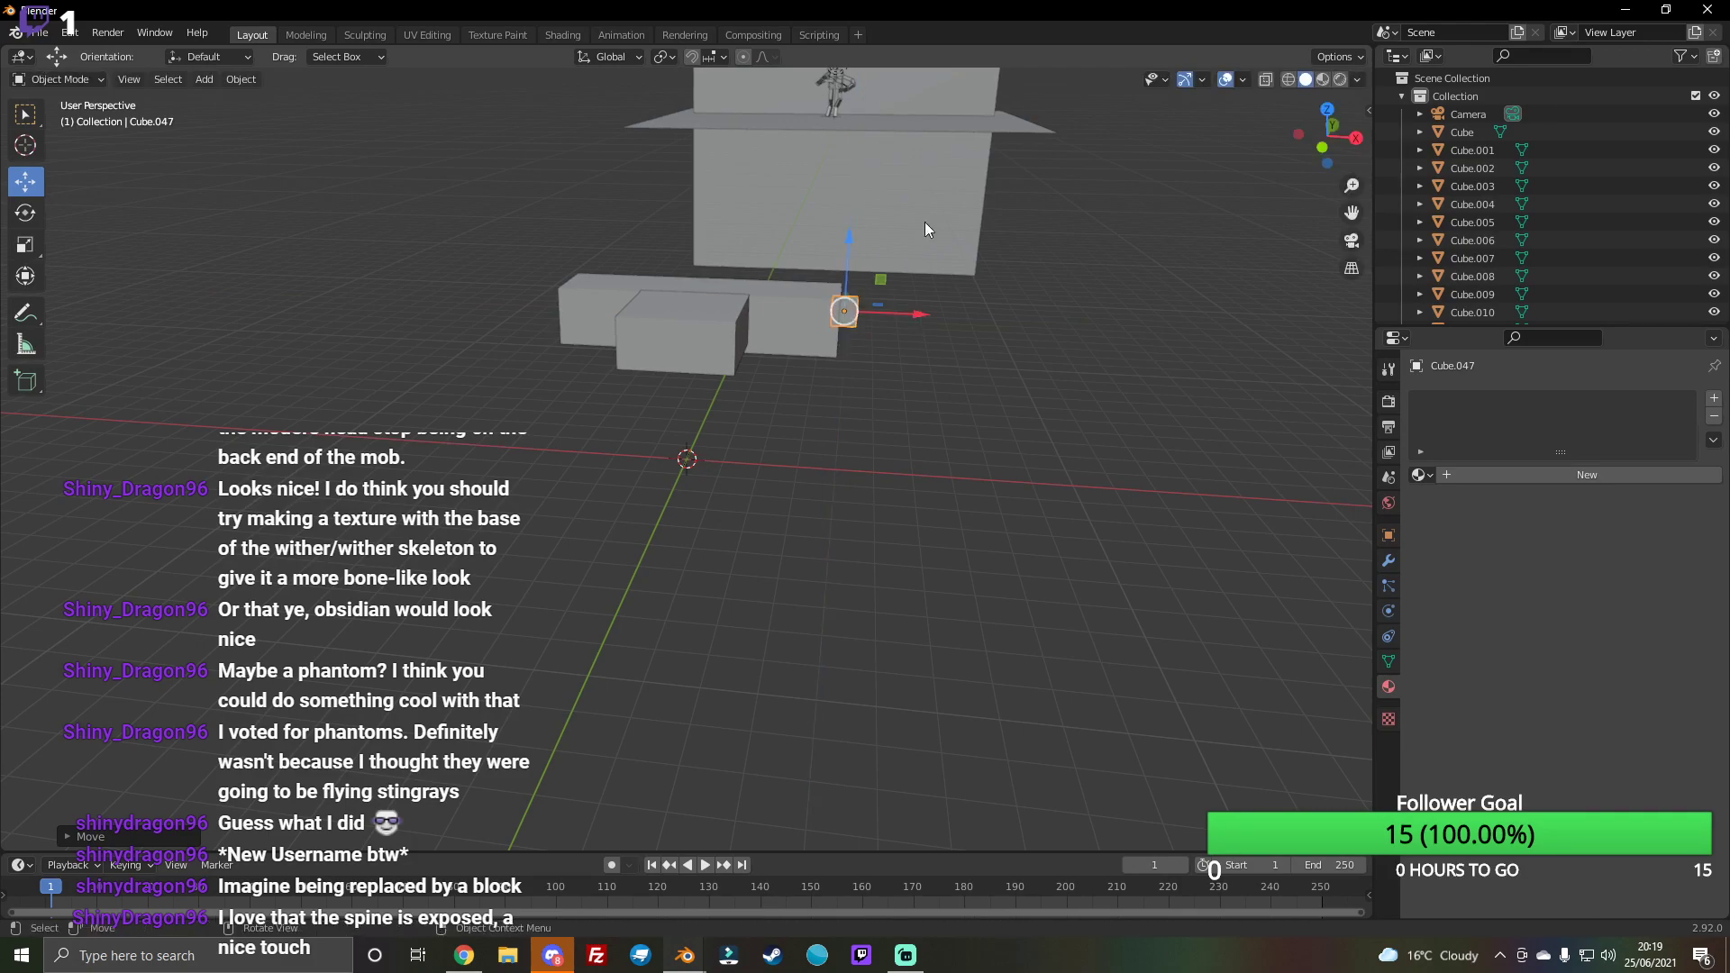
left_click_drag(1326, 113, 1331, 130)
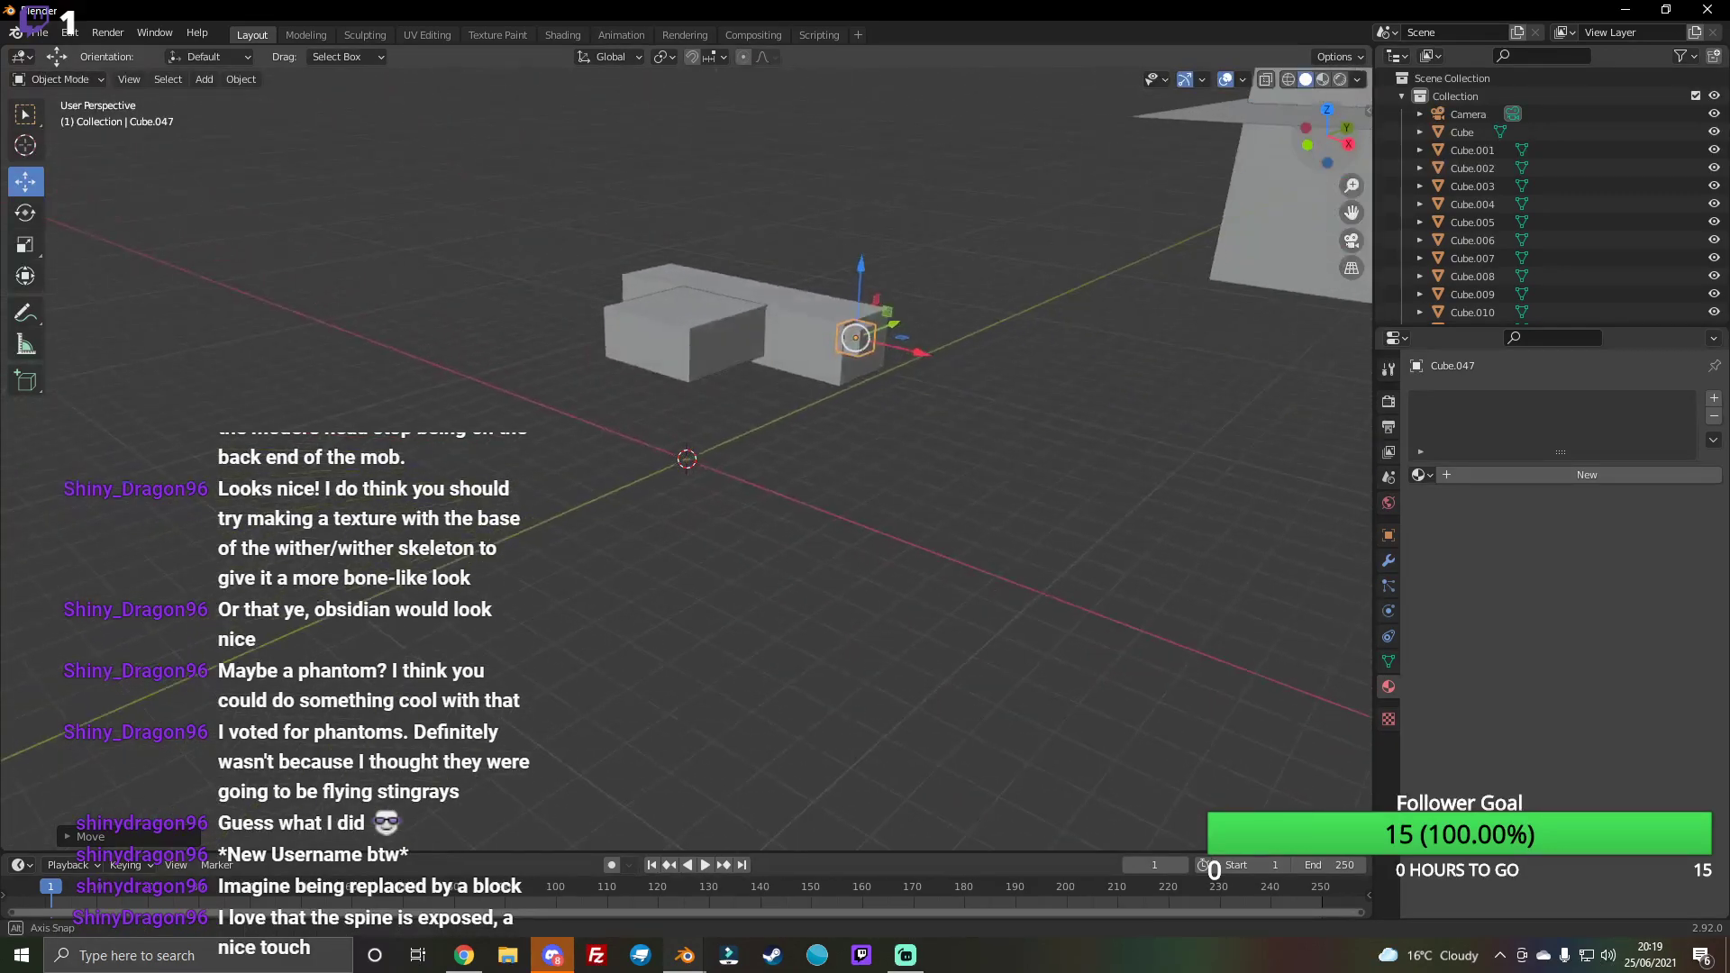
left_click_drag(919, 328, 926, 329)
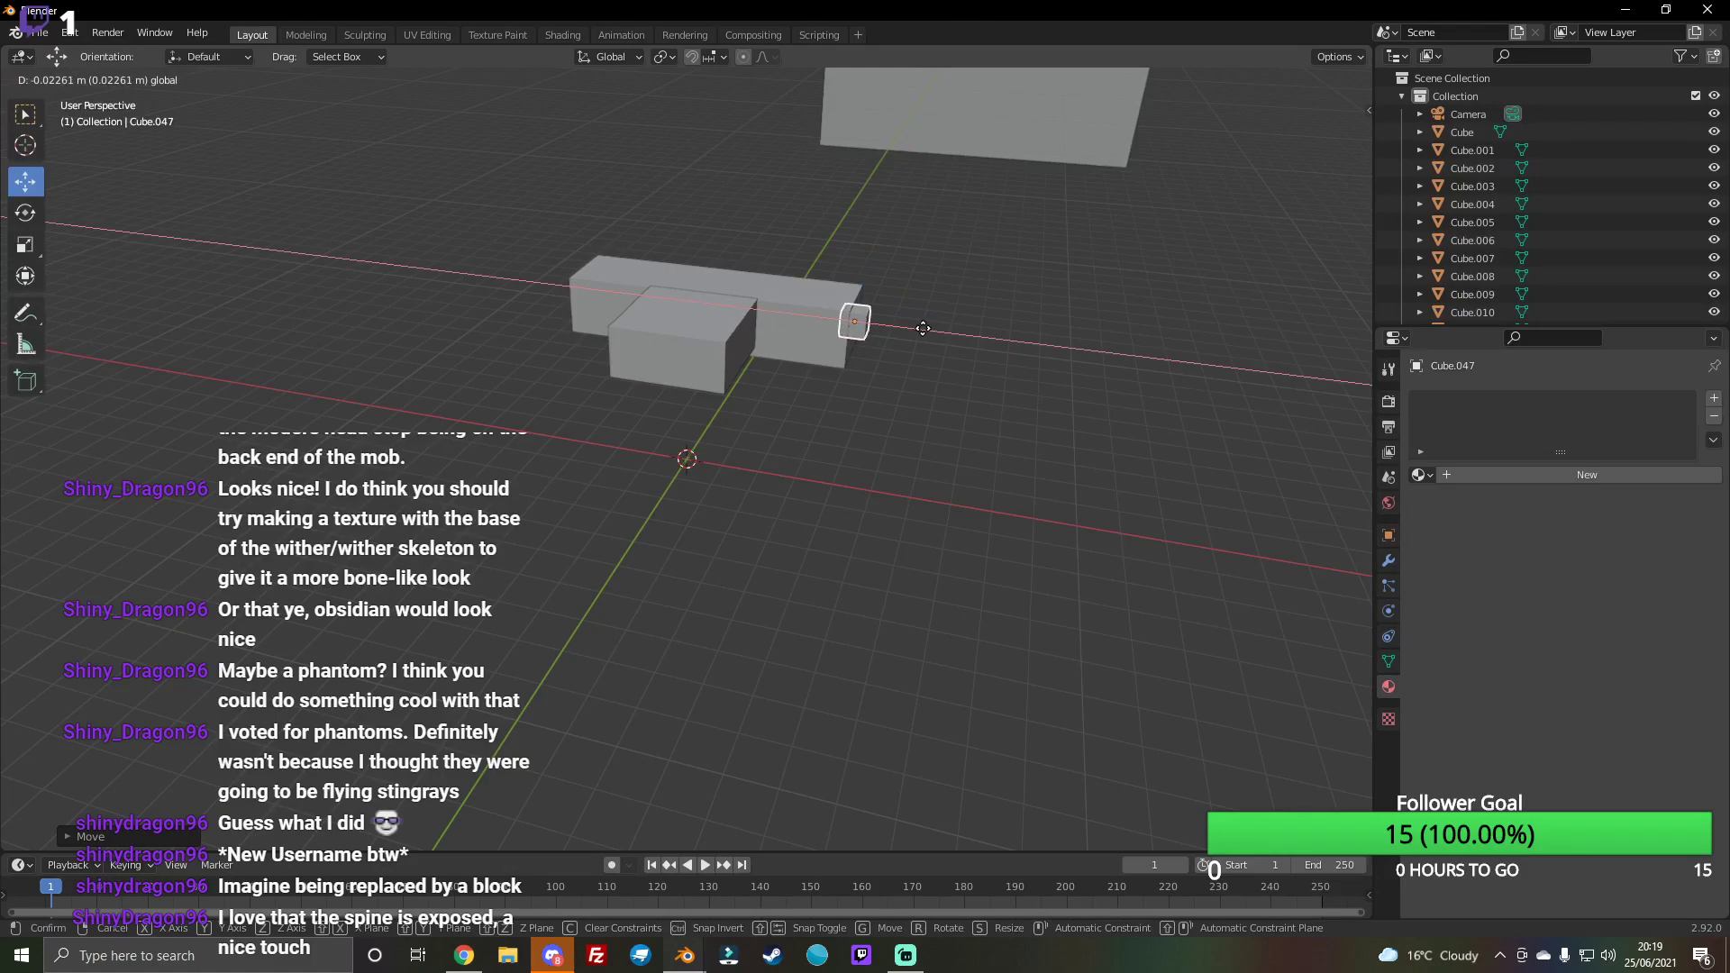
left_click(925, 329)
left_click_drag(1323, 140, 1338, 150)
left_click(926, 289)
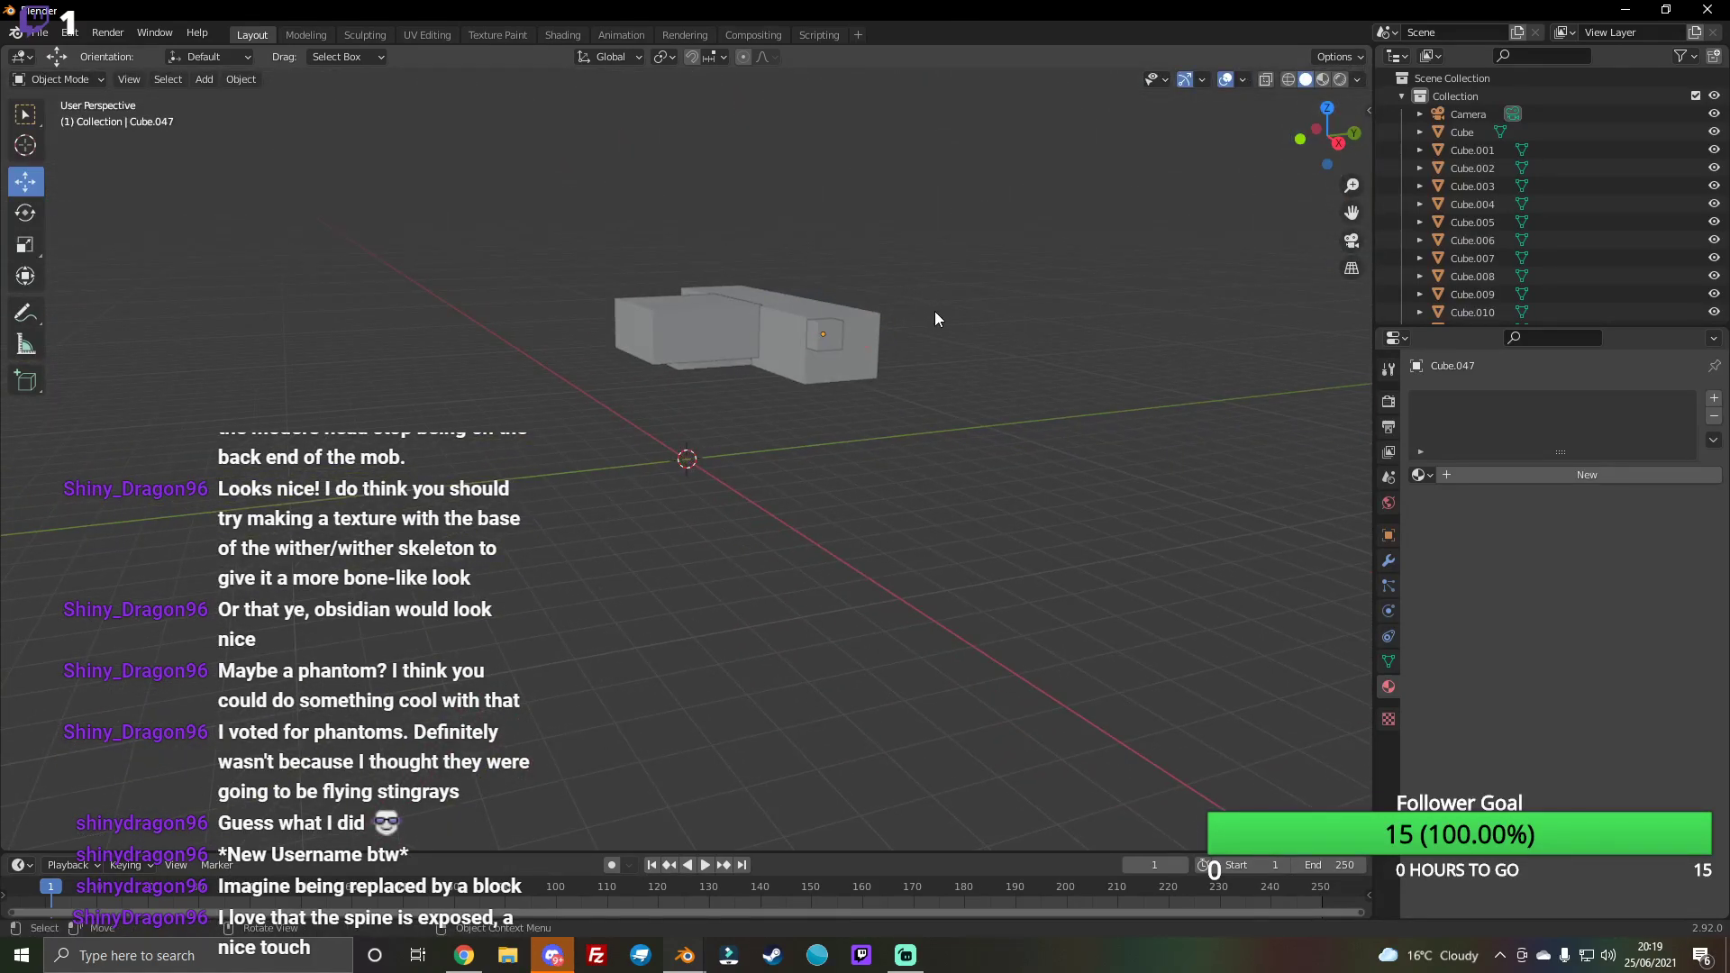
left_click(820, 336)
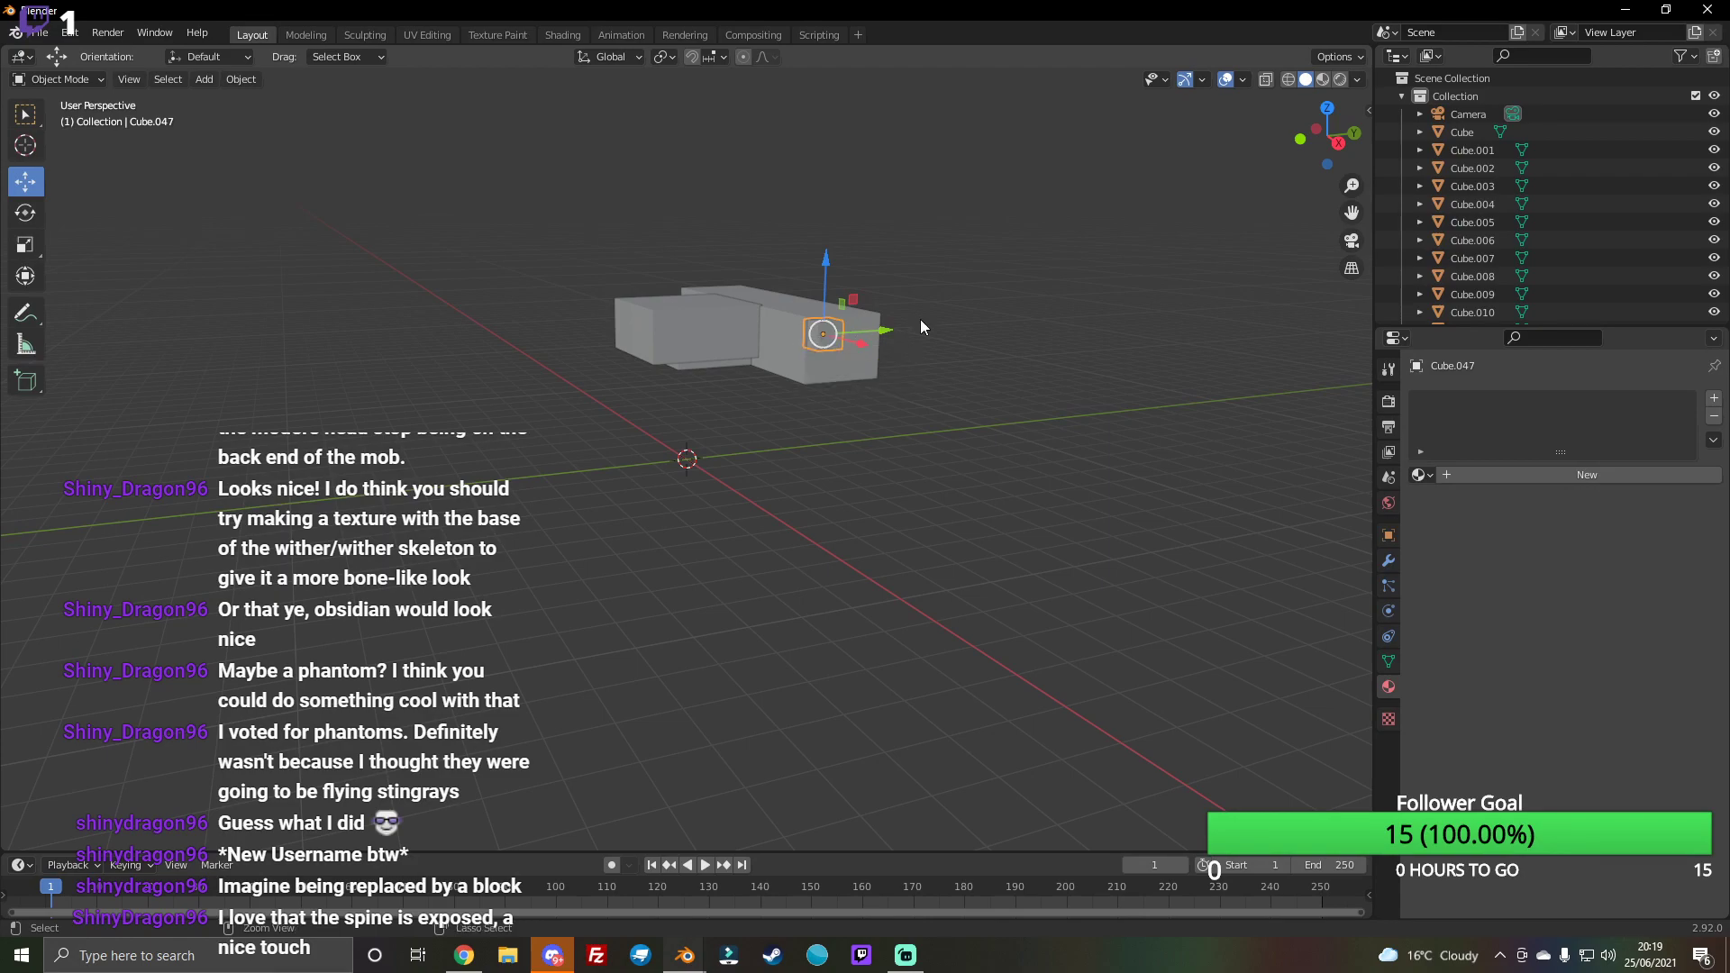
Step: Copy the small cube, undo a nudge, and paste a copy moved along X
key("ctrl+c")
key("g")
left_click(876, 326)
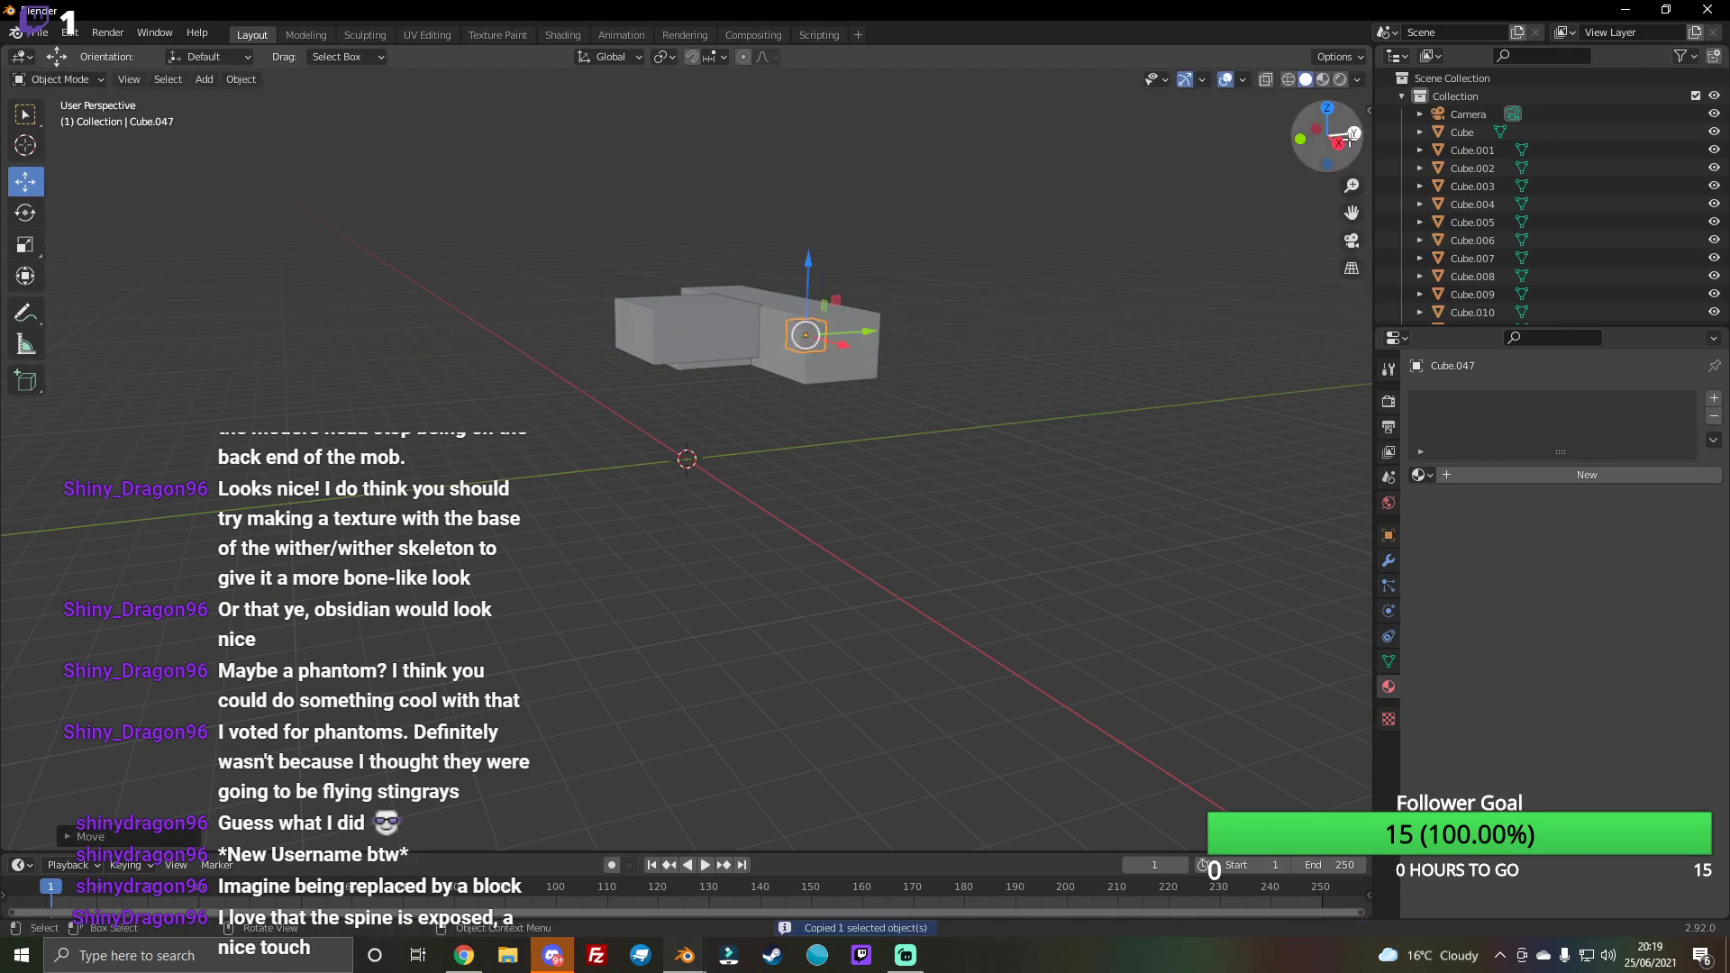
left_click_drag(1348, 139, 1337, 160)
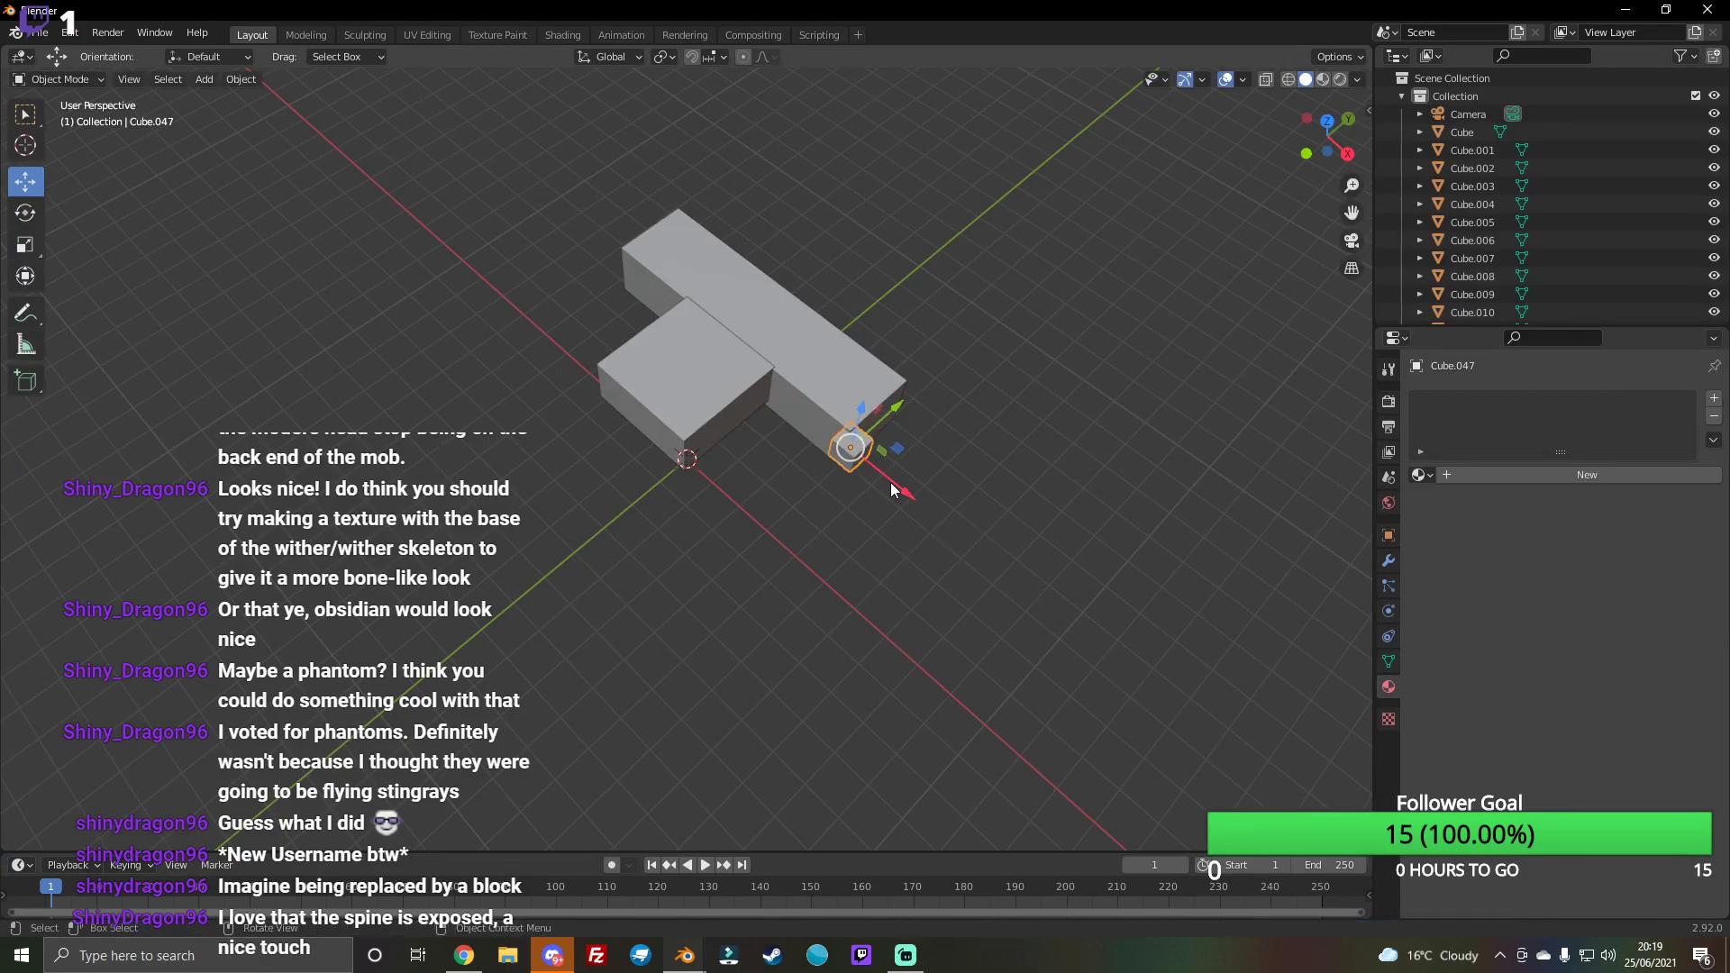
key("ctrl+z")
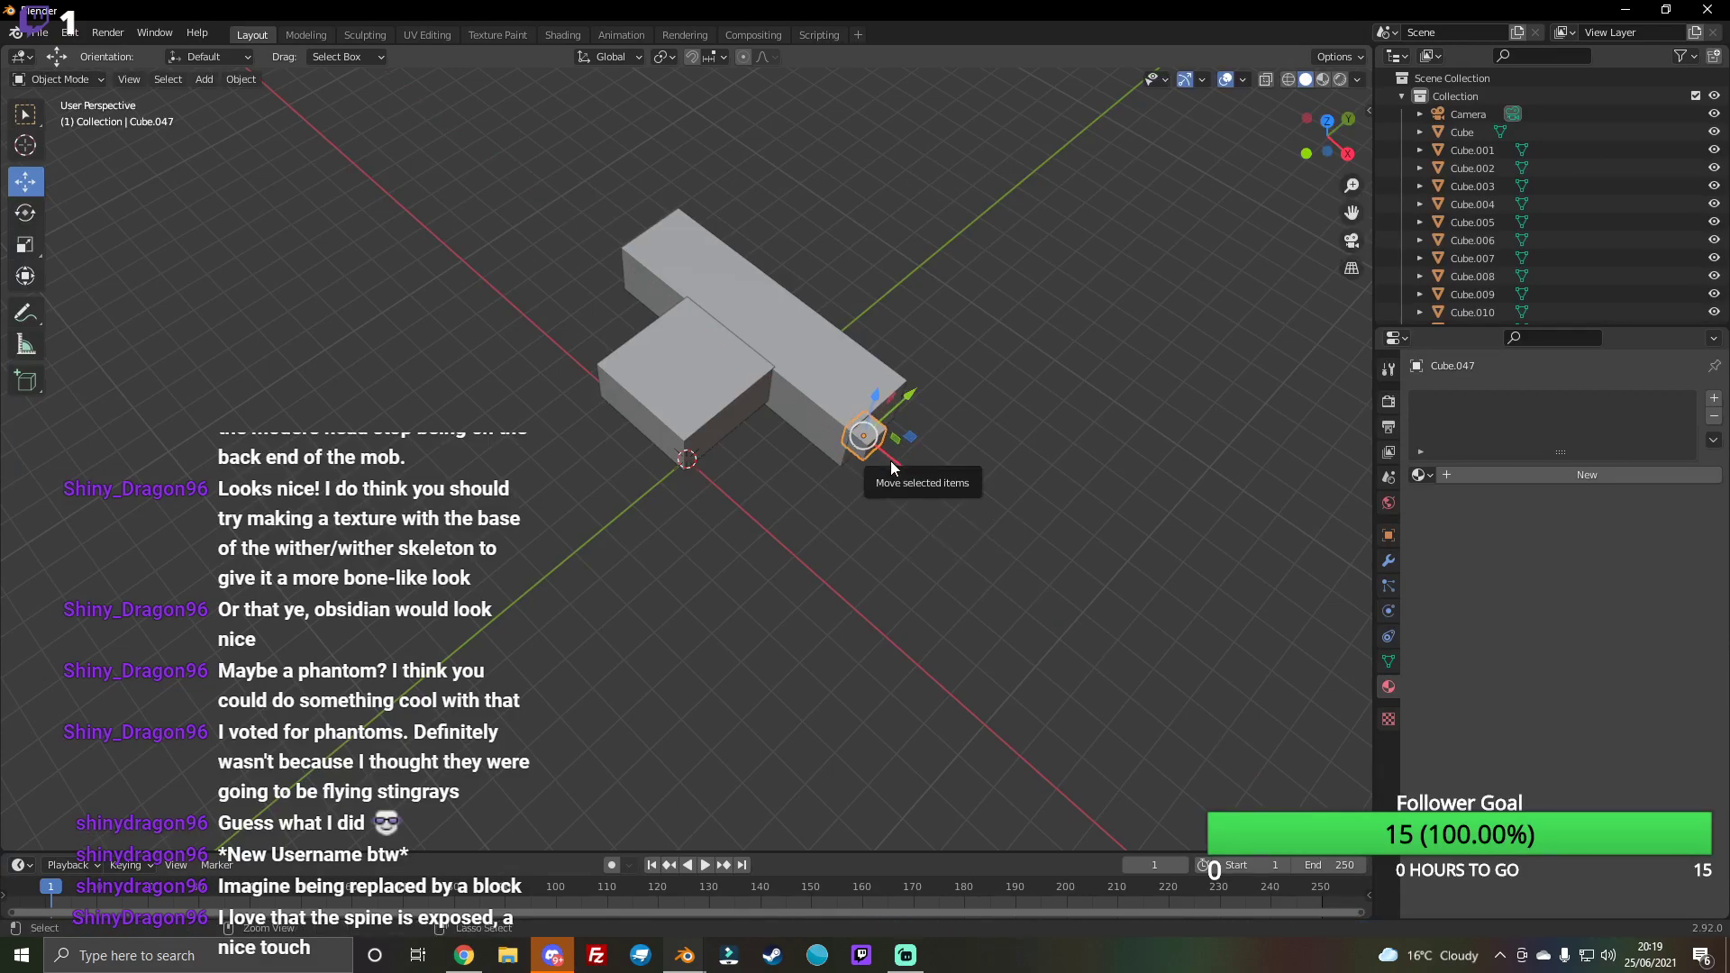
key("ctrl+v")
key("g")
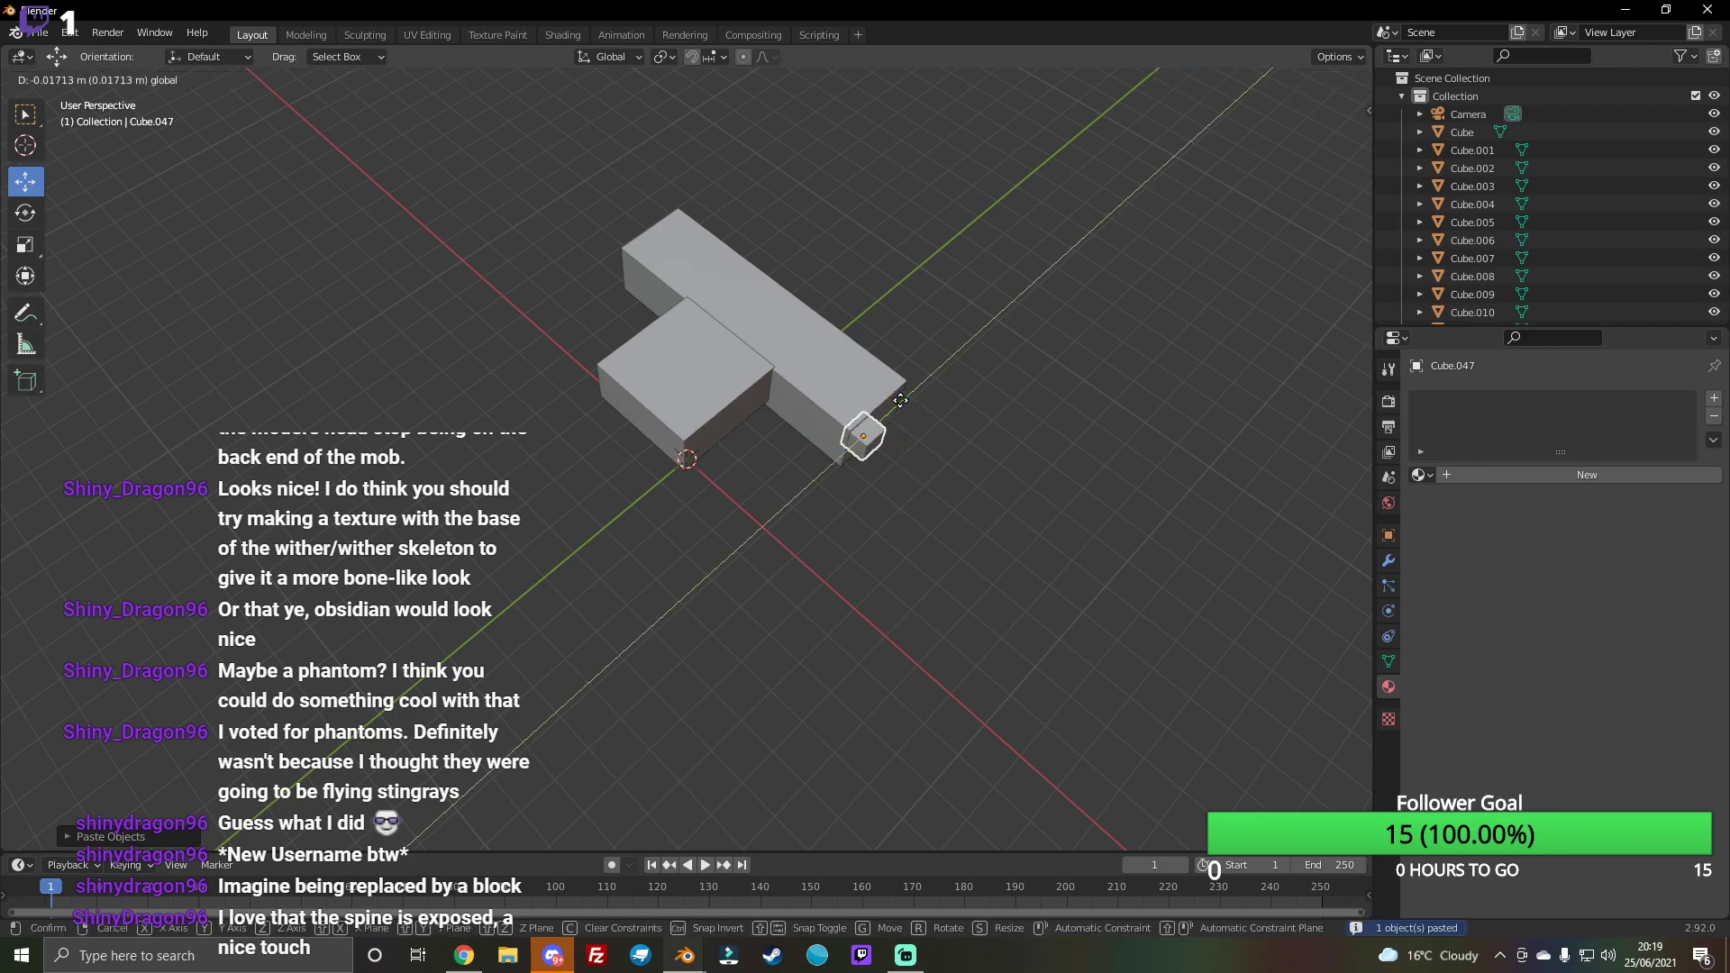
key("x")
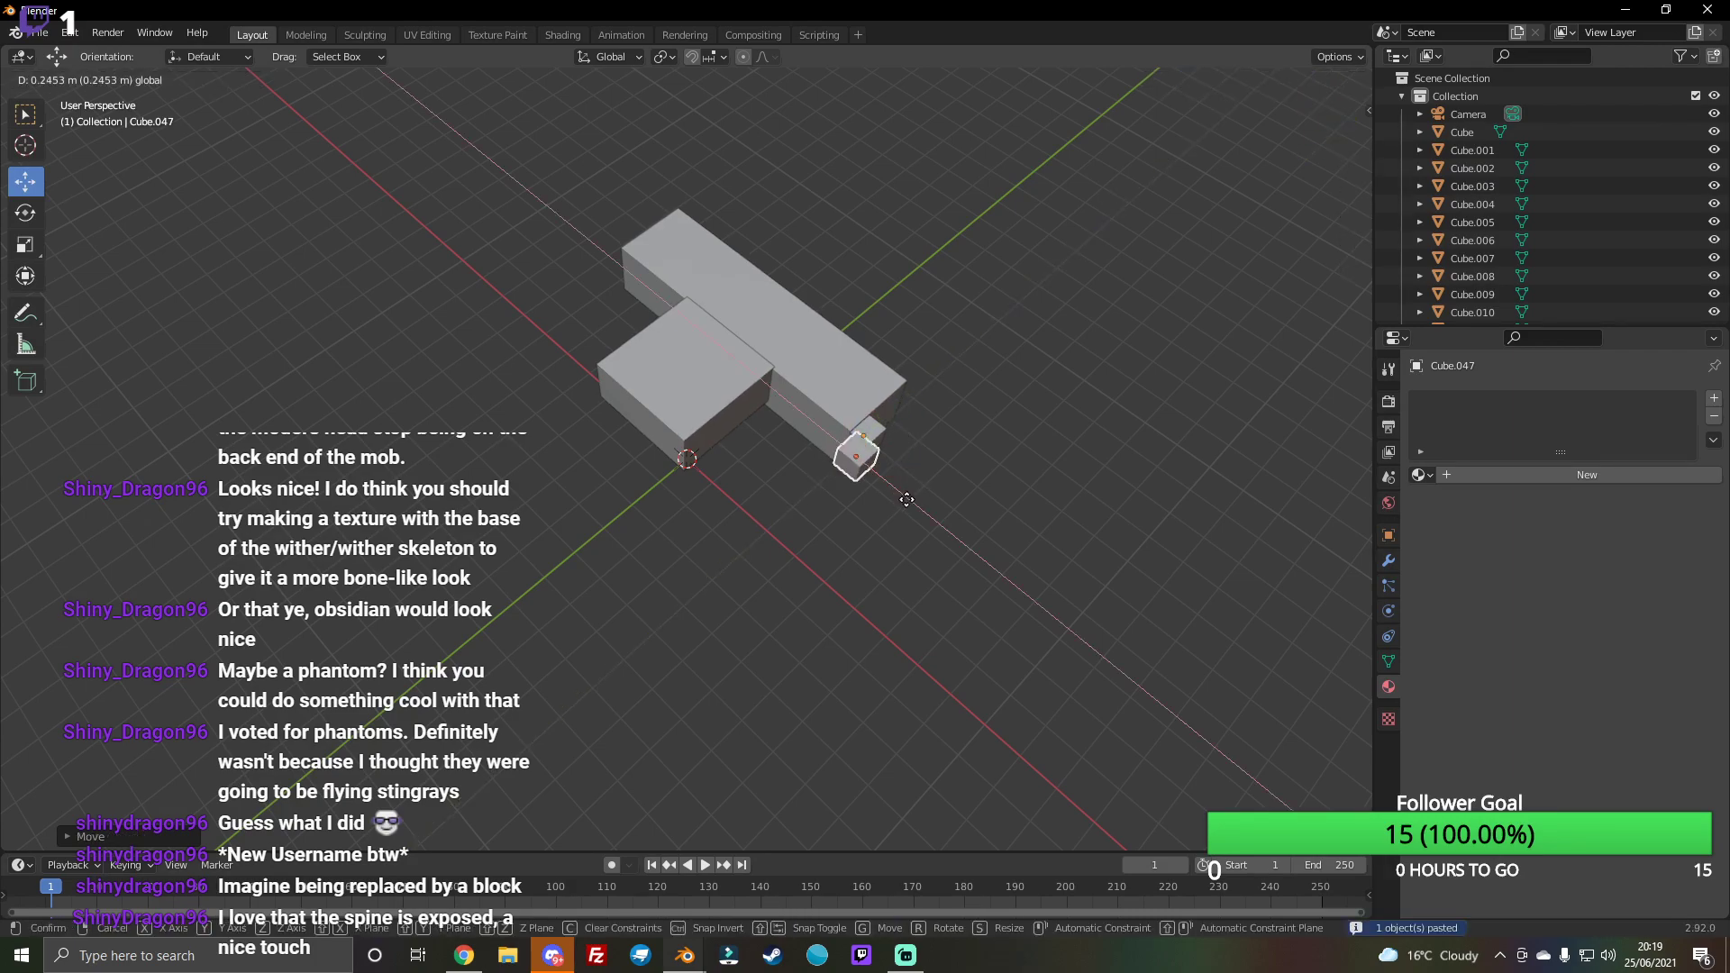
left_click(913, 510)
left_click(996, 524)
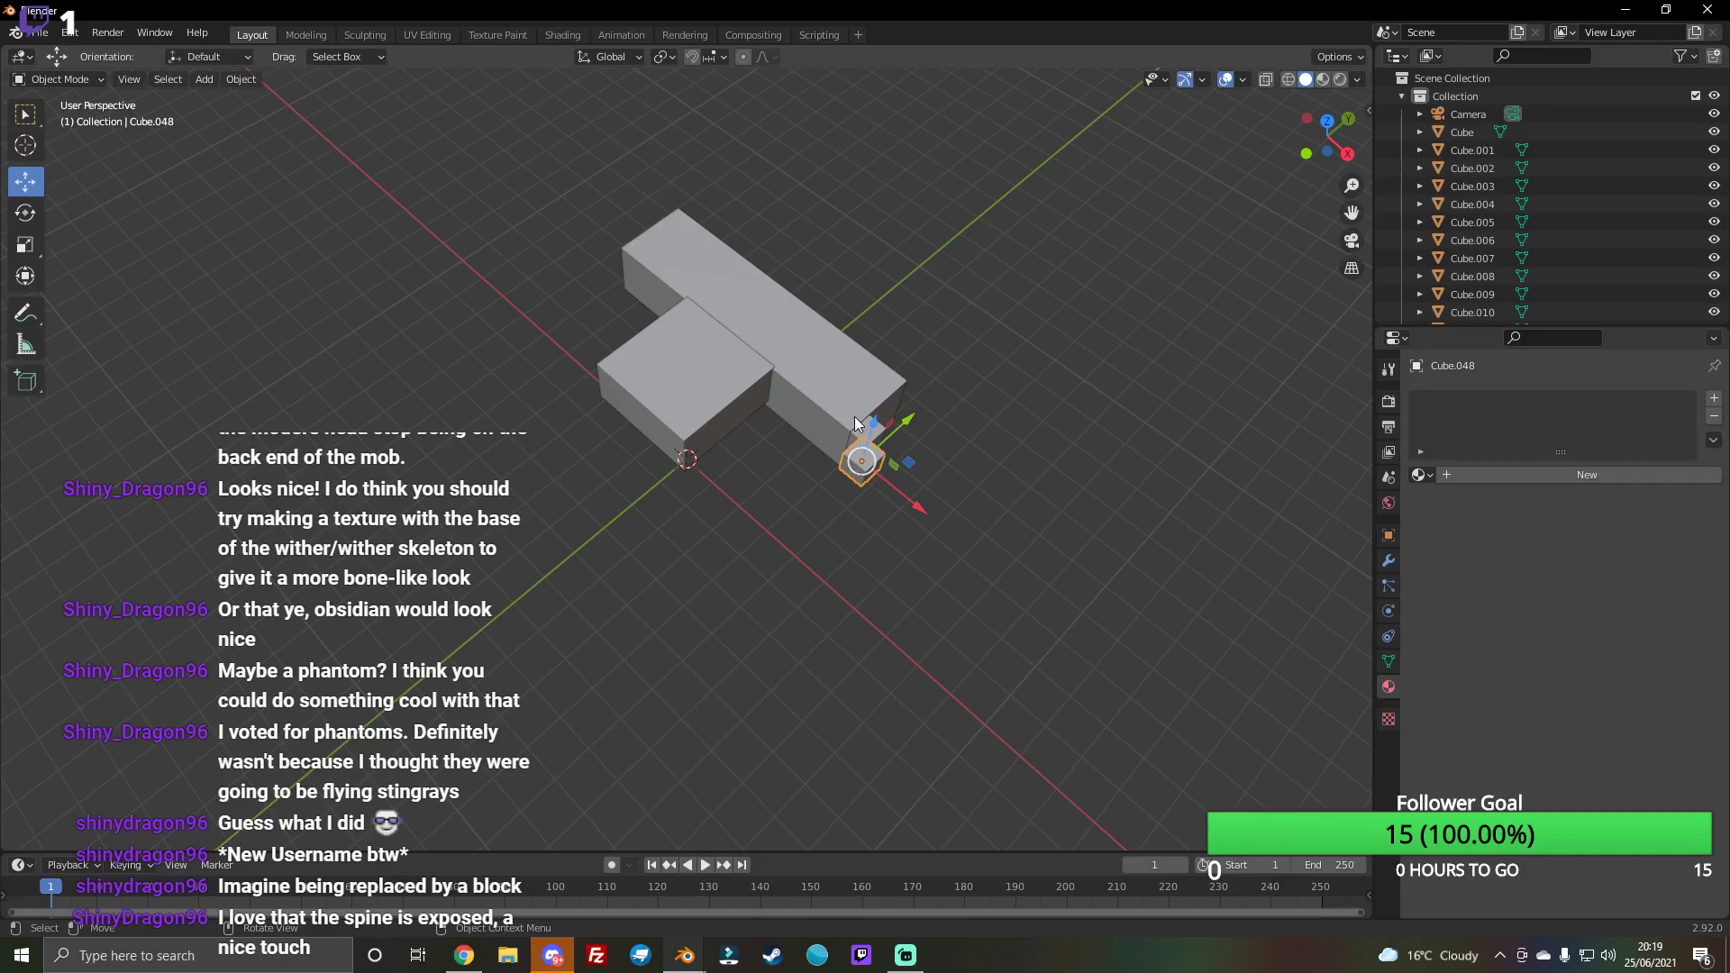
Step: Position the pasted cube along Z to form a step
left_click_drag(859, 416, 872, 372)
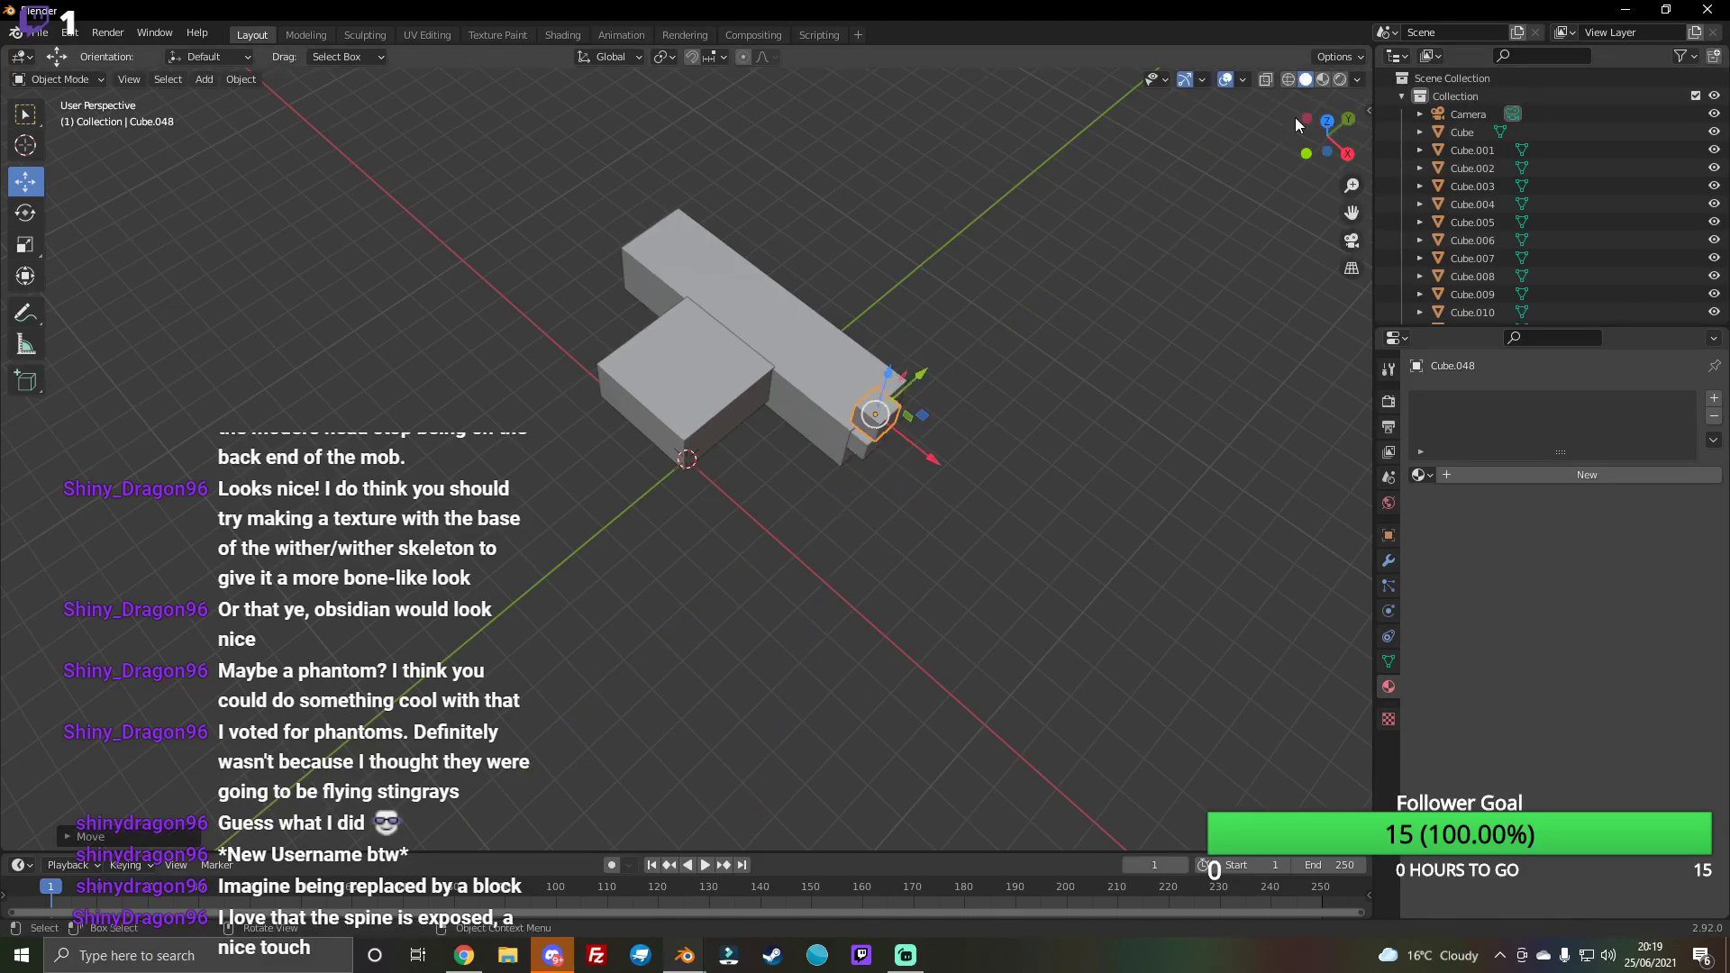
left_click_drag(1297, 125, 1332, 143)
key("g")
key("z")
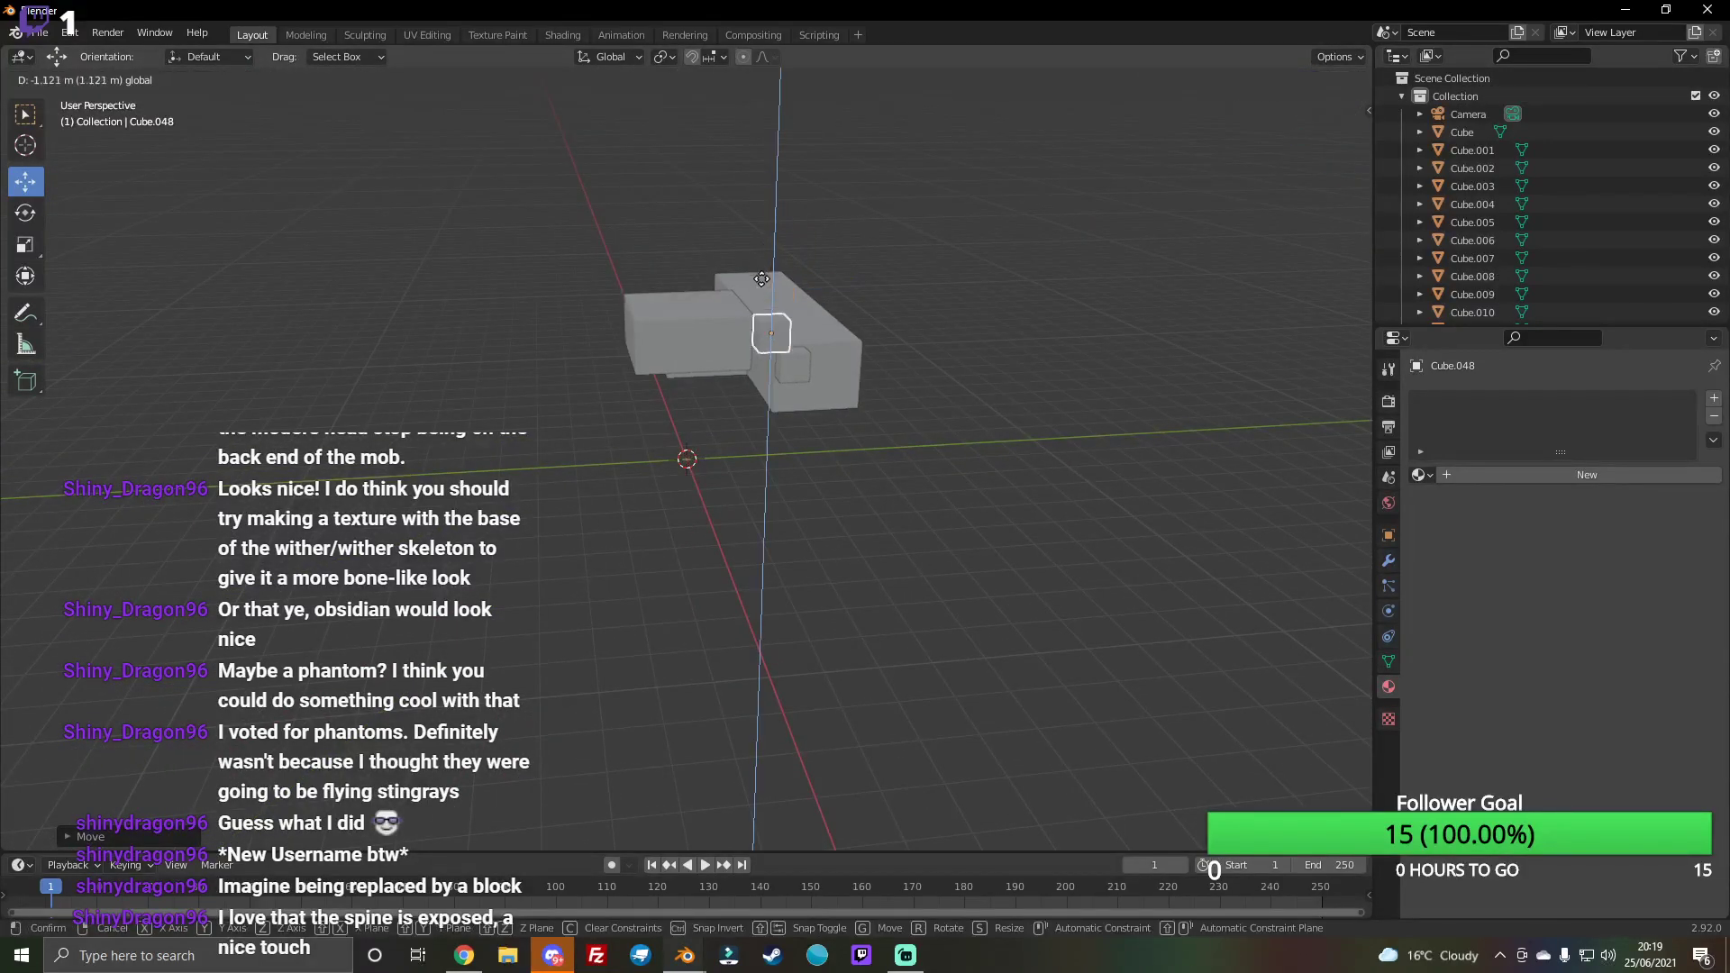
left_click(856, 328)
left_click_drag(856, 329, 878, 328)
left_click_drag(793, 277, 793, 362)
left_click_drag(1302, 118, 1299, 124)
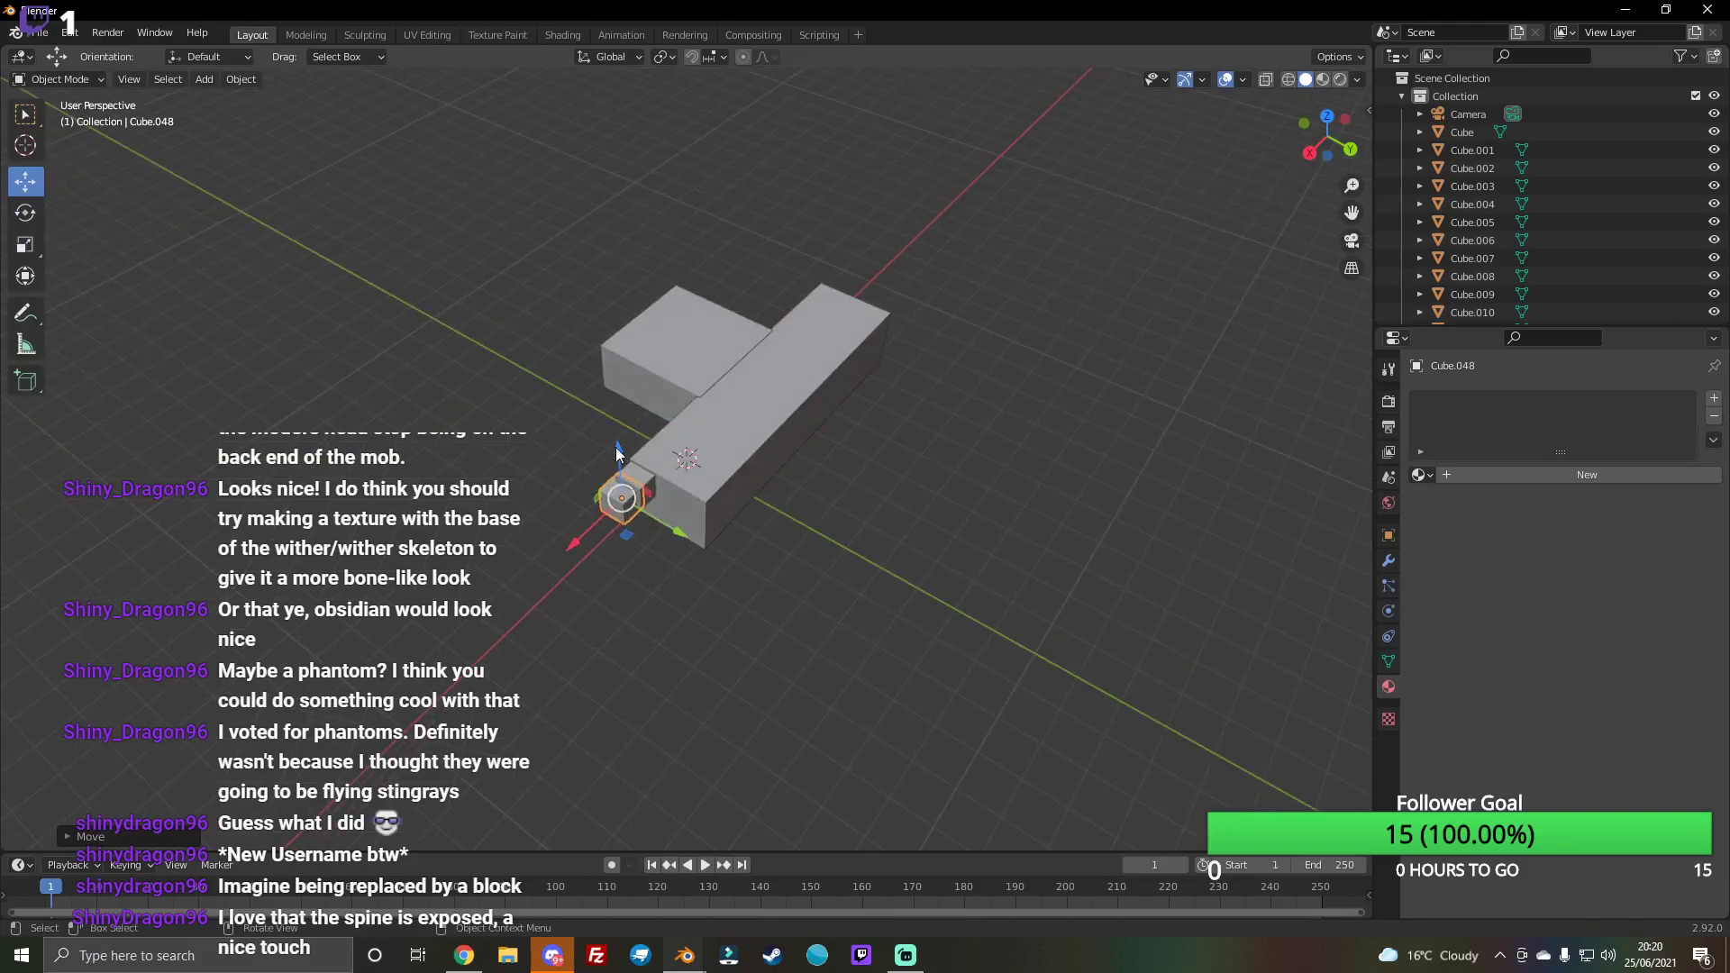
left_click_drag(618, 452, 618, 430)
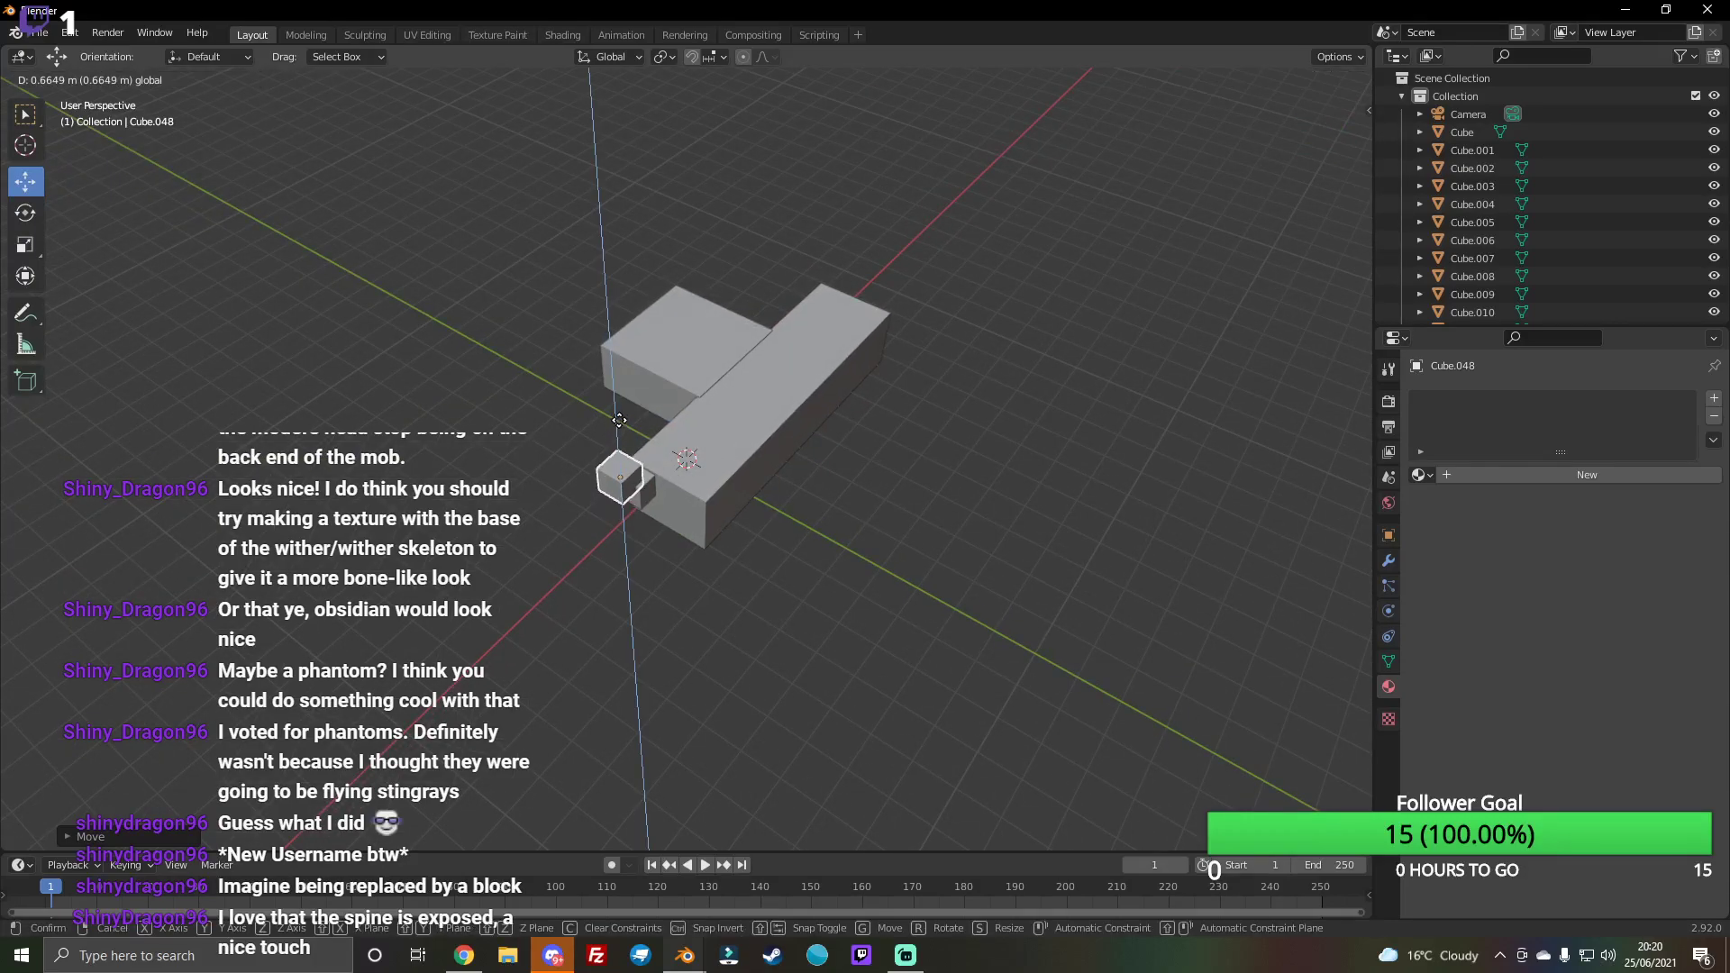
left_click(617, 431)
mouse_move(617, 430)
middle_mouse_down()
mouse_move(704, 447)
mouse_move(838, 328)
middle_mouse_up()
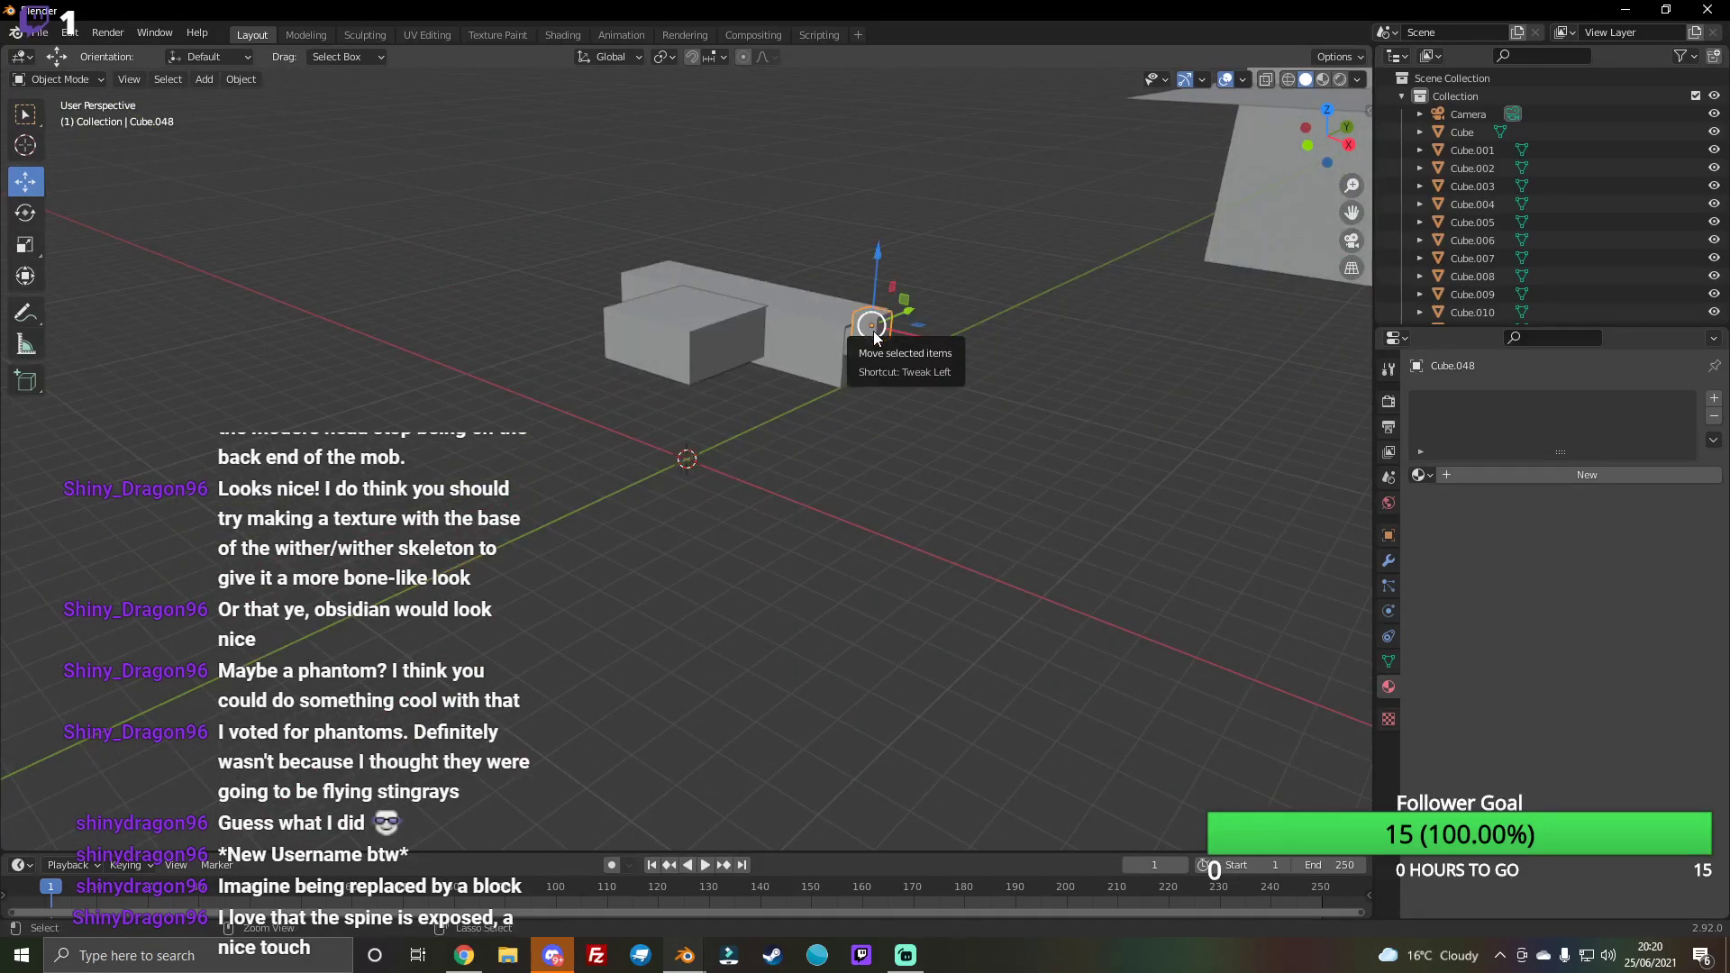
Step: Paste another cube copy and move it up along Z
key("ctrl+v")
key("g")
key("z")
left_click(875, 248)
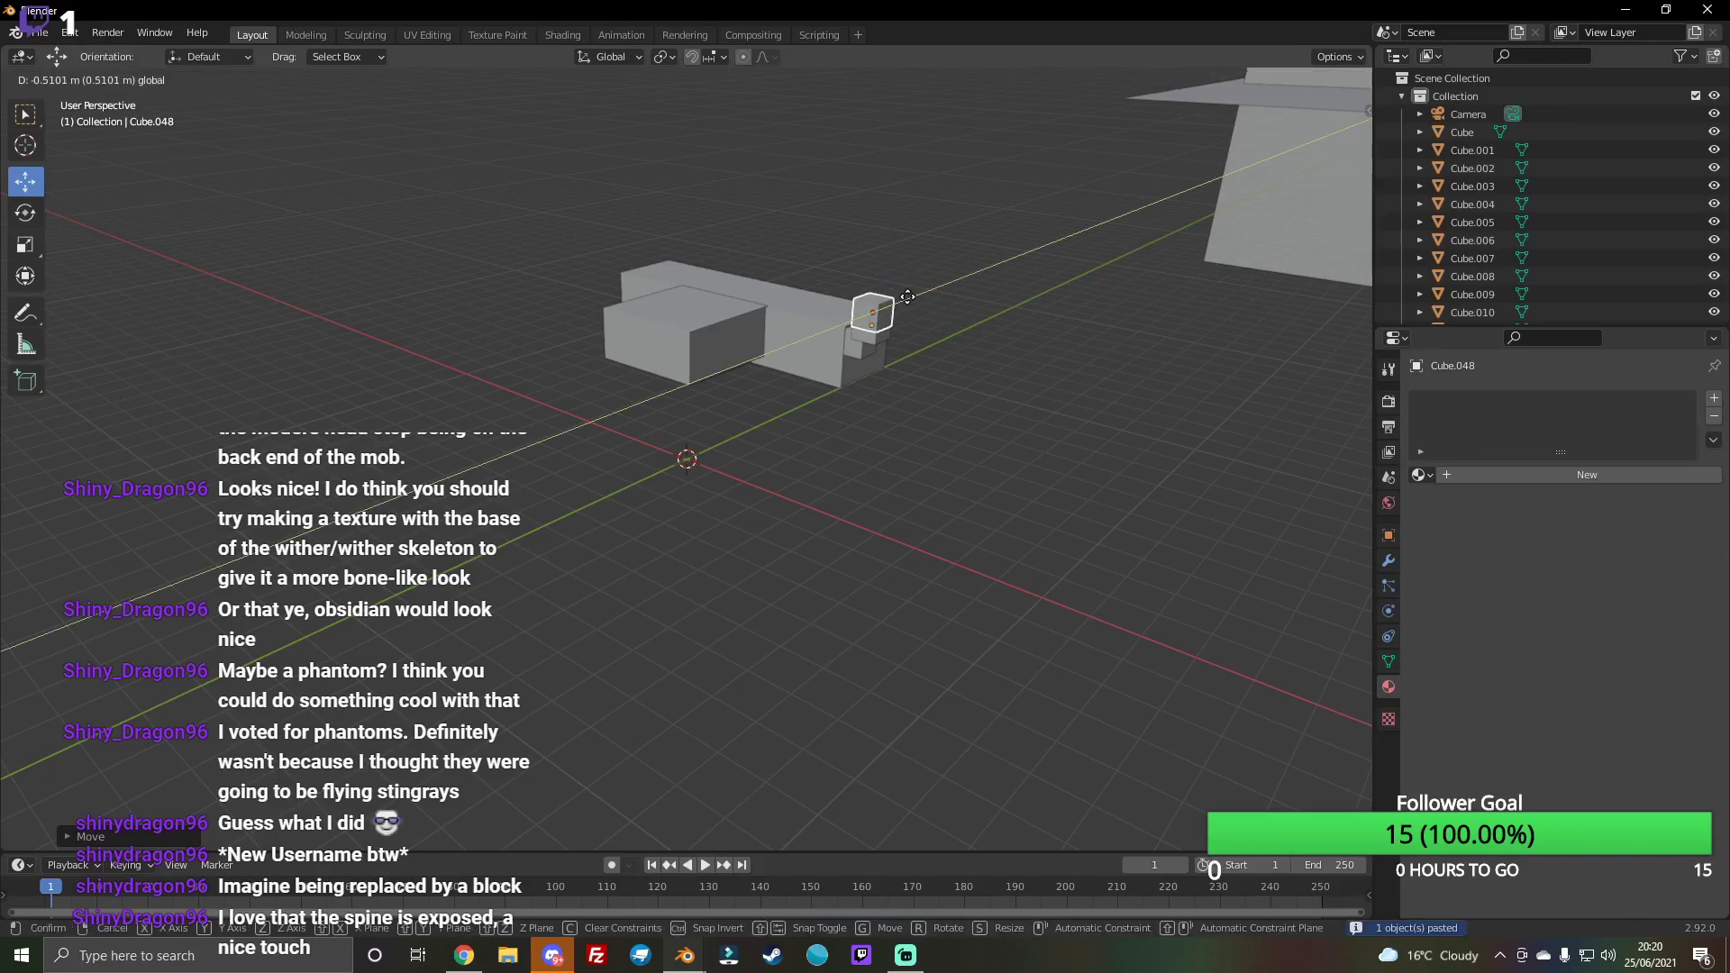
mouse_move(924, 296)
middle_mouse_down()
mouse_move(865, 405)
mouse_move(581, 408)
middle_mouse_up()
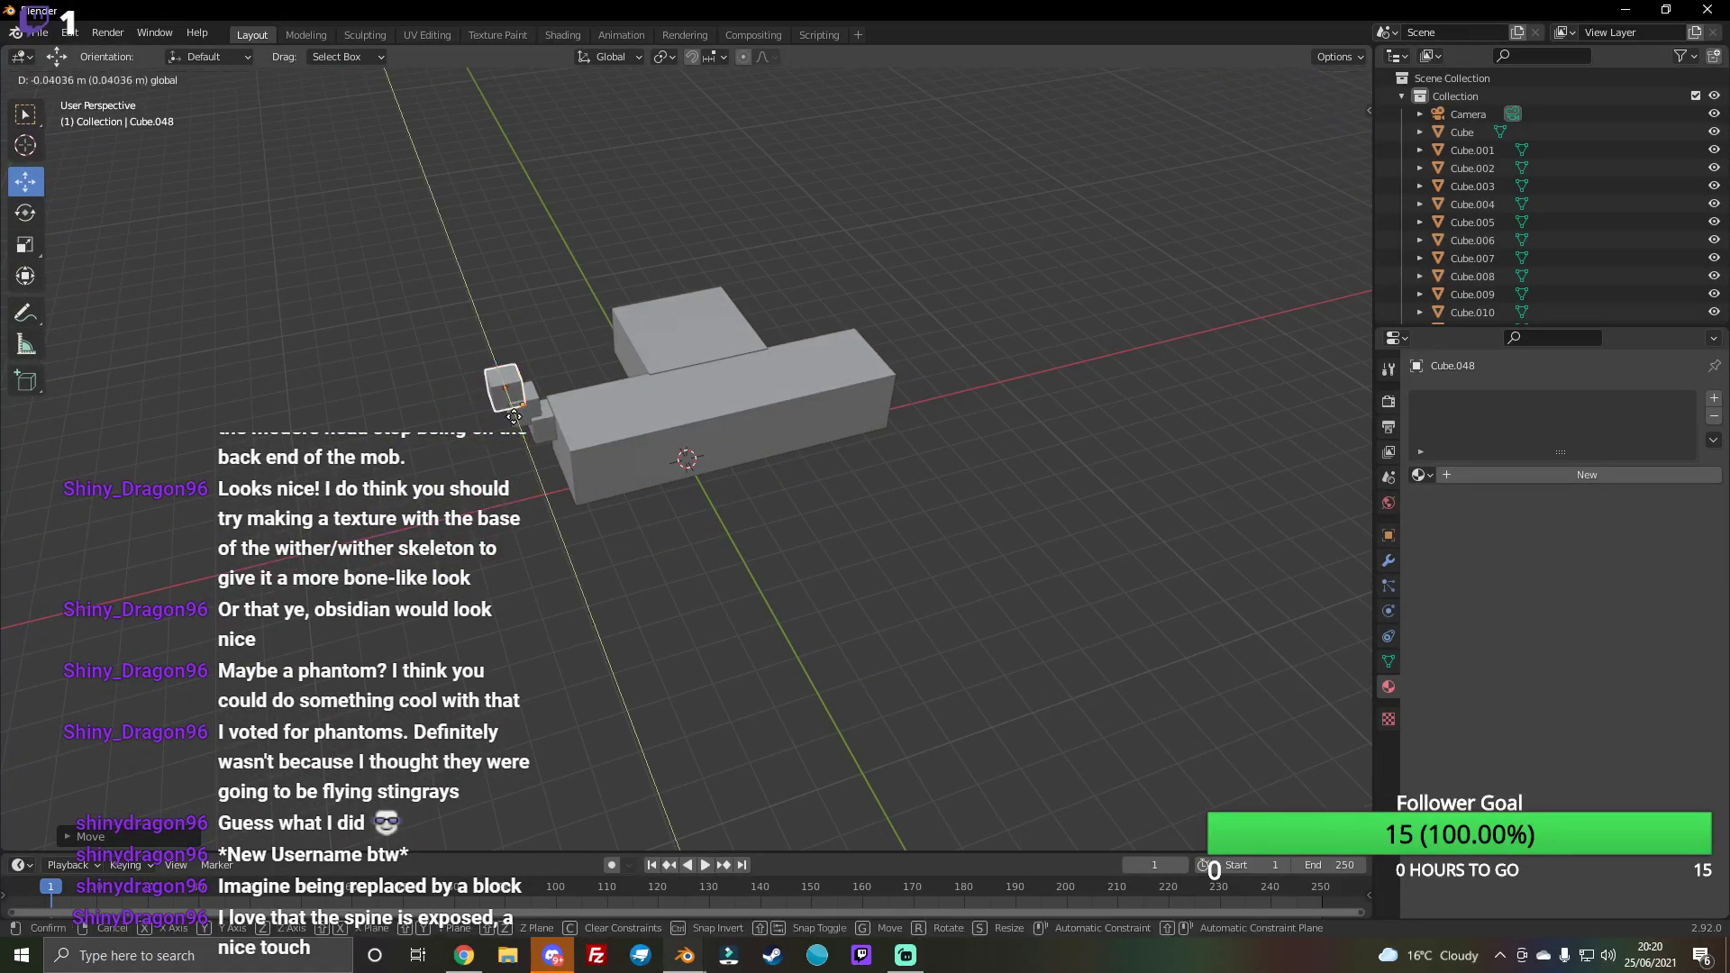
left_click(905, 956)
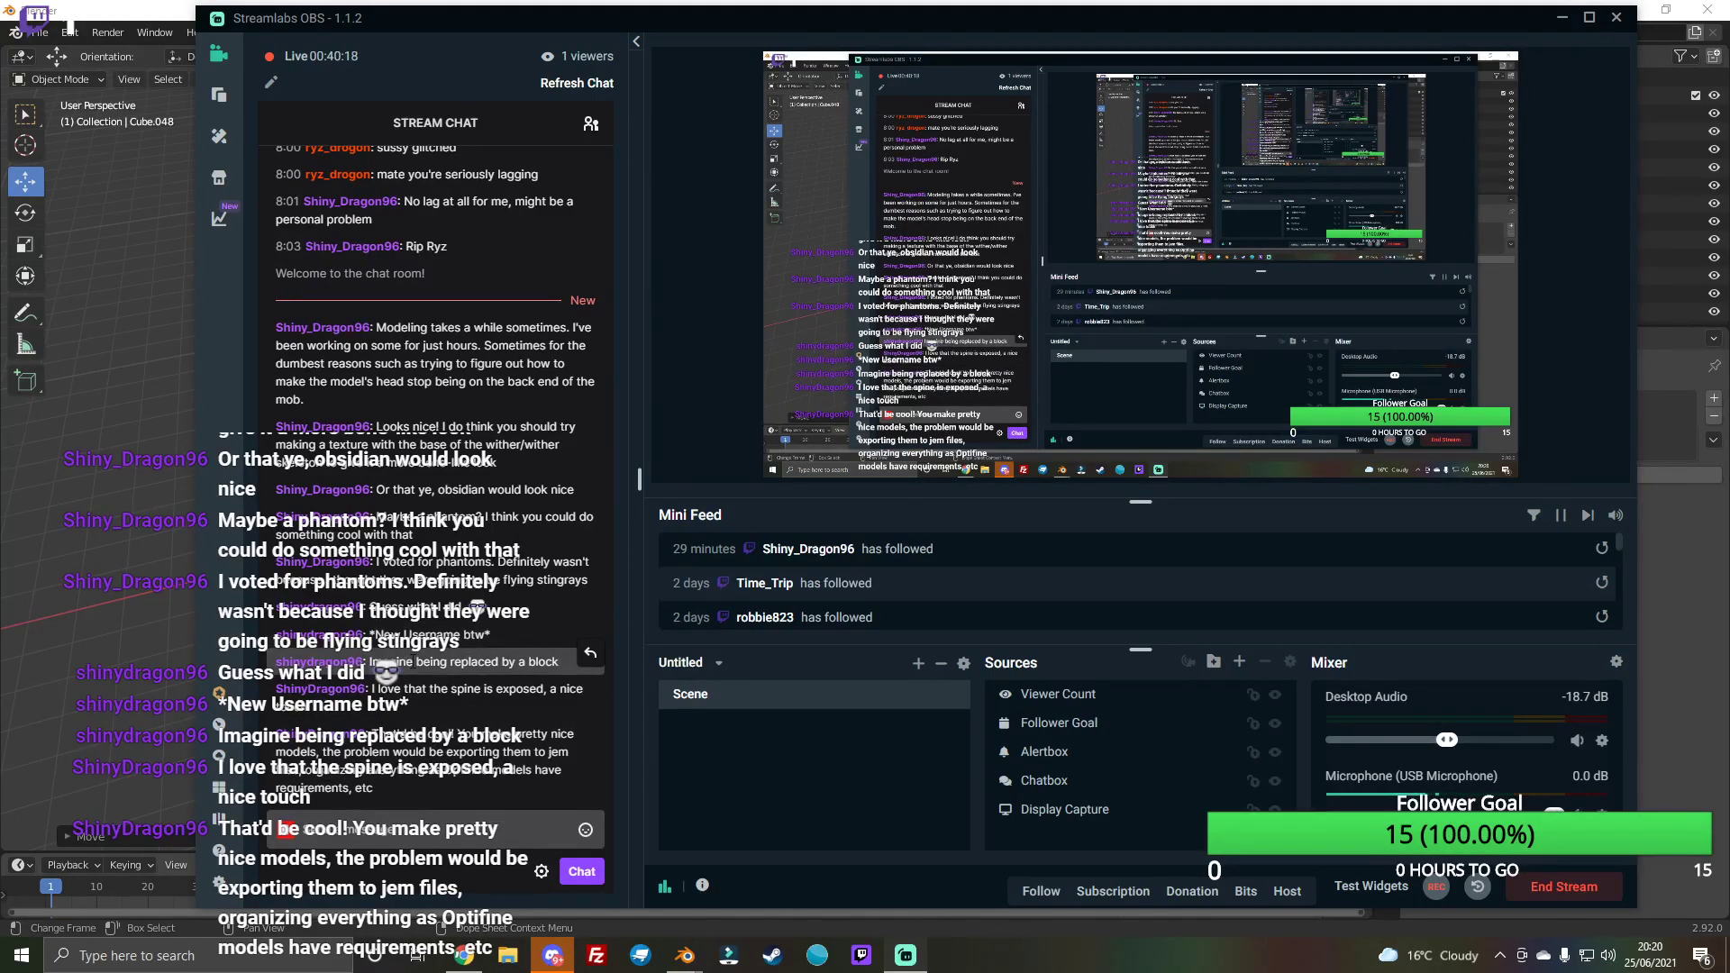
left_click_drag(416, 661, 511, 661)
left_click(434, 697)
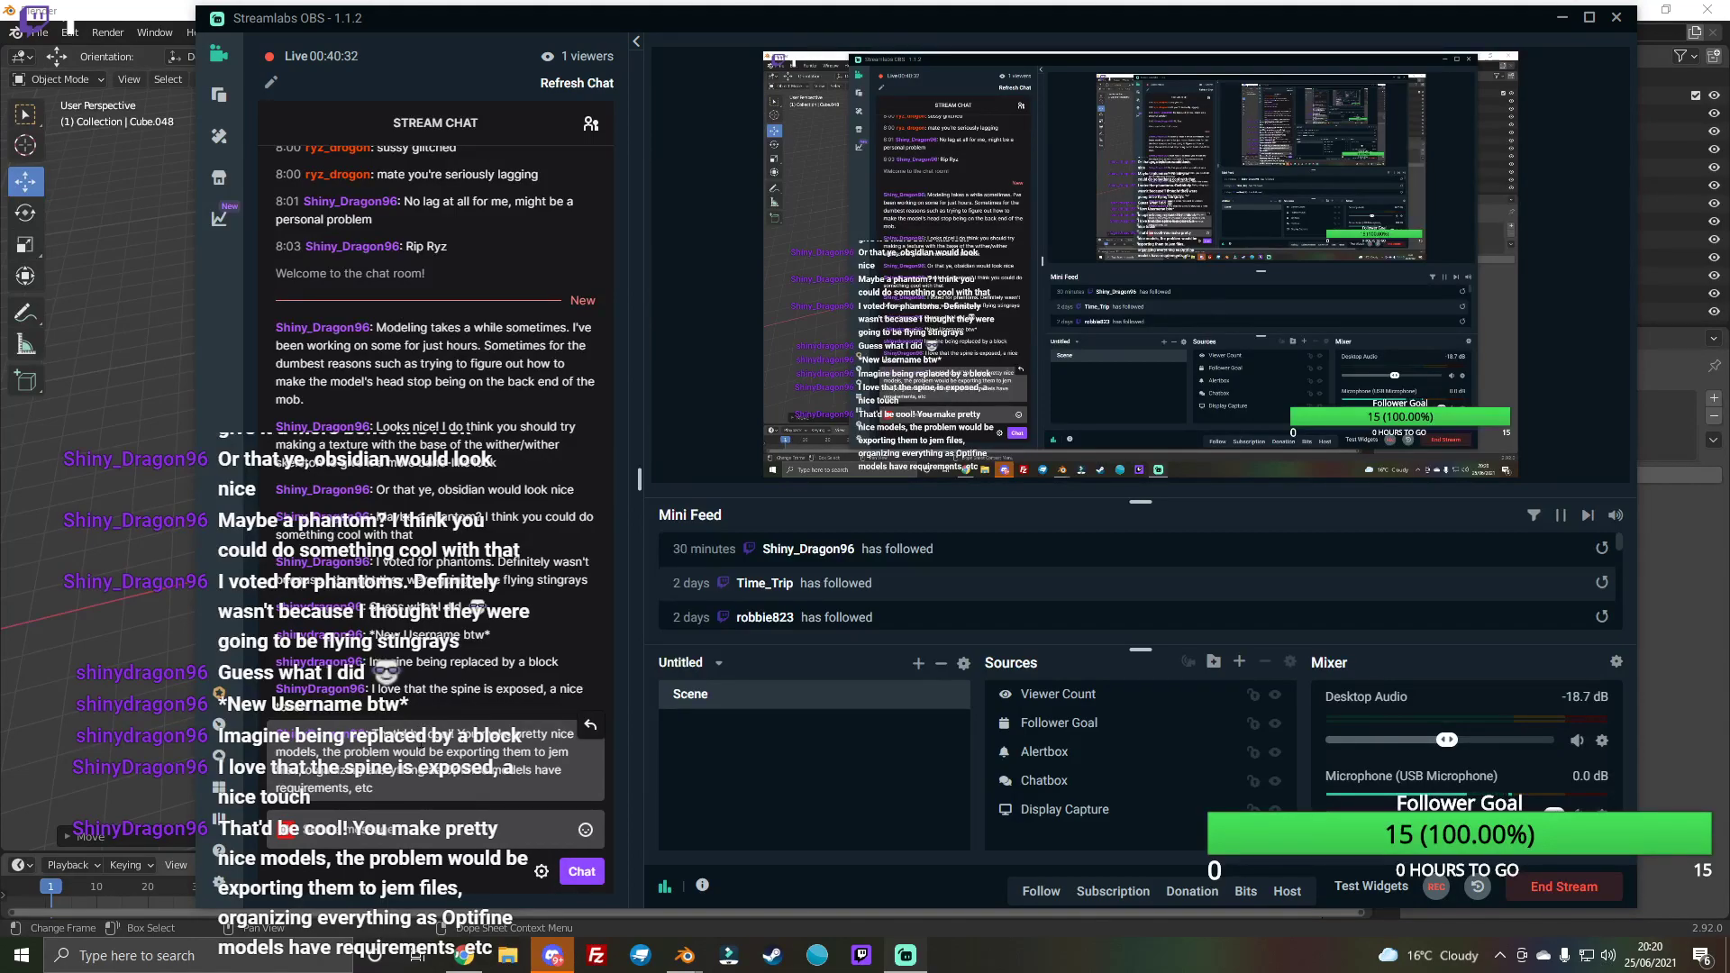
Step: Copy and paste the three small end cubes, shifting the copies along X
key("alt+Tab")
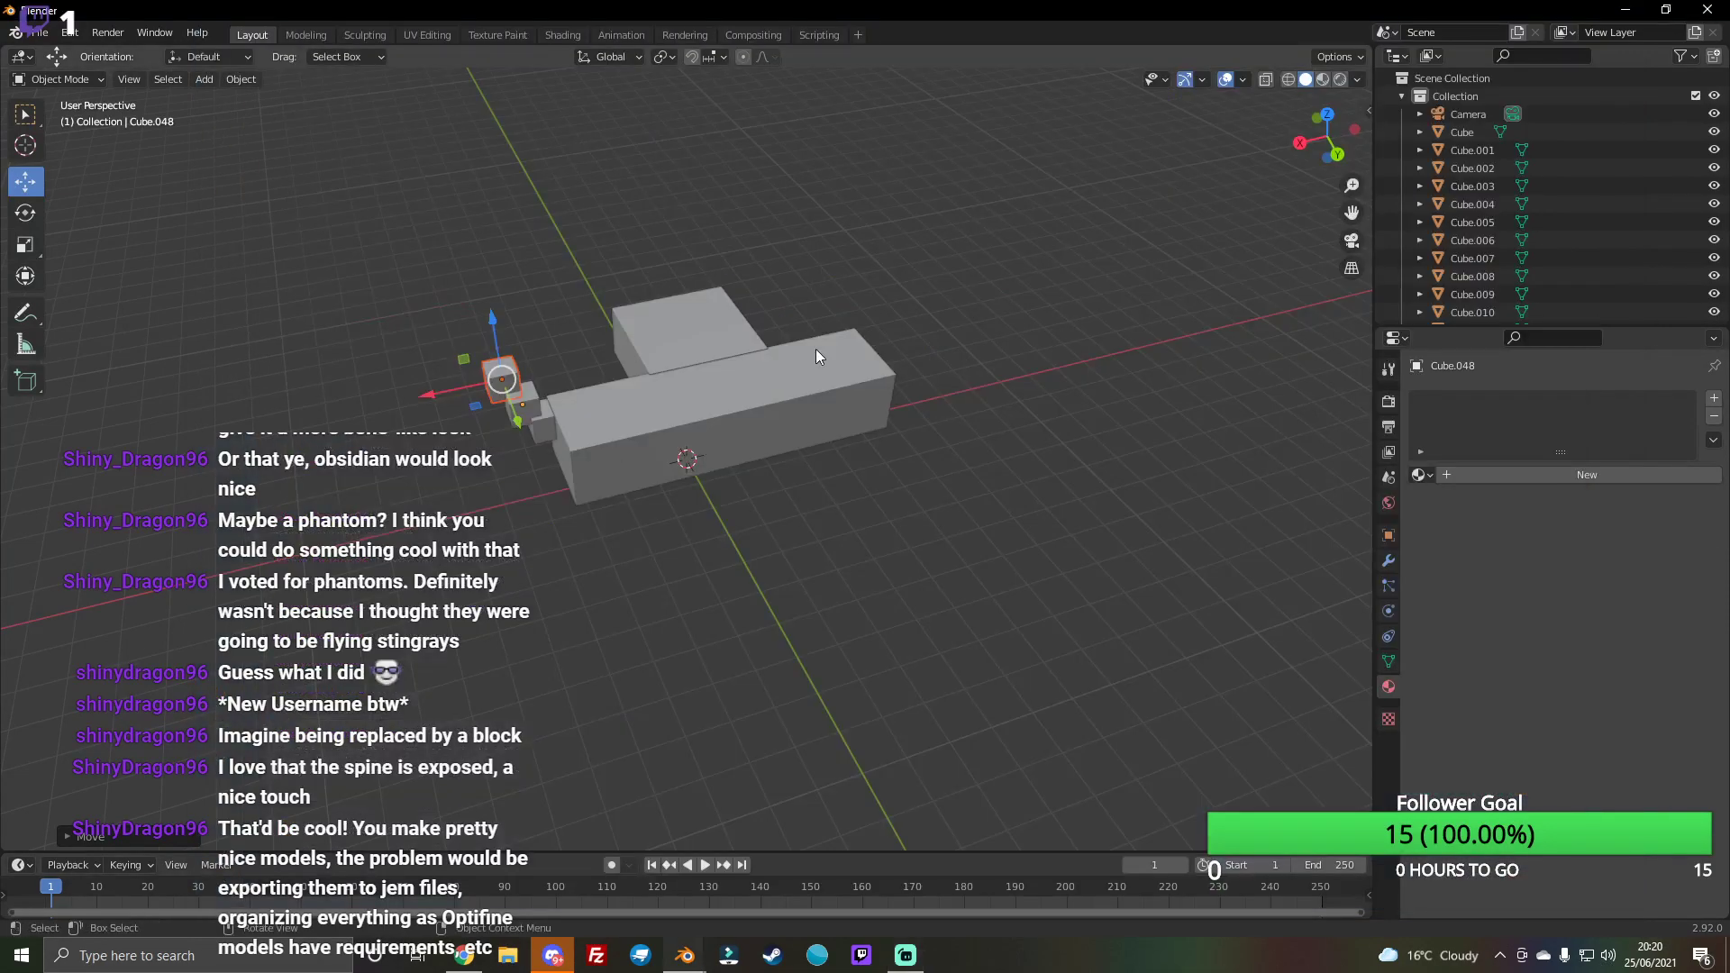
middle_click_drag(815, 350, 984, 224)
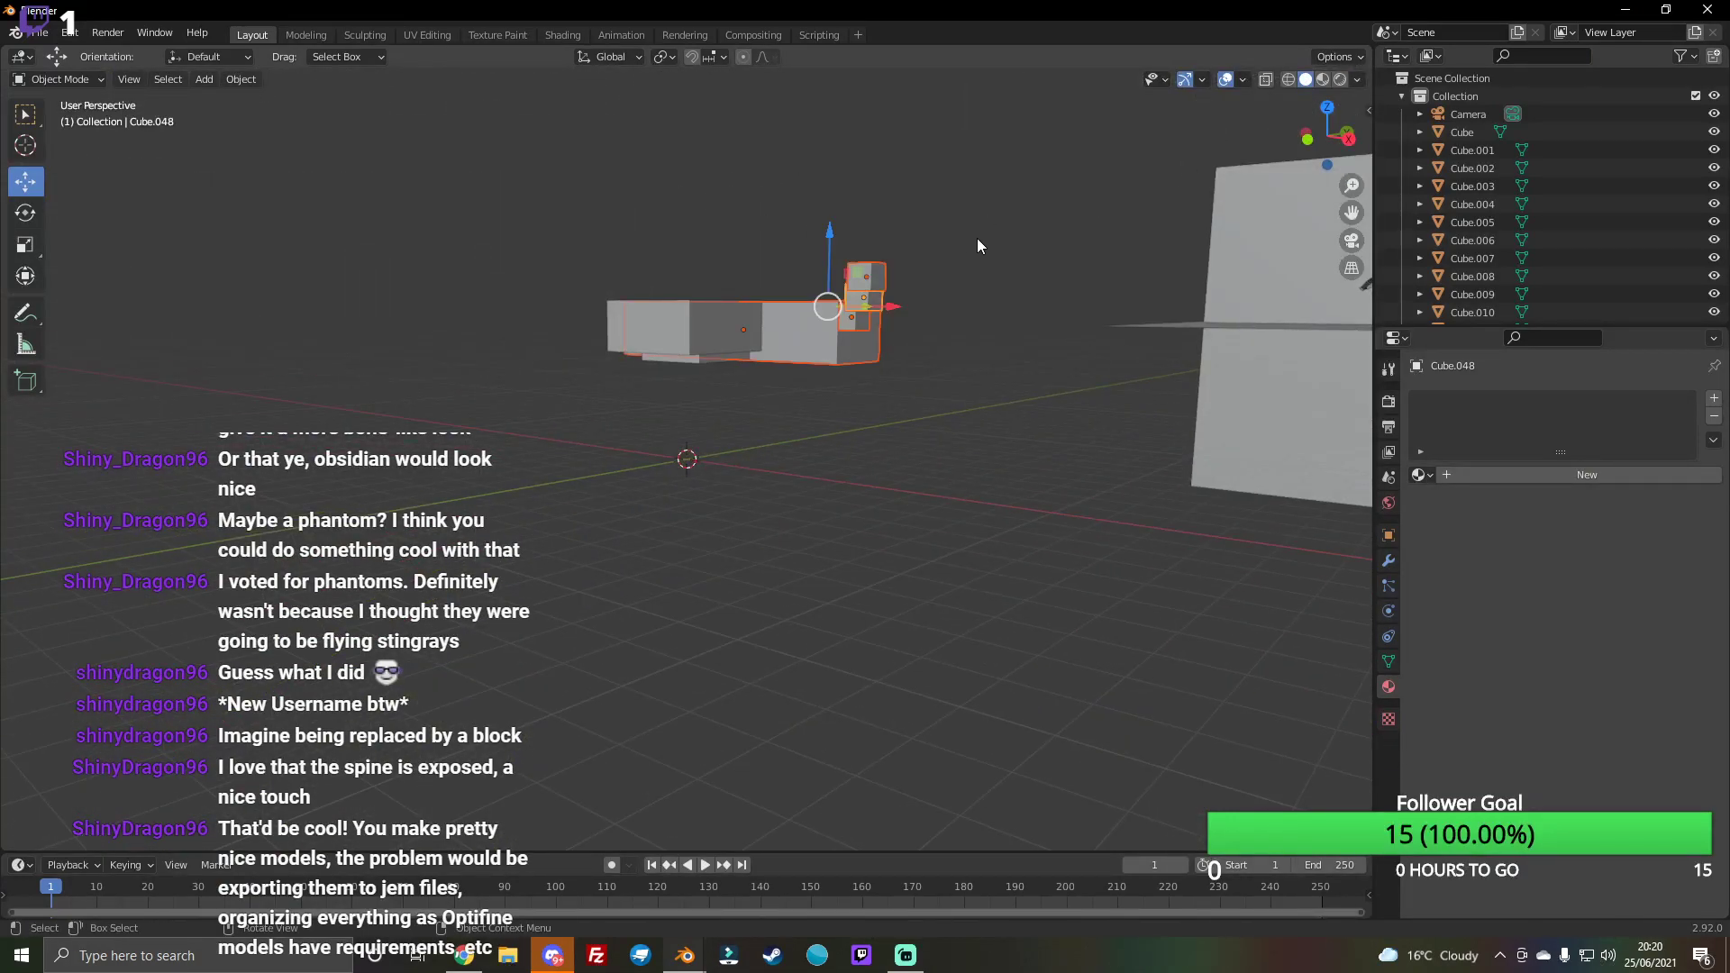
mouse_move(978, 238)
middle_mouse_down()
mouse_move(1027, 203)
mouse_move(1067, 206)
middle_mouse_up()
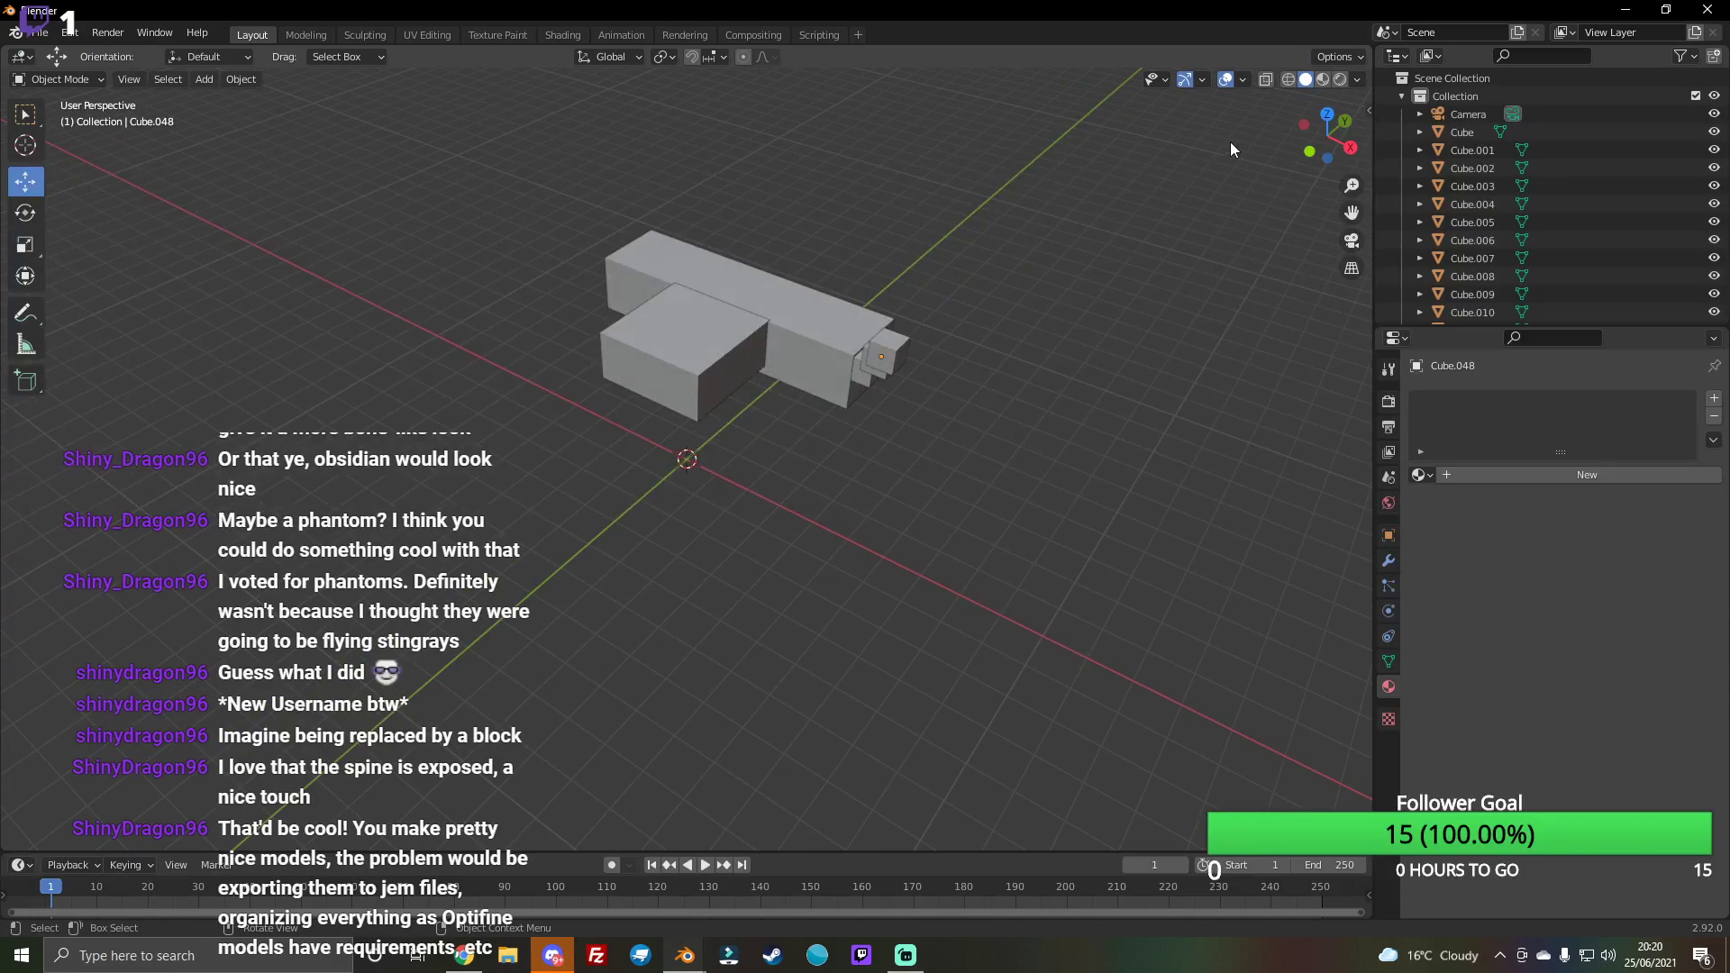
left_click_drag(1317, 135, 1331, 150)
left_click_drag(840, 209, 913, 296)
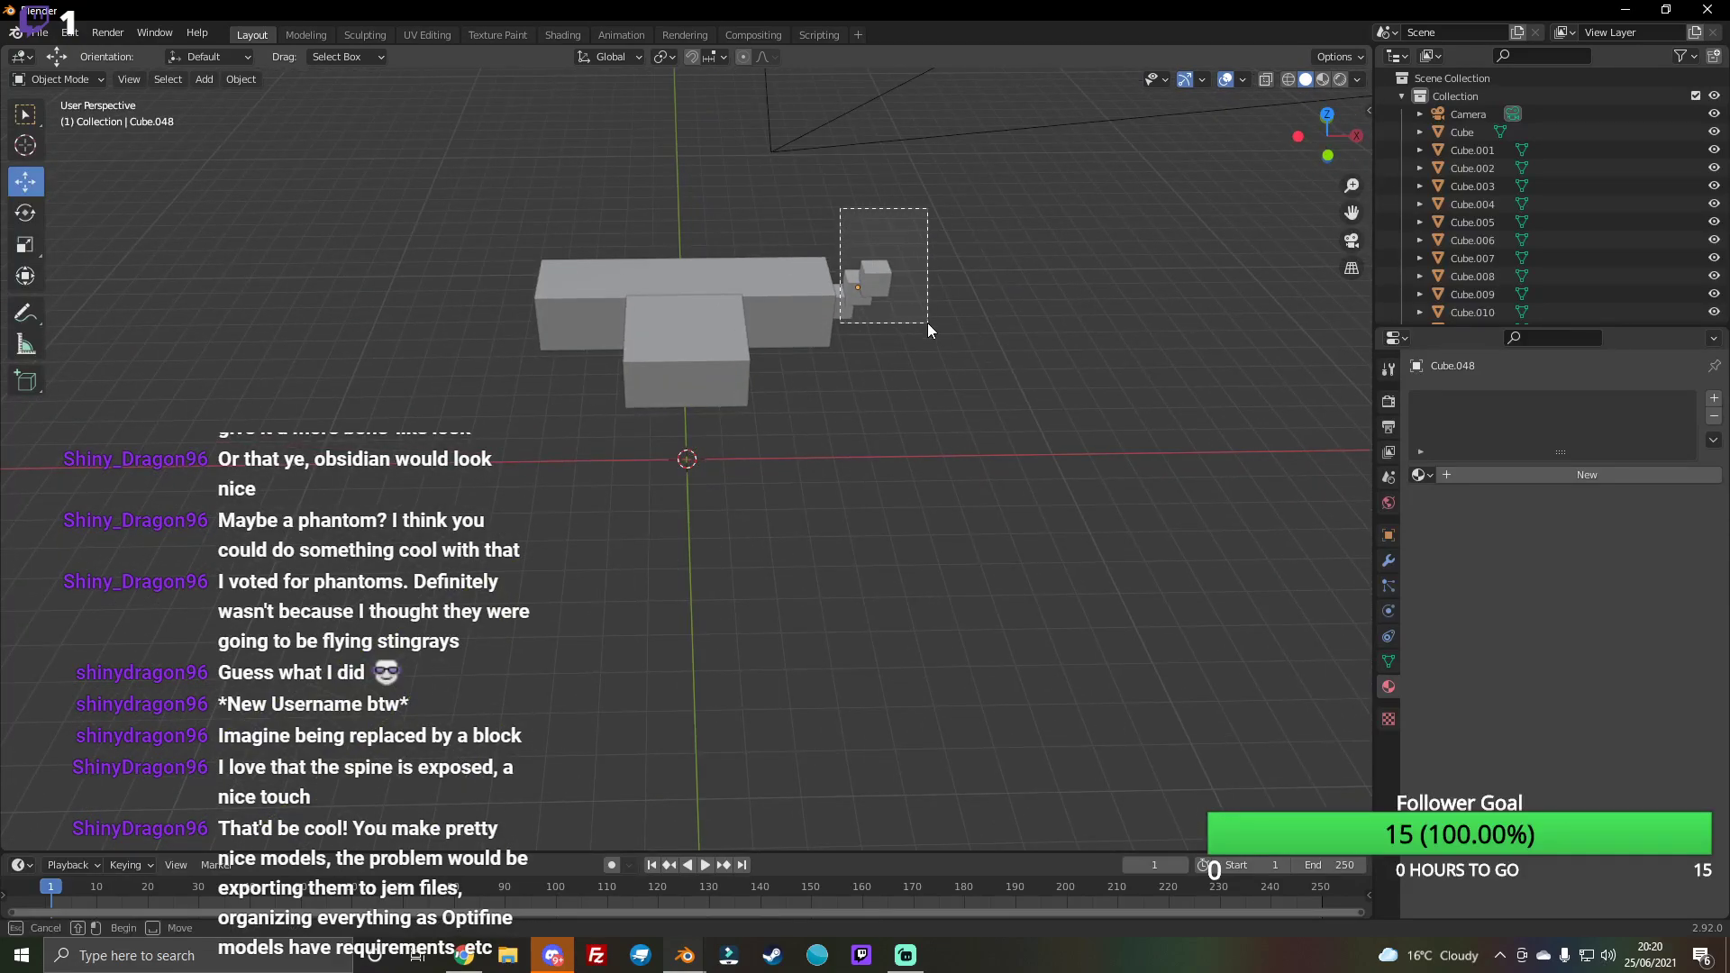
left_click_drag(840, 208, 927, 324)
key("ctrl+c")
key("ctrl+v")
key("g")
key("x")
left_click(573, 308)
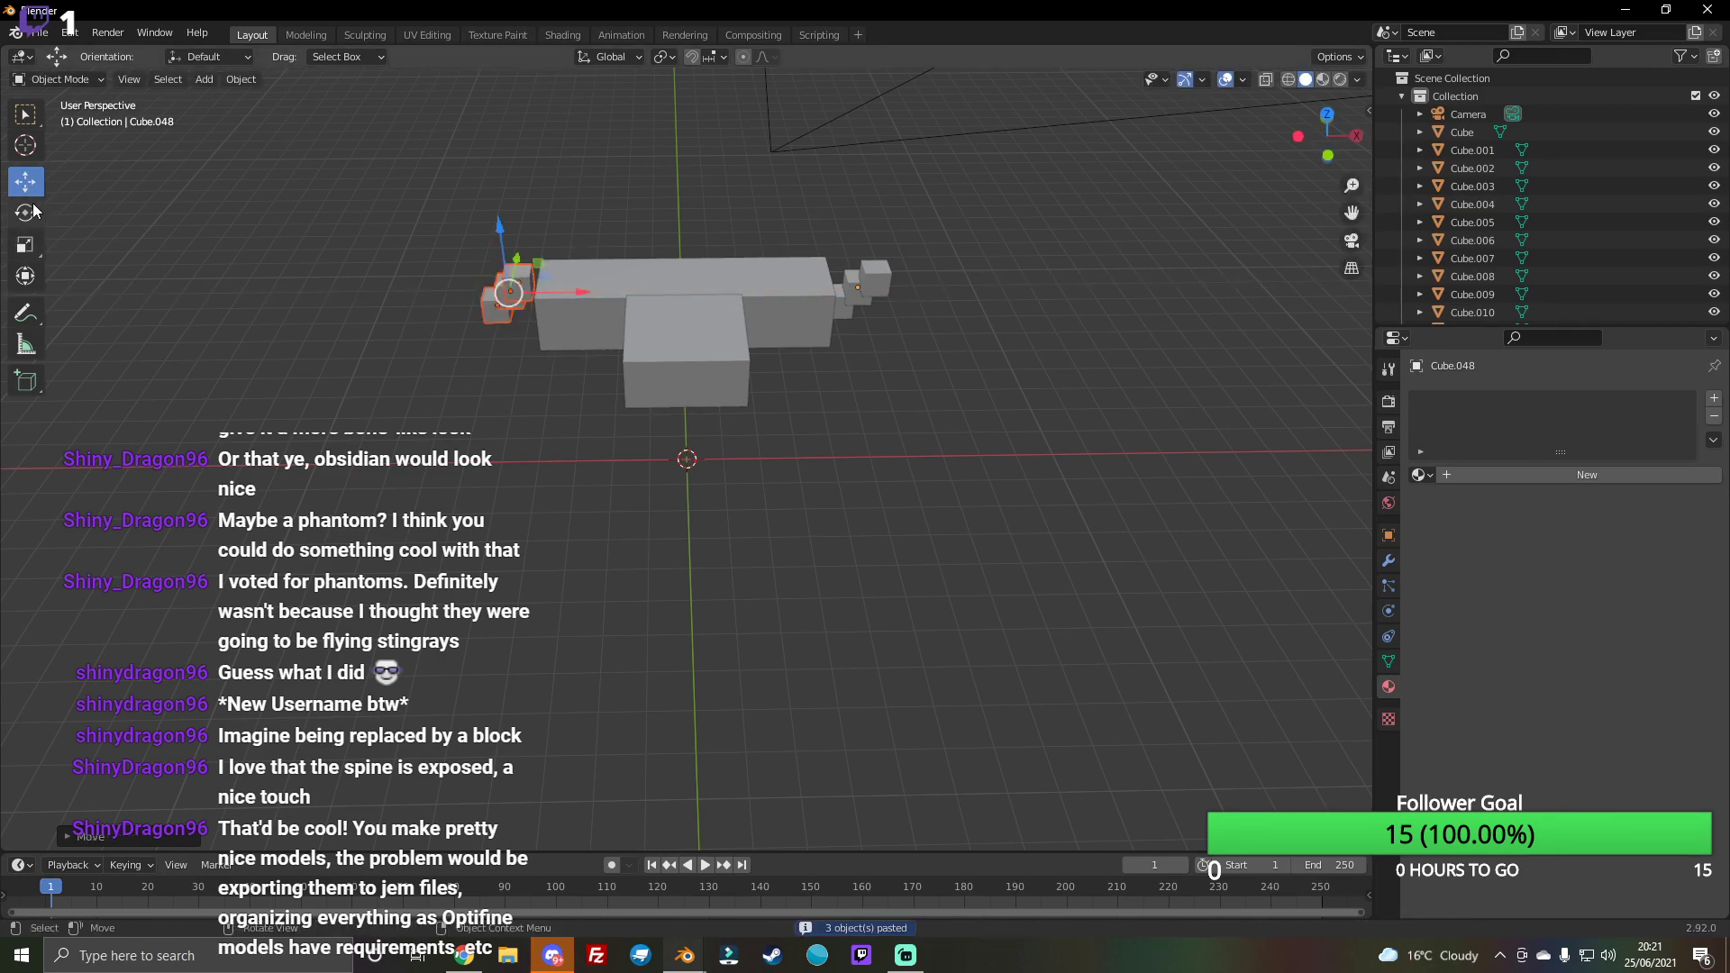
Step: Rotate the pasted cubes around Y and tuck them against the body
left_click(27, 212)
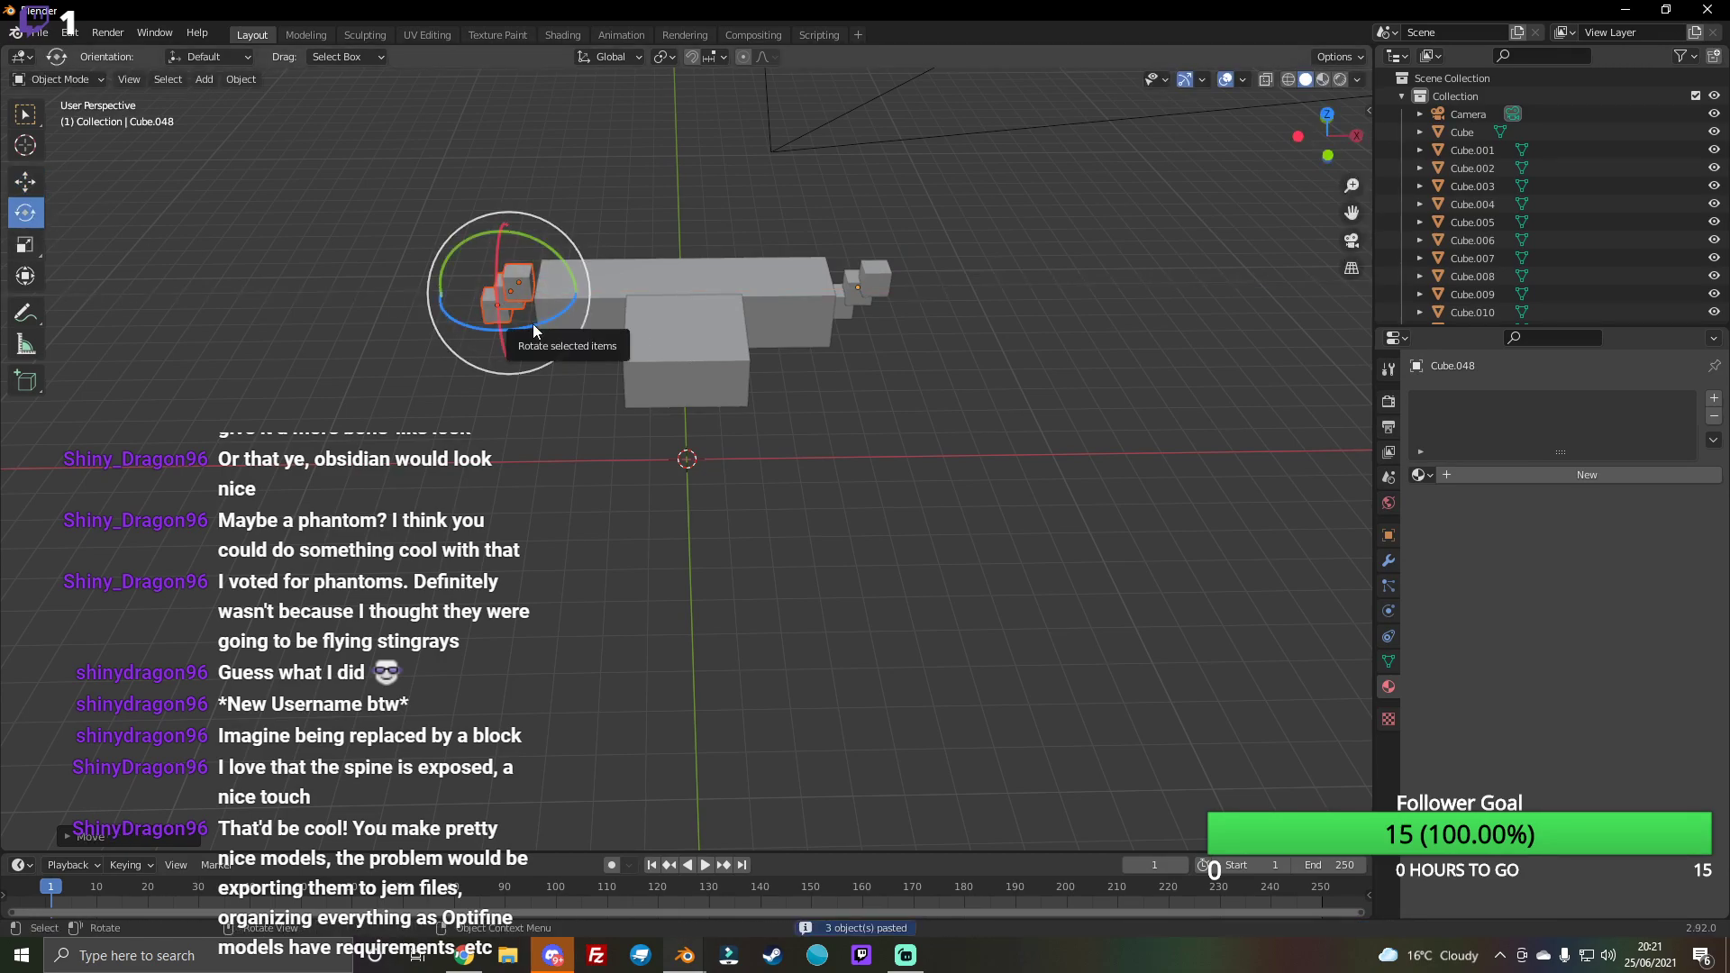
left_click_drag(523, 233, 636, 300)
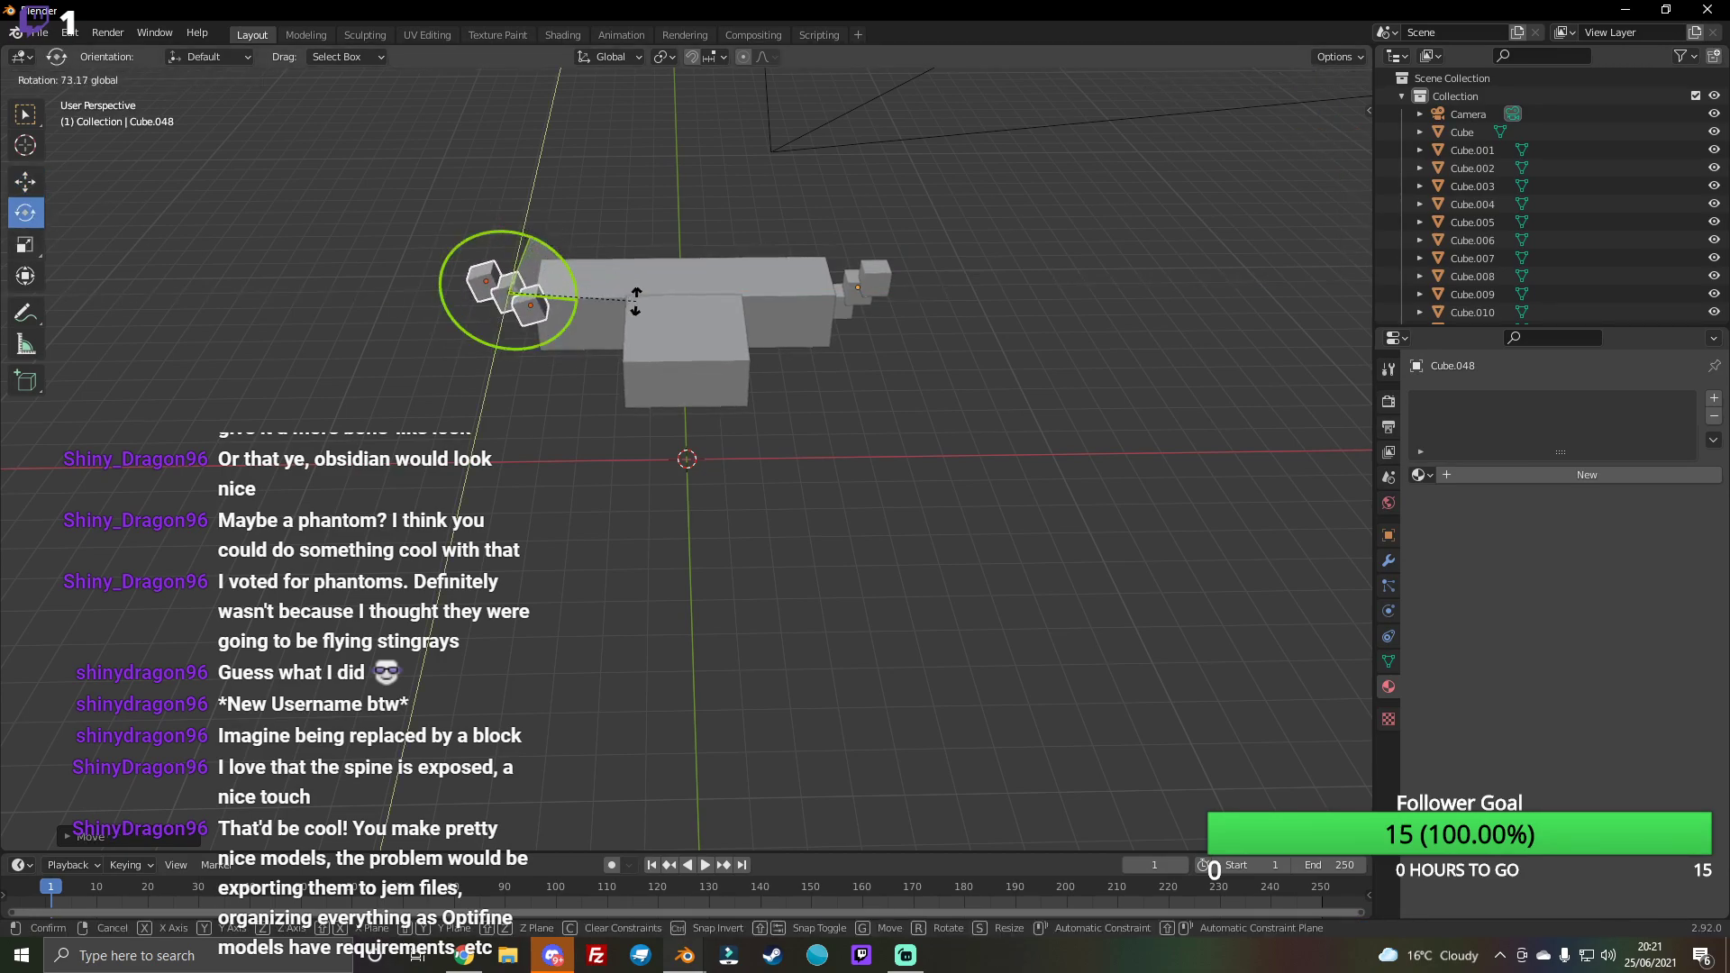
left_click_drag(636, 301, 673, 350)
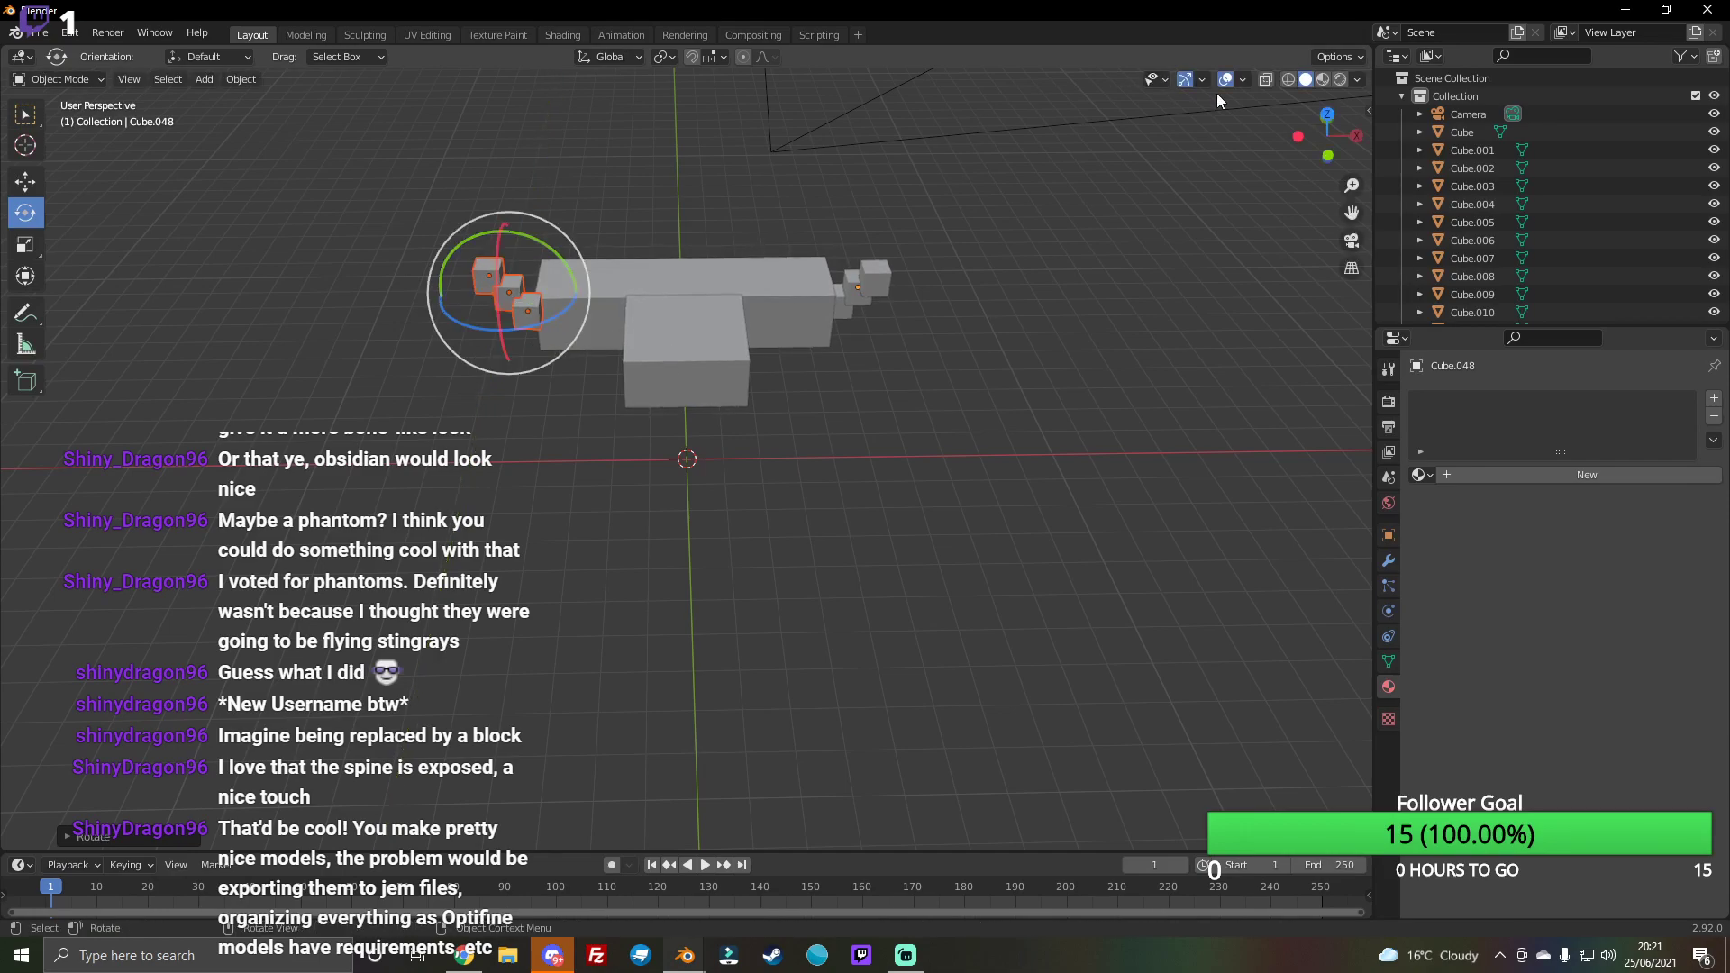
left_click_drag(1327, 135, 4, 141)
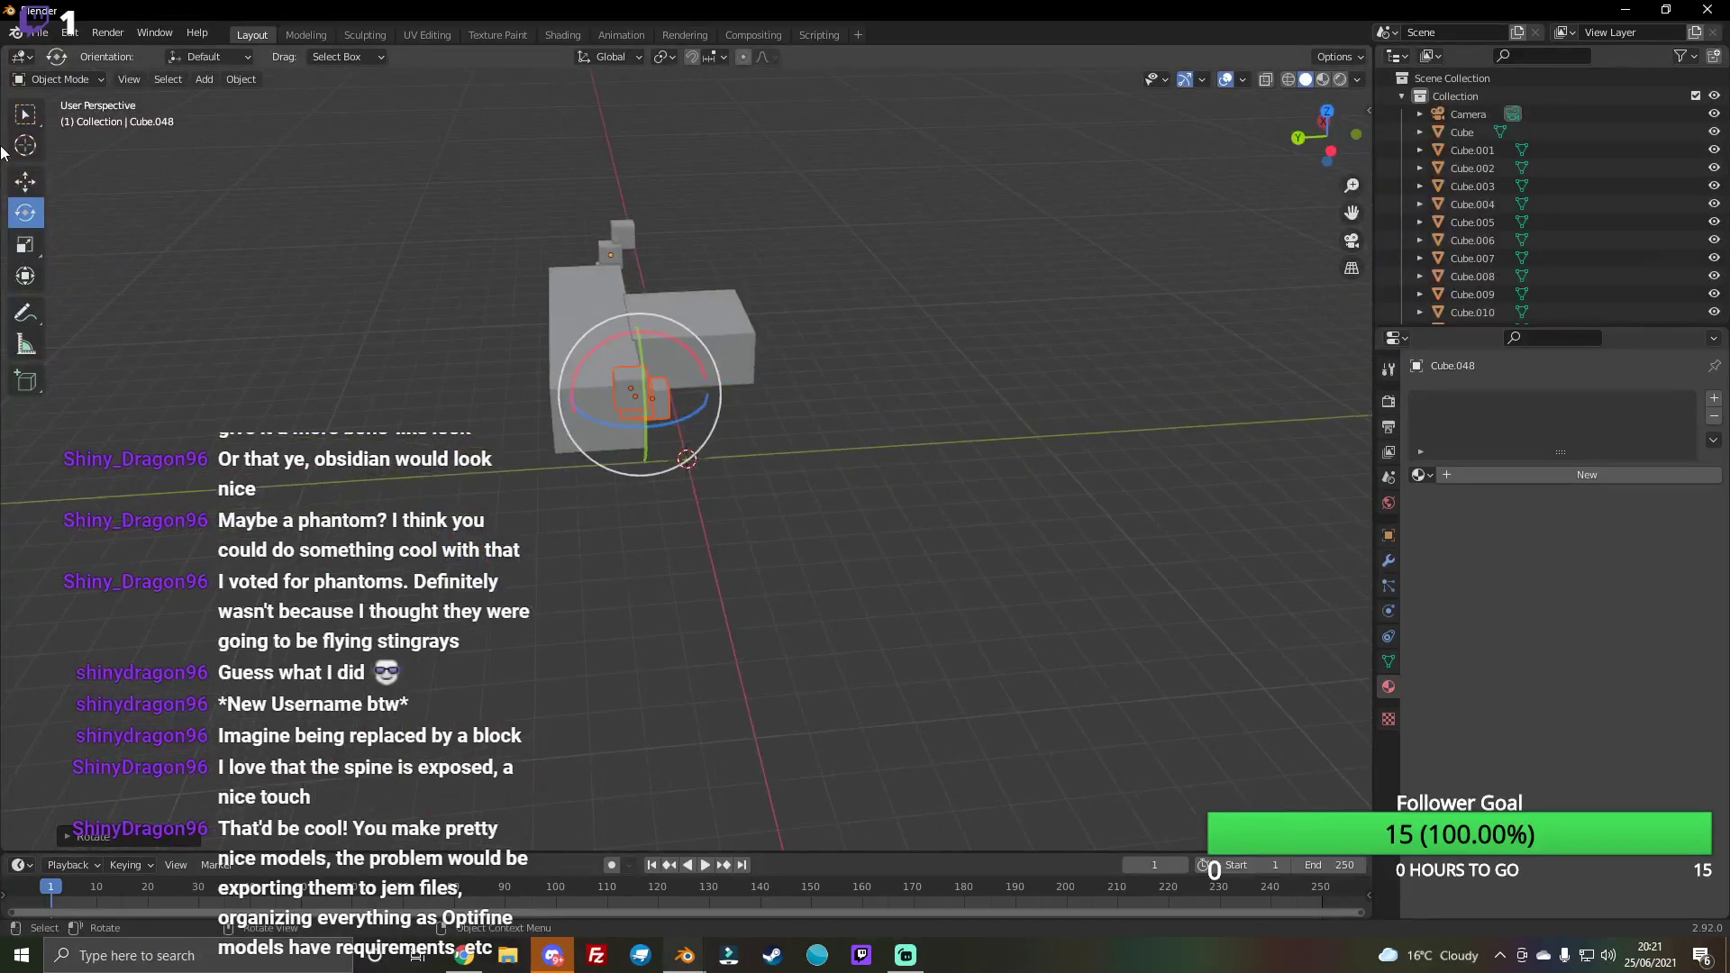
left_click(25, 180)
mouse_move(1327, 136)
left_mouse_down()
mouse_move(1318, 155)
mouse_move(456, 299)
mouse_move(1234, 181)
left_mouse_up()
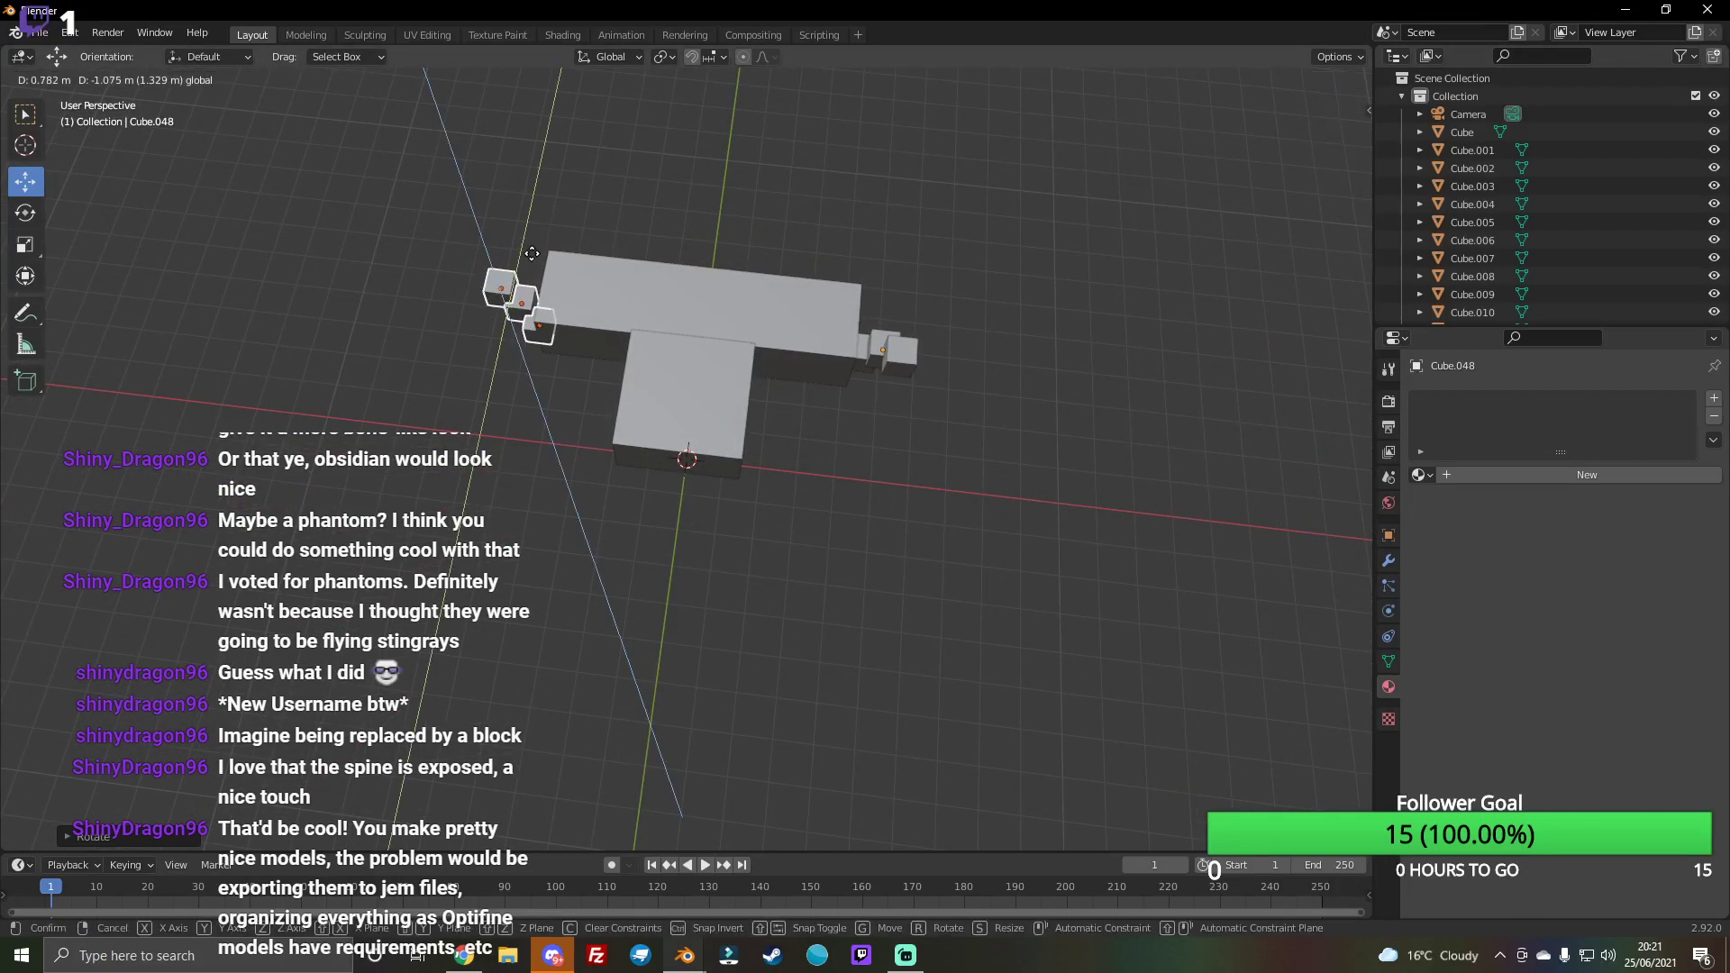
left_click_drag(1318, 141, 485, 446)
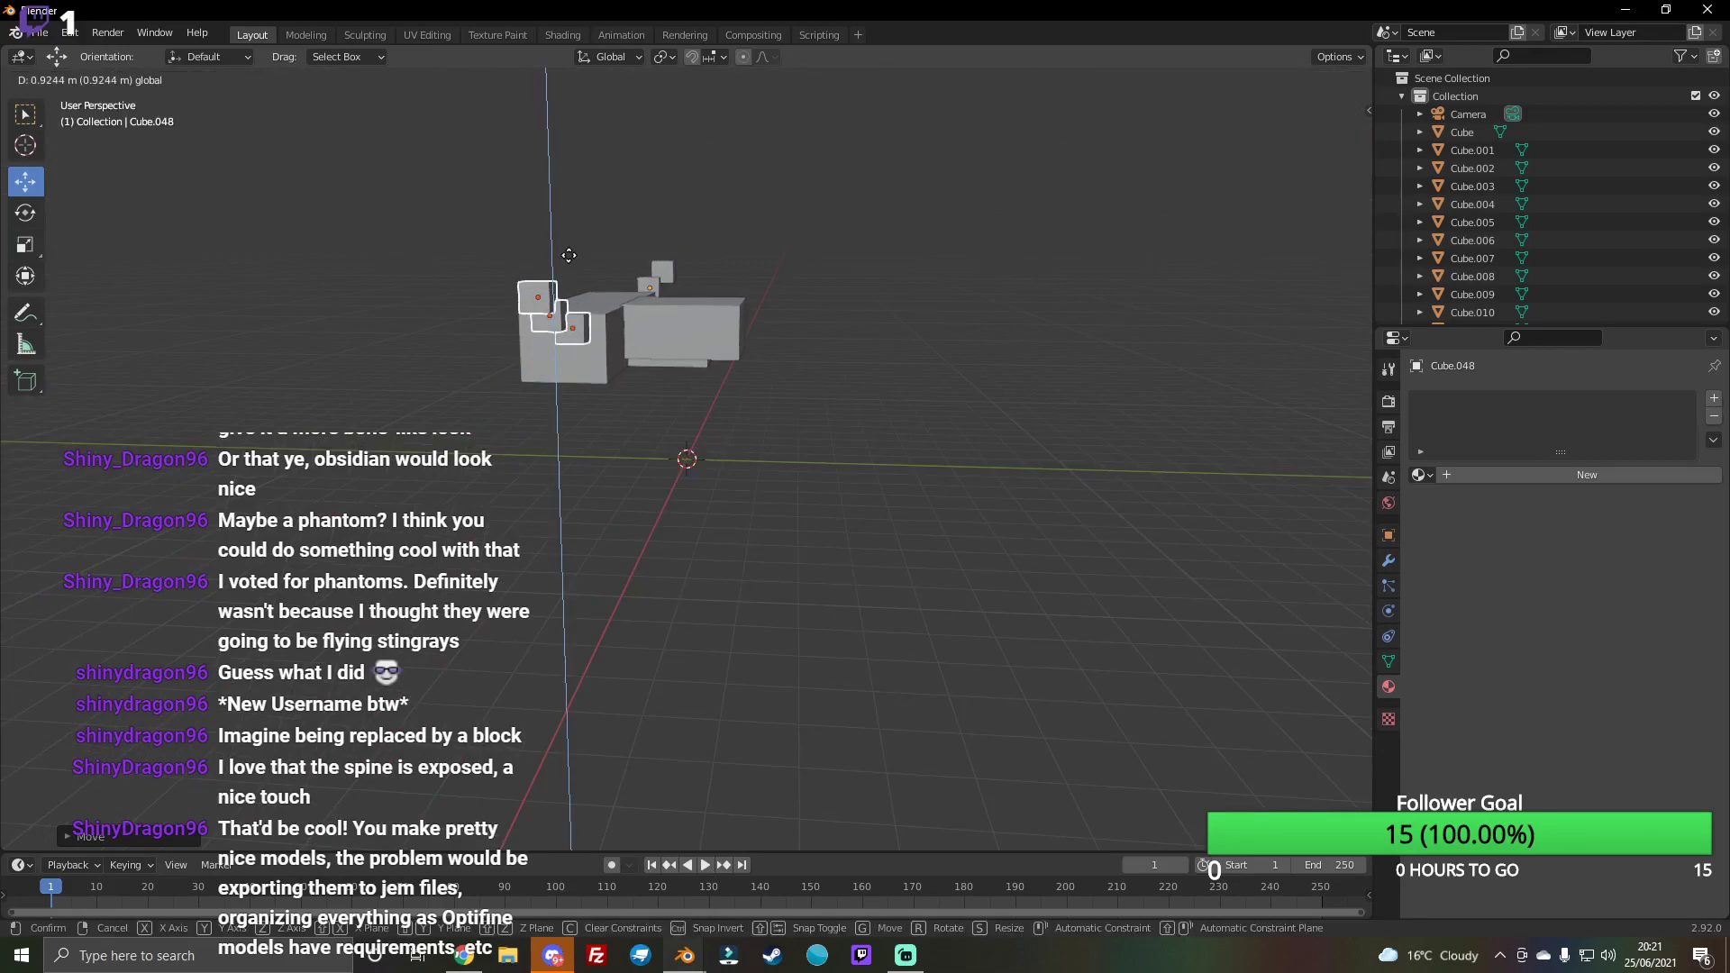
mouse_move(1325, 136)
left_mouse_down()
mouse_move(1298, 190)
mouse_move(384, 337)
left_mouse_up()
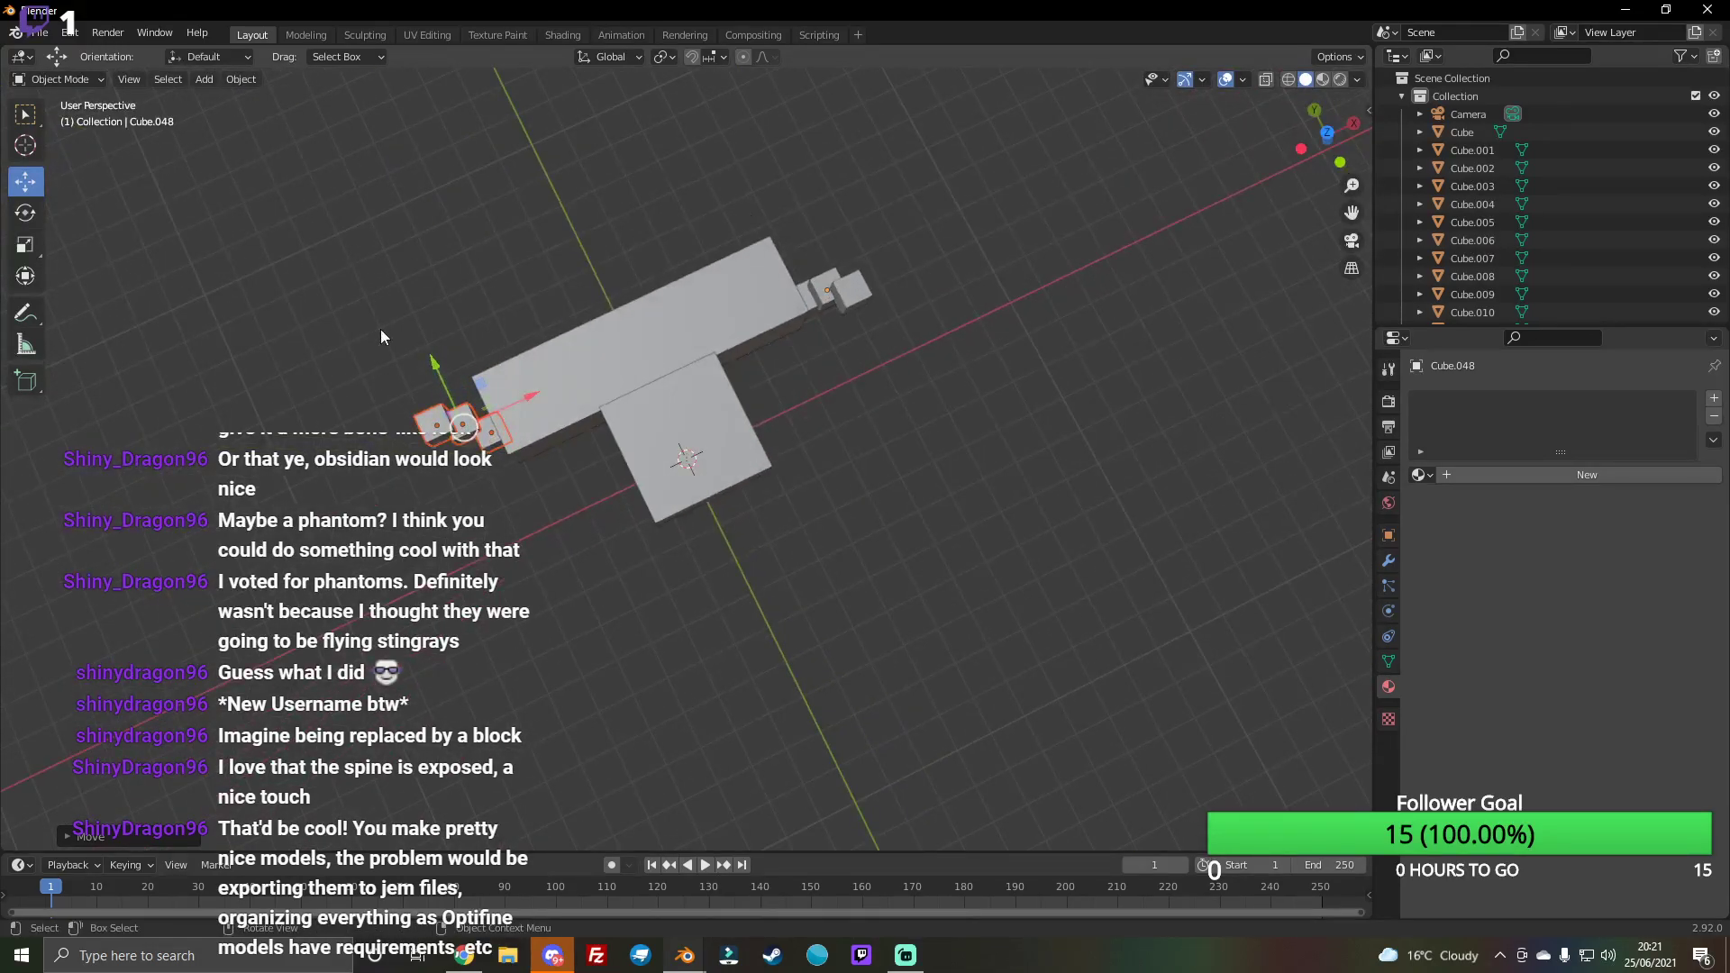
key("g")
left_click(430, 392)
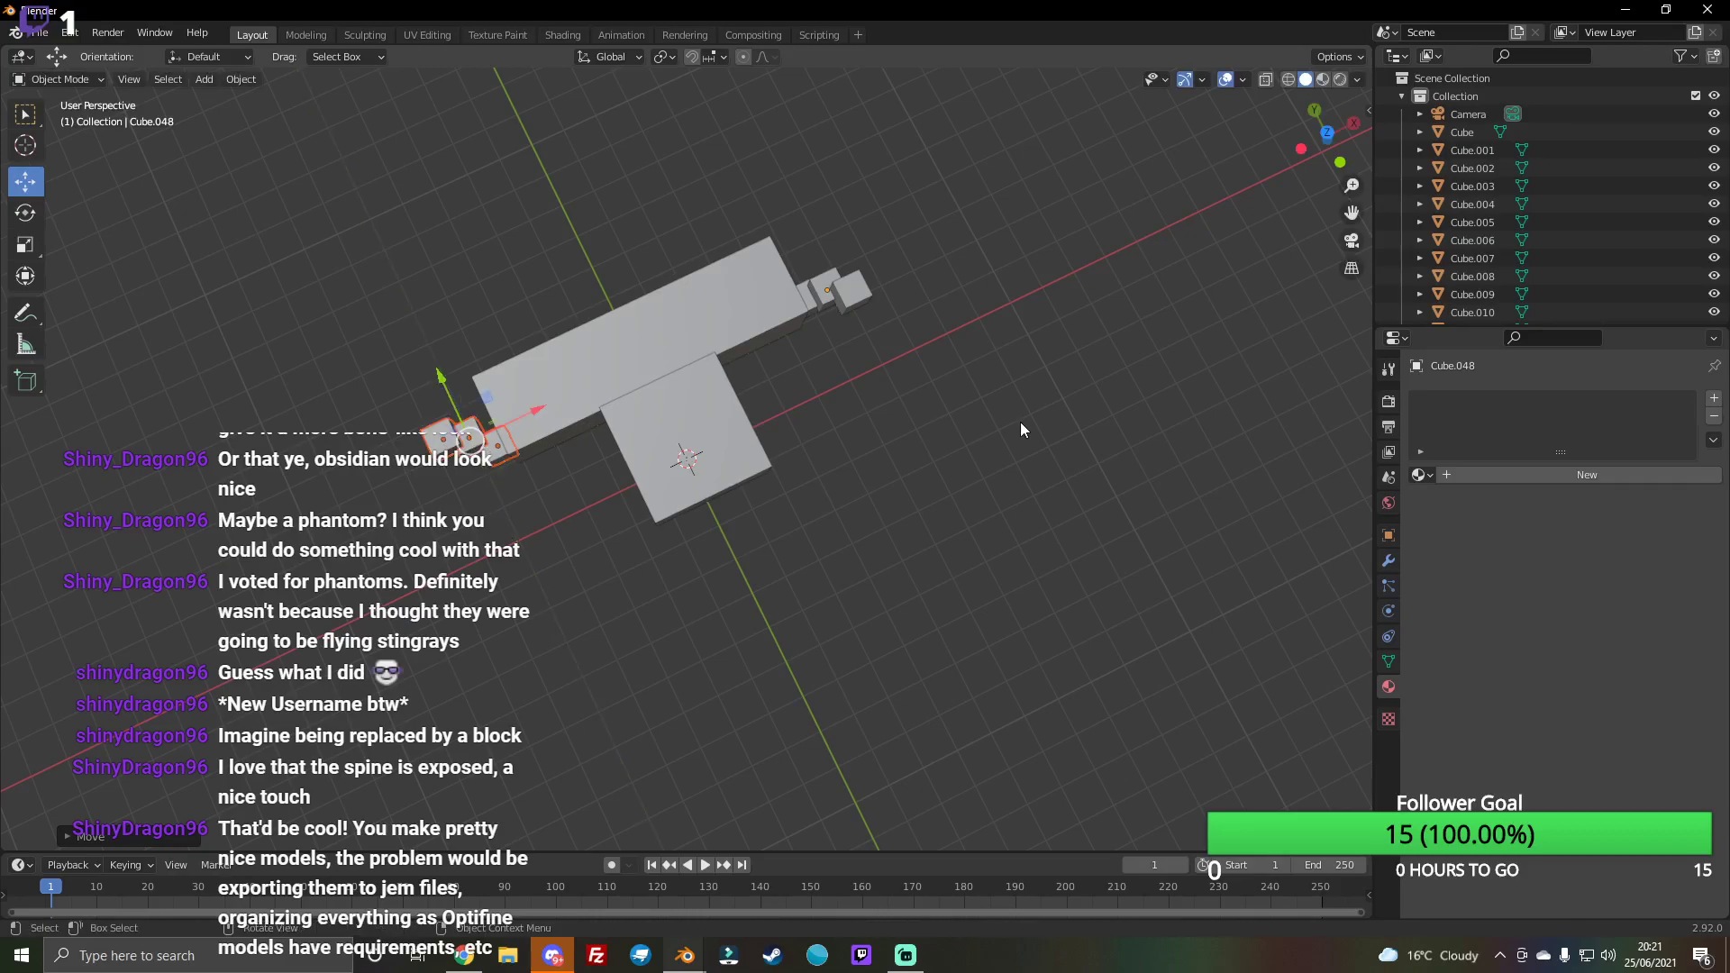
Step: Push the end cube outward and place a Y-axis duplicate of it
left_click(479, 432)
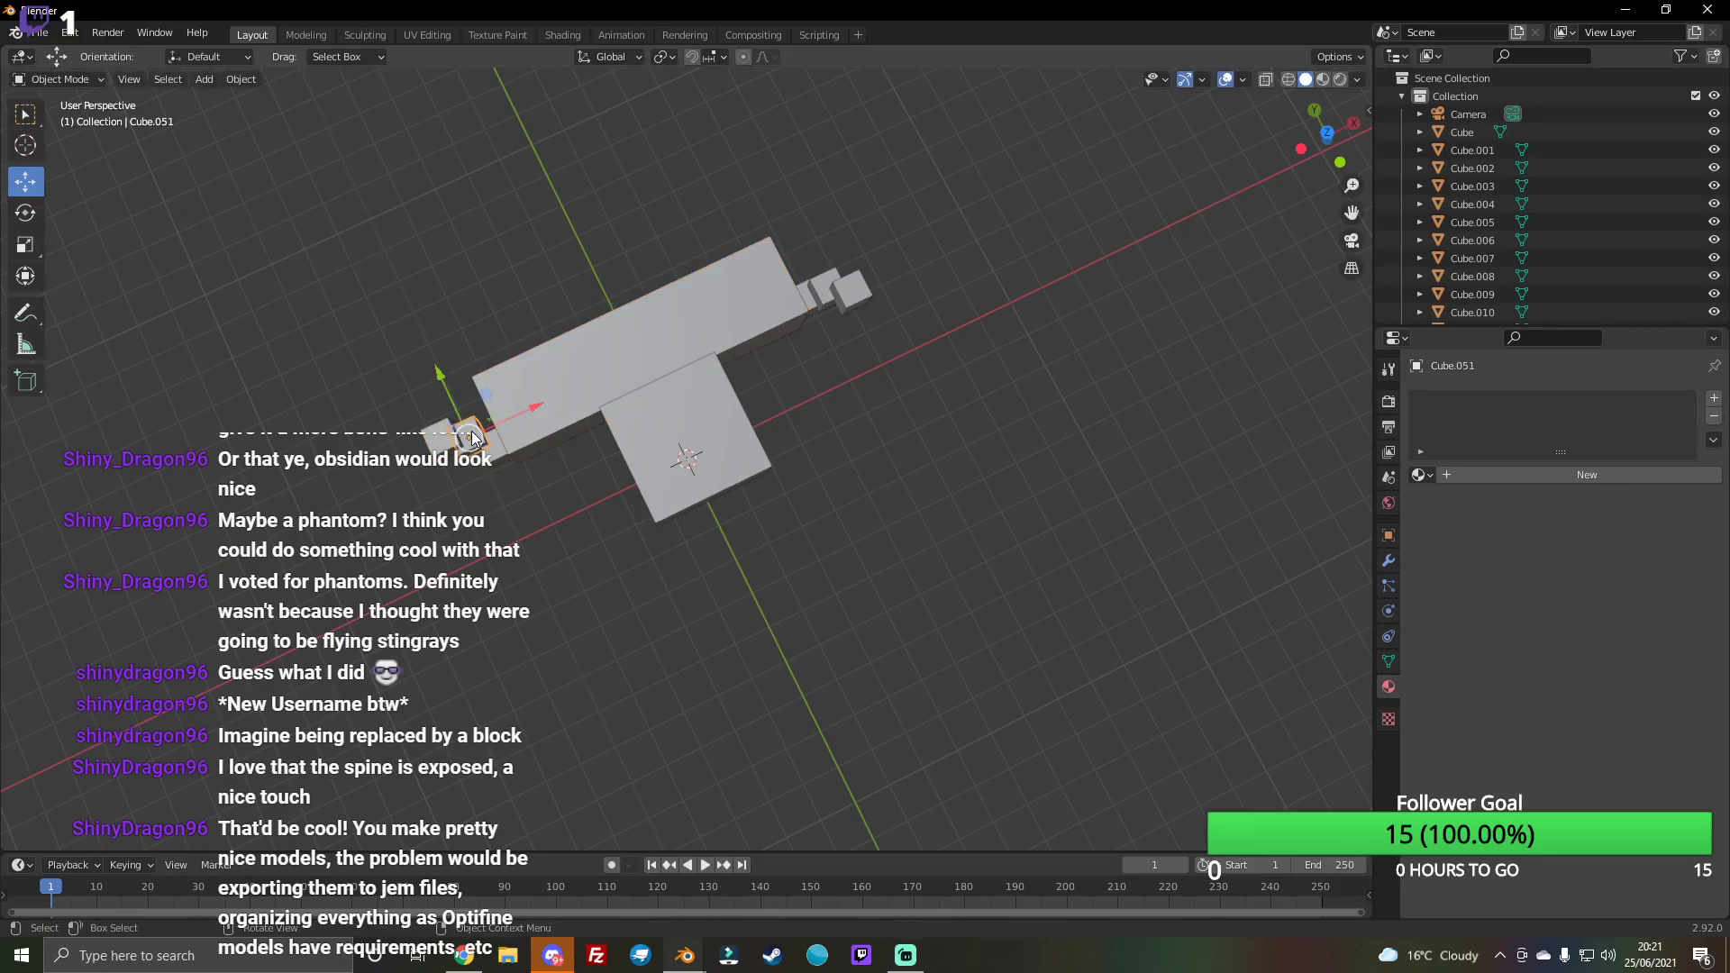
left_click_drag(452, 396, 437, 453)
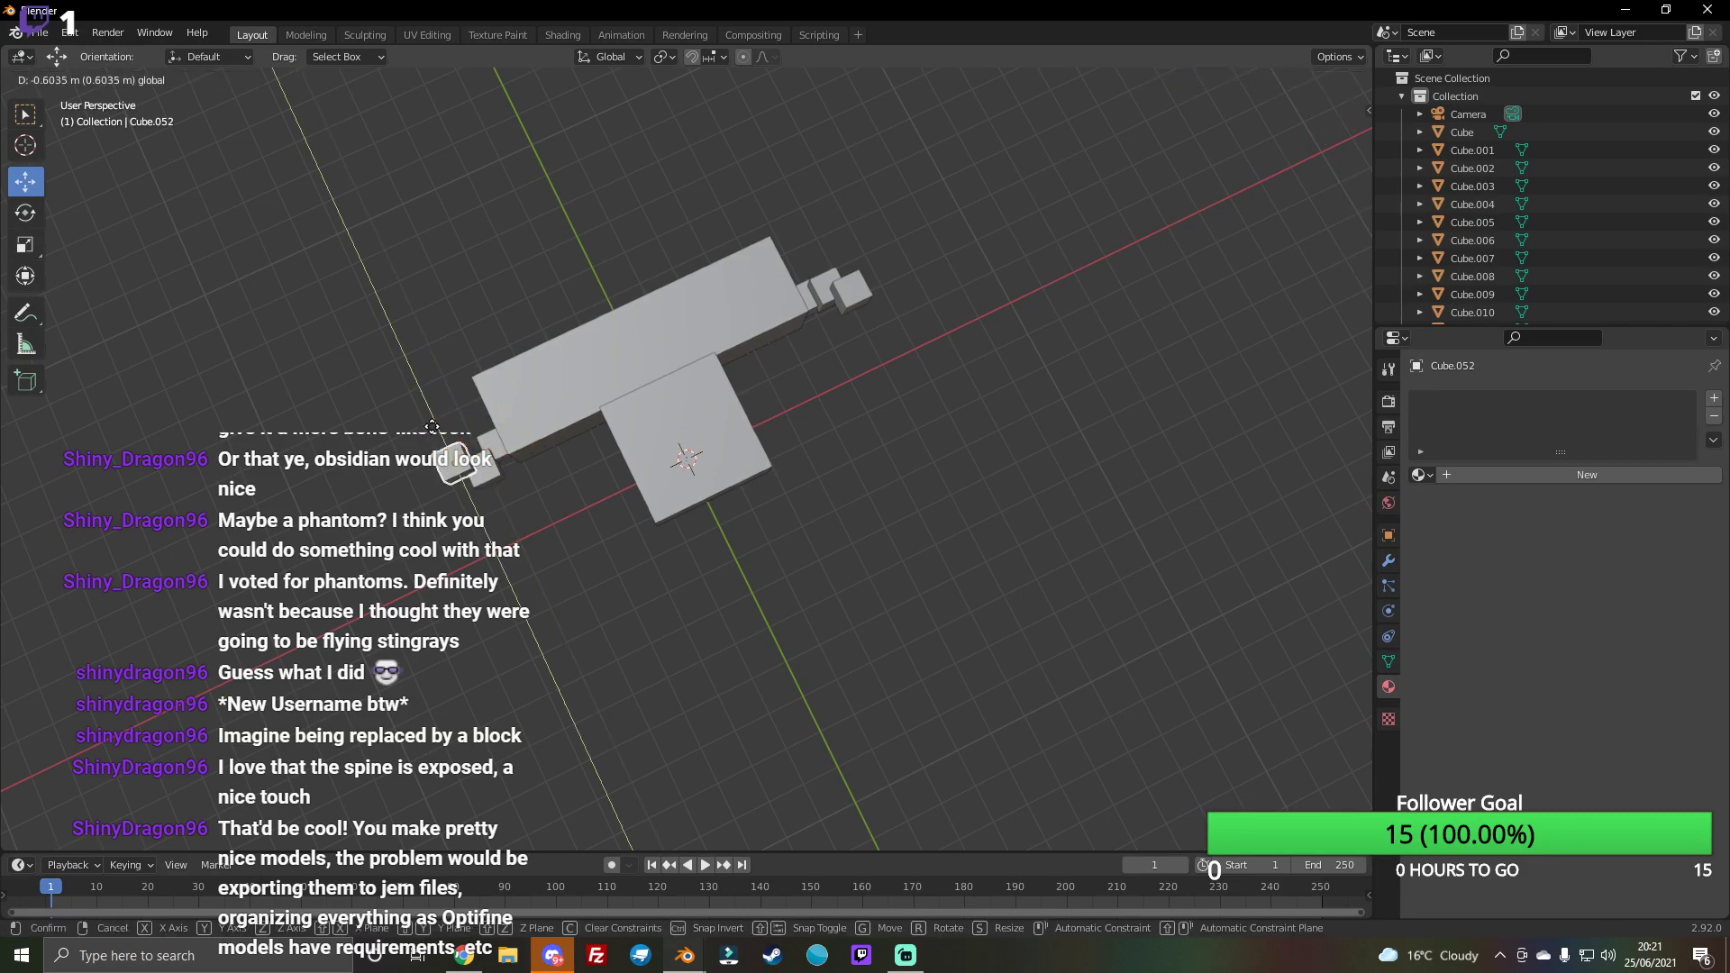
key("shift+d")
key("y")
left_click(802, 529)
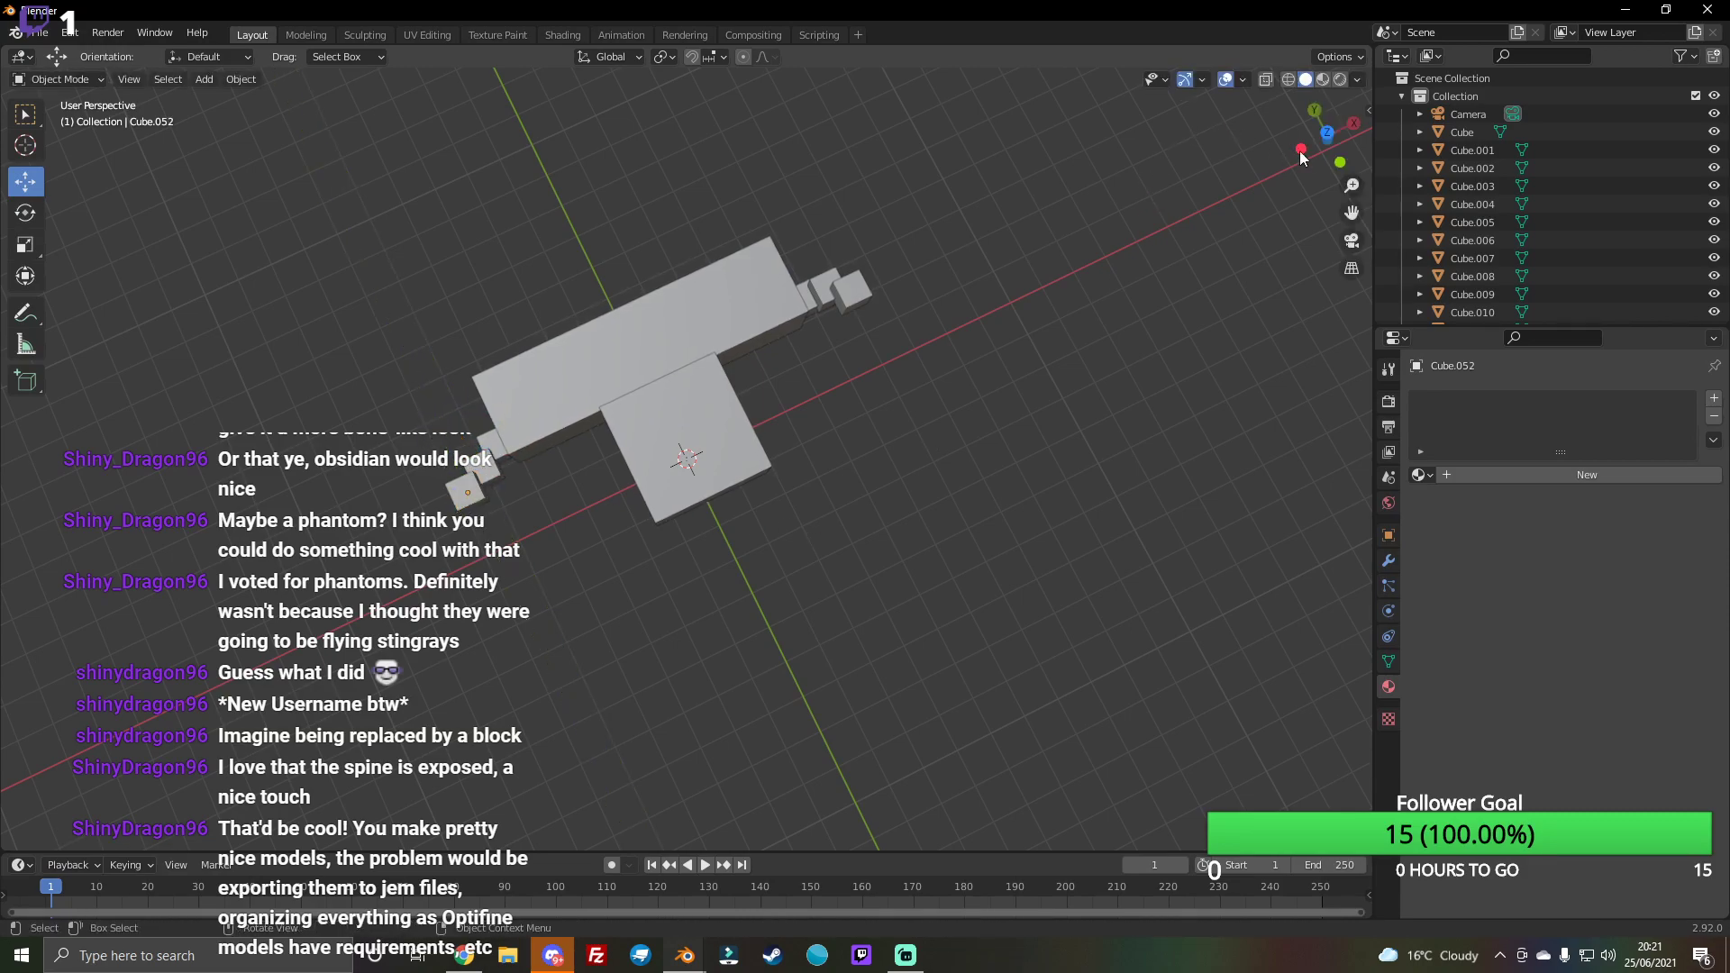
mouse_move(1326, 135)
left_mouse_down()
mouse_move(1298, 82)
mouse_move(1299, 138)
left_mouse_up()
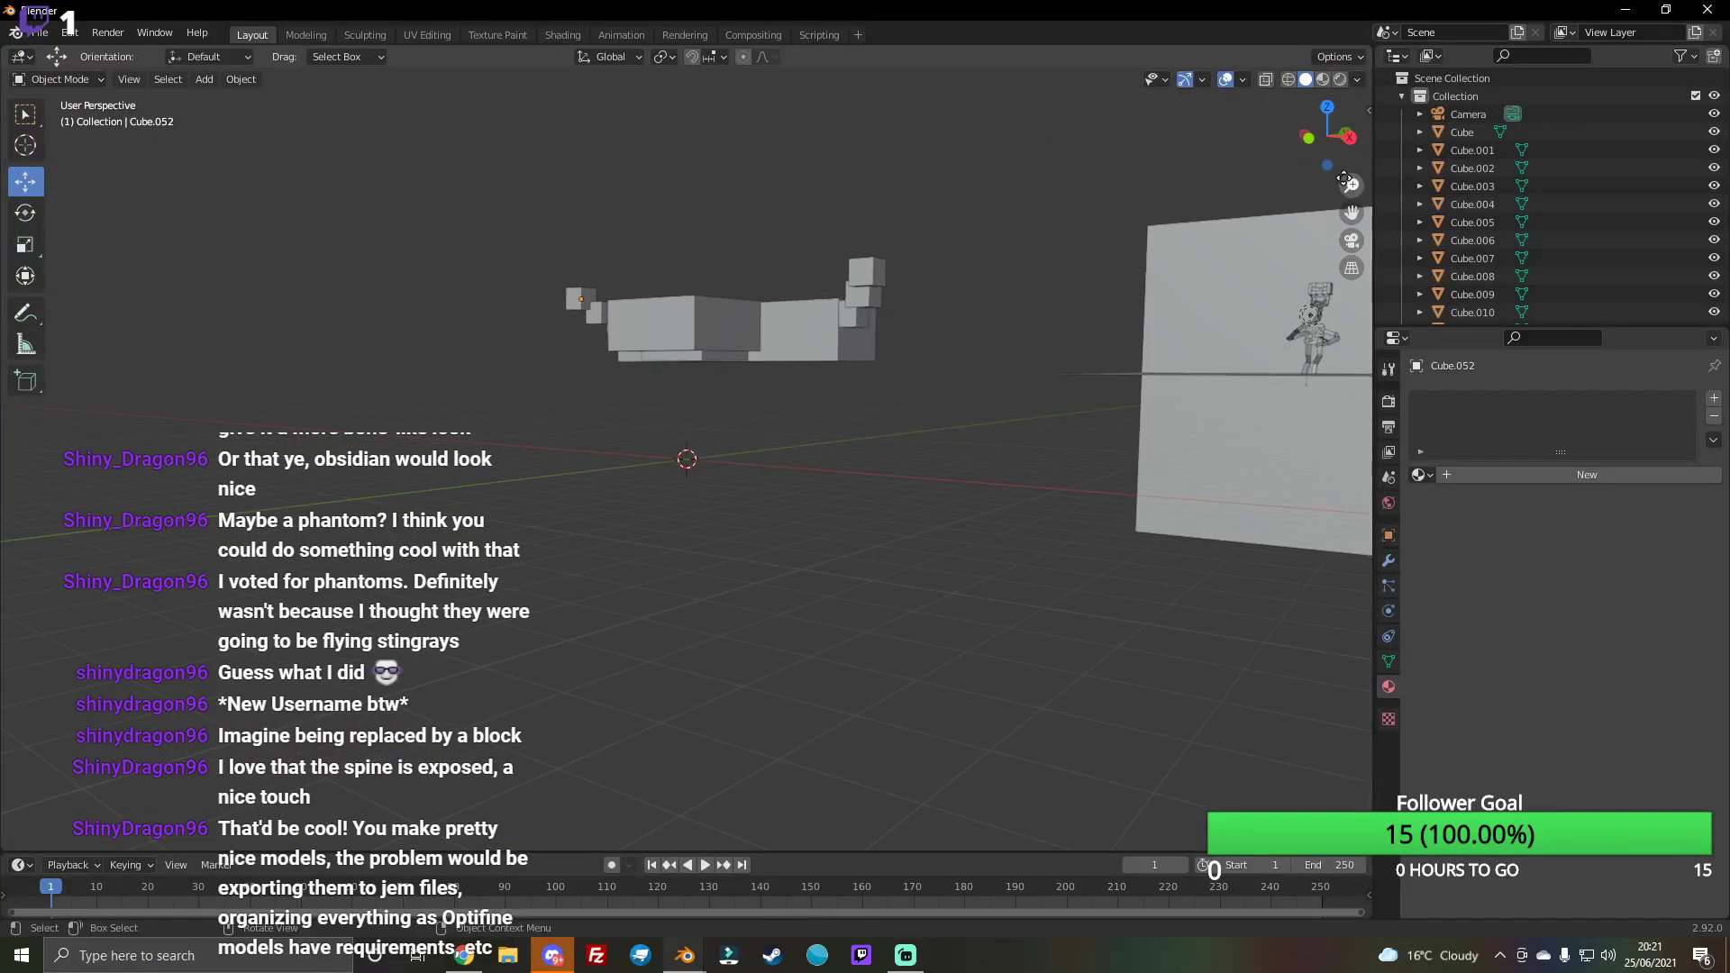
left_click_drag(1328, 135, 1300, 139)
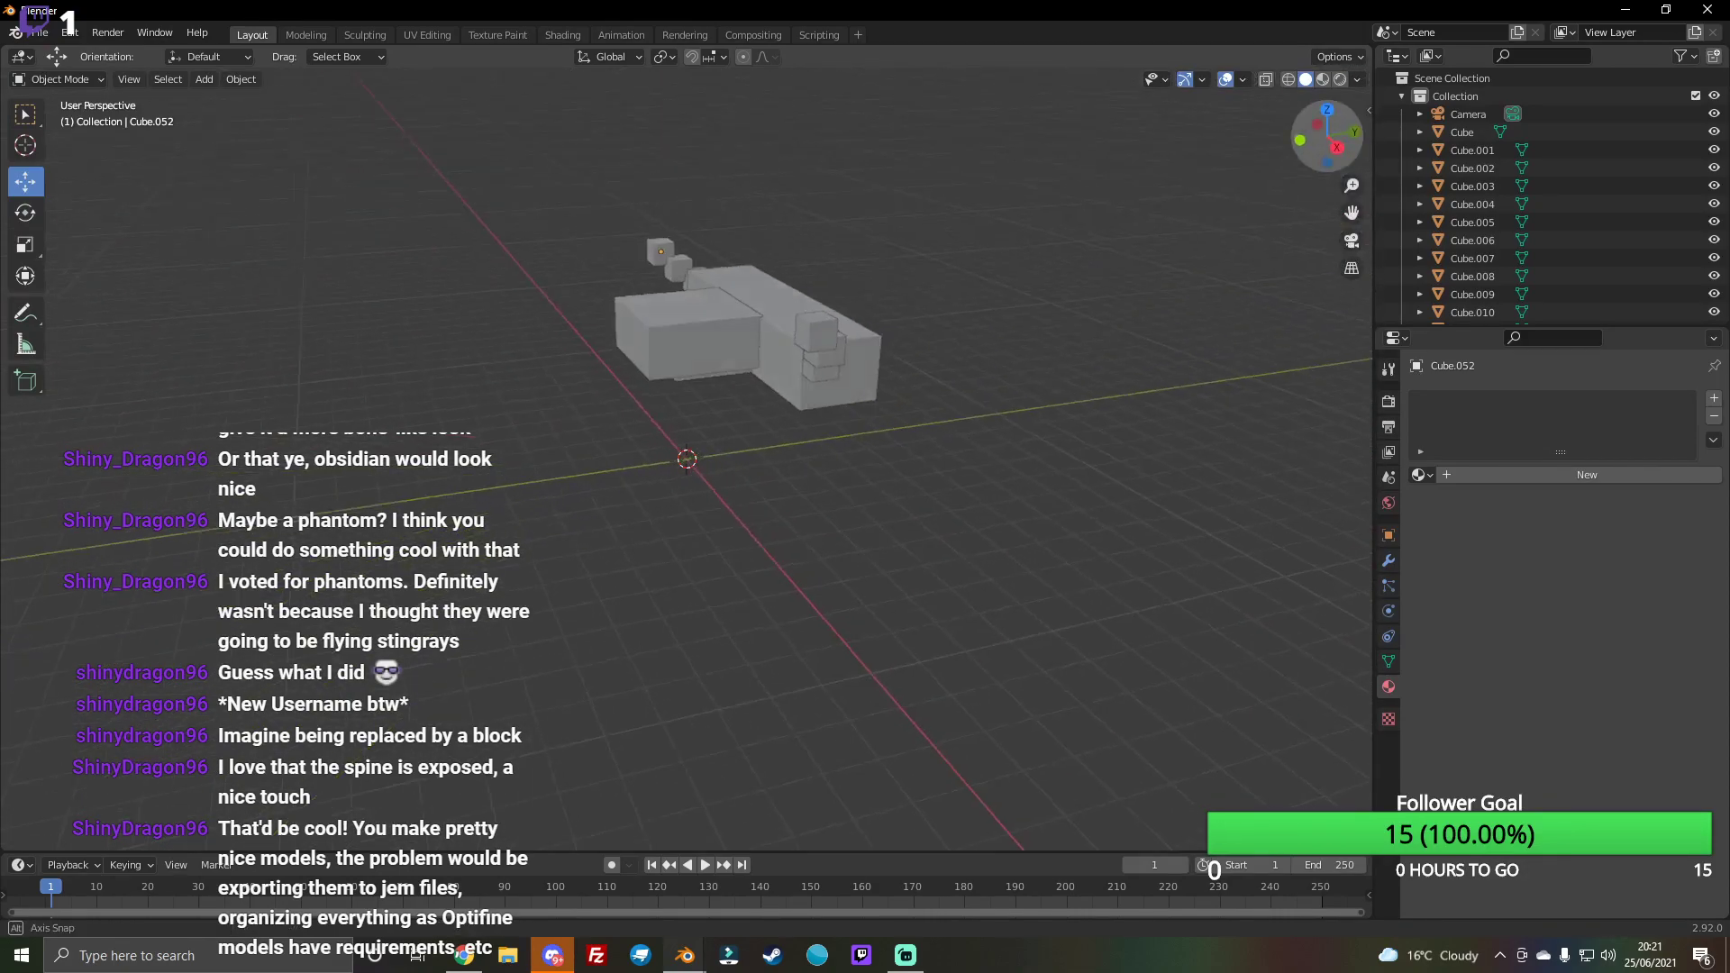
Step: Add a new cube and flatten it along the Z axis
left_click(215, 80)
left_click(210, 80)
mouse_move(230, 100)
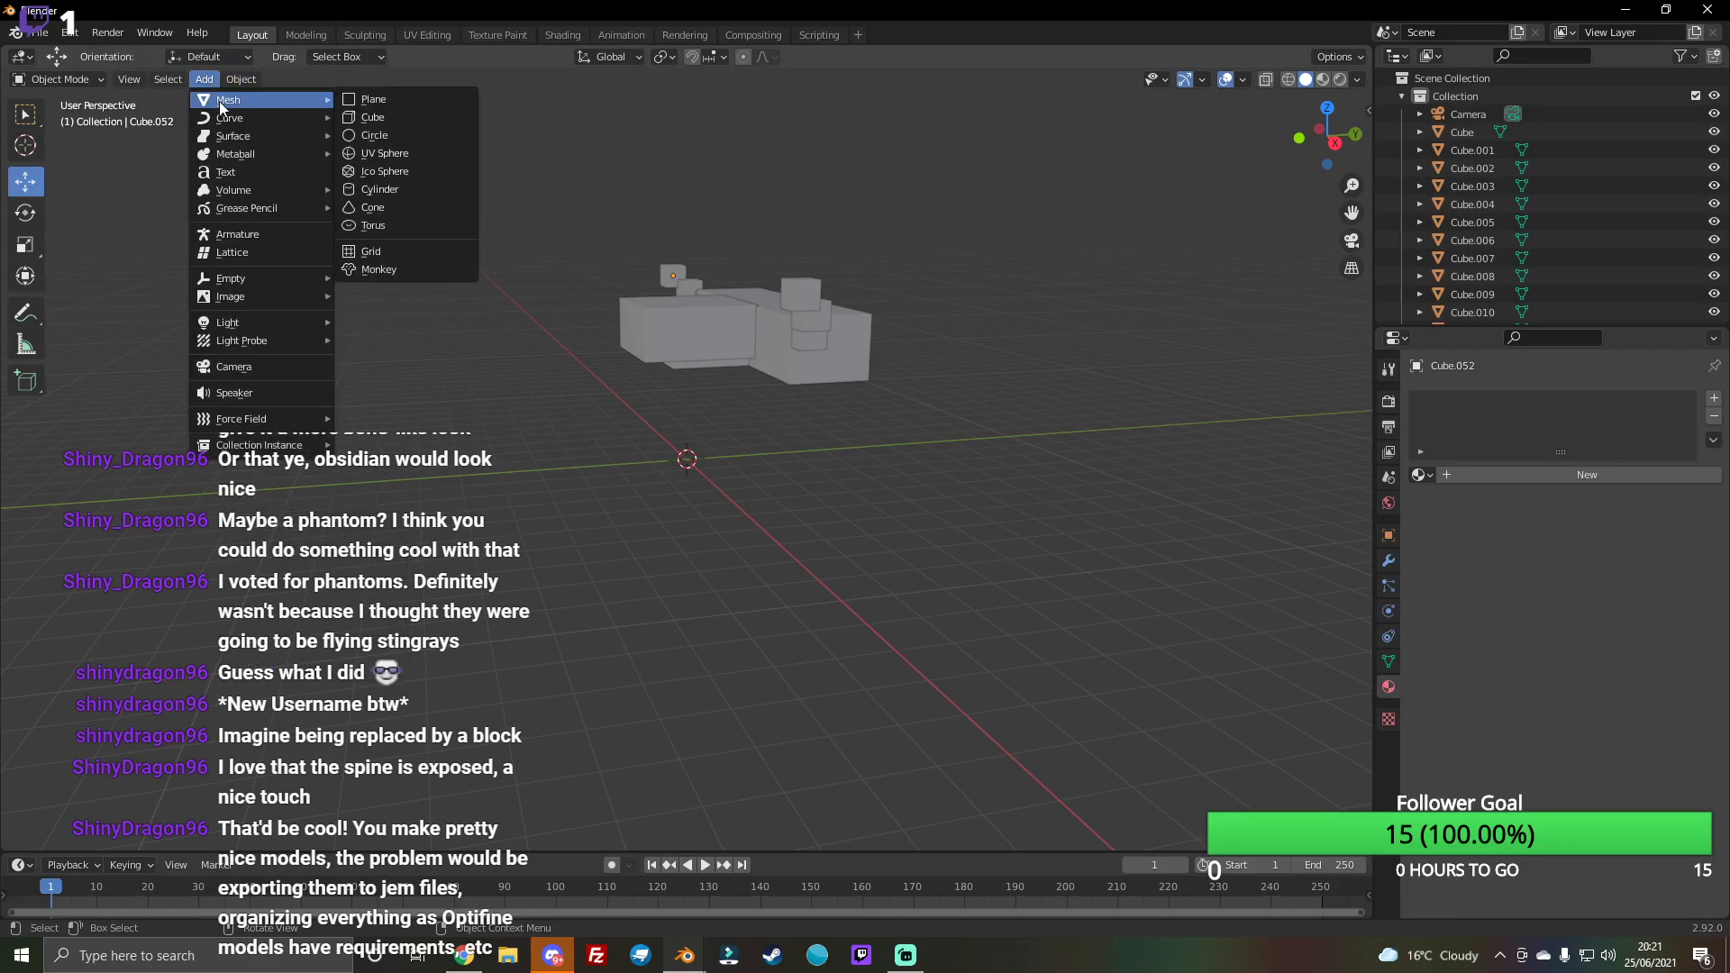
left_click(357, 119)
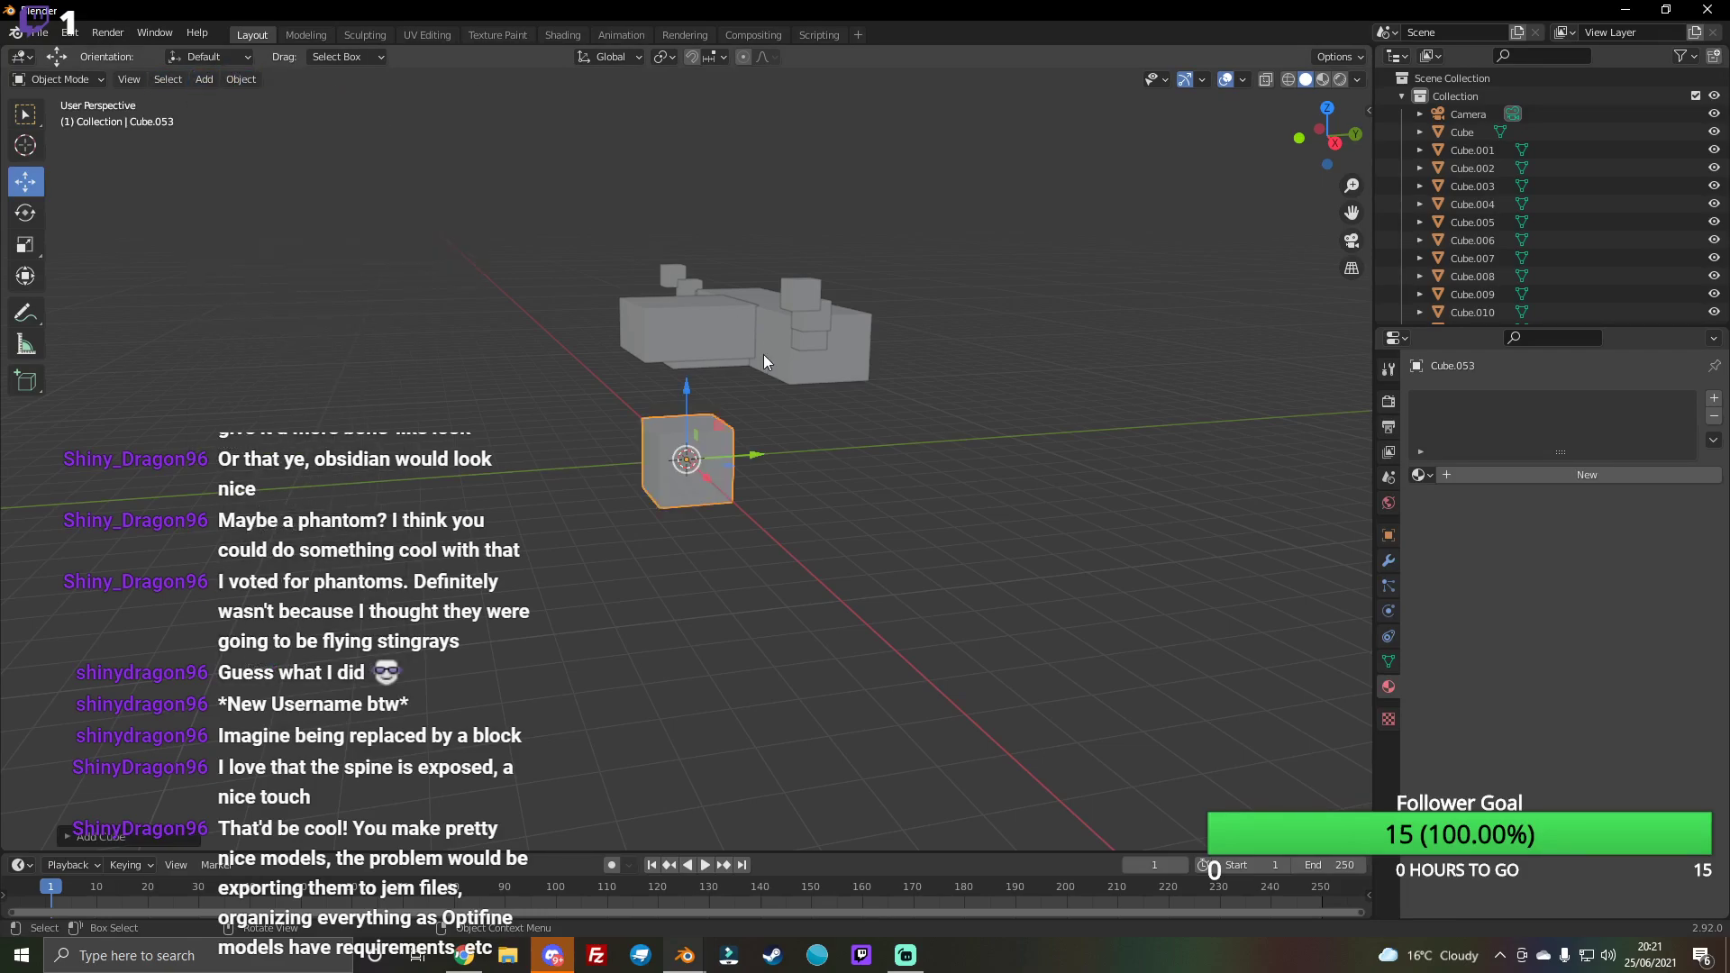
left_click(34, 247)
key("s")
key("z")
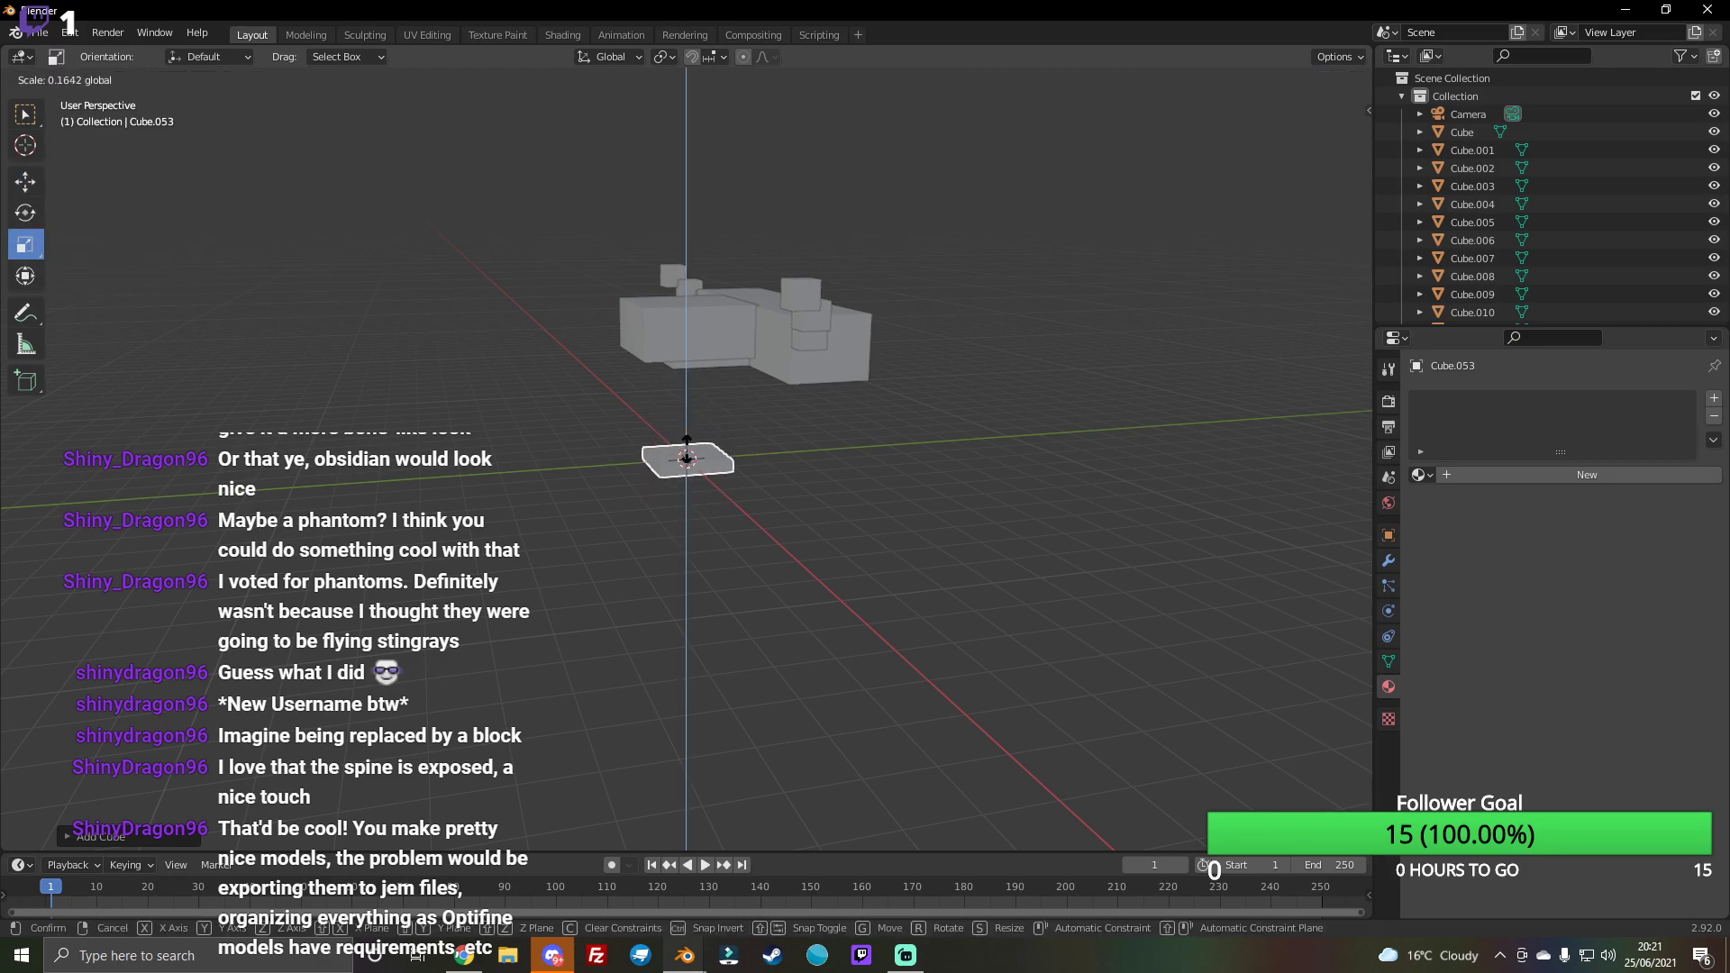
left_click(925, 337)
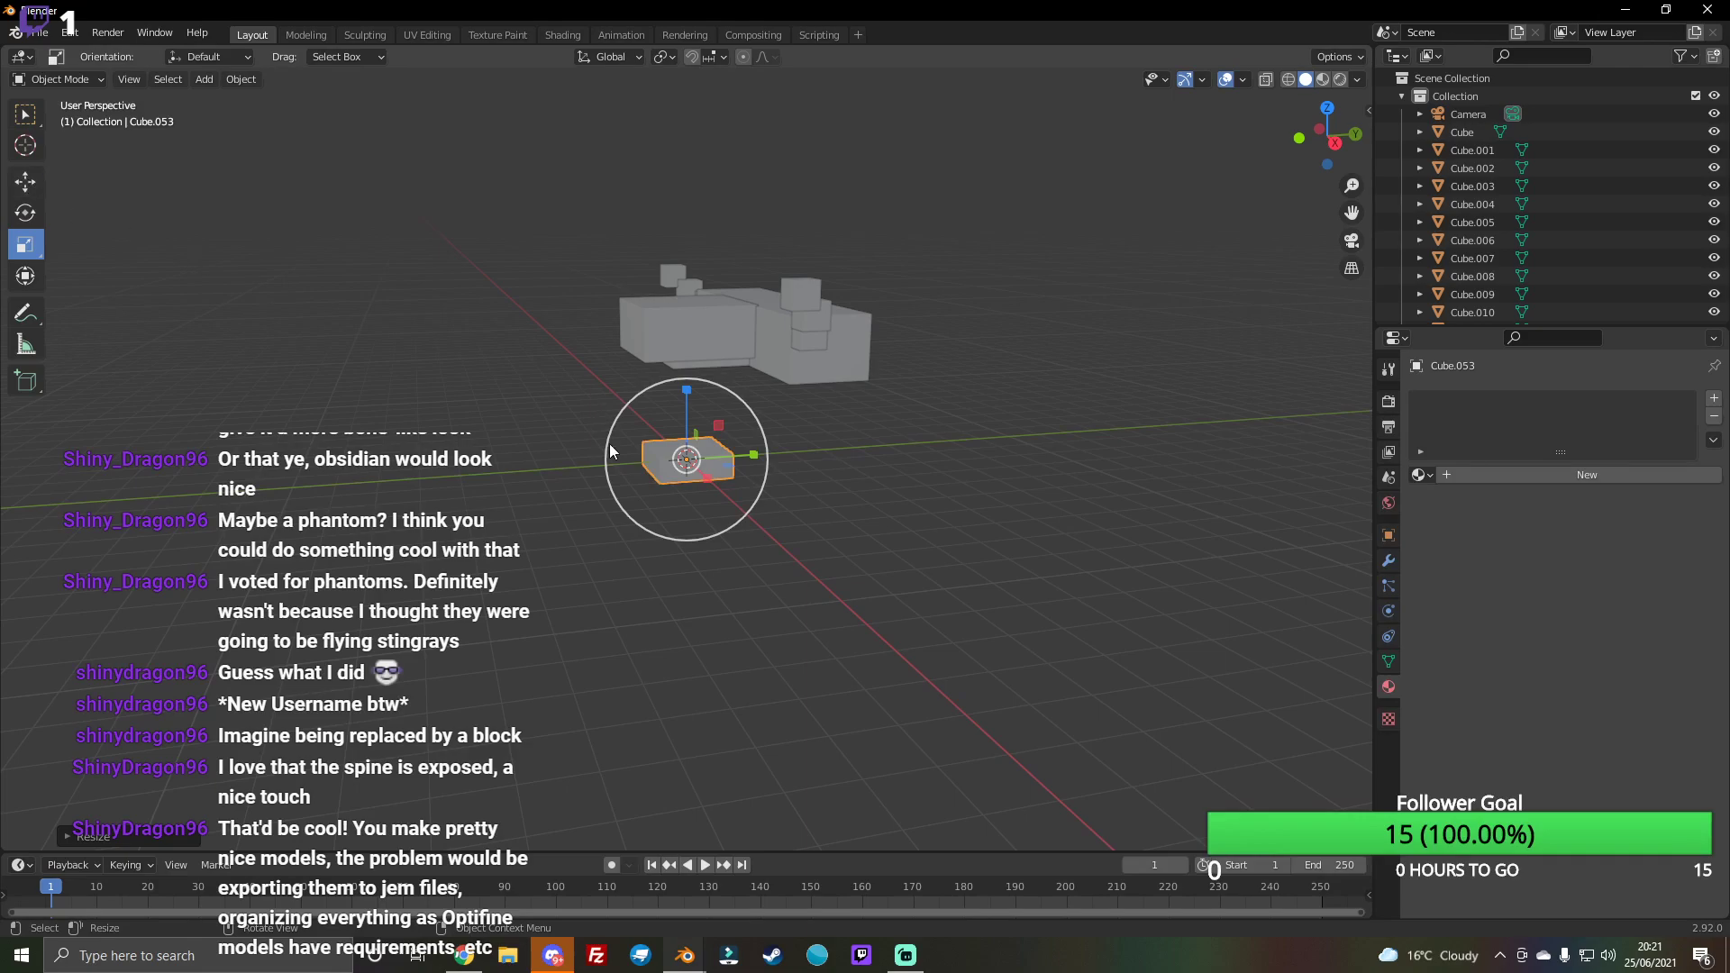
left_click_drag(713, 485, 866, 392)
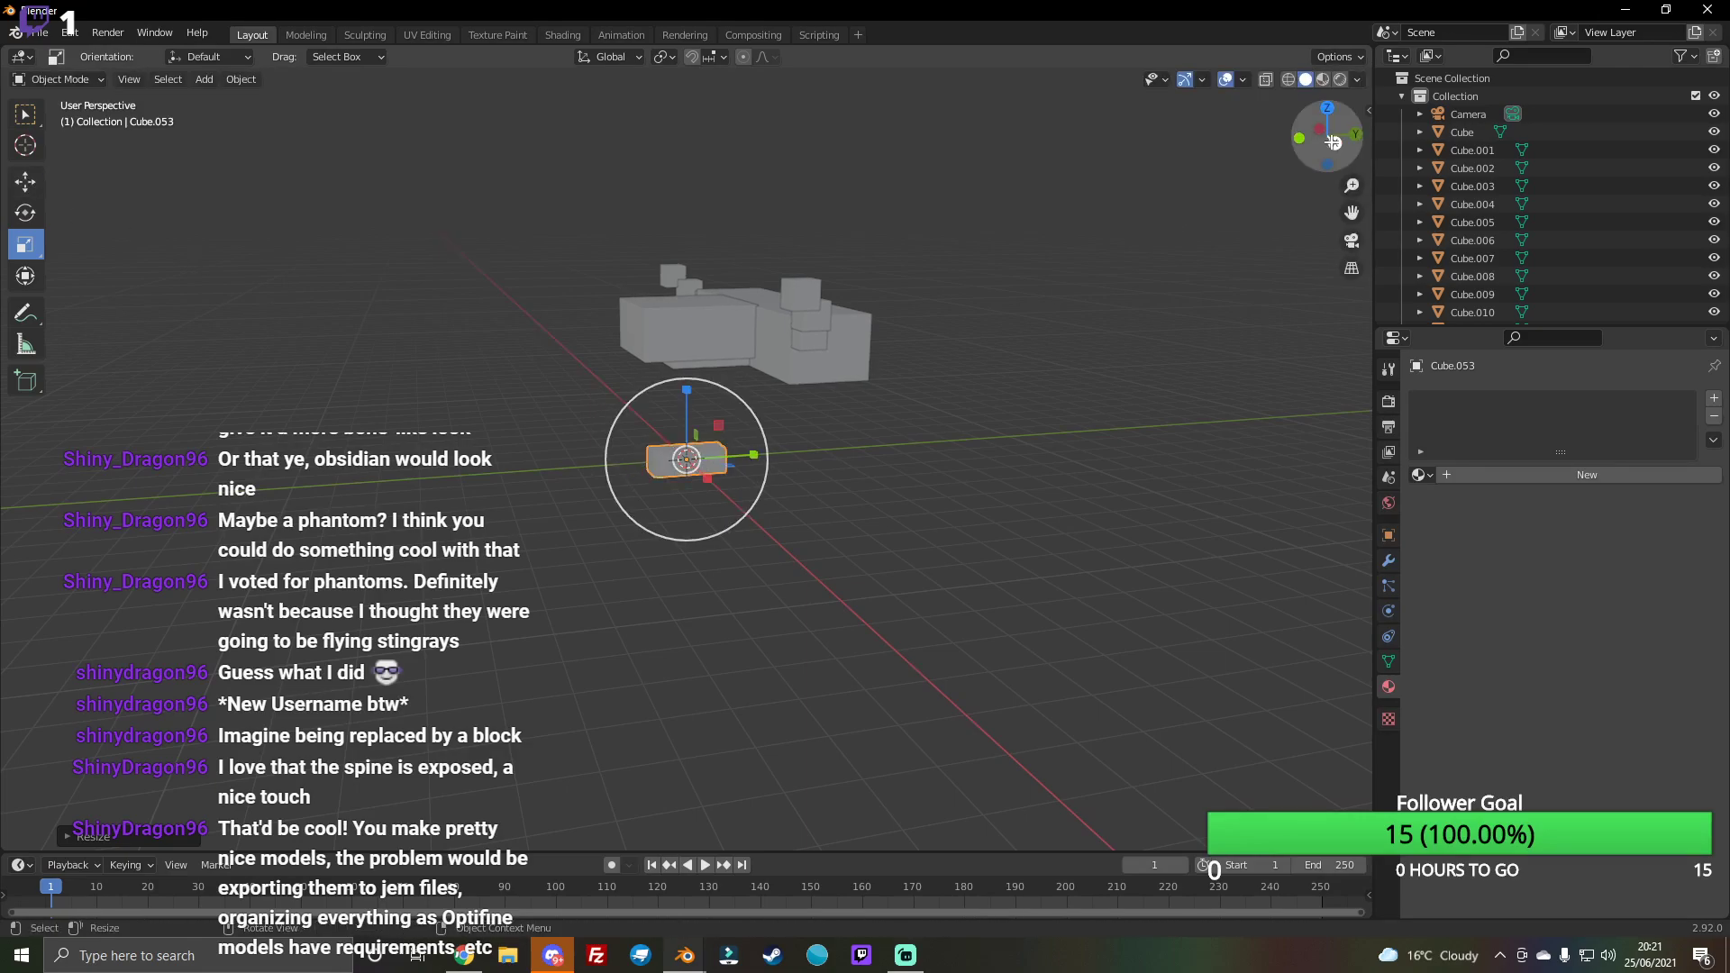
Step: Position the flat cube against the front of the square lower block
left_click_drag(1325, 136, 1319, 143)
left_click(25, 179)
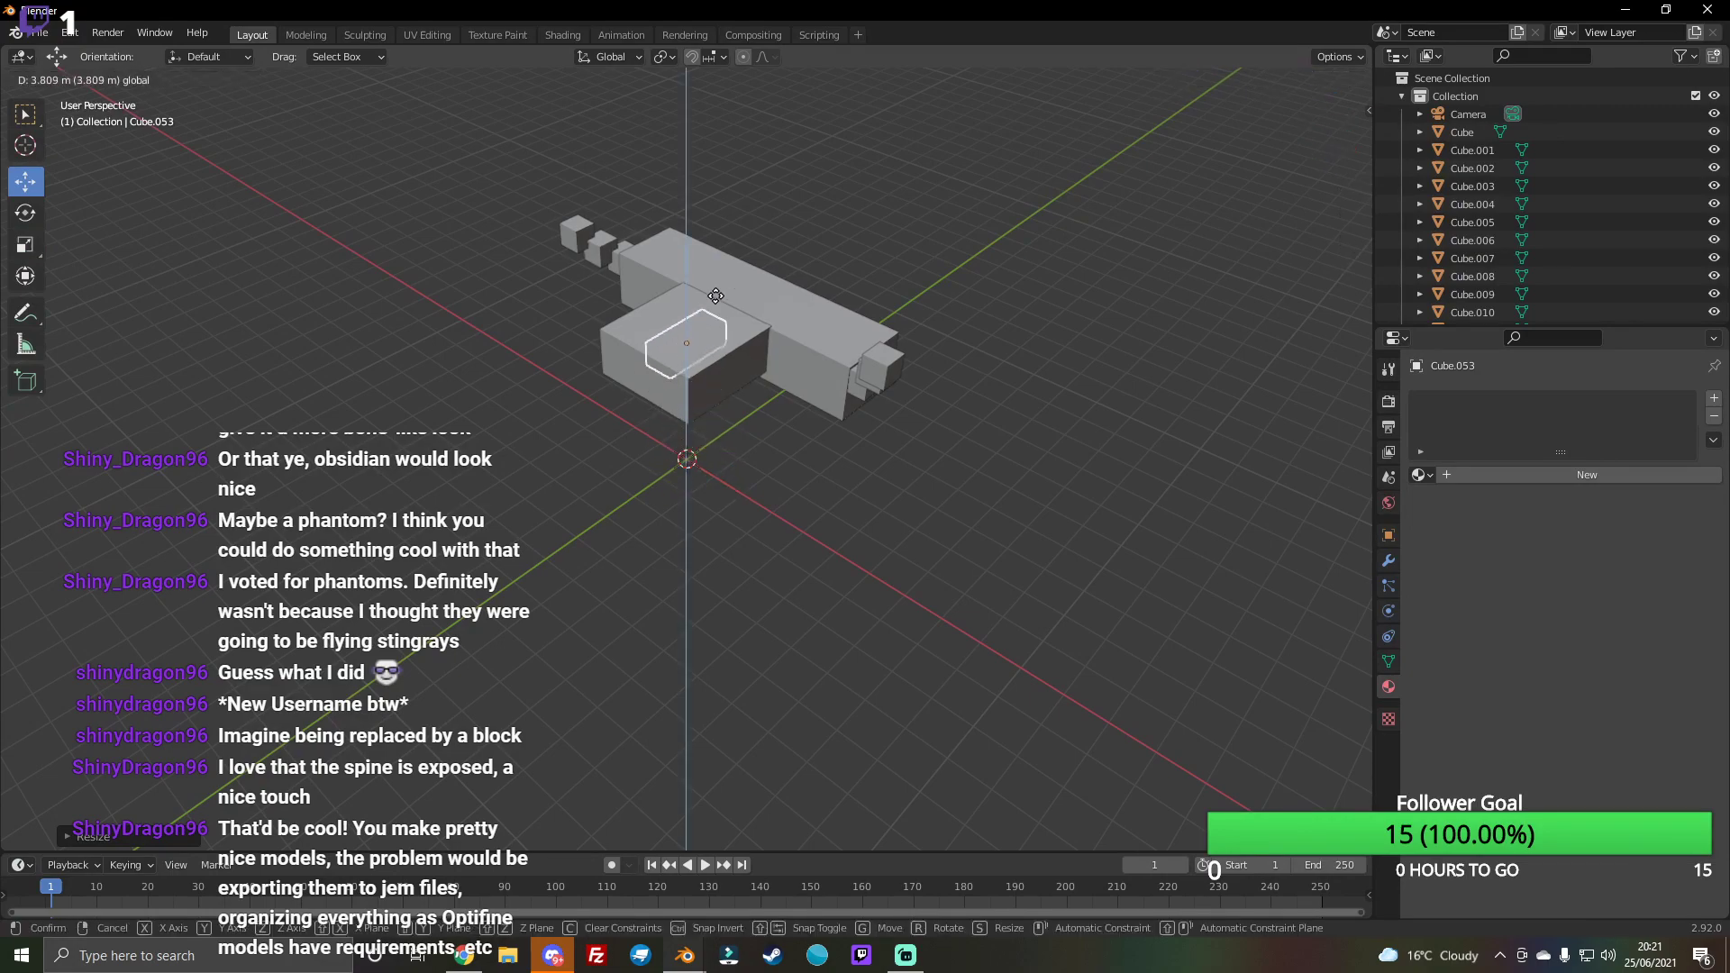
left_click_drag(696, 431, 697, 313)
left_click_drag(1325, 135, 1279, 142)
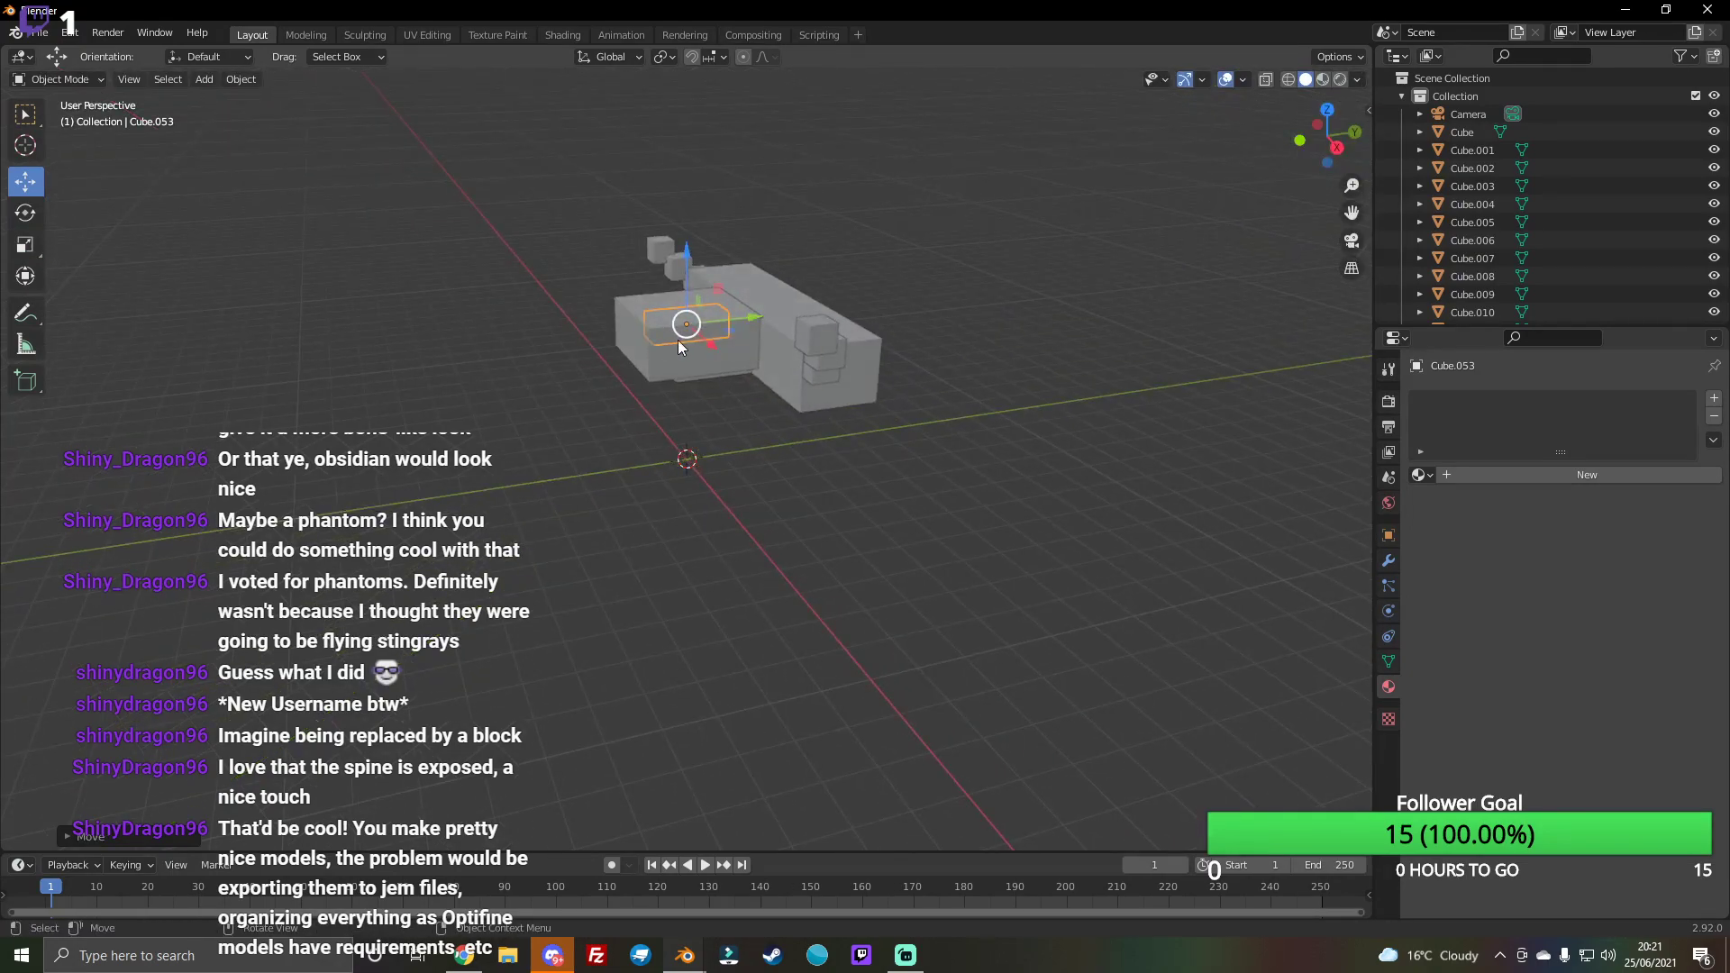
mouse_move(680, 340)
left_mouse_down()
mouse_move(742, 405)
mouse_move(716, 367)
left_mouse_up()
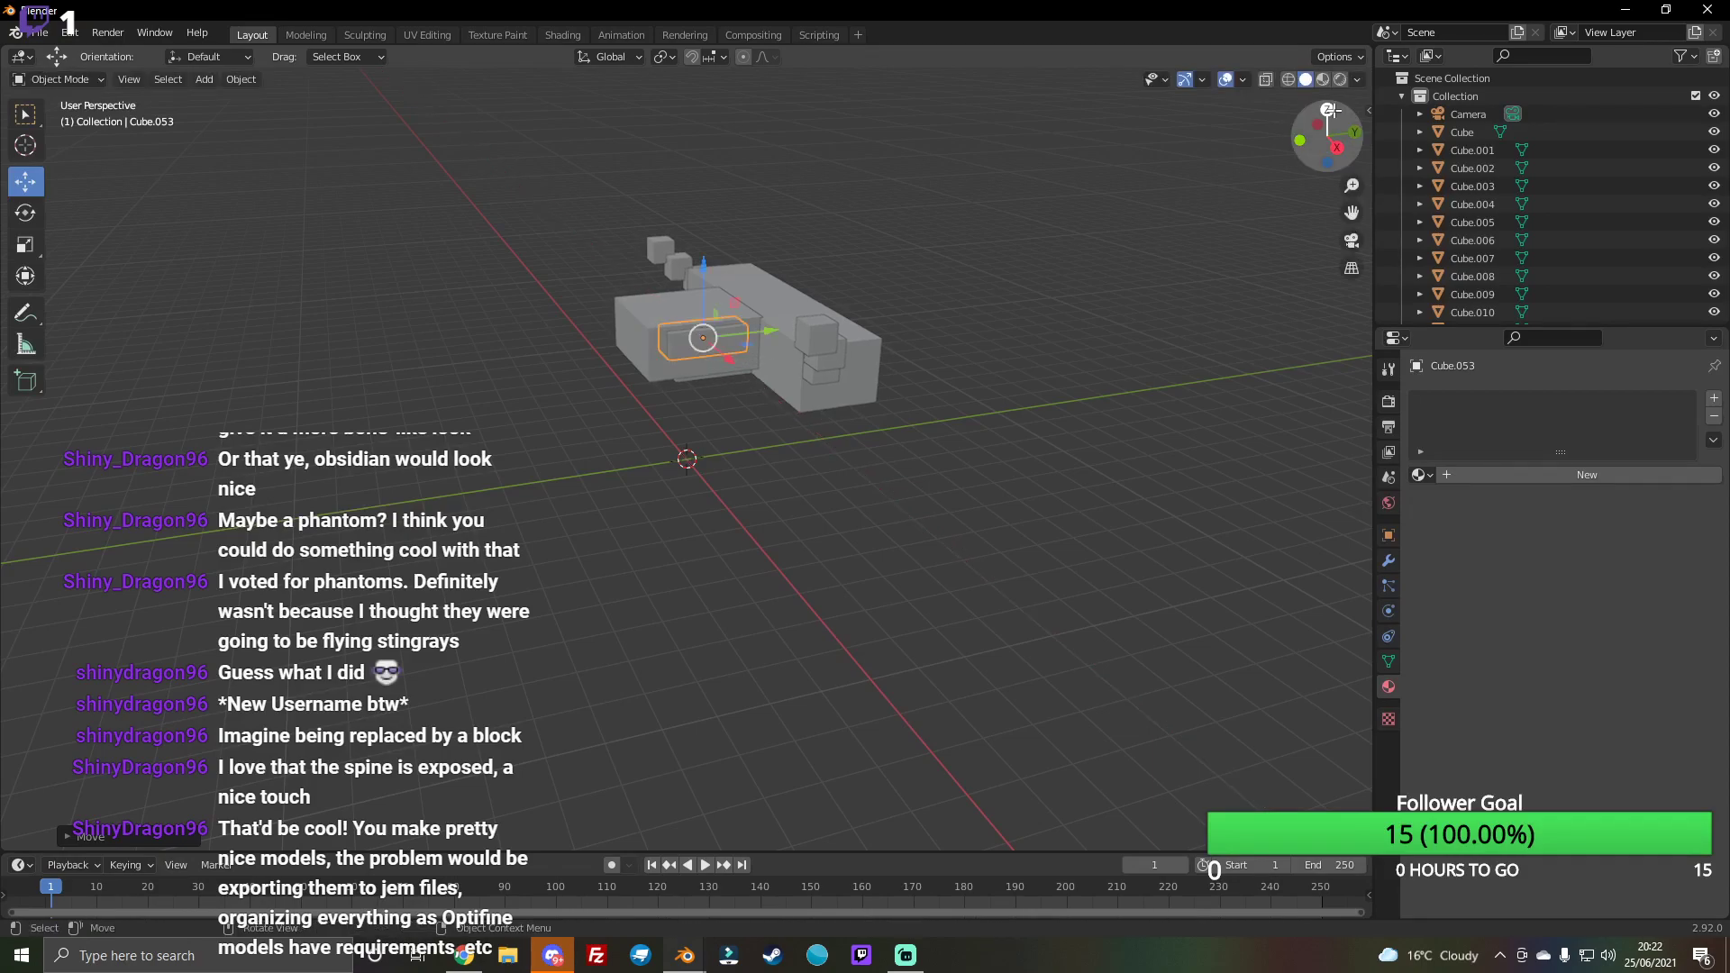
left_click_drag(1327, 146, 1332, 115)
left_click_drag(705, 324, 685, 458)
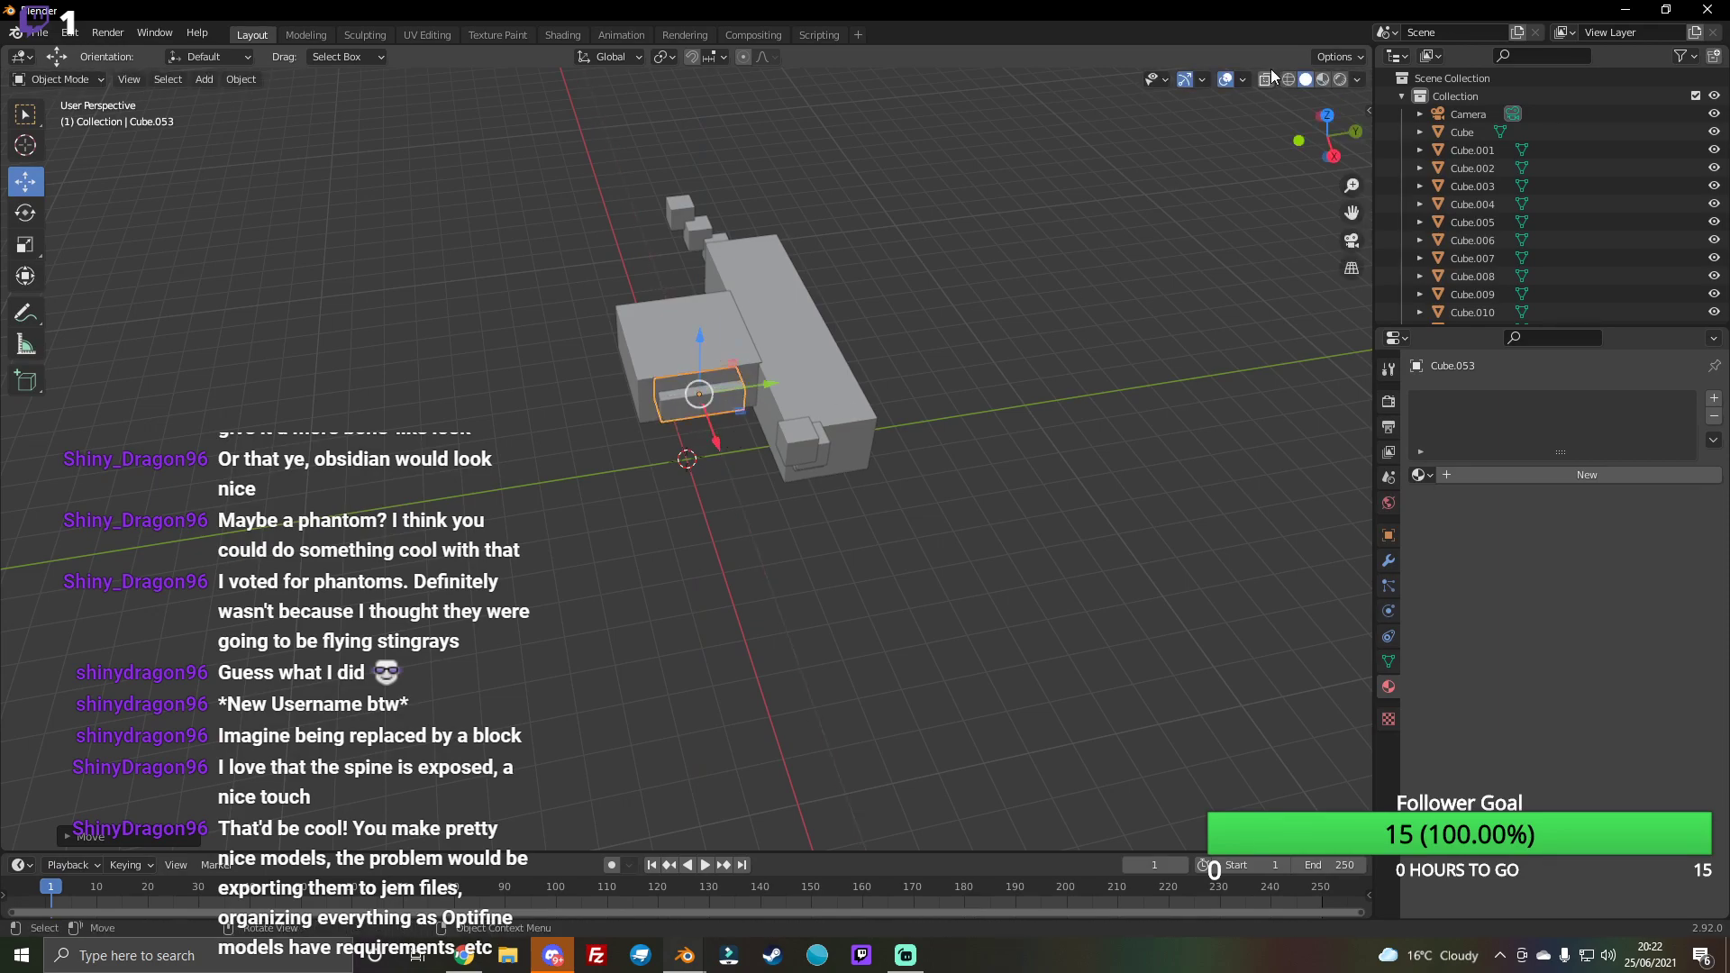
left_click_drag(1328, 138, 1333, 130)
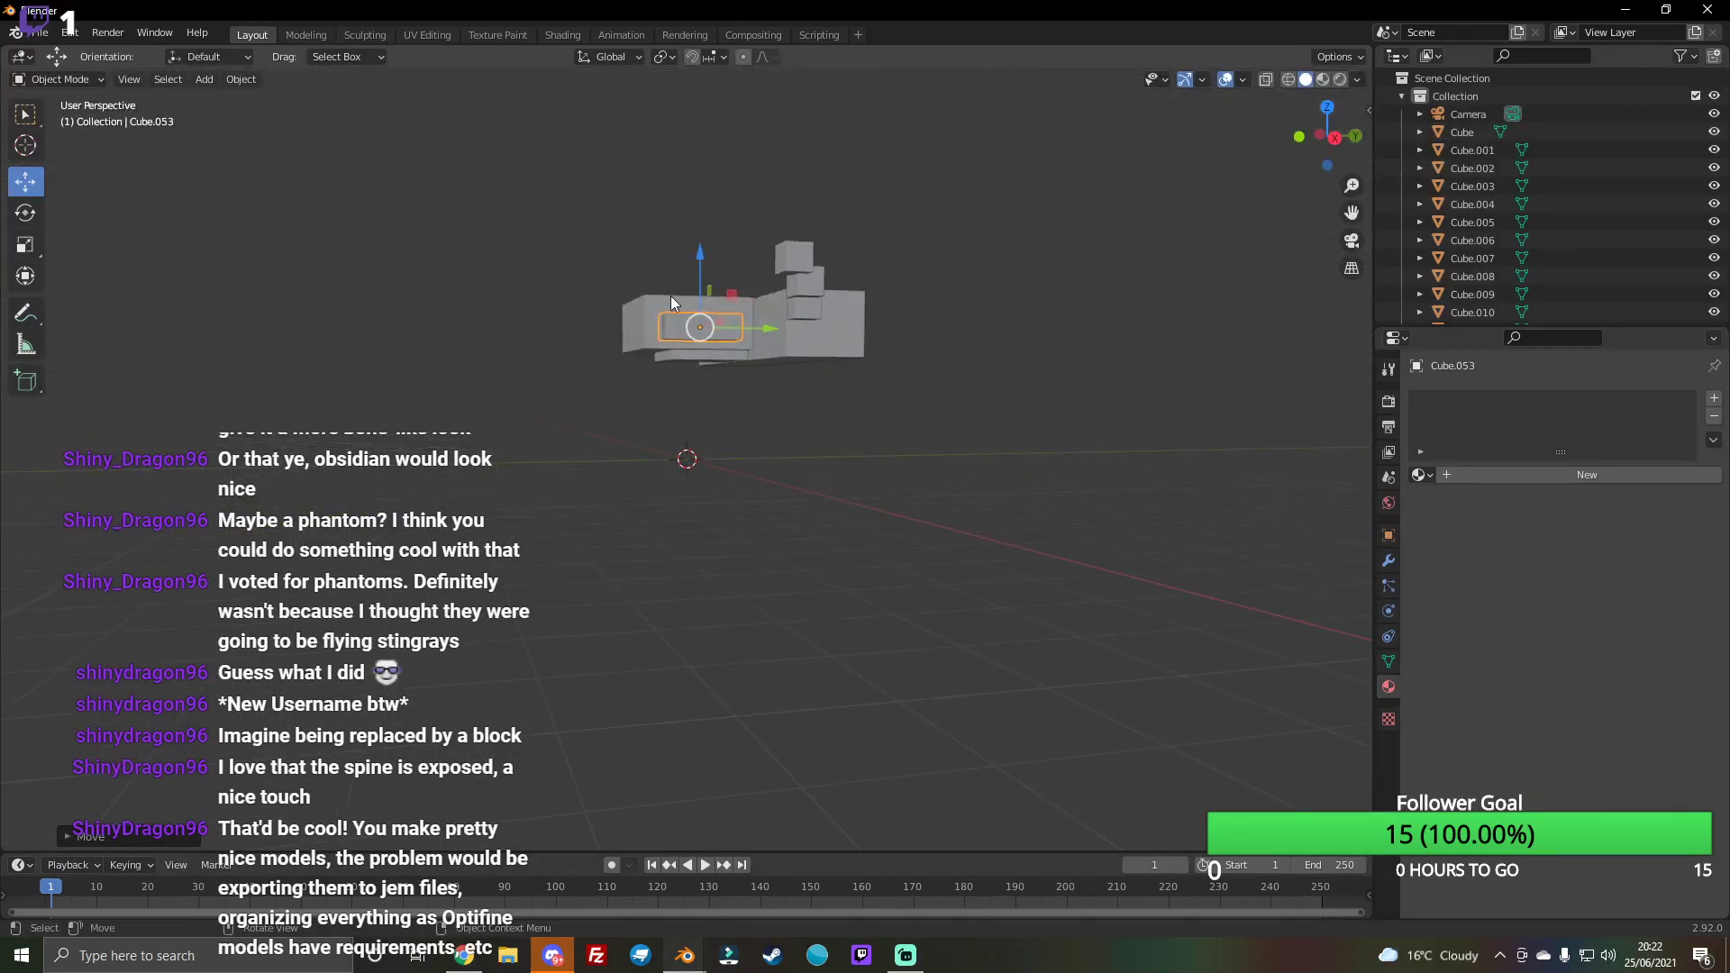
left_click_drag(698, 279, 627, 349)
Step: Discard a pasted copy of the flat box and select the narrow box
key("ctrl+v")
left_click_drag(1328, 135, 1321, 138)
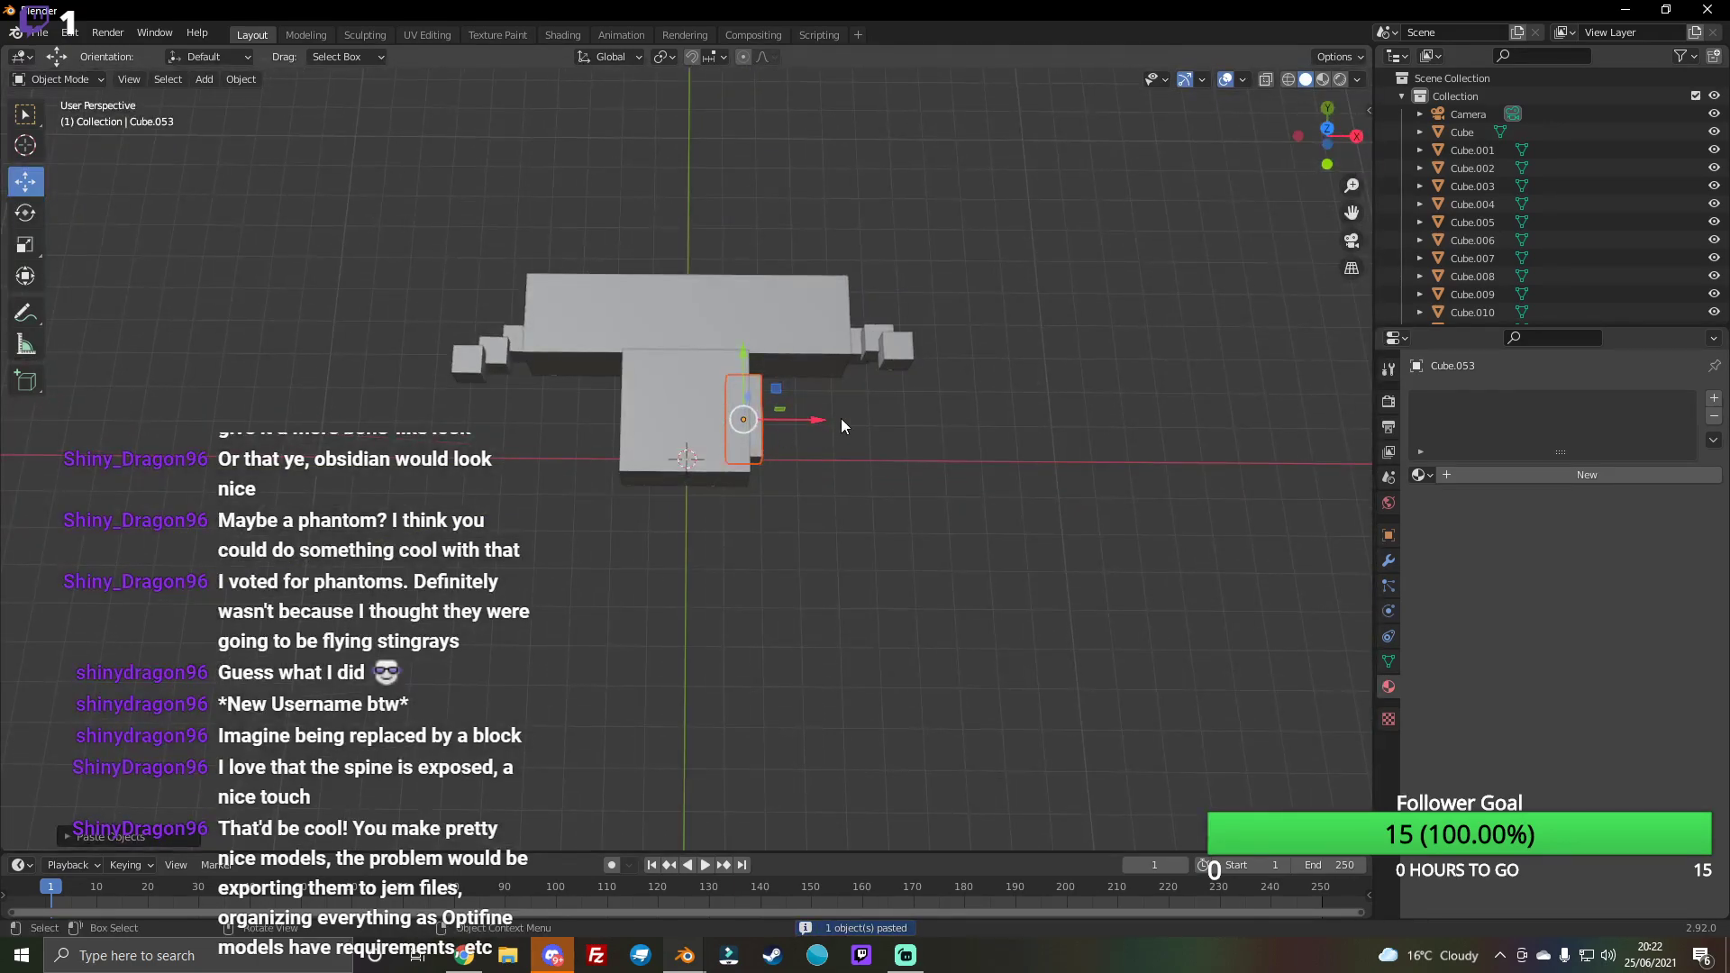
key("g")
key("x")
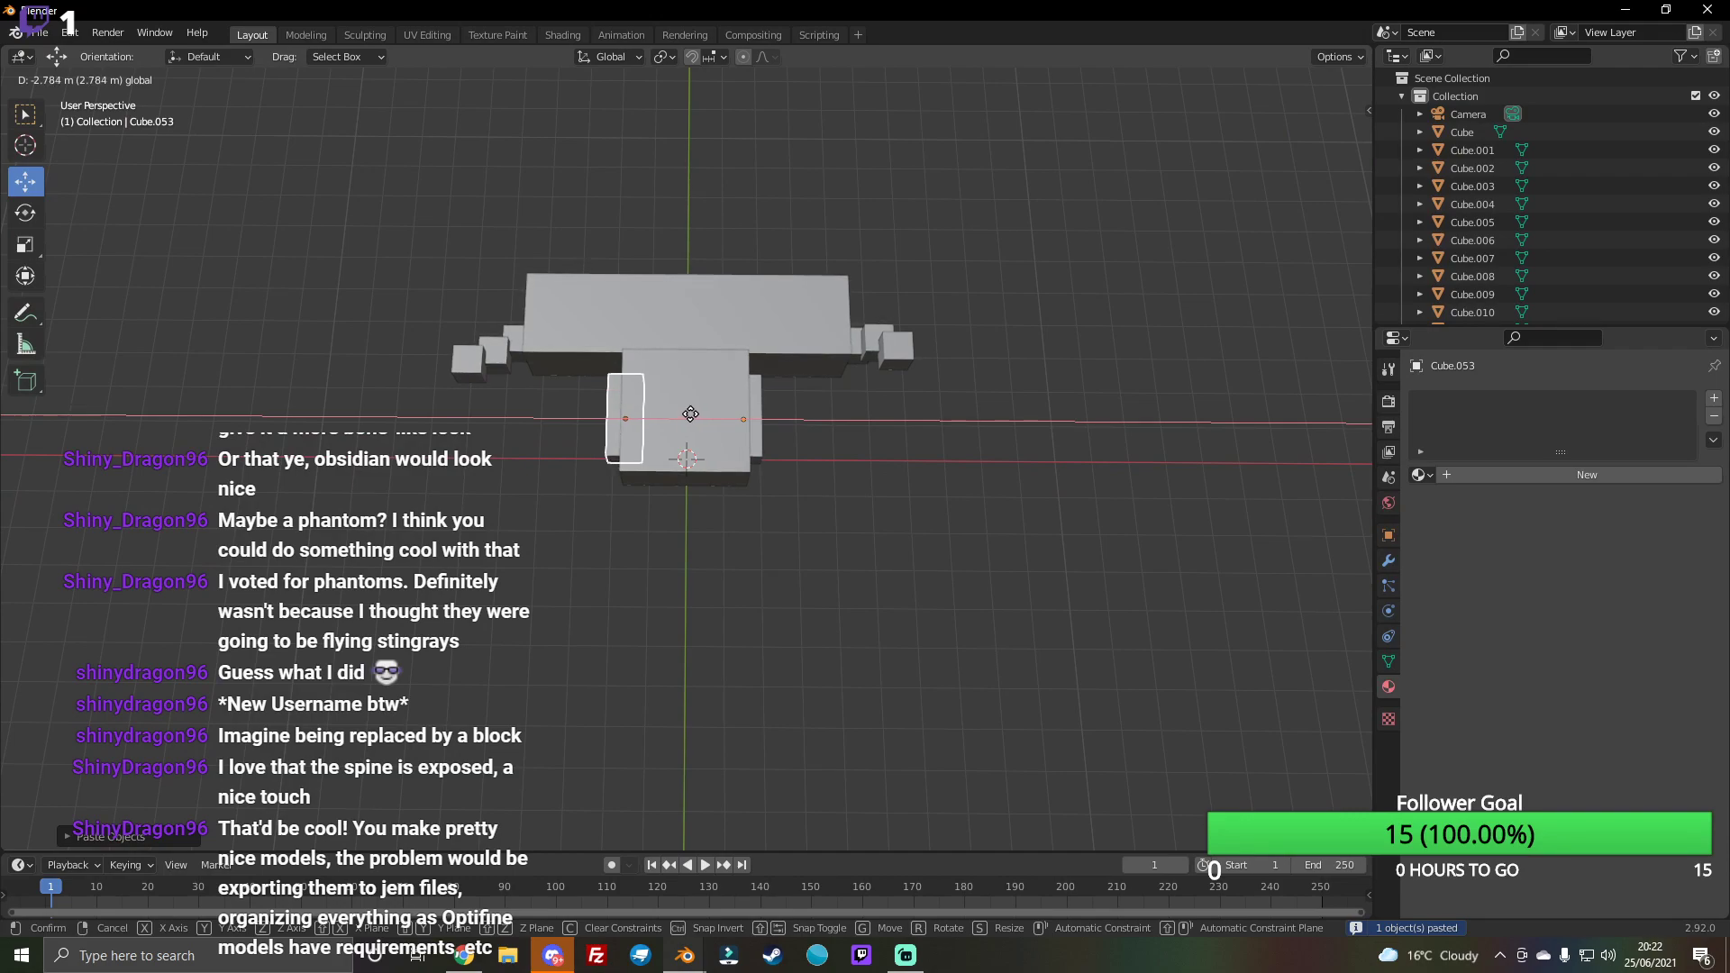
key("Escape")
left_click(753, 414)
left_click(753, 415)
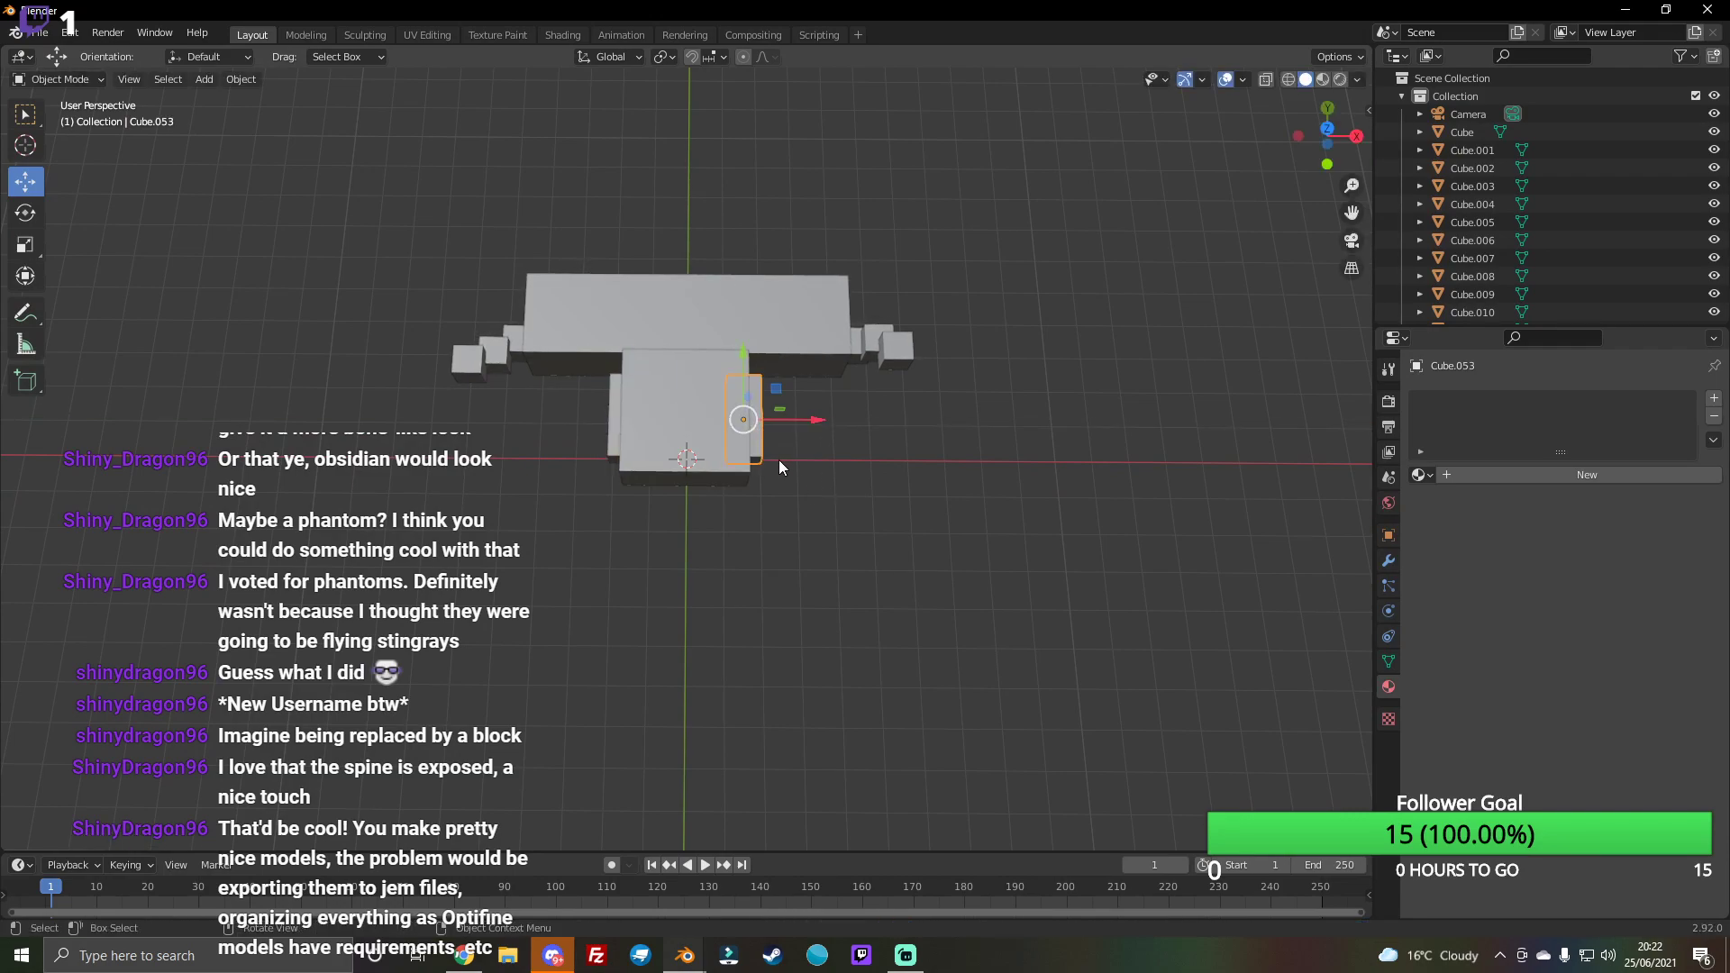
Step: Give the narrow box a new green Emission material with strength 3
left_click(1521, 474)
left_click(1599, 584)
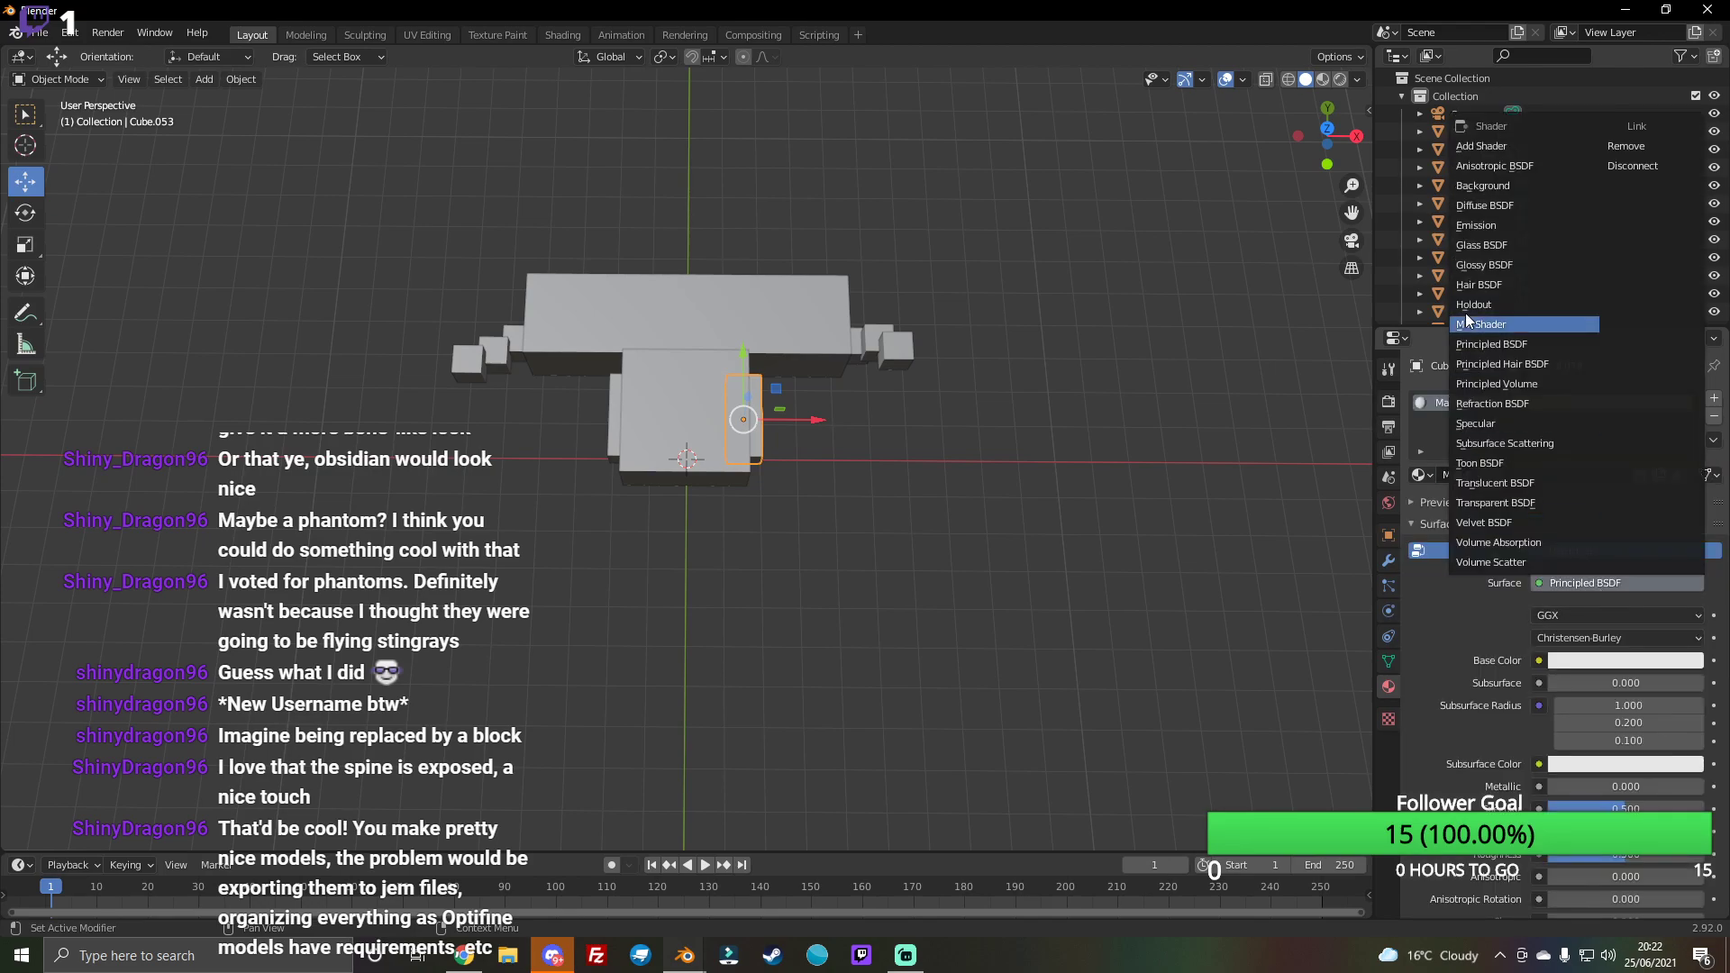
left_click(1508, 233)
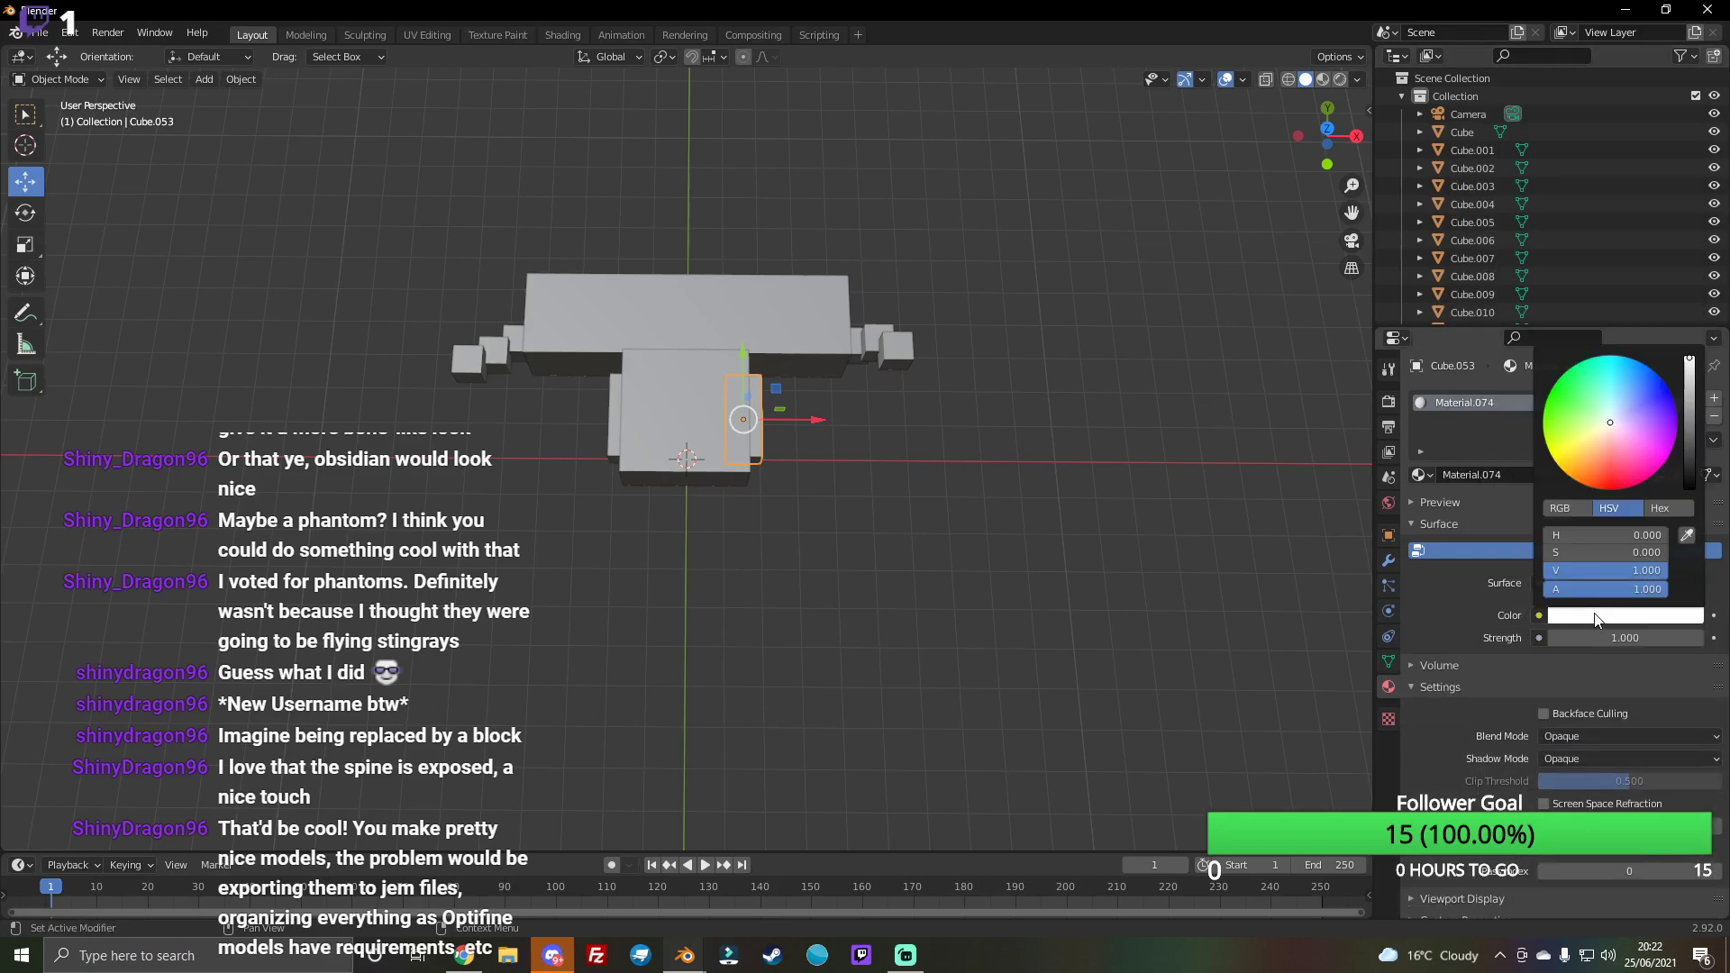
left_click(1624, 615)
left_click(1565, 372)
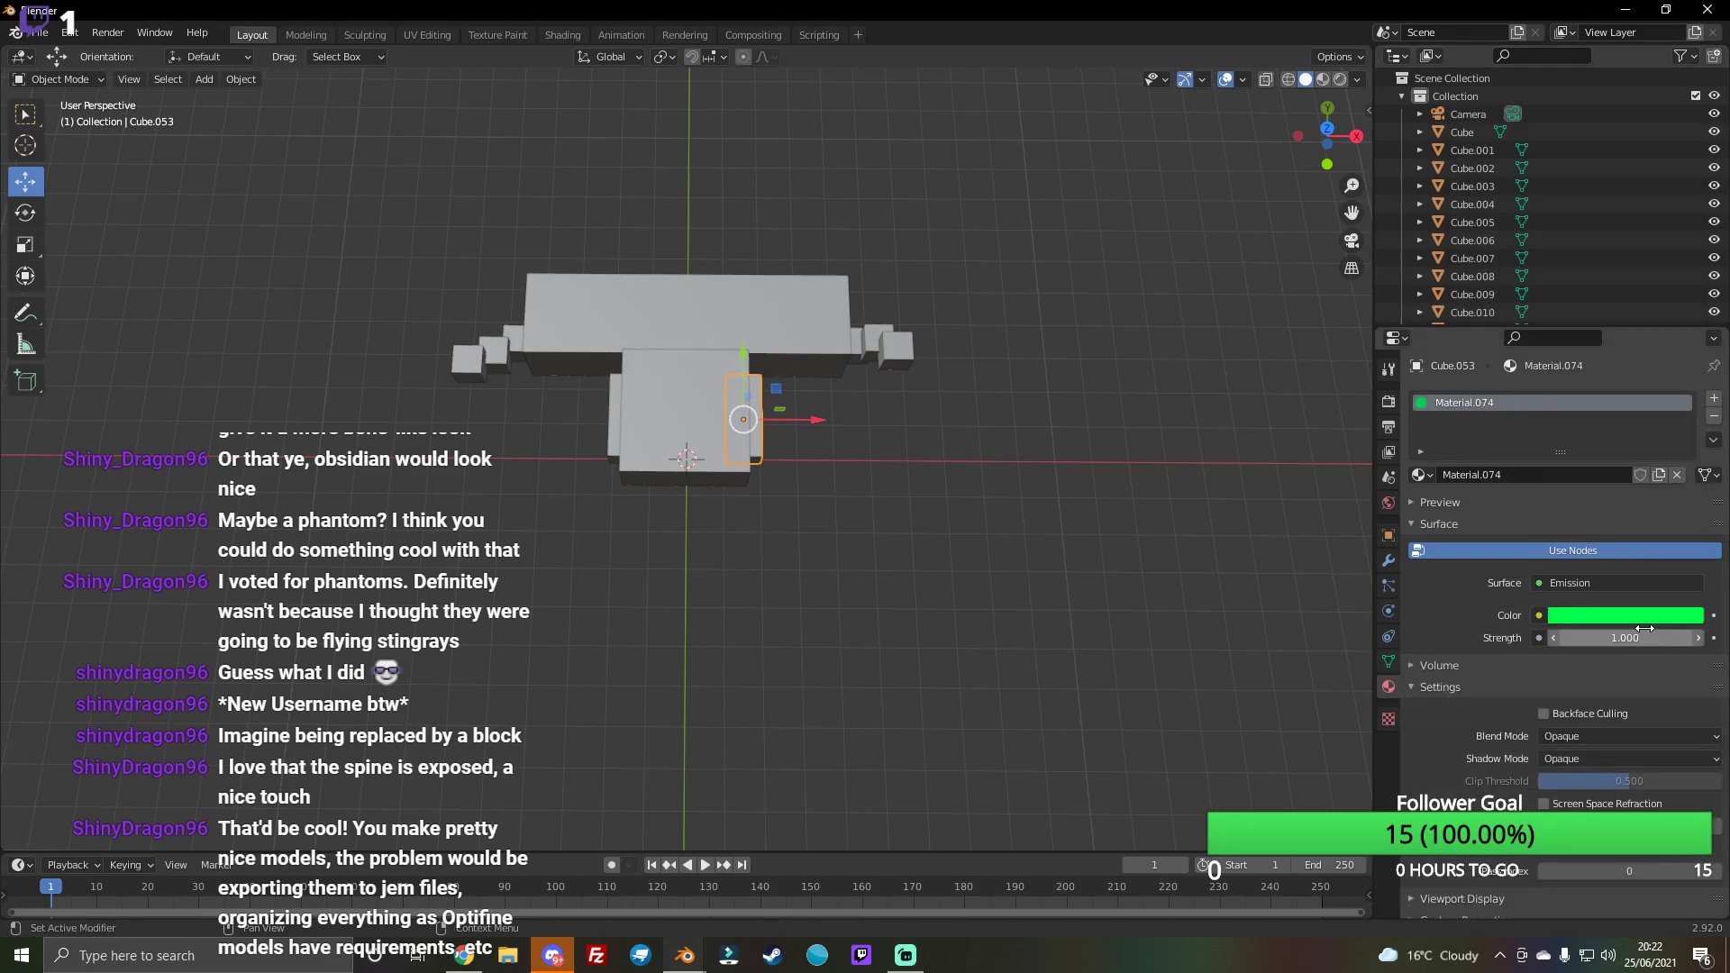
left_click(1643, 635)
type("3")
key("Return")
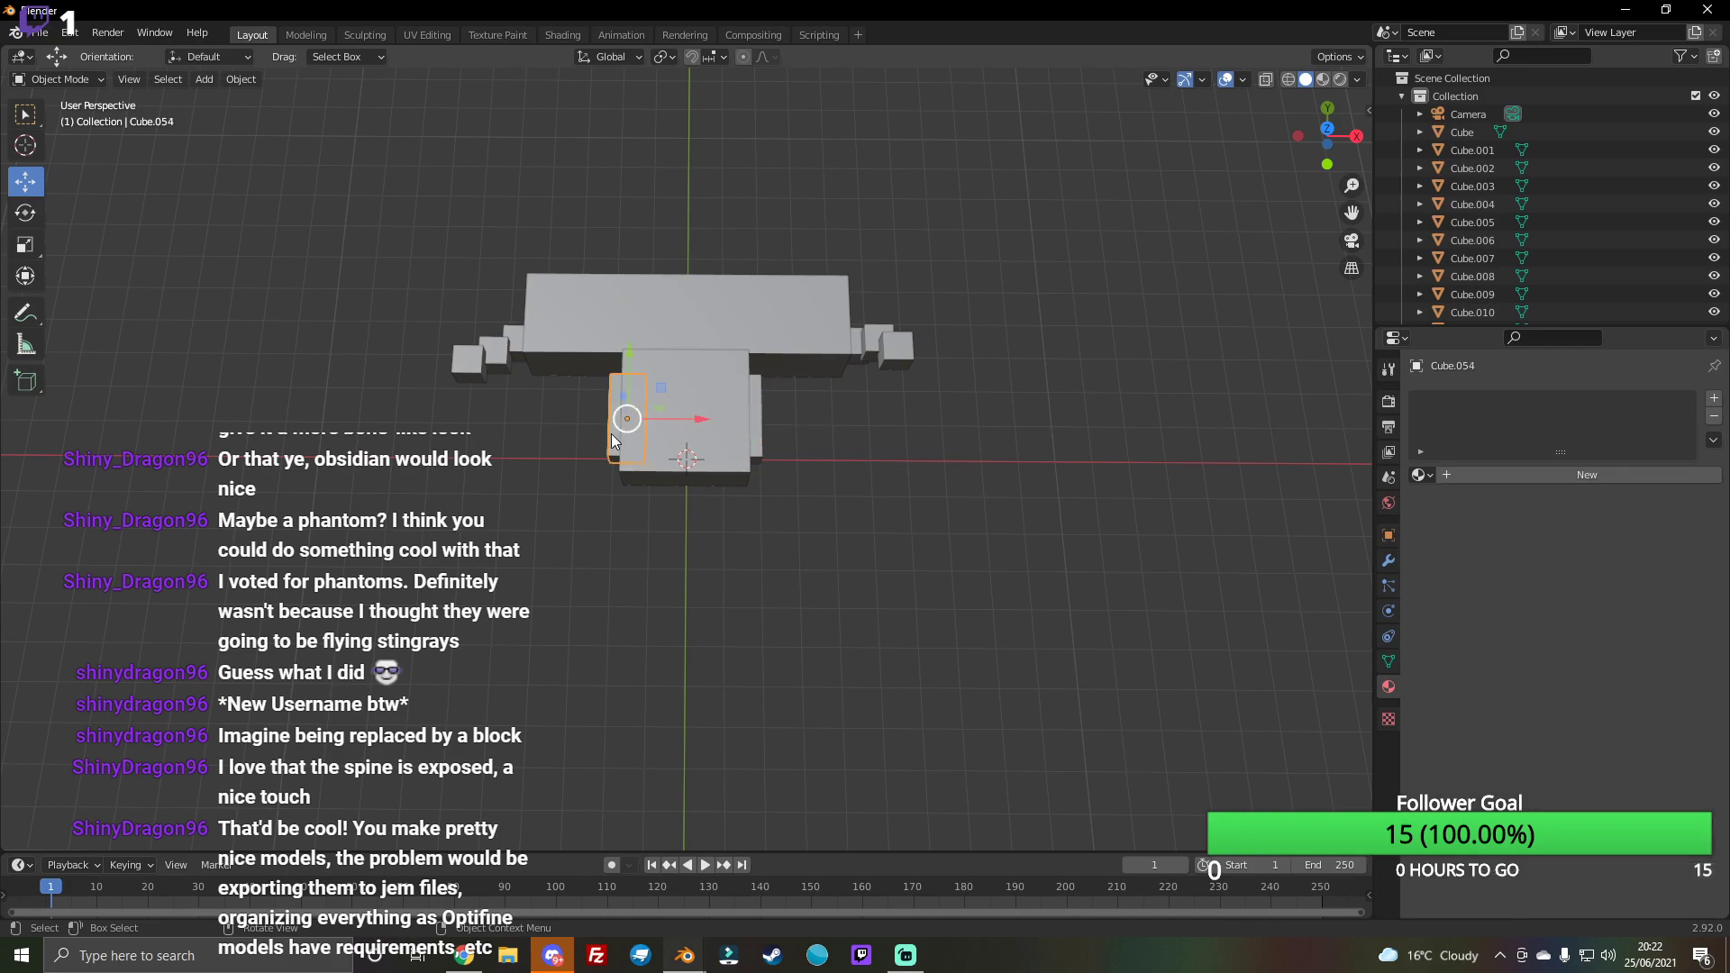
Step: Delete the narrow box and paste it back in place
key("Delete")
key("ctrl+v")
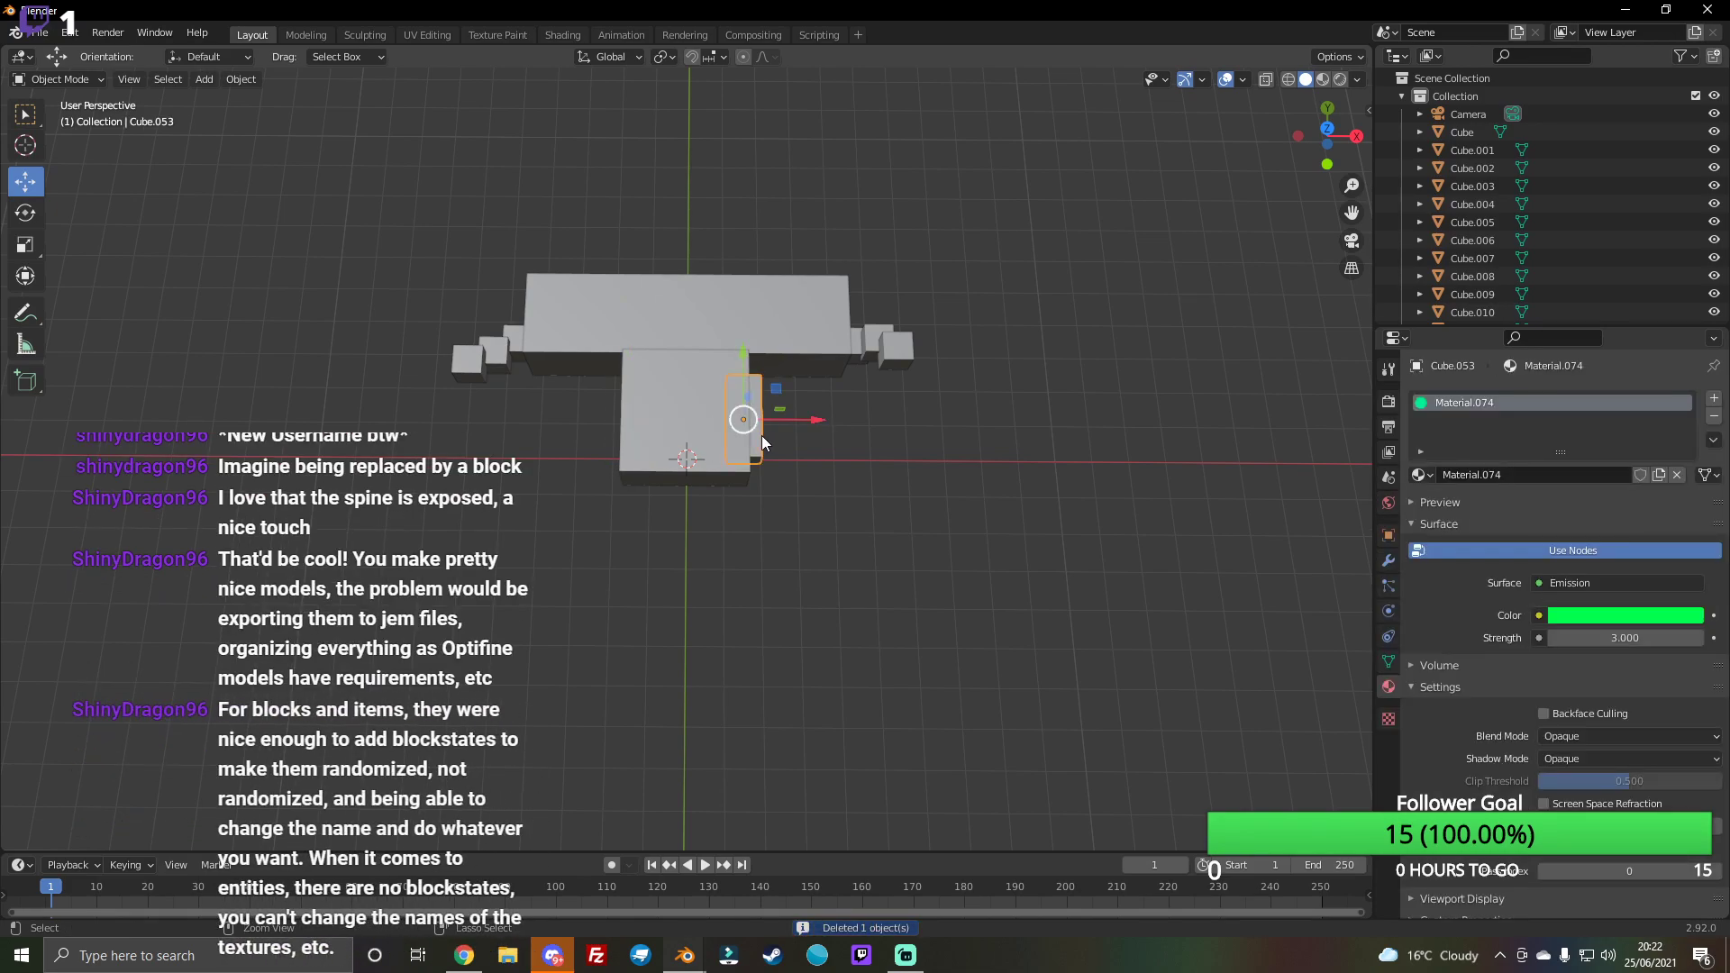
key("g")
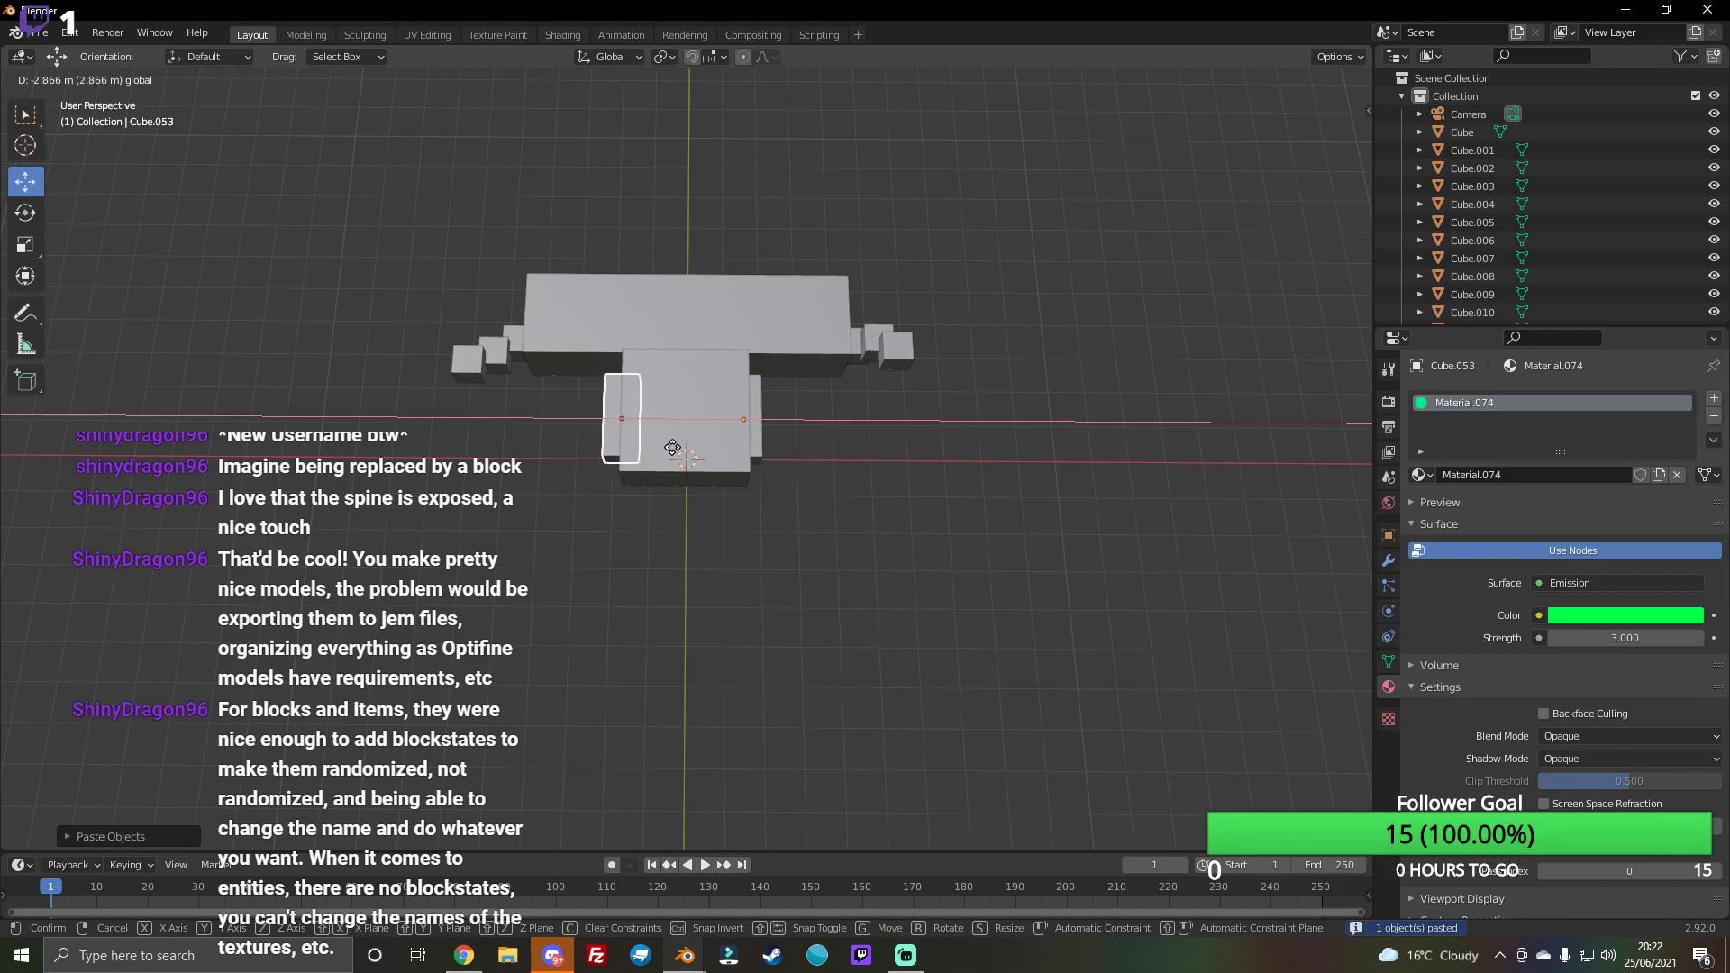
right_click(677, 448)
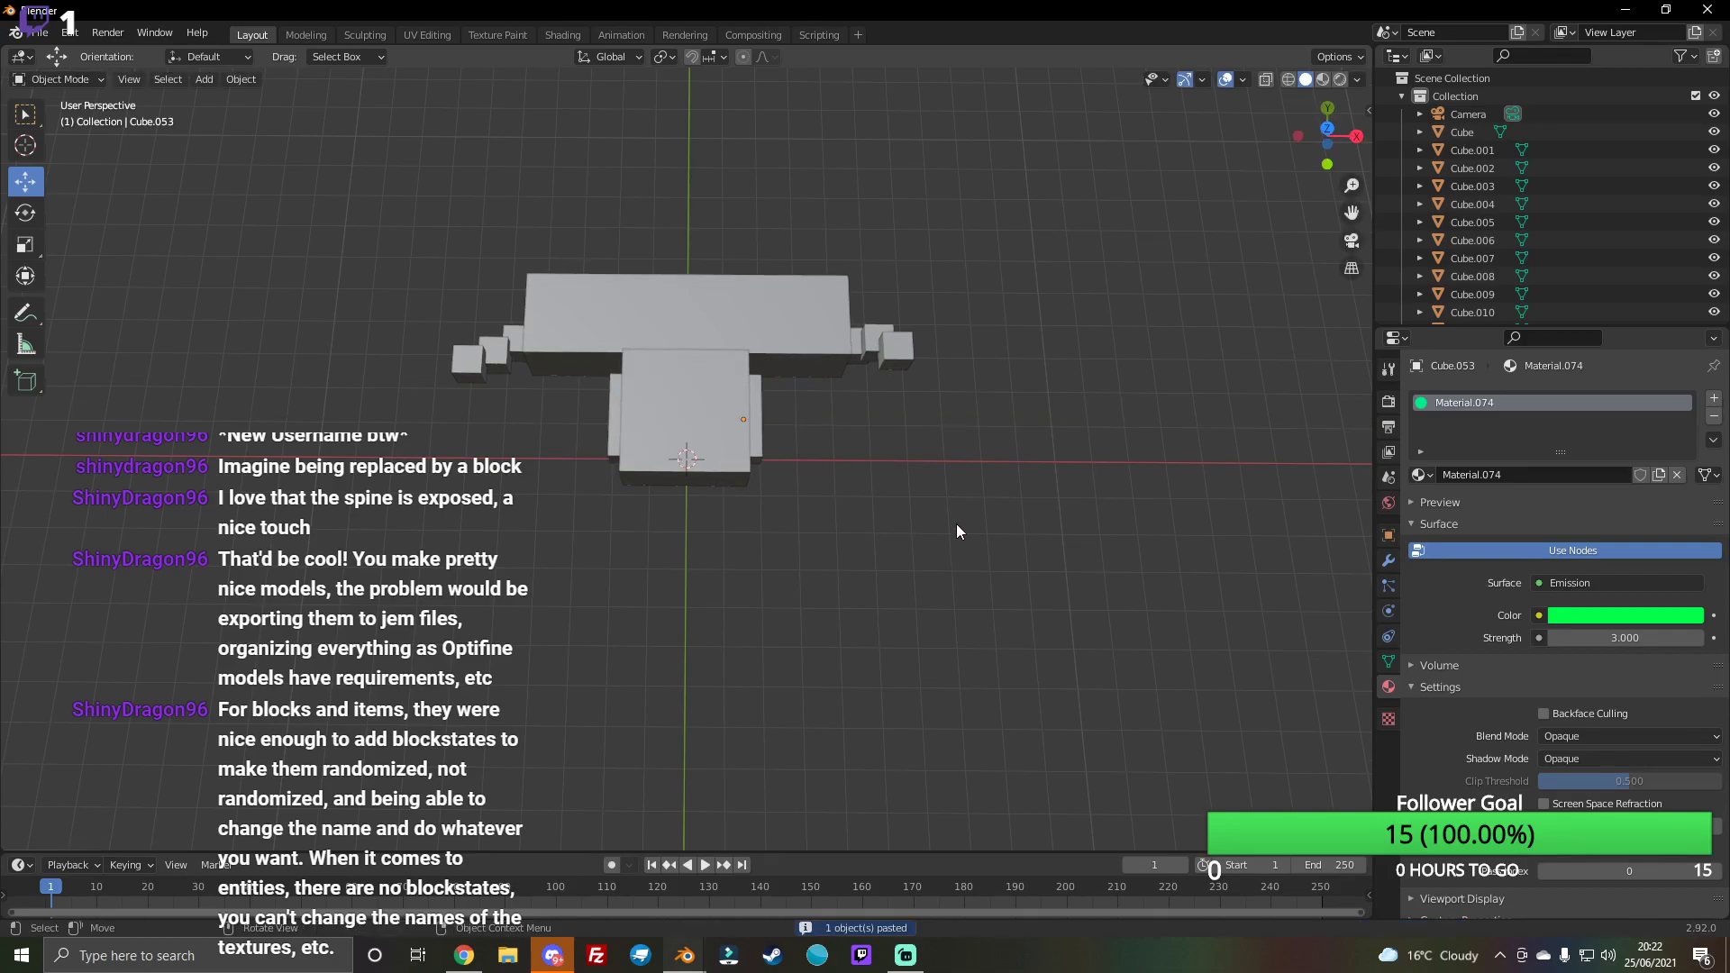
Step: Add a new cube, raise it and place it slightly right
mouse_move(1326, 135)
left_mouse_down()
mouse_move(1314, 146)
mouse_move(1331, 136)
mouse_move(1285, 109)
mouse_move(1324, 142)
left_mouse_up()
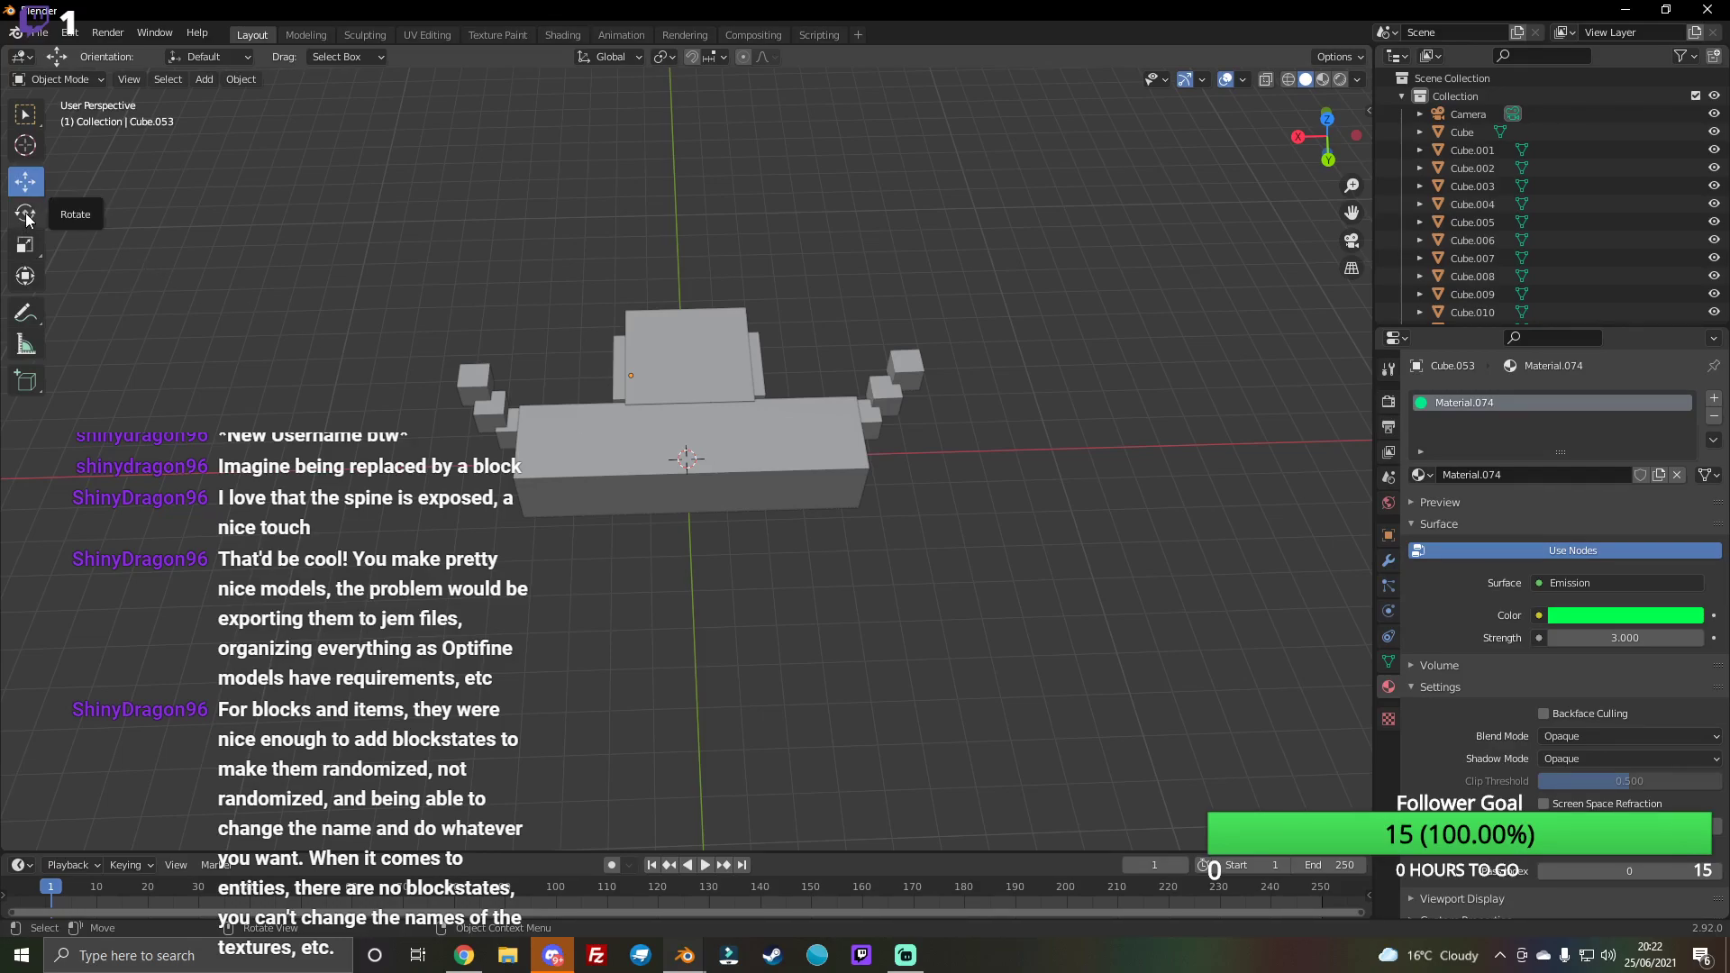
left_click(204, 78)
mouse_move(230, 101)
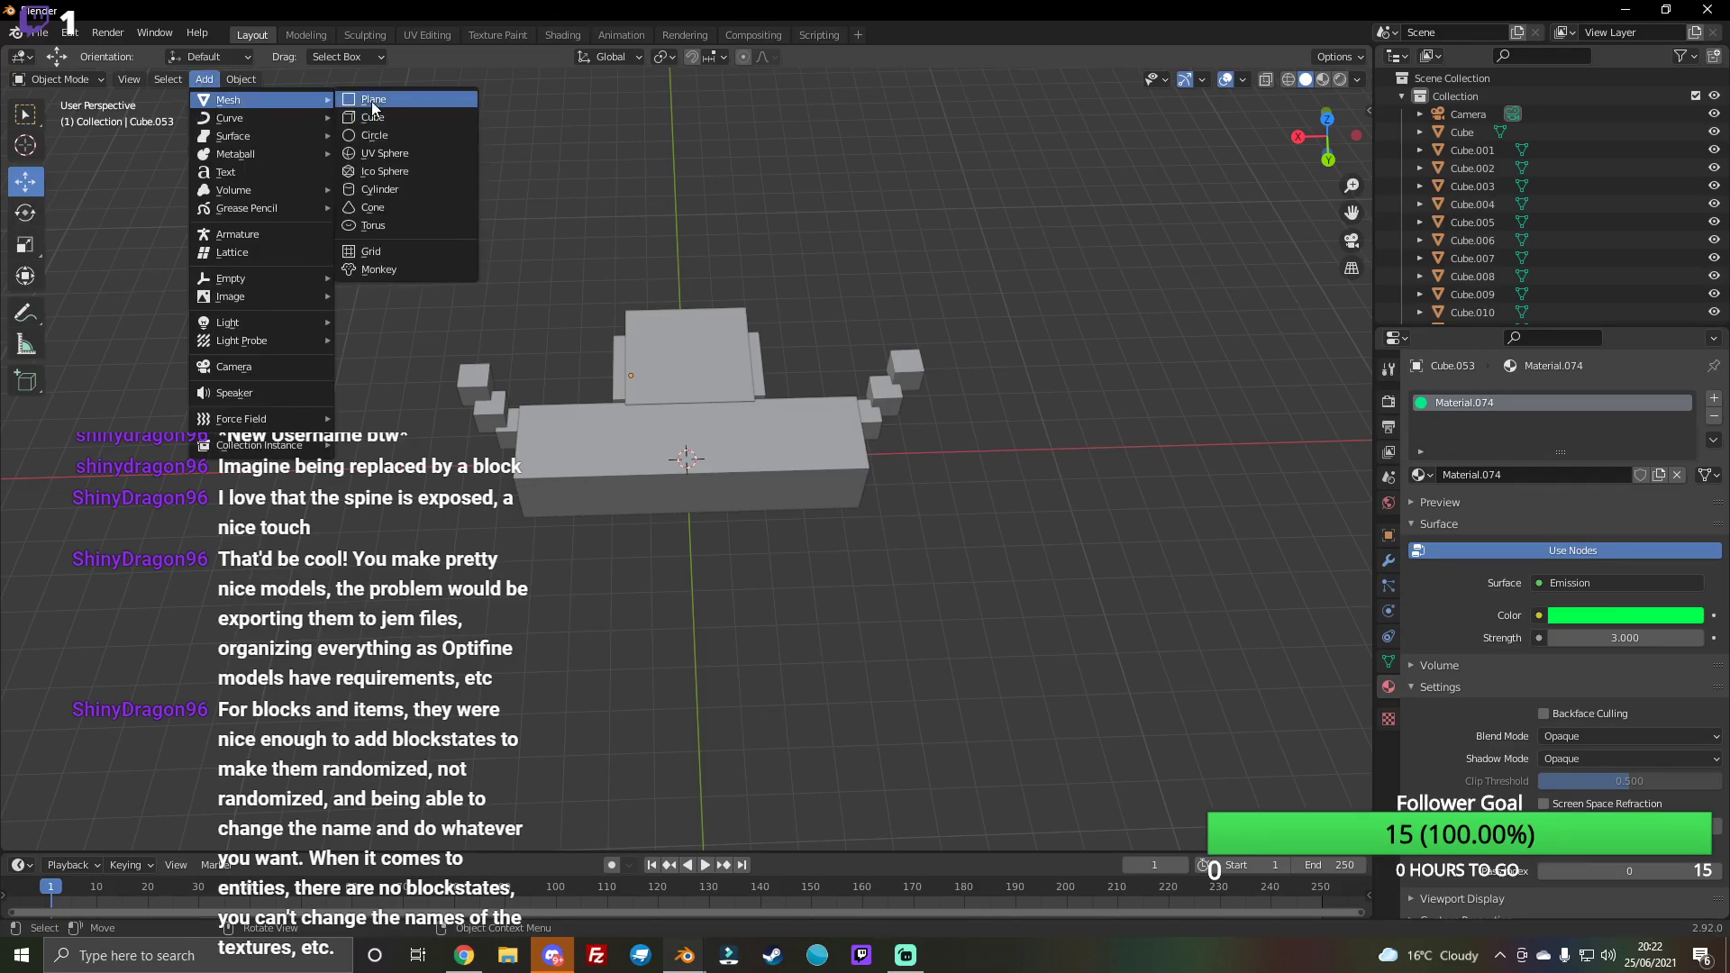
left_click(380, 121)
left_click_drag(687, 433, 686, 345)
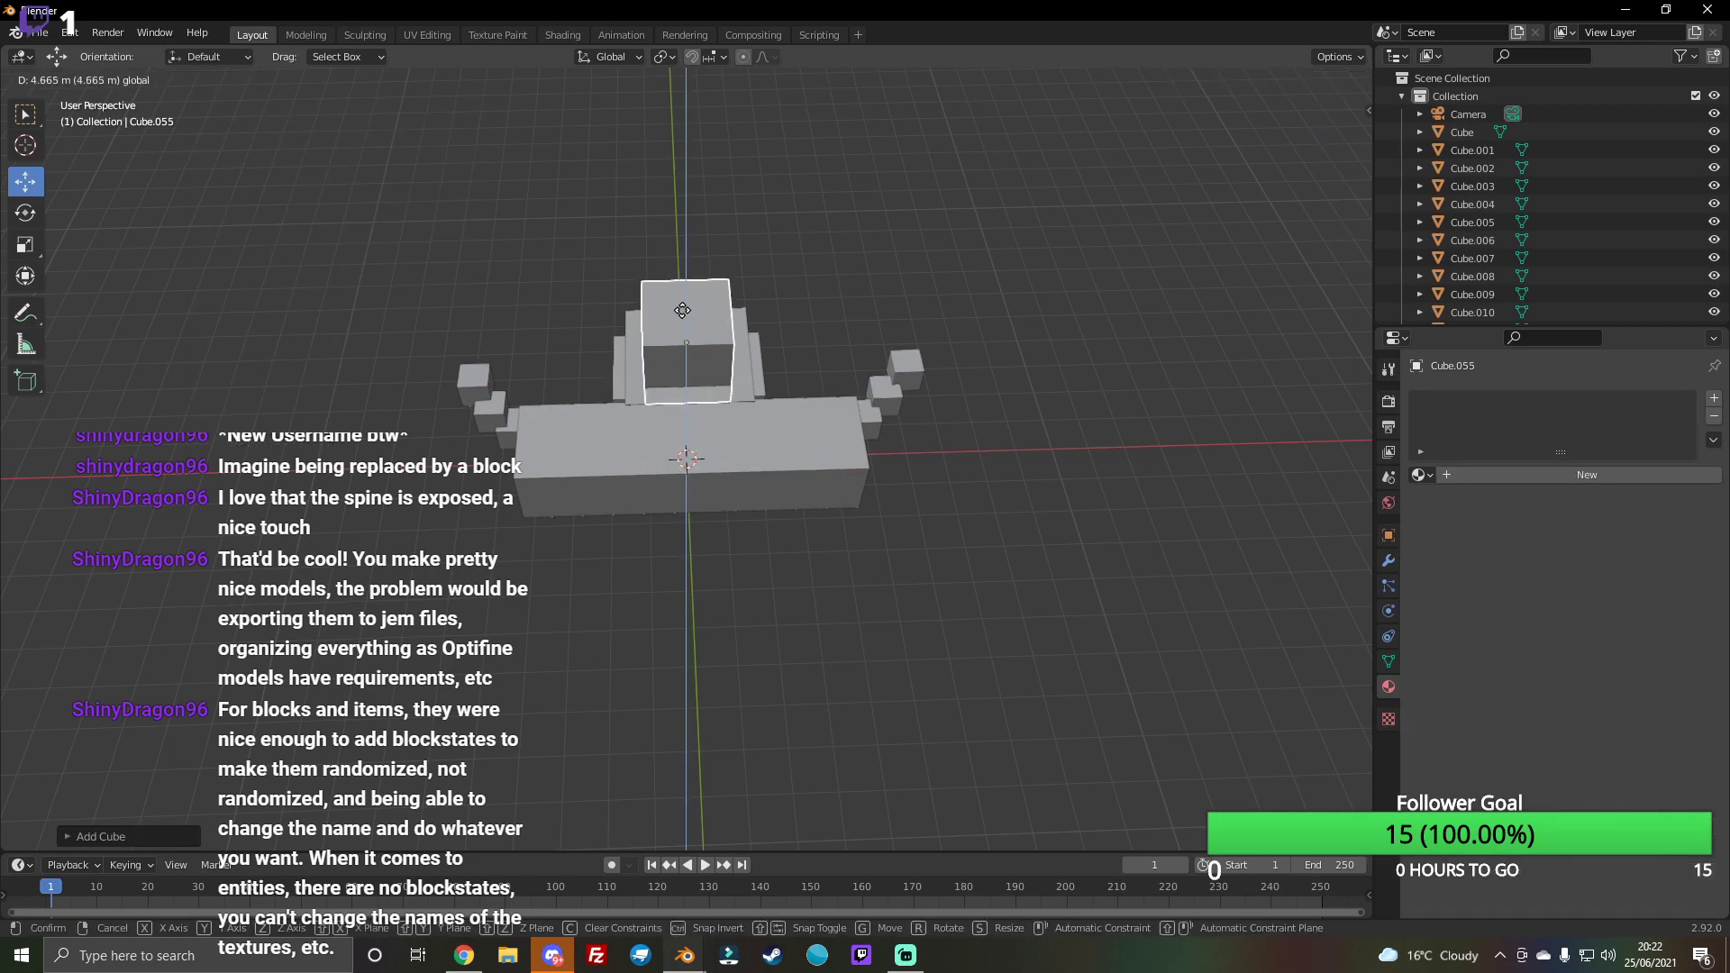
left_click_drag(1340, 140, 1318, 130)
key("g")
left_click(500, 320)
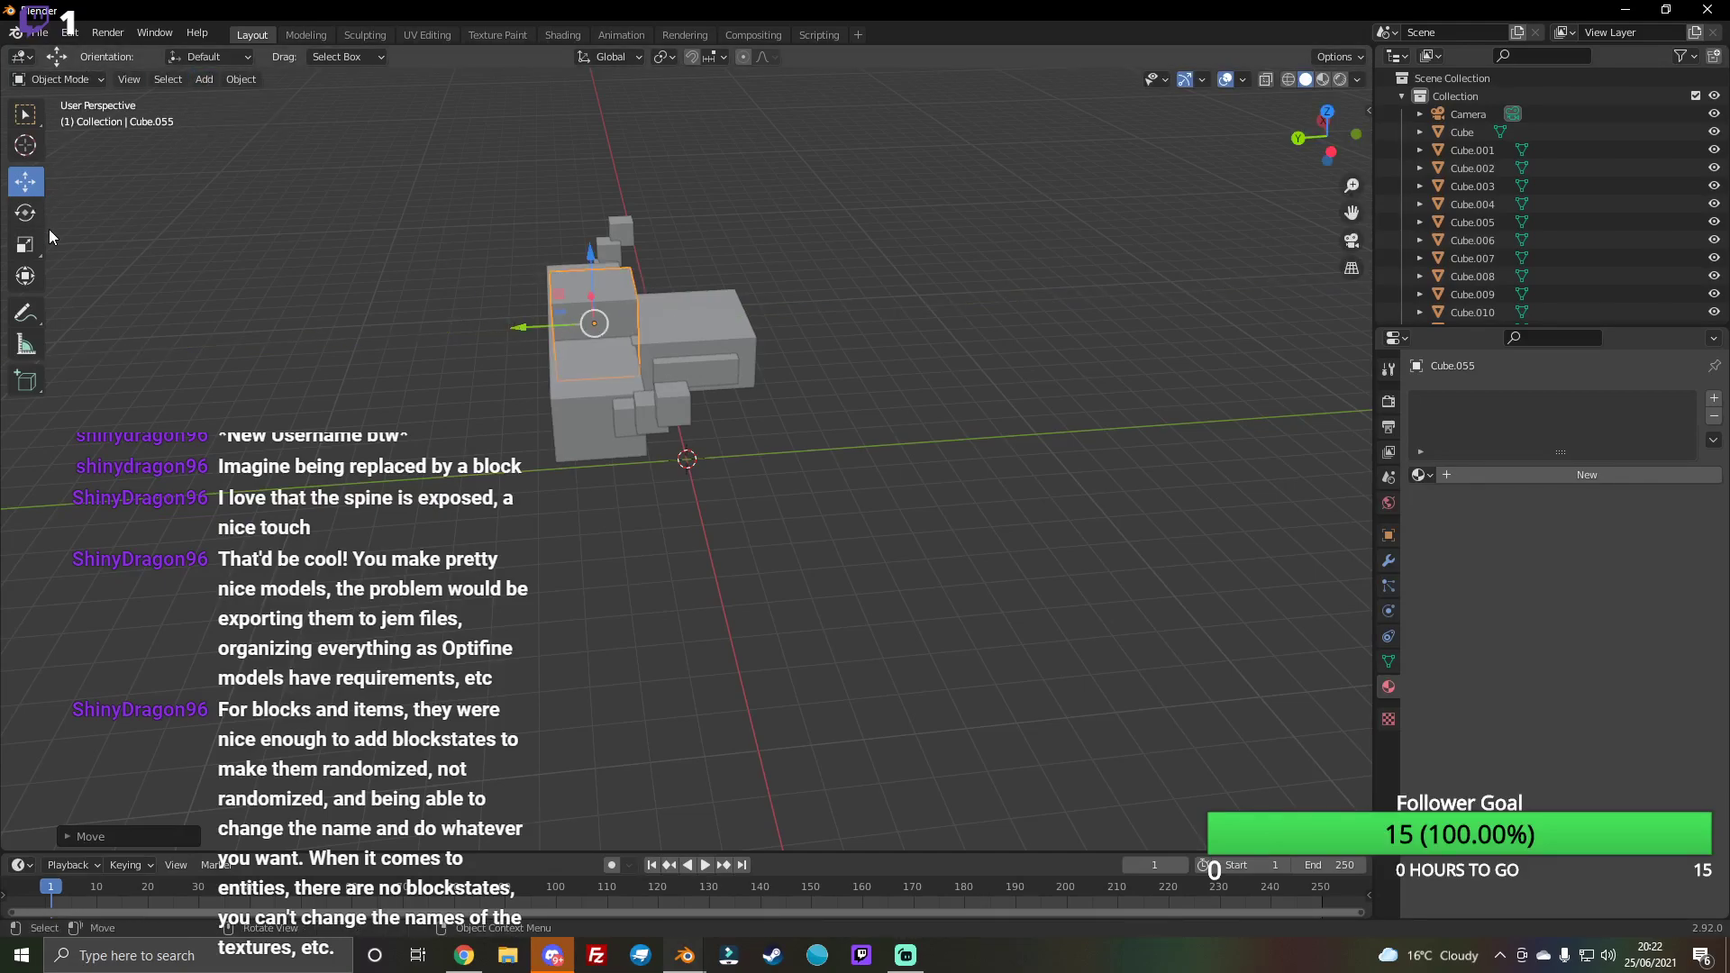
Step: Scale the cube into a thin slab and slide it along the side
left_click(25, 243)
left_click_drag(522, 327, 566, 329)
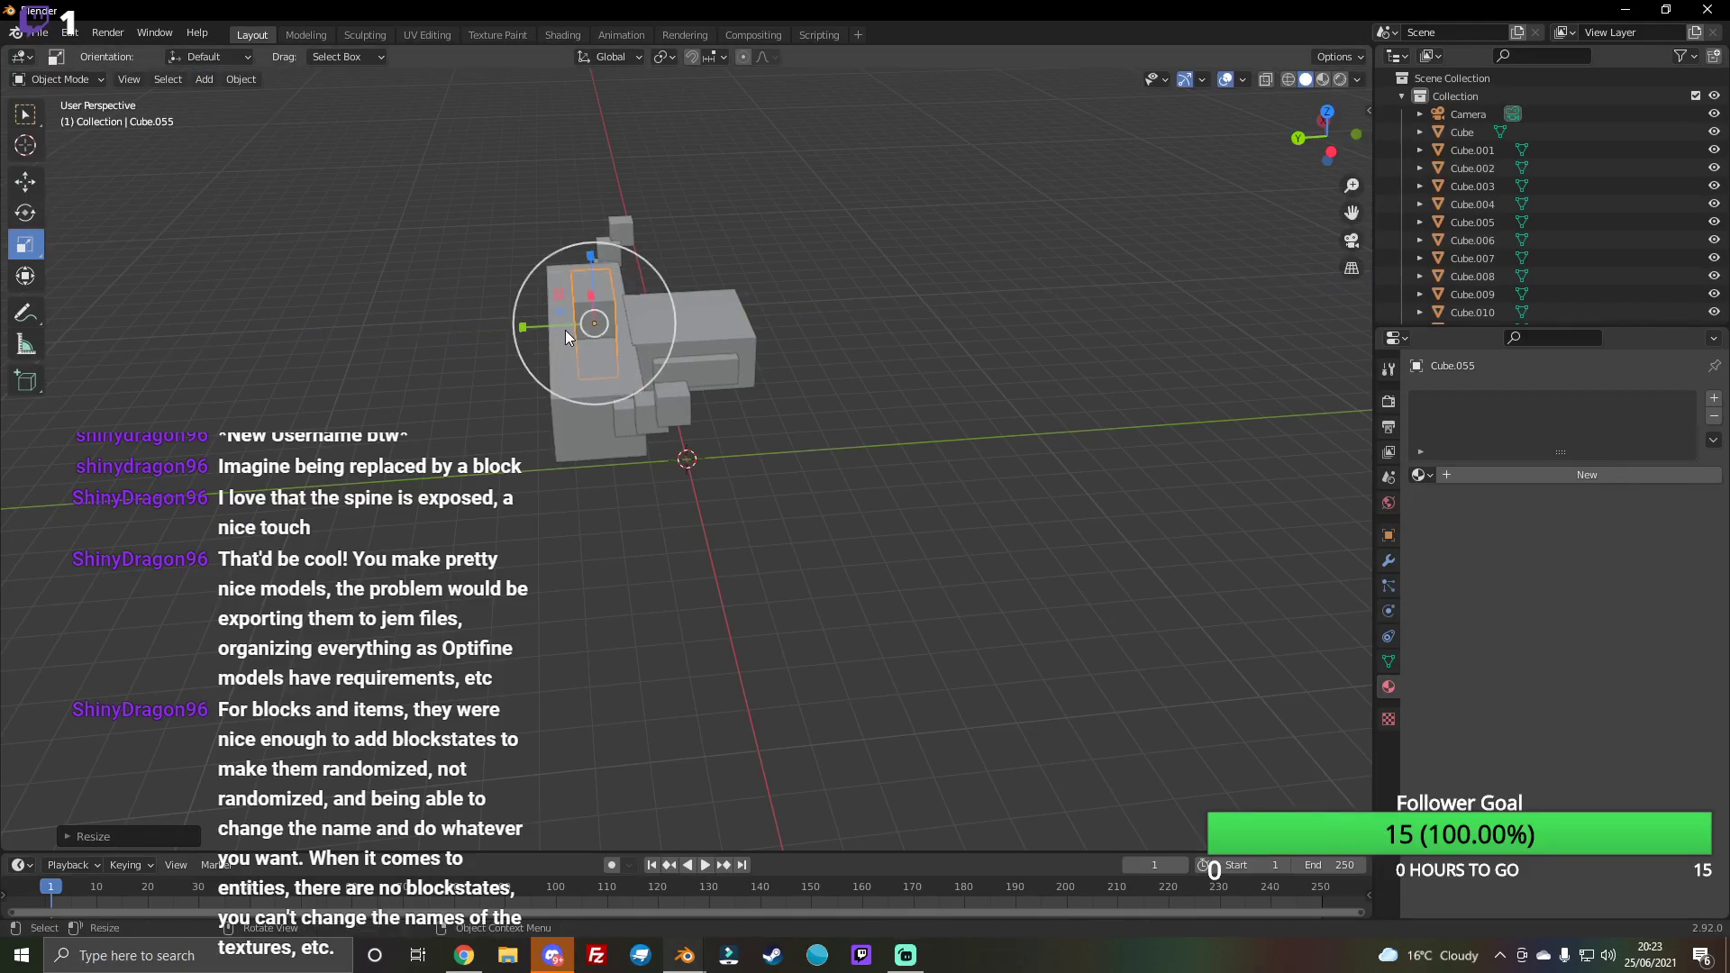
left_click_drag(590, 263, 591, 290)
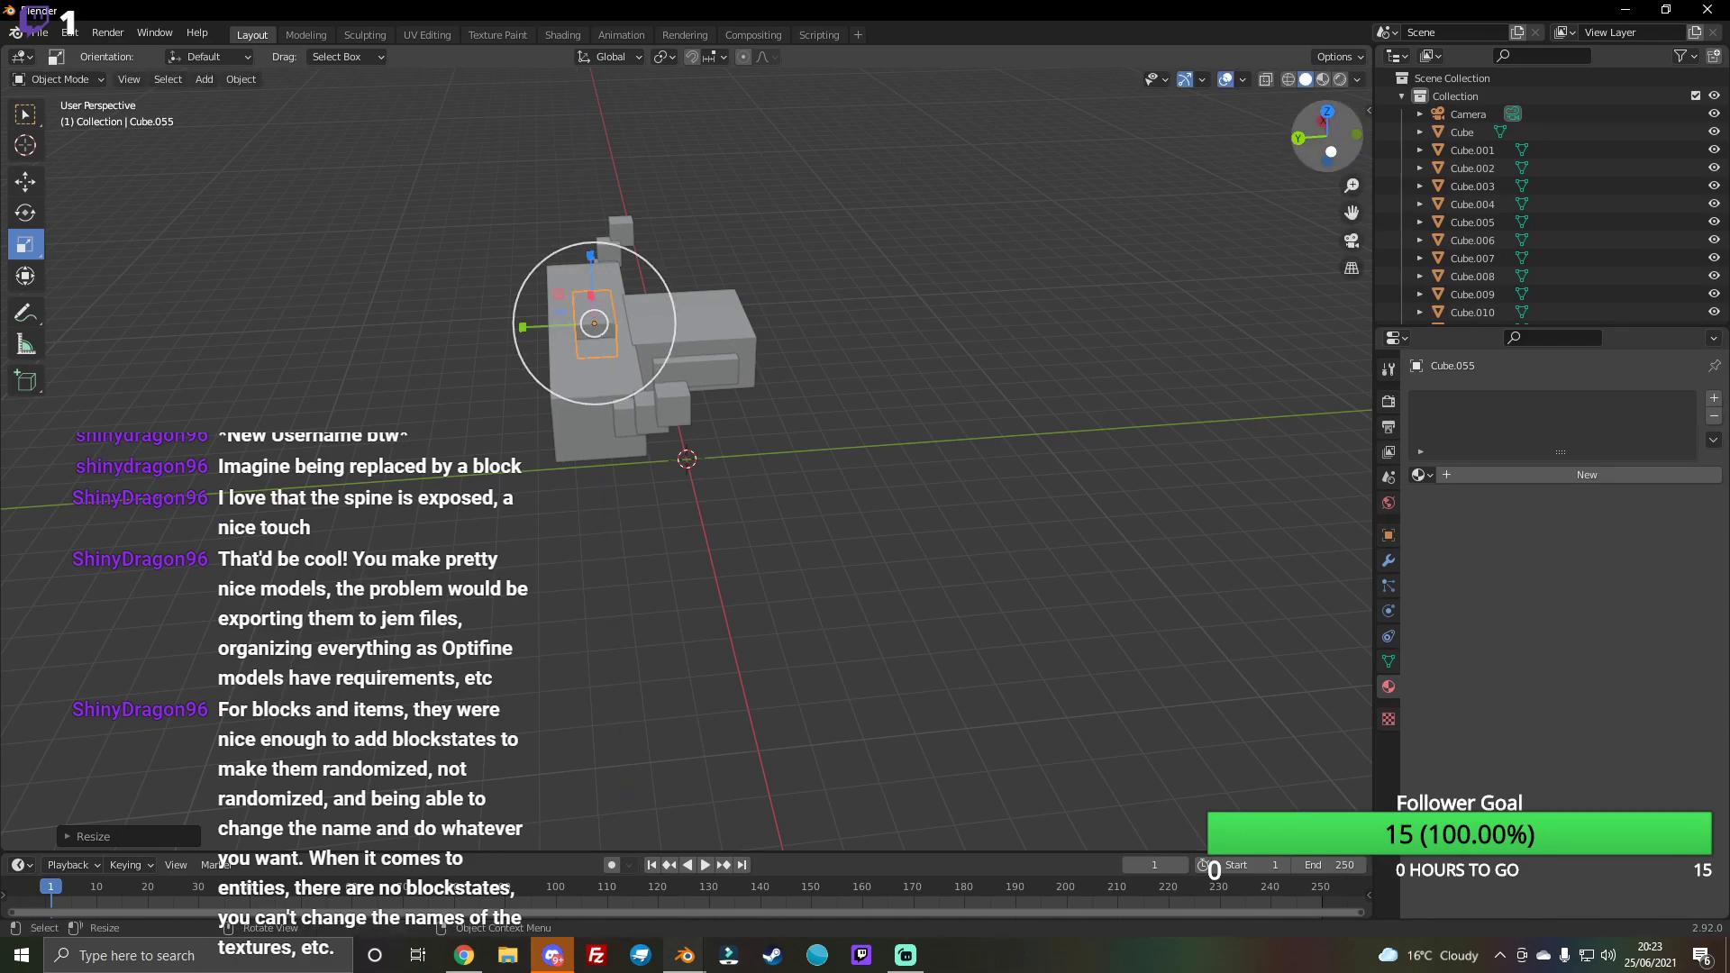
middle_click_drag(1029, 206, 1029, 272)
middle_click_drag(485, 291, 484, 332)
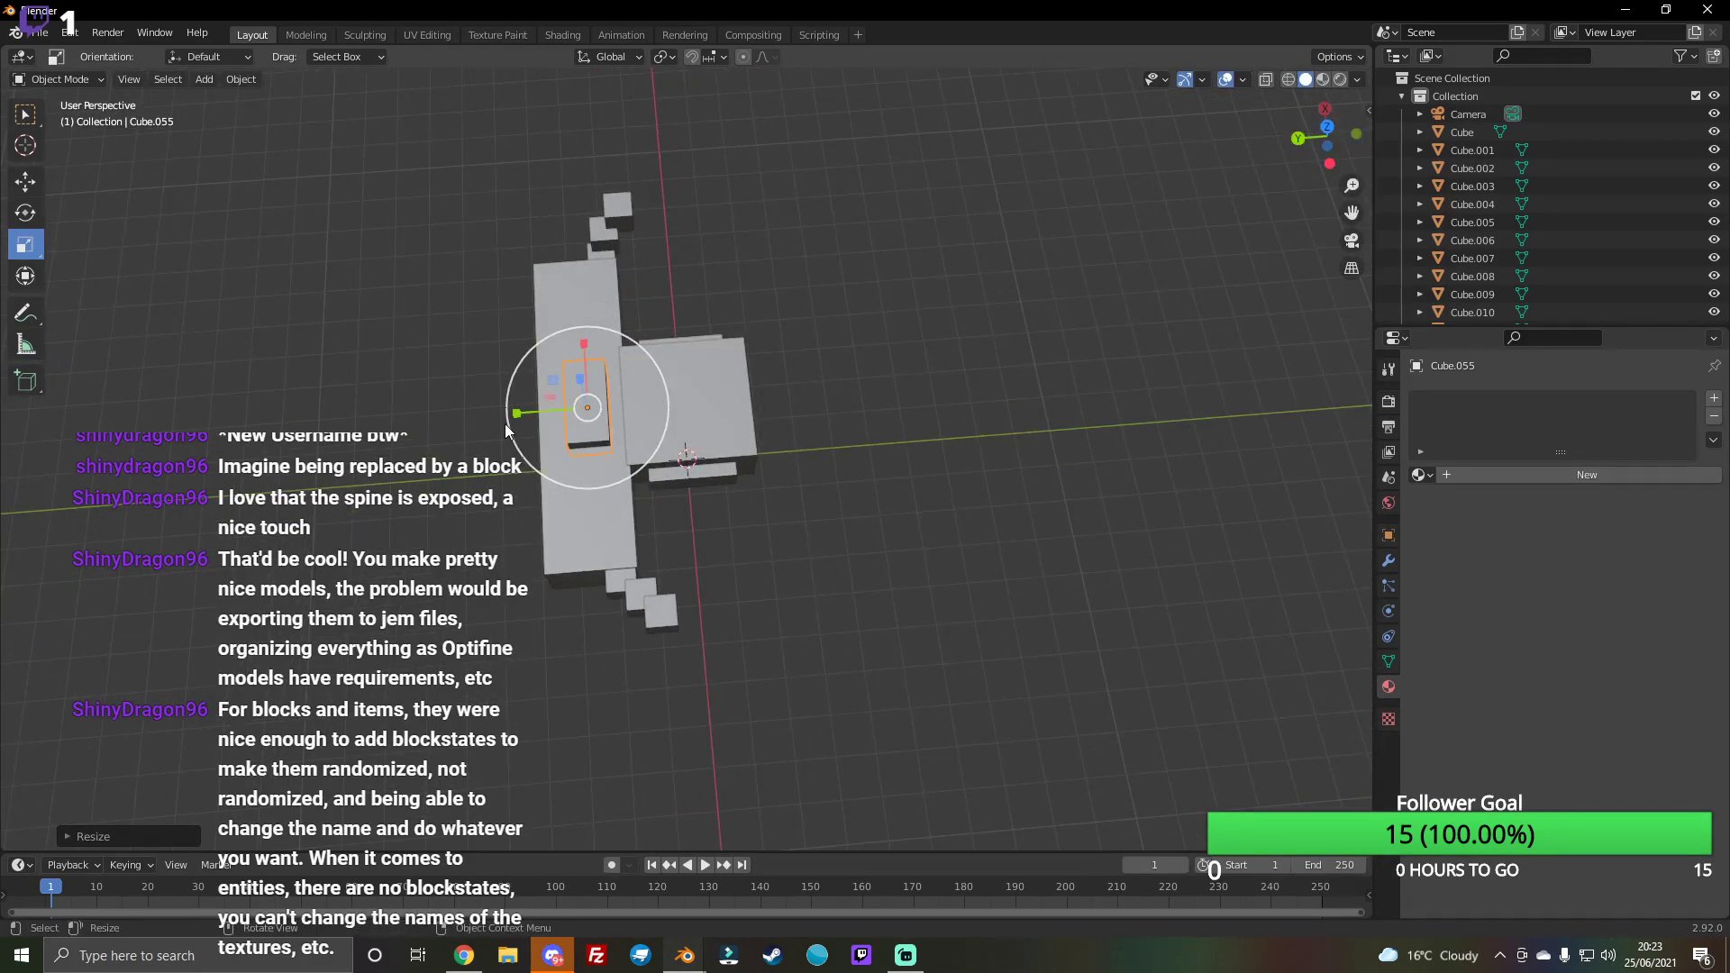
left_click(25, 181)
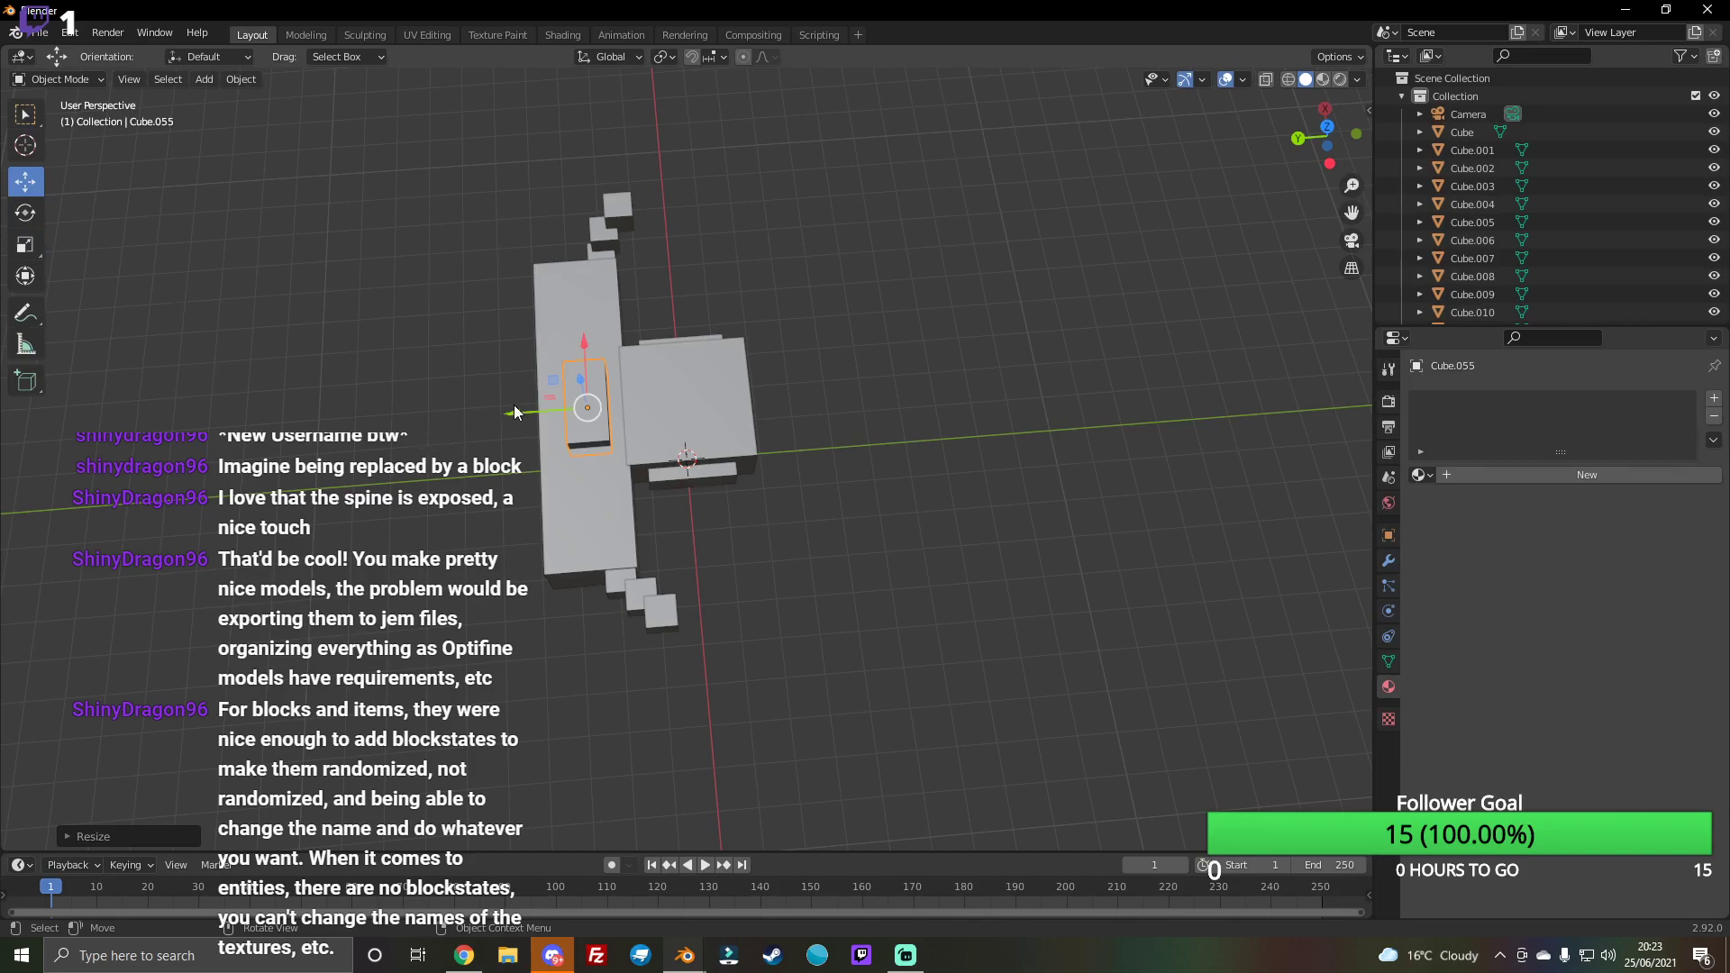
left_click_drag(521, 414, 534, 422)
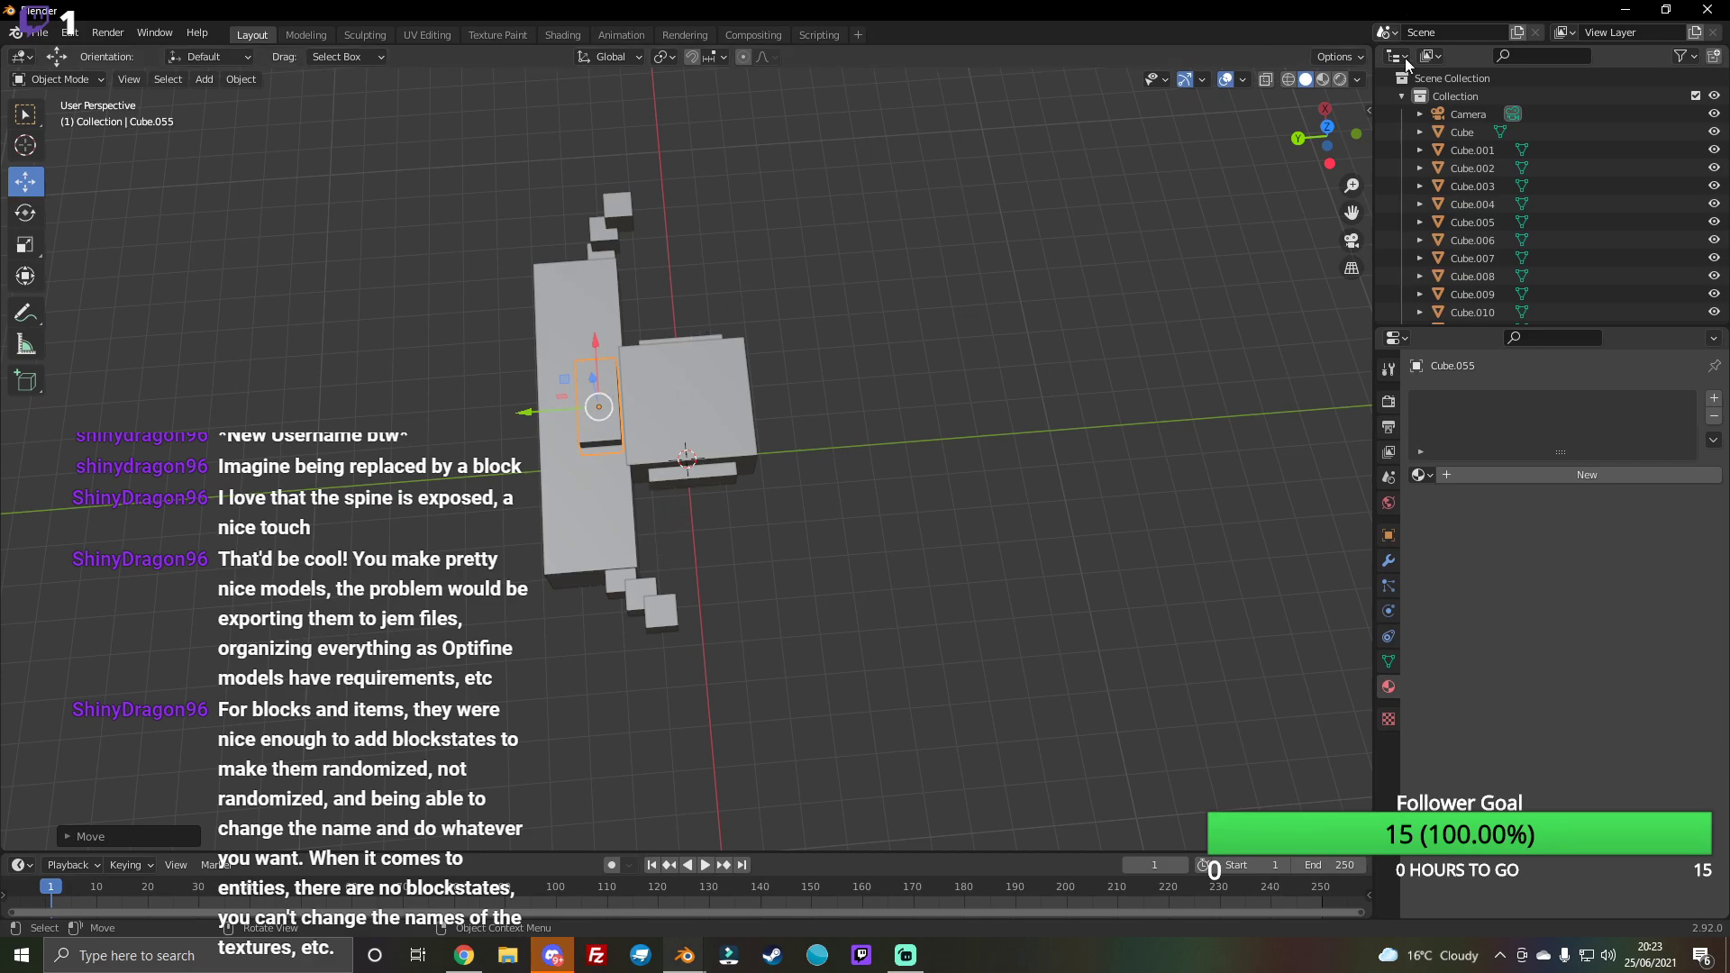
Step: Paste a block copy and place a duplicate side slab beside the original
middle_click_drag(686, 334, 97, 320)
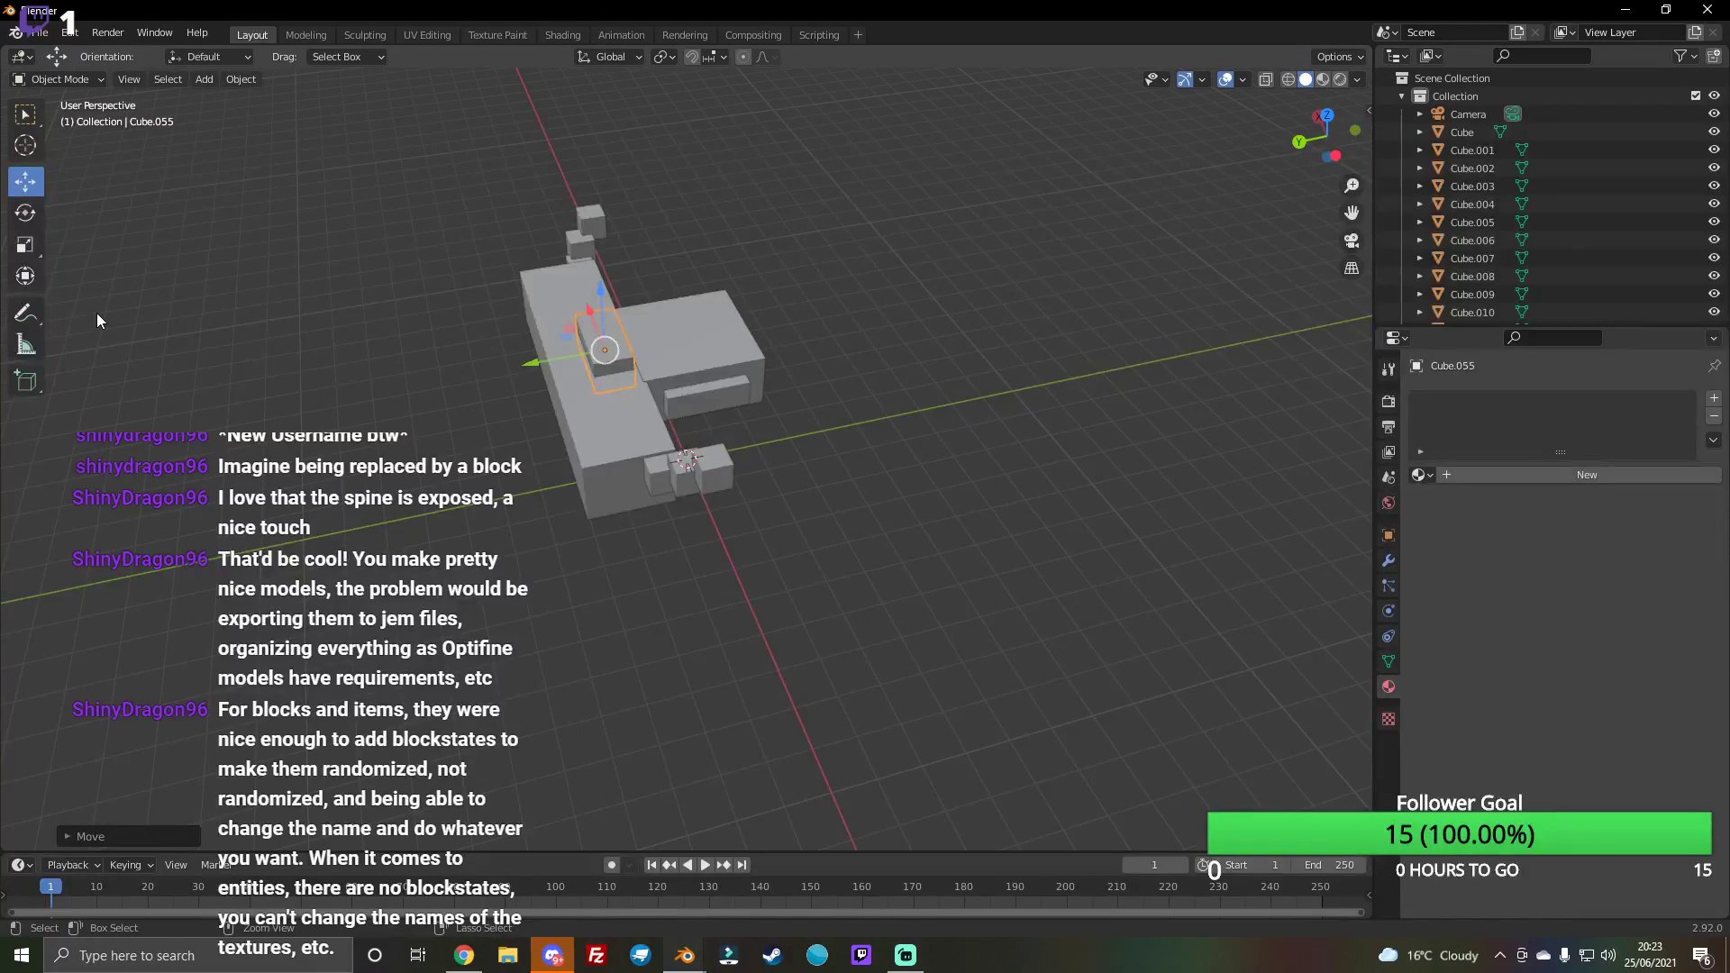
key("ctrl+v")
key("g")
left_click(575, 390)
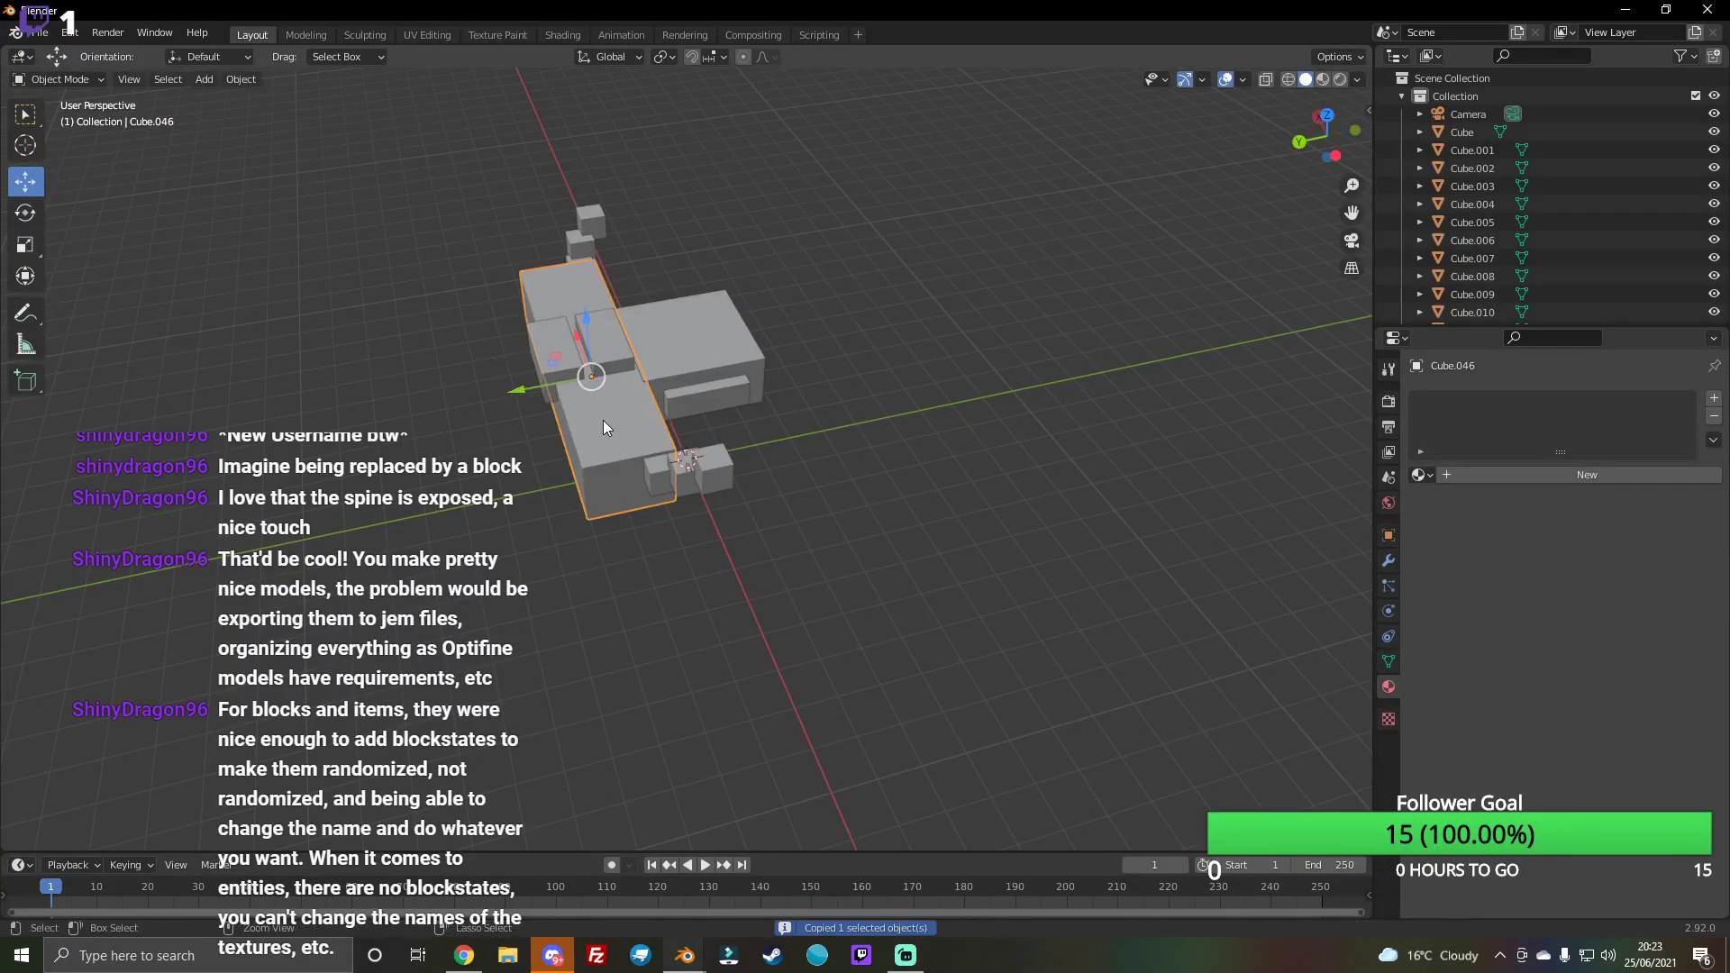
key("ctrl+v")
key("g")
left_click(440, 402)
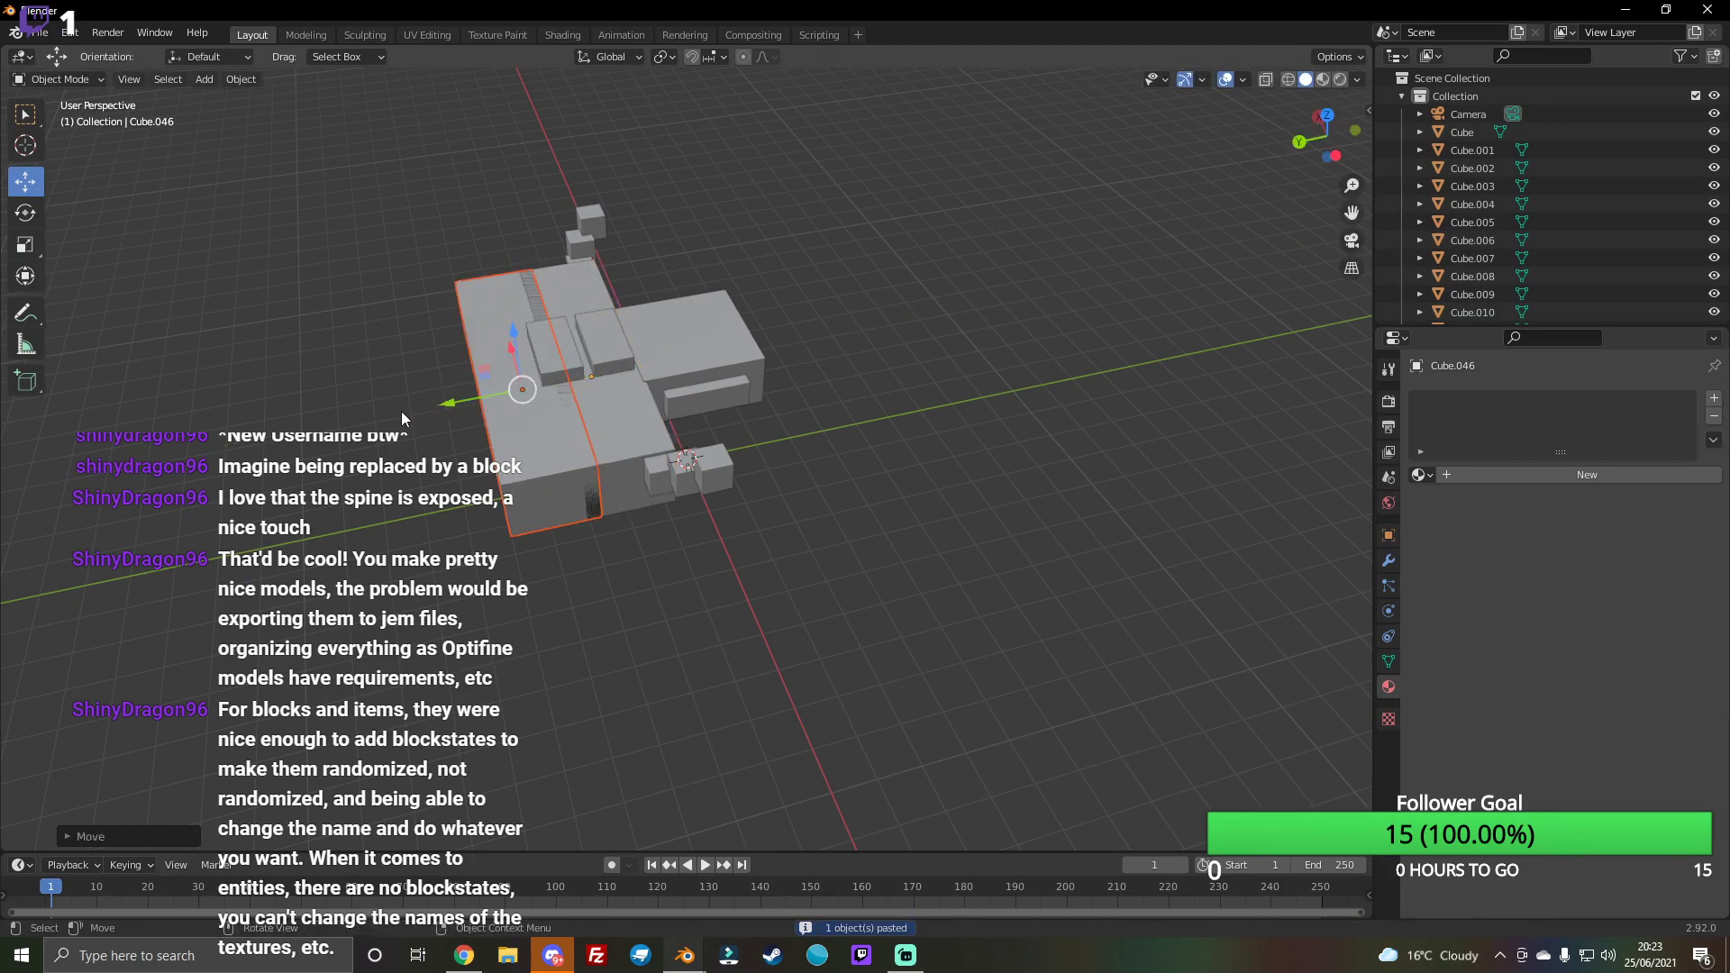
left_click(24, 246)
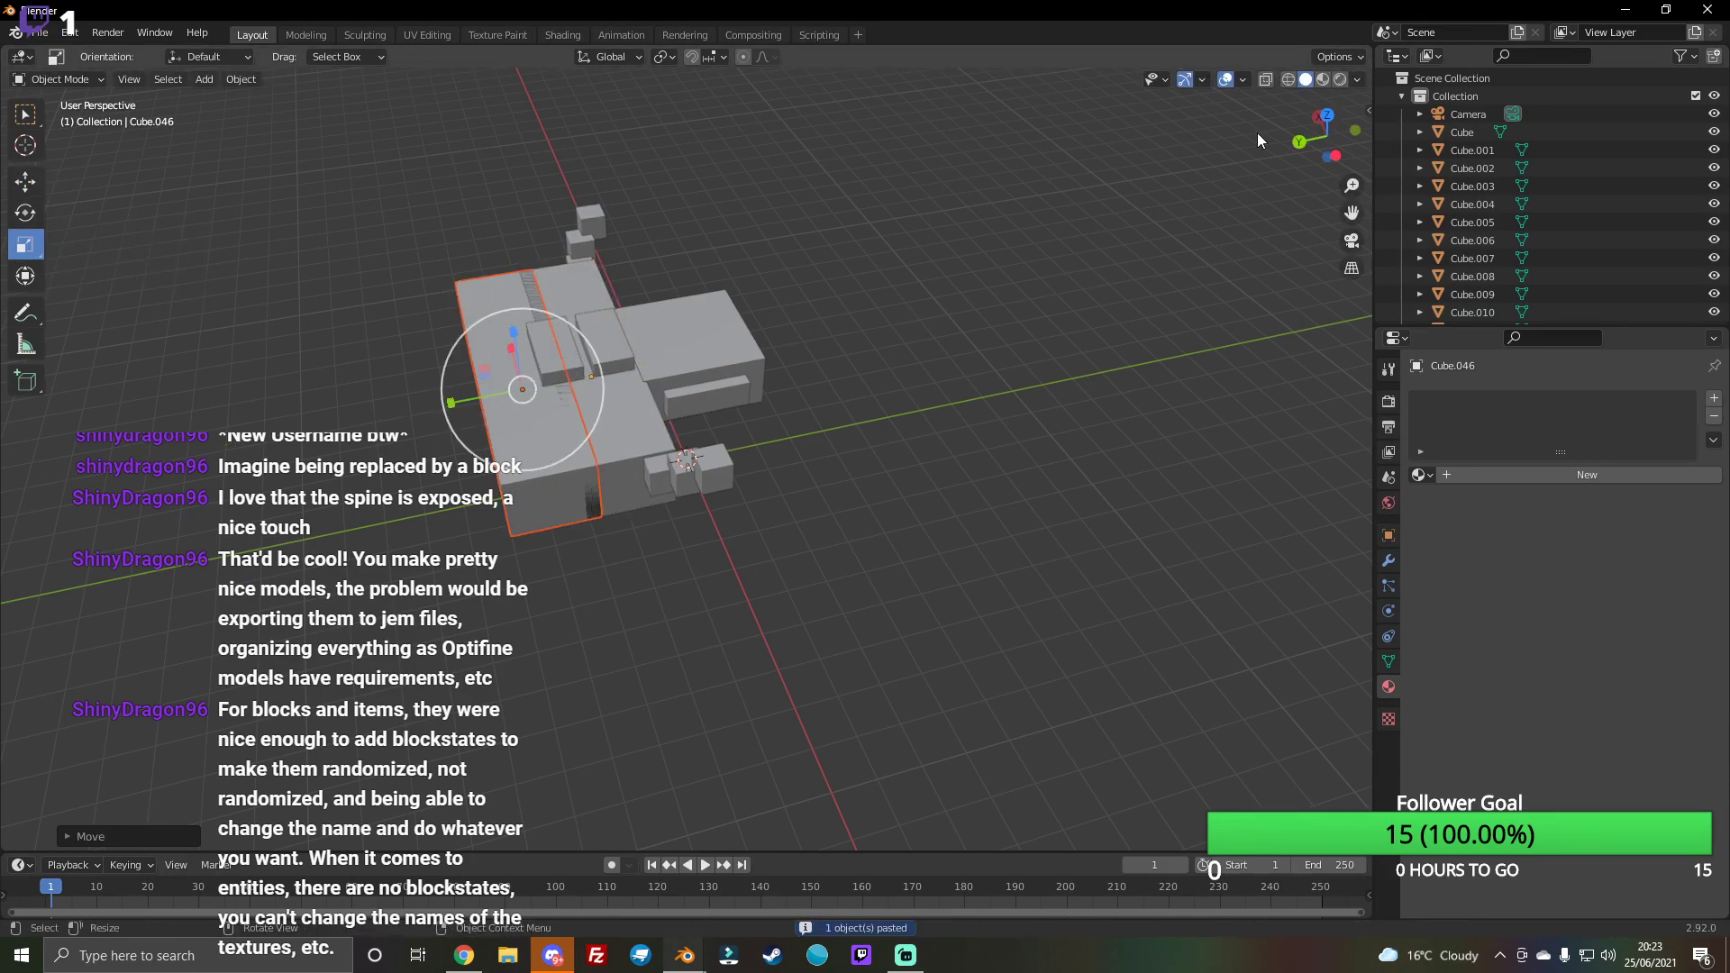
left_click_drag(1318, 136, 1267, 213)
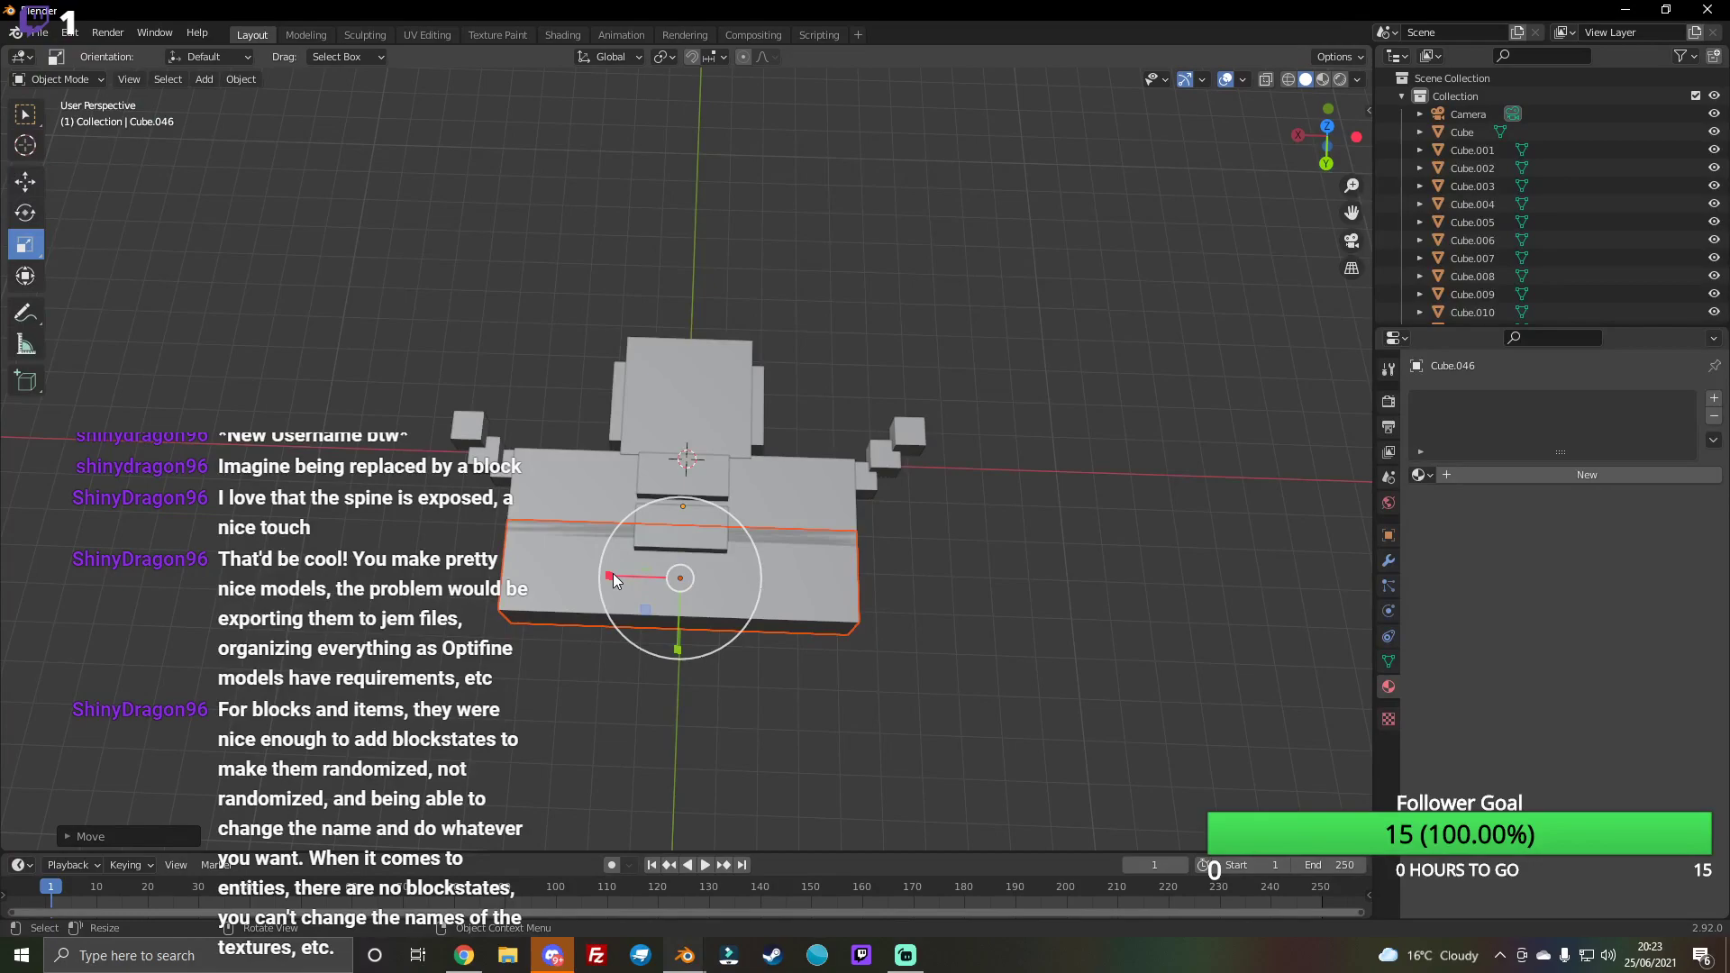
key("s")
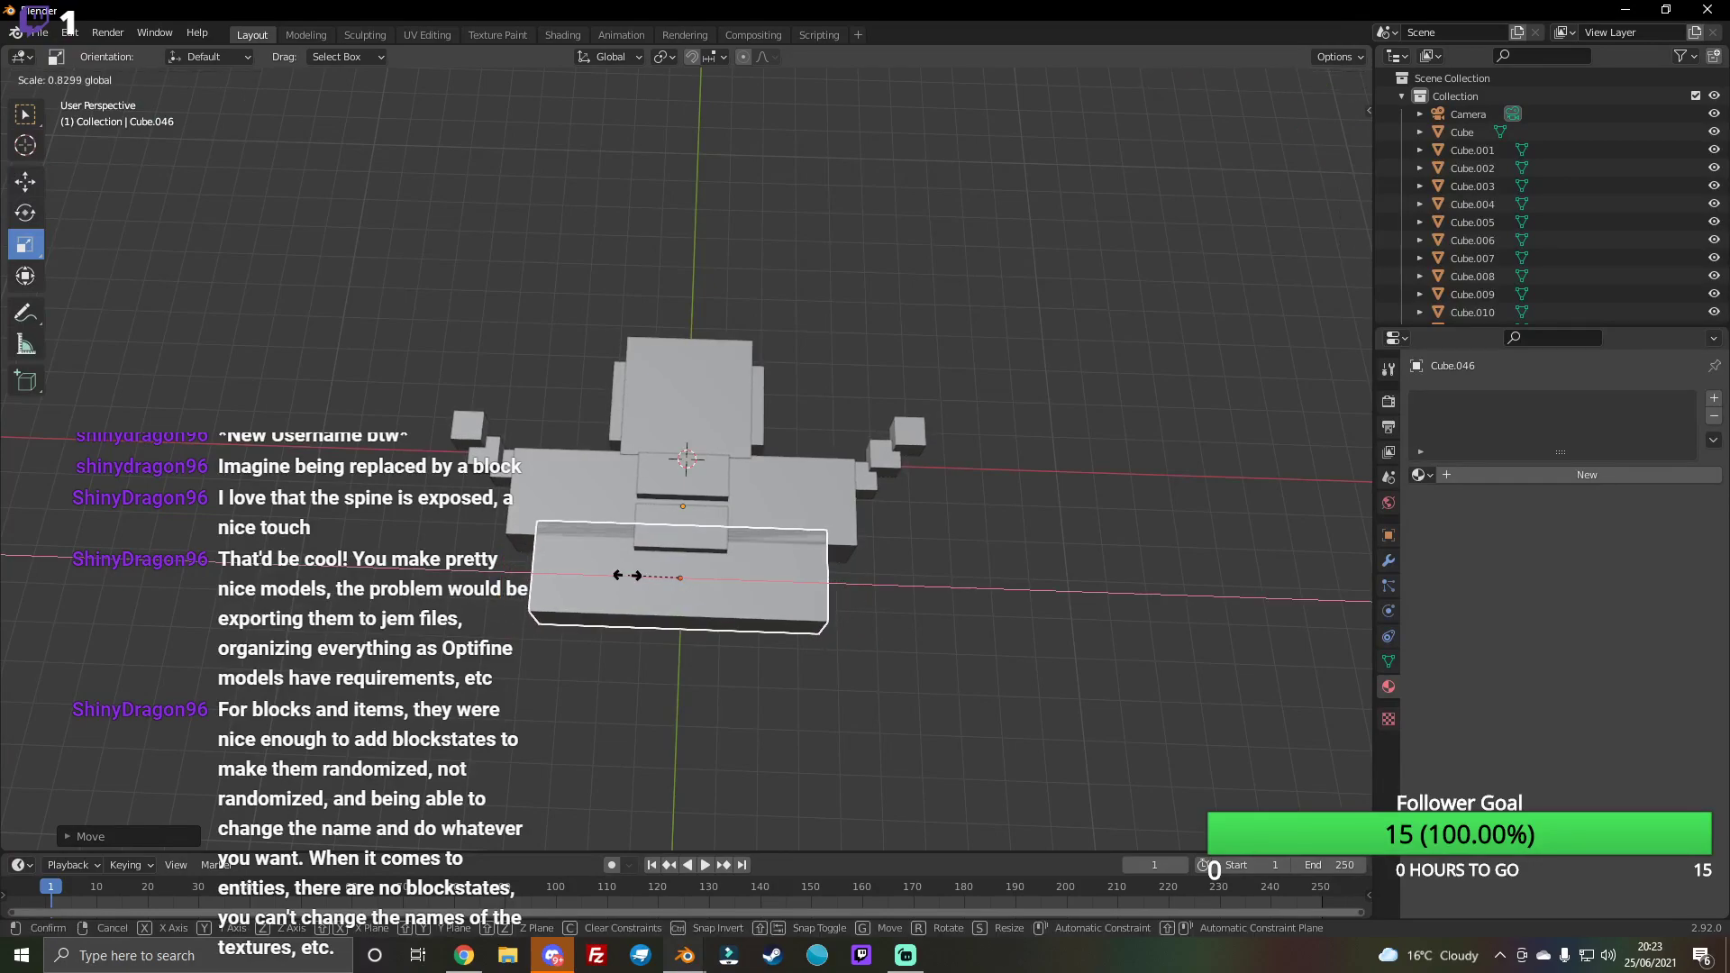
key("Escape")
left_click(950, 550)
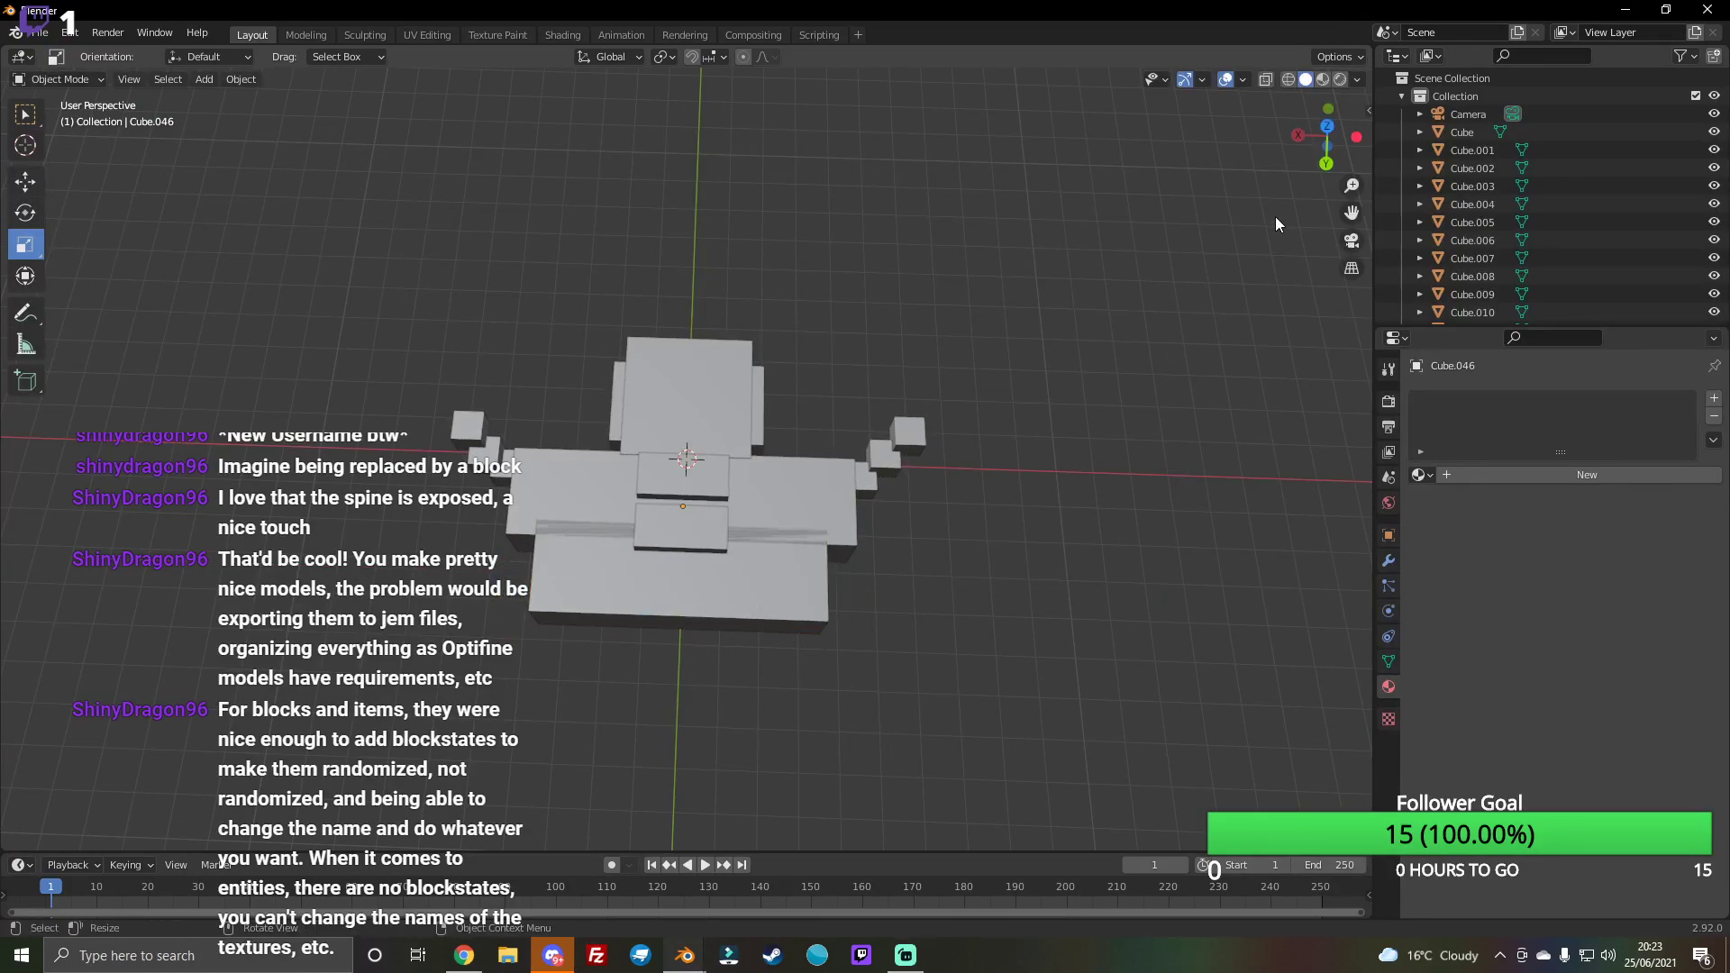
Step: Duplicate the centre plate and slide the copy toward the front
left_click(697, 545)
key("ctrl+c")
key("ctrl+v")
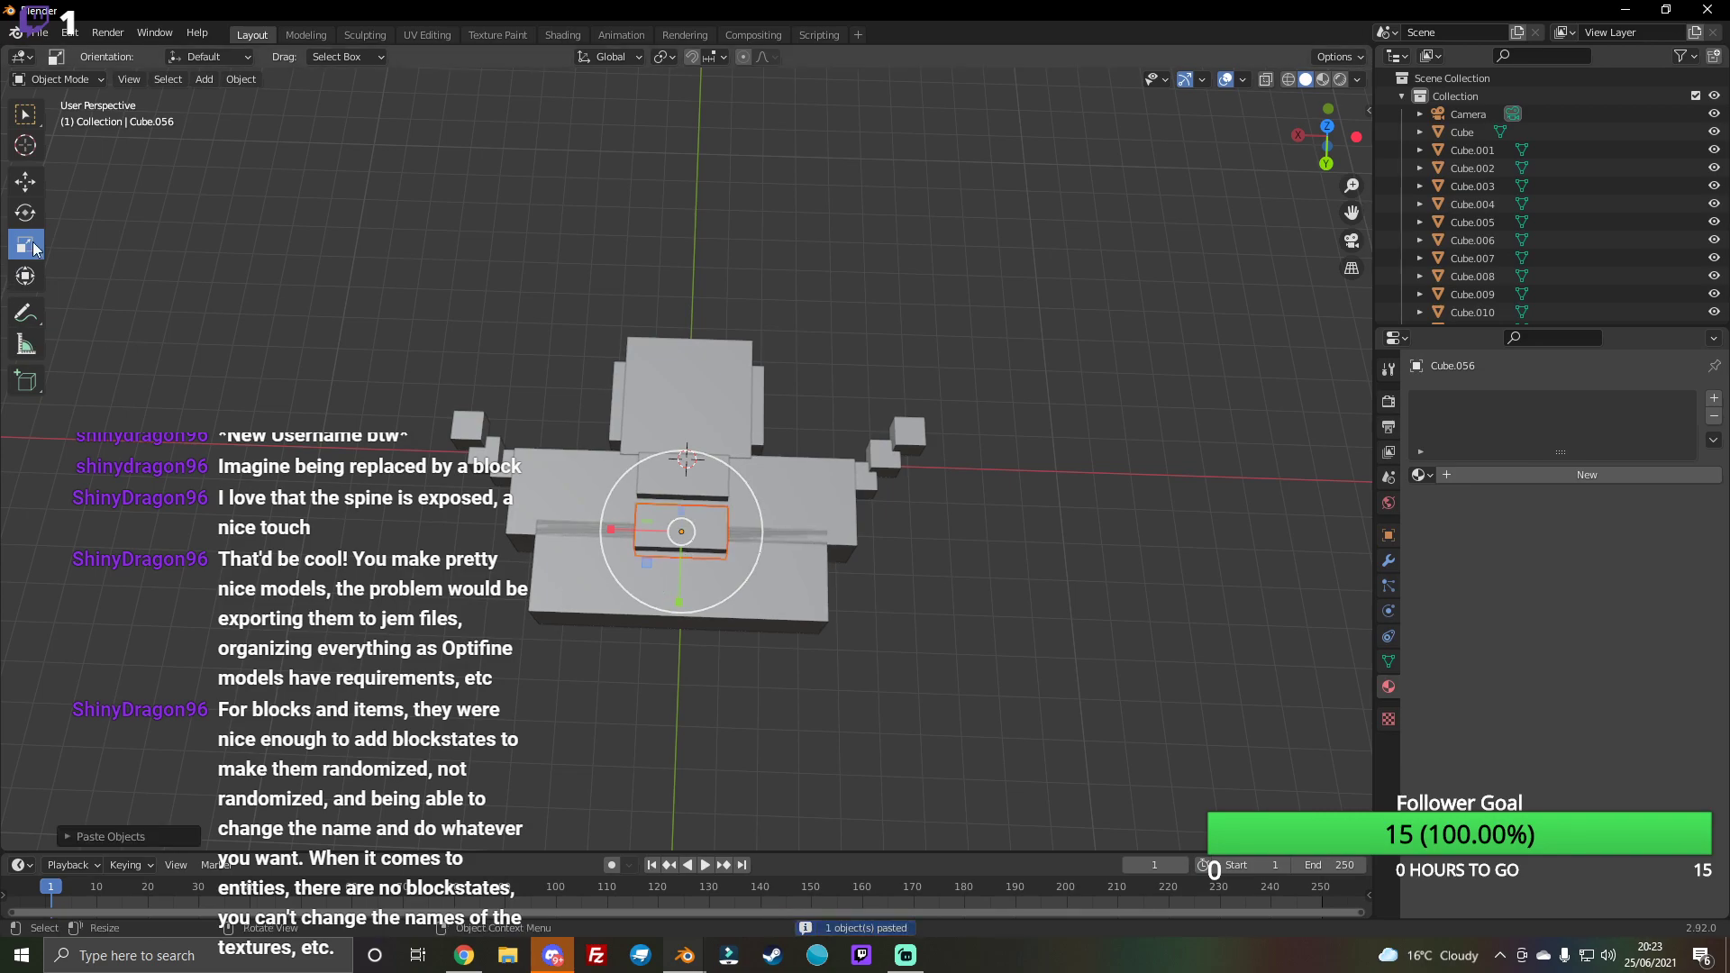
left_click(24, 180)
left_click_drag(666, 601, 699, 670)
Step: Duplicate the small top block and lower it down the model's front
left_click_drag(1327, 135, 564, 365)
left_click(551, 311)
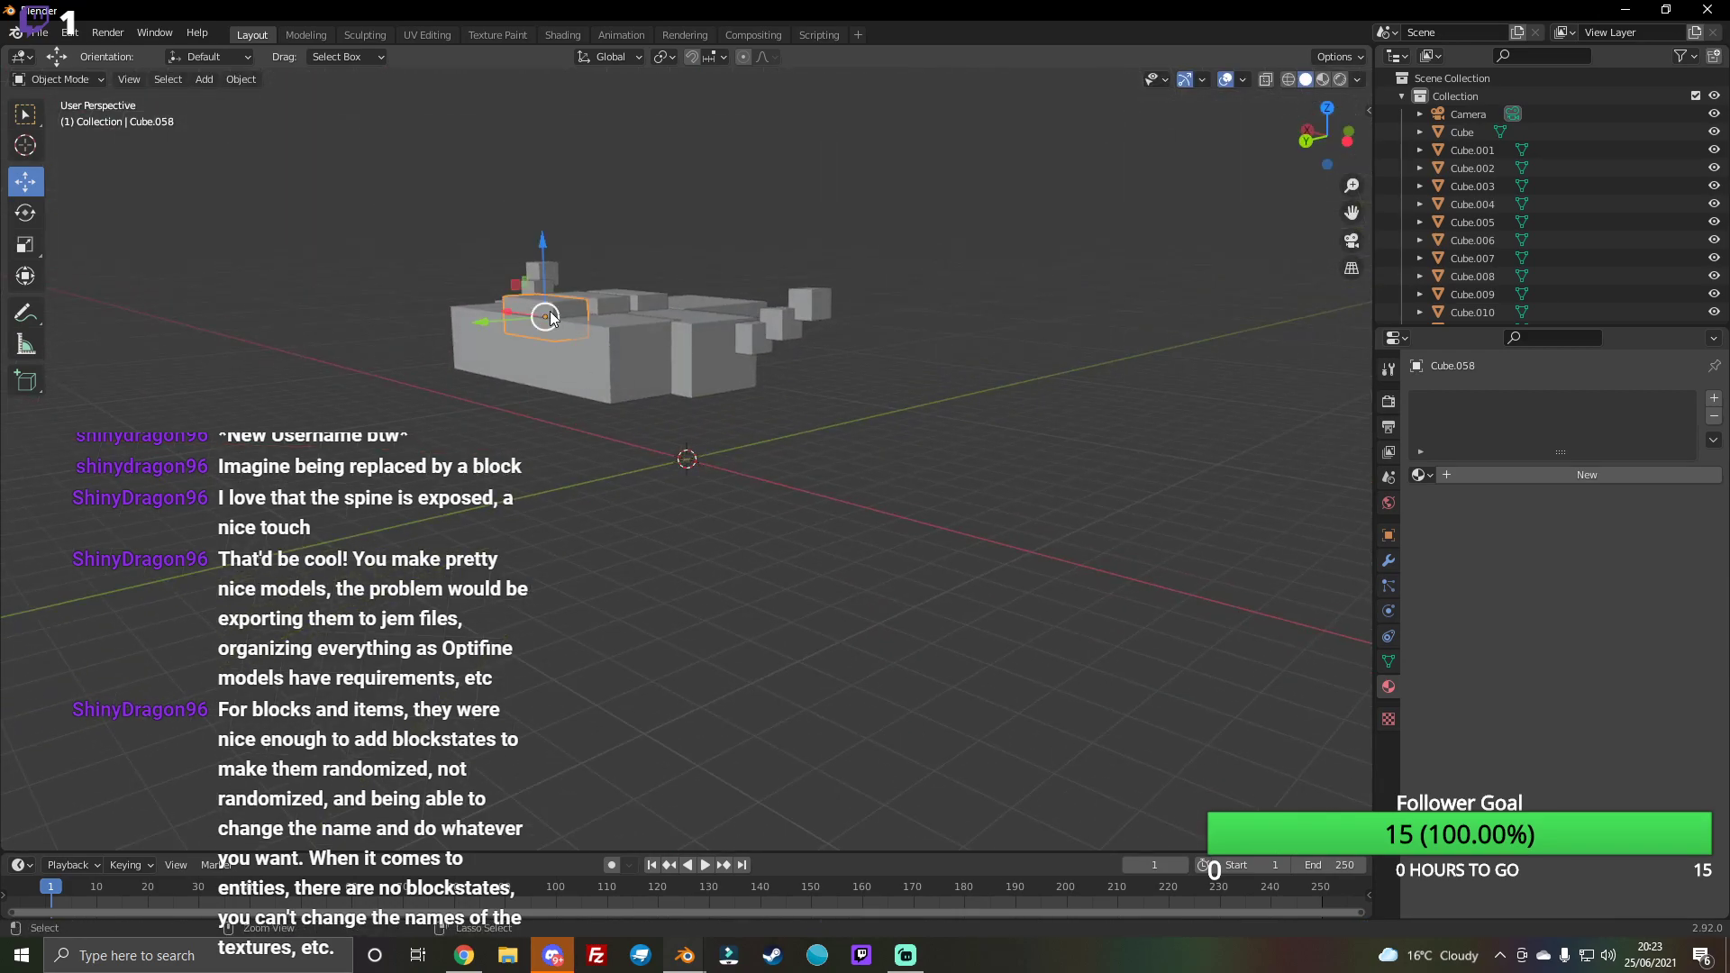
key("shift+d")
key("Escape")
key("ctrl+v")
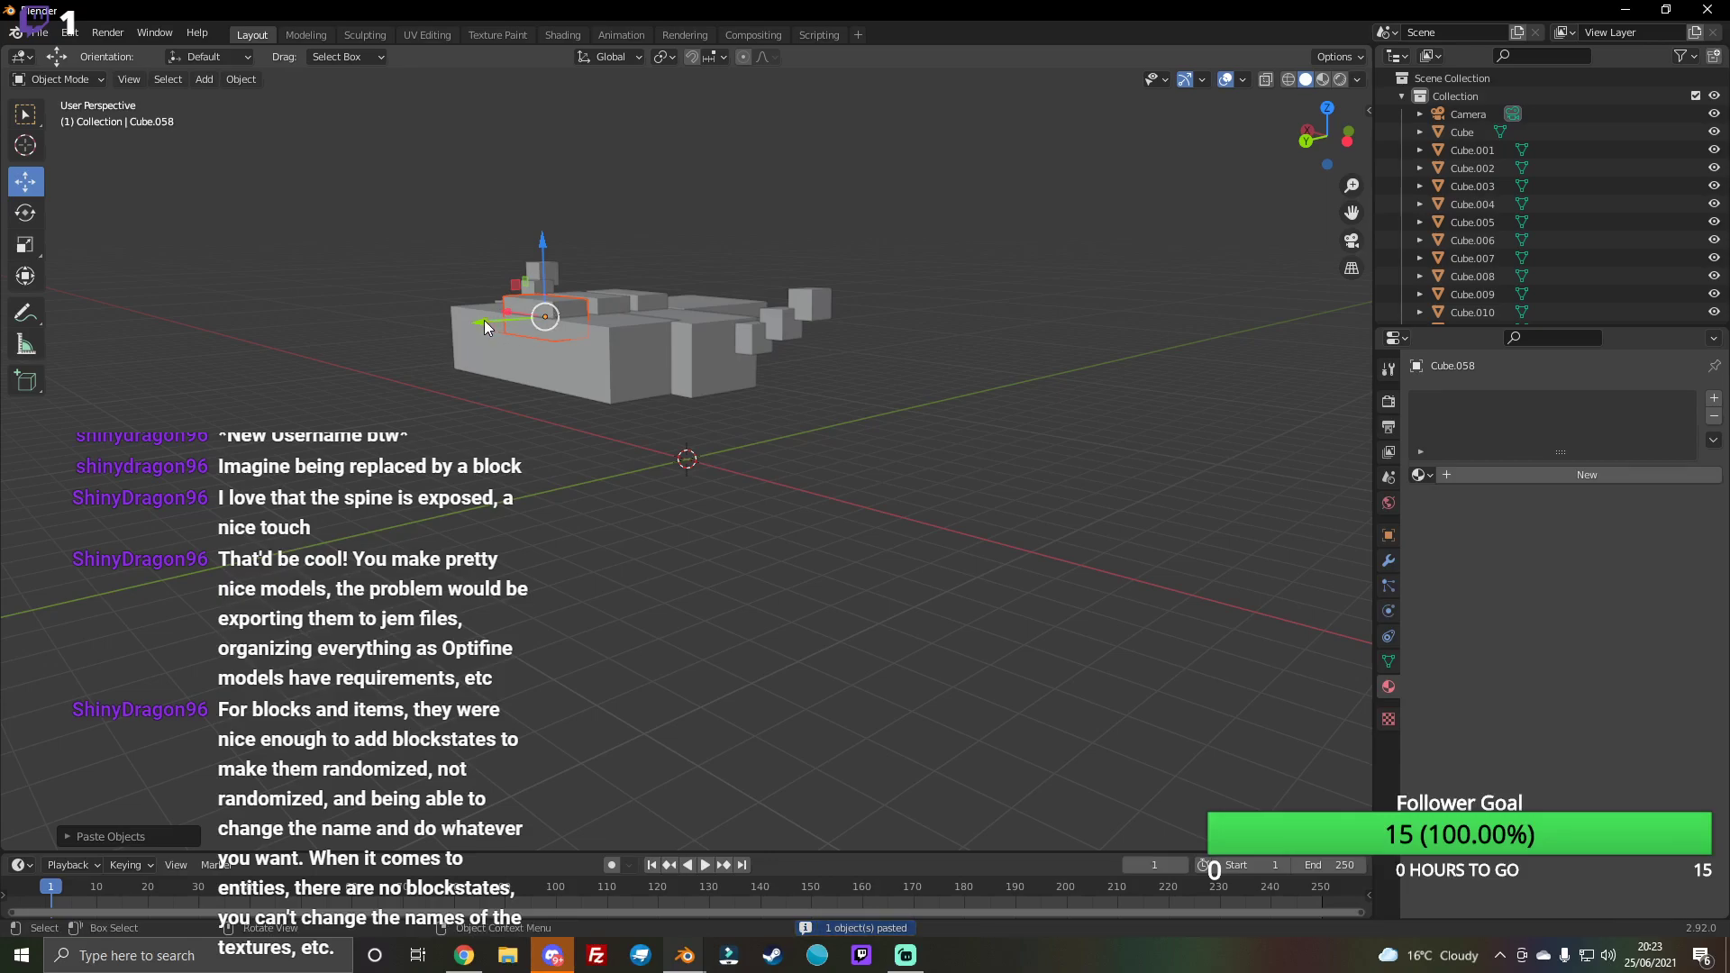
key("g")
key("y")
left_click(491, 270)
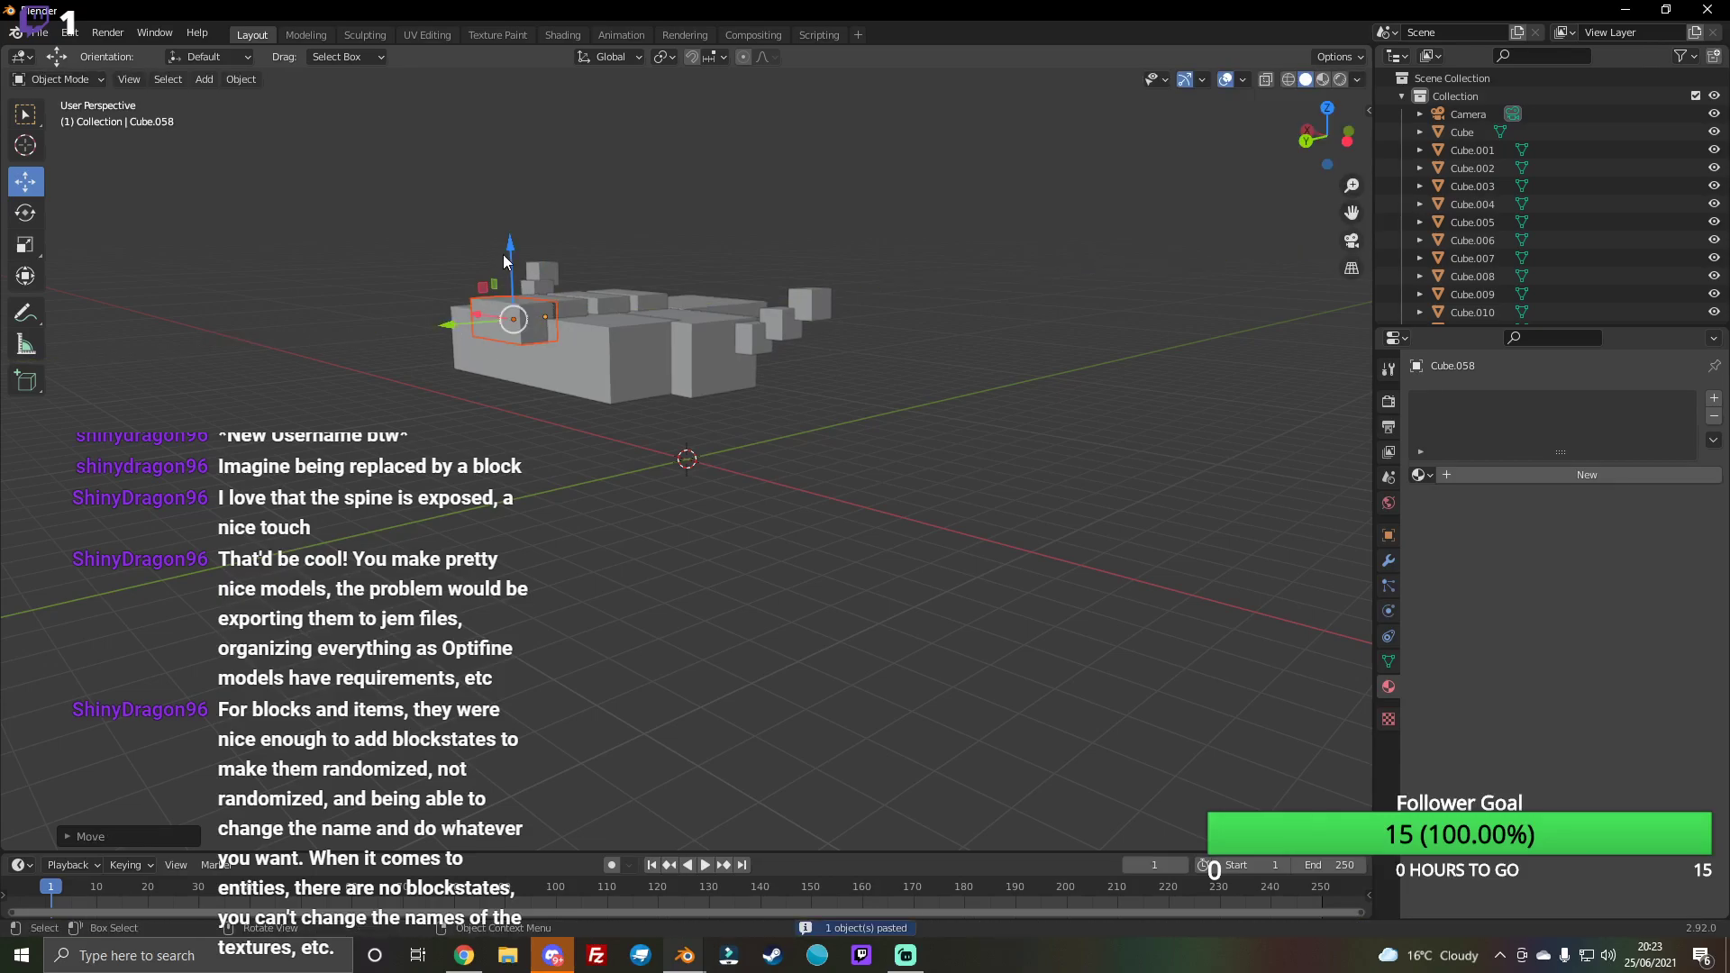
left_click_drag(503, 257, 503, 289)
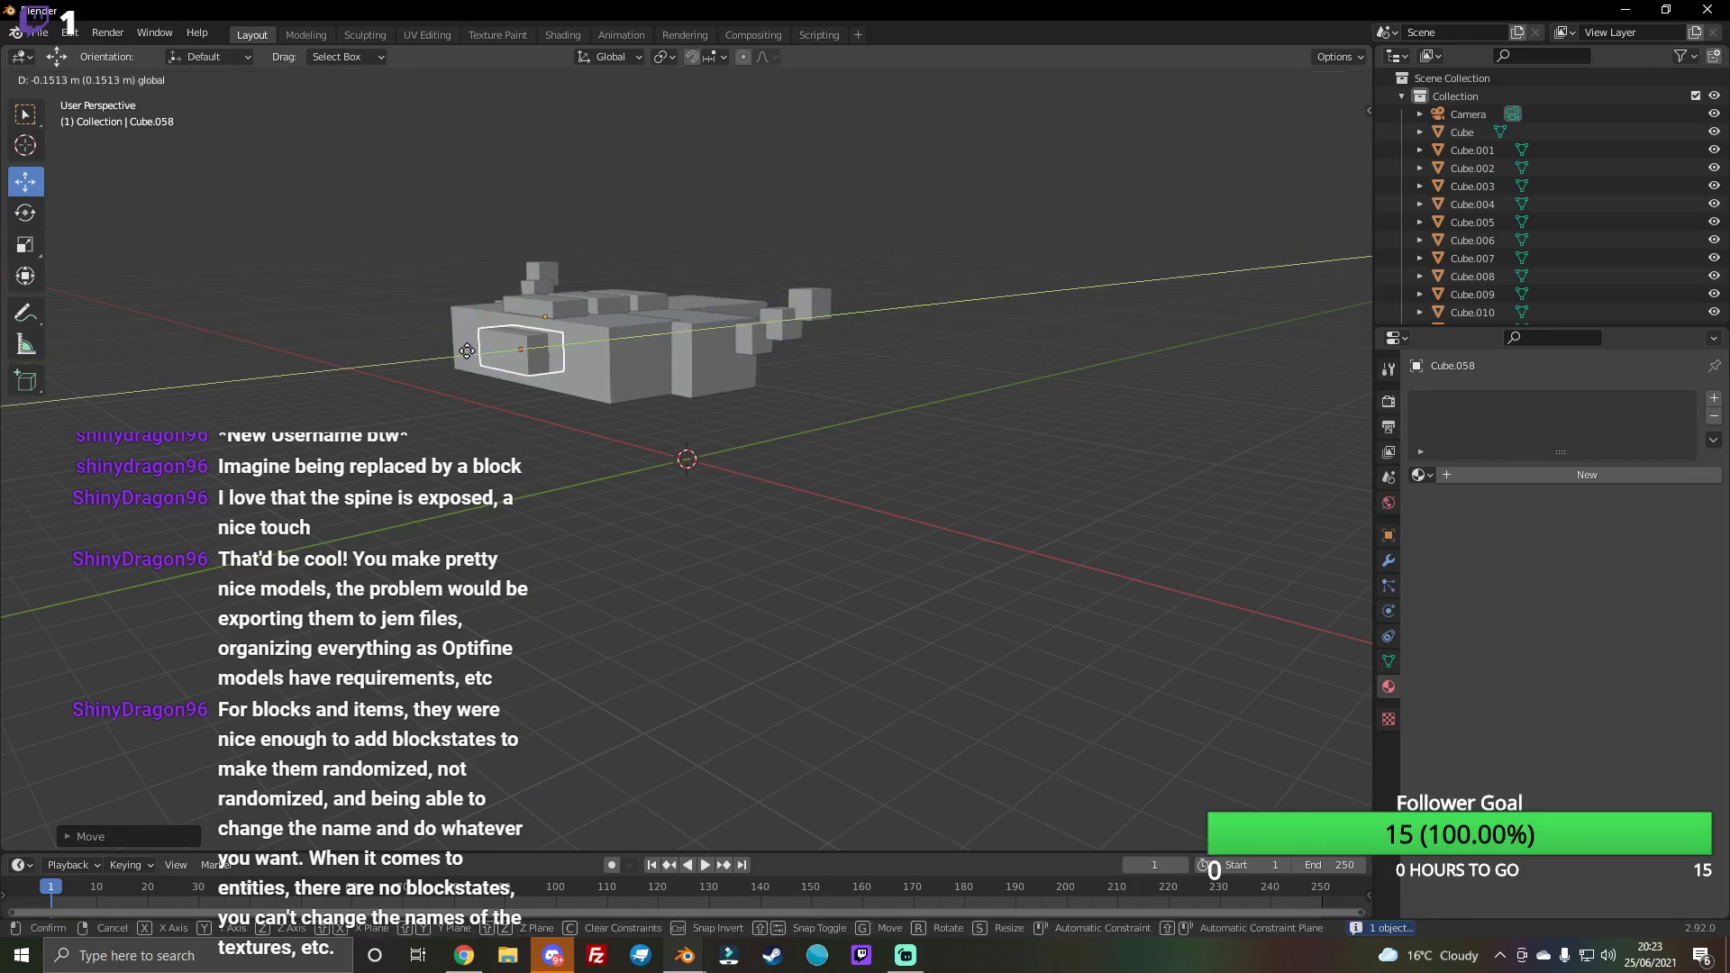
left_click_drag(1322, 138, 1339, 148)
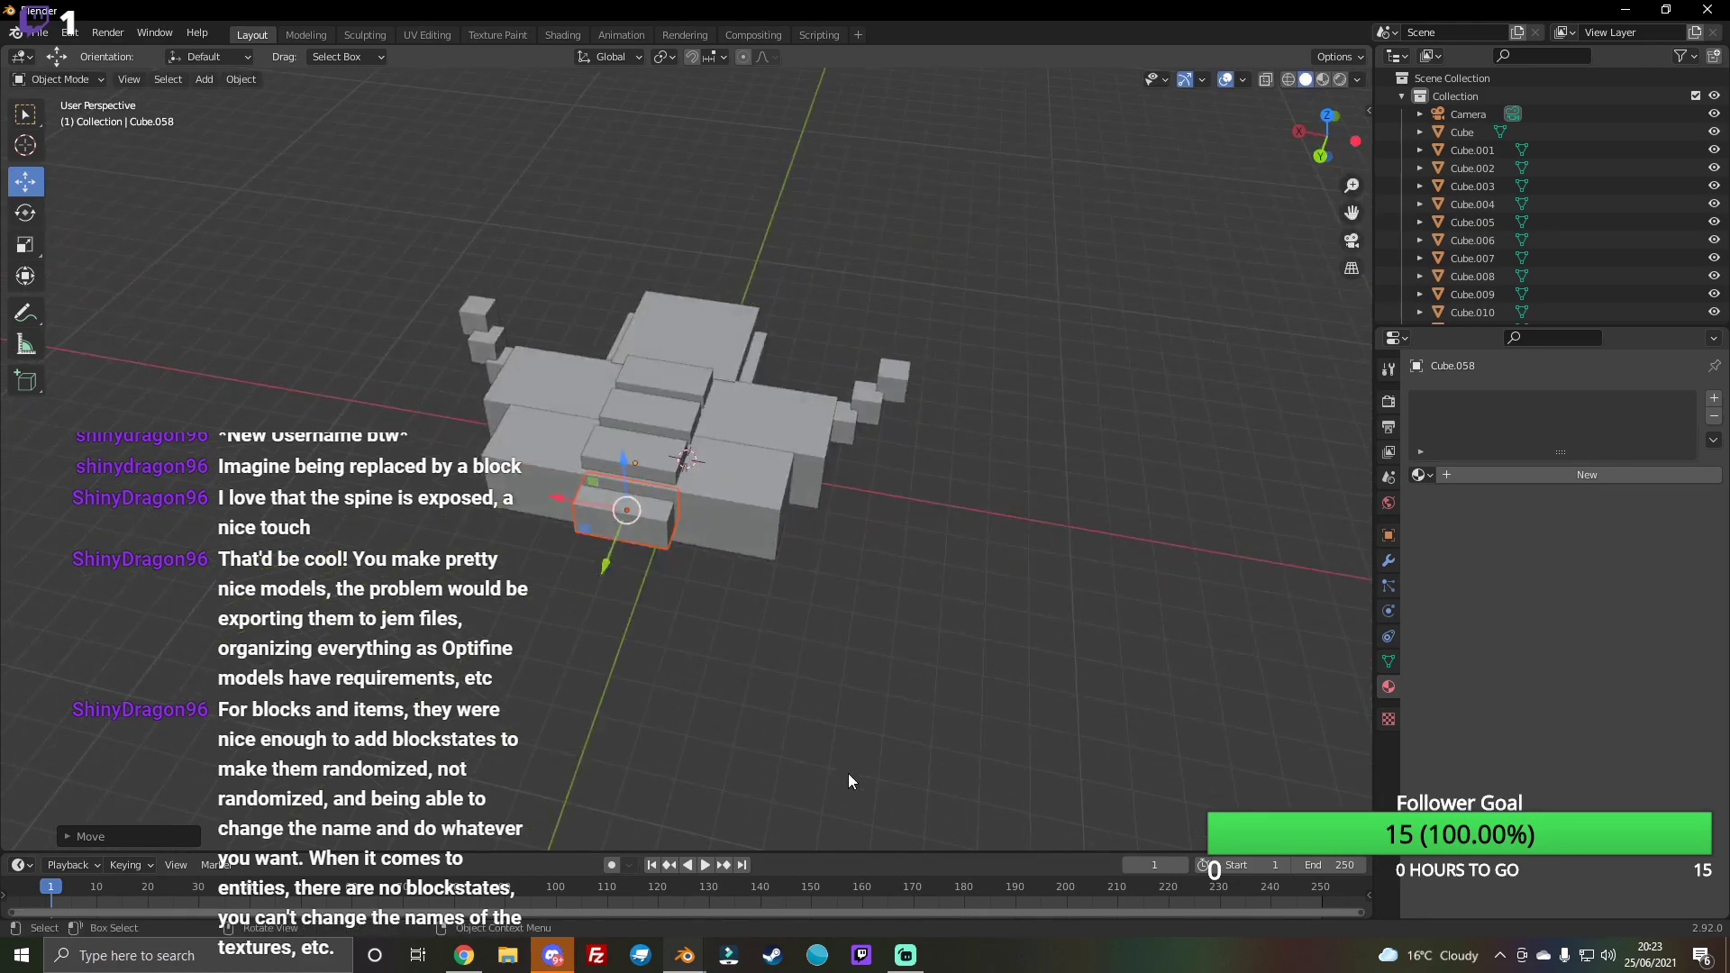
left_click(906, 955)
mouse_move(433, 758)
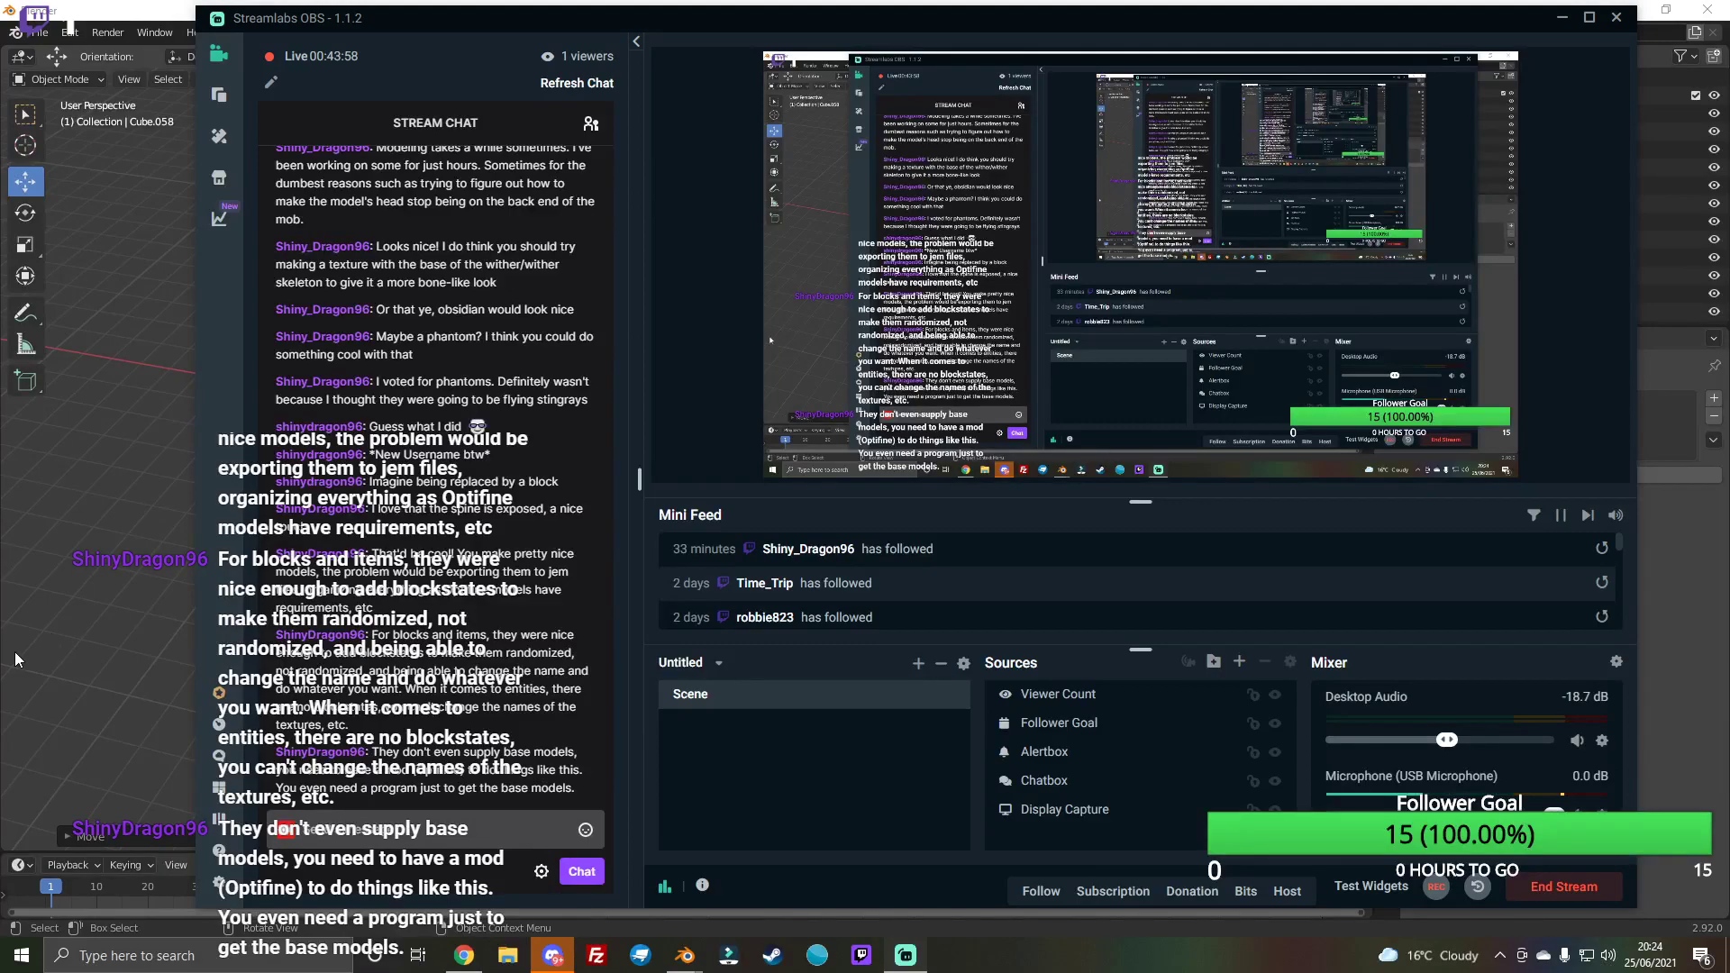
left_click(46, 642)
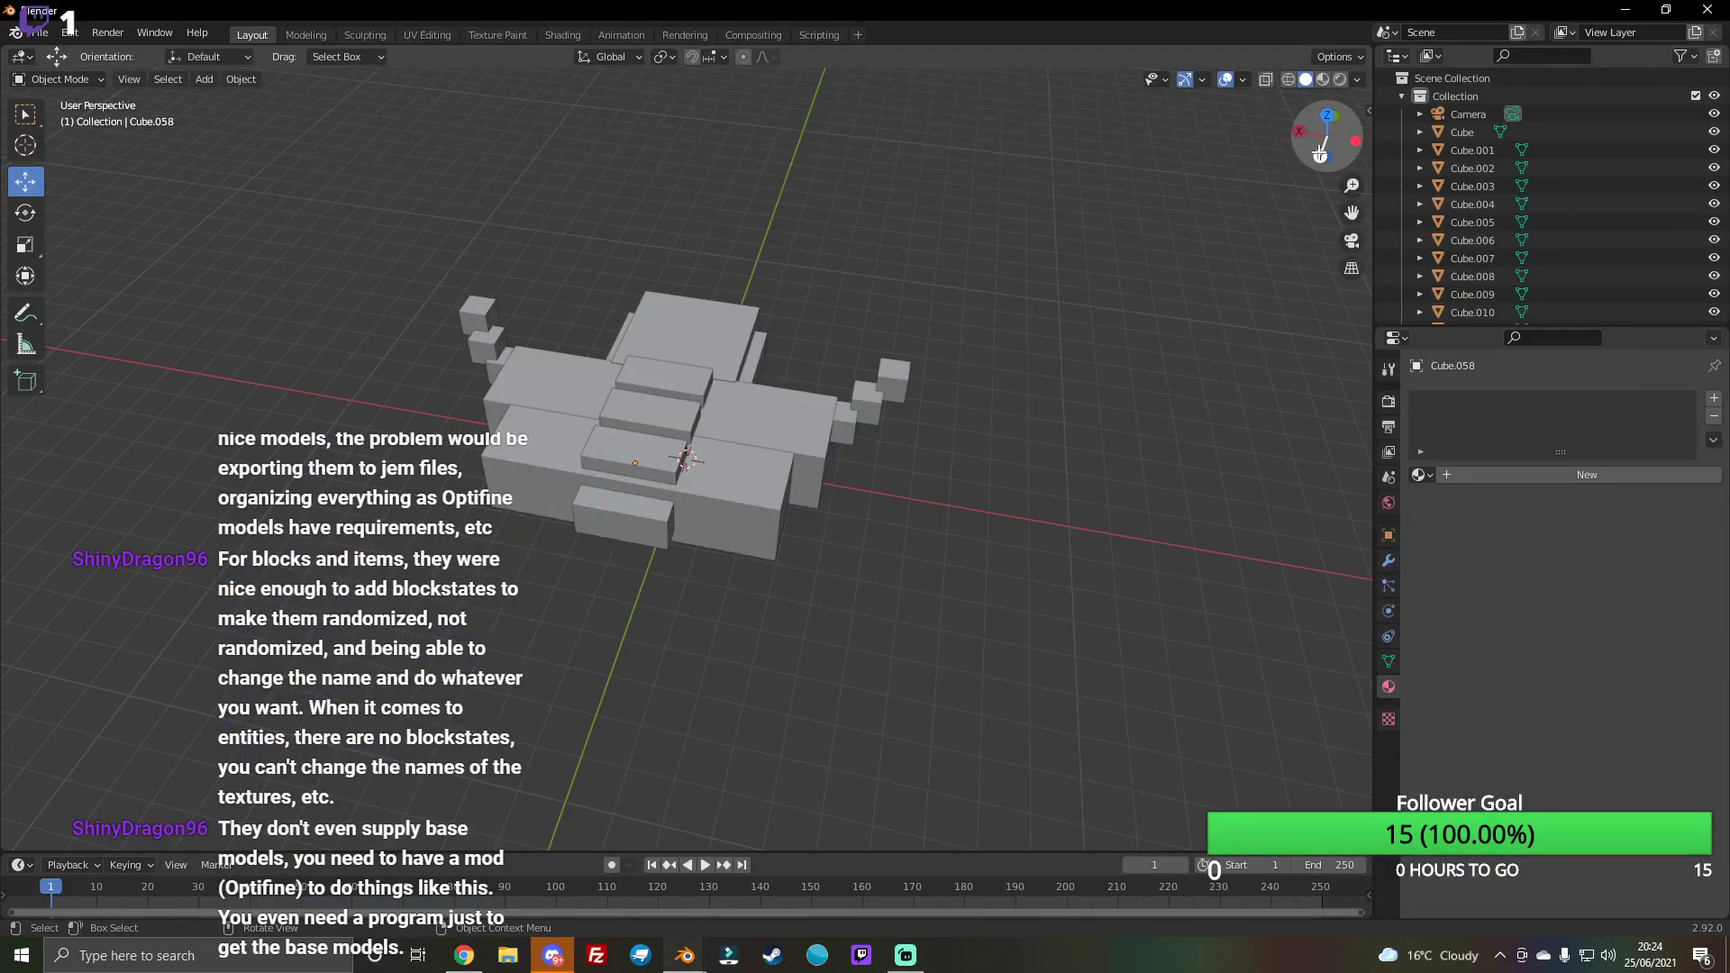
mouse_move(1321, 152)
left_mouse_down()
mouse_move(1328, 135)
mouse_move(1319, 151)
left_mouse_up()
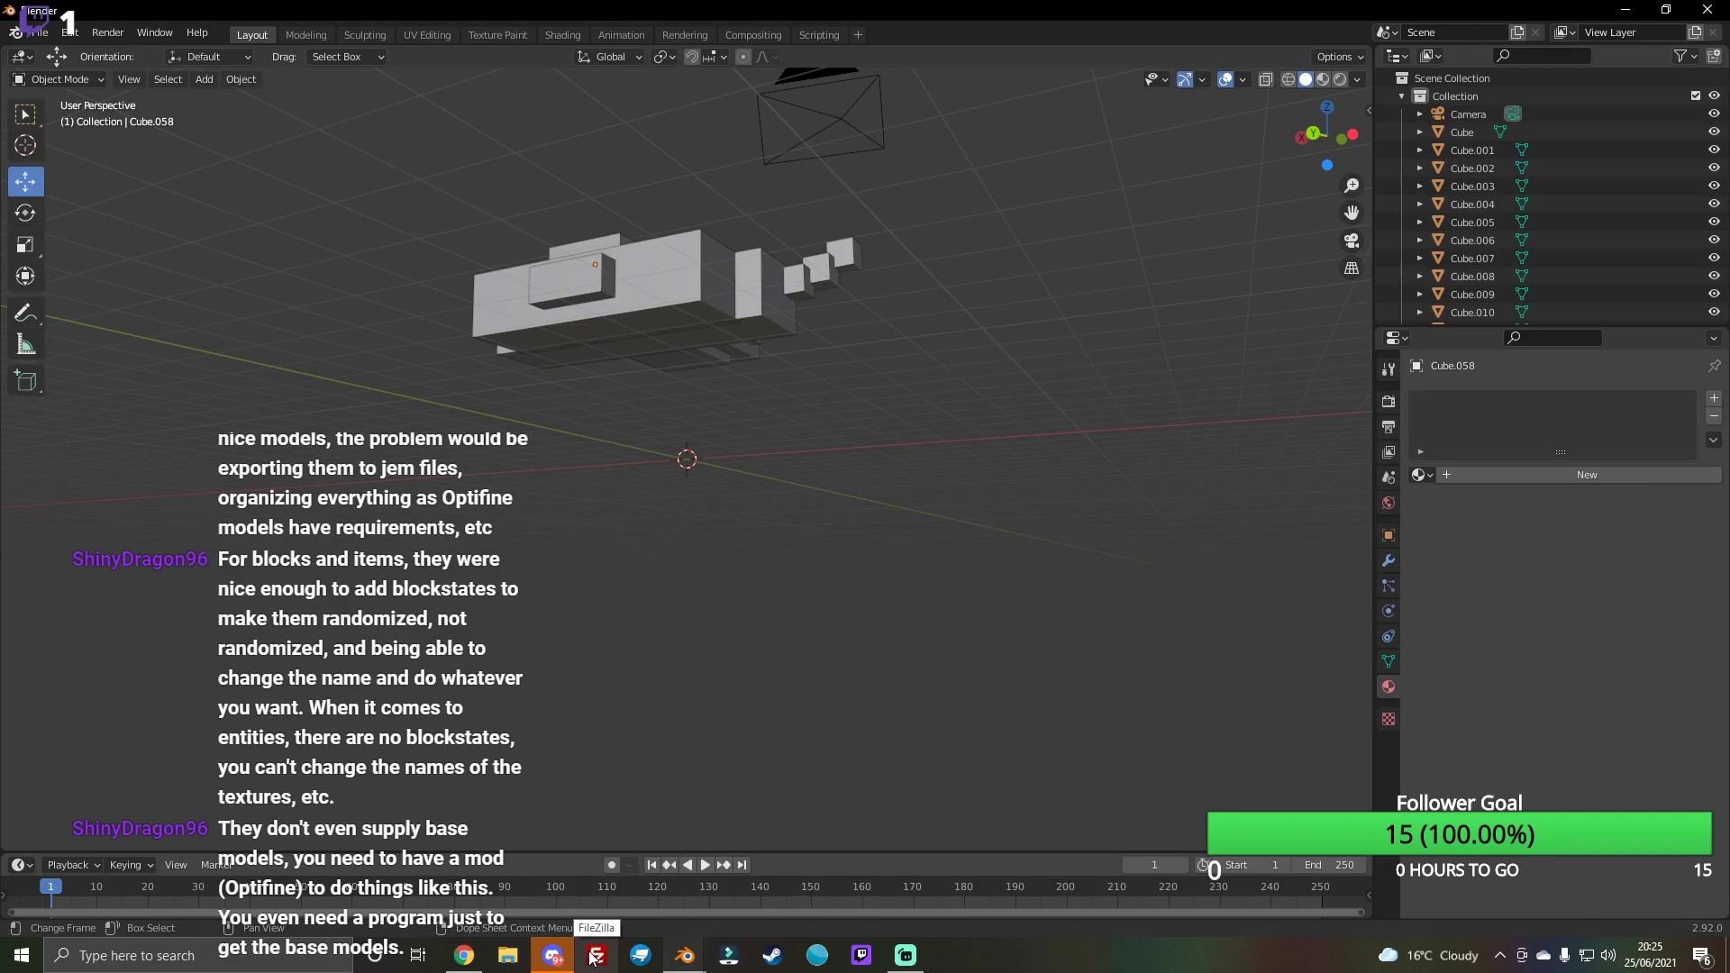
Step: Paste a duplicate block, move it to the front corner and shrink it
left_click_drag(1325, 136, 1291, 169)
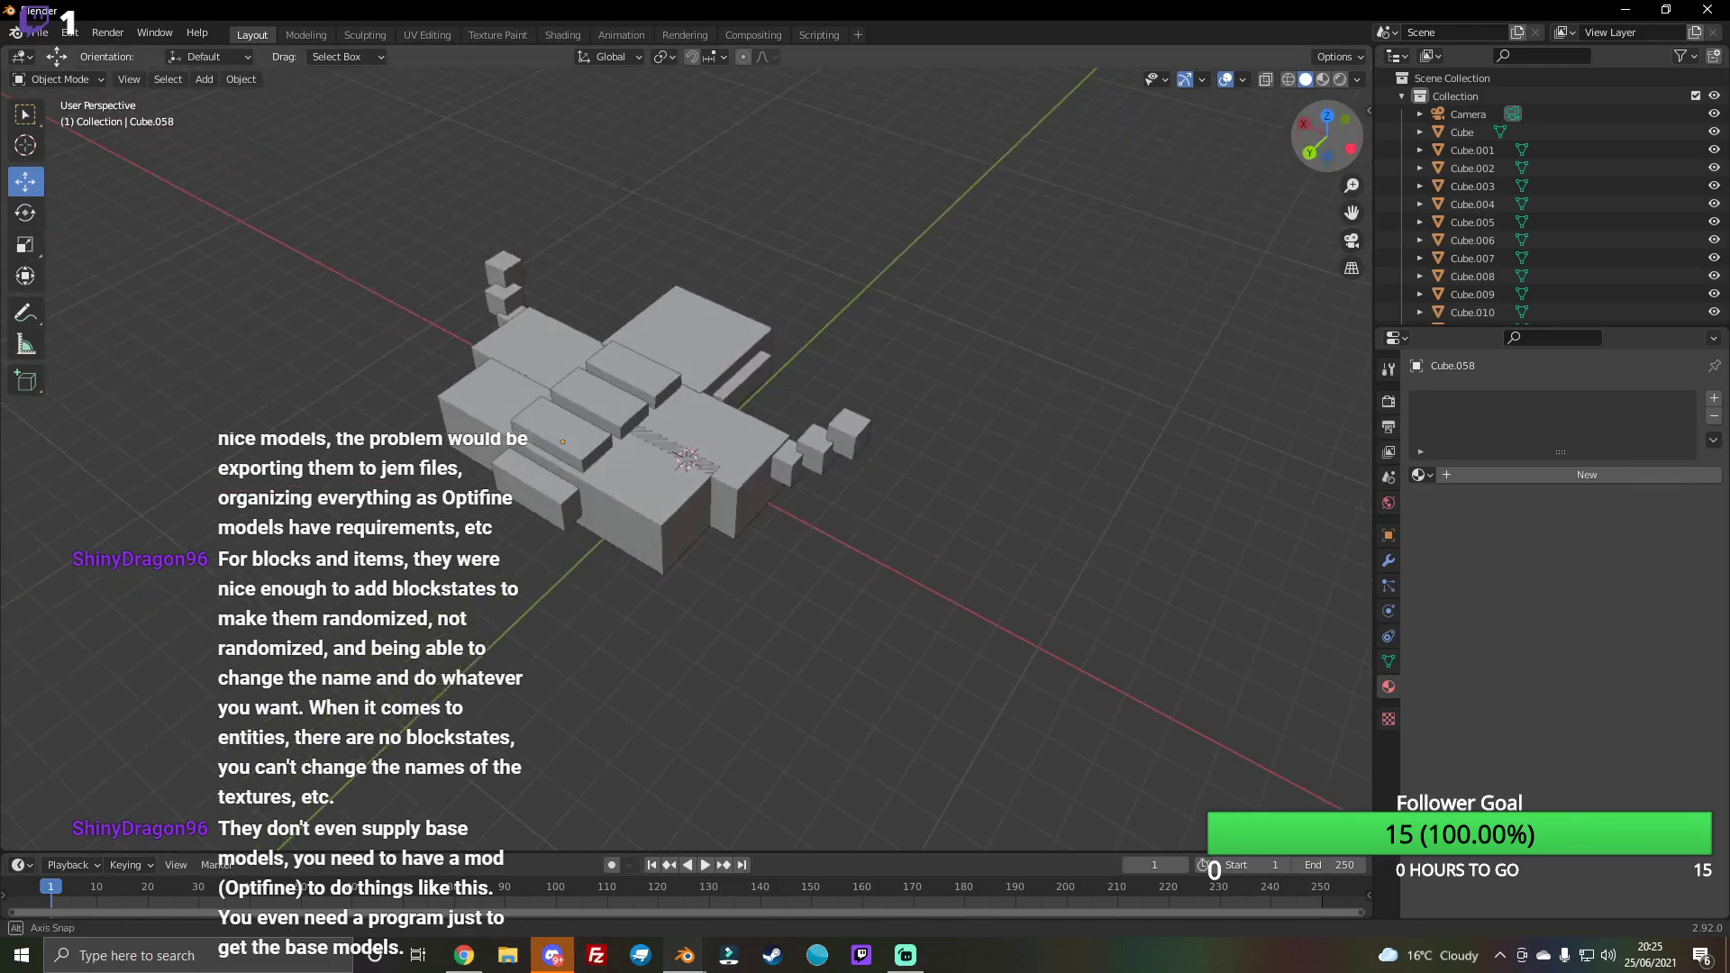
key("ctrl+v")
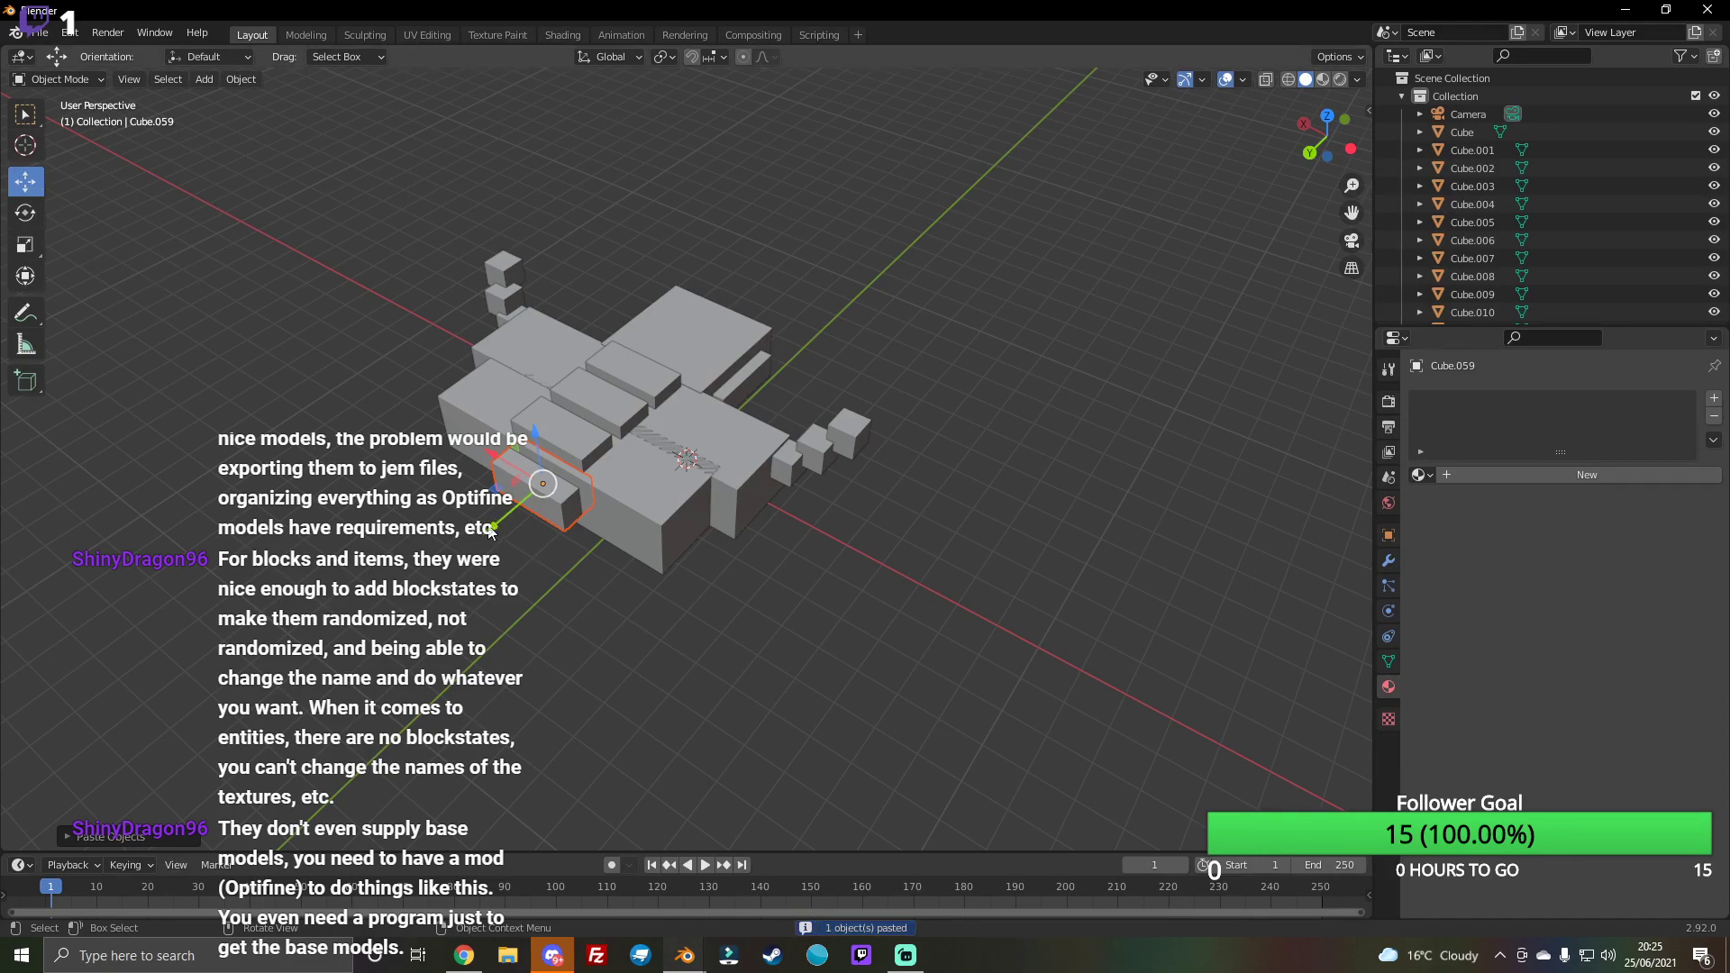
left_click_drag(499, 529, 455, 565)
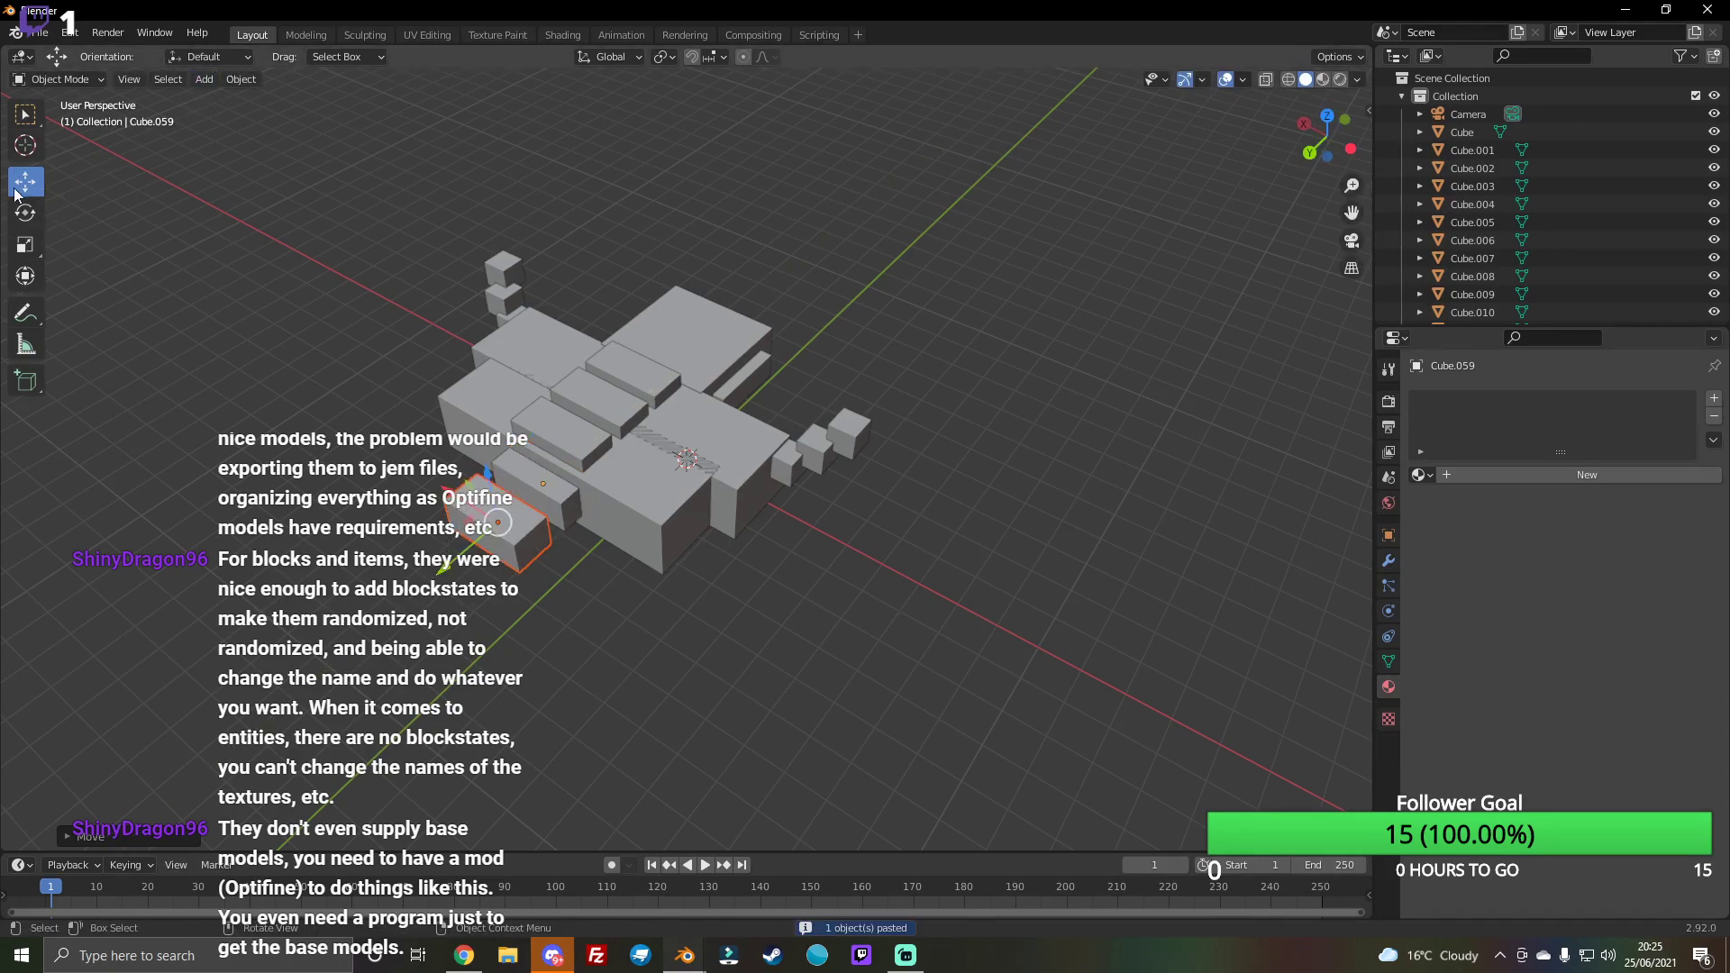
left_click(24, 244)
left_click_drag(460, 506, 475, 540)
left_click(24, 180)
middle_click_drag(475, 541, 610, 540)
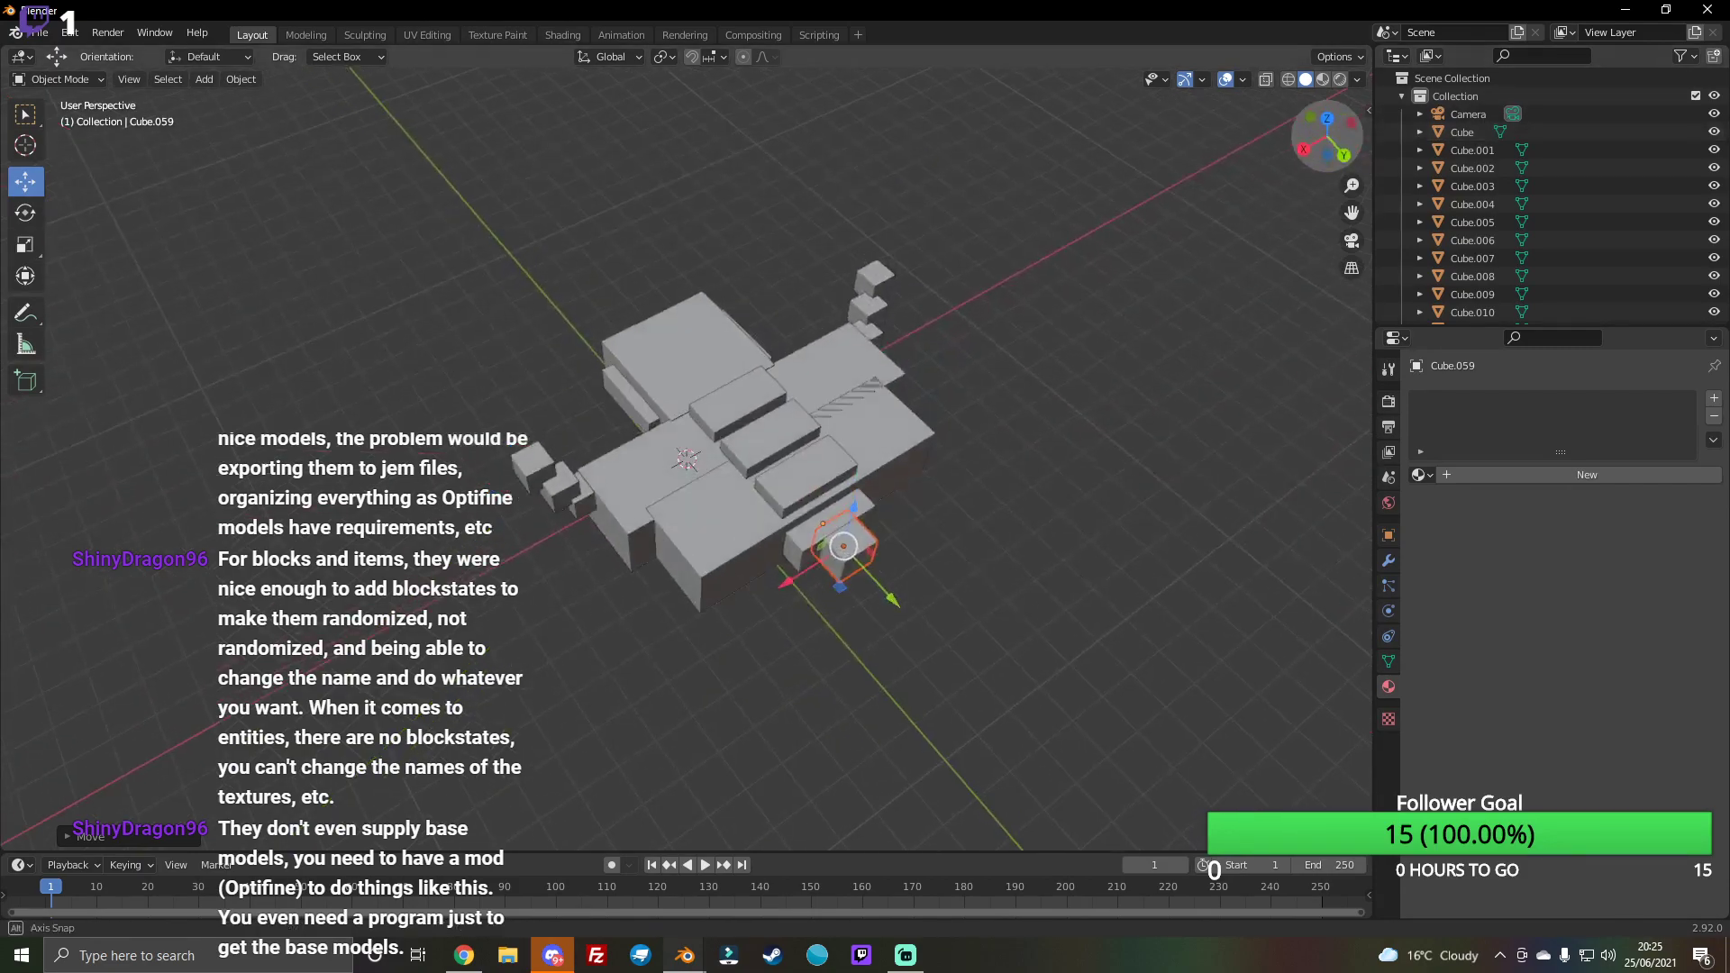
Step: Enlarge the small block and move the adjacent cube closer to the body
middle_click_drag(946, 590, 967, 590)
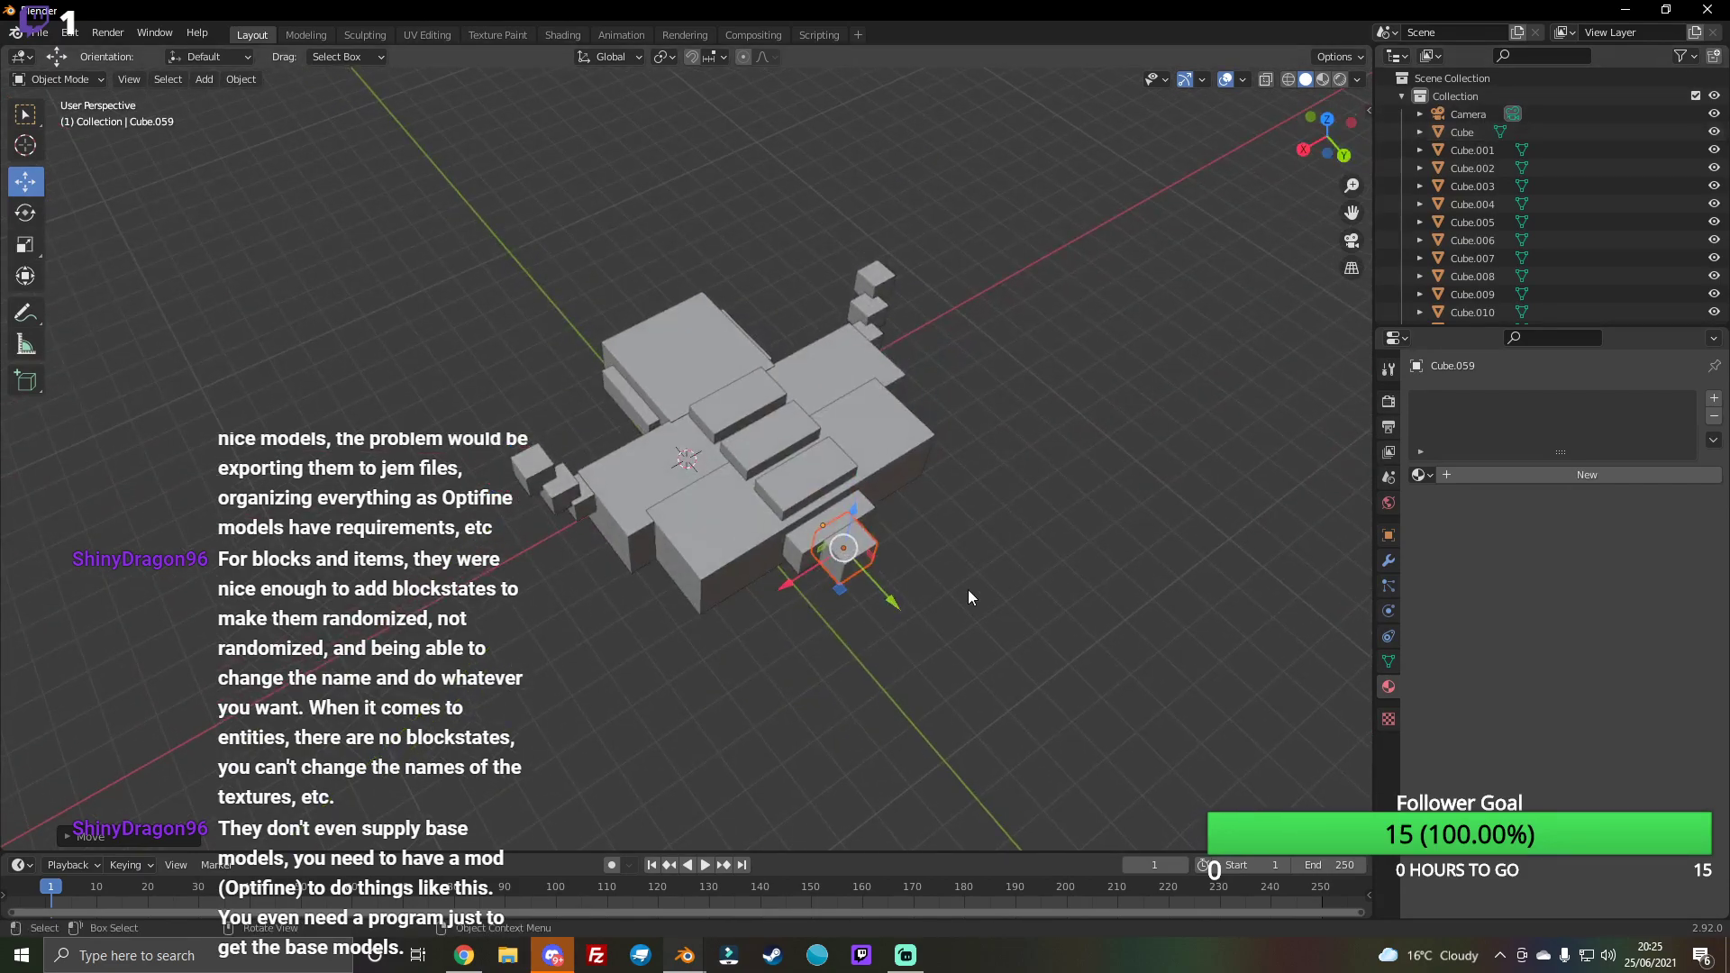
left_click(27, 252)
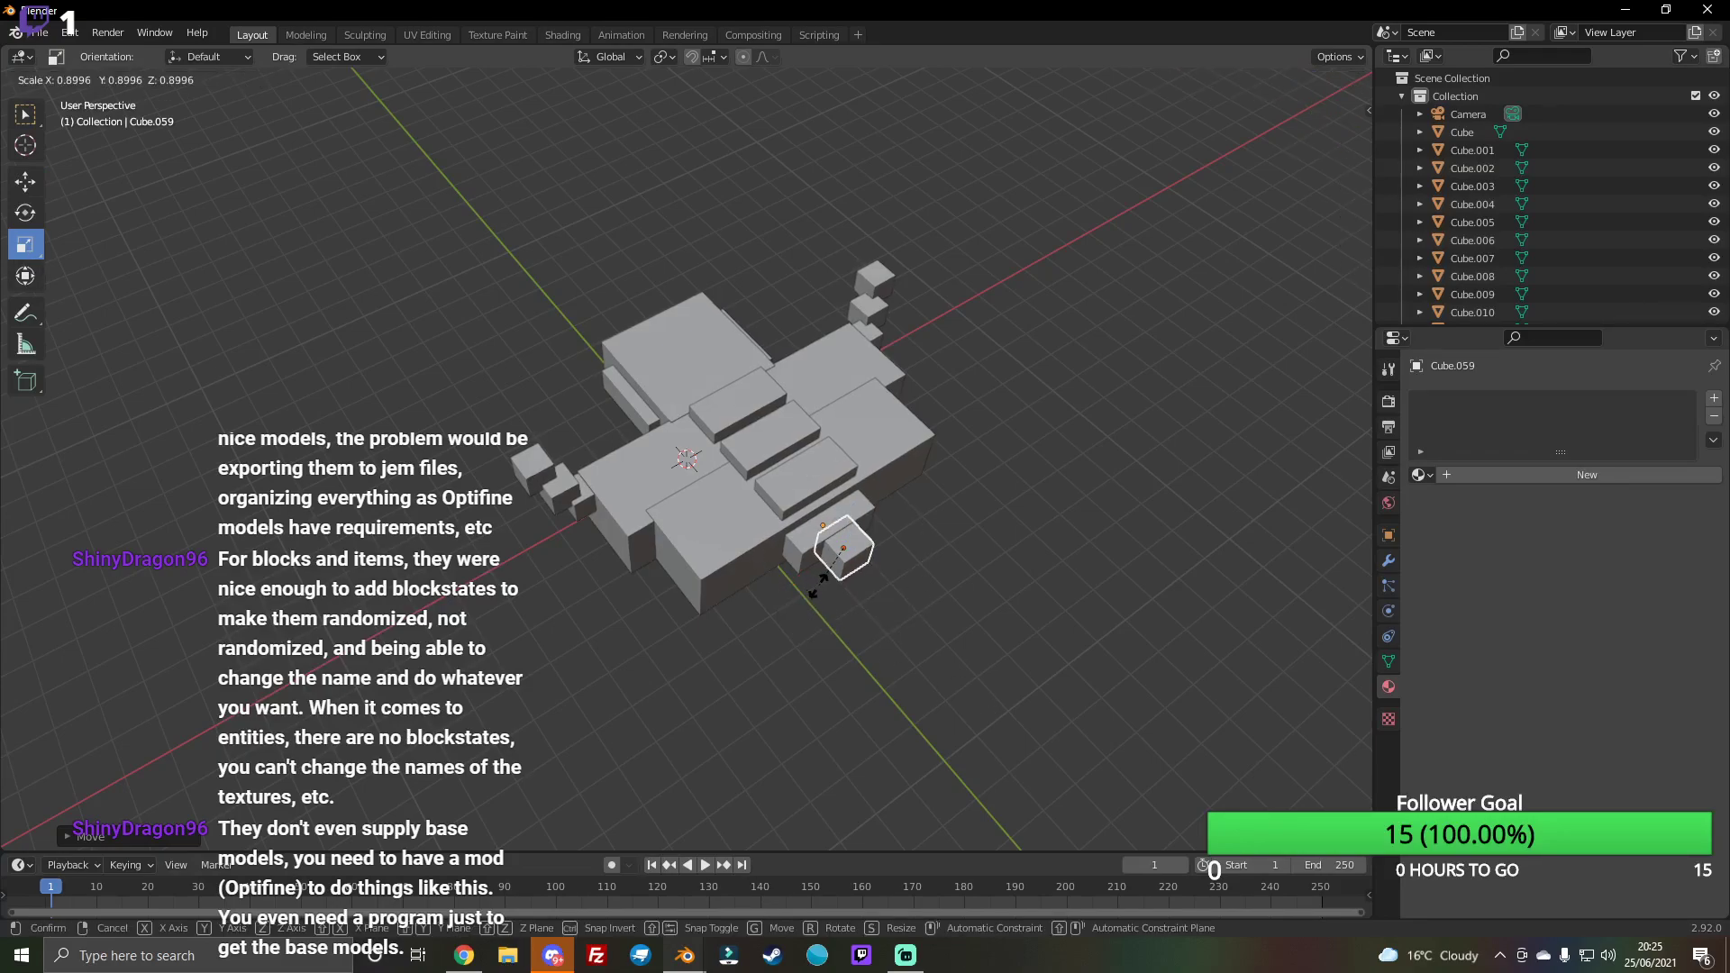
key("s")
left_click(887, 611)
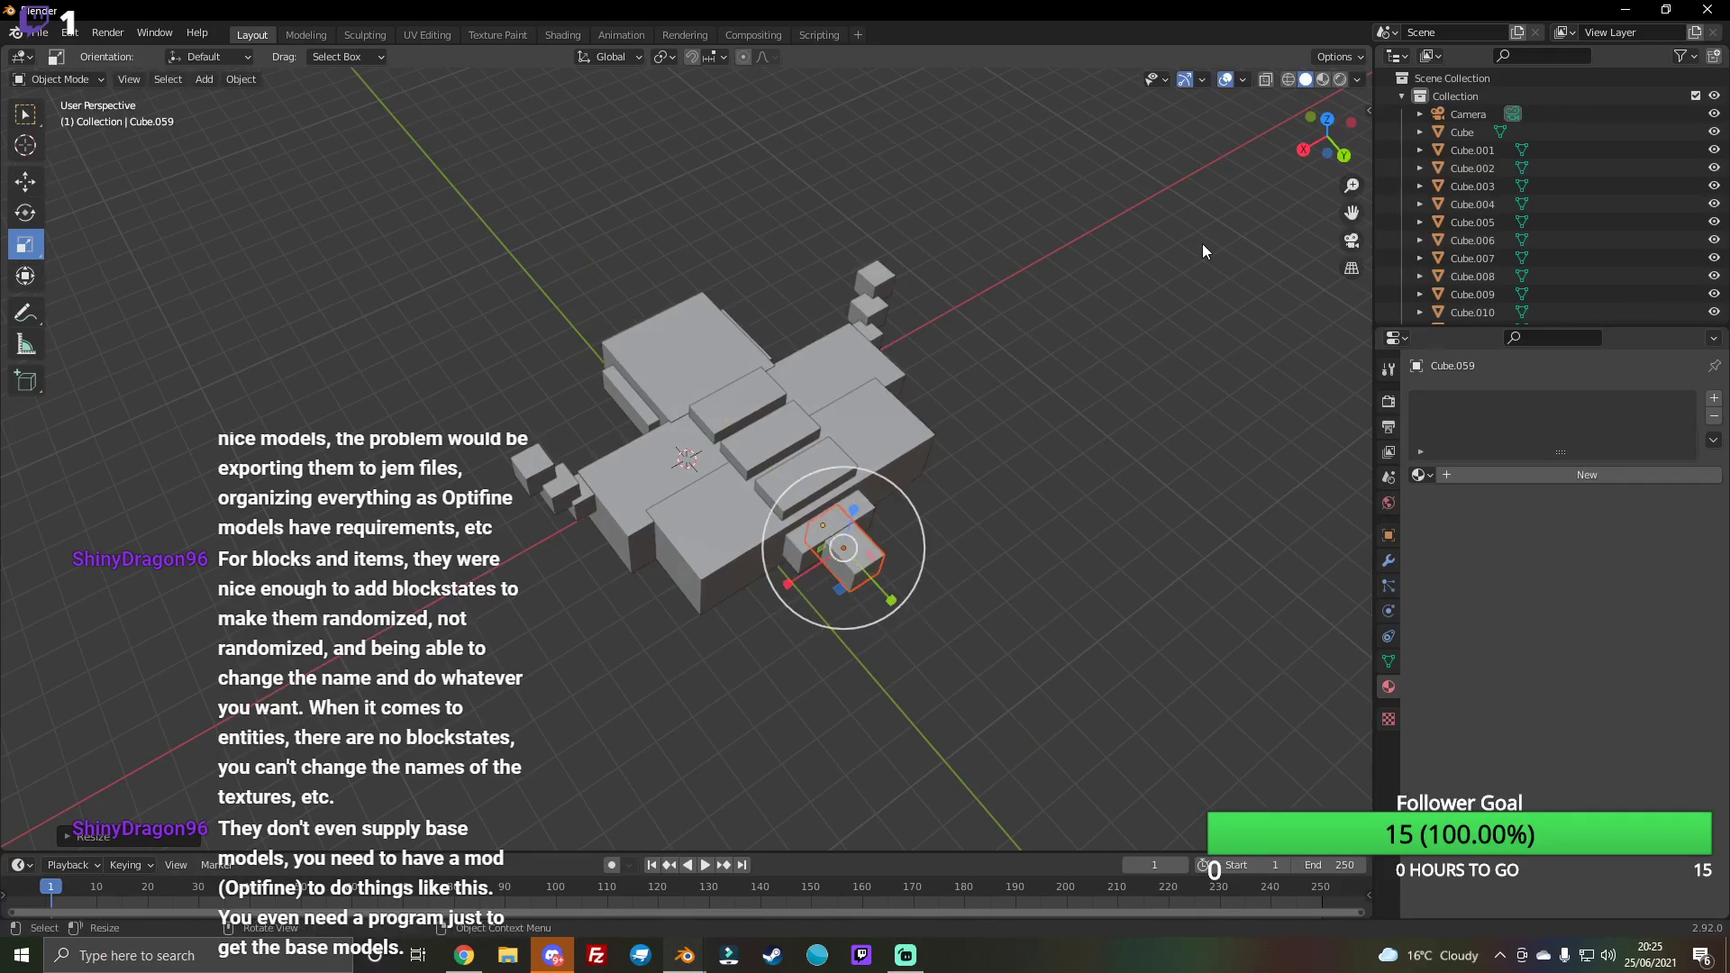
left_click_drag(1327, 135, 1298, 148)
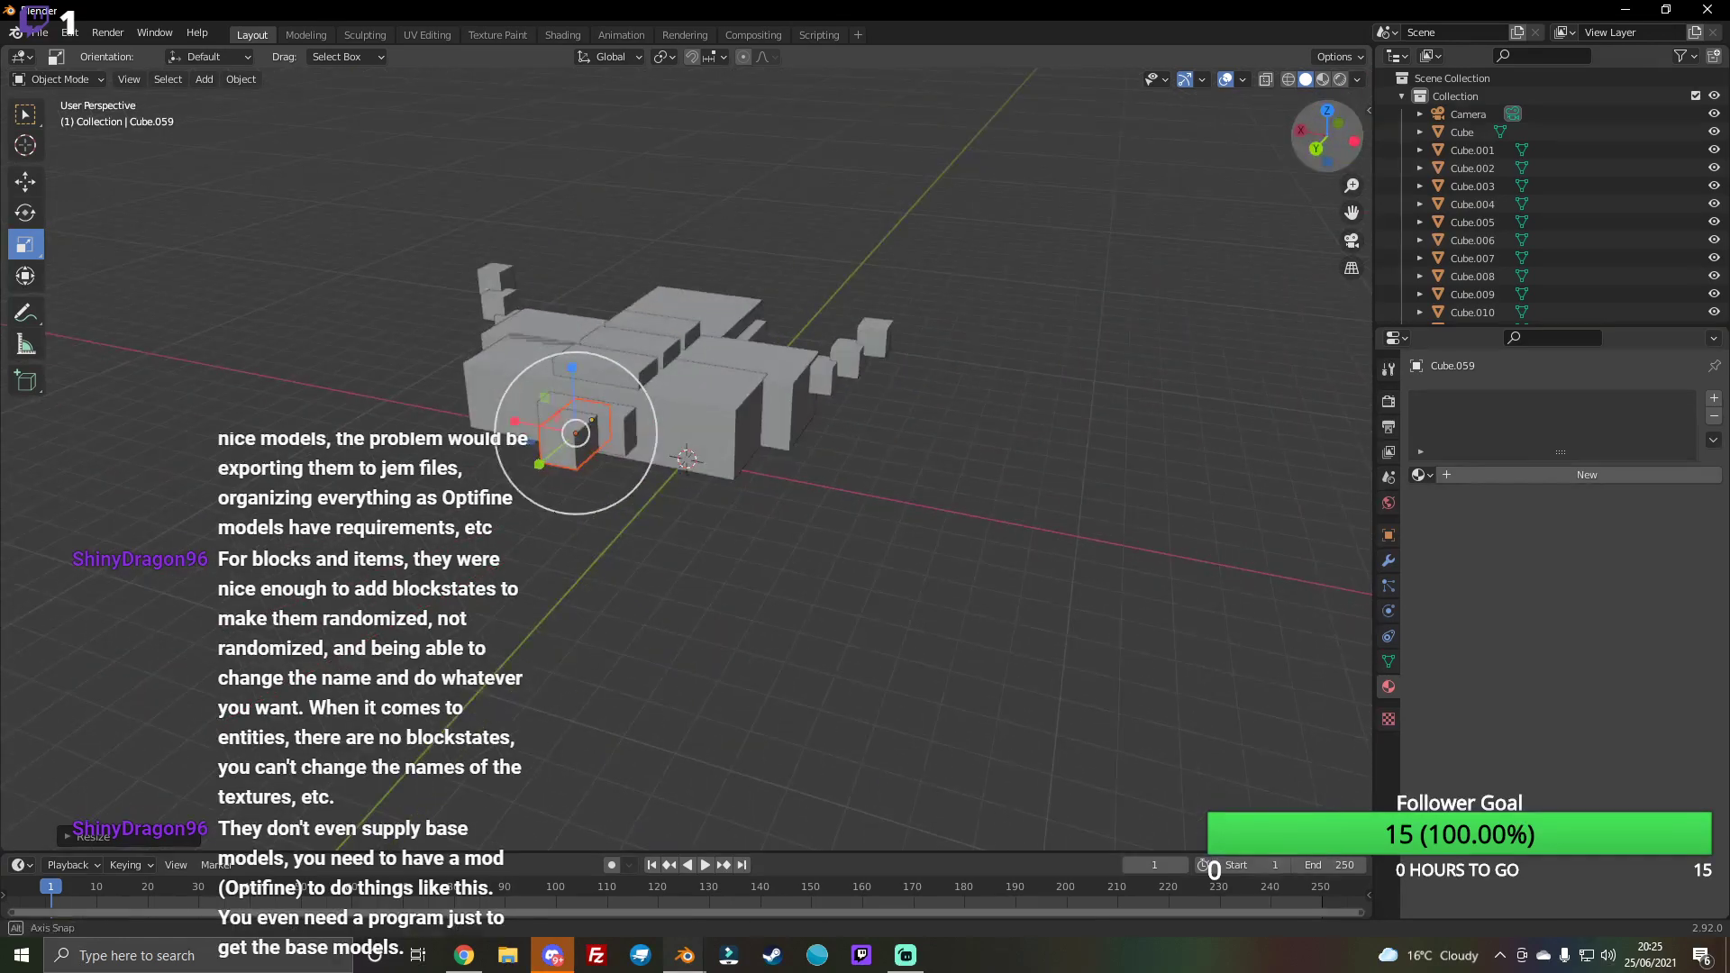
left_click(632, 429)
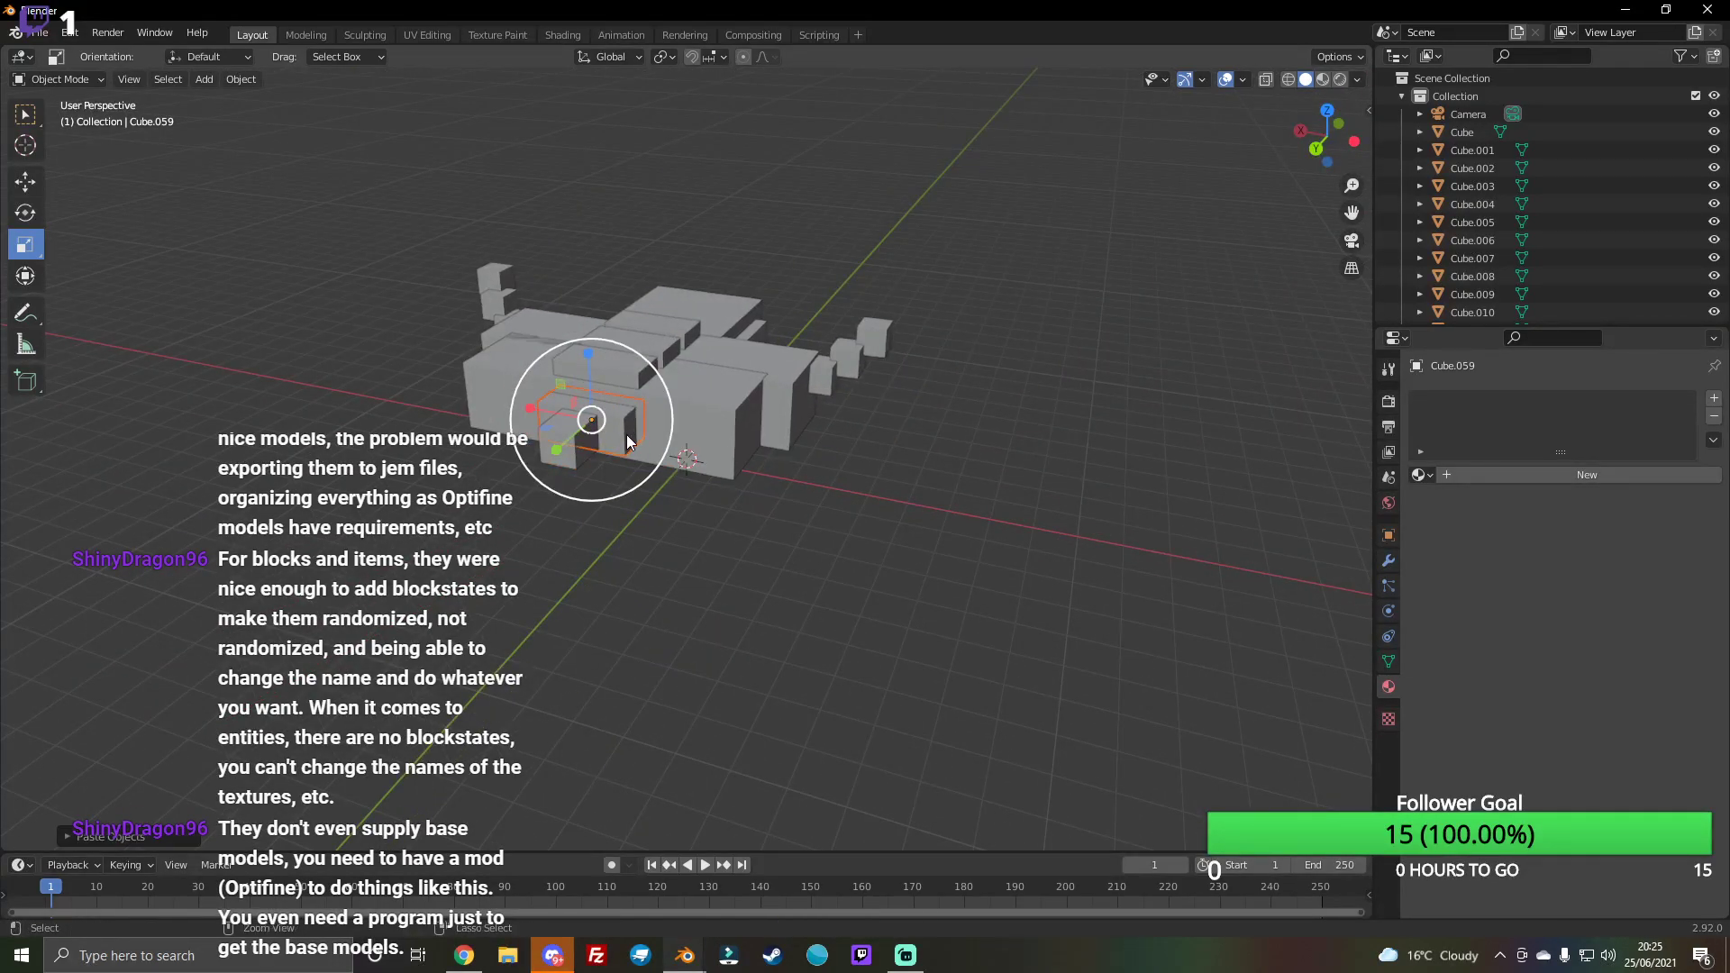
key("shift+space")
key("g")
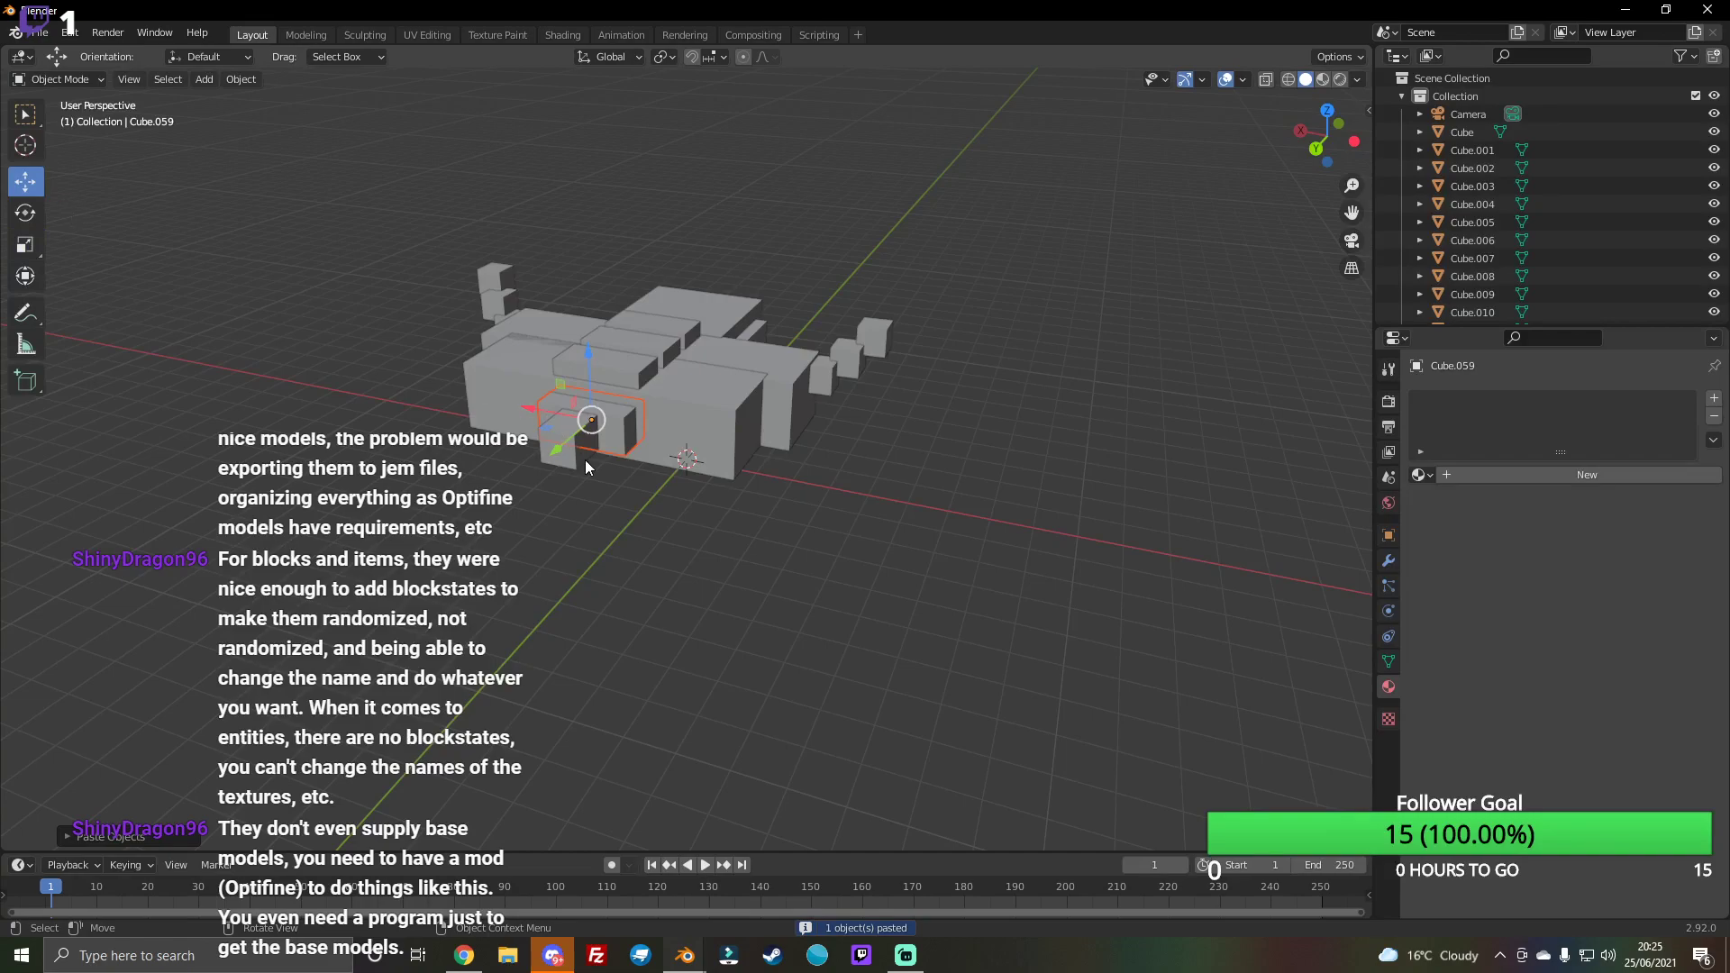
left_click_drag(551, 454, 511, 487)
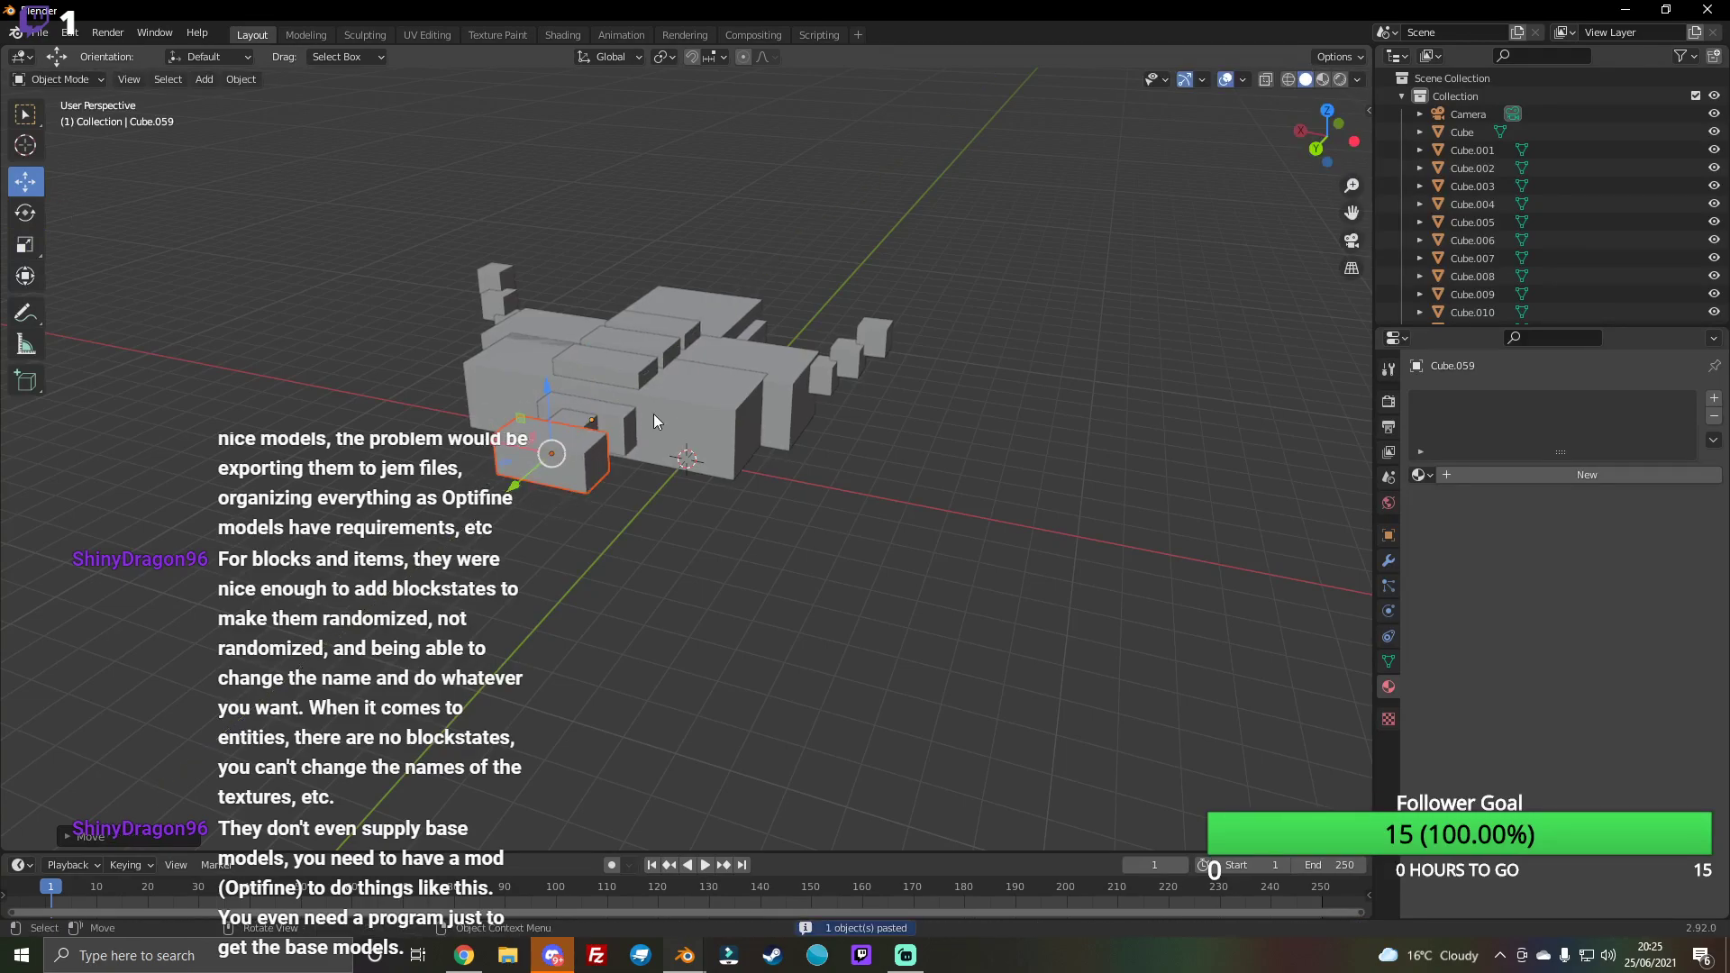
Step: Widen the lower piece, then shrink the bottom slab and flatten it front to back
left_click_drag(1325, 135, 1304, 189)
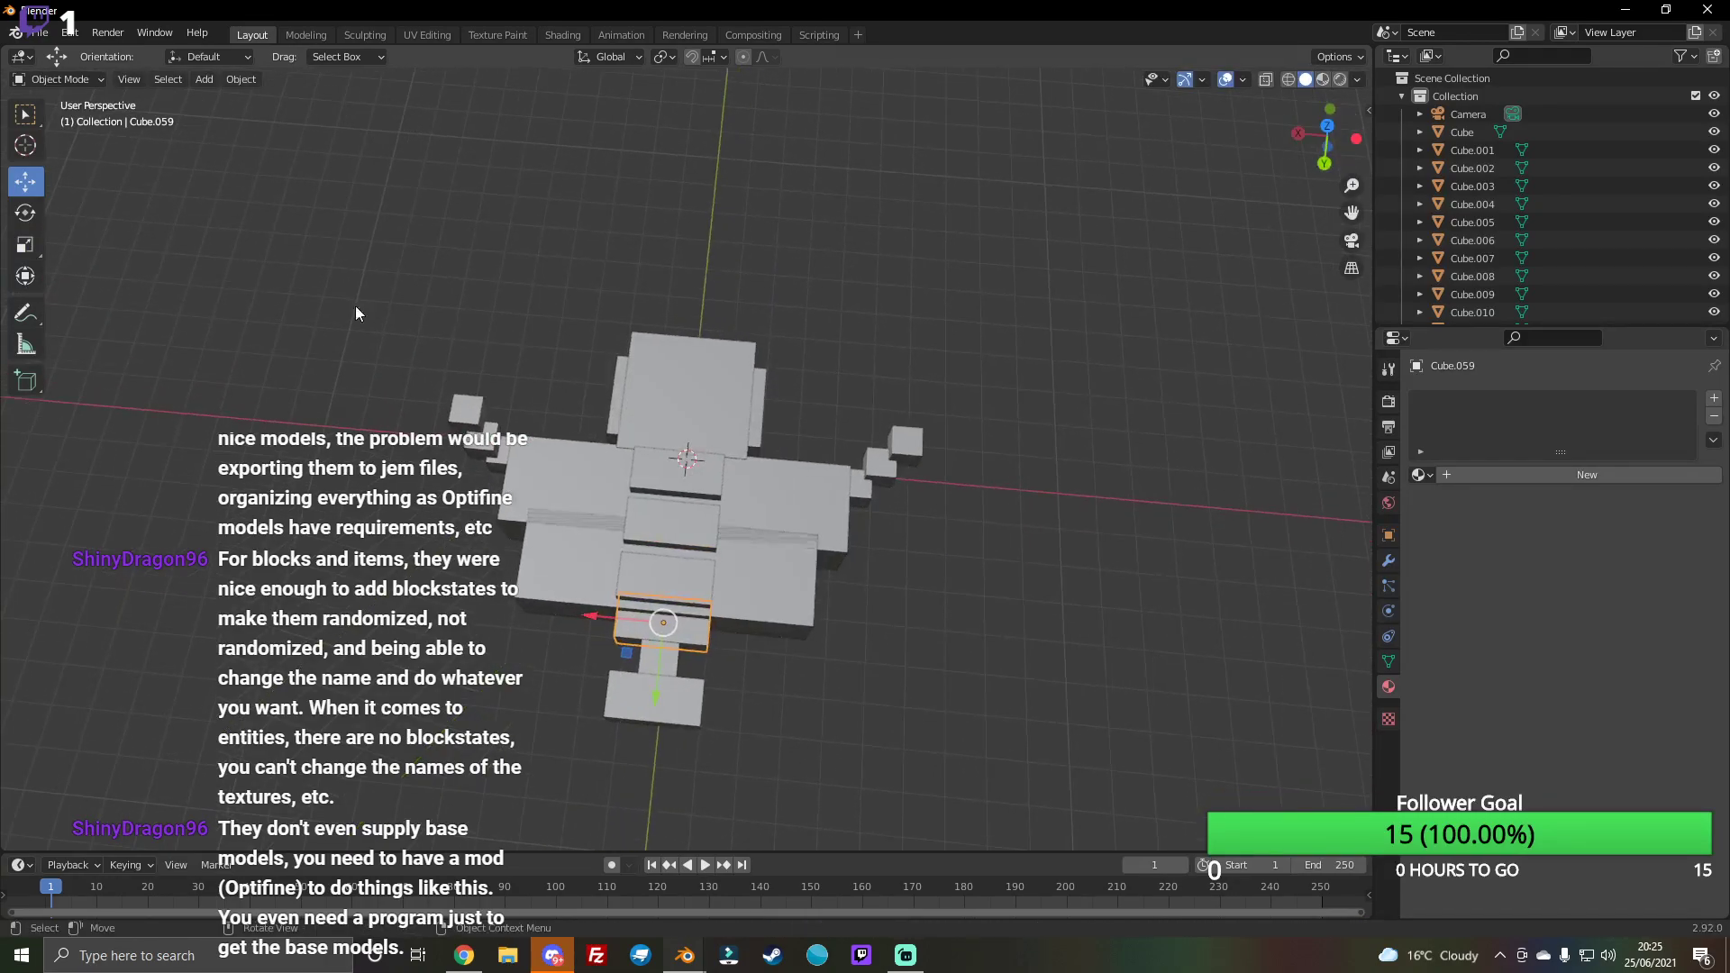
left_click(25, 244)
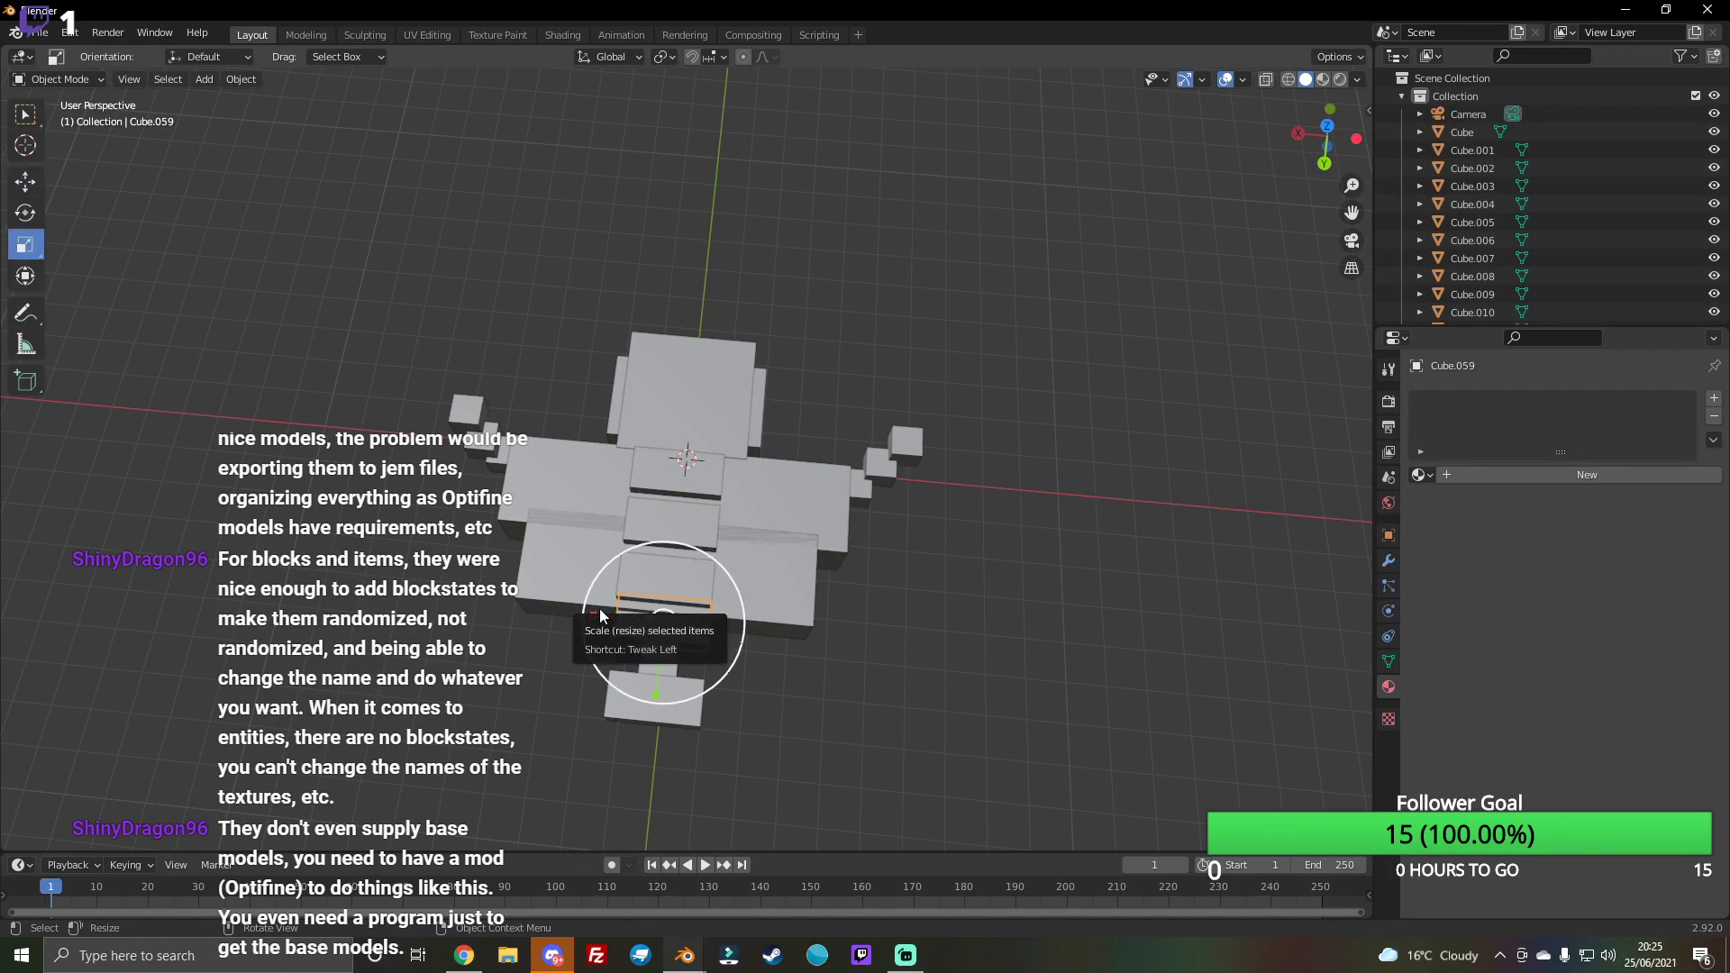
left_click_drag(615, 604, 558, 604)
left_click(646, 703)
left_click(665, 667)
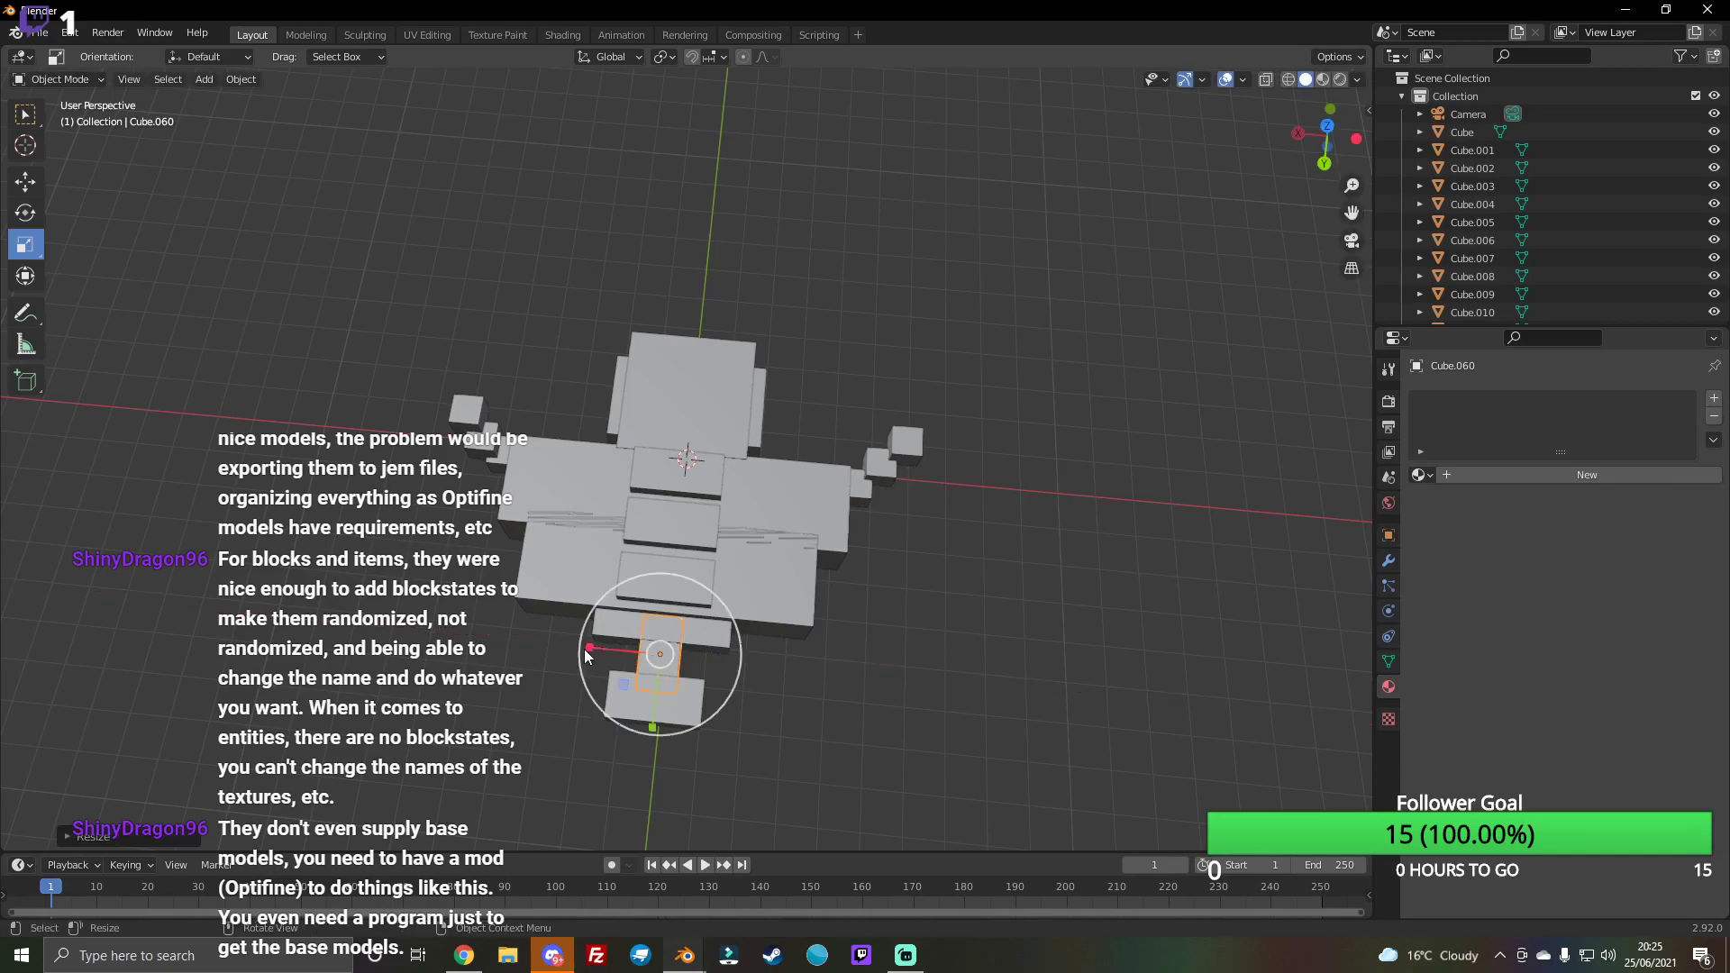
left_click(926, 782)
left_click(702, 723)
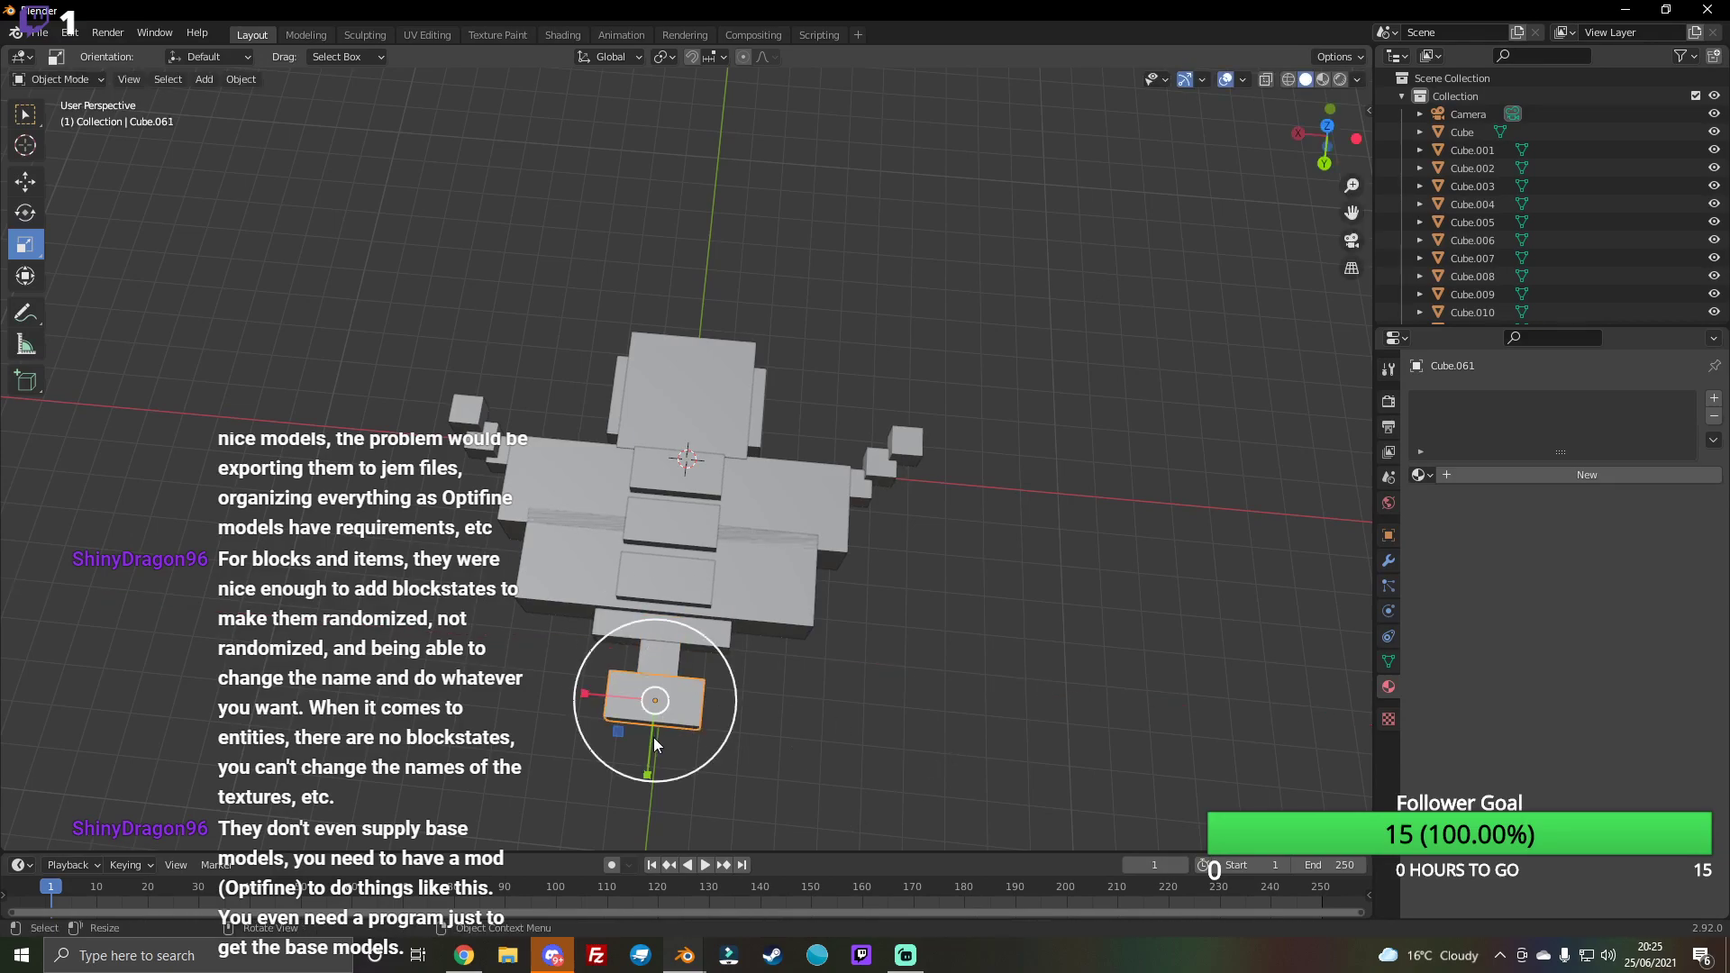
key("s")
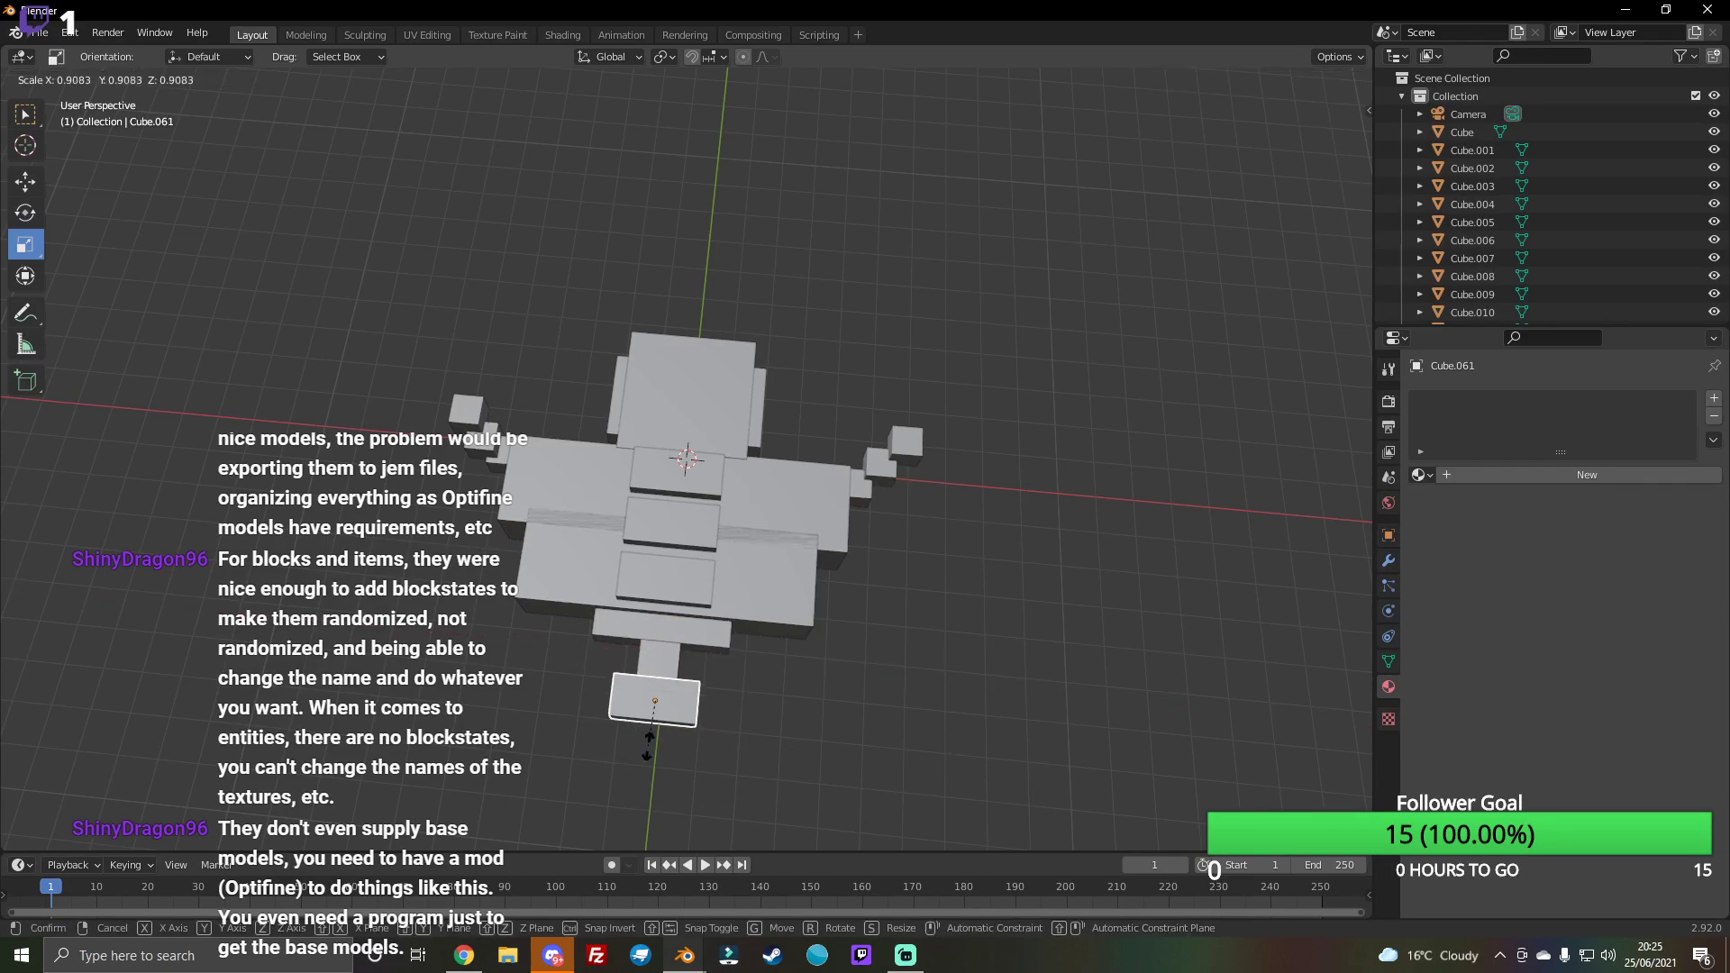
left_click(699, 710)
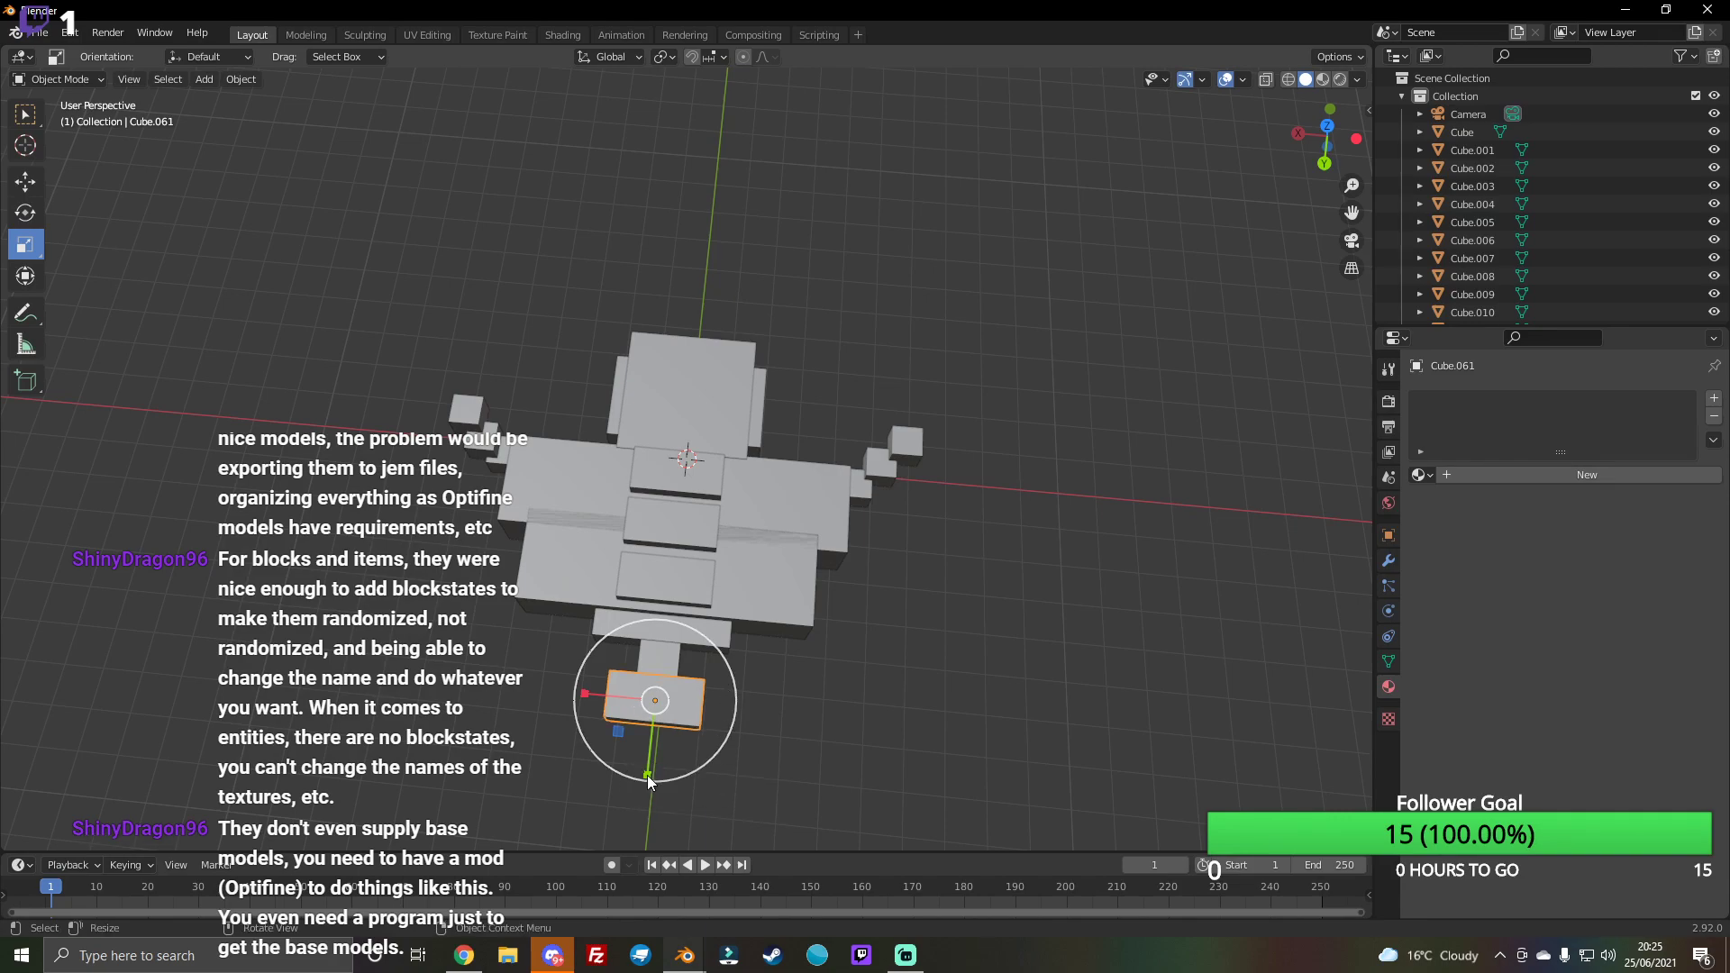
left_click_drag(648, 774, 652, 741)
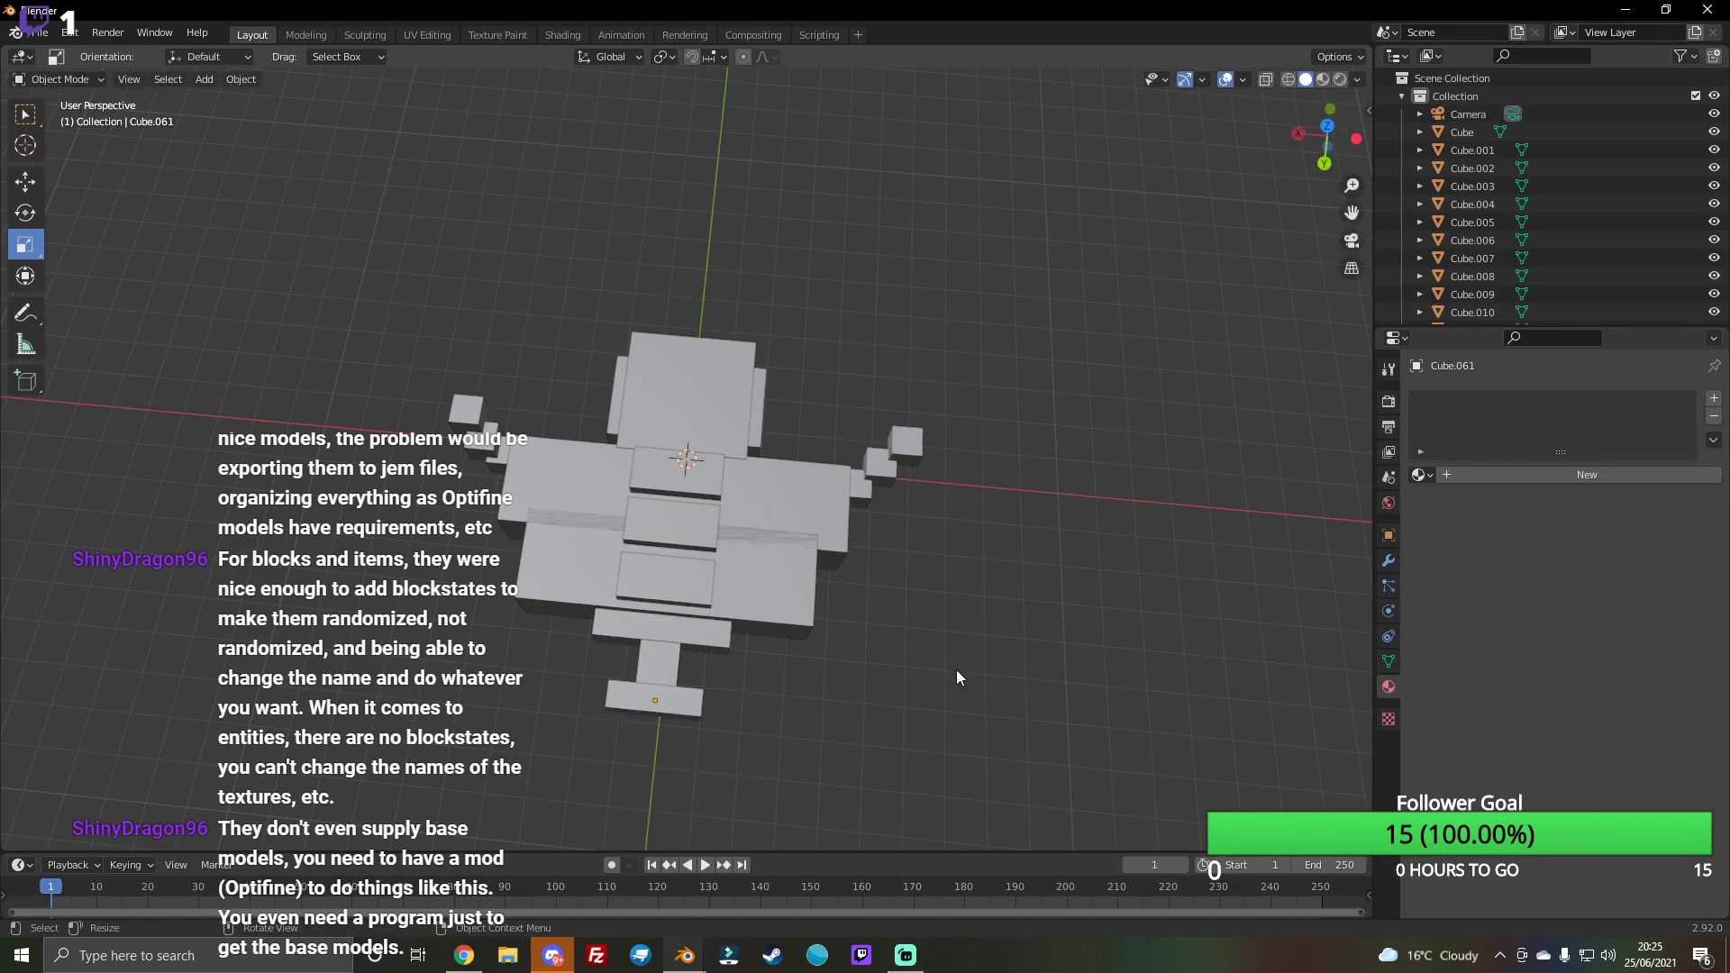
left_click(863, 954)
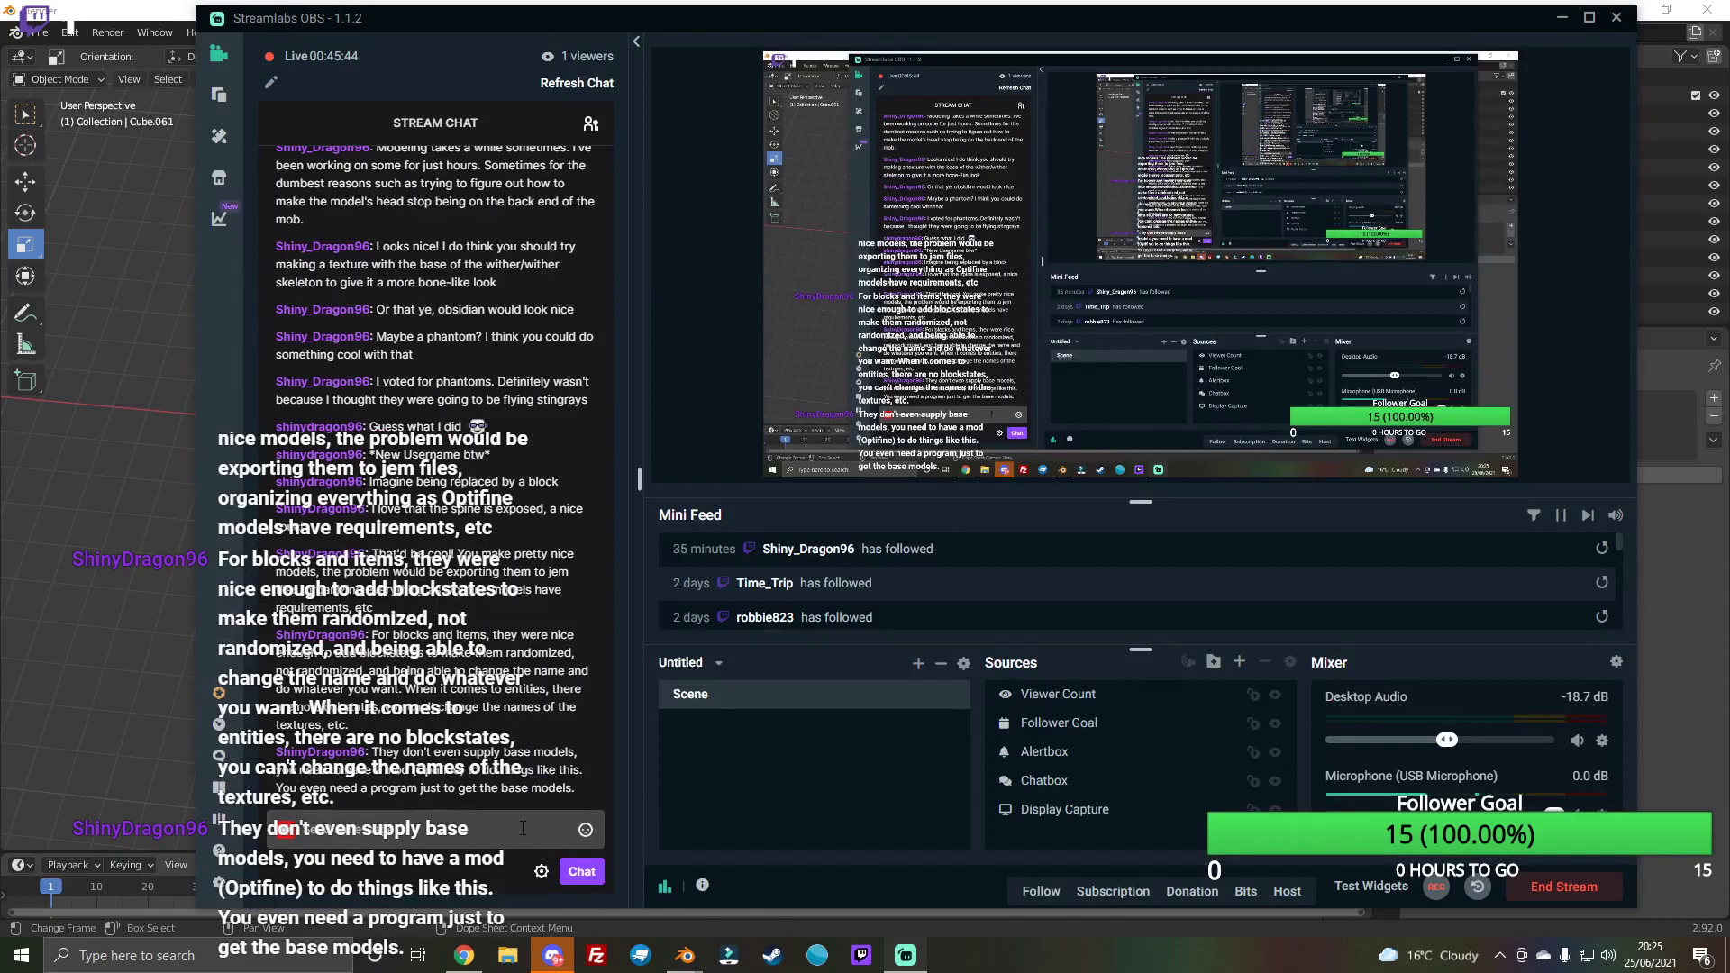
left_click(37, 631)
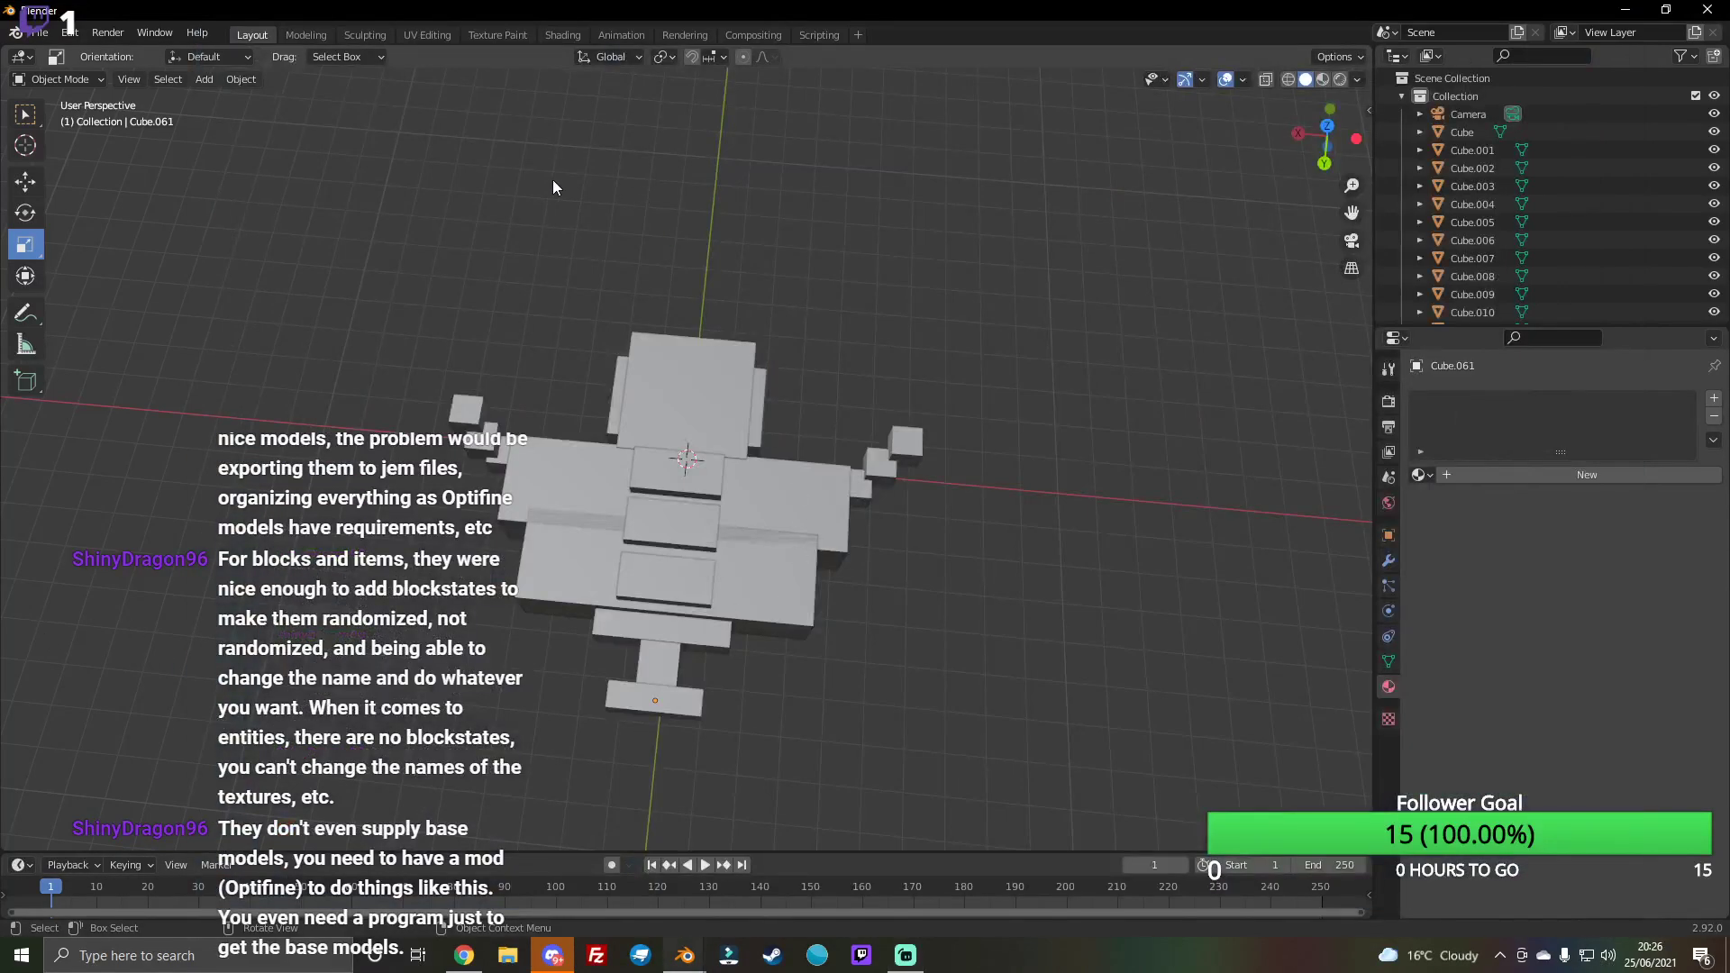
mouse_move(553, 189)
middle_mouse_down()
mouse_move(51, 288)
mouse_move(1061, 292)
middle_mouse_up()
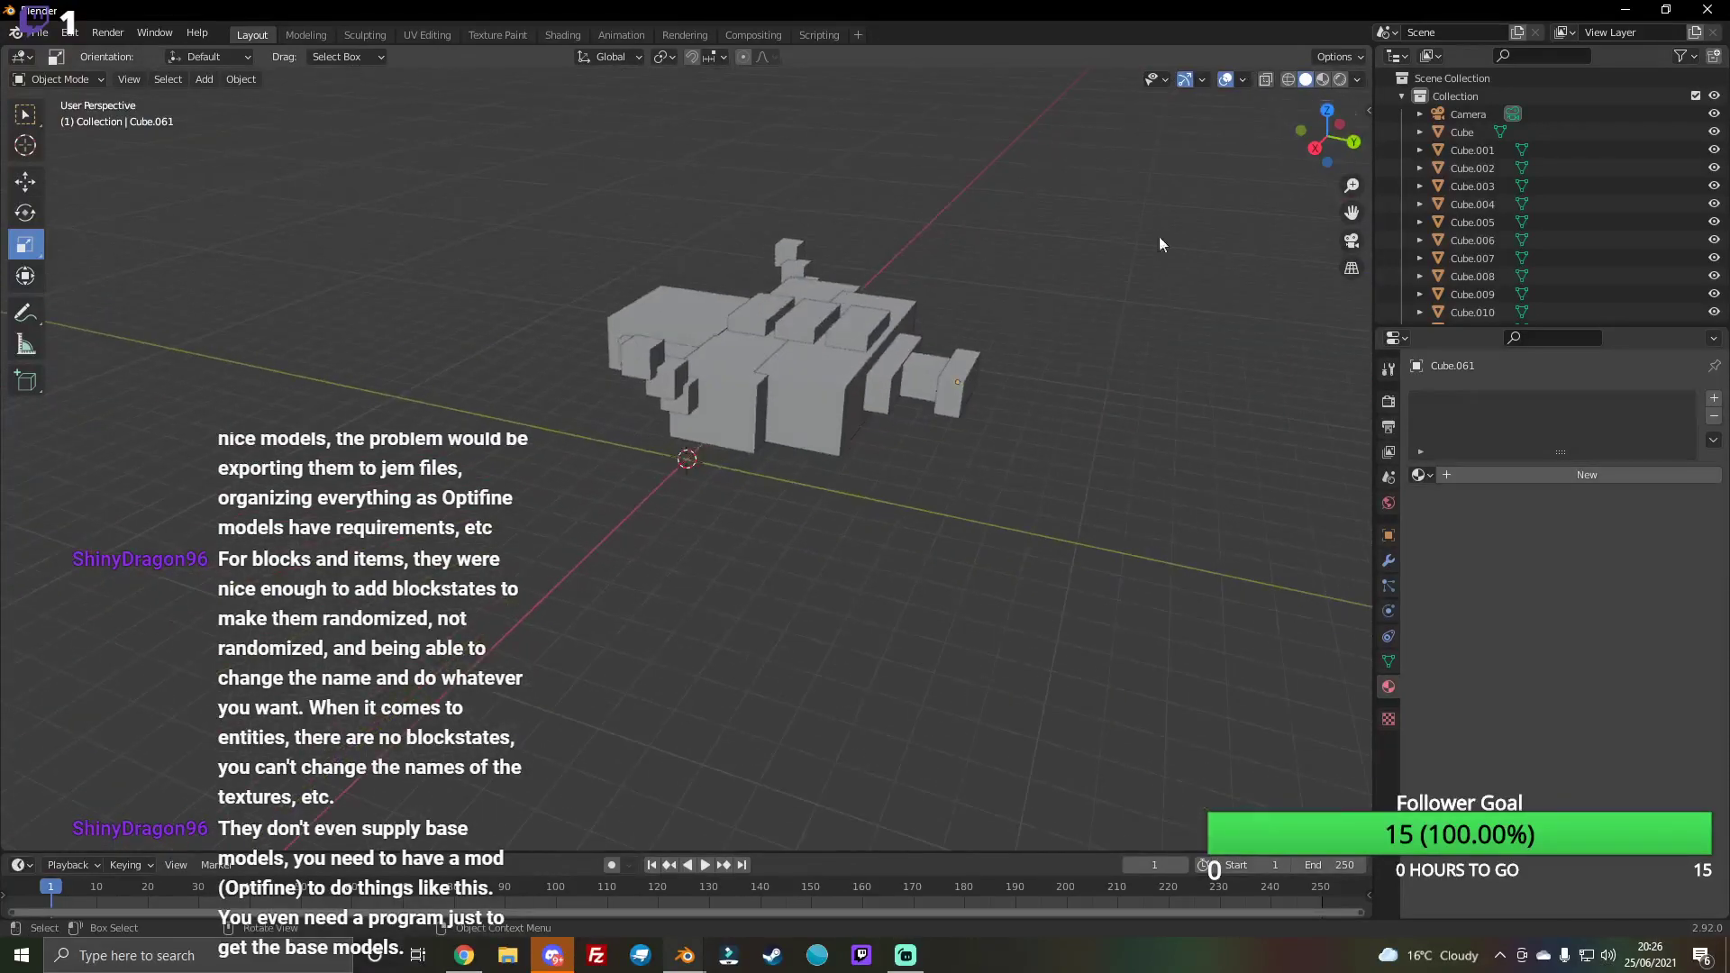
left_click(679, 384)
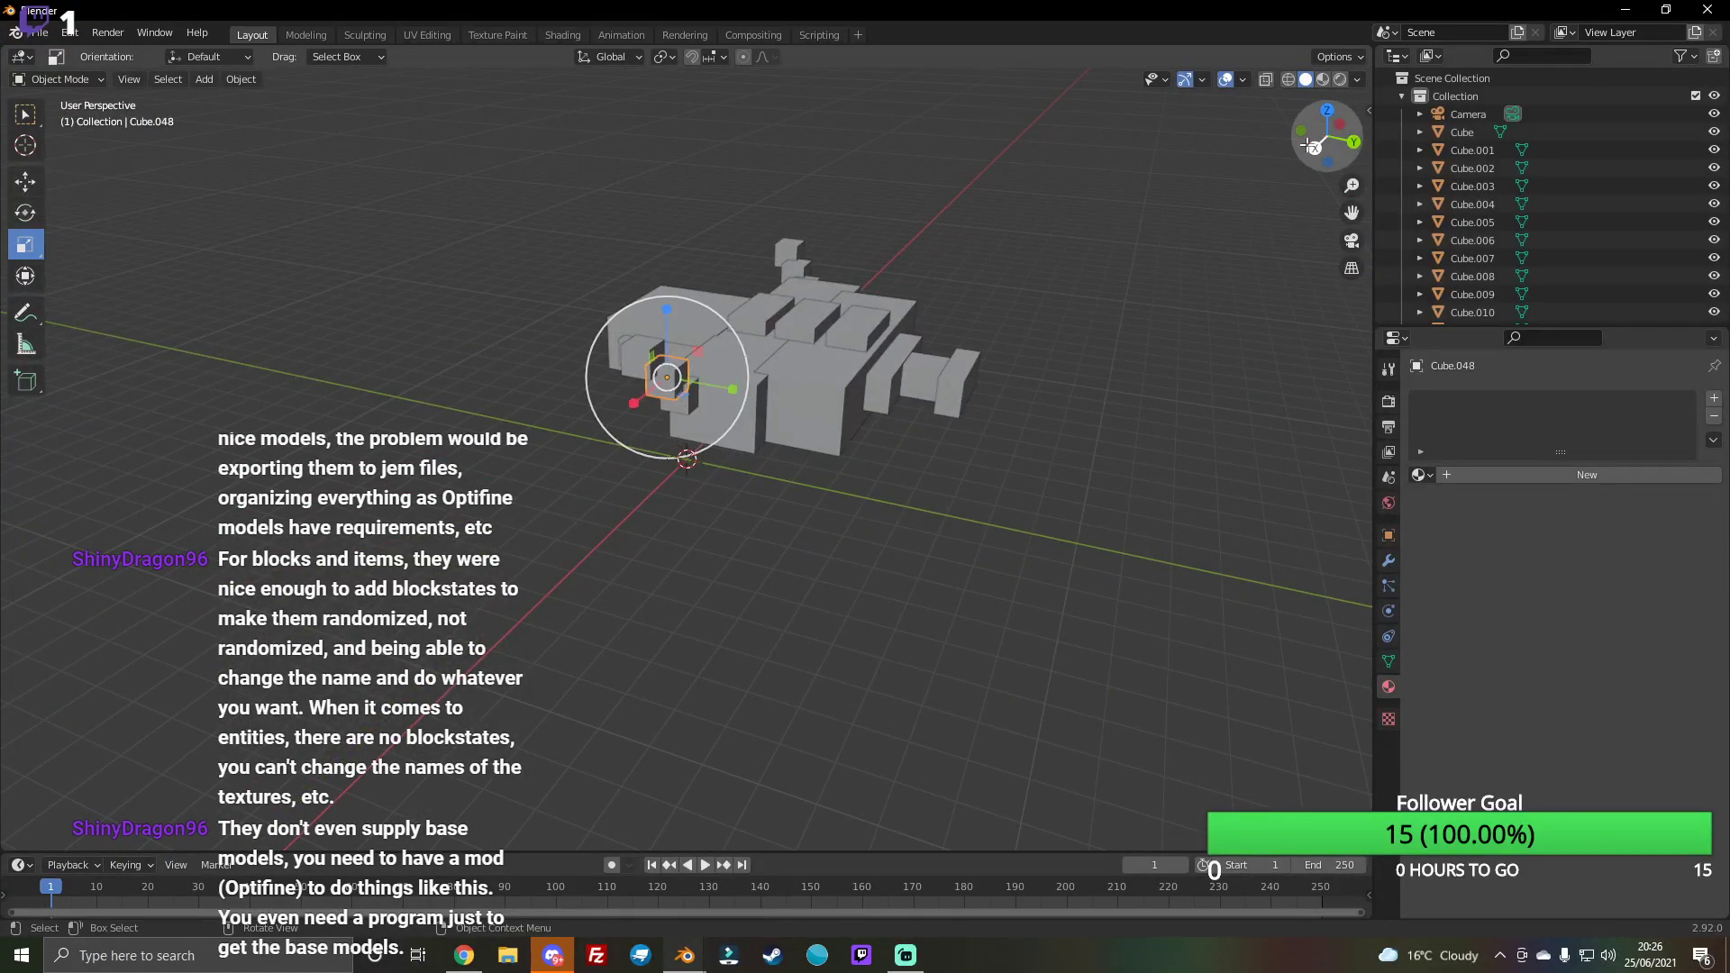
left_click_drag(1318, 135, 1333, 145)
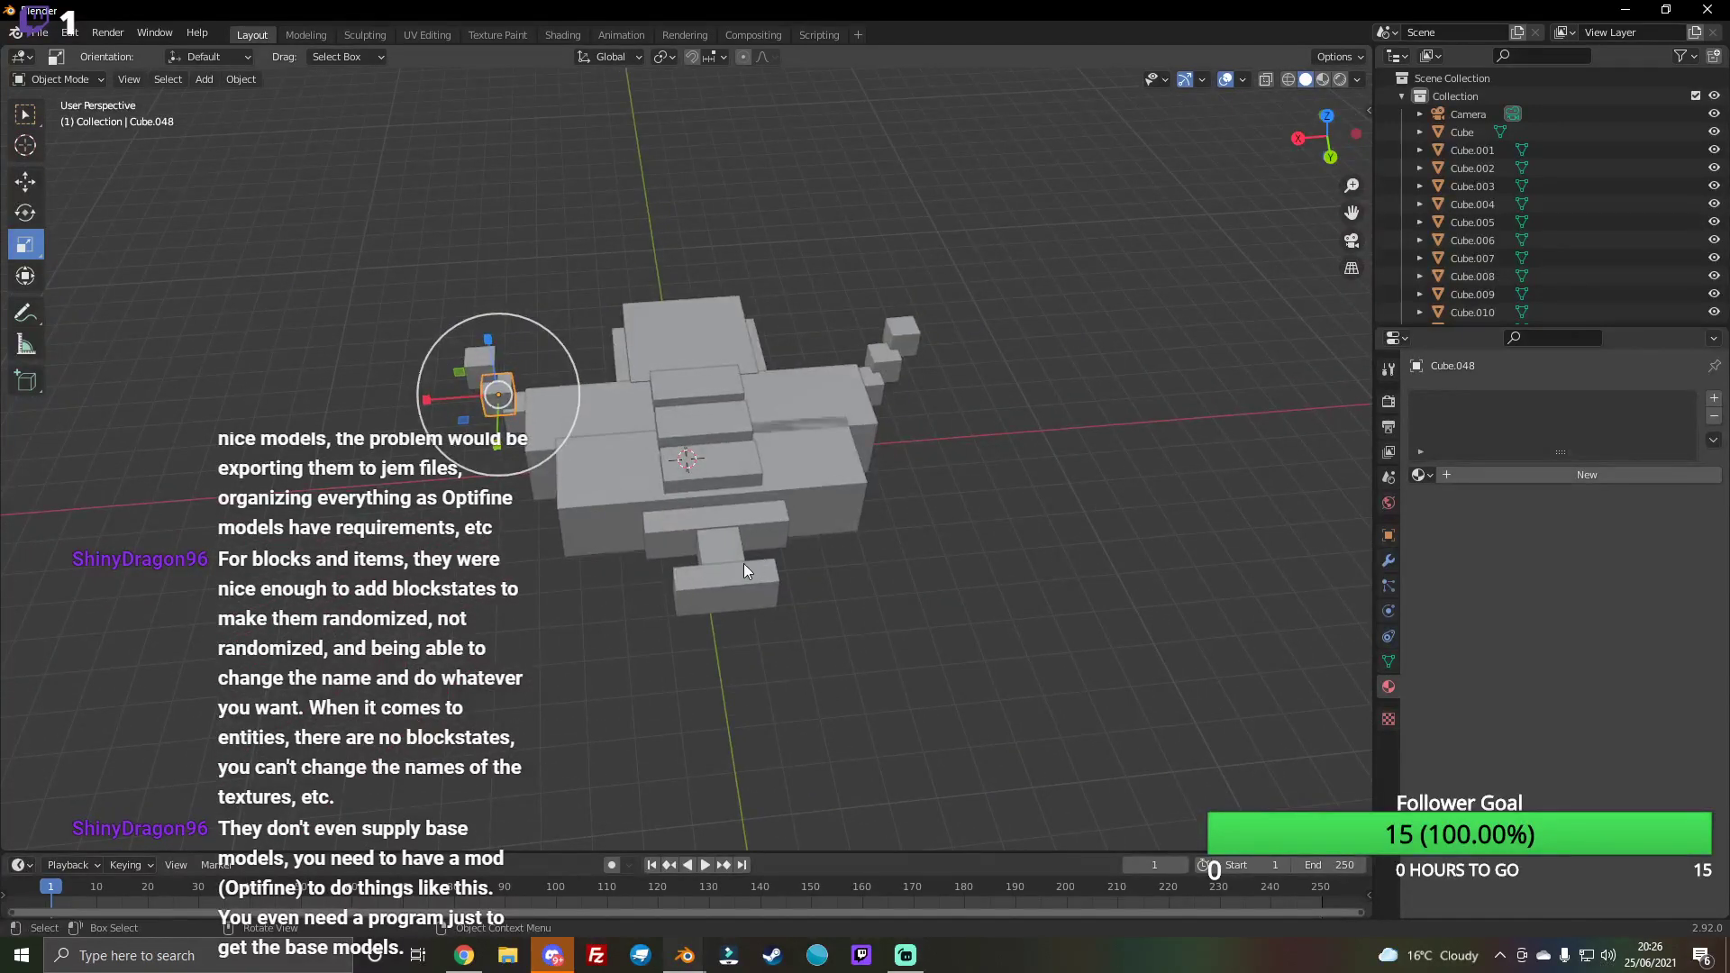
left_click(741, 560)
Step: Duplicate the neck piece and move the copy further down the model
key("ctrl+c")
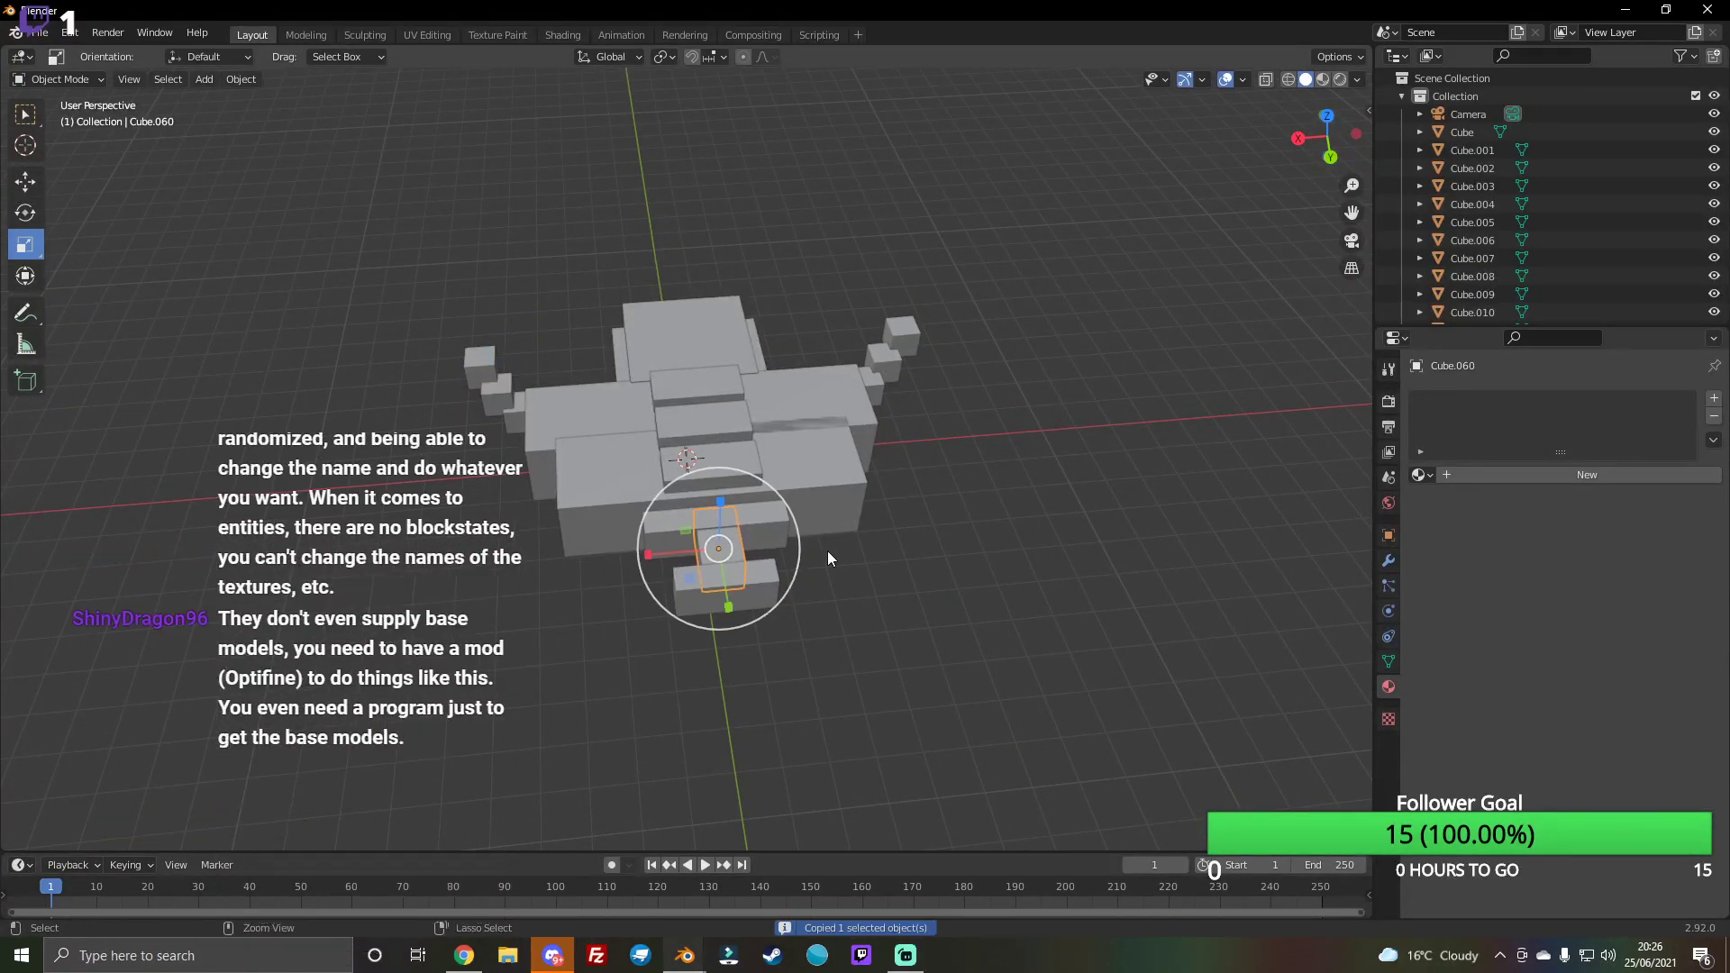
key("ctrl+v")
left_click(24, 181)
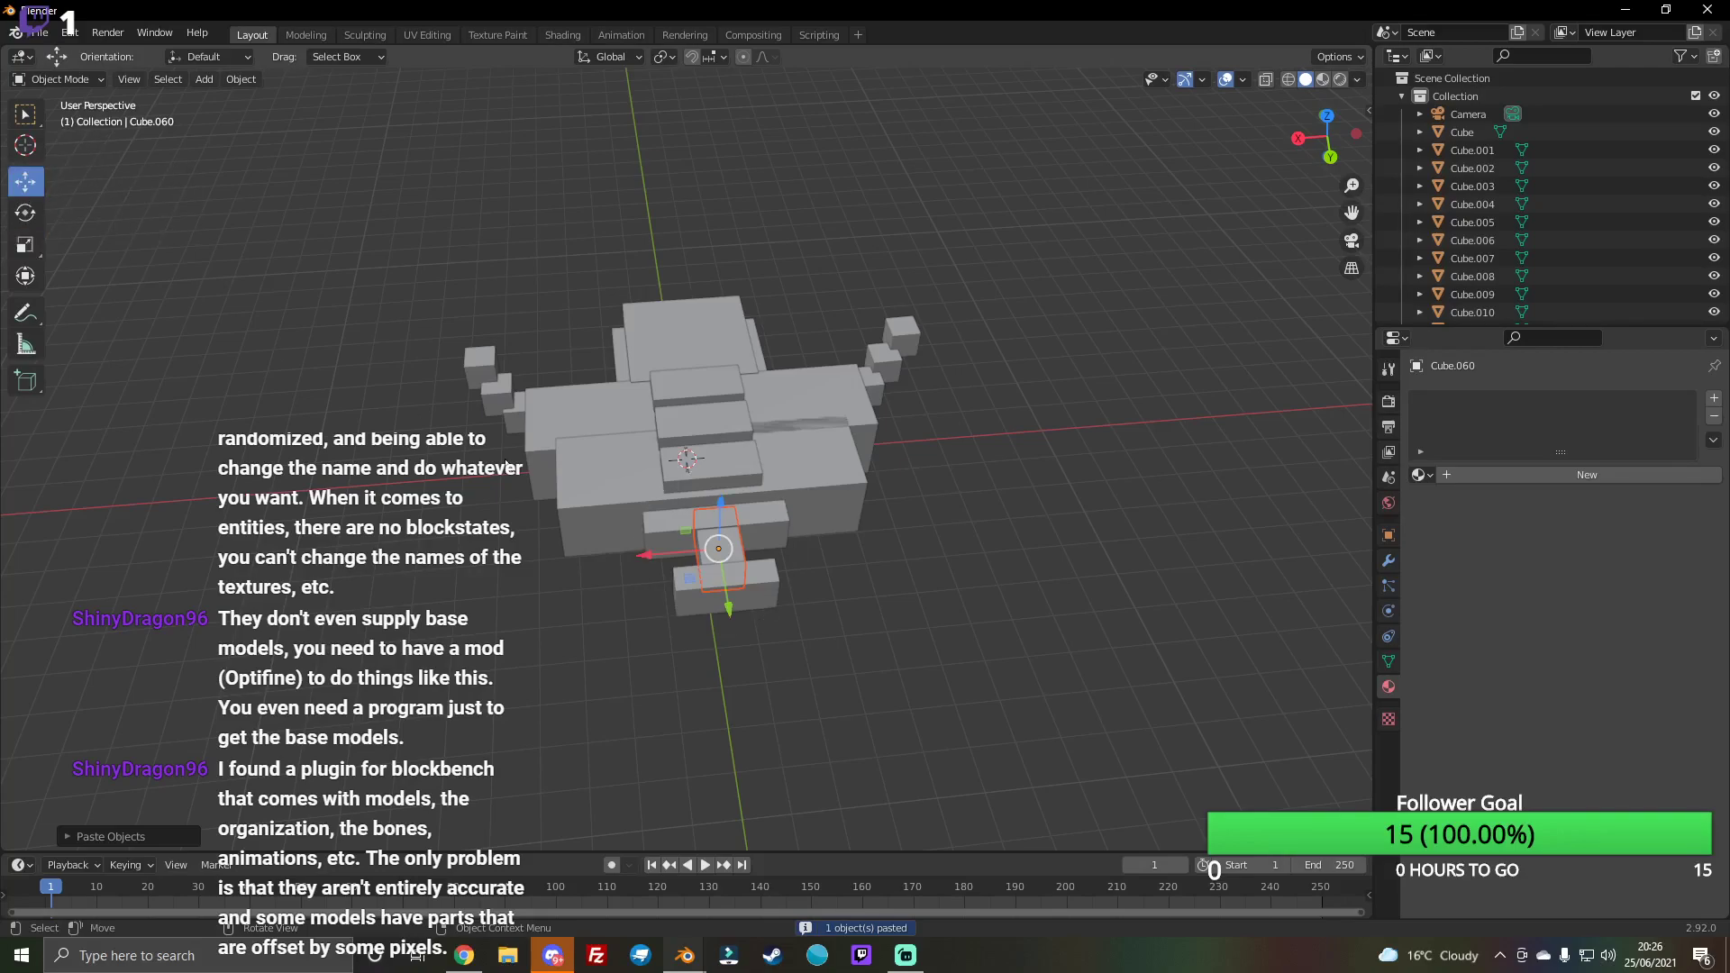
left_click_drag(724, 611, 746, 666)
Step: Duplicate the bottom slab and place the copy lower on the model
left_click(776, 589)
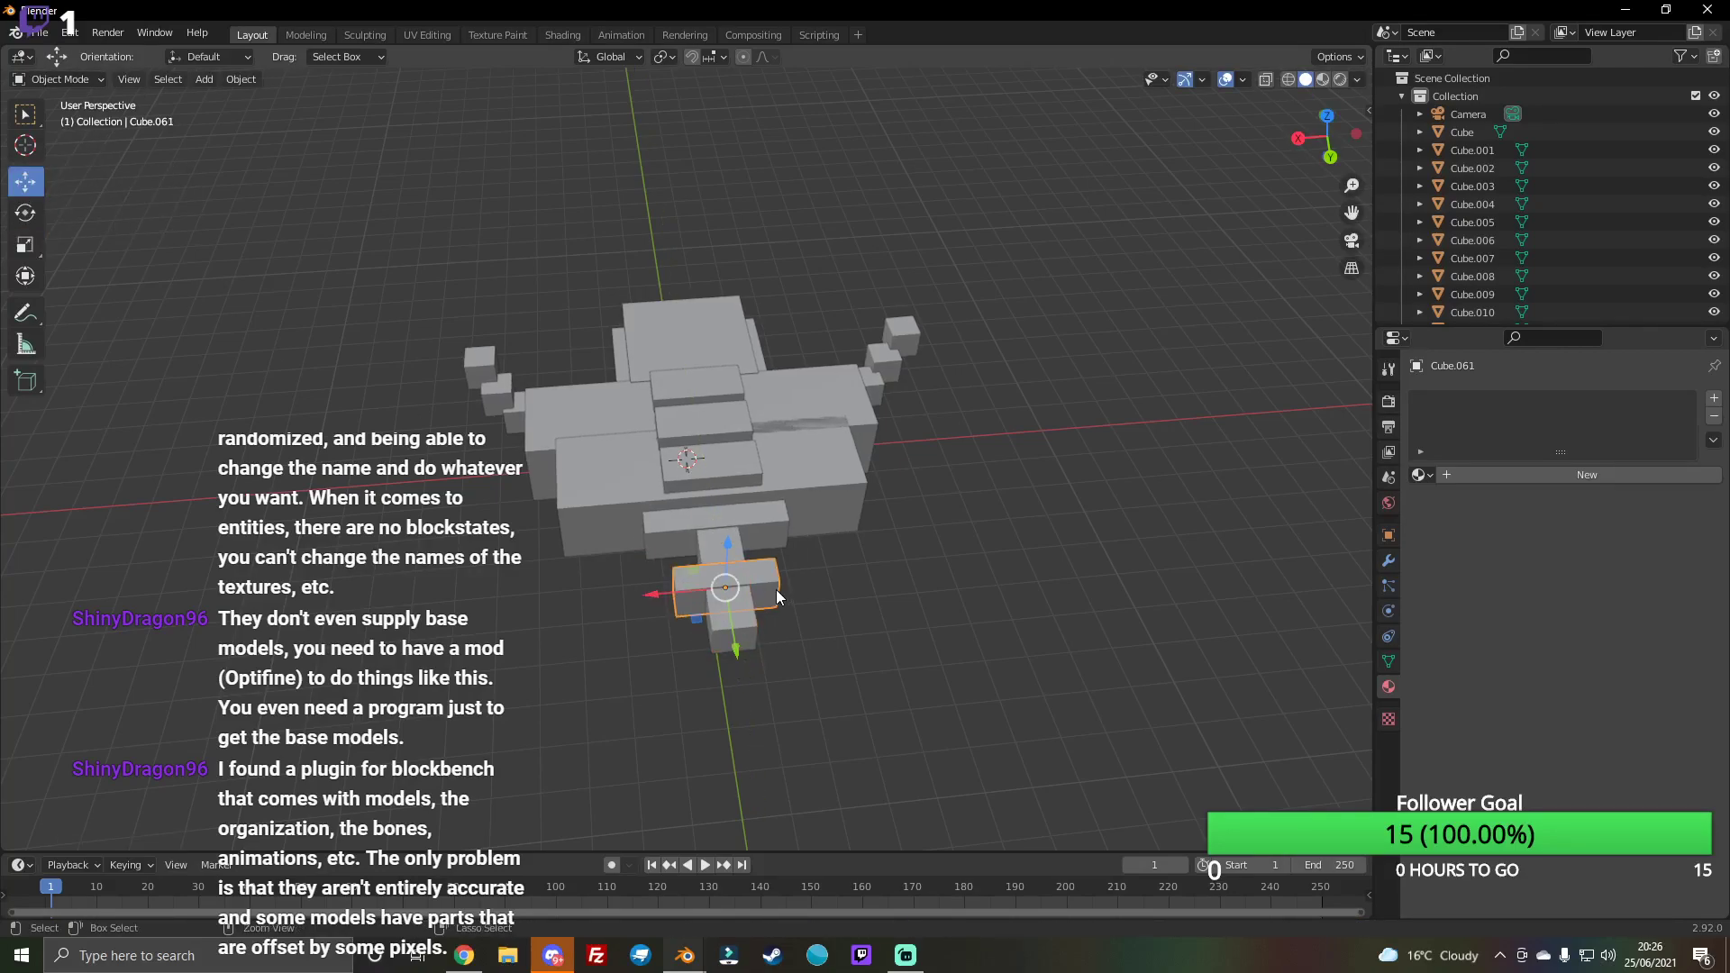
key("ctrl+c")
key("ctrl+v")
left_click_drag(739, 647, 764, 702)
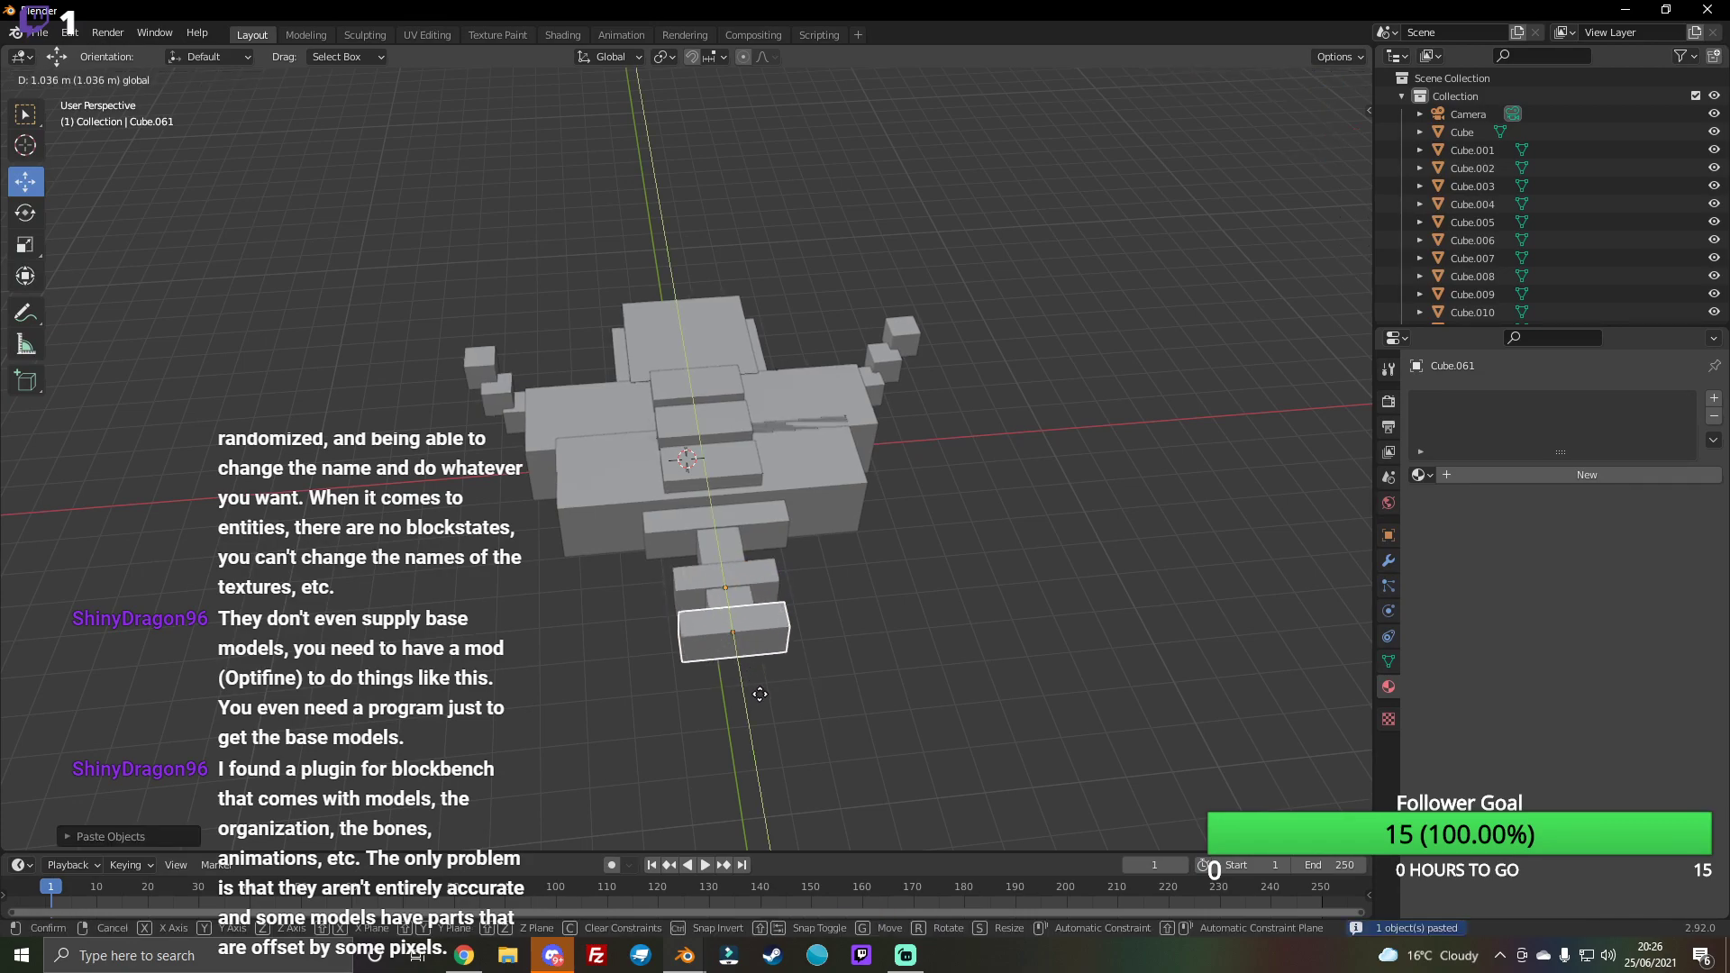
left_click(765, 702)
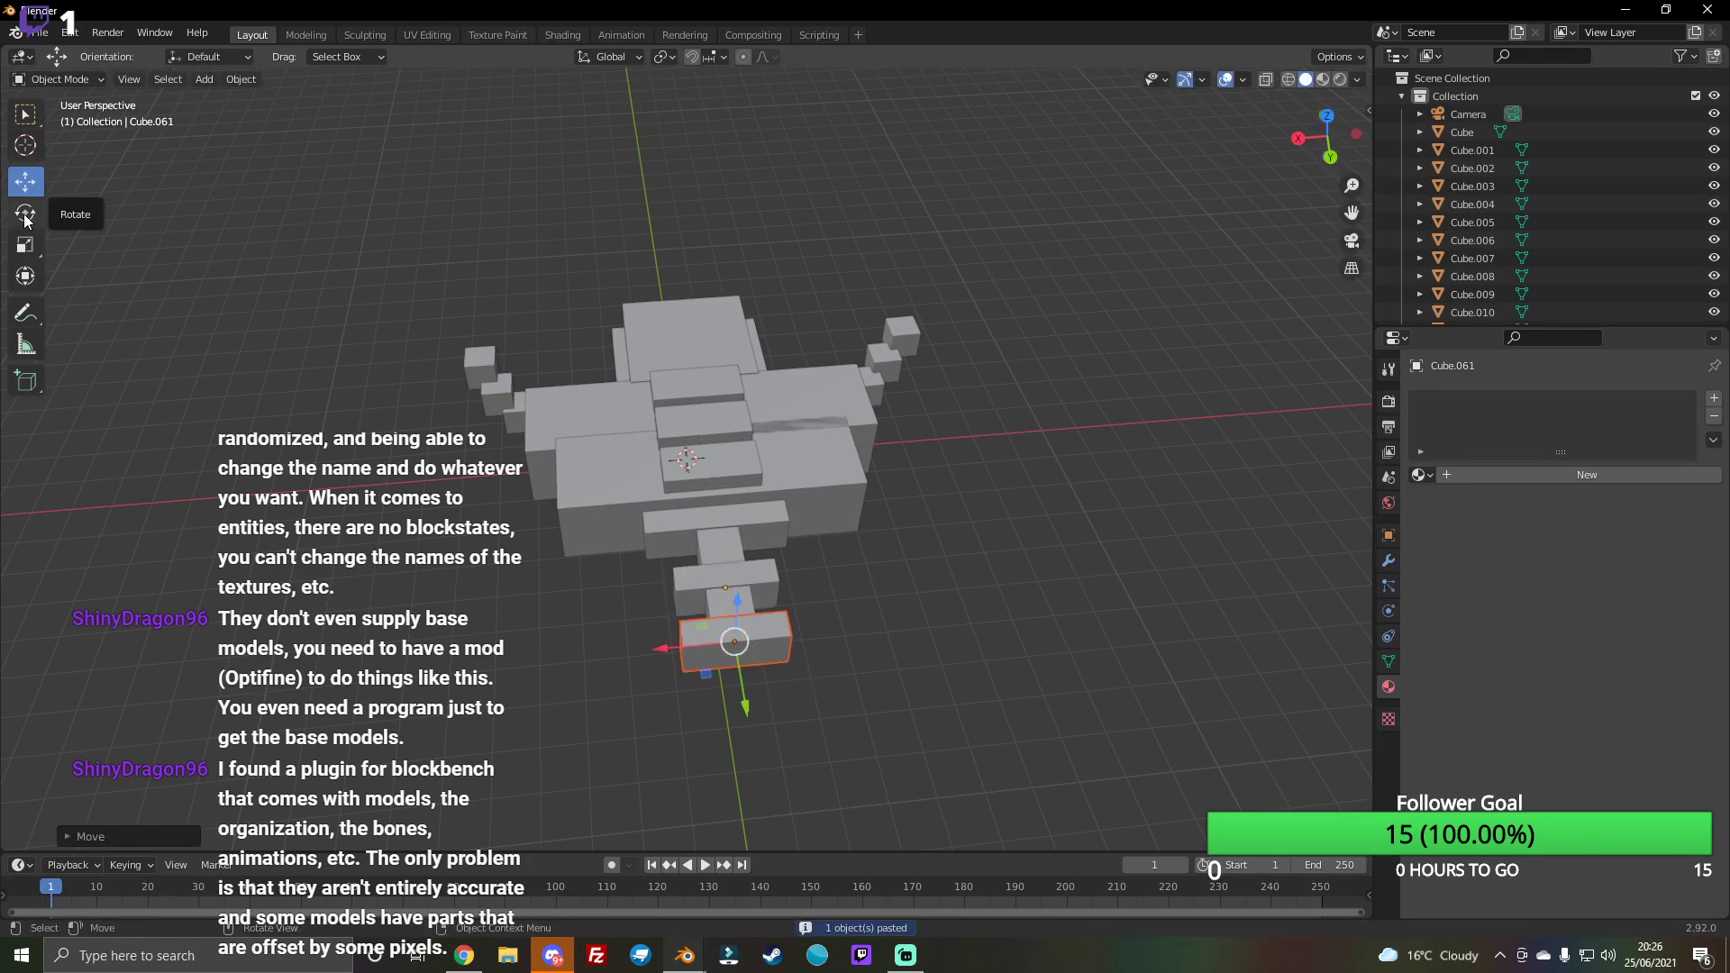
Step: Narrow the pasted slab, and widen a neighbouring piece and the bar above the neck
left_click(25, 243)
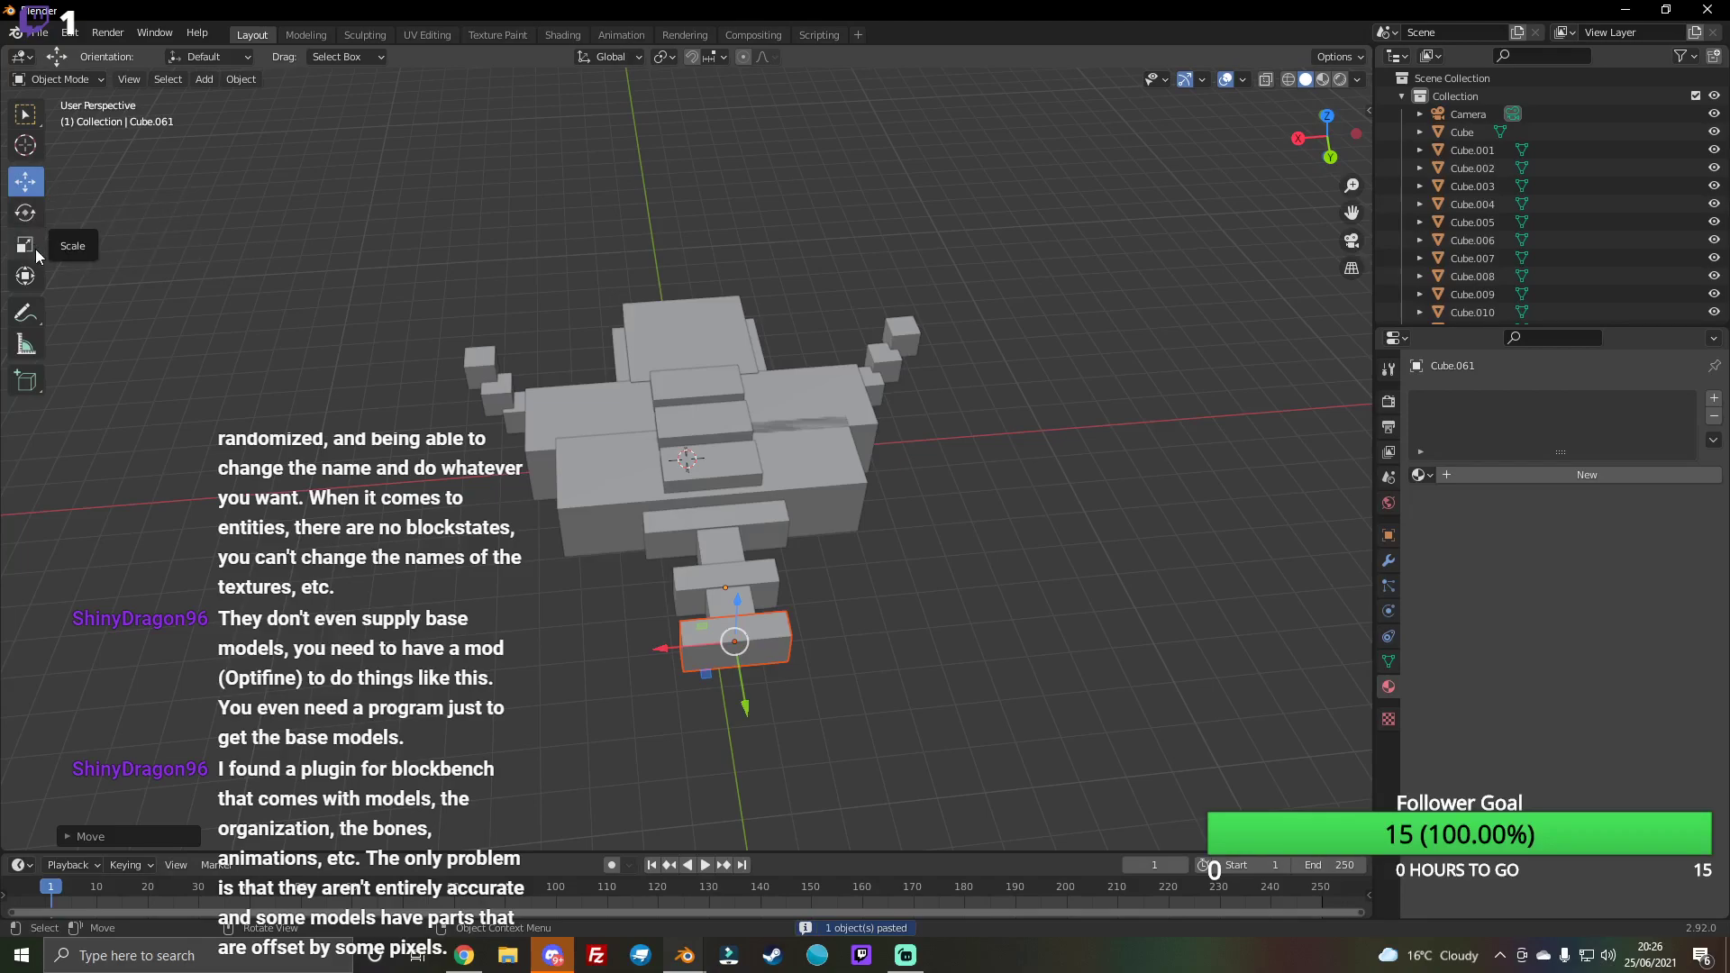
left_click_drag(655, 645, 687, 653)
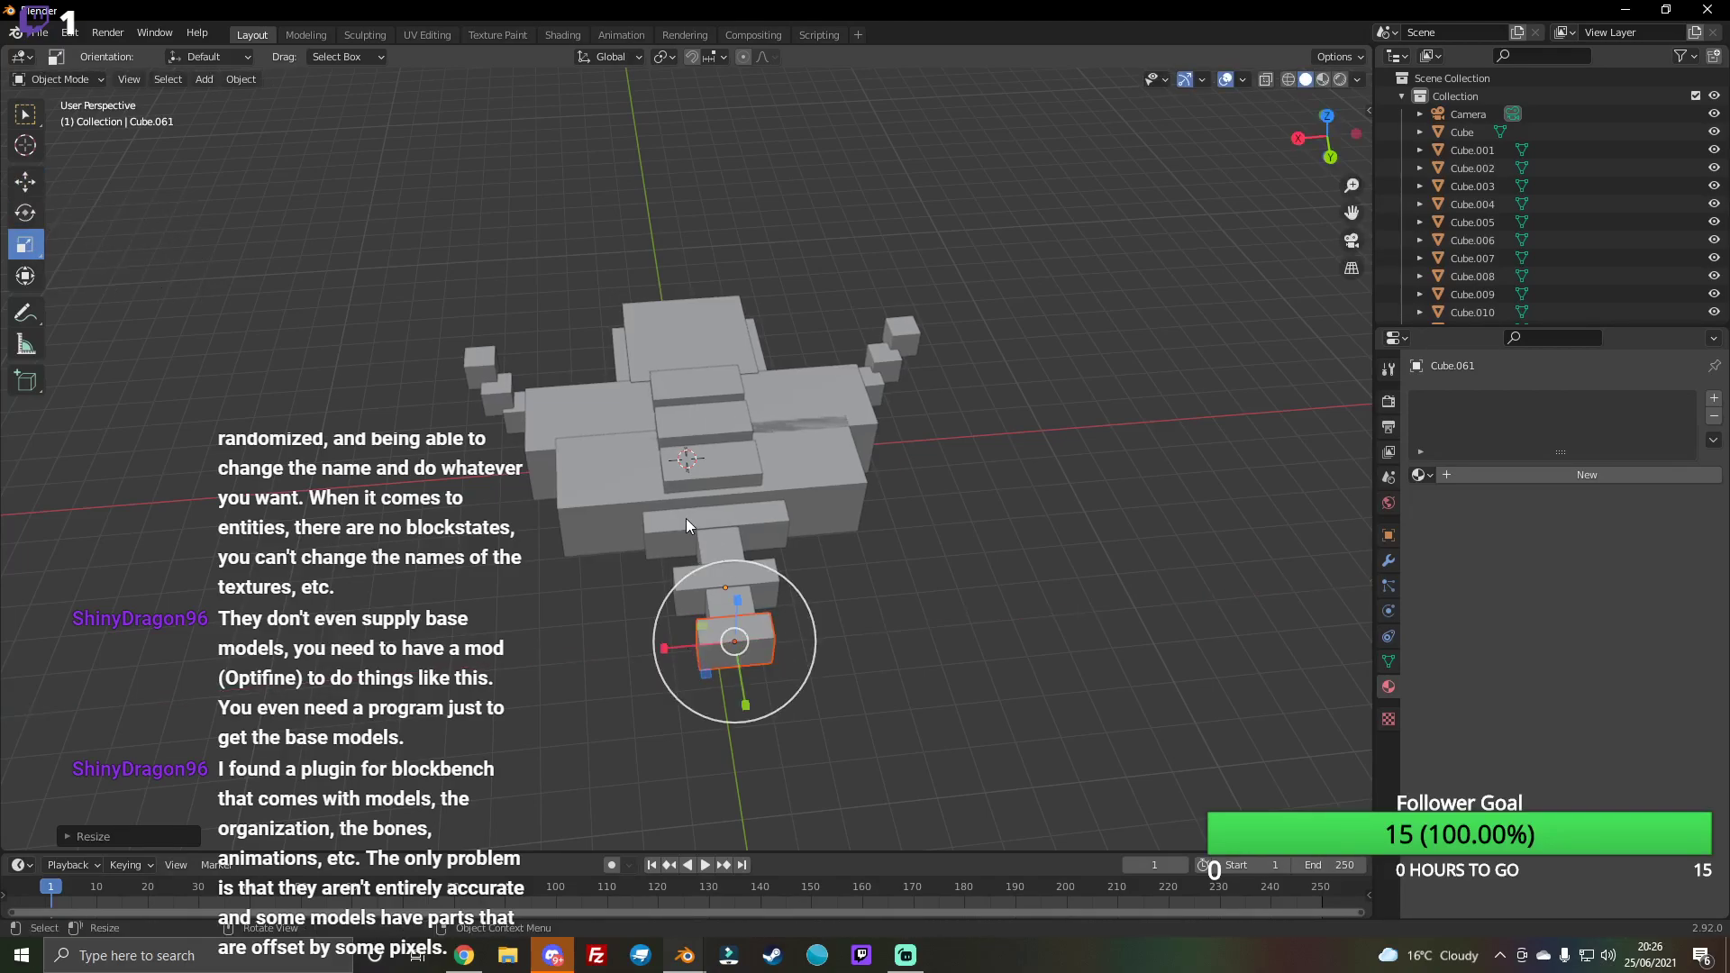
left_click(685, 585)
left_click_drag(658, 594, 644, 595)
left_click(717, 522)
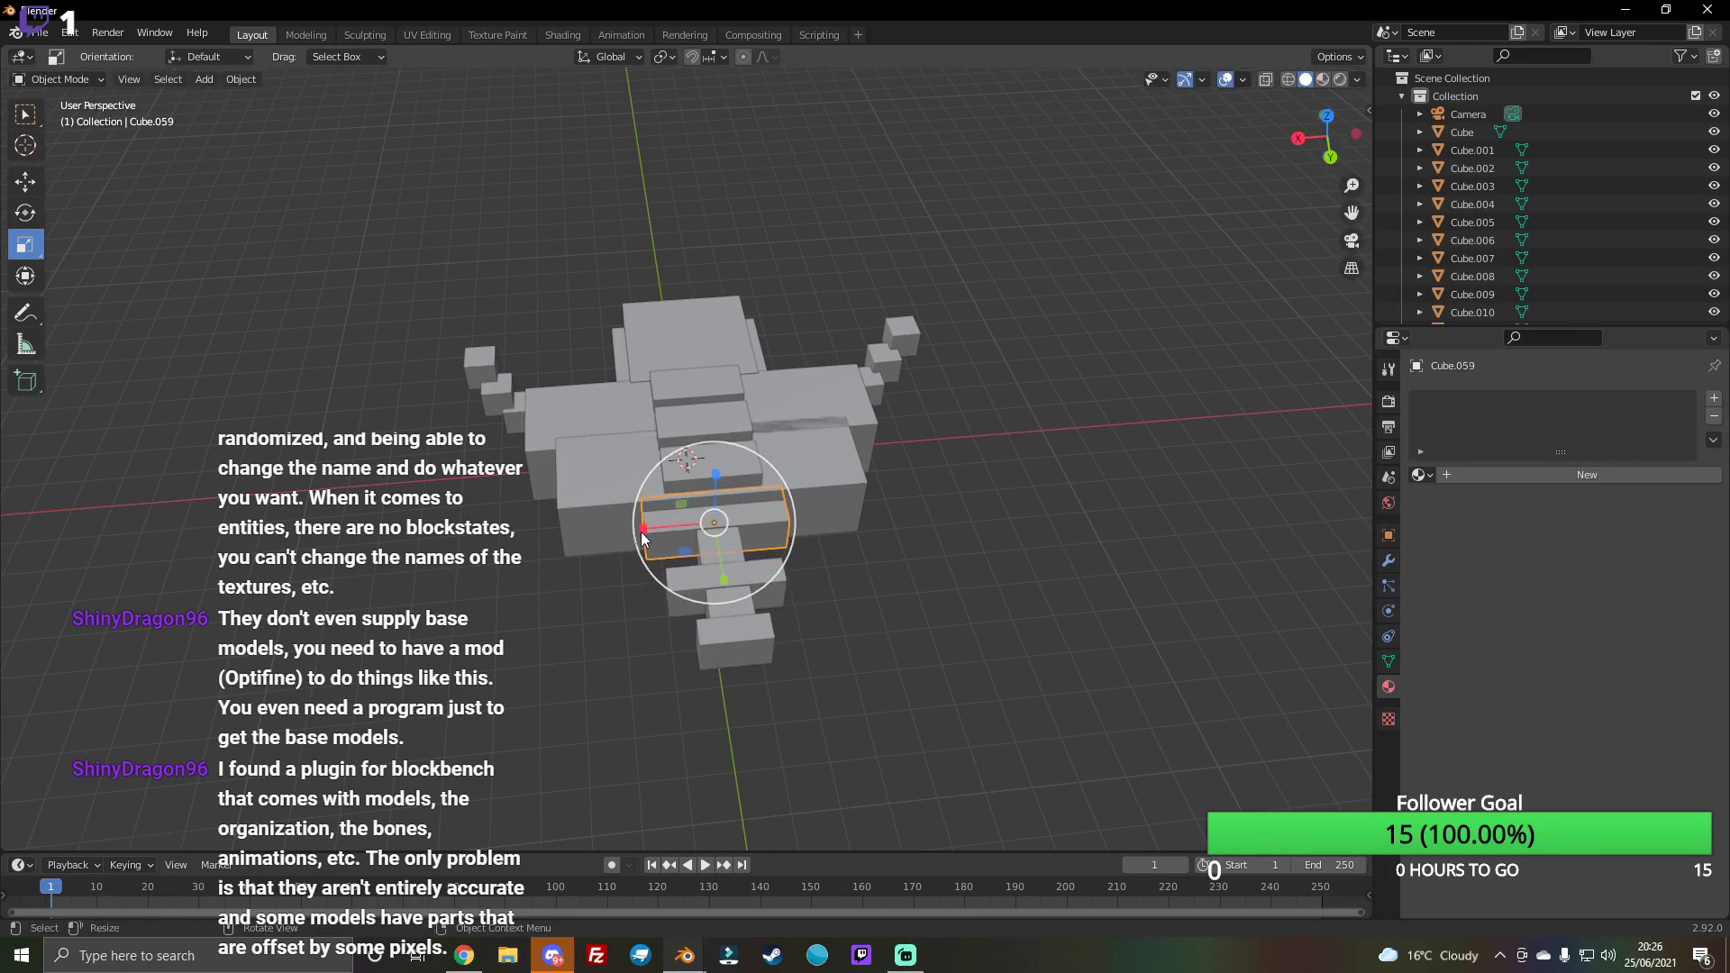
left_click_drag(634, 528, 601, 533)
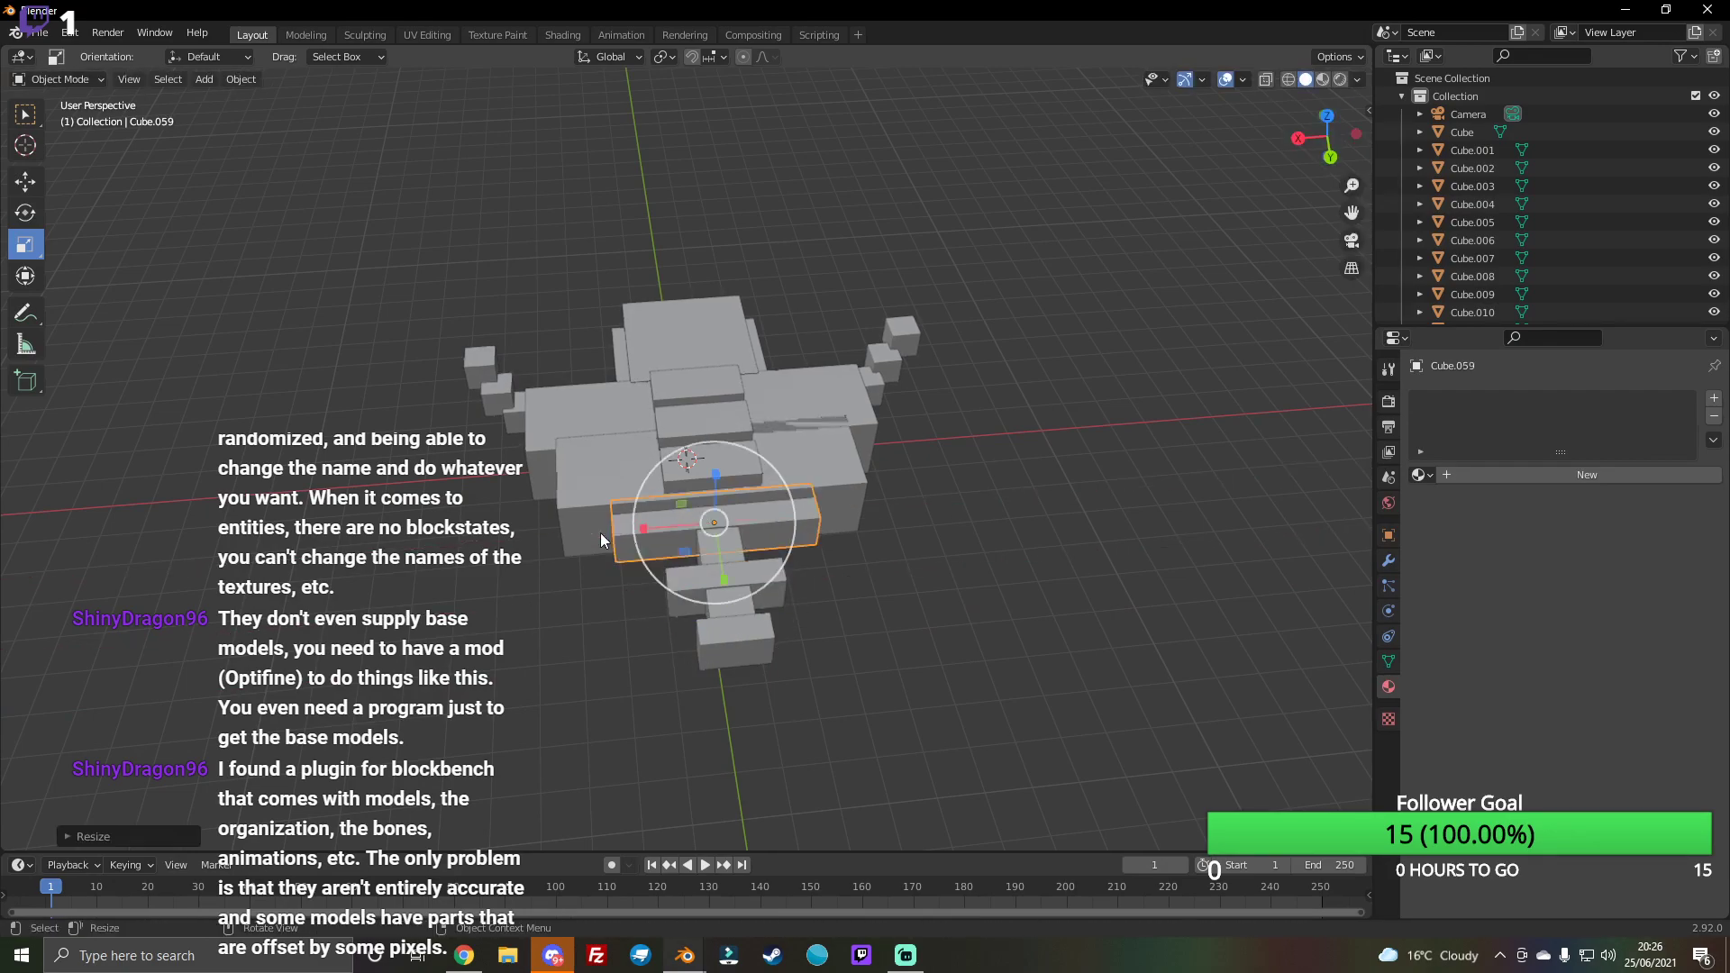
Step: Widen the lower piece and resize the bottom piece along X only
left_click(676, 607)
mouse_move(663, 584)
left_mouse_down()
mouse_move(630, 591)
mouse_move(652, 638)
left_mouse_up()
left_click(706, 642)
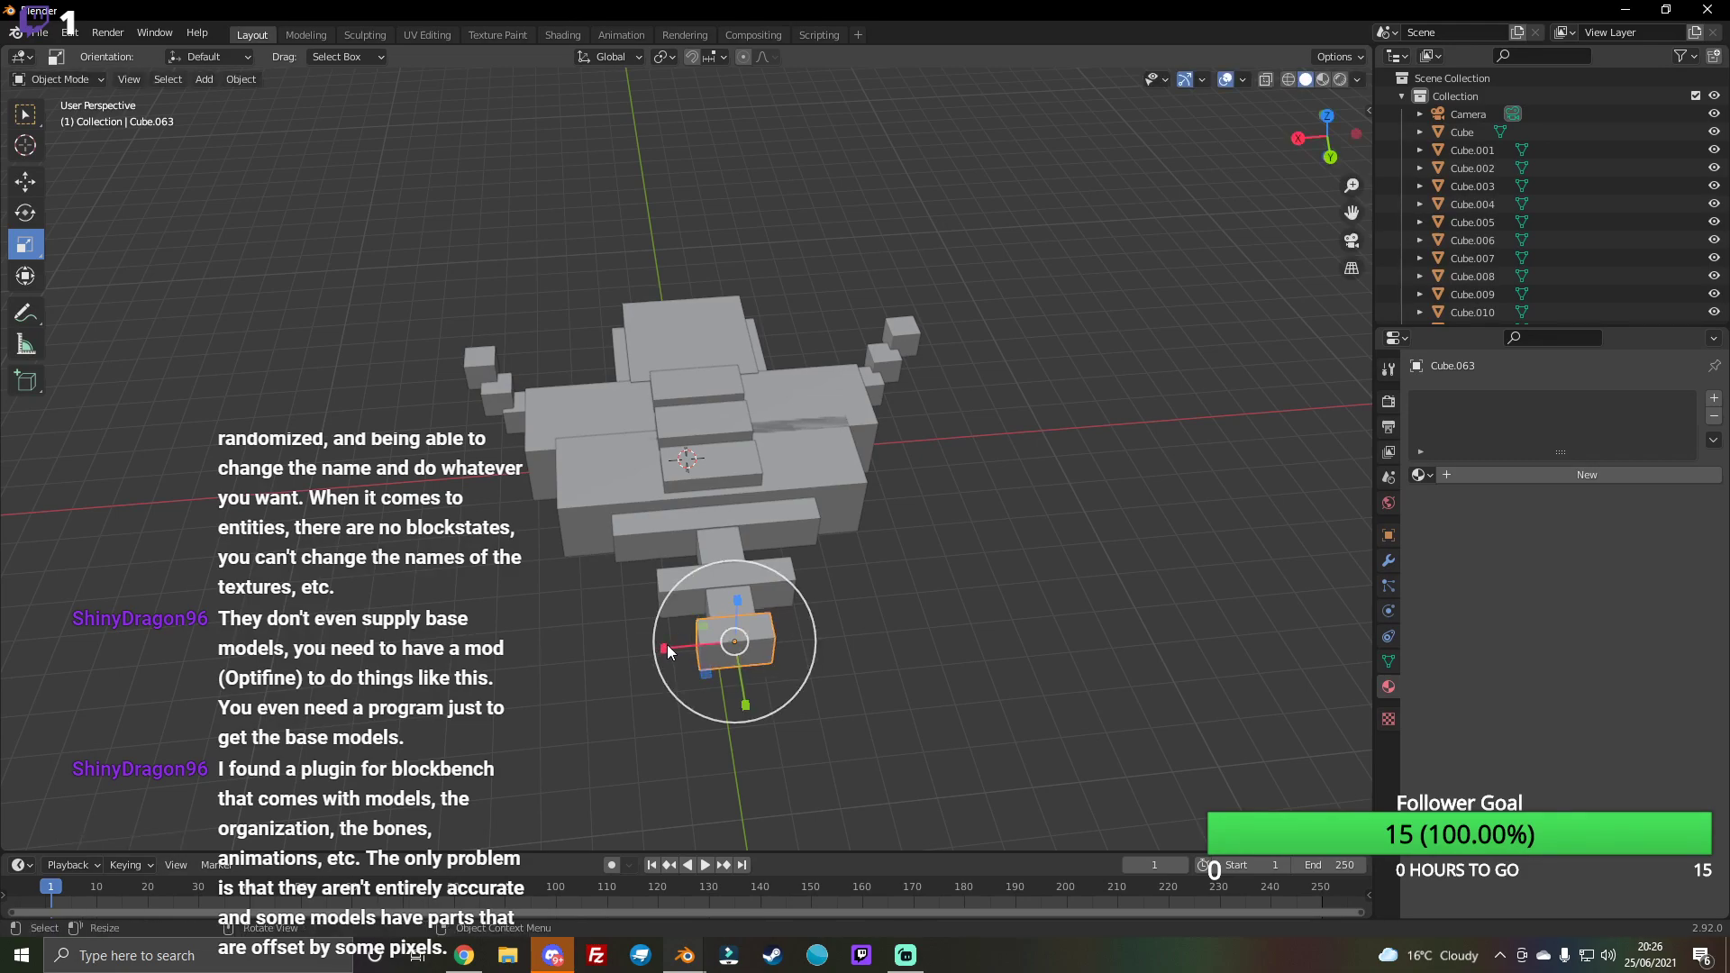
key("x")
left_click(640, 646)
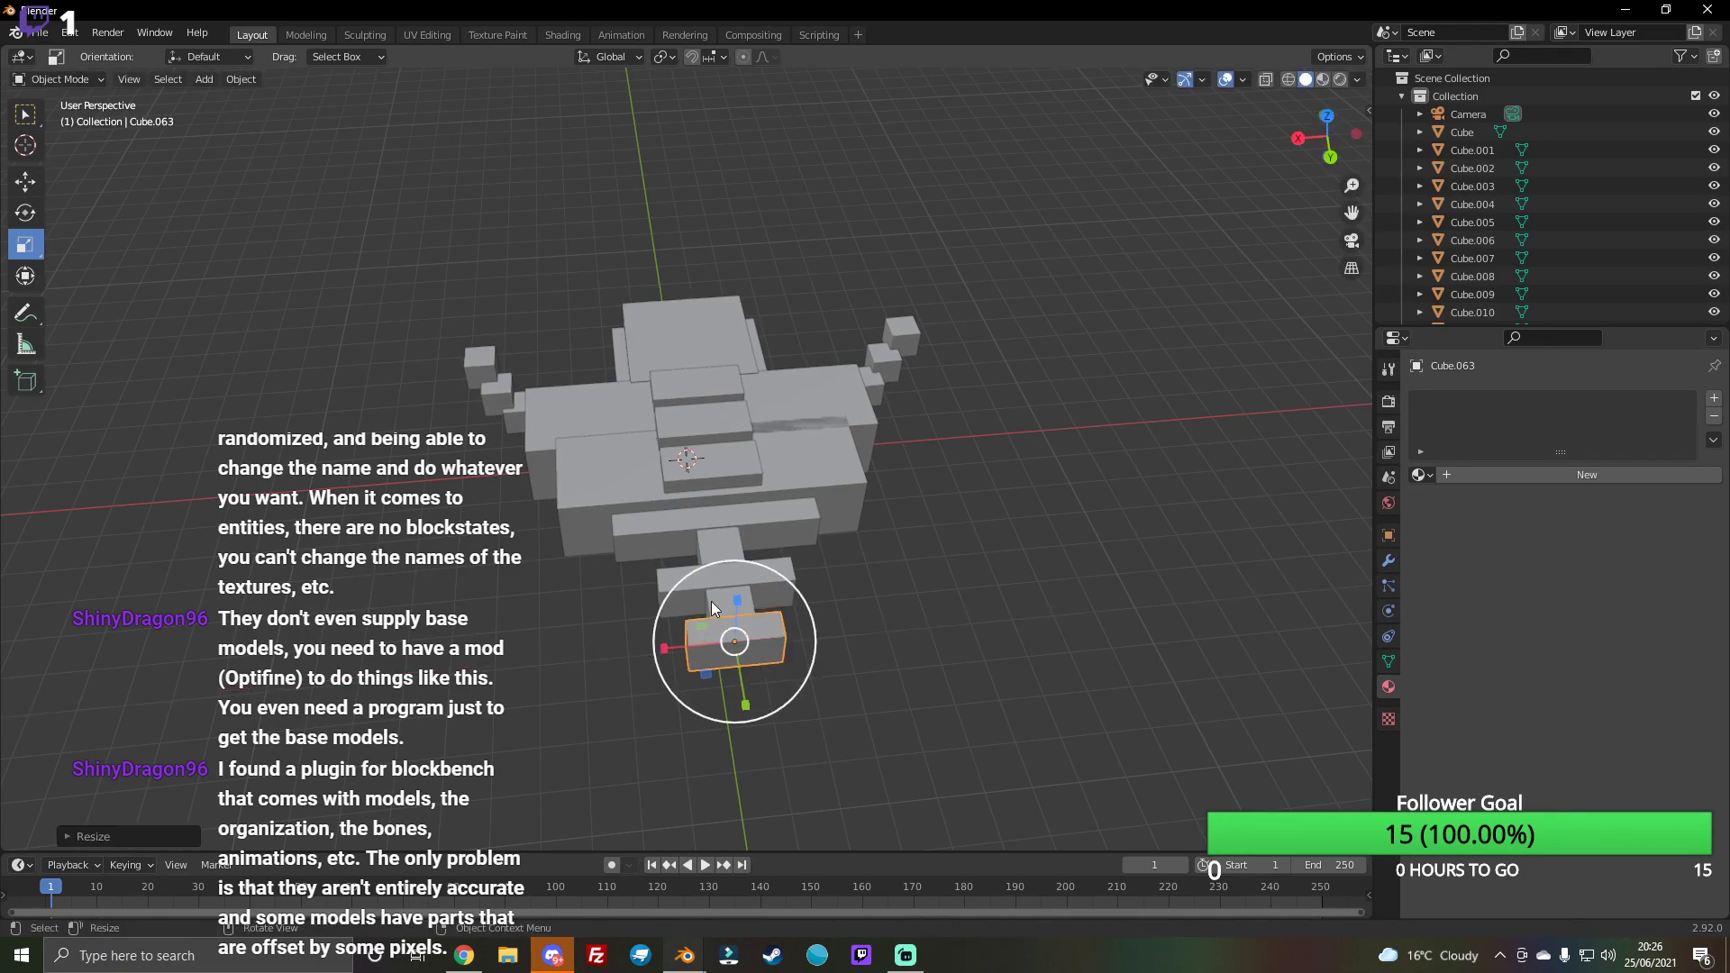
Step: Duplicate the vertical piece and position the copy further down the tail
left_click(711, 602)
key("ctrl+c")
key("ctrl+v")
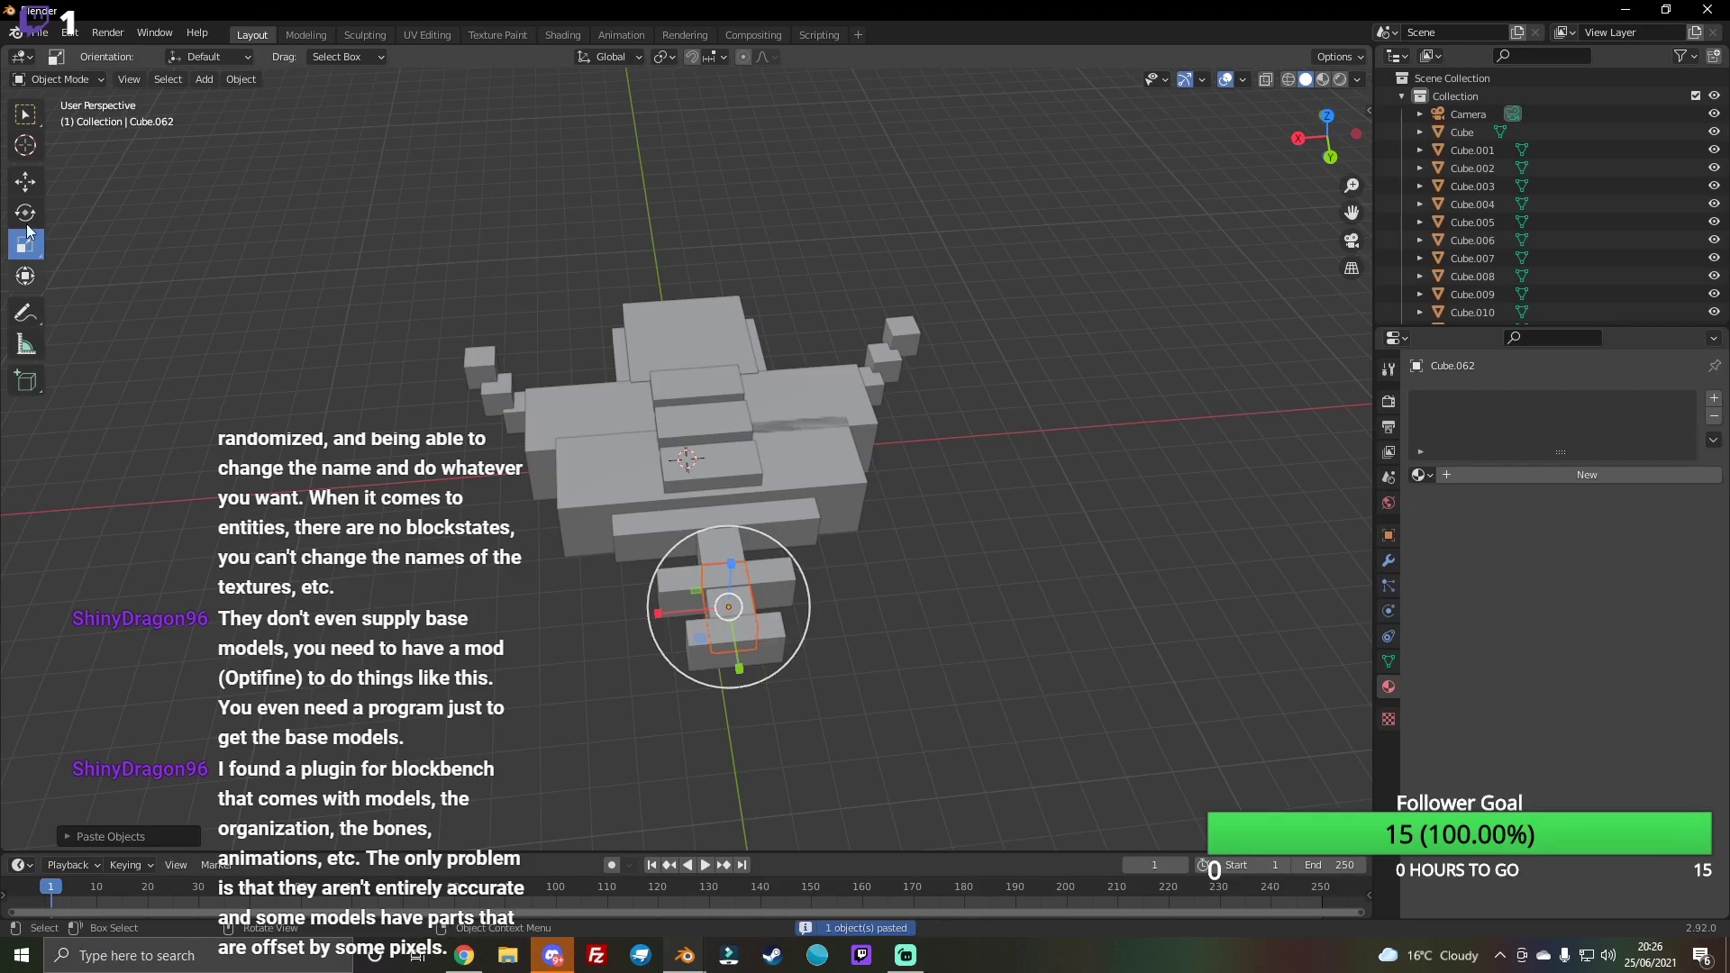
left_click(26, 181)
left_click_drag(733, 670, 747, 740)
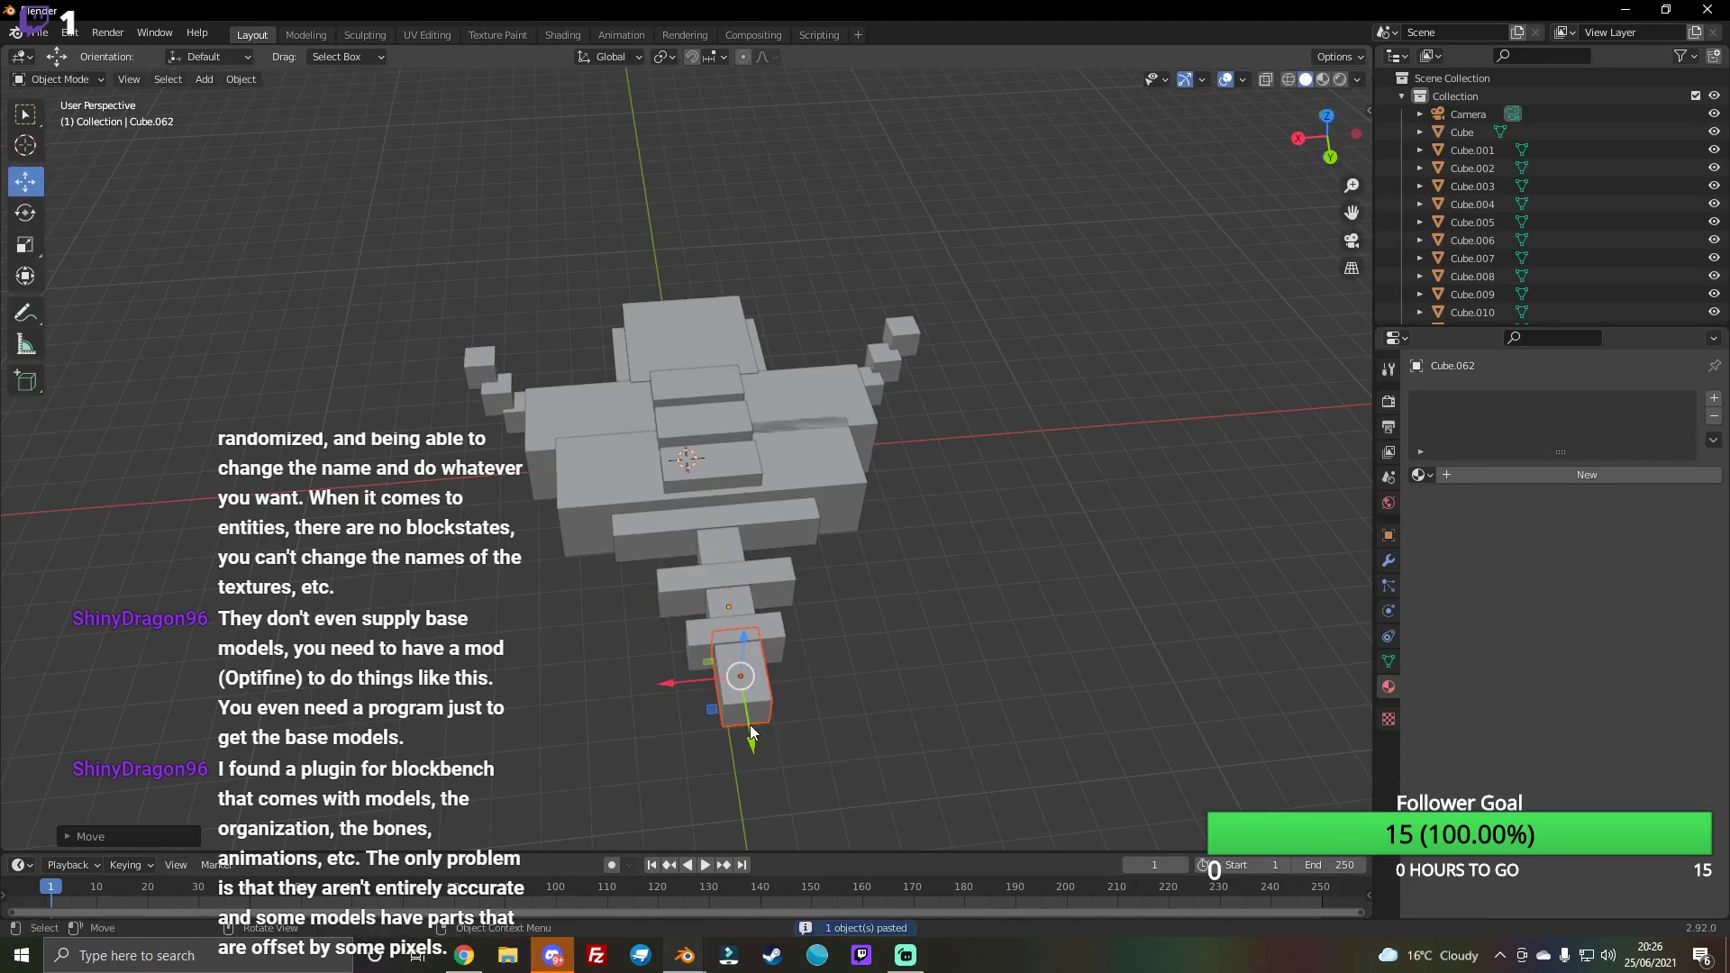
left_click_drag(751, 746, 747, 720)
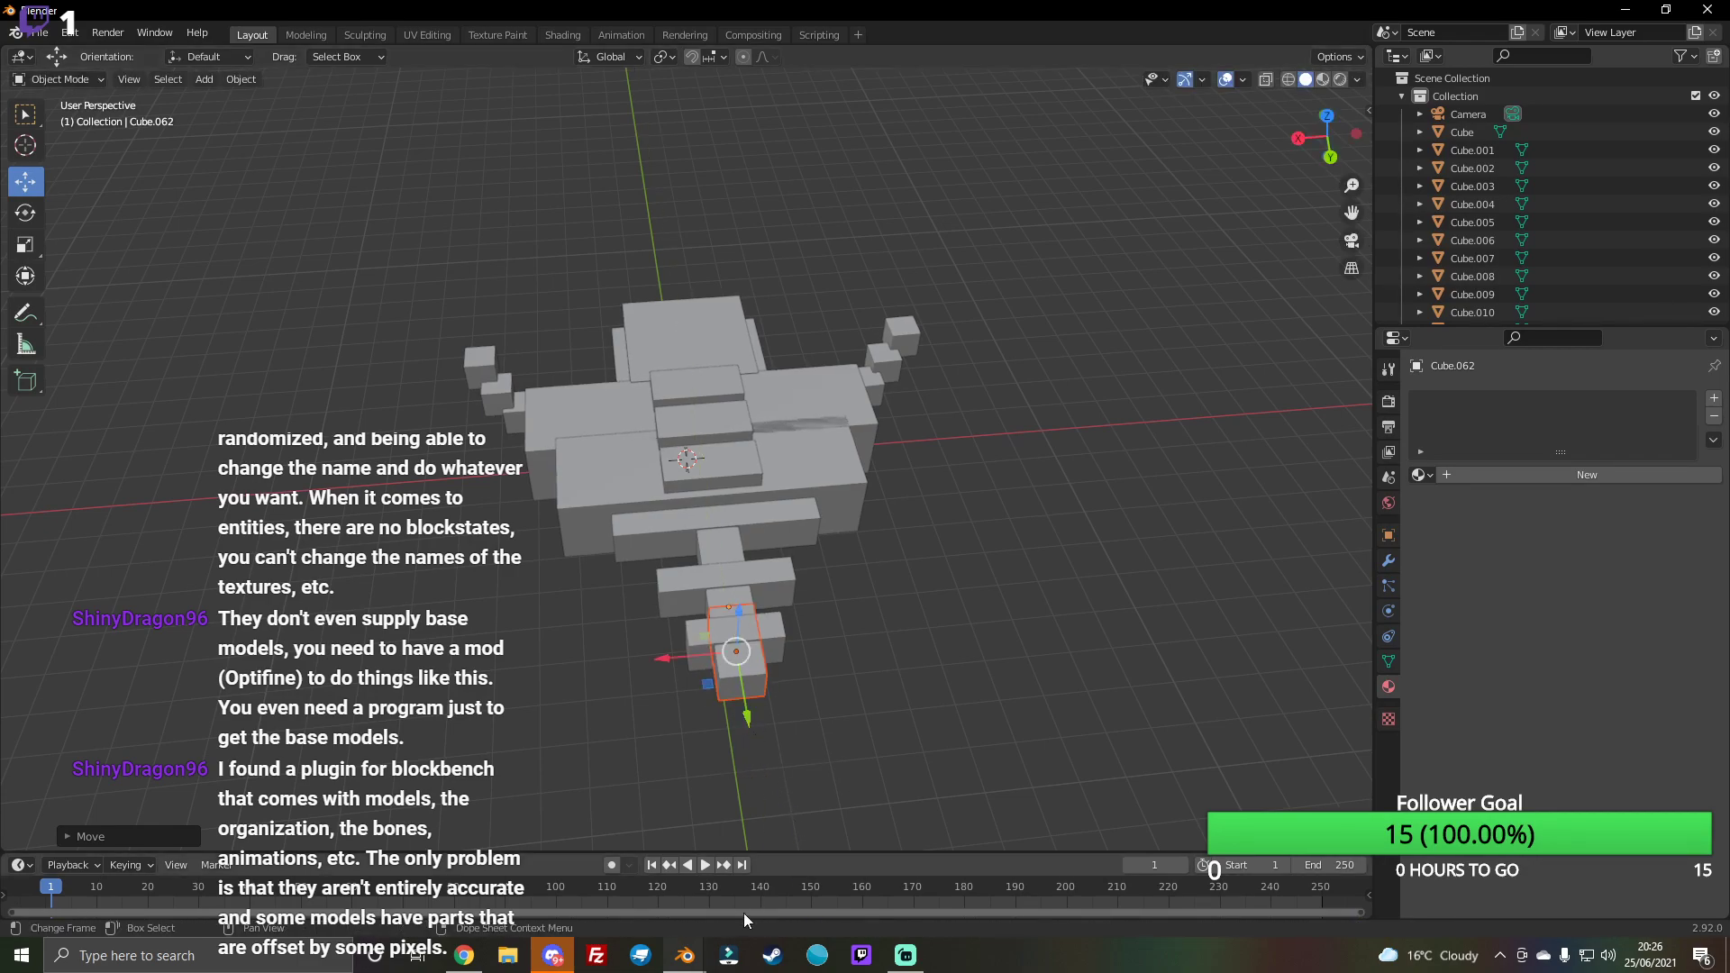
Step: Duplicate the crossbar, move the copy lower along Y, and shrink it
left_click(768, 635)
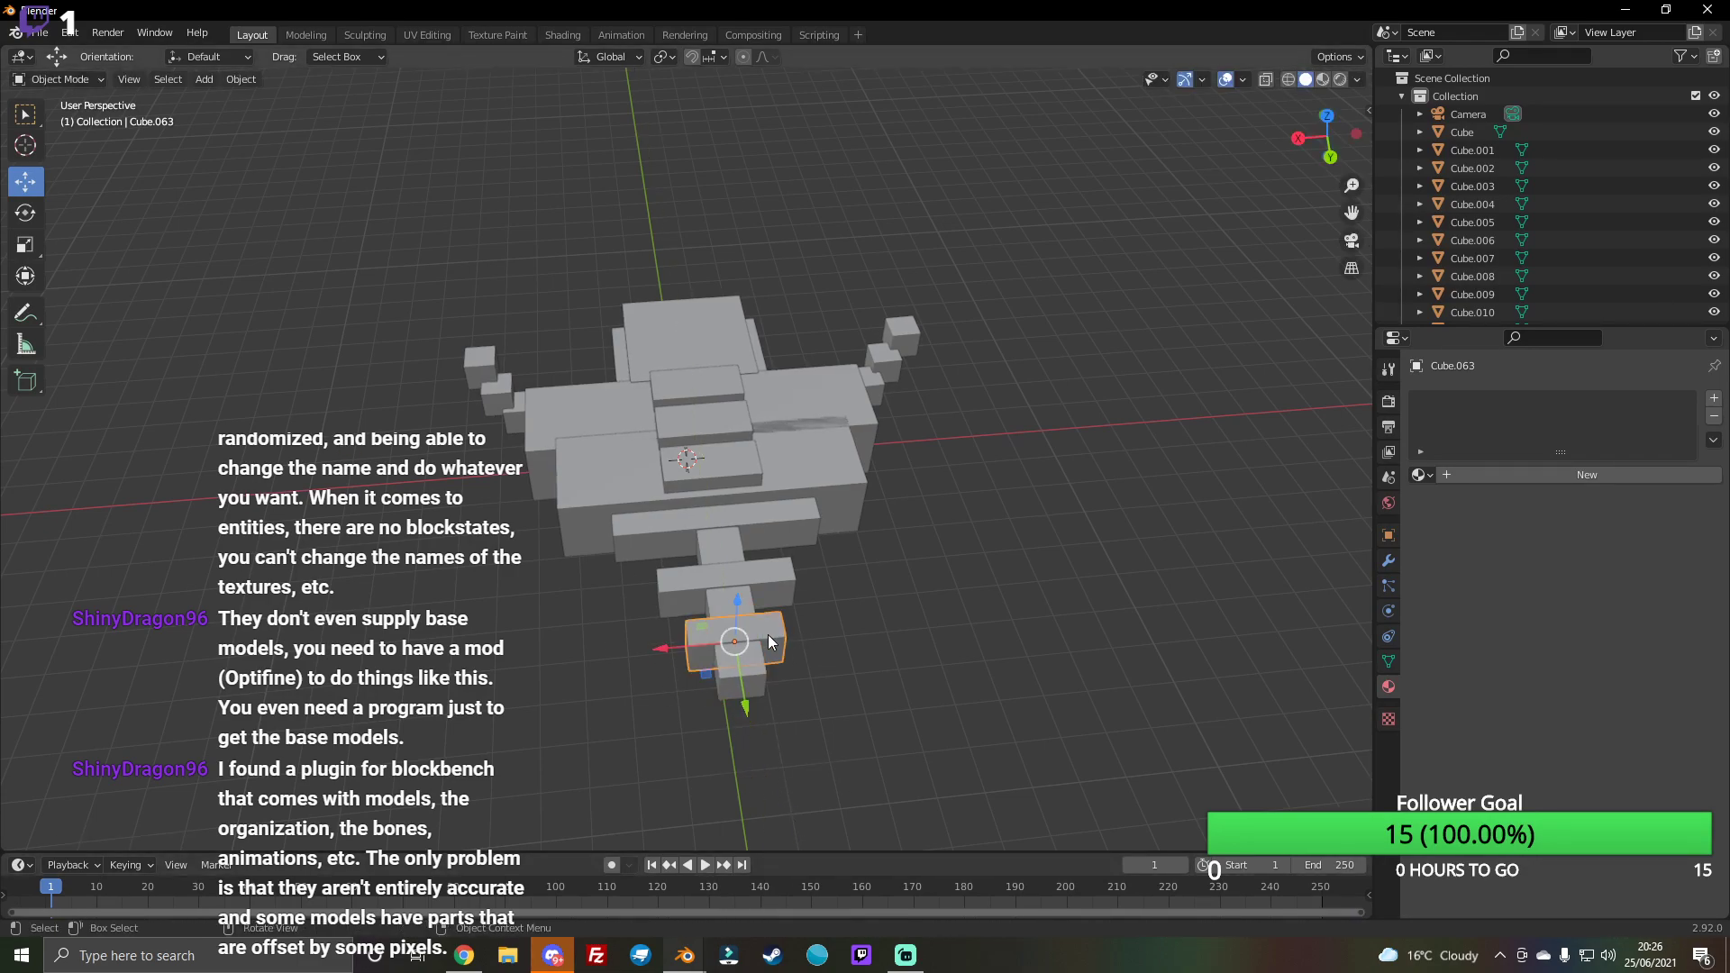
key("ctrl+c")
key("ctrl+v")
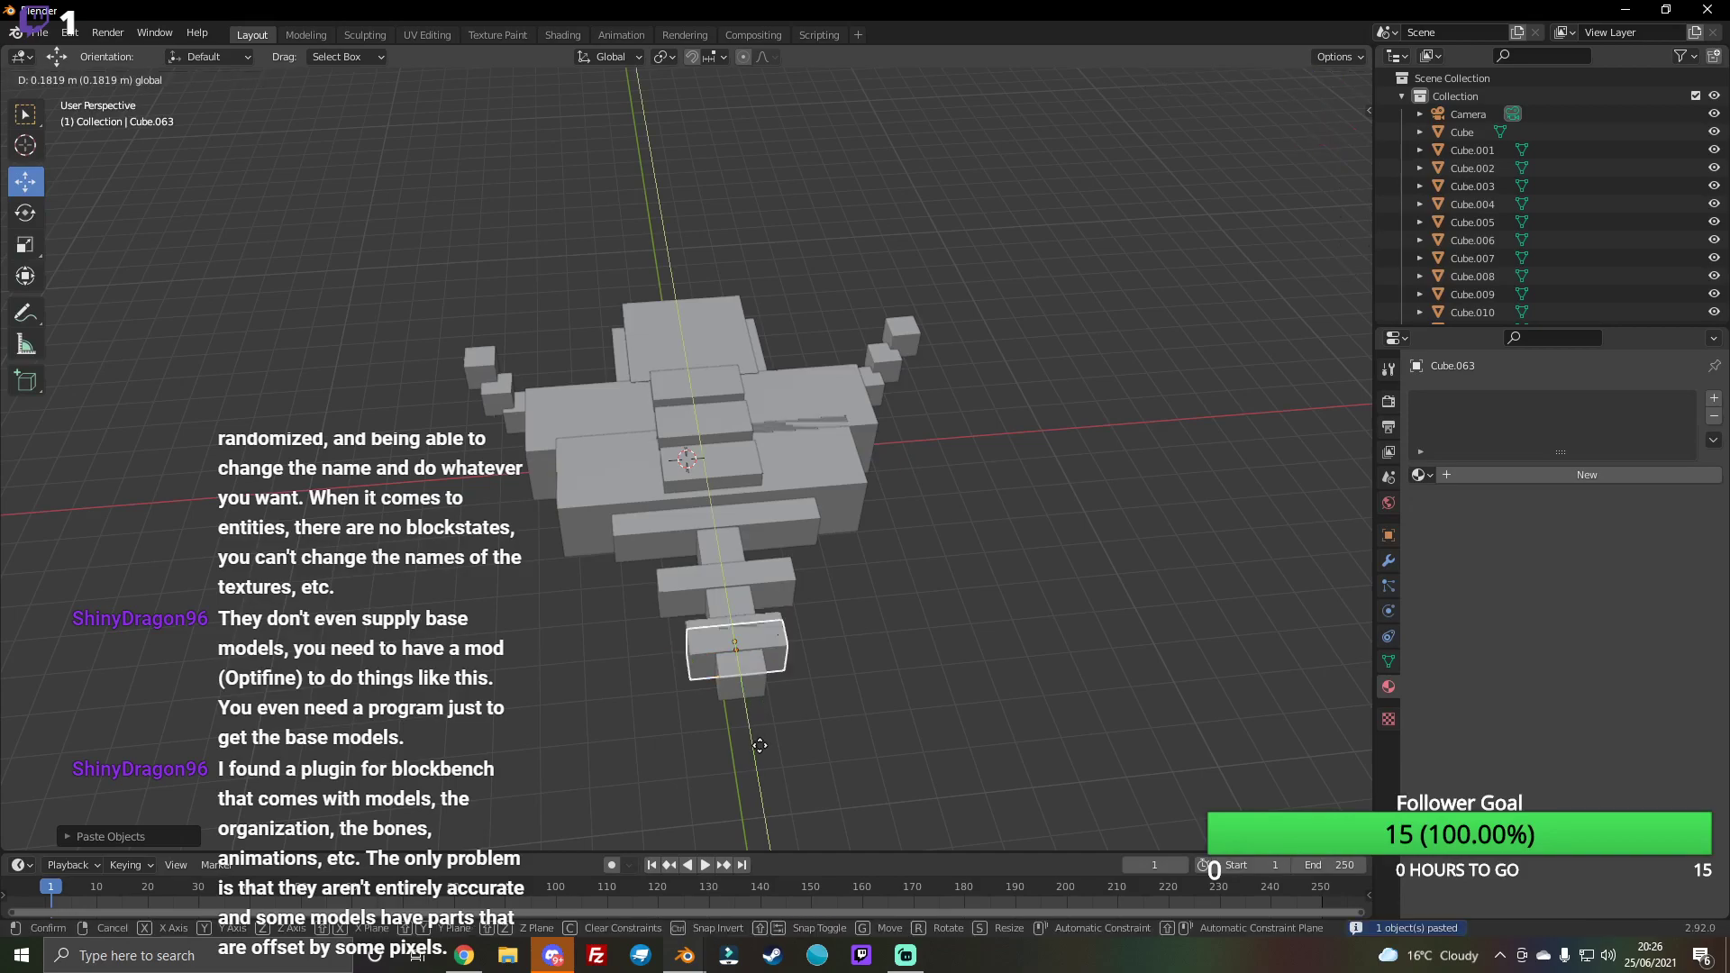
key("g")
key("y")
left_click(761, 755)
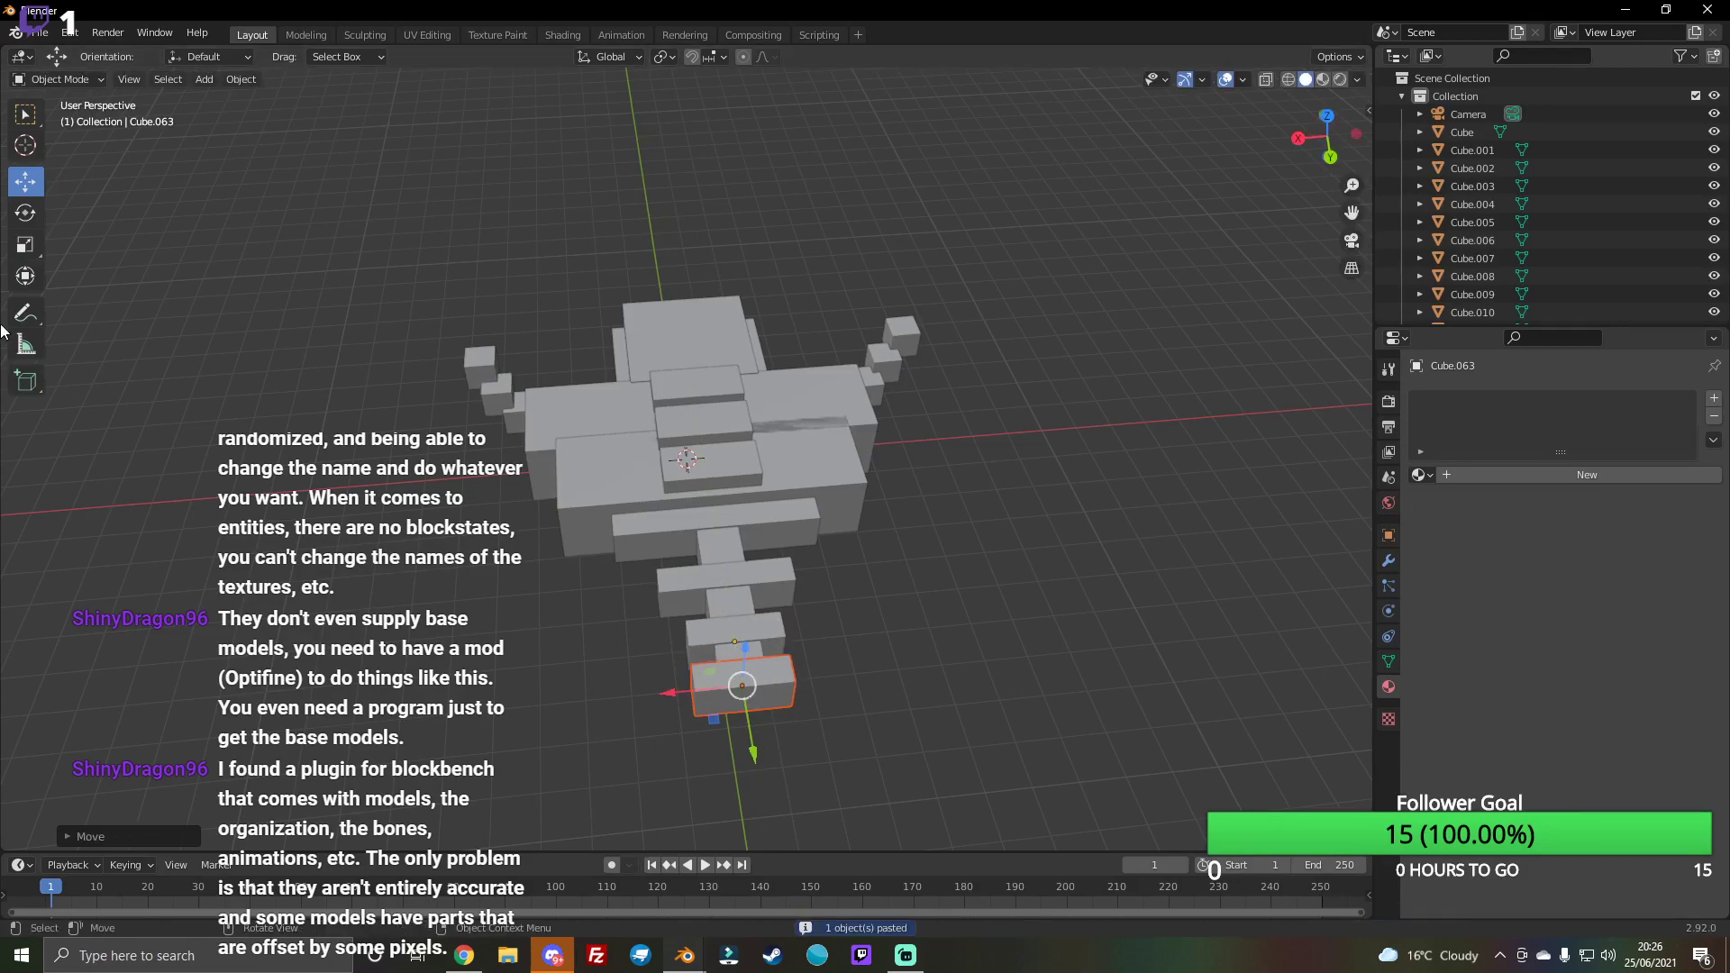
left_click(25, 243)
left_click_drag(670, 700, 718, 715)
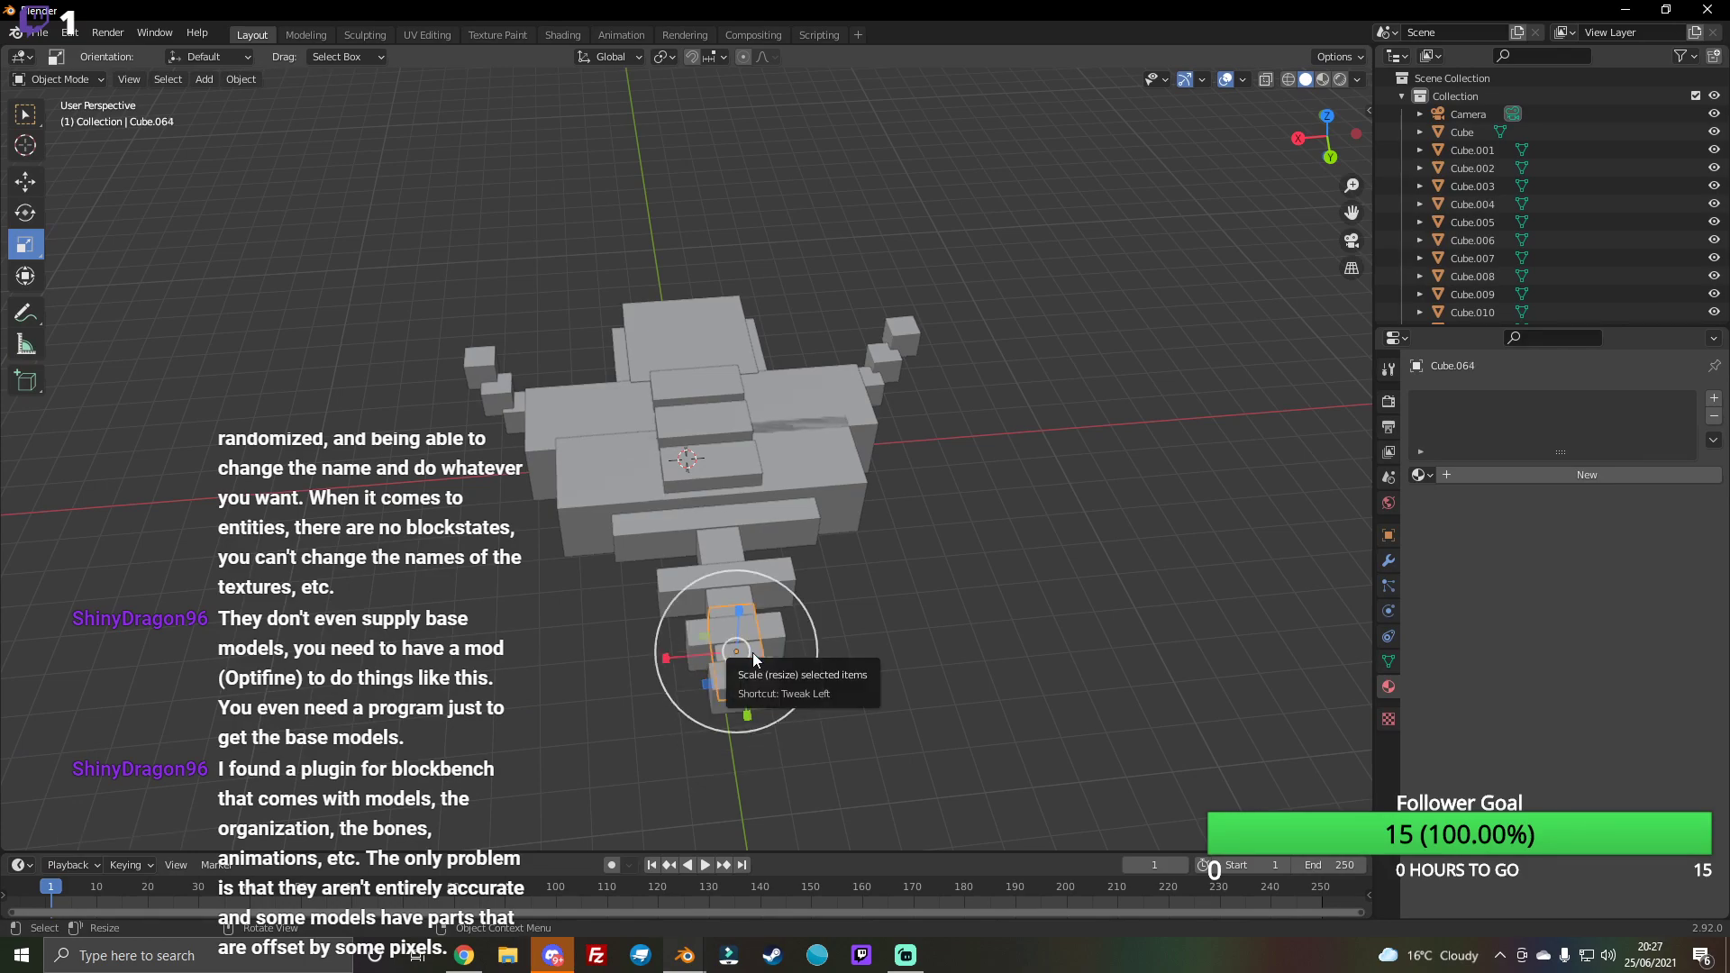
Step: Paste another block copy and move it down to the tail end
key("ctrl+v")
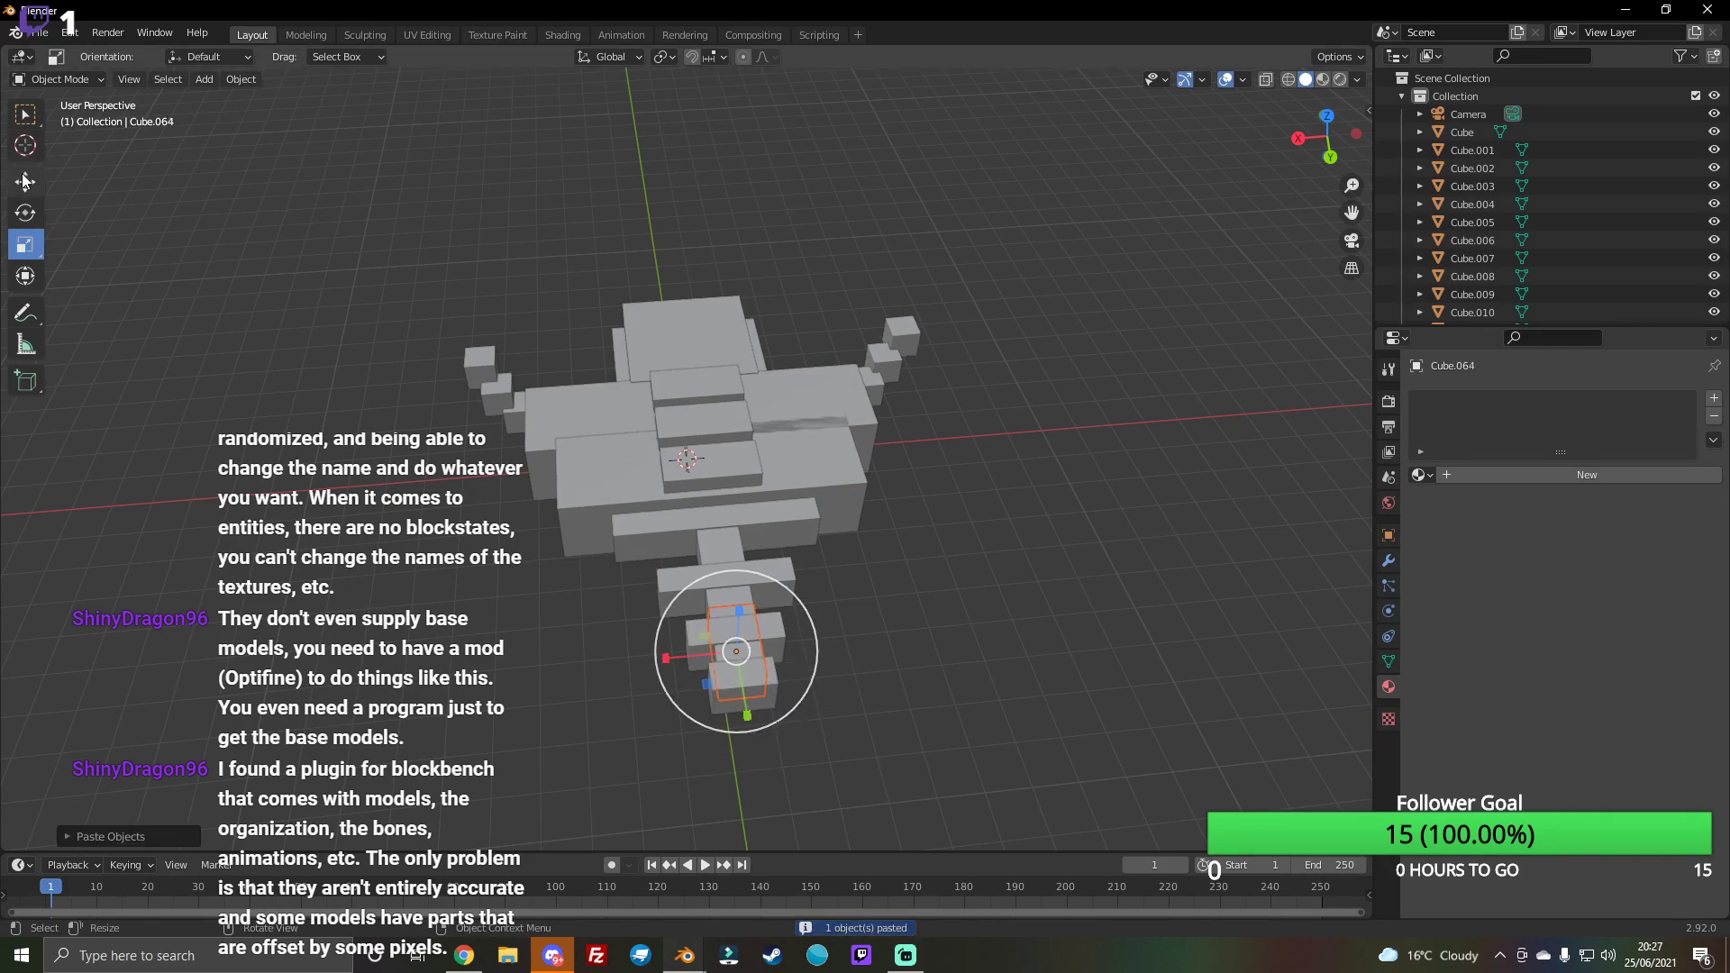
key("shift+space")
key("g")
left_click_drag(748, 700, 774, 772)
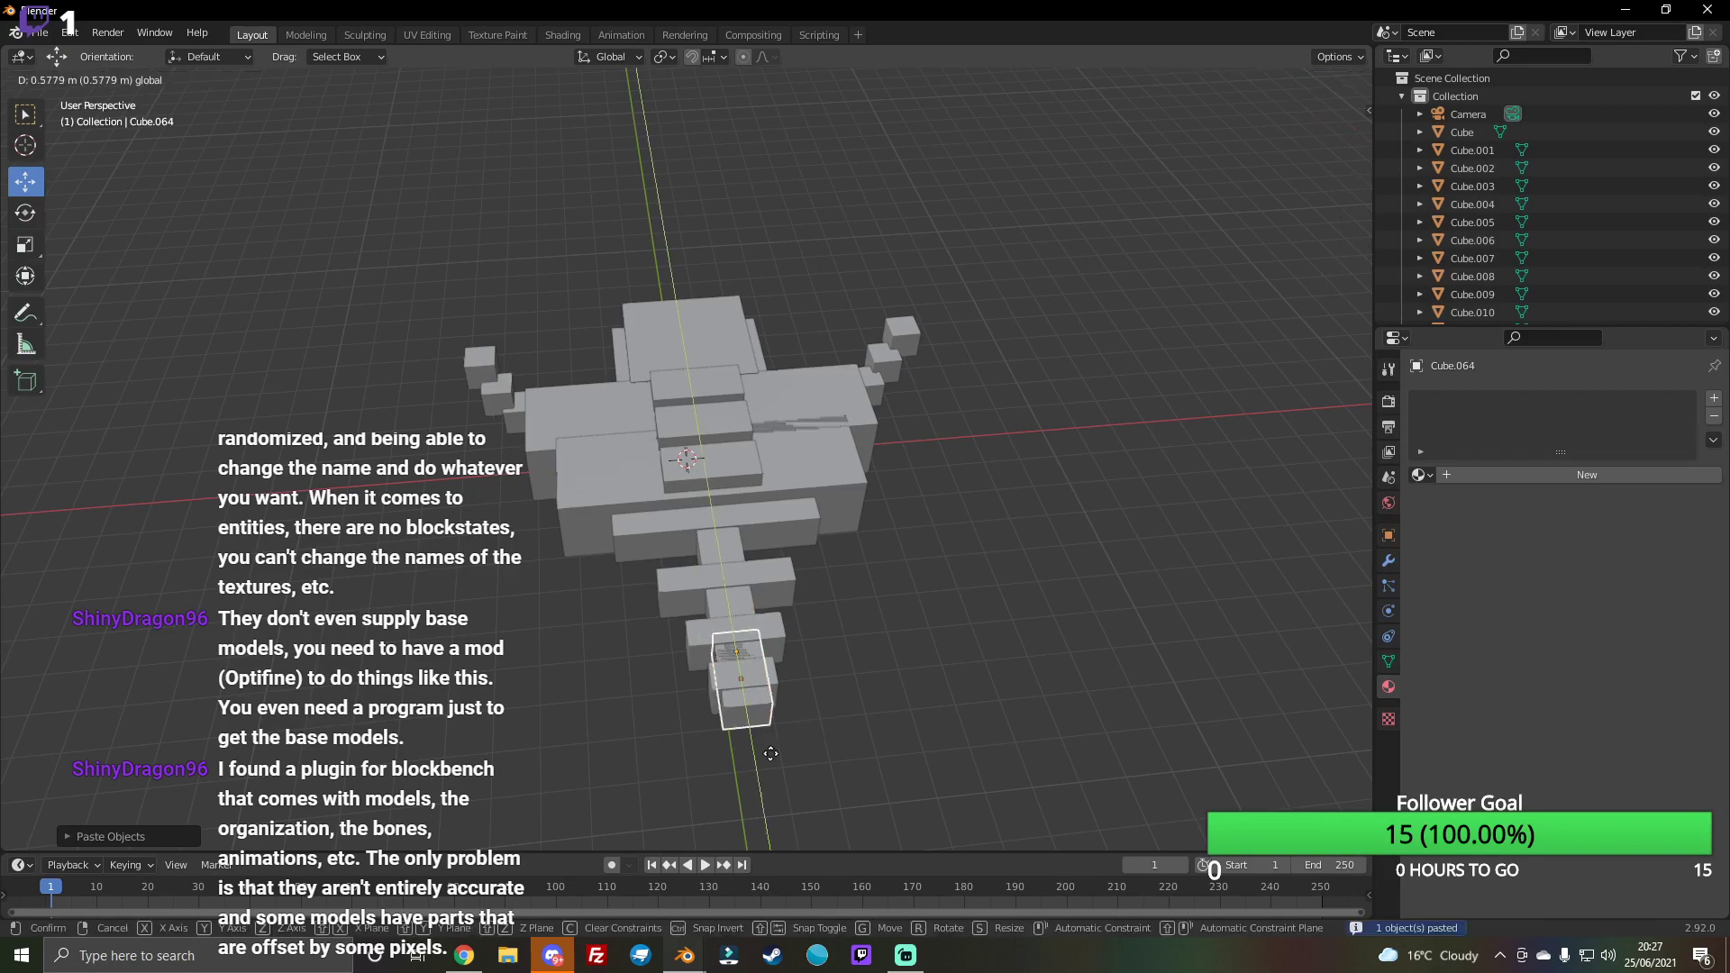
Step: Rotate the tail's end block so it sits tilted at an angle
left_click(26, 212)
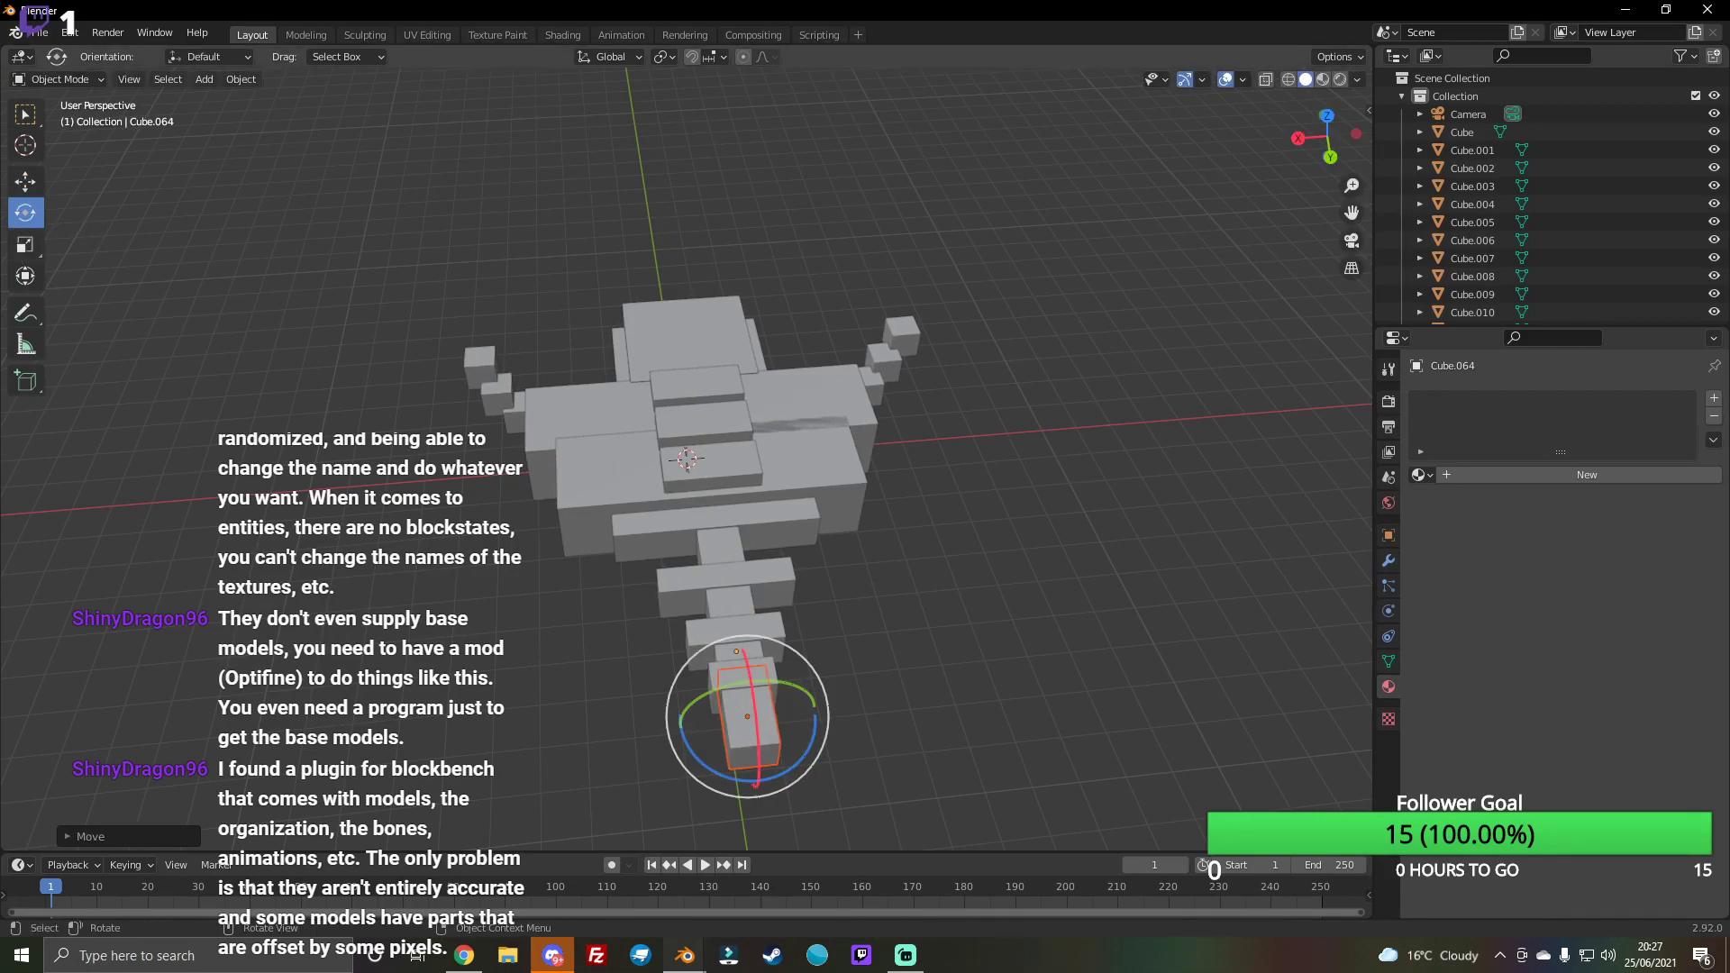
left_click_drag(751, 718, 748, 695)
mouse_move(747, 696)
middle_mouse_down()
mouse_move(812, 608)
mouse_move(757, 568)
middle_mouse_up()
left_click(25, 179)
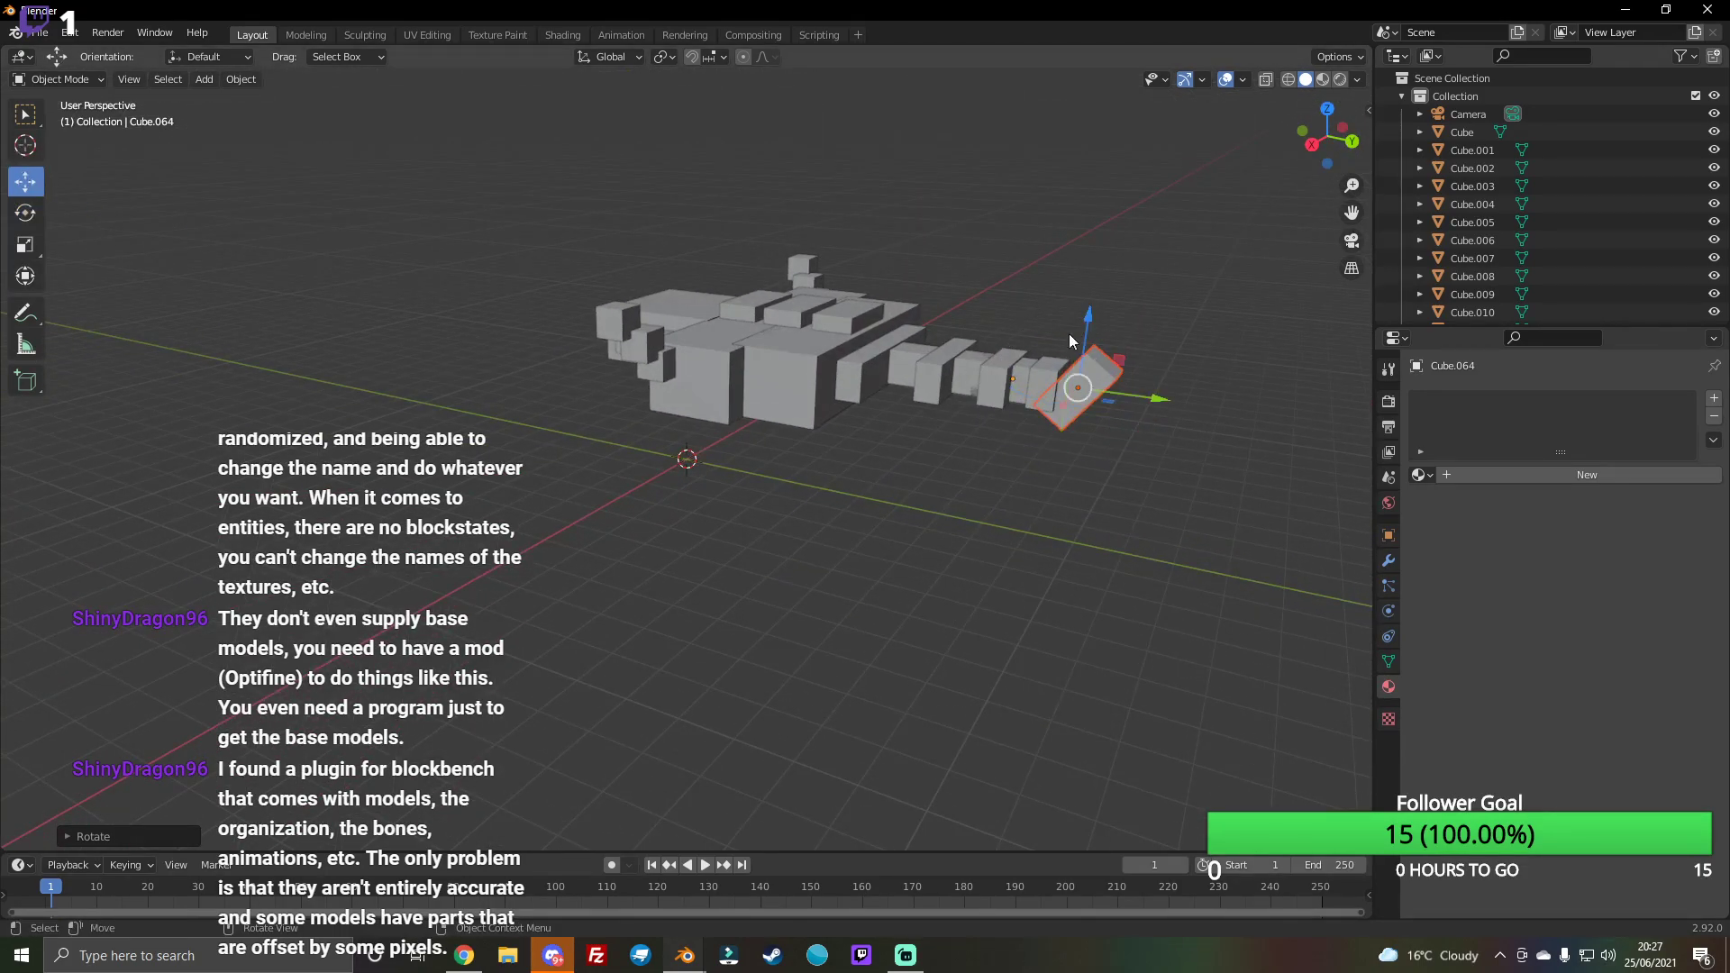
Step: Raise the tilted end block upward and check it from other angles
left_click_drag(1140, 406, 1122, 398)
left_click_drag(1089, 322, 1076, 299)
mouse_move(1077, 299)
middle_mouse_down()
mouse_move(947, 405)
mouse_move(529, 314)
middle_mouse_up()
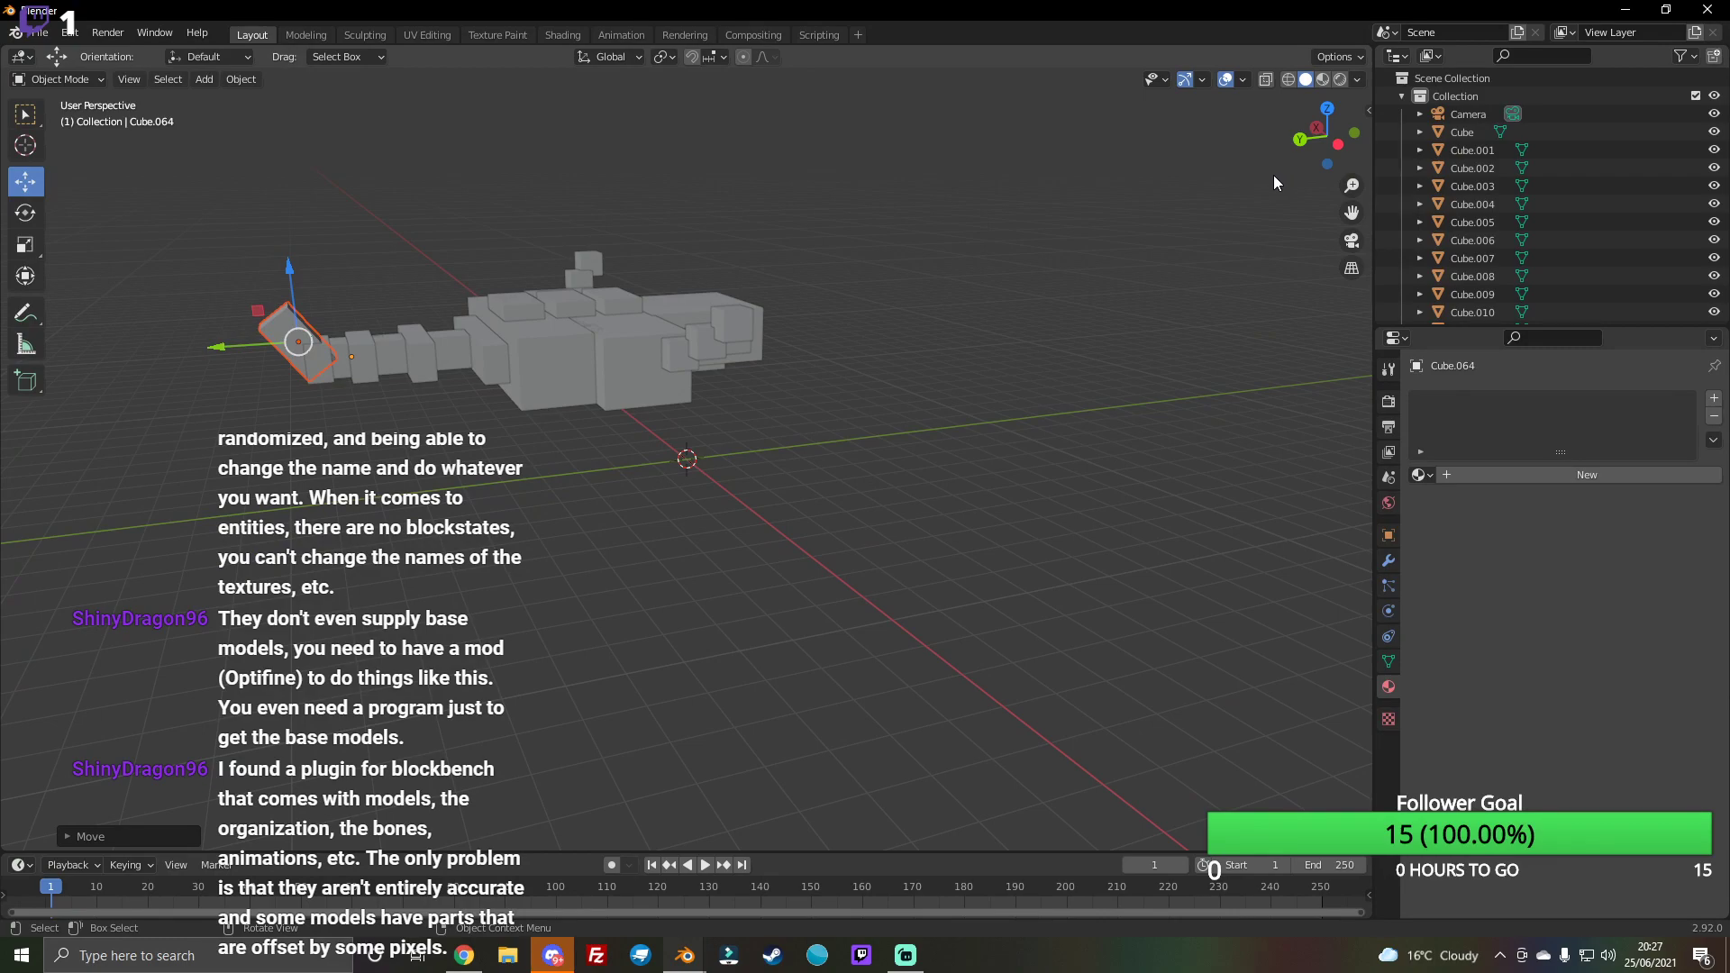
left_click_drag(1325, 135, 429, 447)
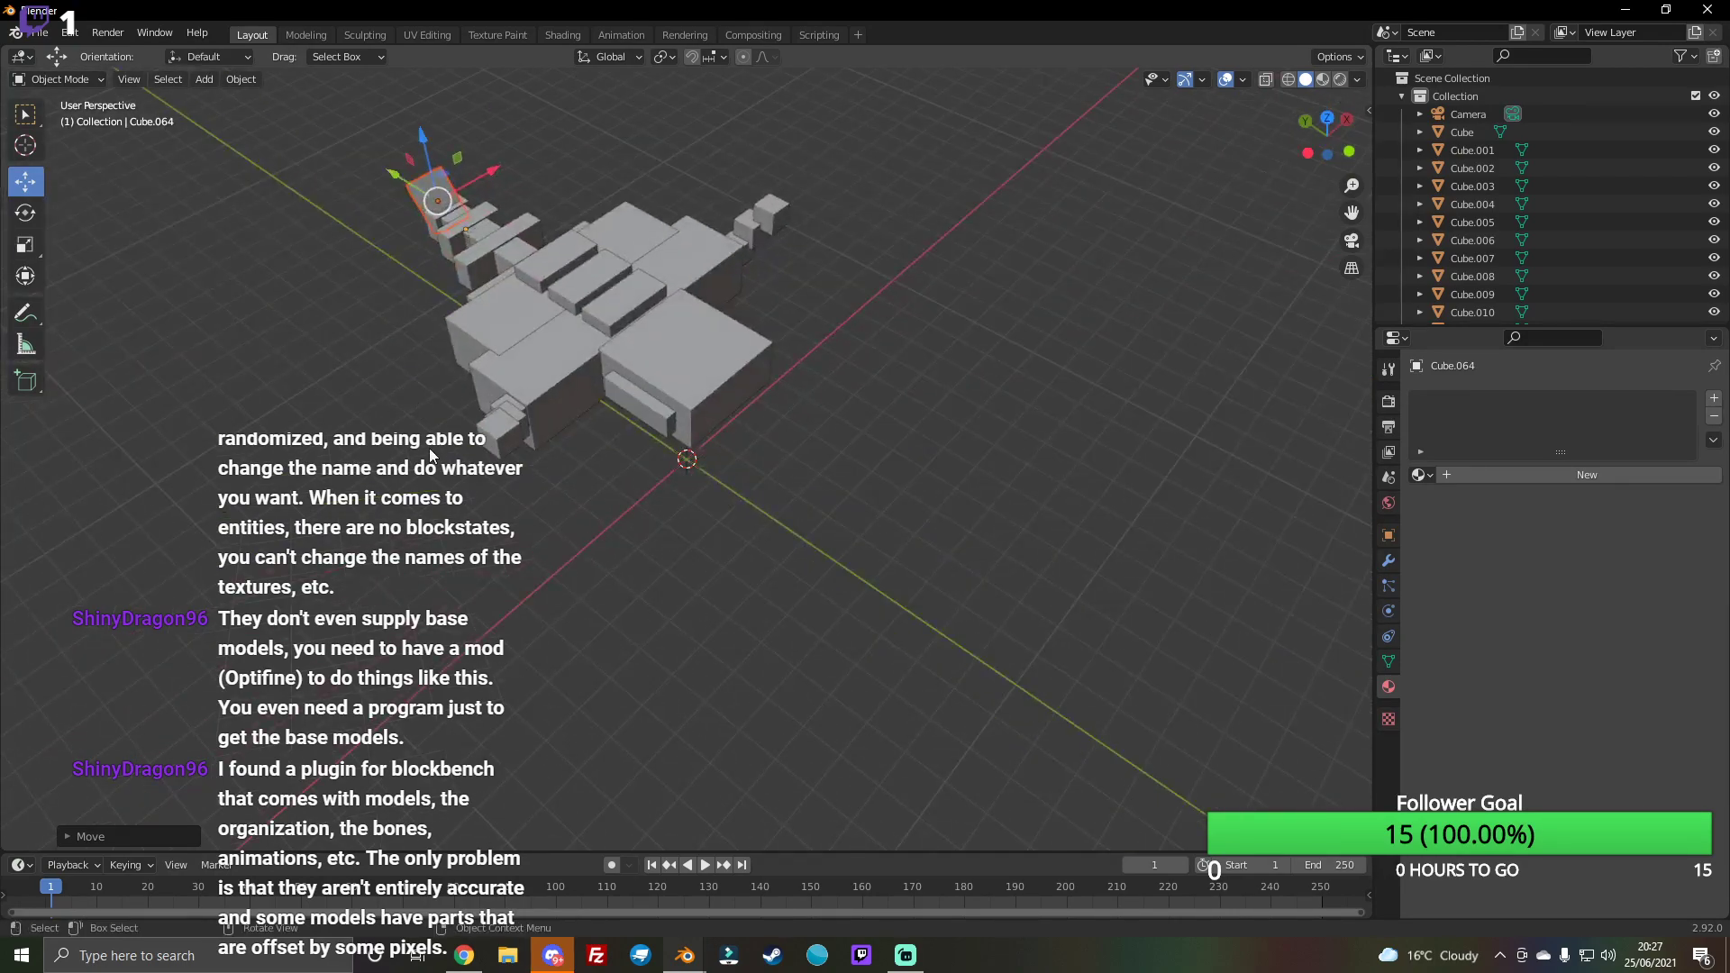
Step: Reposition a small cube with G and nudge it slightly sideways
left_click(494, 430)
left_click_drag(1329, 136, 691, 690)
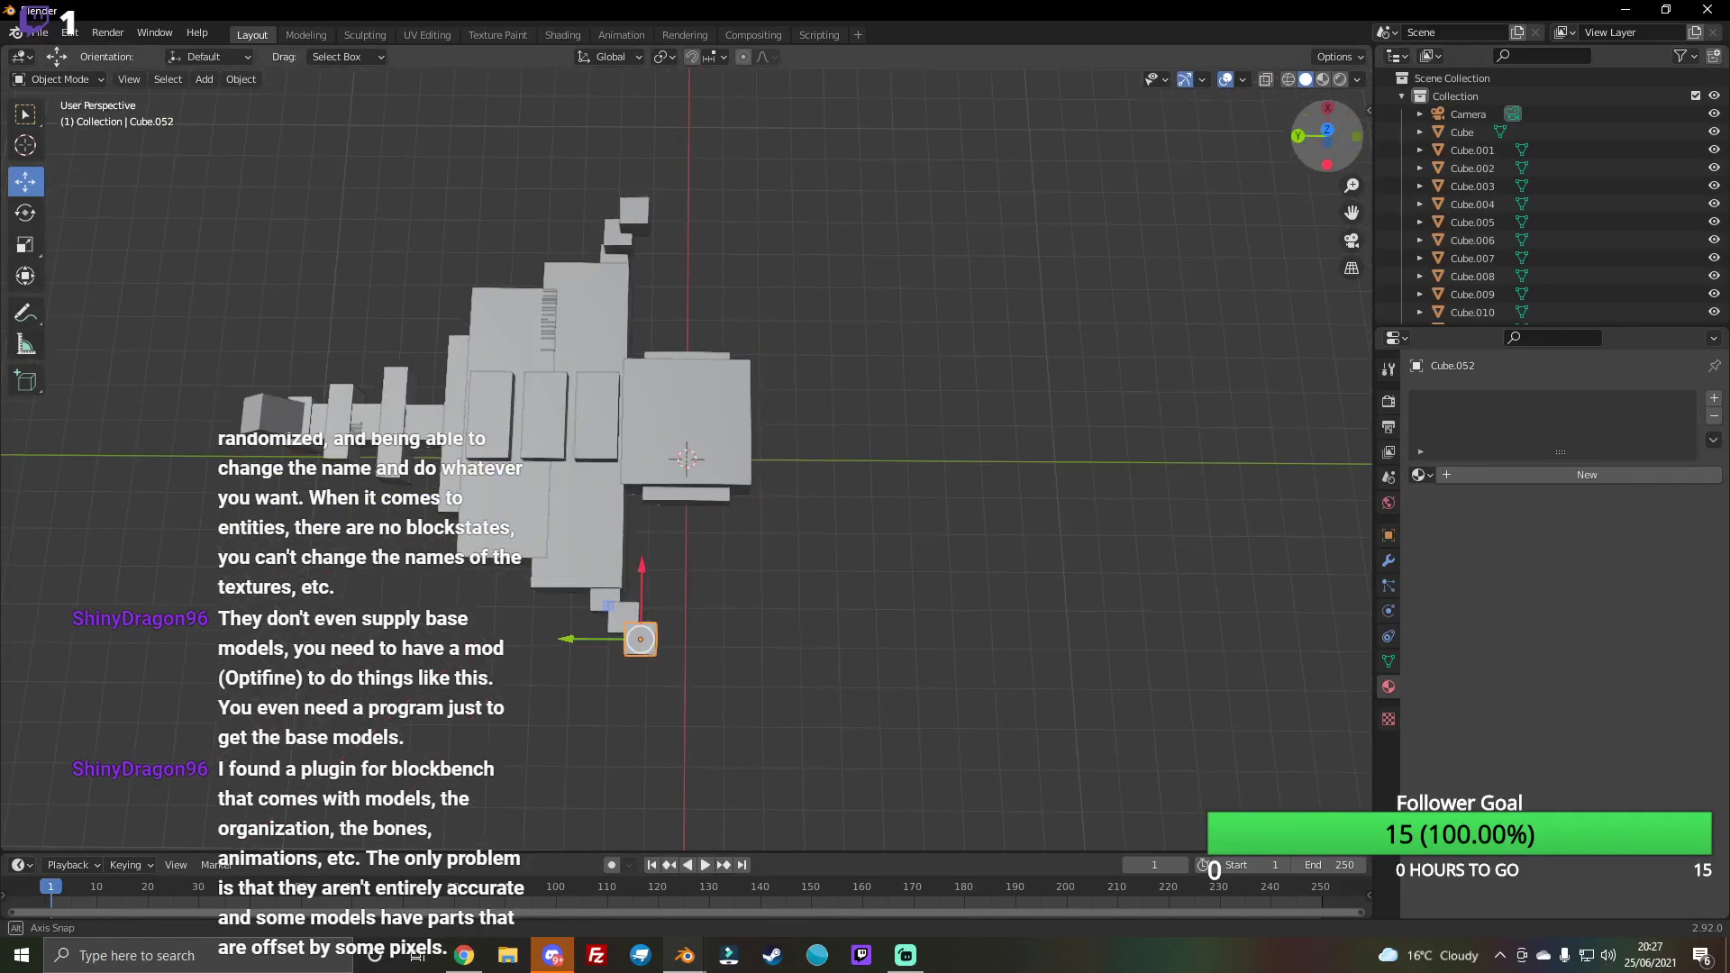
left_click(702, 596)
key("g")
left_click(720, 613)
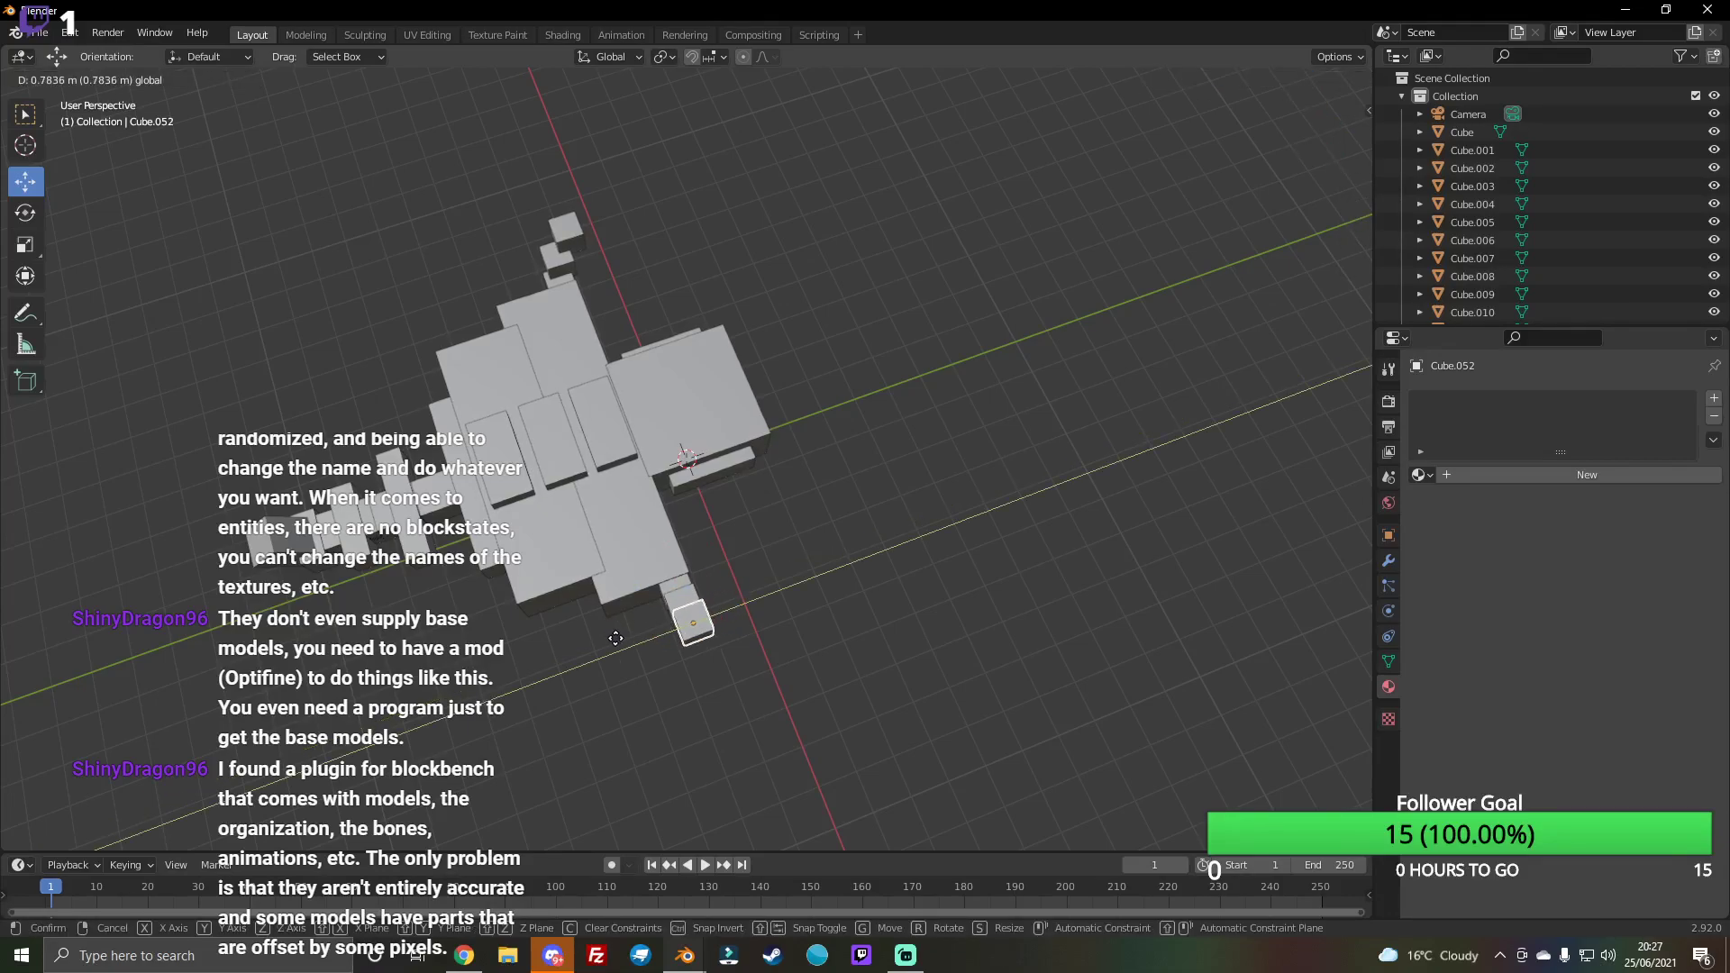
left_click_drag(667, 633, 616, 639)
left_click_drag(1277, 149, 1028, 406)
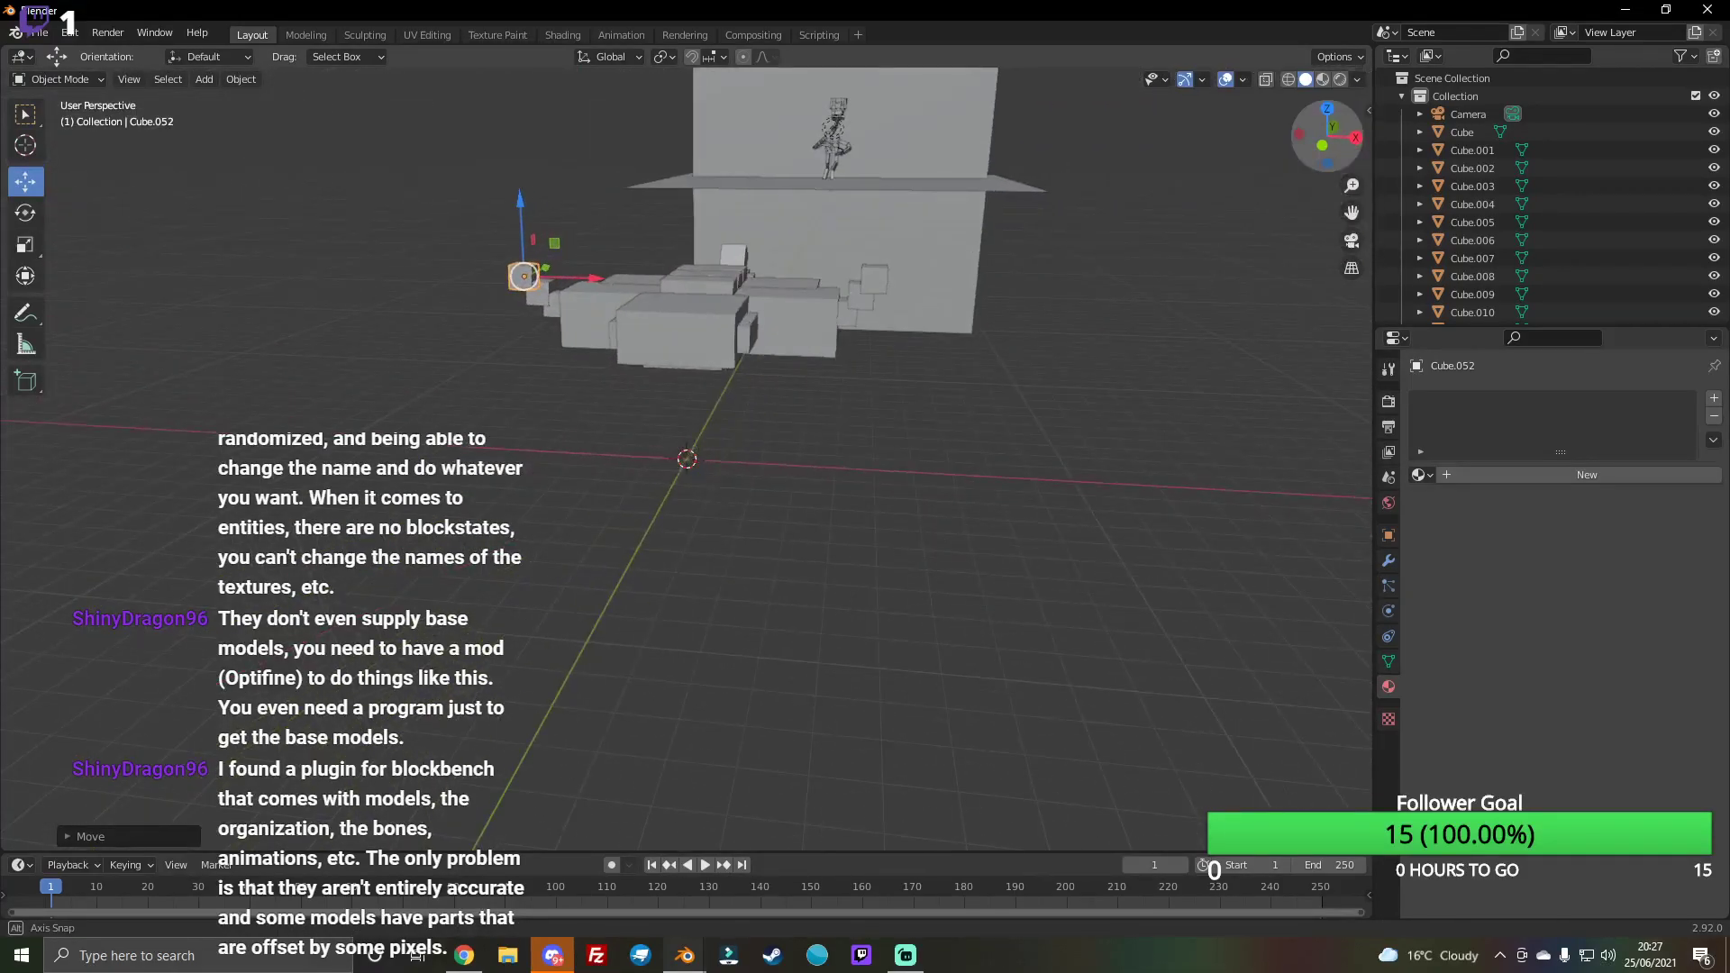
middle_click_drag(1028, 405, 1060, 505)
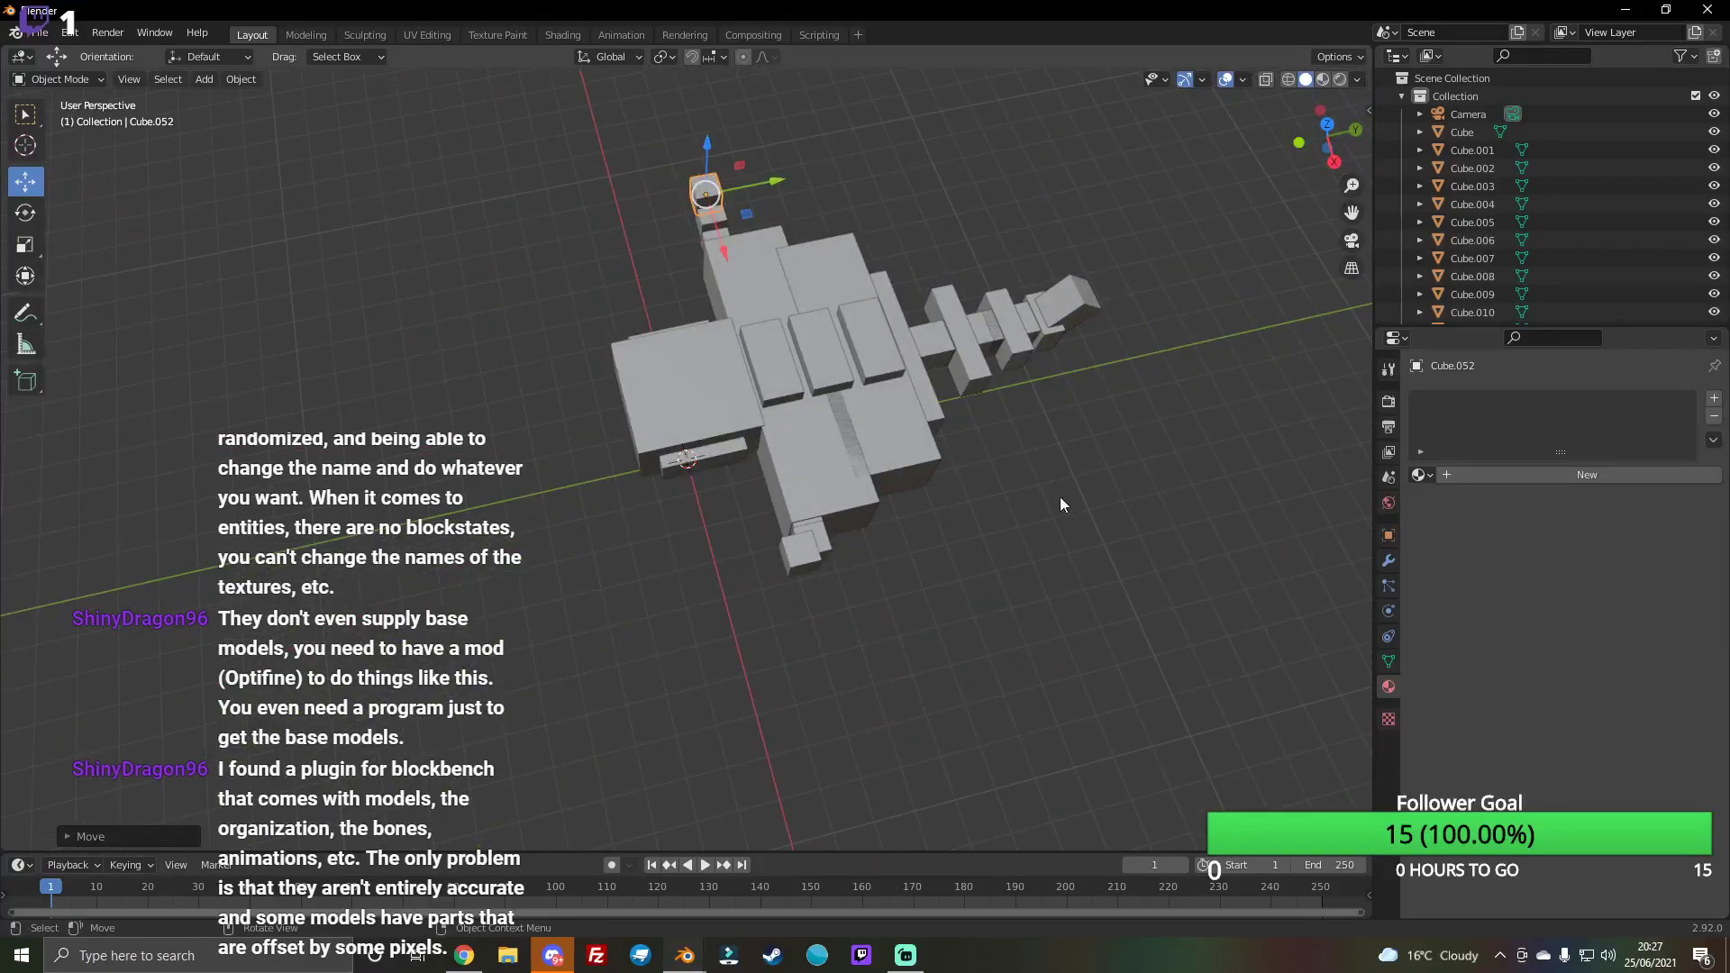
Step: Shift the small cube below the body and place a Shift+D duplicate beside it
left_click(829, 537)
middle_click_drag(829, 537, 889, 778)
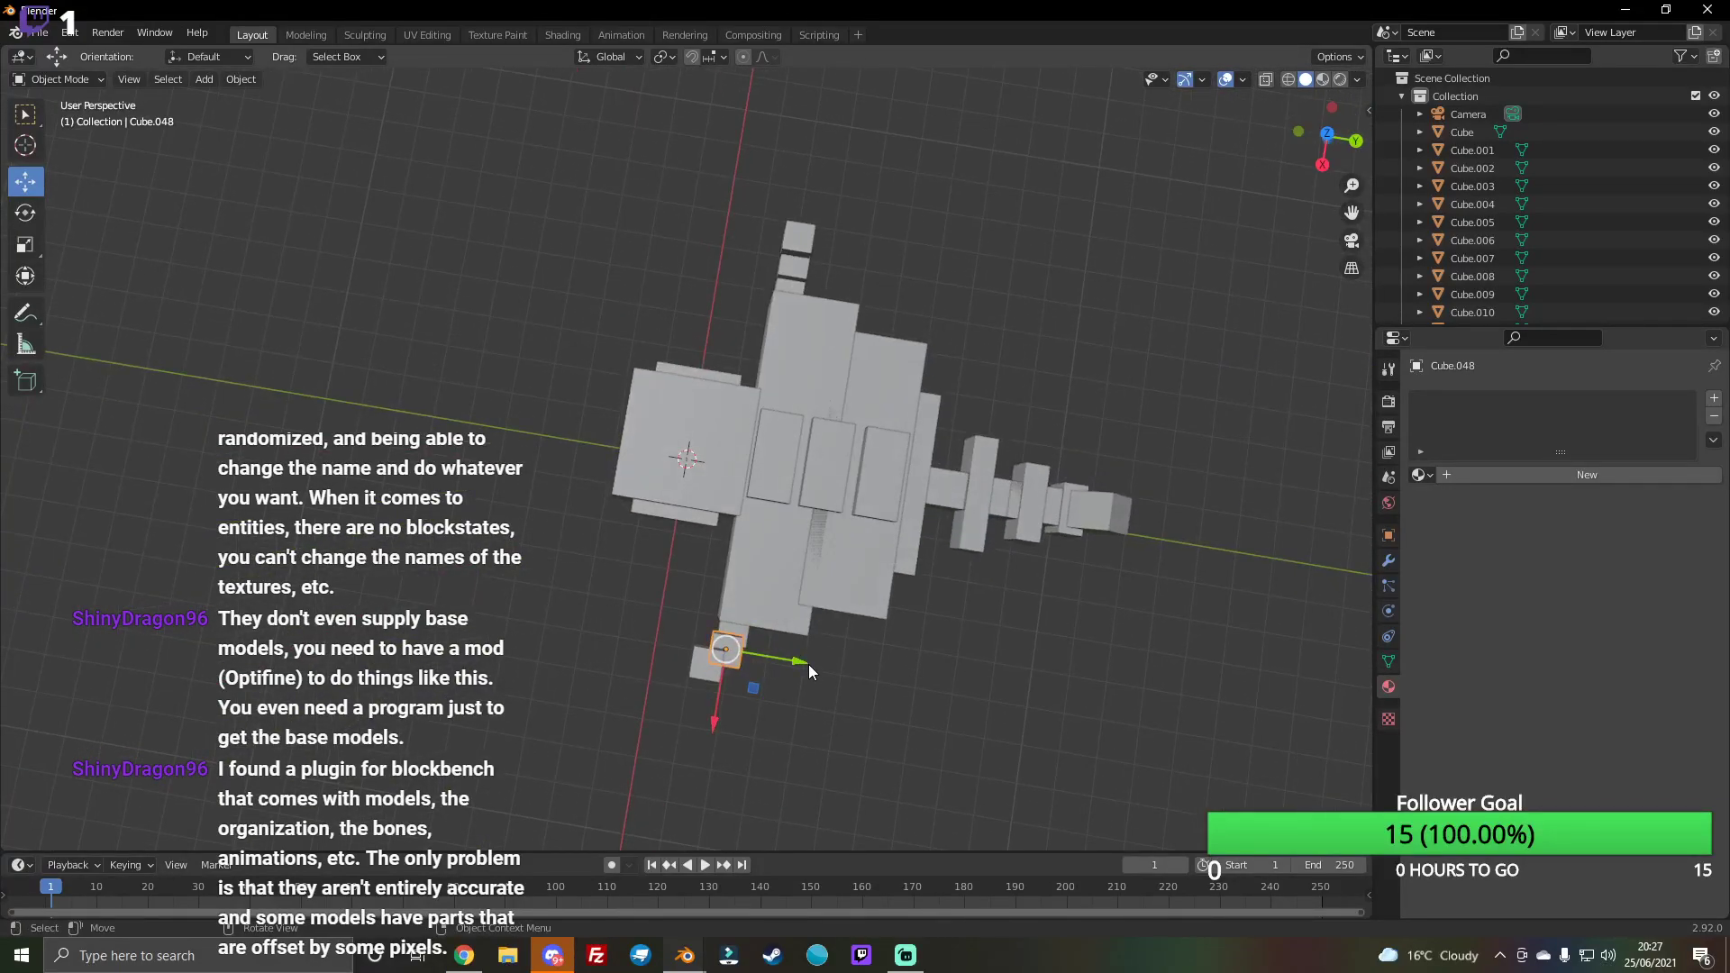
left_click_drag(809, 665, 776, 689)
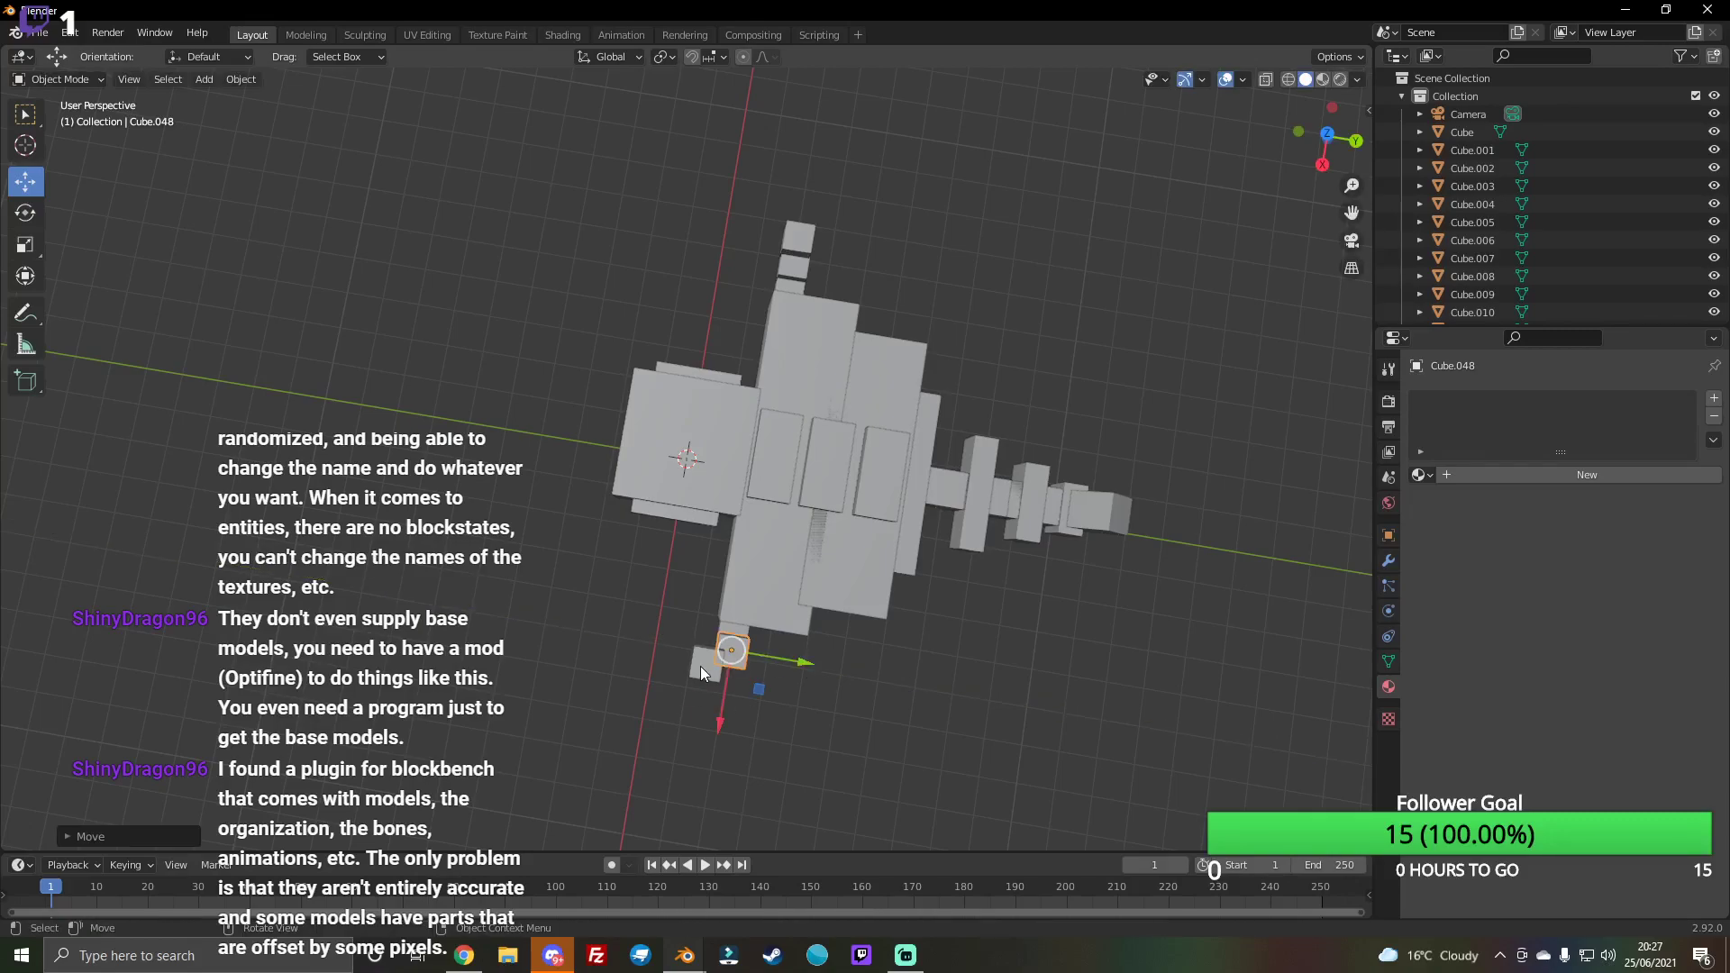
key("shift+d")
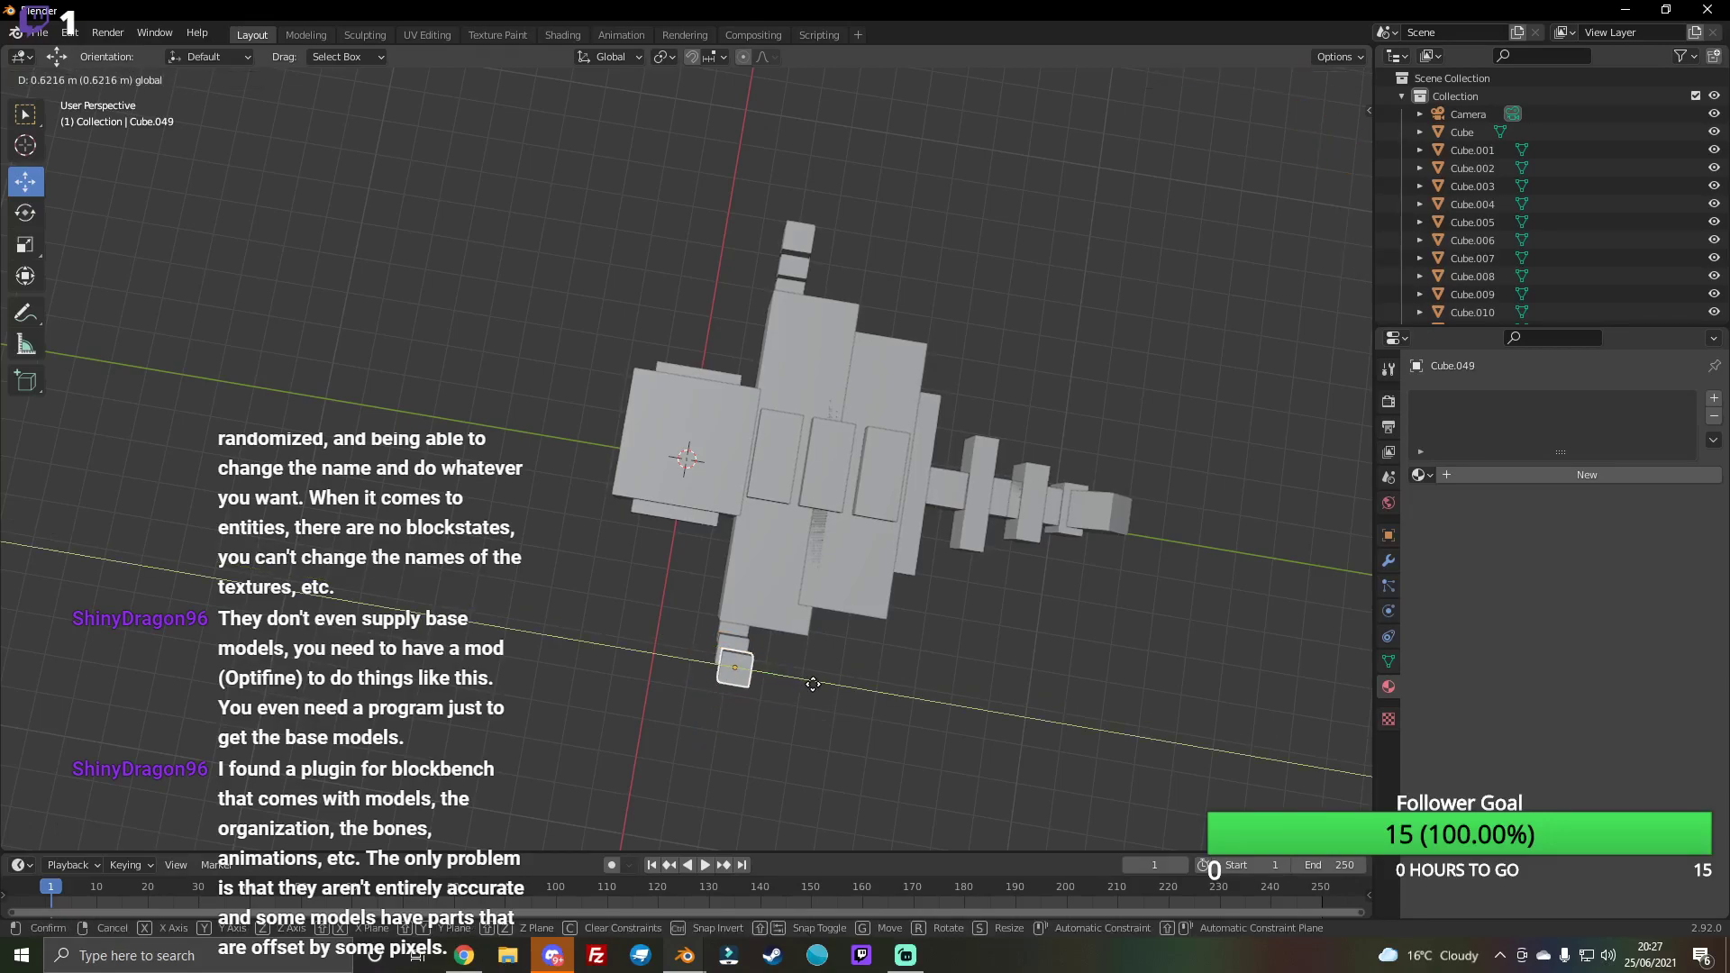
left_click(813, 685)
mouse_move(813, 685)
middle_mouse_down()
mouse_move(866, 486)
mouse_move(570, 328)
middle_mouse_up()
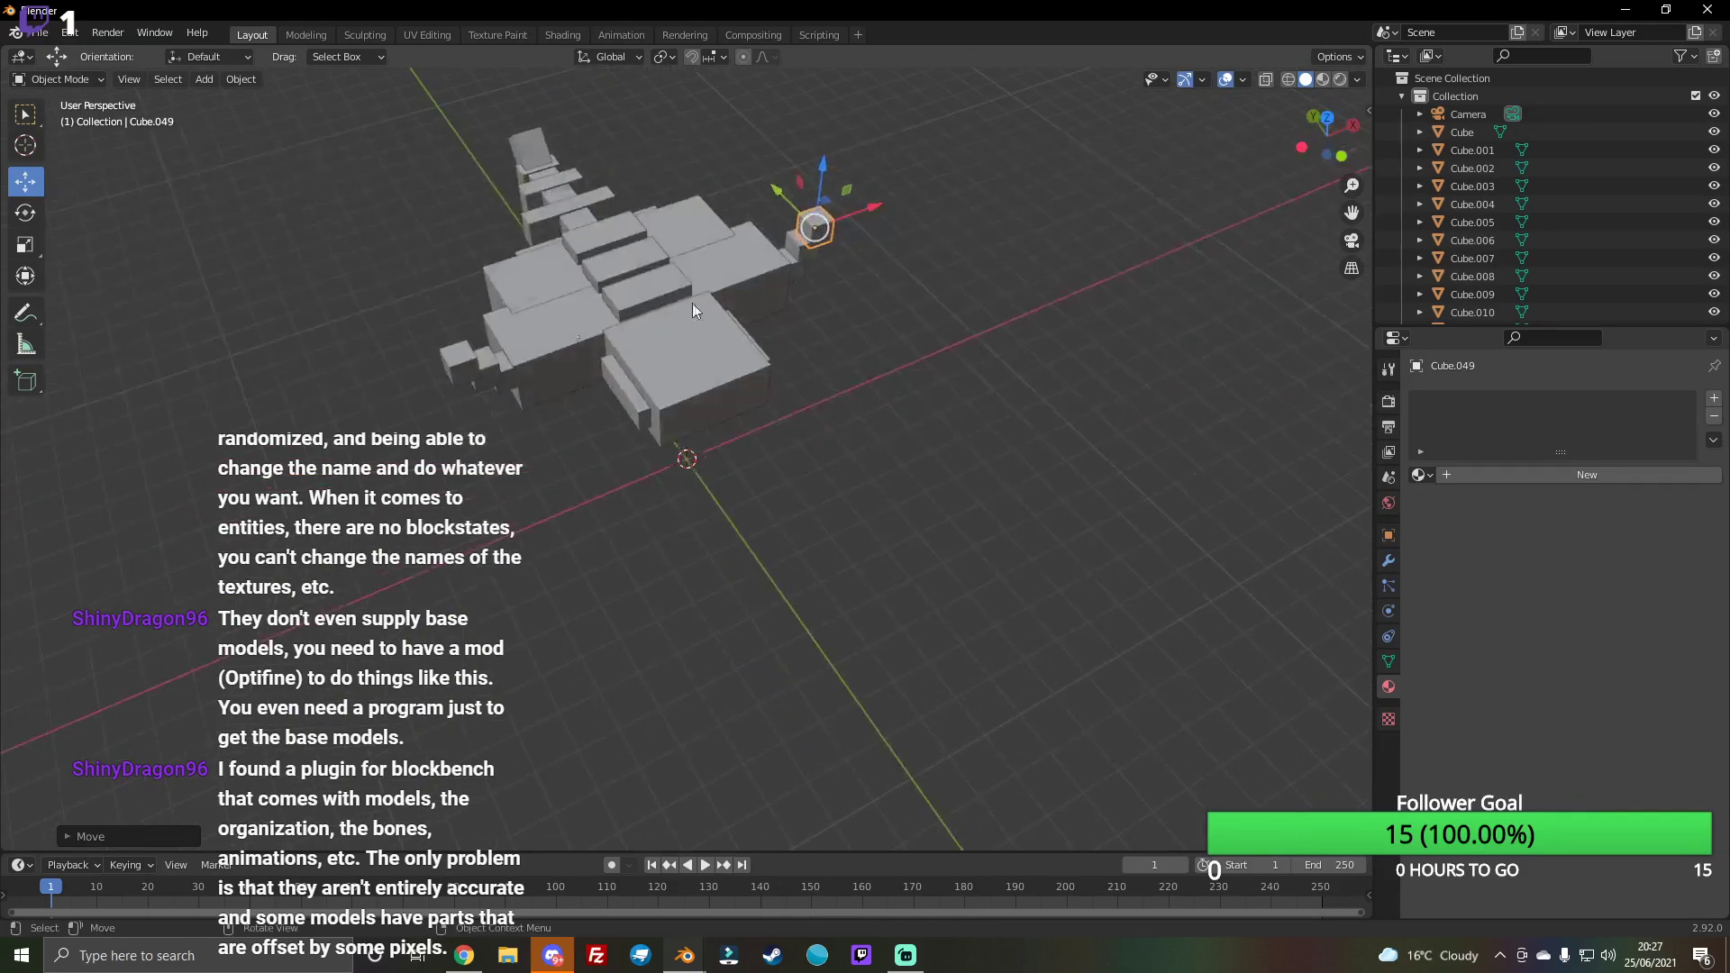
Step: Isolate one small side hand cube and delete it
left_click(499, 402)
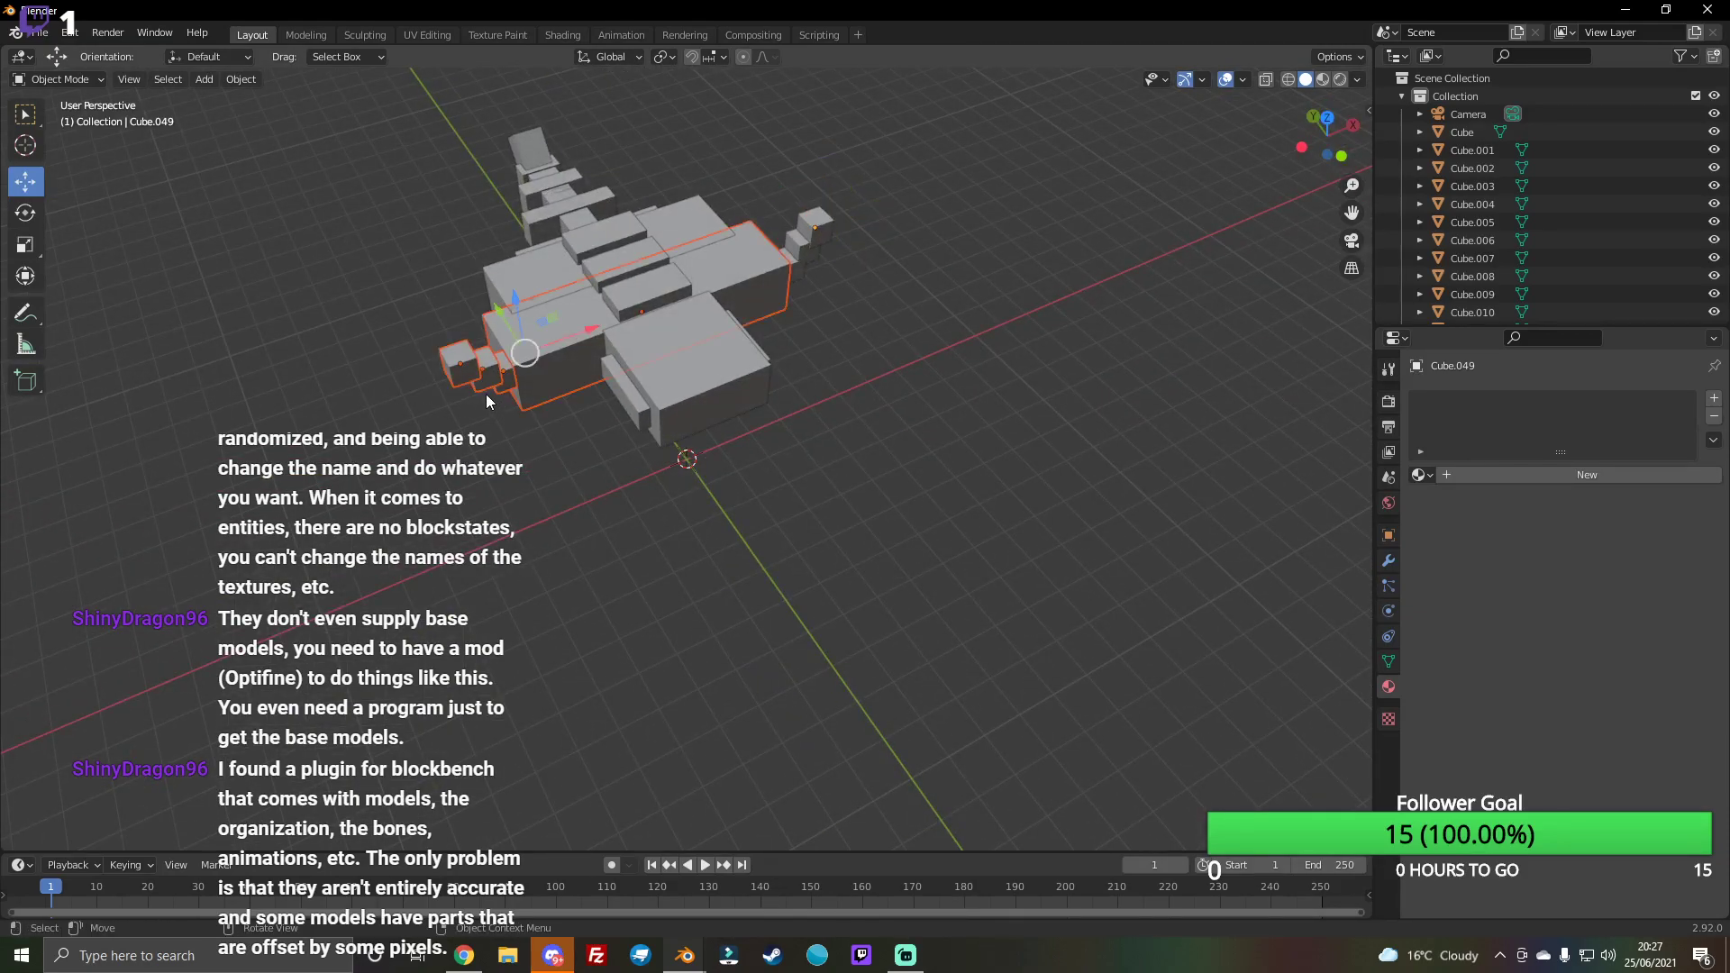
left_click(497, 414)
left_click(491, 371)
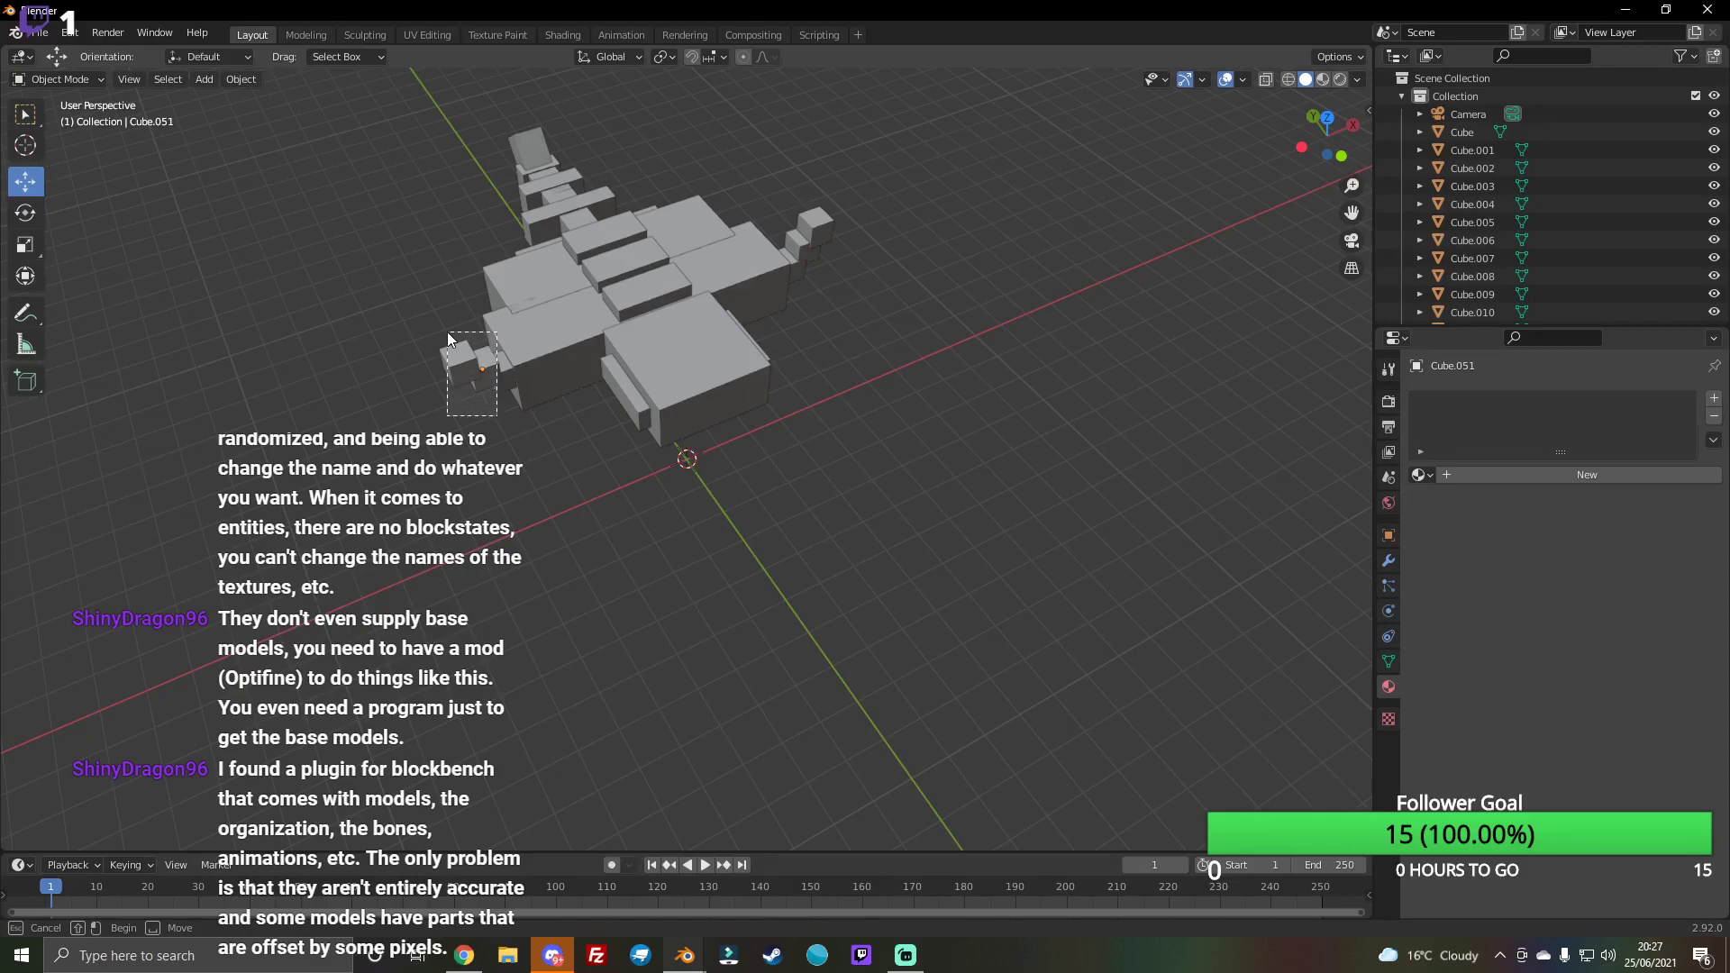
left_click_drag(447, 332, 447, 334)
left_click(471, 363)
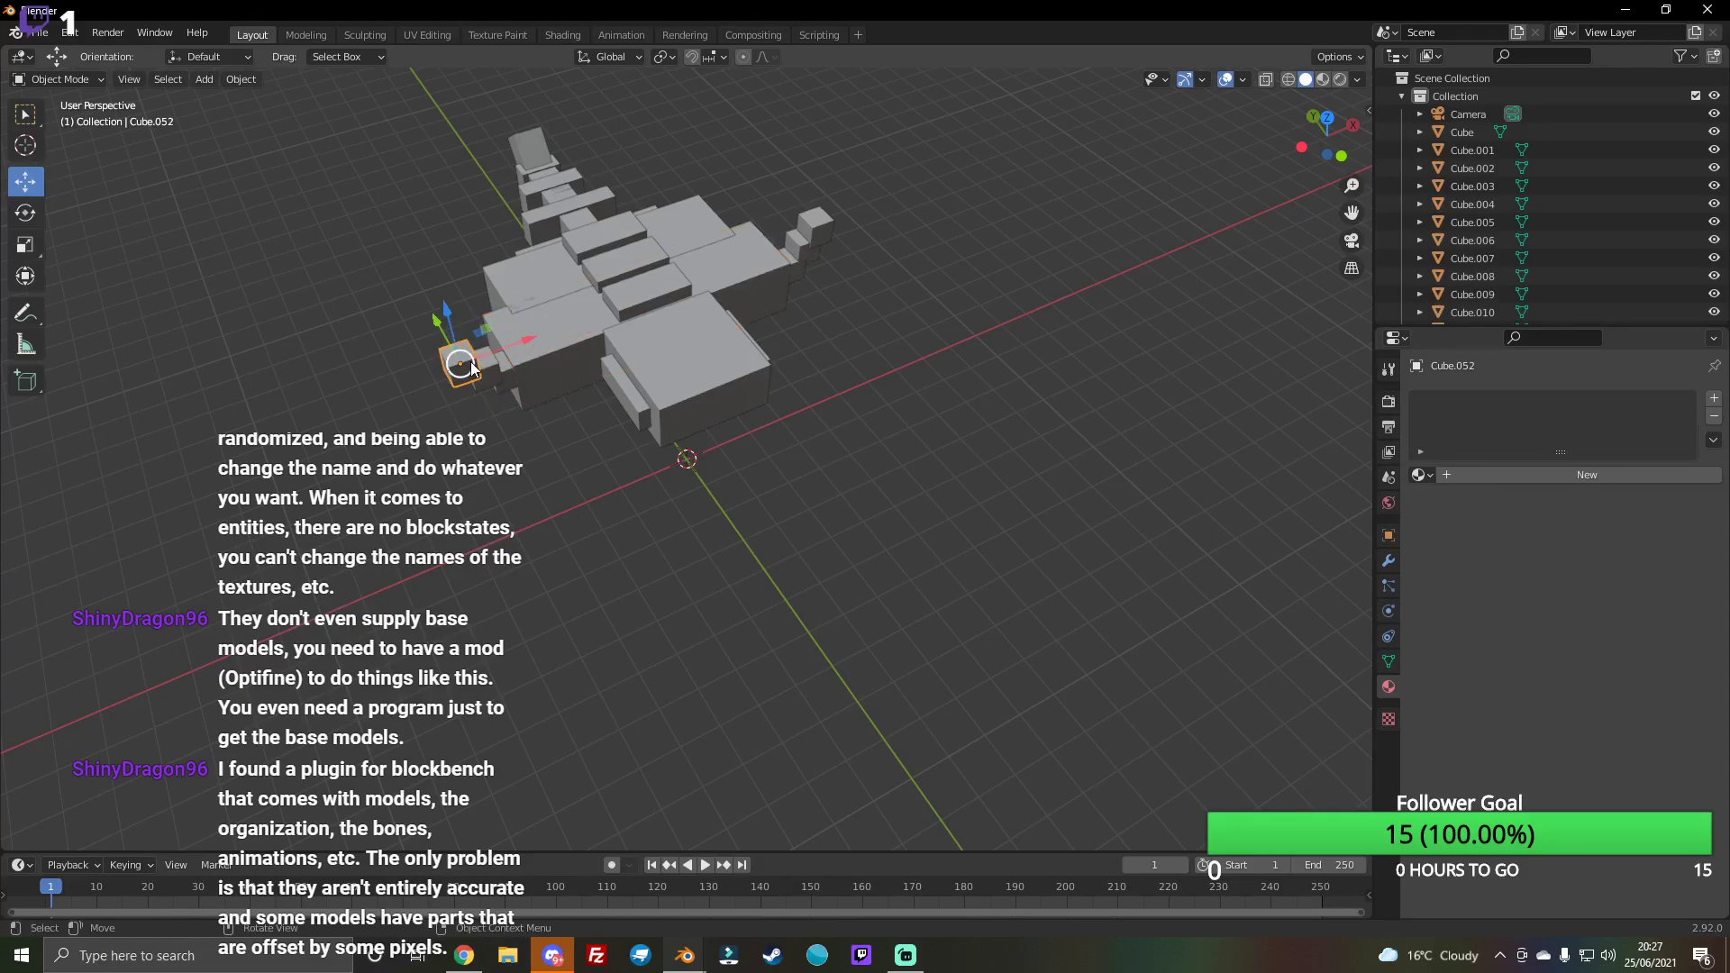
key("x")
left_click(475, 382)
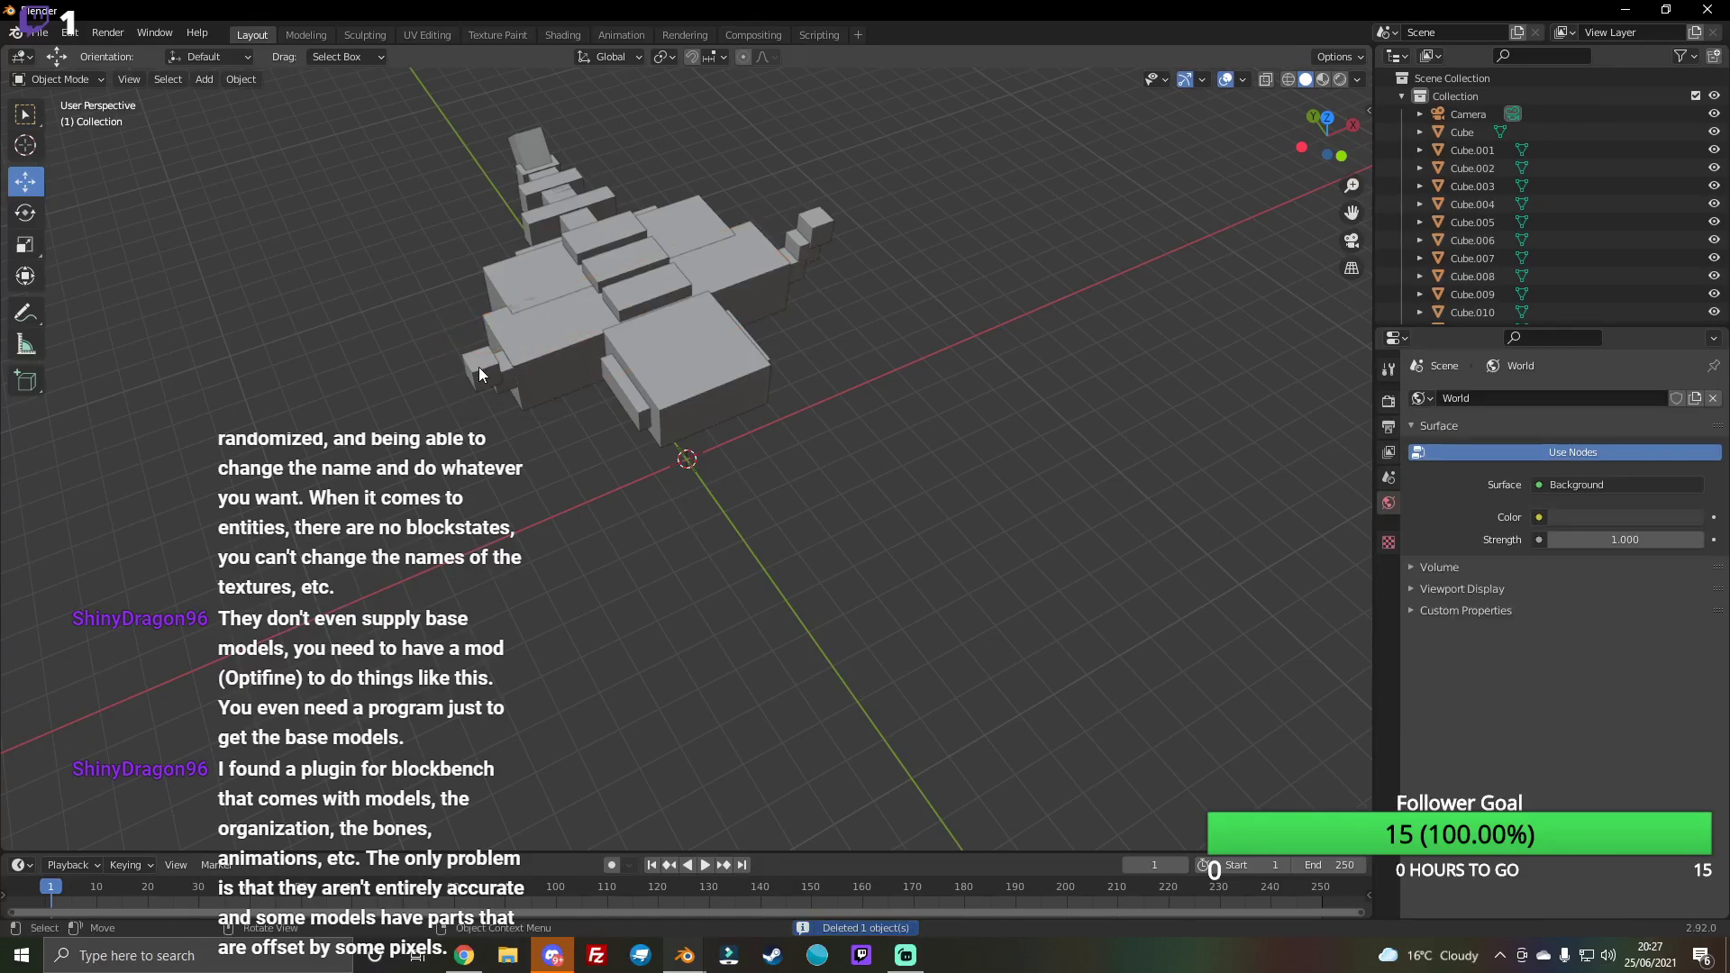
Step: Delete the other small side cube and look down the tail
left_click(824, 237)
key("x")
left_click(806, 242)
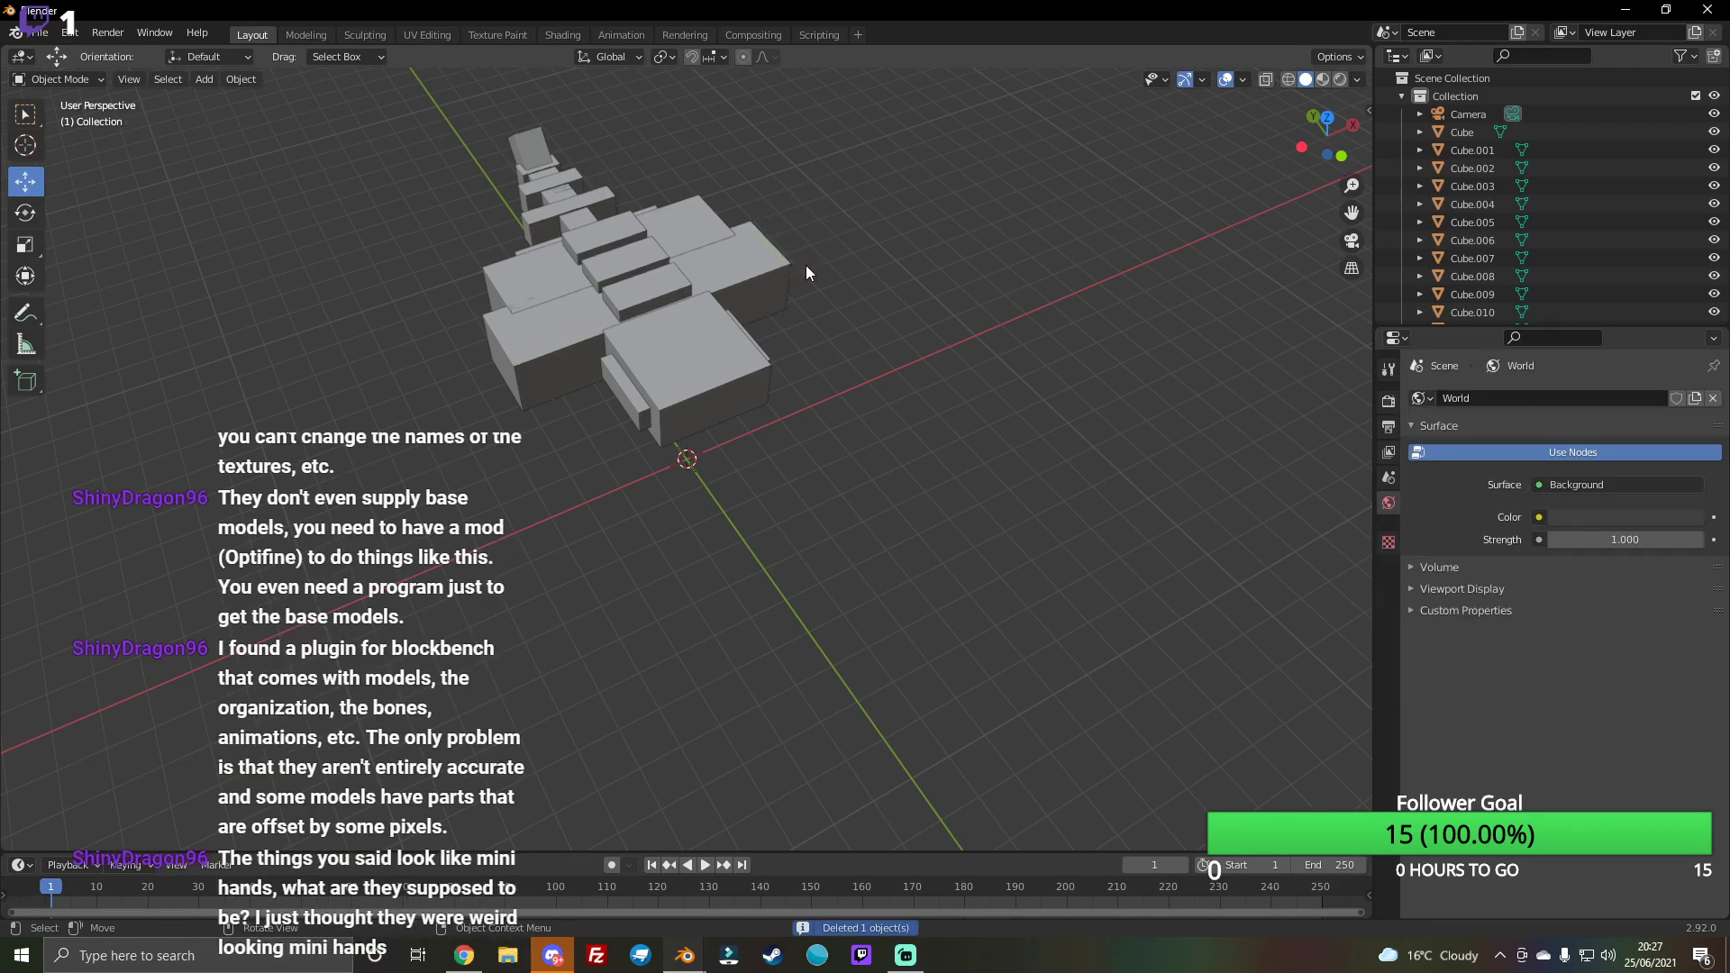
left_click_drag(1328, 136, 1217, 163)
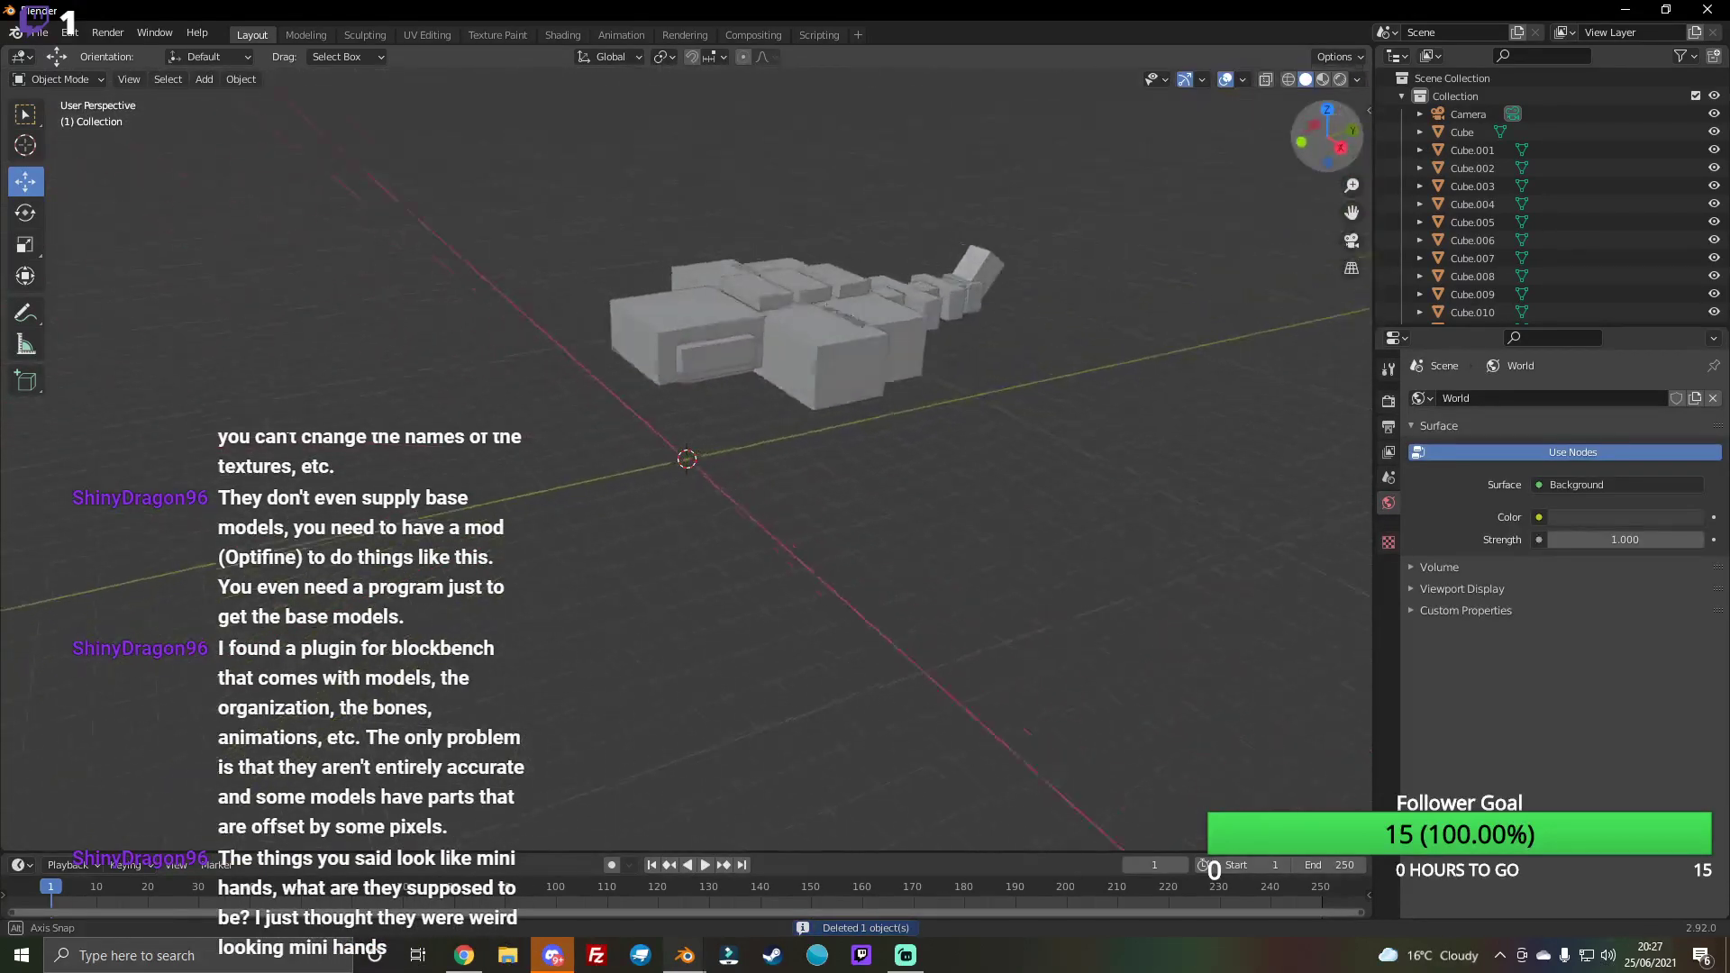
left_click_drag(1329, 135, 1306, 202)
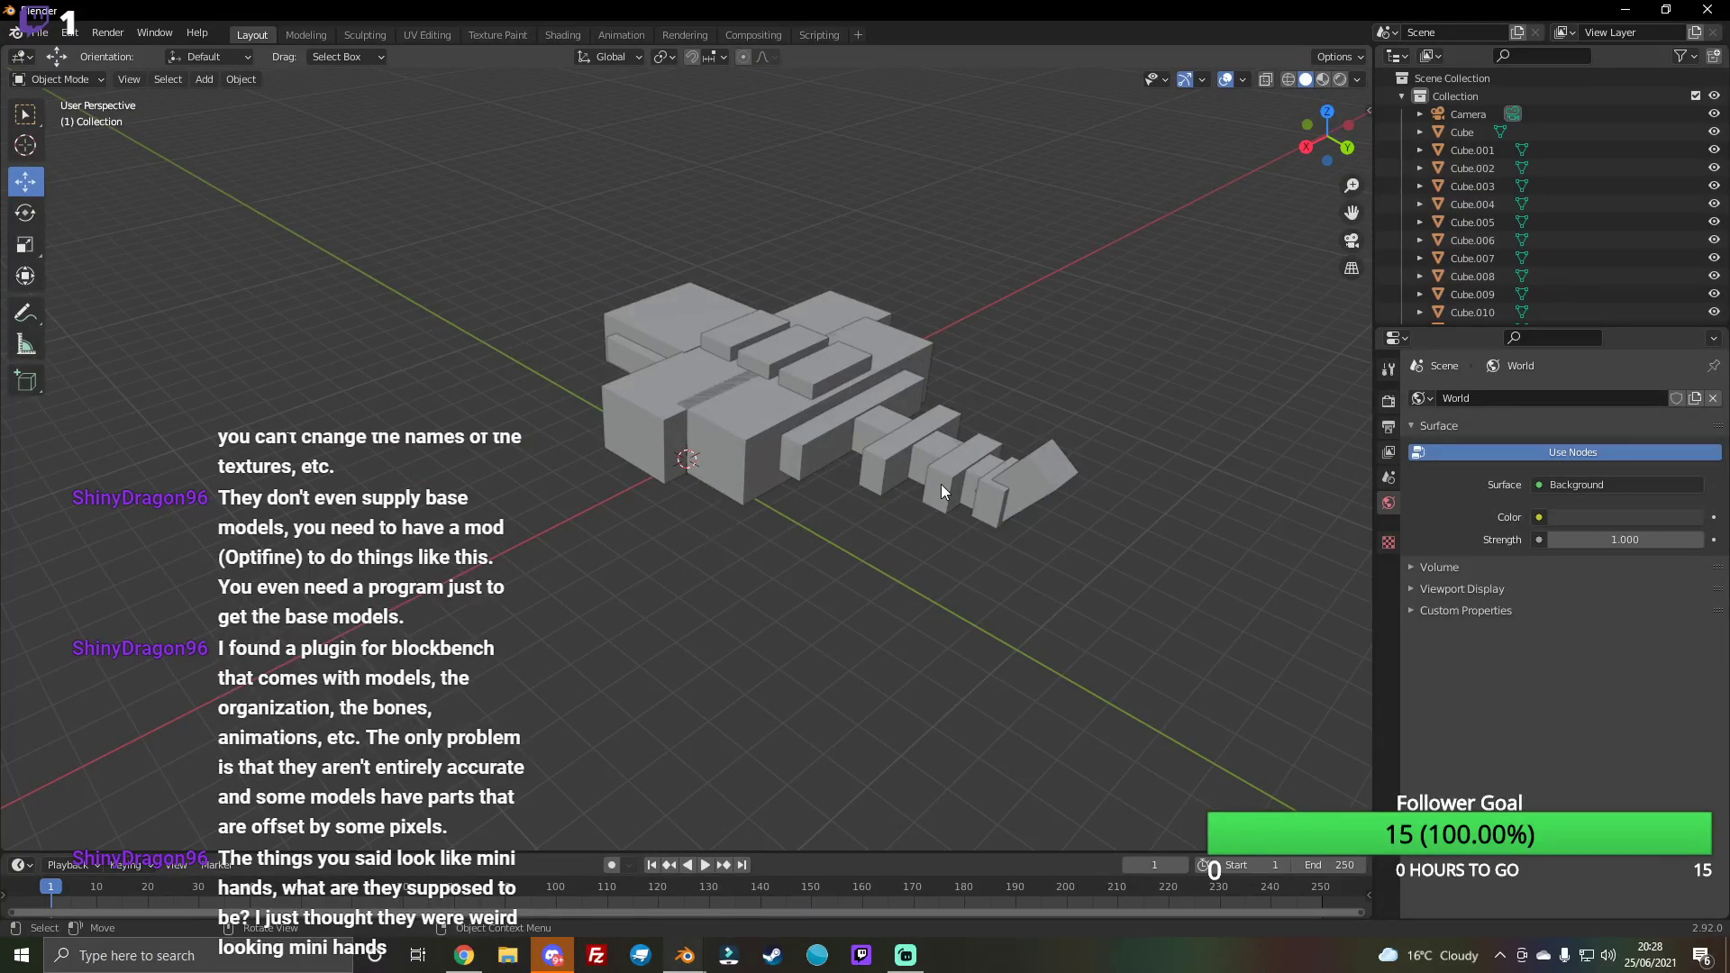
left_click(823, 449)
left_click_drag(1329, 138, 1313, 156)
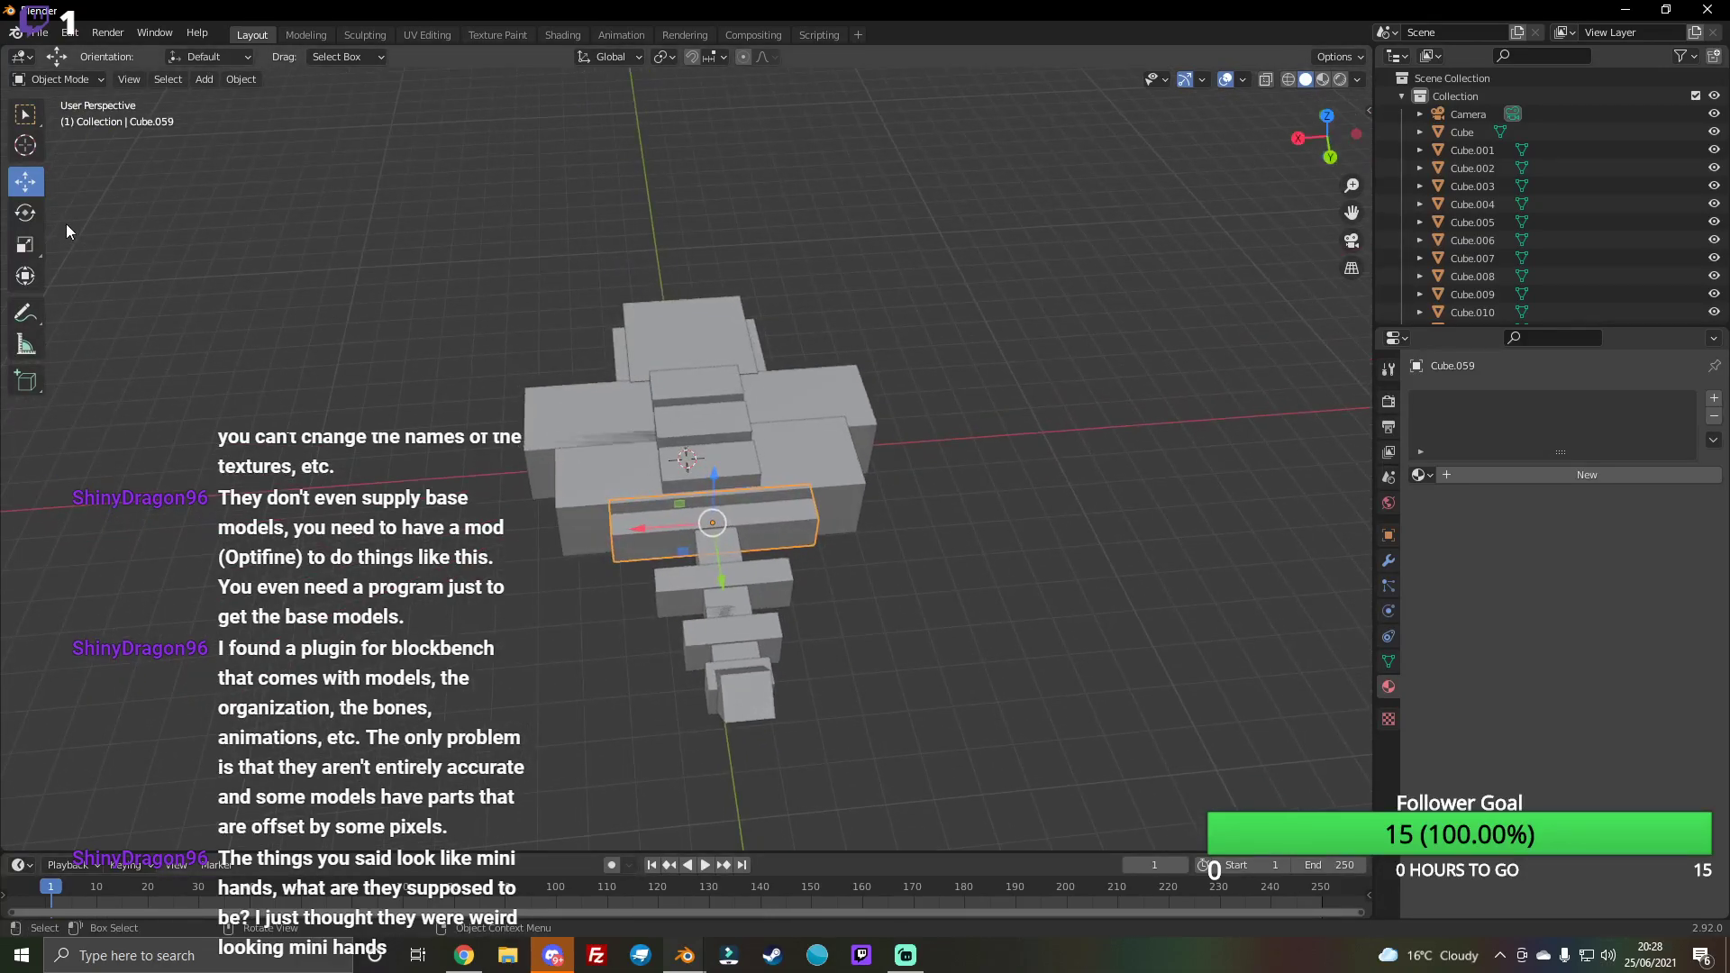
Step: Delete the small tail cube and widen the crossbar below the body
left_click(744, 680)
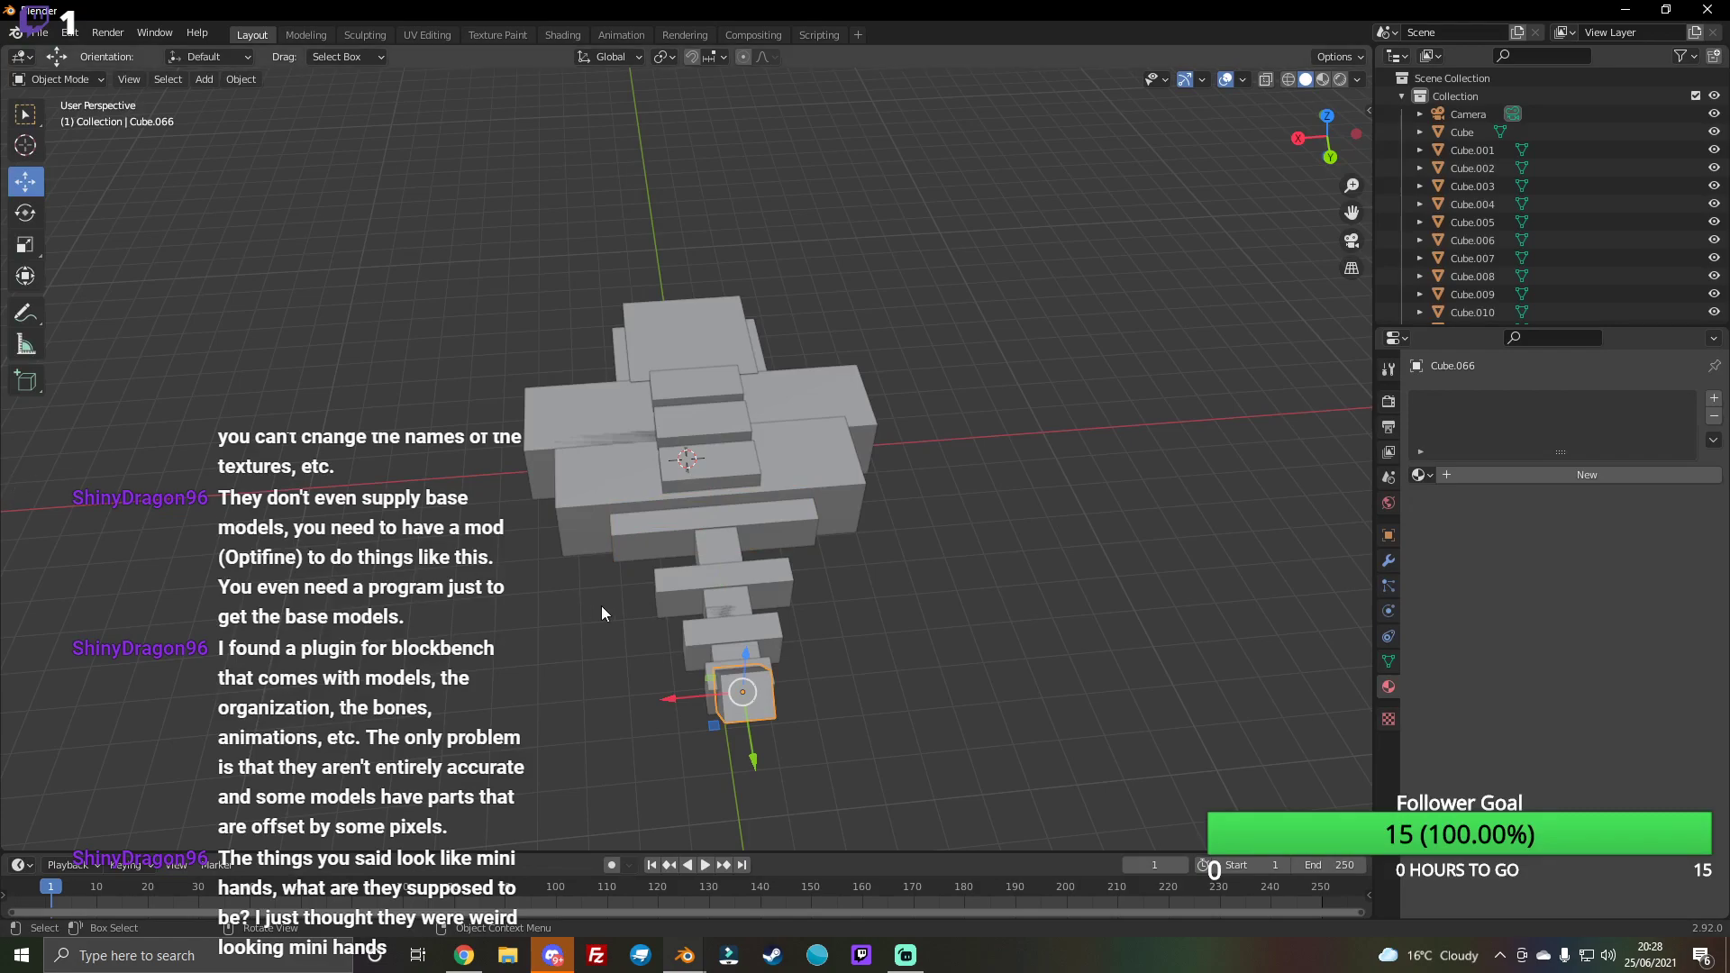
key("Delete")
left_click(685, 529)
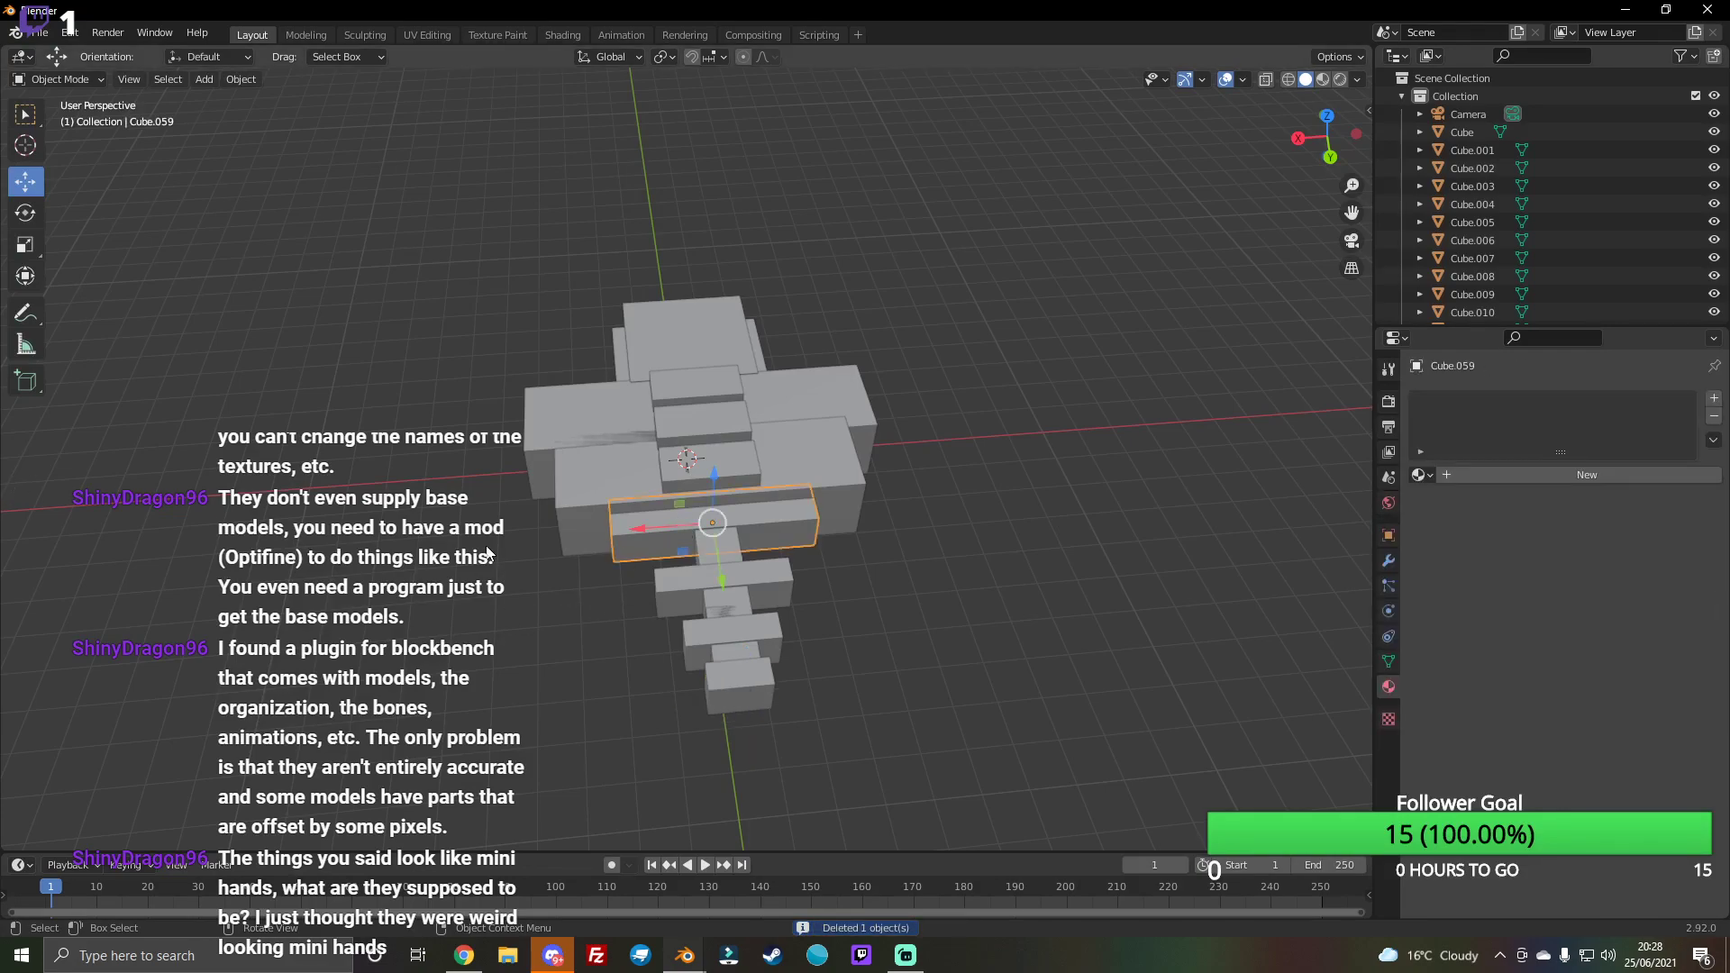
left_click(25, 243)
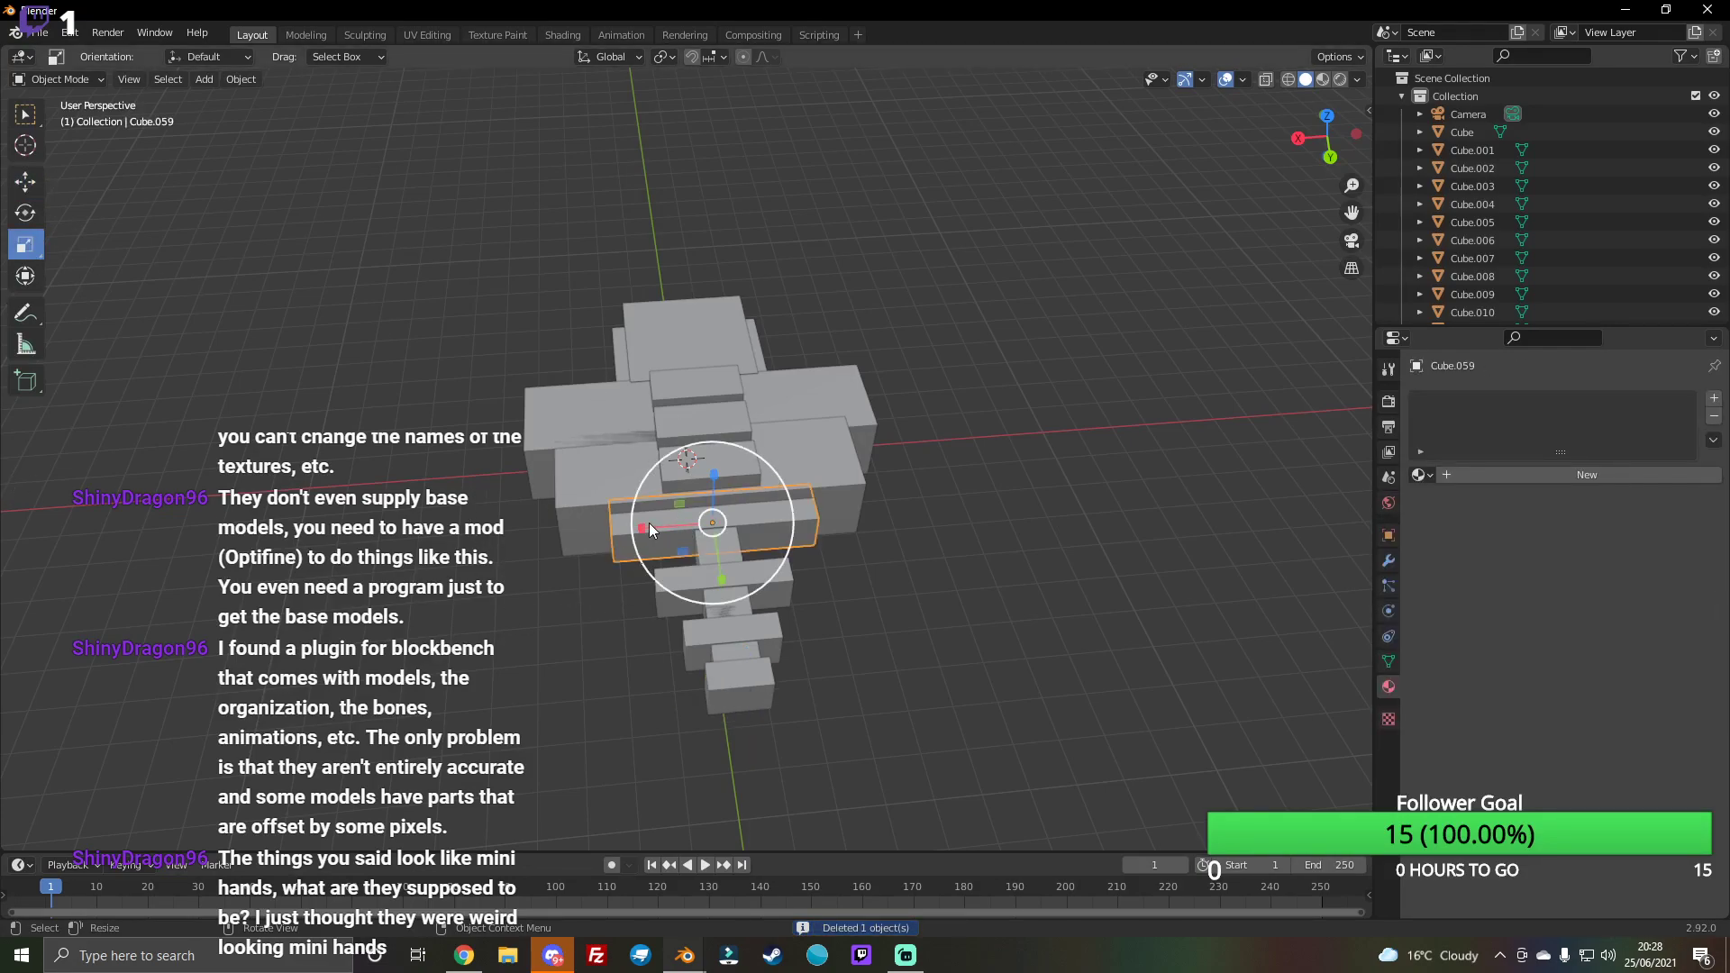
left_click_drag(649, 523, 632, 525)
Step: Widen the next crossbars further down the tail
left_click(643, 578)
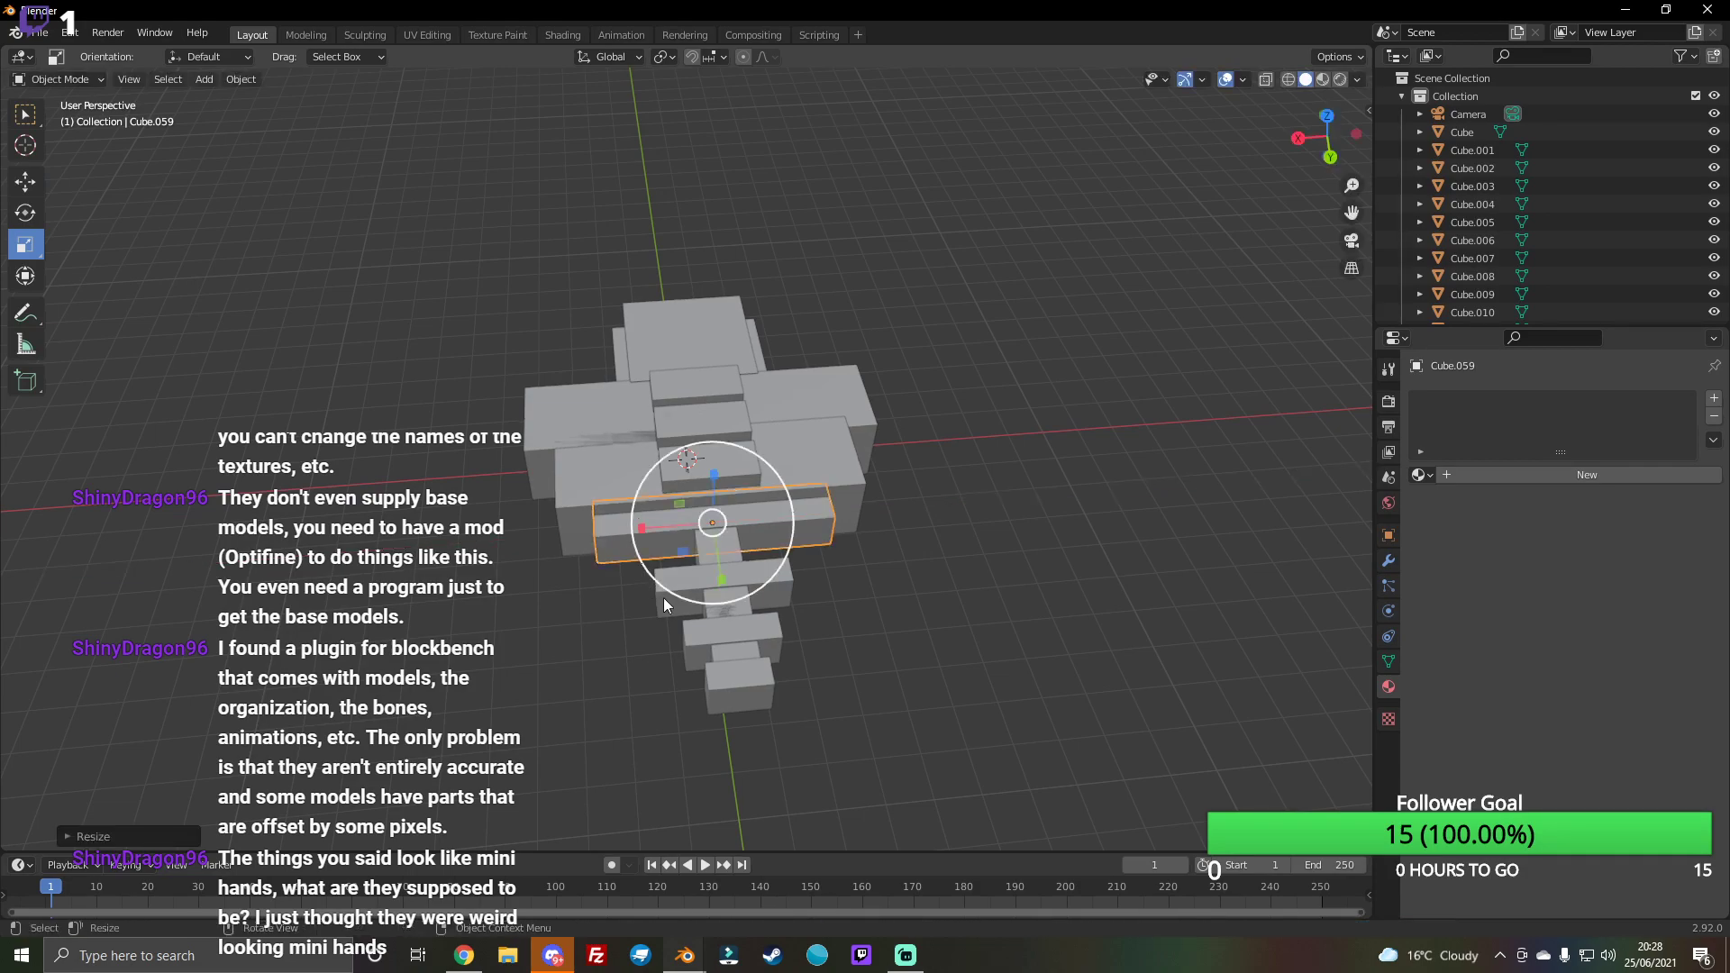
mouse_move(656, 592)
left_mouse_down()
mouse_move(632, 593)
mouse_move(654, 688)
mouse_move(632, 695)
left_mouse_up()
left_click(671, 638)
left_click(707, 680)
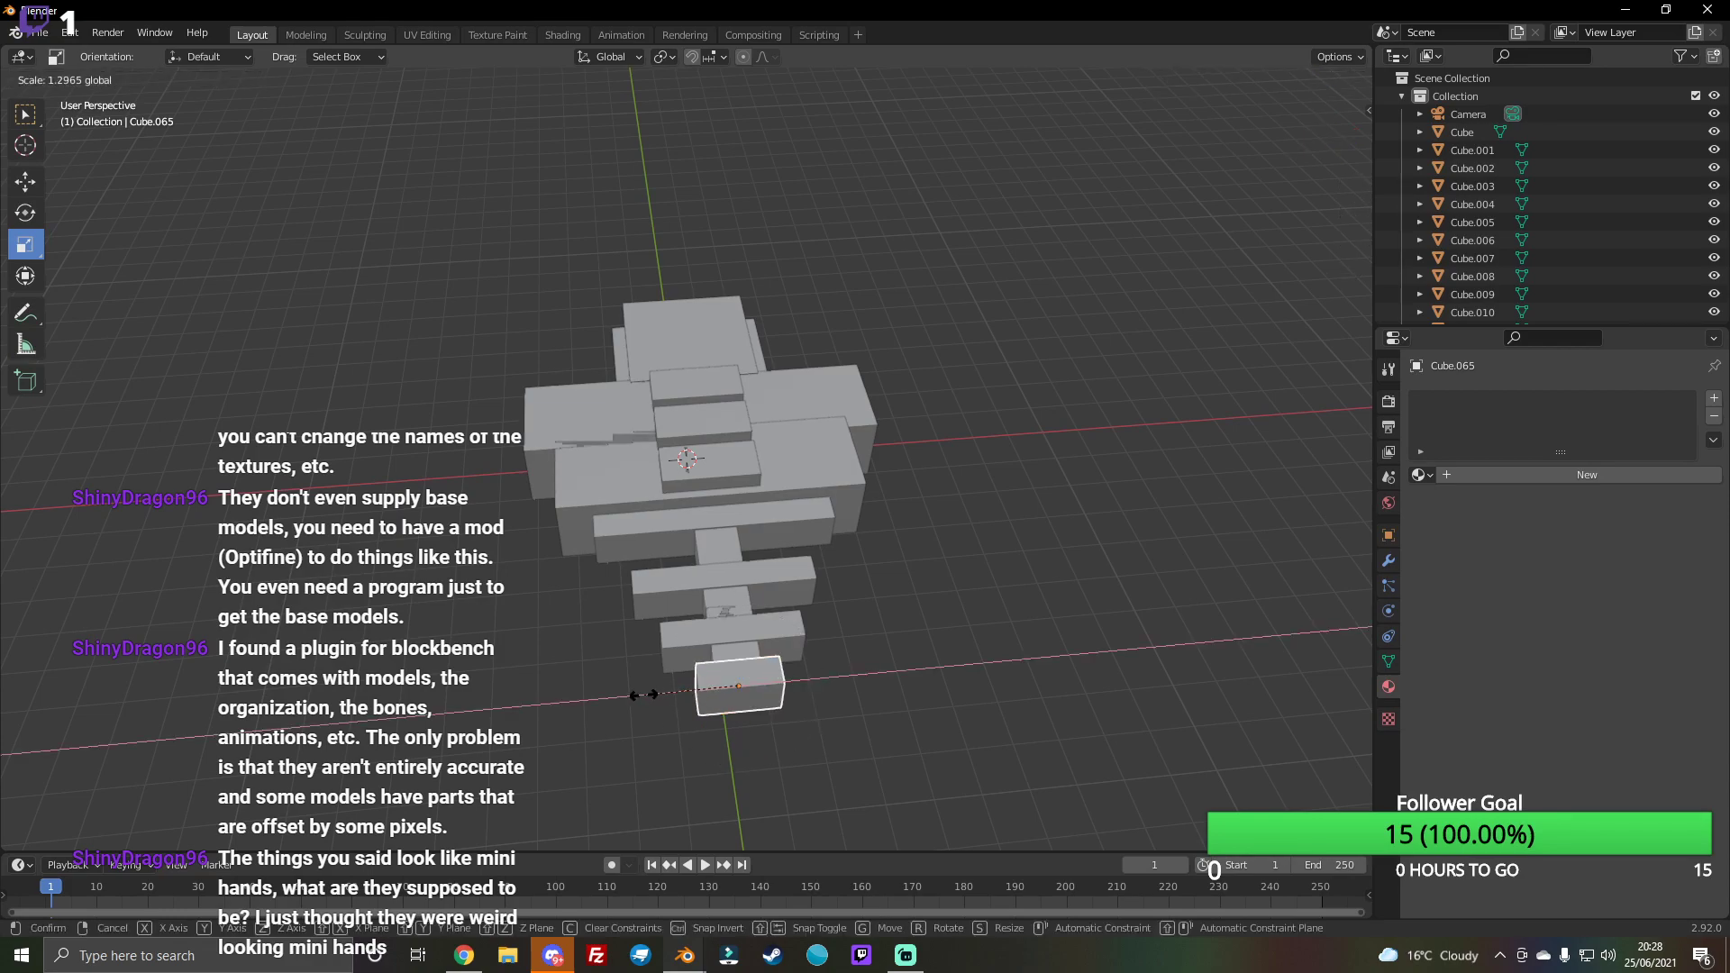
left_click(629, 695)
Step: Copy a tail block and move the pasted copy down to the tail tip
left_click(734, 594)
key("ctrl+c")
key("ctrl+v")
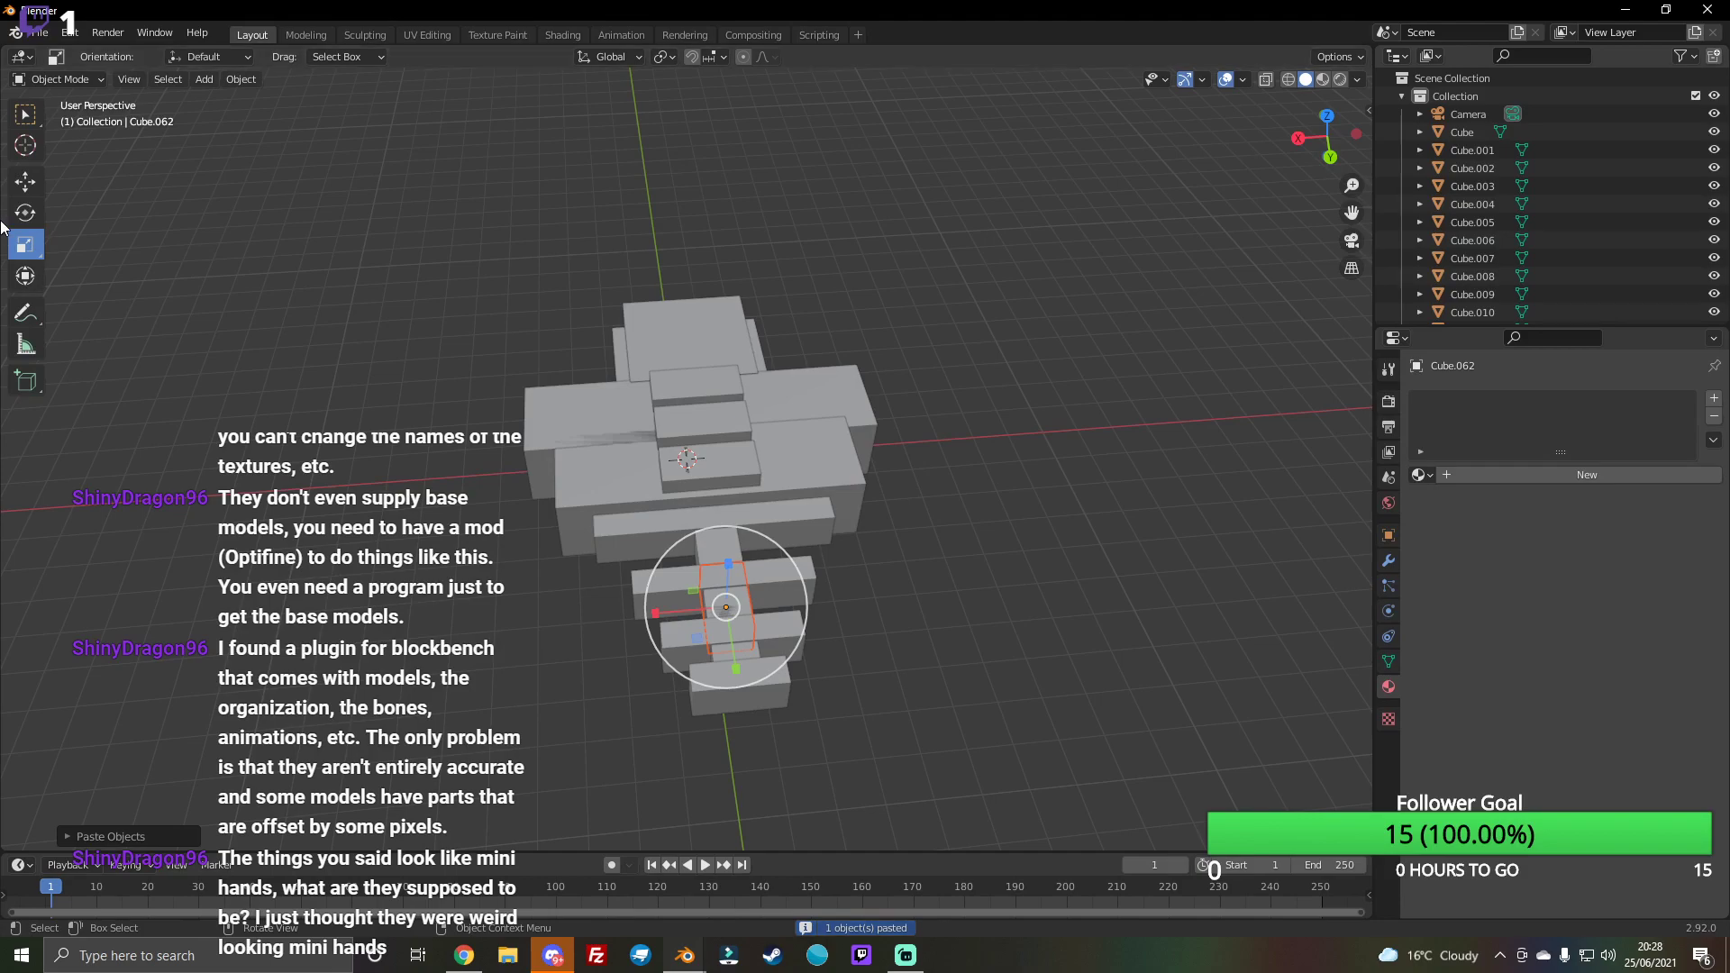
left_click(24, 181)
left_click_drag(735, 672, 743, 764)
right_click(744, 764)
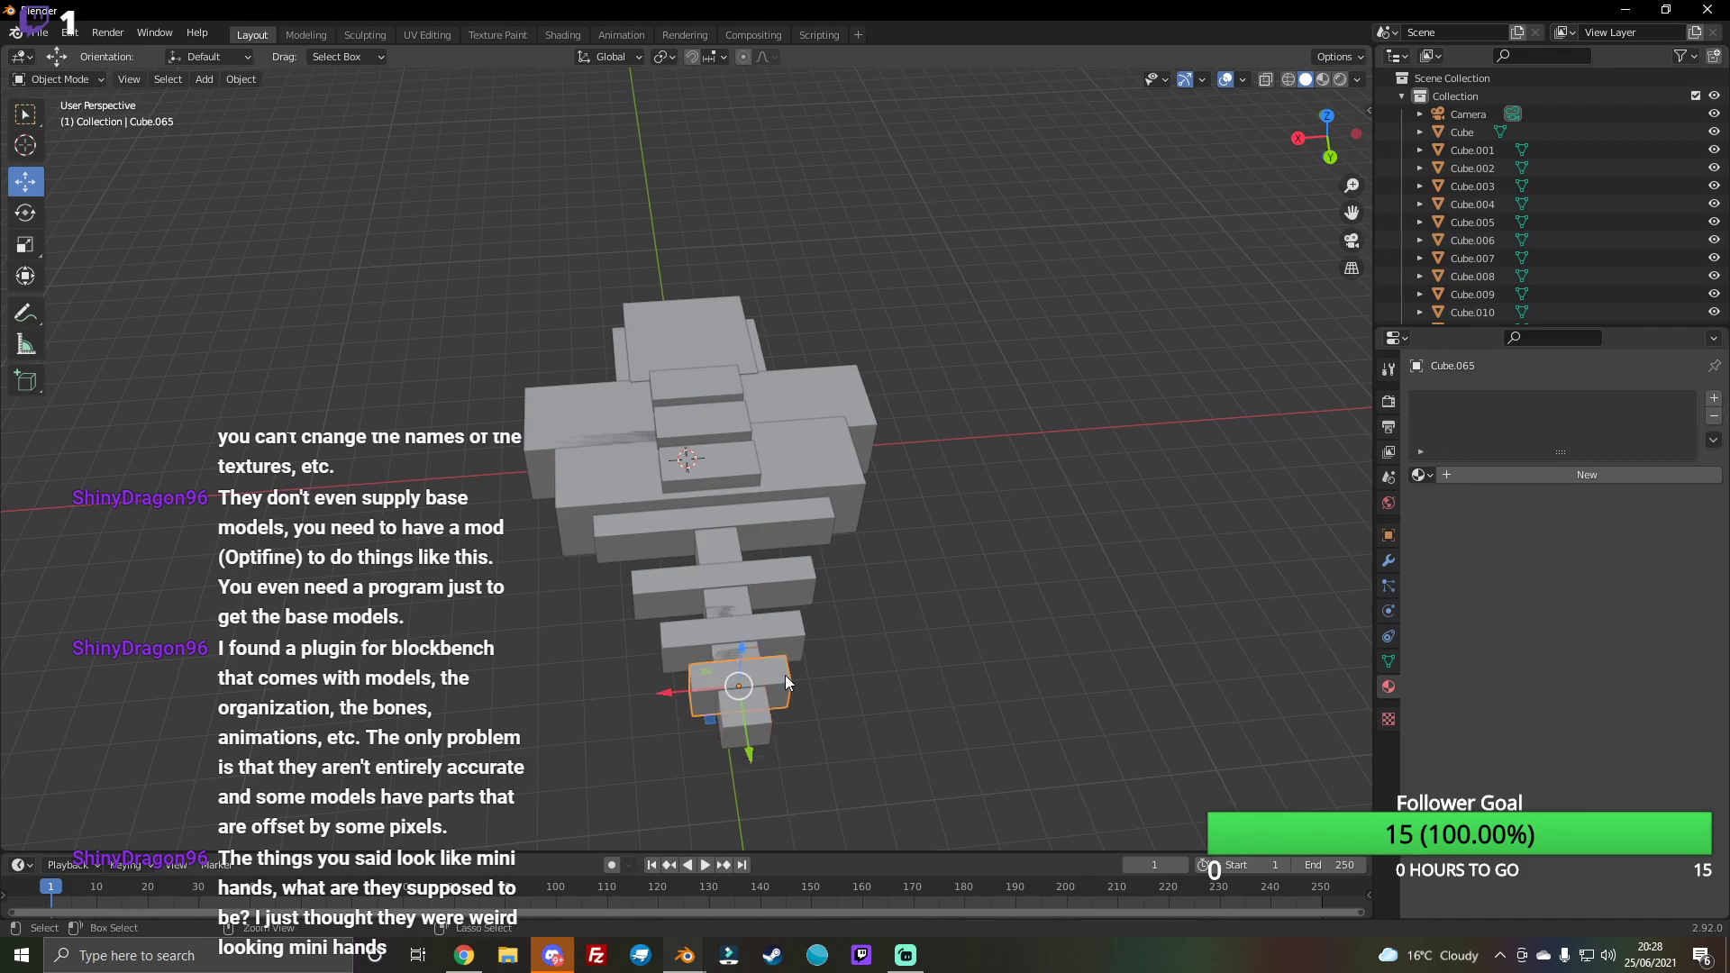
left_click_drag(745, 745, 754, 790)
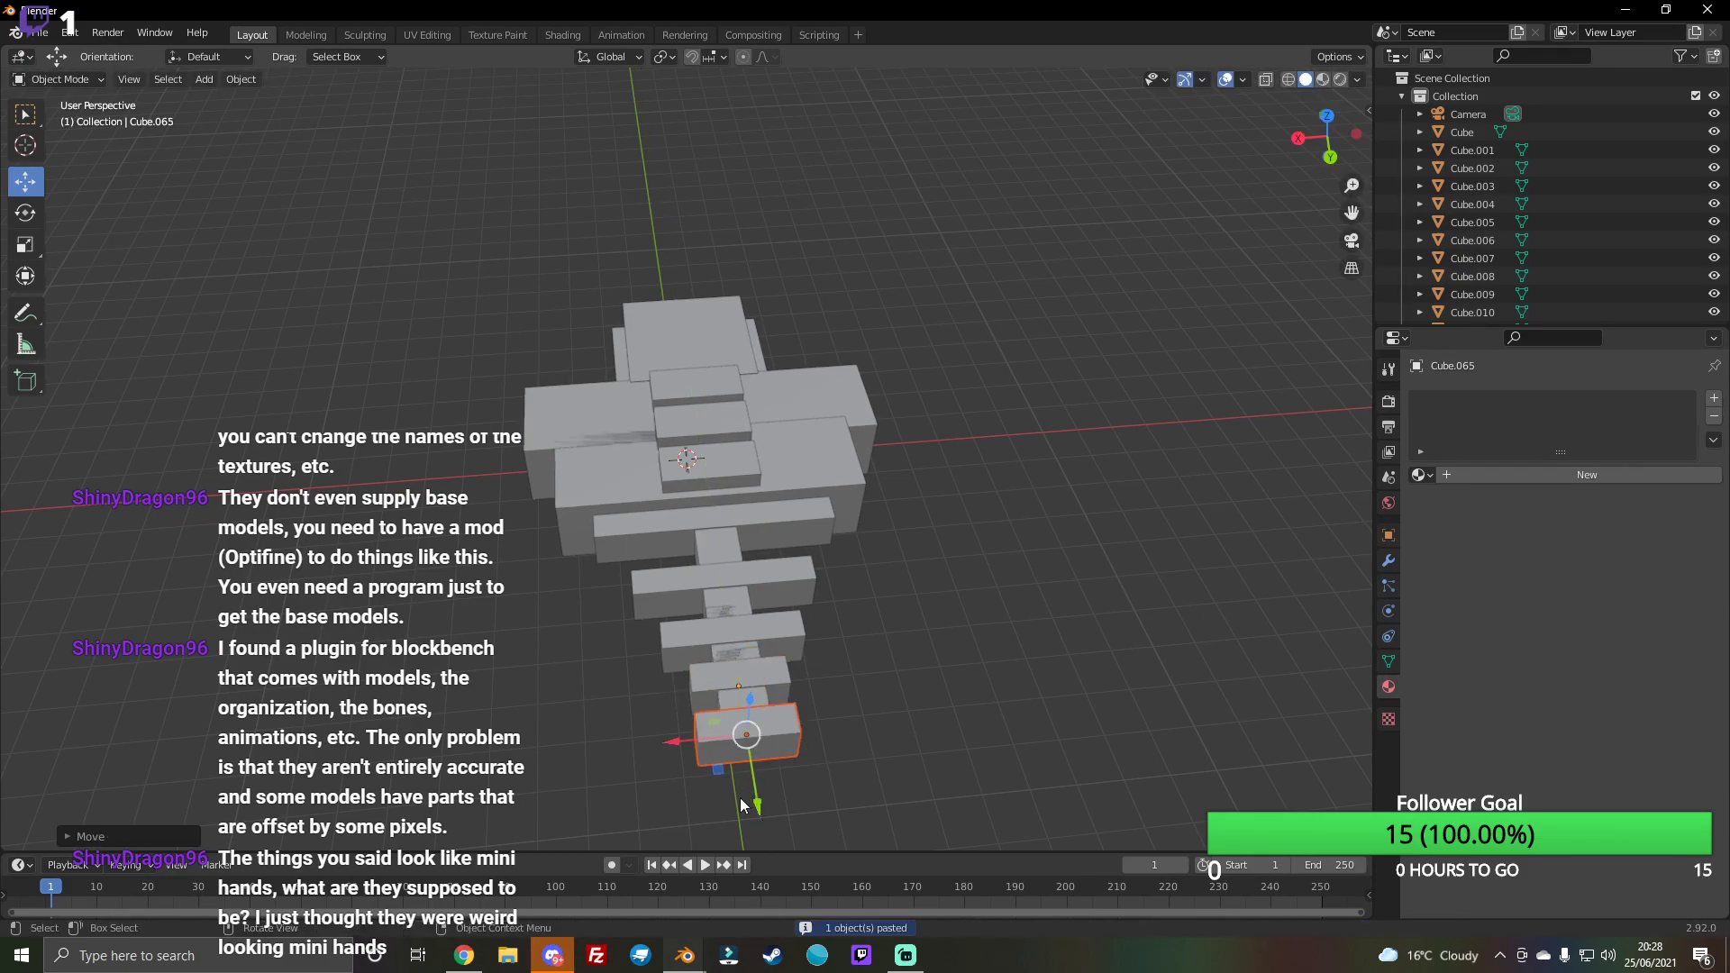
Step: Shrink the pasted tip block slightly
left_click(24, 243)
left_click_drag(678, 743, 717, 739)
left_click(1035, 708)
middle_click_drag(1074, 384, 812, 446)
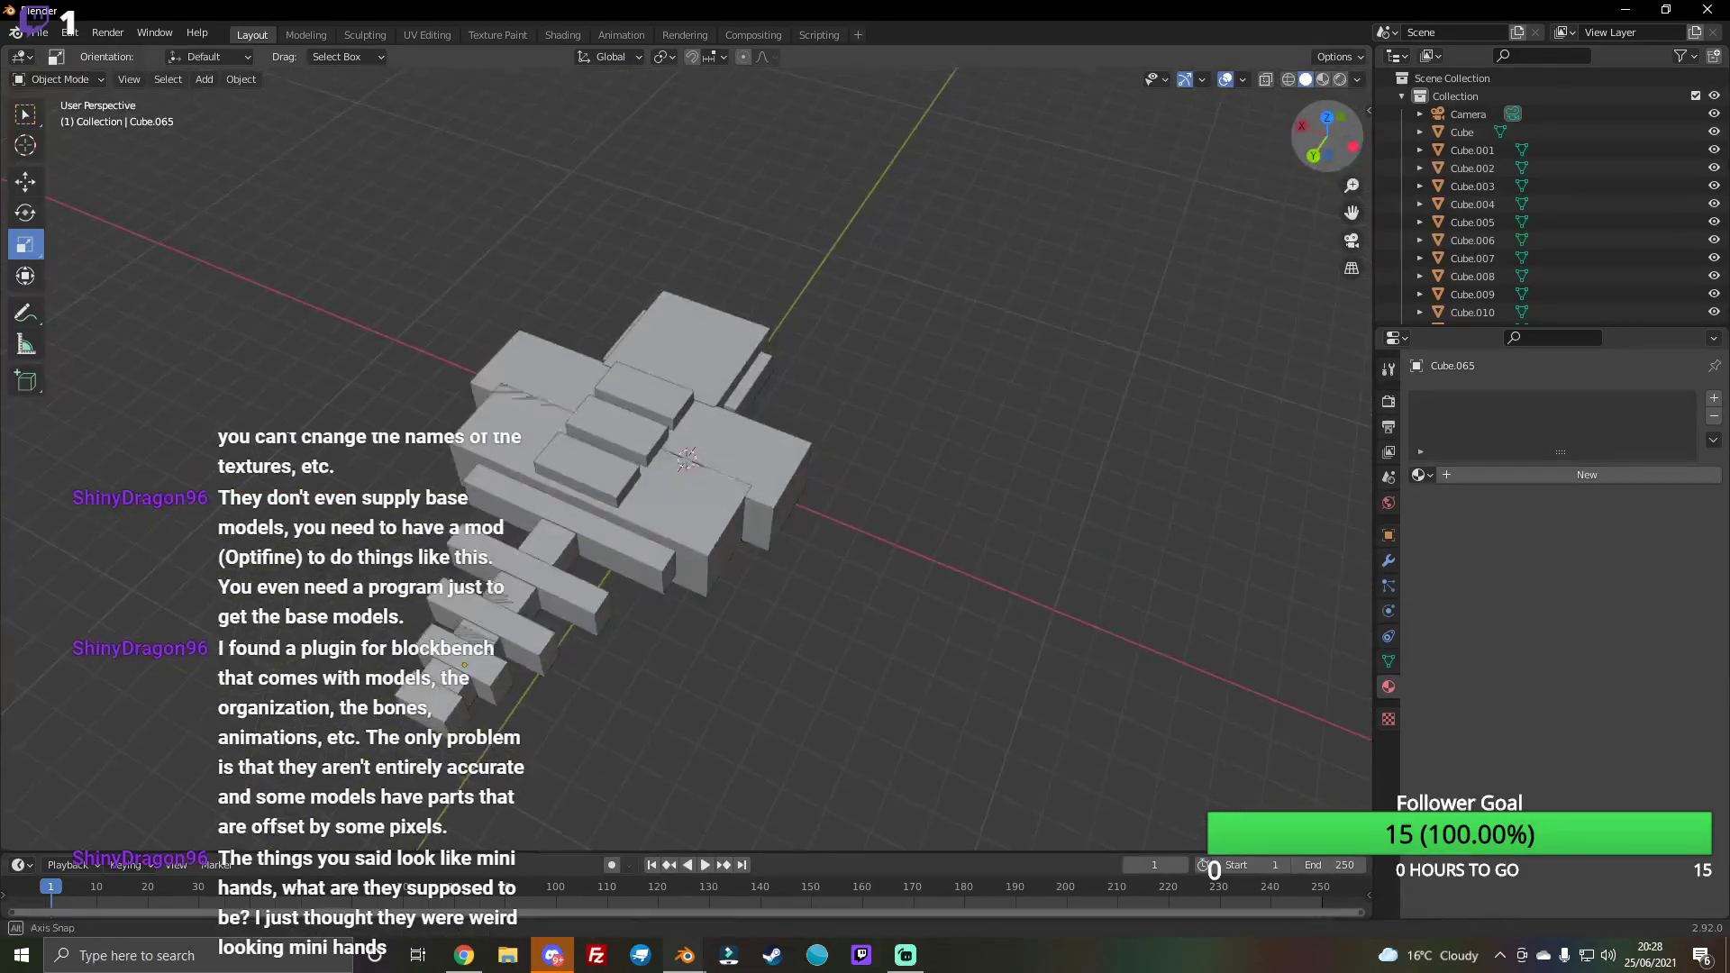
Step: Pick the small tail-tip cube with the Move tool, then deselect everything
key("c")
left_click(433, 709)
left_click(26, 183)
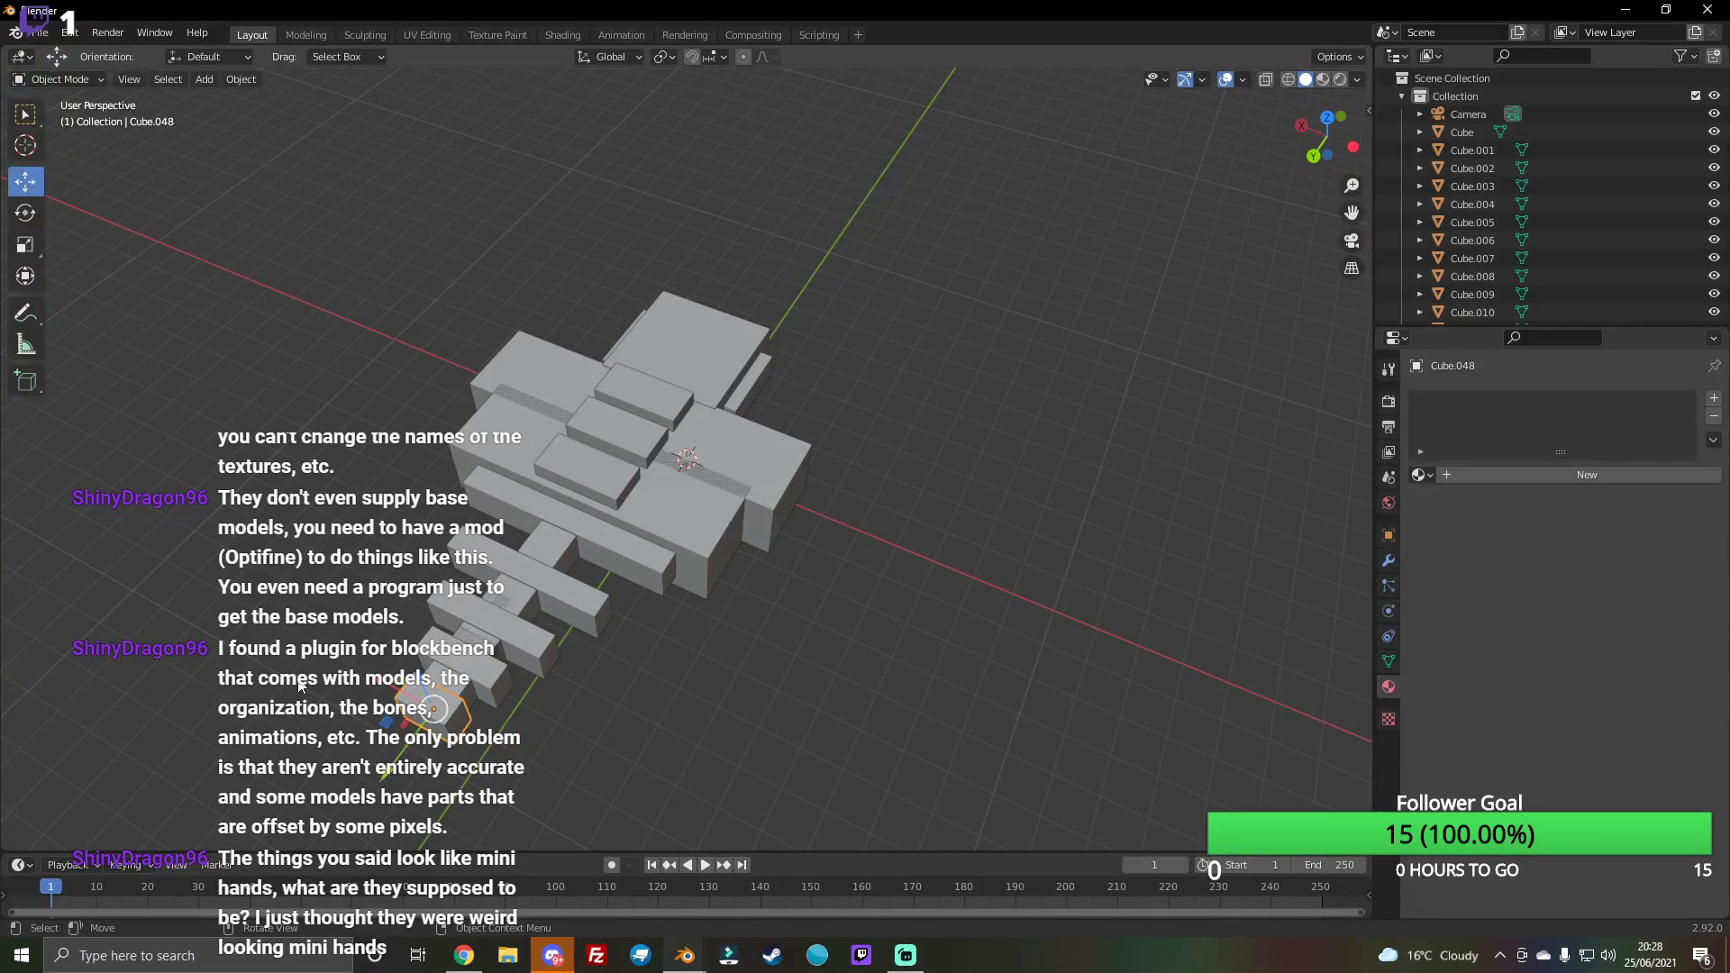
key("alt+a")
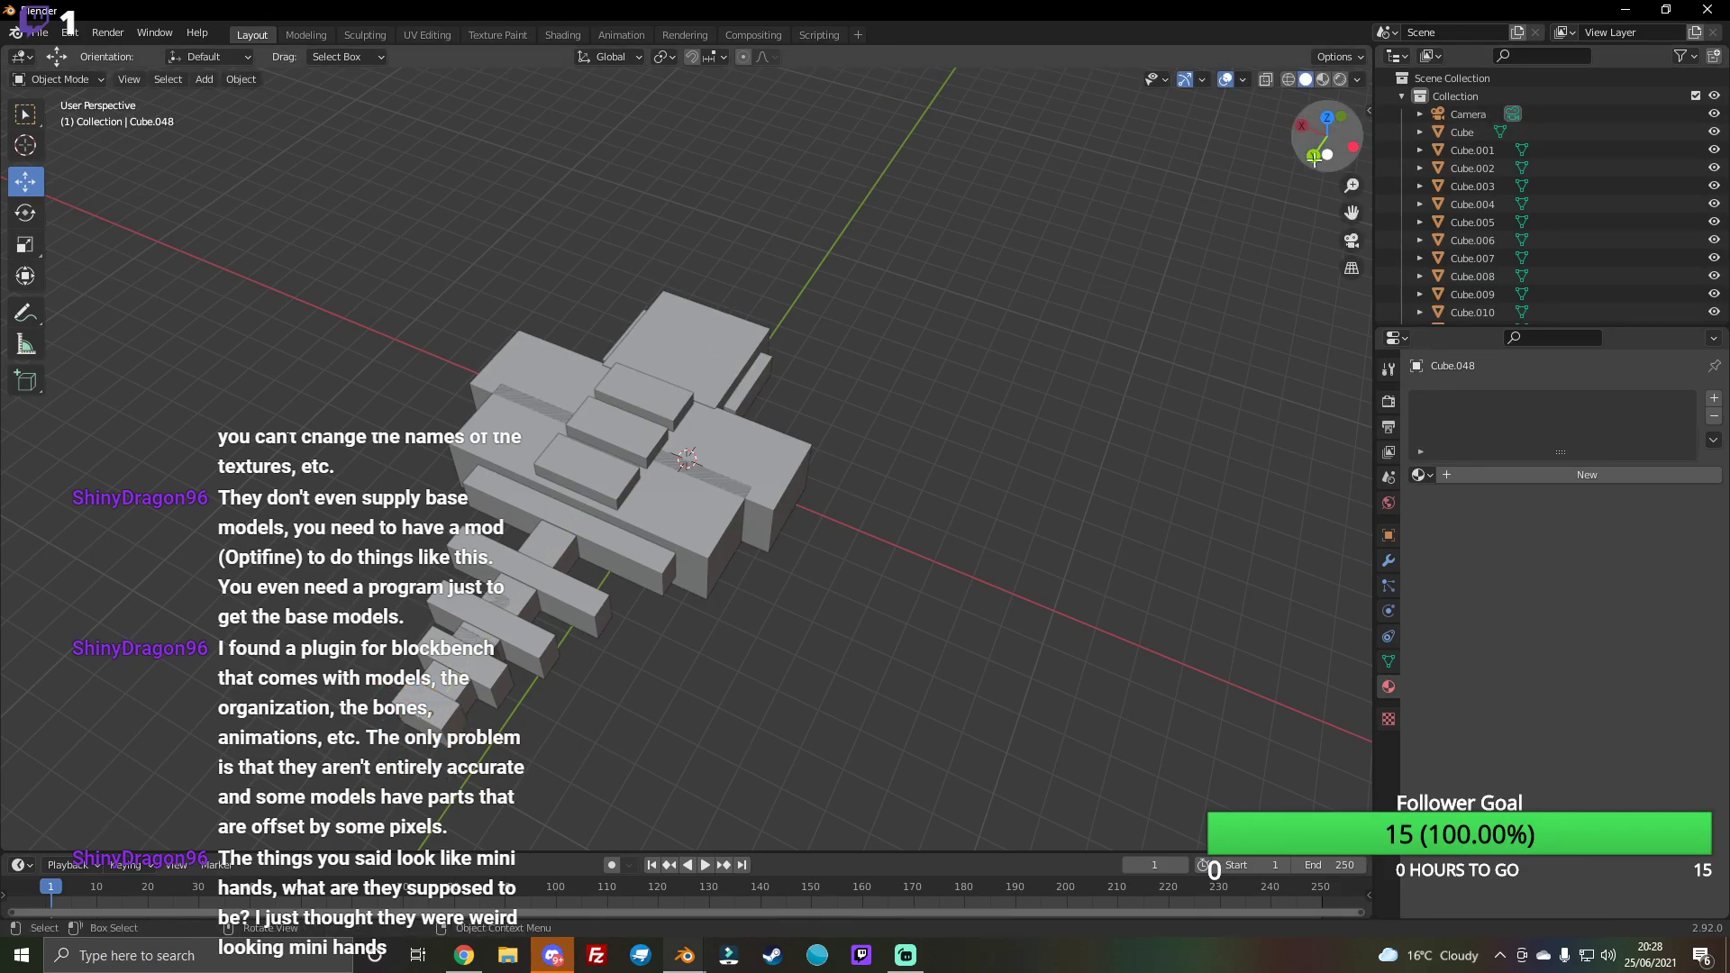
Step: Orbit around the model and preview it in rendered shading
left_click_drag(1309, 159, 1217, 168)
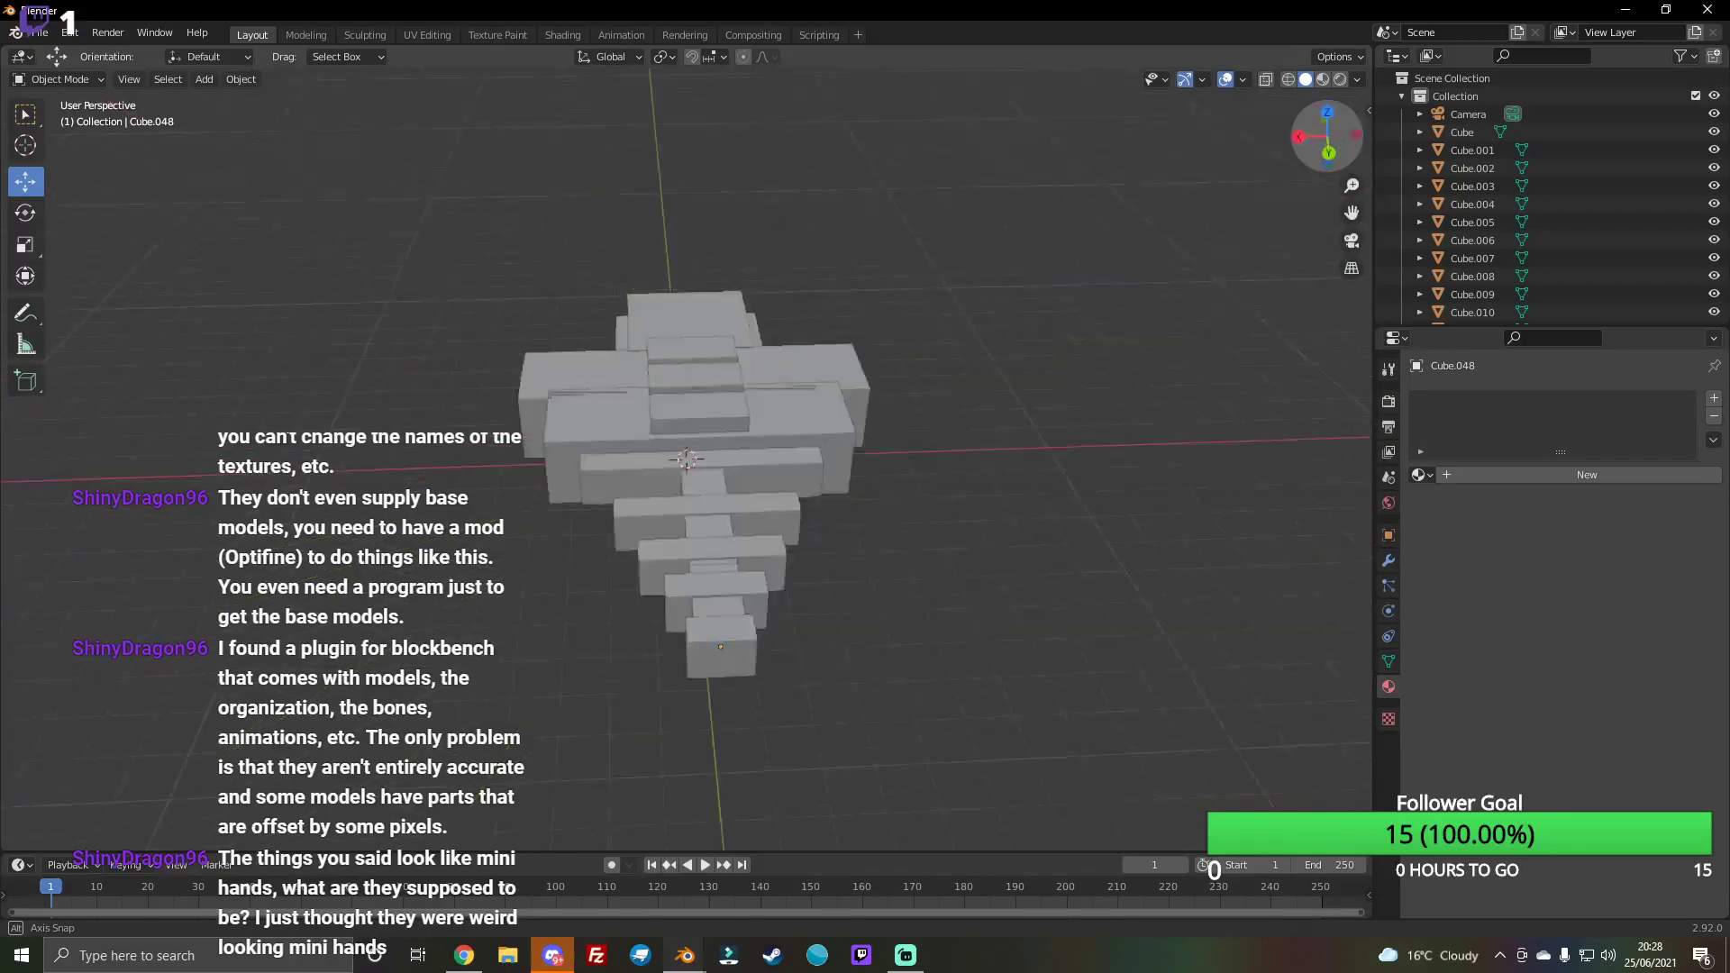
mouse_move(686, 459)
middle_mouse_down()
mouse_move(811, 460)
mouse_move(1033, 306)
middle_mouse_up()
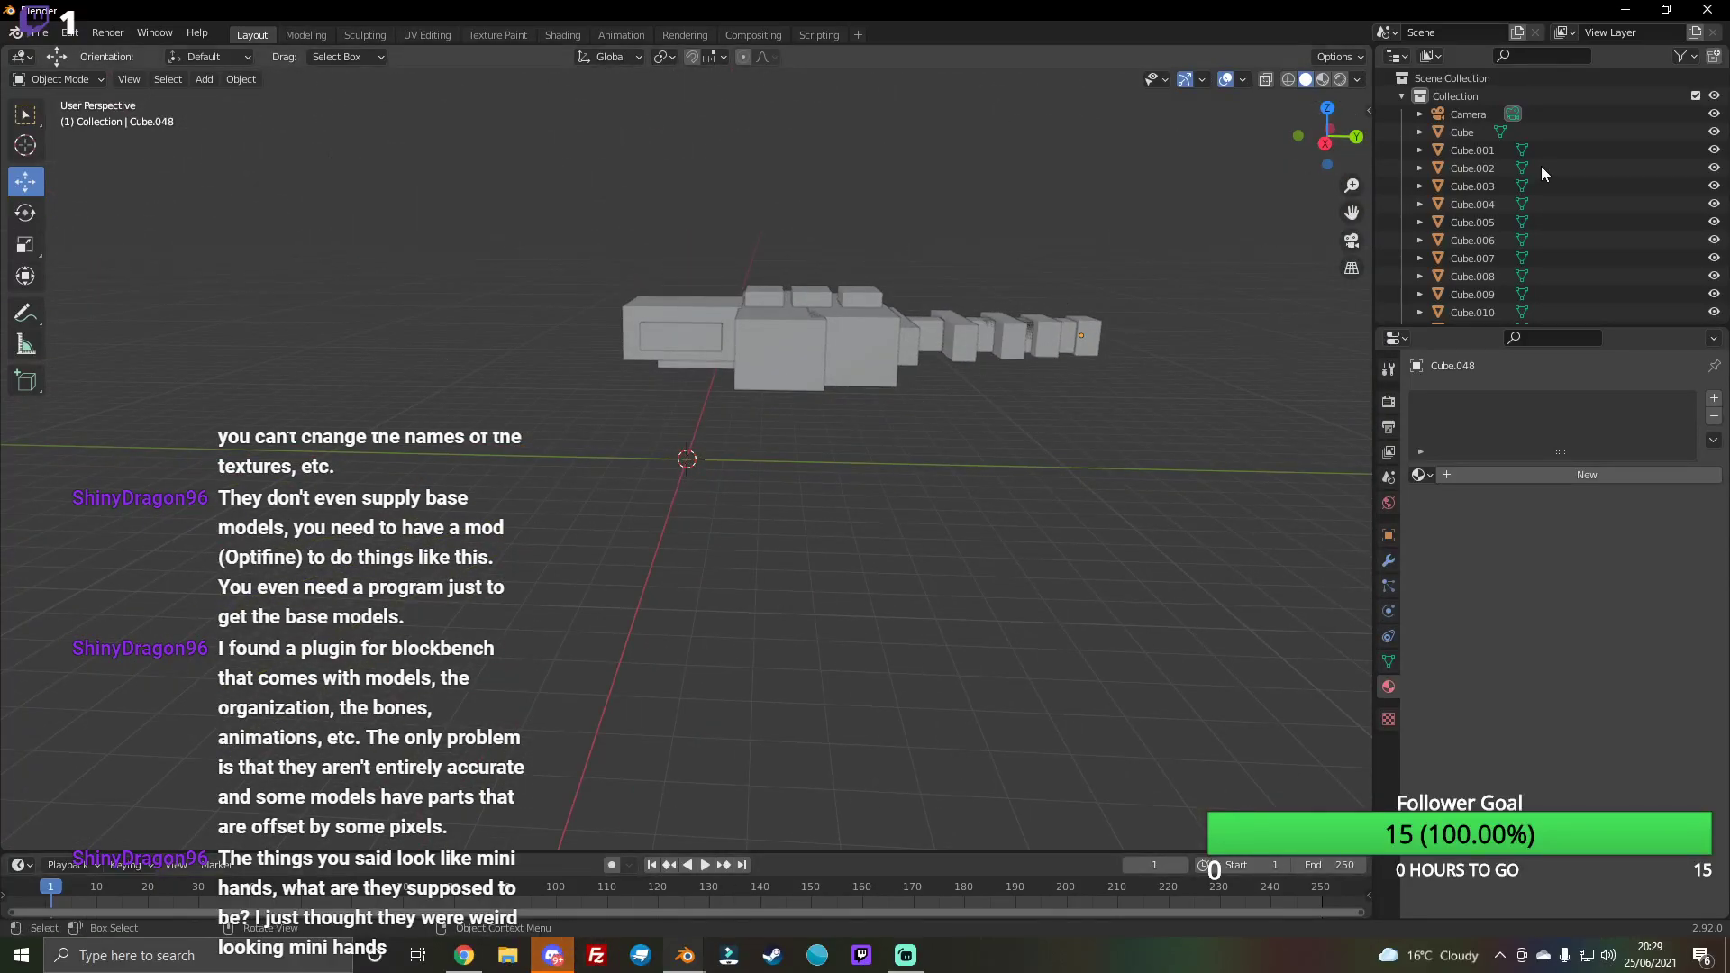
mouse_move(1327, 141)
left_mouse_down()
mouse_move(1341, 82)
mouse_move(1327, 136)
left_mouse_up()
left_click(1341, 81)
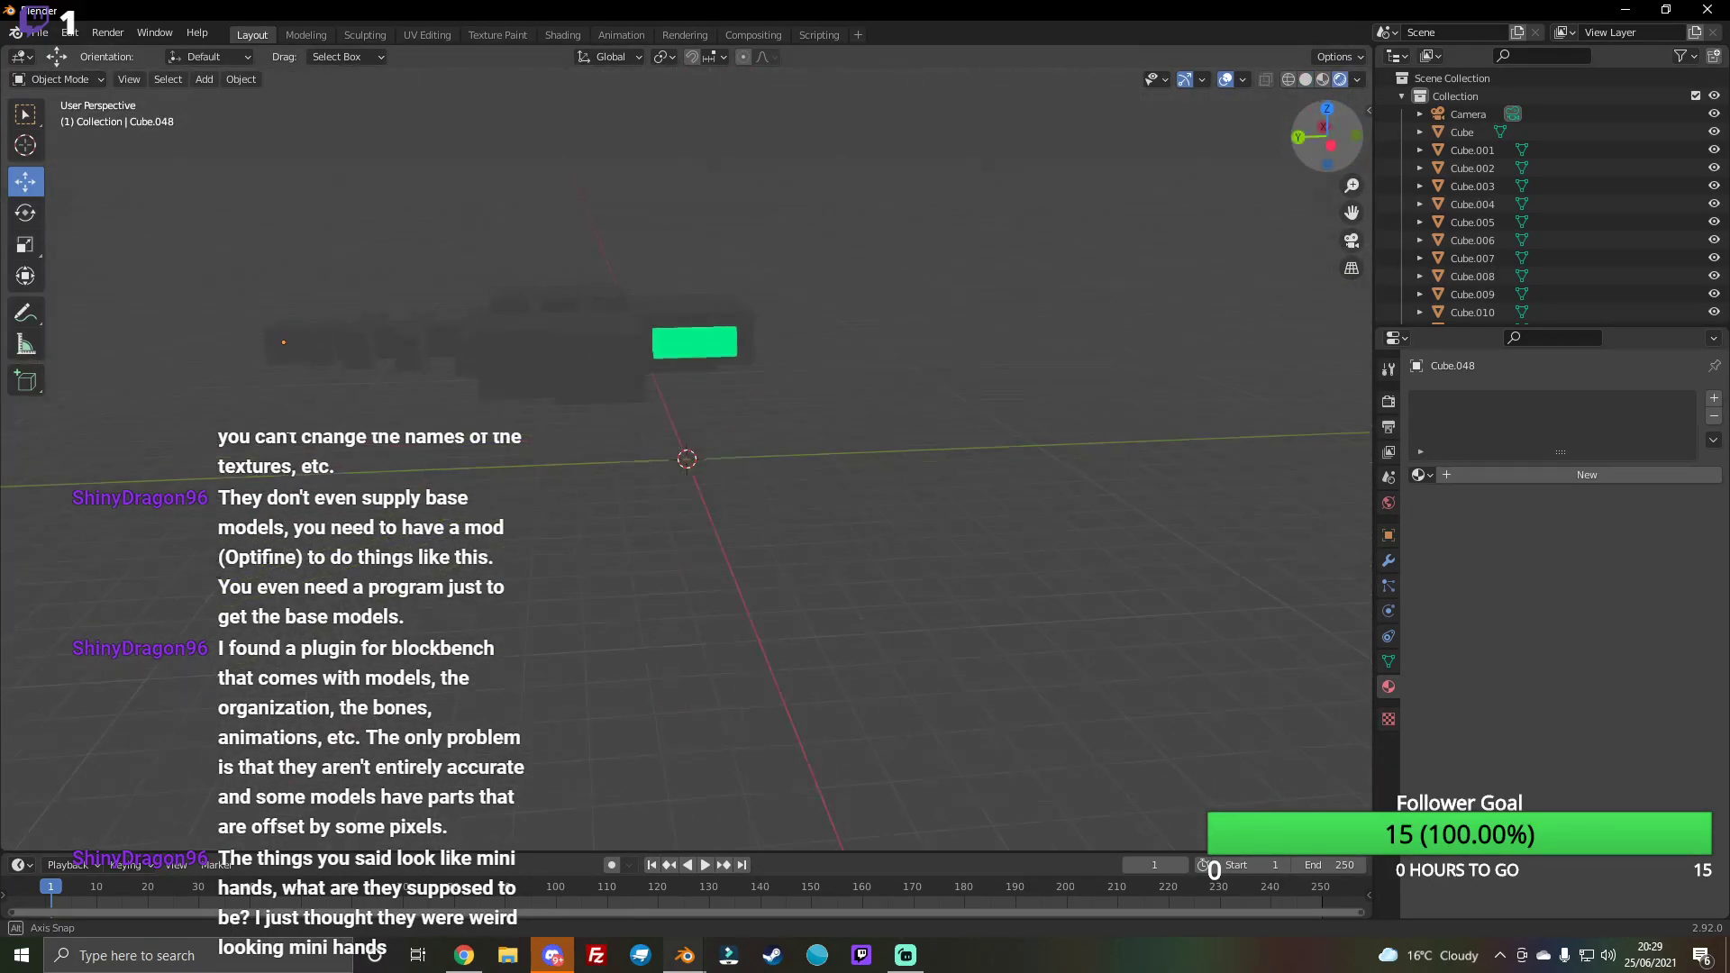
mouse_move(1328, 135)
left_mouse_down()
mouse_move(1307, 80)
mouse_move(1099, 506)
left_mouse_up()
Step: Cycle through wireframe back to solid shading, then bring up Streamlabs OBS
left_click(1291, 80)
left_click(1306, 79)
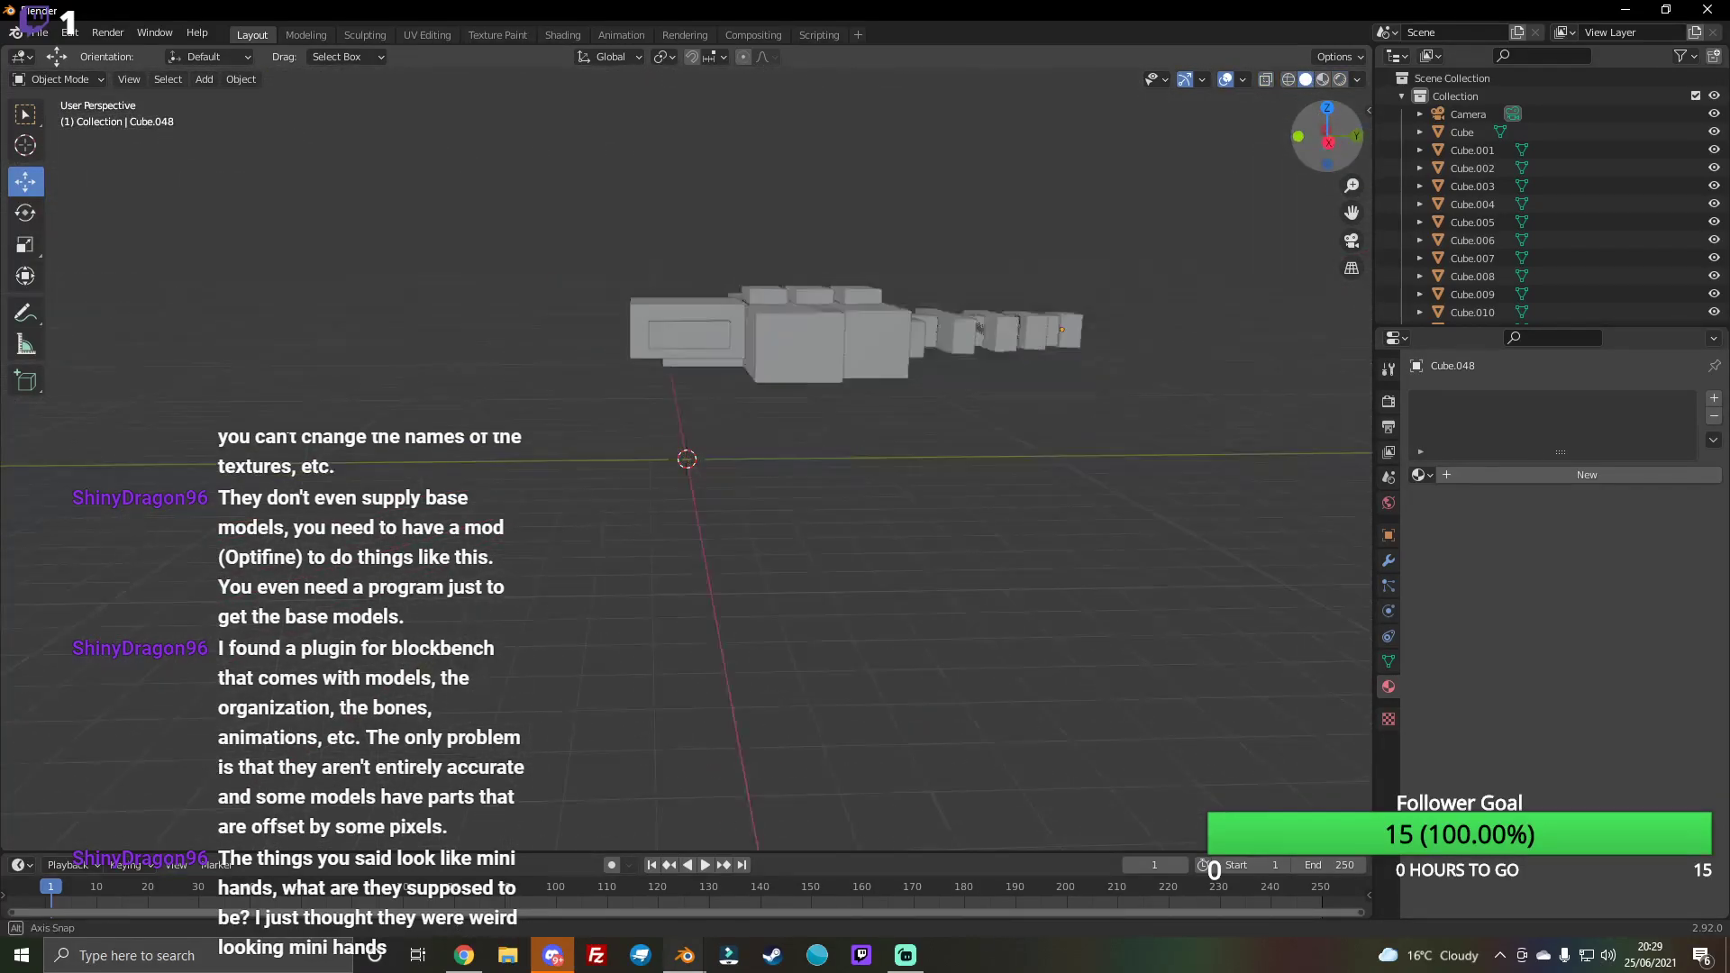
left_click(904, 956)
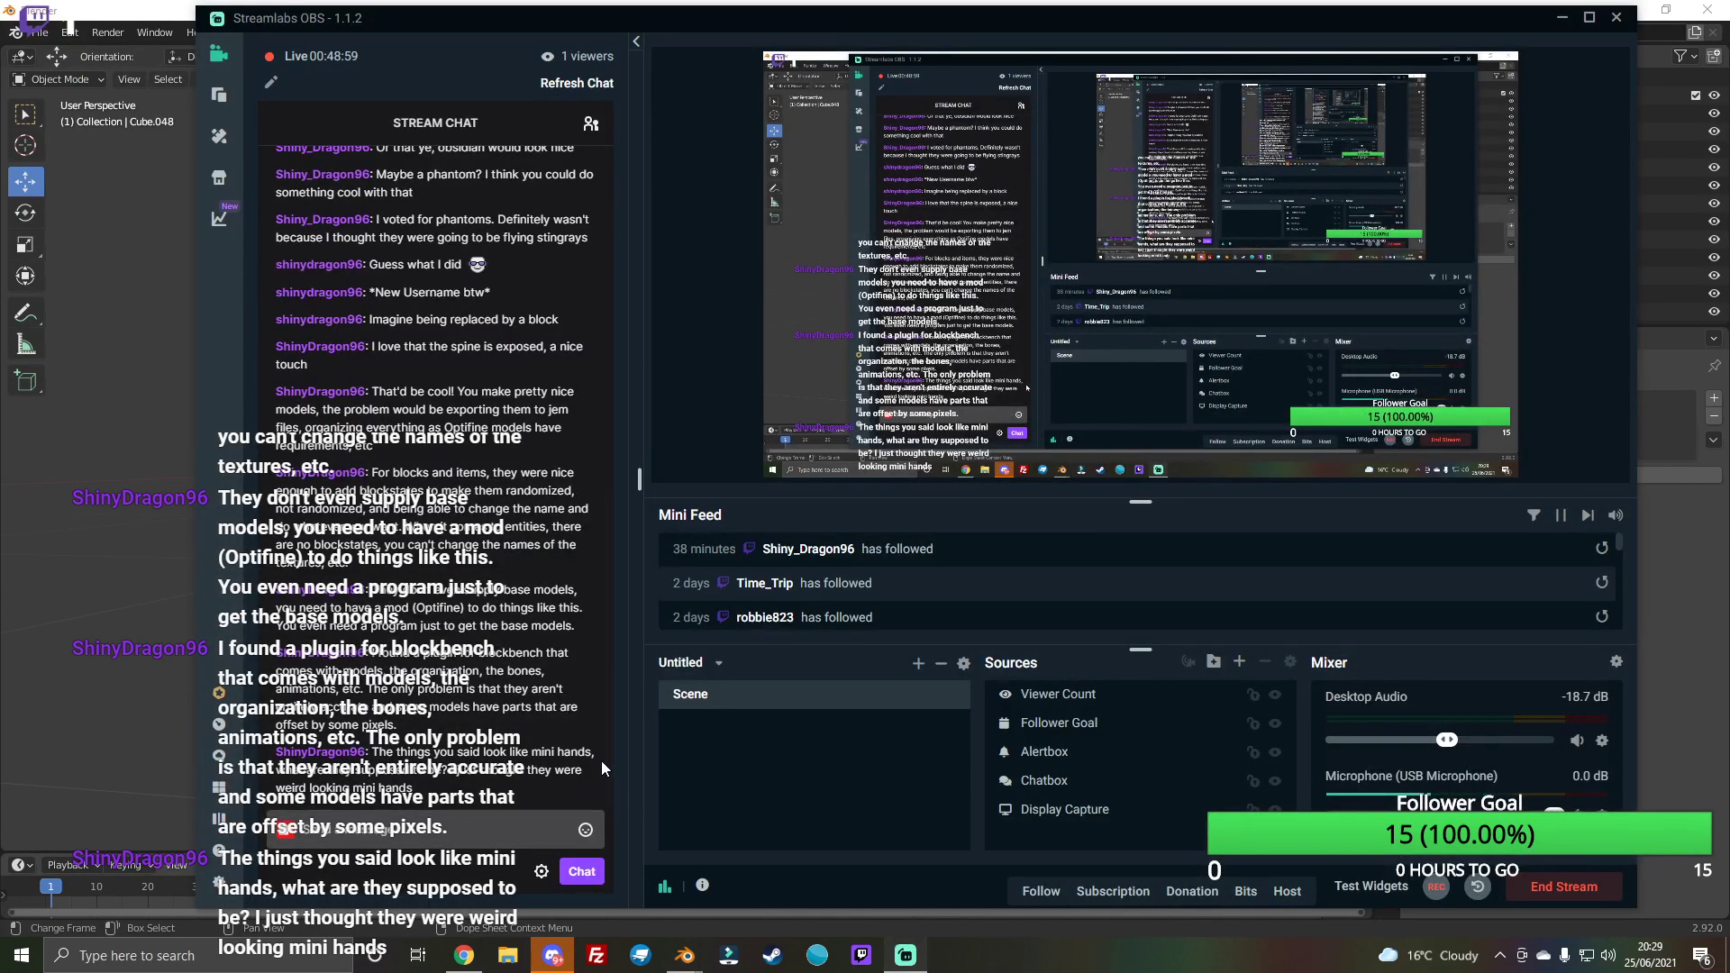
mouse_move(407, 662)
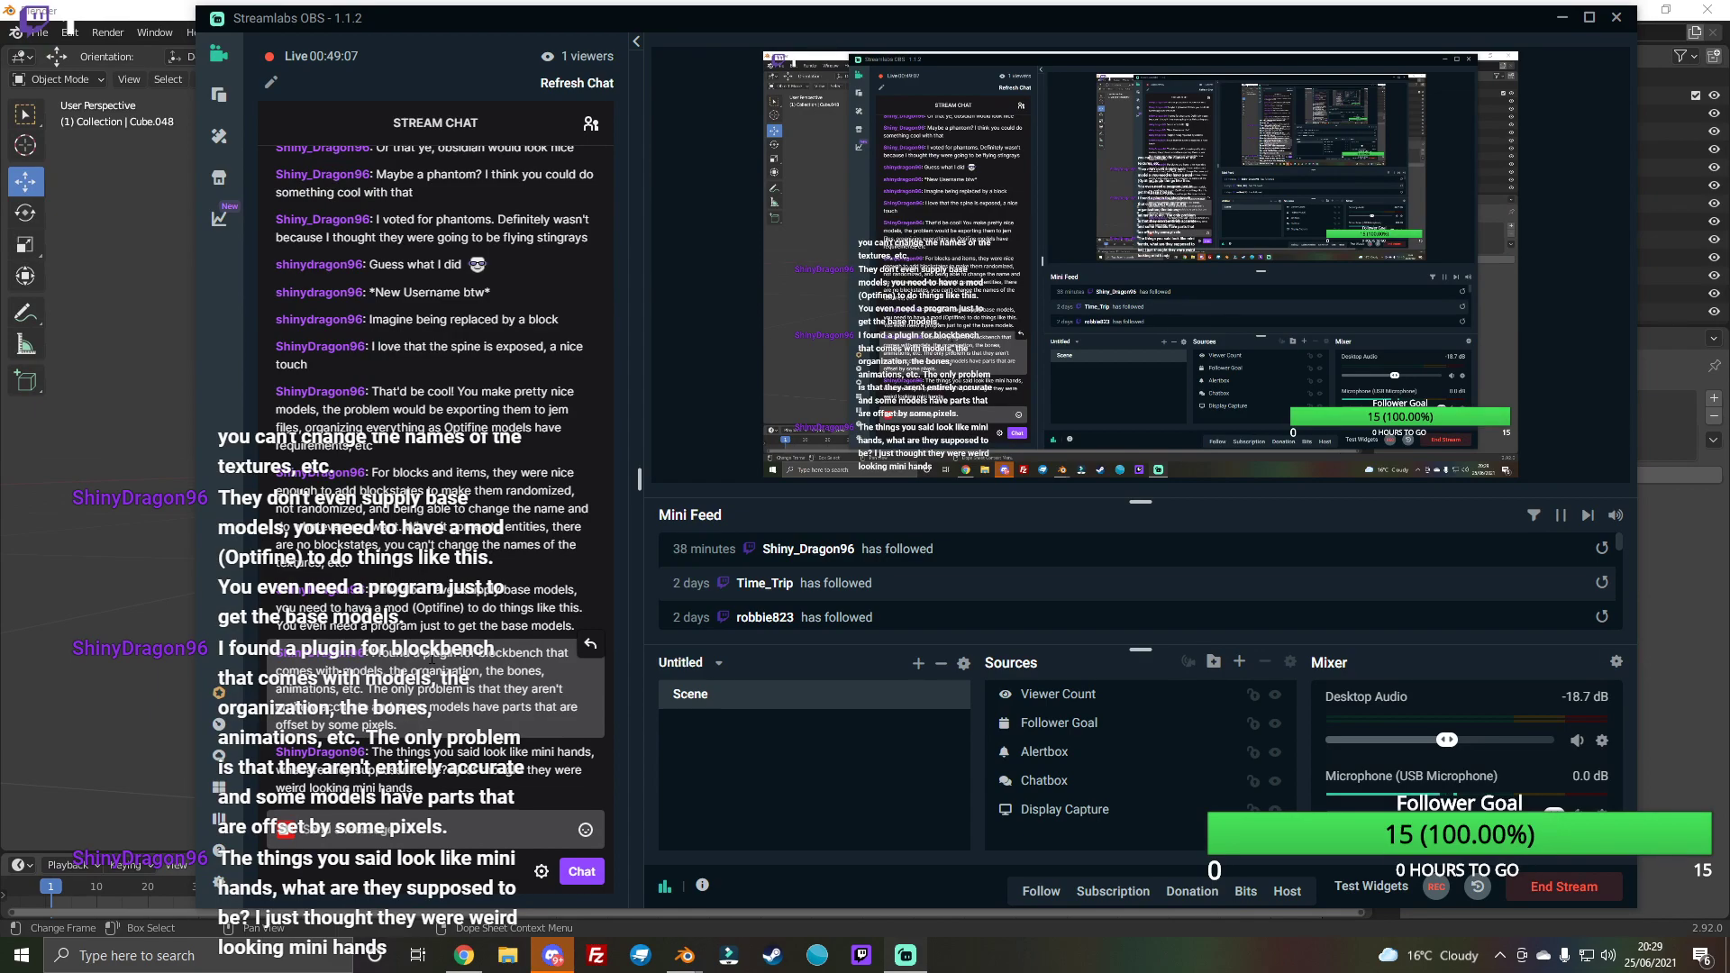
Step: Highlight two passages of text in the stream chat
left_click_drag(277, 653, 478, 672)
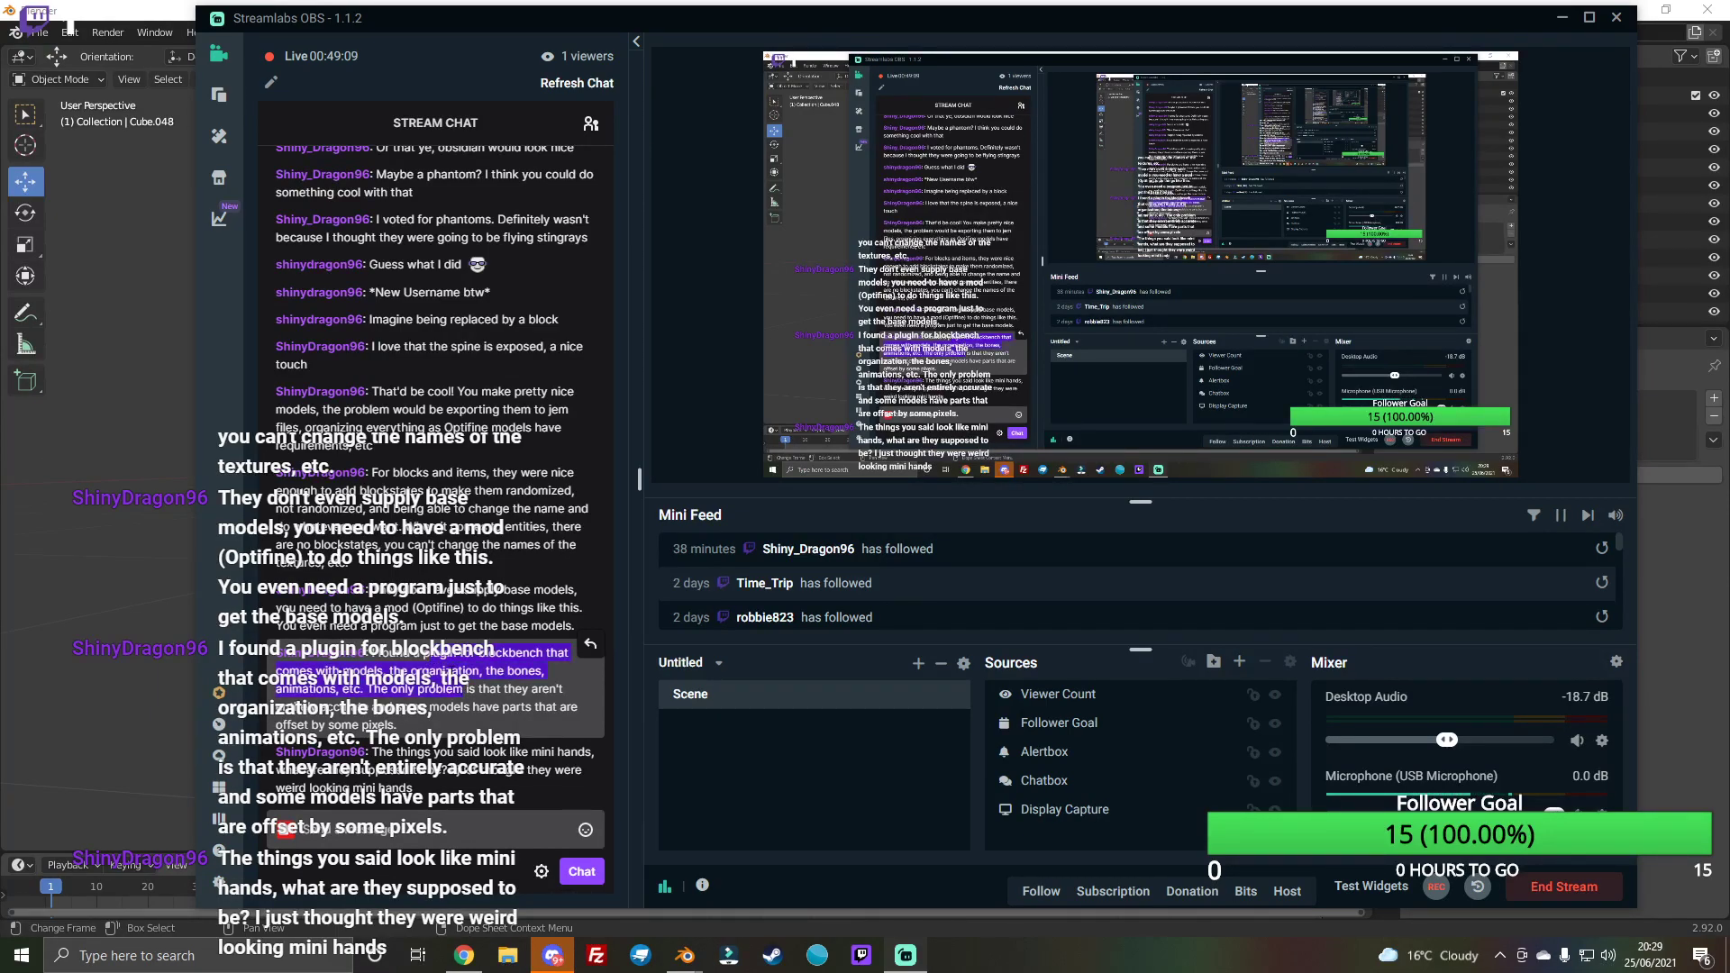
left_click(477, 673)
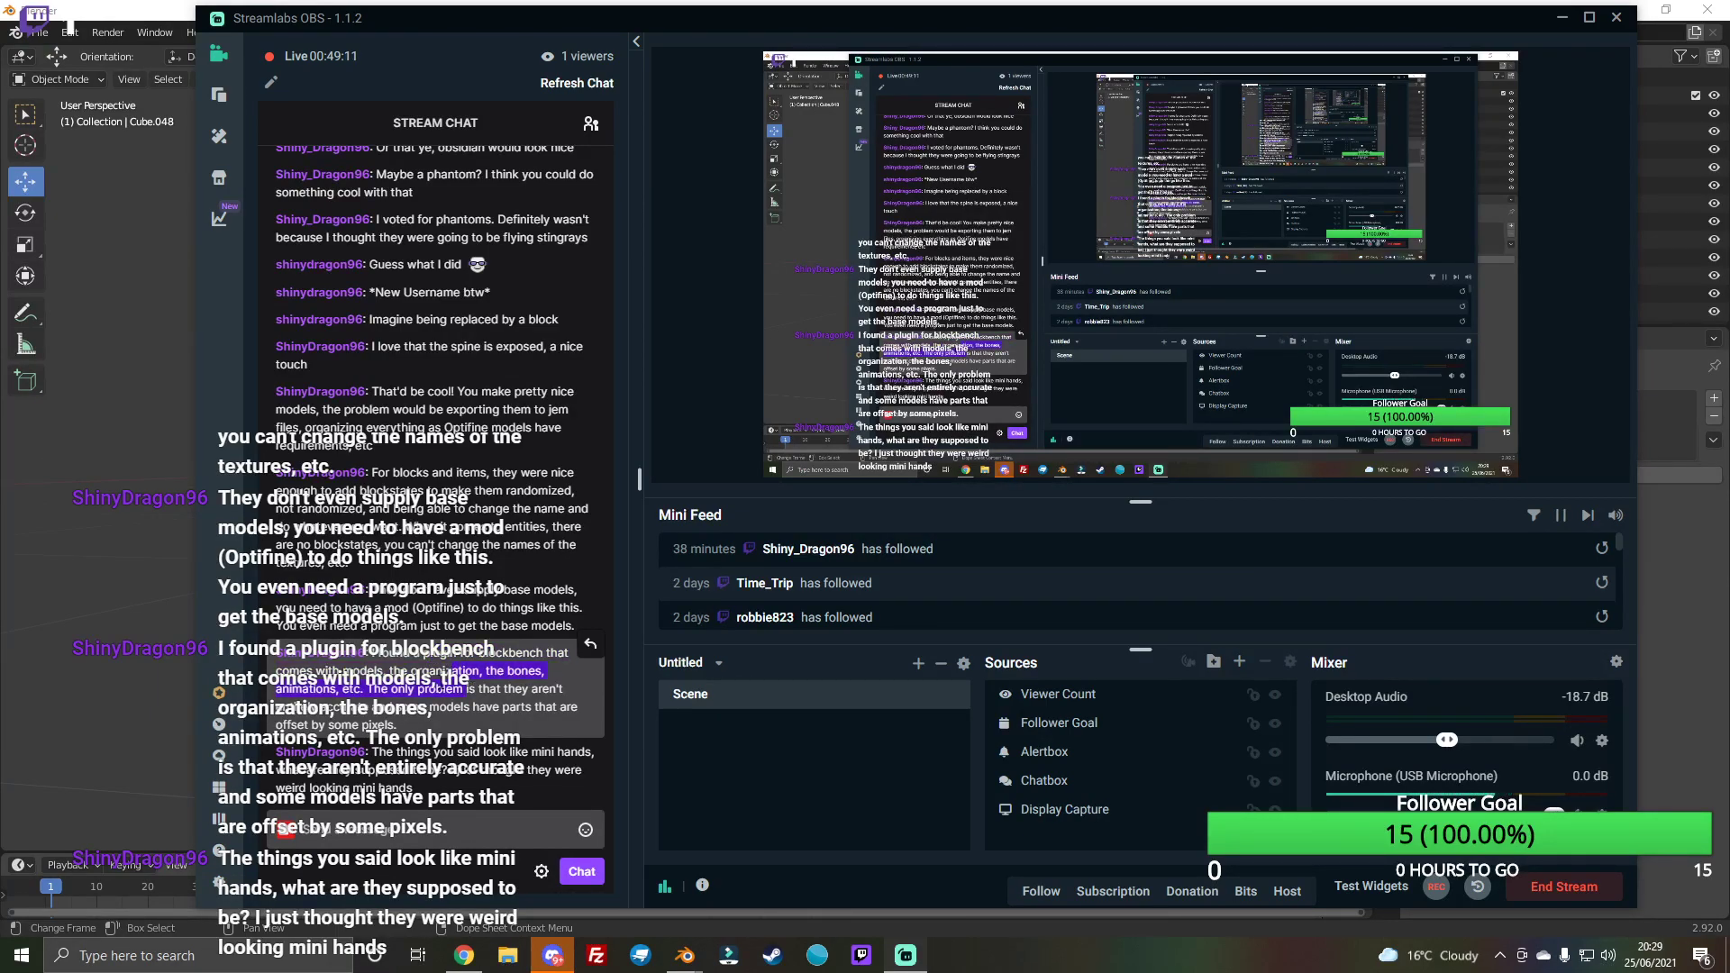
mouse_move(456, 688)
left_mouse_down()
mouse_move(433, 727)
mouse_move(508, 776)
left_mouse_up()
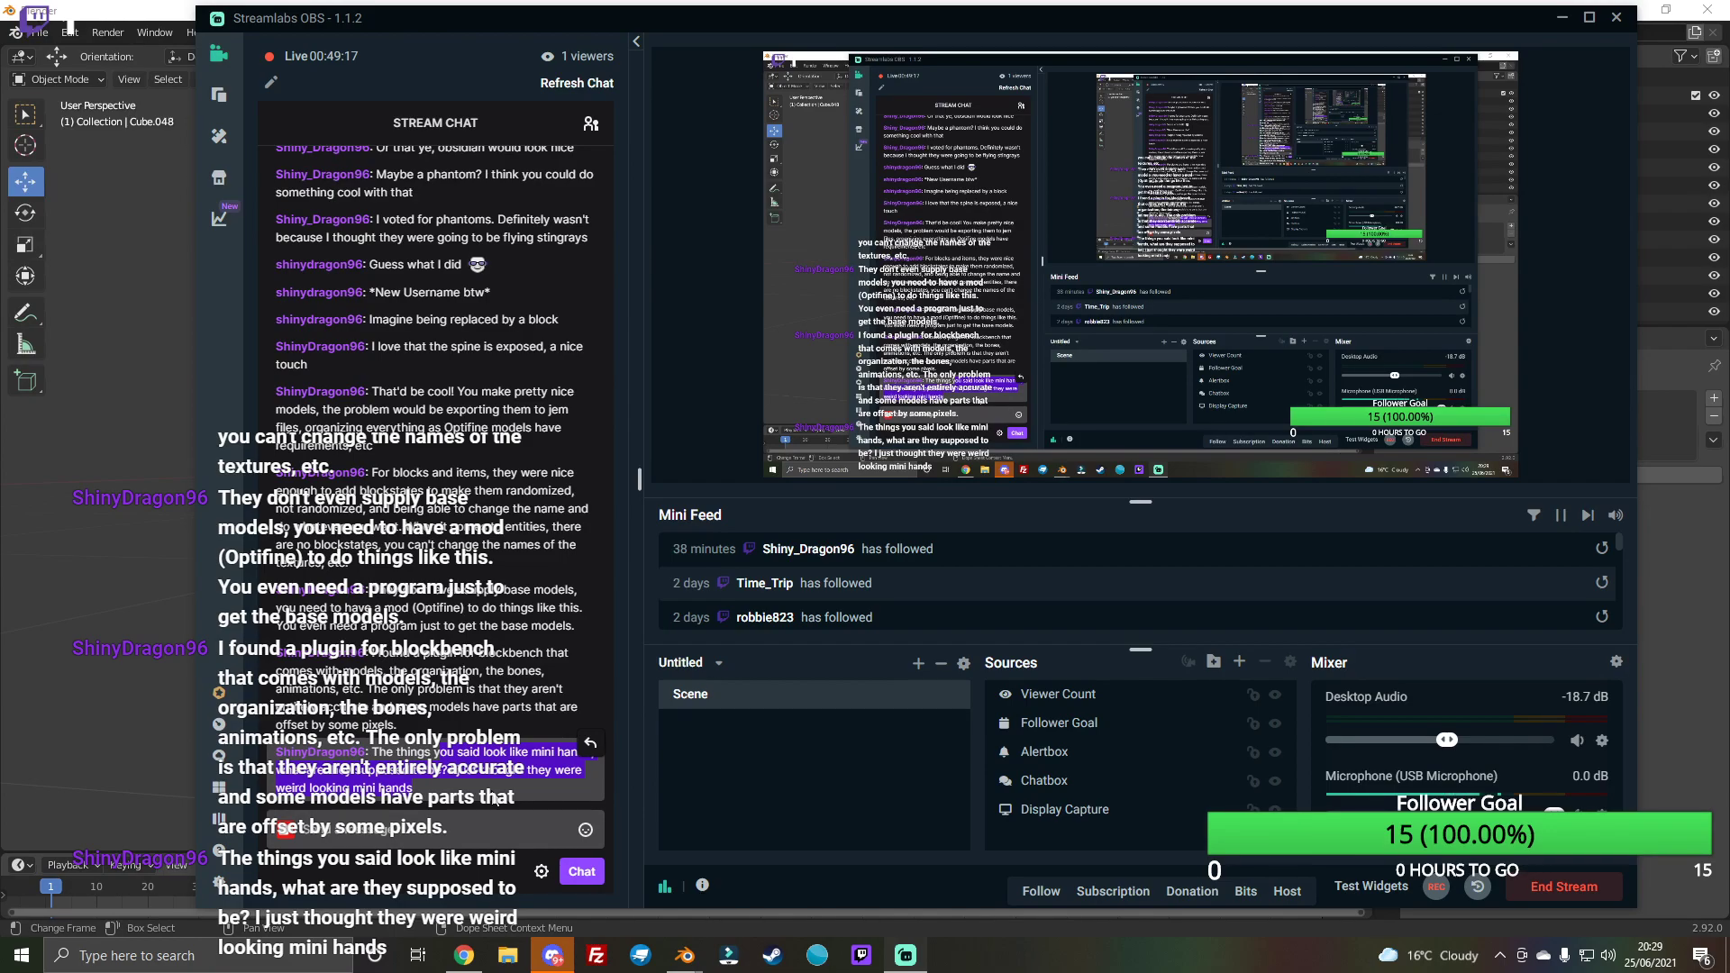
Step: Back in Blender, box-select the model's cubes, then keep only the small far-right cube
left_click(76, 719)
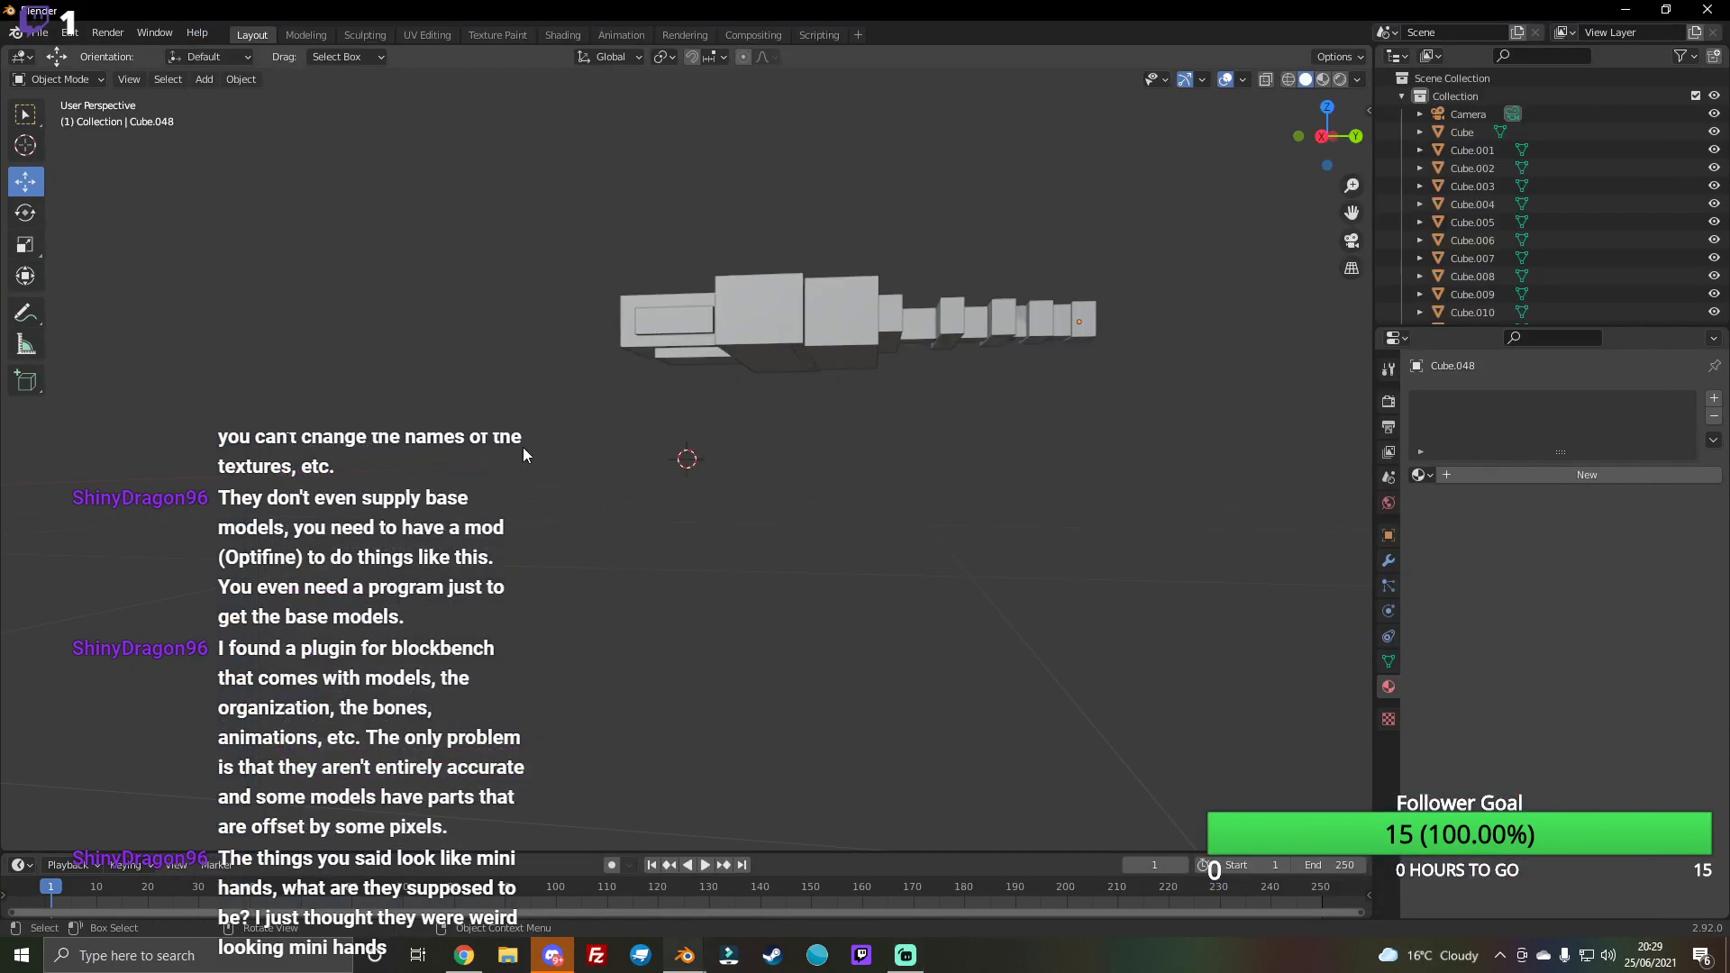
mouse_move(523, 448)
left_mouse_down()
mouse_move(711, 226)
mouse_move(1177, 227)
left_mouse_up()
middle_click_drag(1178, 227, 801, 419)
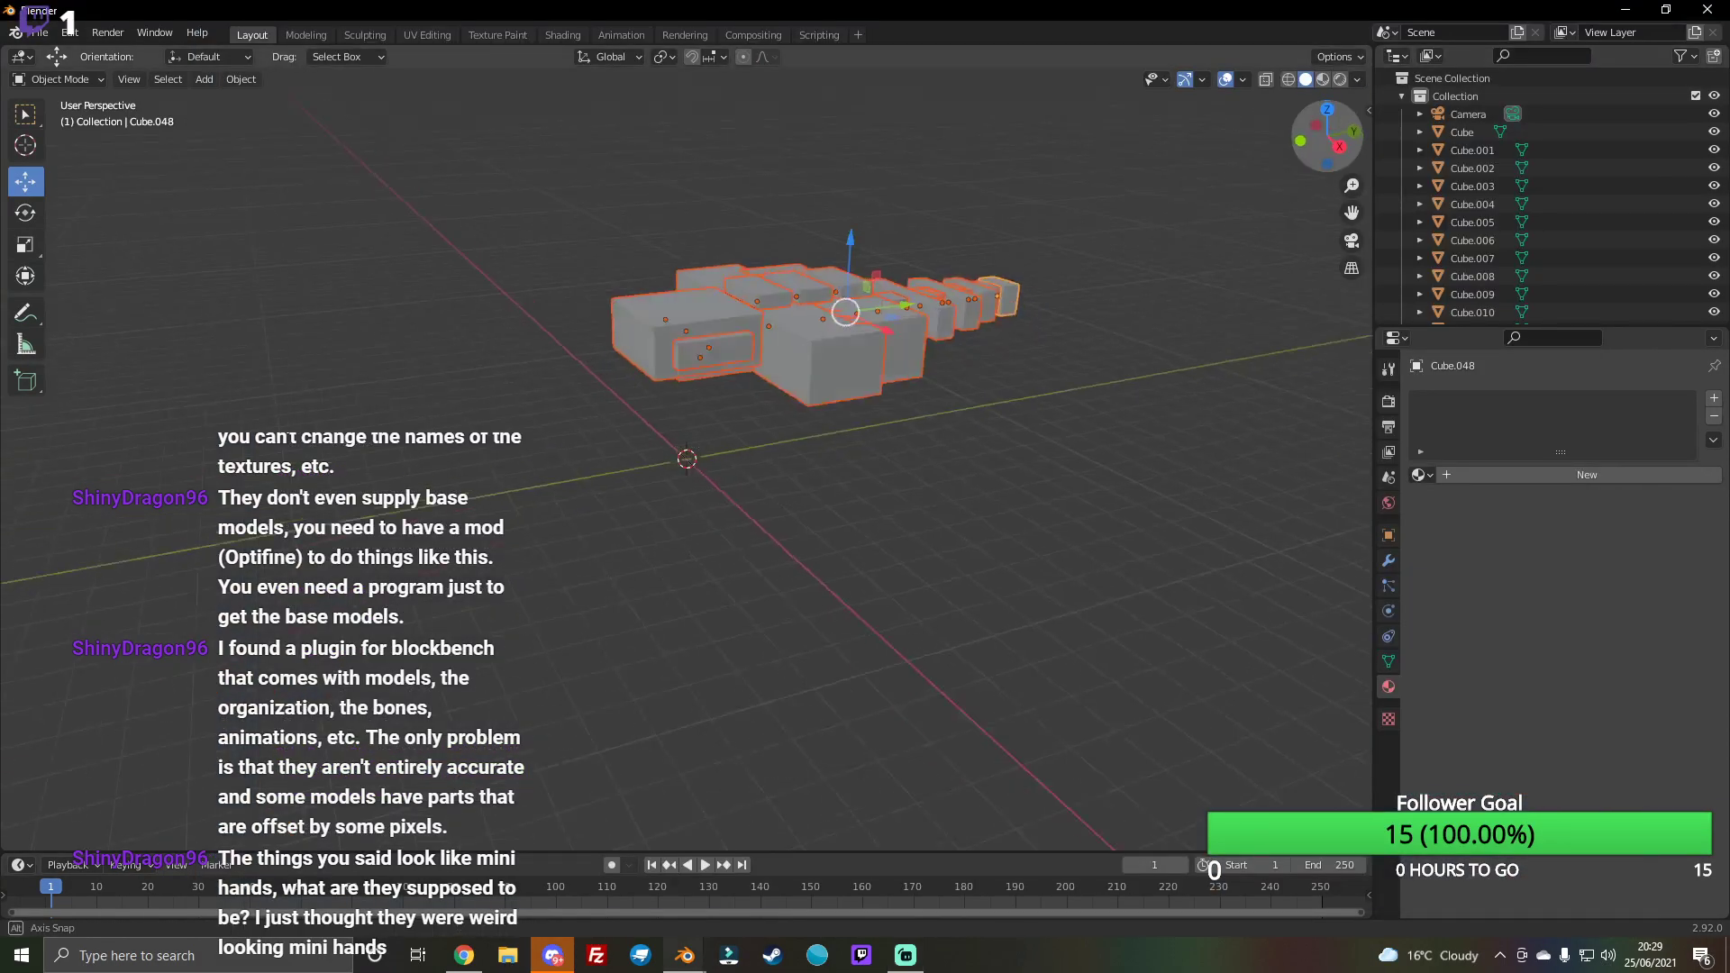
left_click(899, 248)
left_click_drag(1348, 142, 1357, 140)
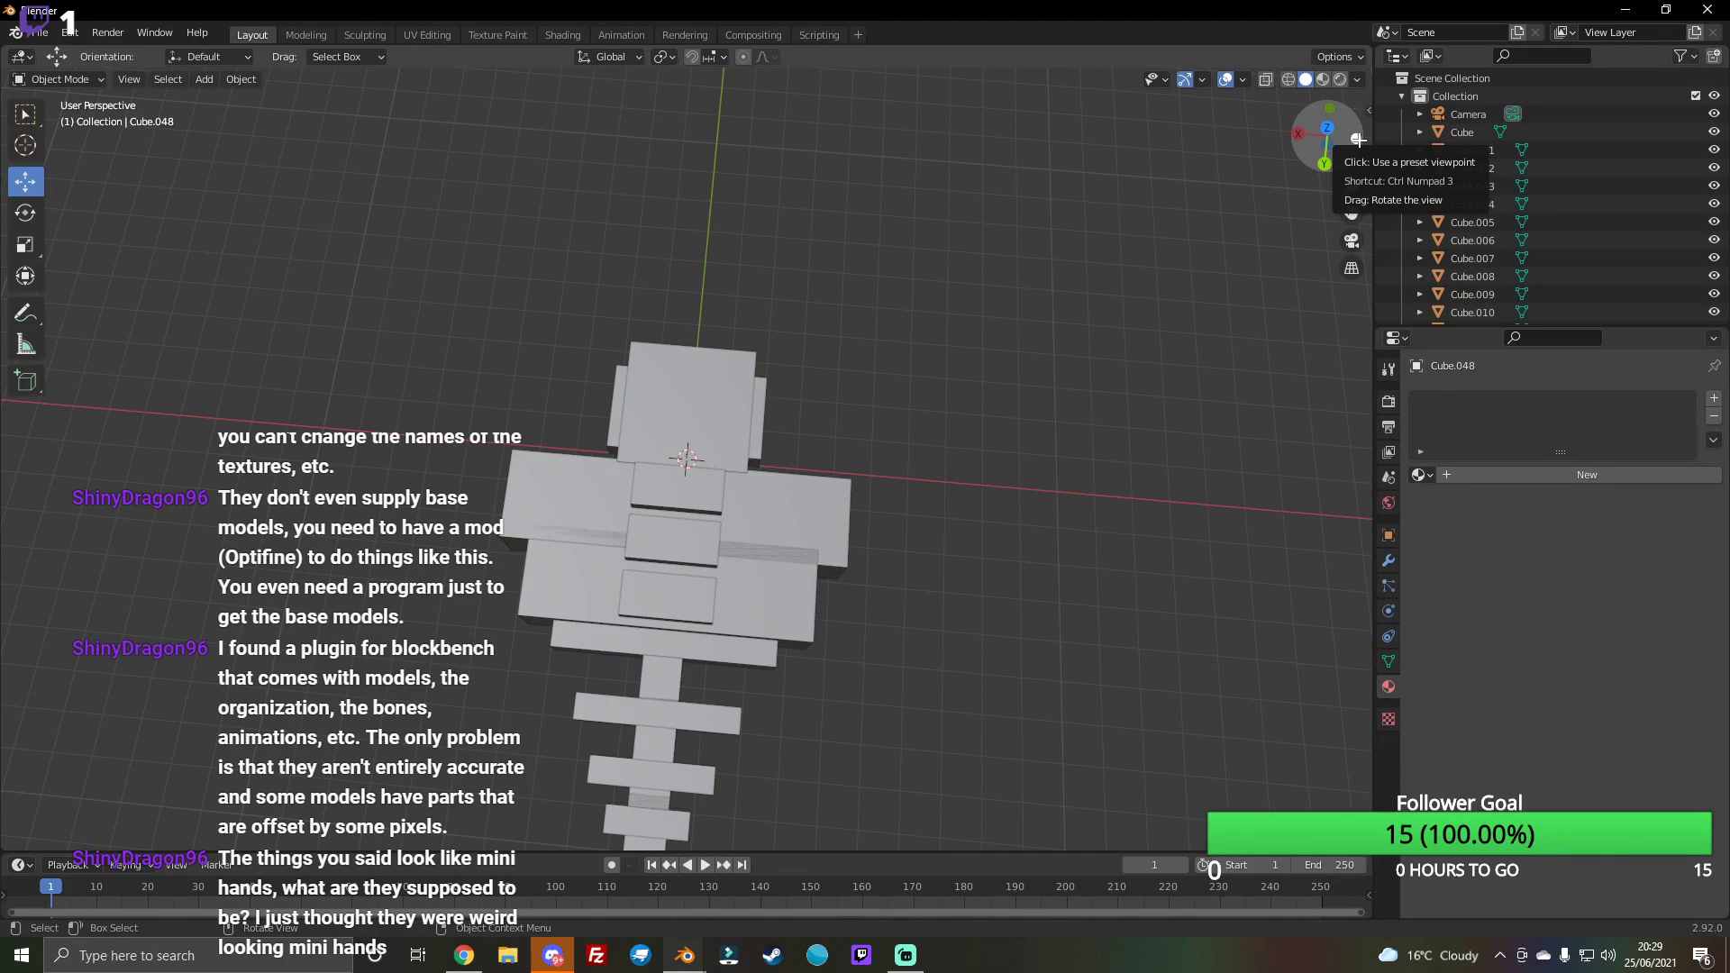
Step: Duplicate a slab, tilt the copy about 35 degrees, and slide it against the body
left_click(588, 643)
key("ctrl+c")
key("ctrl+v")
left_click_drag(632, 629, 253, 596)
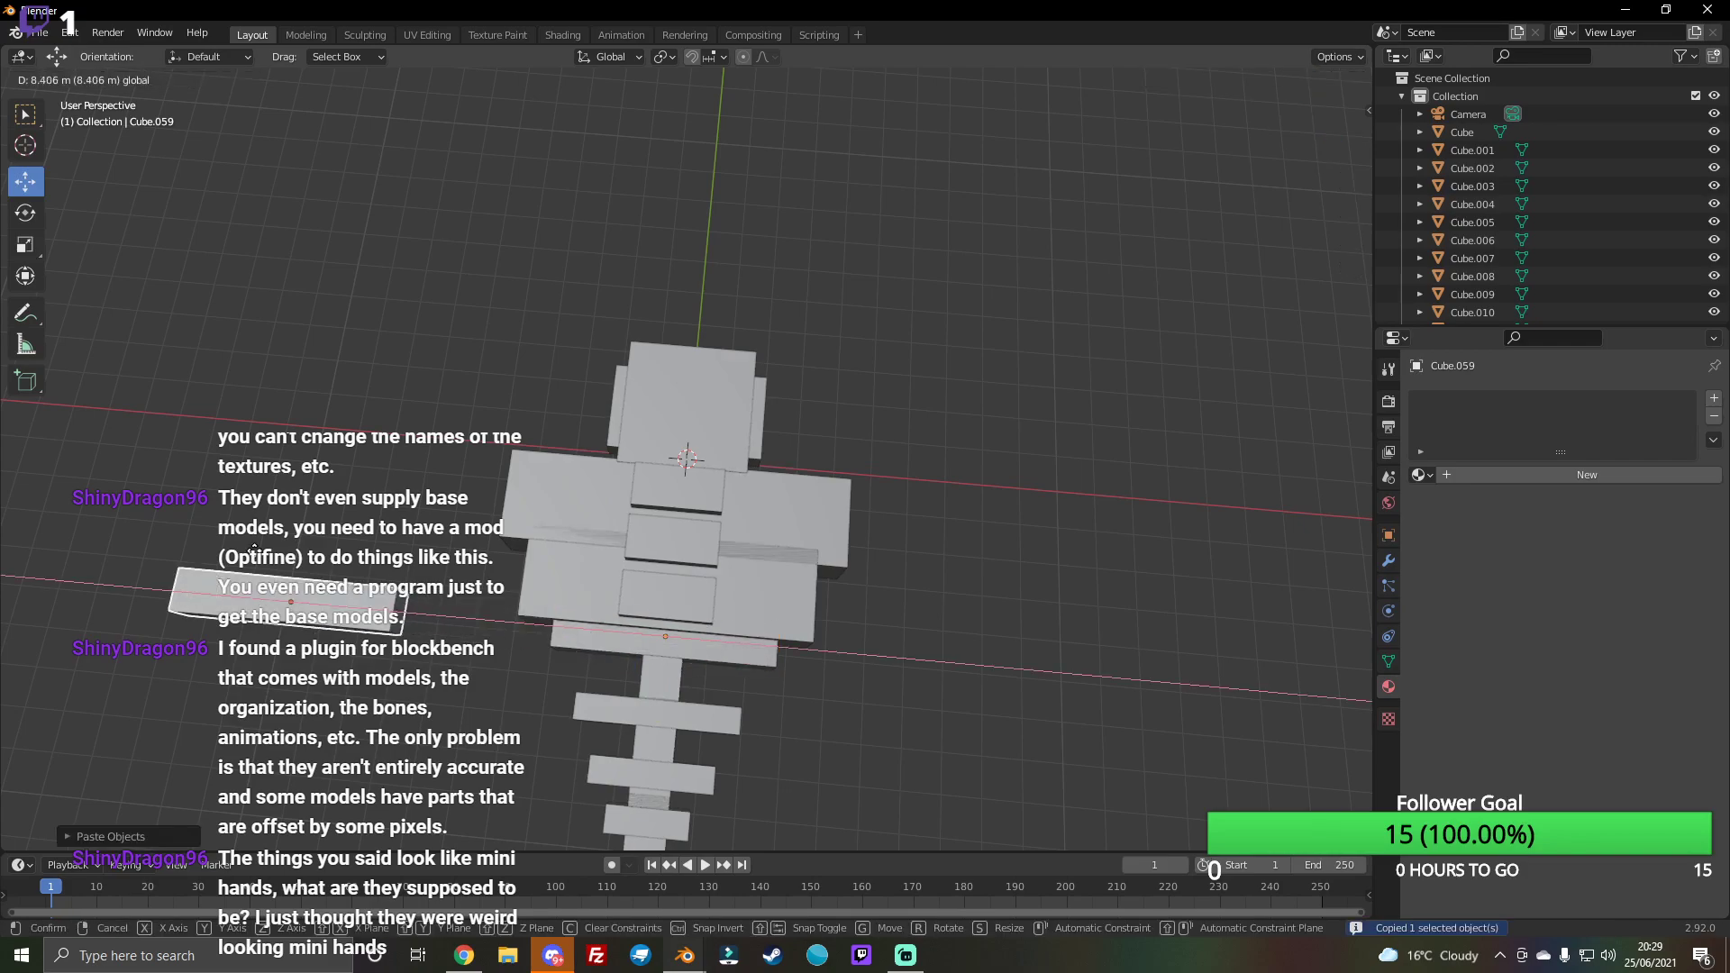
left_click(24, 213)
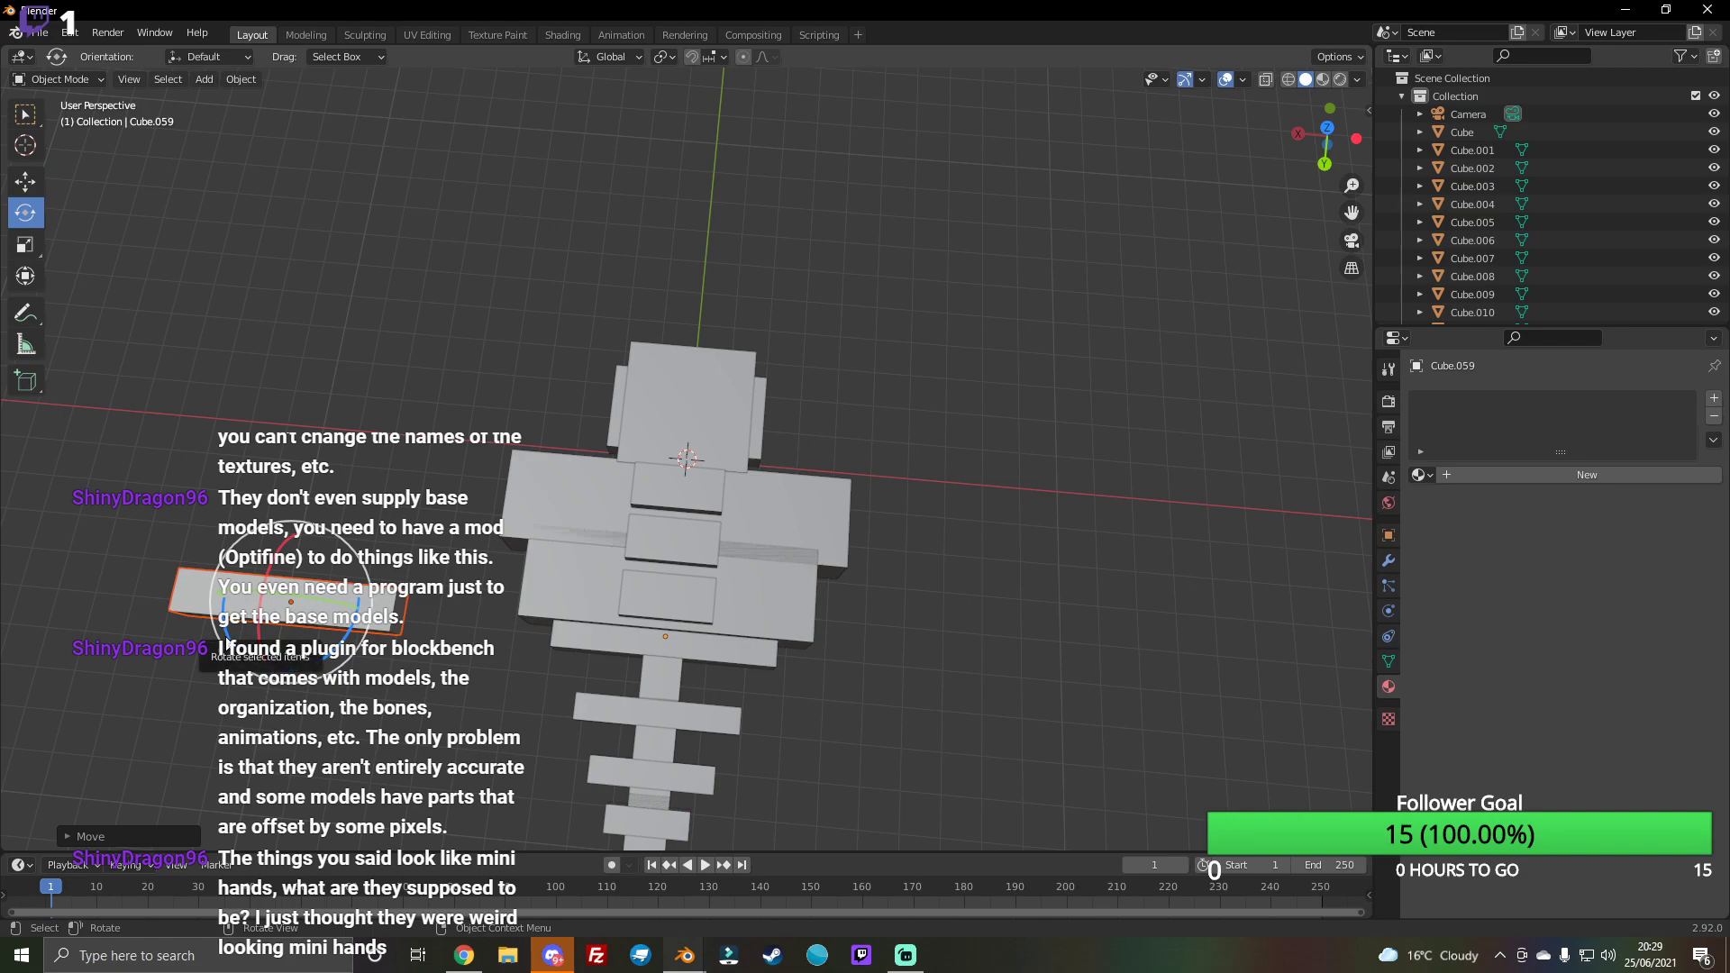
left_click_drag(235, 640, 271, 676)
left_click(30, 193)
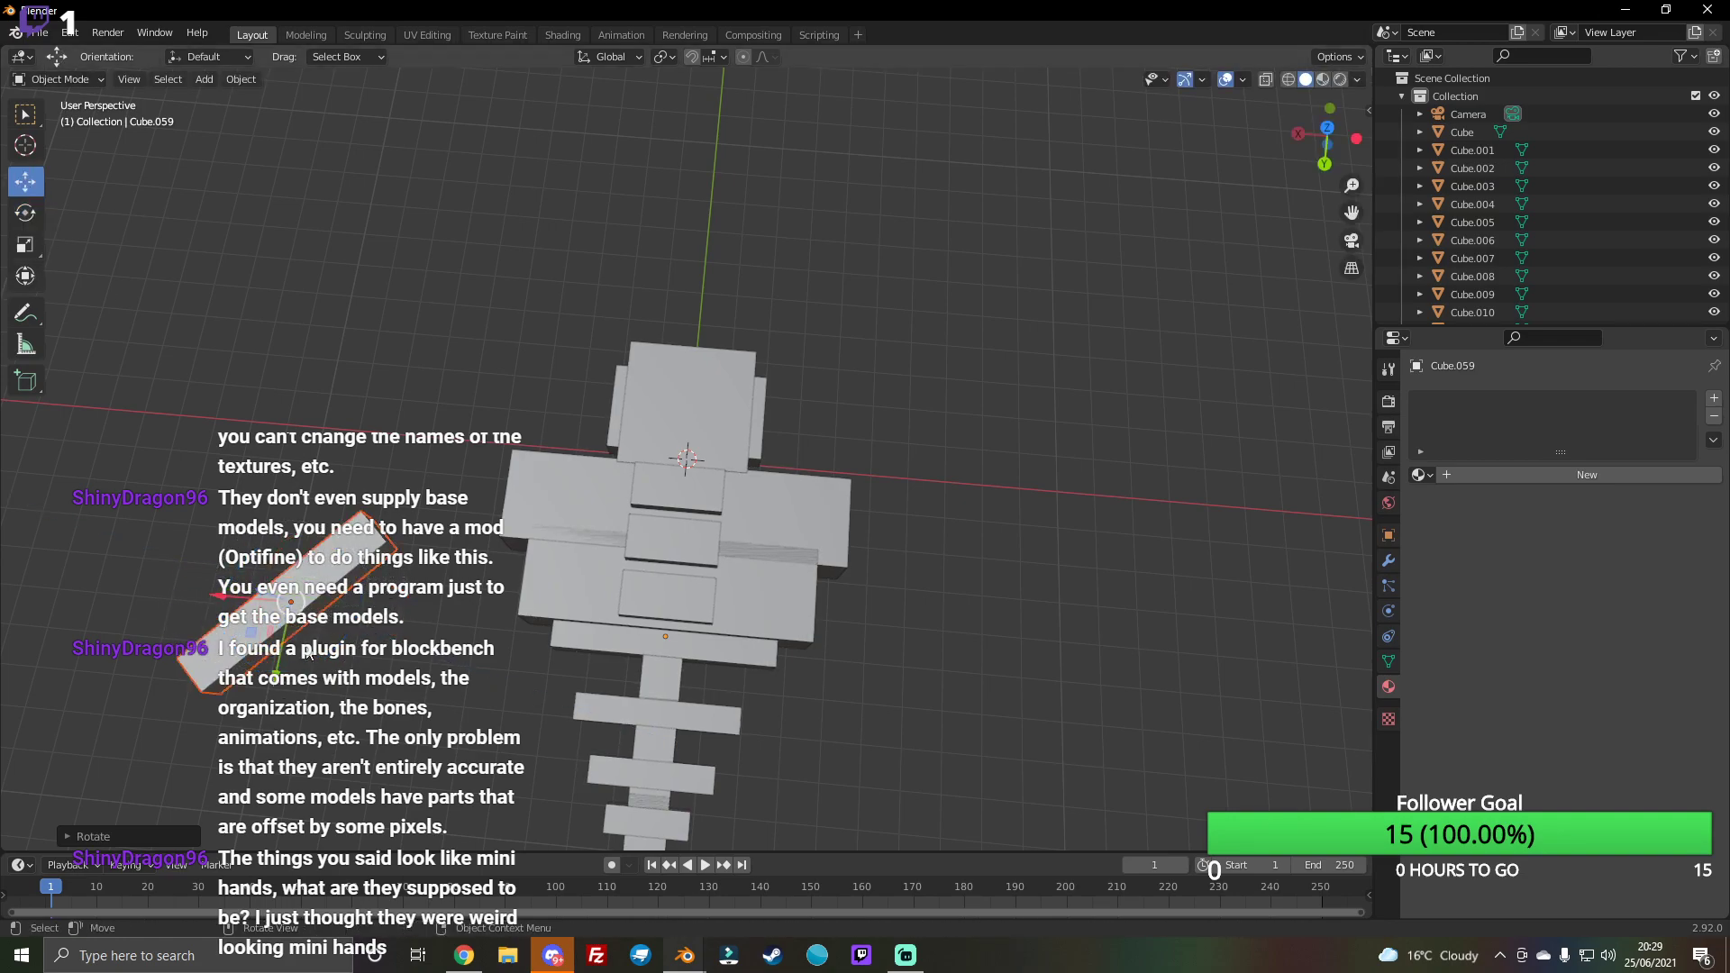
mouse_move(245, 605)
left_mouse_down()
mouse_move(282, 613)
mouse_move(360, 681)
mouse_move(308, 550)
left_mouse_up()
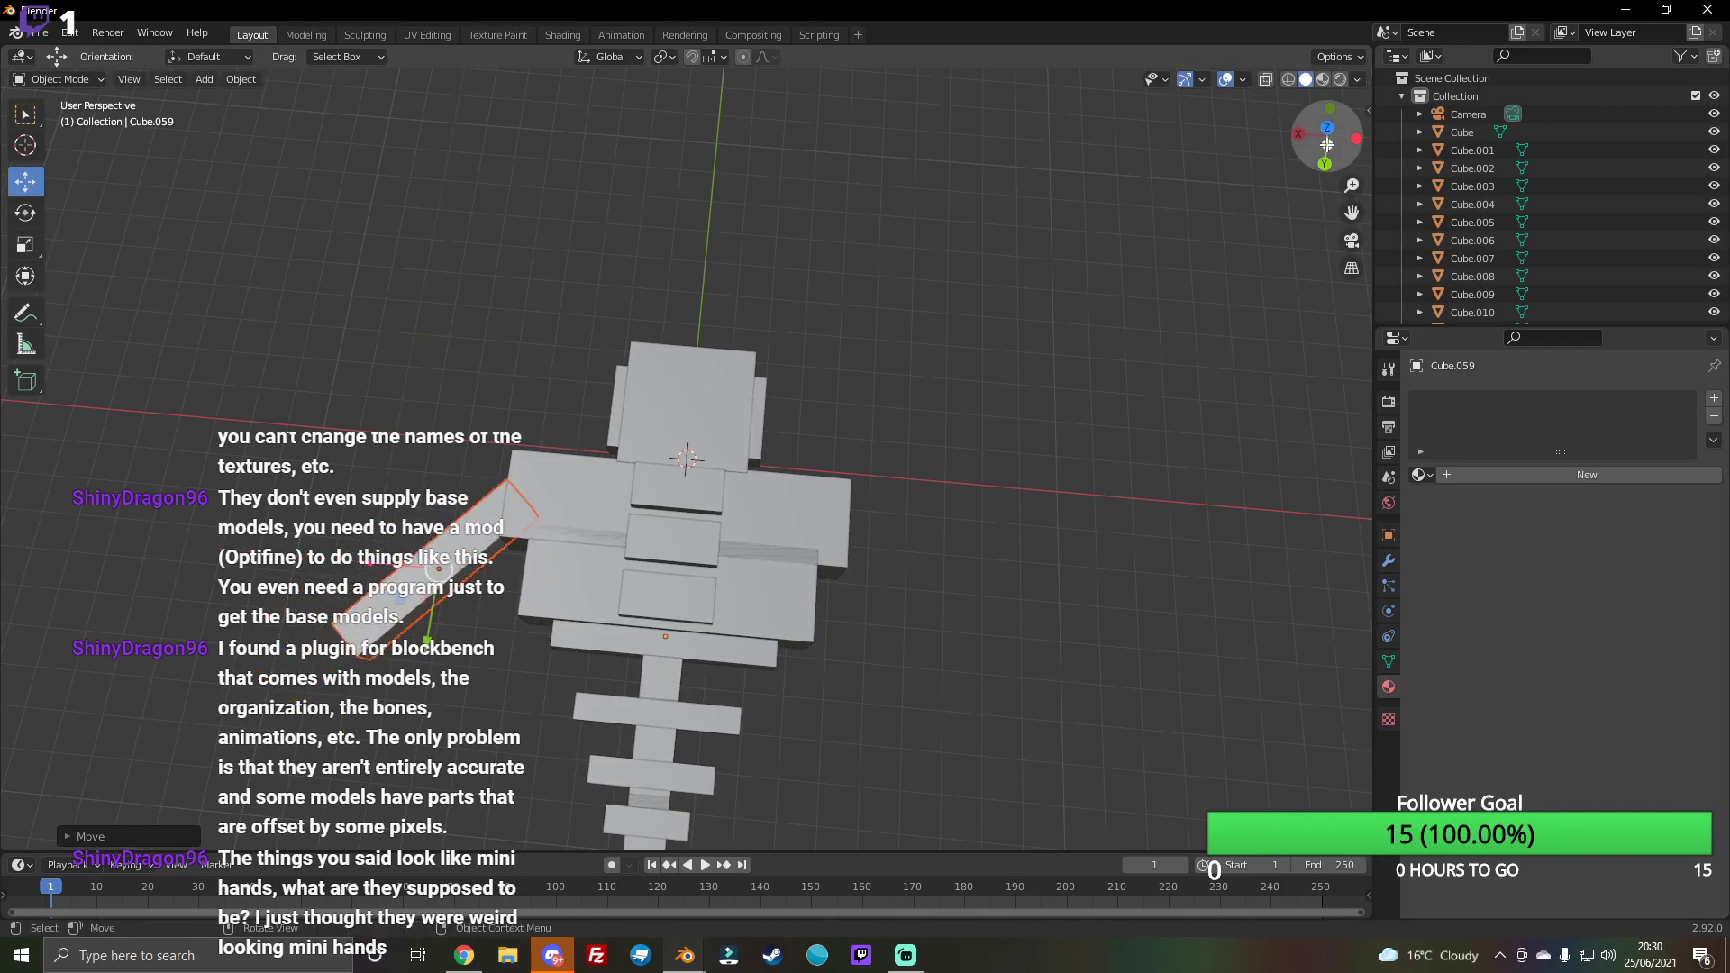
Step: Nudge the arm slab slightly along X, checking it from the top view
left_click_drag(1328, 135, 1328, 135)
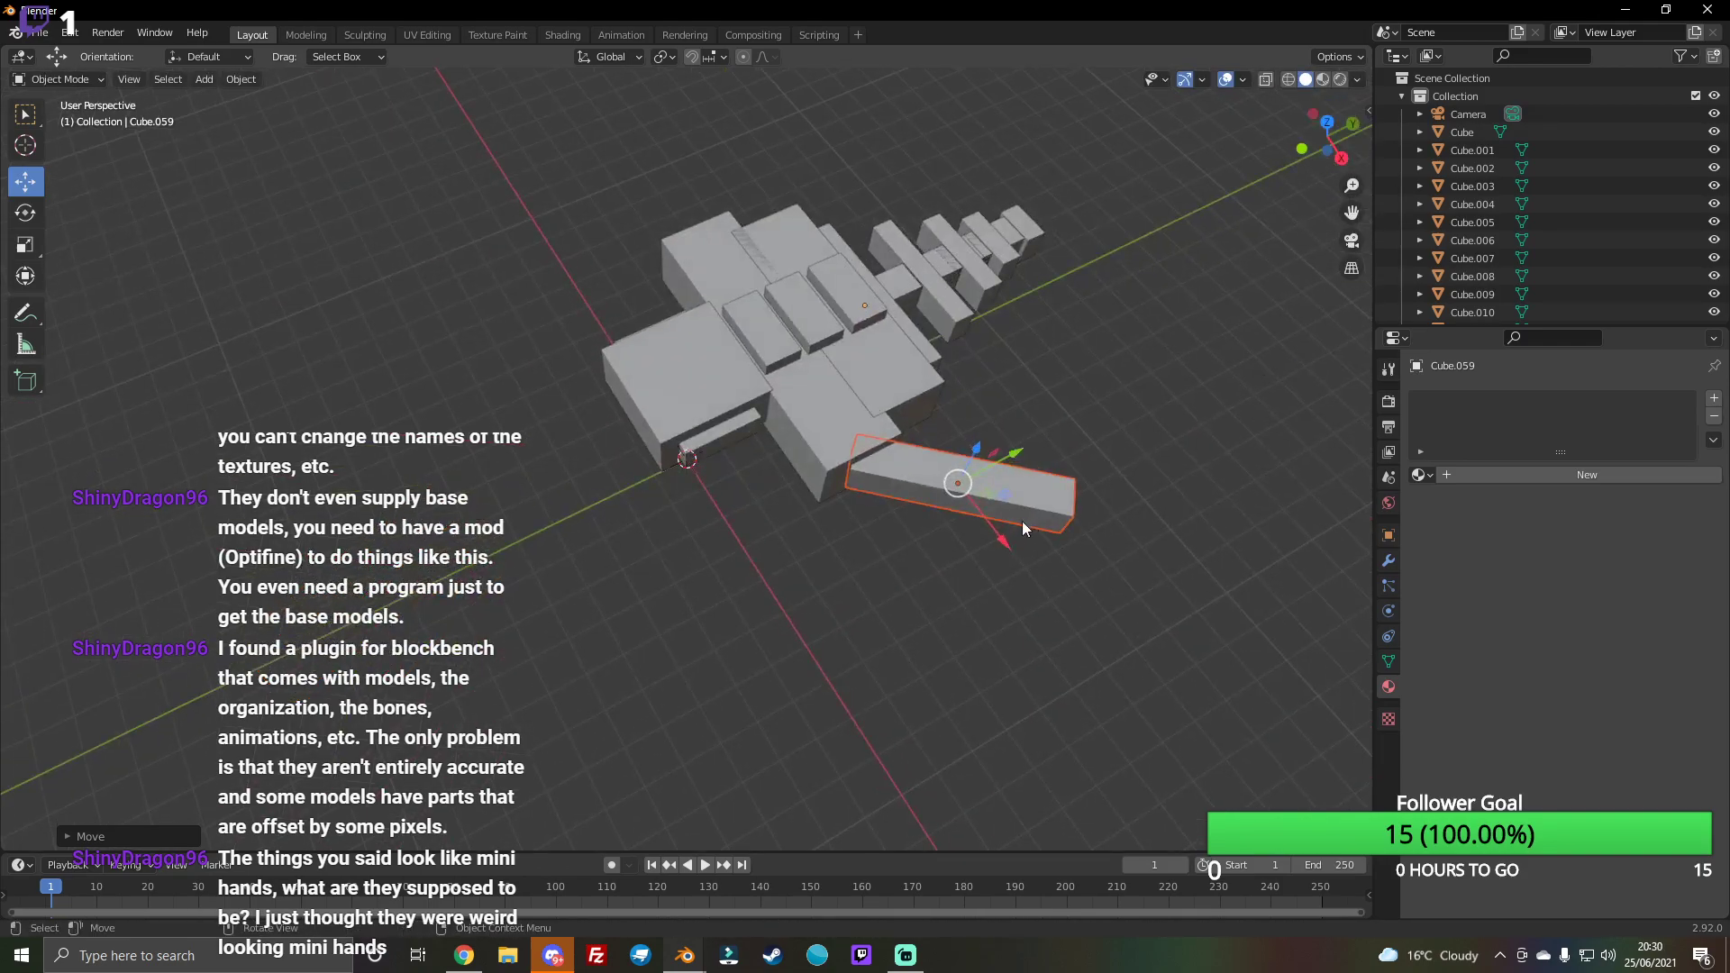
left_click_drag(1005, 541, 1014, 518)
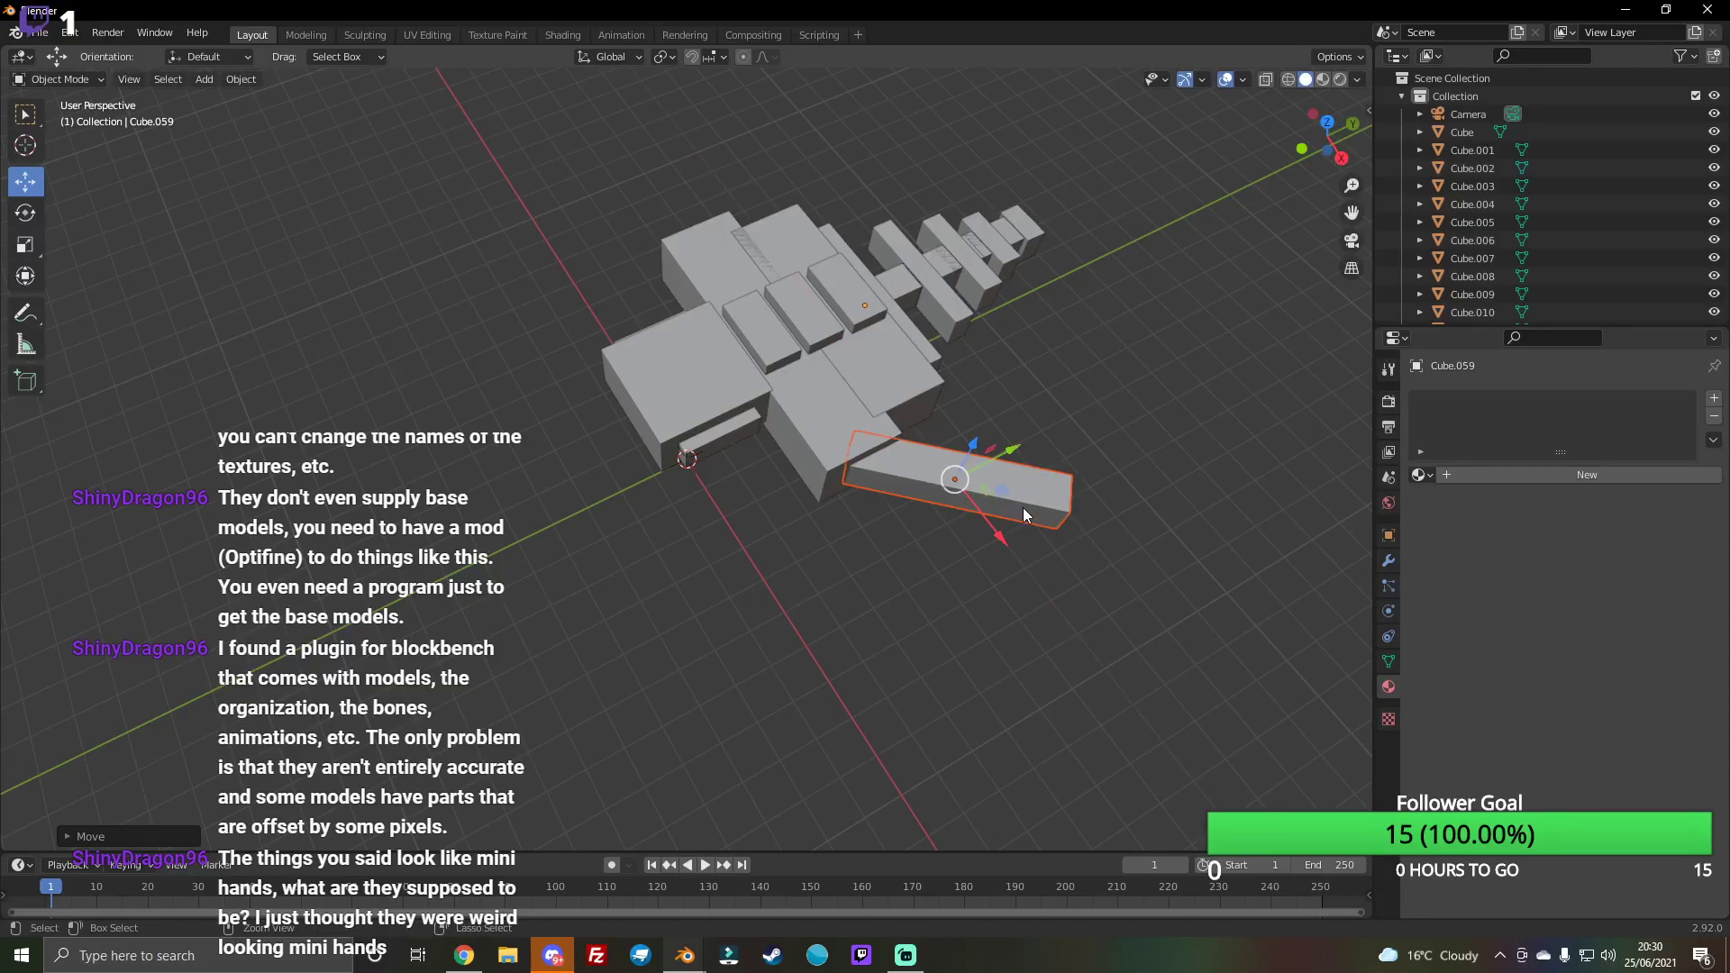
left_click_drag(1312, 131, 1341, 116)
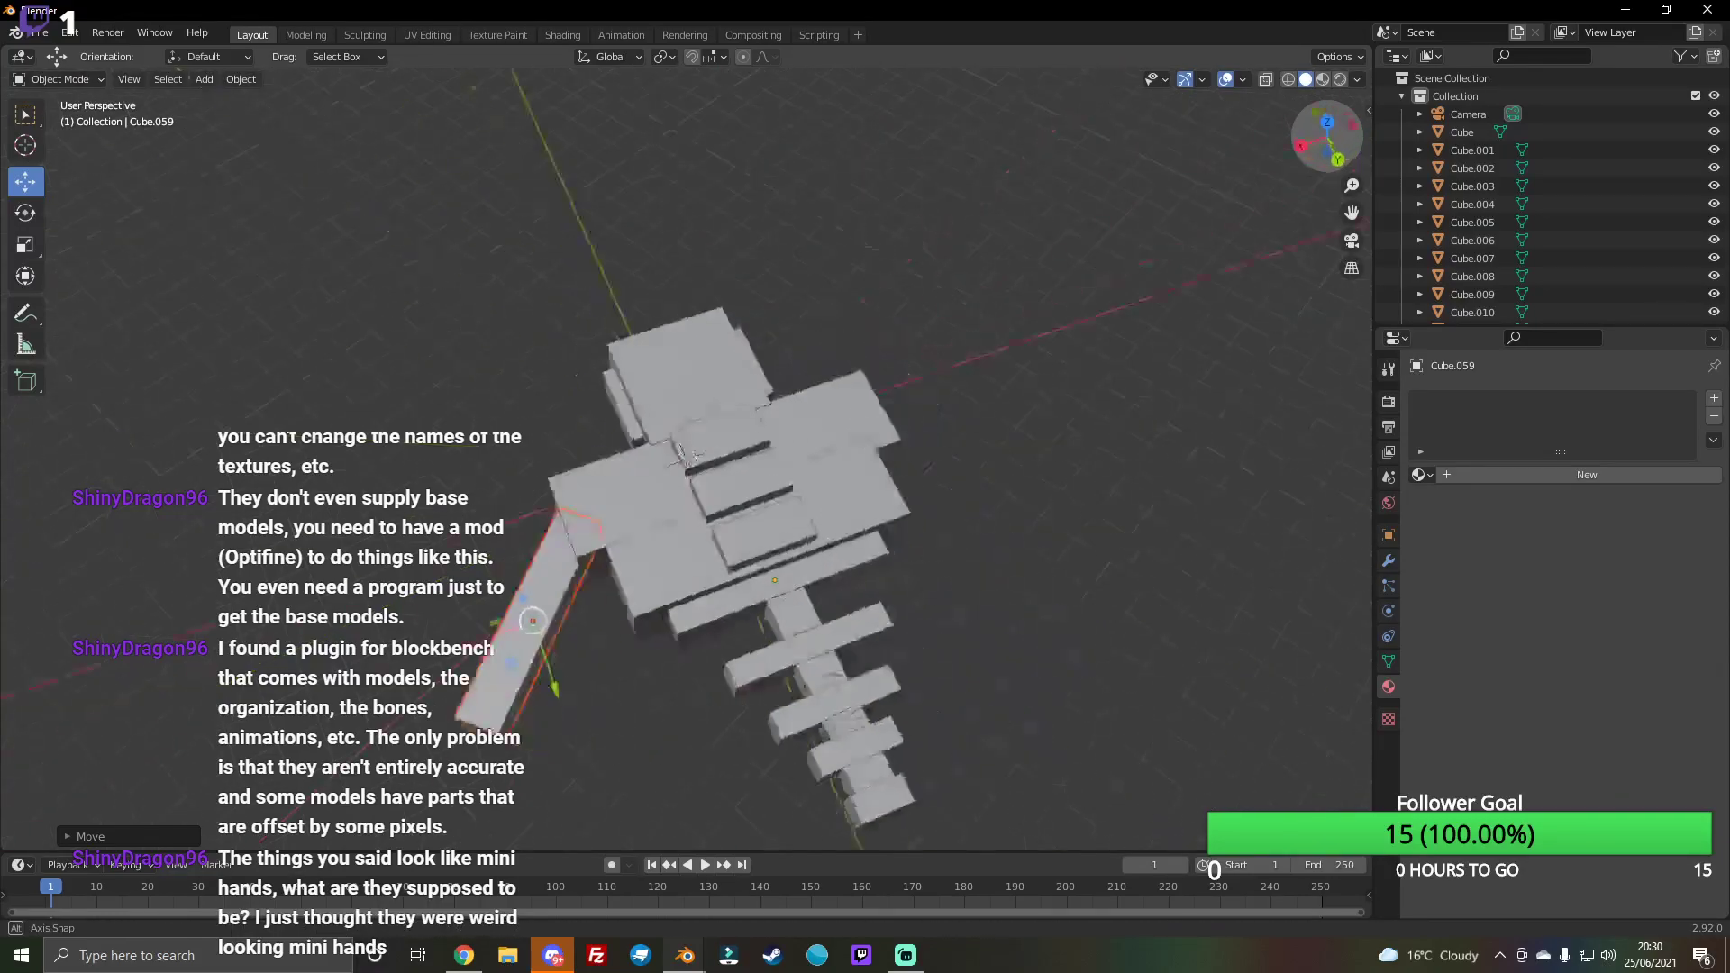
left_click(1330, 115)
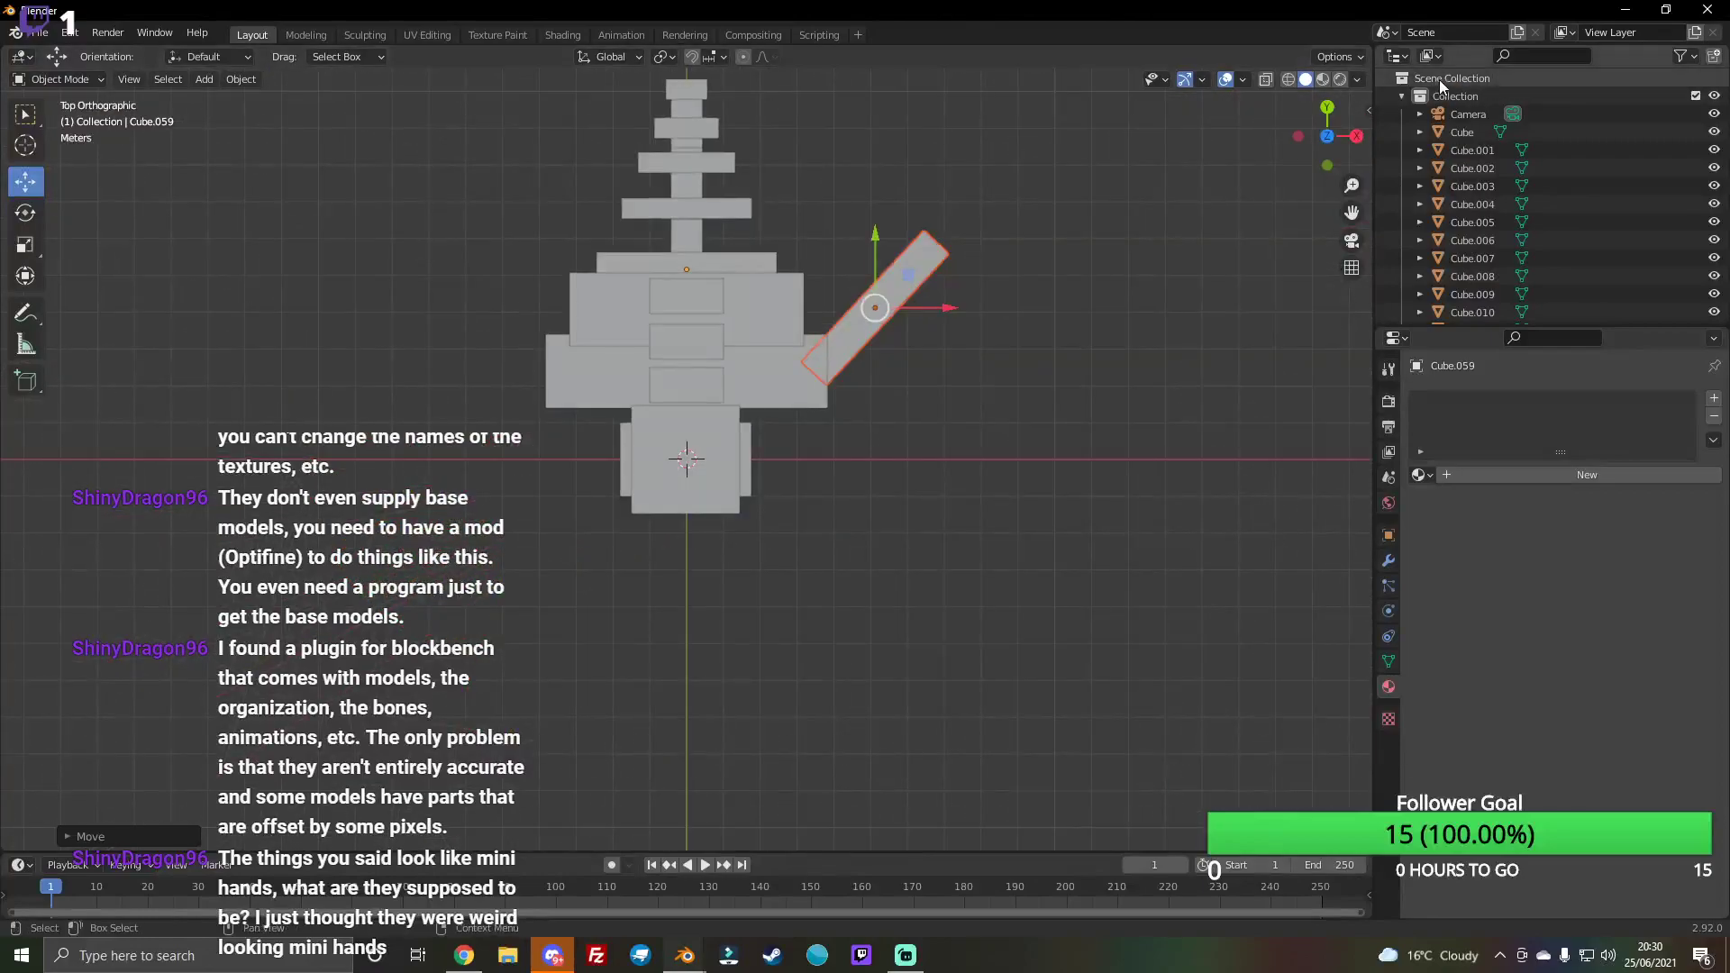
mouse_move(1331, 115)
left_mouse_down()
mouse_move(1332, 133)
mouse_move(907, 376)
left_mouse_up()
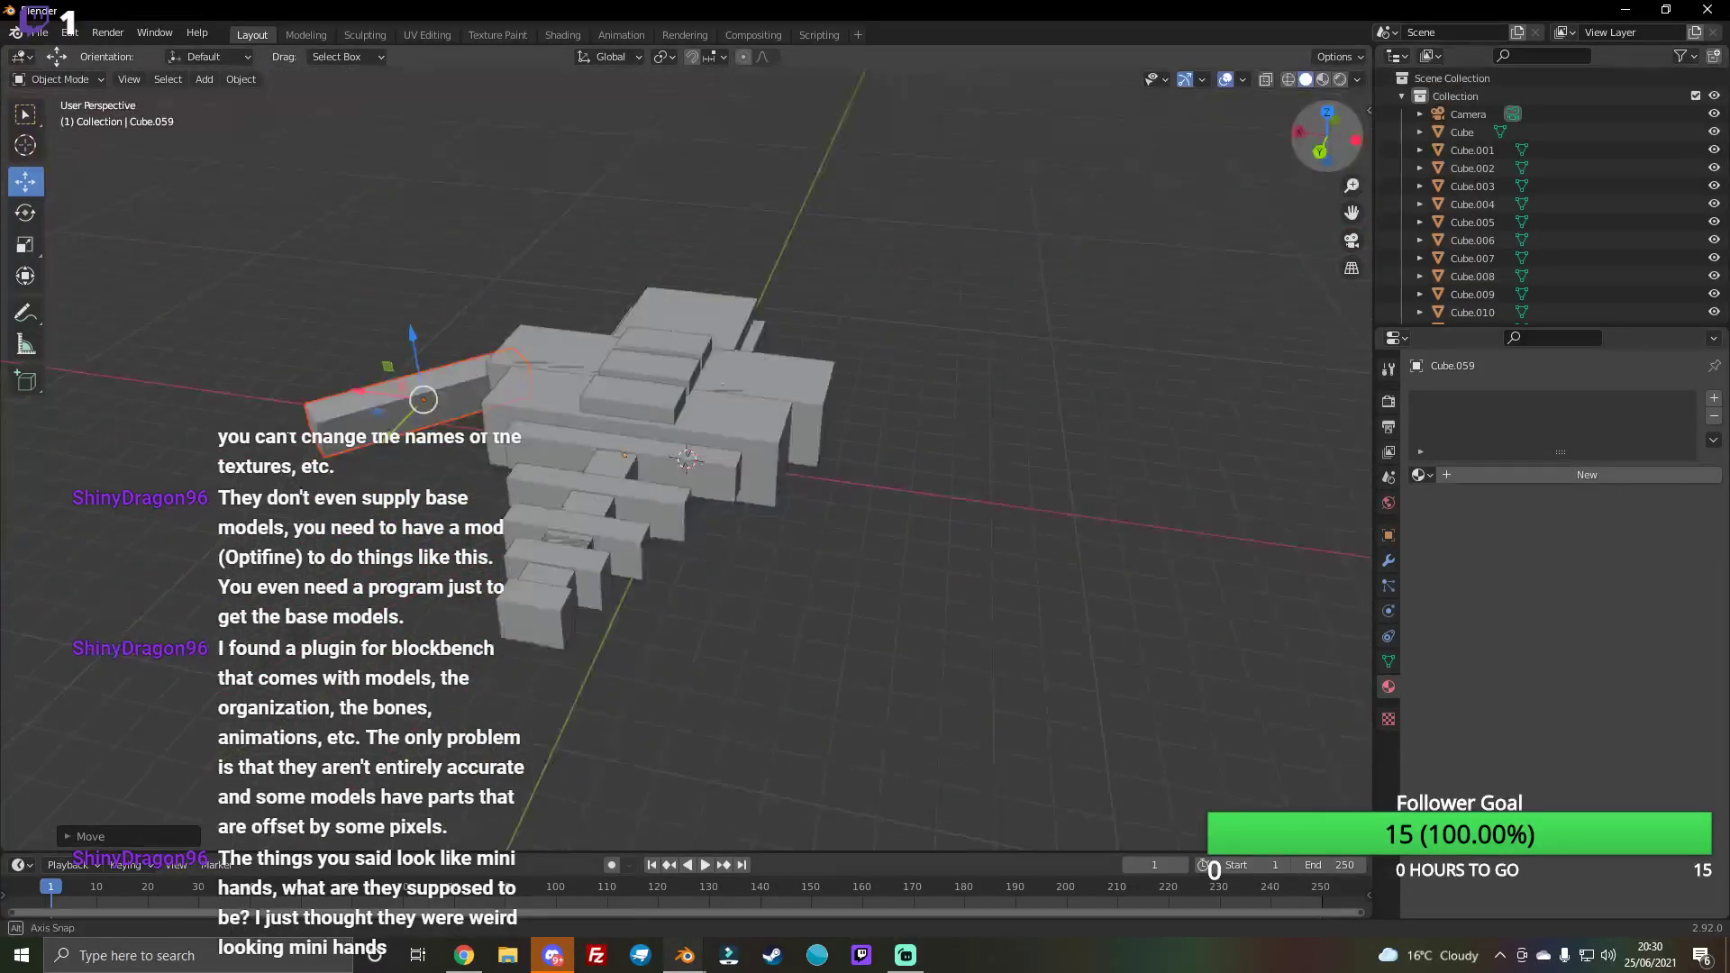
Step: Fine-tune the arm slab's rotation and move it into place
left_click(24, 213)
left_click_drag(517, 620, 460, 565)
key("shift+space")
key("g")
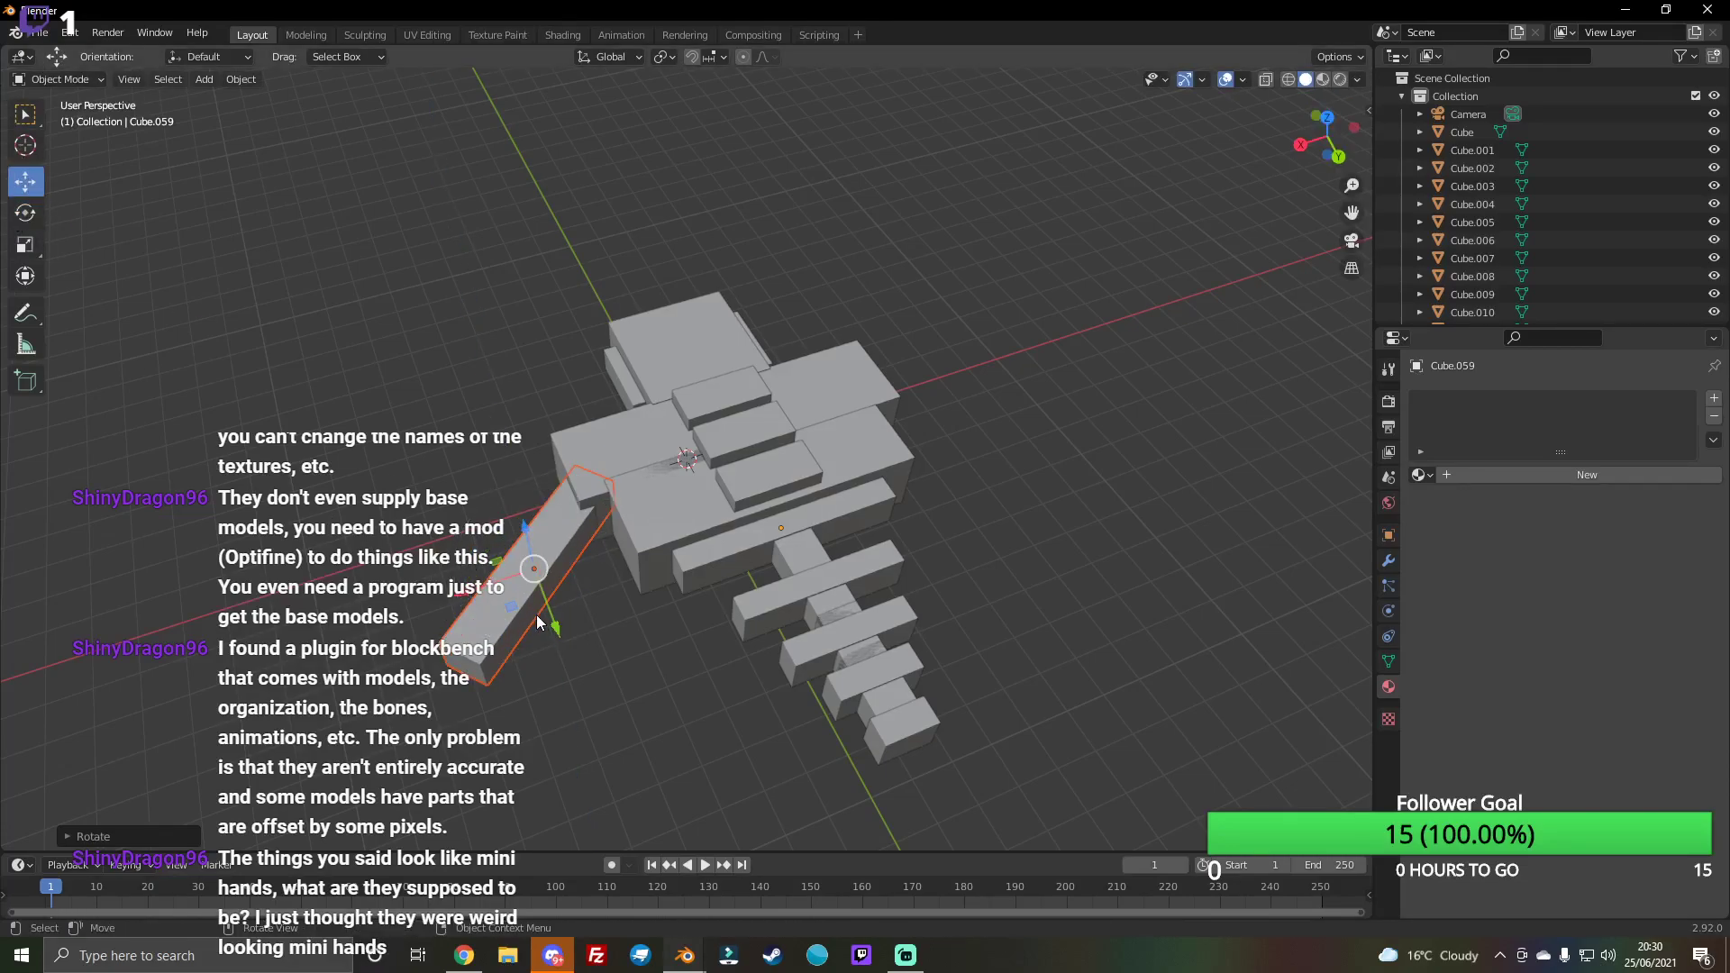
left_click_drag(539, 616, 555, 650)
left_click_drag(1325, 136, 1305, 216)
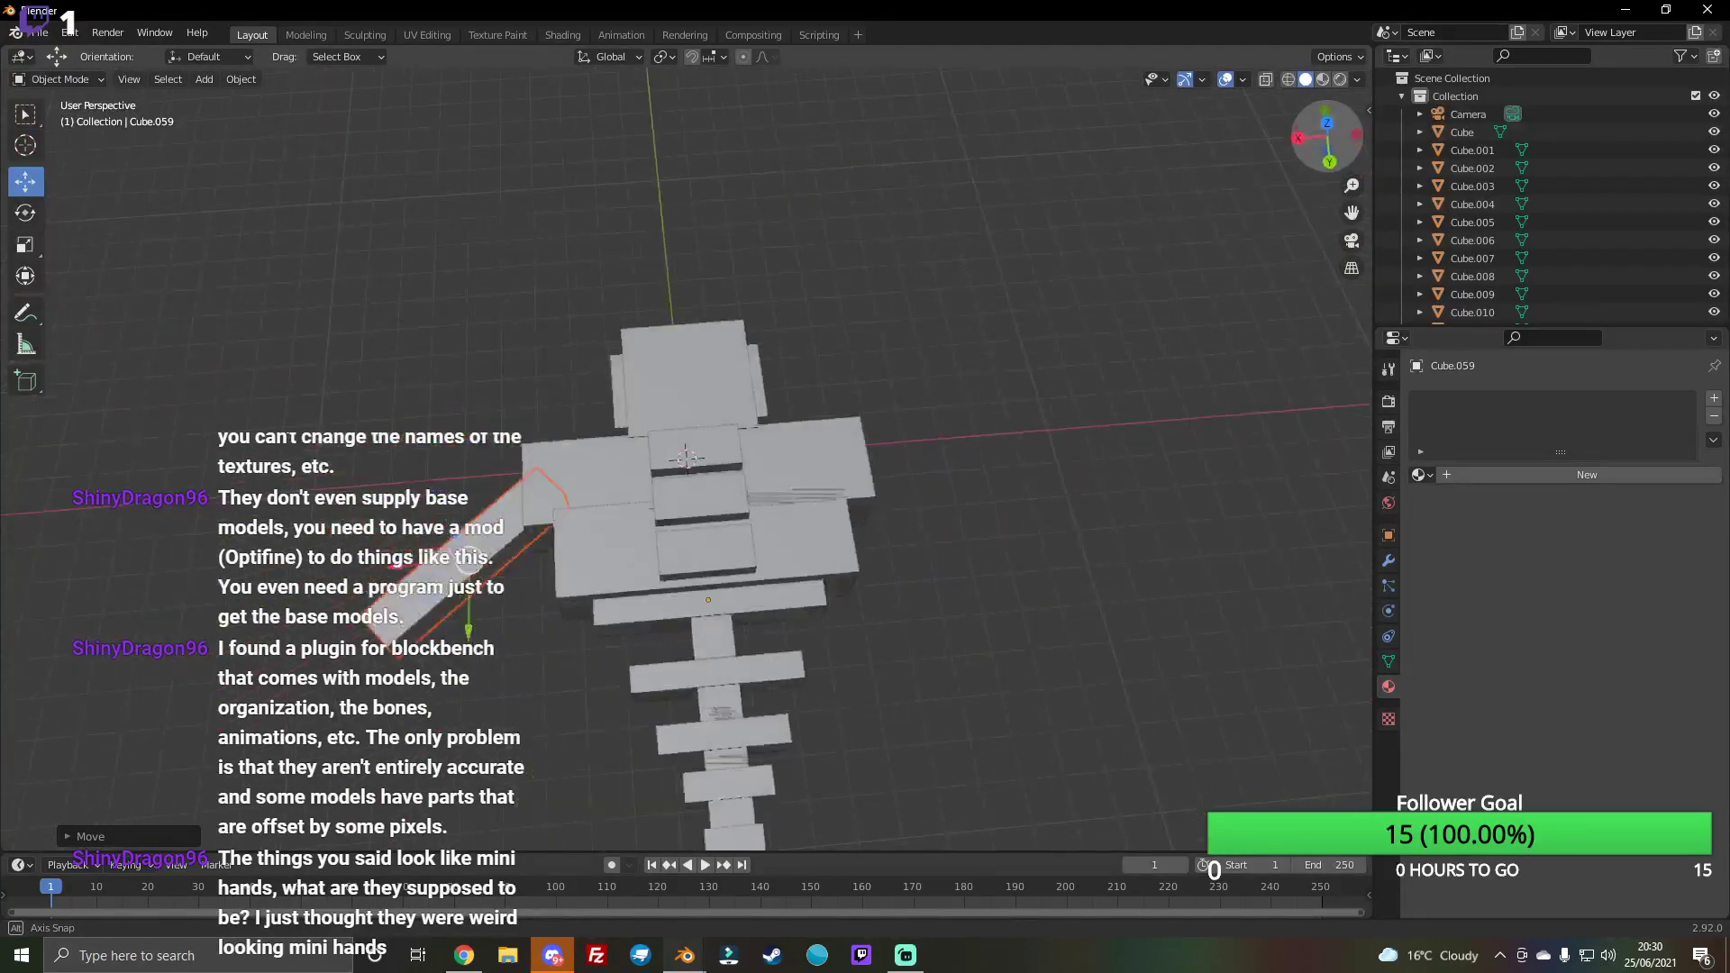
Step: Paste another slab, drop it below the arm and rotate it upright
key("ctrl+v")
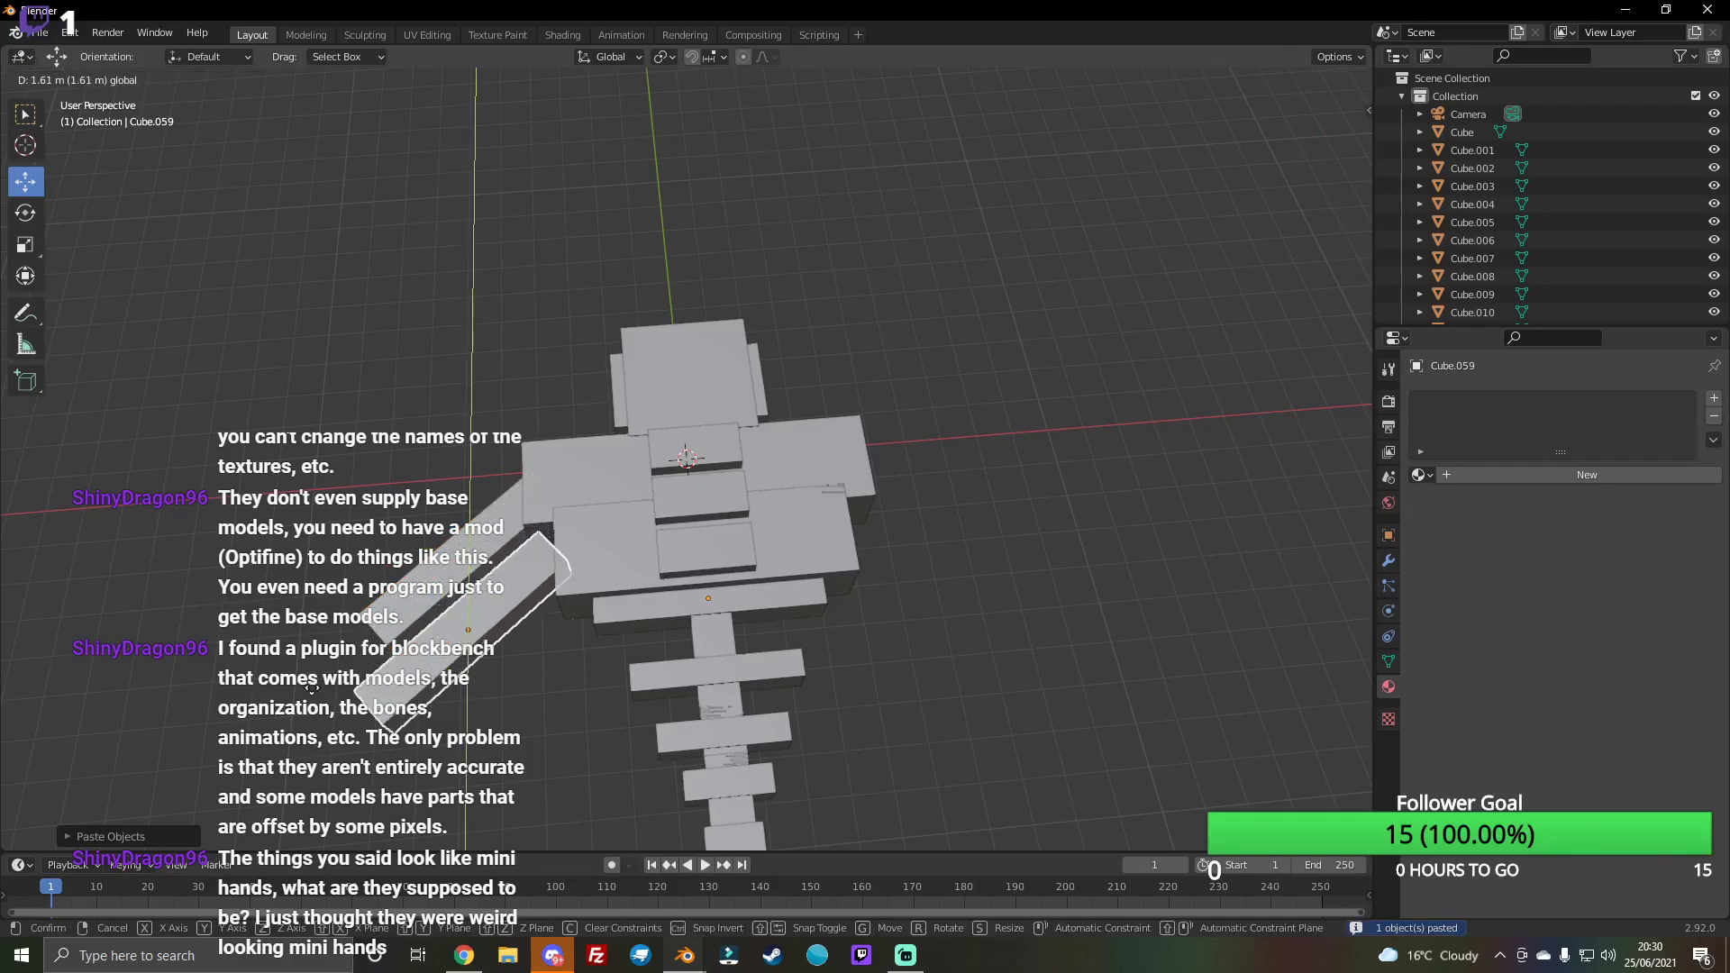
left_click_drag(472, 614, 472, 704)
left_click(26, 211)
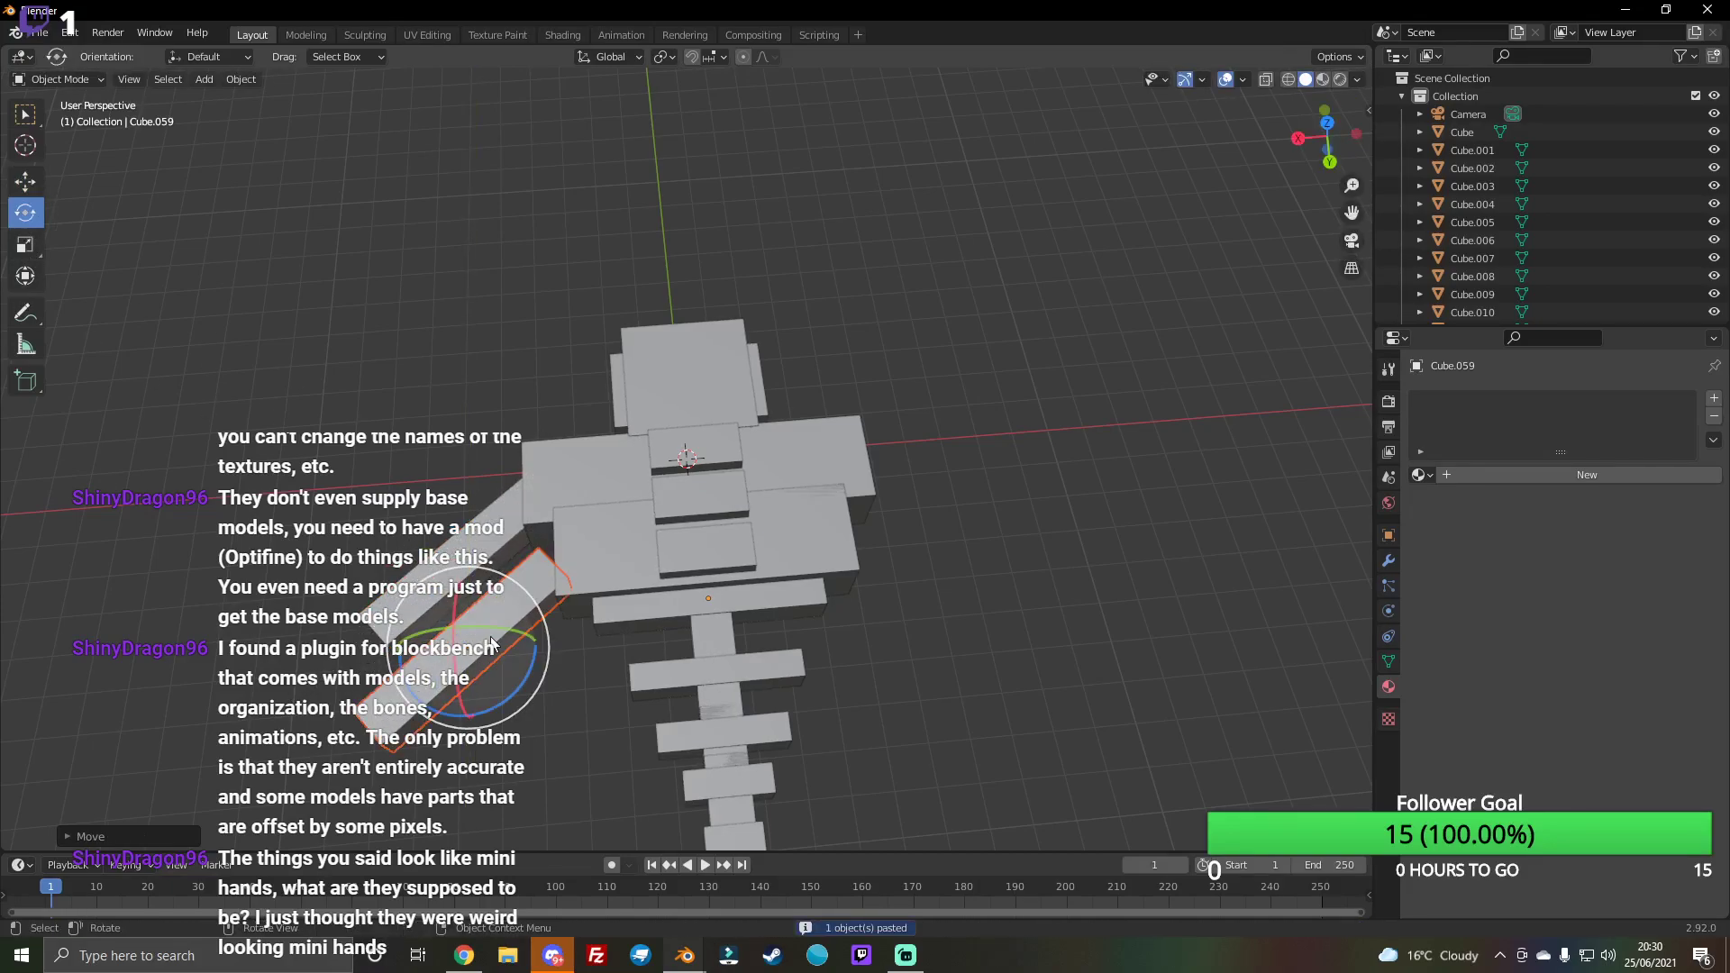
left_click_drag(401, 688, 295, 660)
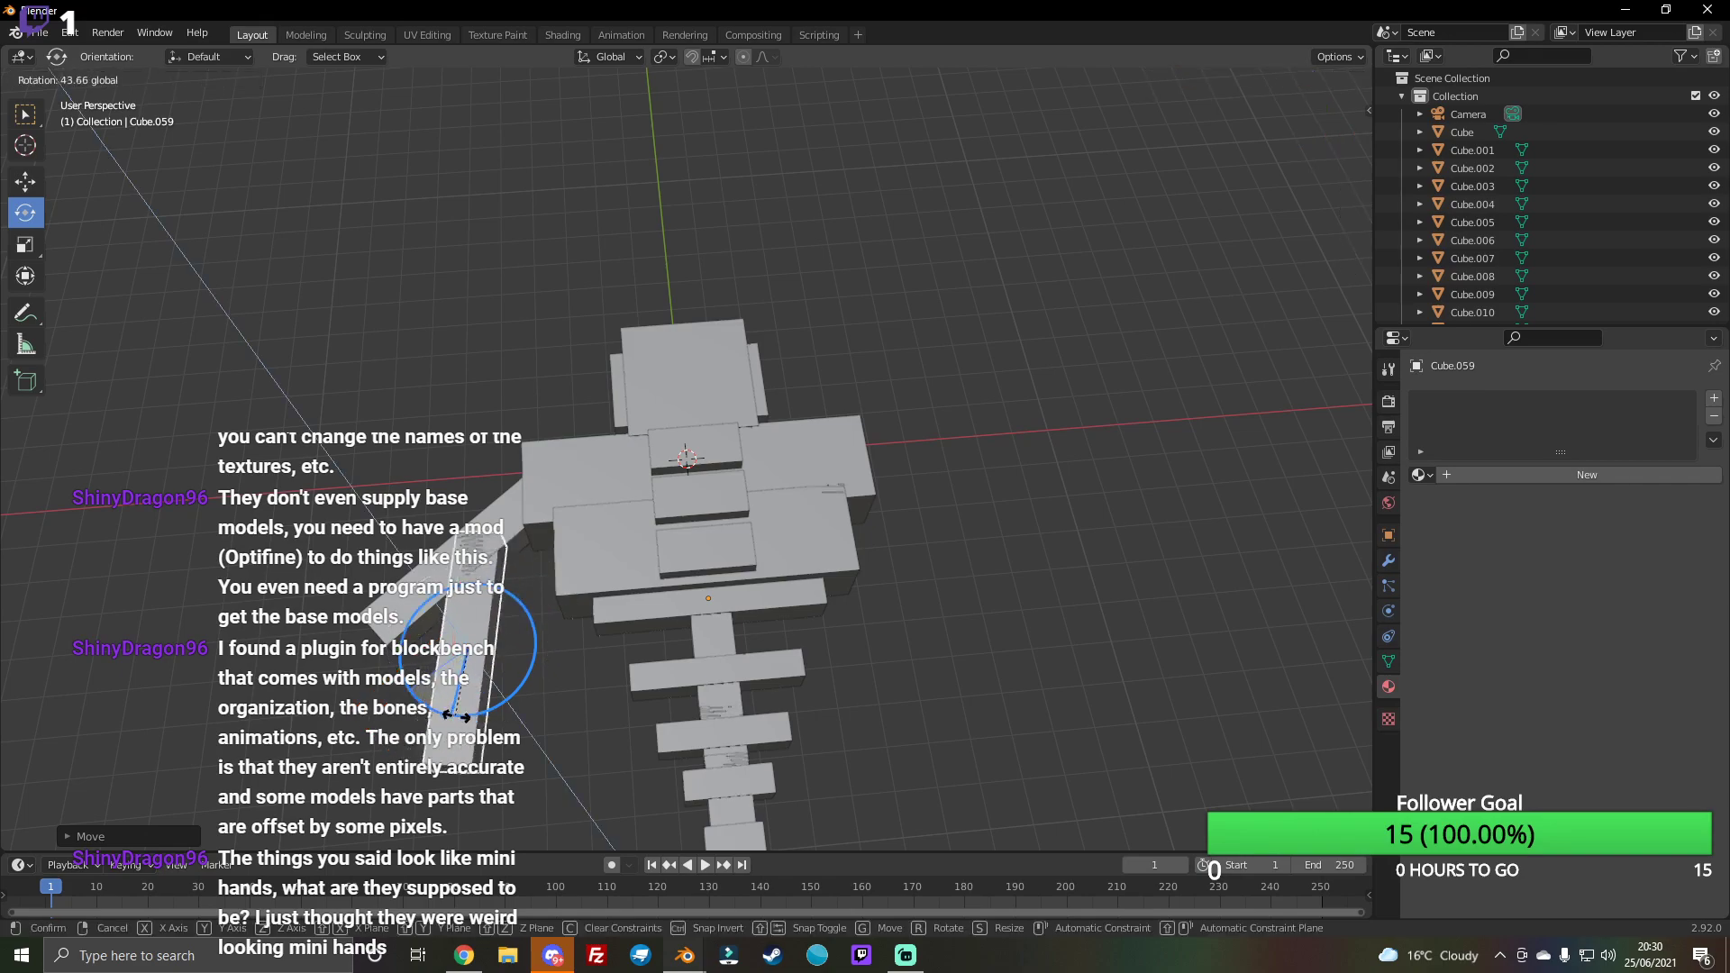
left_click(26, 182)
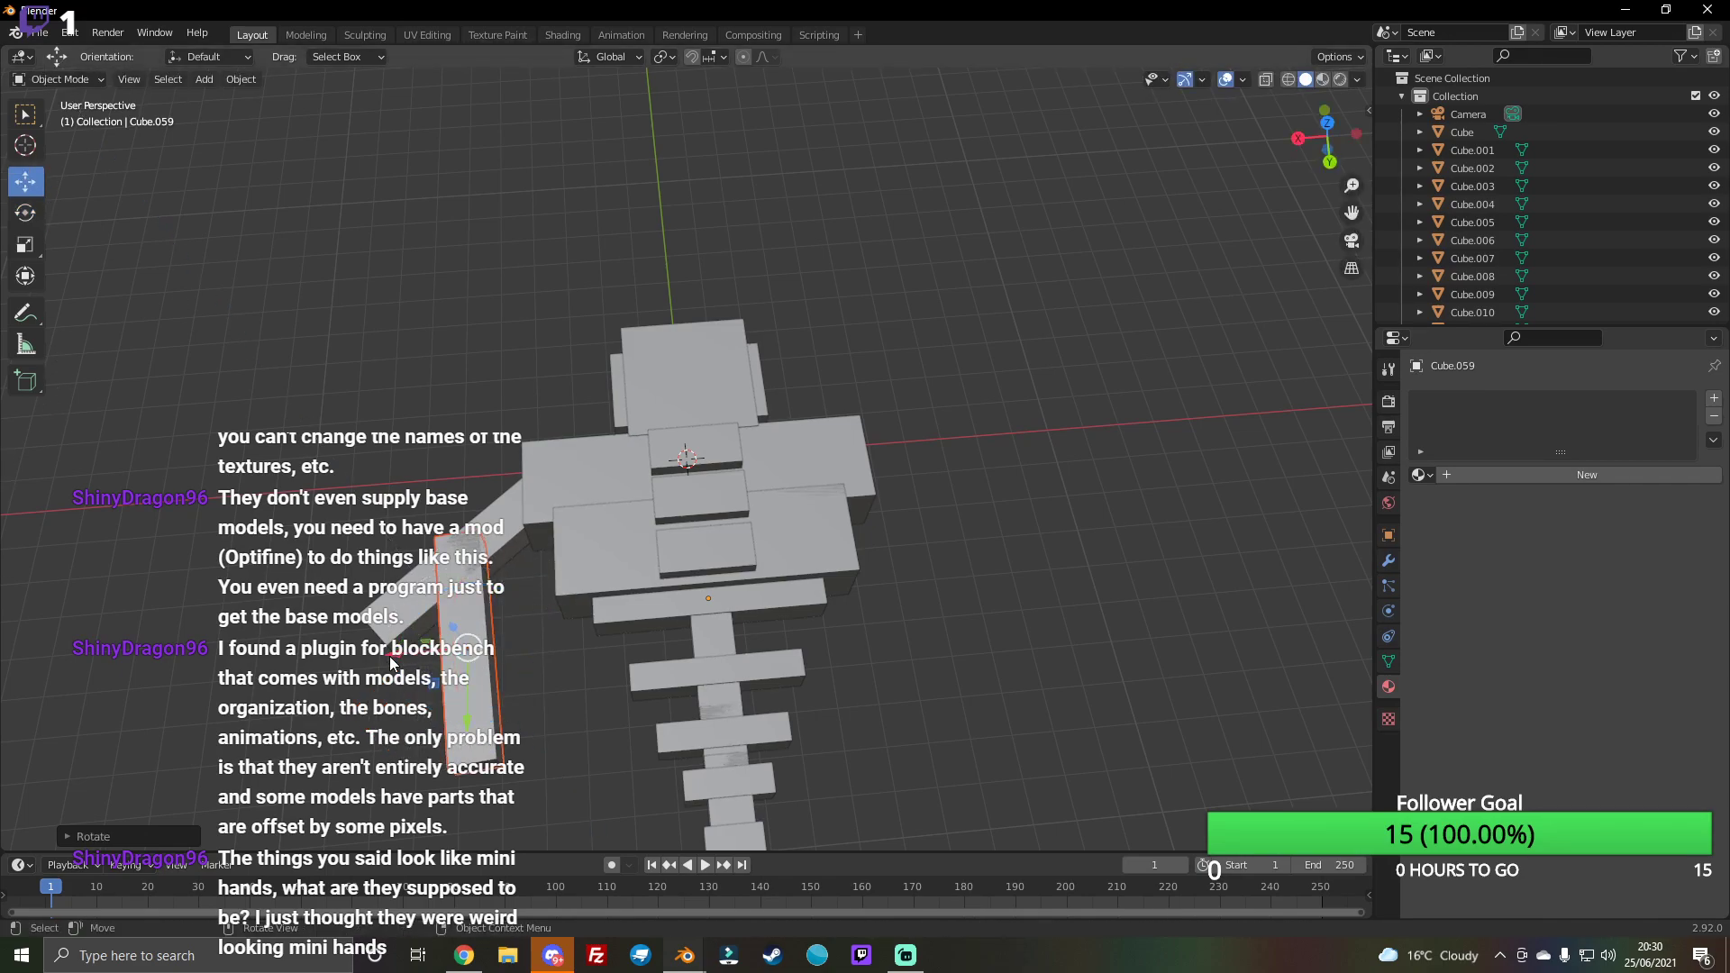
Step: Move the upright block along Y, then reposition the lower arm block into a bent limb
key("g")
key("y")
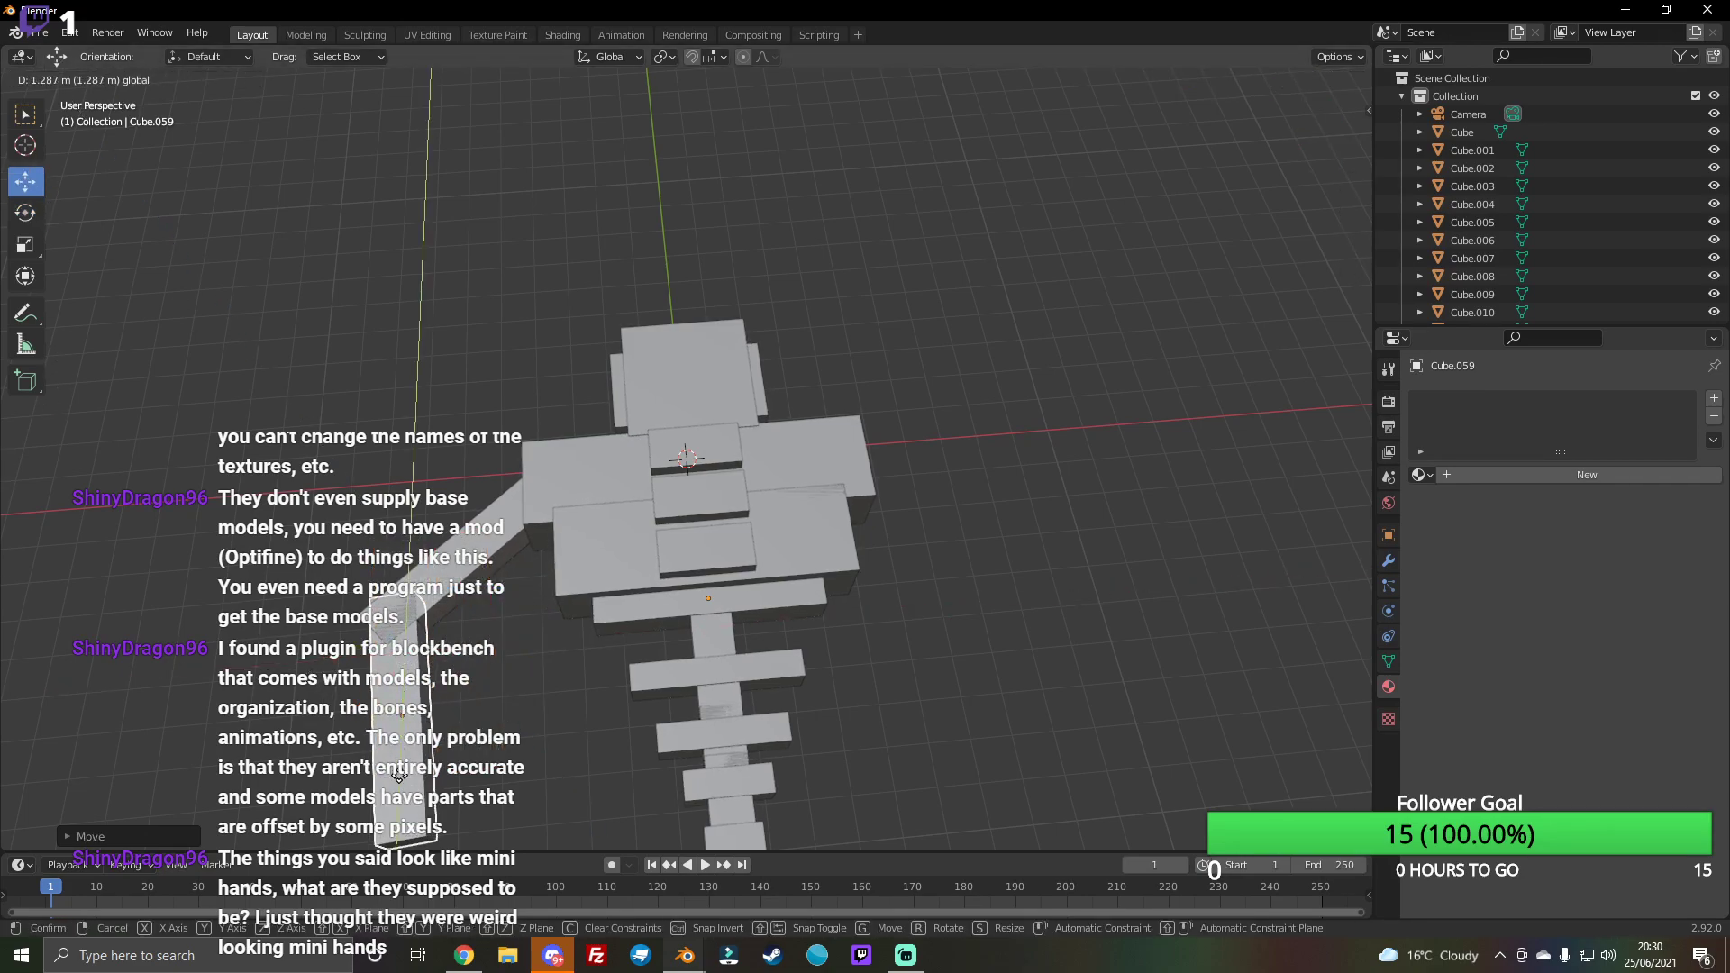
left_click(399, 775)
left_click_drag(1329, 135, 1291, 147)
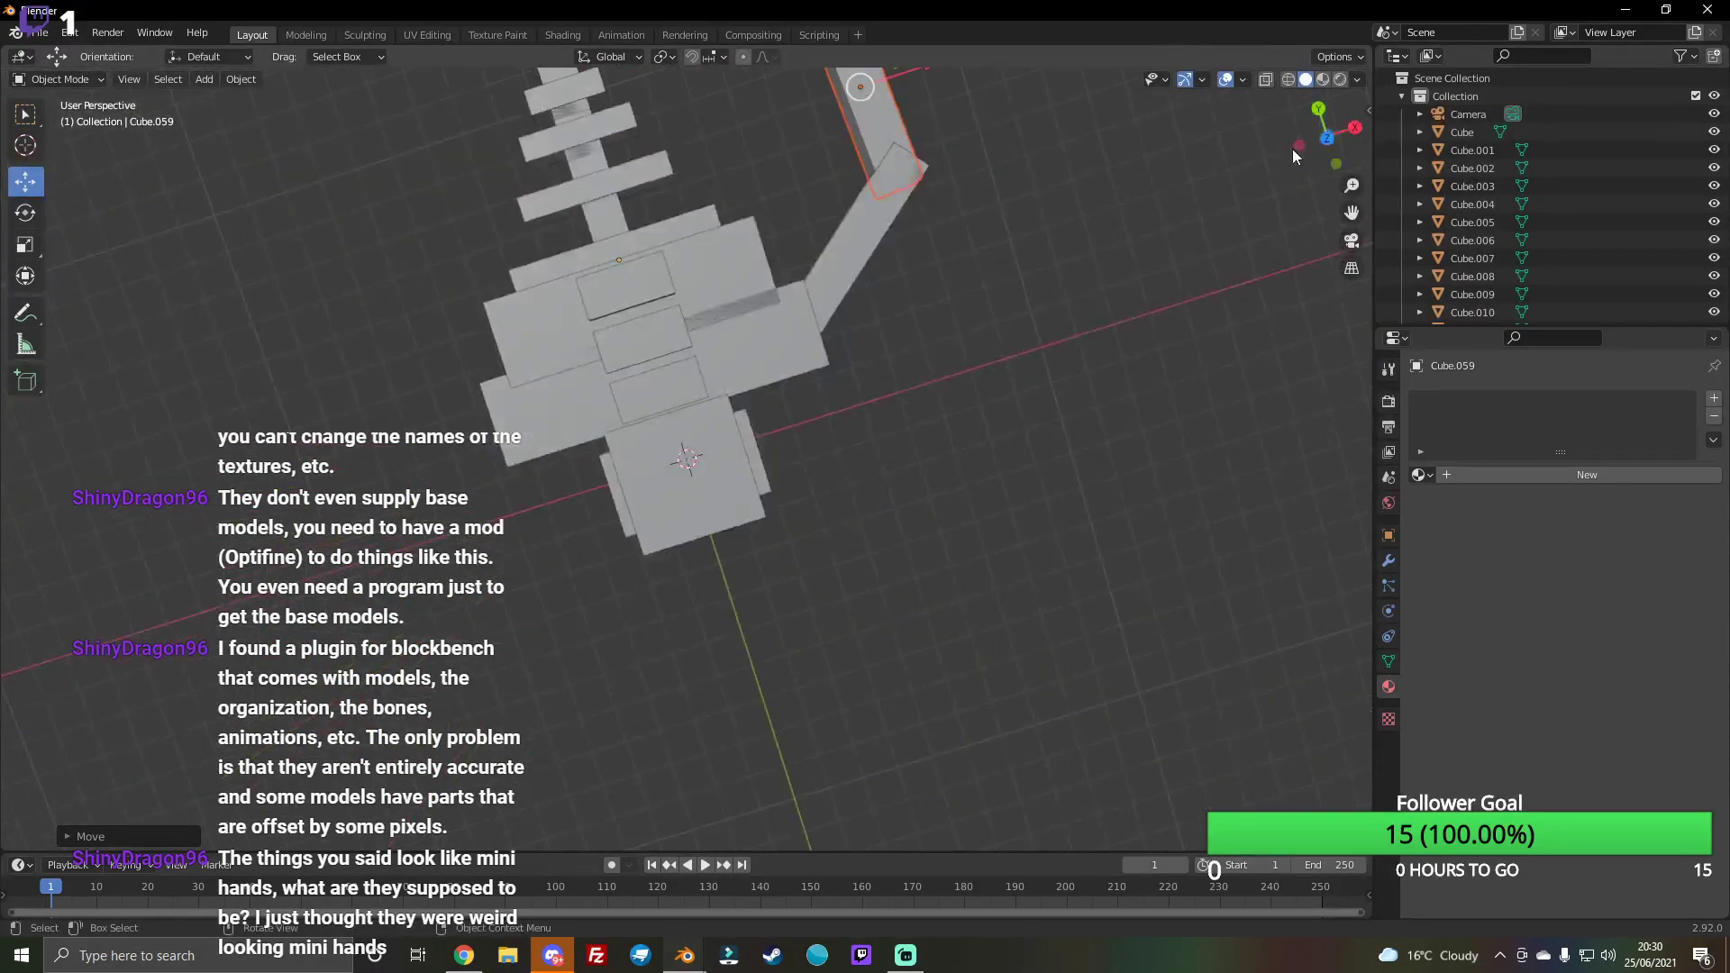
mouse_move(1328, 135)
left_mouse_down()
mouse_move(1258, 148)
mouse_move(1328, 135)
mouse_move(766, 610)
left_mouse_up()
left_click(520, 712)
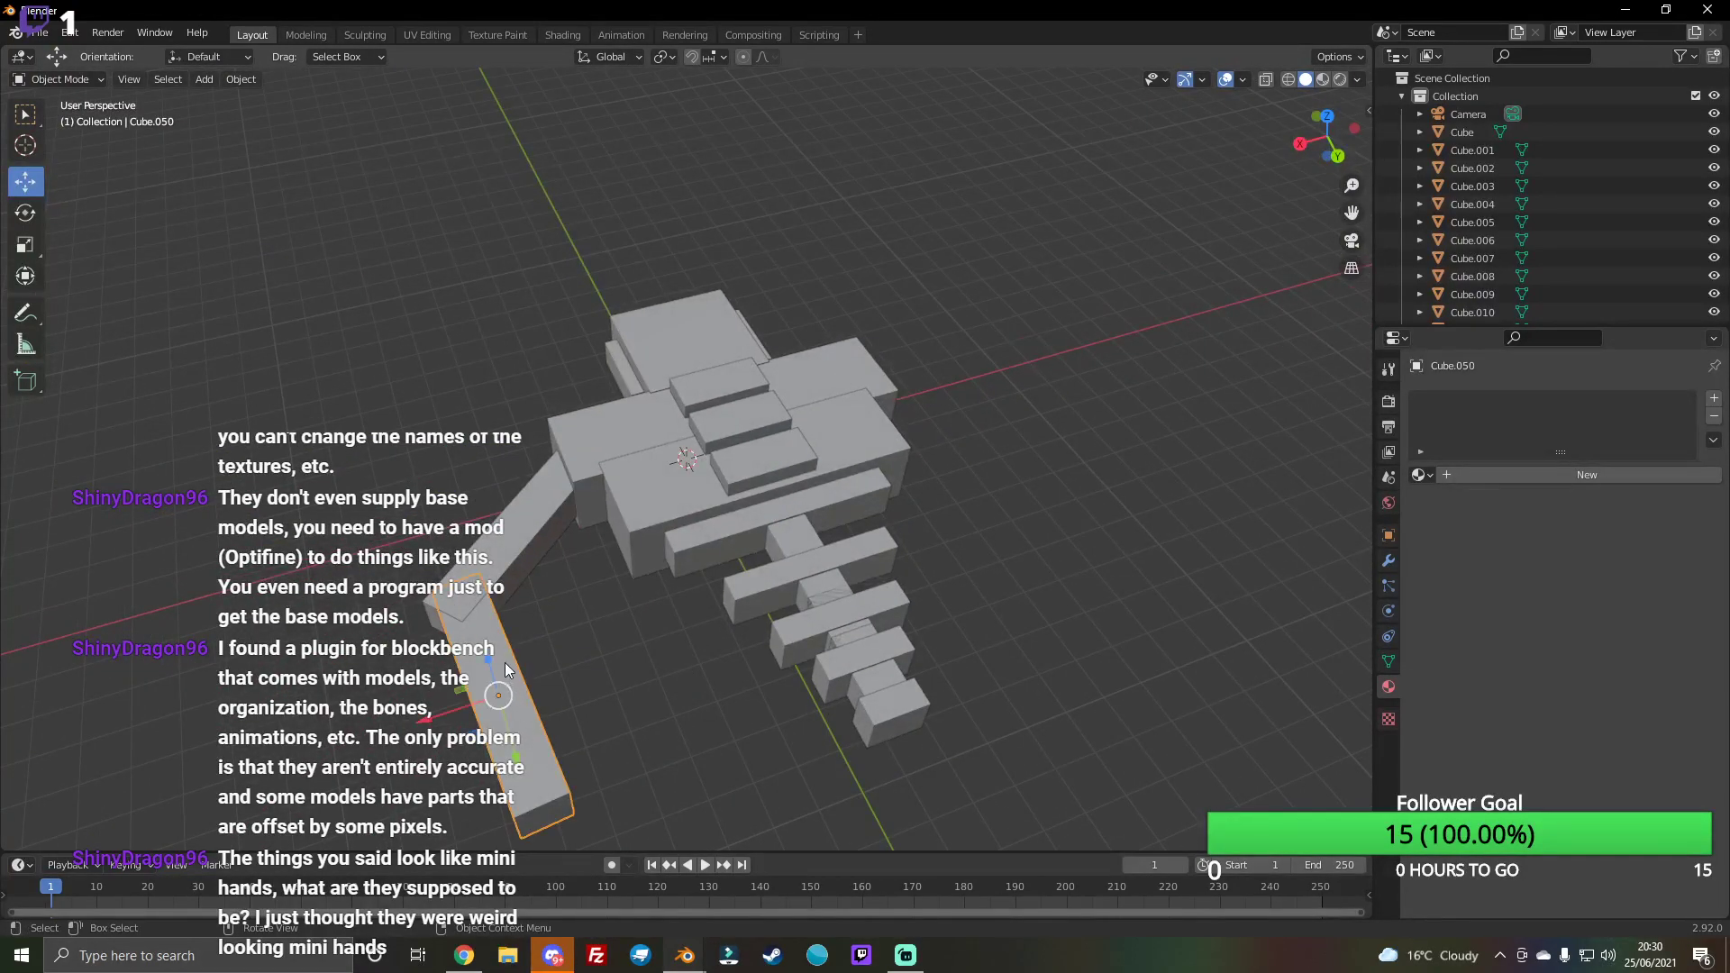
key("g")
left_click(422, 725)
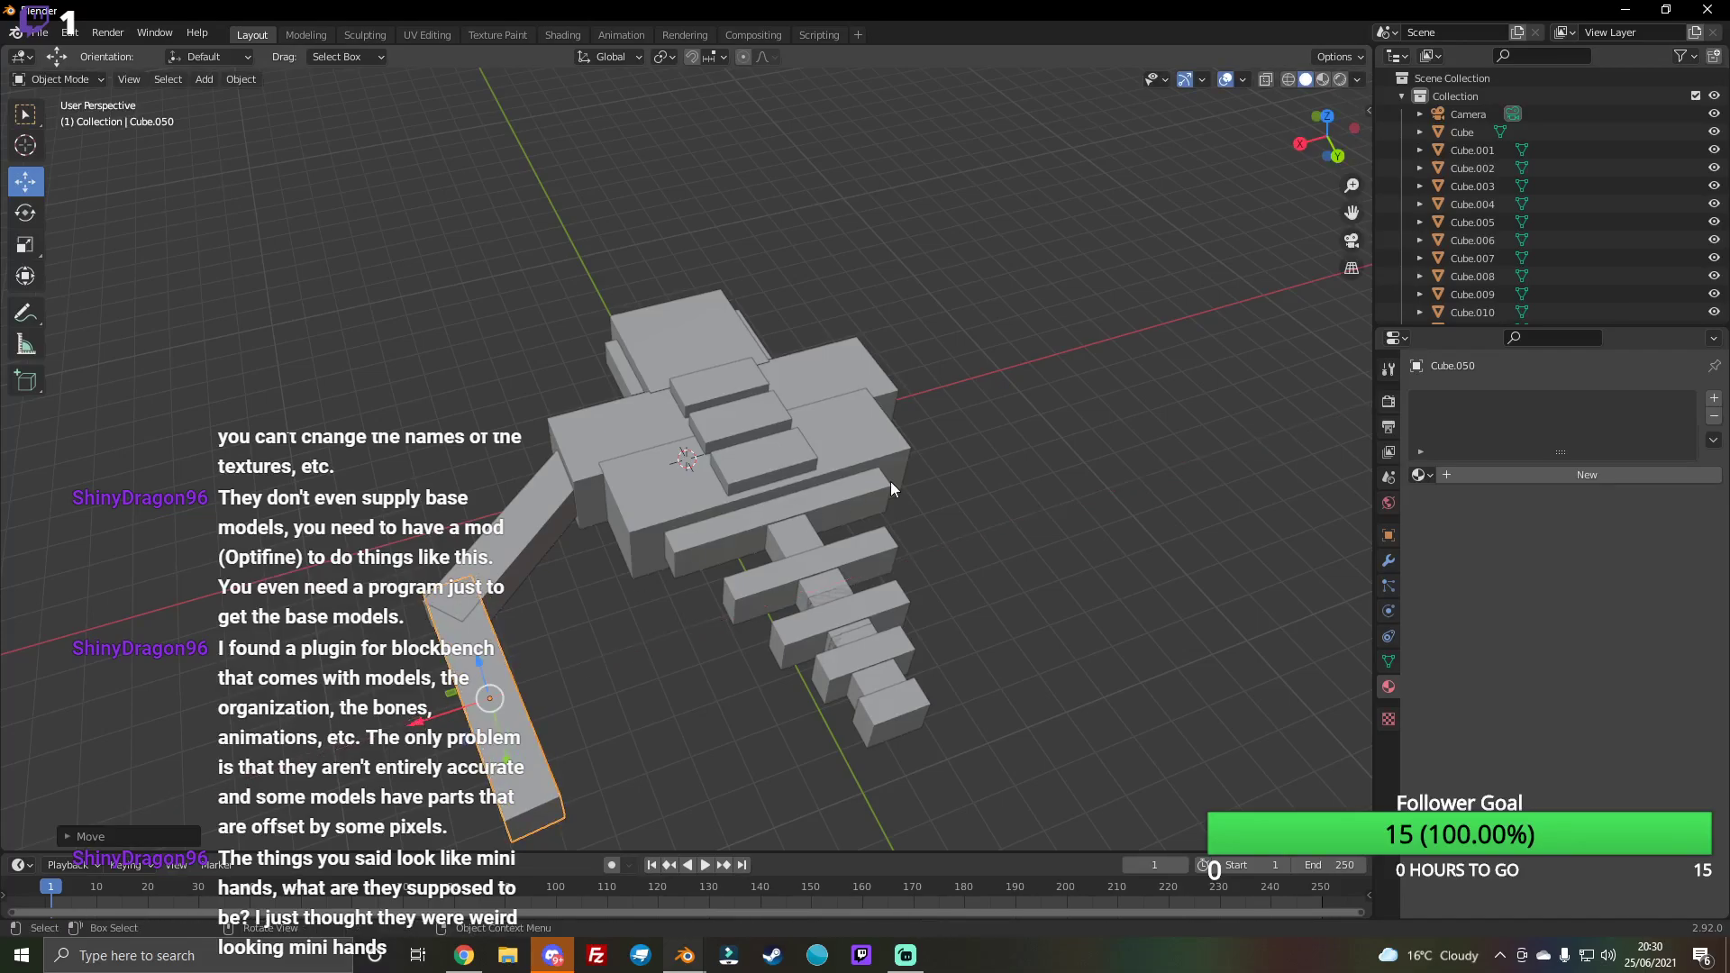
left_click_drag(1328, 136, 1271, 82)
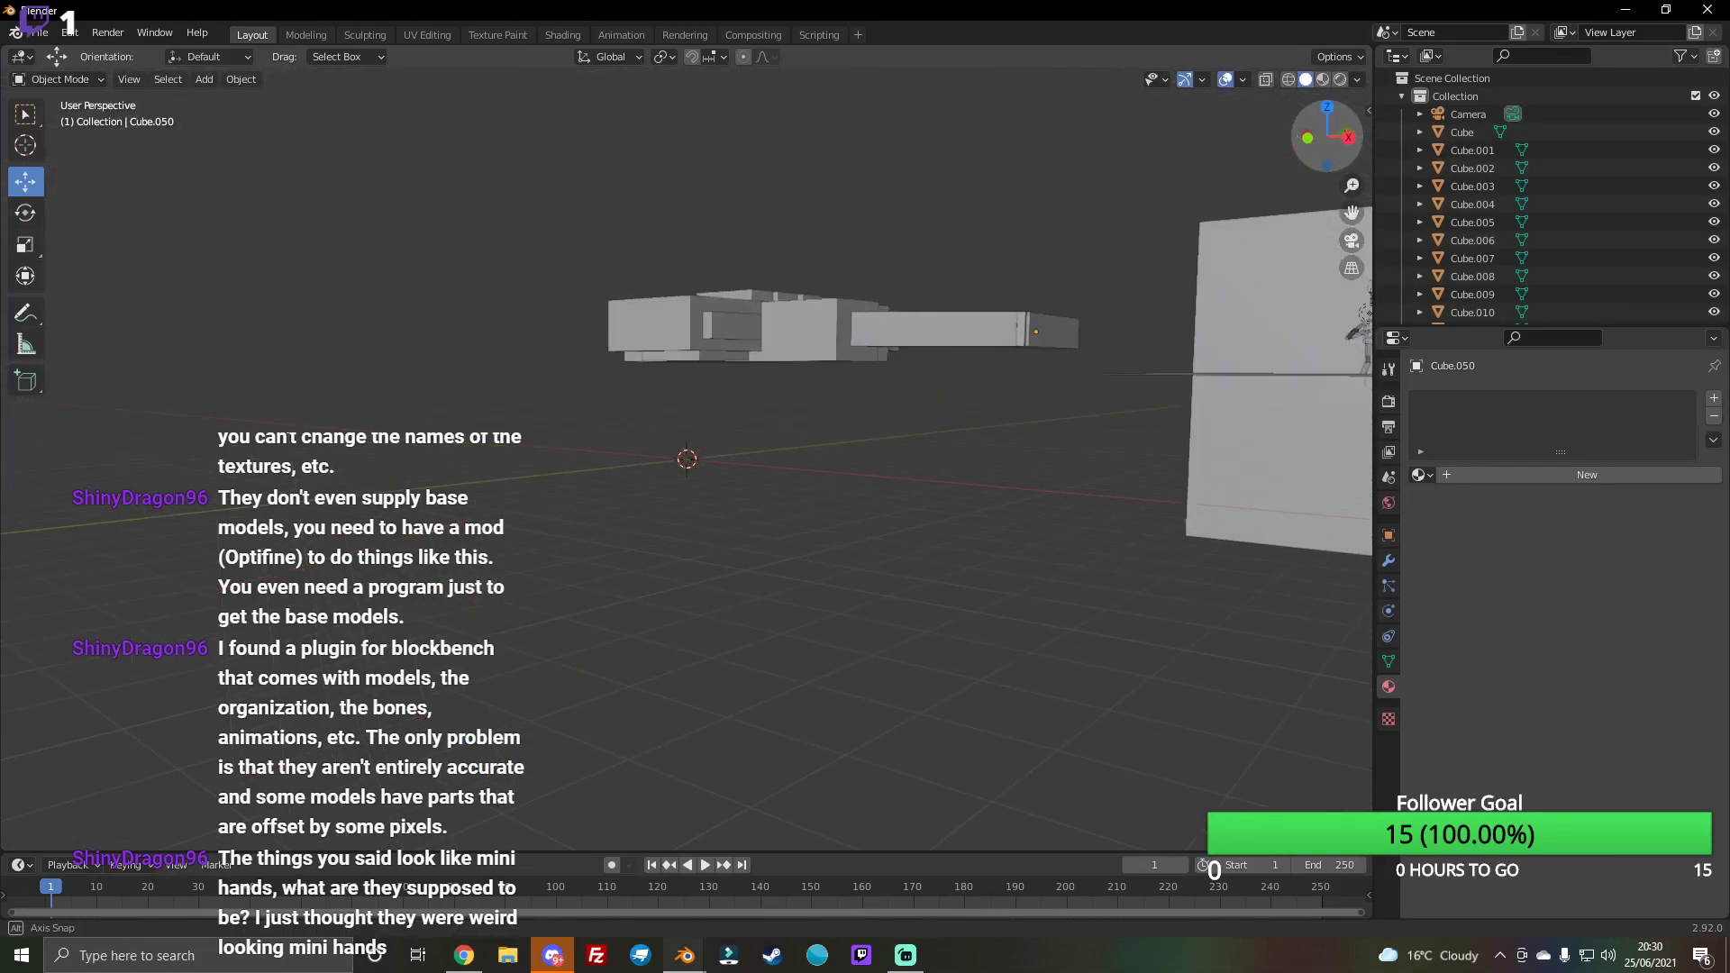
Step: Add a mesh plane and raise it up onto the model
left_click_drag(1329, 136, 1328, 135)
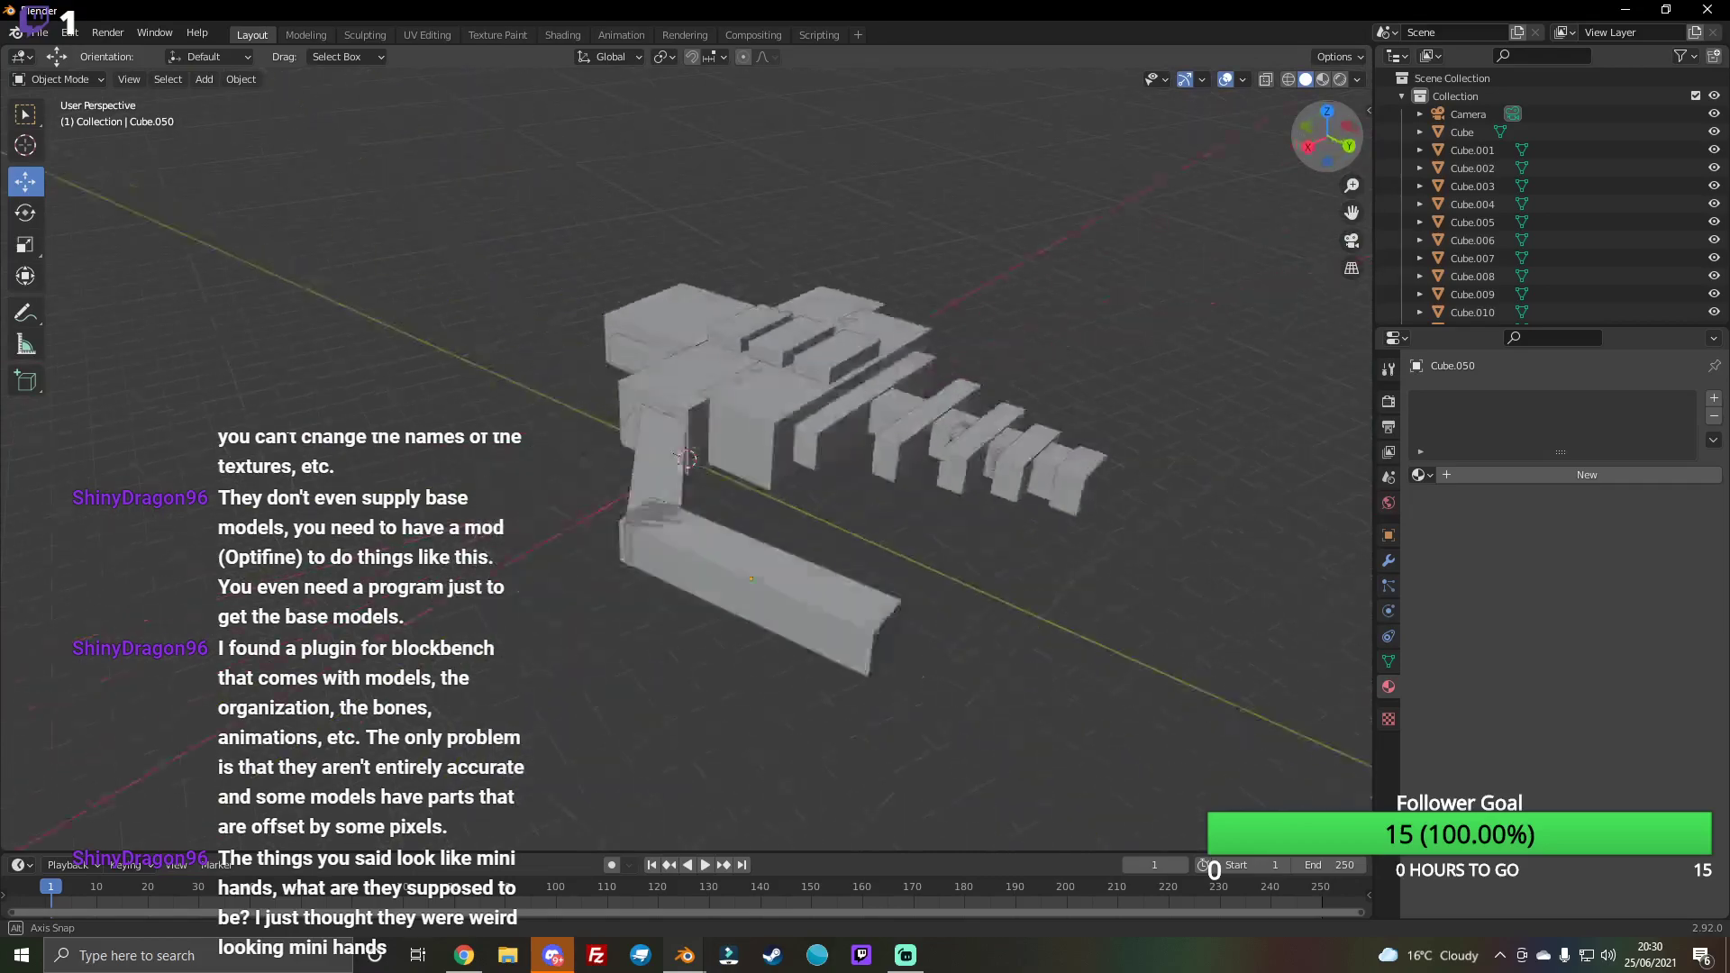
left_click_drag(1327, 135, 96, 116)
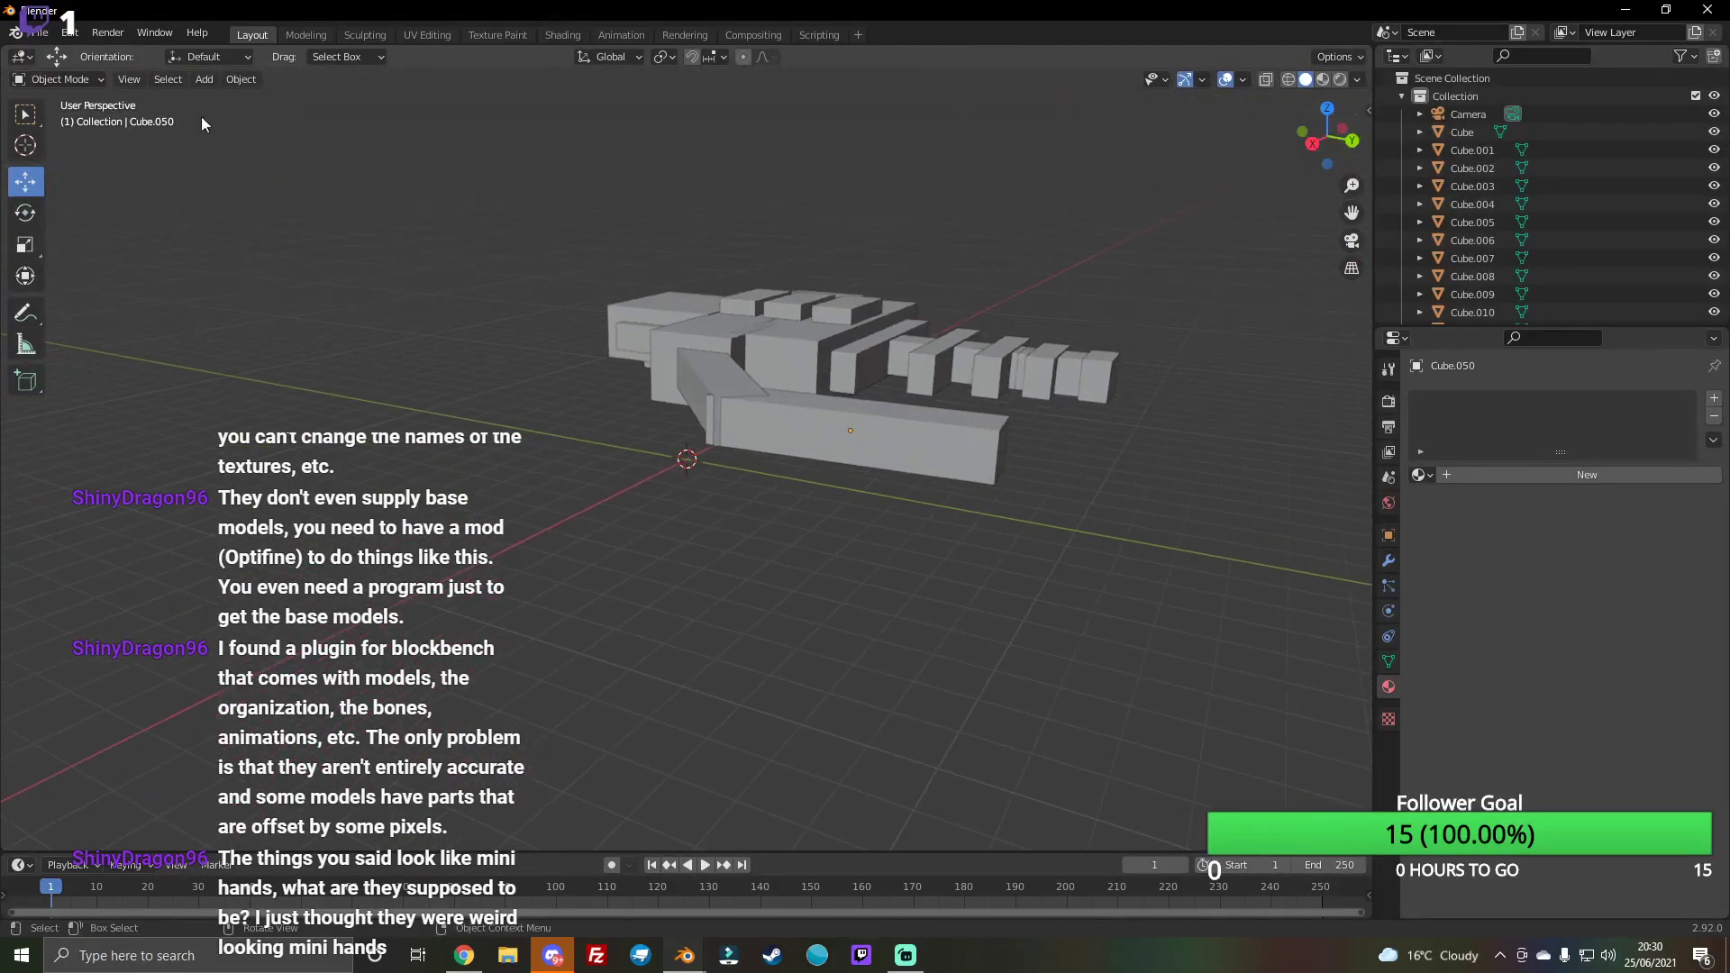
left_click(203, 78)
mouse_move(227, 99)
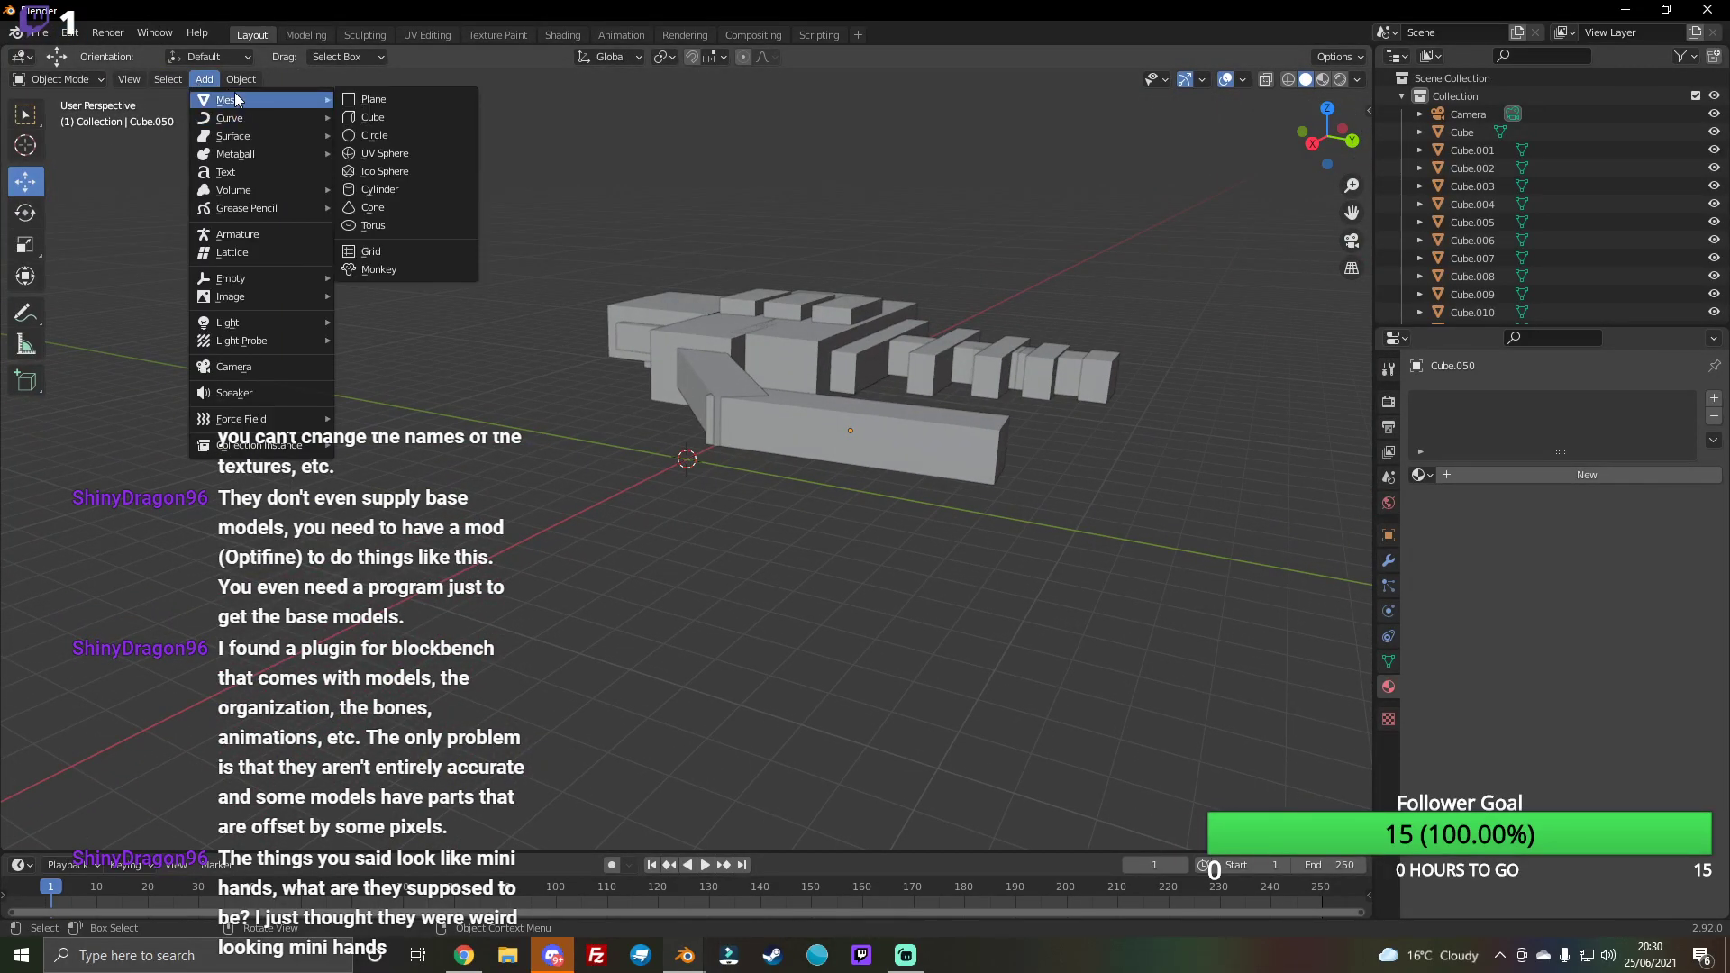
left_click(461, 98)
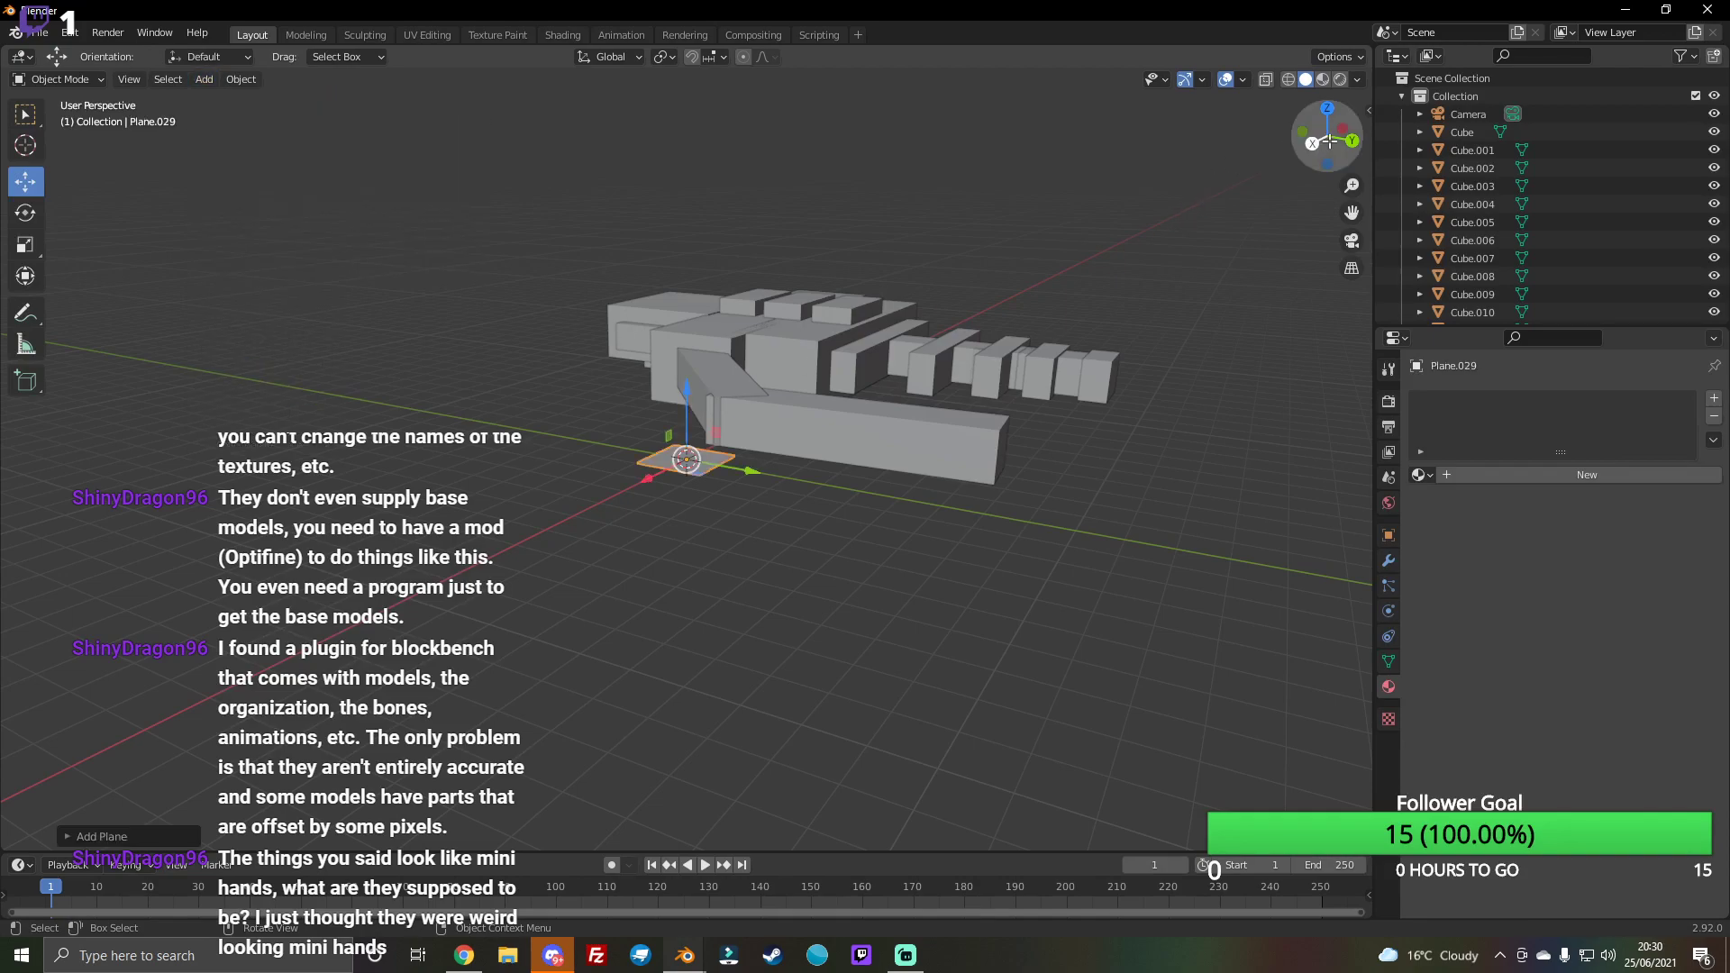
left_click_drag(1328, 135, 1327, 136)
left_click_drag(683, 406, 809, 278)
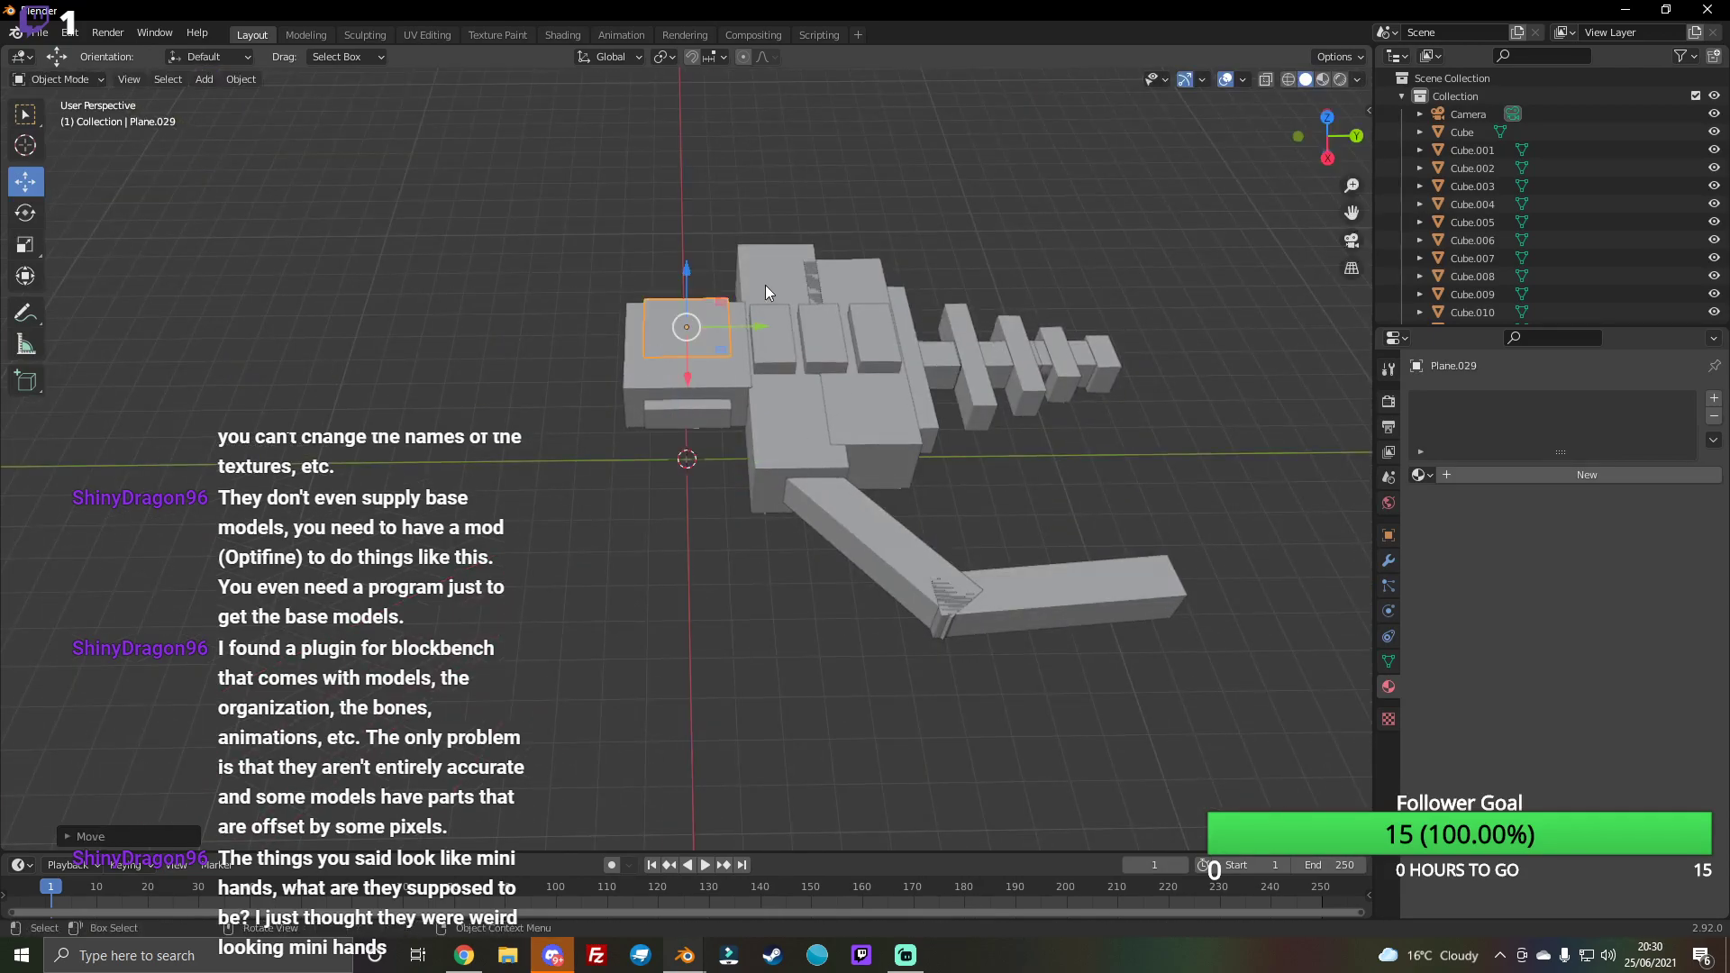
left_click_drag(1343, 141, 847, 125)
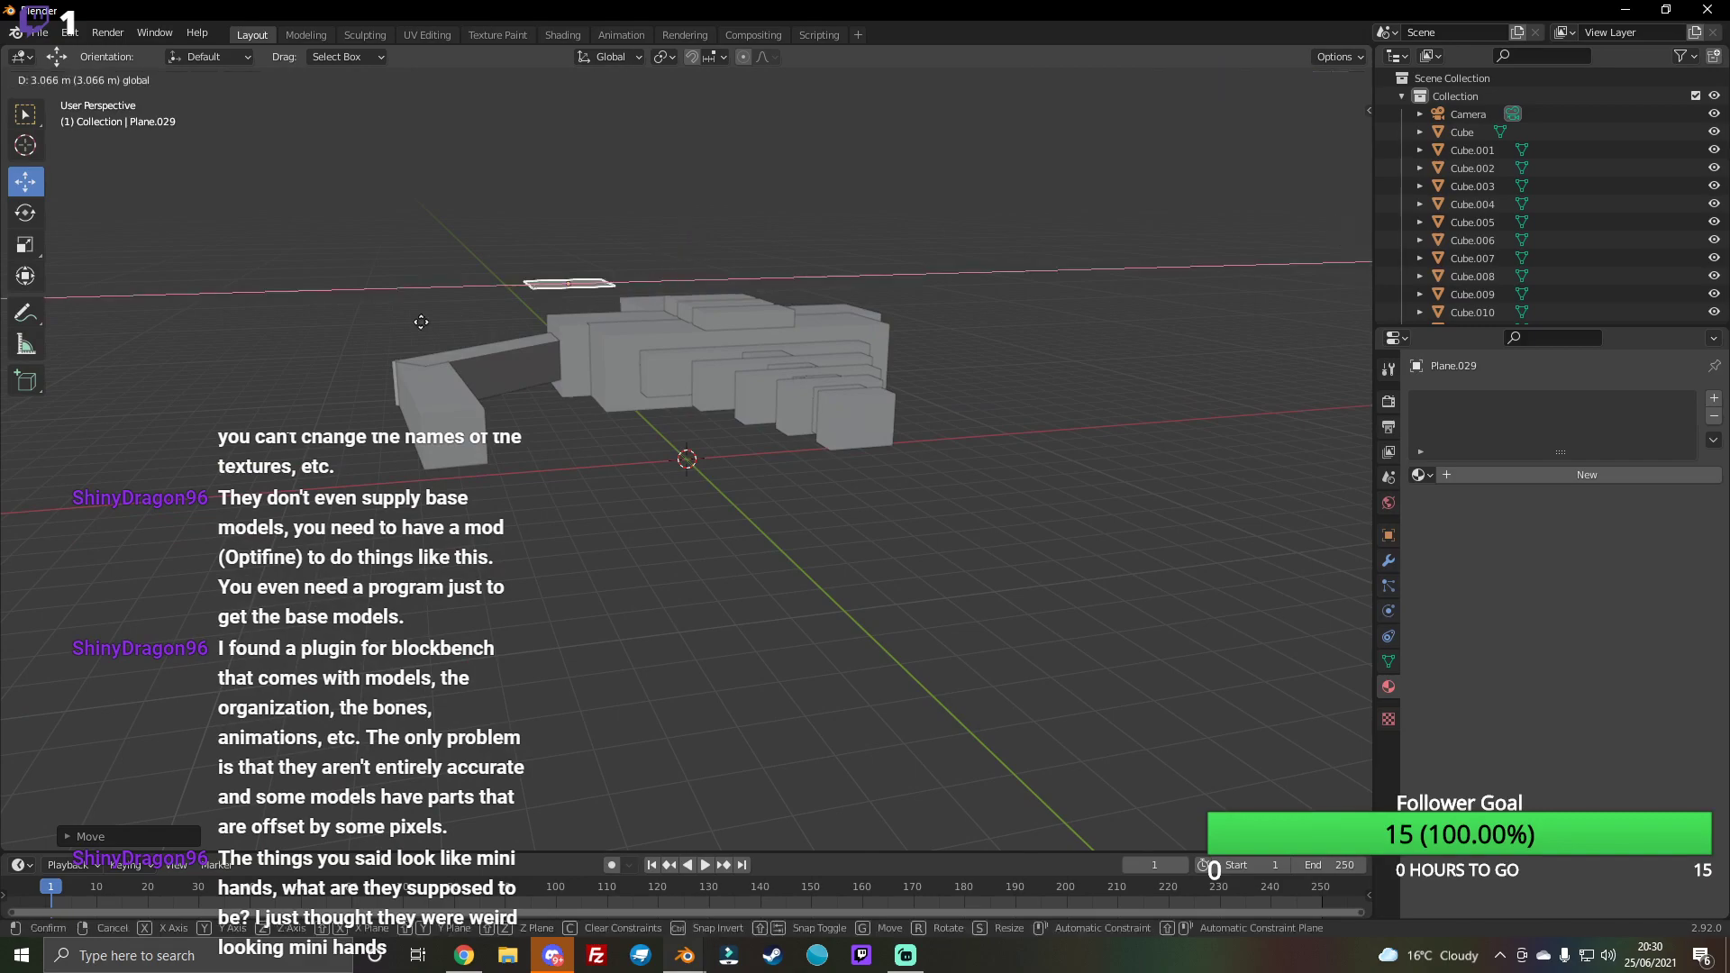
mouse_move(1328, 135)
left_mouse_down()
mouse_move(642, 217)
mouse_move(750, 295)
mouse_move(930, 290)
left_mouse_up()
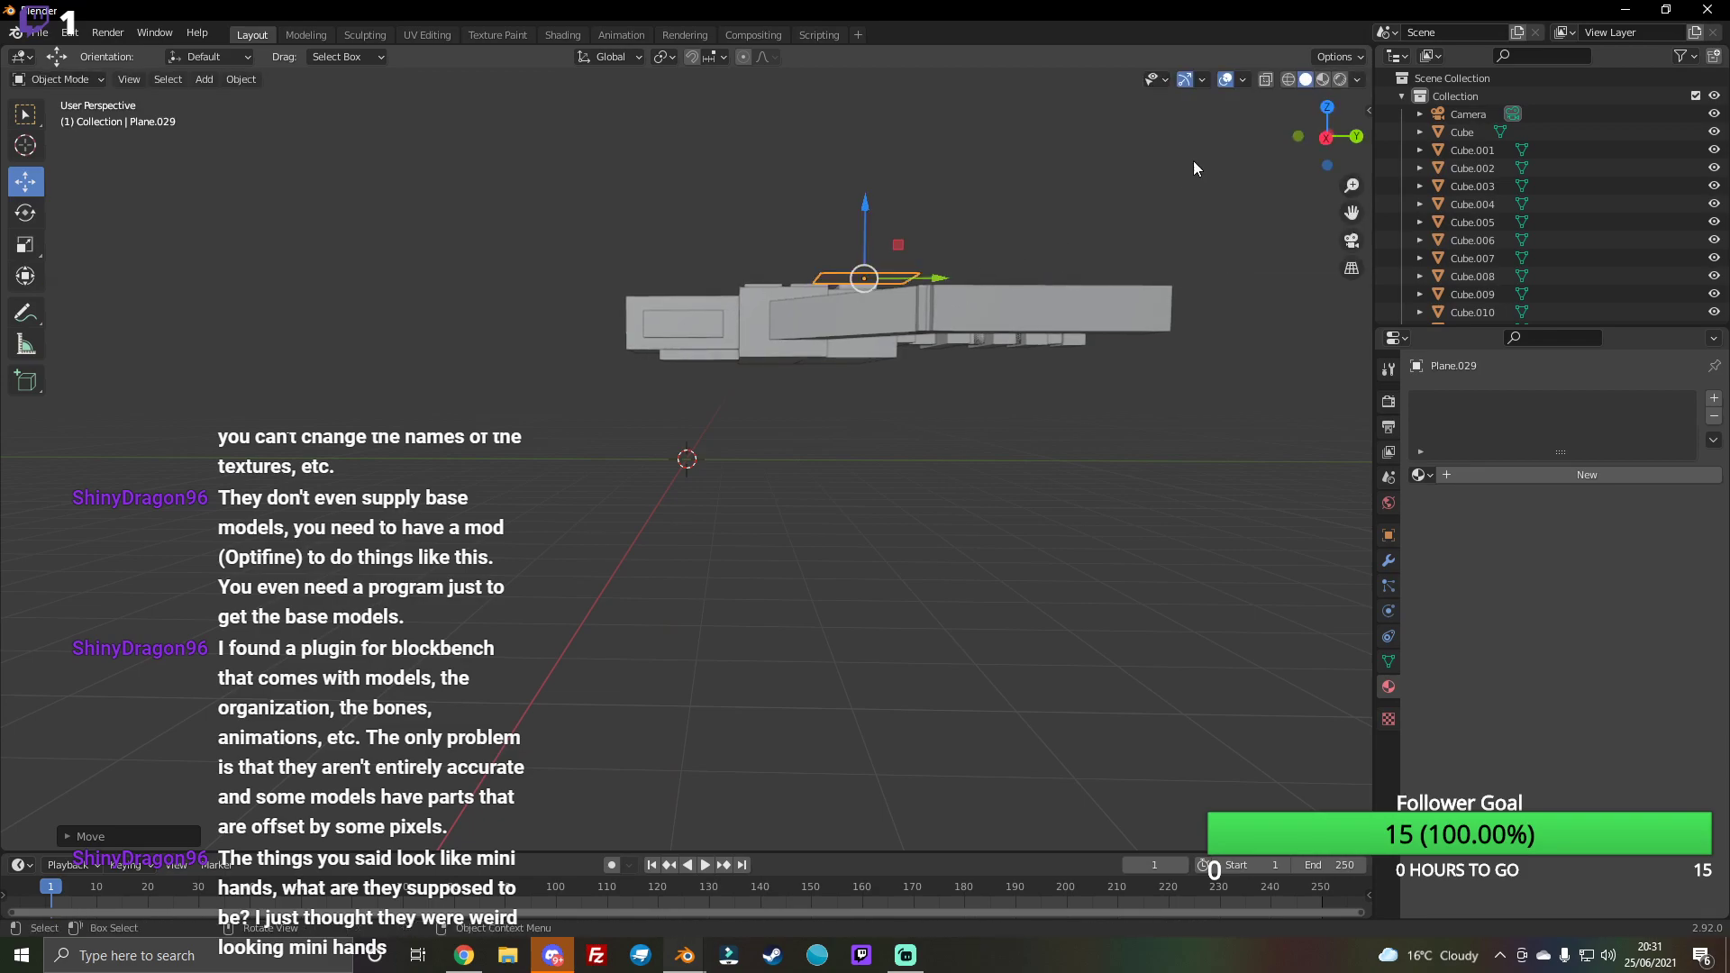
left_click_drag(1327, 136, 1318, 149)
left_click_drag(858, 228, 864, 245)
mouse_move(1325, 136)
left_mouse_down()
mouse_move(683, 384)
mouse_move(723, 436)
left_mouse_up()
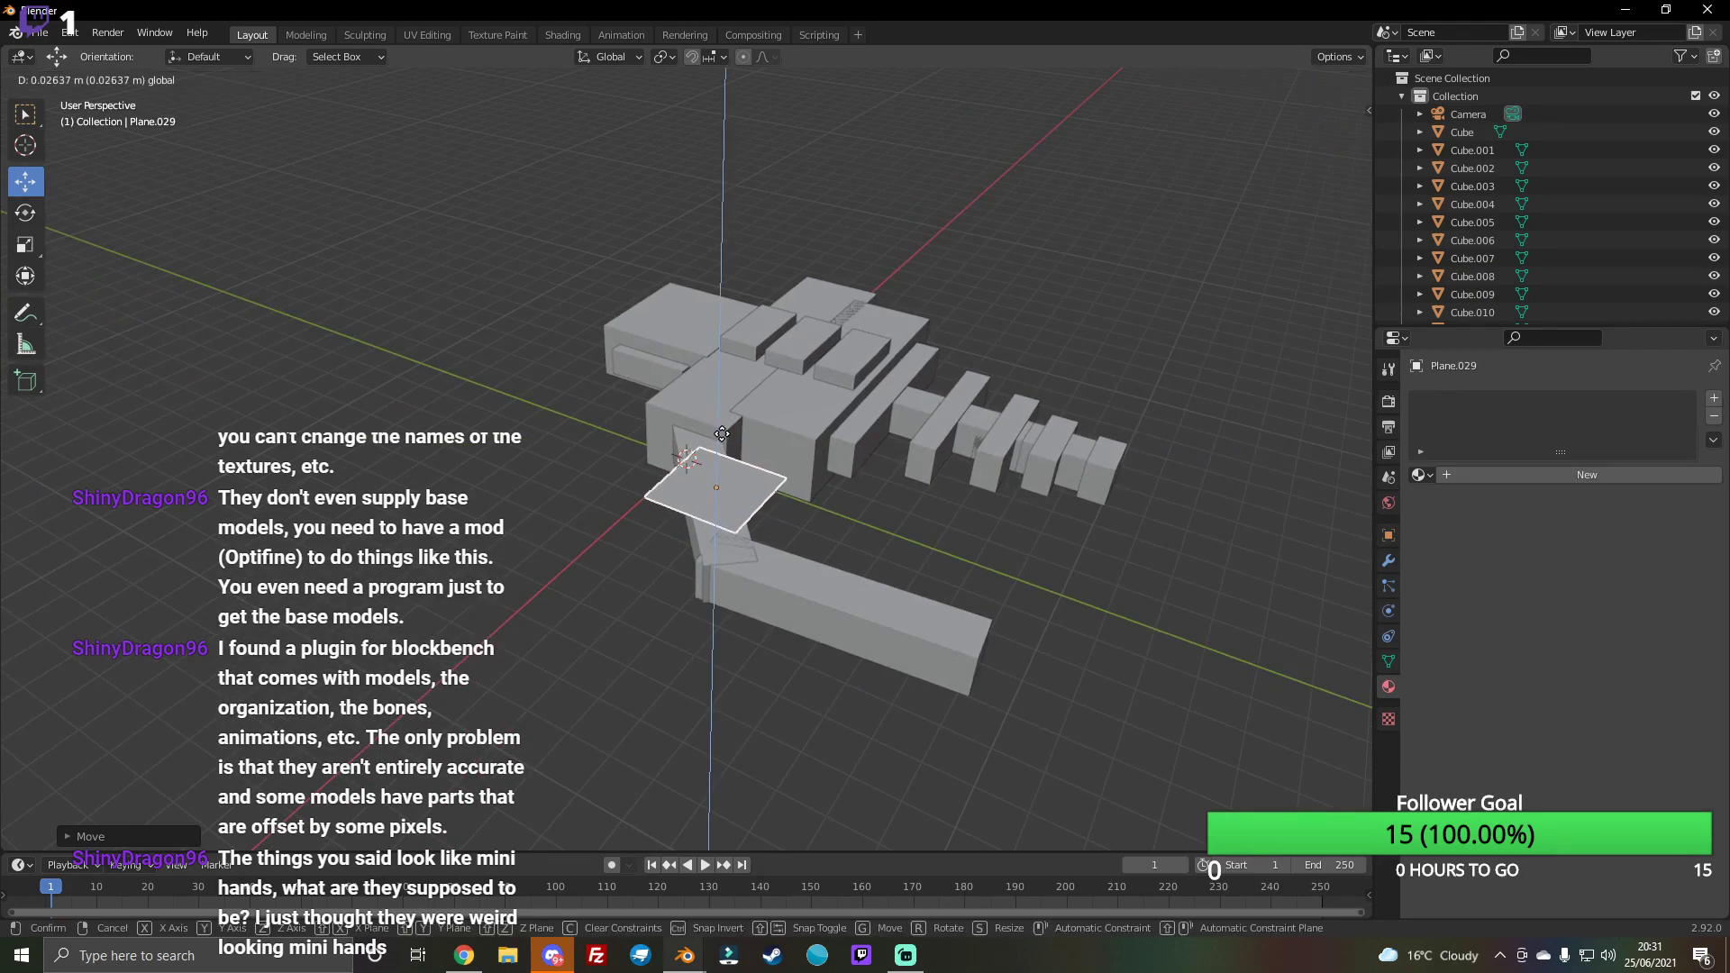
left_click_drag(723, 436, 723, 435)
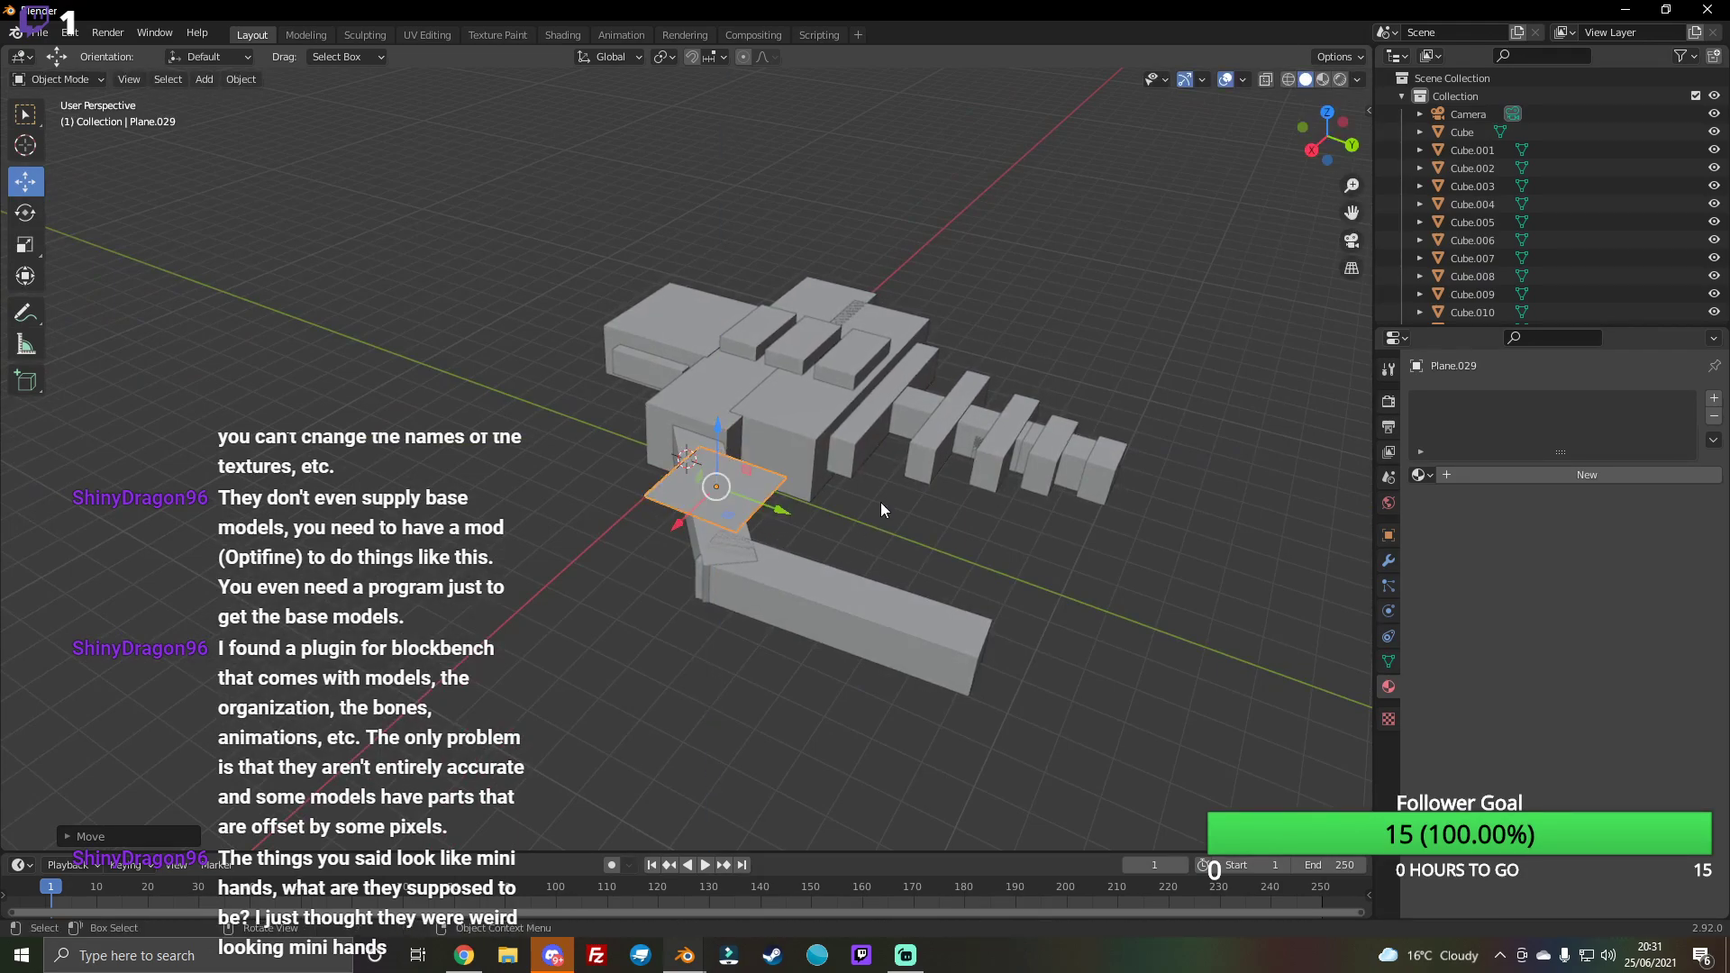
left_click_drag(1328, 135, 1299, 148)
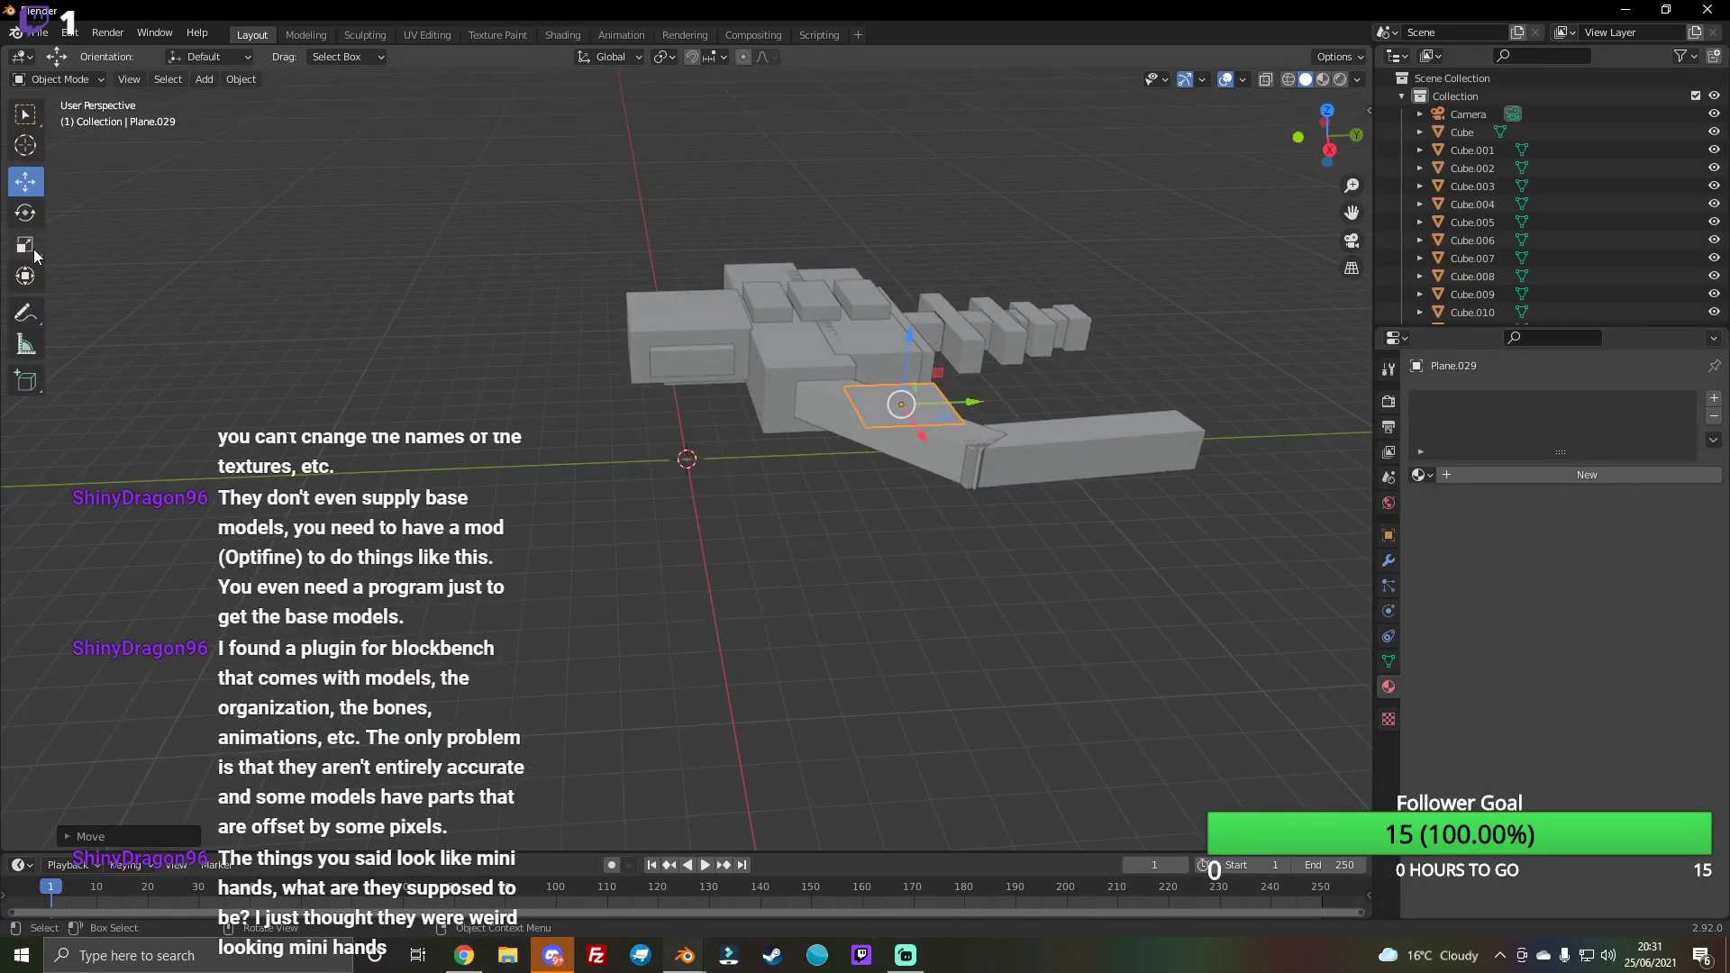
Step: Turn the plane about 48 degrees around vertical and enlarge it over the arm
left_click(24, 213)
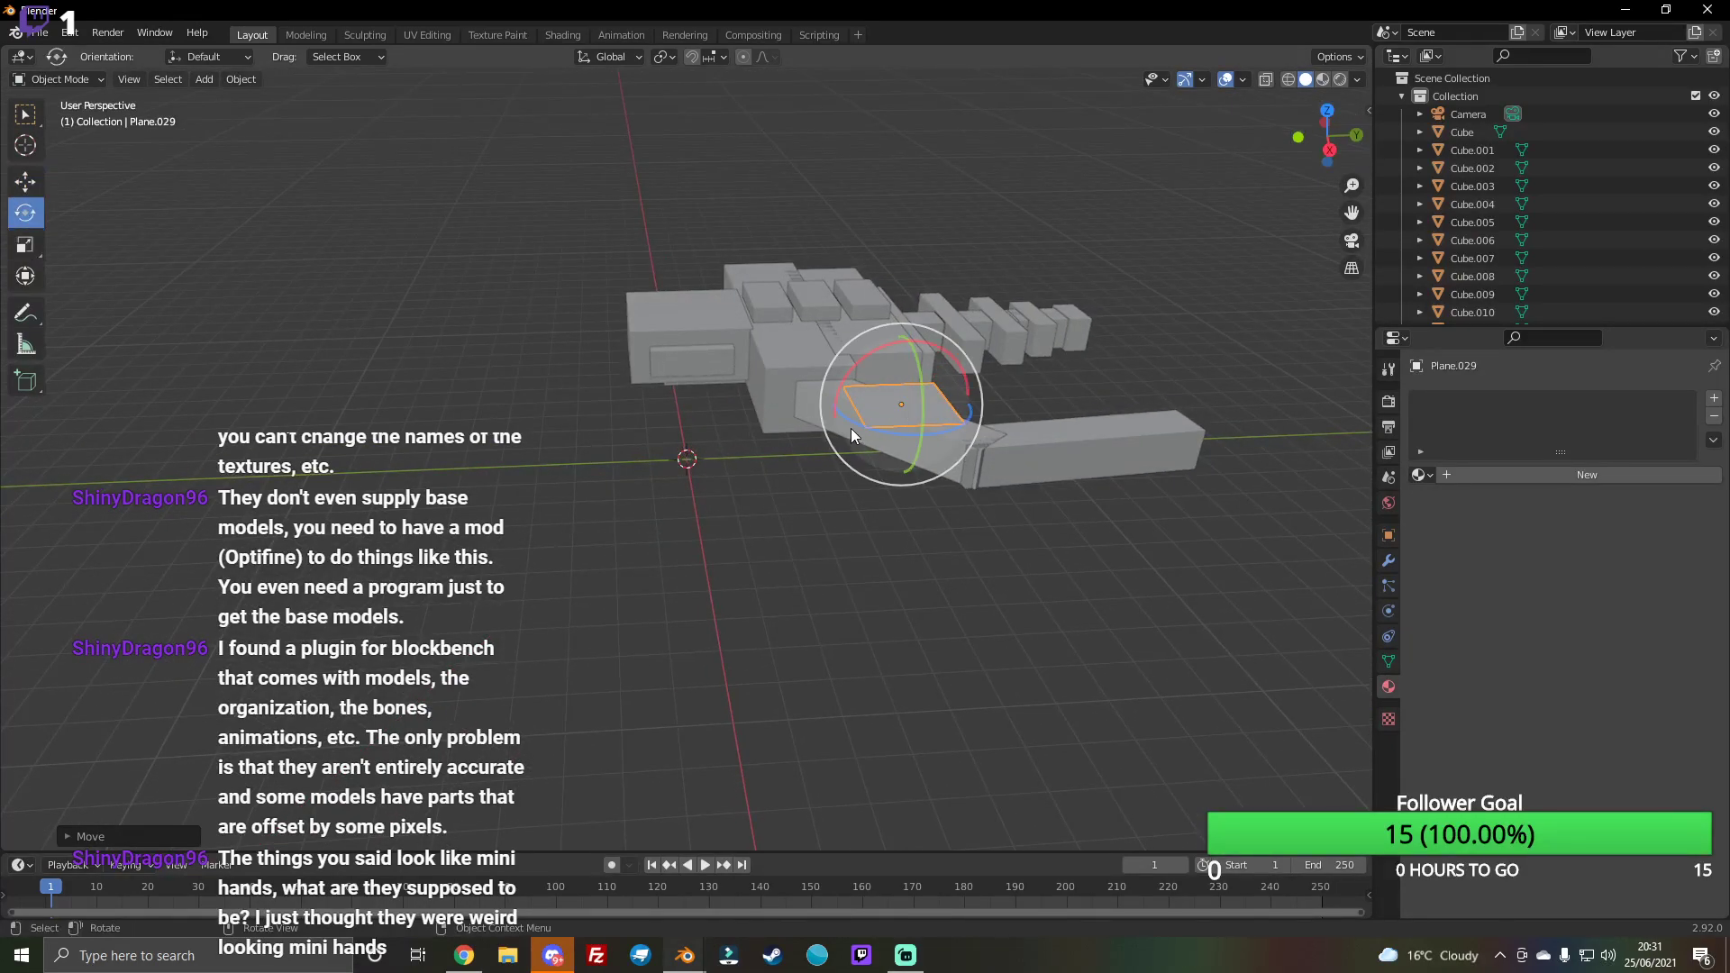
left_click_drag(854, 426, 758, 326)
left_click(26, 250)
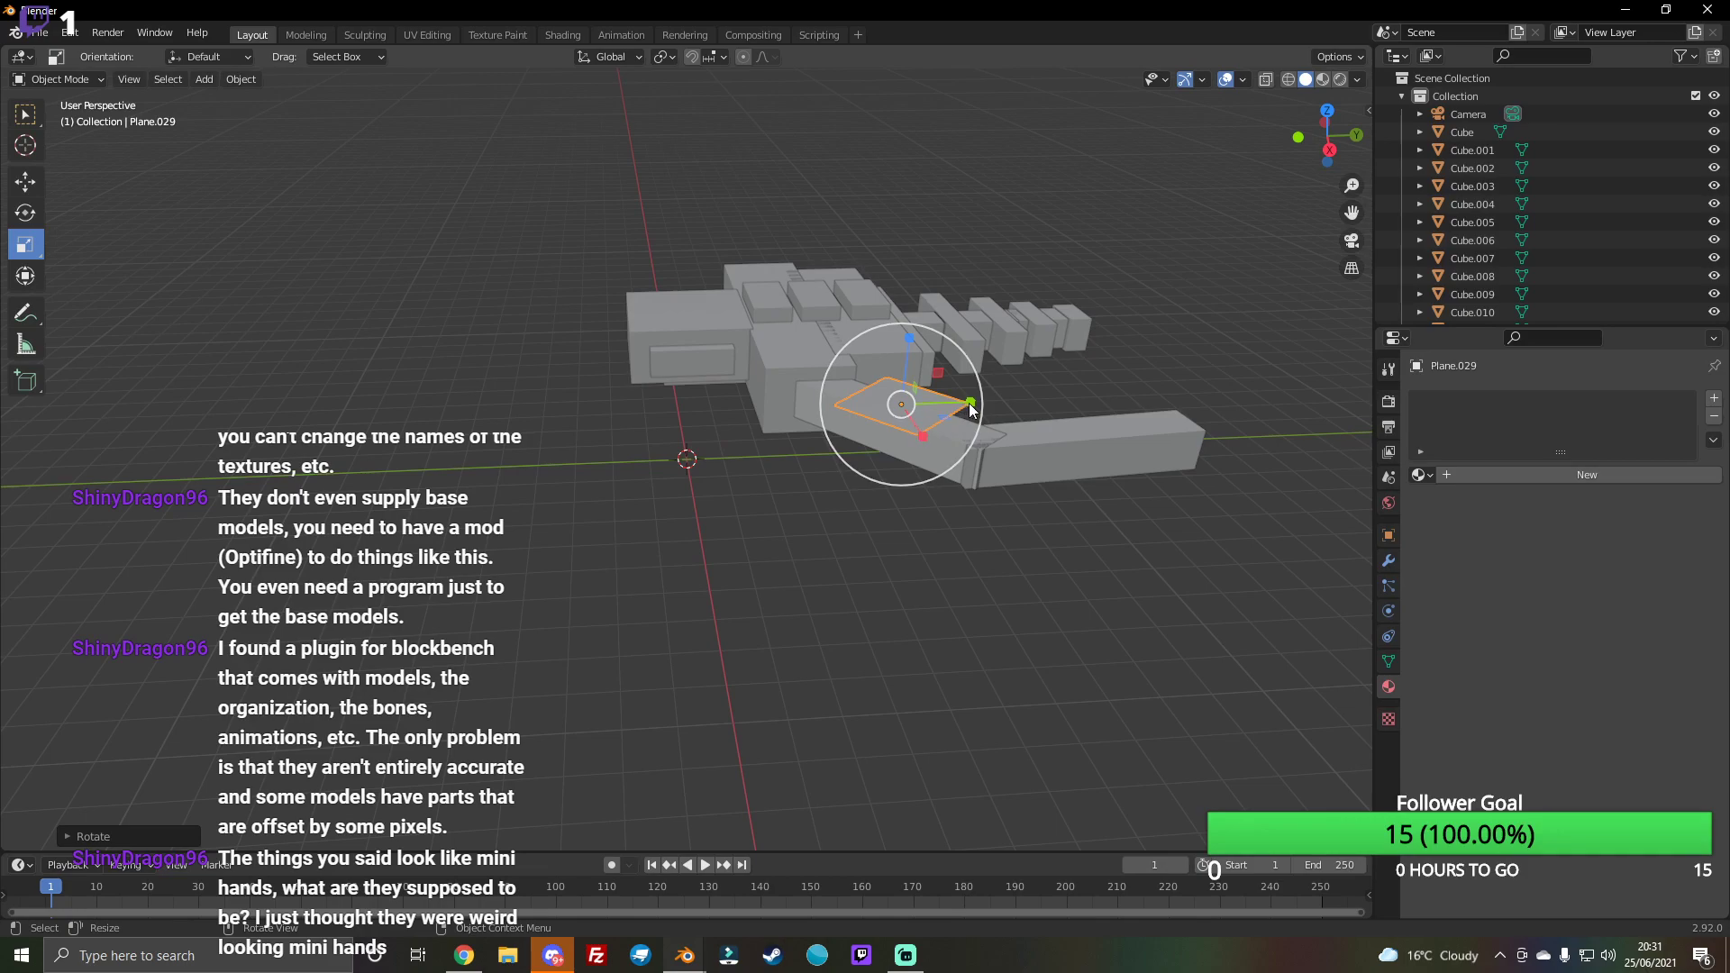
left_click_drag(971, 409, 982, 404)
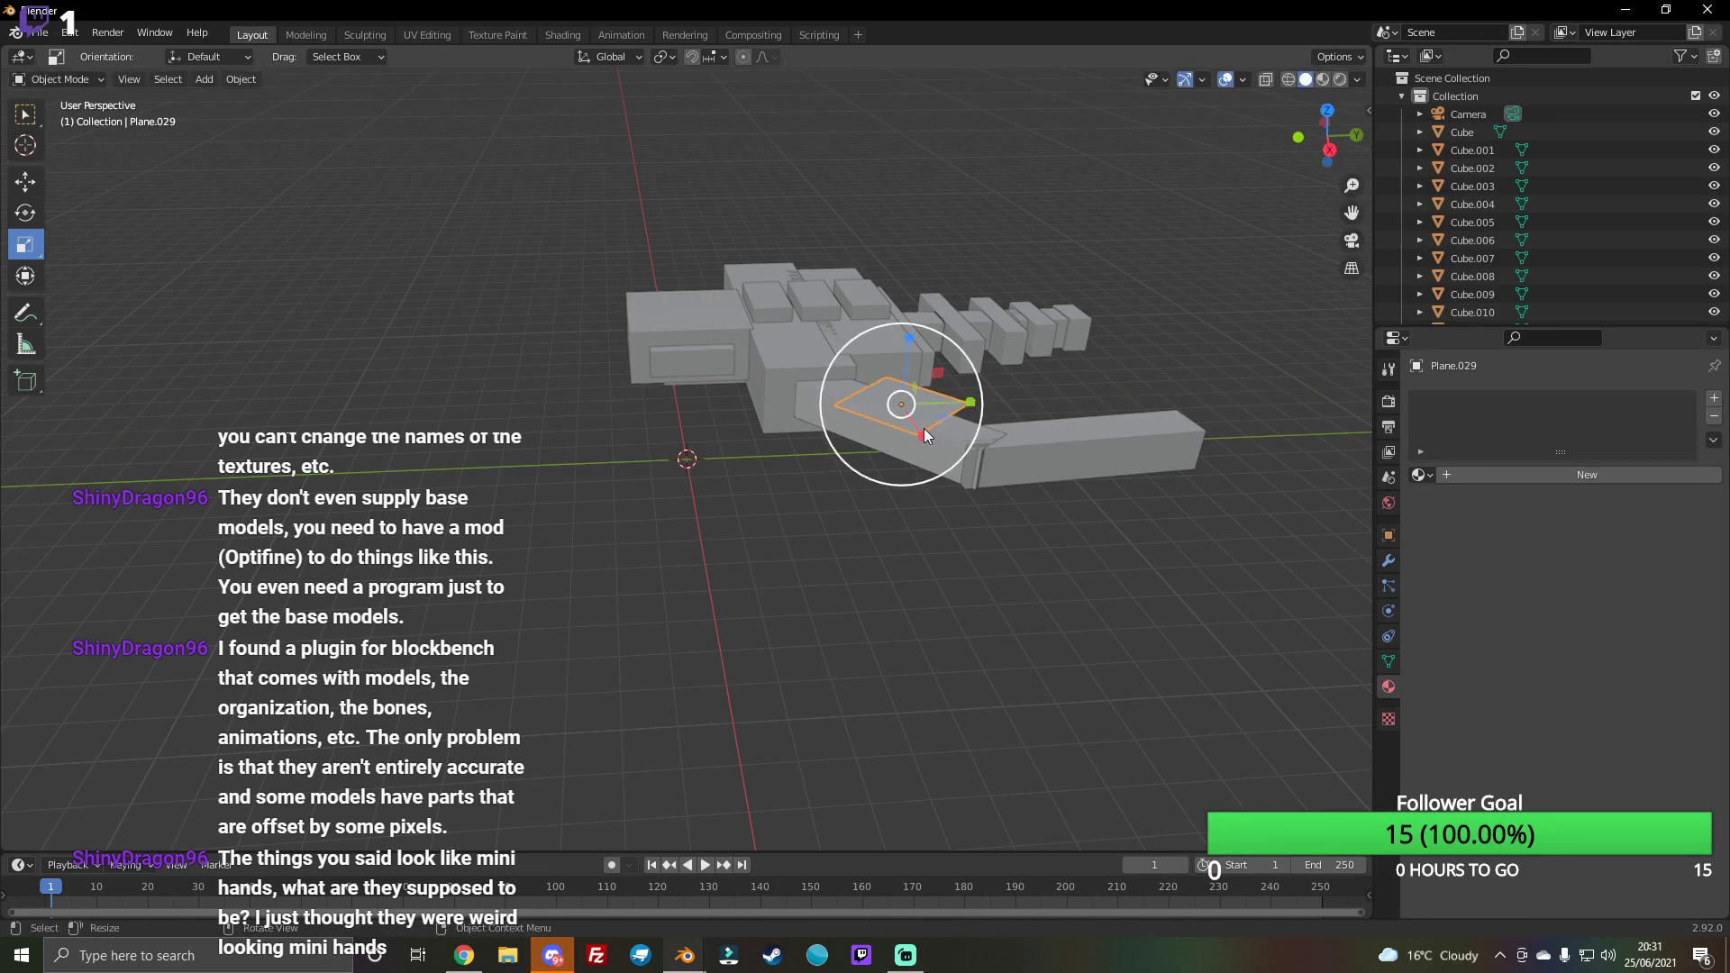
left_click_drag(926, 436, 1044, 497)
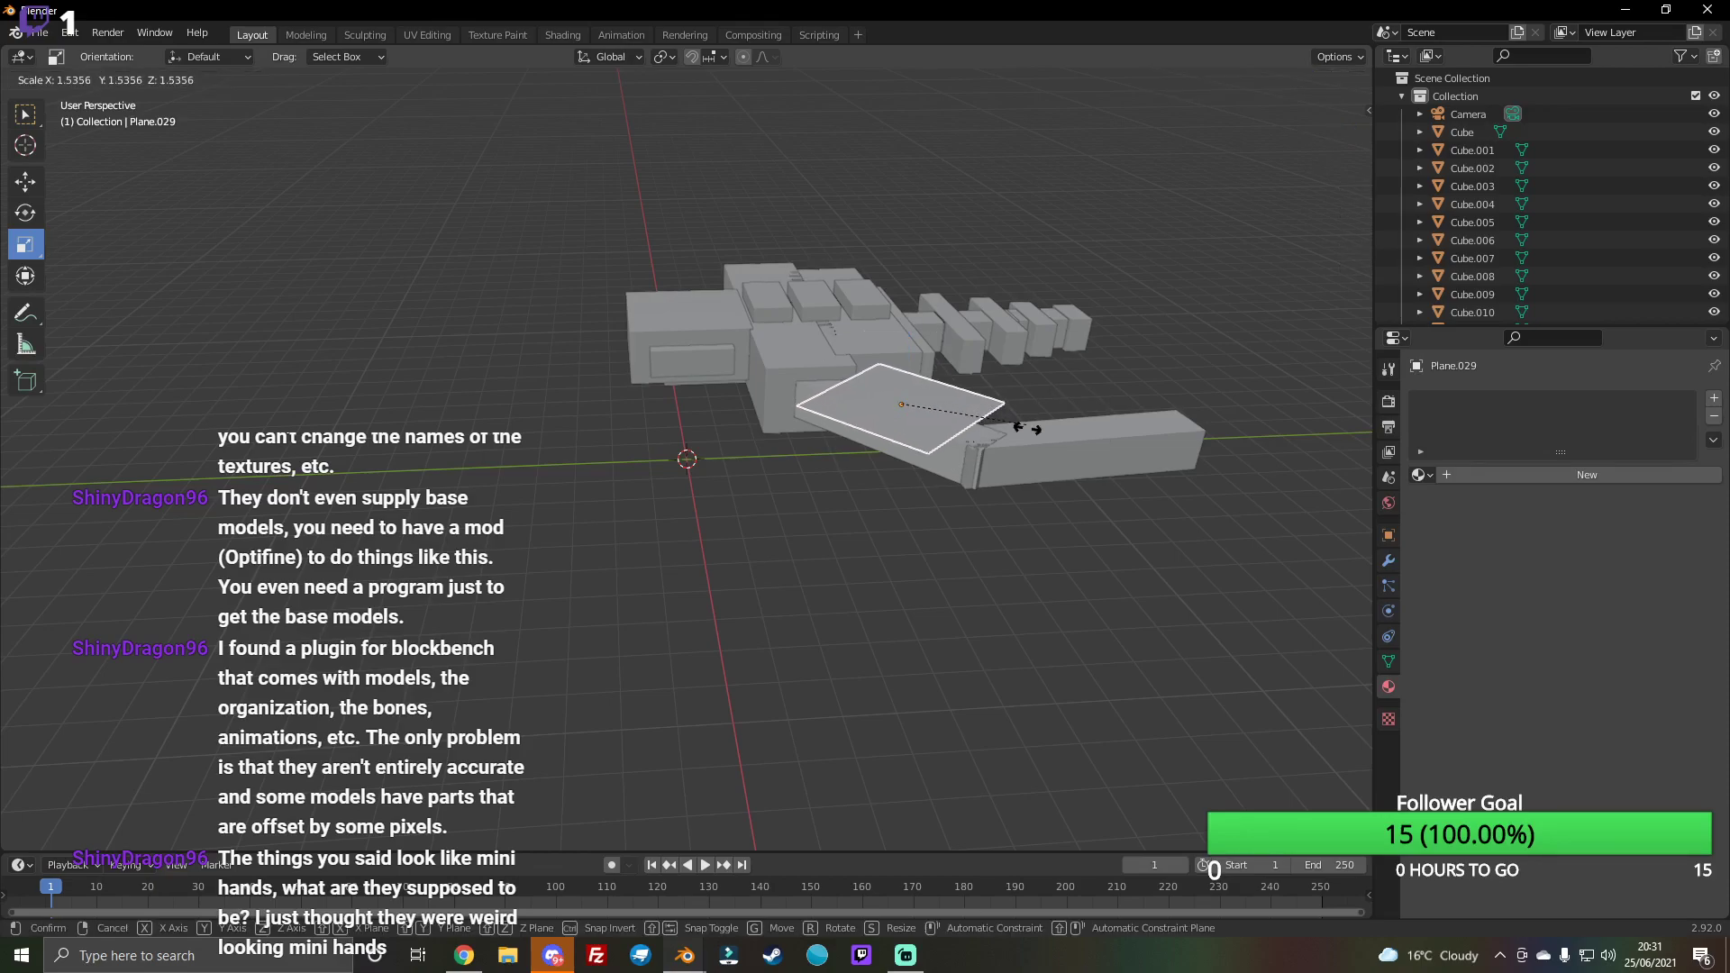
left_click(1044, 498)
mouse_move(1318, 151)
left_mouse_down()
mouse_move(1338, 135)
mouse_move(1318, 128)
left_mouse_up()
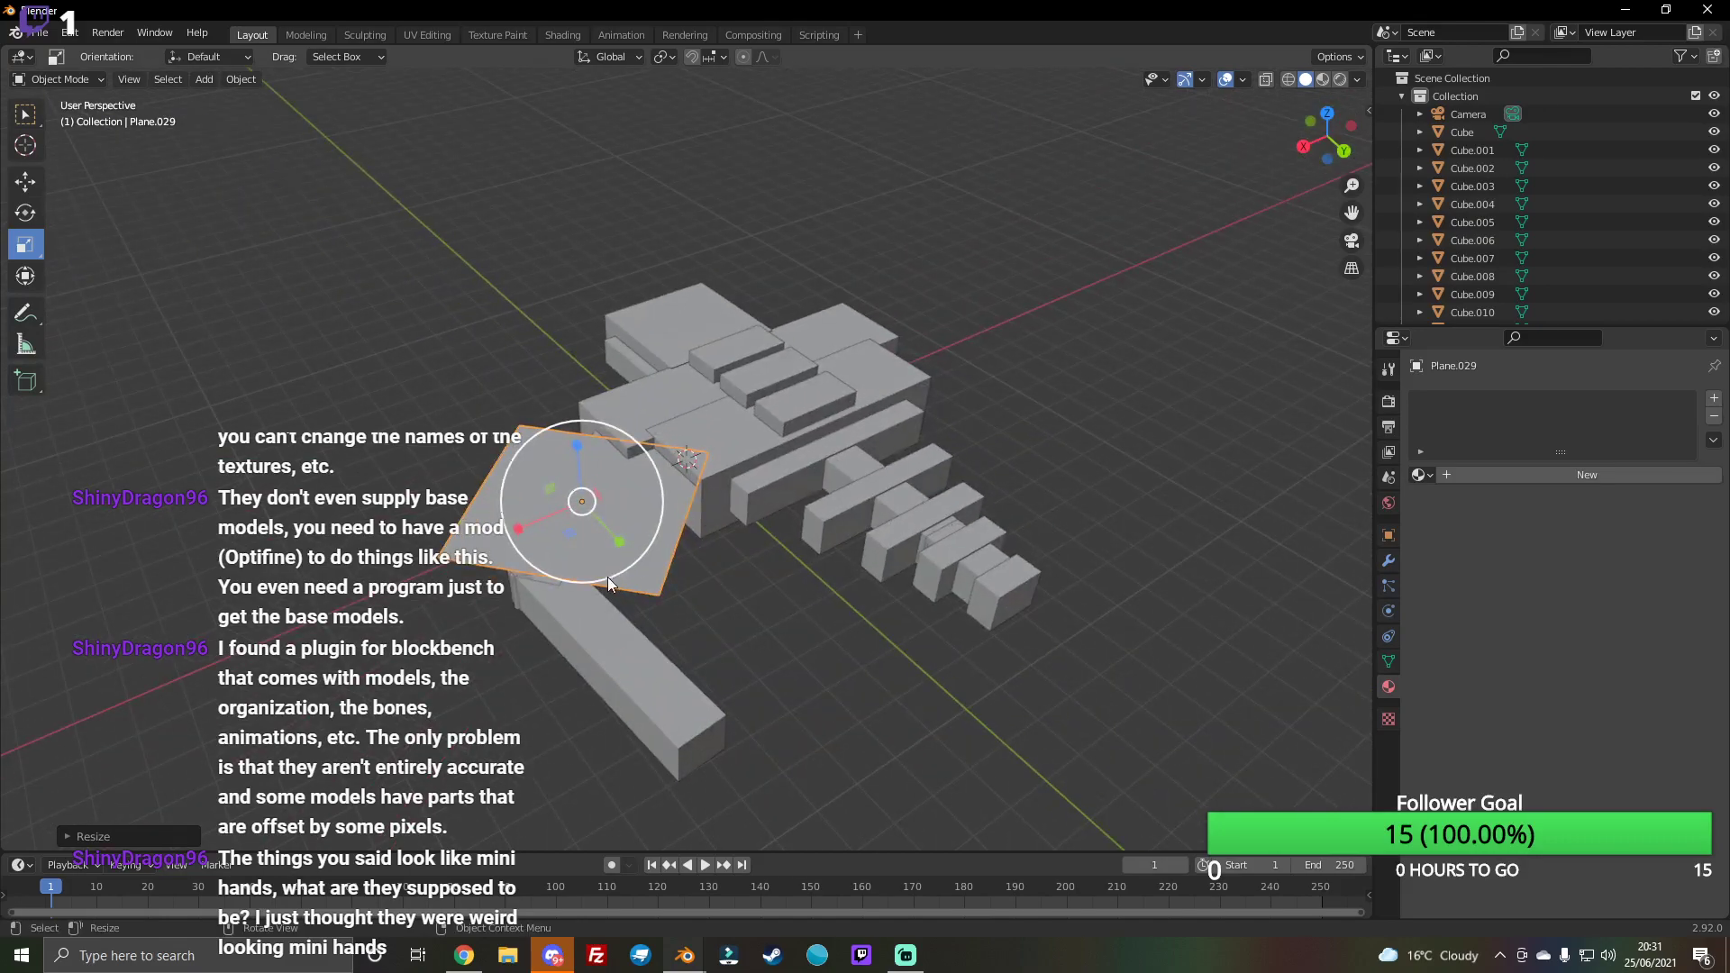
key("s")
left_click(605, 510)
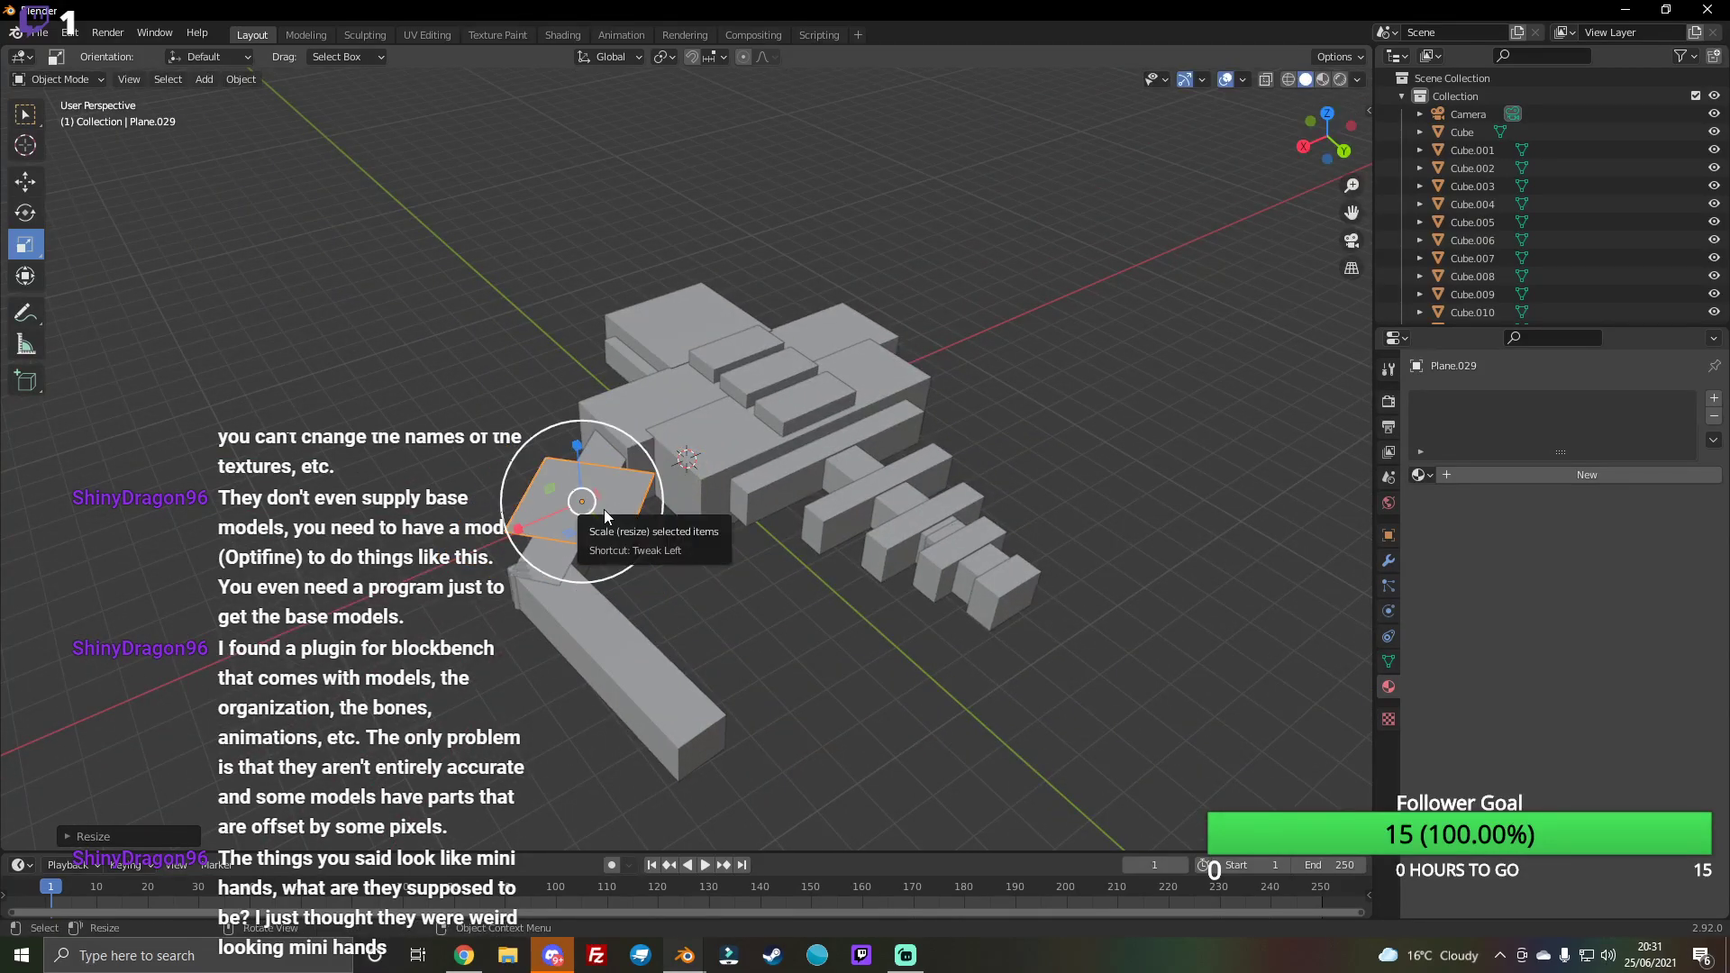
Step: Replace the plane with a new mesh plane stretched into a long strip
key("Delete")
left_click(204, 82)
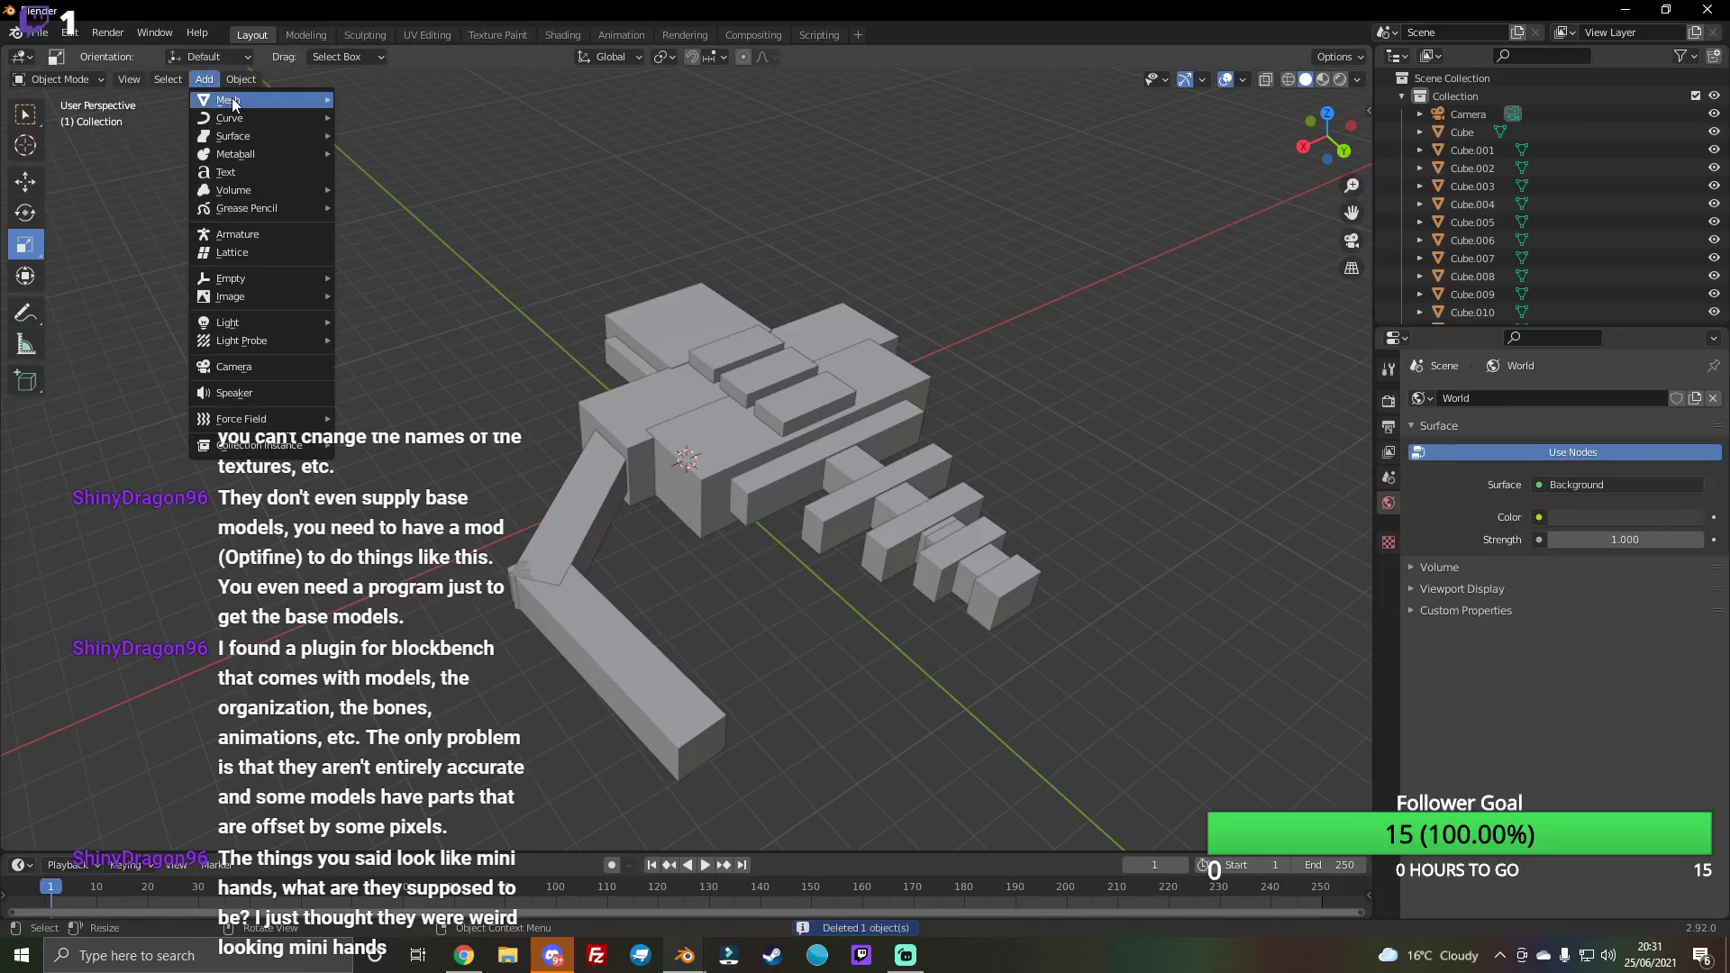
mouse_move(227, 100)
left_click(467, 98)
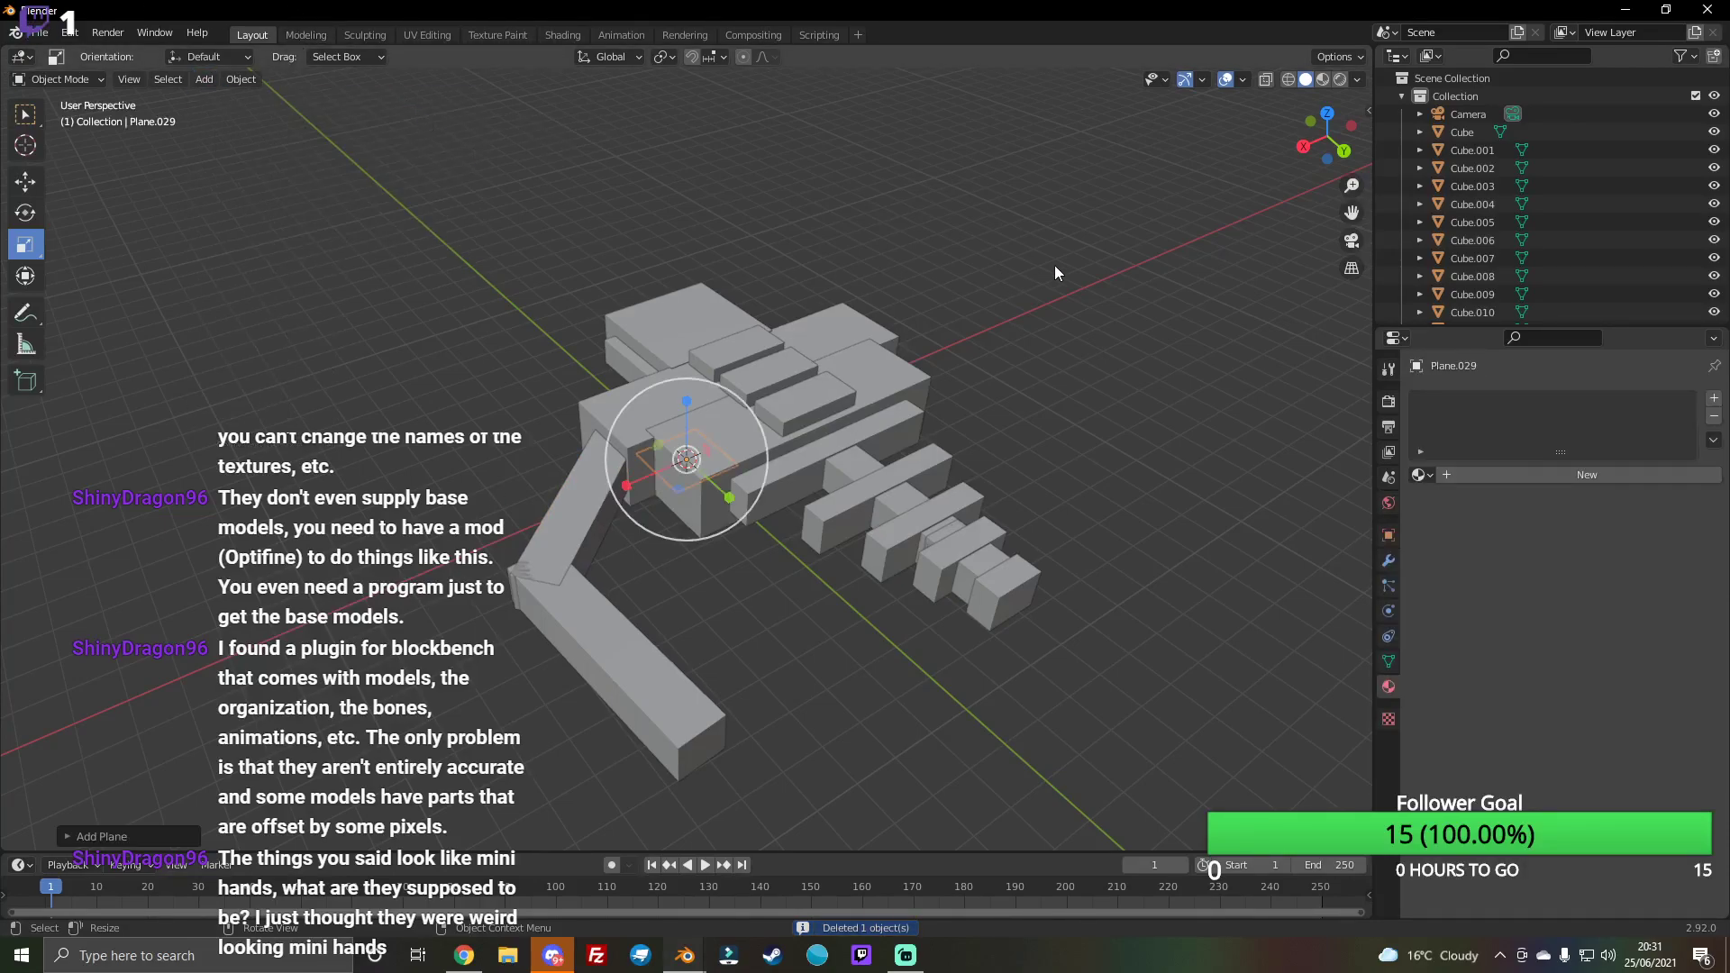
left_click_drag(1328, 135, 863, 506)
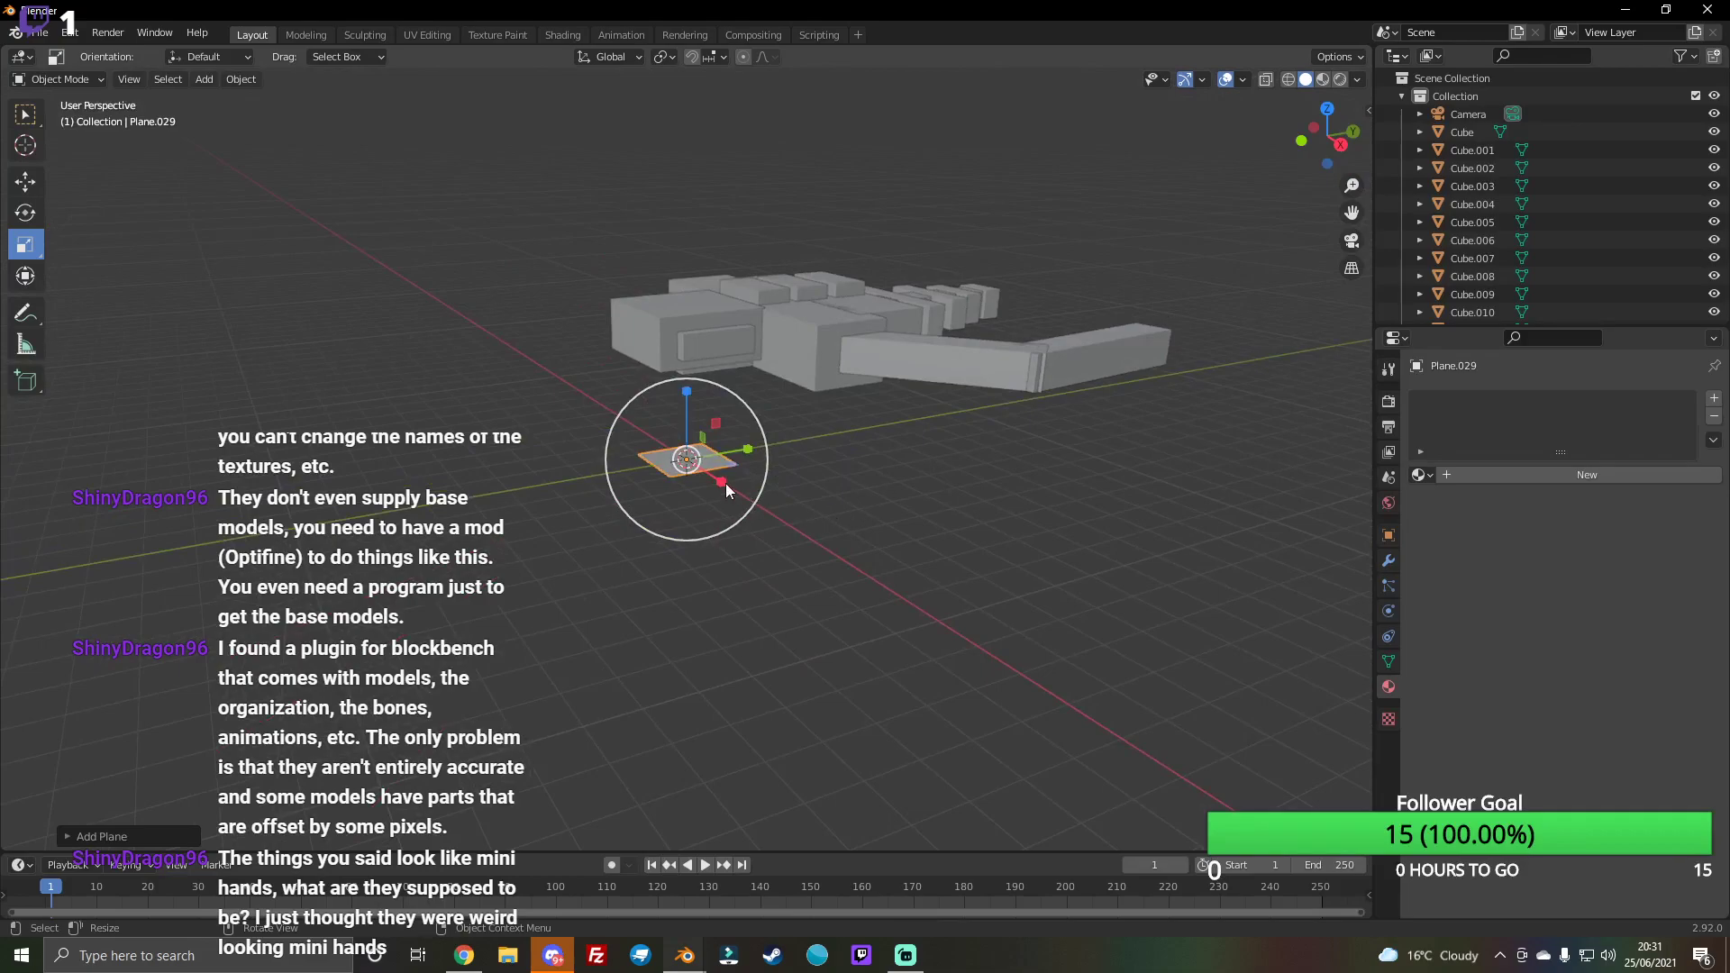
left_click_drag(726, 482, 735, 570)
Step: Raise the strip onto the model, angle it along the arm and slide it into place
left_click(25, 182)
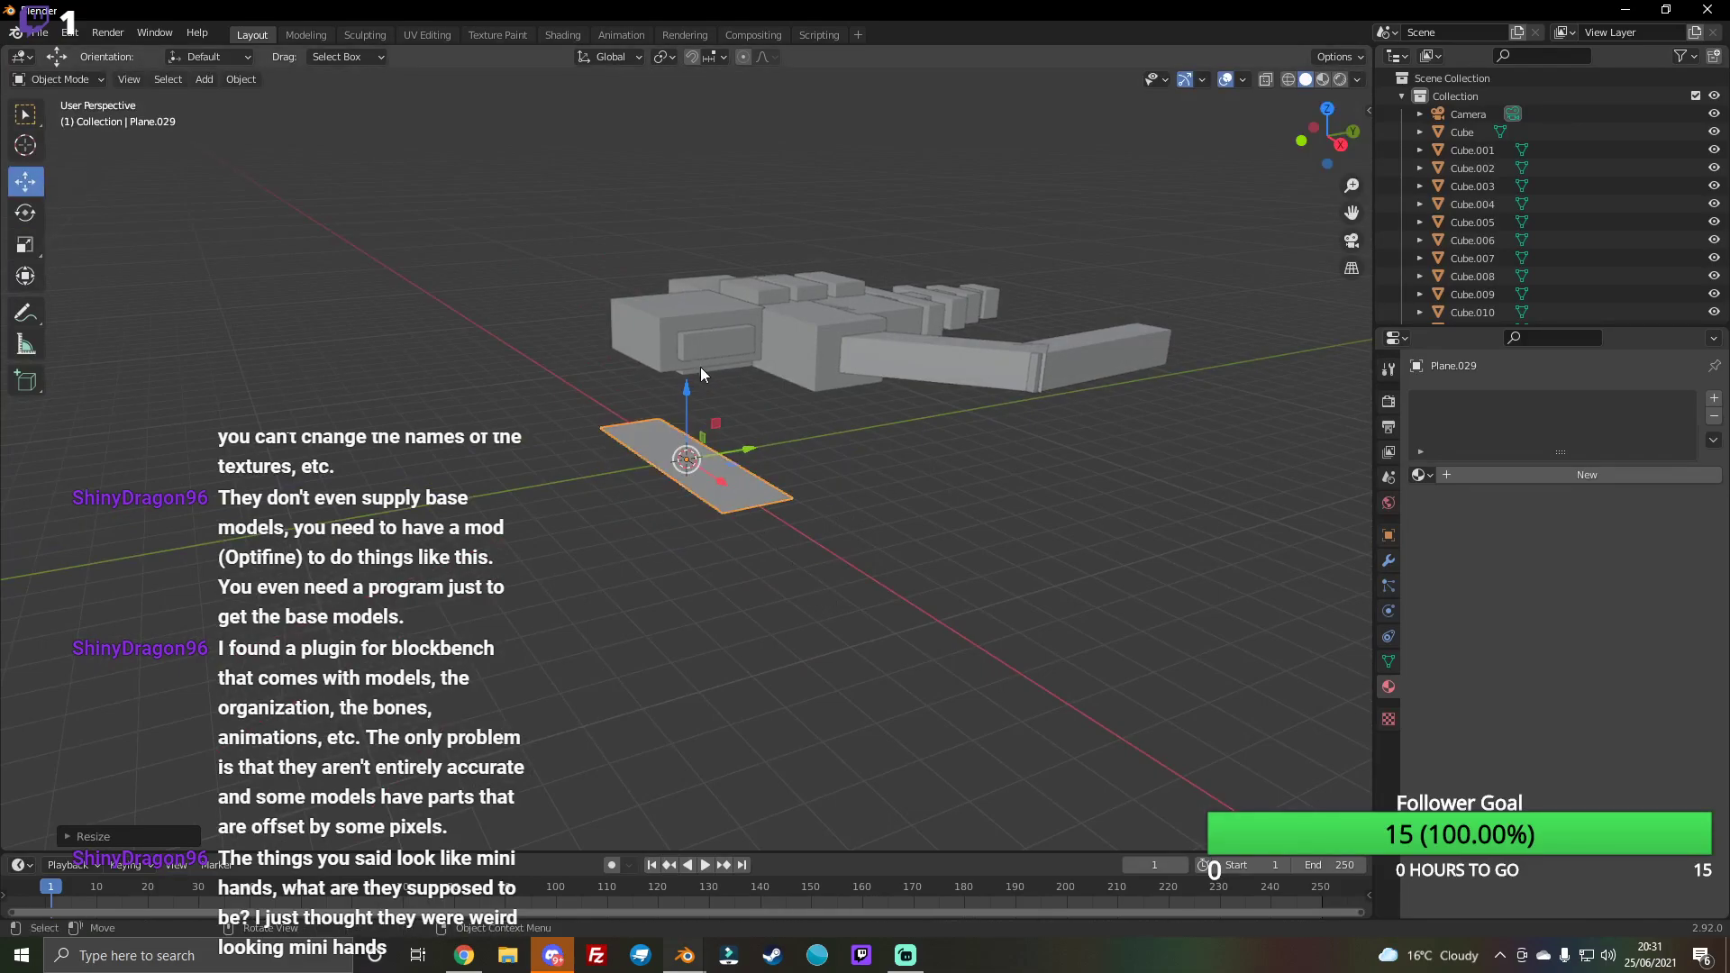
key("alt+a")
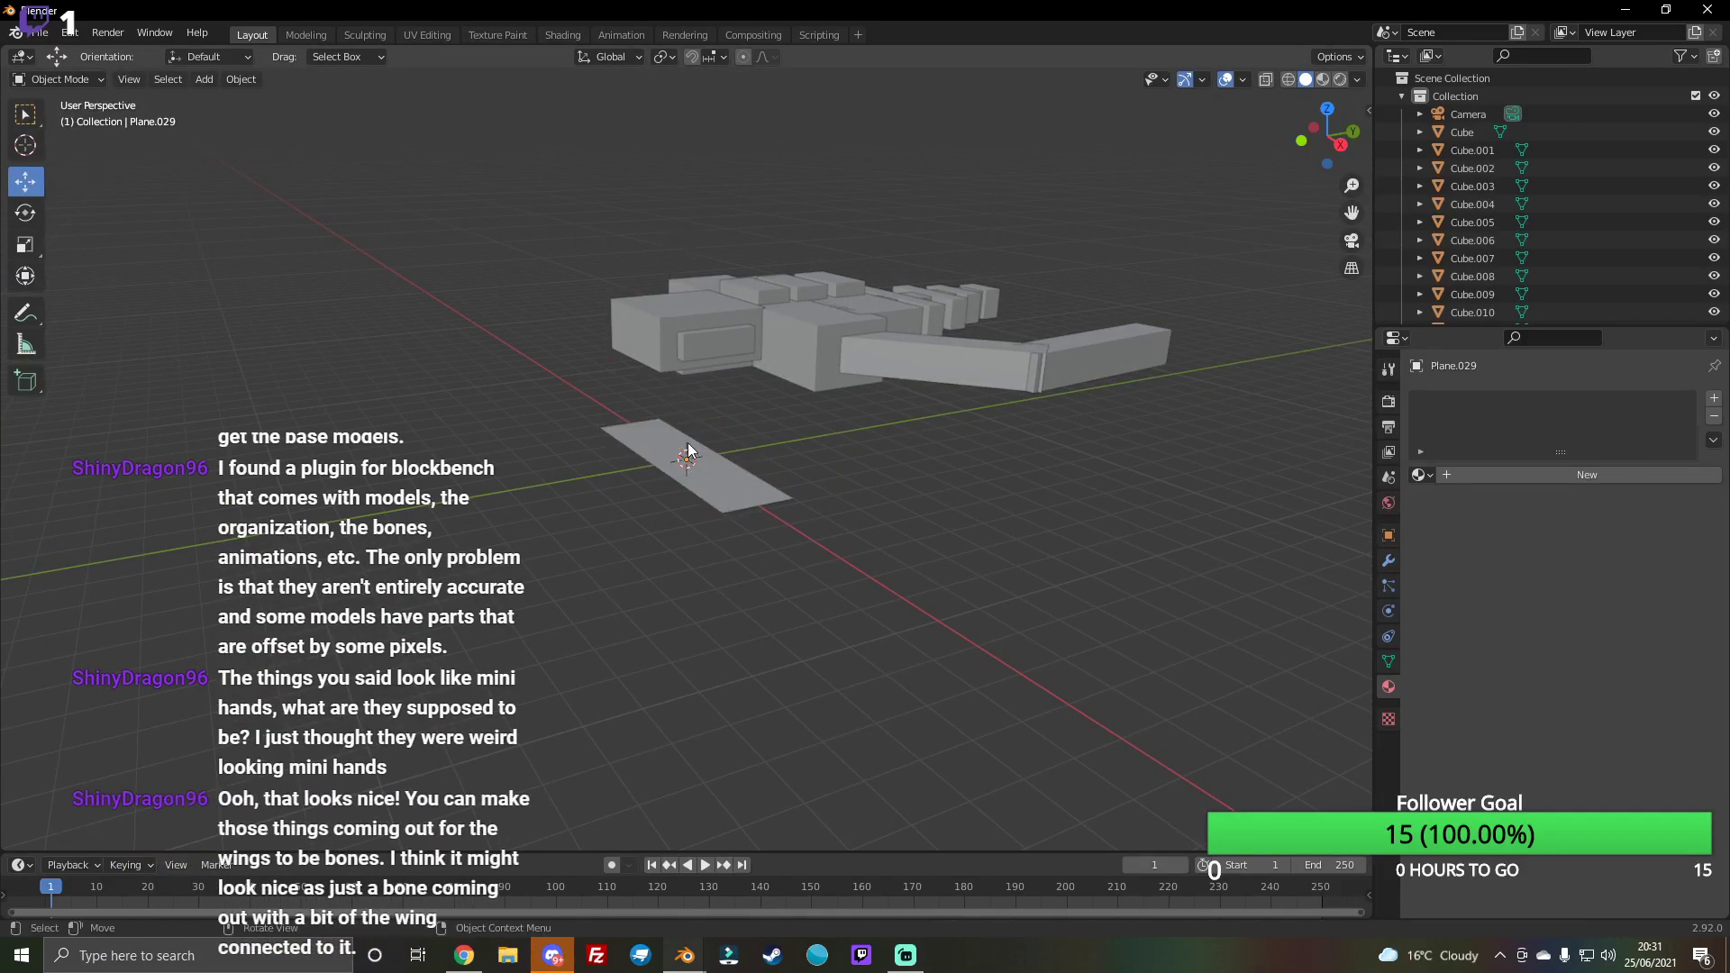
left_click_drag(696, 407, 1064, 162)
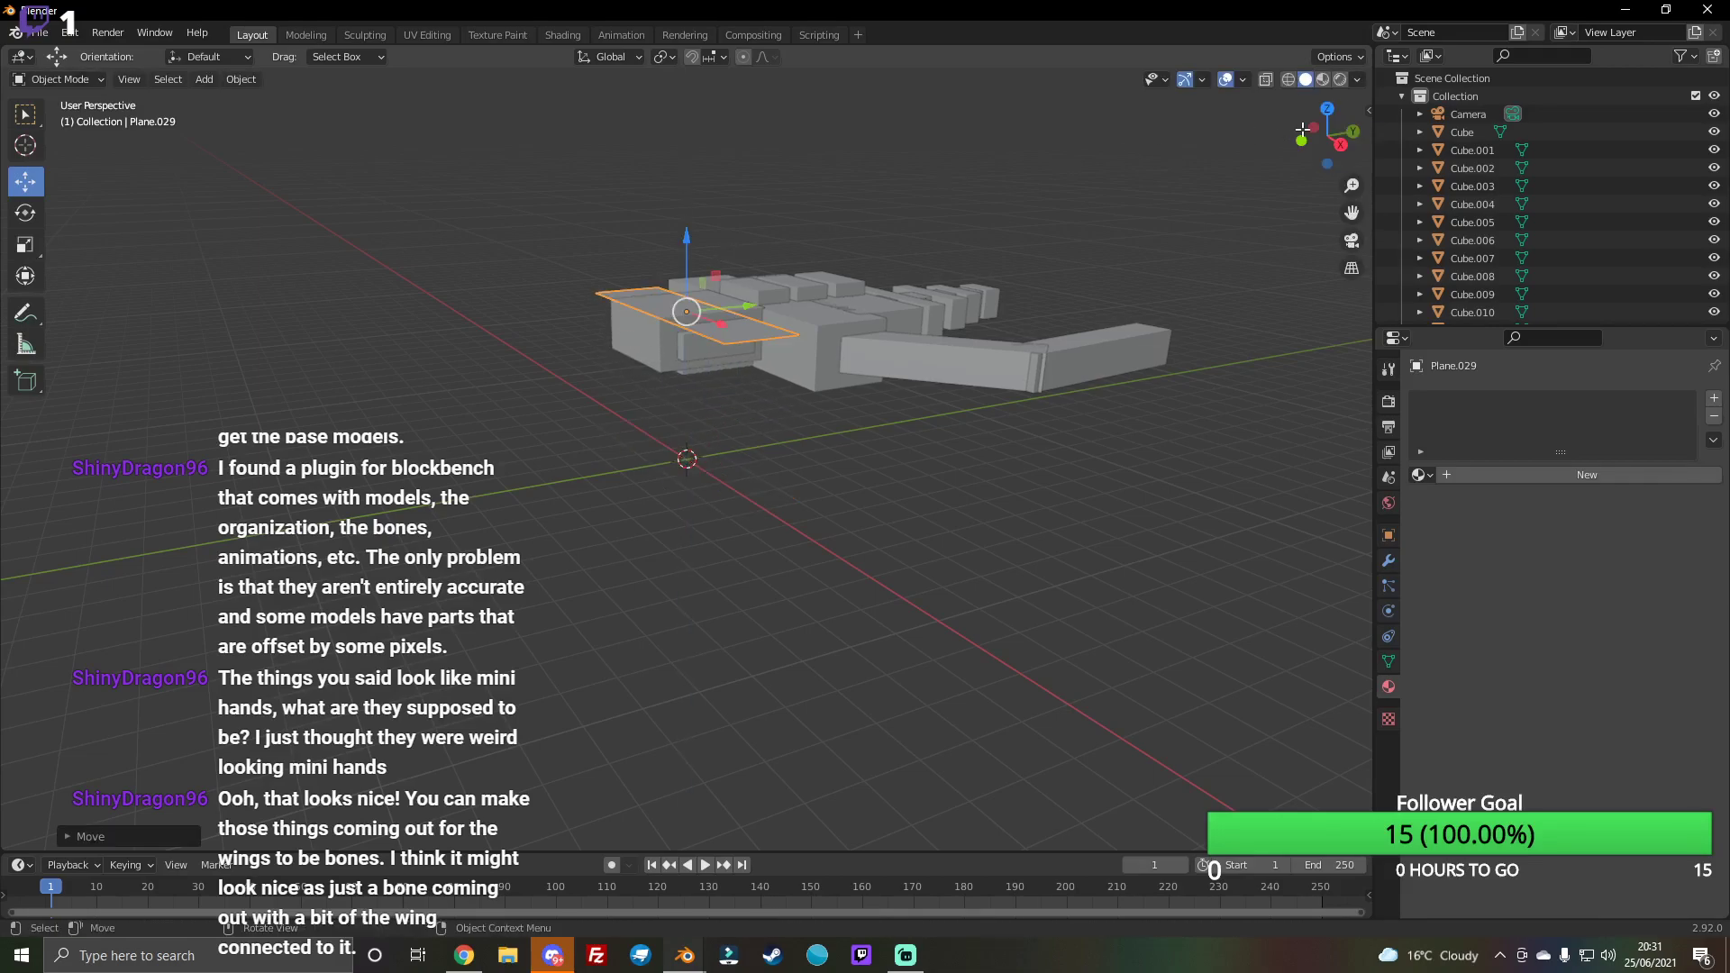
mouse_move(1311, 127)
left_mouse_down()
mouse_move(645, 378)
mouse_move(582, 540)
mouse_move(615, 687)
mouse_move(552, 718)
left_mouse_up()
key("shift+space")
key("r")
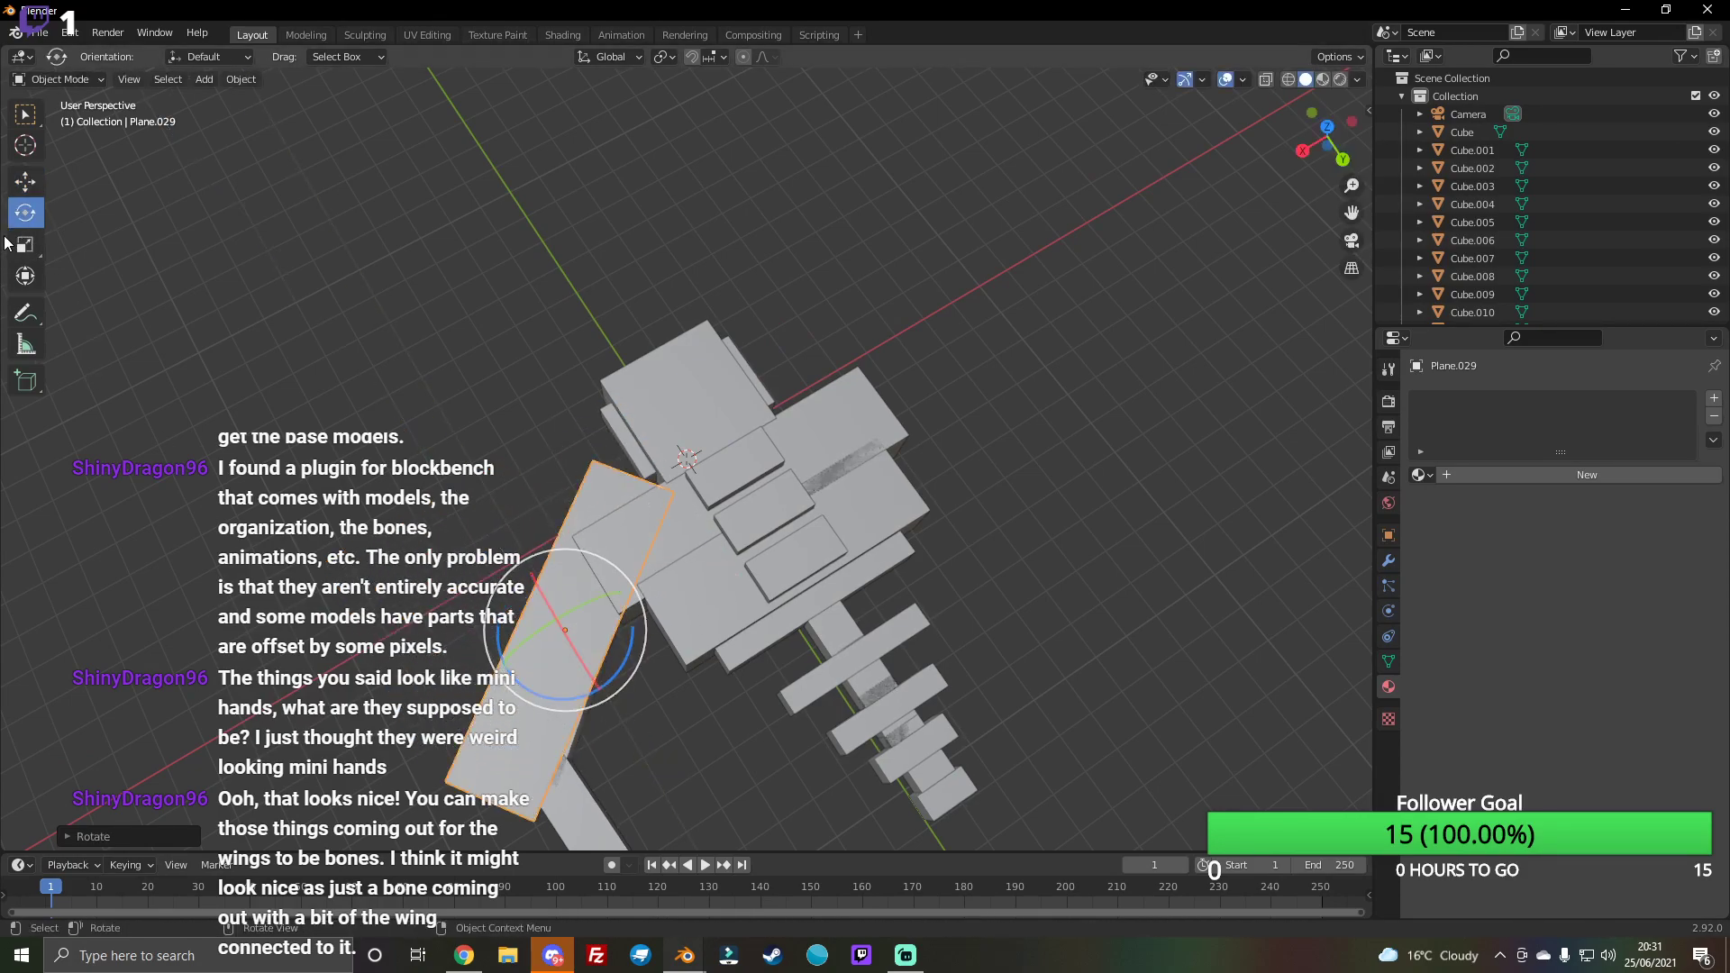
left_click(23, 183)
left_click_drag(595, 690, 627, 730)
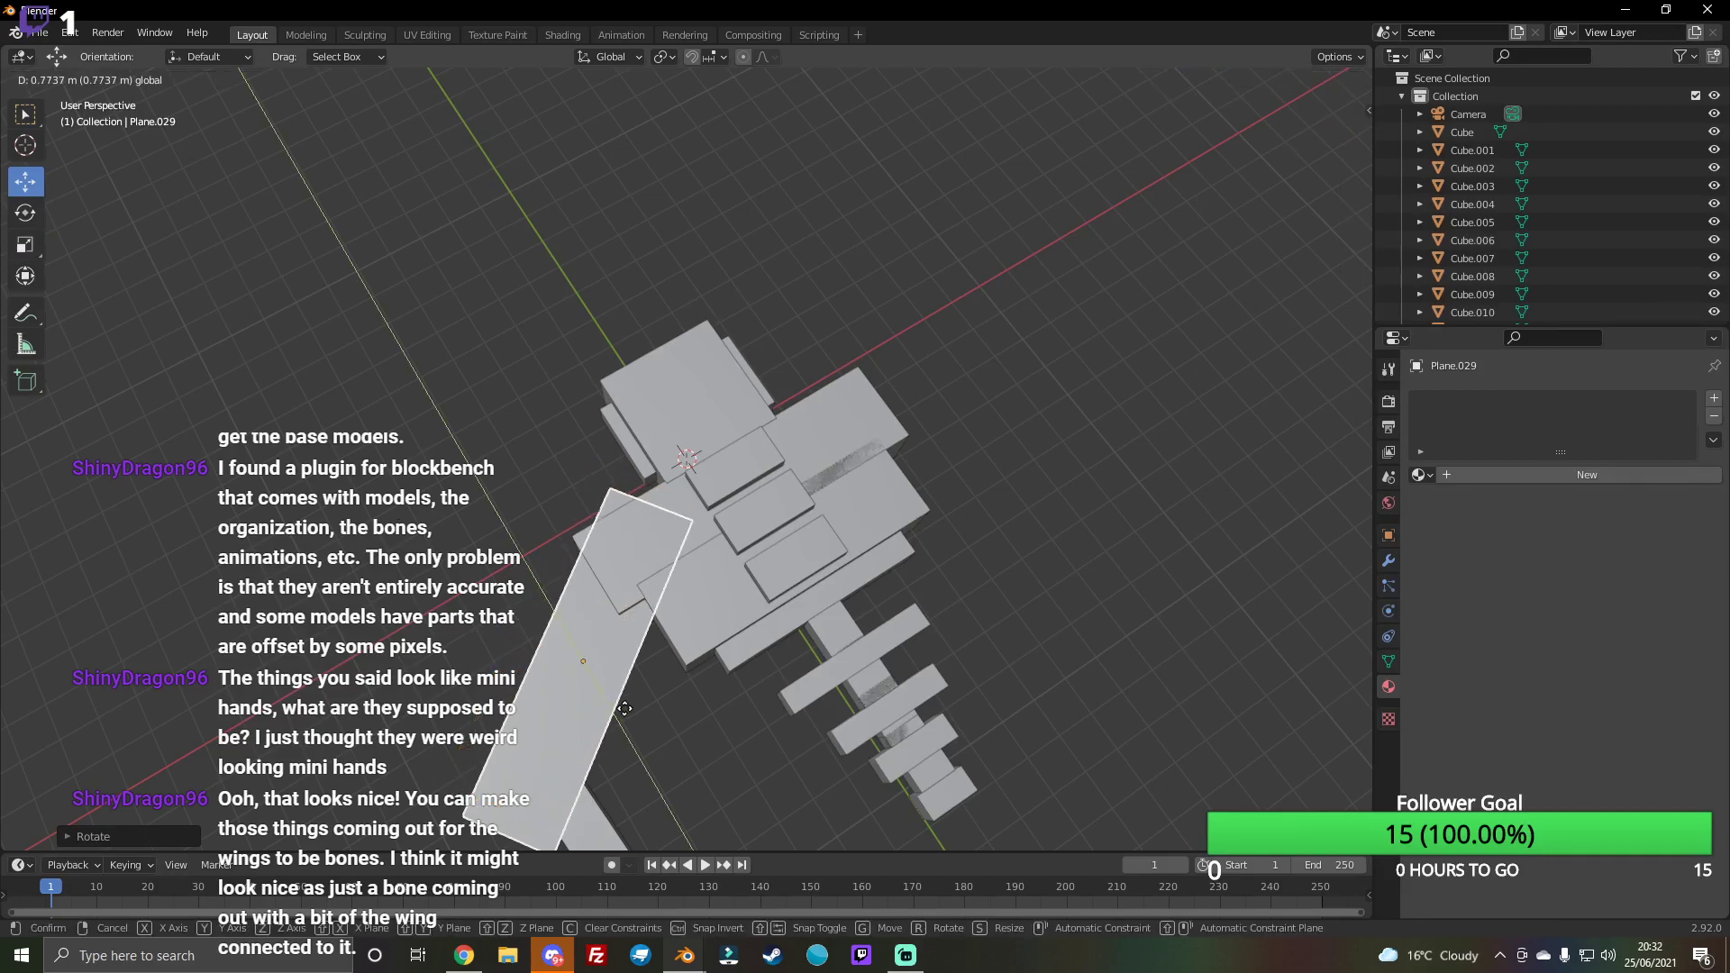
left_click_drag(1322, 138, 1321, 121)
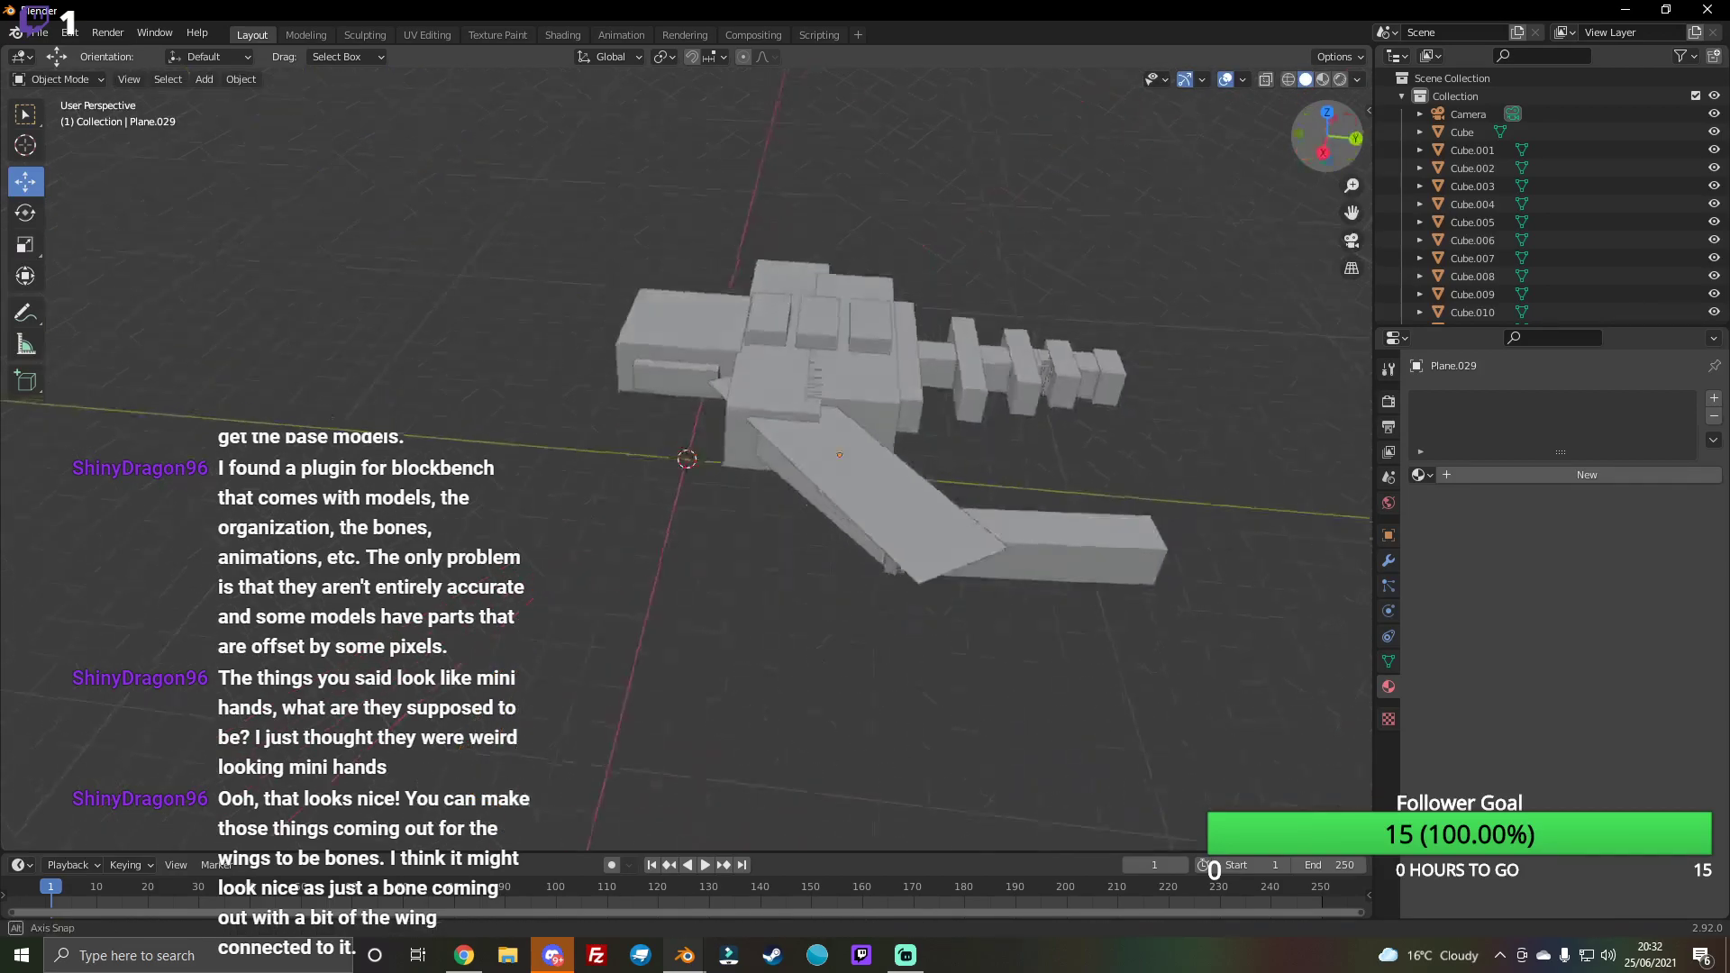
Step: Shorten the strip along its length and deselect it
left_click(960, 405)
key("shift+space")
key("s")
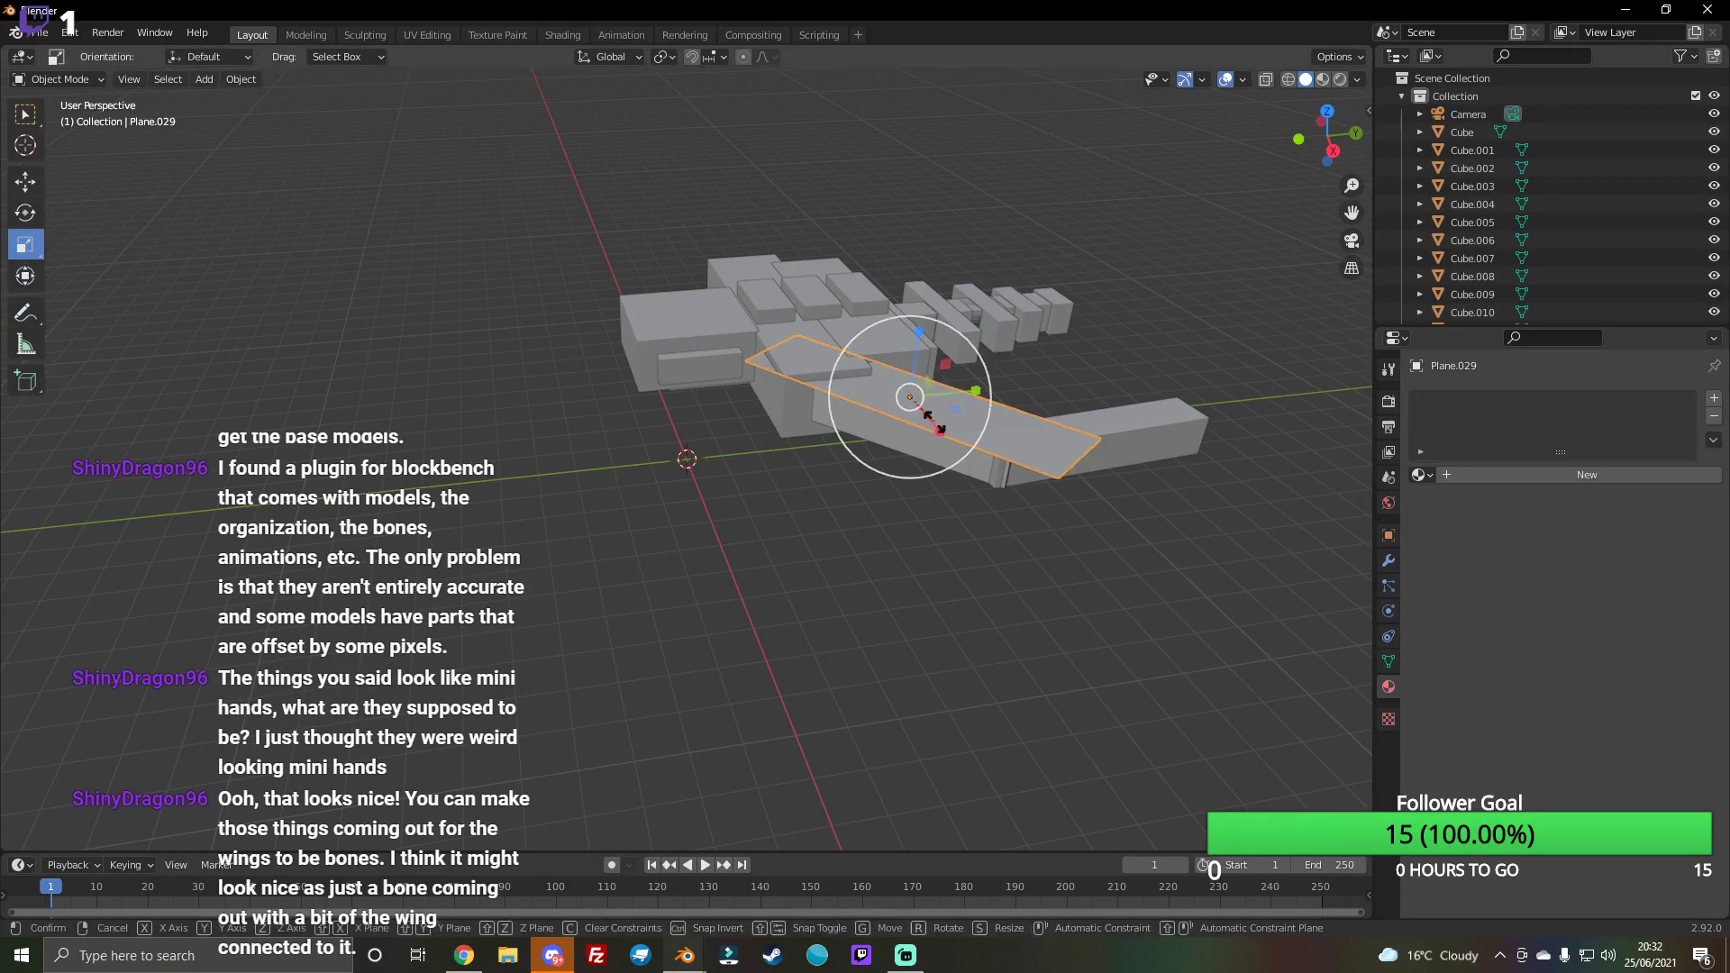
left_click_drag(944, 427, 929, 417)
left_click(1036, 561)
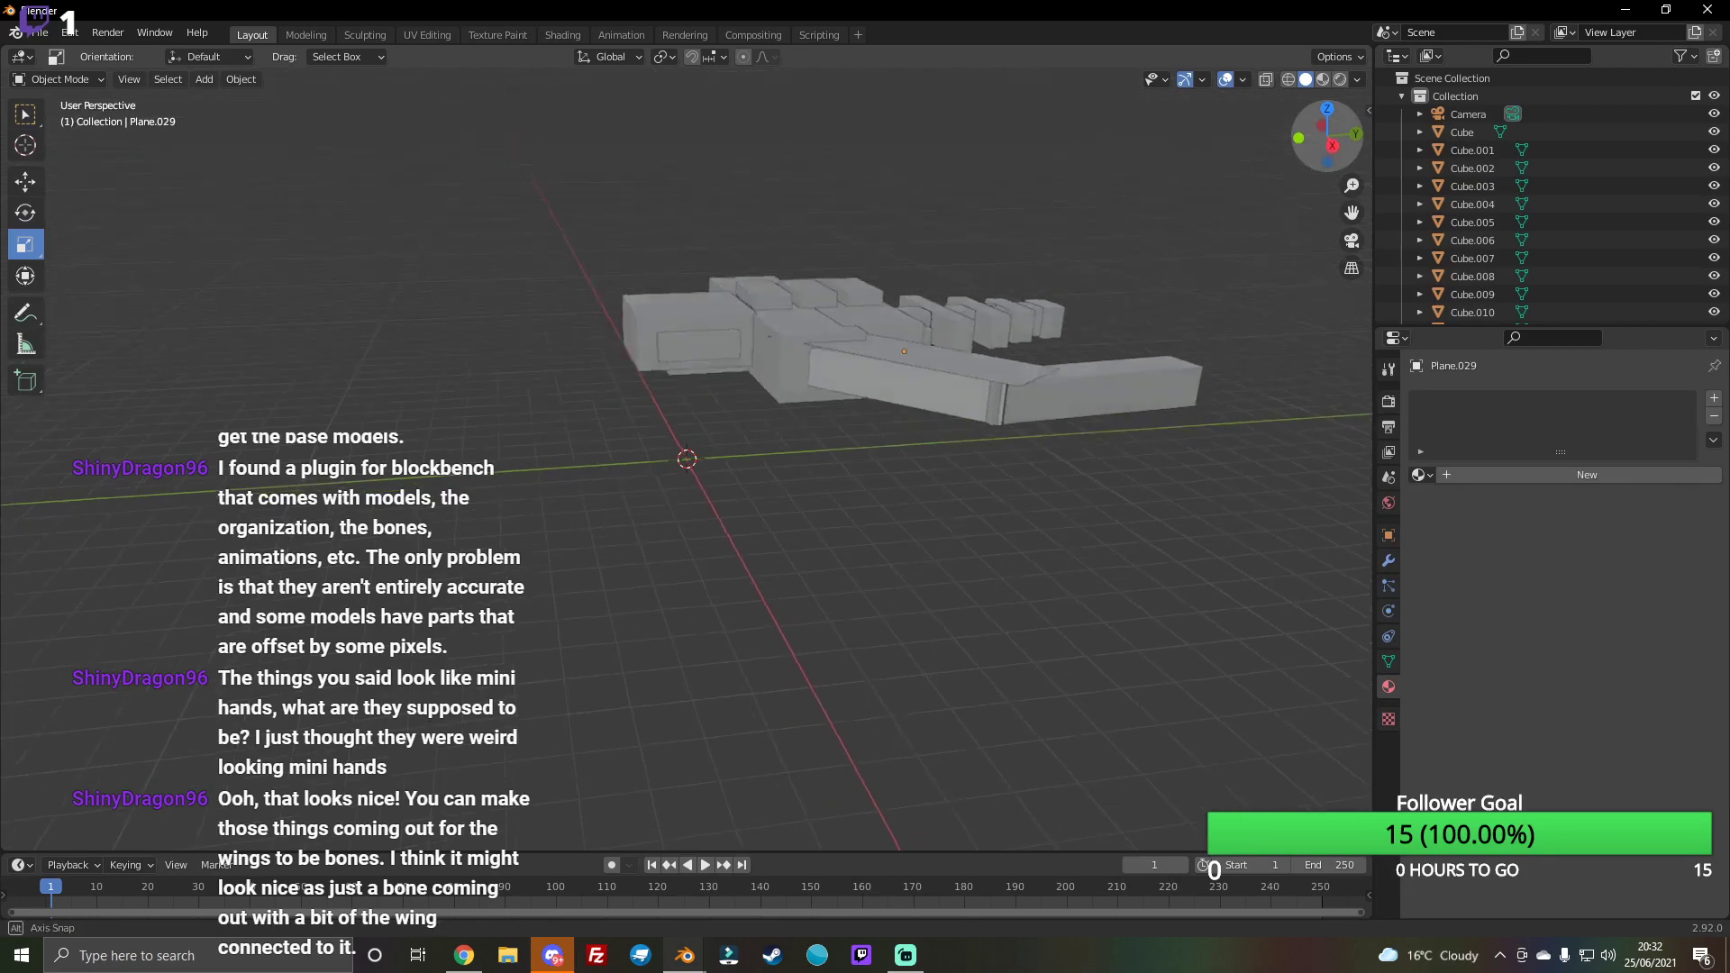
left_click_drag(1315, 160, 550, 359)
Step: Copy and paste the strip, moving the copy down-left below the model
left_click(550, 358)
key("ctrl+c")
key("ctrl+v")
left_click(25, 181)
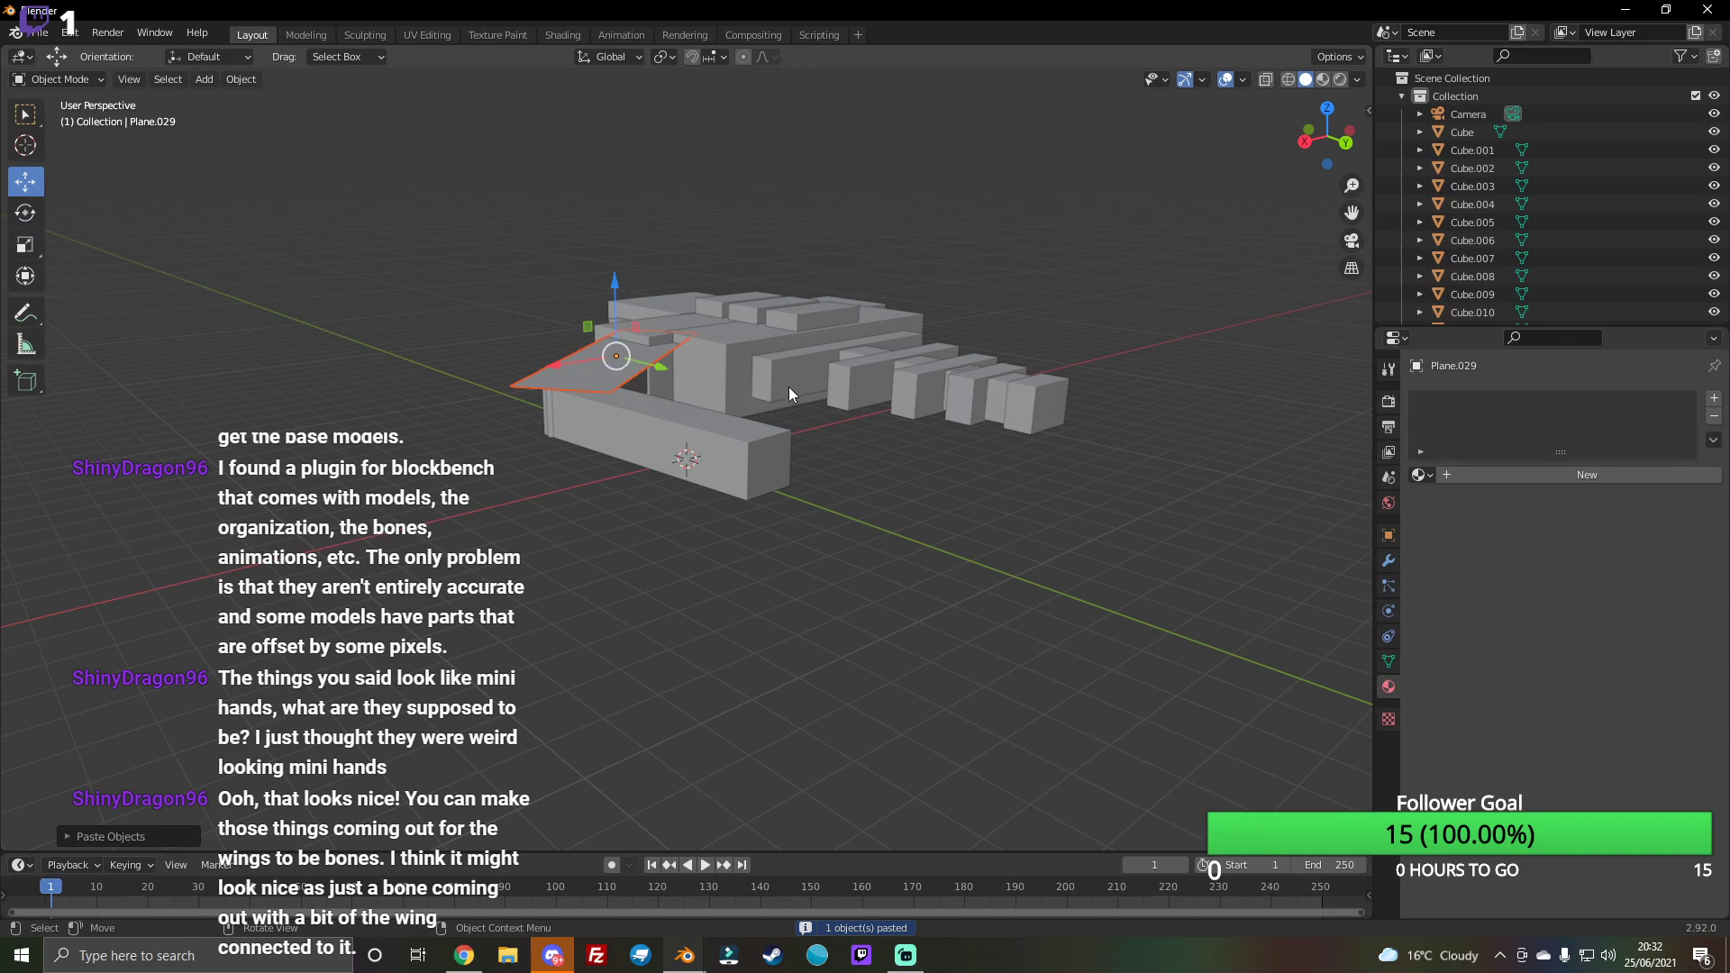
left_click_drag(1365, 130, 474, 548)
key("g")
left_click_drag(294, 679, 278, 821)
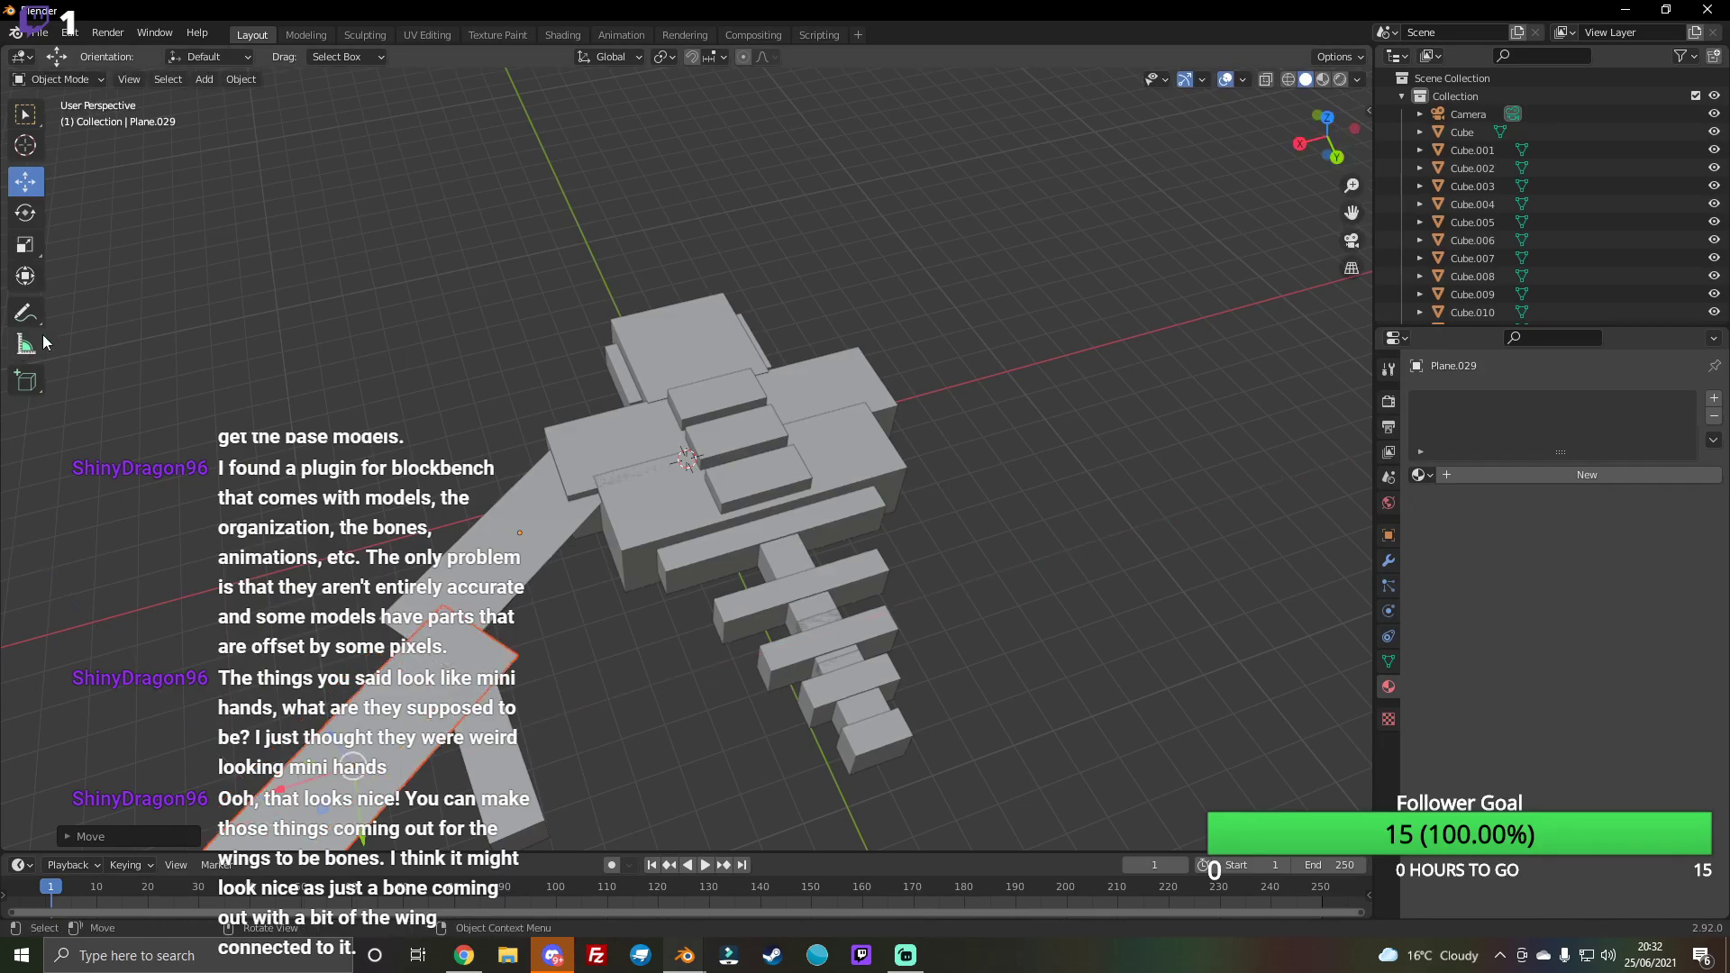
Step: Rotate the copied strip into position, slide it right and lower it toward the model
left_click(24, 212)
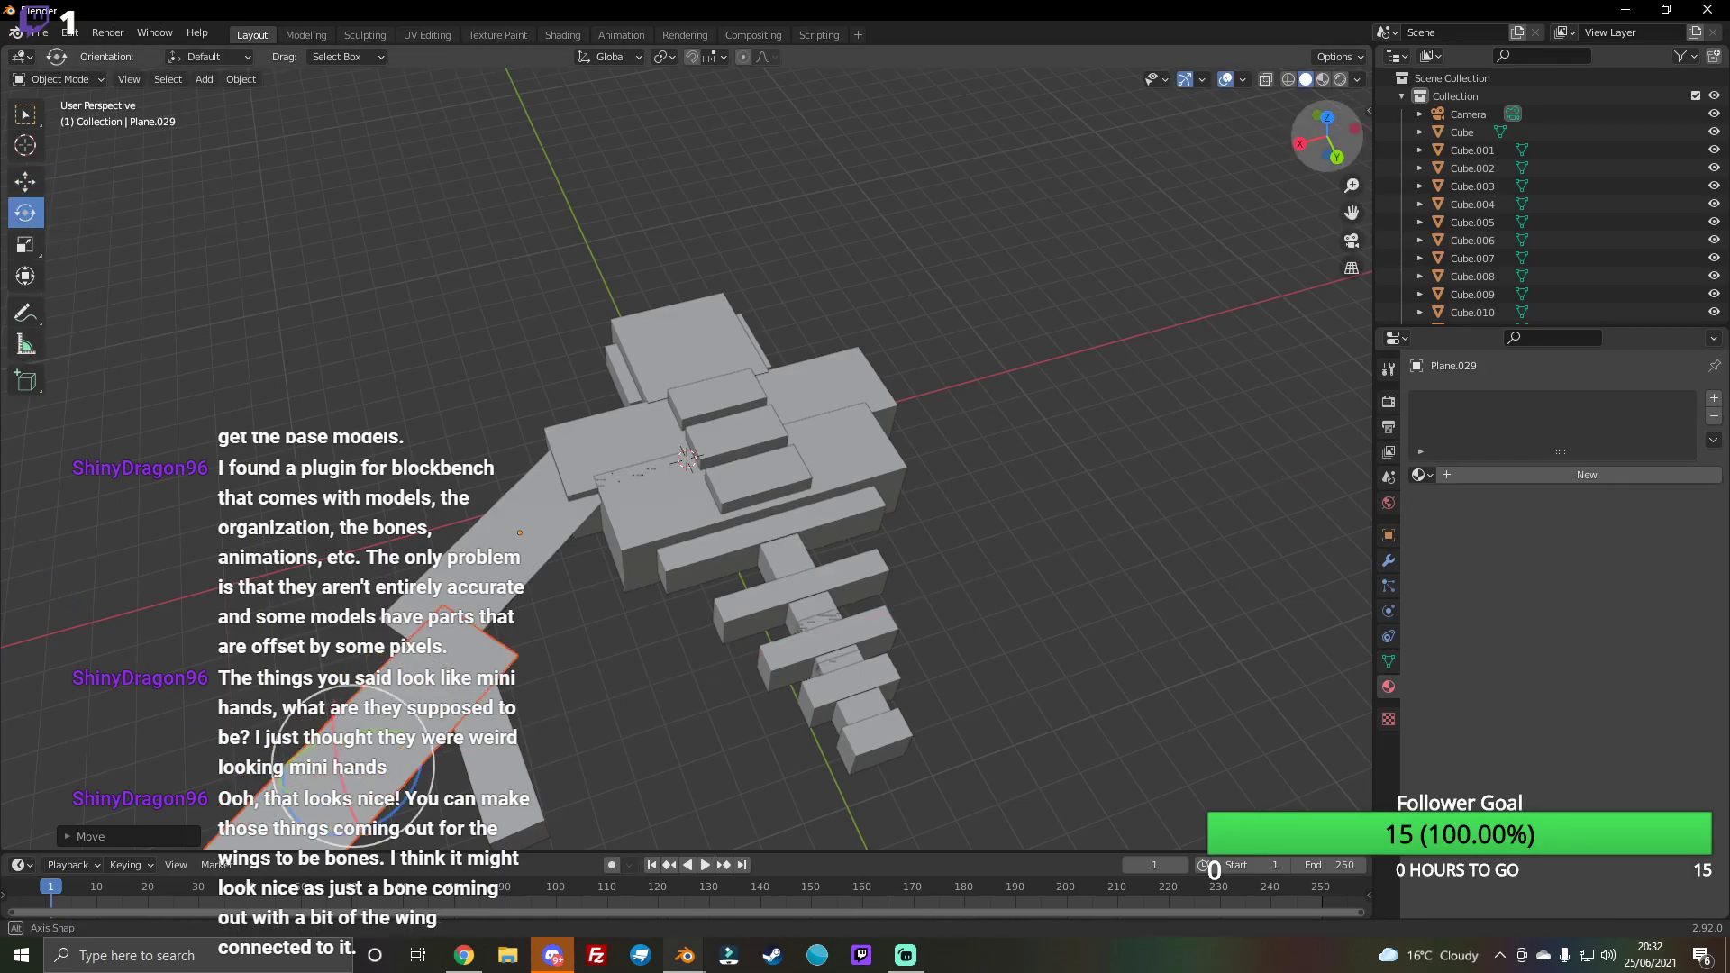
left_click_drag(1322, 136, 1331, 133)
left_click_drag(329, 818, 2, 406)
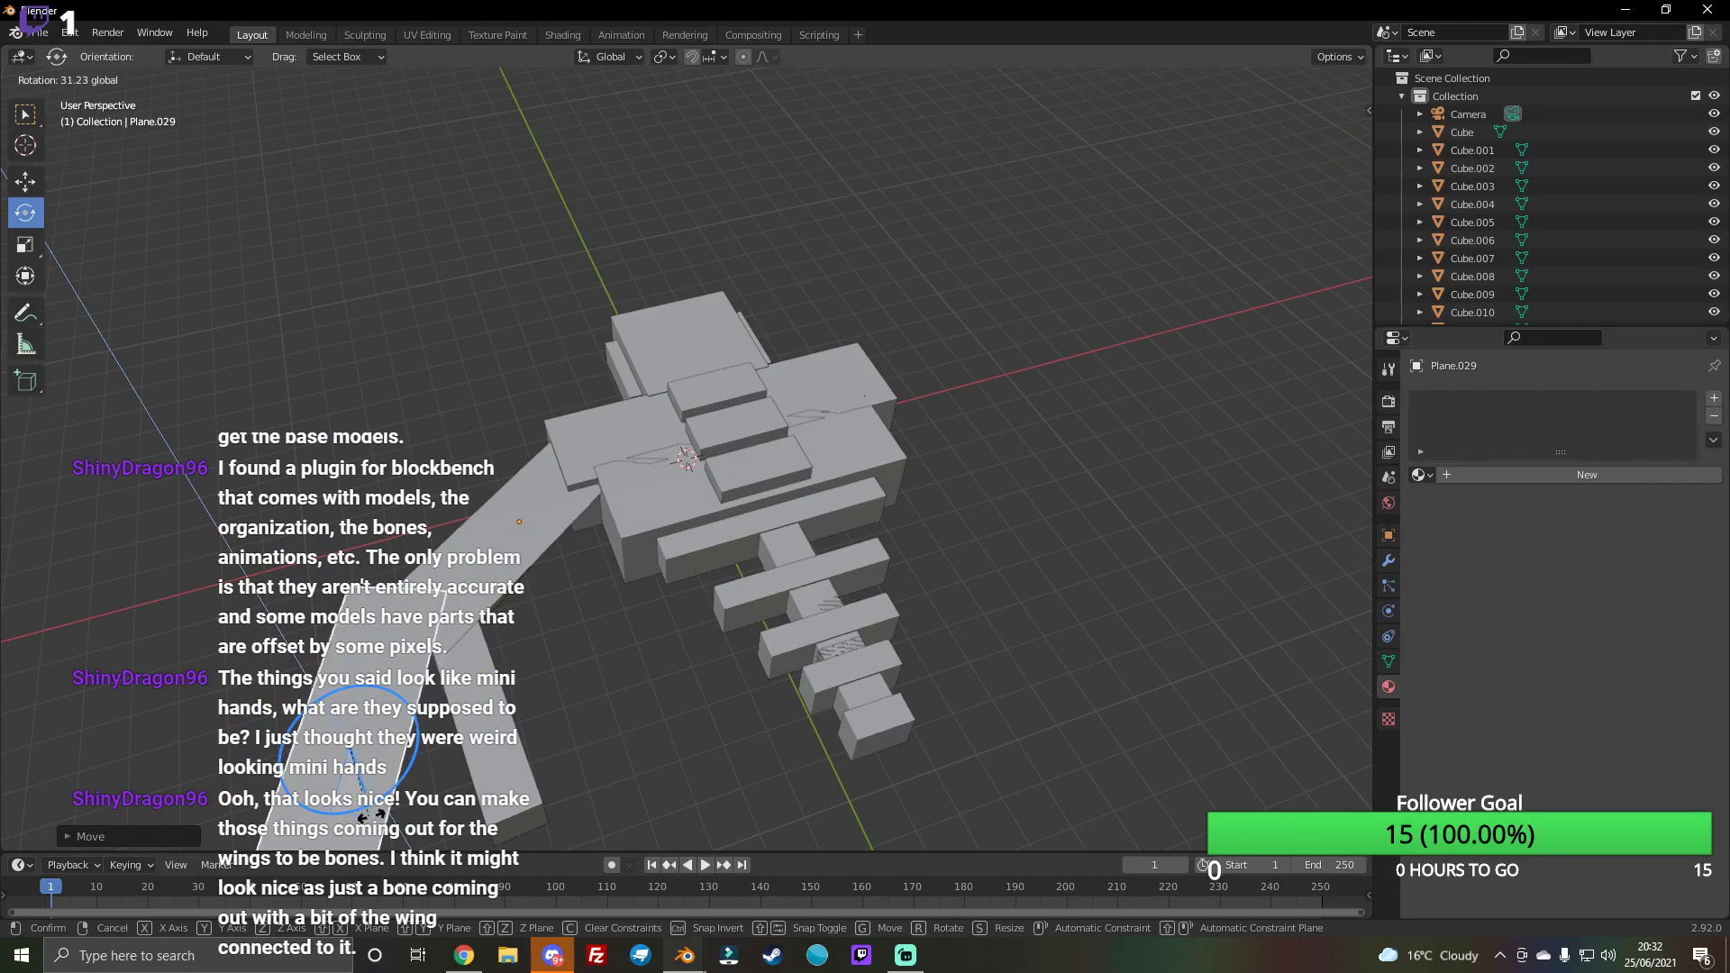
left_click(26, 181)
left_click_drag(292, 773, 647, 707)
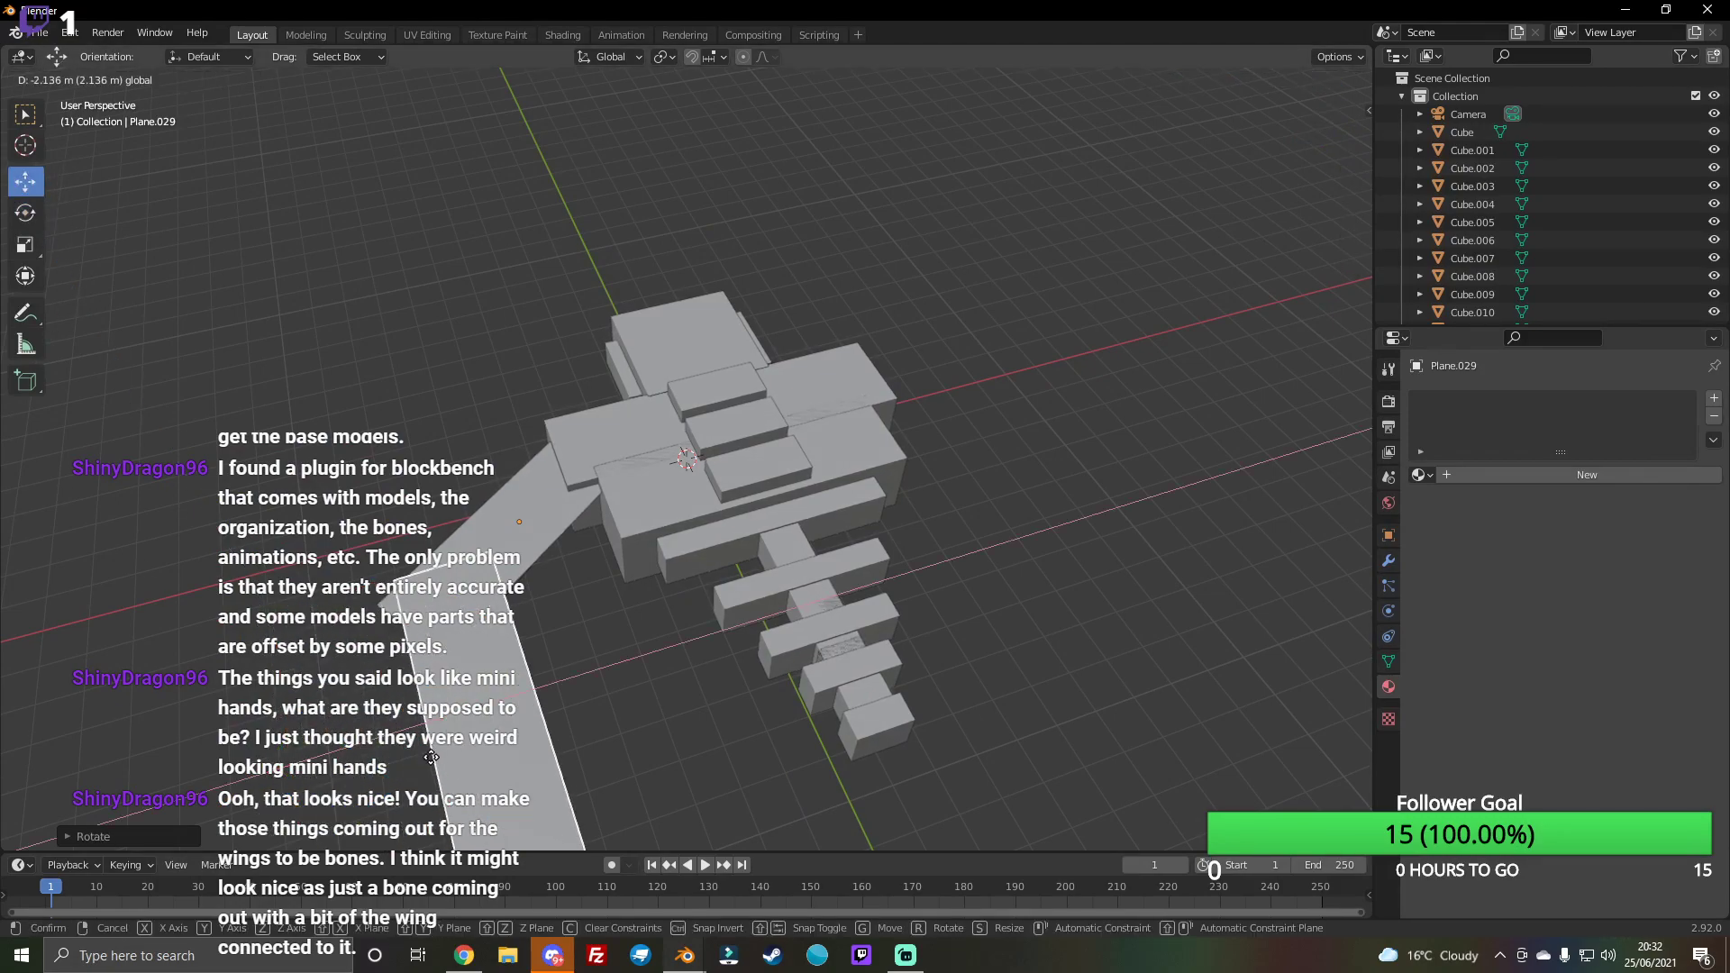
middle_click_drag(1266, 169, 1110, 272)
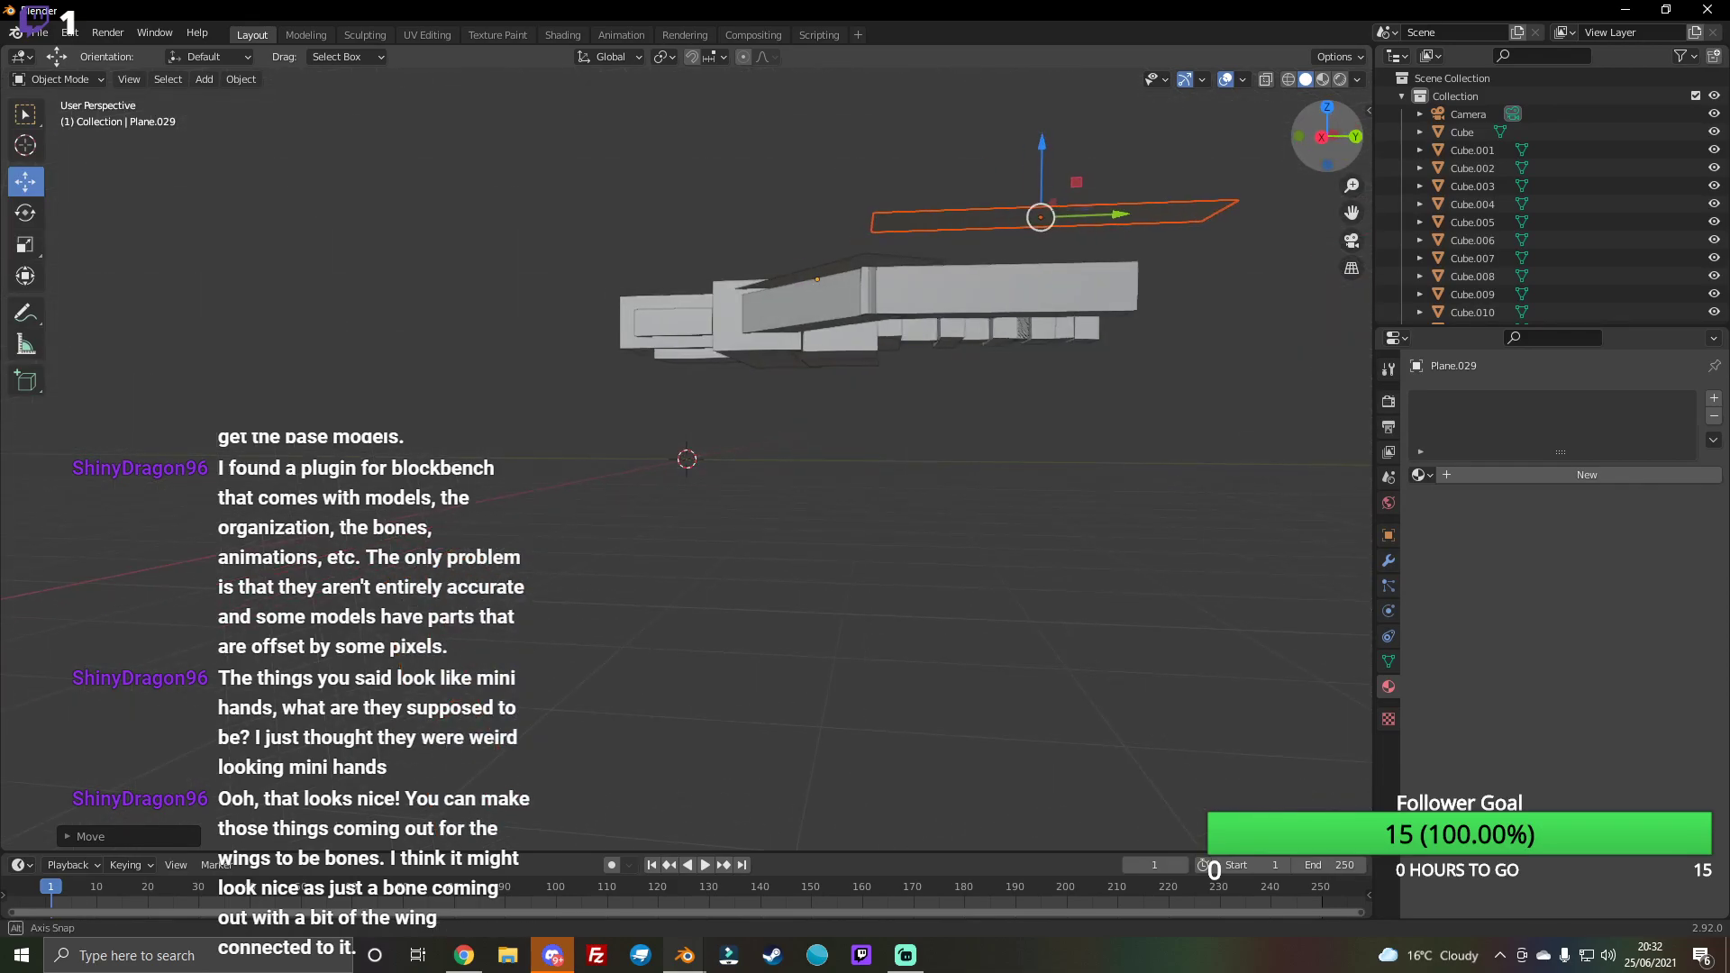
left_click_drag(997, 265, 981, 318)
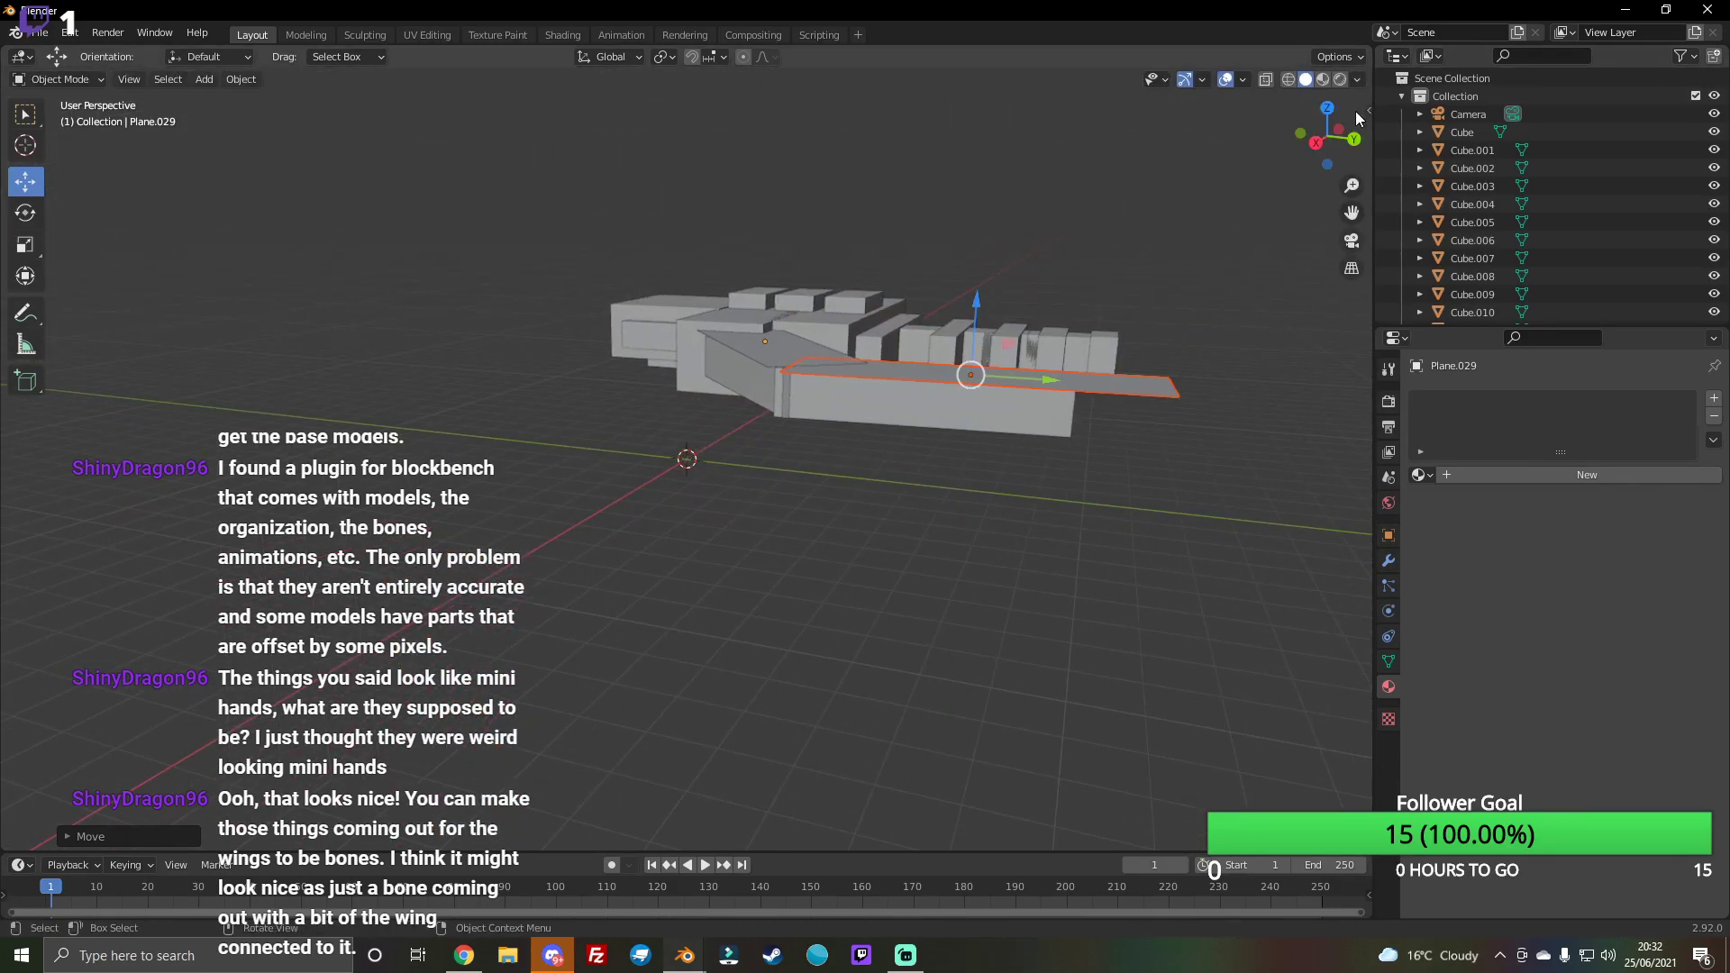
Step: Nudge Plane.030 vertically with its Z arrow, checking alignment from several angles
middle_click_drag(982, 317, 1069, 405)
middle_click_drag(539, 579, 540, 579)
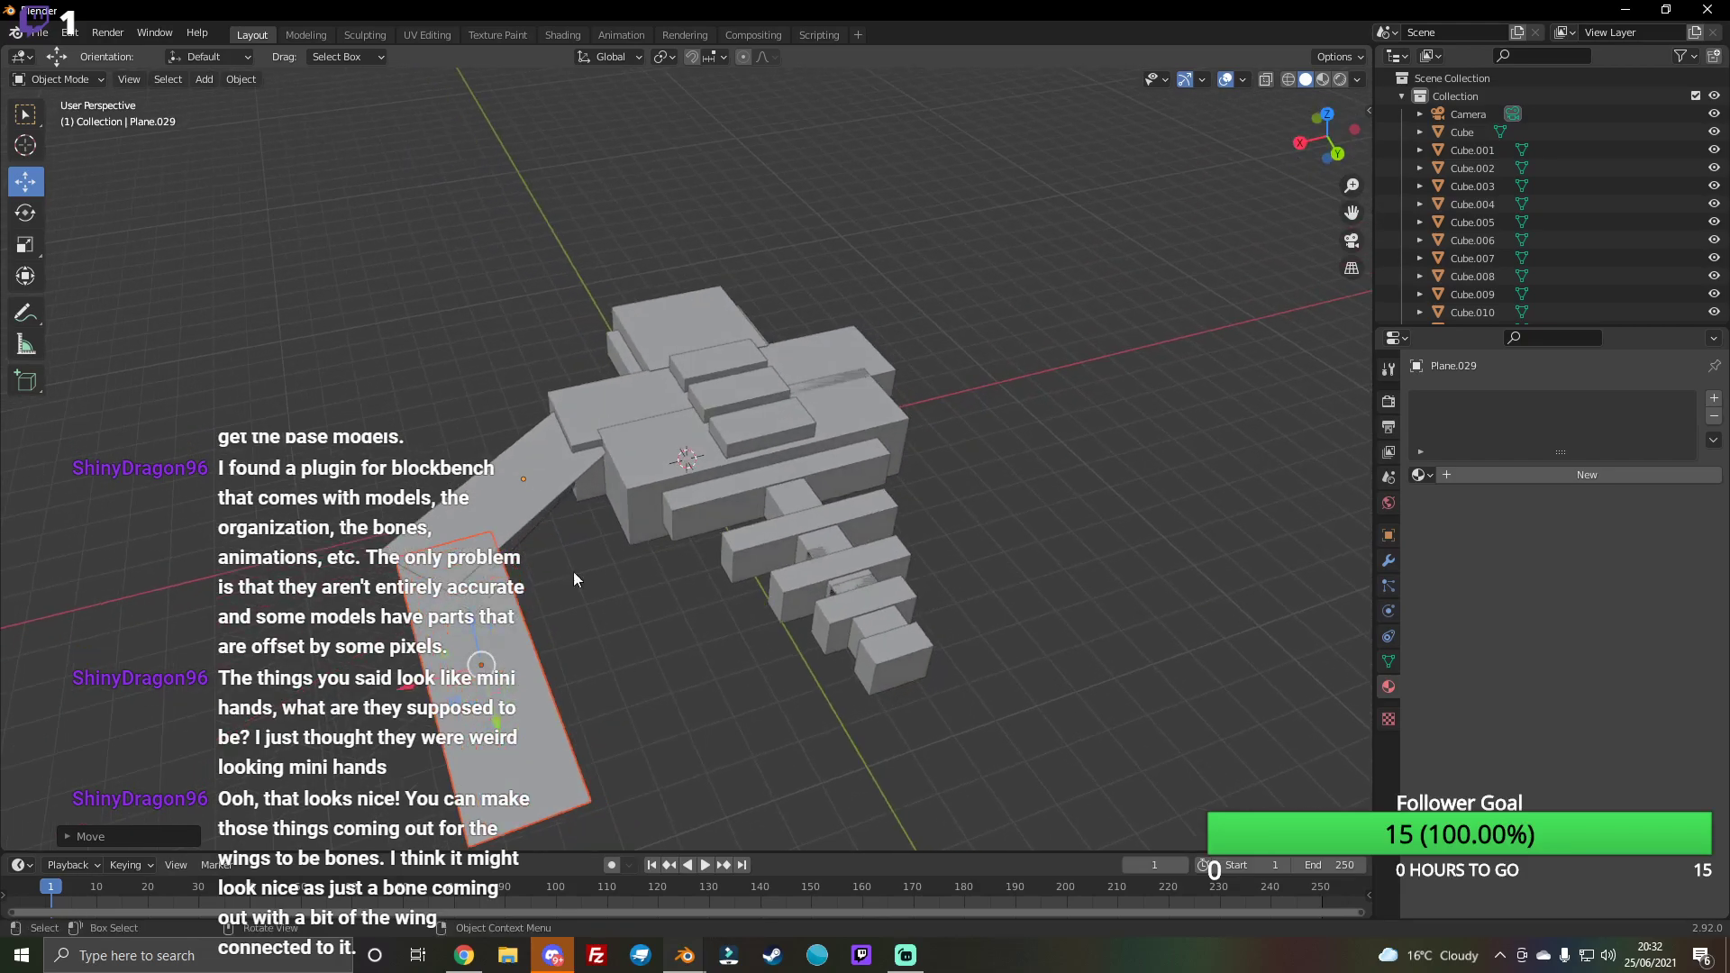
left_click_drag(475, 627, 473, 623)
mouse_move(817, 550)
middle_mouse_down()
mouse_move(946, 569)
mouse_move(266, 309)
middle_mouse_up()
left_click(267, 312)
left_click_drag(258, 254, 257, 266)
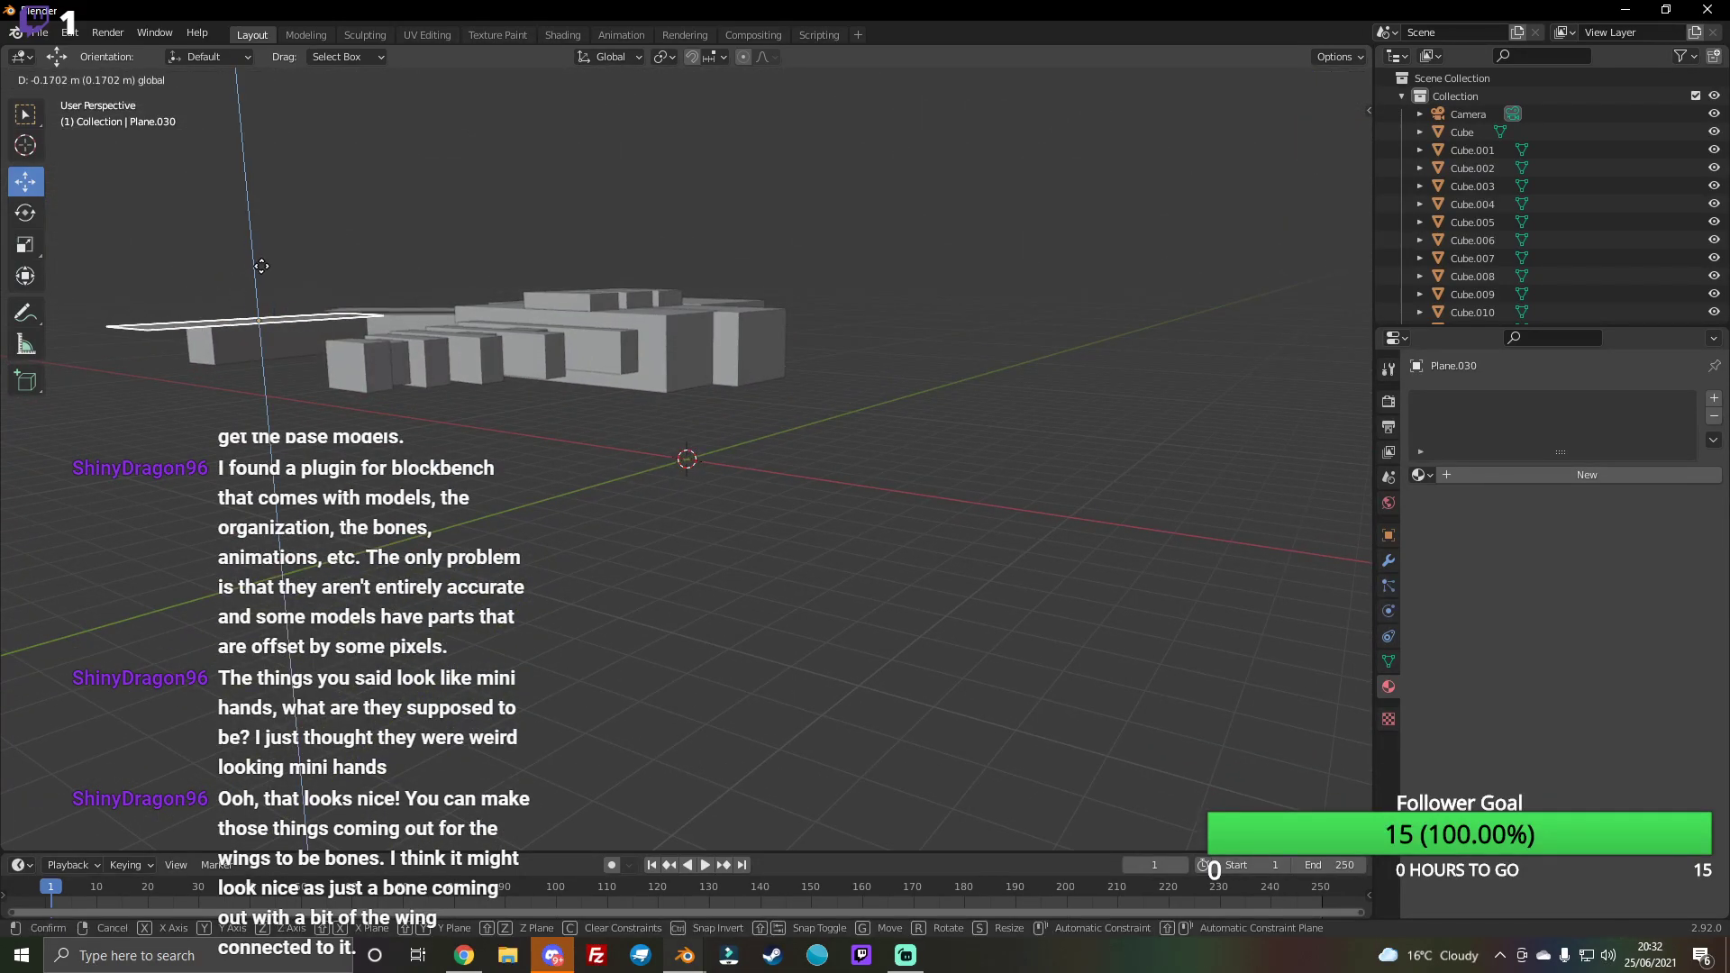
left_click_drag(1326, 143, 1332, 189)
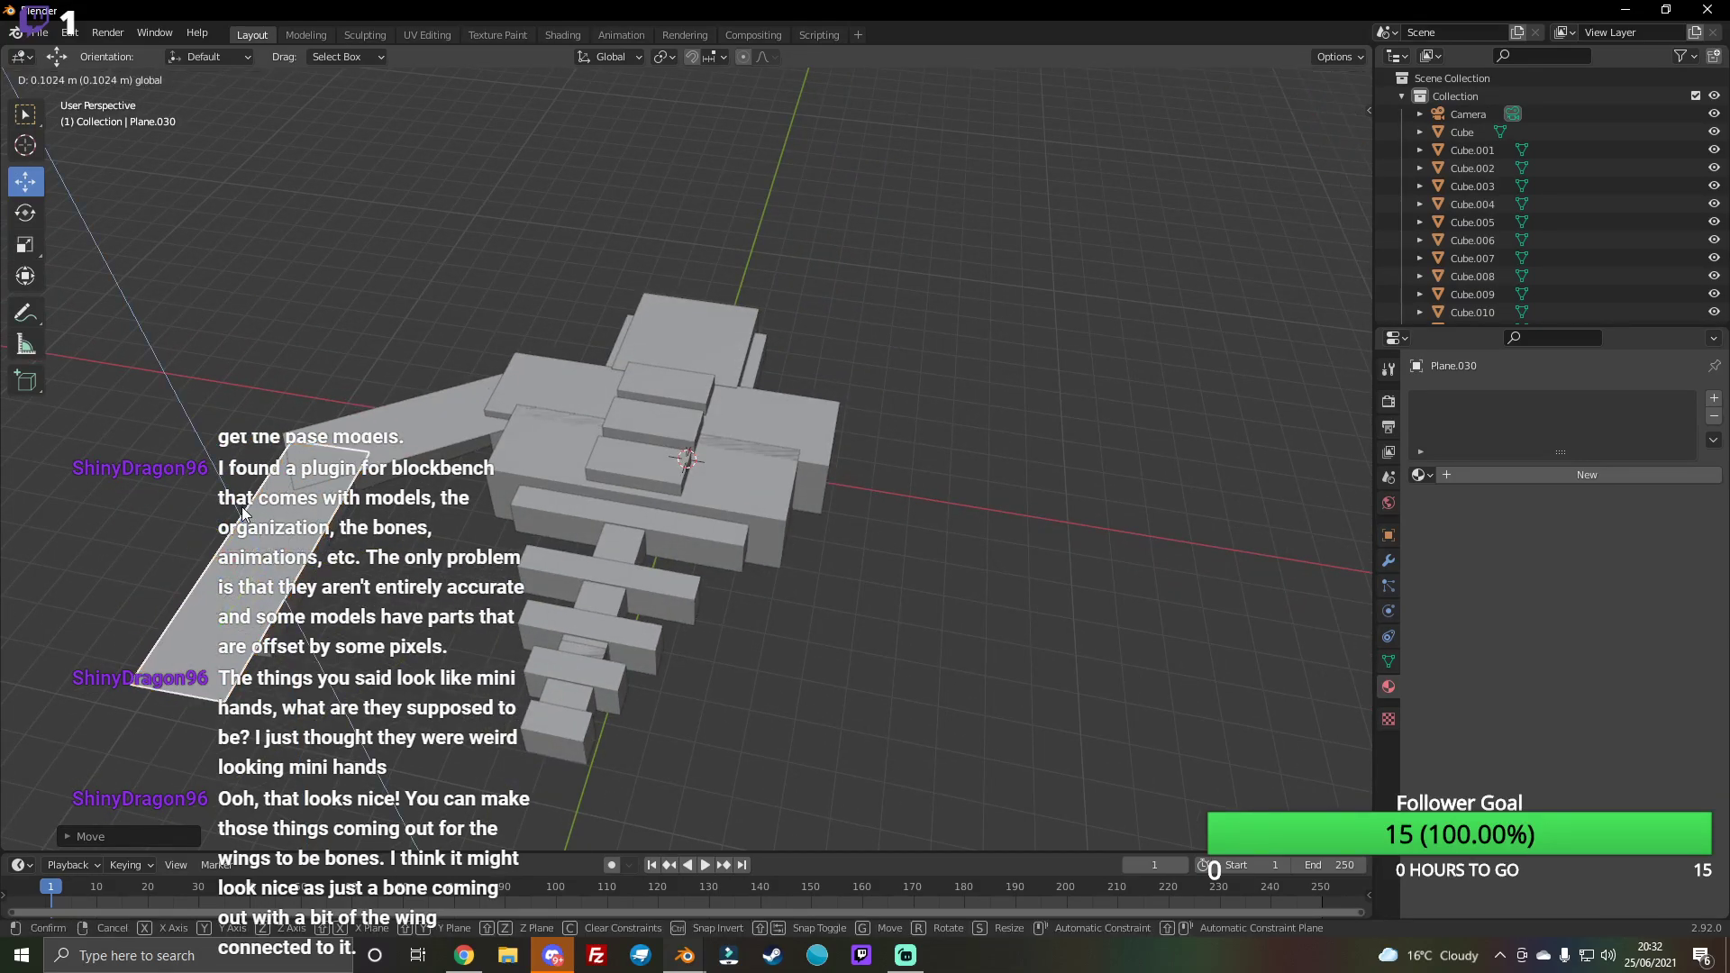
mouse_move(241, 516)
middle_mouse_down()
mouse_move(447, 488)
mouse_move(405, 473)
middle_mouse_up()
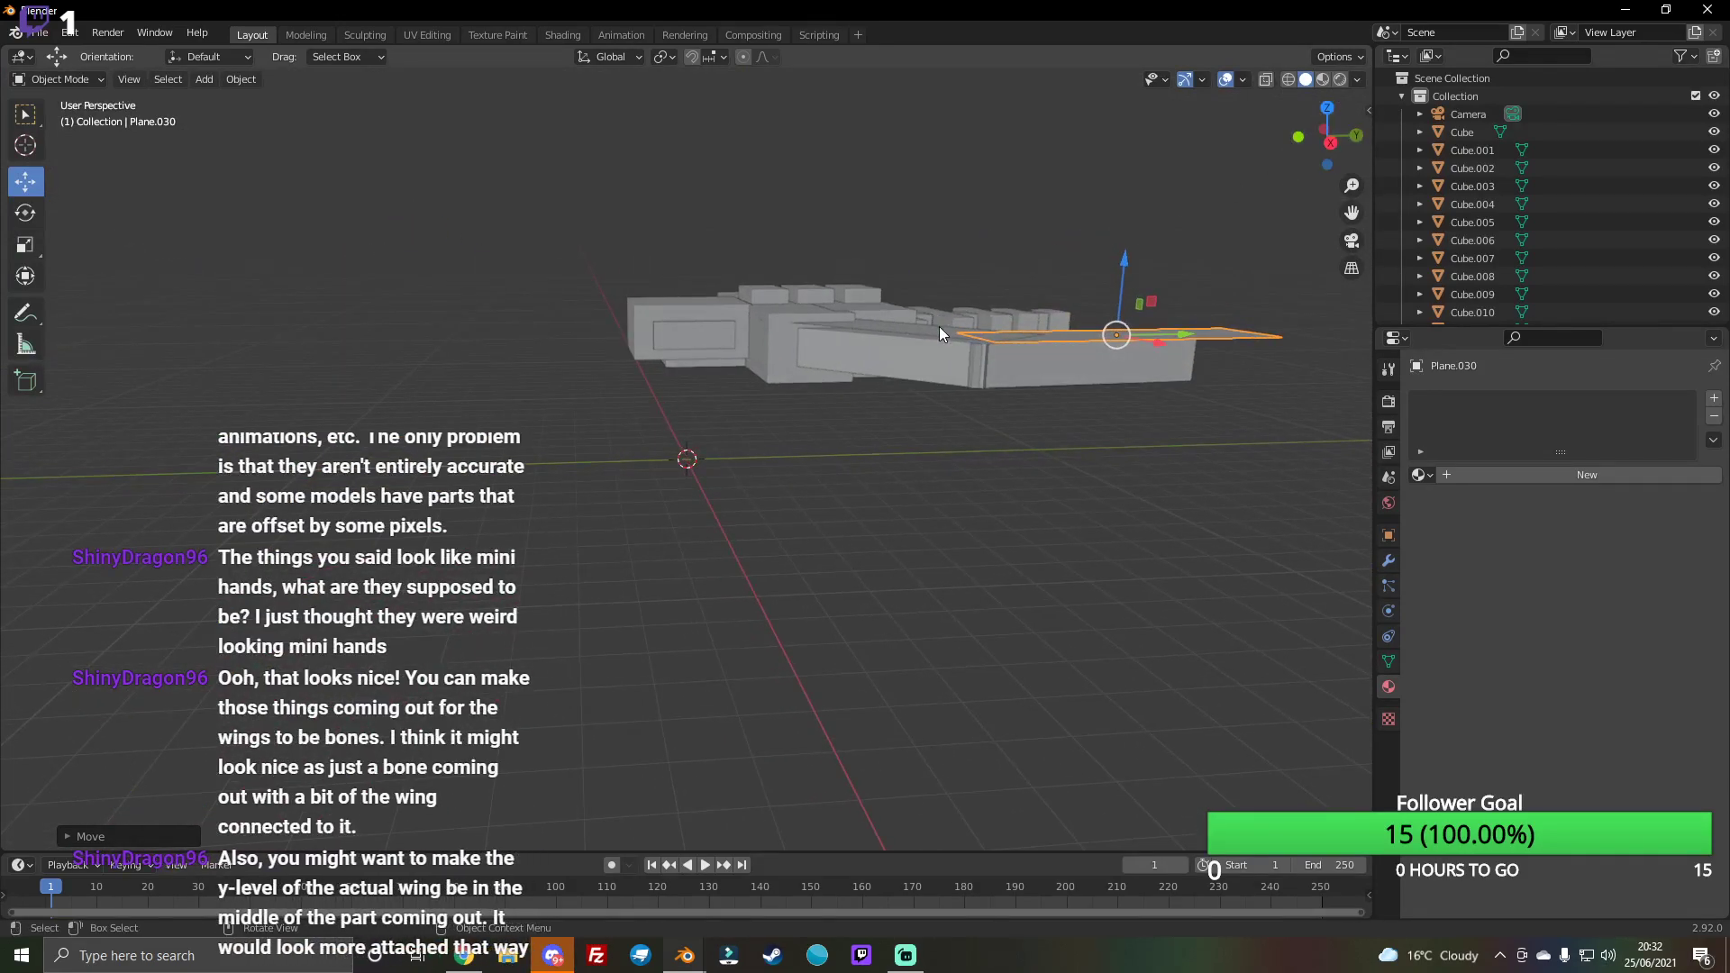
Step: Adjust the heights of Plane.029 and Plane.030 along Z and compare them side-on
left_click(940, 325)
left_click_drag(894, 257, 894, 269)
left_click_drag(1332, 142, 1160, 334)
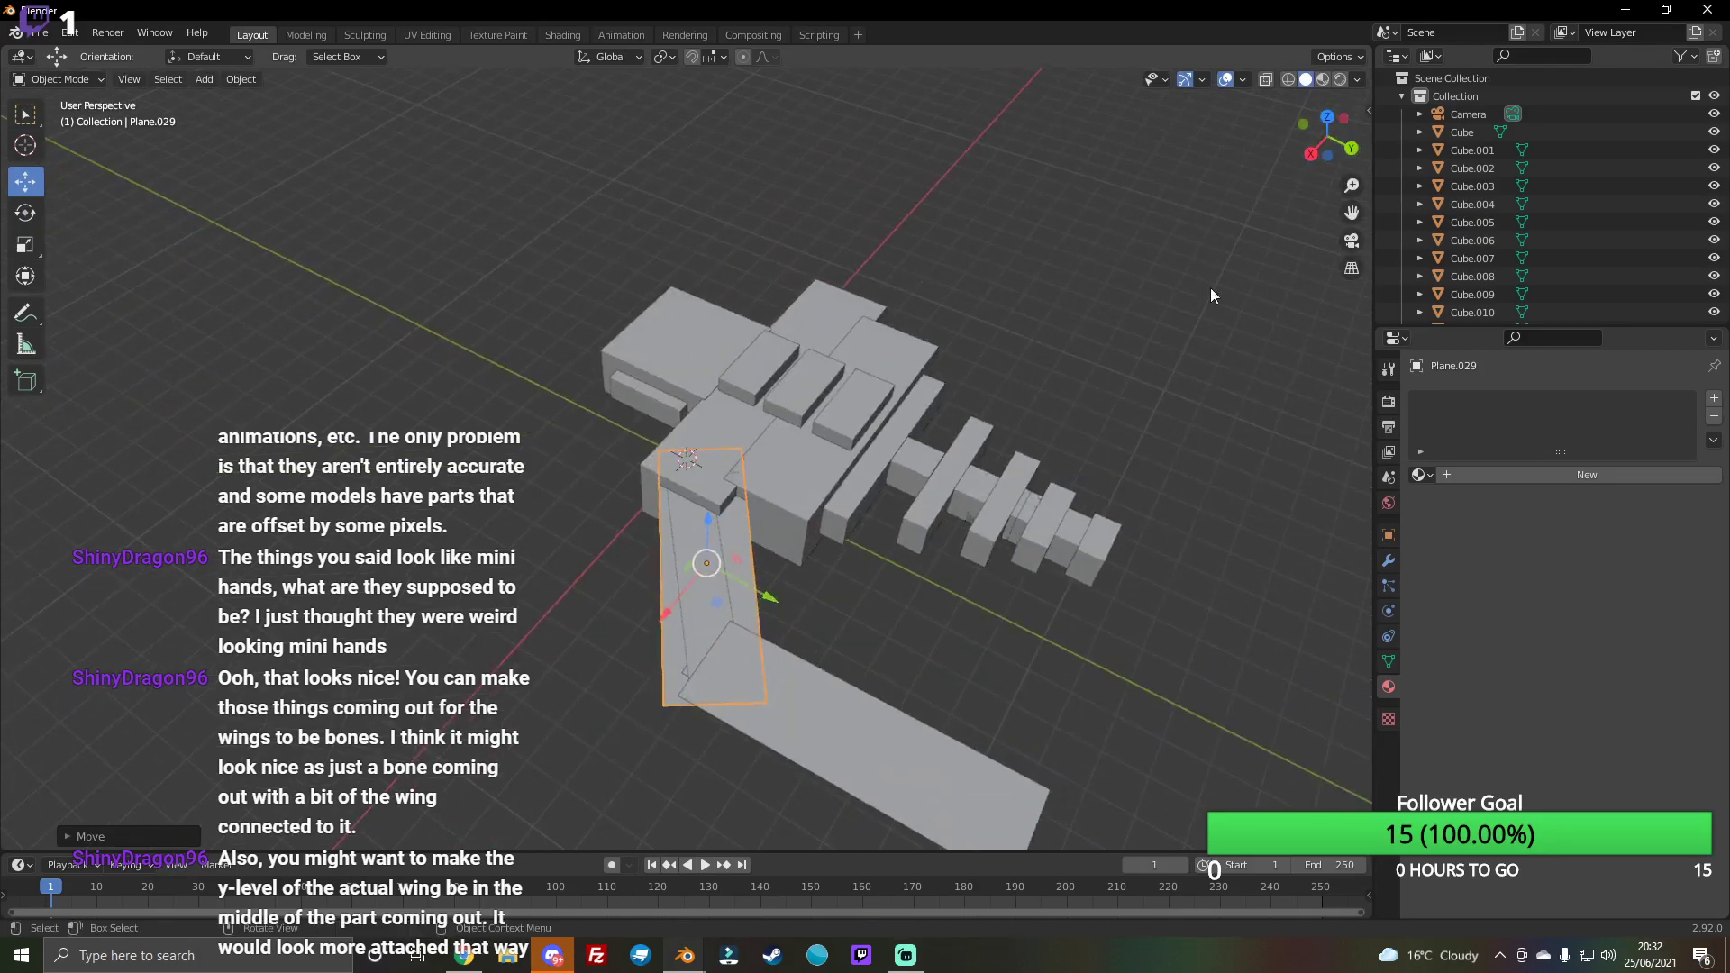
left_click_drag(713, 530, 713, 521)
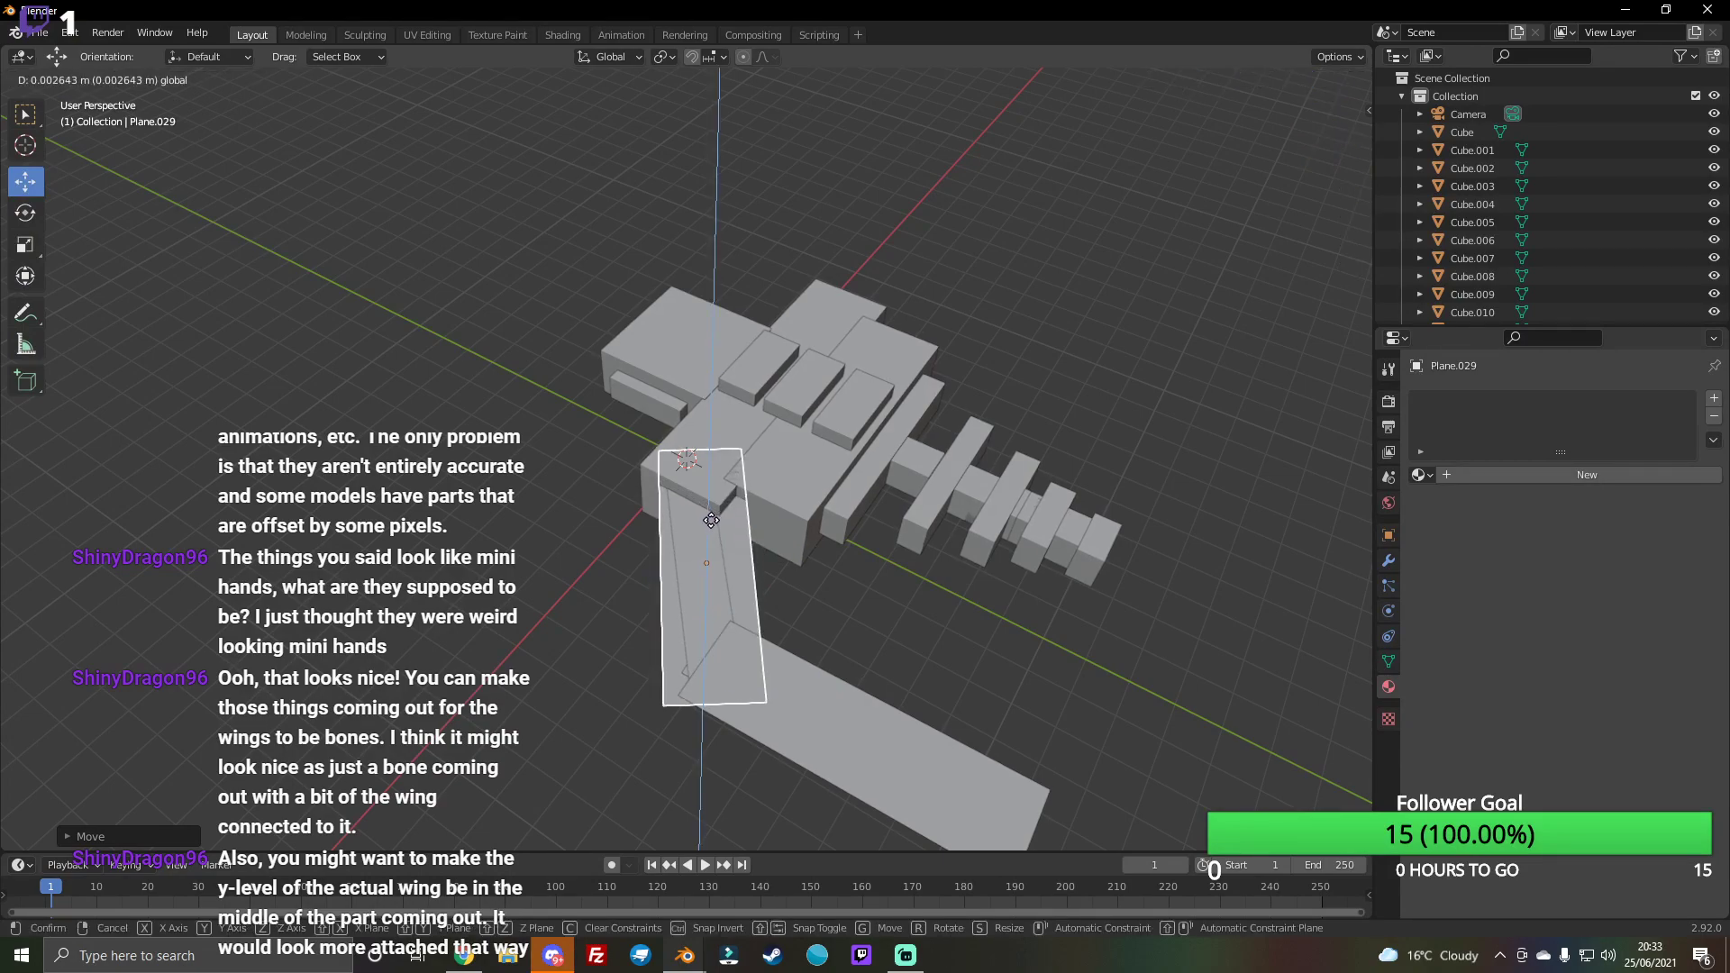
left_click_drag(713, 522, 713, 524)
left_click(769, 690)
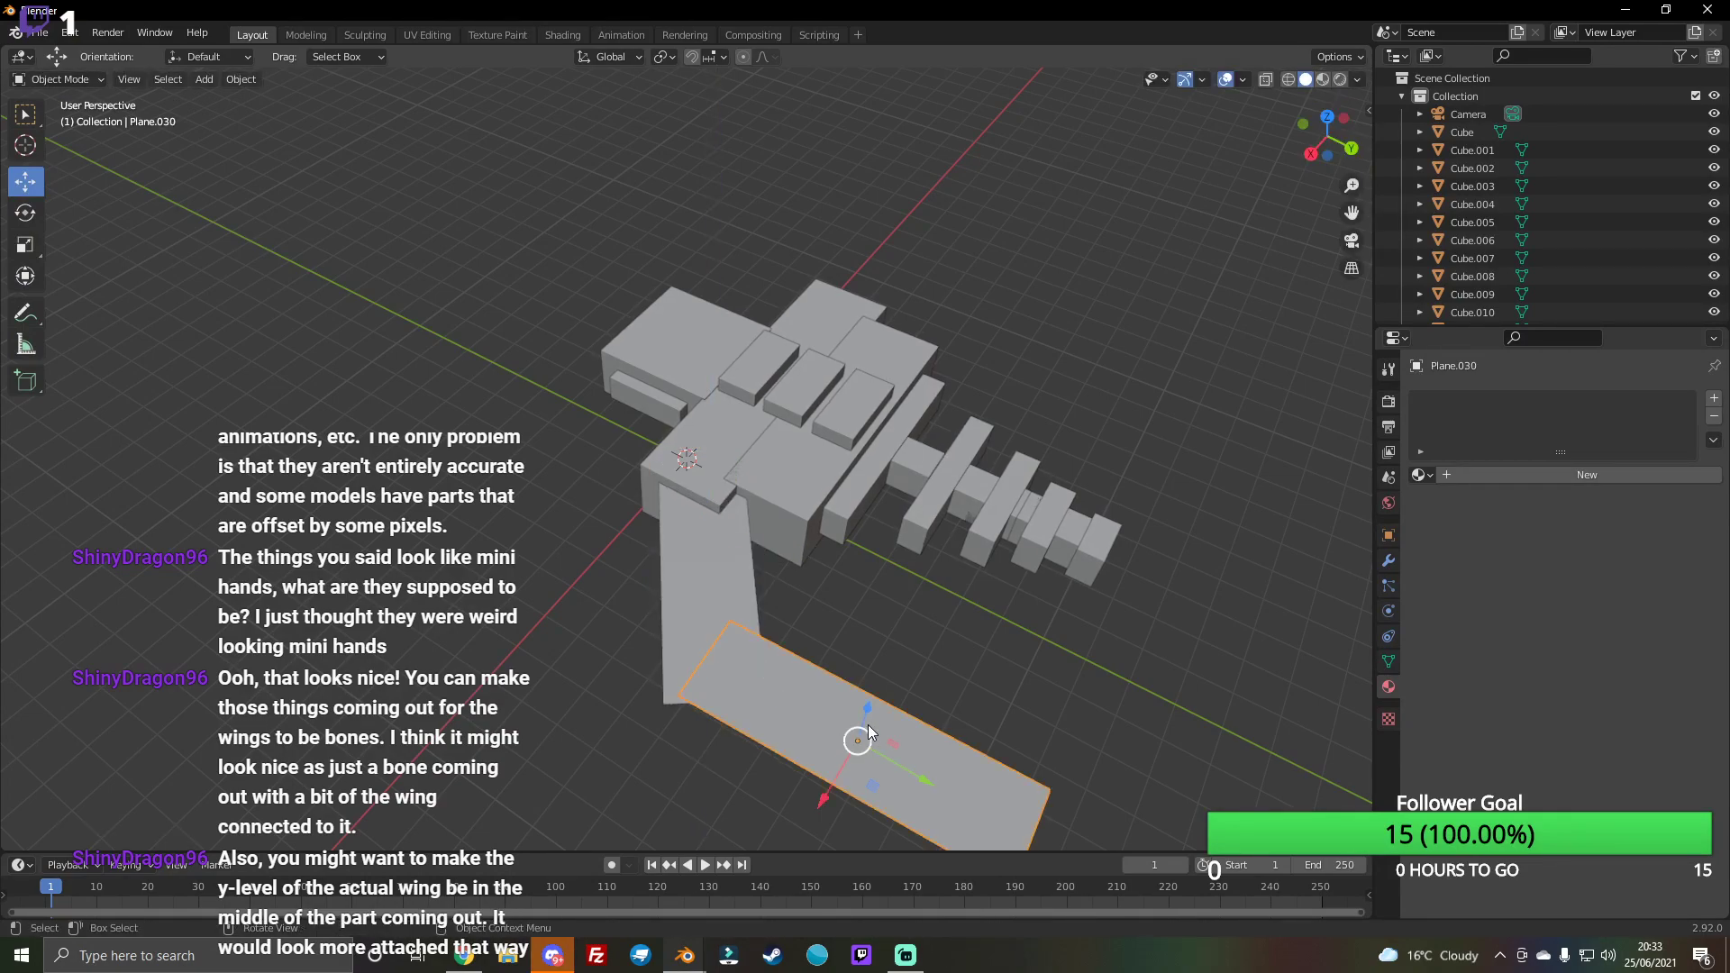
left_click_drag(865, 725, 860, 719)
mouse_move(1327, 139)
left_mouse_down()
mouse_move(1299, 149)
mouse_move(1320, 124)
mouse_move(1251, 224)
left_mouse_up()
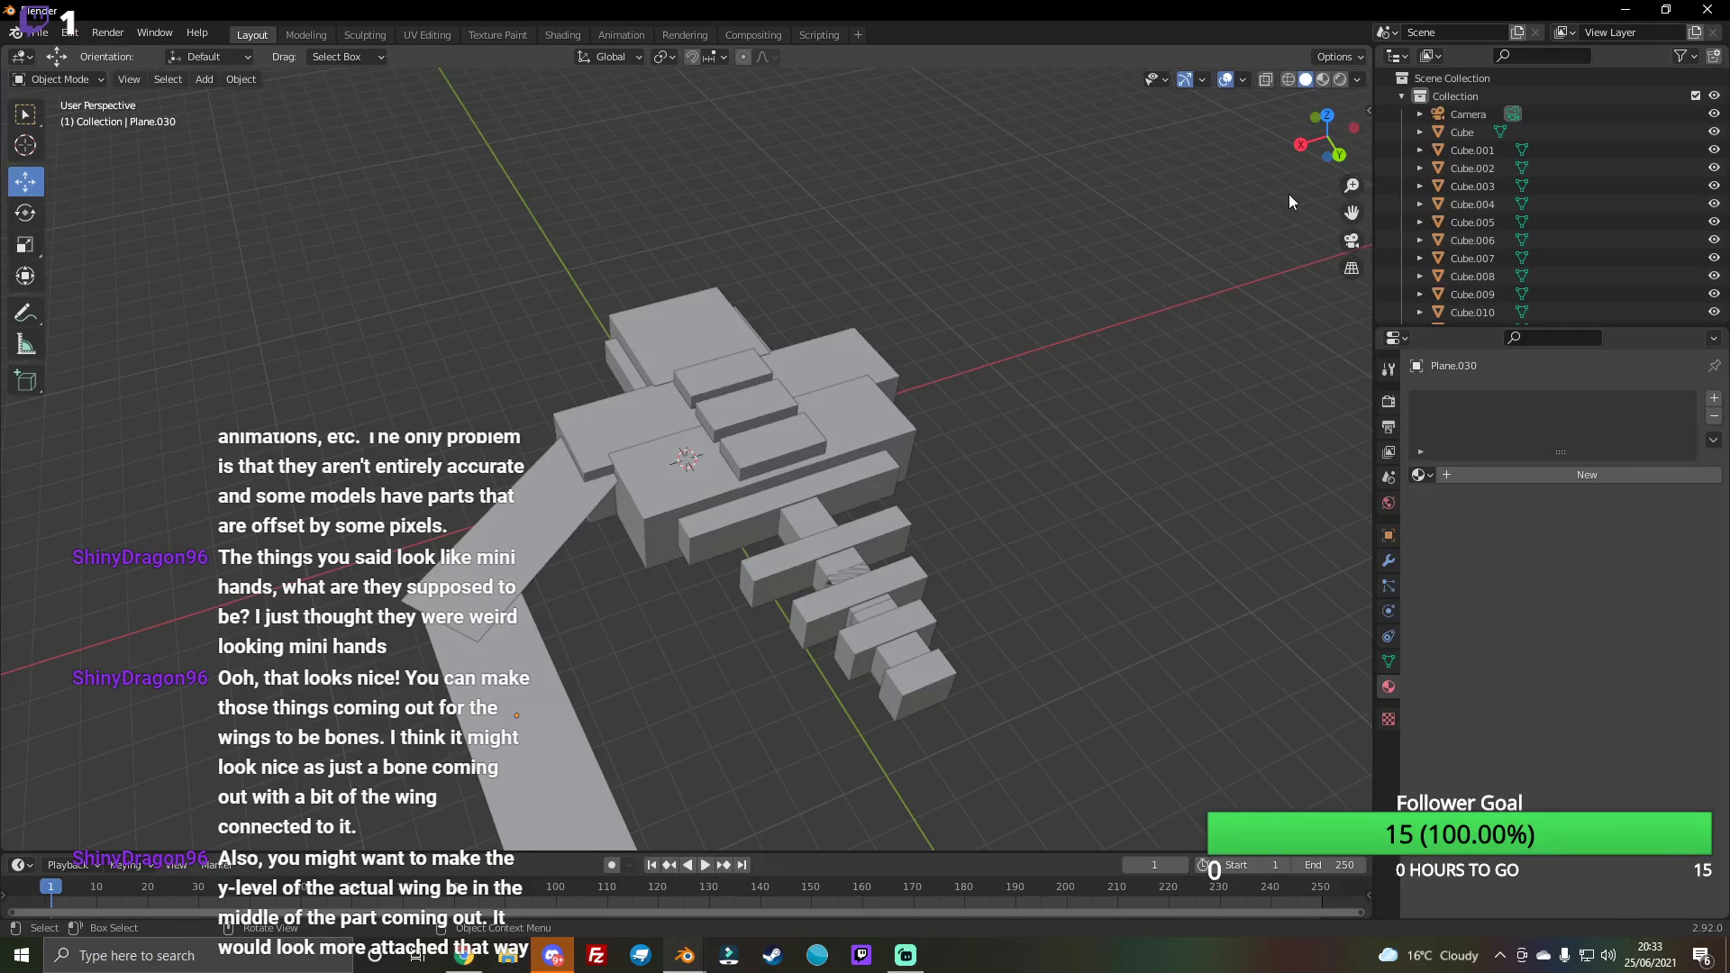
left_click_drag(1304, 147, 875, 454)
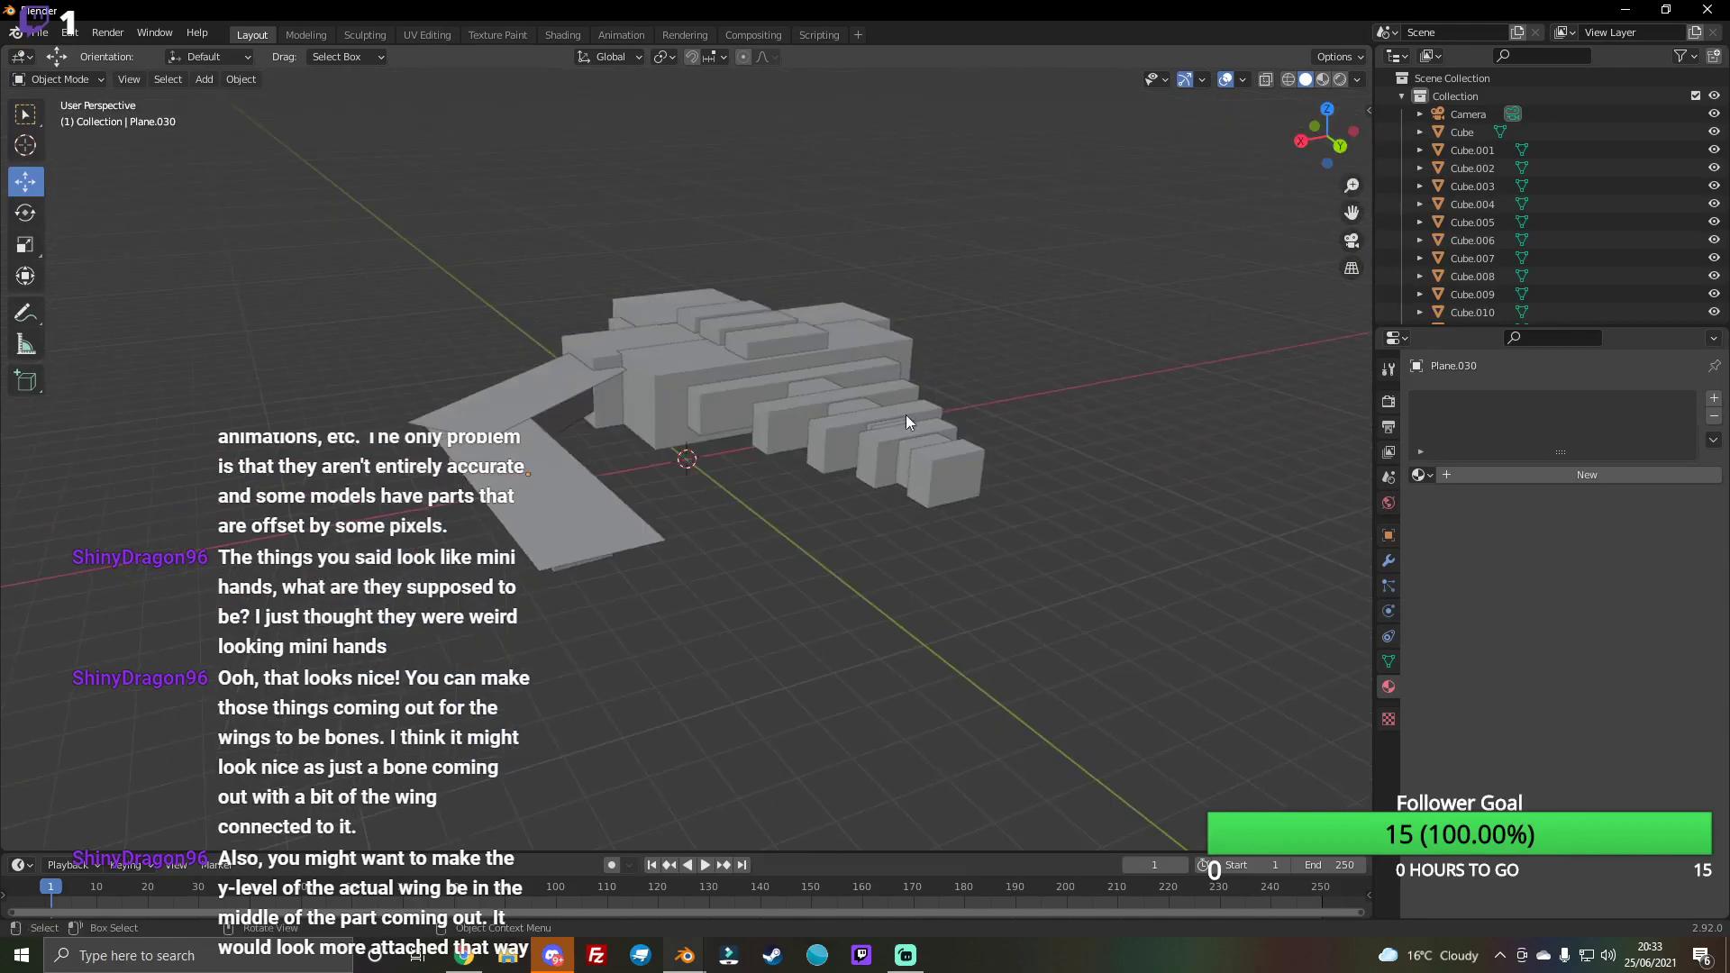
left_click_drag(1325, 135, 767, 701)
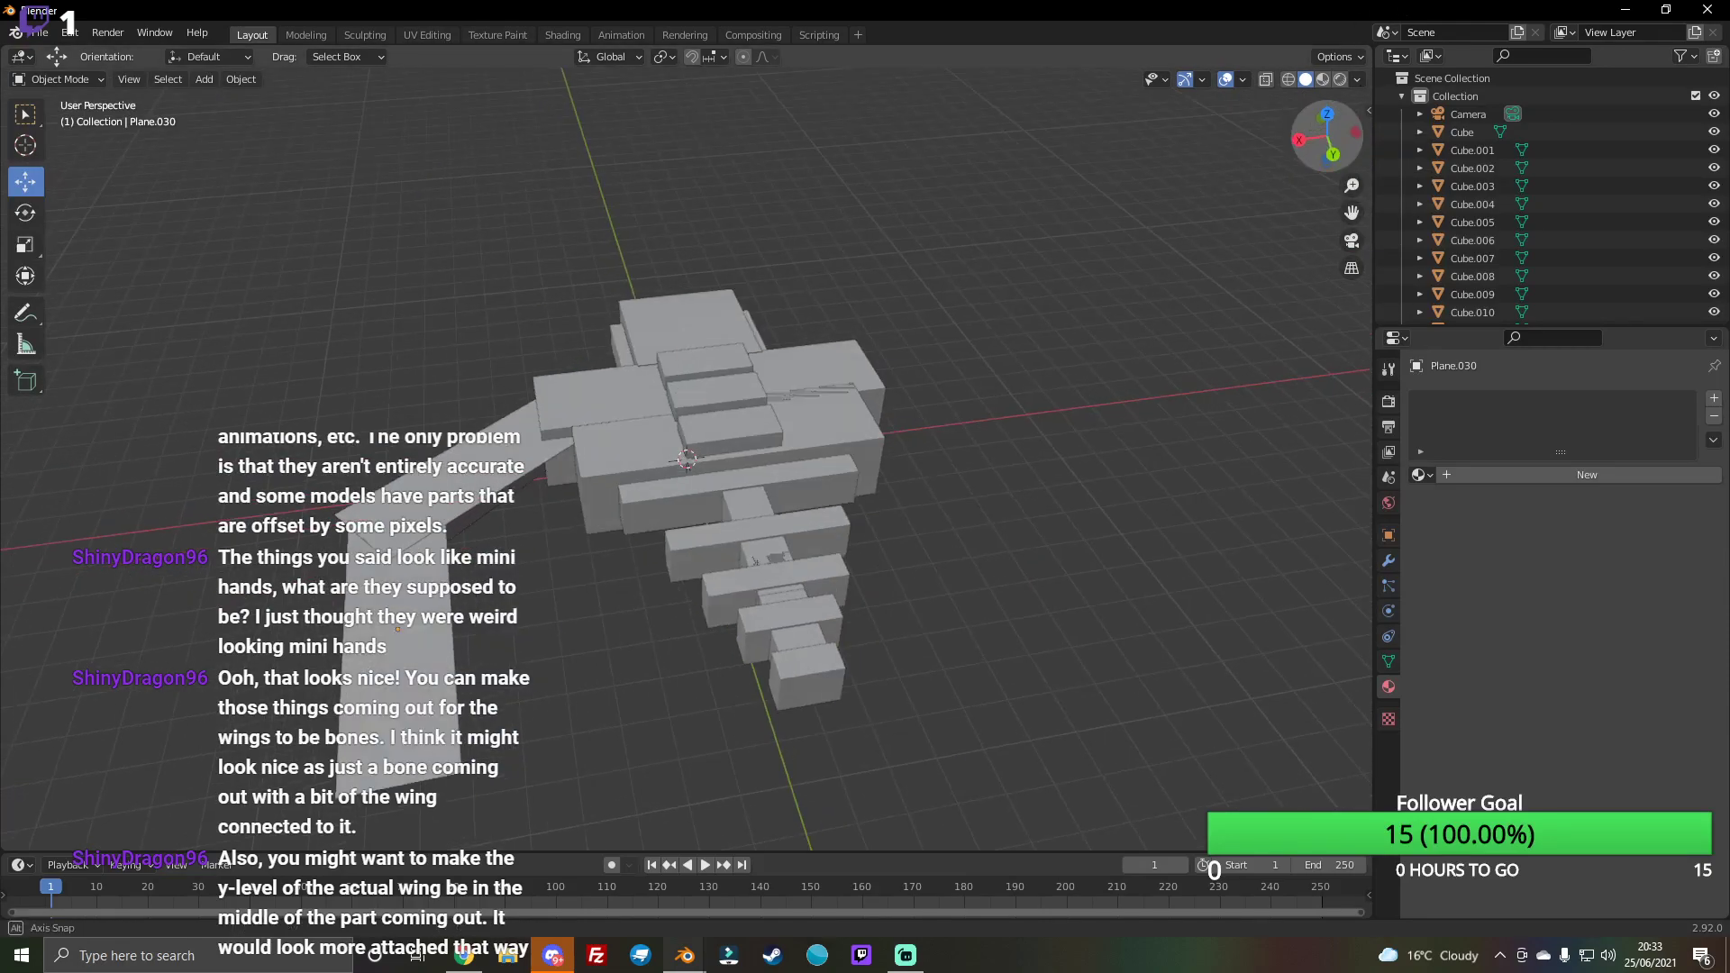
Step: Copy the last tail block and place the pasted Cube.047 past the tail end
left_click(820, 638)
key("ctrl+c")
key("ctrl+v")
key("g")
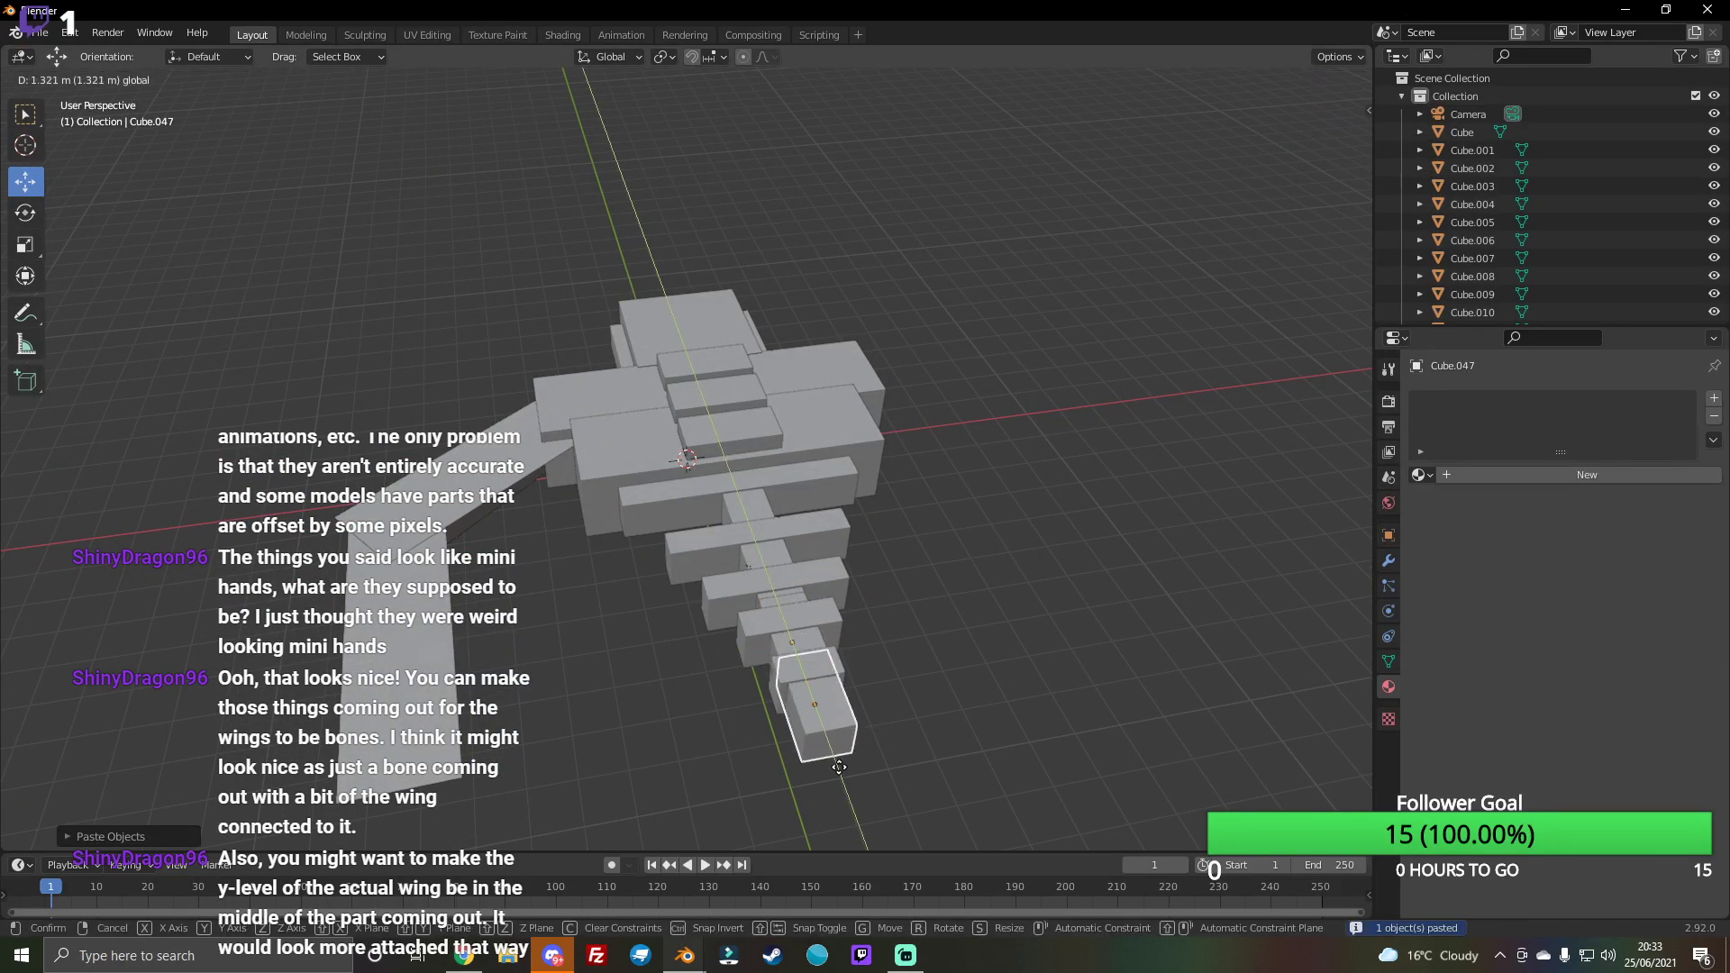
left_click(838, 767)
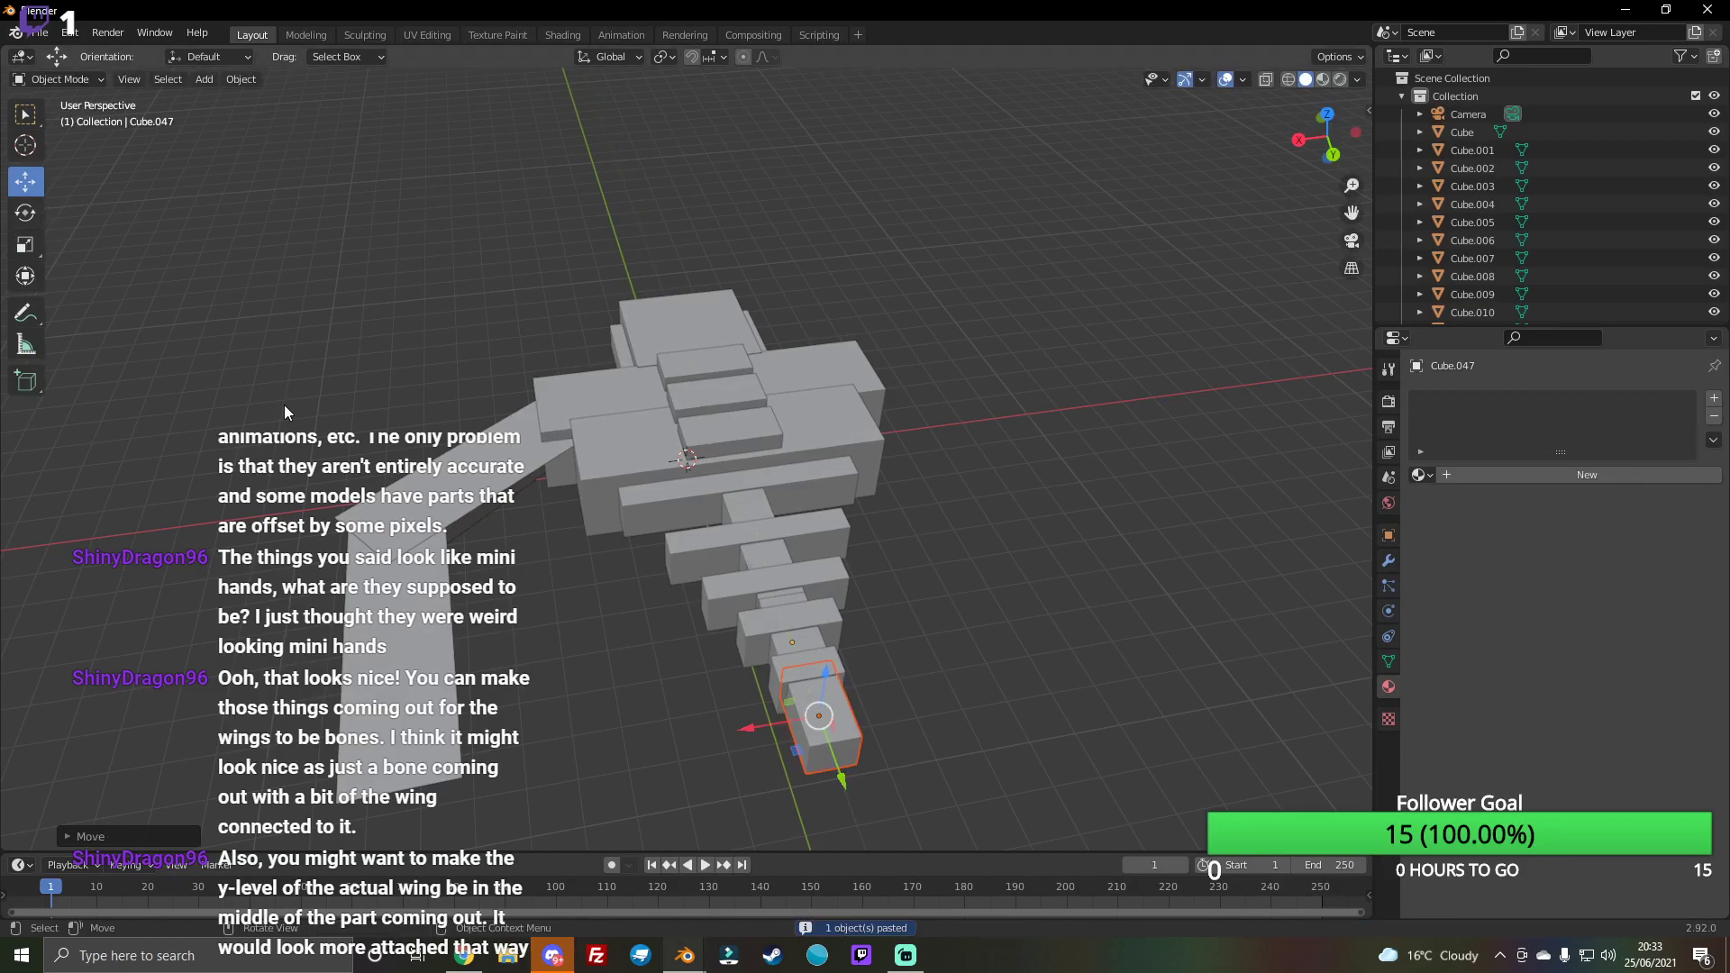
left_click(25, 244)
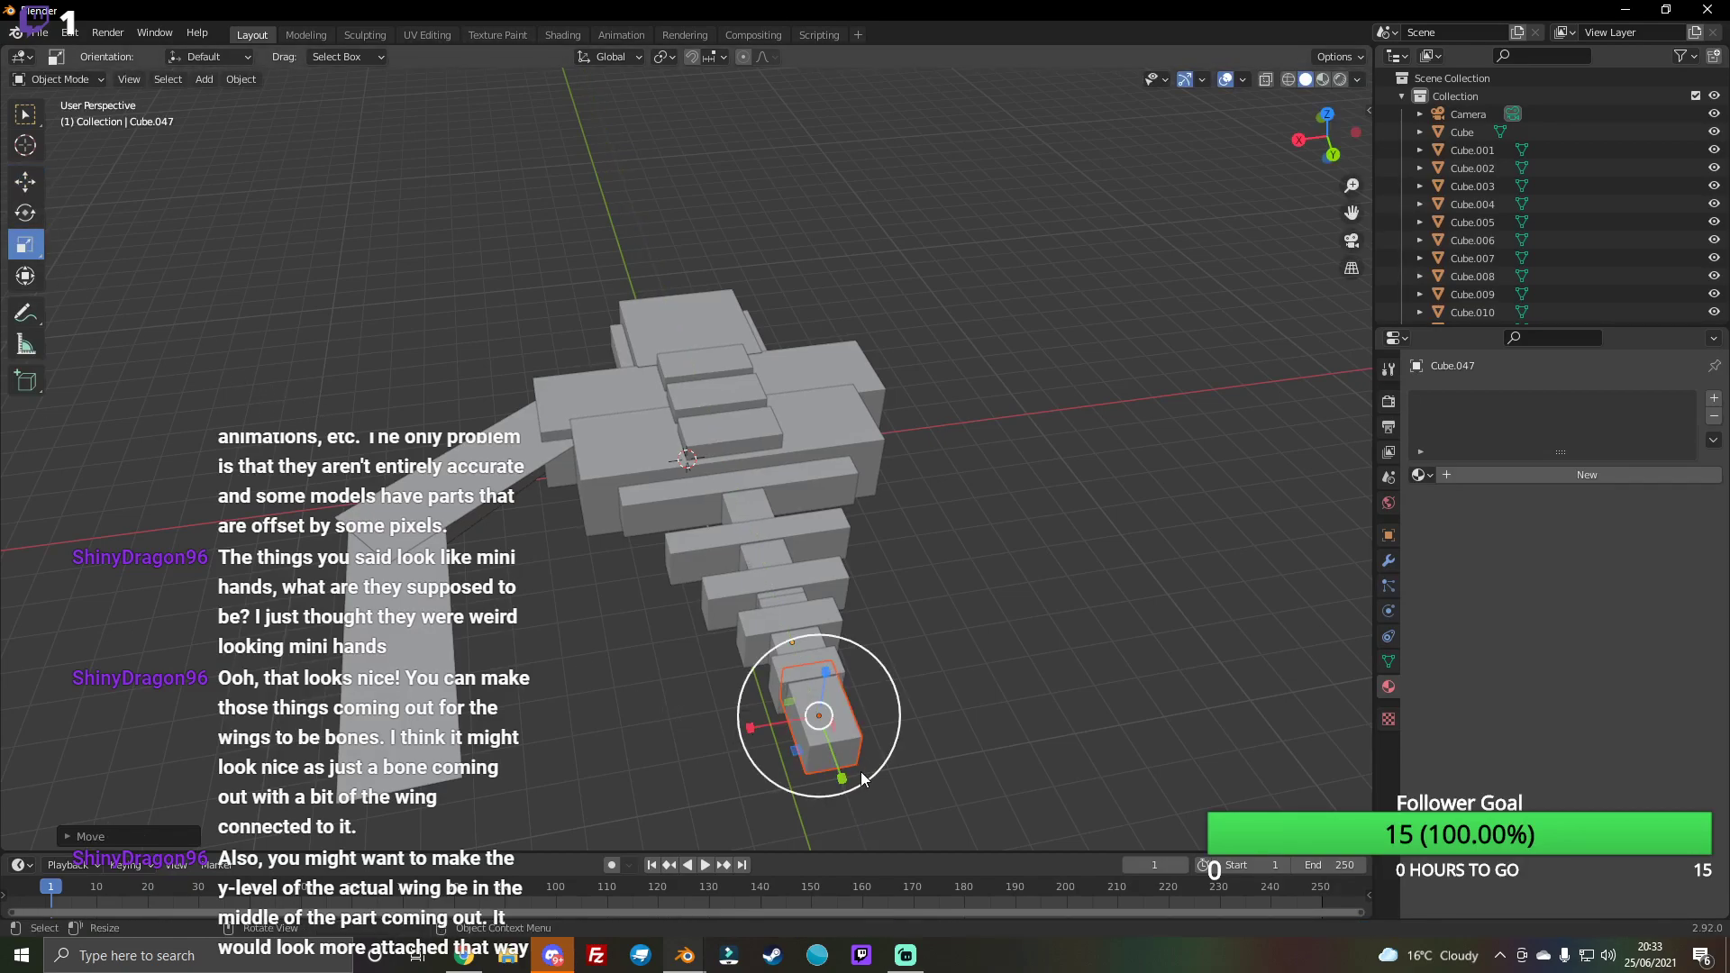
Step: Lengthen Cube.047 along Y and tilt it about 19 degrees on X
left_click_drag(859, 774, 849, 807)
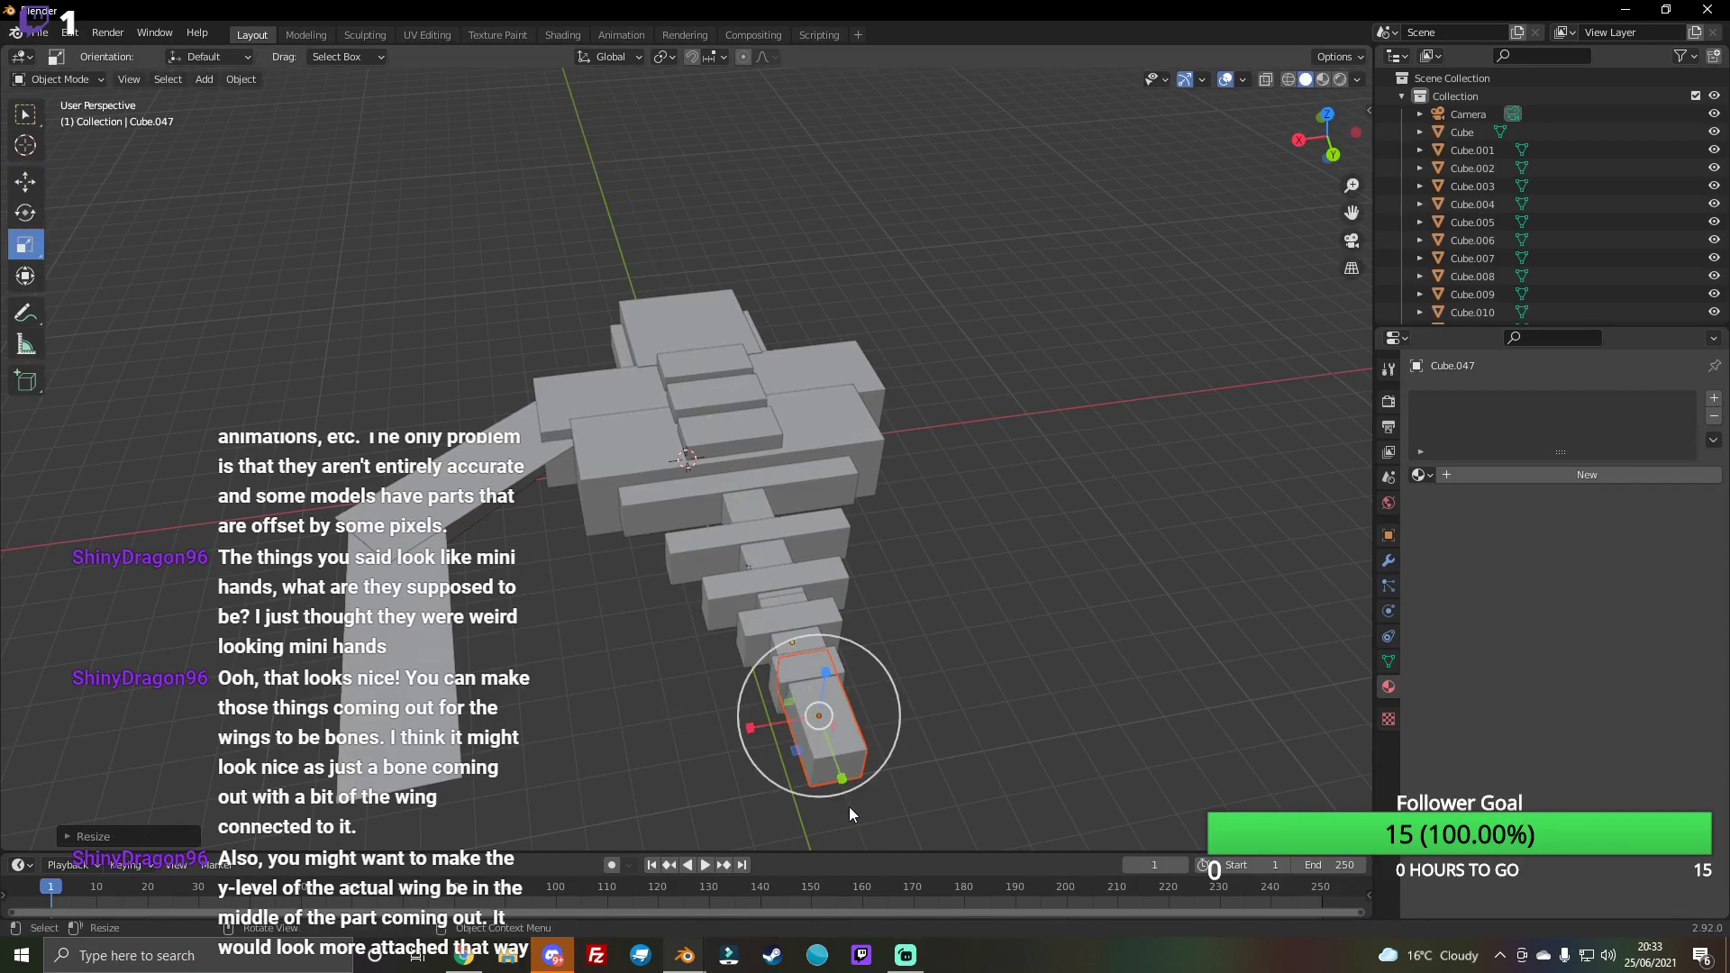
left_click(25, 212)
left_click_drag(848, 725, 850, 724)
Step: Switch between Streamlabs OBS and Blender, then select another tail block
left_click(905, 955)
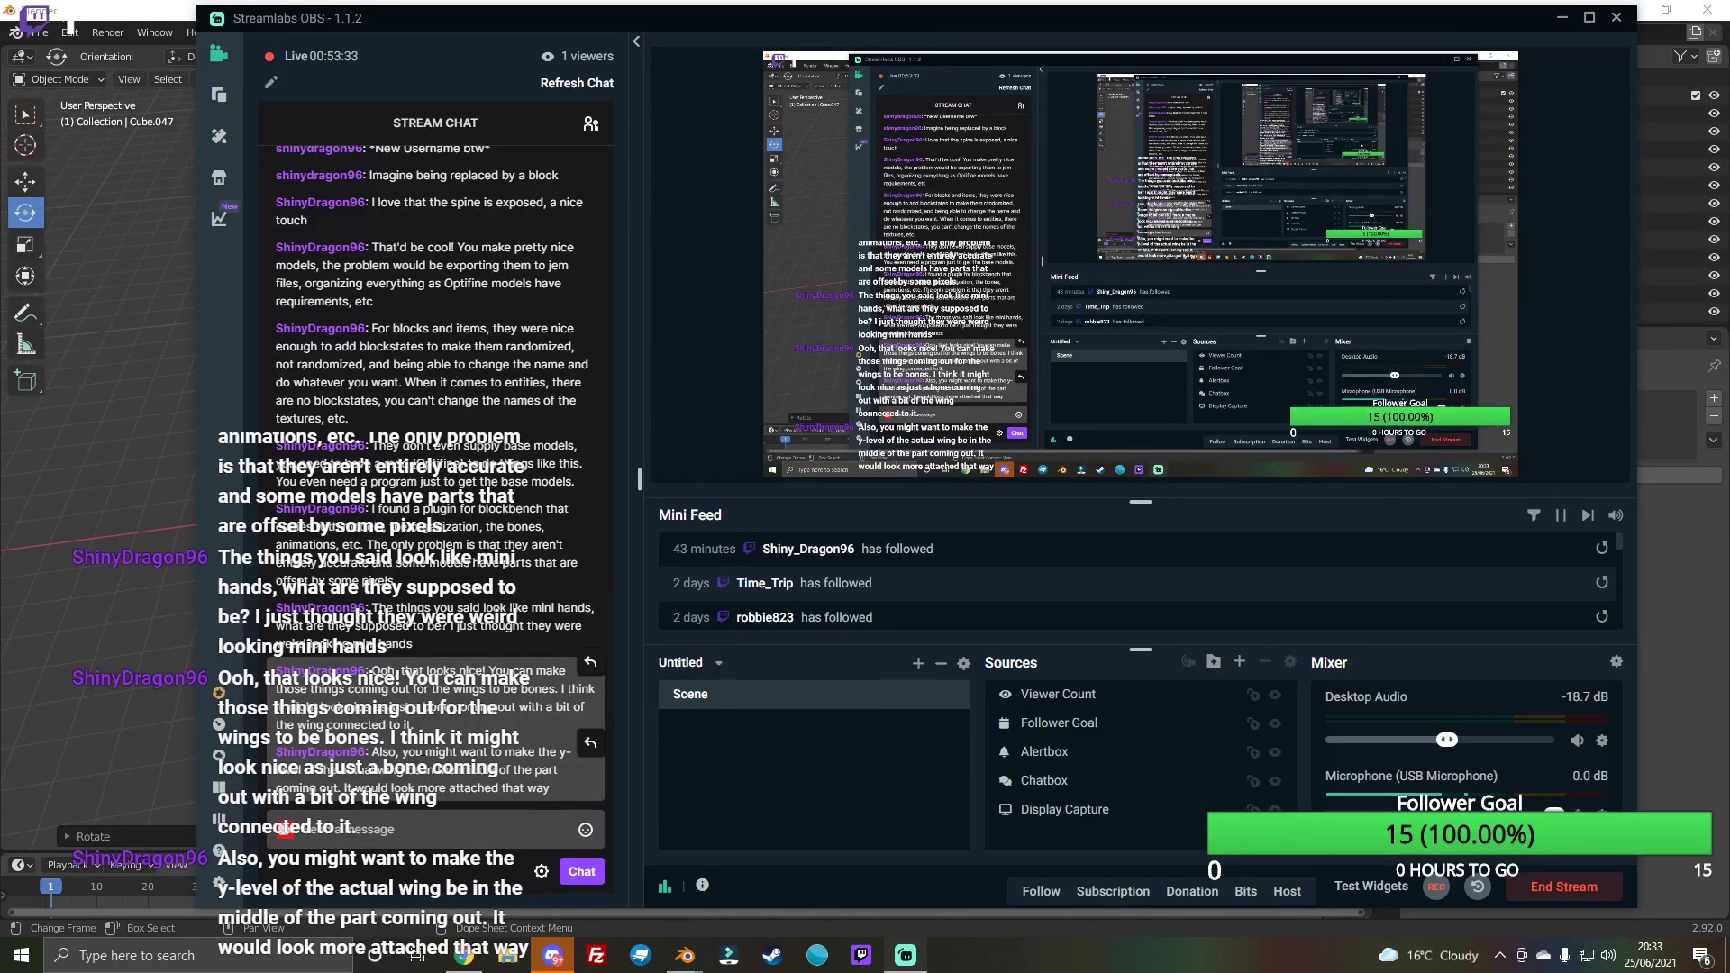
left_click(145, 639)
left_click_drag(1325, 136, 1333, 144)
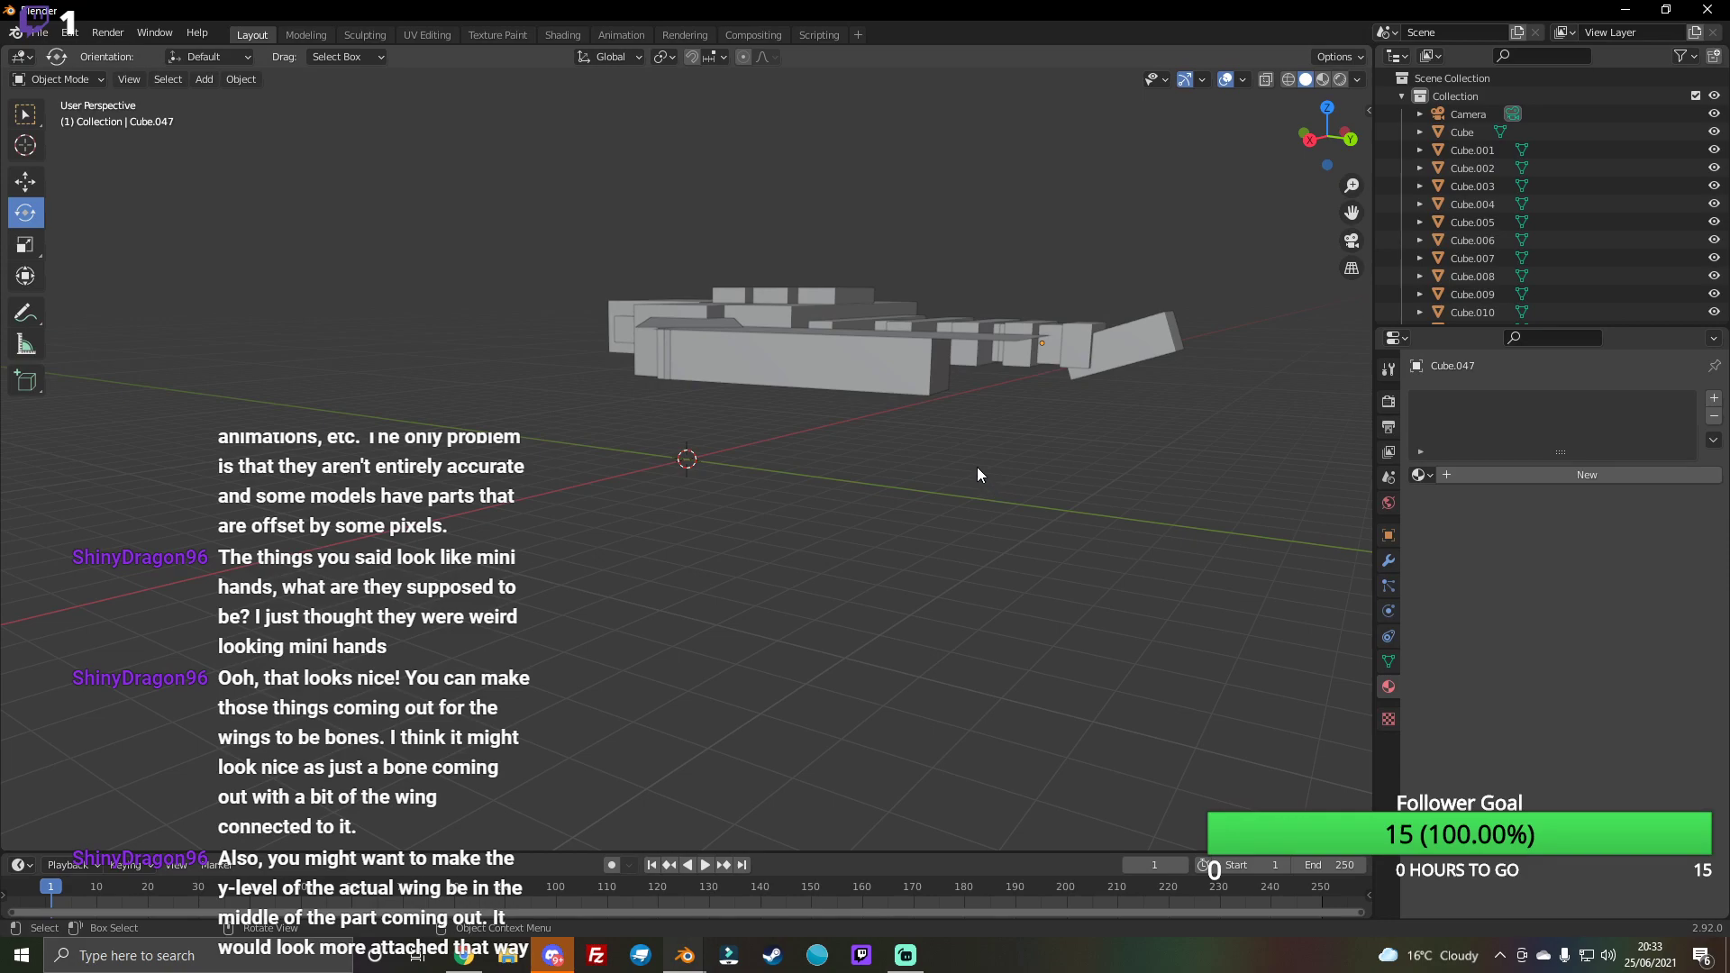
left_click_drag(1327, 136, 1319, 142)
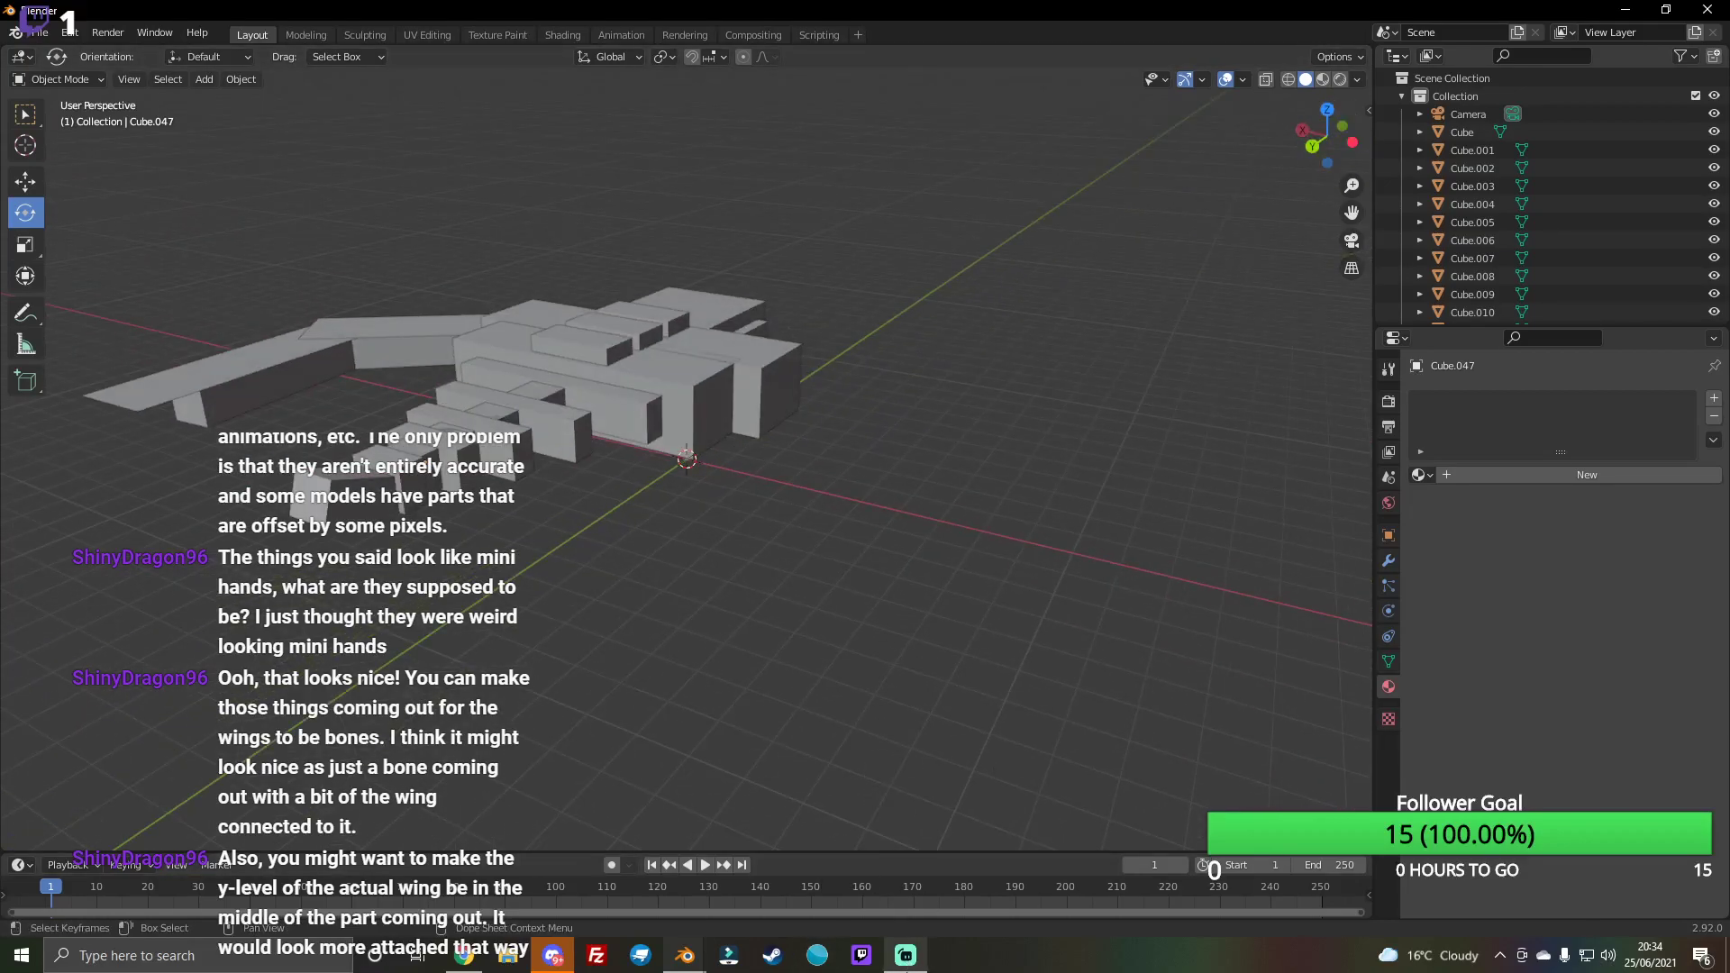
left_click(906, 954)
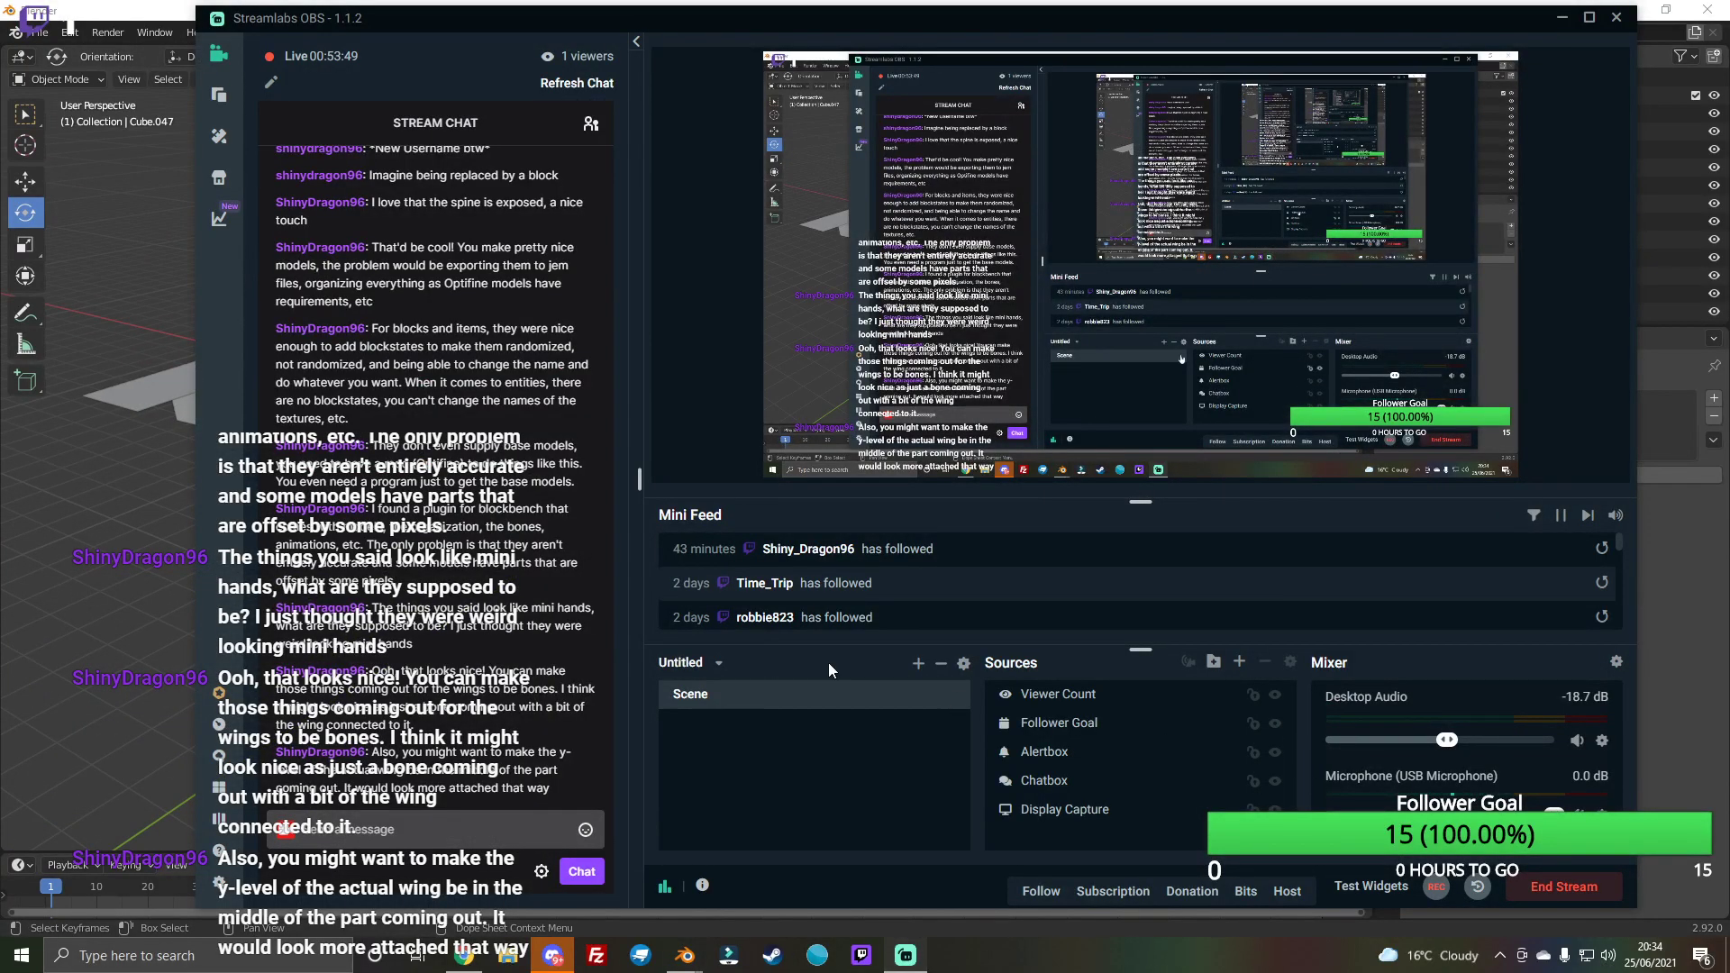
left_click(189, 500)
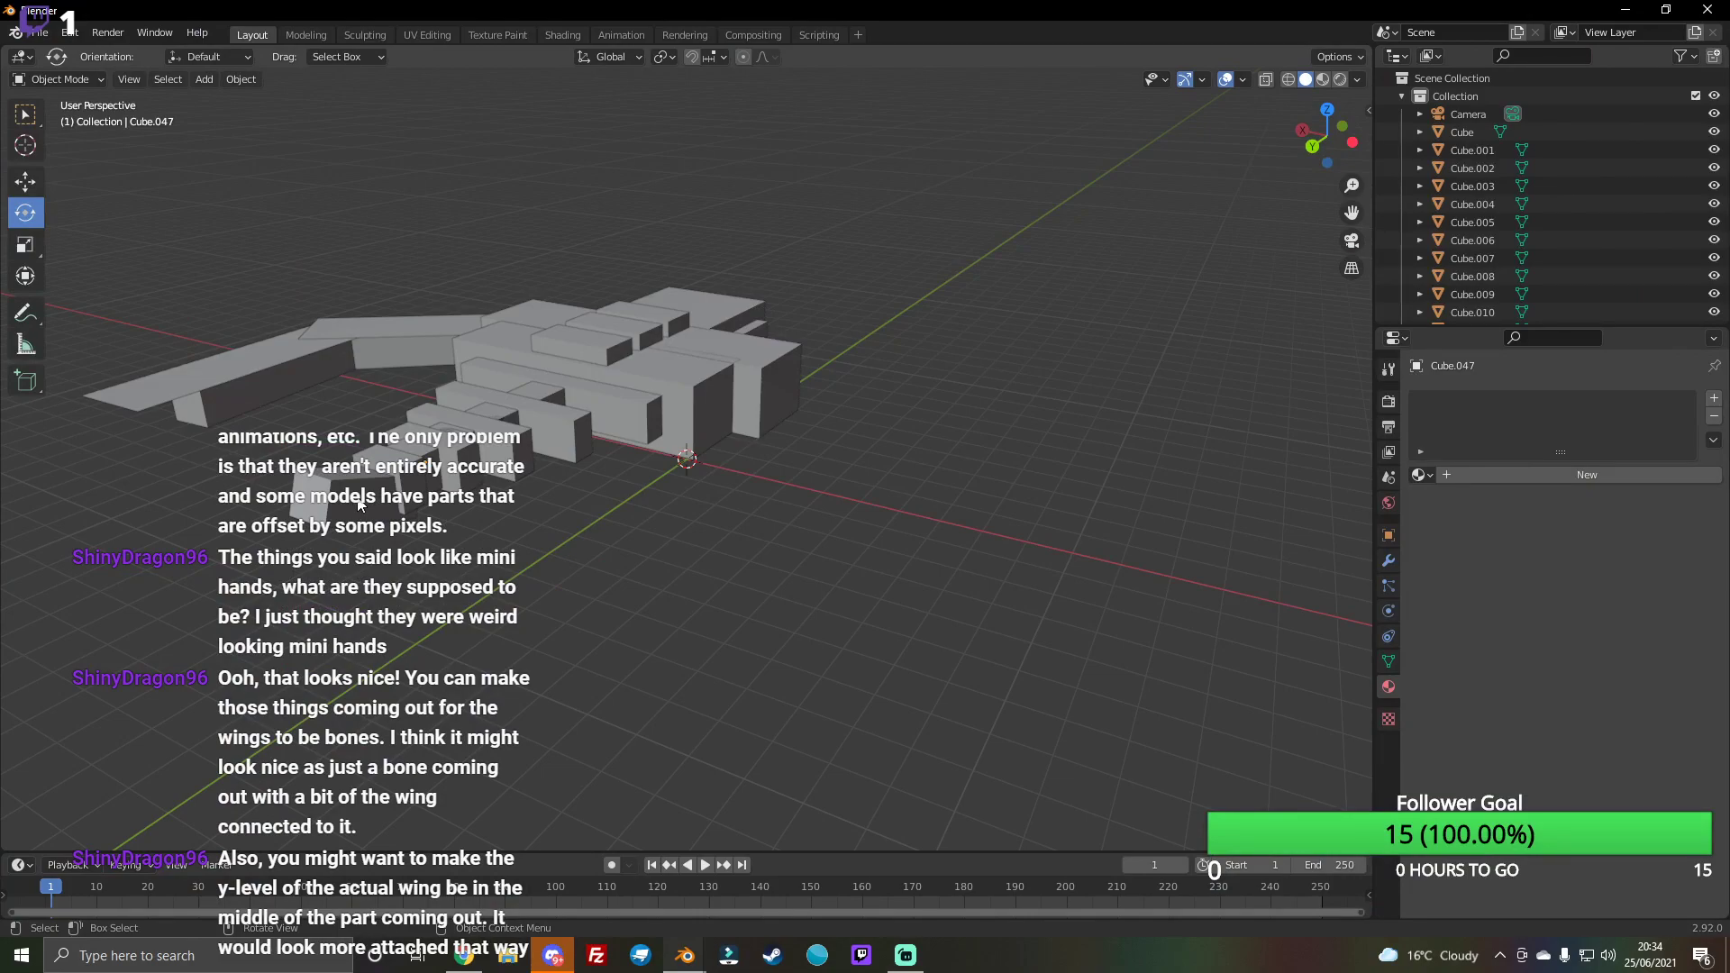
key("alt+Tab")
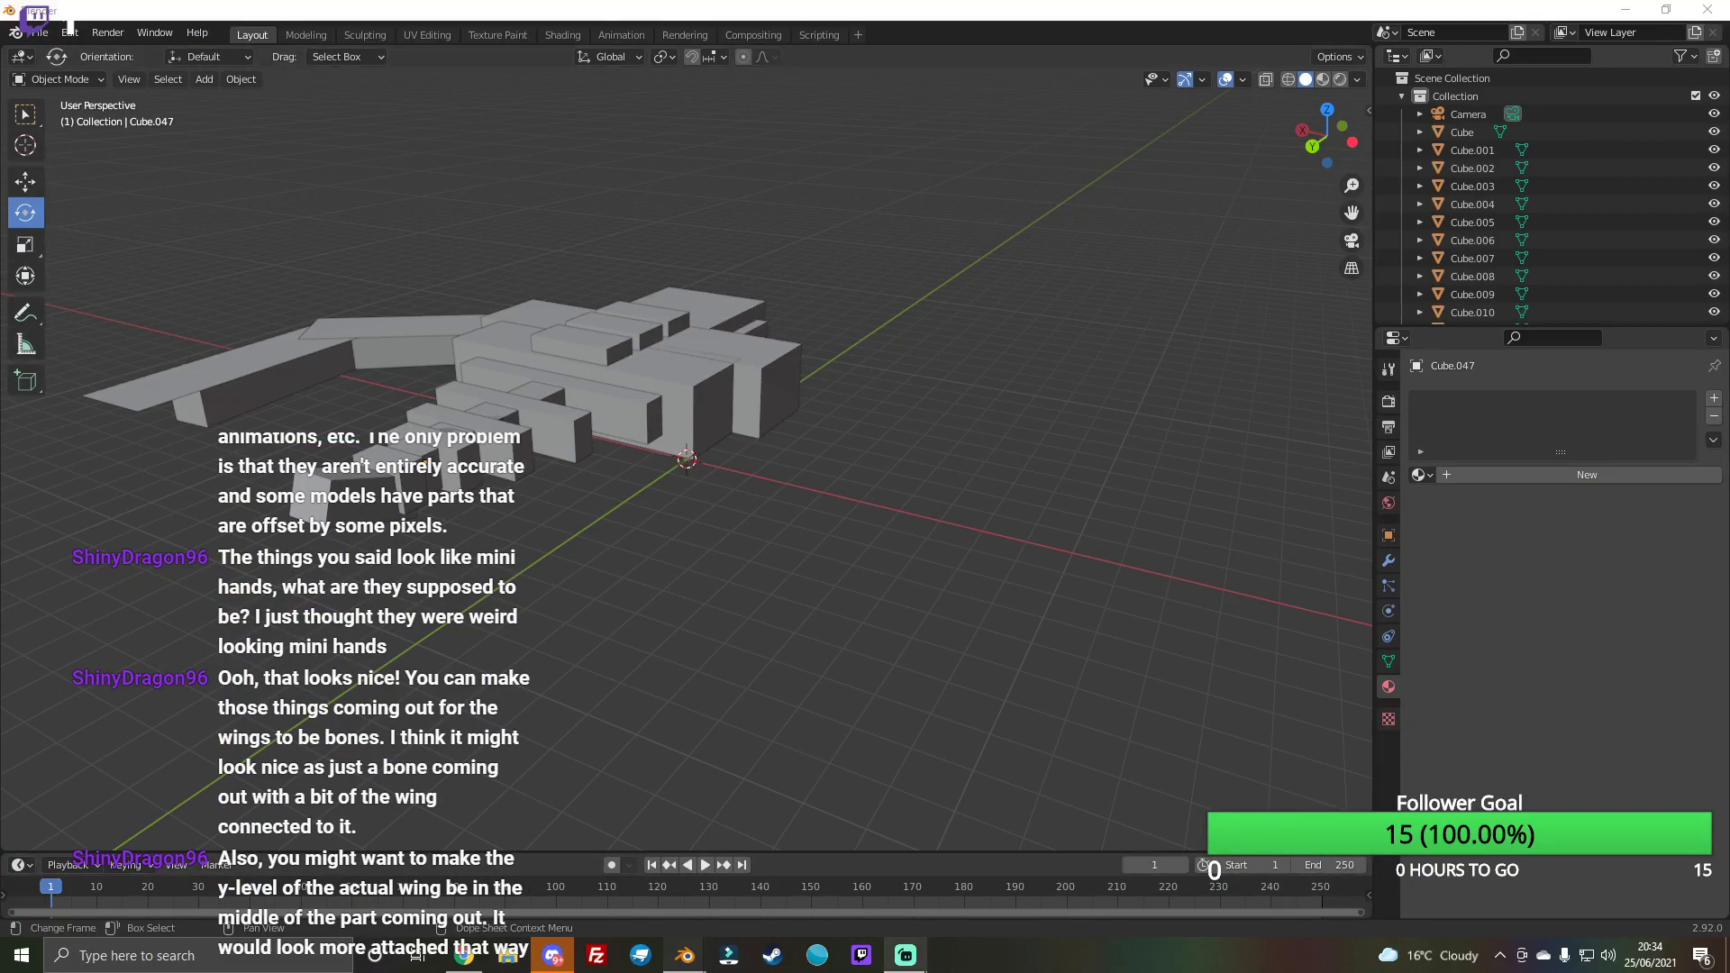
left_click(84, 559)
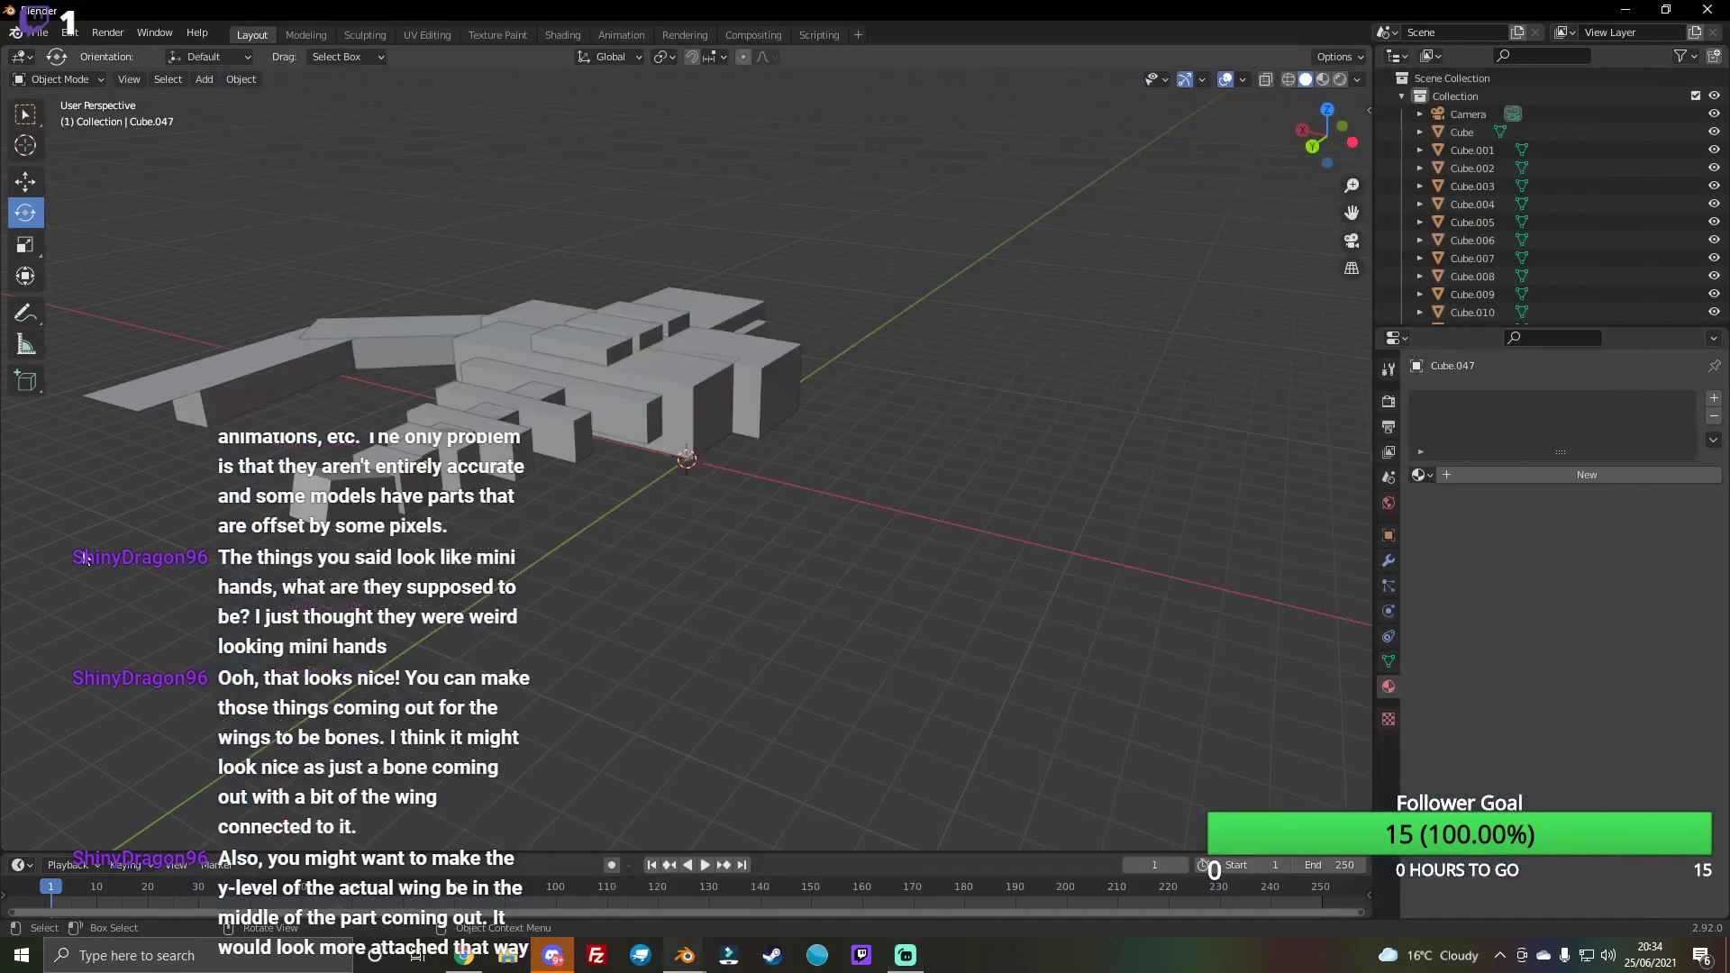
left_click_drag(754, 590, 849, 508)
left_click(349, 474)
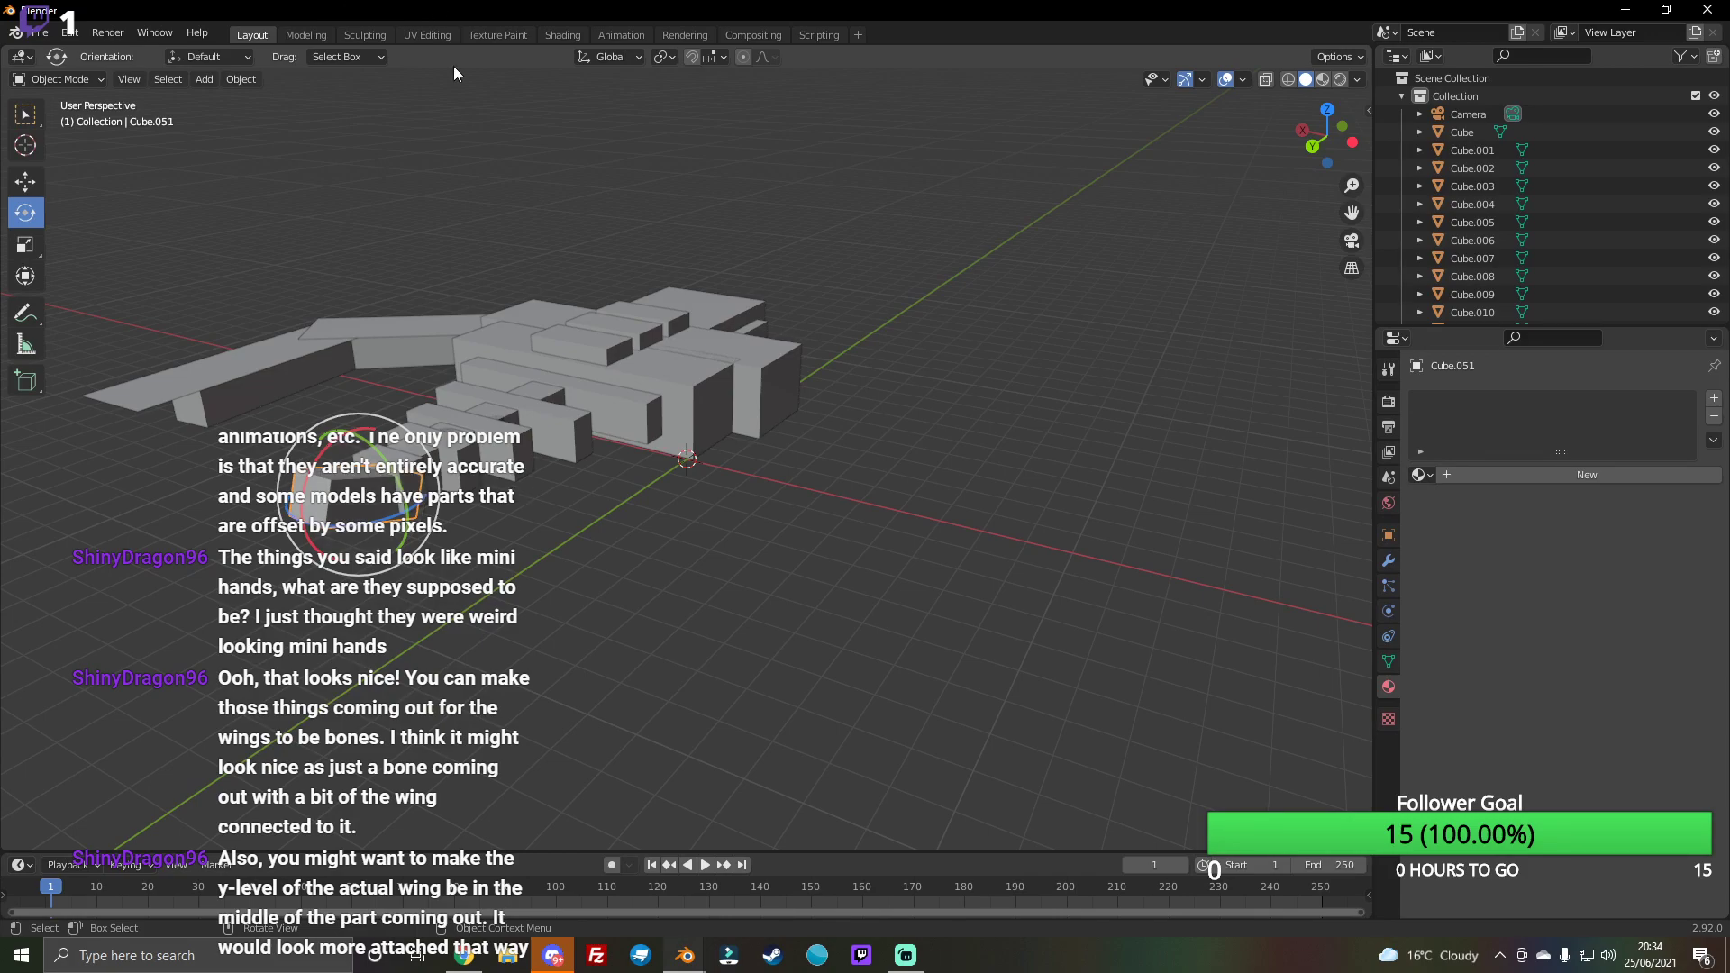
Step: Return to Blender and raise the small tail cube slightly on Z
left_click(906, 954)
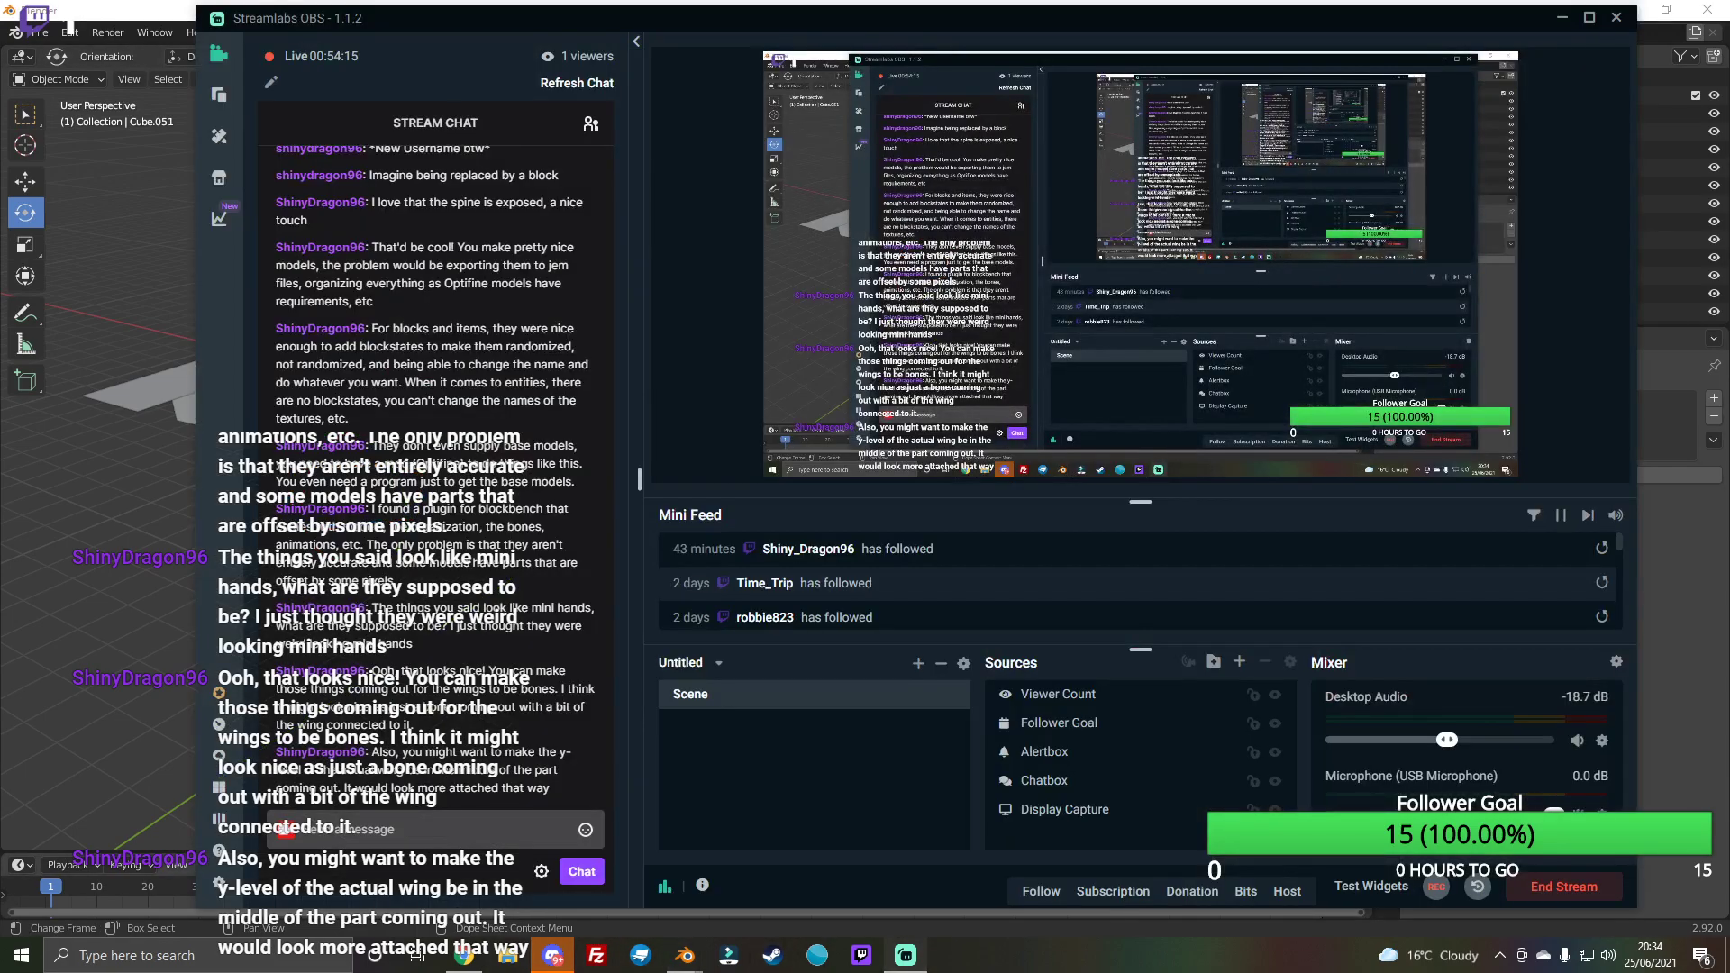
left_click(43, 592)
left_click(375, 504)
left_click(25, 180)
left_click_drag(347, 429, 347, 404)
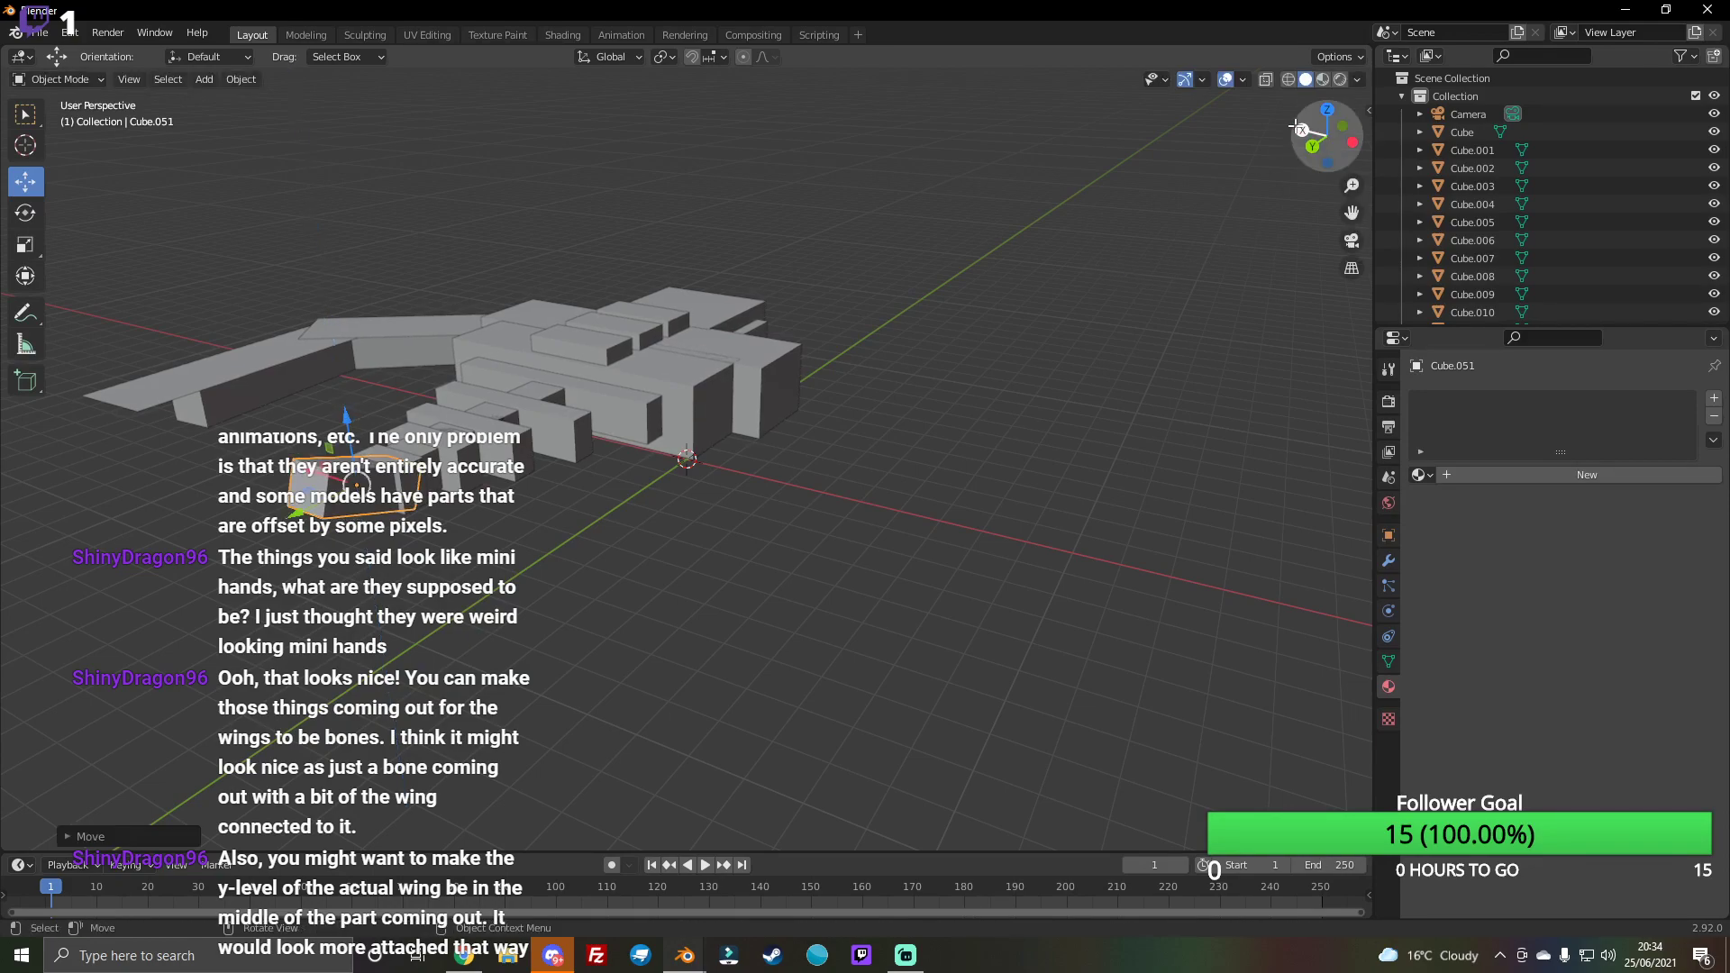
Step: Box-select the distant backdrop wall and floor planes and move them away from the model
mouse_move(1318, 149)
left_mouse_down()
mouse_move(1333, 143)
mouse_move(1314, 143)
left_mouse_up()
left_click(1336, 147)
left_click(1318, 143)
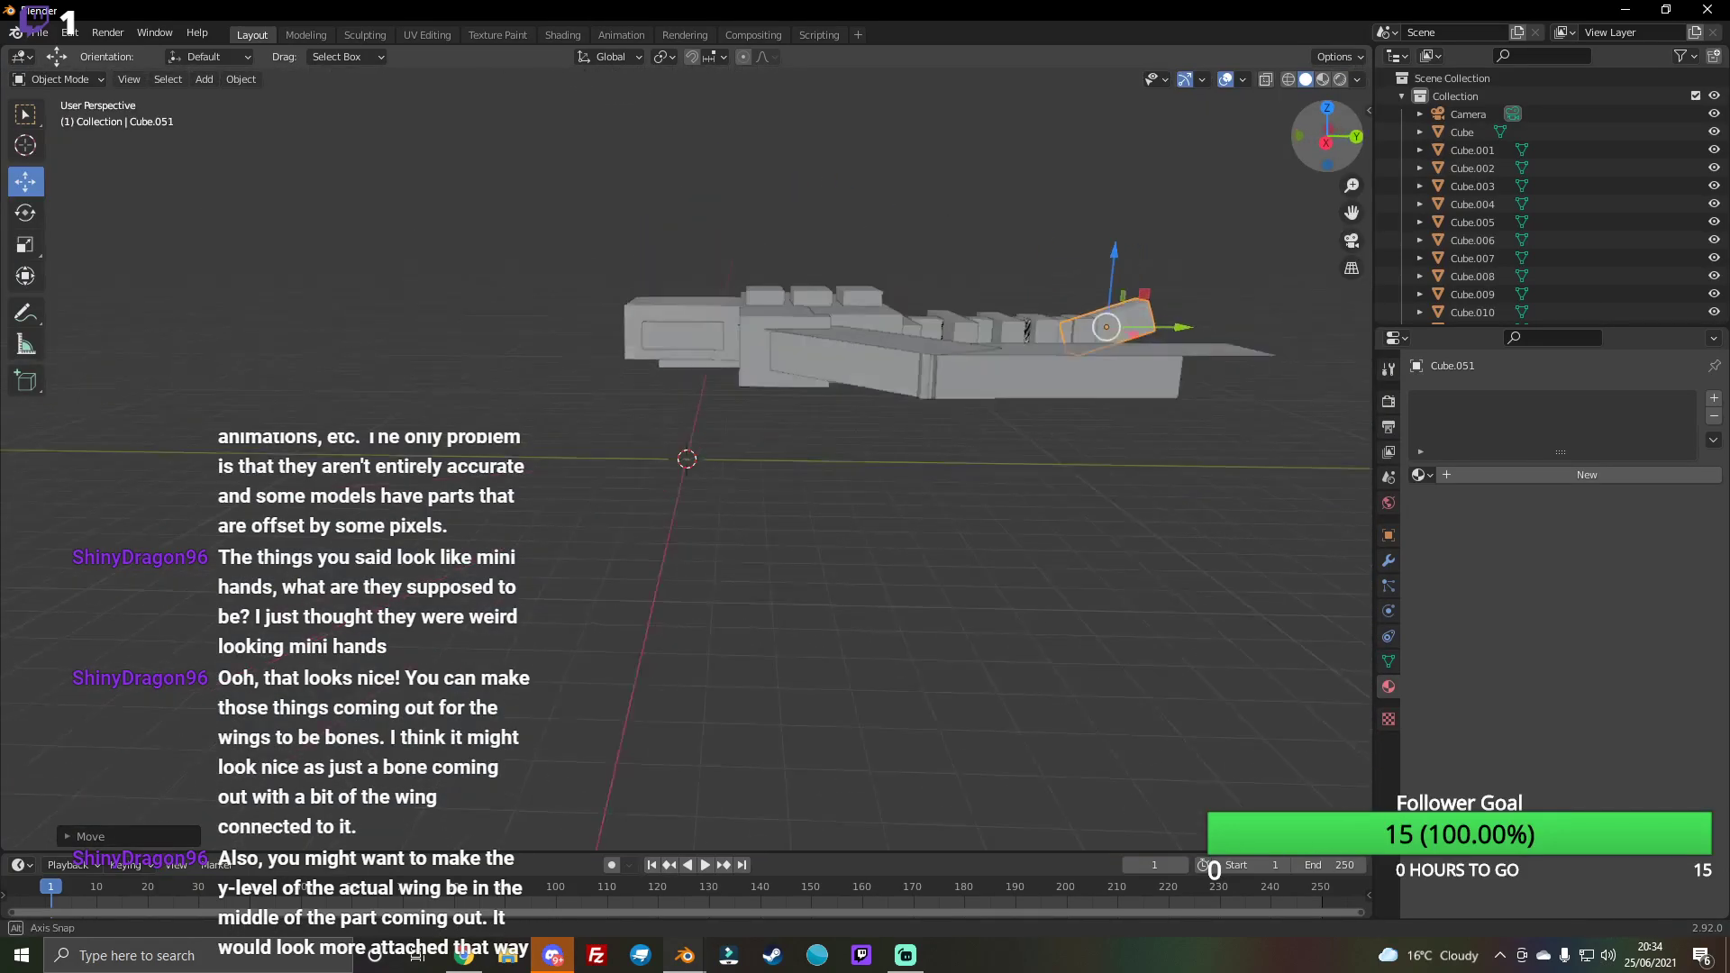
left_click_drag(1319, 136, 1225, 263)
scroll(1213, 308, "down", 4)
left_click_drag(1081, 289, 1290, 509)
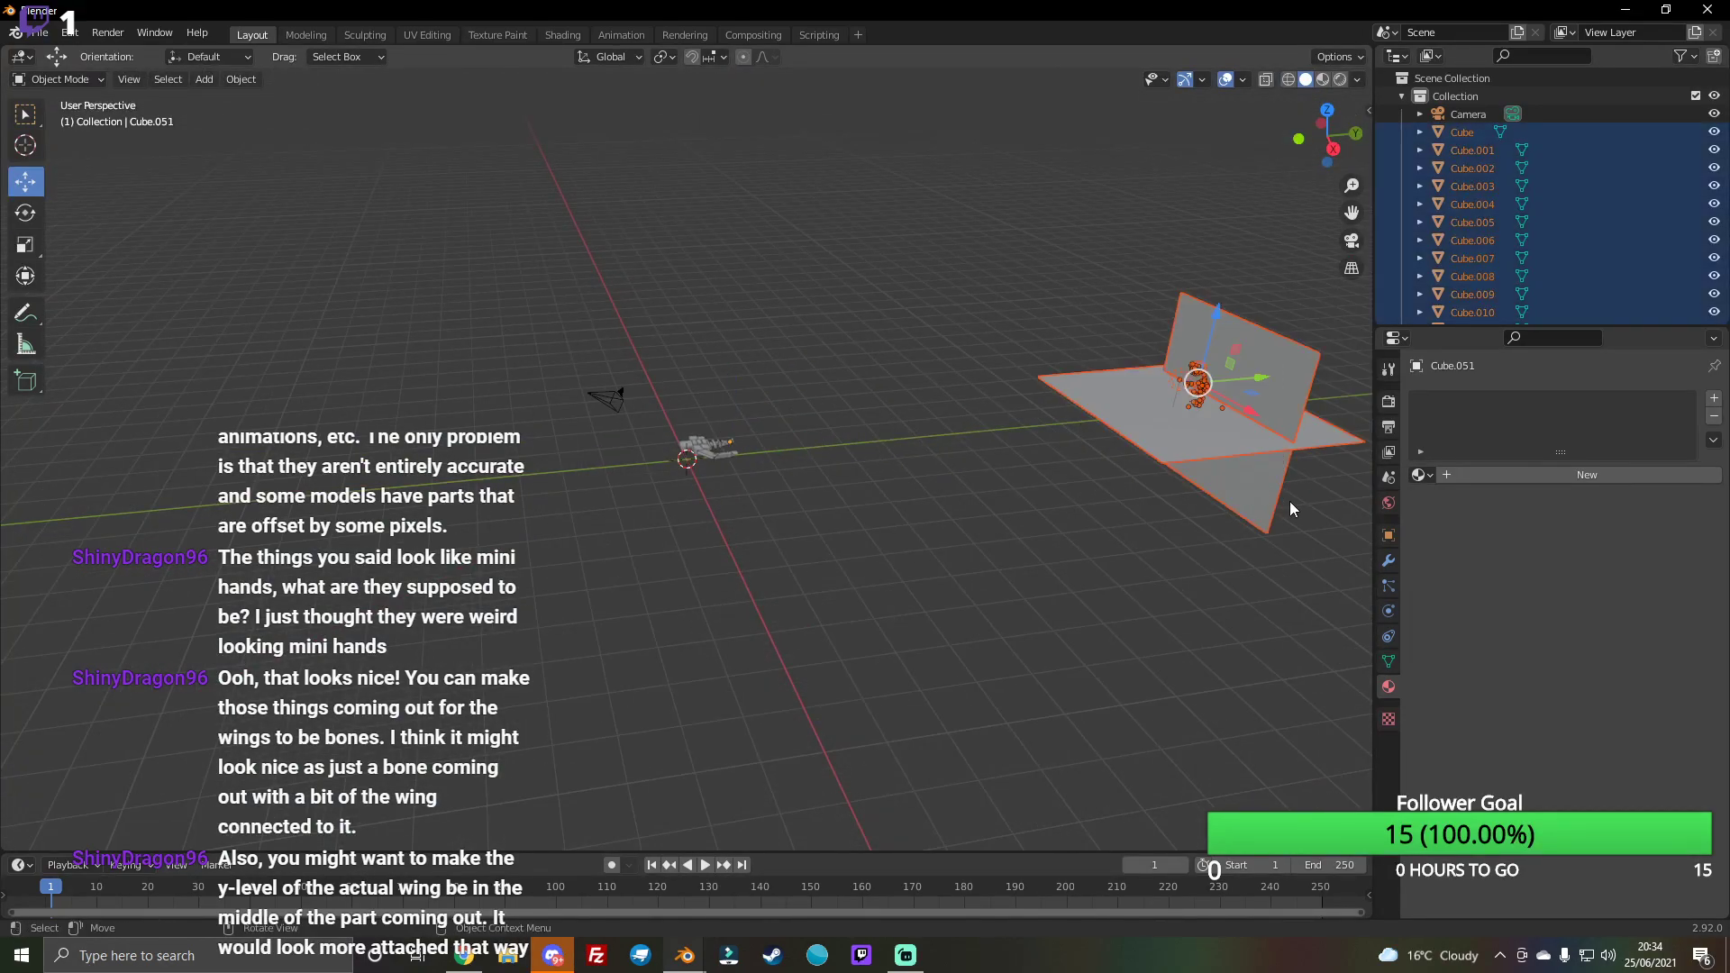
left_click_drag(1220, 417, 987, 287)
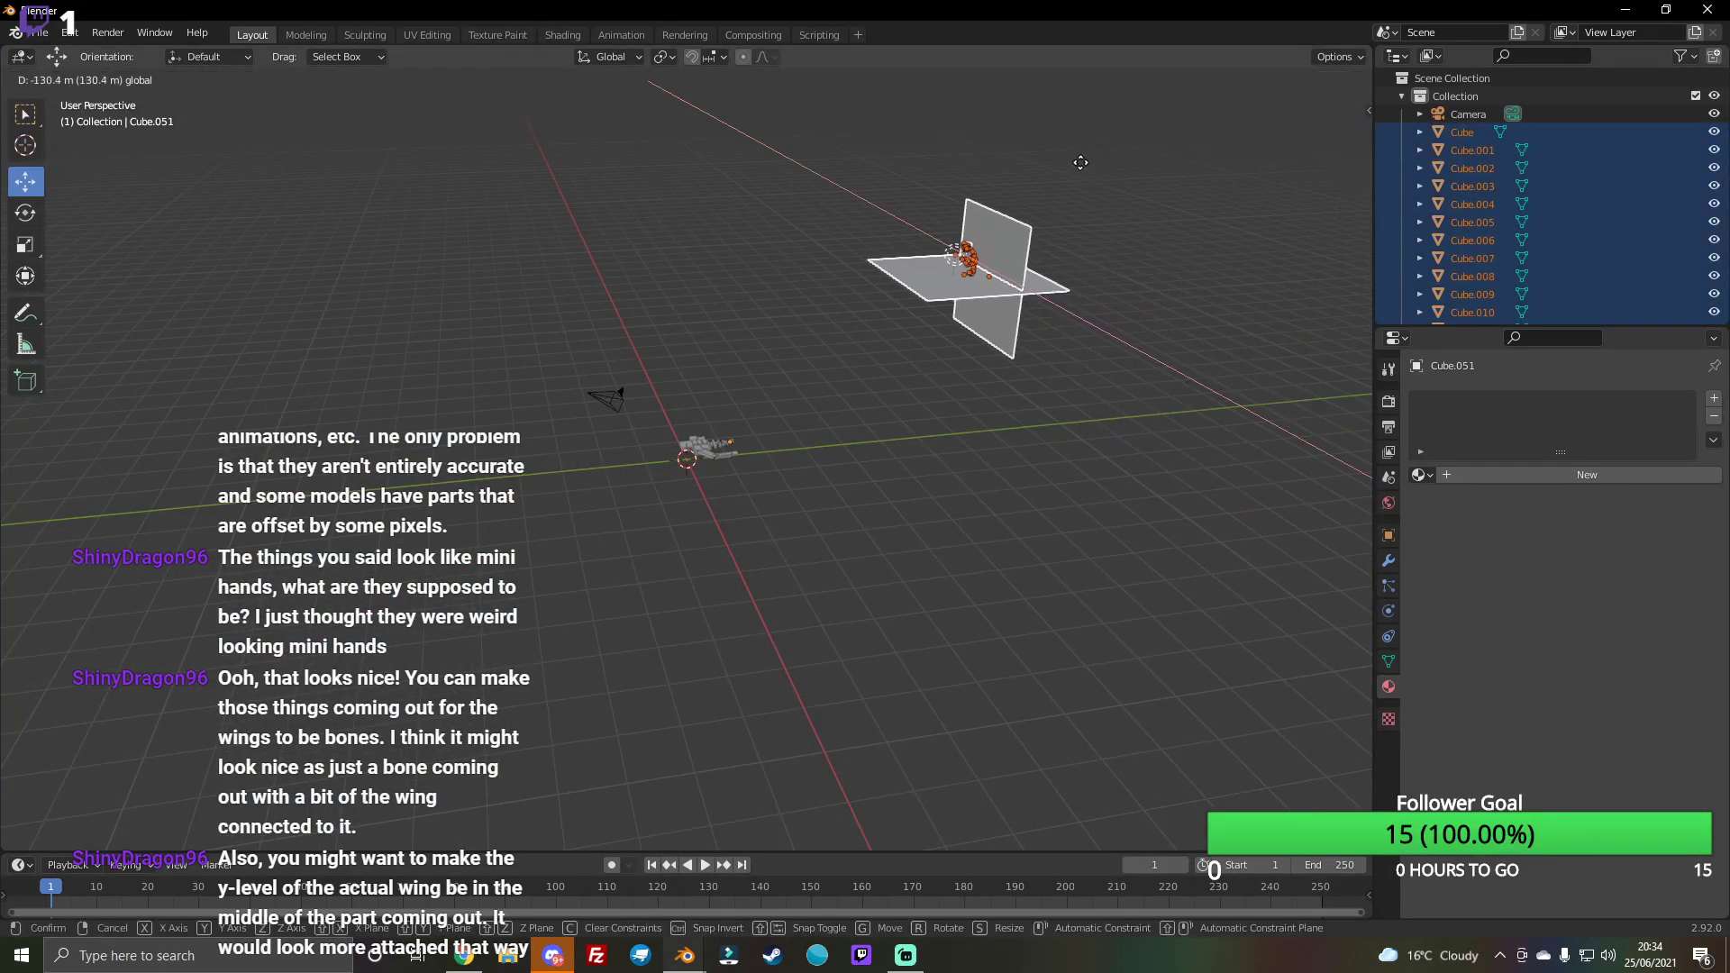
left_click_drag(1356, 134, 1323, 141)
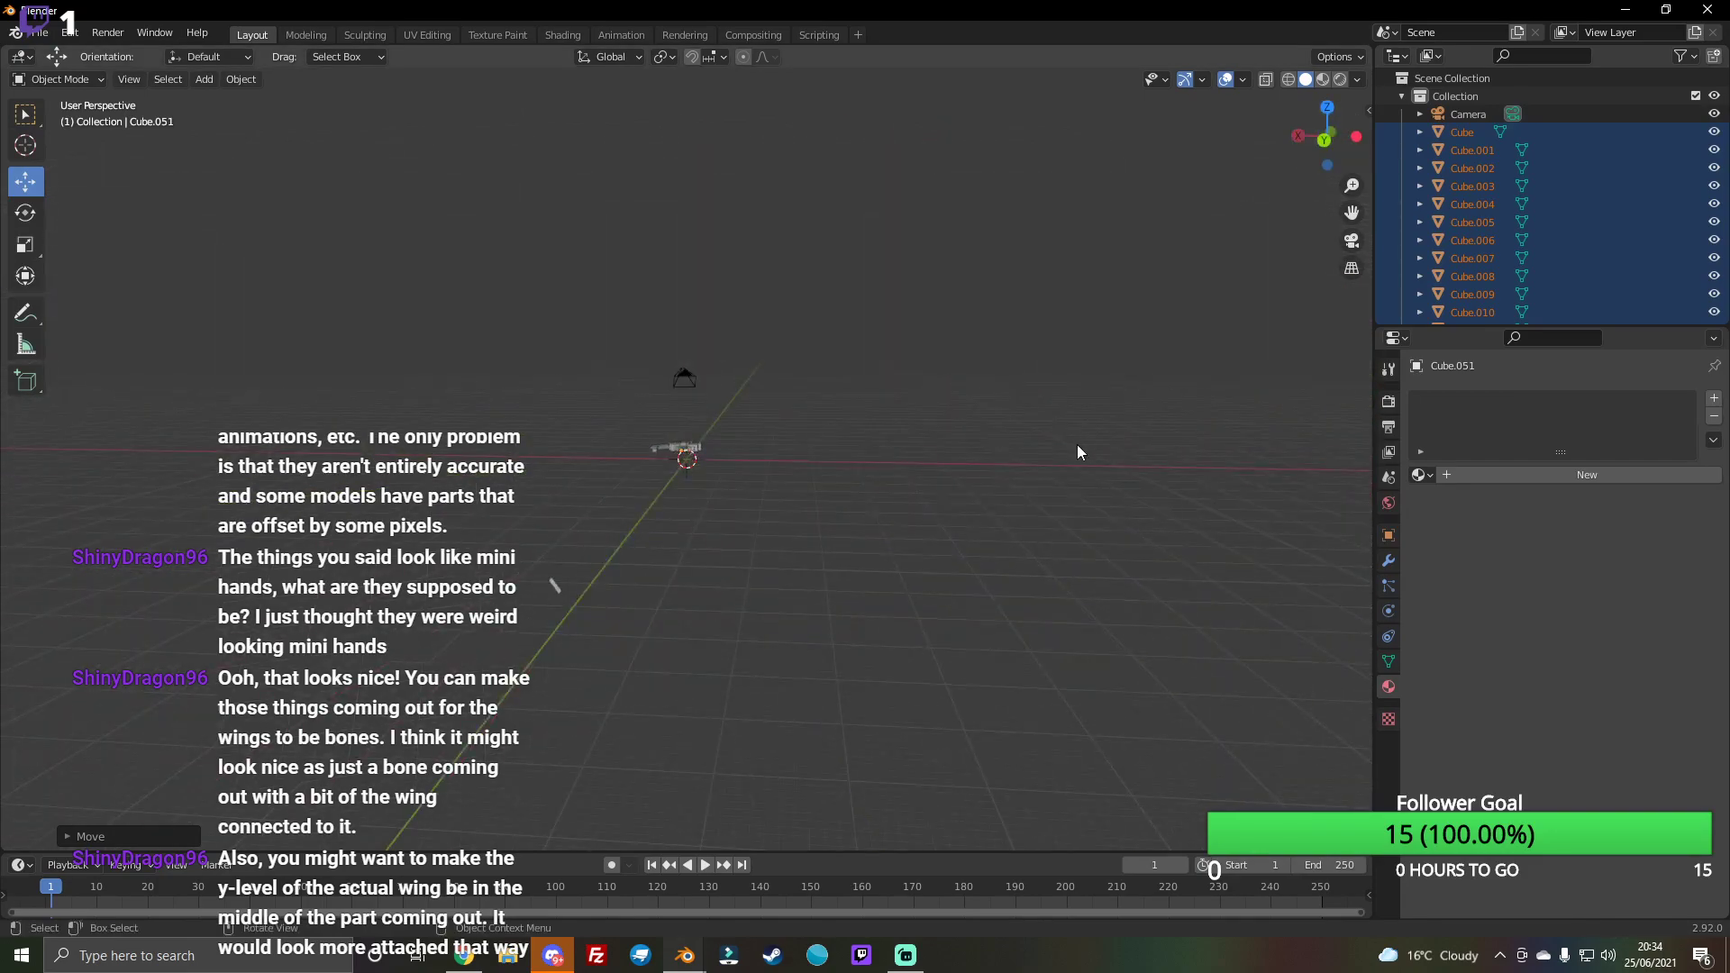
key("alt+a")
left_click(1324, 138)
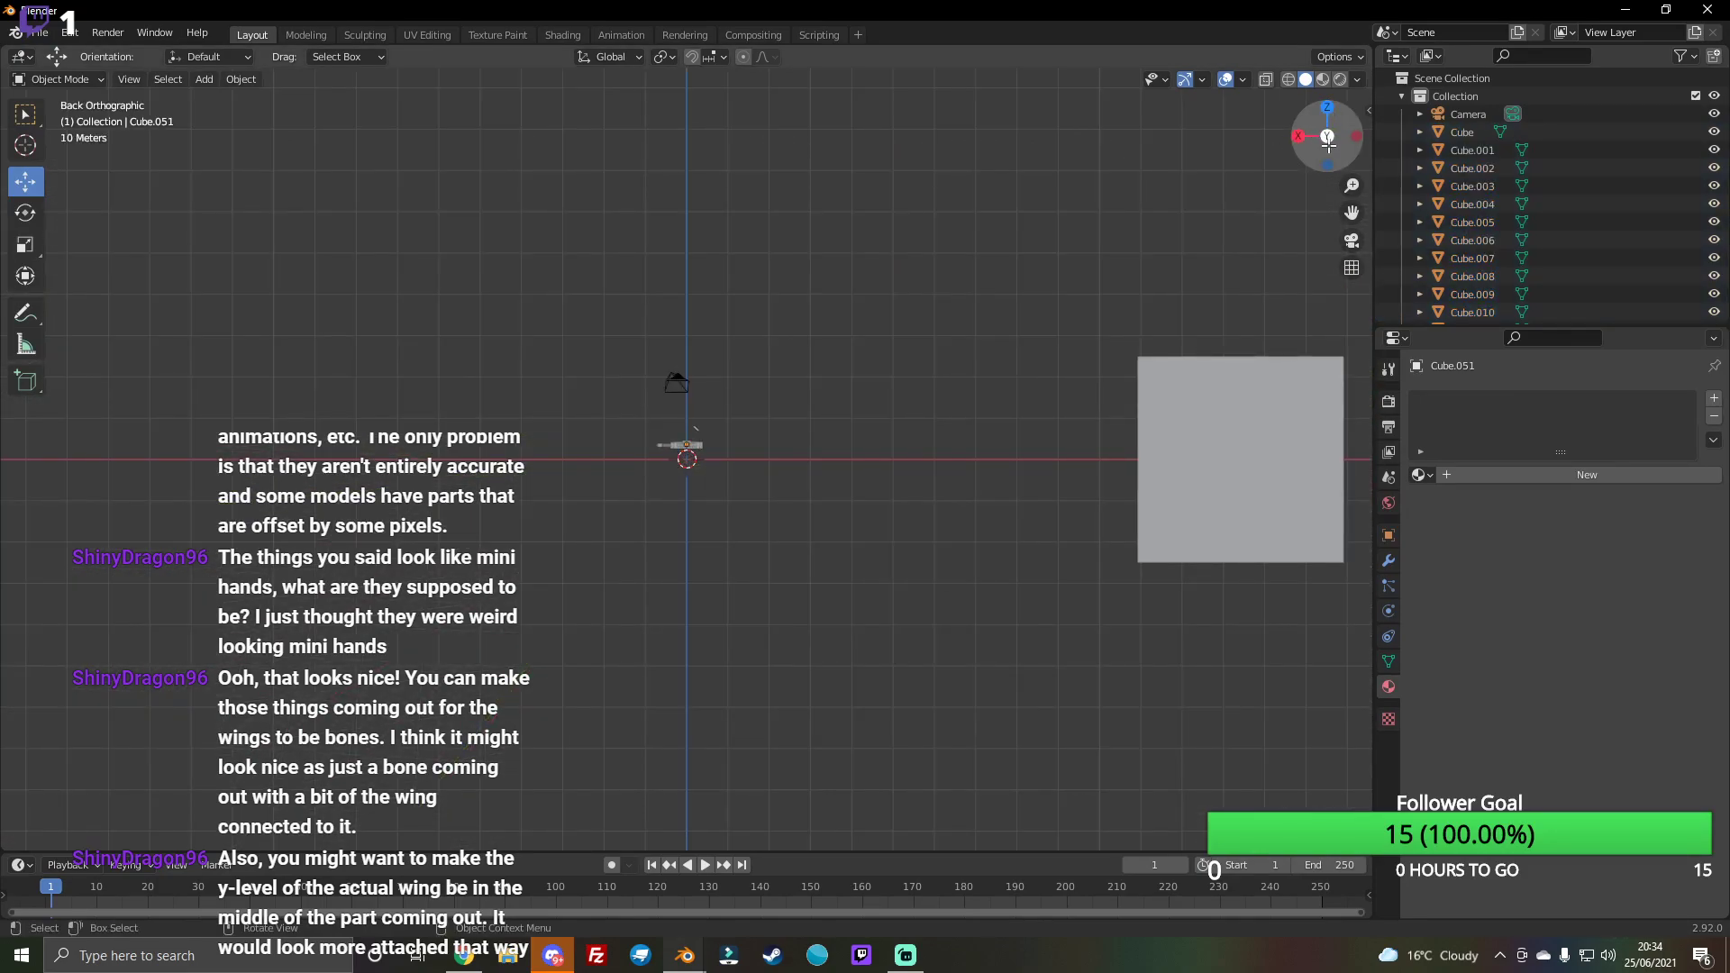
left_click_drag(1330, 147, 1271, 217)
scroll(580, 798, "up", 4)
scroll(813, 774, "up", 3)
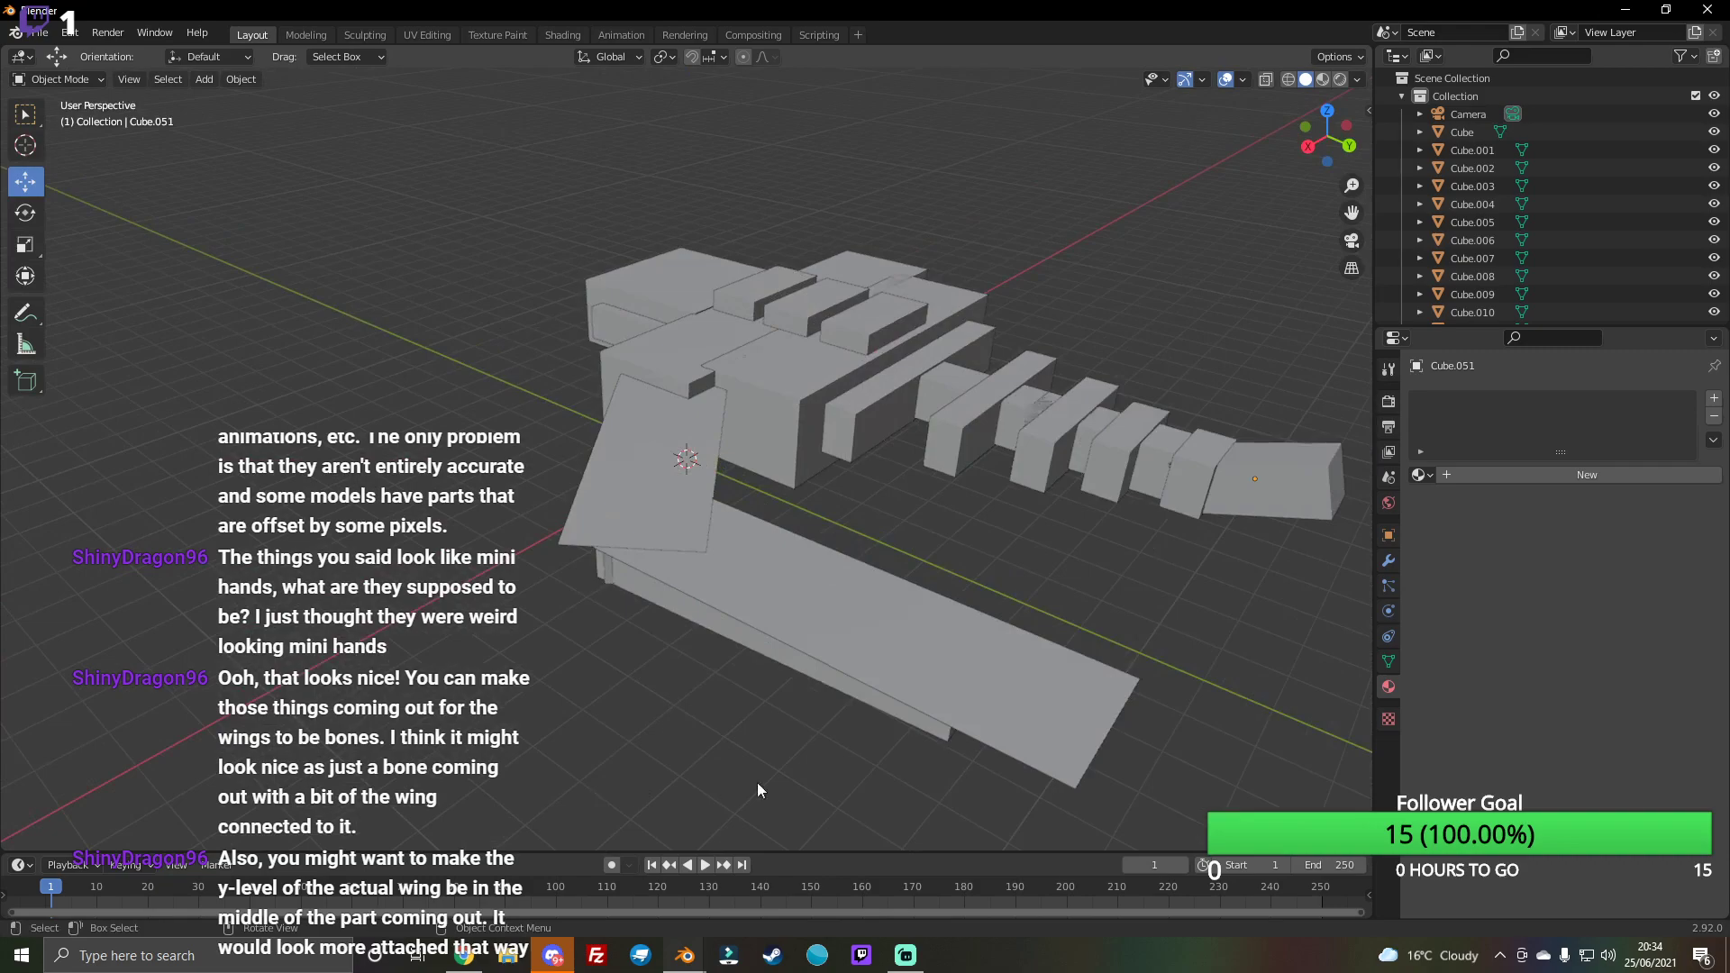
Step: Nudge the tilted wing plane Plane.029 to a new position
left_click(1098, 682)
left_click(623, 511)
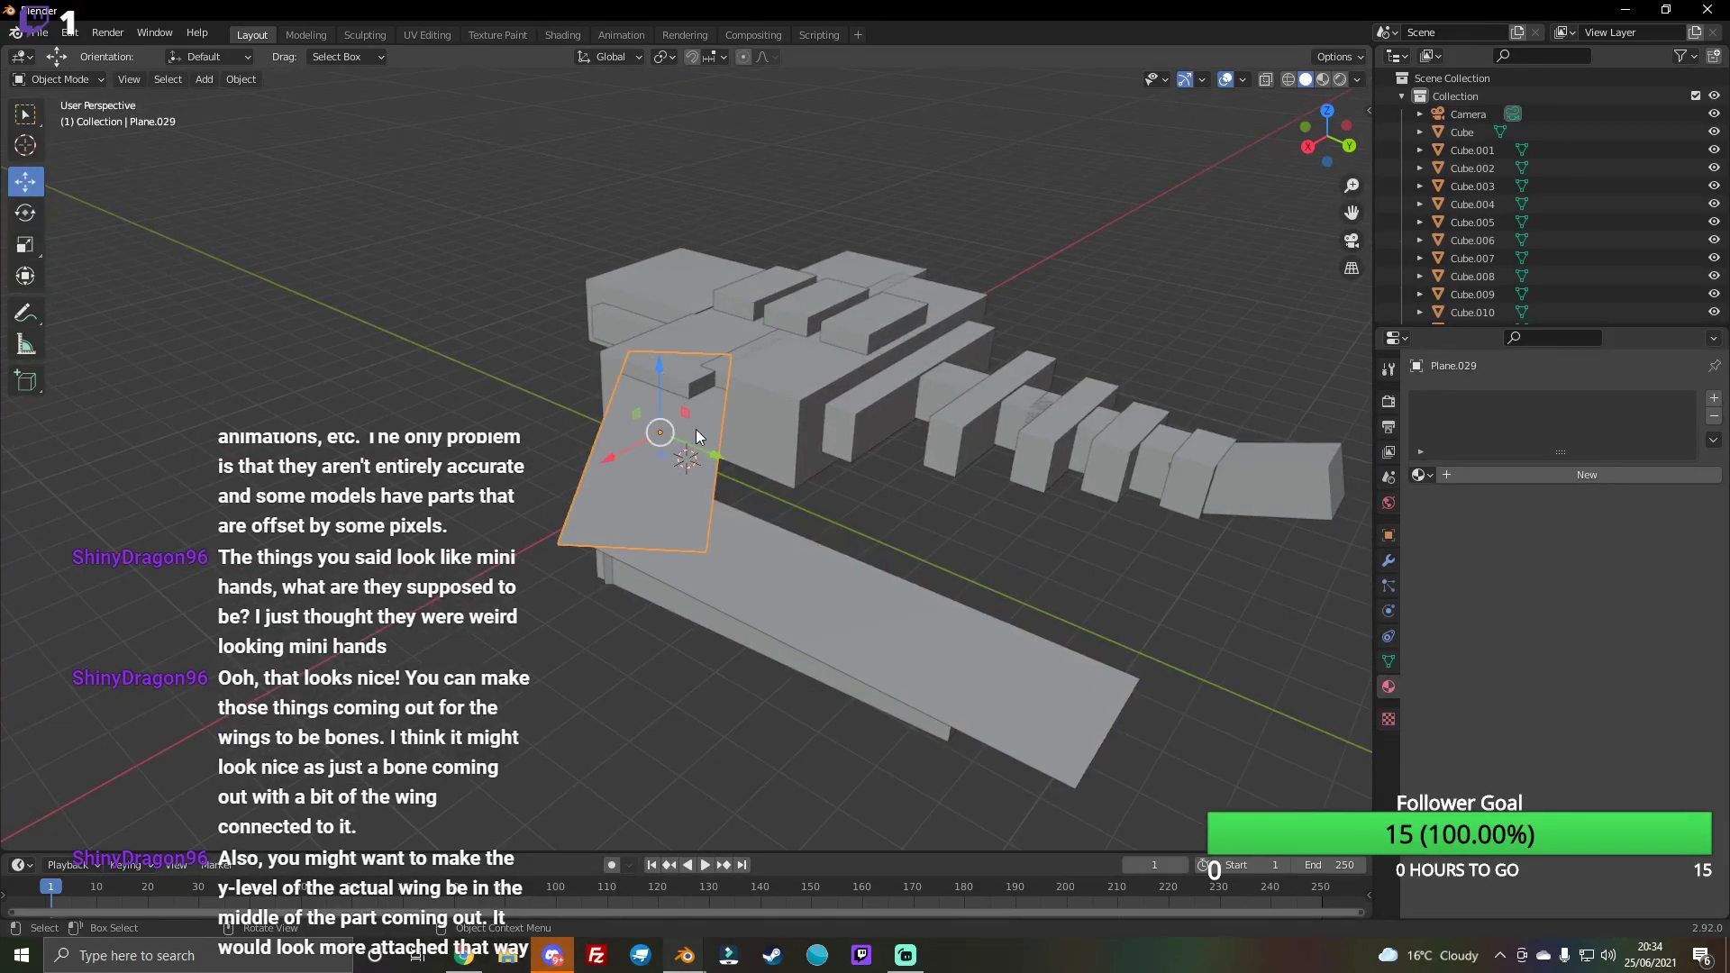
key("g")
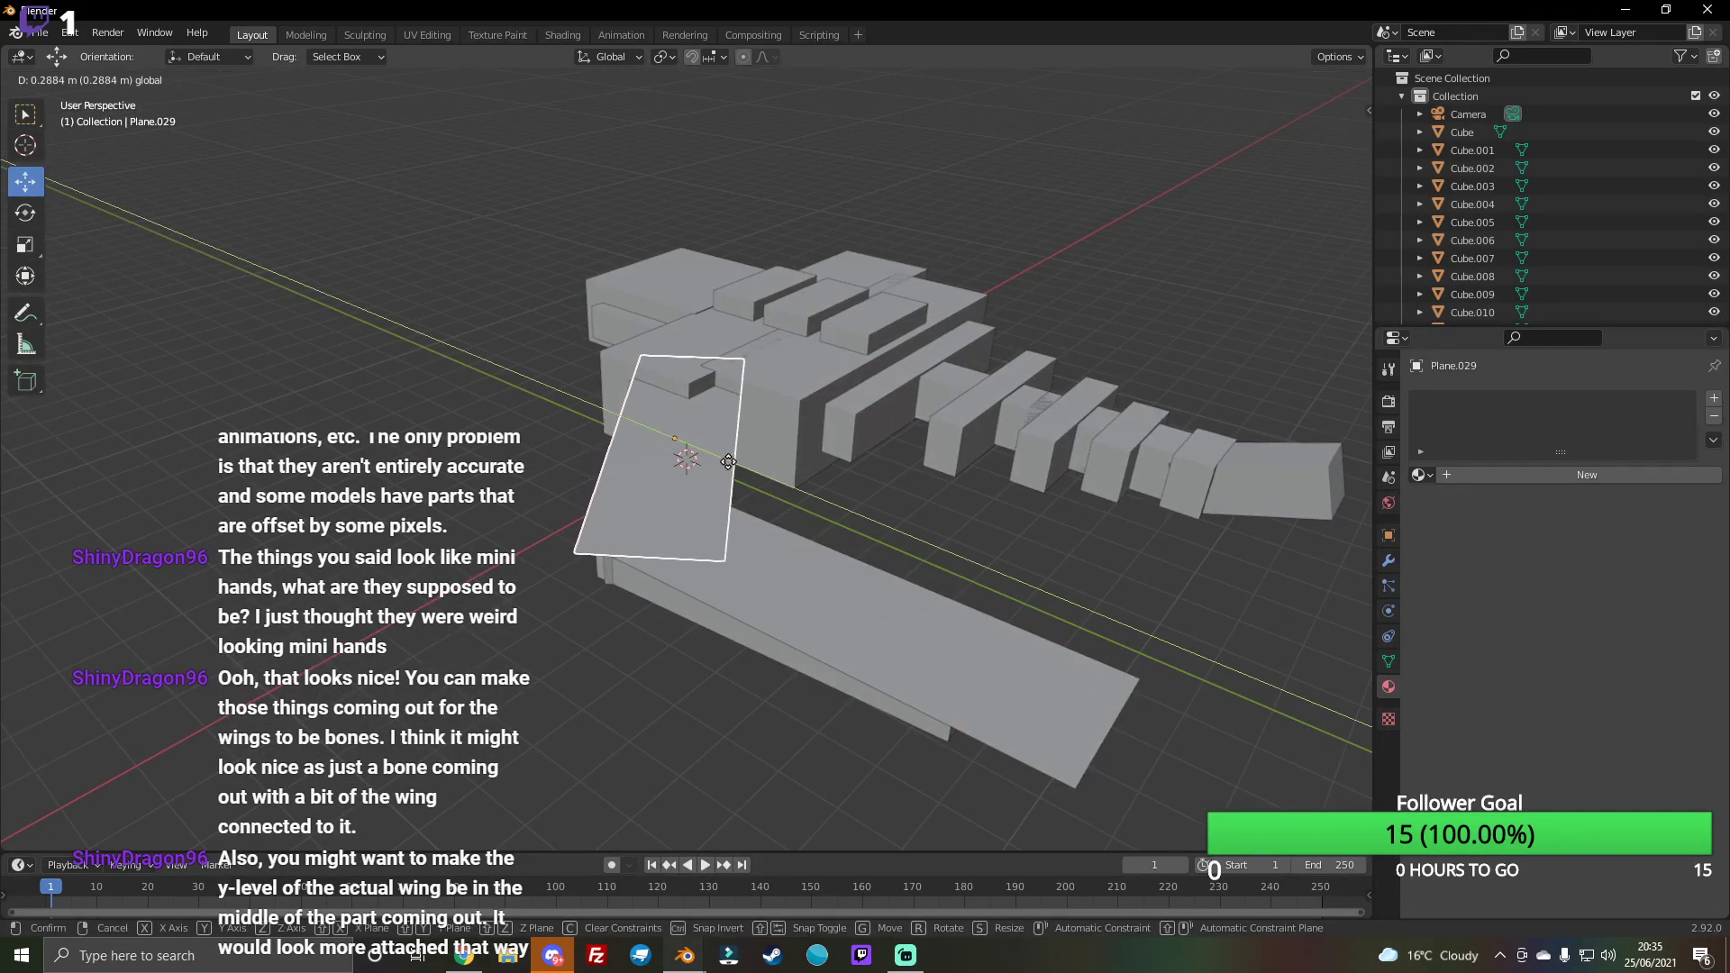
left_click(731, 467)
left_click(1007, 580)
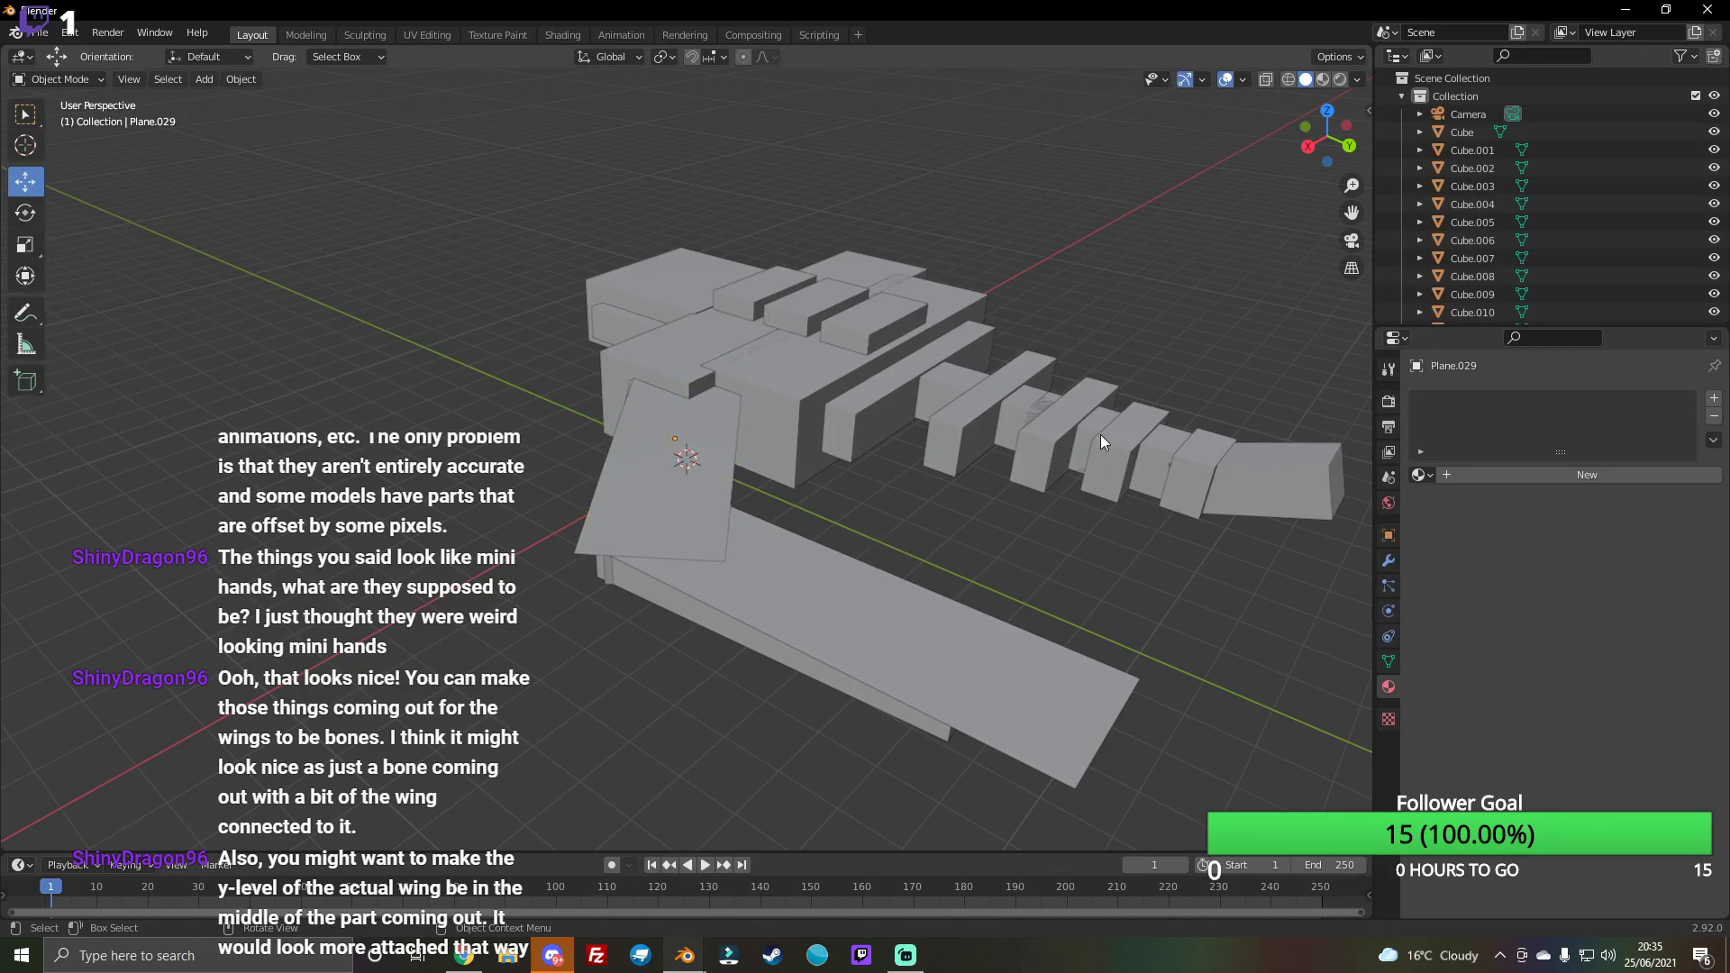
Step: Select the long wing plane, then select Cube.051 at the spine's end
left_click(999, 680)
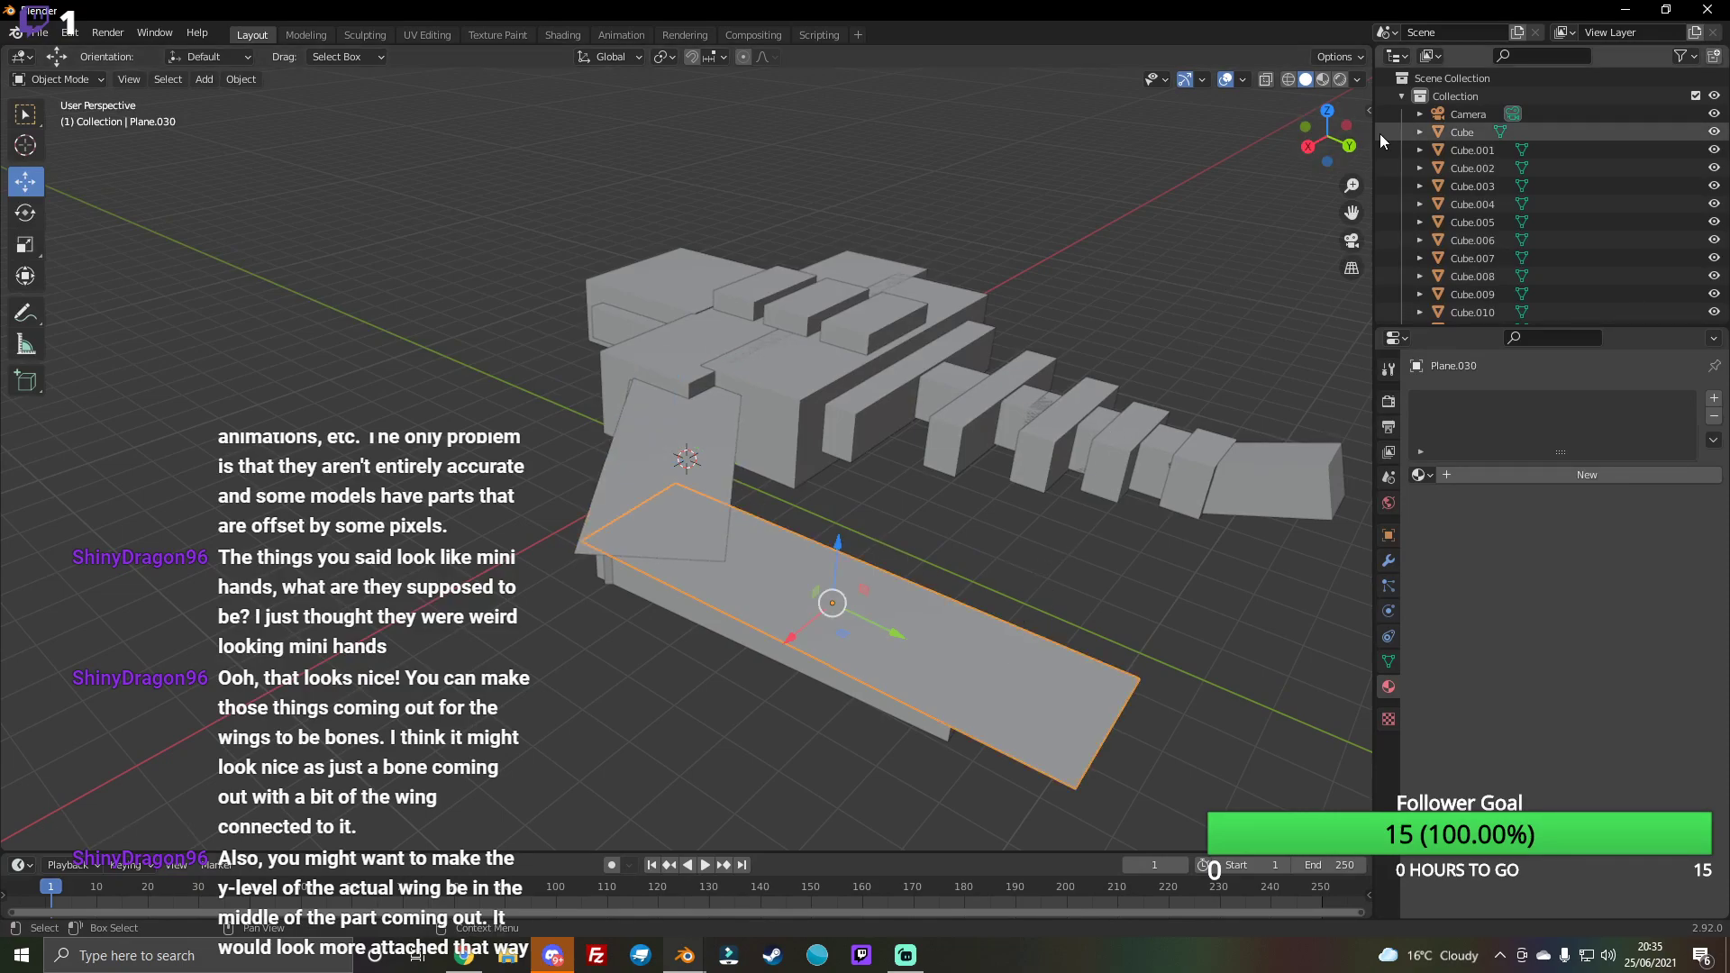
mouse_move(1060, 546)
middle_mouse_down()
mouse_move(946, 569)
mouse_move(300, 400)
middle_mouse_up()
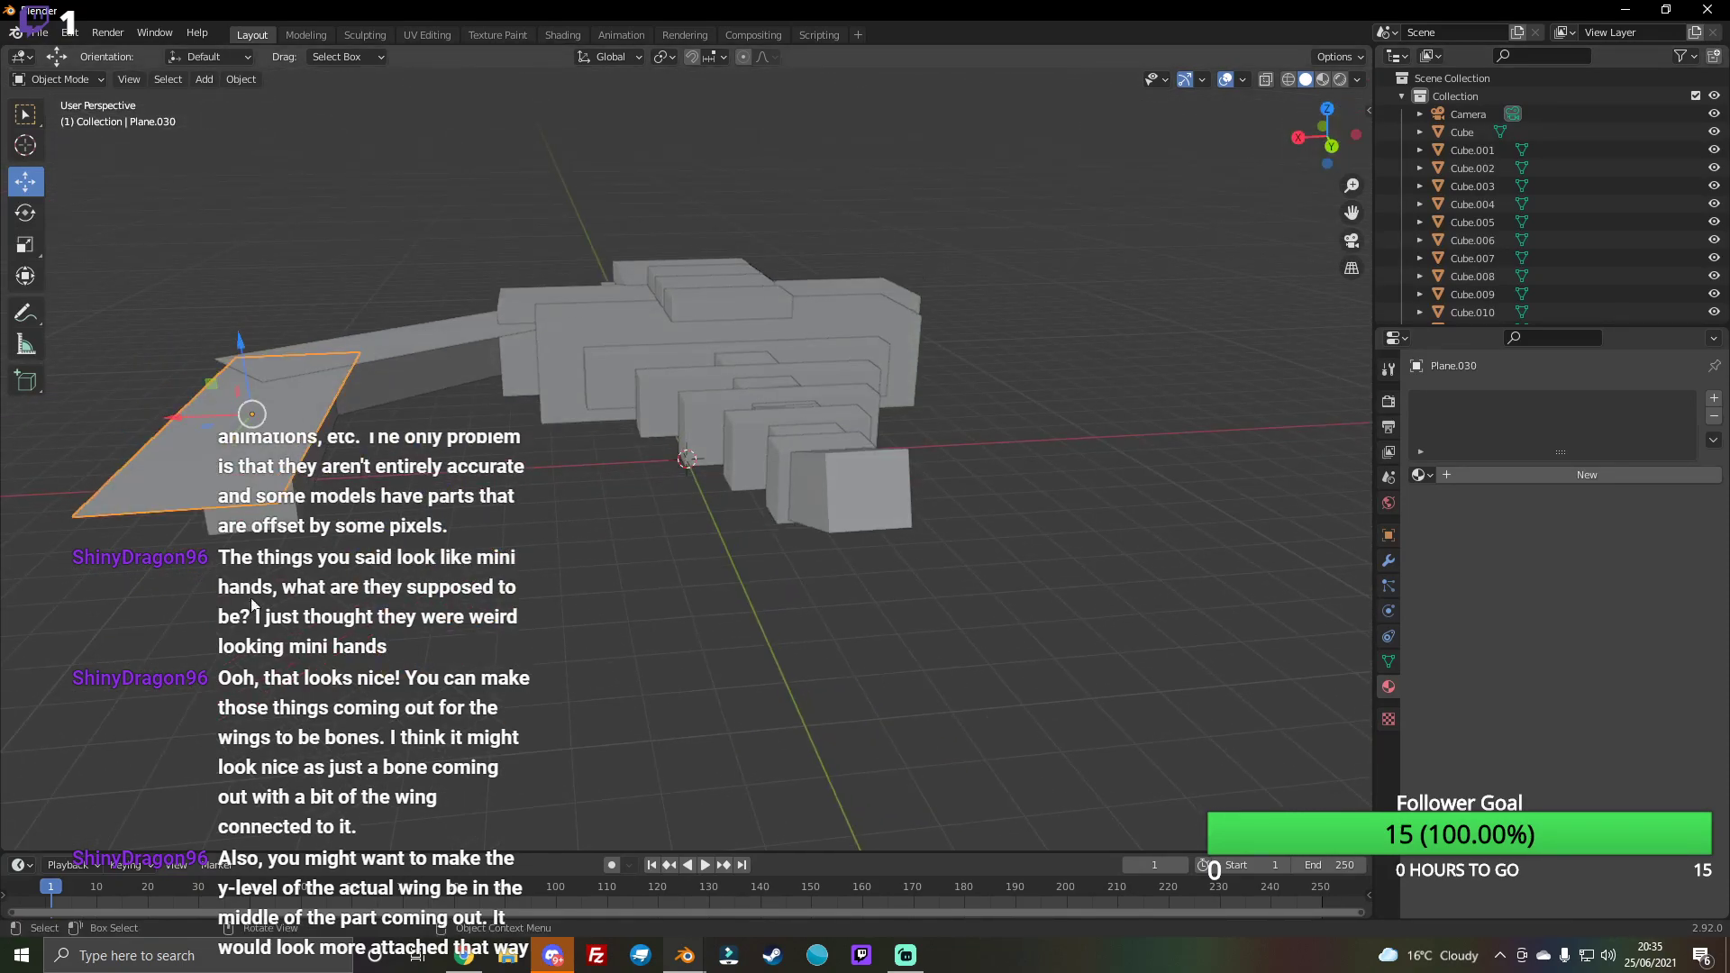
left_click_drag(384, 139, 264, 204)
left_click(818, 459)
left_click(883, 498)
Step: Copy the end spine cube, place the copy past the spine's end and make it narrower
key("ctrl+c")
key("ctrl+v")
middle_click_drag(1277, 357, 931, 585)
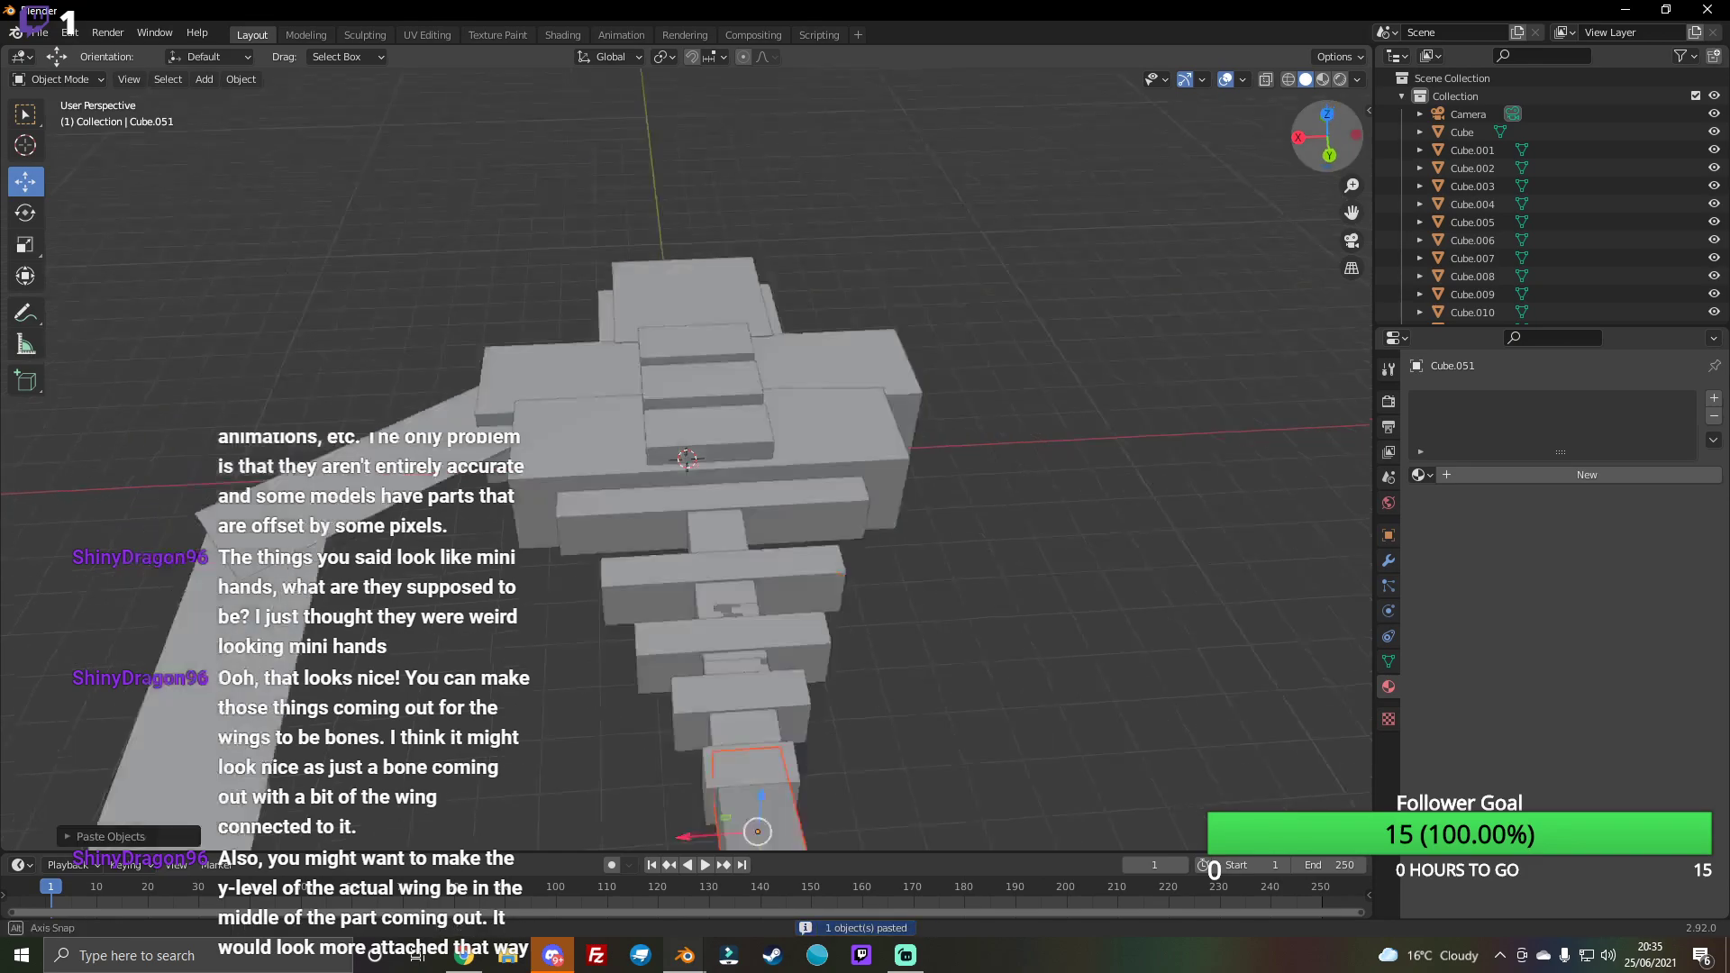
left_click_drag(716, 624, 725, 686)
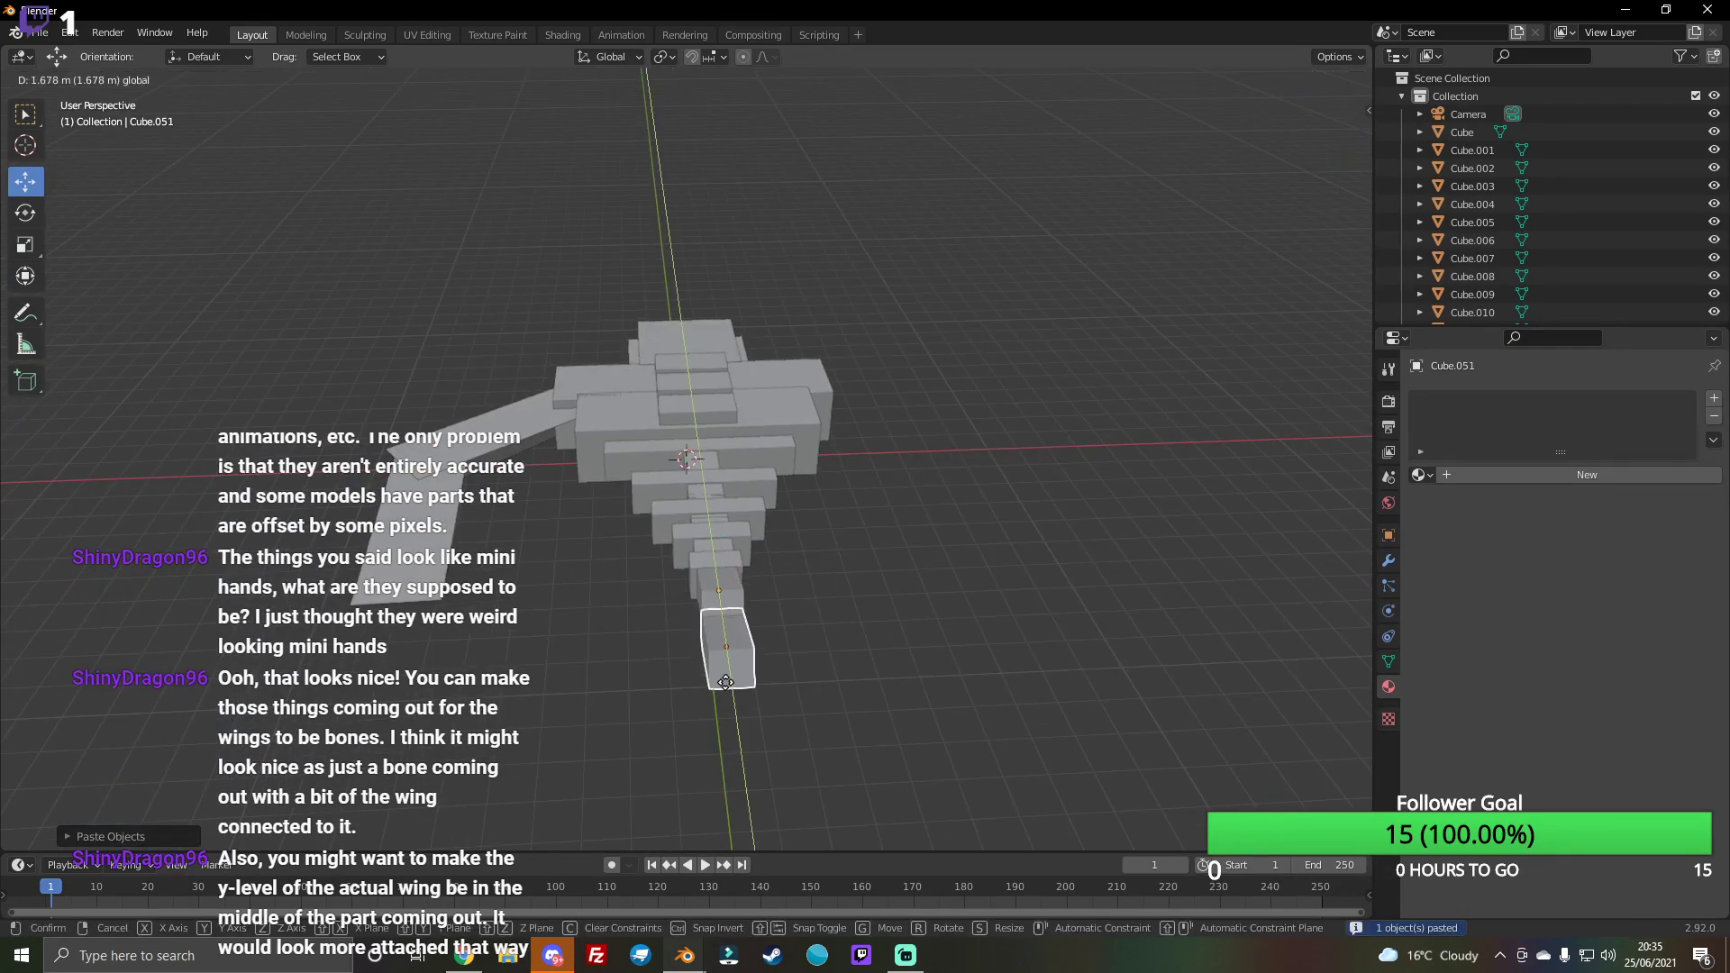
left_click_drag(734, 618, 734, 589)
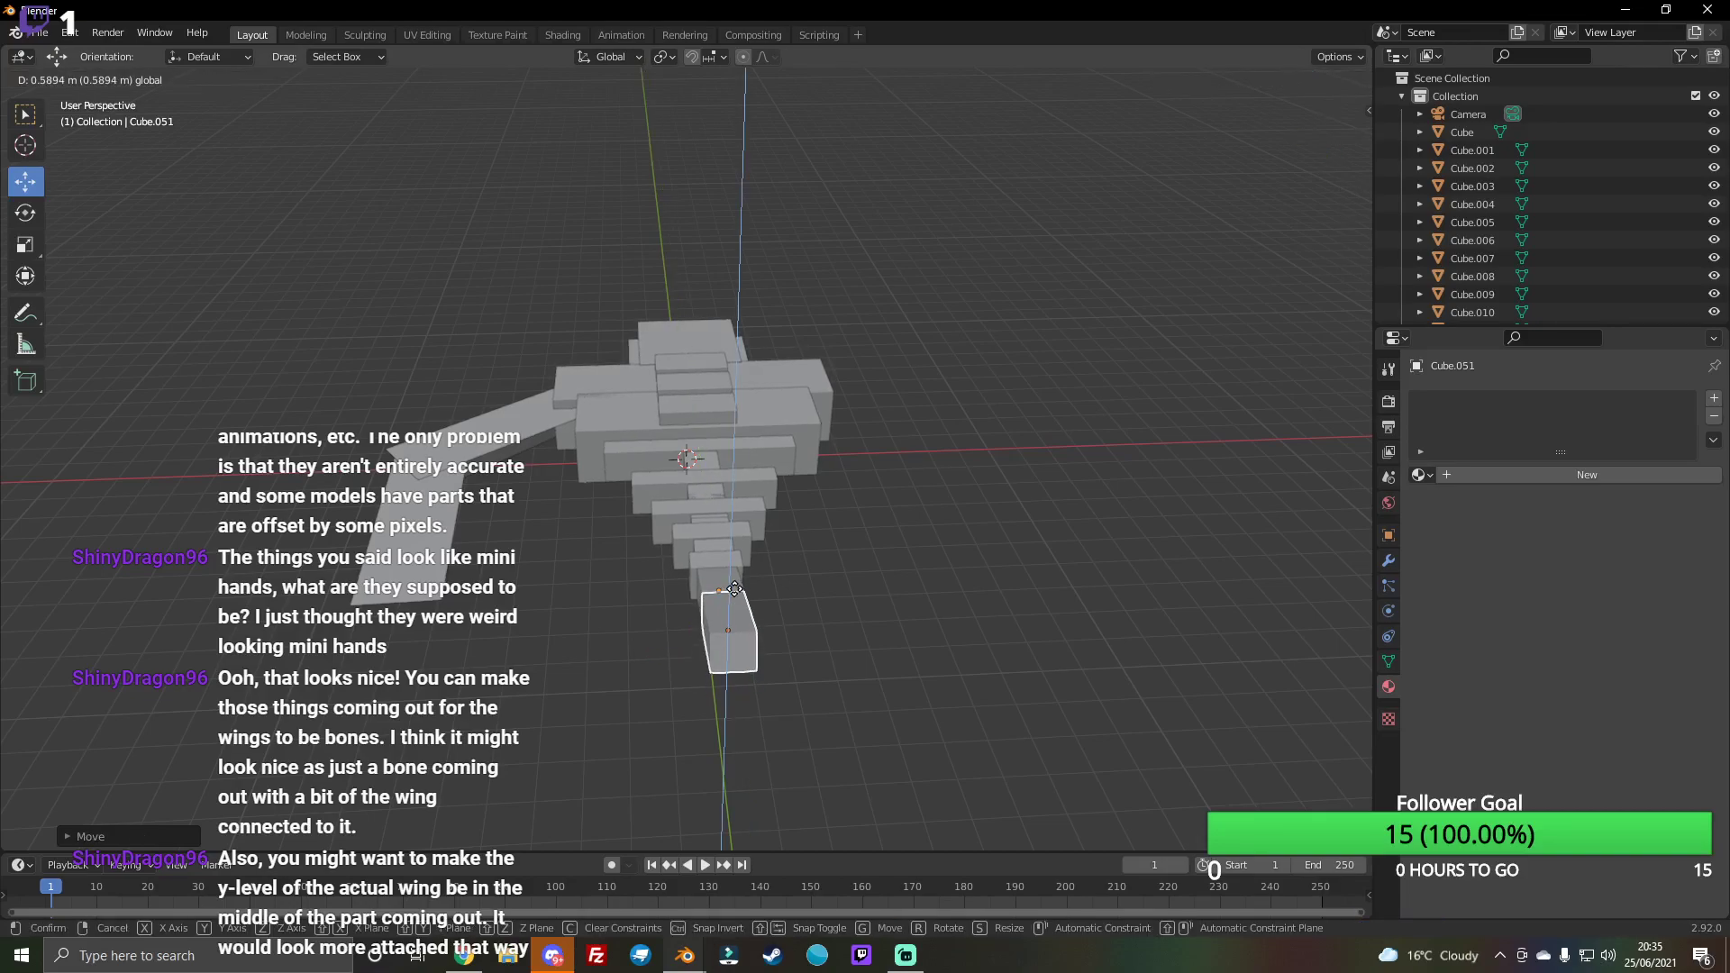
left_click(737, 593)
left_click(30, 251)
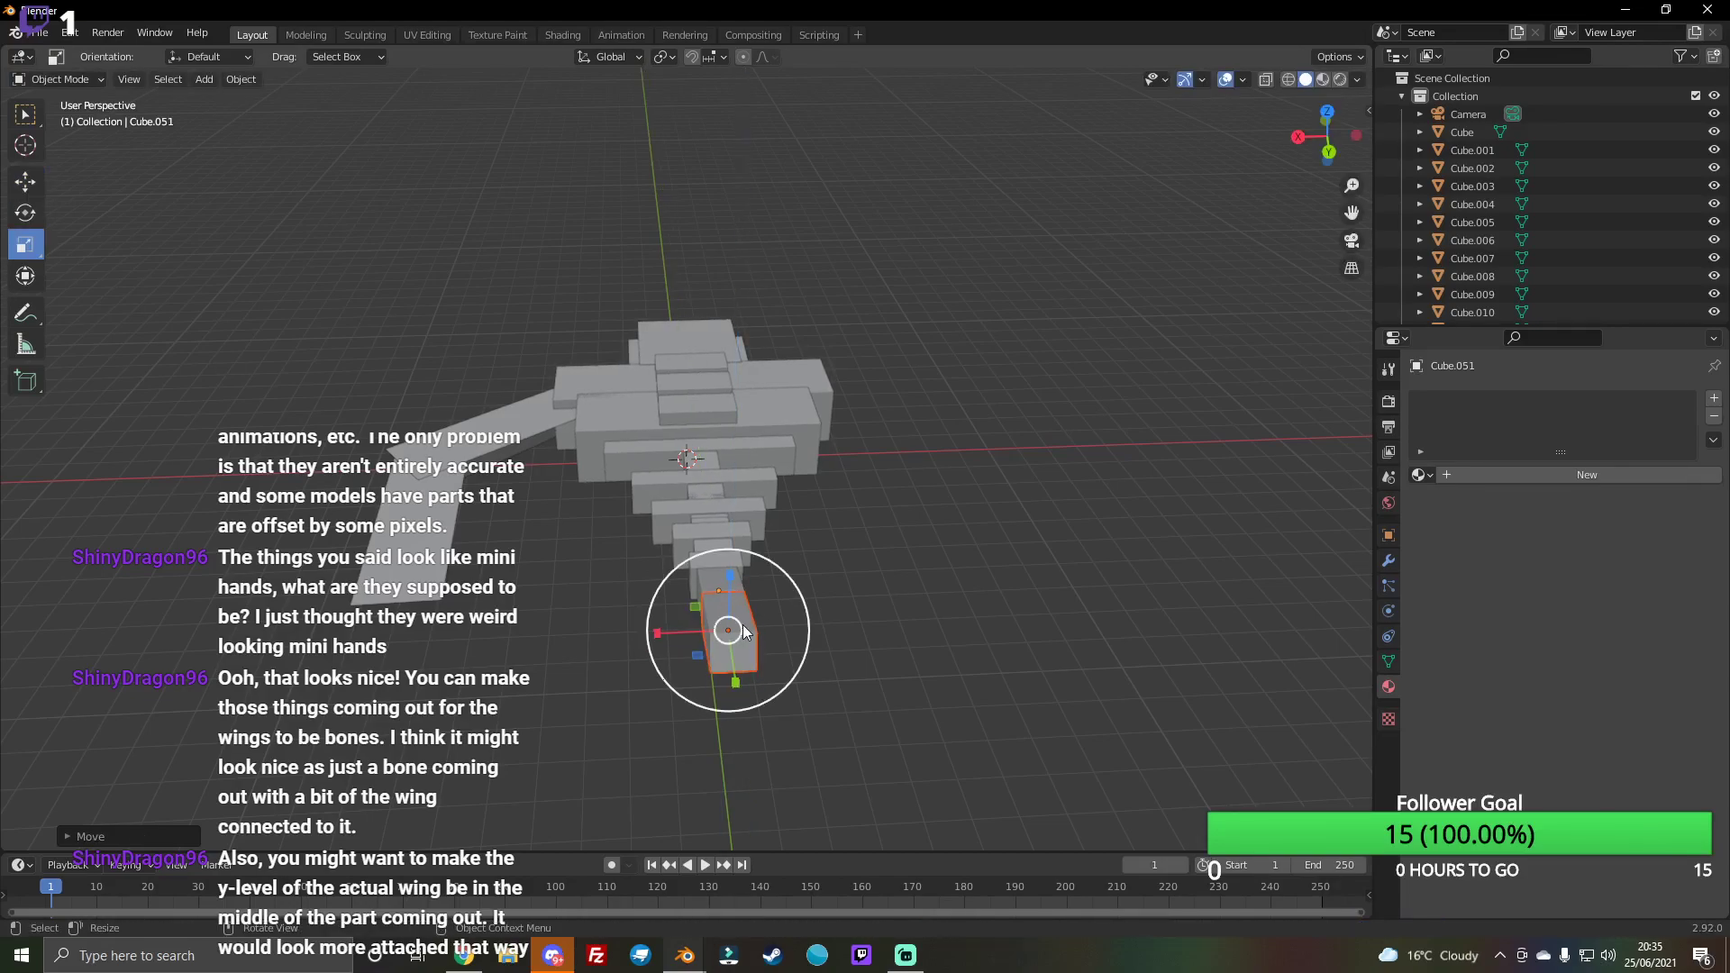
left_click_drag(657, 632, 676, 618)
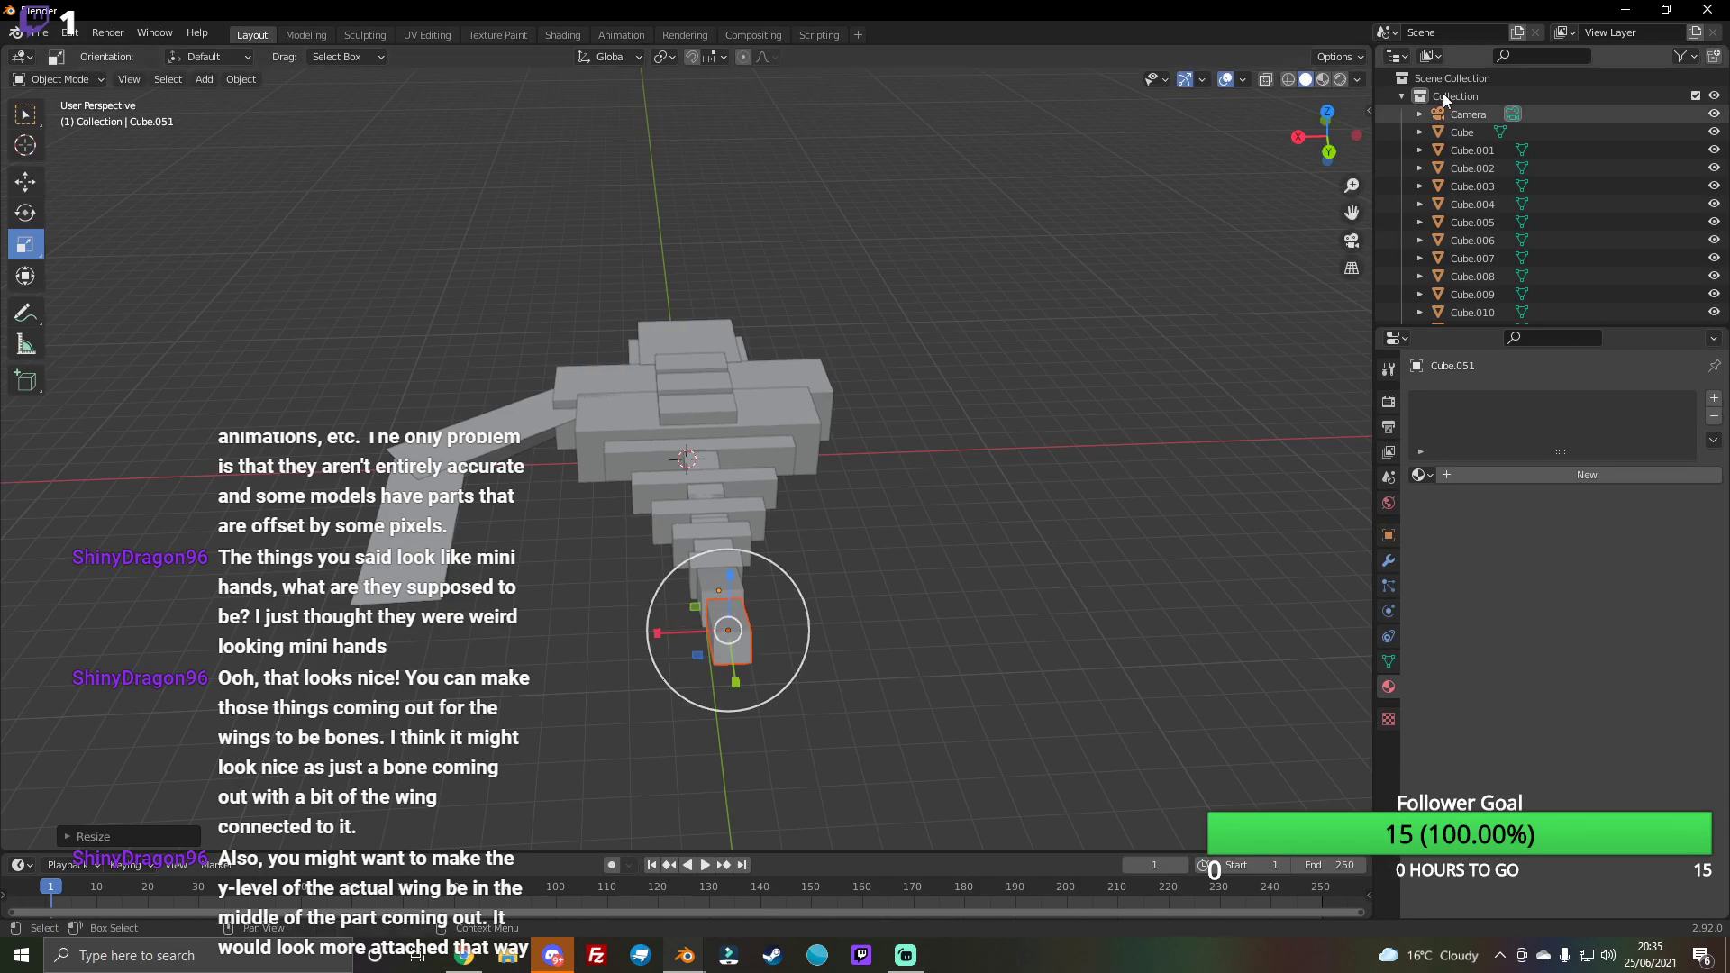
middle_click_drag(407, 568, 512, 529)
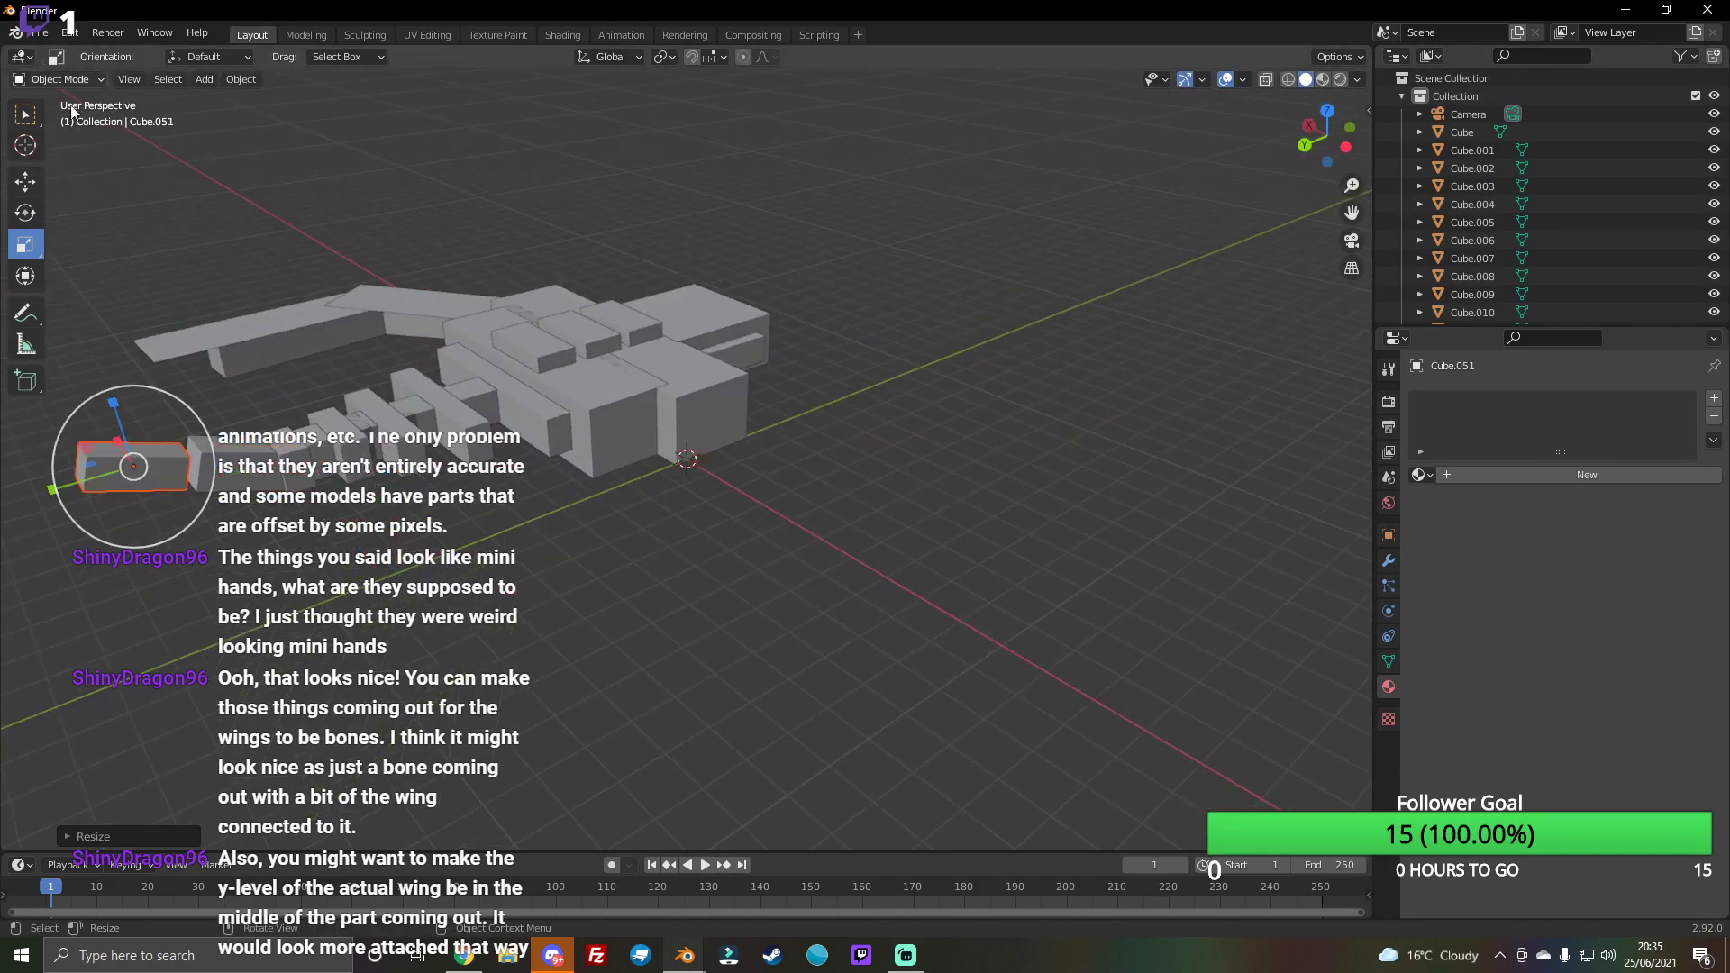
left_click(27, 184)
left_click_drag(79, 491, 116, 477)
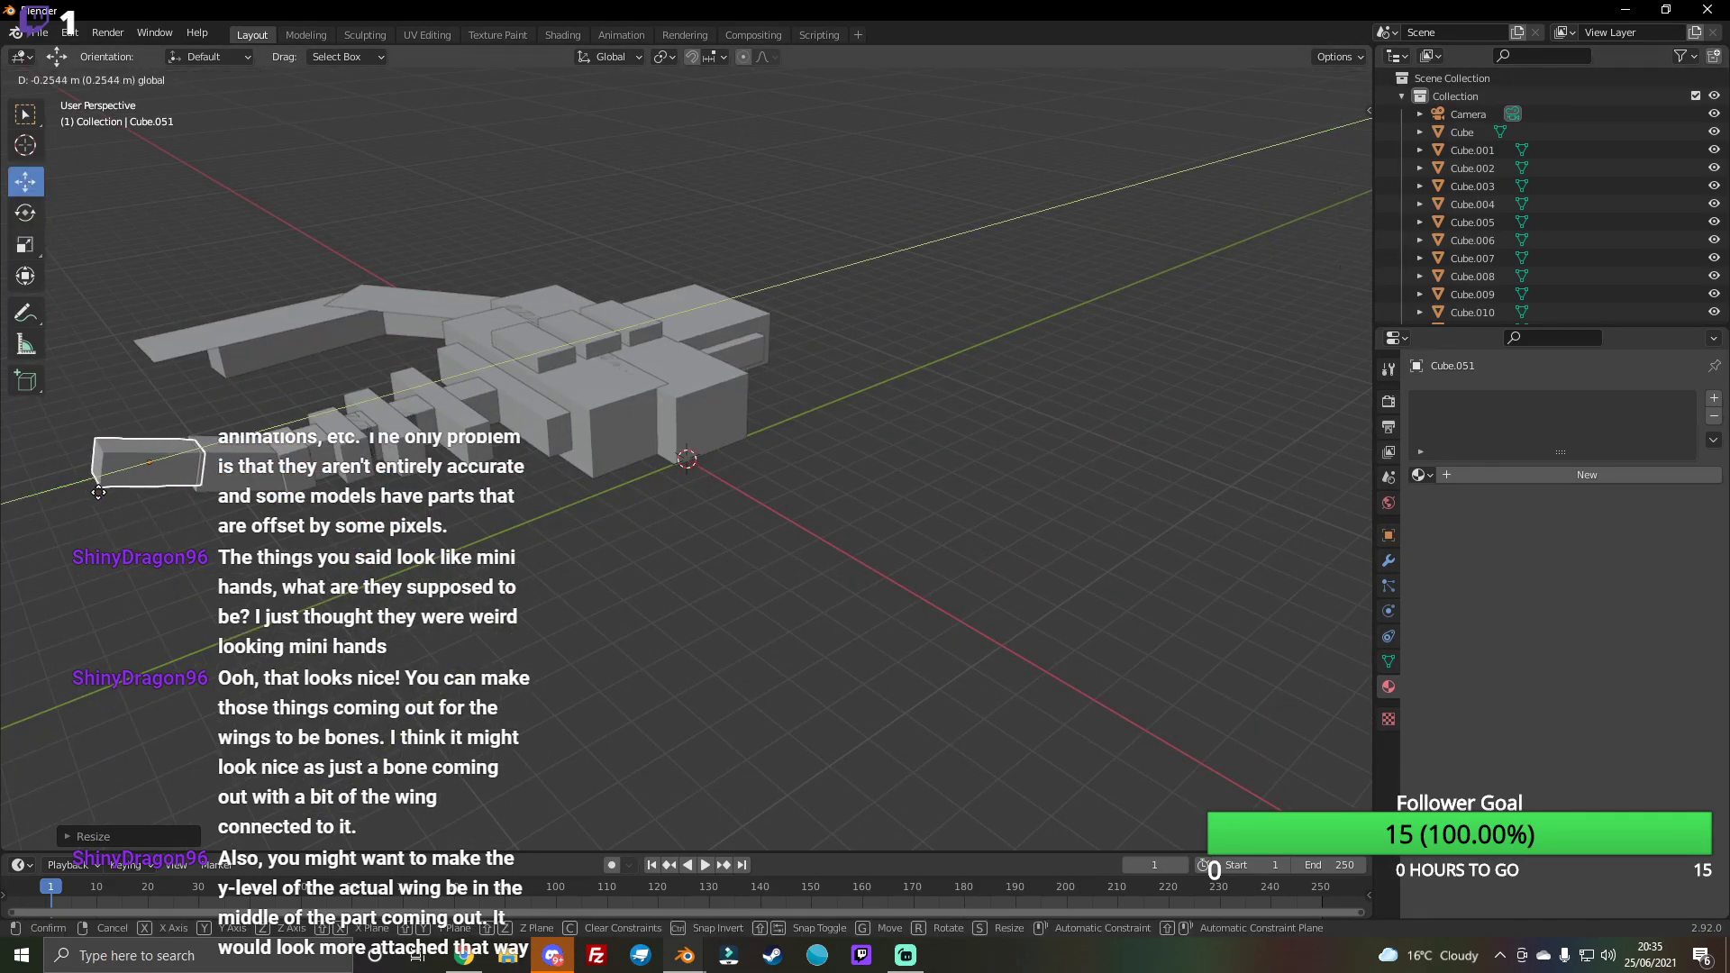
left_click_drag(1327, 138, 791, 423)
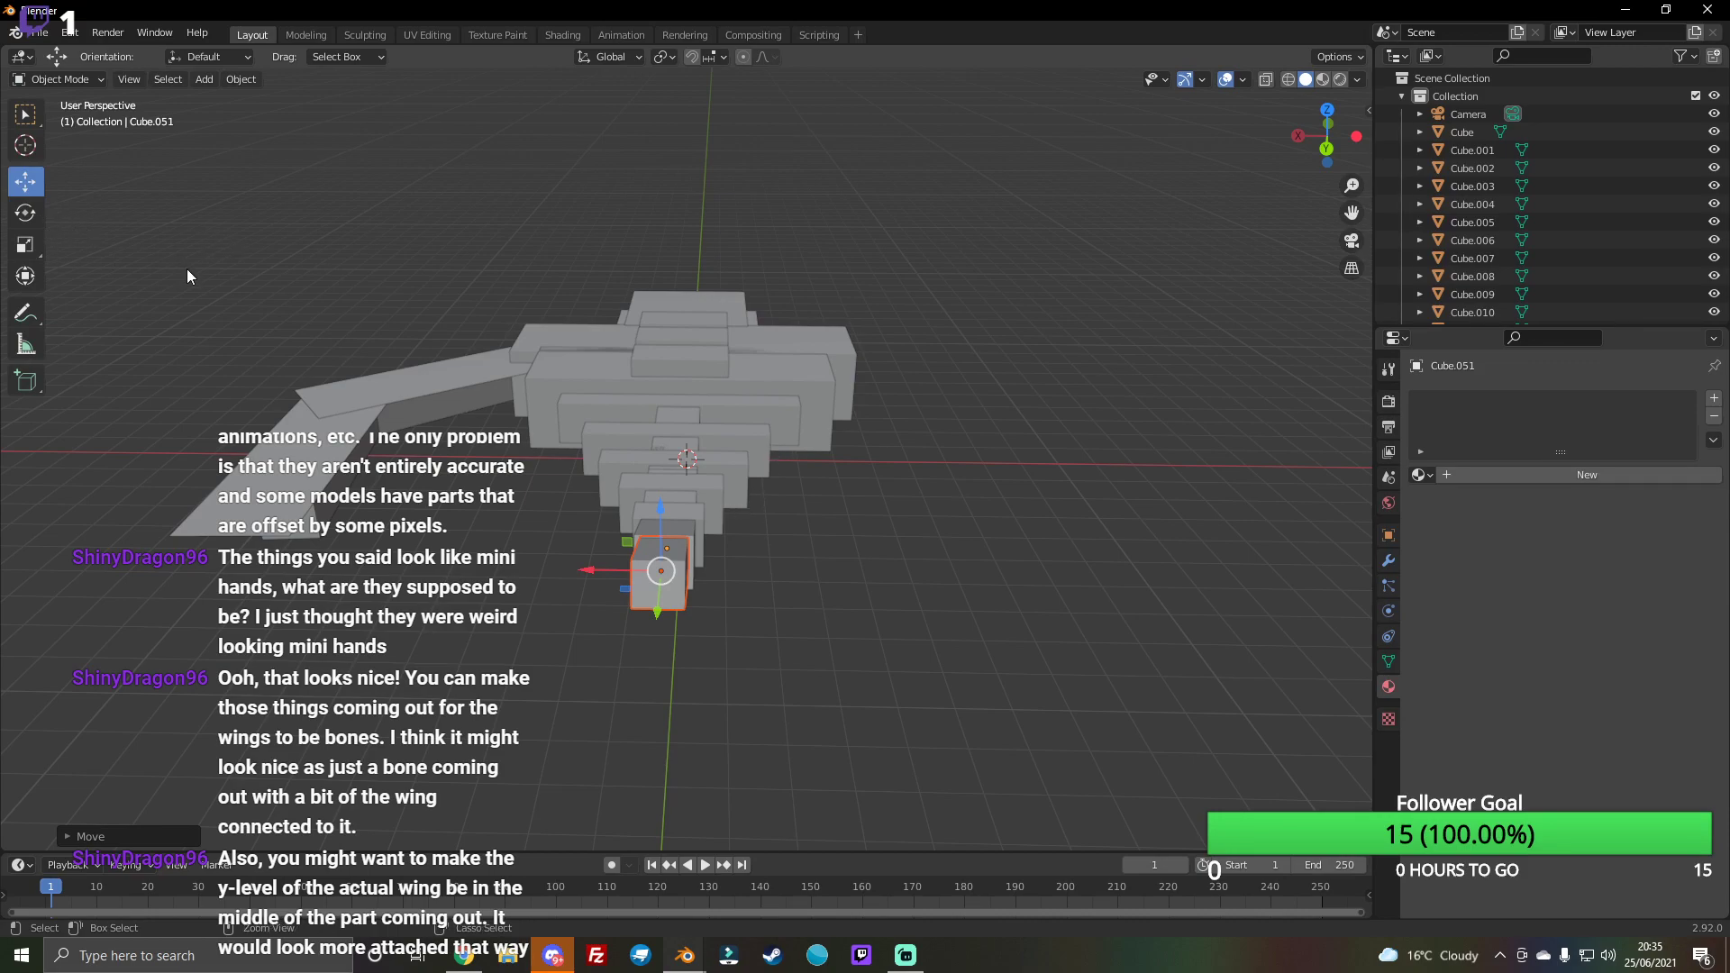
Step: Paste another cube copy, shrink it to about 0.85 and nudge it into place
key("ctrl+v")
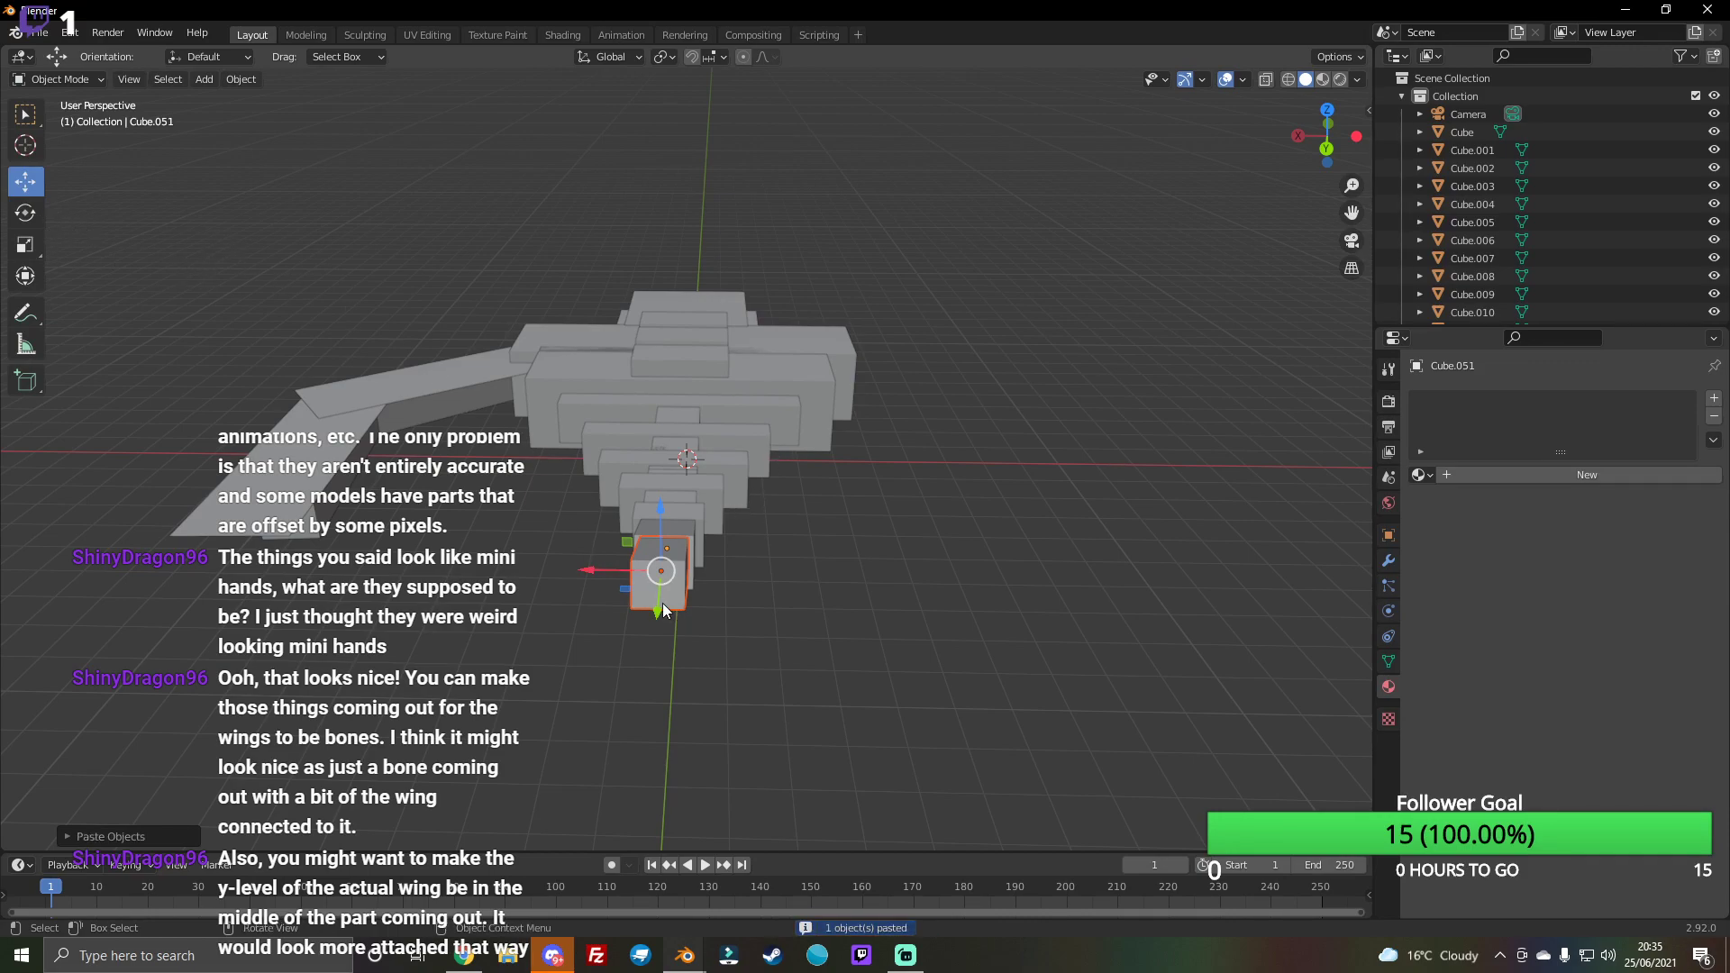
key("g")
mouse_move(1295, 136)
left_mouse_down()
mouse_move(202, 445)
mouse_move(200, 423)
left_mouse_up()
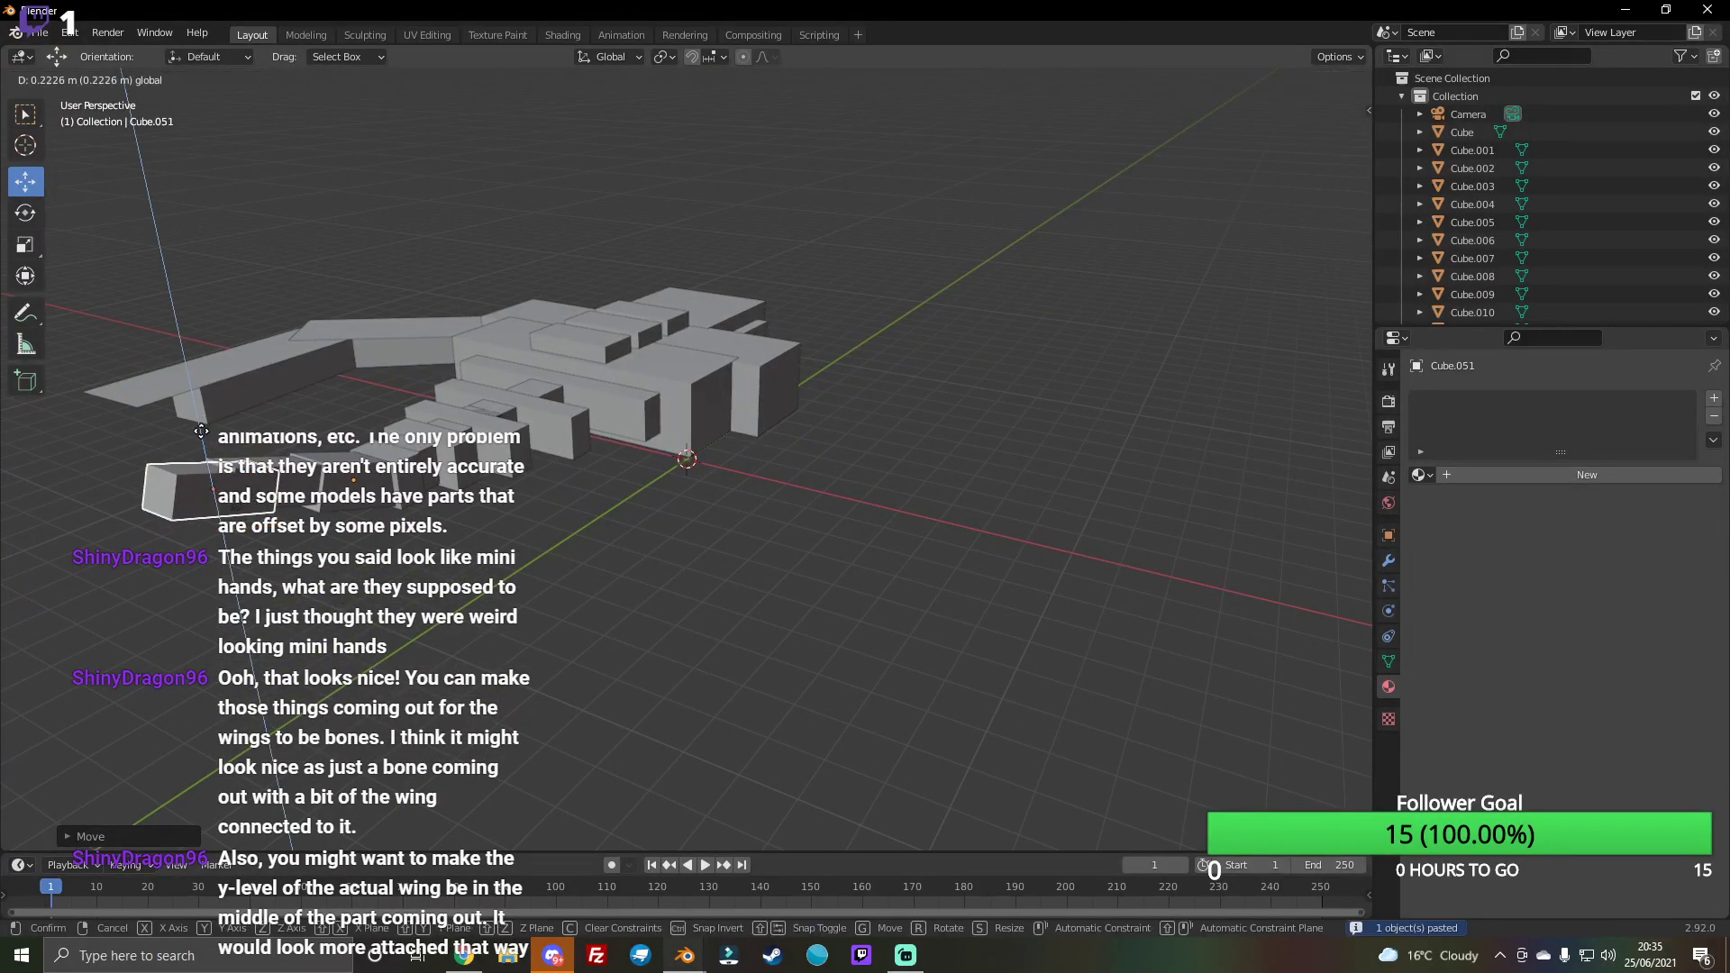
left_click(28, 242)
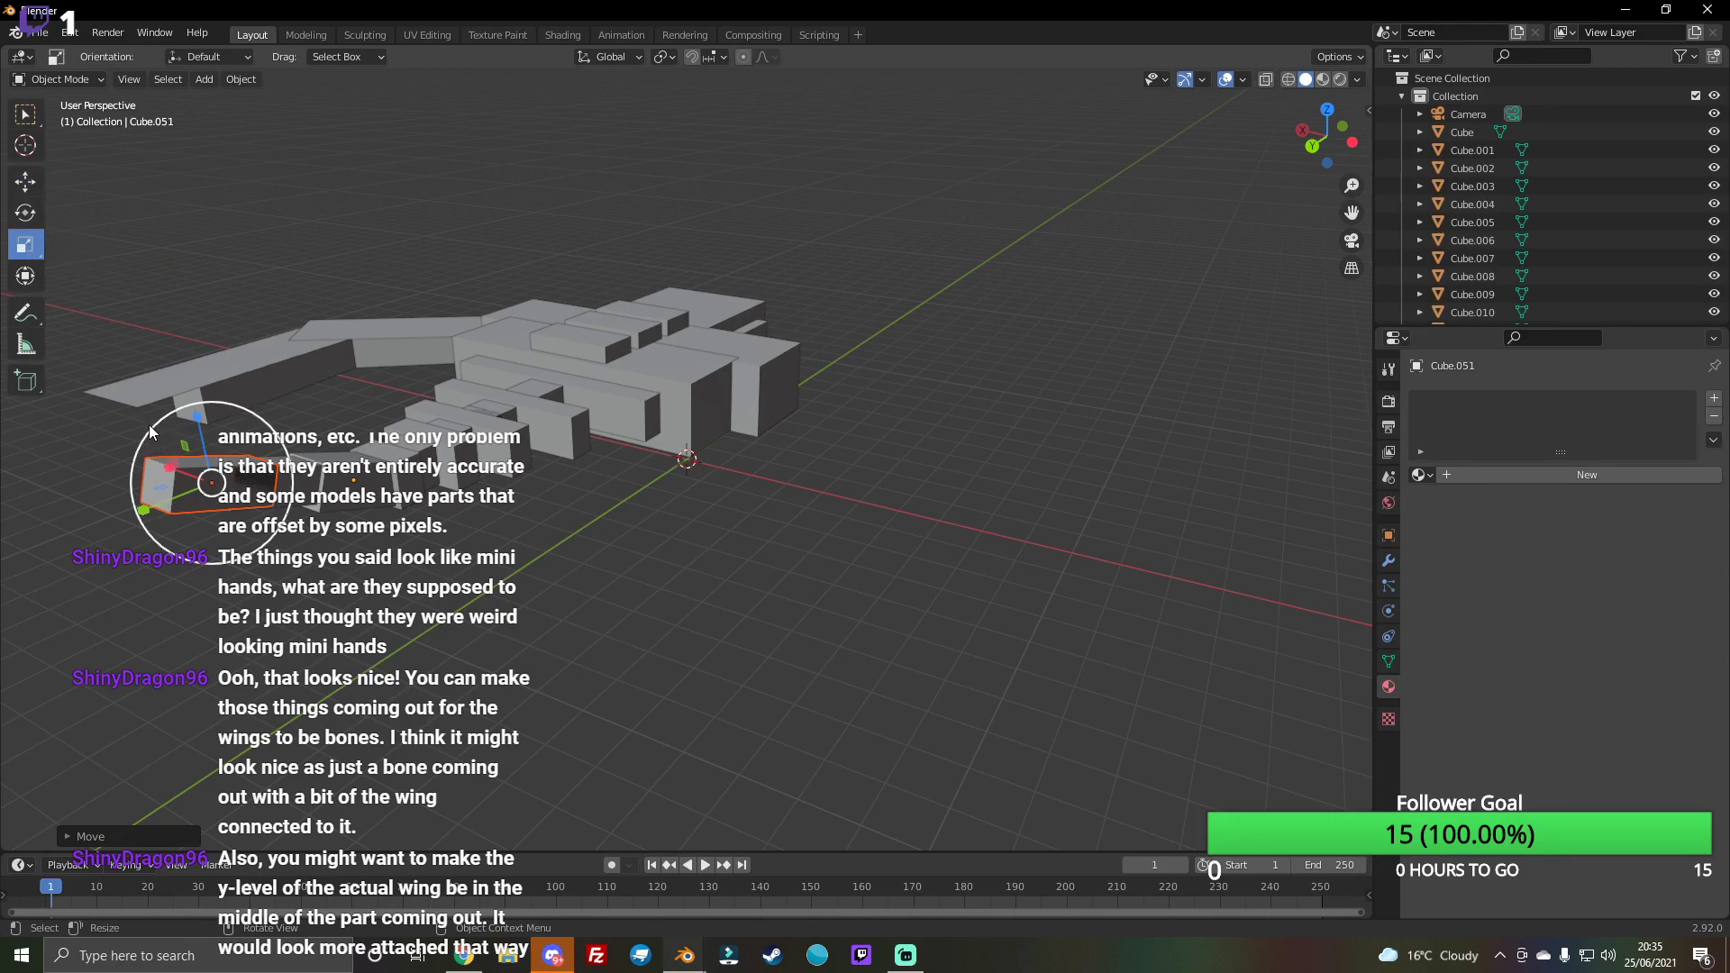
key("s")
left_click(162, 436)
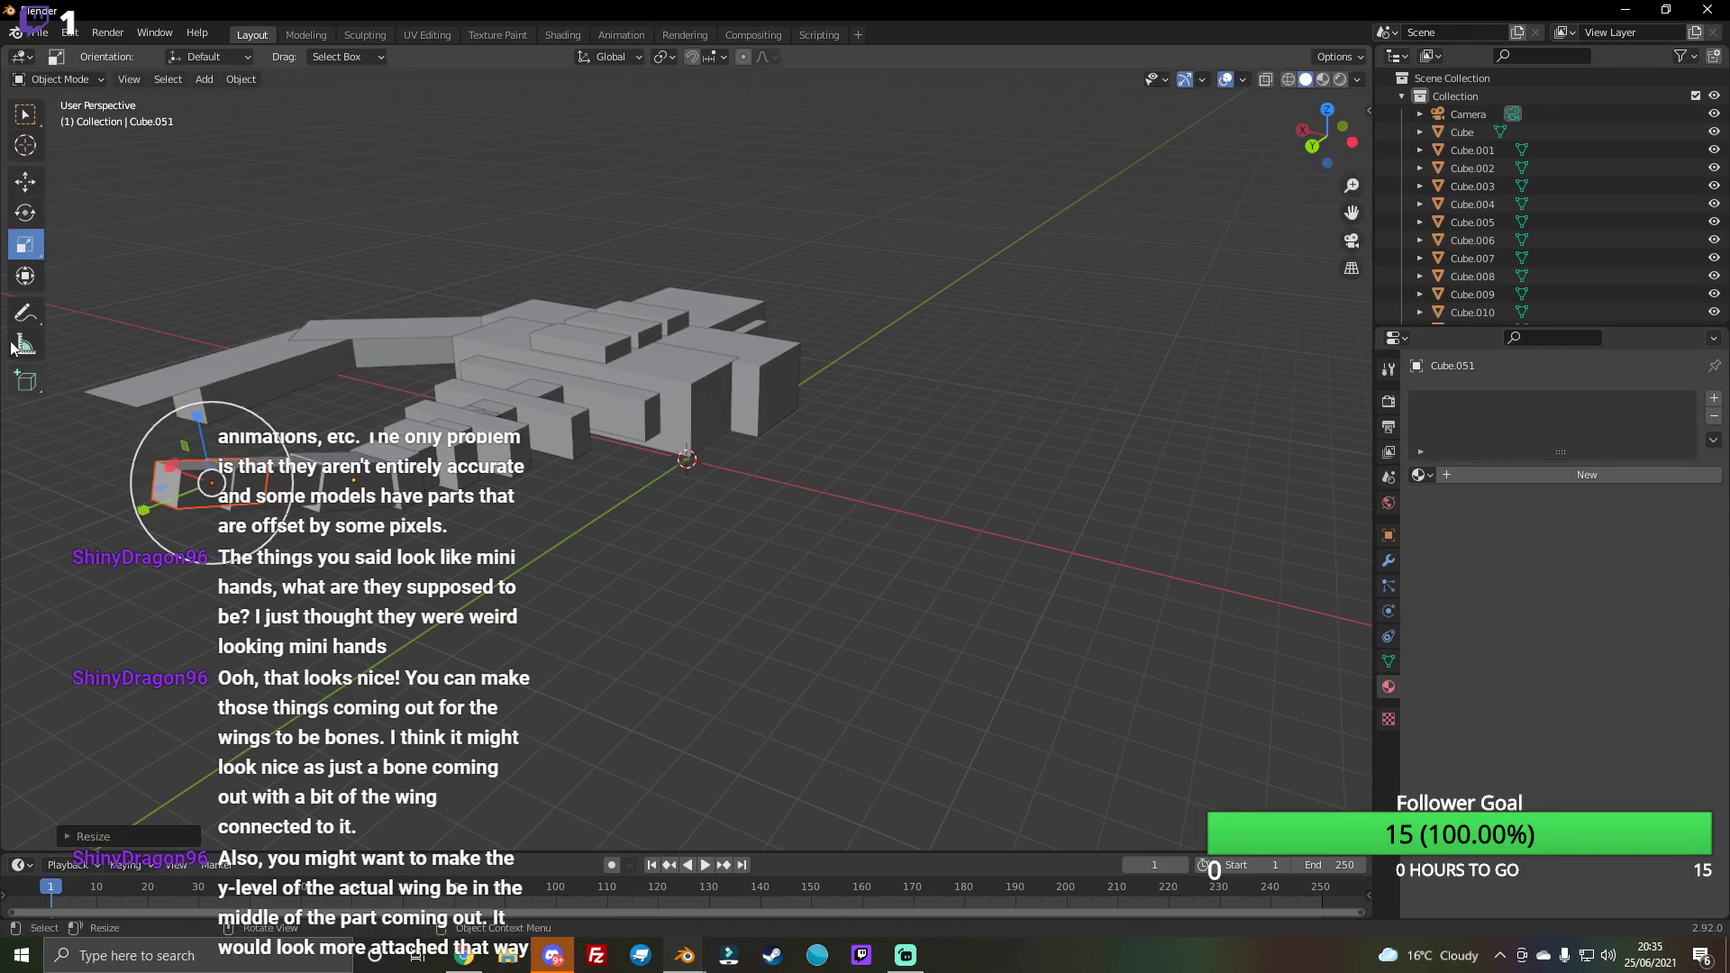
left_click(24, 179)
left_click_drag(143, 504, 178, 500)
Step: Shift, tilt and raise the new cube so the tail bends at its tip
left_click_drag(1328, 135, 886, 423)
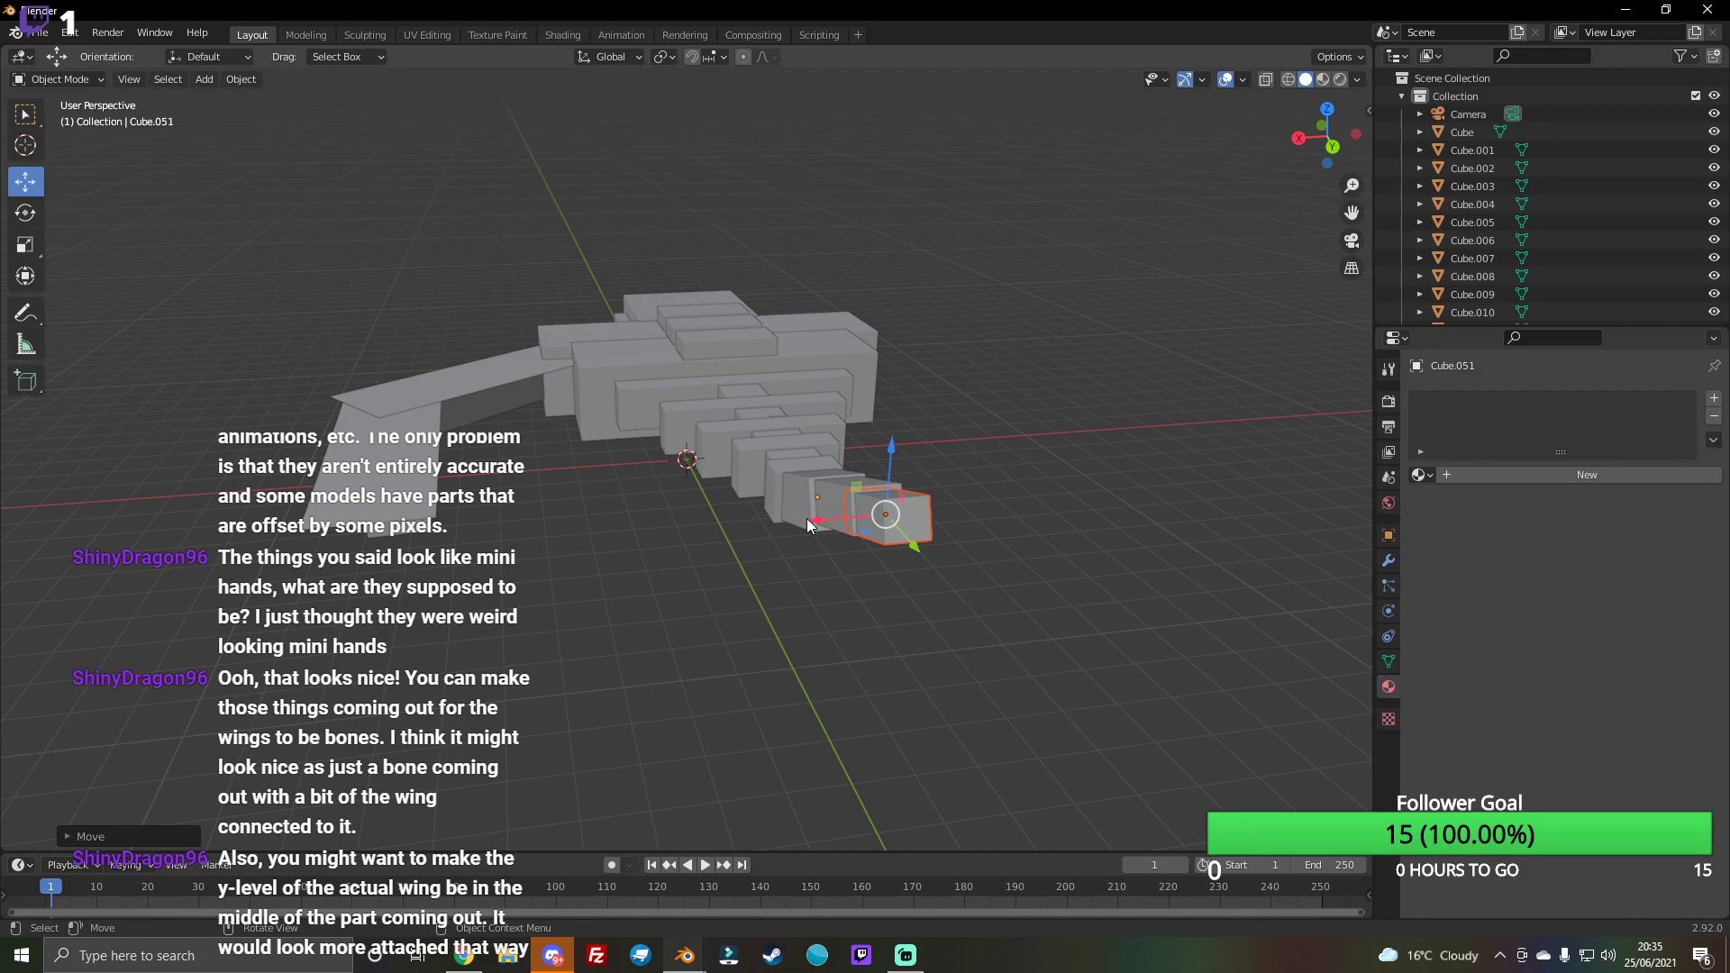
left_click_drag(806, 519, 820, 525)
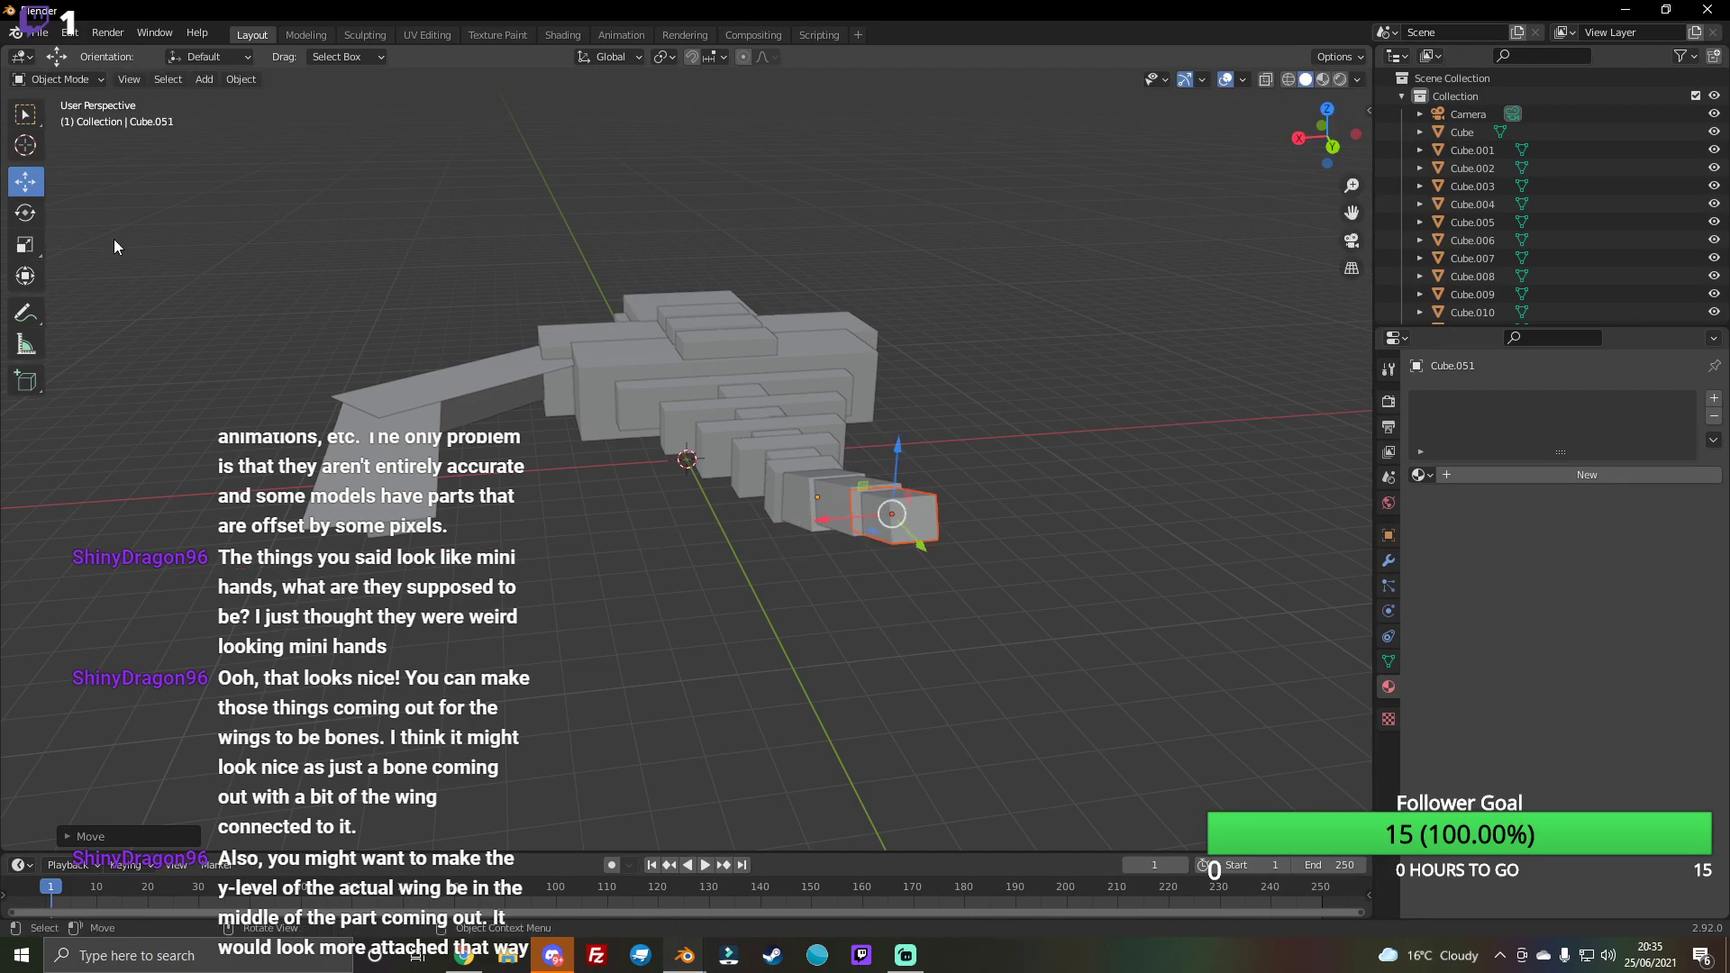
left_click(31, 216)
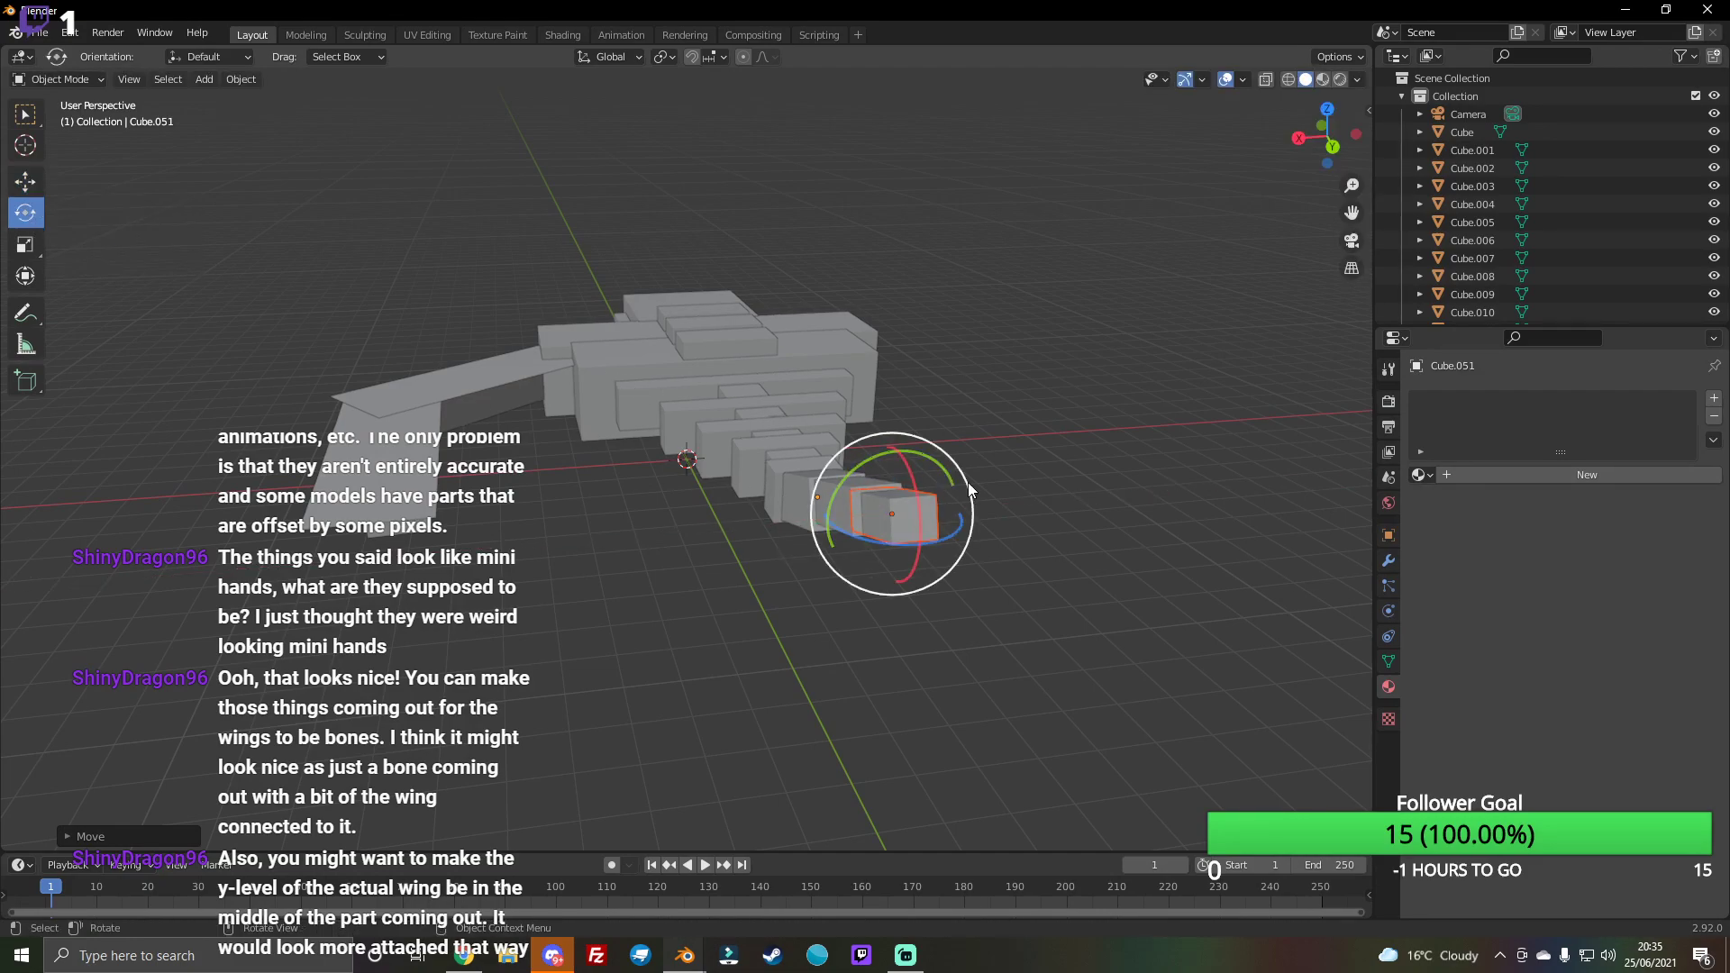
left_click_drag(913, 490, 561, 443)
left_click(15, 182)
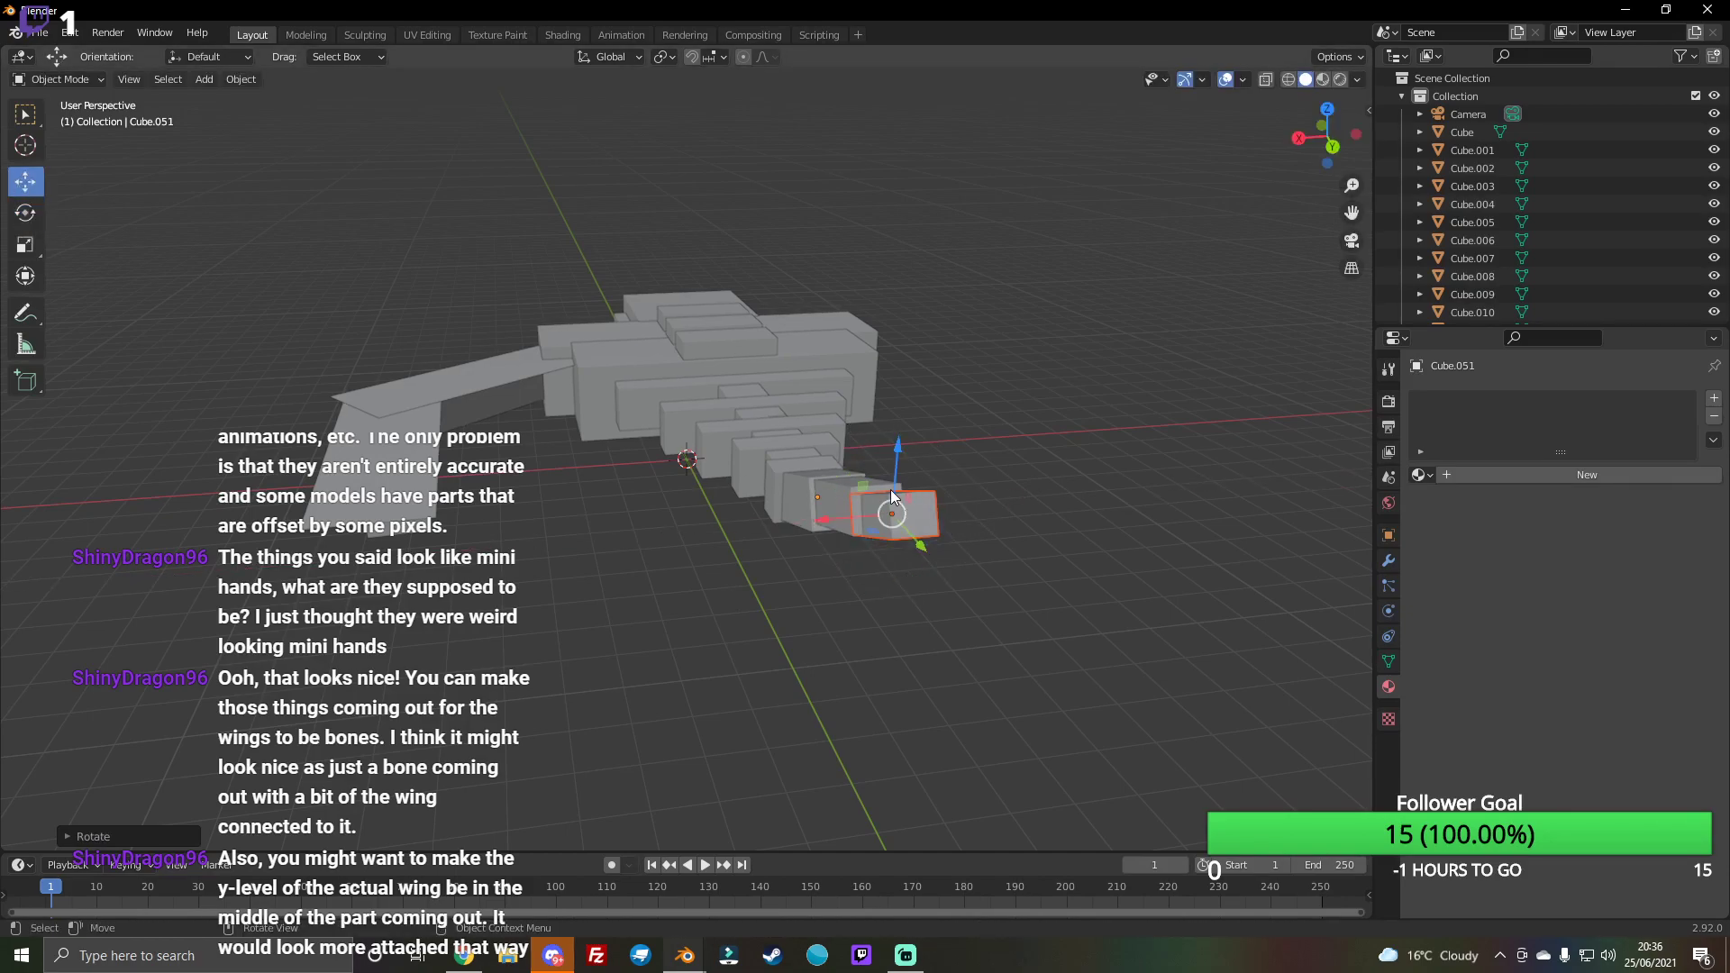
left_click_drag(896, 489, 894, 474)
mouse_move(1077, 402)
middle_mouse_down()
mouse_move(595, 452)
mouse_move(1269, 187)
middle_mouse_up()
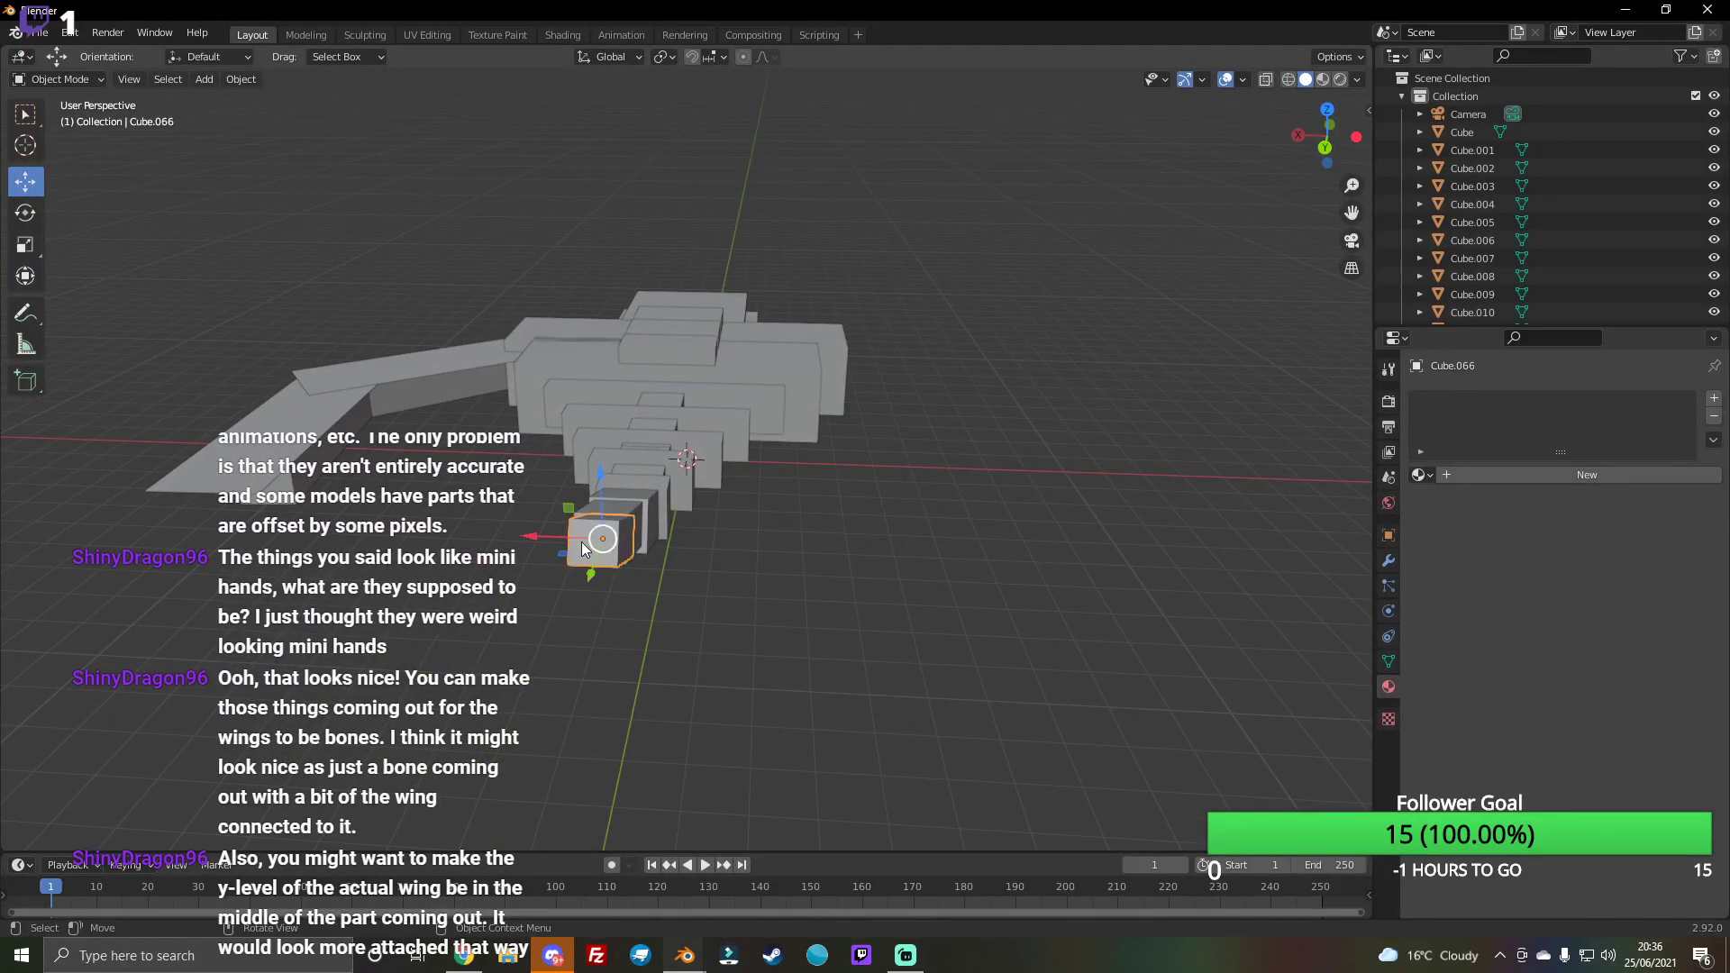
Step: Nudge Cube.066 sideways, shrink it to about 0.95, then bring up Streamlabs OBS
left_click_drag(563, 534, 538, 509)
left_click(25, 244)
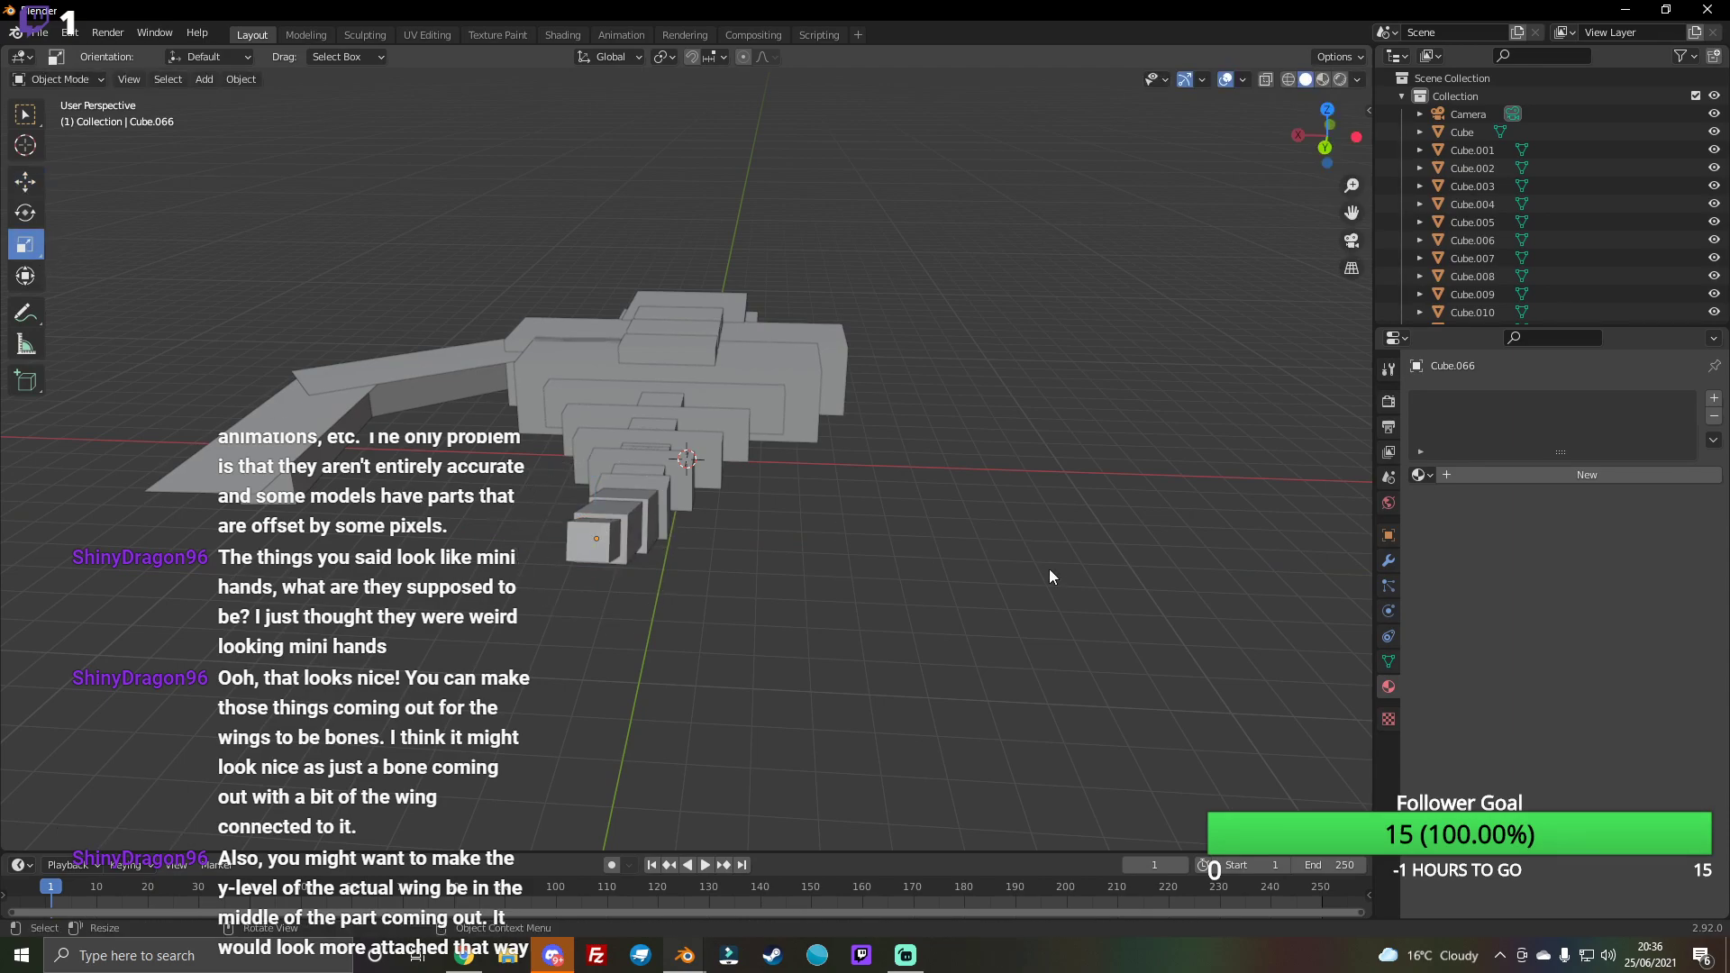
left_click_drag(1325, 137, 1214, 237)
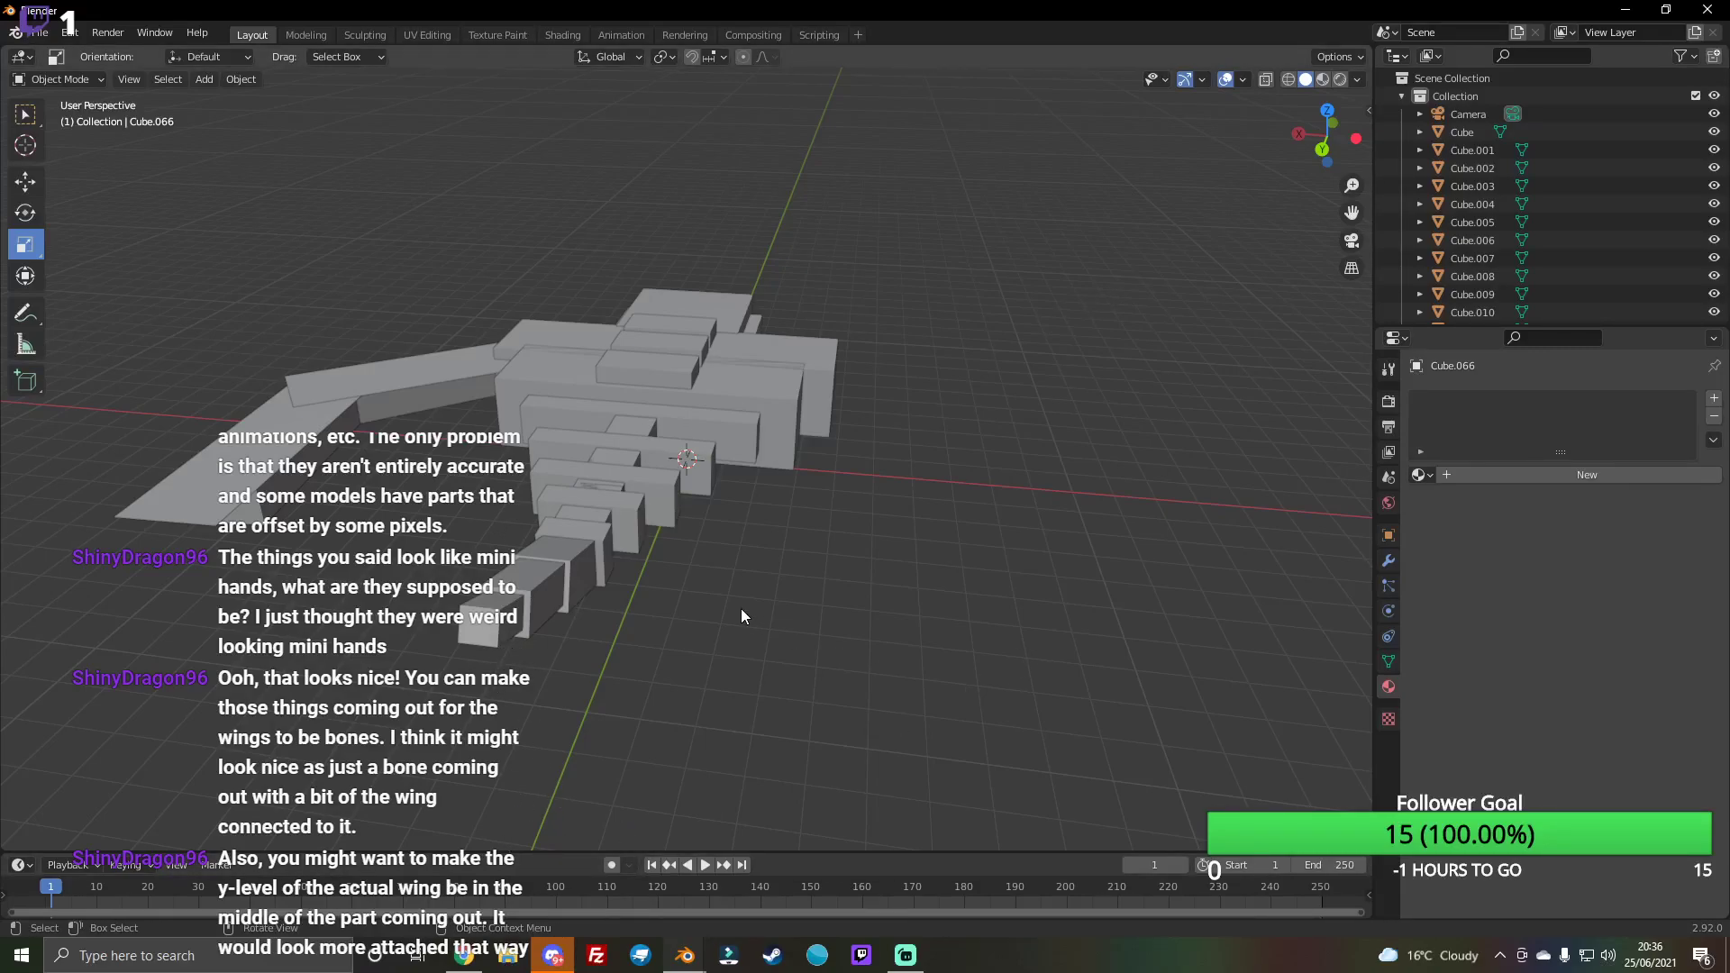
left_click(906, 956)
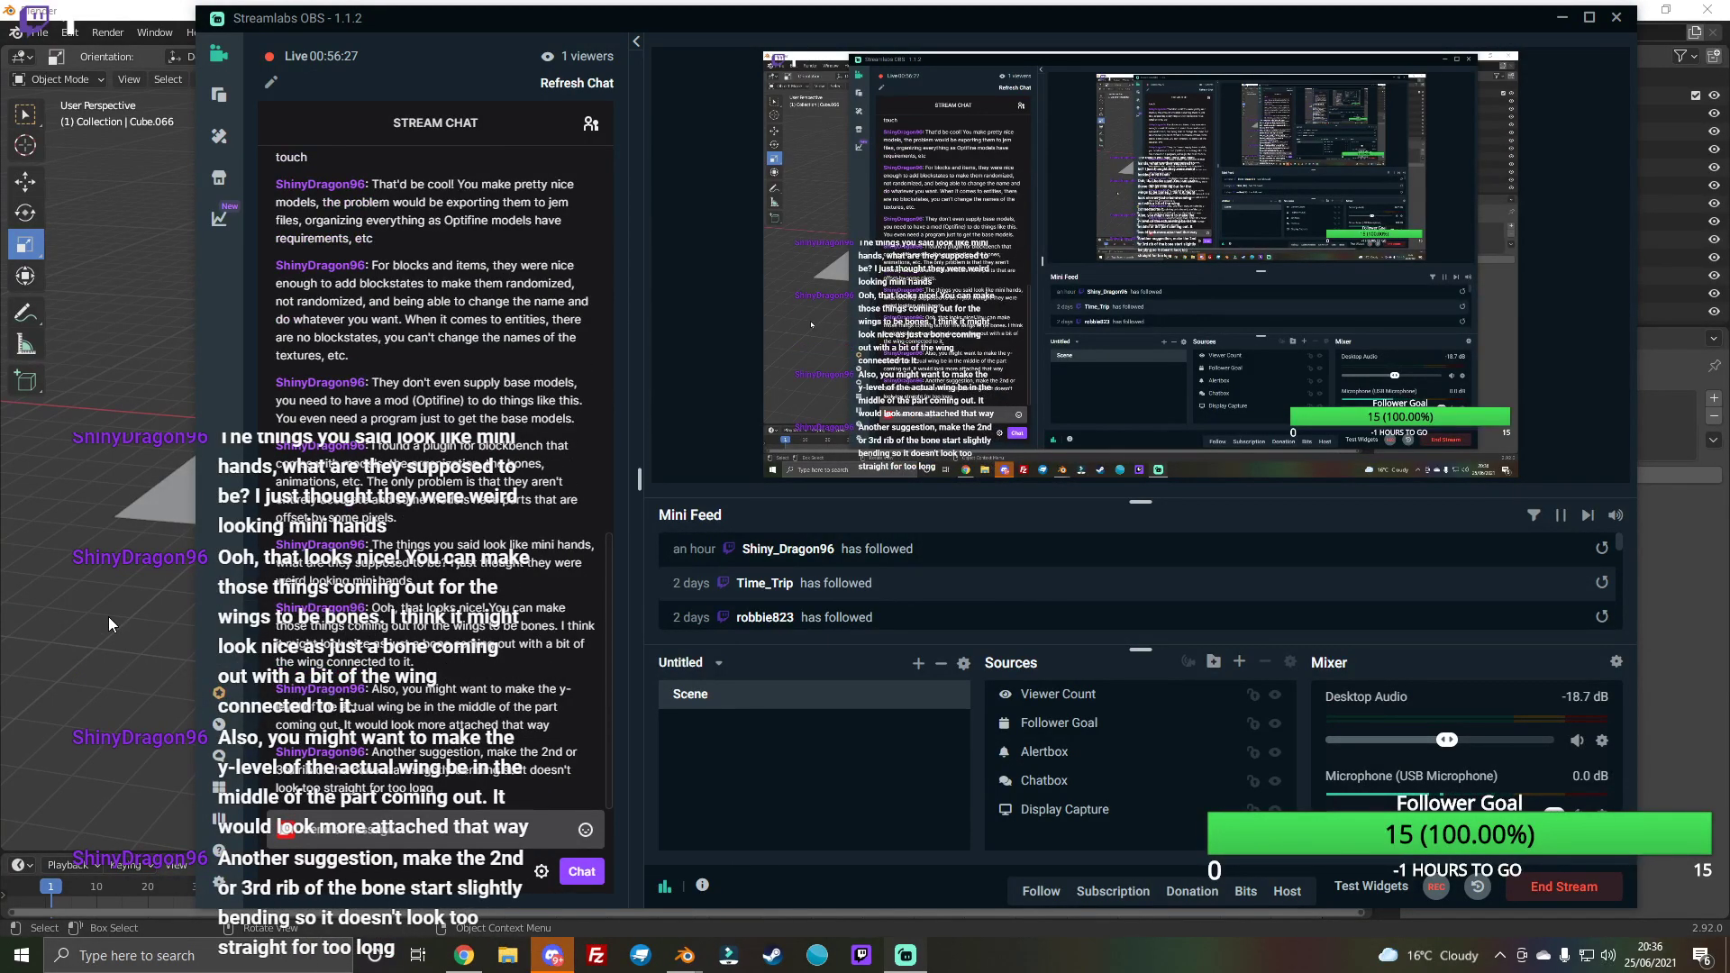
left_click_drag(419, 751, 433, 779)
left_click(190, 775)
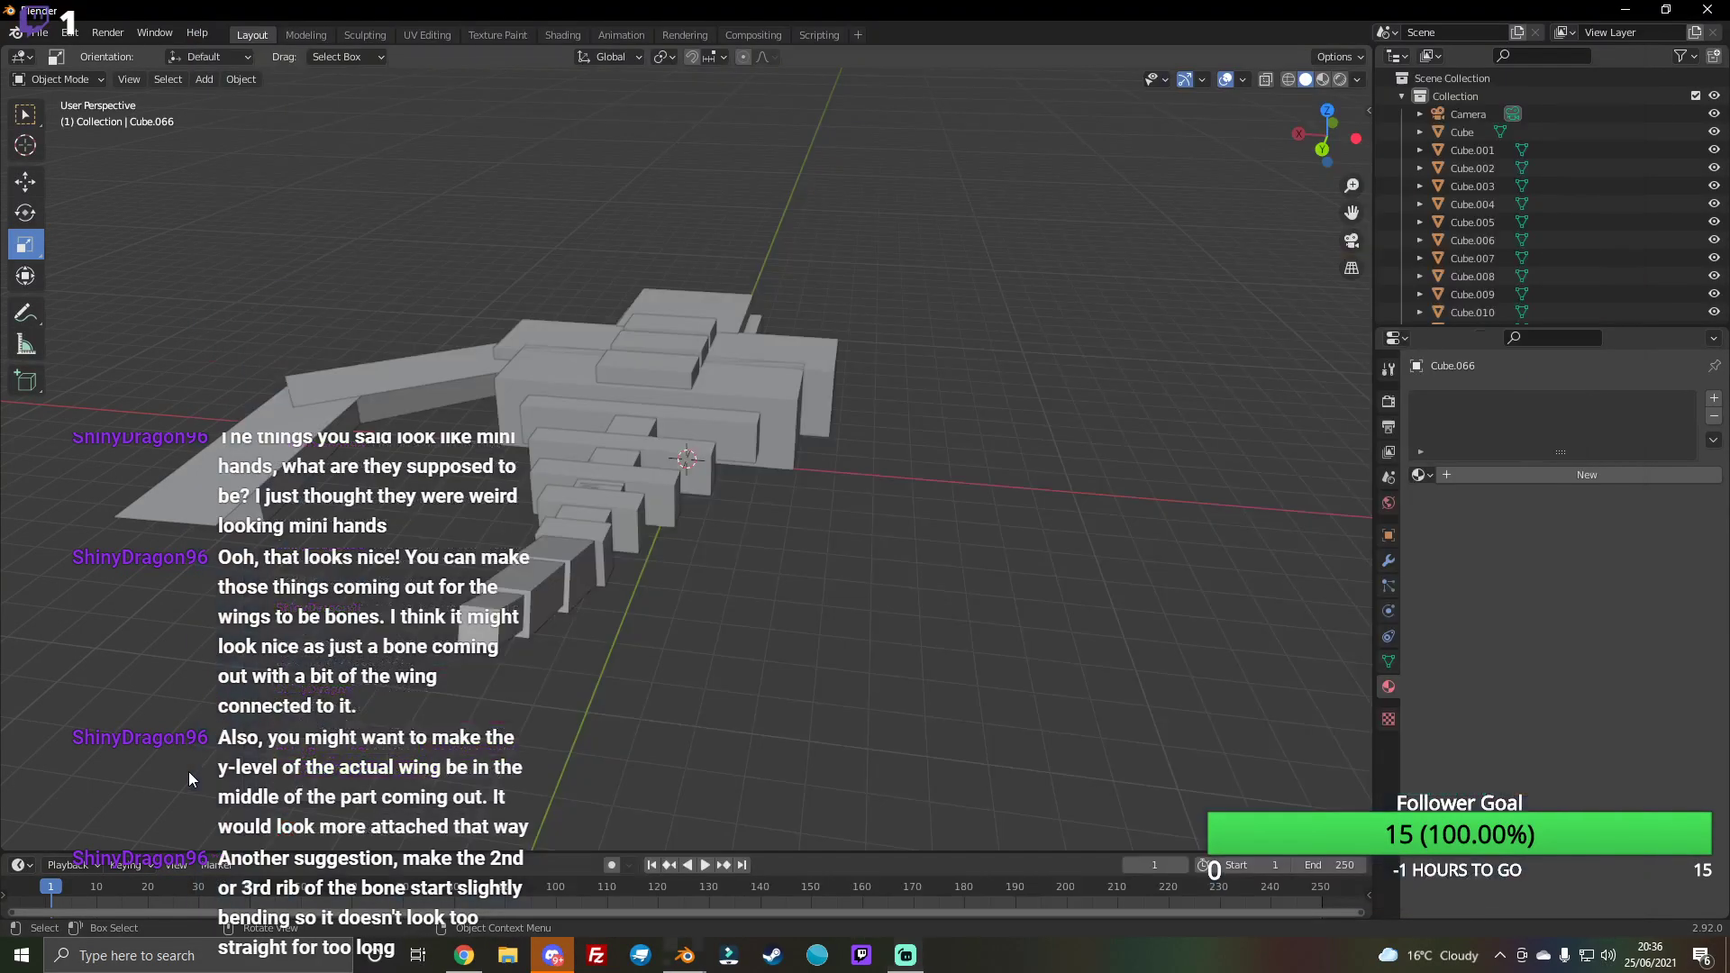
left_click(558, 565)
left_click(616, 474)
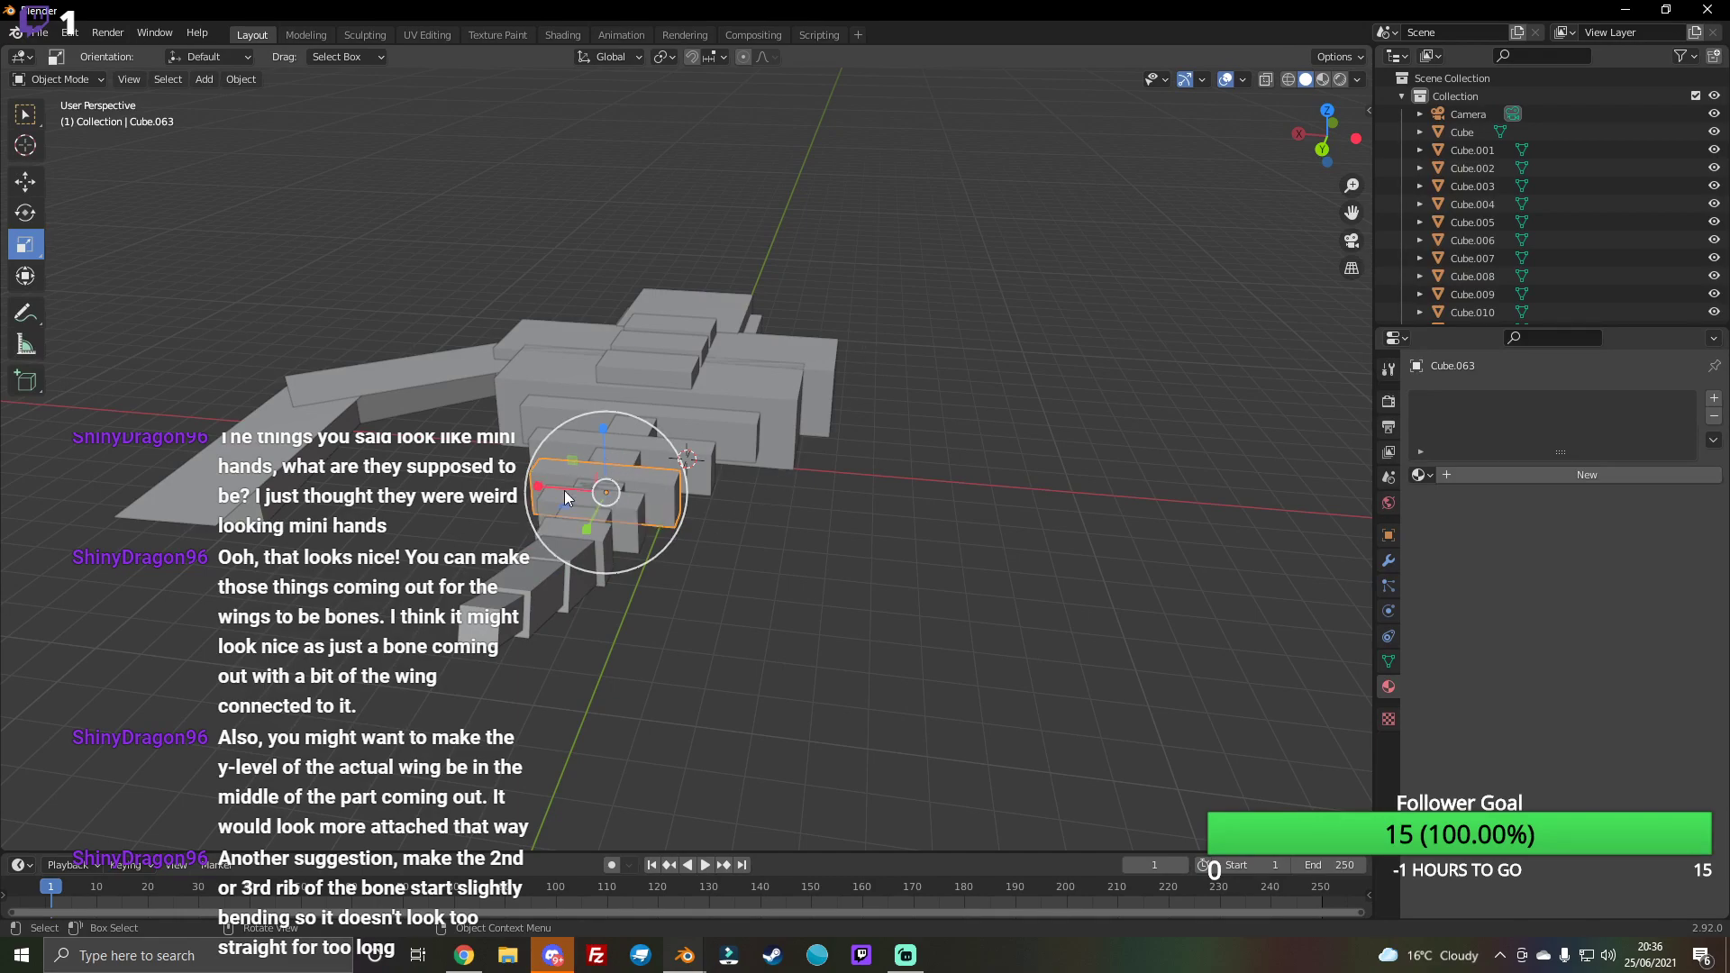
middle_click_drag(135, 291, 98, 271)
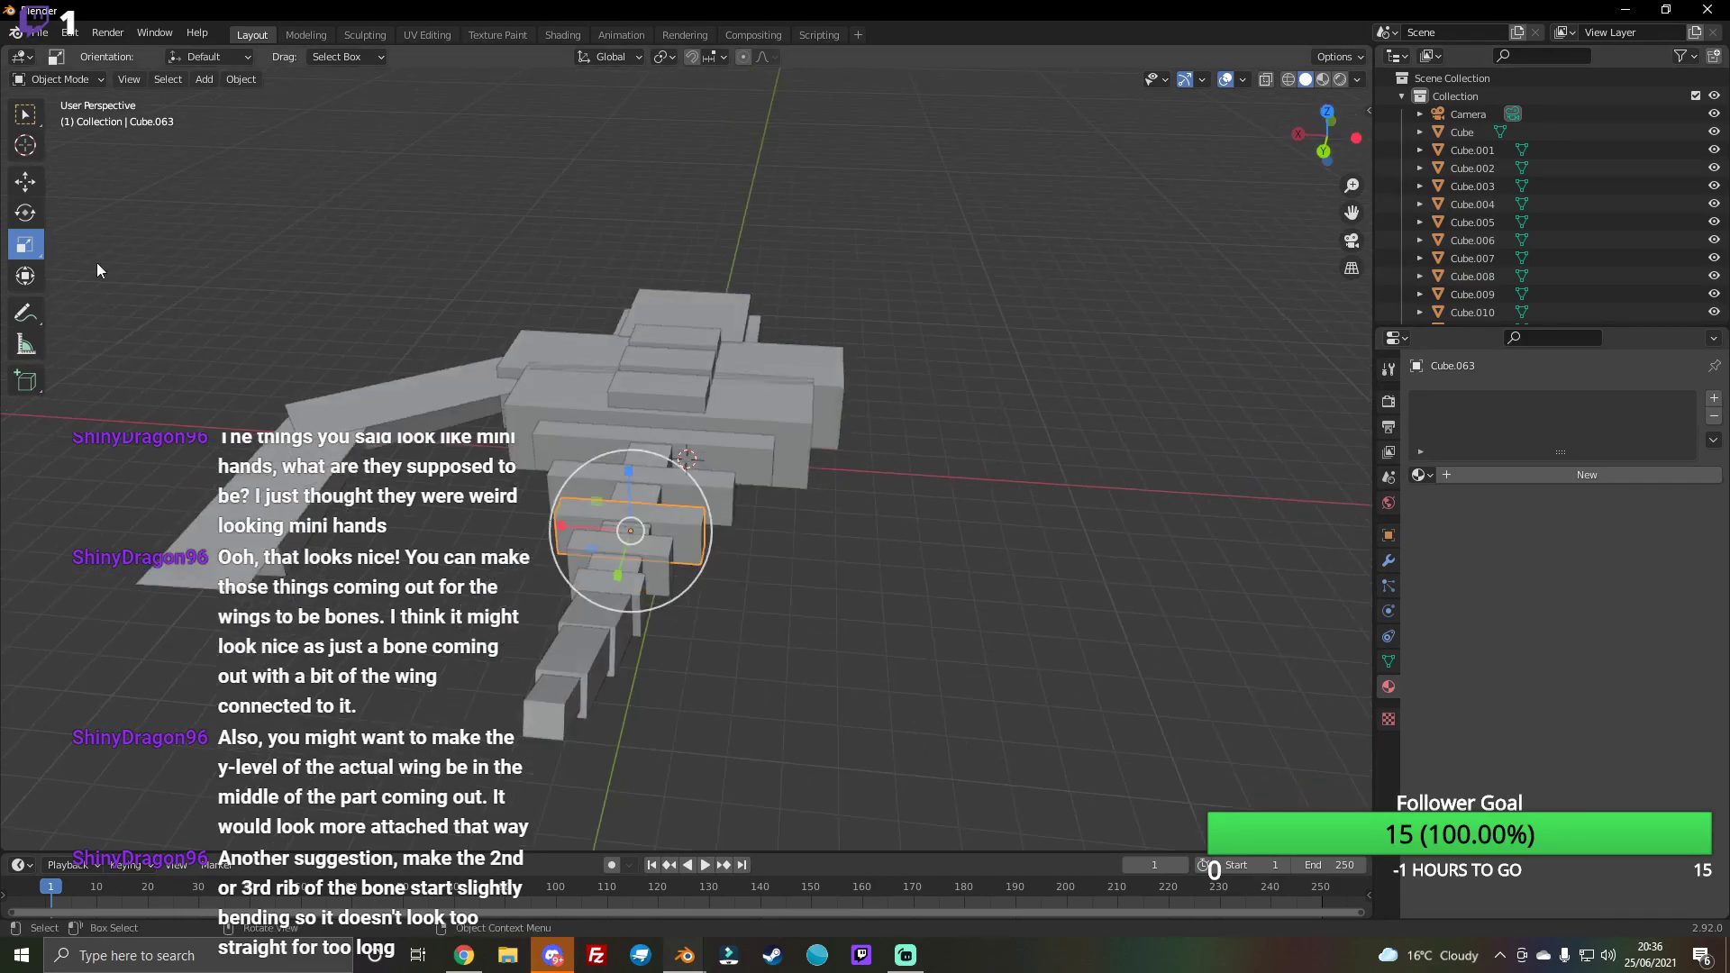
left_click(24, 212)
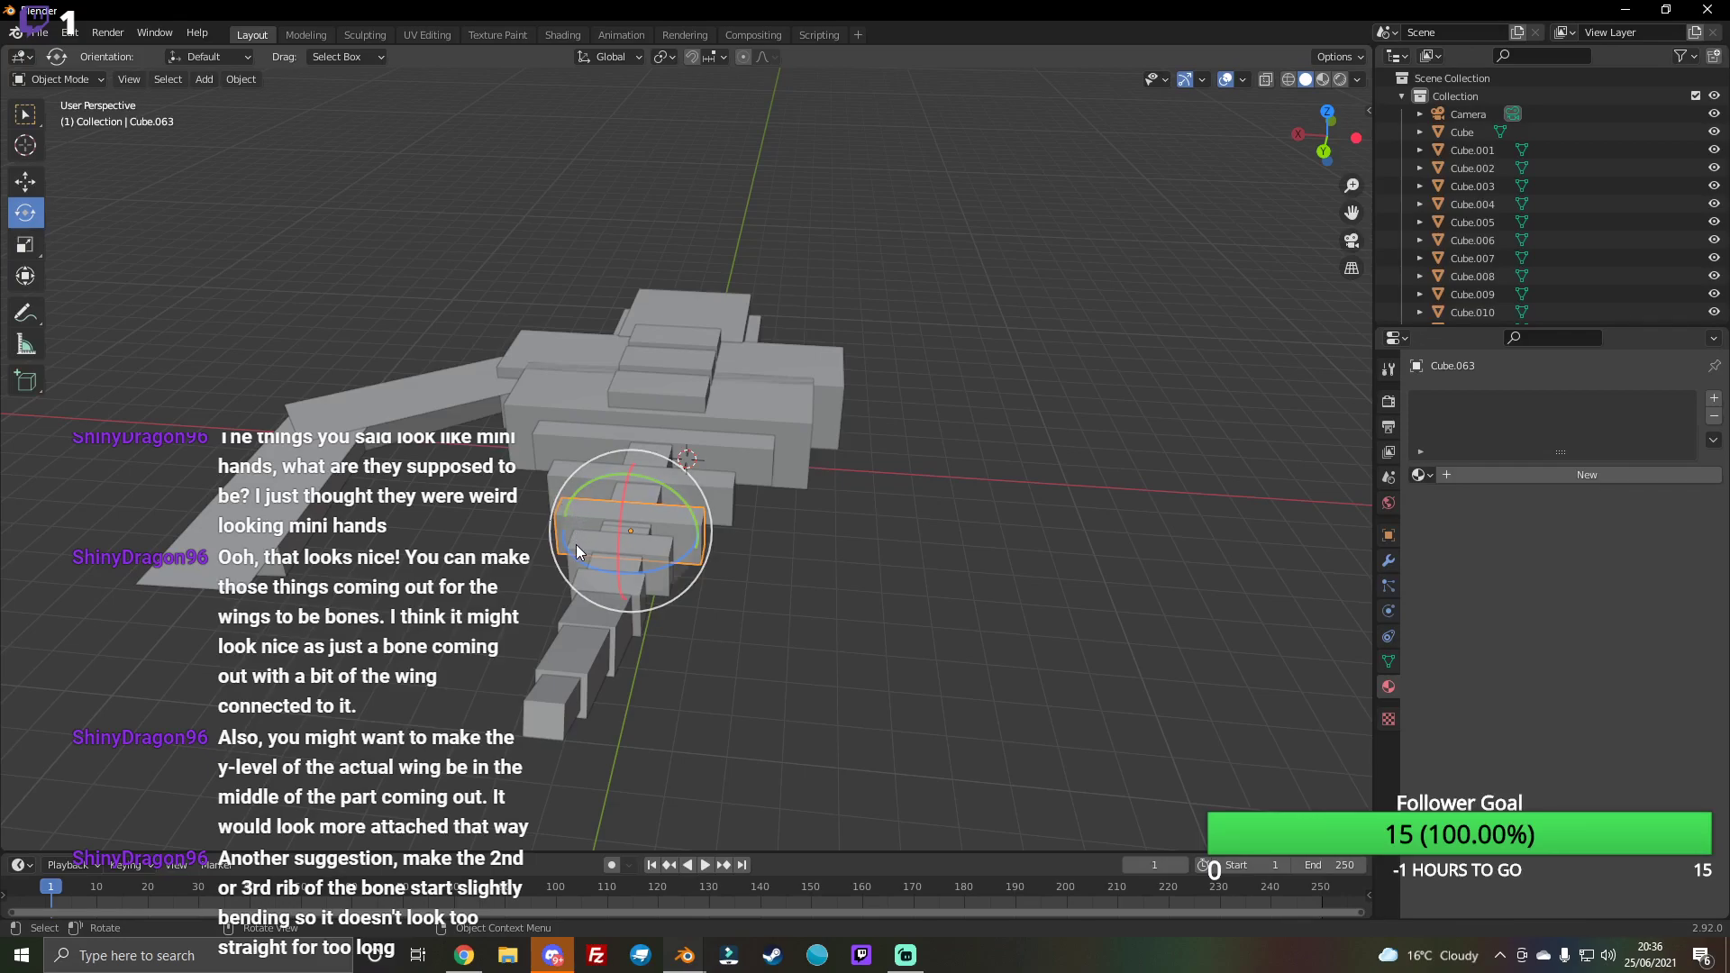
left_click_drag(577, 557, 631, 553)
left_click(23, 186)
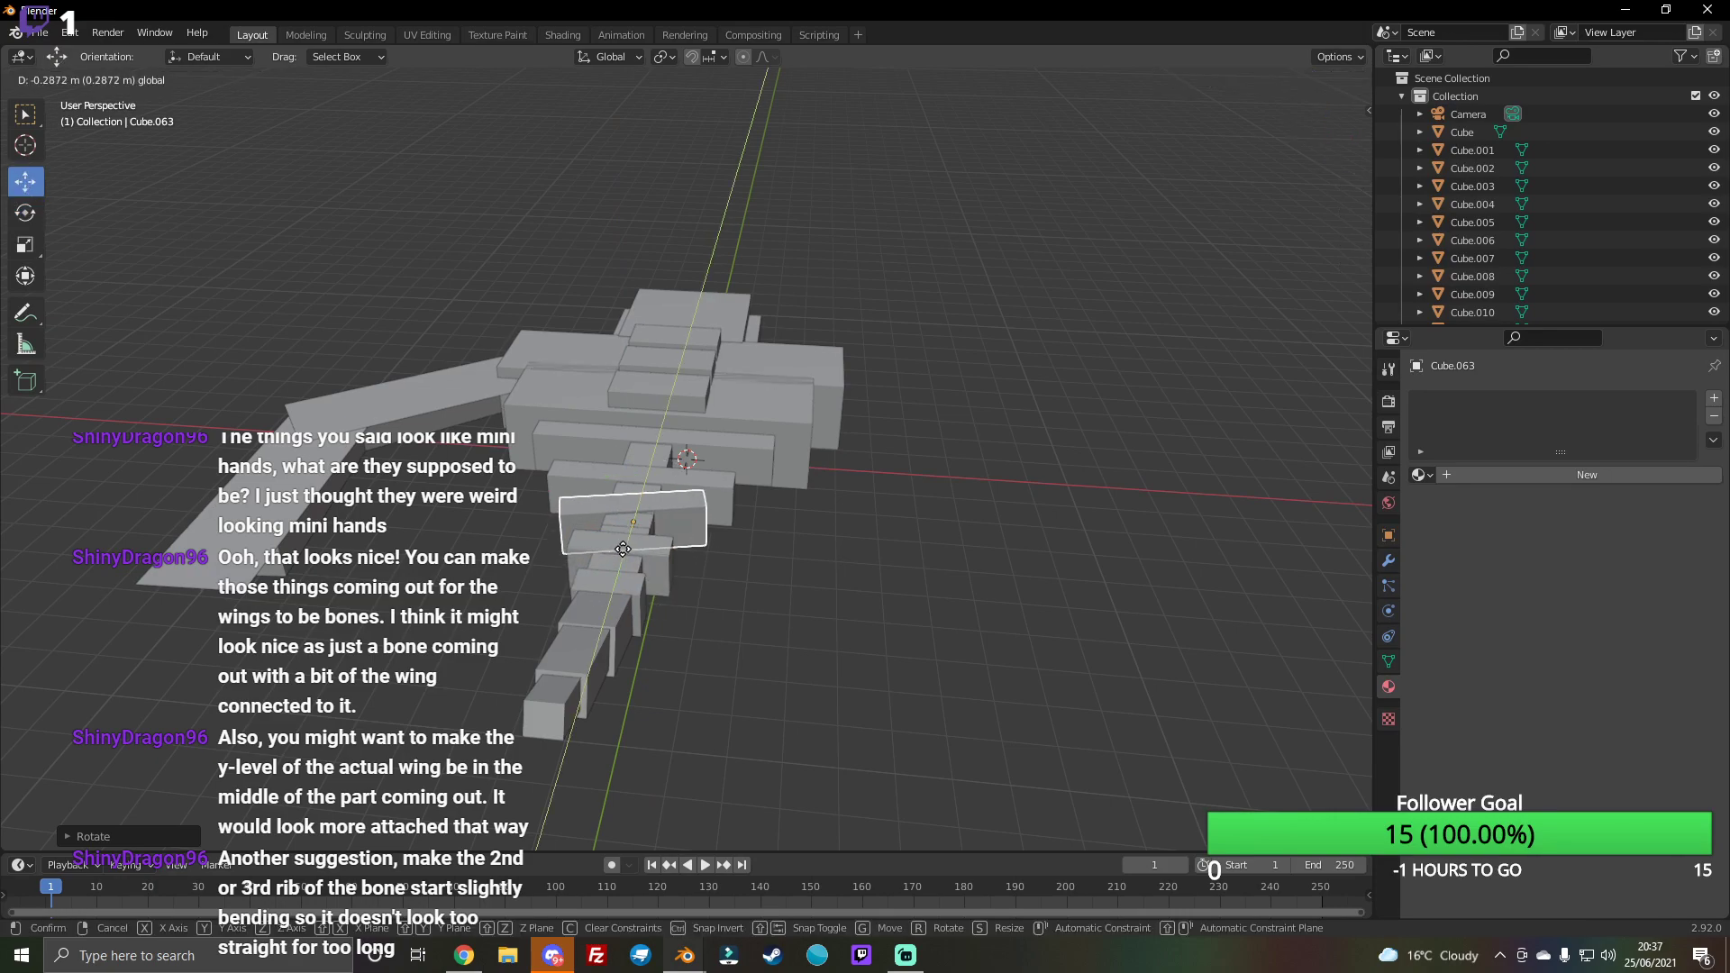
left_click_drag(1323, 135, 1301, 185)
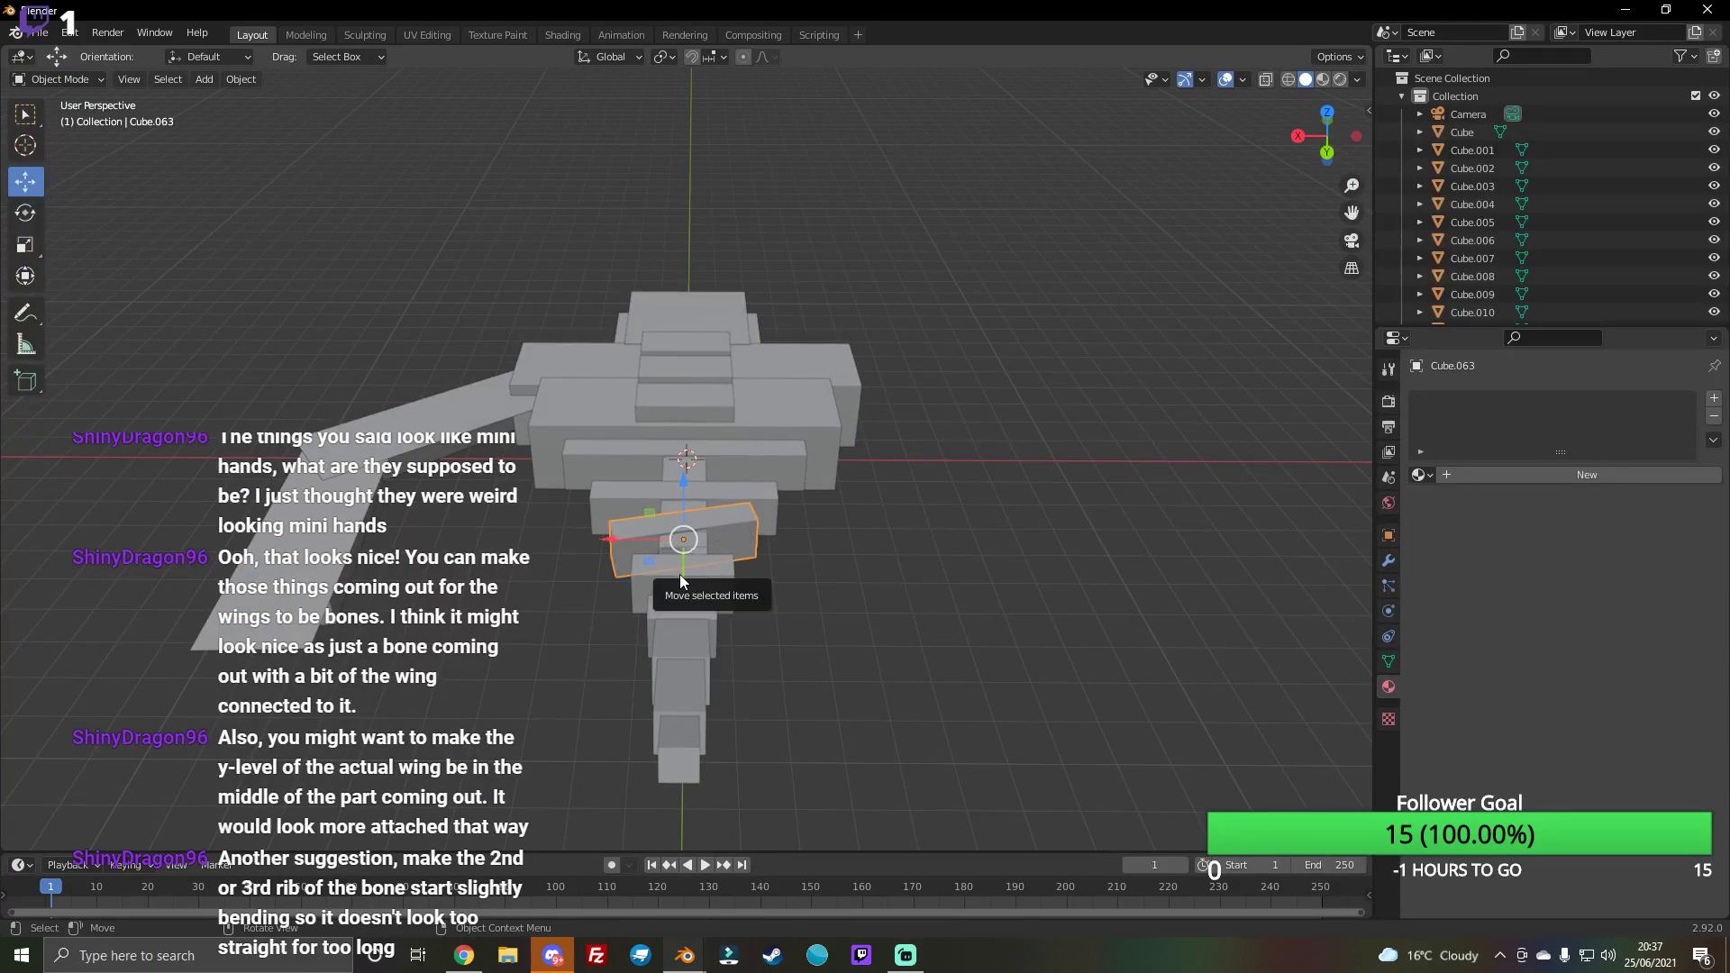
left_click(815, 601)
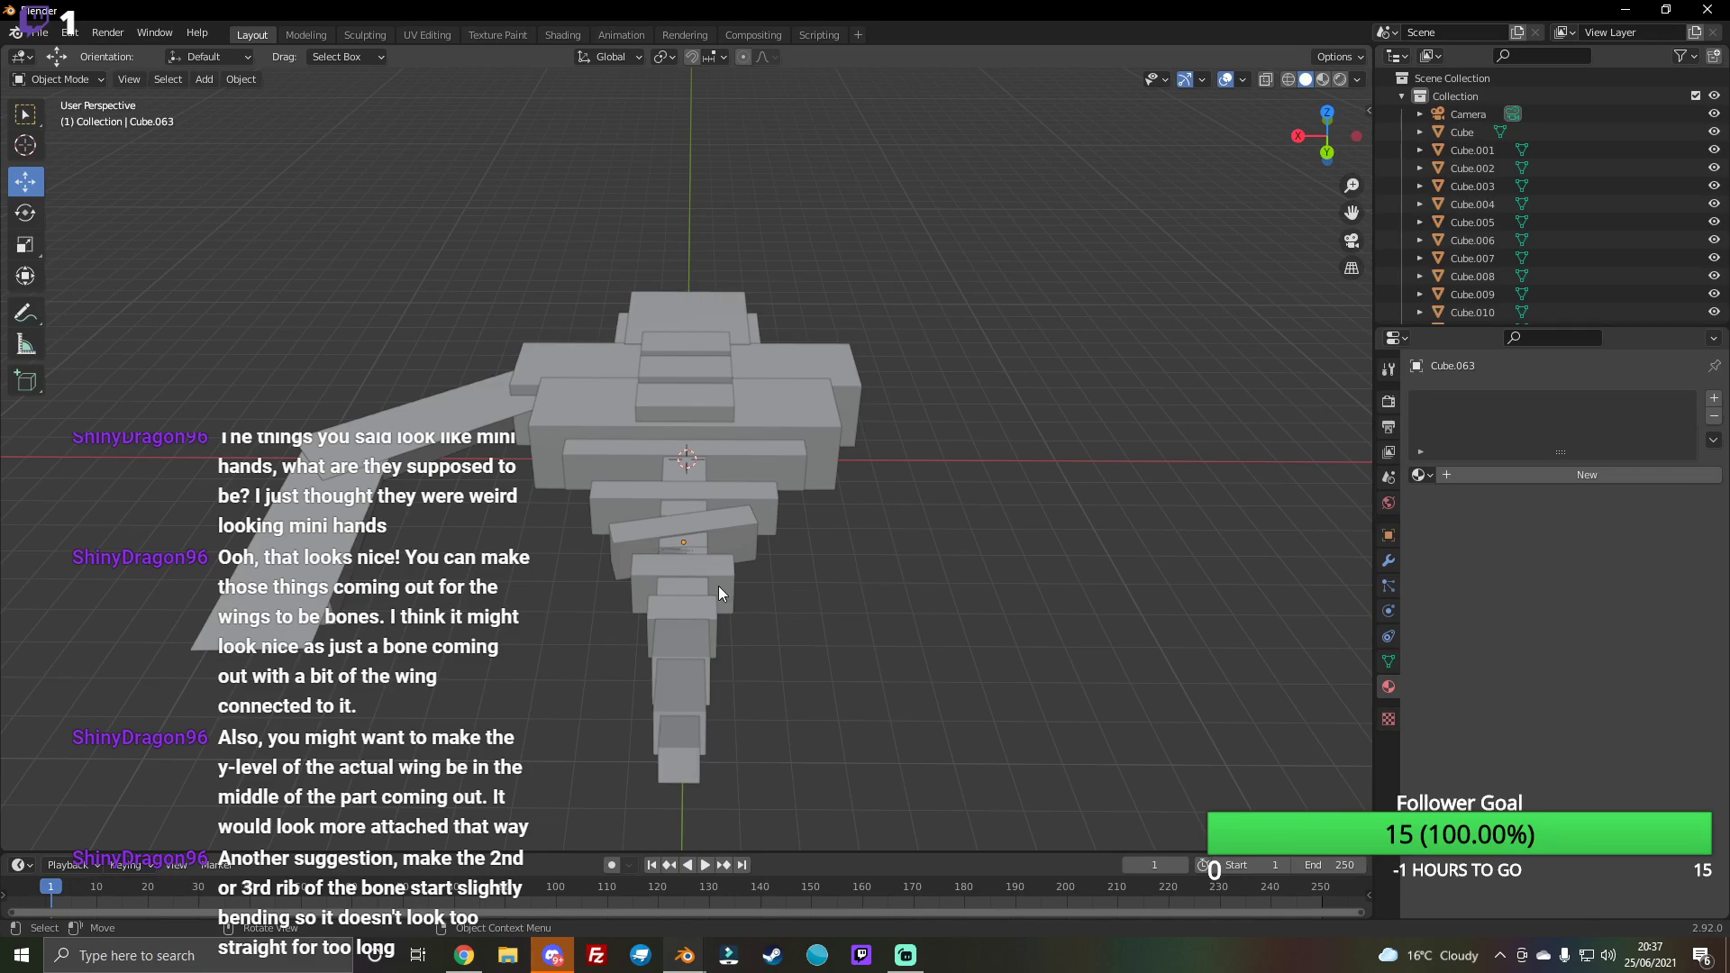
left_click_drag(1328, 137, 1318, 144)
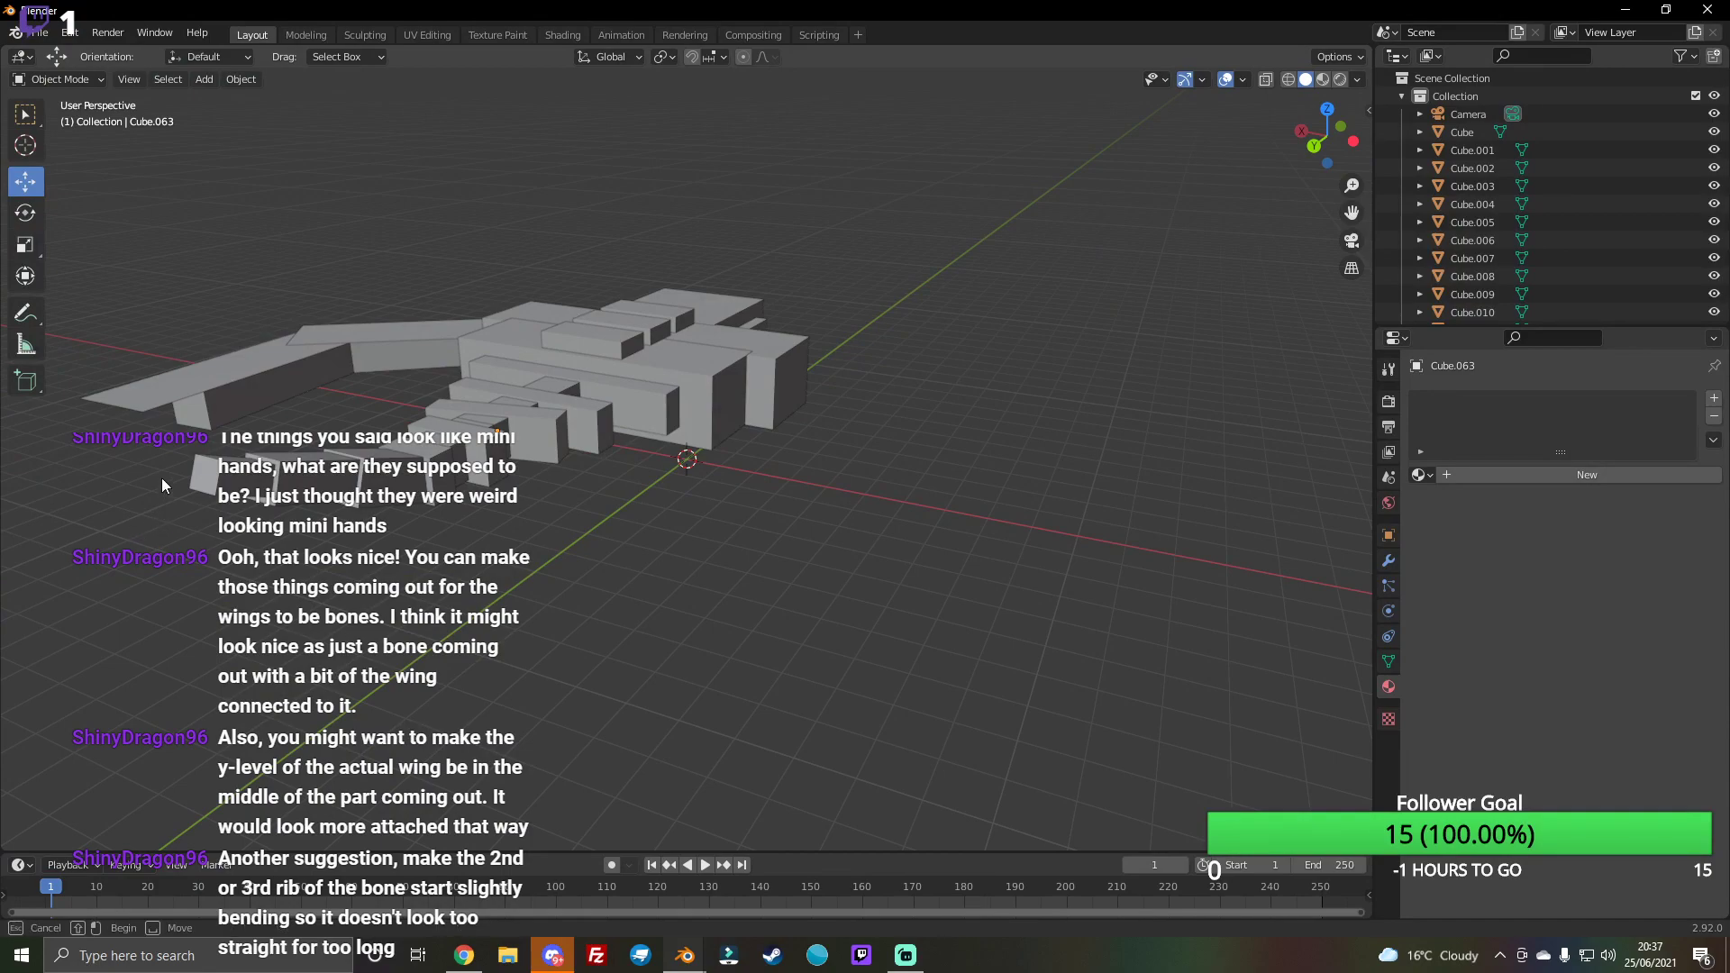
left_click_drag(162, 485, 418, 598)
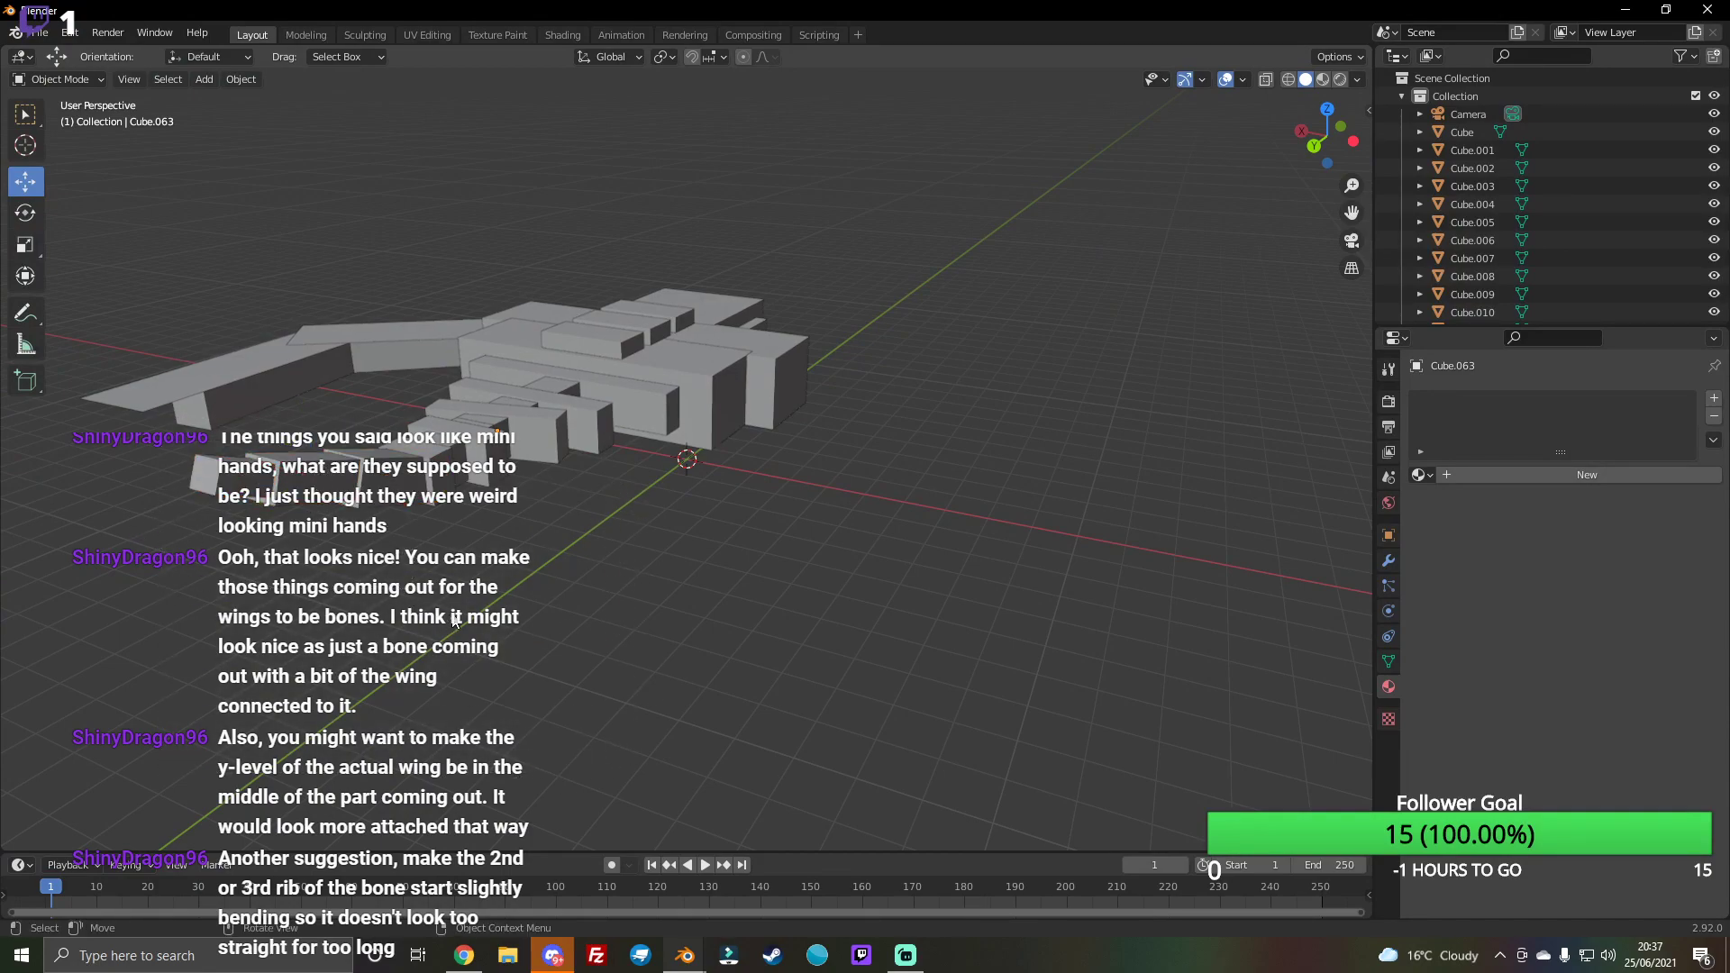
Step: Paste the rib bar and flatten it along its height
left_click_drag(1324, 135, 1272, 217)
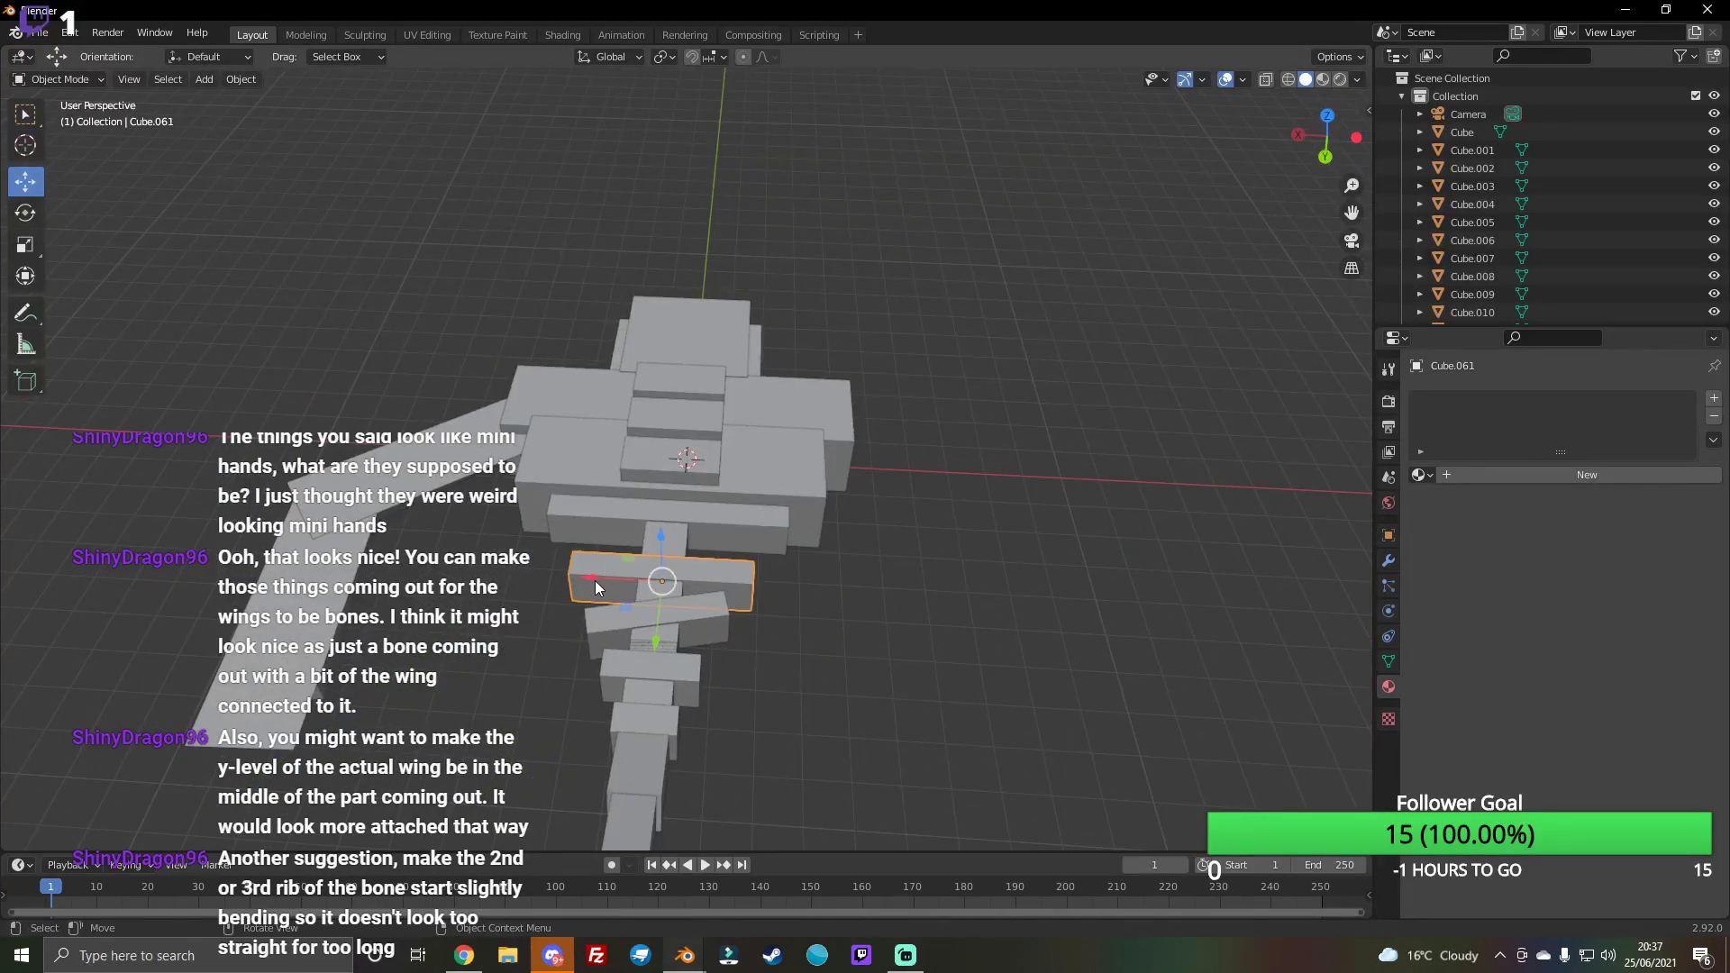
key("ctrl+v")
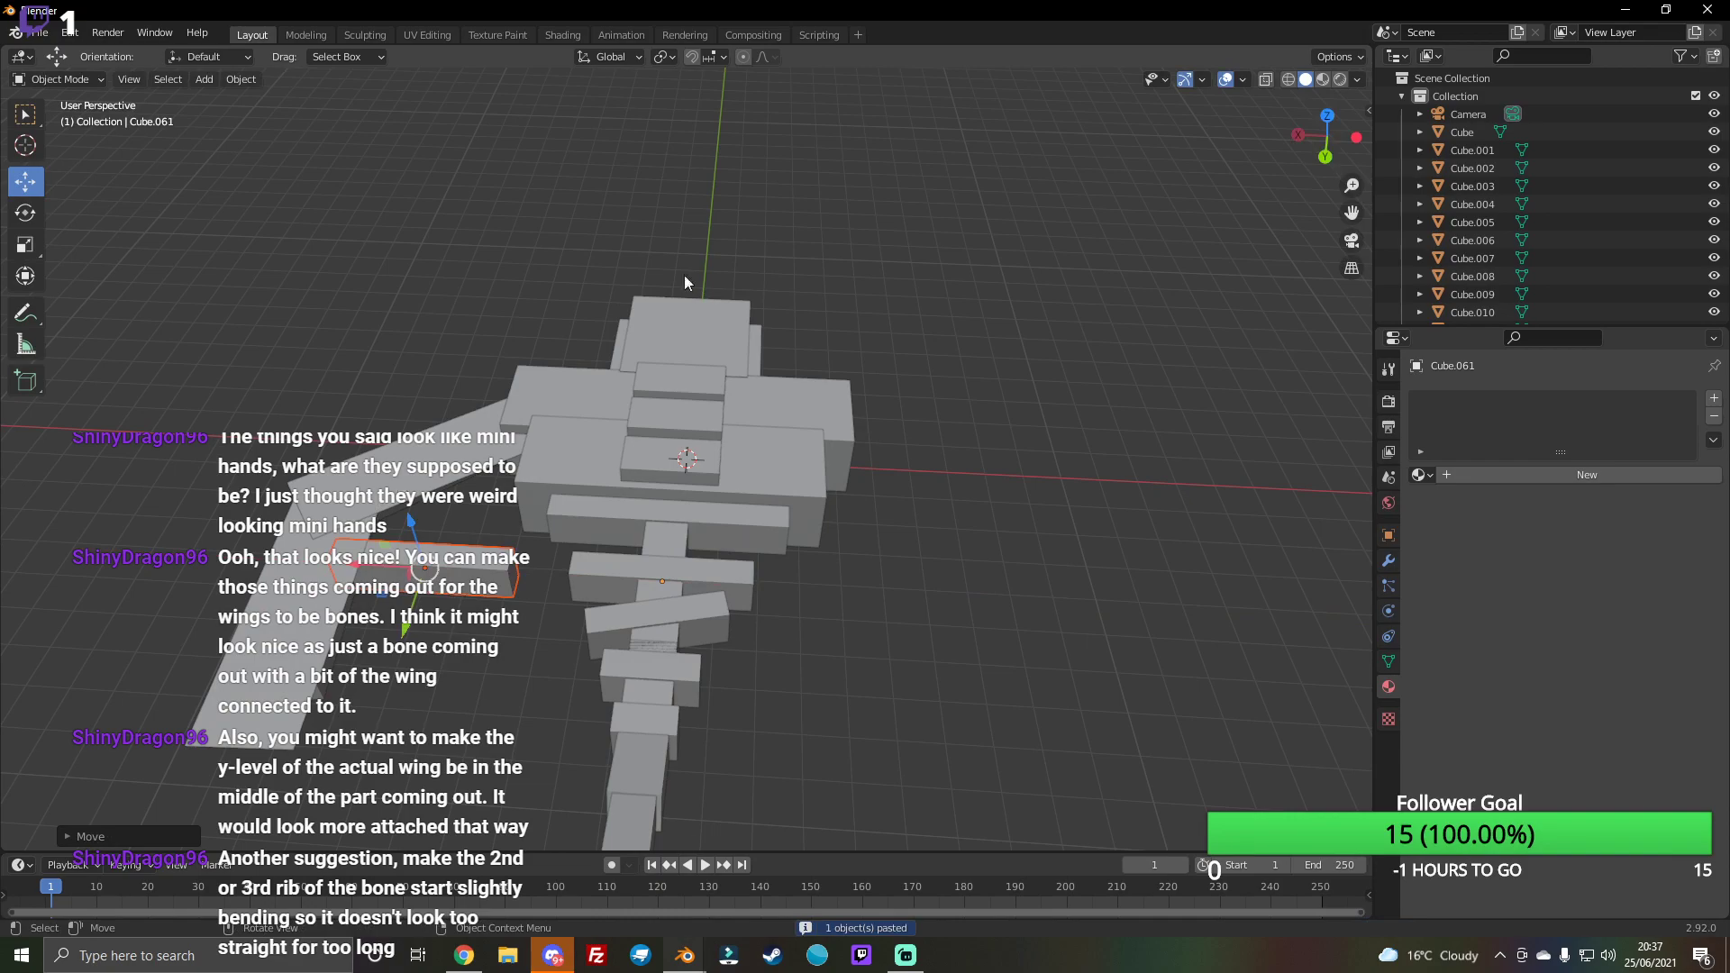
left_click_drag(1326, 135, 1318, 109)
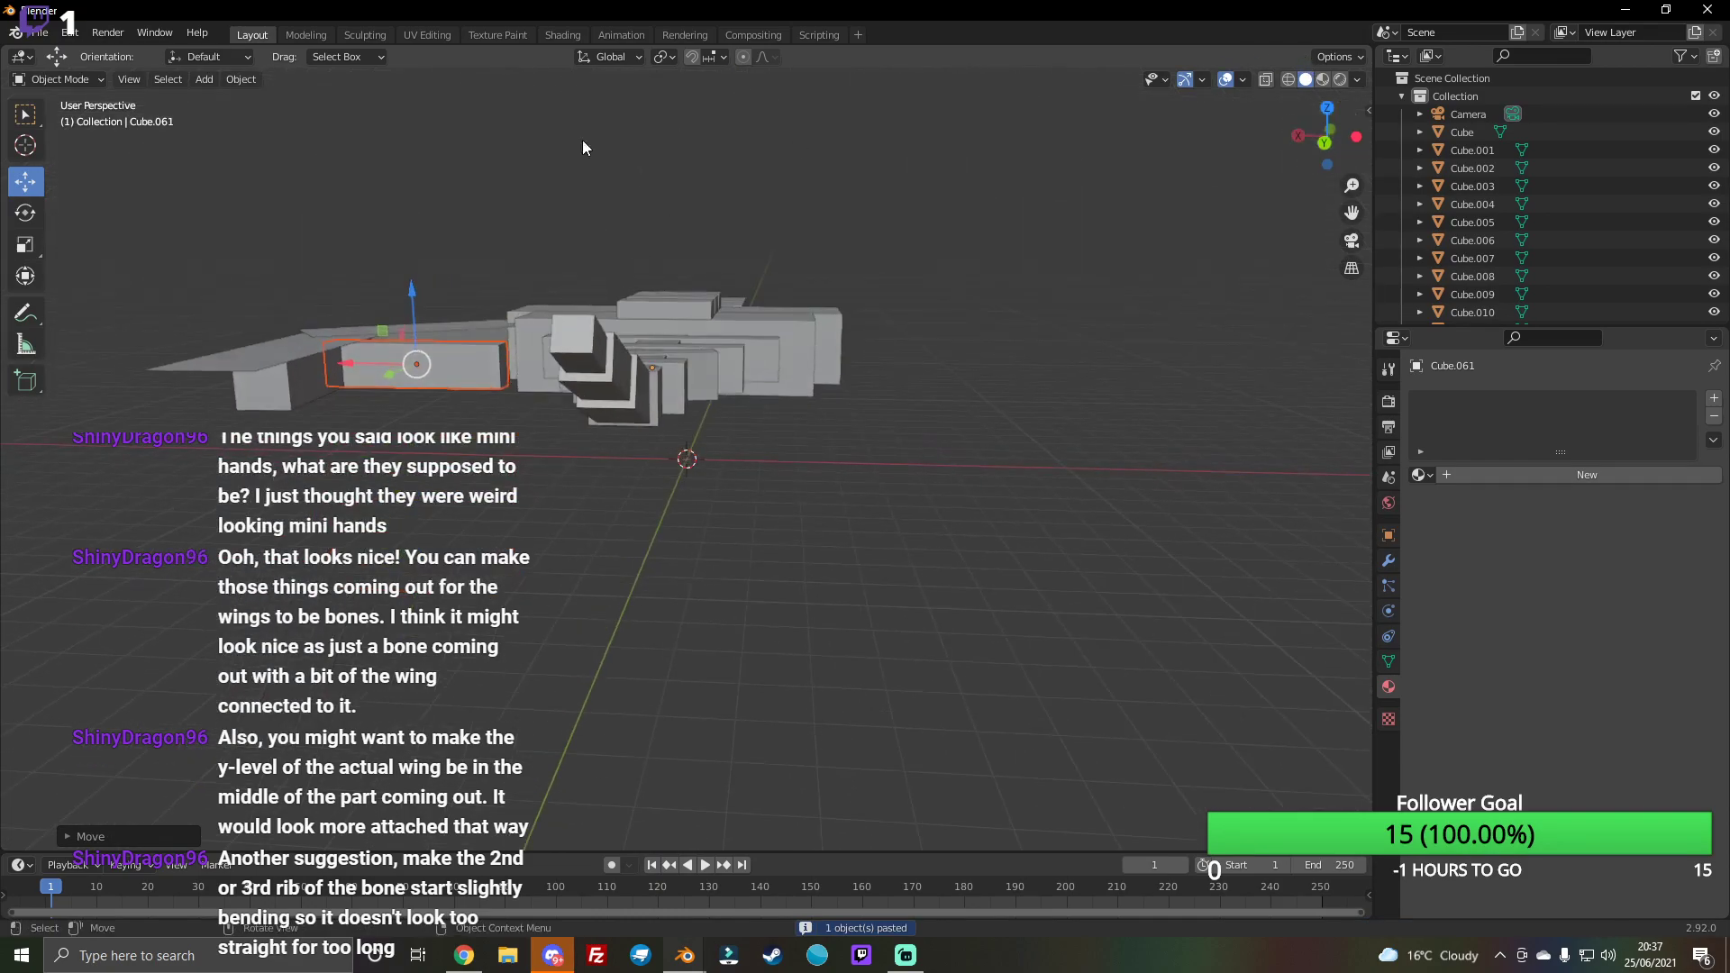
left_click(24, 244)
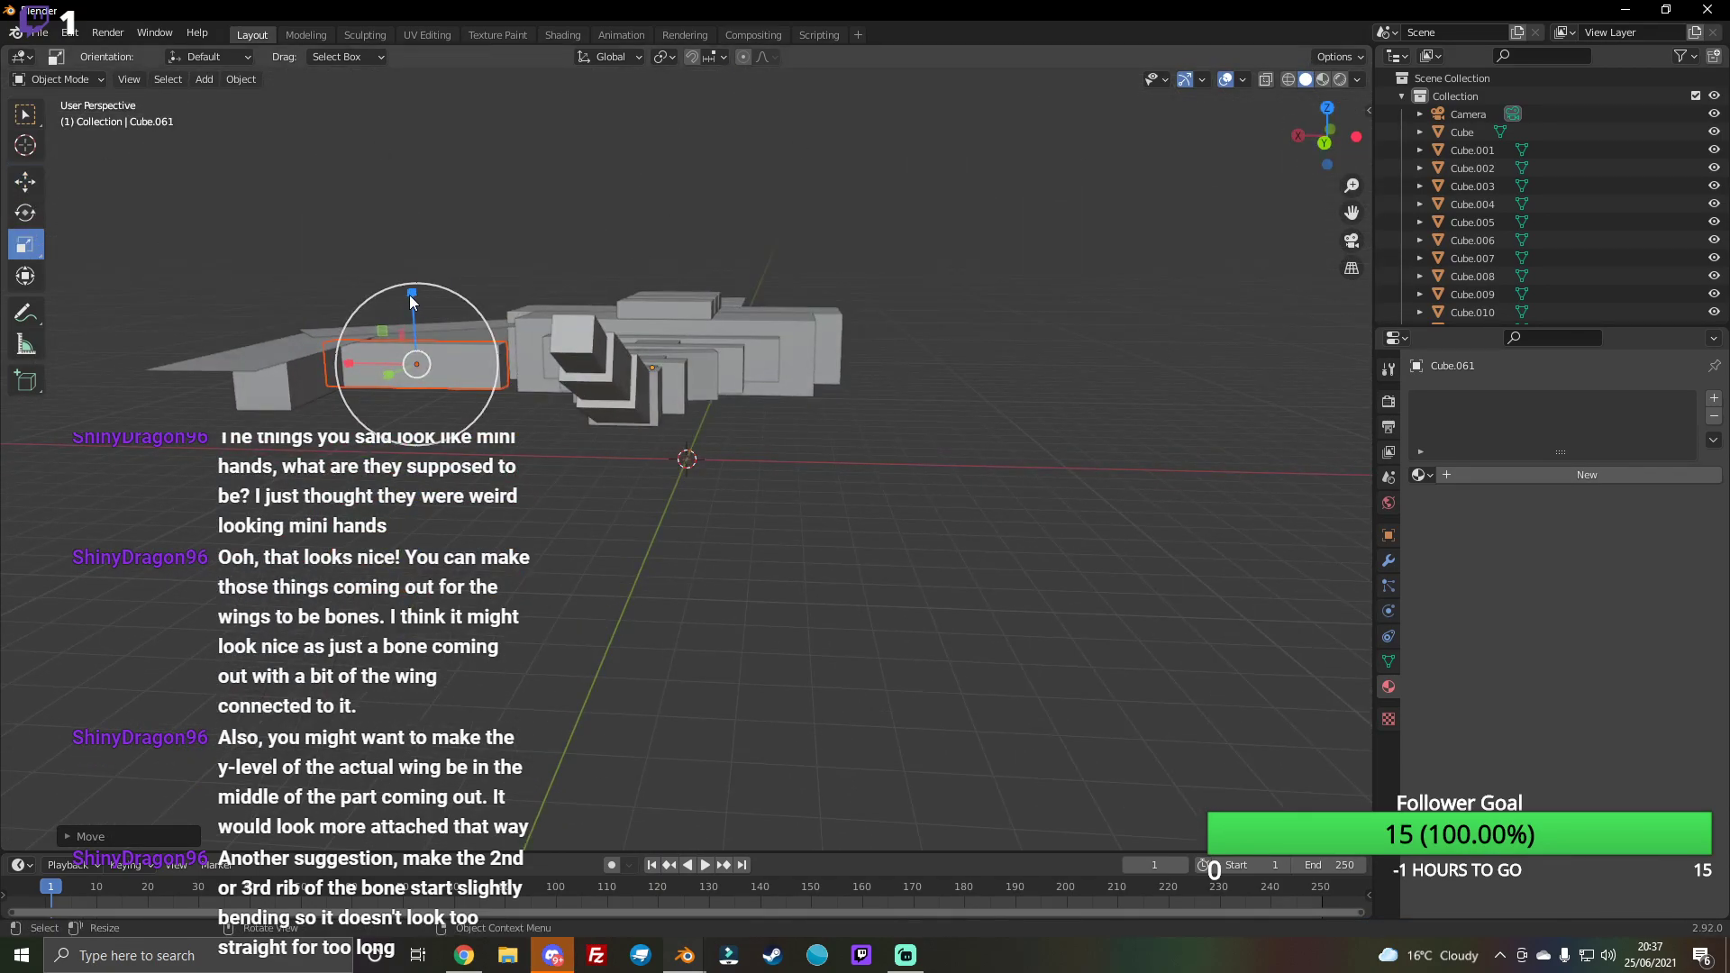
mouse_move(412, 300)
left_mouse_down()
mouse_move(420, 327)
mouse_move(375, 363)
left_mouse_up()
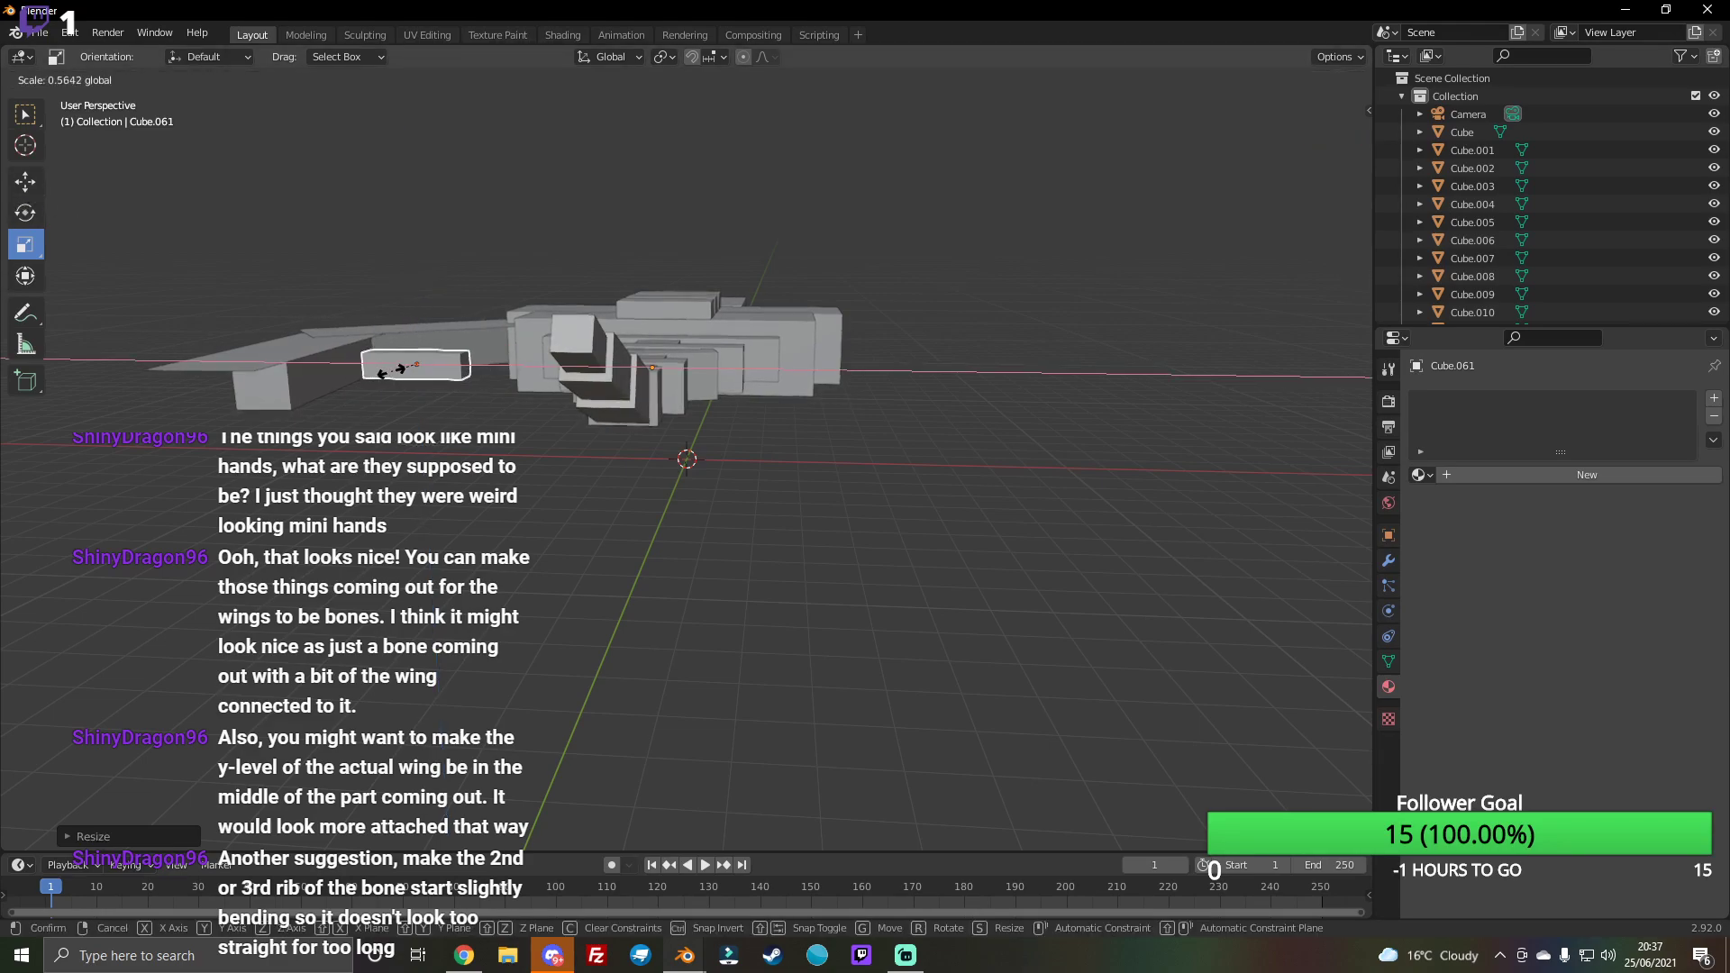
left_click(27, 184)
left_click_drag(393, 361, 385, 363)
Step: Move the flattened bar onto the left wing, tilt it and slide it along
left_click_drag(1291, 149, 1151, 178)
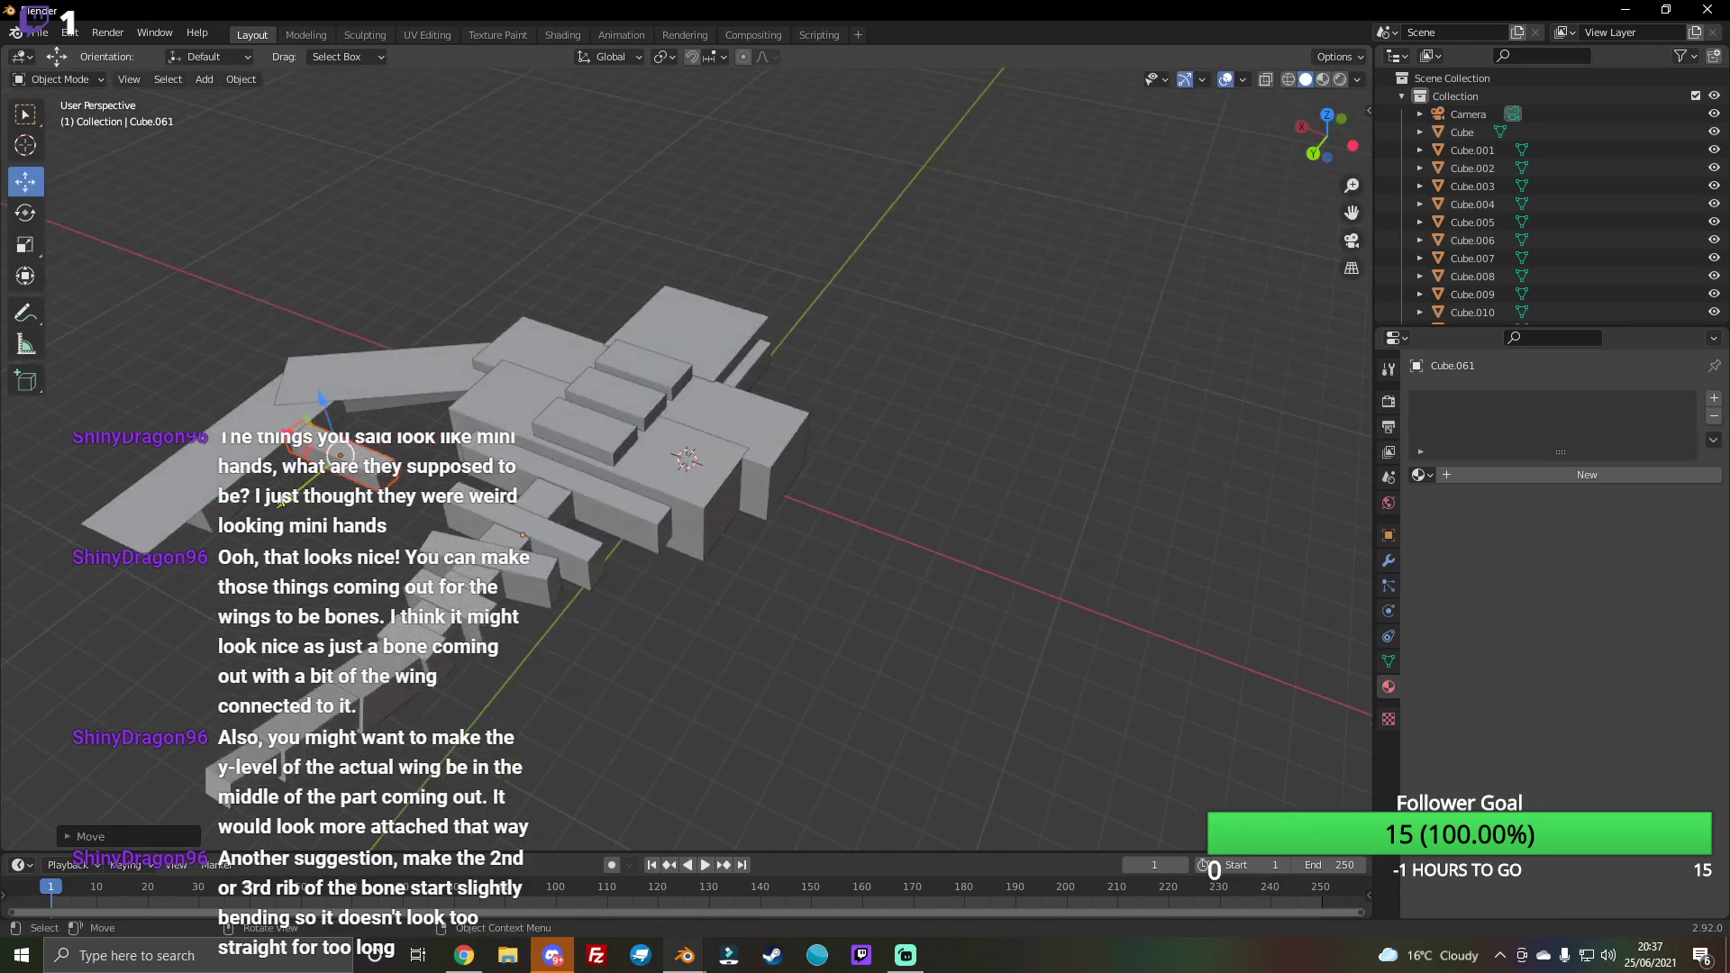
left_click_drag(280, 502, 235, 512)
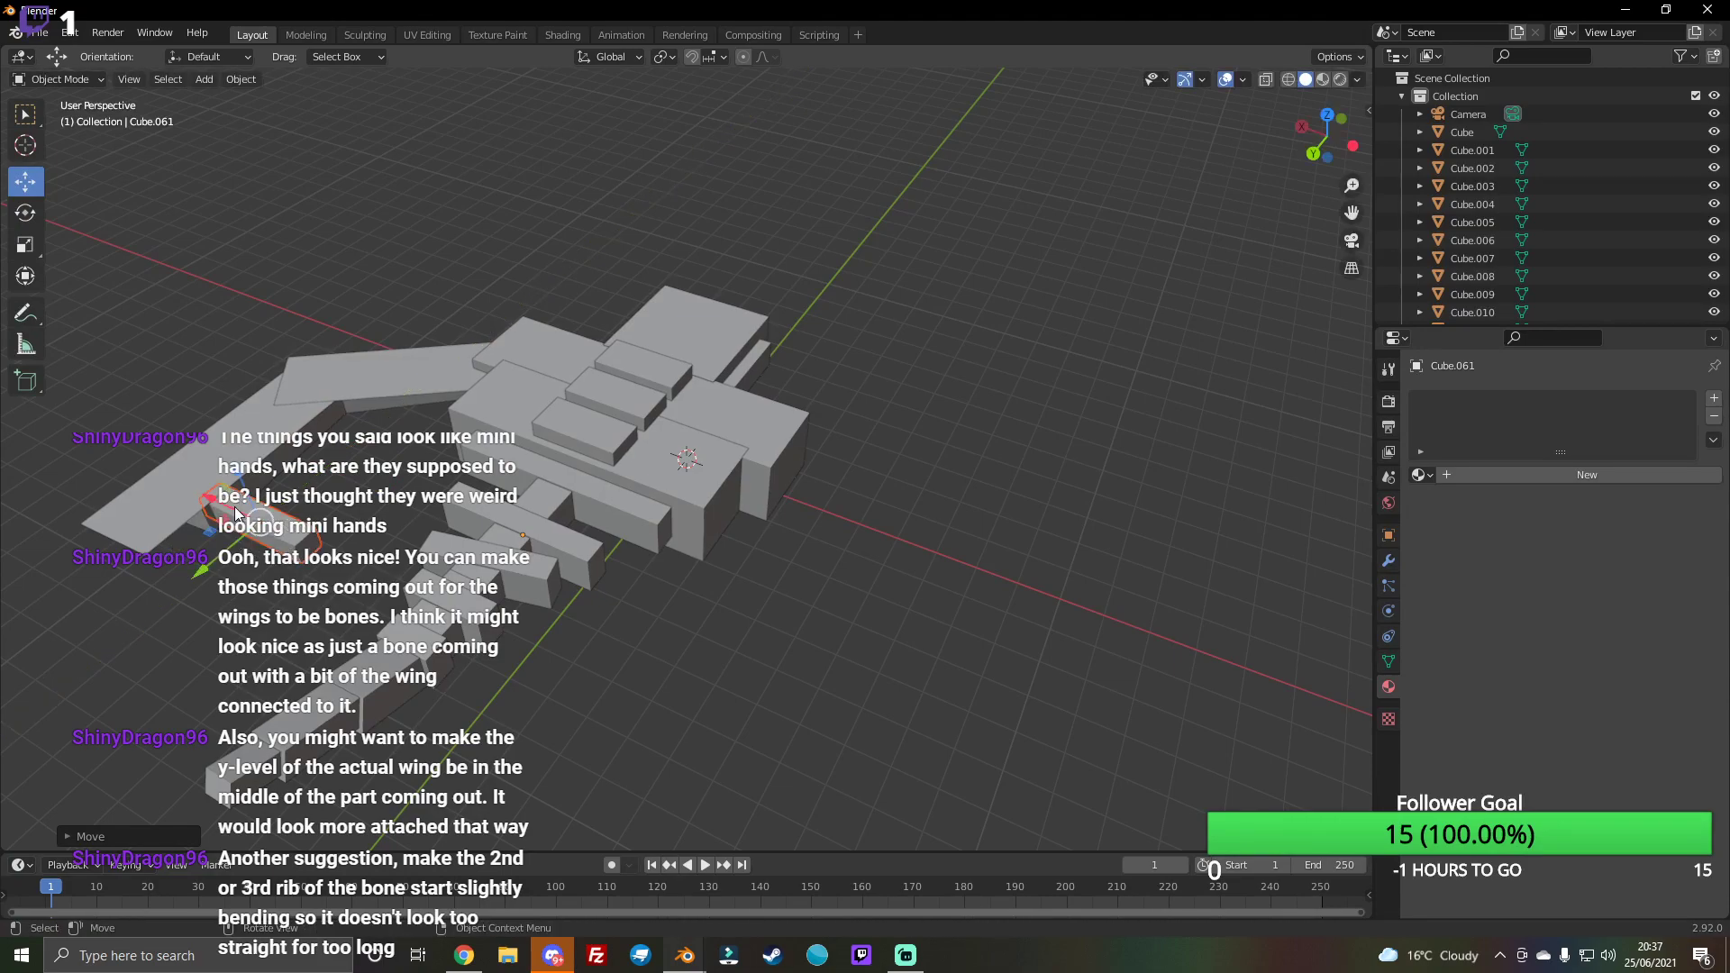
left_click_drag(1318, 142, 330, 522)
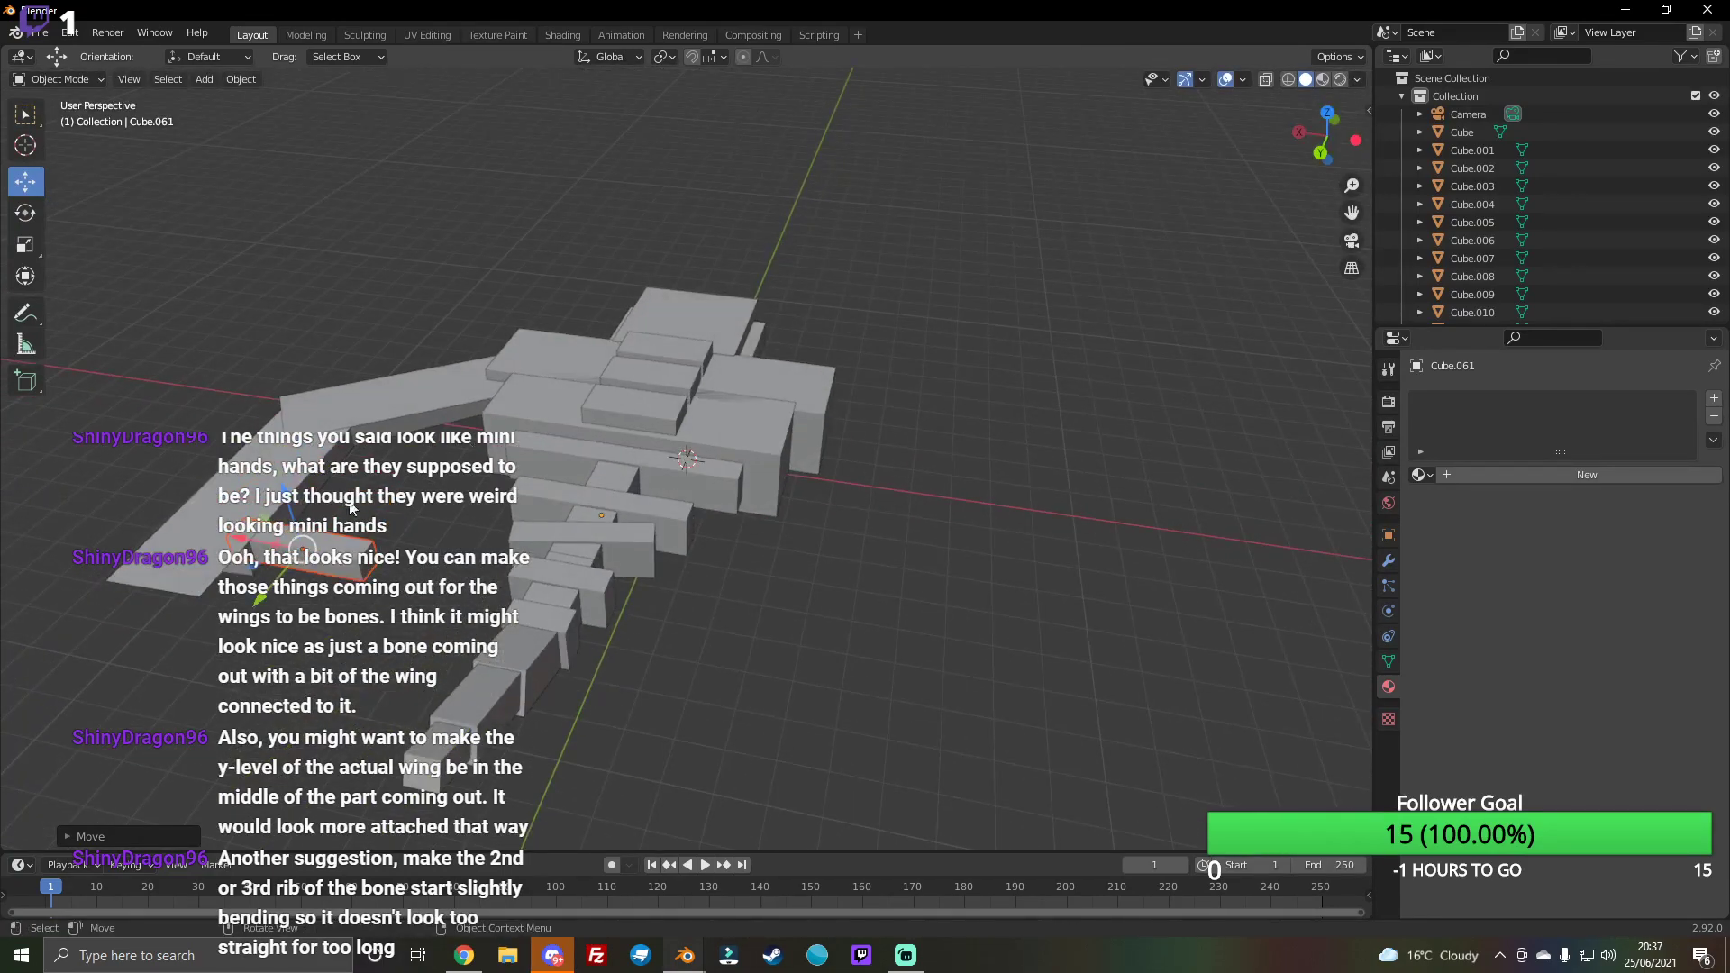
left_click(26, 213)
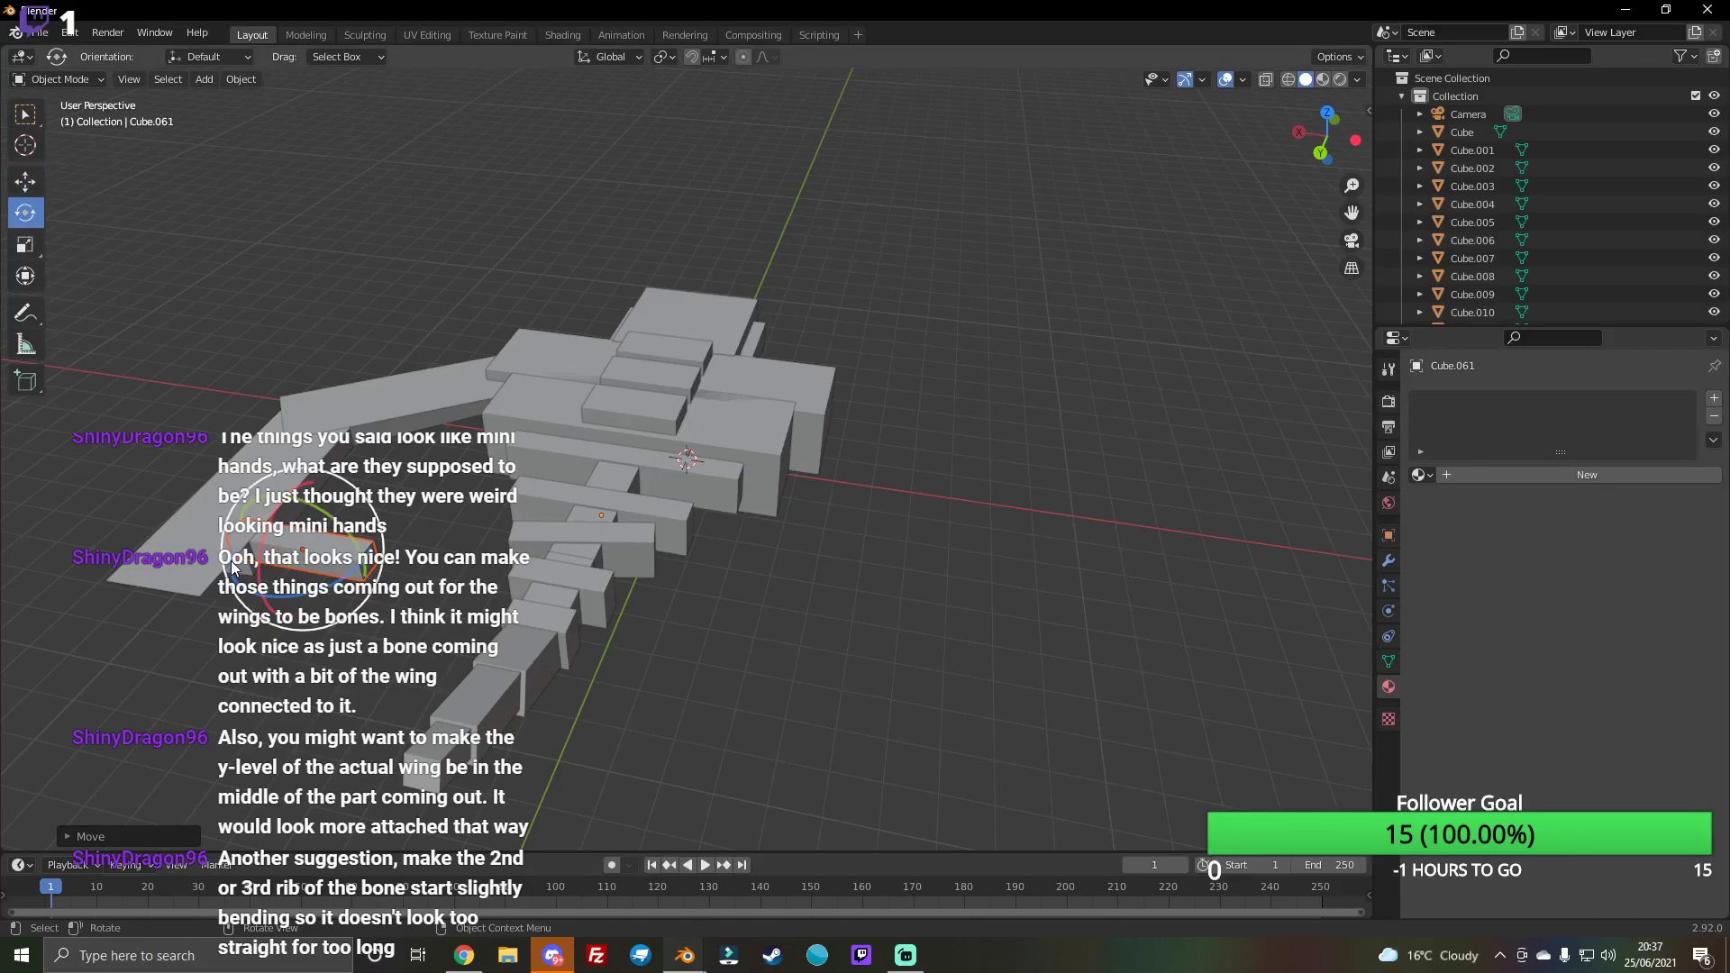
left_click_drag(288, 599, 198, 561)
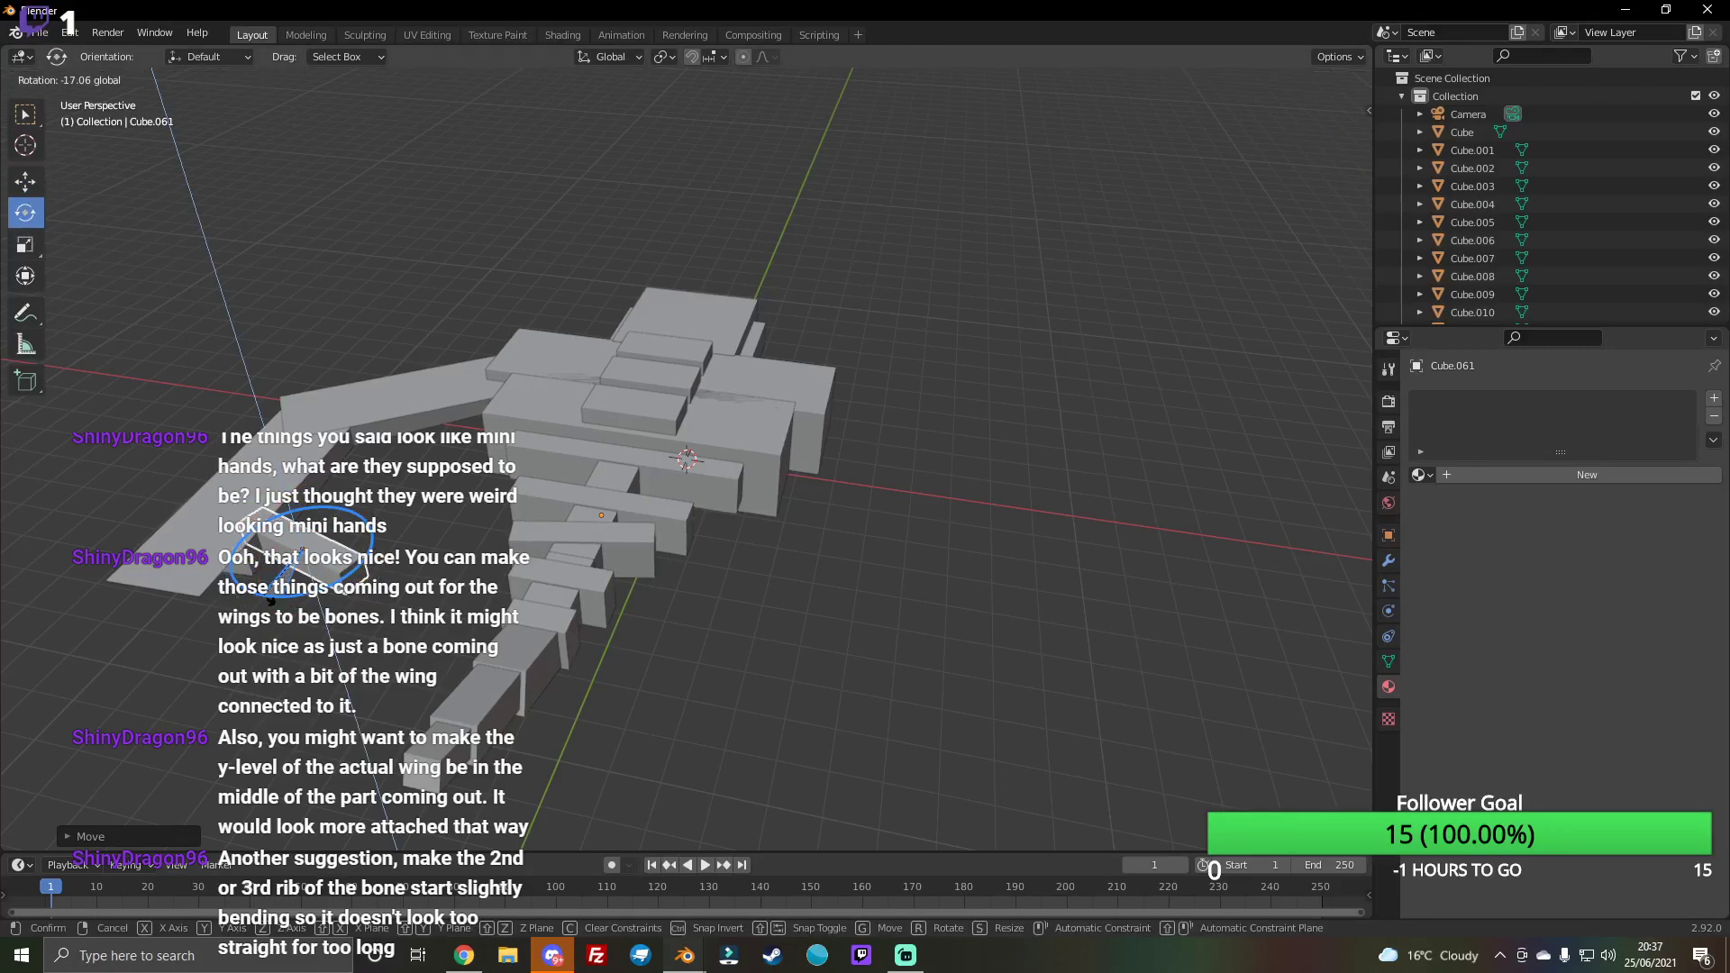
left_click(26, 181)
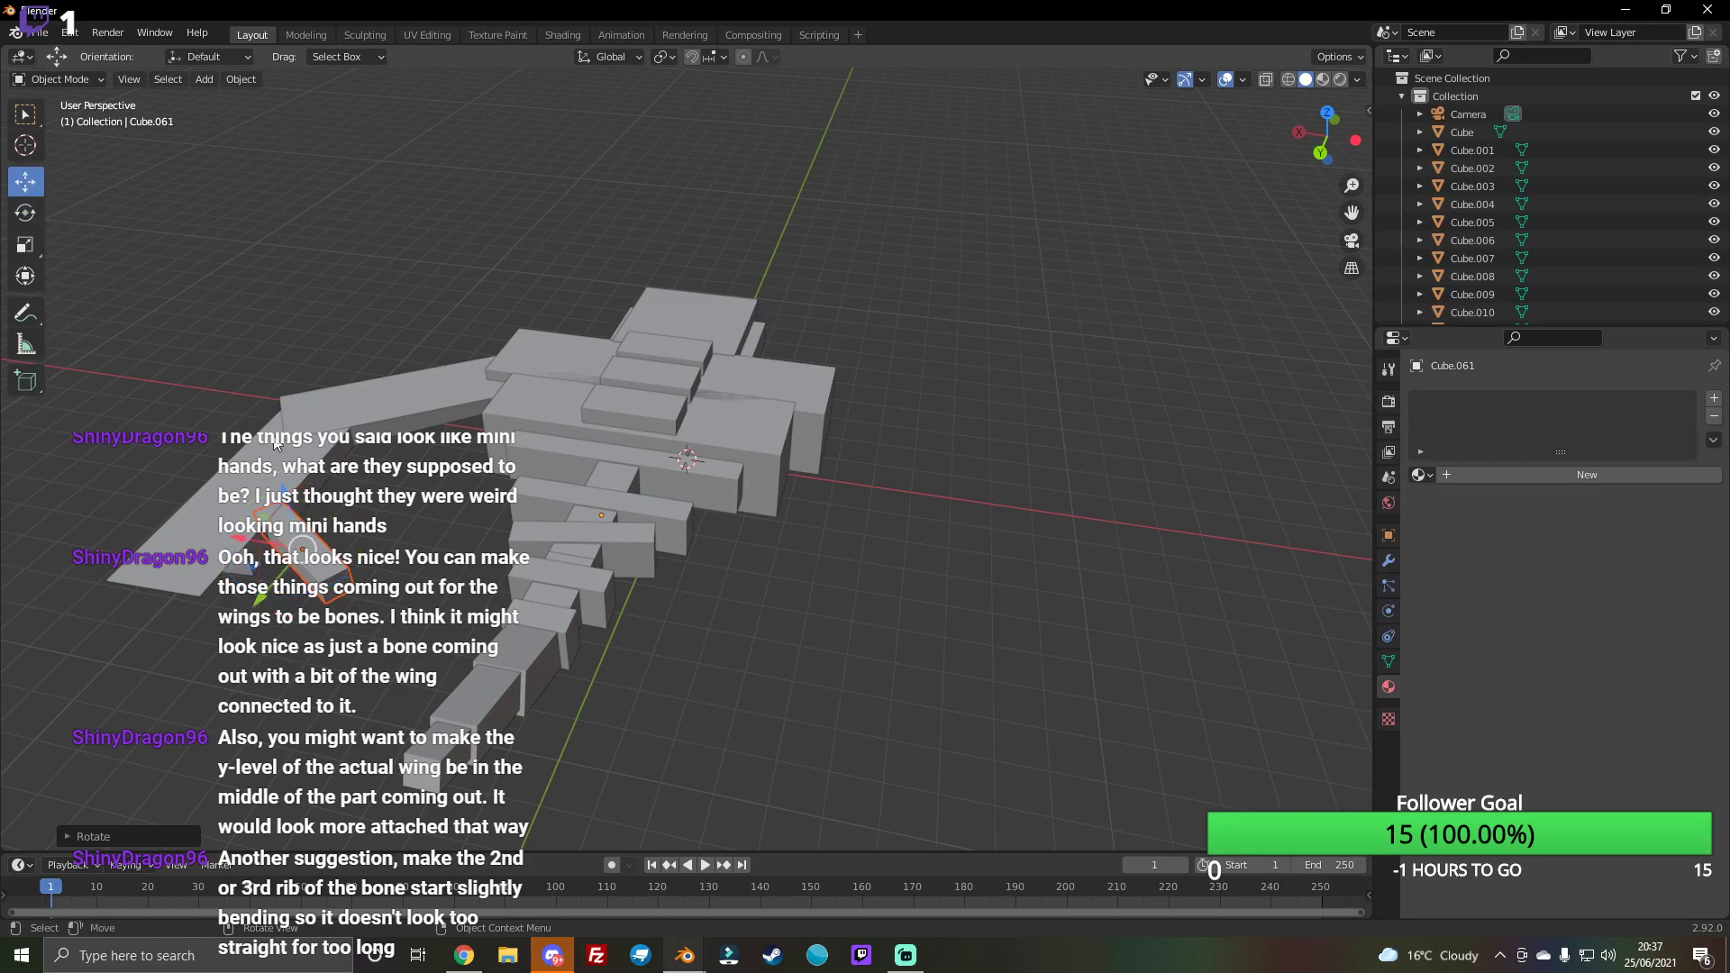
left_click_drag(265, 595, 228, 611)
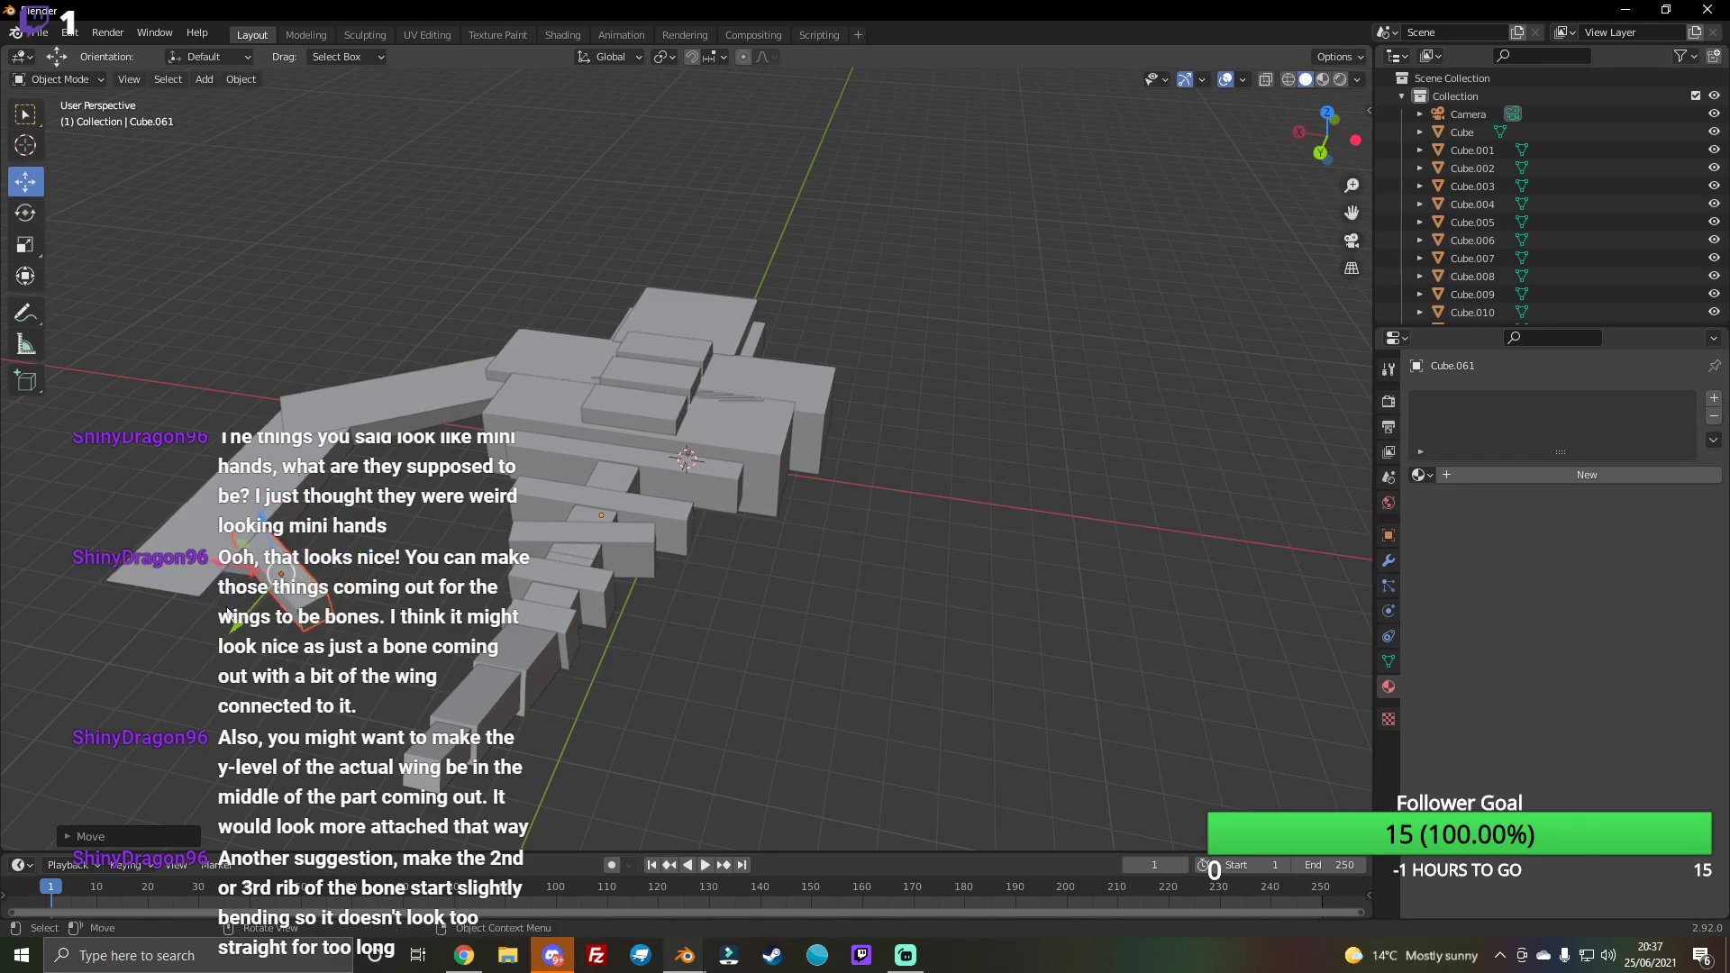
Step: Paste more bar copies and place them further up along the wing
key("ctrl+v")
left_click_drag(254, 610, 306, 561)
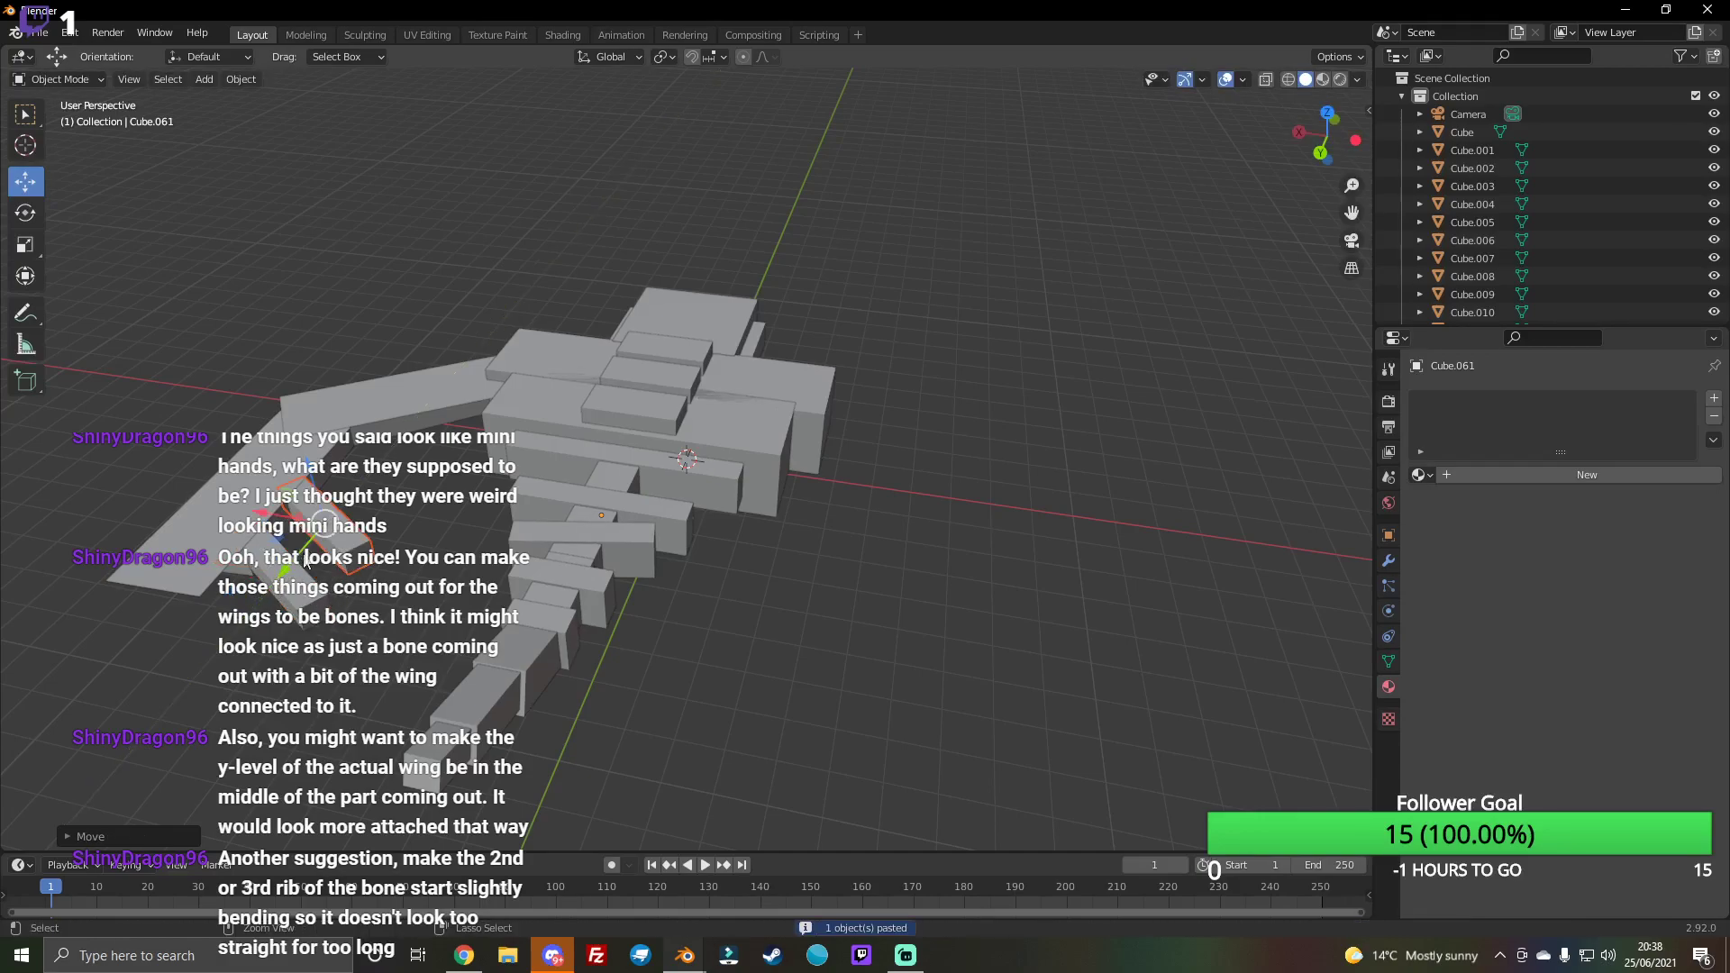
key("ctrl+v")
key("g")
left_click(341, 510)
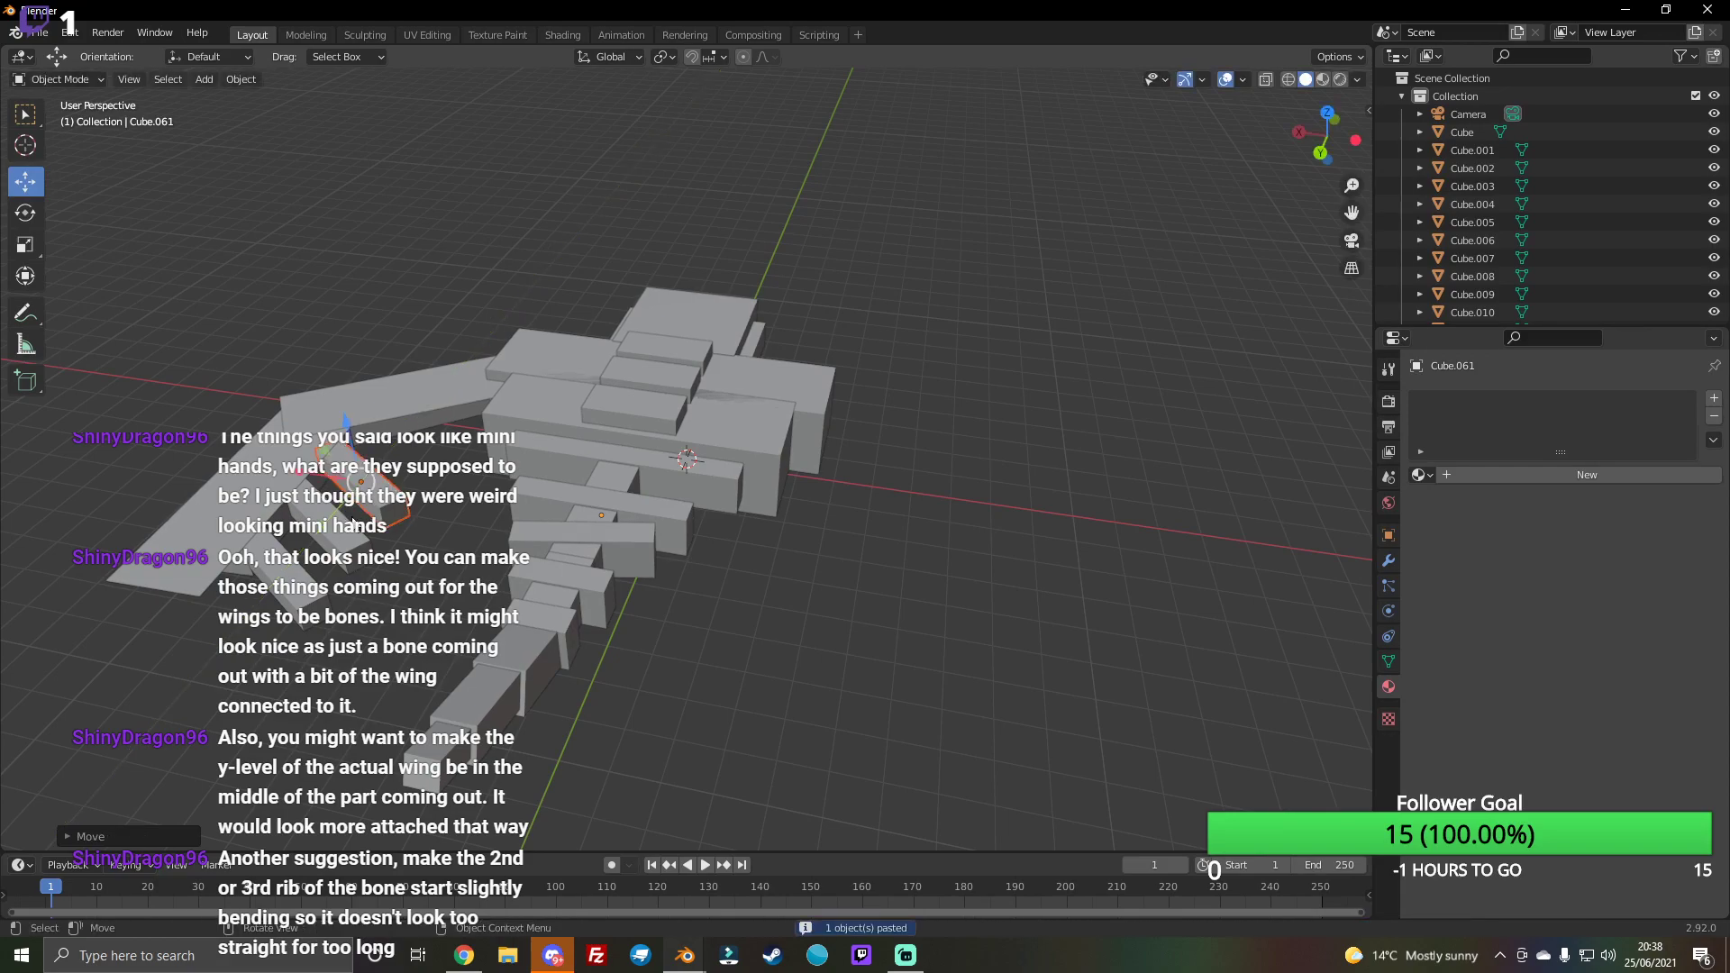
key("ctrl+v")
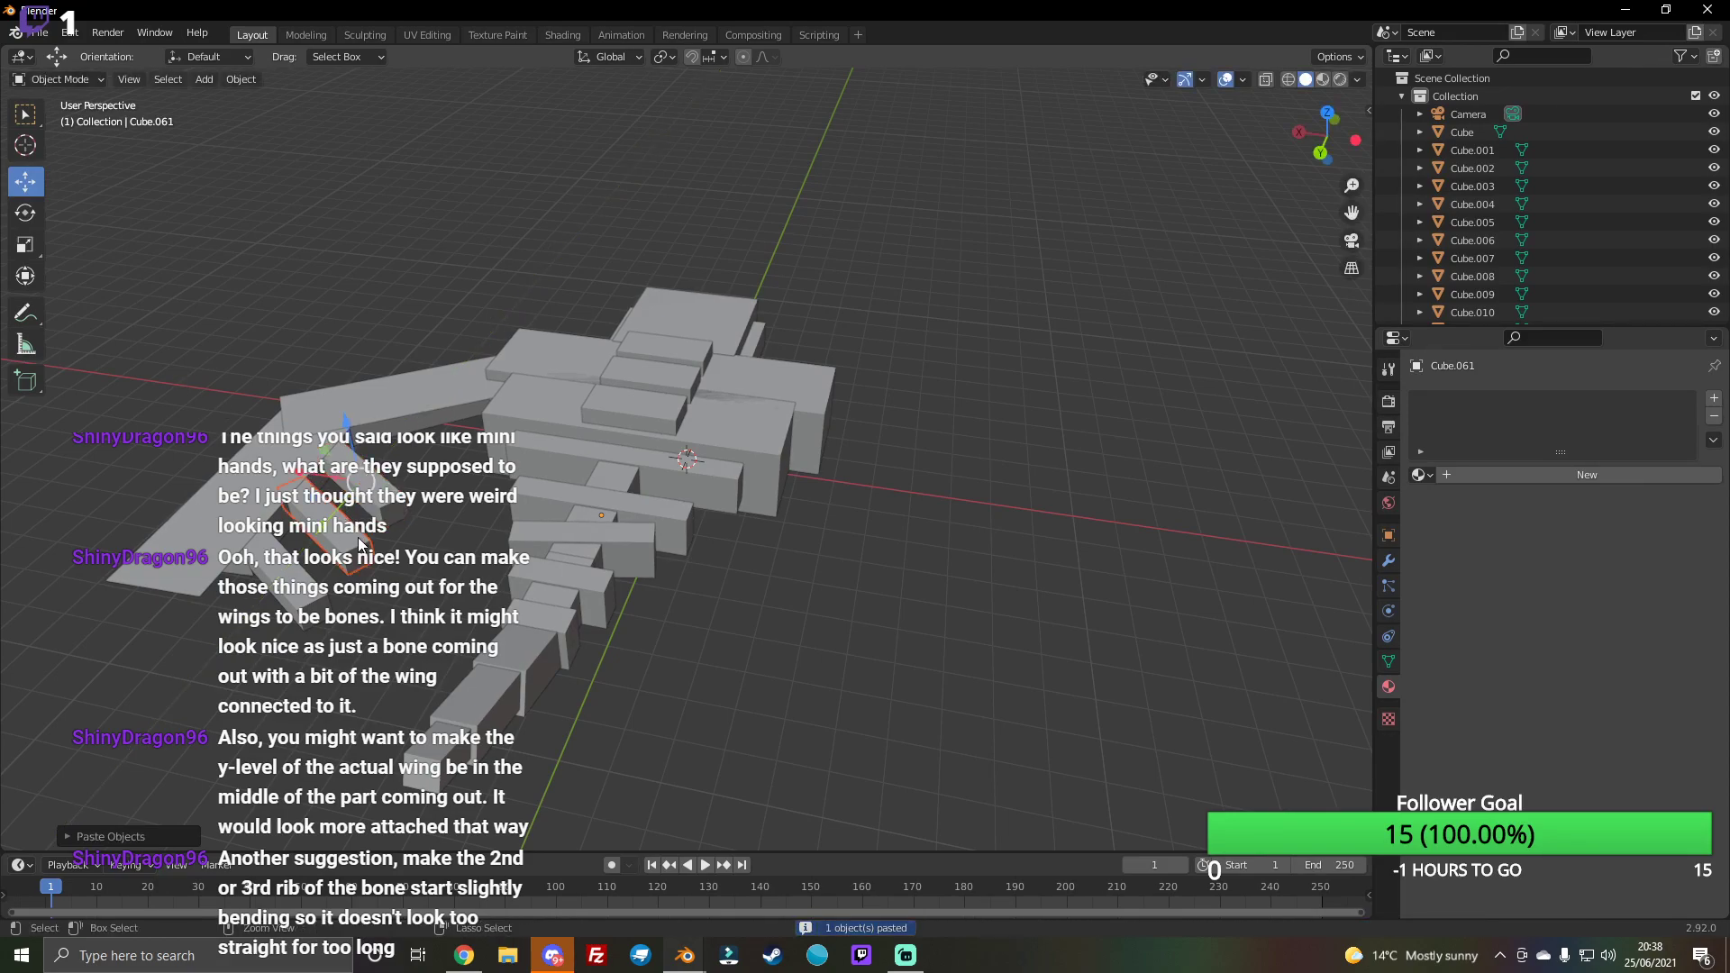
key("g")
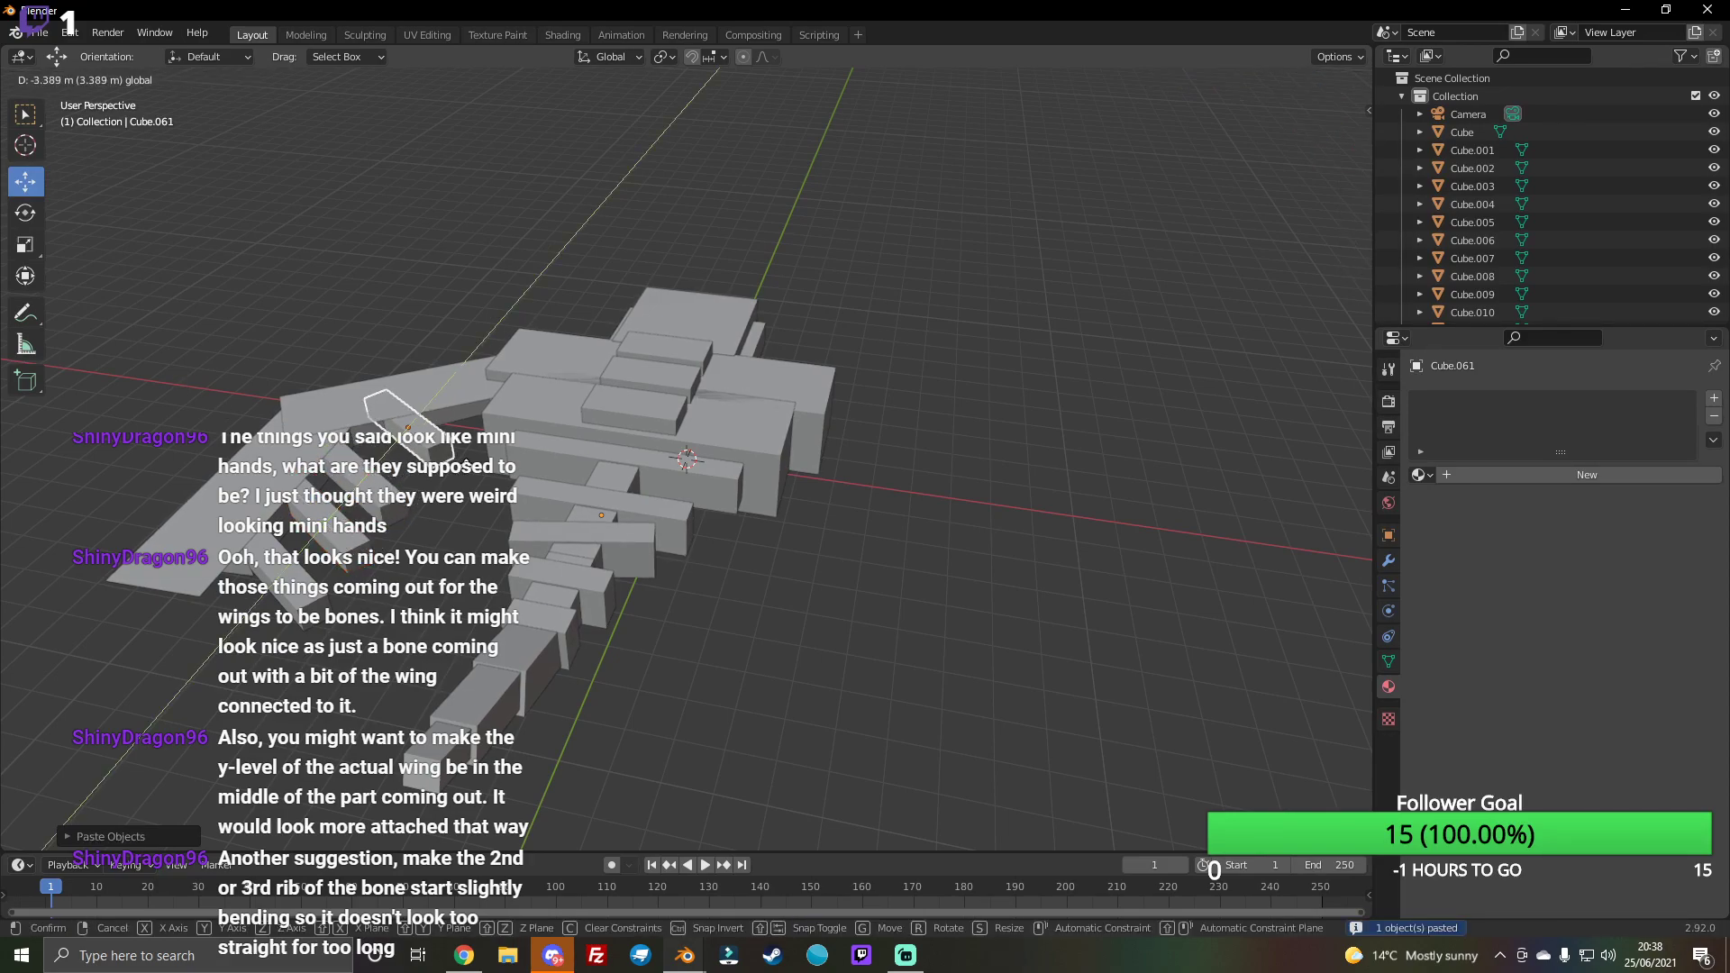
left_click(385, 446)
Step: Turn the newest piece, Cube.070, so it stands upright
left_click(26, 212)
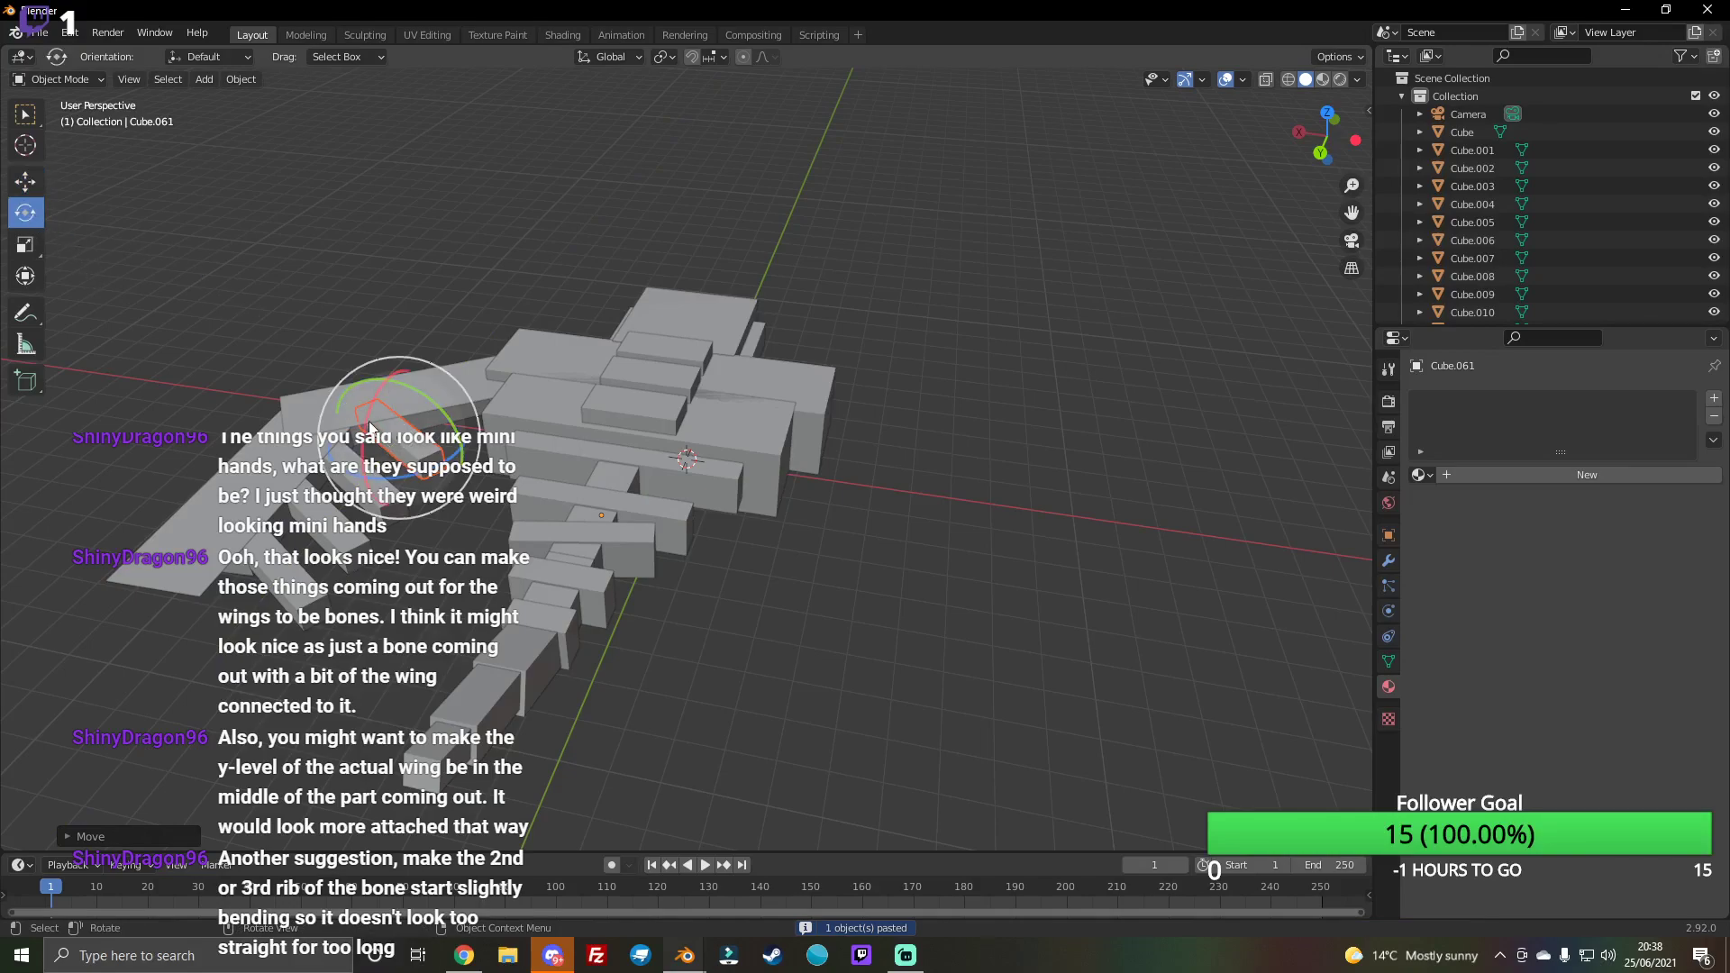
left_click(423, 476)
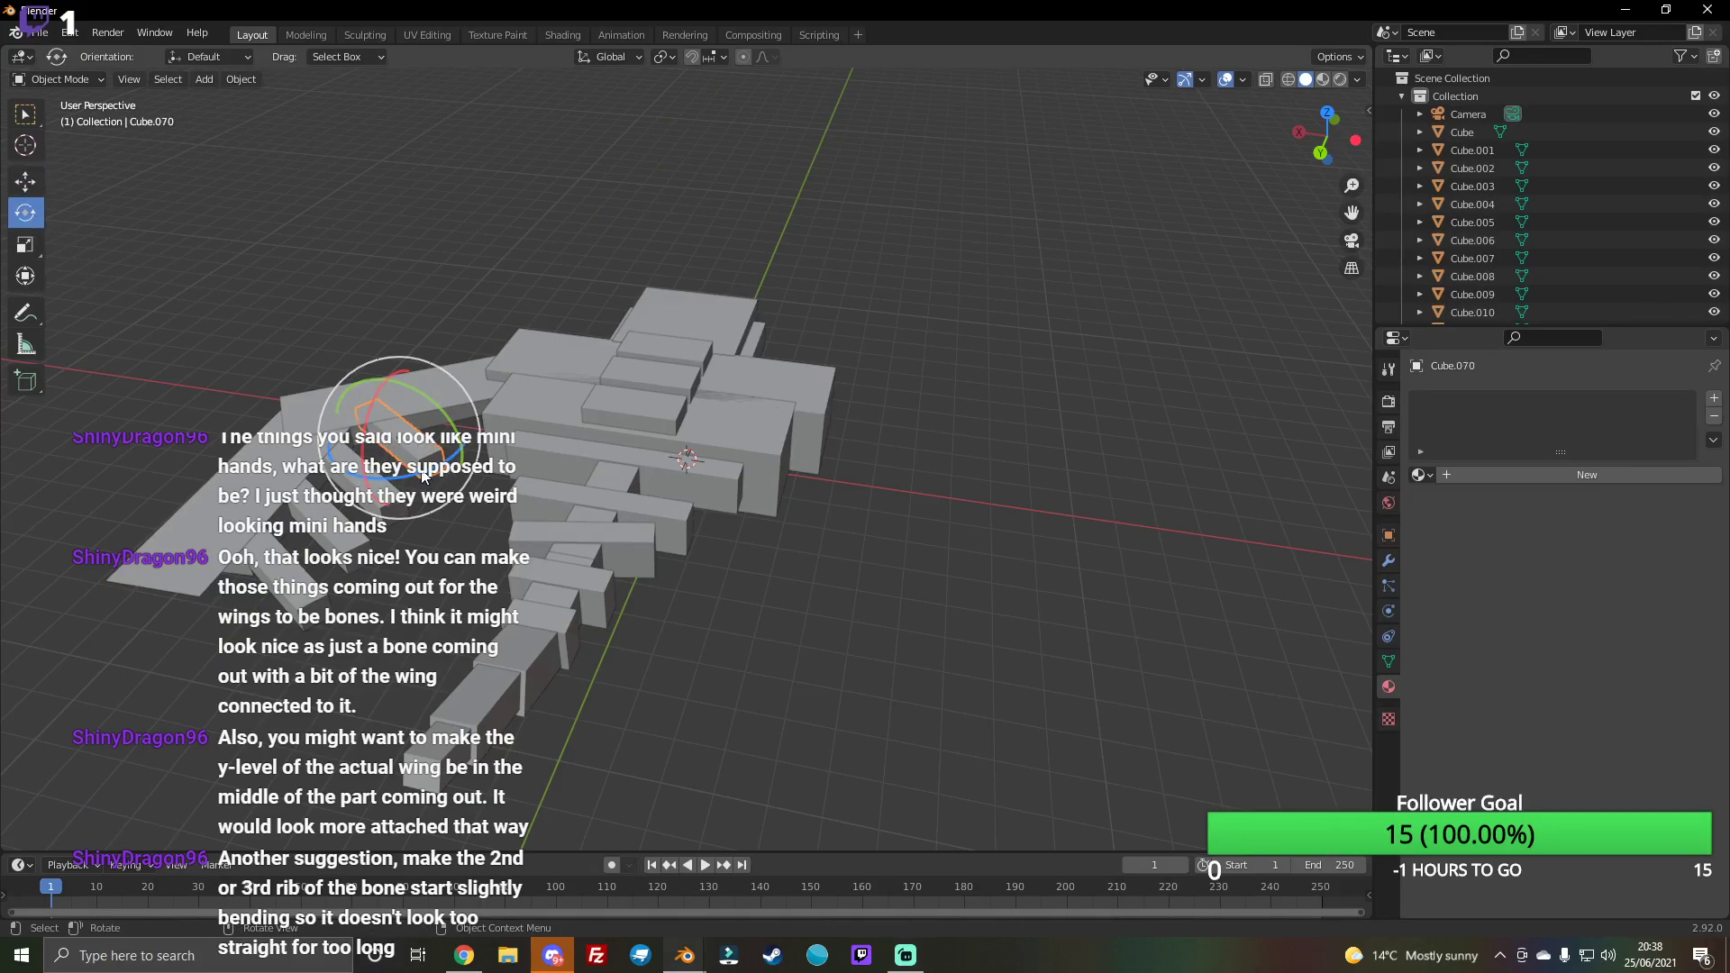
mouse_move(423, 477)
left_mouse_down()
mouse_move(355, 444)
mouse_move(415, 483)
left_mouse_up()
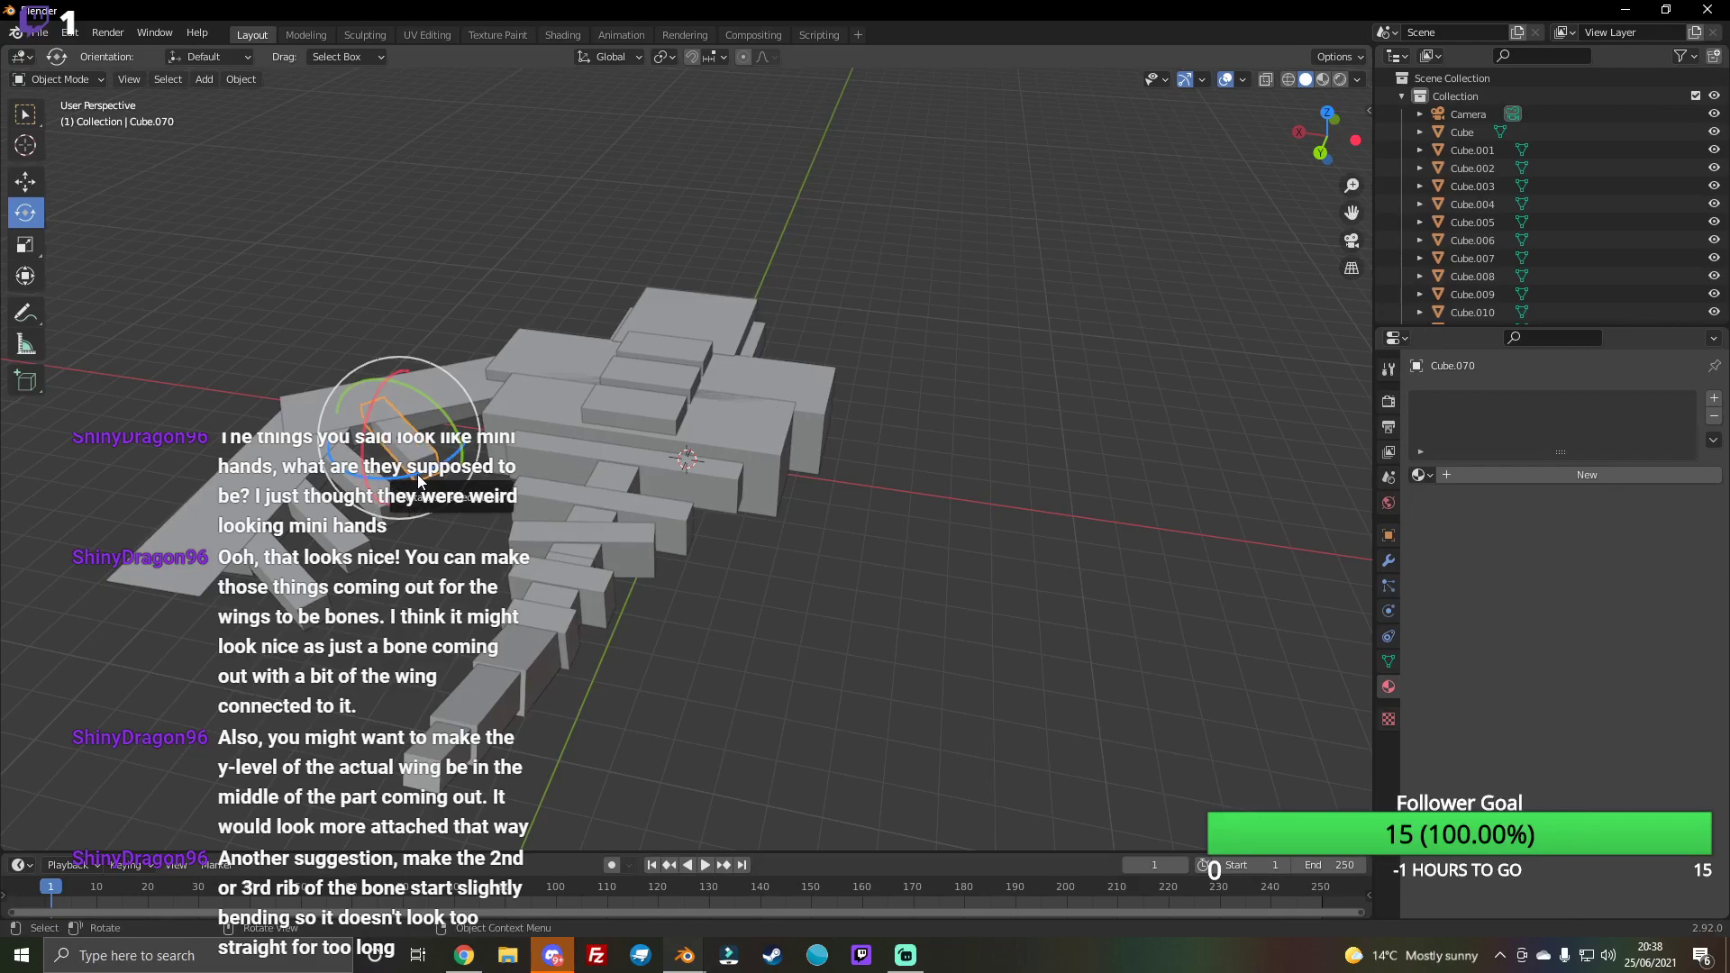
left_click_drag(413, 481, 404, 476)
left_click(24, 180)
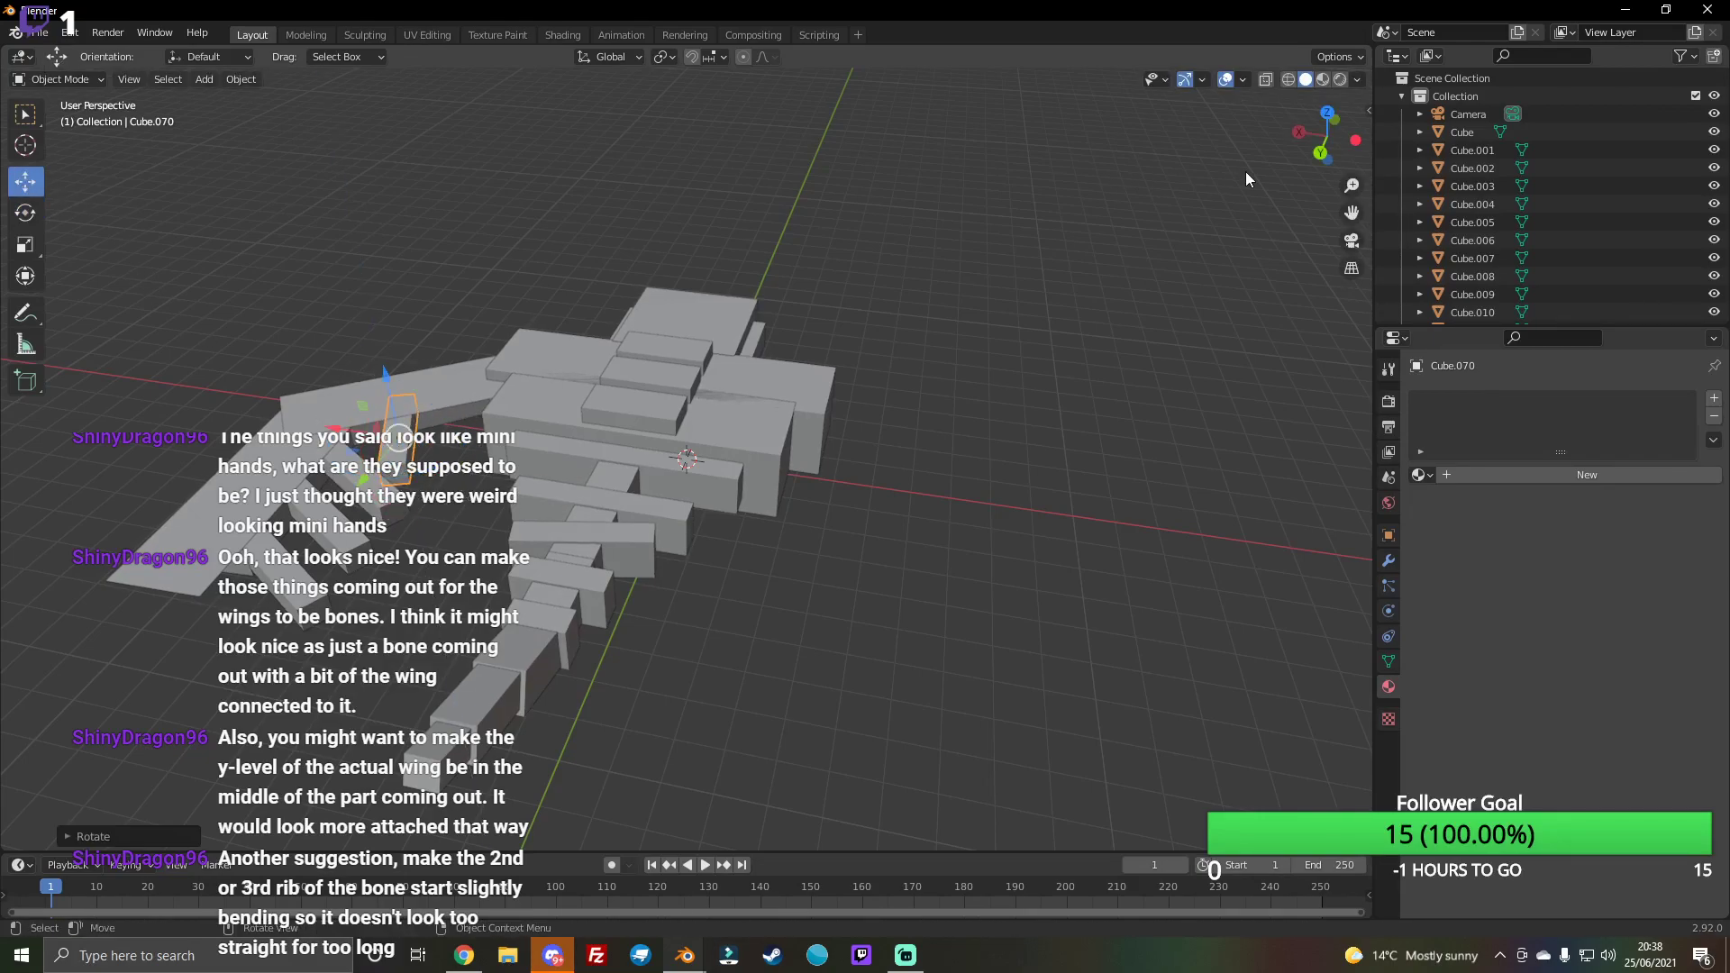
mouse_move(1328, 135)
left_mouse_down()
mouse_move(1258, 143)
mouse_move(1330, 138)
left_mouse_up()
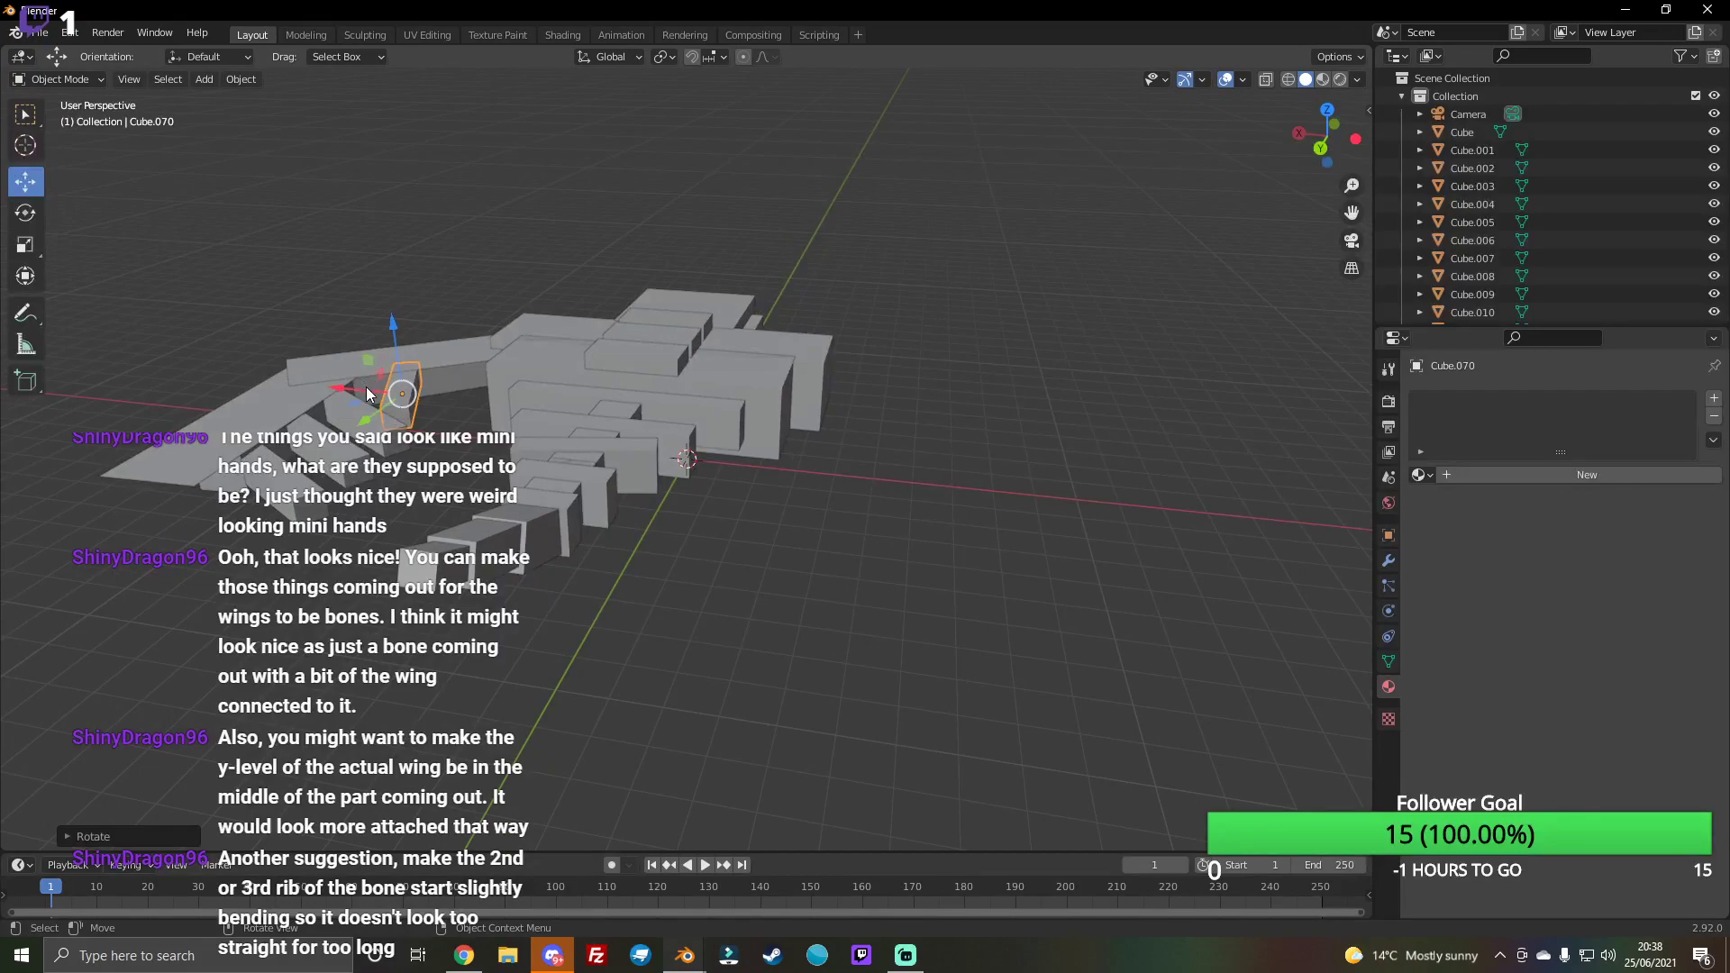
Step: Move Cube.070 right along the wing, nudge and slightly rotate Cube.069, then deselect
left_click_drag(368, 393, 415, 417)
left_click(365, 423)
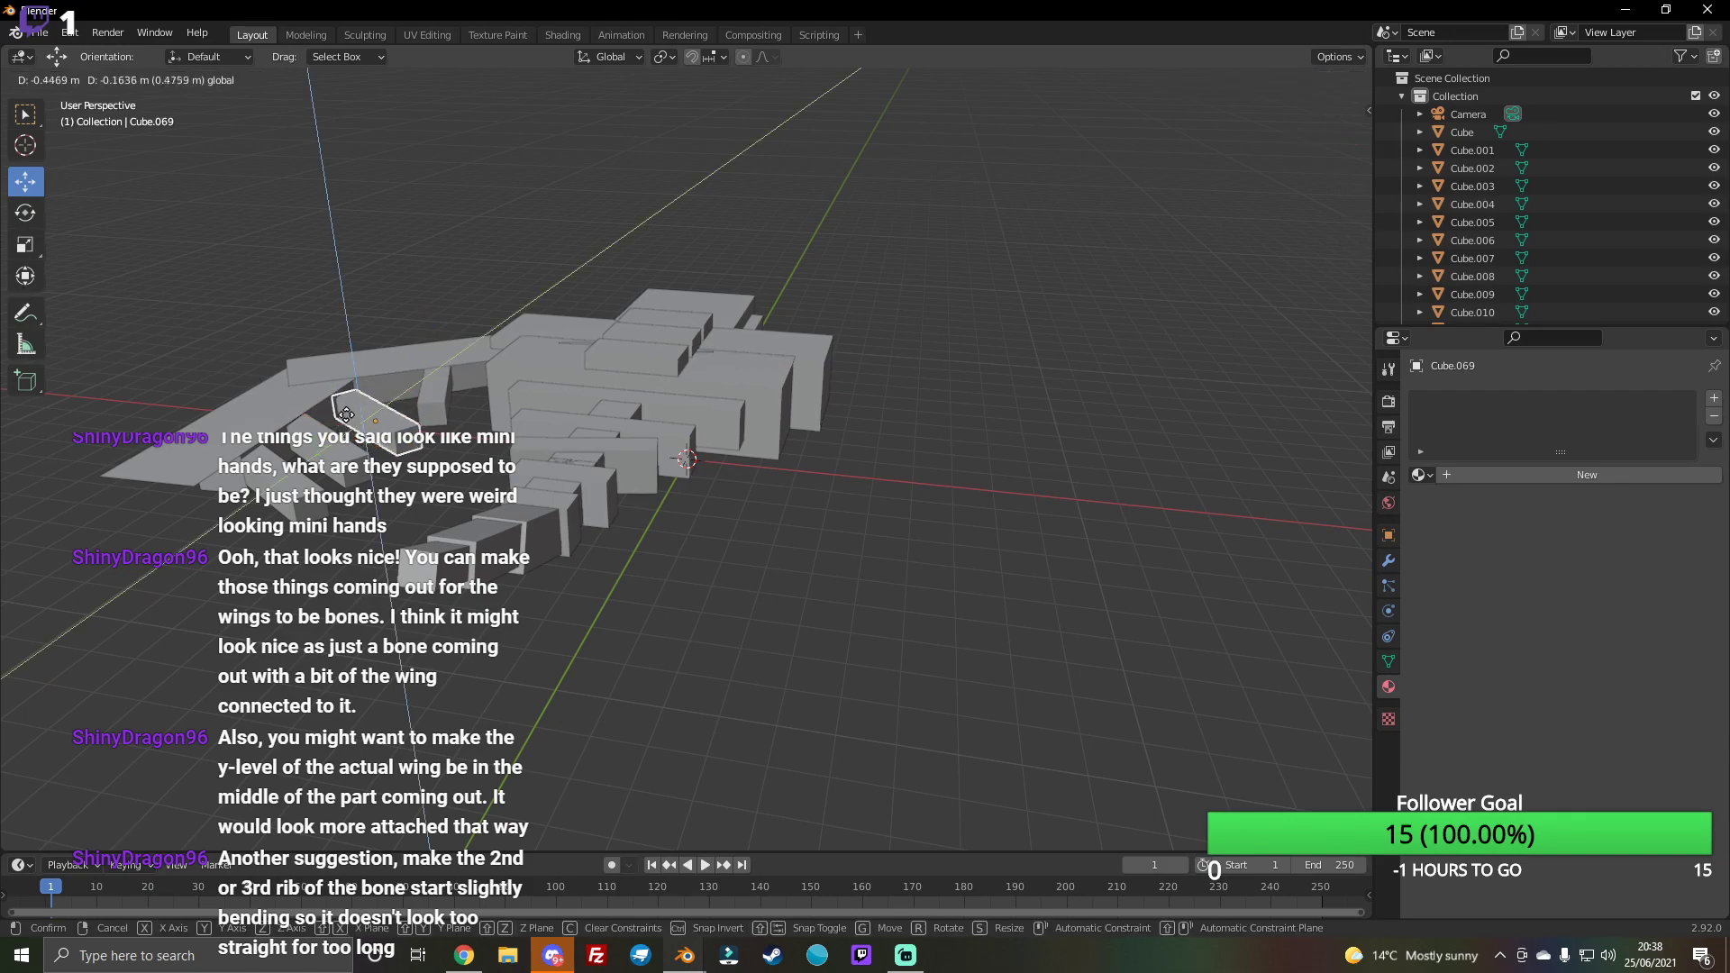
mouse_move(328, 447)
left_mouse_down()
mouse_move(348, 450)
mouse_move(331, 426)
left_mouse_up()
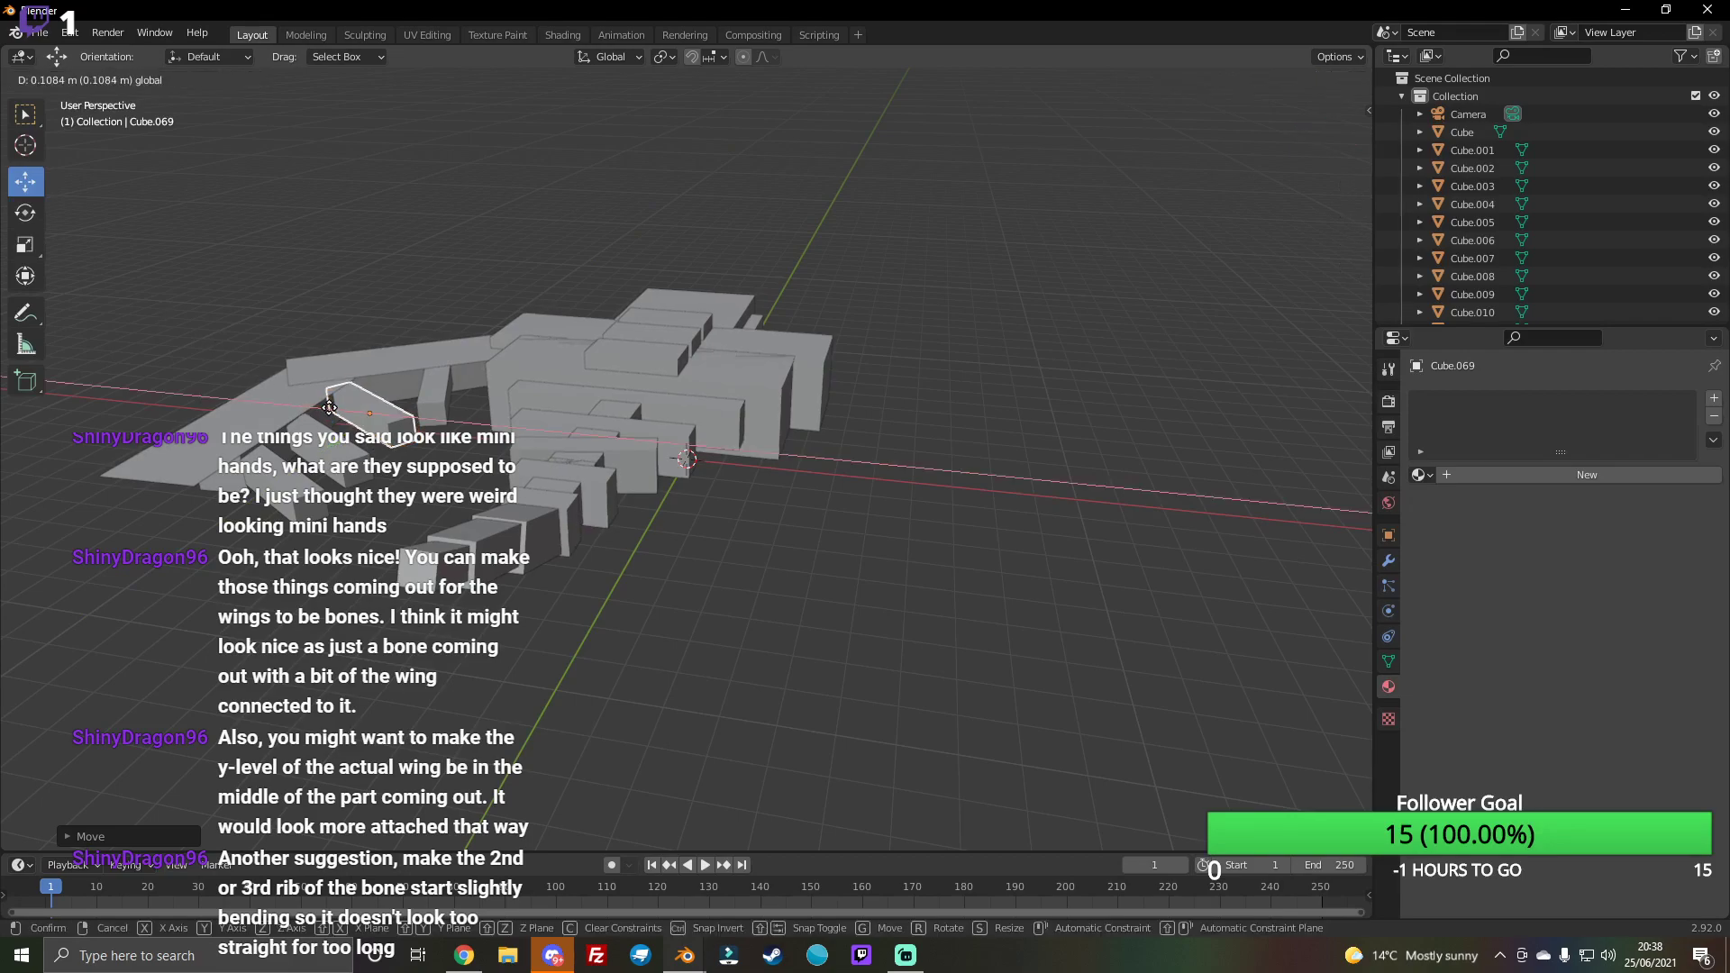
left_click(26, 214)
left_click_drag(406, 381, 417, 395)
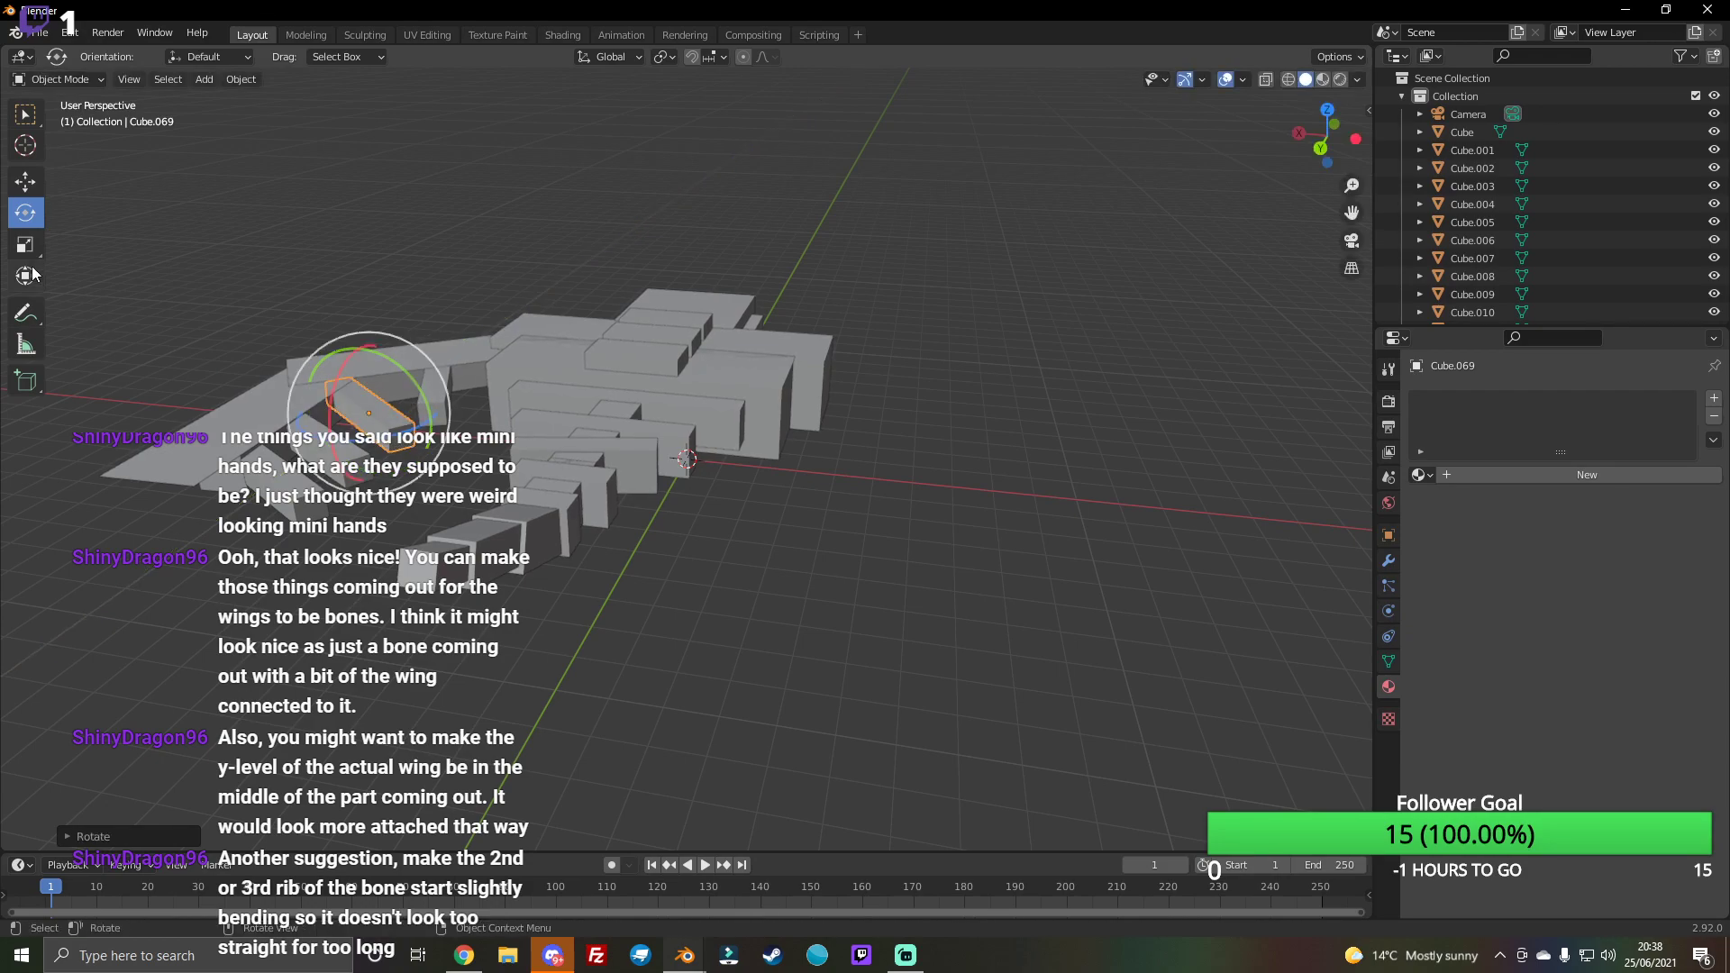
left_click(27, 183)
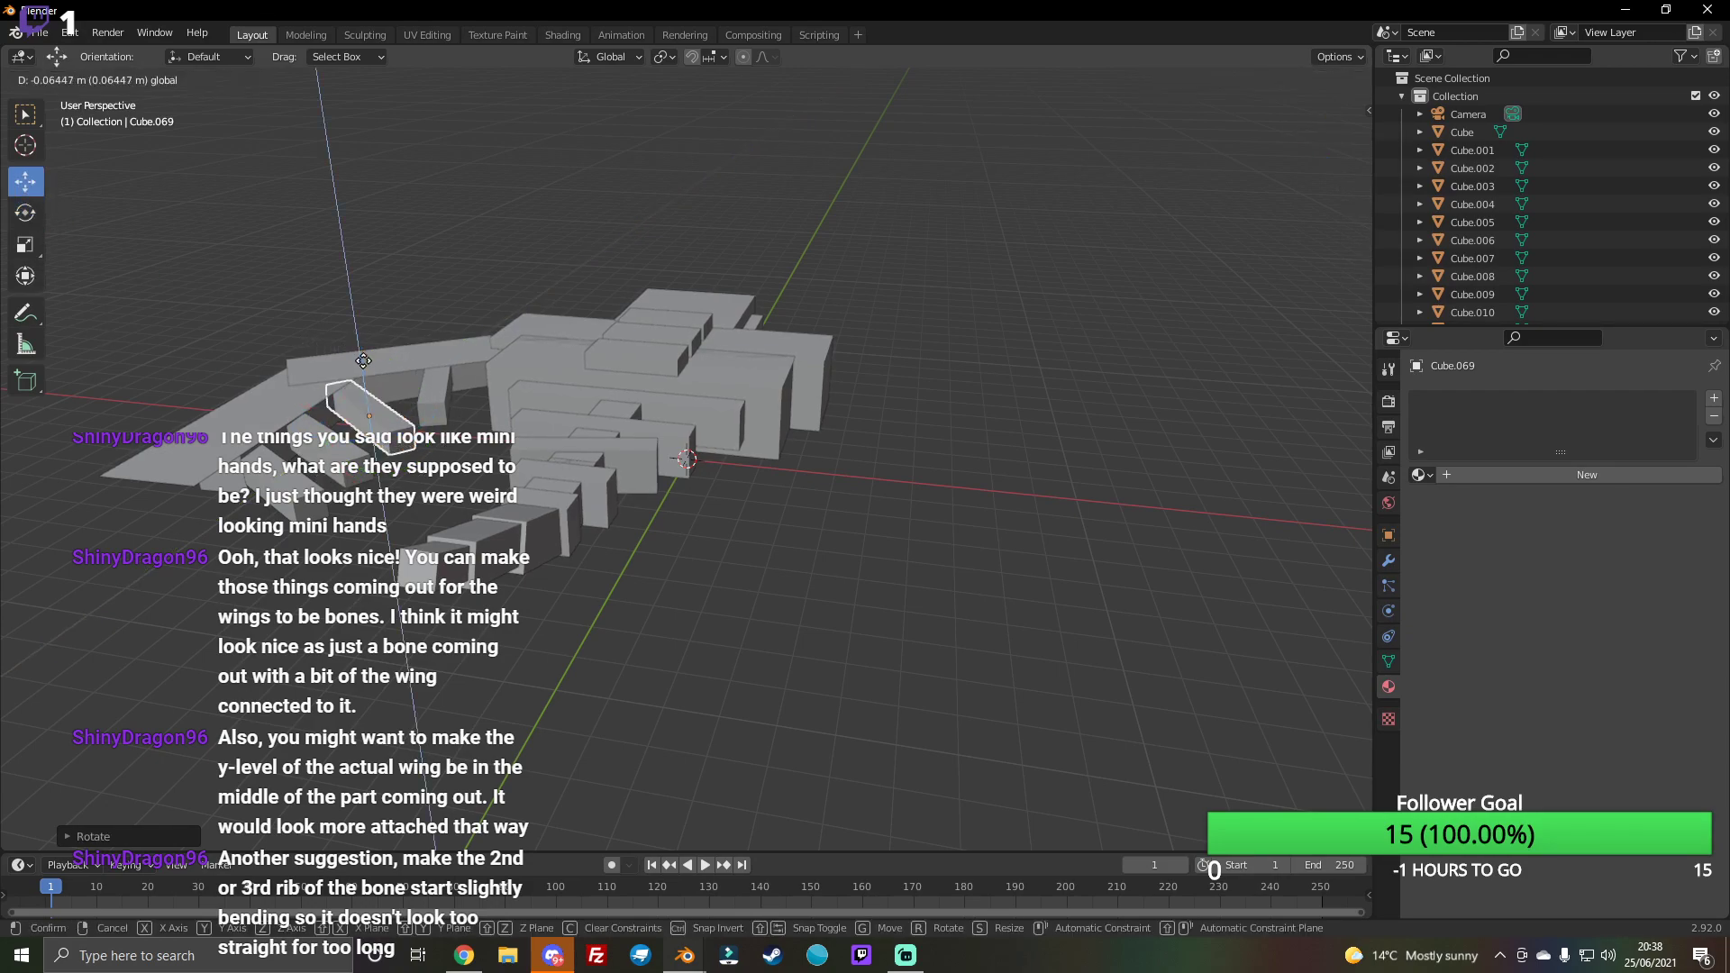
left_click(541, 757)
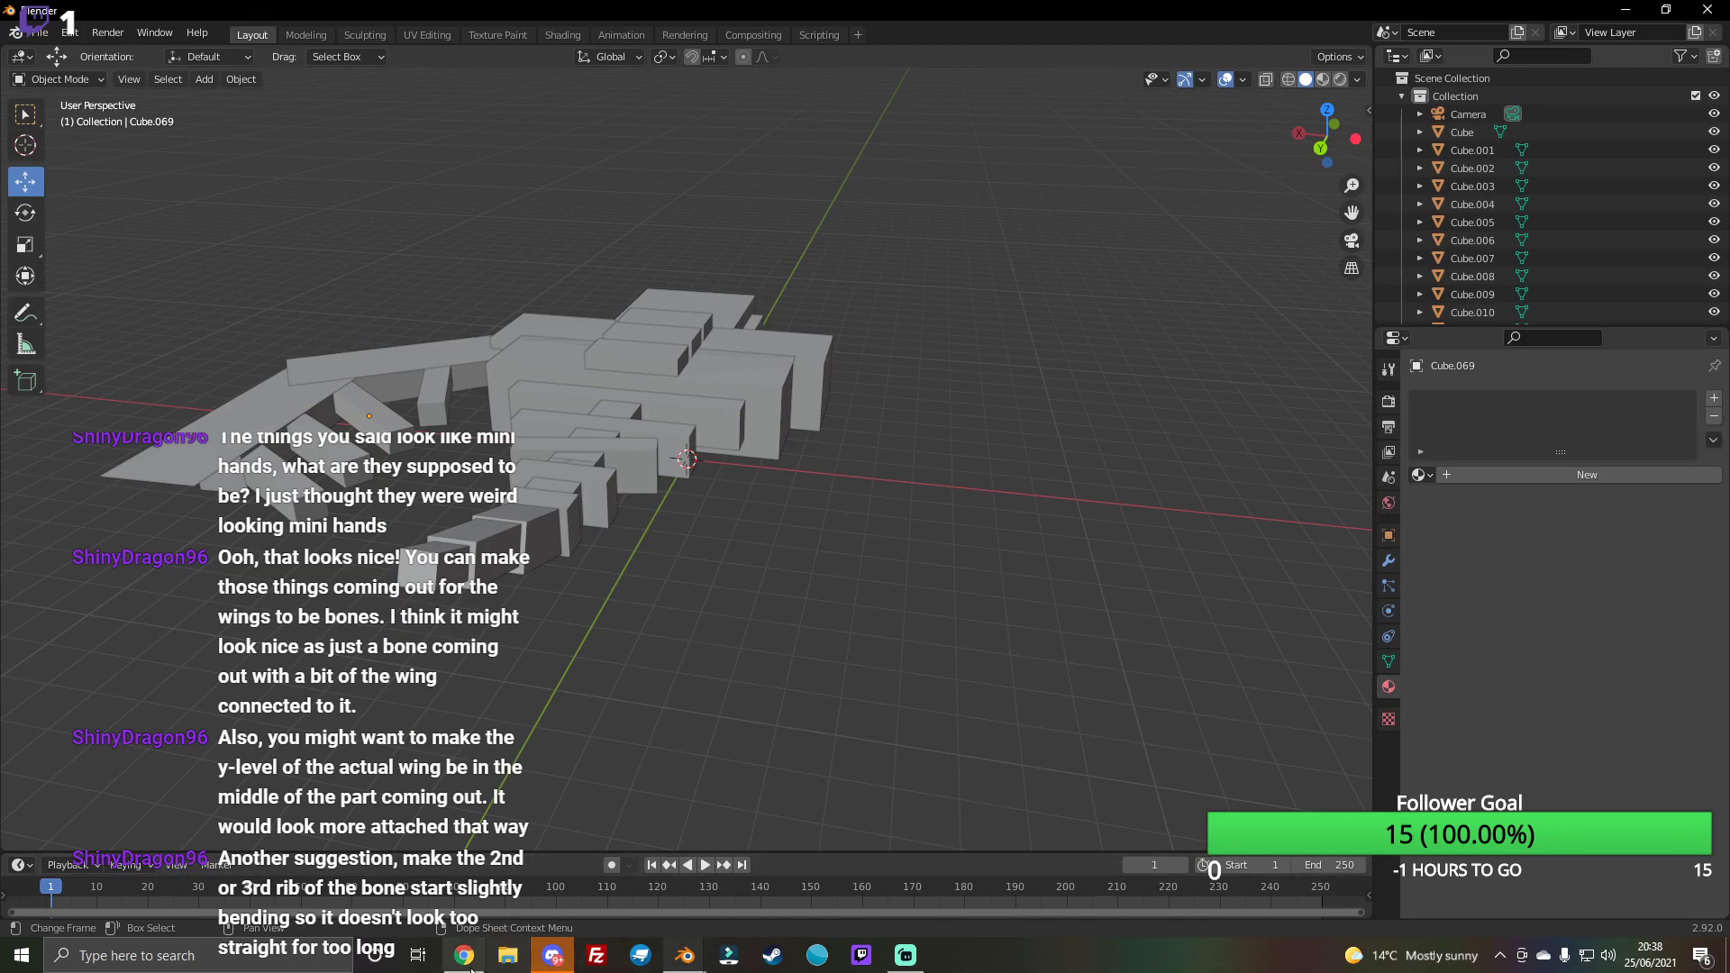
Step: Check the Streamlabs OBS chat, clear the text selection and return to Blender
left_click(906, 956)
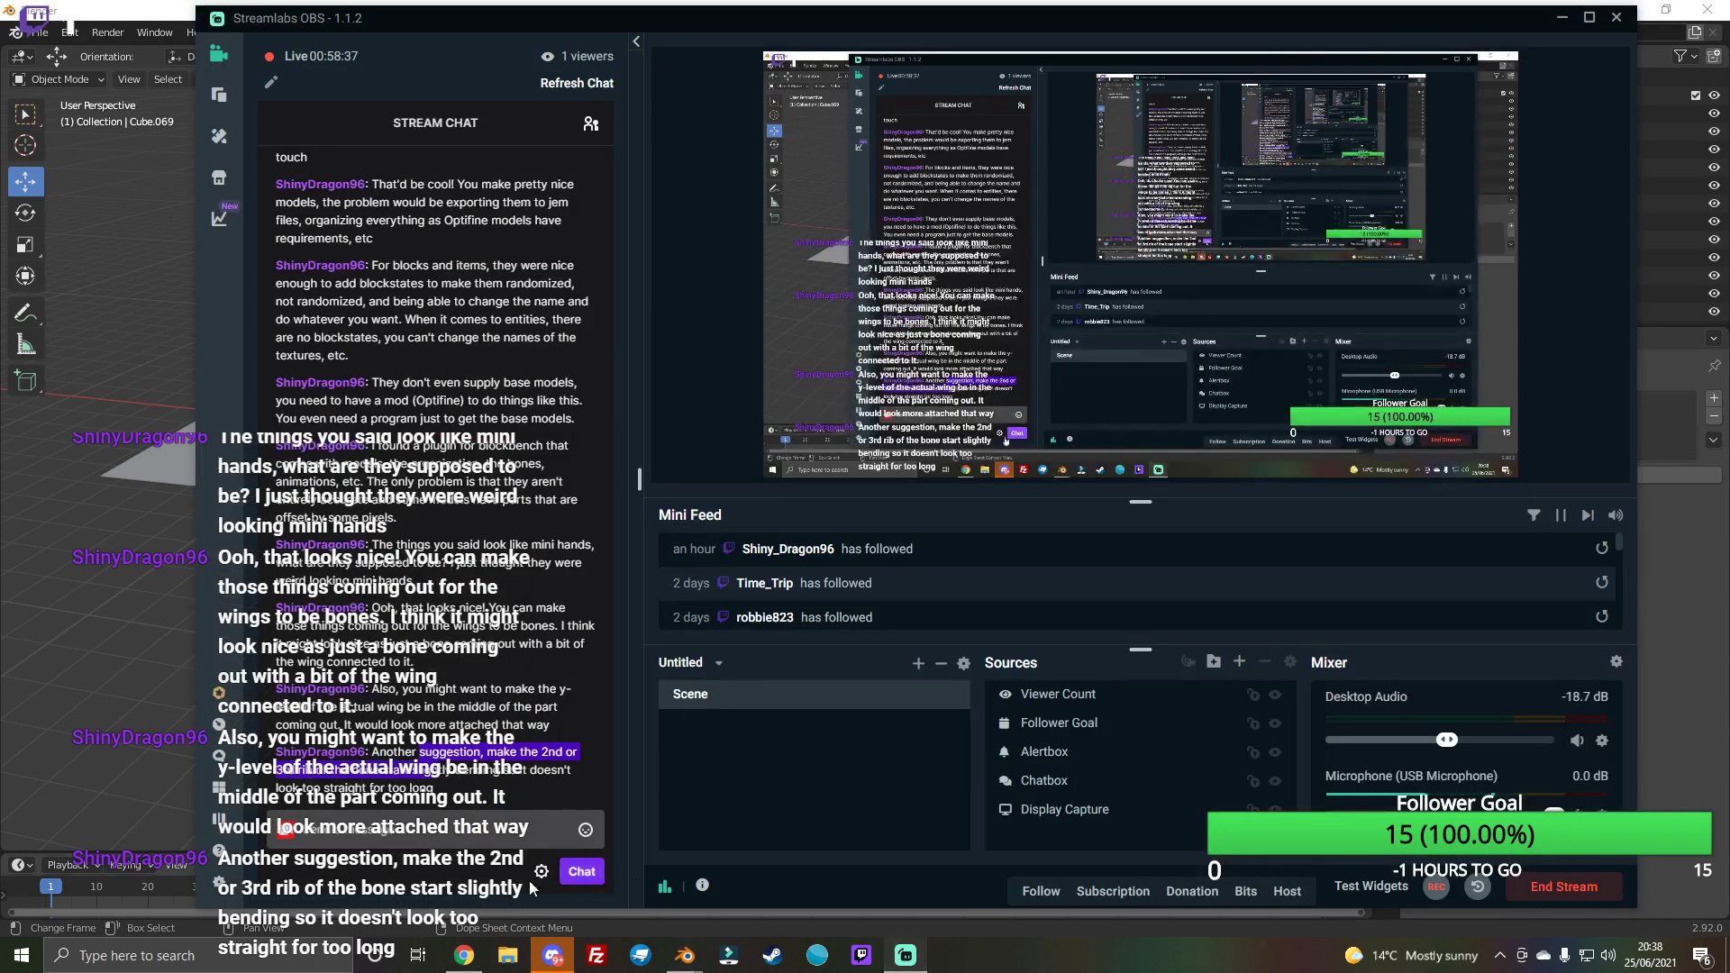
left_click(446, 764)
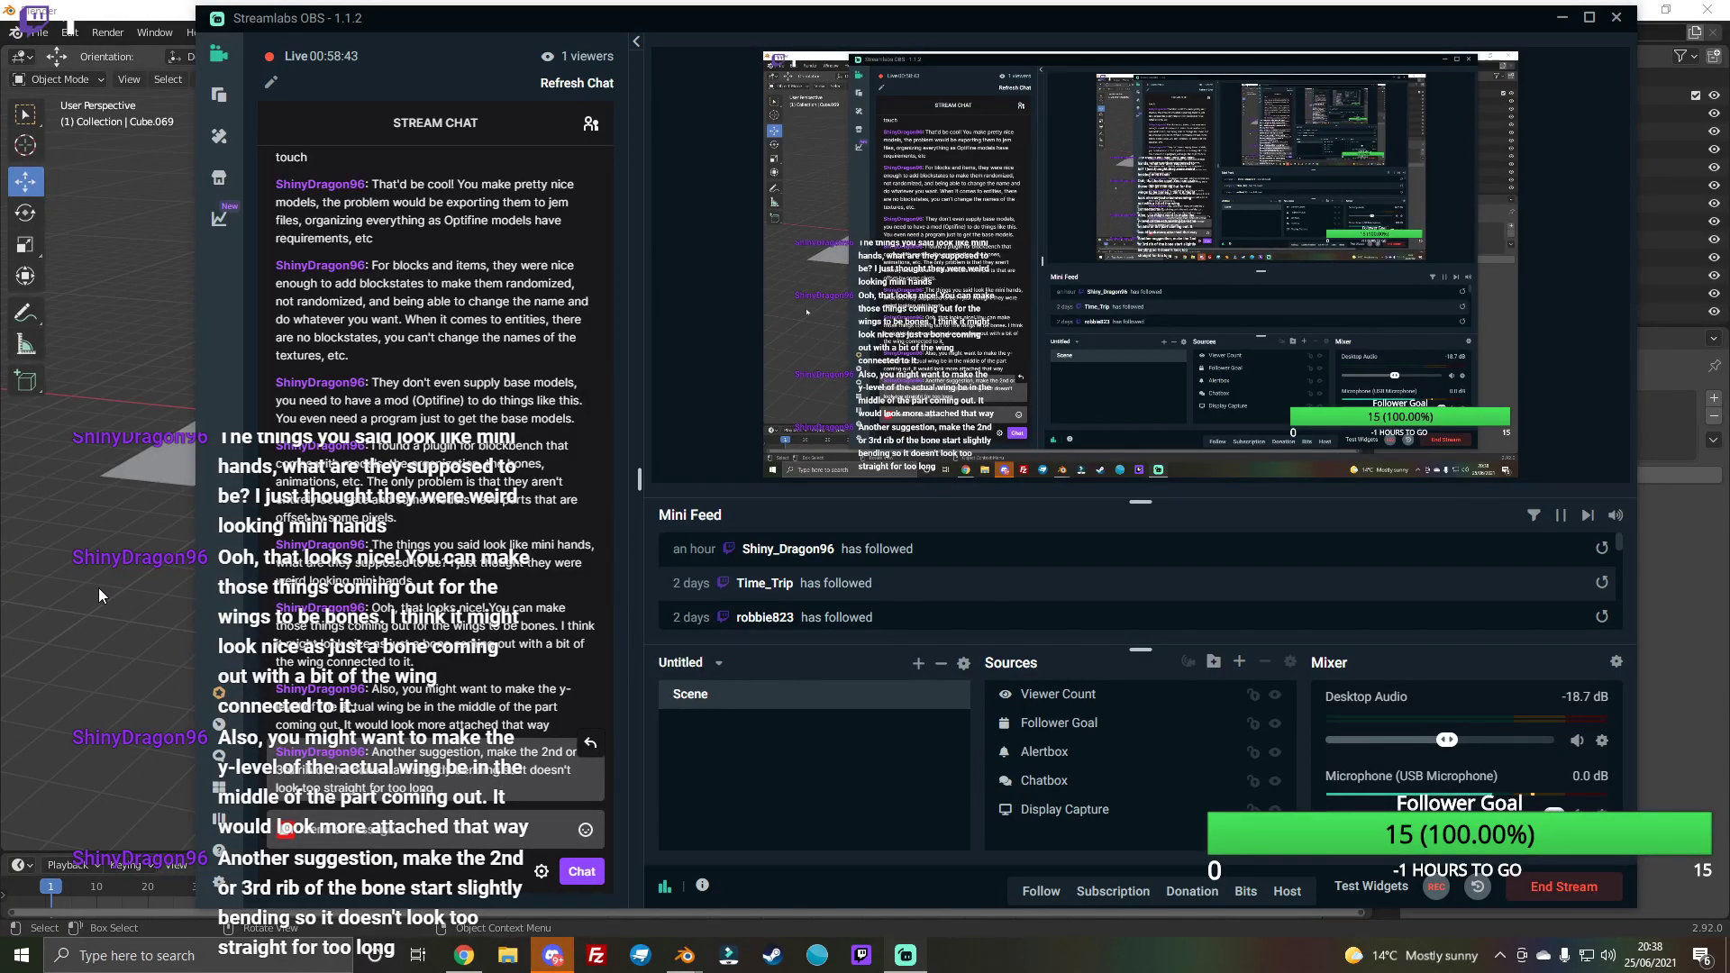
left_click(126, 584)
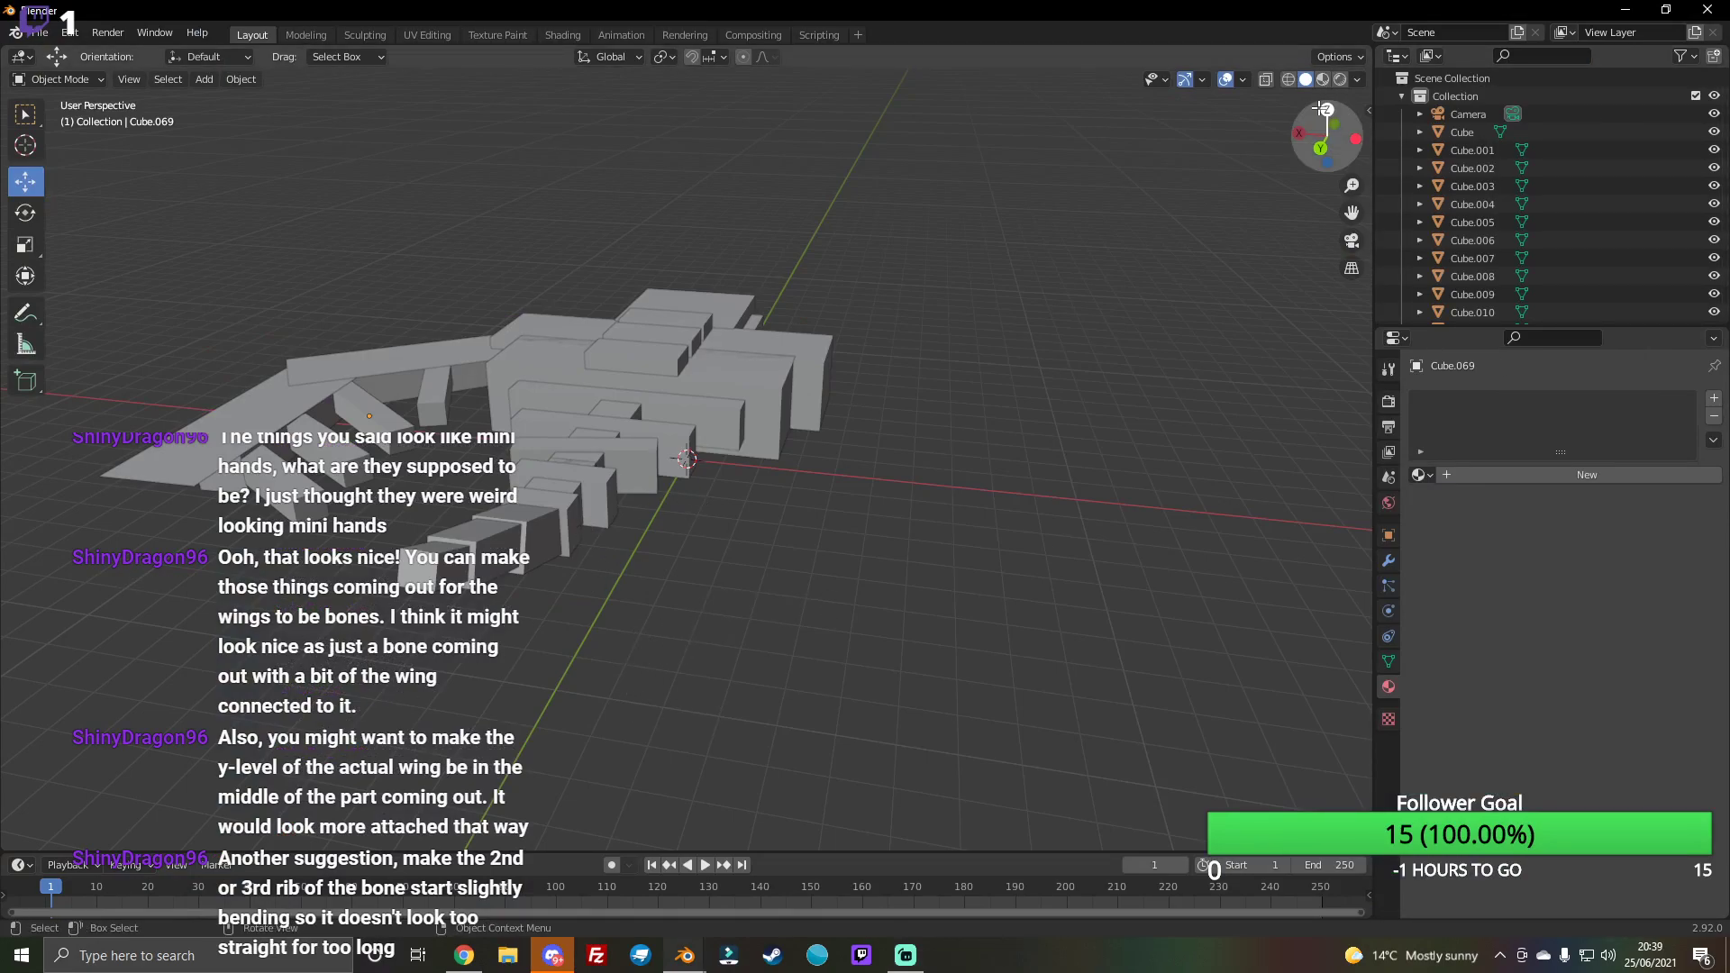
Step: Rotate the top wing block Cube.067 nearly upright, with a quick stream window check
left_click_drag(1325, 136, 1340, 155)
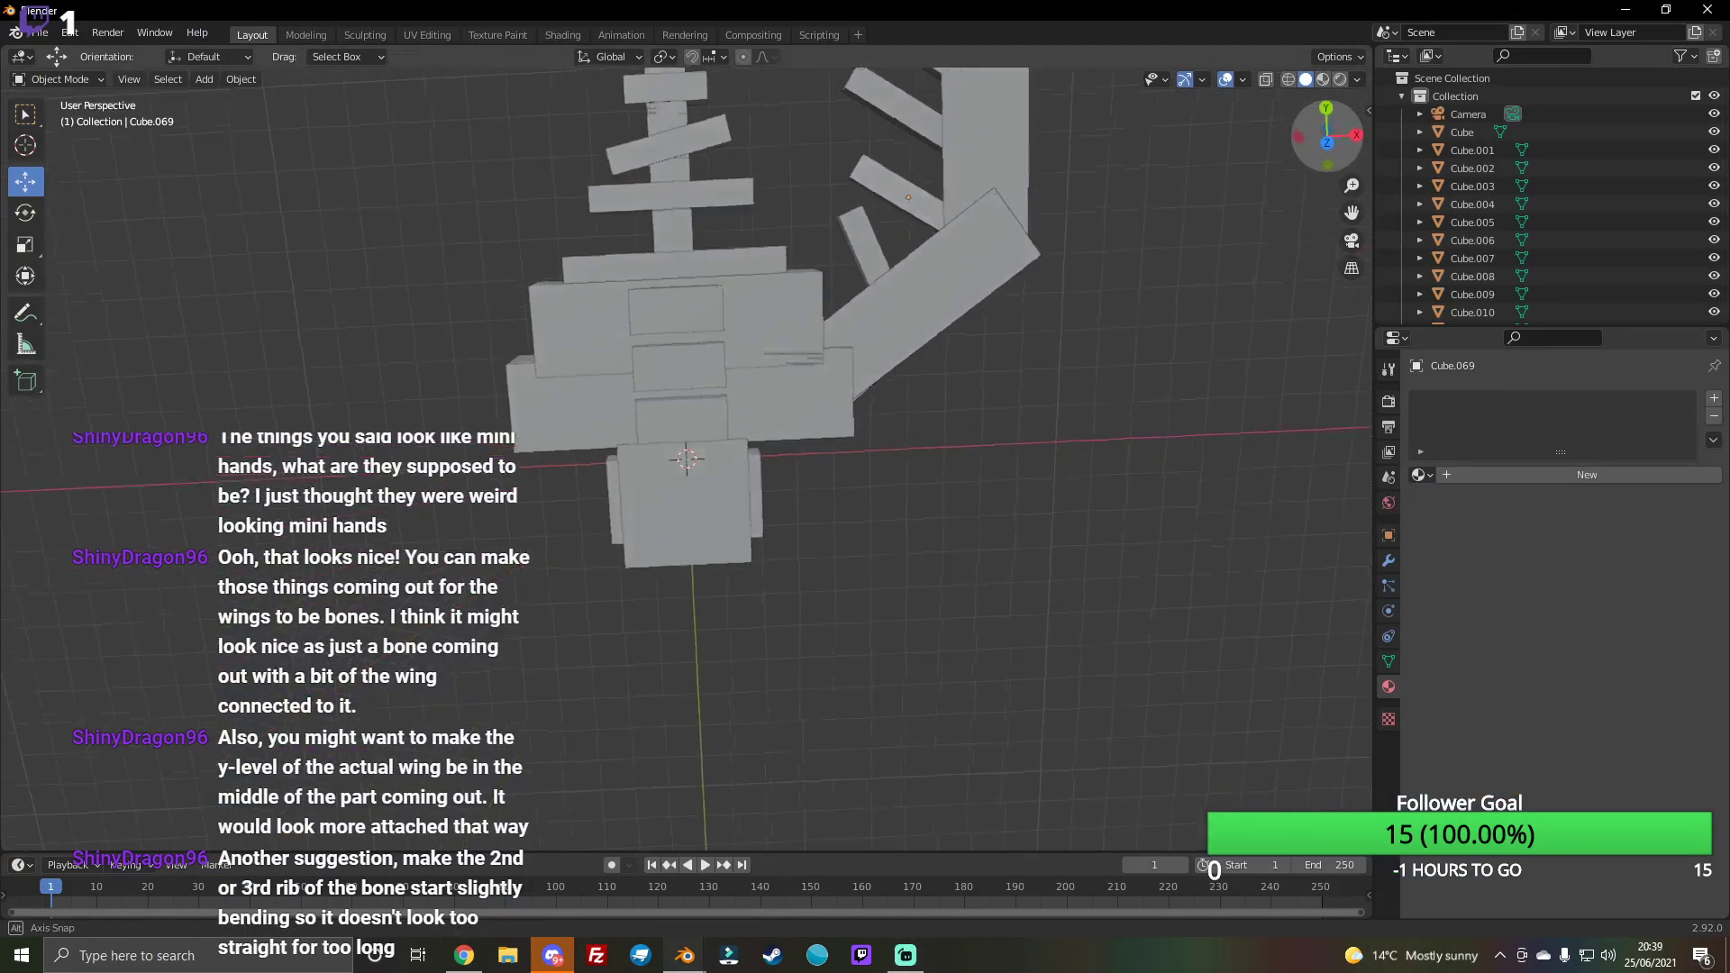
left_click_drag(1338, 156, 1115, 212)
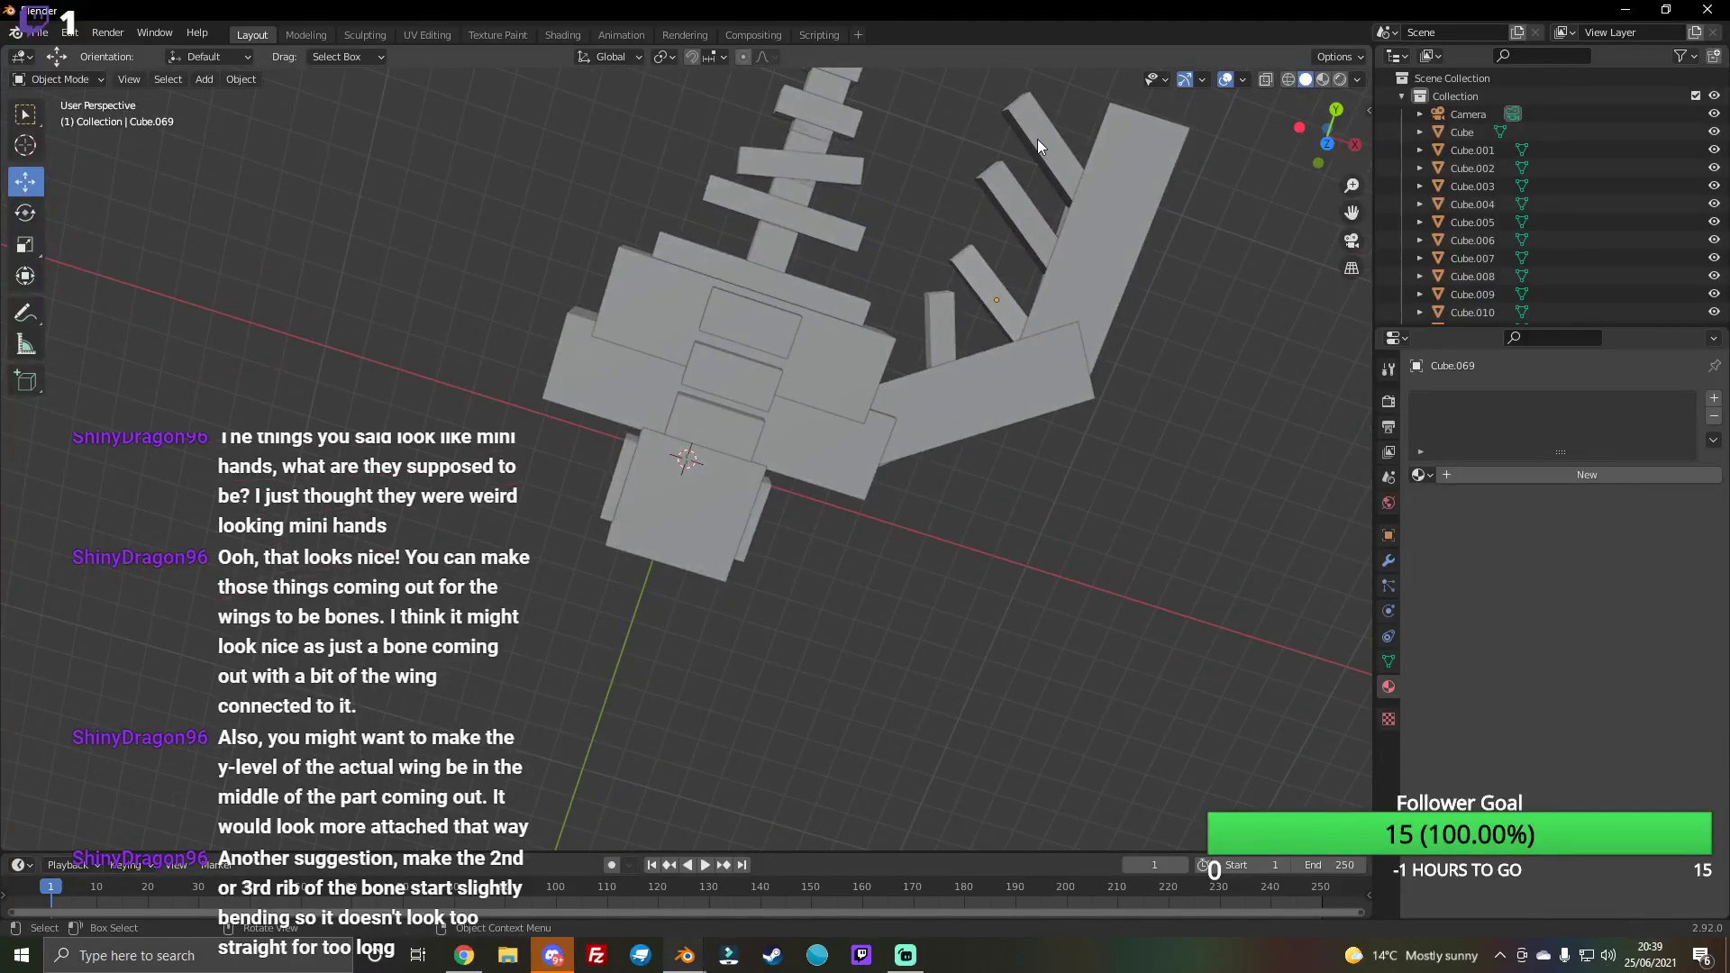
left_click(25, 213)
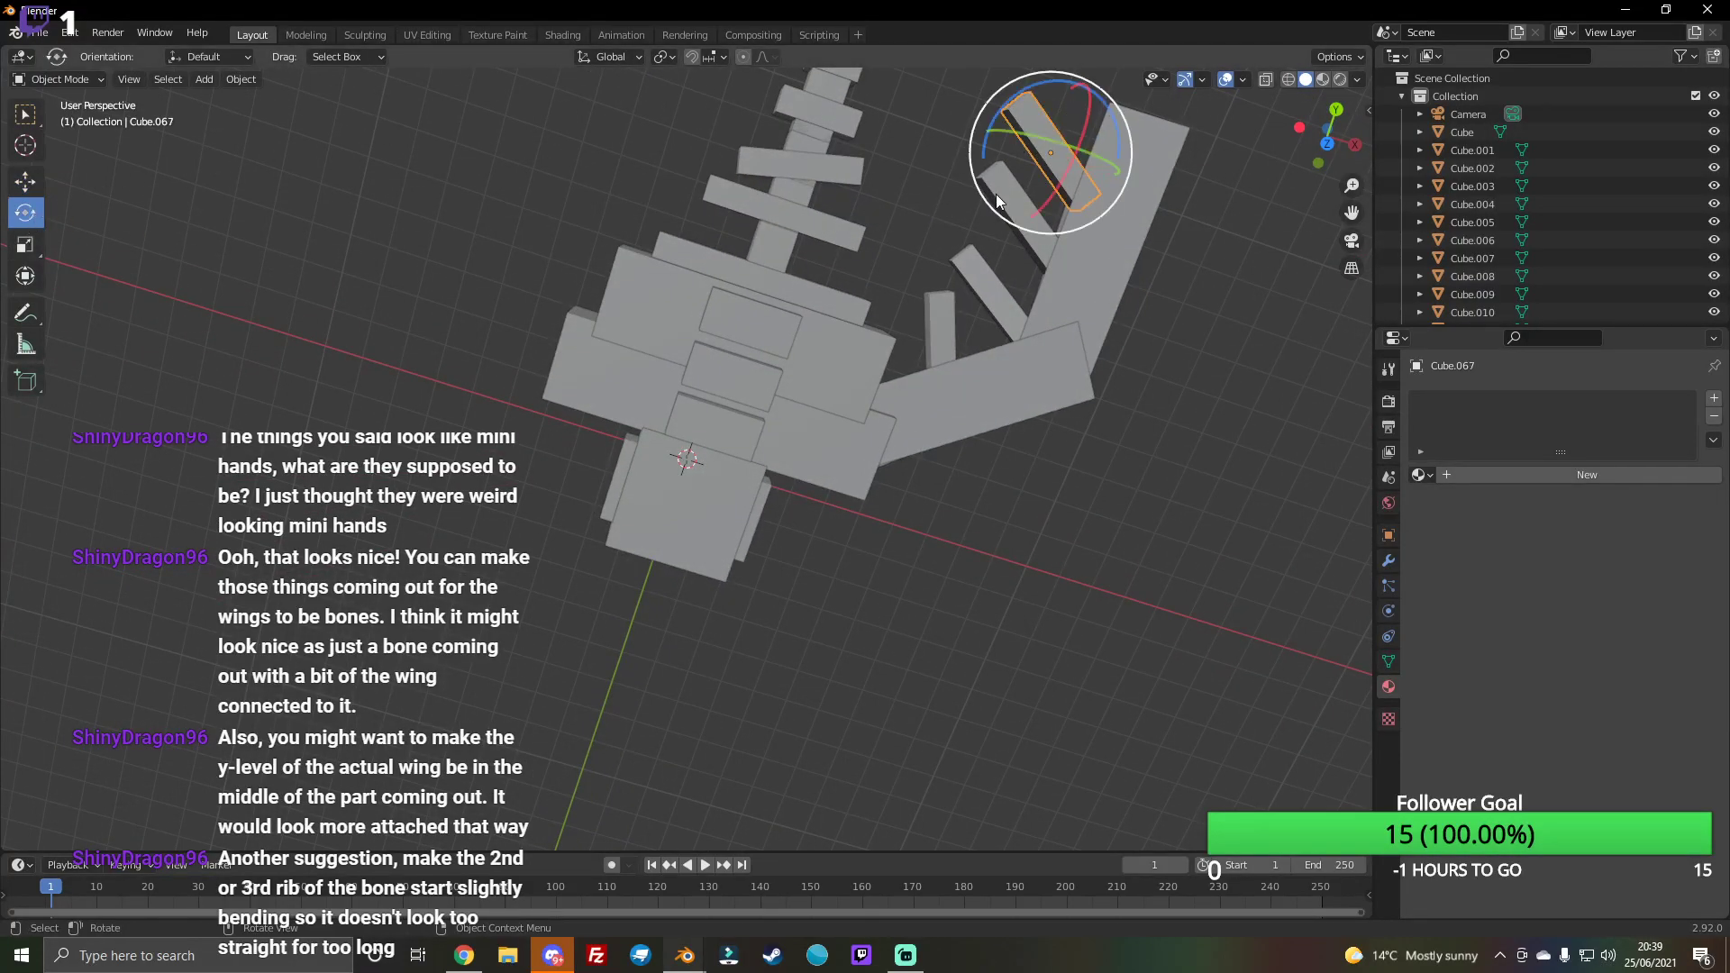
left_click_drag(988, 143, 1006, 189)
left_click(870, 953)
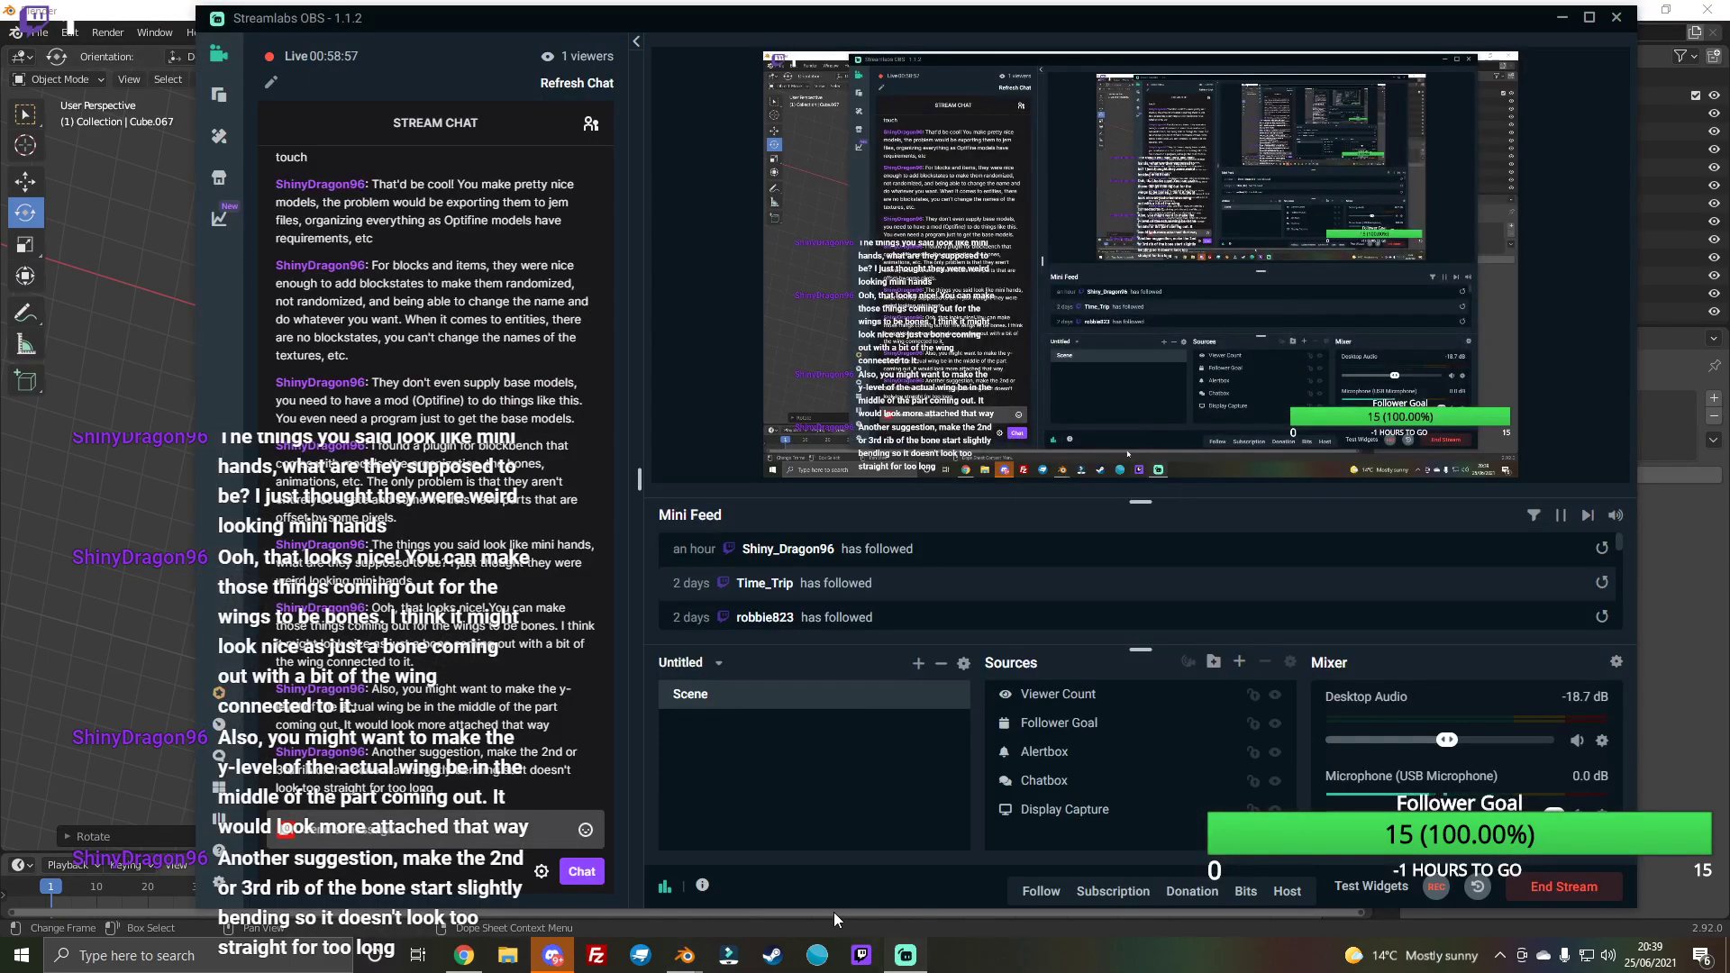
left_click(126, 523)
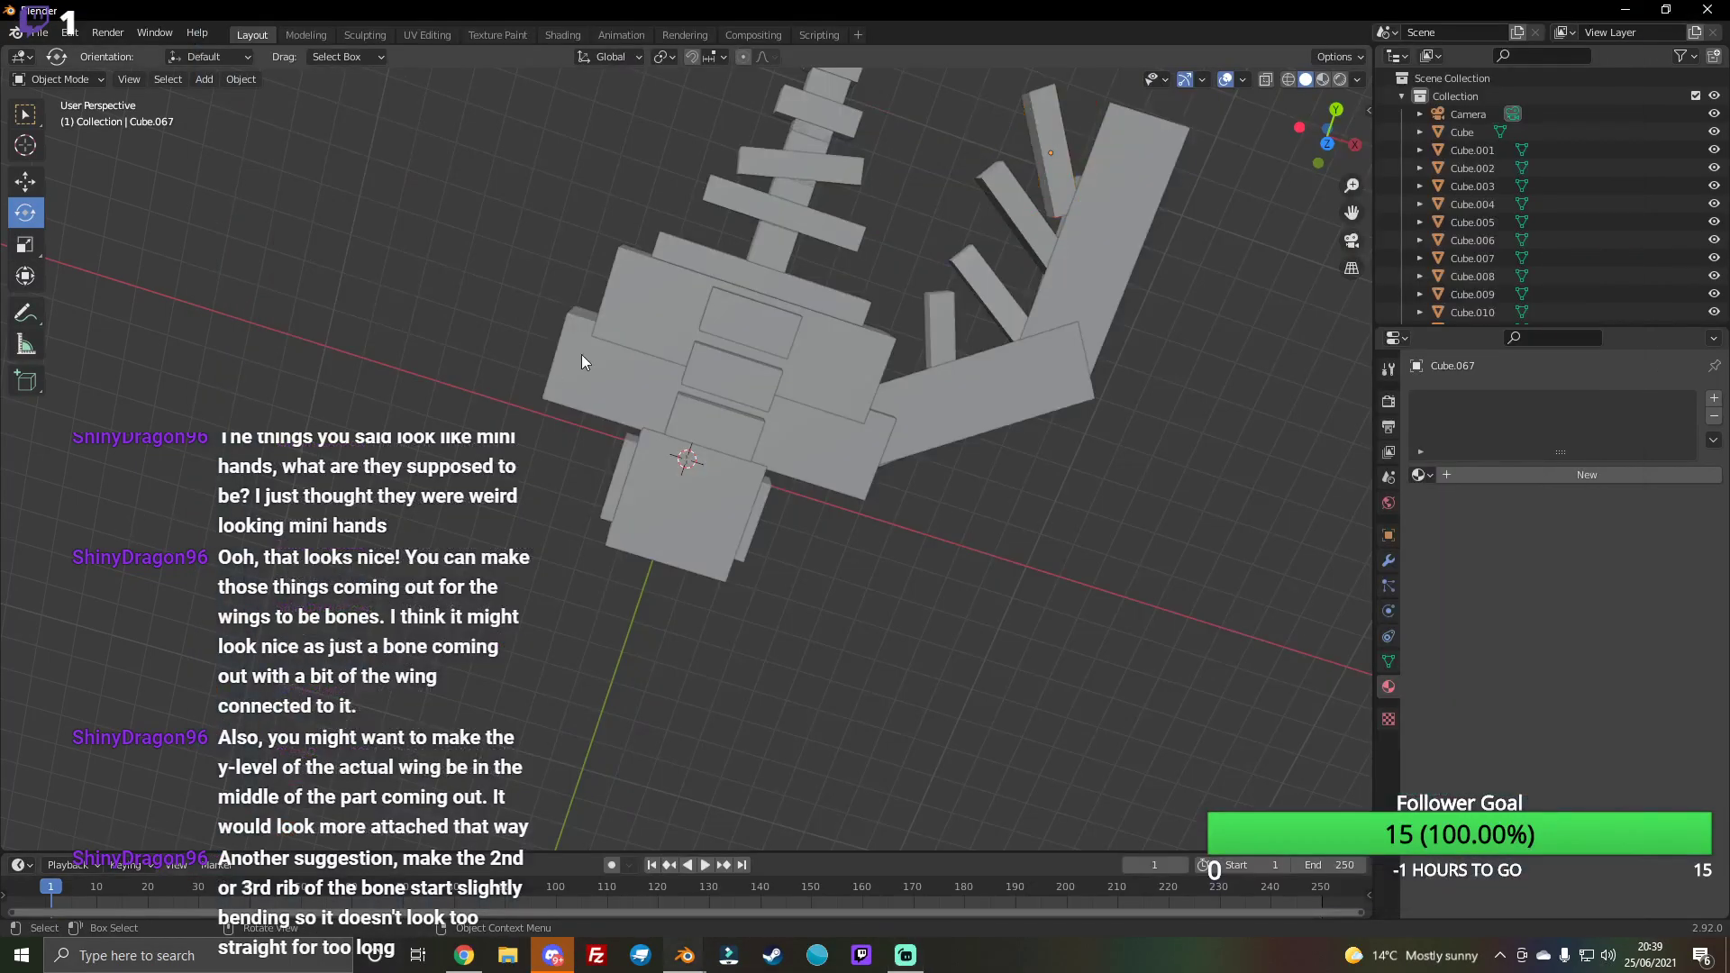
Step: Grab Cube.067 with G, place it further out along the wing's edge, then deselect
left_click(1048, 186)
left_click(28, 179)
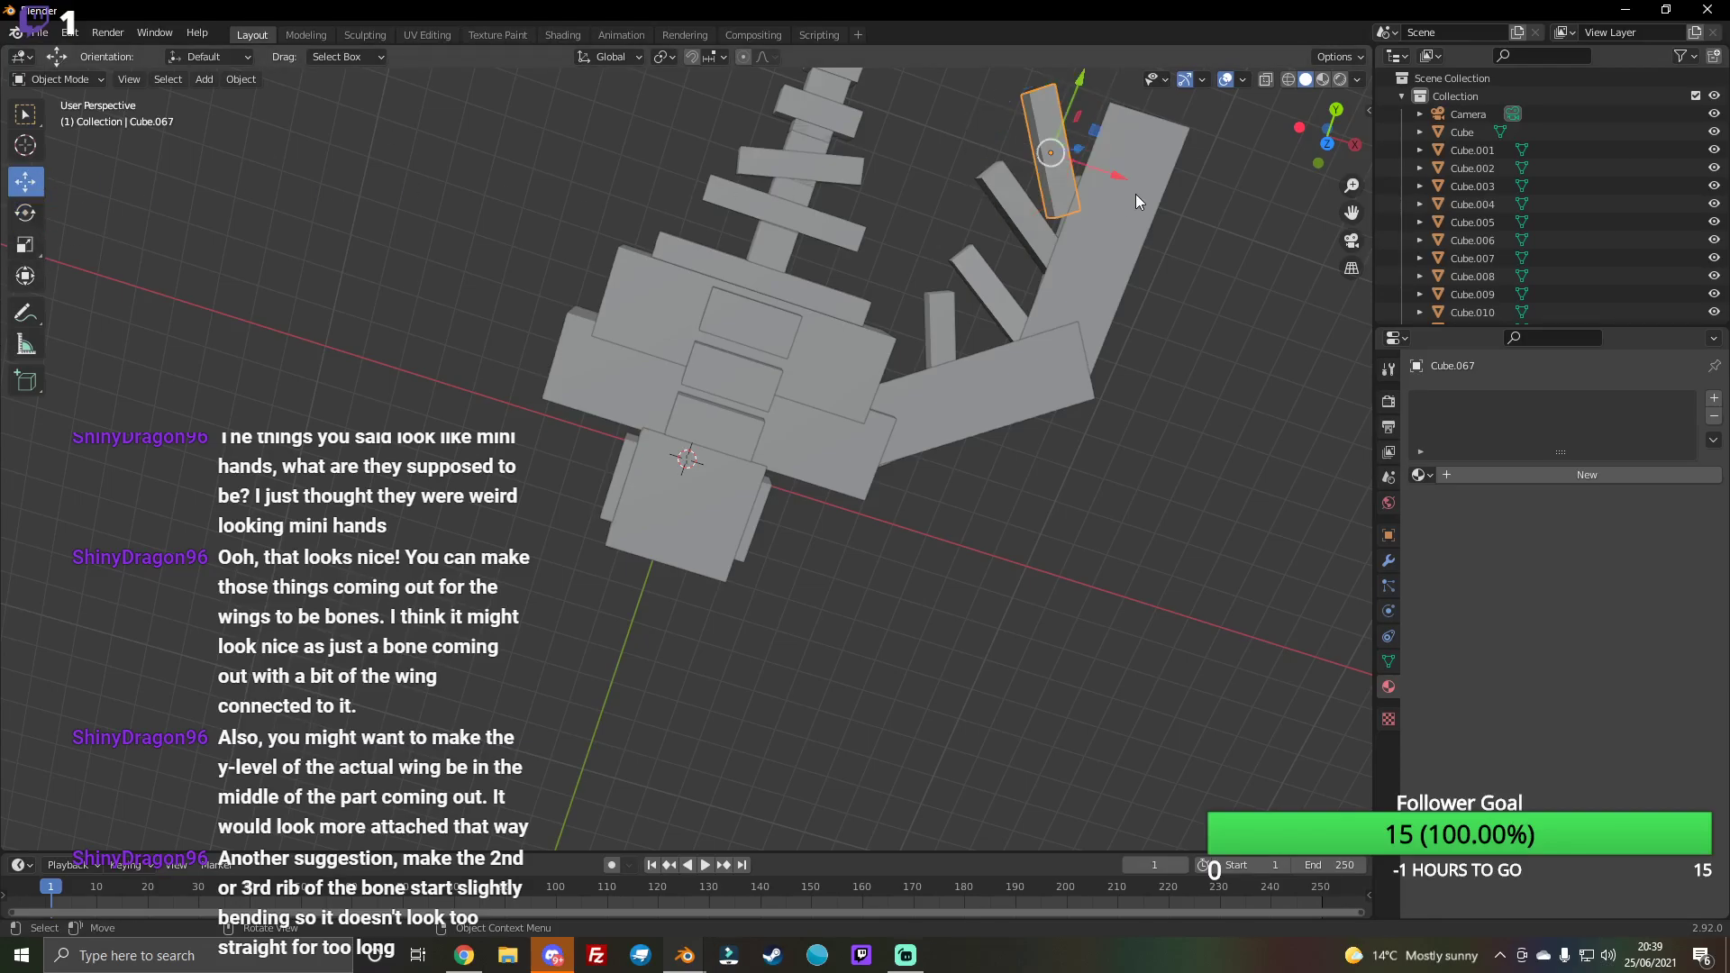
key("g")
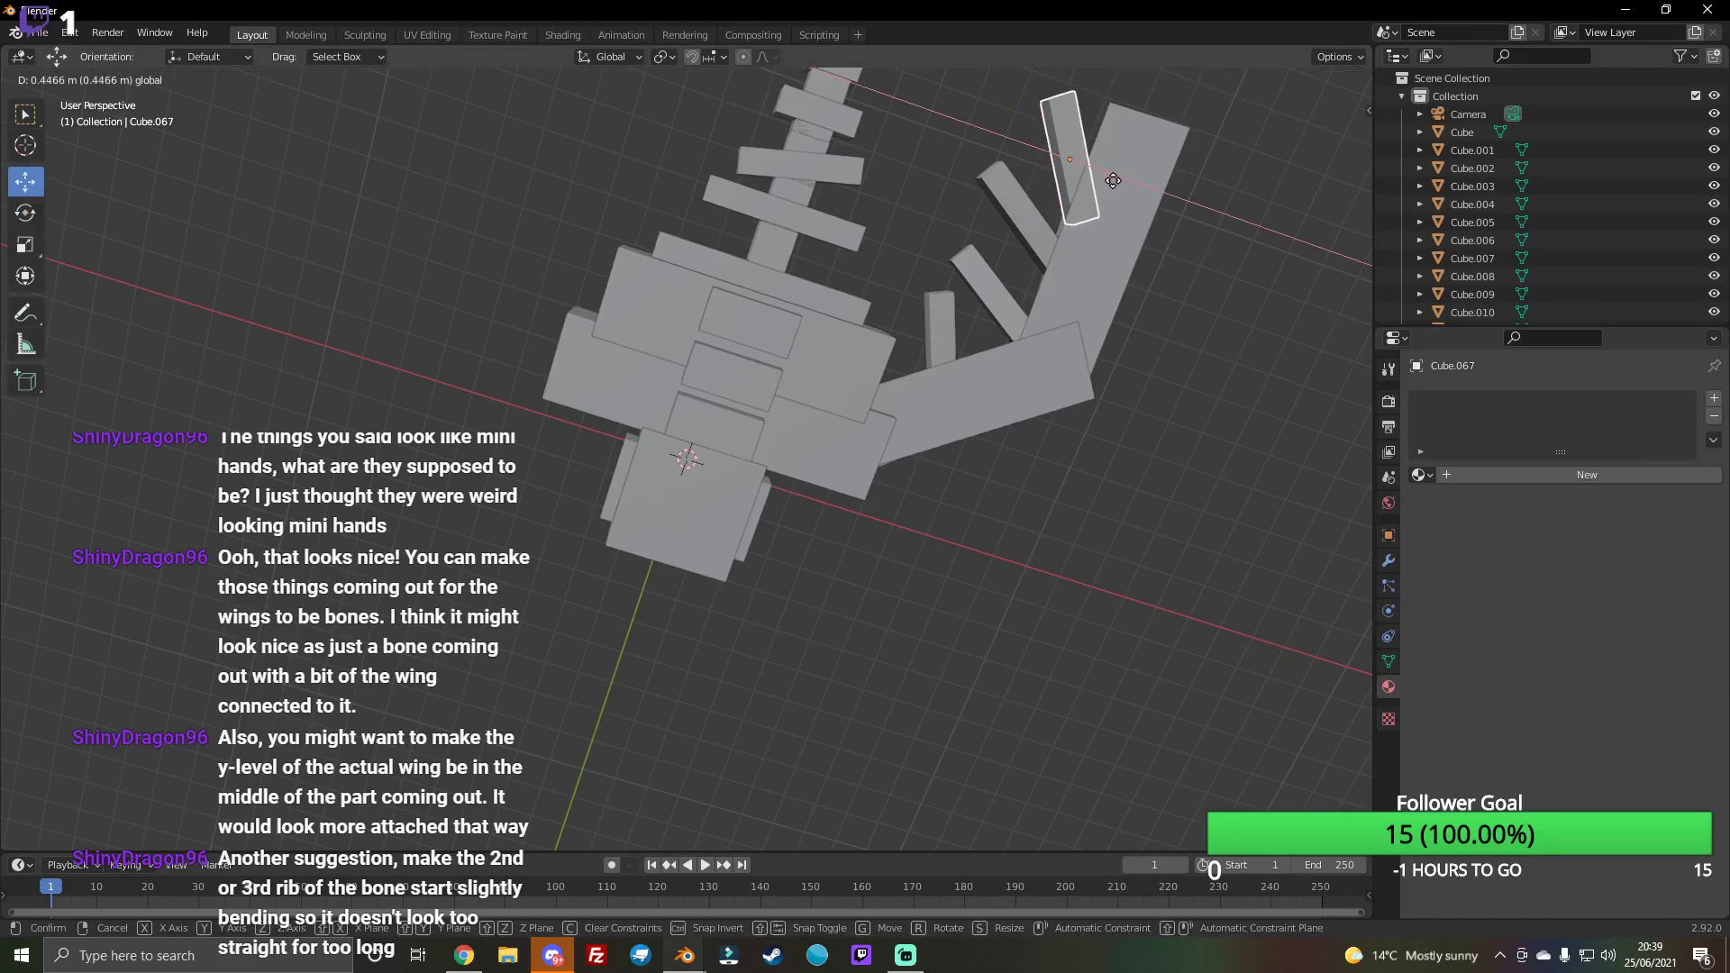
left_click(1112, 181)
mouse_move(1326, 136)
left_mouse_down()
mouse_move(1257, 163)
mouse_move(1327, 139)
left_mouse_up()
left_click(1178, 239)
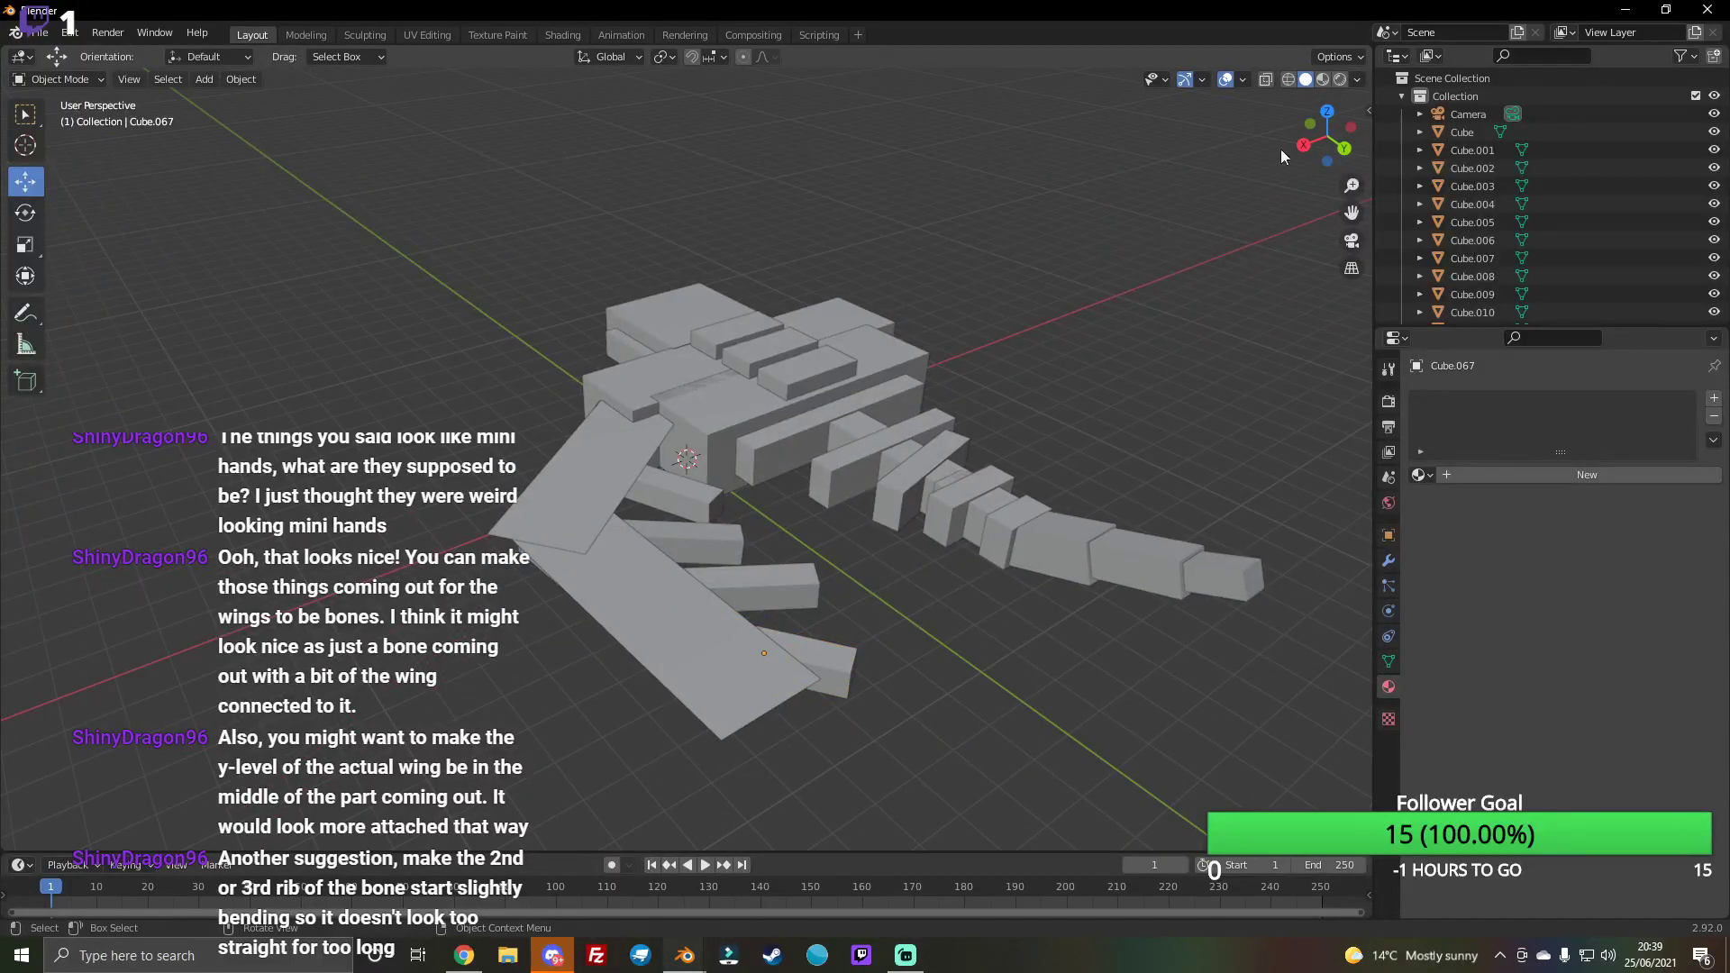
middle_click_drag(686, 460, 110, 213)
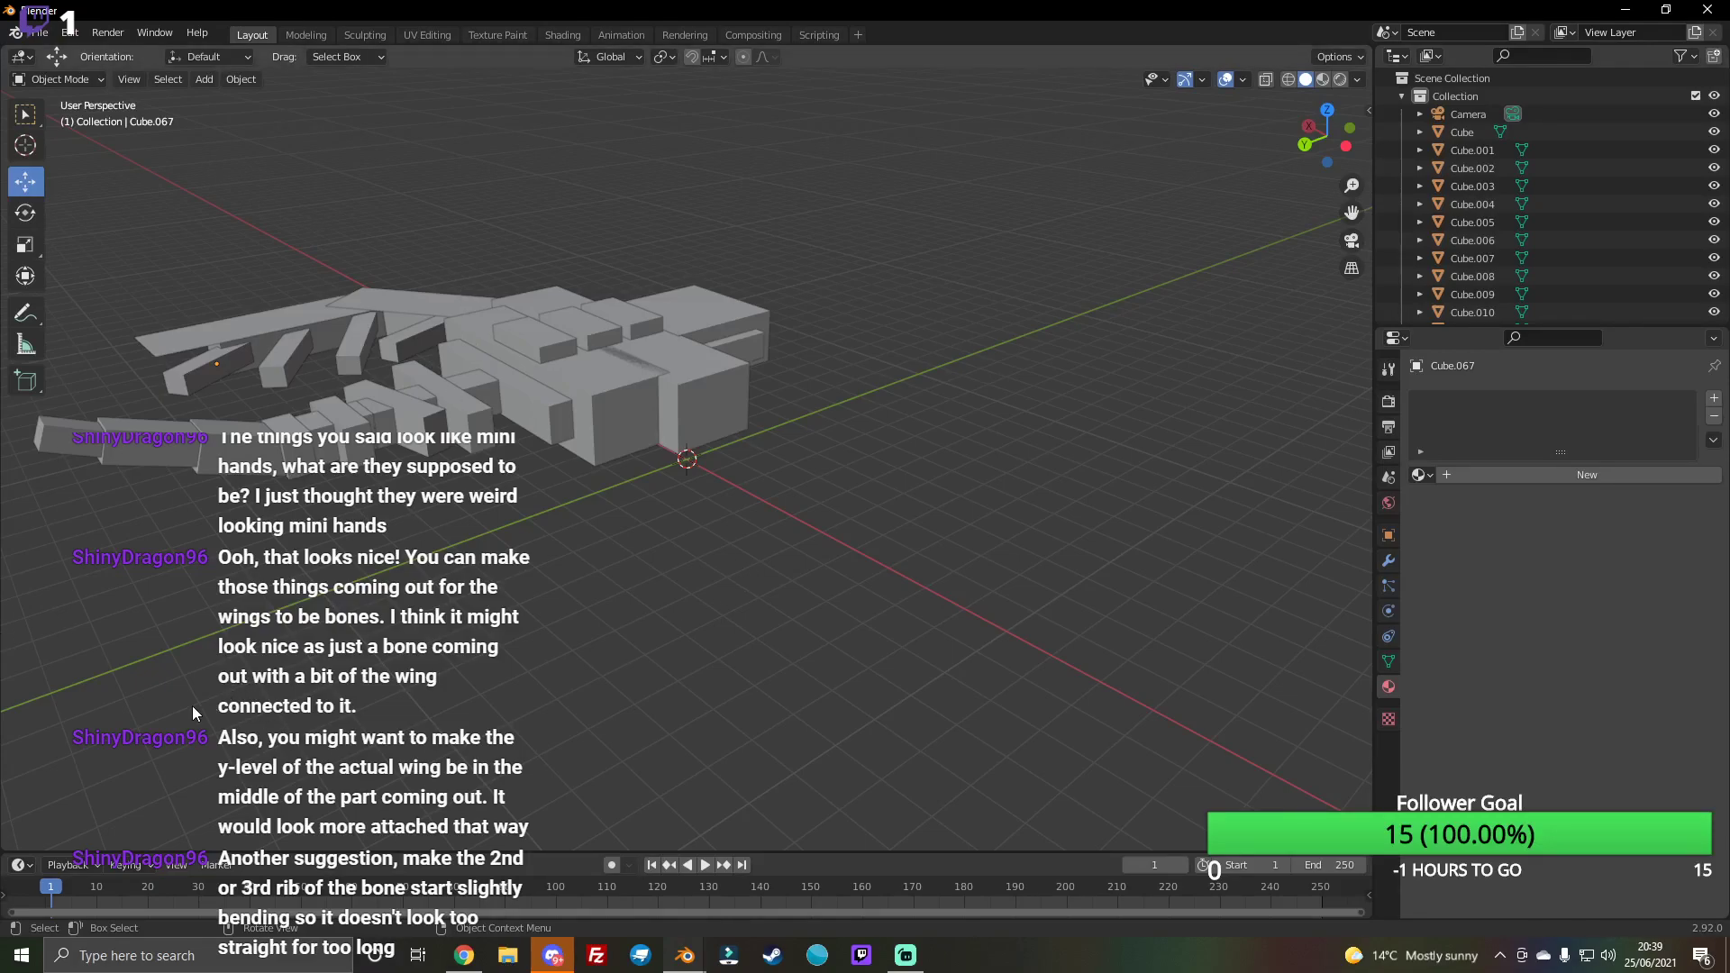
Step: Box-select the nine bone chain blocks and paste a duplicate, moving it down and right
left_click_drag(162, 702, 394, 429)
left_click(185, 524)
mouse_move(92, 524)
left_mouse_down()
mouse_move(303, 394)
mouse_move(386, 402)
left_mouse_up()
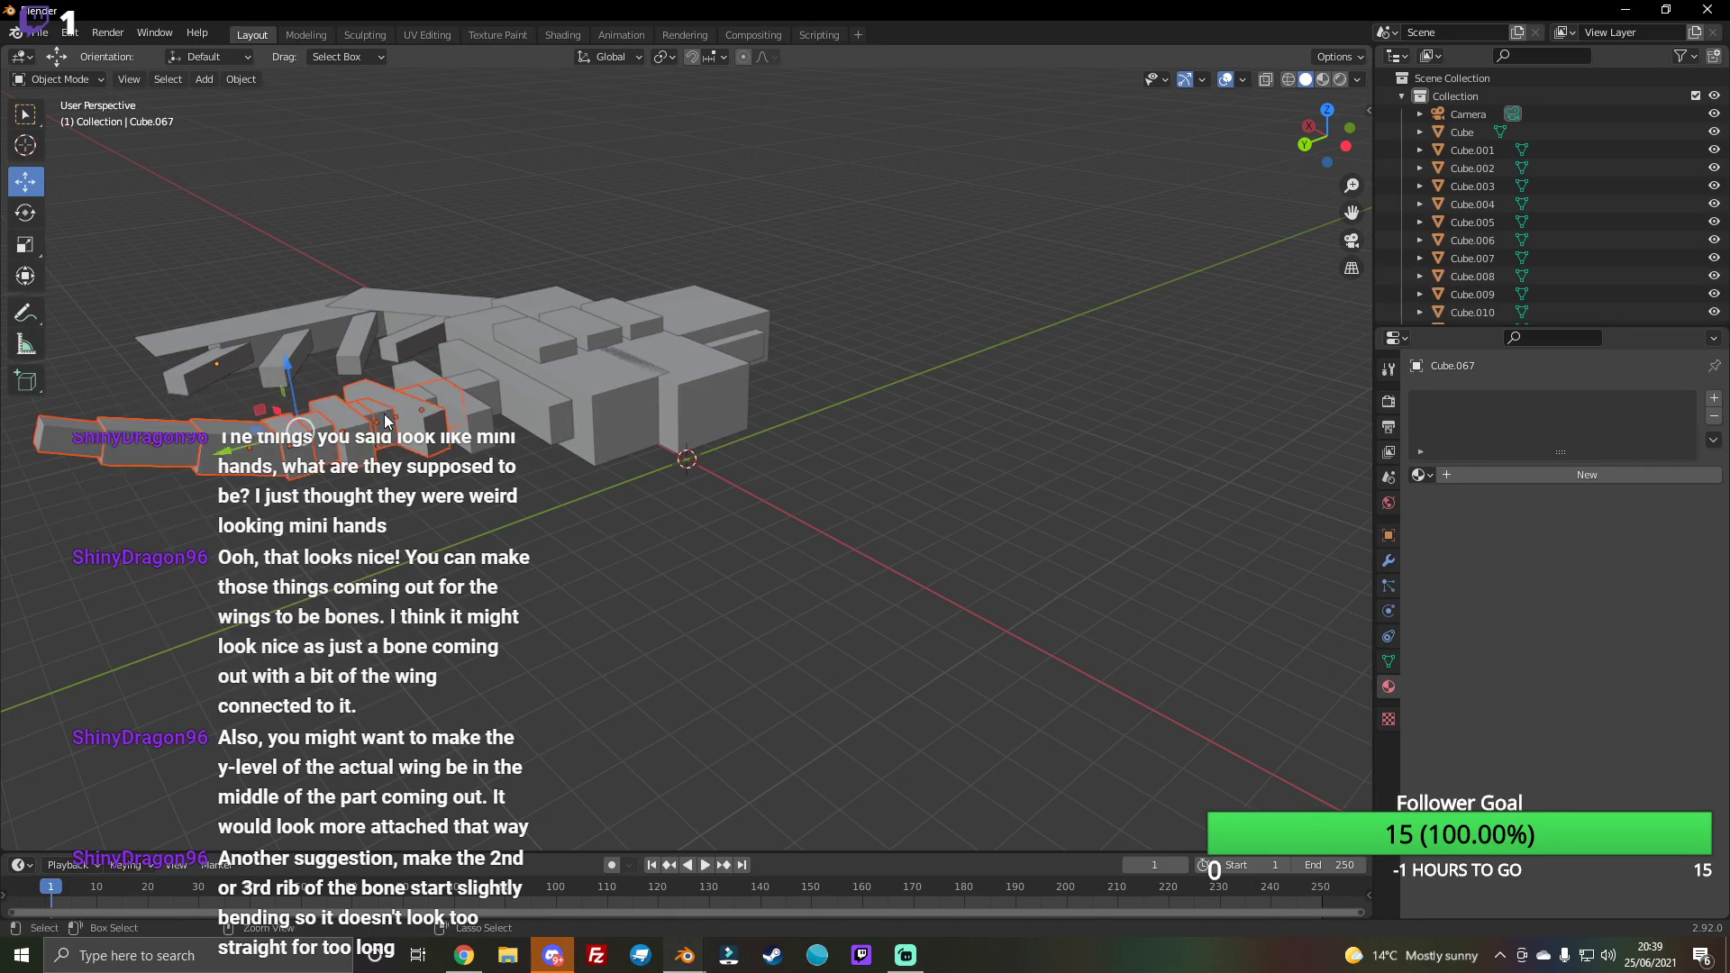
key("ctrl+c")
key("ctrl+v")
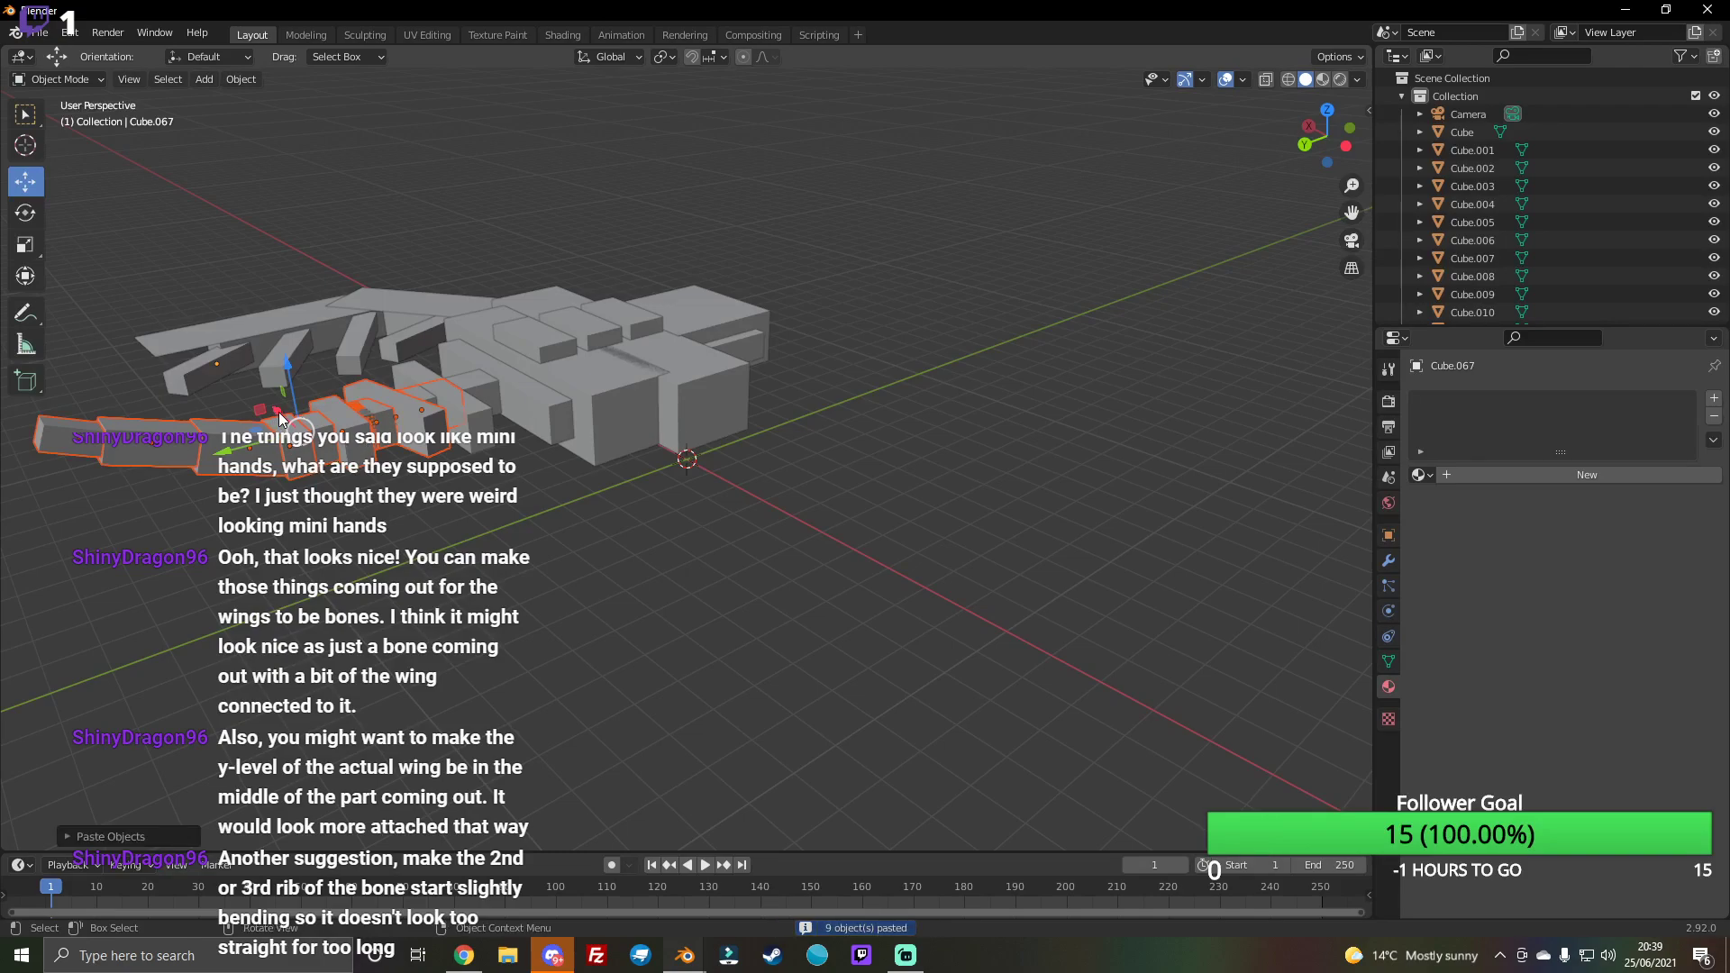
mouse_move(279, 417)
left_mouse_down()
mouse_move(442, 599)
mouse_move(507, 637)
left_mouse_up()
Step: Rotate the duplicate chain around the Y and vertical axes and shift it beside the body
left_click(23, 213)
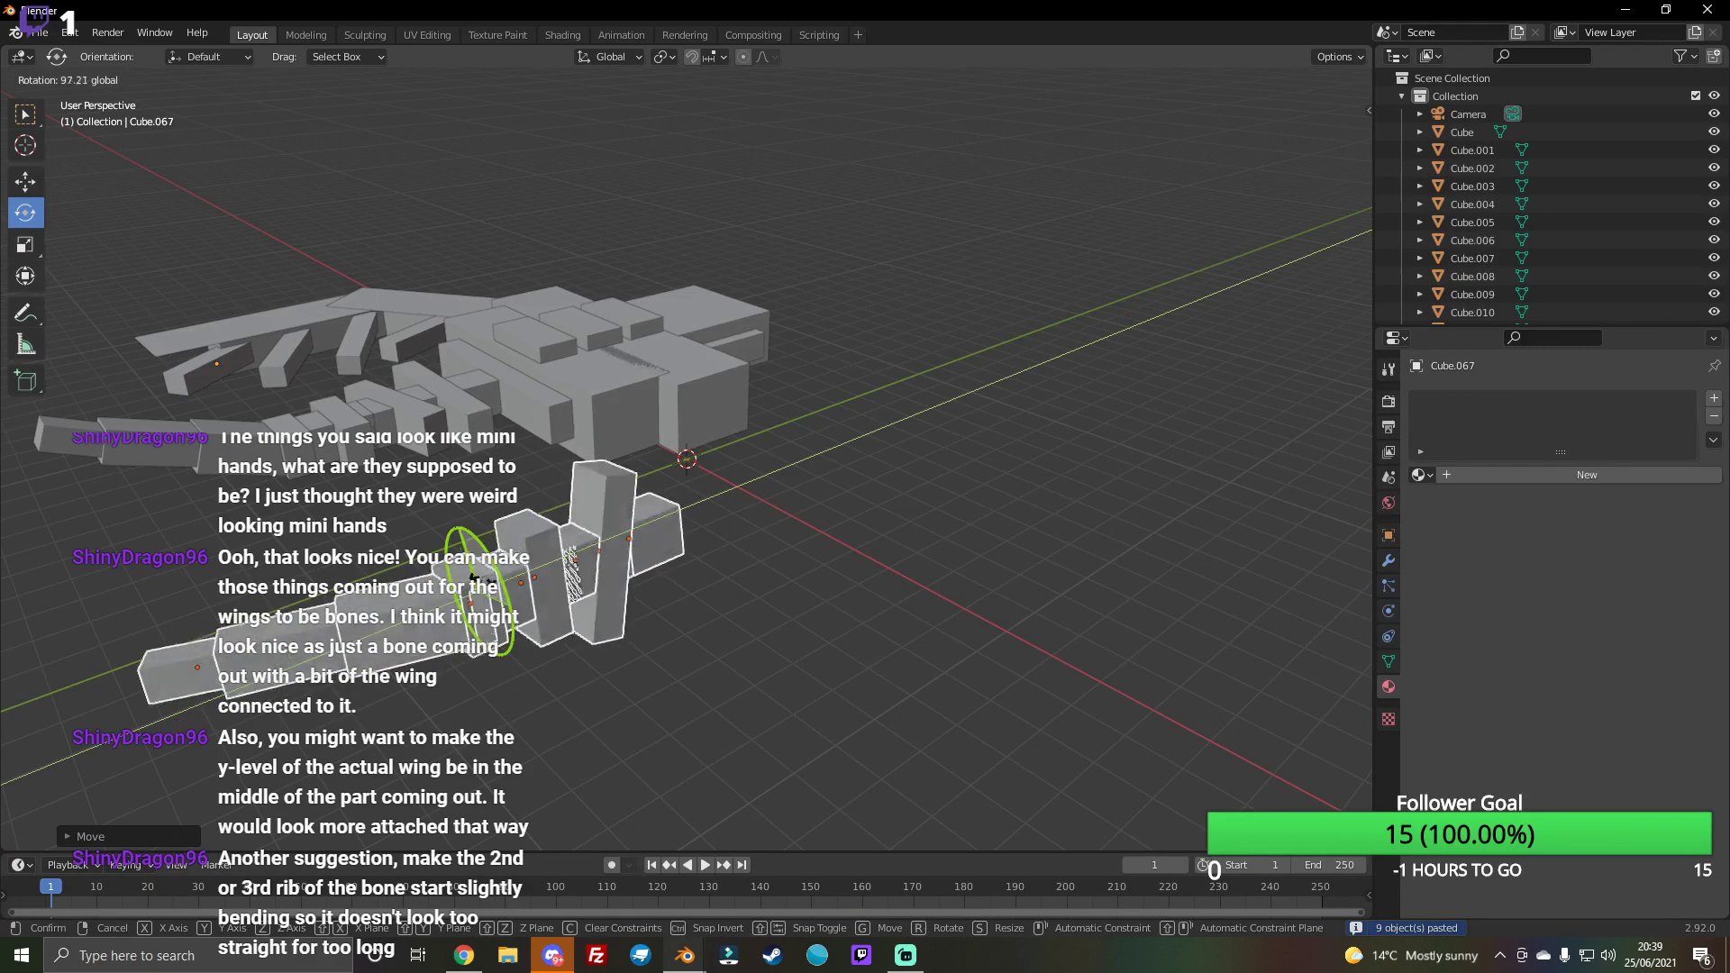
mouse_move(483, 554)
left_mouse_down()
mouse_move(514, 581)
mouse_move(672, 512)
left_mouse_up()
left_click(26, 181)
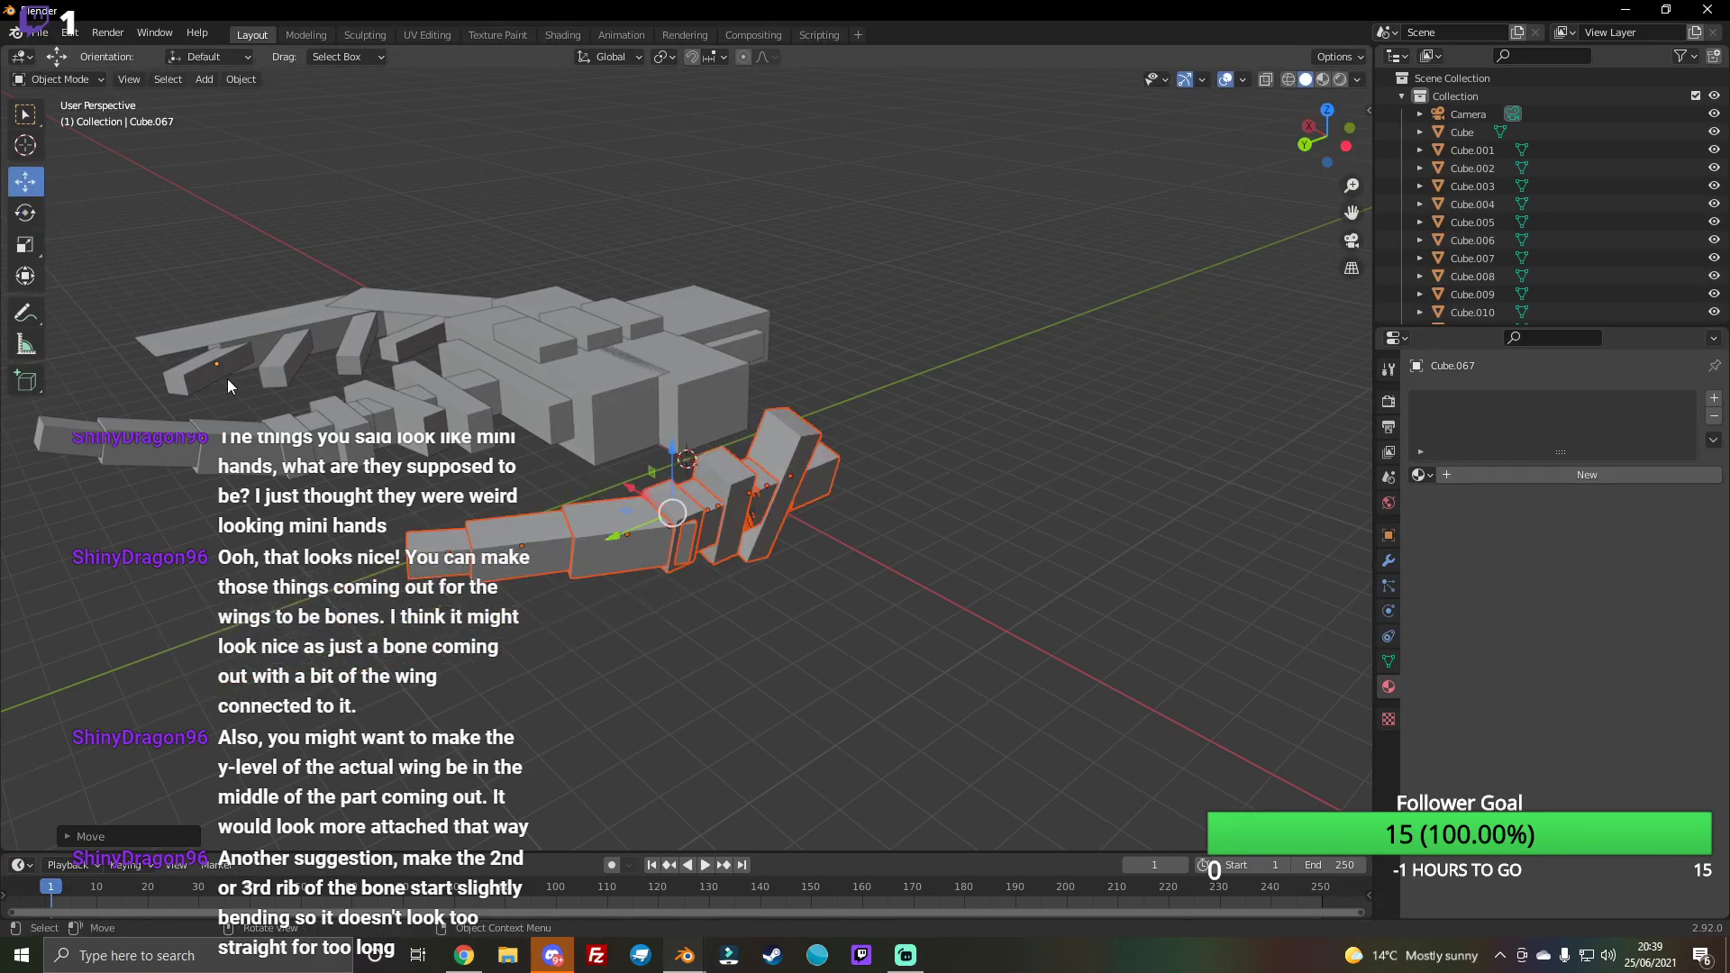
left_click(26, 213)
left_click_drag(660, 546, 707, 553)
middle_click_drag(707, 553, 3, 233)
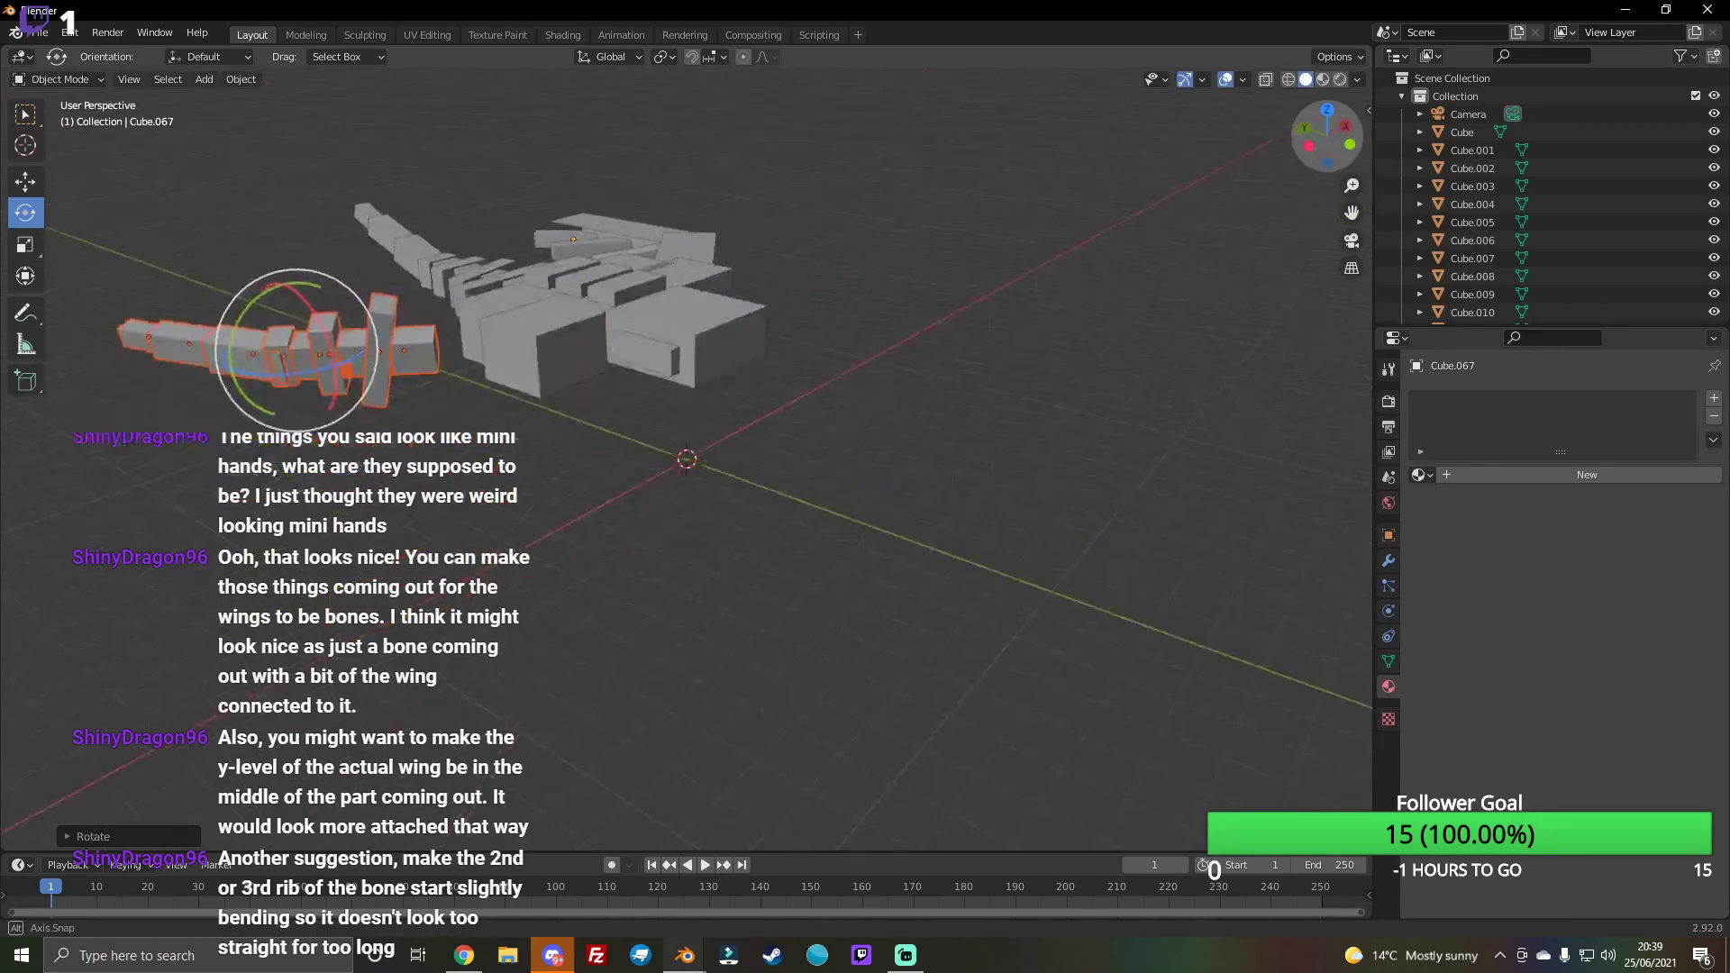
left_click(26, 182)
mouse_move(361, 358)
left_mouse_down()
mouse_move(400, 347)
mouse_move(385, 341)
left_mouse_up()
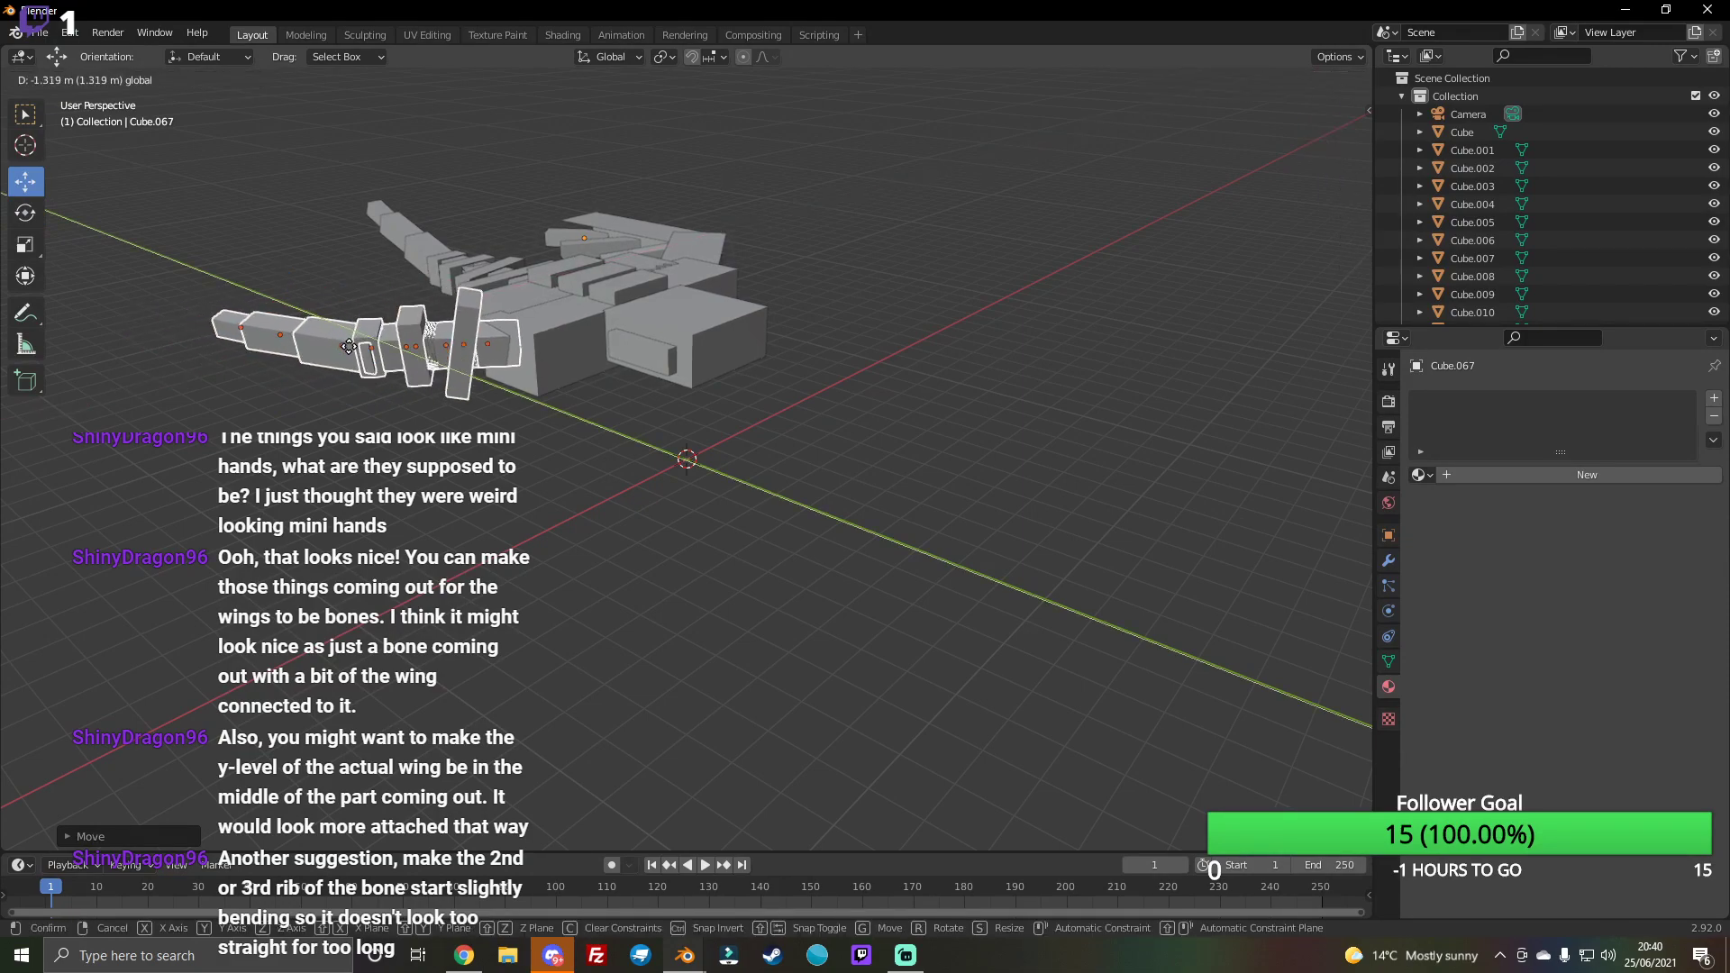
left_click(908, 527)
left_click_drag(1336, 160, 1336, 160)
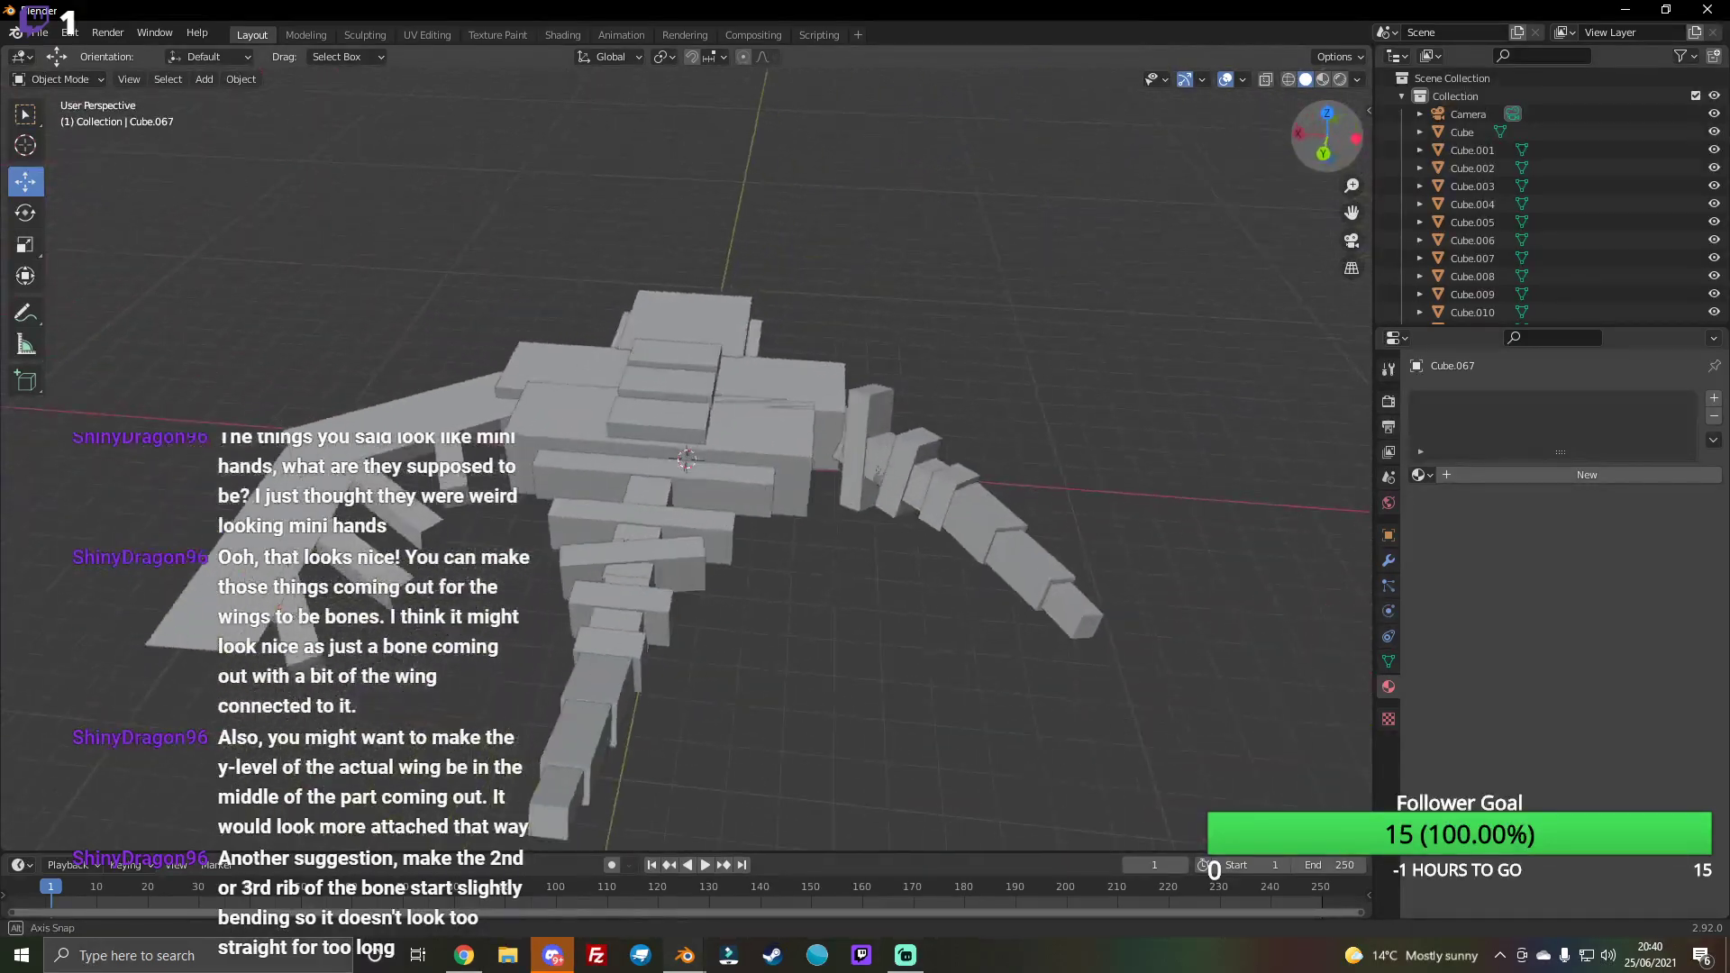
Step: Adjust the selection of curved-arm blocks while orbiting to a top-down view
left_click_drag(1326, 135, 1326, 136)
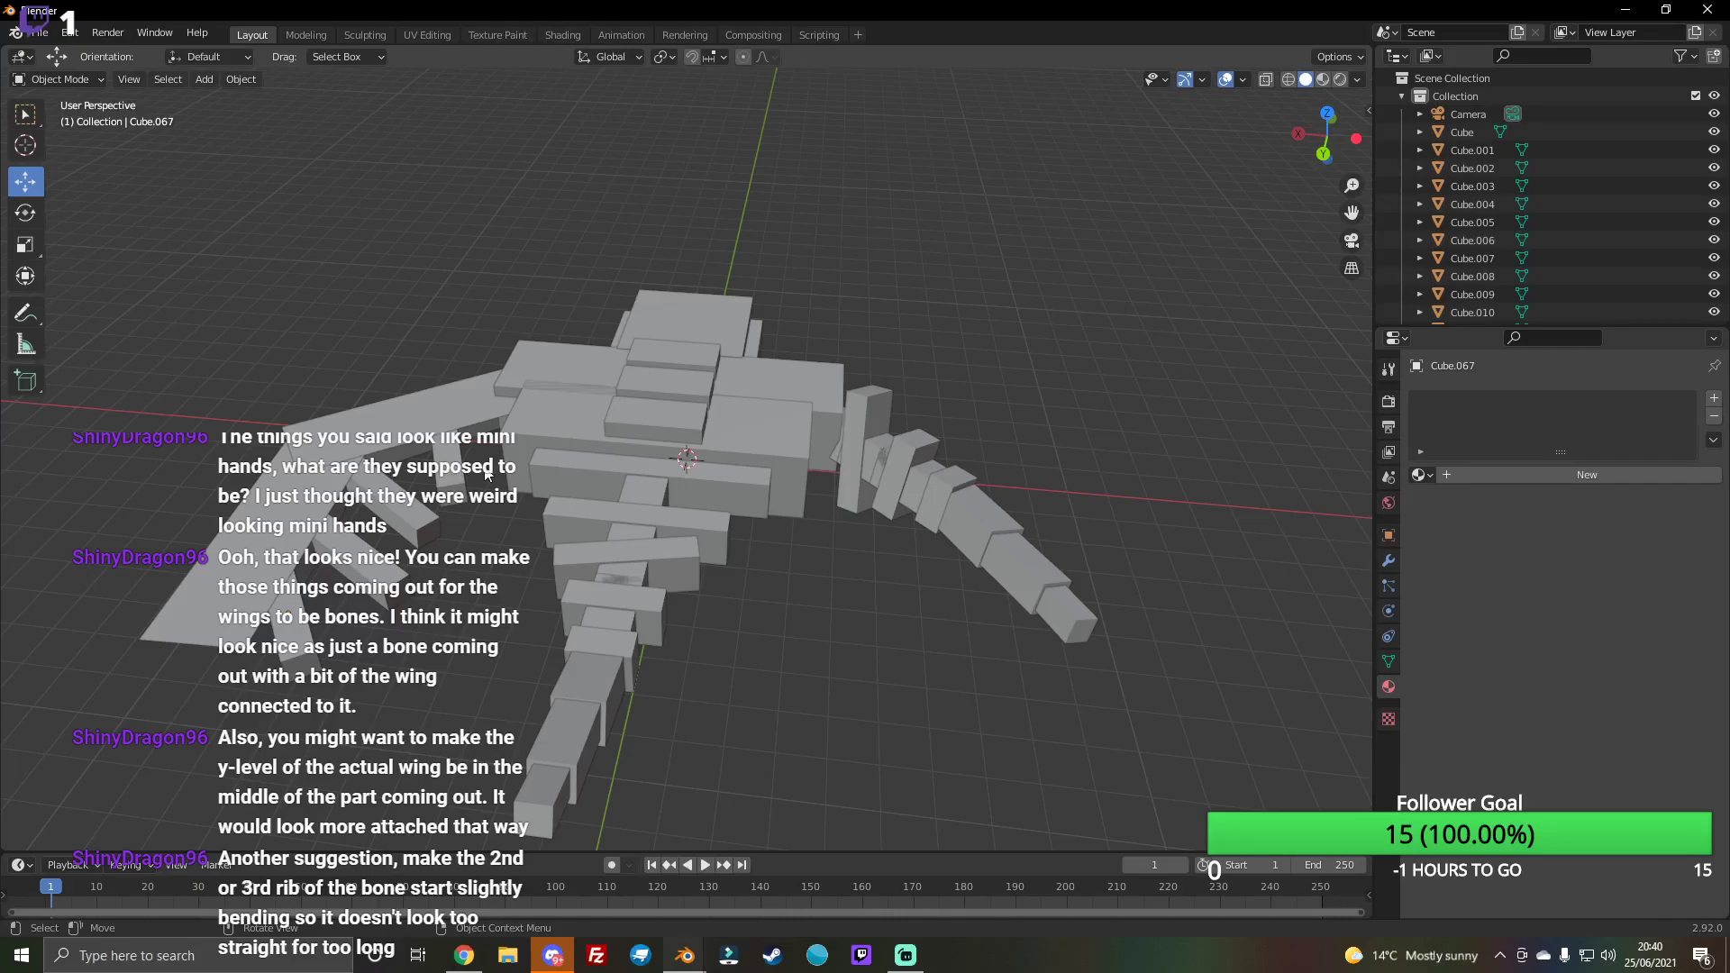
left_click_drag(1010, 421, 905, 612)
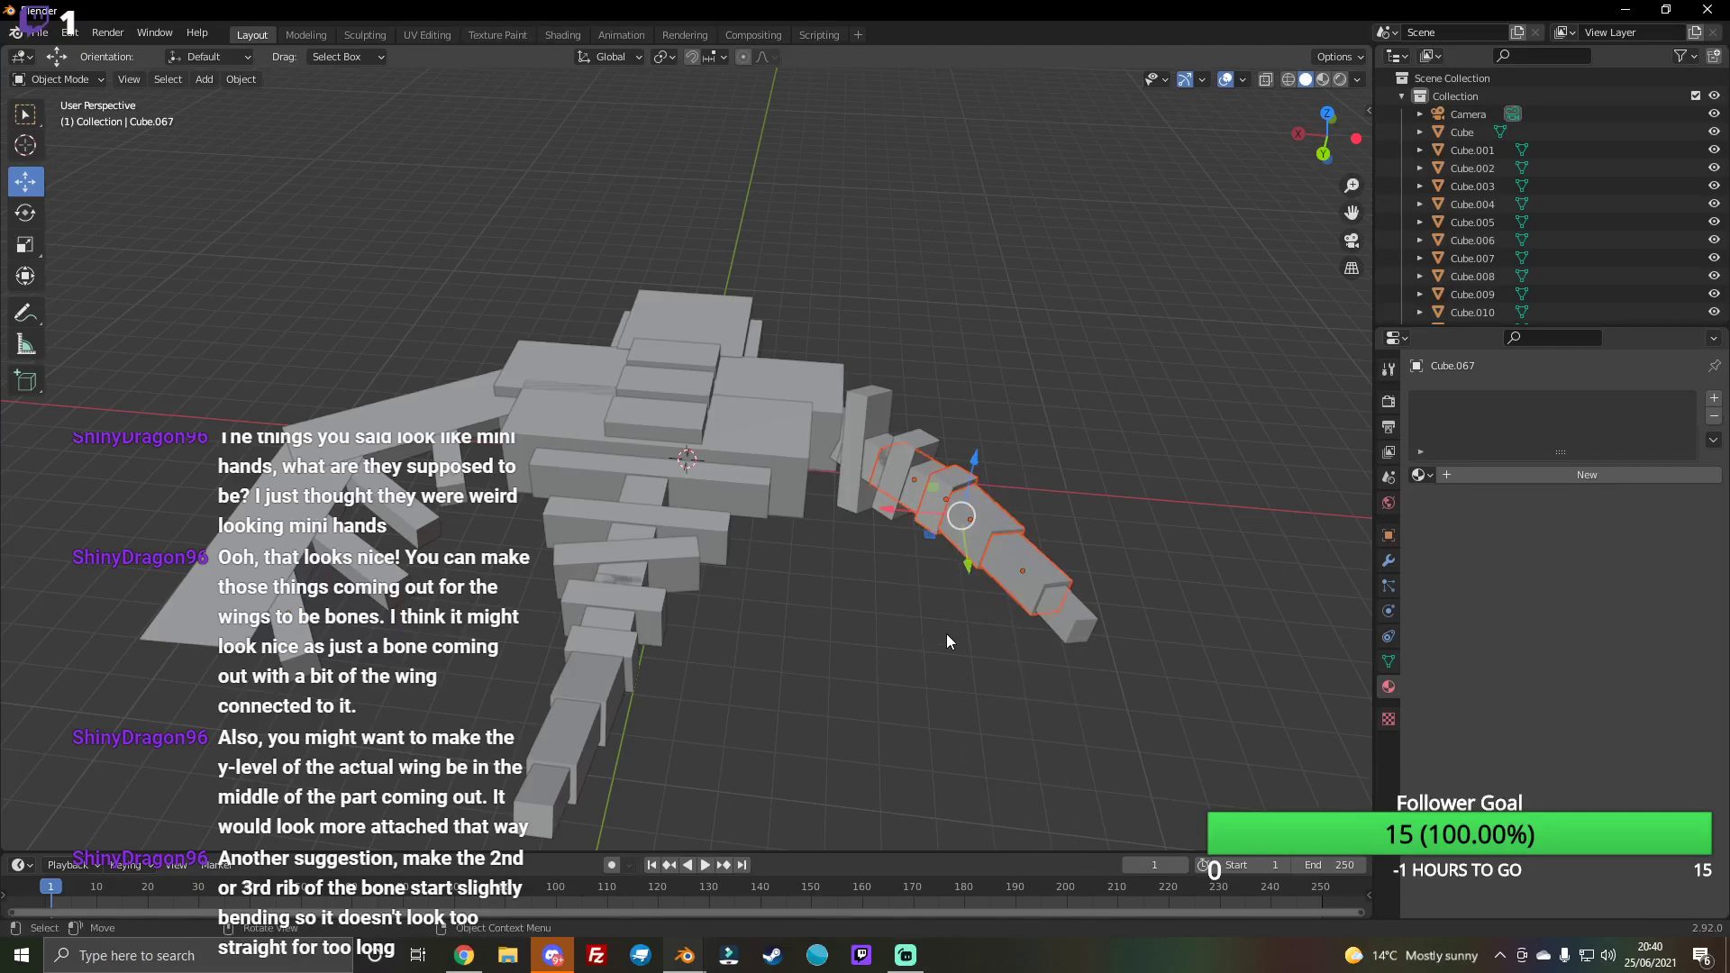
left_click(1072, 710)
left_click_drag(1028, 679, 958, 528)
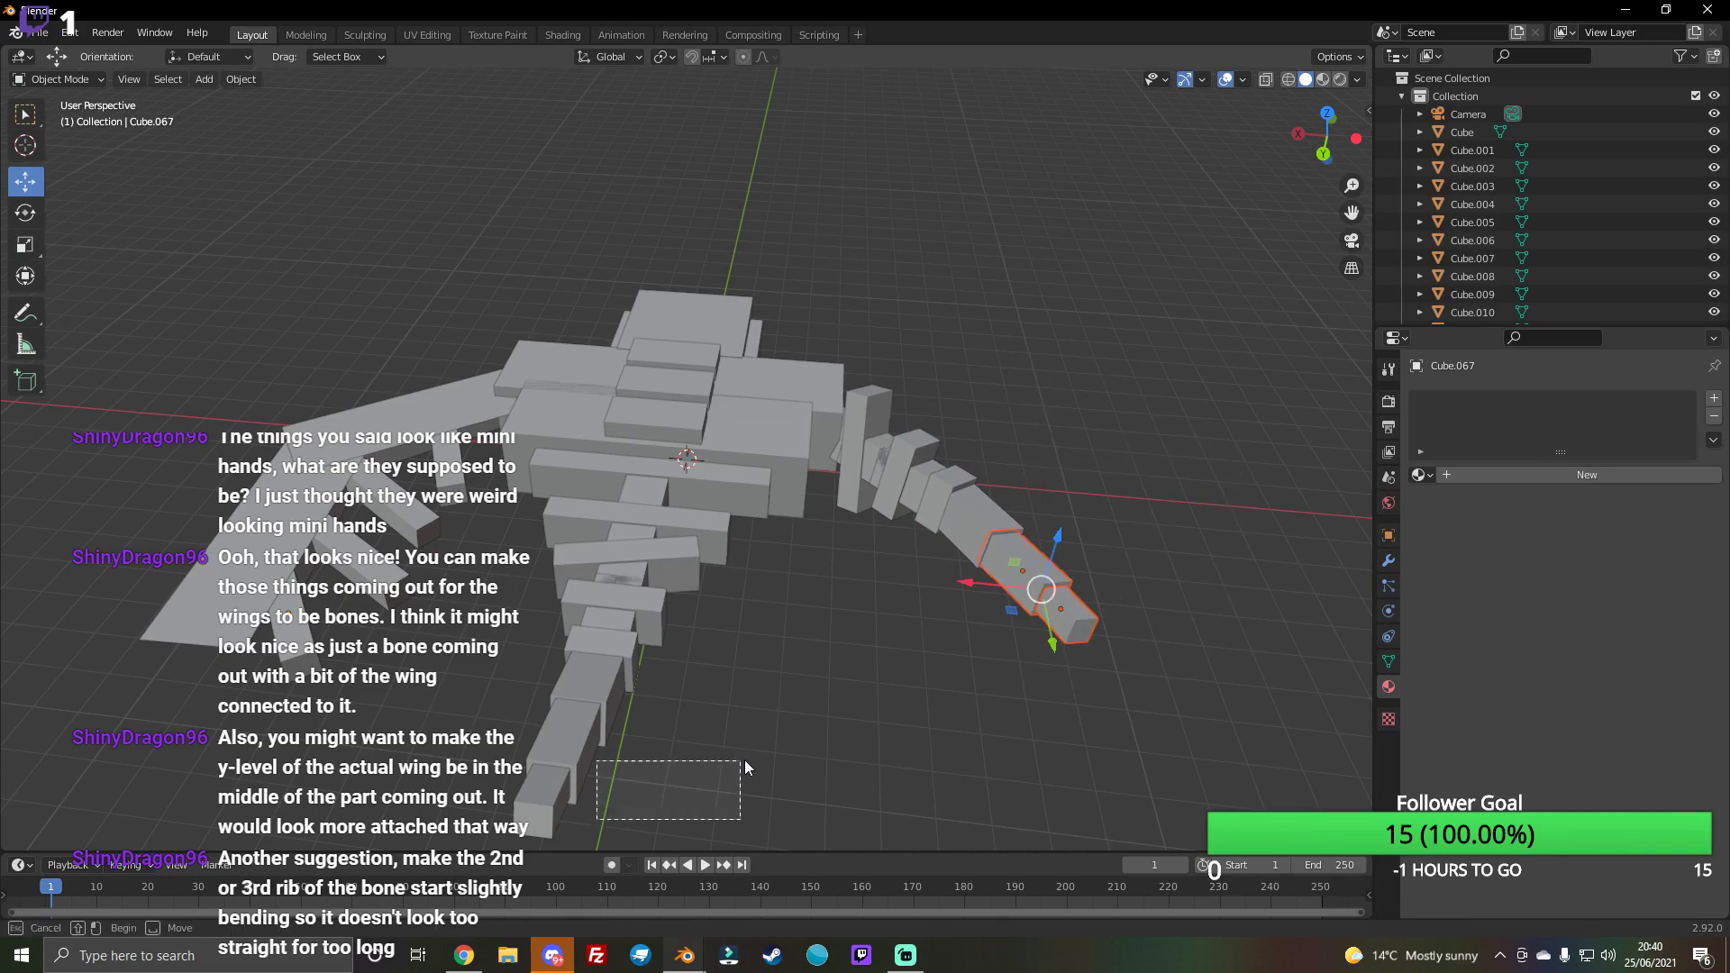
left_click(835, 503)
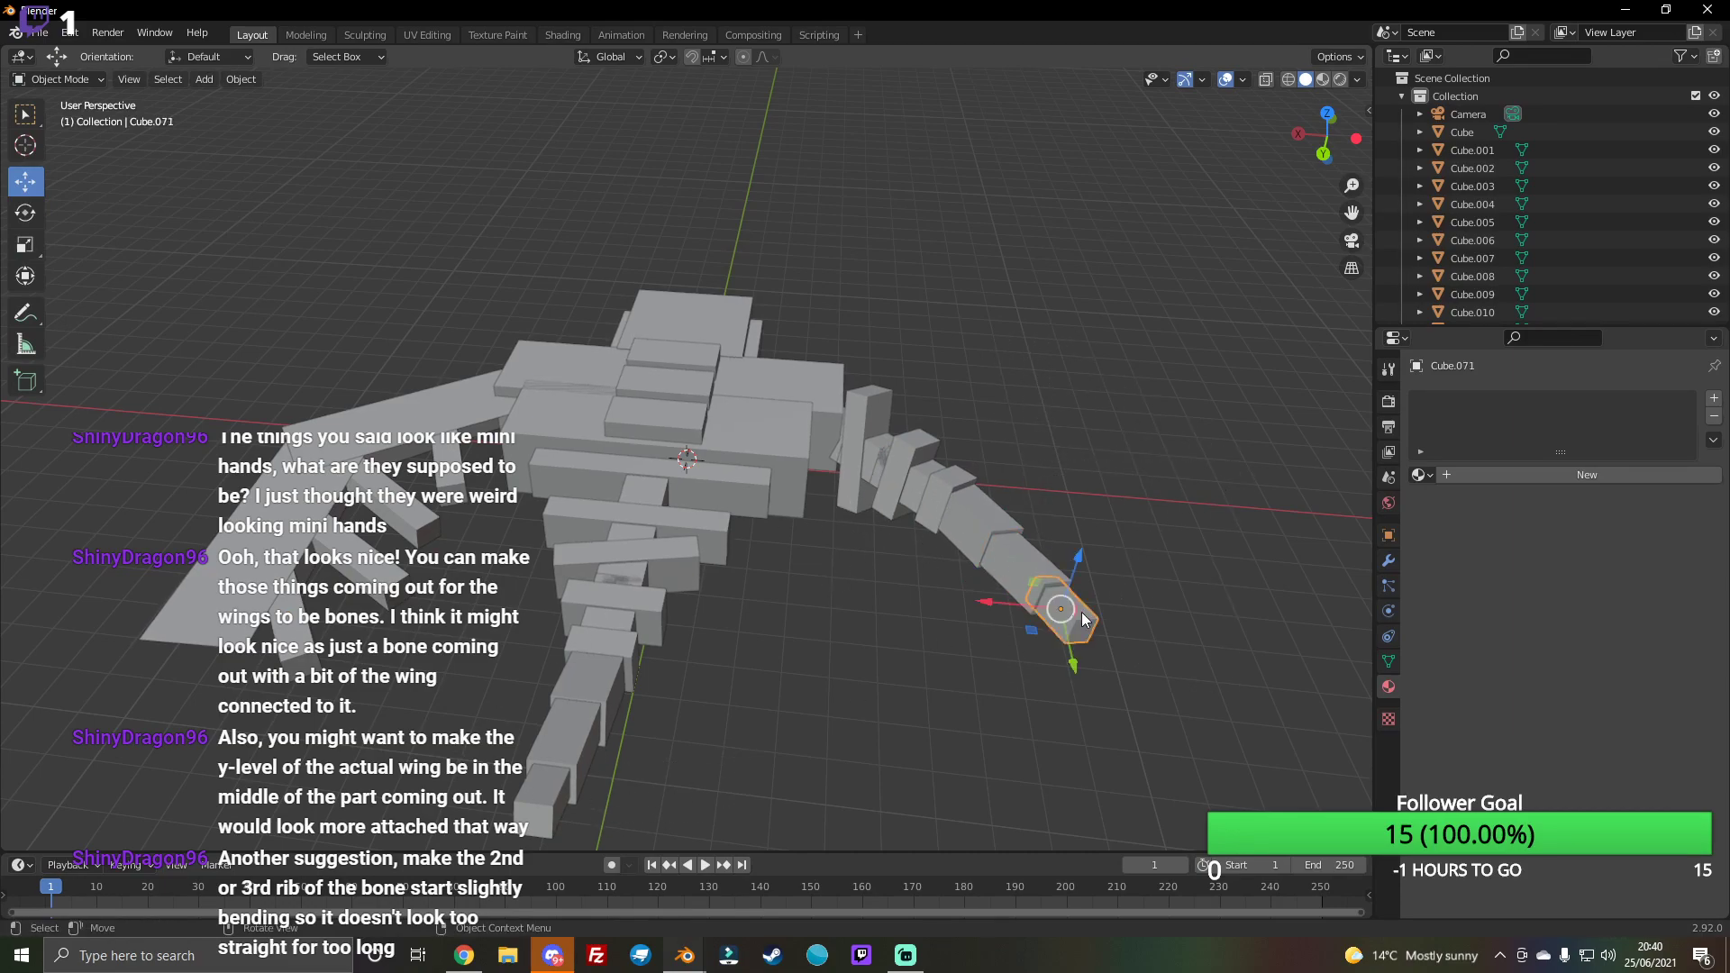
left_click_drag(853, 513, 934, 678)
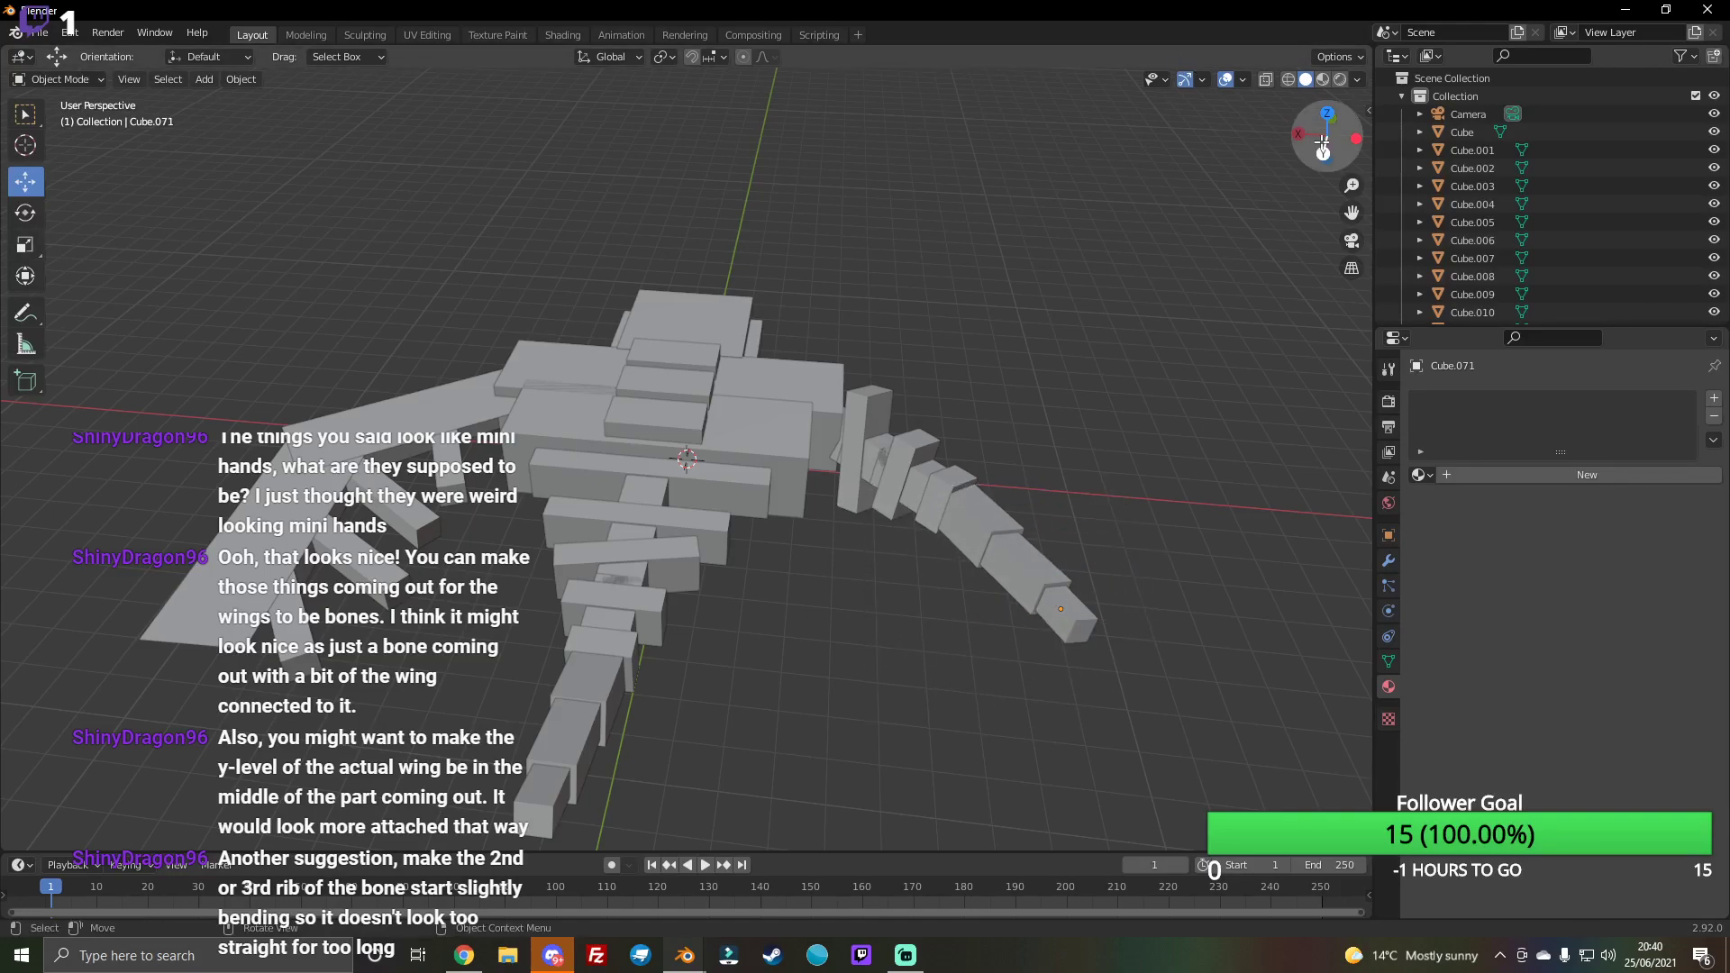
left_click_drag(1323, 139, 1250, 197)
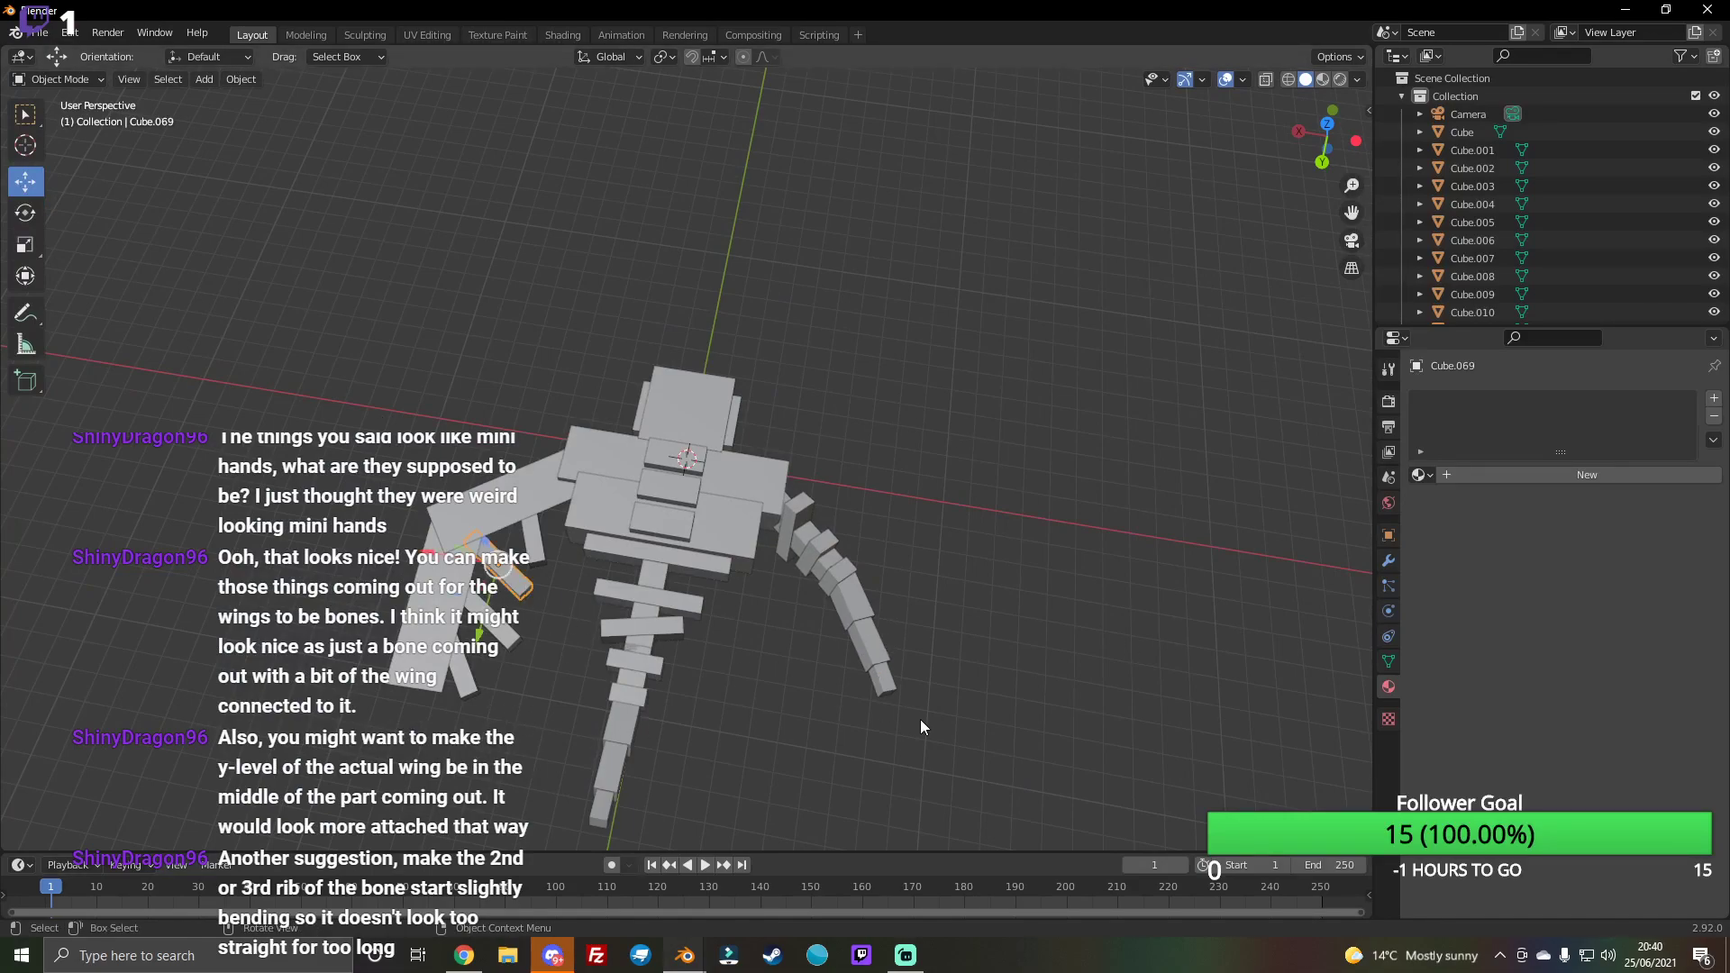
left_click(889, 713)
Step: Select the arm's end block Cube.071 and stretch it about 2.34 times along Y
left_click(885, 682)
scroll(895, 729, "up", 2)
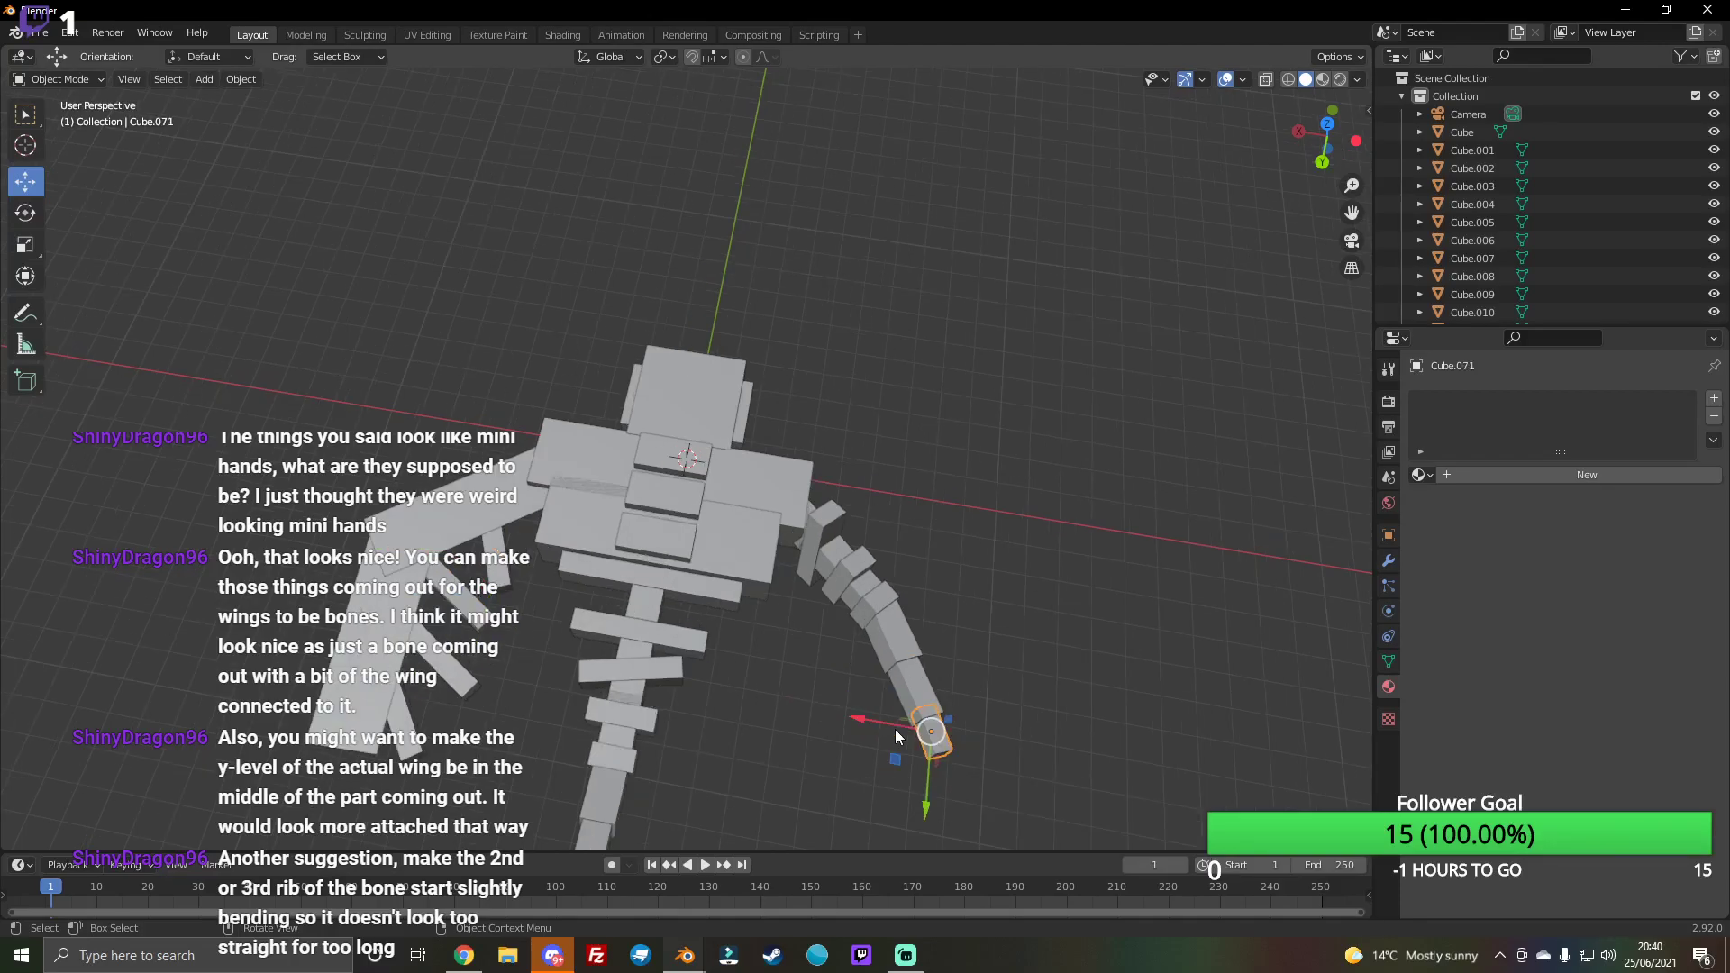
left_click(40, 213)
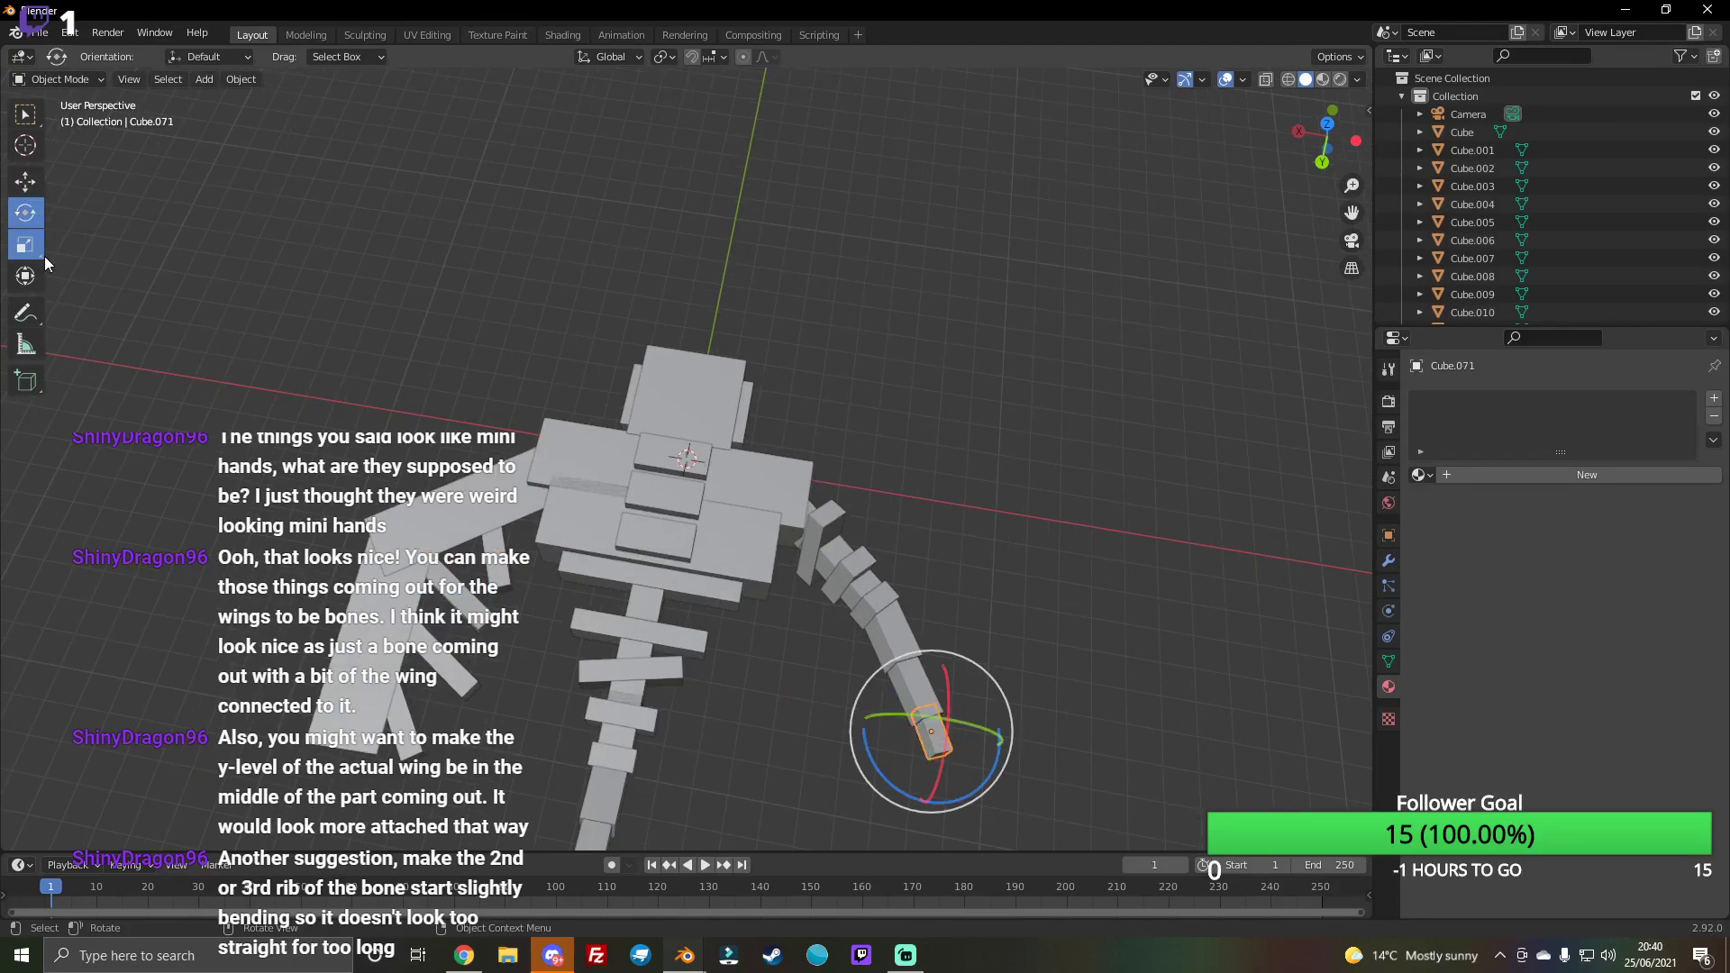
left_click(25, 243)
mouse_move(926, 807)
left_mouse_down()
mouse_move(948, 119)
mouse_move(940, 131)
left_mouse_up()
middle_click_drag(940, 131, 1150, 272)
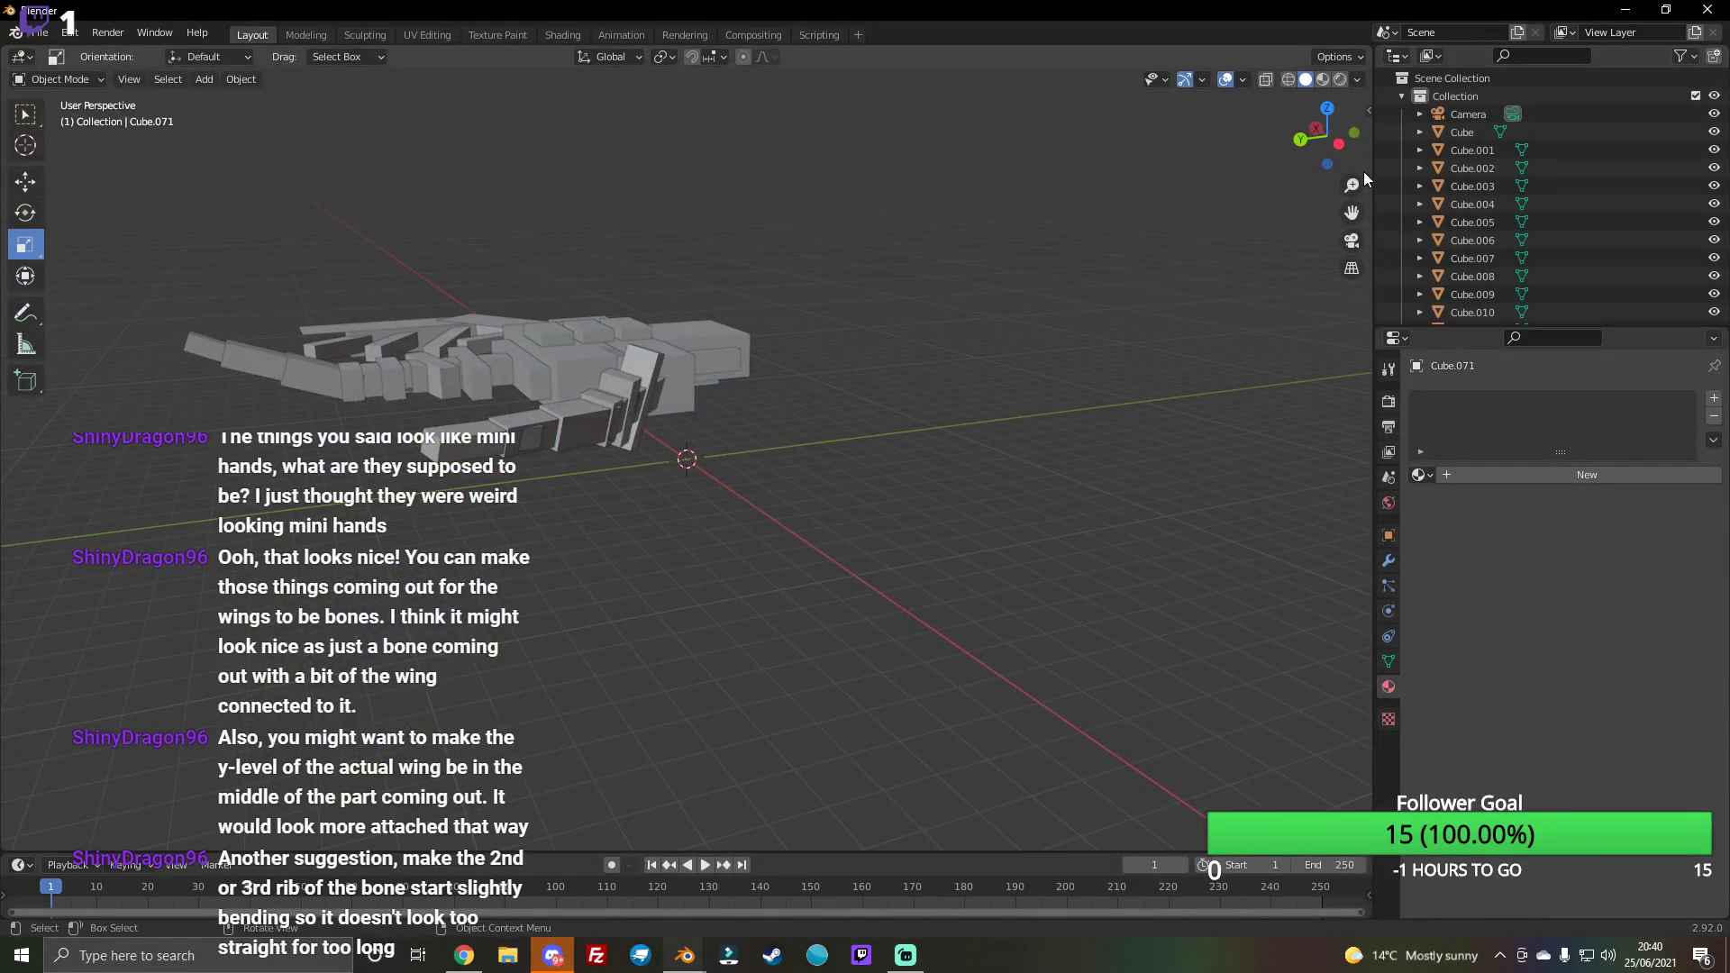
Step: Rotate the arm's end block and copy a block from near the arm's base
left_click(25, 213)
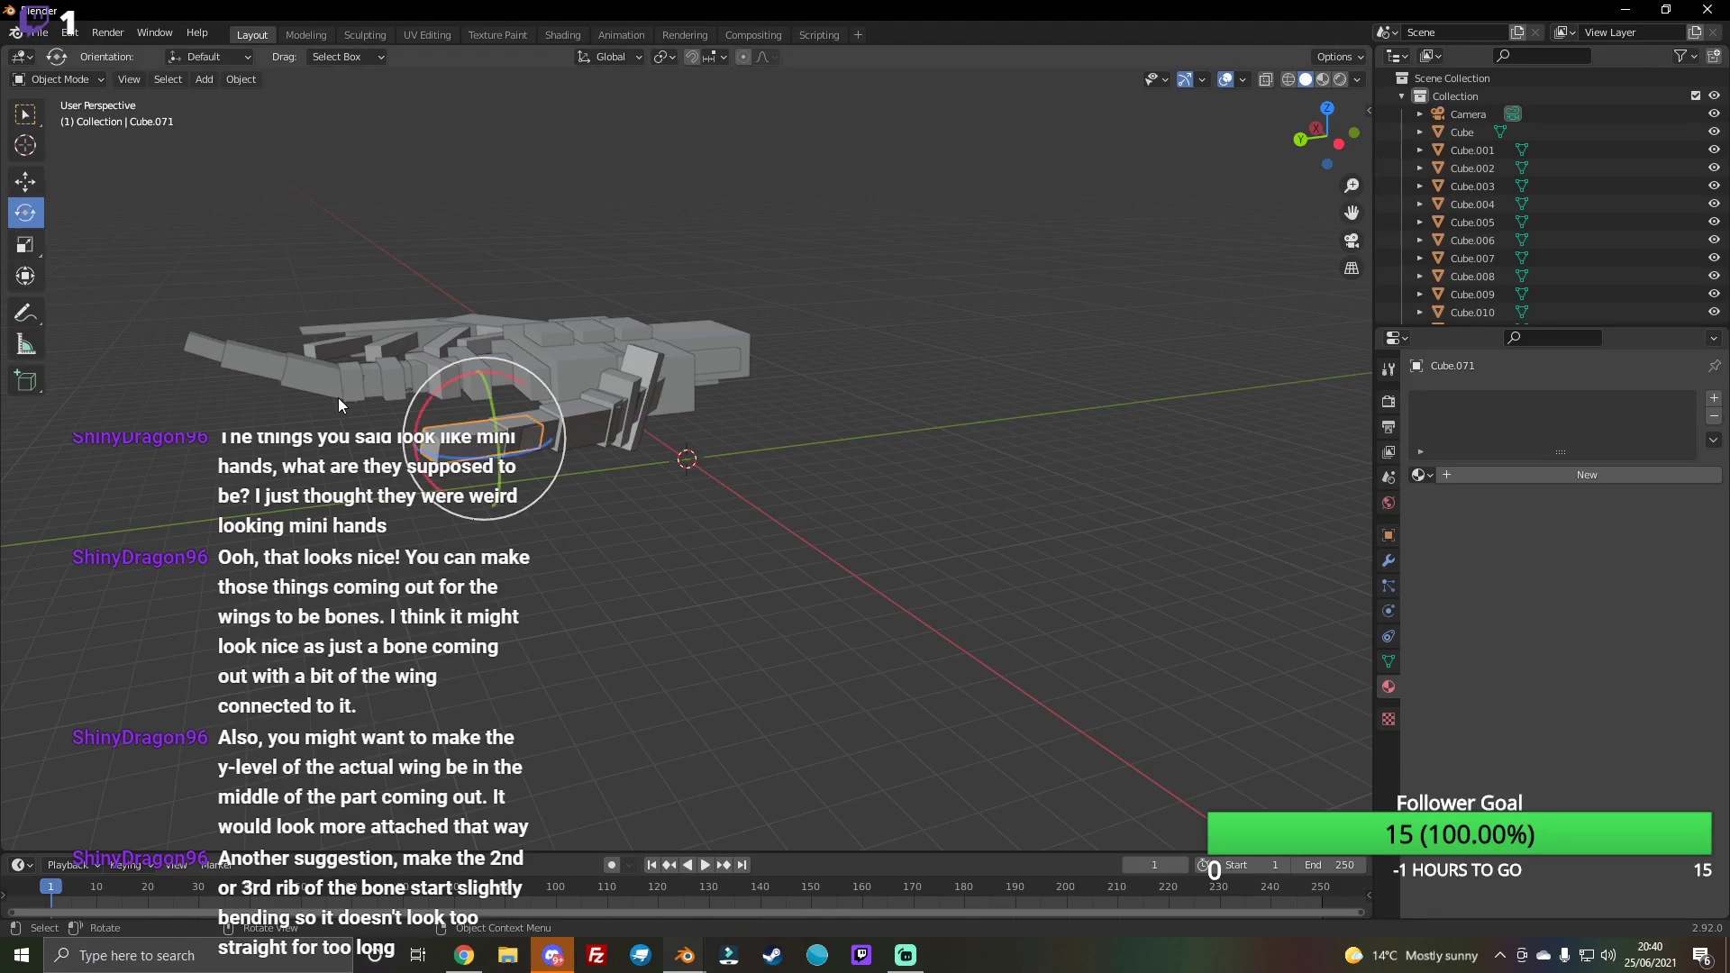
left_click_drag(474, 465, 675, 572)
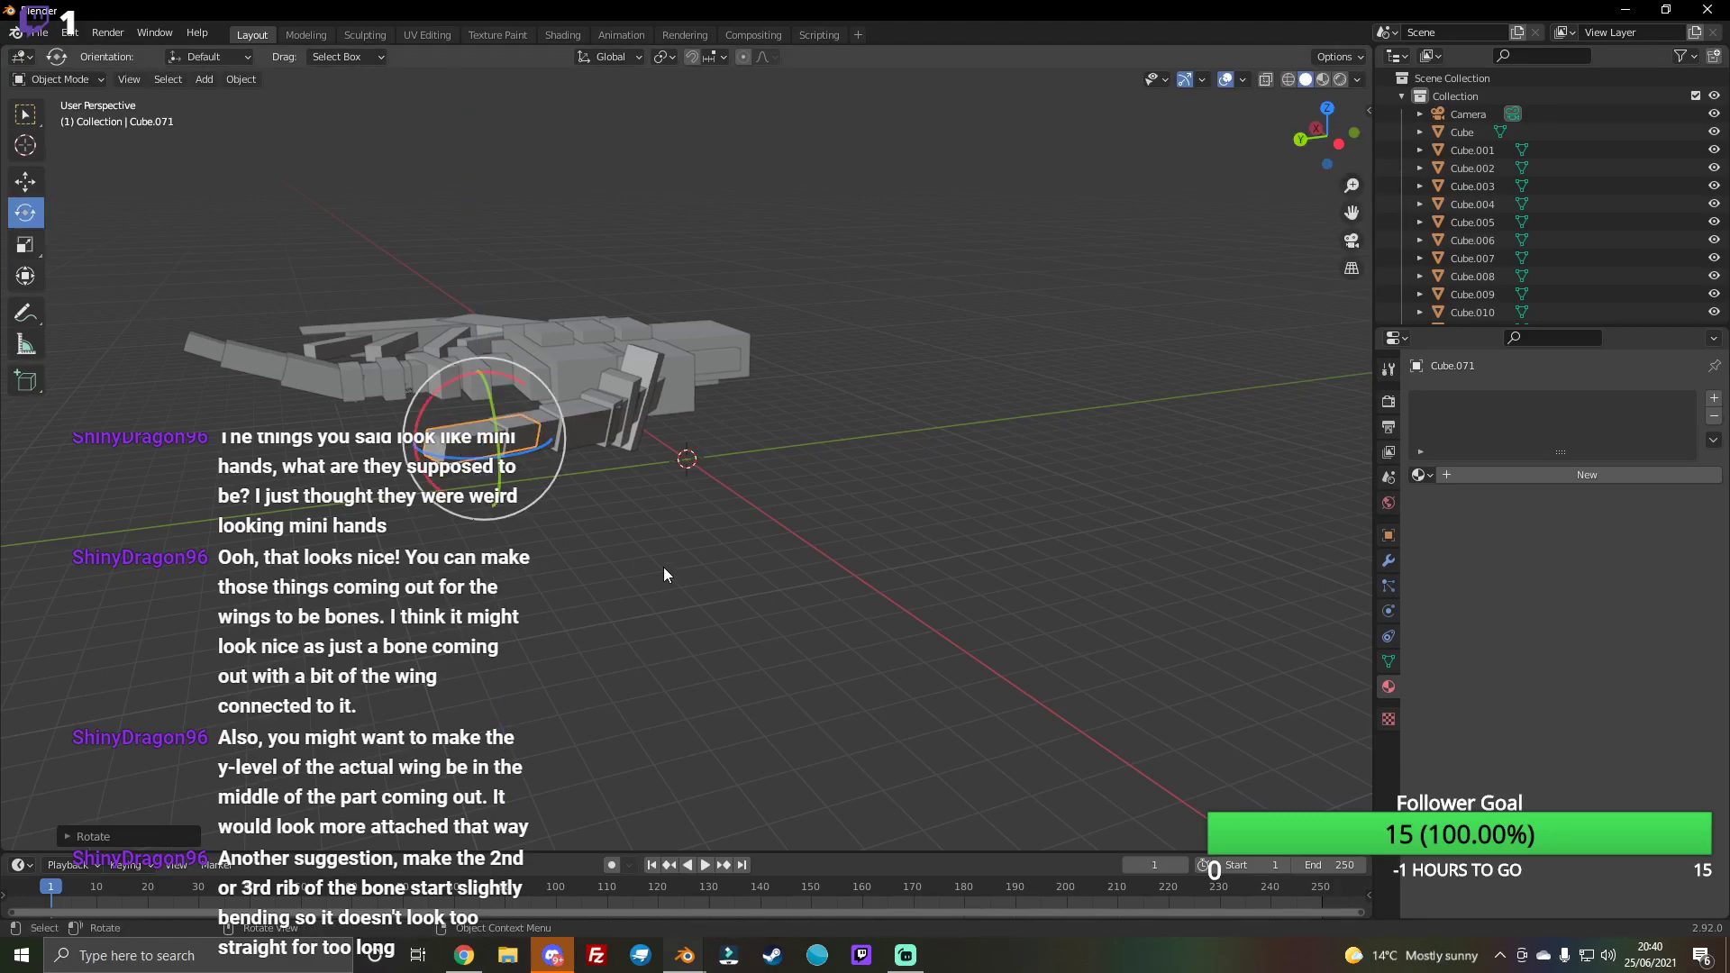
left_click_drag(1333, 162, 1173, 335)
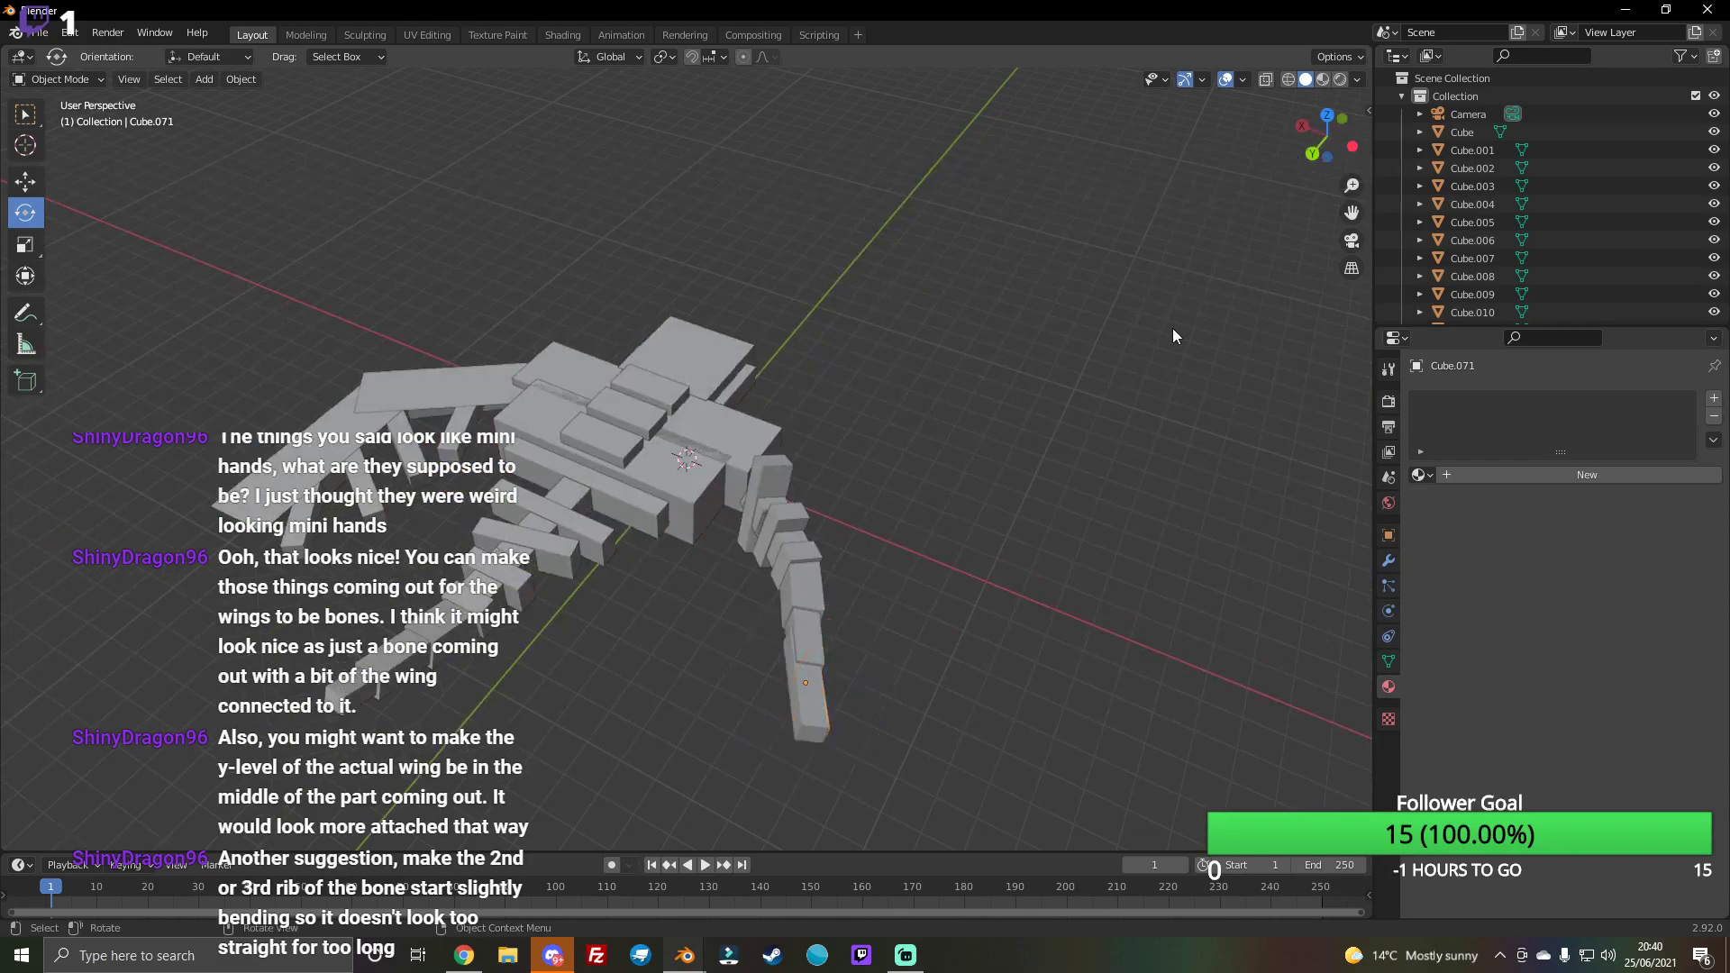
left_click(764, 490)
key("ctrl+c")
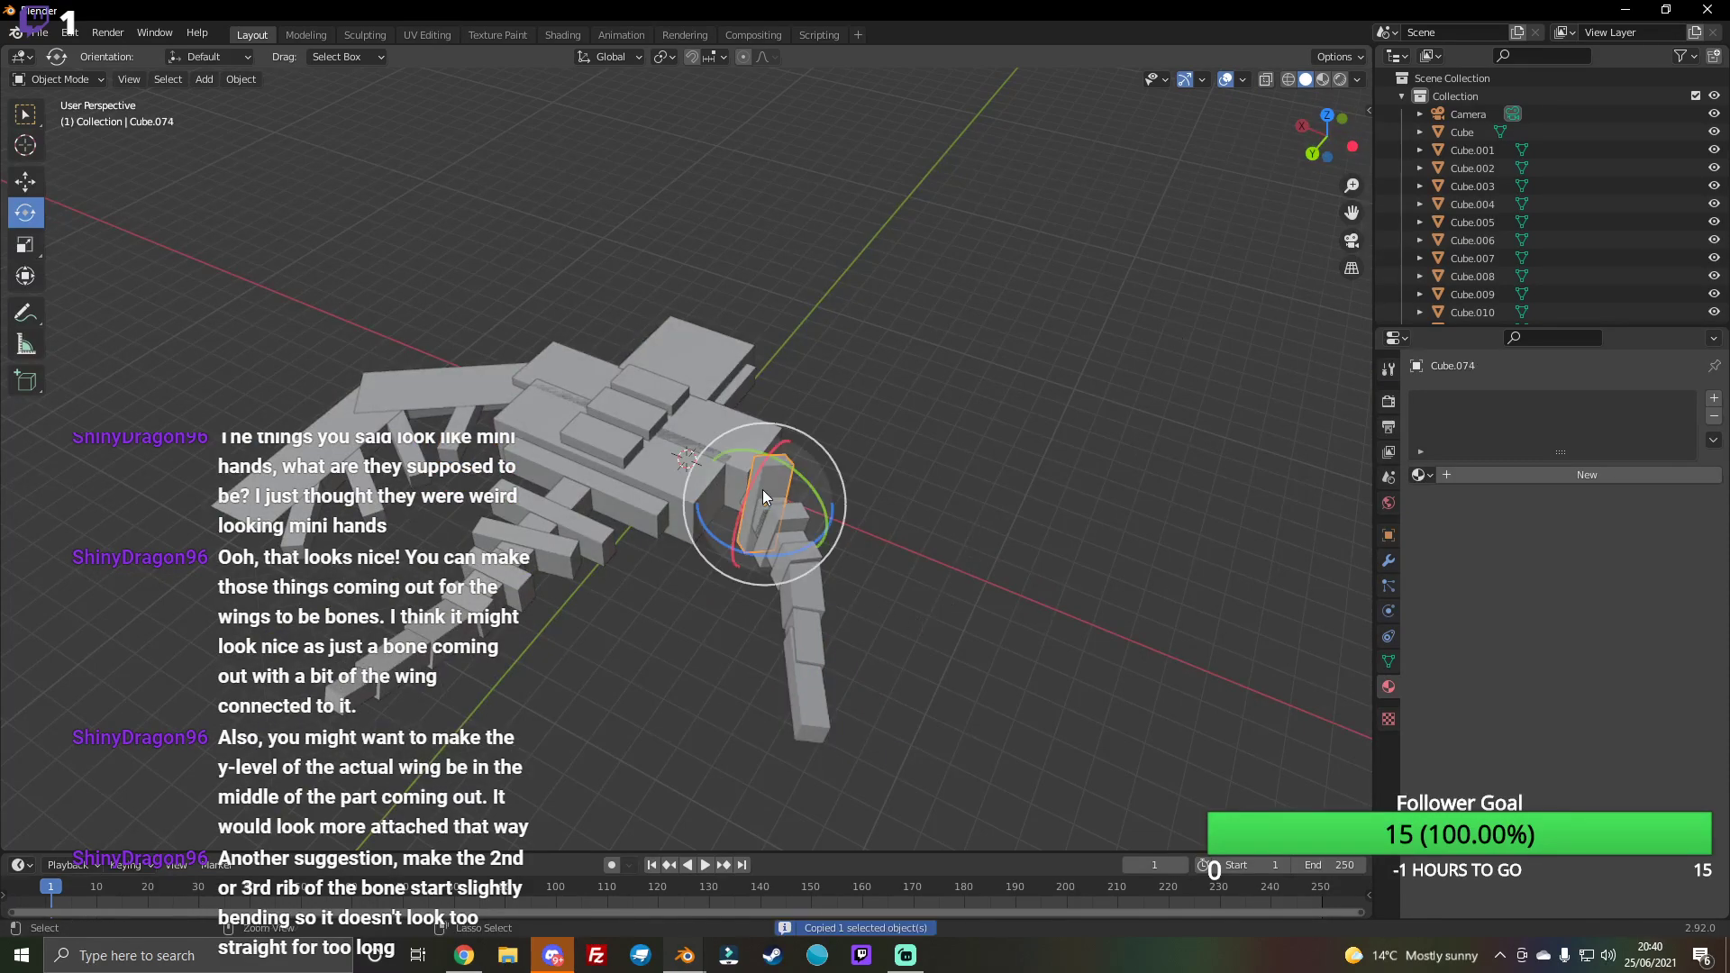
left_click(804, 530)
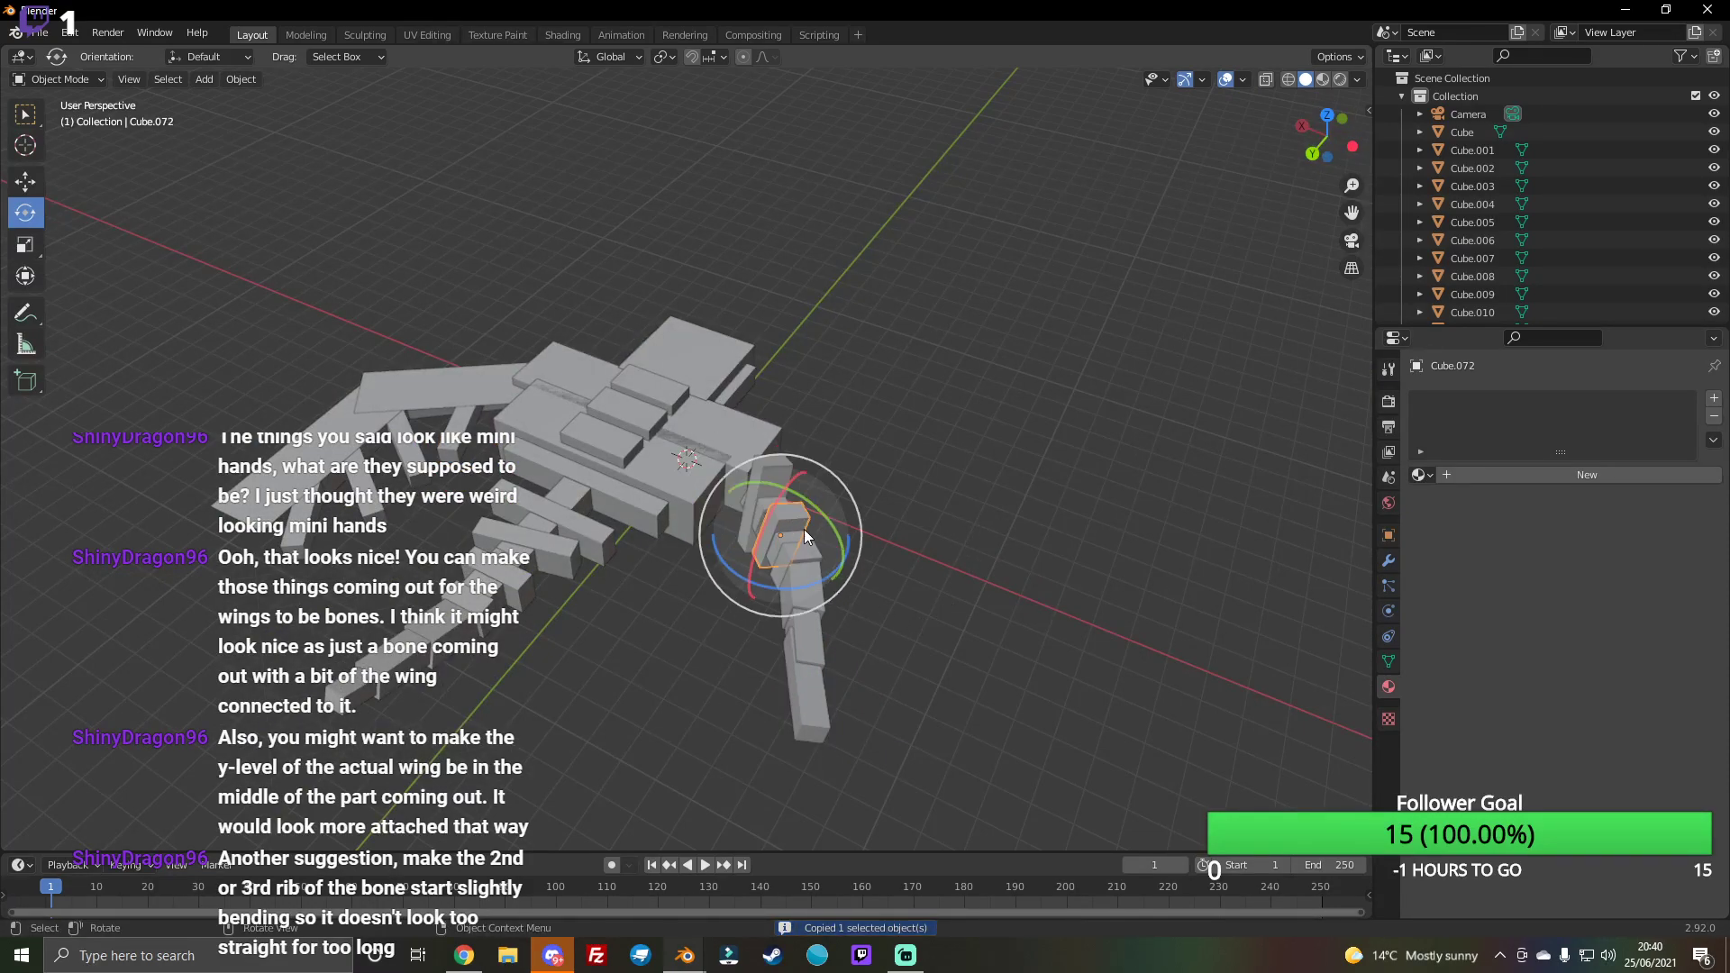
left_click(805, 545)
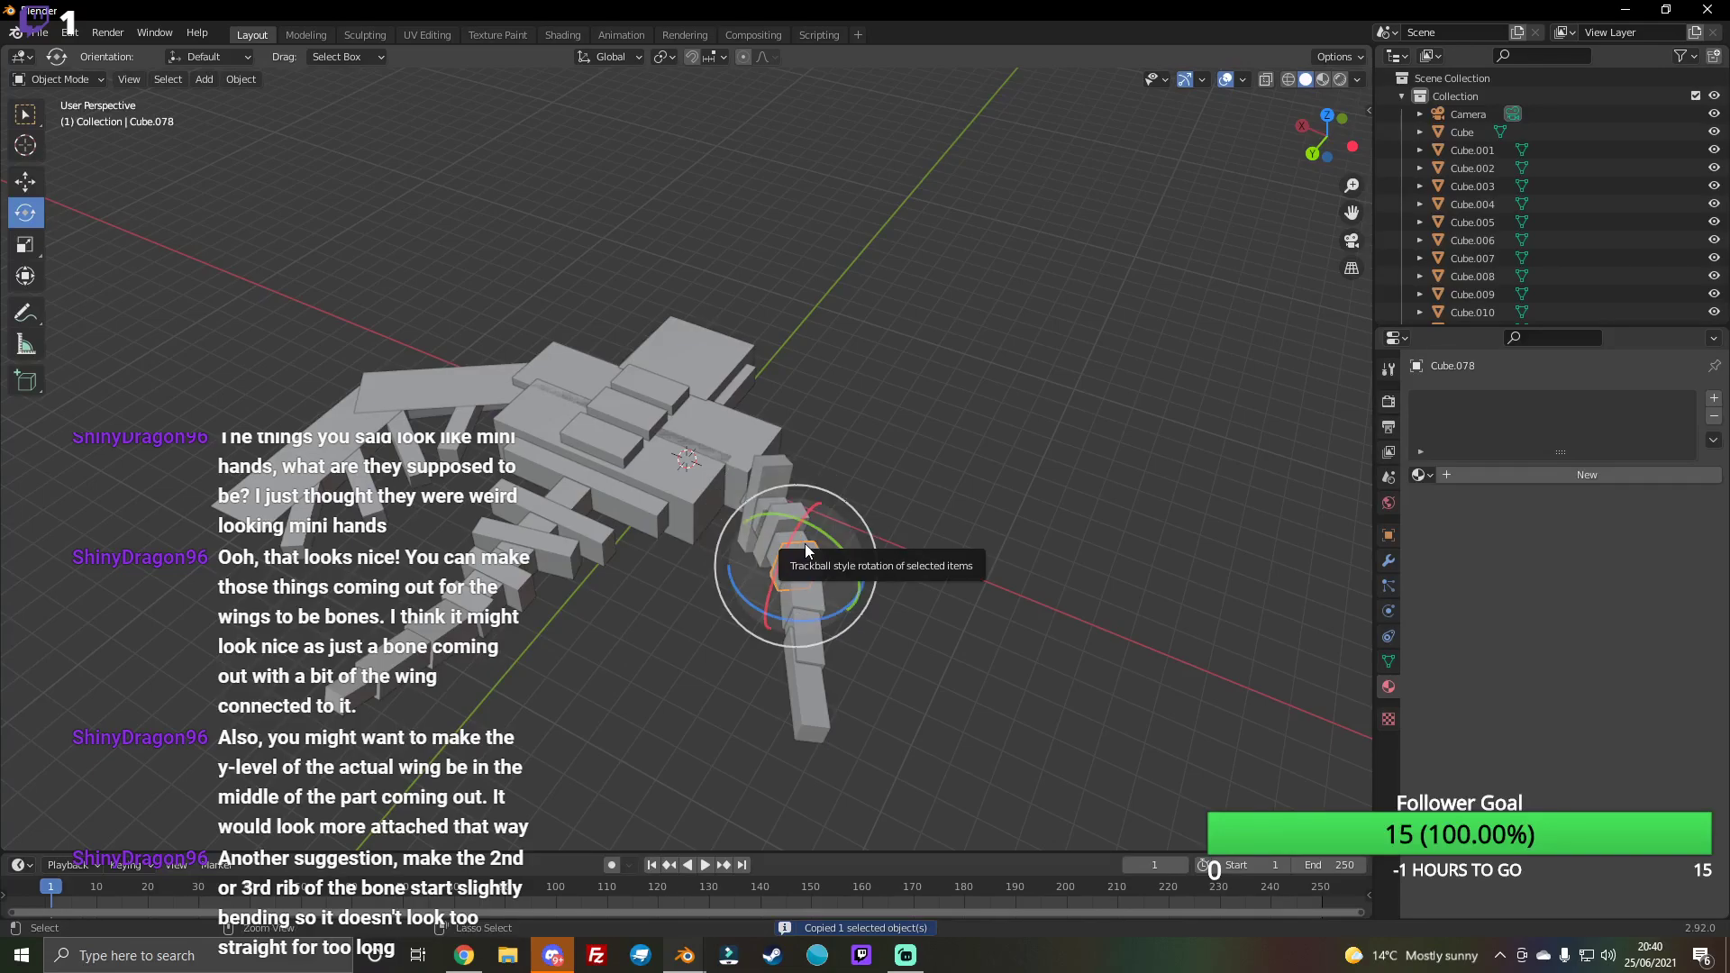
left_click(24, 180)
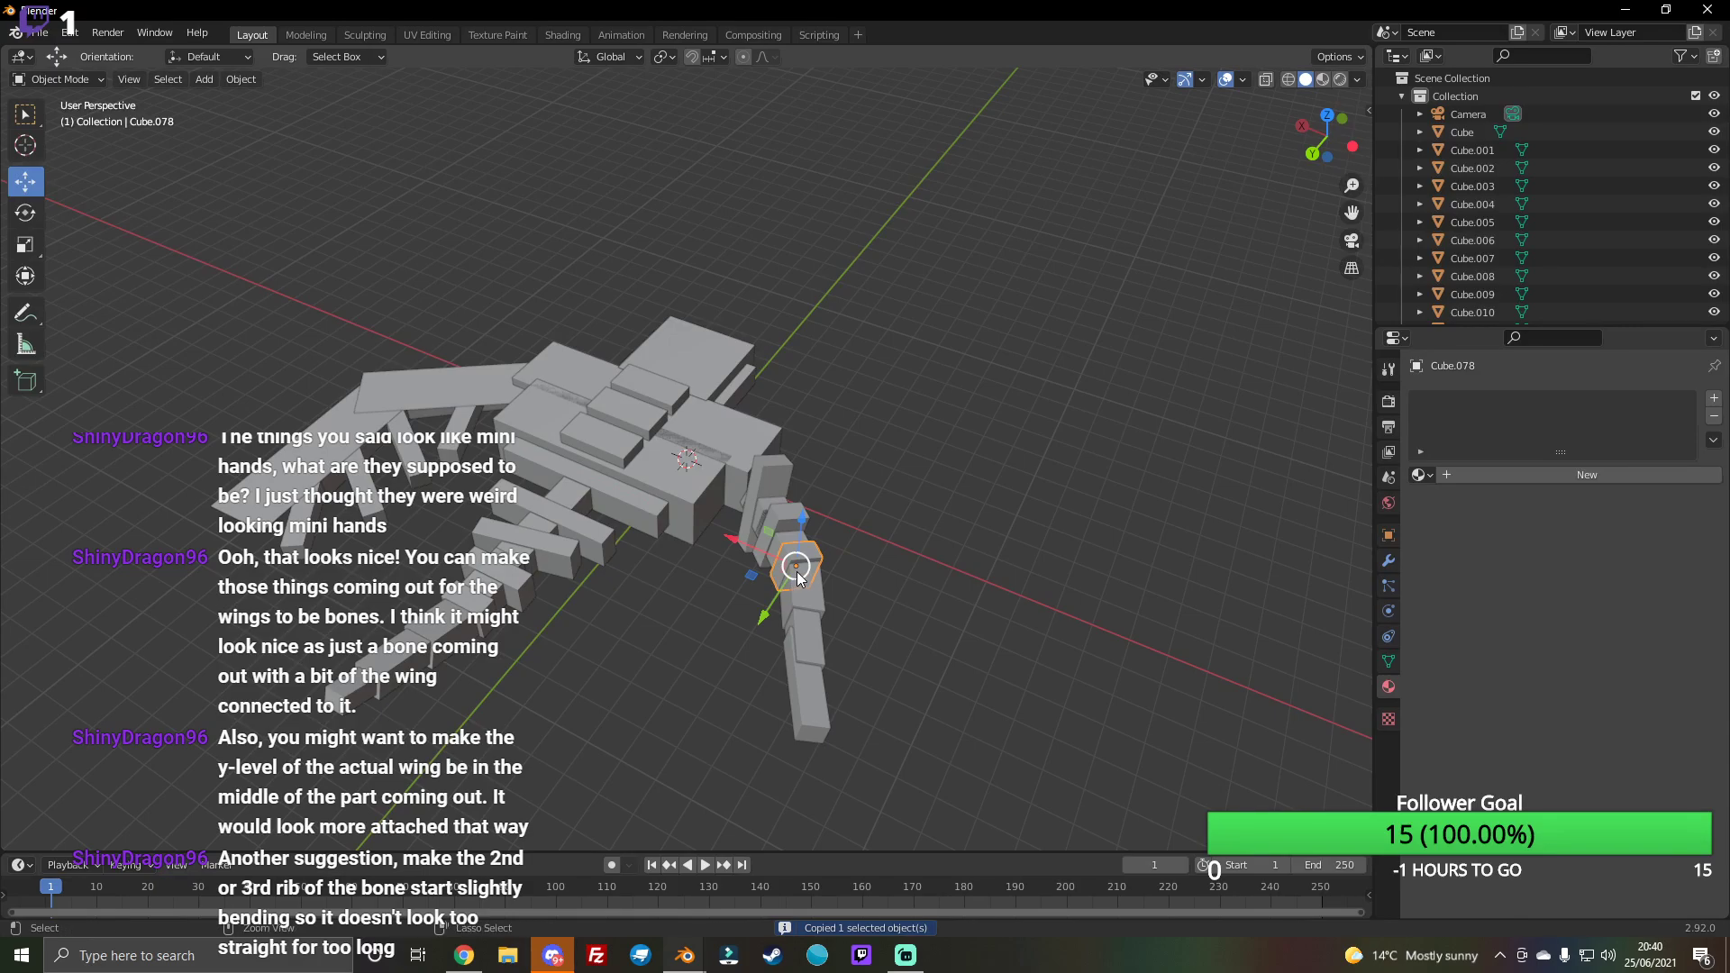
Step: Paste the block as Cube.078 and move it to the chain's tip, raising it along Z
key("ctrl+v")
mouse_move(797, 575)
left_mouse_down()
mouse_move(836, 635)
mouse_move(728, 639)
left_mouse_up()
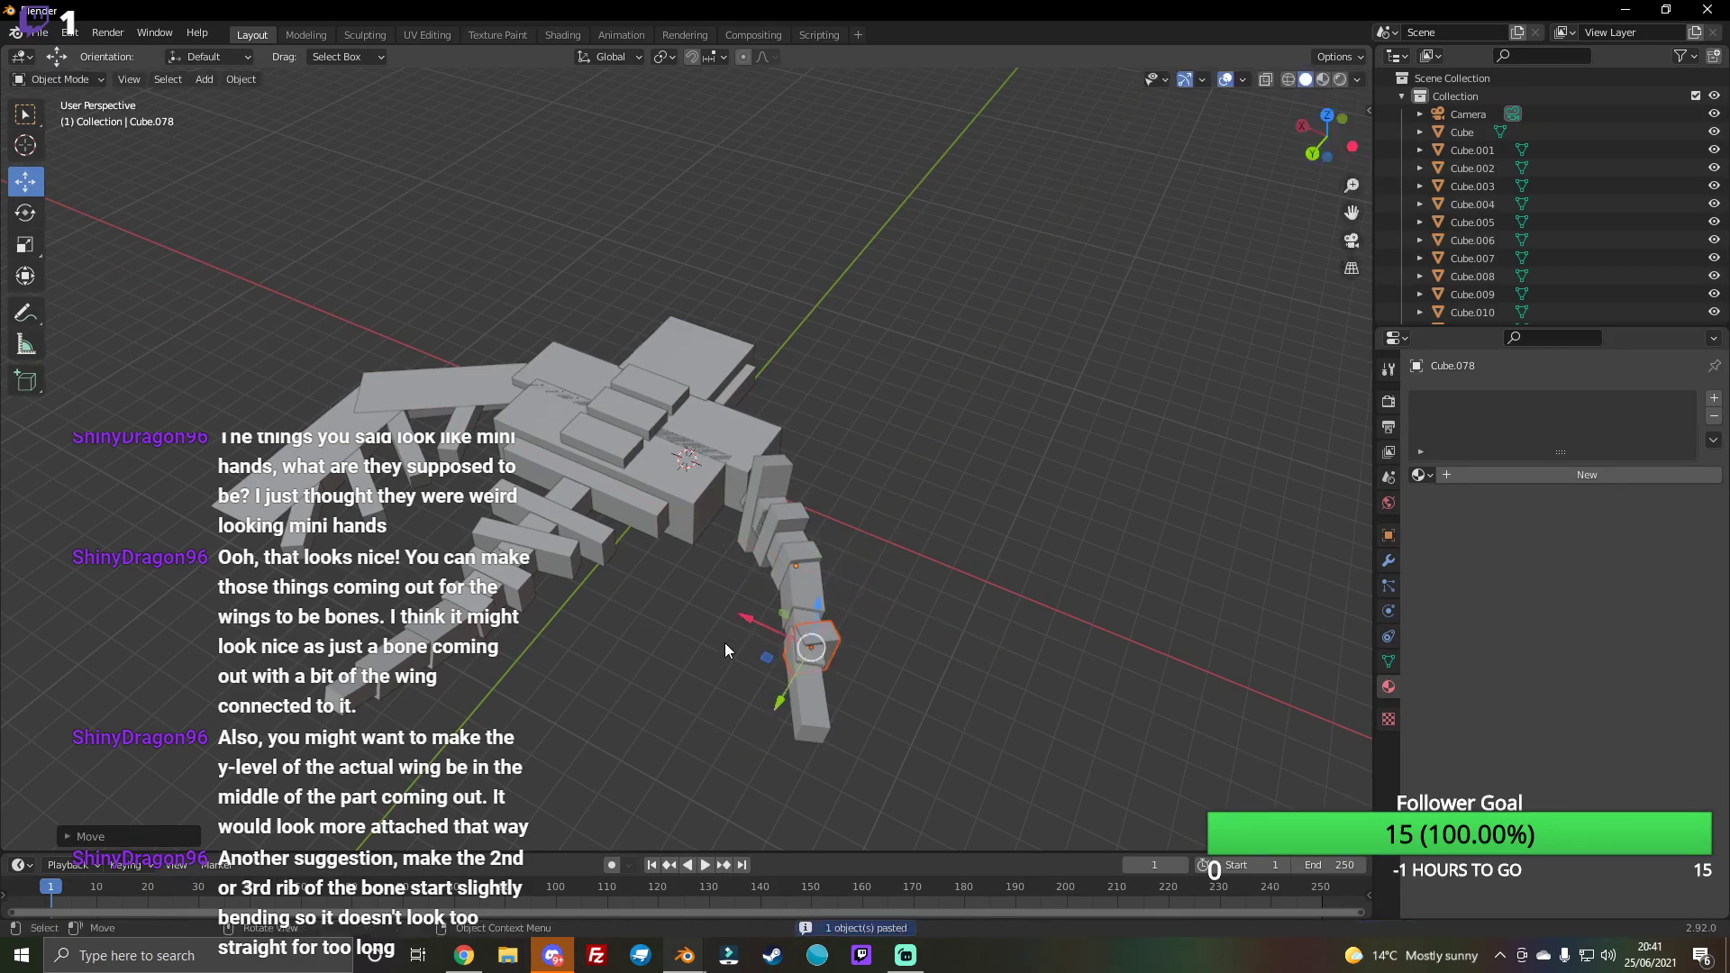
left_click_drag(1327, 136, 1284, 149)
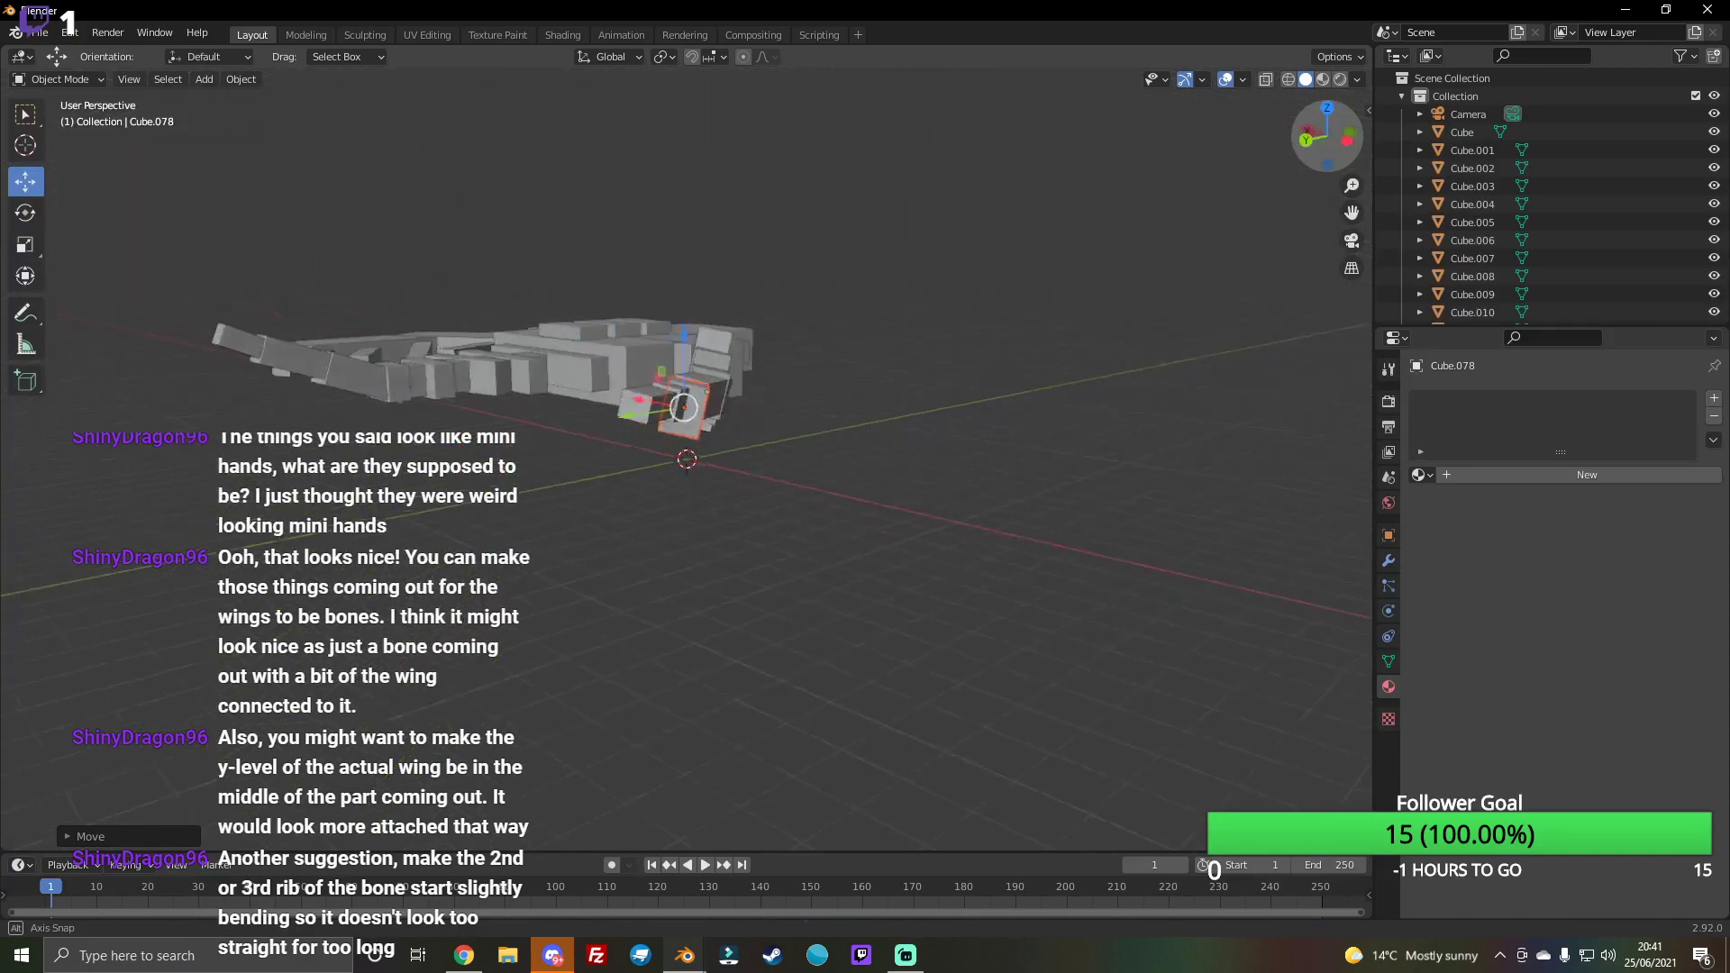
middle_click_drag(798, 433, 778, 440)
key("g")
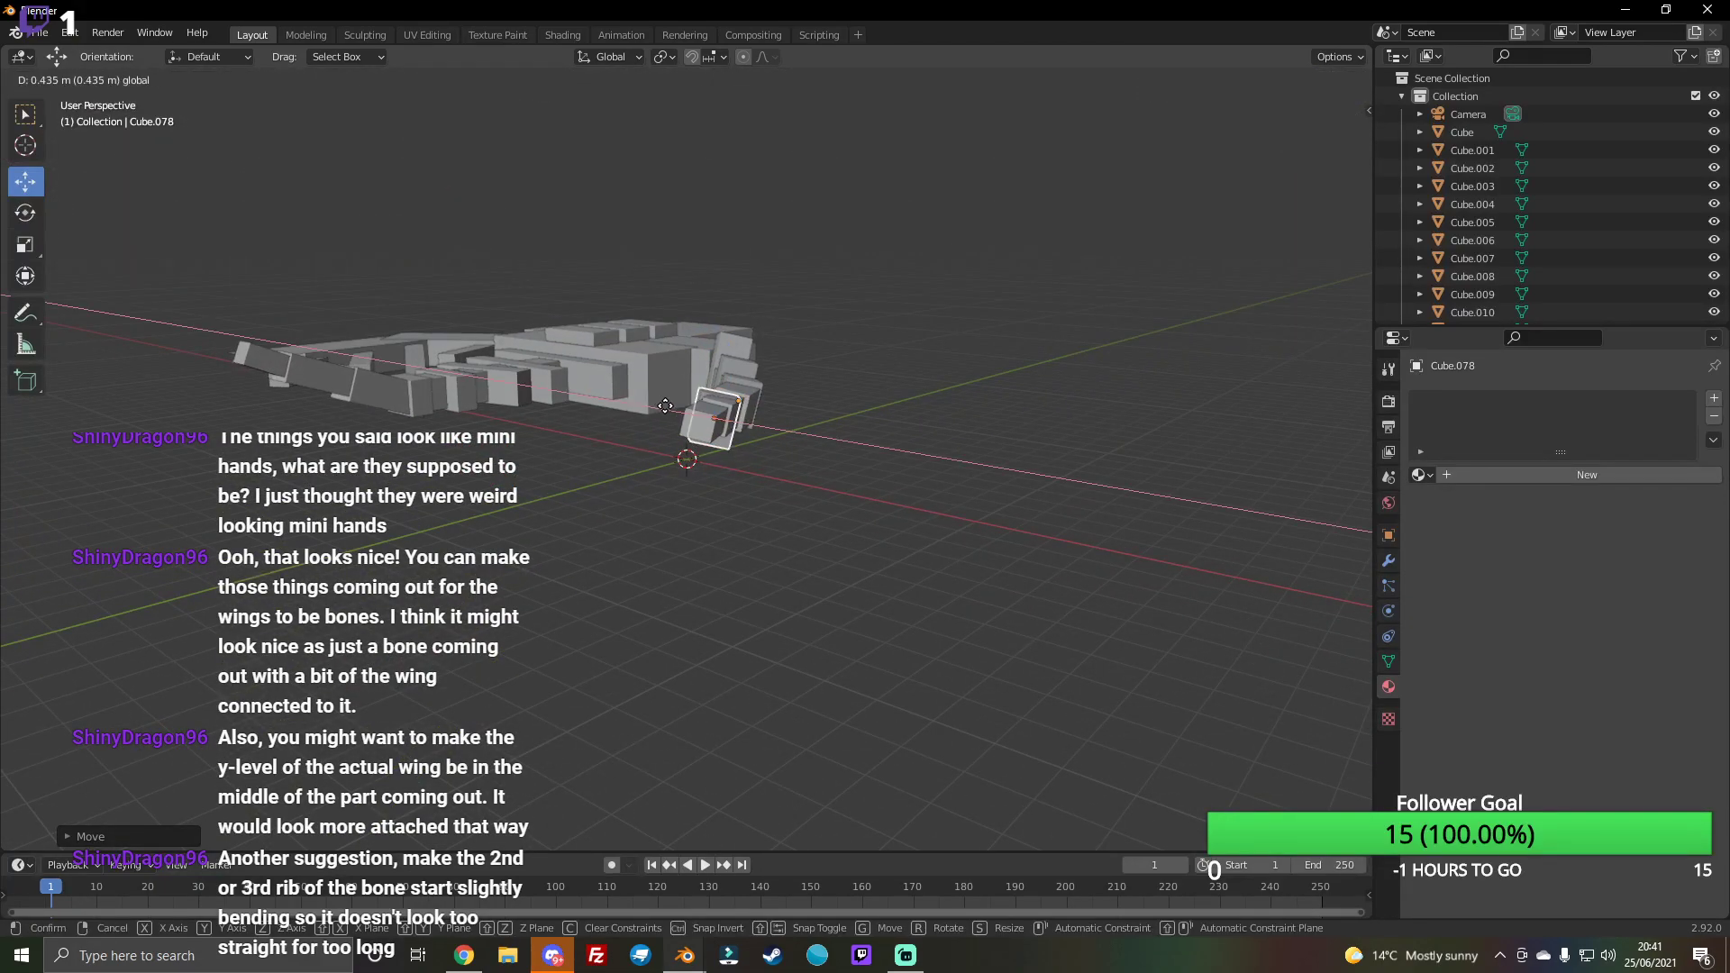
key("z")
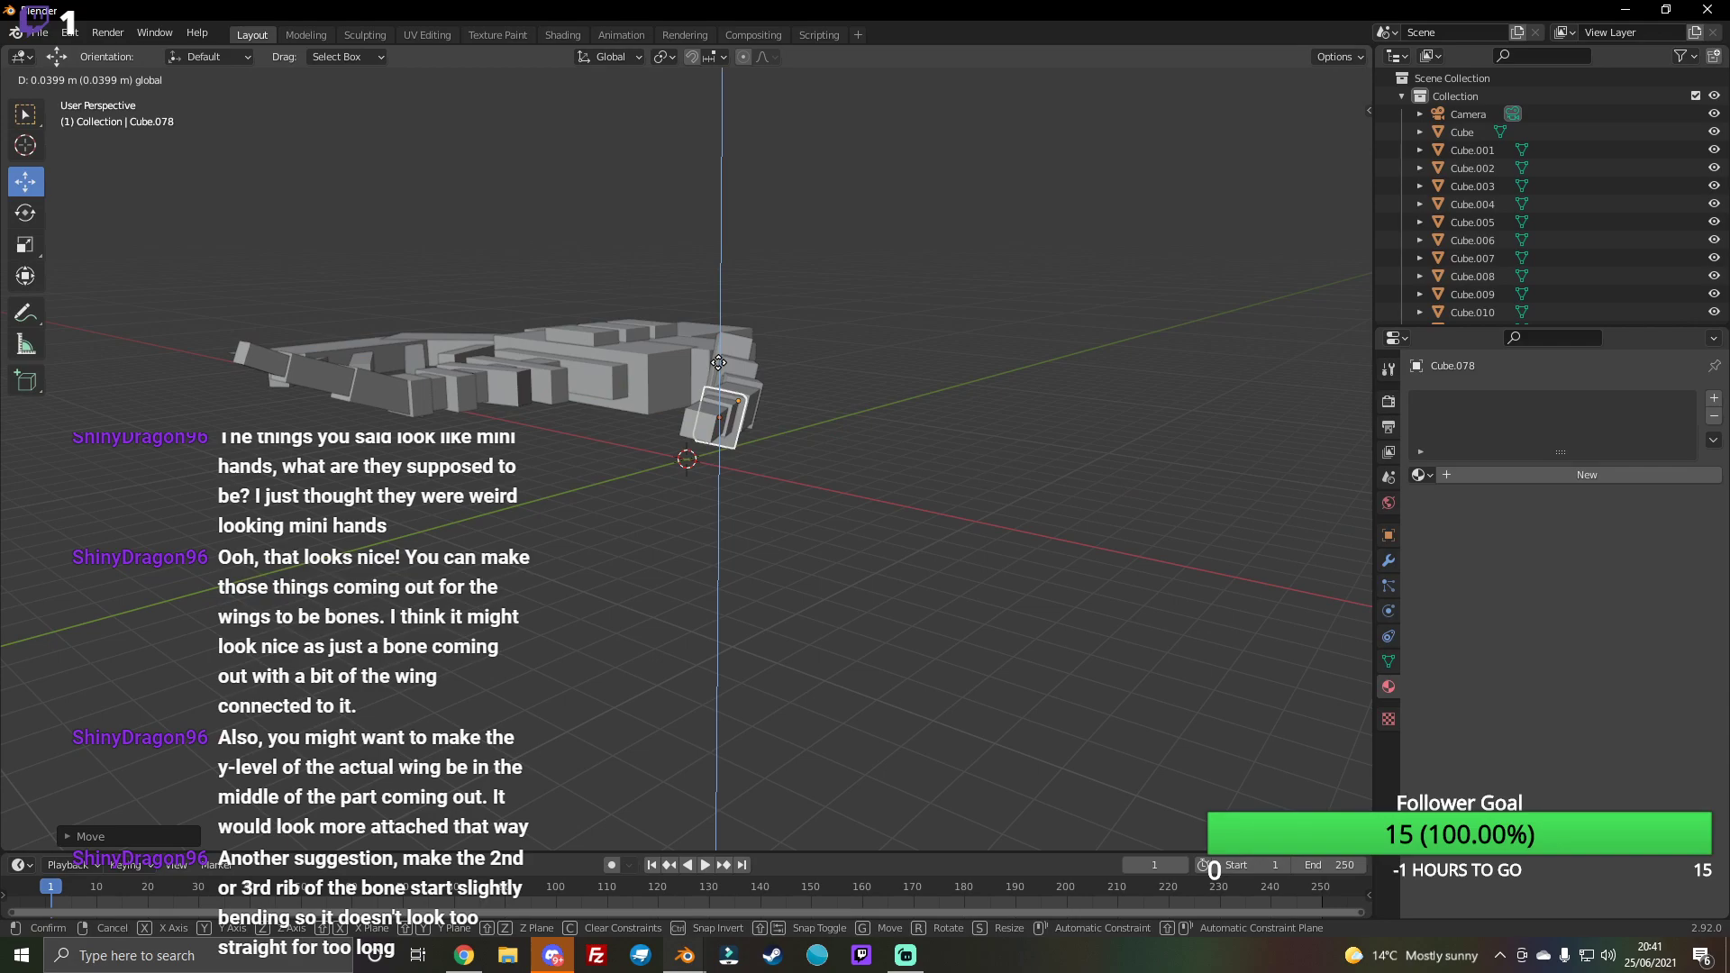
left_click(719, 363)
mouse_move(1325, 135)
left_mouse_down()
mouse_move(1298, 163)
mouse_move(1318, 142)
left_mouse_up()
mouse_move(848, 643)
left_mouse_down()
mouse_move(895, 629)
mouse_move(512, 268)
left_mouse_up()
left_click_drag(1317, 136, 1106, 360)
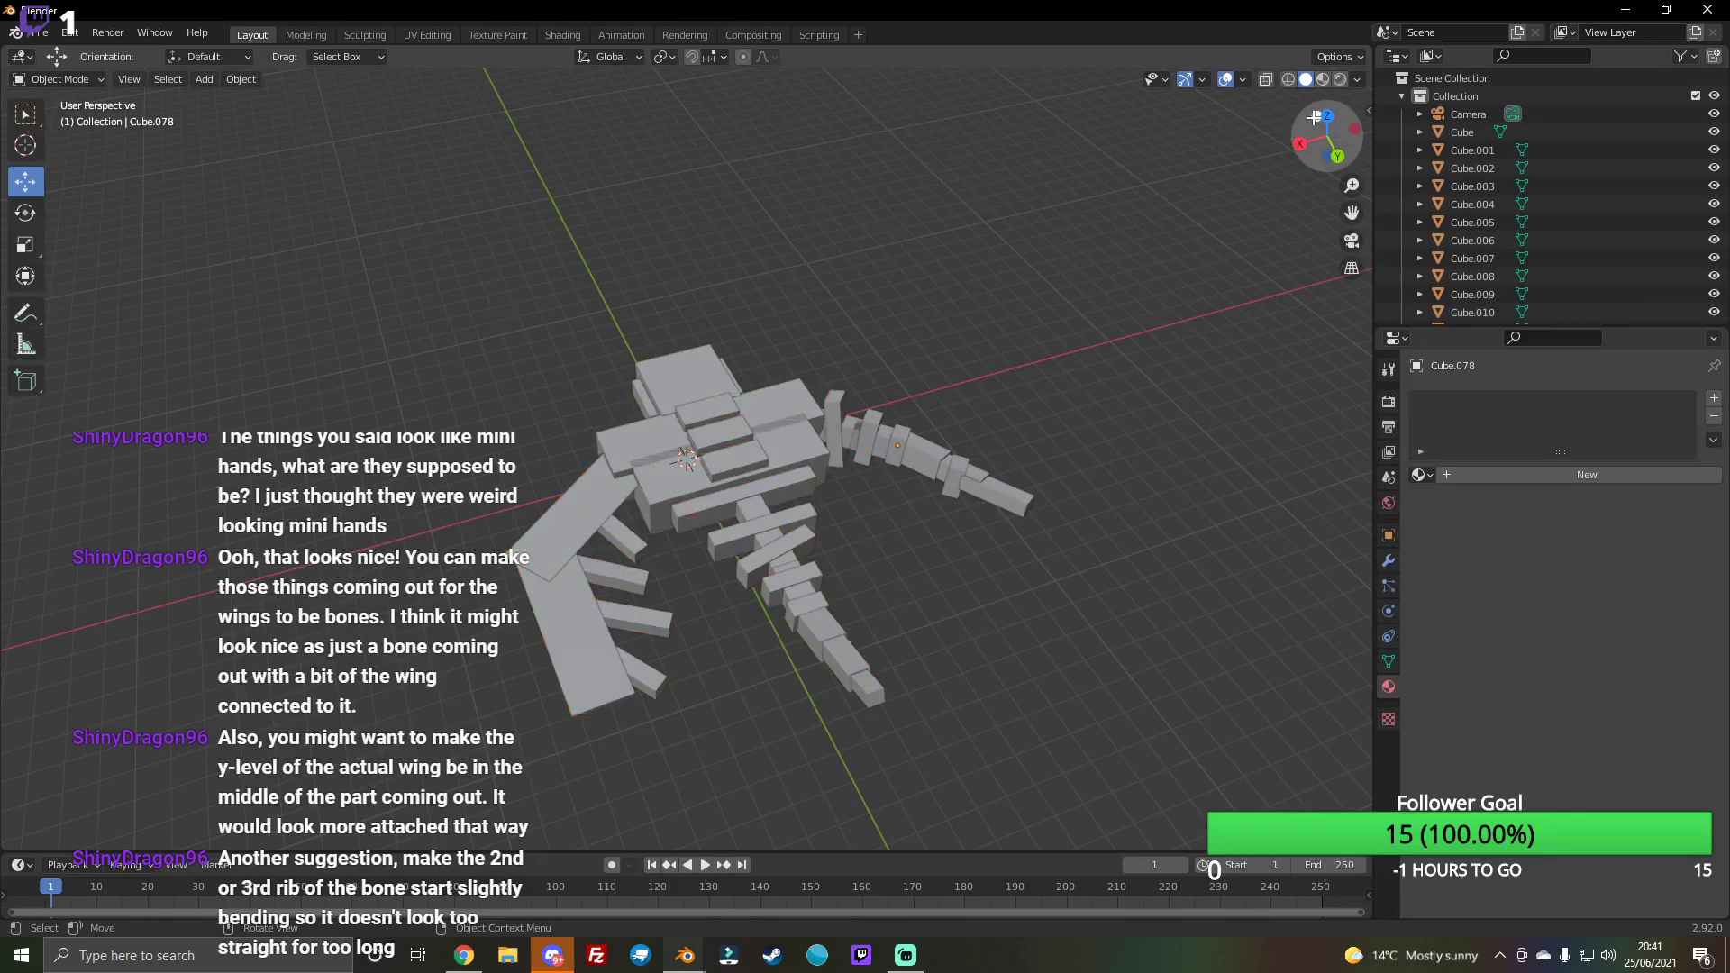
scroll(991, 413, "up", 5)
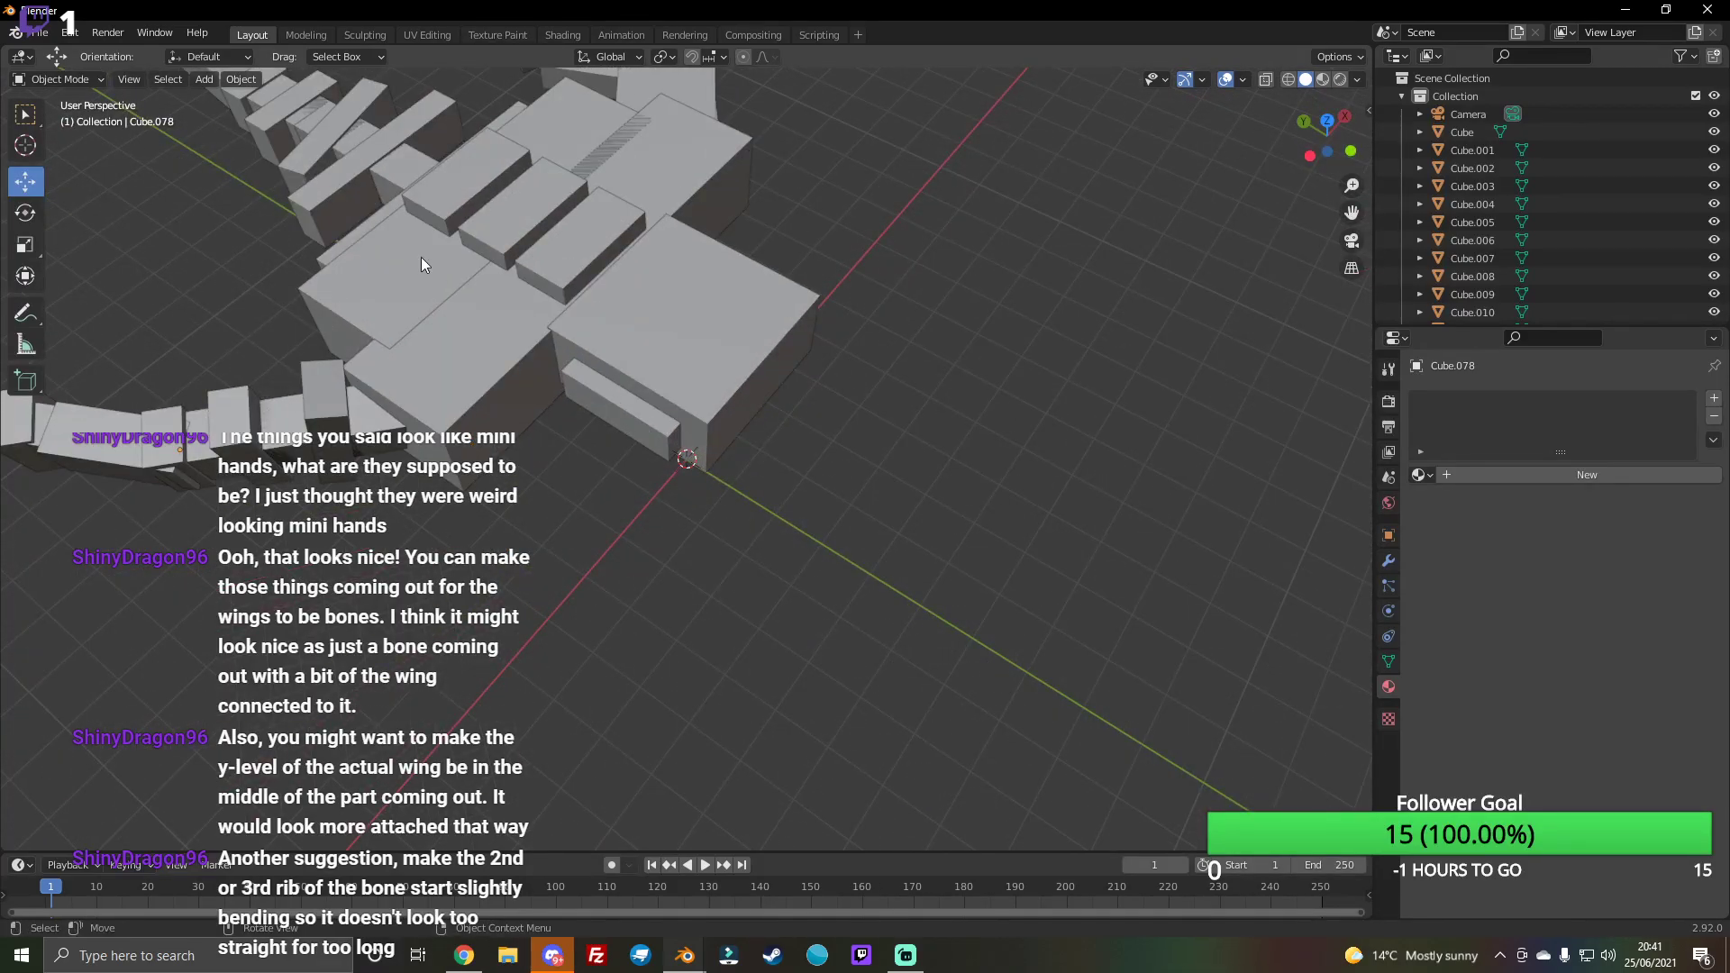
Step: Add a new cube and raise it up onto the front body block
left_click(214, 84)
mouse_move(228, 100)
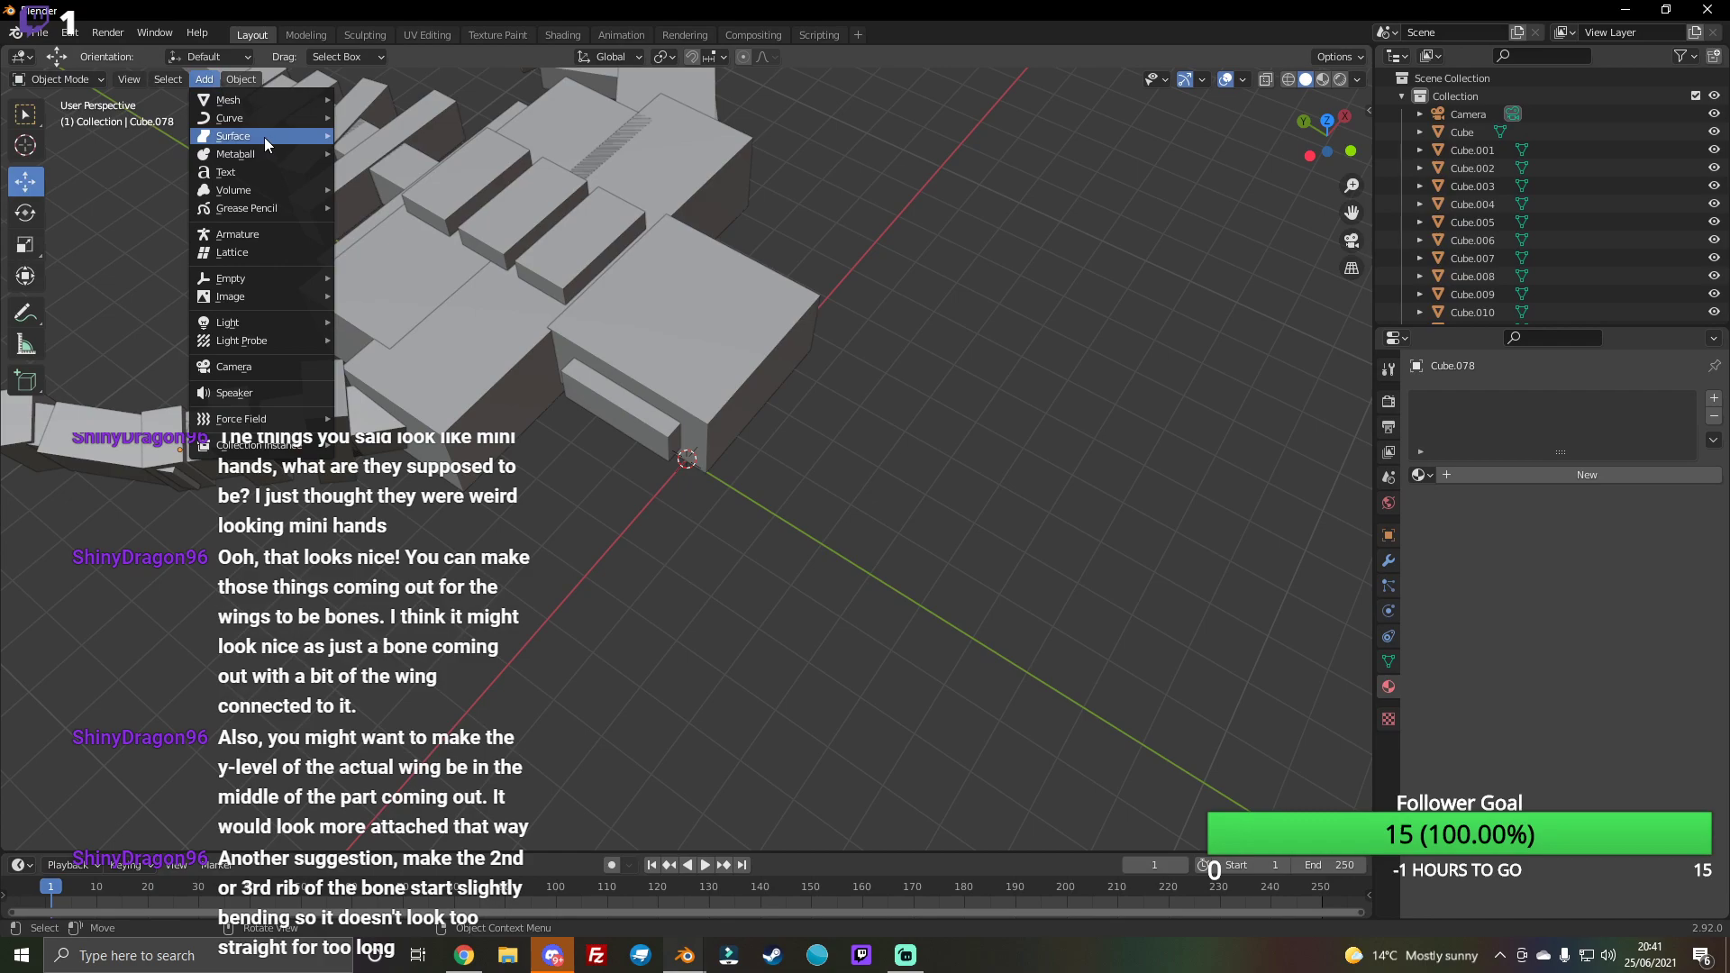
left_click(431, 121)
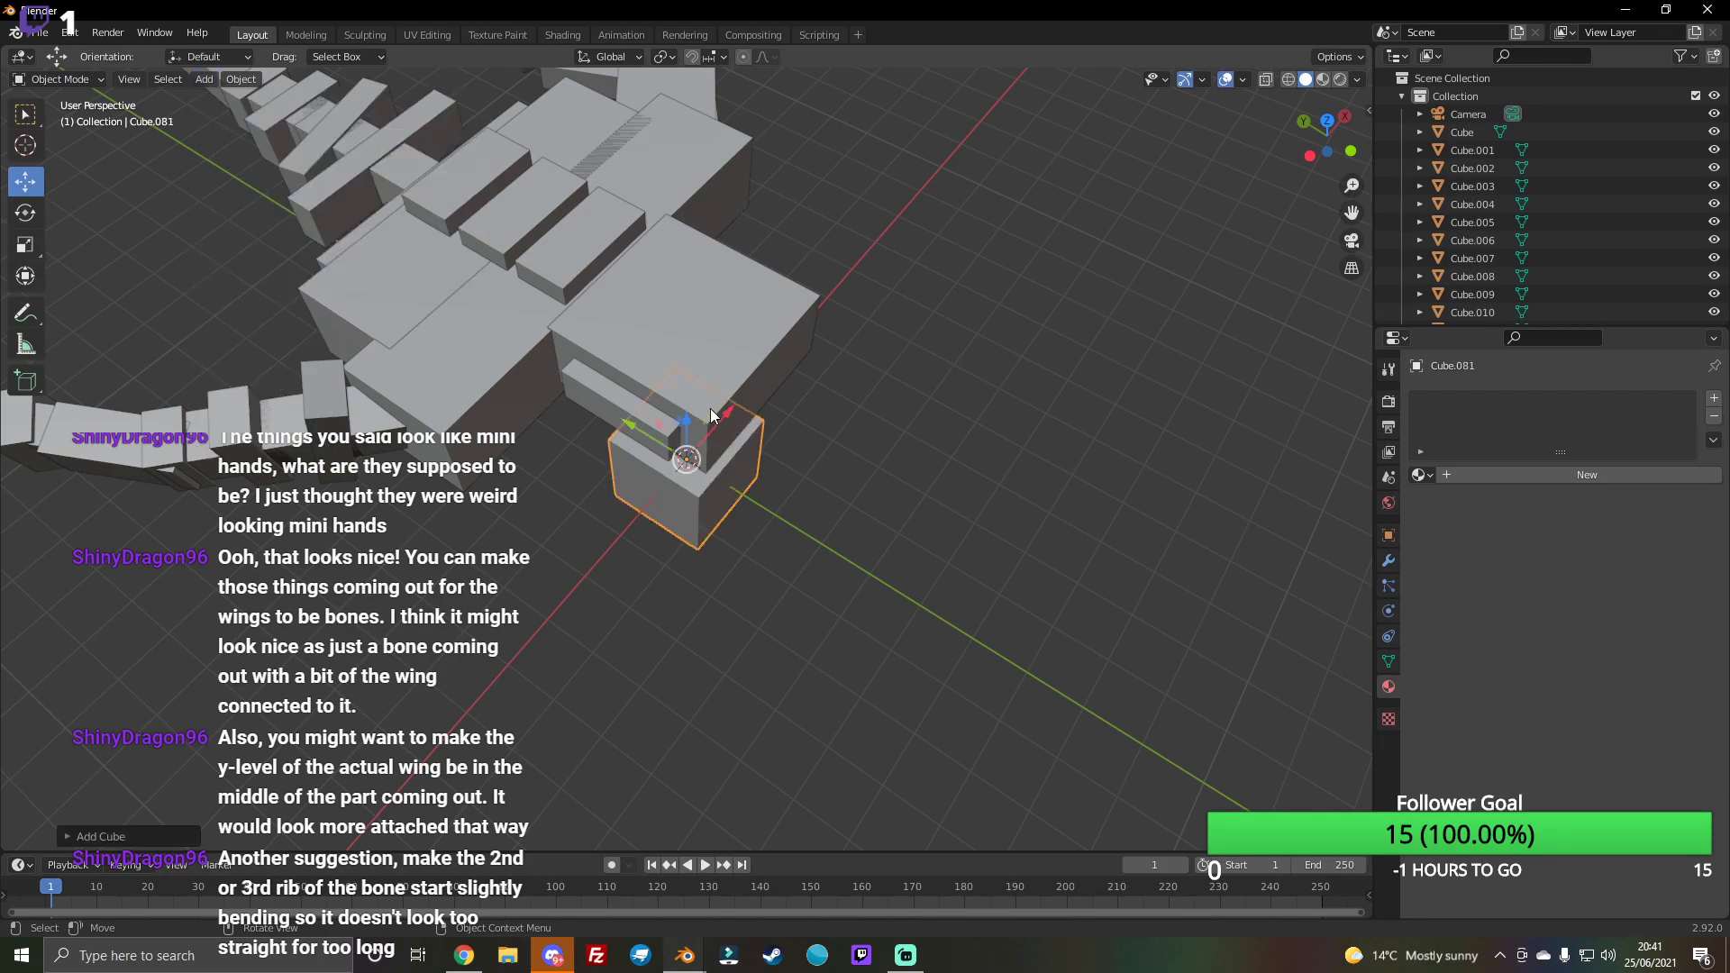
key("g")
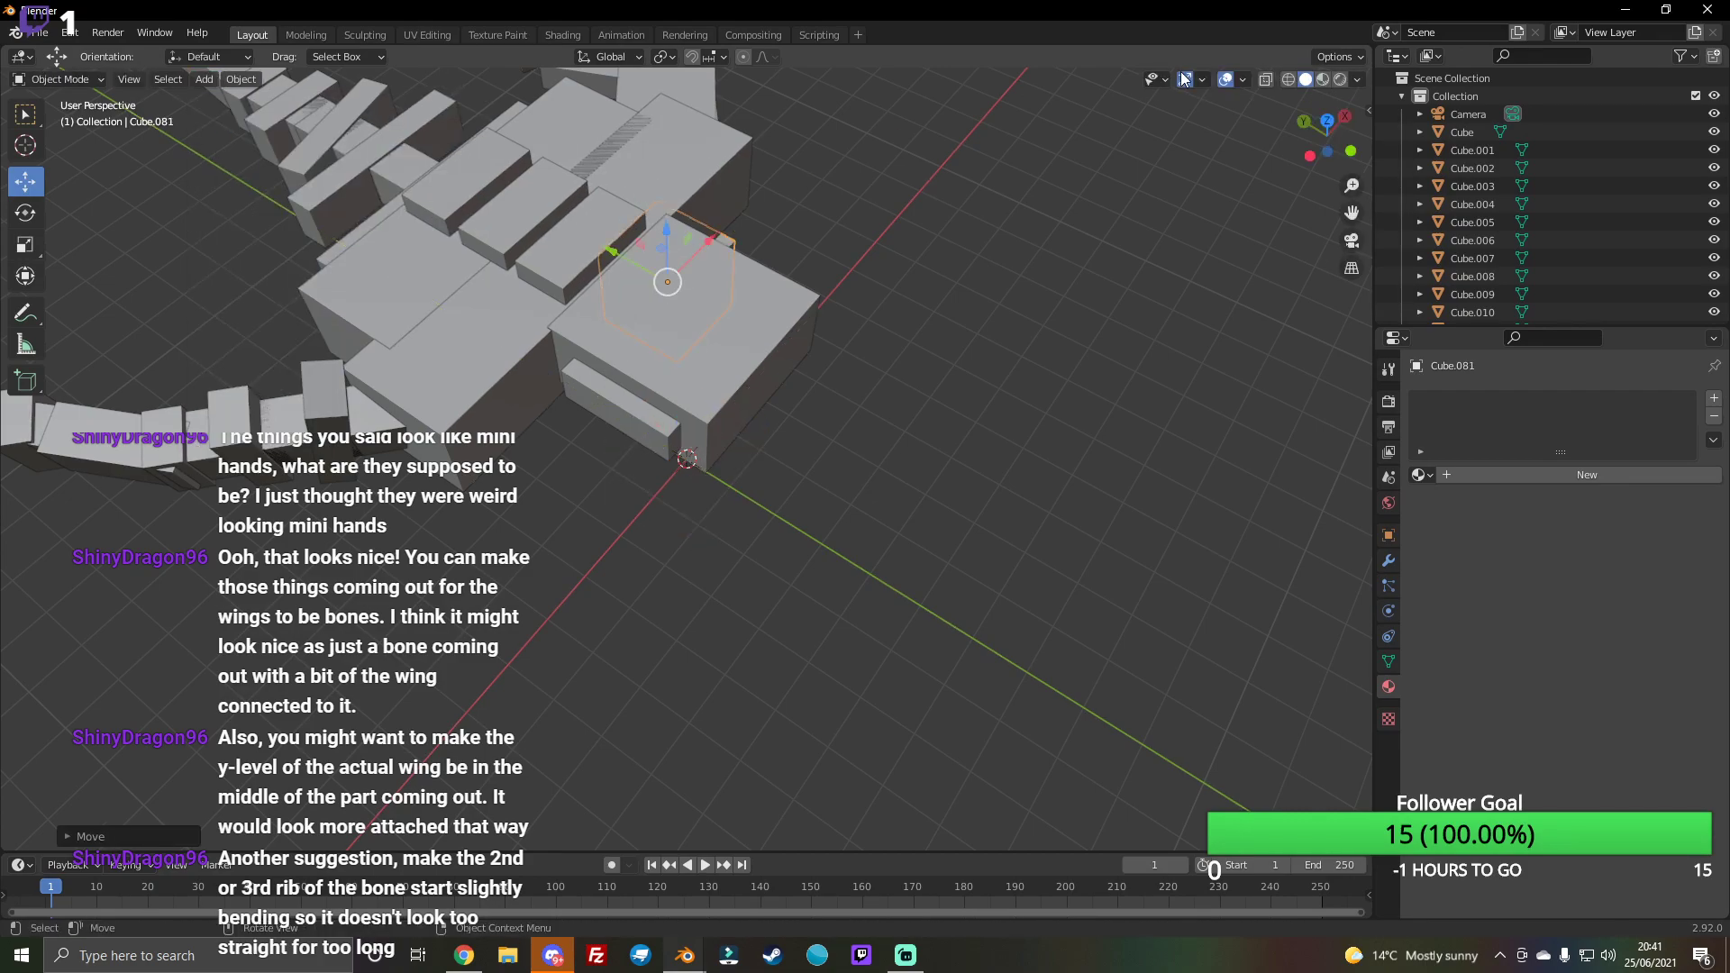
key("Escape")
key("g")
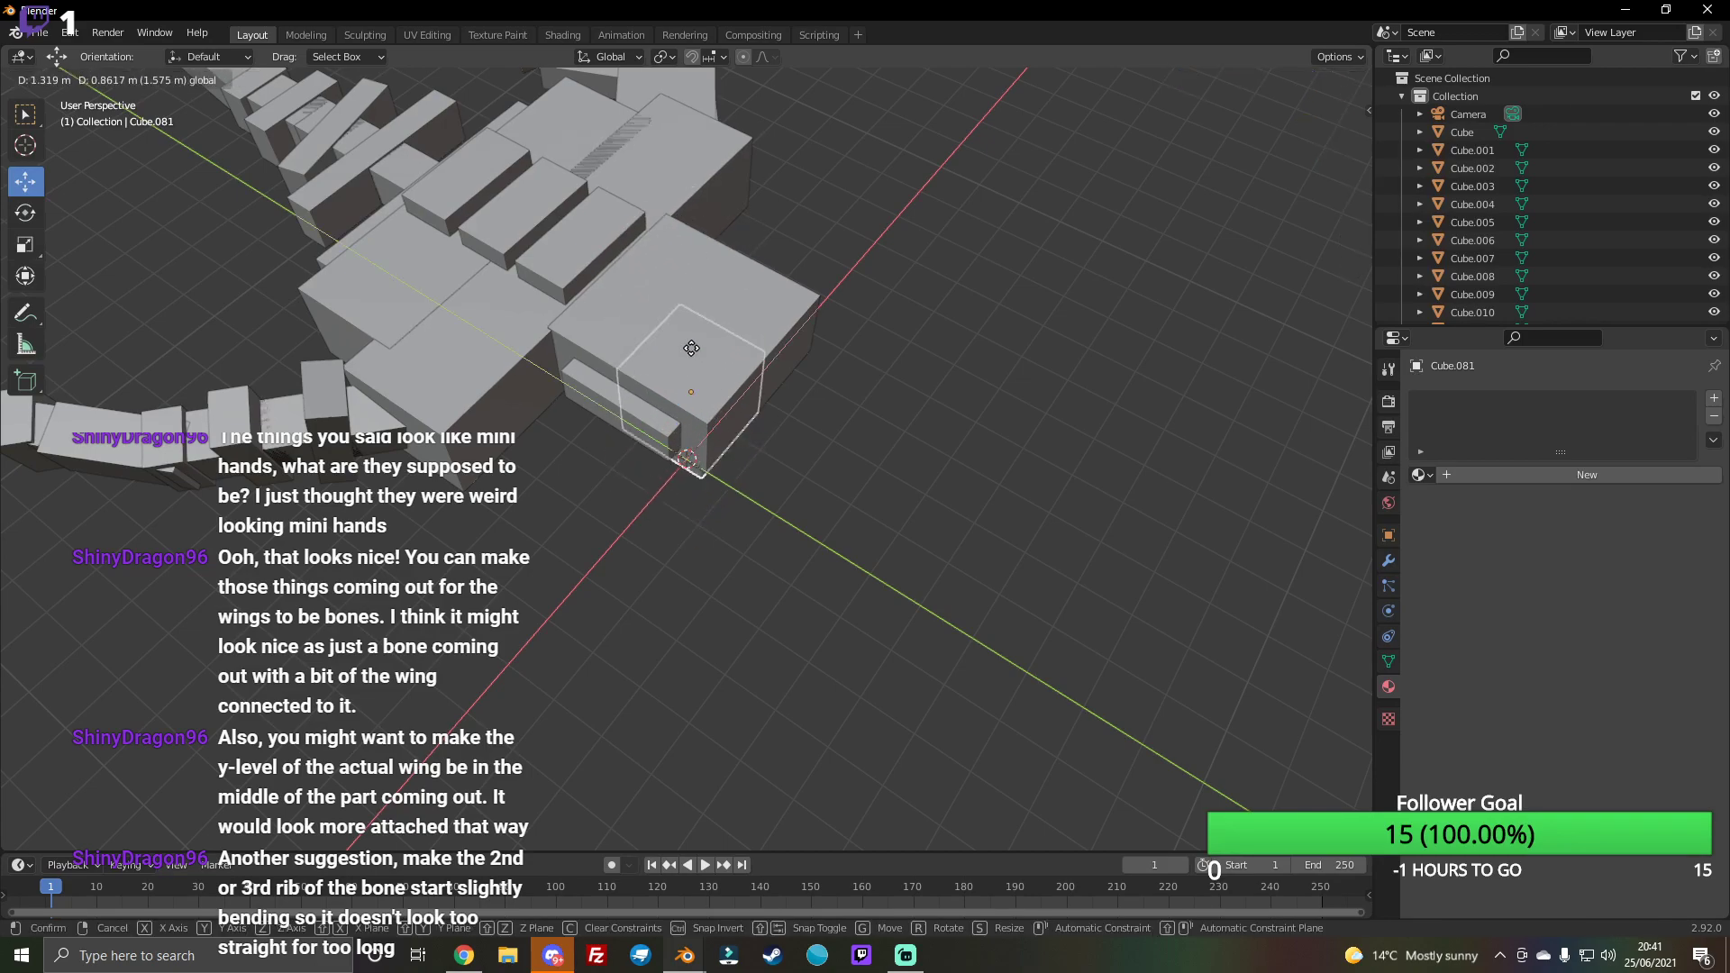
key("Escape")
middle_click_drag(690, 430, 732, 201)
left_click_drag(690, 391, 689, 119)
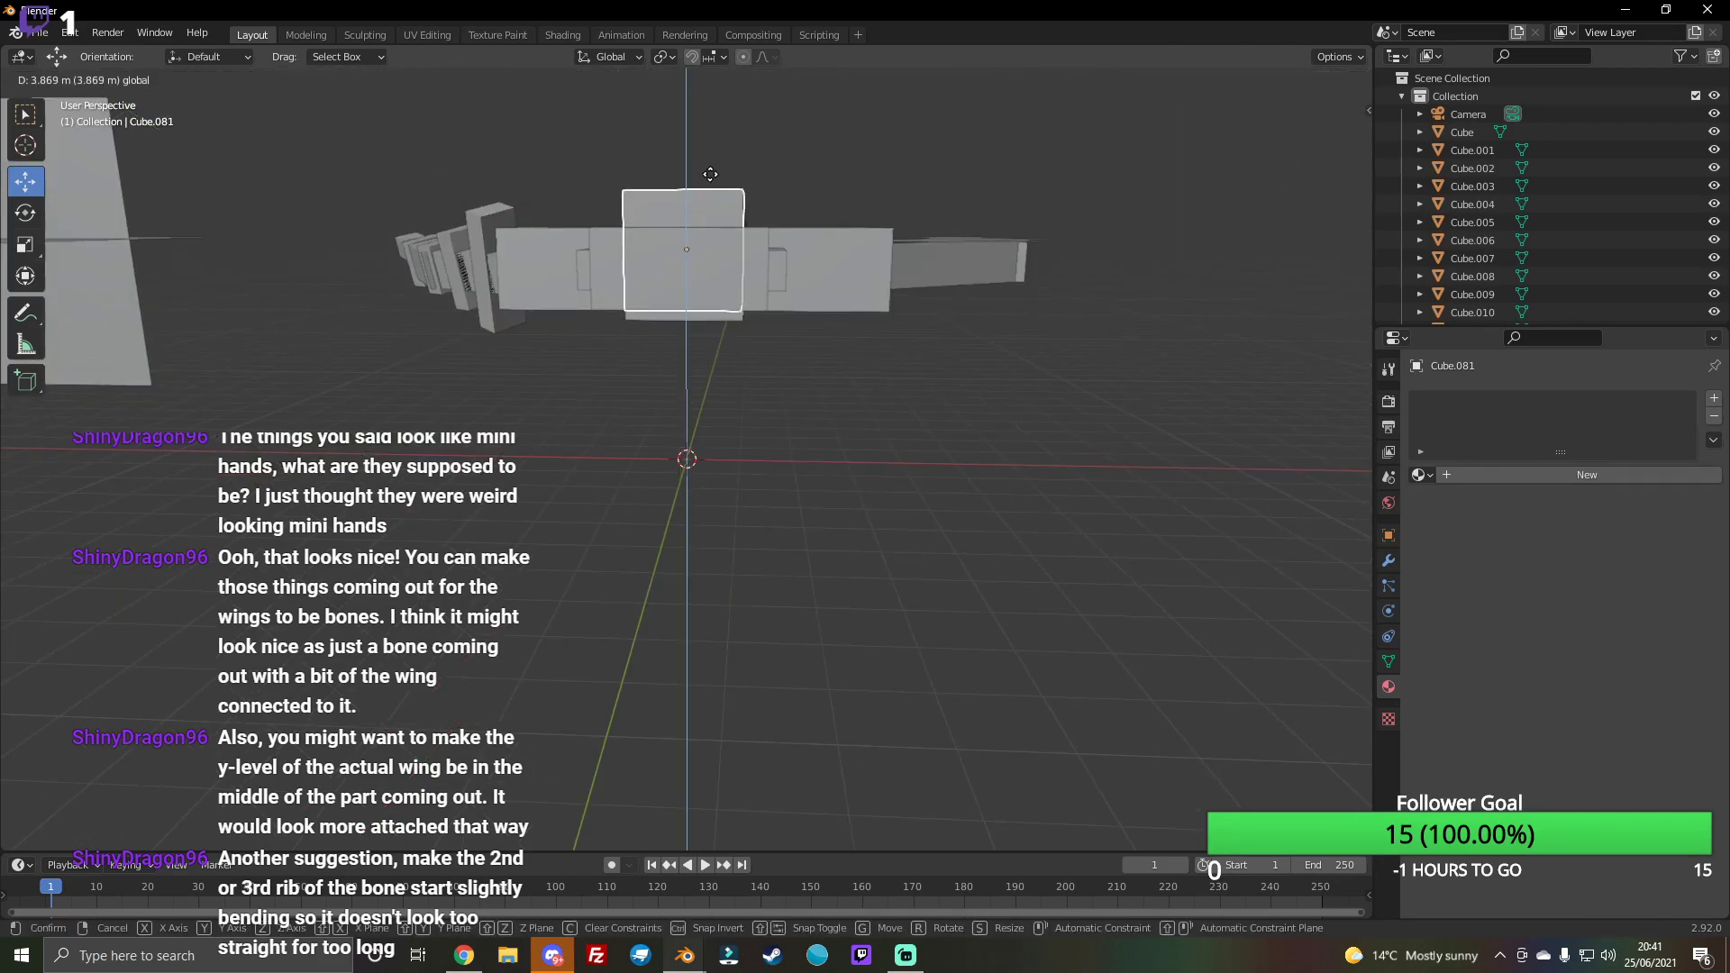
Step: Shrink the new Cube.081 to under half size and flatten it vertically
left_click_drag(1325, 140, 10, 278)
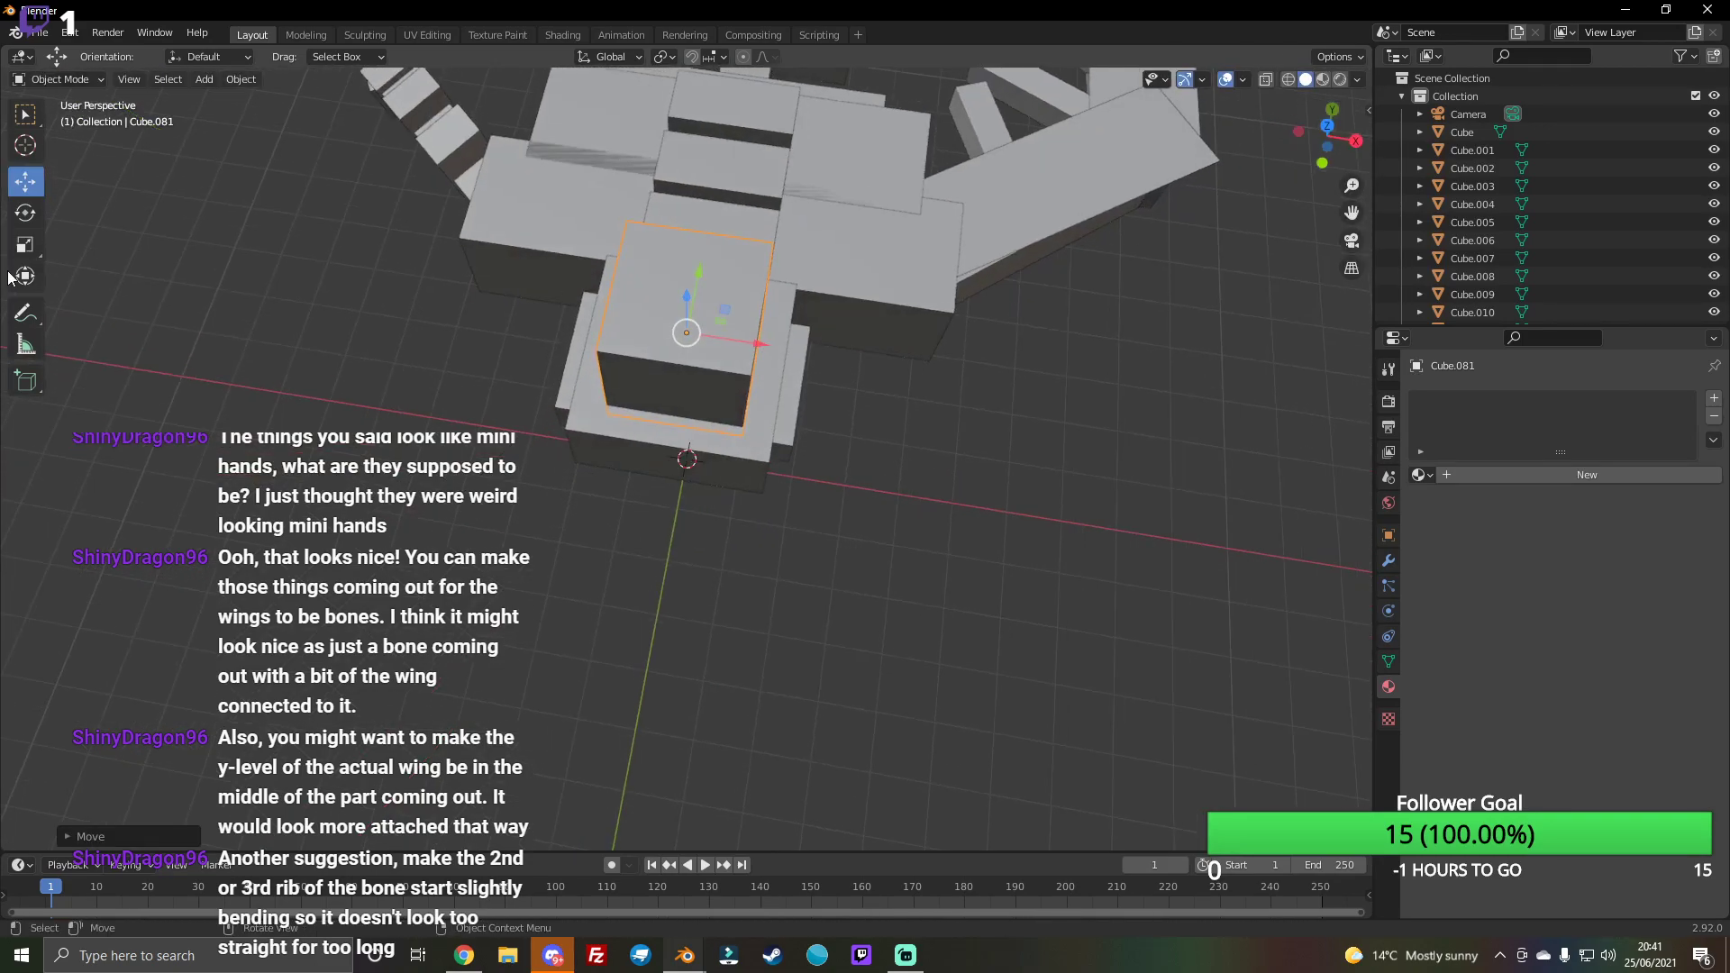
left_click(25, 244)
left_click_drag(621, 305, 662, 308)
left_click_drag(1325, 136, 1334, 151)
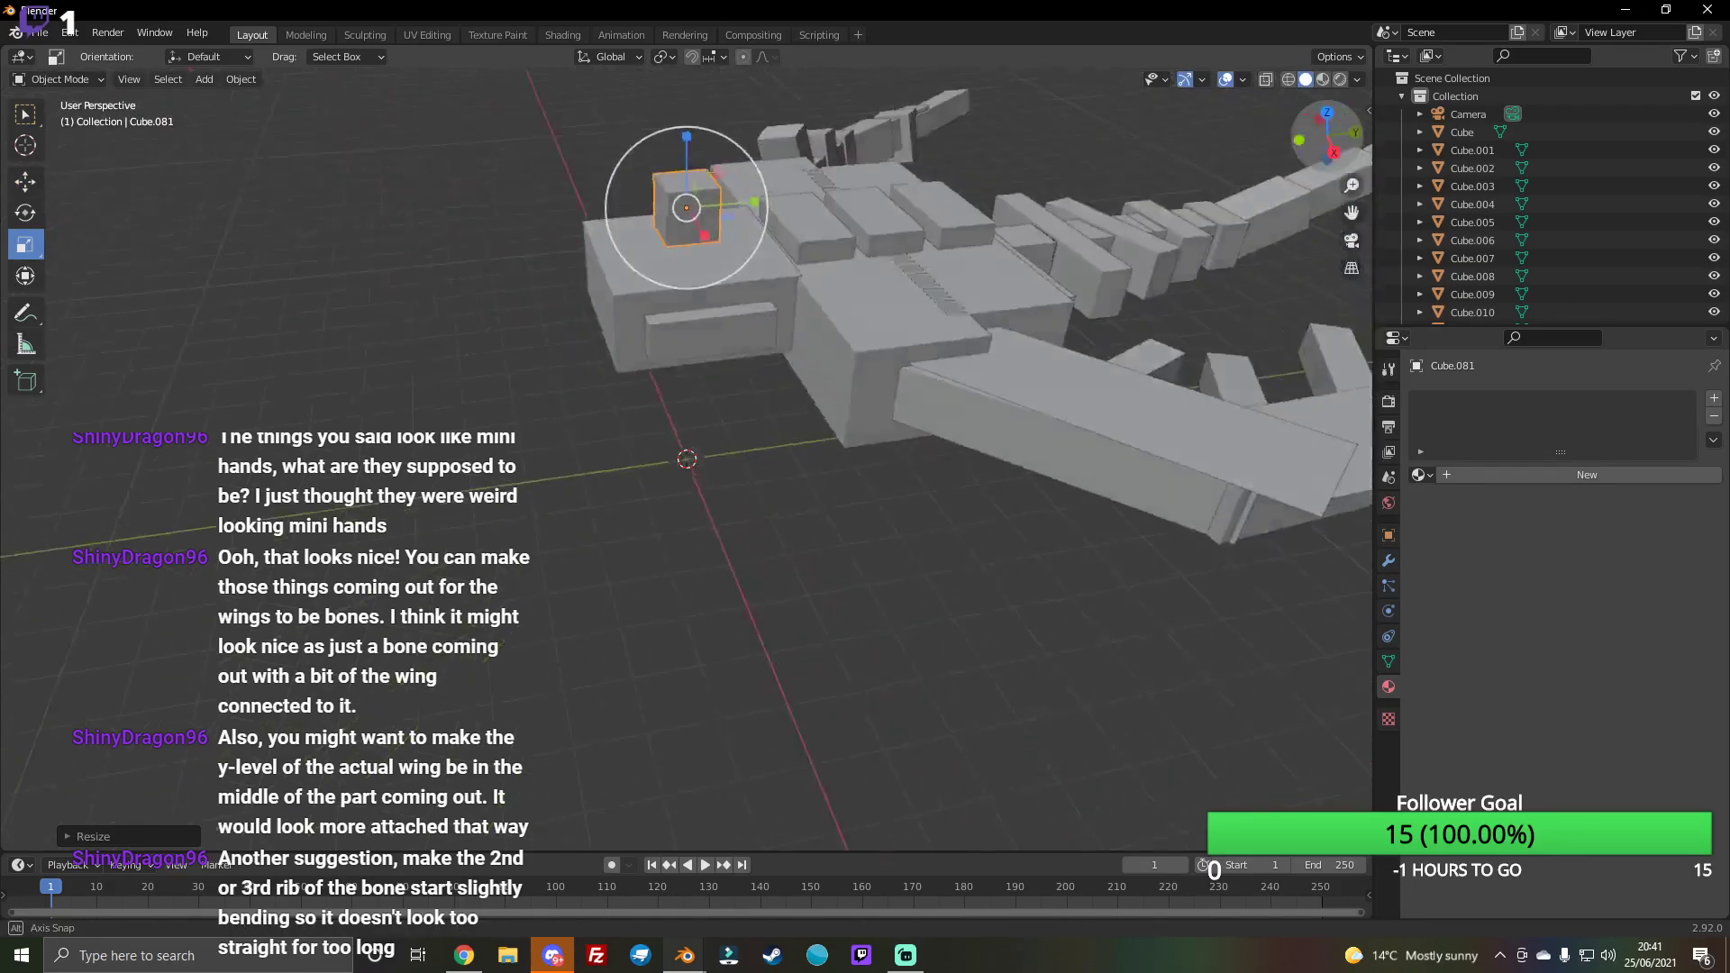
mouse_move(685, 185)
left_mouse_down()
mouse_move(711, 264)
mouse_move(690, 134)
mouse_move(679, 202)
left_mouse_up()
left_click(24, 180)
mouse_move(679, 201)
middle_mouse_down()
mouse_move(703, 135)
mouse_move(775, 229)
middle_mouse_up()
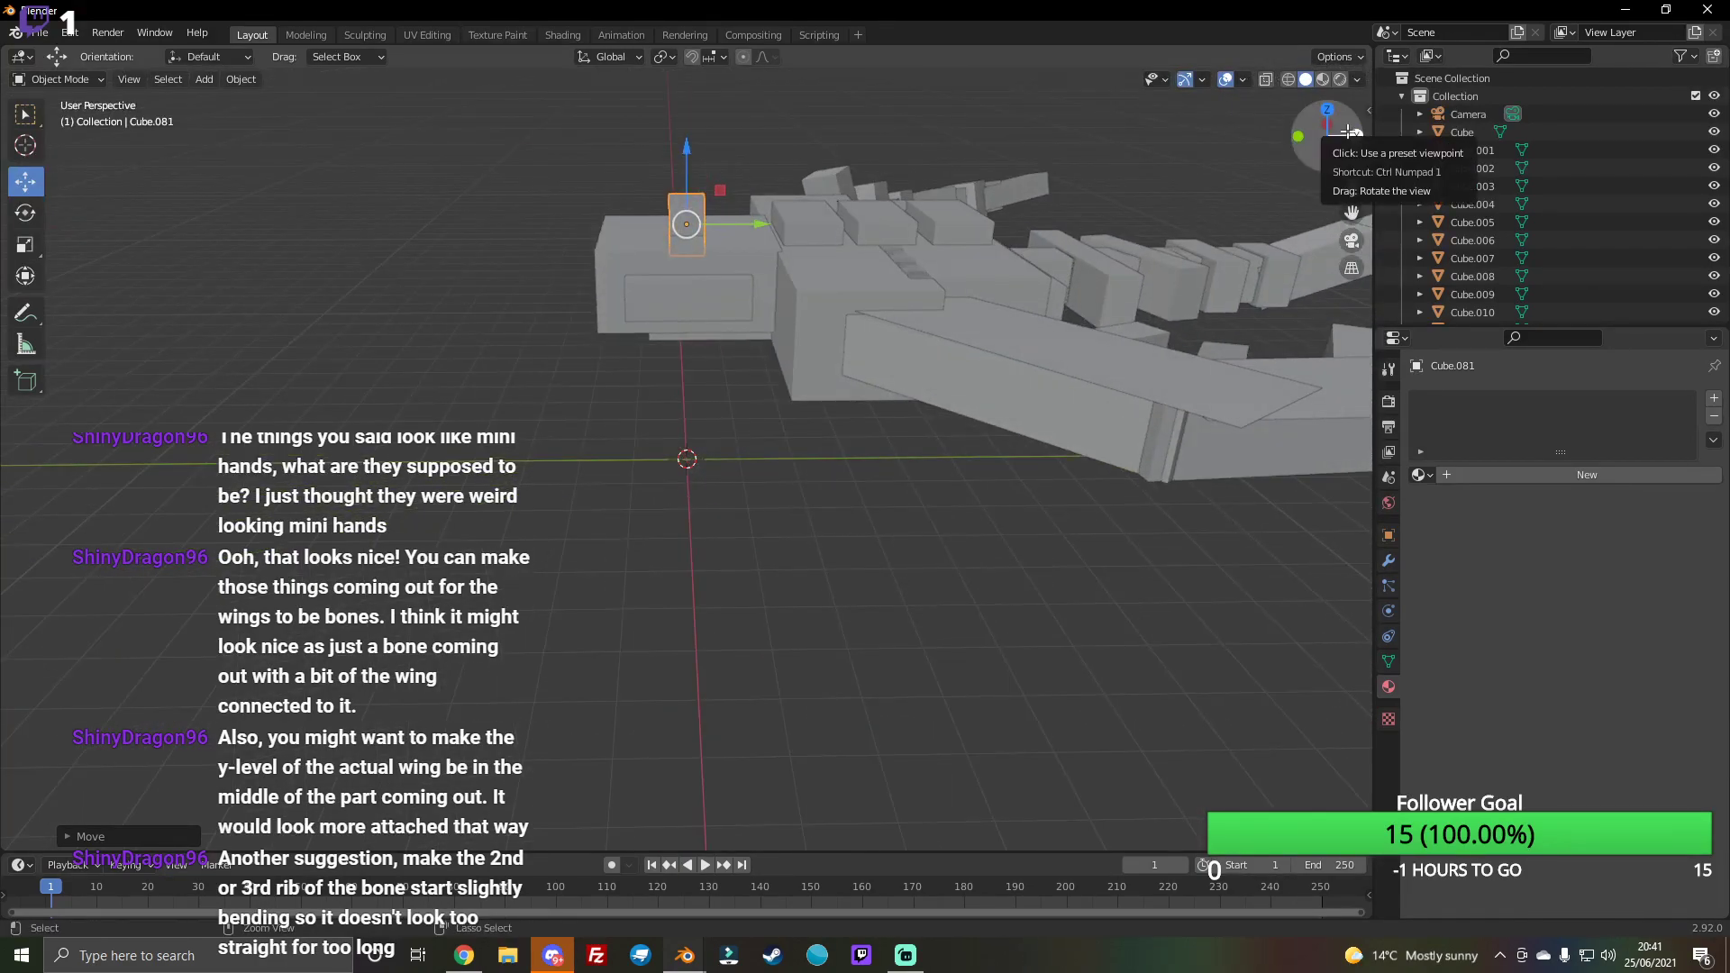
Step: Paste a copy of the small cube, slide it along the body and stretch it taller
key("ctrl+v")
left_click_drag(774, 229, 803, 228)
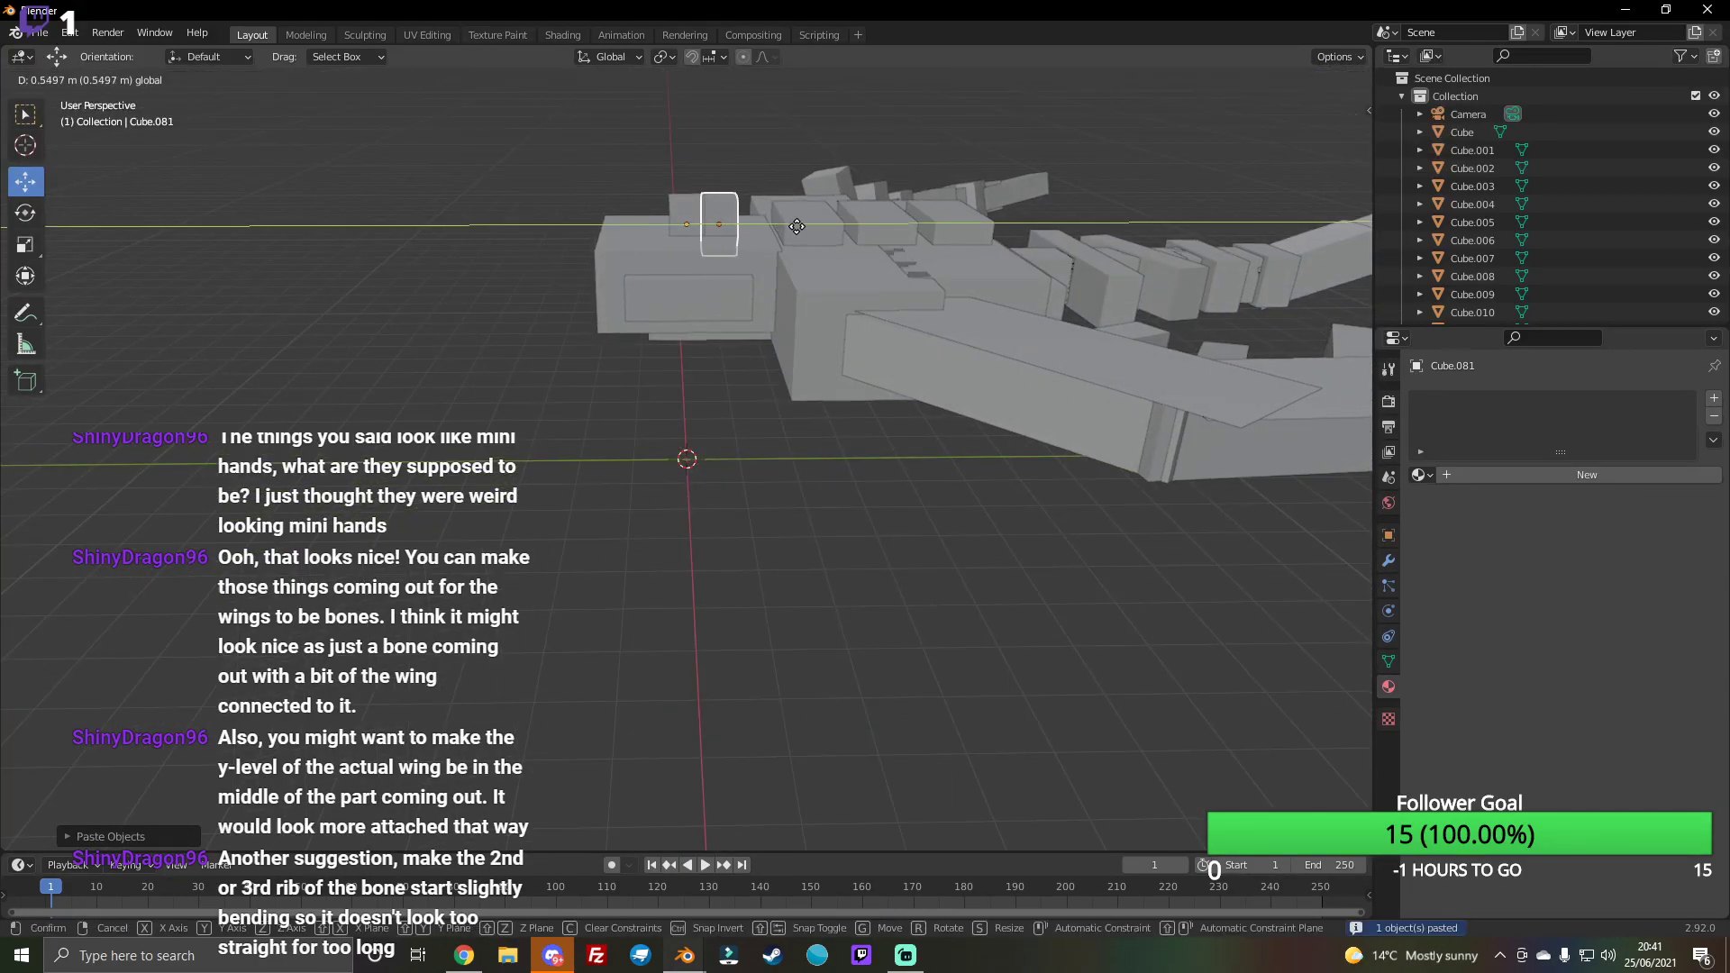
left_click(26, 247)
left_click_drag(711, 167, 711, 122)
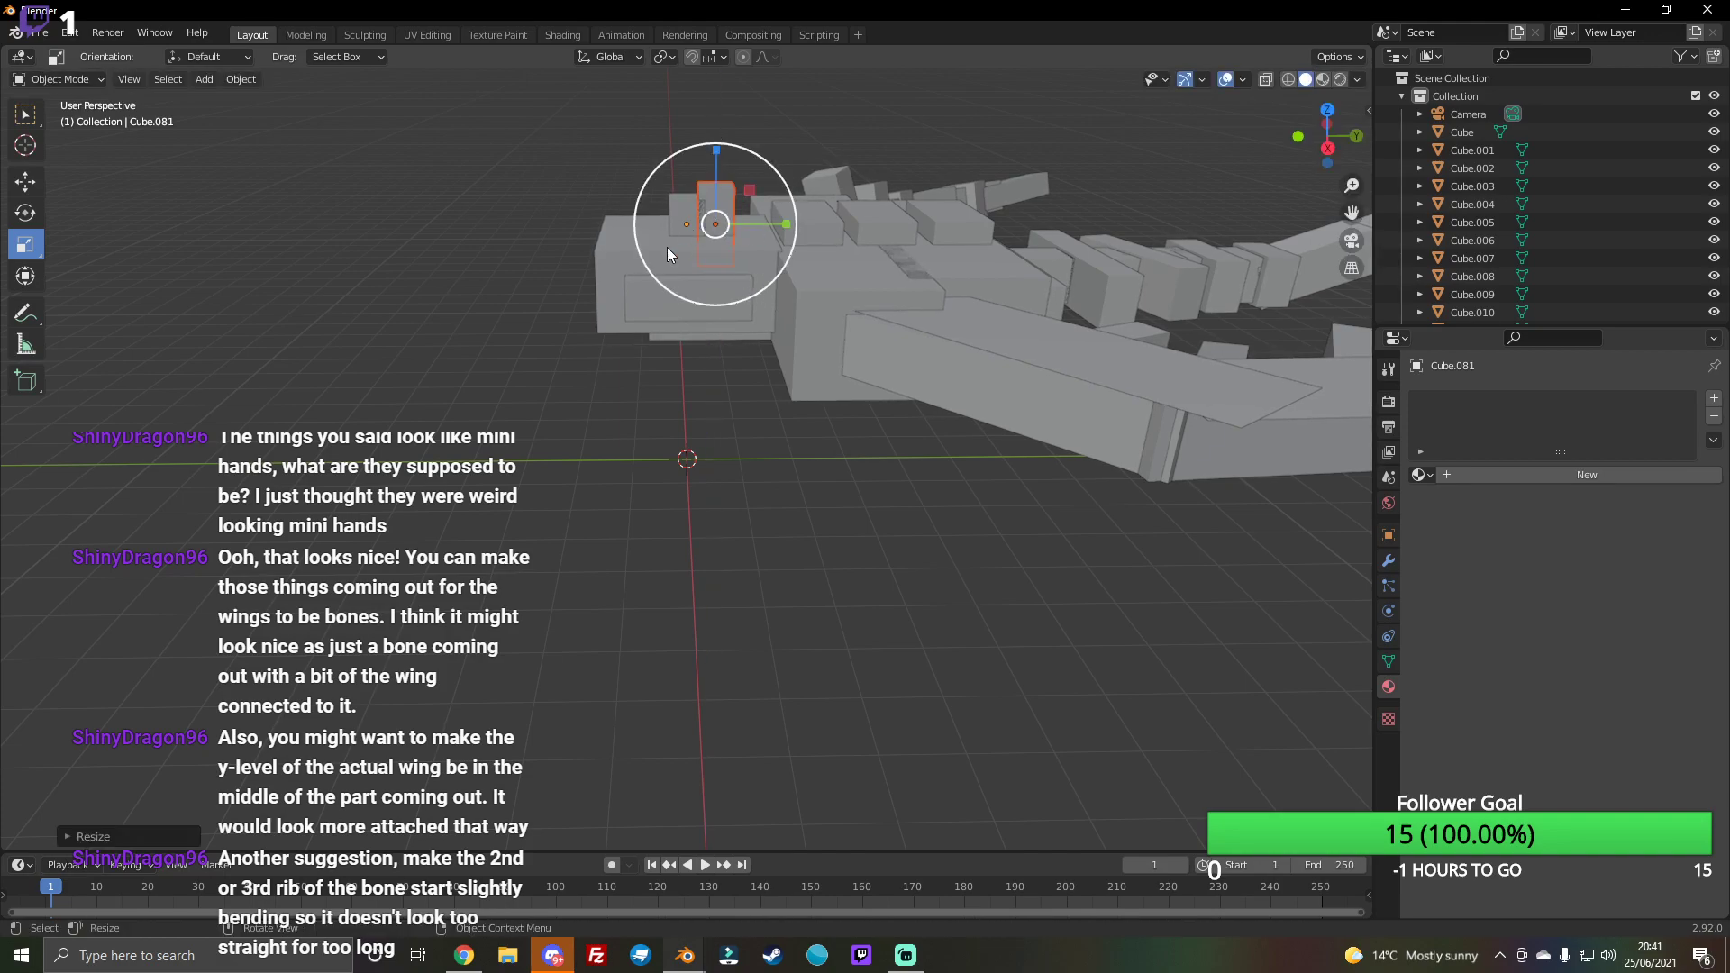
Step: Paste a copy of the tall block further along the body and raise it higher
key("ctrl+c")
key("ctrl+v")
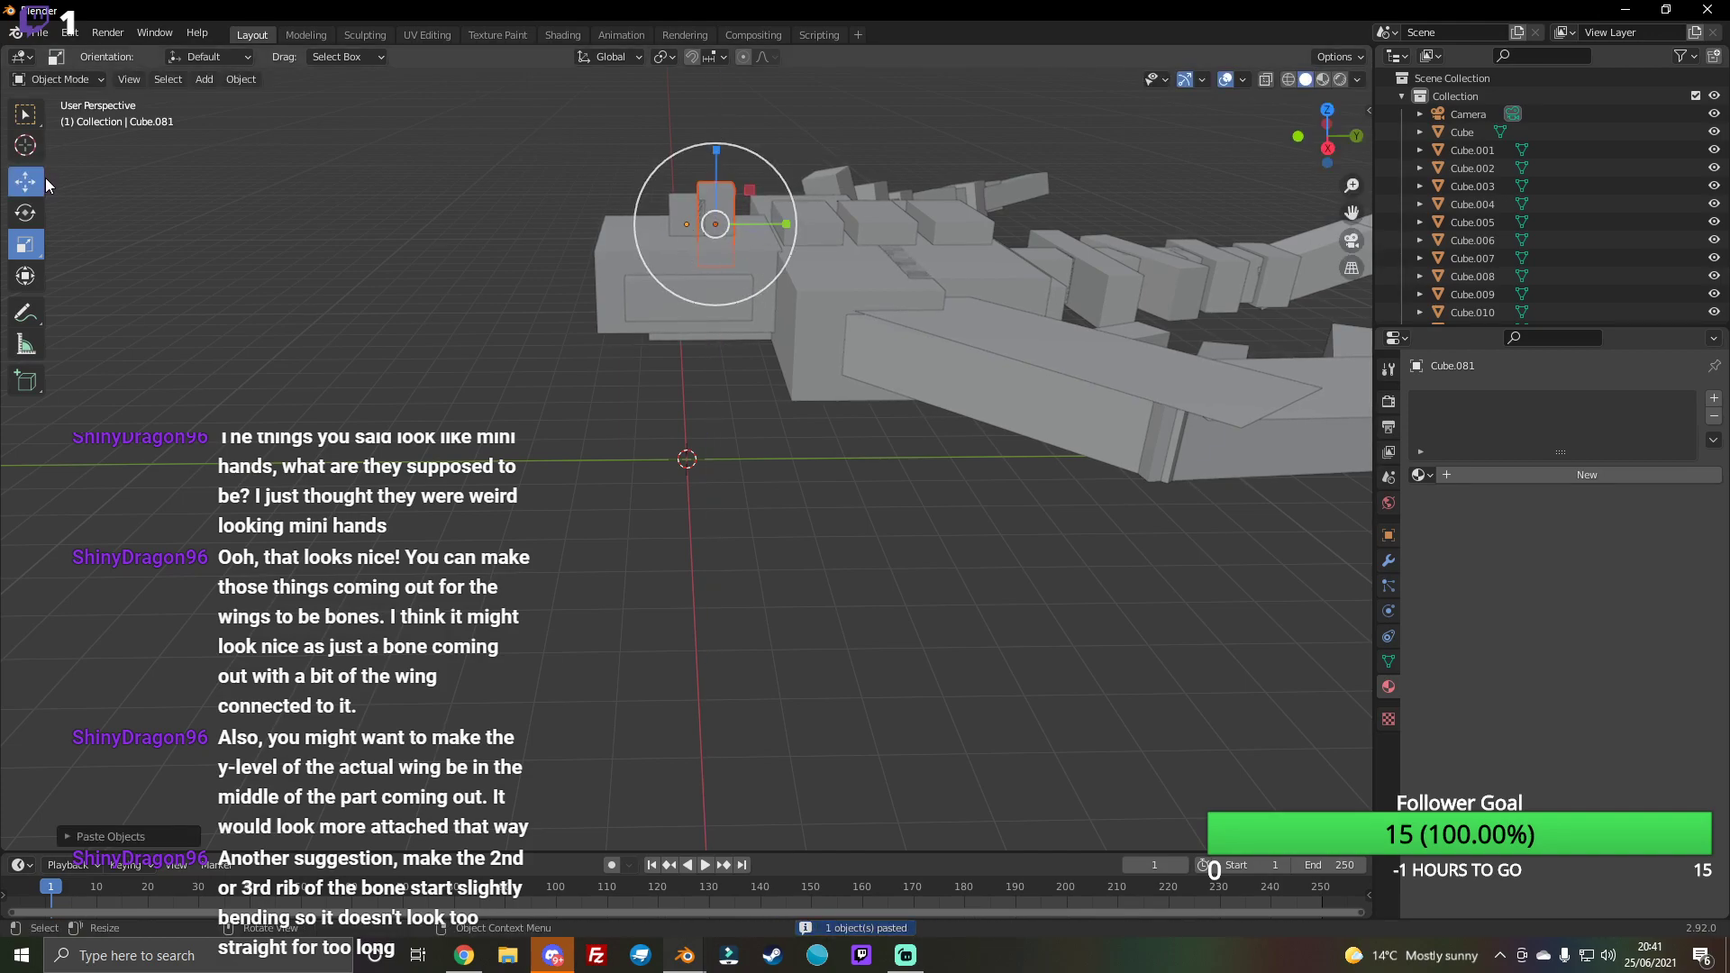
left_click(26, 180)
left_click_drag(732, 226, 821, 224)
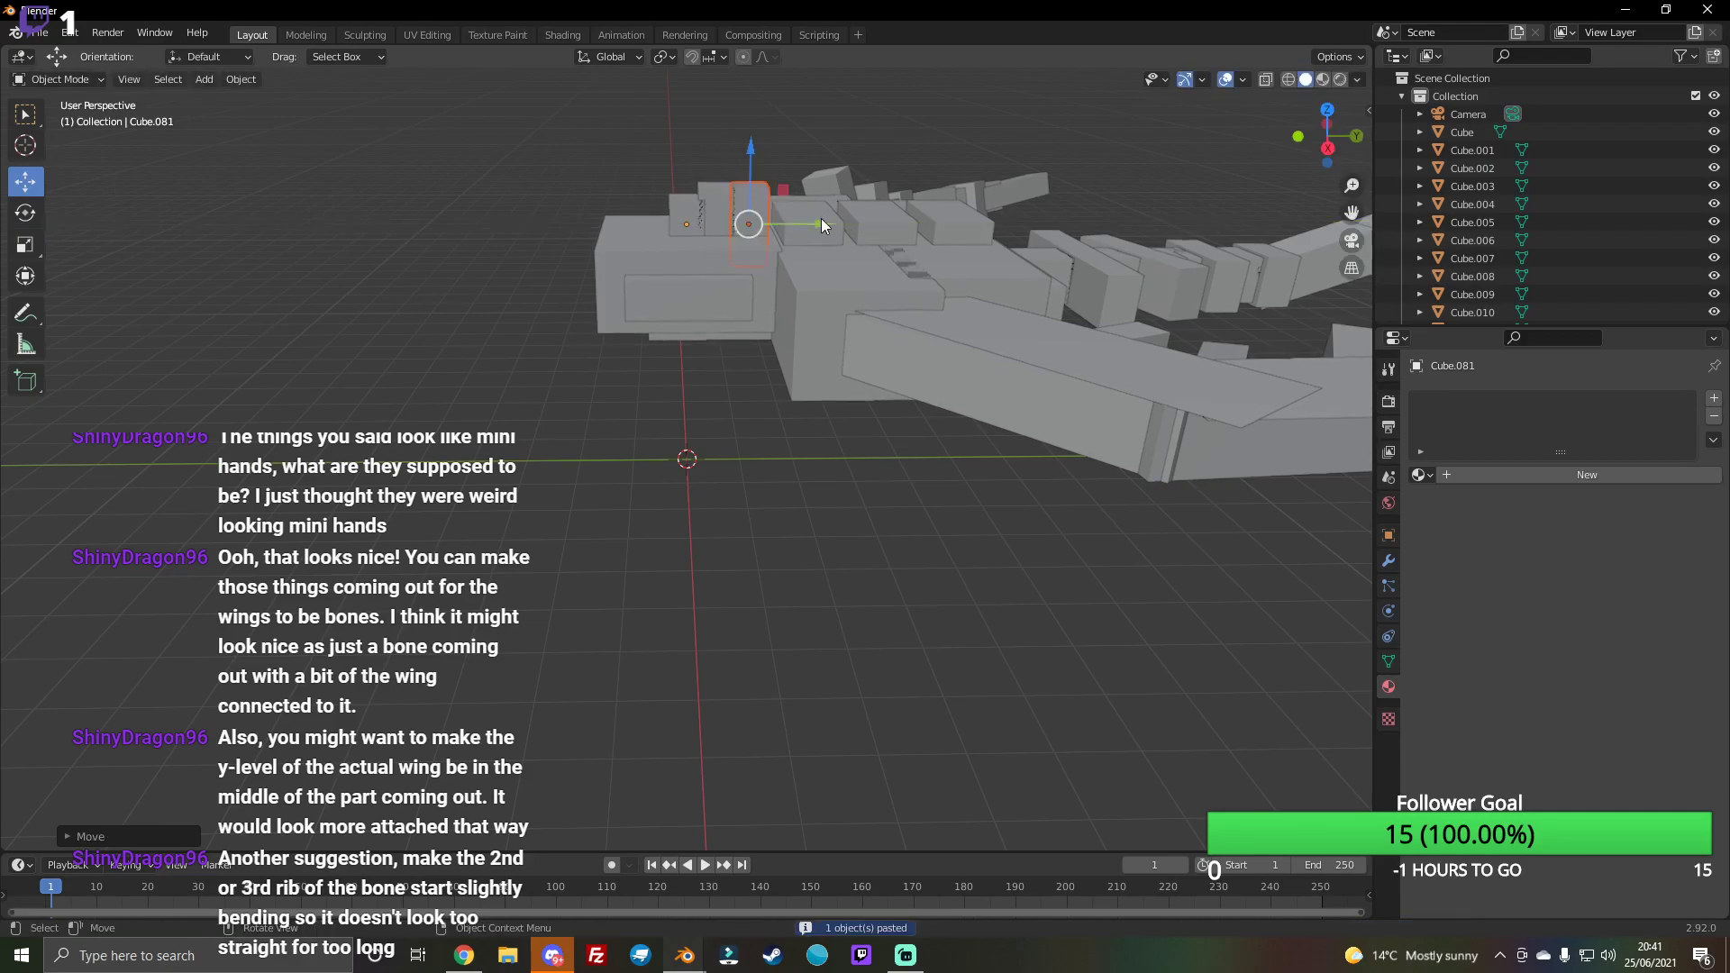
left_click_drag(738, 165, 750, 119)
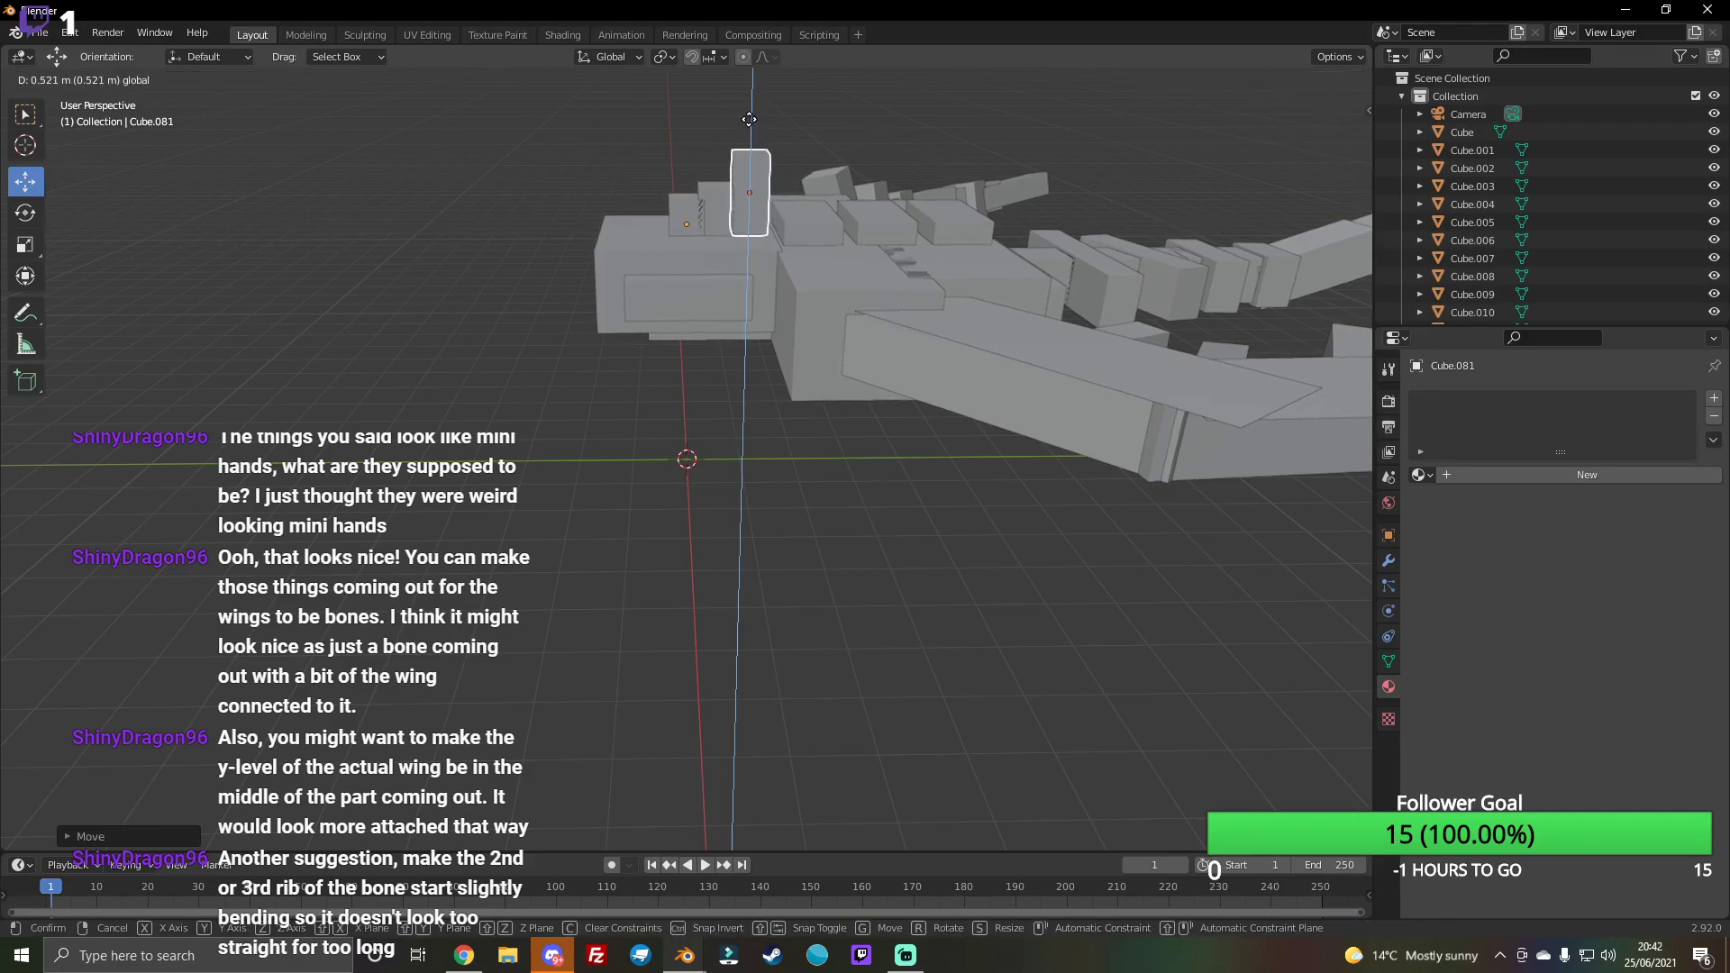
left_click(748, 126)
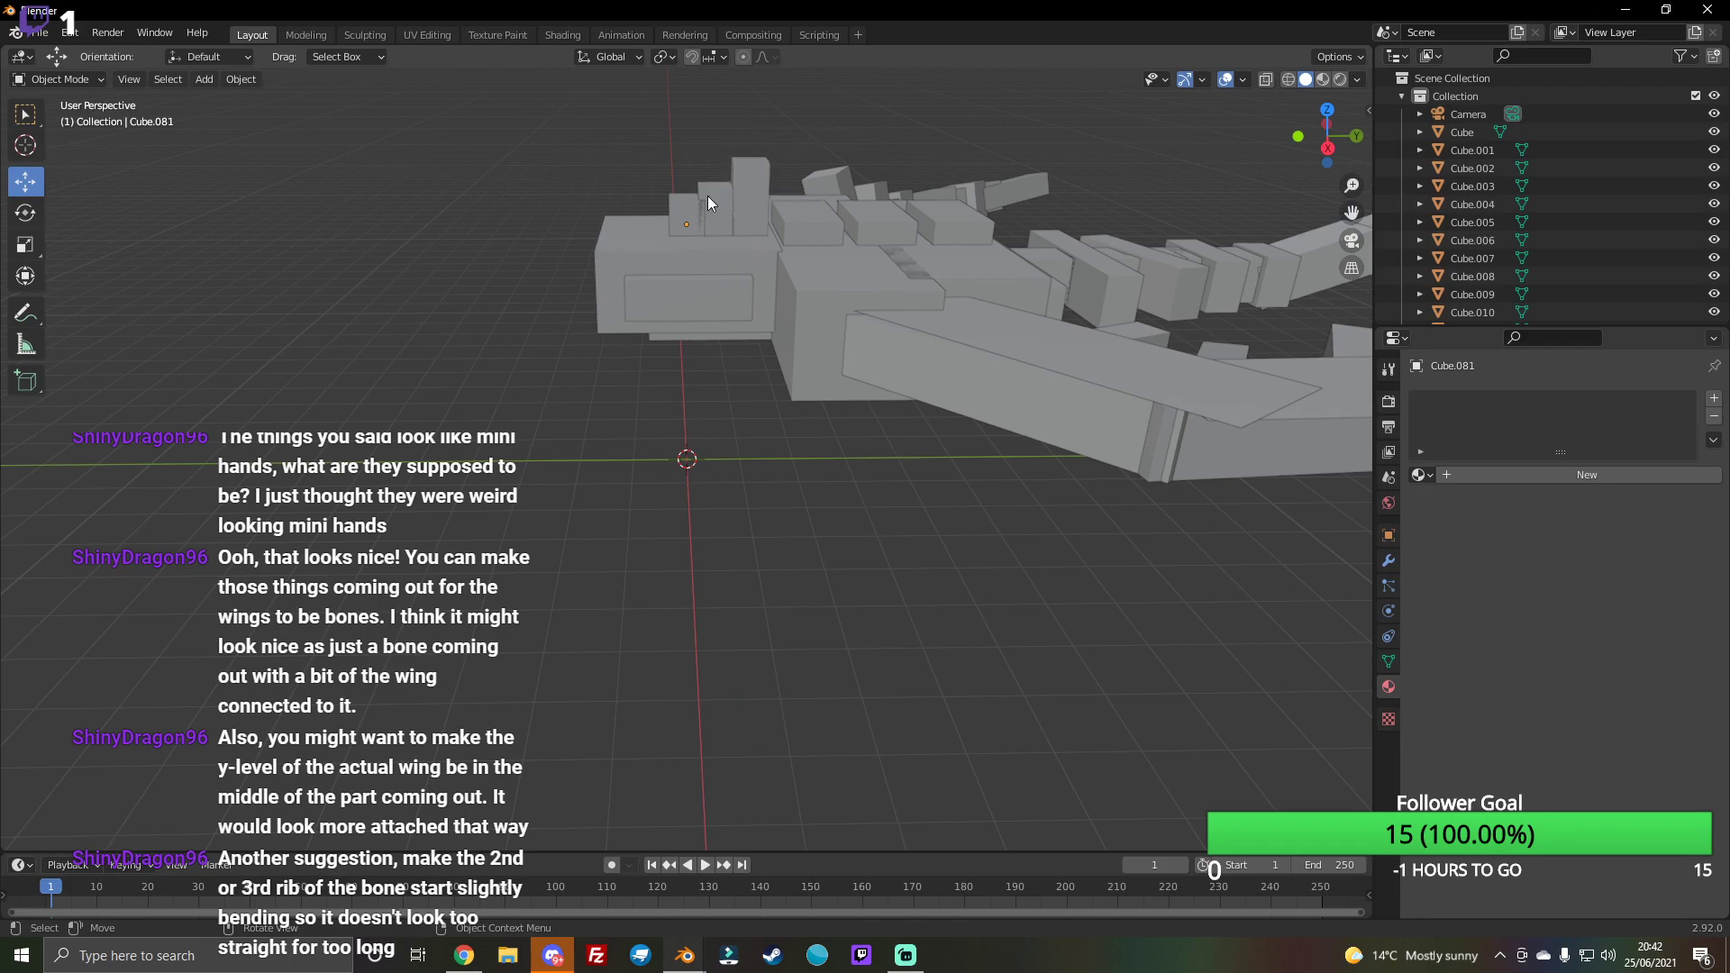
Step: Copy the neighbouring tall block, place it further along the back and adjust its height
left_click(764, 184)
key("ctrl+c")
key("ctrl+v")
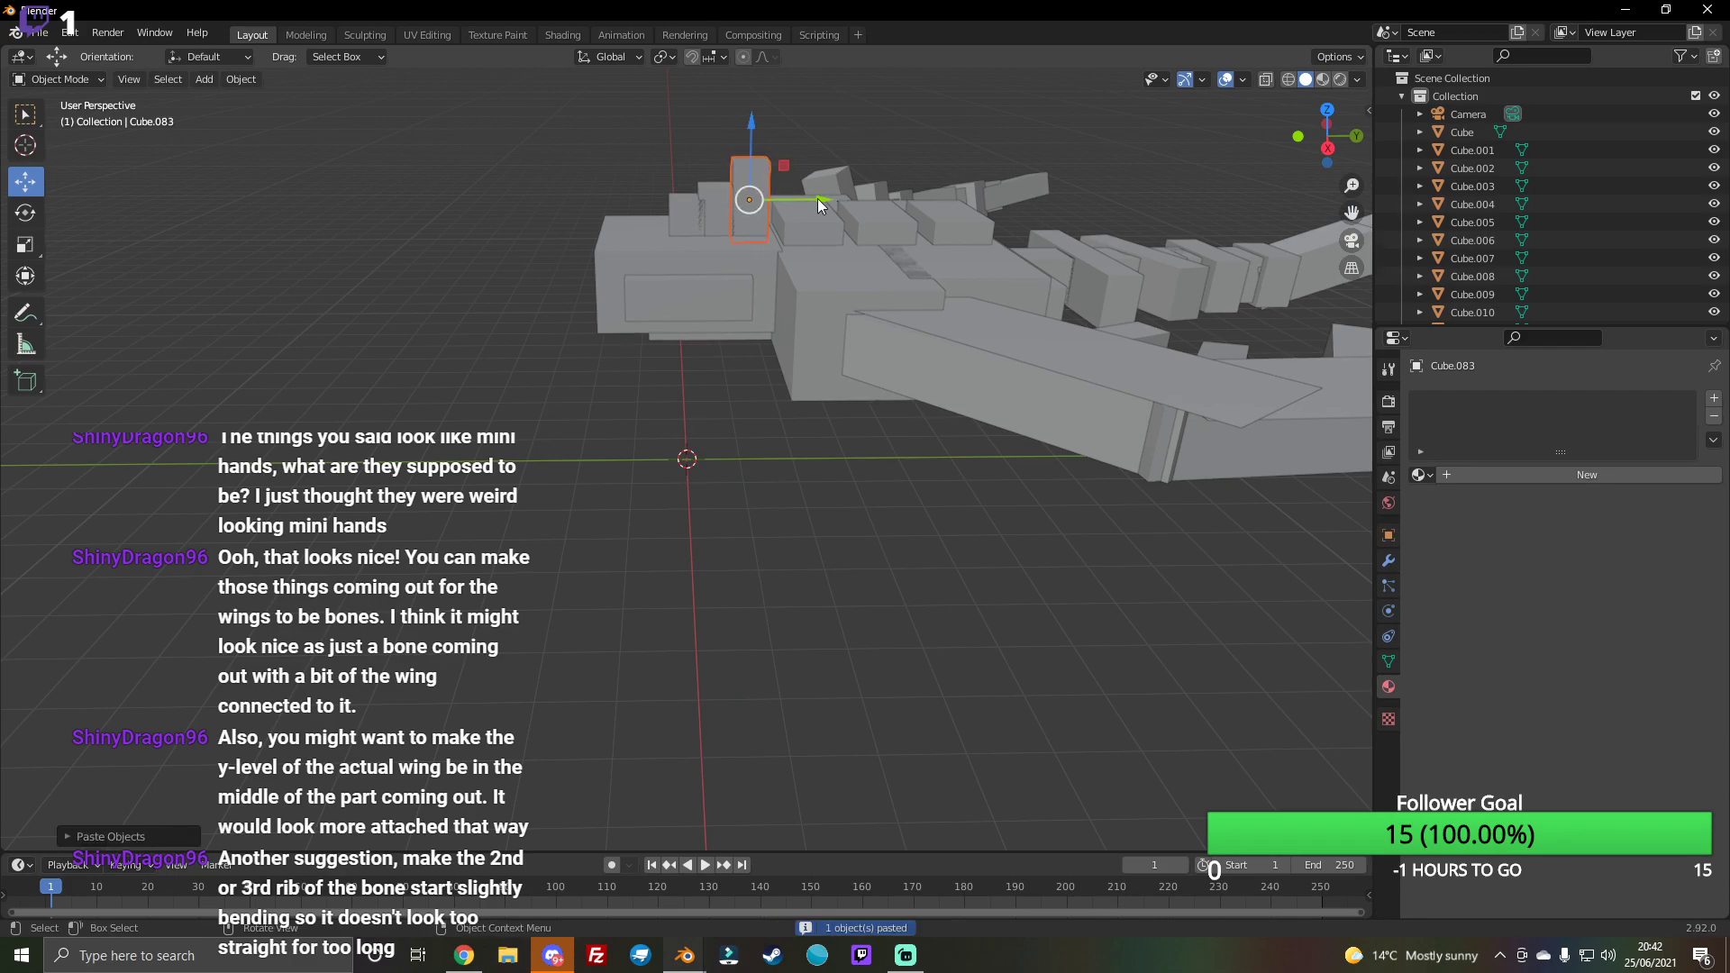
left_click_drag(819, 199, 883, 191)
left_click(870, 192)
key("g")
key("z")
left_click(802, 161)
key("g")
key("Escape")
Step: Paste one more block copy at the far end of the back, up to Cube.086
key("ctrl+c")
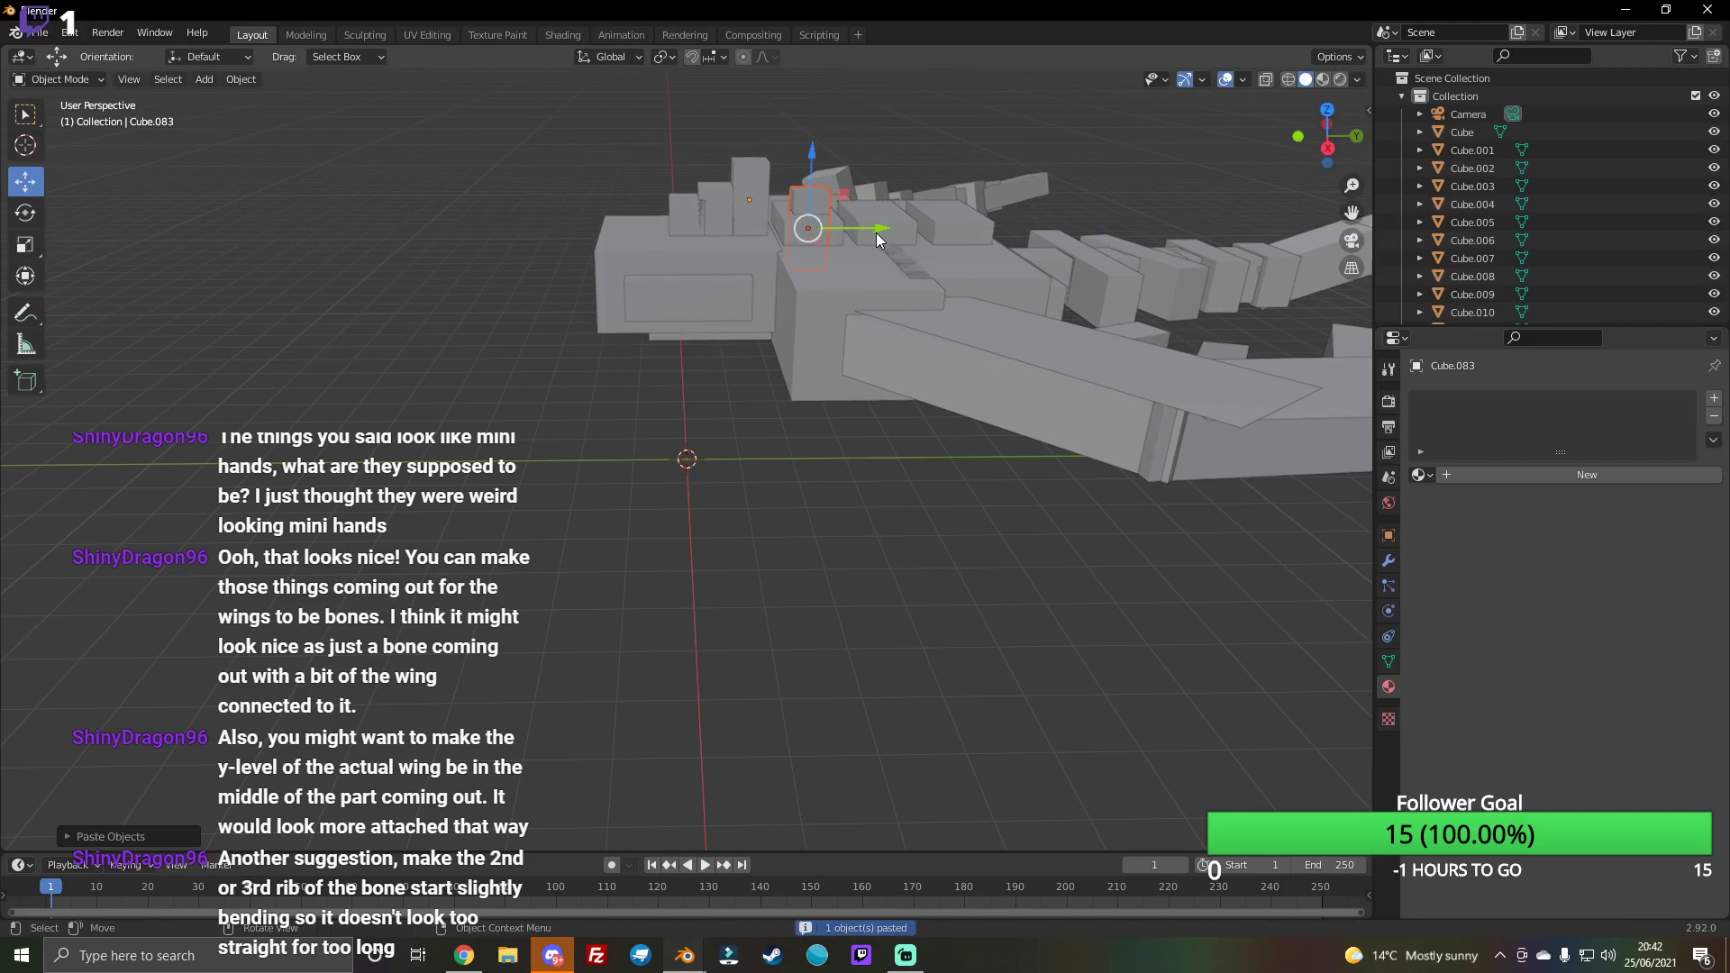
left_click_drag(877, 233, 950, 221)
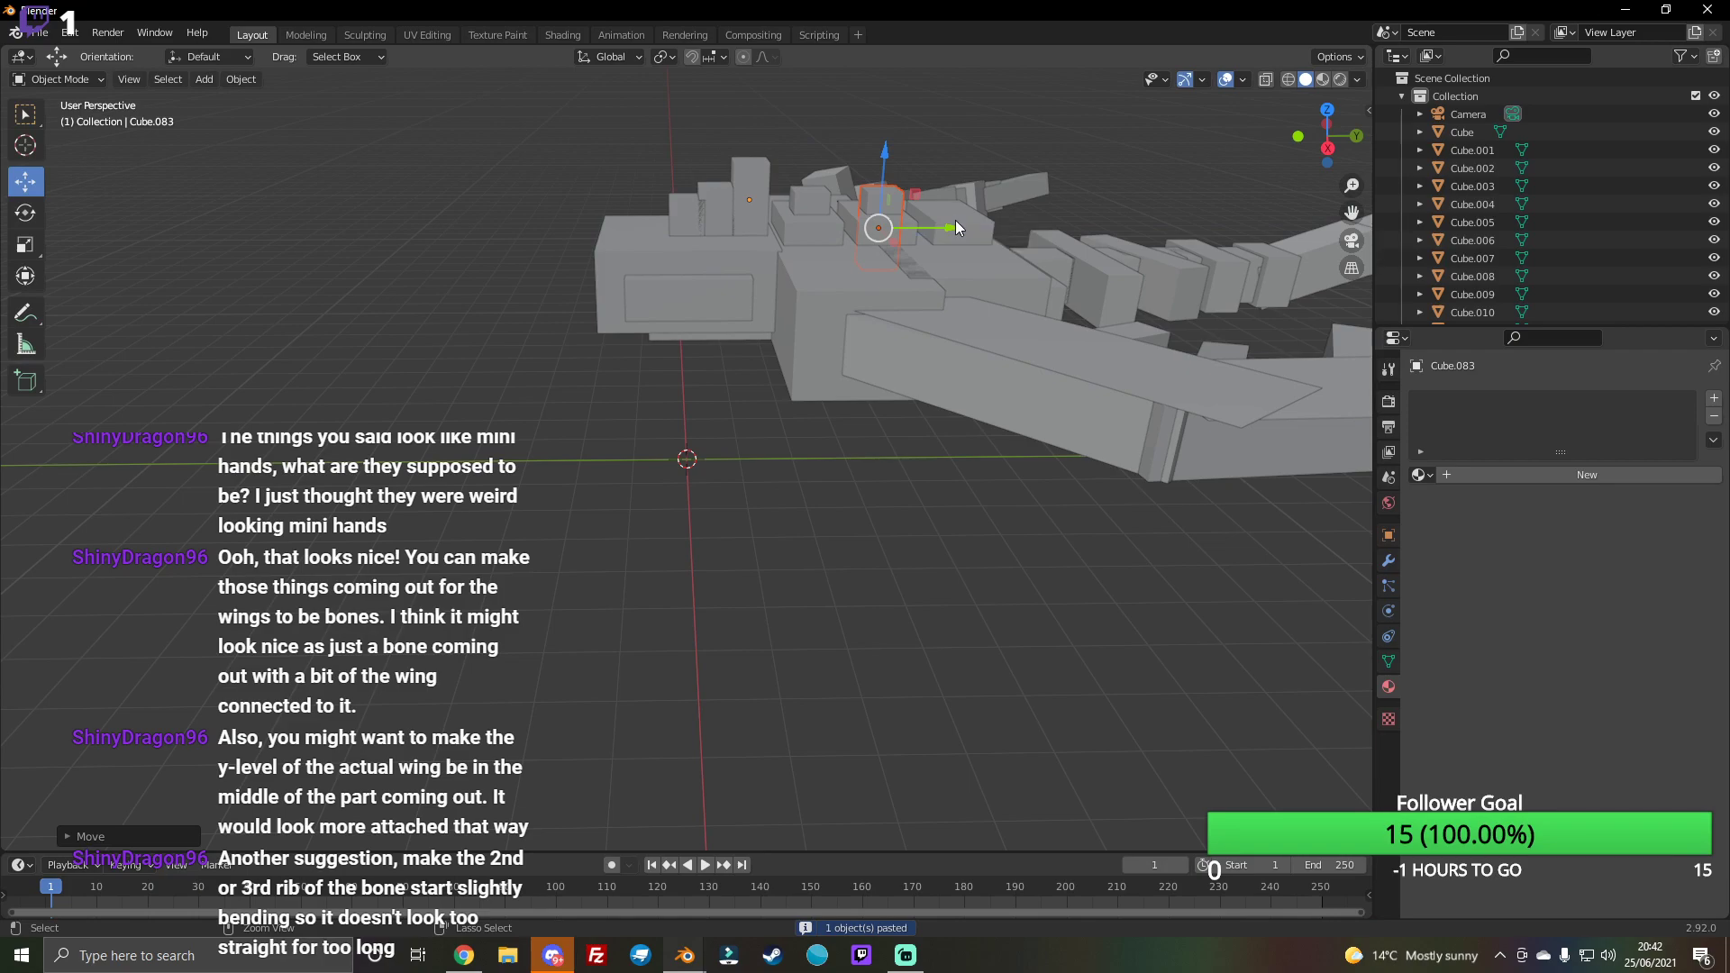
key("ctrl+v")
key("g")
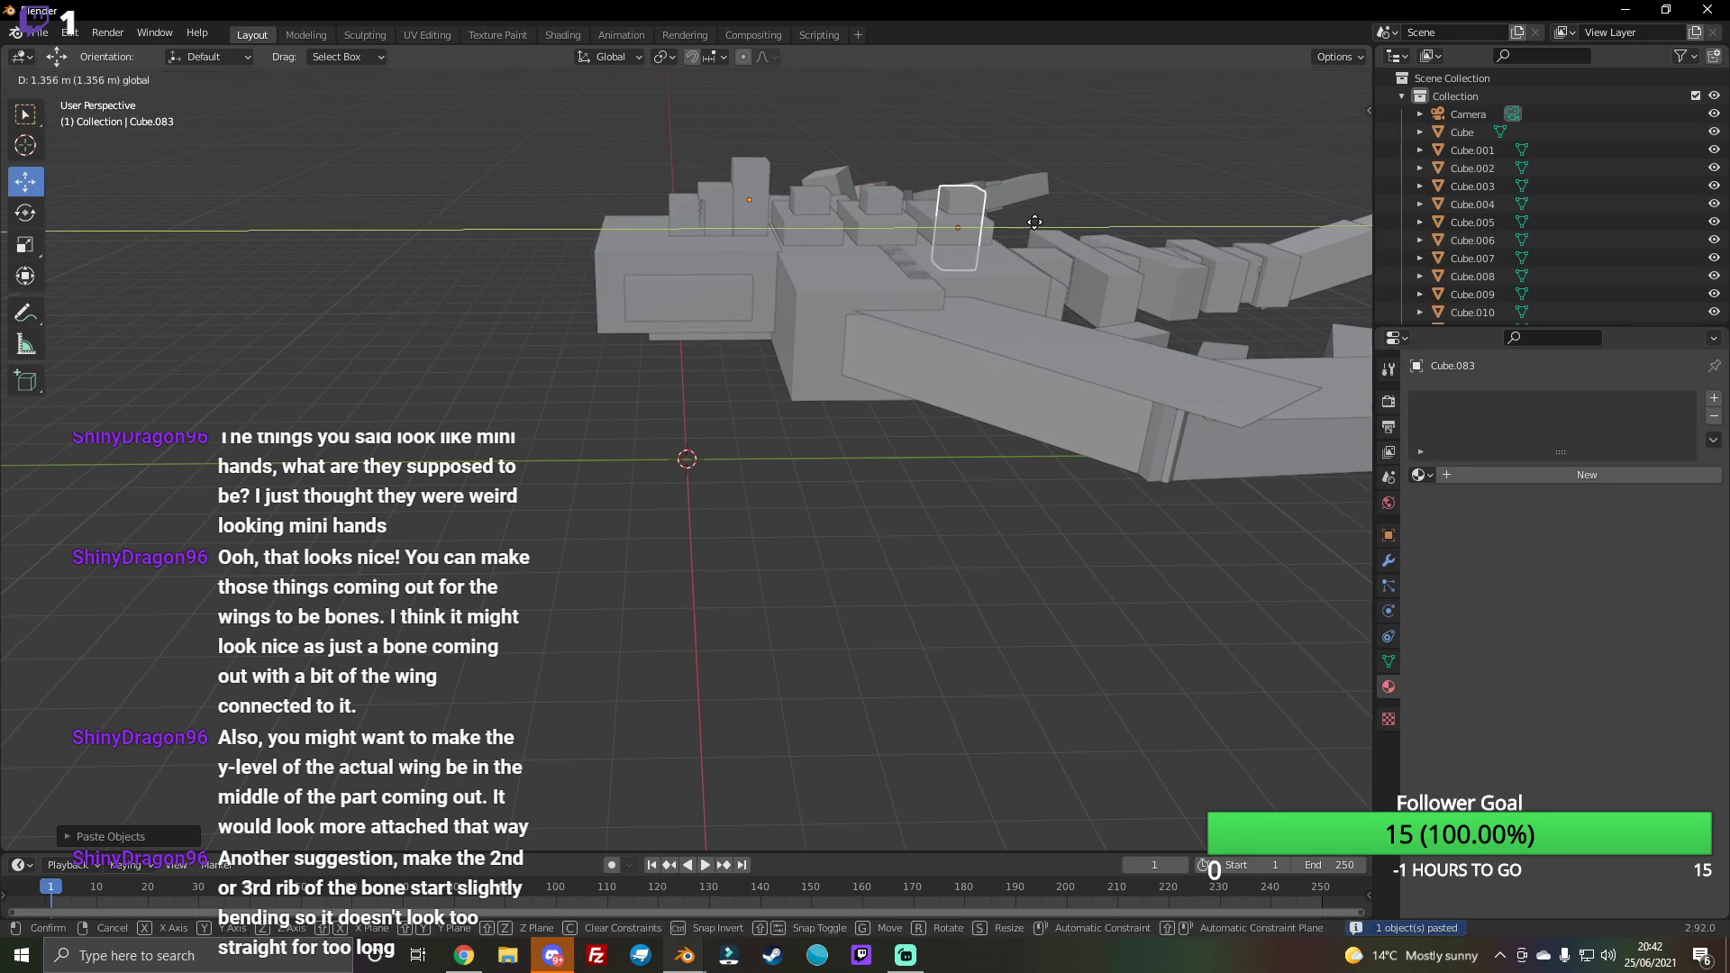
left_click(1035, 222)
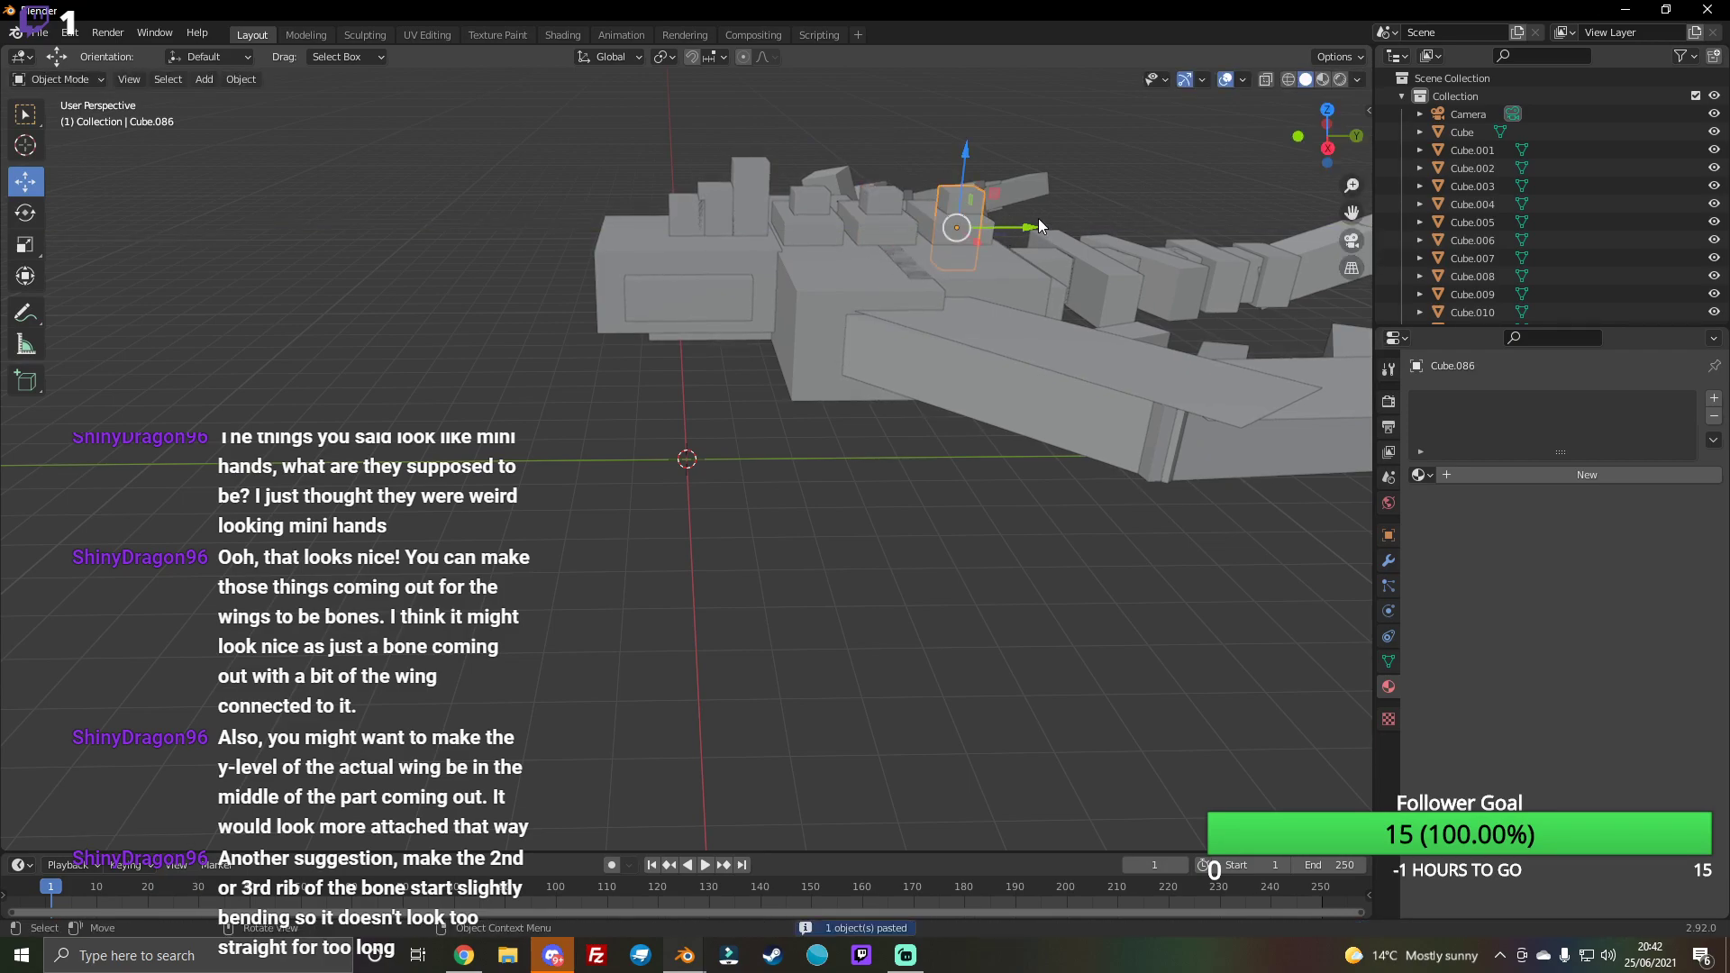
left_click(1013, 224)
middle_click_drag(1013, 225, 1178, 218)
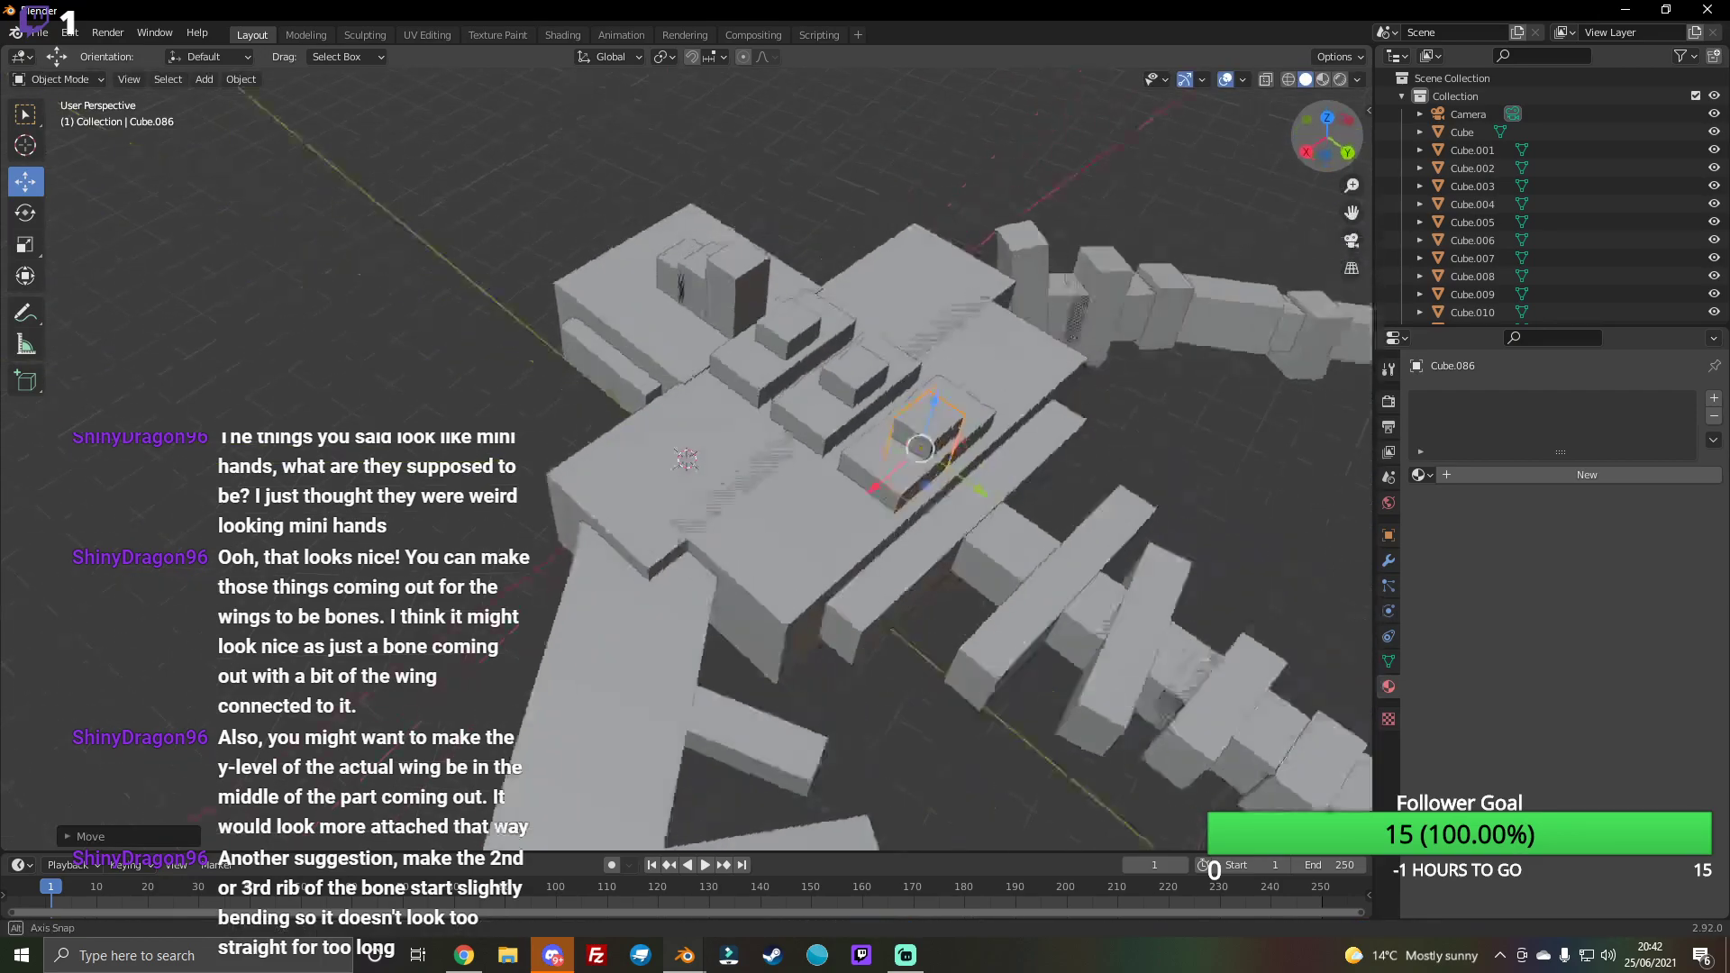
mouse_move(1325, 136)
left_mouse_down()
mouse_move(1257, 176)
mouse_move(444, 178)
mouse_move(829, 485)
left_mouse_up()
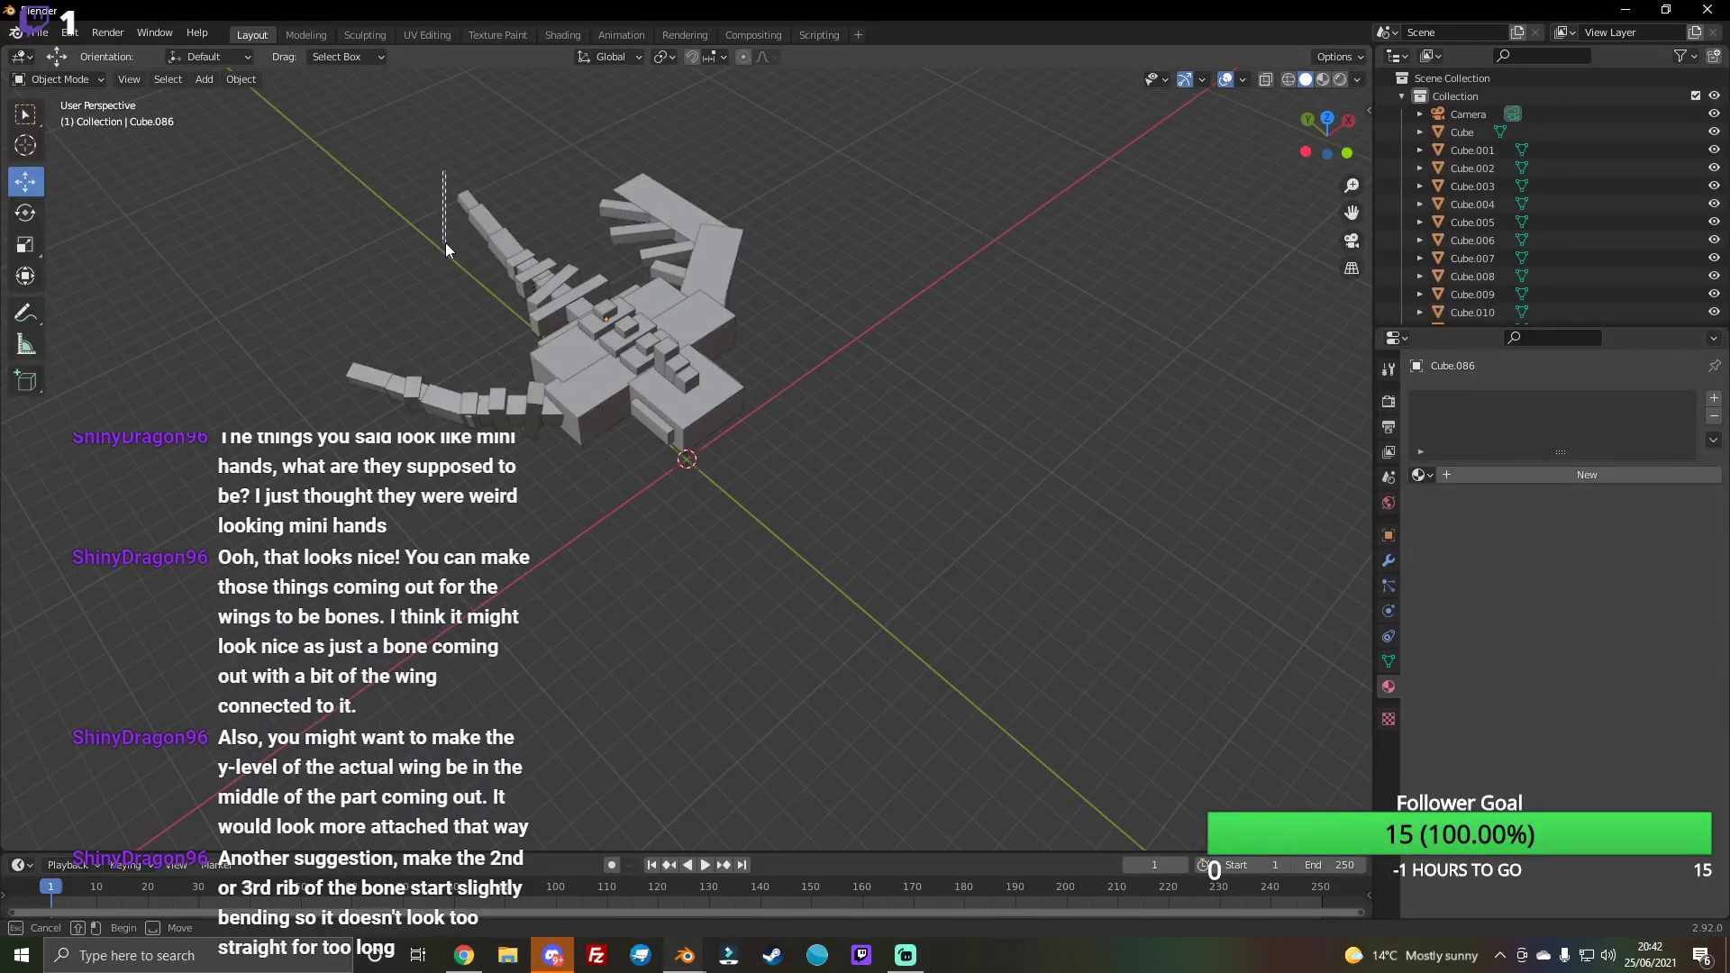
Step: Select the model blocks and the reference planes while orbiting around the scene
left_click_drag(467, 135, 940, 543)
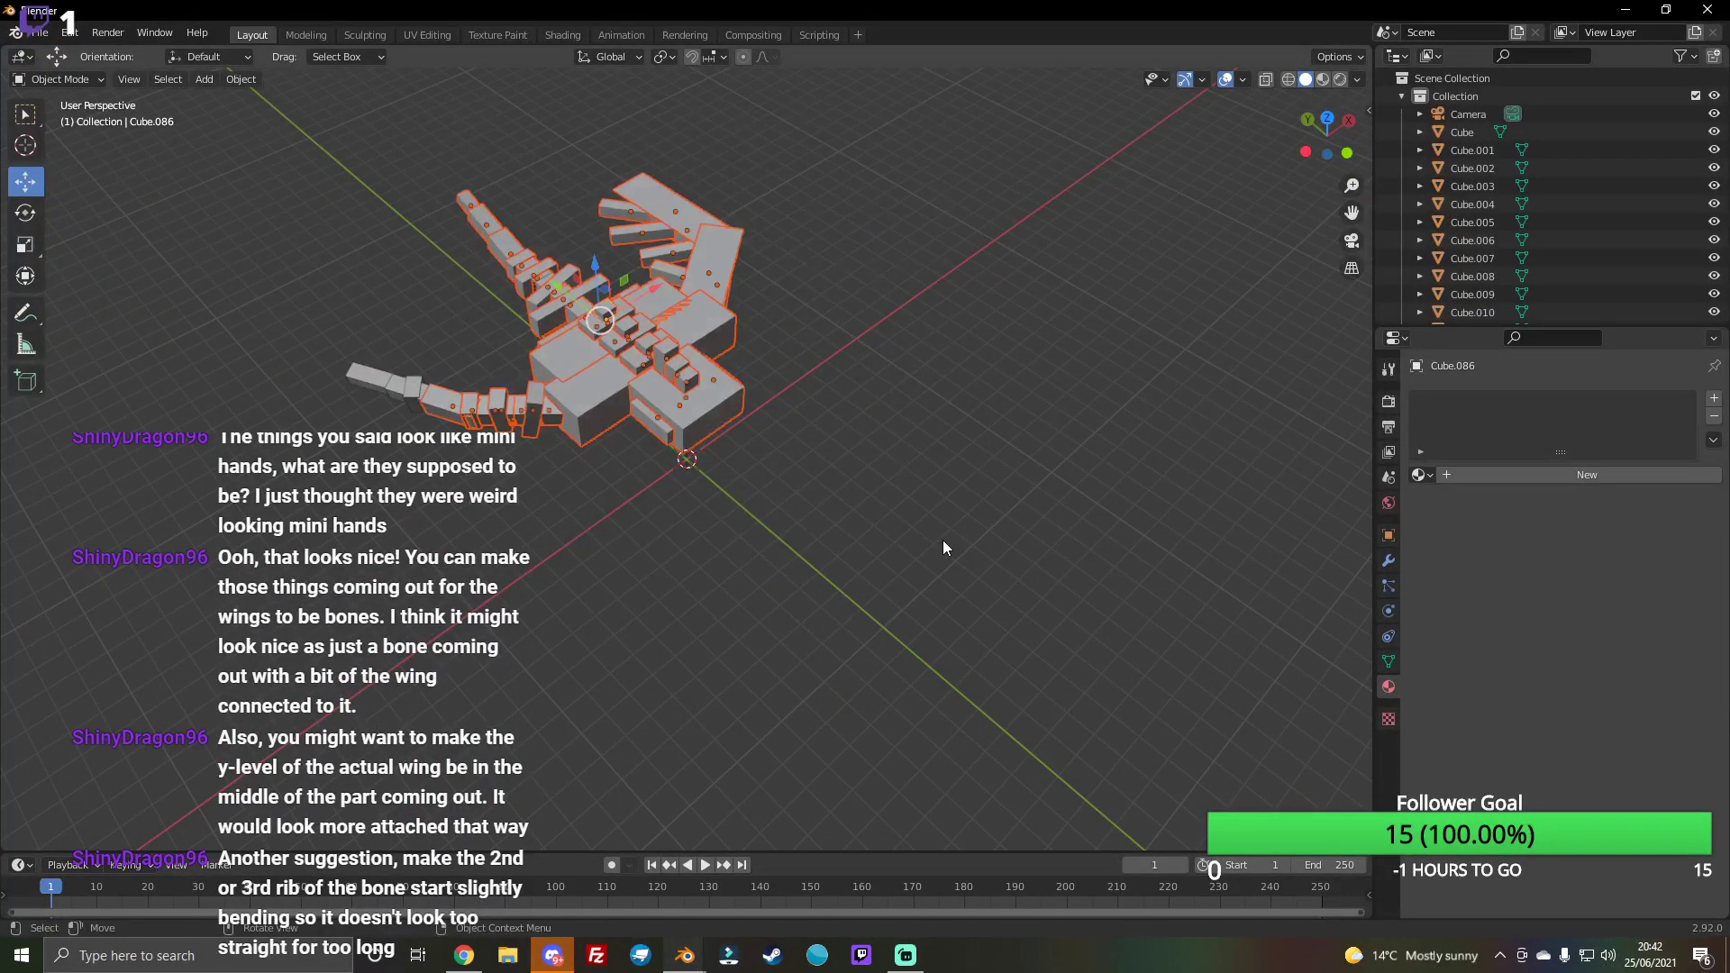
left_click_drag(1328, 135, 1028, 142)
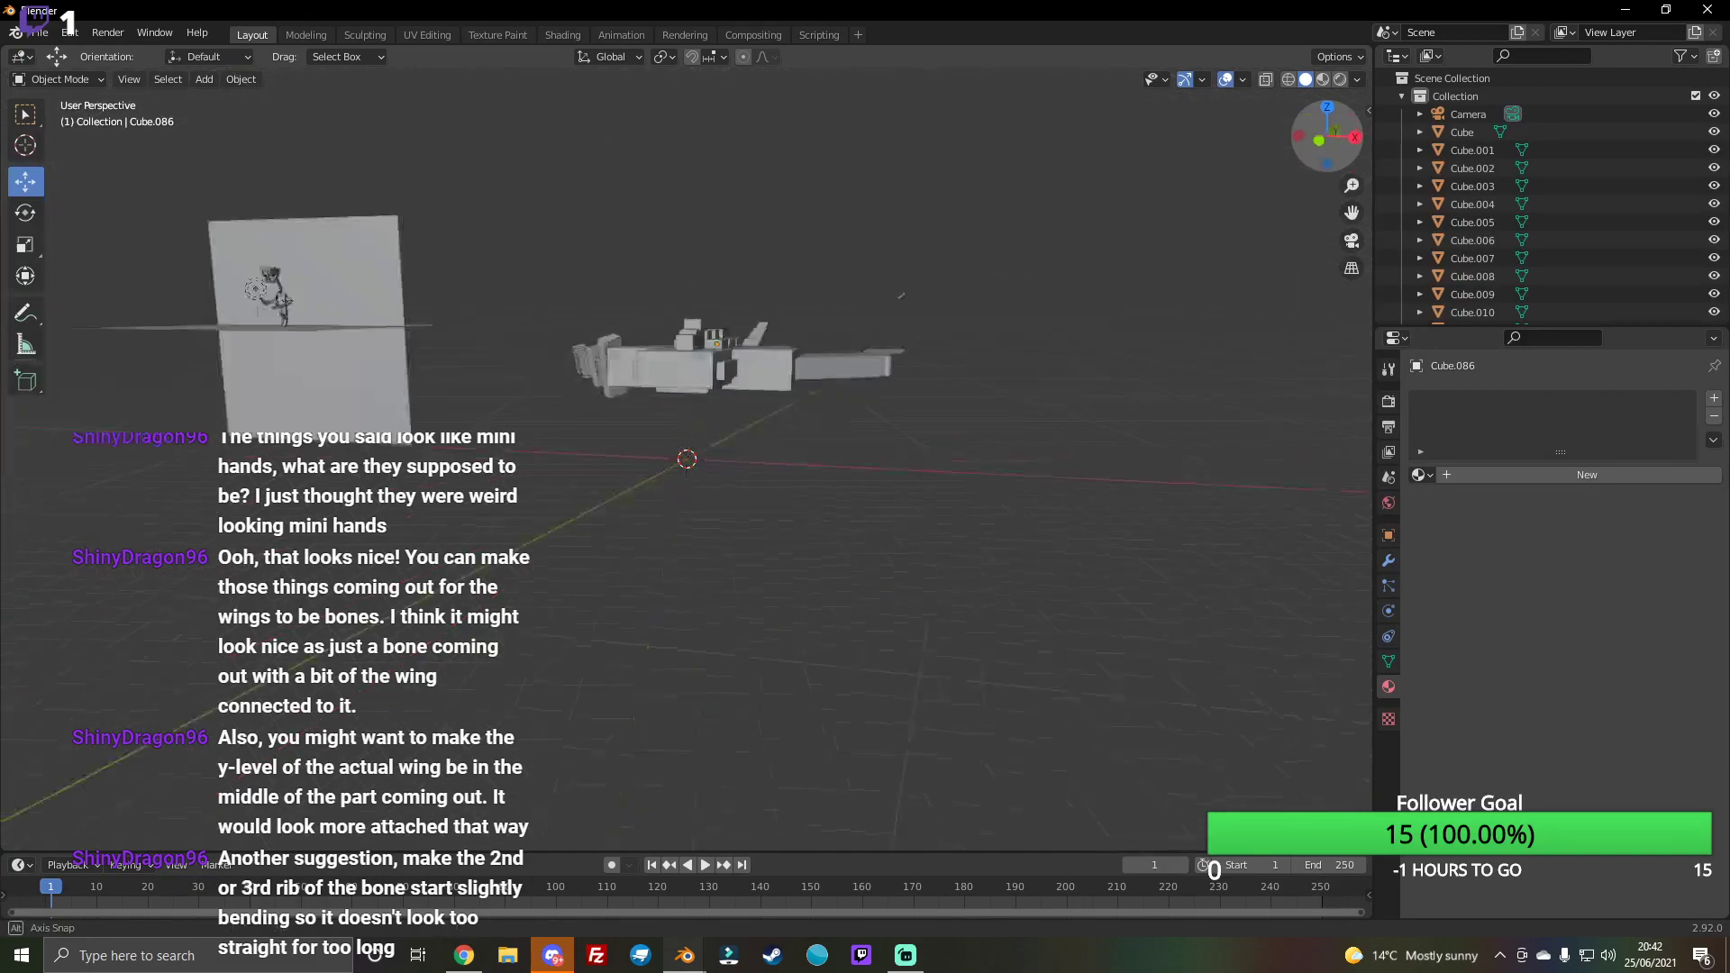
left_click_drag(1328, 135, 1176, 136)
left_click(953, 483)
left_click(770, 404)
left_click(1017, 369)
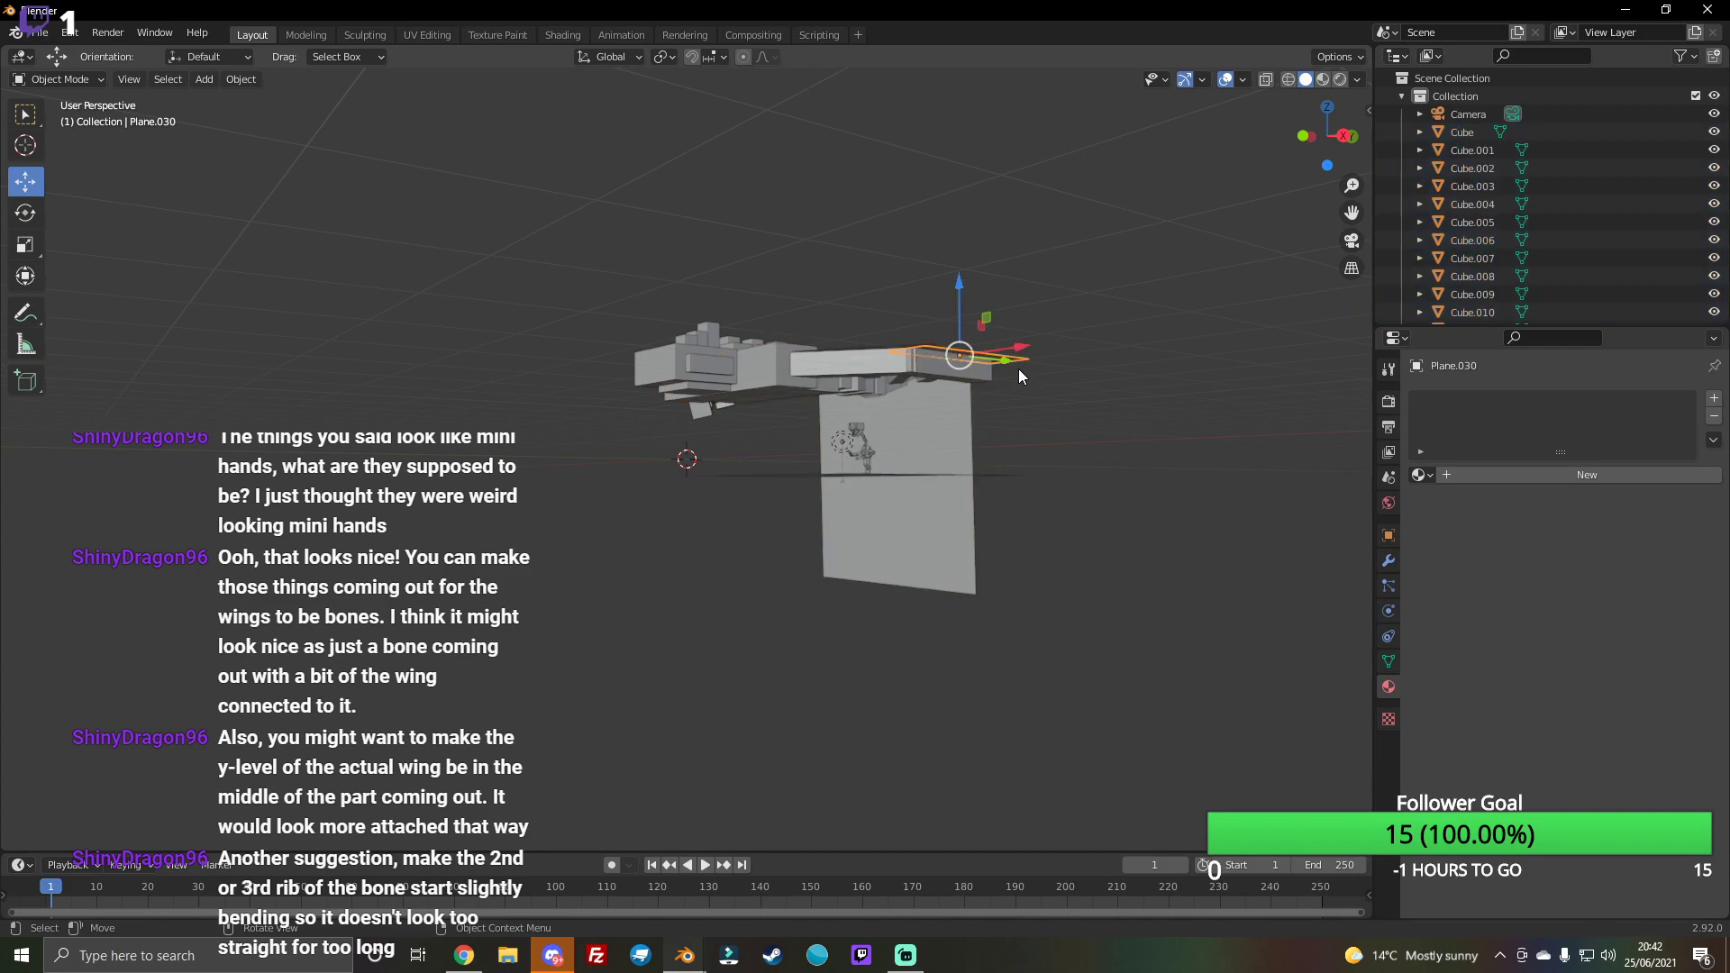
left_click_drag(1327, 136, 1064, 218)
left_click(1094, 189)
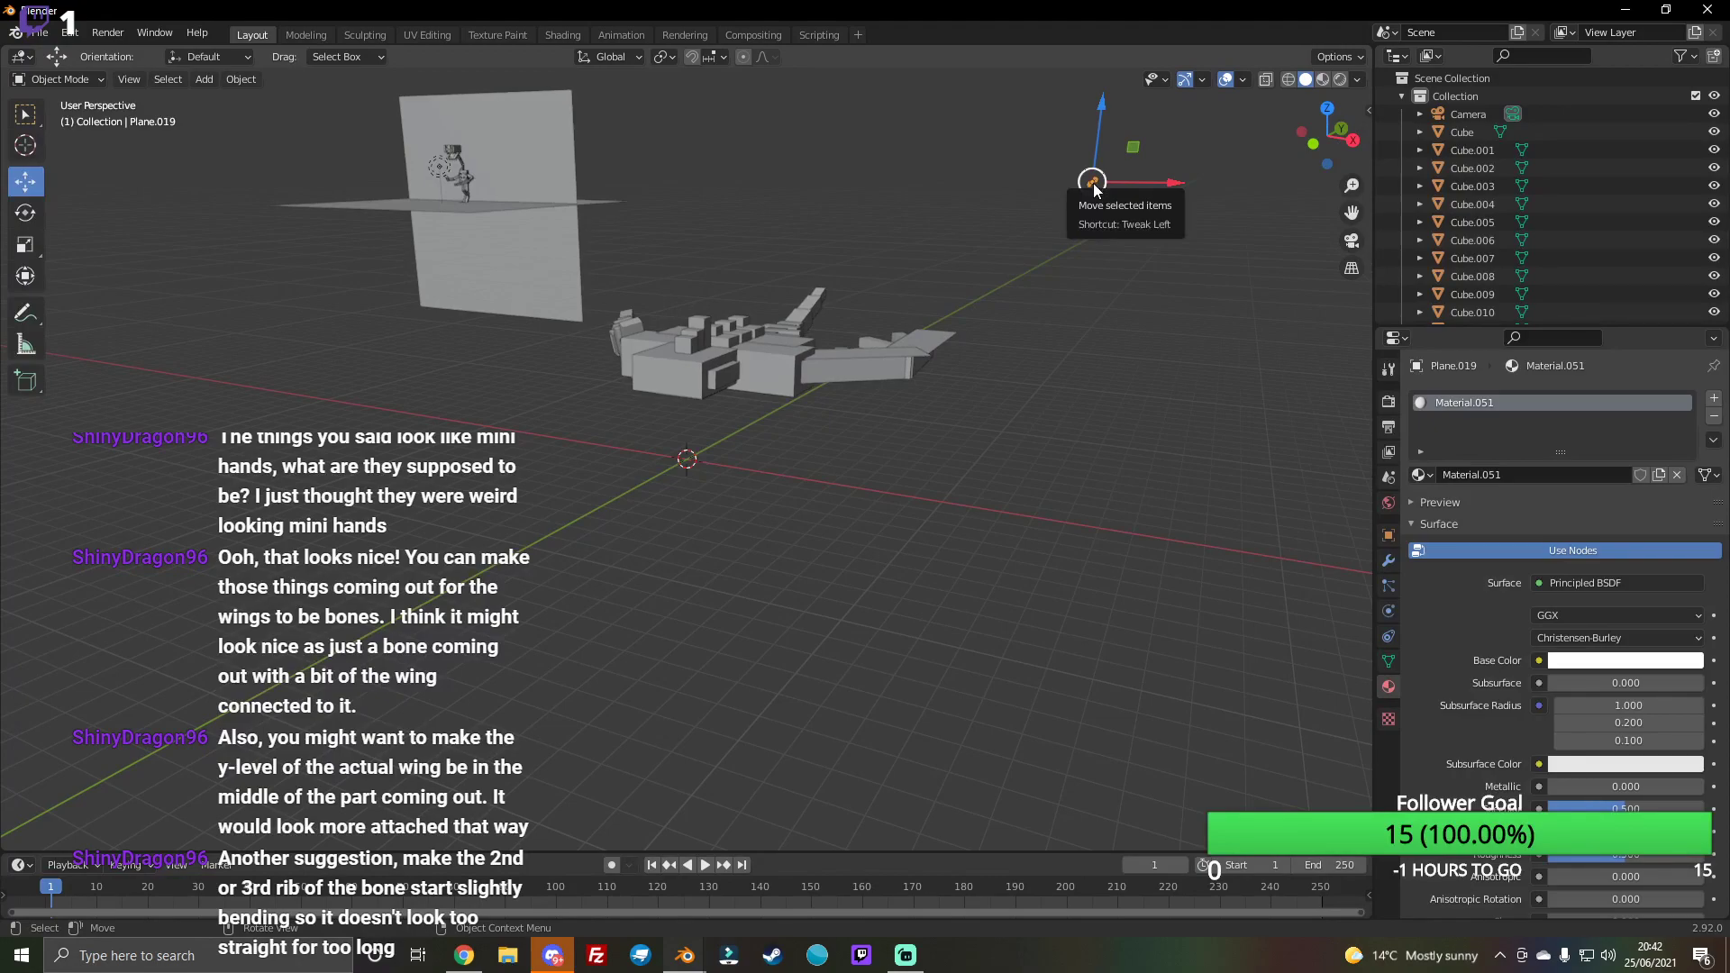
mouse_move(1332, 135)
left_mouse_down()
mouse_move(1309, 128)
mouse_move(1171, 328)
left_mouse_up()
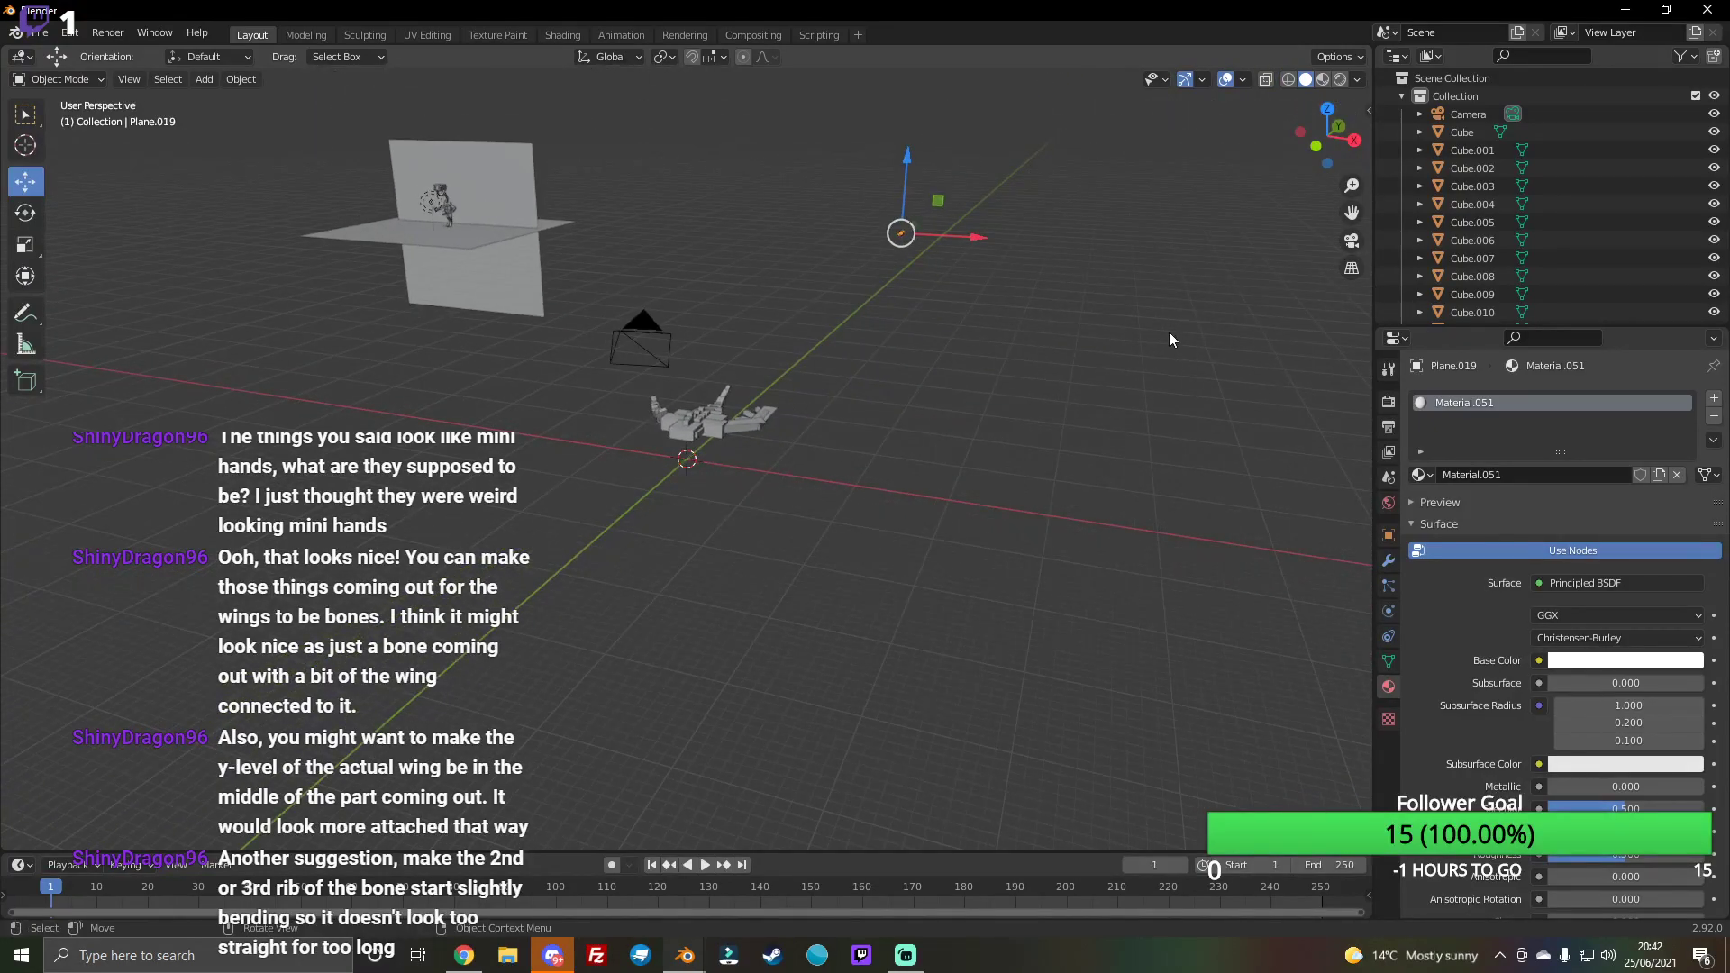
left_click_drag(1295, 149, 1267, 276)
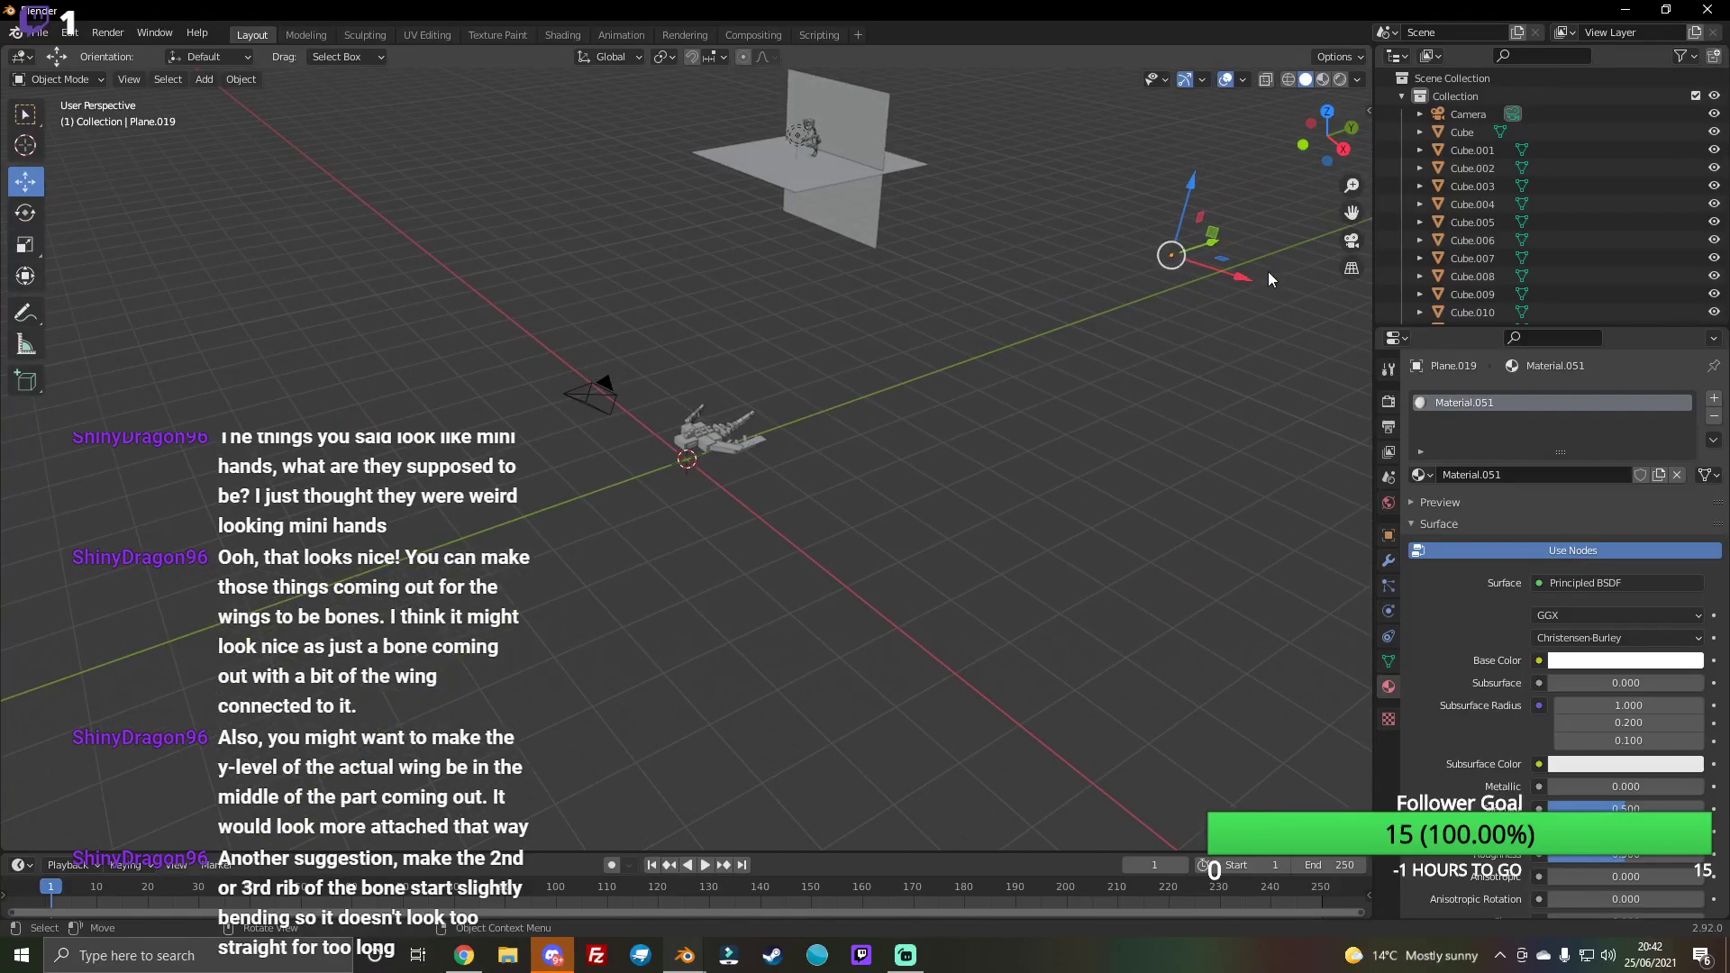
left_click_drag(1309, 184, 903, 267)
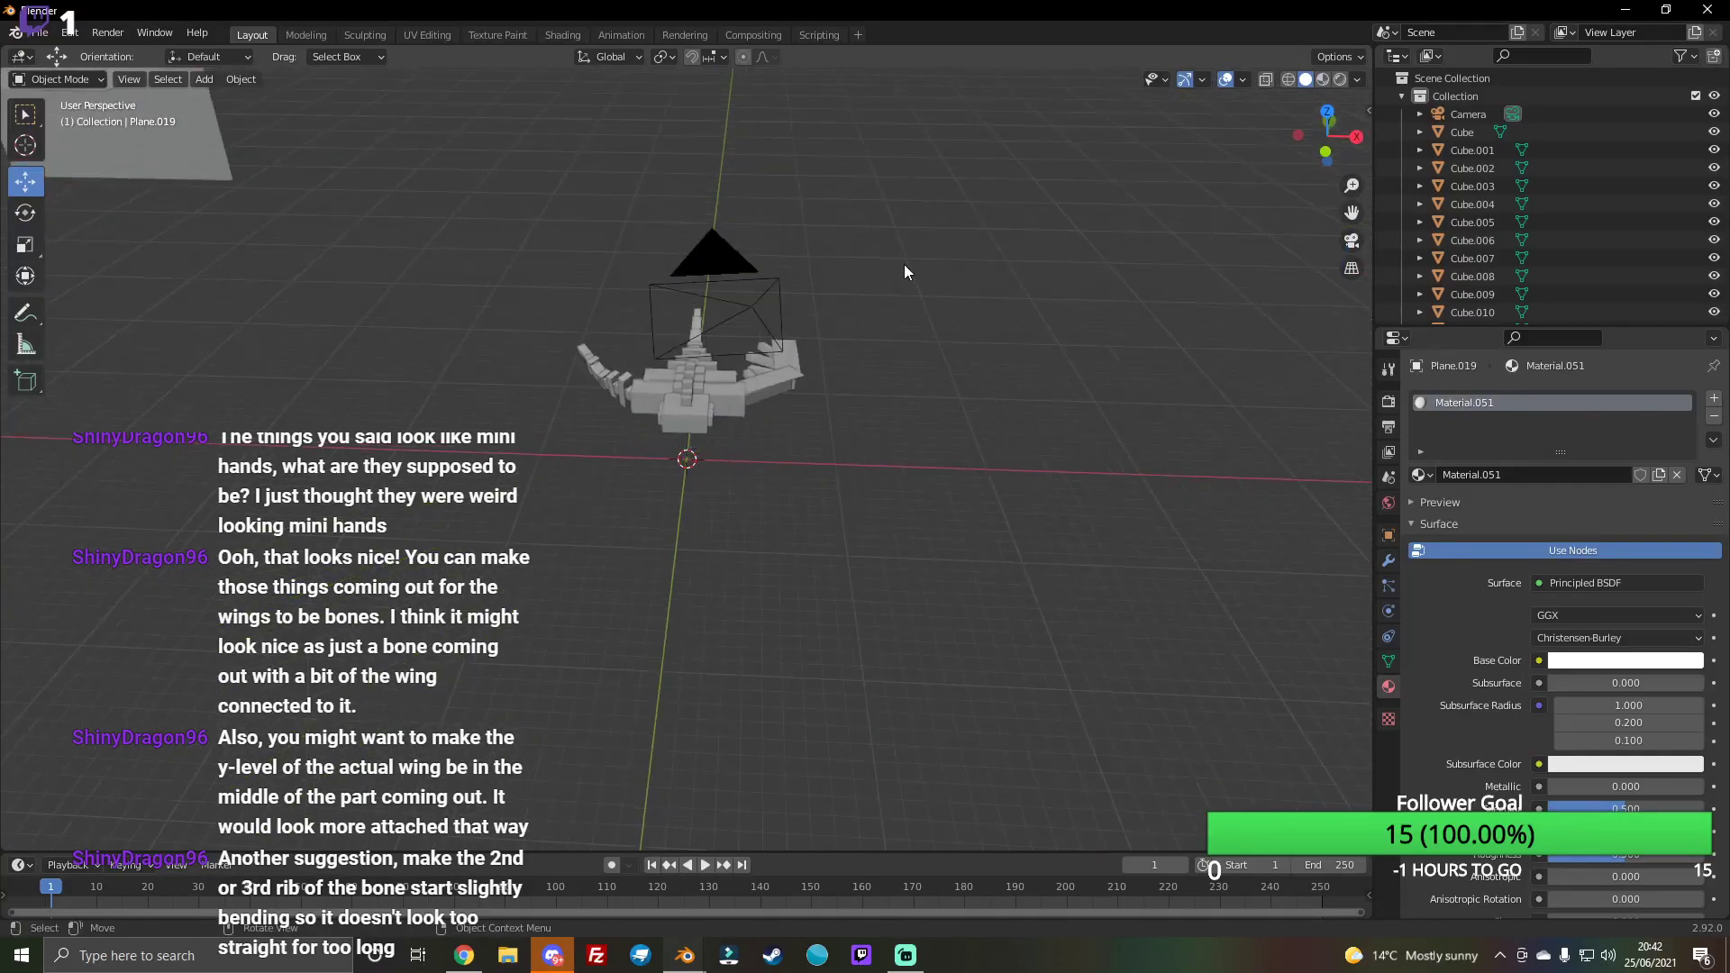
left_click_drag(1327, 141, 1348, 125)
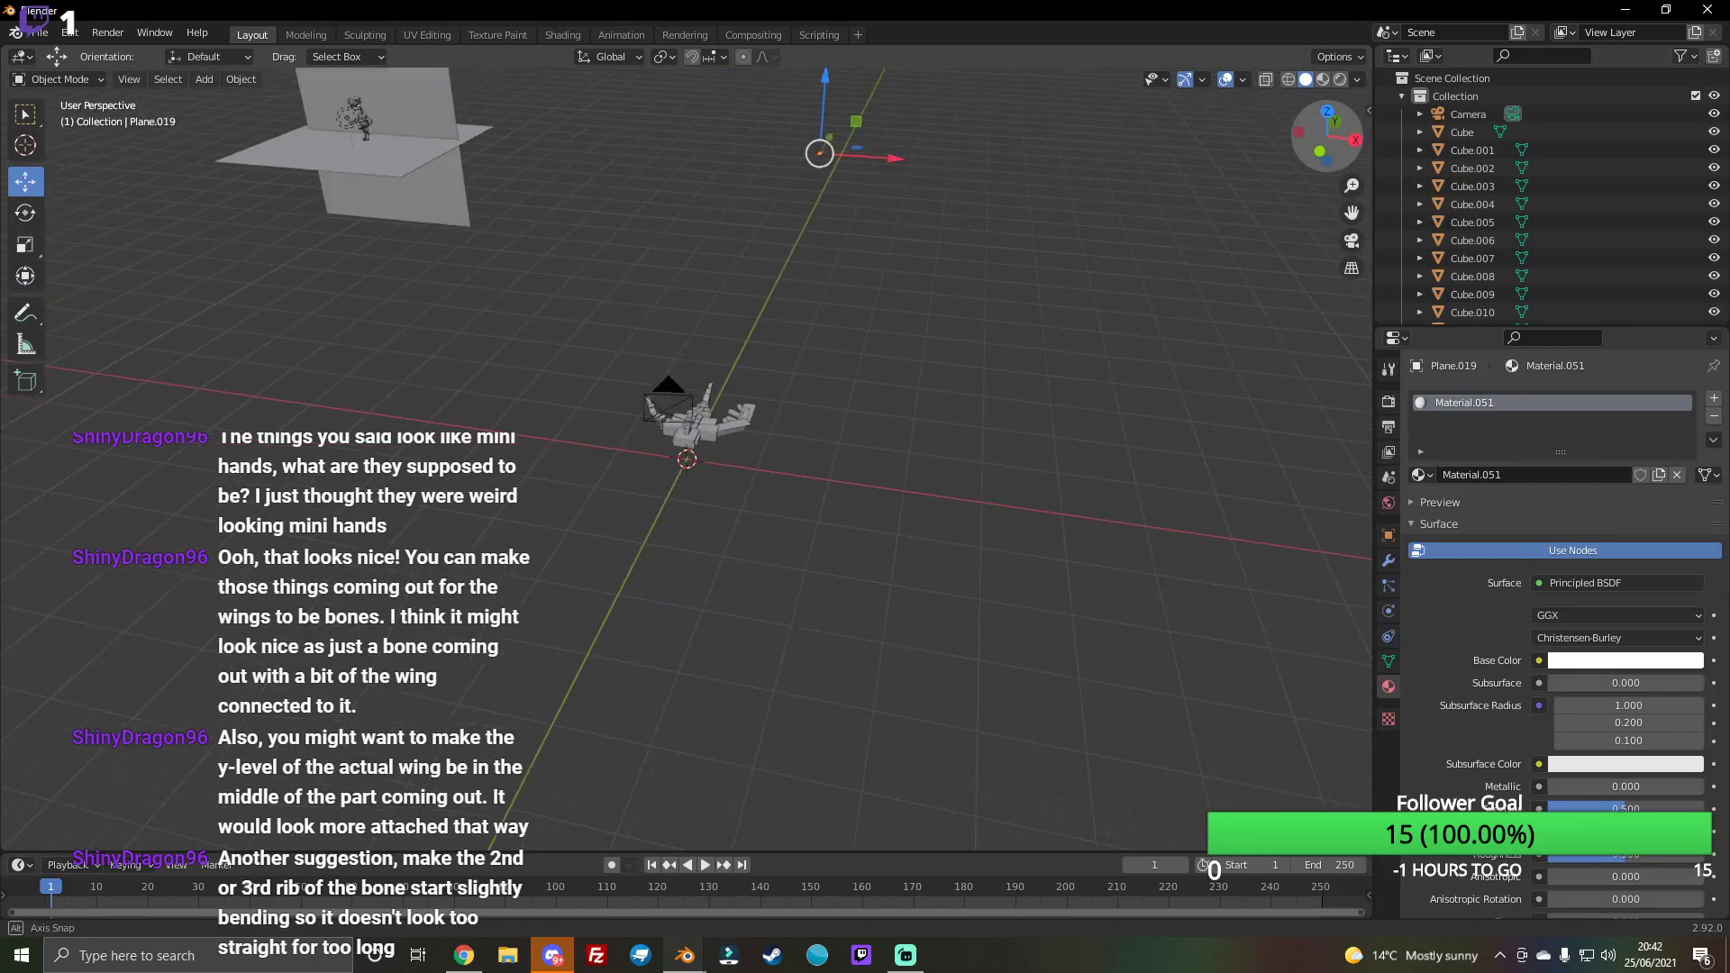
Step: Slide reference plane Plane.019 along Y to stand just behind the model
left_click_drag(1237, 156, 492, 512)
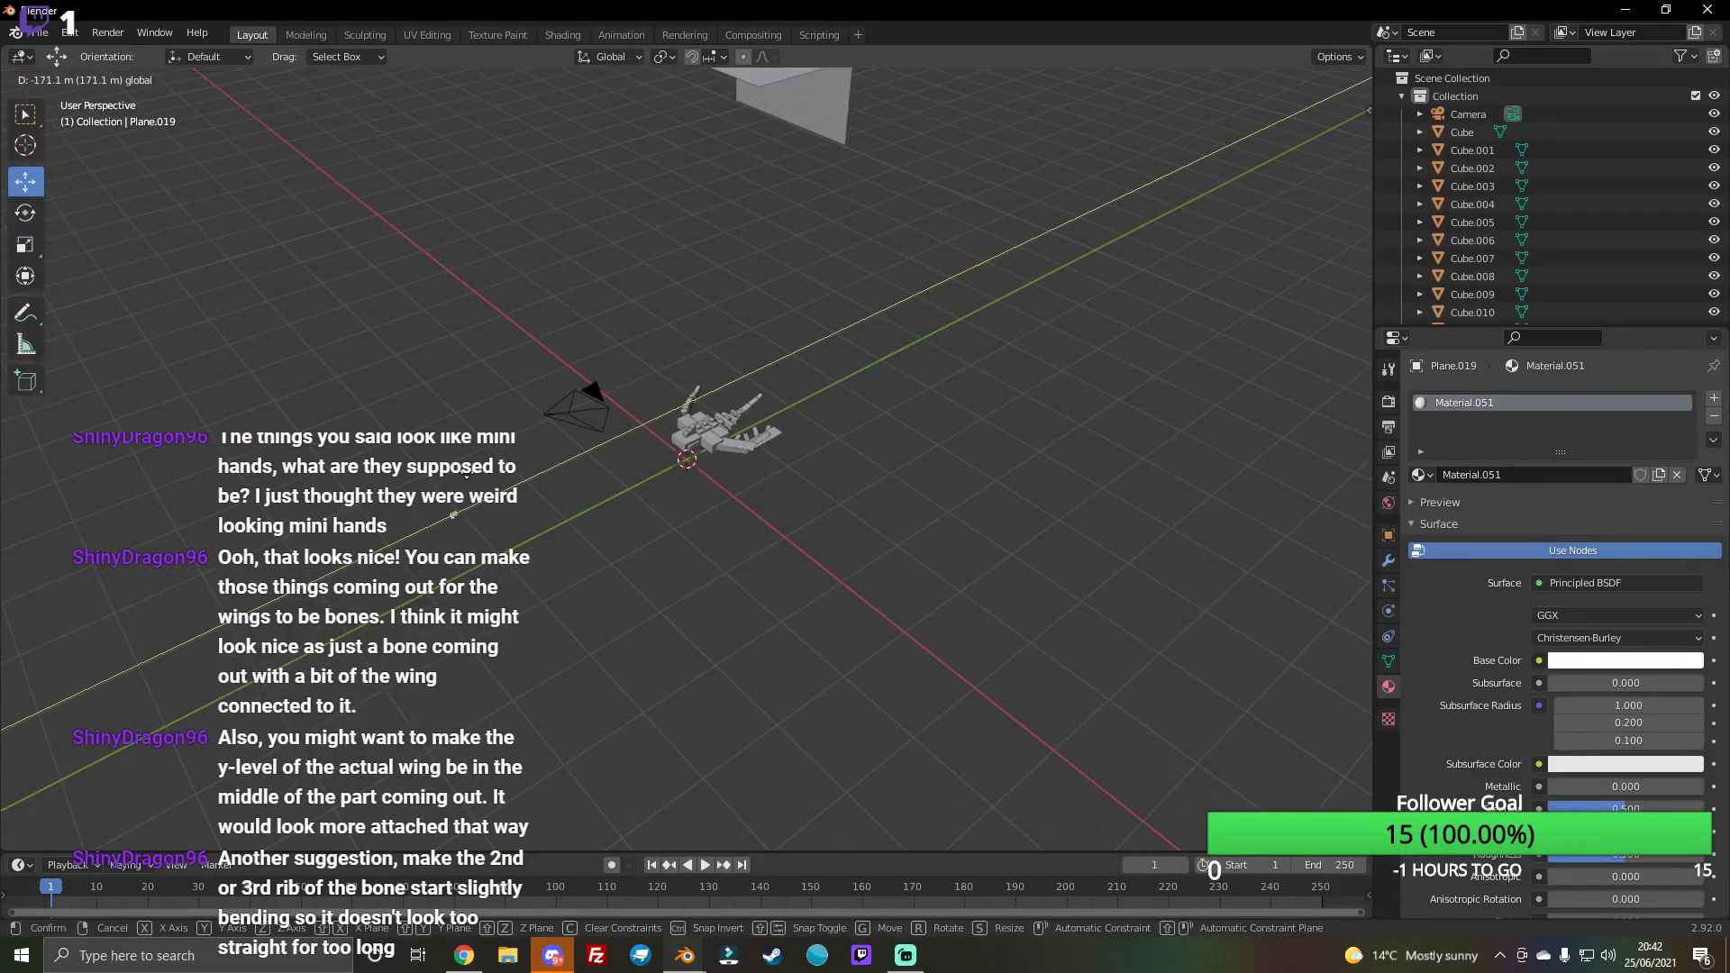
scroll(491, 516, "up", 7)
scroll(492, 516, "down", 2)
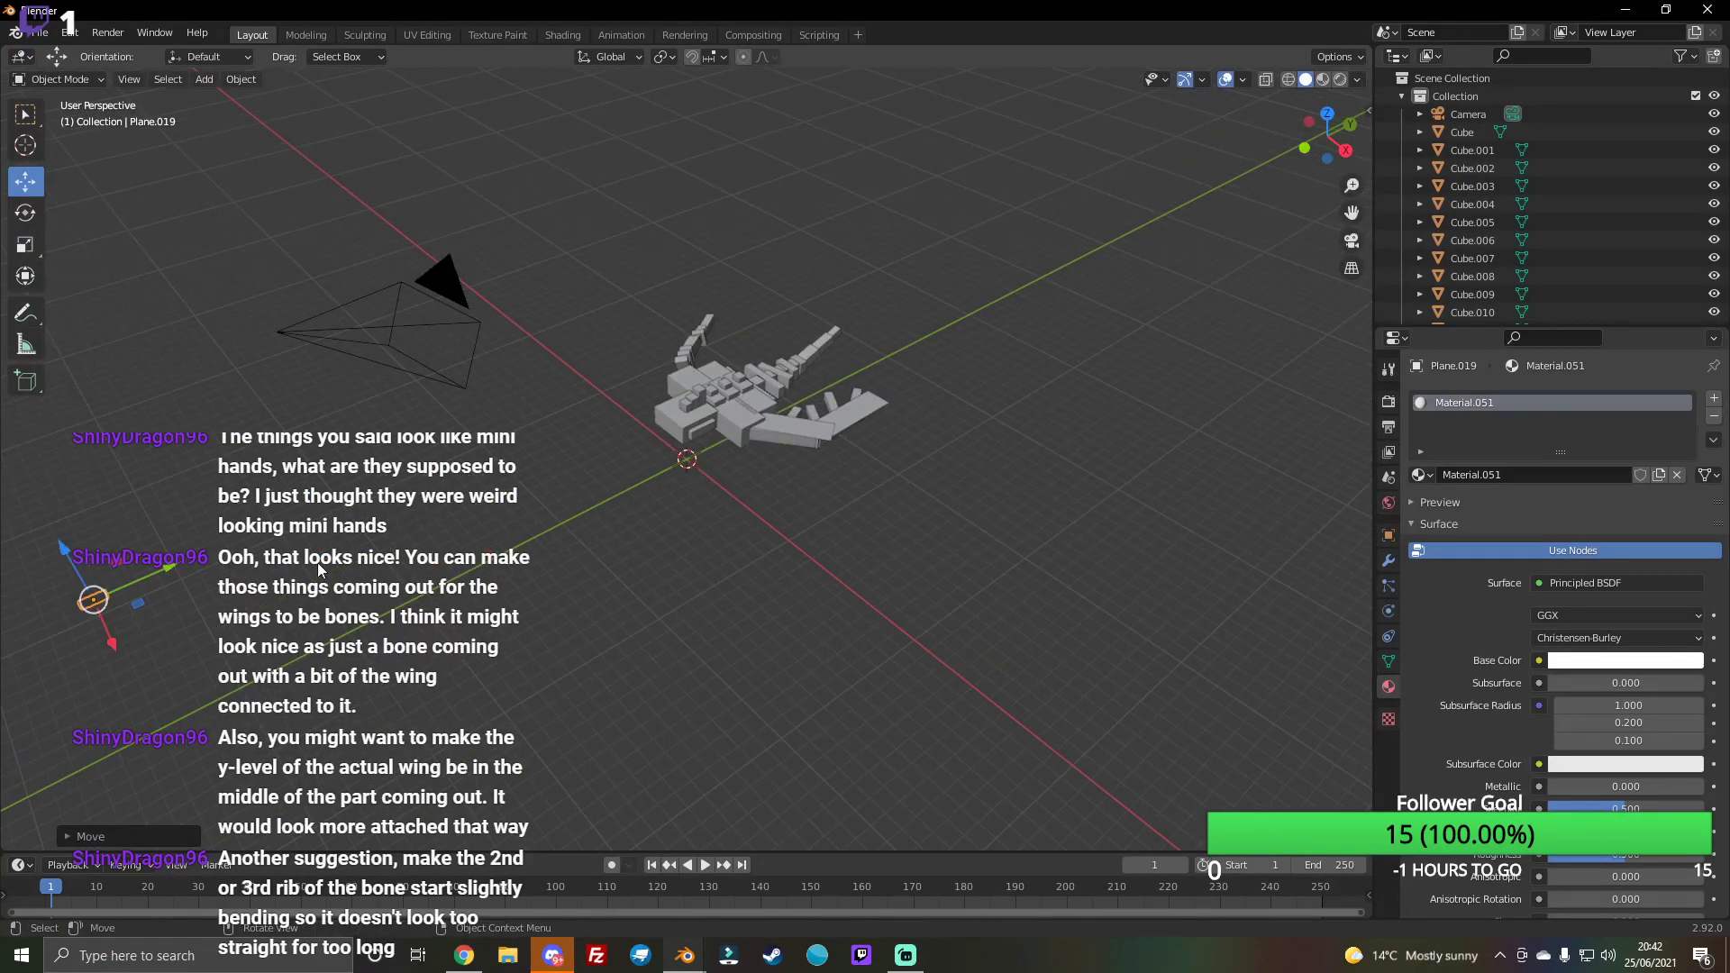
left_click_drag(164, 572, 217, 575)
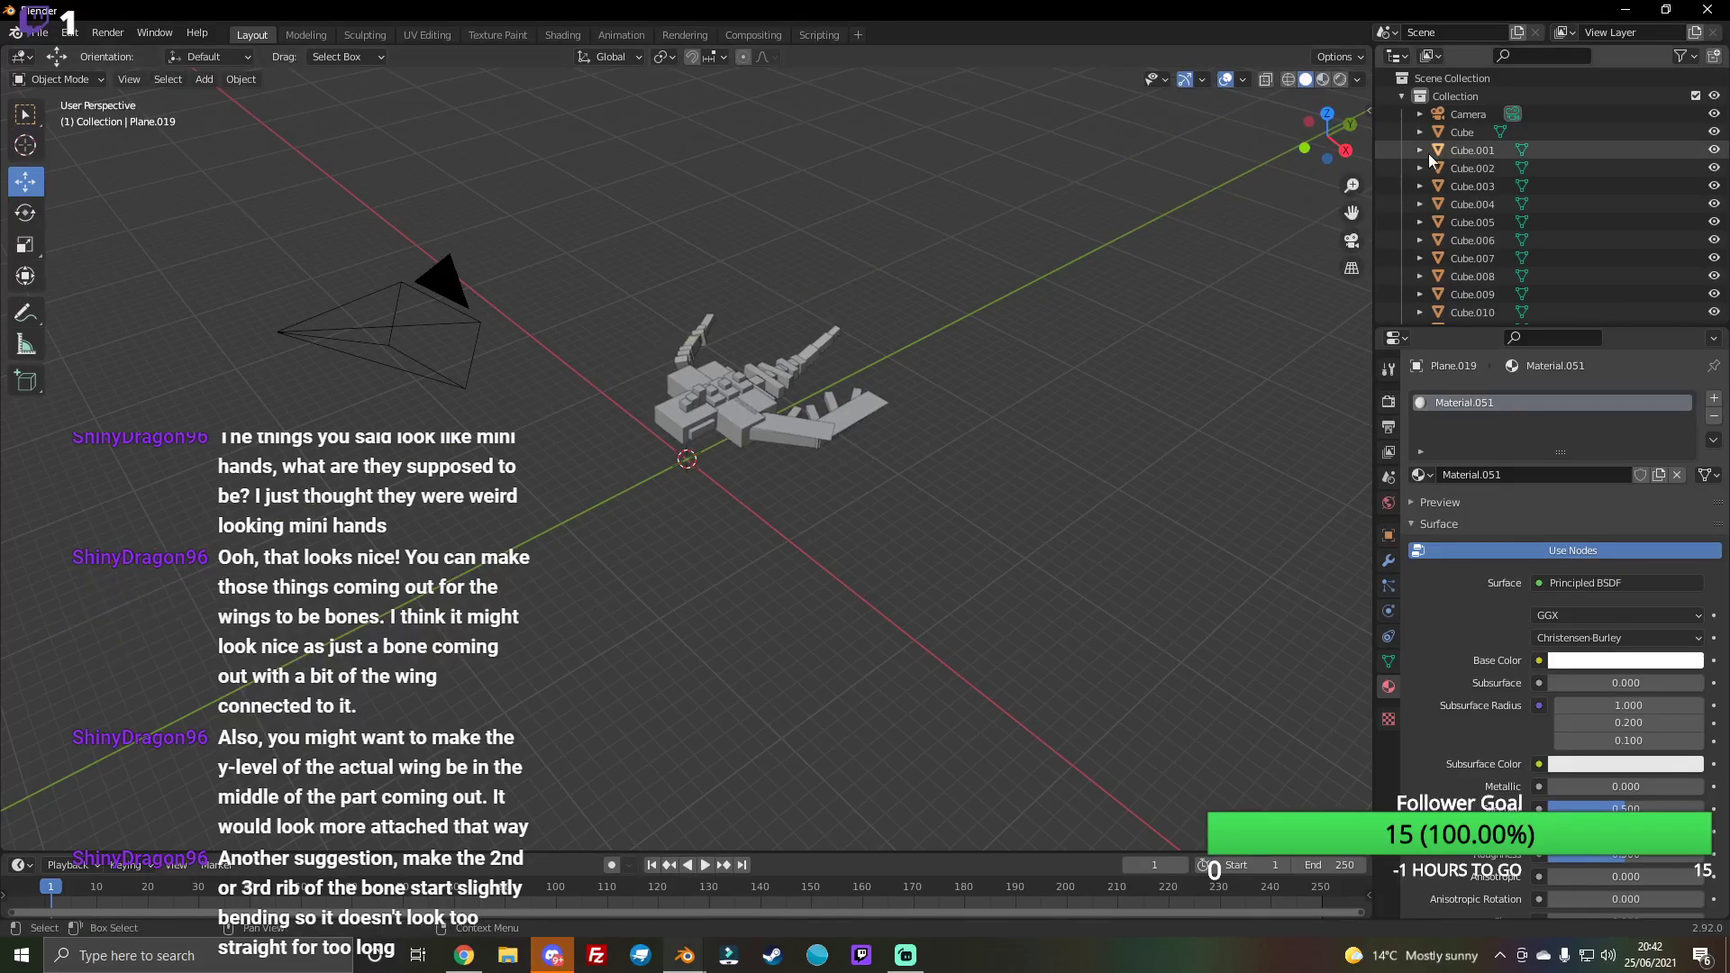
middle_click_drag(218, 574, 298, 513)
scroll(1119, 180, "down", 4)
scroll(1119, 180, "down", 3)
scroll(906, 157, "down", 2)
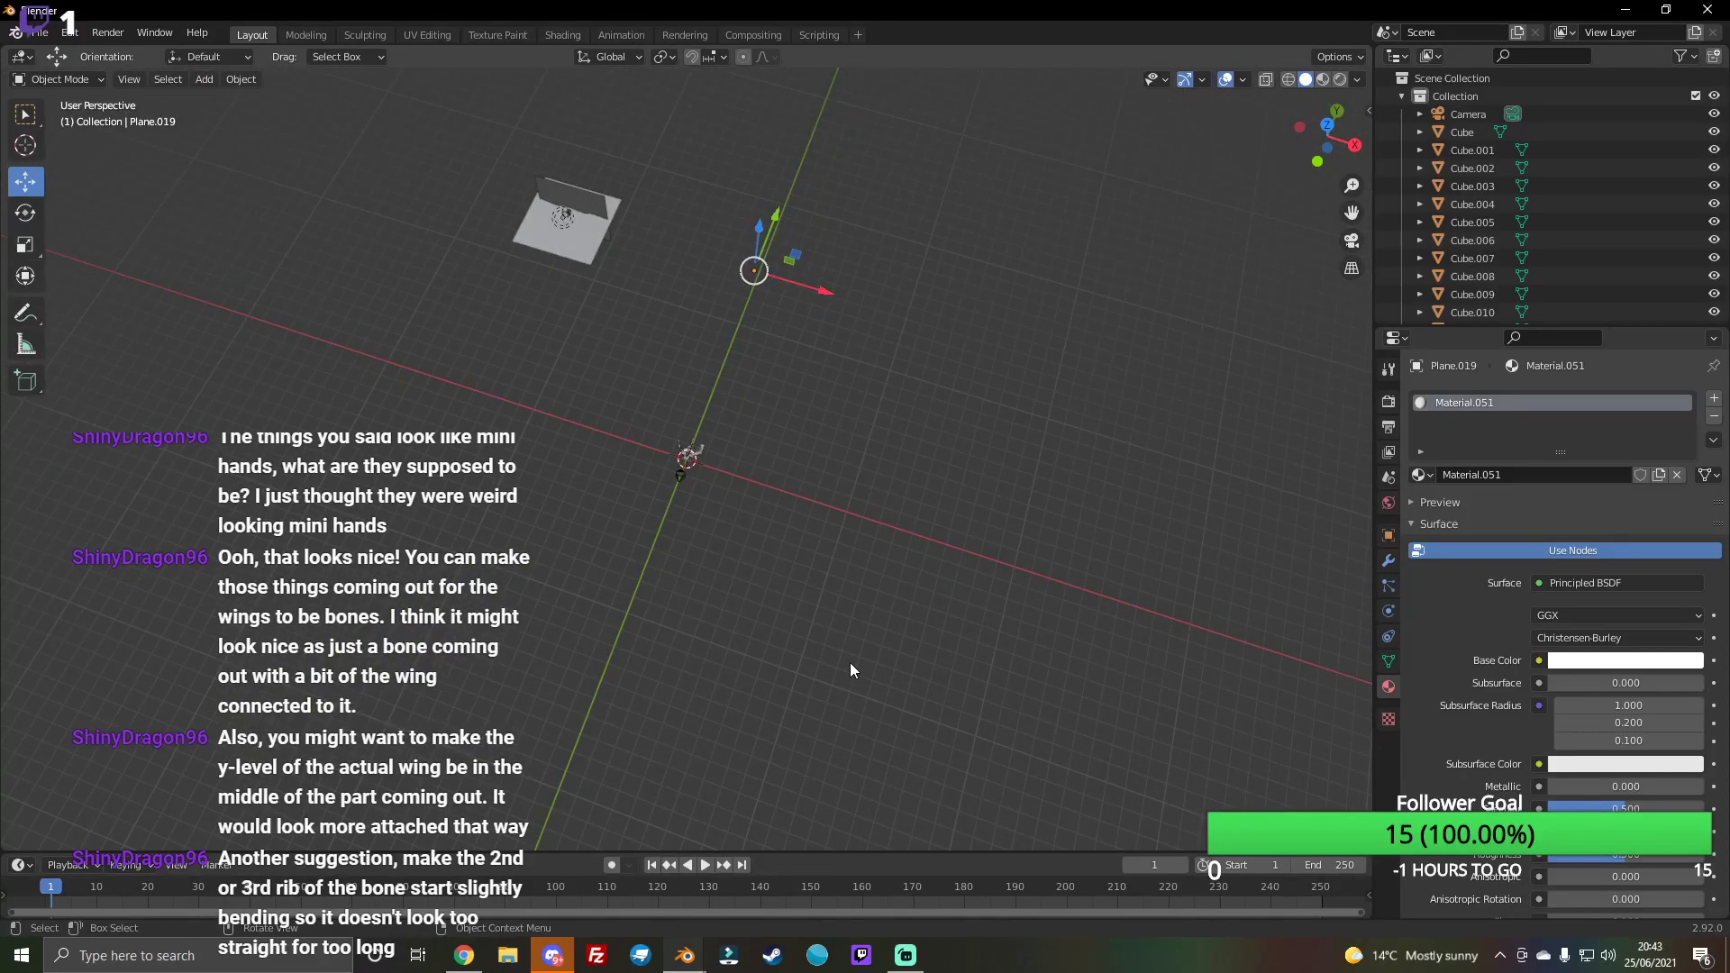
middle_click_drag(850, 666, 973, 528)
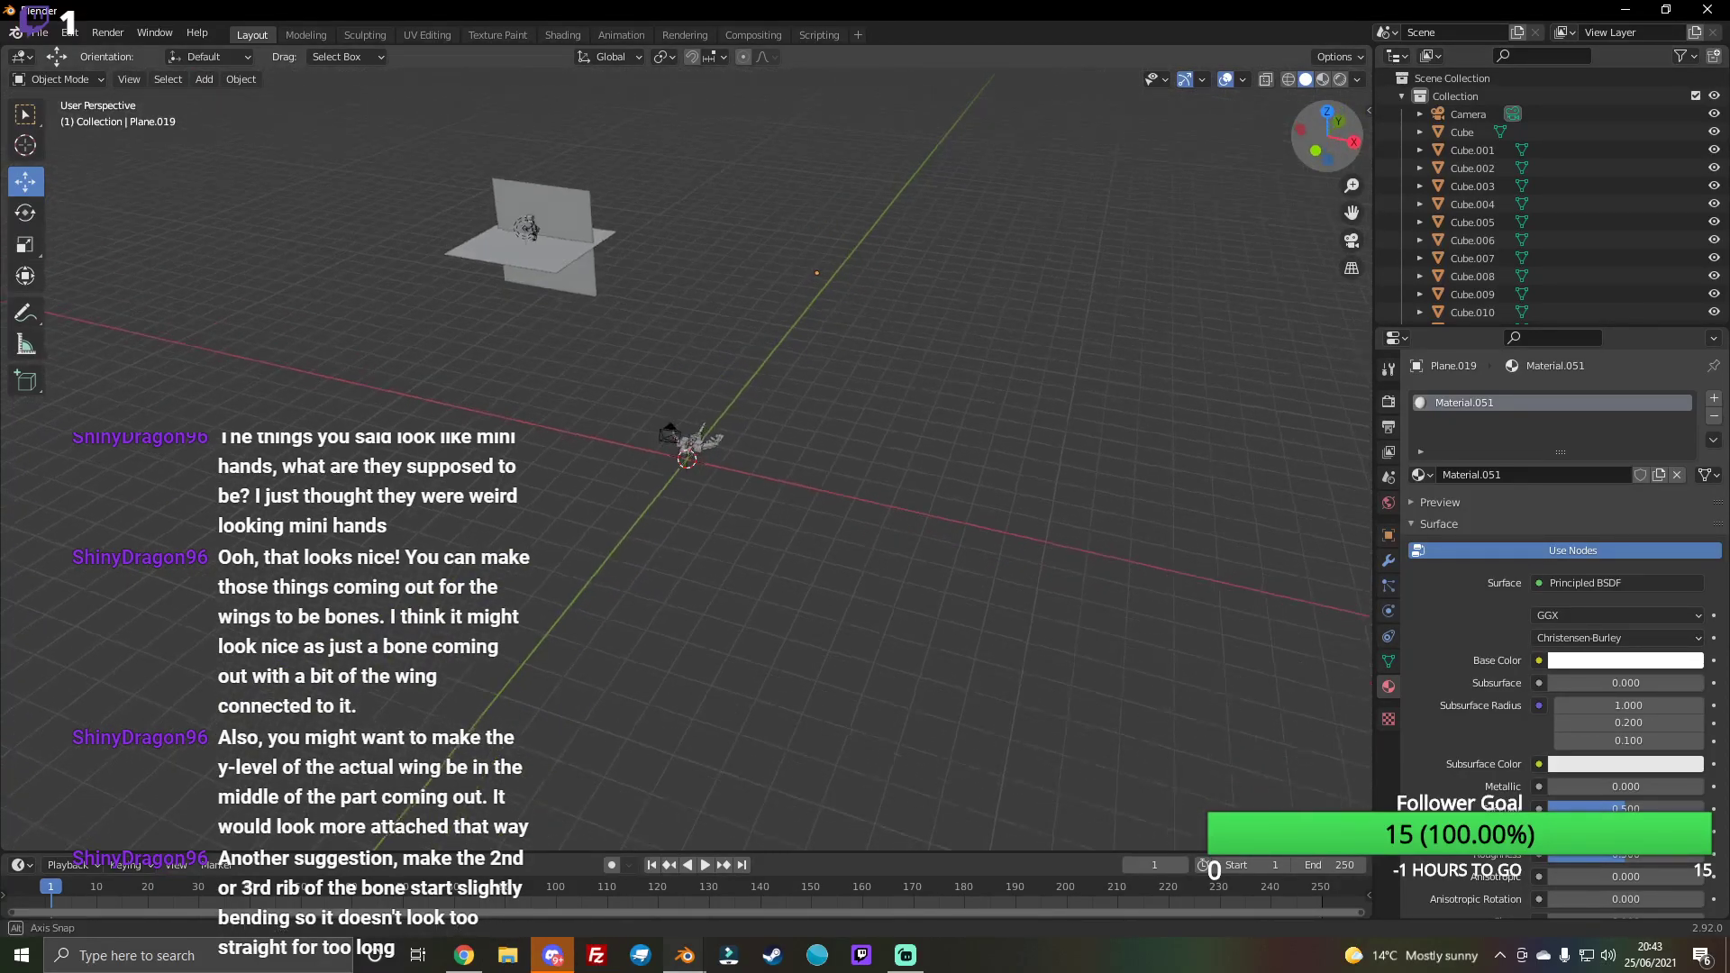
middle_click_drag(975, 527, 892, 363)
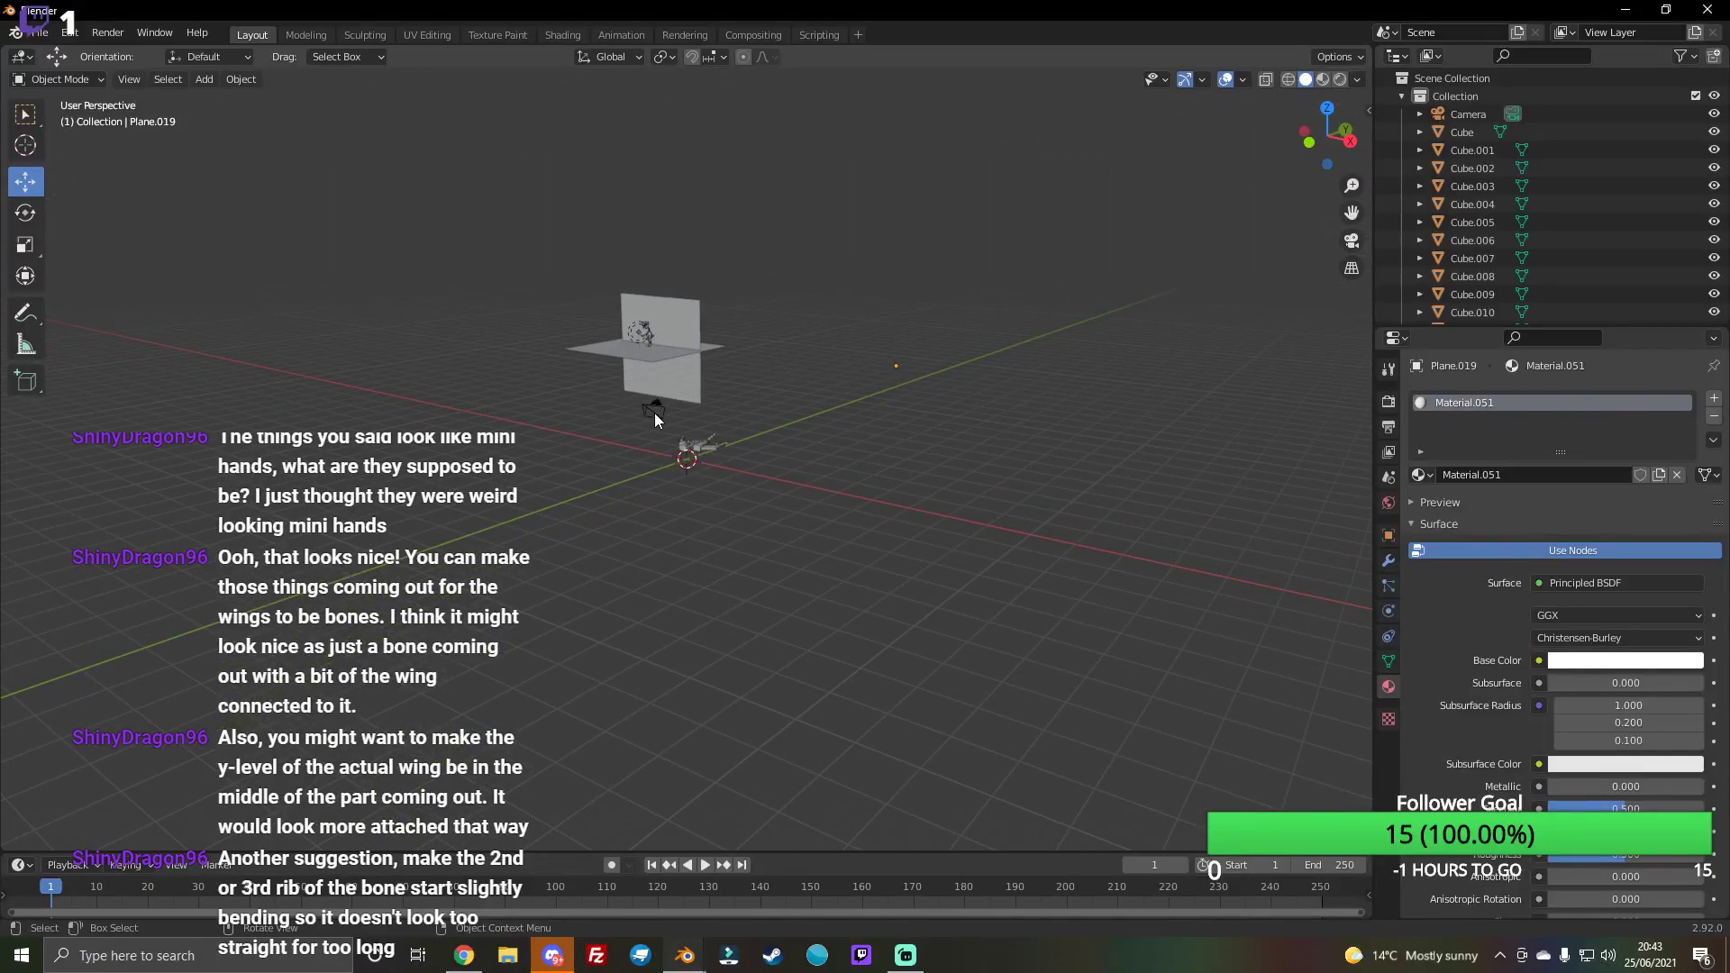
scroll(641, 454, "up", 2)
scroll(669, 466, "up", 2)
scroll(670, 466, "up", 3)
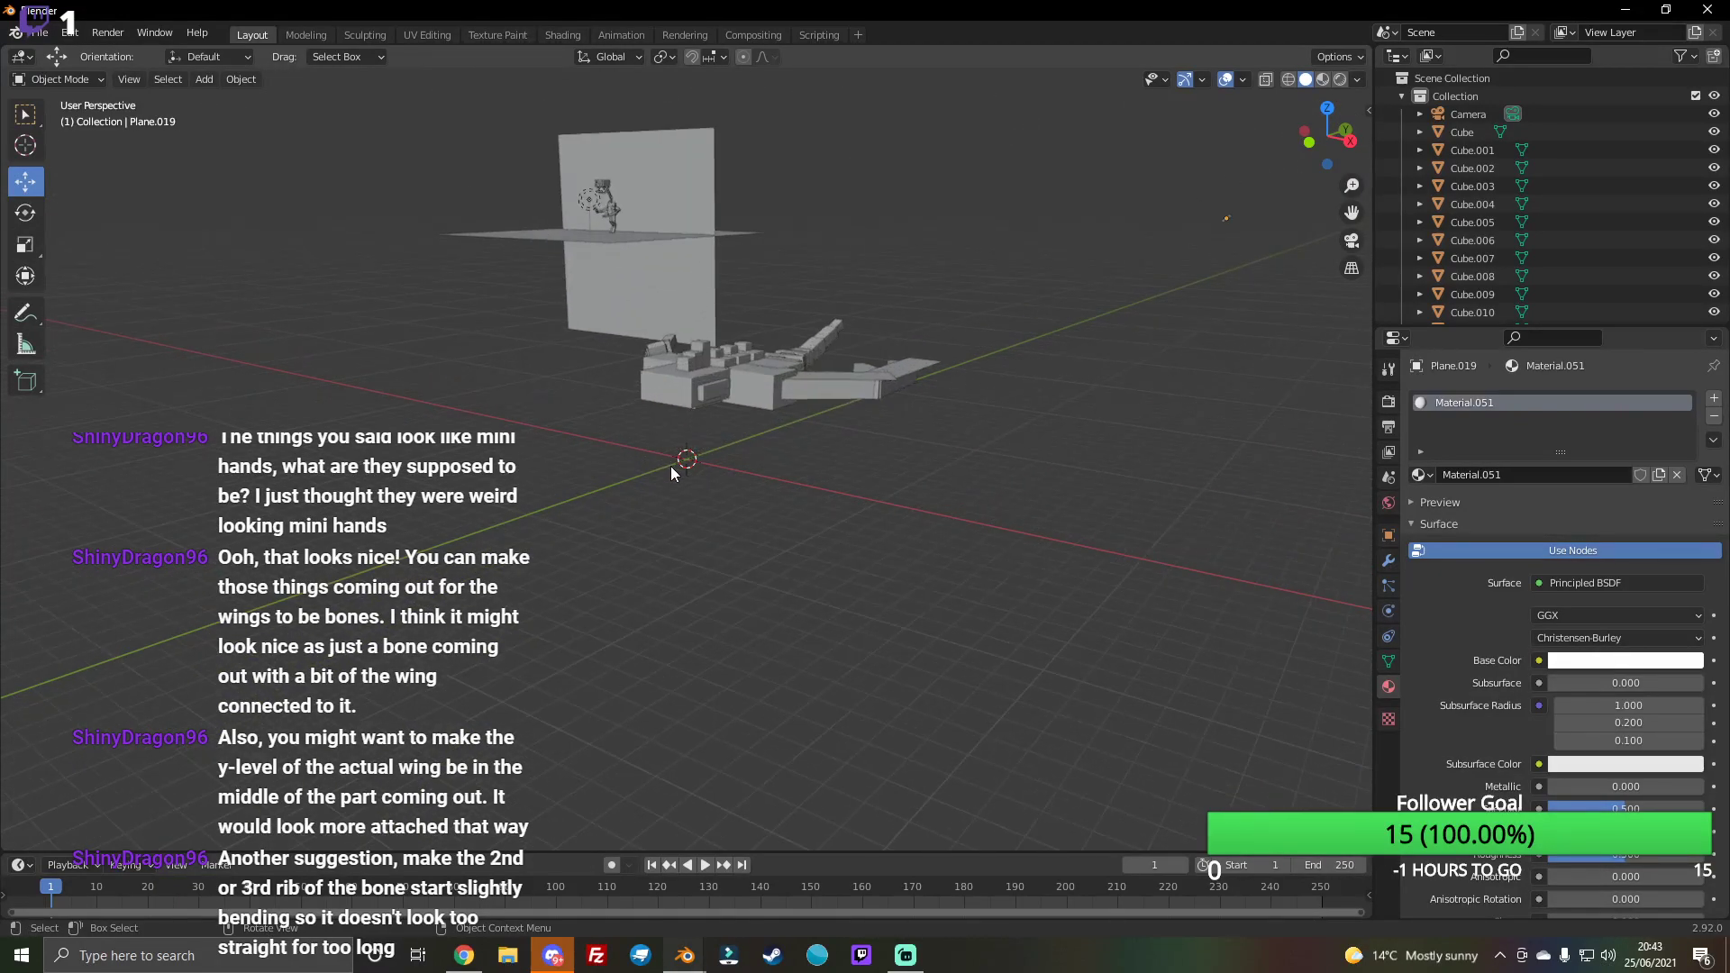
left_click(905, 955)
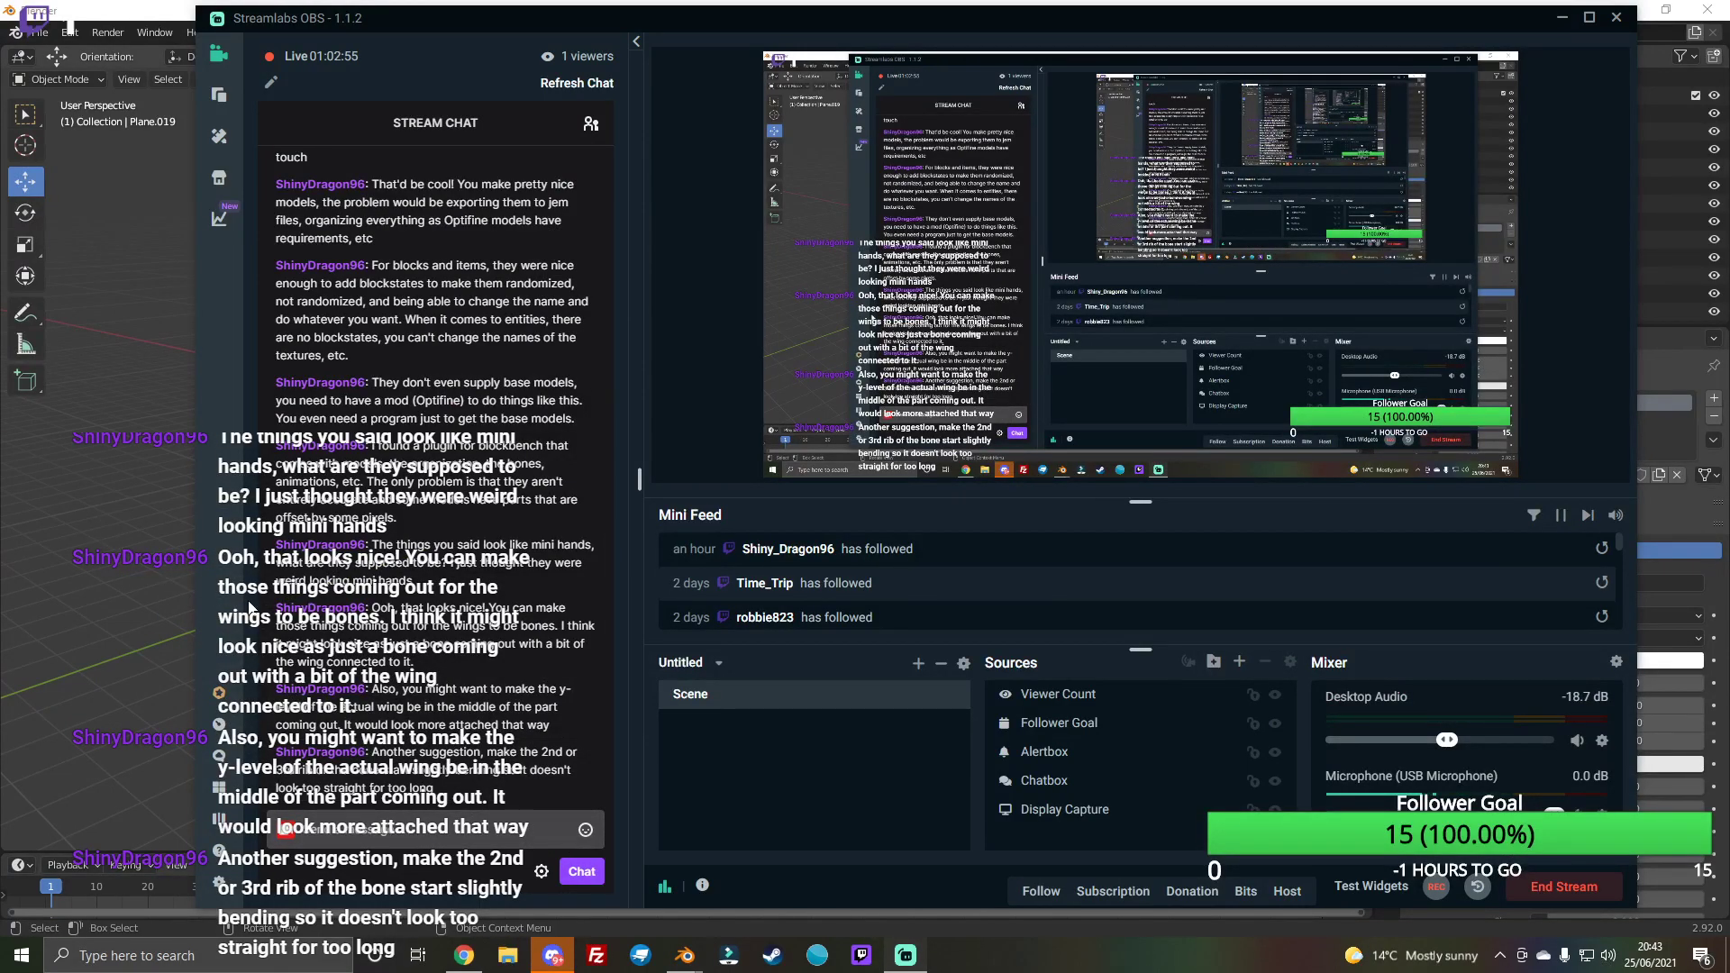
left_click(143, 506)
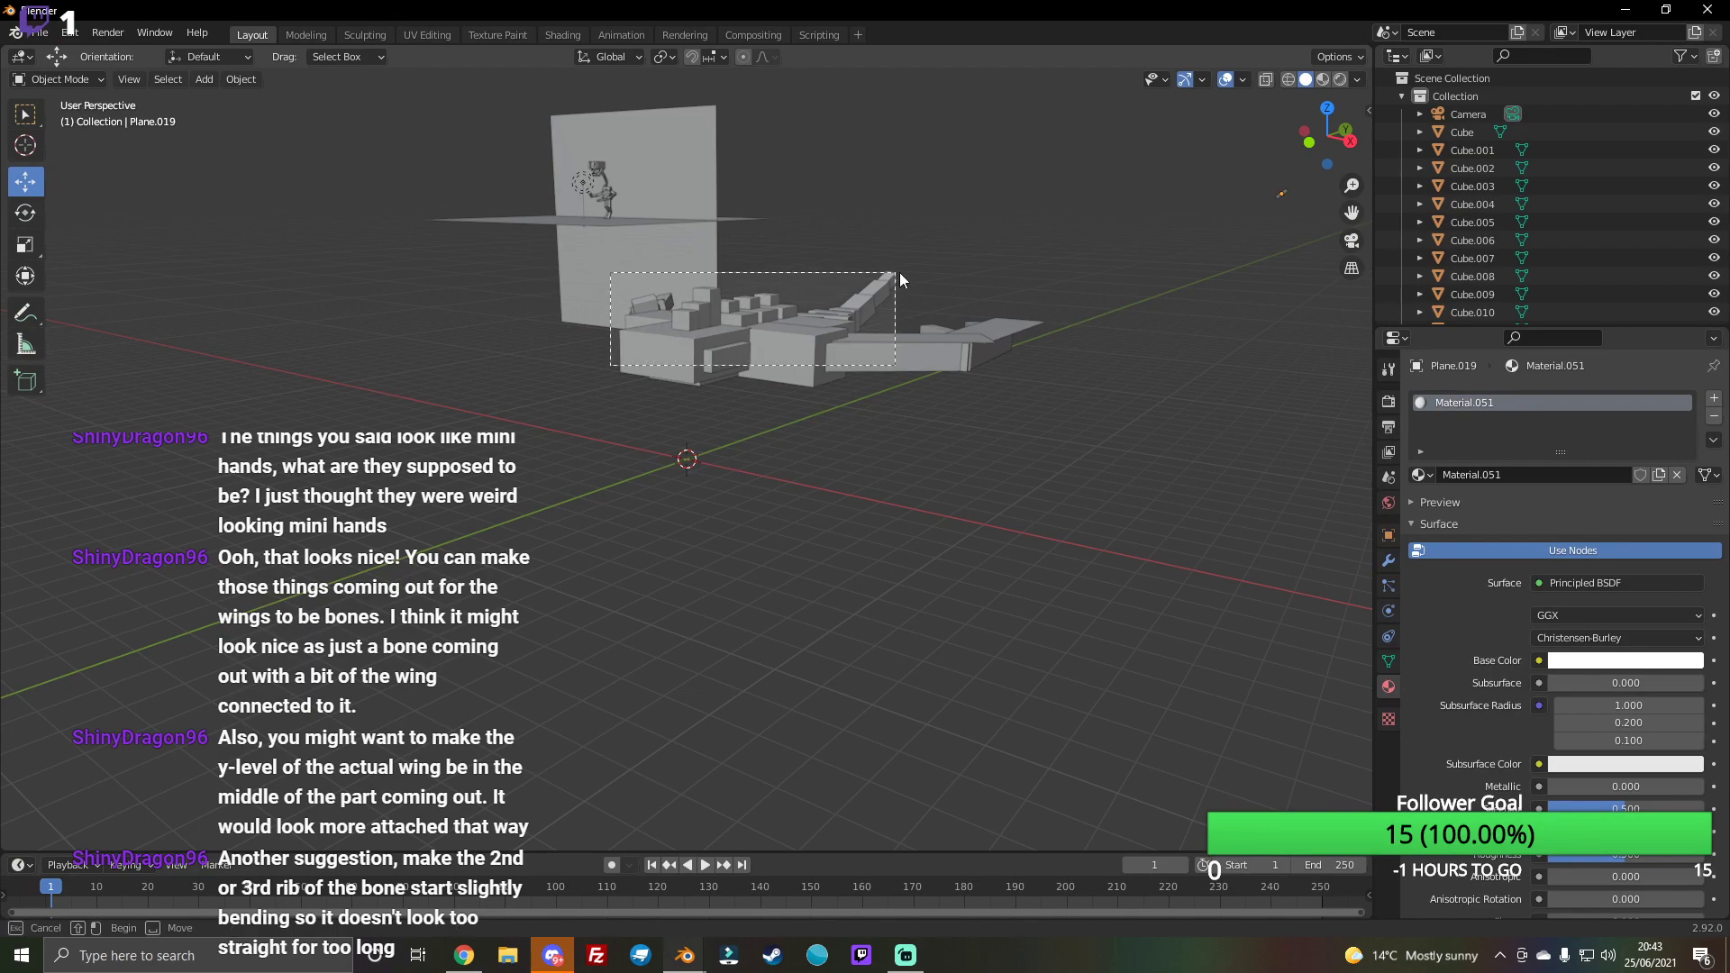
key("a")
mouse_move(1328, 135)
left_mouse_down()
mouse_move(1272, 150)
mouse_move(1251, 238)
left_mouse_up()
left_click(1213, 300)
left_click_drag(1336, 146, 1001, 333)
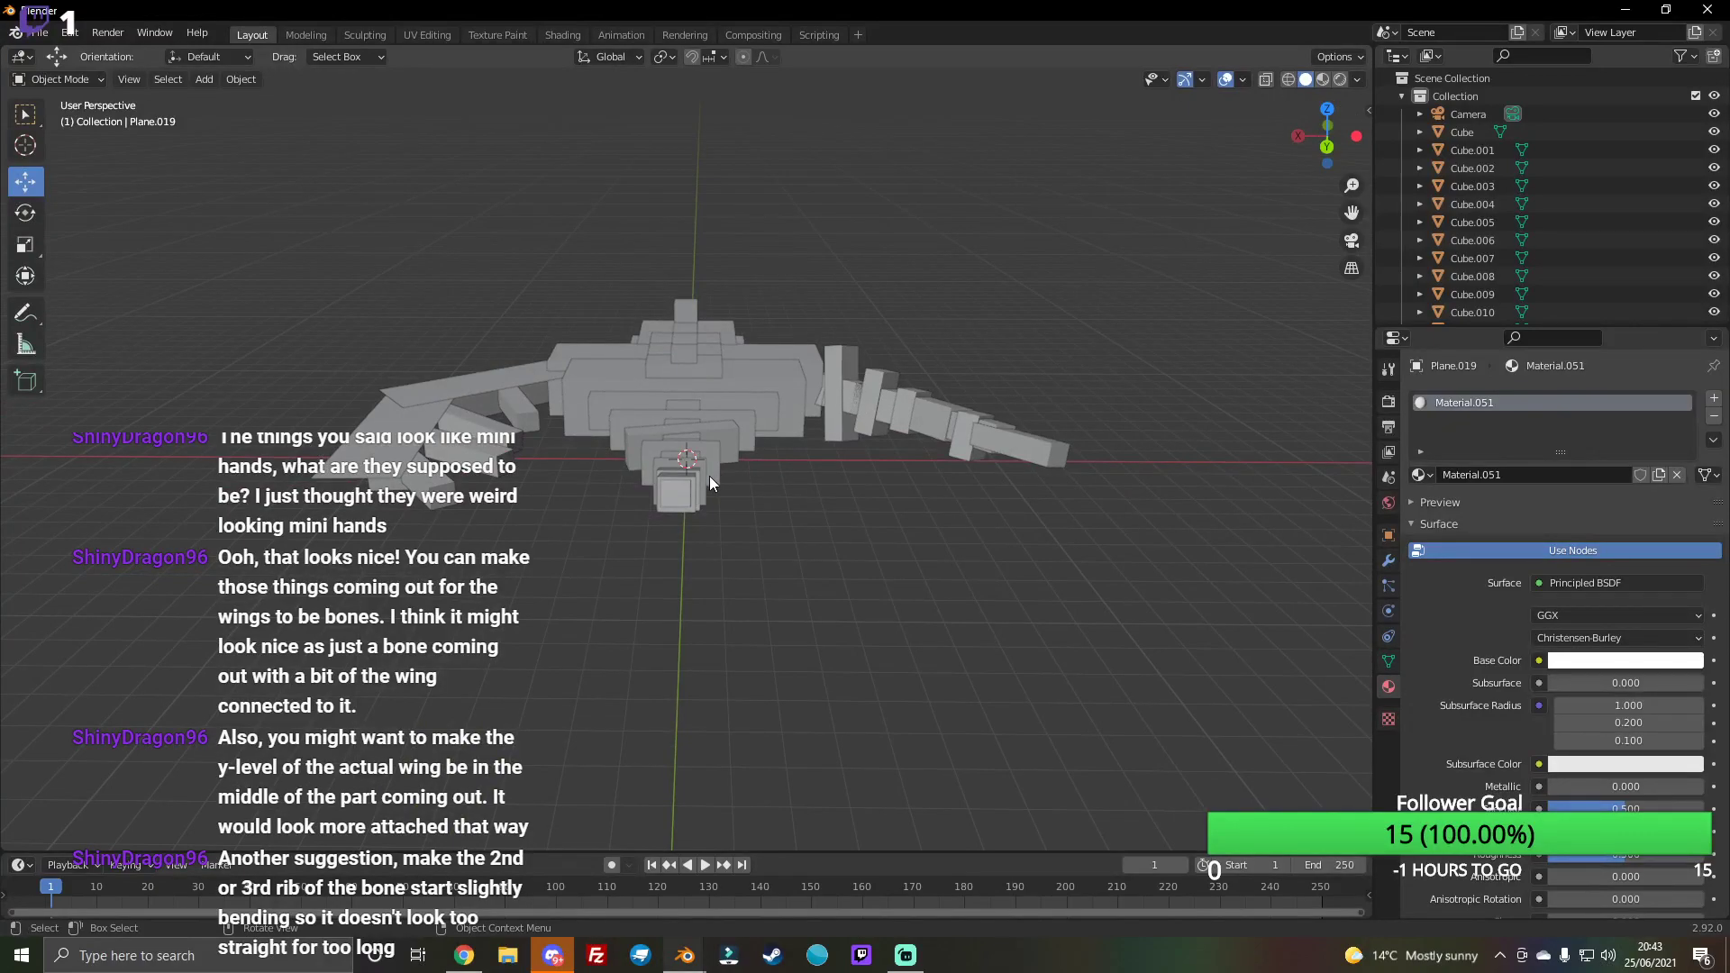
left_click_drag(920, 477, 725, 619)
mouse_move(1369, 148)
left_mouse_down()
mouse_move(1190, 190)
mouse_move(1135, 230)
mouse_move(947, 257)
left_mouse_up()
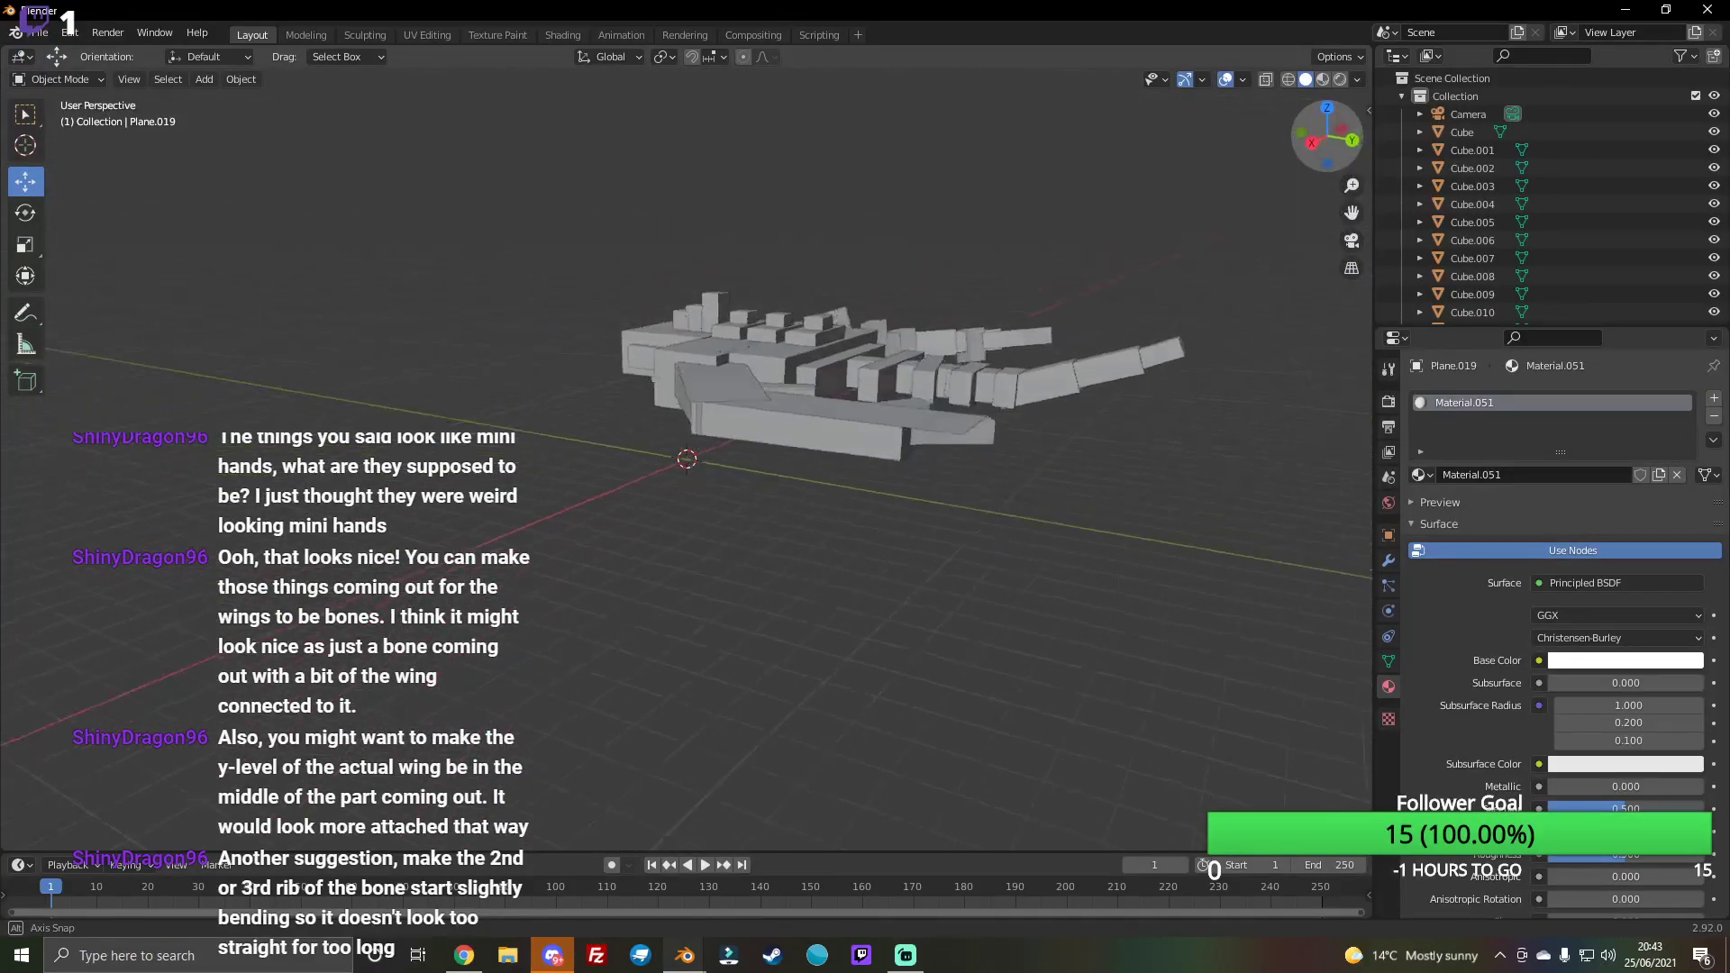
mouse_move(946, 257)
middle_mouse_down()
mouse_move(555, 581)
mouse_move(620, 504)
middle_mouse_up()
left_click_drag(557, 502, 669, 272)
left_click_drag(708, 686, 379, 228)
left_click(252, 462)
left_click_drag(253, 463, 851, 301)
left_click(696, 828)
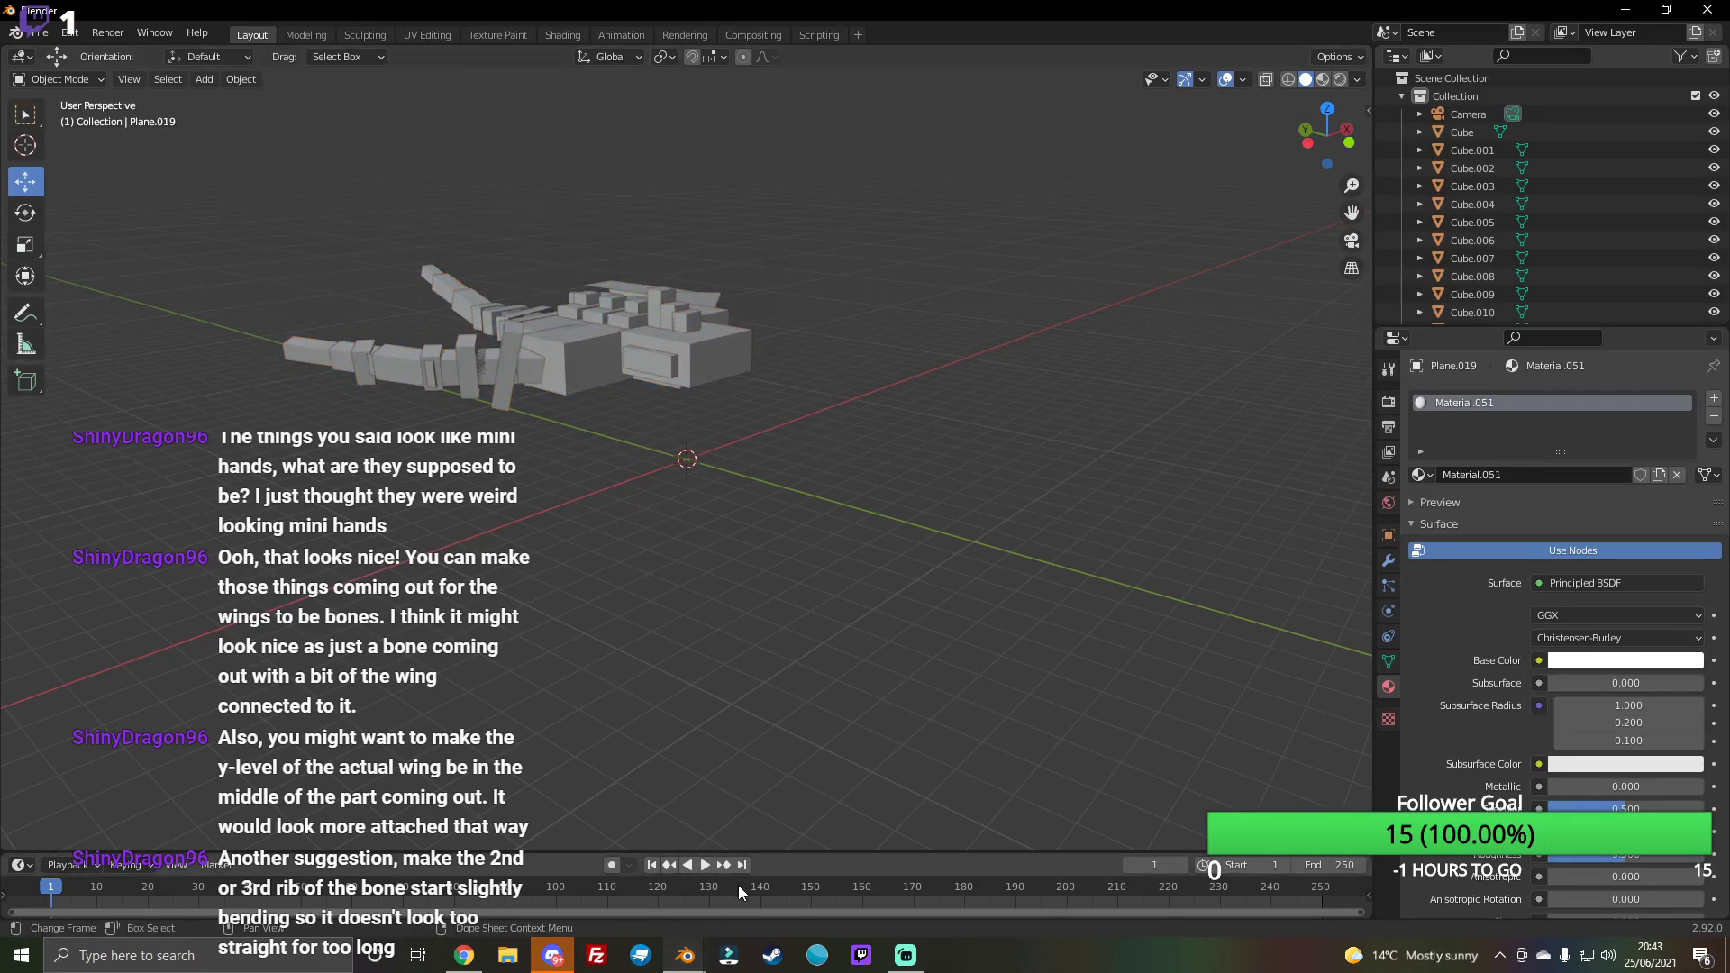
mouse_move(905, 955)
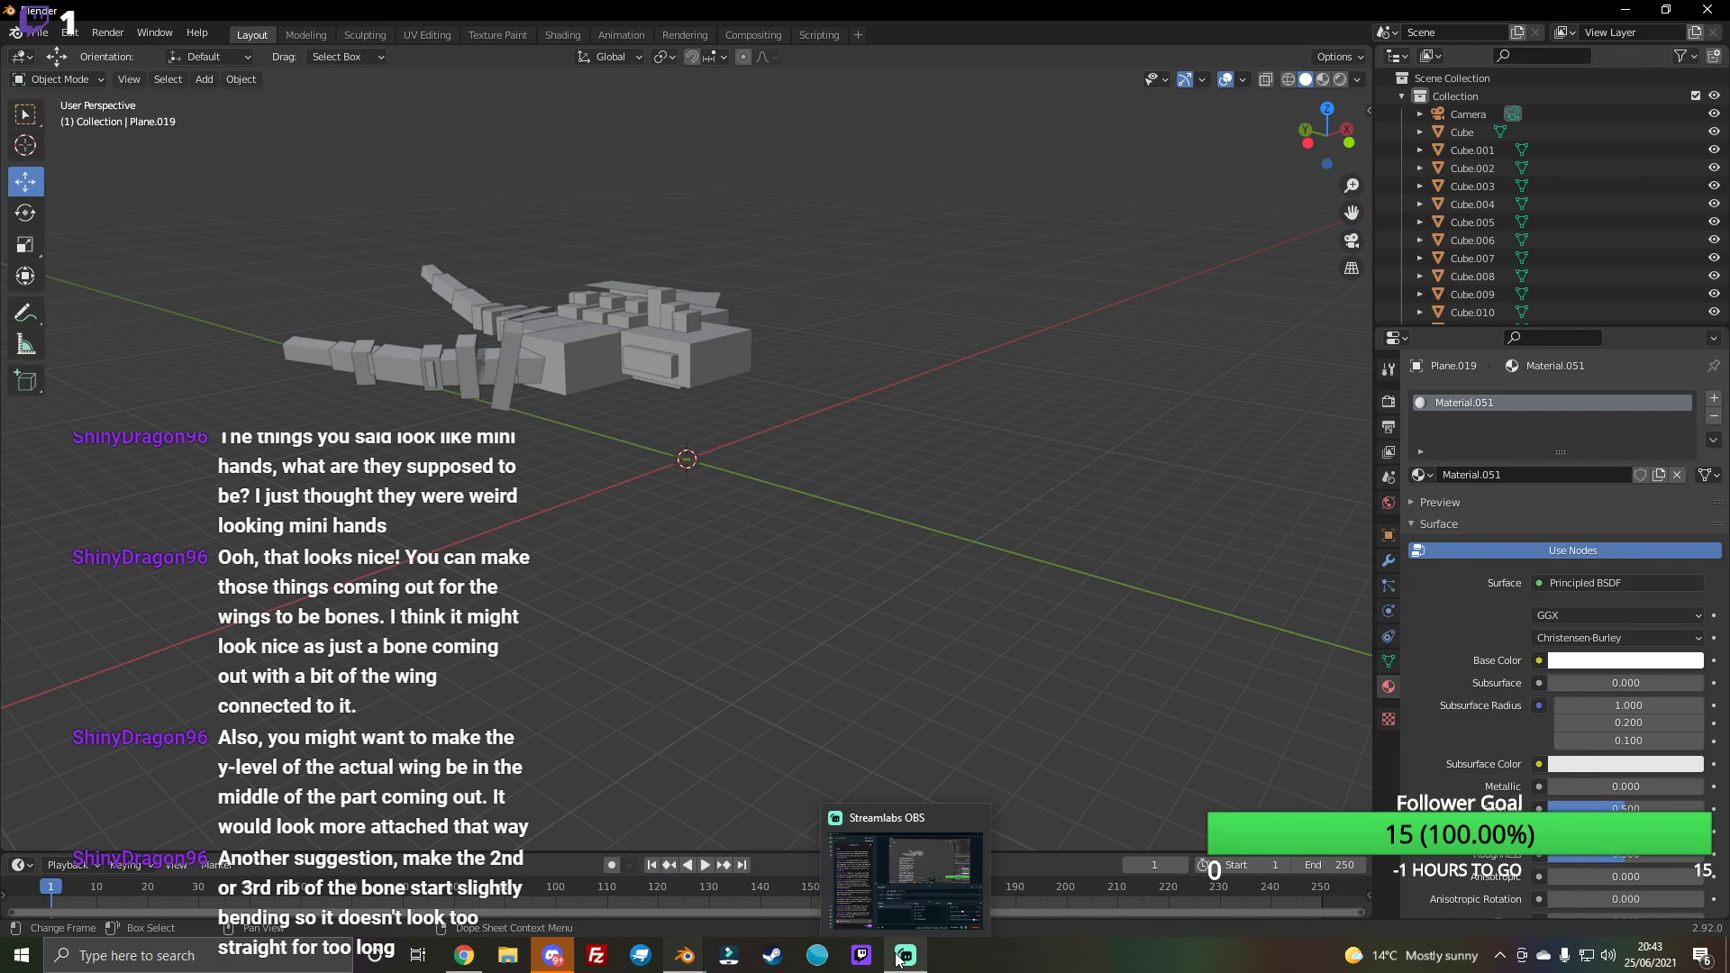
left_click(835, 812)
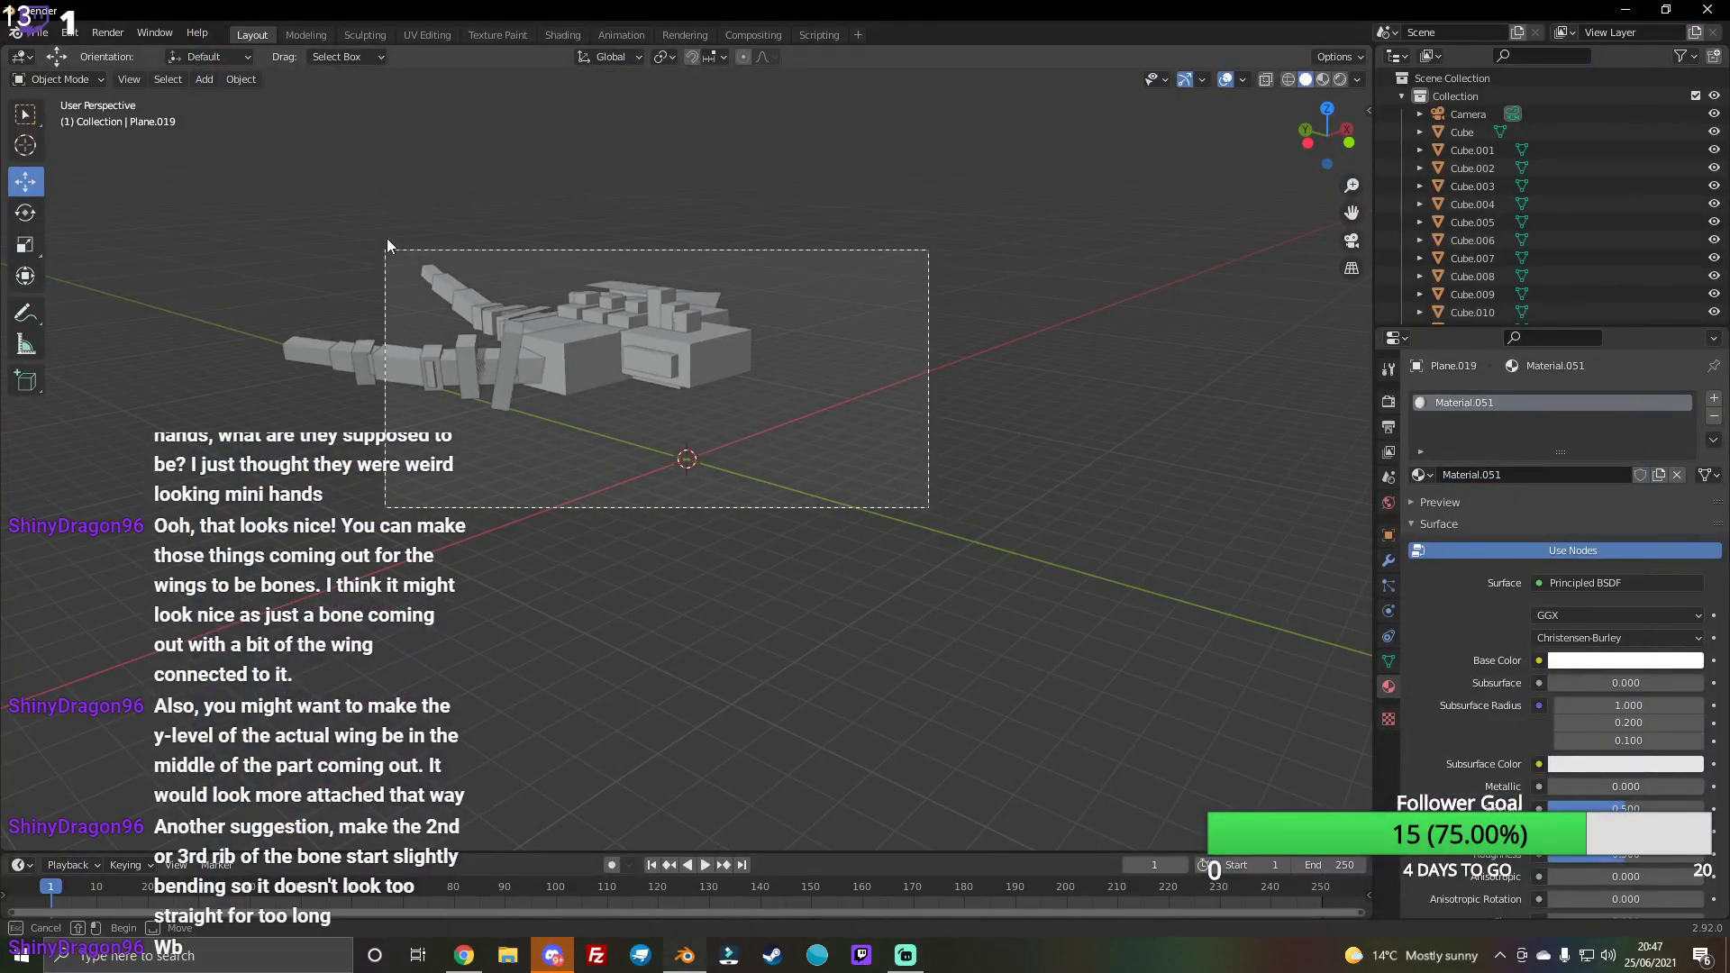
Step: Copy a small block near the wing root and lower the pasted copy vertically
left_click_drag(929, 508, 376, 111)
left_click(1146, 211)
mouse_move(1325, 160)
left_mouse_down()
mouse_move(1298, 169)
mouse_move(1326, 141)
left_mouse_up()
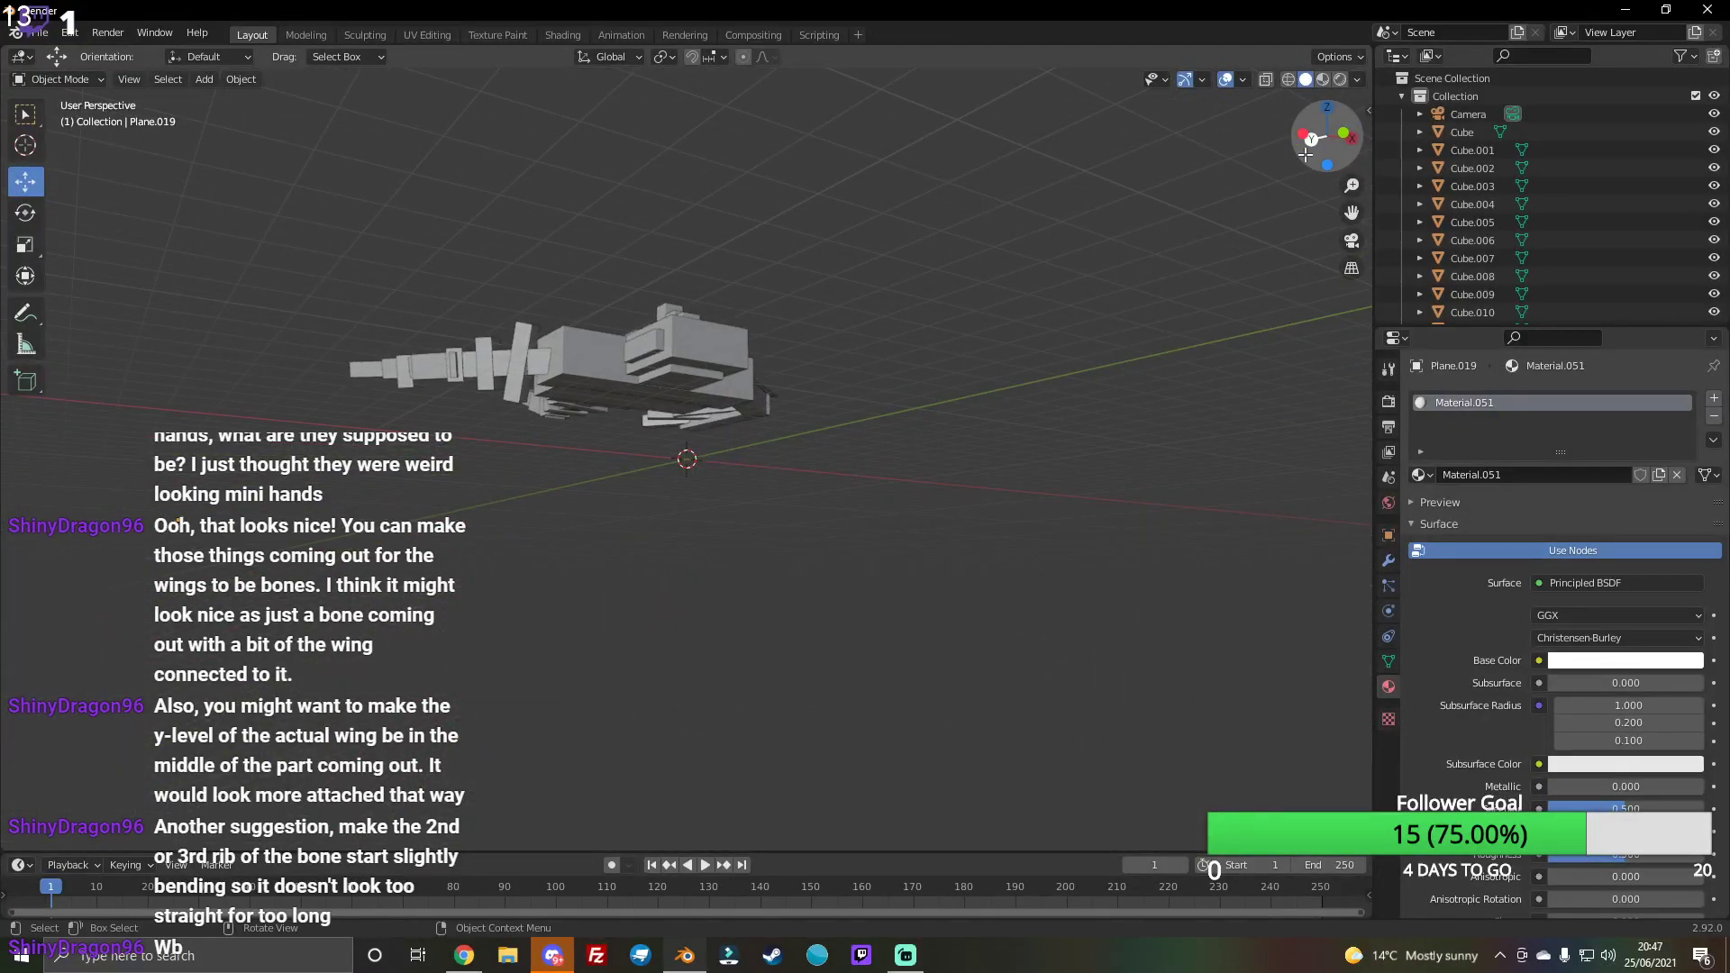
left_click_drag(1326, 140, 1324, 140)
left_click(759, 344)
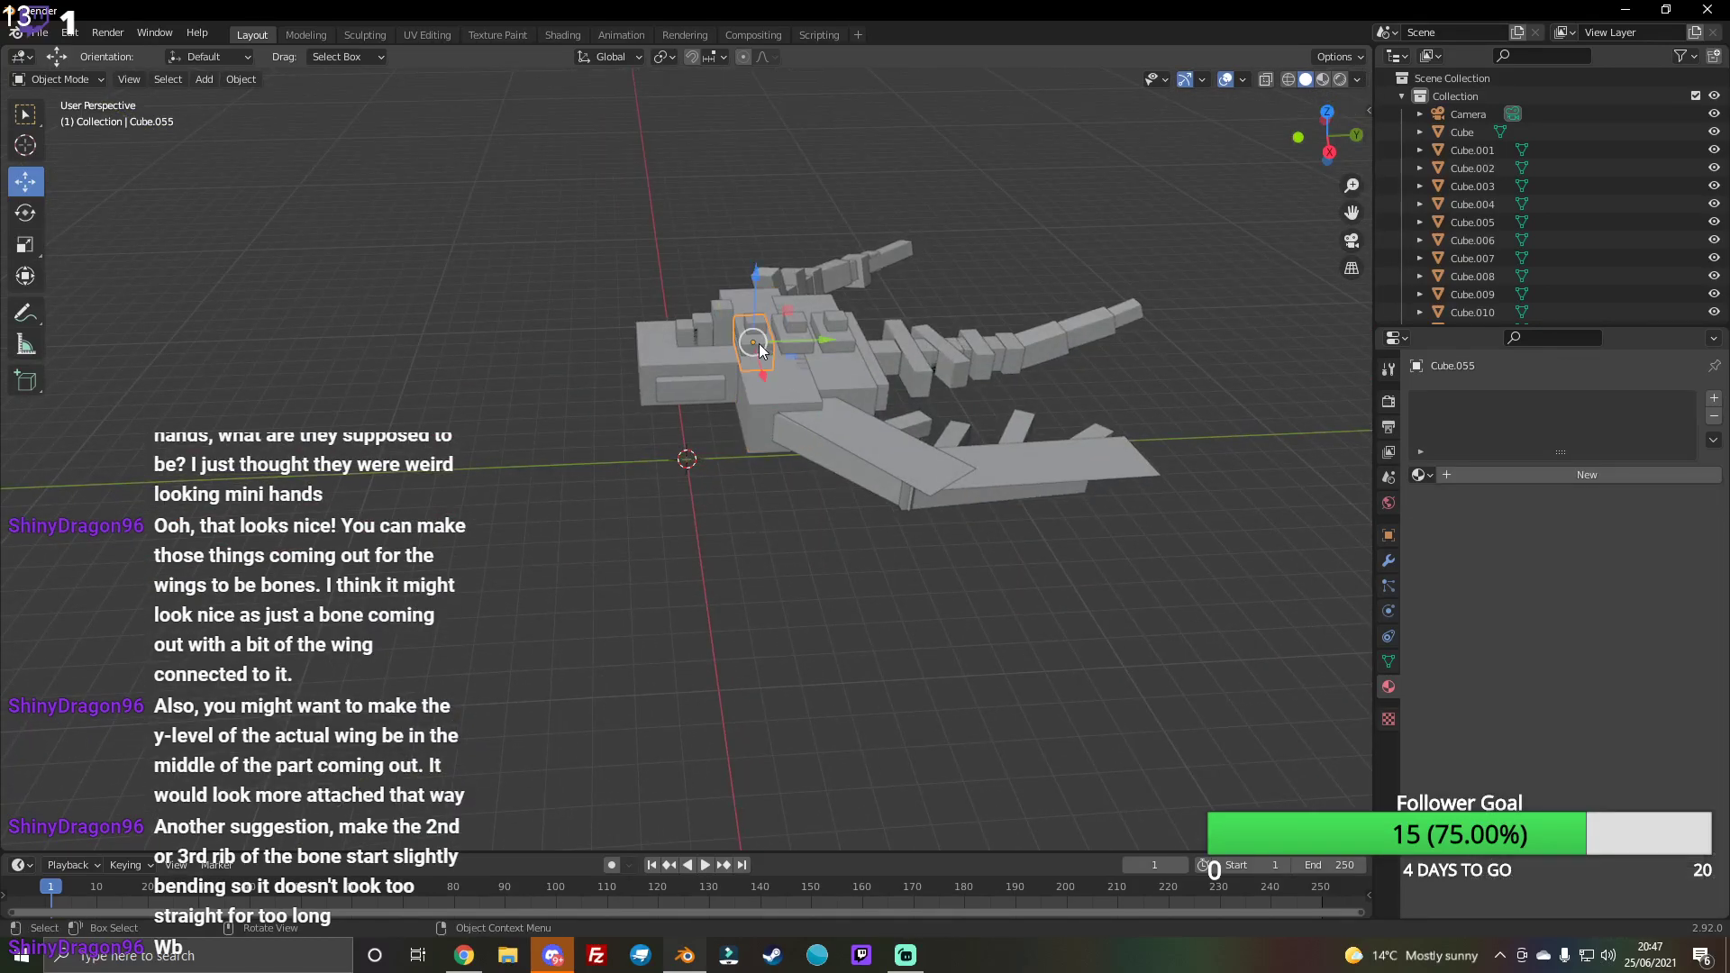
key("ctrl+c")
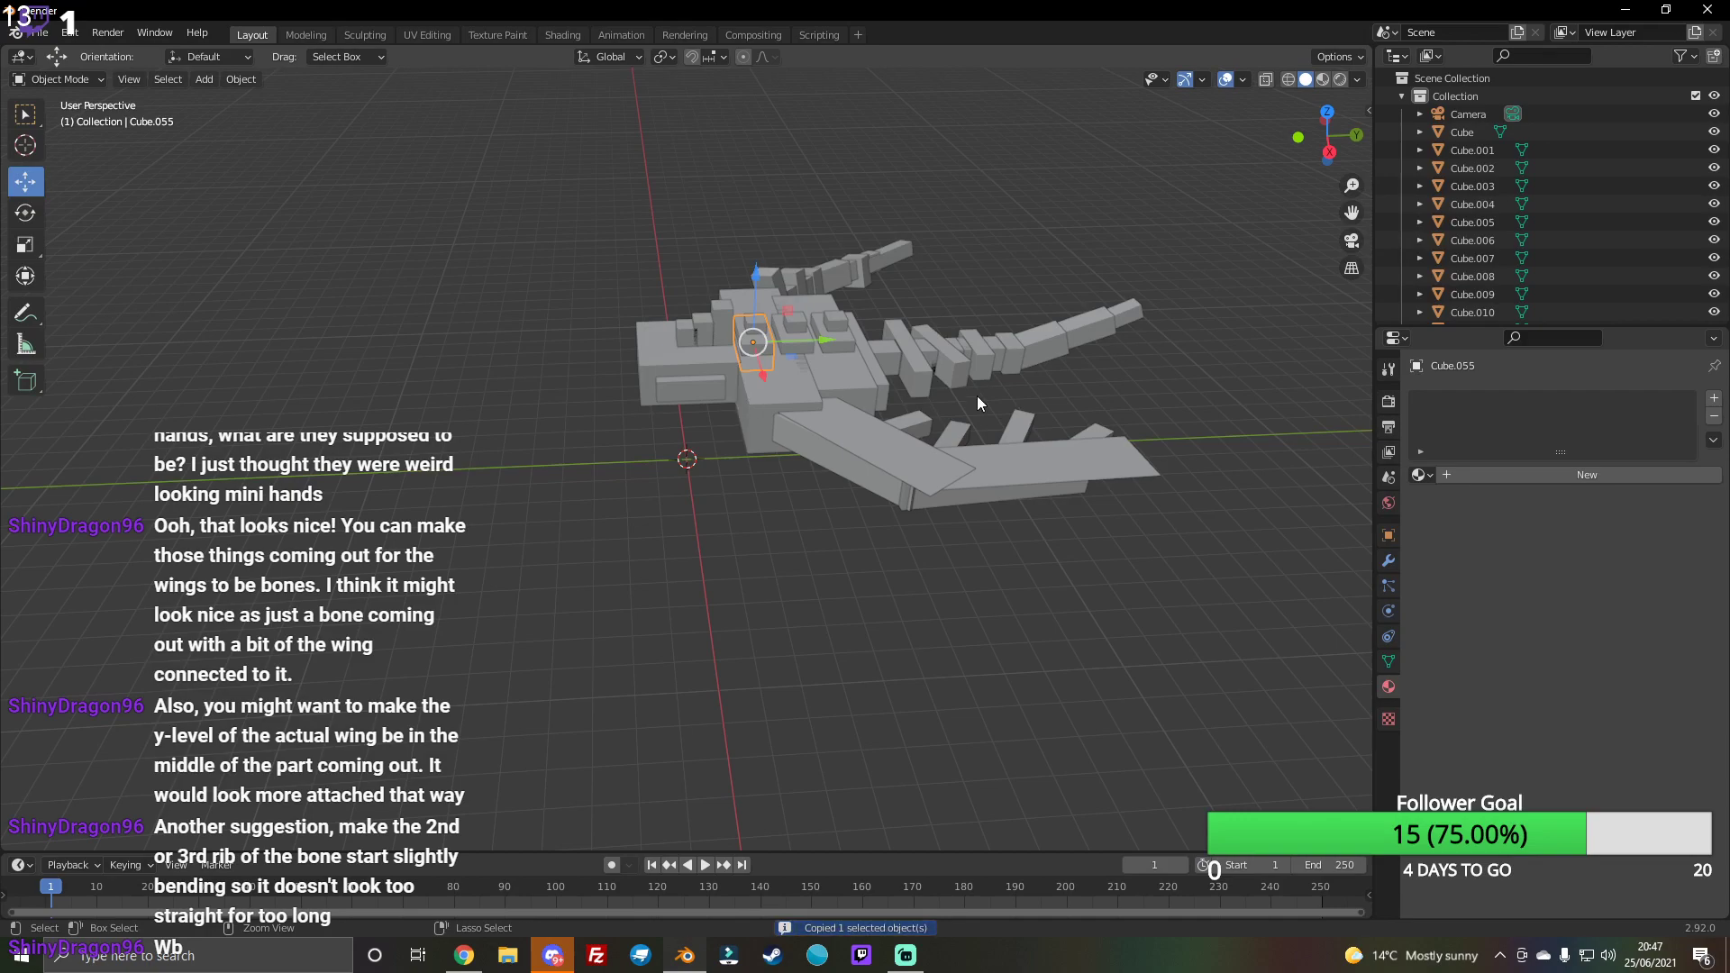
key("ctrl+v")
middle_click_drag(758, 347, 739, 325)
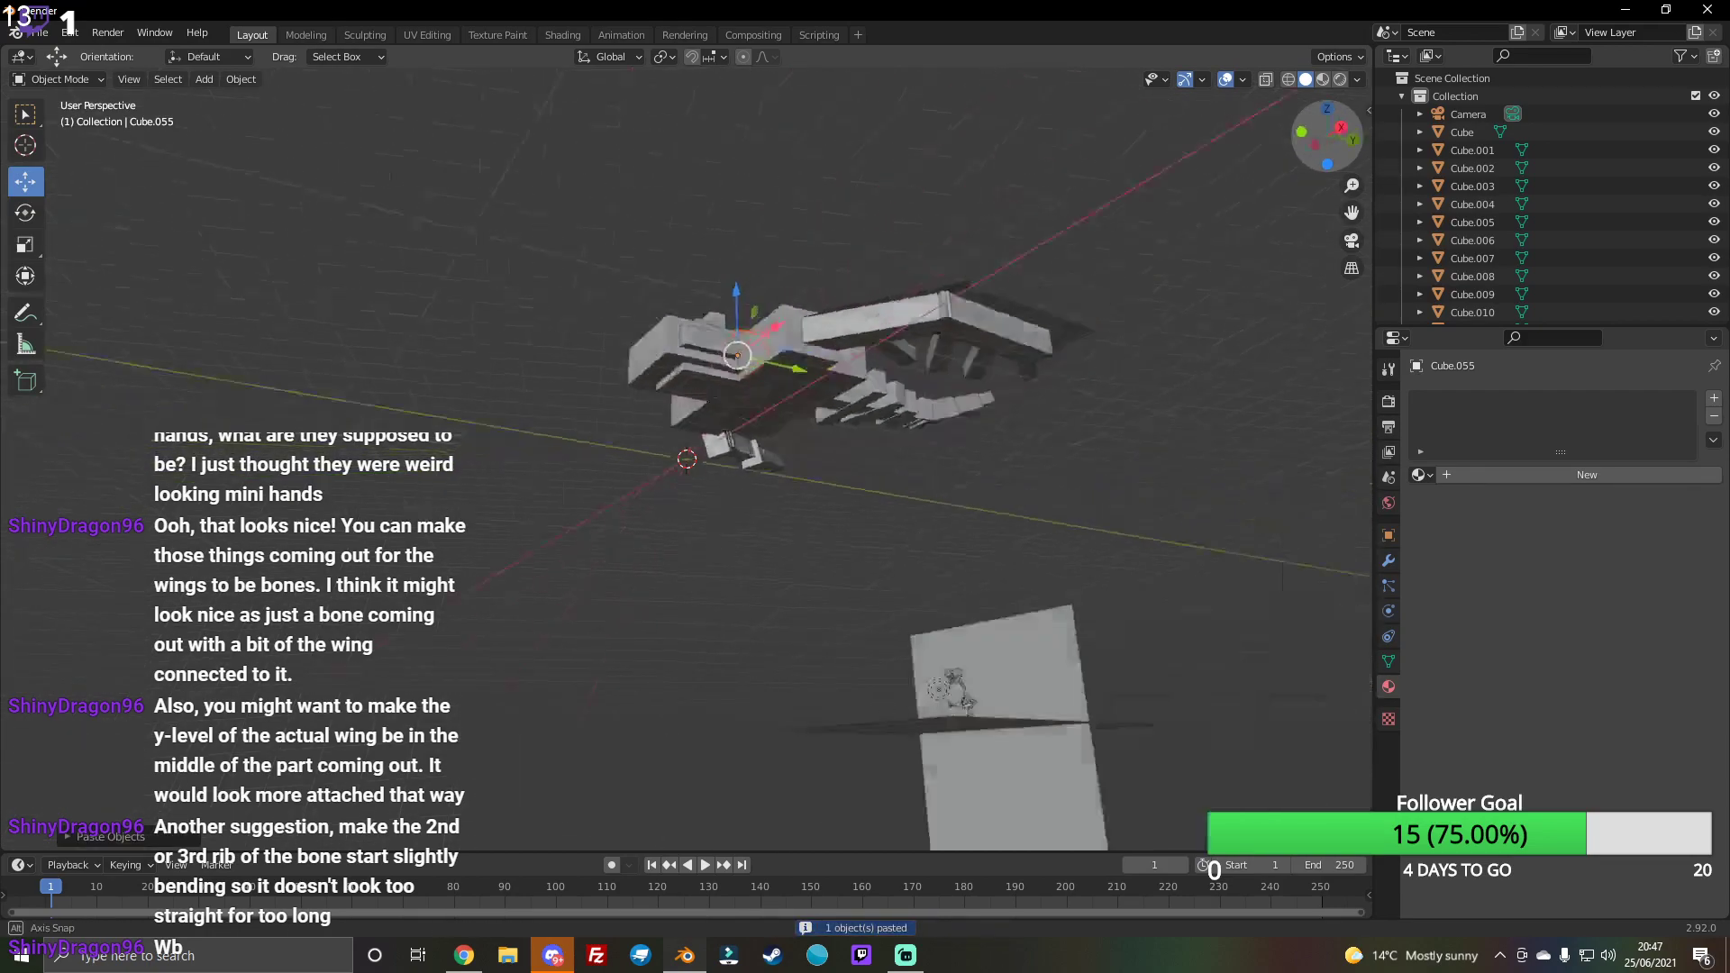
left_click_drag(739, 326, 746, 353)
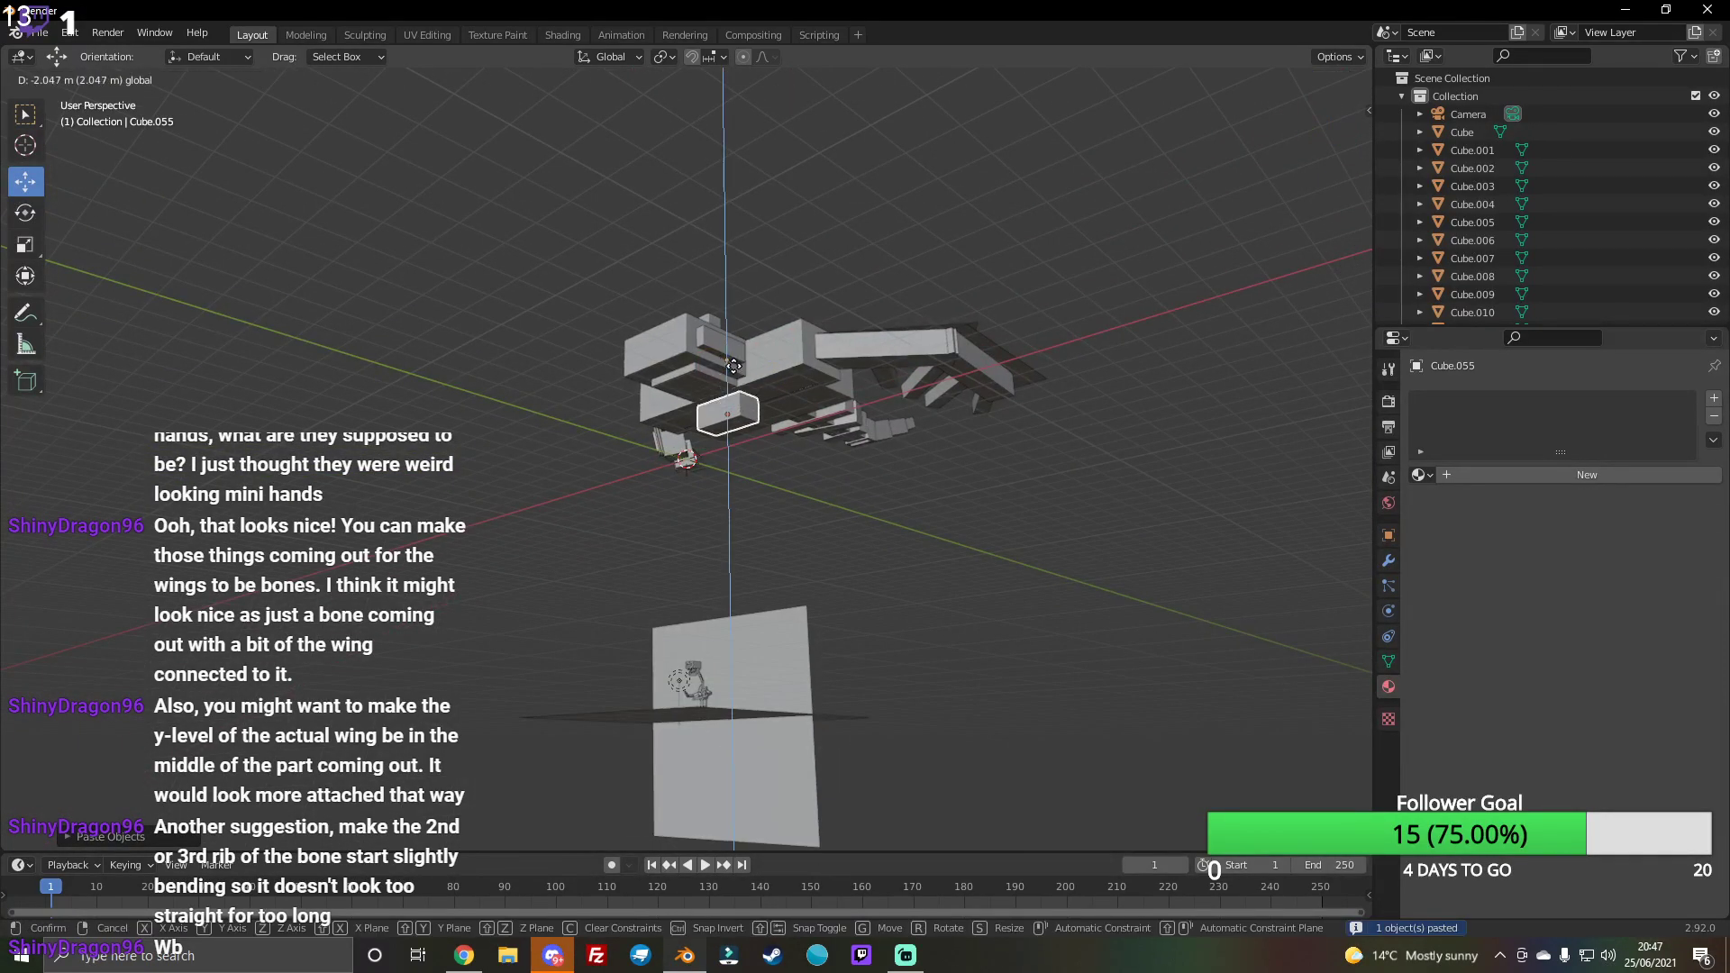
left_click(747, 352)
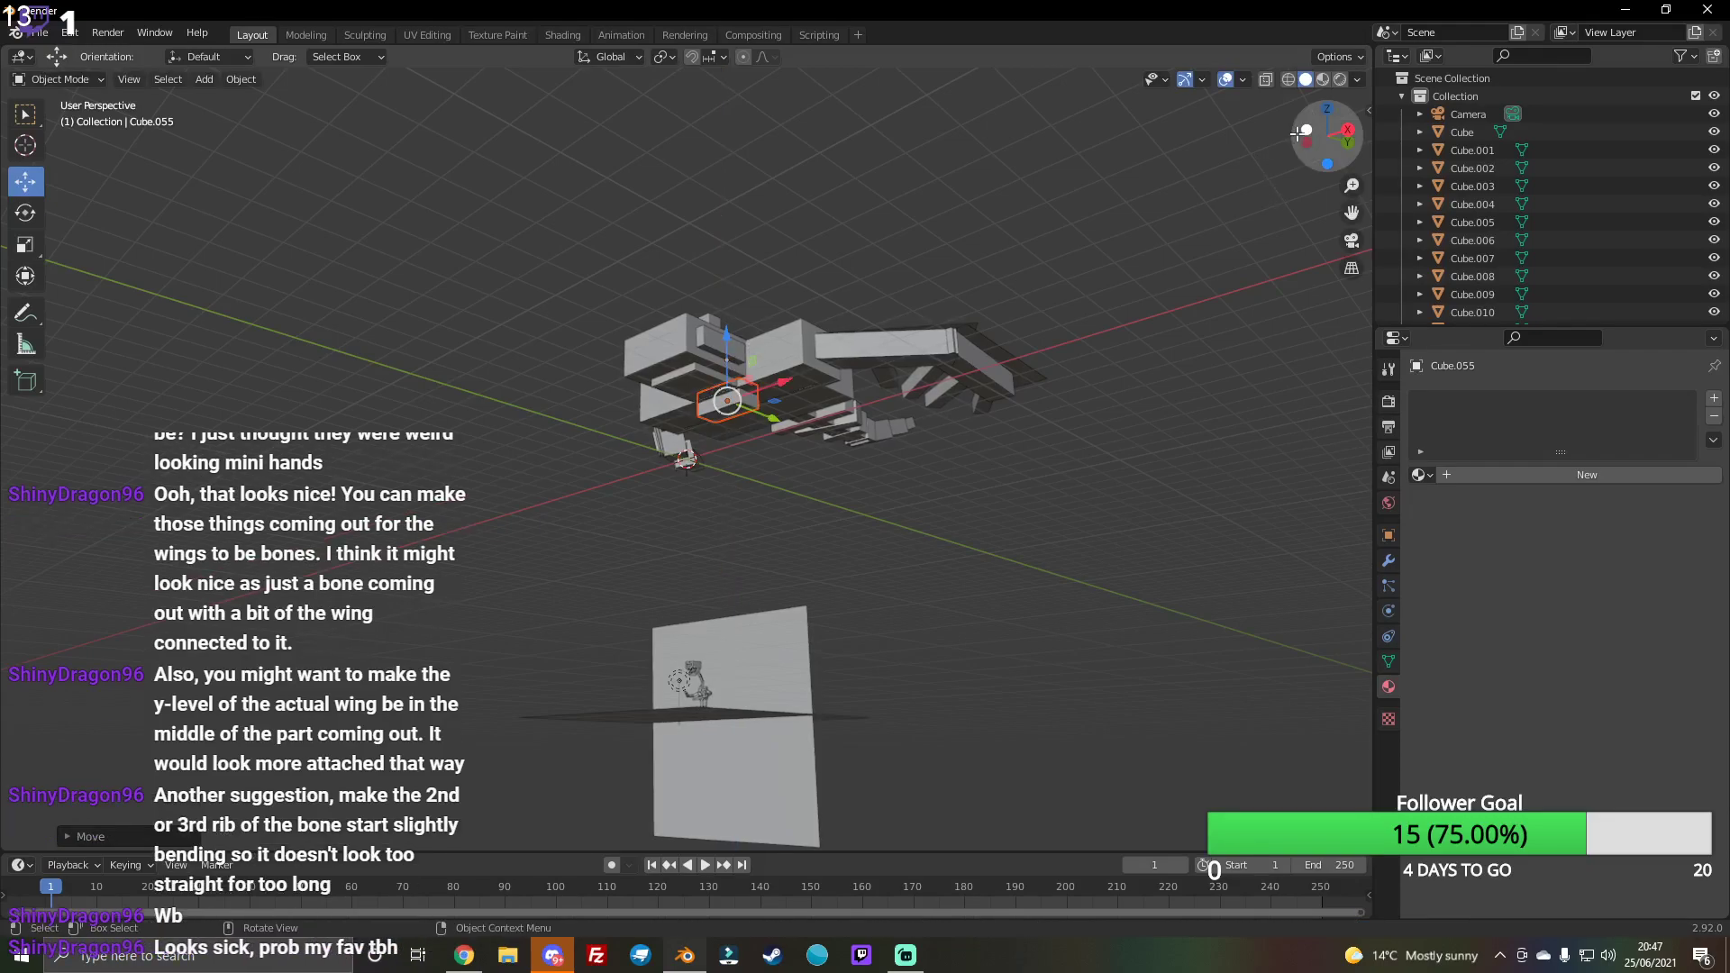
Step: Rotate the pasted block about the vertical axis, keeping its original size
middle_click_drag(746, 352, 805, 397)
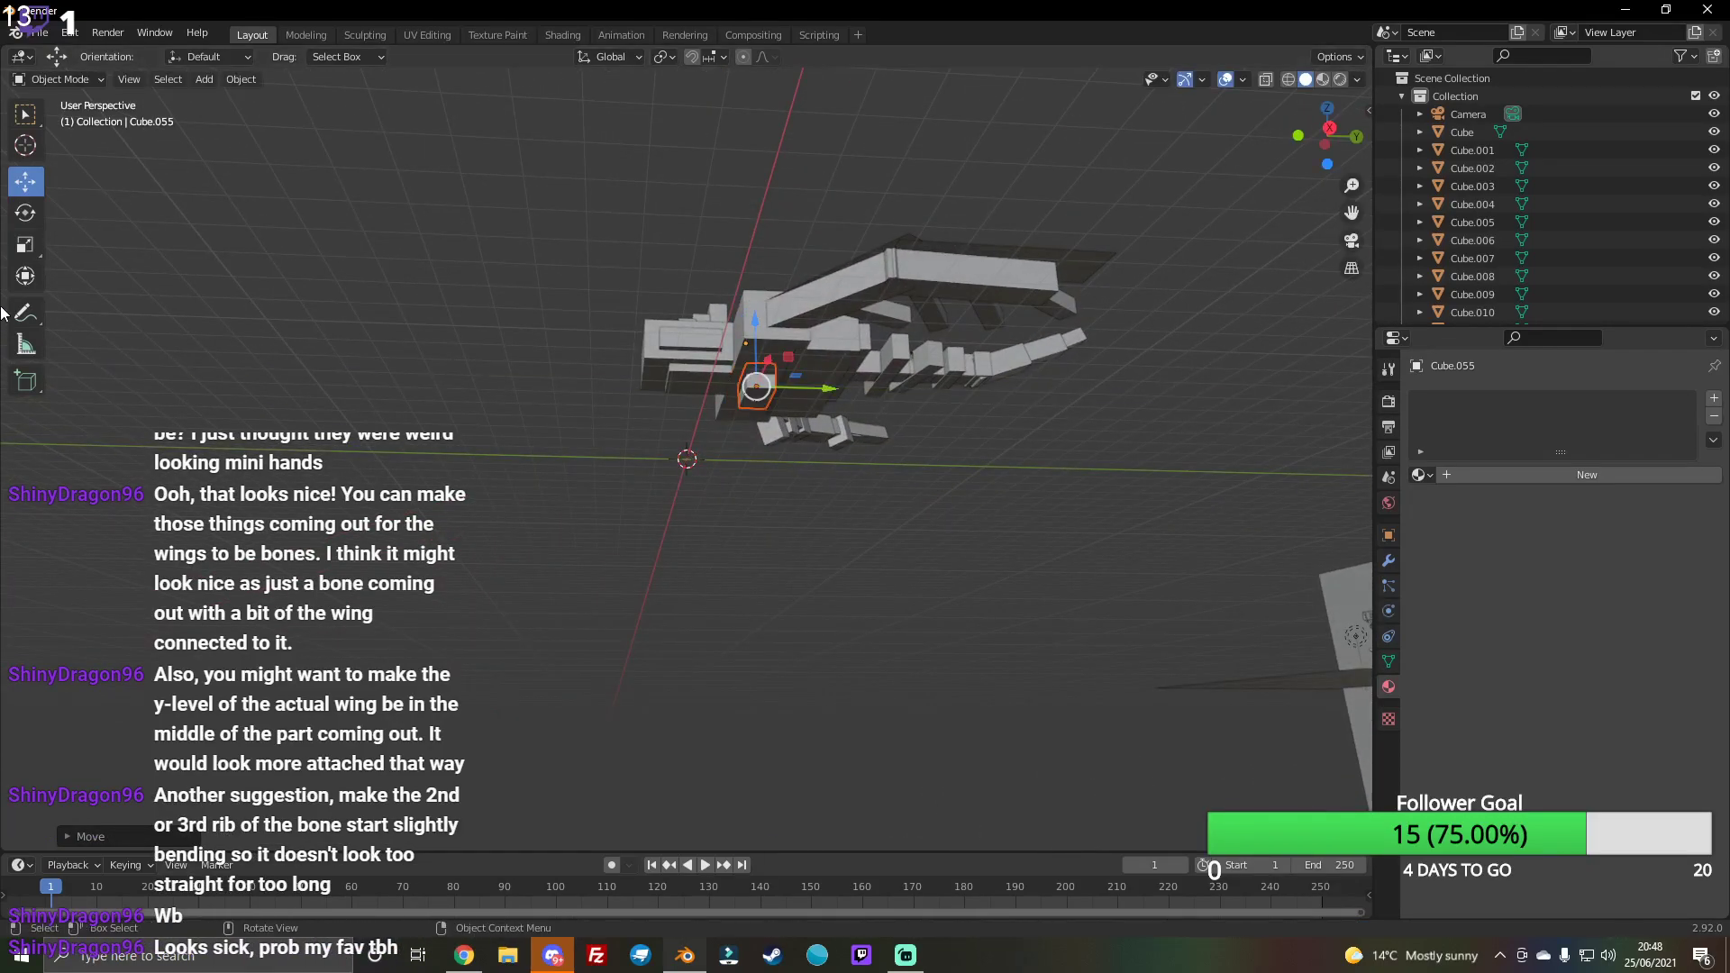
key("shift+space")
key("r")
left_click_drag(827, 381, 766, 389)
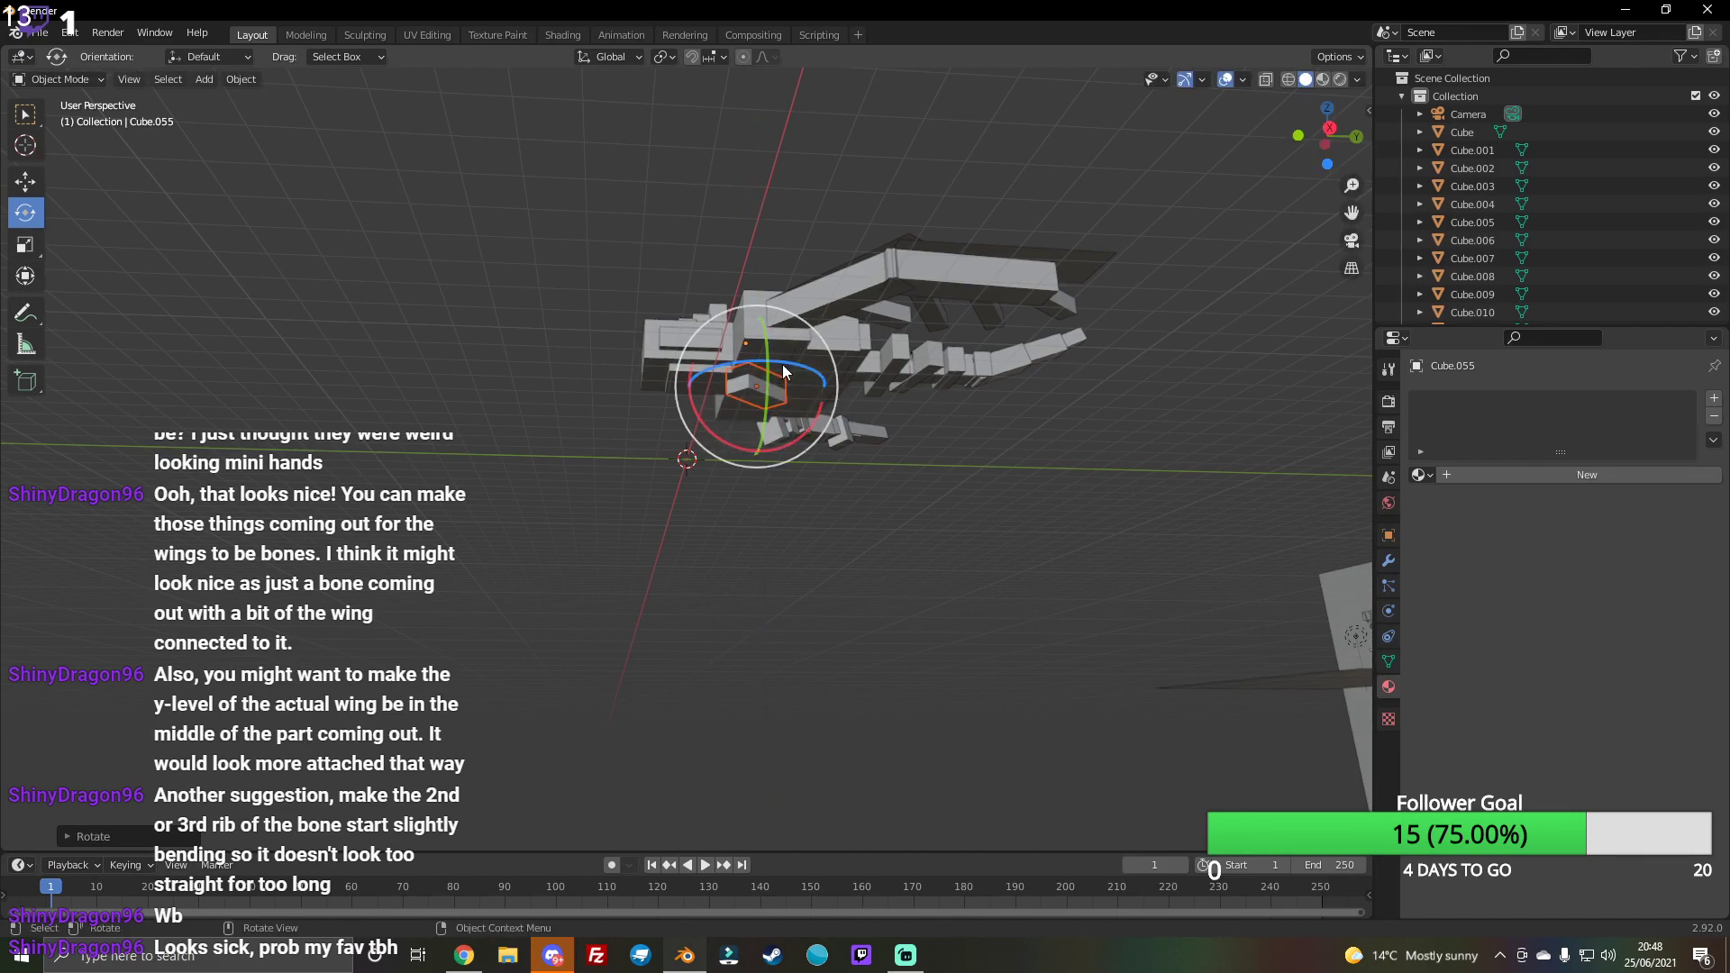
key("r")
key("z")
left_click(755, 368)
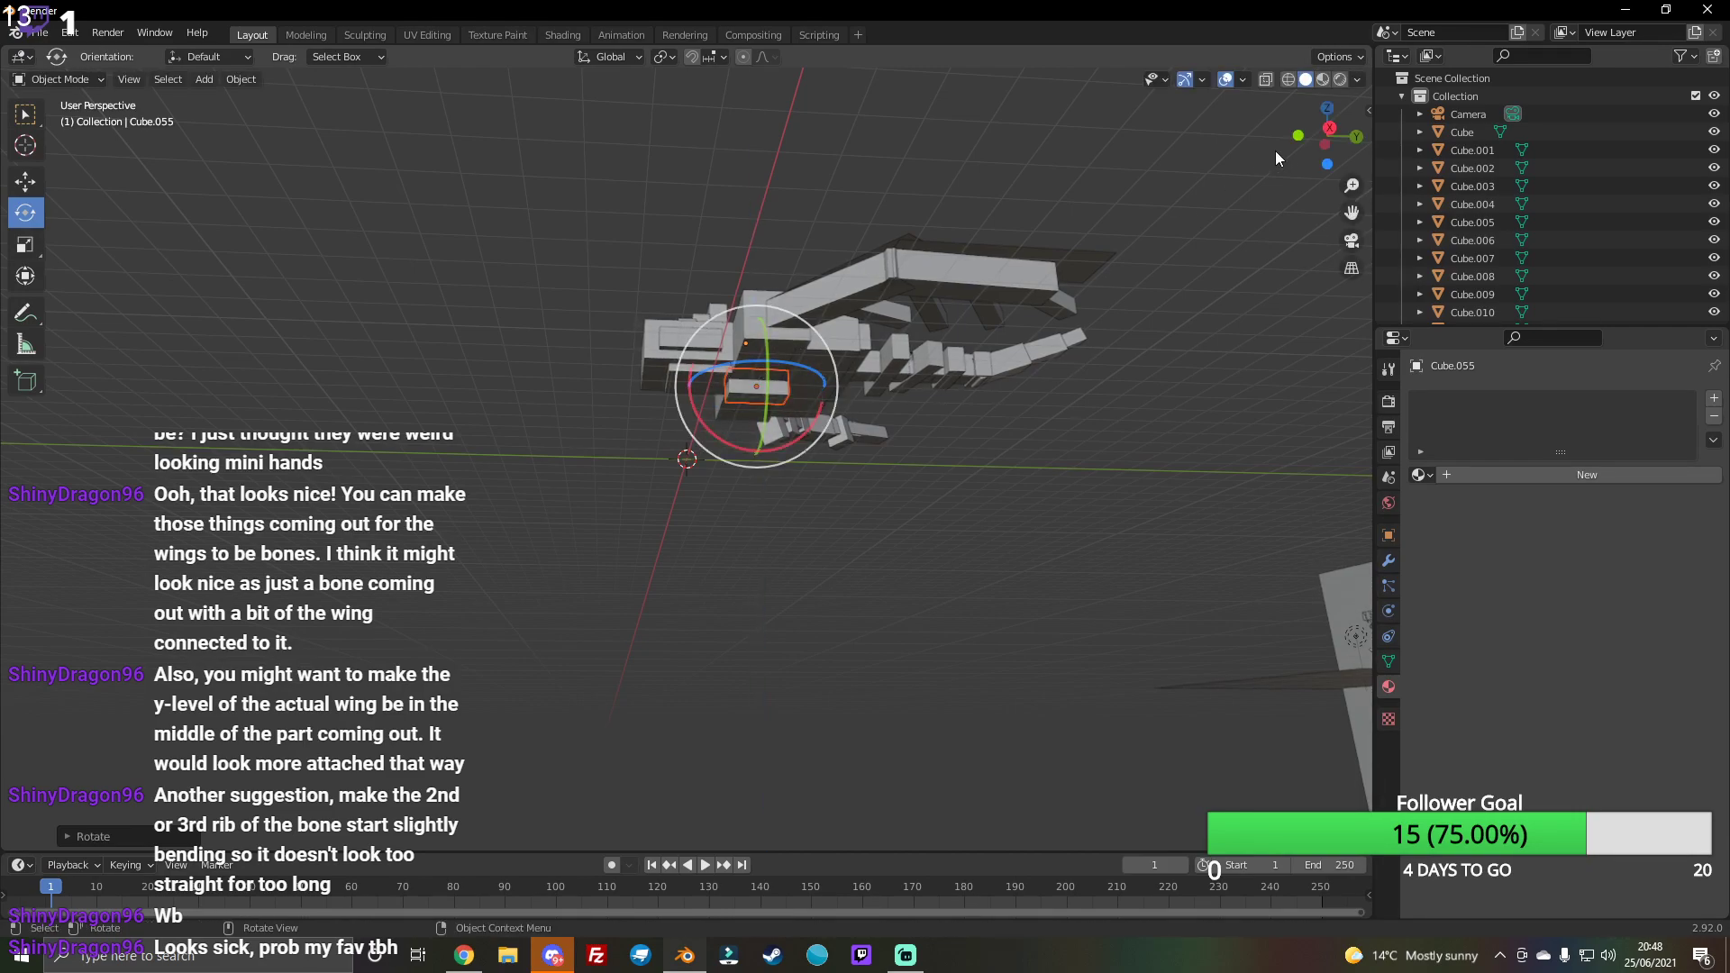
mouse_move(1311, 143)
left_mouse_down()
mouse_move(1325, 136)
mouse_move(1318, 151)
left_mouse_up()
left_click(25, 244)
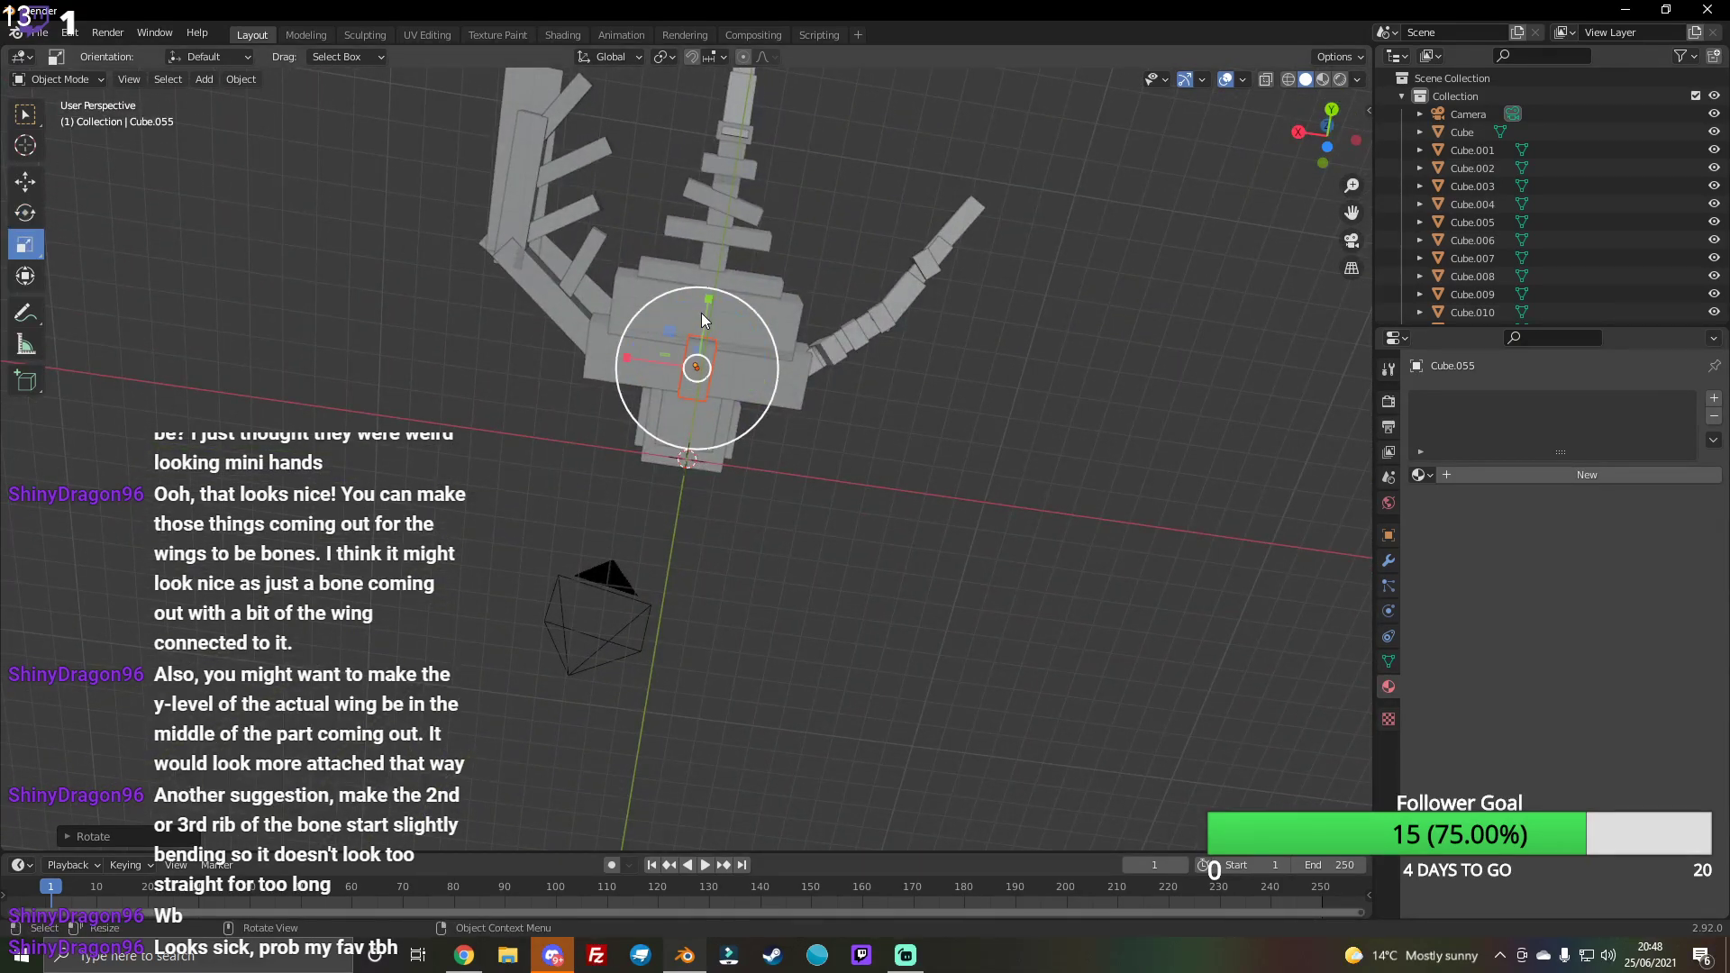
key("s")
key("Escape")
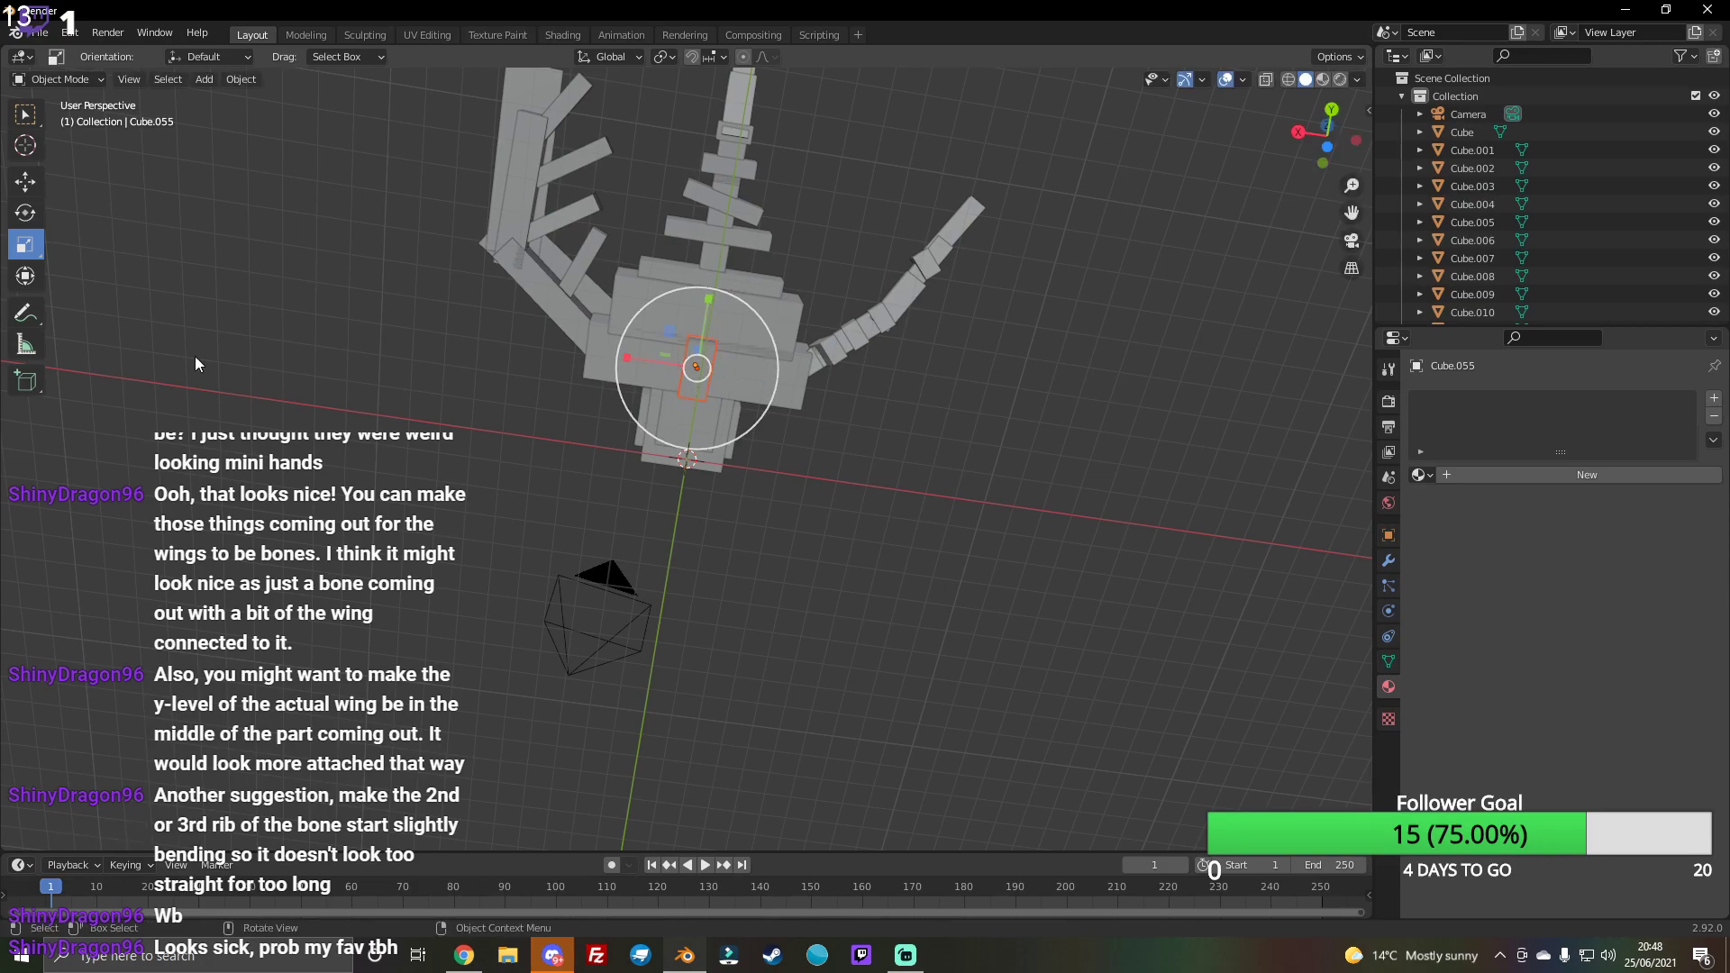
Step: Paste another block copy, Cube.088, and move it onto the central spine
key("ctrl+c")
key("ctrl+v")
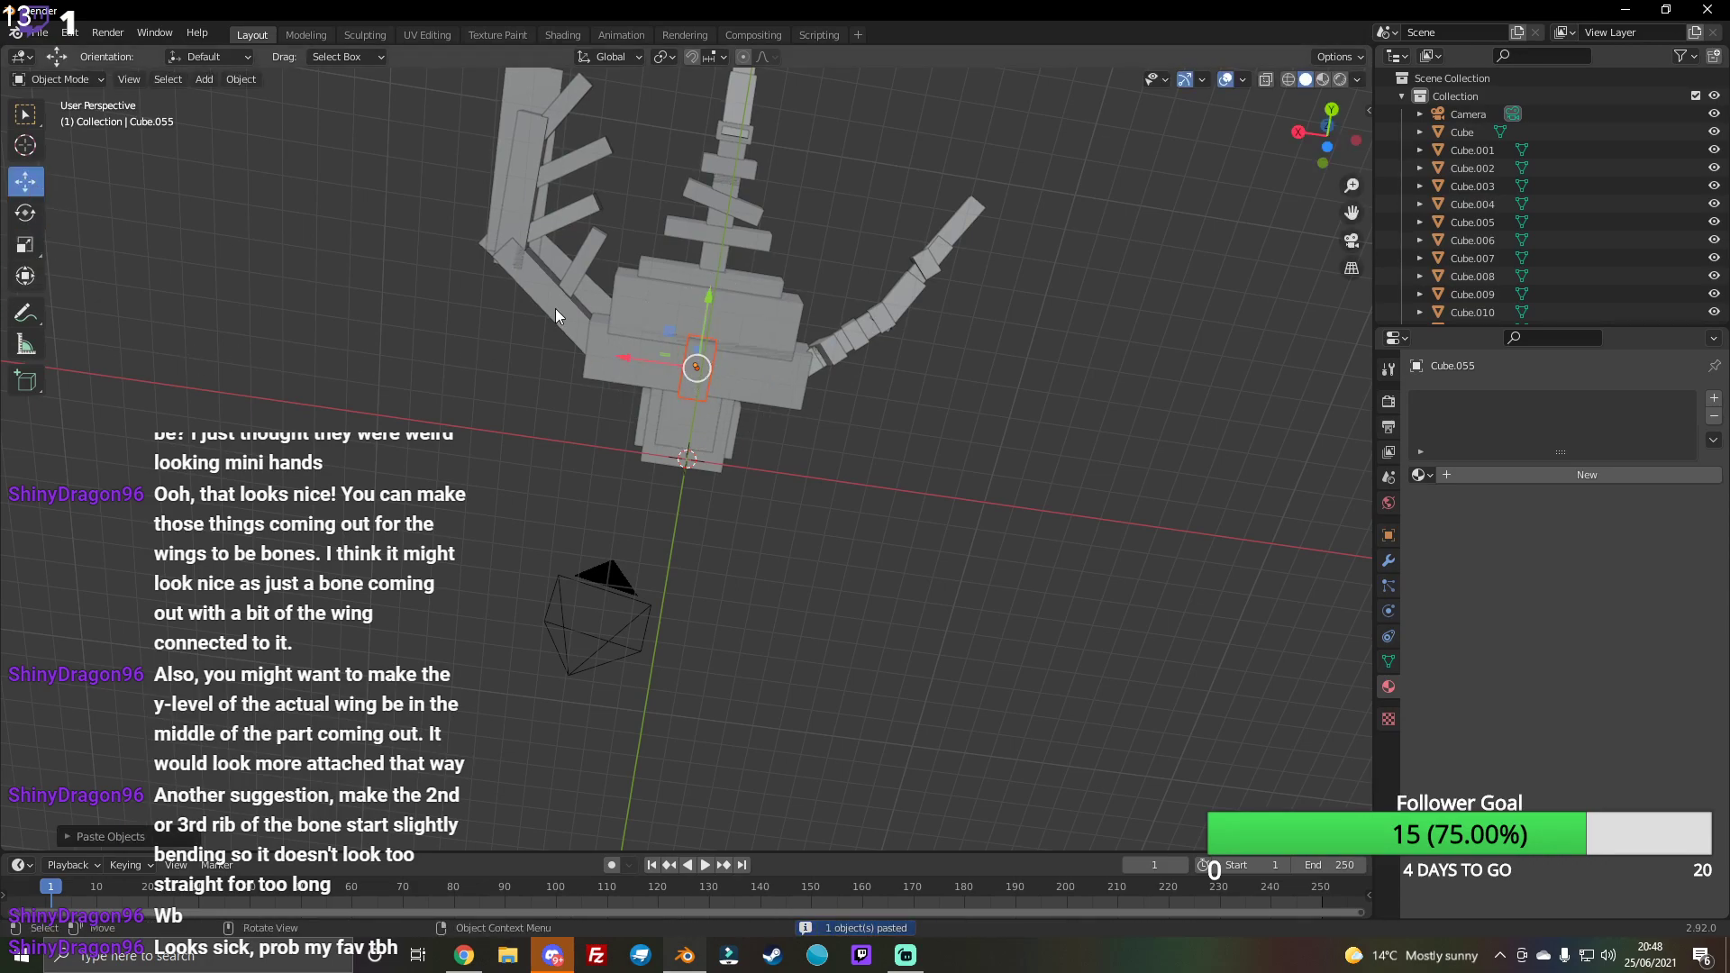
key("g")
key("Escape")
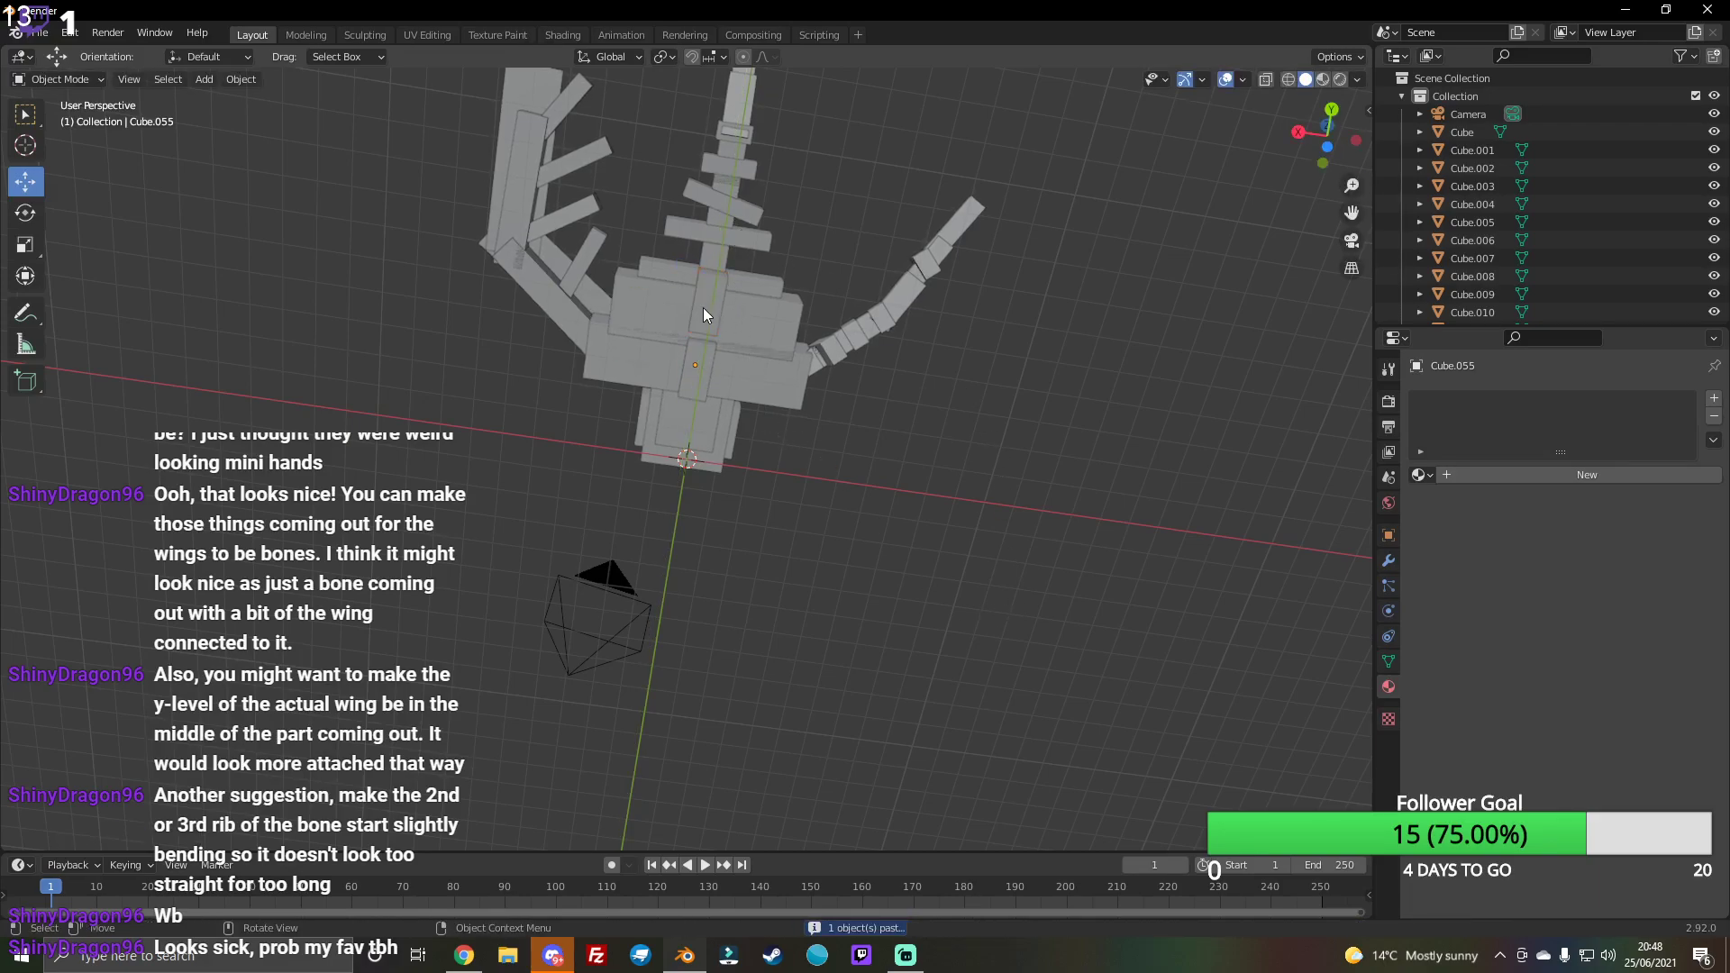
left_click(705, 313)
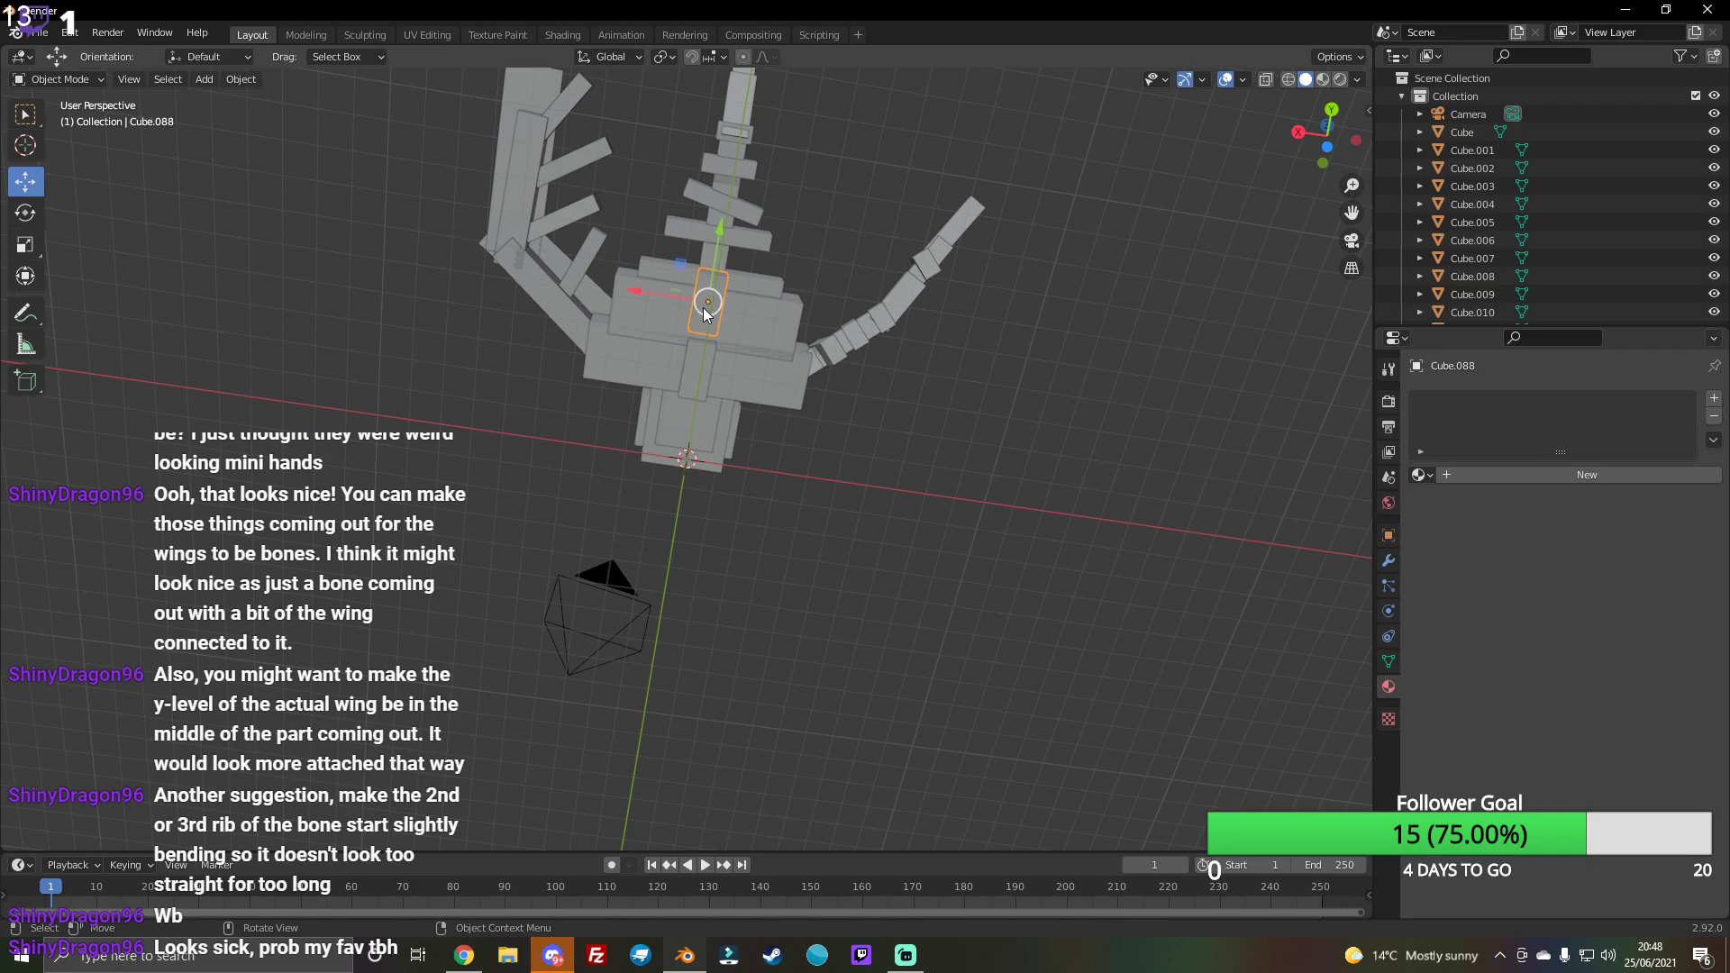
Step: Delete a block beneath the model's body, then briefly show and hide the OBS window
mouse_move(1327, 135)
left_mouse_down()
mouse_move(1311, 151)
mouse_move(1329, 135)
left_mouse_up()
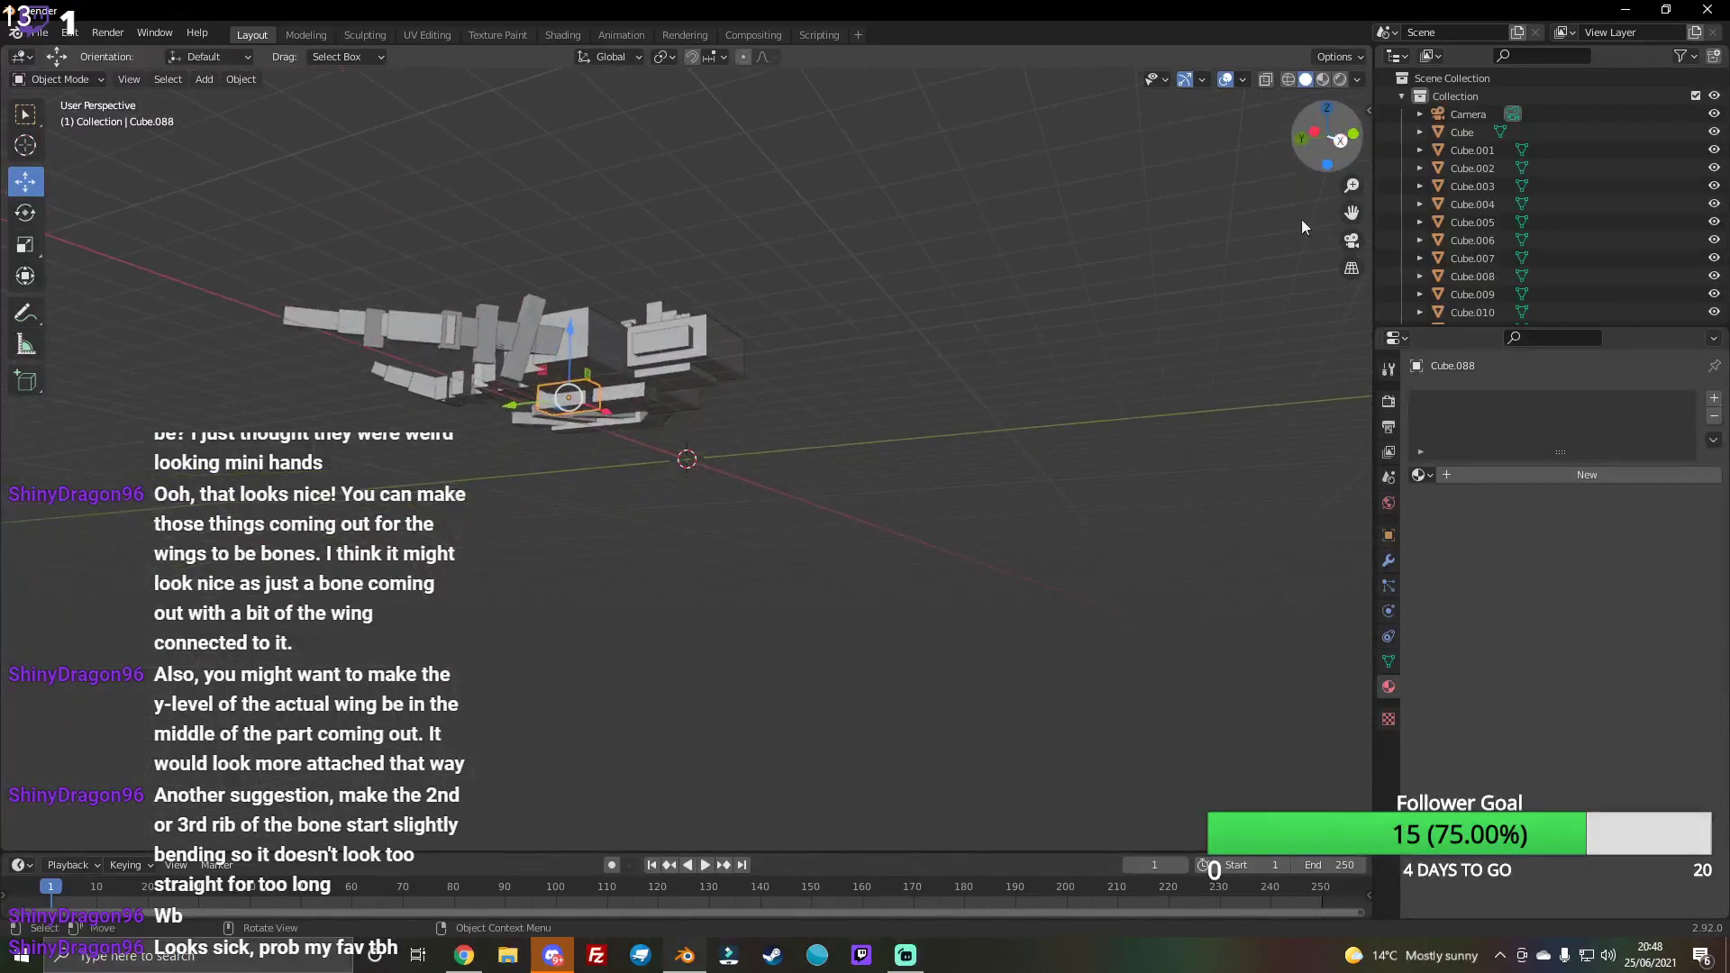
left_click(587, 396)
key("Delete")
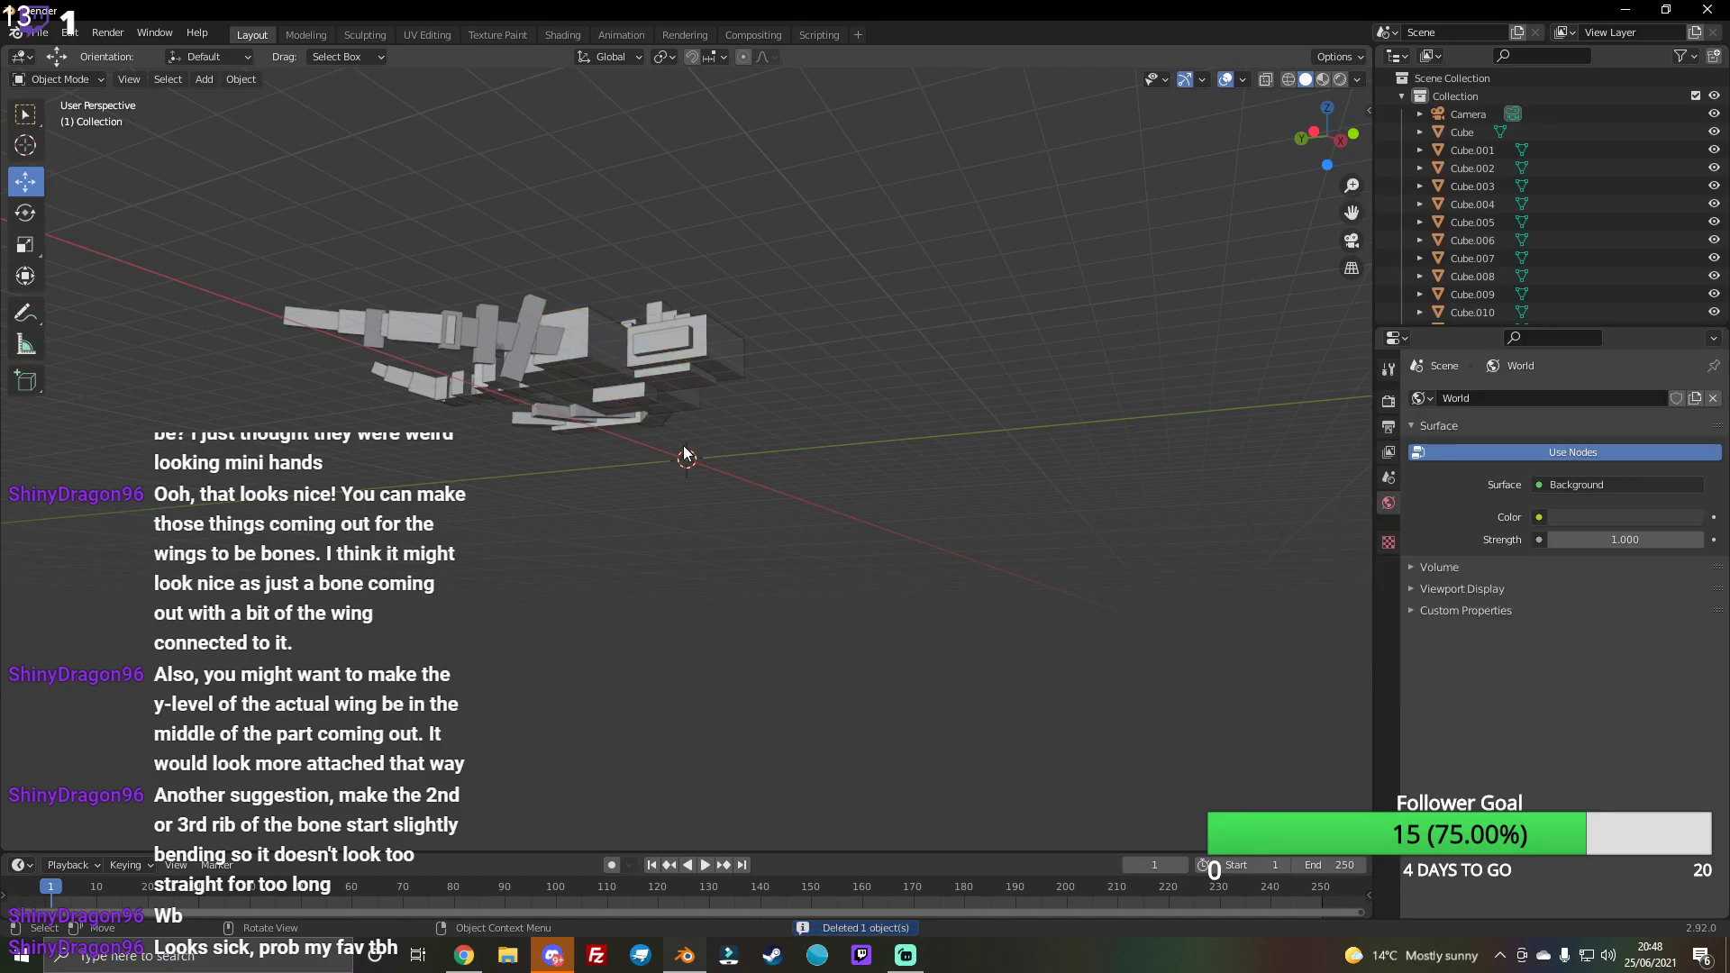
left_click_drag(1347, 136, 1298, 156)
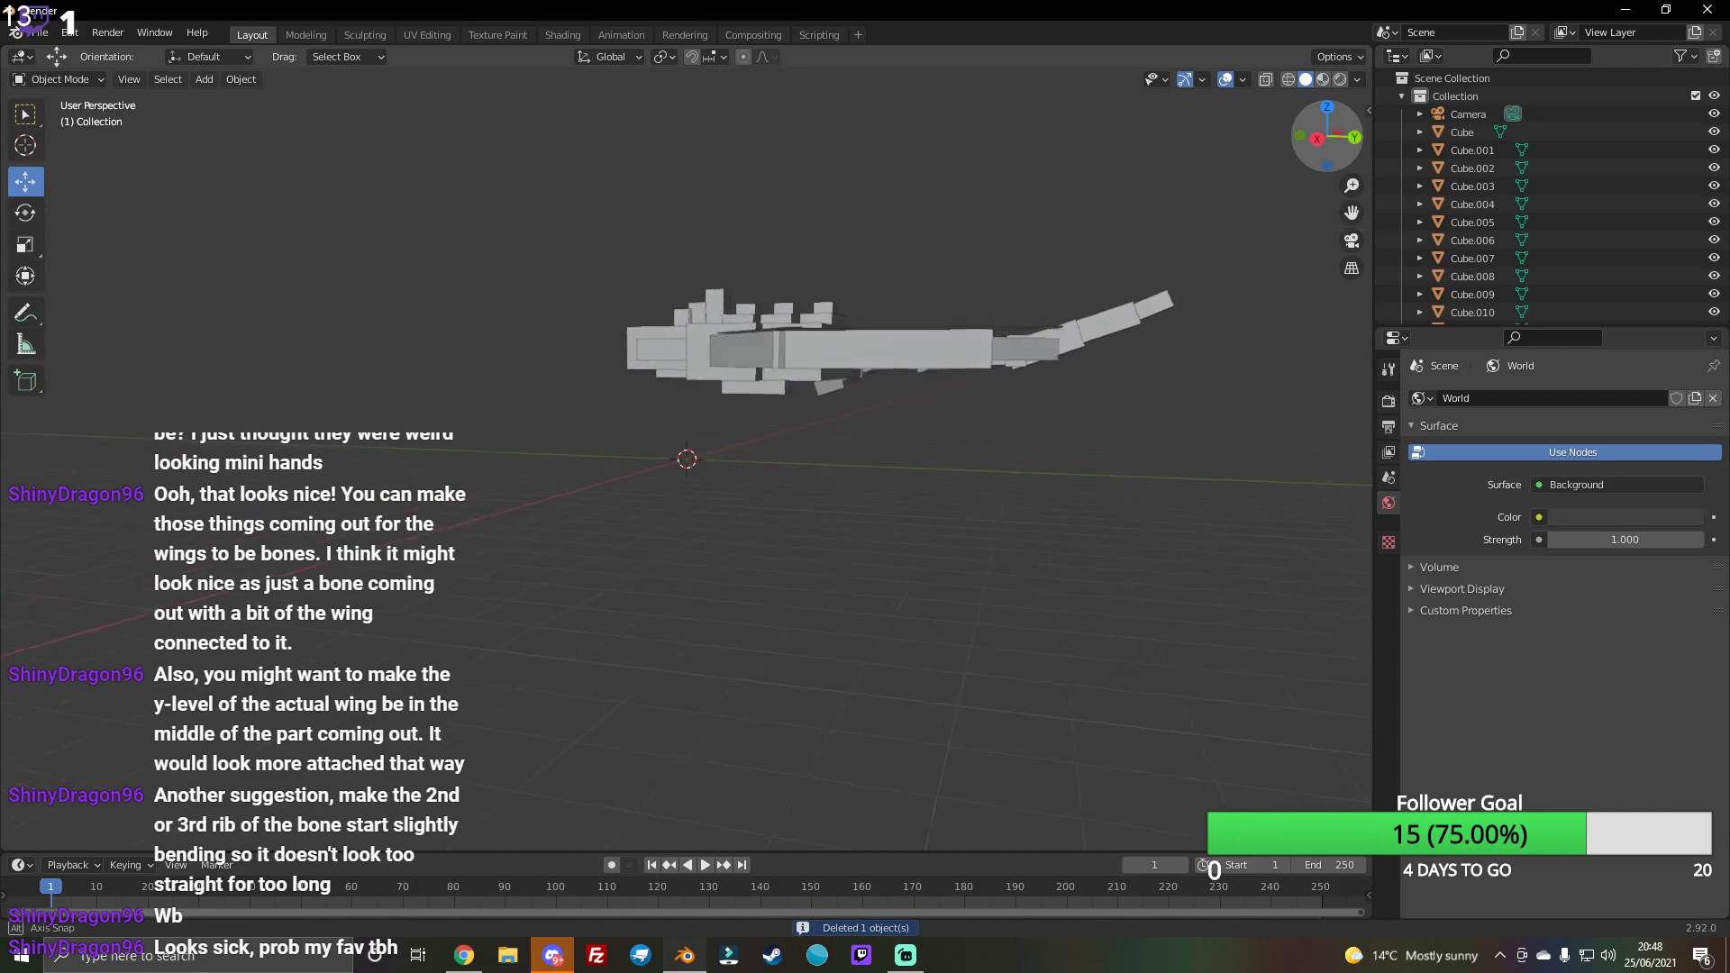
left_click(904, 955)
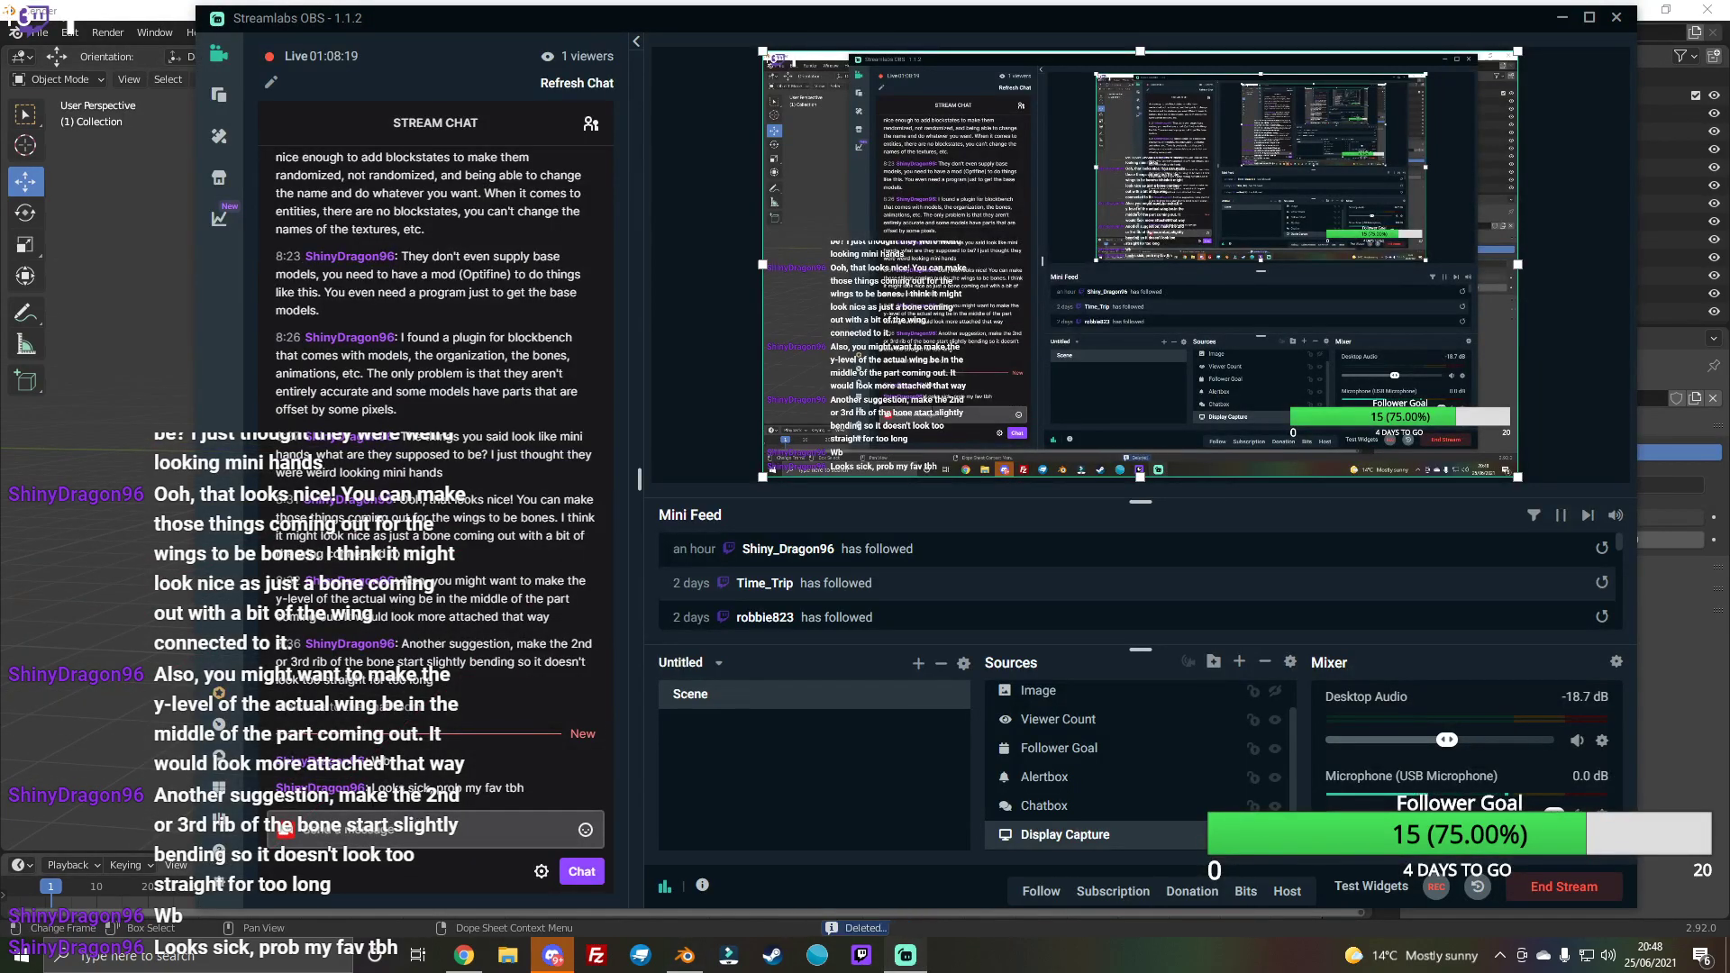
left_click(905, 954)
Step: Delete the tiny stray Plane.019 near the model's tail
mouse_move(946, 568)
middle_mouse_down()
mouse_move(1018, 524)
mouse_move(210, 316)
middle_mouse_up()
left_click_drag(196, 317, 425, 490)
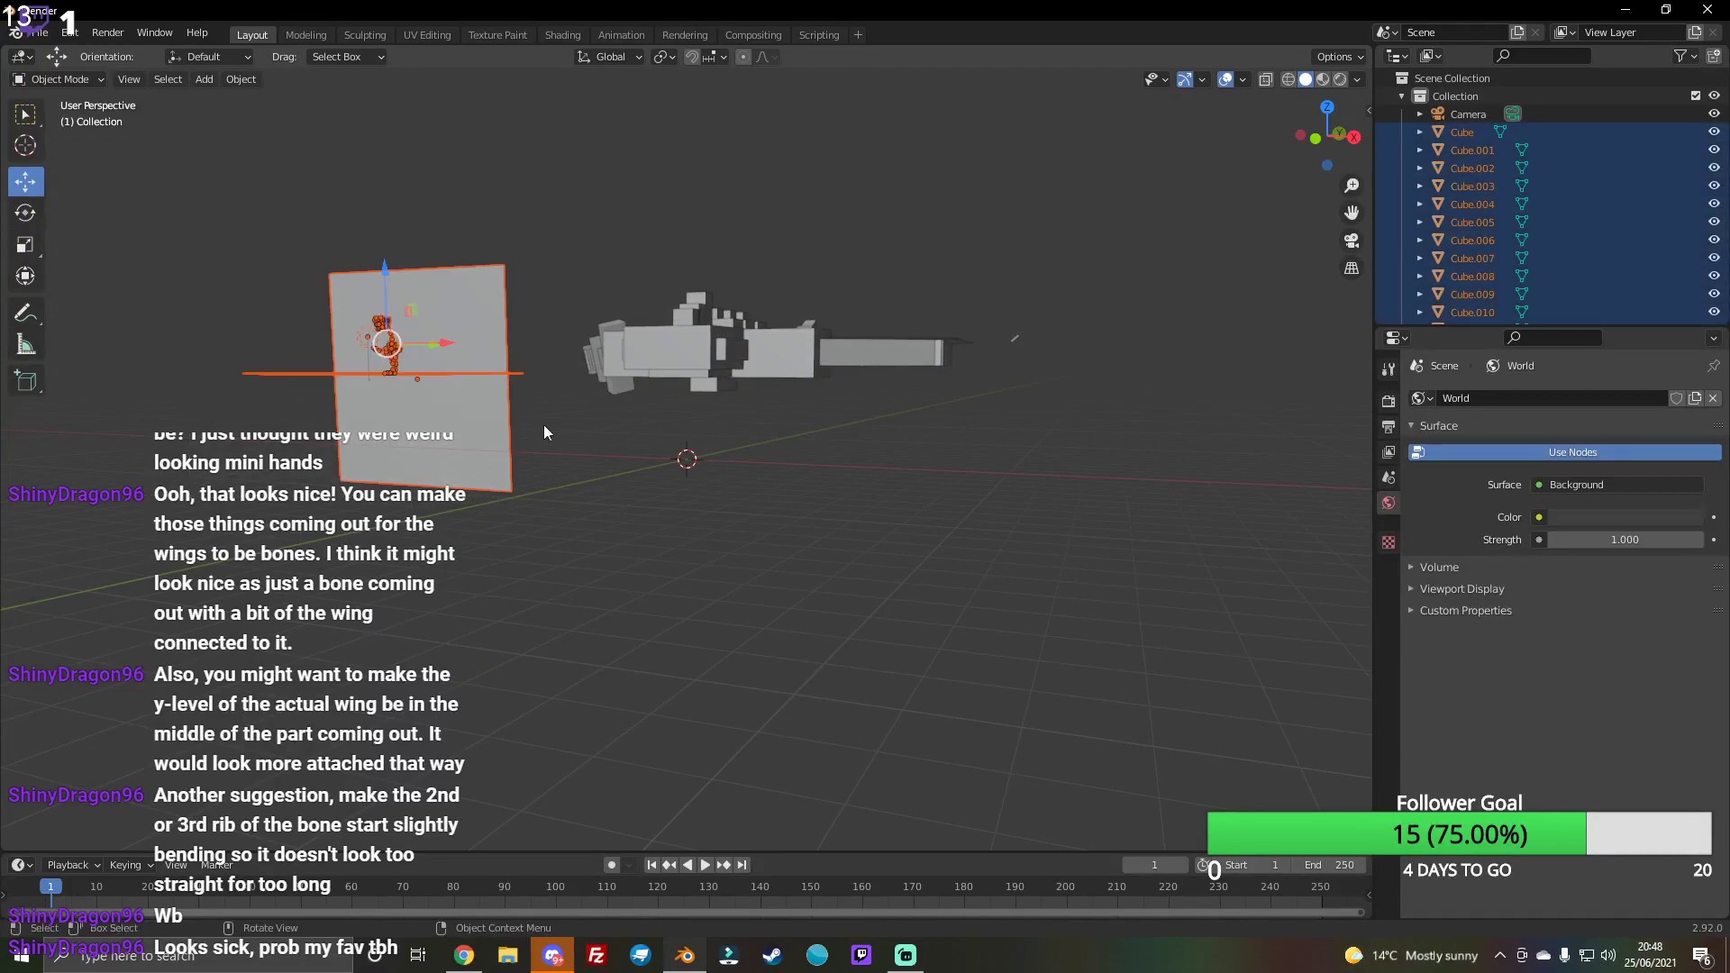
left_click(892, 556)
left_click_drag(1325, 135, 1332, 129)
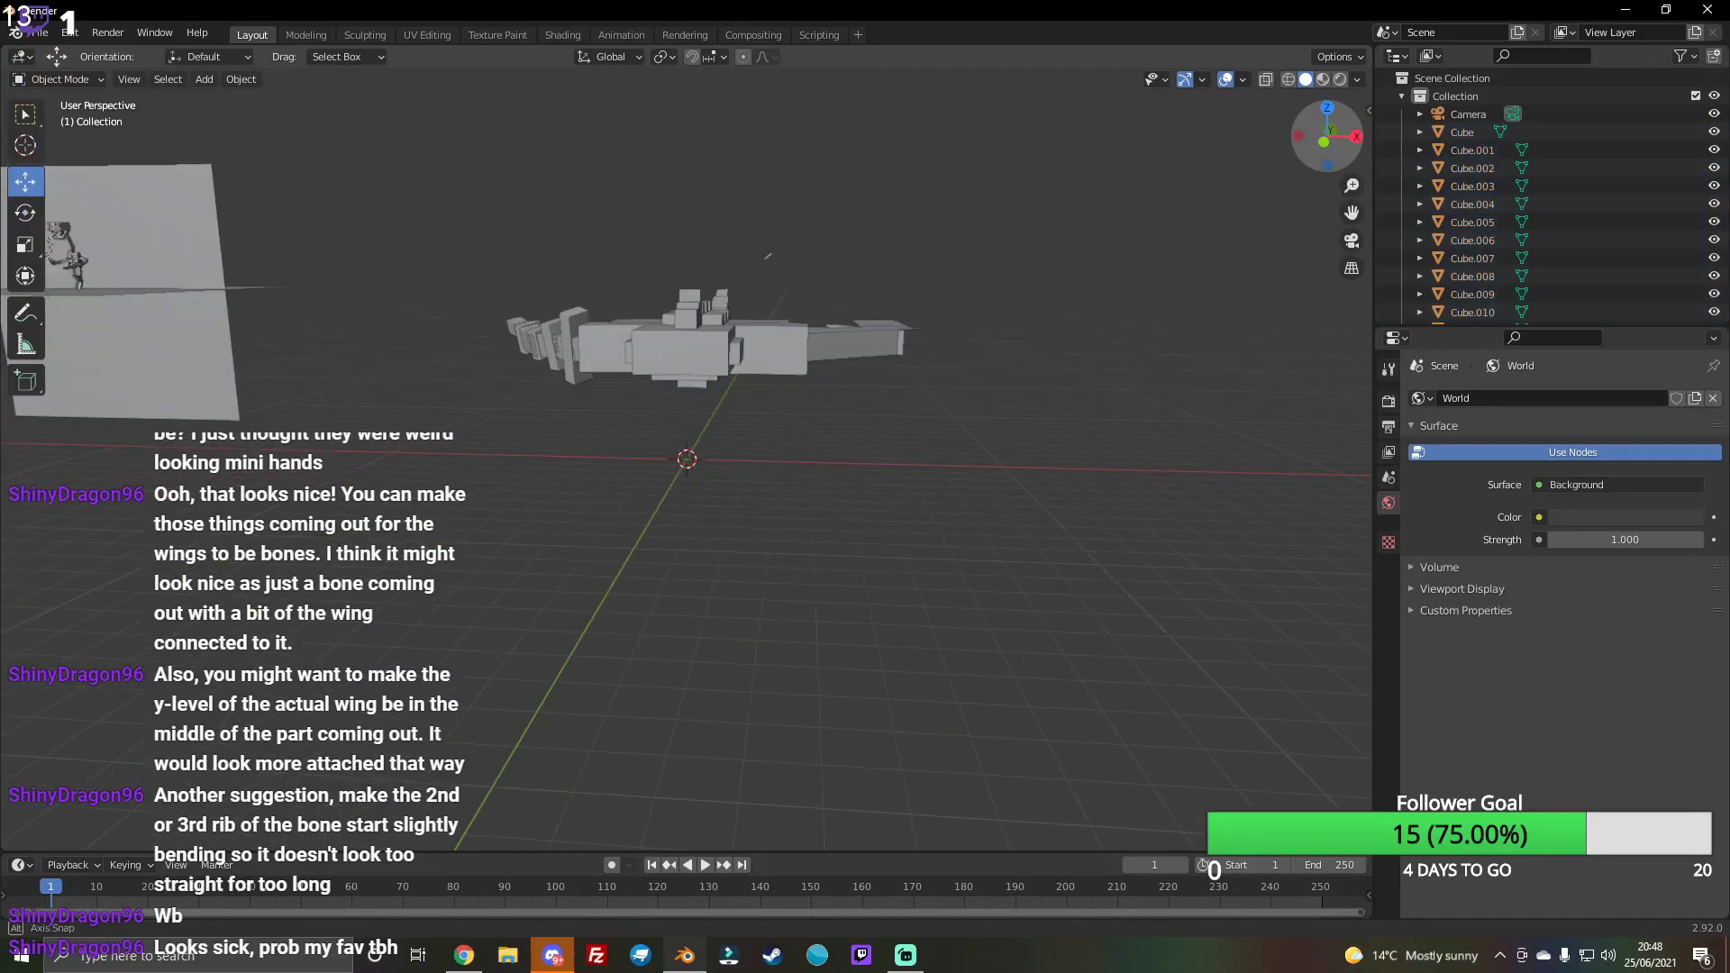
left_click_drag(1003, 540, 862, 368)
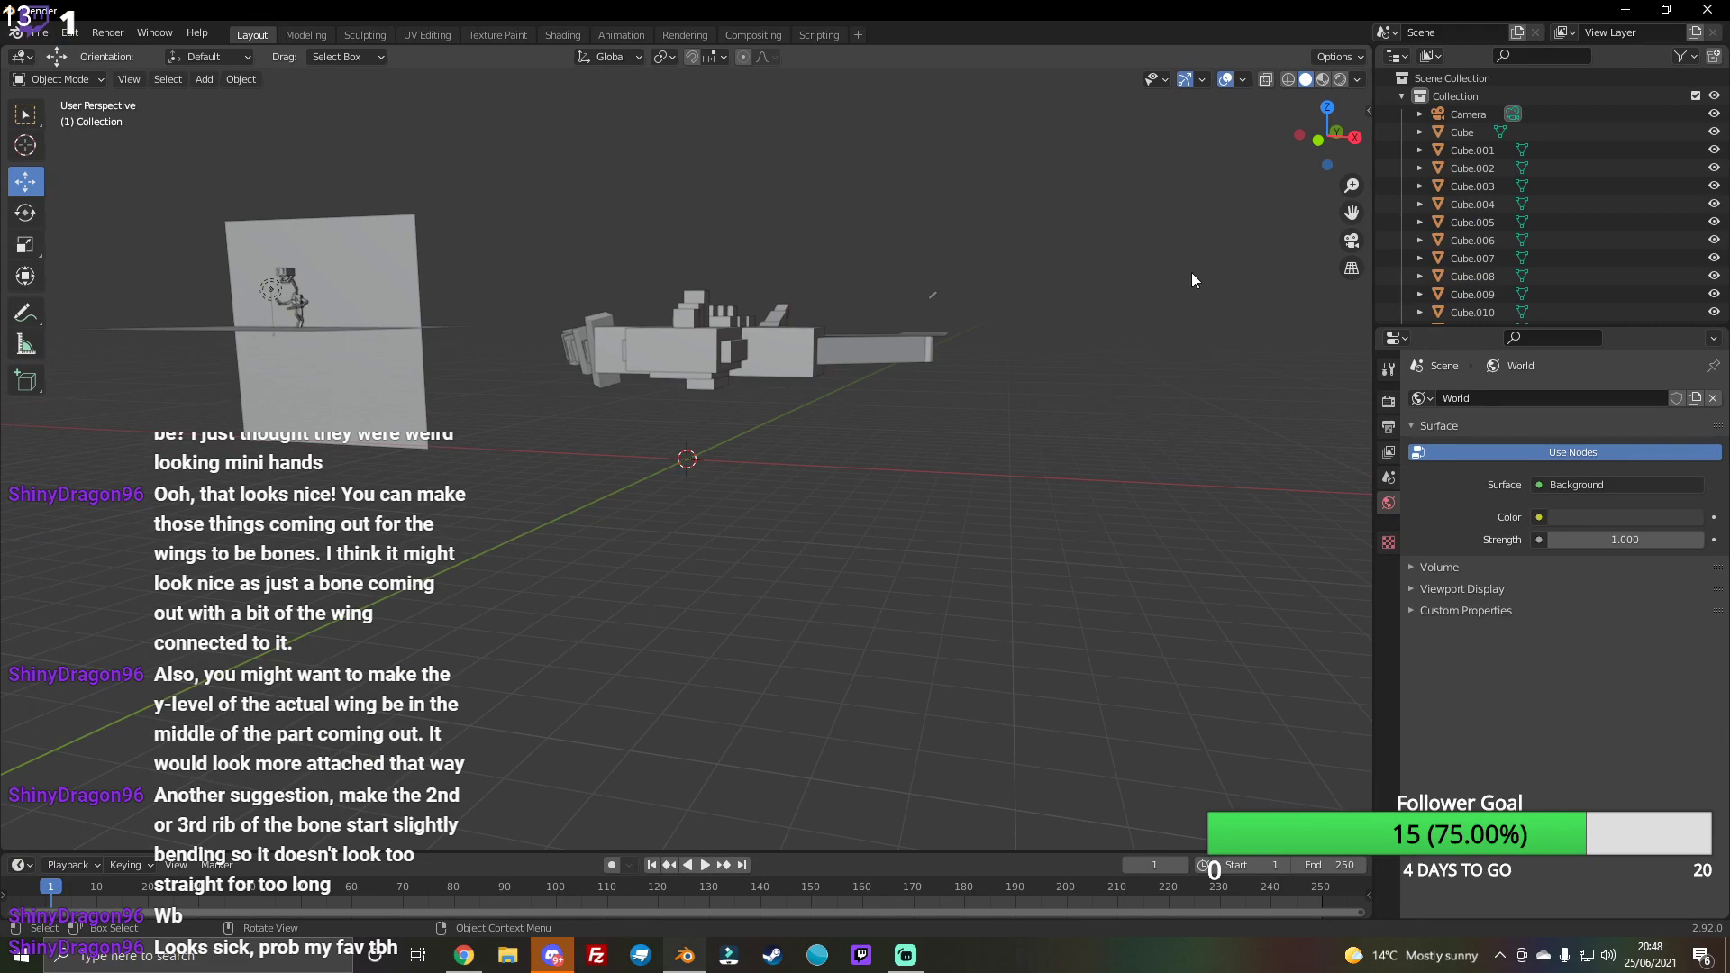
left_click_drag(1196, 267, 1110, 297)
left_click(940, 298)
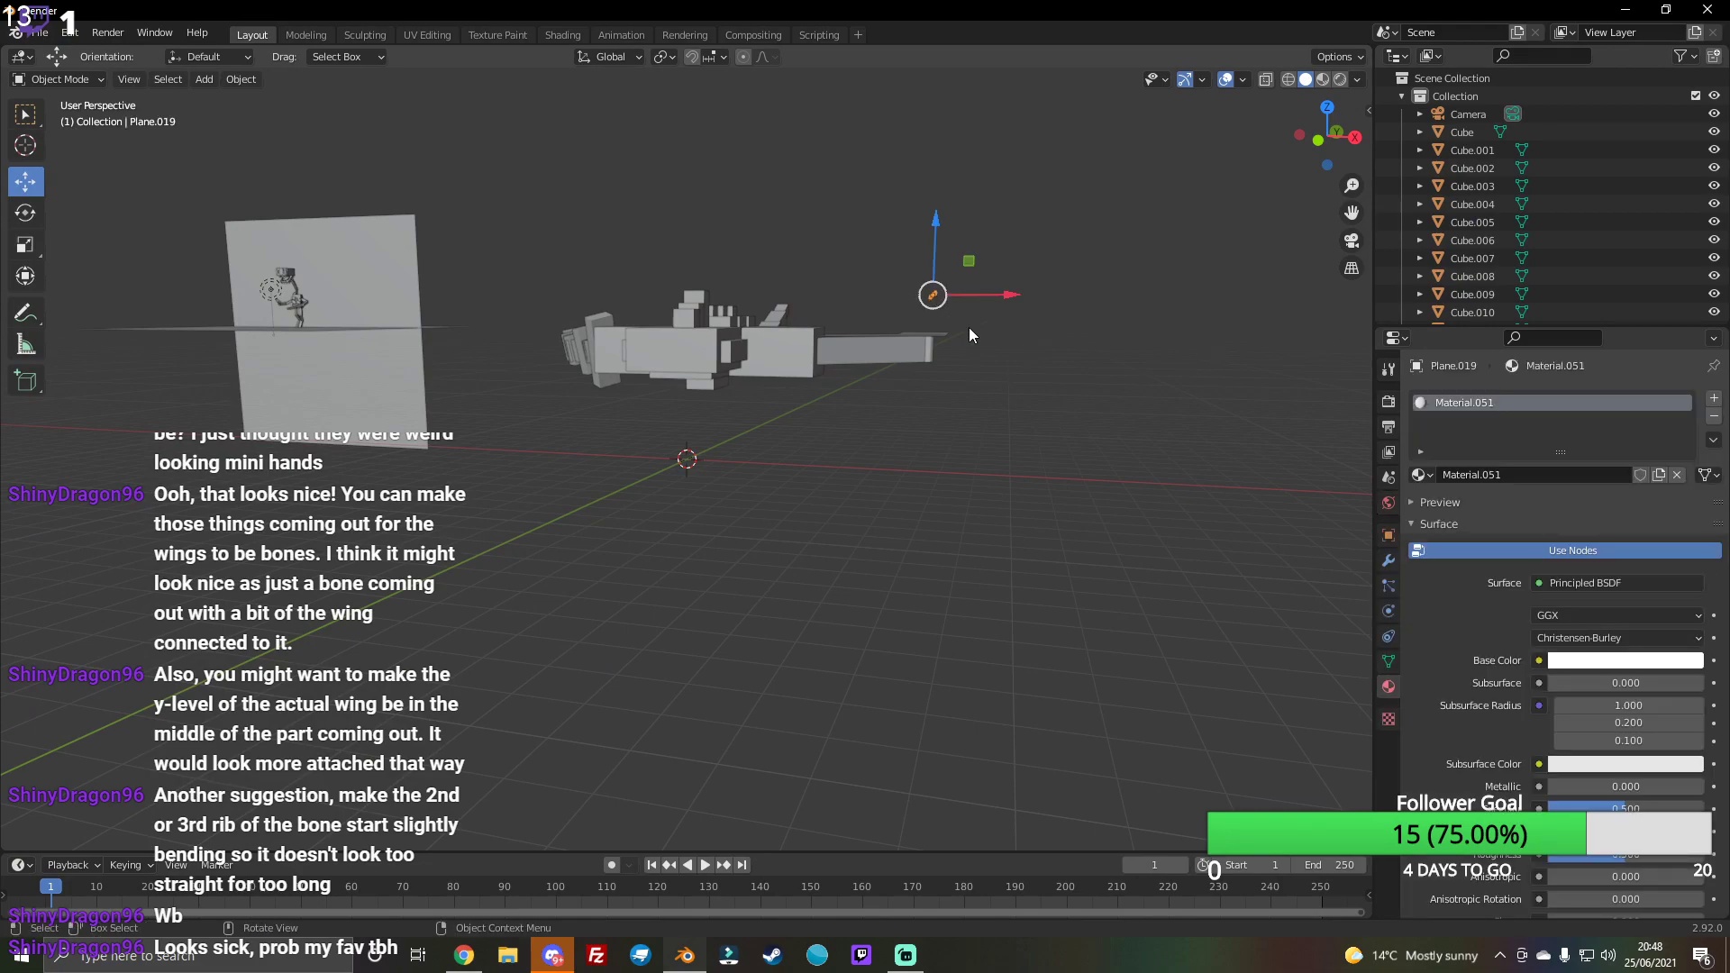
key("x")
left_click(938, 304)
left_click_drag(1352, 94, 1051, 248)
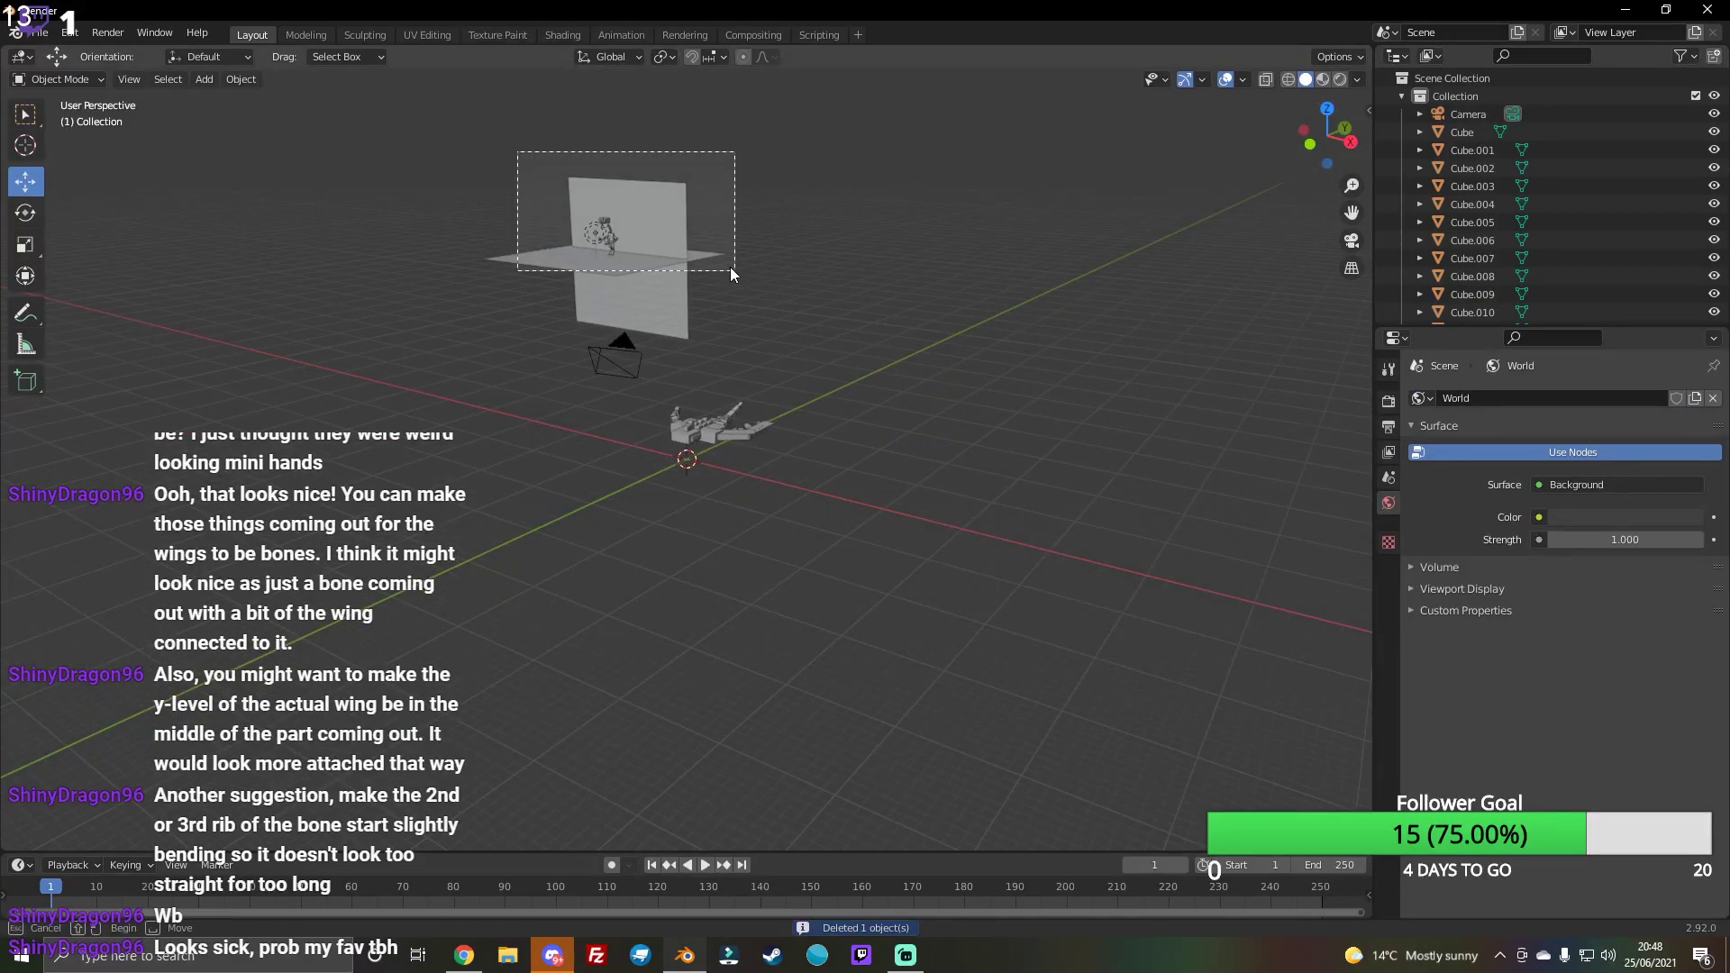
Step: Try moving the point light and cancel, then box-select the reference planes and cubes
left_click_drag(517, 153, 729, 274)
key("alt+a")
left_click(592, 230)
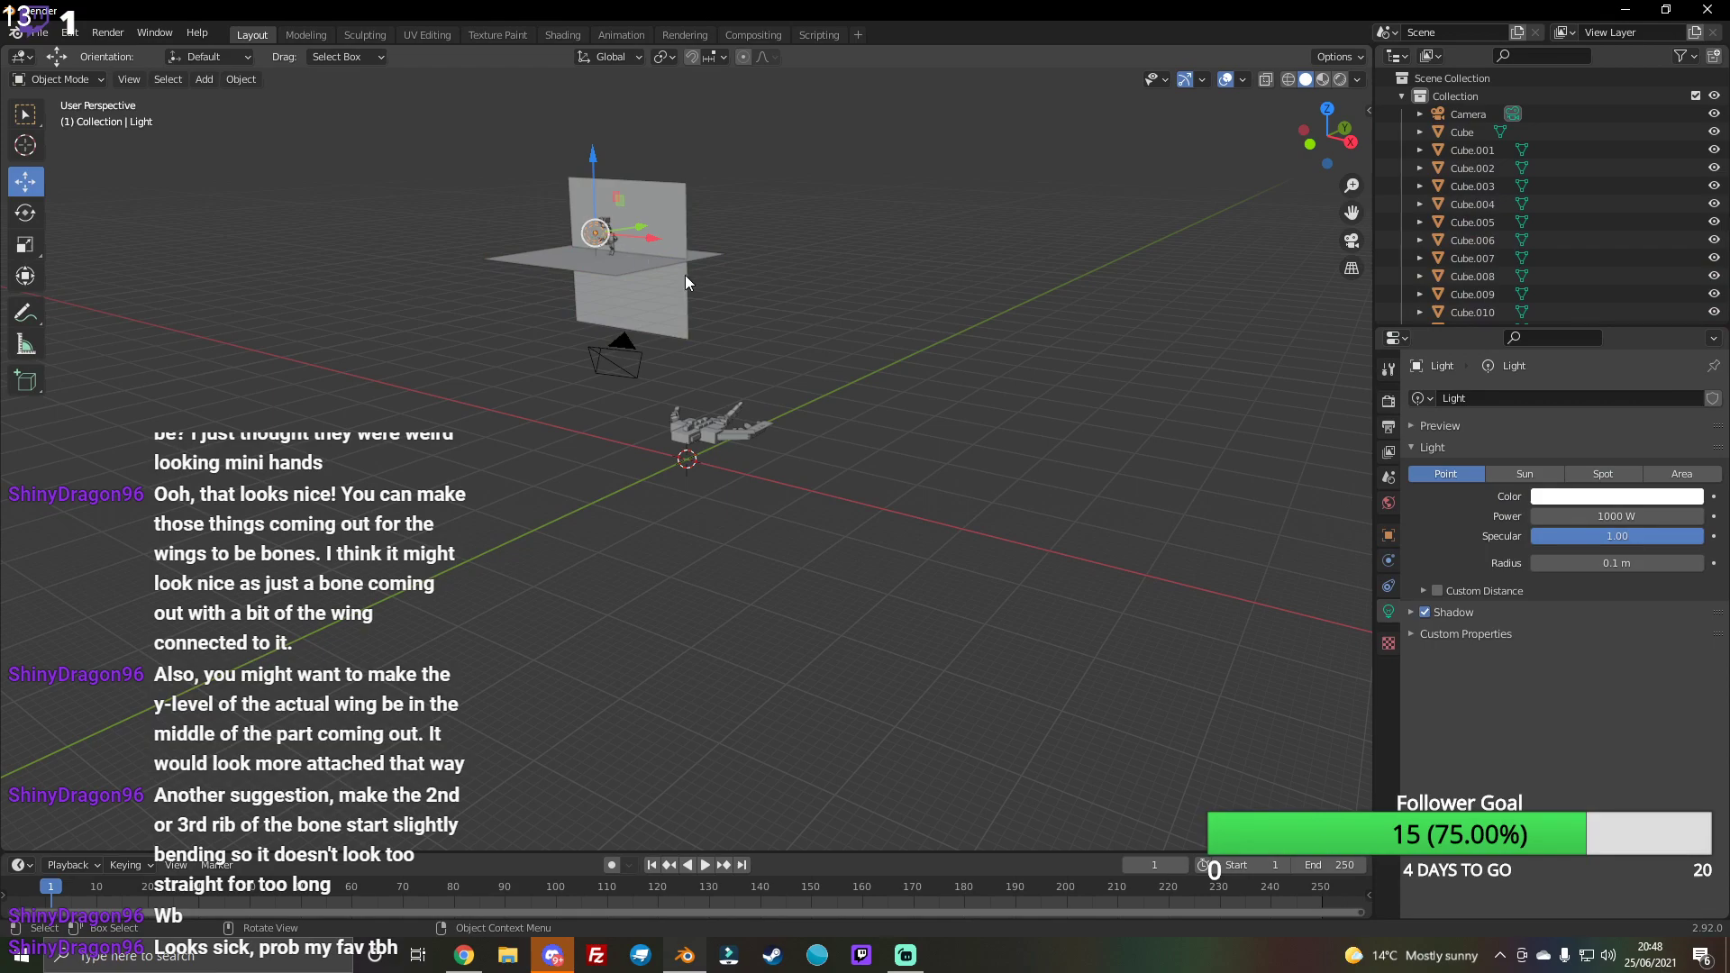
mouse_move(659, 244)
left_mouse_down()
mouse_move(880, 257)
mouse_move(664, 543)
left_mouse_up()
right_click(665, 544)
left_click_drag(595, 121, 707, 291)
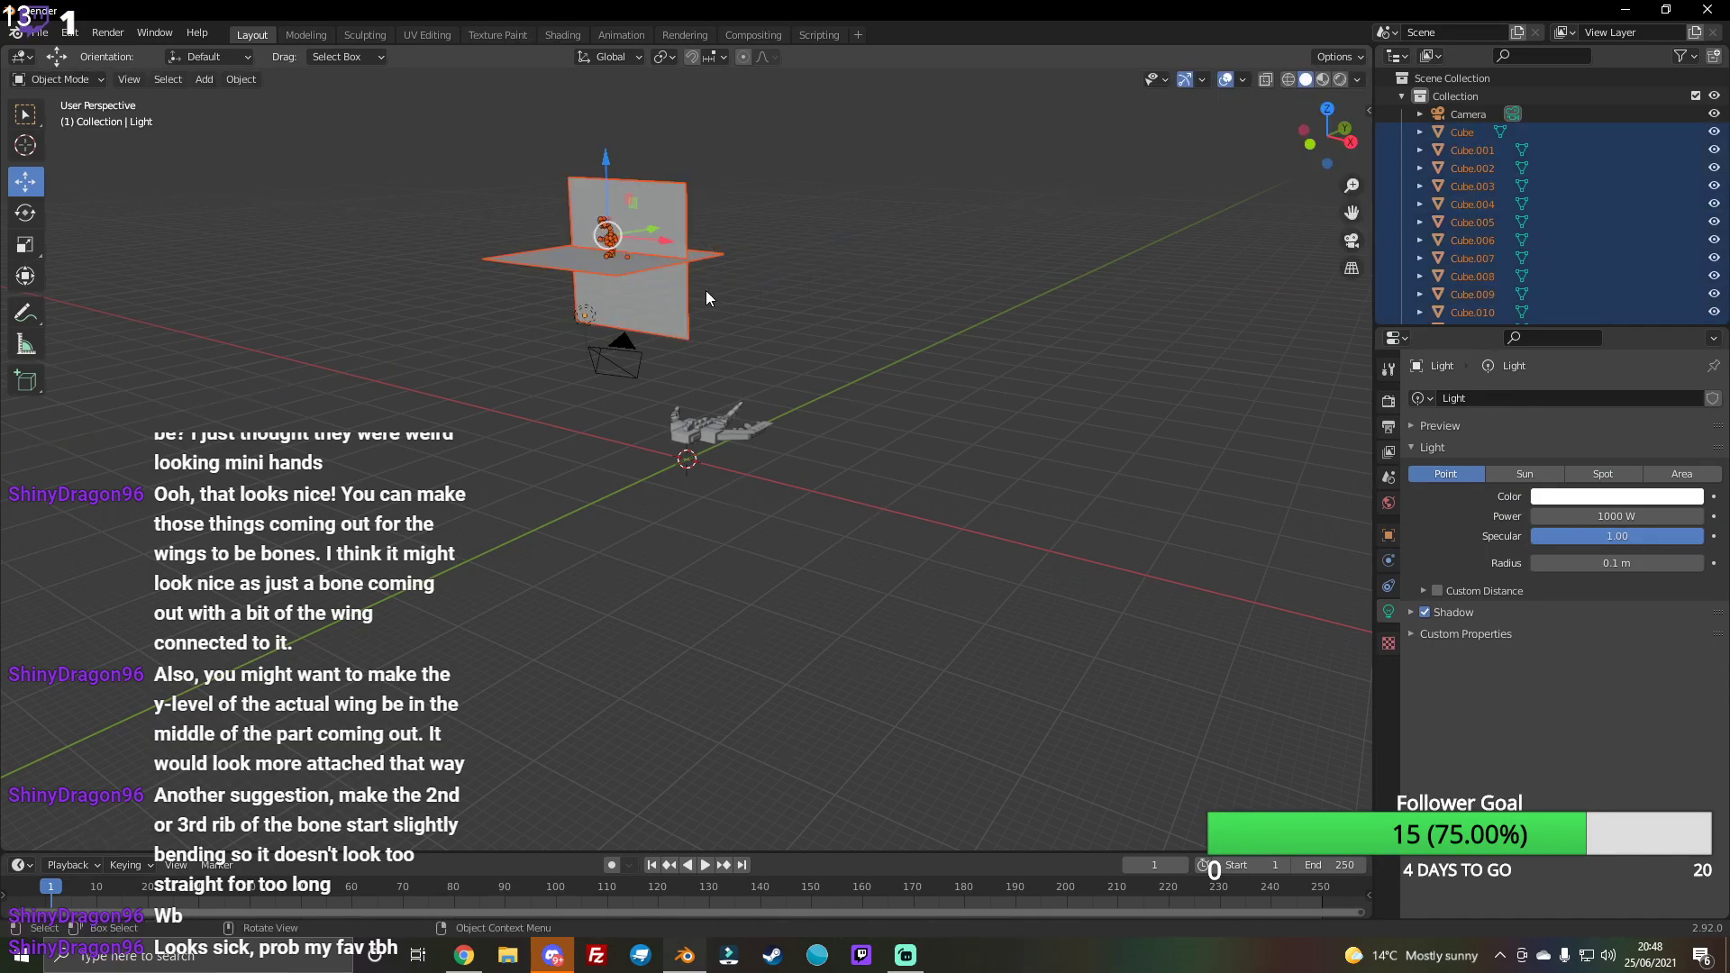
Step: Delete the reference planes and cubes, then move the light lower toward the camera
key("Delete")
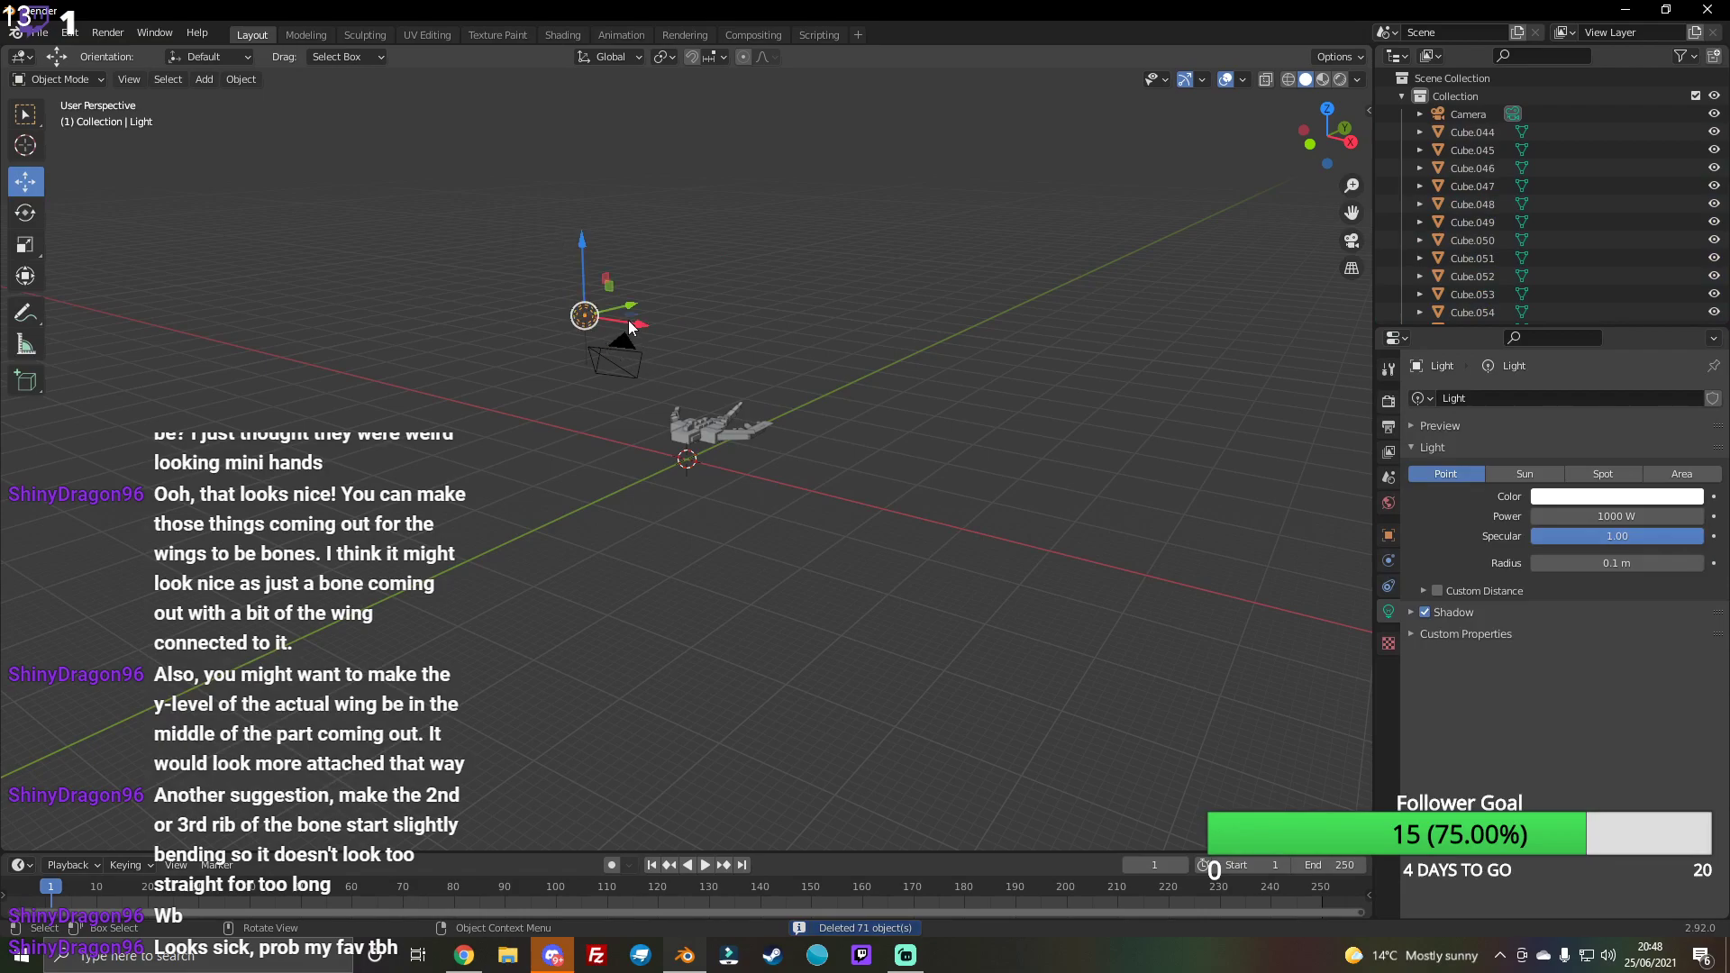
left_click_drag(629, 320, 686, 375)
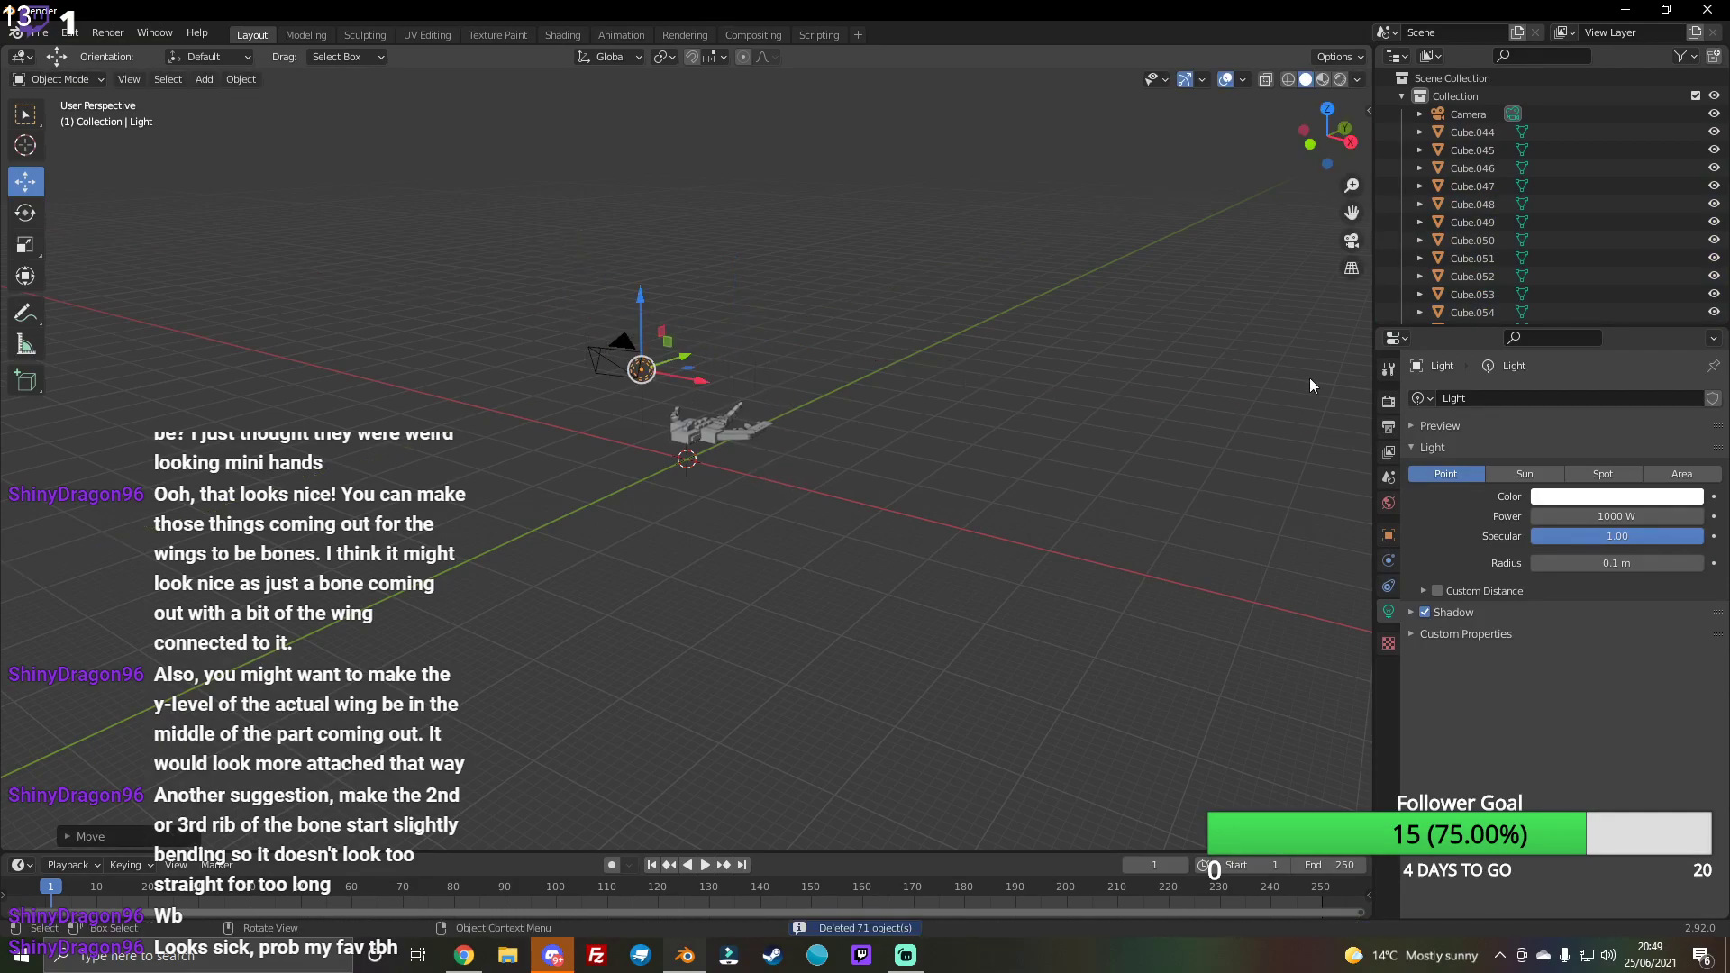
left_click(1349, 244)
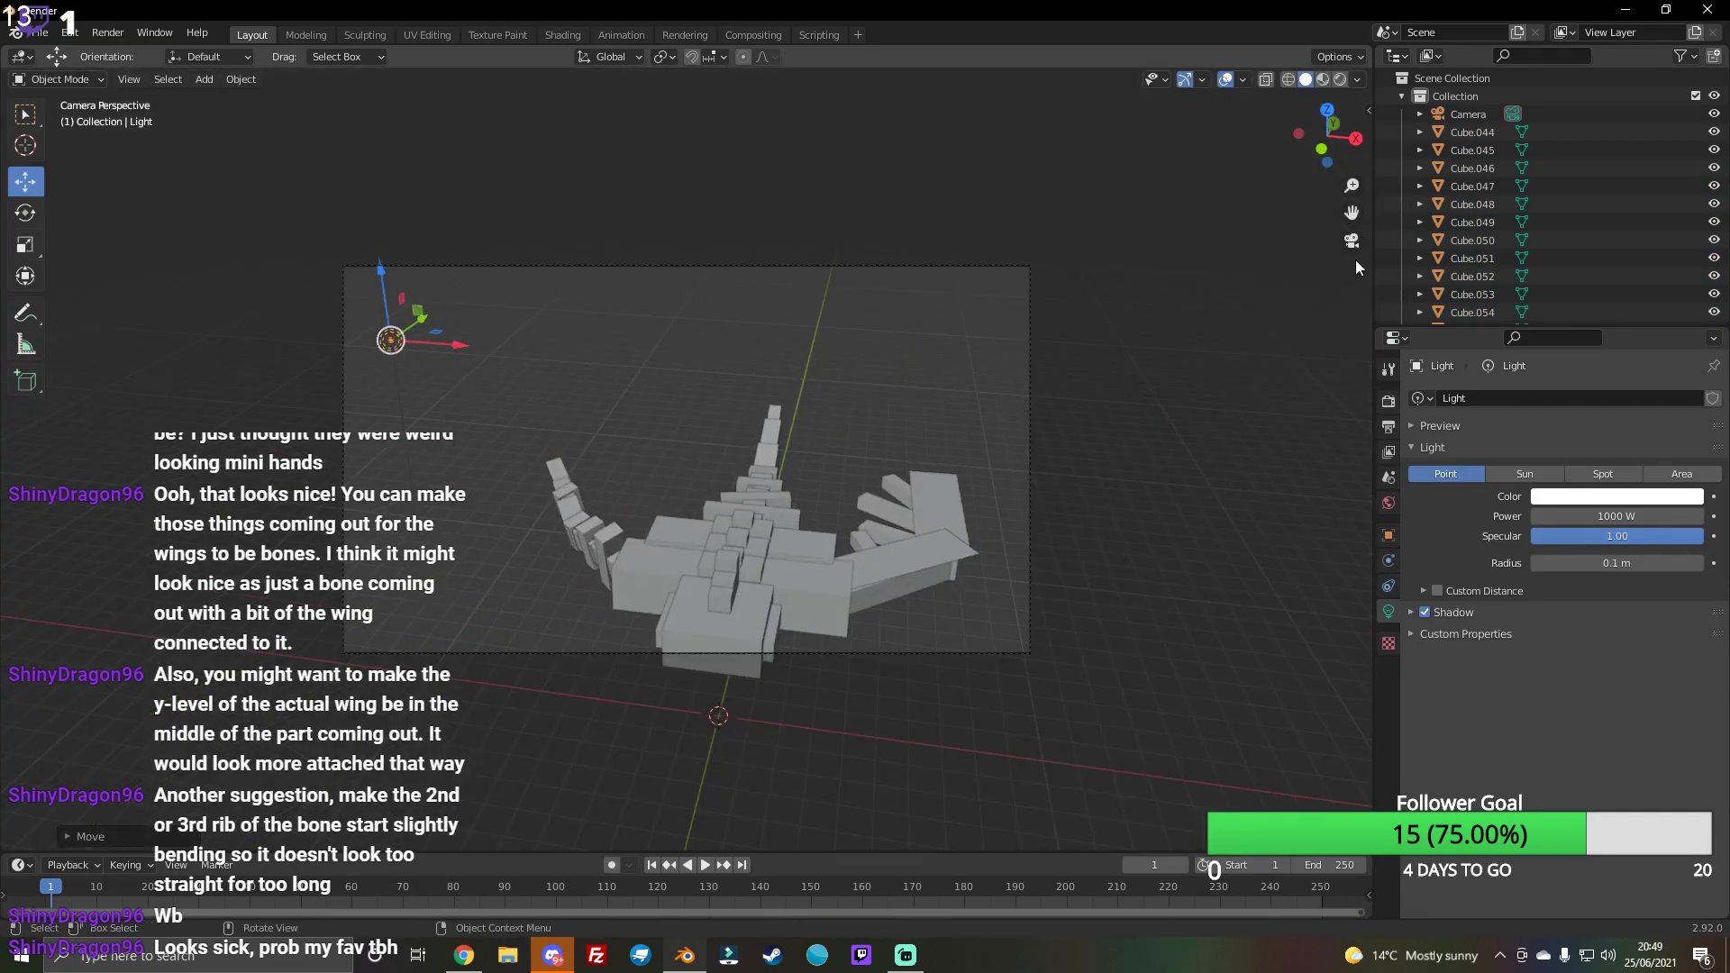
left_click(1352, 243)
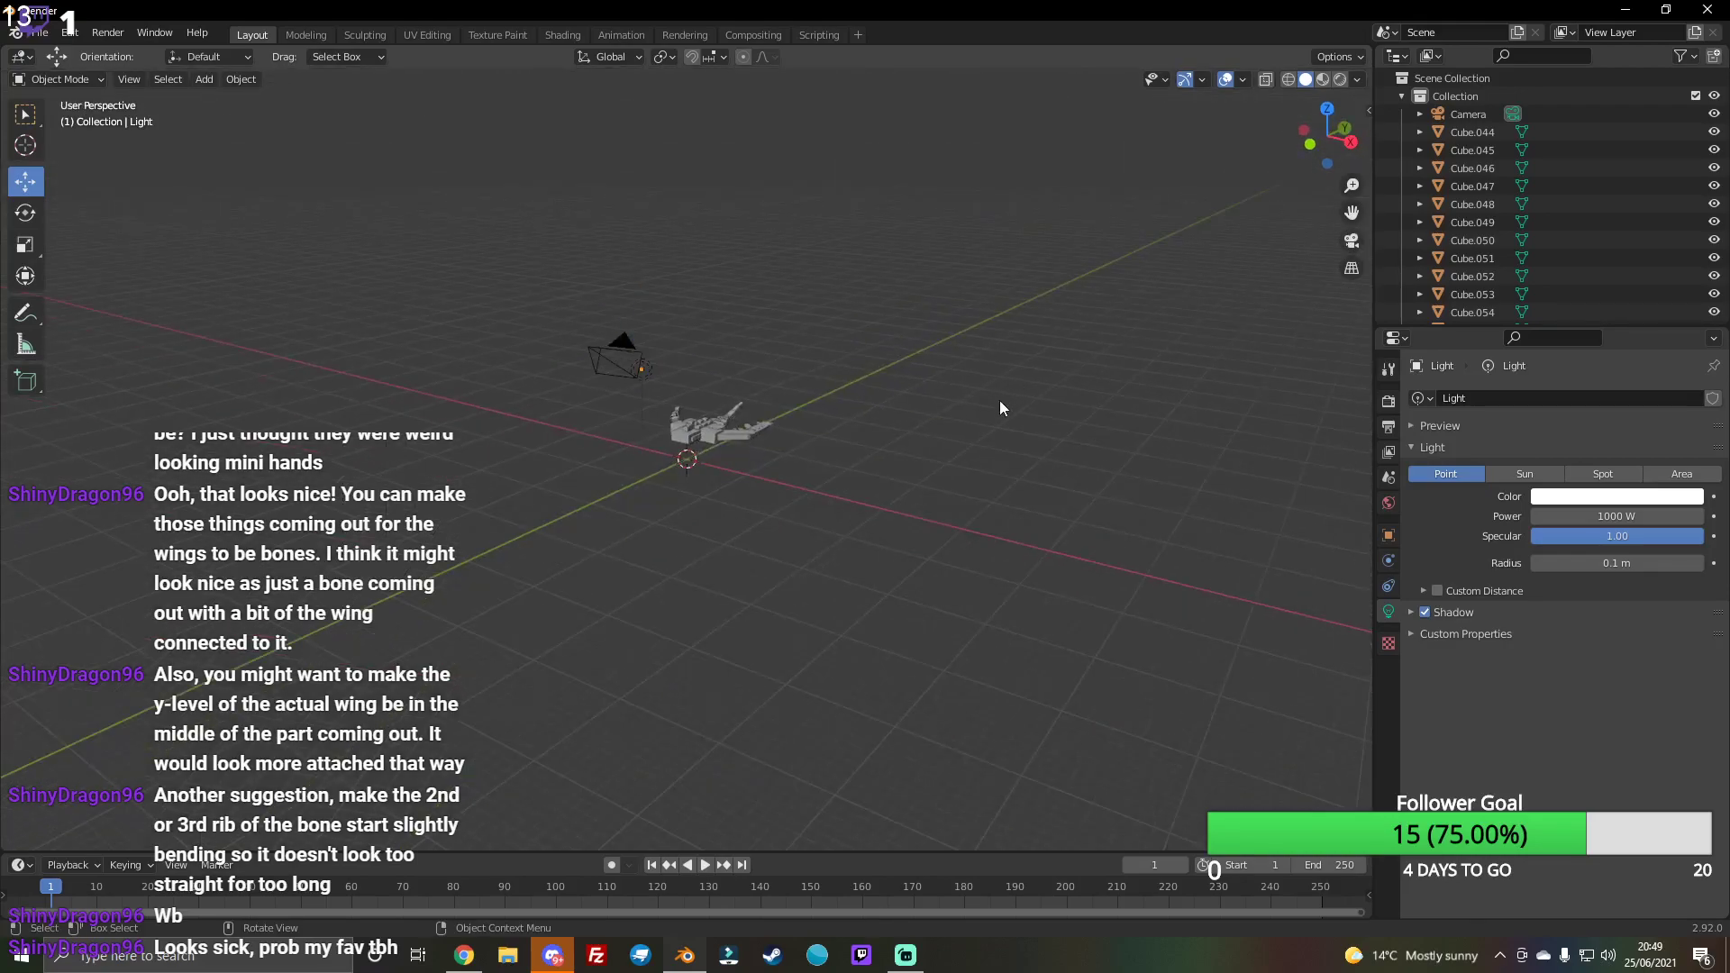
left_click(759, 442)
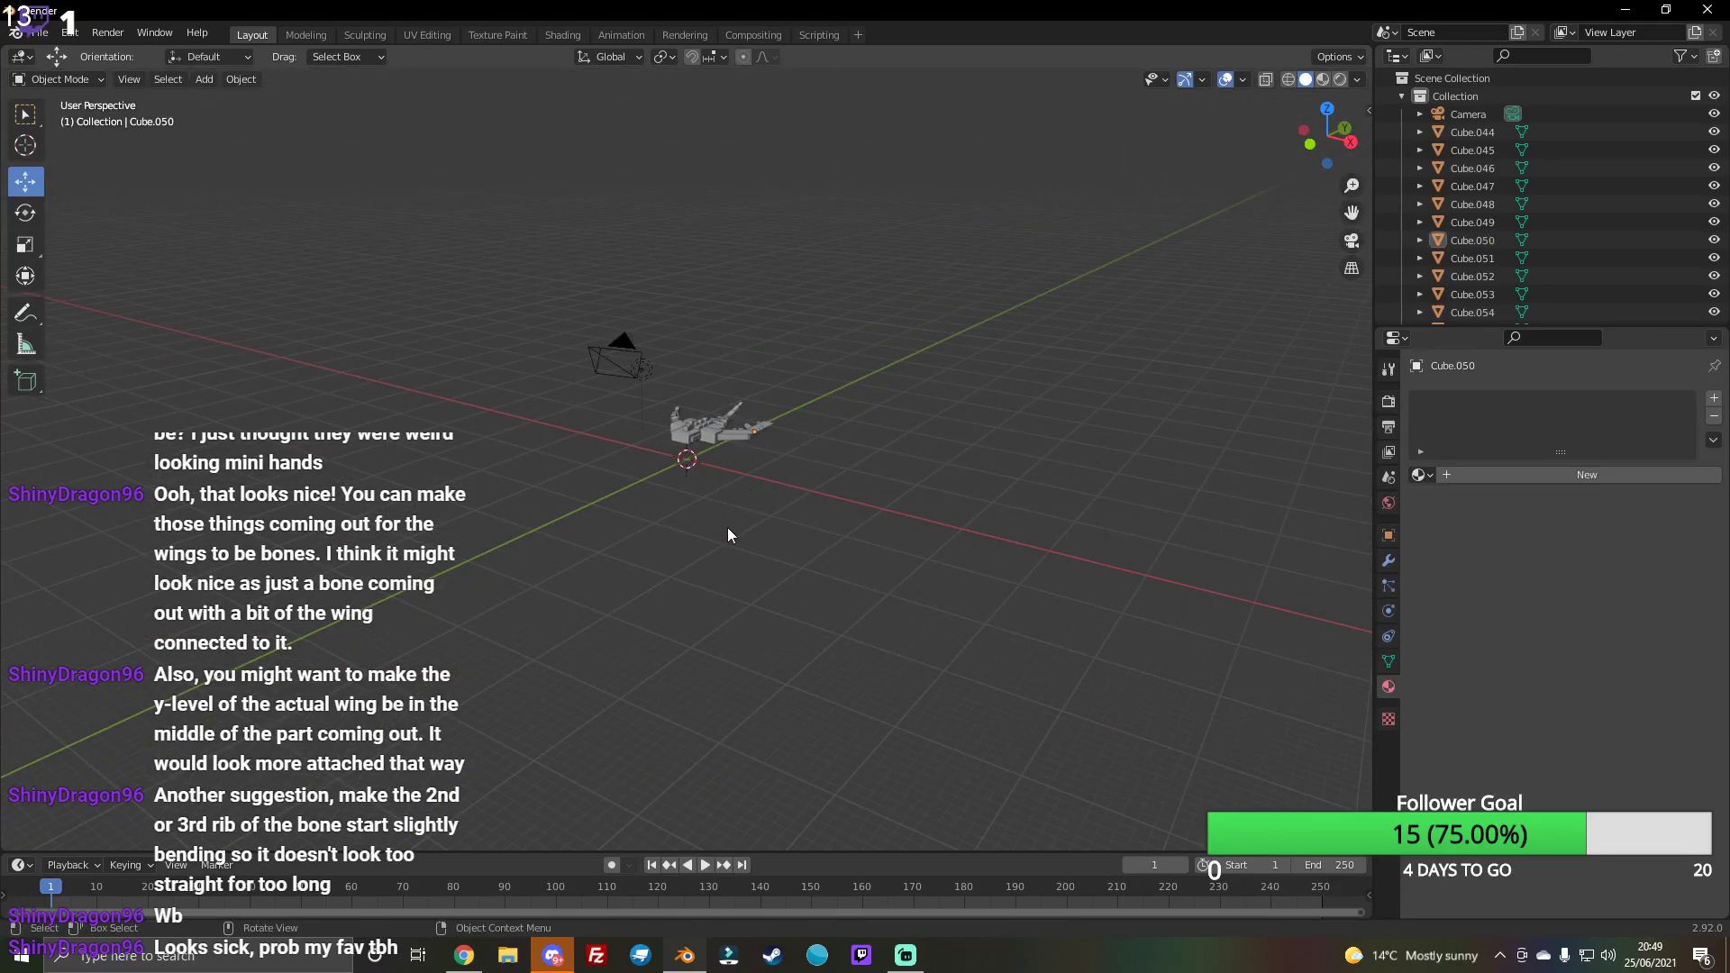
left_click_drag(1327, 136, 1272, 81)
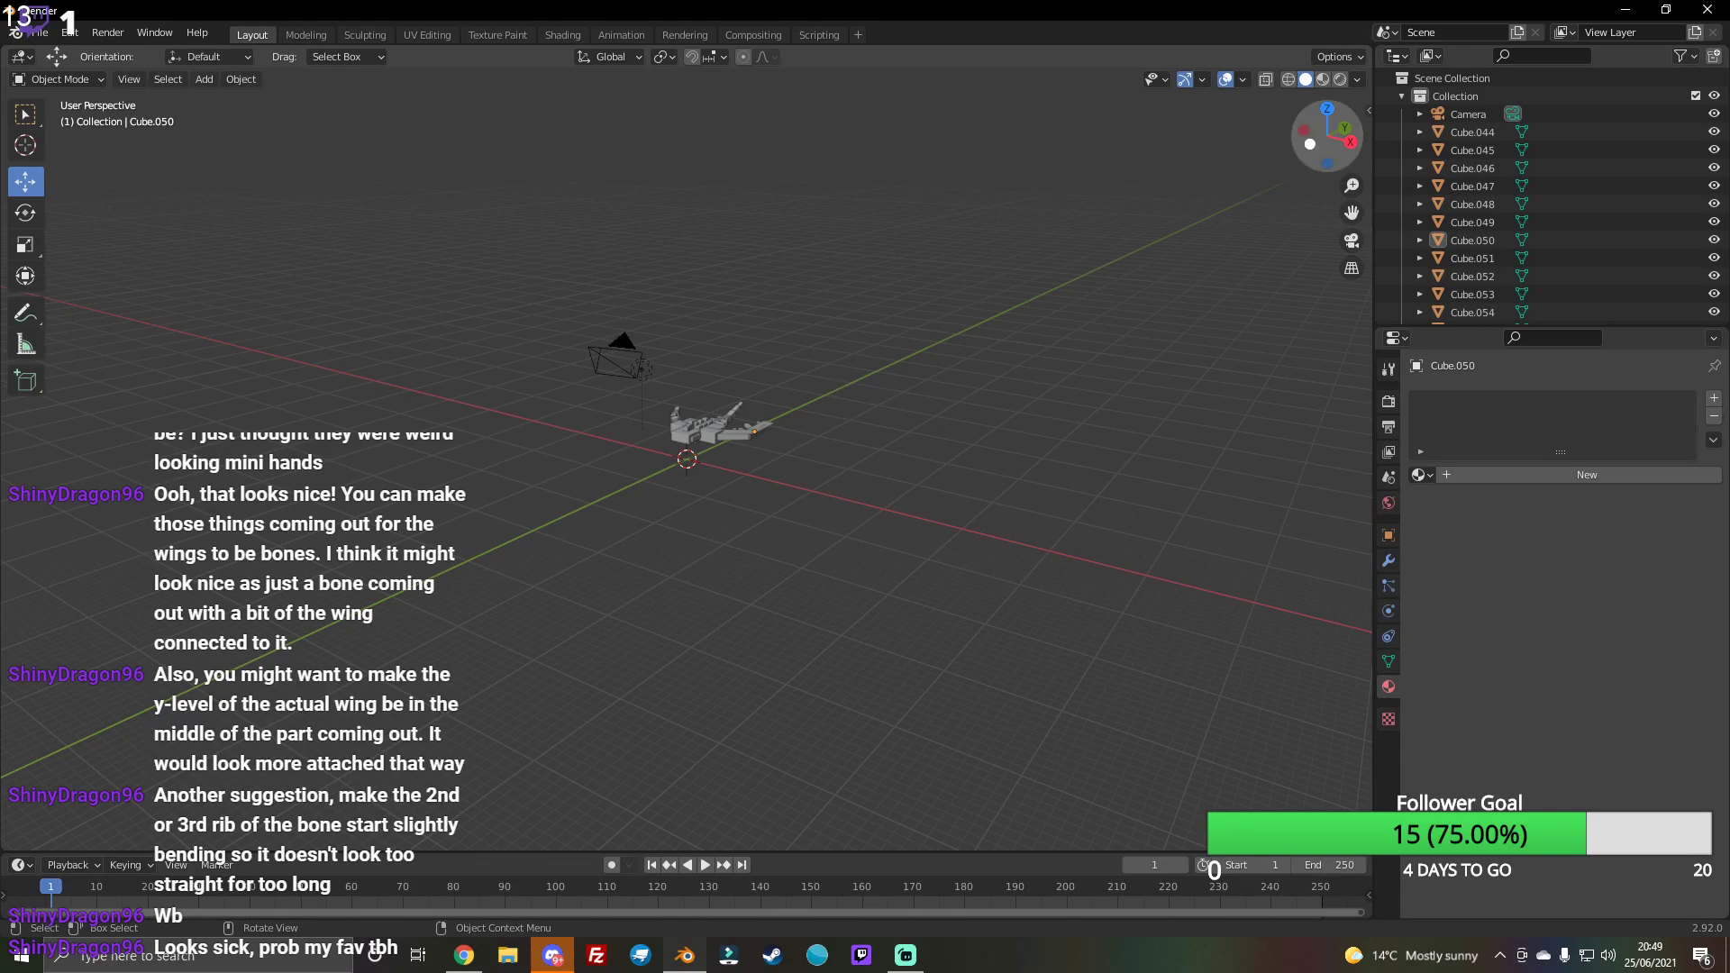
scroll(729, 525, "up", 4)
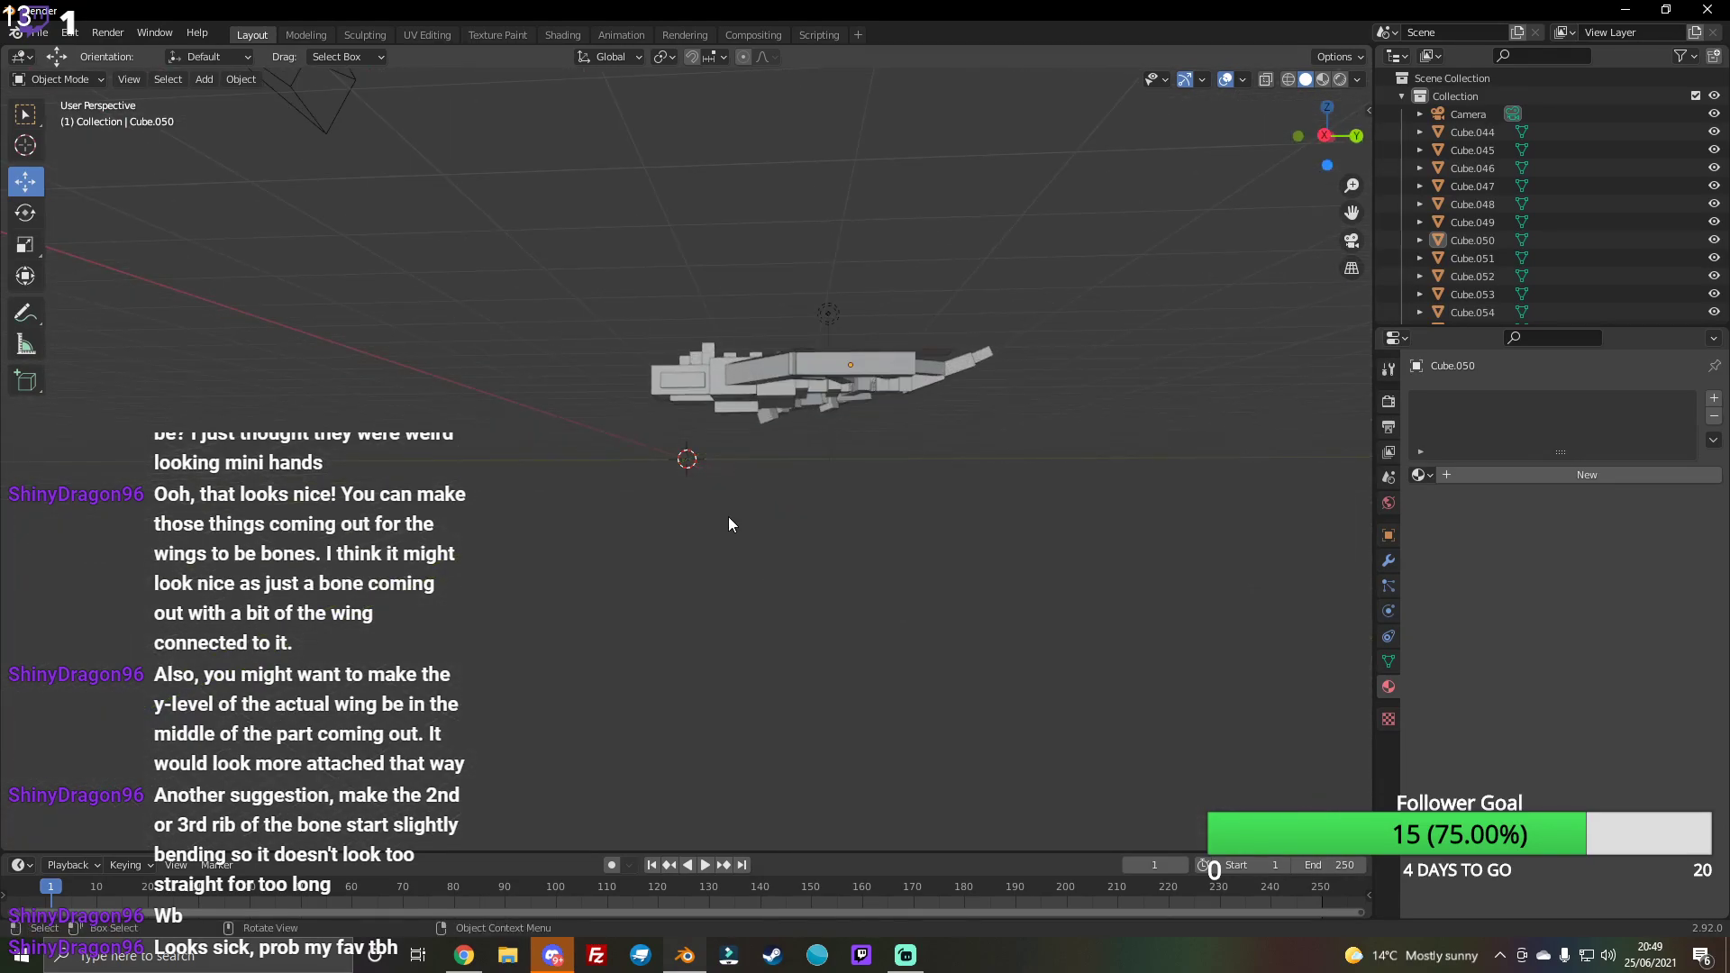
scroll(729, 524, "down", 2)
Step: Lower, then raise the camera, checking the shot through the camera view
left_click(431, 234)
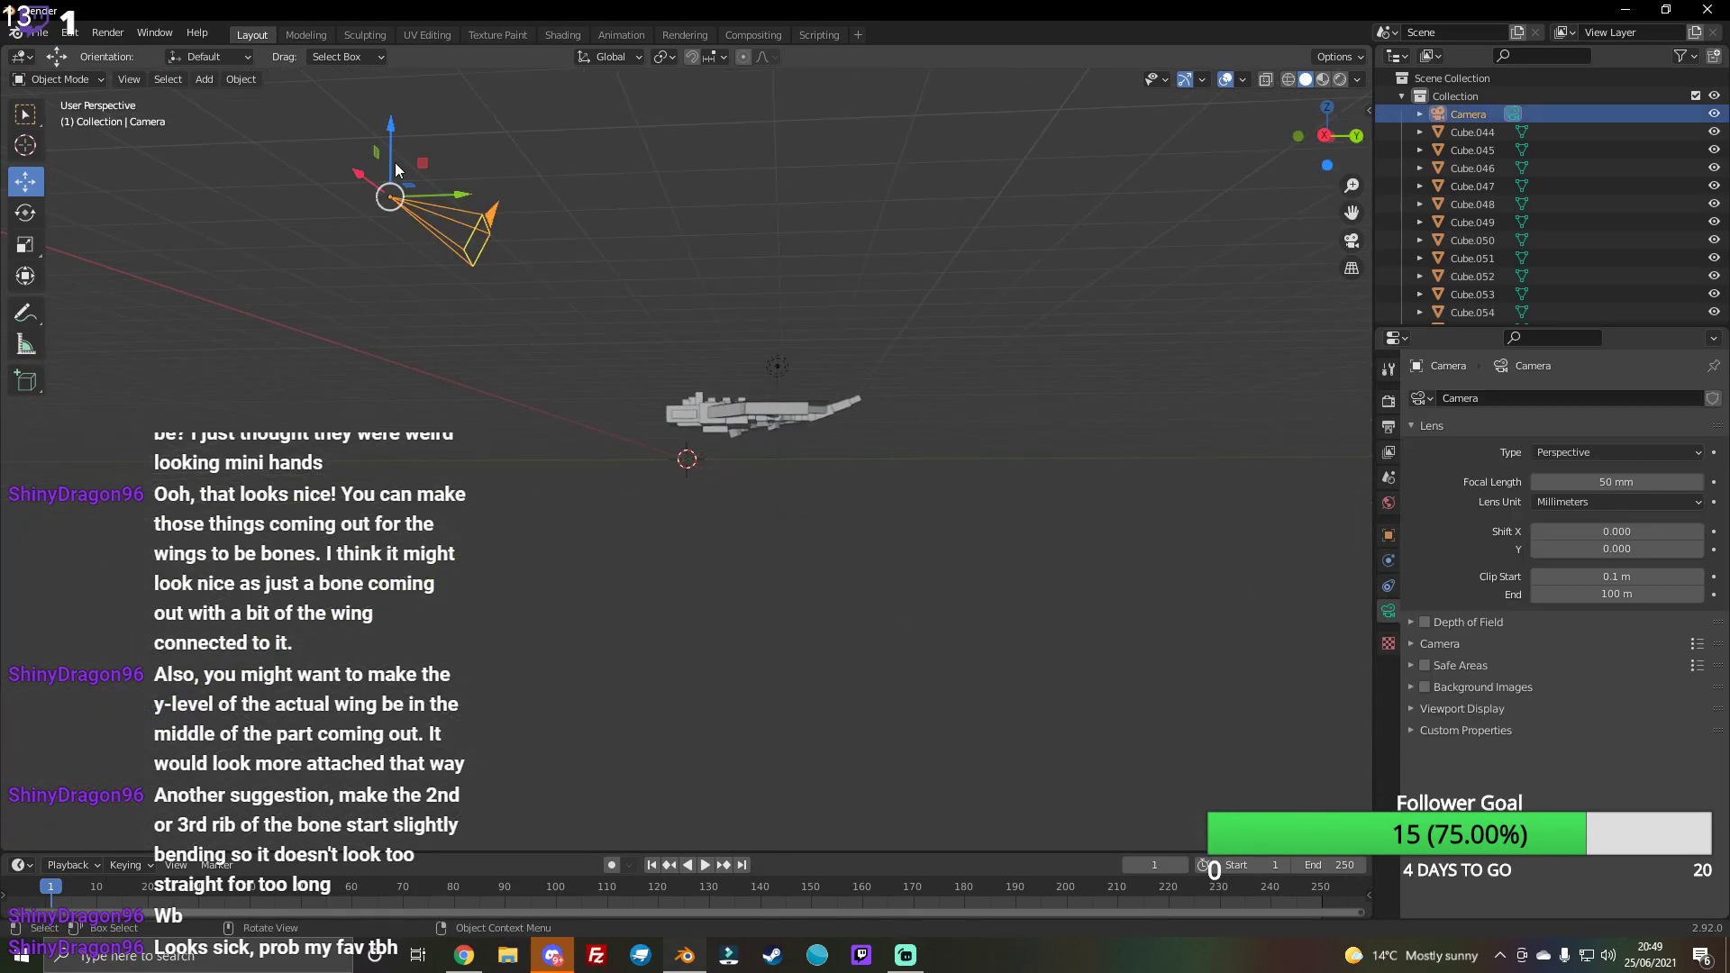
left_click_drag(391, 146, 1107, 287)
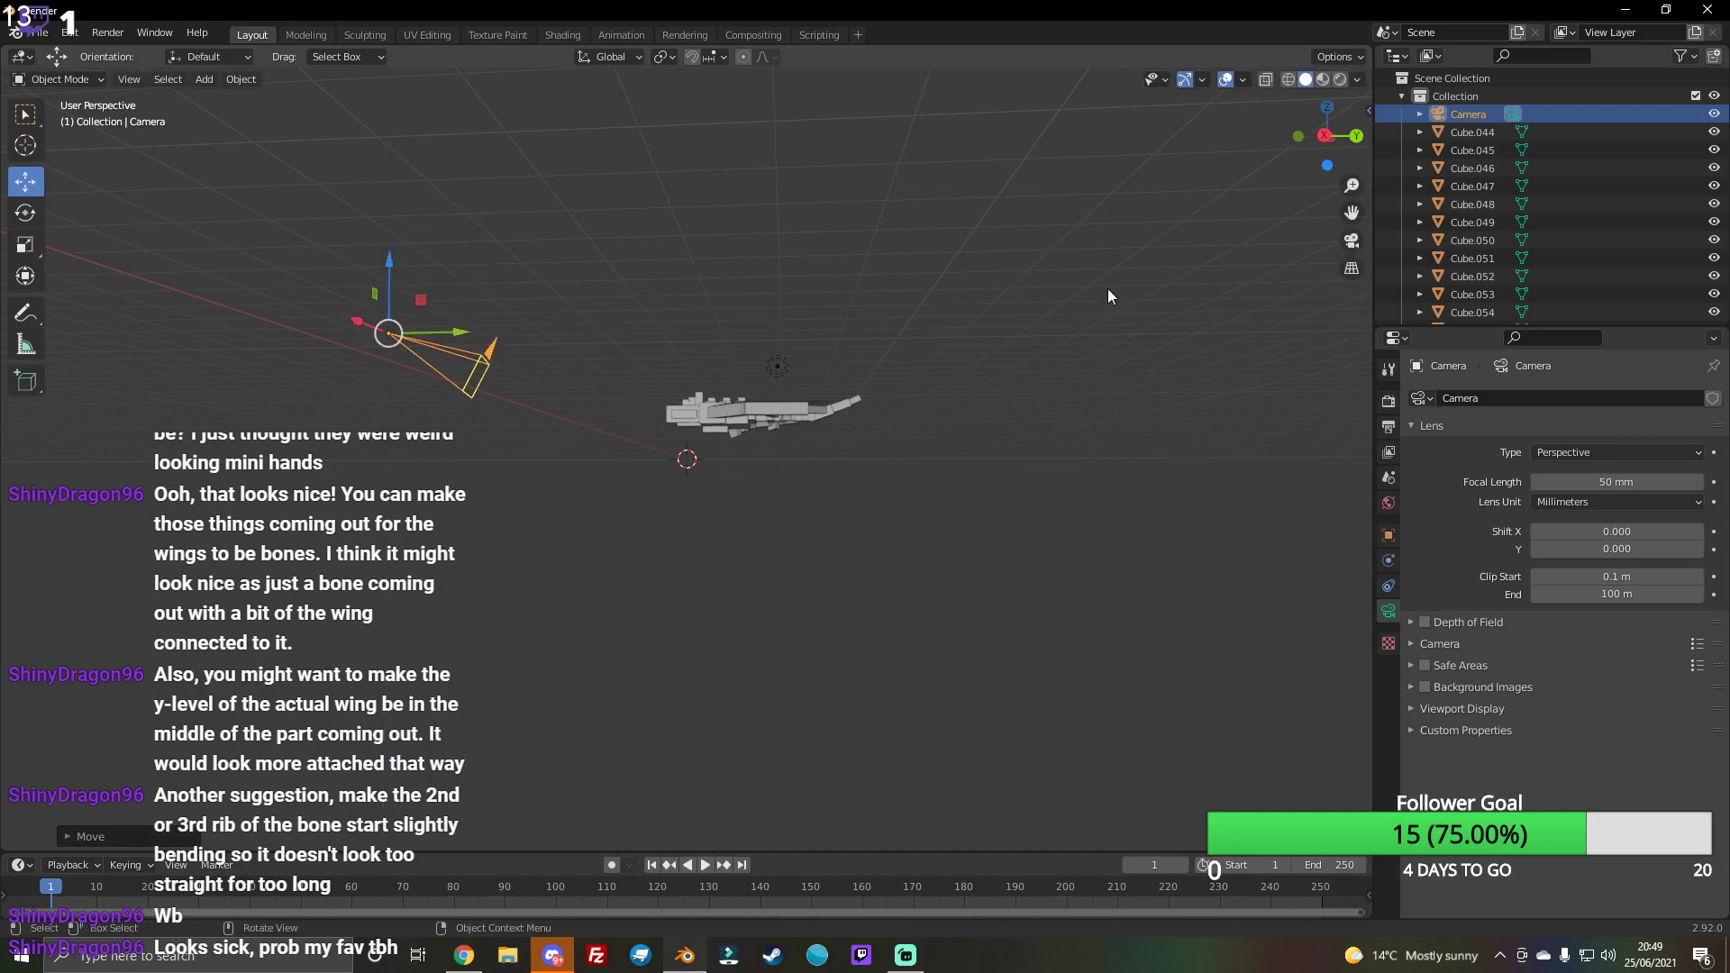
left_click(1355, 239)
left_click(1359, 238)
left_click_drag(395, 290, 393, 257)
left_click(1351, 243)
left_click(1352, 242)
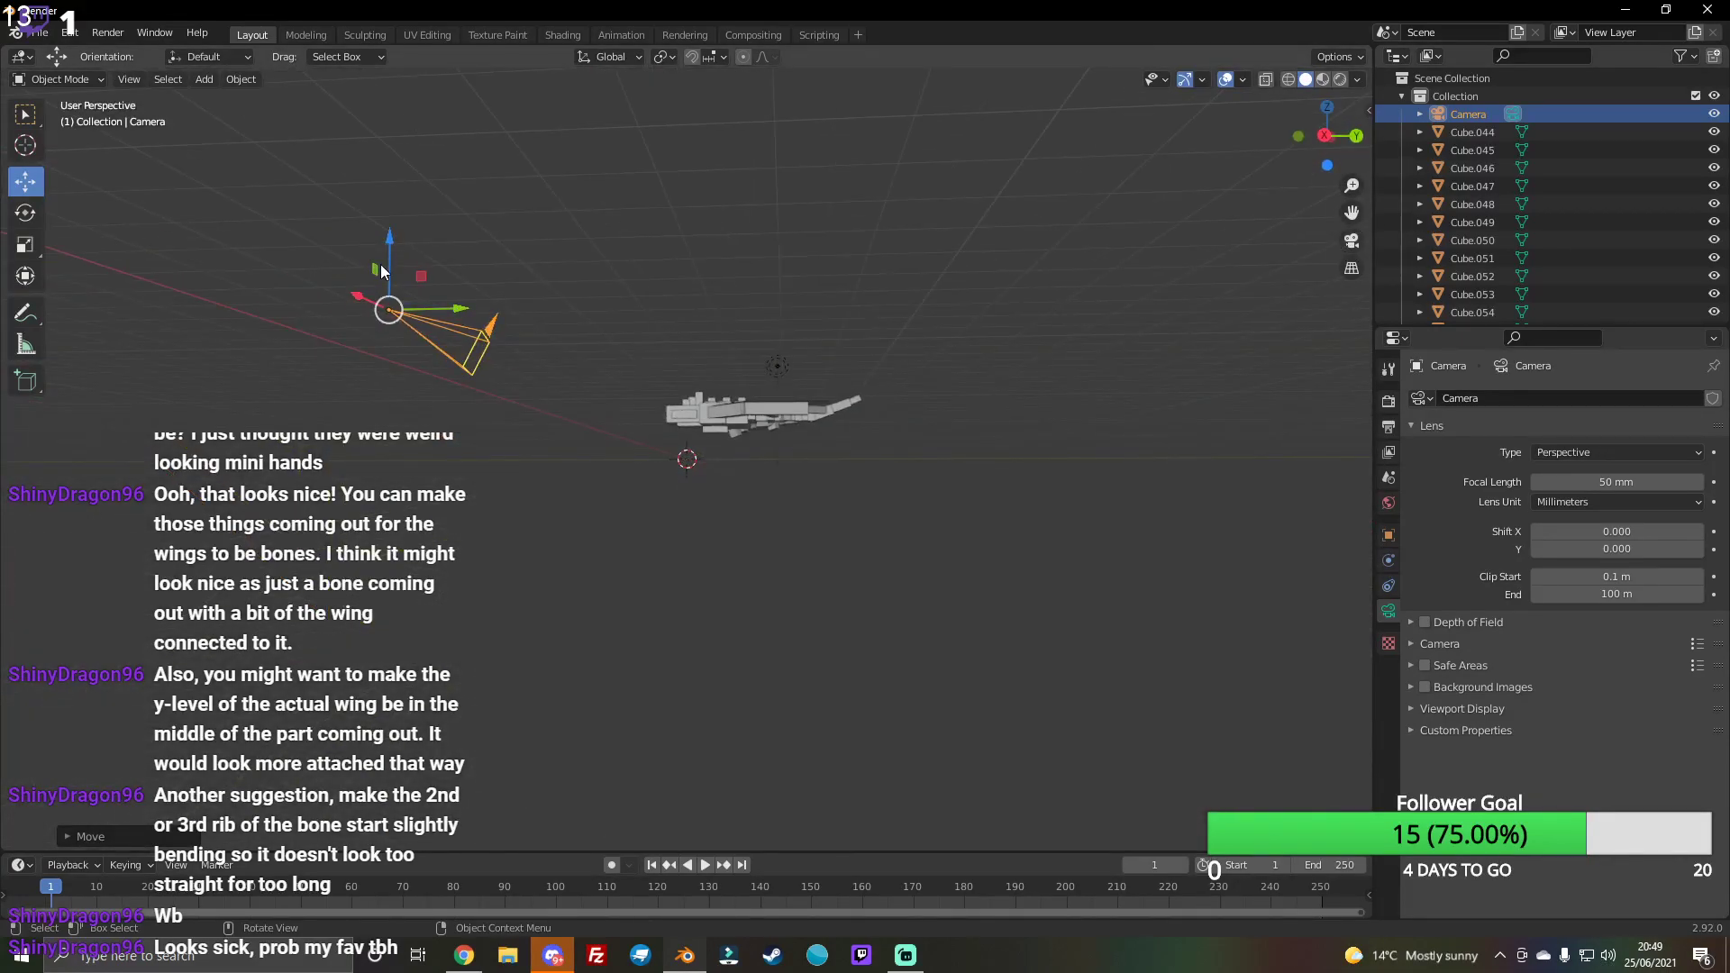
left_click_drag(385, 271, 386, 260)
left_click(1351, 242)
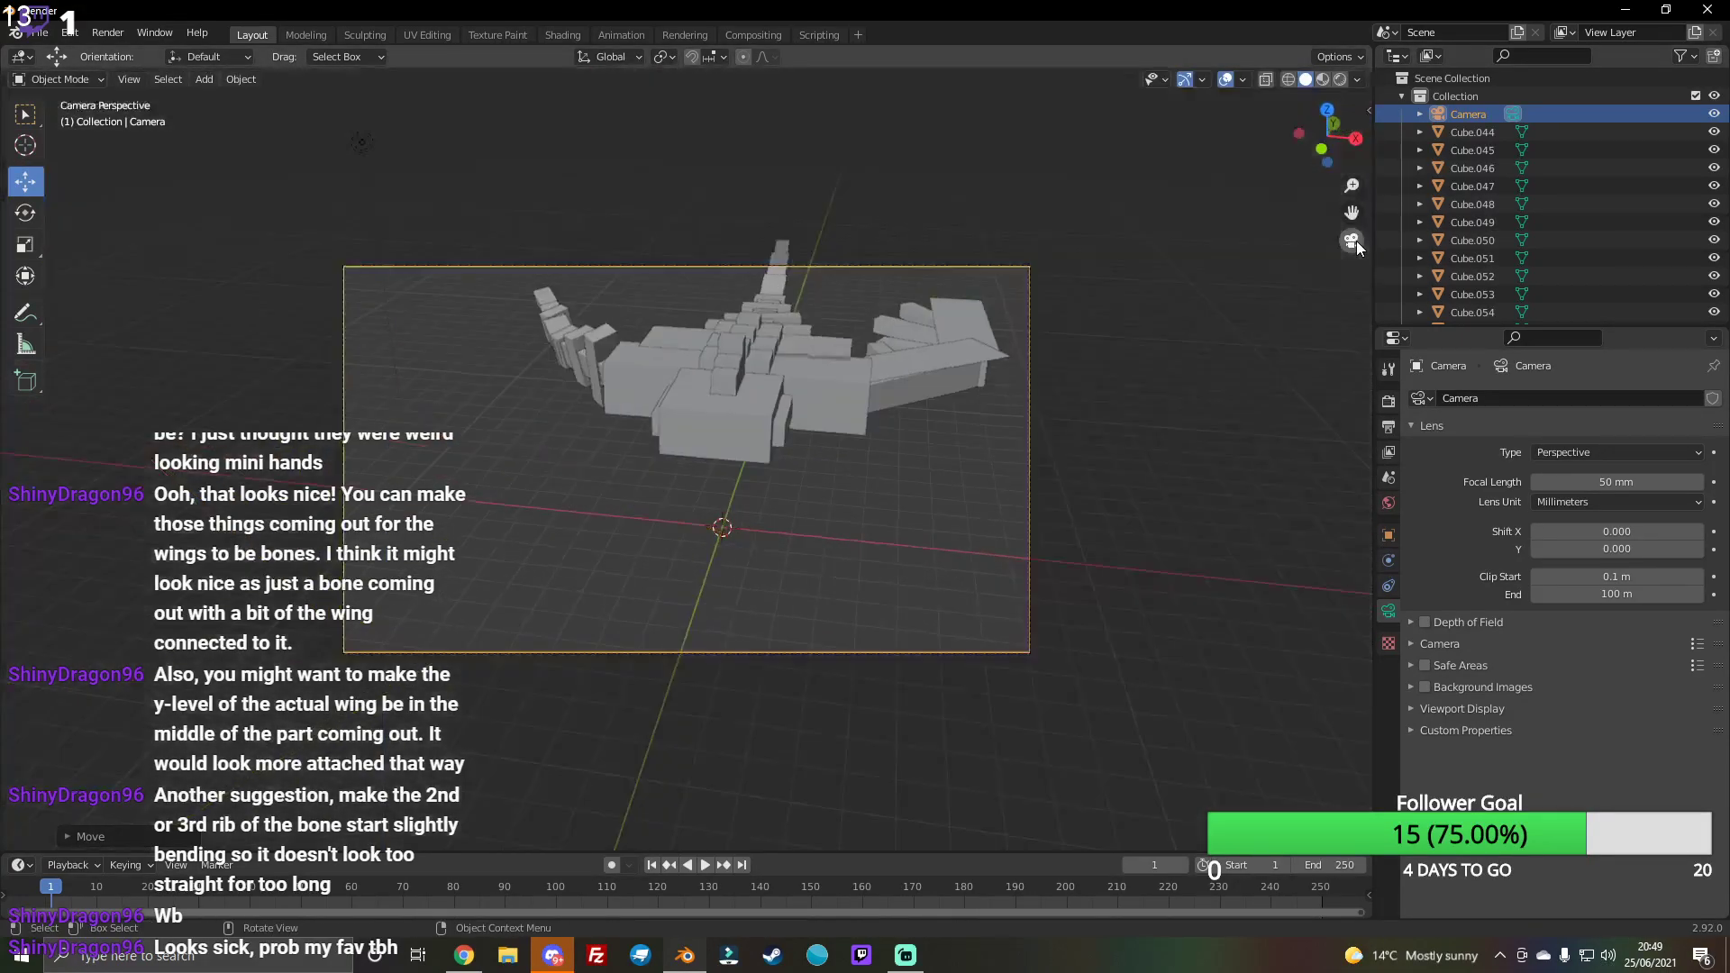
left_click(1353, 242)
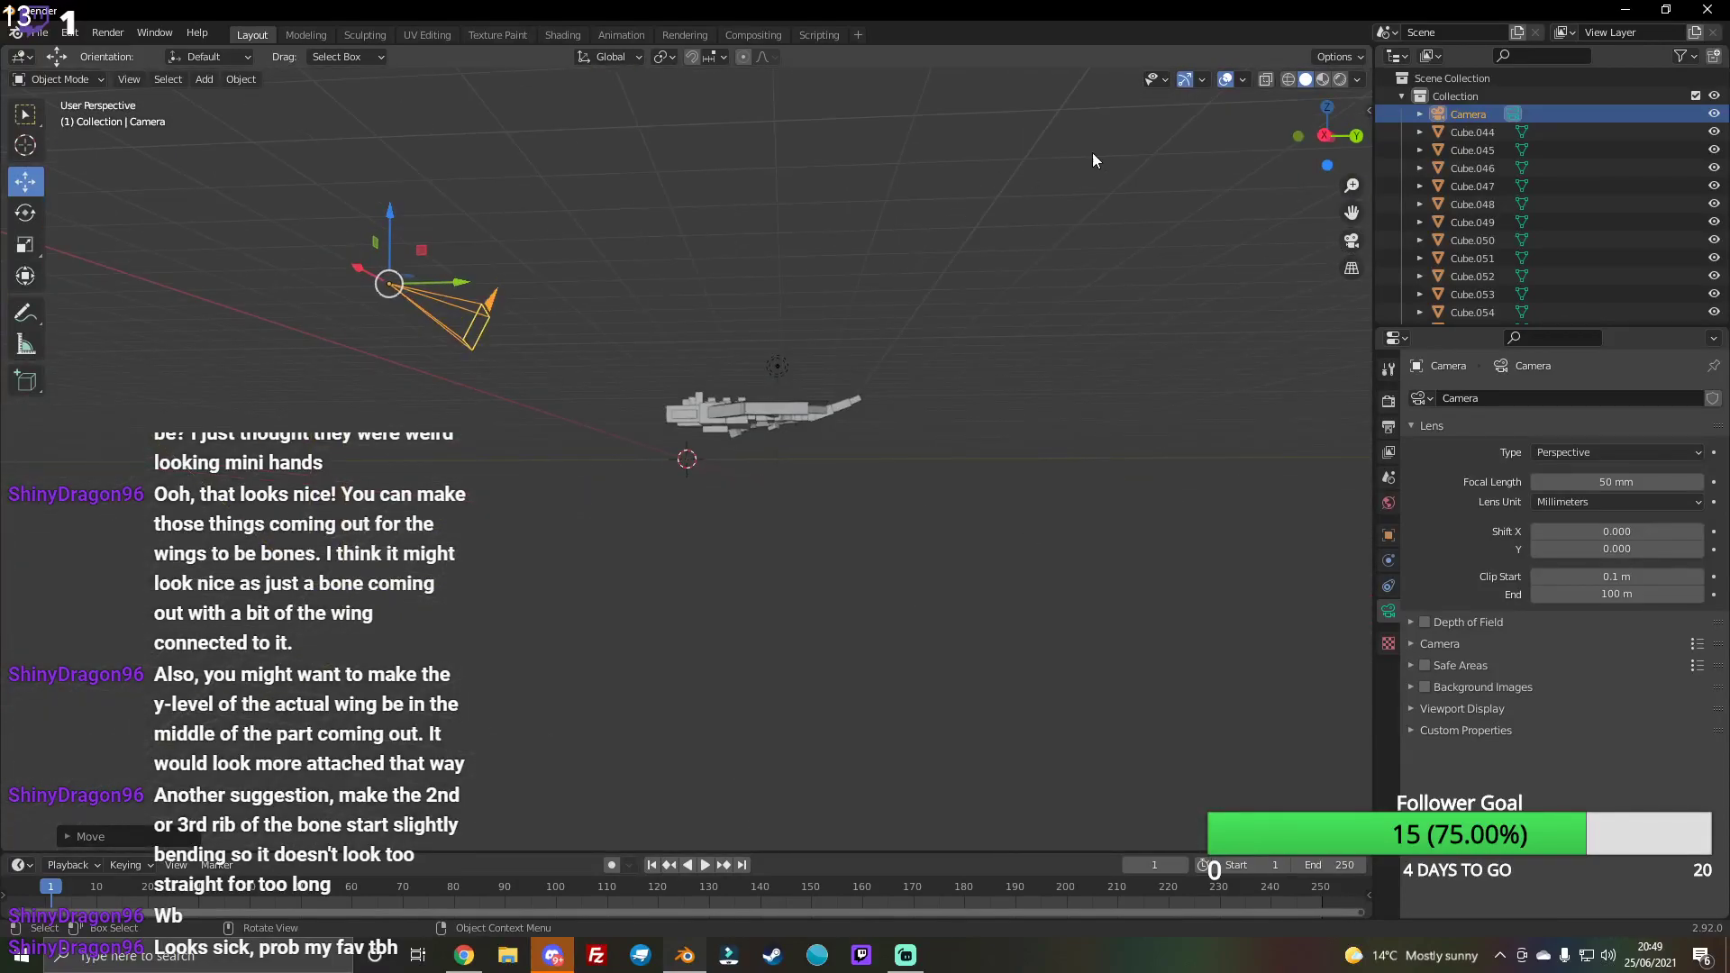
left_click_drag(1324, 136, 1012, 467)
mouse_move(890, 544)
left_mouse_down()
mouse_move(615, 377)
mouse_move(691, 340)
left_mouse_up()
Step: Box-select the whole phantom model, undoing an accidental move
left_click(838, 300)
left_click_drag(839, 300, 1174, 371)
mouse_move(846, 680)
left_mouse_down()
mouse_move(691, 301)
mouse_move(625, 363)
left_mouse_up()
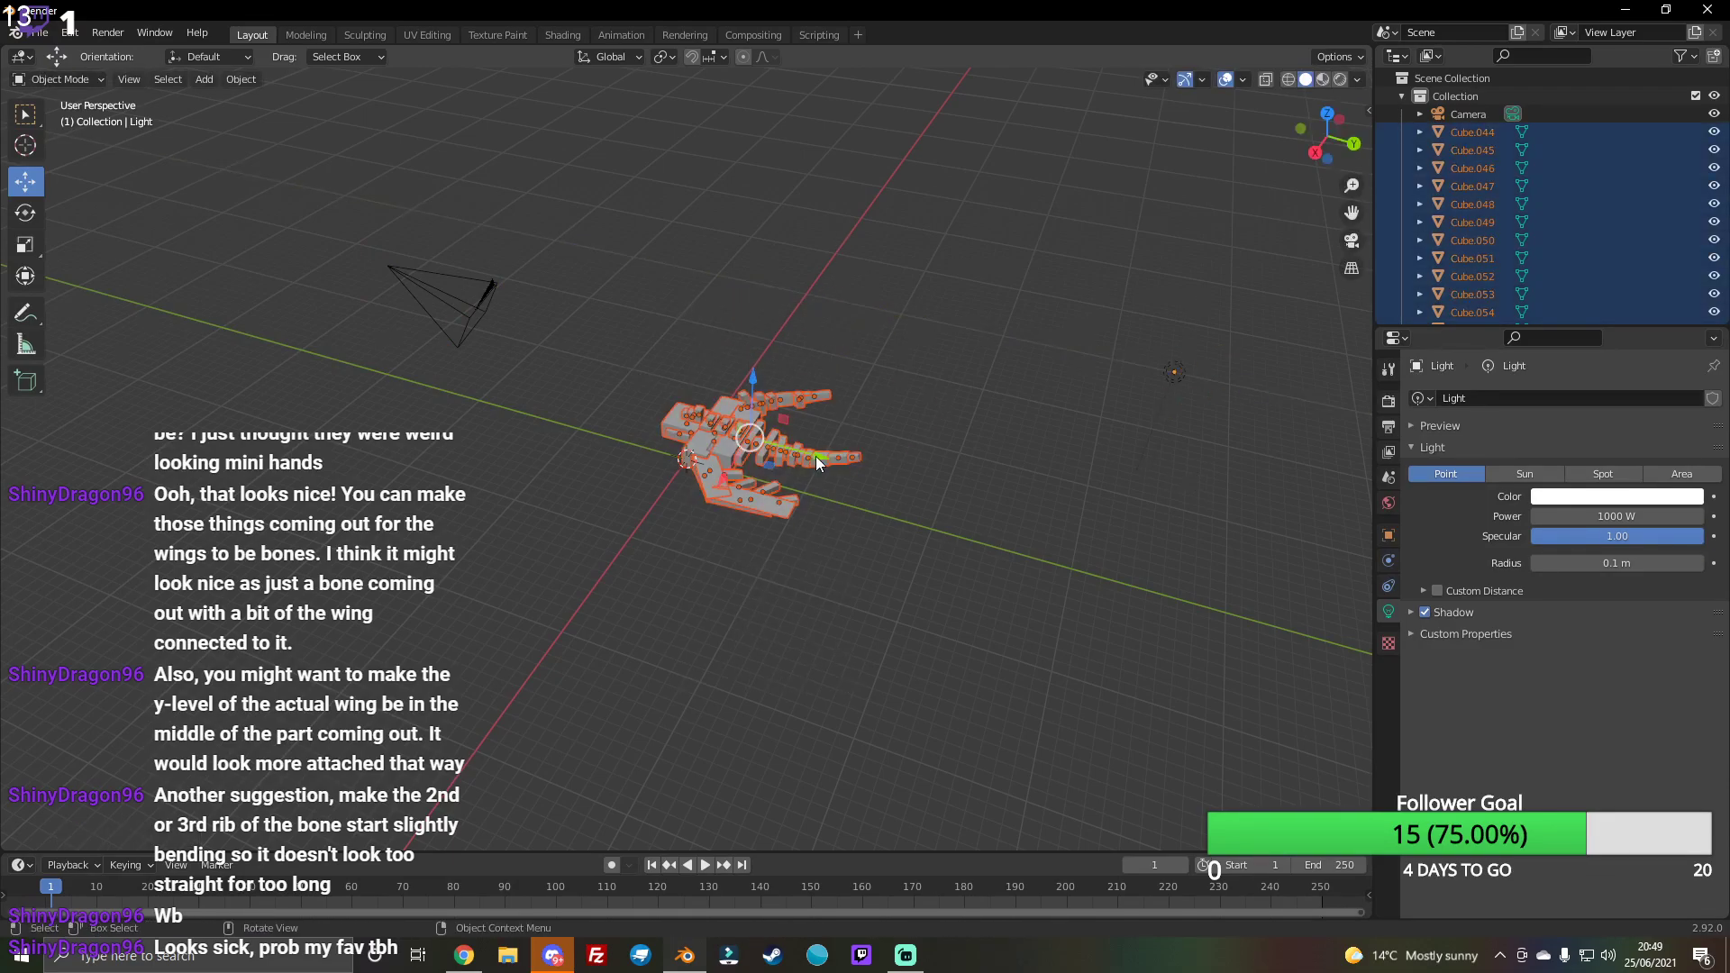
left_click_drag(817, 454, 788, 437)
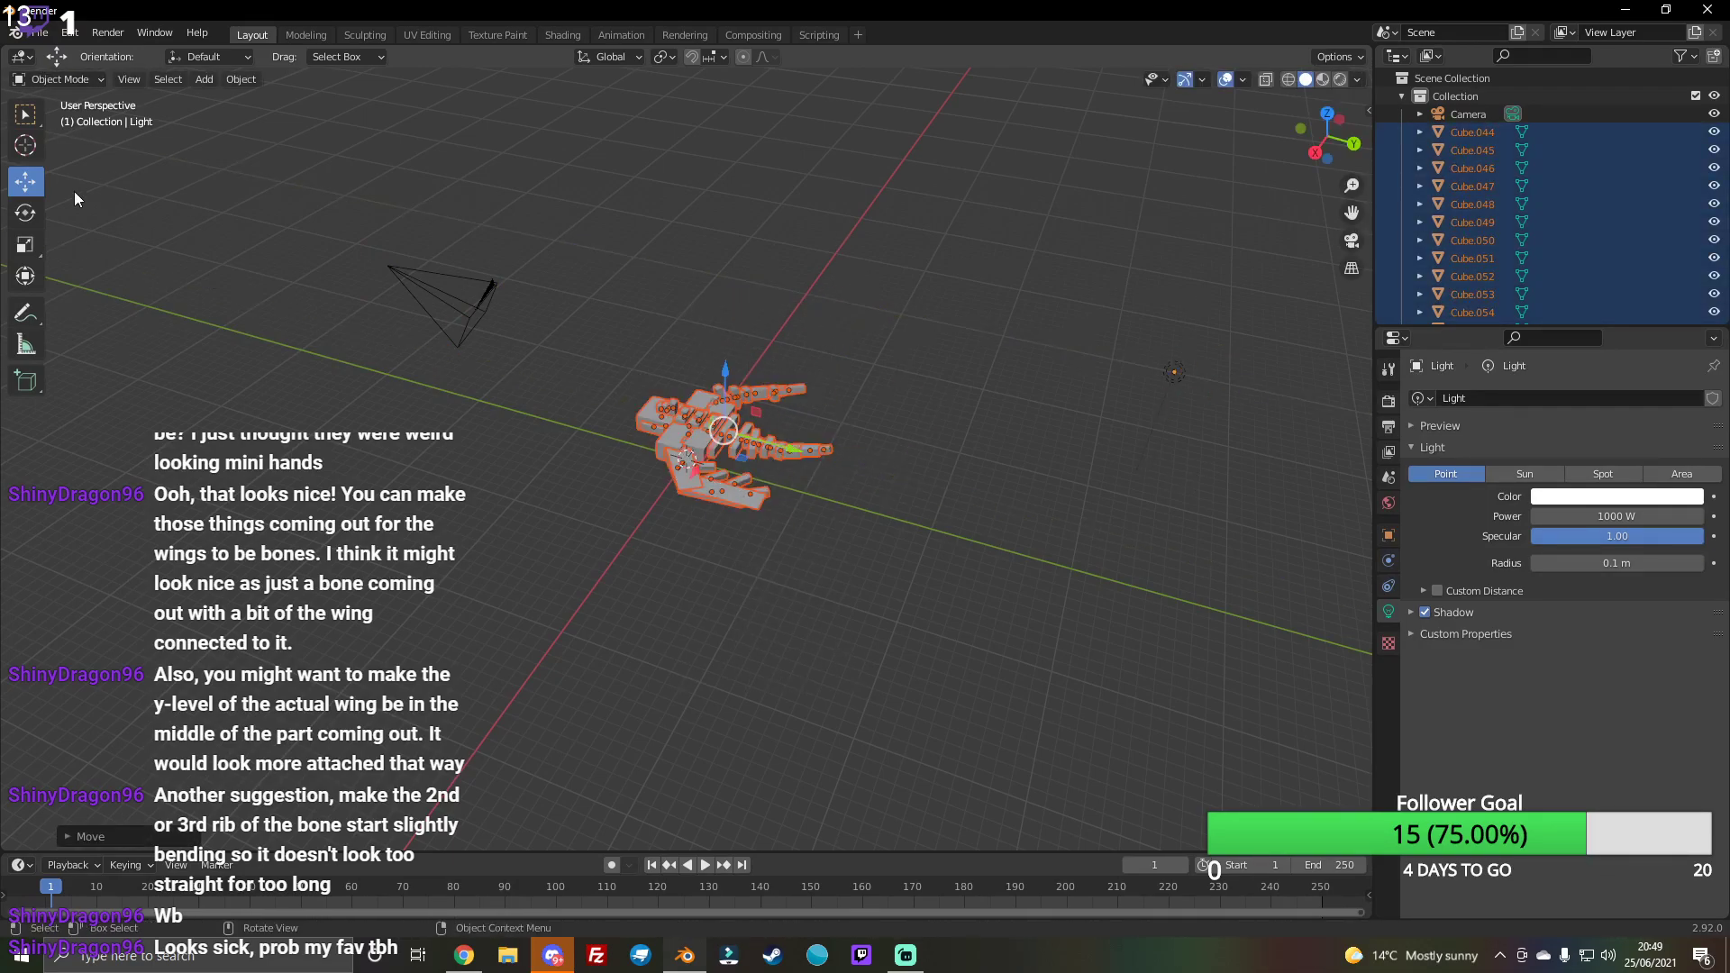
key("ctrl+z")
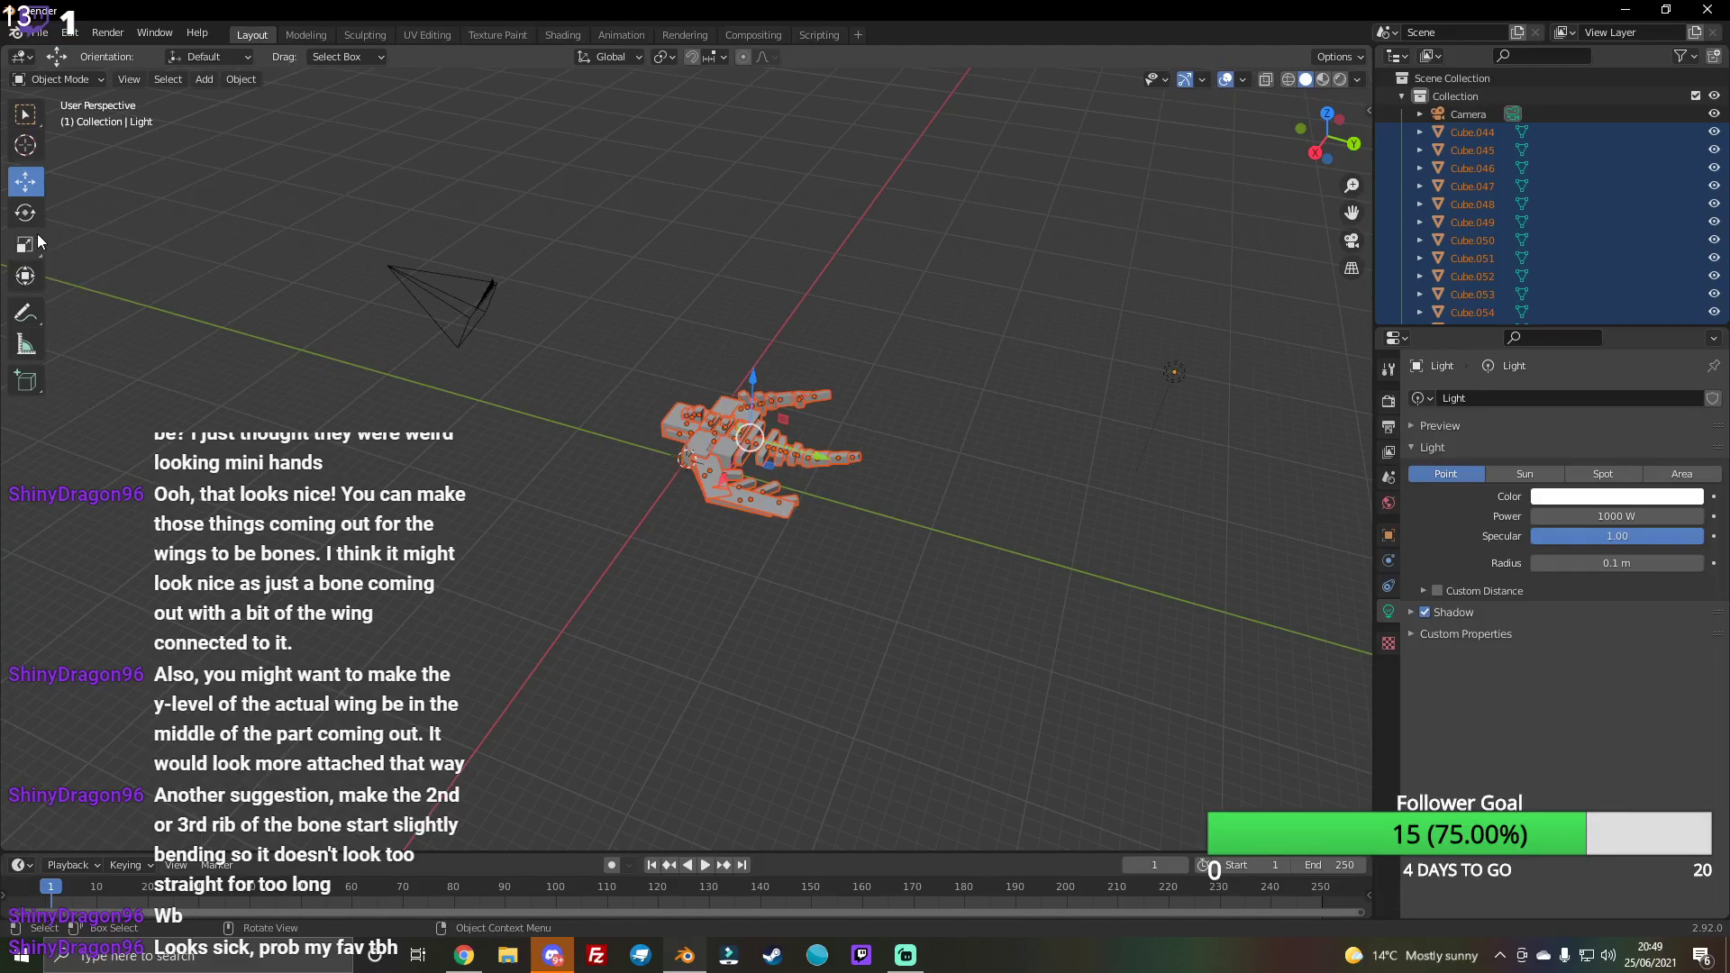
Step: Tilt the model about 31 degrees diagonally and lower it in the camera frame
left_click(37, 220)
left_click(1351, 243)
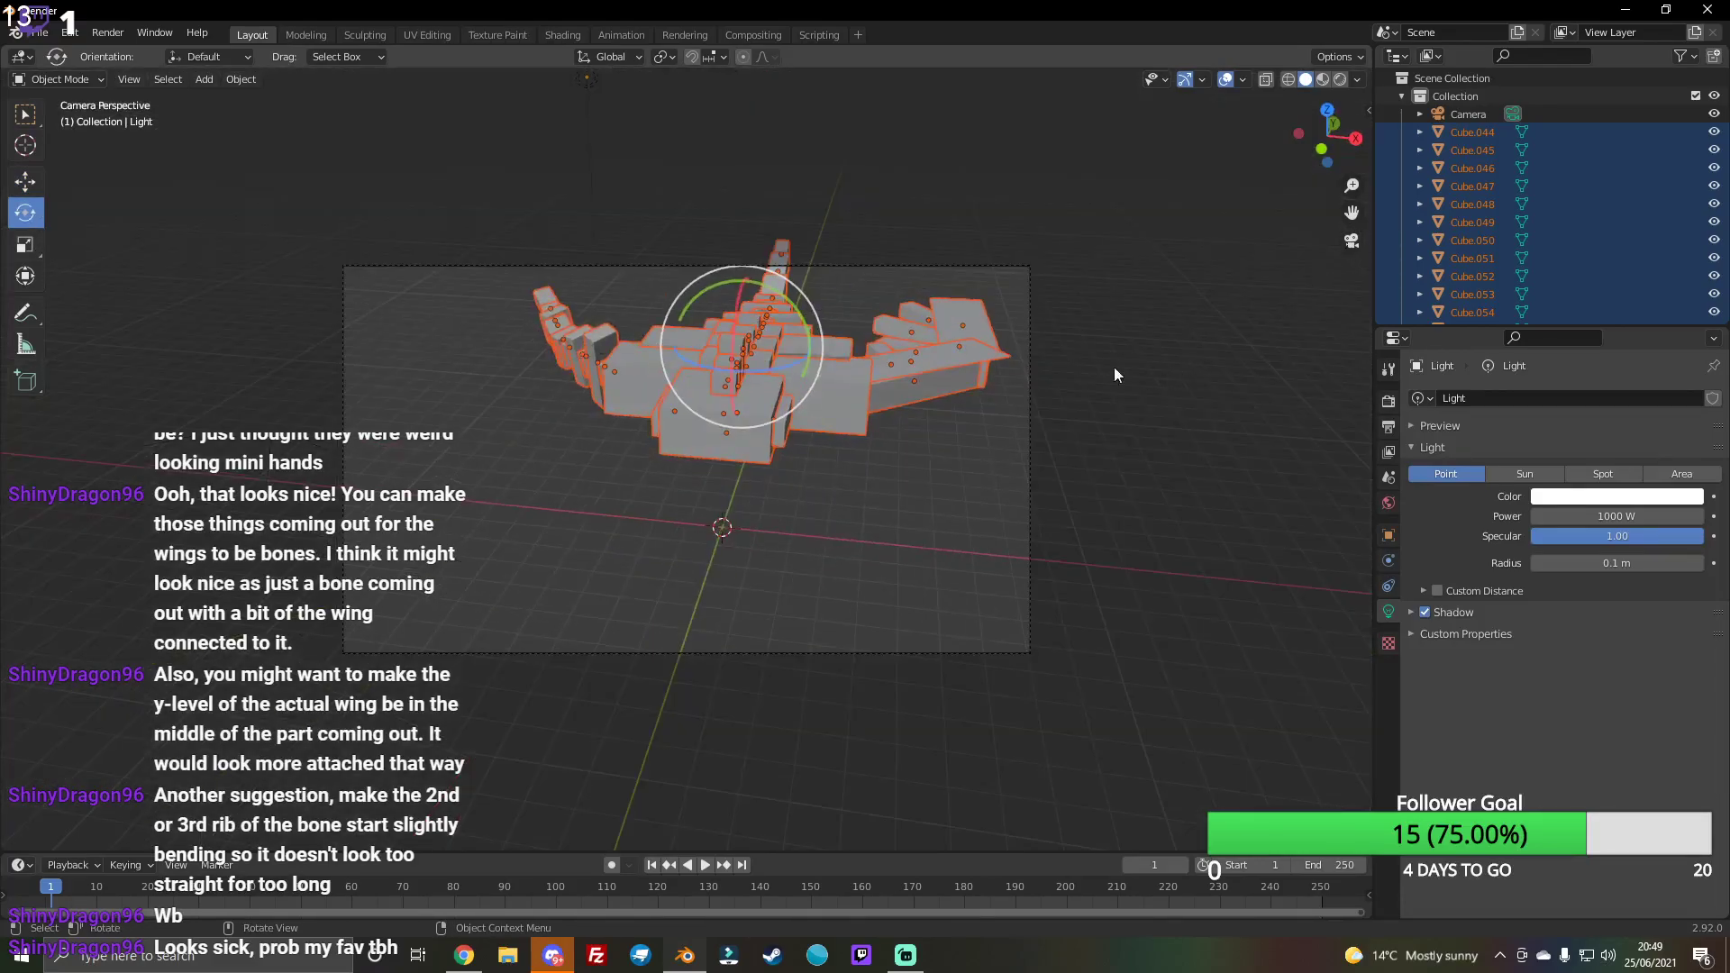
left_click_drag(786, 366, 788, 366)
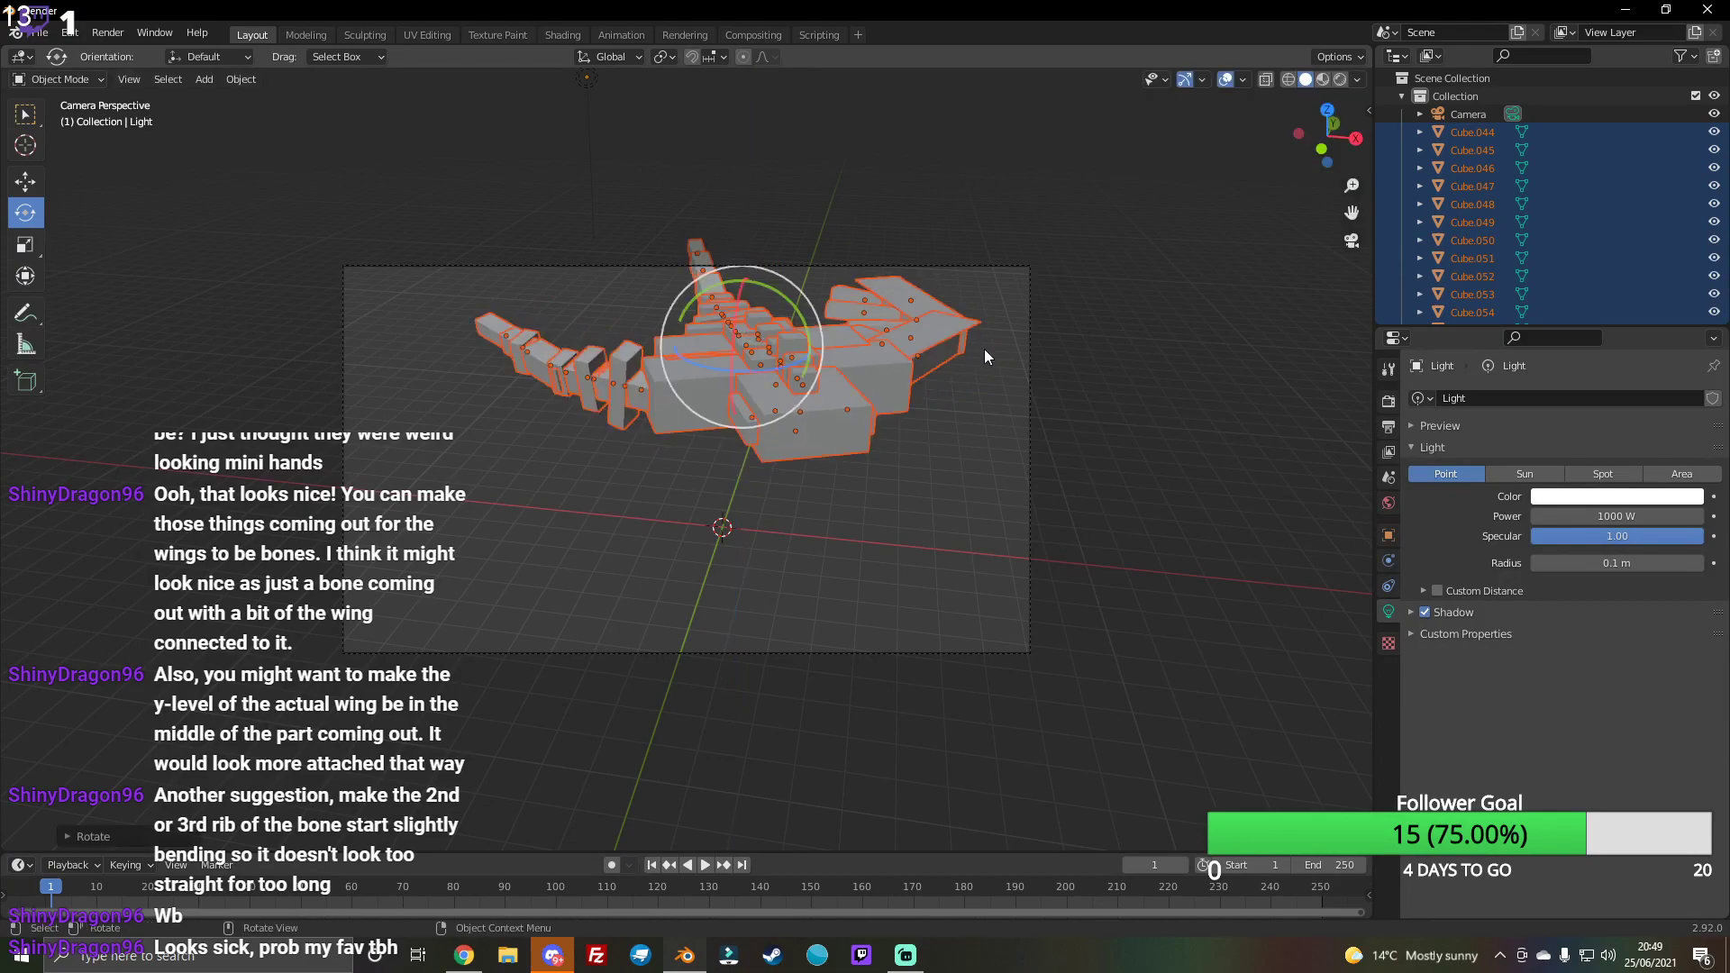
key("shift+alt+z")
key("shift+alt+z")
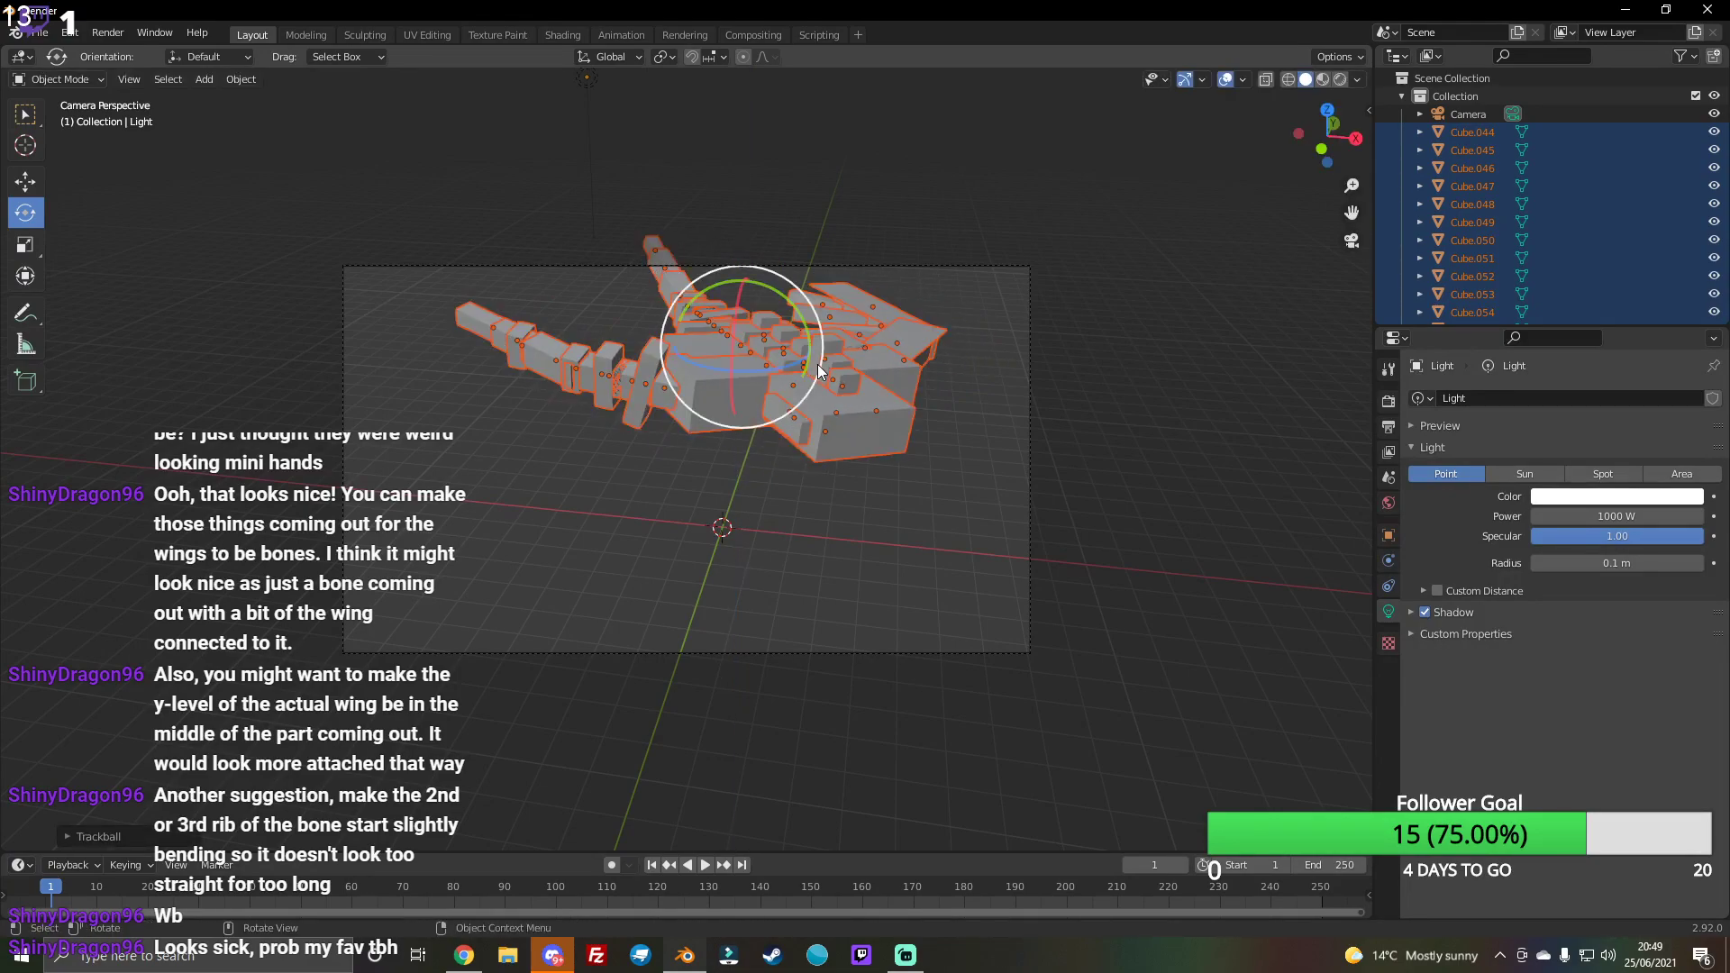
mouse_move(768, 374)
left_mouse_down()
mouse_move(810, 348)
mouse_move(797, 326)
left_mouse_up()
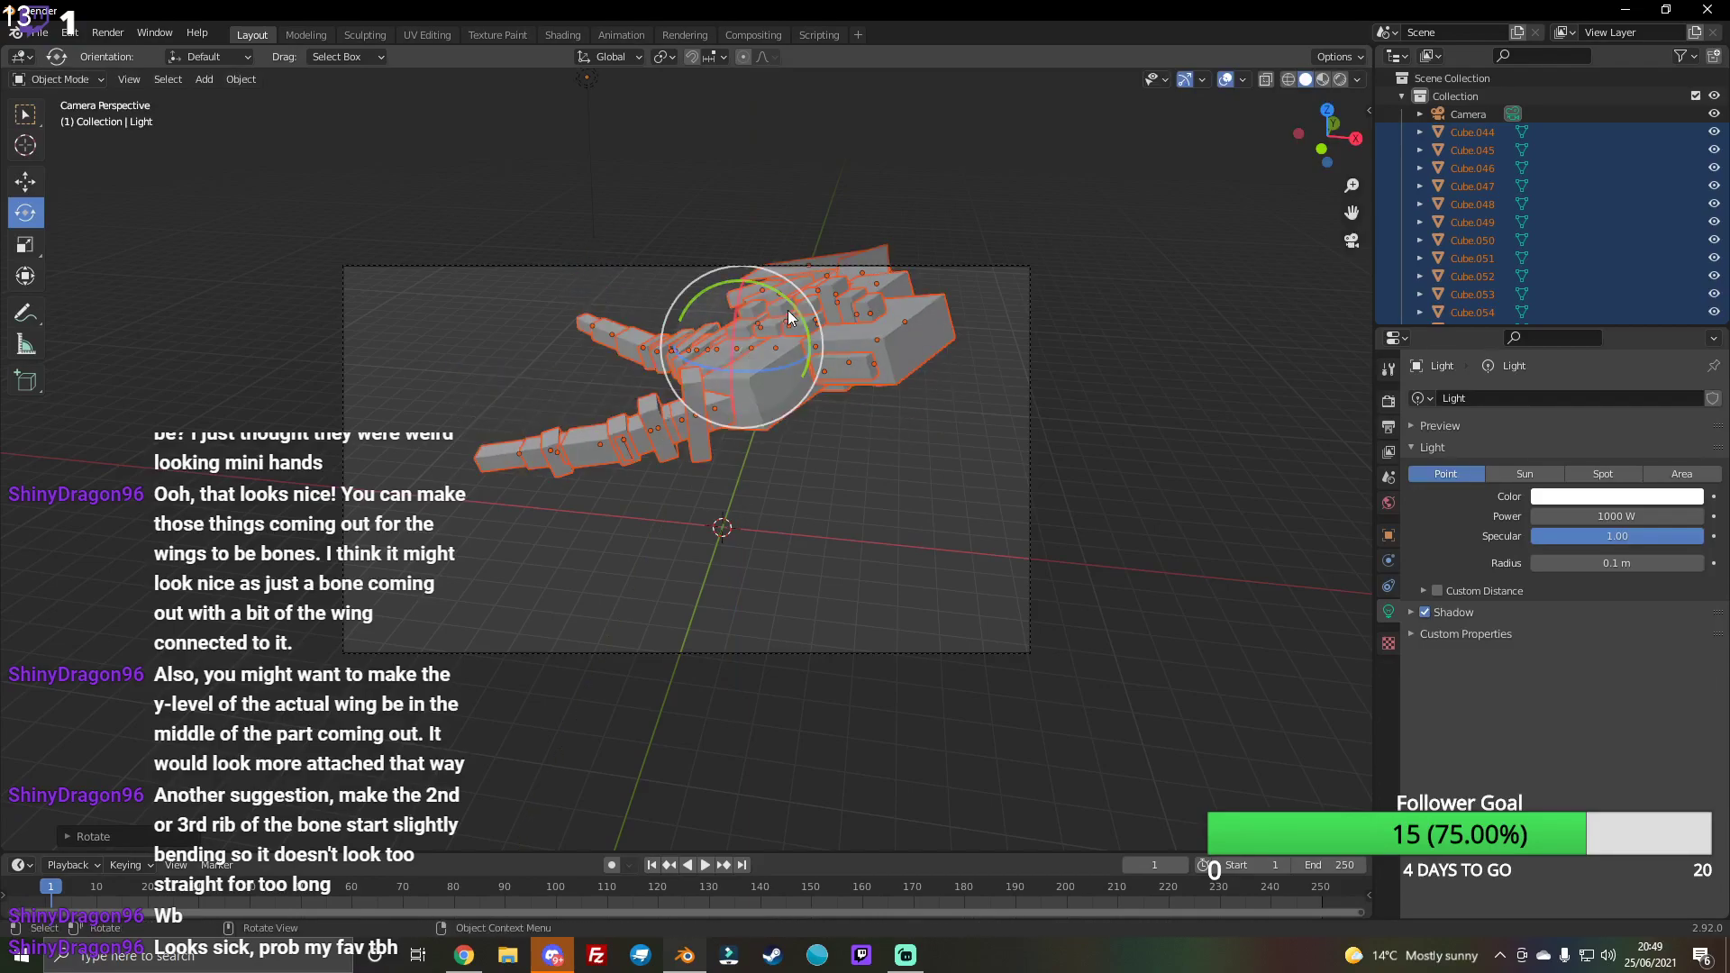
left_click(25, 183)
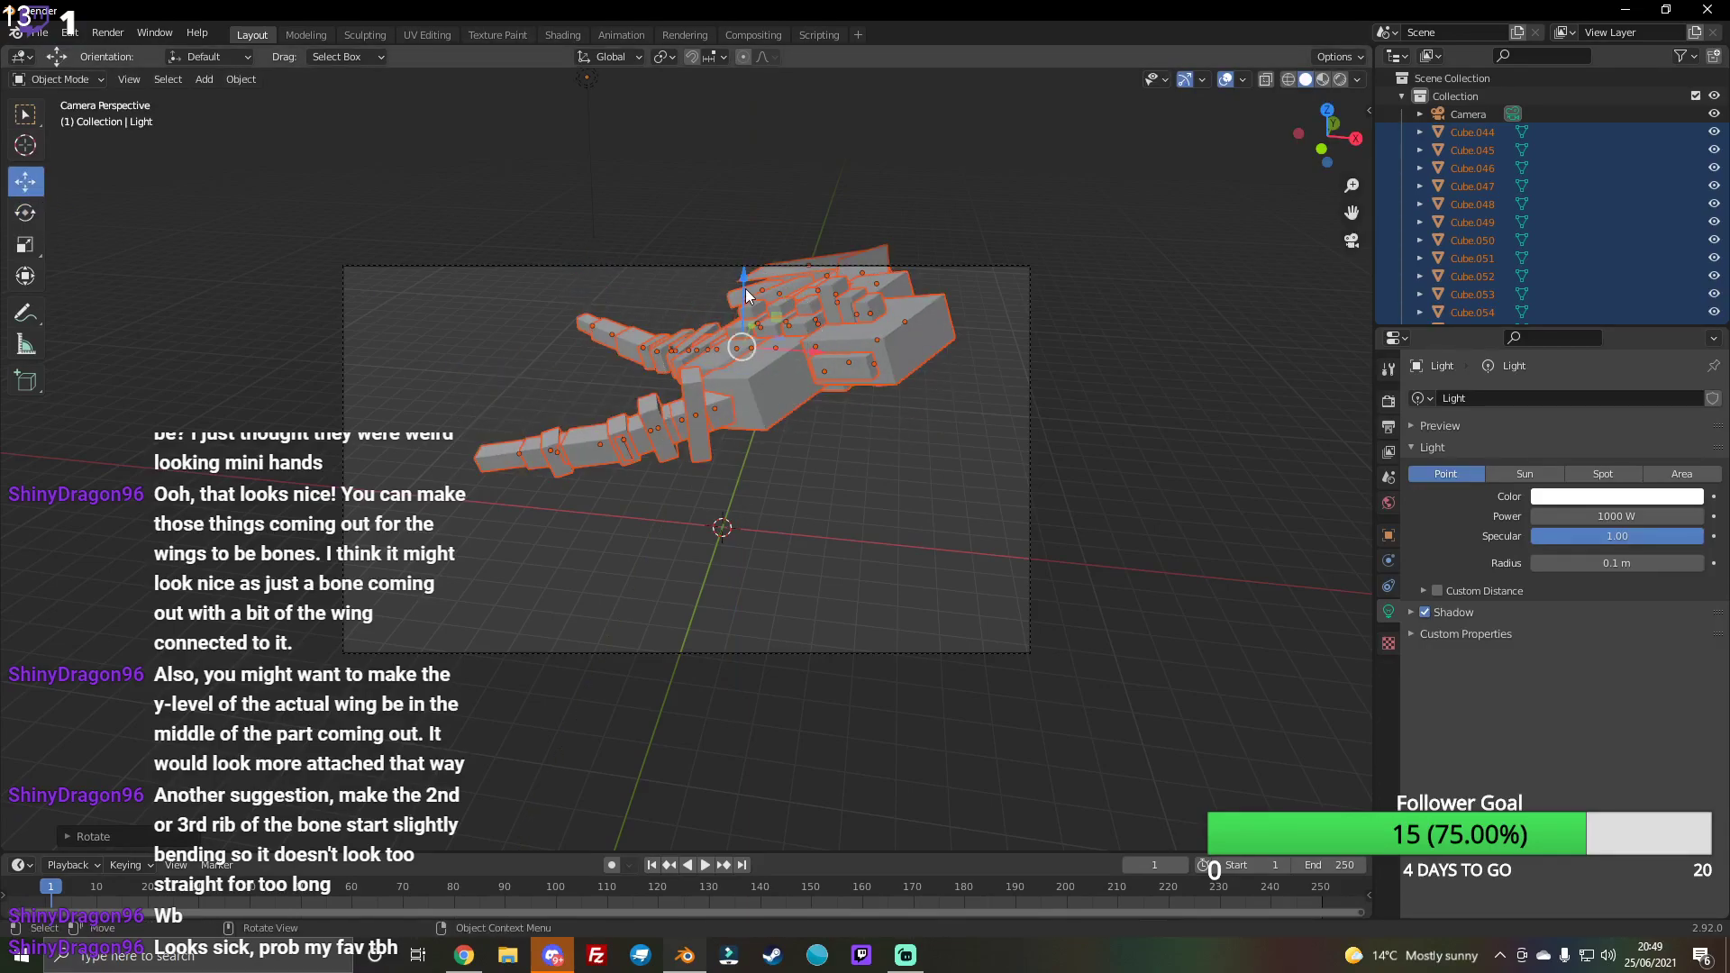
left_click_drag(747, 295, 763, 370)
left_click(1187, 715)
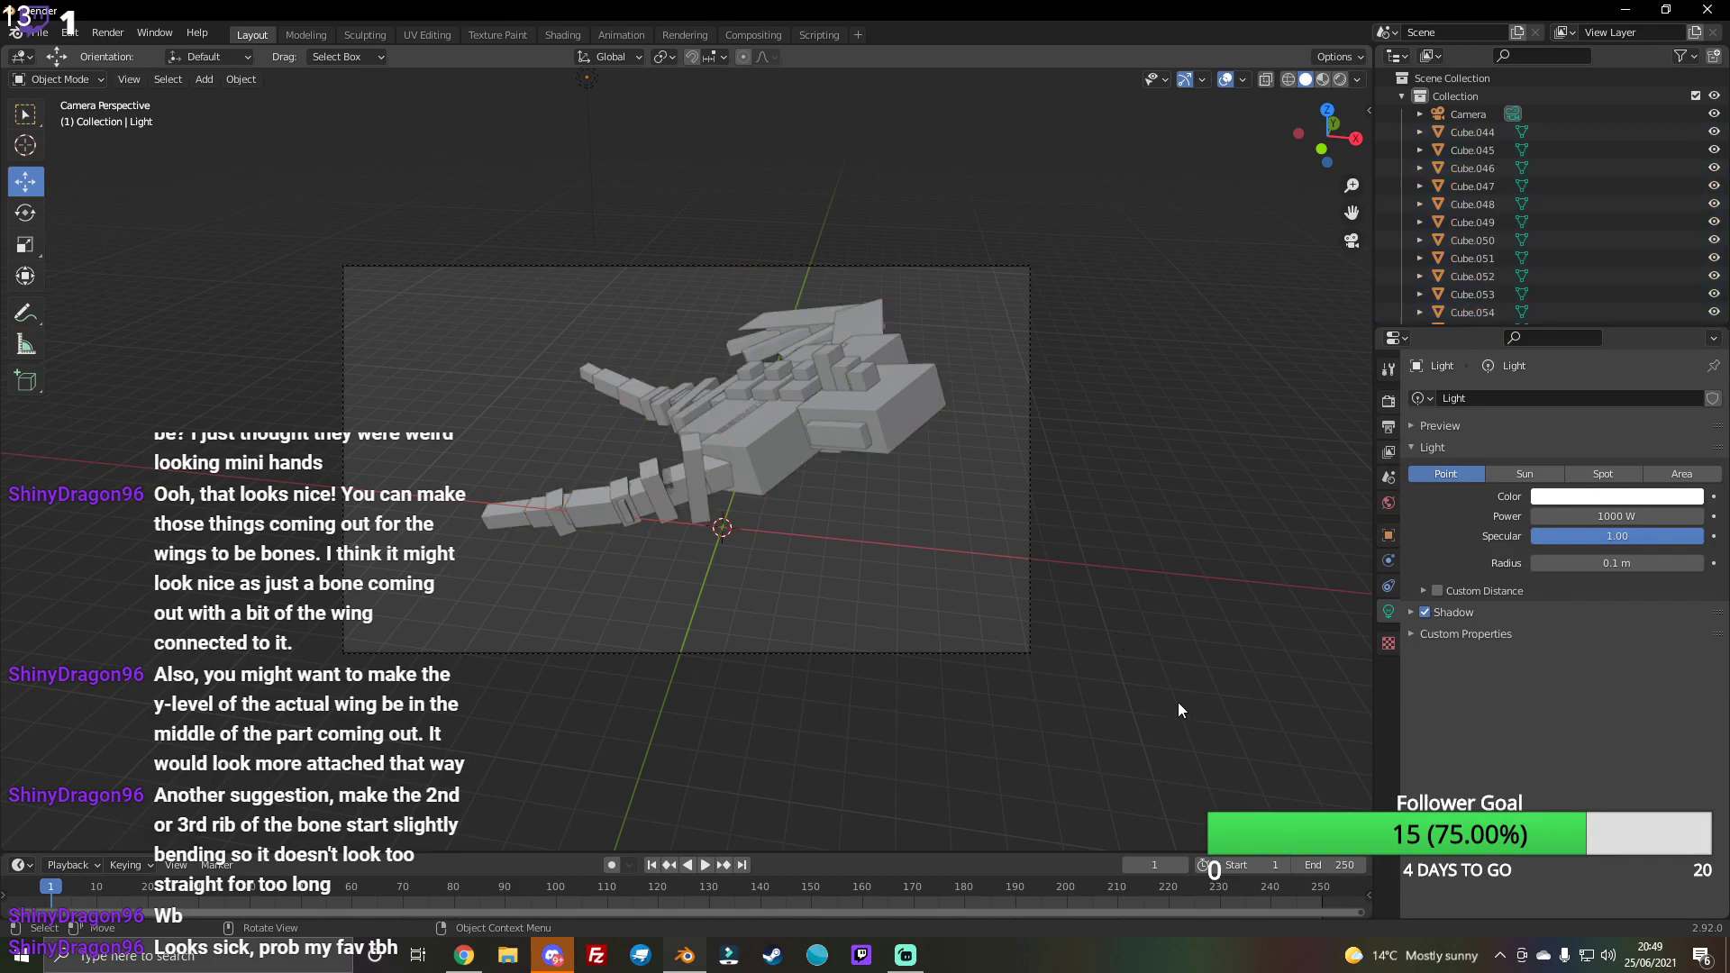
Step: Switch to the rendered preview and orbit the model, testing wing and tail selections
left_click(1332, 122)
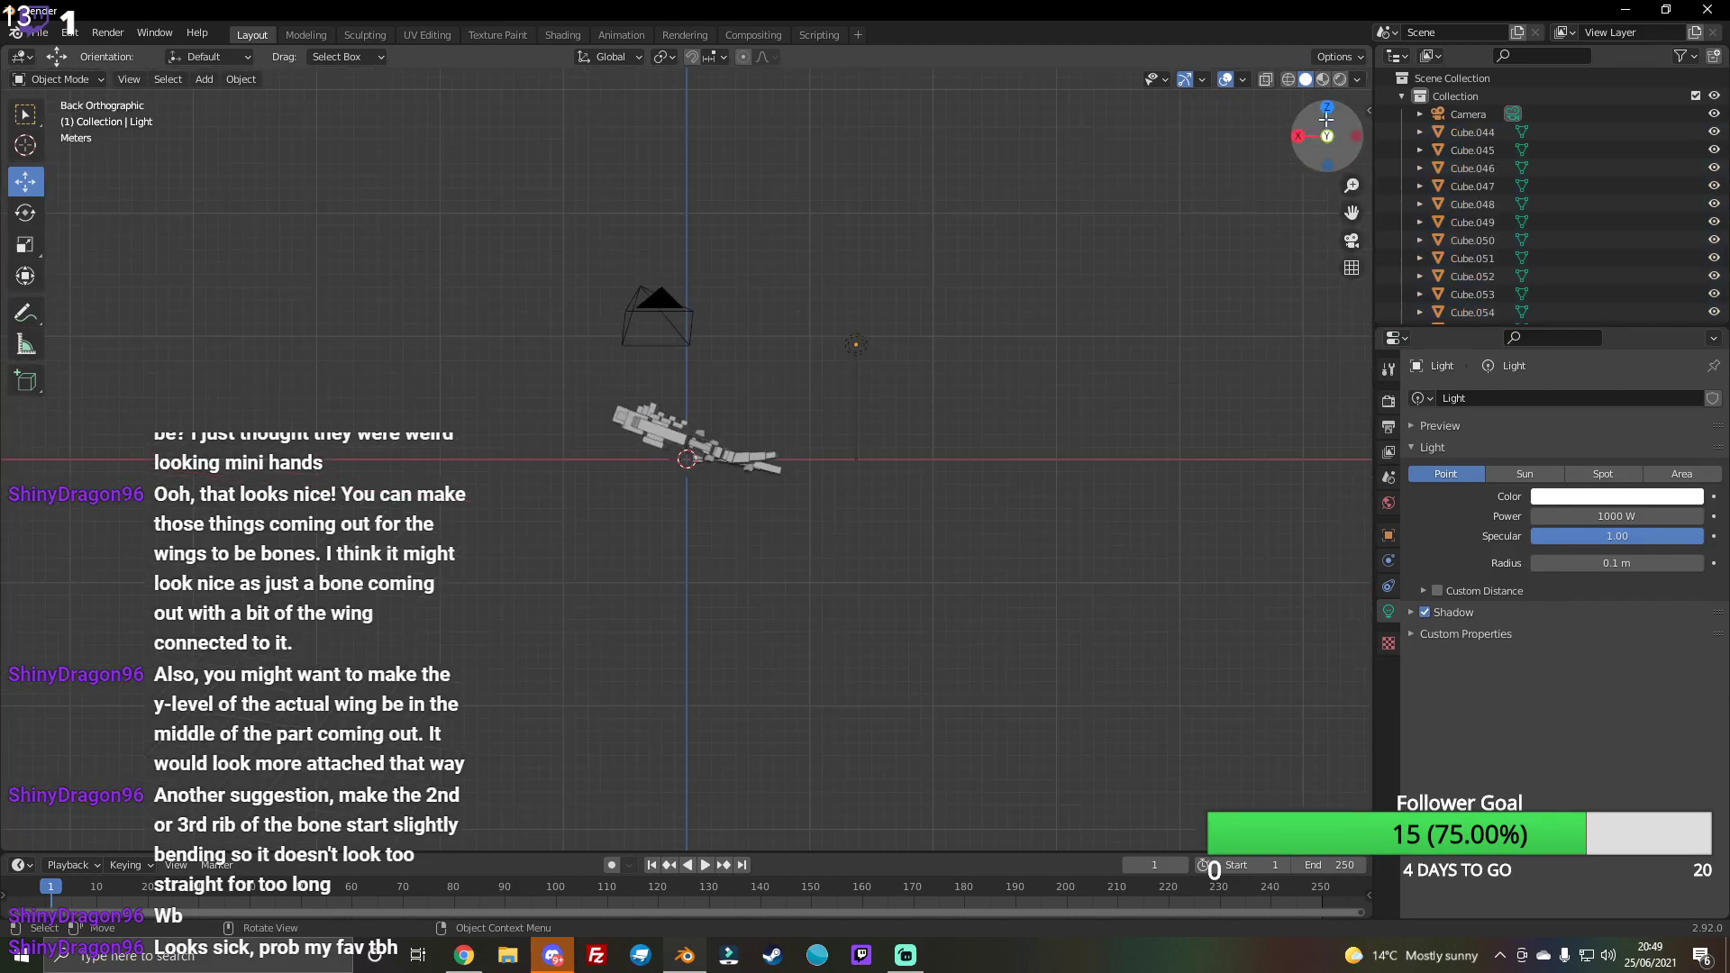
left_click(1339, 79)
mouse_move(1327, 136)
left_mouse_down()
mouse_move(1285, 163)
mouse_move(1318, 149)
mouse_move(1299, 155)
left_mouse_up()
left_click_drag(619, 272, 1089, 638)
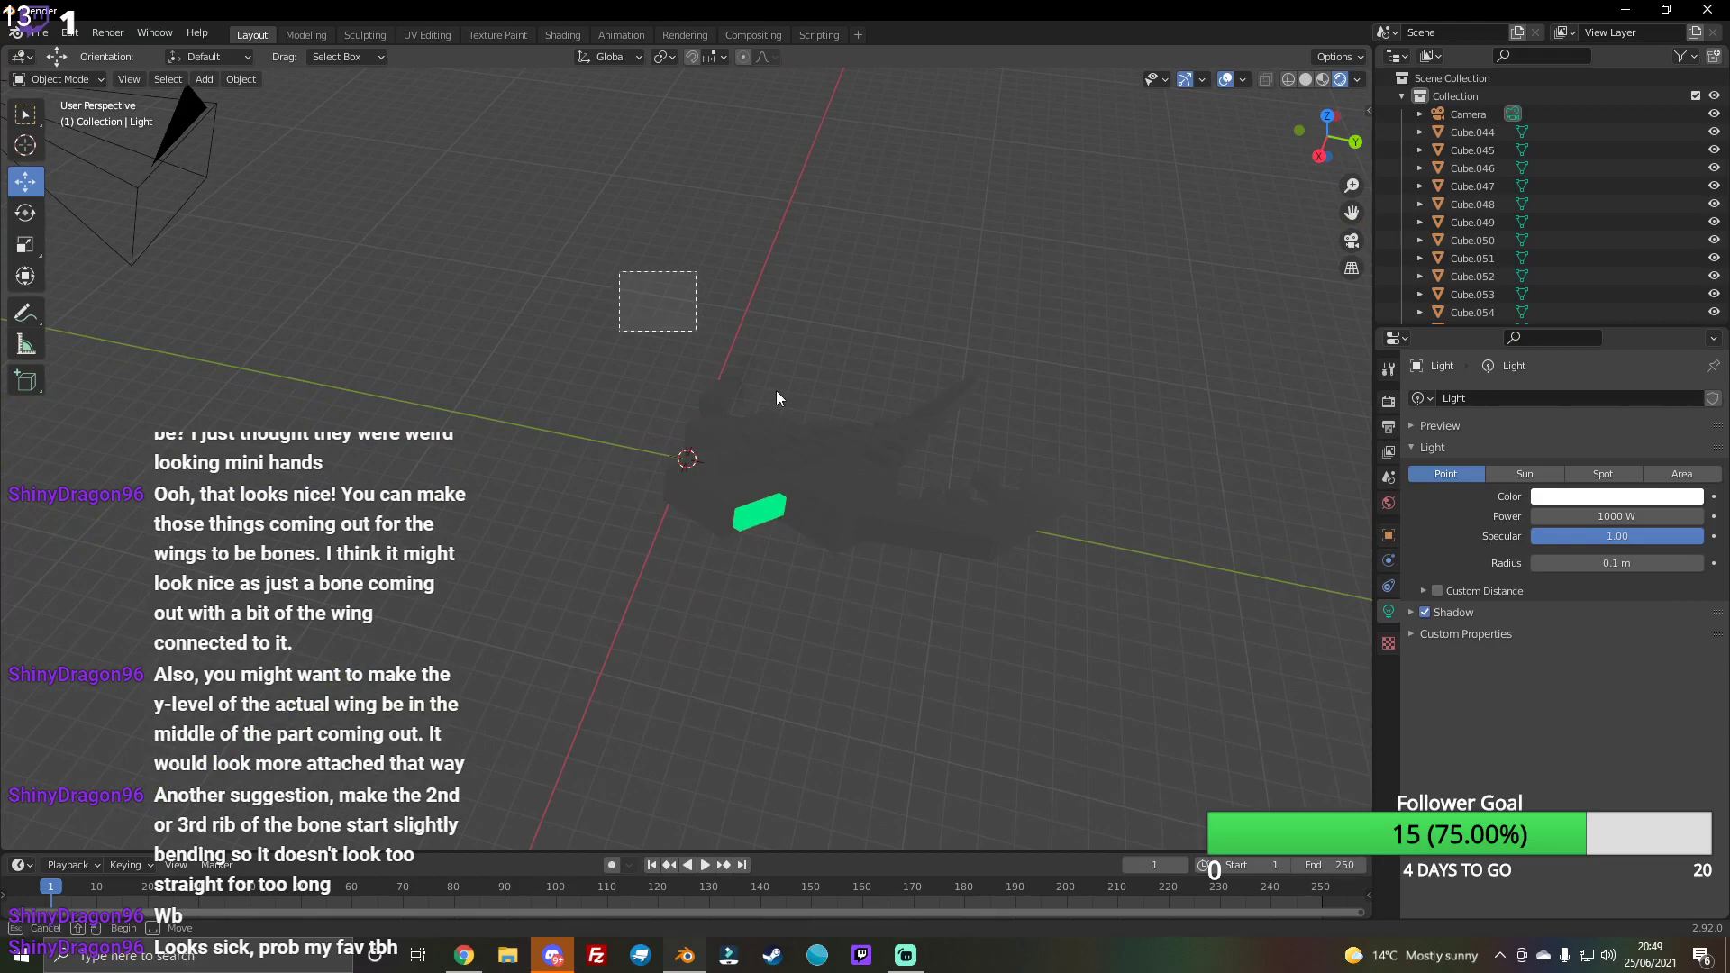
left_click(1061, 537)
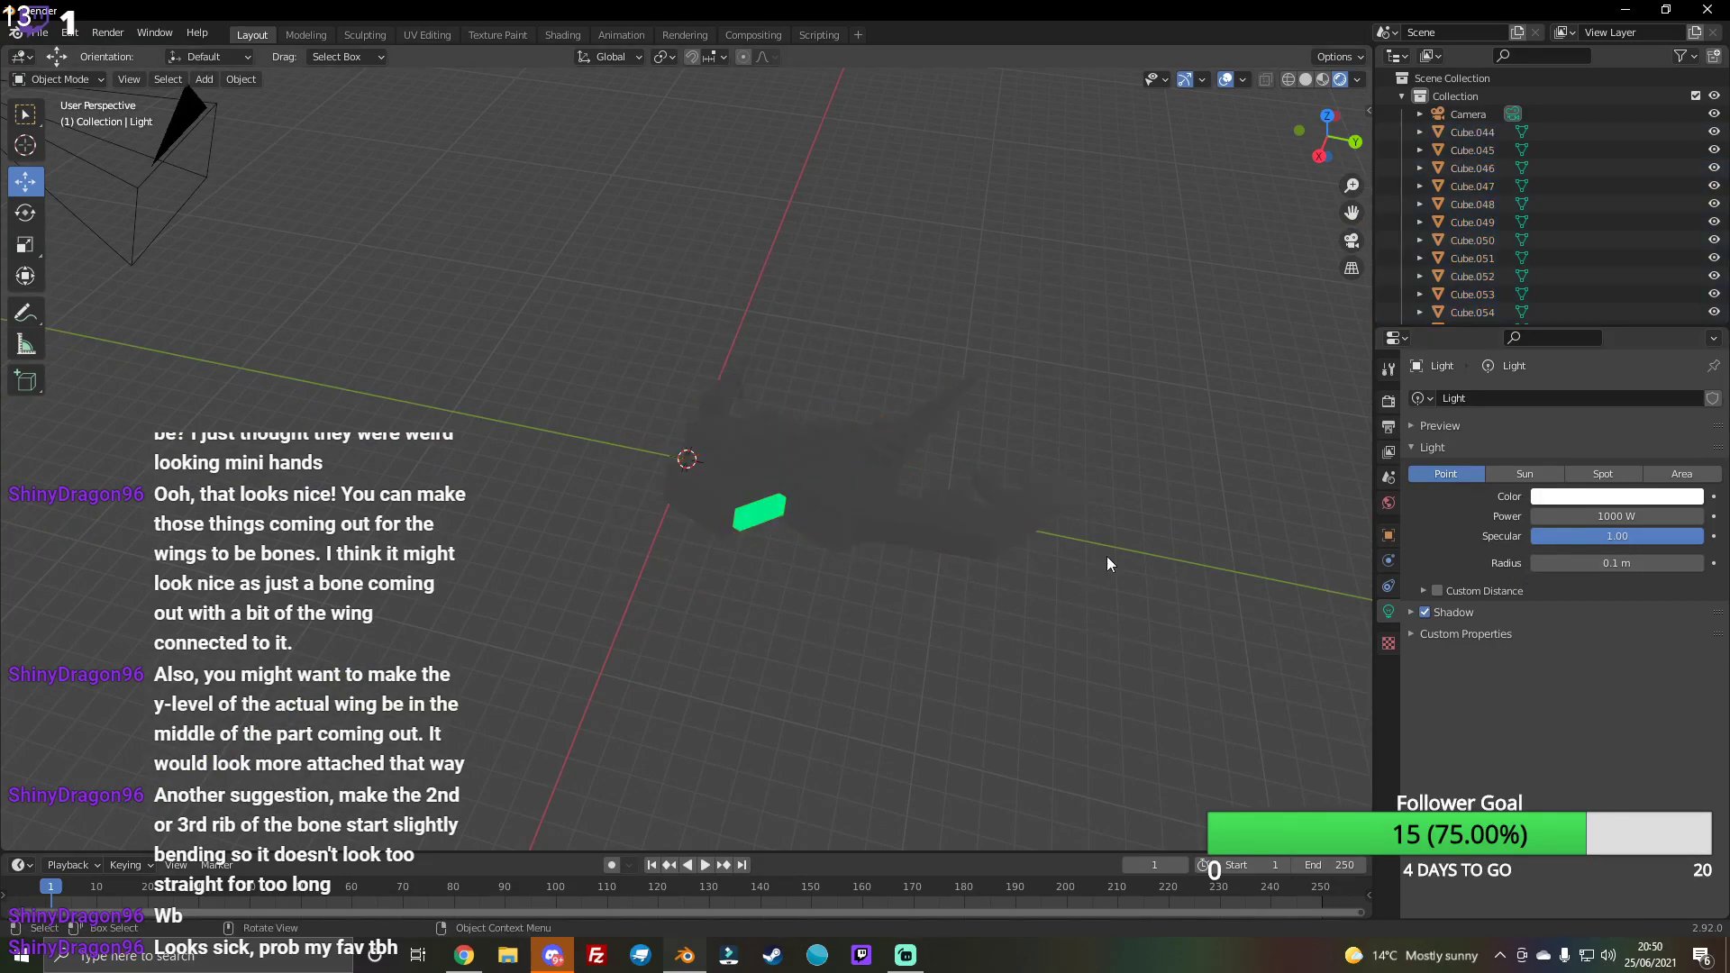
left_click(981, 507)
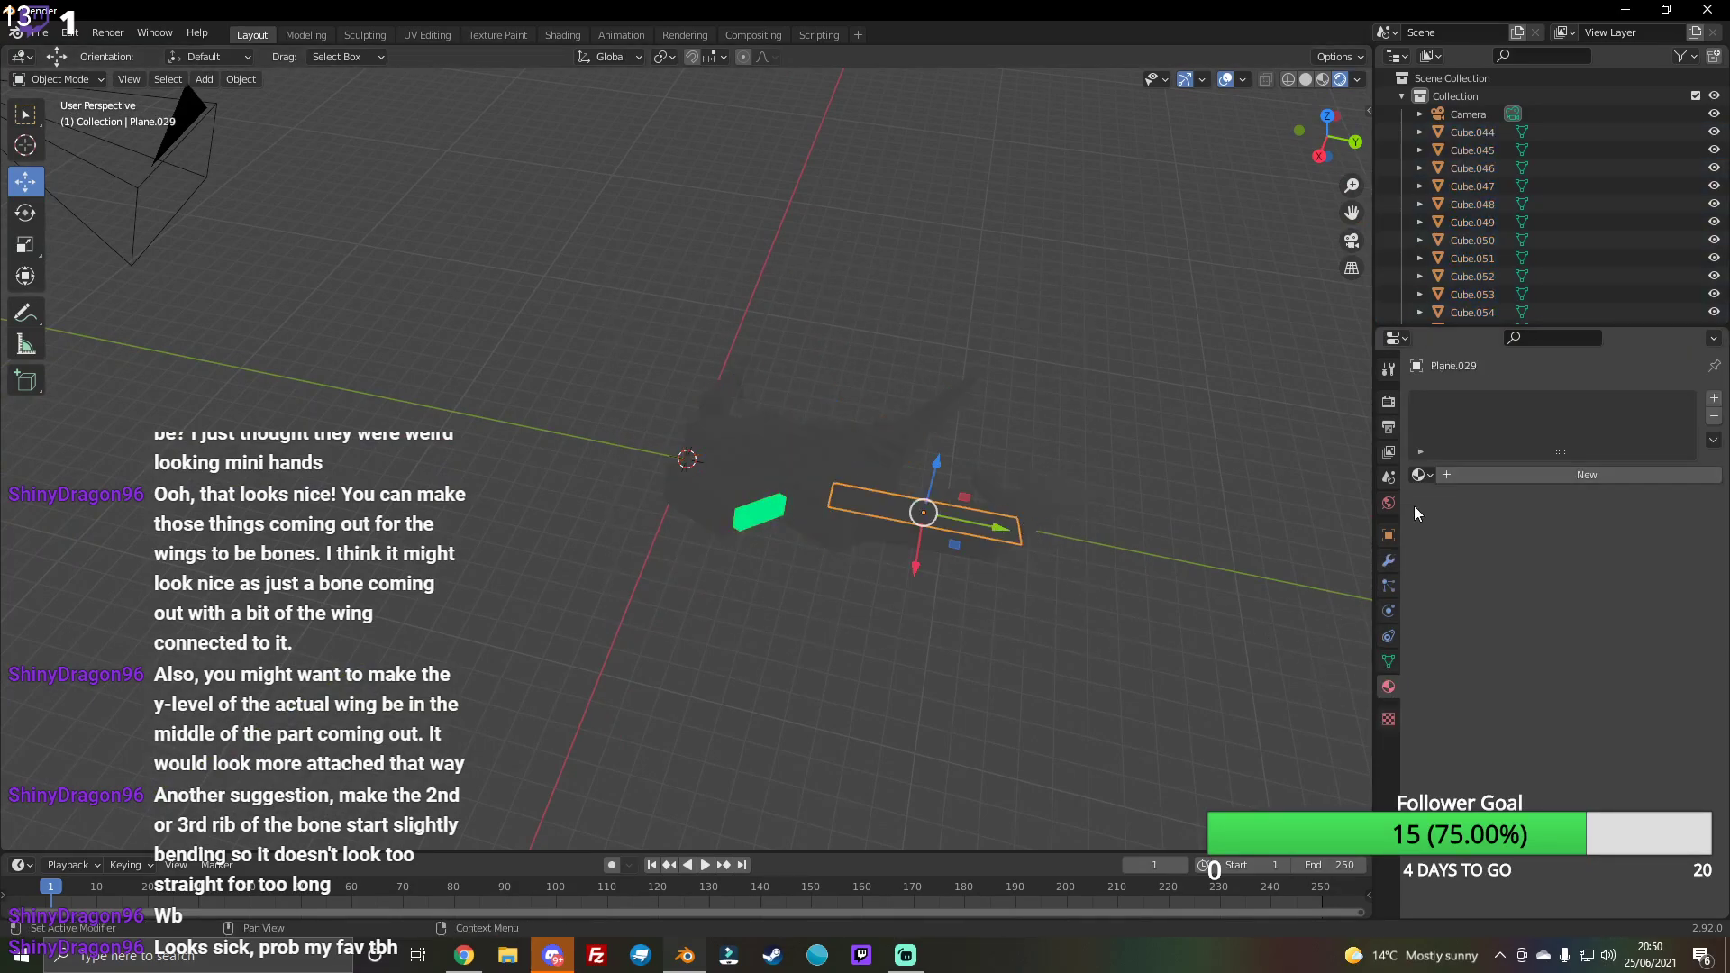
key("alt+a")
left_click_drag(1331, 143, 1222, 187)
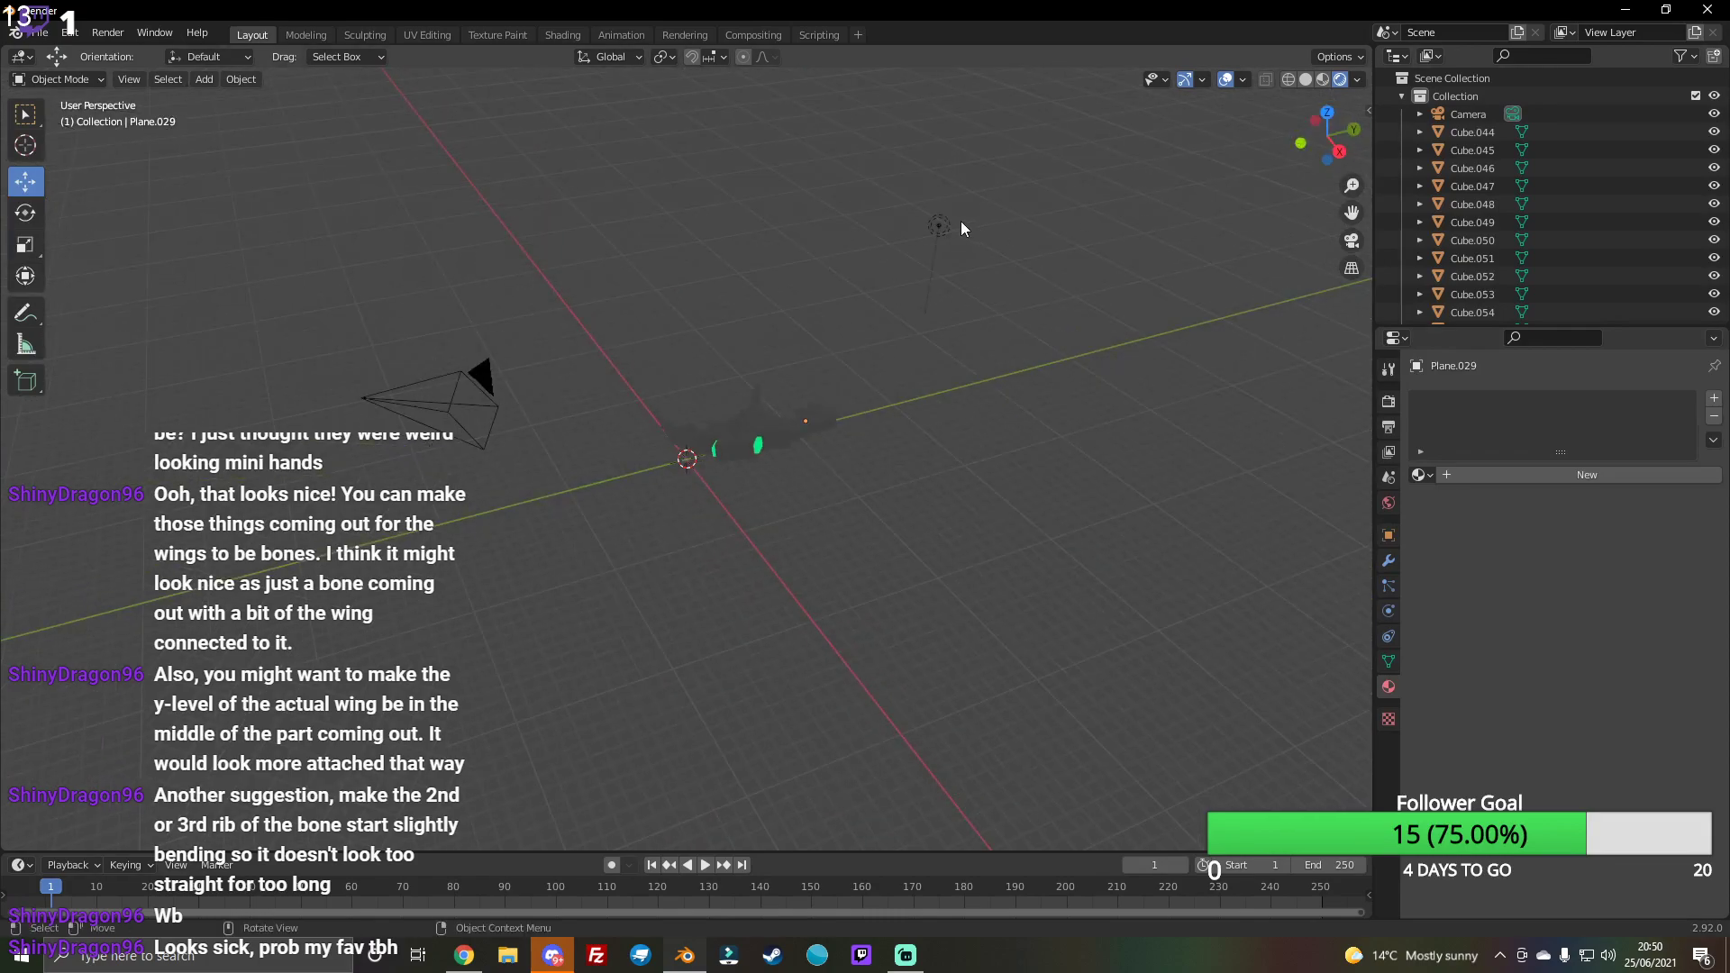
Step: Move the point light along Y so it hangs just above the model
left_click(957, 230)
key("g")
key("y")
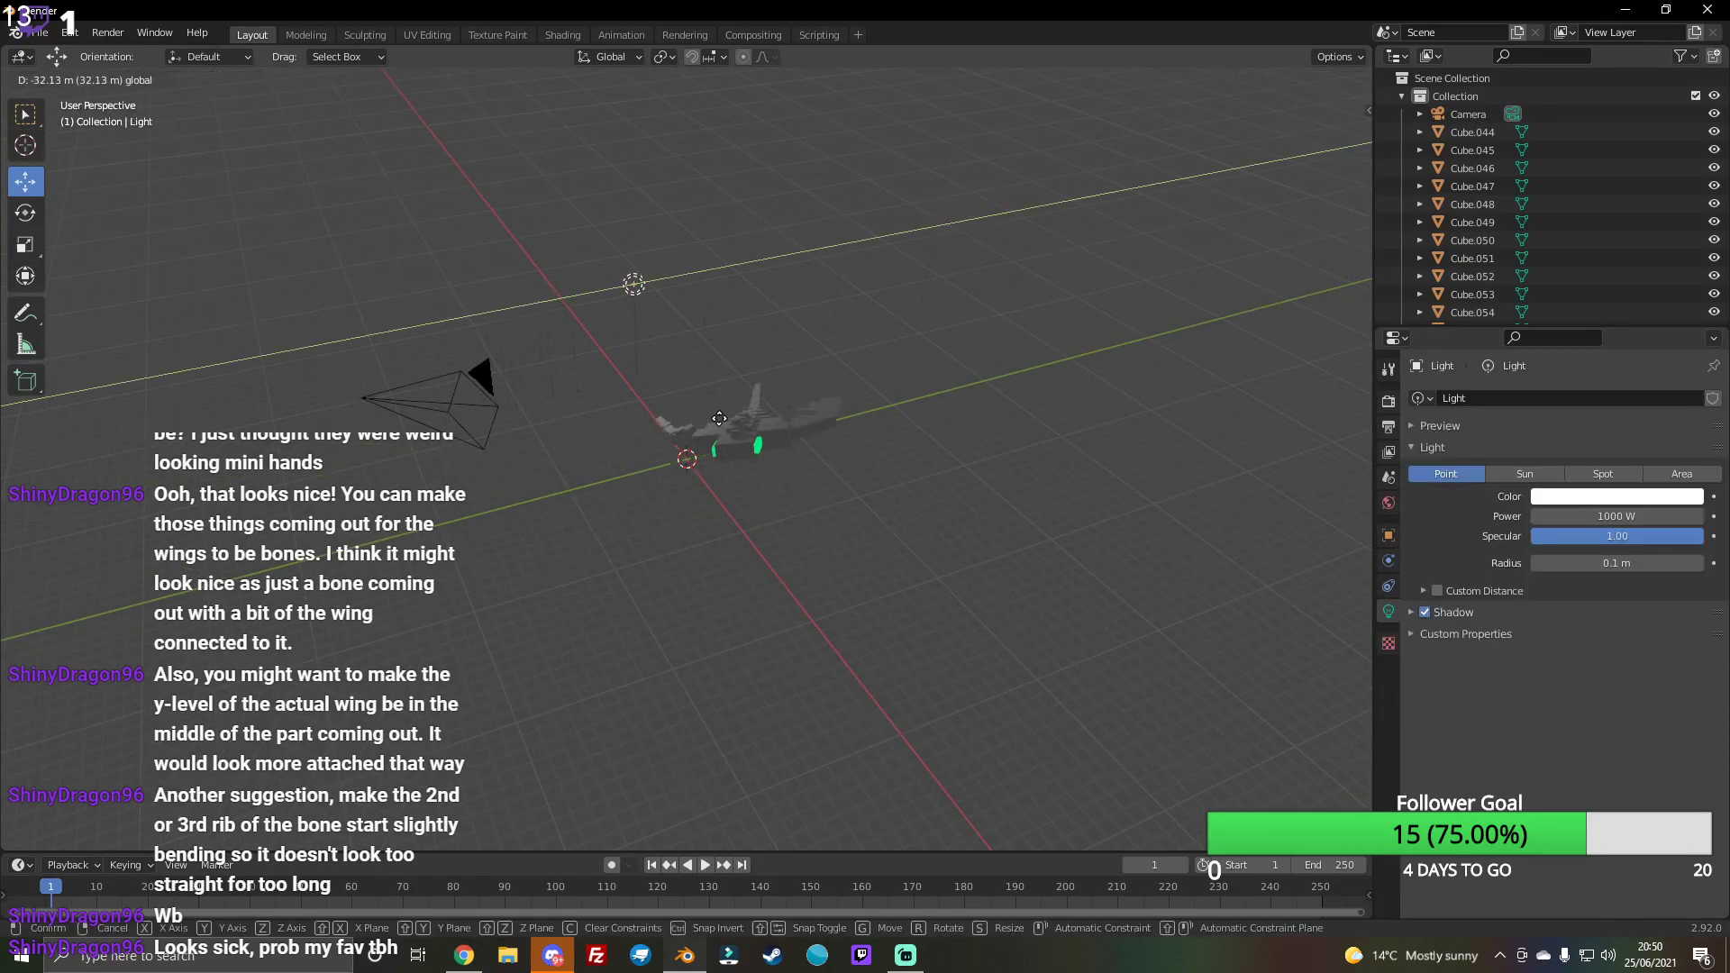
left_click(719, 419)
key("g")
key("Return")
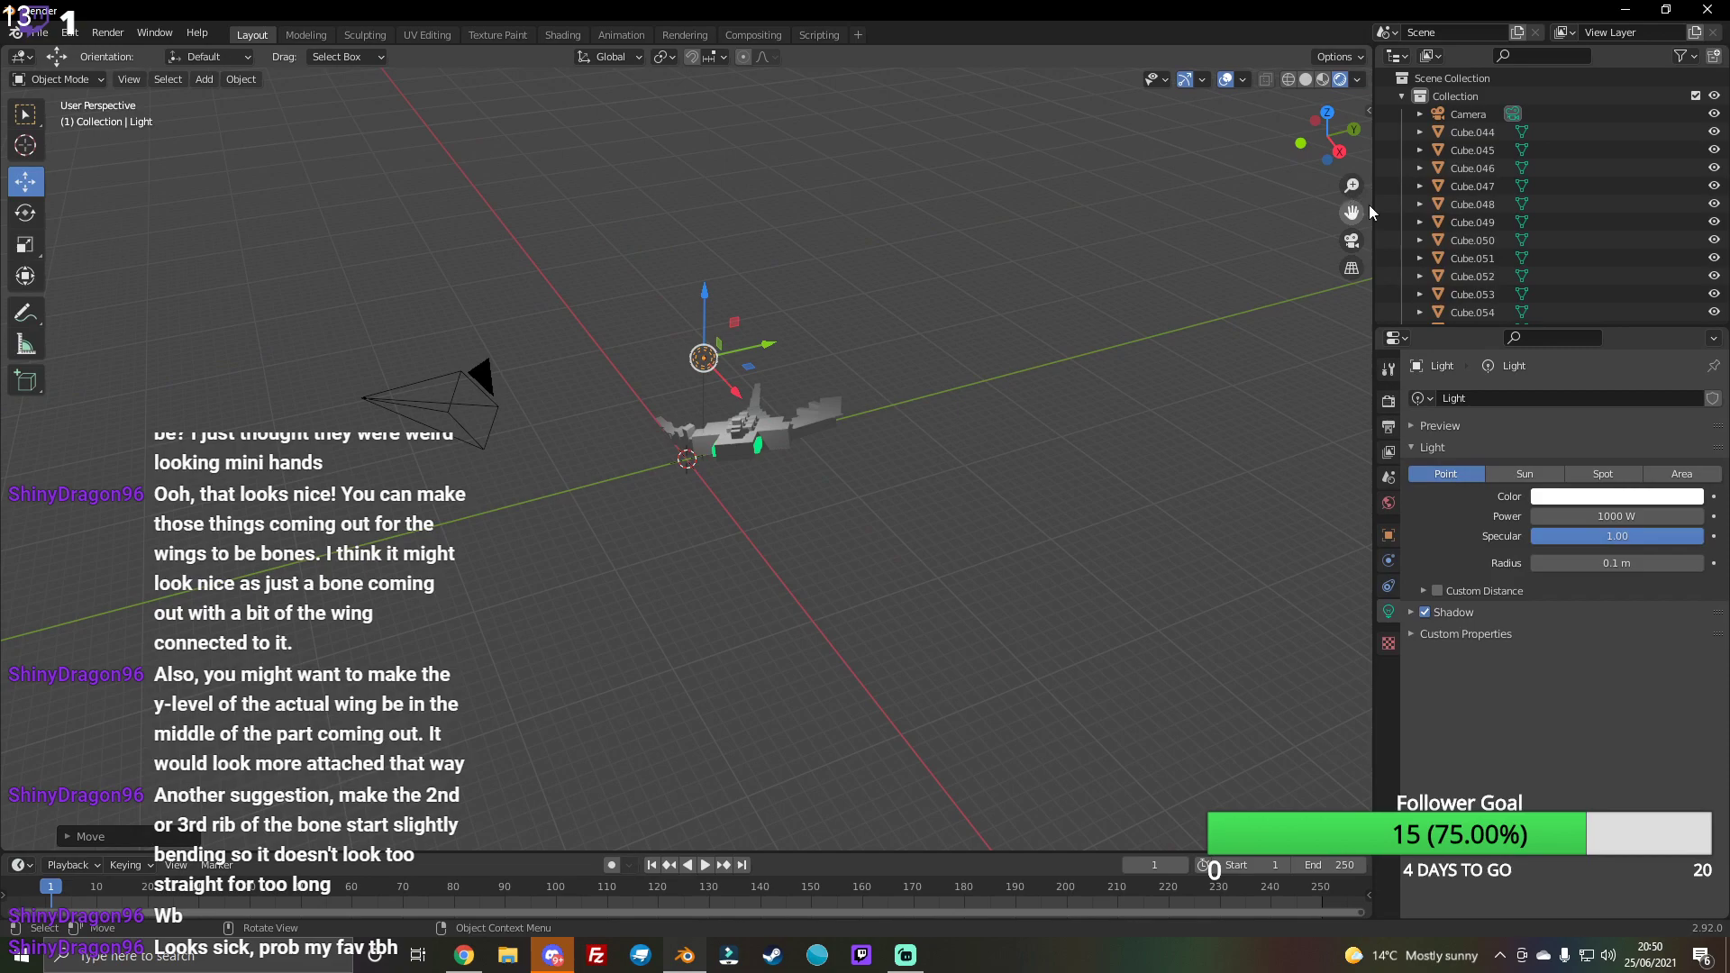
Step: View the lit model through the scene camera, briefly checking the streaming software
left_click(1350, 249)
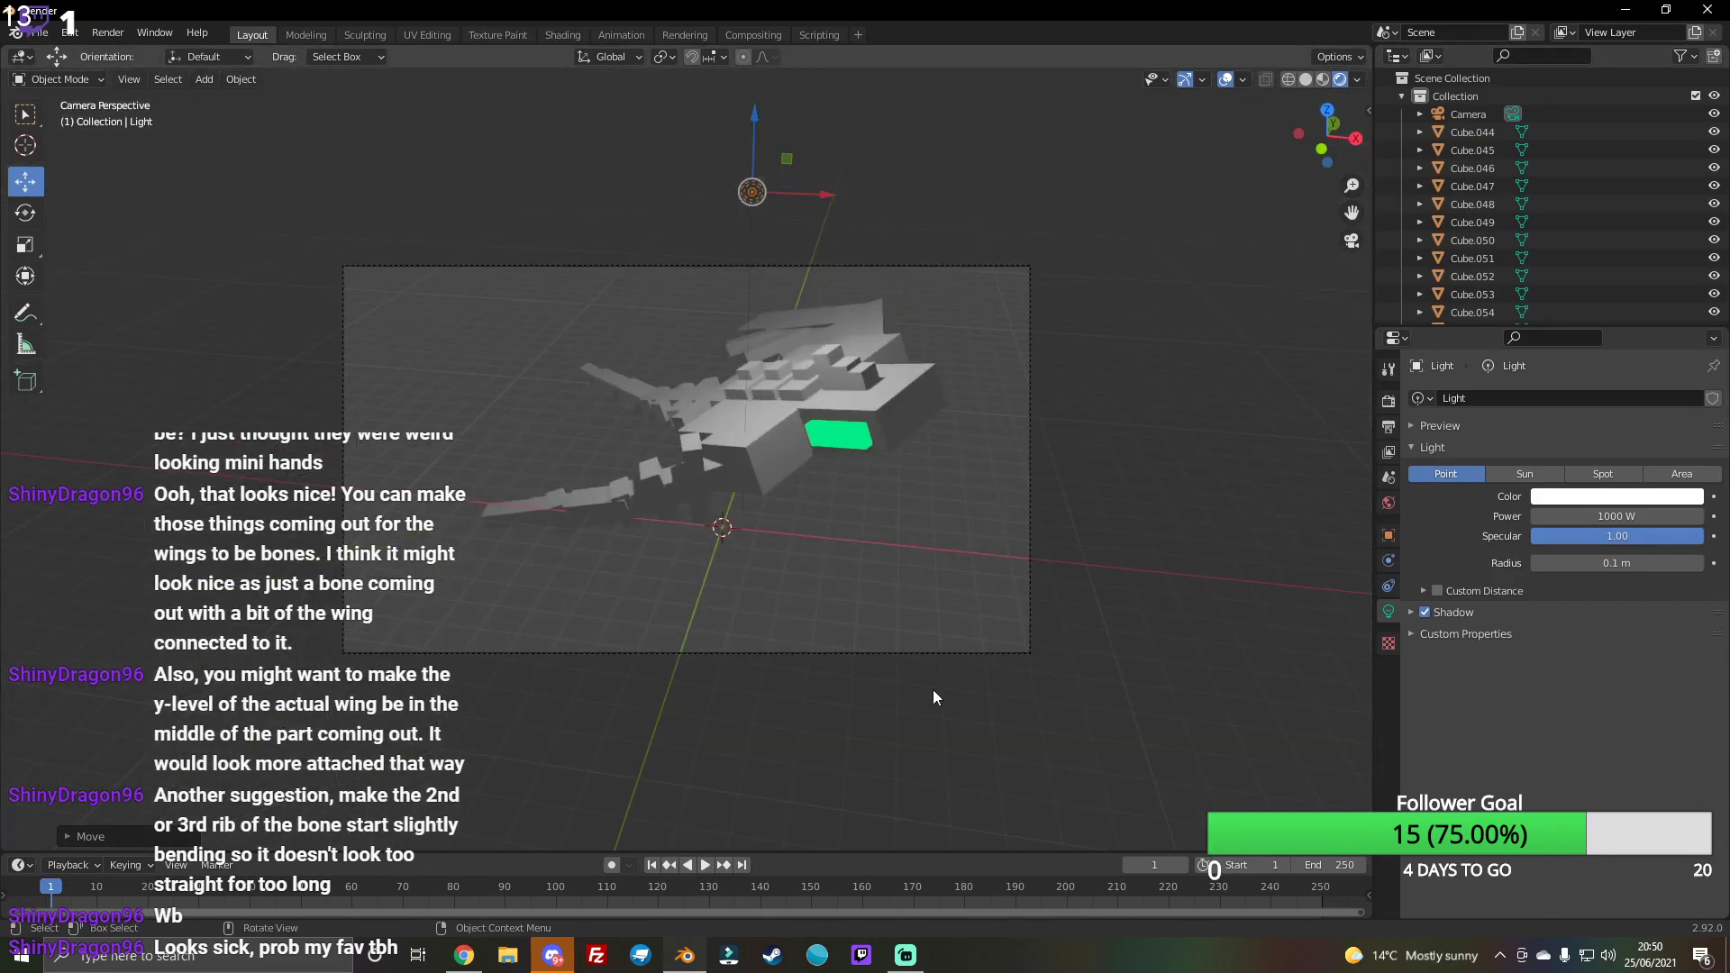
left_click(906, 956)
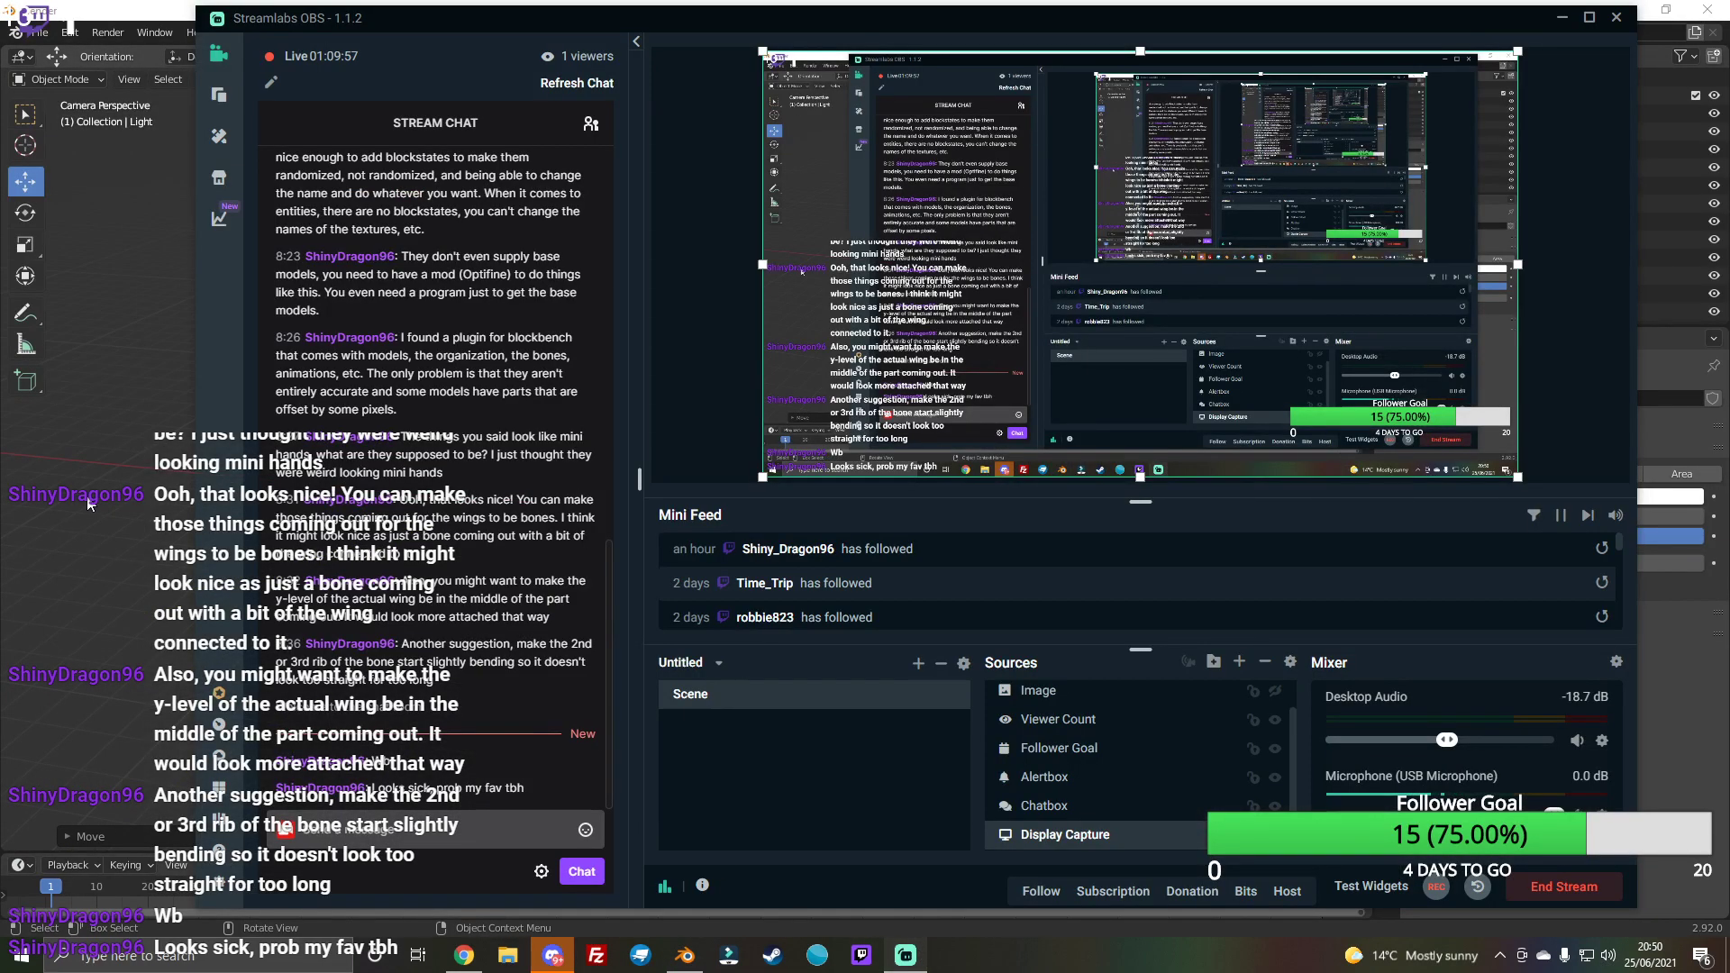
left_click(153, 286)
Step: Give the front body block a dark blue material and the middle block a light blue one
left_click(763, 348)
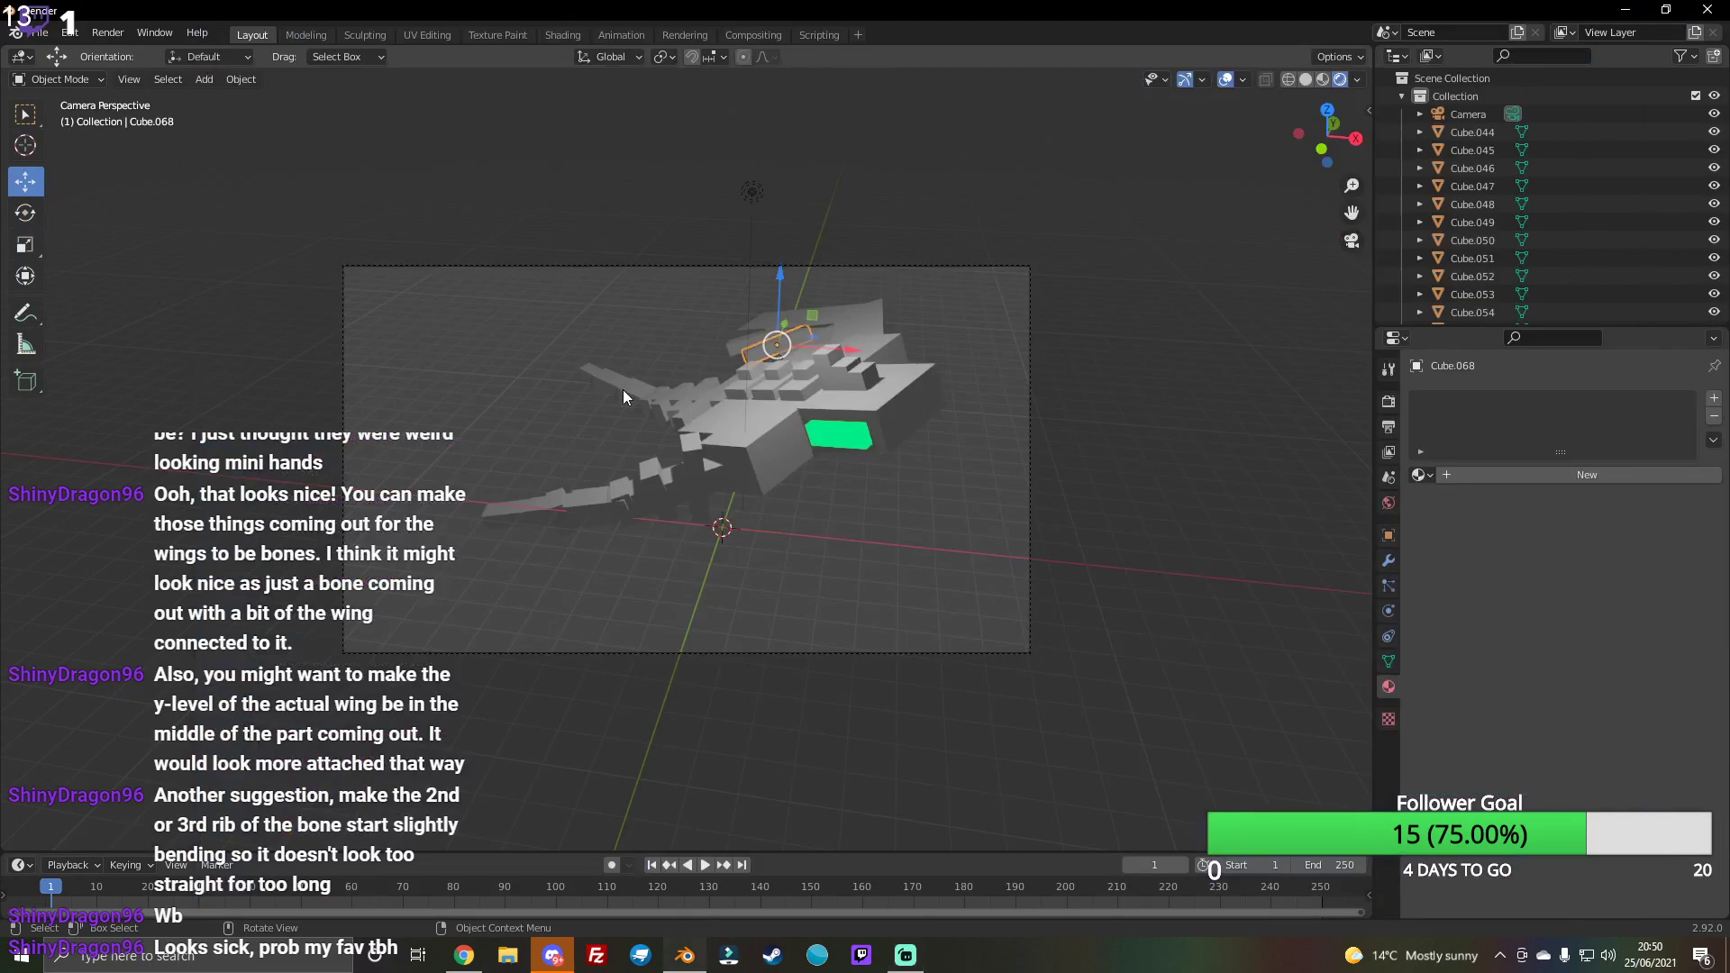
left_click(712, 435)
left_click(907, 394)
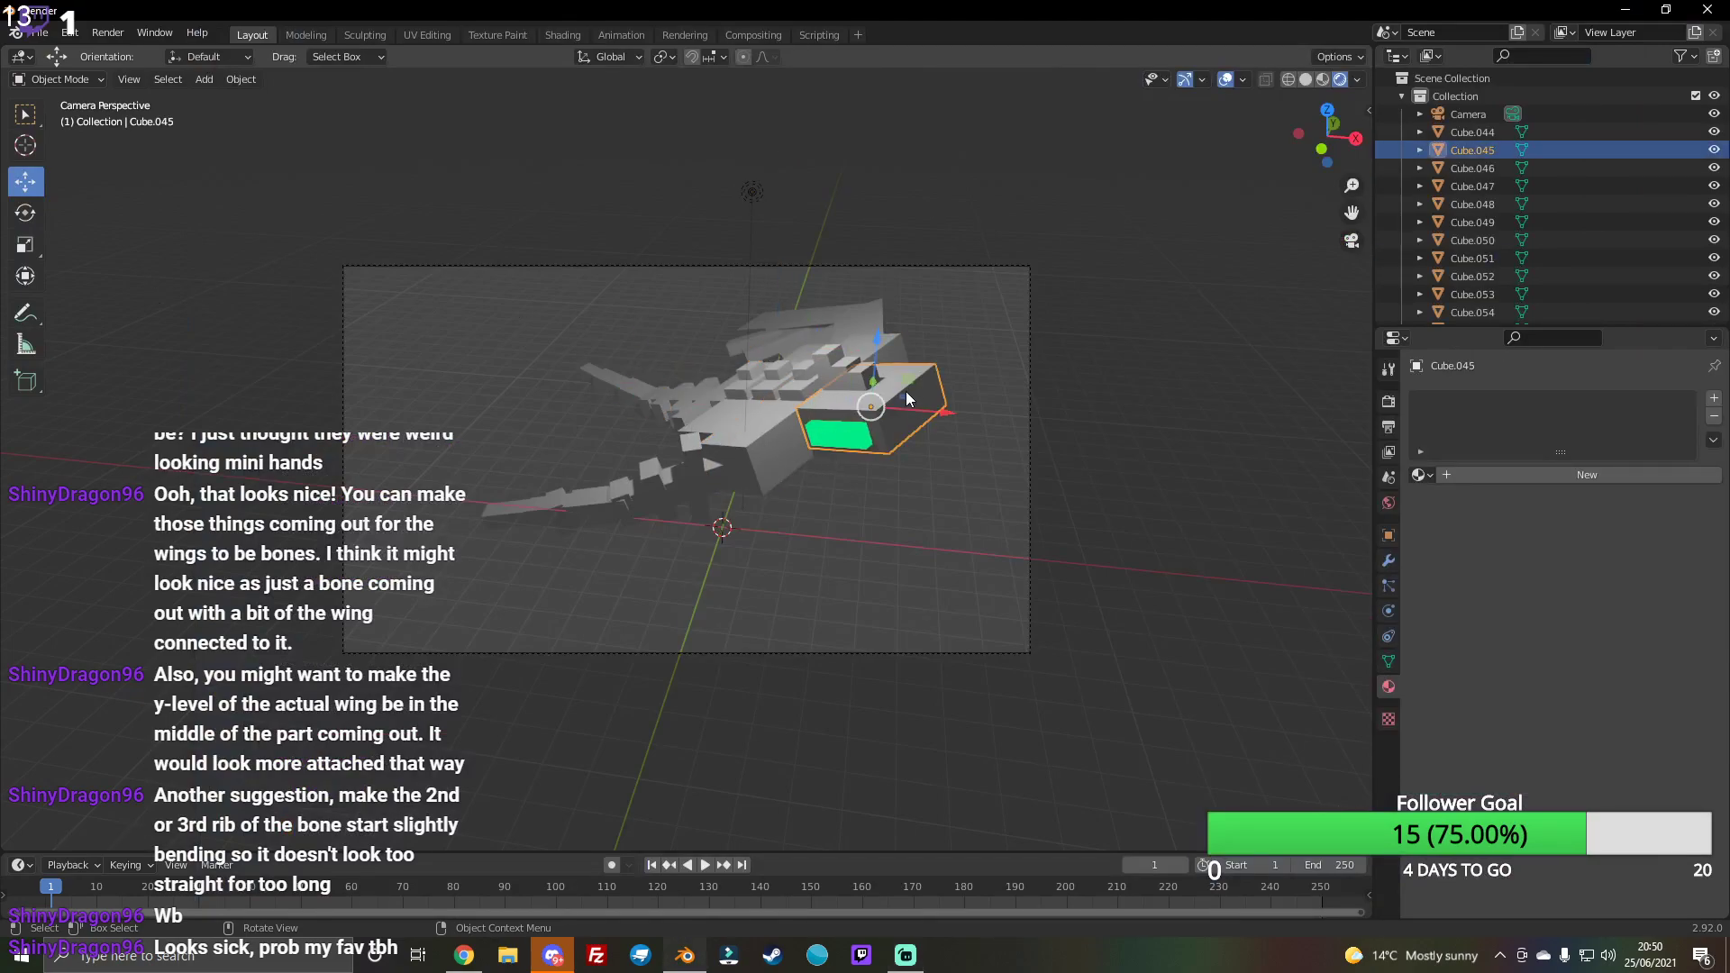
left_click_drag(1352, 136, 1366, 230)
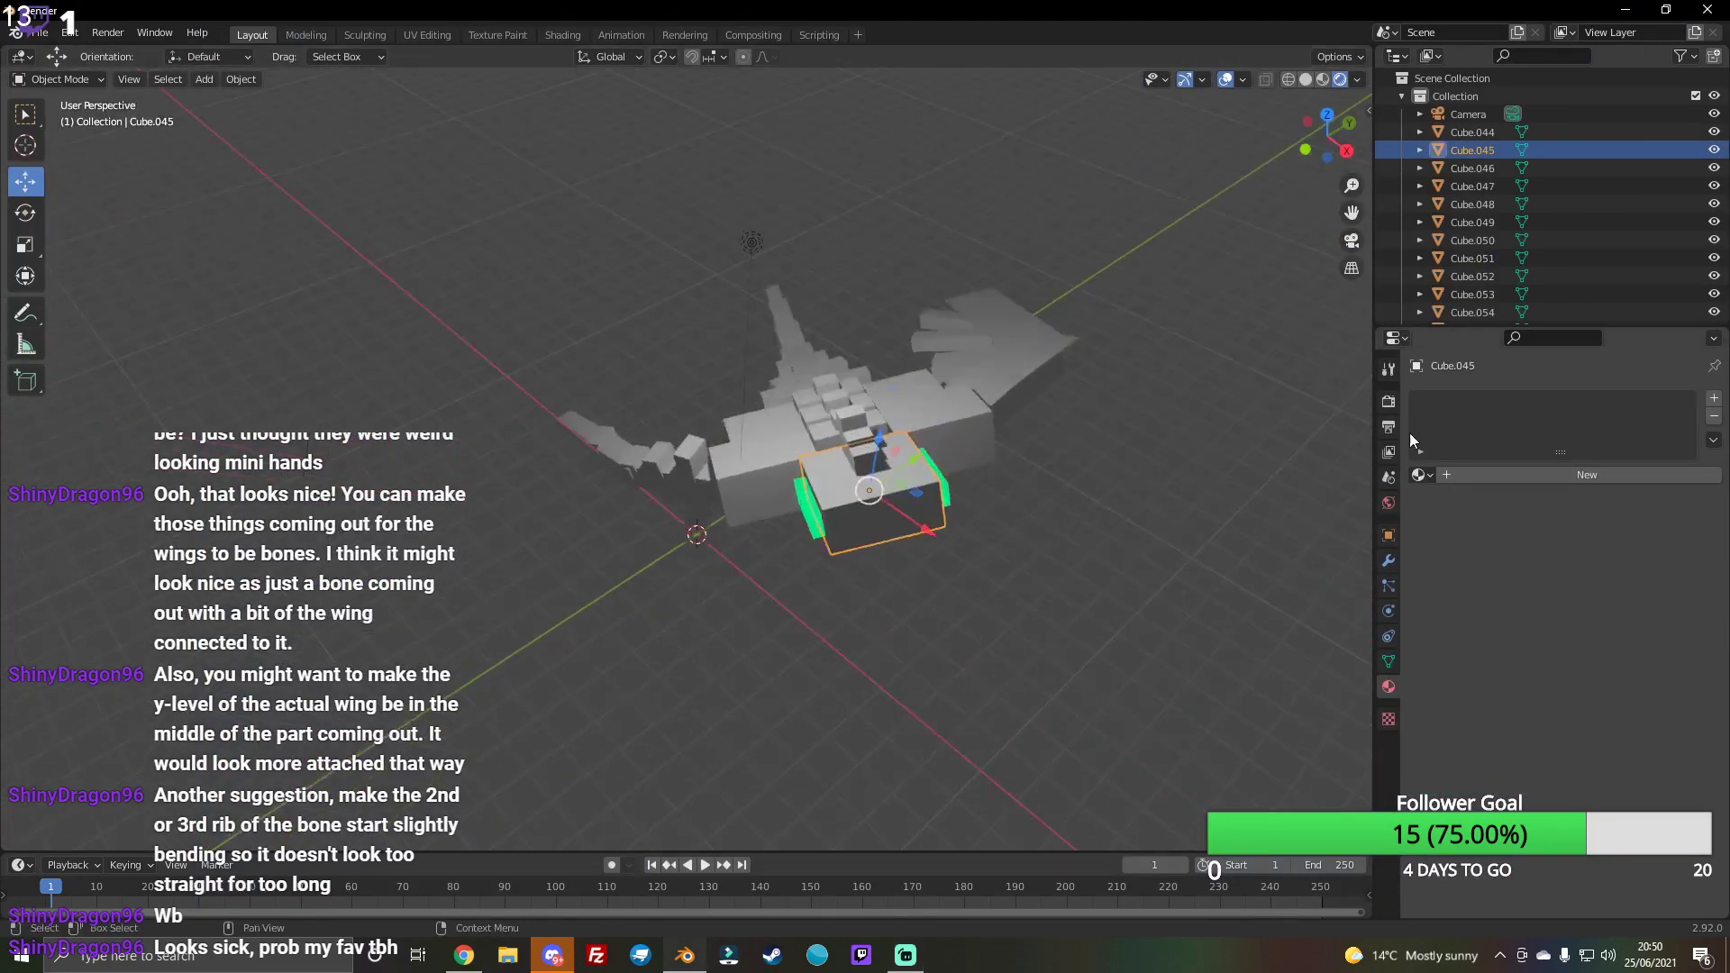
left_click(1570, 474)
left_click(1586, 661)
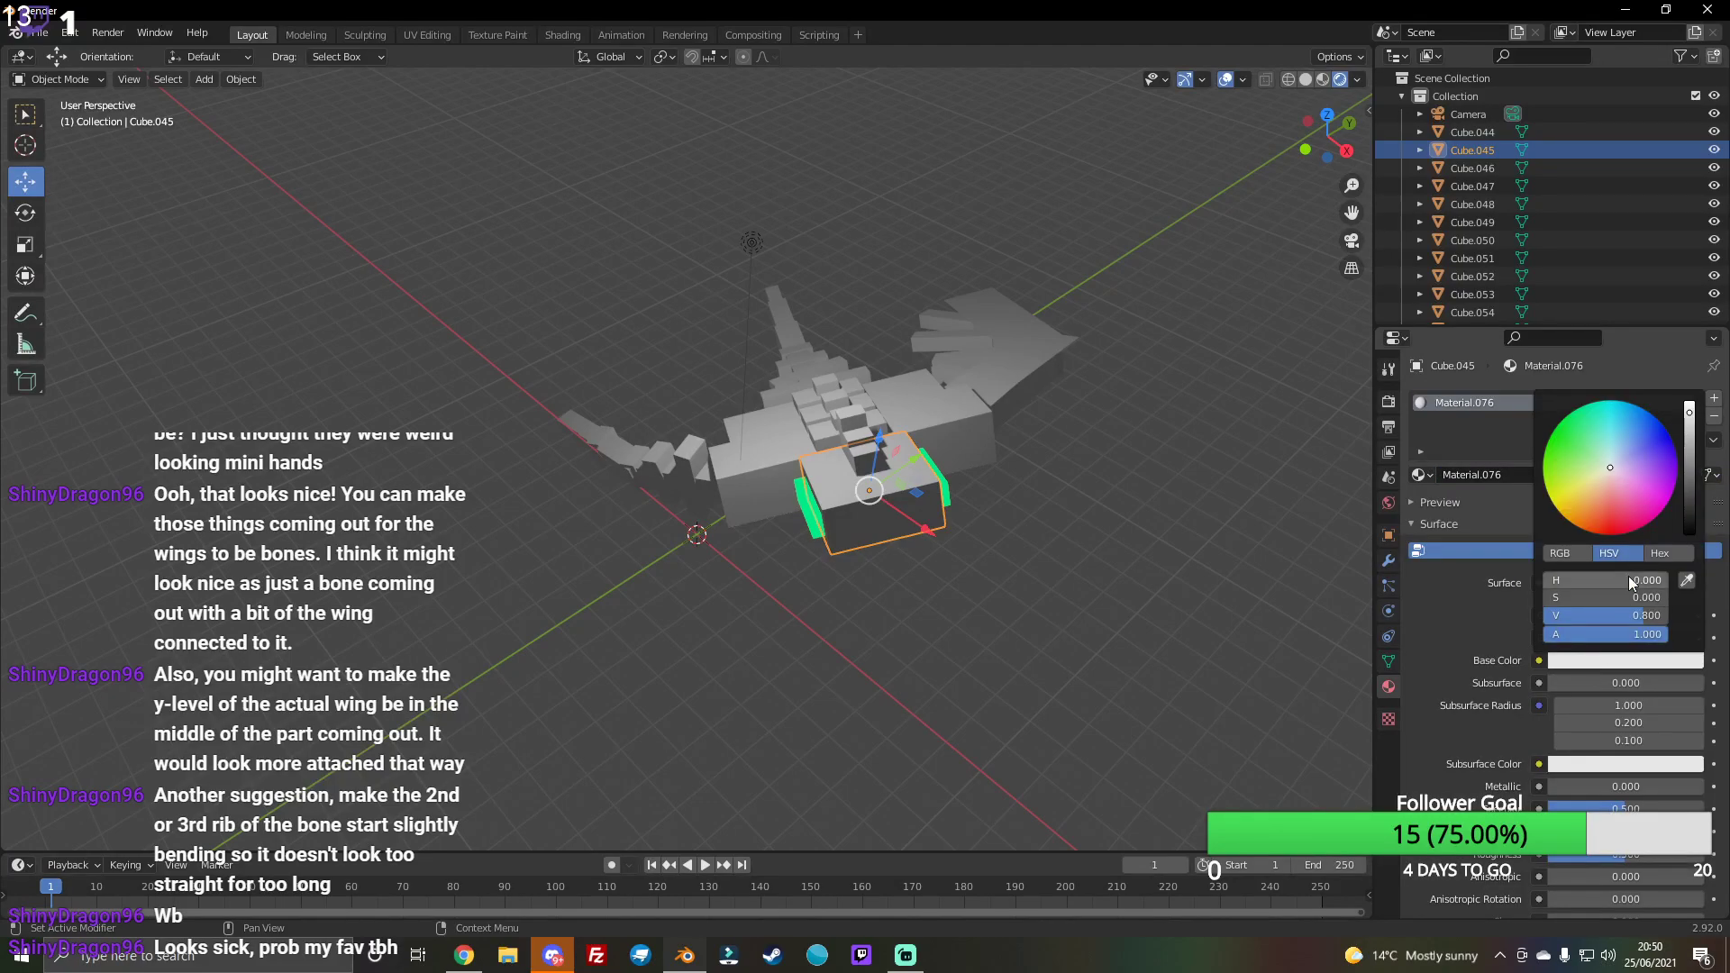
left_click_drag(1629, 514, 1641, 433)
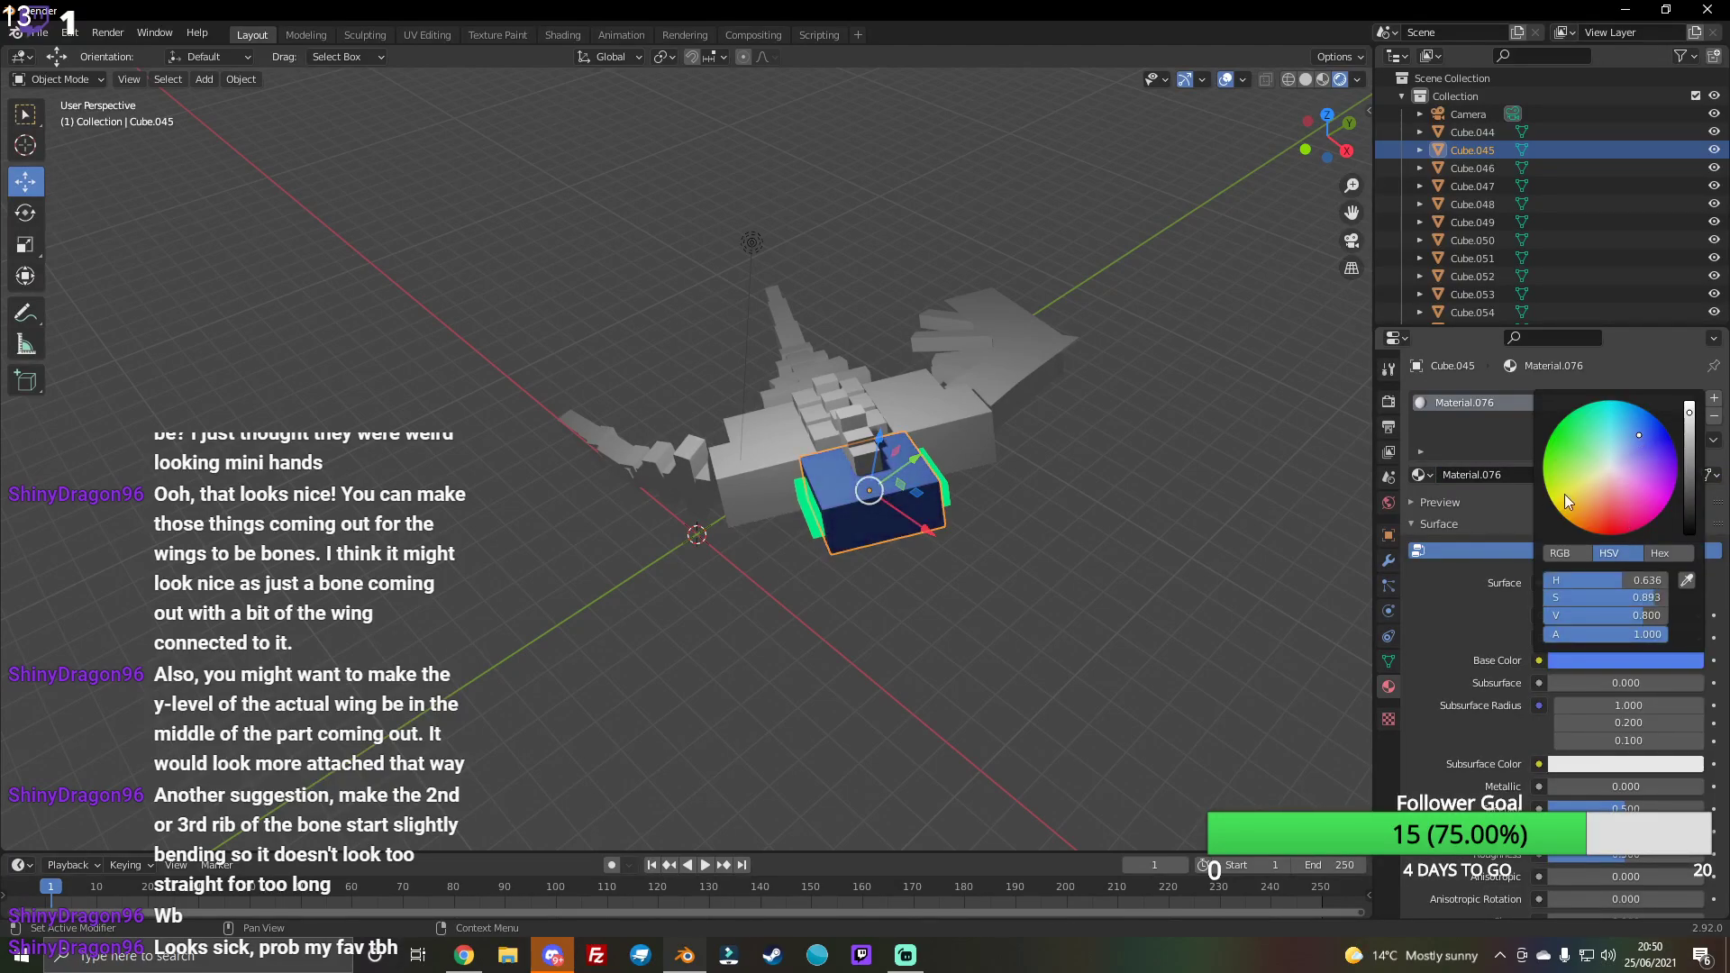
left_click(934, 448)
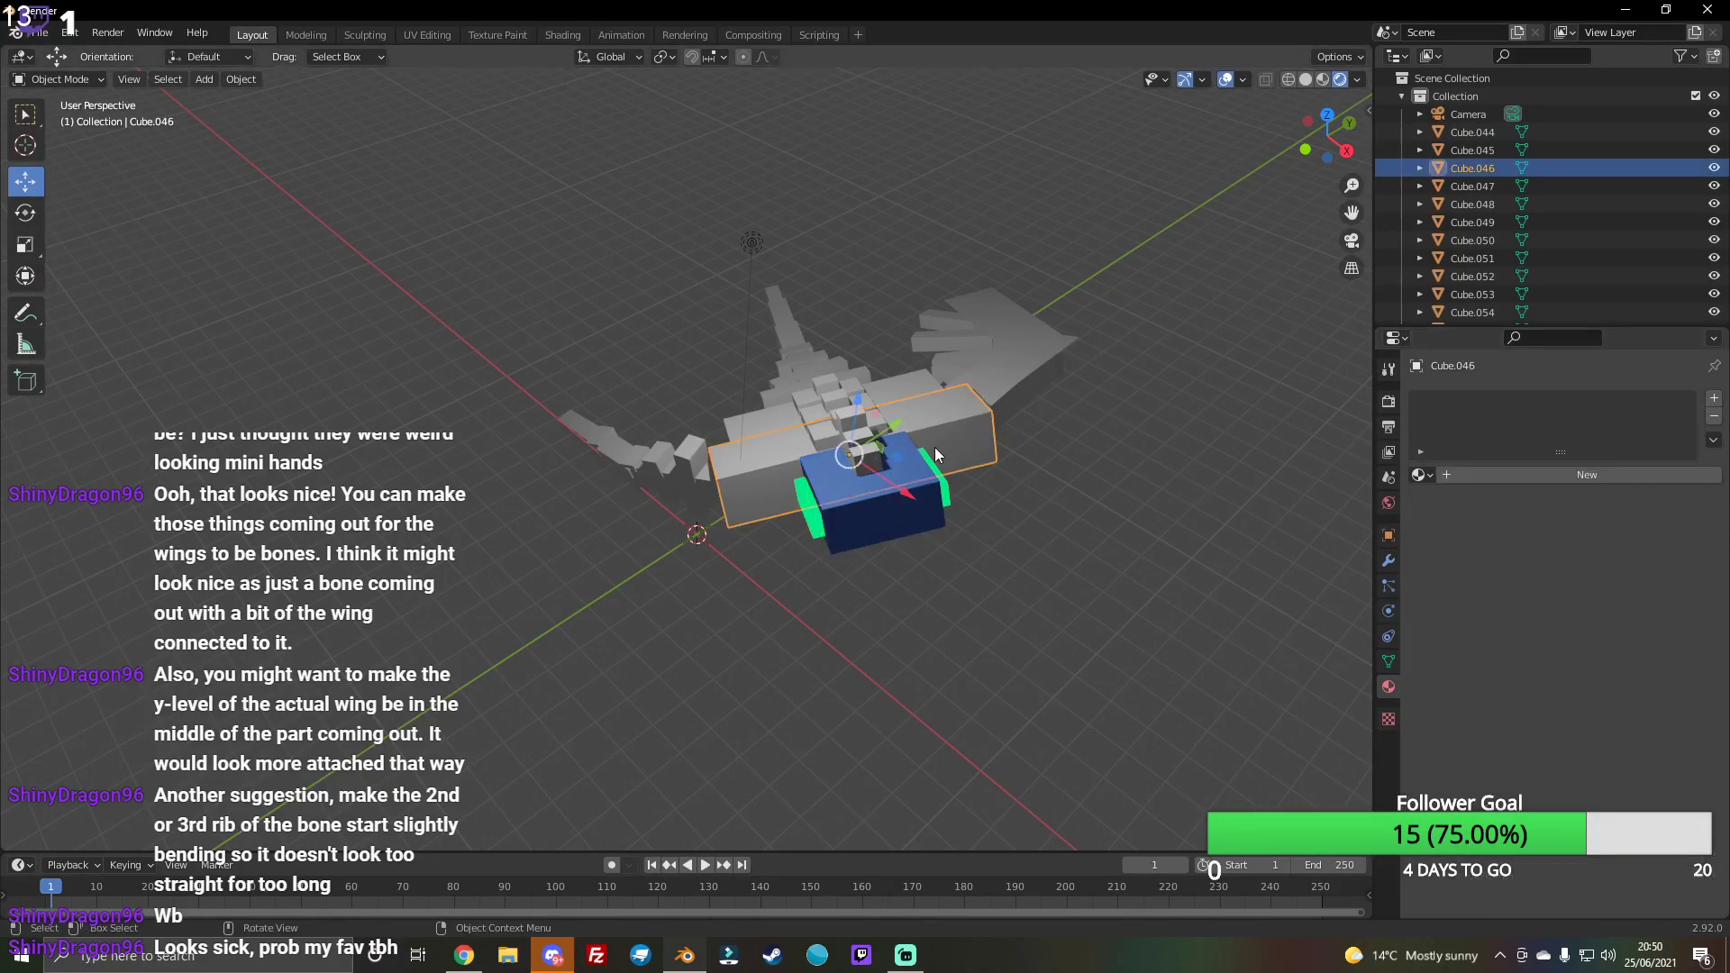
left_click(1598, 477)
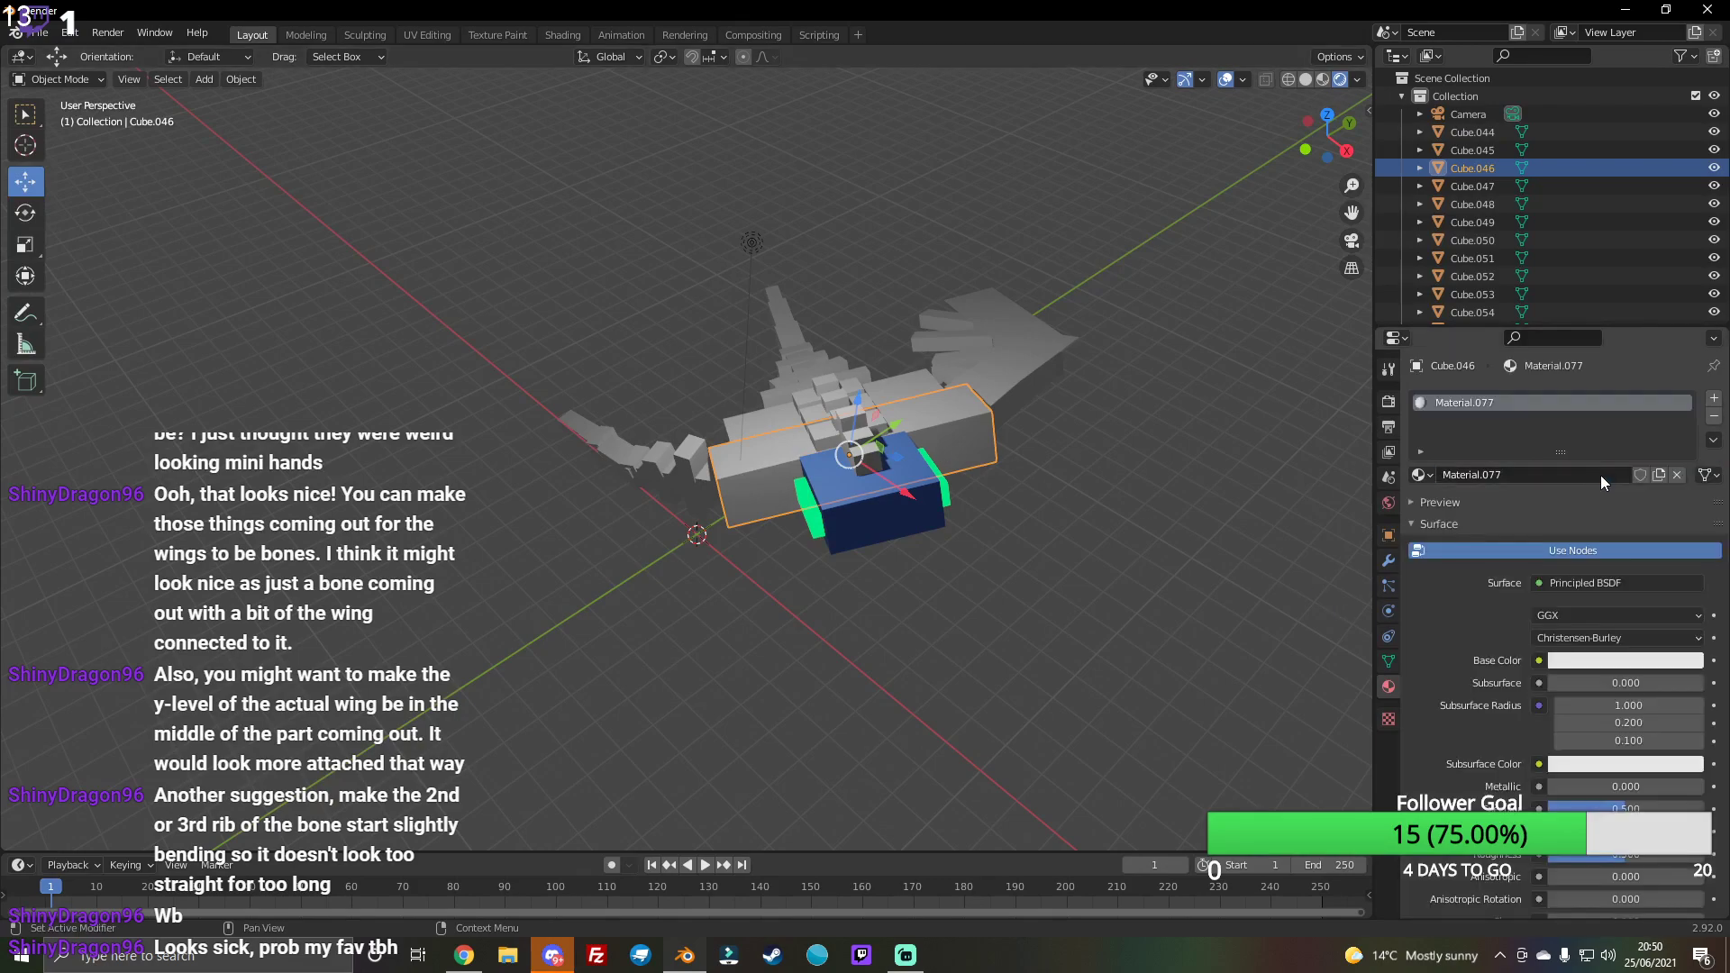
left_click(1651, 658)
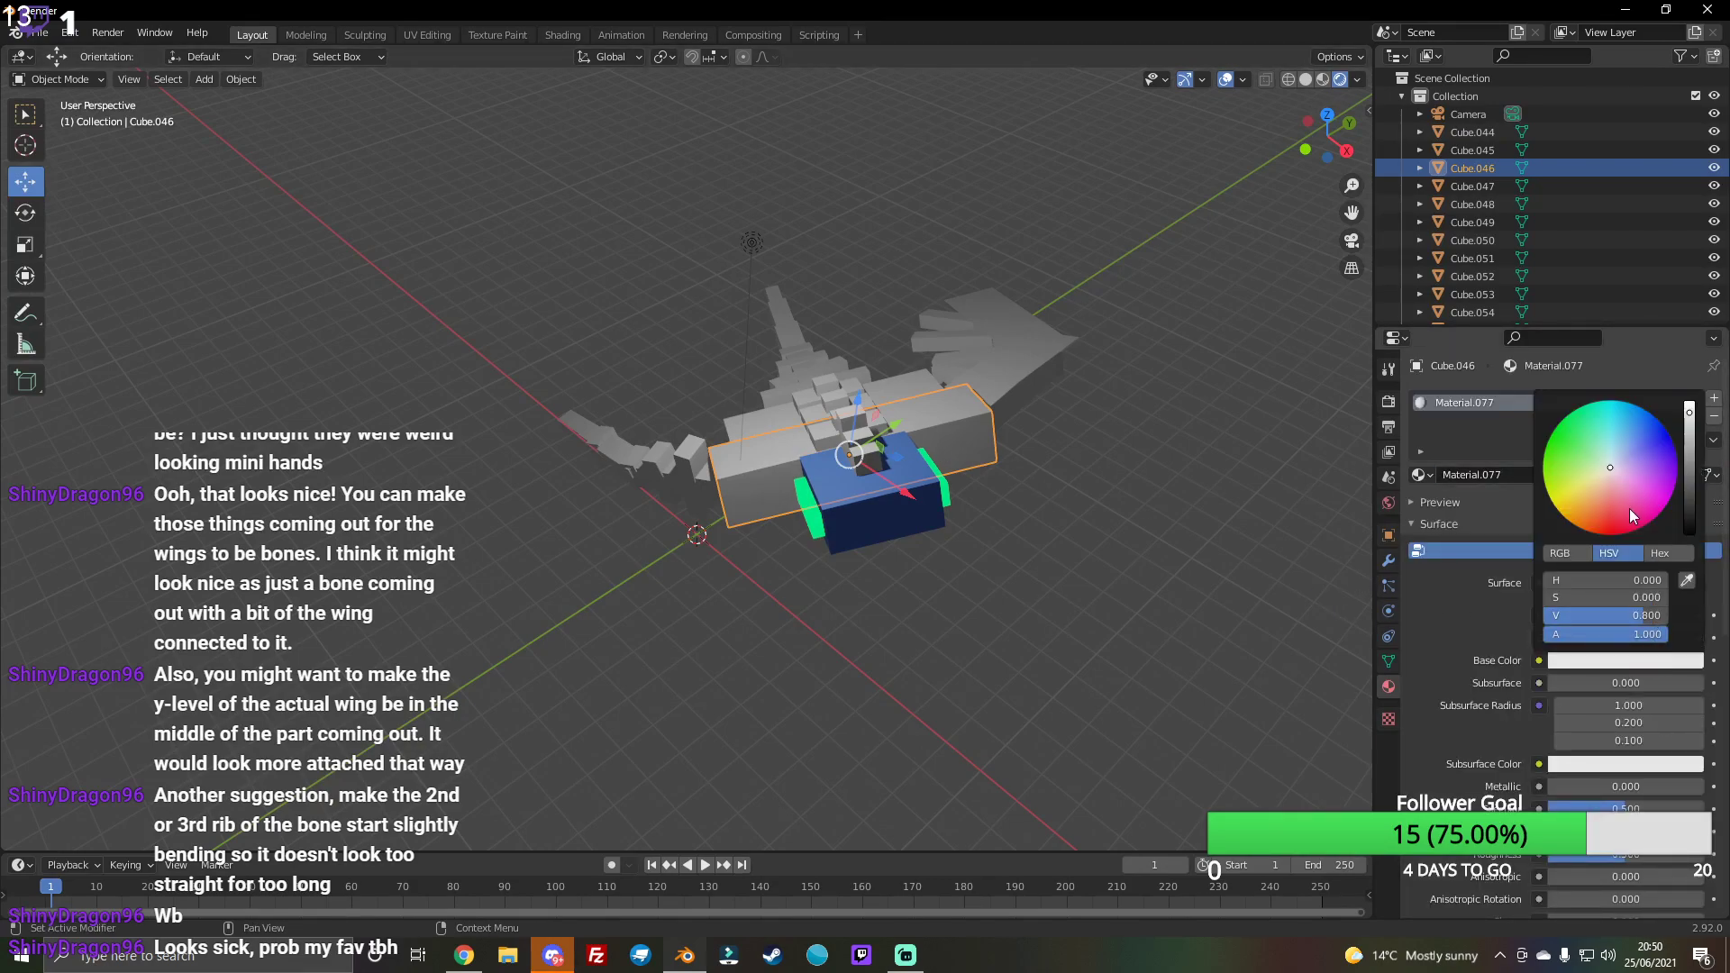
left_click_drag(1629, 508, 1620, 434)
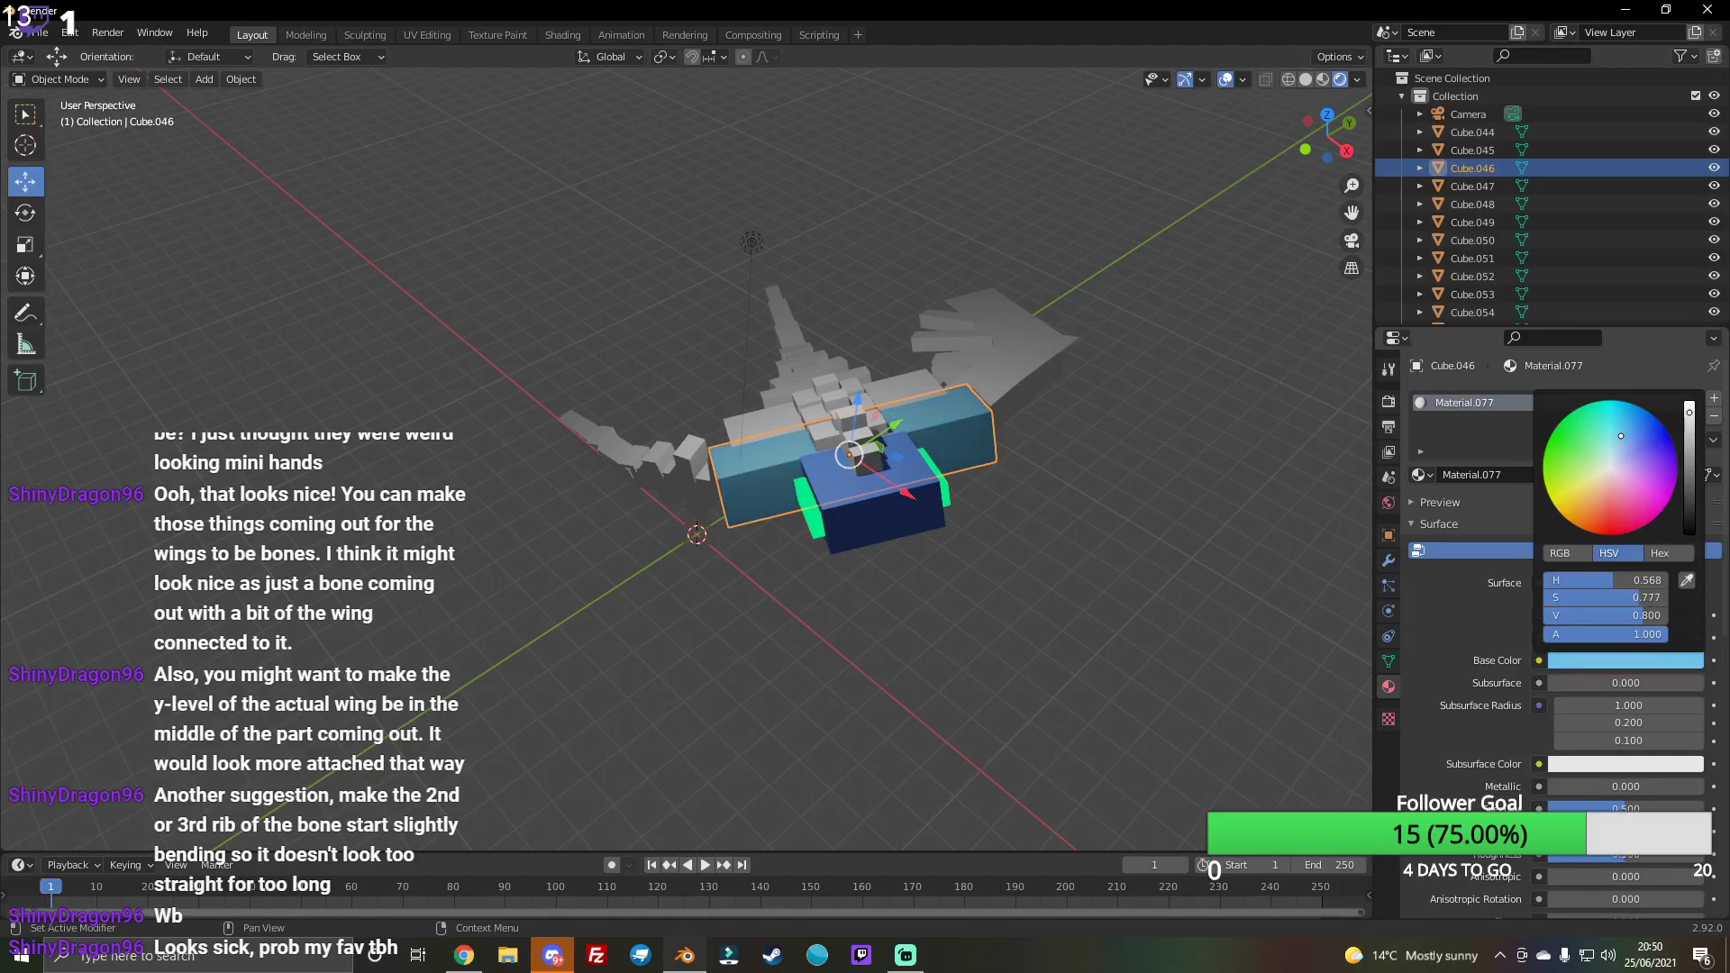
Step: Give the upper body block a blue material and darken the middle block's blue
left_click(910, 382)
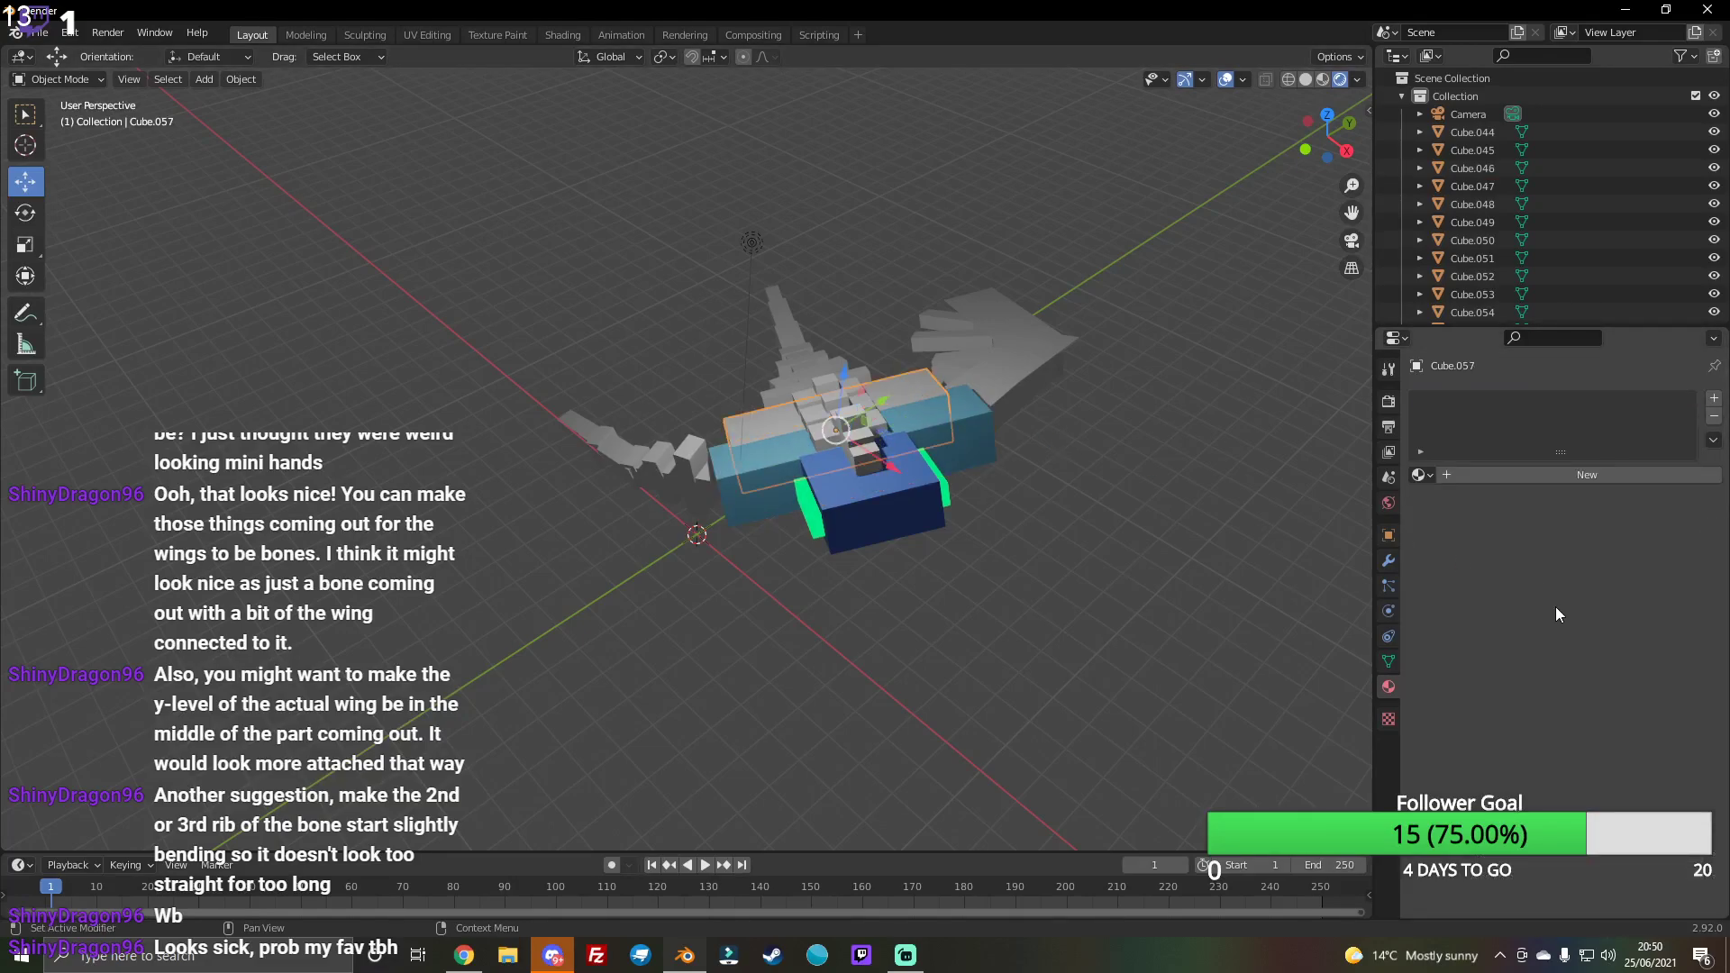
left_click(1500, 475)
left_click(1622, 659)
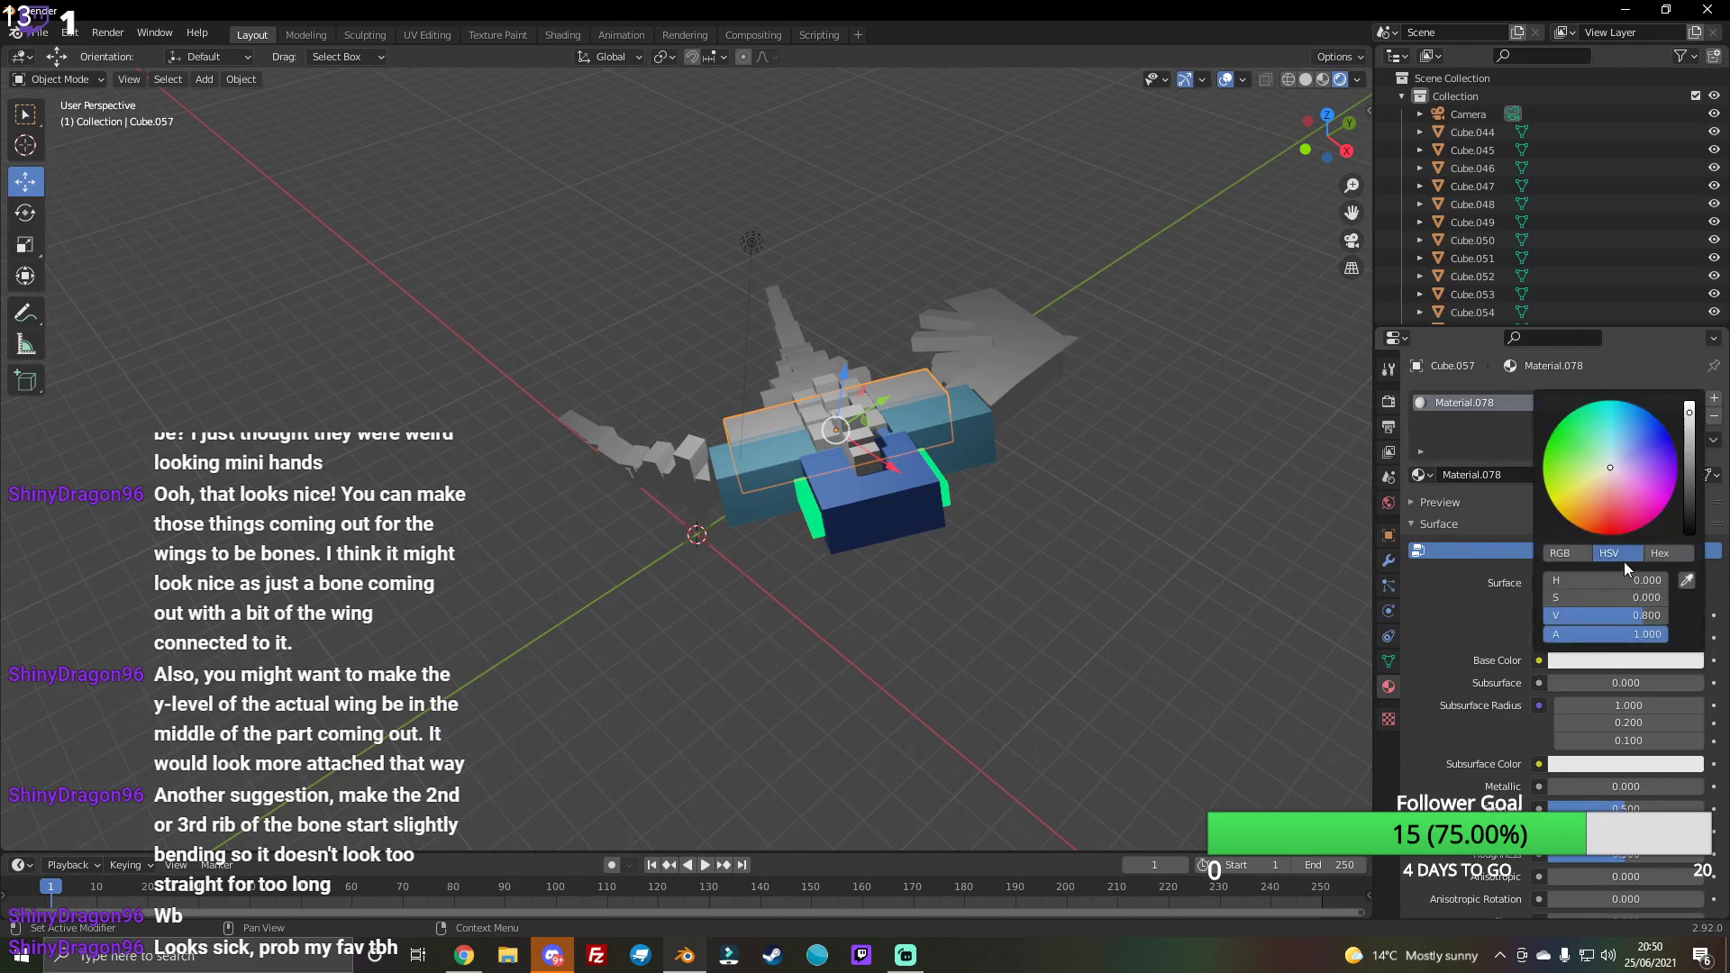
left_click(1647, 432)
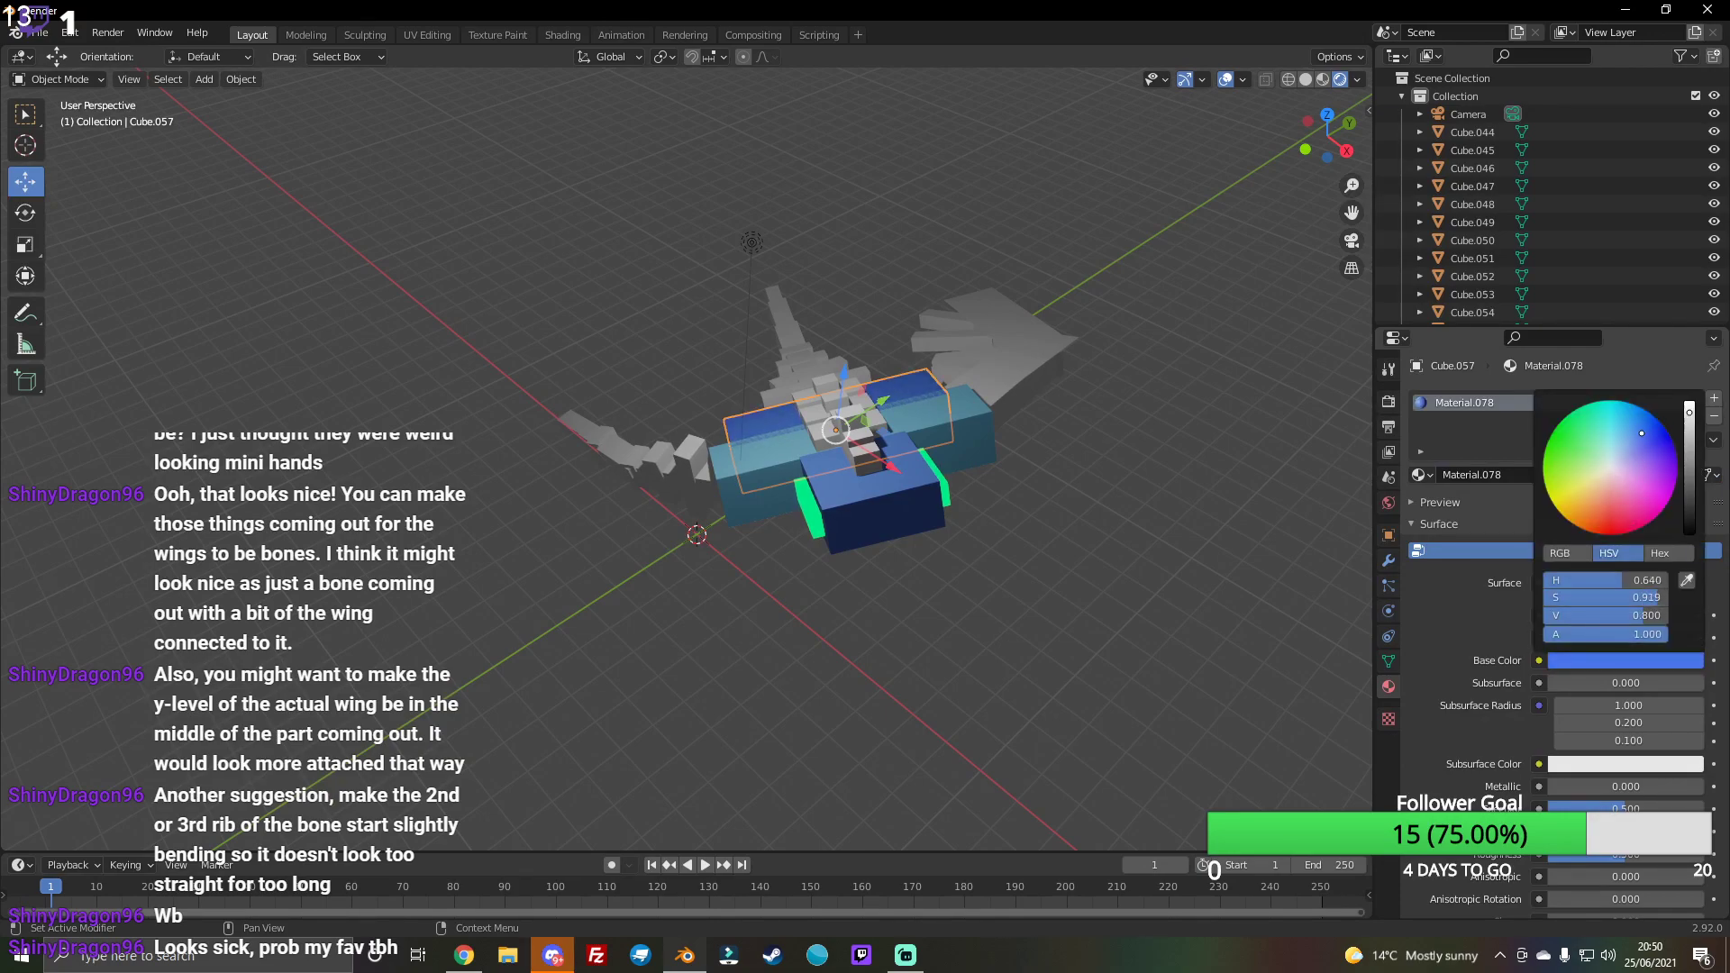
left_click(994, 447)
left_click(1648, 659)
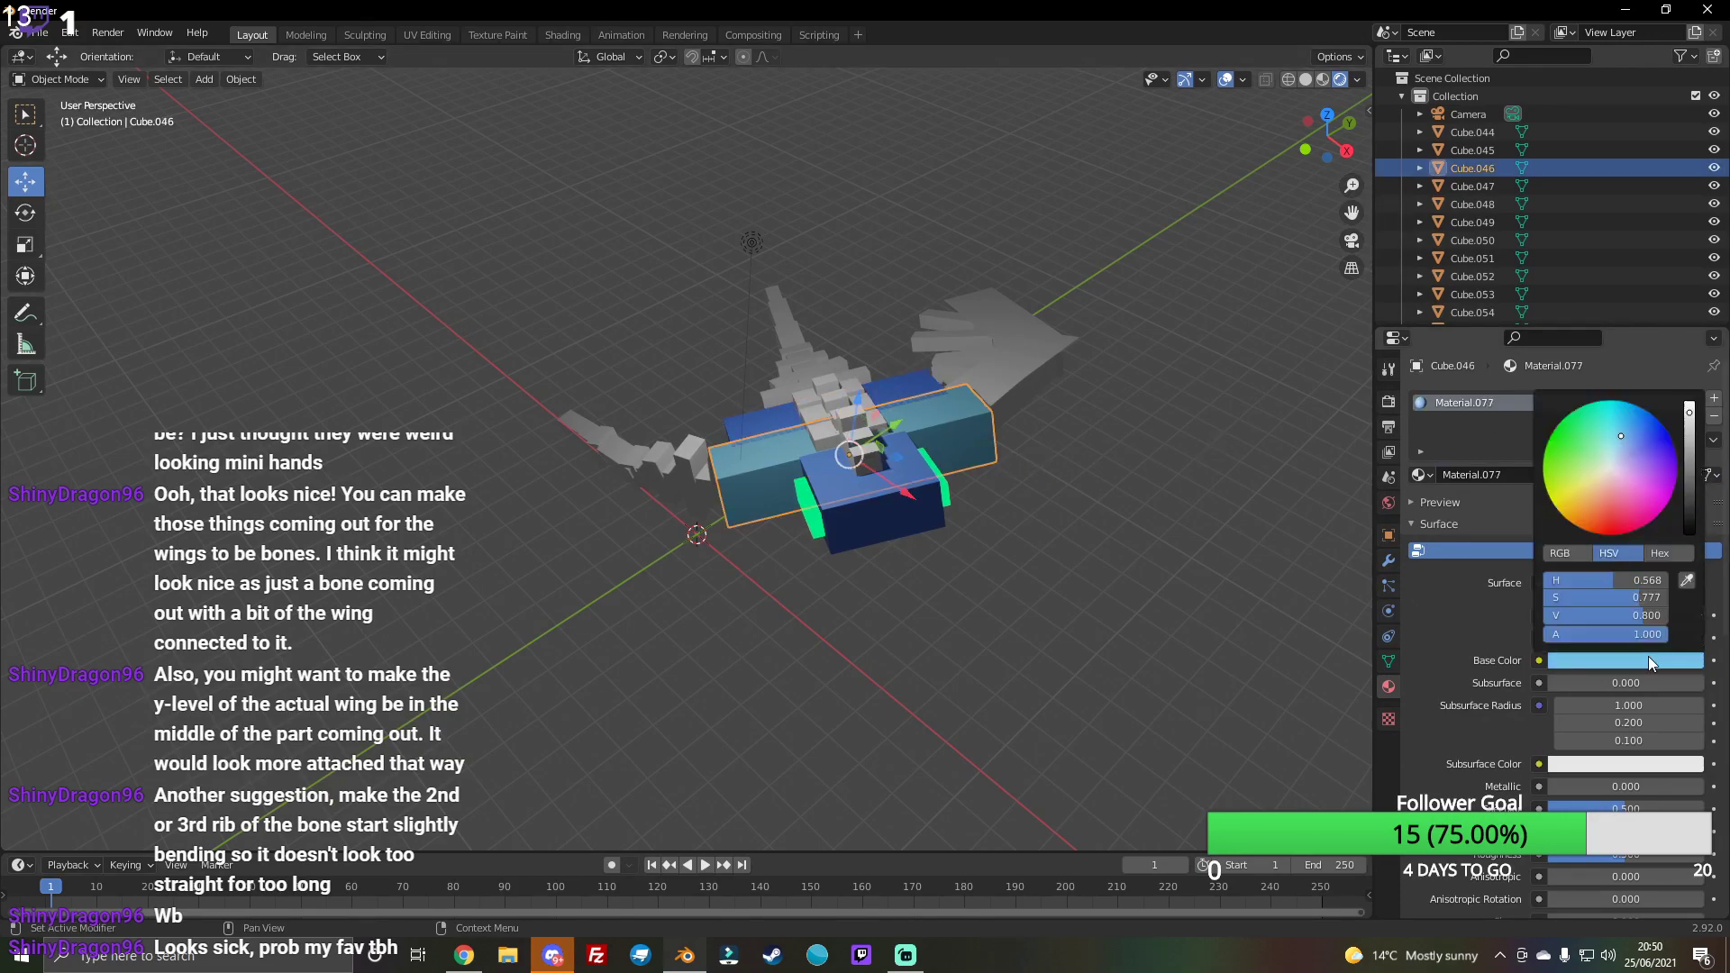
left_click(1636, 435)
left_click(1037, 468)
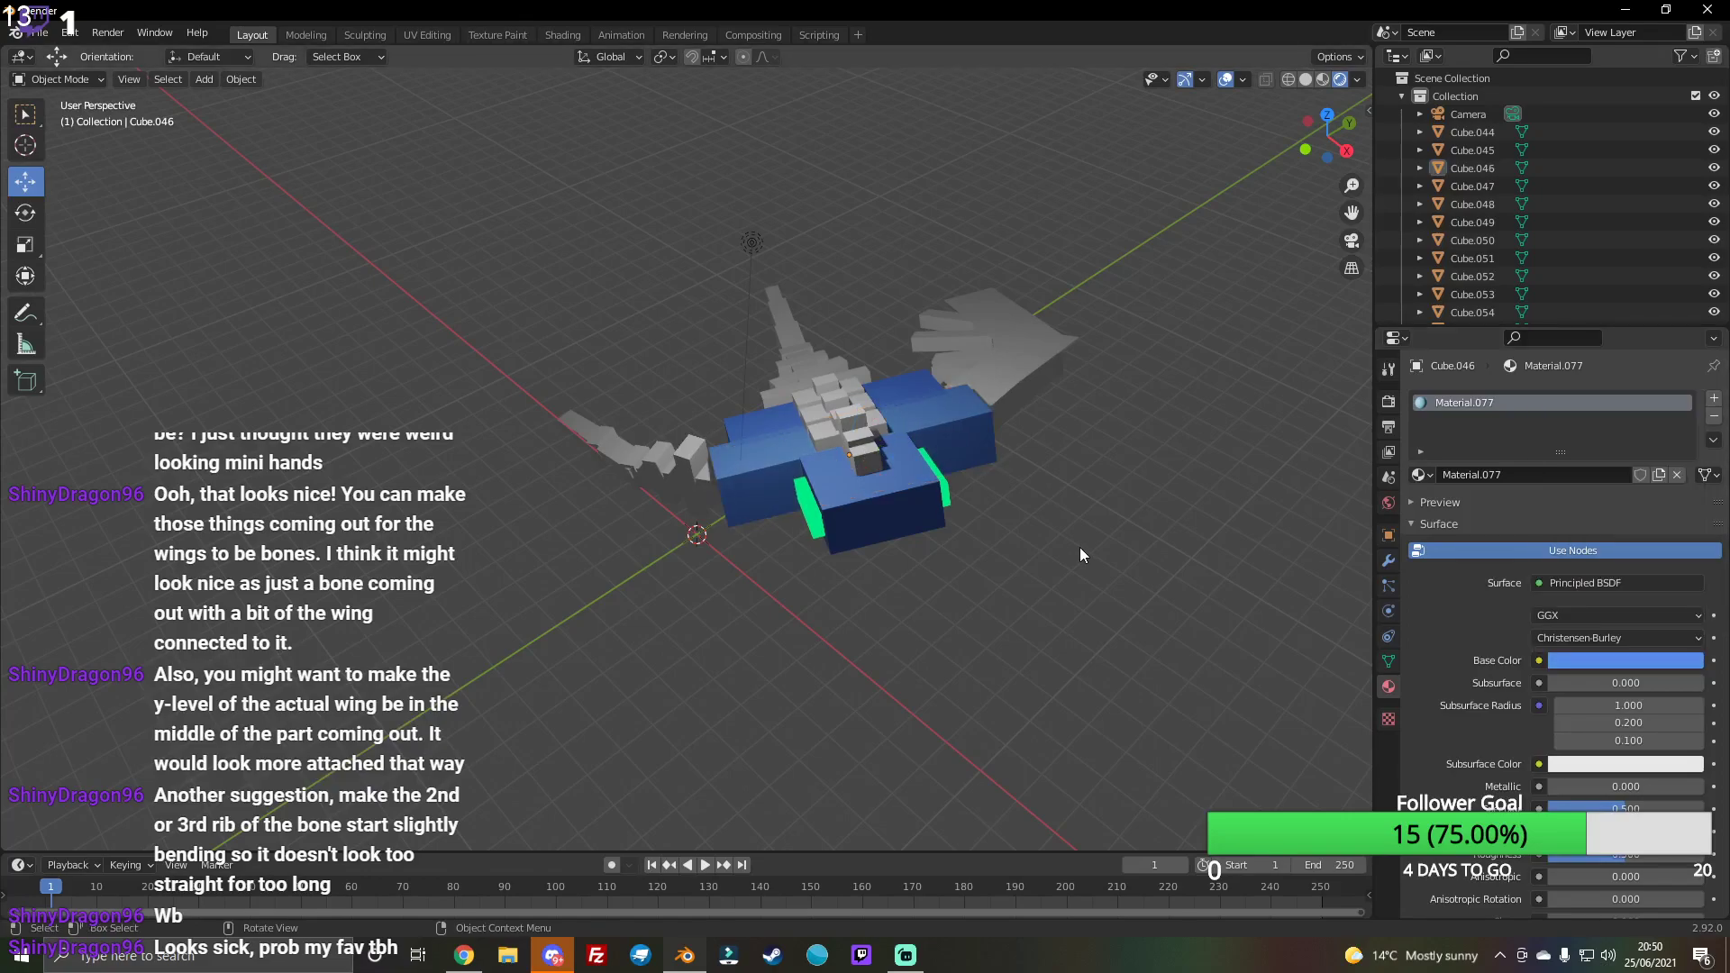
Step: Give two wing pieces their own new white materials
mouse_move(1036, 468)
middle_mouse_down()
mouse_move(946, 486)
mouse_move(892, 571)
middle_mouse_up()
left_click(886, 615)
left_click(1532, 479)
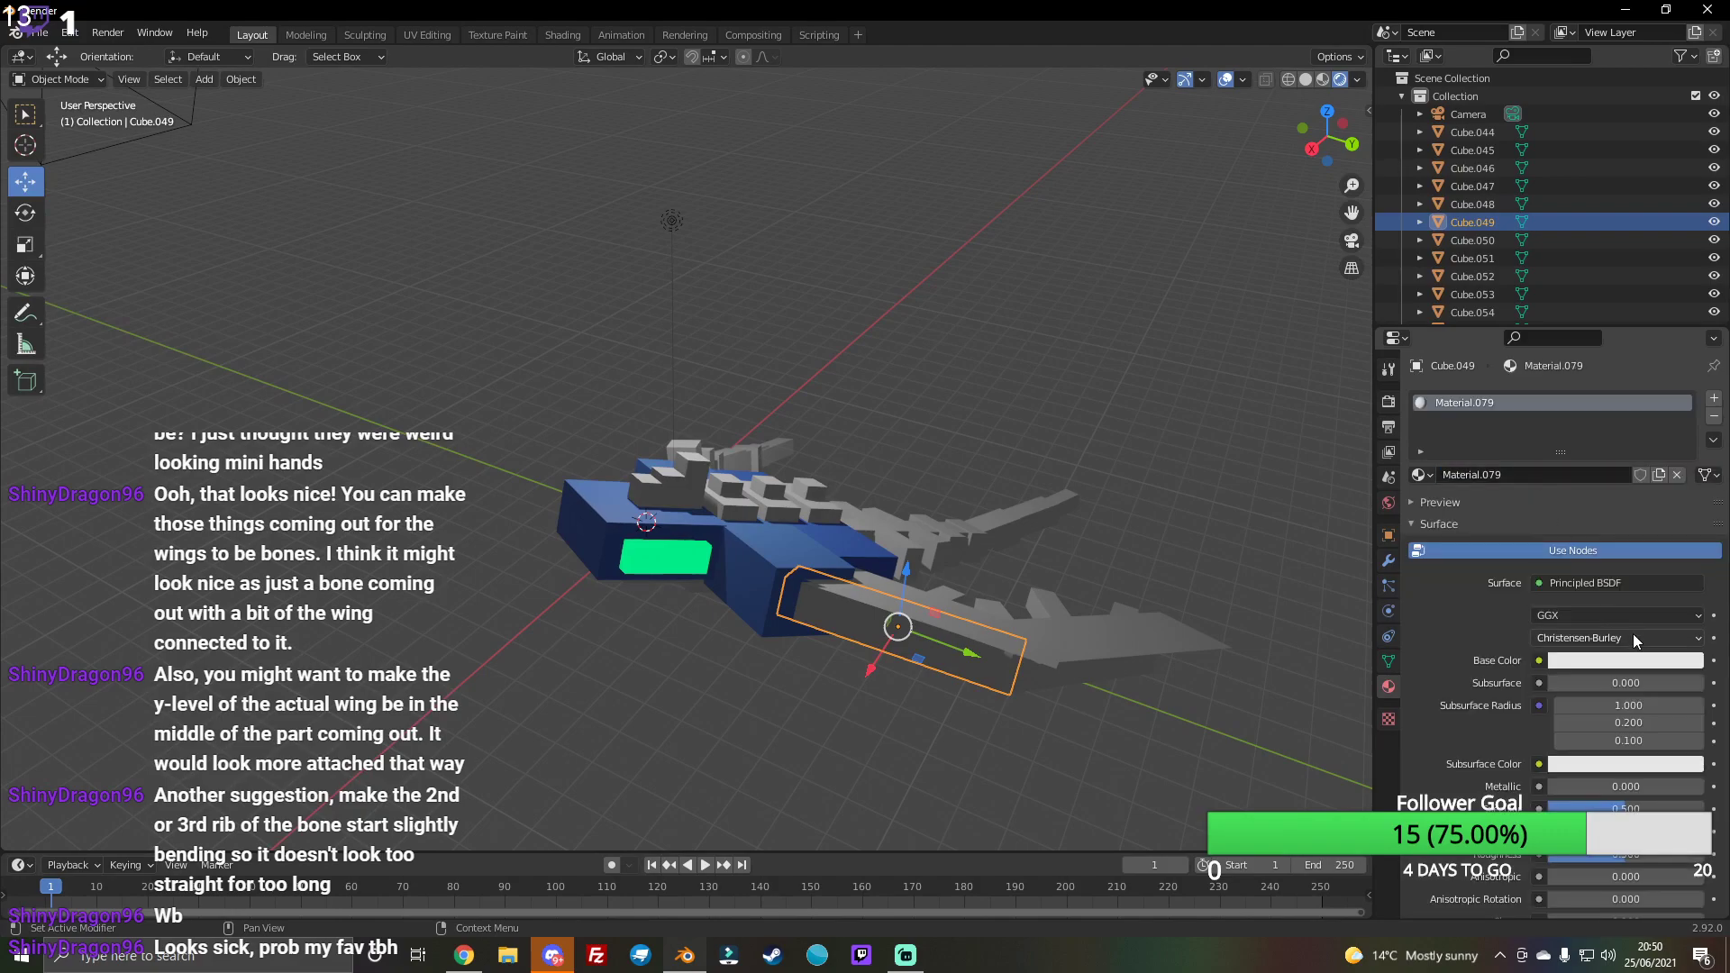
left_click(1637, 659)
left_click(1687, 408)
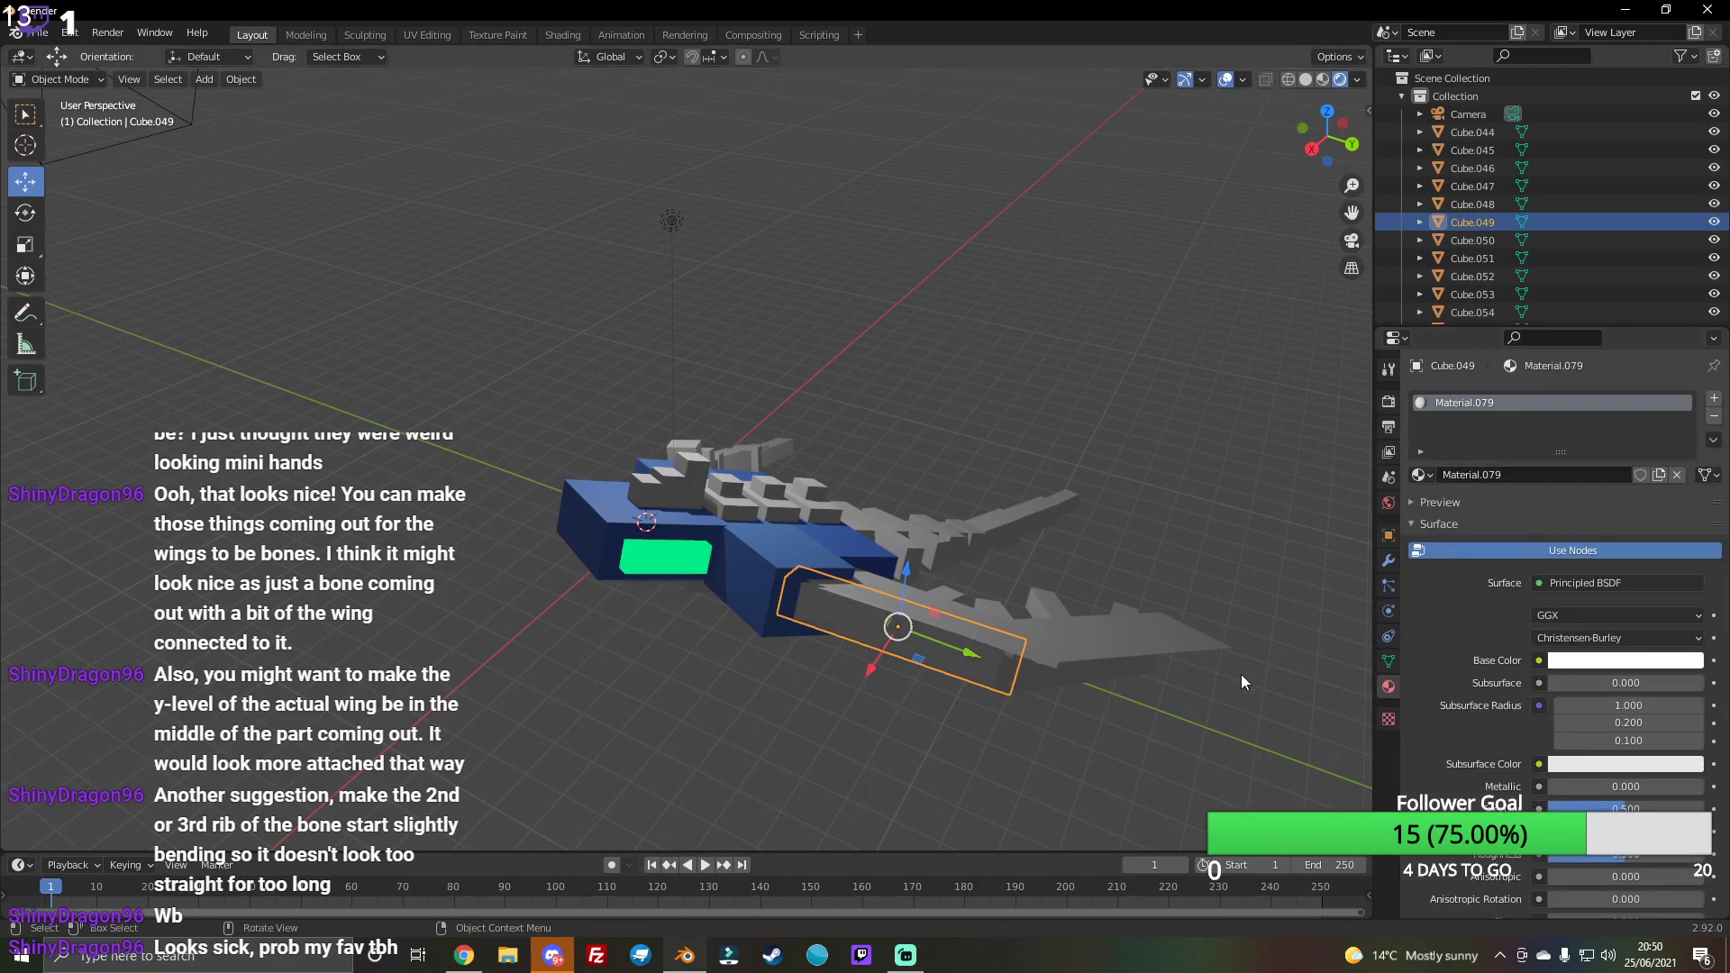
left_click(1062, 684)
left_click(1544, 476)
left_click(1625, 663)
left_click(1687, 410)
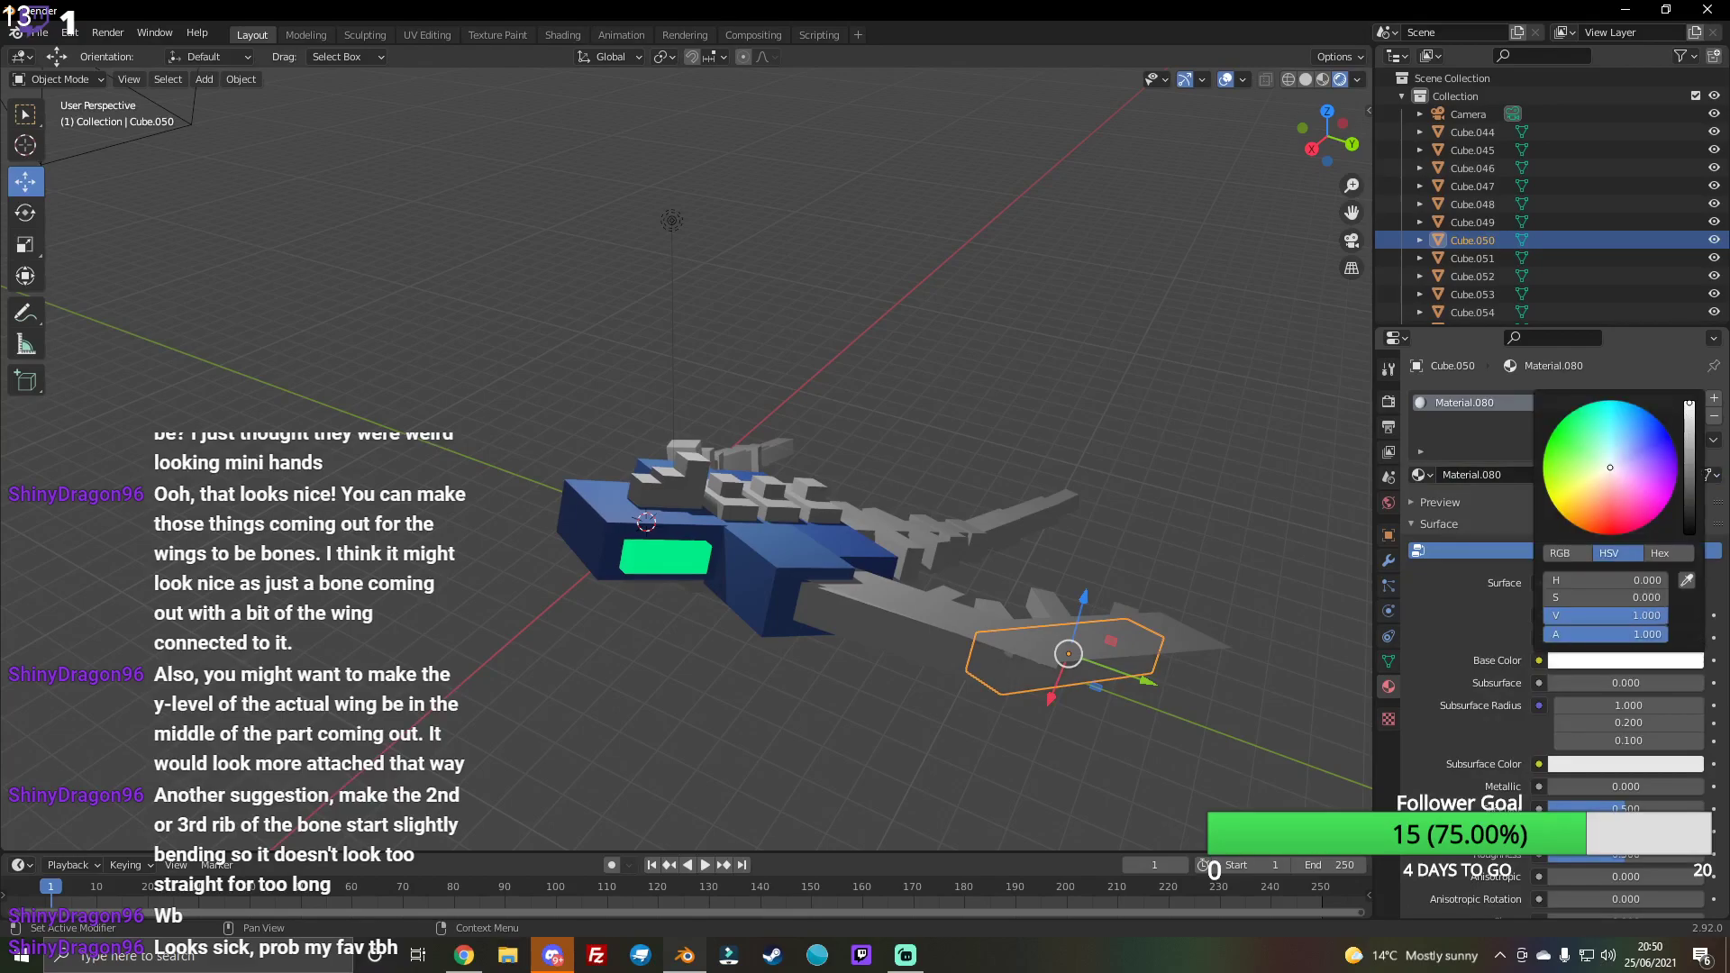
Step: Give the long tail plane and flat end plane blue materials (Material.081, Material.082)
left_click(953, 627)
left_click(1581, 474)
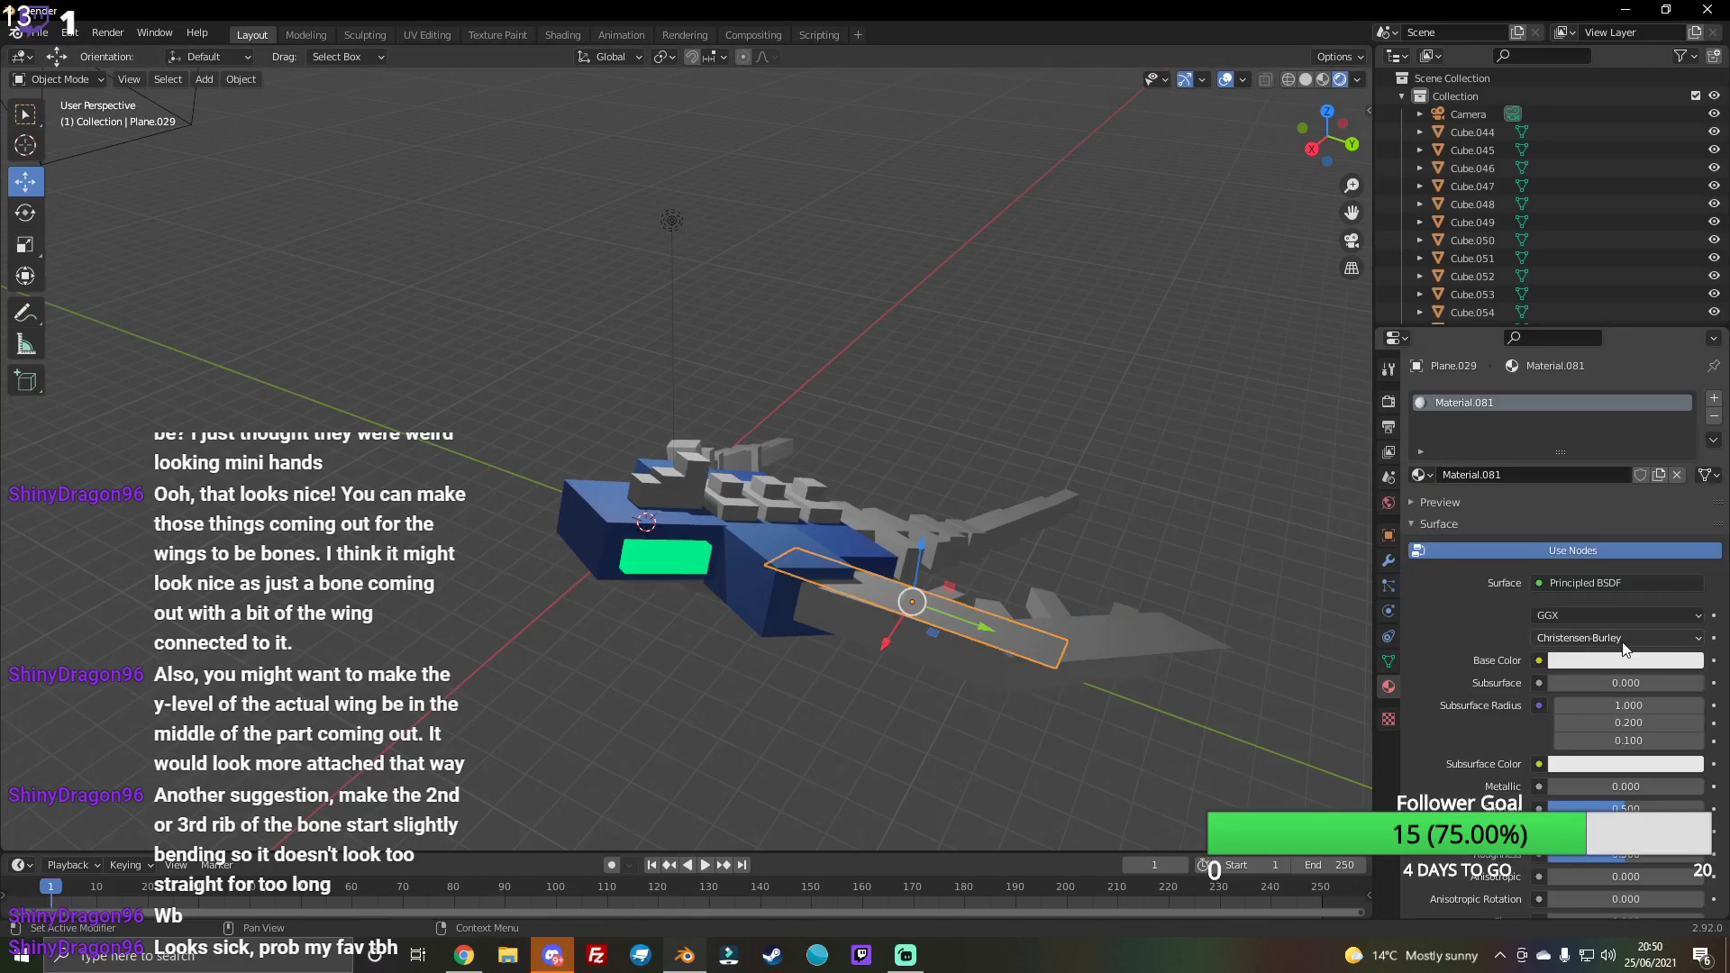
left_click(1629, 658)
left_click(1647, 430)
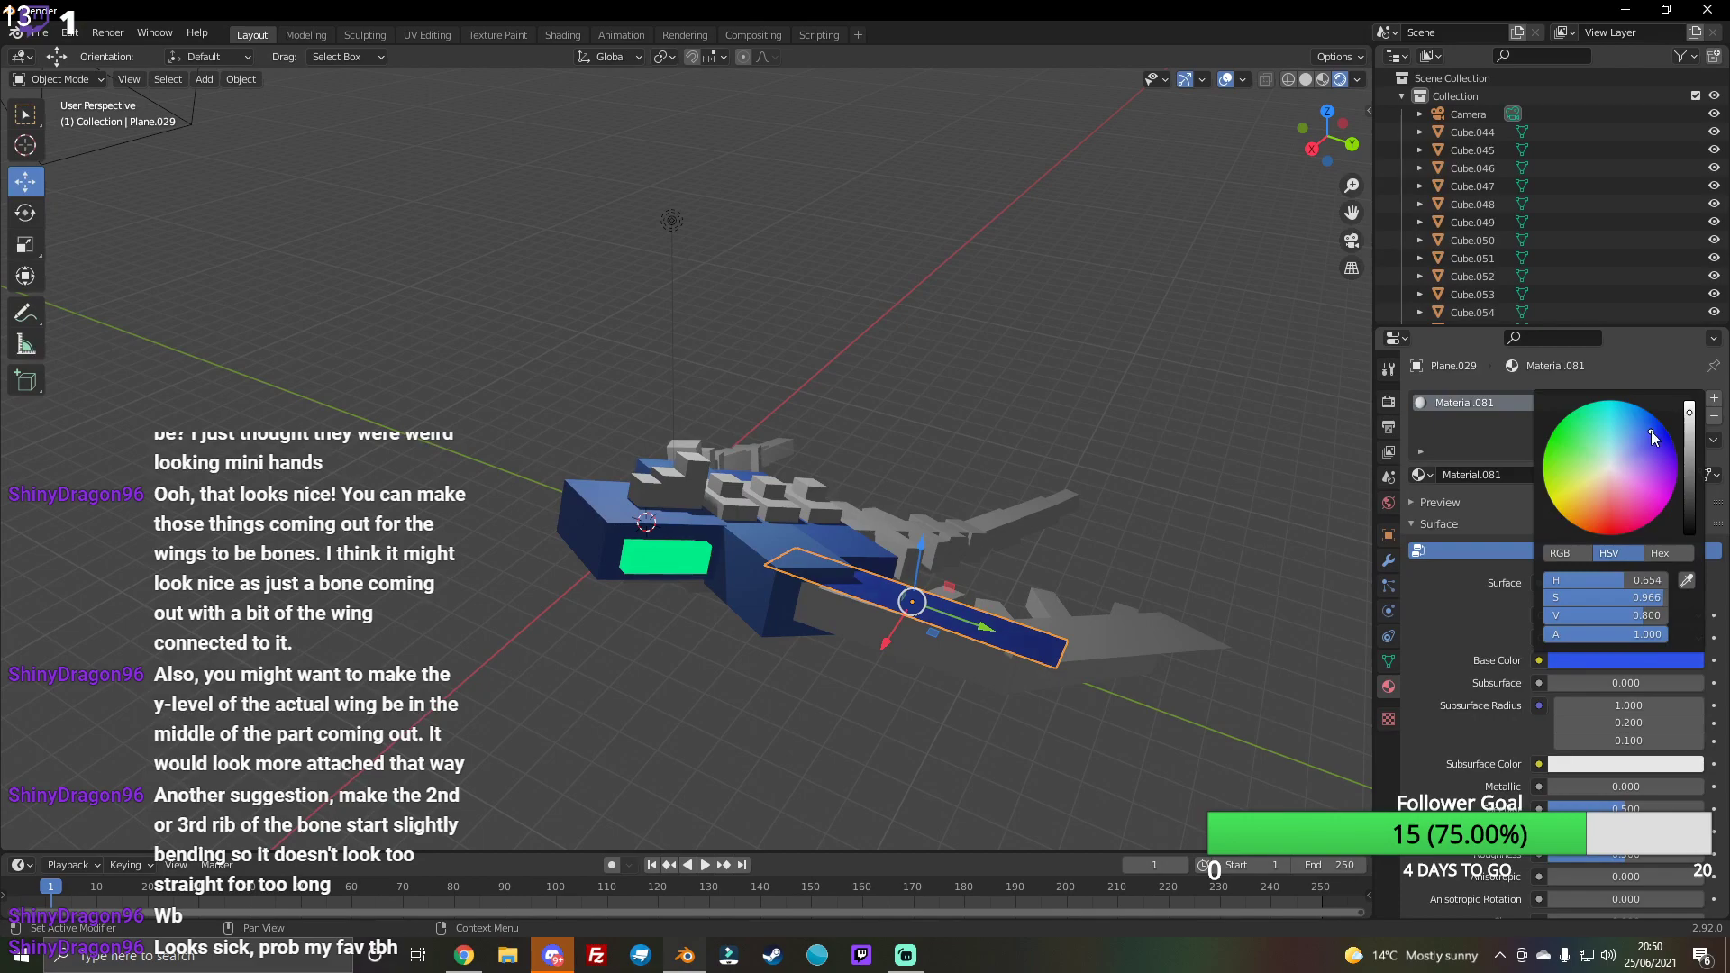
left_click(1120, 644)
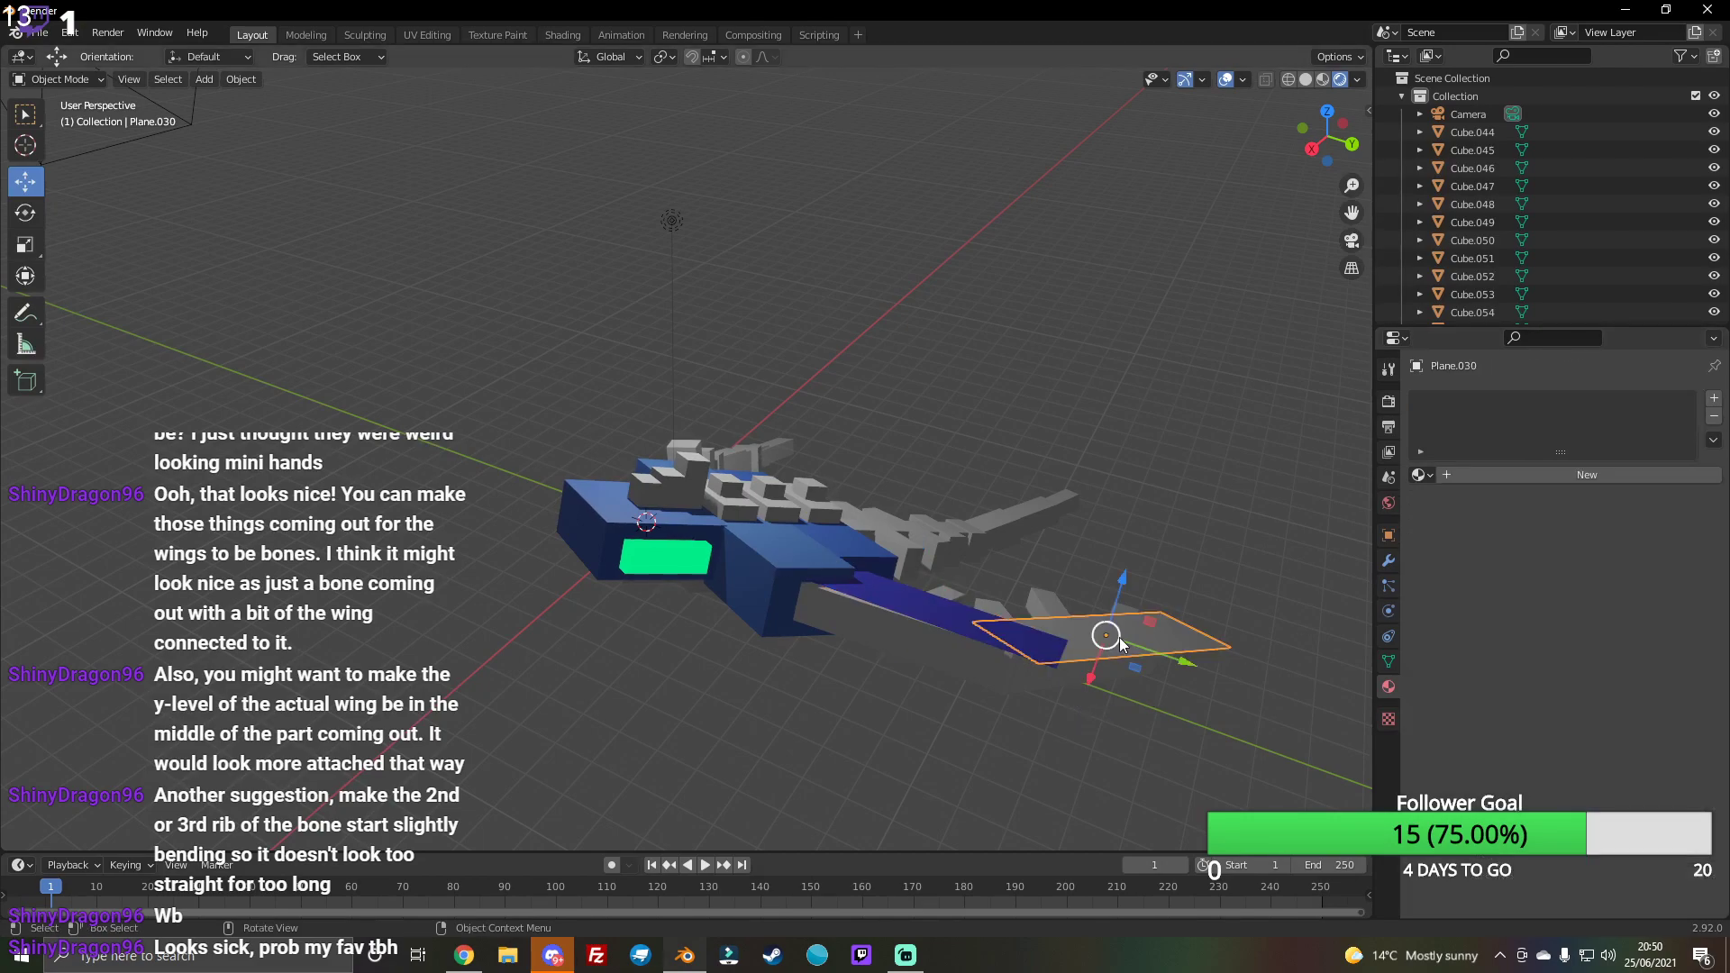
left_click(1556, 478)
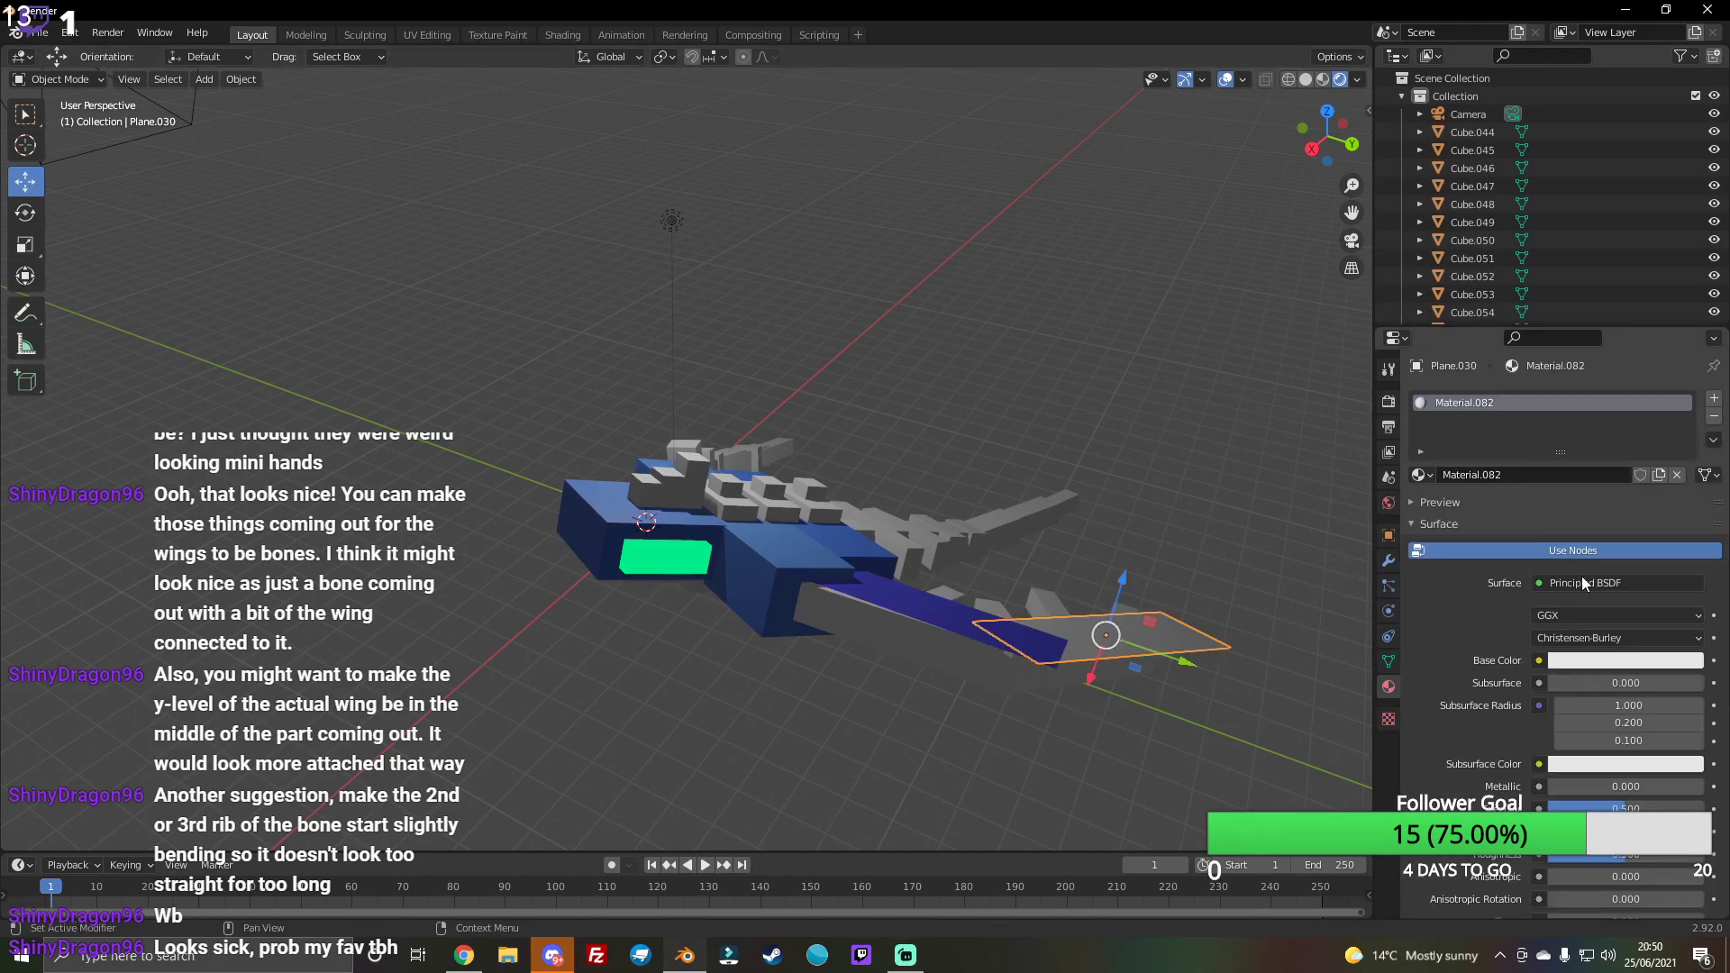
left_click(1613, 667)
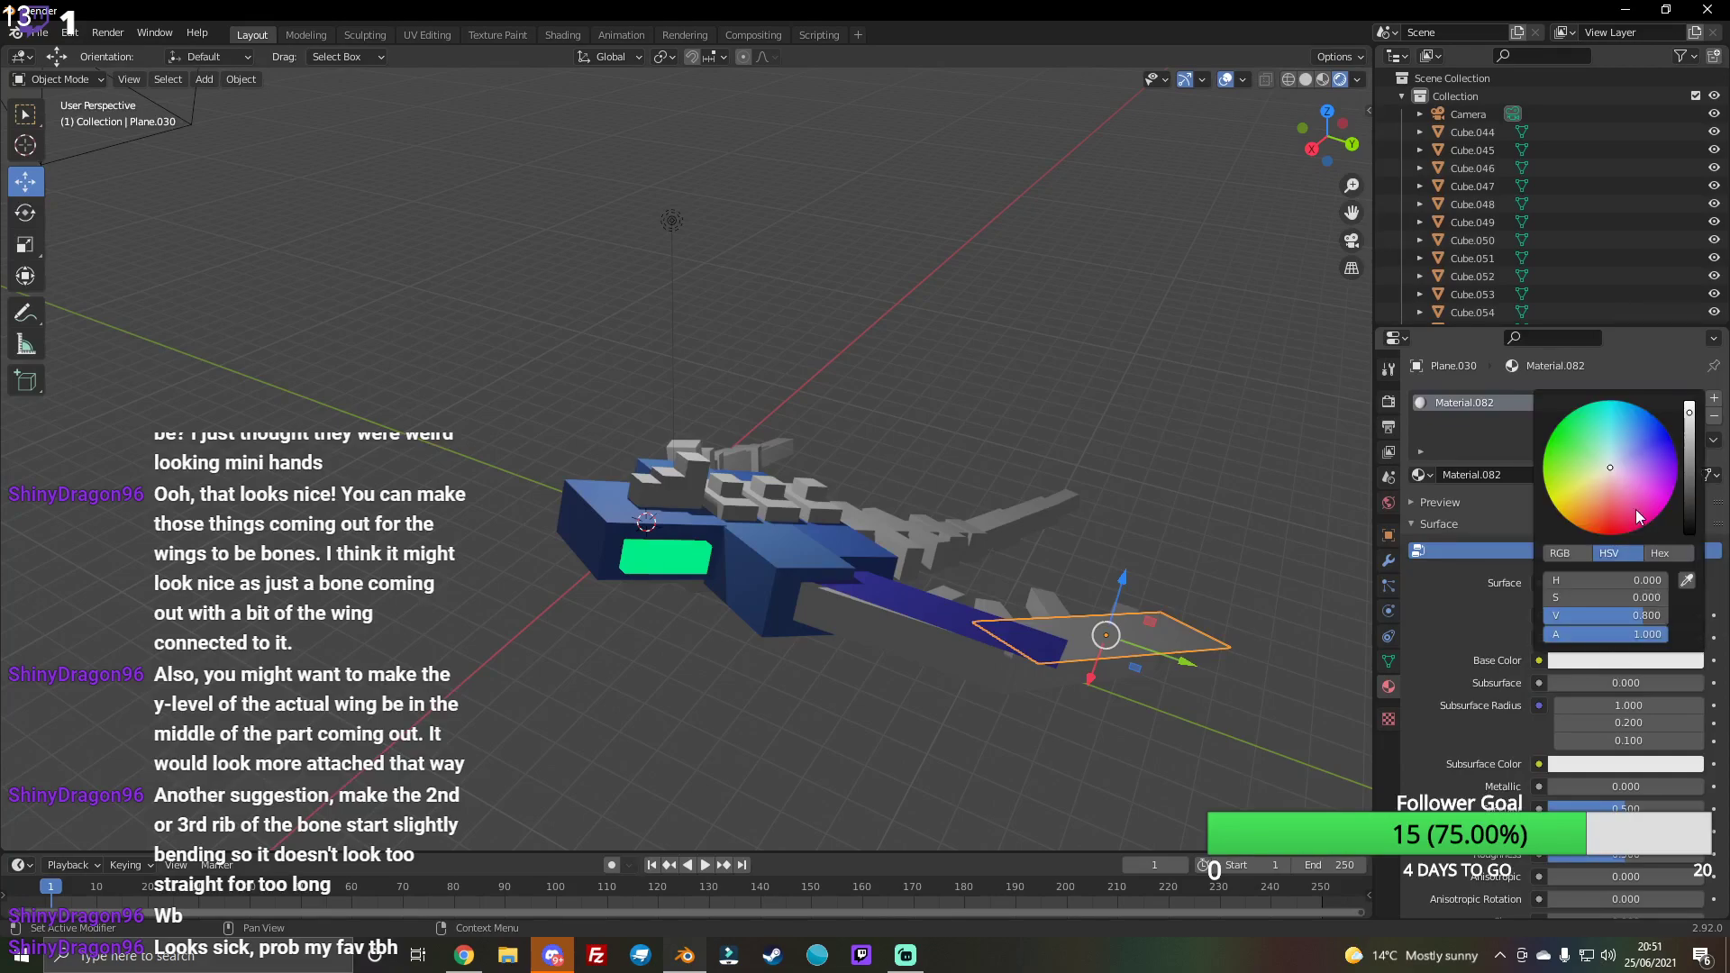
left_click(1646, 441)
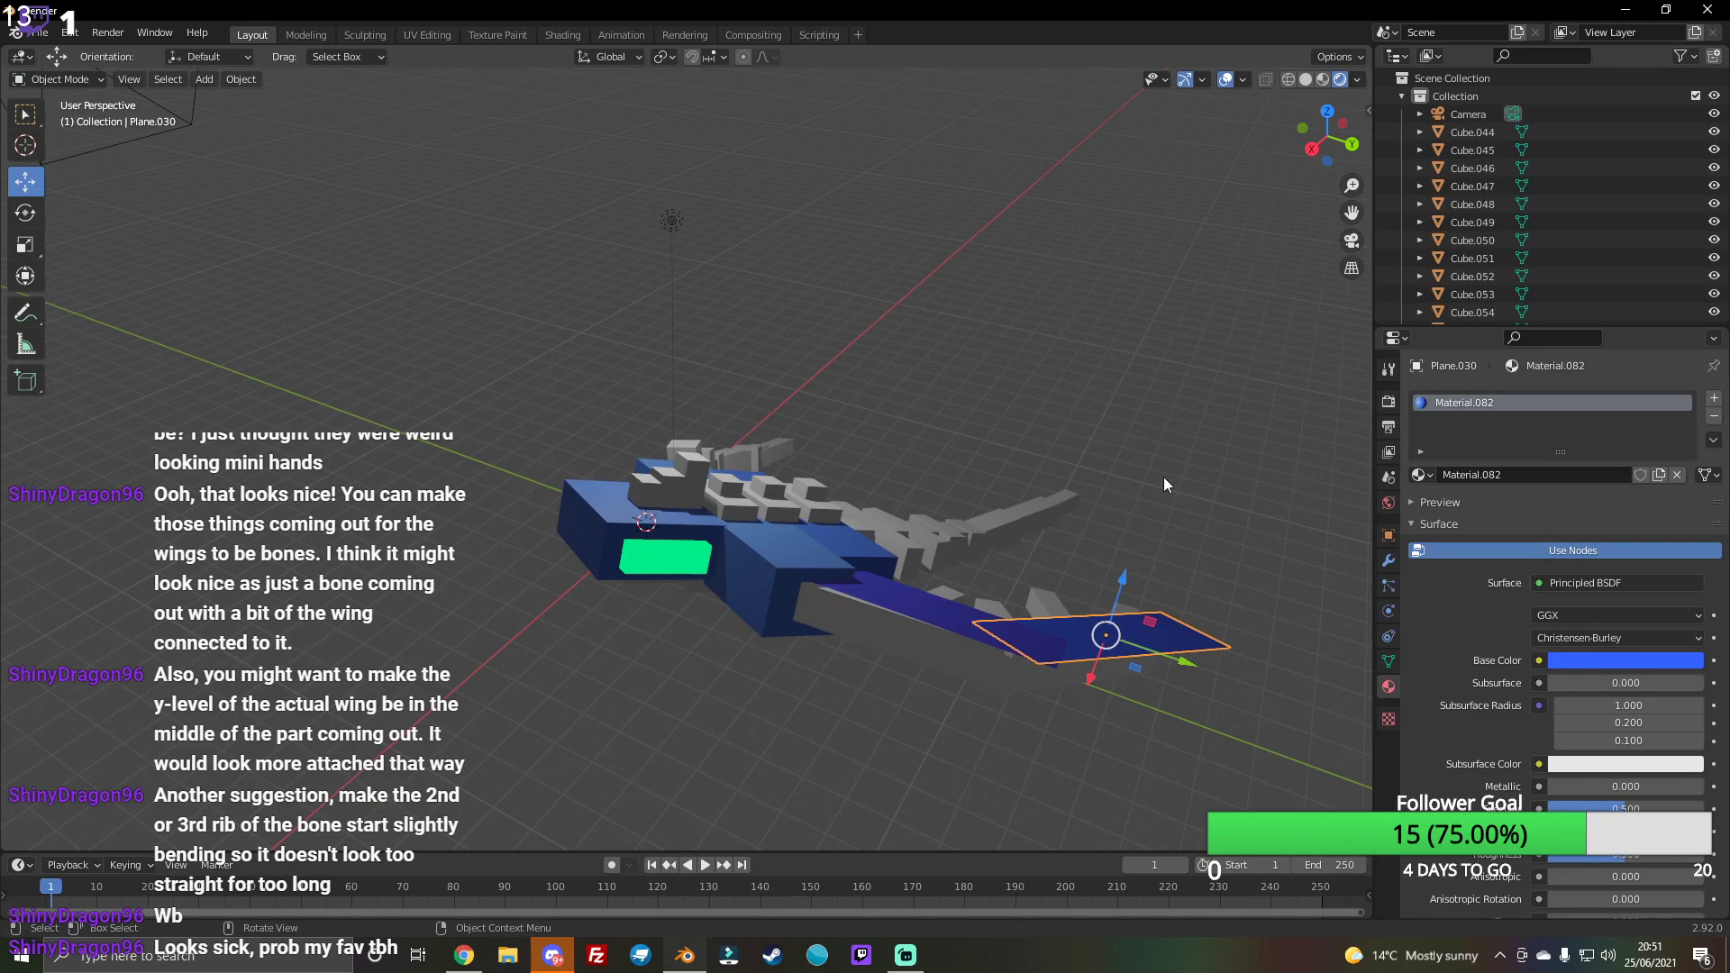
Step: Set up white materials for bone cubes Cube.070 and Cube.069
left_click_drag(1327, 136, 1258, 163)
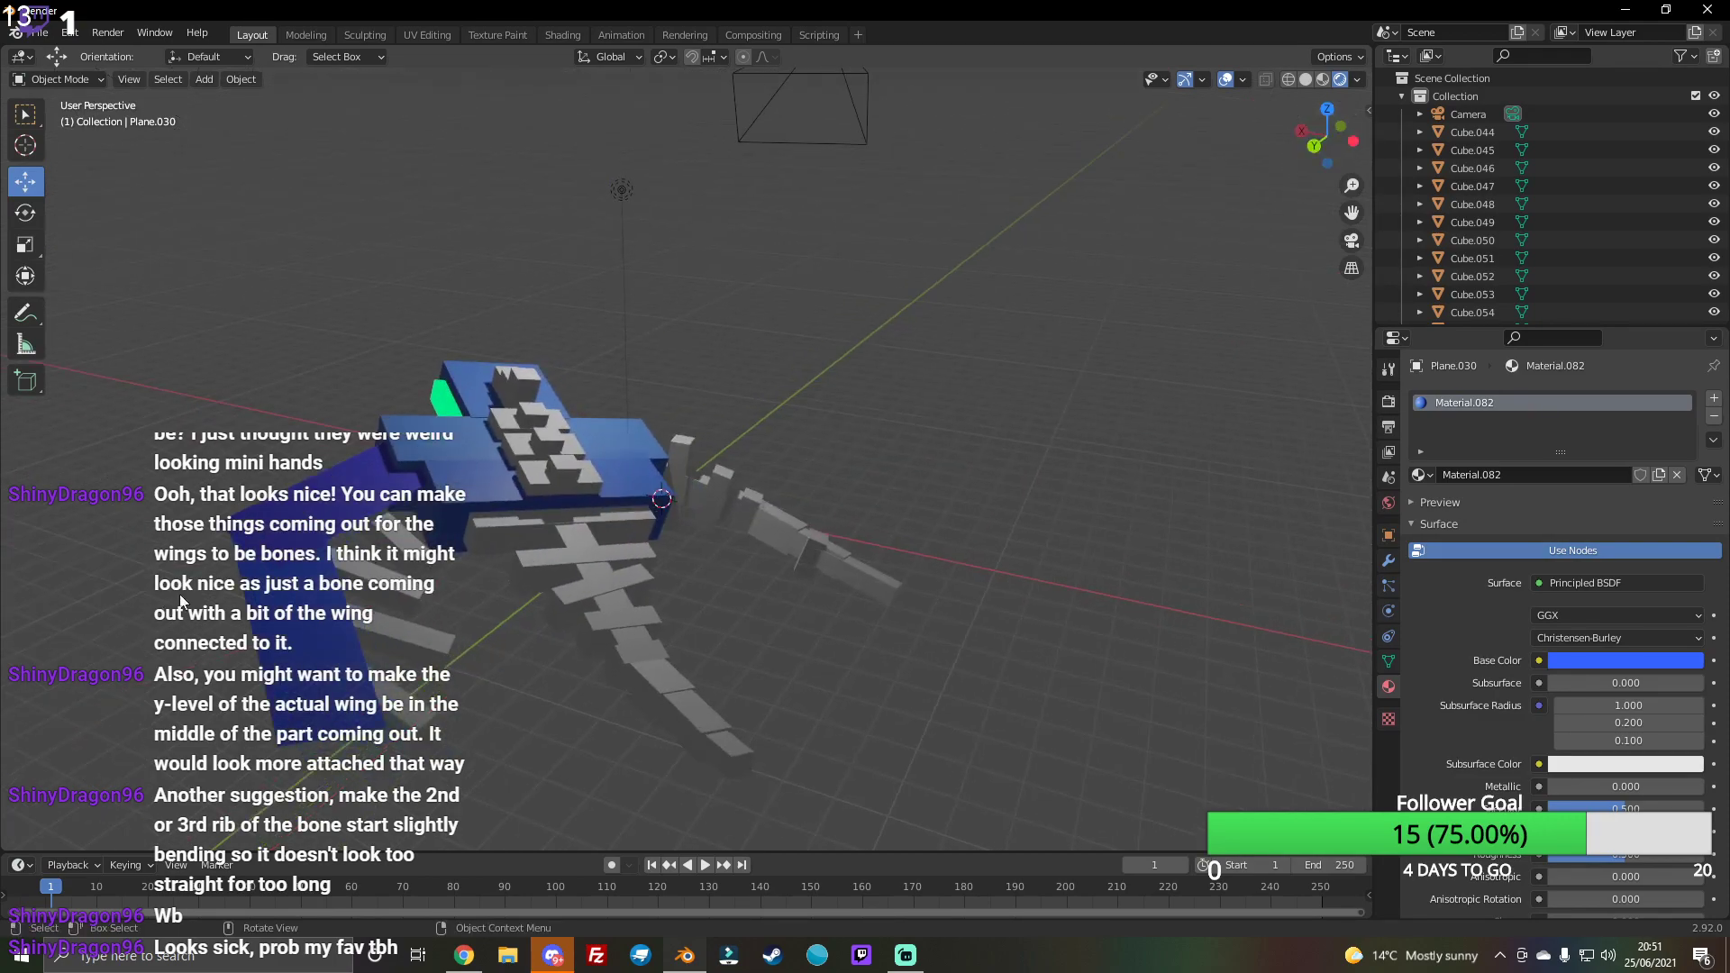
left_click(392, 543)
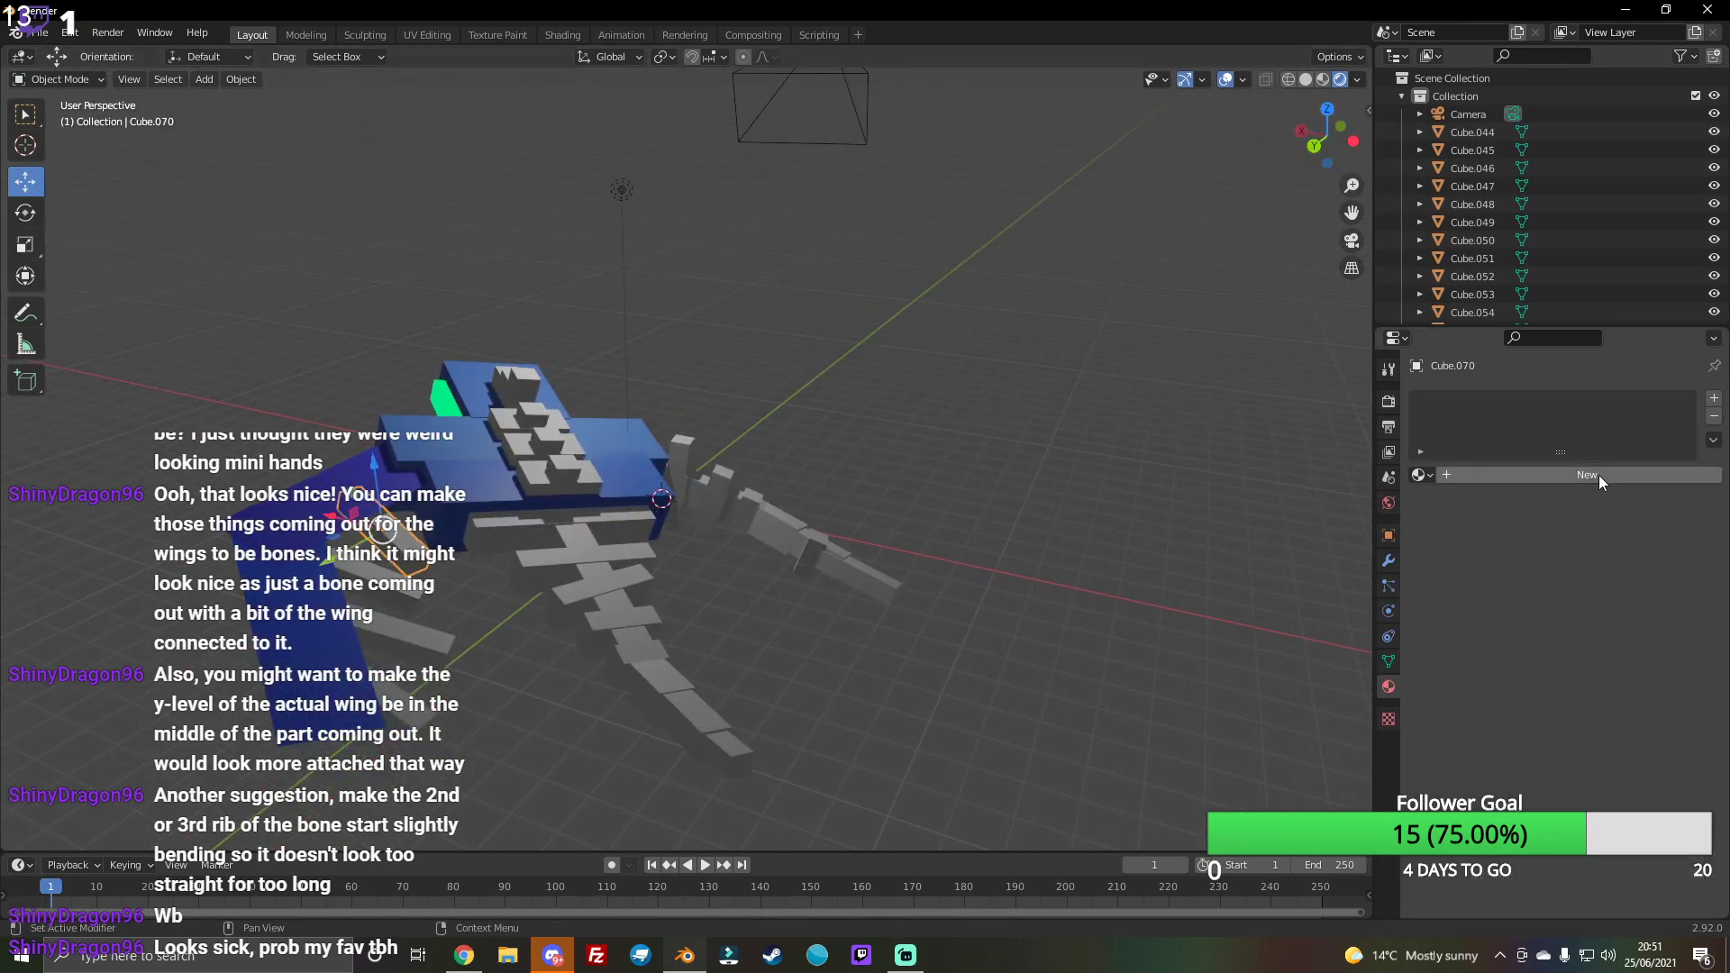
left_click(1618, 664)
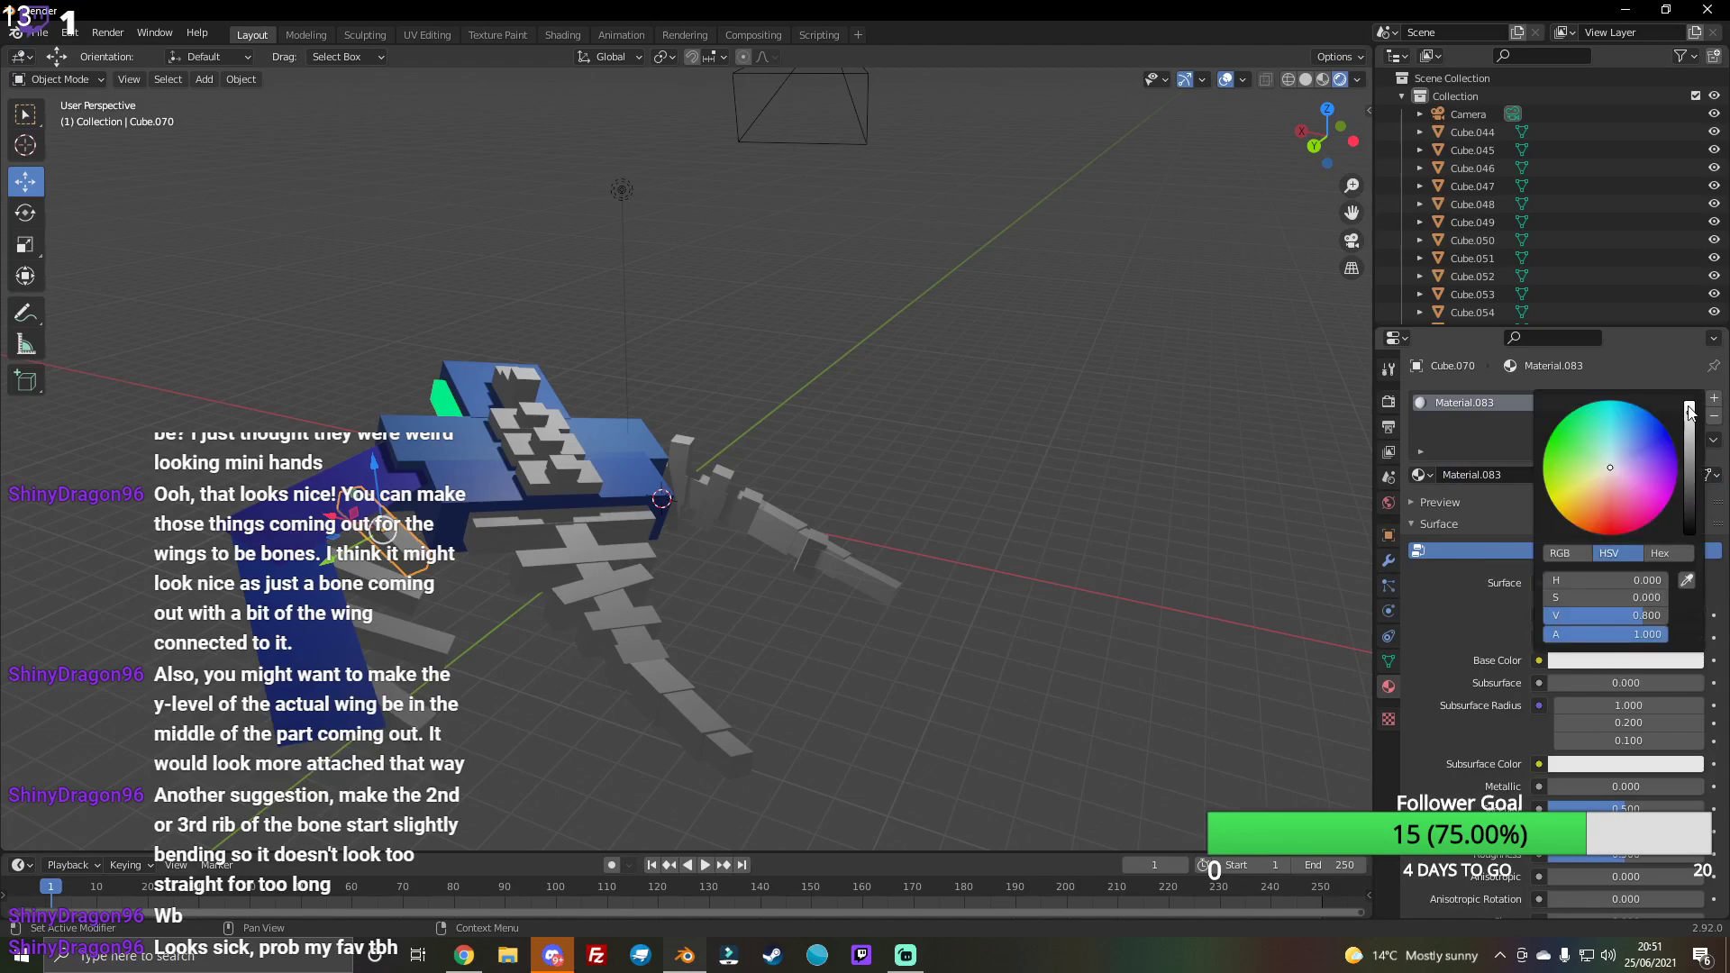
left_click(386, 595)
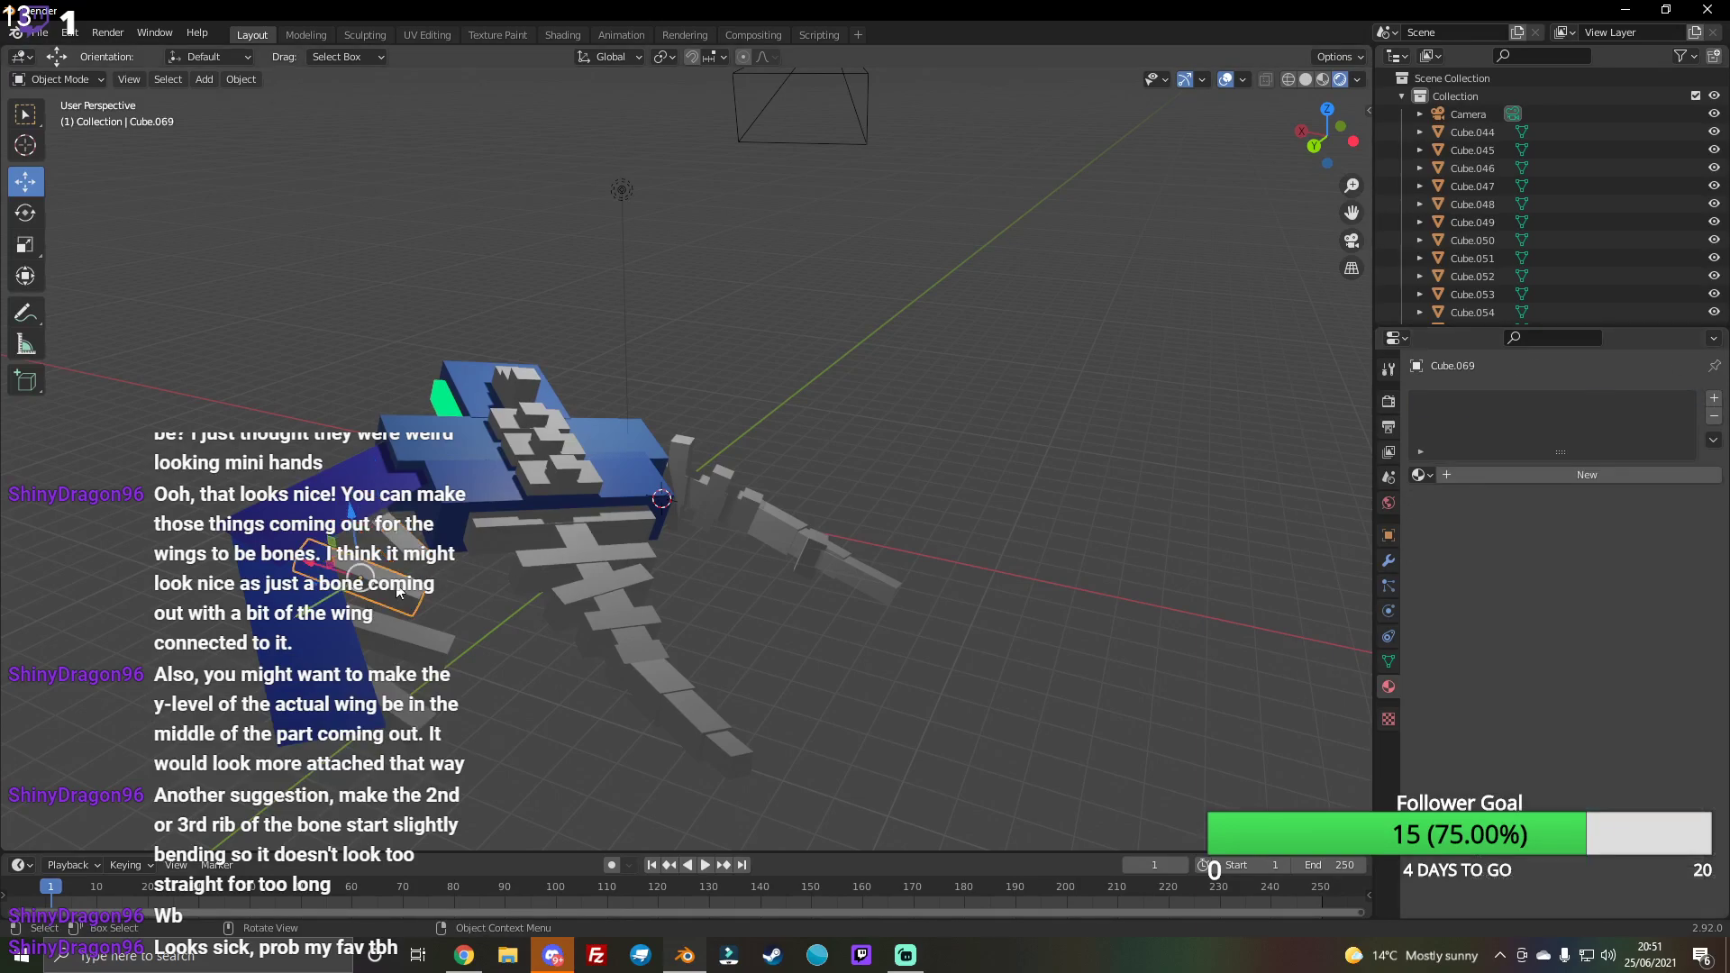
left_click(1582, 475)
left_click(1616, 657)
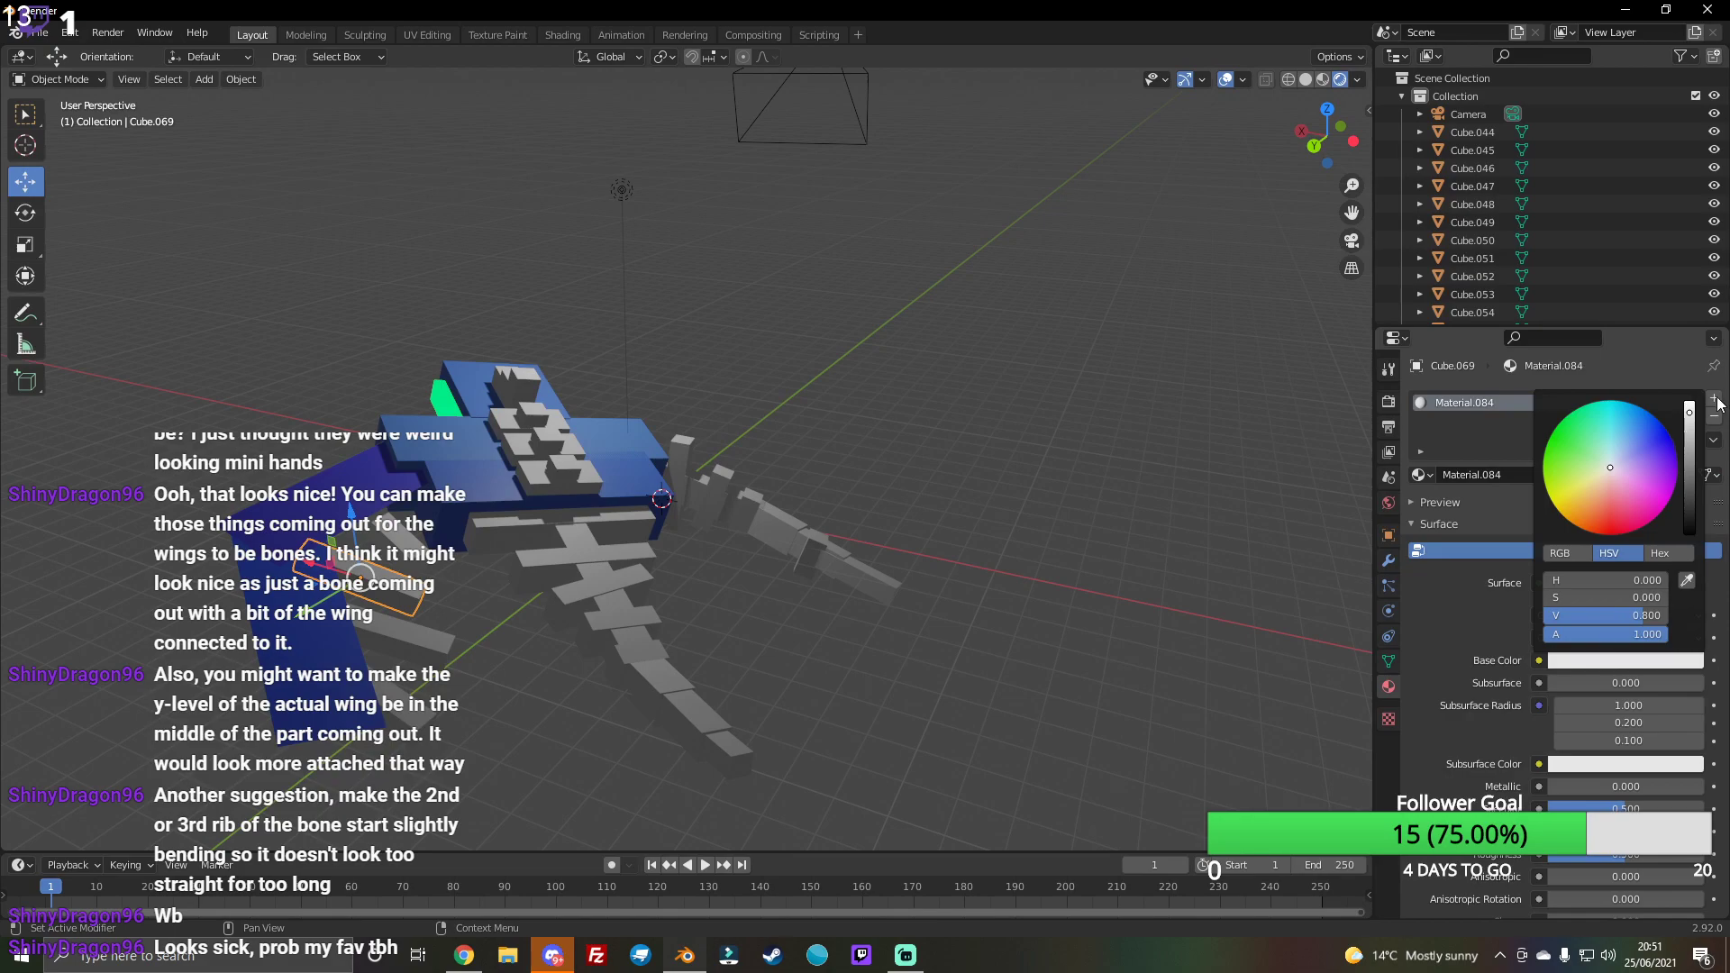
Step: Give bone cubes Cube.068 and Cube.067 white materials, Material.085 and Material.086
left_click(393, 629)
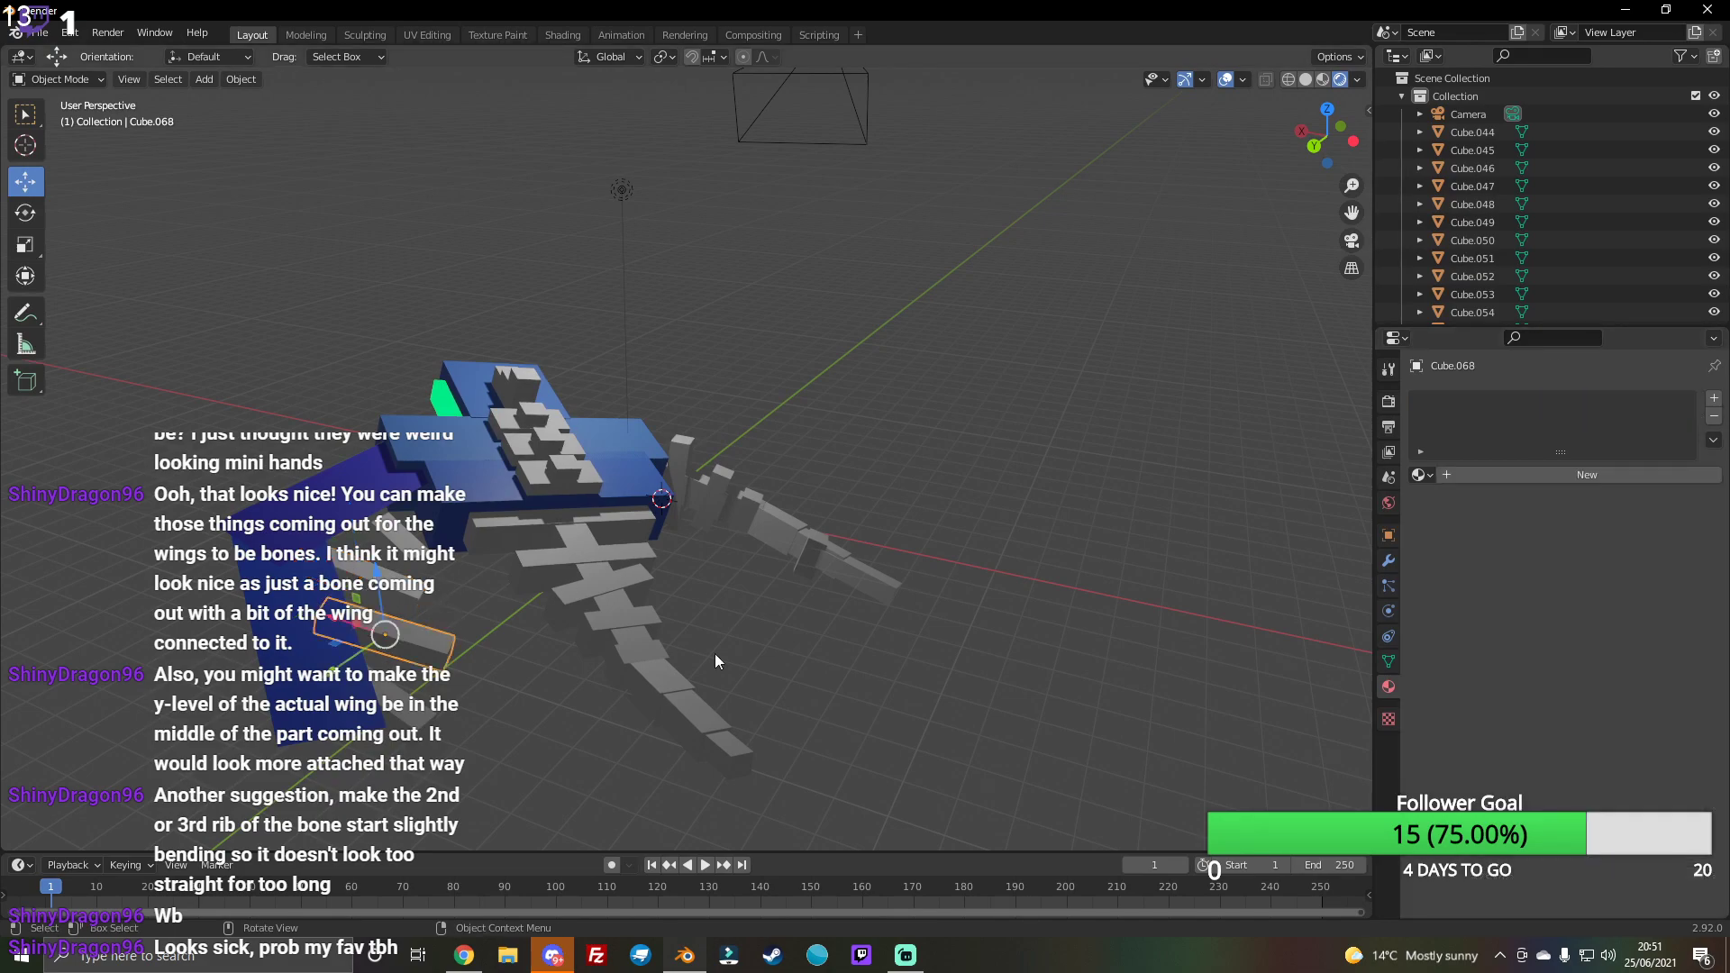
left_click(1583, 475)
left_click(1642, 661)
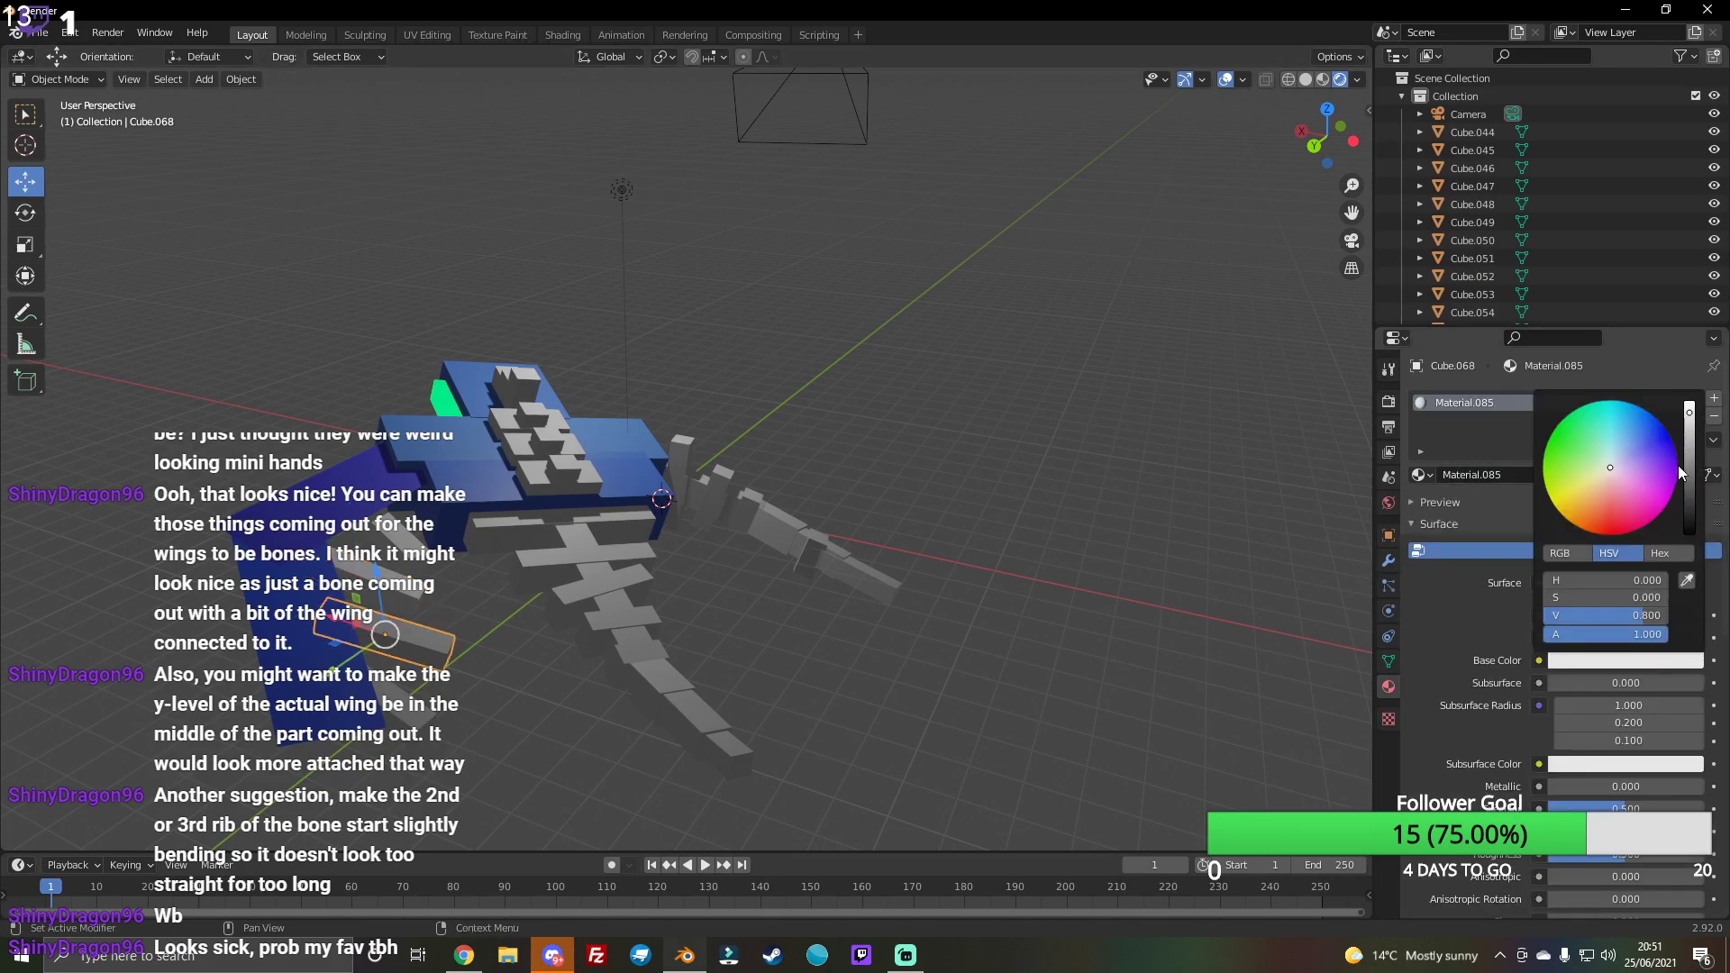
left_click(1692, 424)
left_click(395, 725)
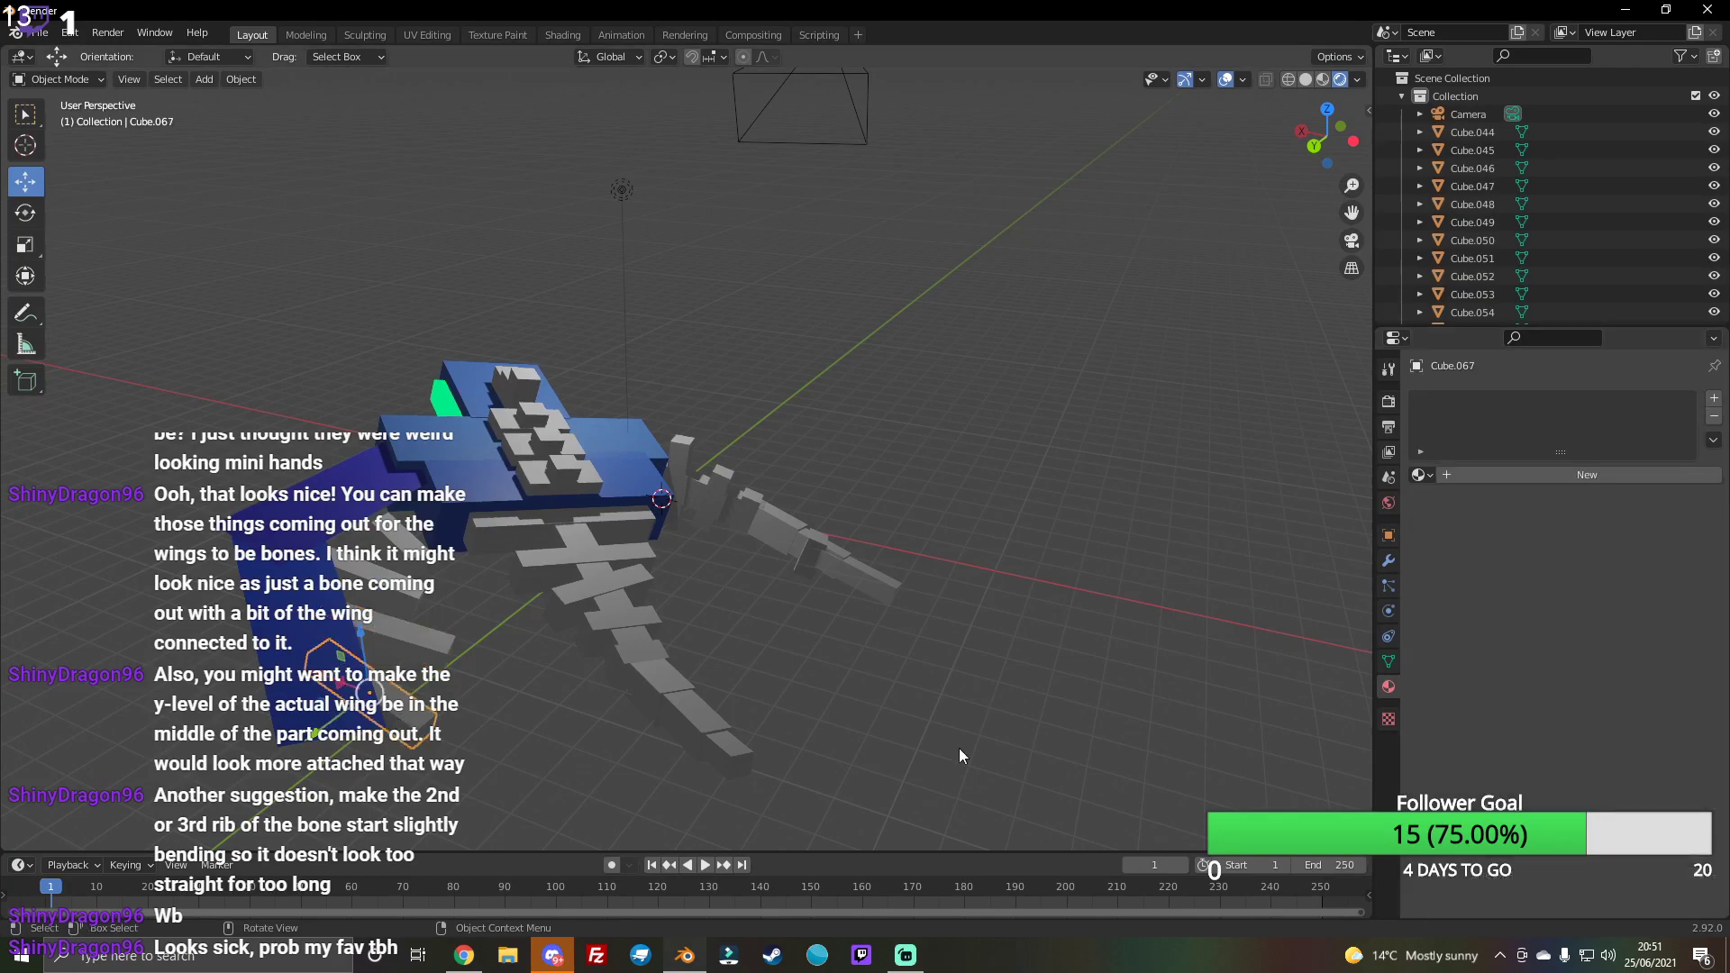
left_click(1582, 476)
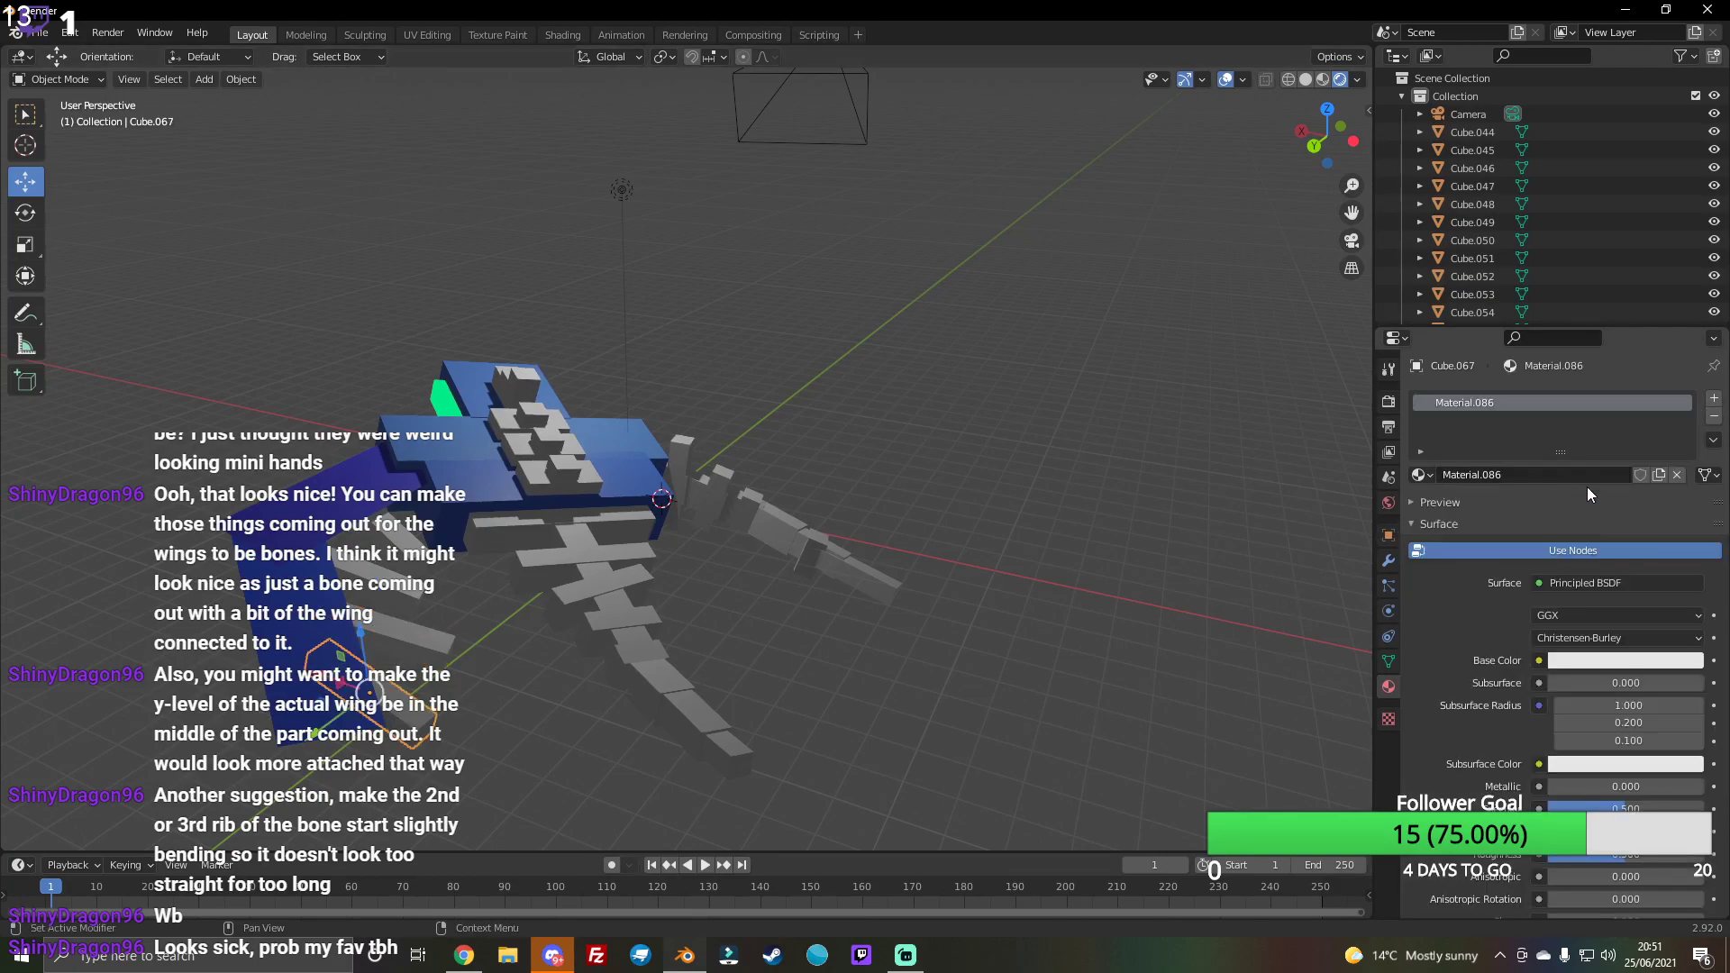
left_click(1650, 659)
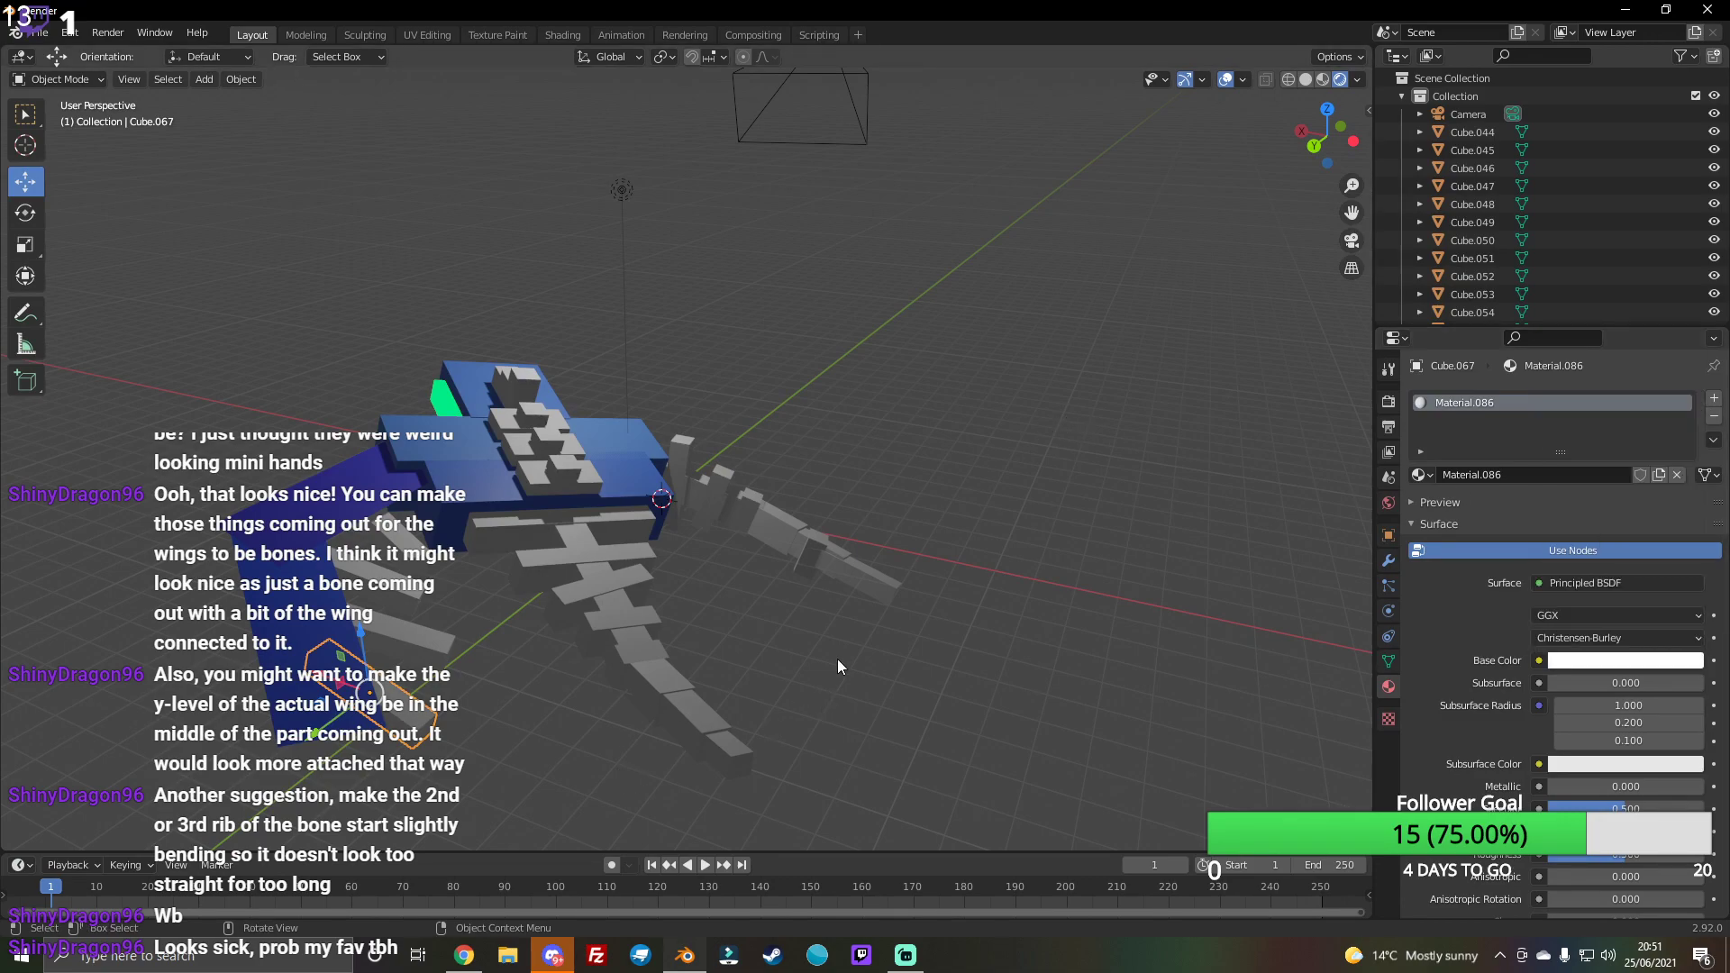
mouse_move(1327, 135)
left_mouse_down()
mouse_move(1298, 146)
mouse_move(1325, 139)
left_mouse_up()
Step: Give flat body piece Cube.044 a new material, deep blue lightened to pale blue
left_click(811, 491)
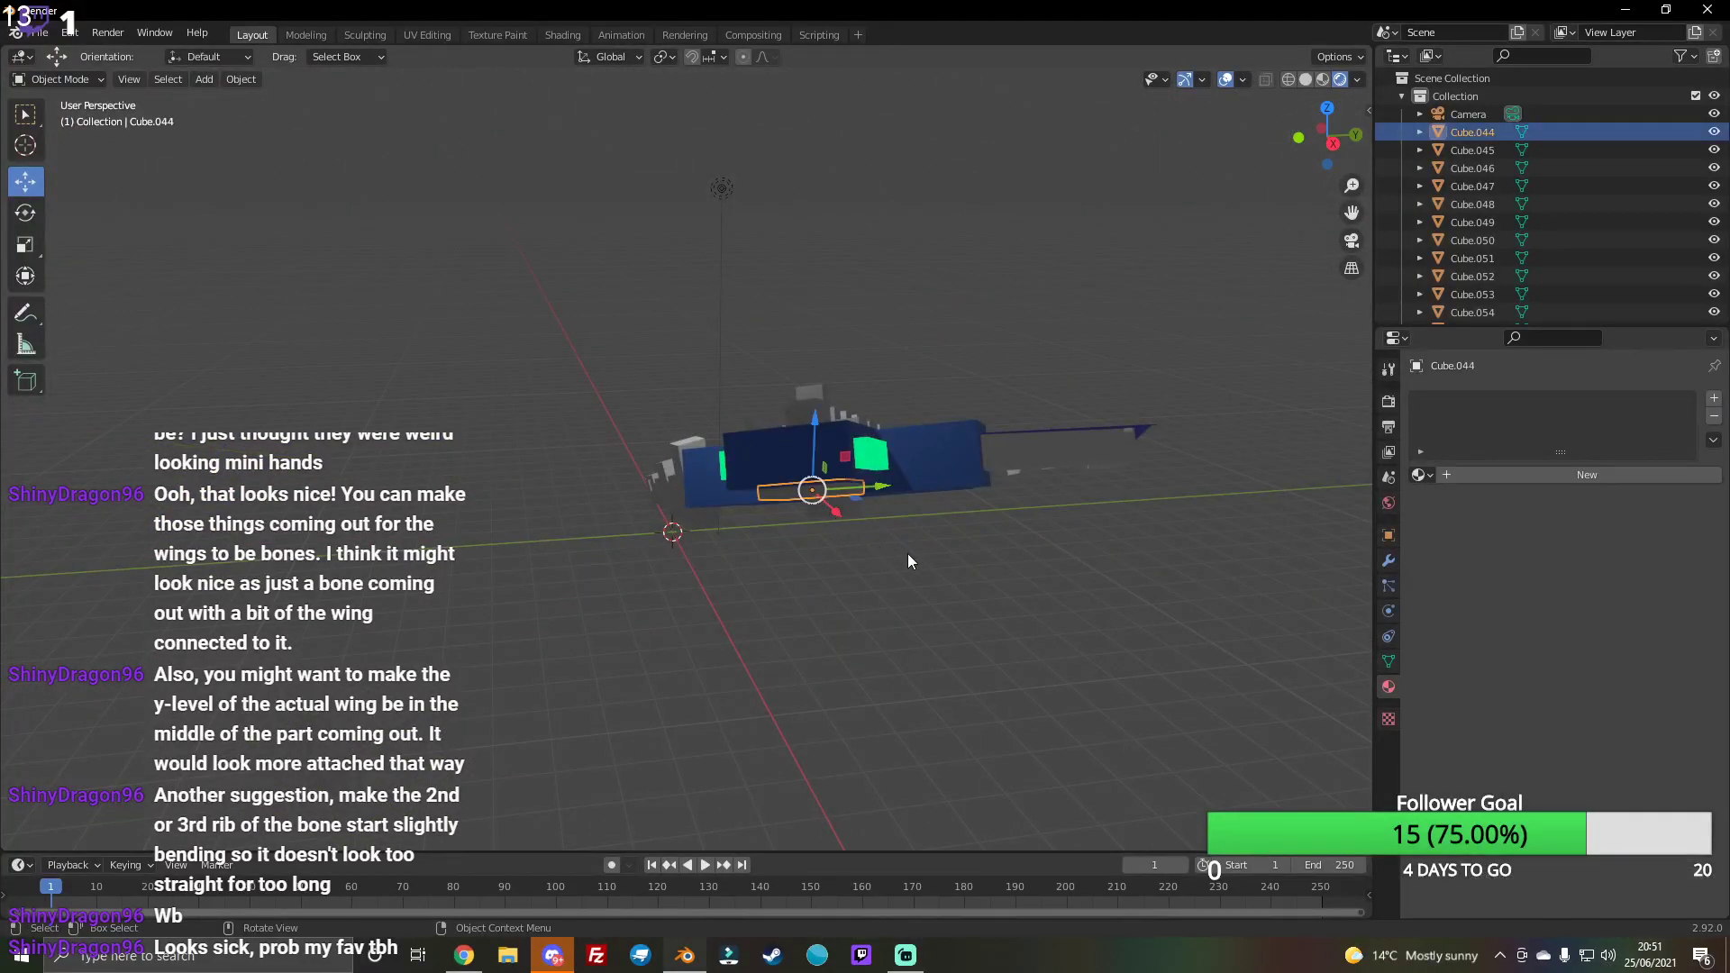
left_click(1637, 476)
left_click(1619, 656)
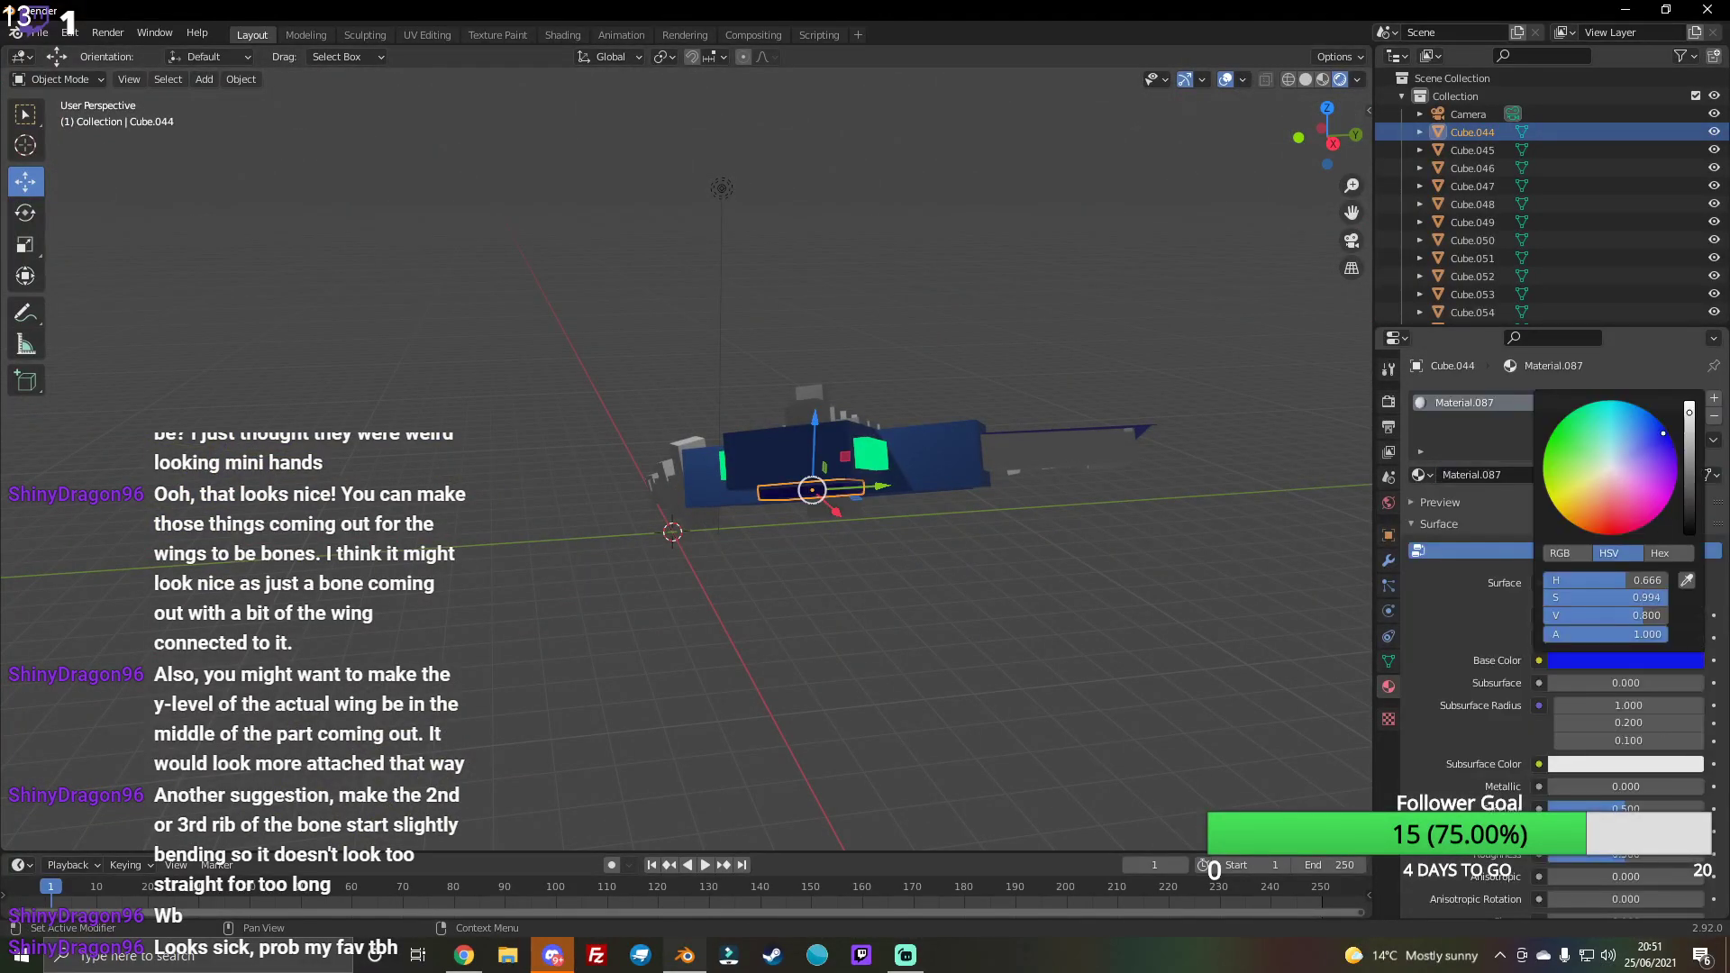
left_click(1272, 595)
left_click_drag(1328, 135, 1037, 428)
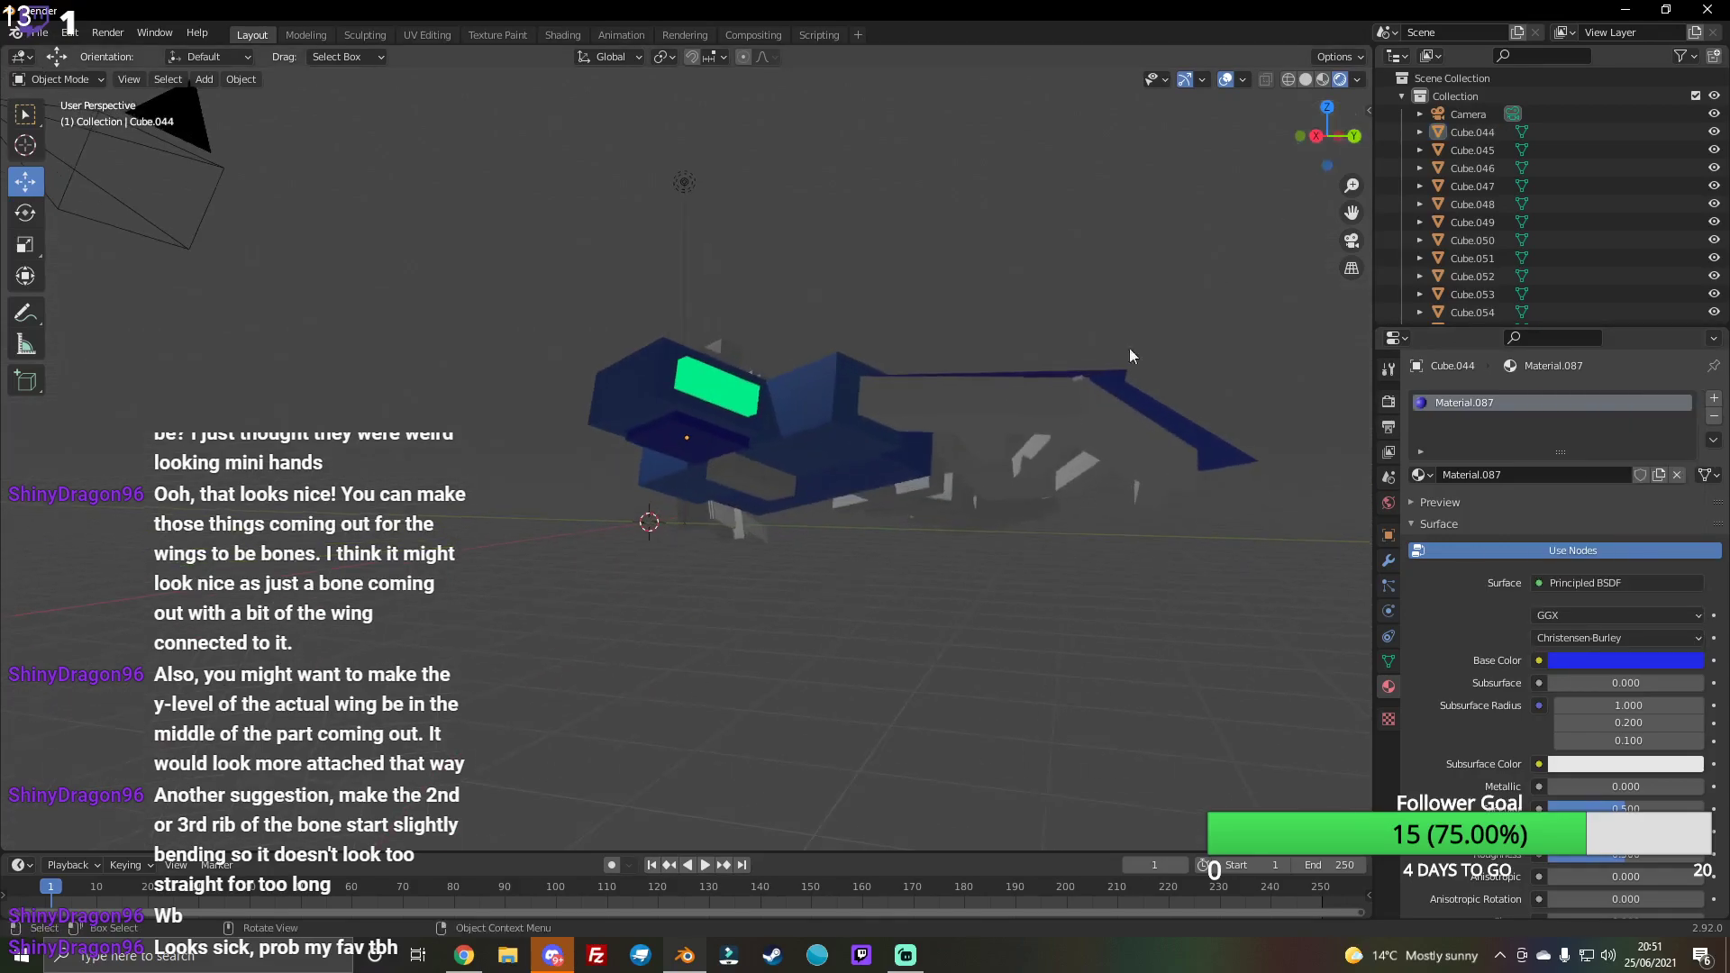
left_click(756, 481)
left_click(737, 433)
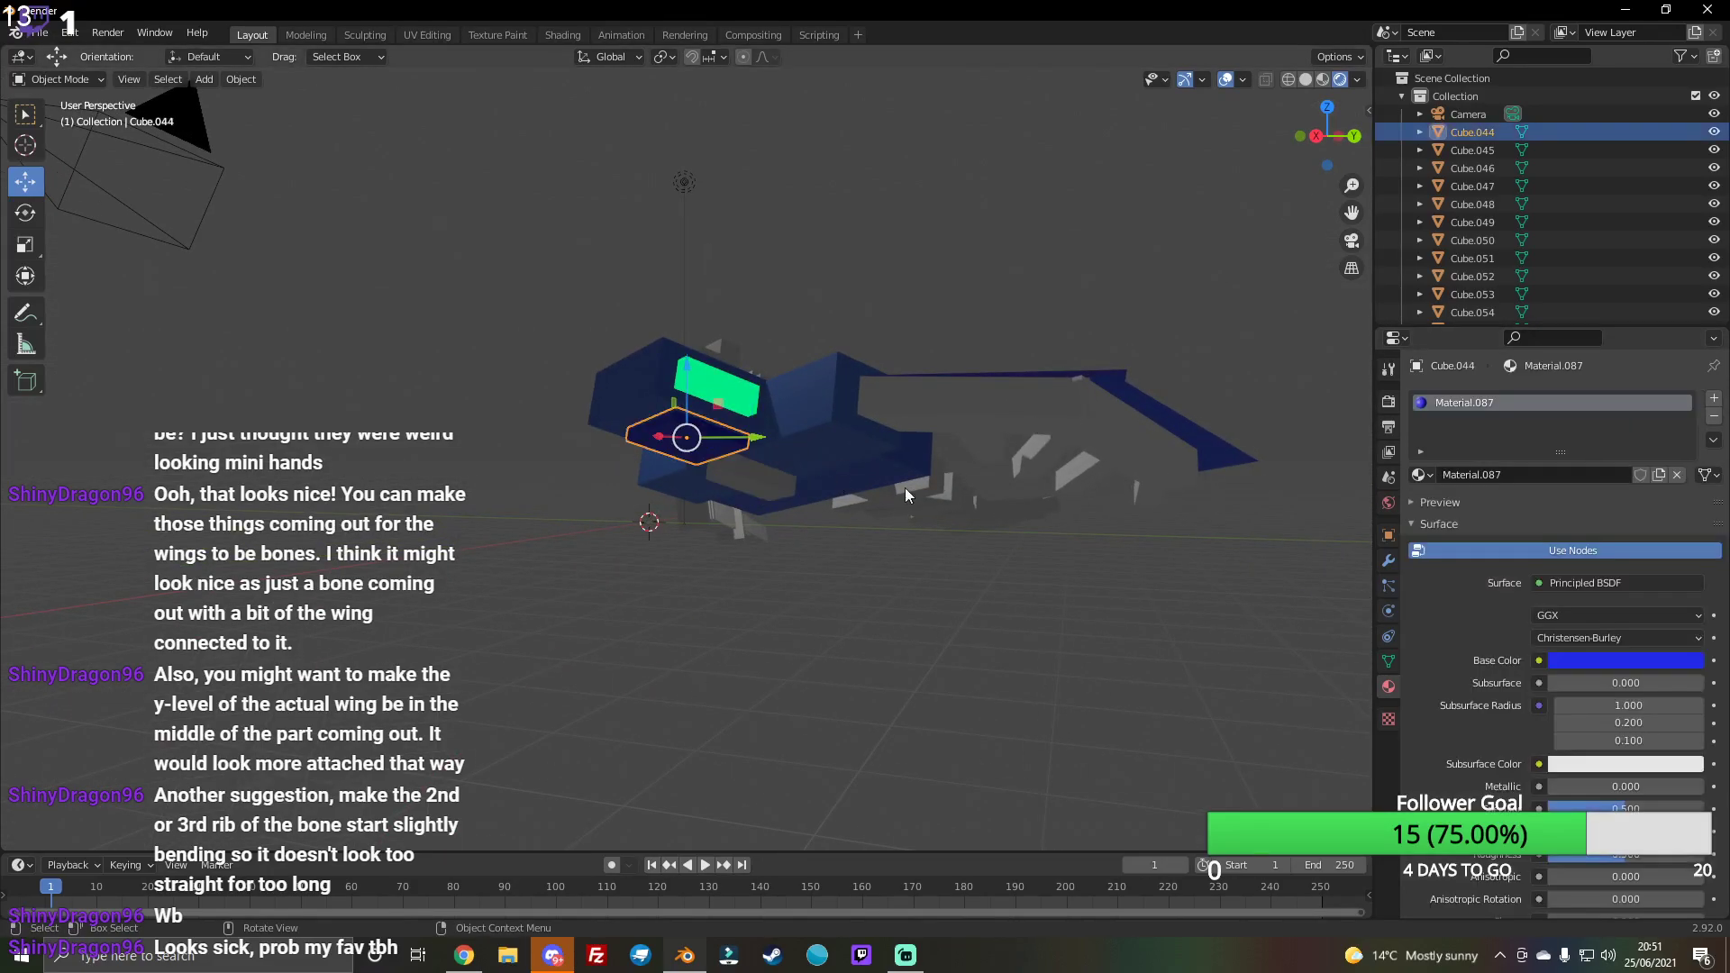
left_click(1626, 661)
left_click_drag(1639, 447, 1635, 434)
Step: Give small underside piece Cube.087 a new blue material
left_click(767, 484)
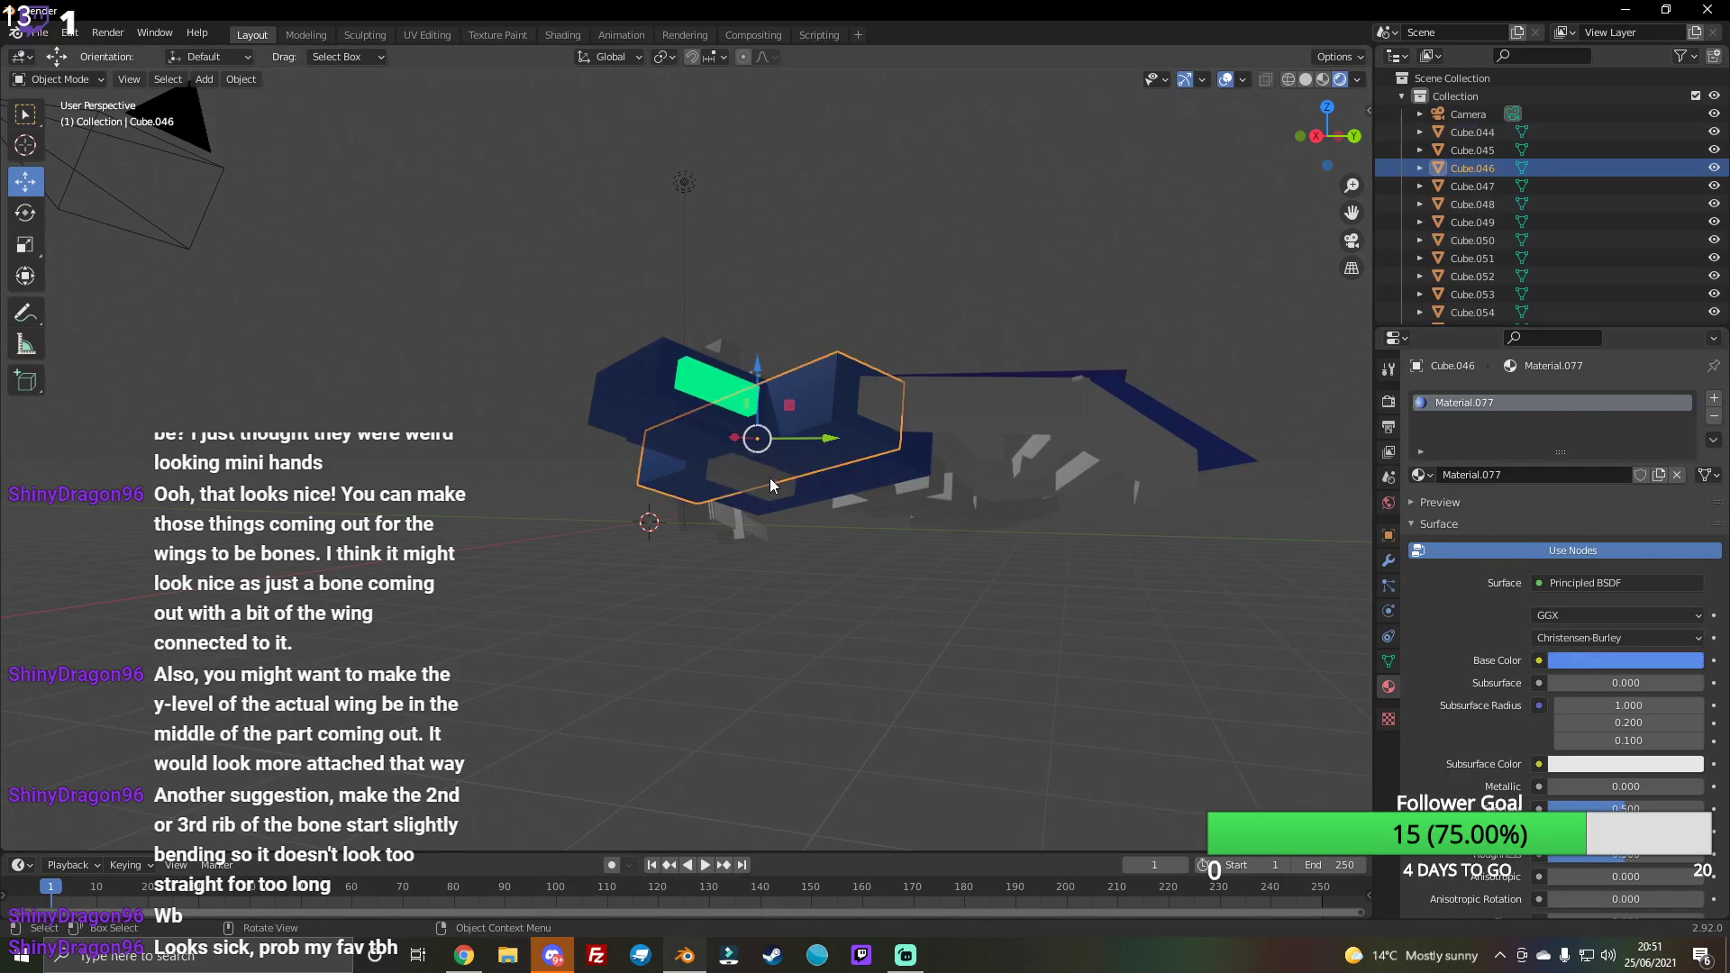
left_click(1558, 475)
left_click(1622, 660)
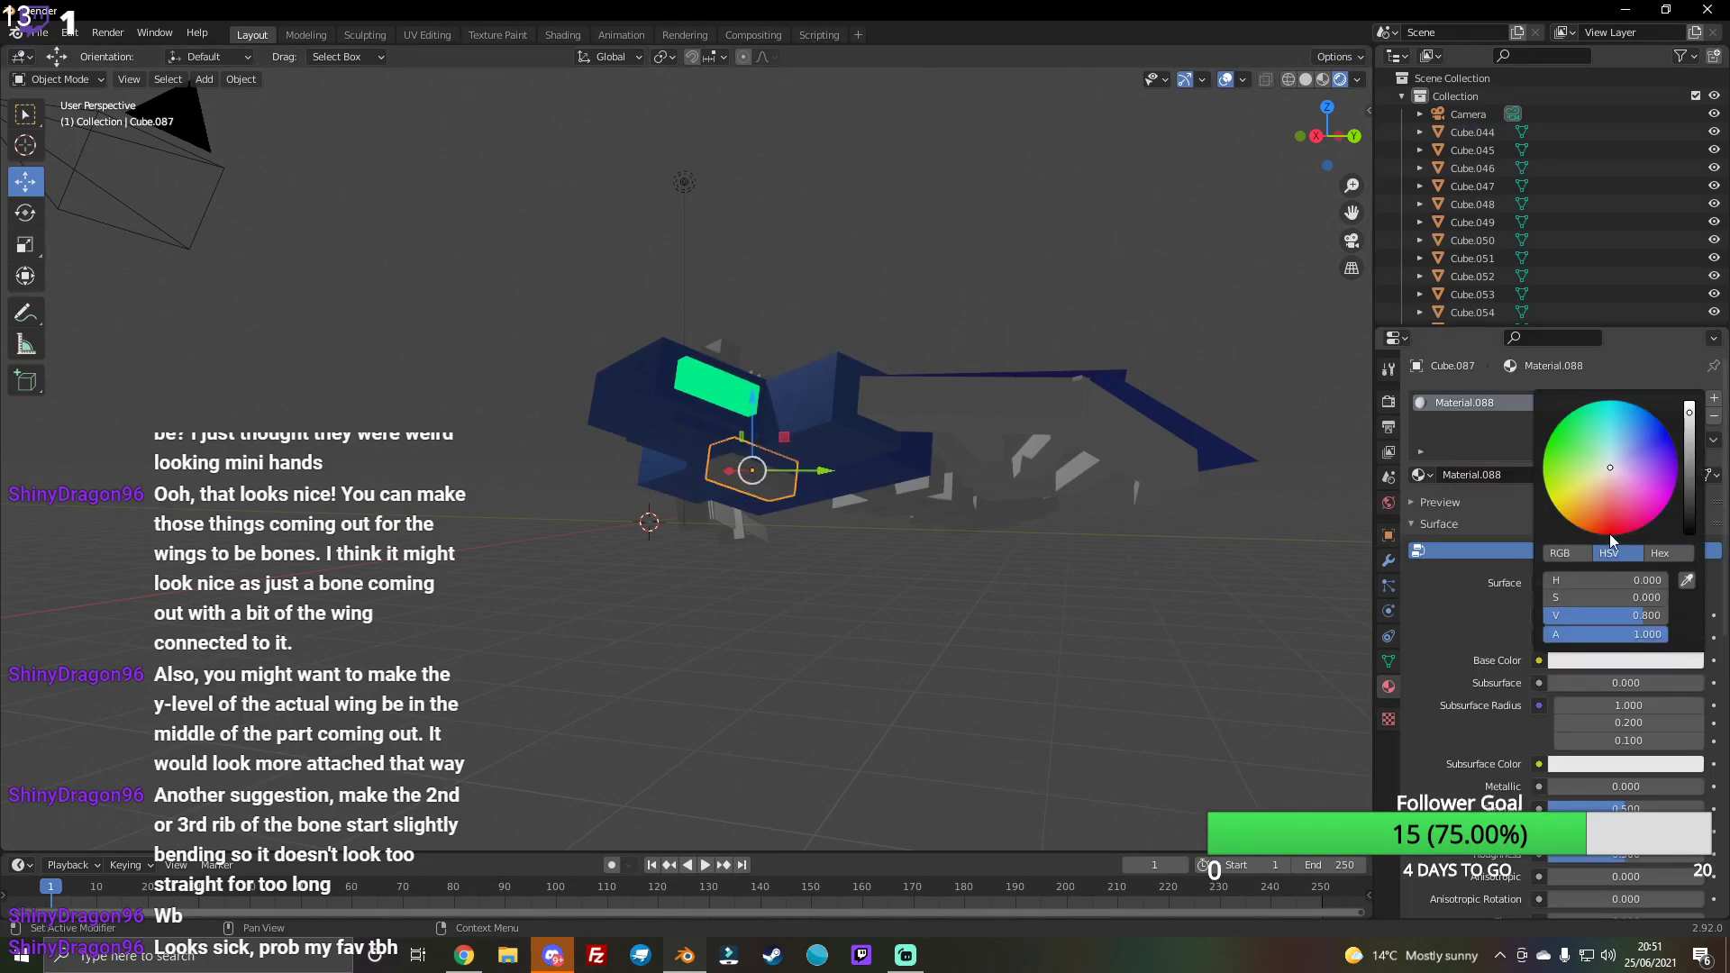
left_click_drag(1607, 516, 1635, 445)
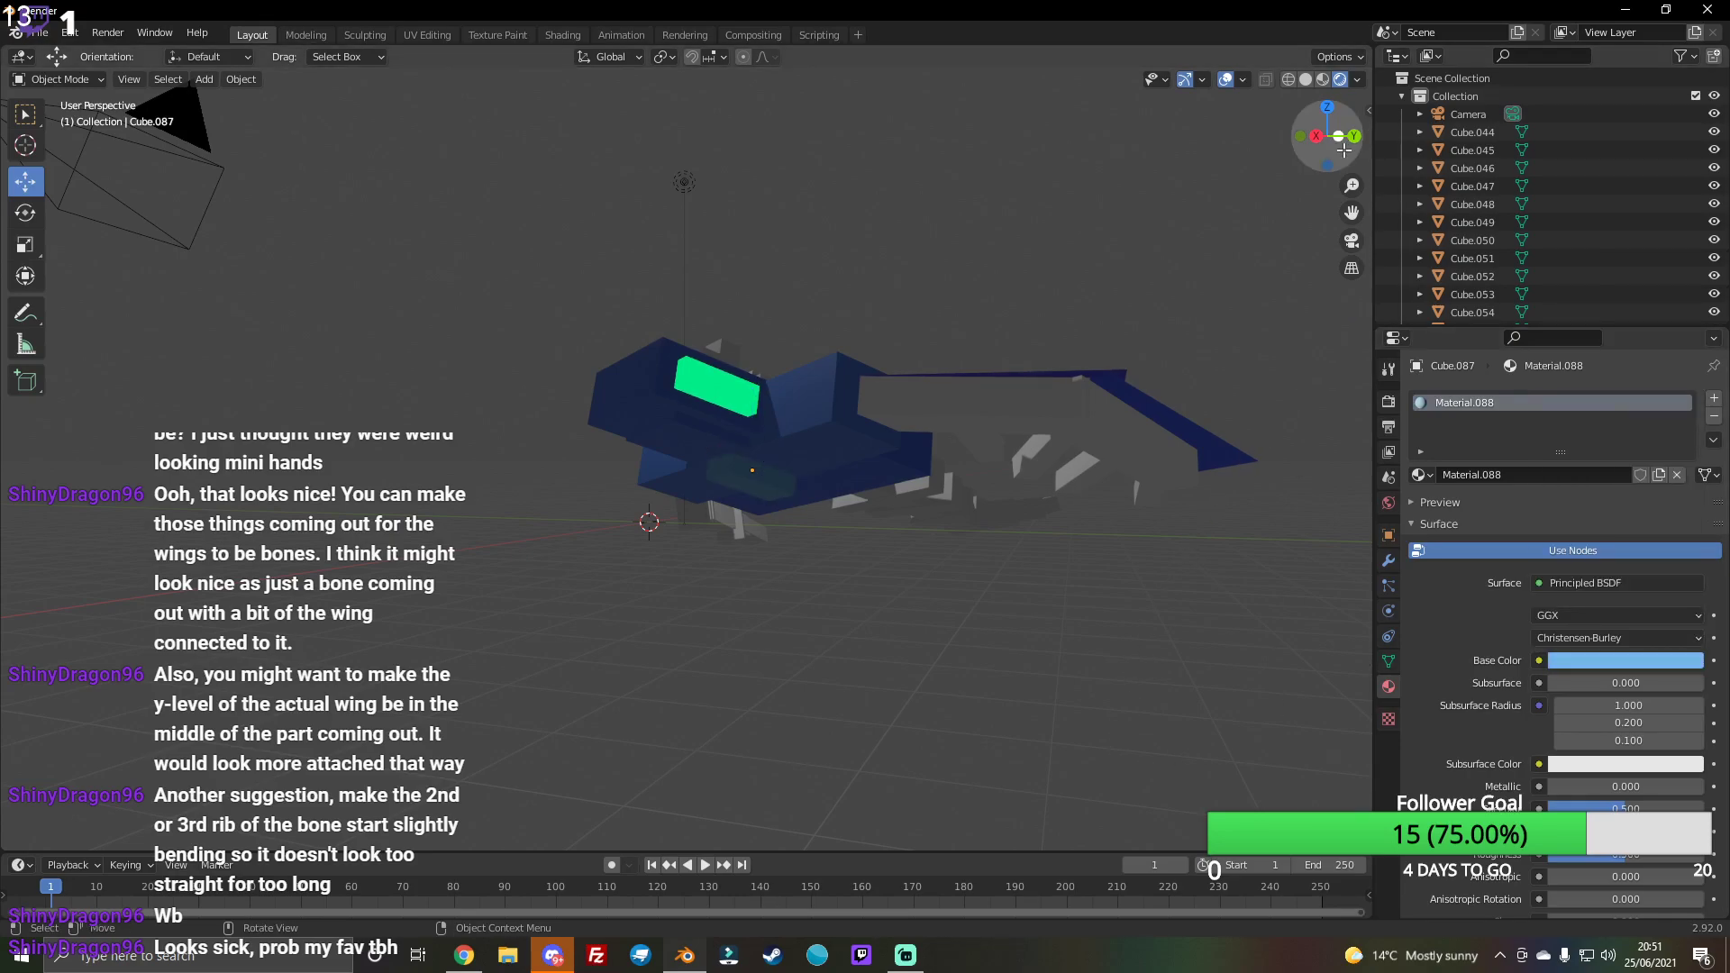
Step: Give head cube Cube.081 its own white material, Material.089
mouse_move(1328, 136)
left_mouse_down()
mouse_move(1366, 176)
mouse_move(1338, 156)
left_mouse_up()
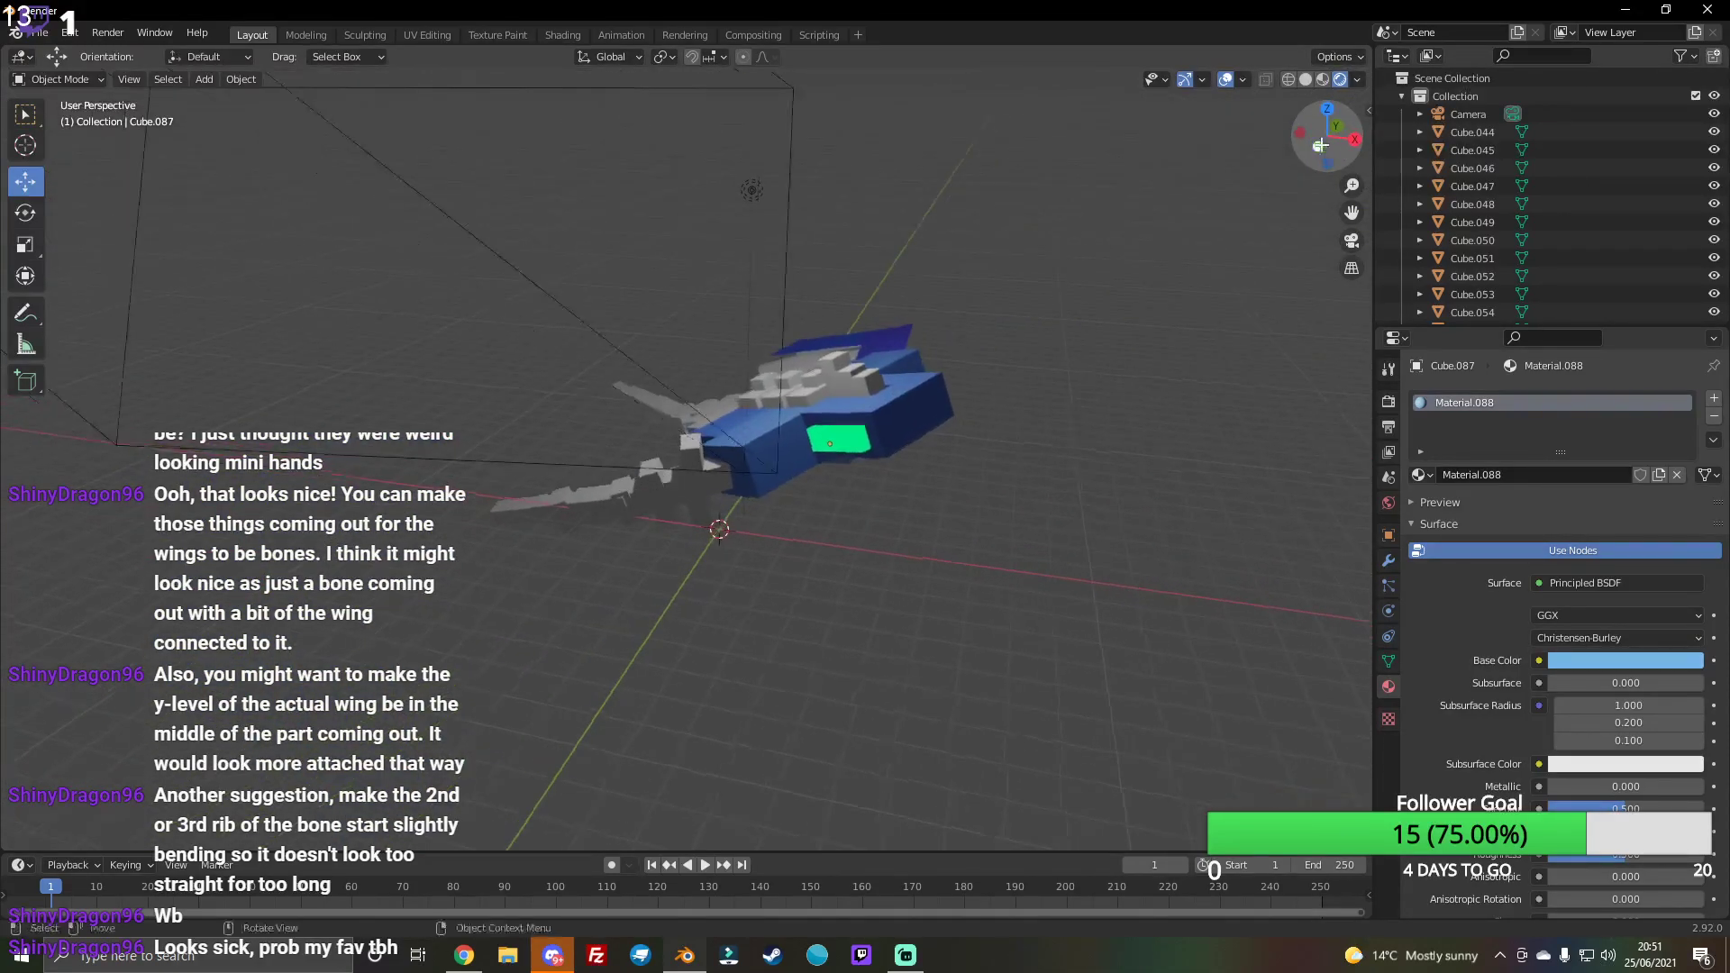
left_click_drag(1347, 161, 1339, 152)
left_click(872, 382)
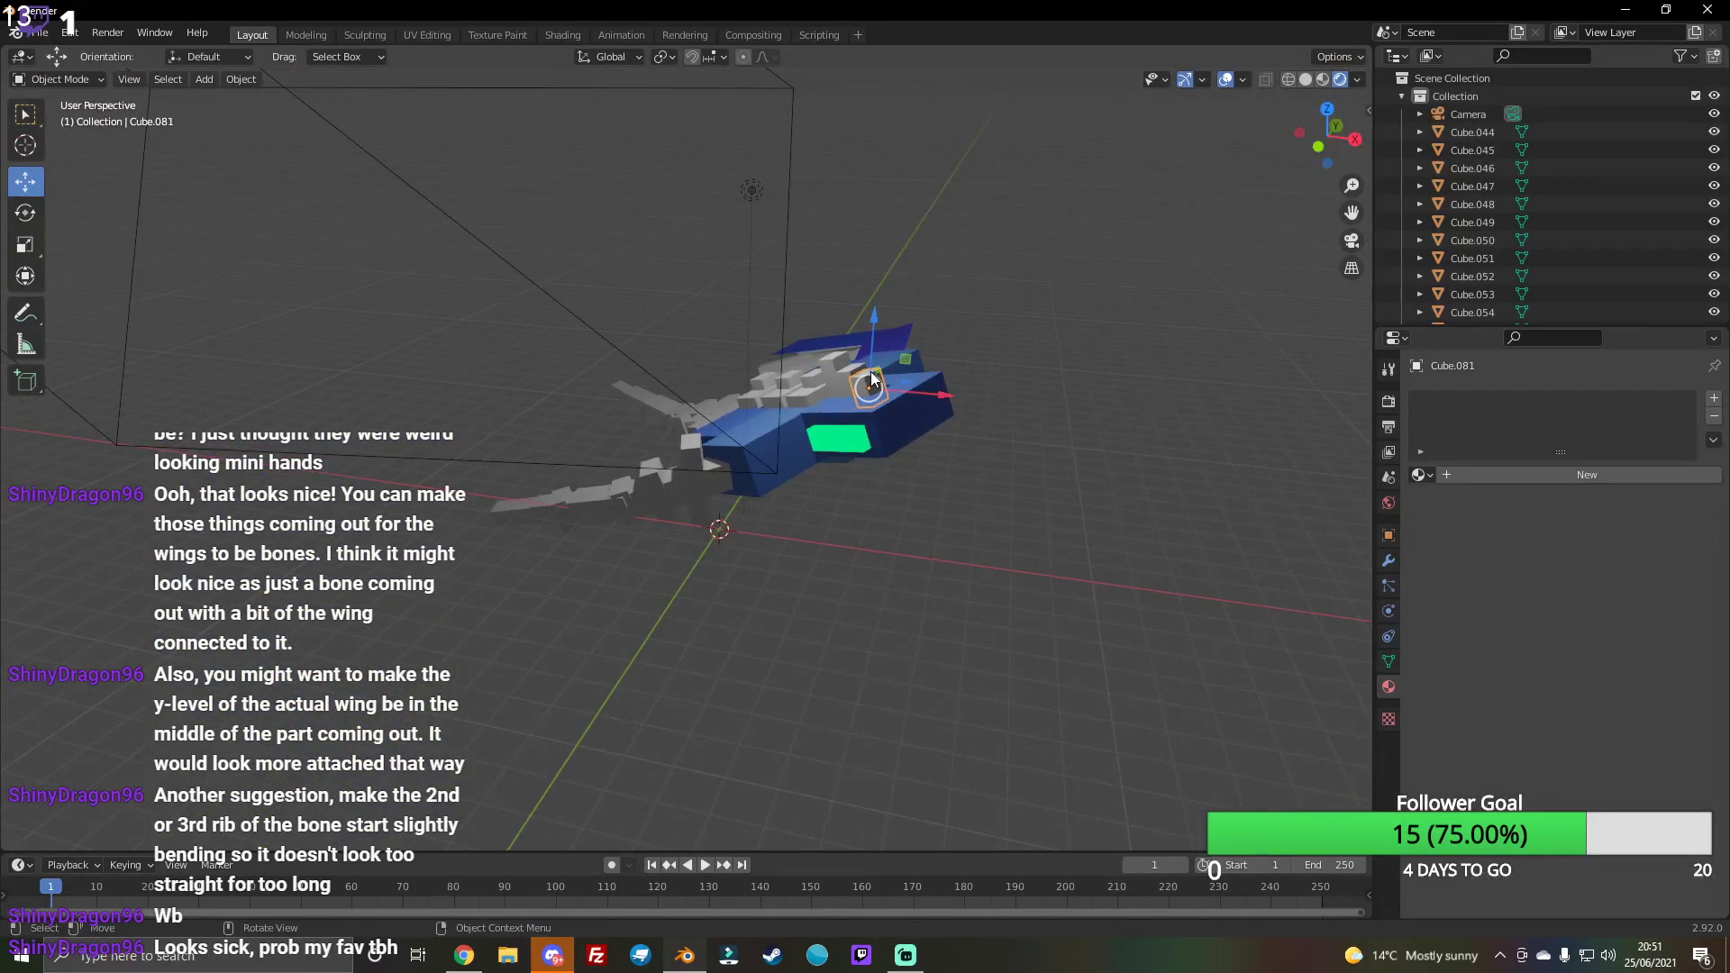
left_click(1509, 474)
left_click(1607, 662)
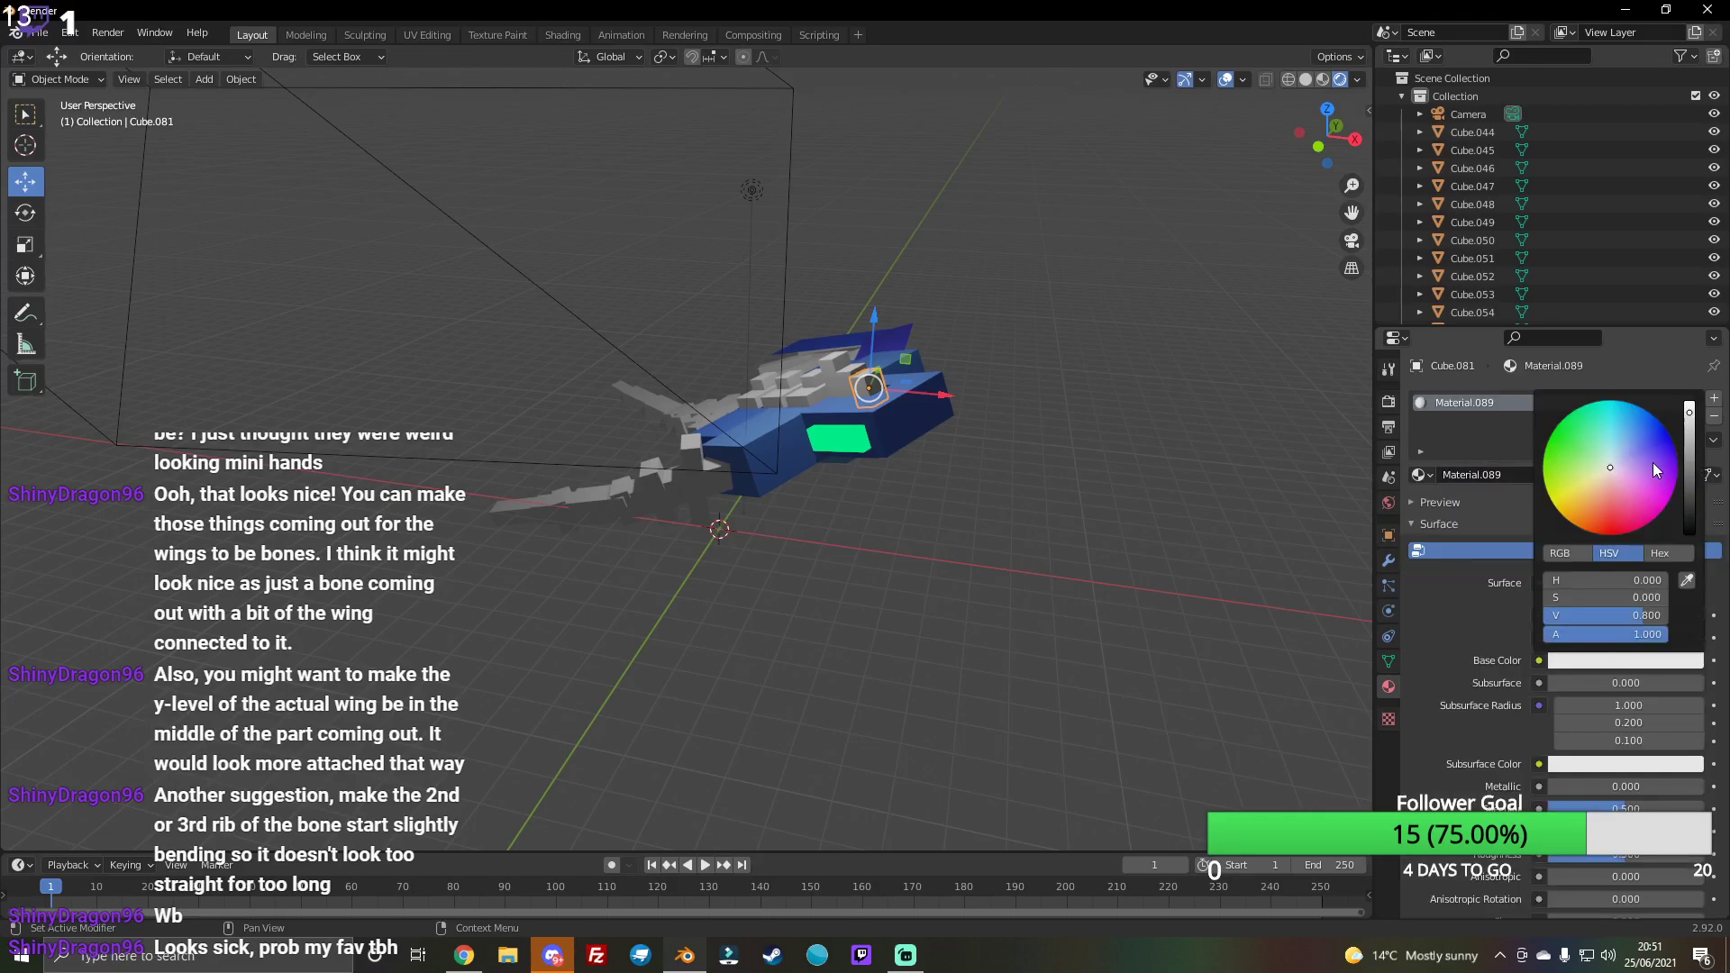
left_click_drag(1652, 462, 1610, 464)
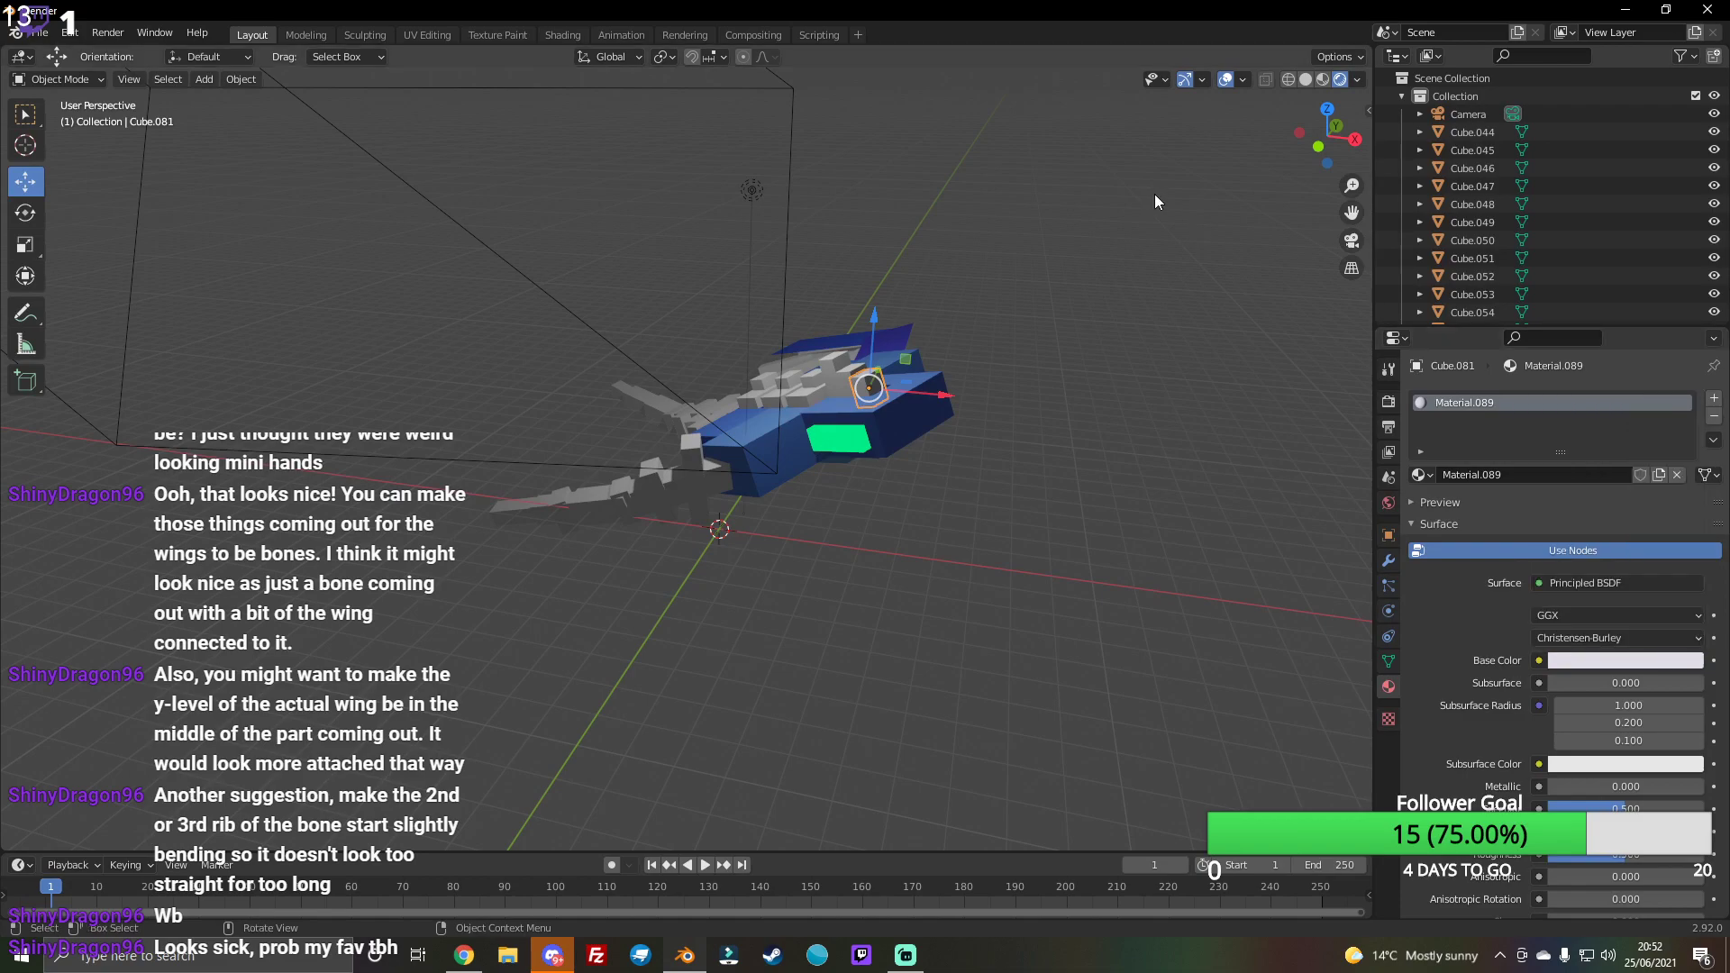
mouse_move(1325, 135)
left_mouse_down()
mouse_move(1366, 149)
mouse_move(1325, 135)
left_mouse_up()
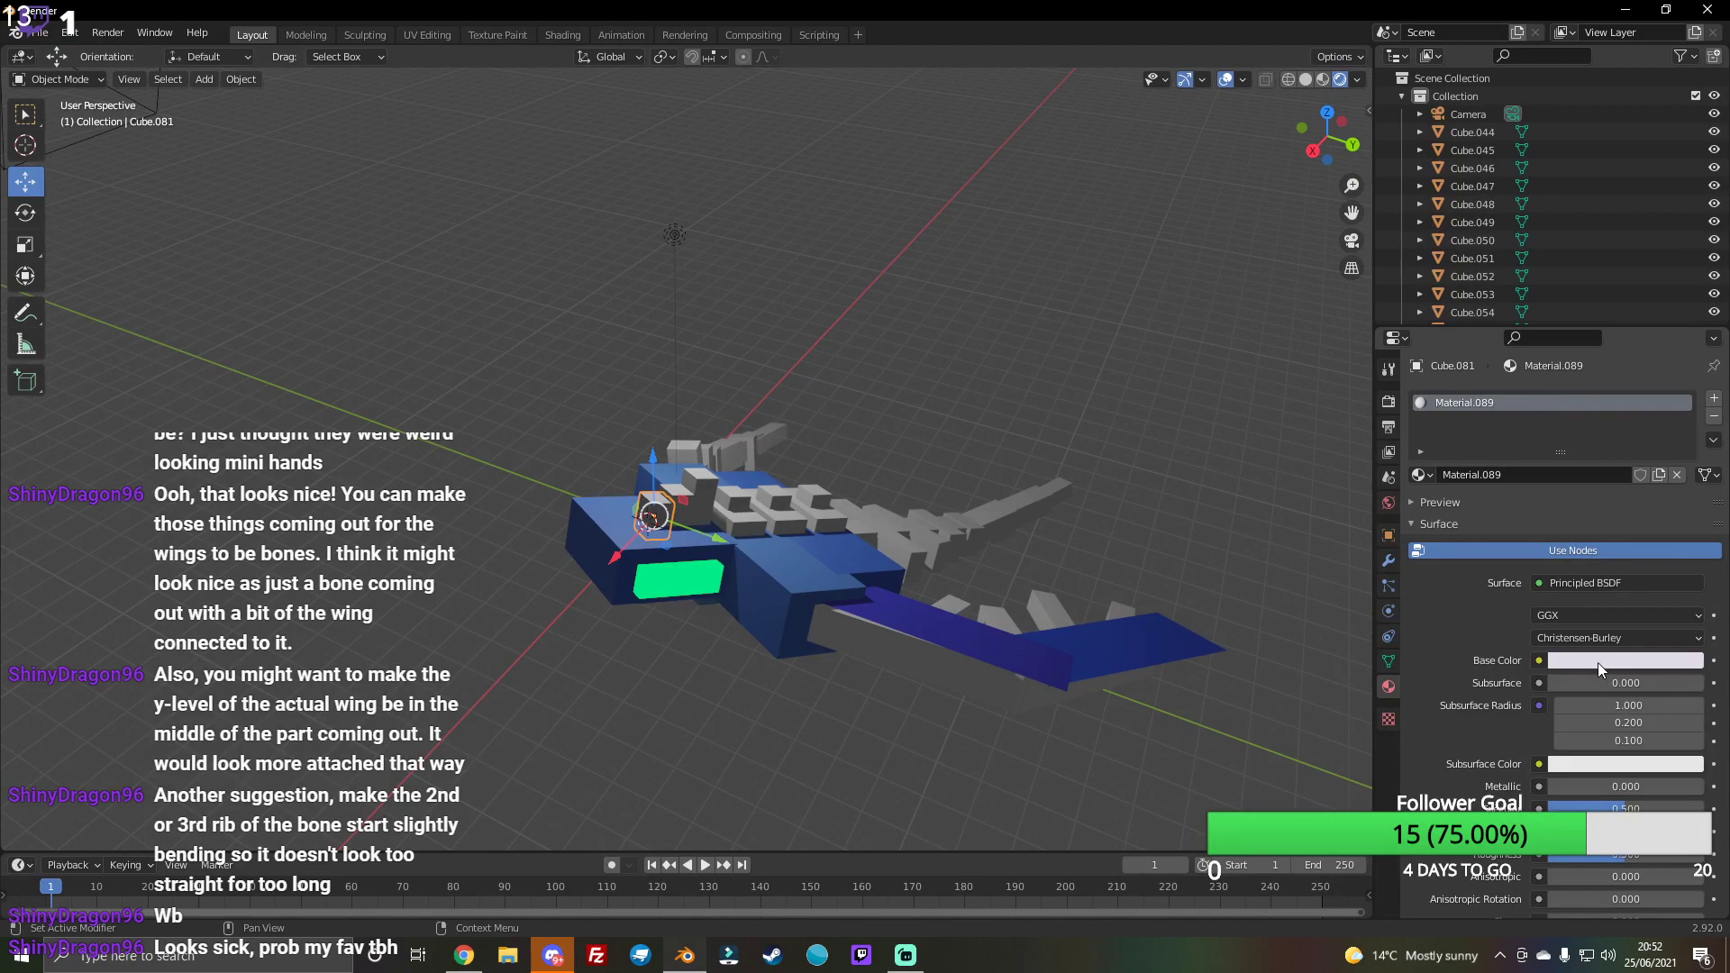
Step: Turn the current head cube and Cube.082 blue, with Material.090 pale blue
left_click(1598, 660)
left_click(1658, 443)
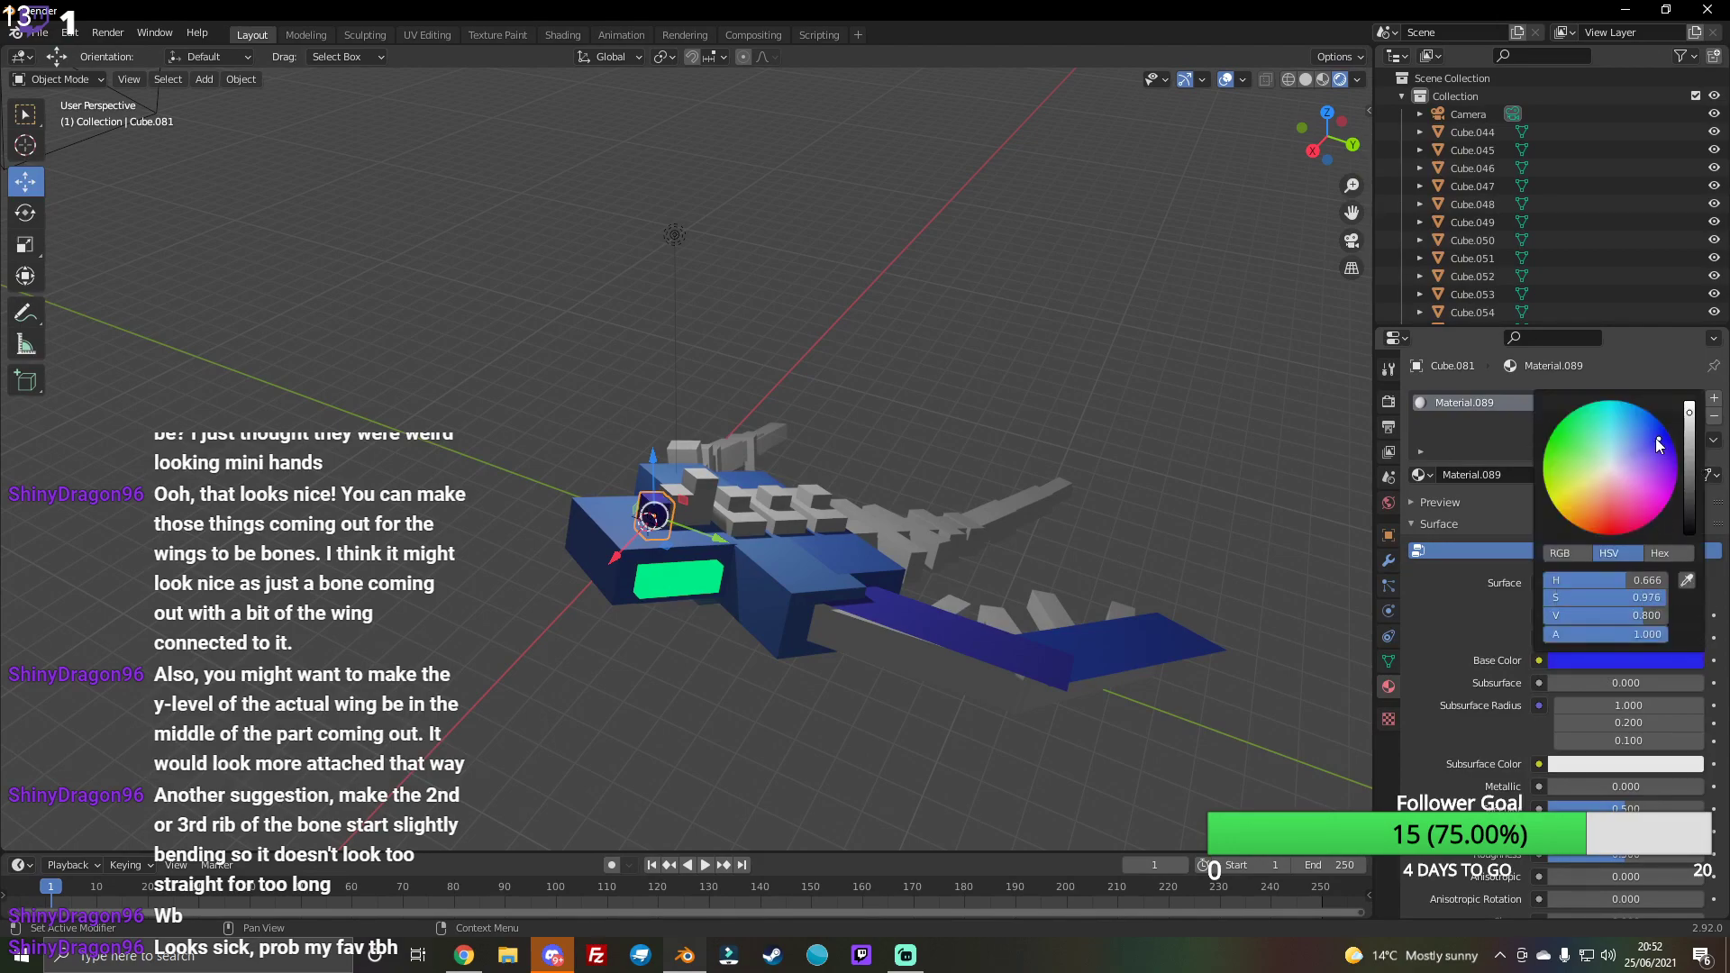
left_click(689, 513)
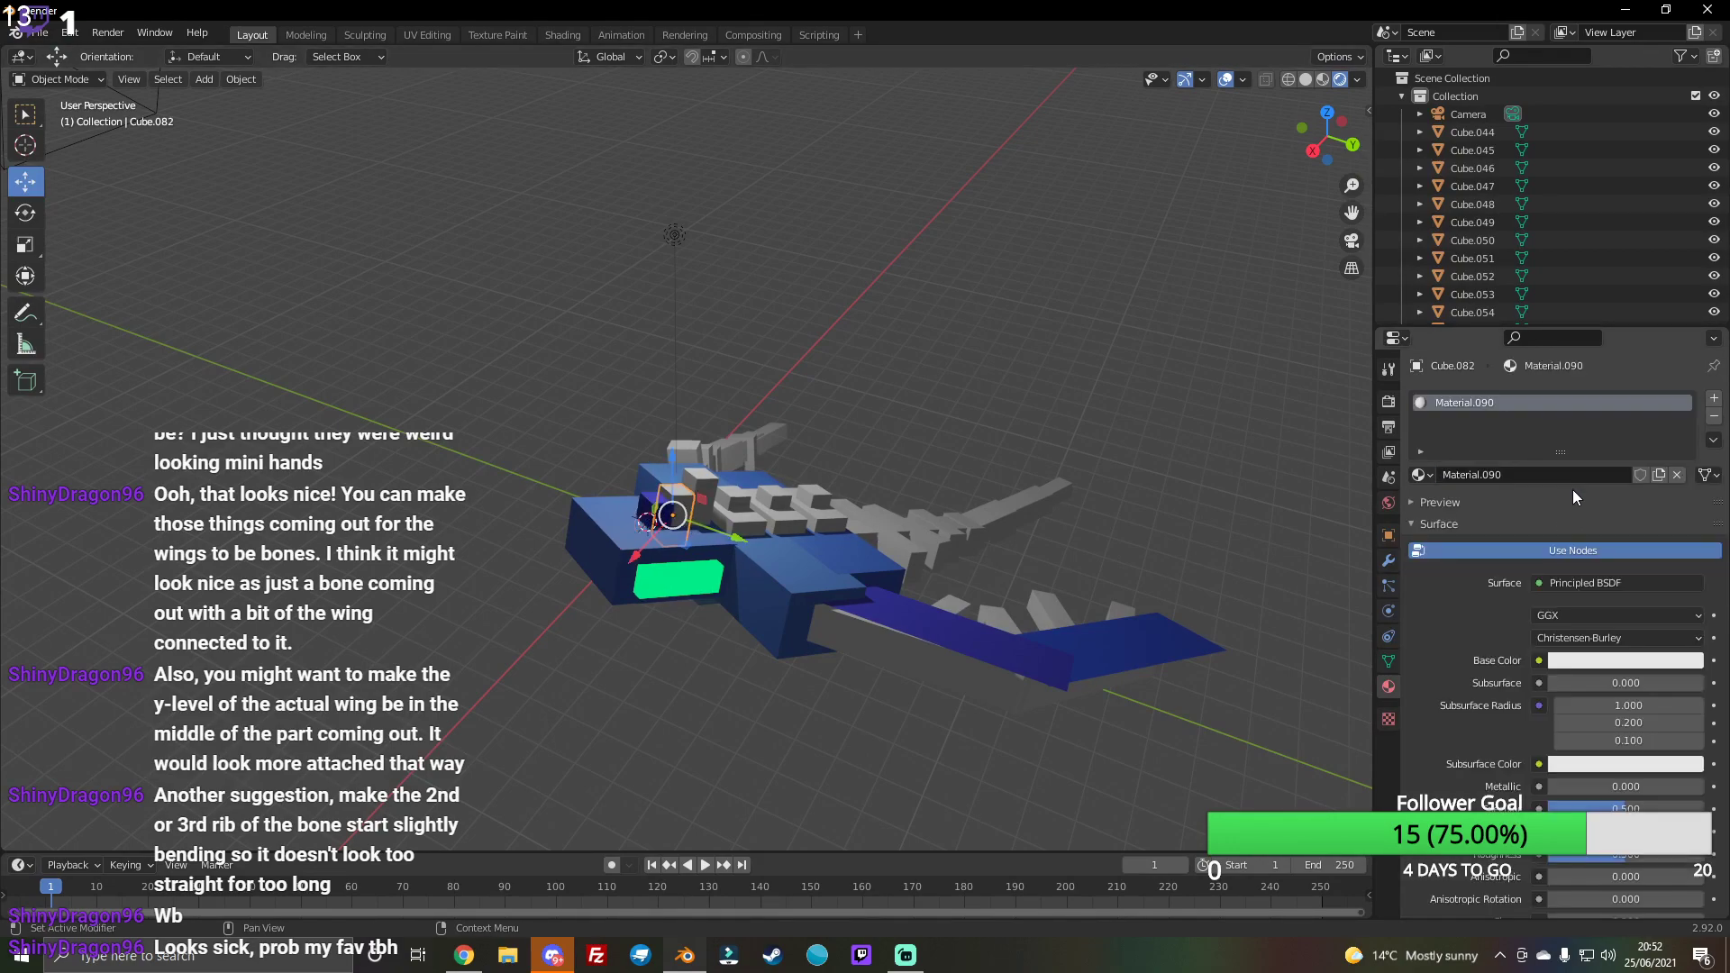
left_click(1642, 662)
left_click(1658, 443)
Step: Give head cube Cube.083 a new cyan material, Material.091
left_click(713, 497)
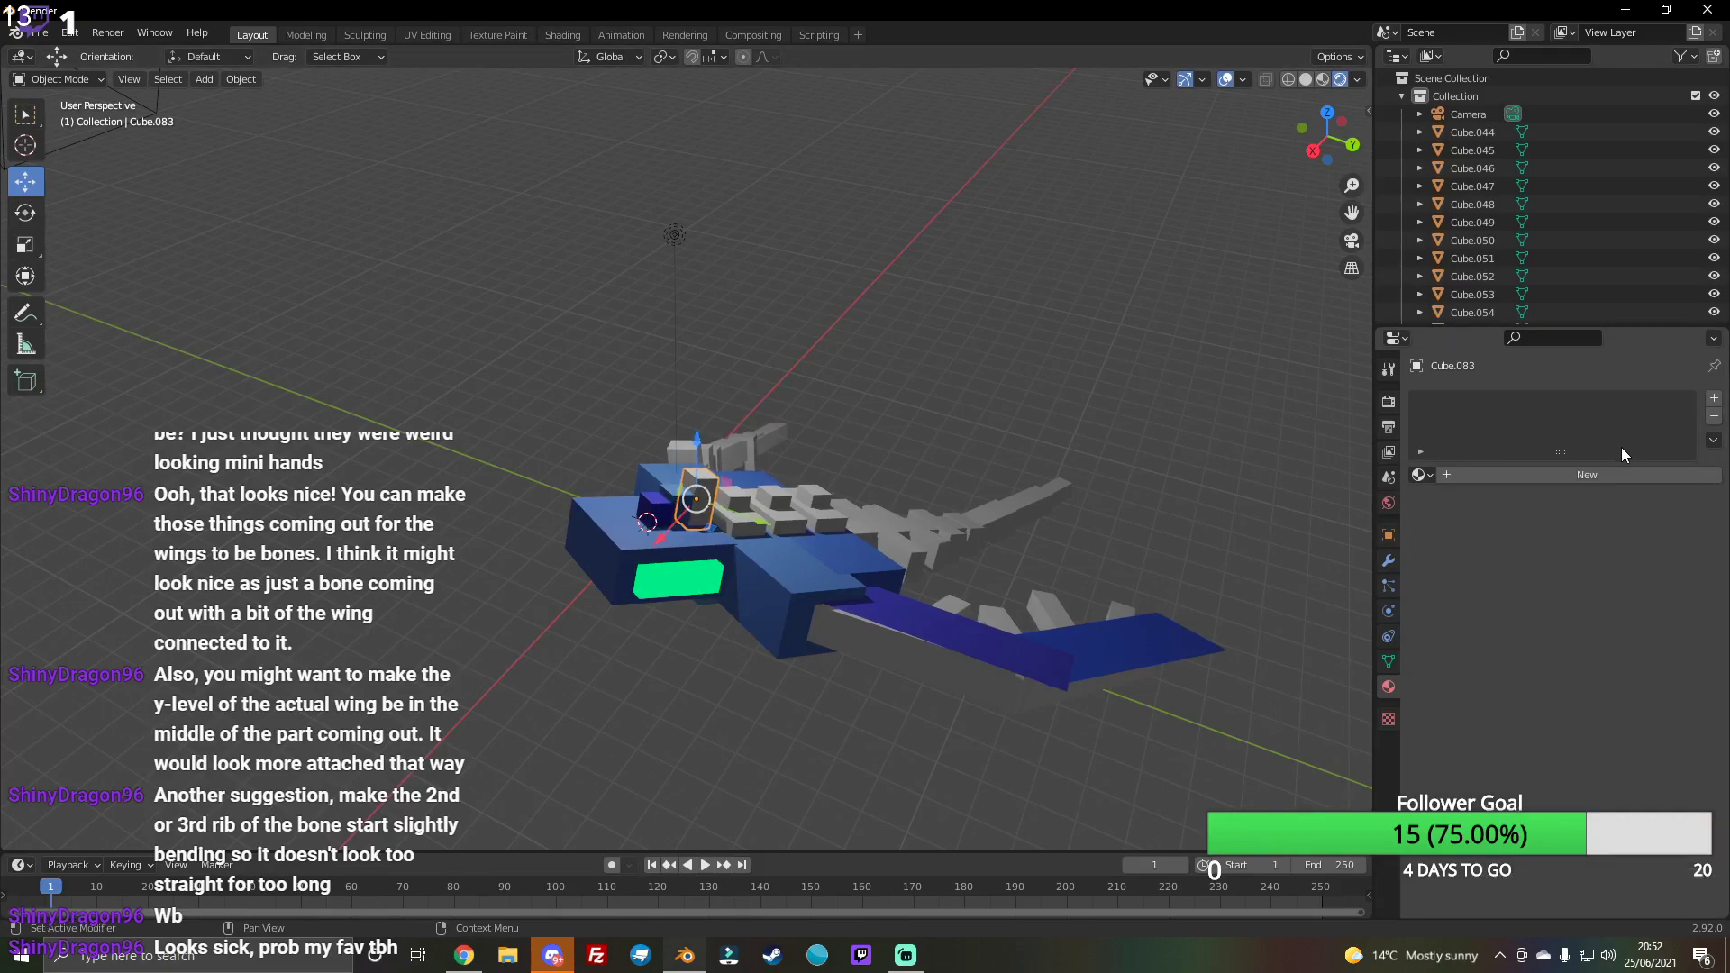
left_click(1608, 474)
left_click(1612, 661)
left_click(1555, 466)
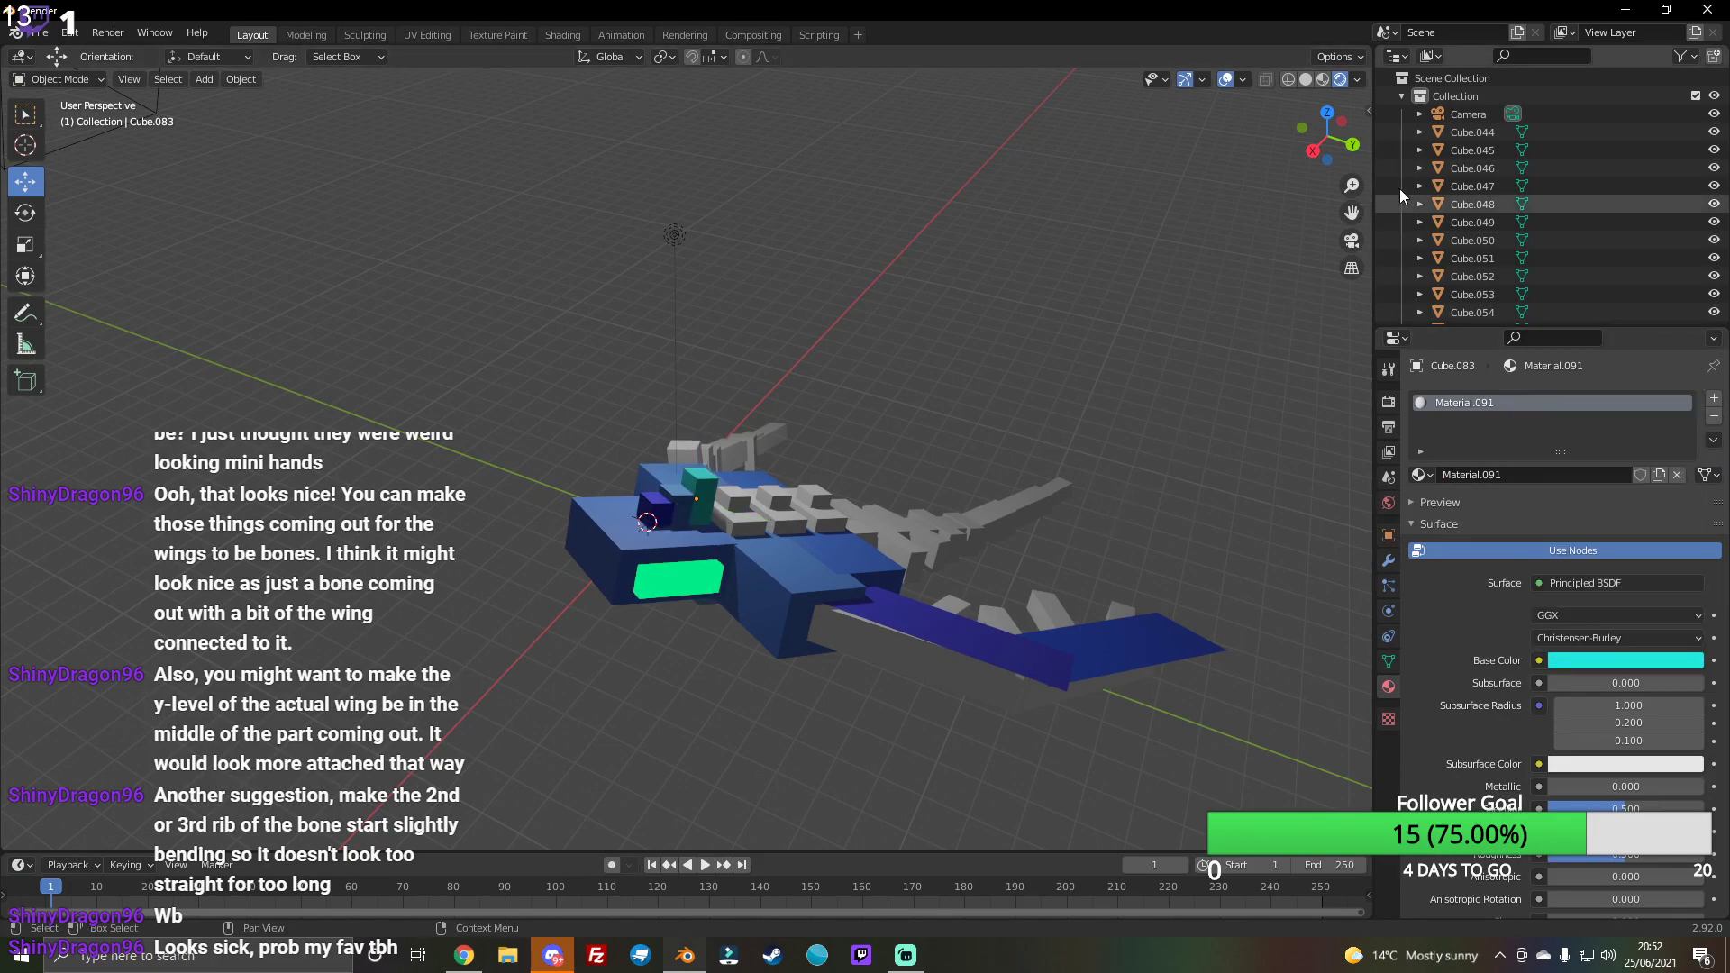
mouse_move(1155, 465)
middle_mouse_down()
mouse_move(866, 486)
mouse_move(596, 841)
middle_mouse_up()
left_click_drag(595, 841, 455, 519)
Step: Give the rib cubes Cube.052, Cube.051 and Cube.048 their own new materials
left_click(551, 724)
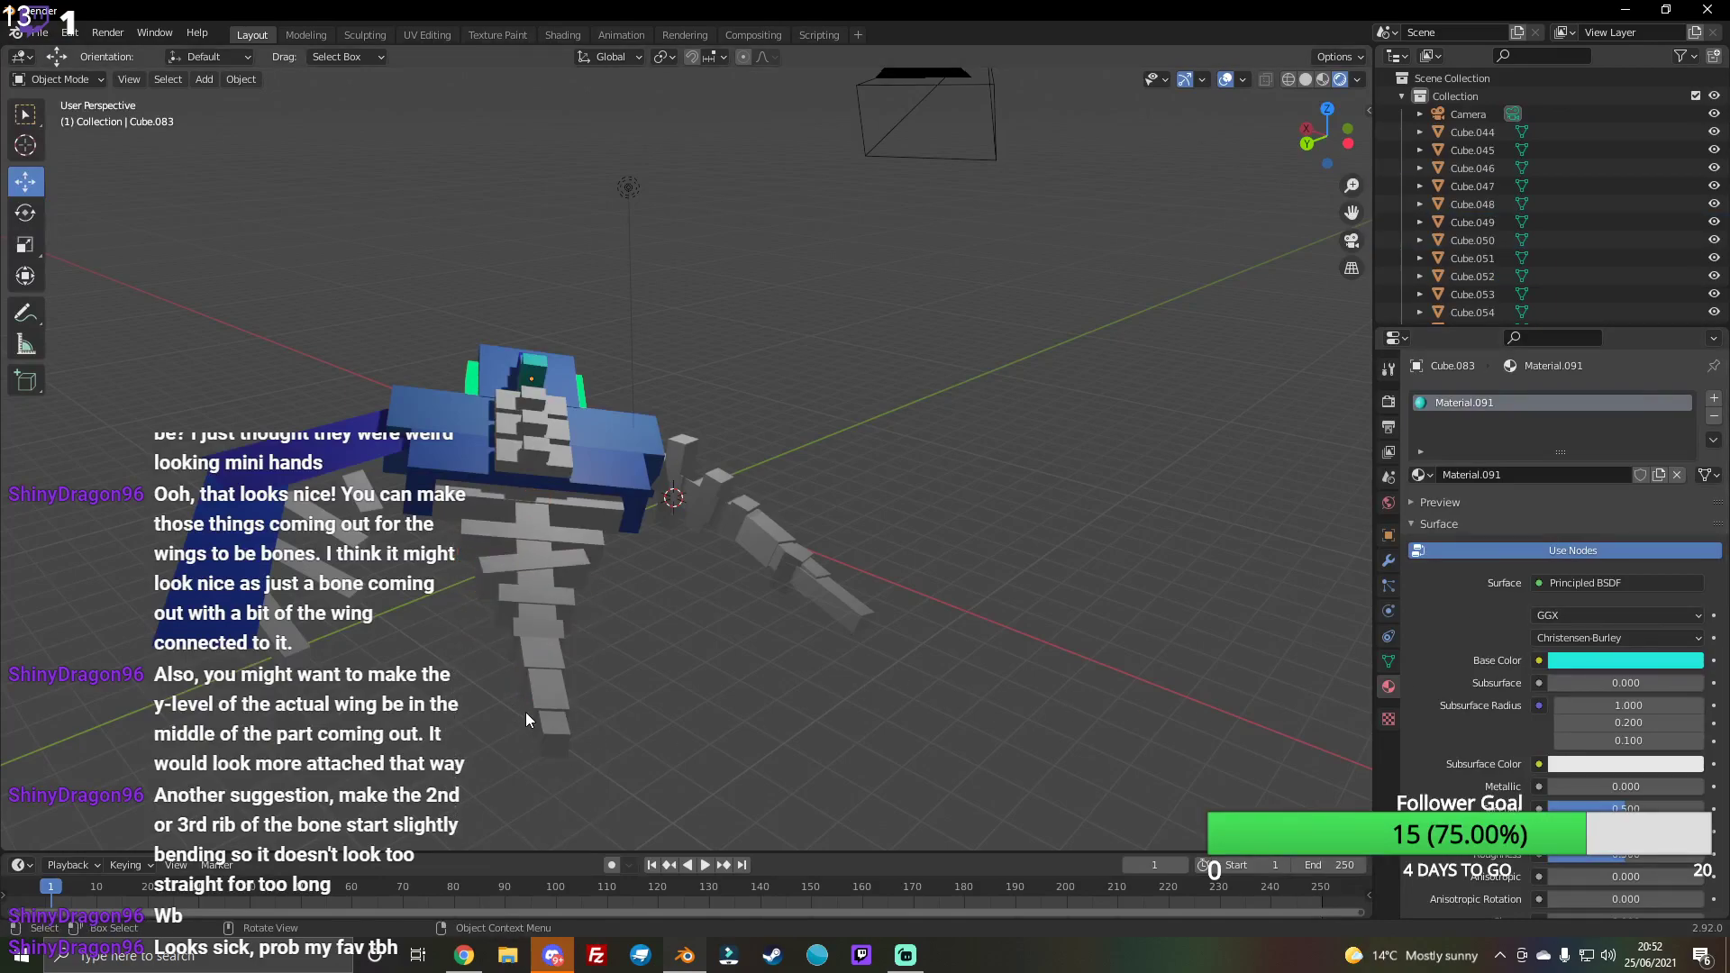
left_click(549, 698)
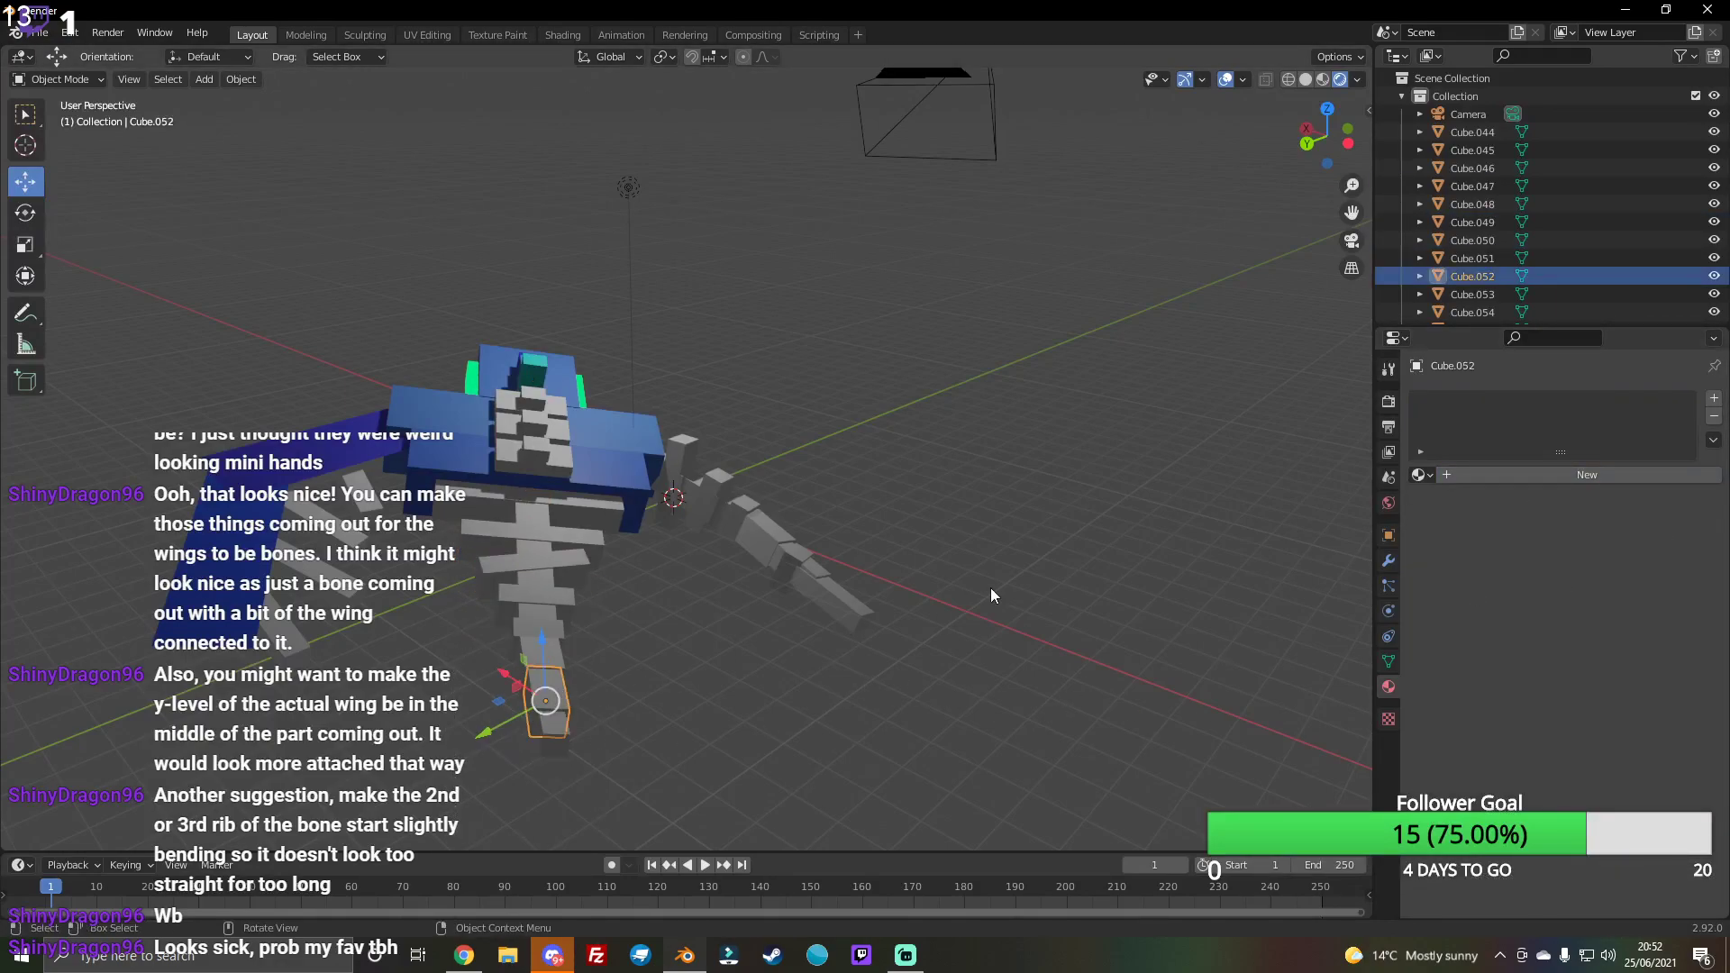
left_click(560, 729)
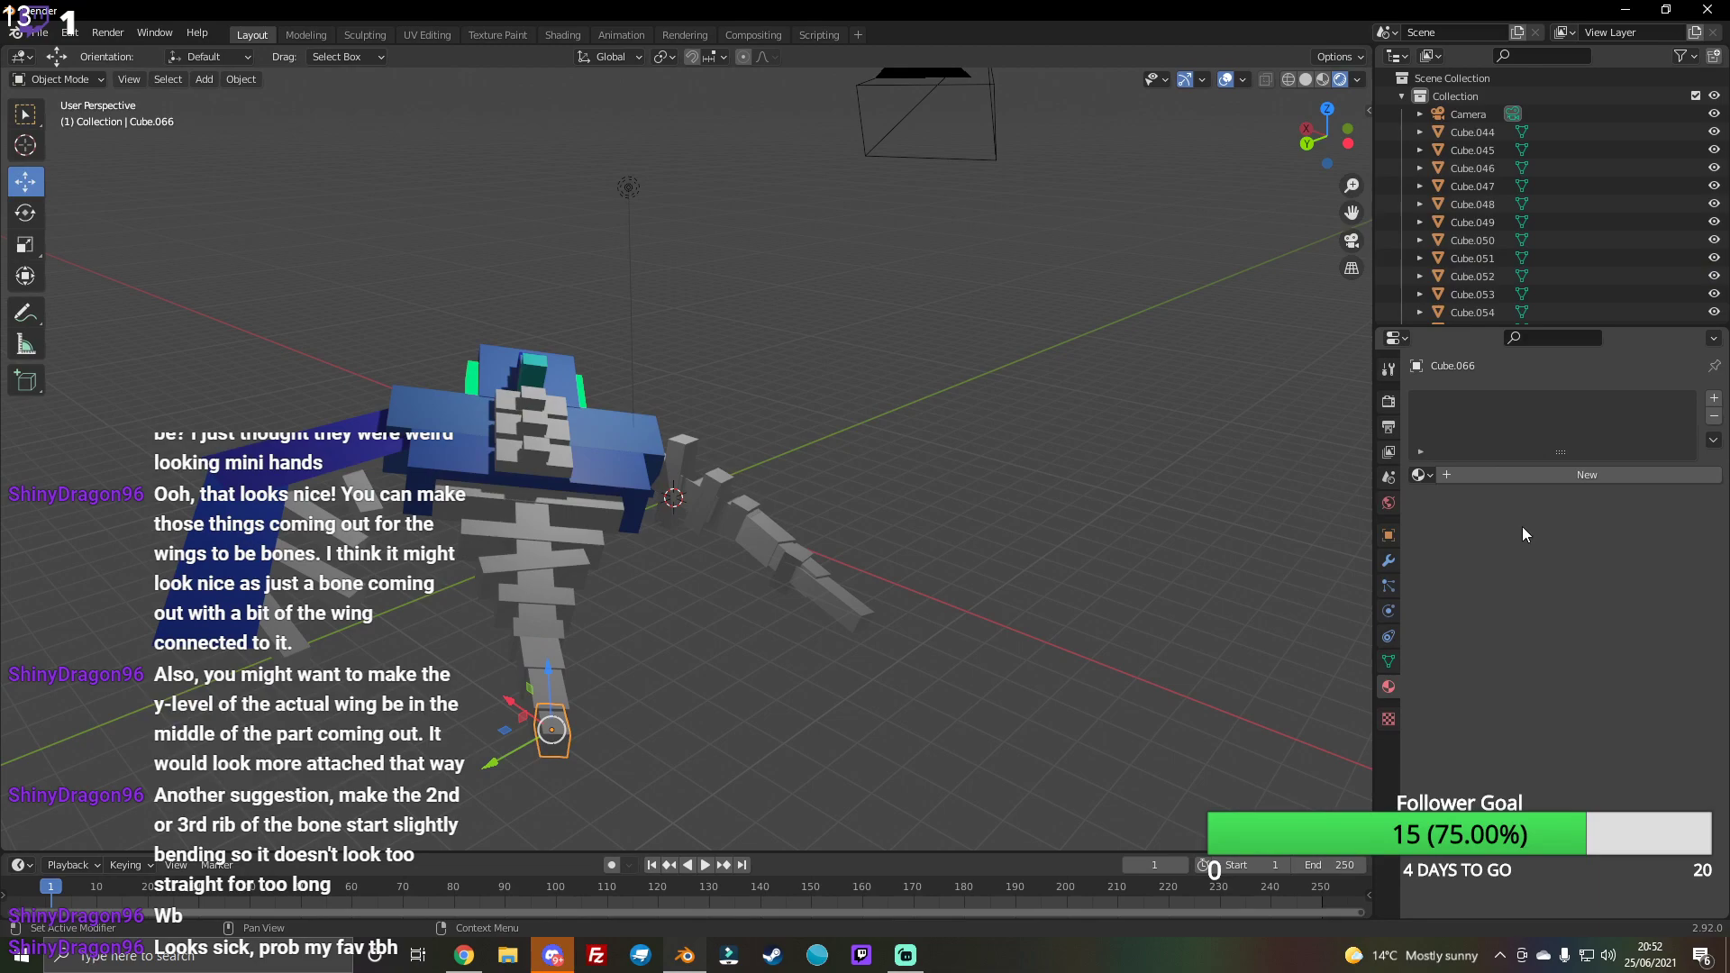
left_click(562, 686)
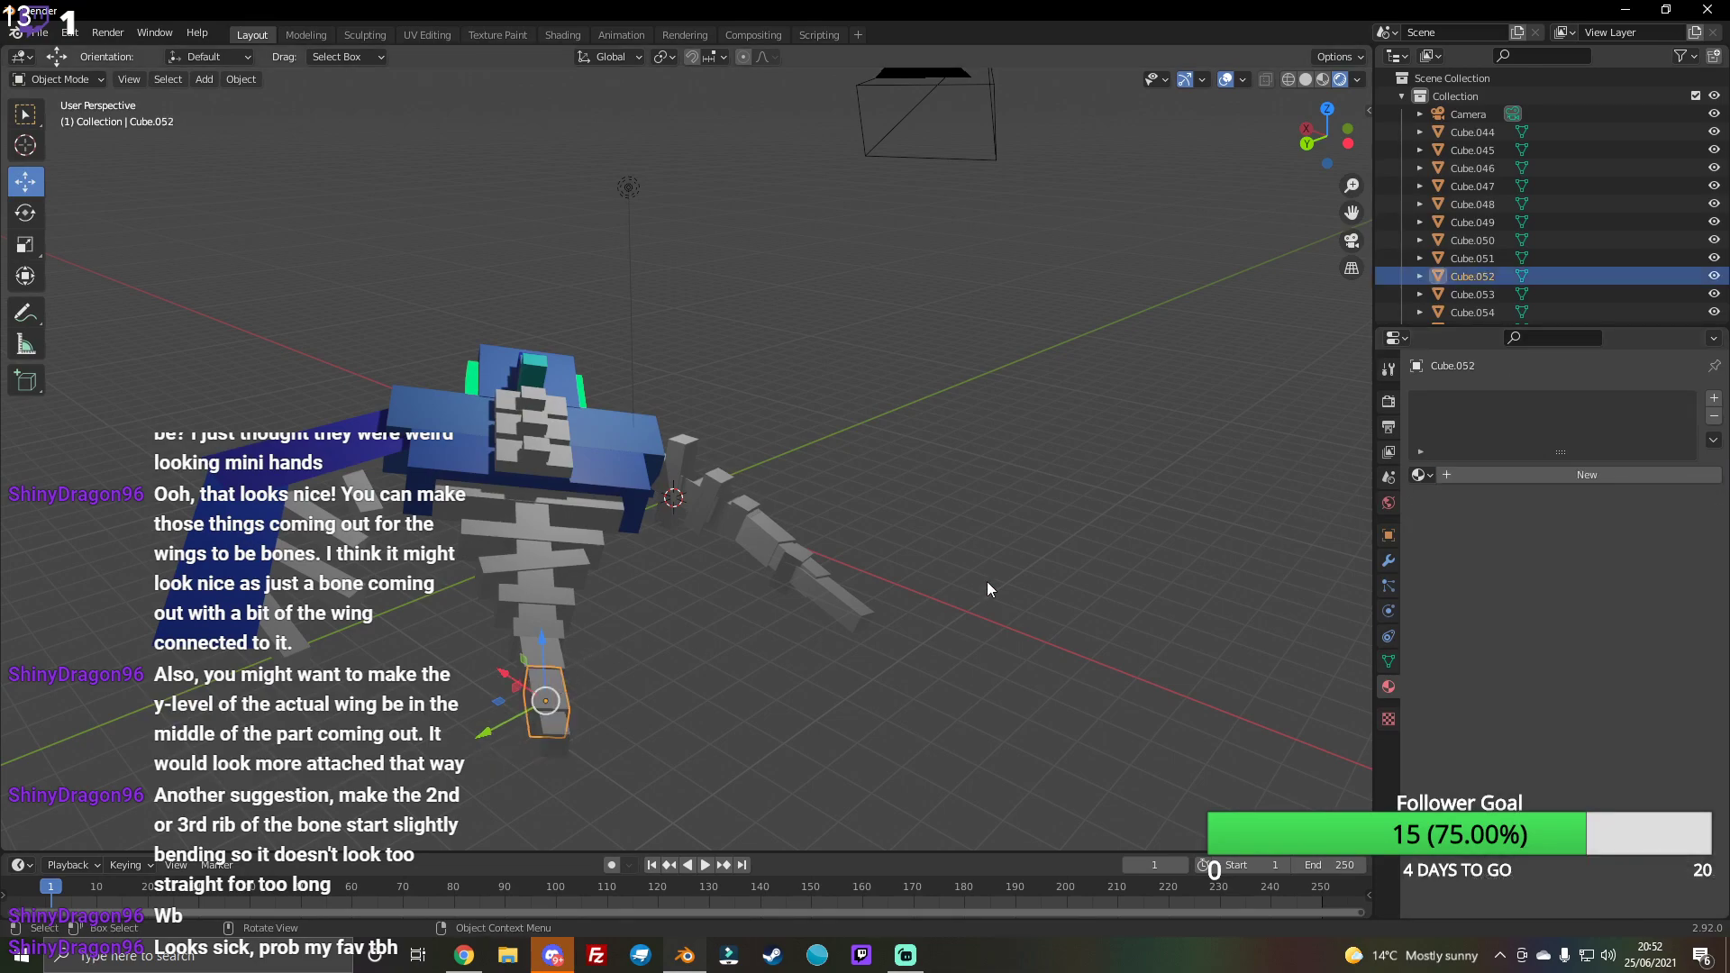
left_click(1580, 482)
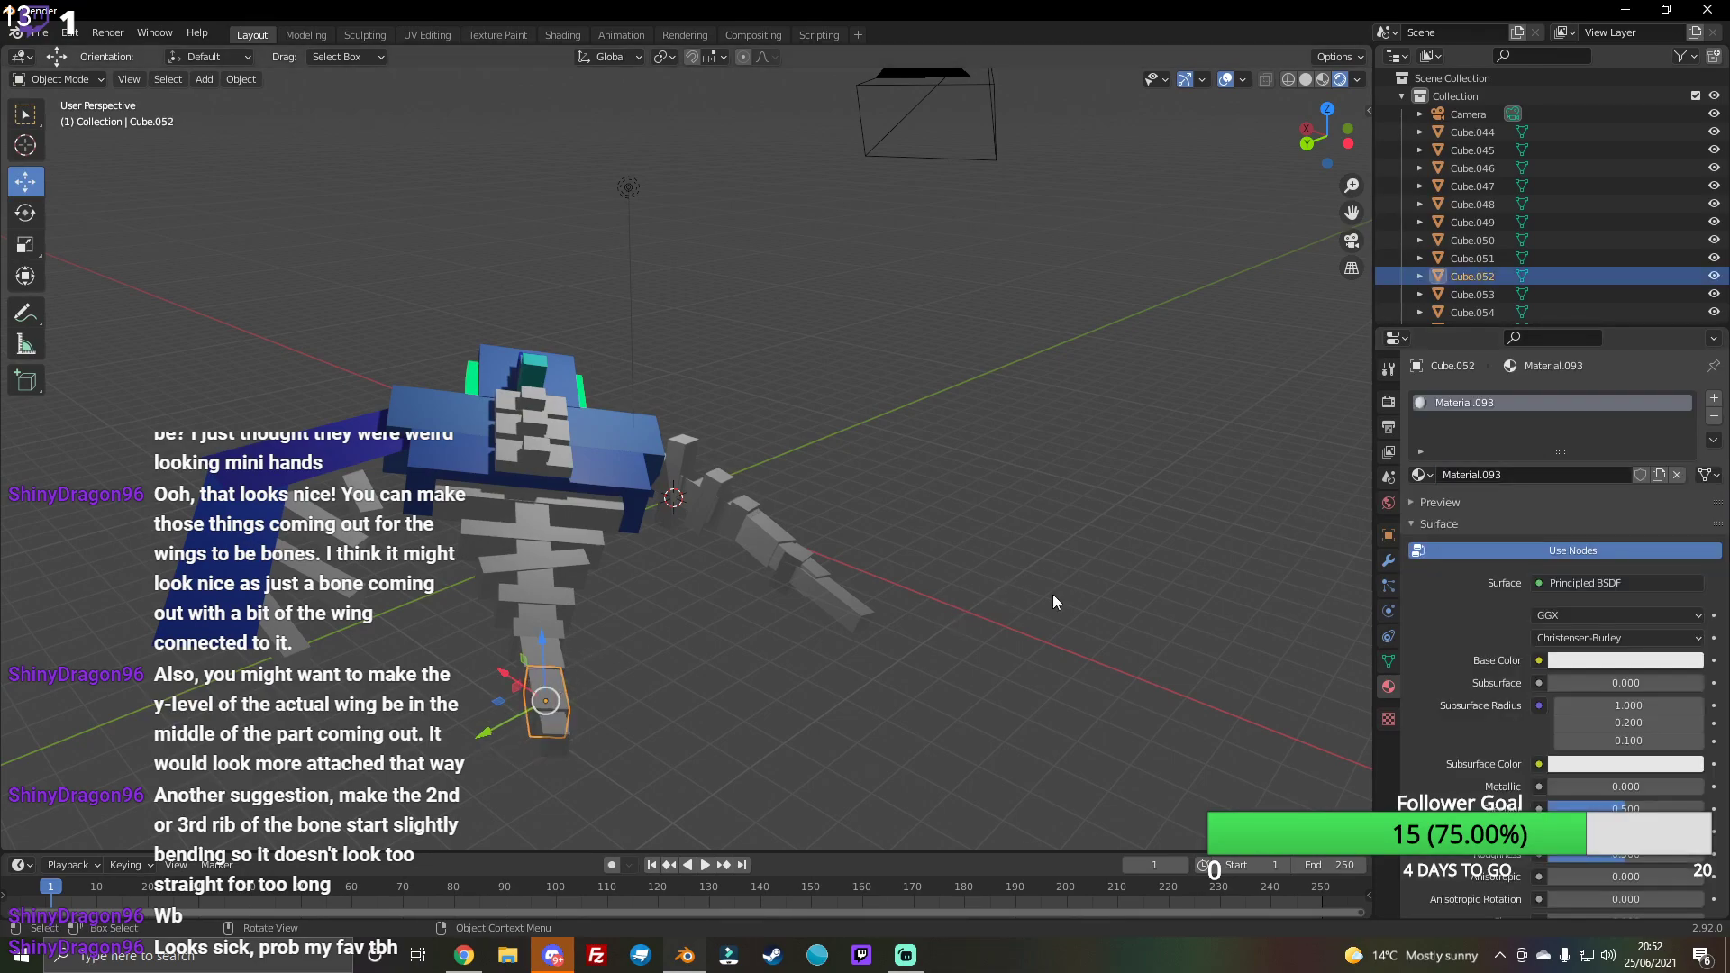
left_click(558, 642)
left_click(1547, 482)
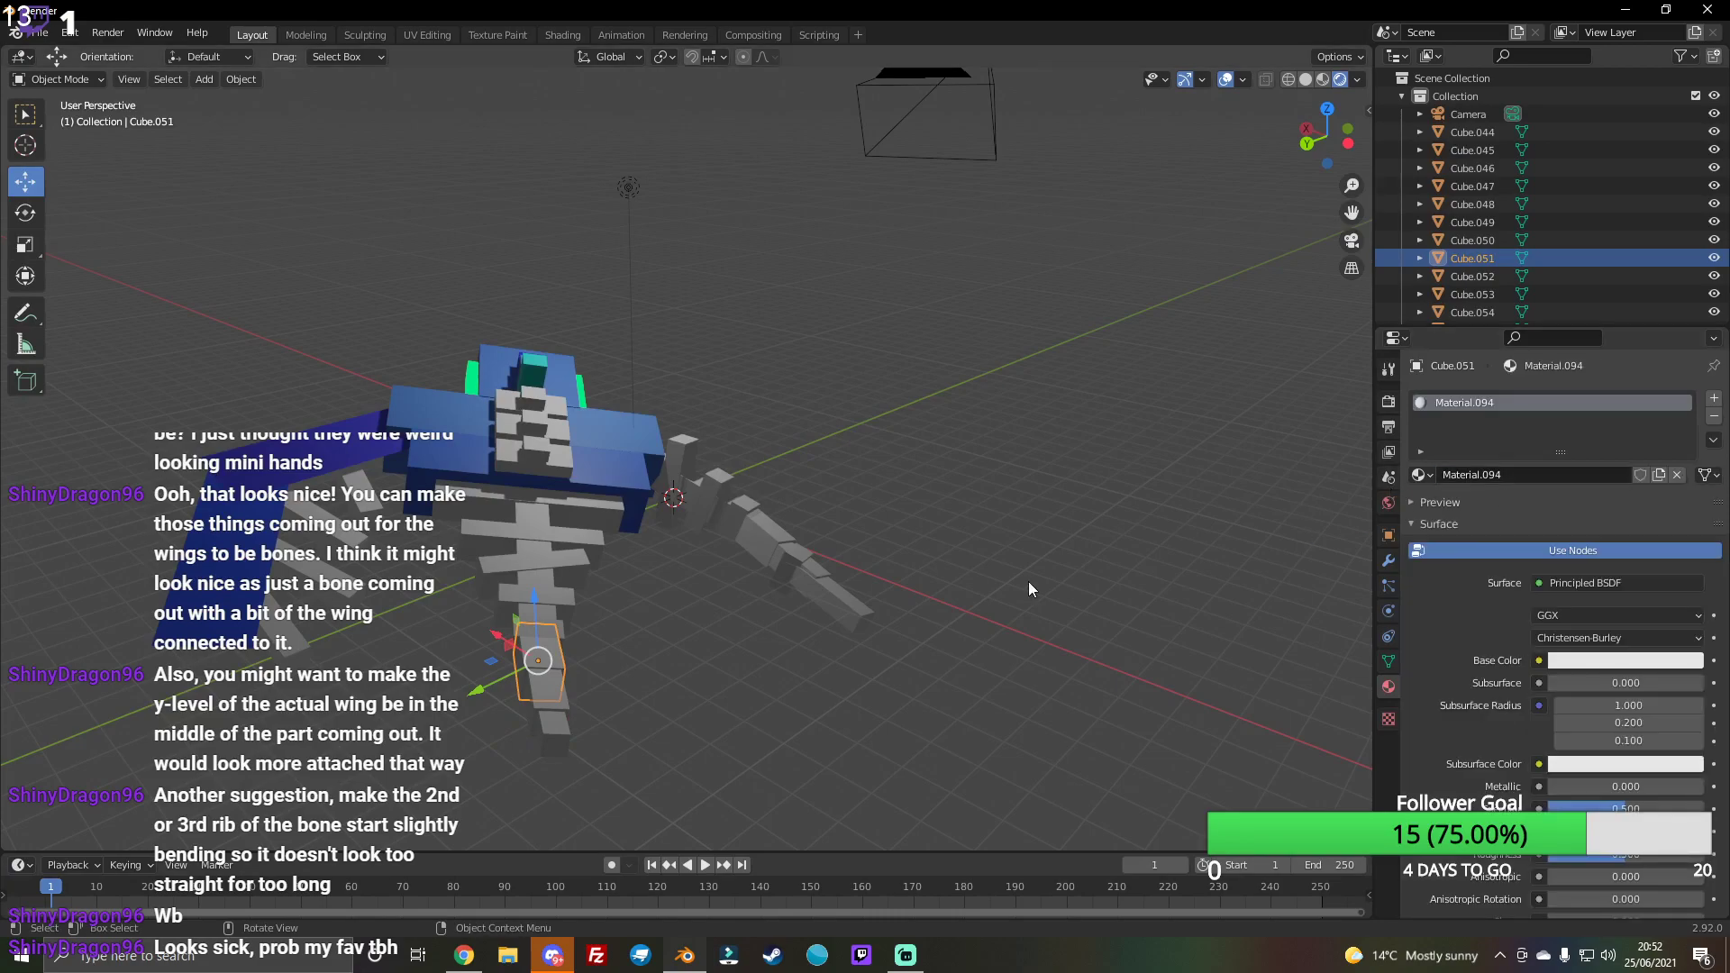
left_click(554, 636)
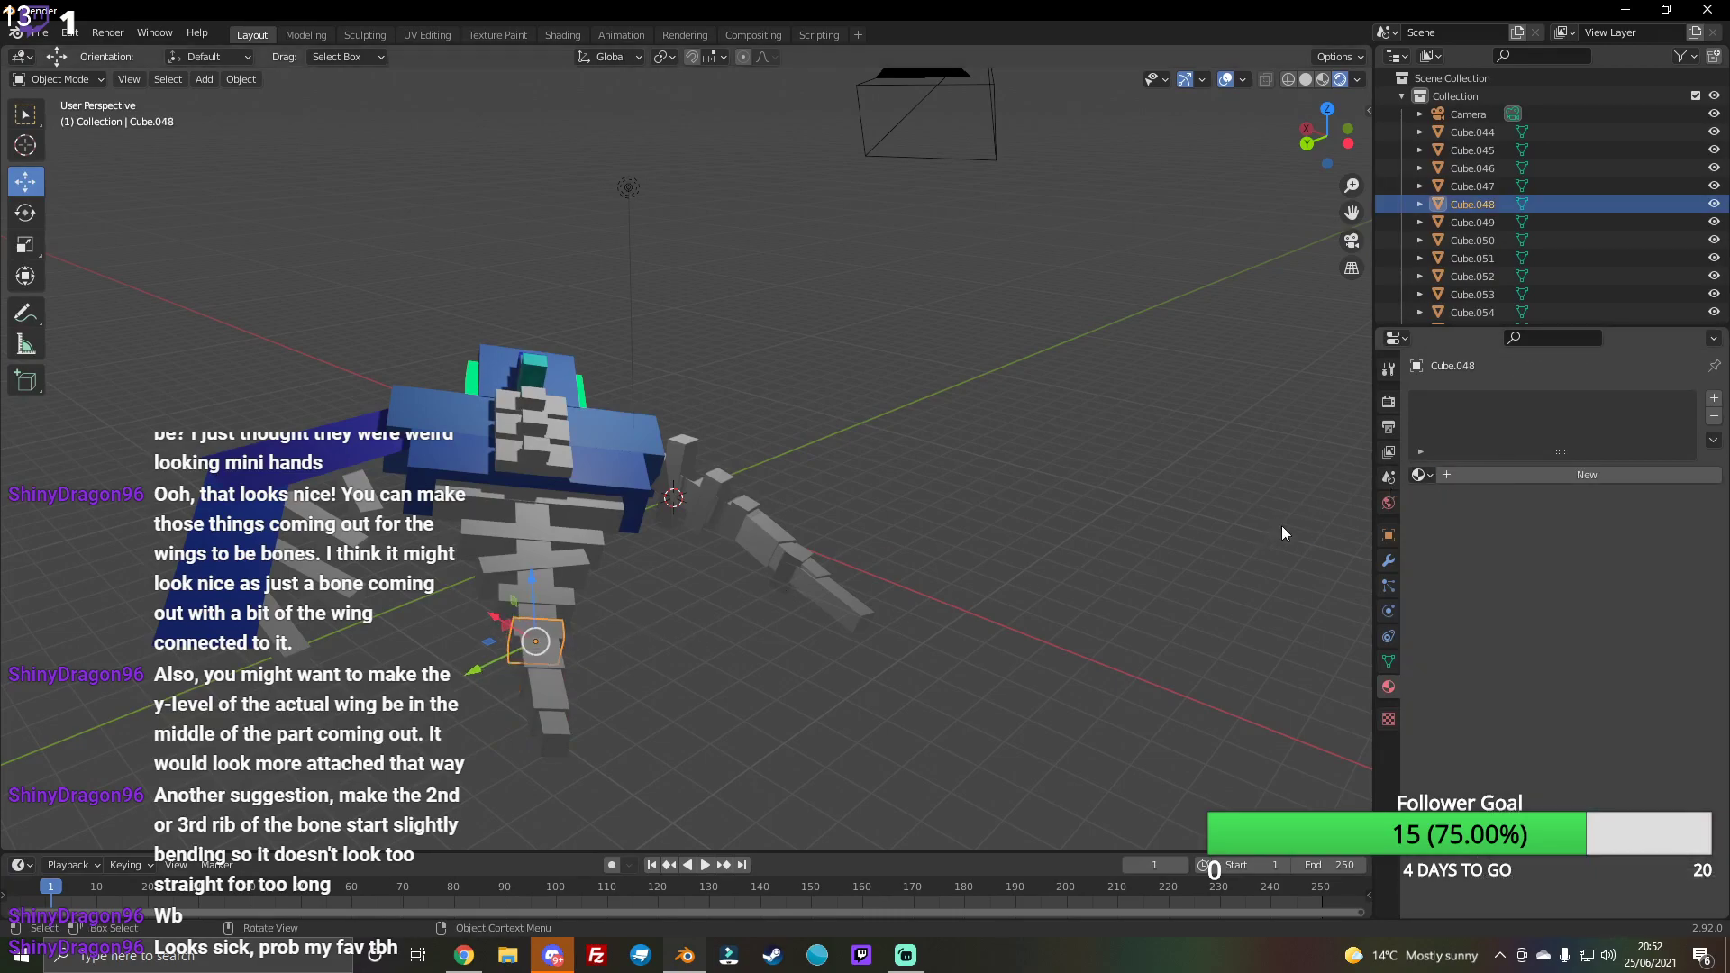
left_click(1483, 481)
Step: Add new materials to the next four bone and rib pieces further down
left_click(568, 617)
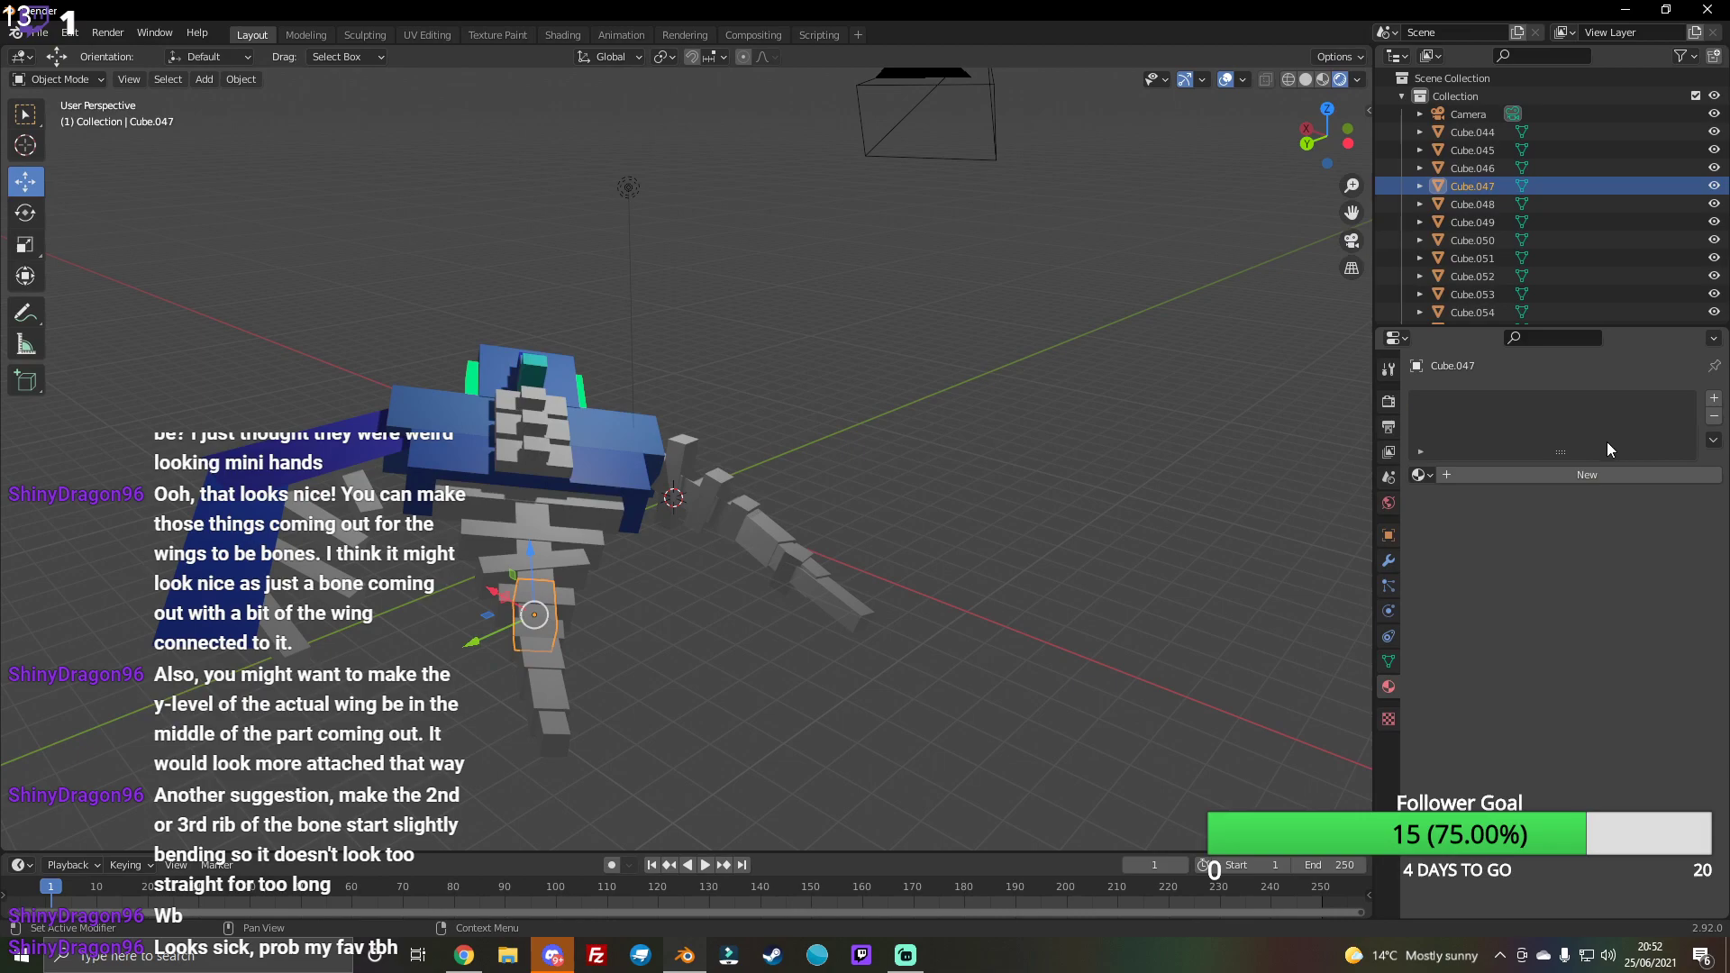
left_click(1574, 478)
left_click(569, 592)
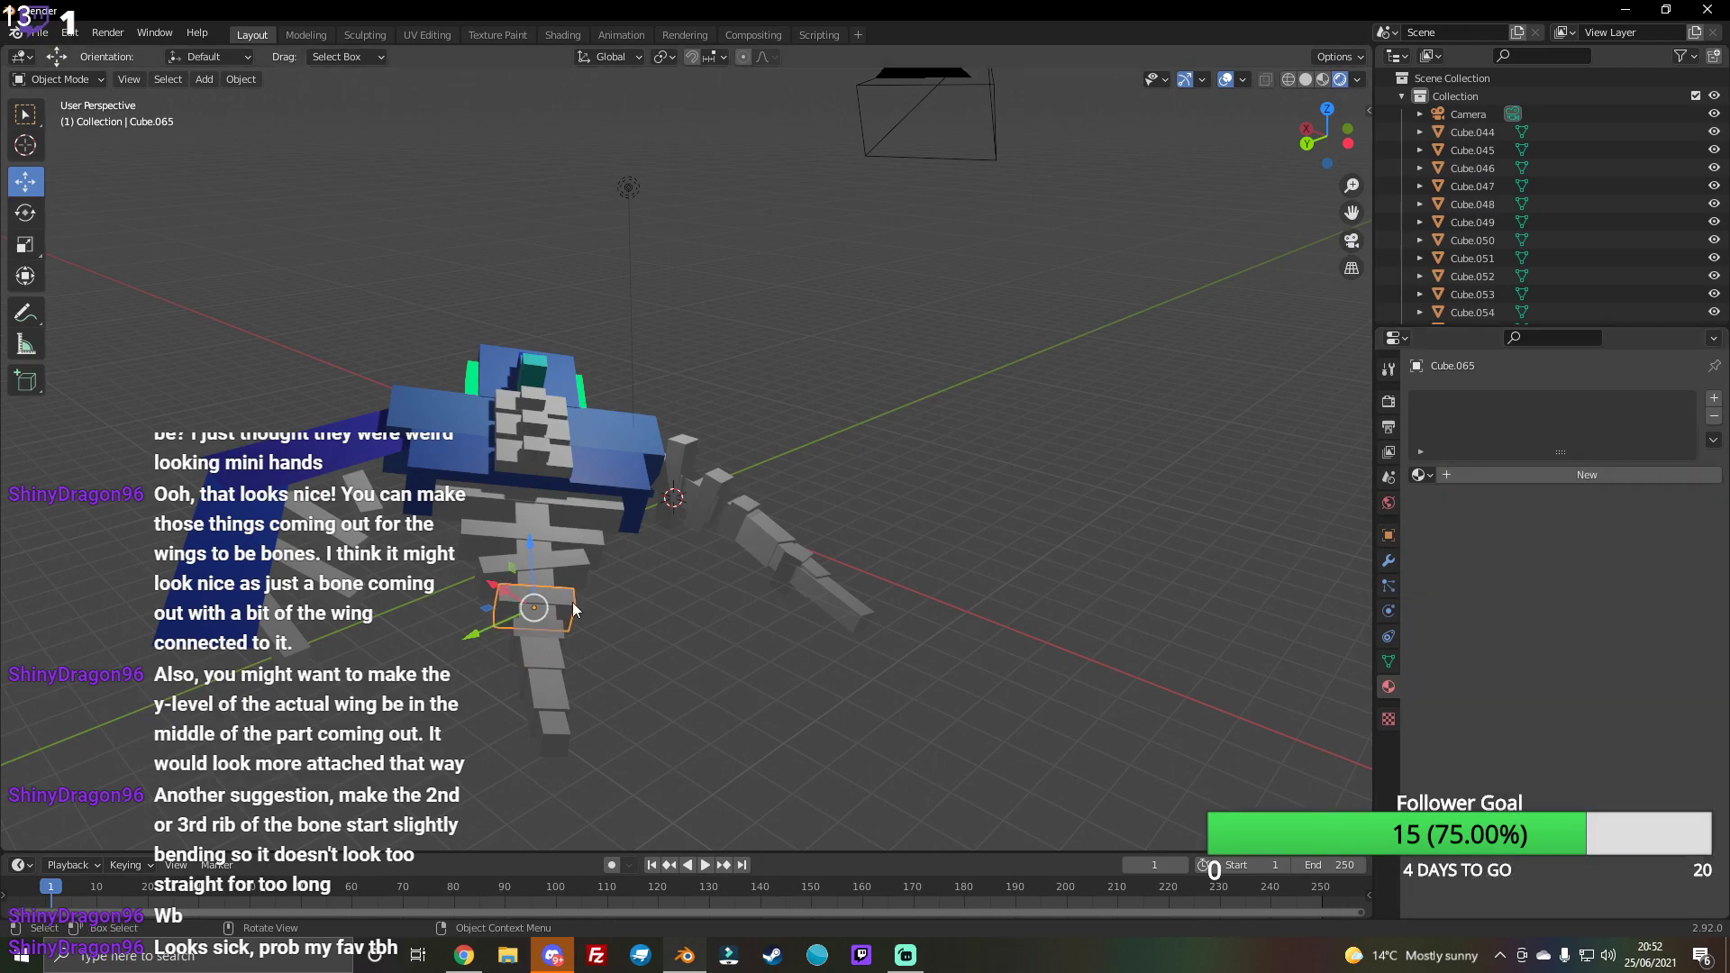
left_click(1537, 478)
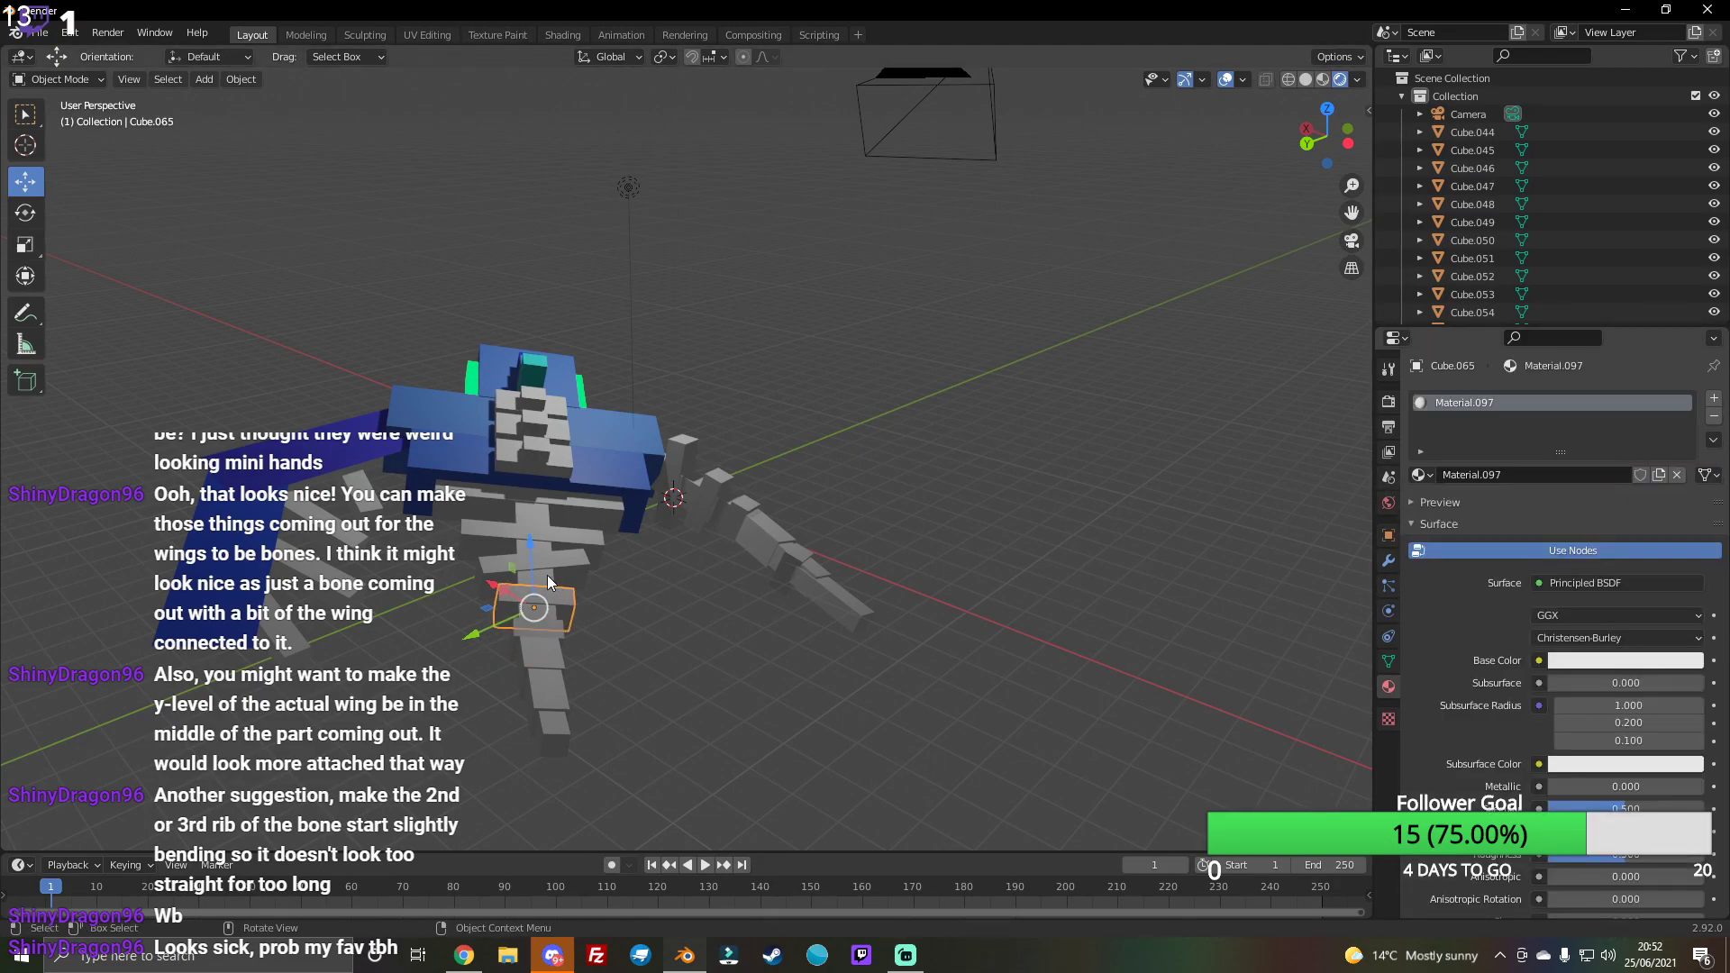
left_click(549, 583)
left_click(1612, 473)
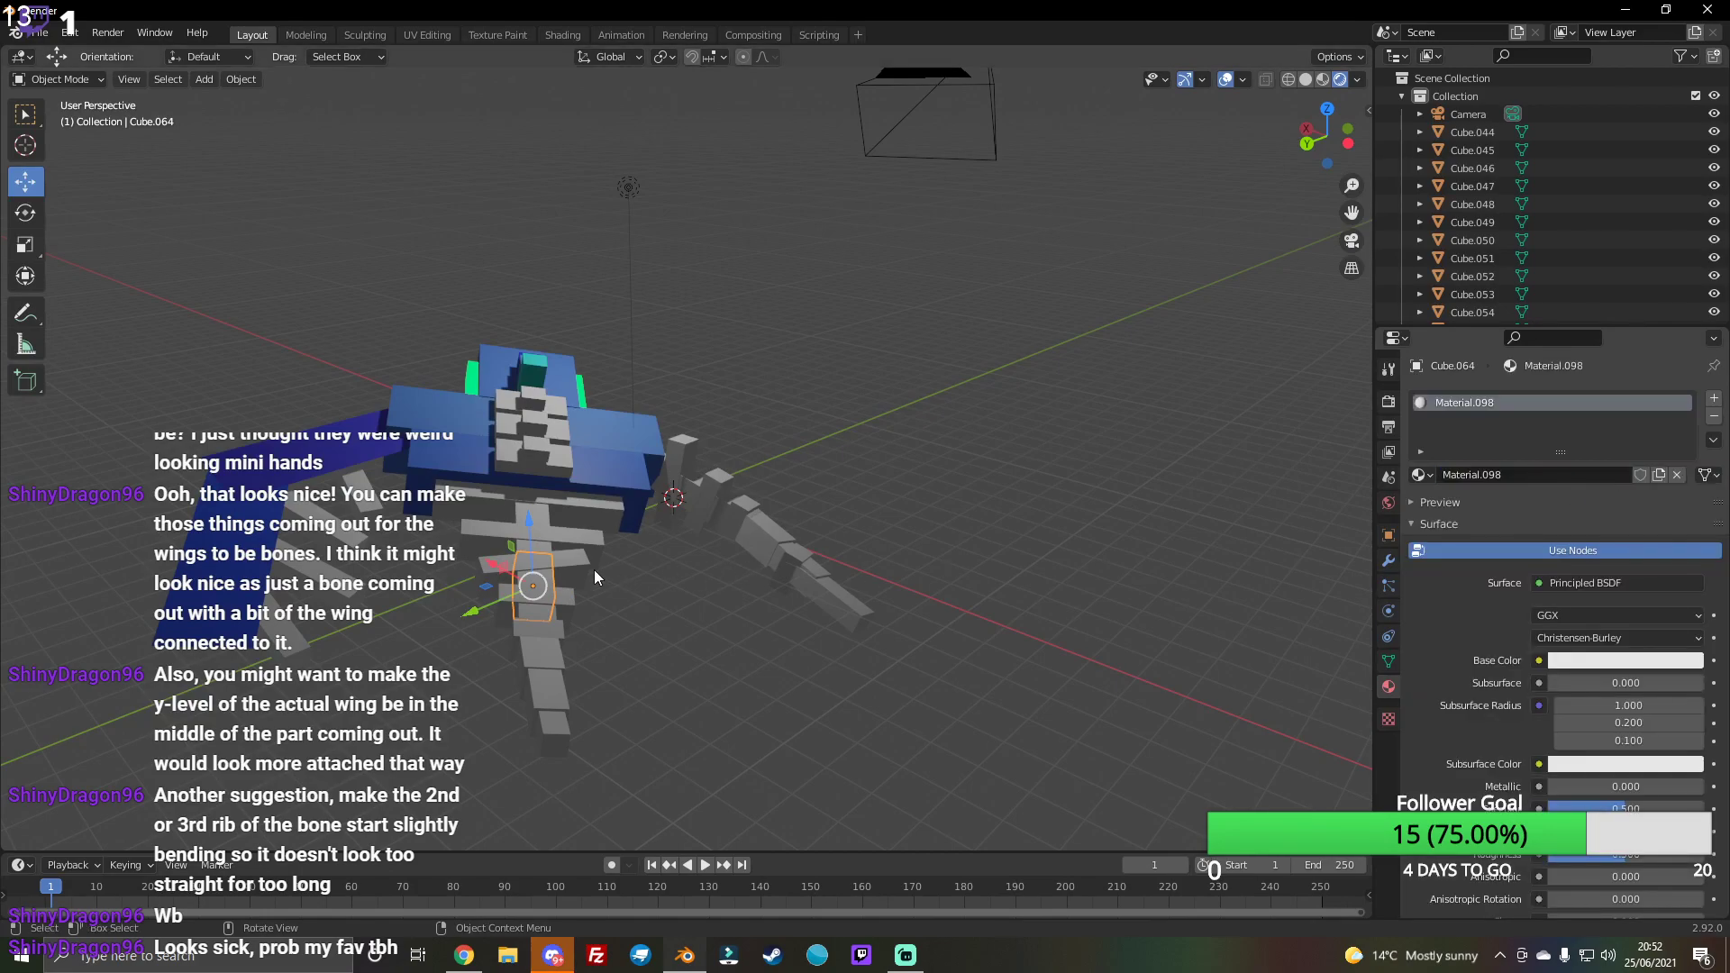
left_click(568, 575)
left_click(1549, 470)
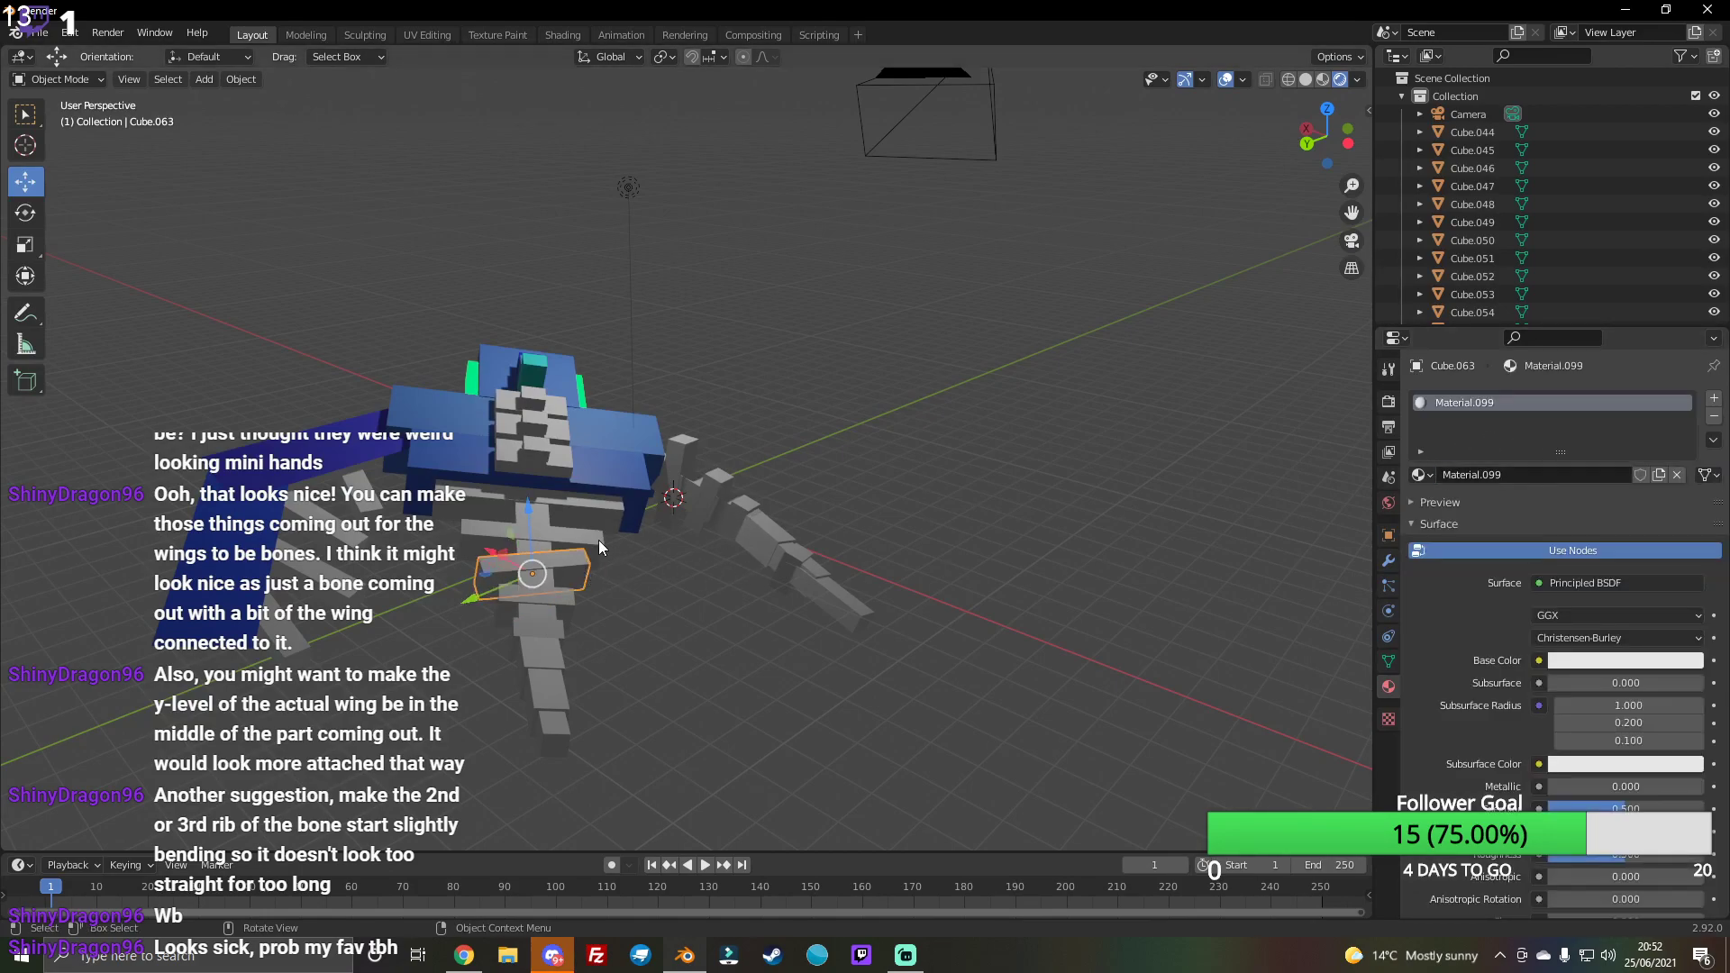
Step: Create separate materials for three more rib and bone pieces higher up
left_click(597, 550)
left_click(1588, 473)
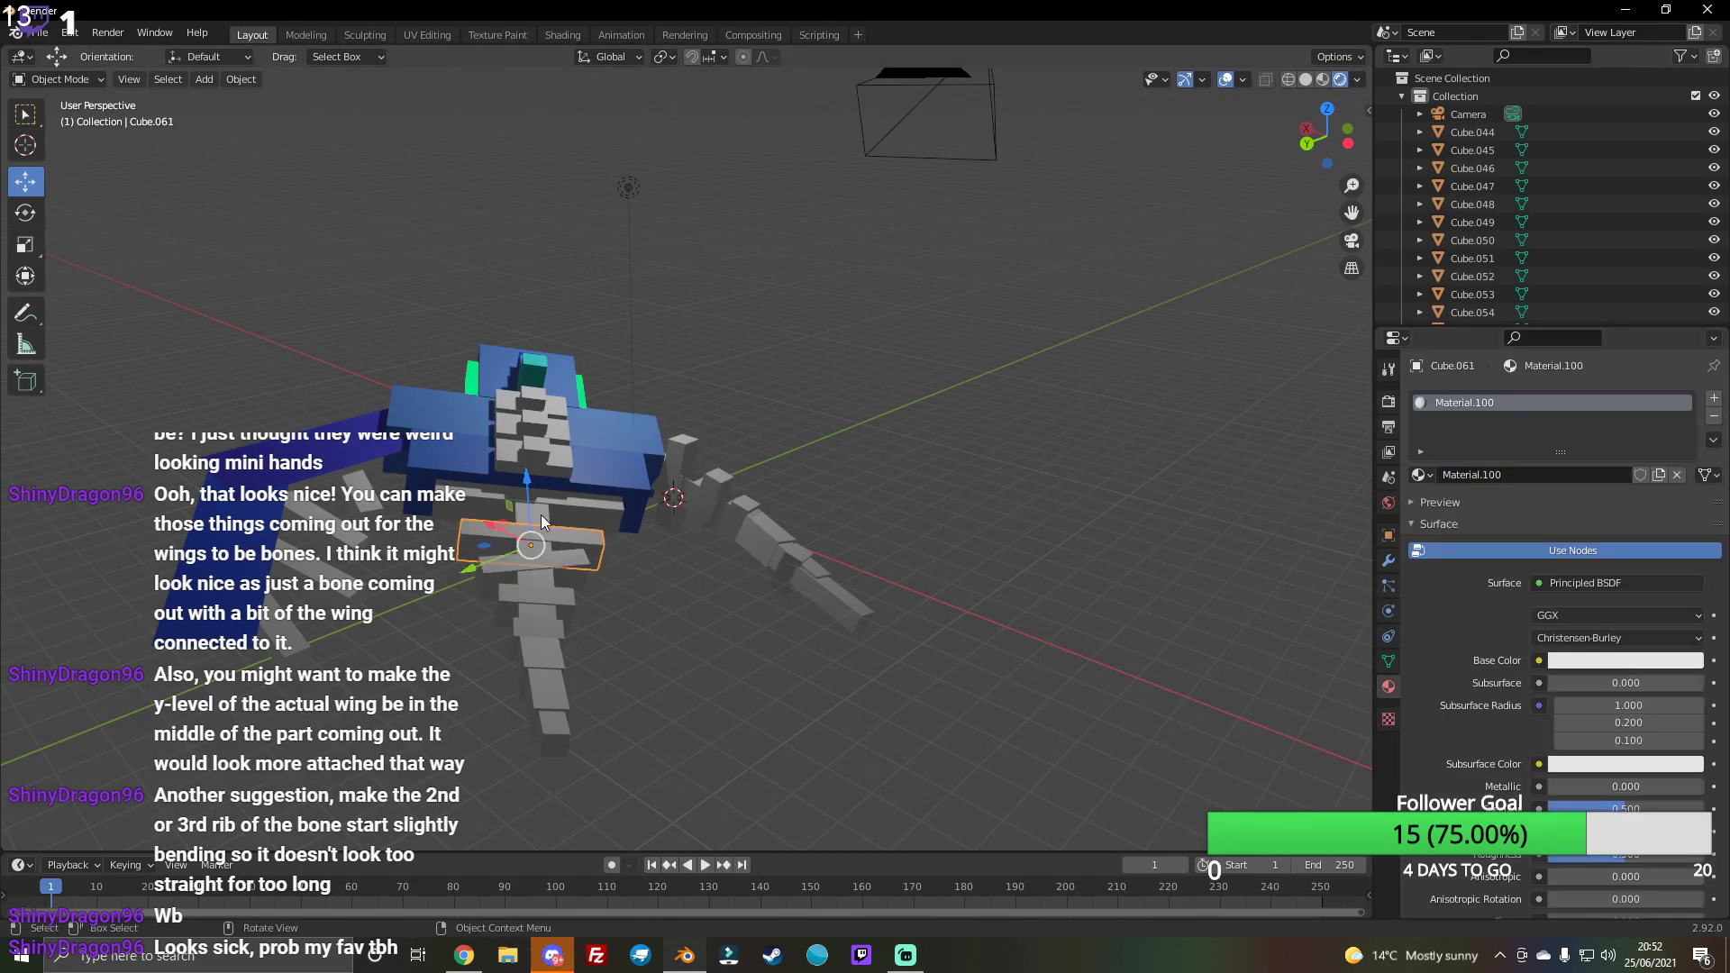
left_click(542, 521)
left_click(1587, 475)
left_click(612, 520)
left_click(1587, 475)
Step: Give four tail pieces, including an overlapping one, their own new materials
left_click(865, 603)
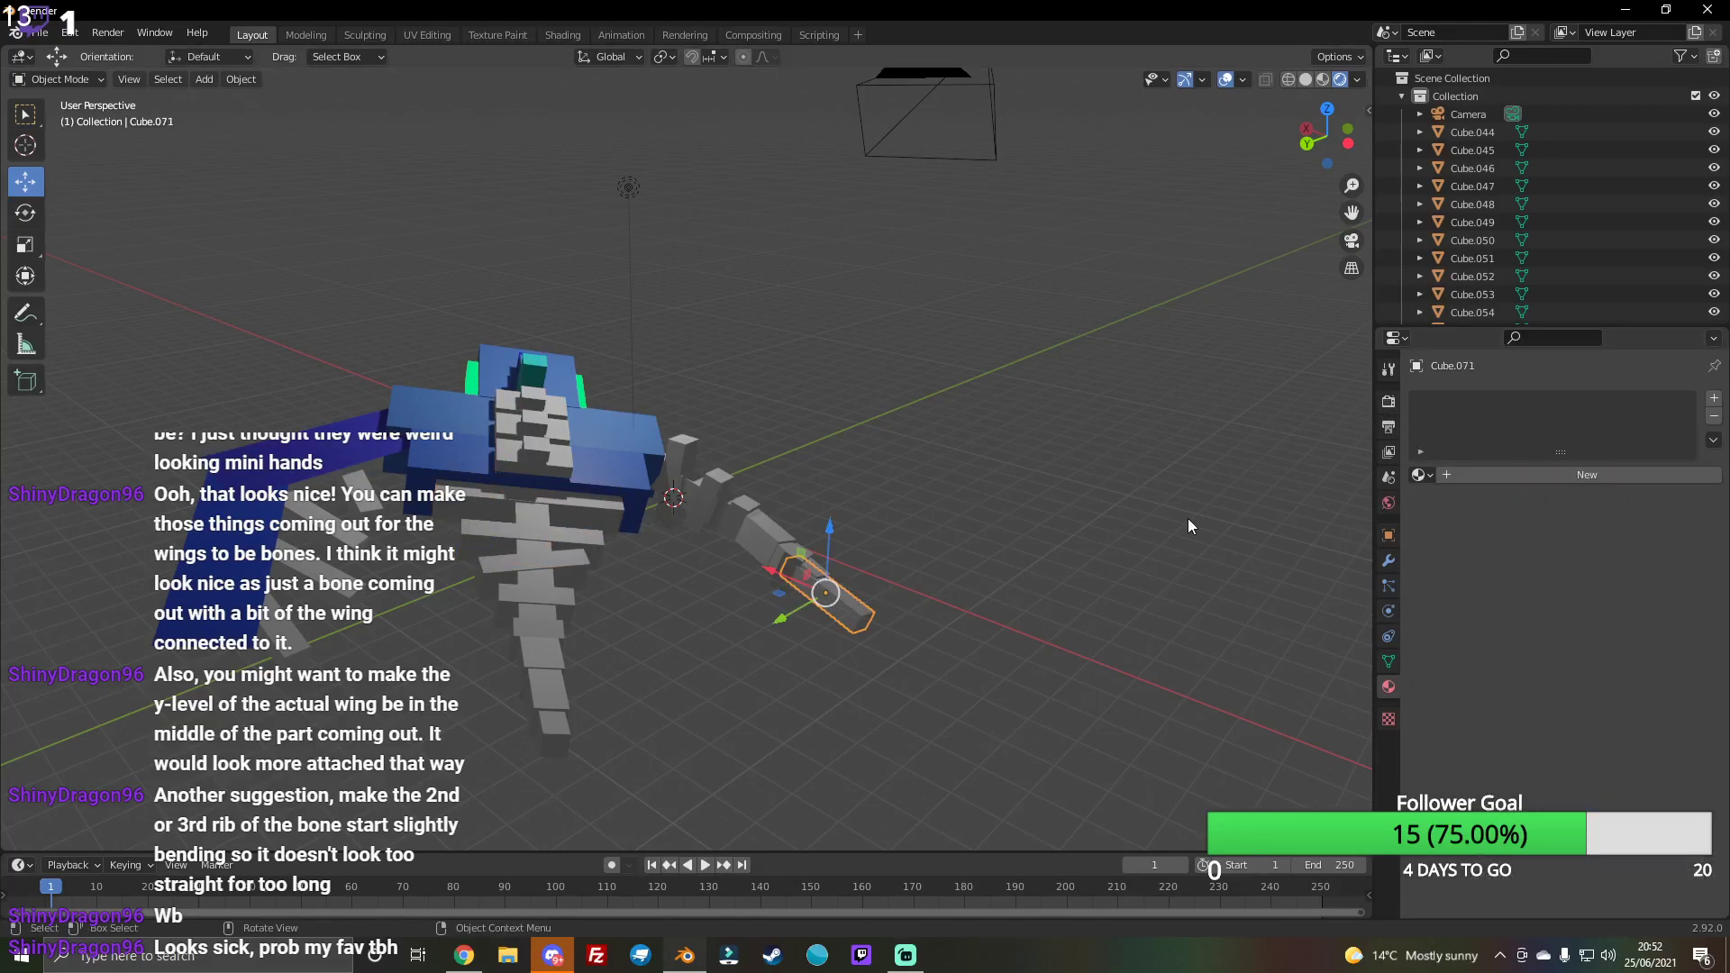
left_click(1587, 474)
left_click(816, 574)
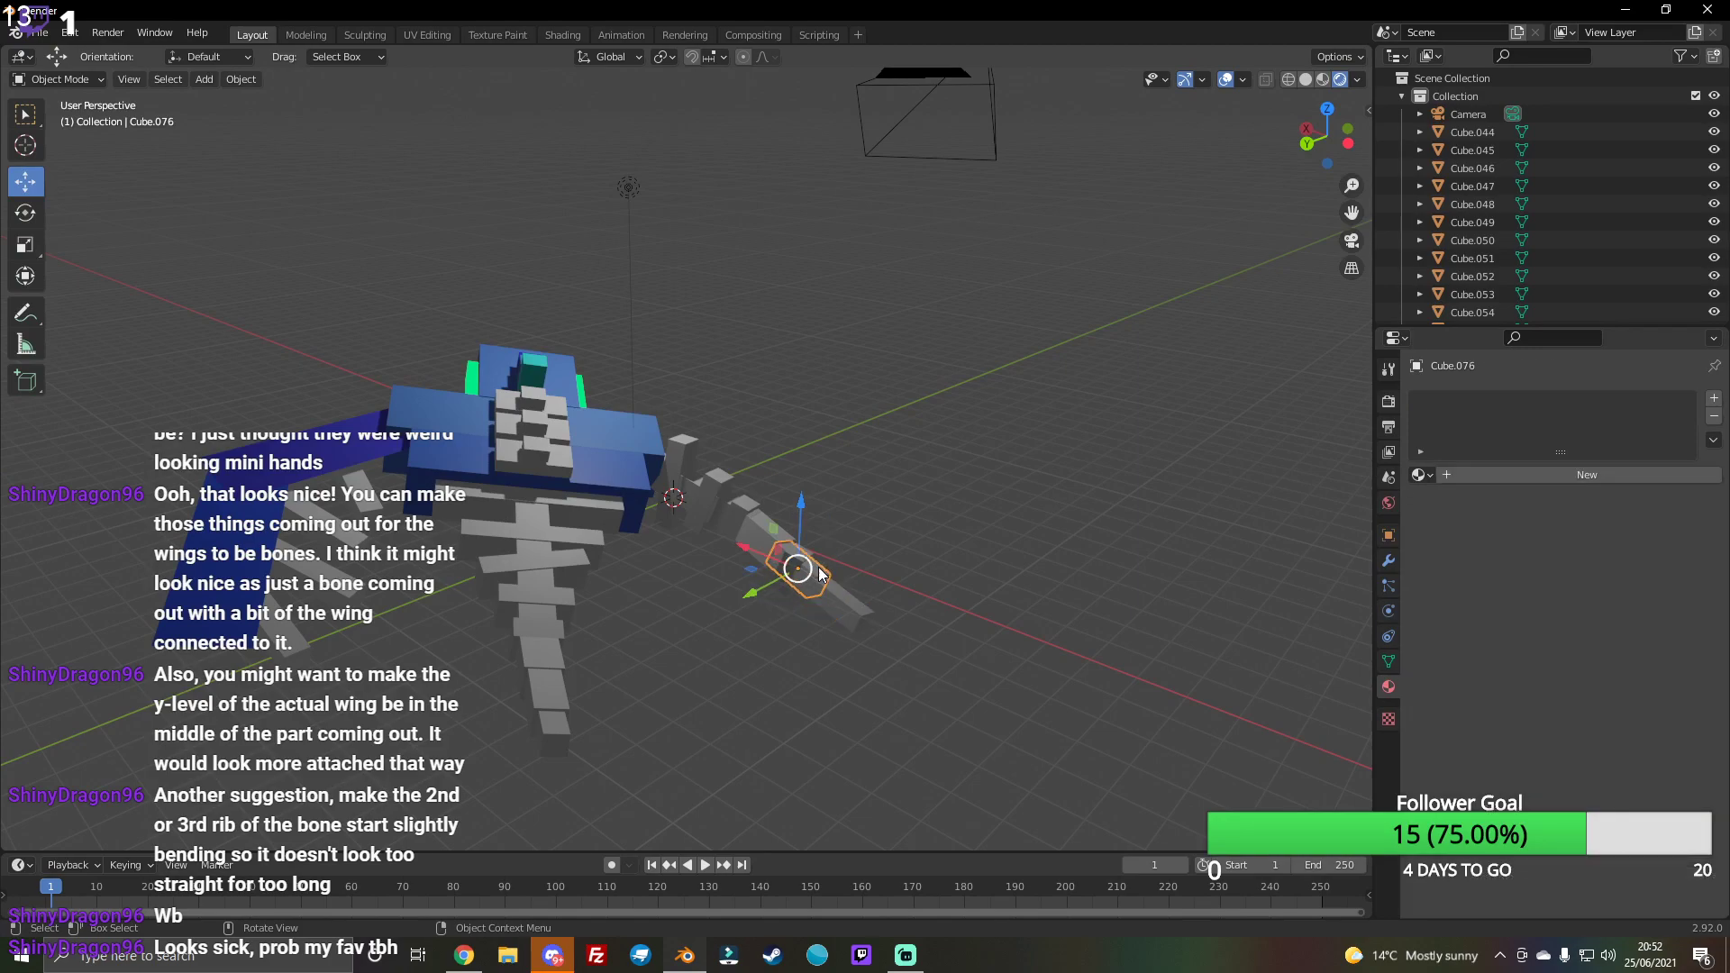
left_click(1587, 474)
left_click(800, 567)
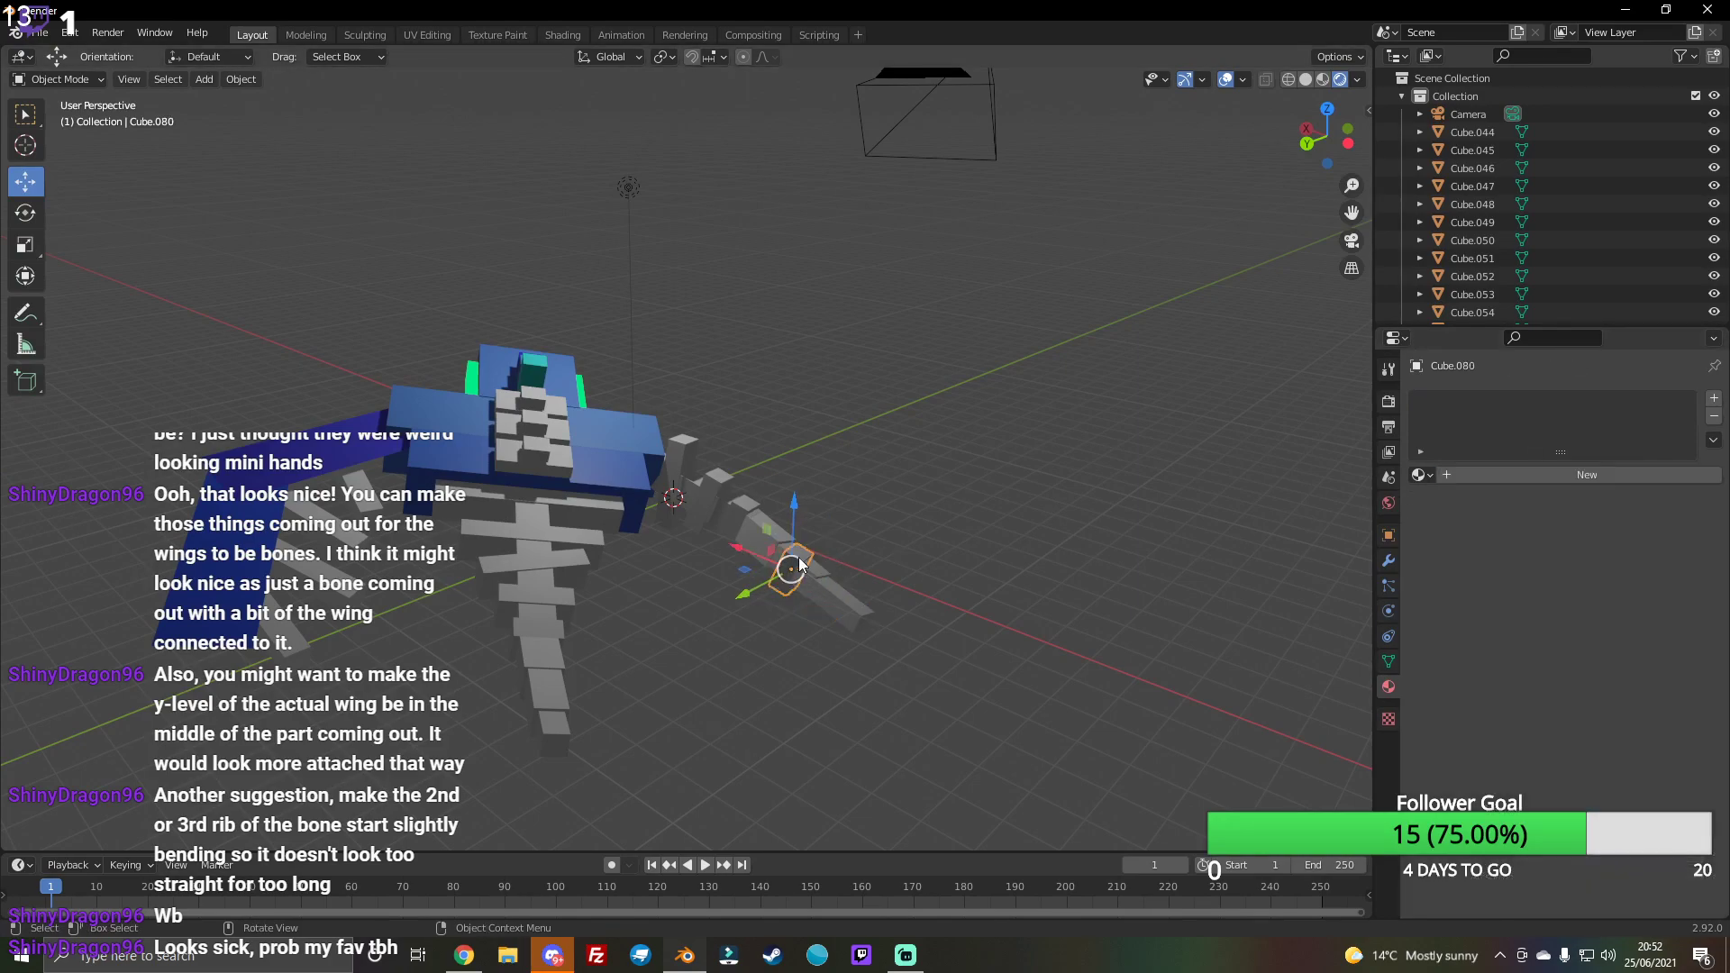
left_click(1629, 476)
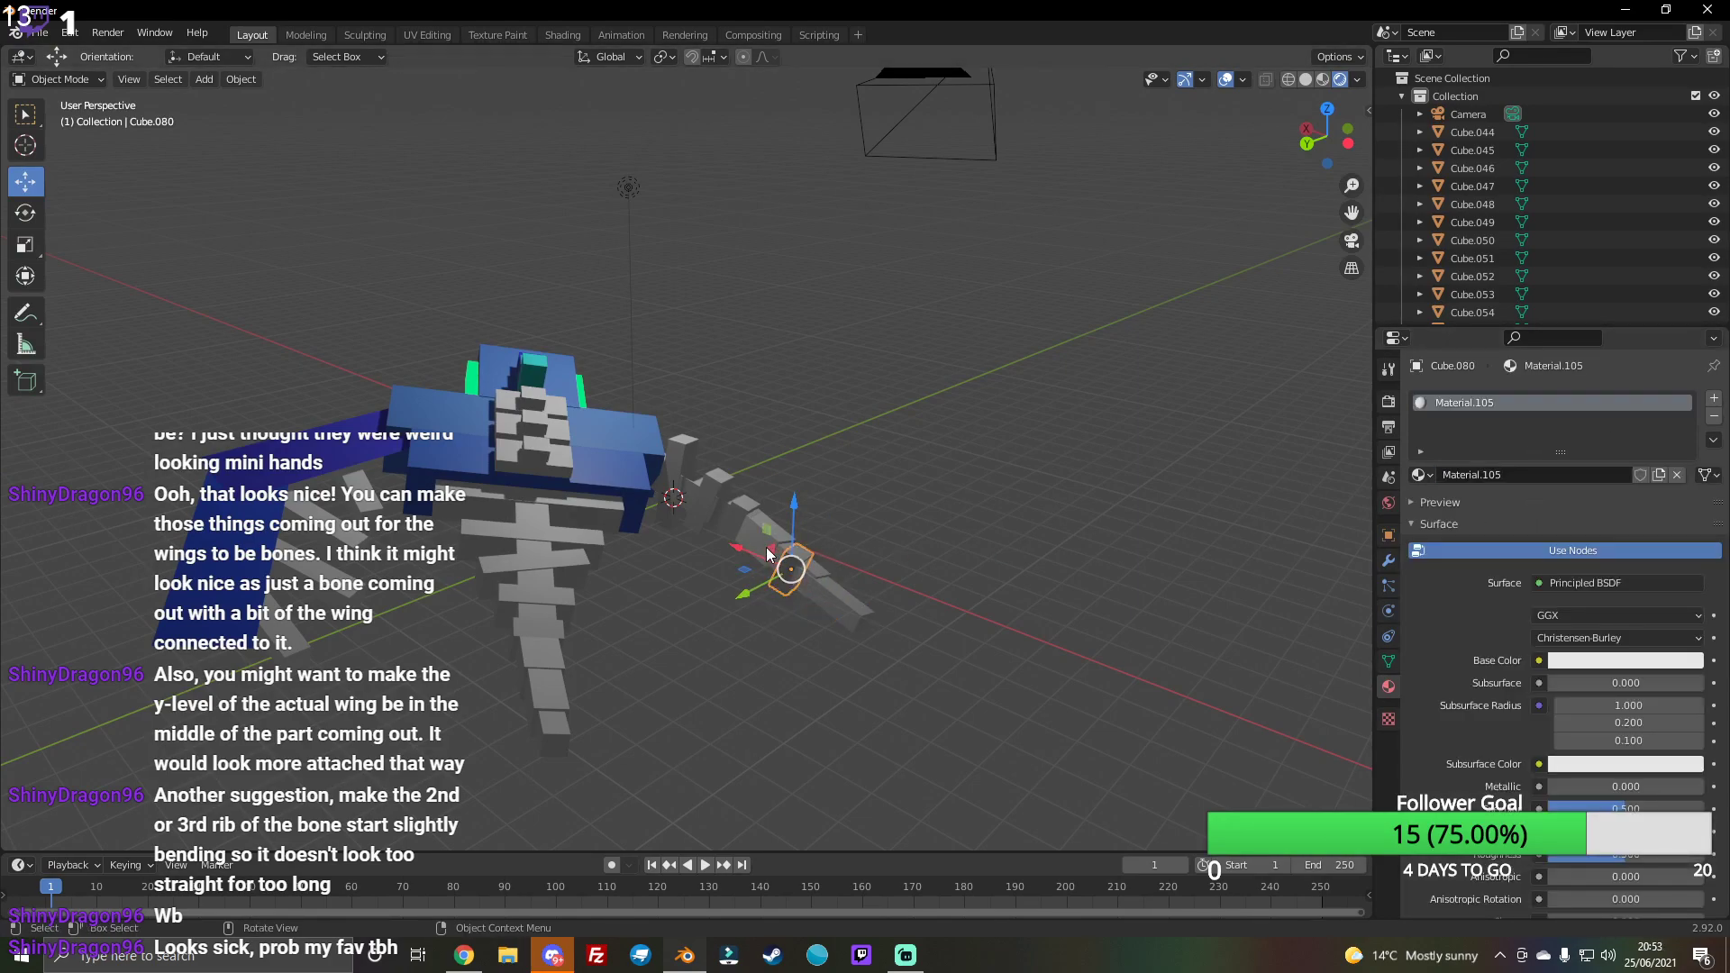
left_click(772, 555)
left_click(784, 557)
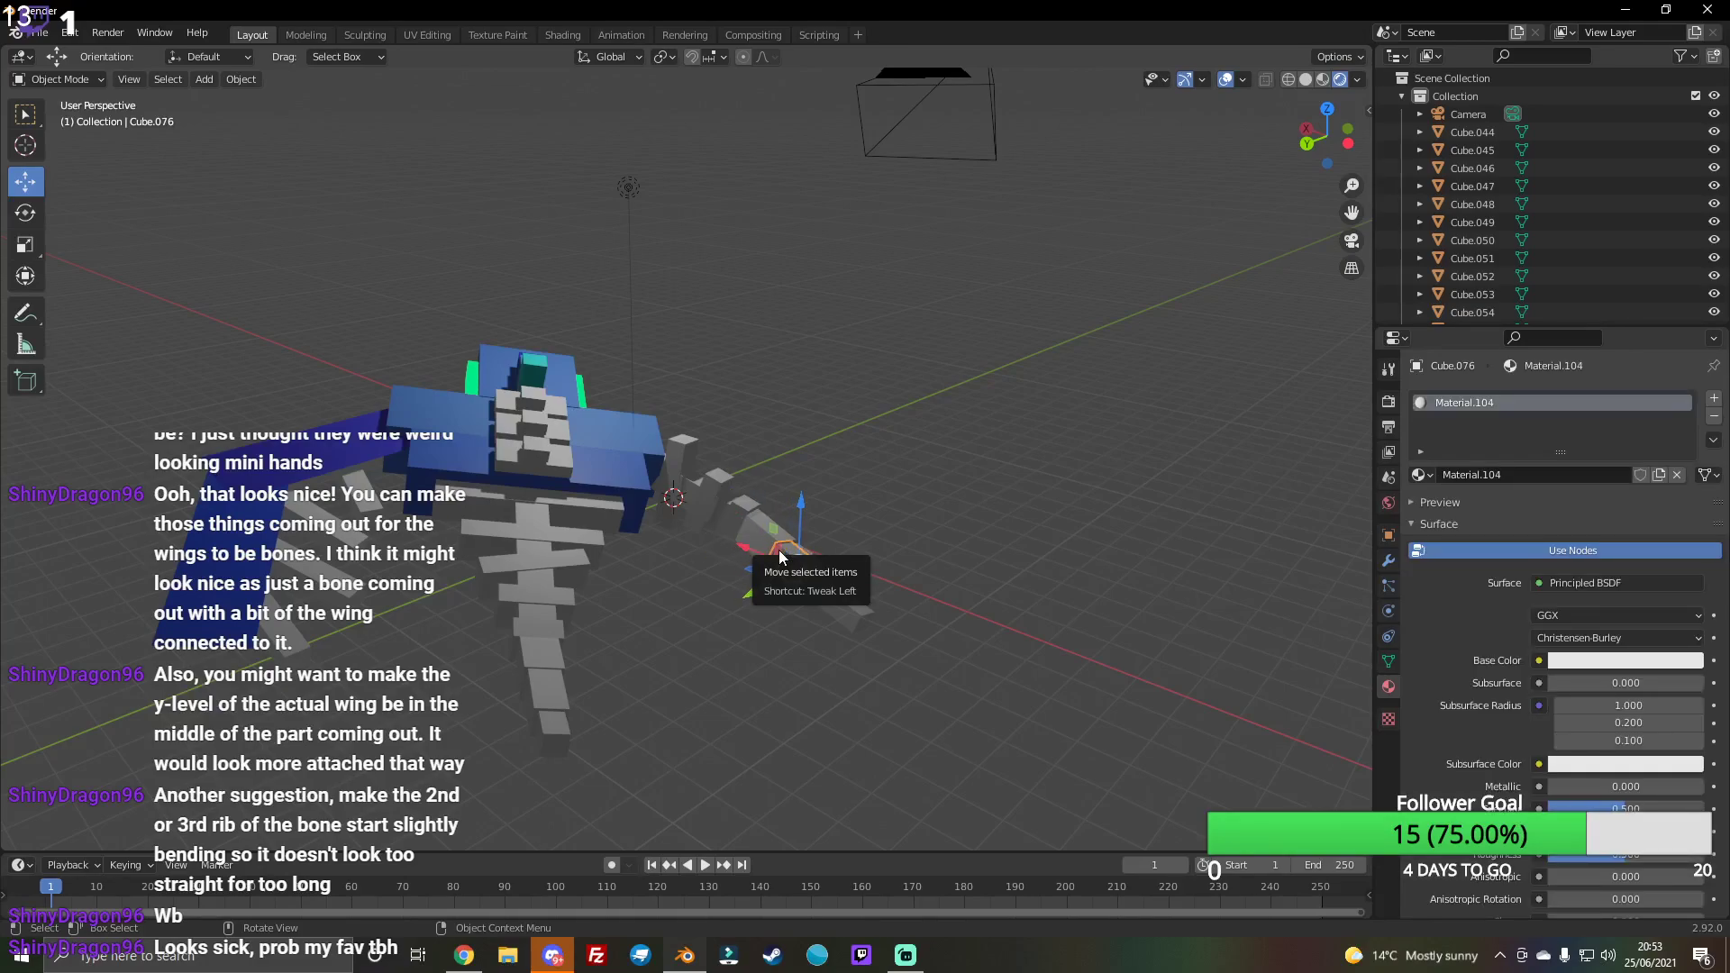
left_click(790, 560)
left_click(778, 546)
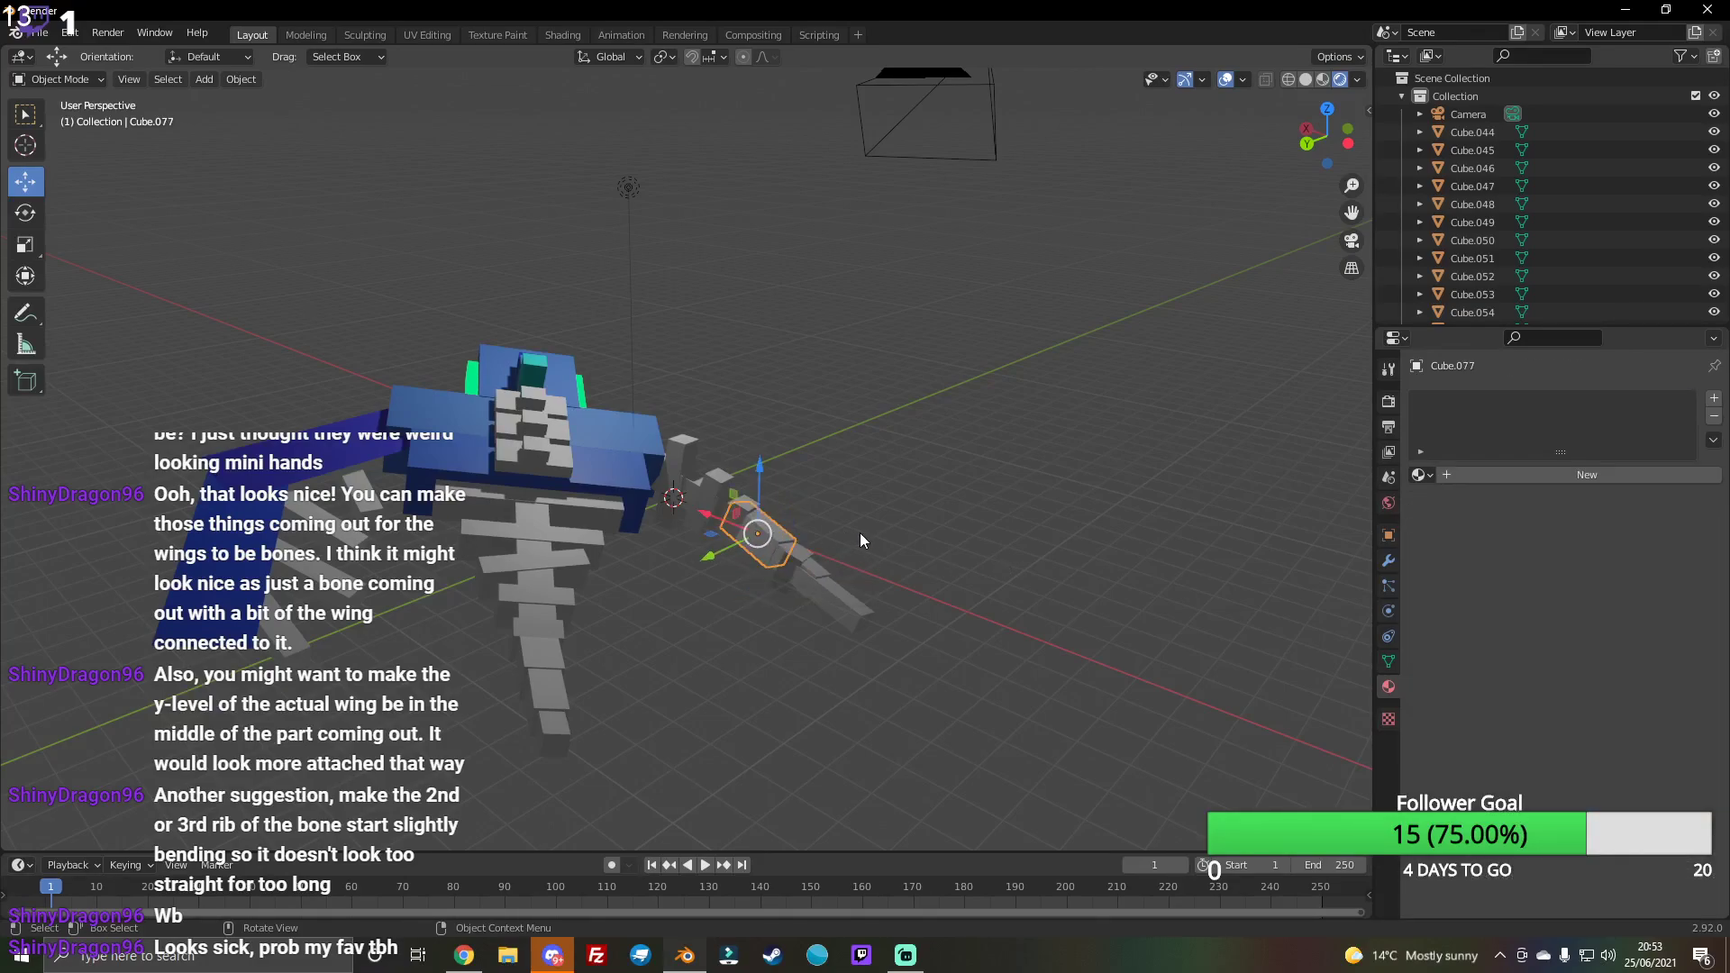
left_click(1622, 482)
Step: Add new materials to the bone pieces beside and under the body
left_click(705, 498)
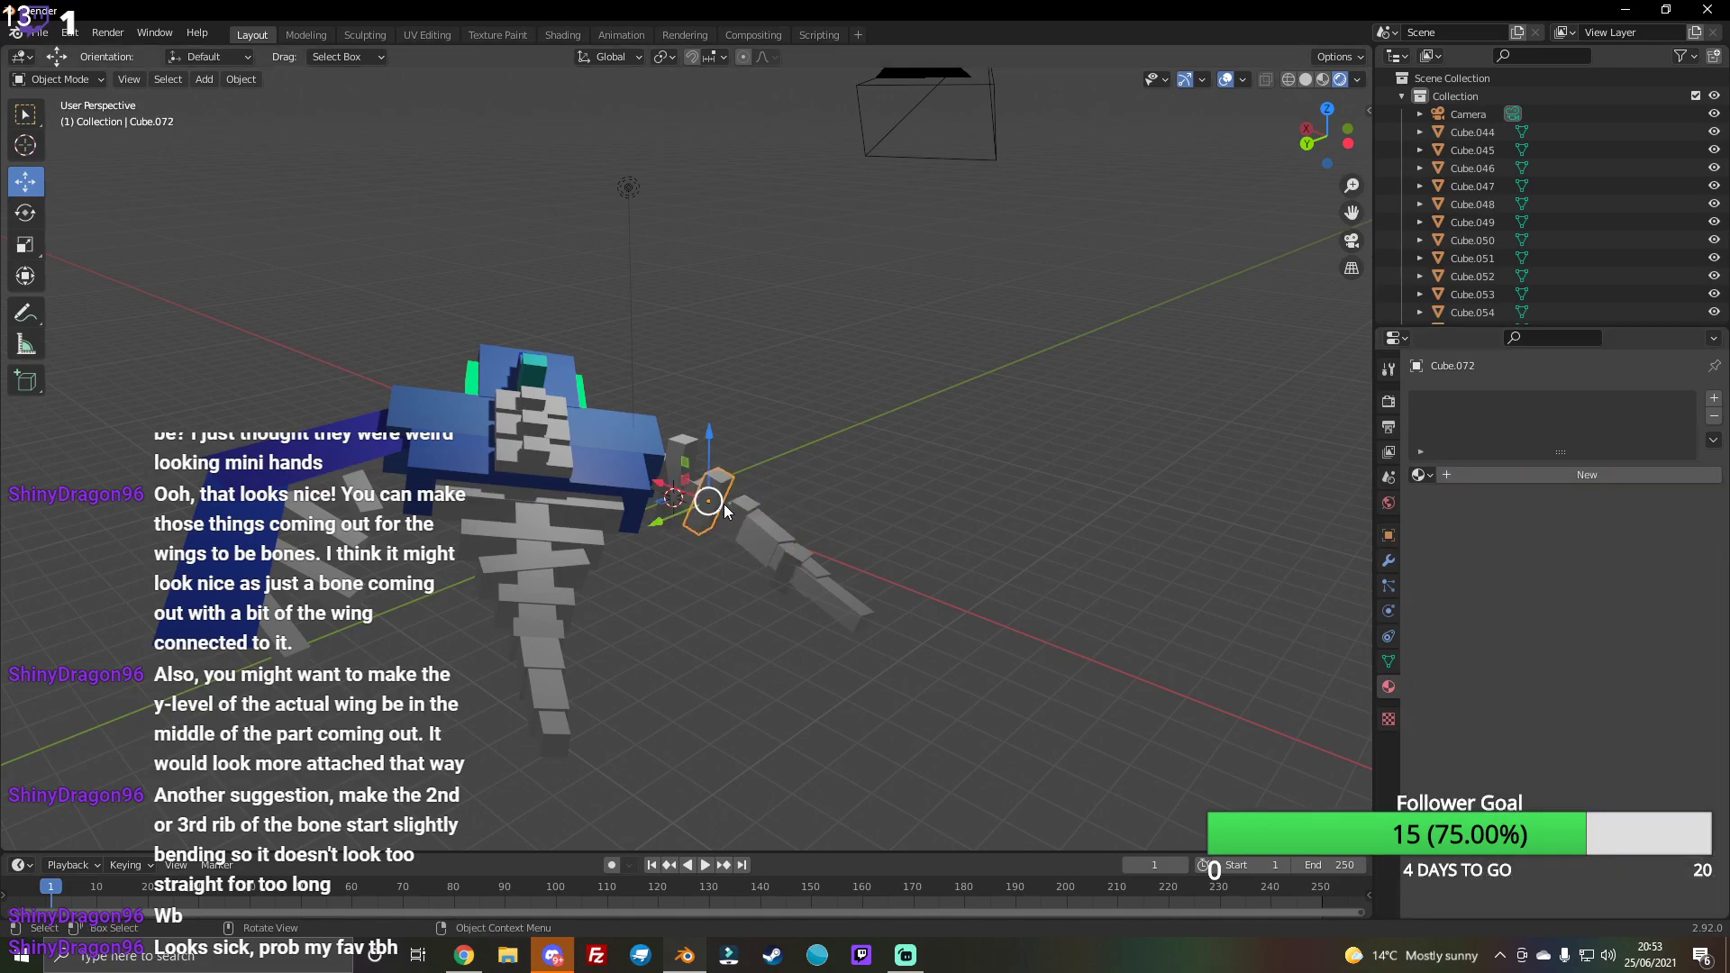
left_click(1553, 479)
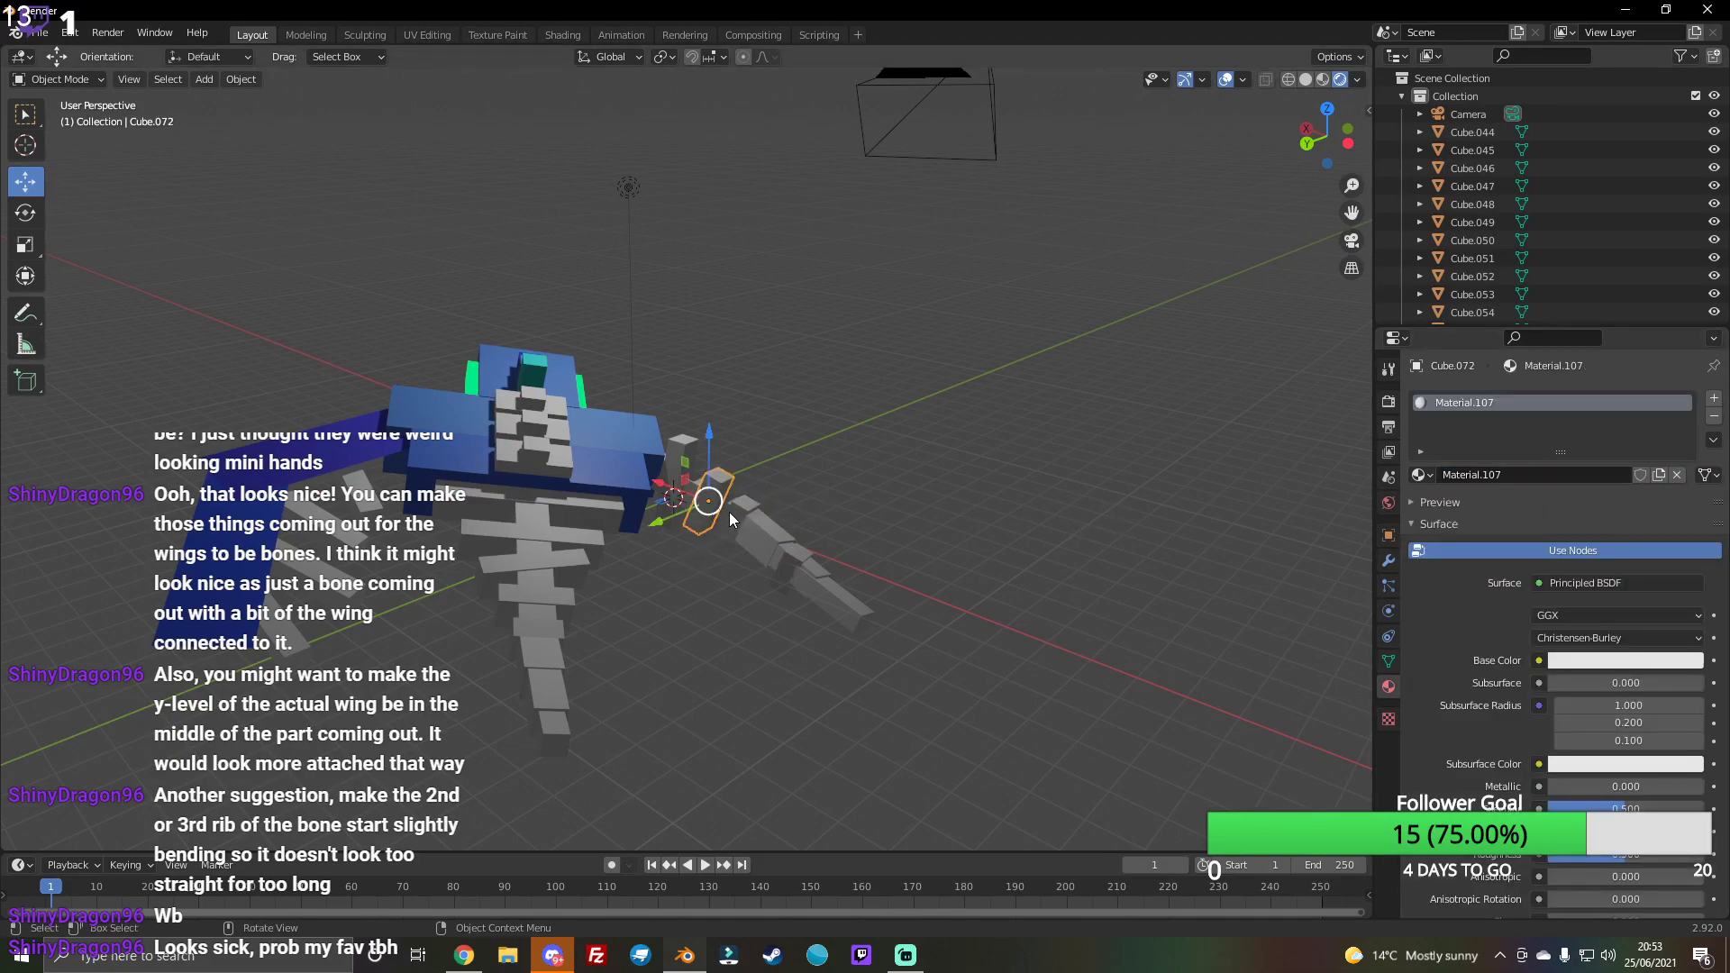
left_click(726, 515)
left_click(718, 503)
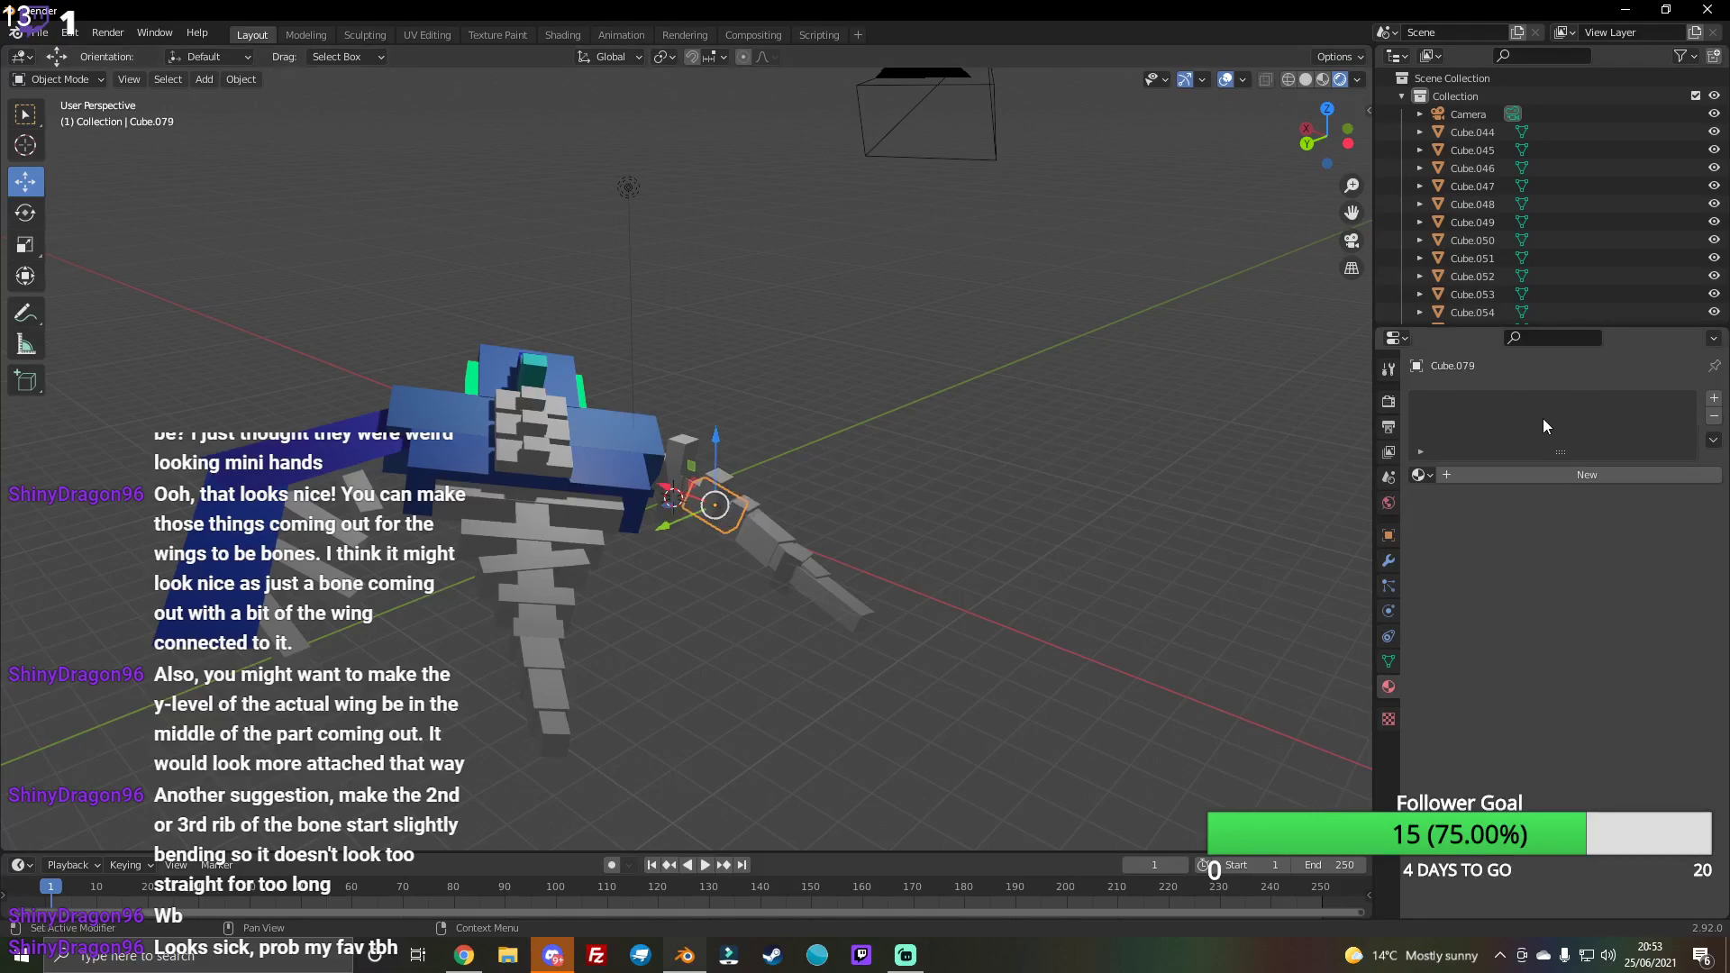
left_click(1531, 478)
left_click(673, 466)
left_click(1559, 476)
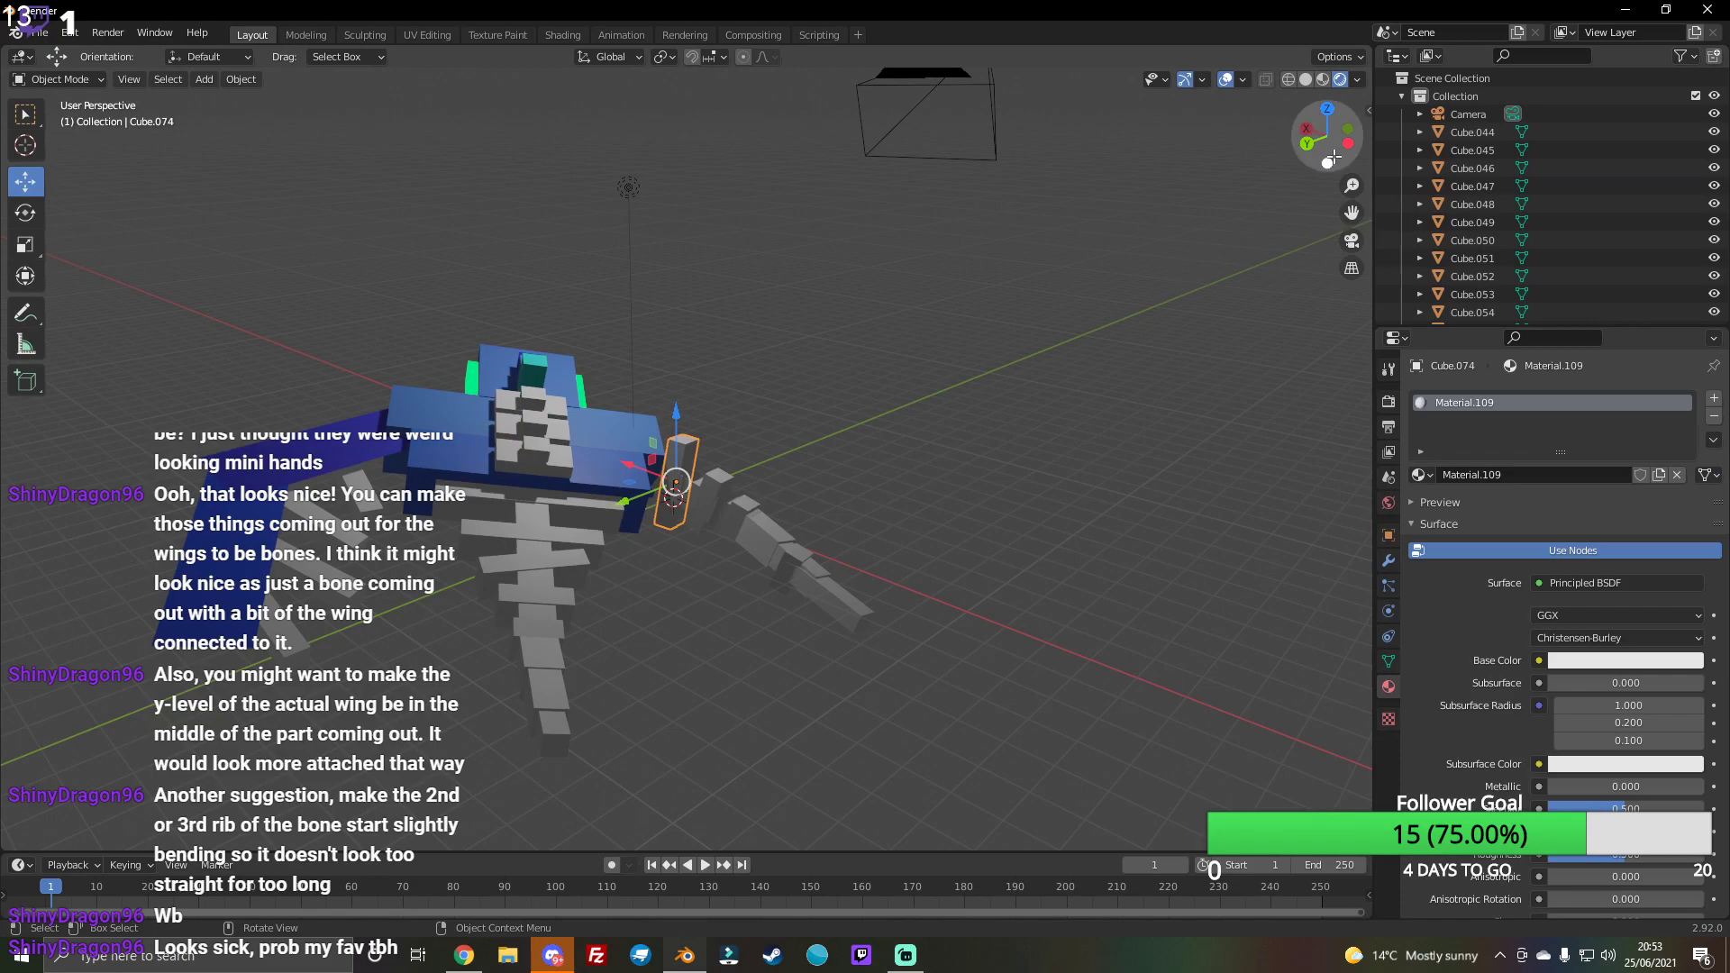
left_click_drag(1326, 135, 1181, 469)
key("h")
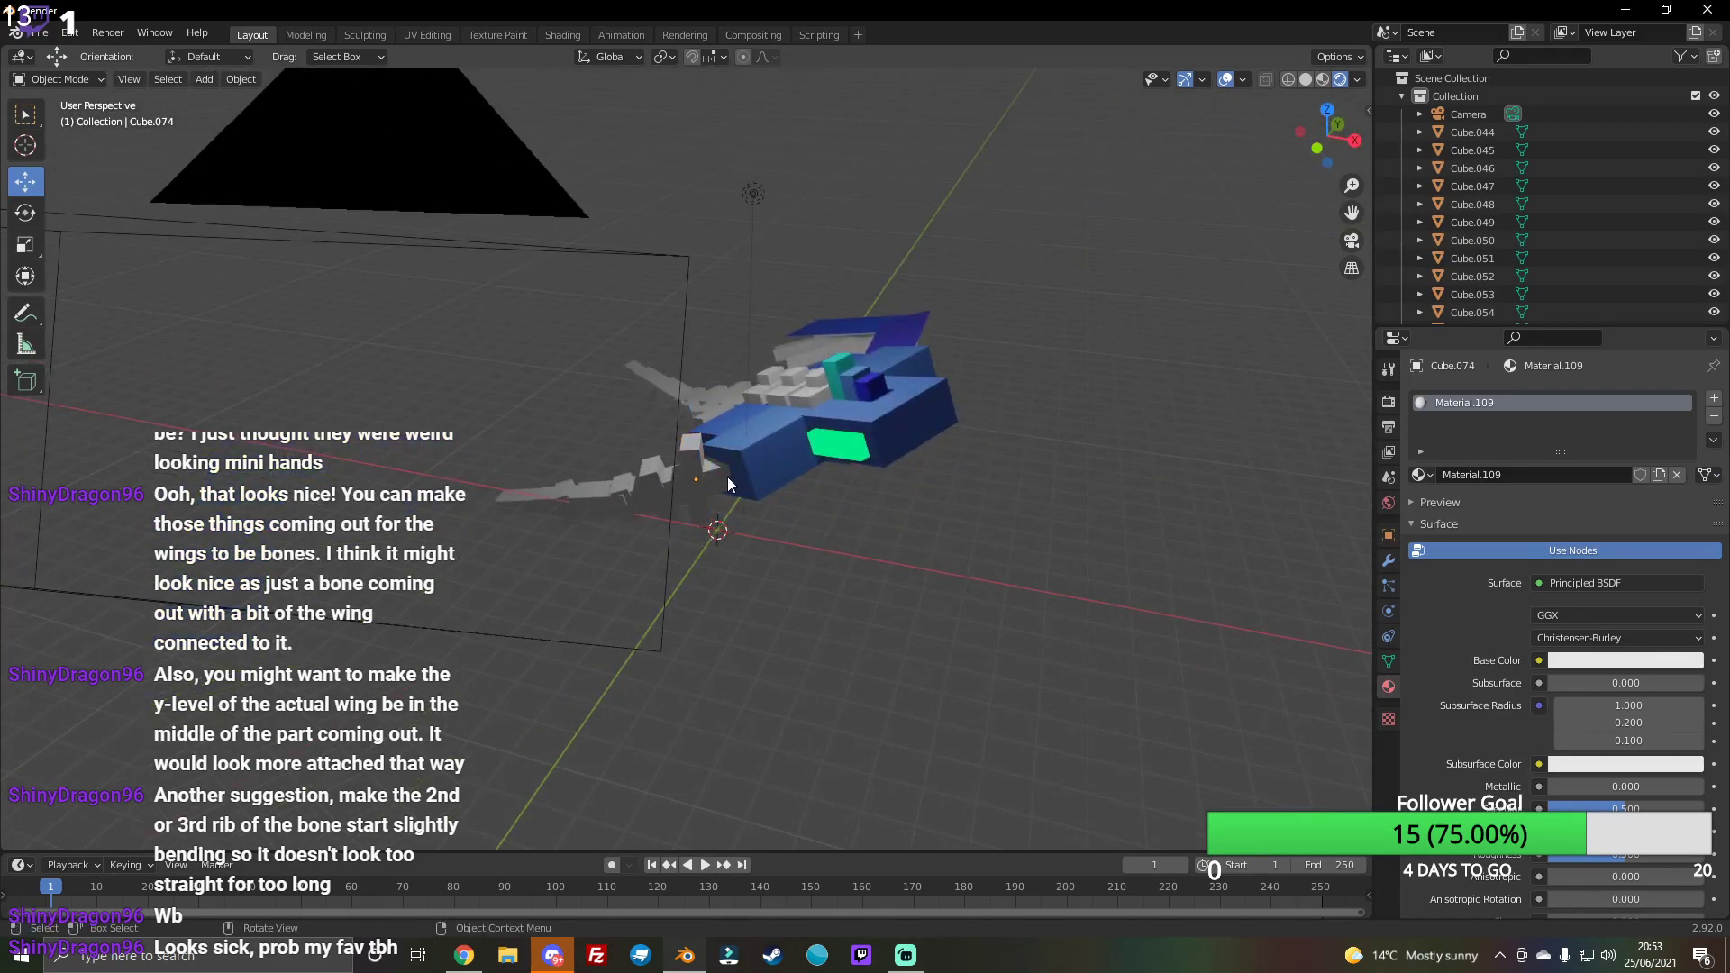
left_click(717, 478)
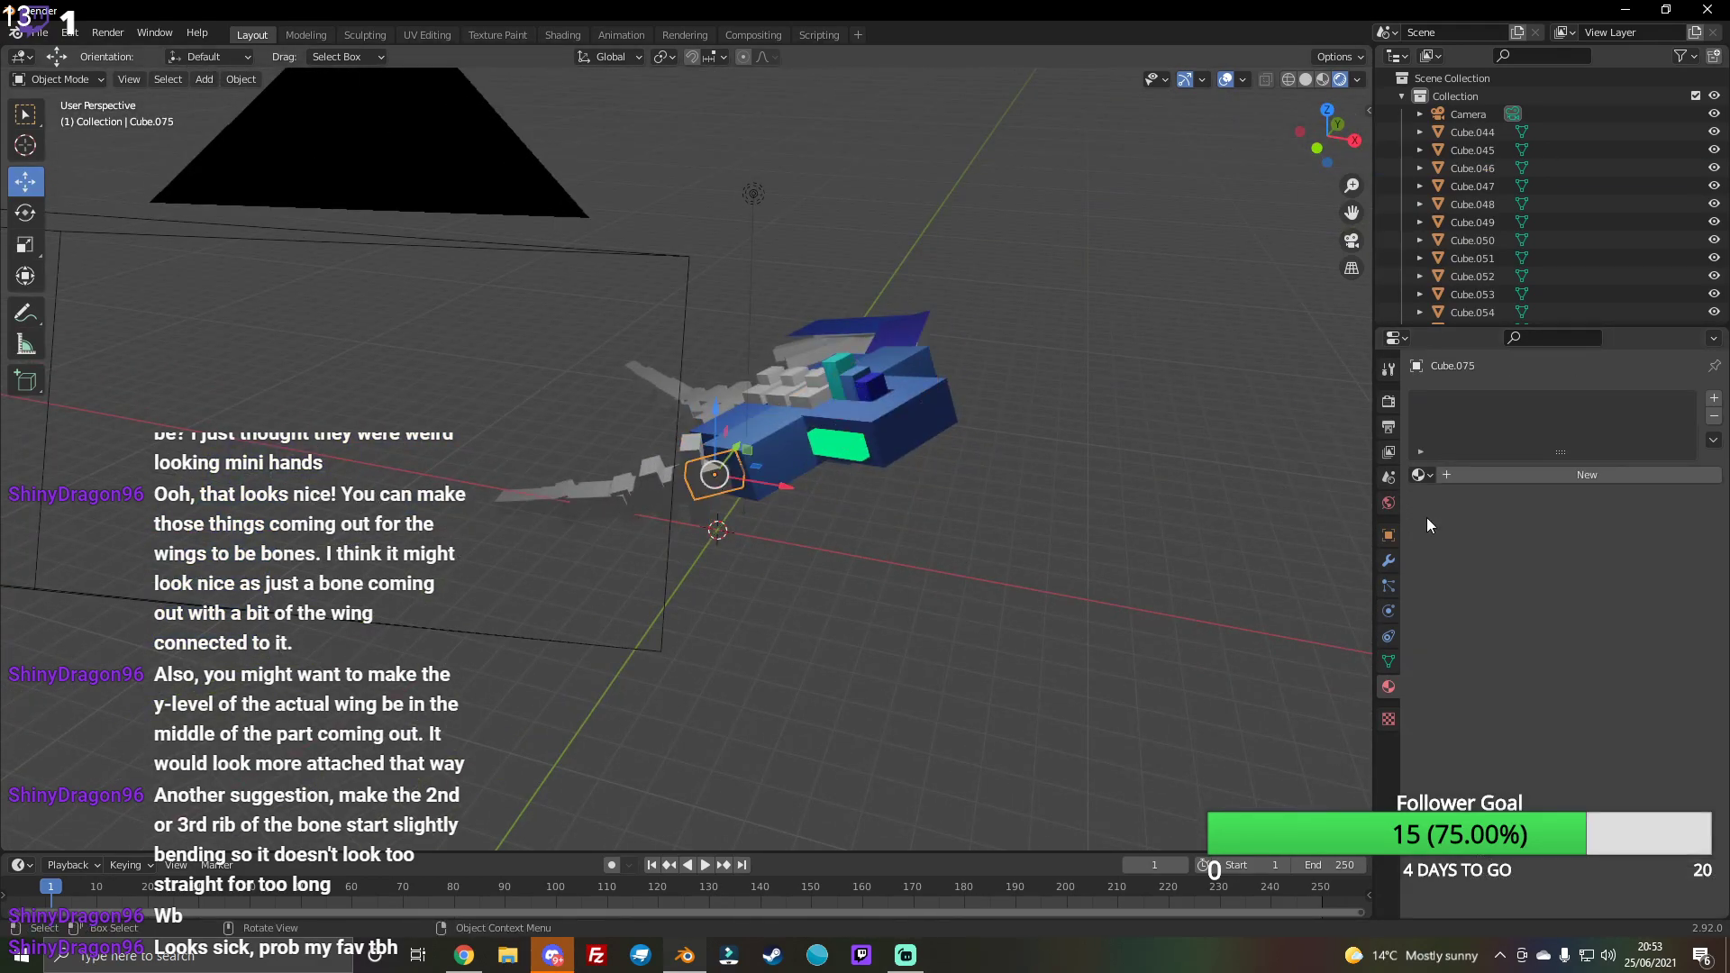
left_click(1607, 481)
Step: From above, give each of the six grey body blocks a new material
left_click_drag(1324, 135, 554, 312)
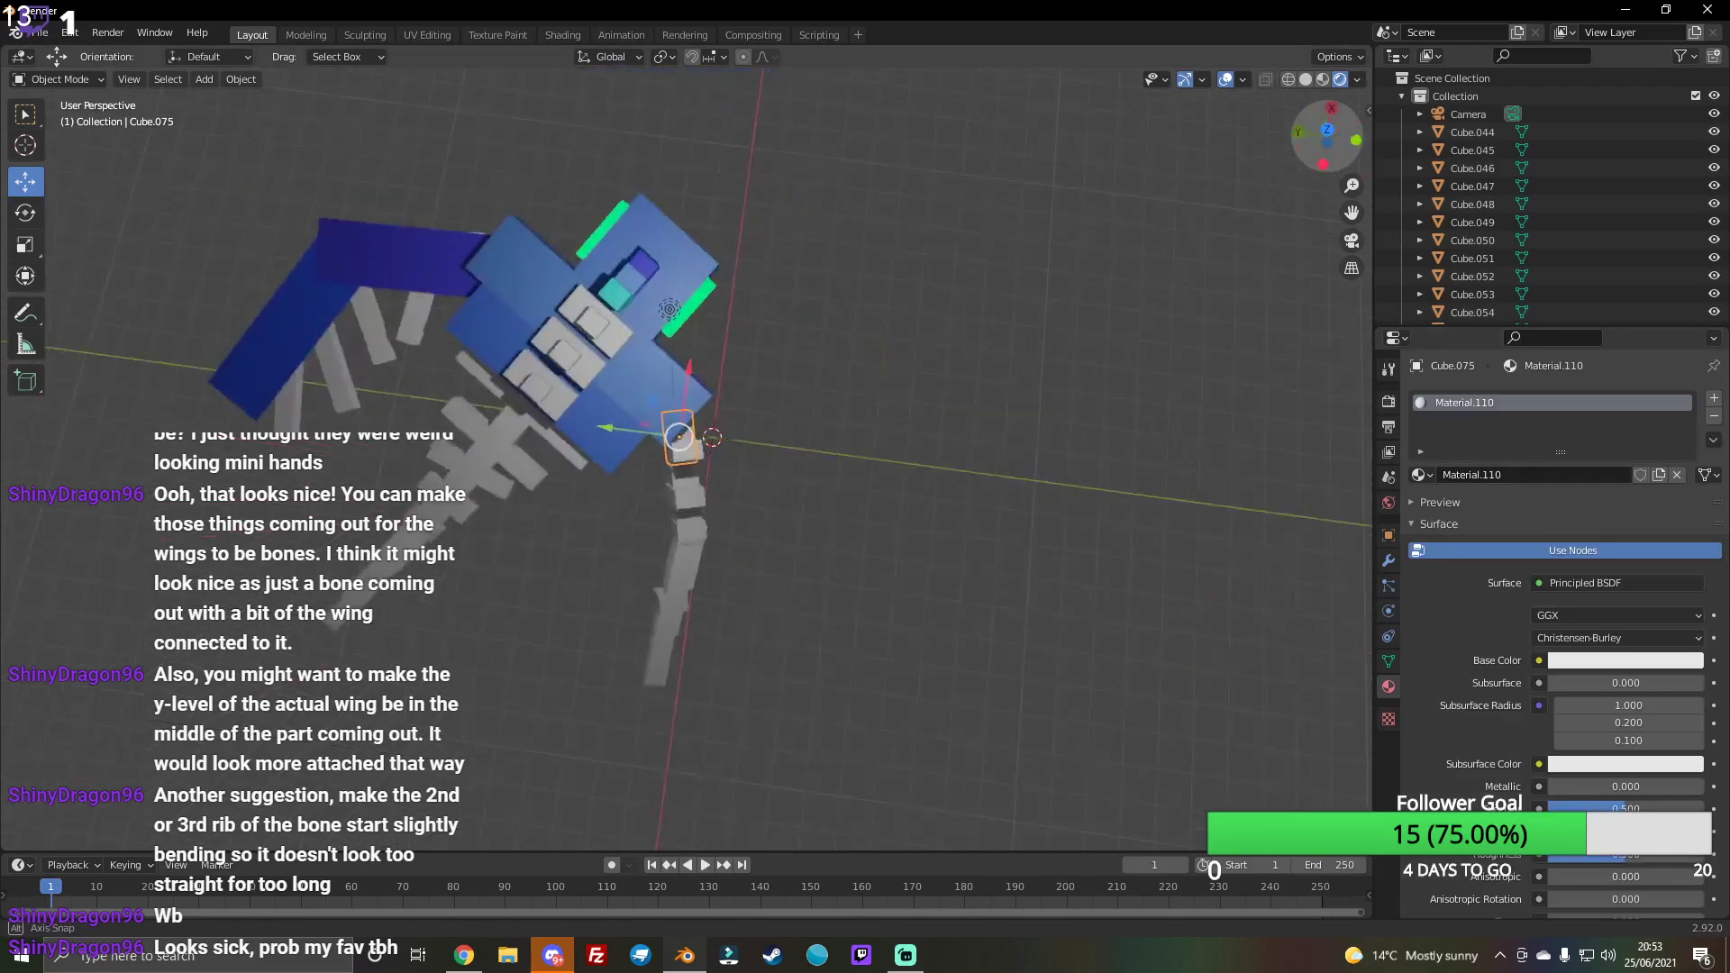
left_click(608, 325)
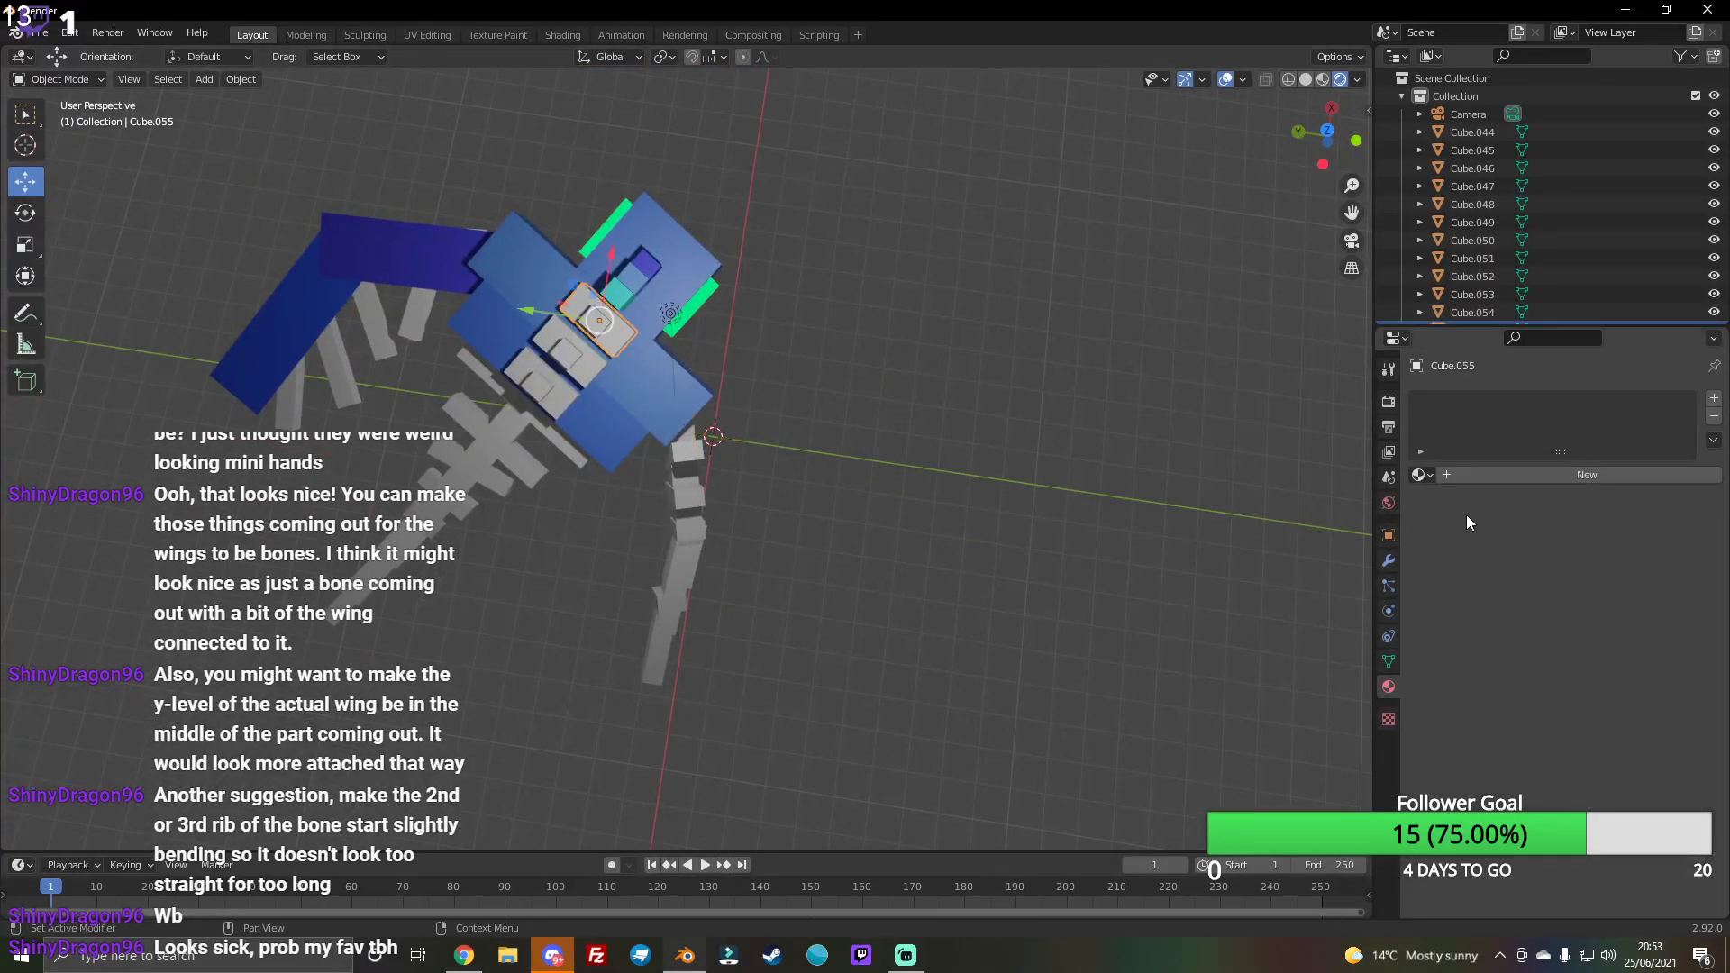
left_click(1527, 476)
left_click(598, 331)
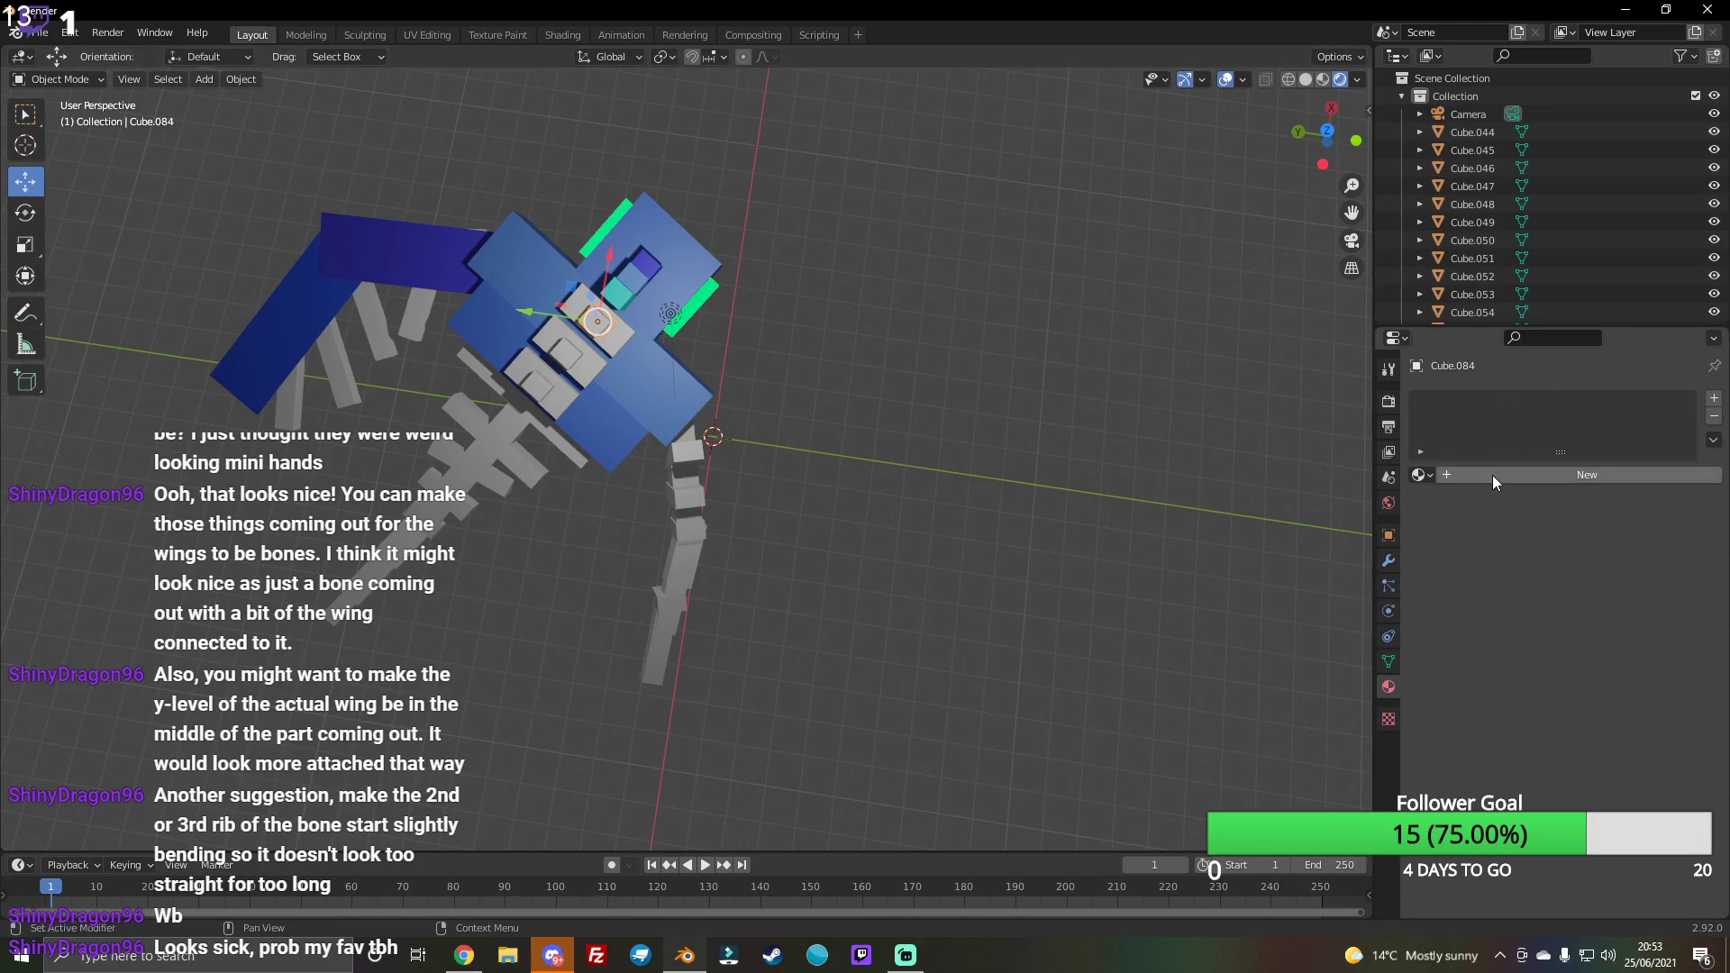
left_click(1496, 476)
left_click(568, 350)
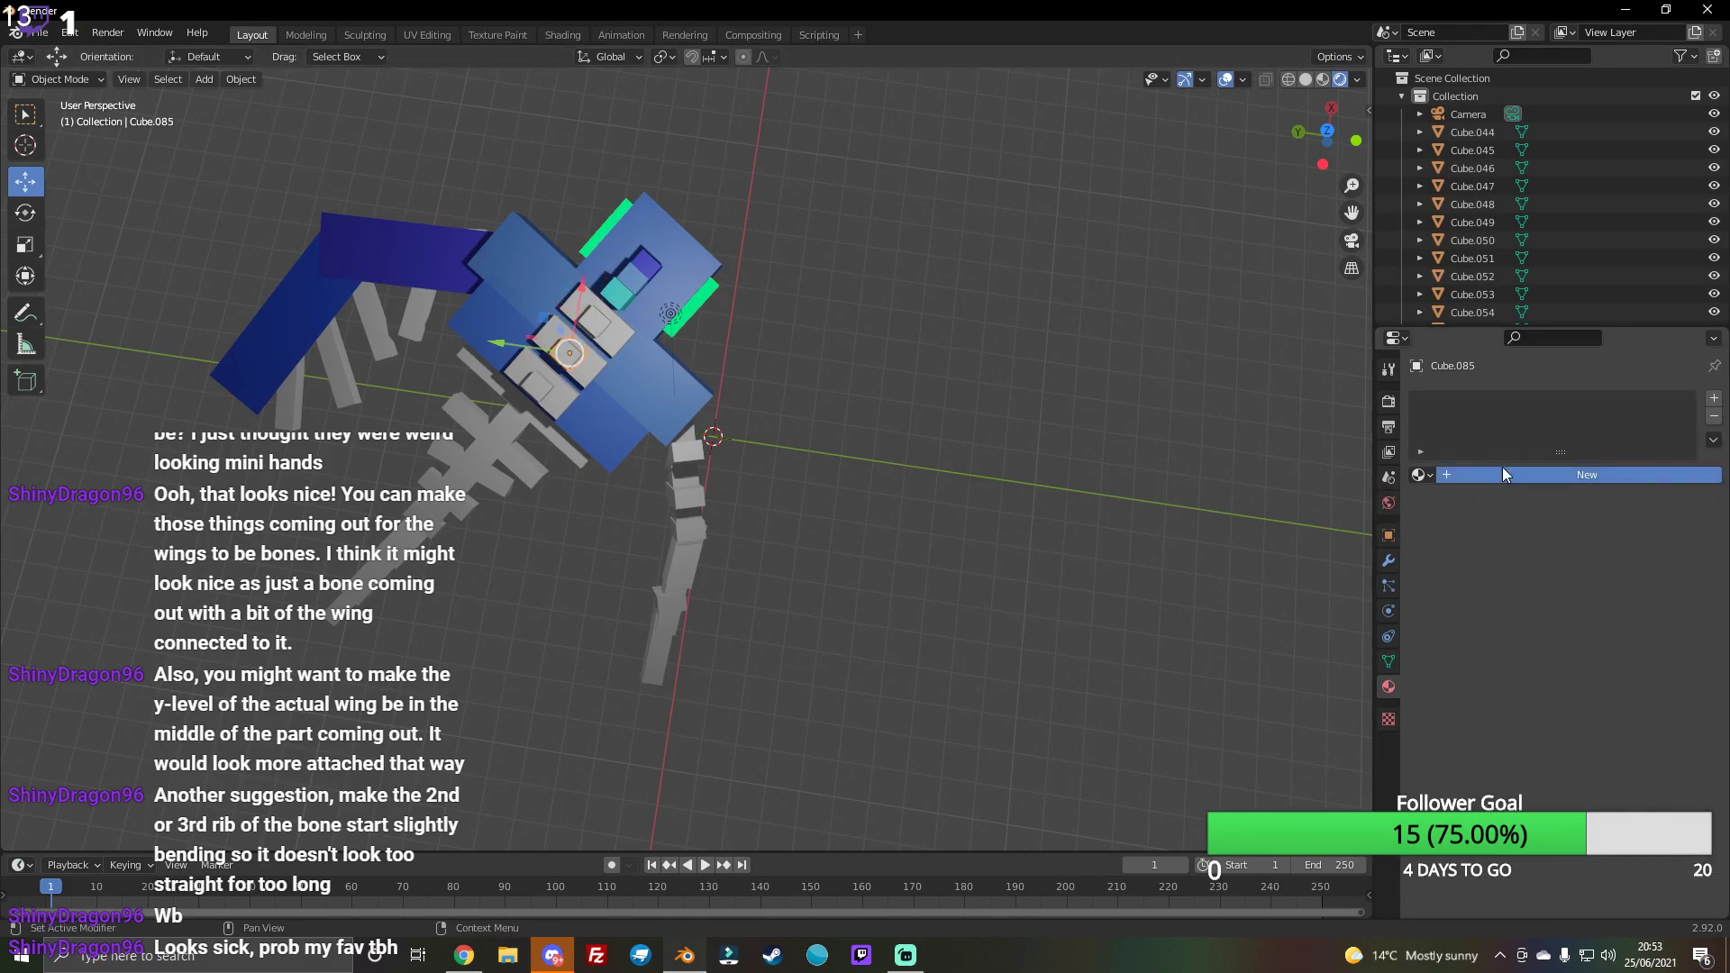
left_click(1502, 466)
left_click(586, 375)
left_click(1514, 477)
left_click(565, 396)
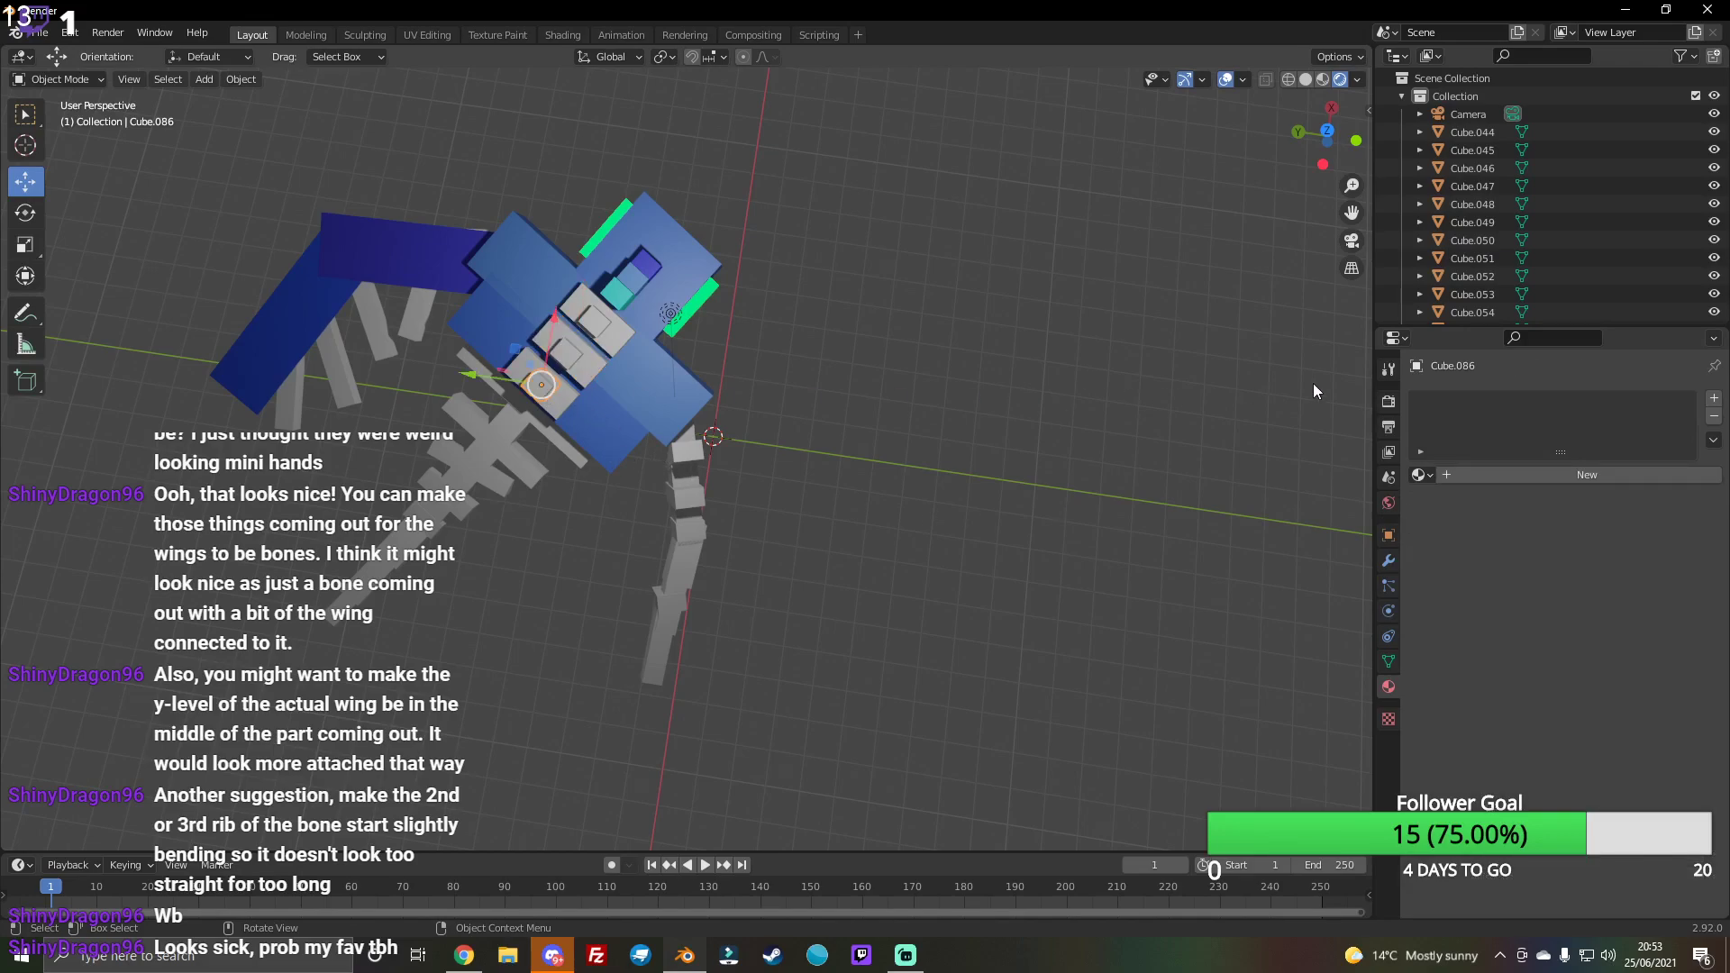
left_click(1477, 478)
left_click(573, 403)
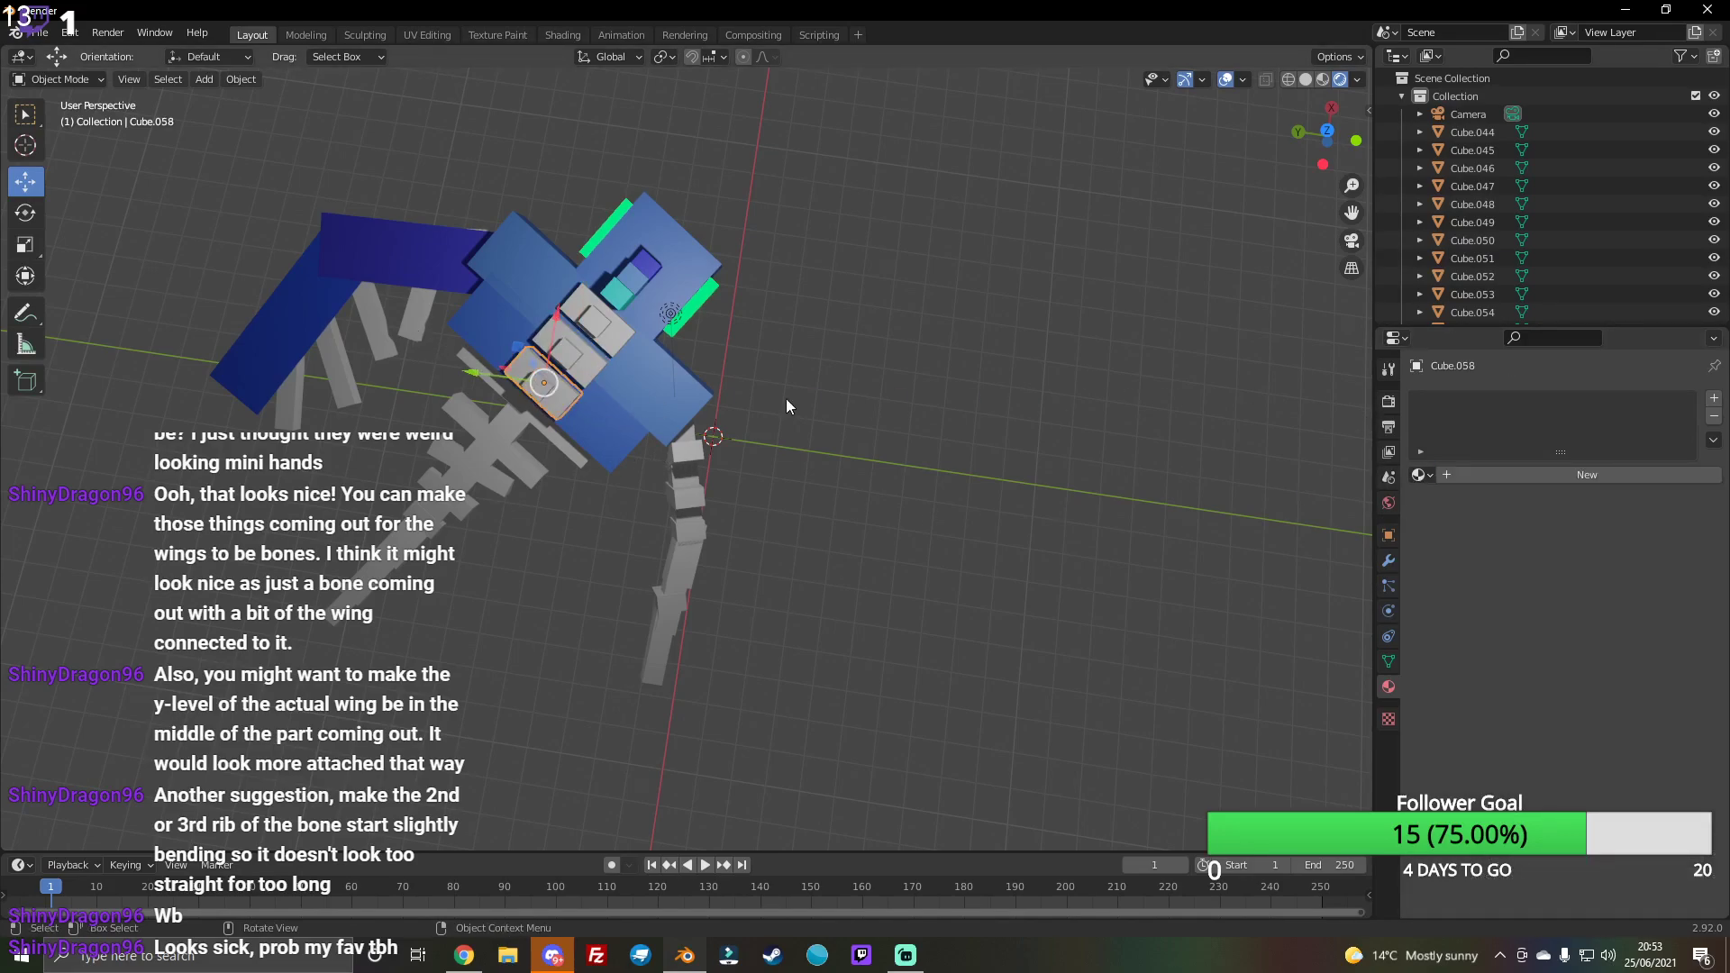
left_click(1546, 475)
Step: Select the long and cross-shaped bones, view through the camera, then switch to Streamlabs OBS
left_click(552, 434)
left_click(501, 453)
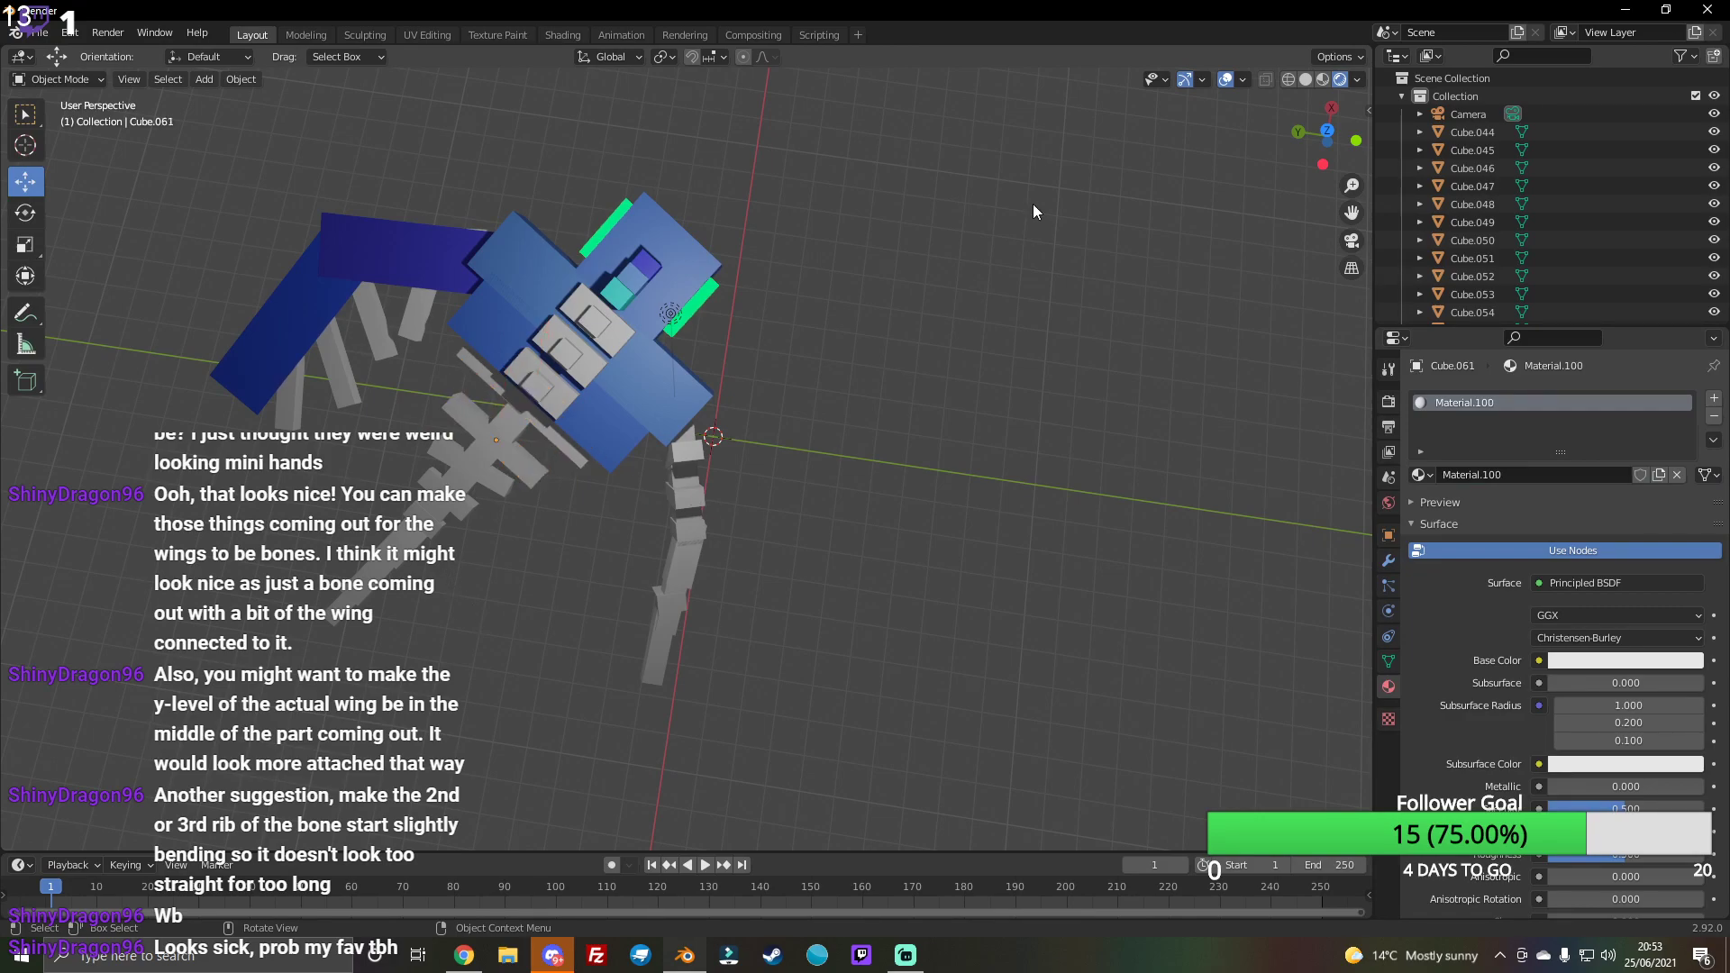
left_click_drag(1322, 136, 1339, 156)
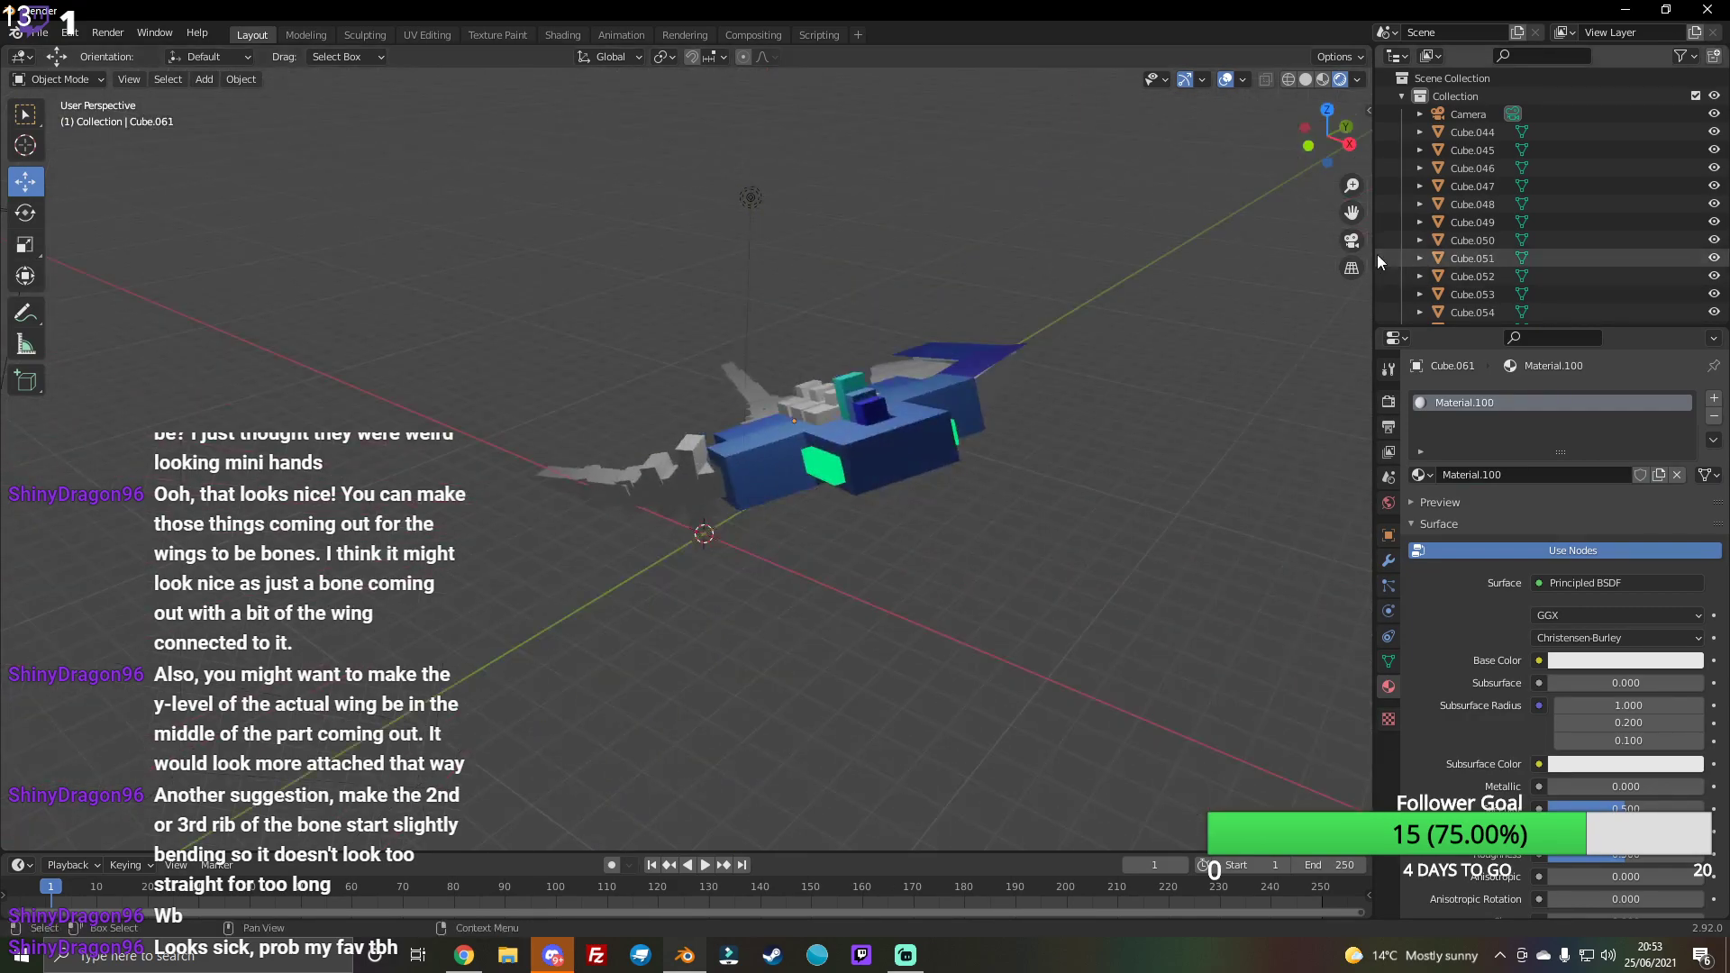
left_click(1353, 240)
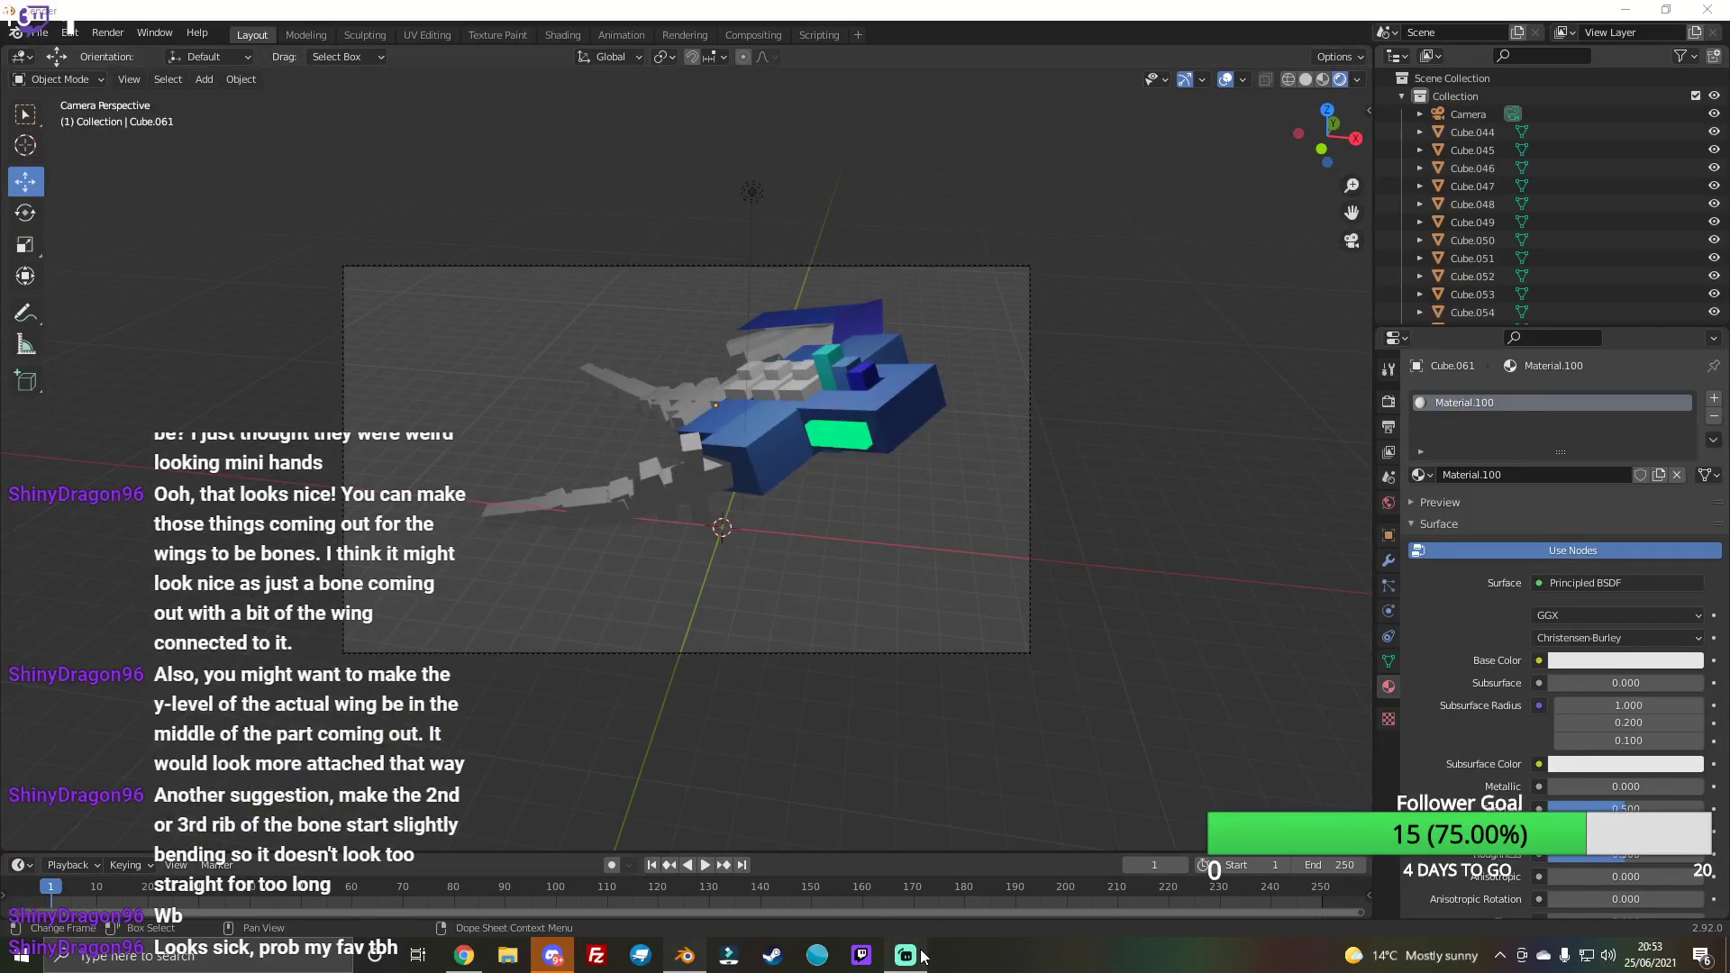
left_click(906, 956)
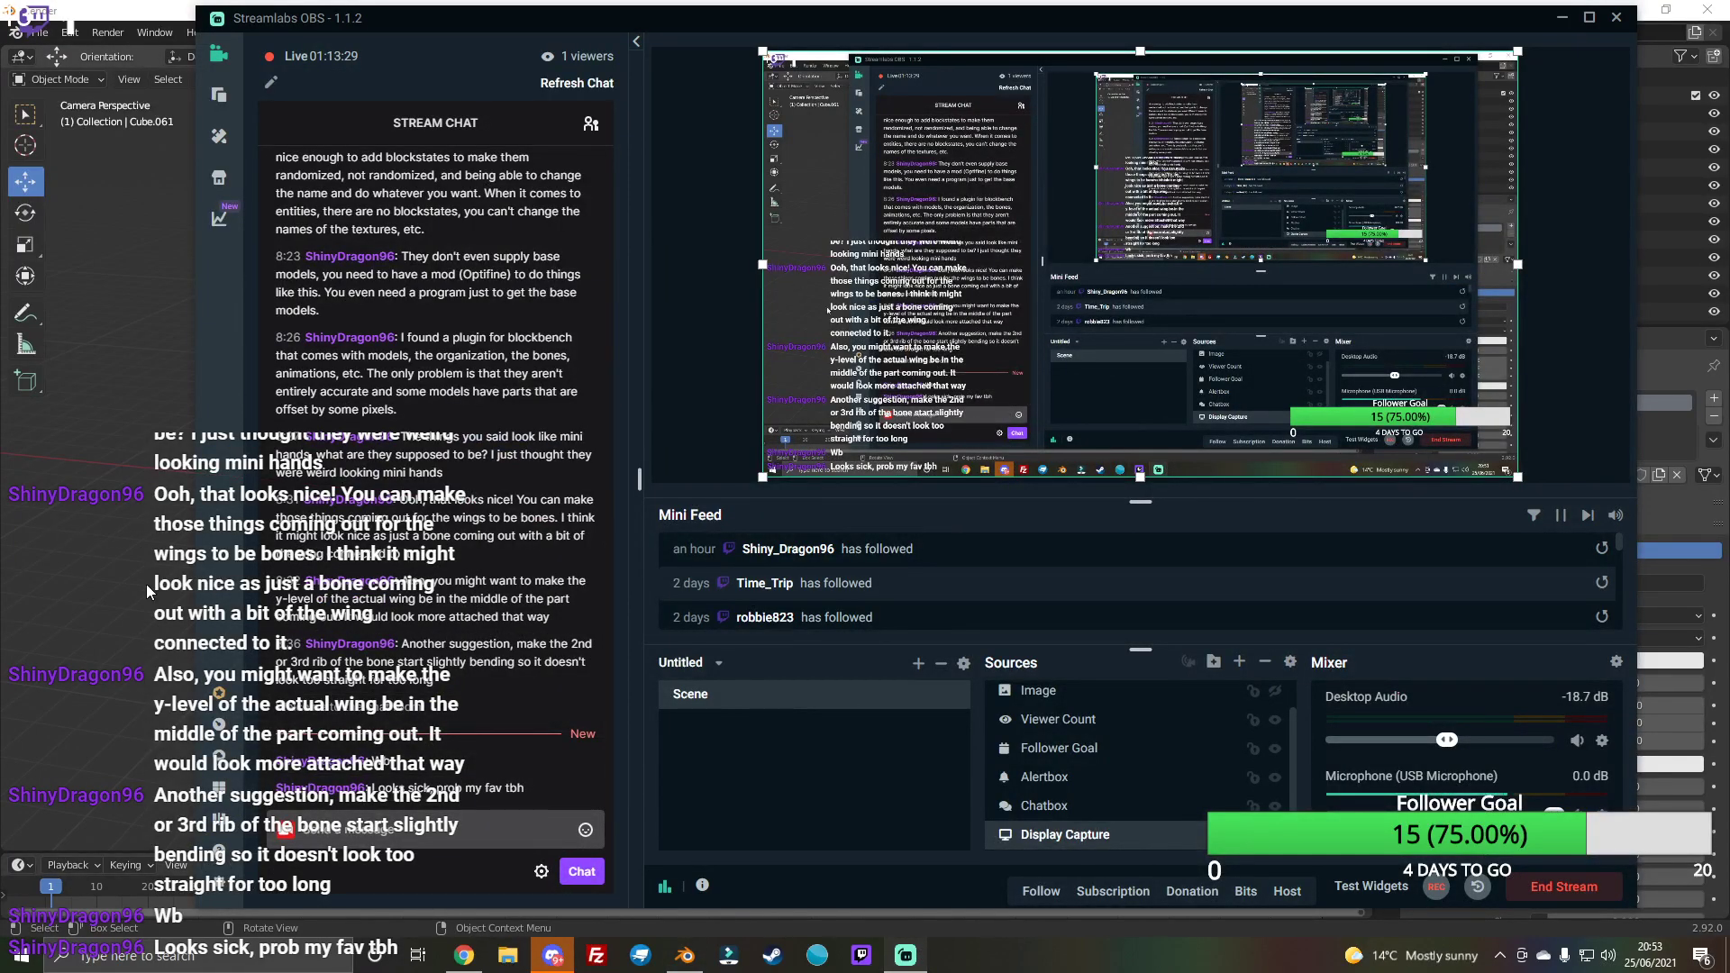
left_click(585, 830)
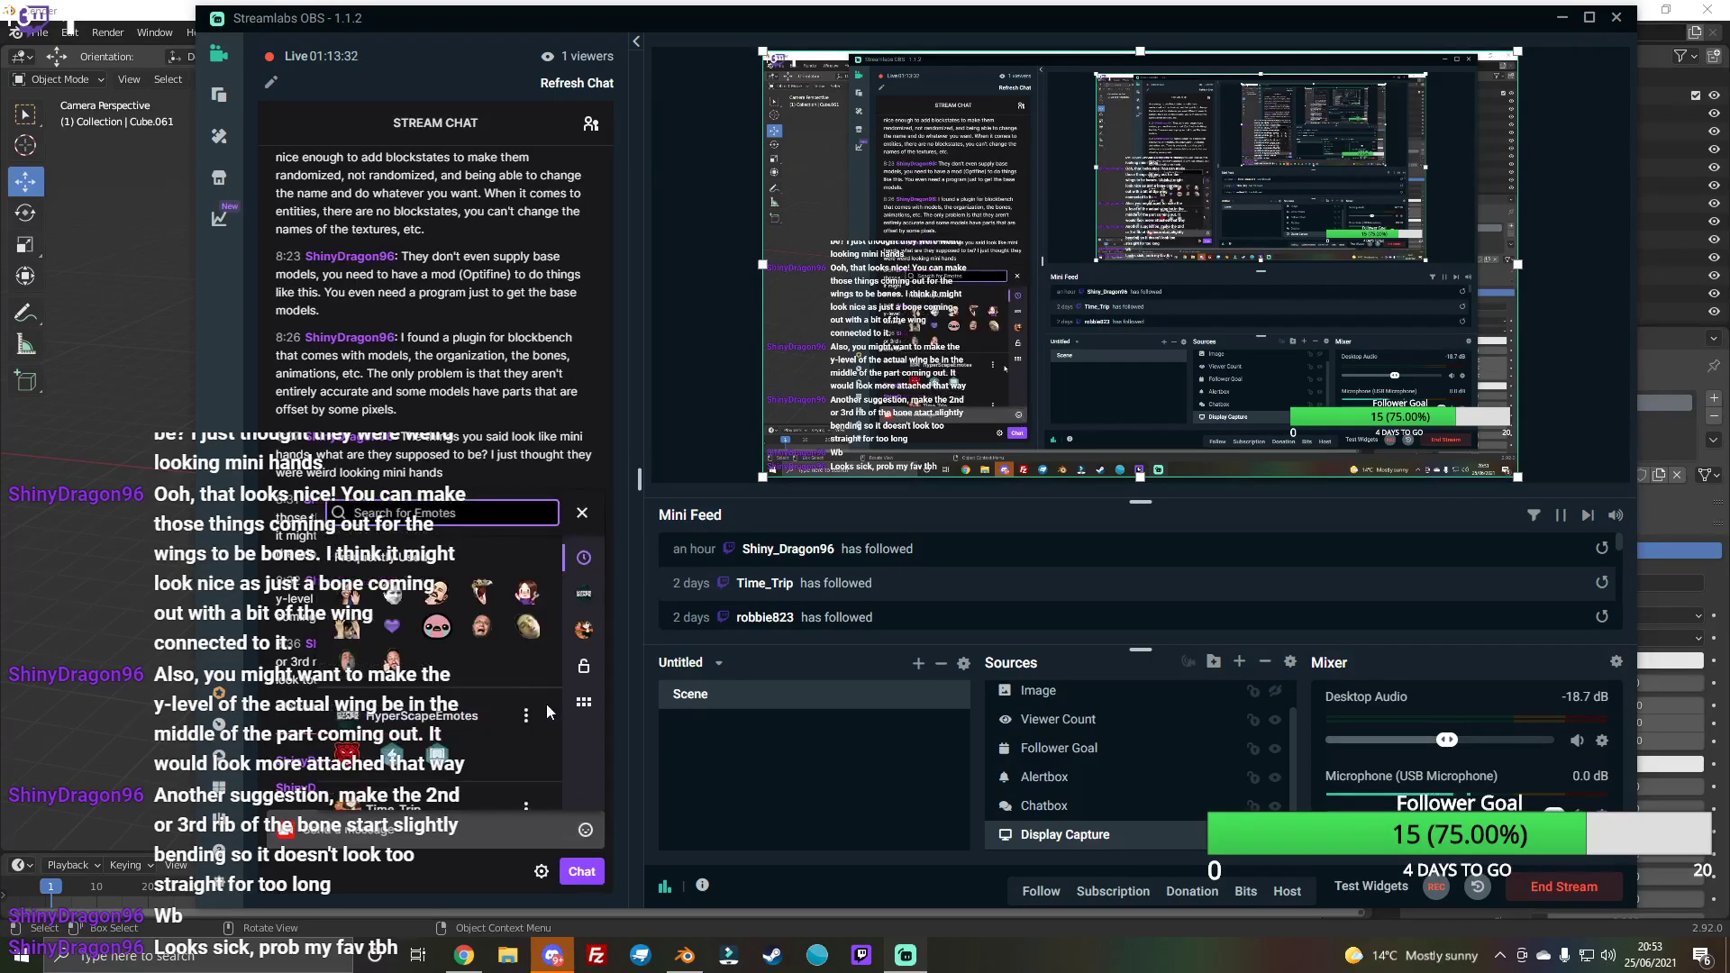
left_click(484, 596)
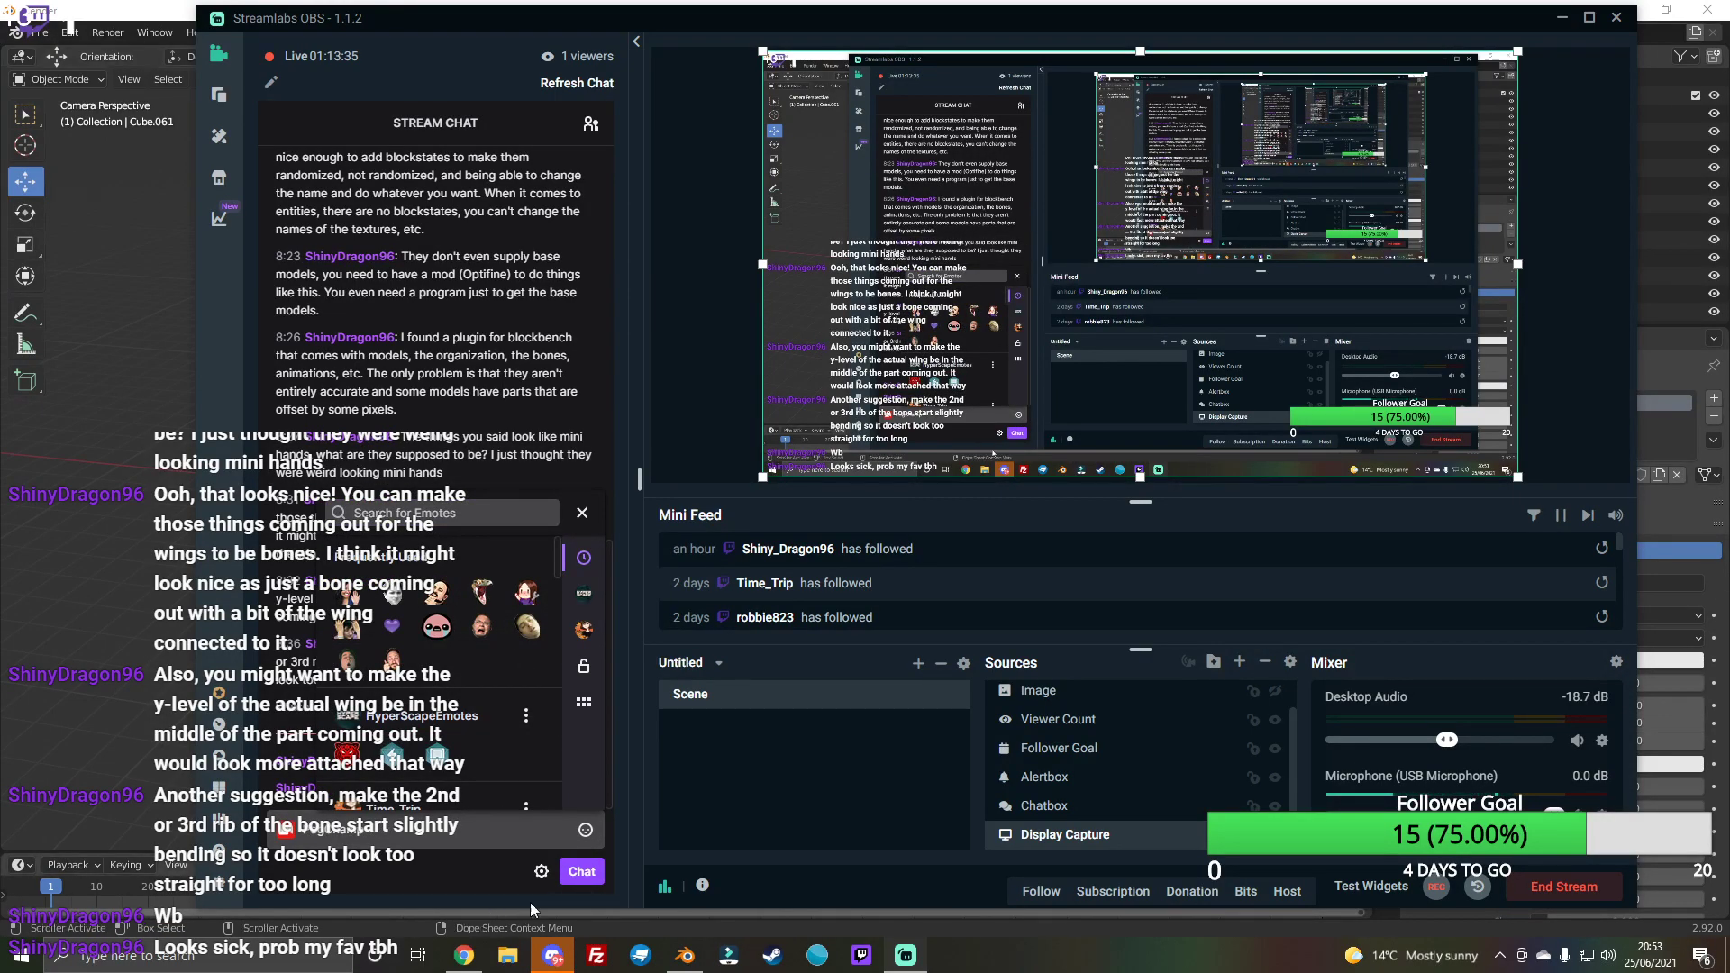
left_click(575, 872)
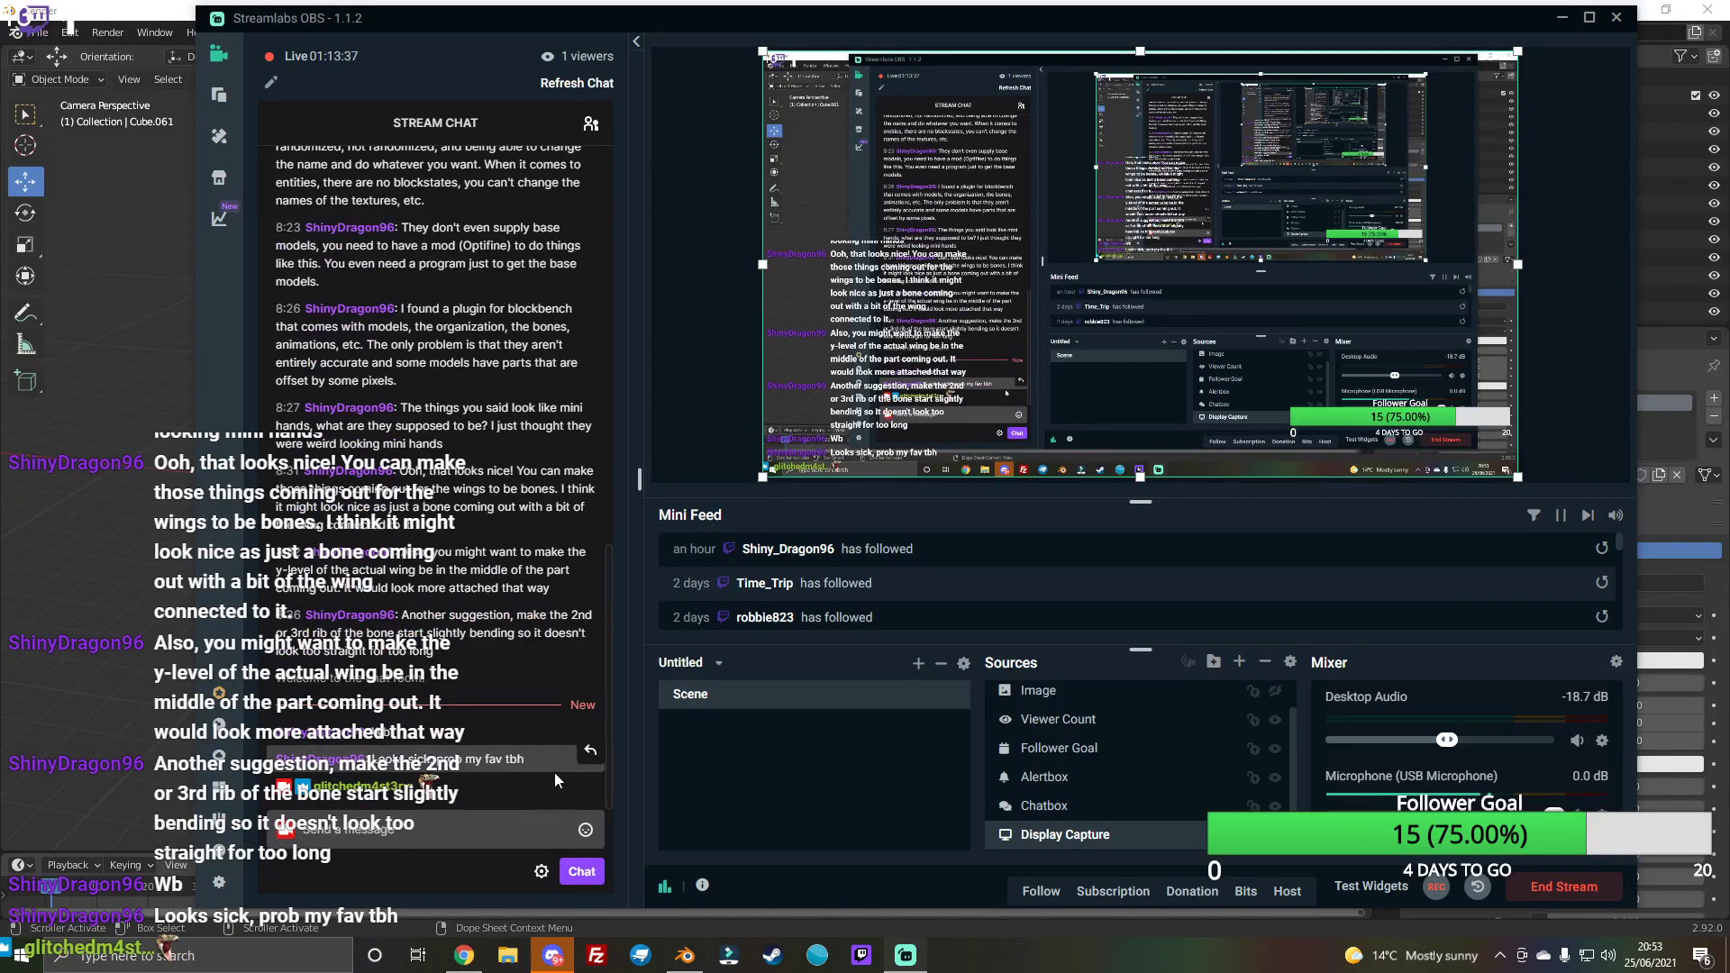
left_click(91, 620)
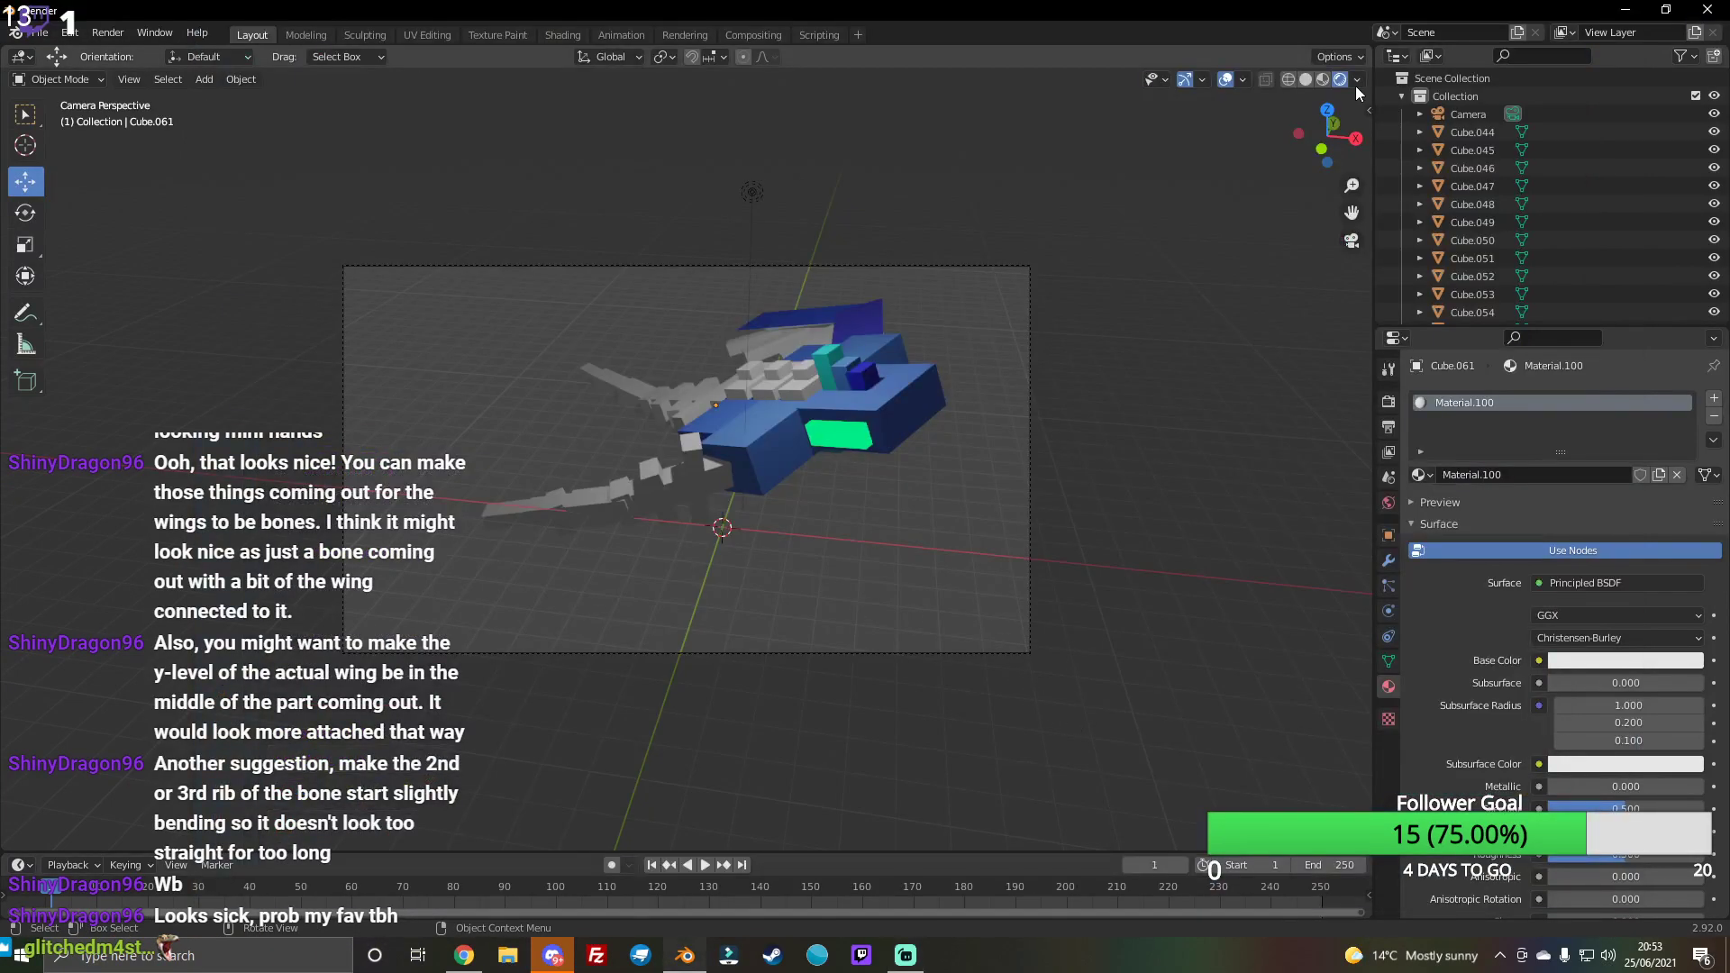
Step: Add a plane and scale it into a huge floor under the model
left_click_drag(1330, 119, 629, 265)
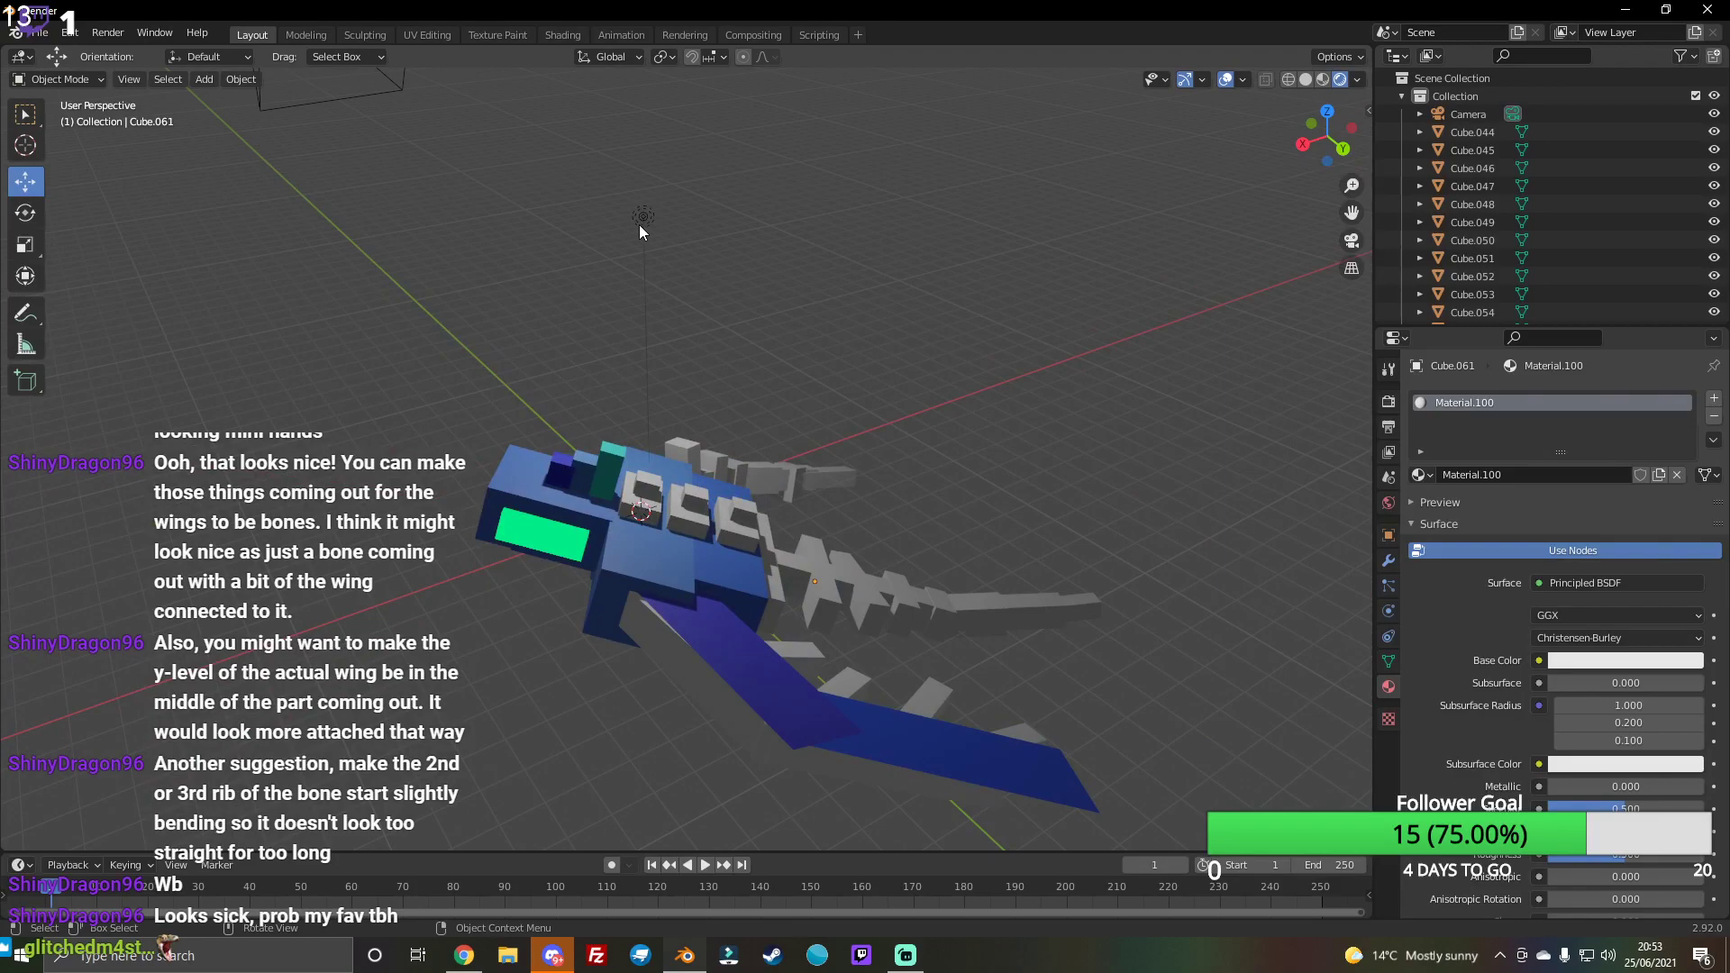
left_click(641, 219)
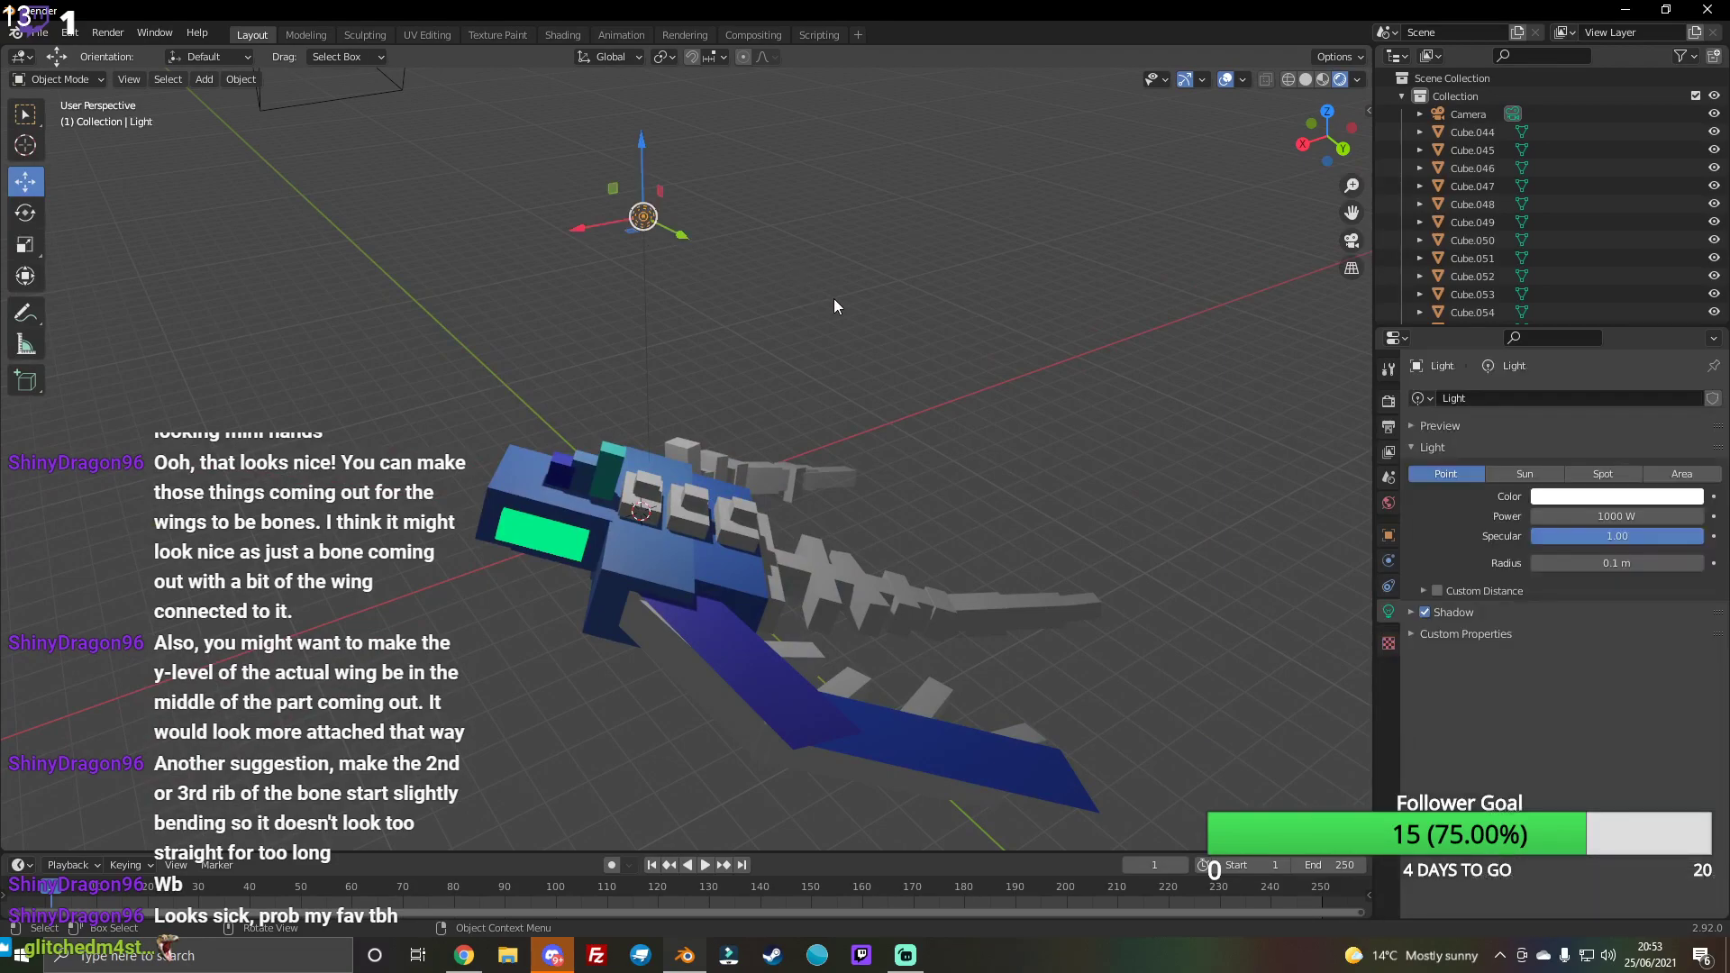
left_click(201, 78)
left_click(400, 103)
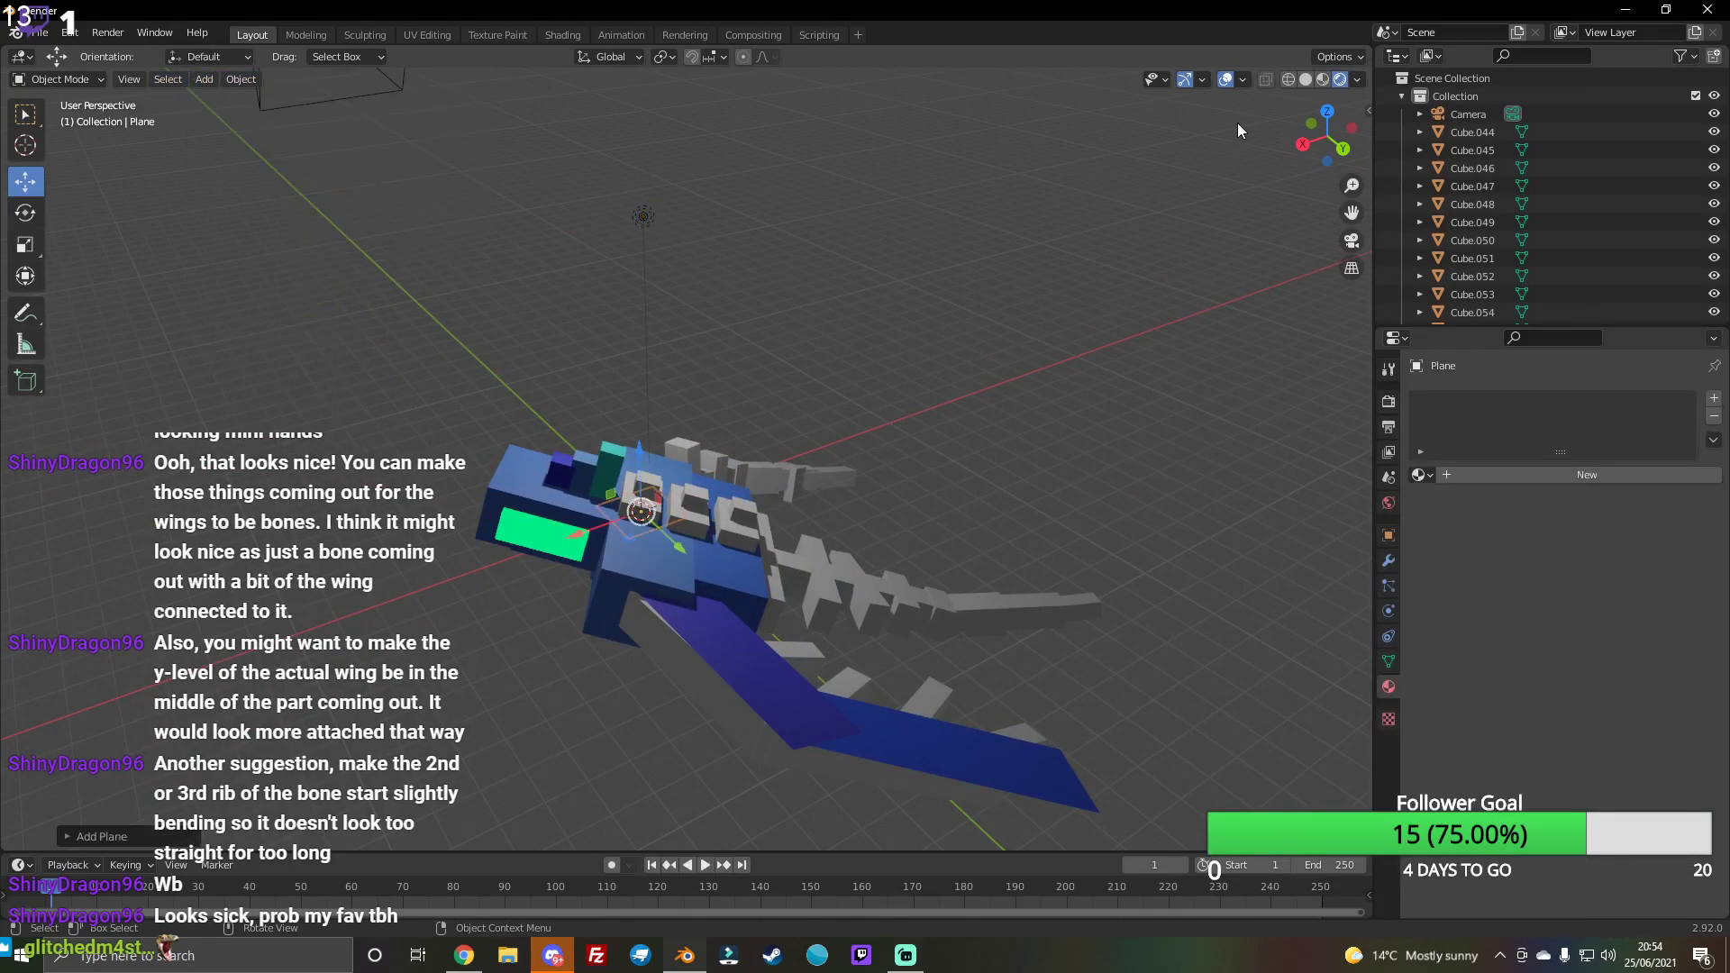
mouse_move(1324, 135)
left_mouse_down()
mouse_move(690, 469)
mouse_move(680, 511)
left_mouse_up()
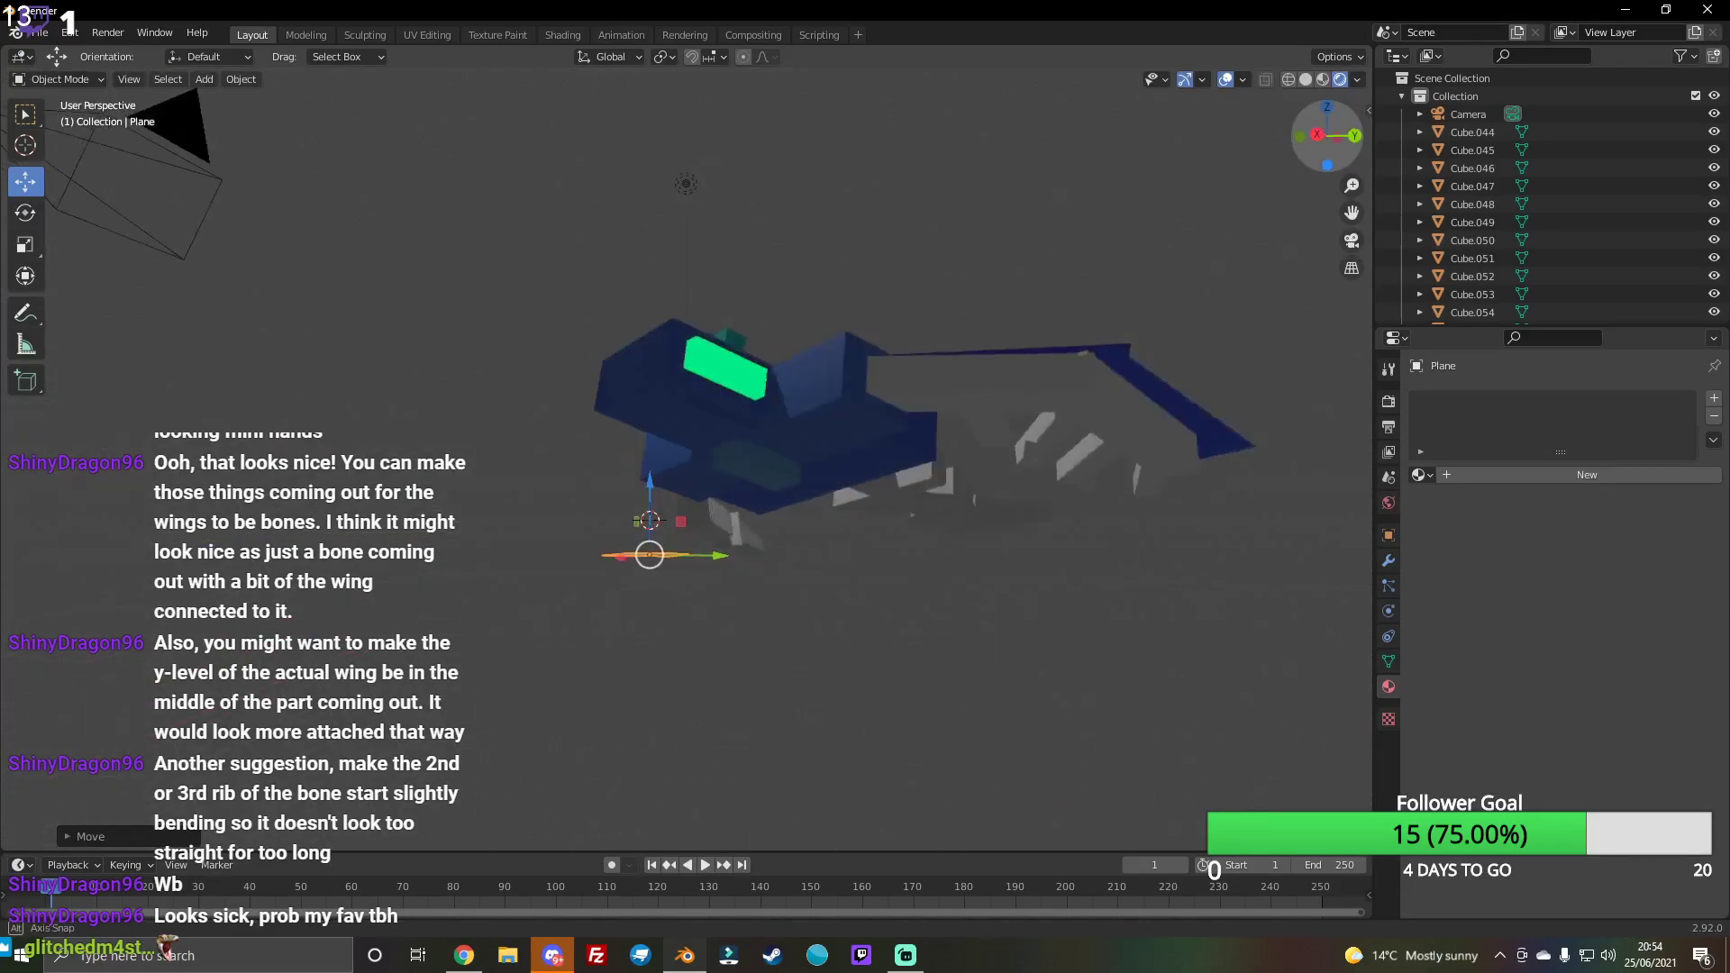
left_click_drag(1323, 139, 1271, 176)
left_click(24, 243)
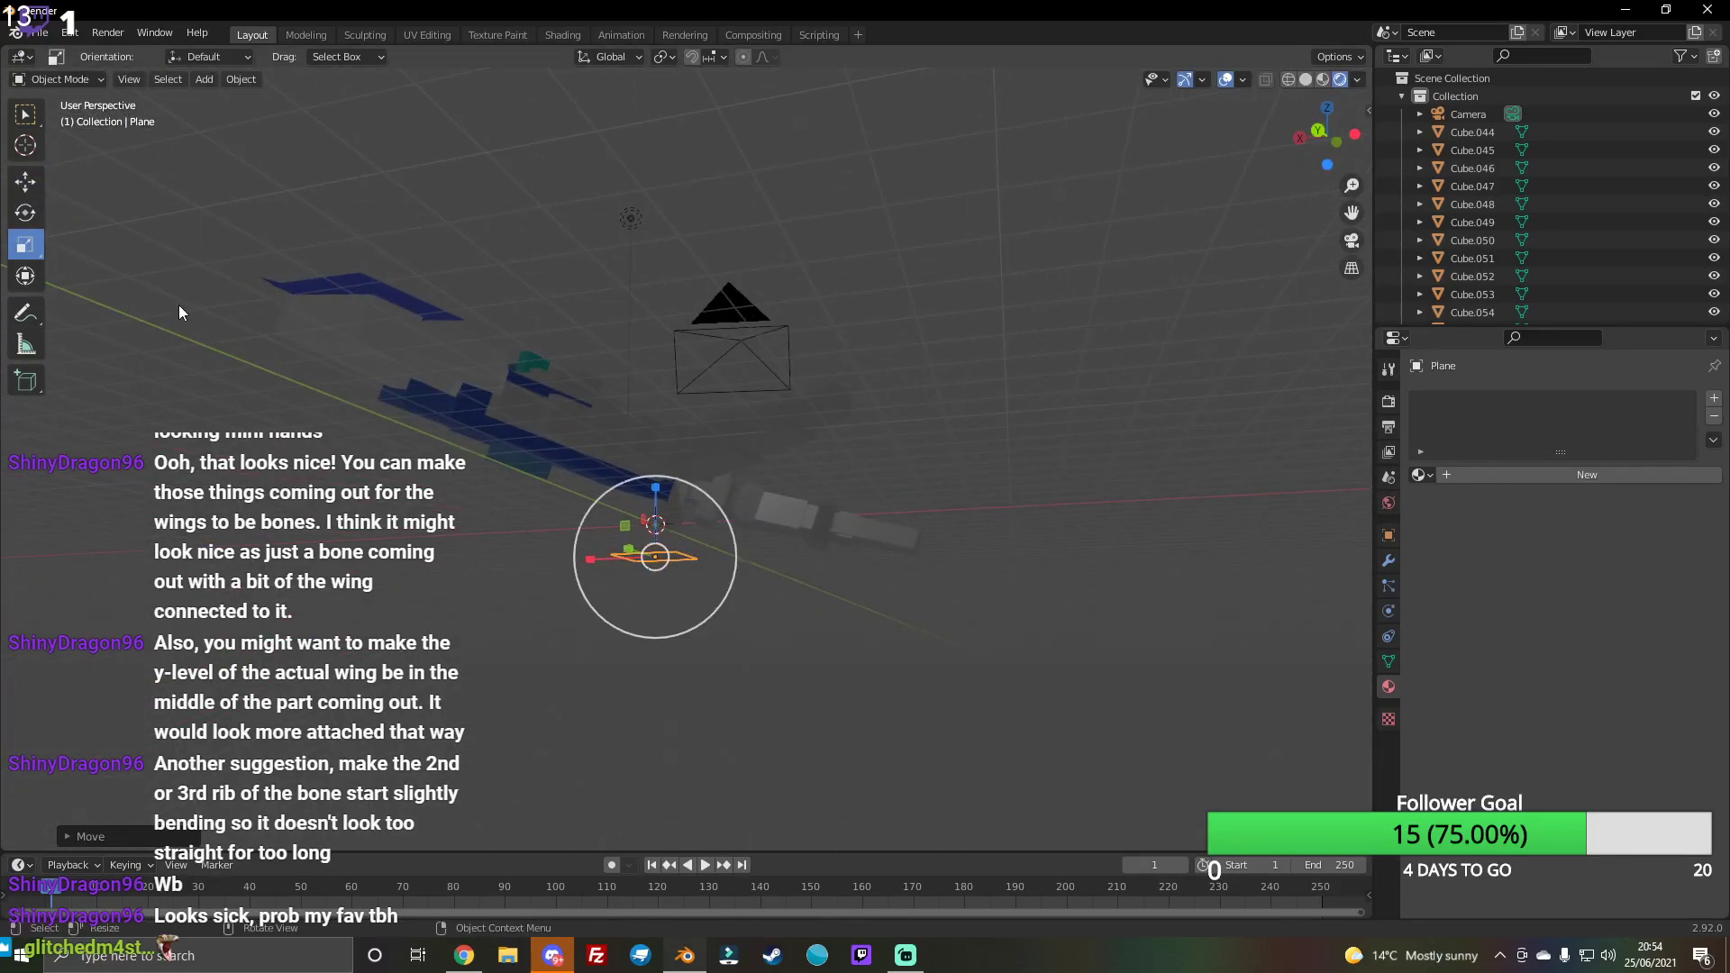
left_click_drag(656, 556, 100, 275)
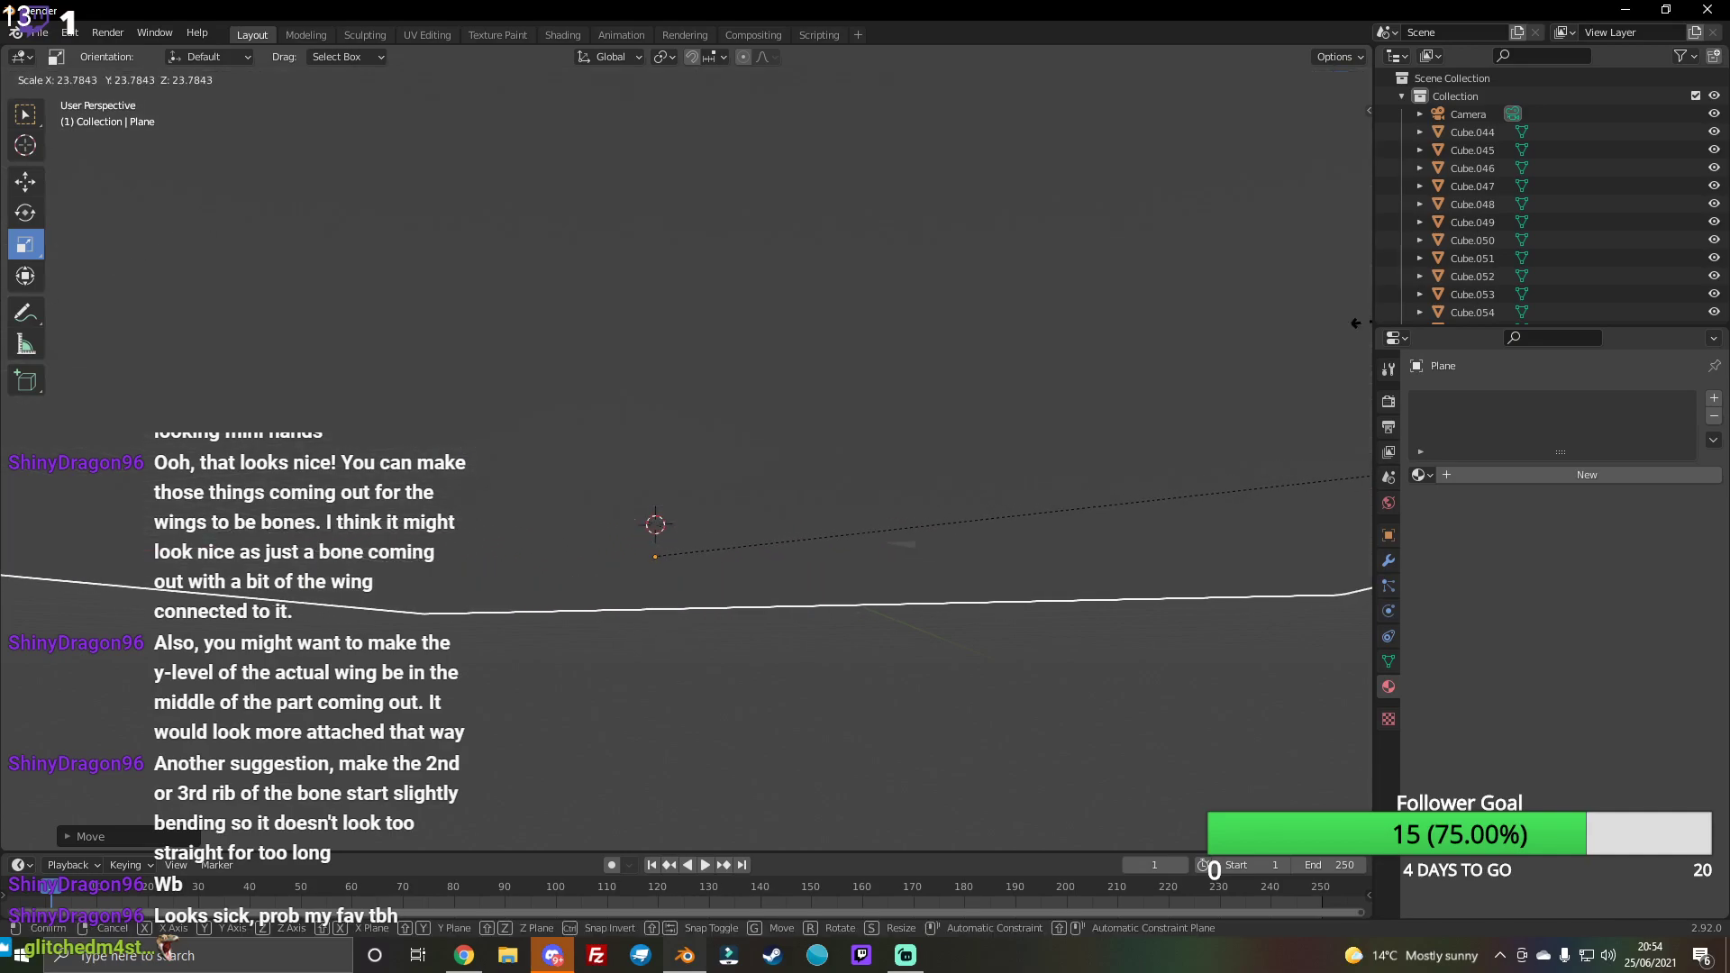
left_click(99, 275)
Step: Give the floor plane a new material with a black base colour
left_click_drag(1298, 135, 1352, 217)
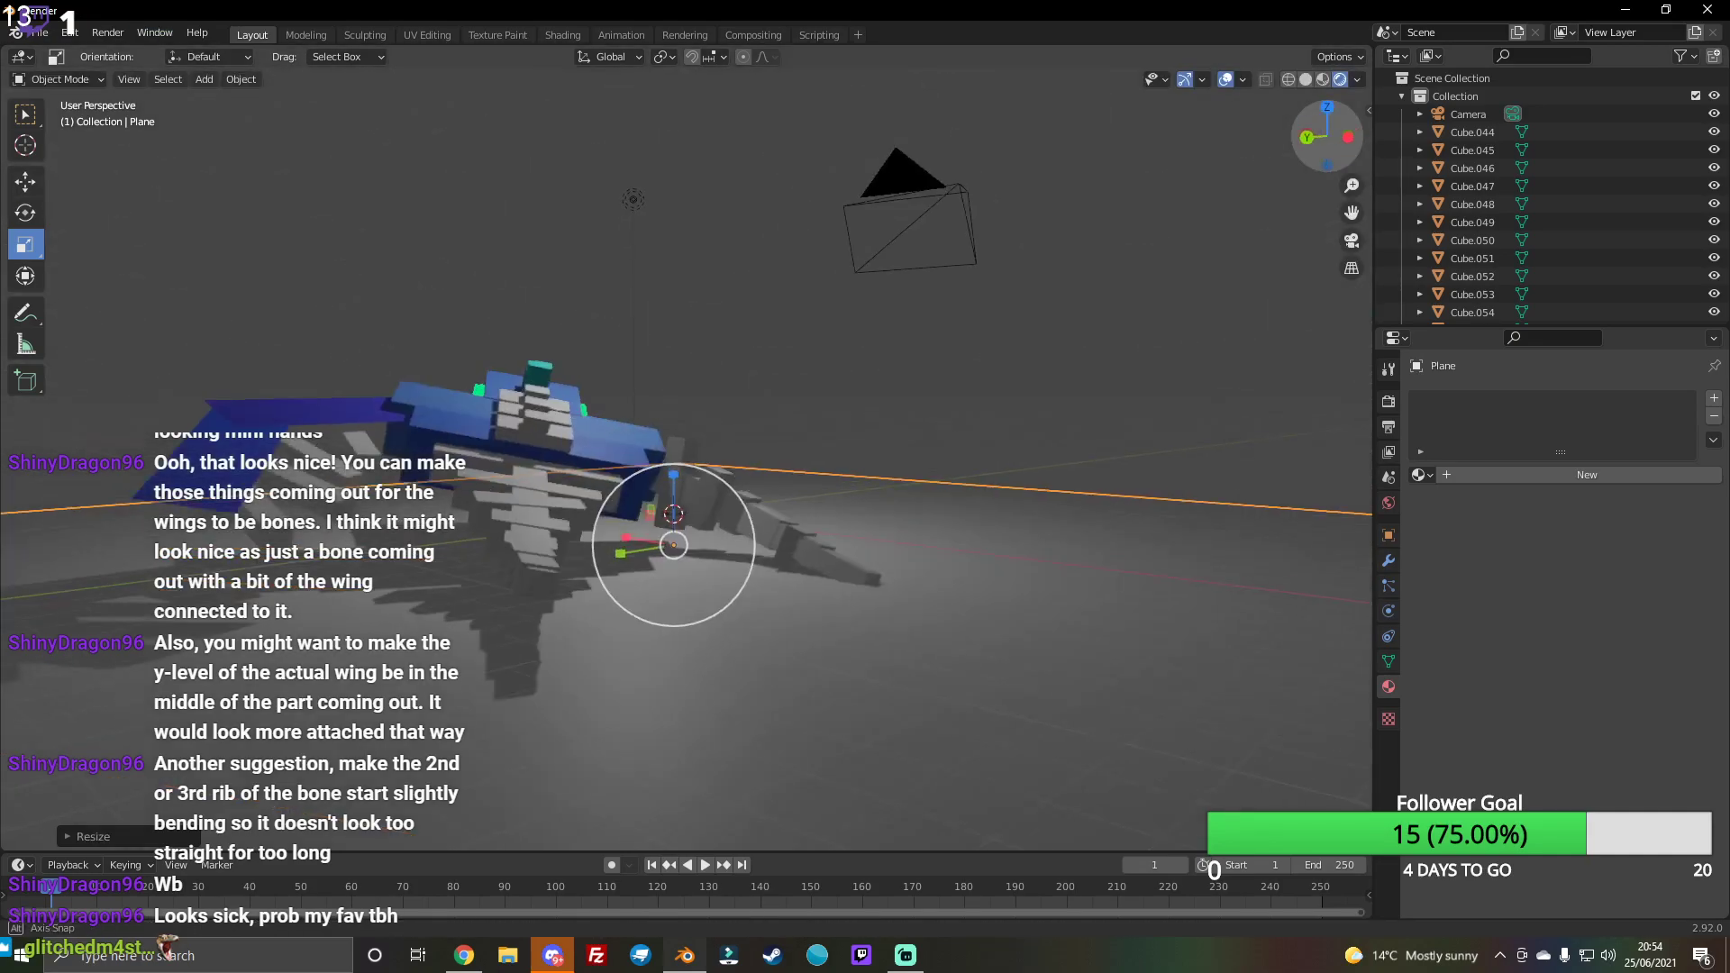
left_click(1546, 476)
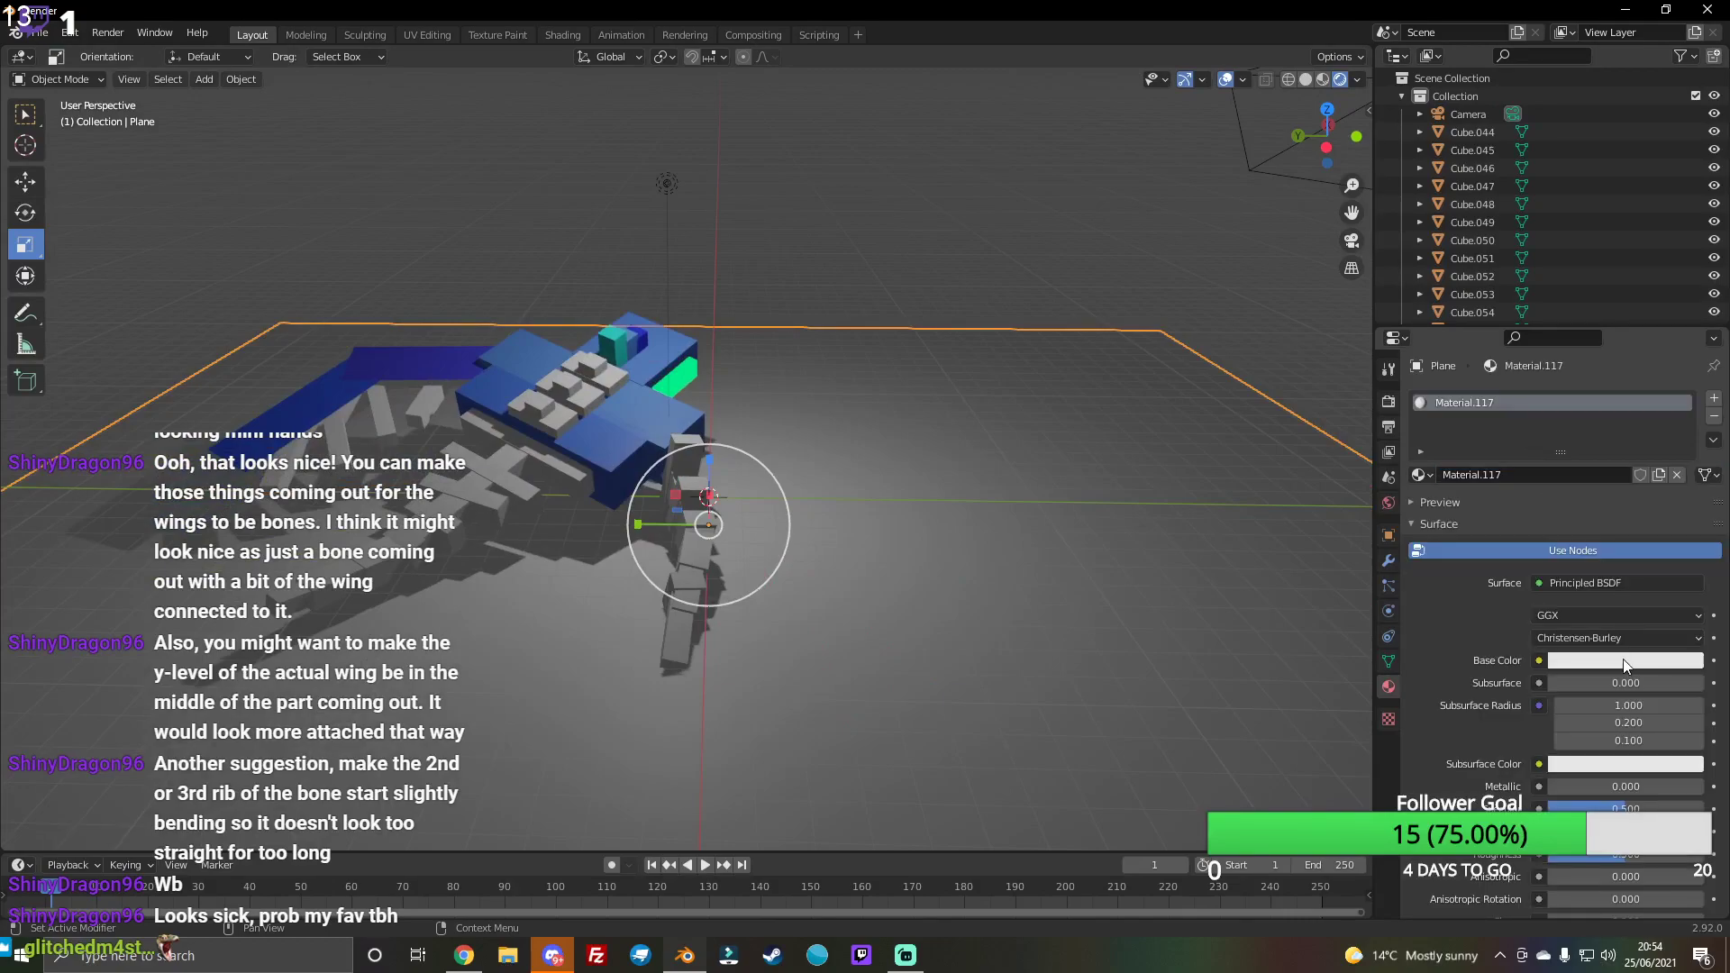
left_click(1630, 660)
left_click_drag(1694, 464, 1690, 541)
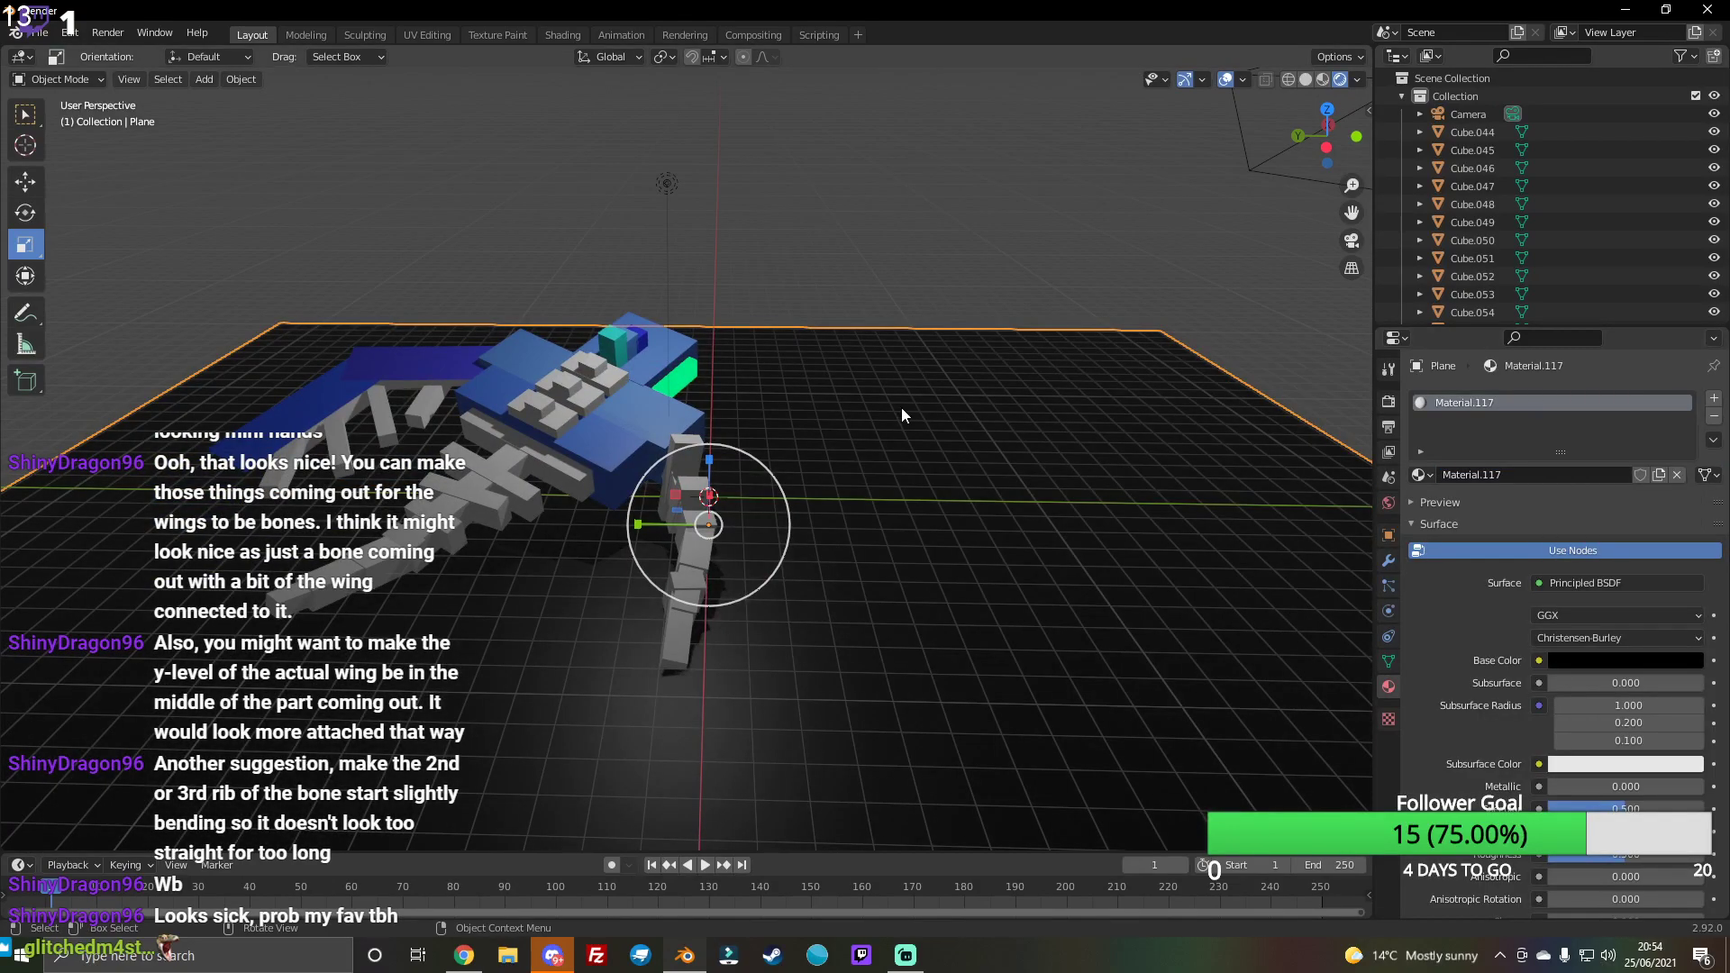
Step: Add a second plane to the scene
left_click(204, 79)
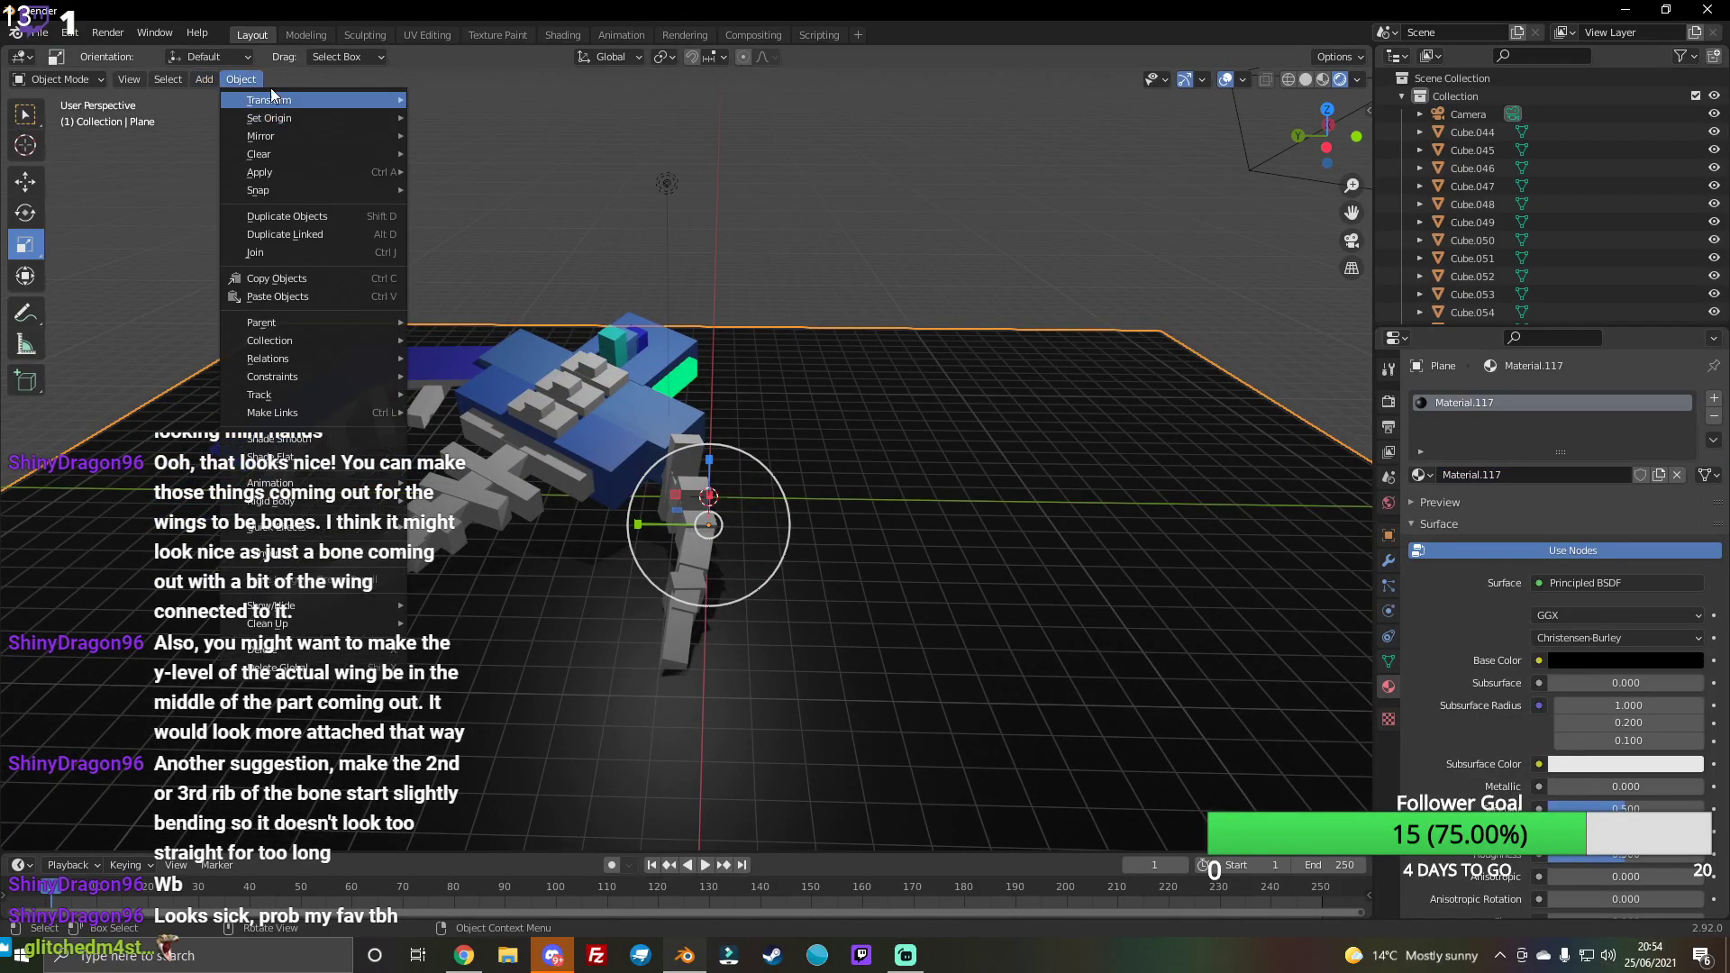
left_click(243, 79)
mouse_move(229, 101)
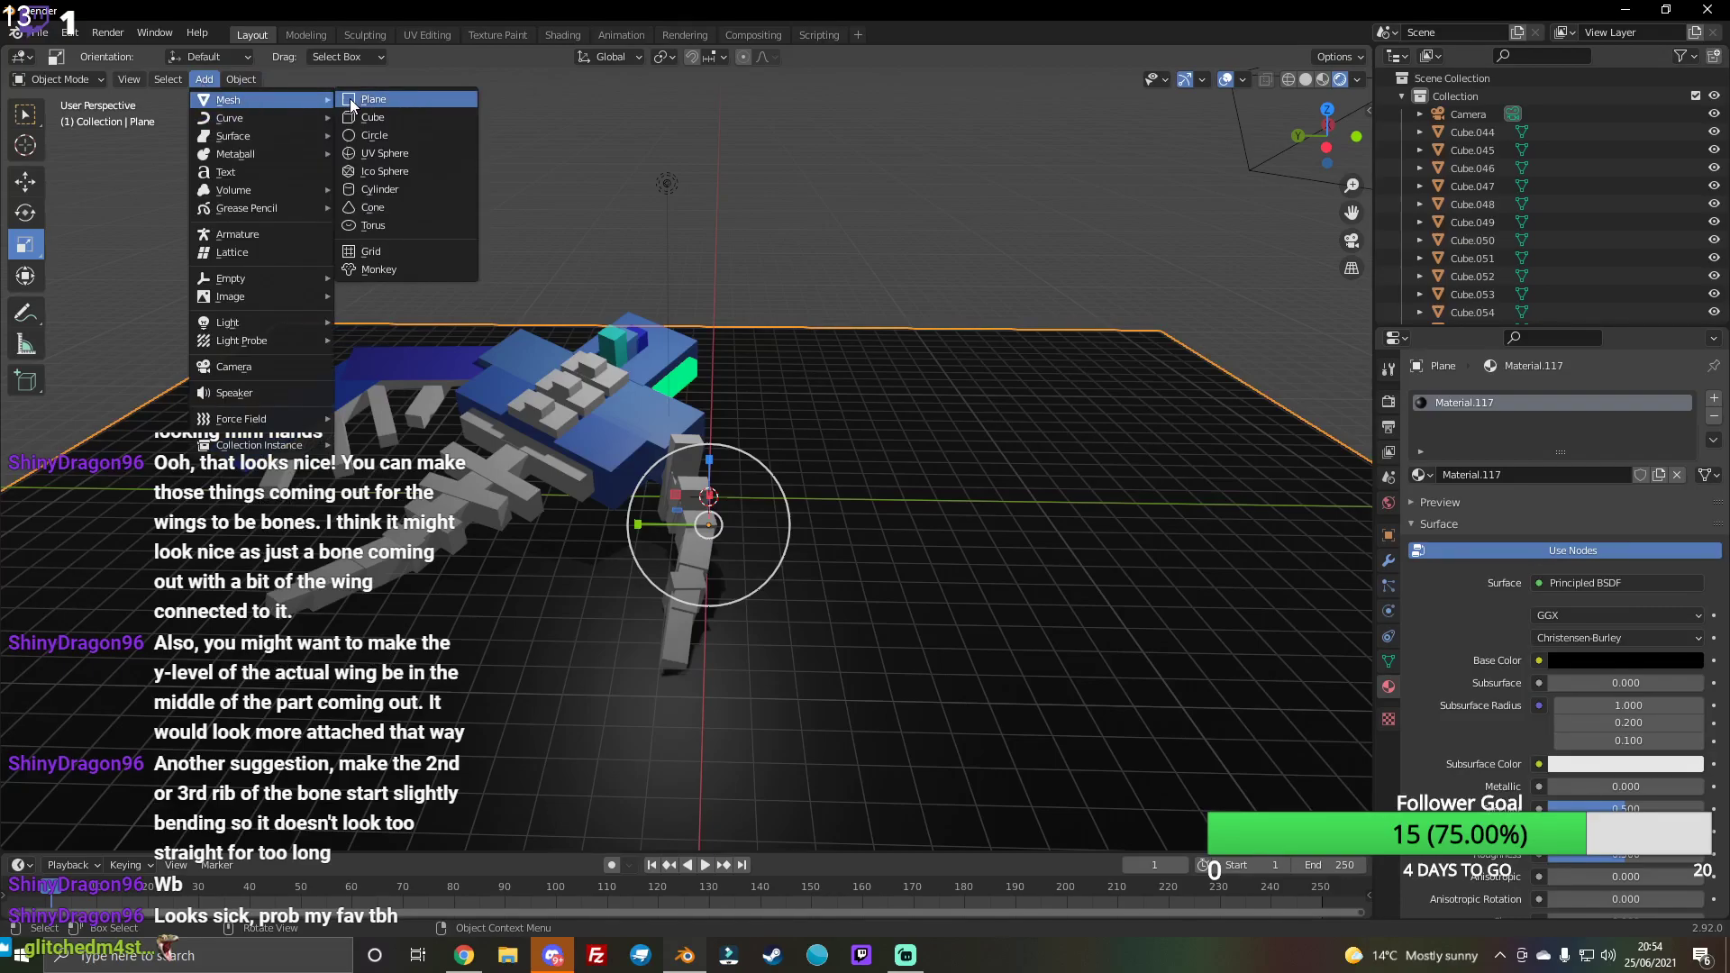
left_click(350, 98)
Step: Move the second plane away from the model
key("shift+space")
key("g")
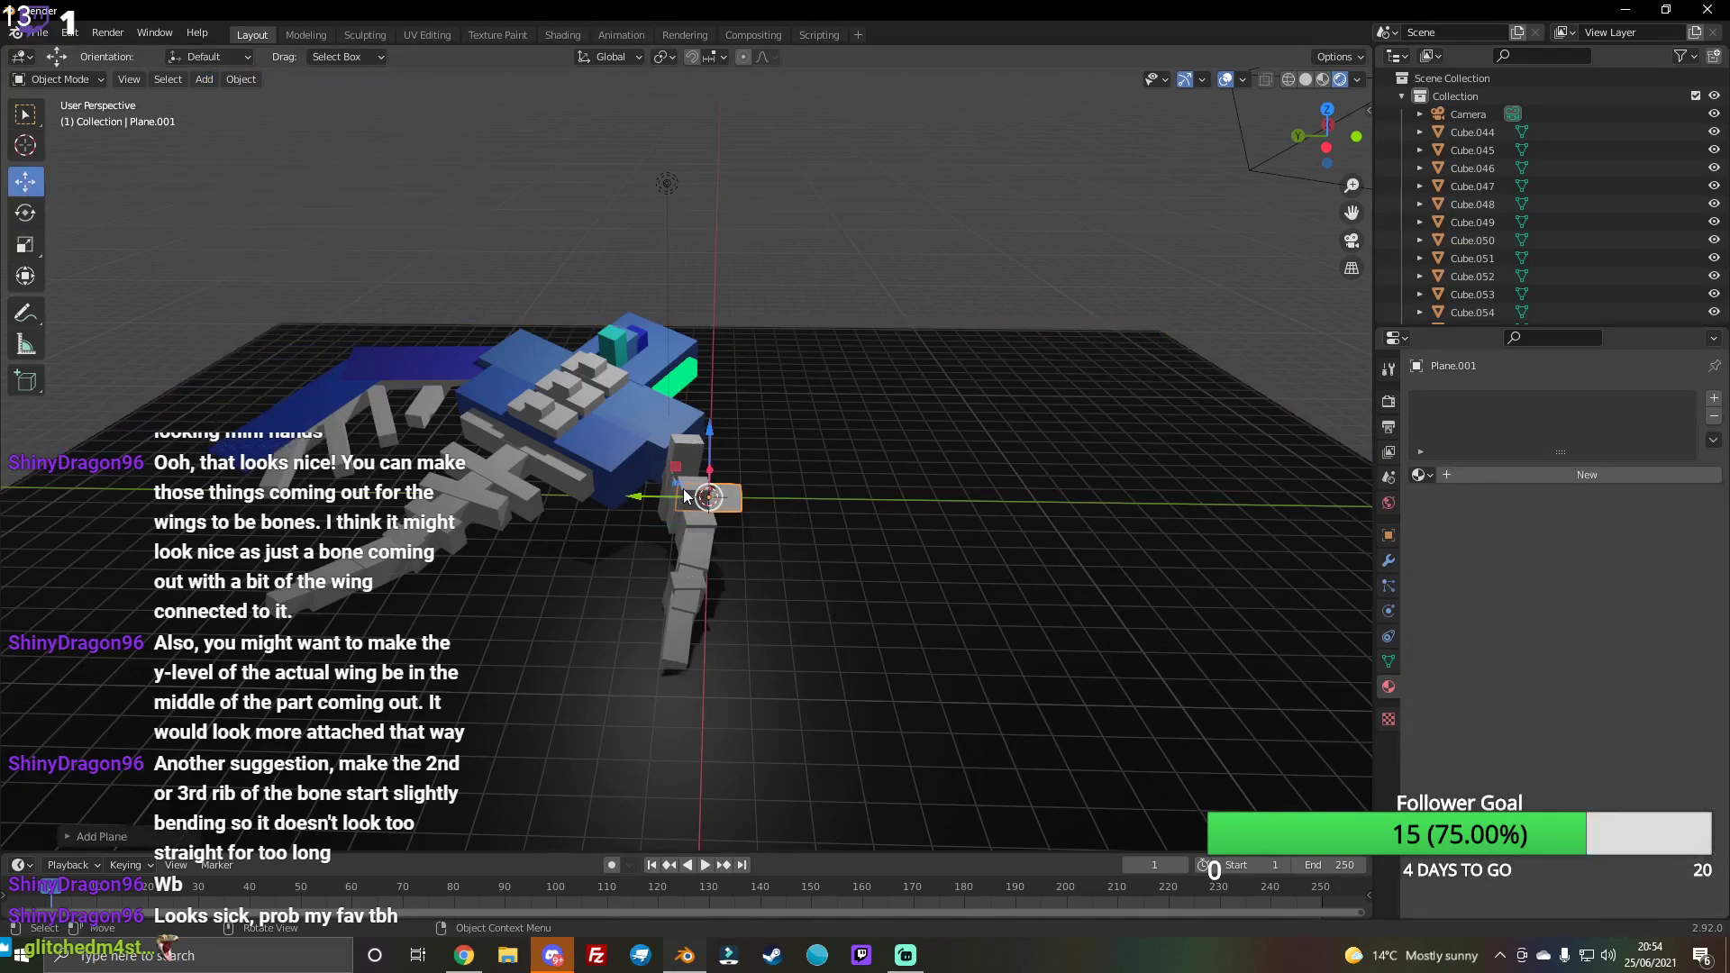
left_click_drag(683, 498, 230, 460)
mouse_move(1326, 136)
left_mouse_down()
mouse_move(1299, 149)
mouse_move(1319, 146)
left_mouse_up()
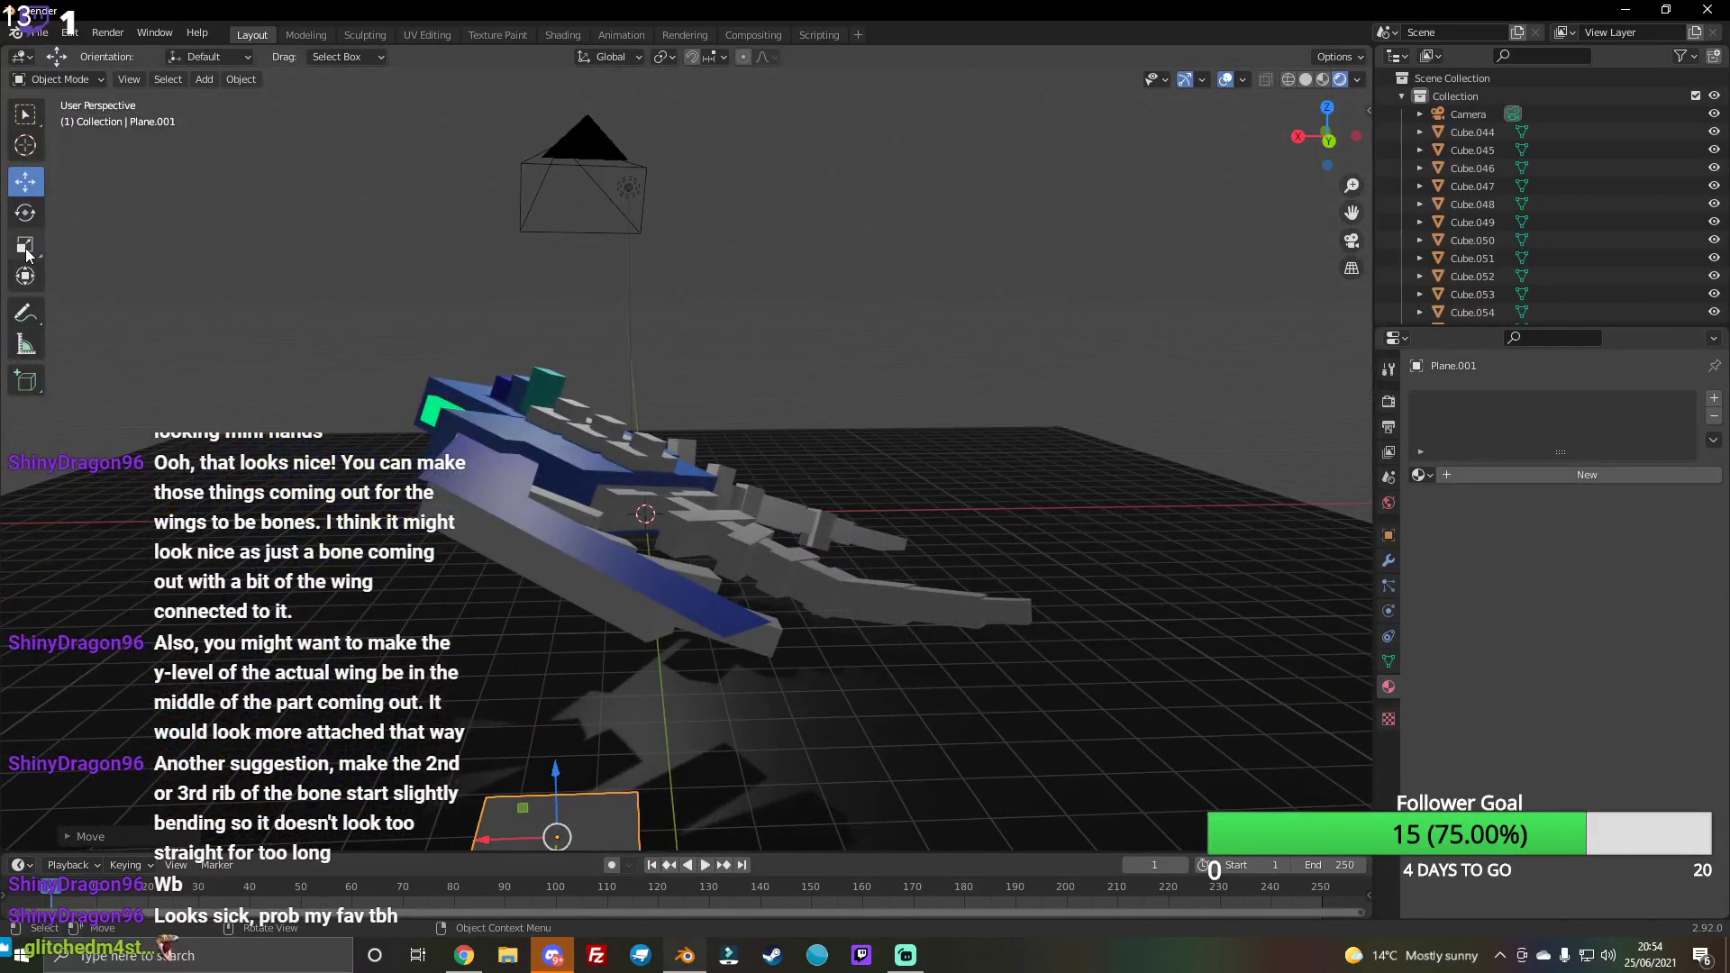
Step: Rotate the second plane upright around the X axis
left_click(25, 211)
key("r")
key("x")
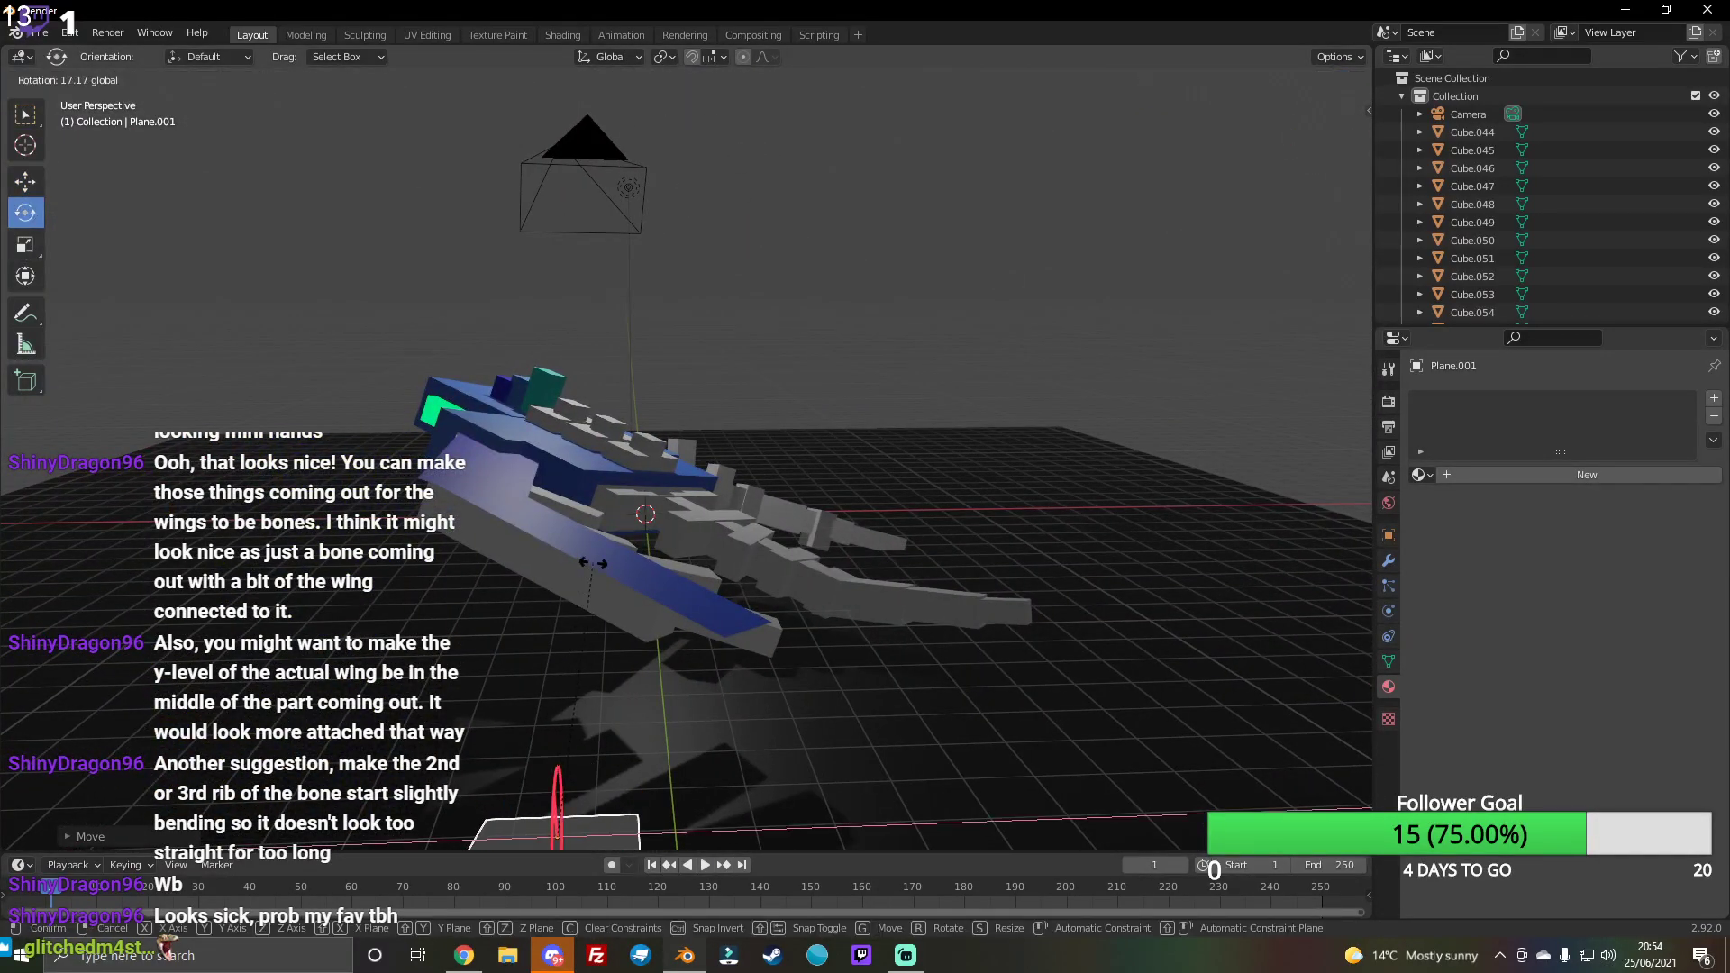
left_click_drag(593, 563, 592, 563)
scroll(593, 563, "down", 3)
left_click_drag(657, 495, 764, 518)
left_click_drag(1325, 135, 1291, 142)
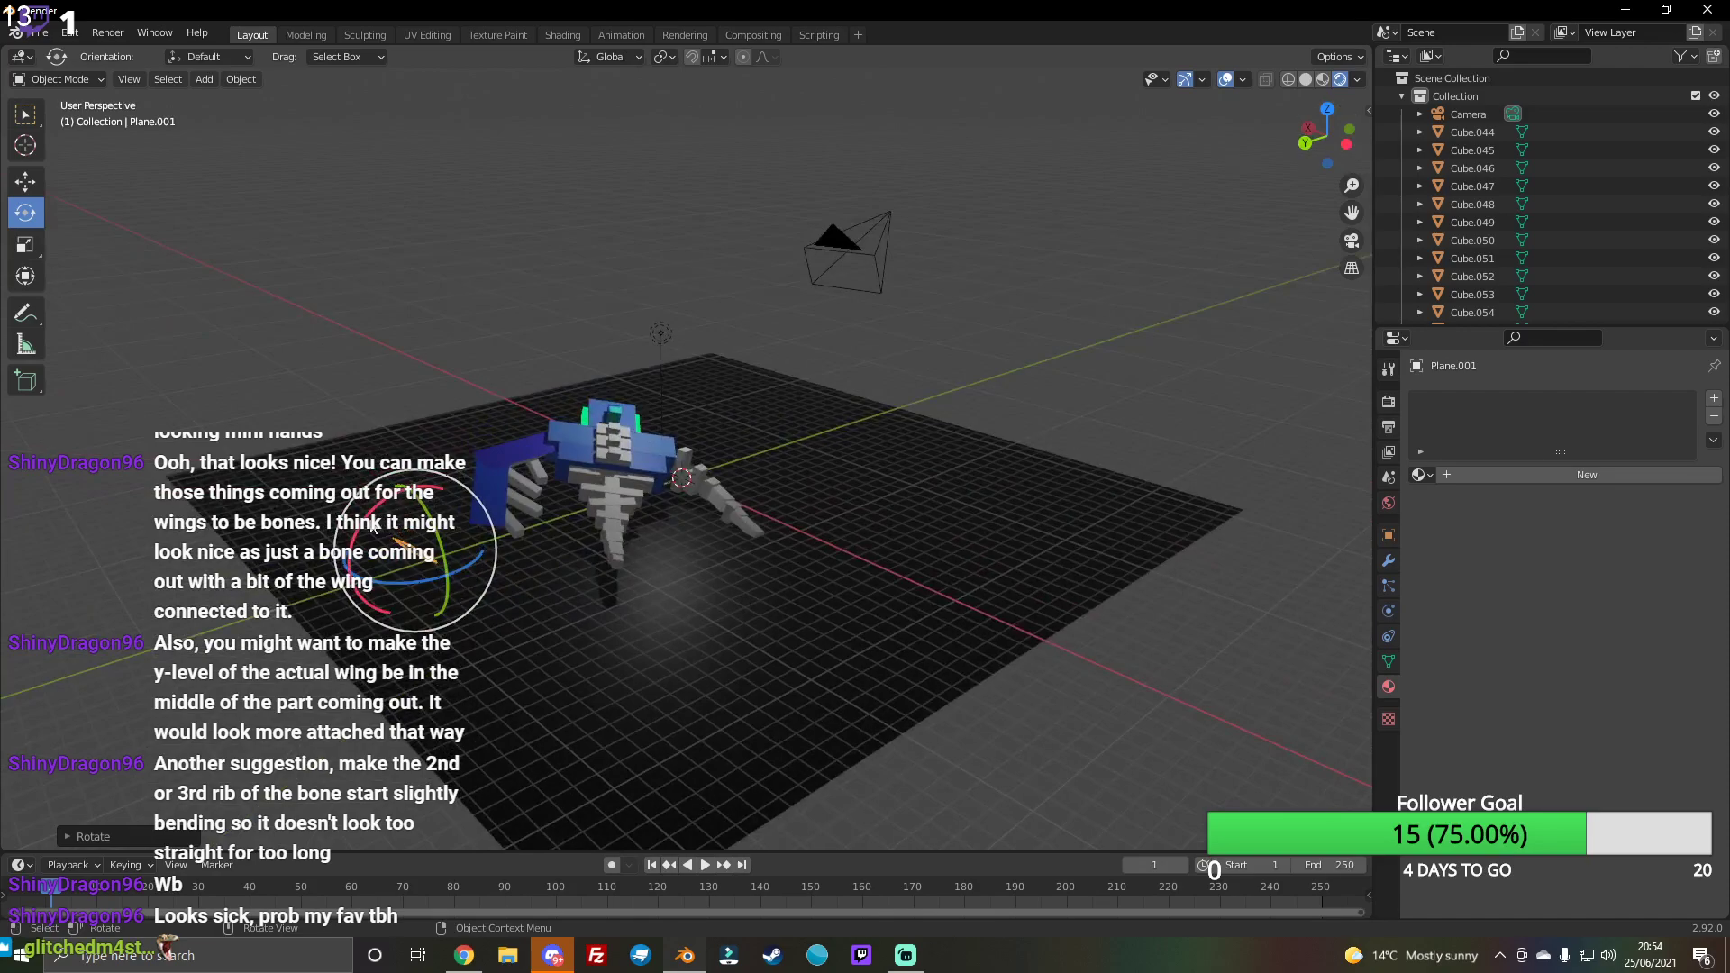
left_click_drag(374, 527, 417, 561)
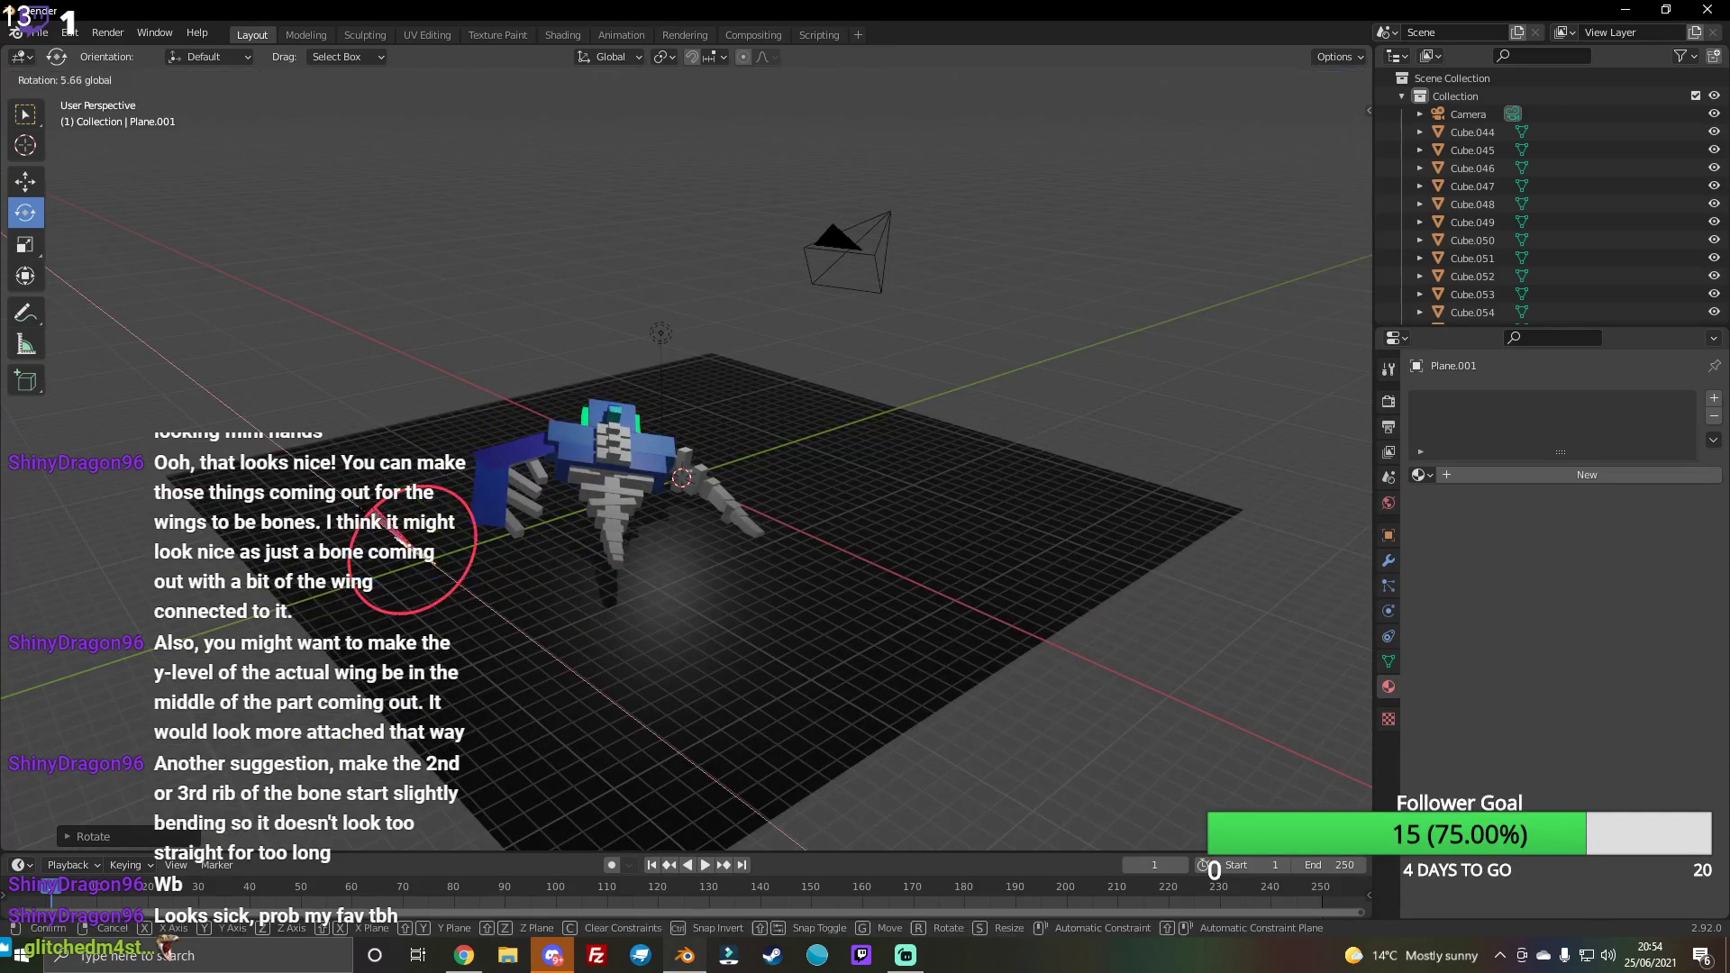
Step: Scale the upright plane into a large wall with a black material
left_click(25, 245)
left_click_drag(459, 514, 541, 772)
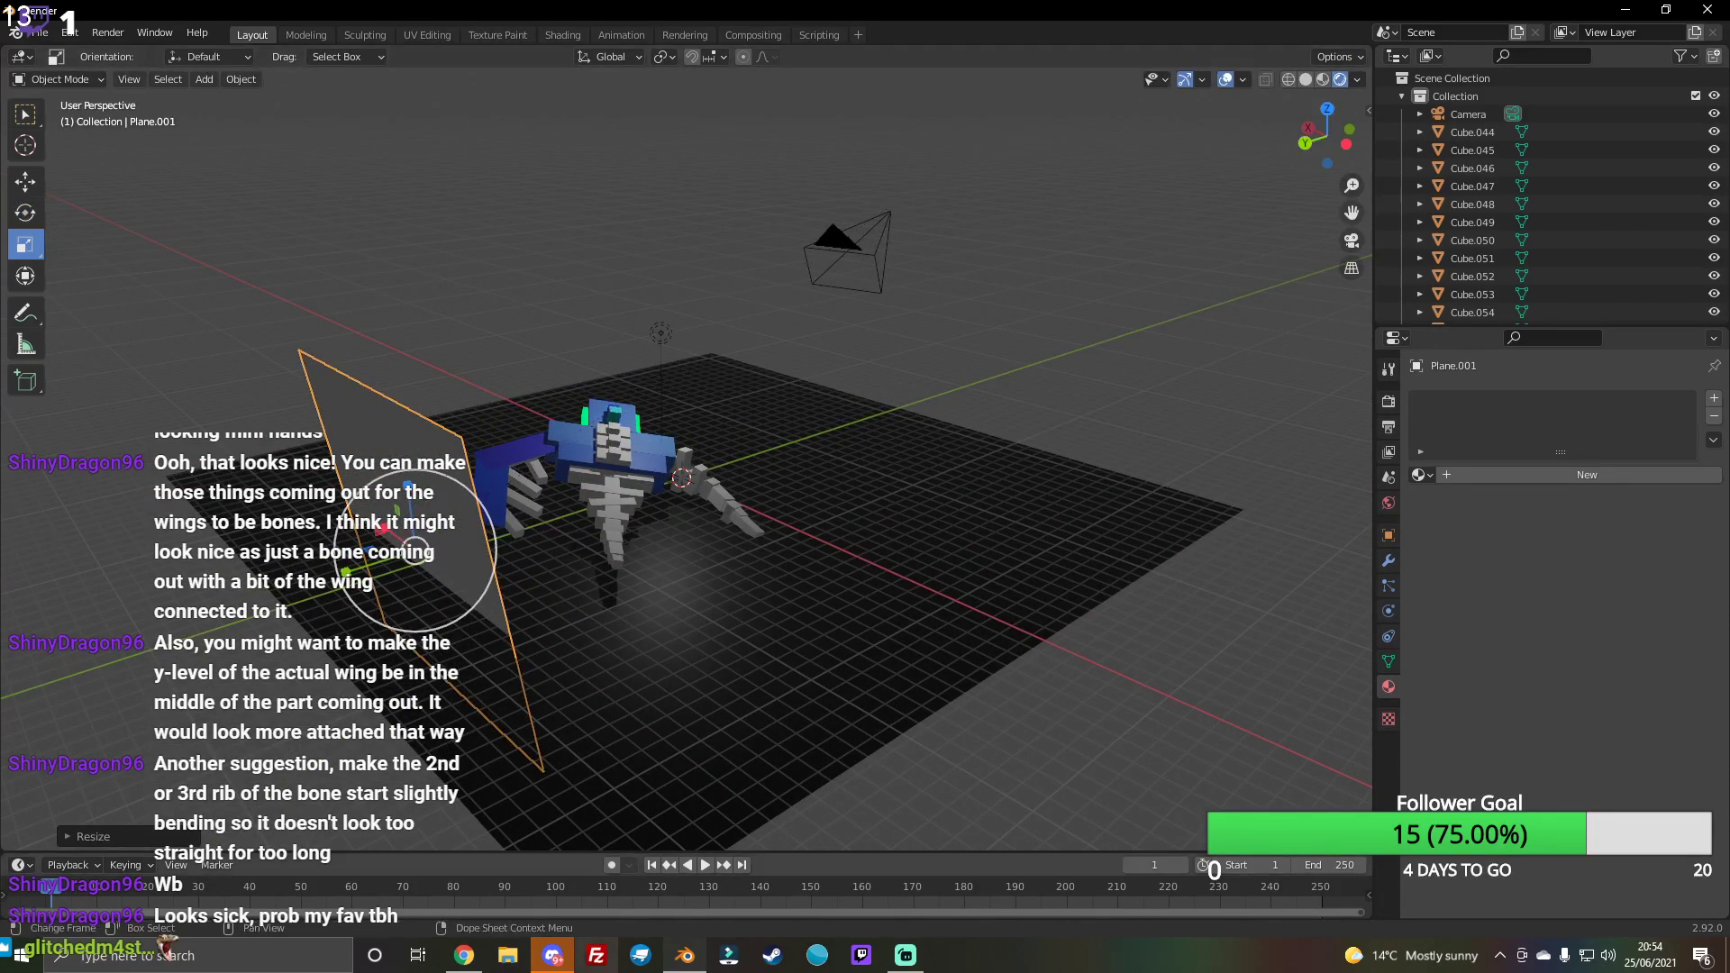
middle_click_drag(481, 510, 582, 446)
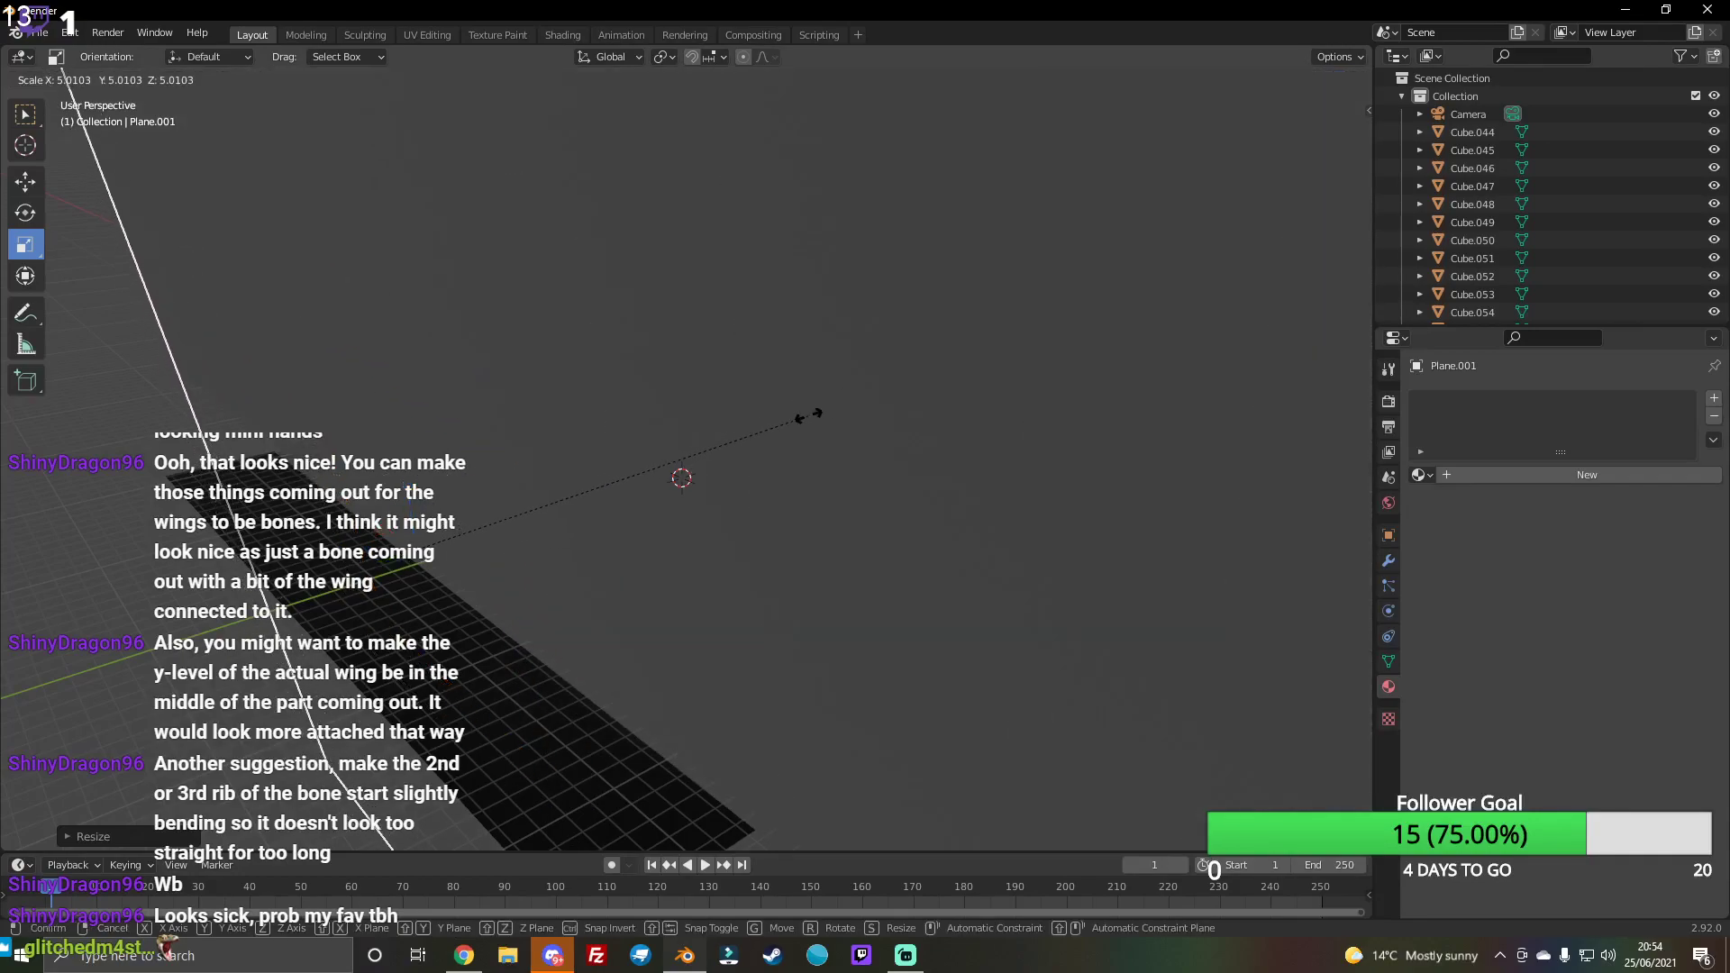
left_click_drag(1332, 135, 1325, 138)
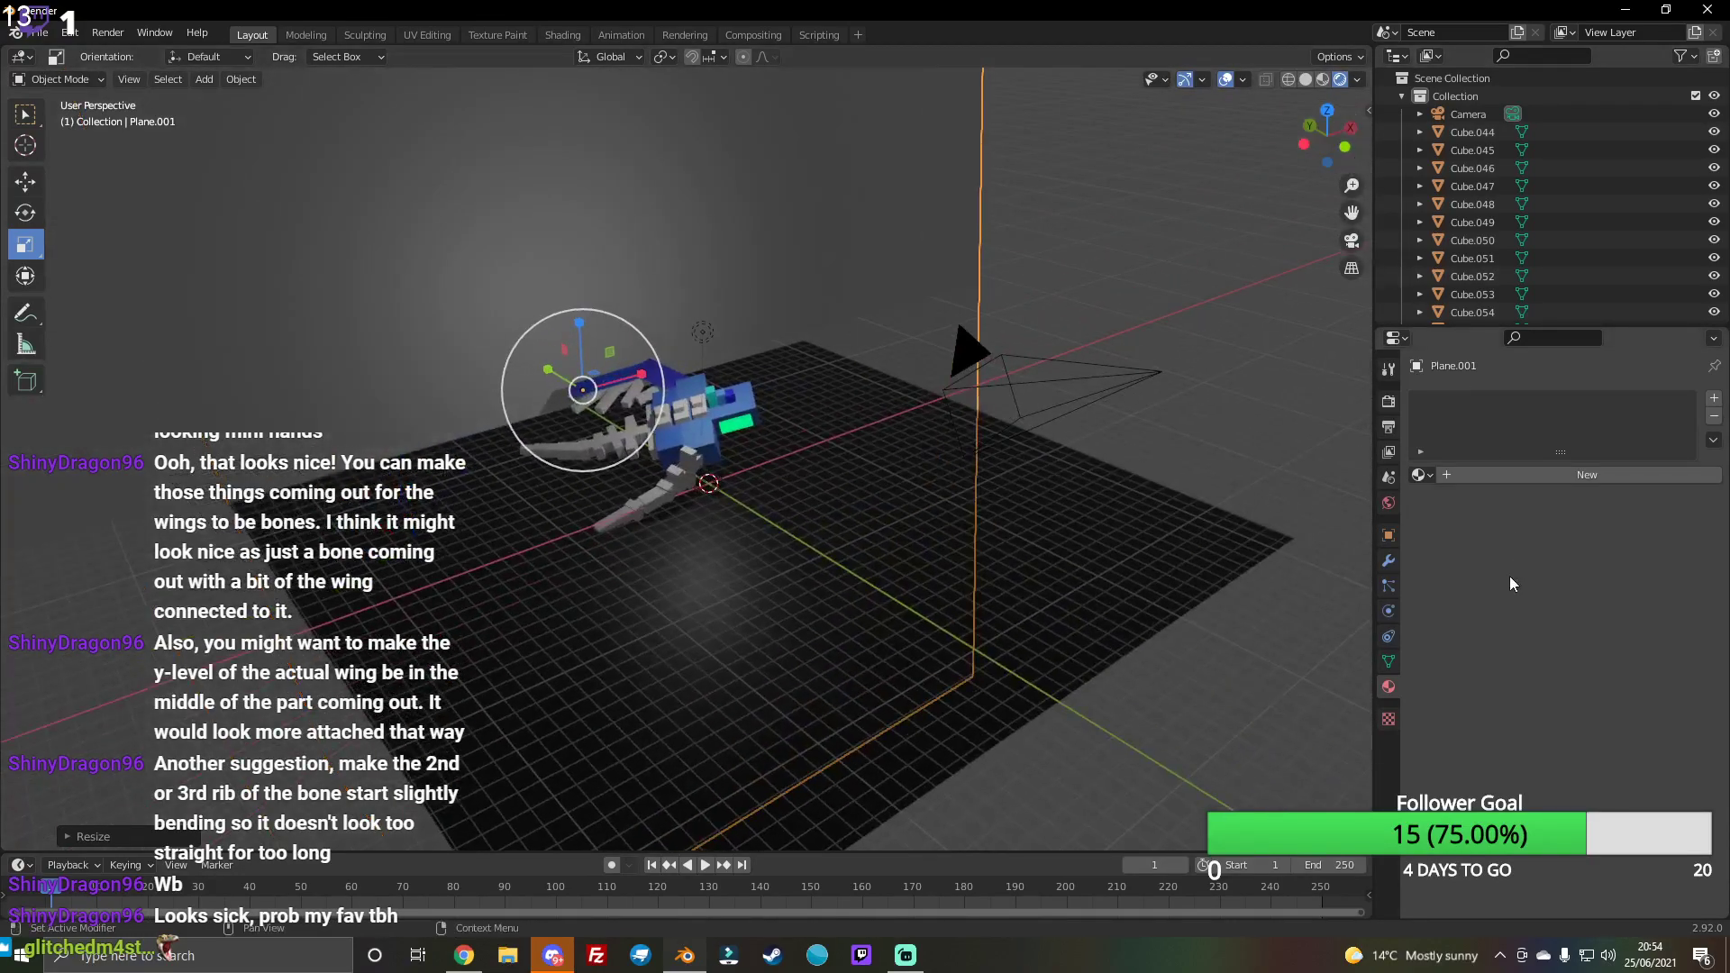
left_click(1548, 473)
left_click(1600, 663)
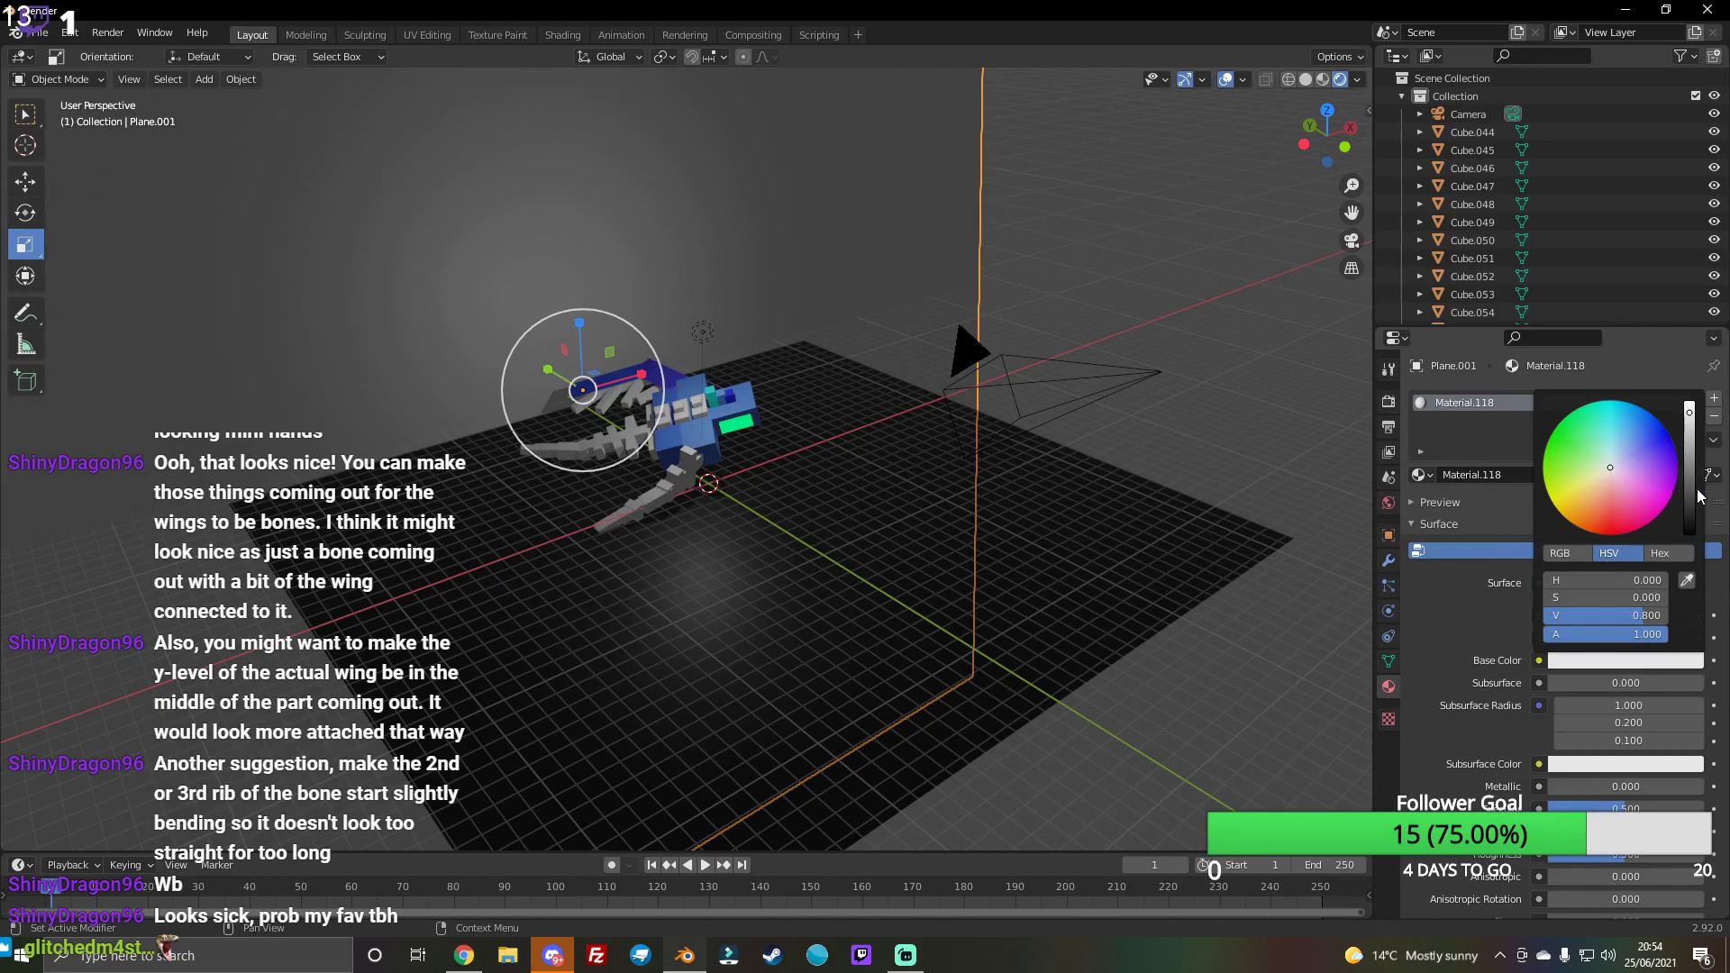
left_click_drag(1698, 496, 1693, 538)
Step: Preview the scene in Rendered shading through the camera view
left_click(1306, 79)
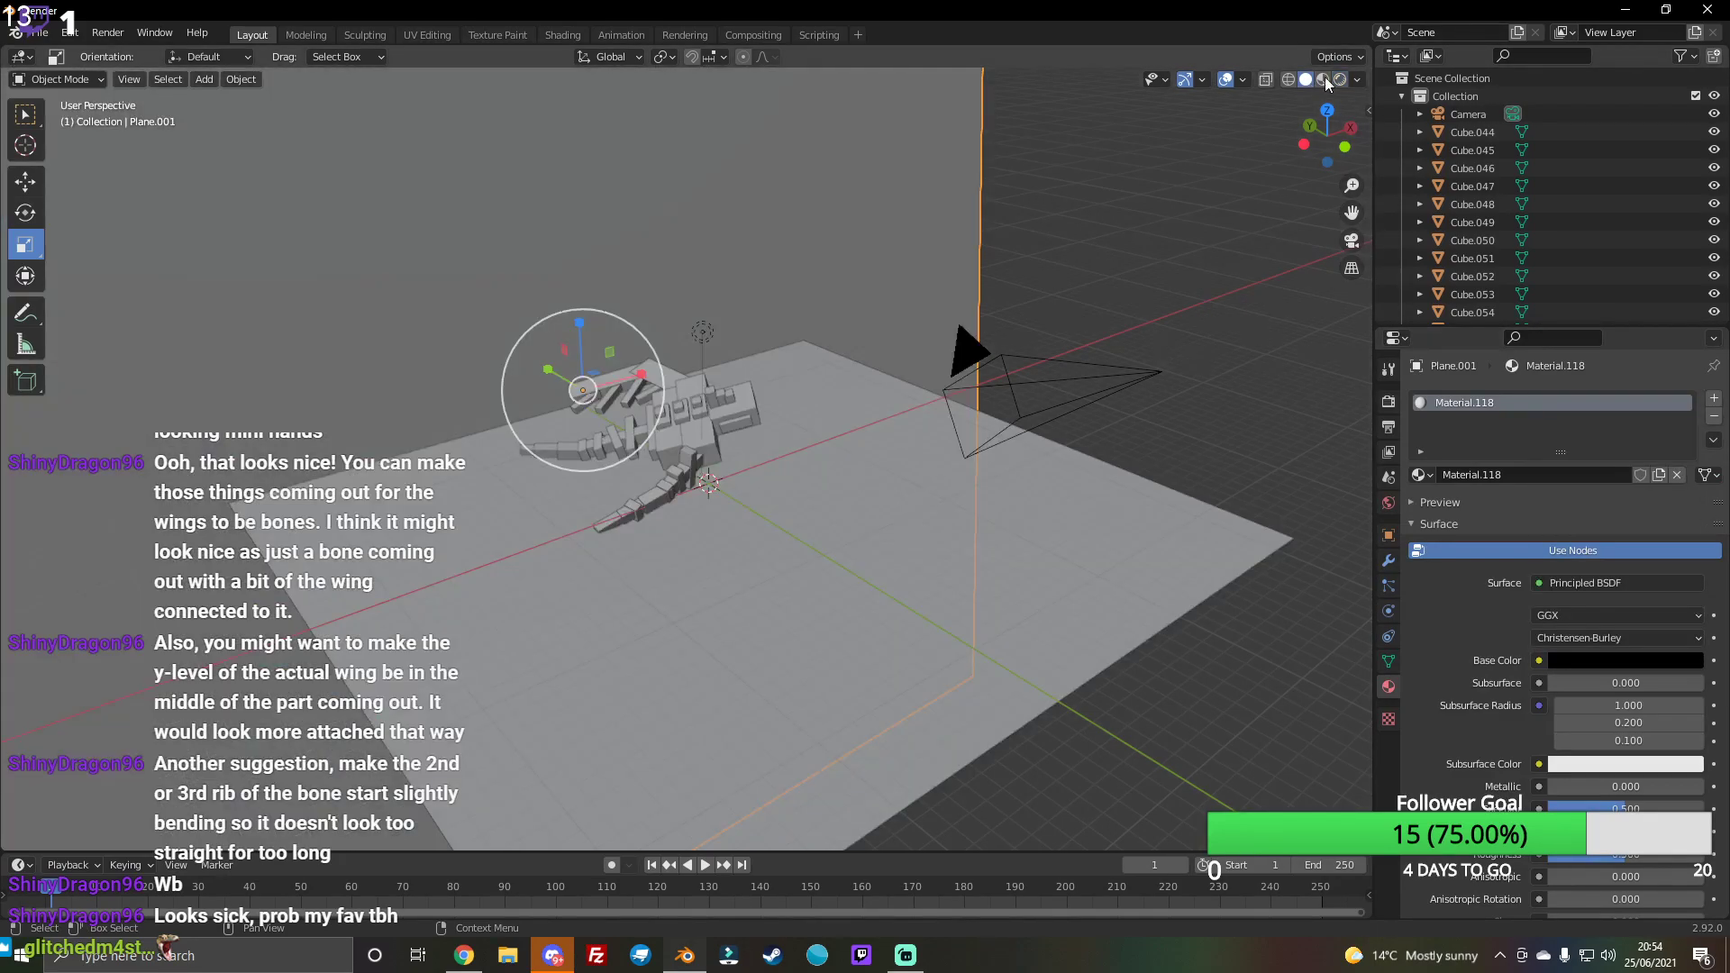
left_click(1338, 79)
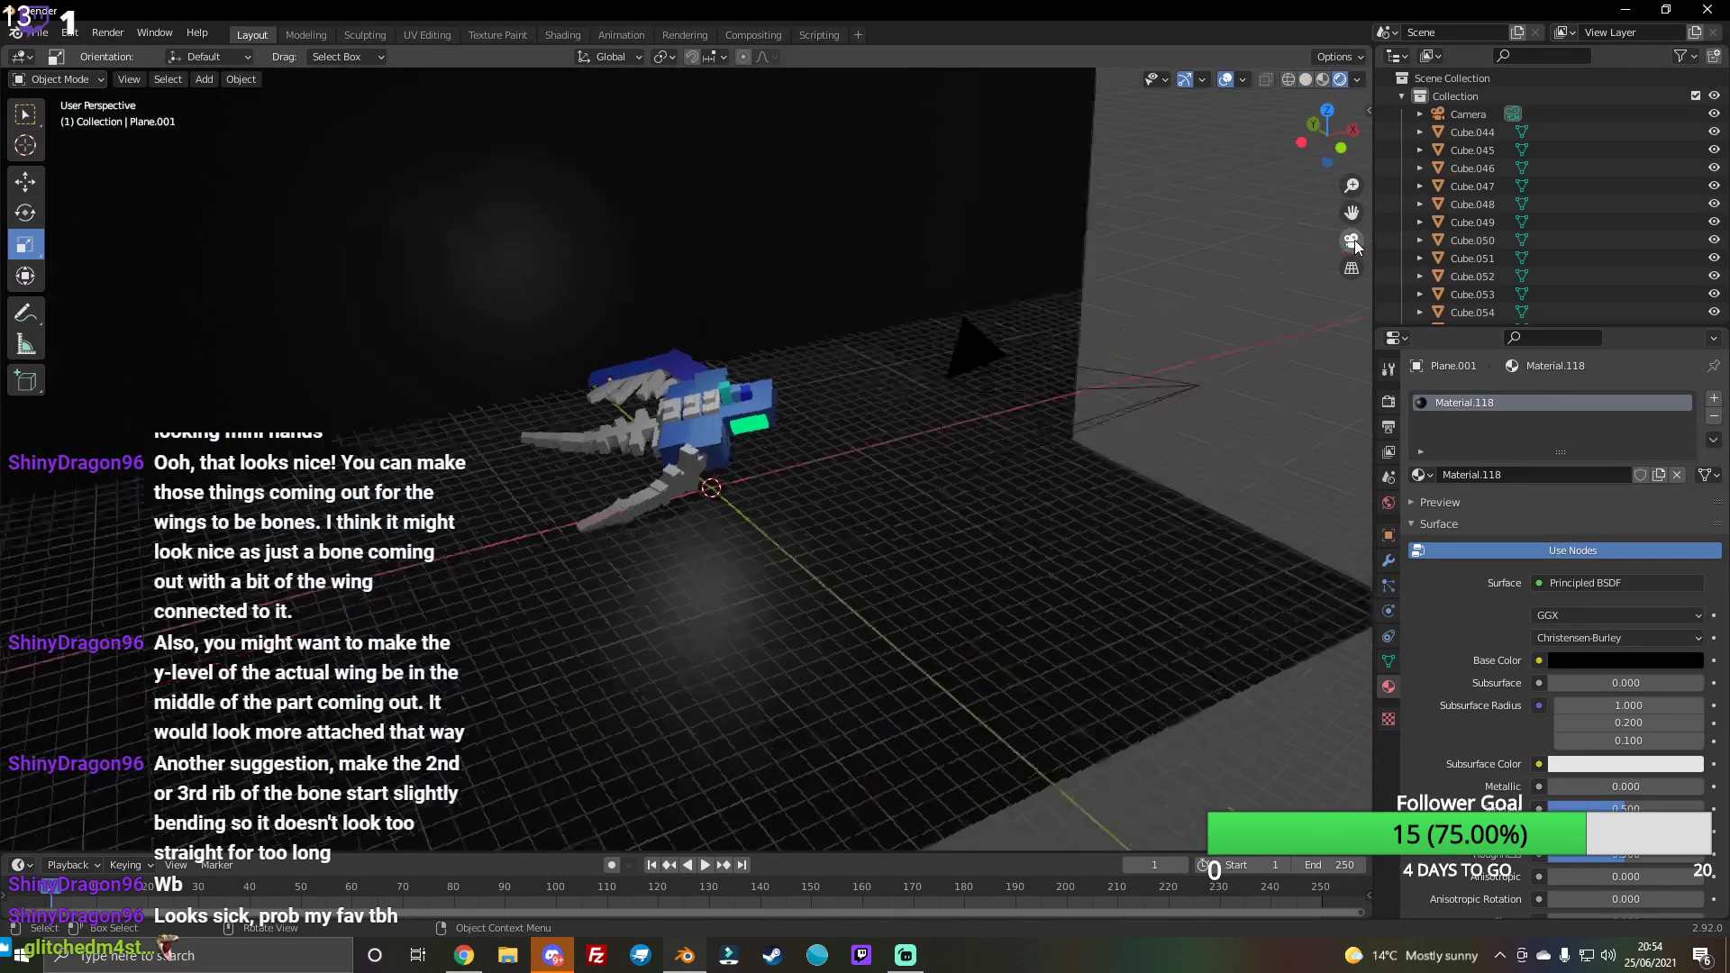
left_click(1355, 240)
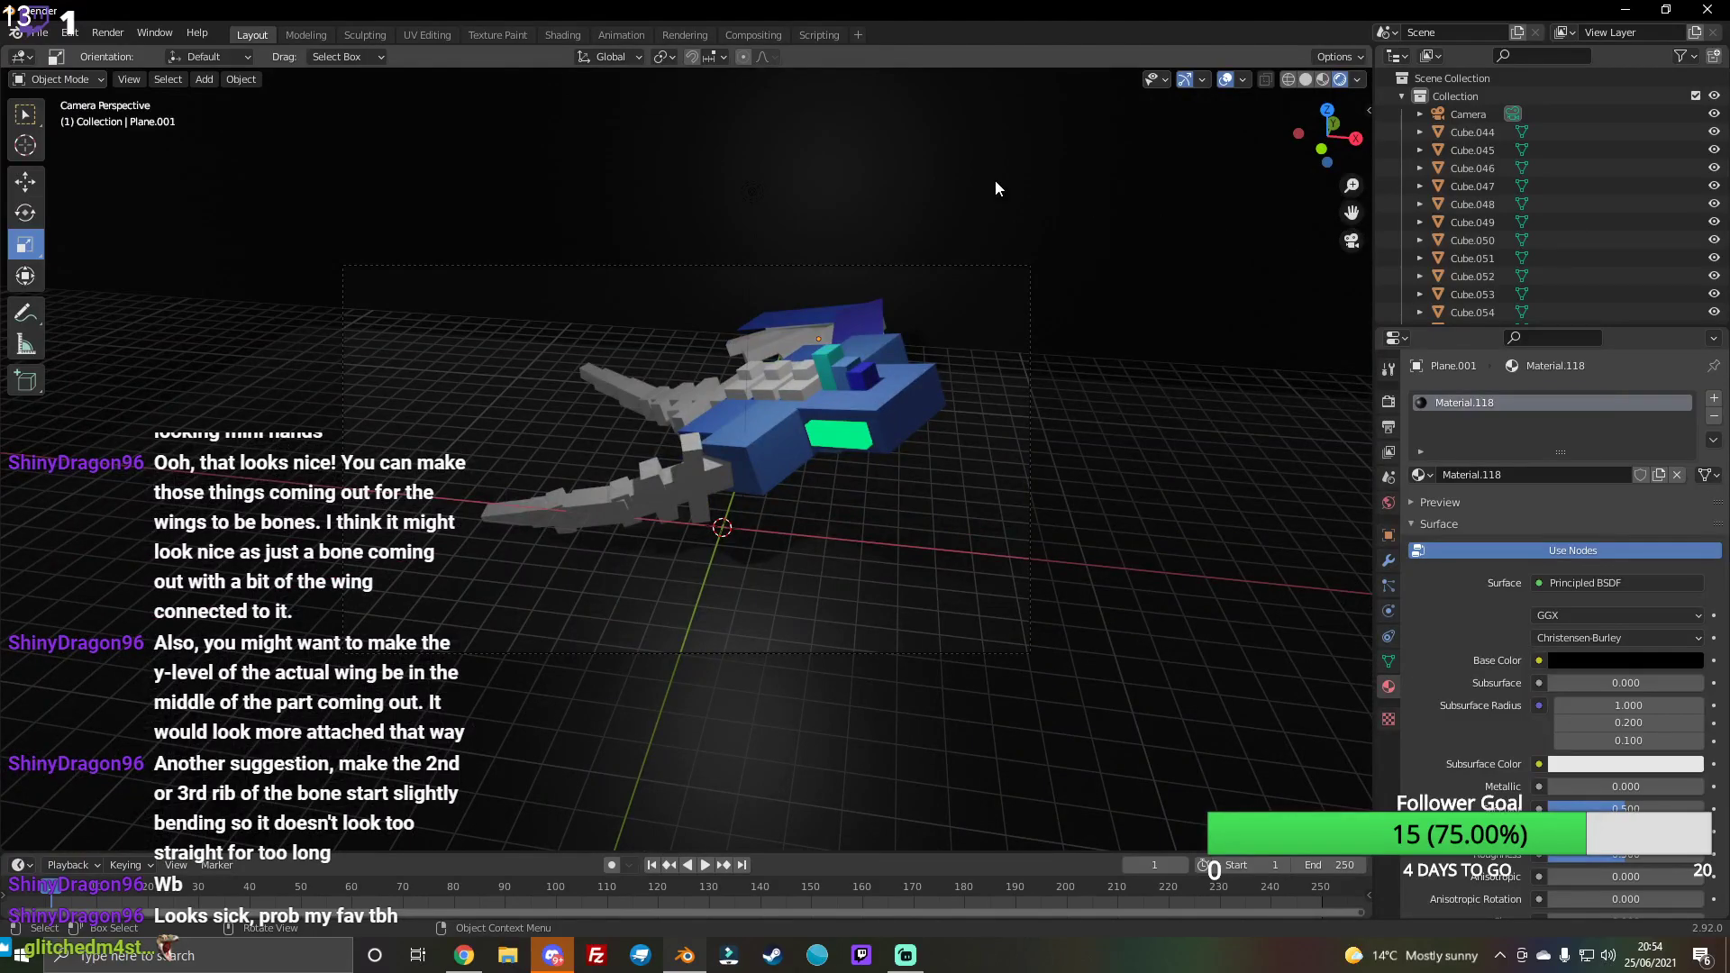
Step: Render the camera view with Render Image, then bring Streamlabs OBS forward
left_click(111, 35)
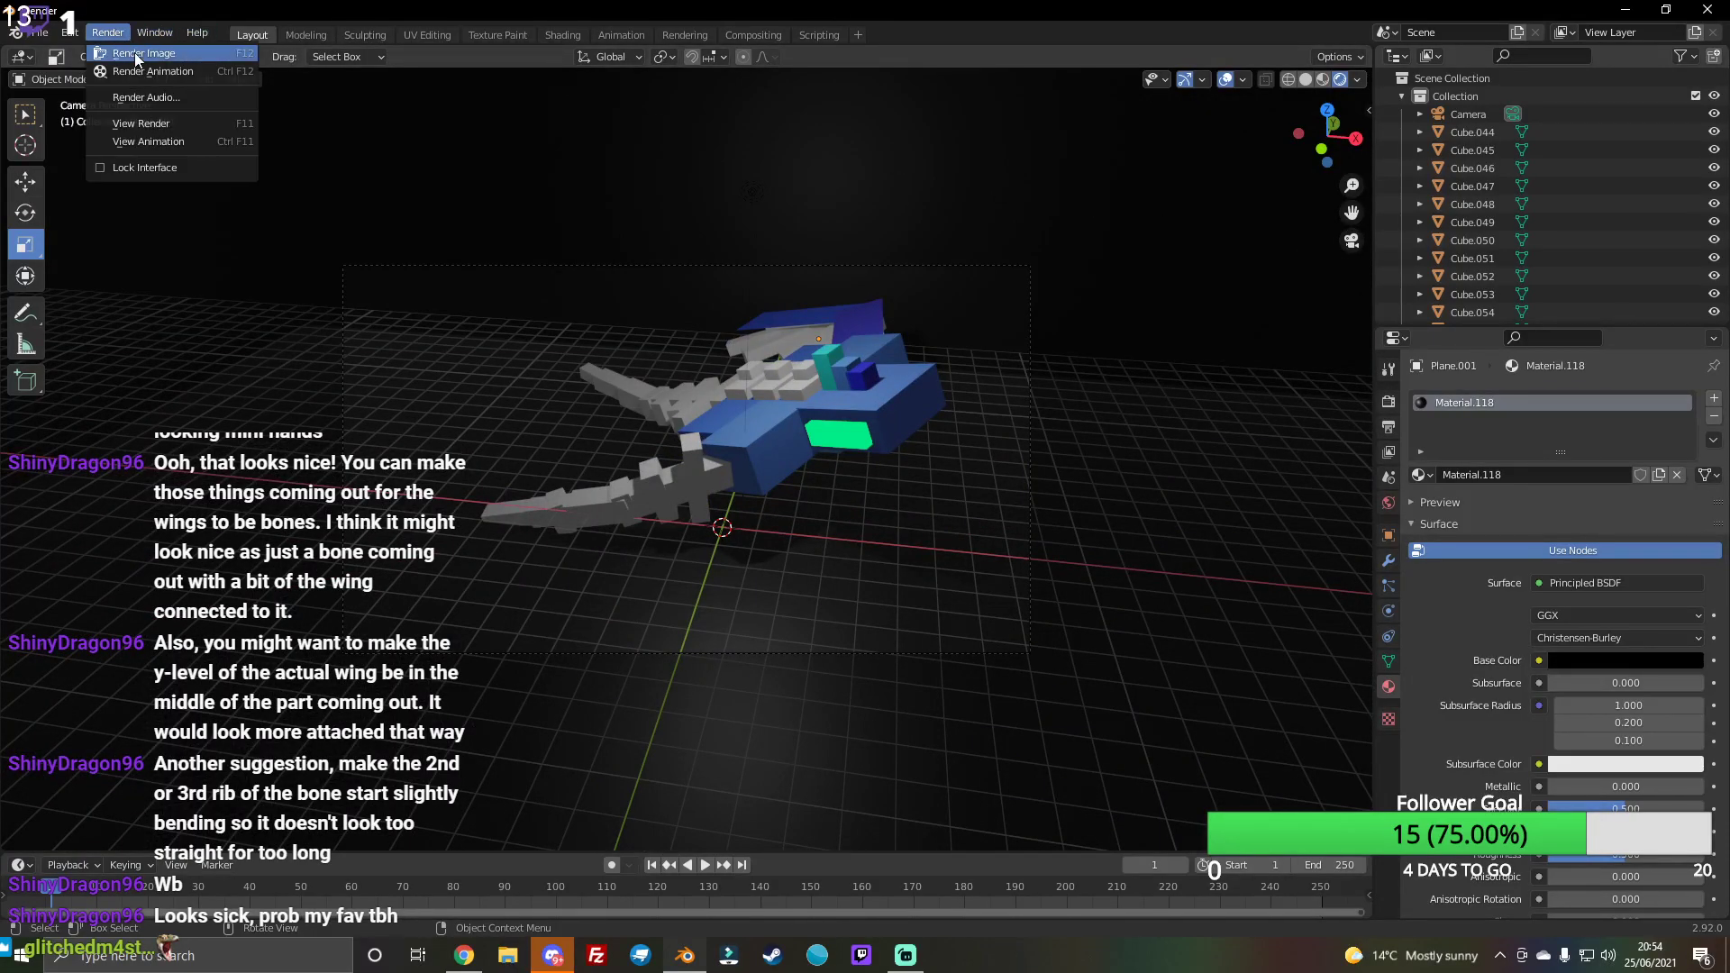
left_click(144, 53)
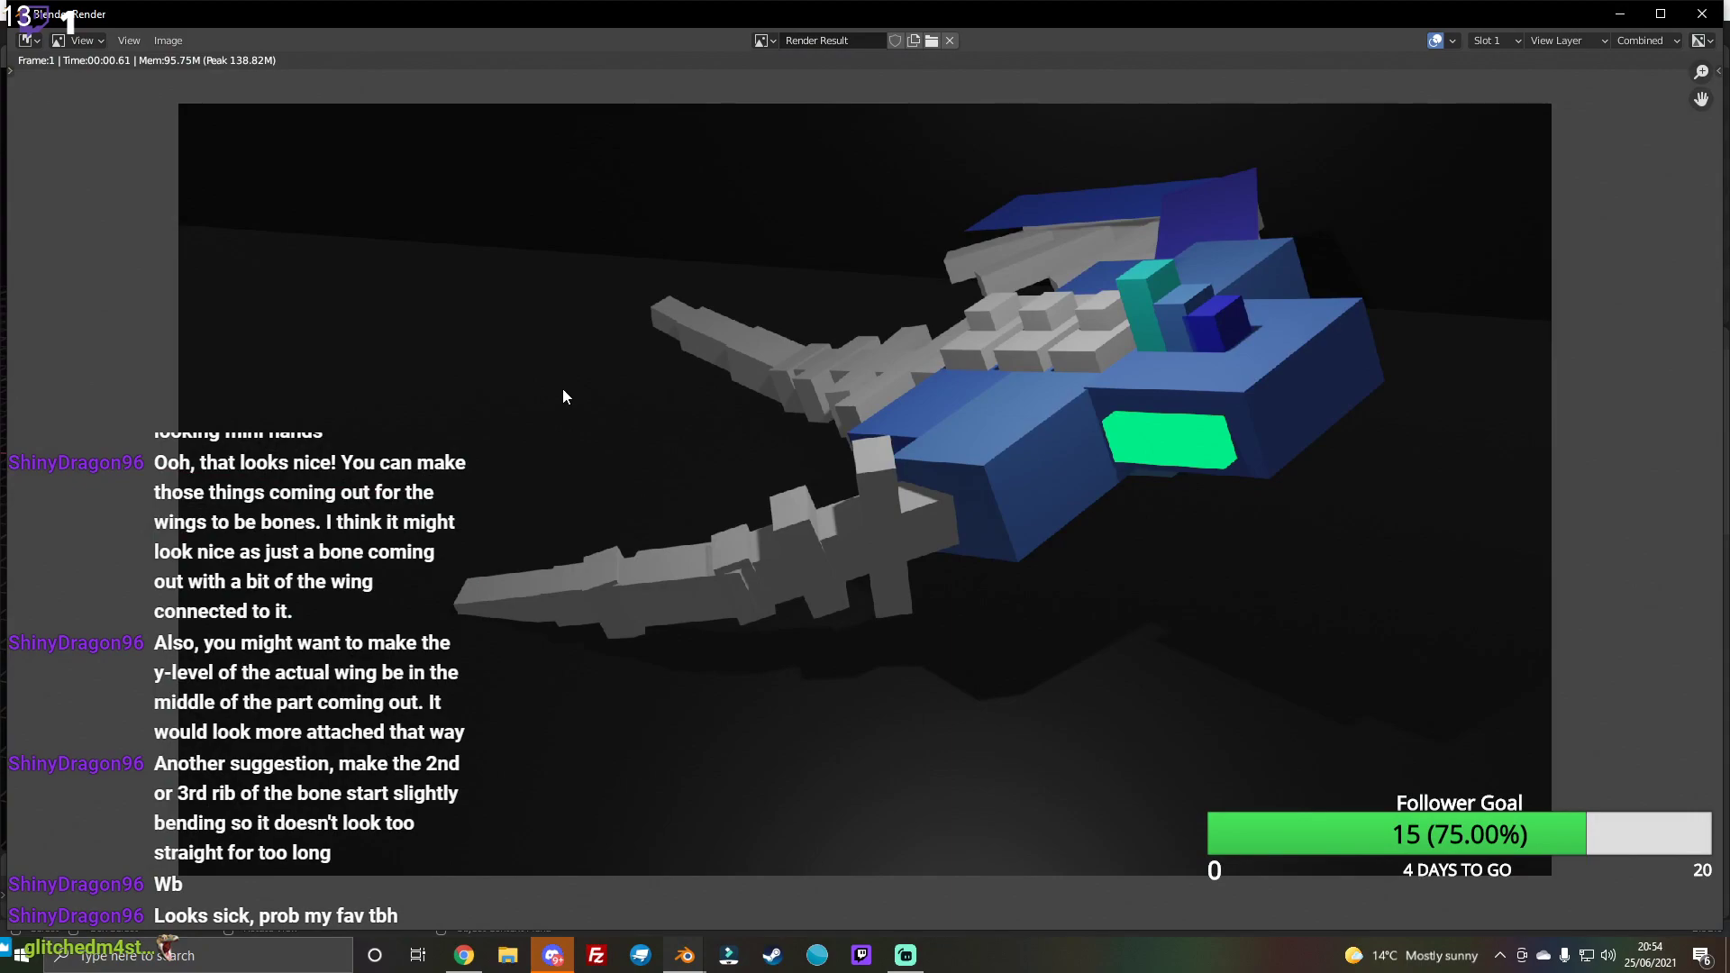
left_click(907, 954)
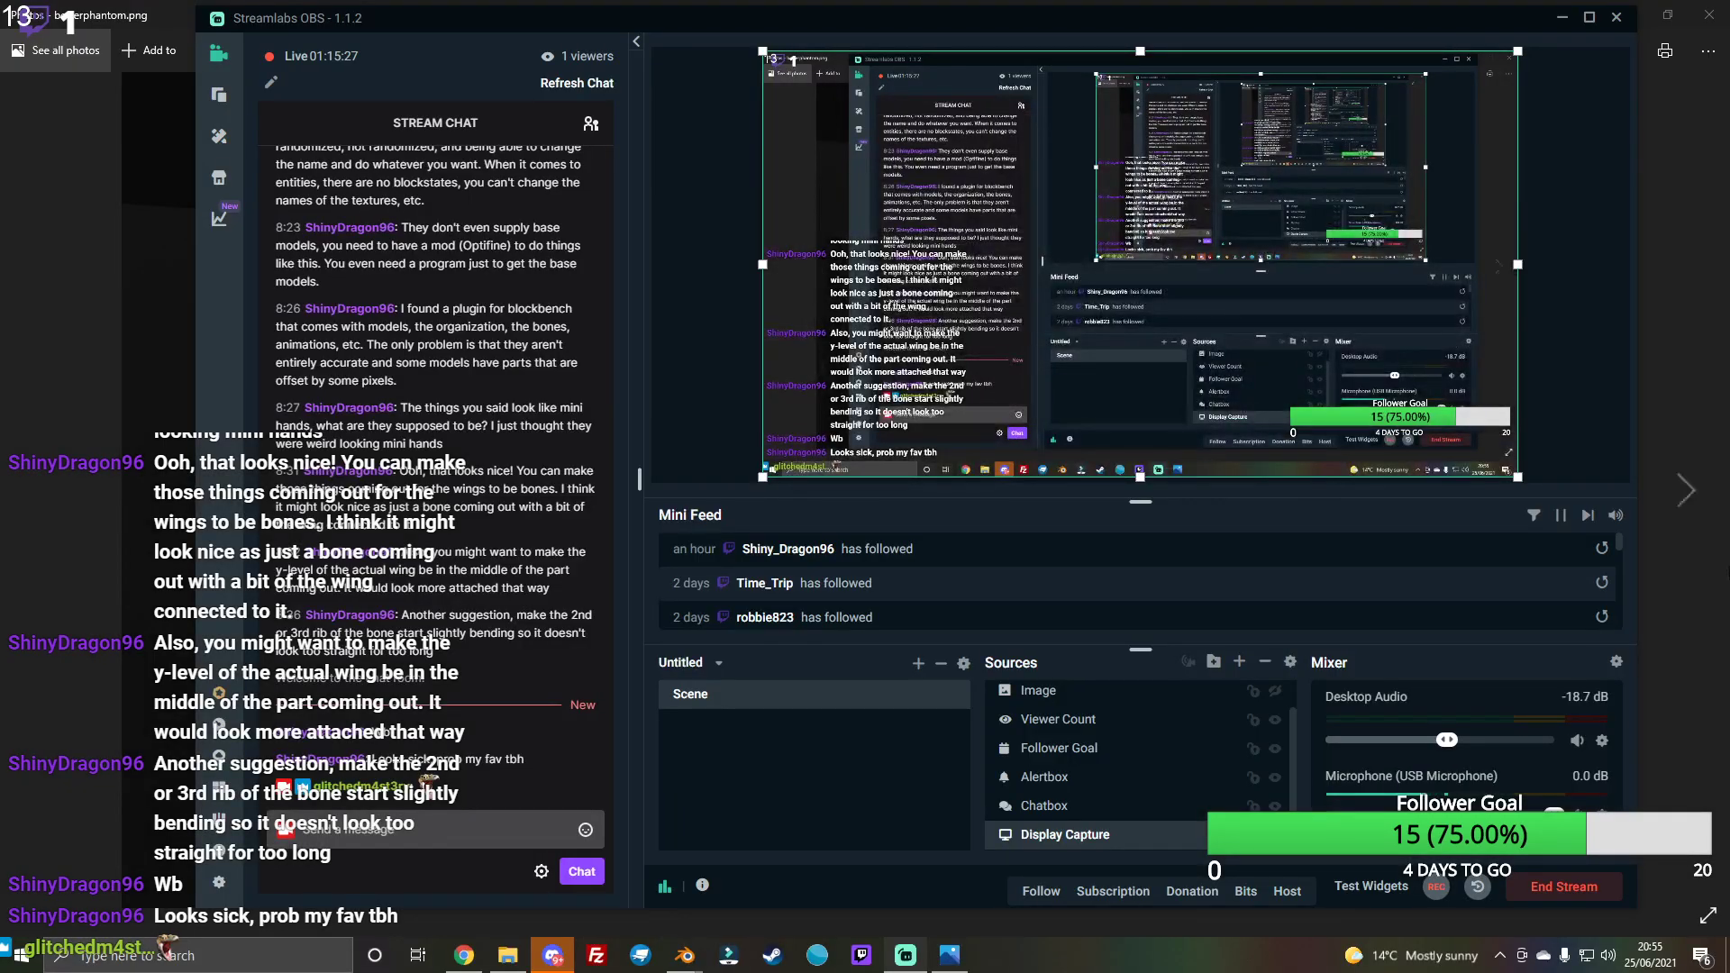
Step: Browse the saved renders in Photos and go back to the phantom image
key("Right")
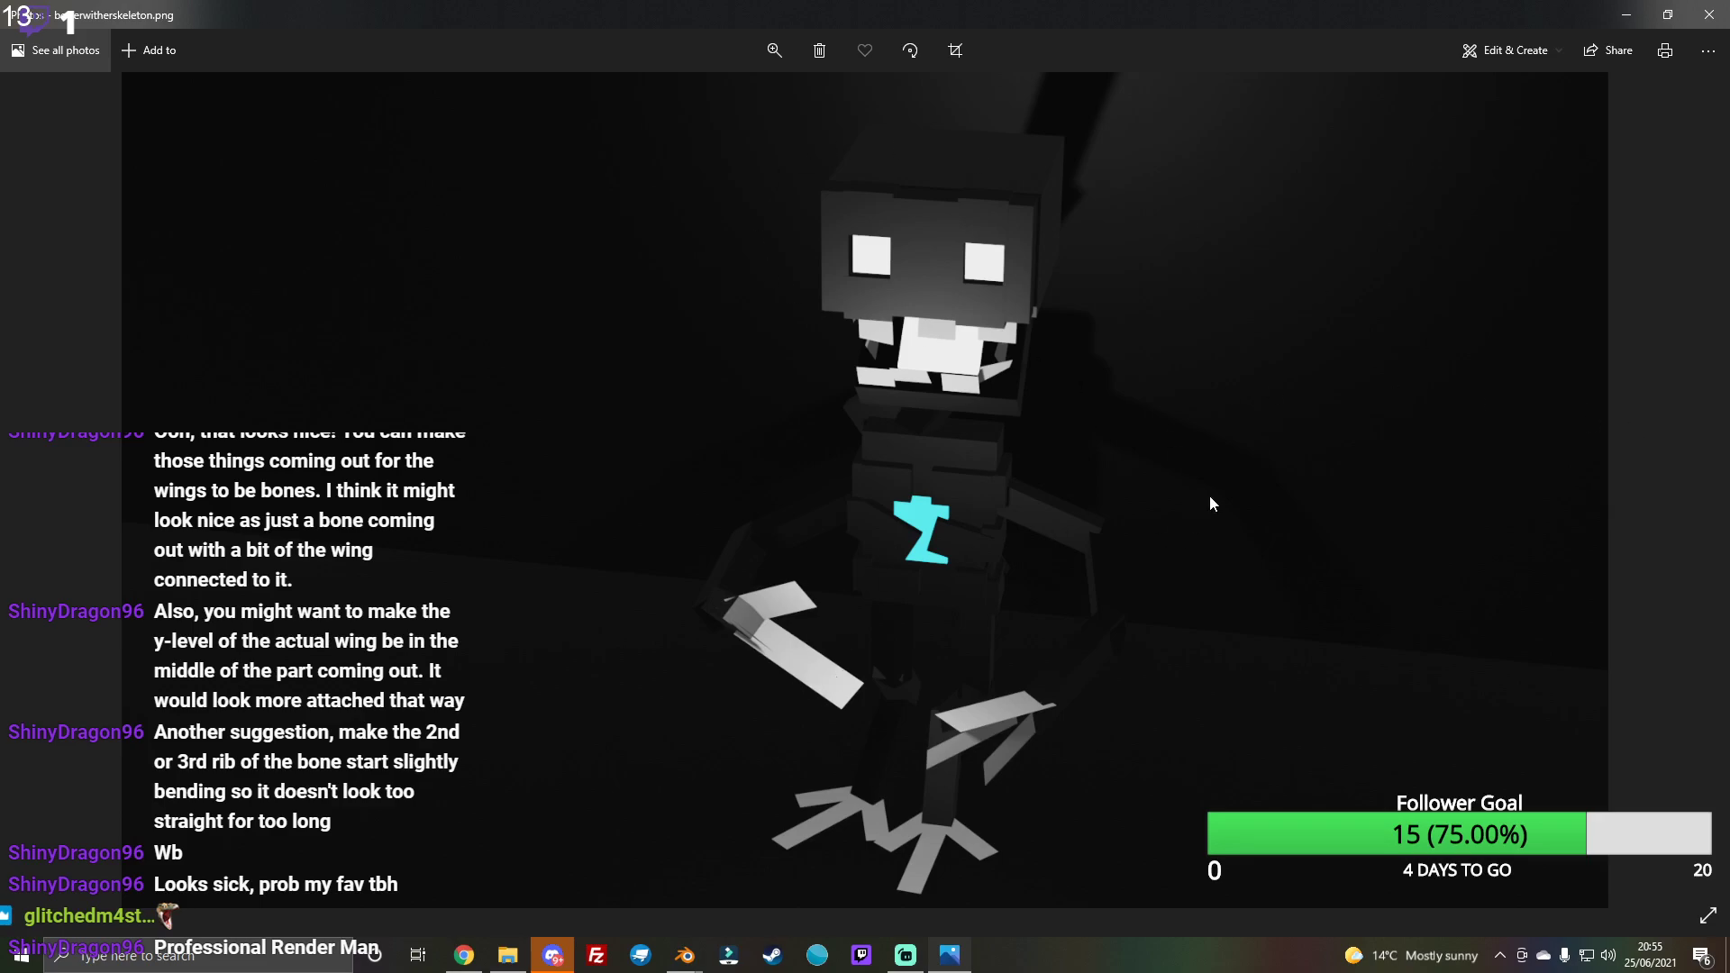
left_click(45, 490)
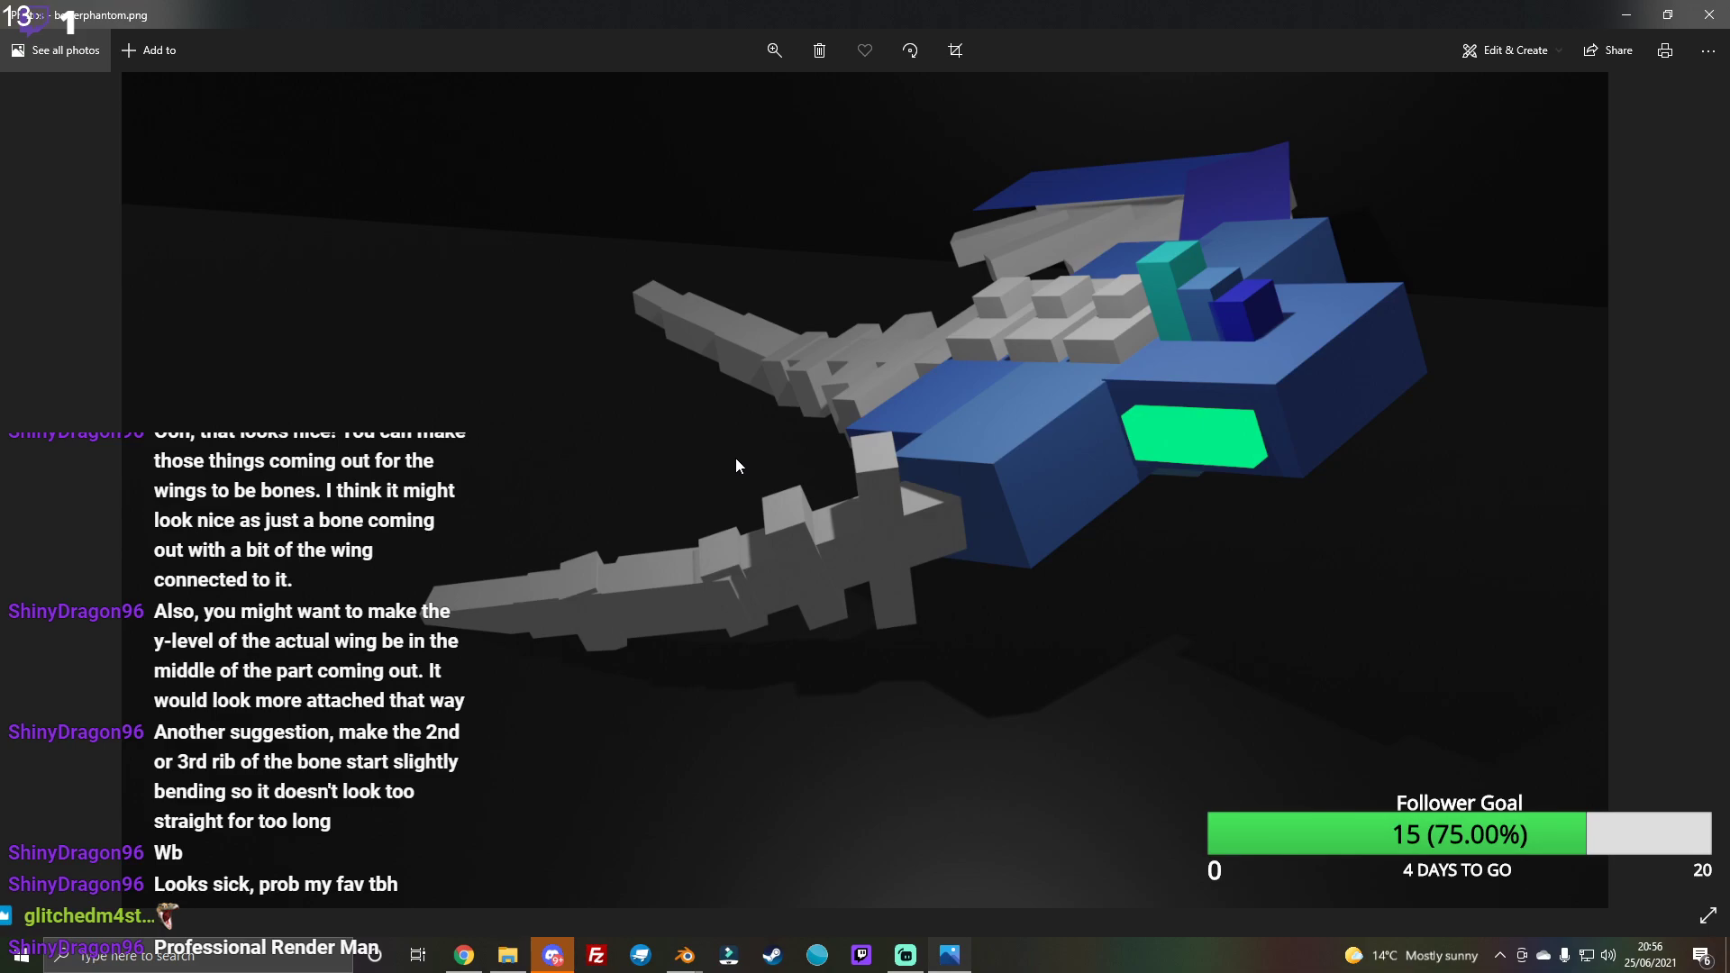
Step: Switch briefly to the streaming app, then back in Photos step back through earlier renders
key("alt+Tab")
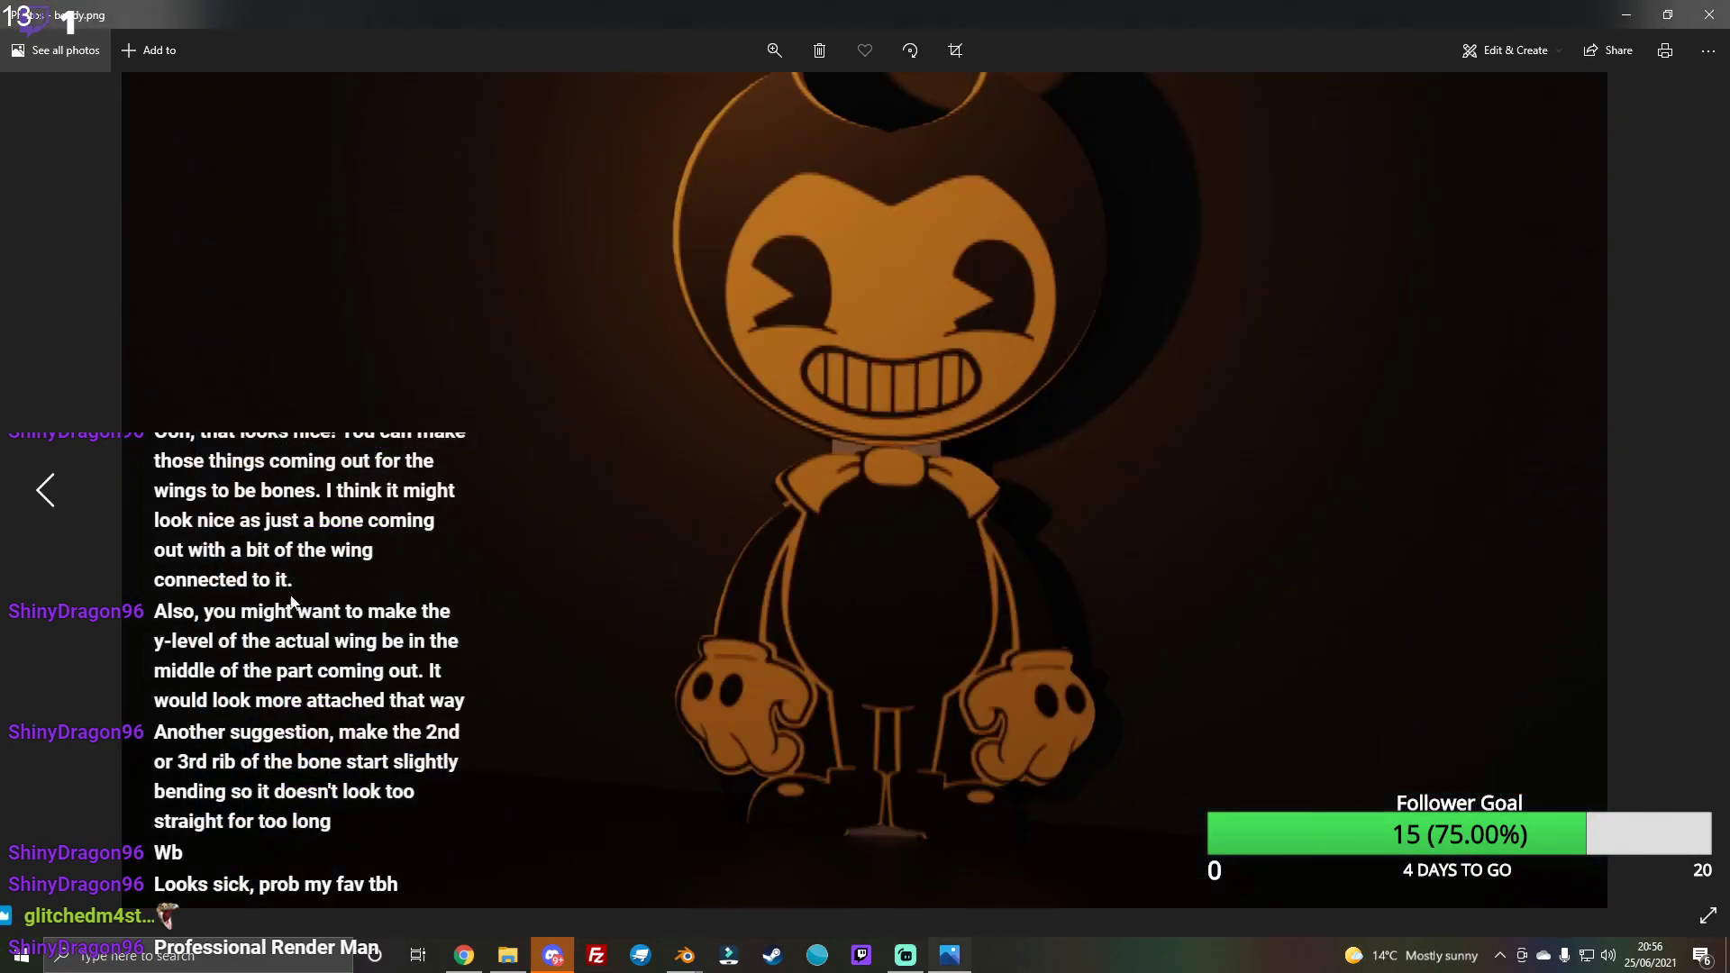
key("alt+Tab")
left_click(45, 490)
left_click(47, 490)
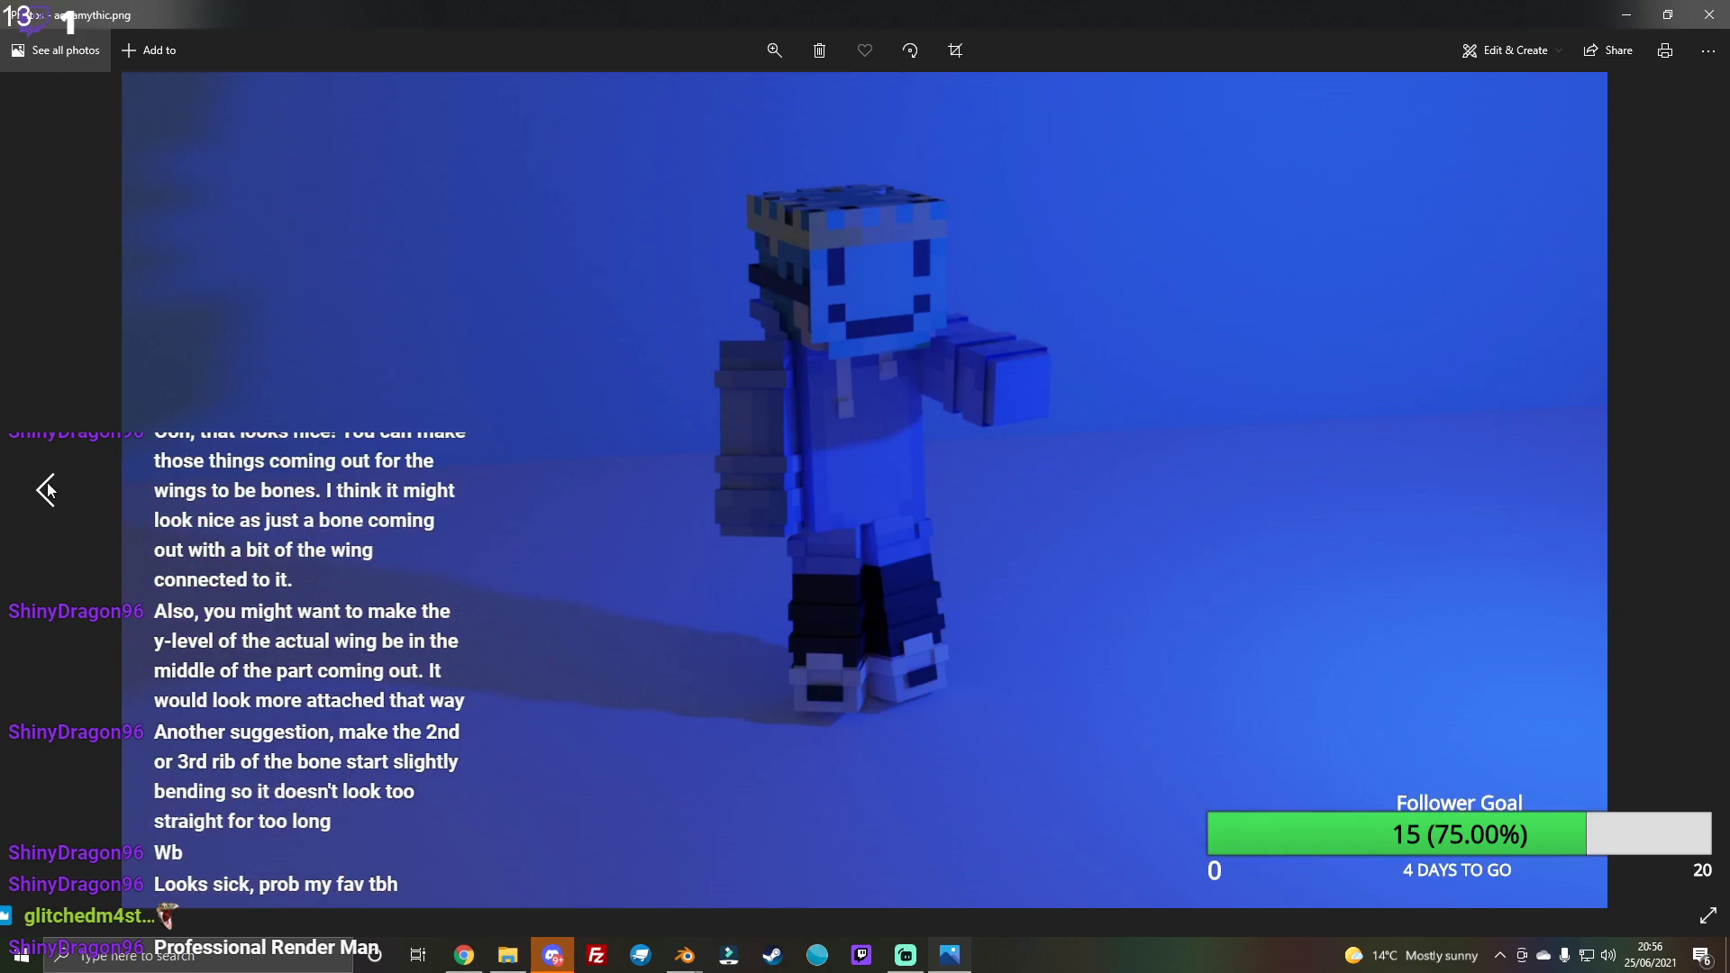
left_click(47, 490)
left_click(48, 487)
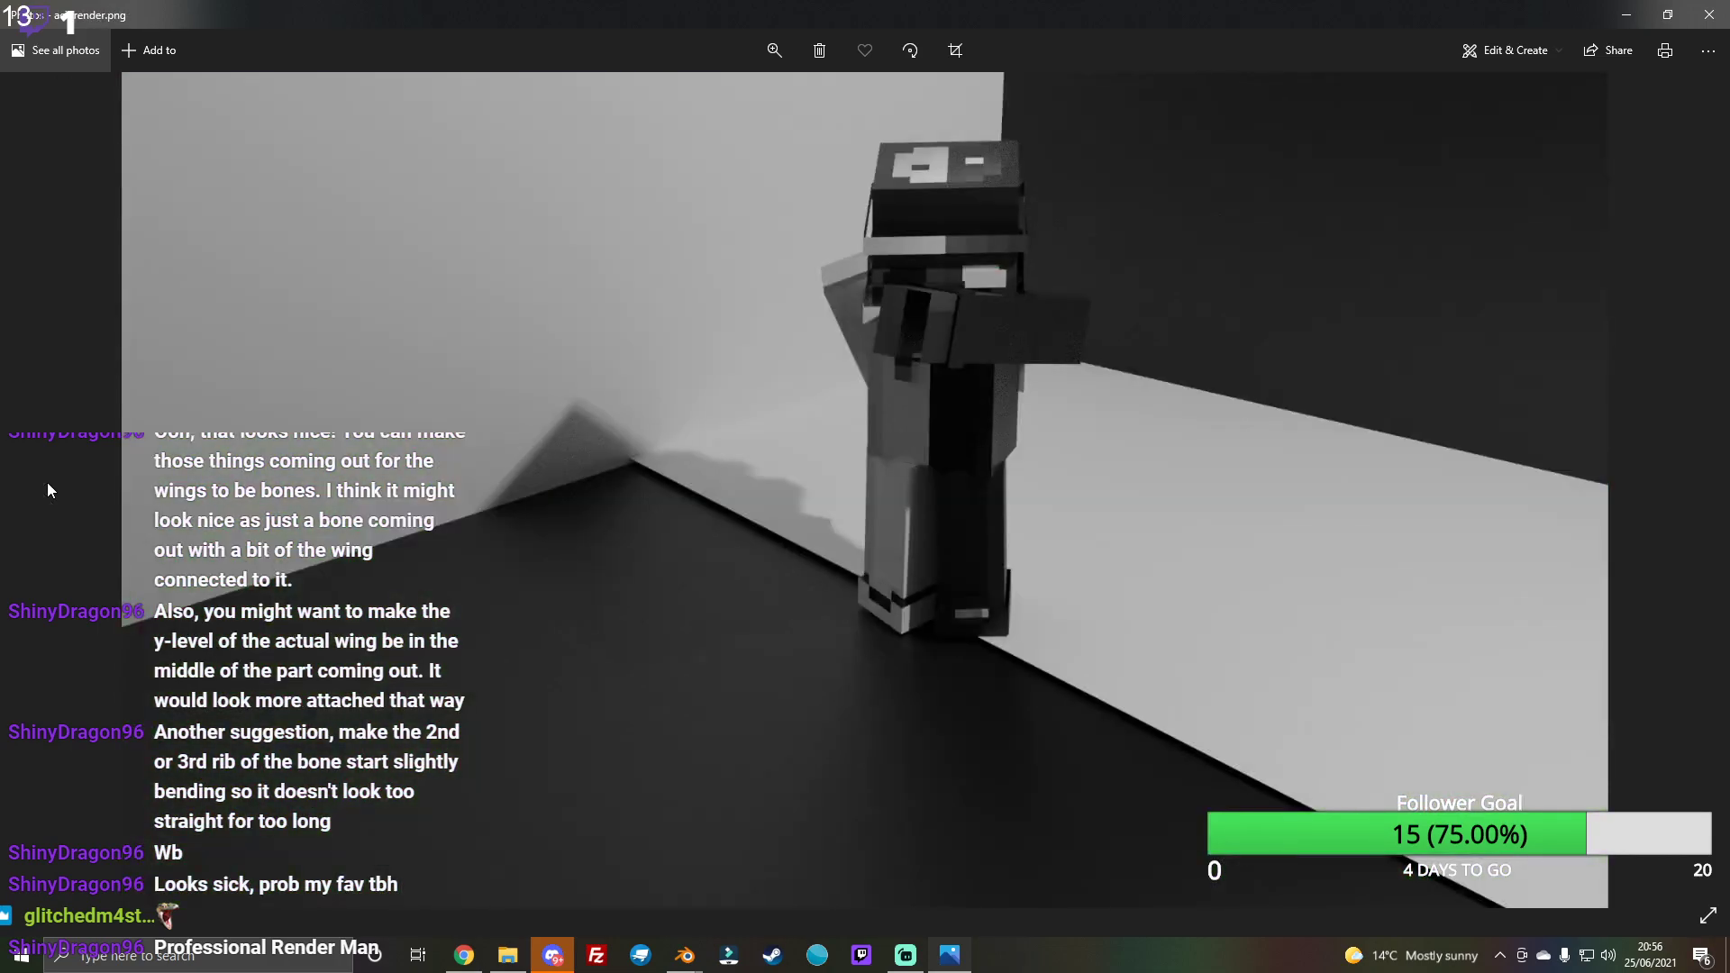
Step: Browse forward in Photos past the glitch render and the pink character render
left_click(1686, 492)
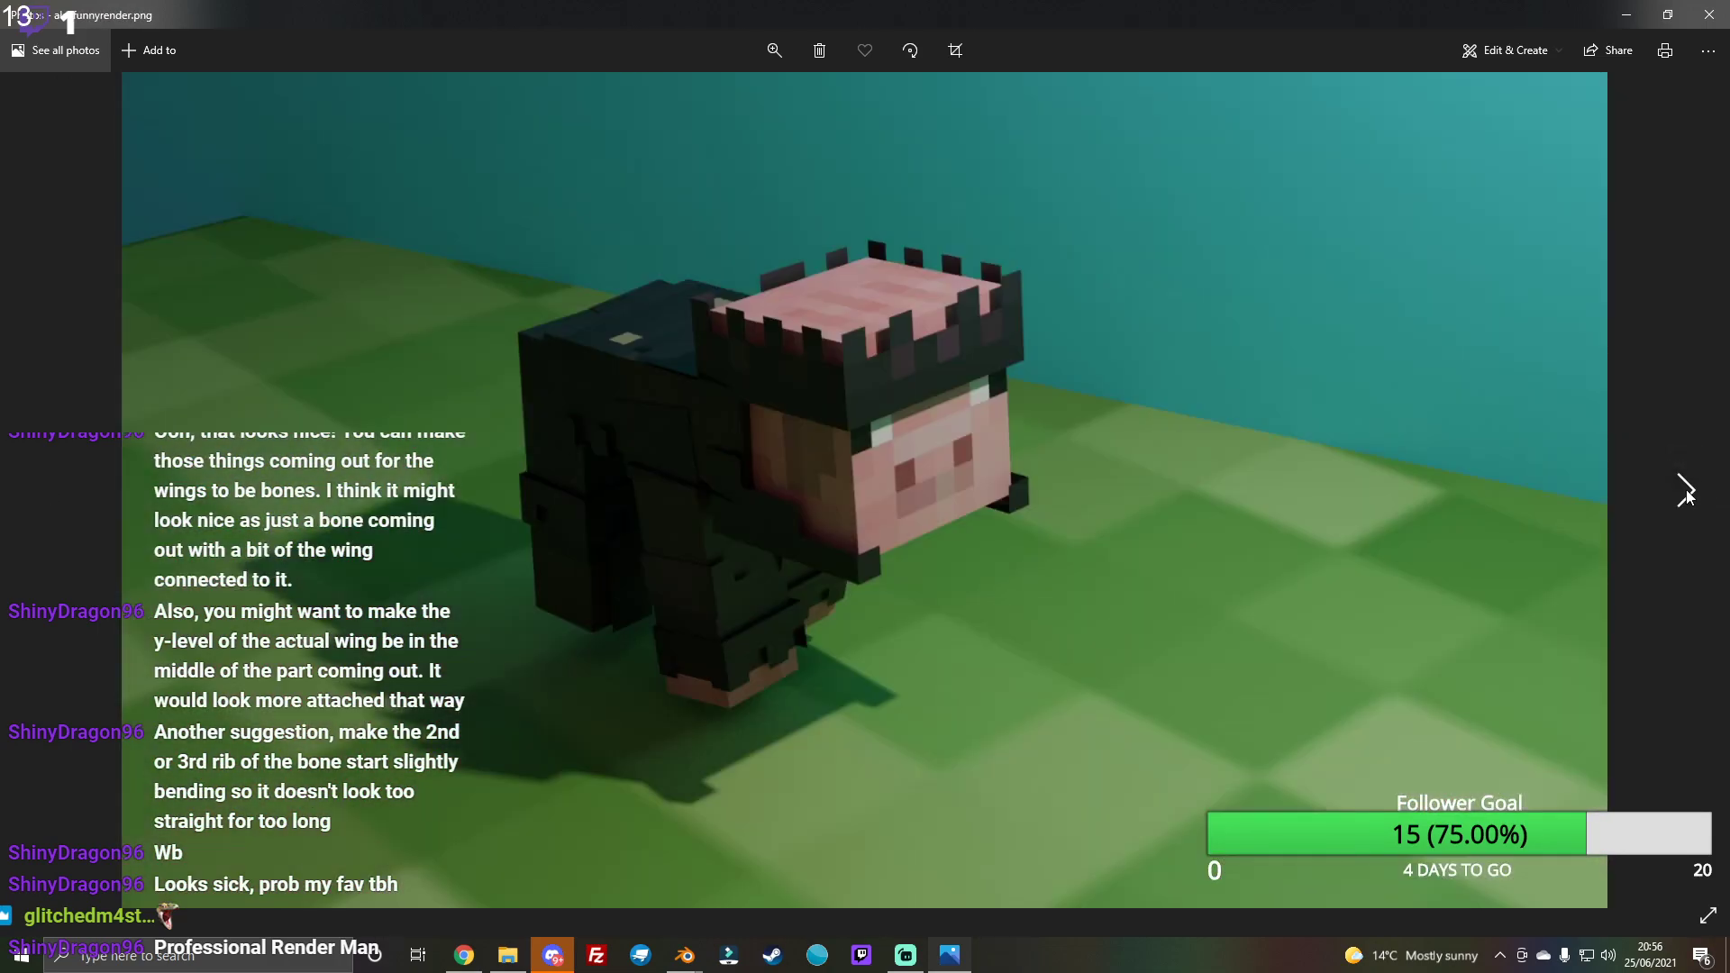
left_click(1686, 492)
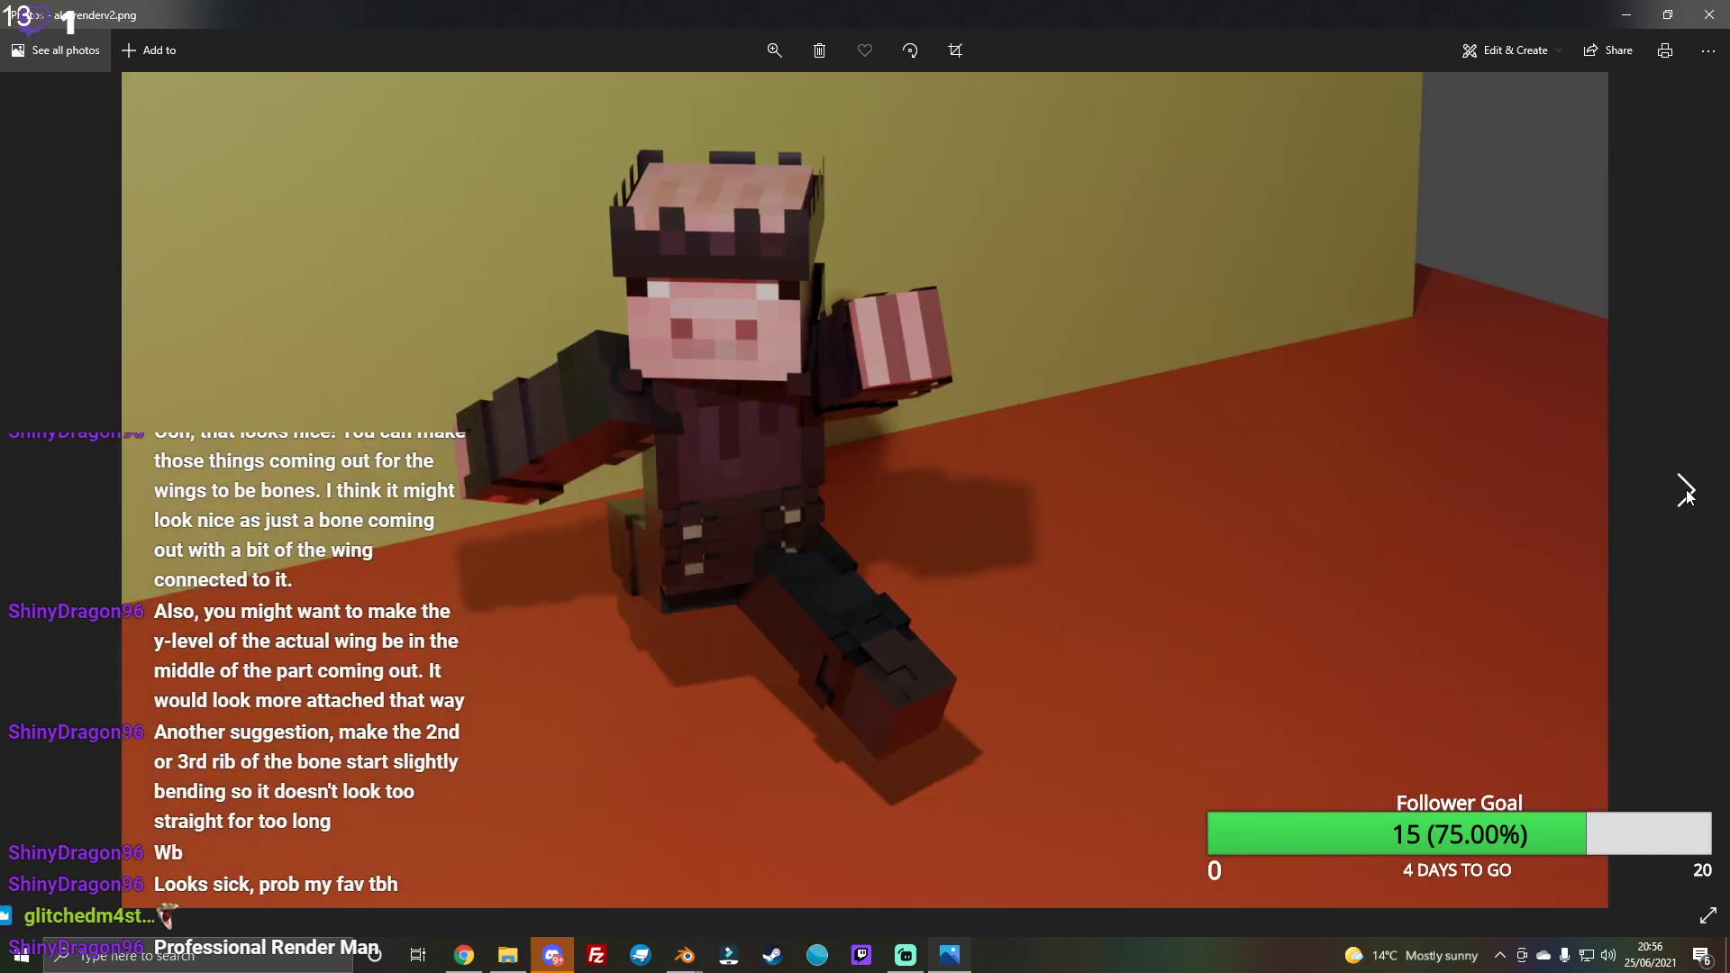
left_click(1687, 493)
left_click(1685, 493)
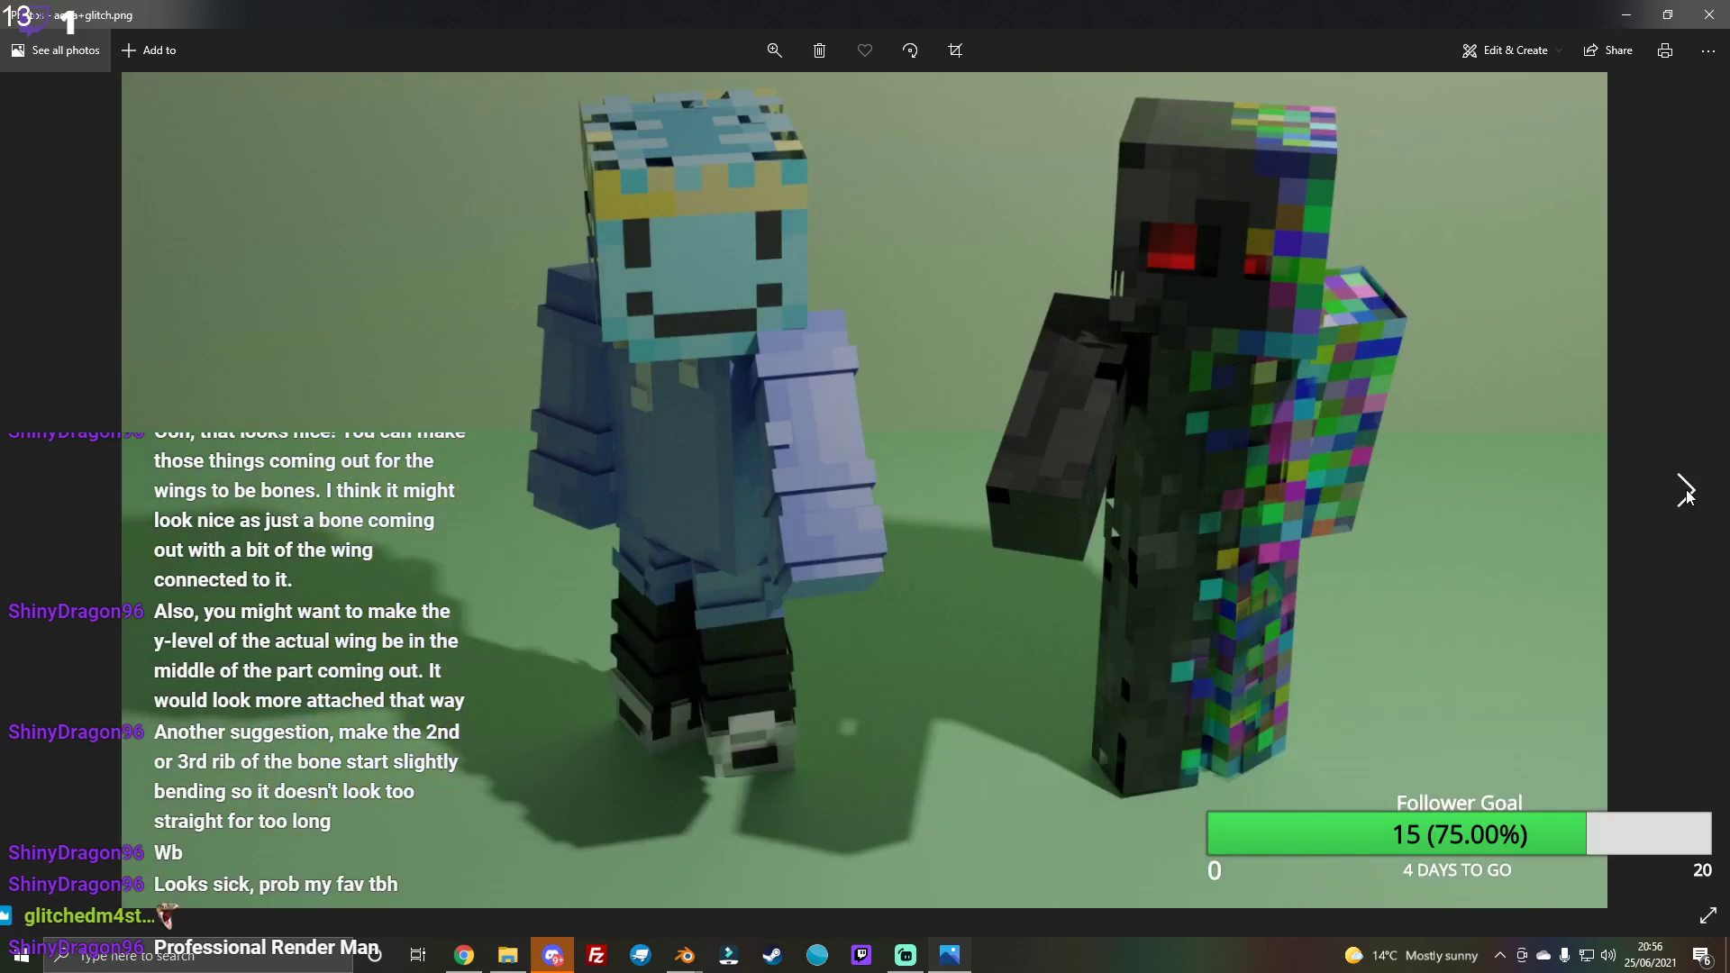
left_click(1685, 493)
left_click(1686, 493)
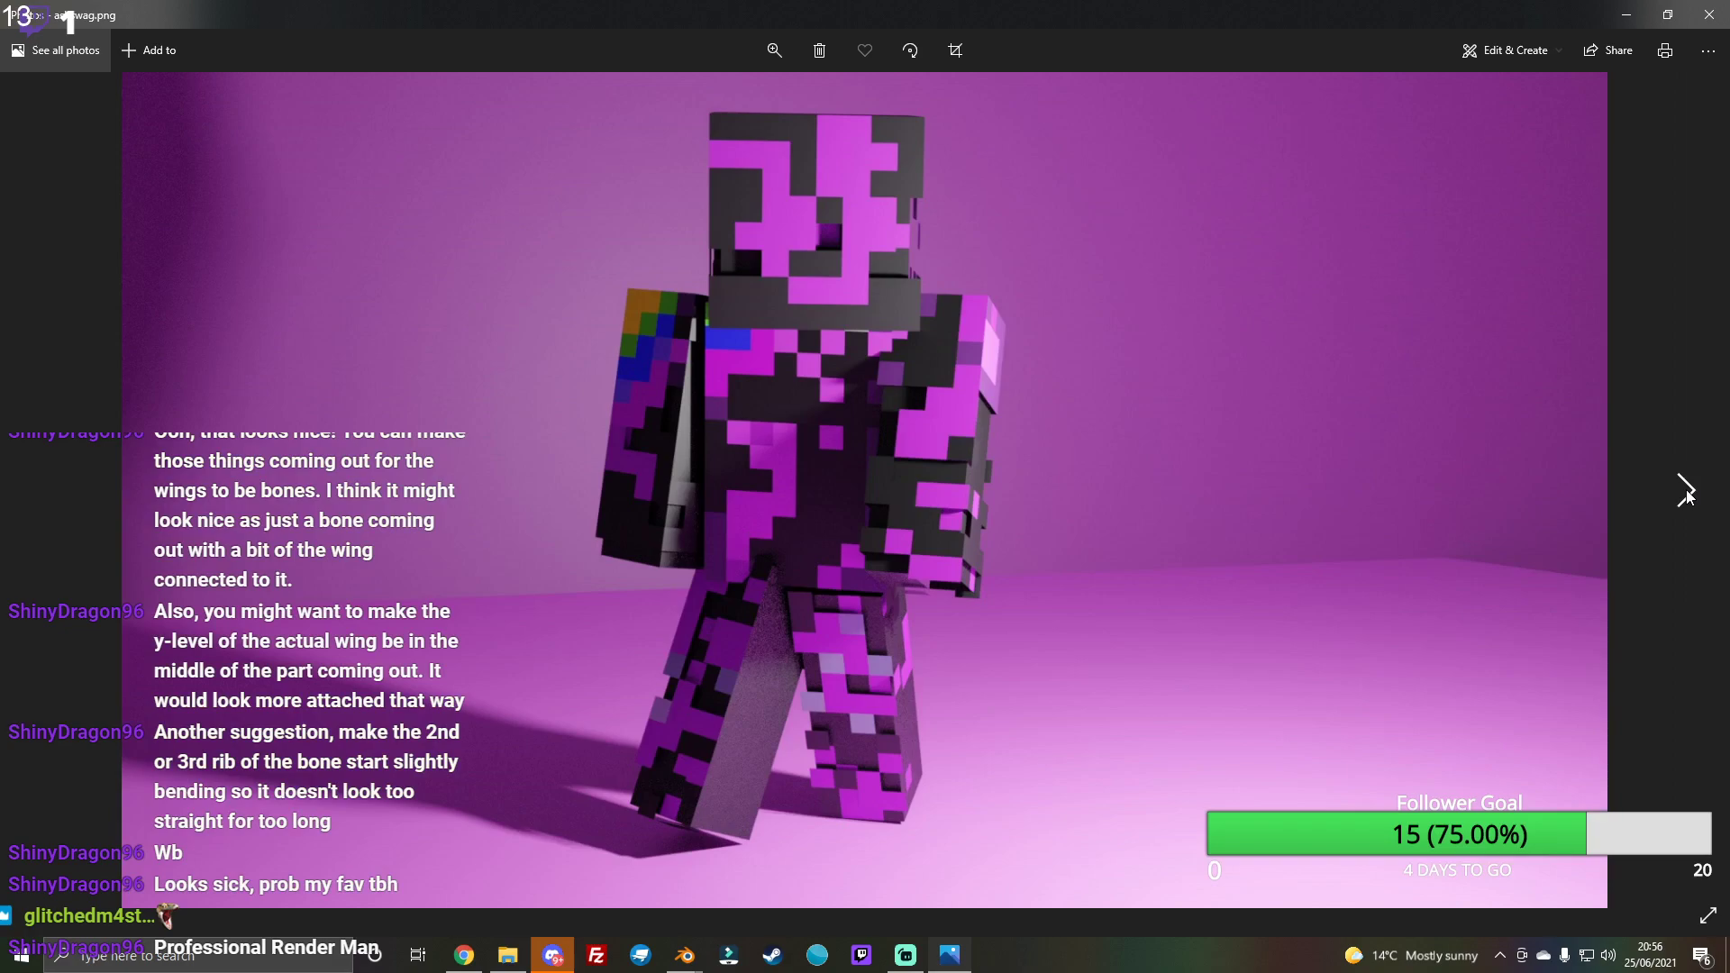
left_click(1687, 493)
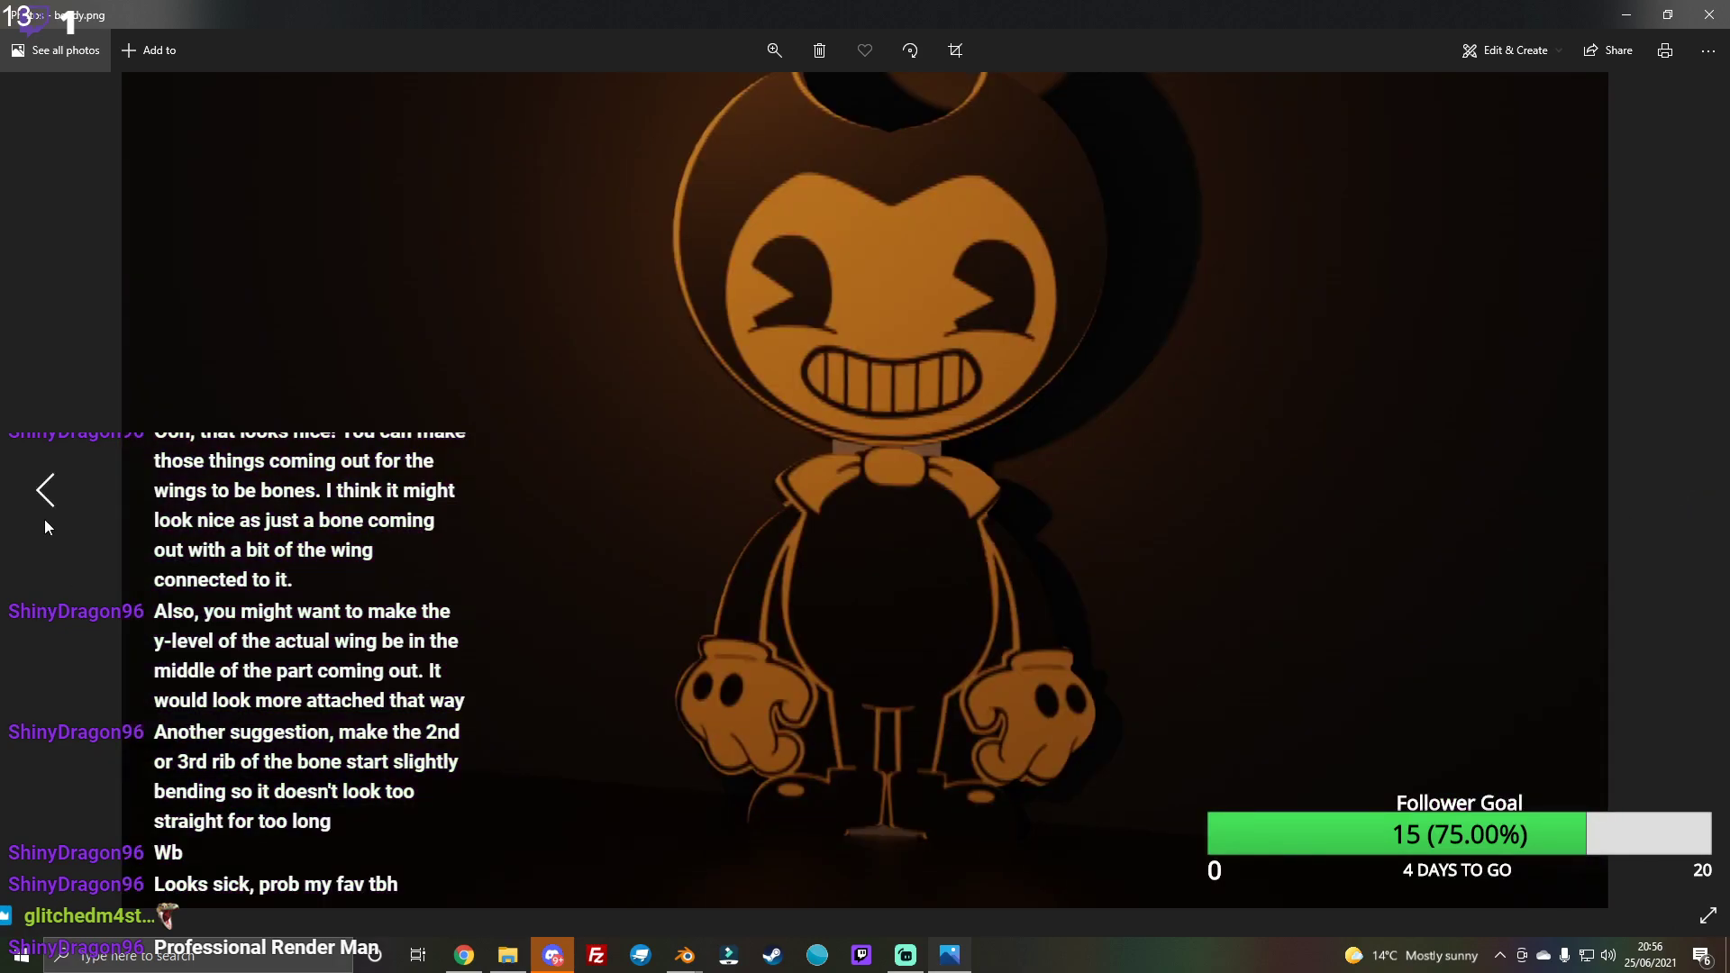
left_click(44, 493)
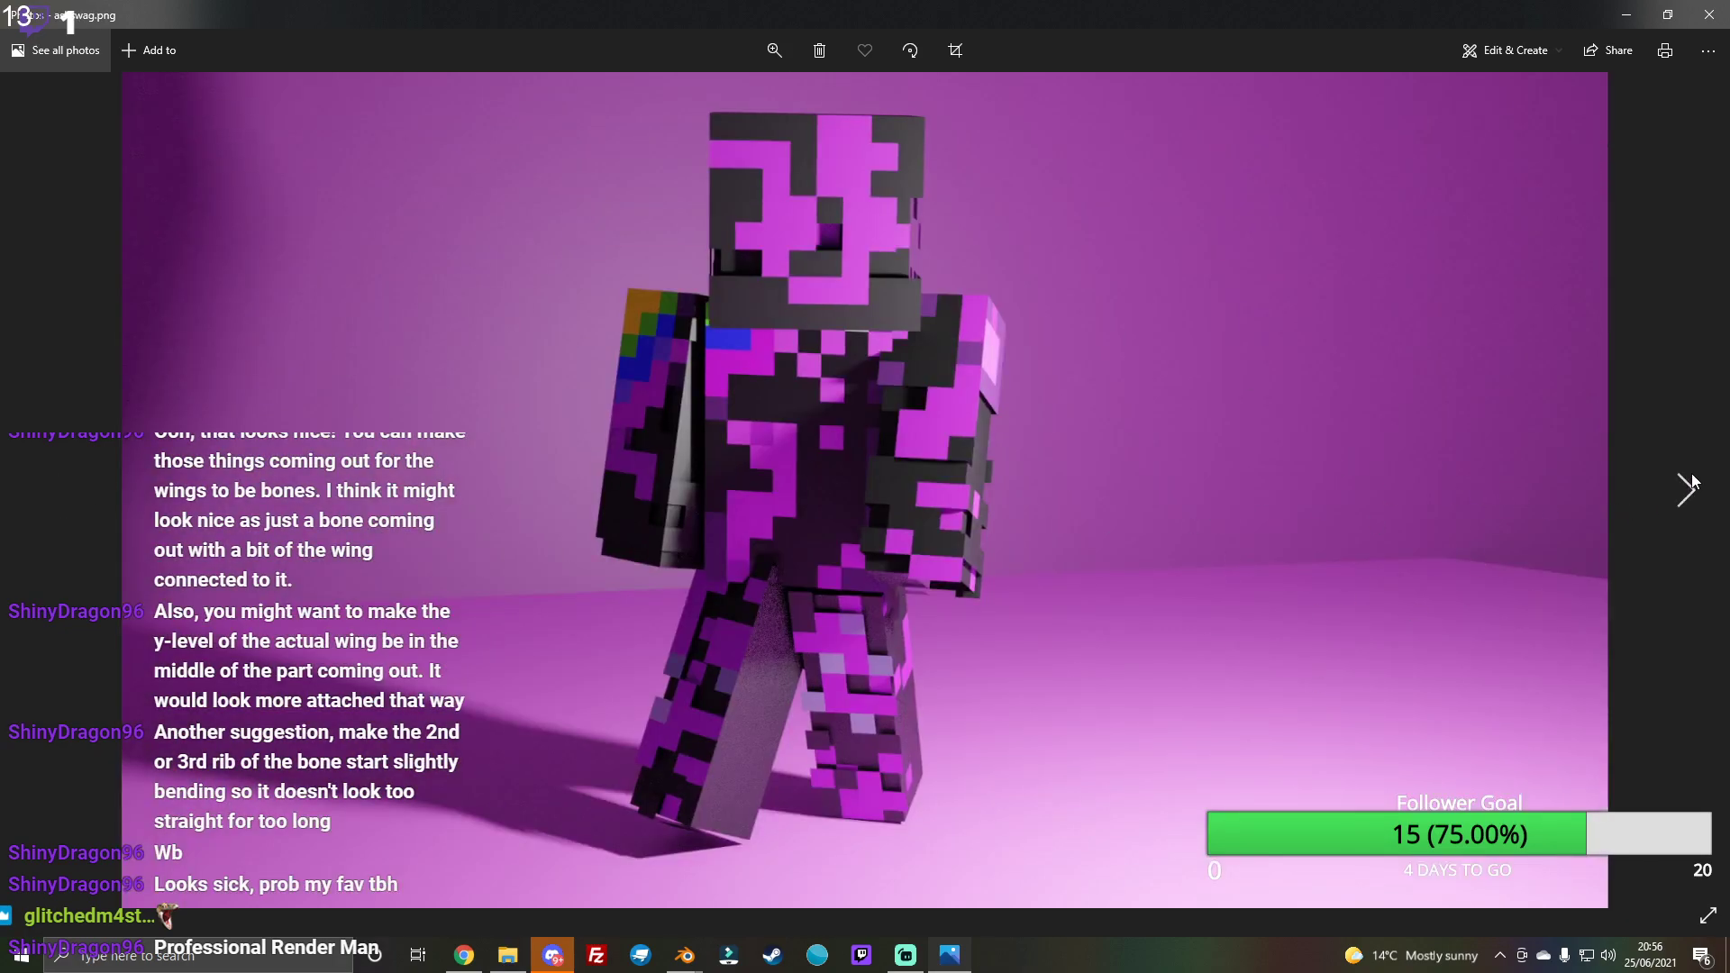
Step: Browse past the Bendy image, CaneLaFox neon render, red blocky render and glitch-textured character
left_click(1686, 493)
left_click(1687, 490)
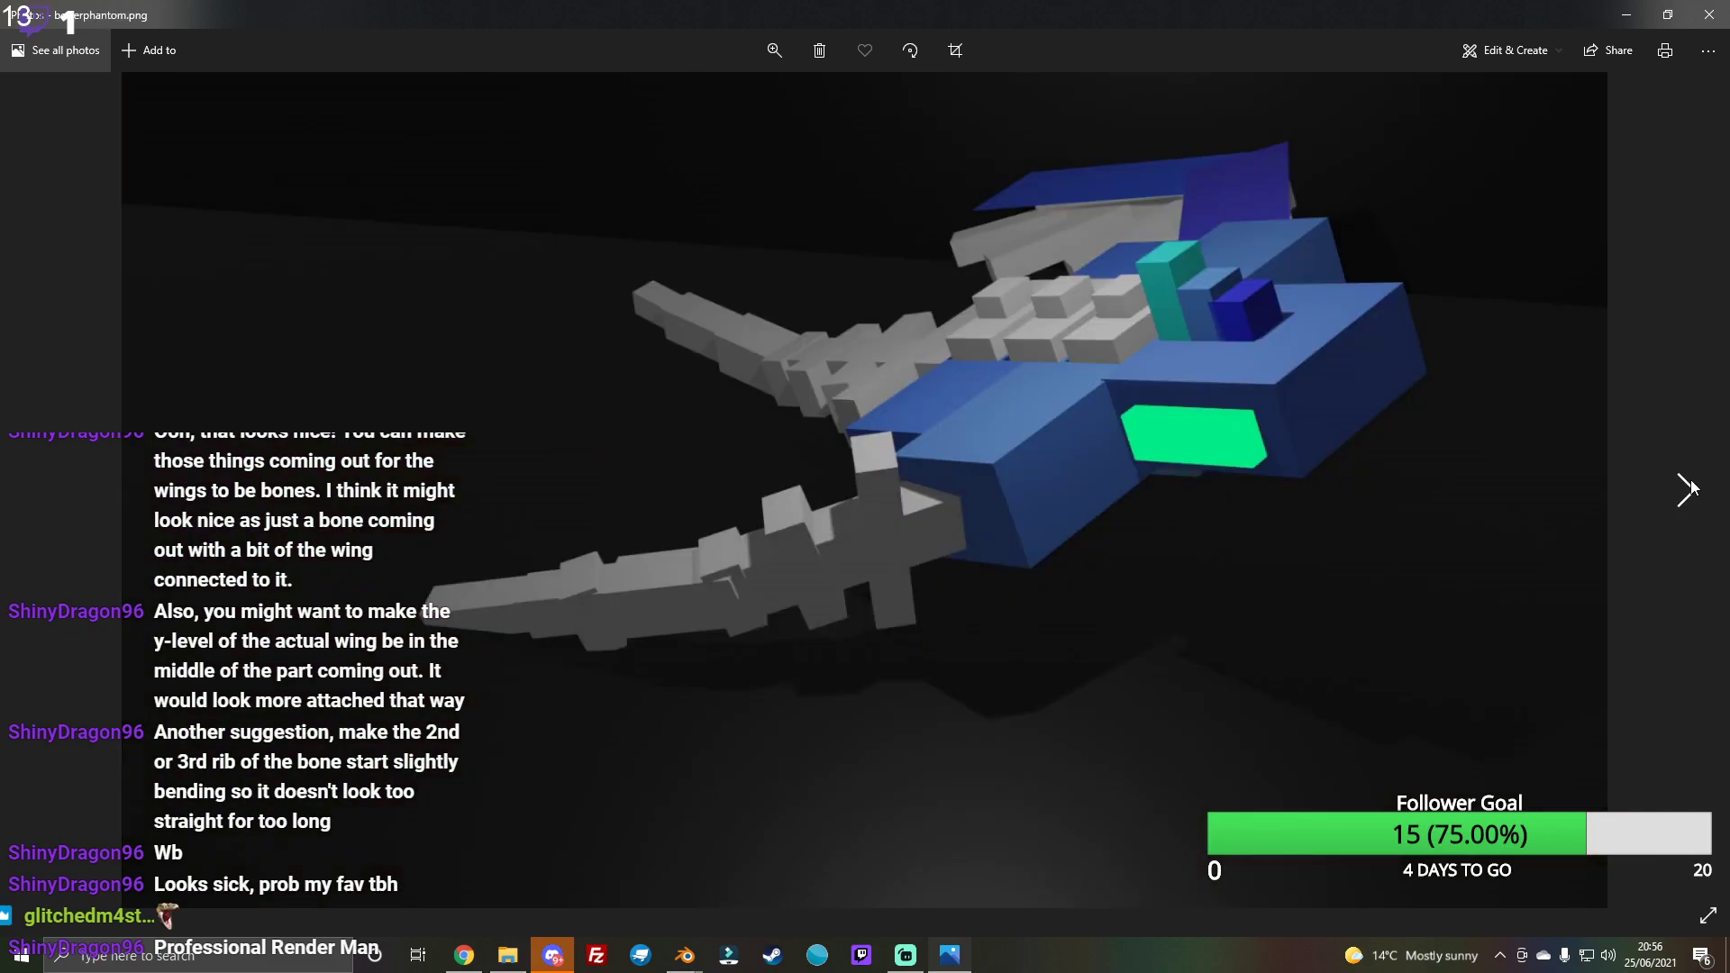
left_click(1687, 490)
left_click(1687, 489)
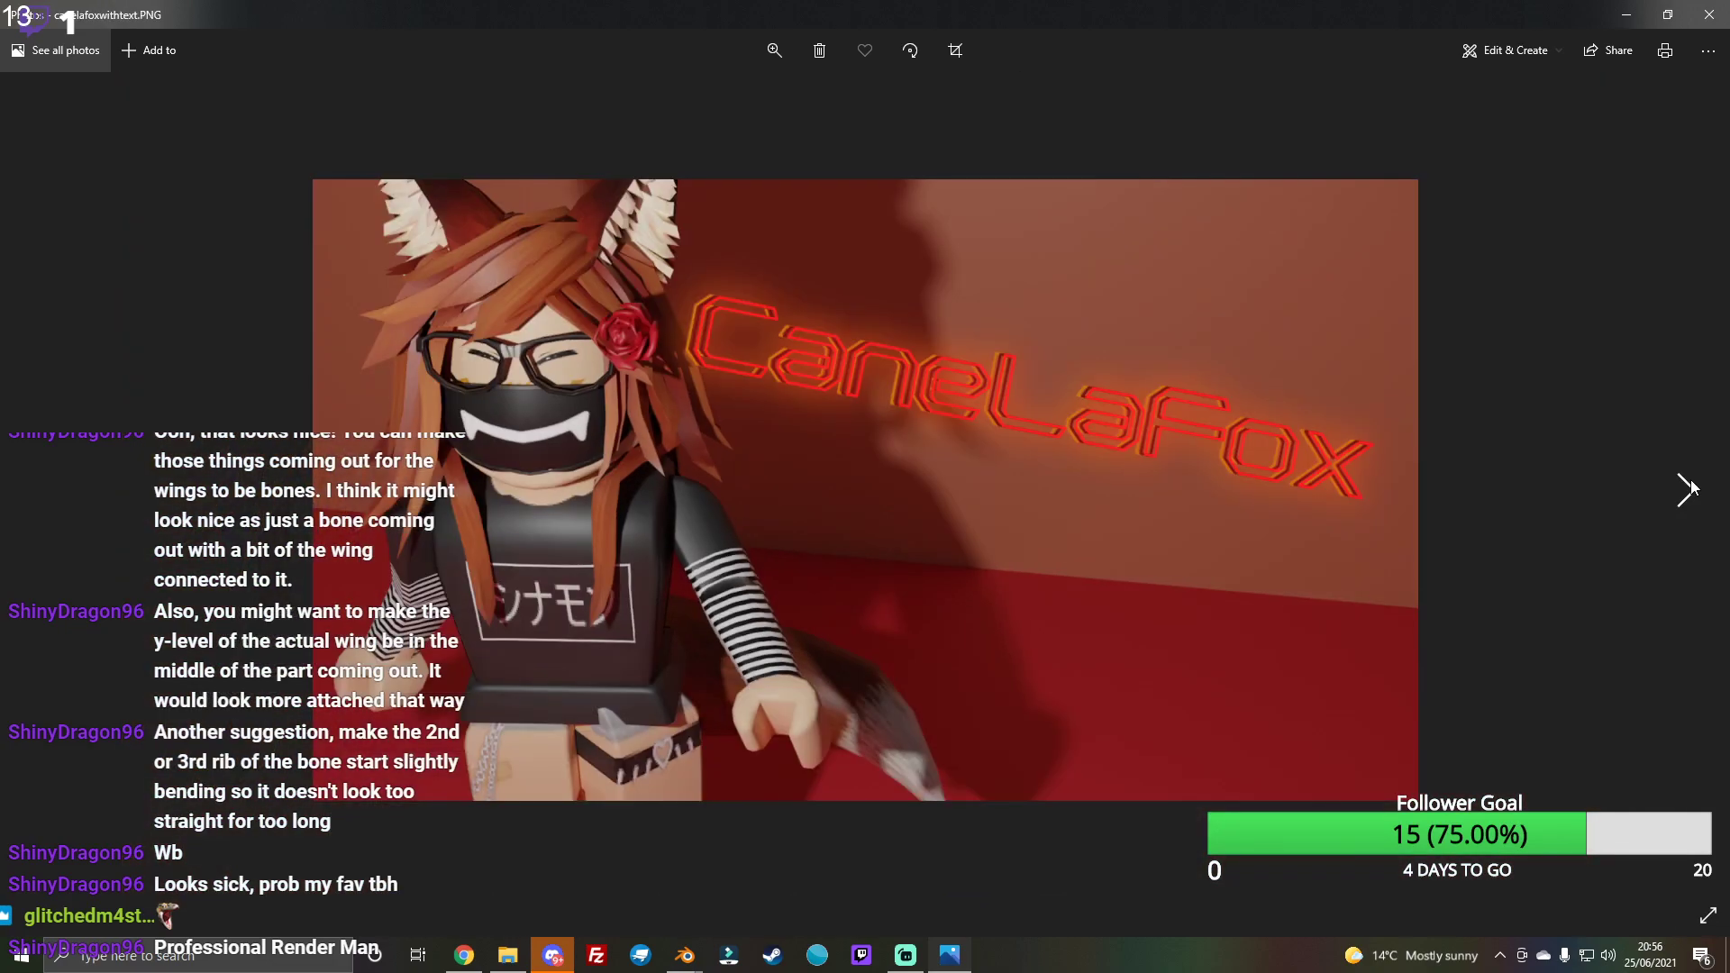
left_click(1688, 489)
left_click(1687, 490)
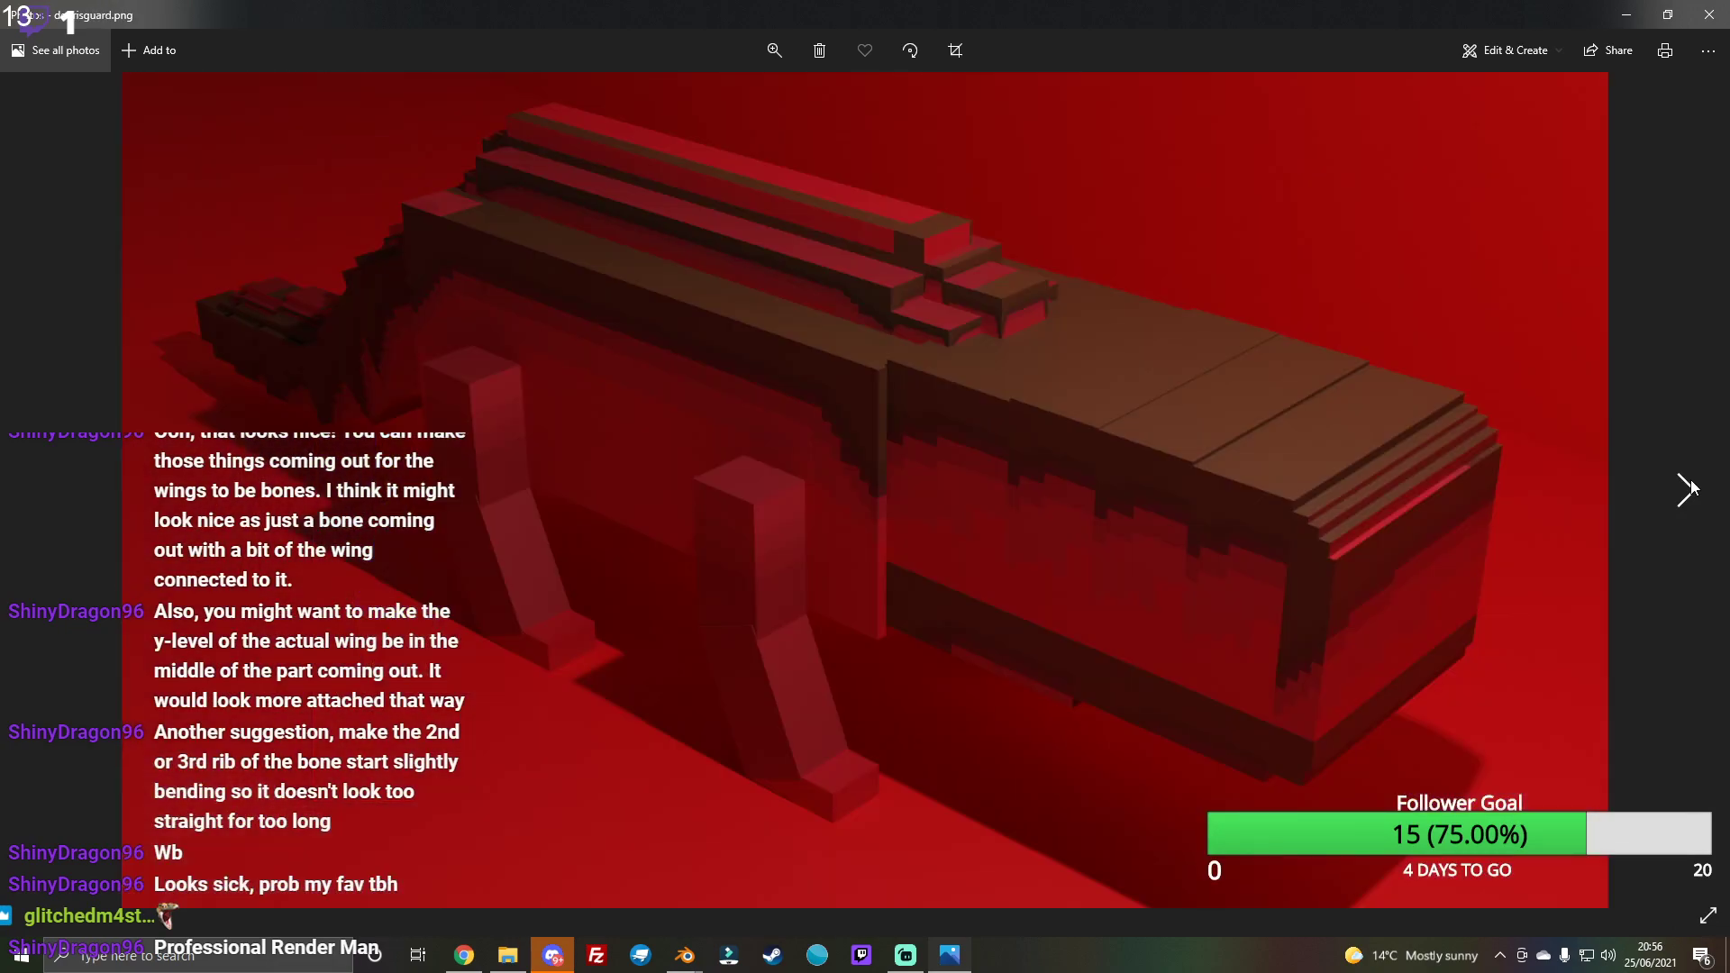
left_click(1687, 490)
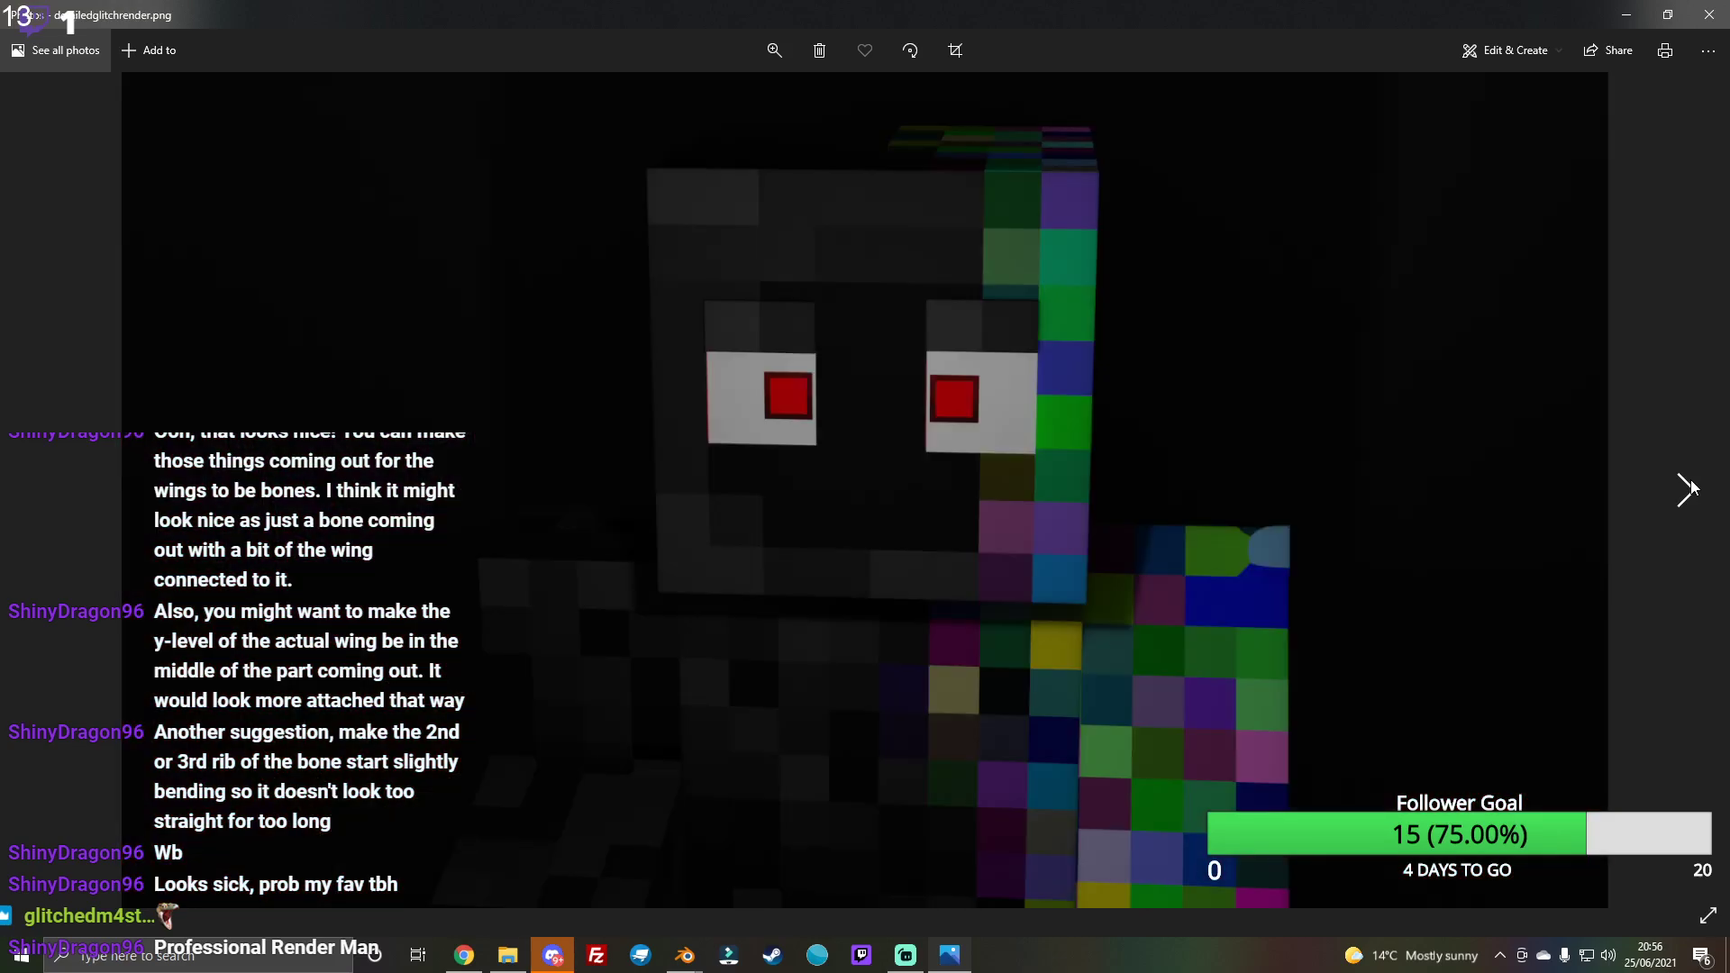
left_click(1687, 489)
left_click(45, 490)
left_click(44, 489)
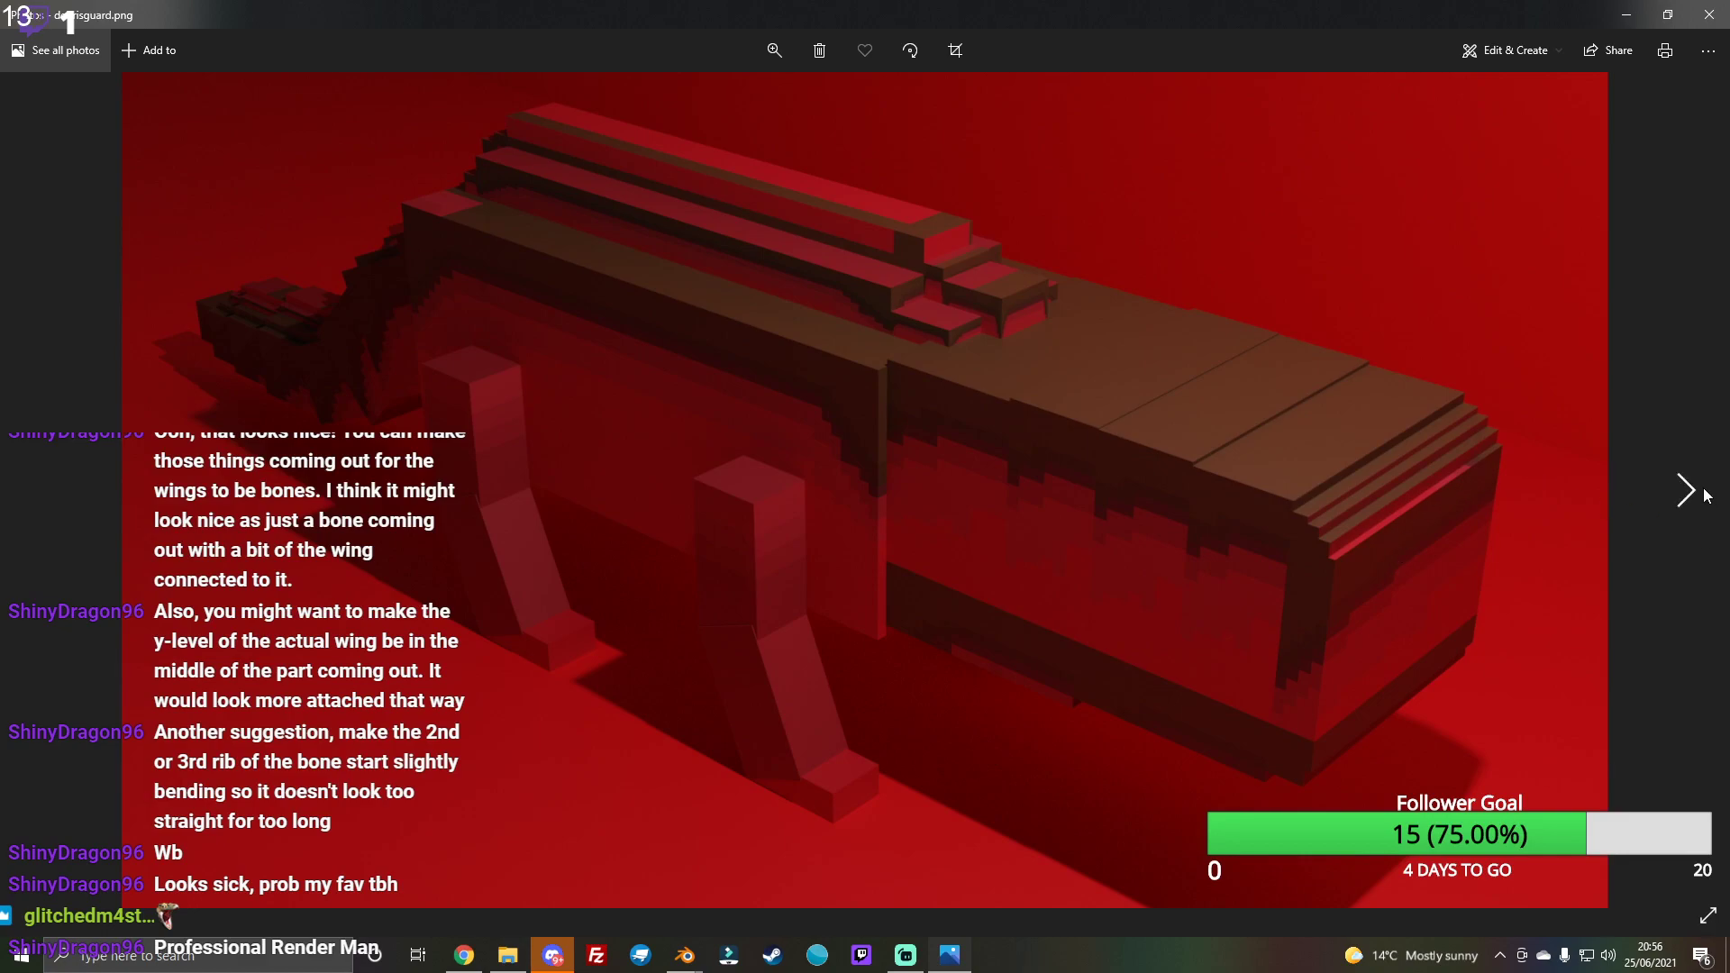
Step: Browse the green character, crowned winged, dark glitch, pig and Mew renders
left_click(1701, 494)
left_click(1690, 492)
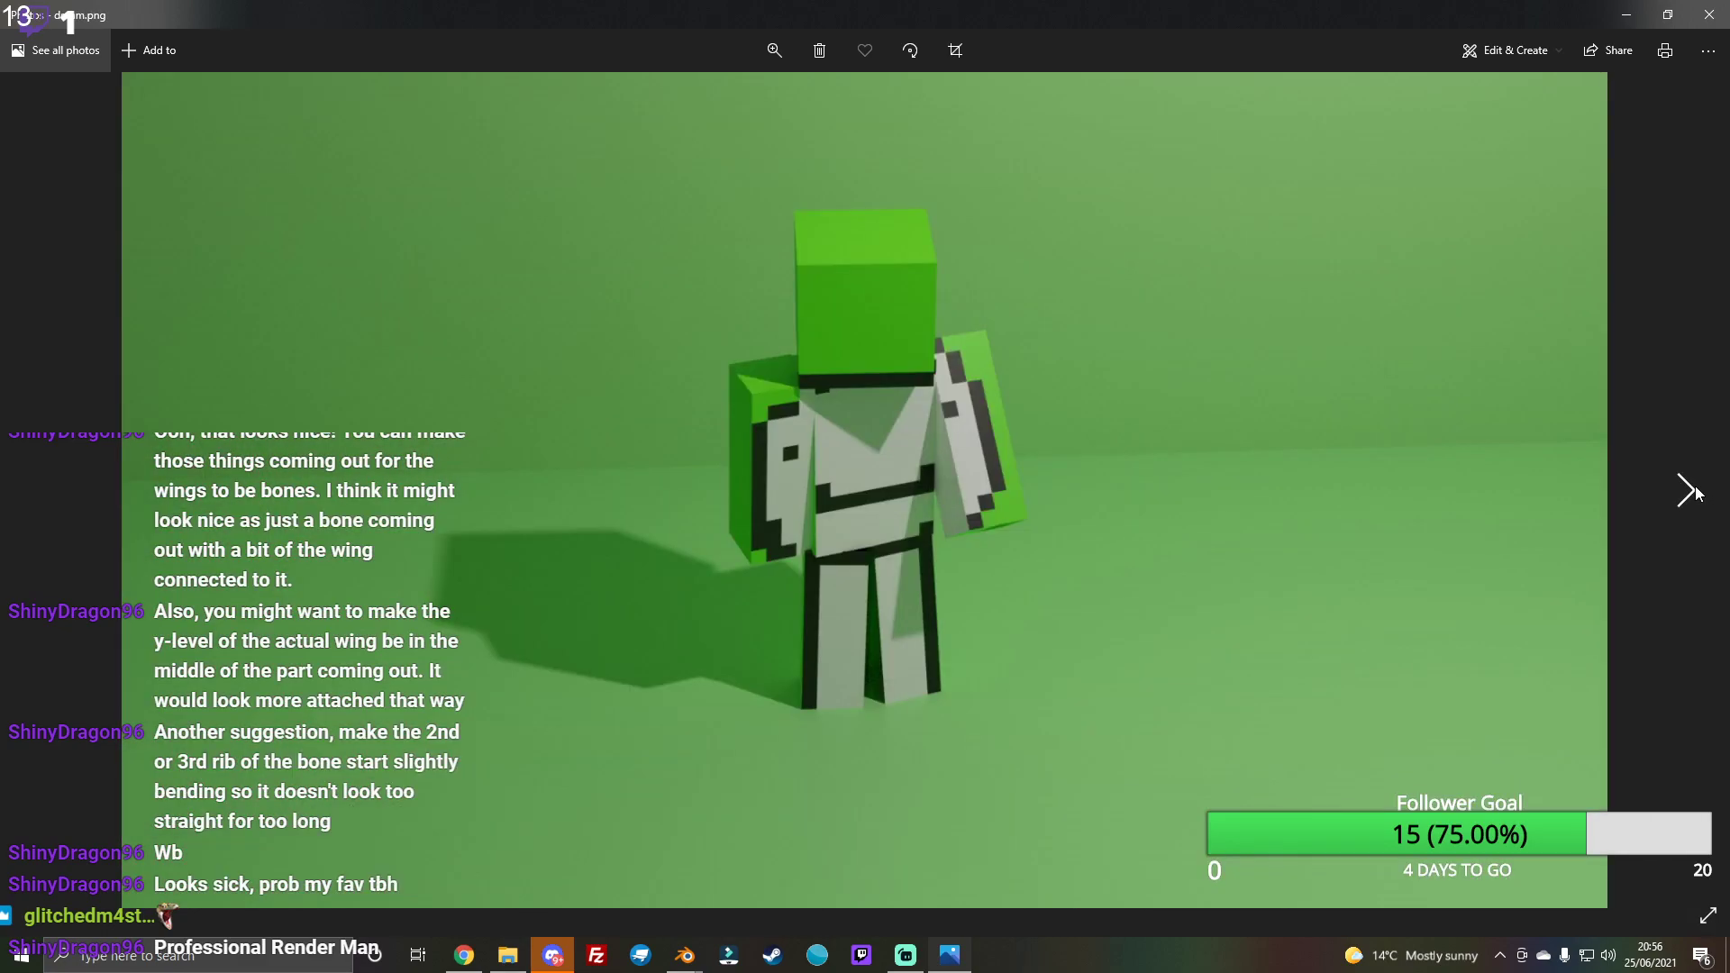
left_click(1693, 493)
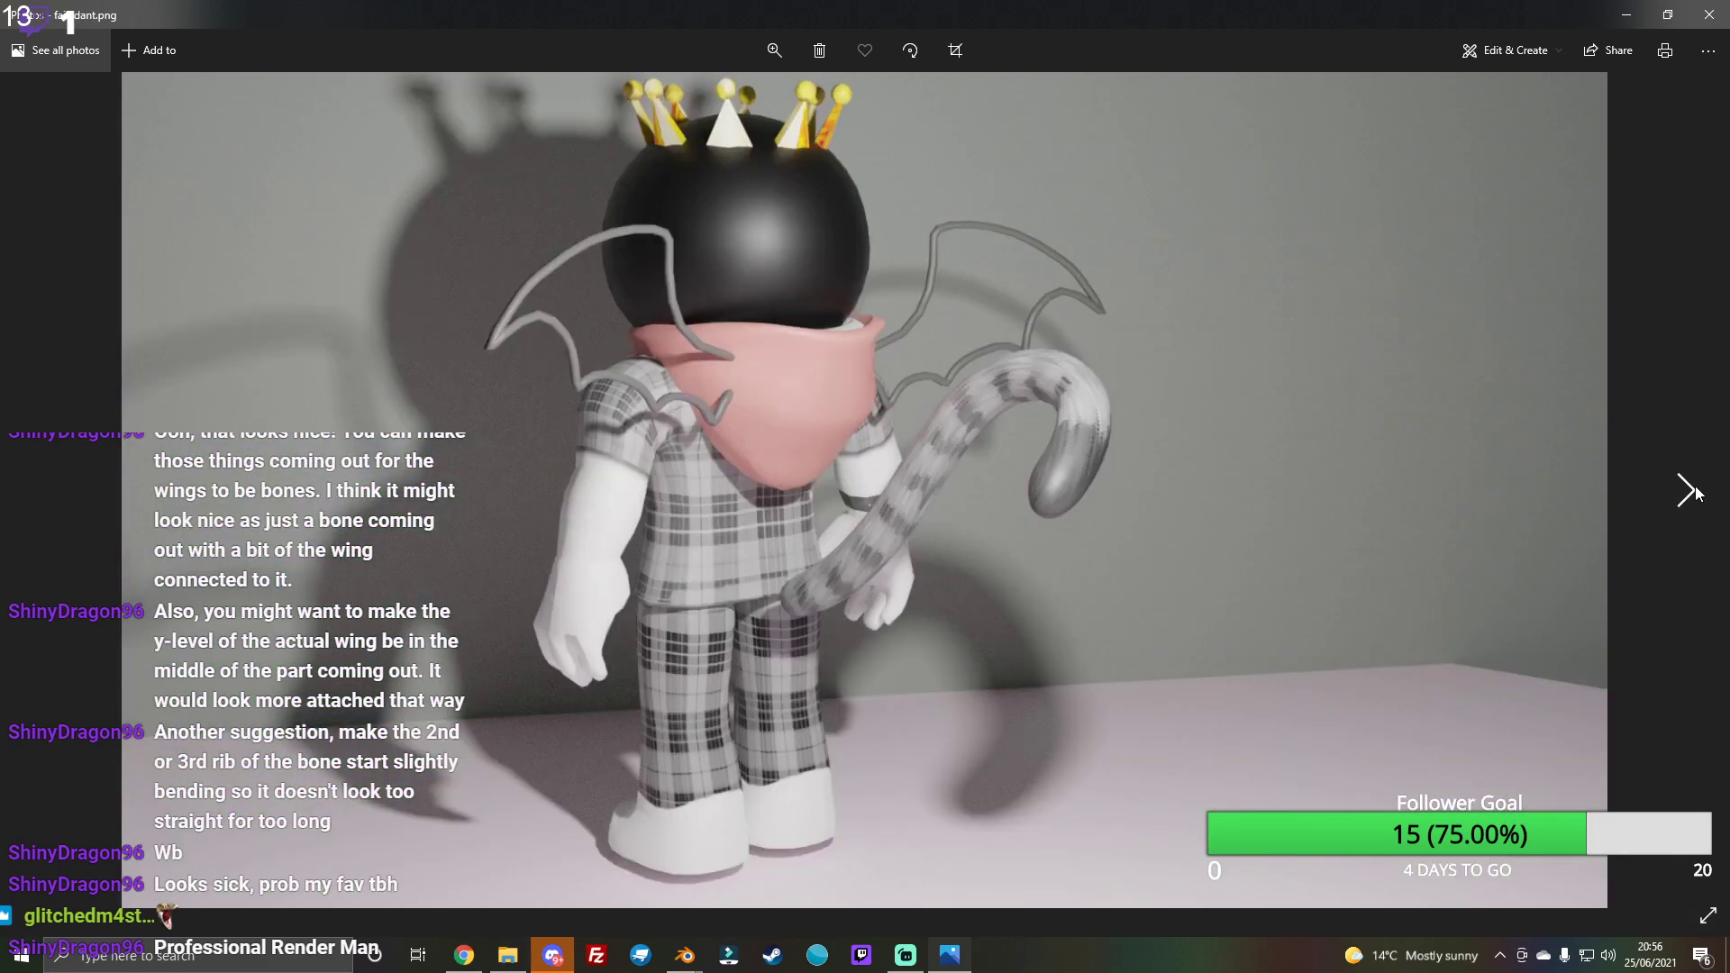
left_click(1690, 492)
left_click(1691, 492)
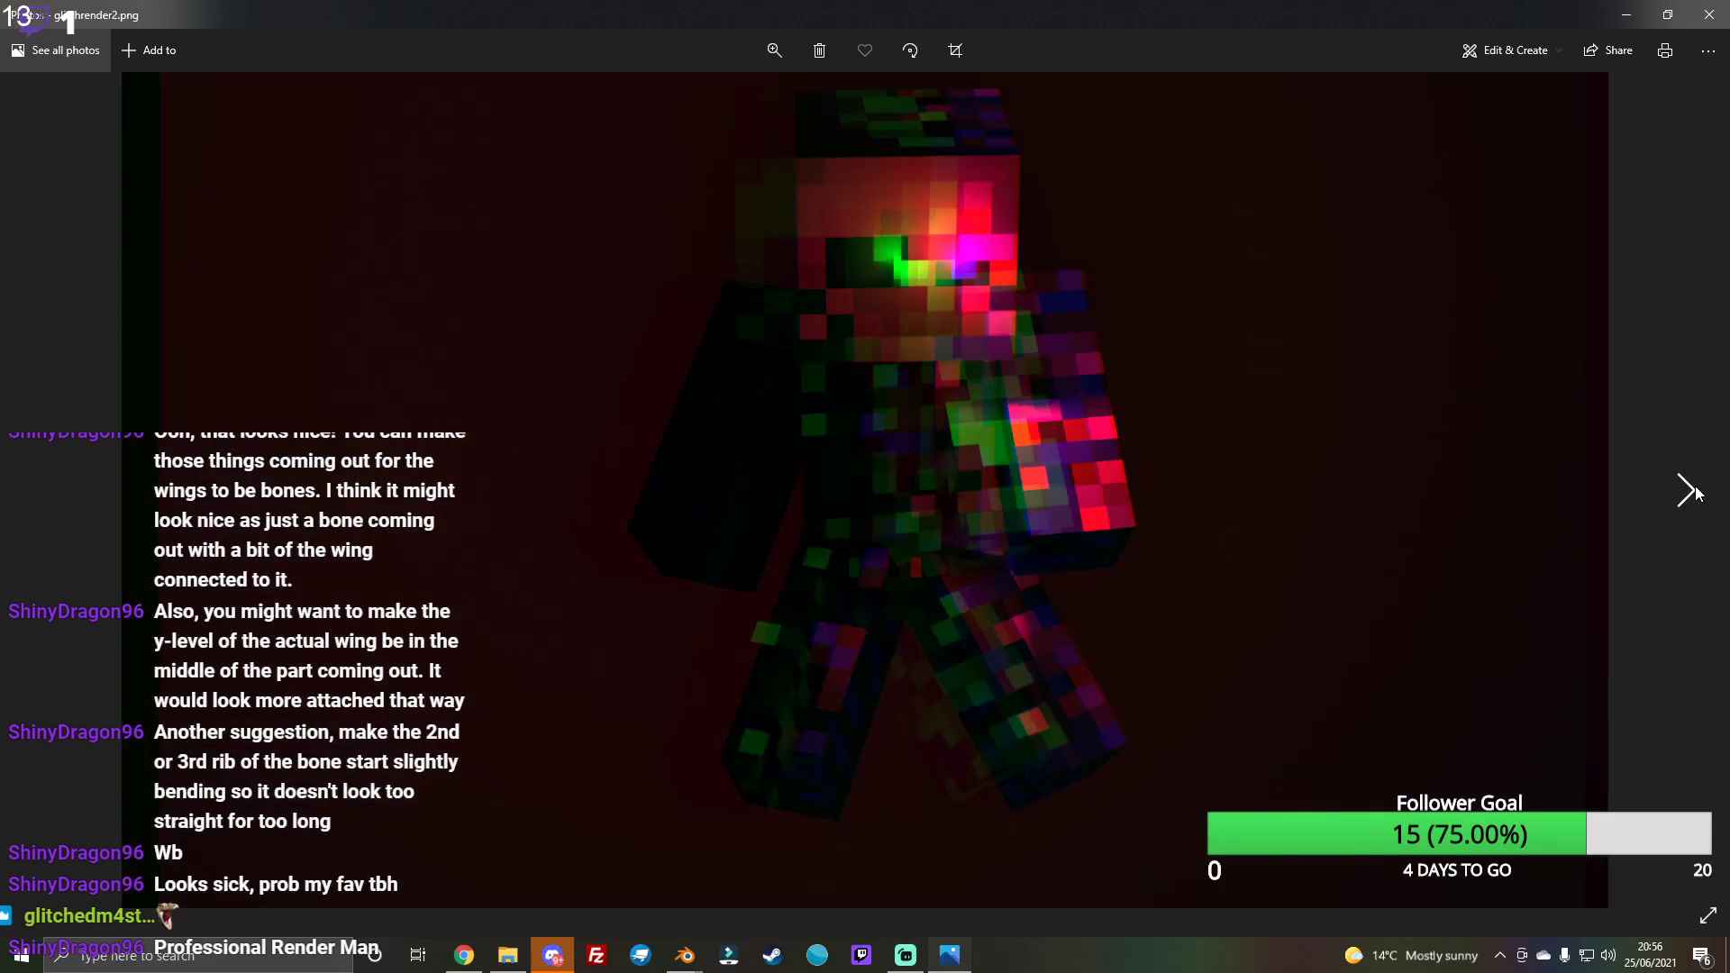
left_click(1690, 492)
left_click(1689, 492)
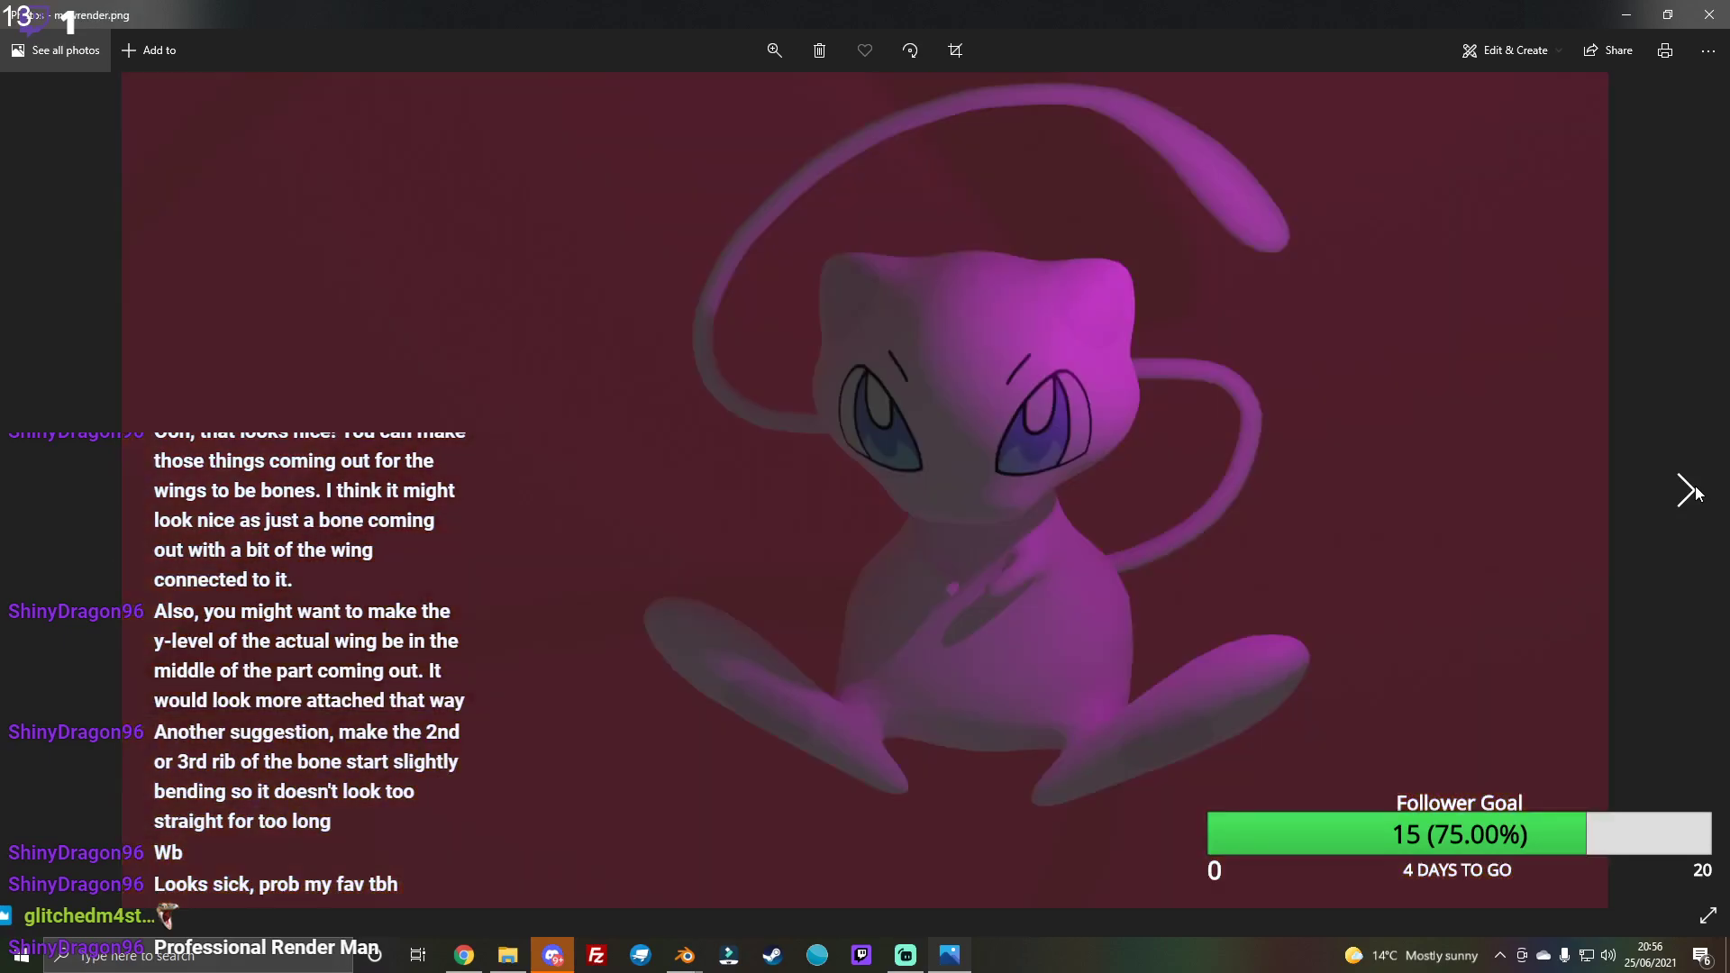
left_click(46, 488)
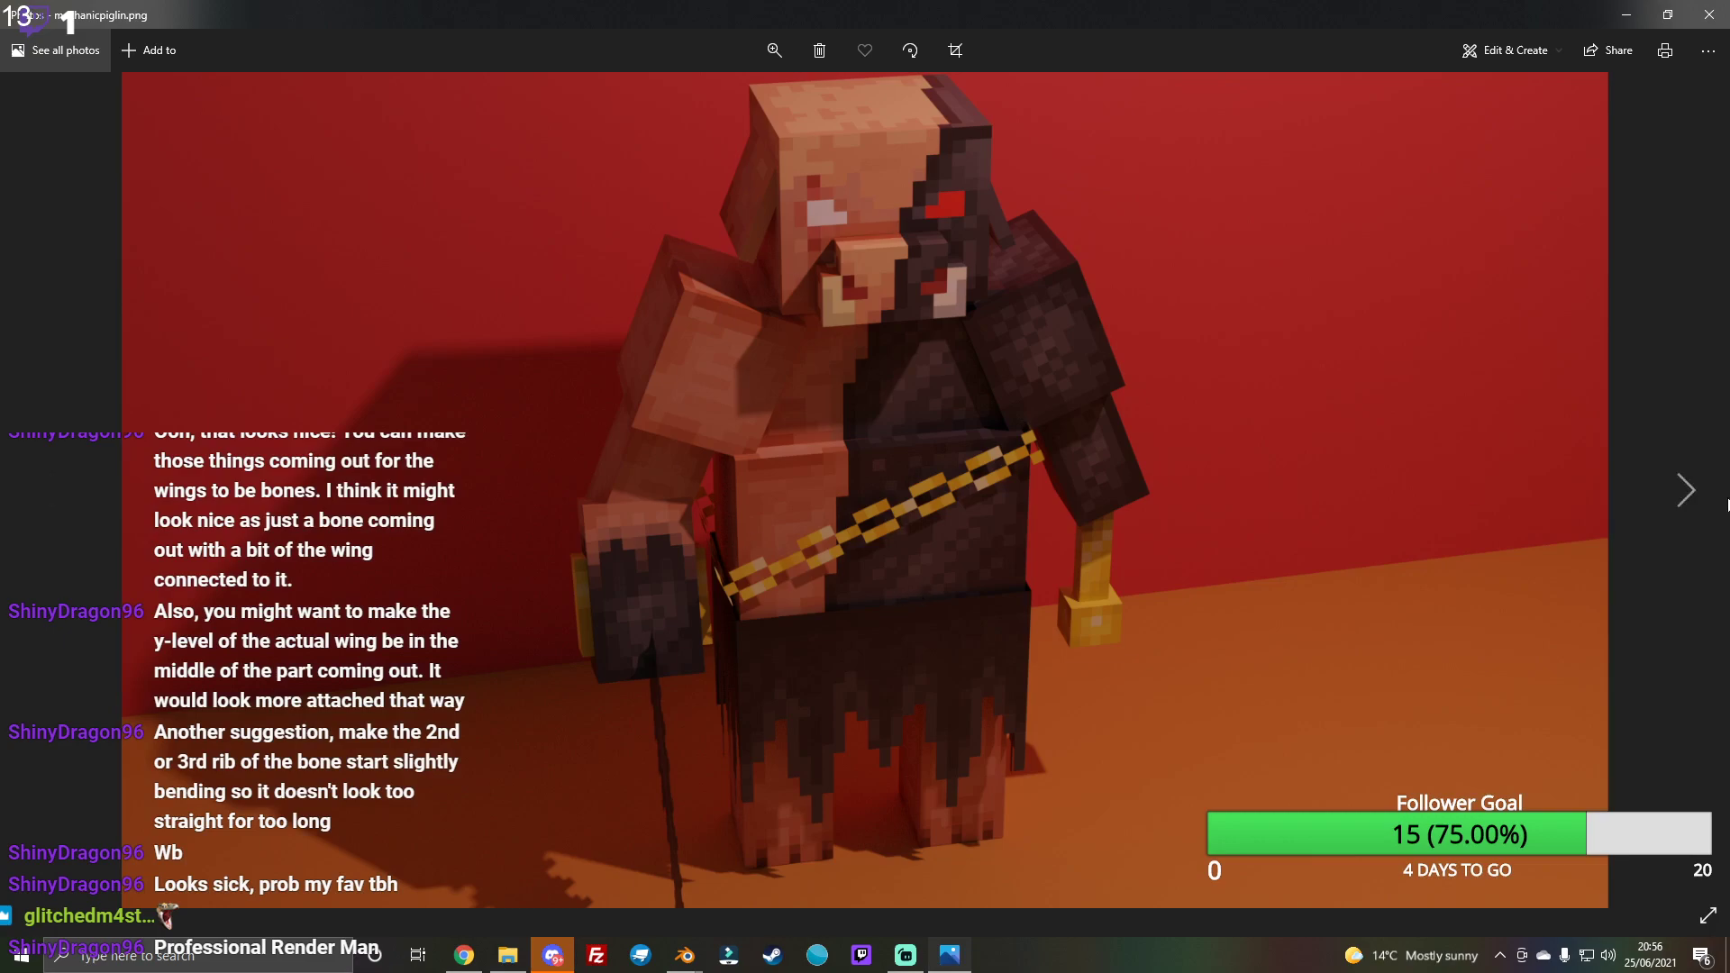
left_click(1686, 492)
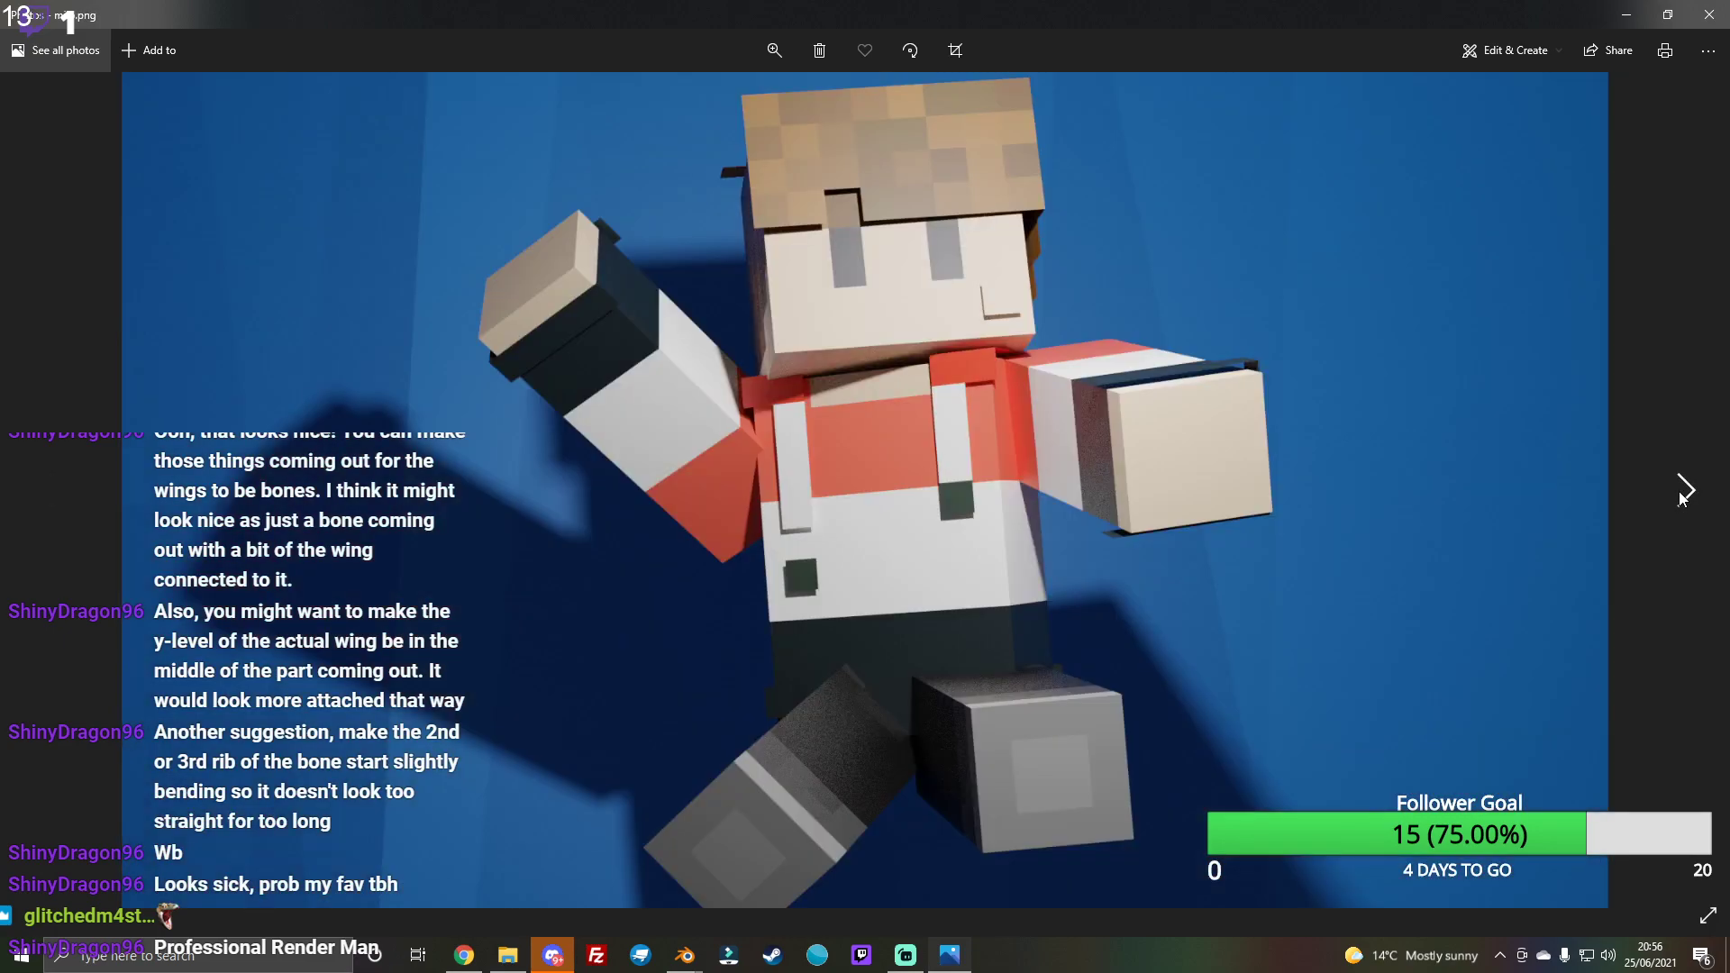
Step: Browse the grey blocky character, red wireframe-wings, pastel character and blue scene renders
left_click(1683, 497)
left_click(1683, 496)
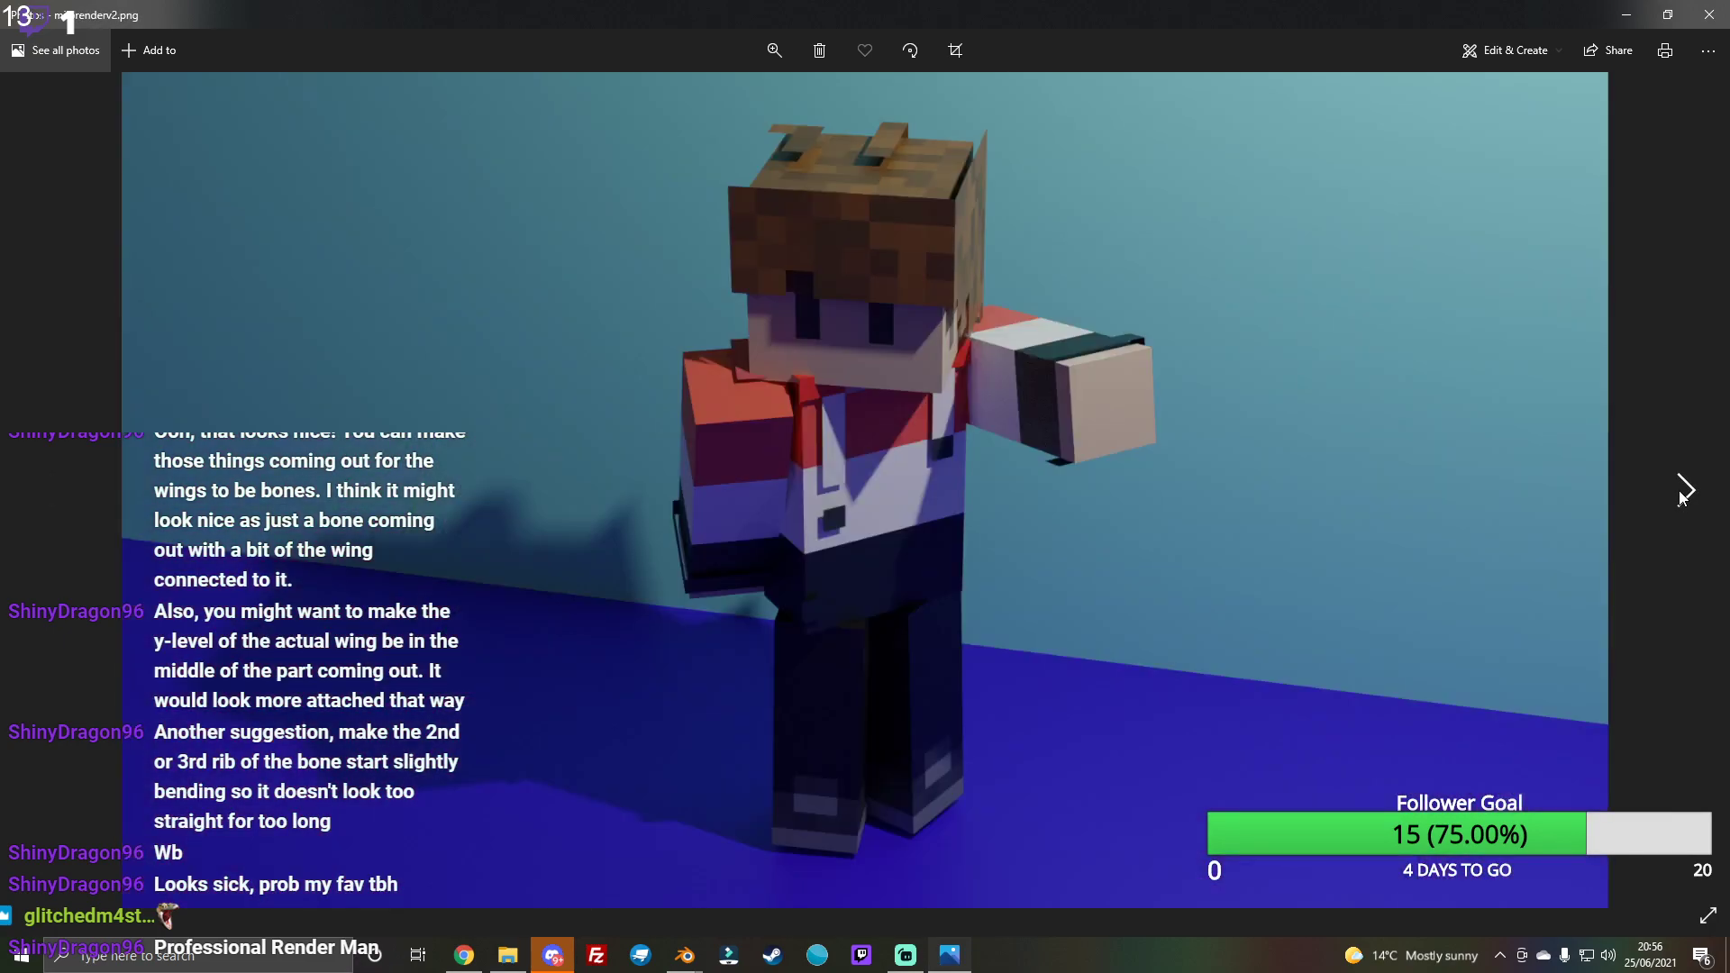
left_click(1683, 497)
left_click(1684, 496)
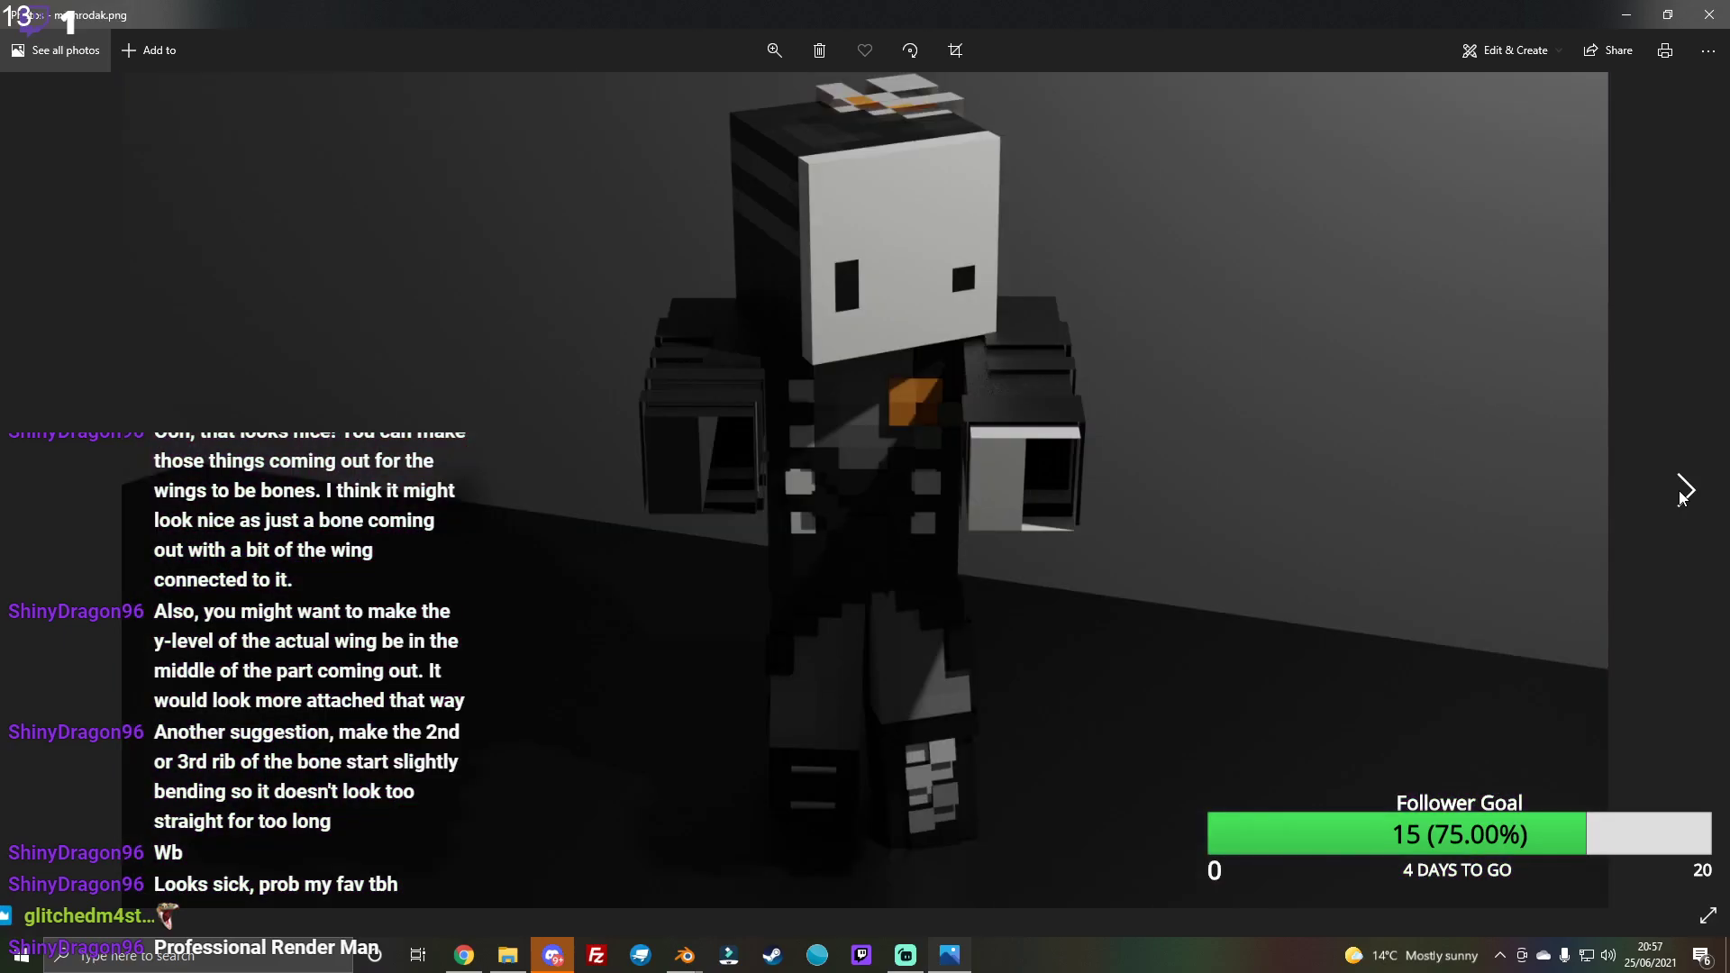
left_click(1683, 496)
left_click(1684, 496)
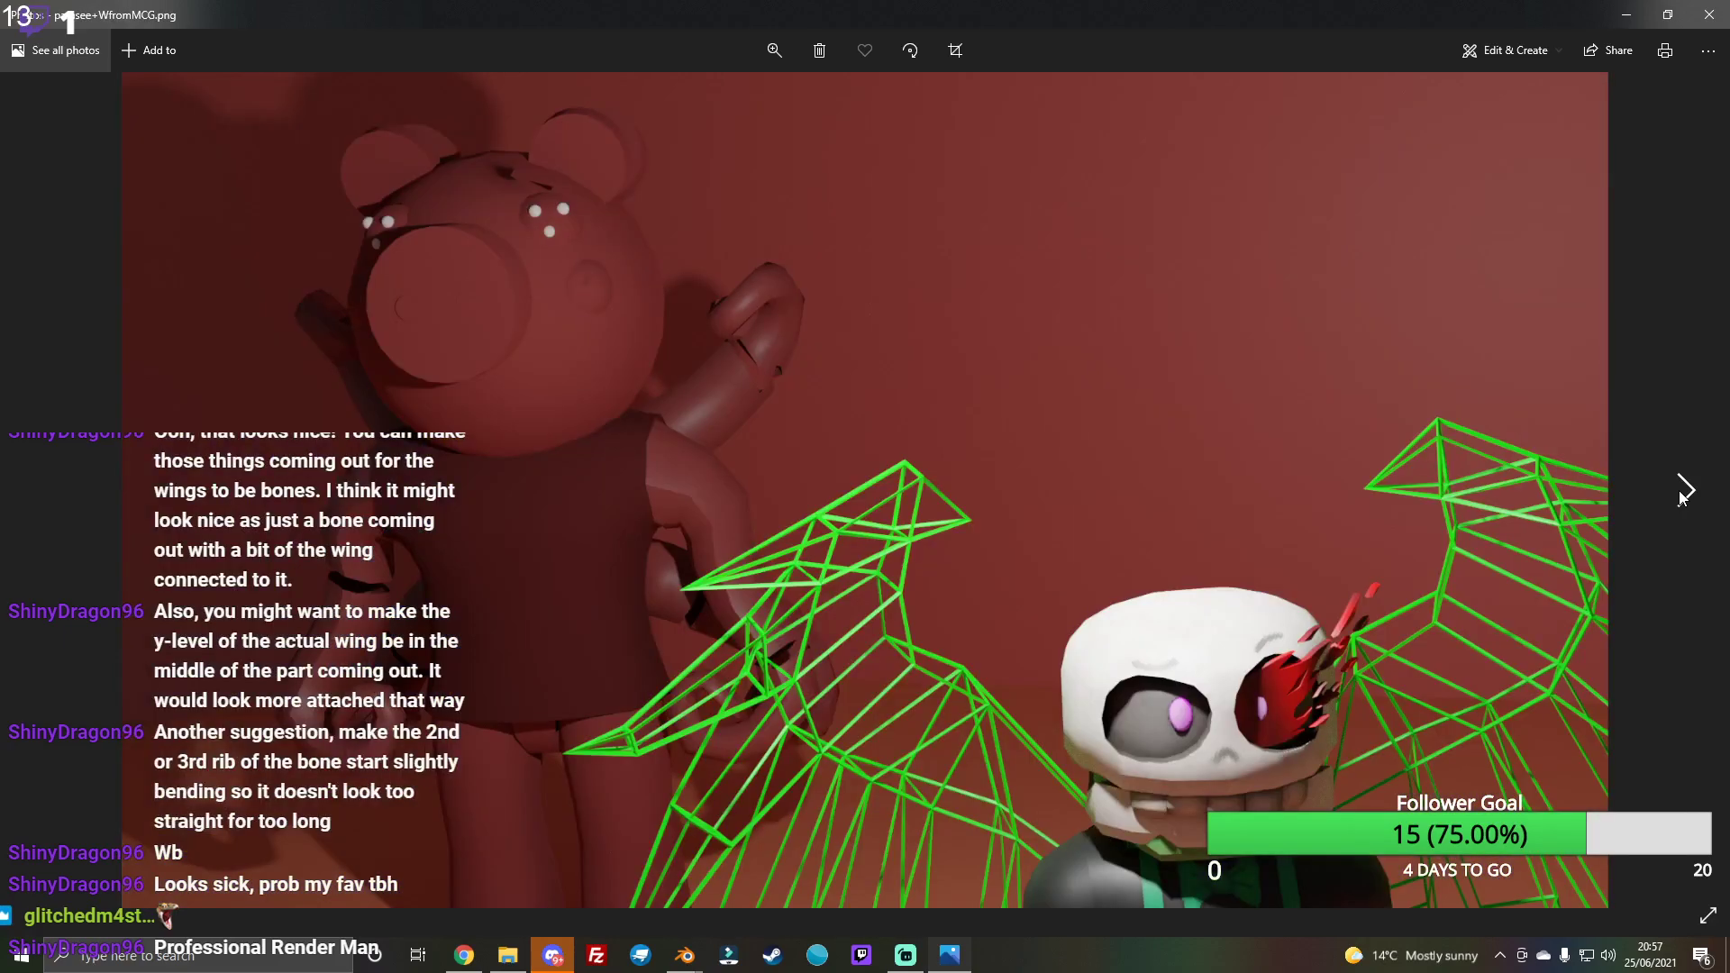
left_click(1683, 497)
left_click(1683, 496)
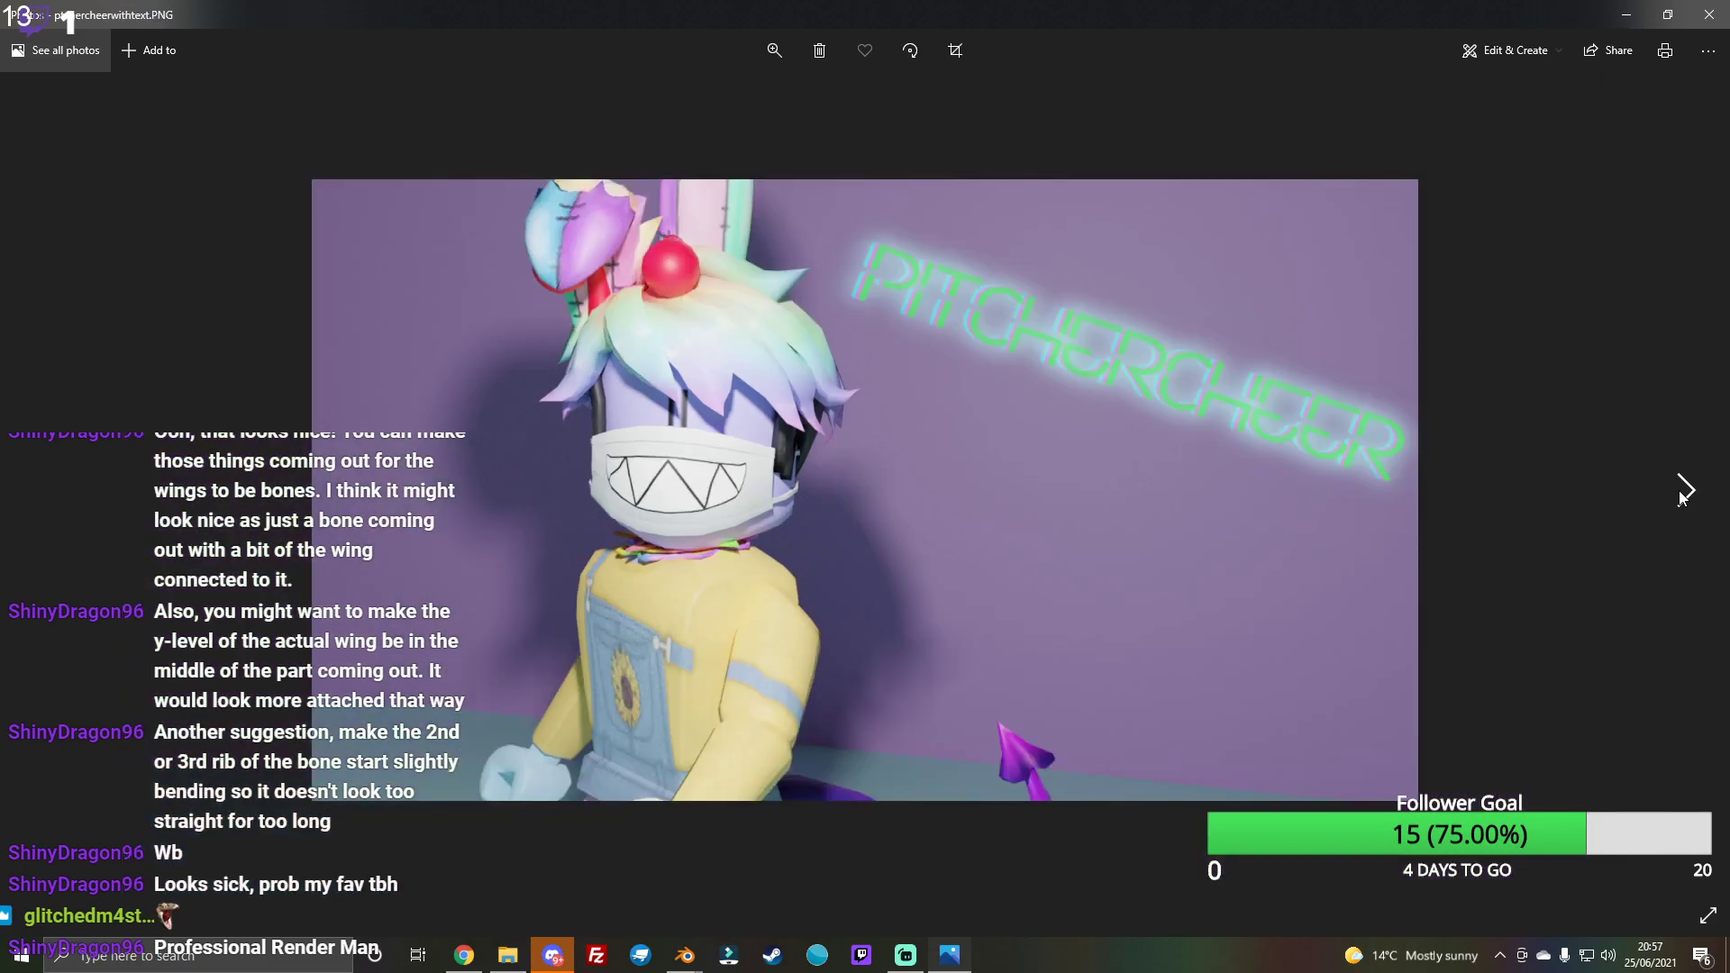
Step: Browse through the chickens, crowned pig, purple dragon and TNT renders to the green character, then bring up Streamlabs OBS
left_click(1684, 494)
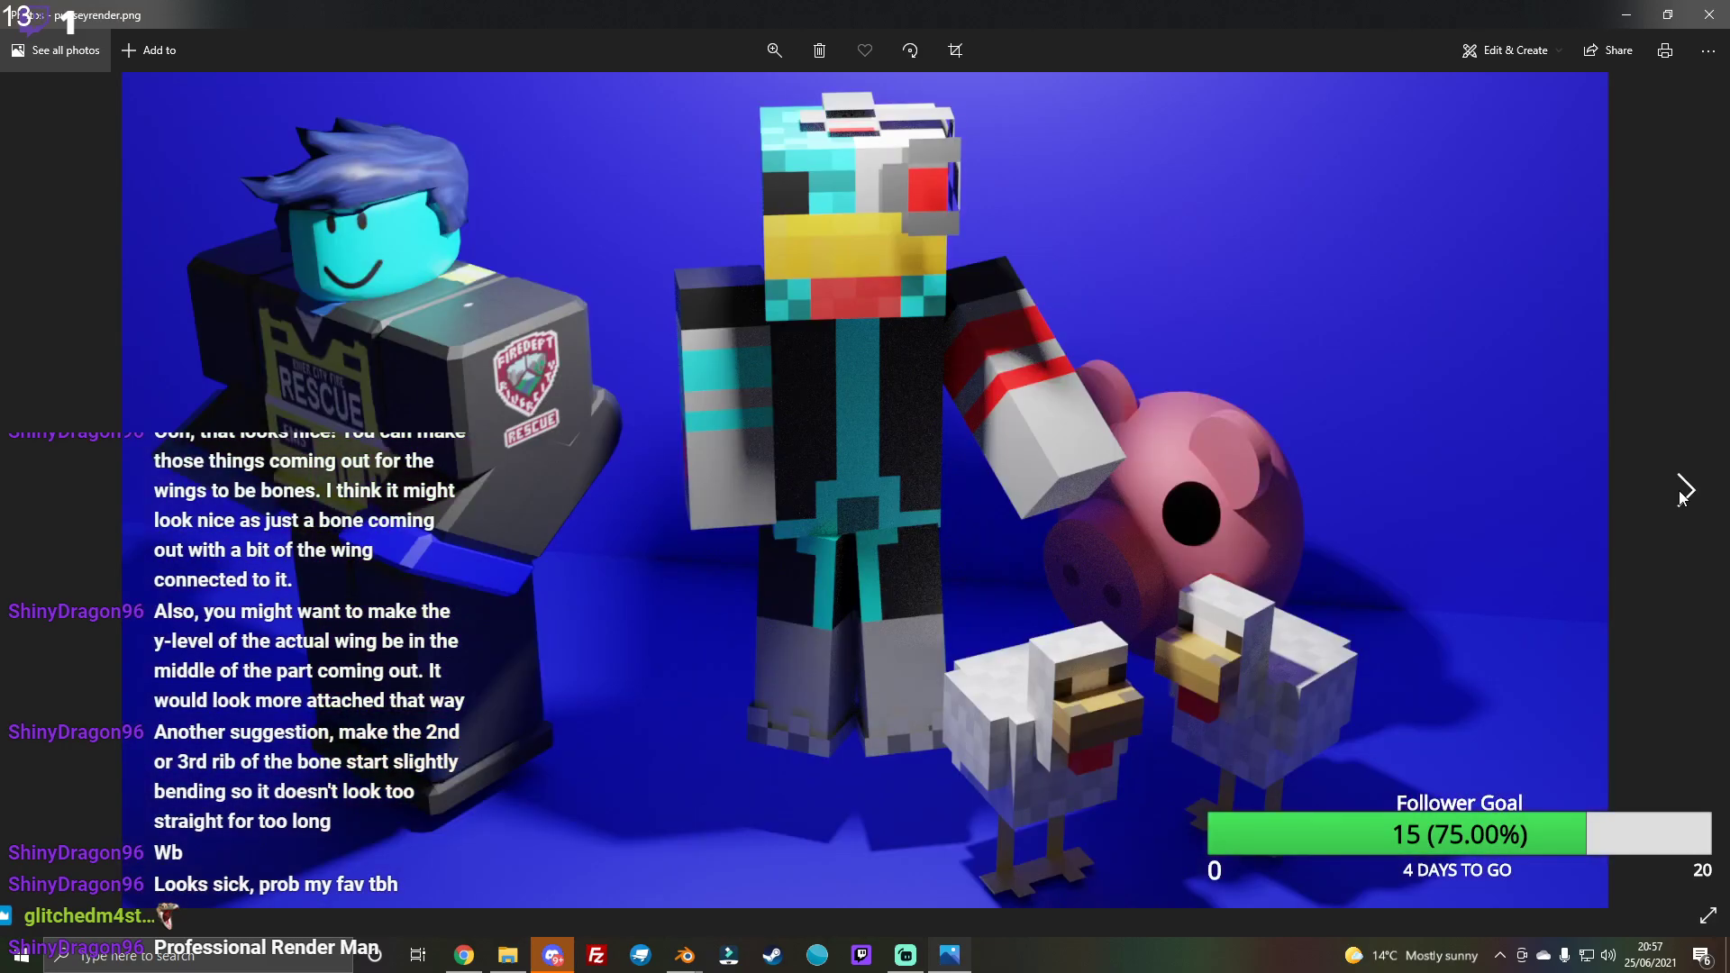
left_click(1683, 494)
left_click(1683, 493)
left_click(1683, 495)
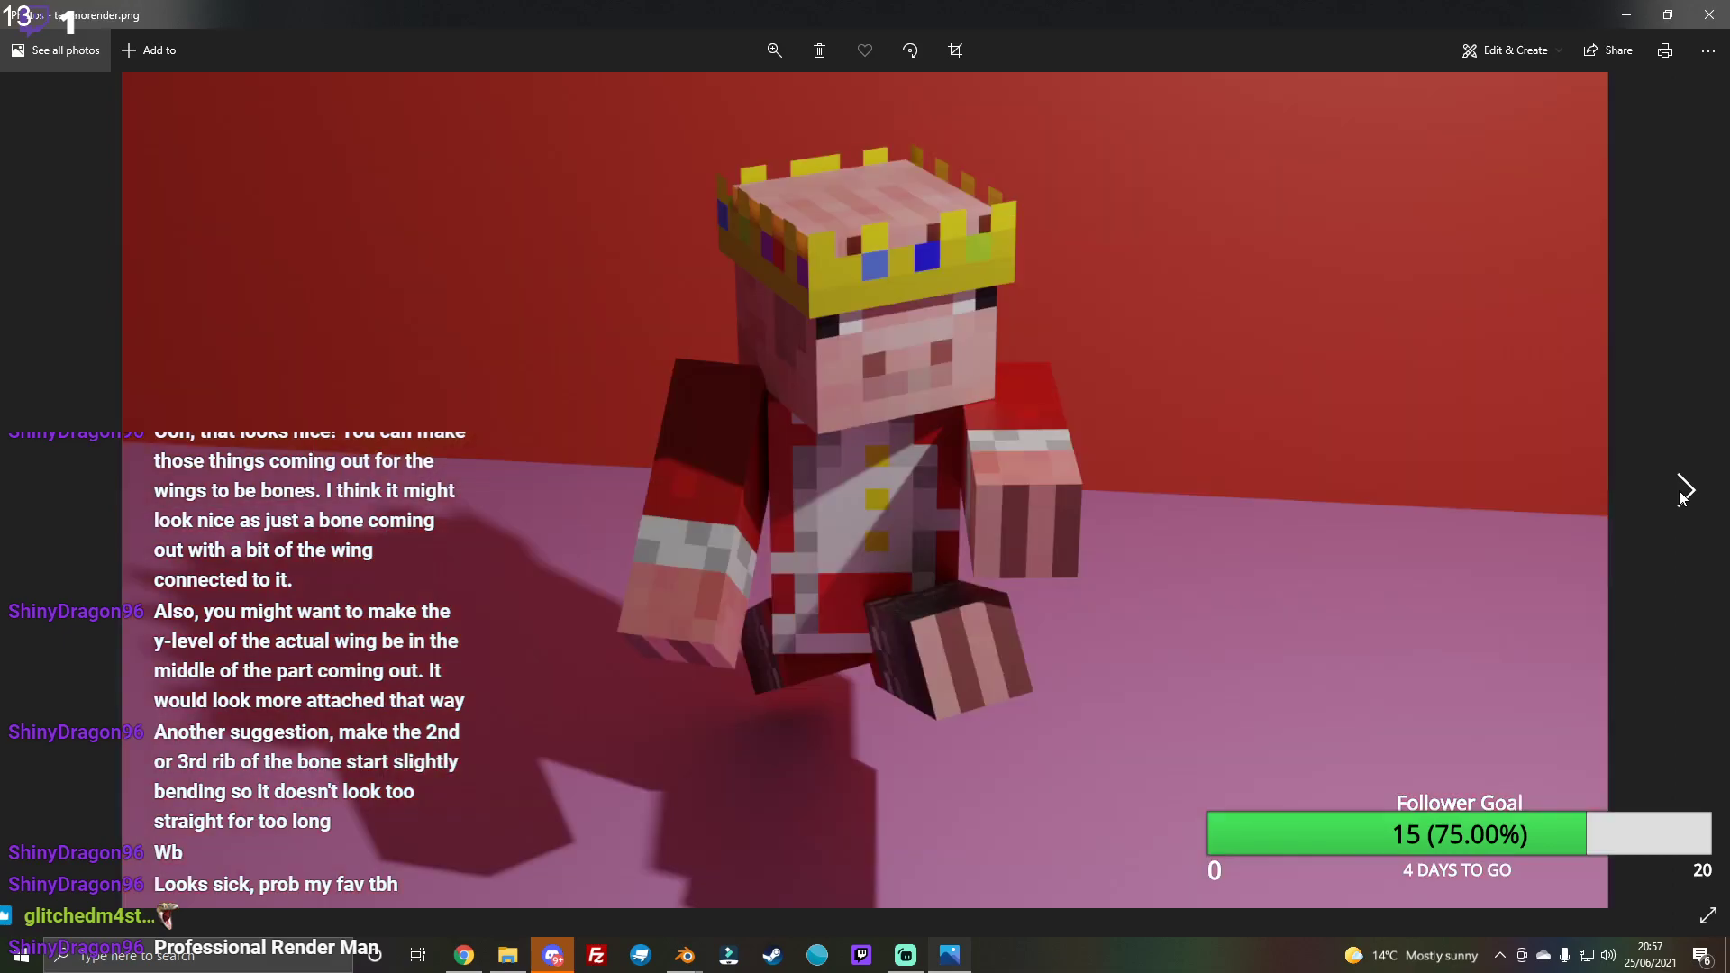
left_click(1683, 494)
left_click(47, 493)
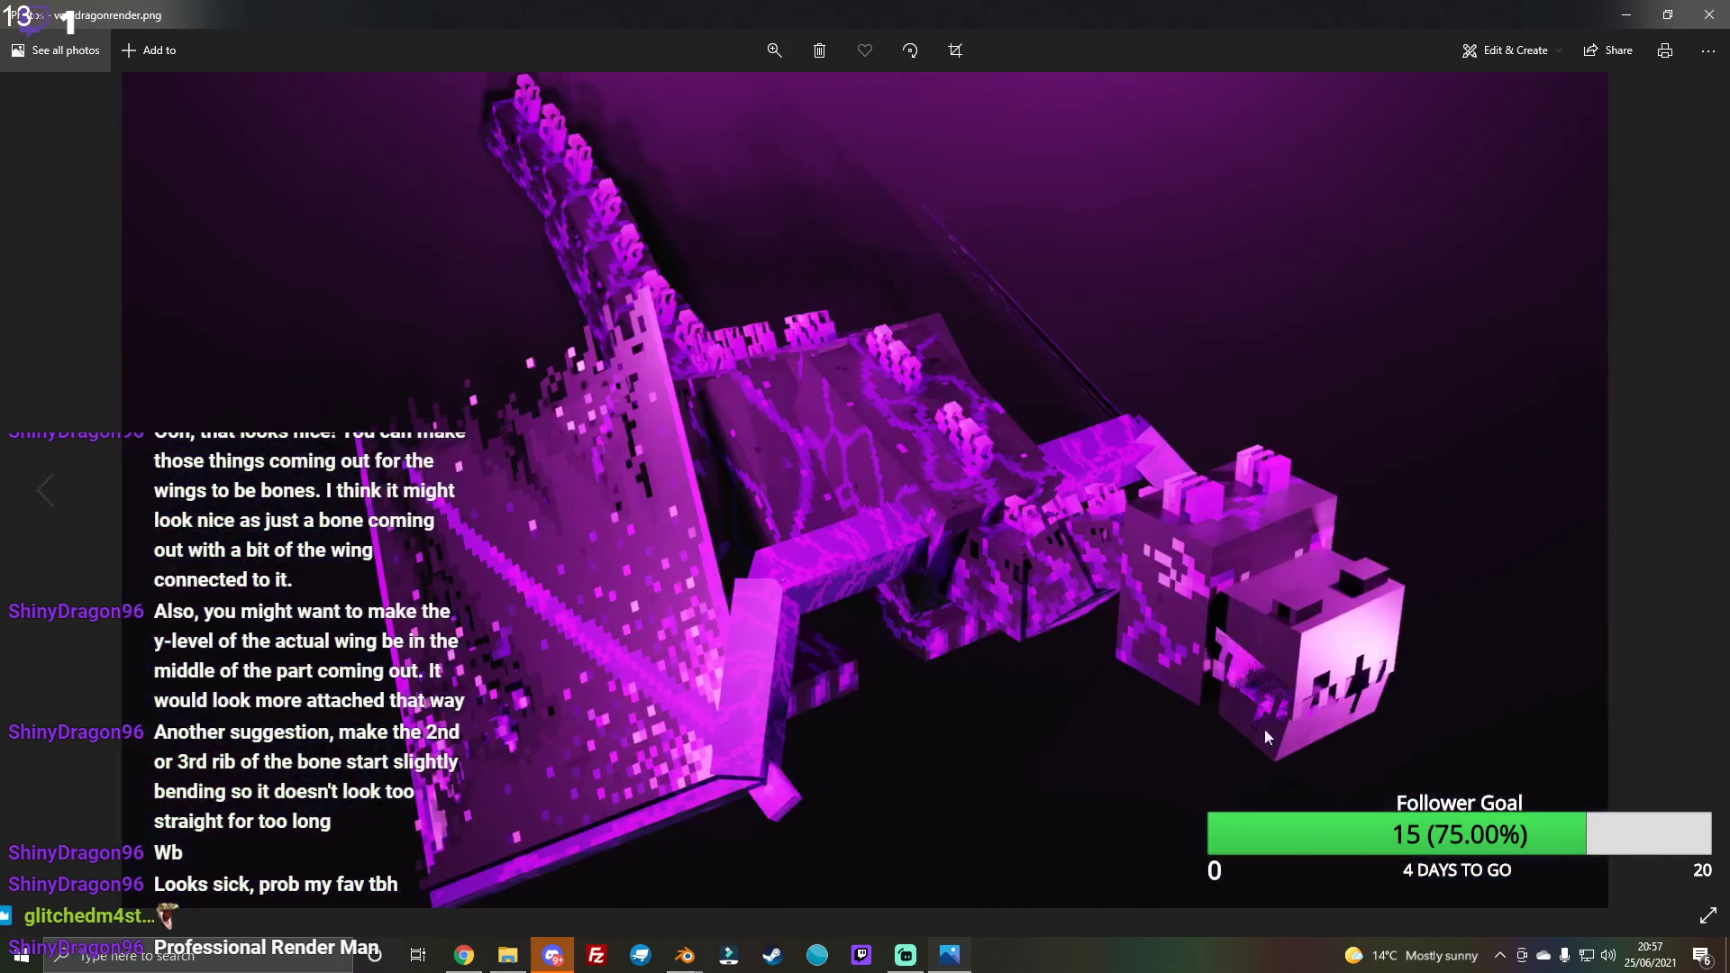
left_click(1683, 494)
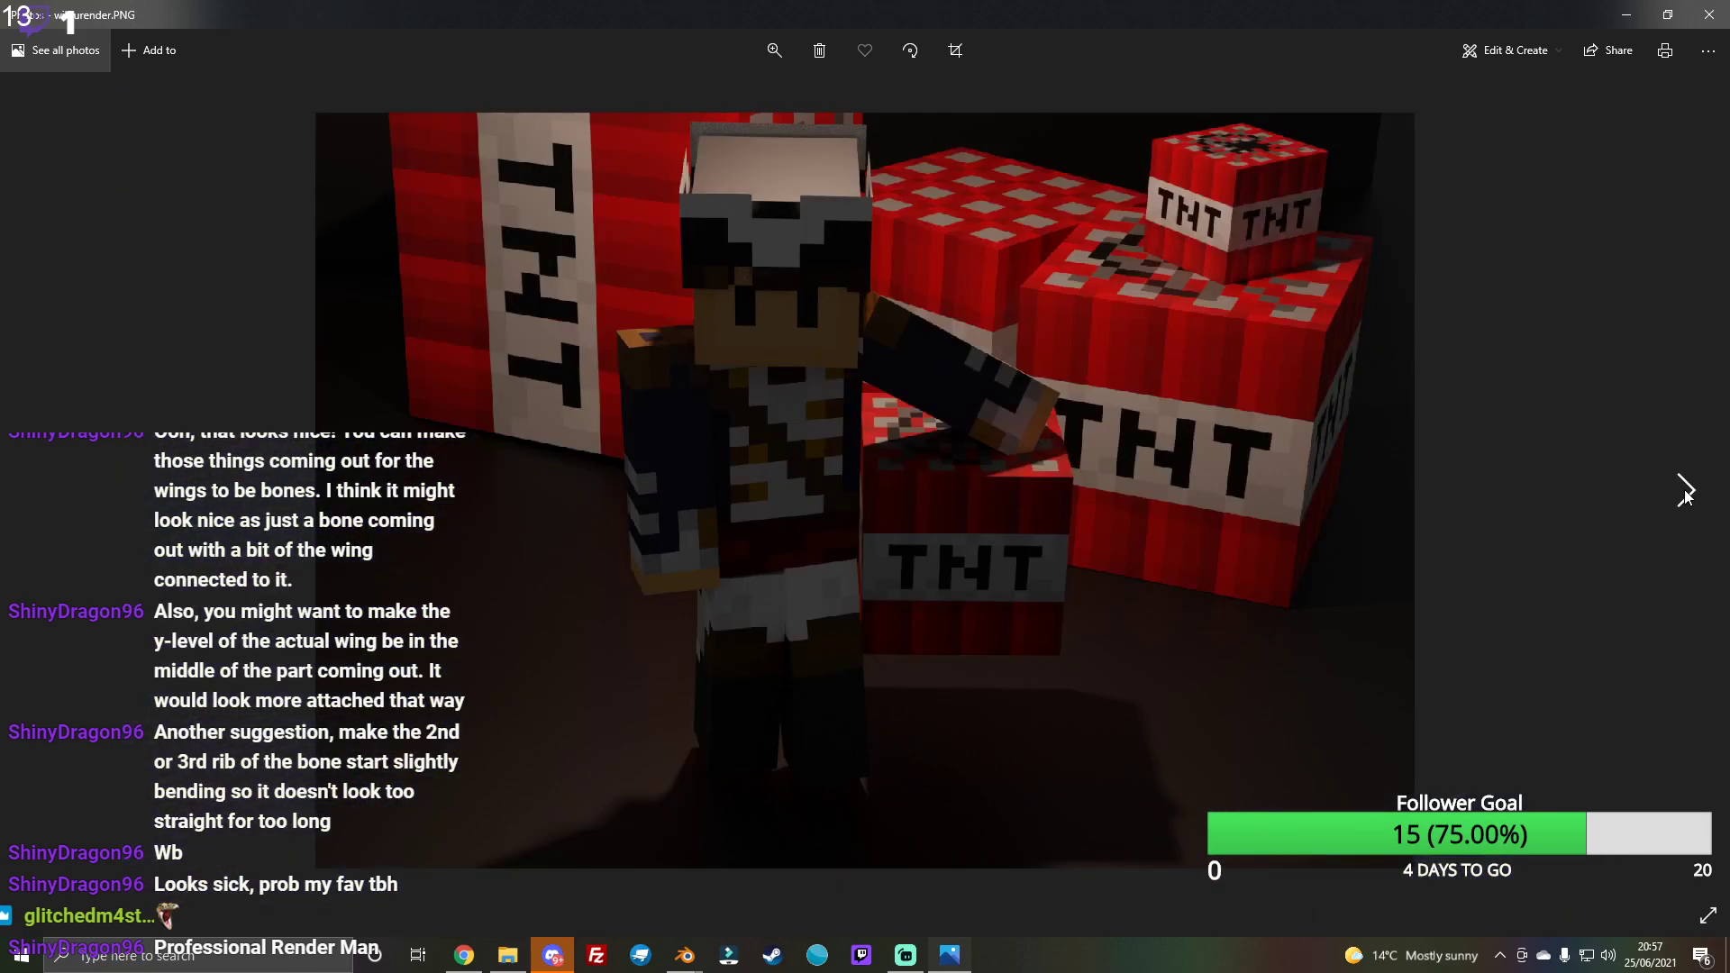
left_click(1684, 492)
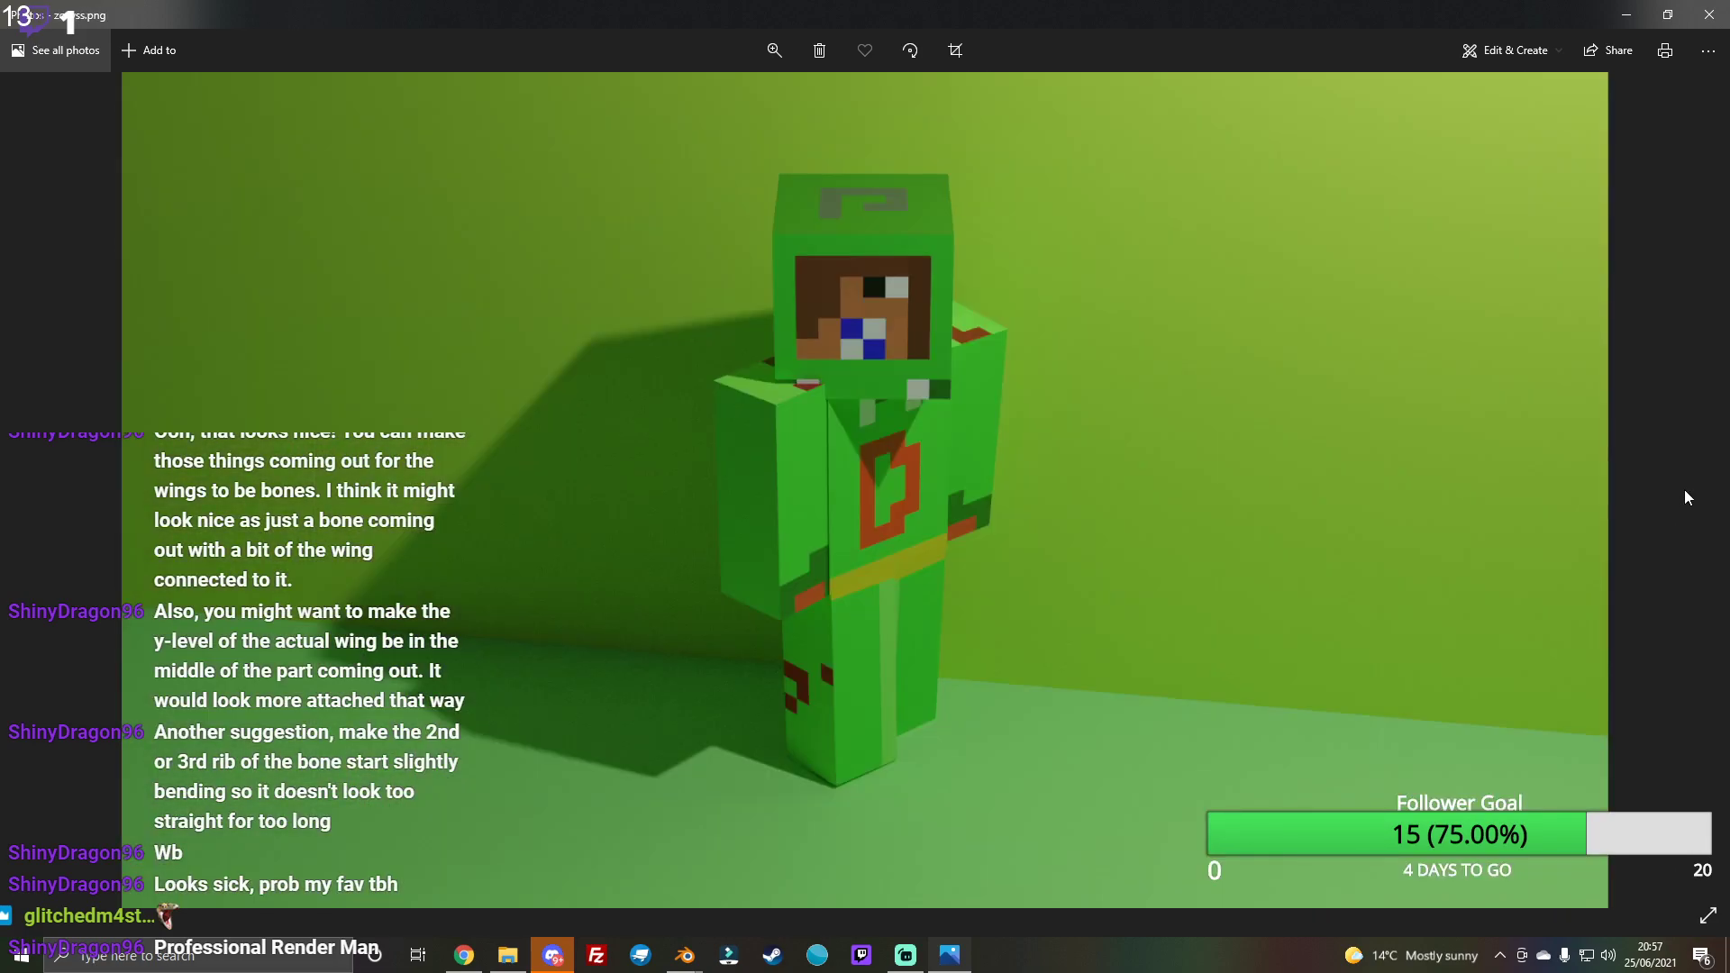
left_click(903, 957)
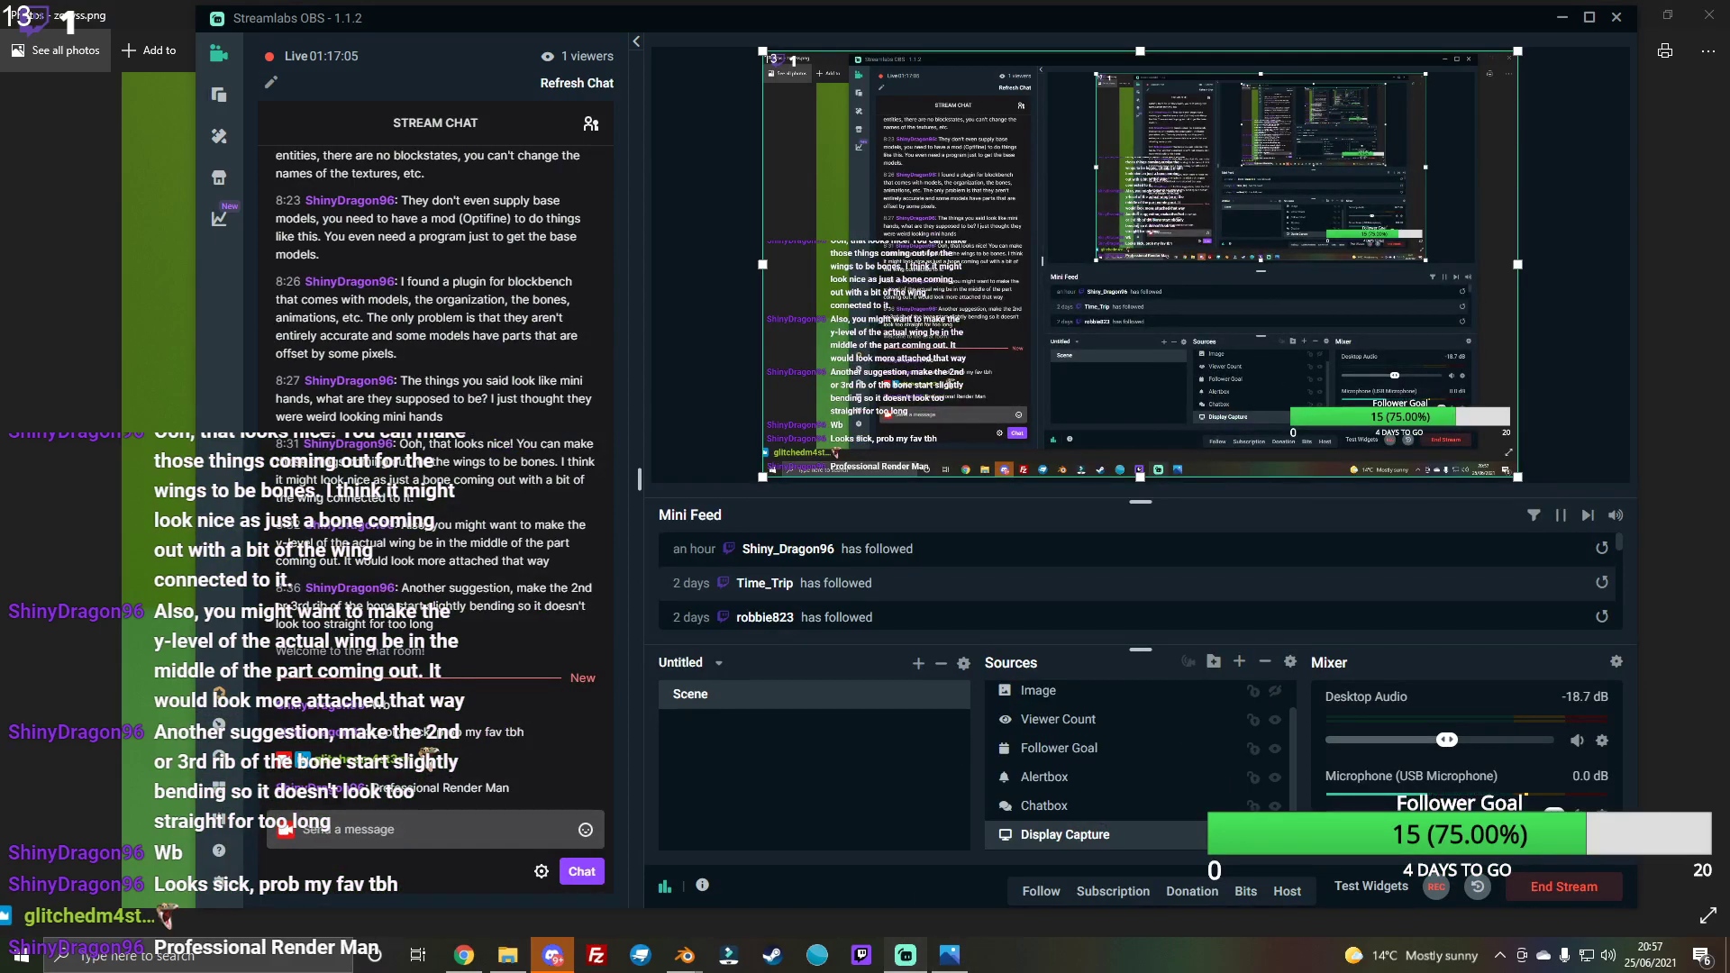